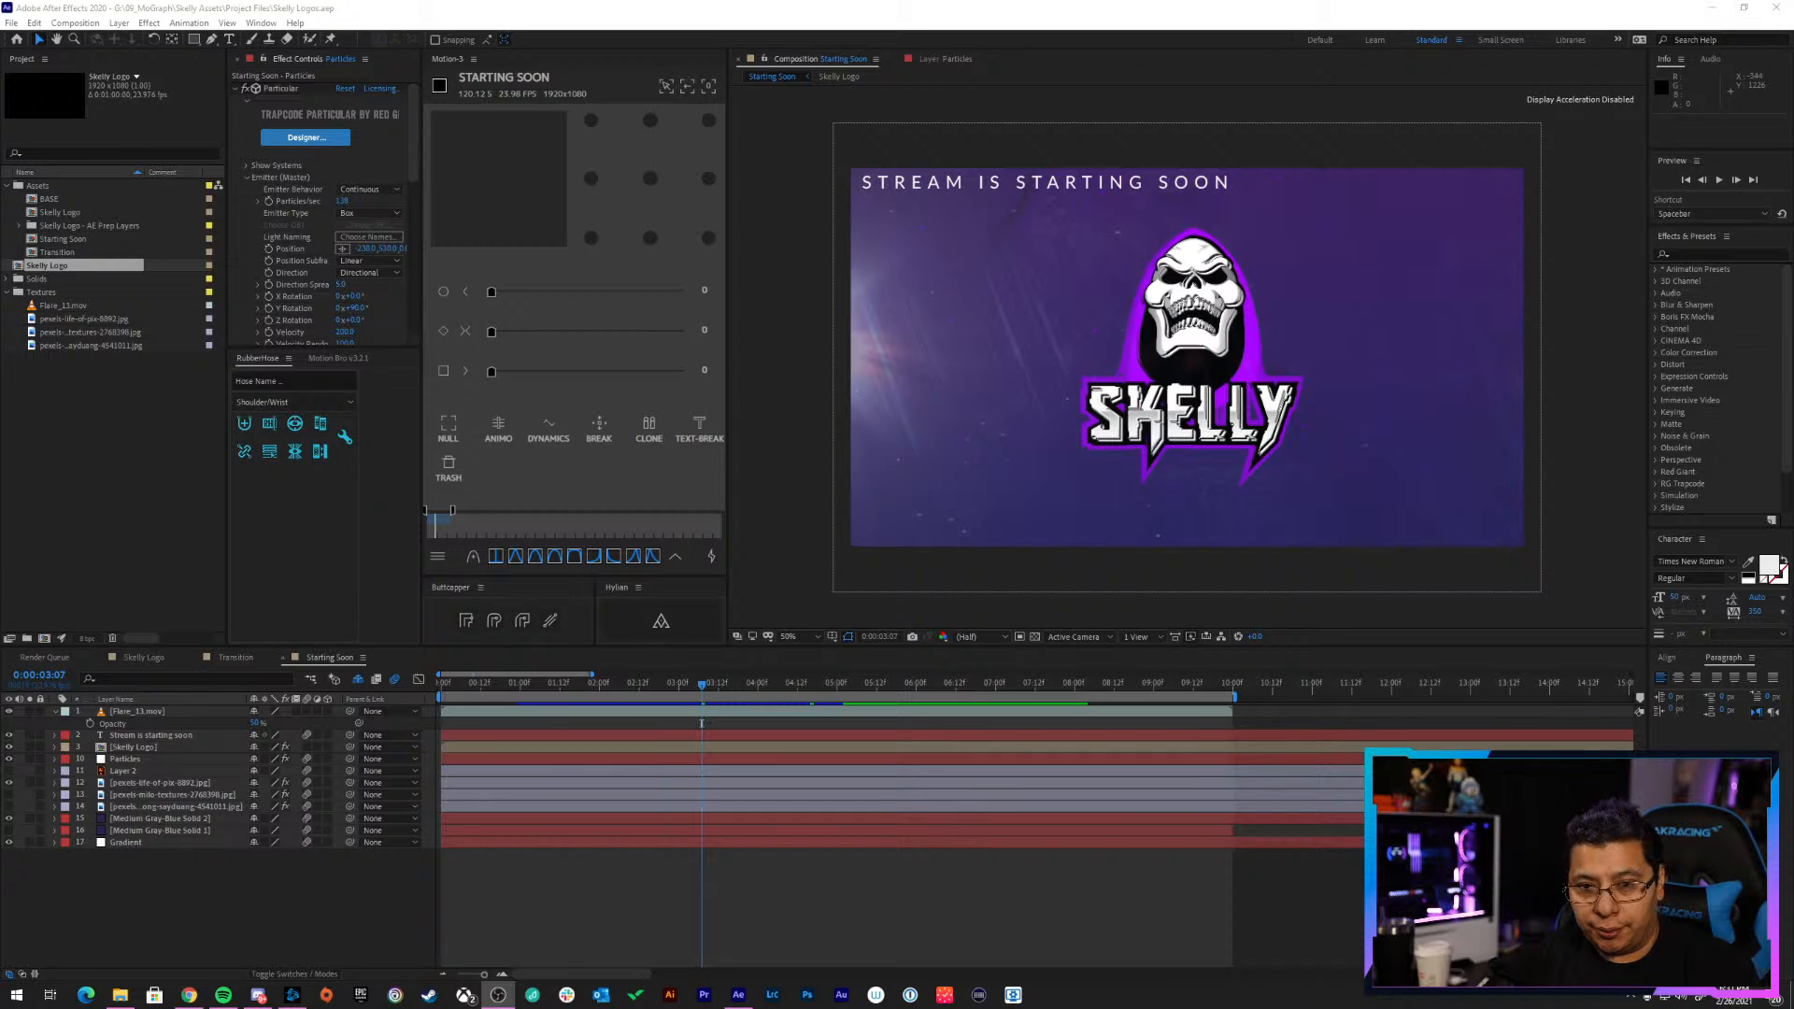
Open Voicemod and skip through every page of its introductory tour
{"action": "left_click", "coordinate": [16, 994]}
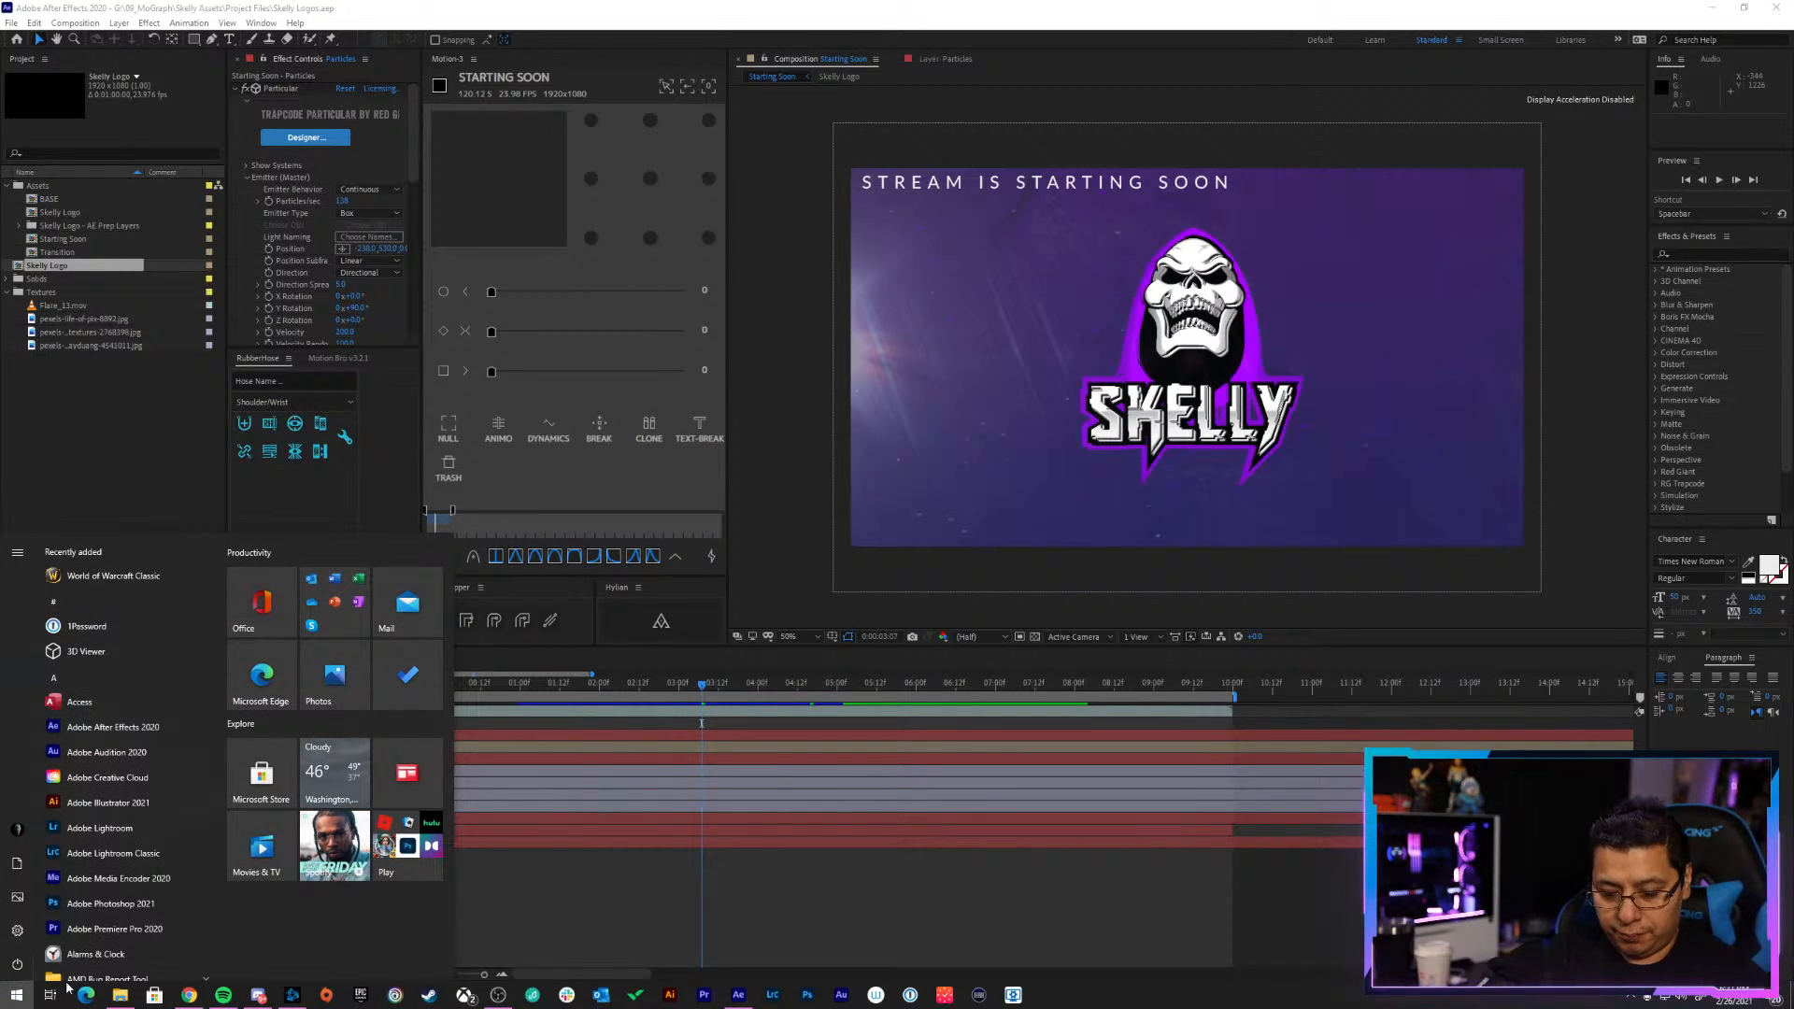
{"action": "type", "text": "font"}
{"action": "key", "text": "Return"}
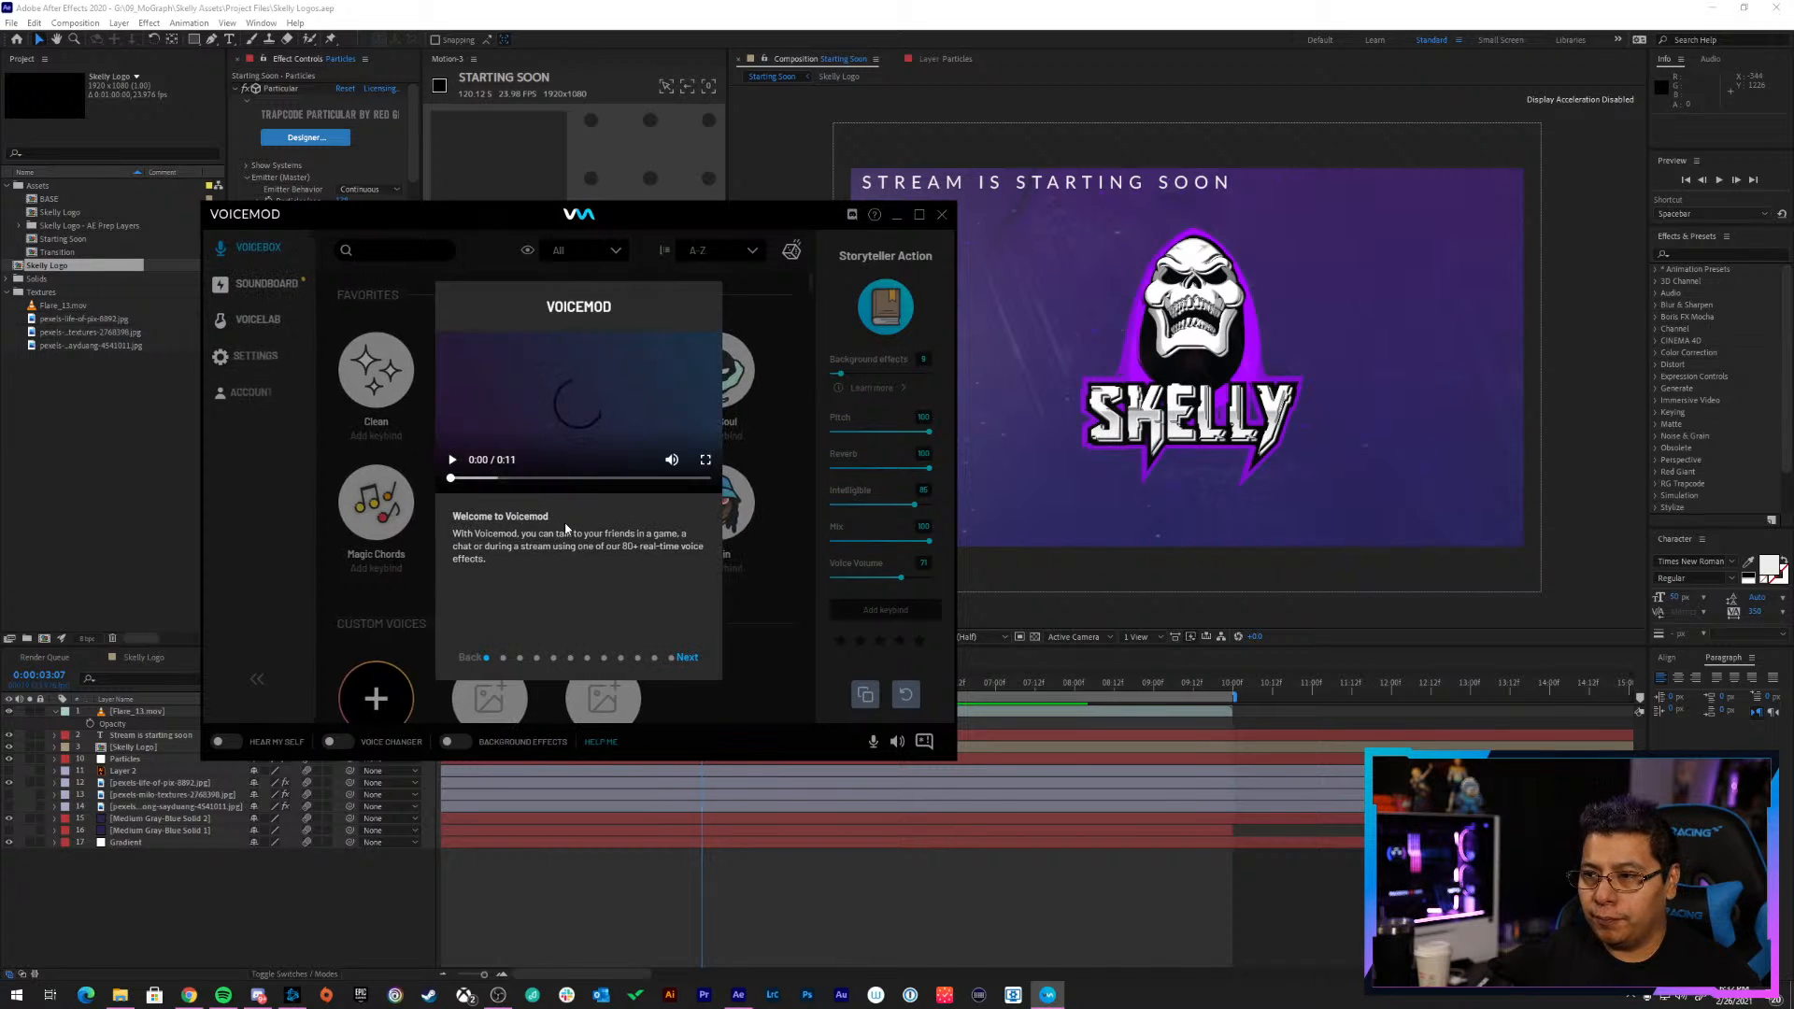
{"action": "left_click", "coordinate": [691, 656]}
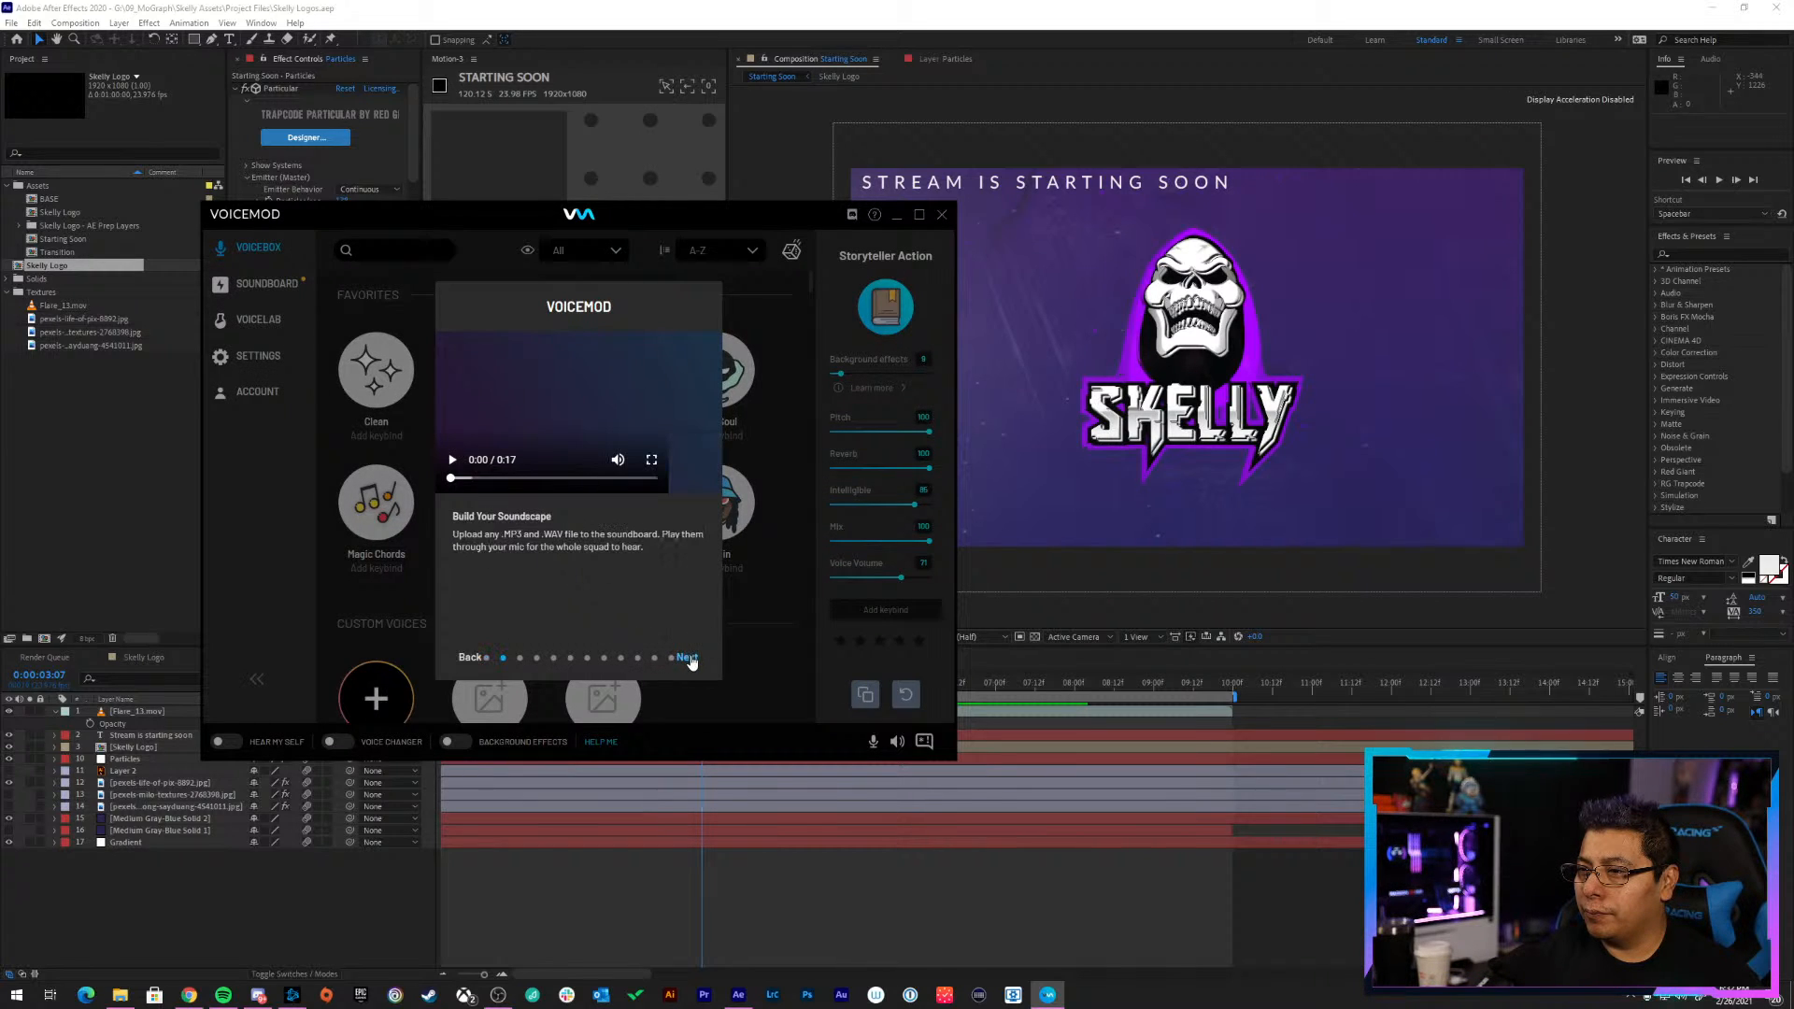
{"action": "left_click", "coordinate": [692, 656]}
{"action": "left_click", "coordinate": [692, 657]}
{"action": "left_click", "coordinate": [693, 658]}
{"action": "left_click", "coordinate": [693, 658]}
{"action": "left_click", "coordinate": [694, 658]}
{"action": "left_click", "coordinate": [696, 660]}
{"action": "left_click", "coordinate": [695, 659]}
{"action": "left_click", "coordinate": [695, 660]}
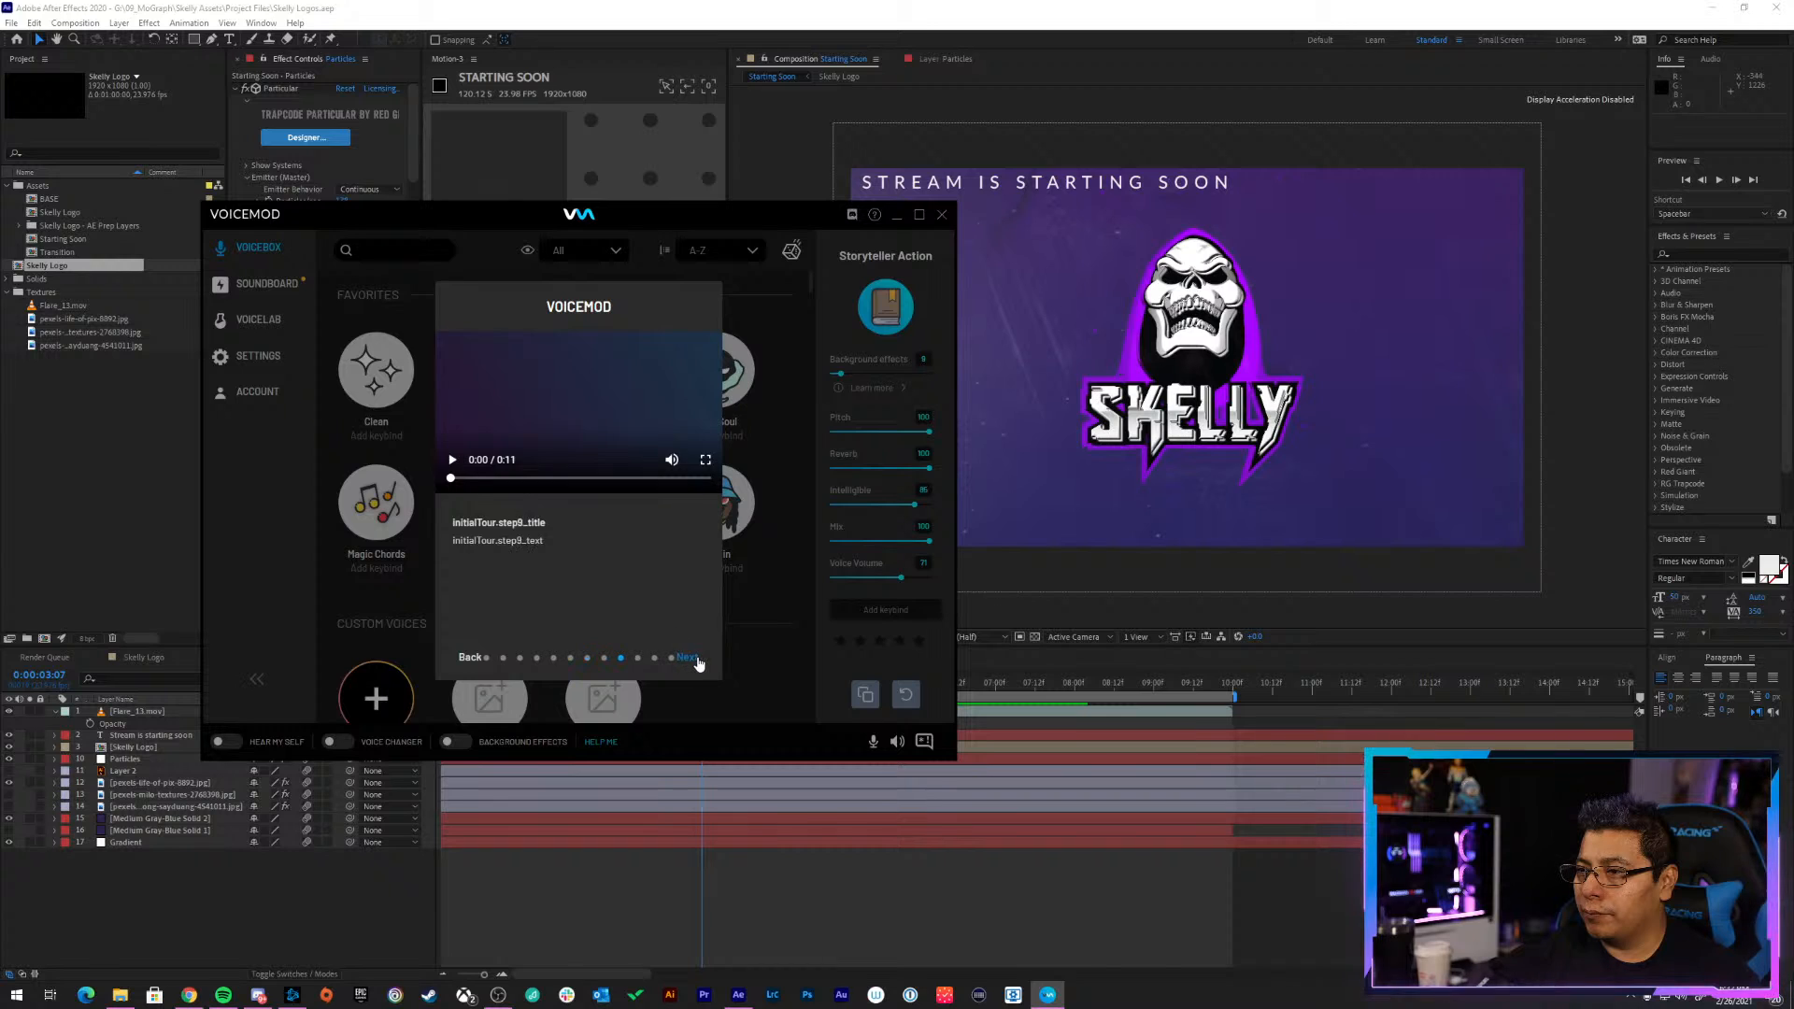
{"action": "left_click", "coordinate": [696, 659]}
{"action": "left_click", "coordinate": [696, 659]}
{"action": "left_click", "coordinate": [696, 660]}
Complete Voicemod's microphone and headphone check with the selected devices, and close the Voicemod window
{"action": "left_click", "coordinate": [639, 534]}
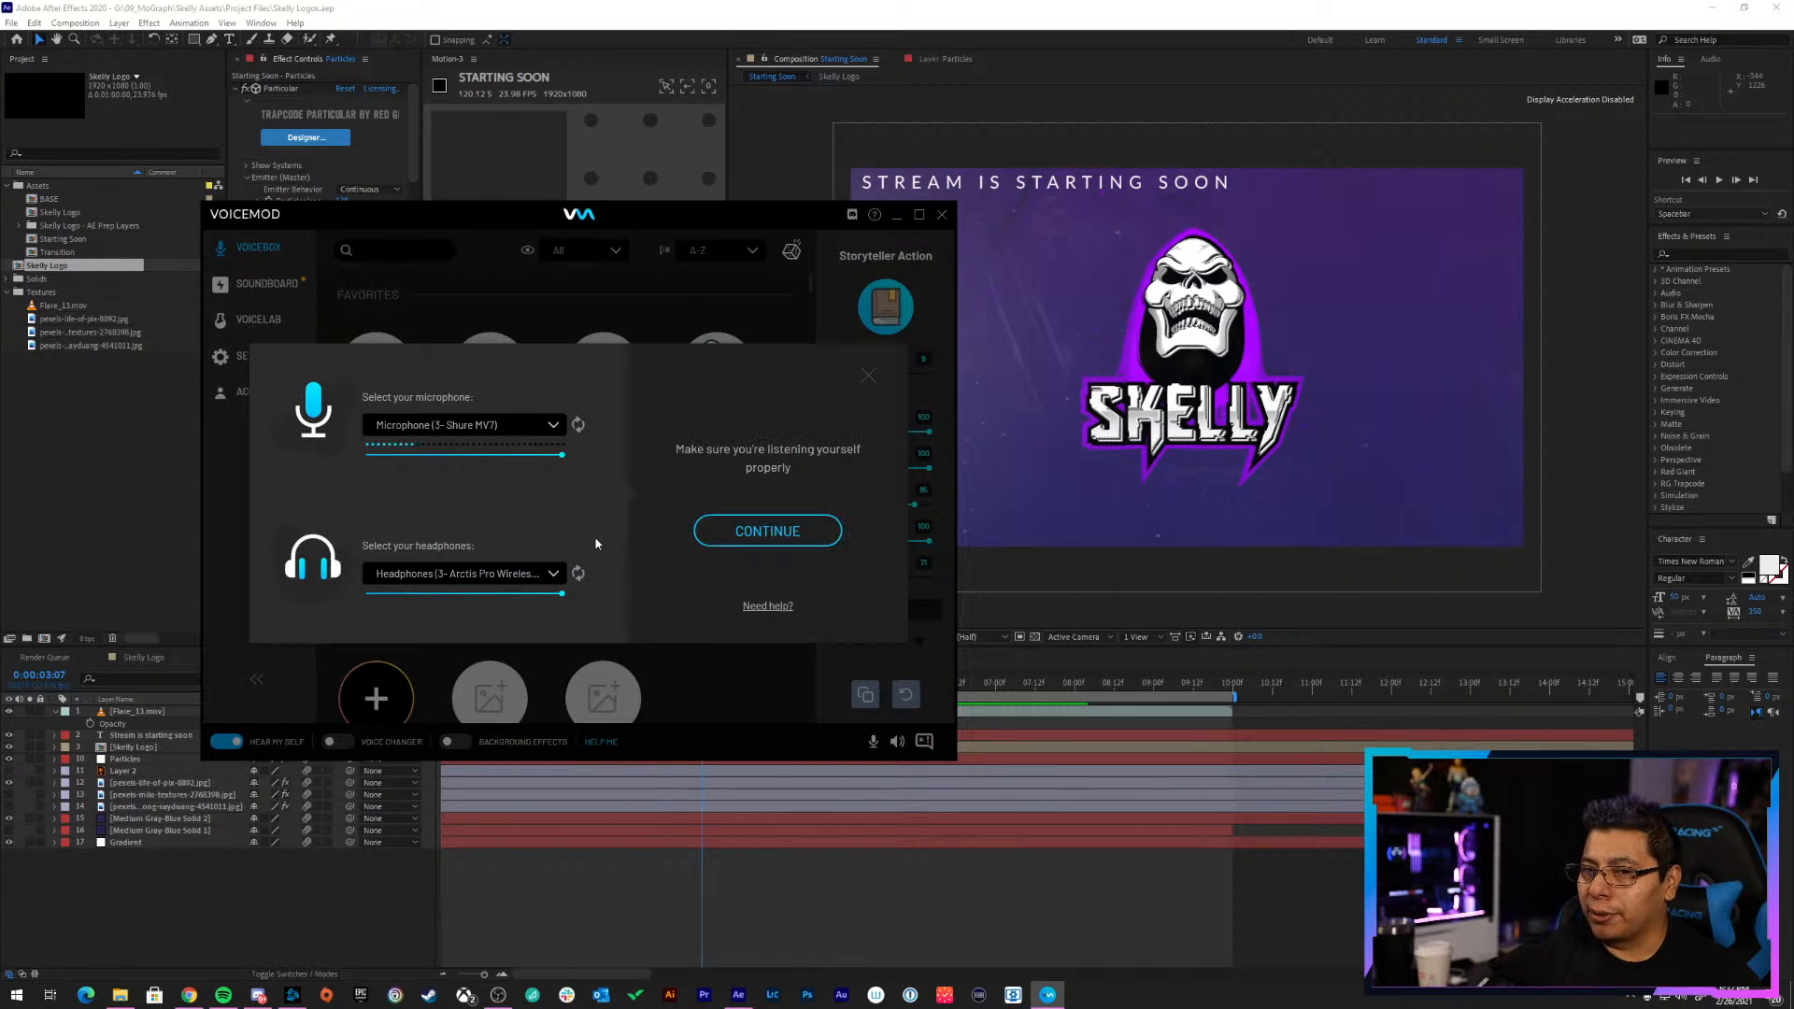
{"action": "left_click", "coordinate": [744, 539]}
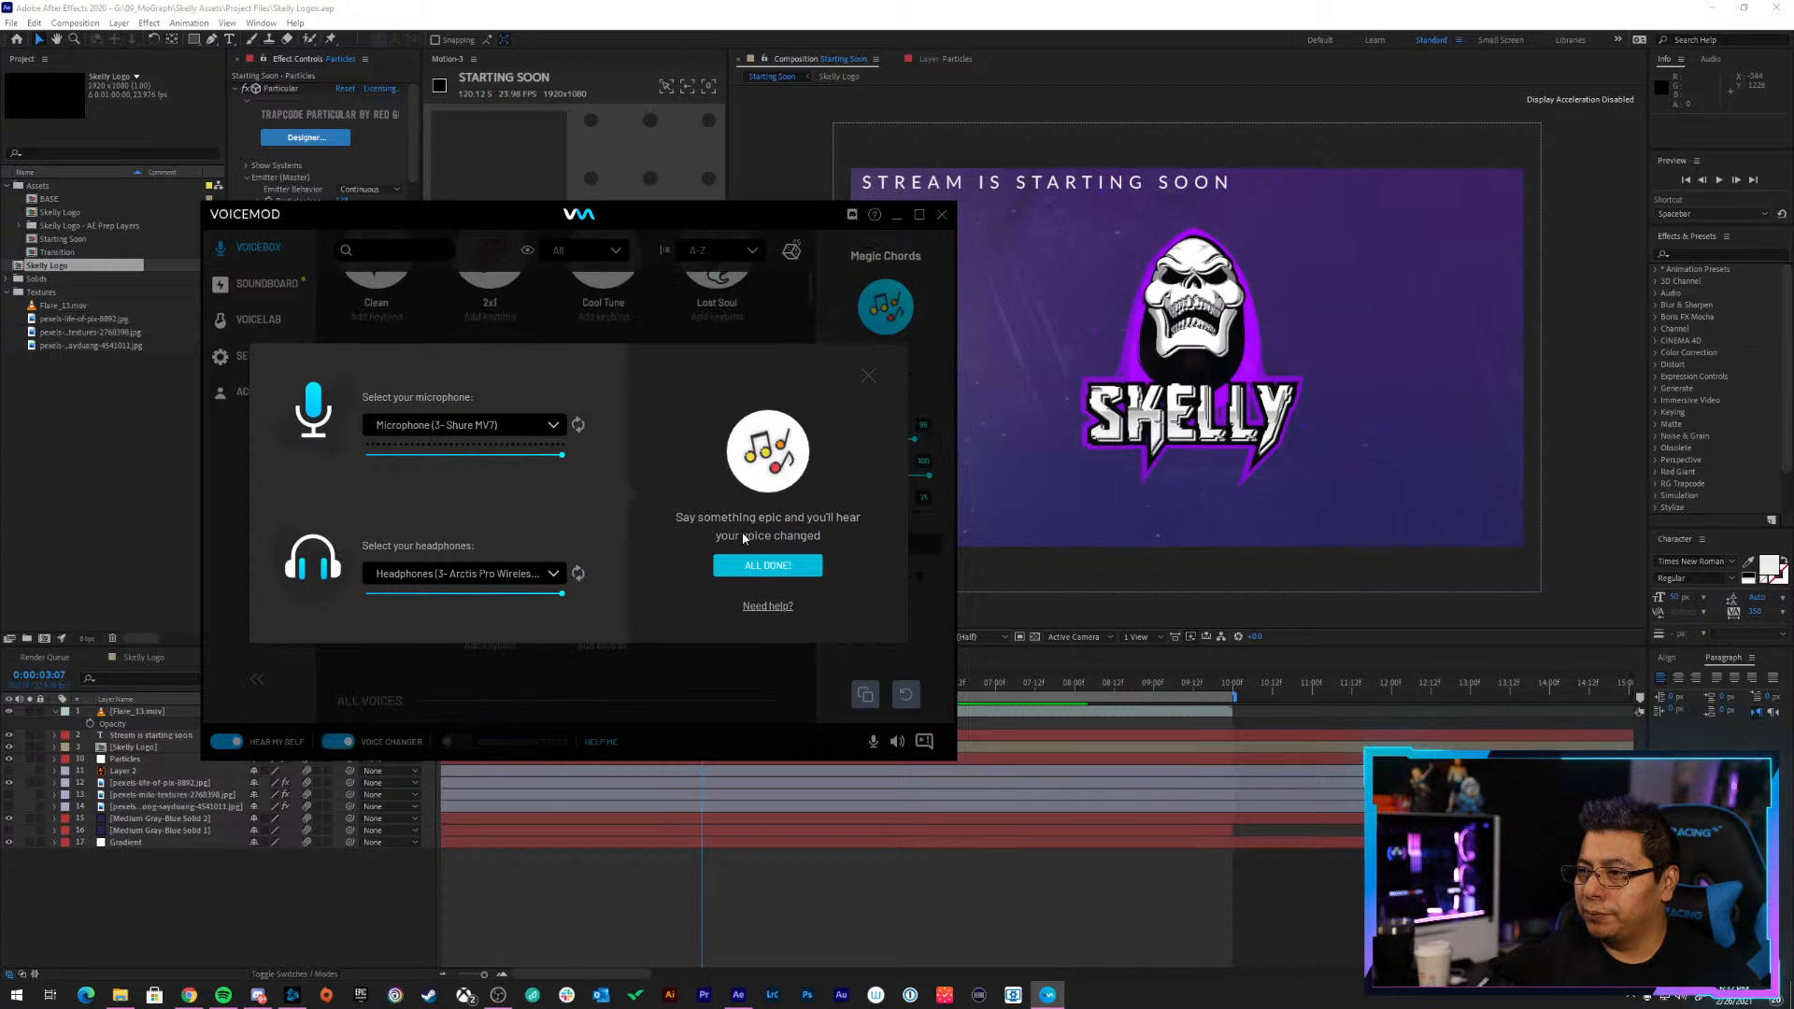
{"action": "left_click", "coordinate": [741, 564]}
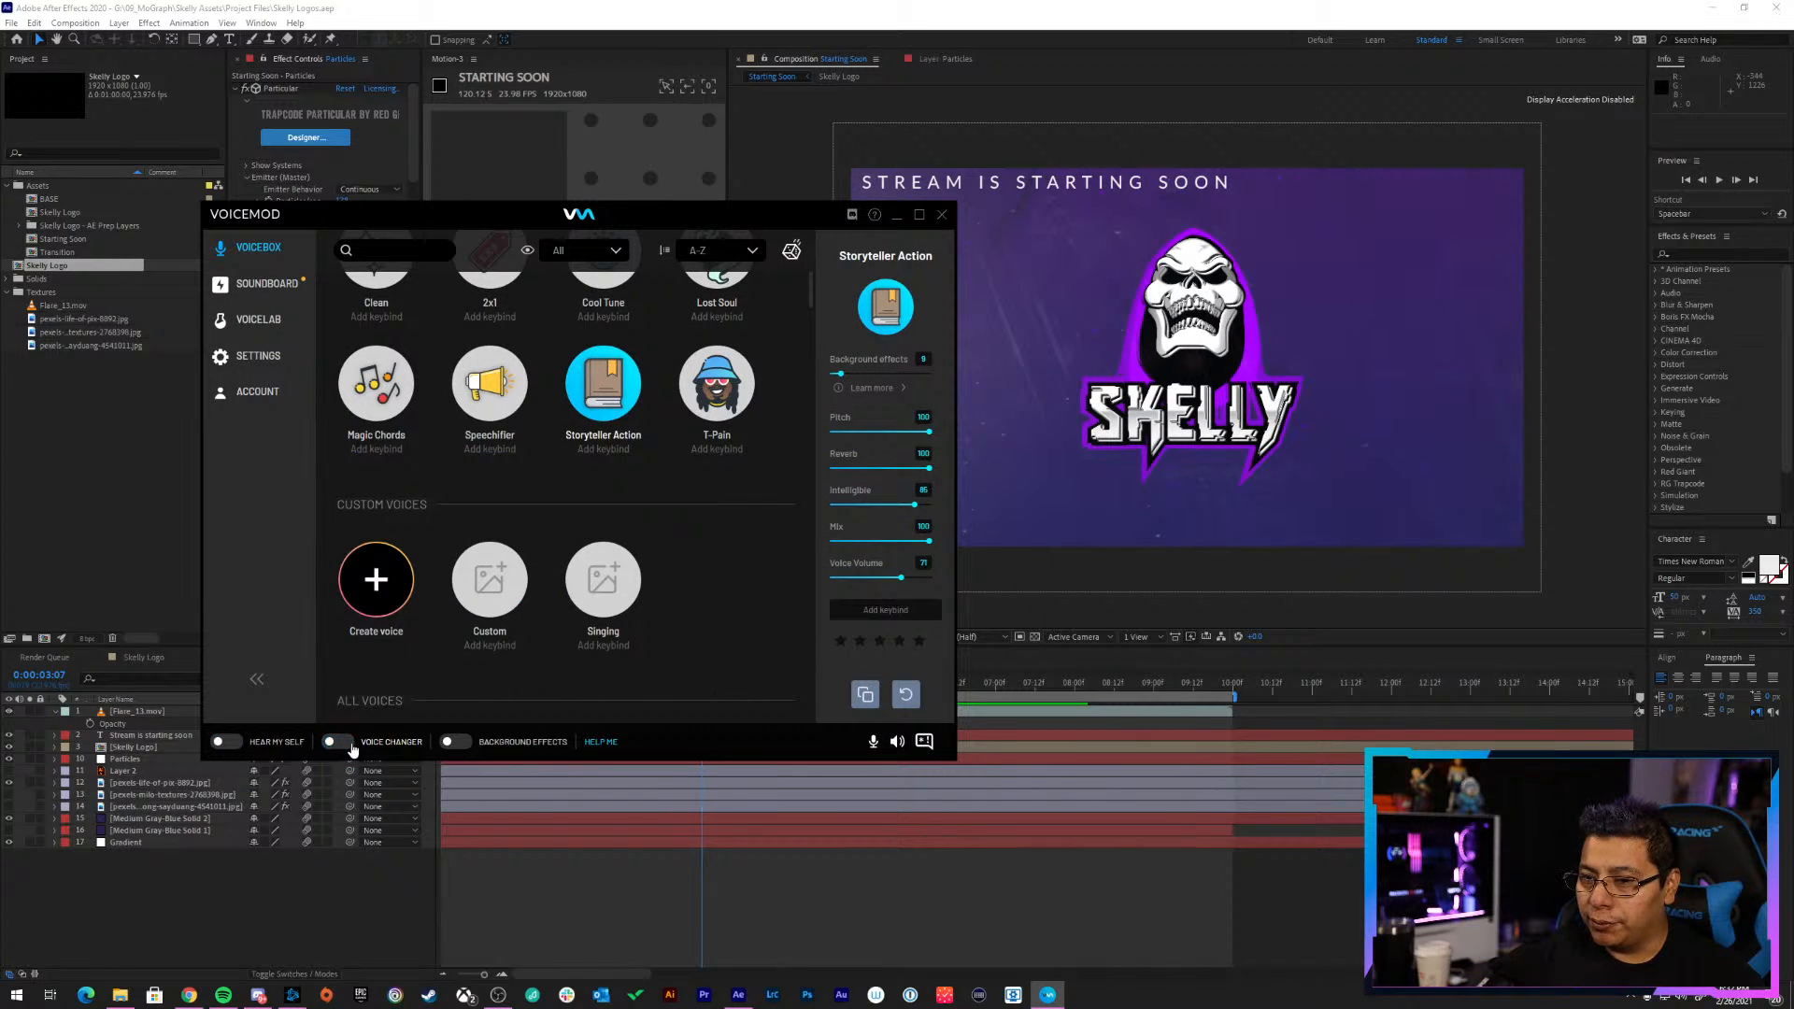
{"action": "left_click", "coordinate": [942, 214]}
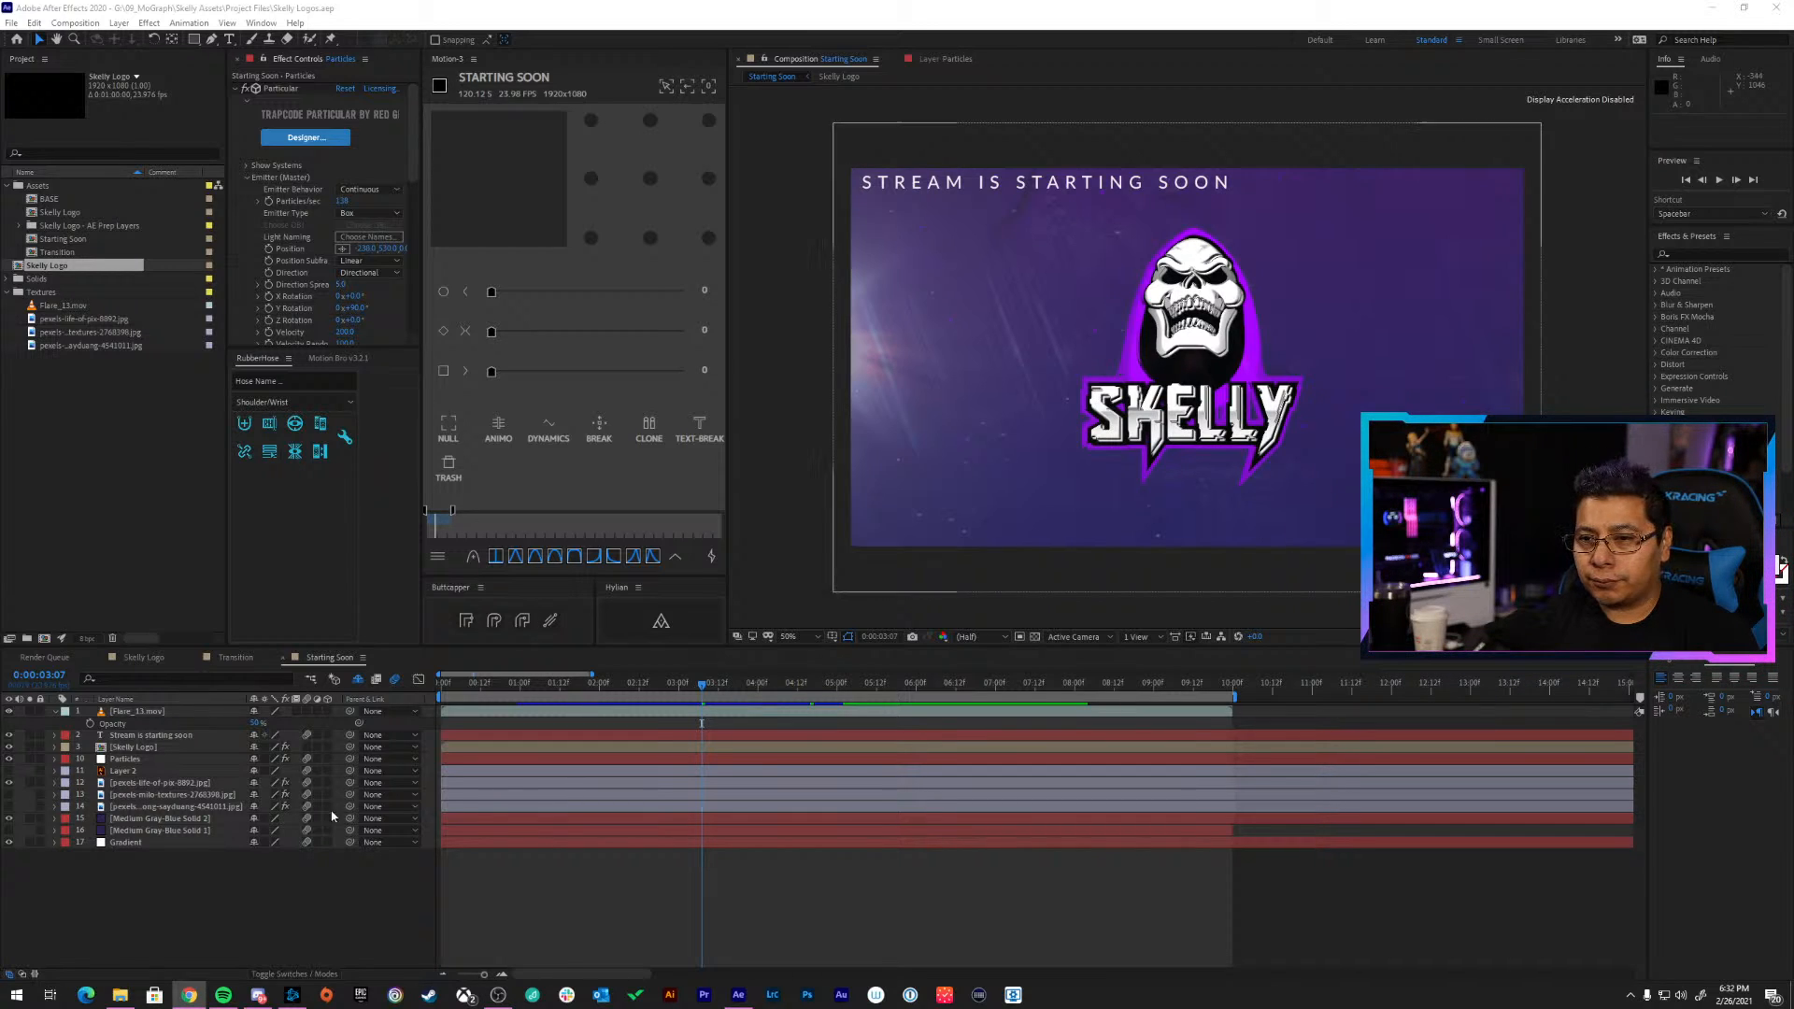
Preview the Starting Soon composition from the beginning
{"action": "left_click", "coordinate": [617, 913]}
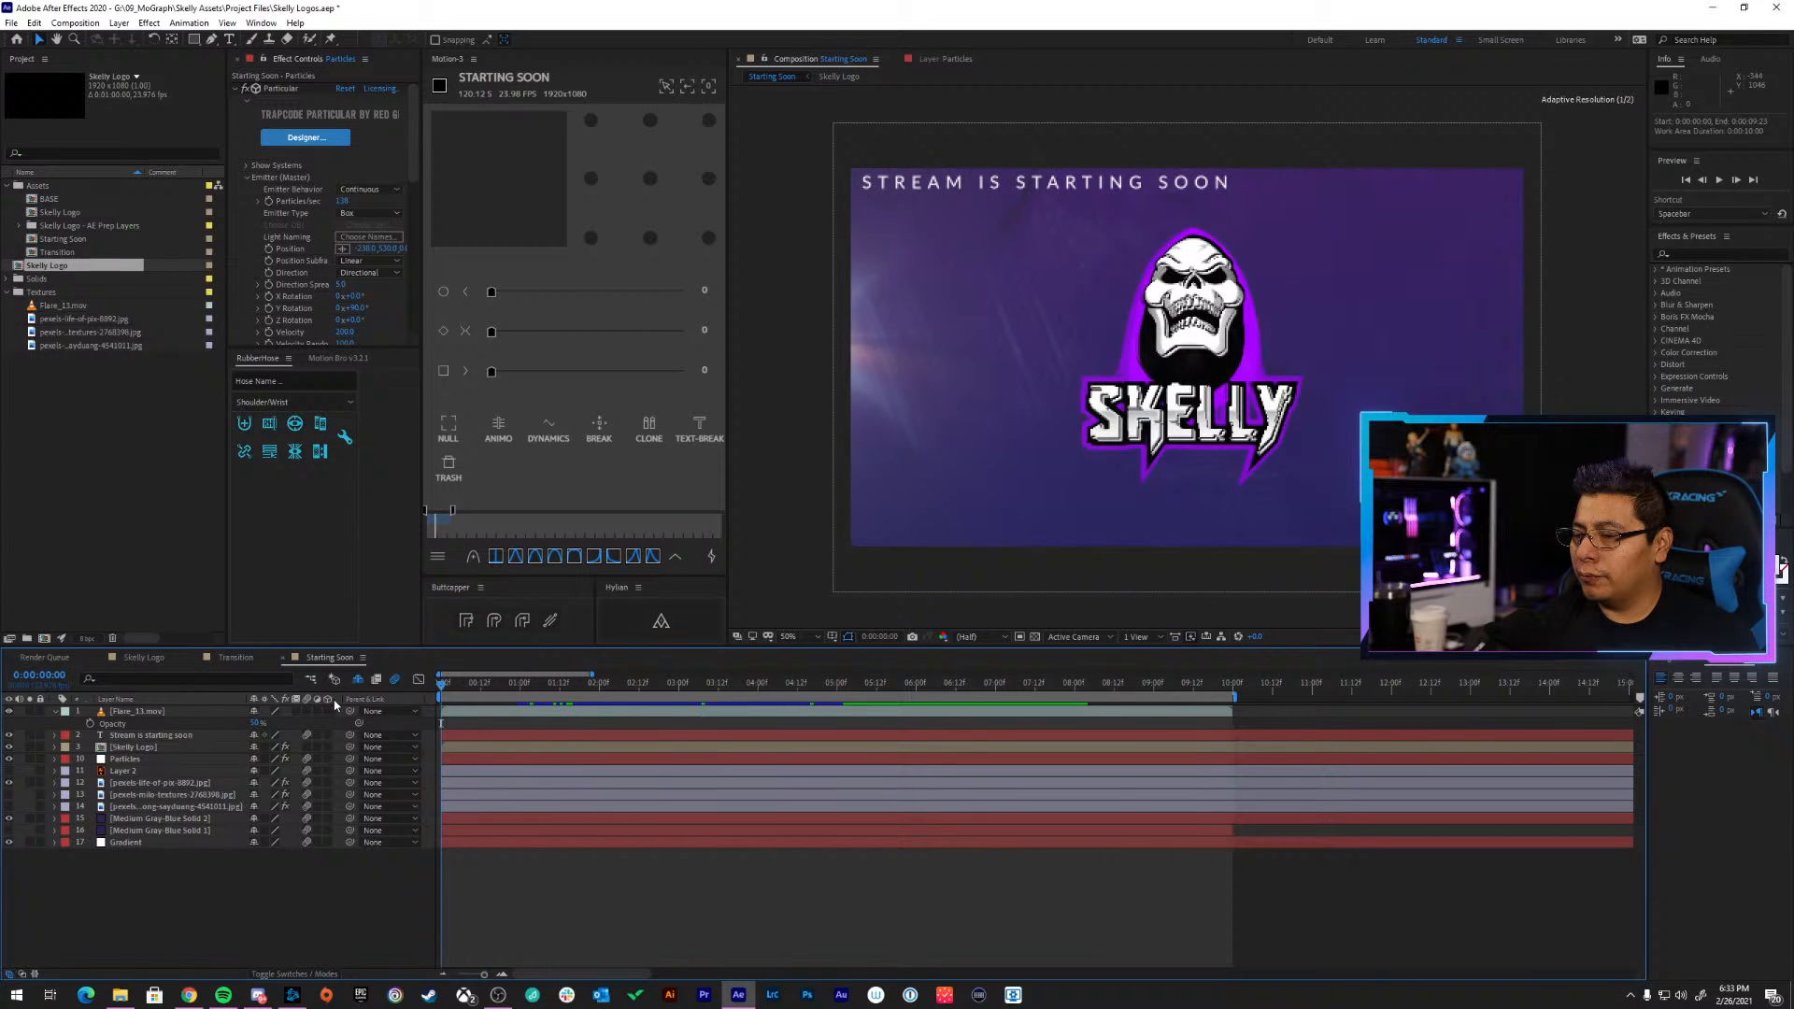
{"action": "key", "text": "space"}
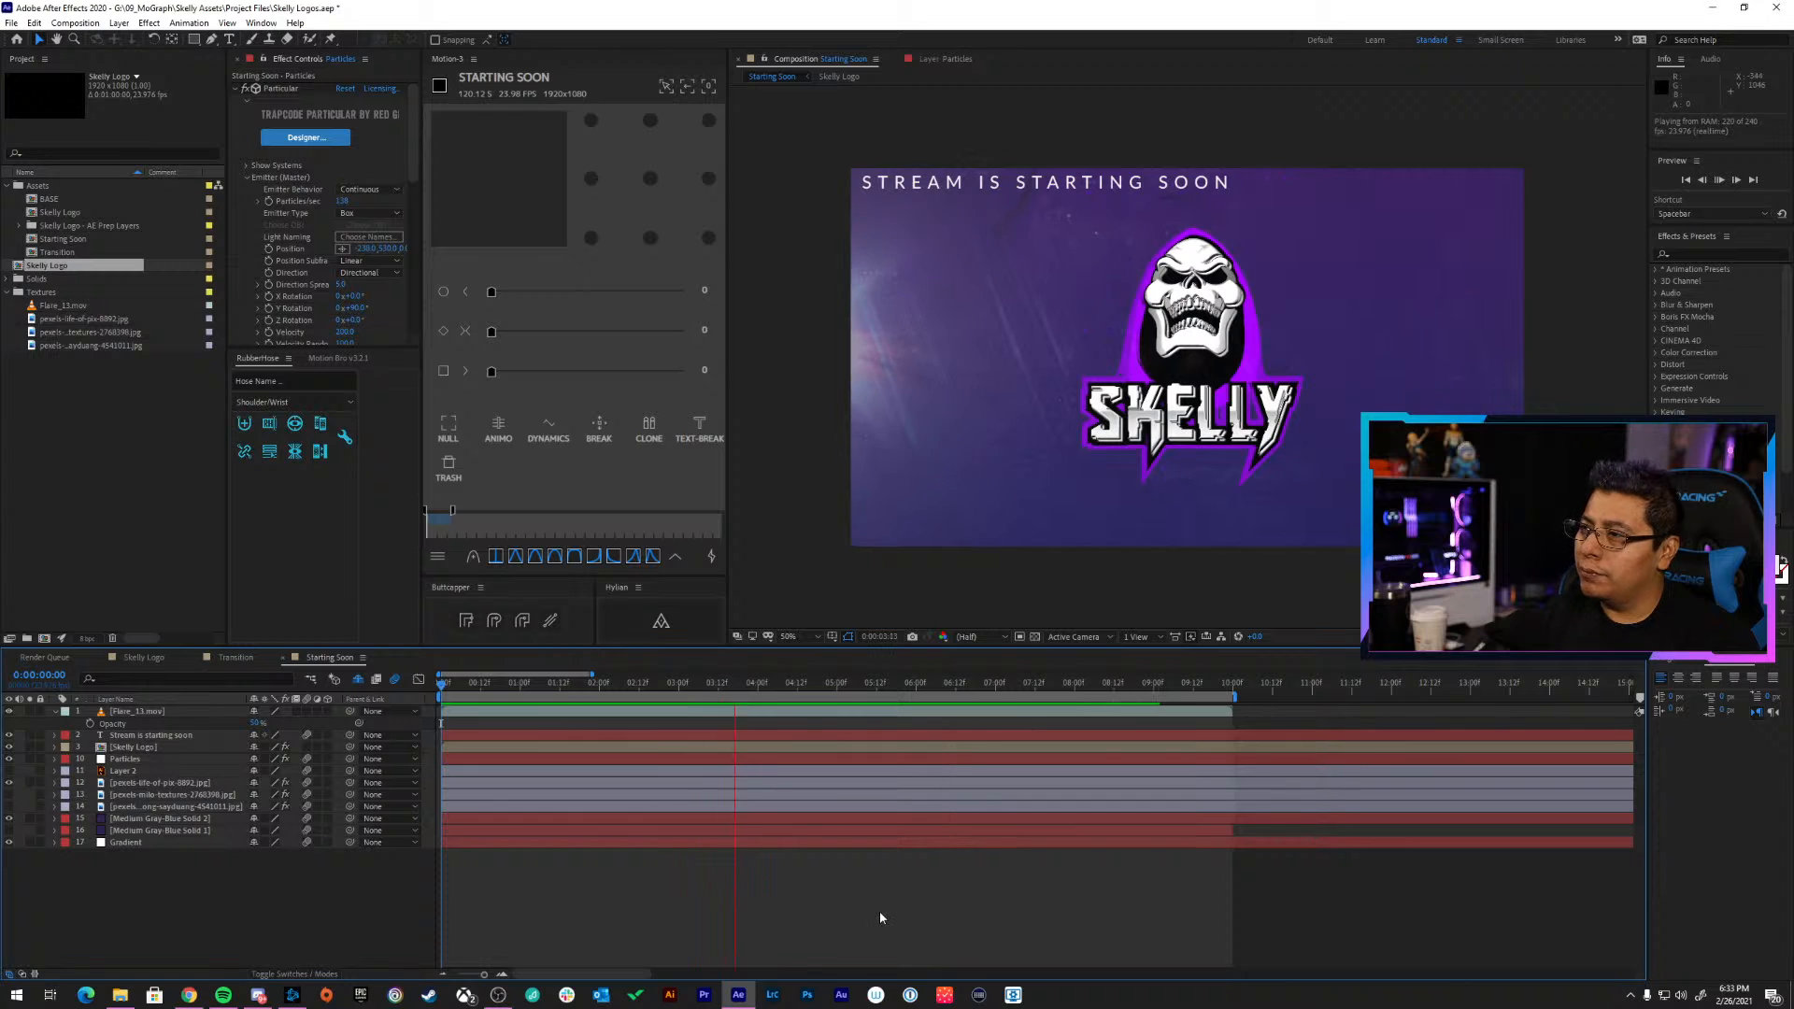
{"action": "key", "text": "space"}
Enable the Displacement Map effect on the Skelly Logo layer
{"action": "left_click", "coordinate": [164, 734]}
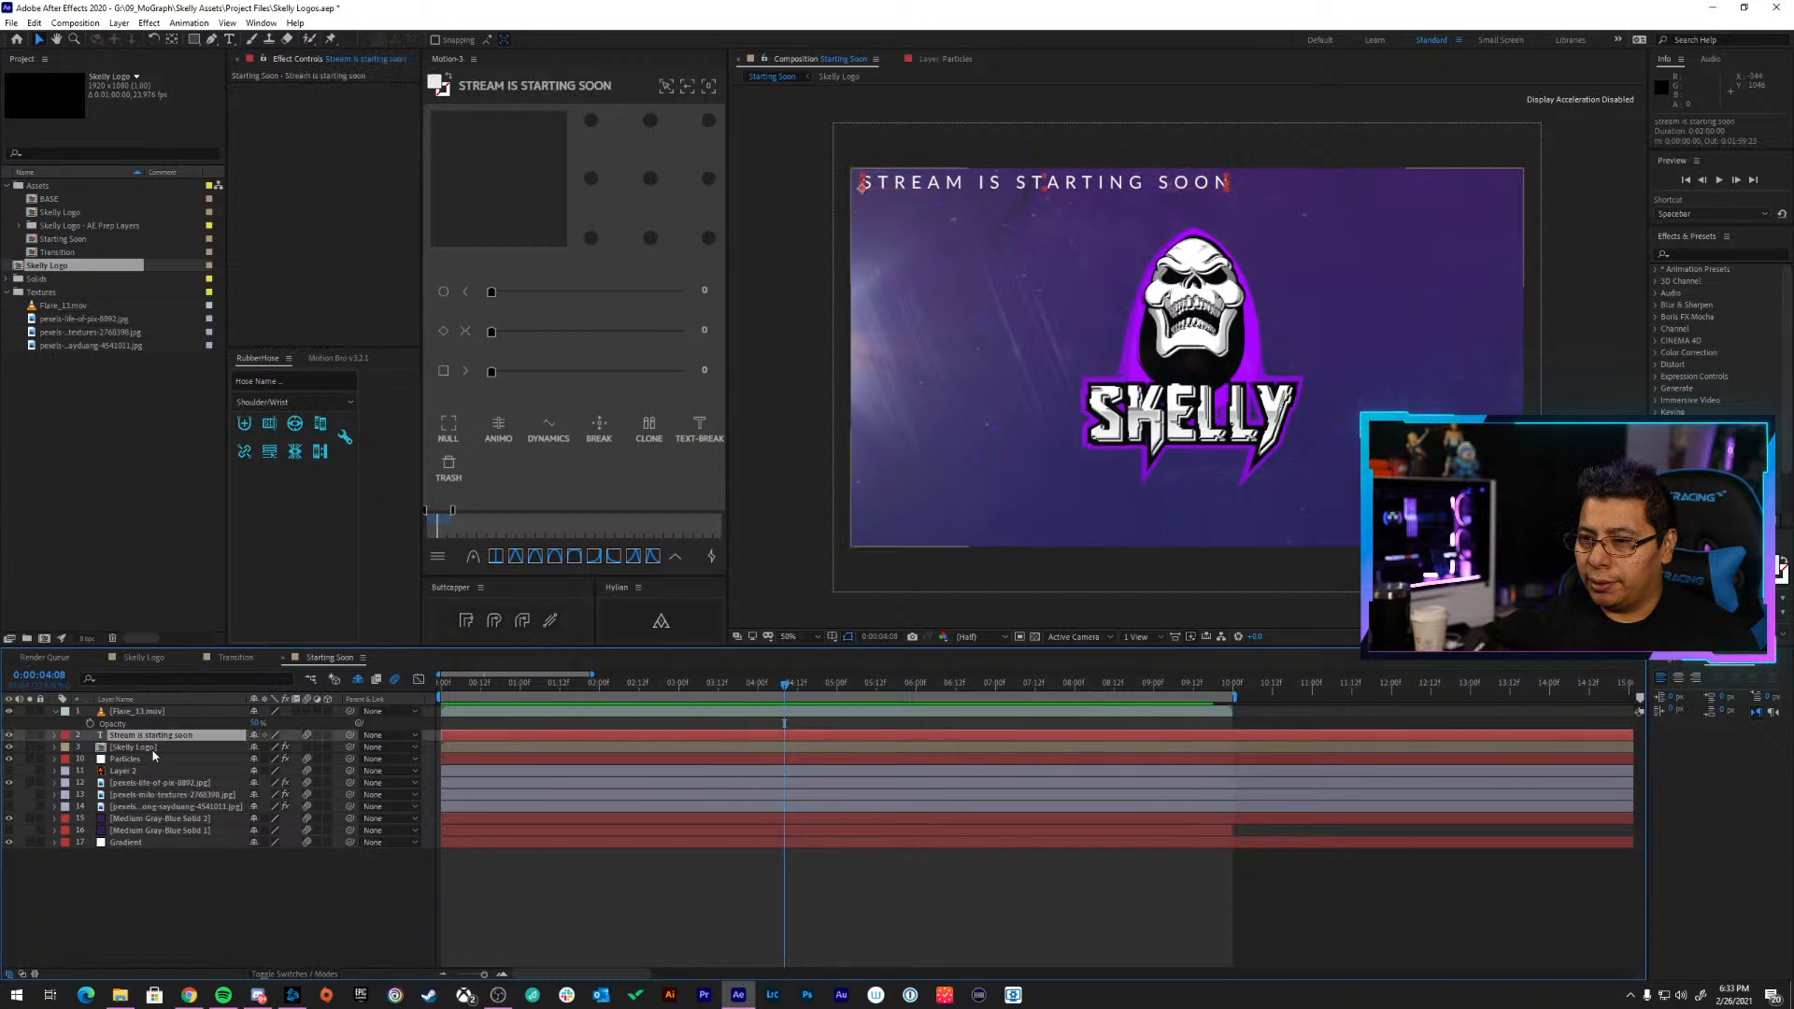
{"action": "left_click", "coordinate": [140, 746]}
{"action": "left_click", "coordinate": [243, 87]}
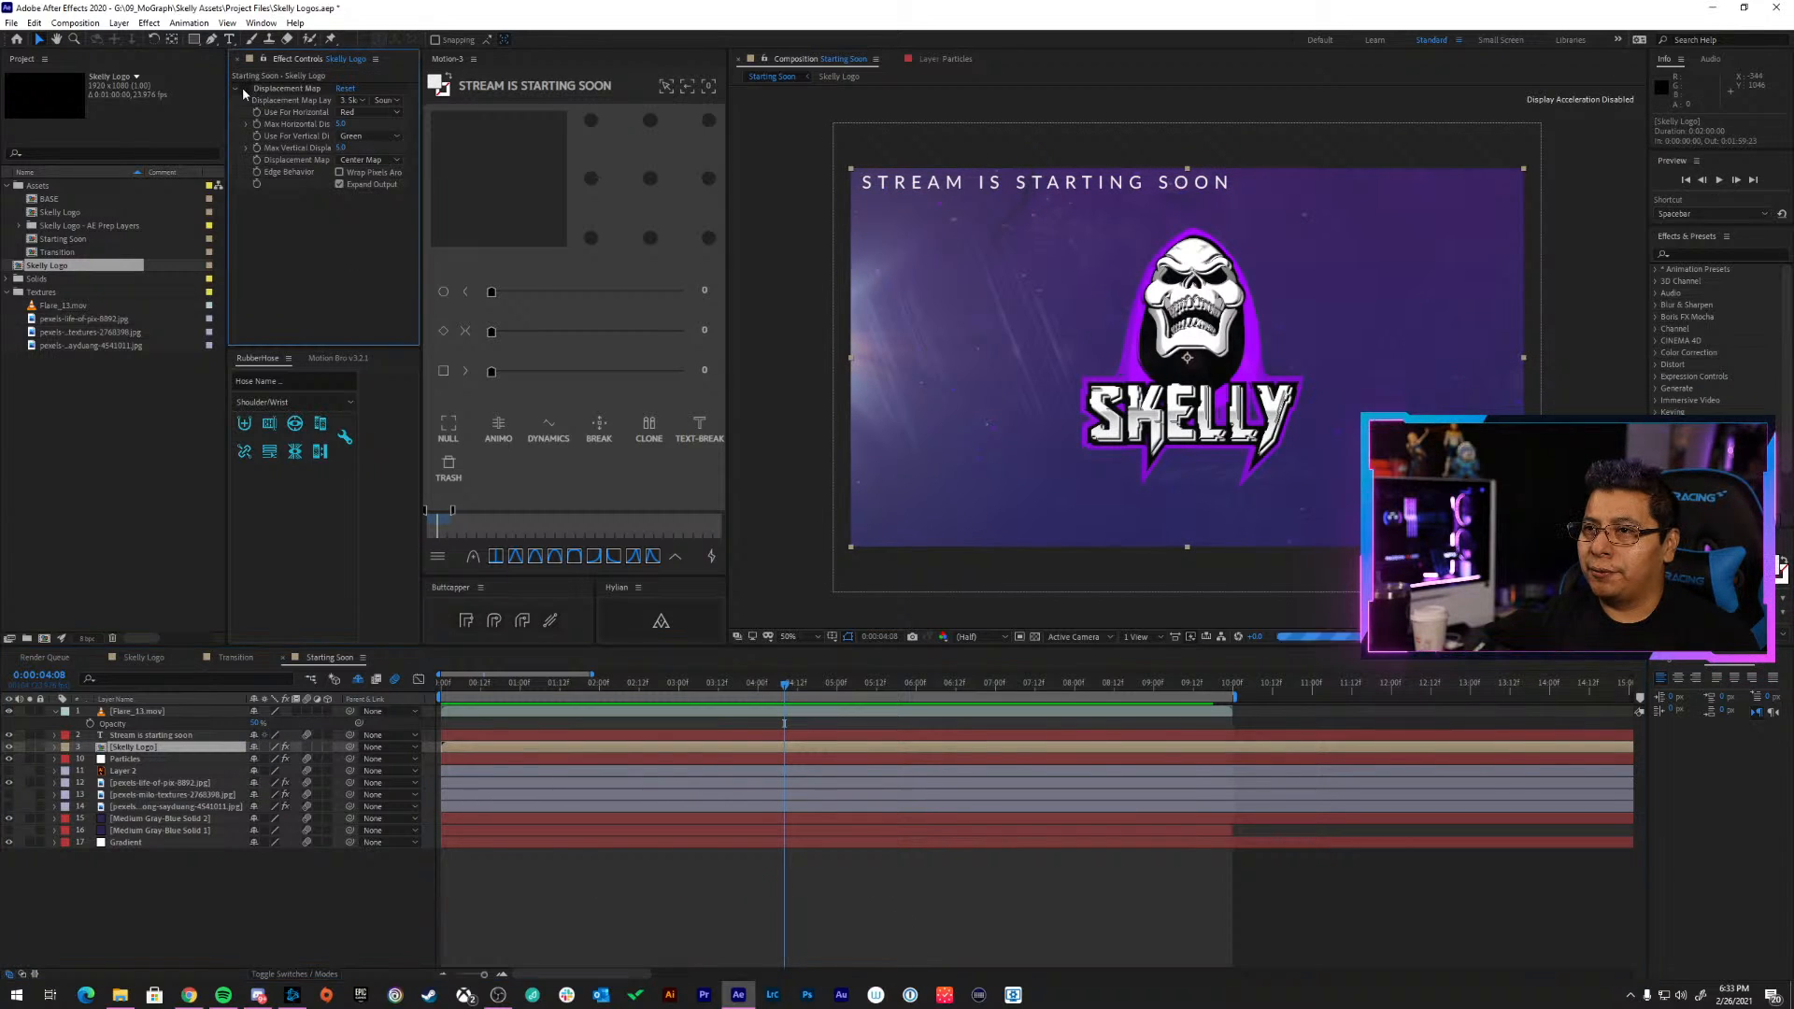
{"action": "left_click", "coordinate": [169, 445]}
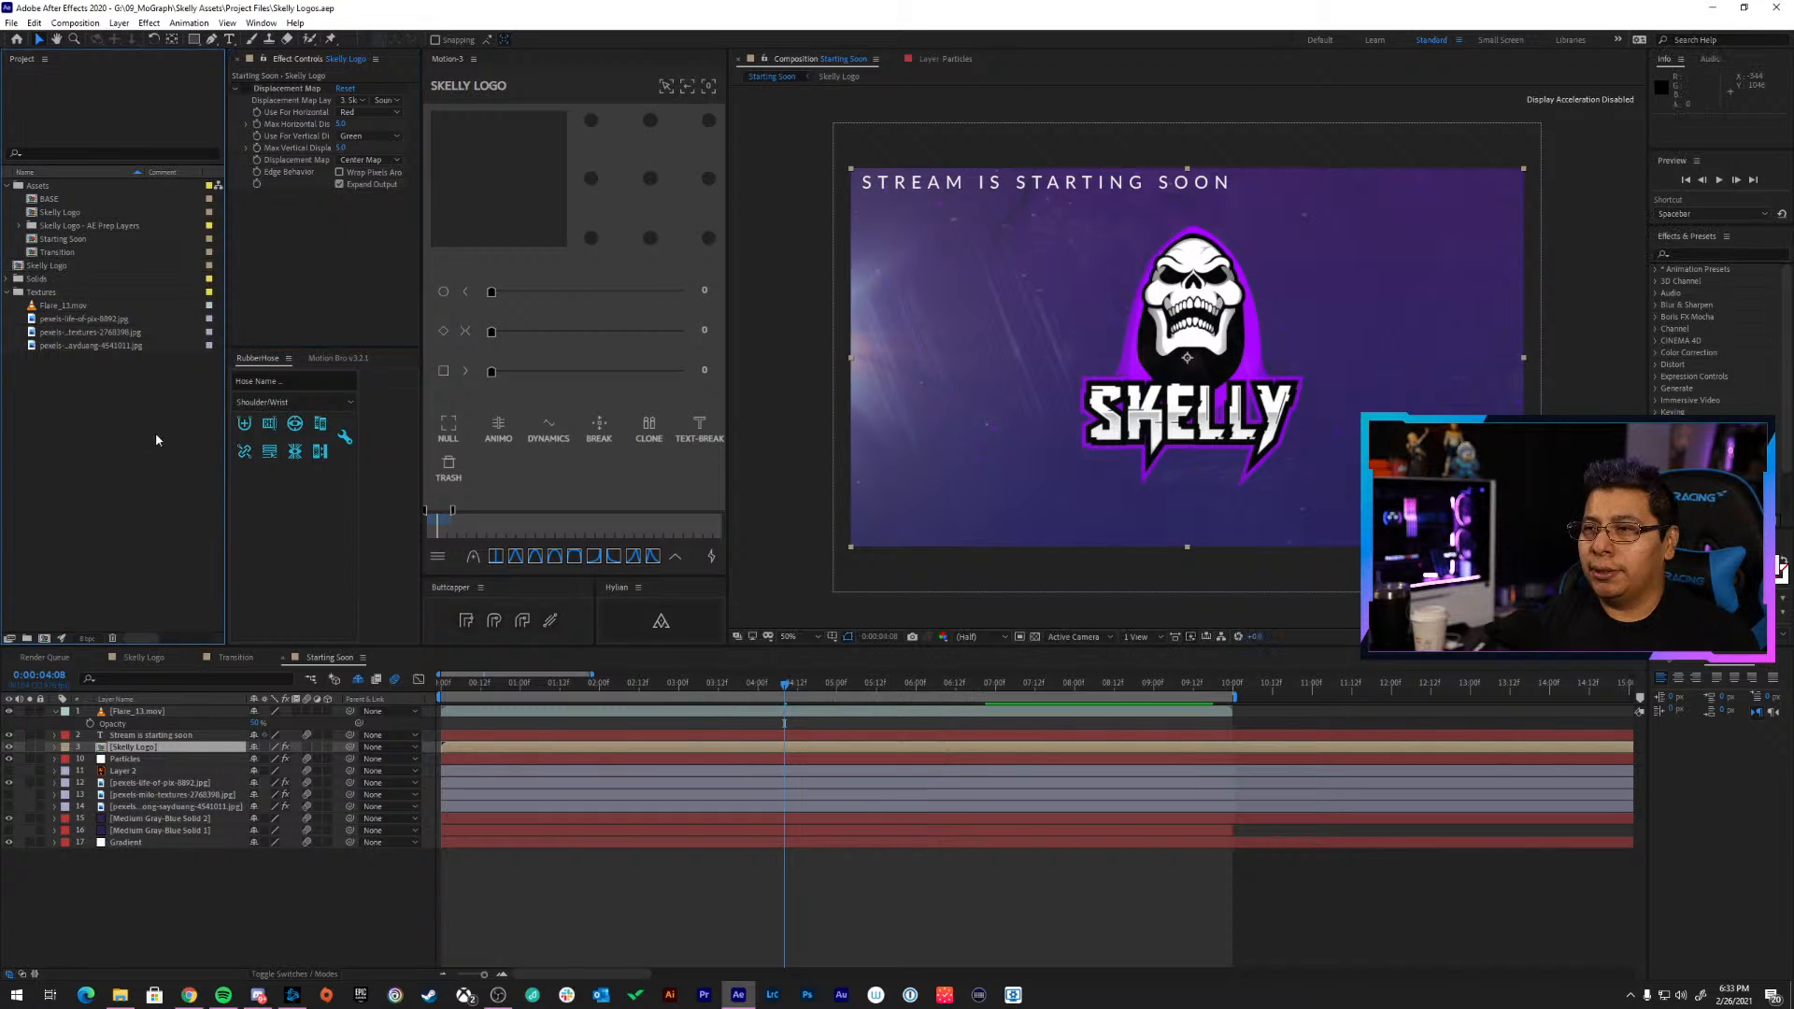
Import the Glitch 08 clip from the Footages folder in File Explorer, and add it as the top layer of the Starting Soon composition
{"action": "key", "text": "alt+Tab"}
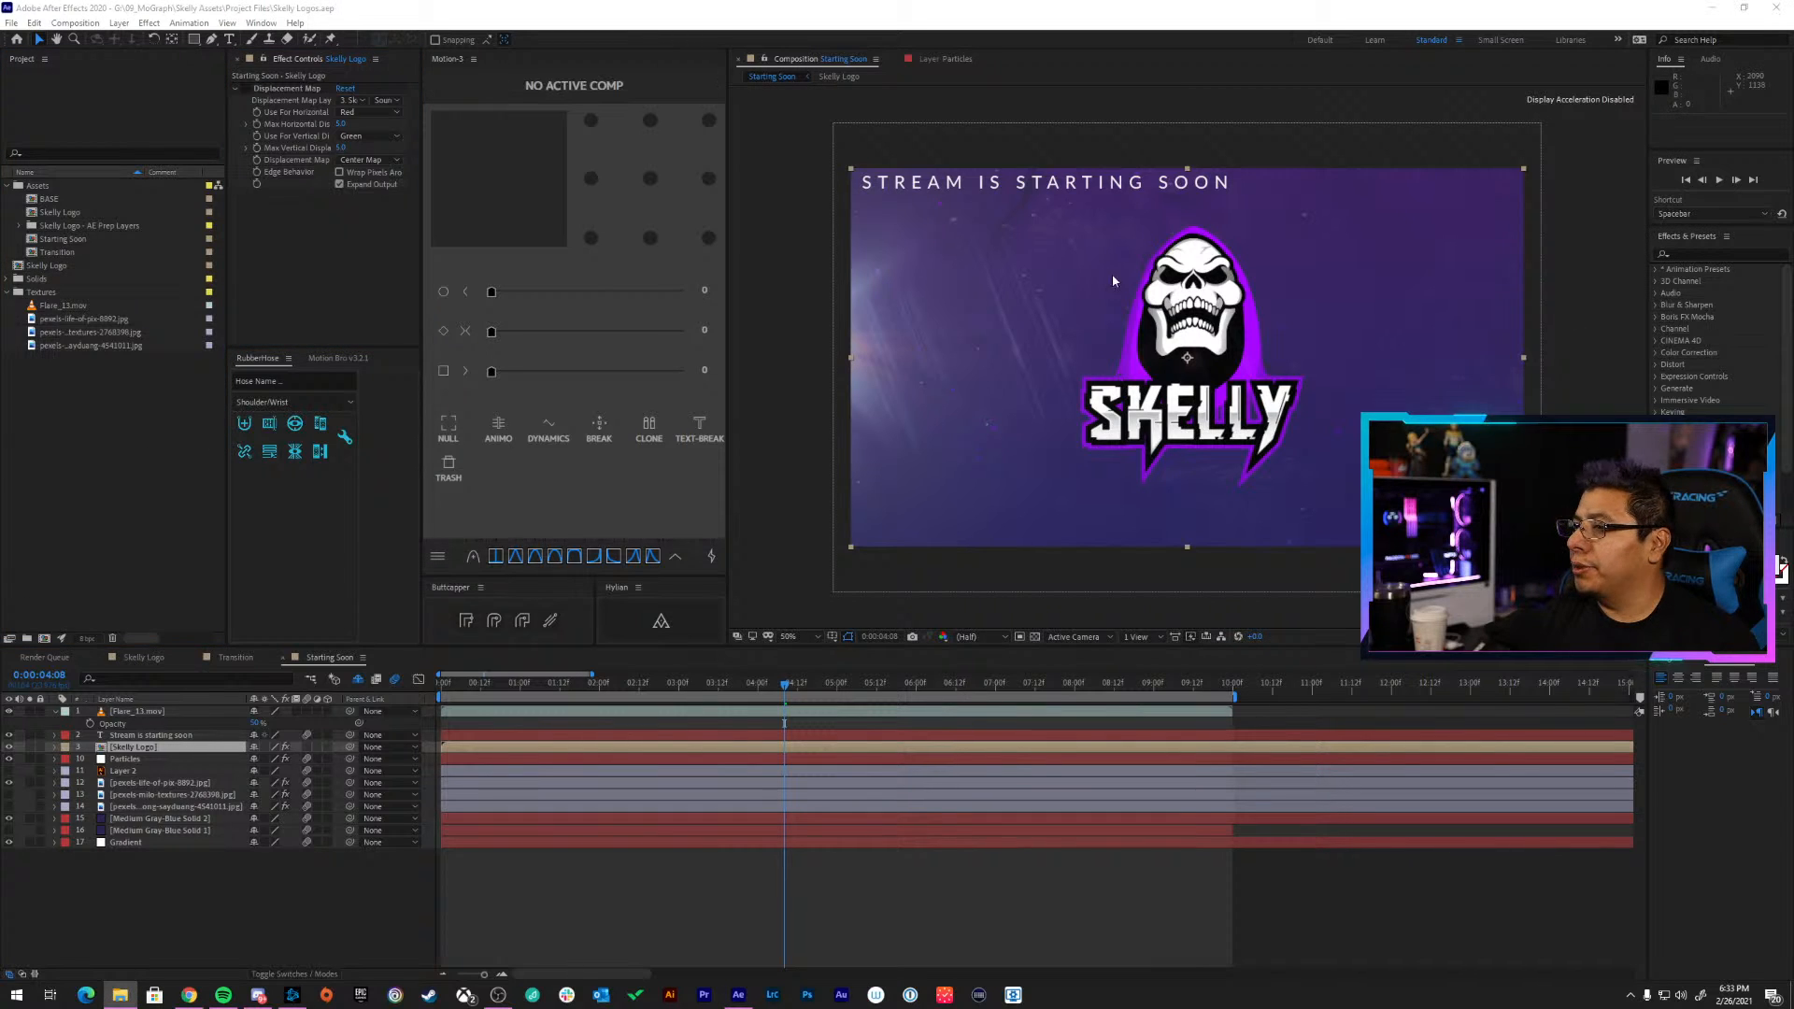
{"action": "left_click_drag", "start_coordinate": [1793, 196], "coordinate": [810, 205]}
{"action": "double_click", "coordinate": [725, 389]}
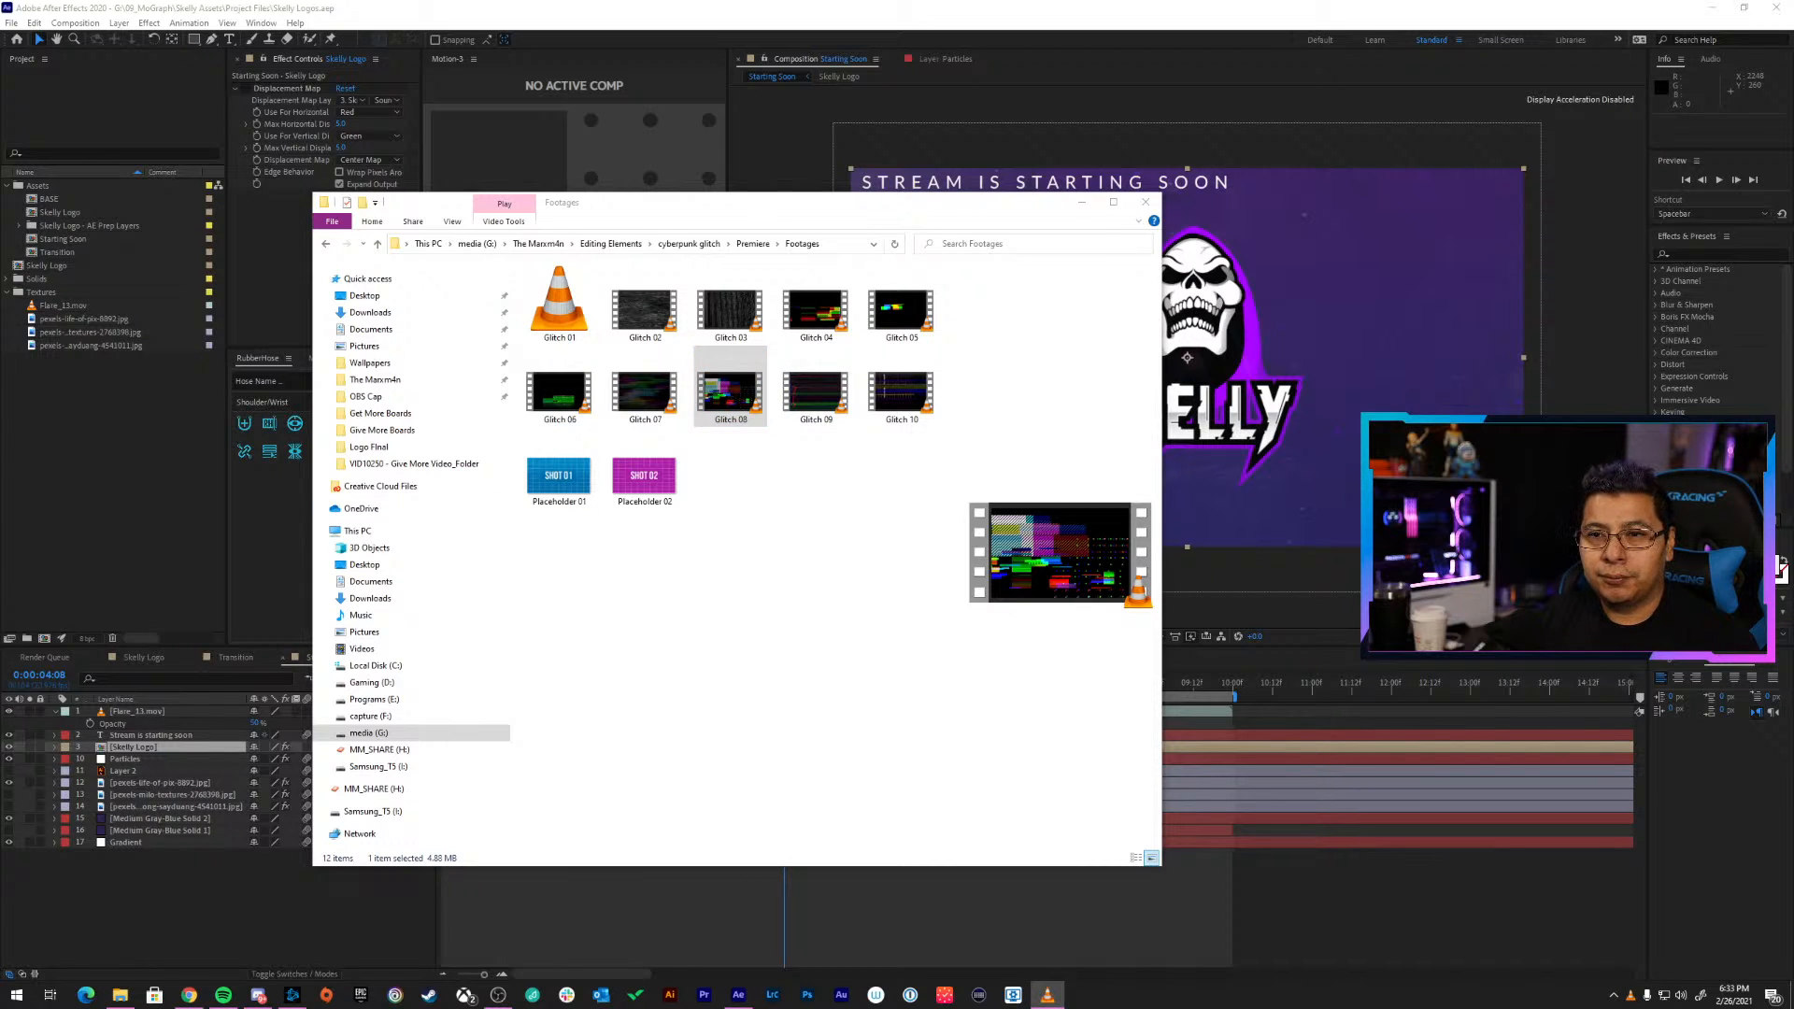
{"action": "left_click", "coordinate": [716, 390]}
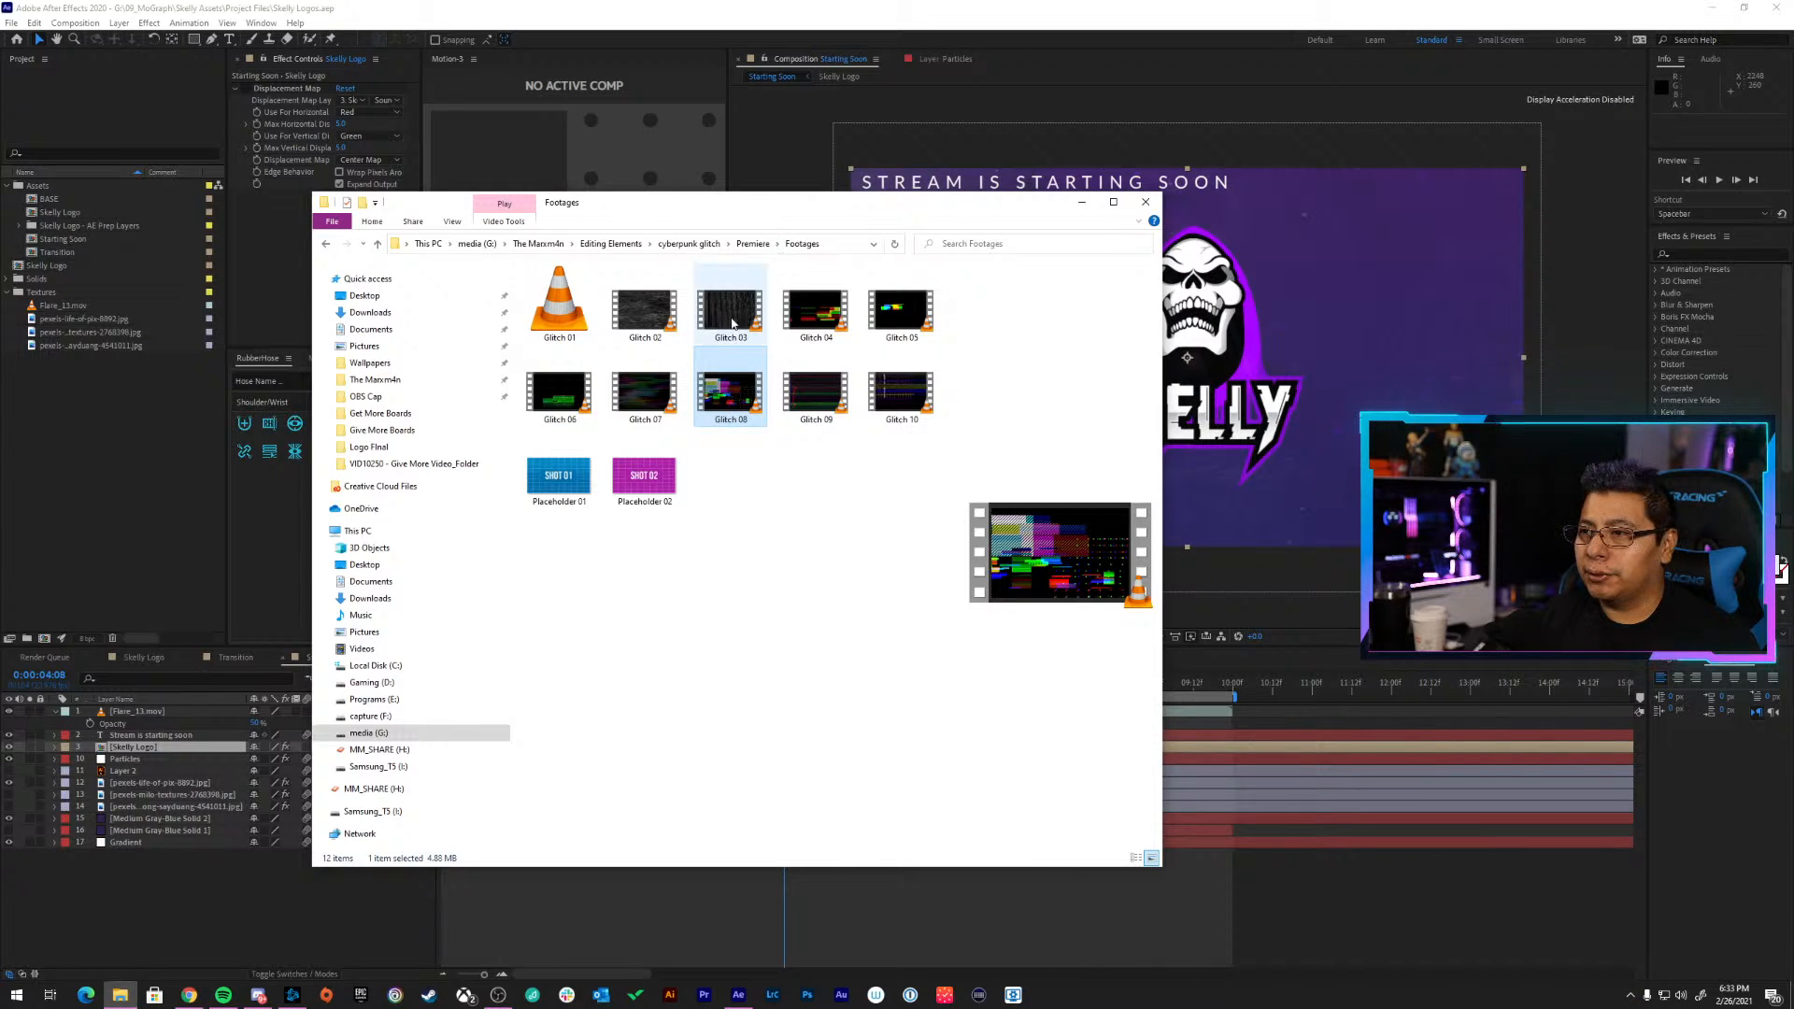
{"action": "left_click_drag", "start_coordinate": [716, 390], "coordinate": [127, 508]}
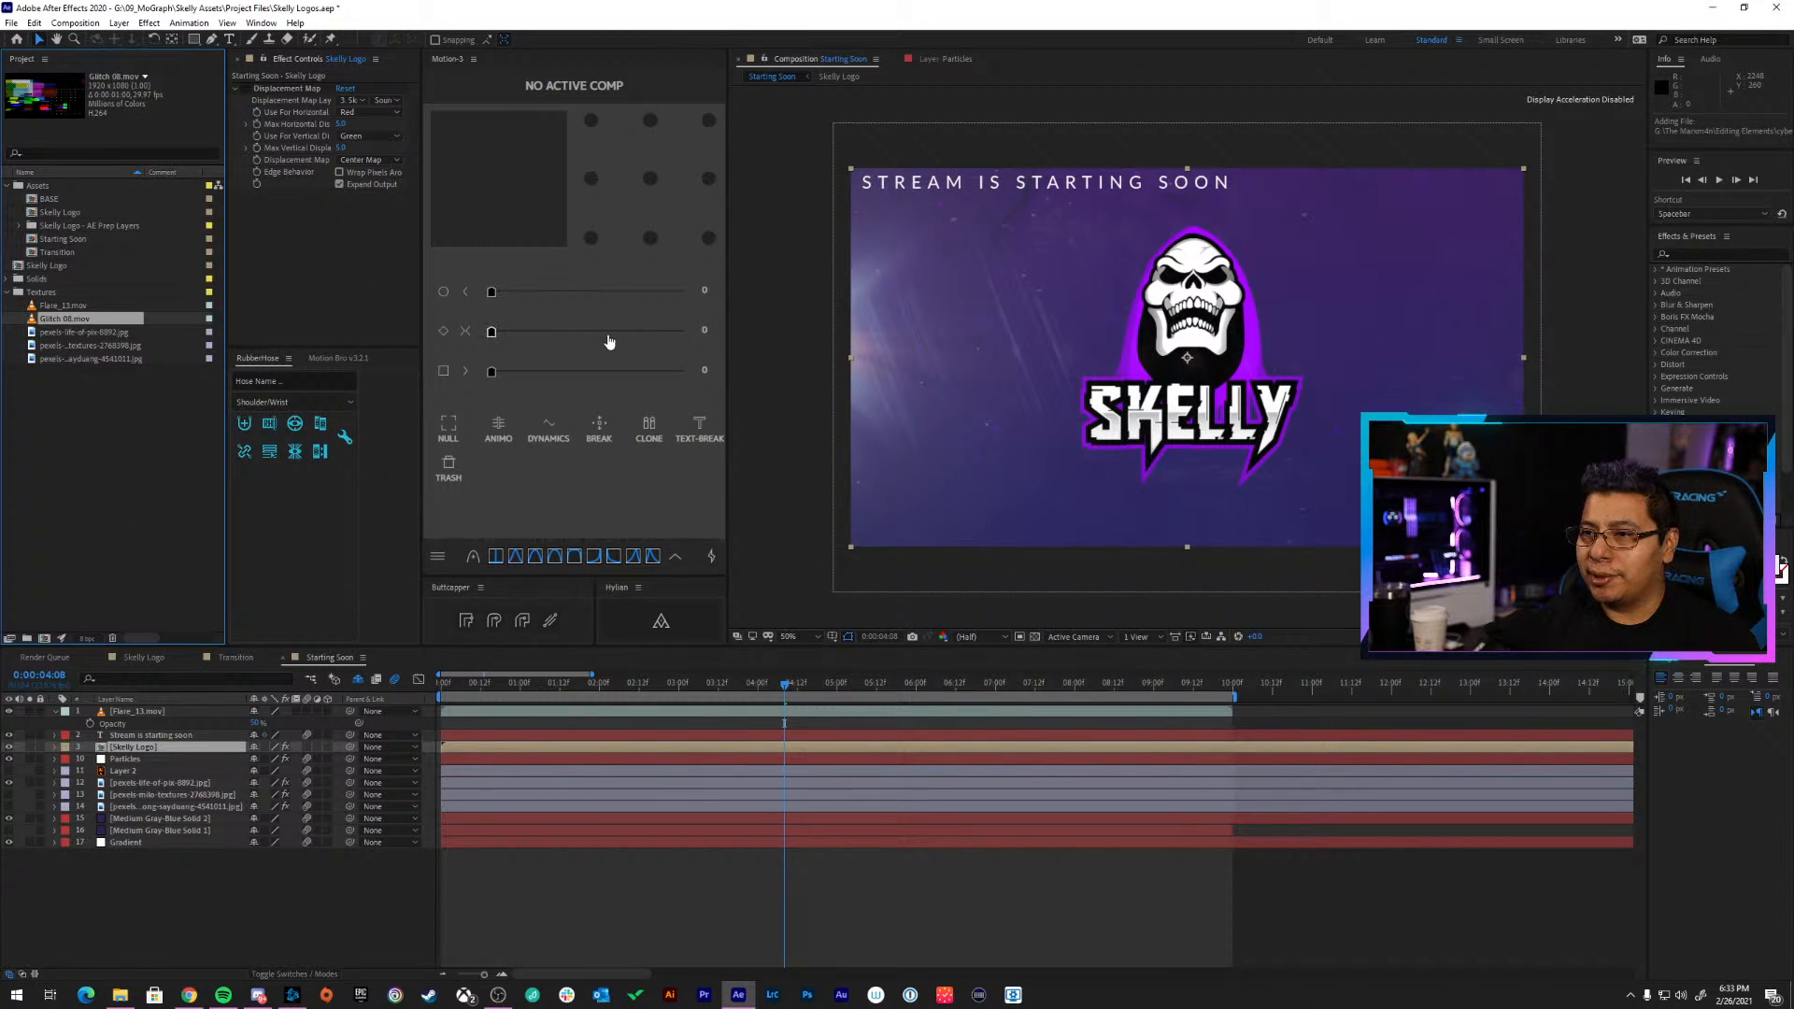
{"action": "left_click_drag", "start_coordinate": [106, 325], "coordinate": [176, 711]}
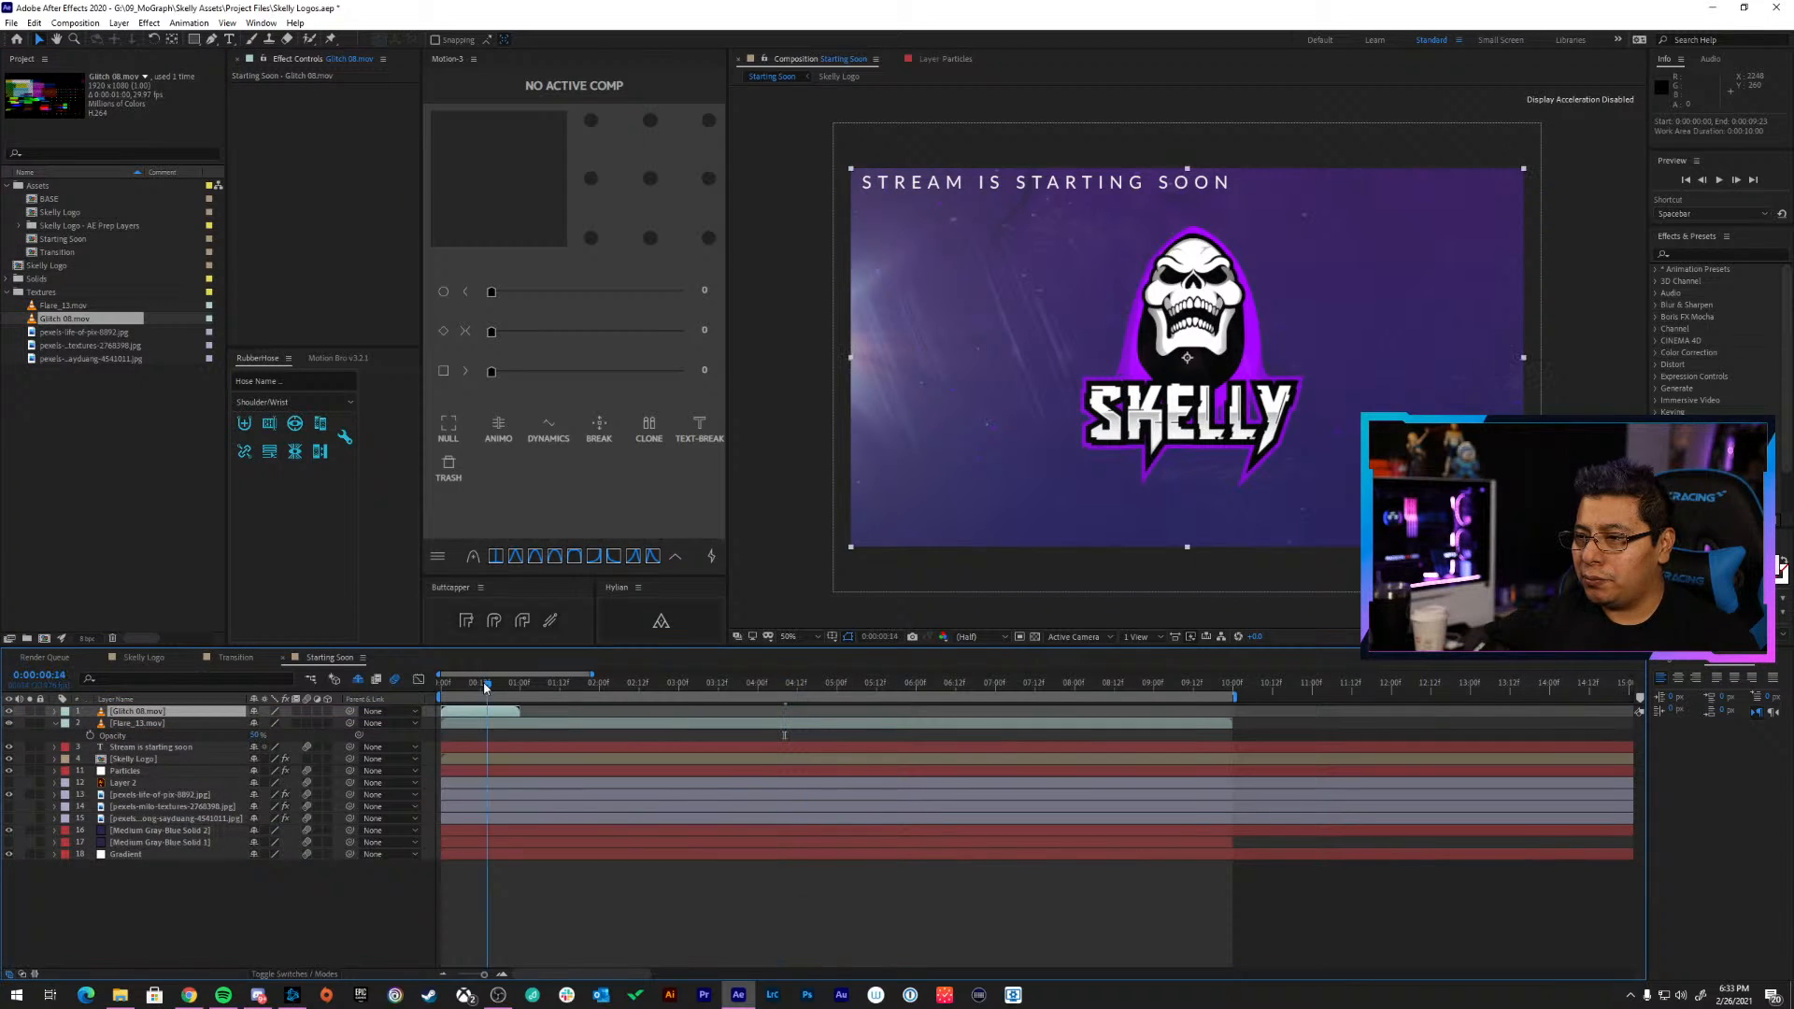
Scale the Glitch 08.mov layer to 75% and move it up and to the right of the frame's centre
{"action": "left_click_drag", "start_coordinate": [485, 689], "coordinate": [466, 688]}
{"action": "key", "text": "s"}
{"action": "left_click_drag", "start_coordinate": [271, 723], "coordinate": [246, 718]}
{"action": "key", "text": "ctrl+z"}
{"action": "left_click", "coordinate": [159, 713]}
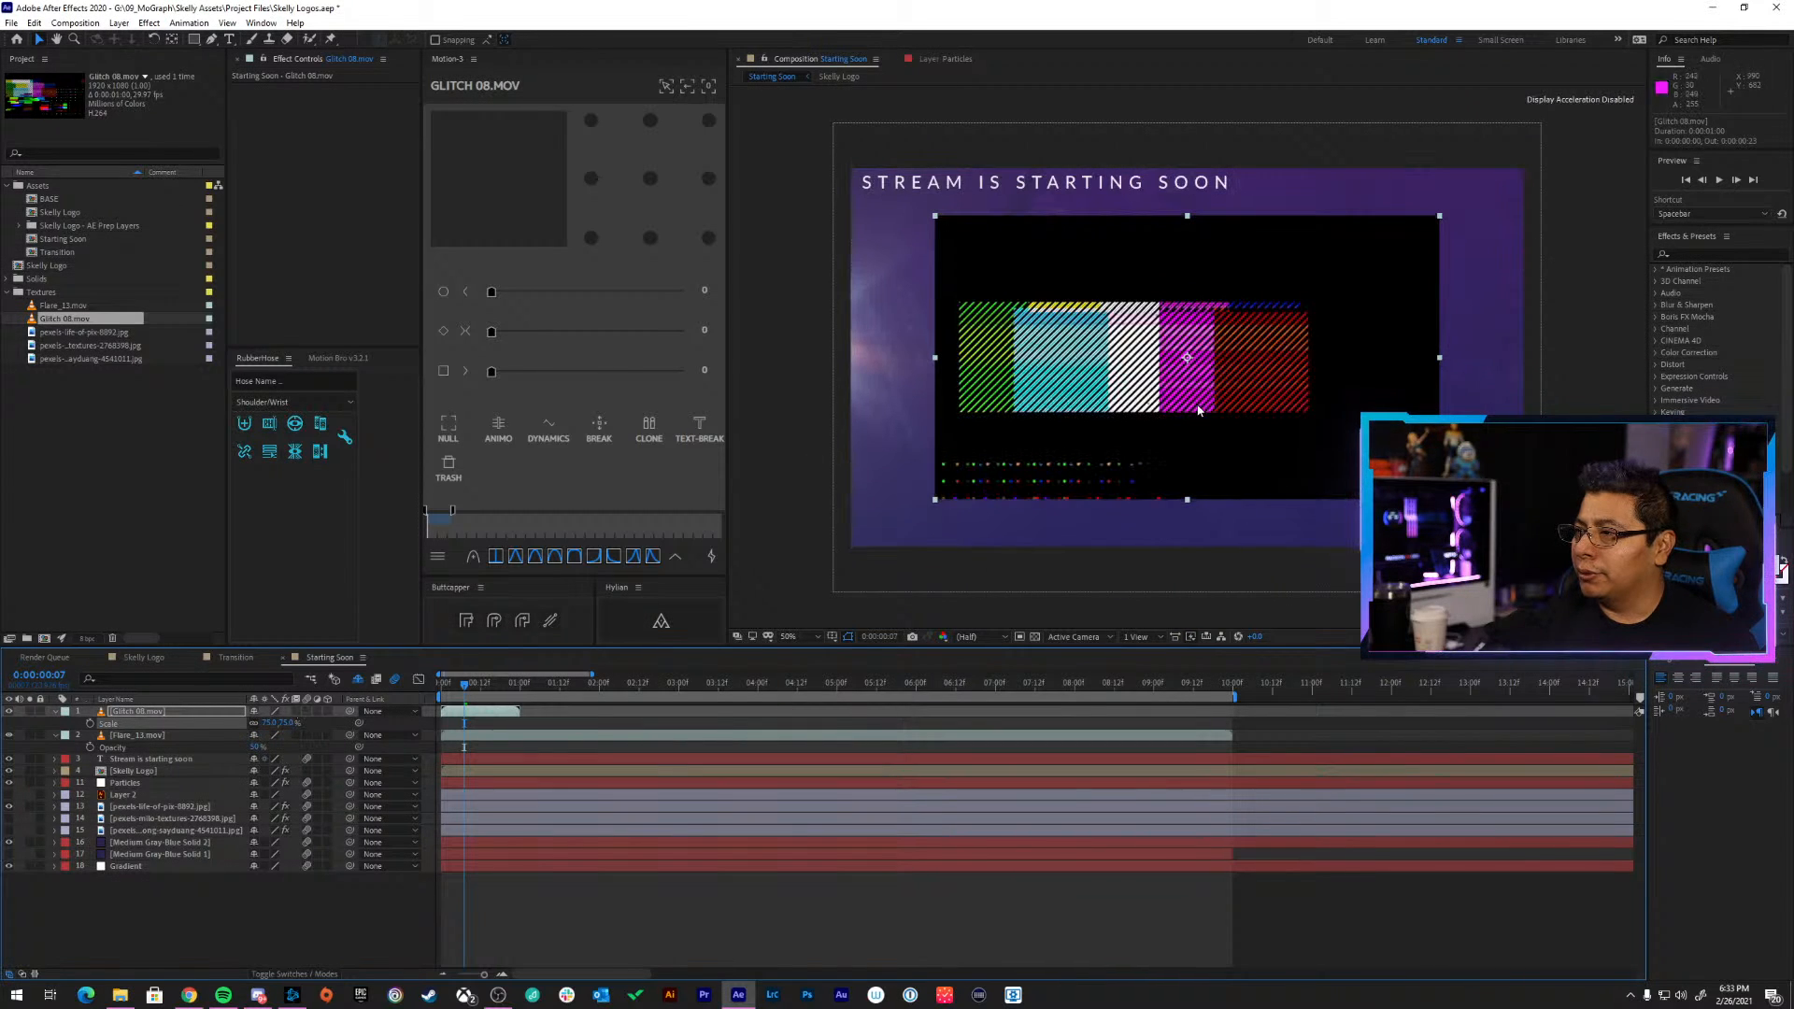
{"action": "left_click_drag", "start_coordinate": [1197, 389], "coordinate": [1240, 367]}
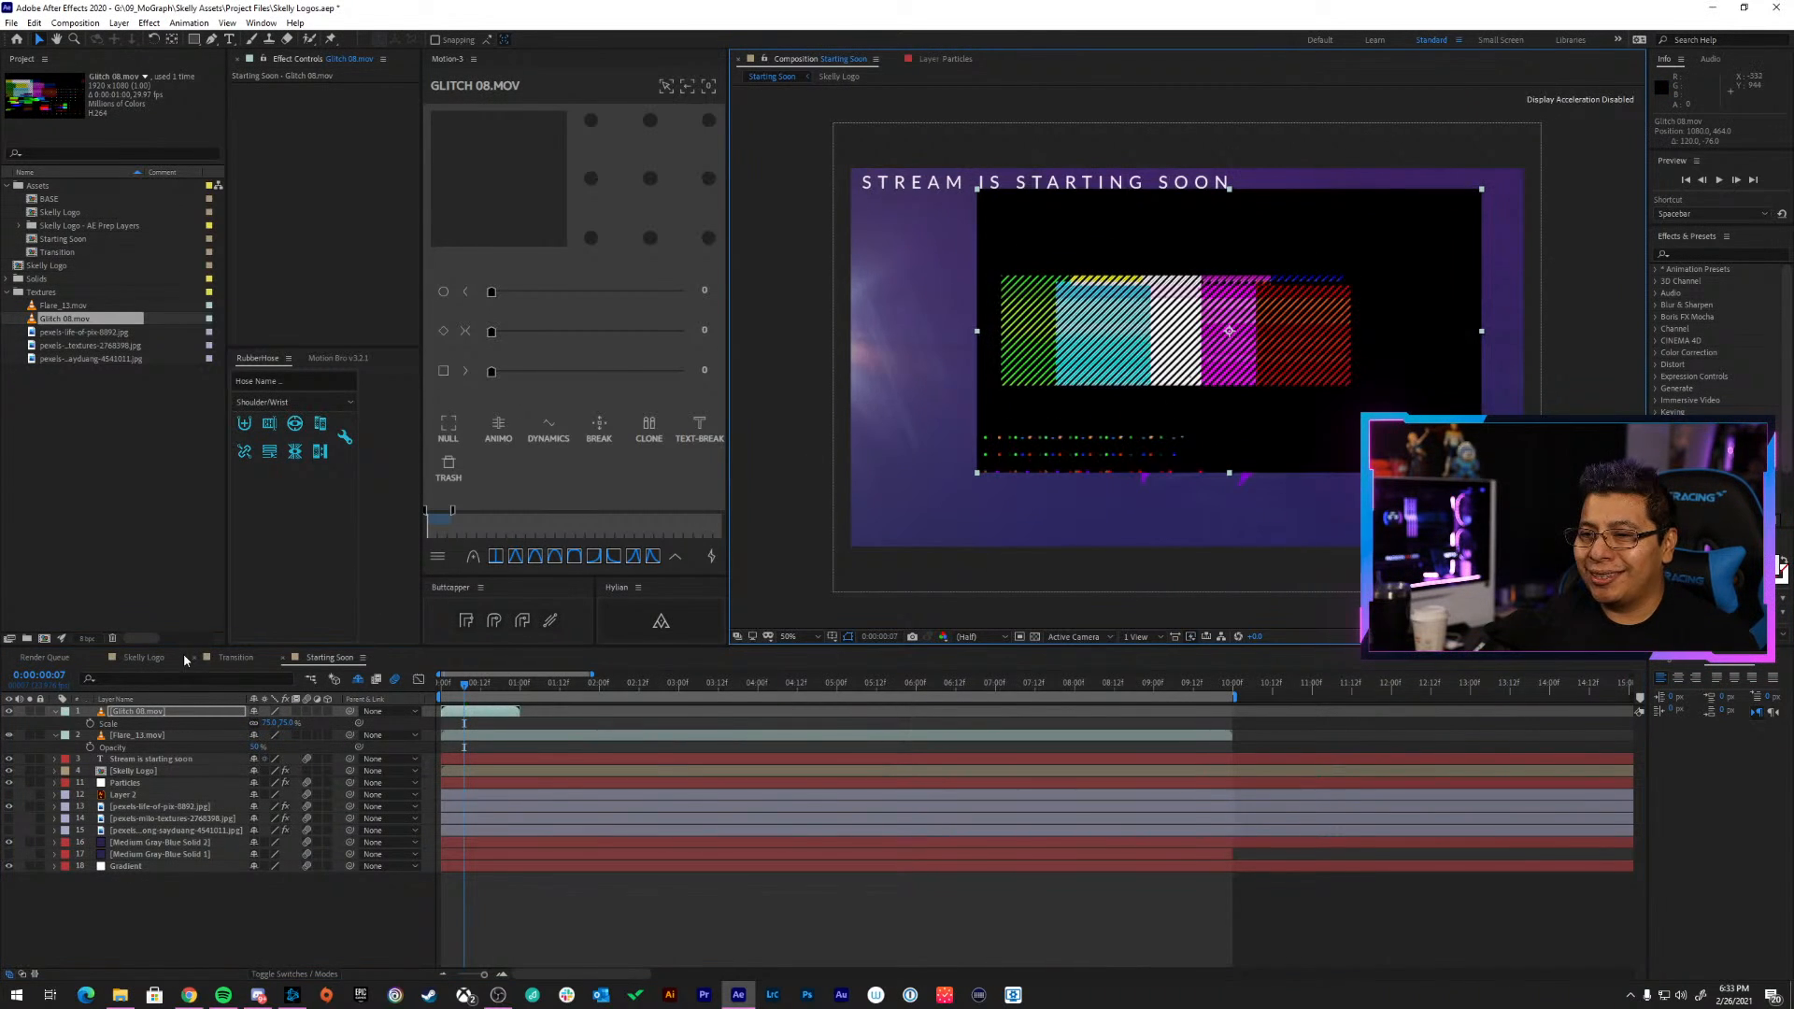
Set the Skelly Logo's displacement map layer to Glitch 08.mov, and hide the glitch layer to preview the distortion
{"action": "left_click", "coordinate": [153, 773]}
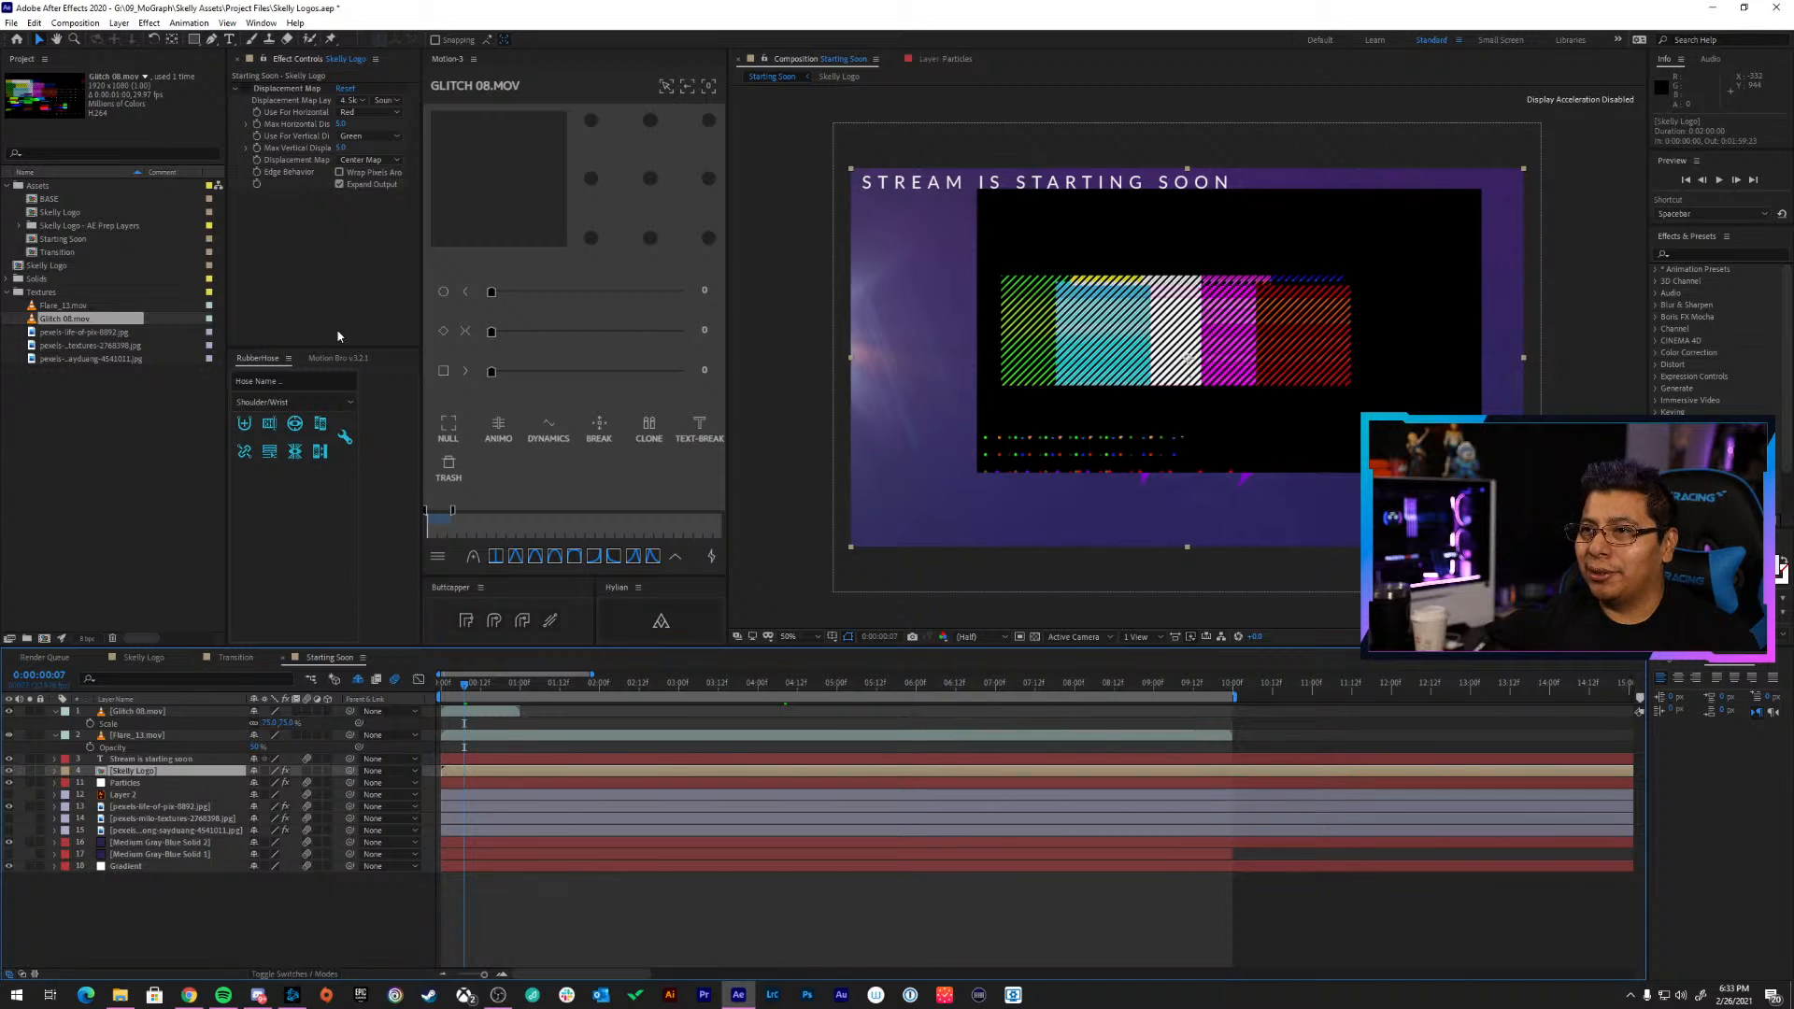
{"action": "left_click", "coordinate": [353, 101]}
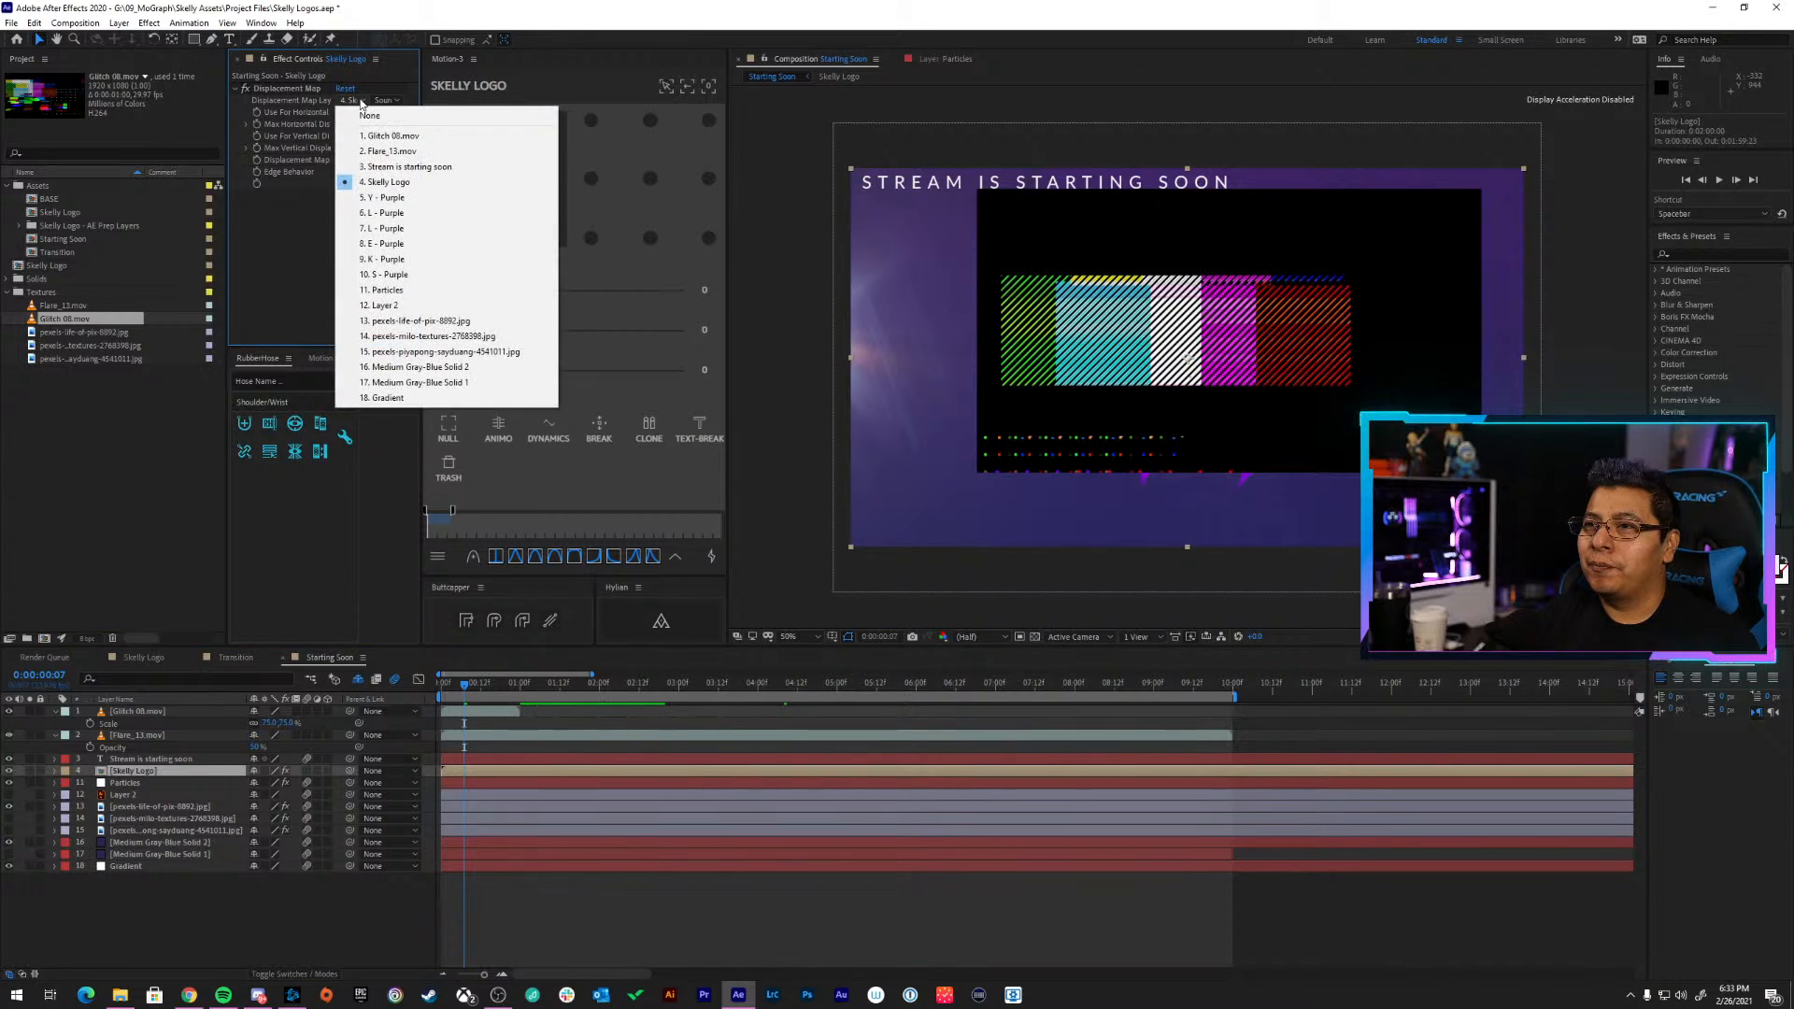
{"action": "left_click", "coordinate": [367, 136]}
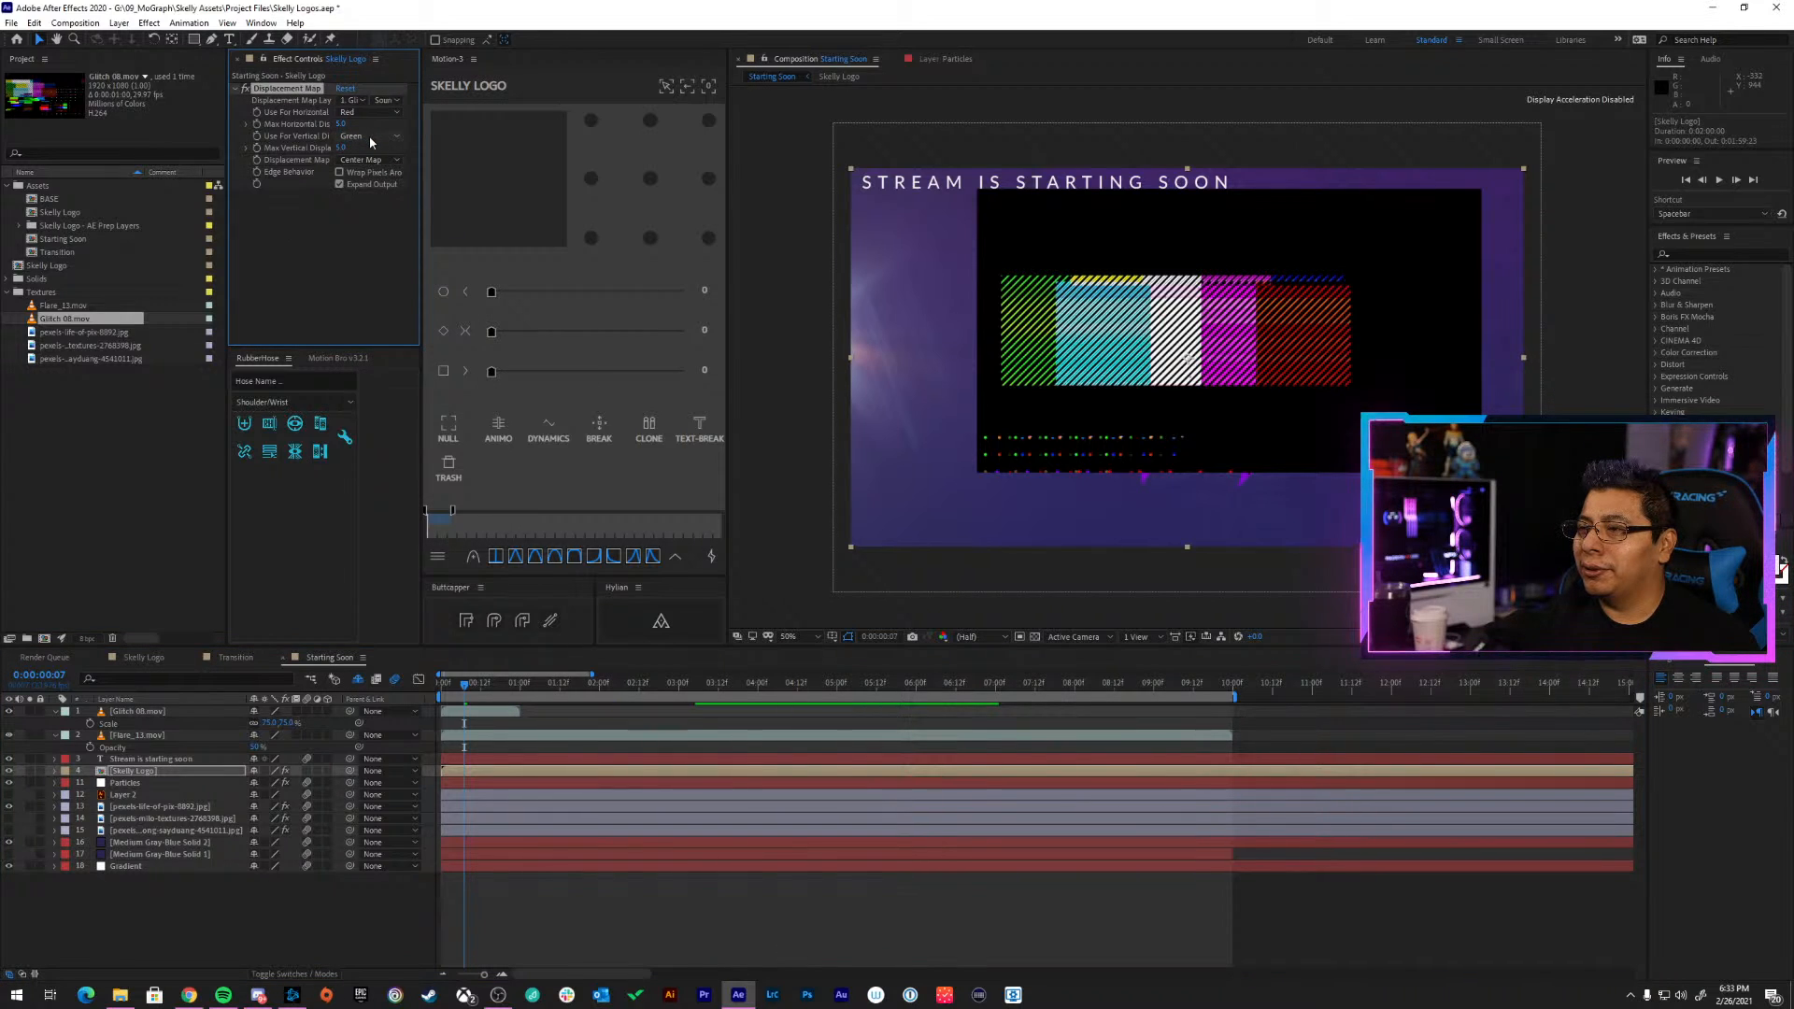
{"action": "left_click", "coordinate": [8, 711]}
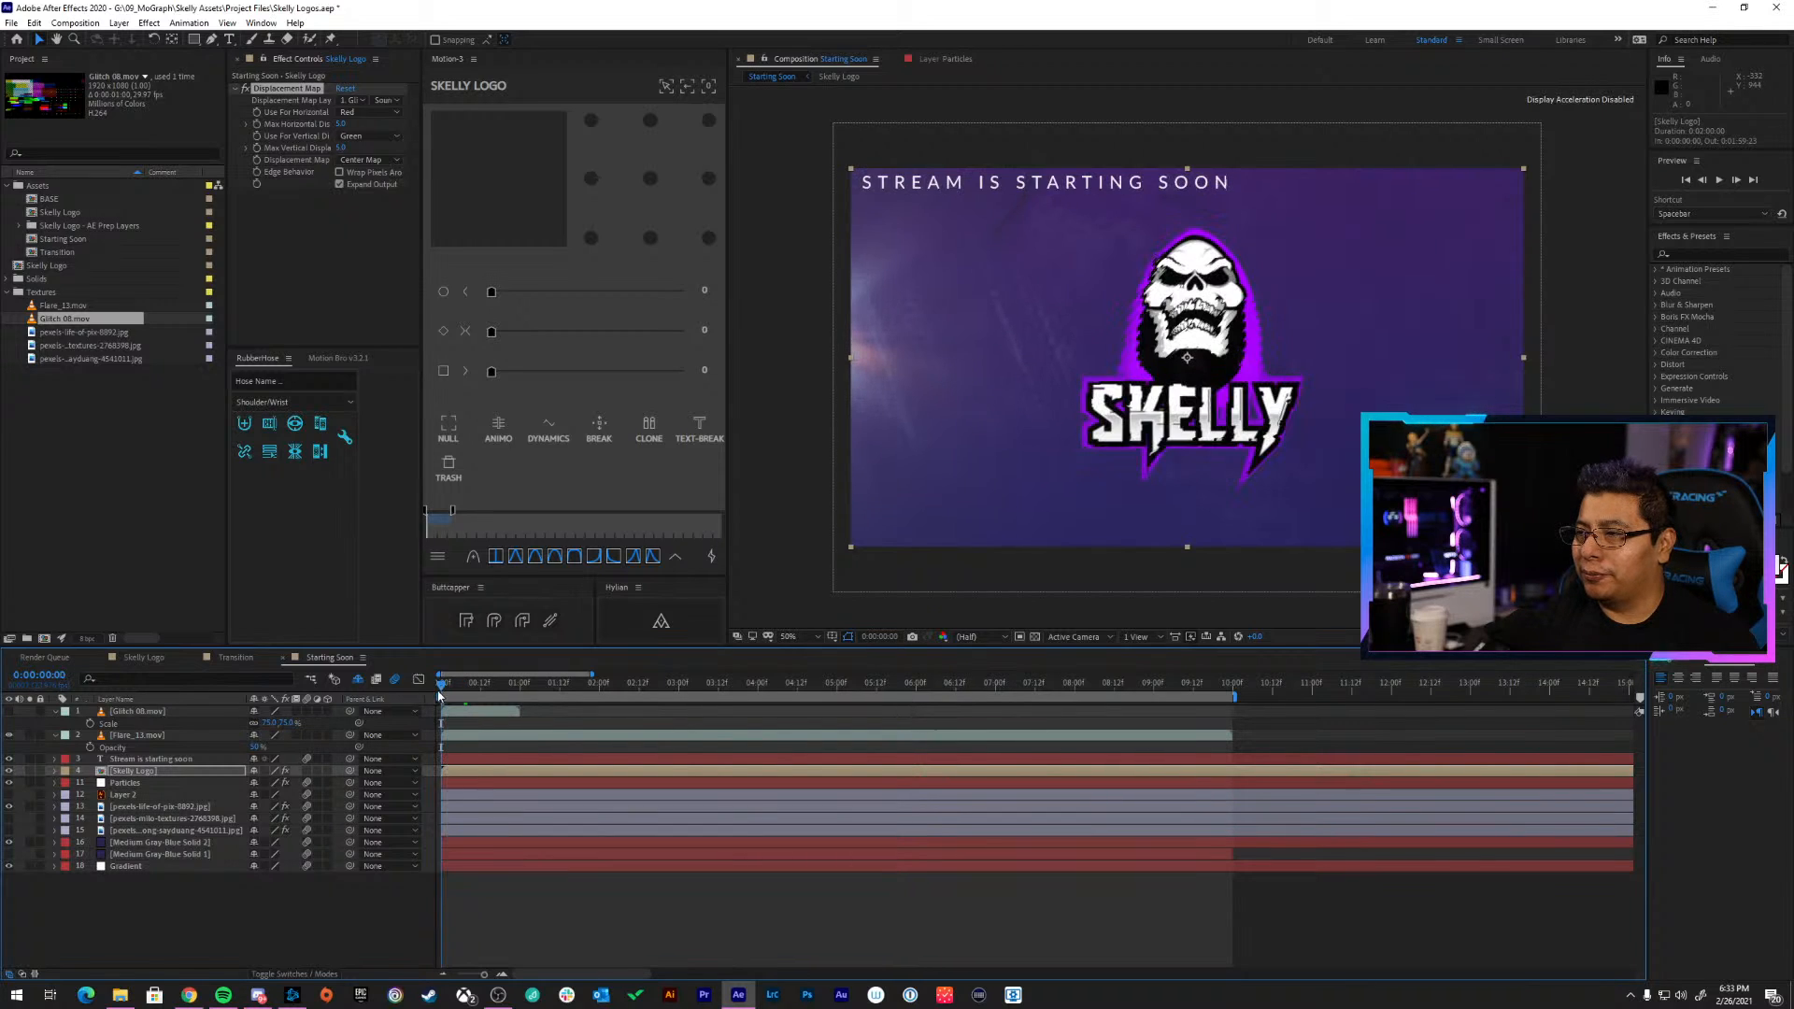
{"action": "key", "text": "space"}
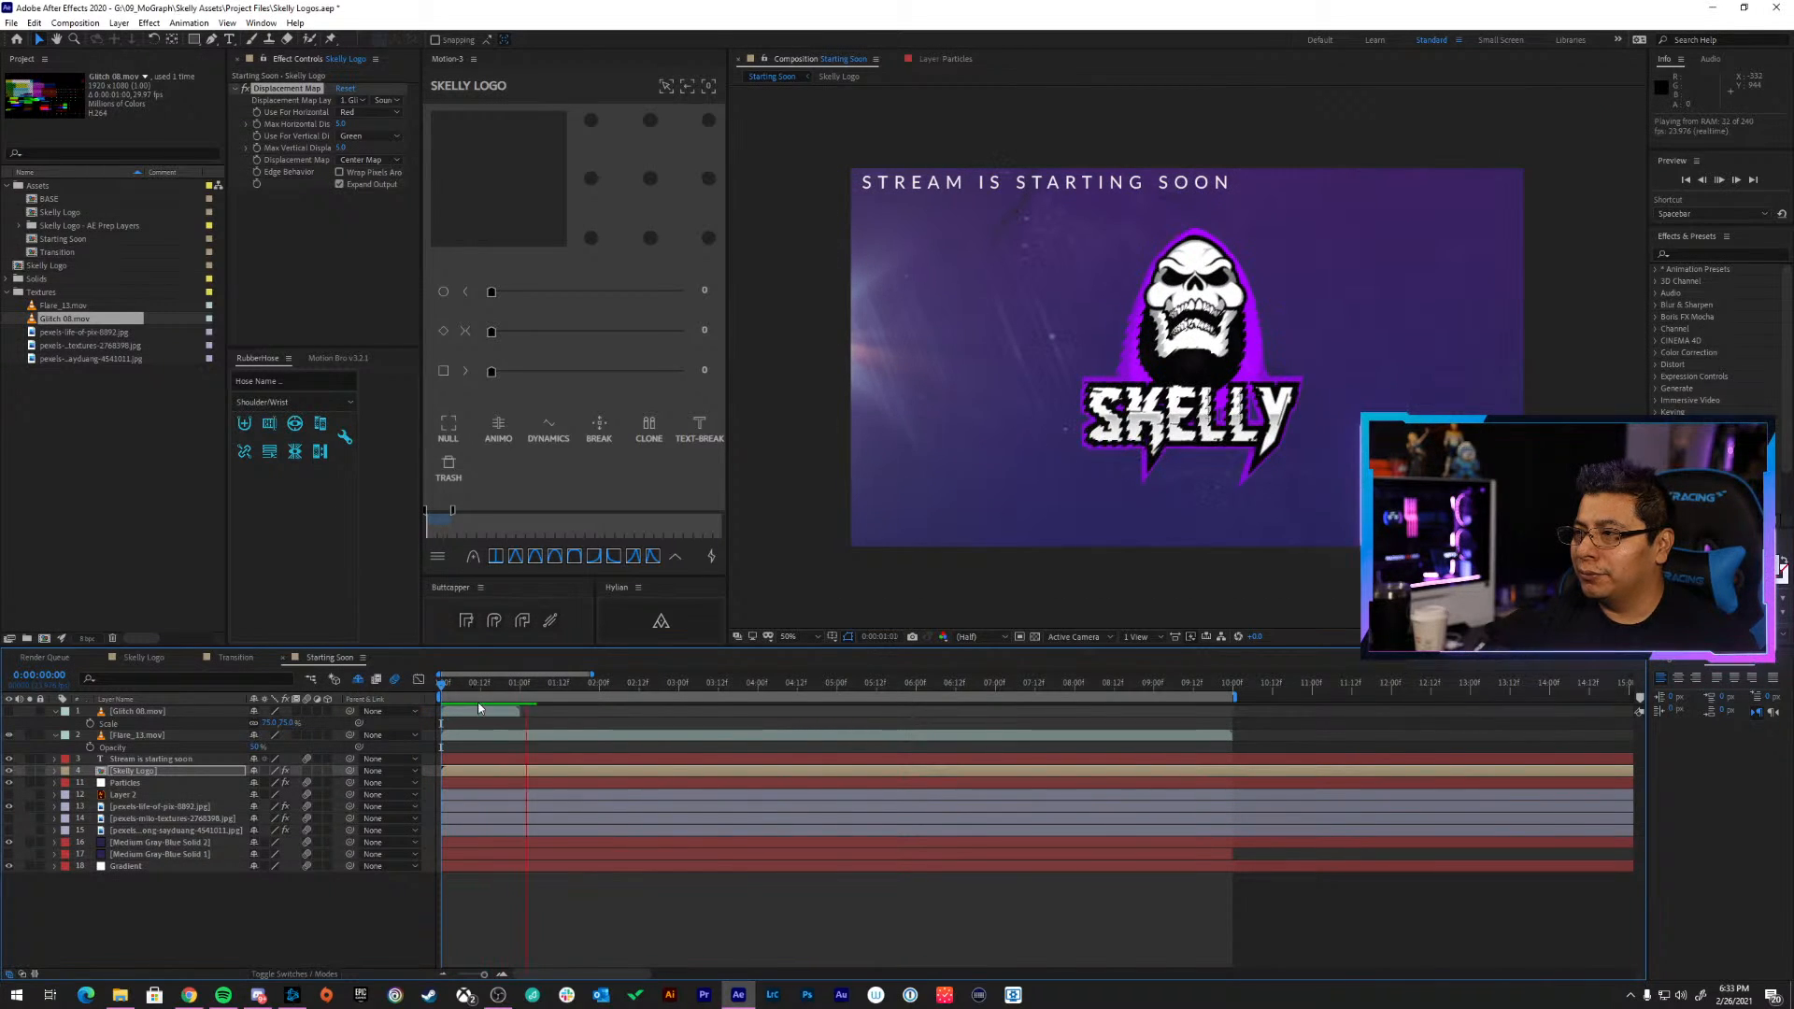
{"action": "key", "text": "space"}
Shift the Glitch 08.mov layer to start a little over half a second into the composition and preview it
{"action": "mouse_move", "coordinate": [484, 713]}
{"action": "left_mouse_down"}
{"action": "mouse_move", "coordinate": [536, 712]}
{"action": "mouse_move", "coordinate": [509, 689]}
{"action": "left_mouse_up"}
{"action": "left_click", "coordinate": [513, 723]}
{"action": "key", "text": "space"}
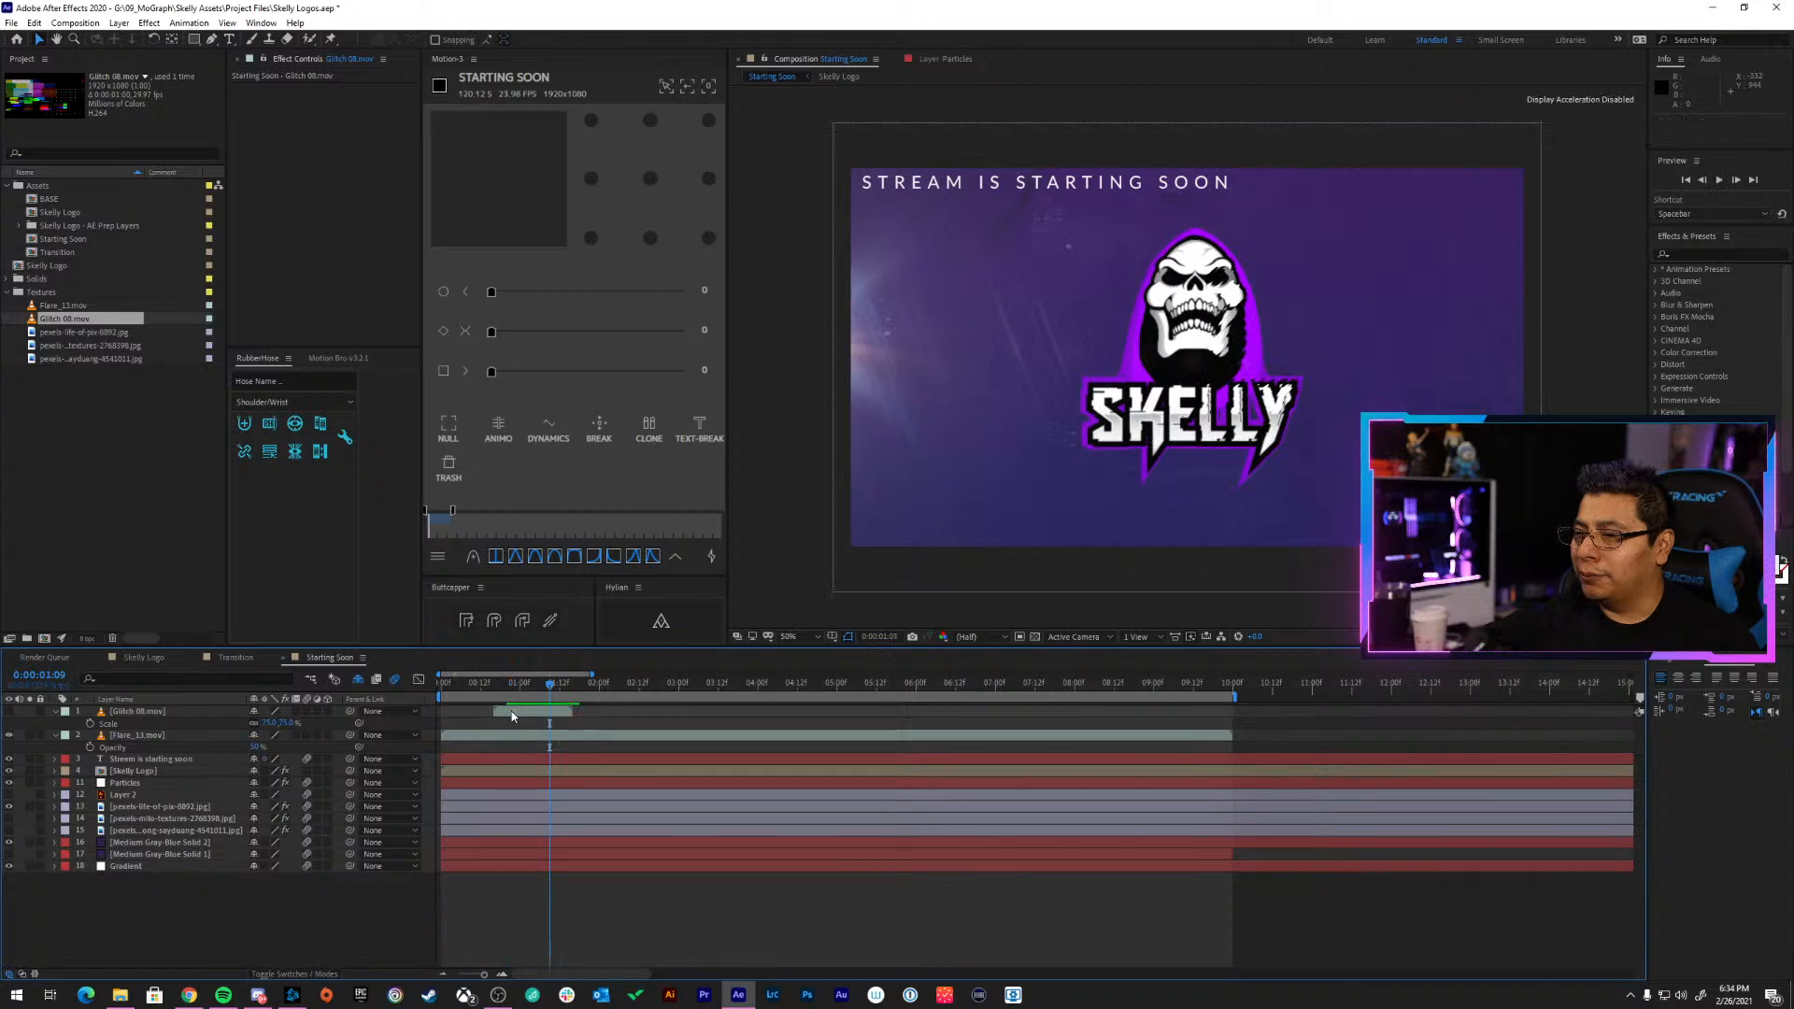
Increase the scale of the Glitch 08.mov layer beyond full size and preview the displacement on the logo
{"action": "left_click", "coordinate": [516, 716]}
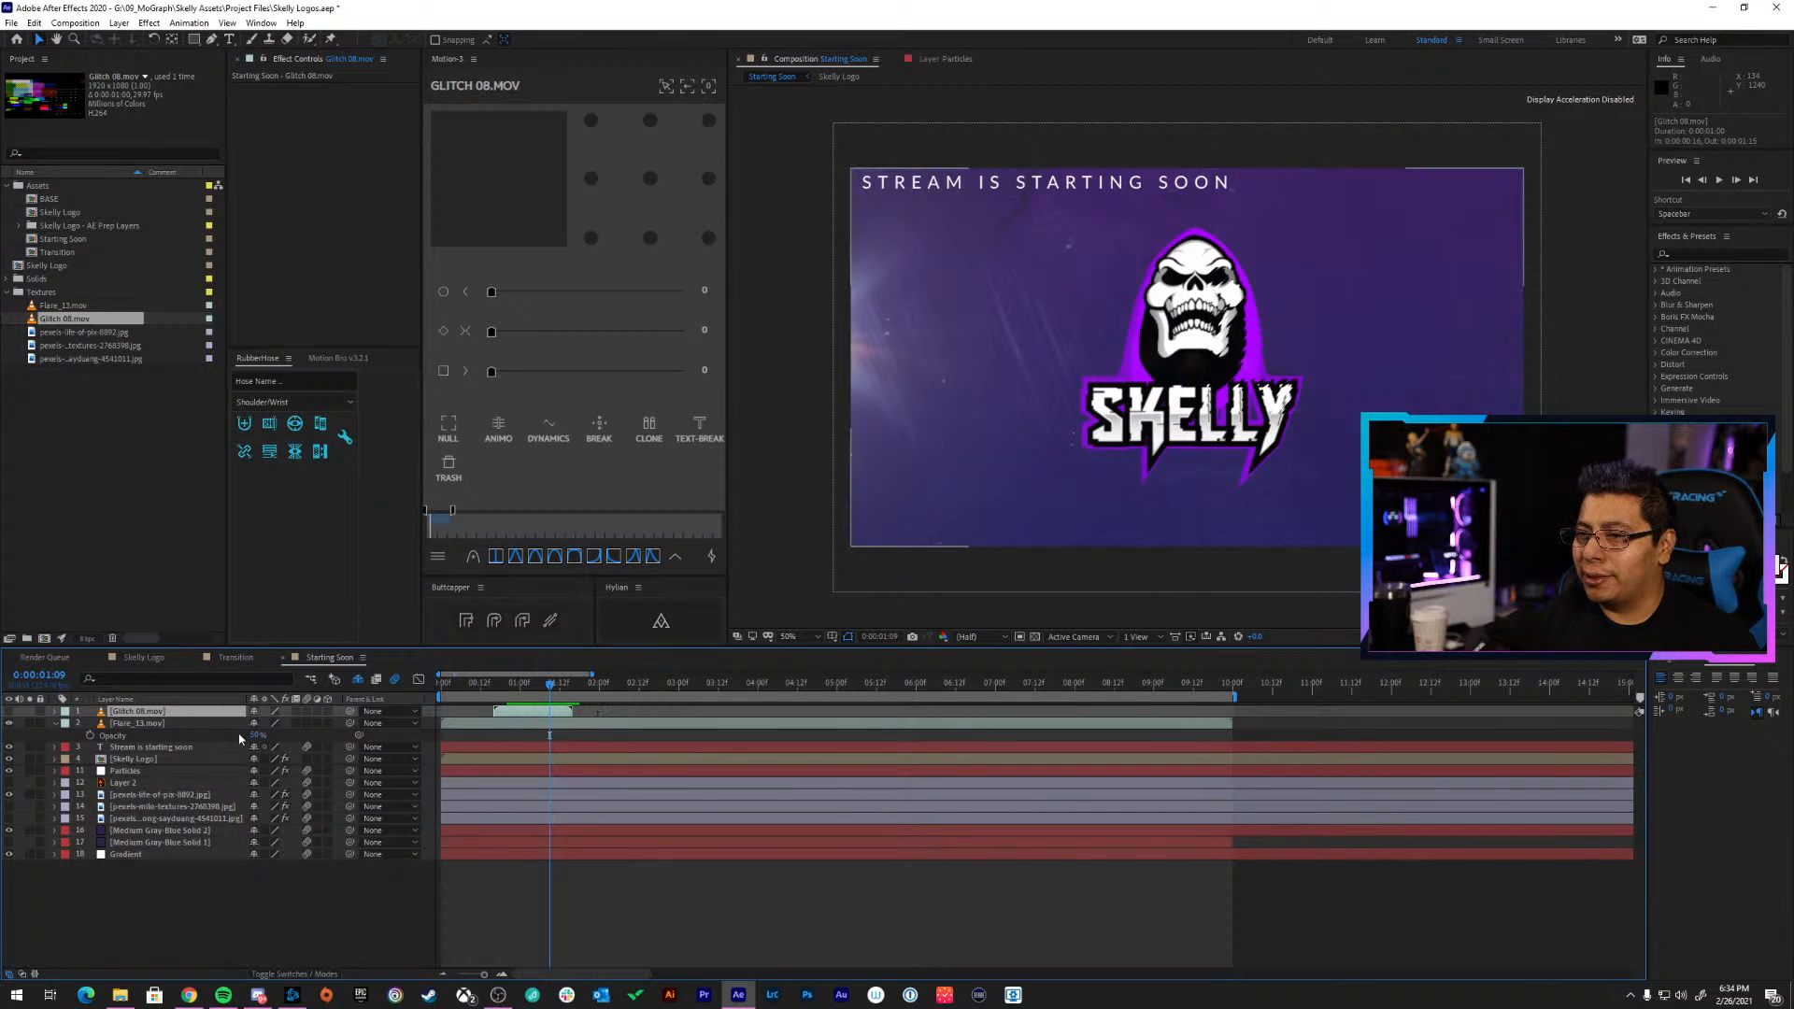
{"action": "left_click_drag", "start_coordinate": [265, 724], "coordinate": [285, 719]}
{"action": "key", "text": "space"}
{"action": "key", "text": "space"}
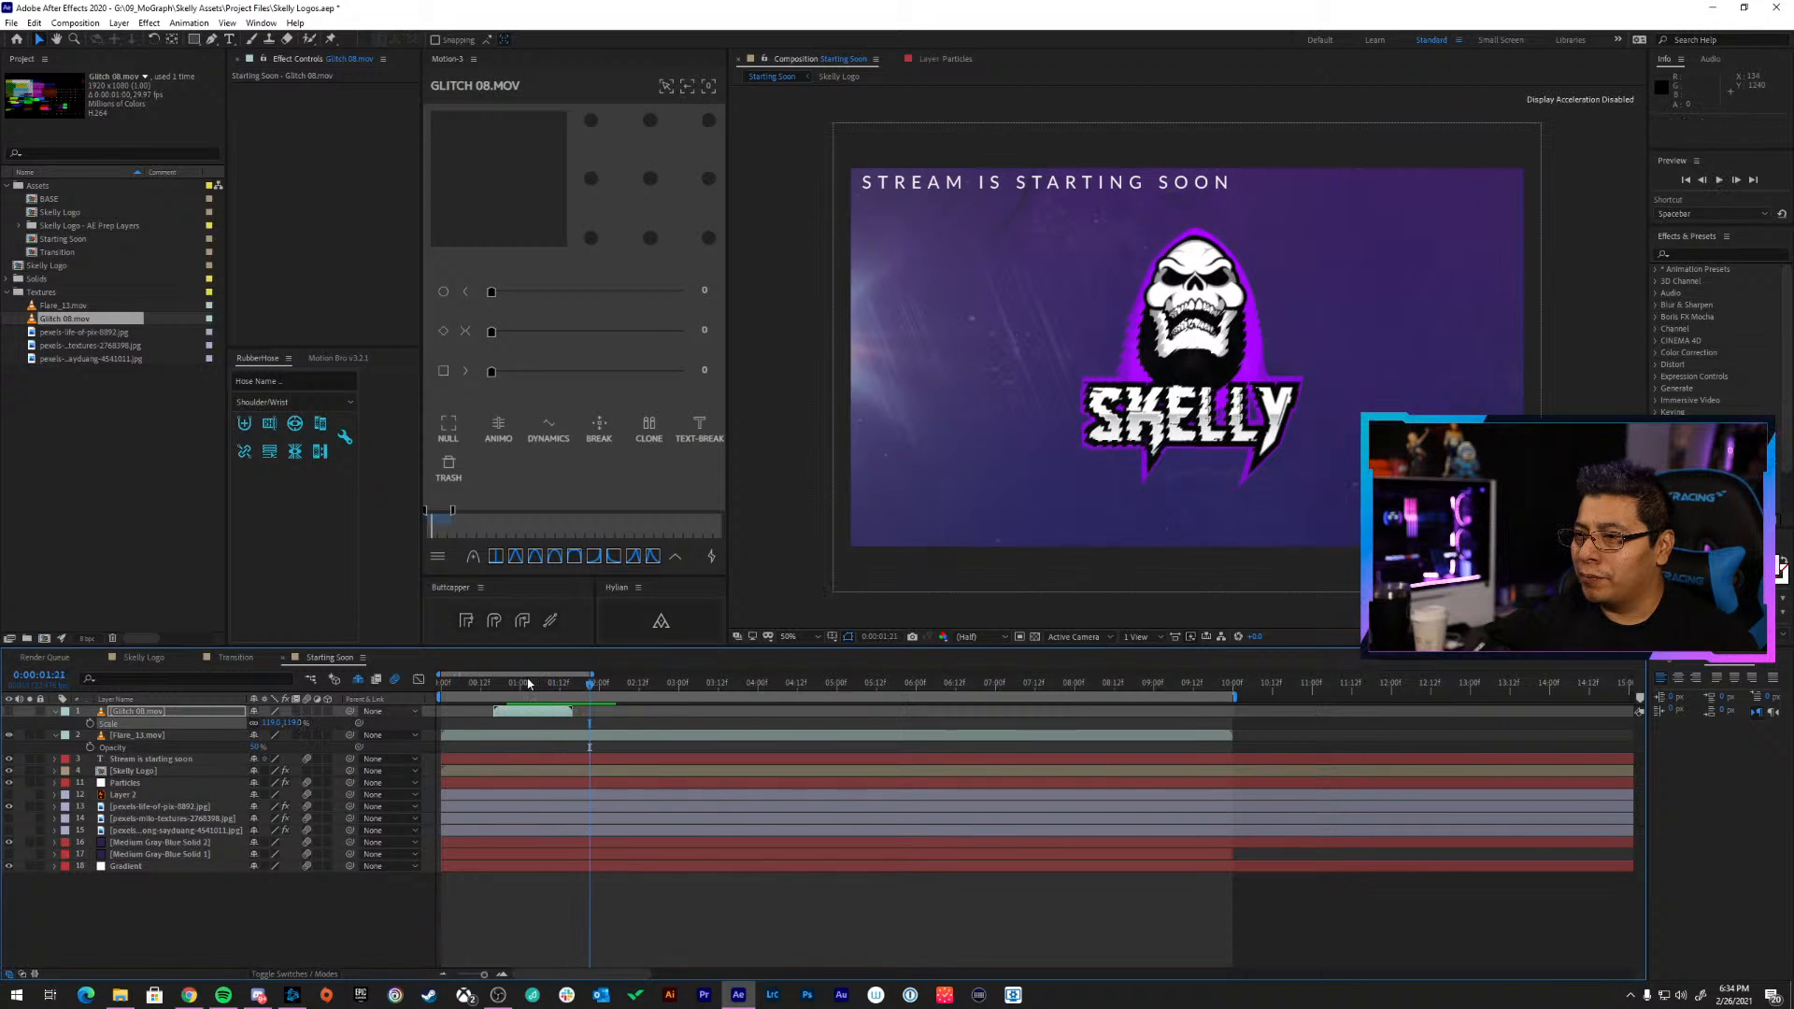
Replay the logo glitch from just before the Glitch 08.mov layer starts
{"action": "left_click", "coordinate": [527, 685]}
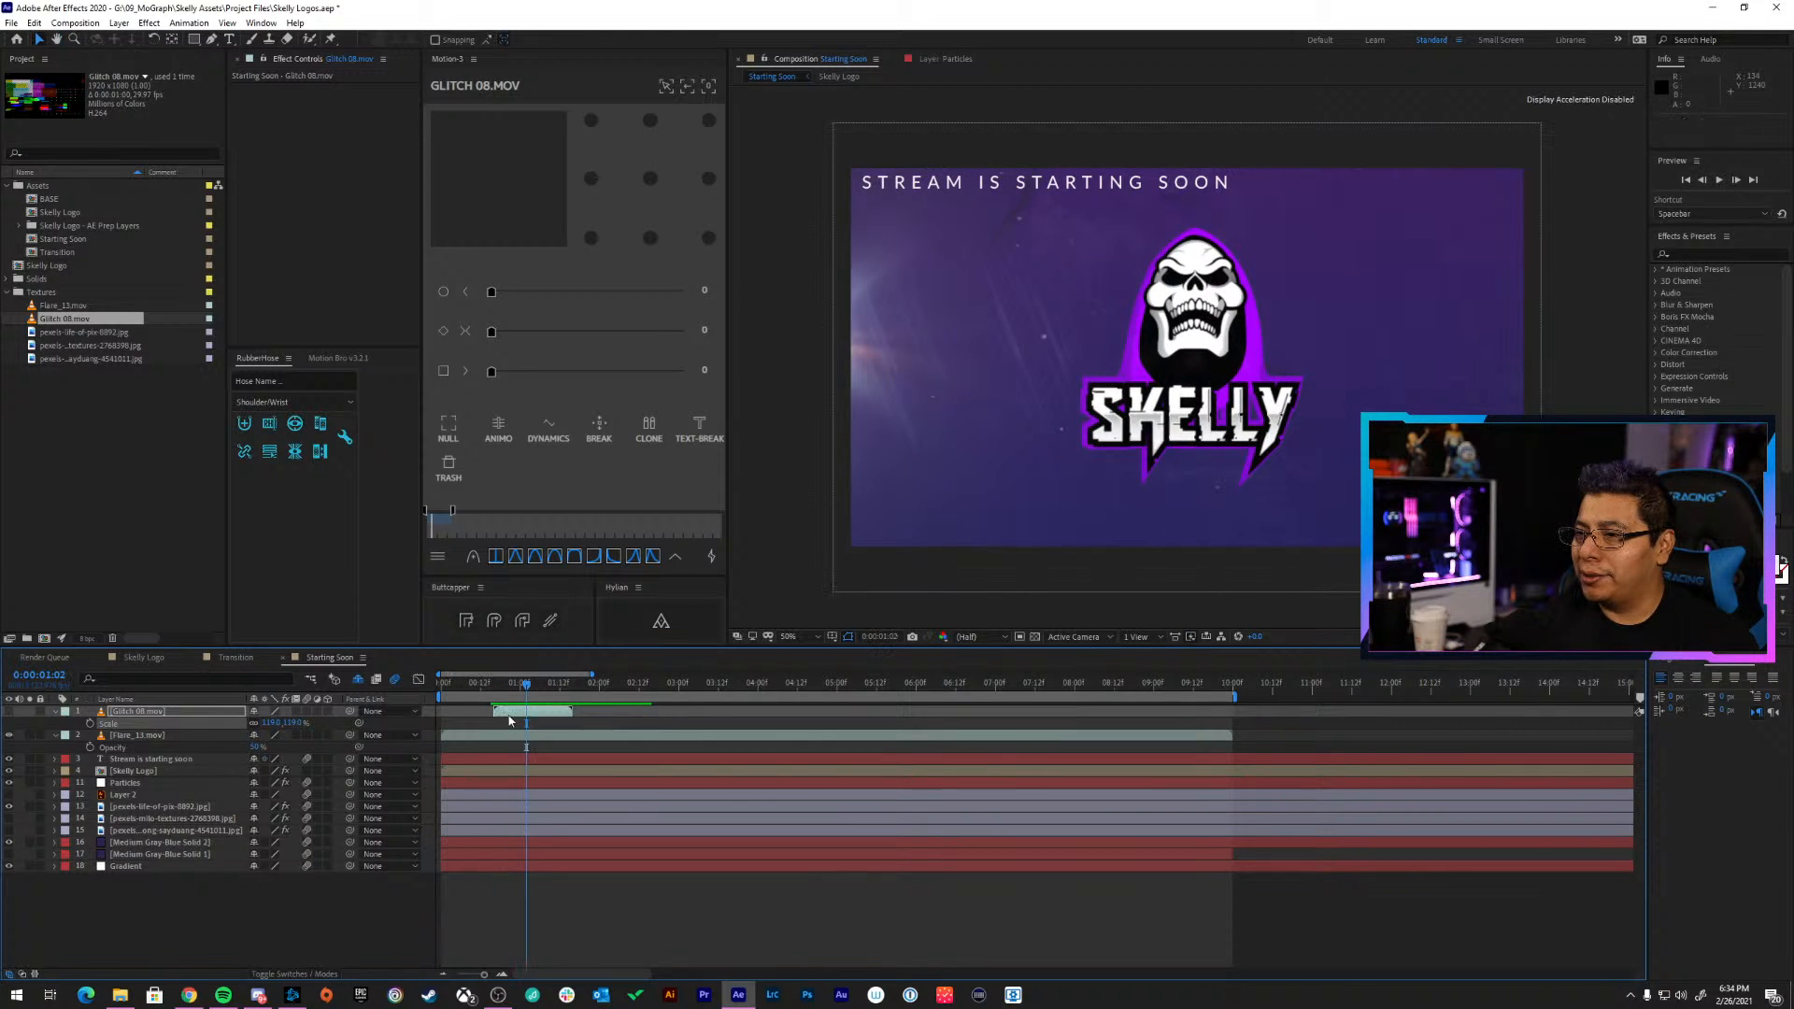
{"action": "left_click", "coordinate": [489, 685]}
{"action": "key", "text": "space"}
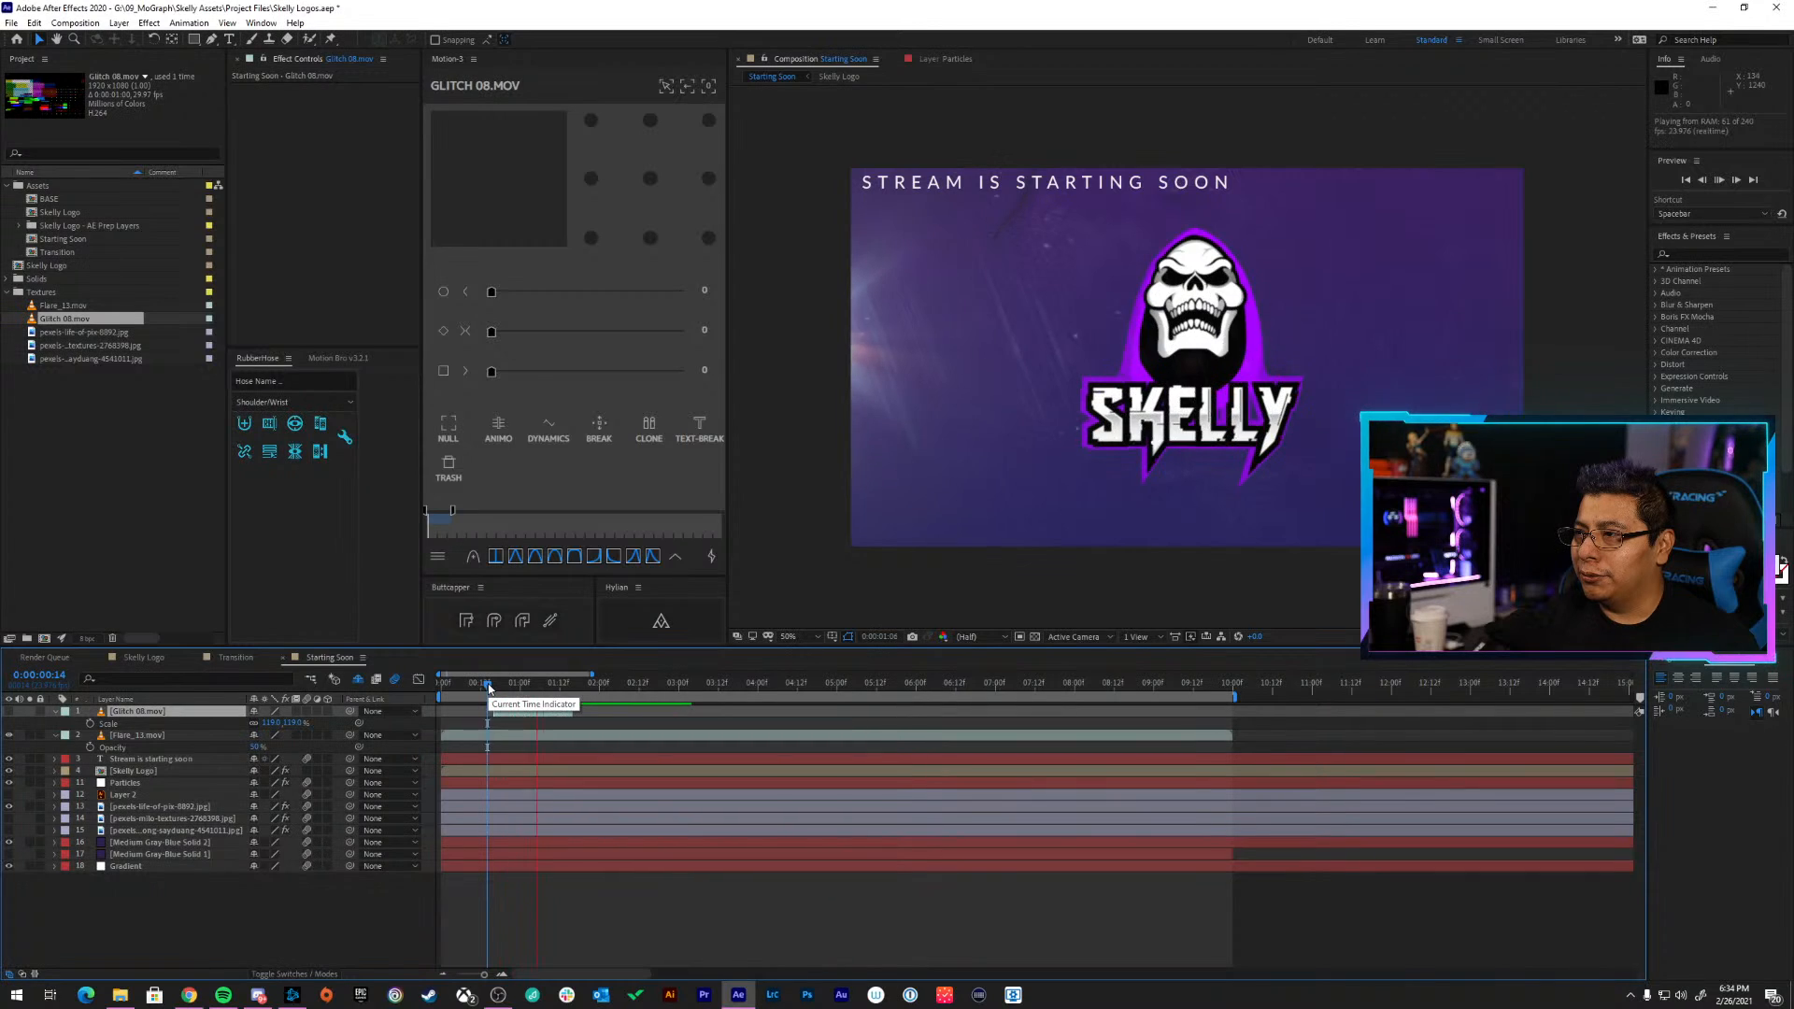
{"action": "key", "text": "space"}
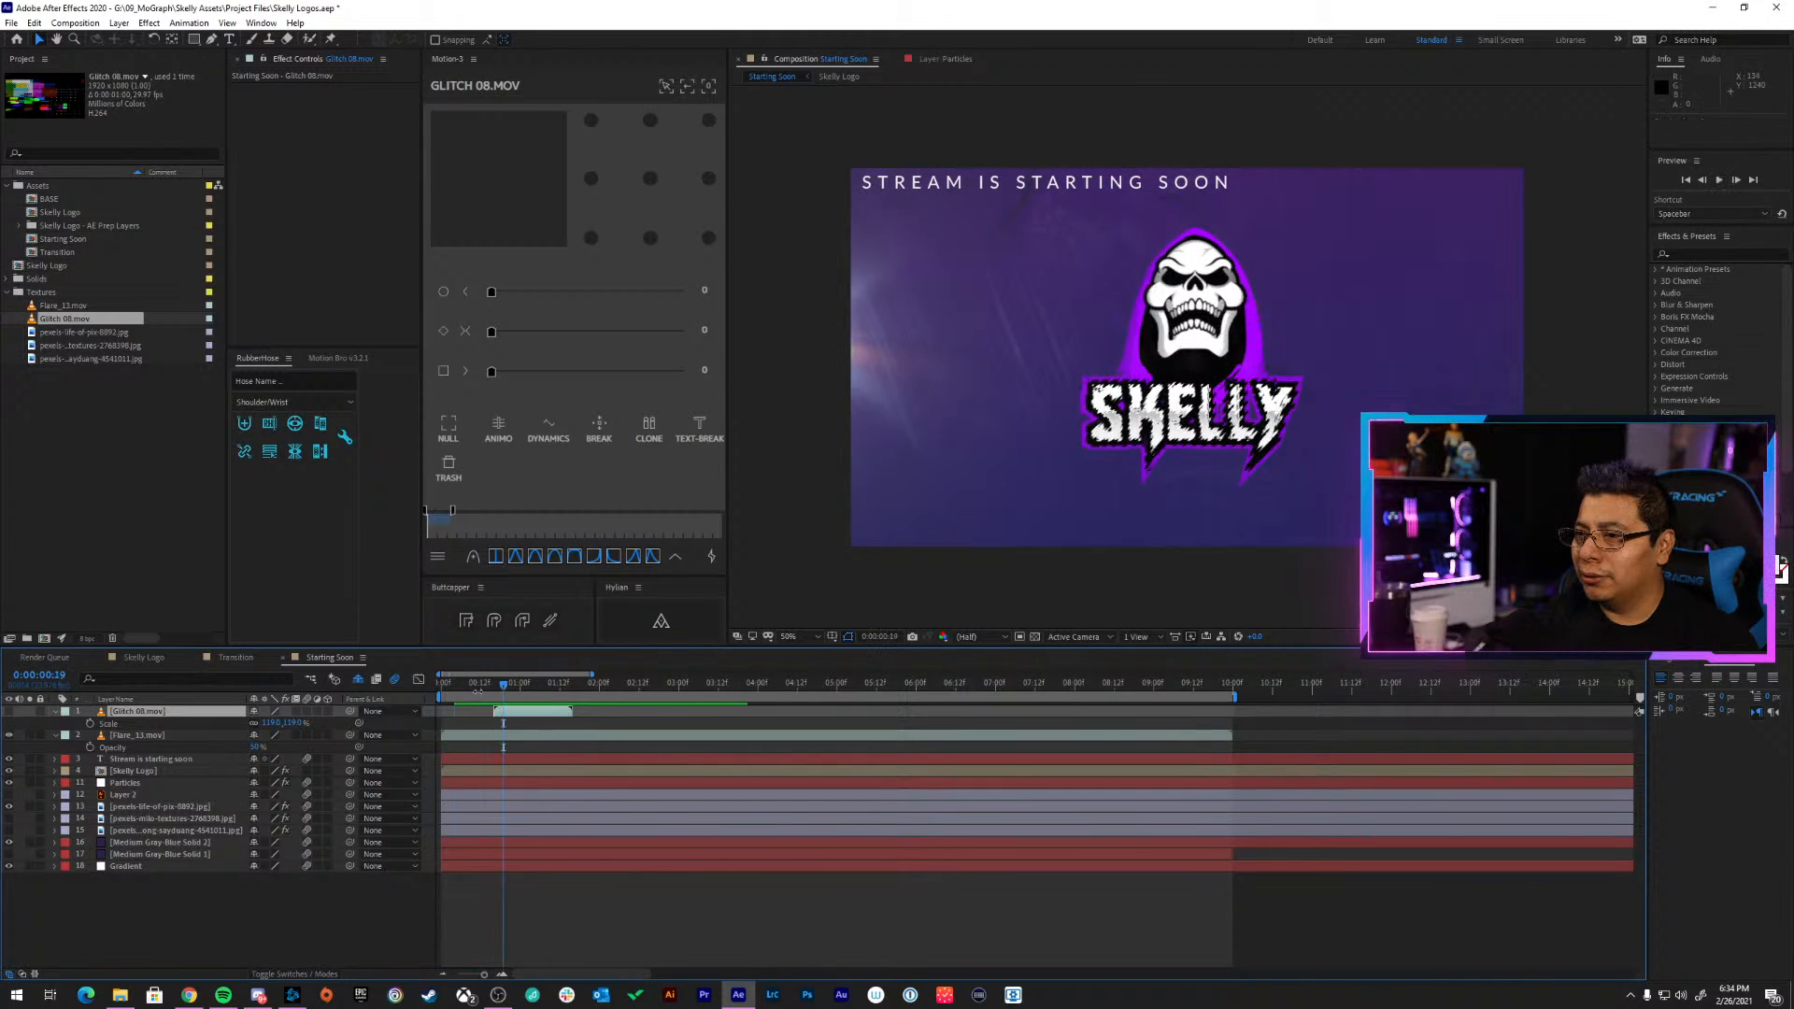
{"action": "key", "text": "space"}
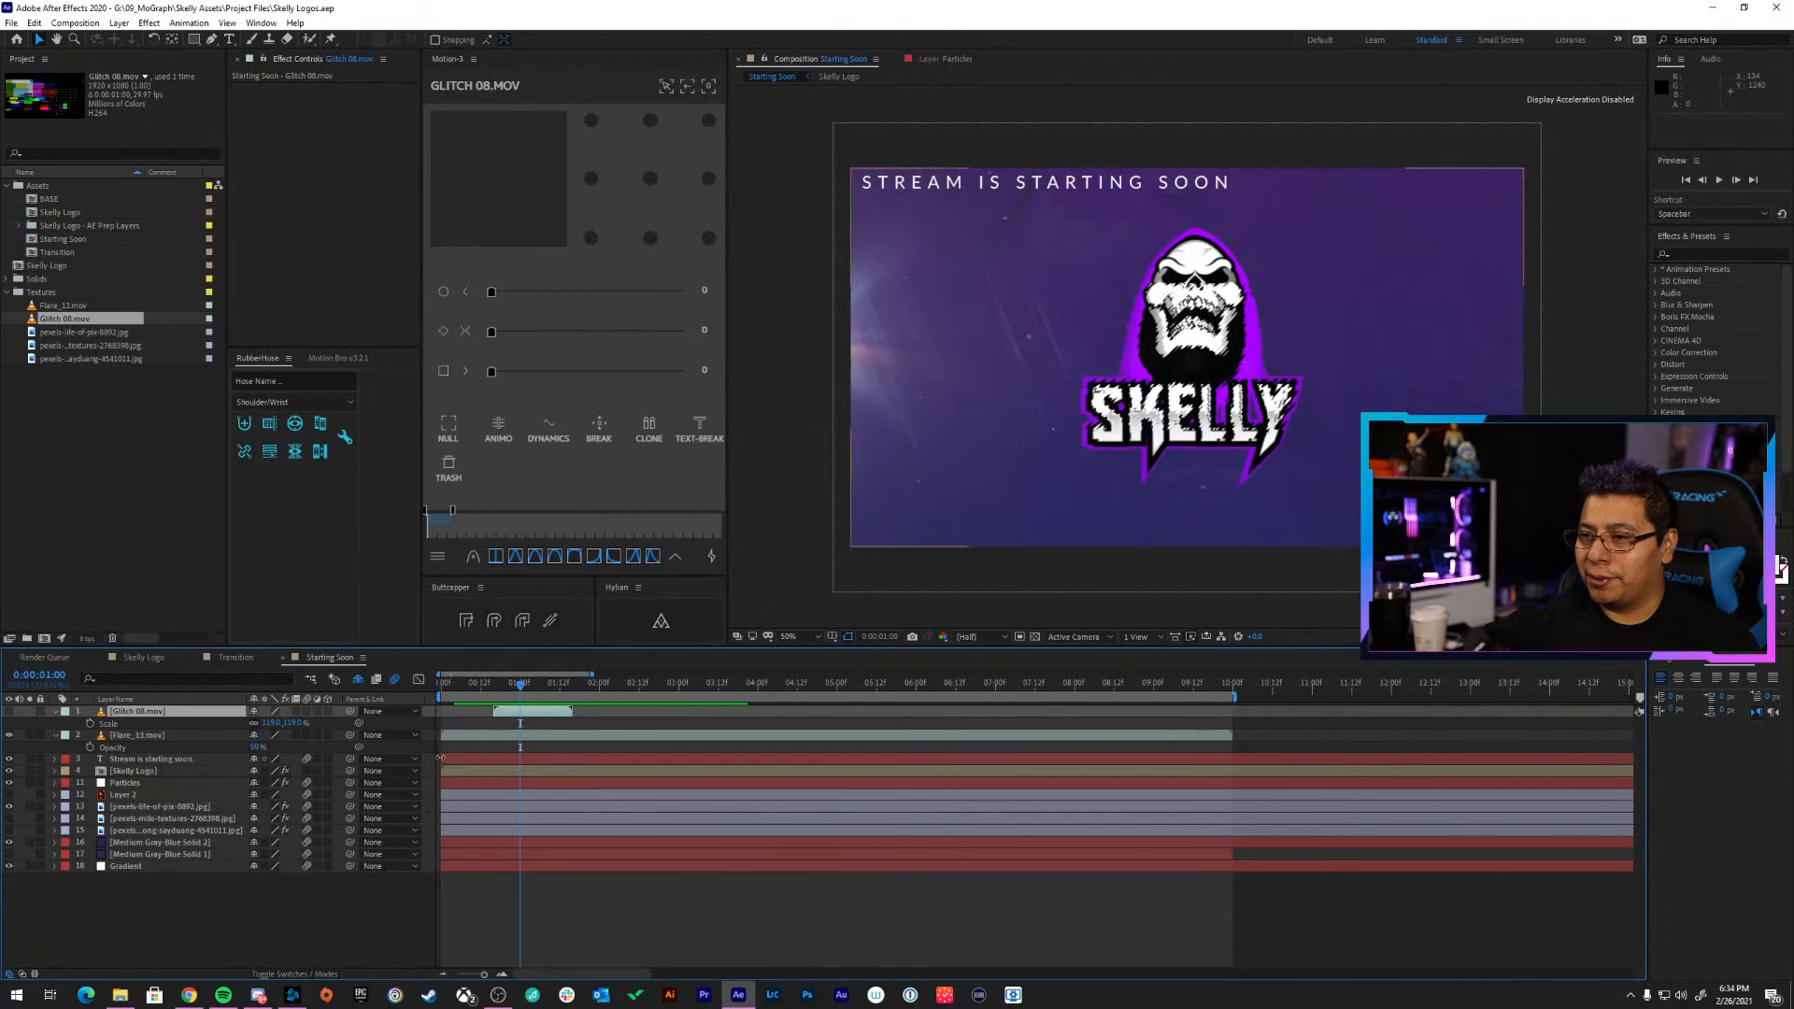
Collapse the expanded layer properties and set the Skelly Logo layer's label colour to Yellow
{"action": "key", "text": "ctrl+a"}
{"action": "key", "text": "u"}
{"action": "key", "text": "ctrl+shift+a"}
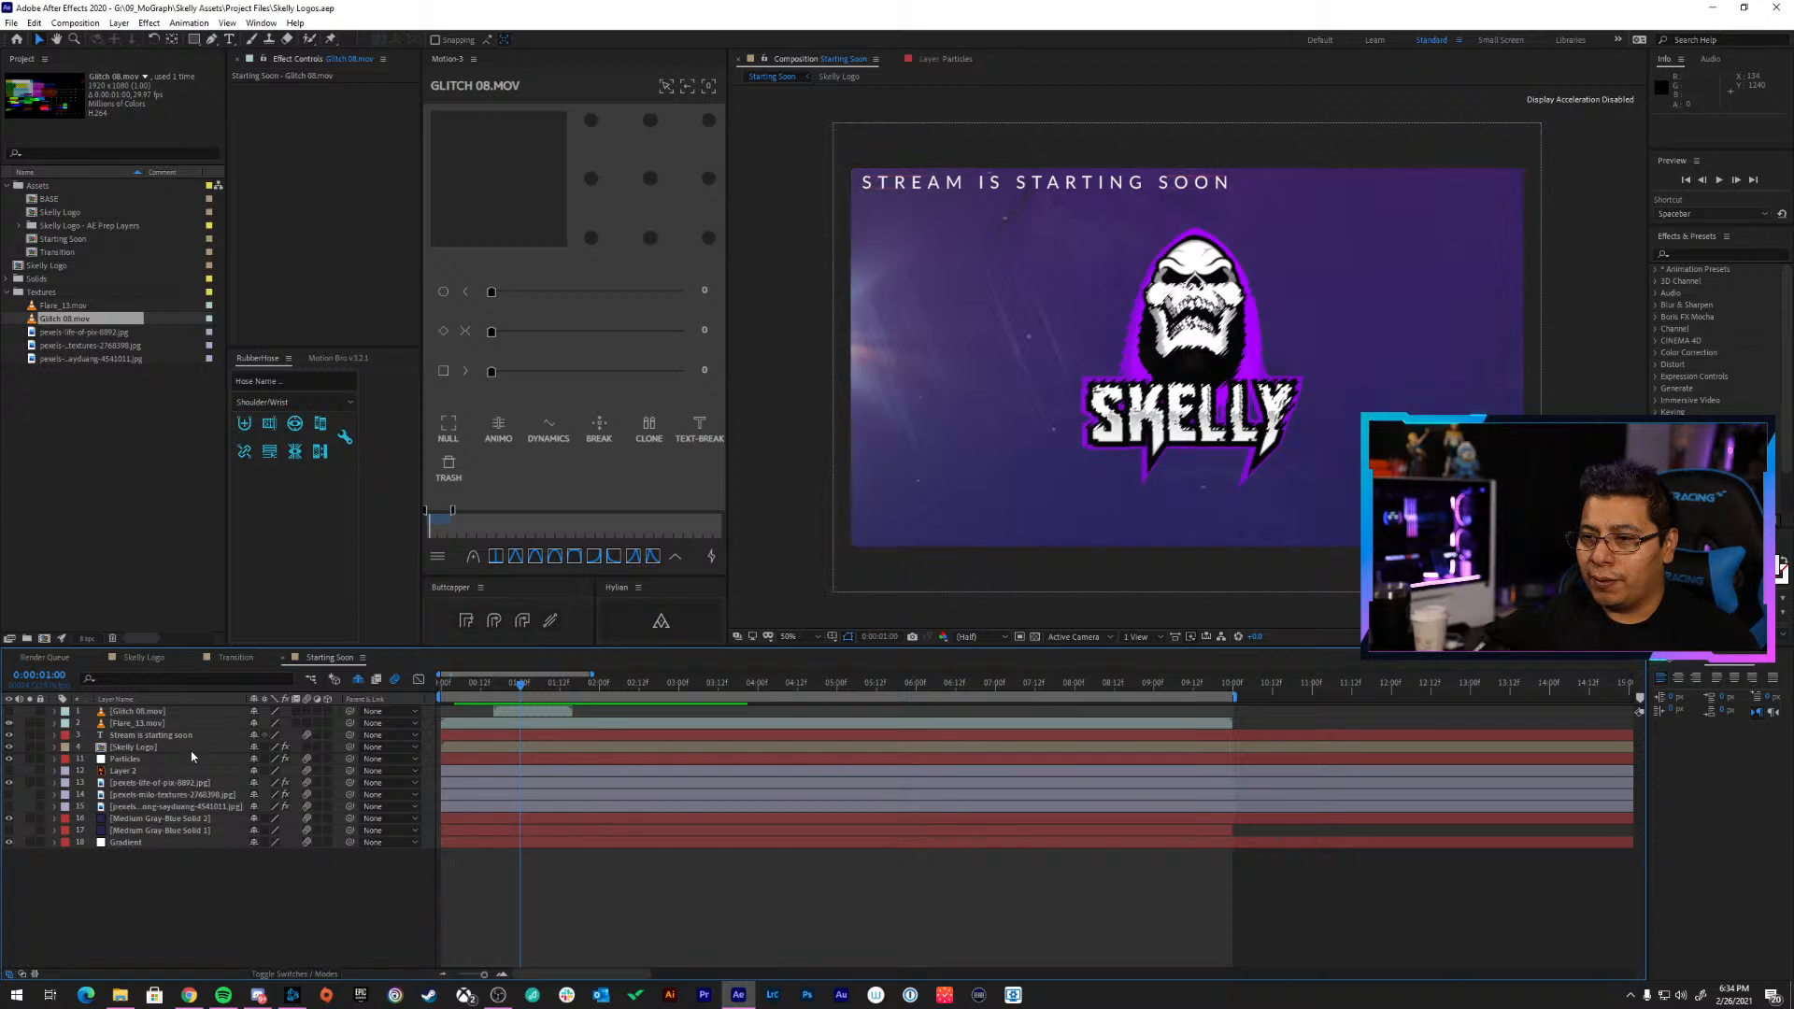
{"action": "left_click", "coordinate": [148, 748]}
{"action": "left_click", "coordinate": [67, 748]}
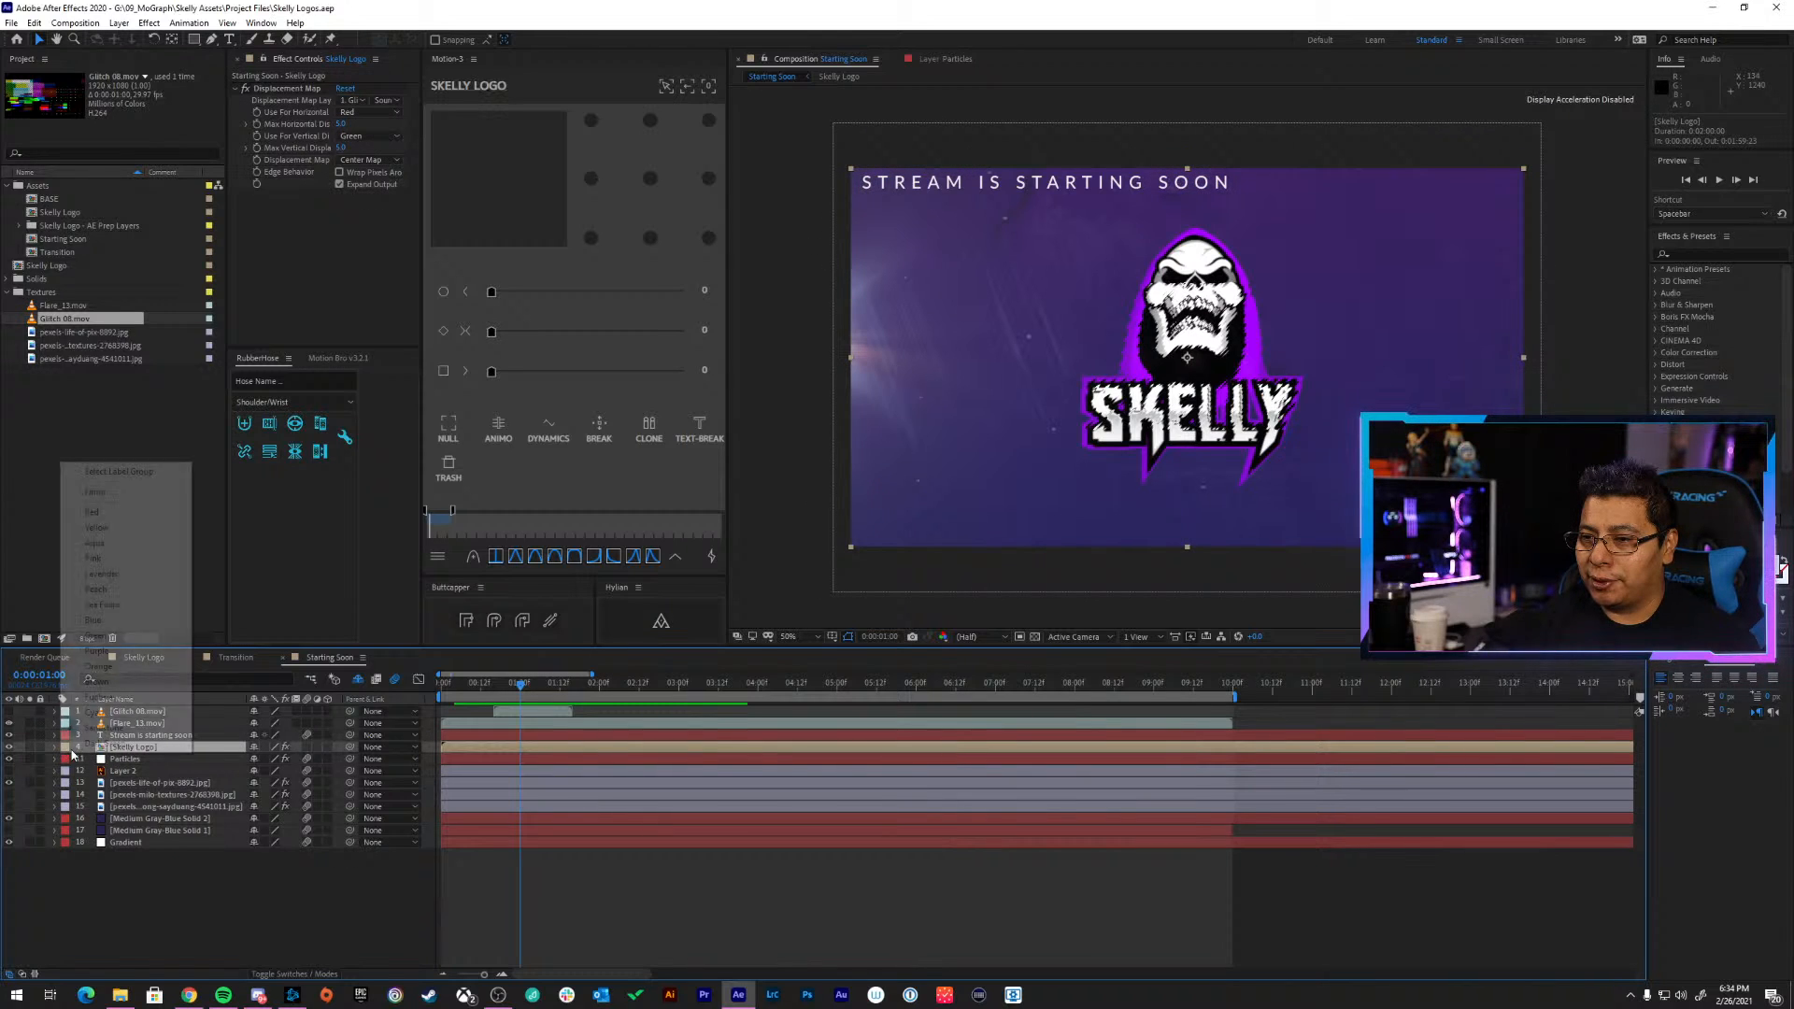
{"action": "left_click", "coordinate": [97, 528]}
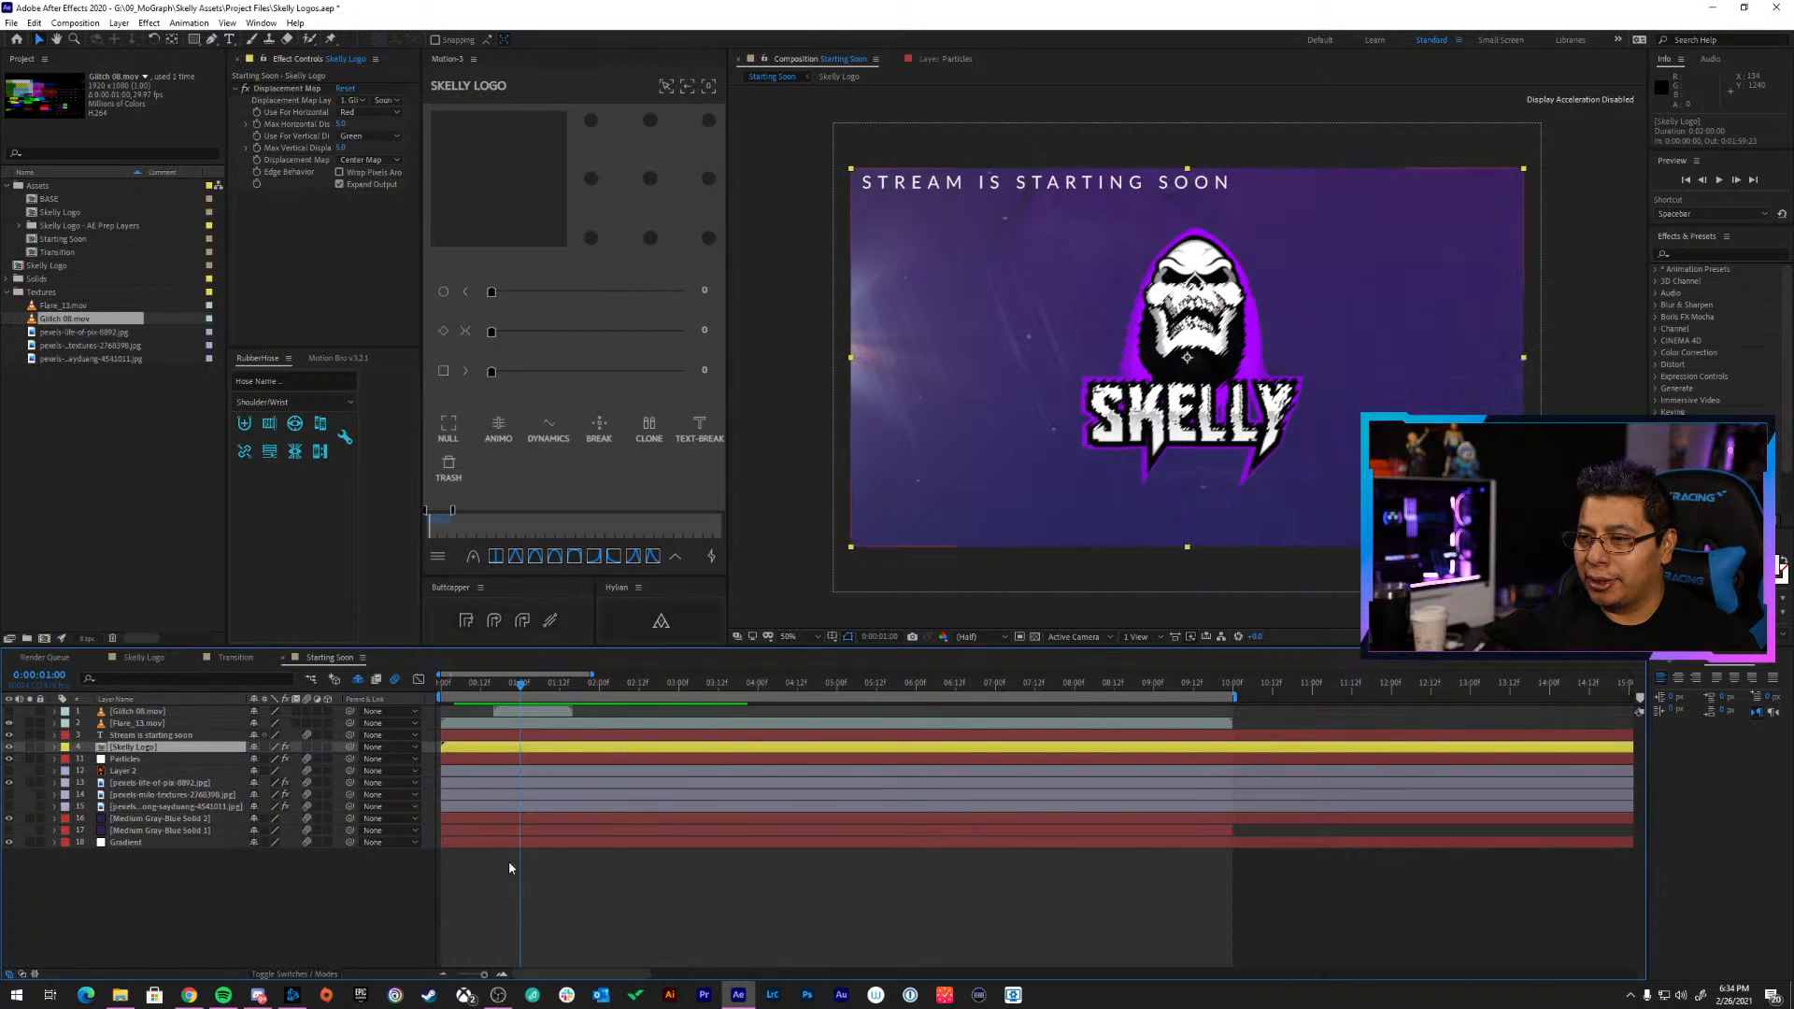
{"action": "left_click", "coordinate": [447, 849]}
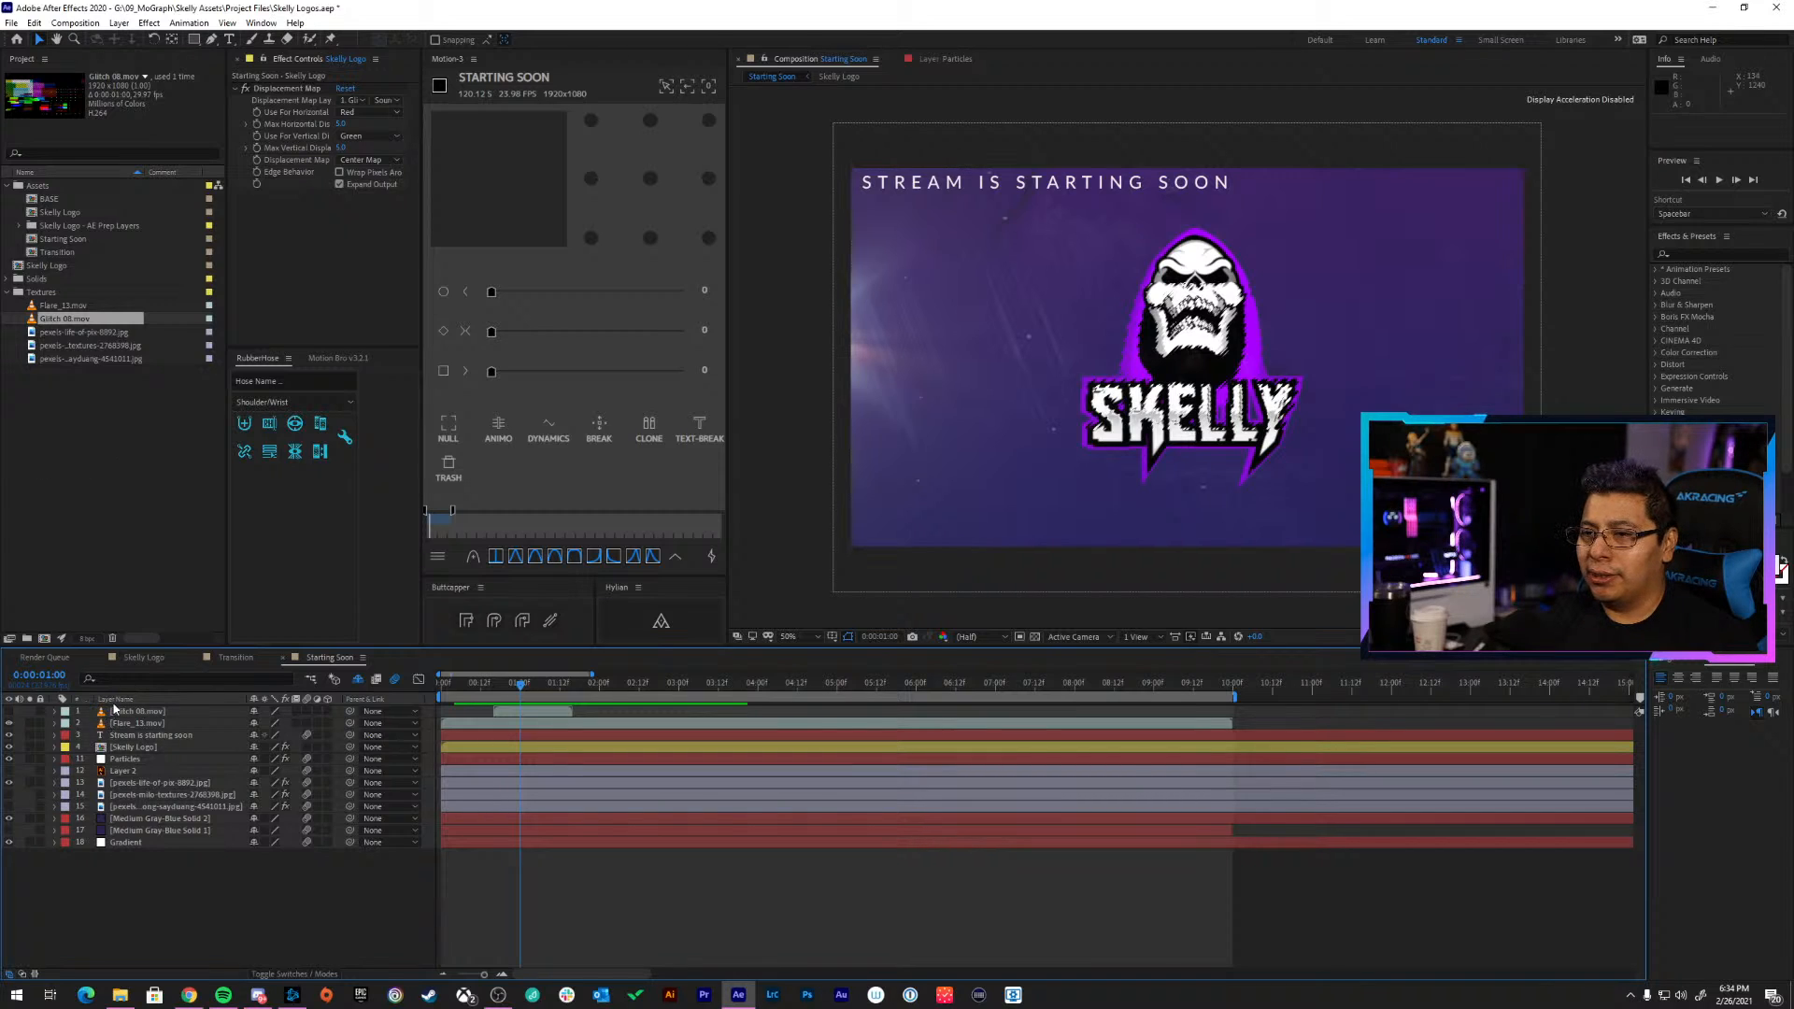
{"action": "left_click", "coordinate": [126, 712]}
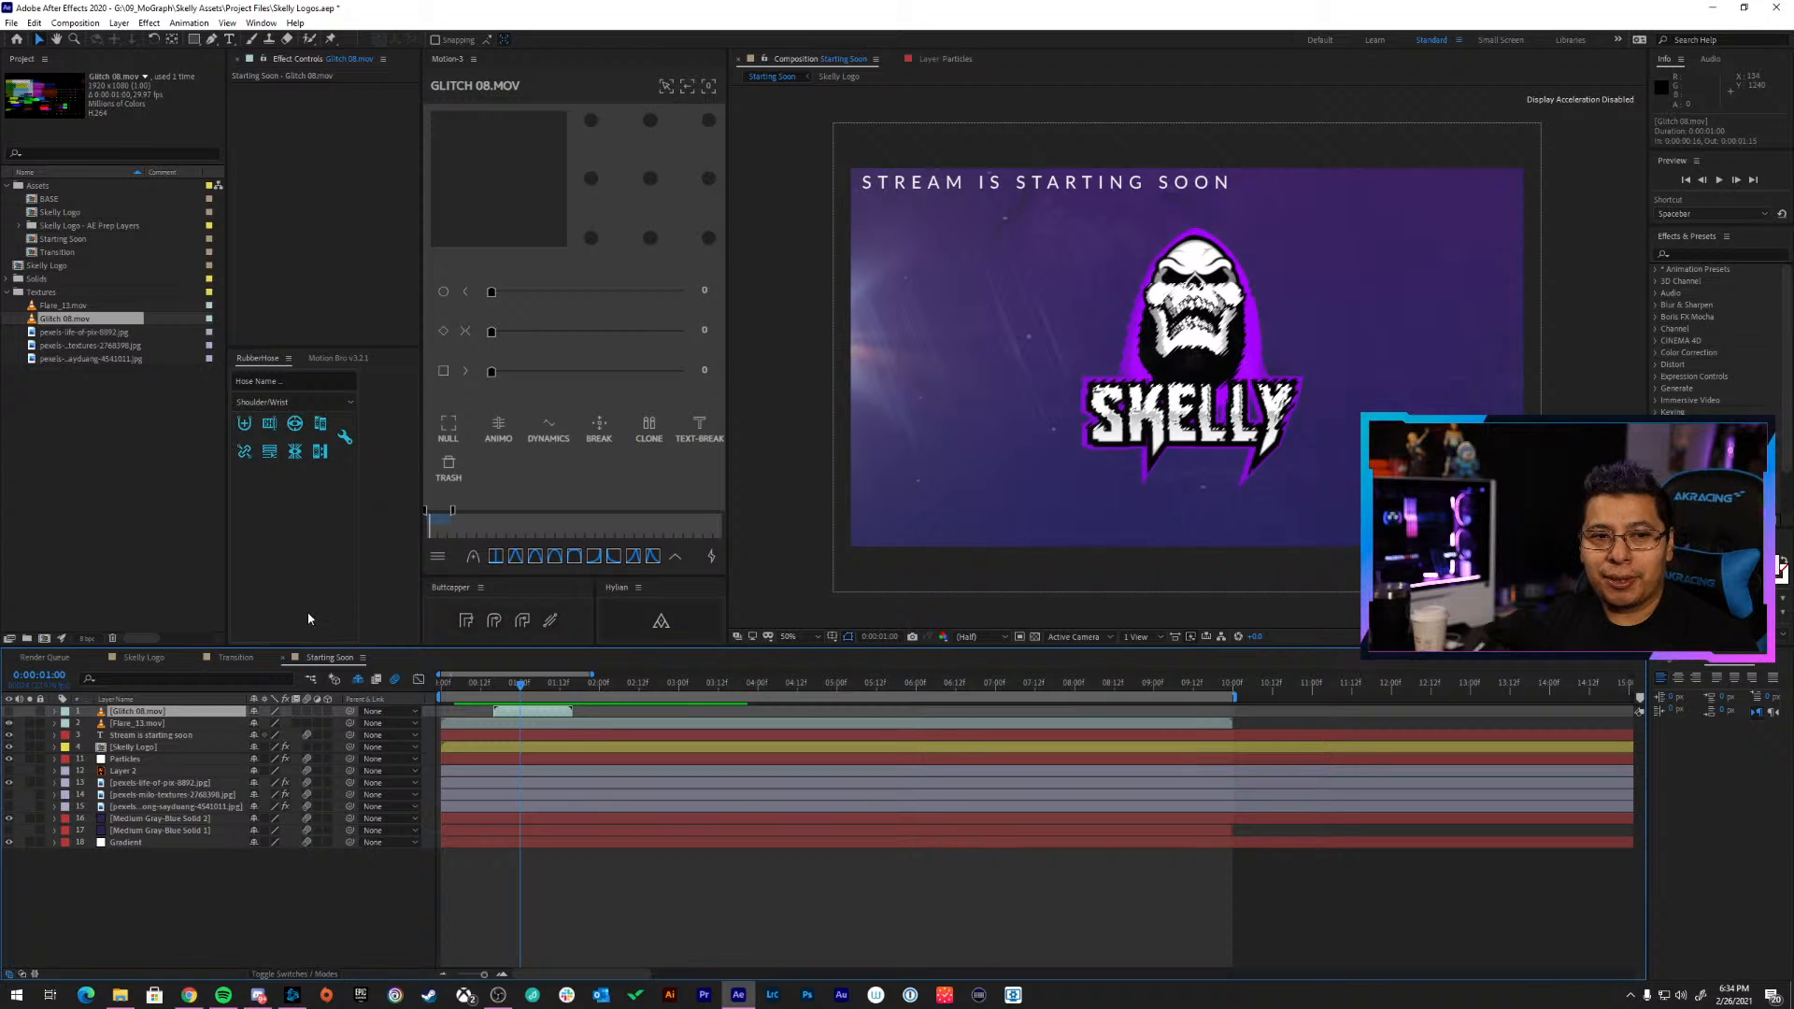
{"action": "left_click", "coordinate": [294, 576]}
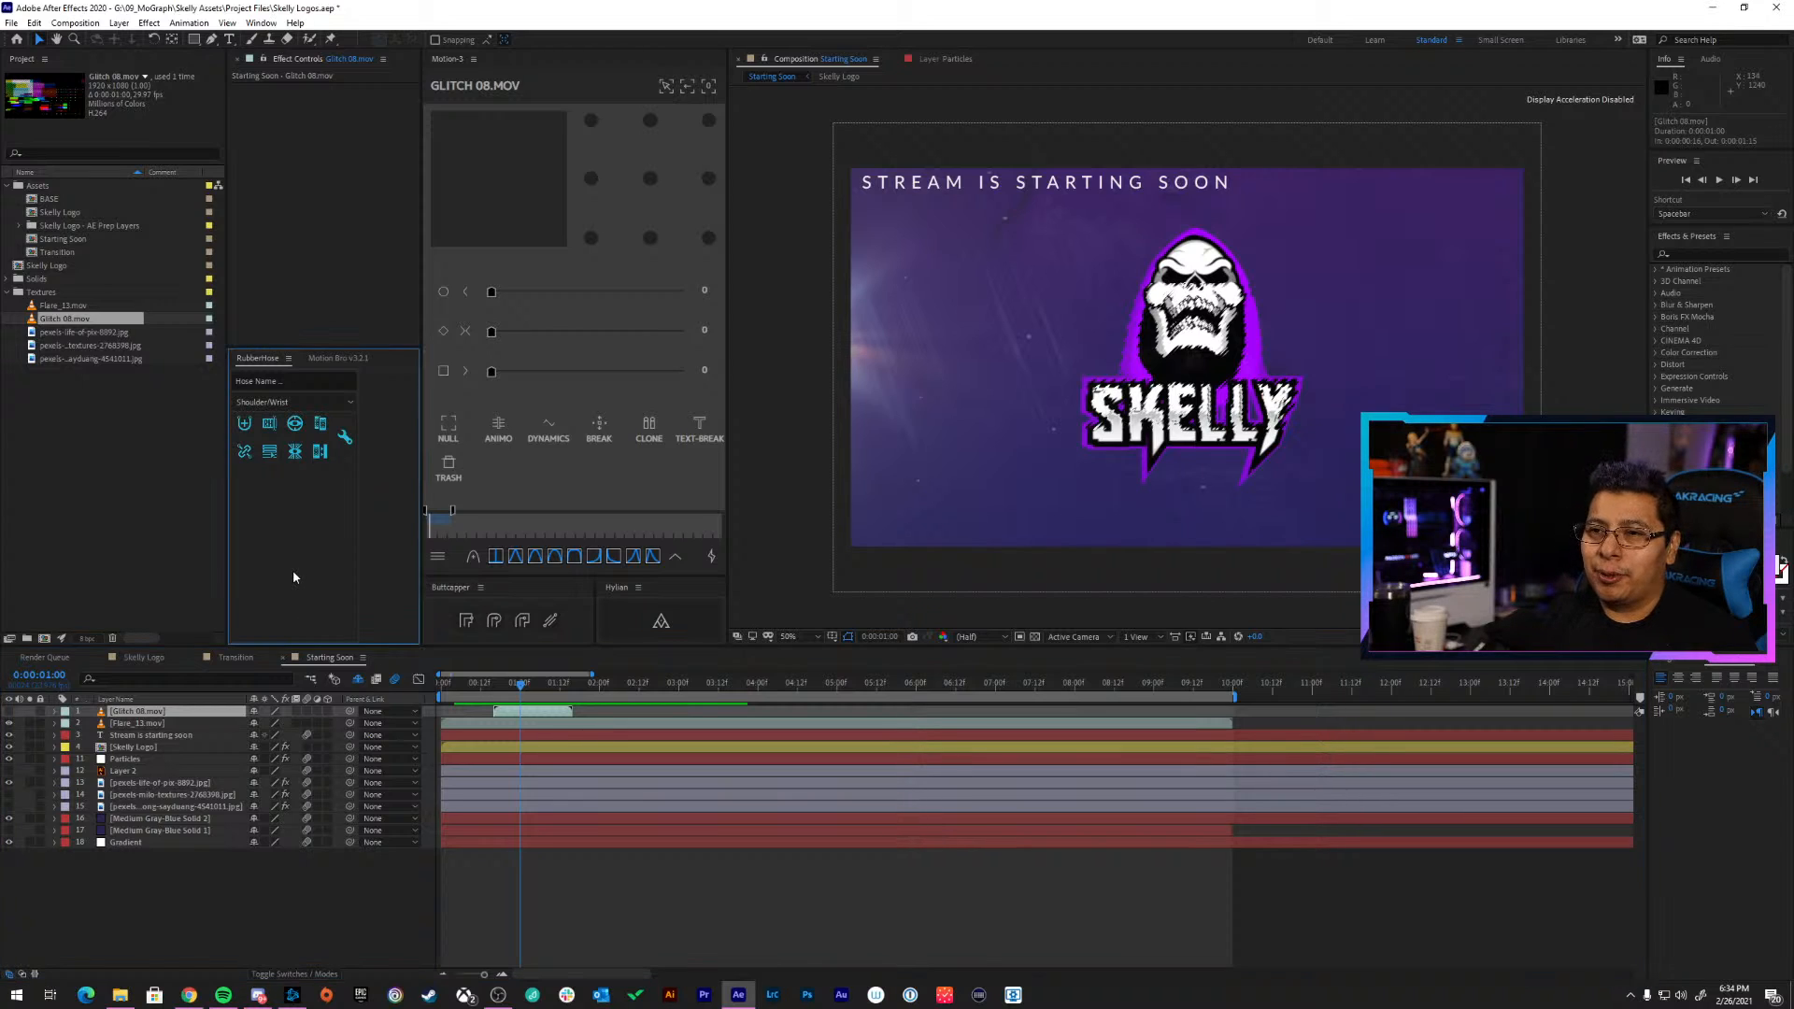
{"action": "left_click", "coordinate": [164, 746]}
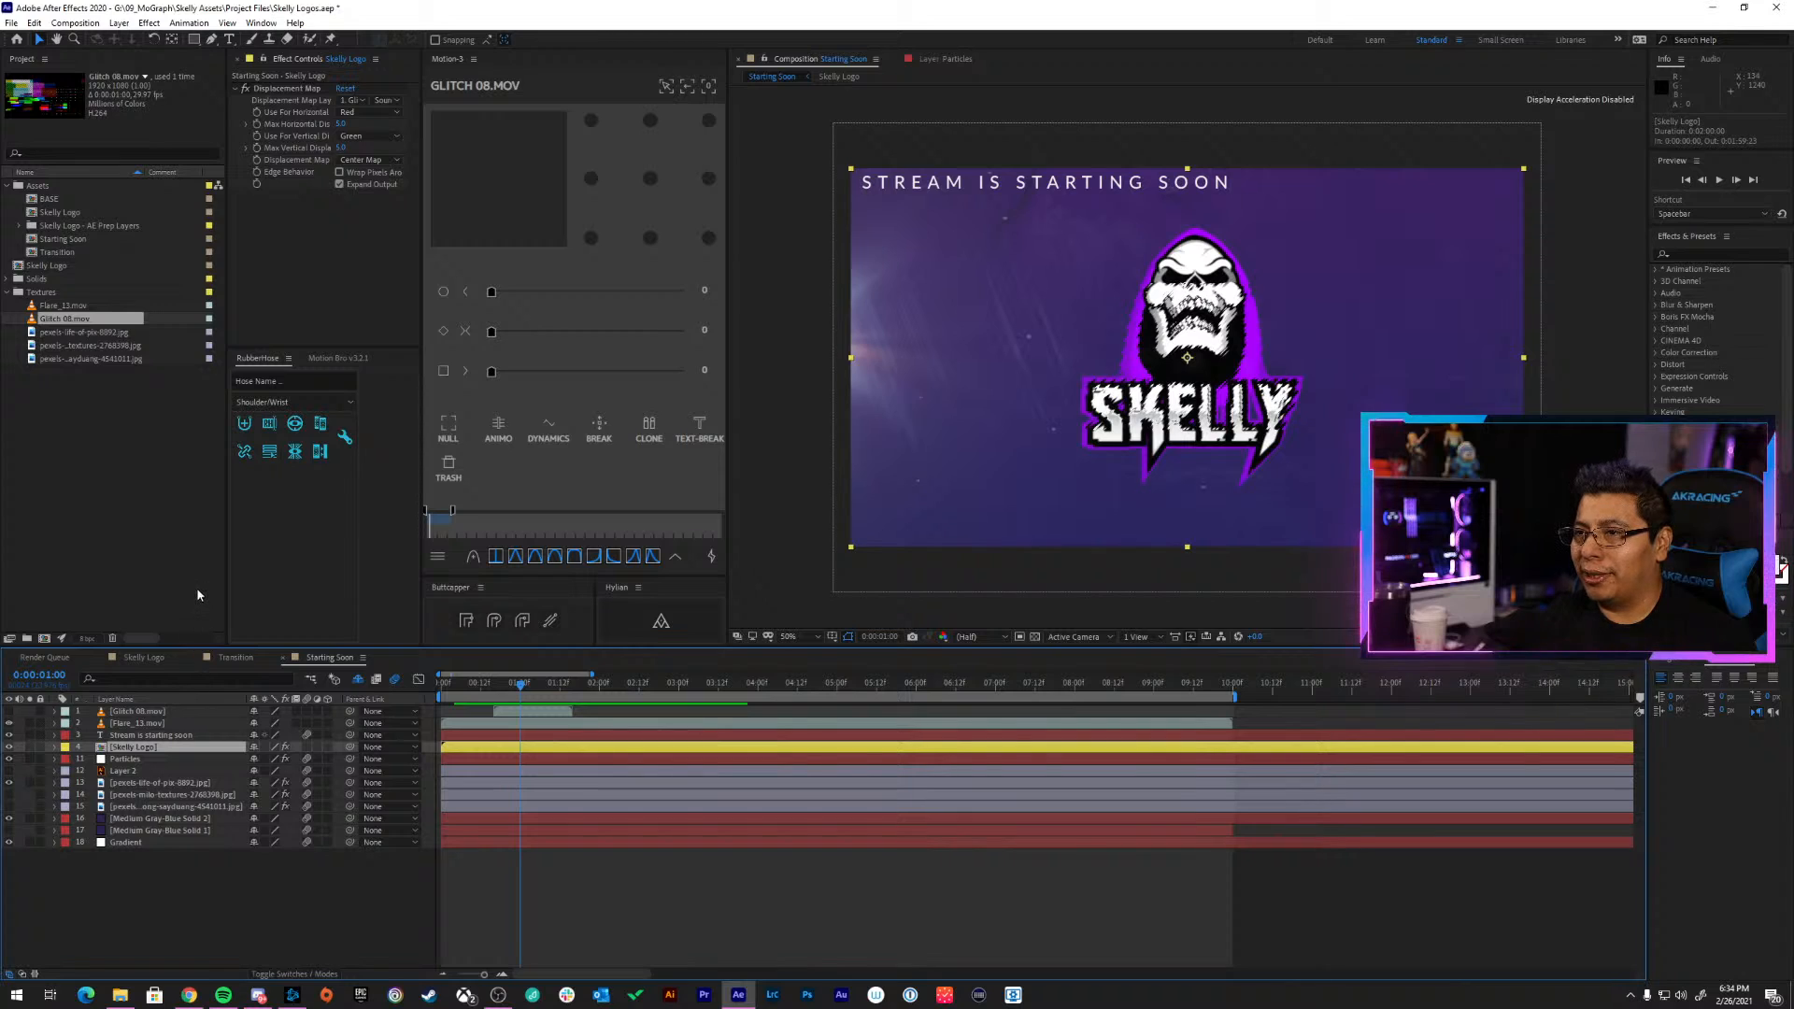
{"action": "left_click", "coordinate": [9, 186]}
{"action": "left_click", "coordinate": [6, 186]}
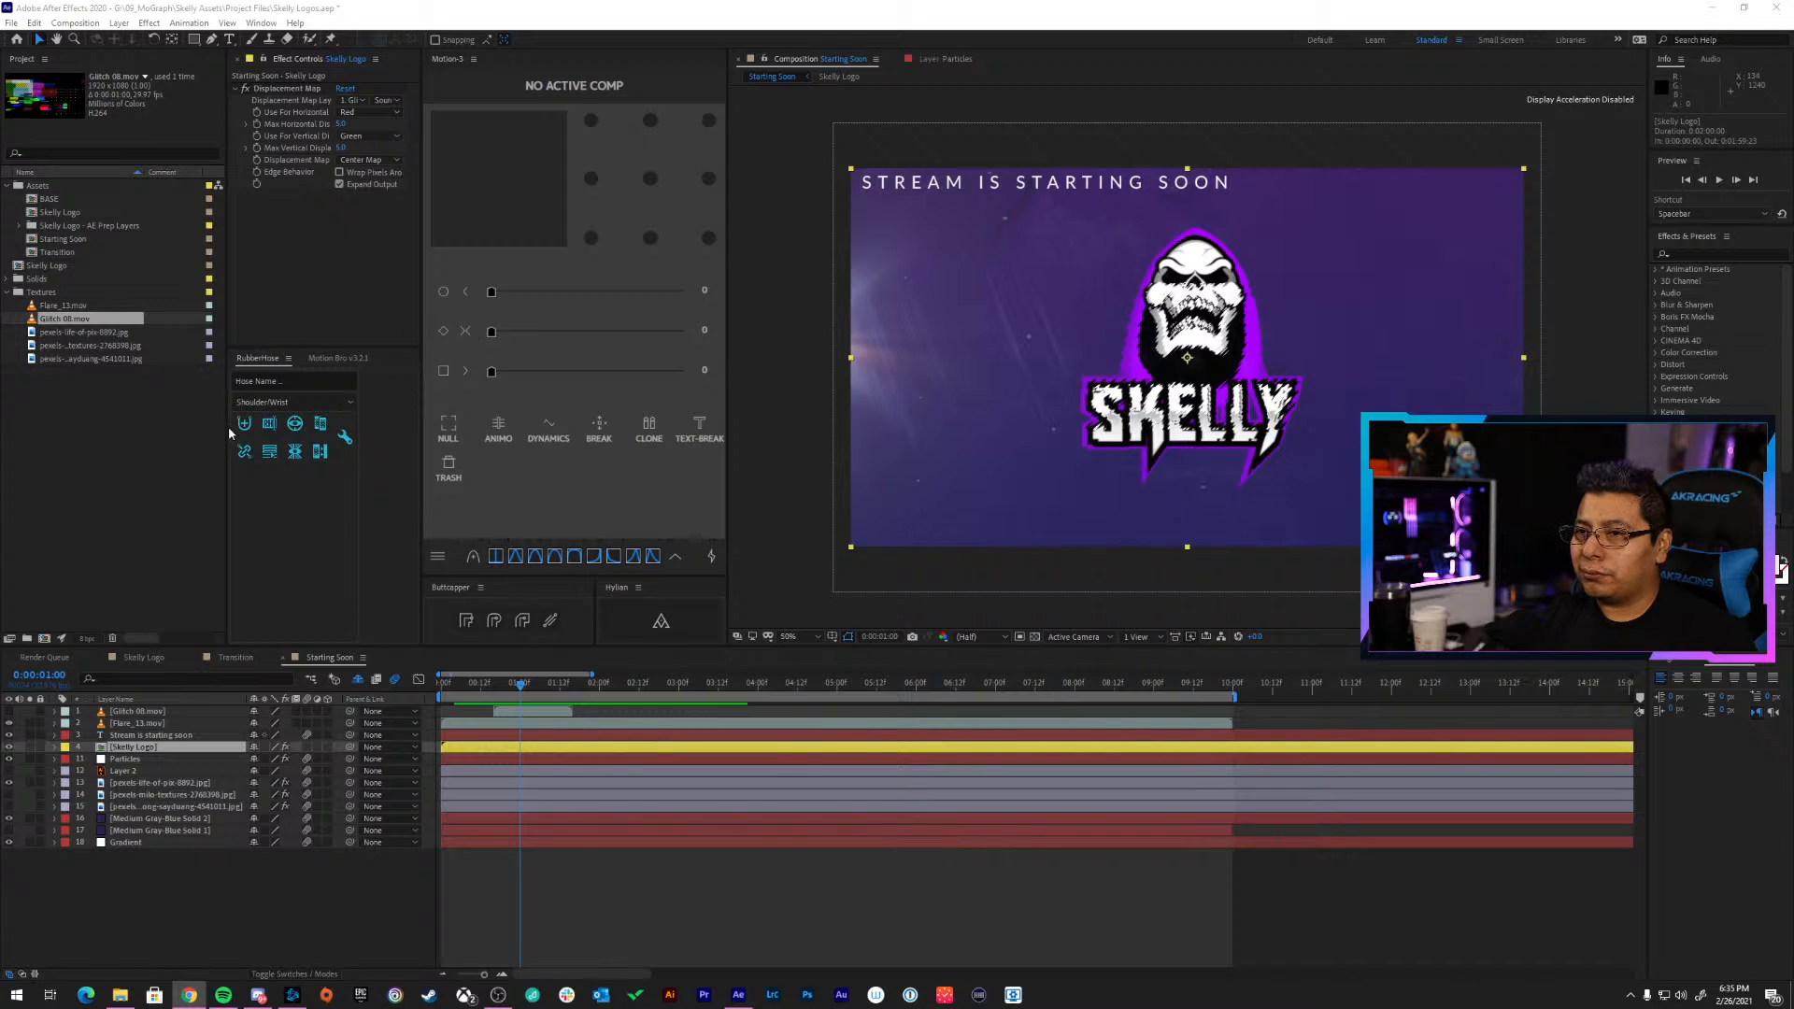
{"action": "left_click", "coordinate": [160, 747]}
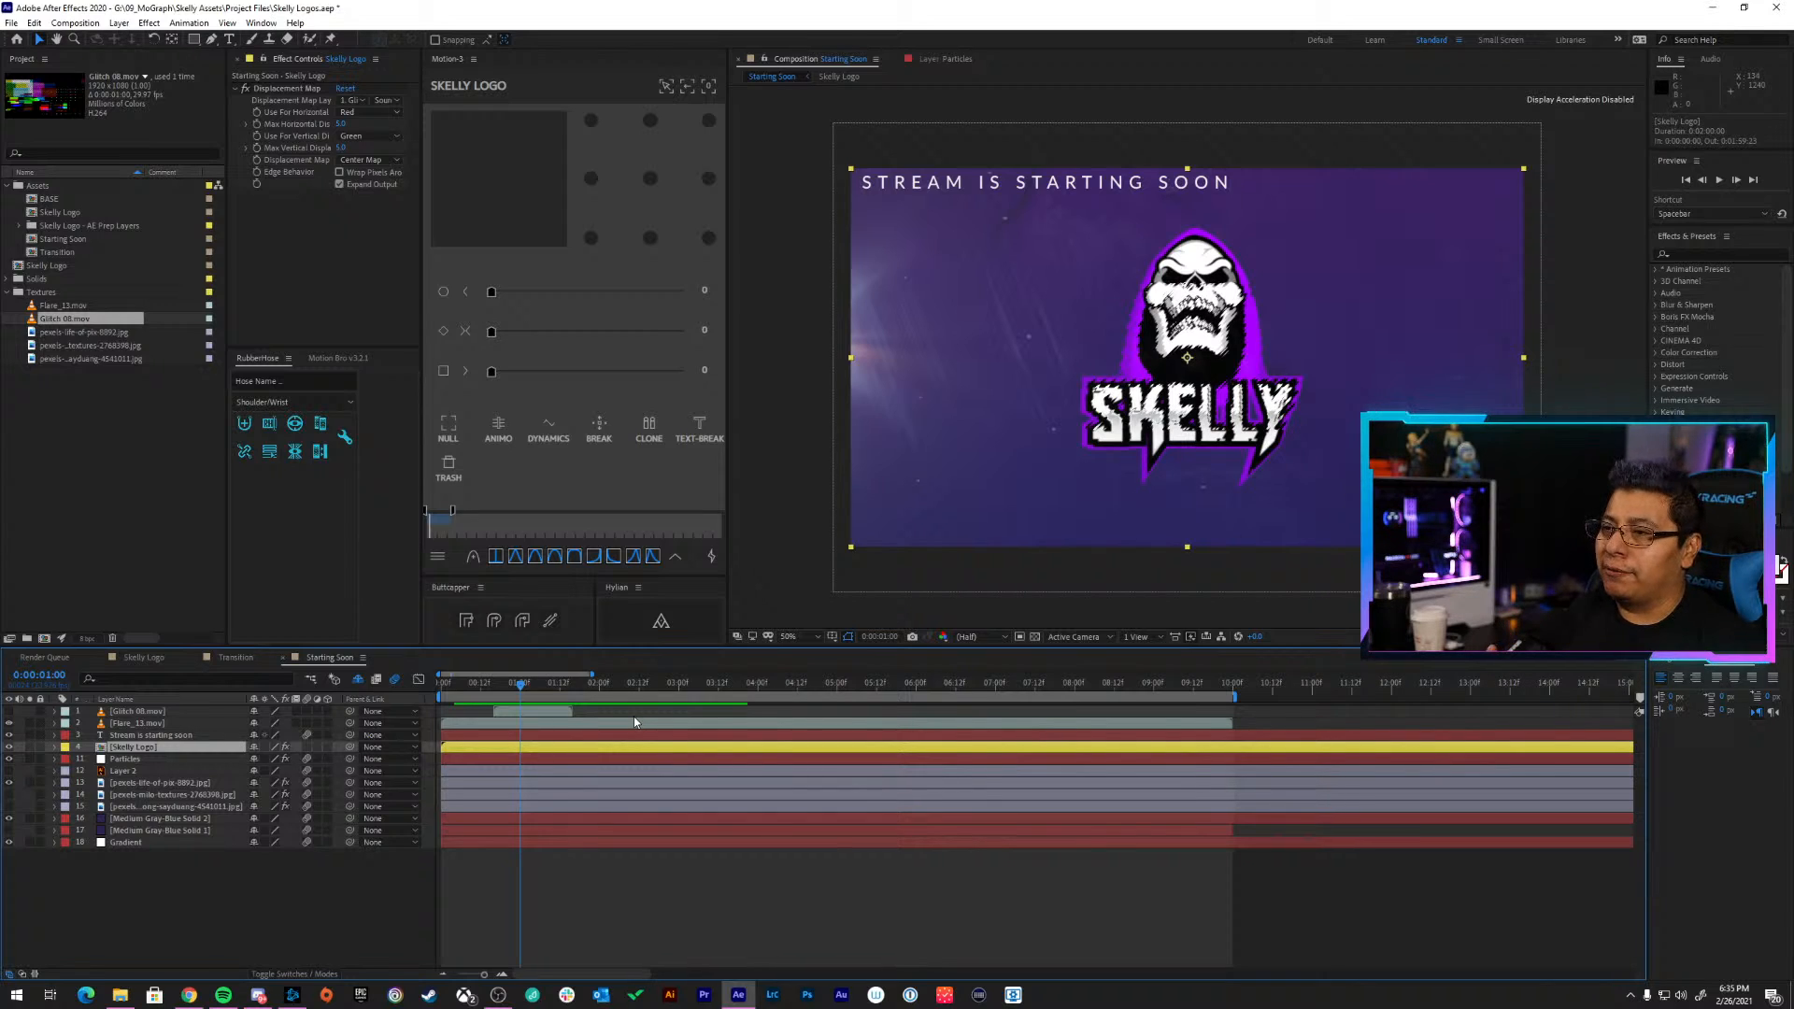
Open the Transition composition and preview its logo animation from the first frame
{"action": "left_click", "coordinate": [234, 658]}
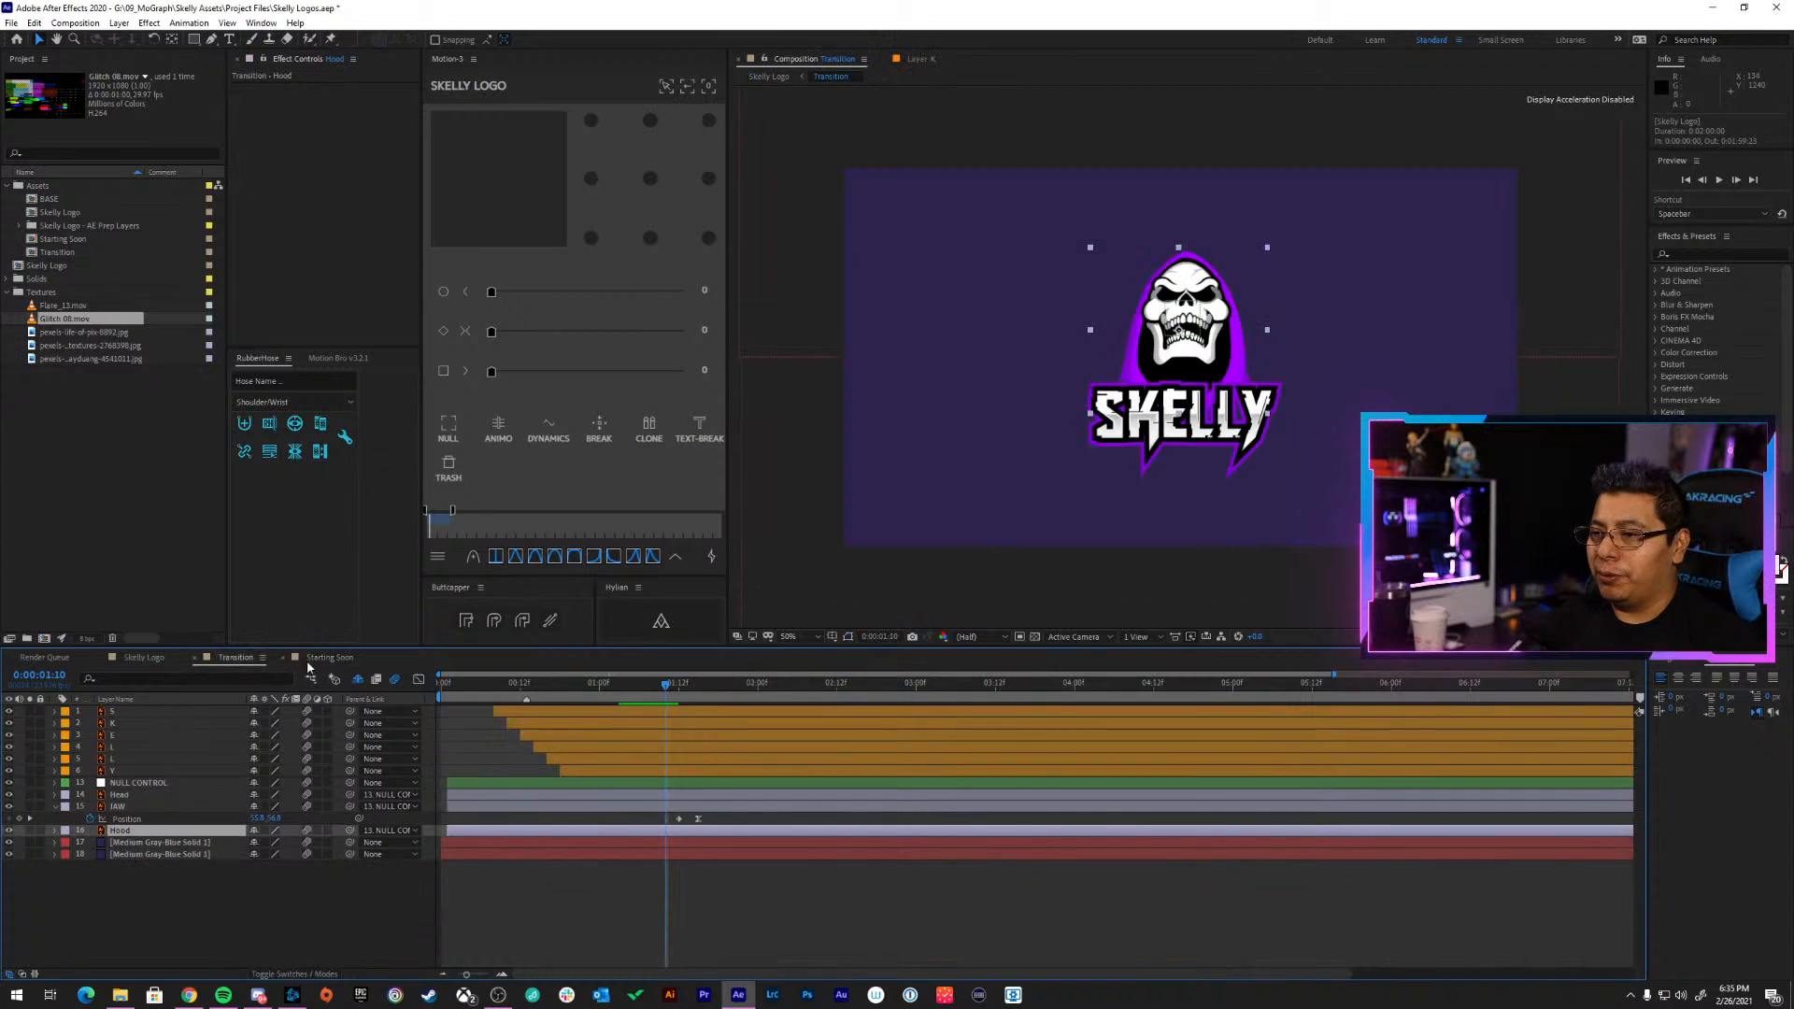
{"action": "key", "text": "Home"}
{"action": "left_click", "coordinate": [576, 920]}
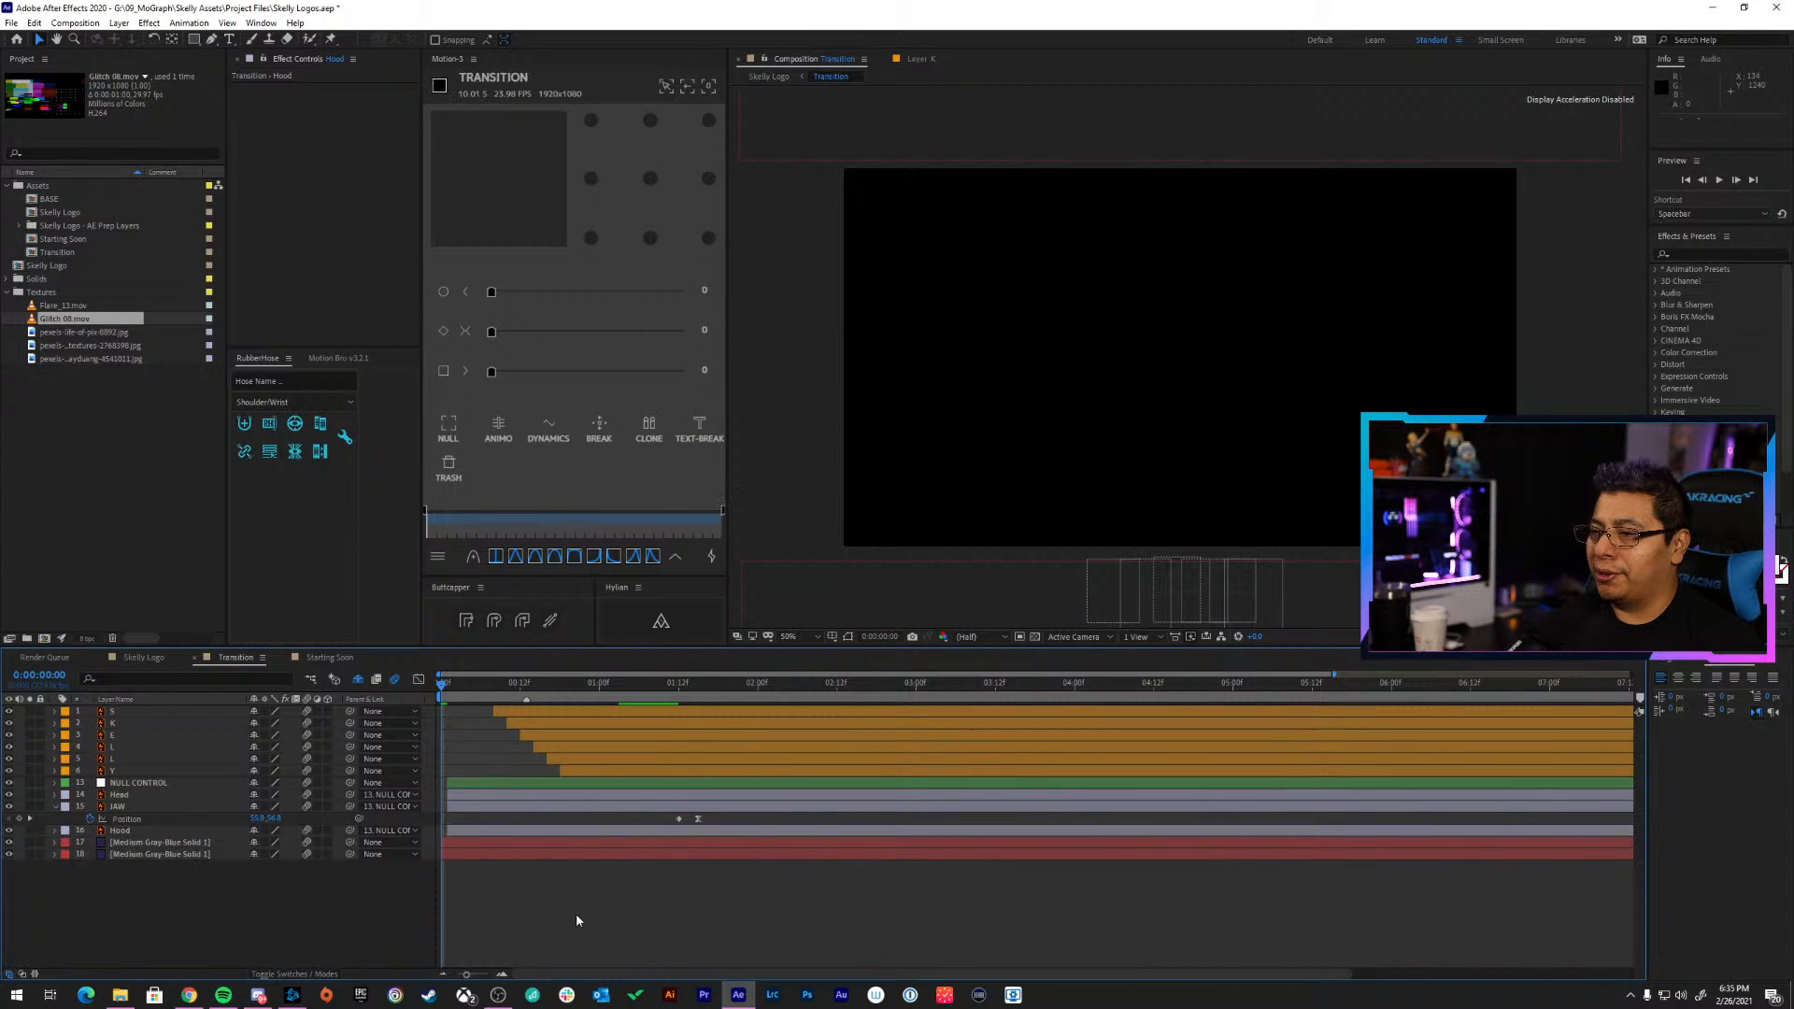
{"action": "key", "text": "space"}
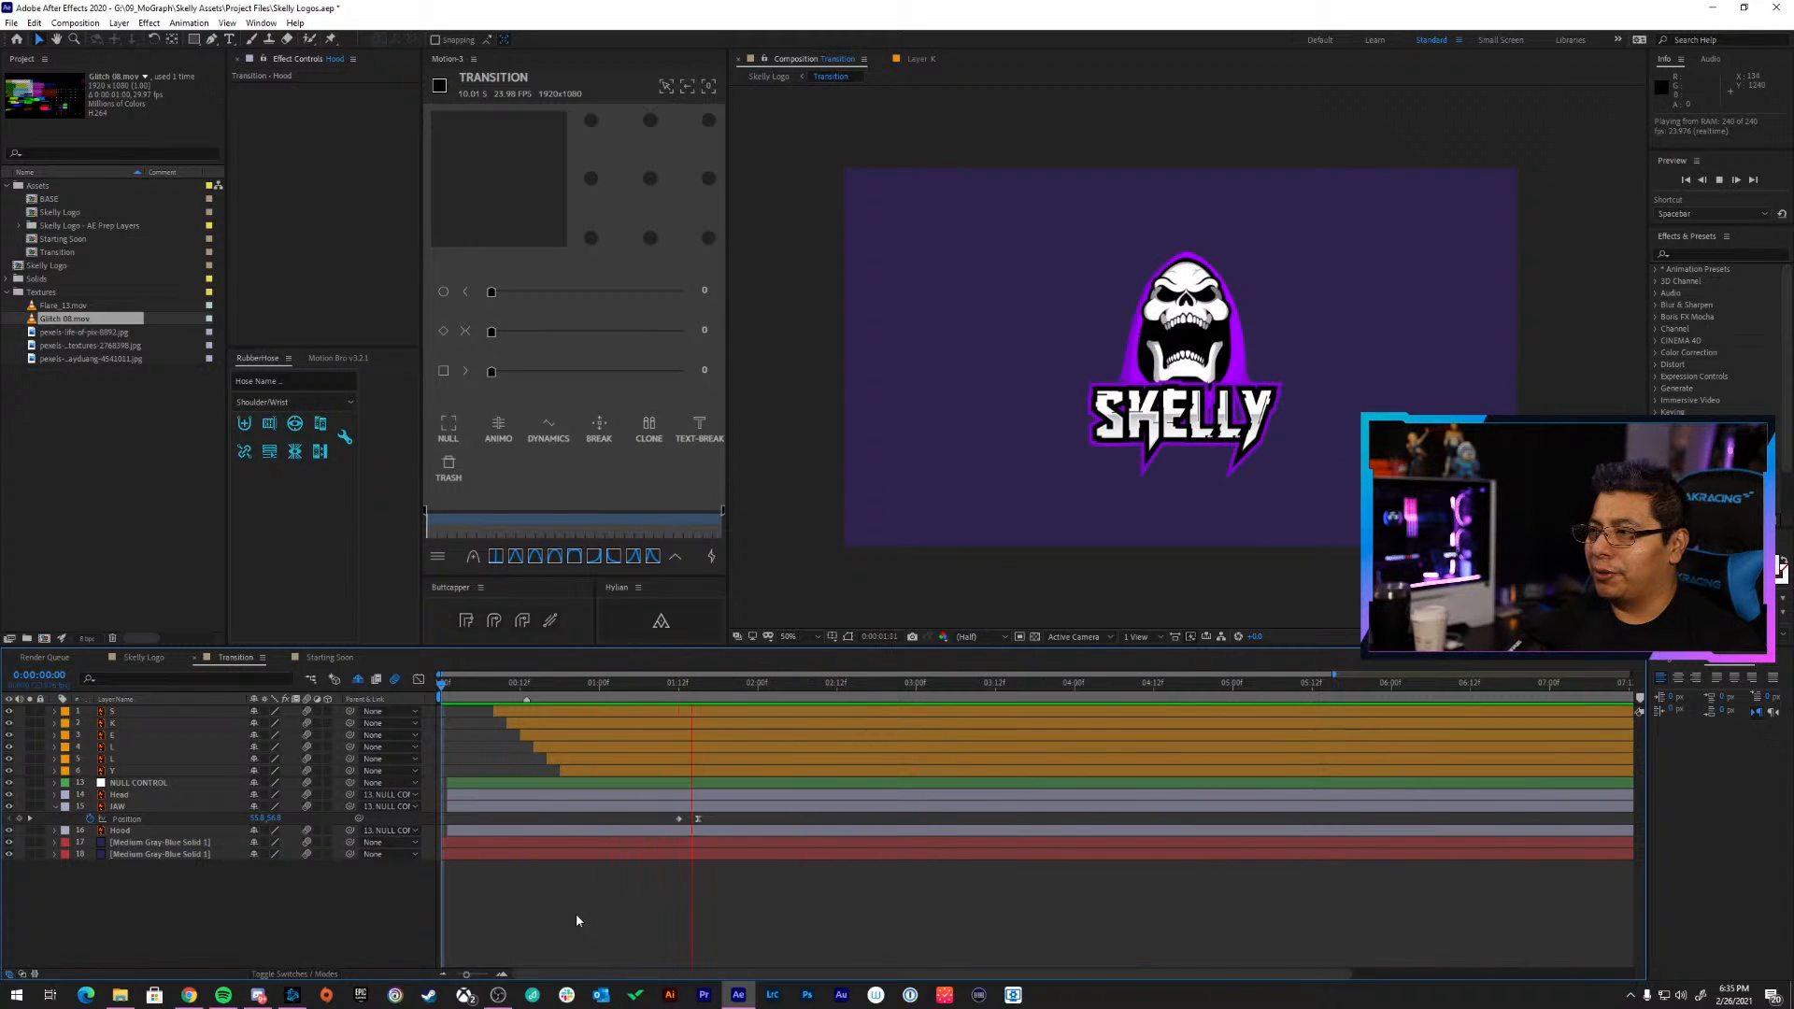
{"action": "key", "text": "space"}
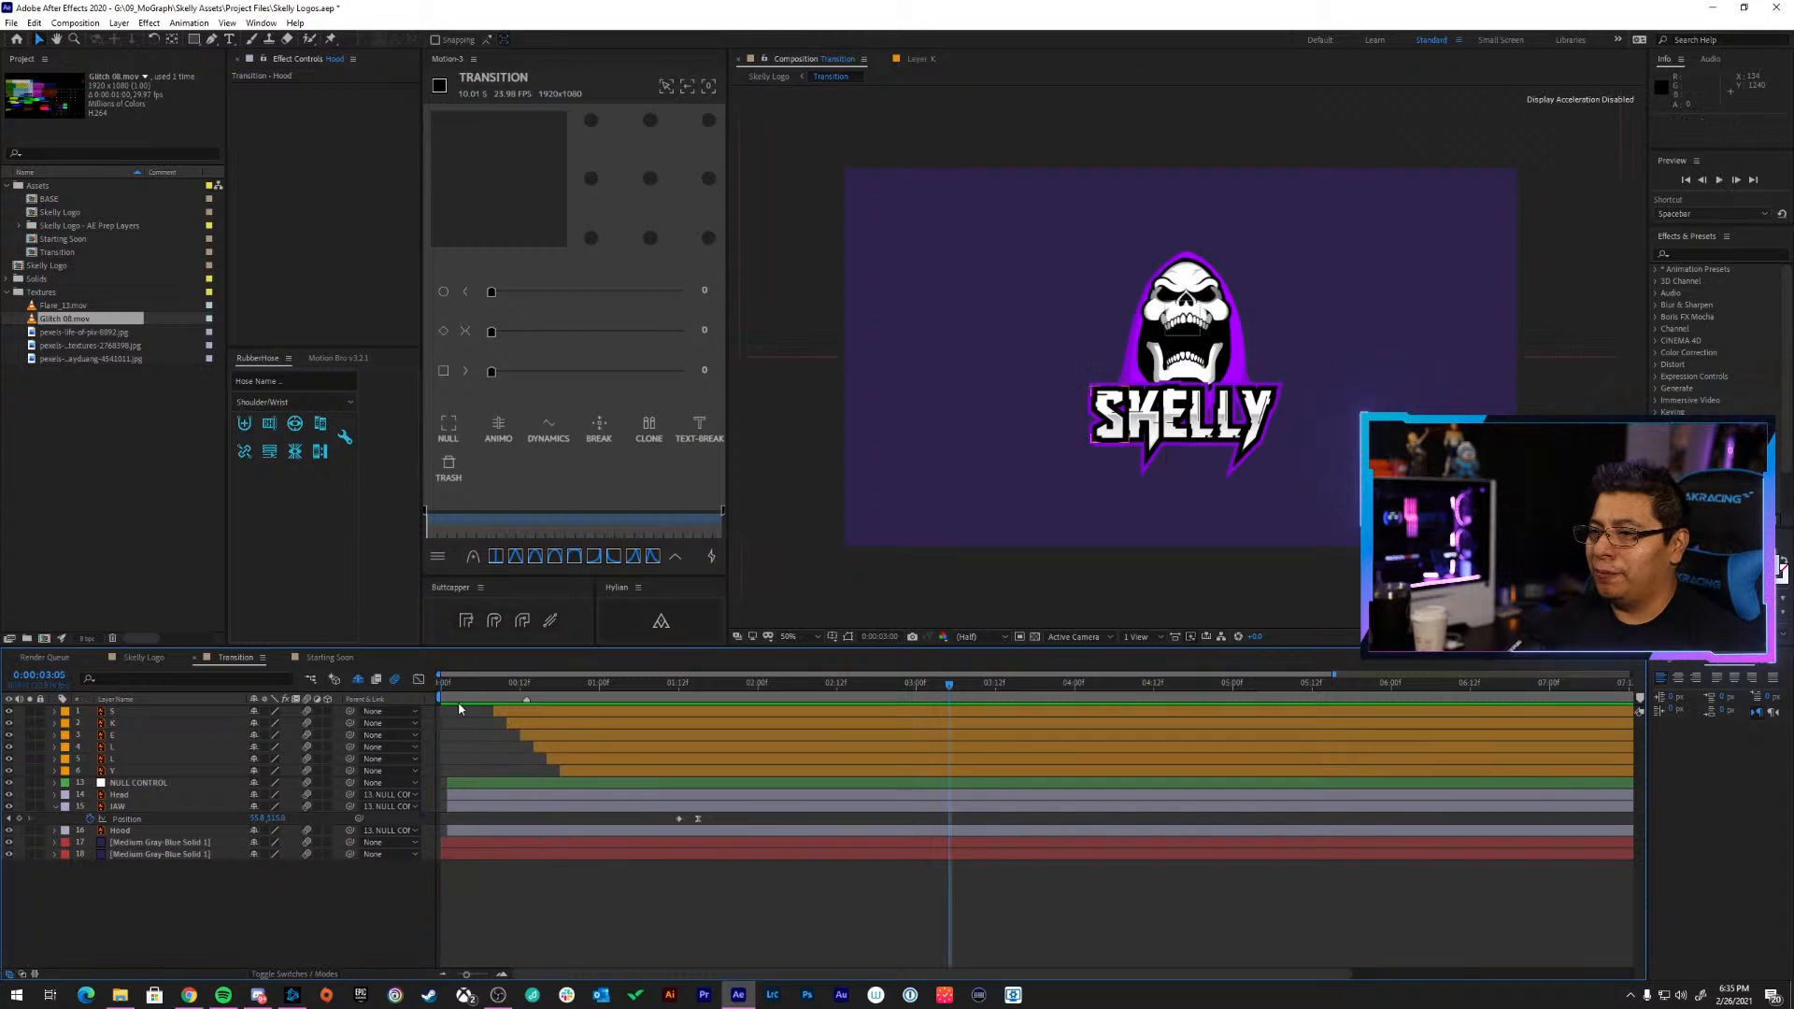
Switch to the Skelly Logo composition and preview the animation, replaying it from about 0:00:01:07
{"action": "key", "text": "Tab"}
{"action": "left_click", "coordinate": [295, 689]}
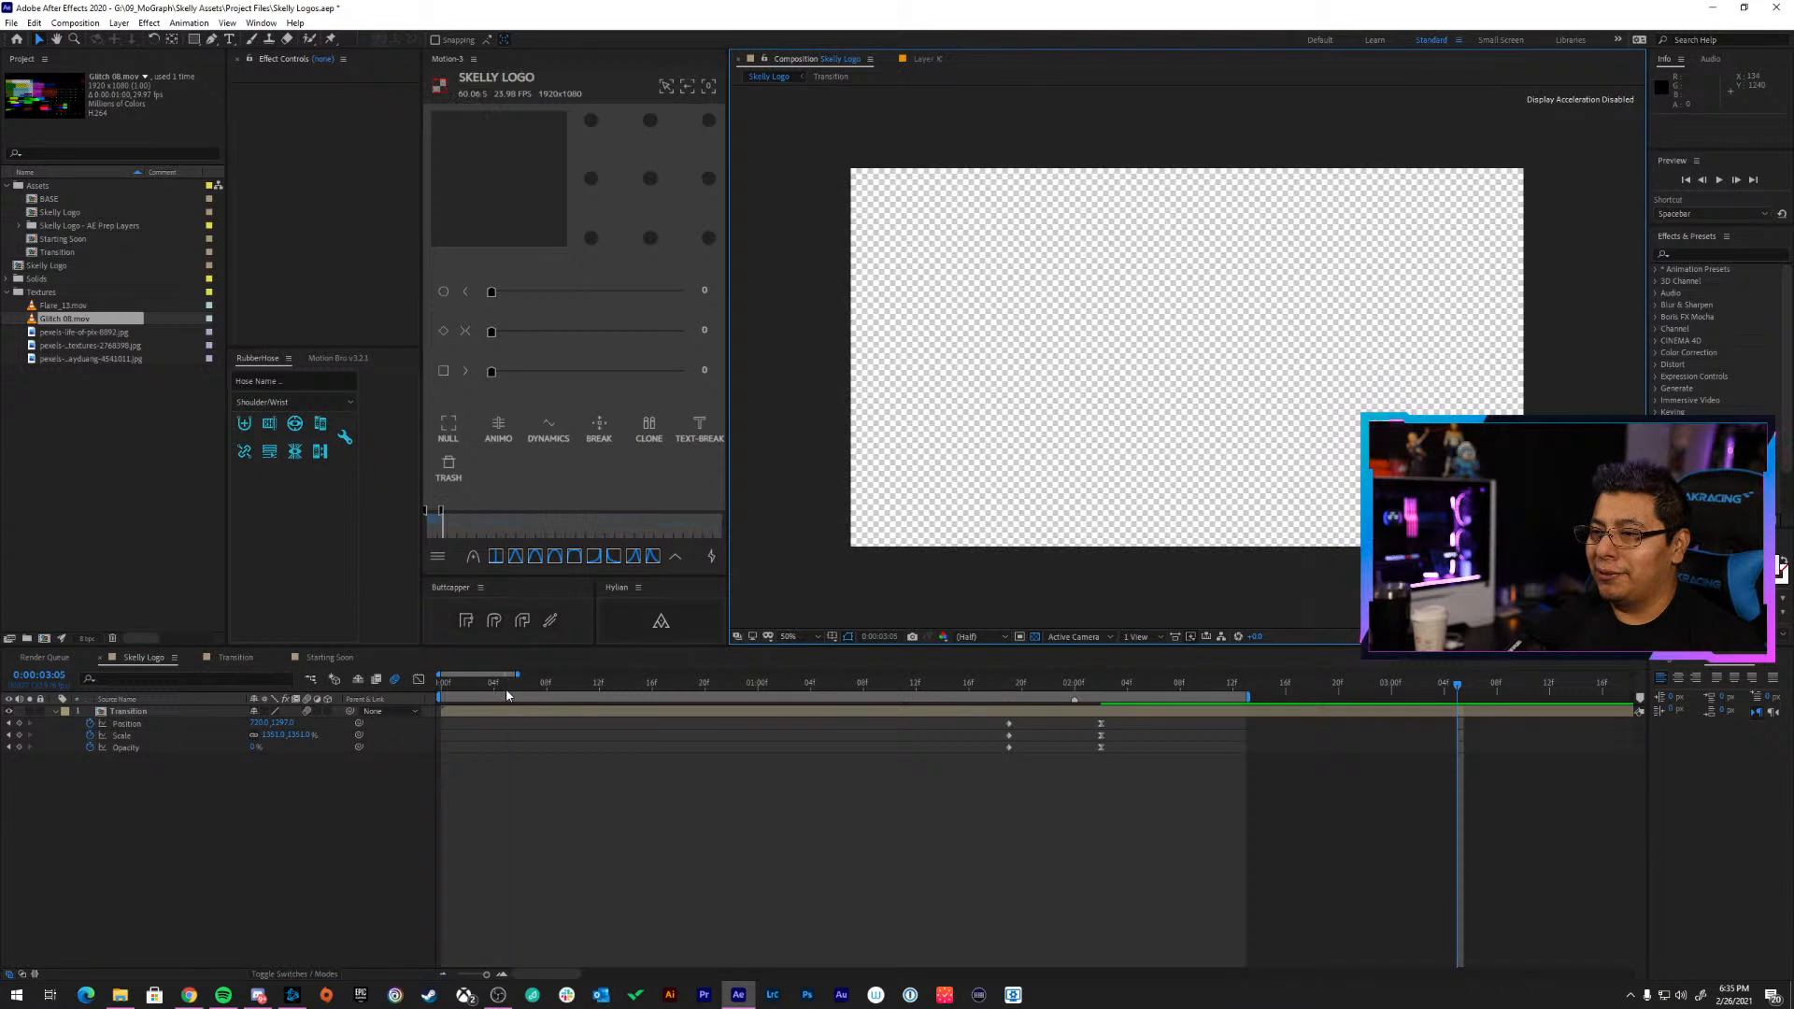
{"action": "key", "text": "space"}
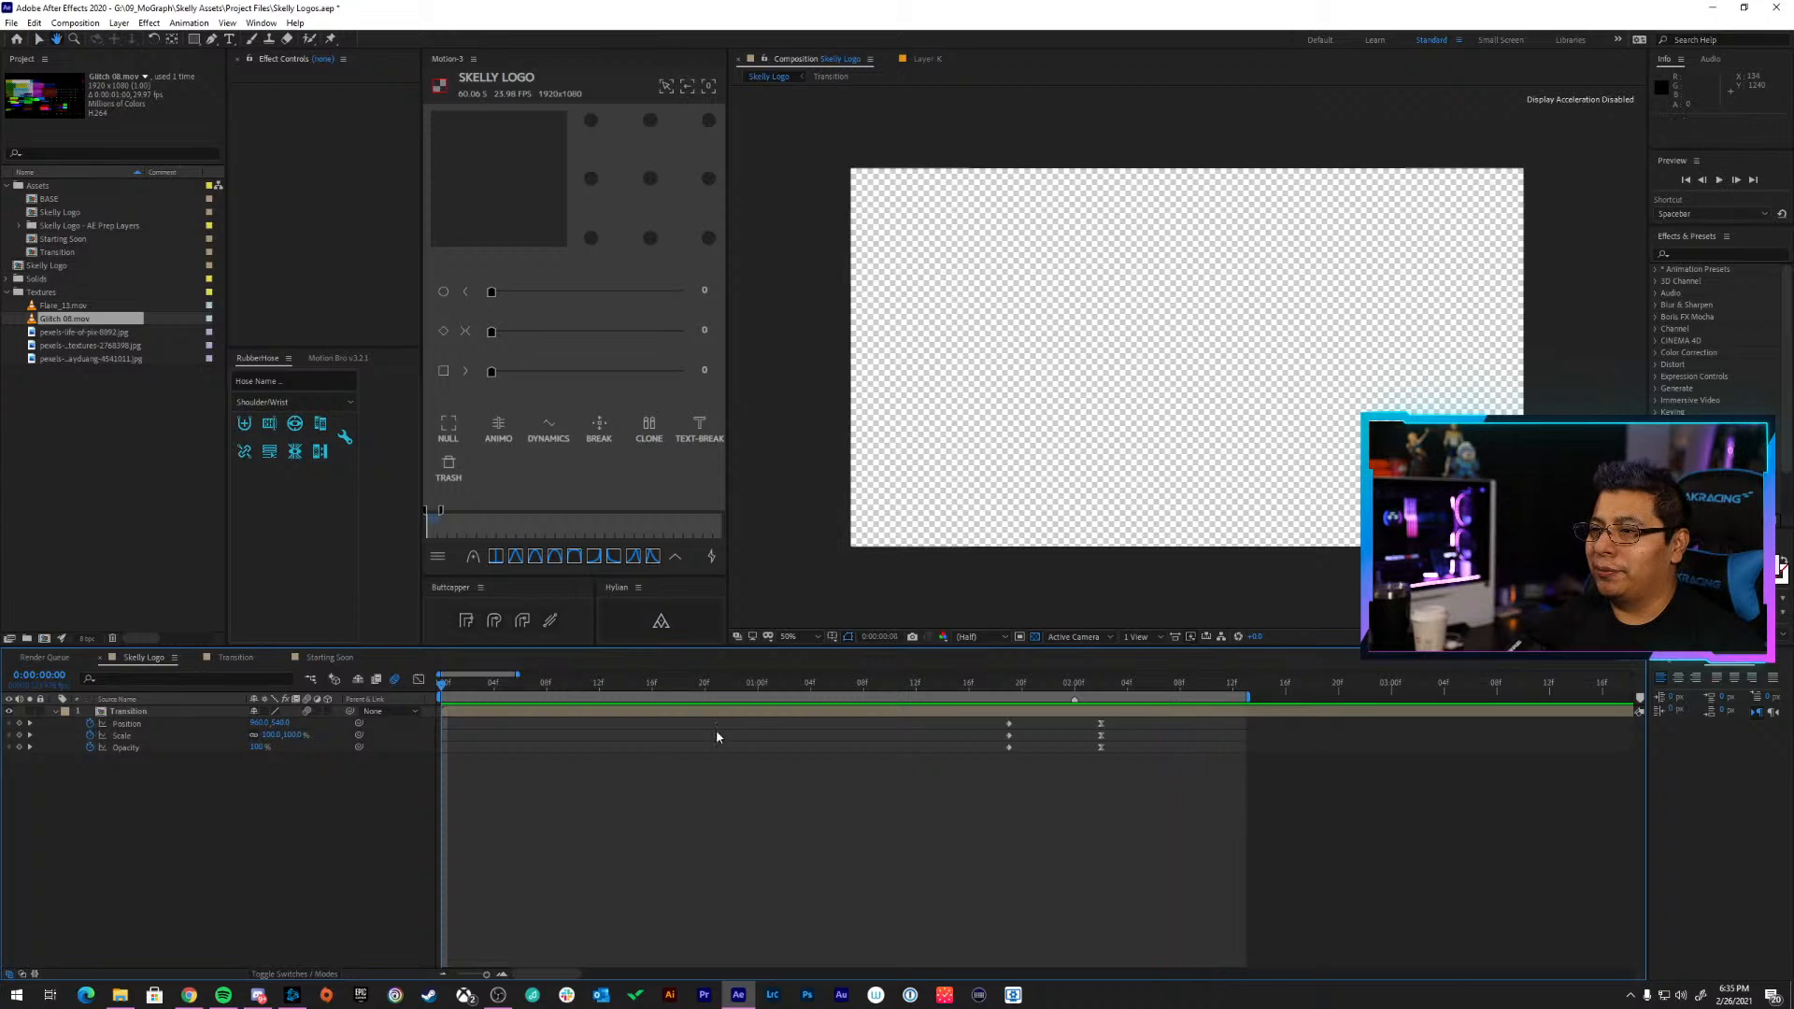
{"action": "left_click", "coordinate": [970, 683]}
{"action": "key", "text": "space"}
{"action": "left_click", "coordinate": [851, 683]}
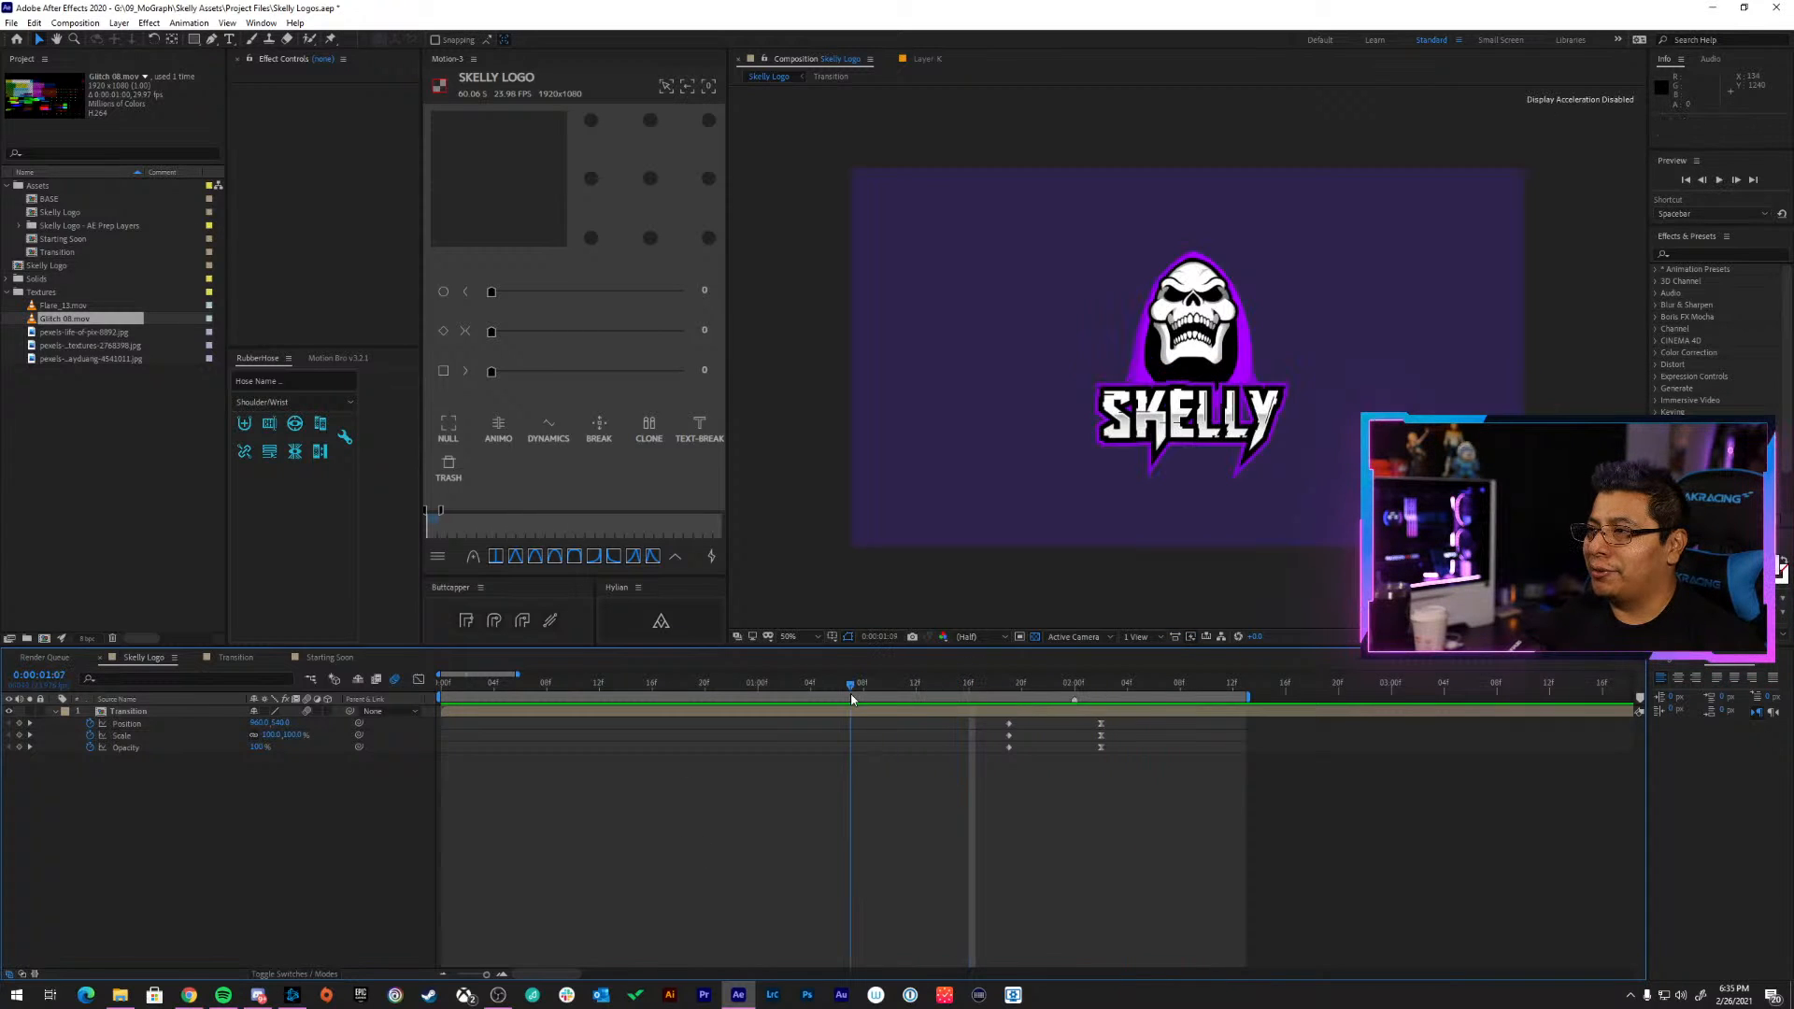
{"action": "key", "text": "space"}
{"action": "key", "text": "space"}
{"action": "key", "text": "Tab"}
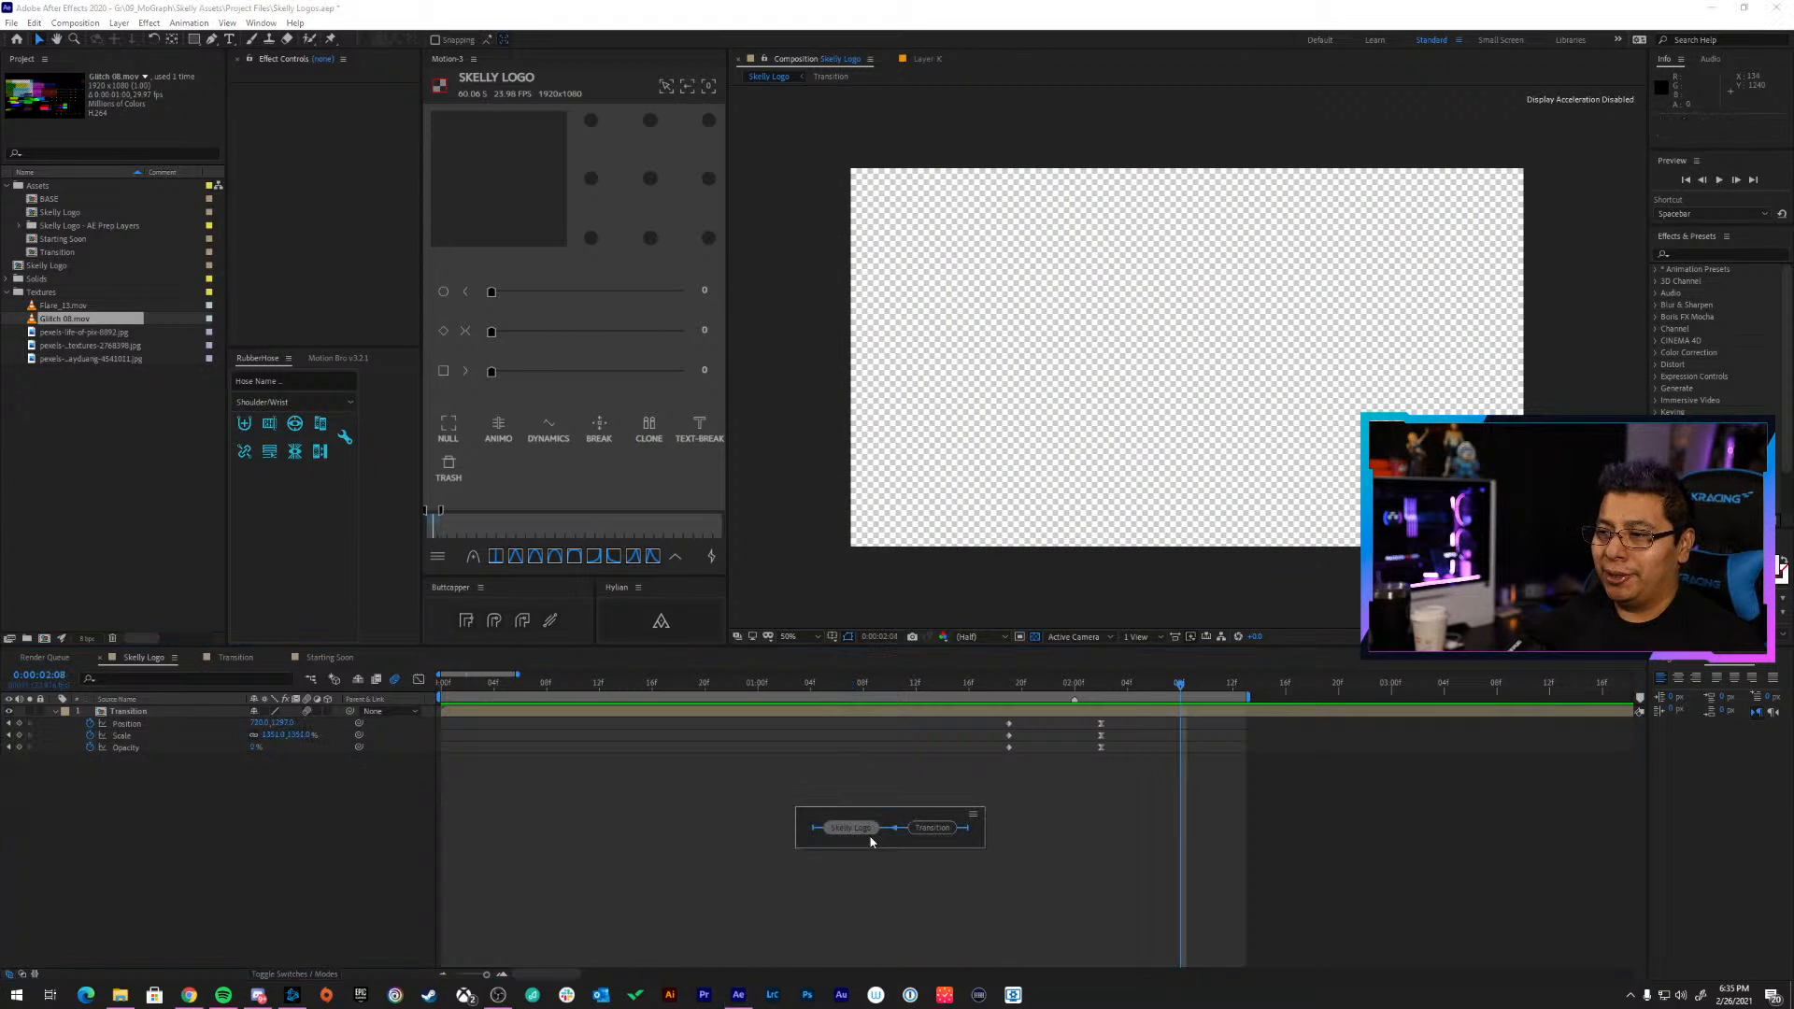
{"action": "left_click", "coordinate": [791, 833]}
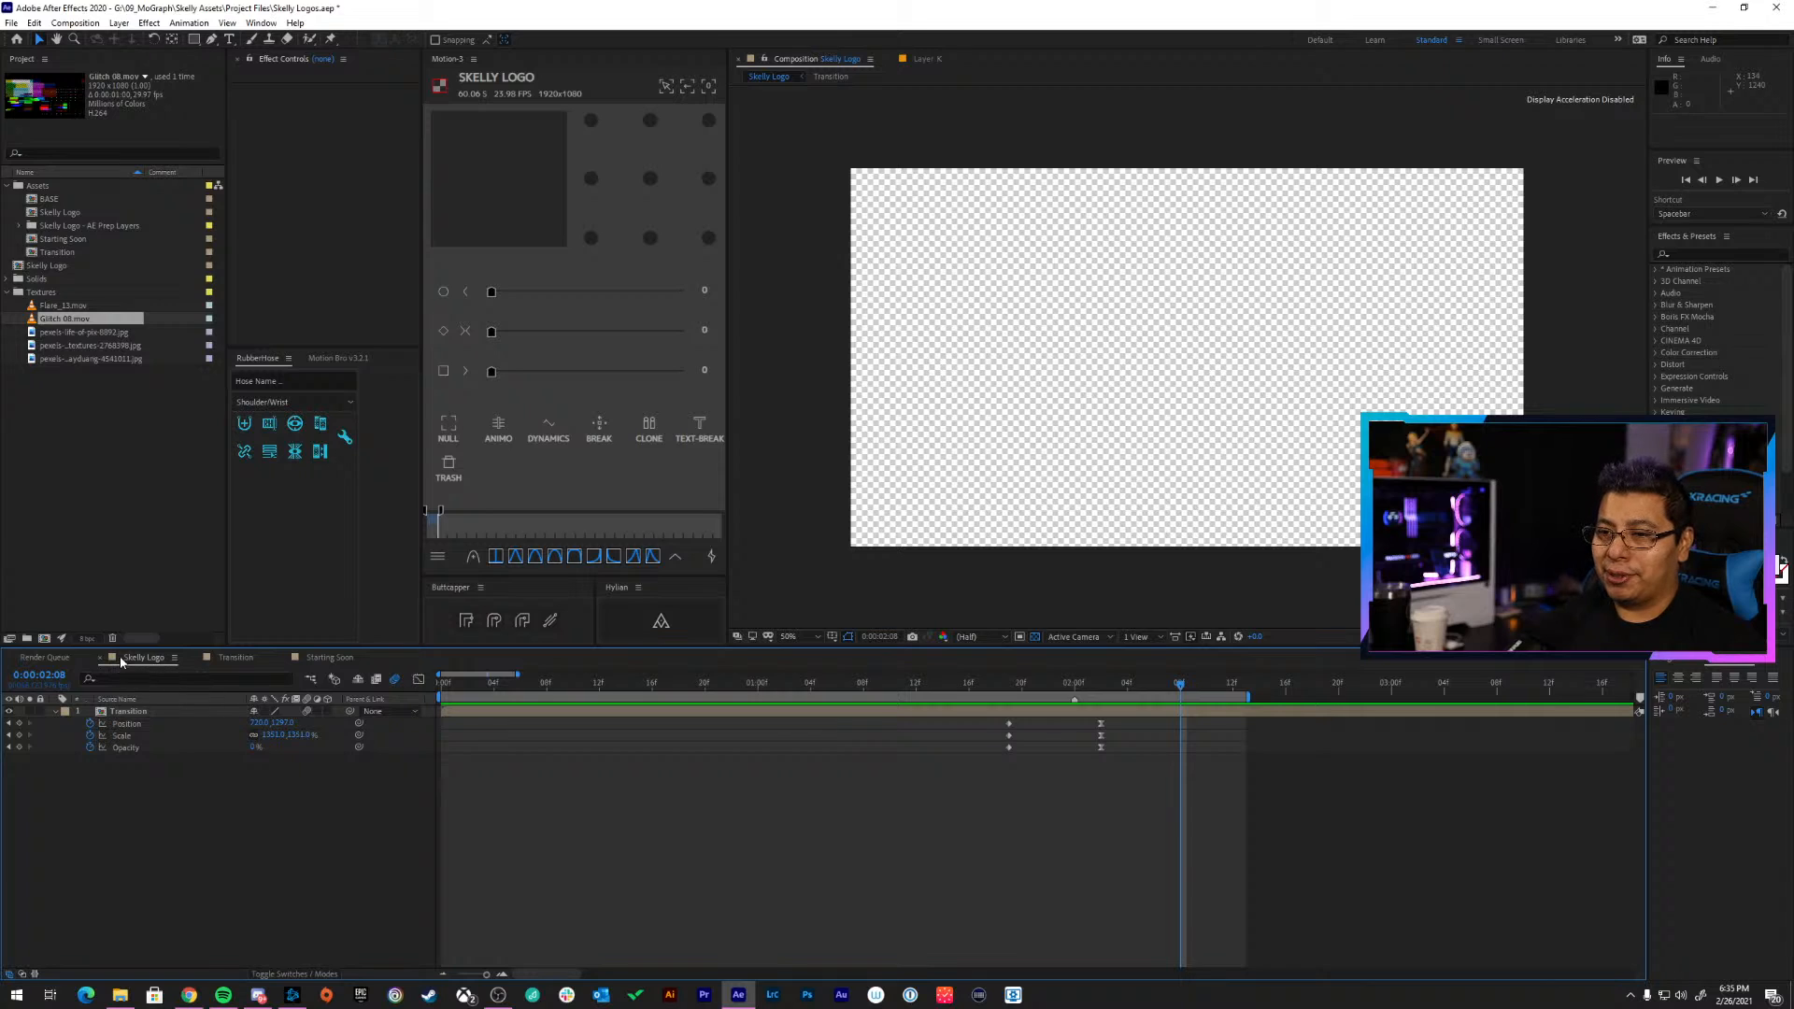
Close the Transition composition's timeline and preview Starting Soon from its first frame, parking the playhead at 0:00:01:08
{"action": "left_click", "coordinate": [236, 658]}
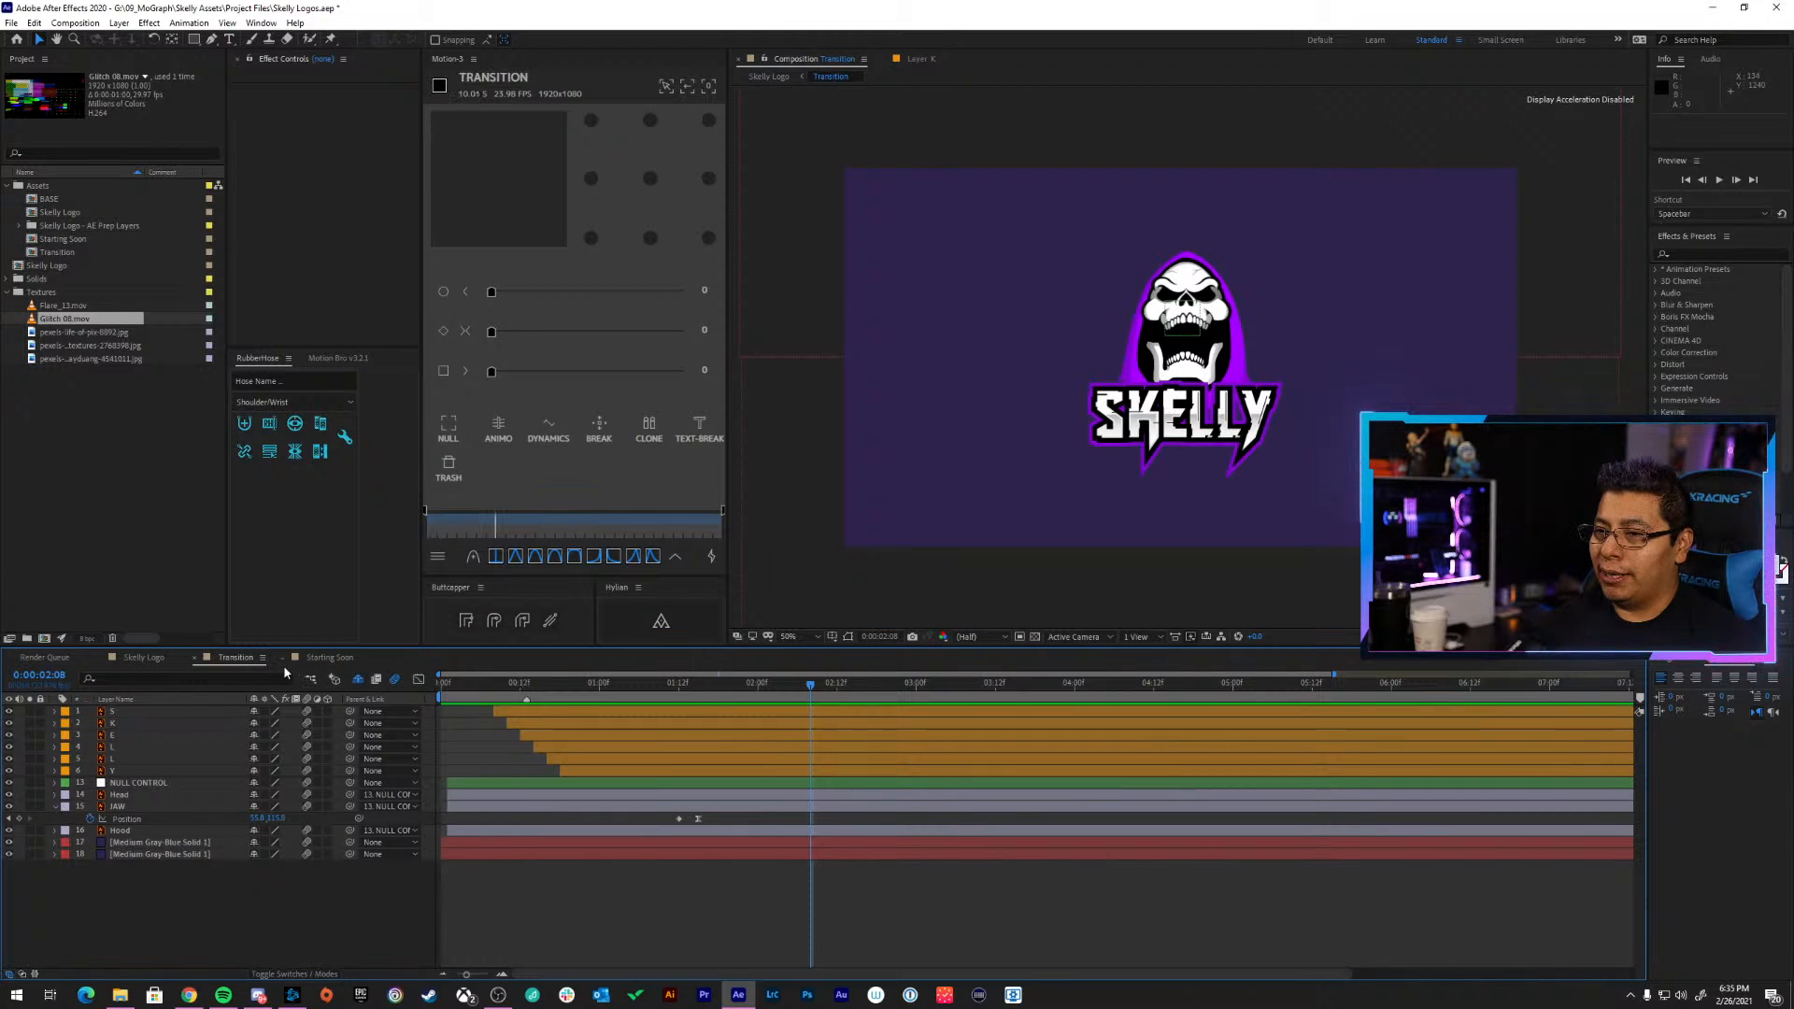
{"action": "key", "text": "ctrl+w"}
{"action": "left_click_drag", "start_coordinate": [500, 691], "coordinate": [396, 687]}
{"action": "key", "text": "space"}
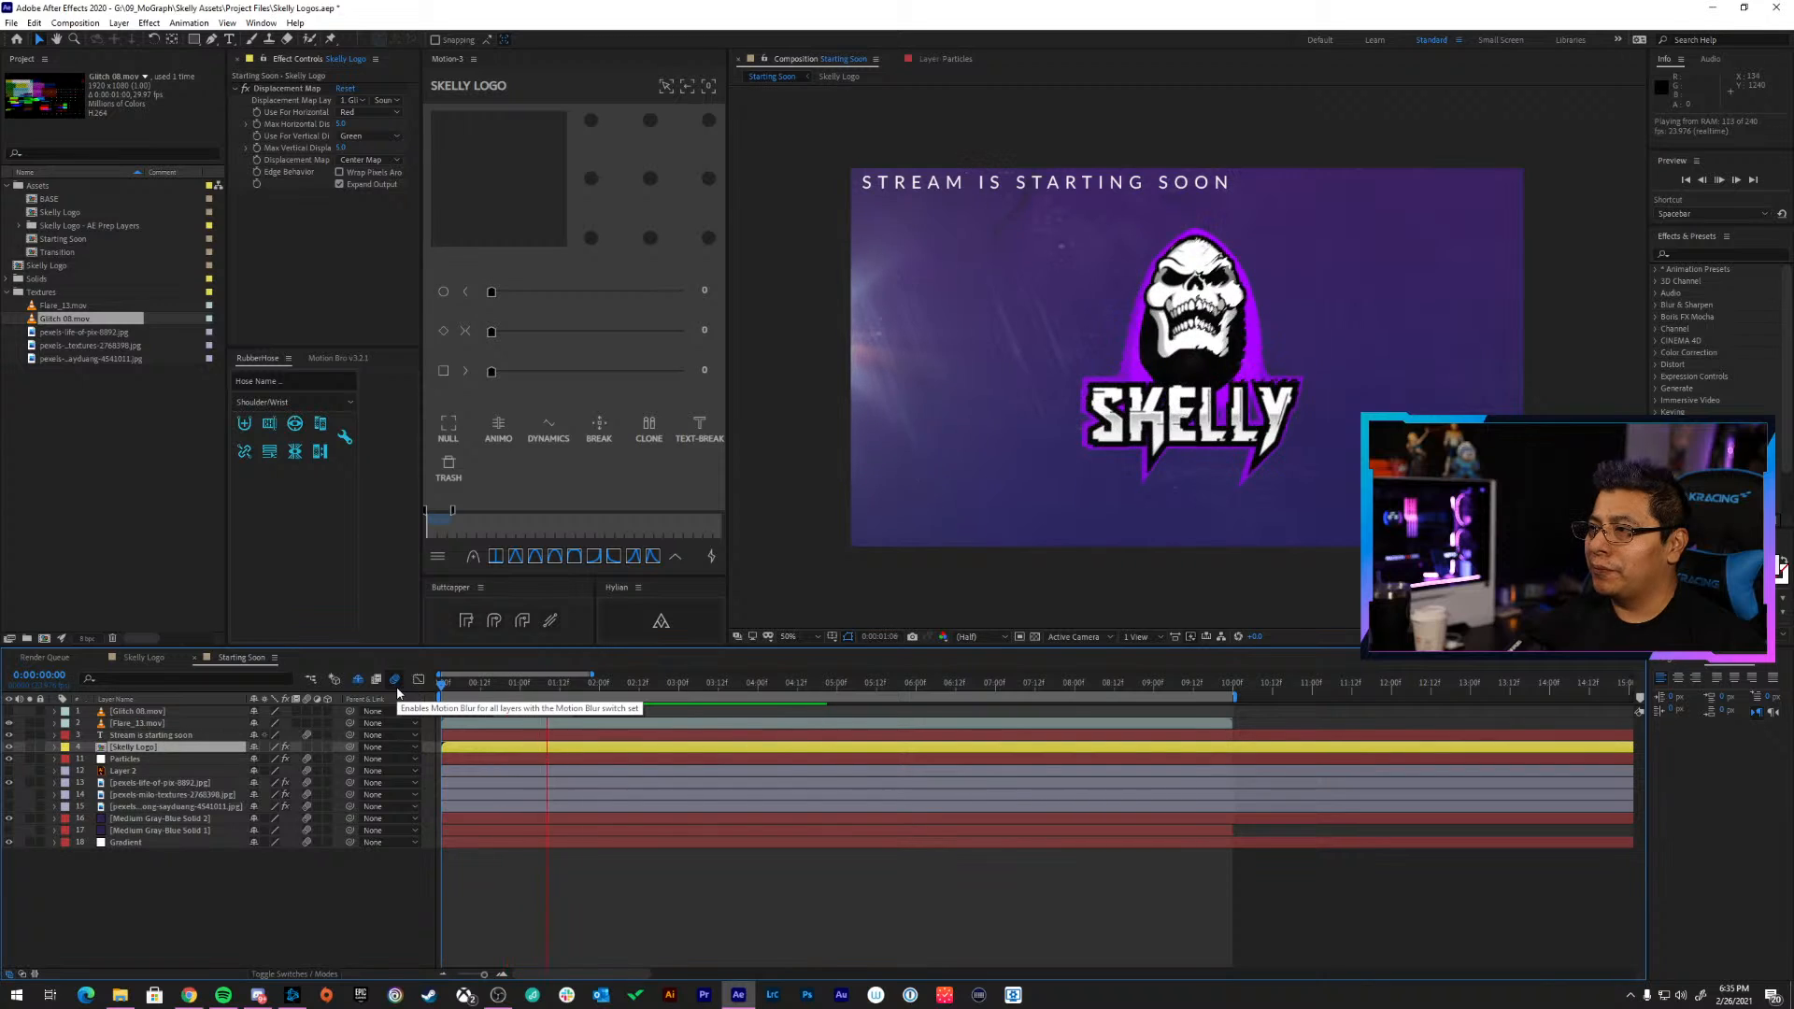
{"action": "left_click", "coordinate": [525, 688]}
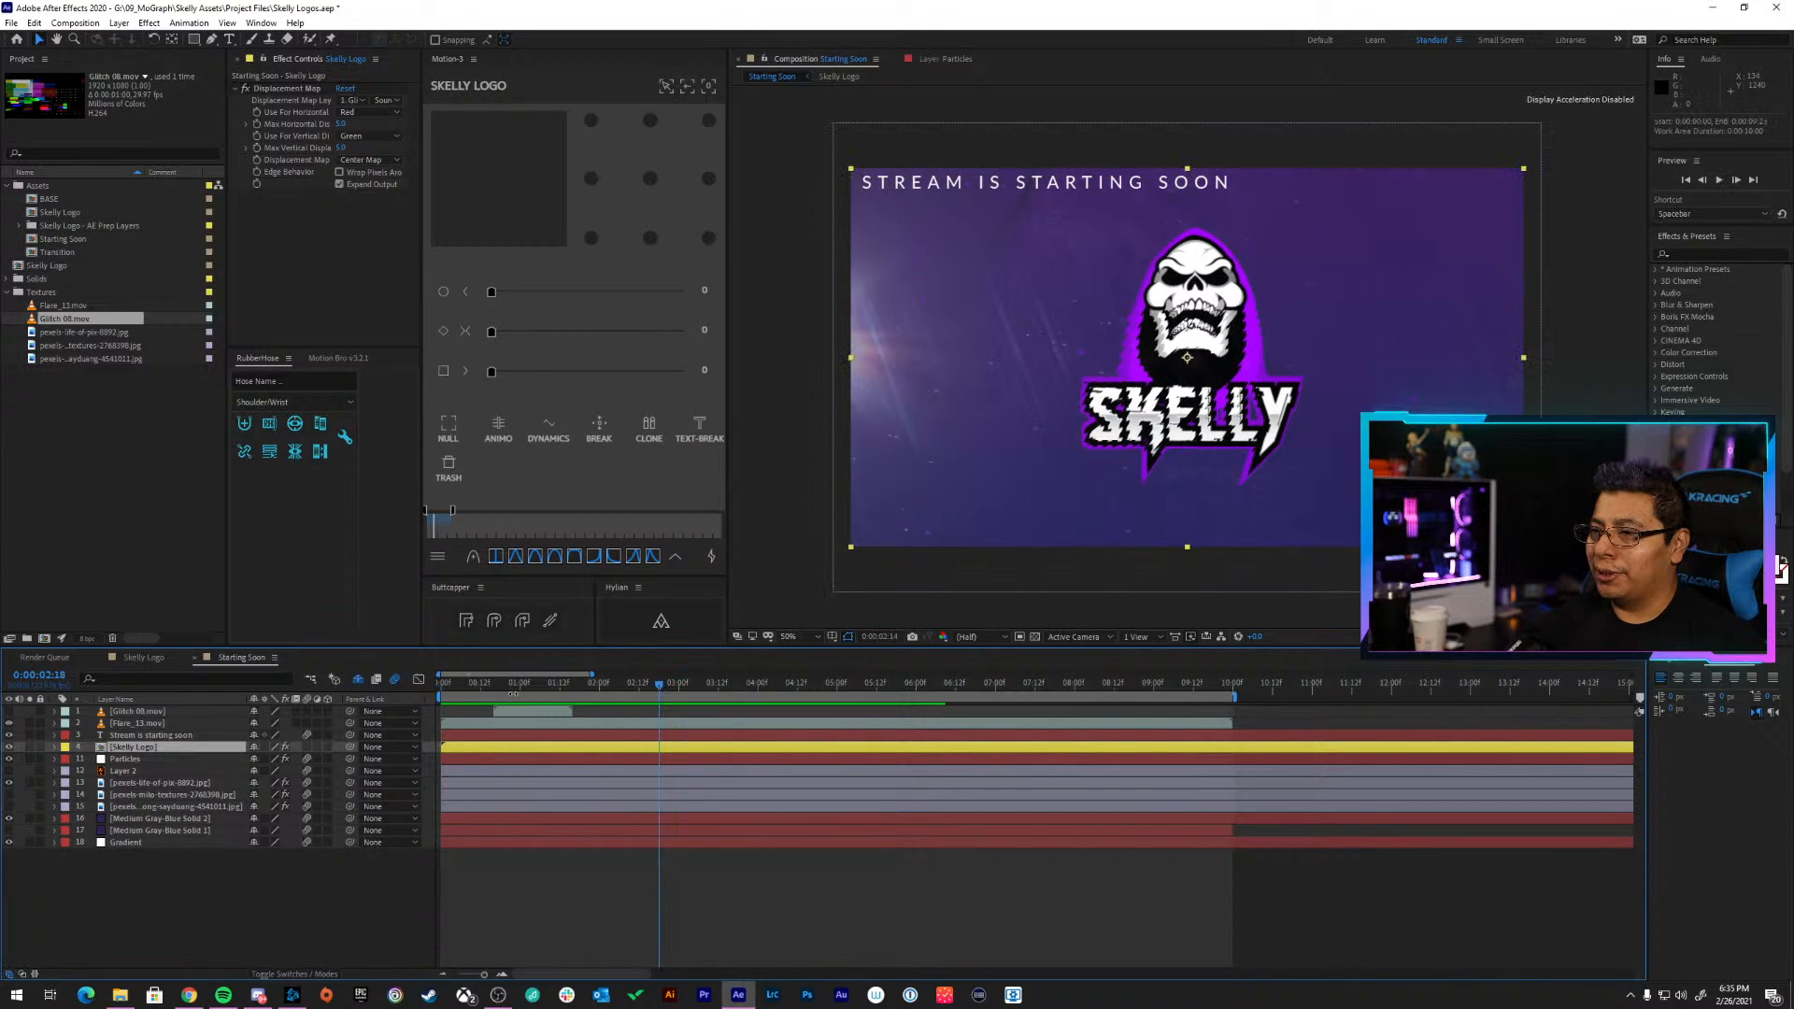
{"action": "mouse_move", "coordinate": [526, 688]}
{"action": "left_mouse_down"}
{"action": "mouse_move", "coordinate": [491, 687]}
{"action": "mouse_move", "coordinate": [549, 694]}
{"action": "left_mouse_up"}
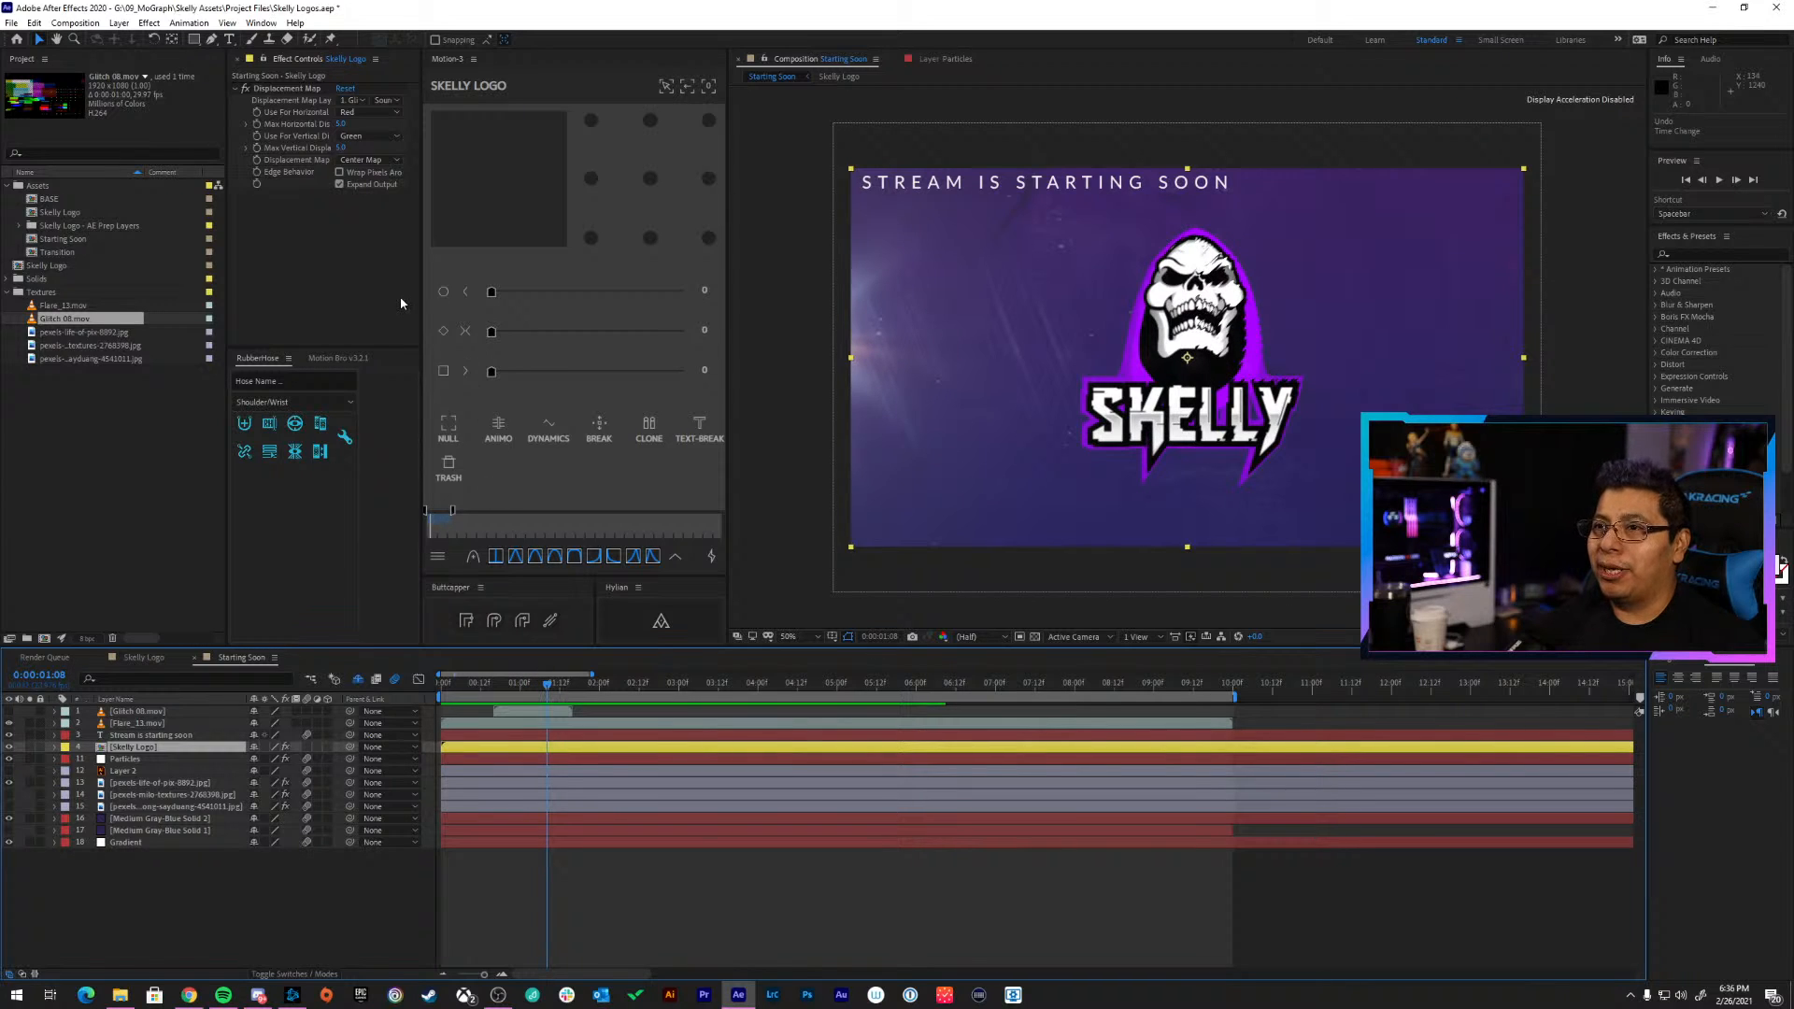
Try Green for horizontal displacement and a stretched map on the Skelly Logo layer, restoring Red and Center Map
{"action": "left_click", "coordinate": [315, 213]}
{"action": "left_click", "coordinate": [374, 113]}
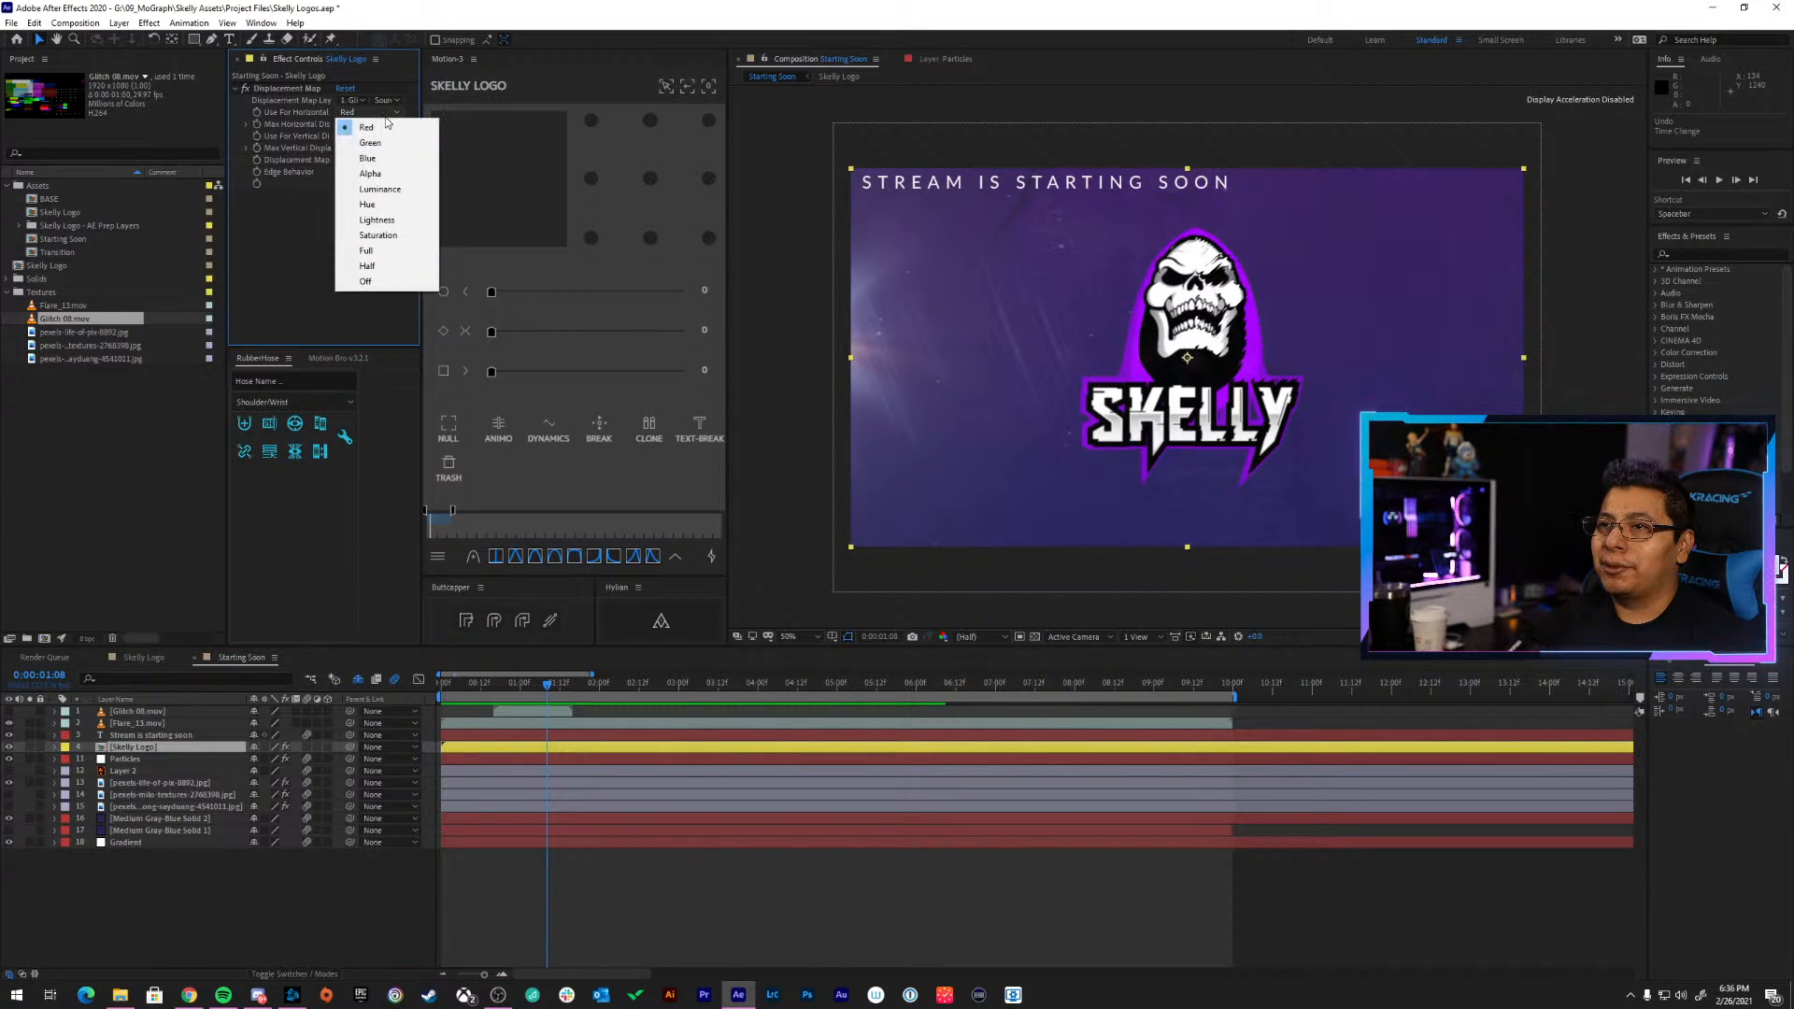
{"action": "left_click", "coordinate": [380, 141]}
{"action": "left_click", "coordinate": [378, 112]}
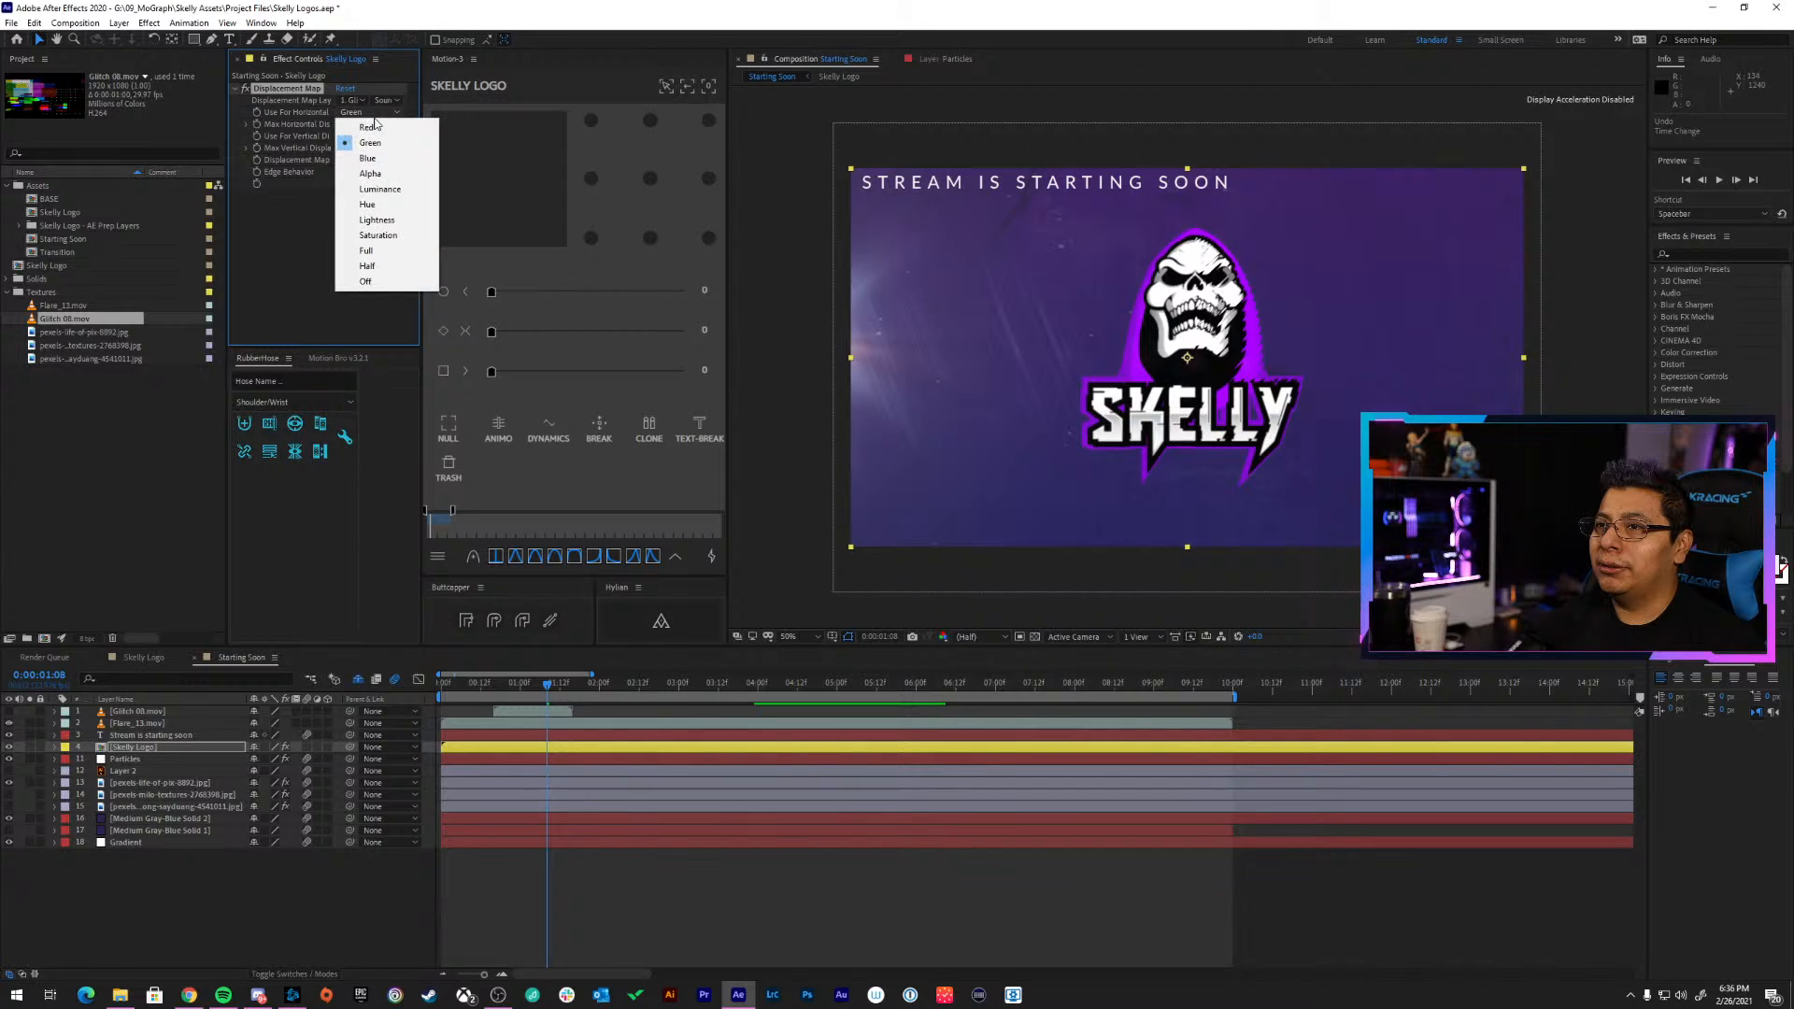
{"action": "left_click", "coordinate": [370, 127]}
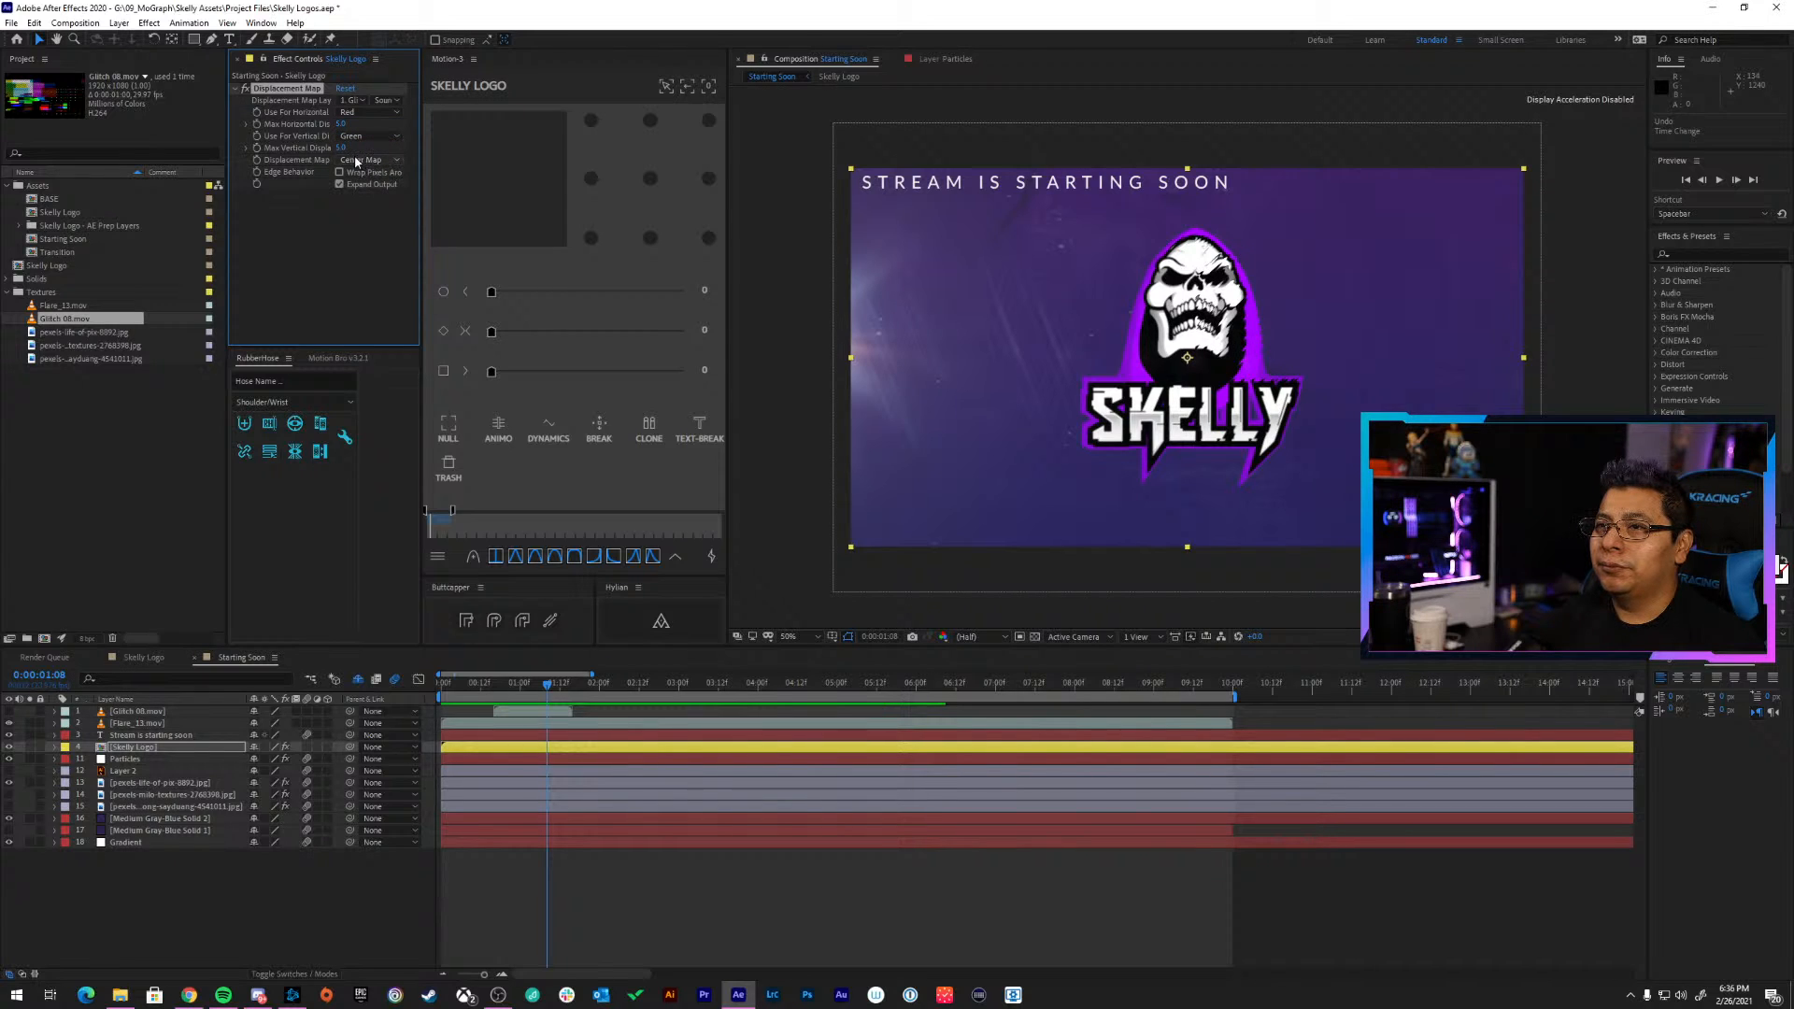
{"action": "left_click", "coordinate": [356, 162]}
{"action": "left_click", "coordinate": [392, 192]}
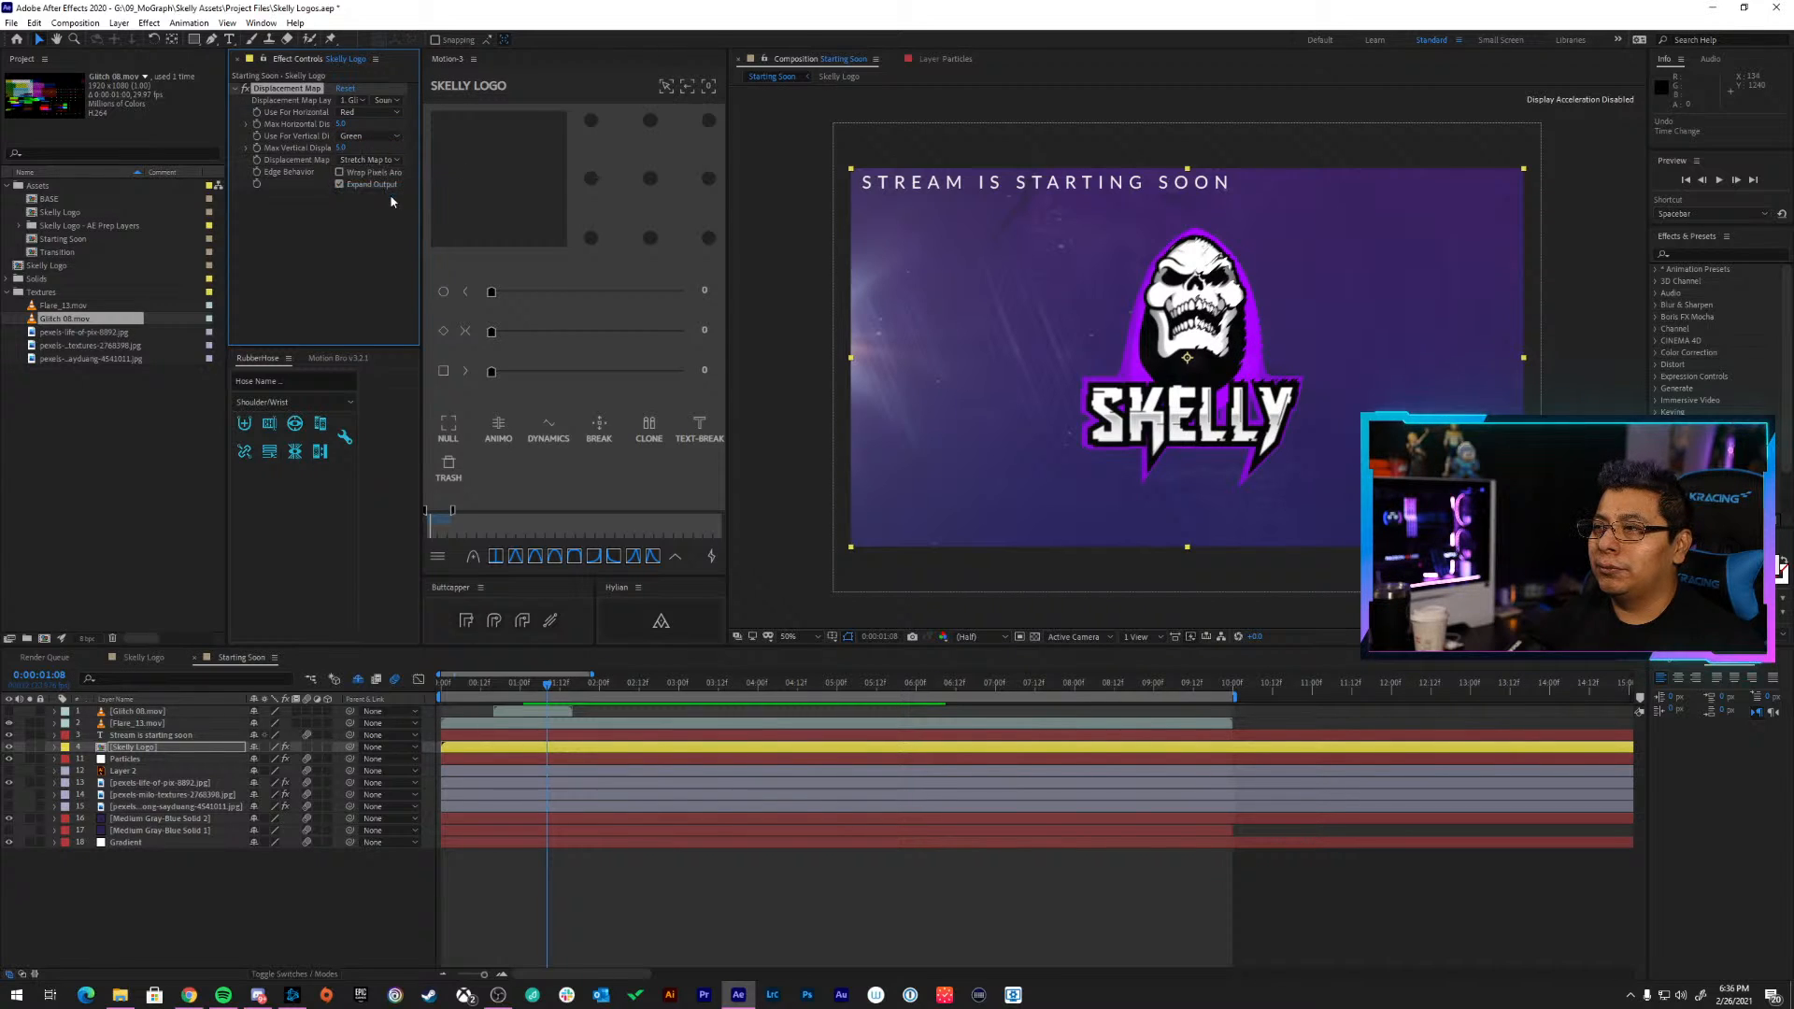
{"action": "left_click", "coordinate": [368, 159]}
{"action": "left_click", "coordinate": [365, 174]}
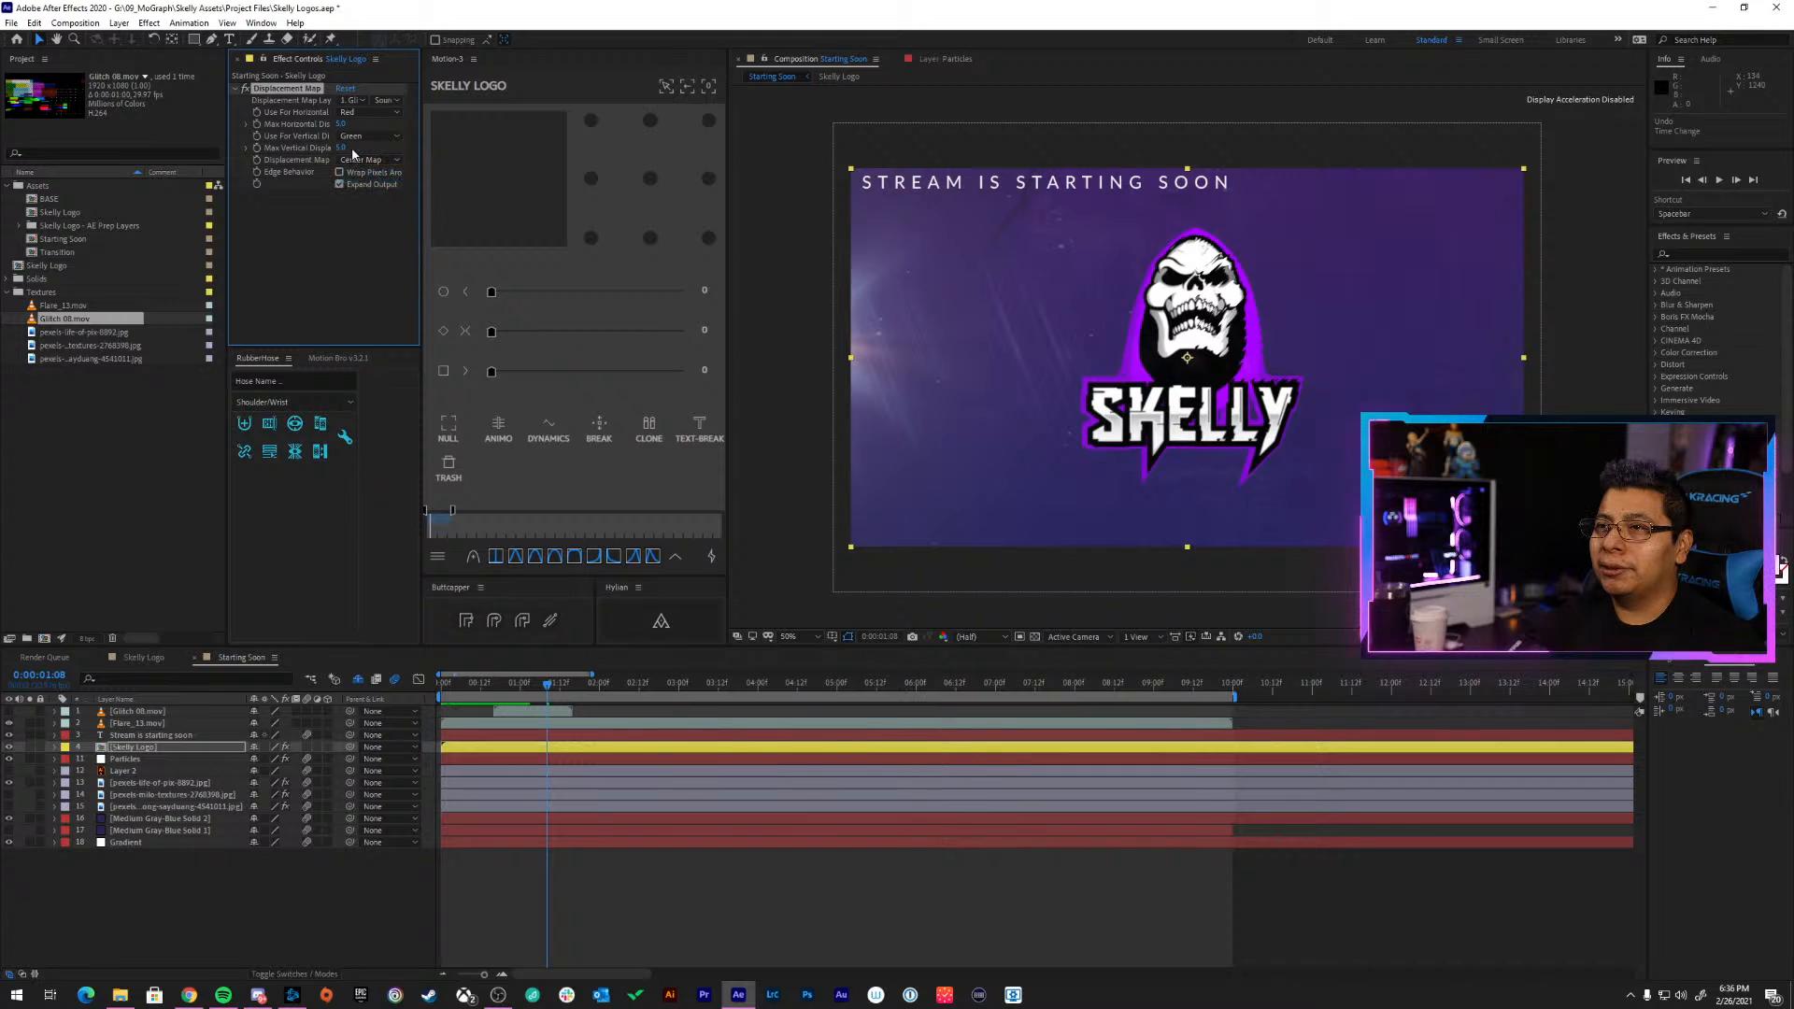
Increase the Skelly Logo's maximum horizontal and vertical displacement, keeping Source as the displacement map layer's input
{"action": "left_click_drag", "start_coordinate": [340, 127], "coordinate": [369, 151]}
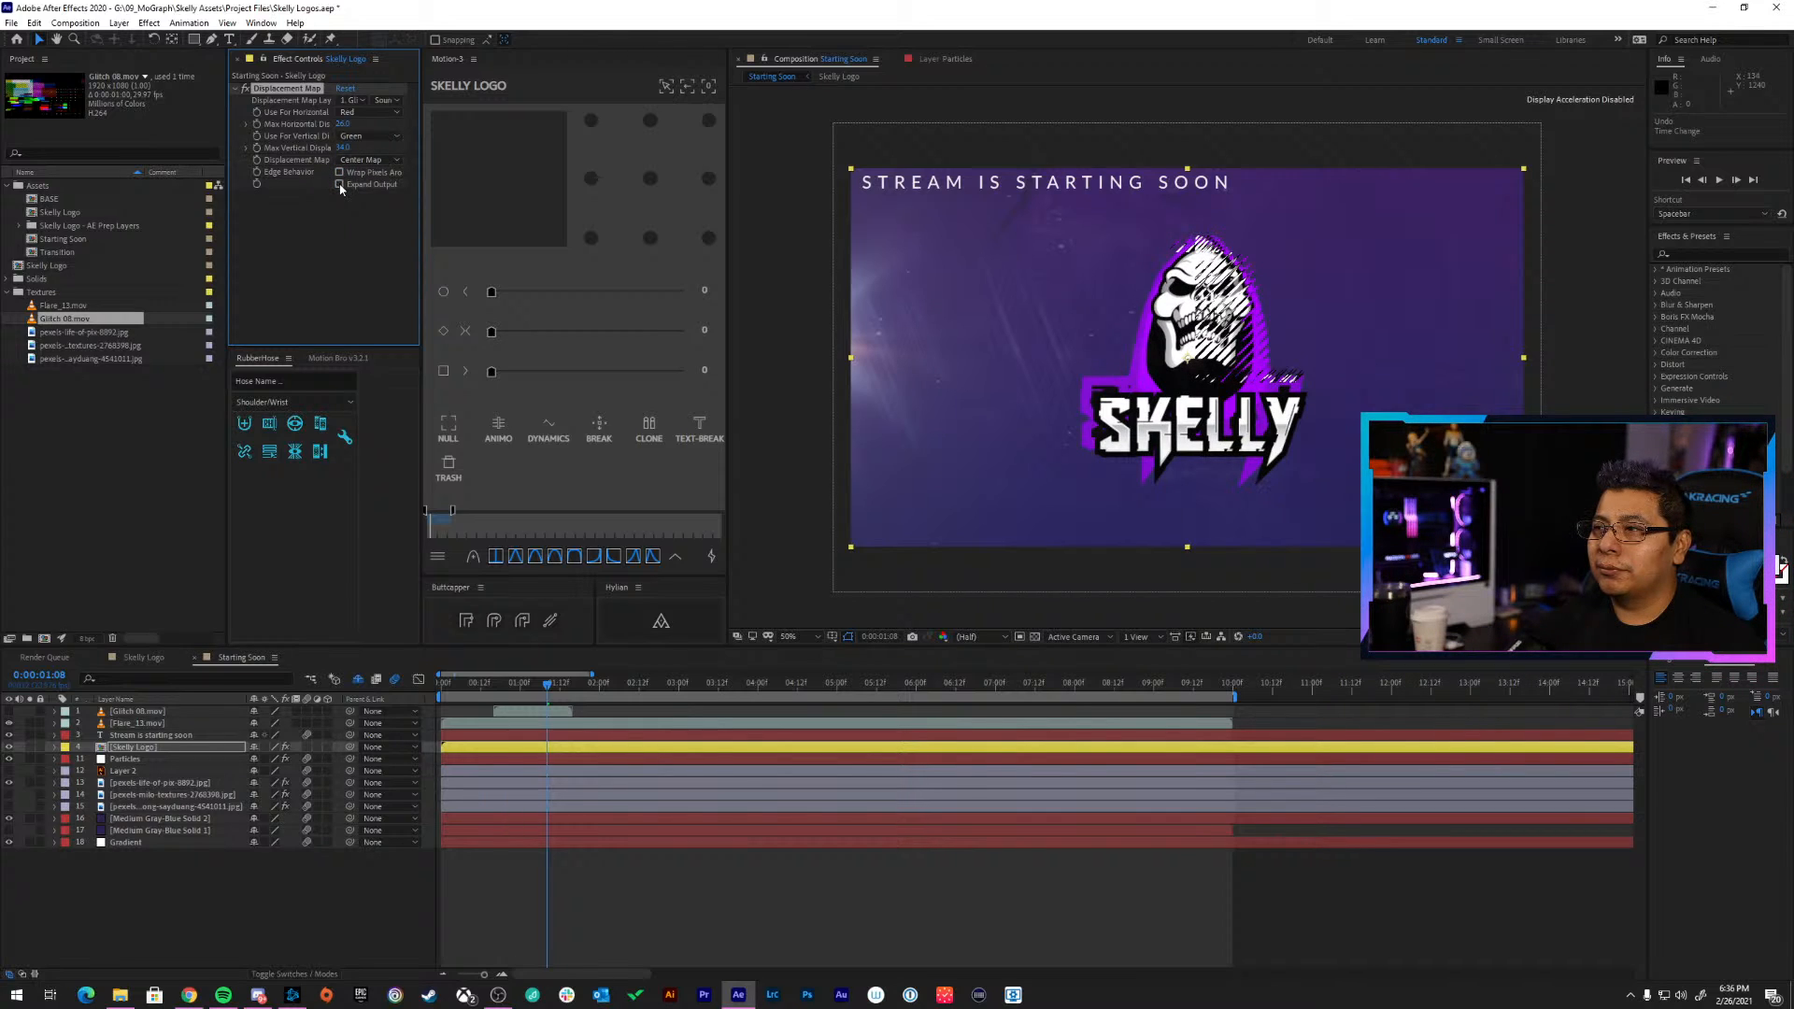
{"action": "left_click", "coordinate": [388, 100]}
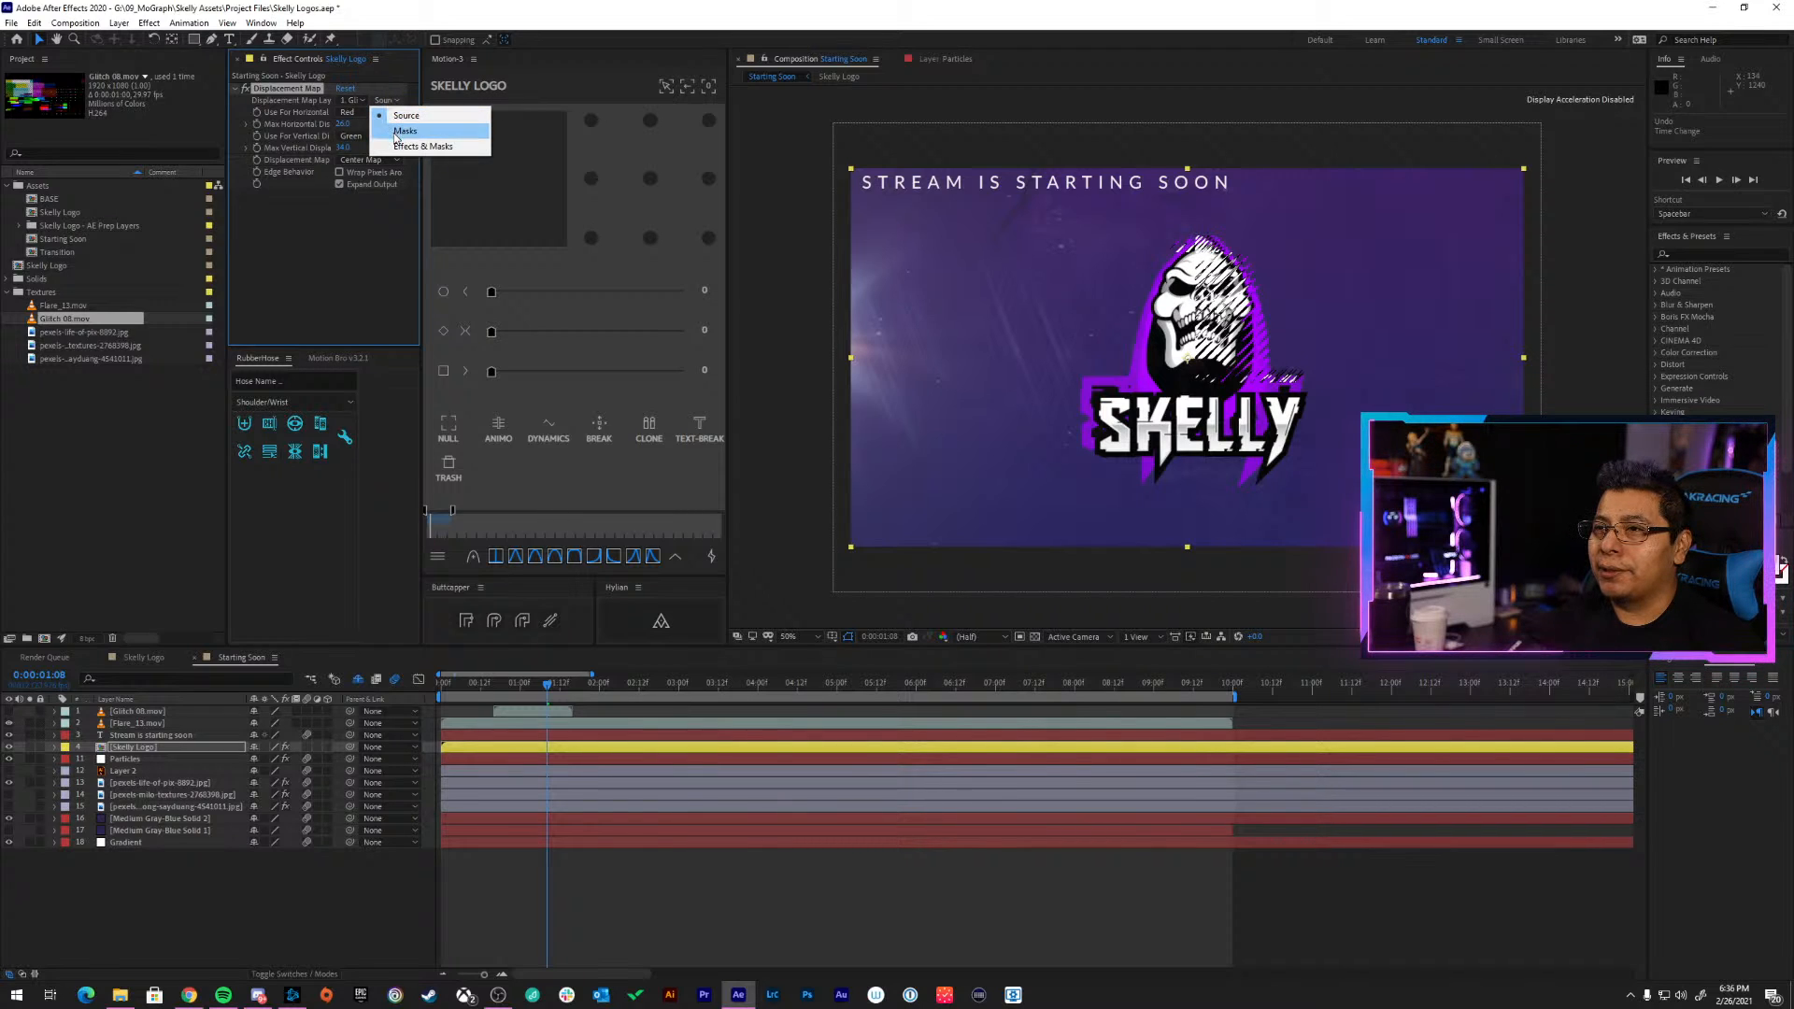
{"action": "left_click", "coordinate": [394, 115]}
Try the Green channel again for the logo's horizontal displacement and switch it back to Red
{"action": "left_click", "coordinate": [370, 113]}
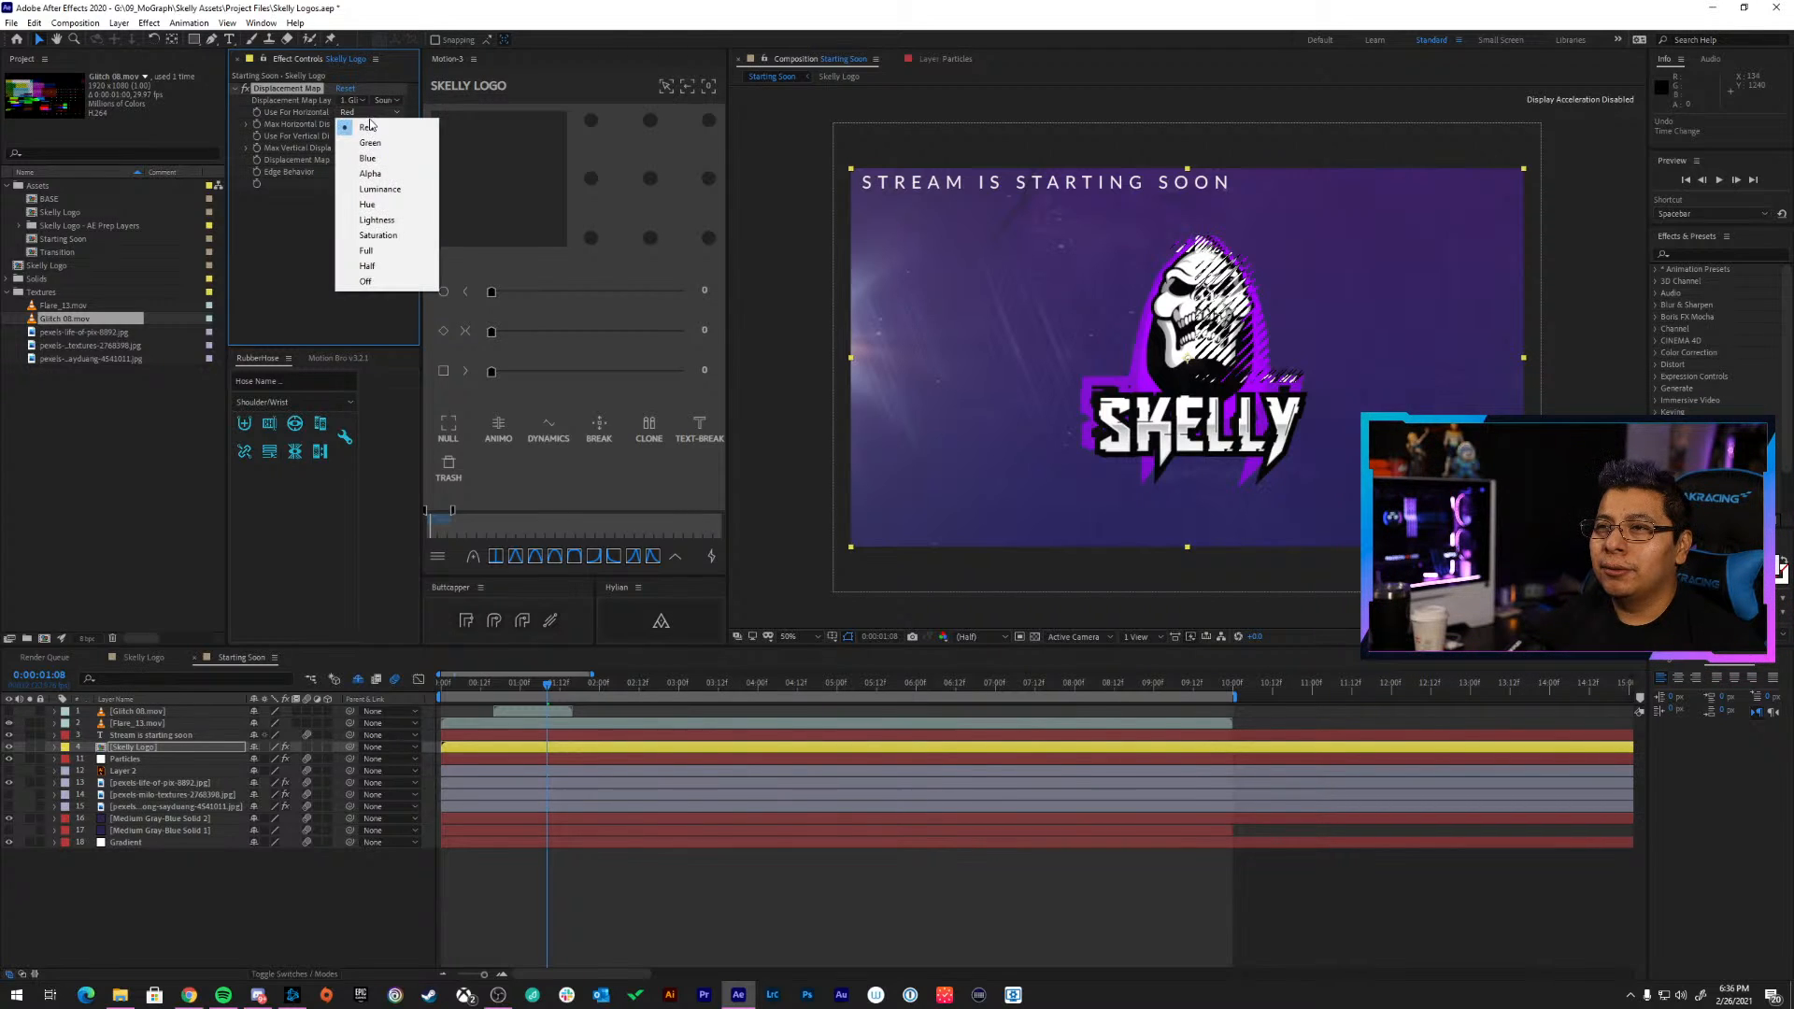
{"action": "left_click", "coordinate": [373, 145]}
{"action": "left_click", "coordinate": [378, 113]}
{"action": "left_click", "coordinate": [378, 128]}
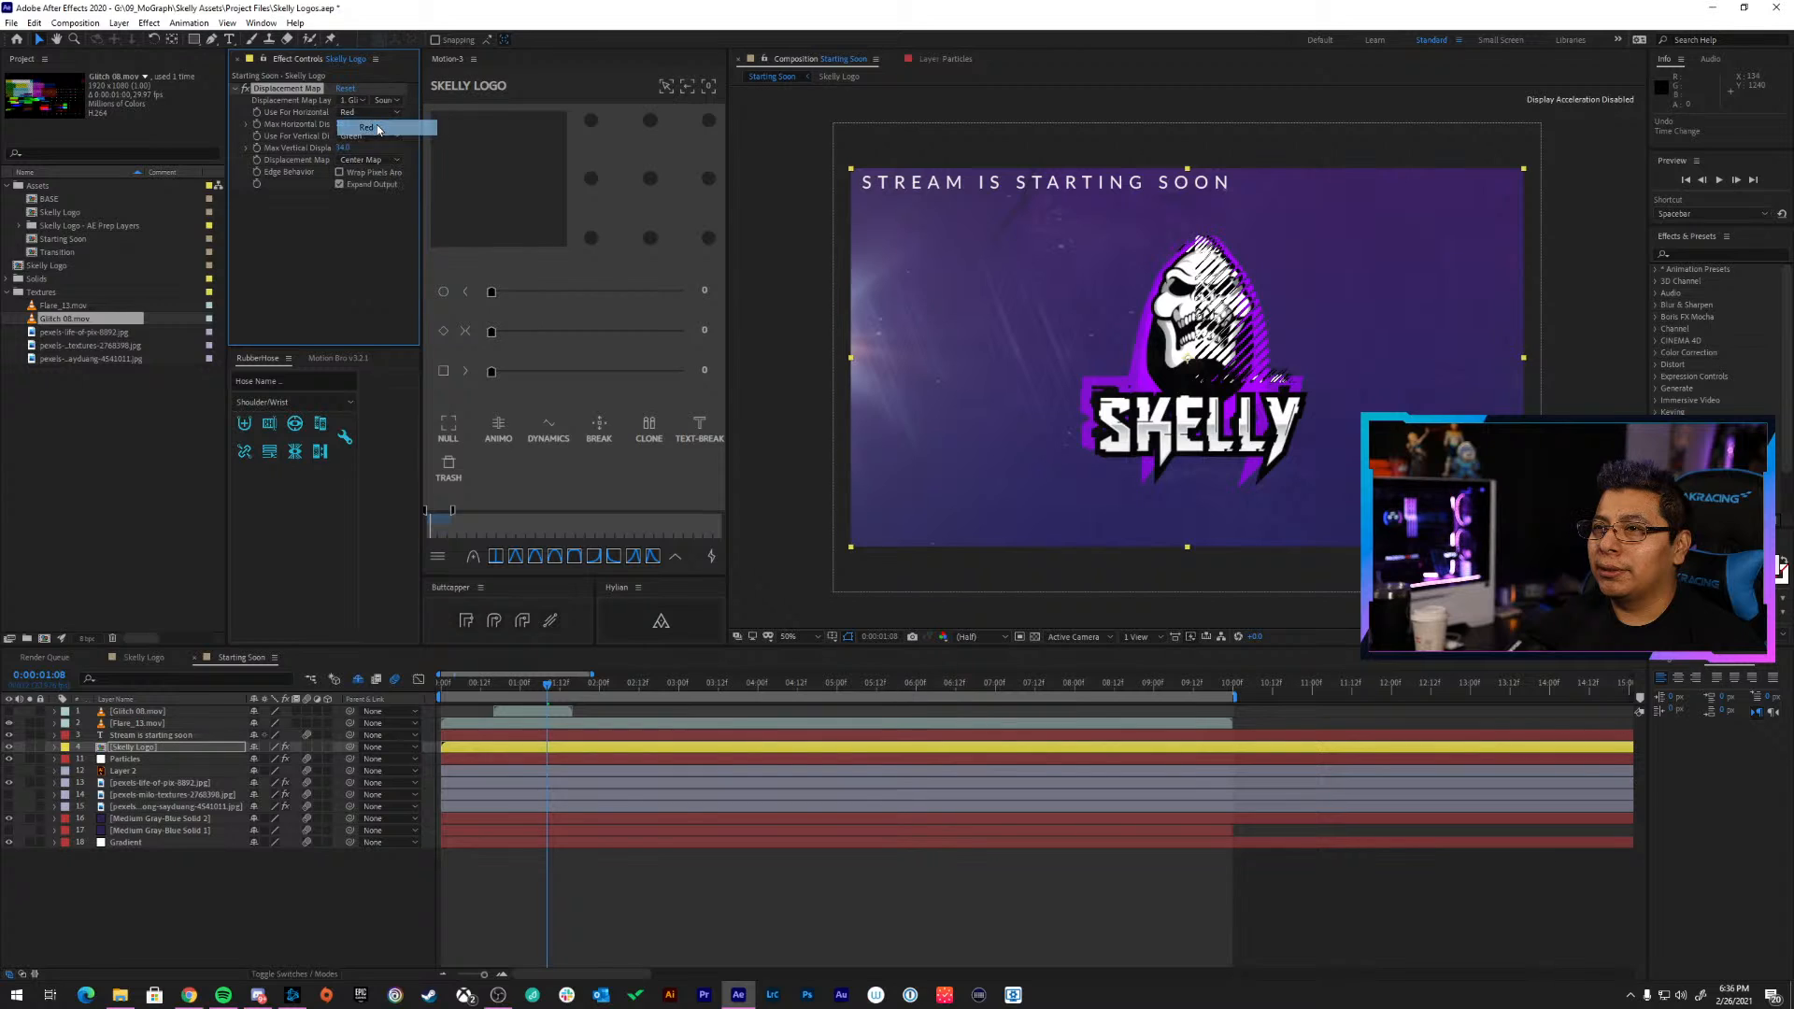
Duplicate the Skelly Logo layer in the Starting Soon composition
{"action": "left_click", "coordinate": [188, 712]}
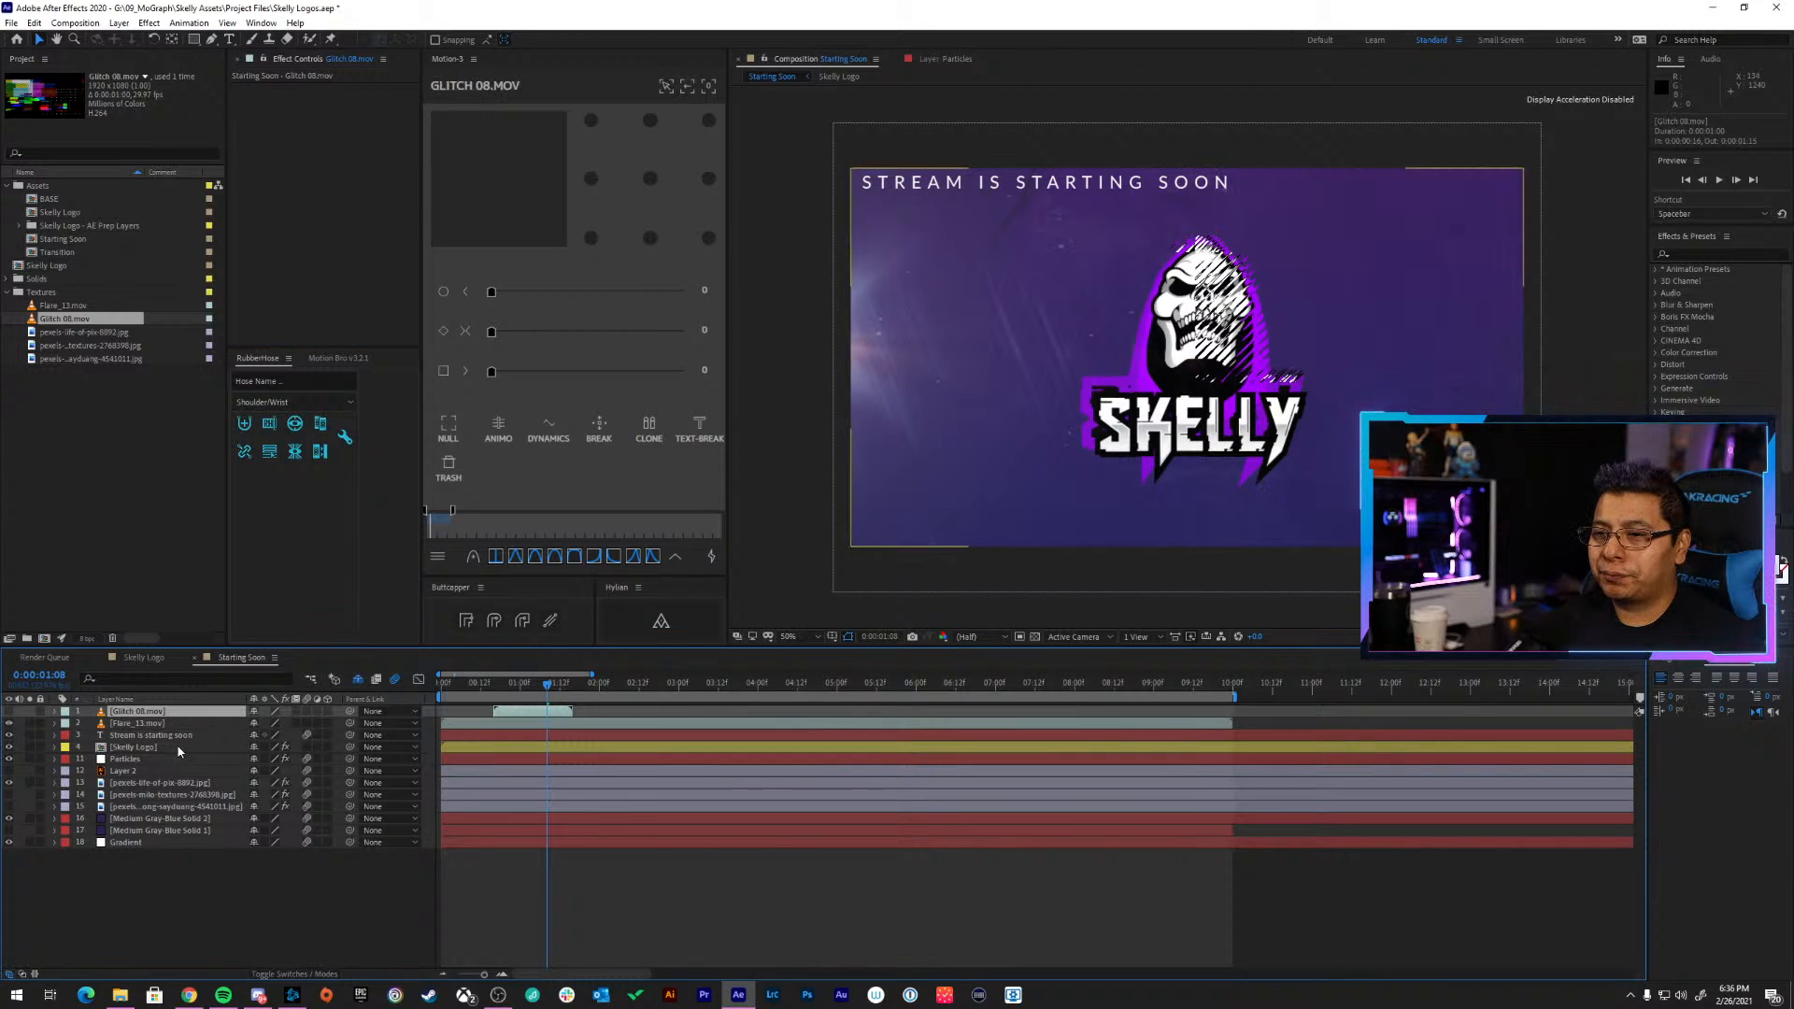
{"action": "left_click", "coordinate": [177, 747]}
{"action": "key", "text": "ctrl+d"}
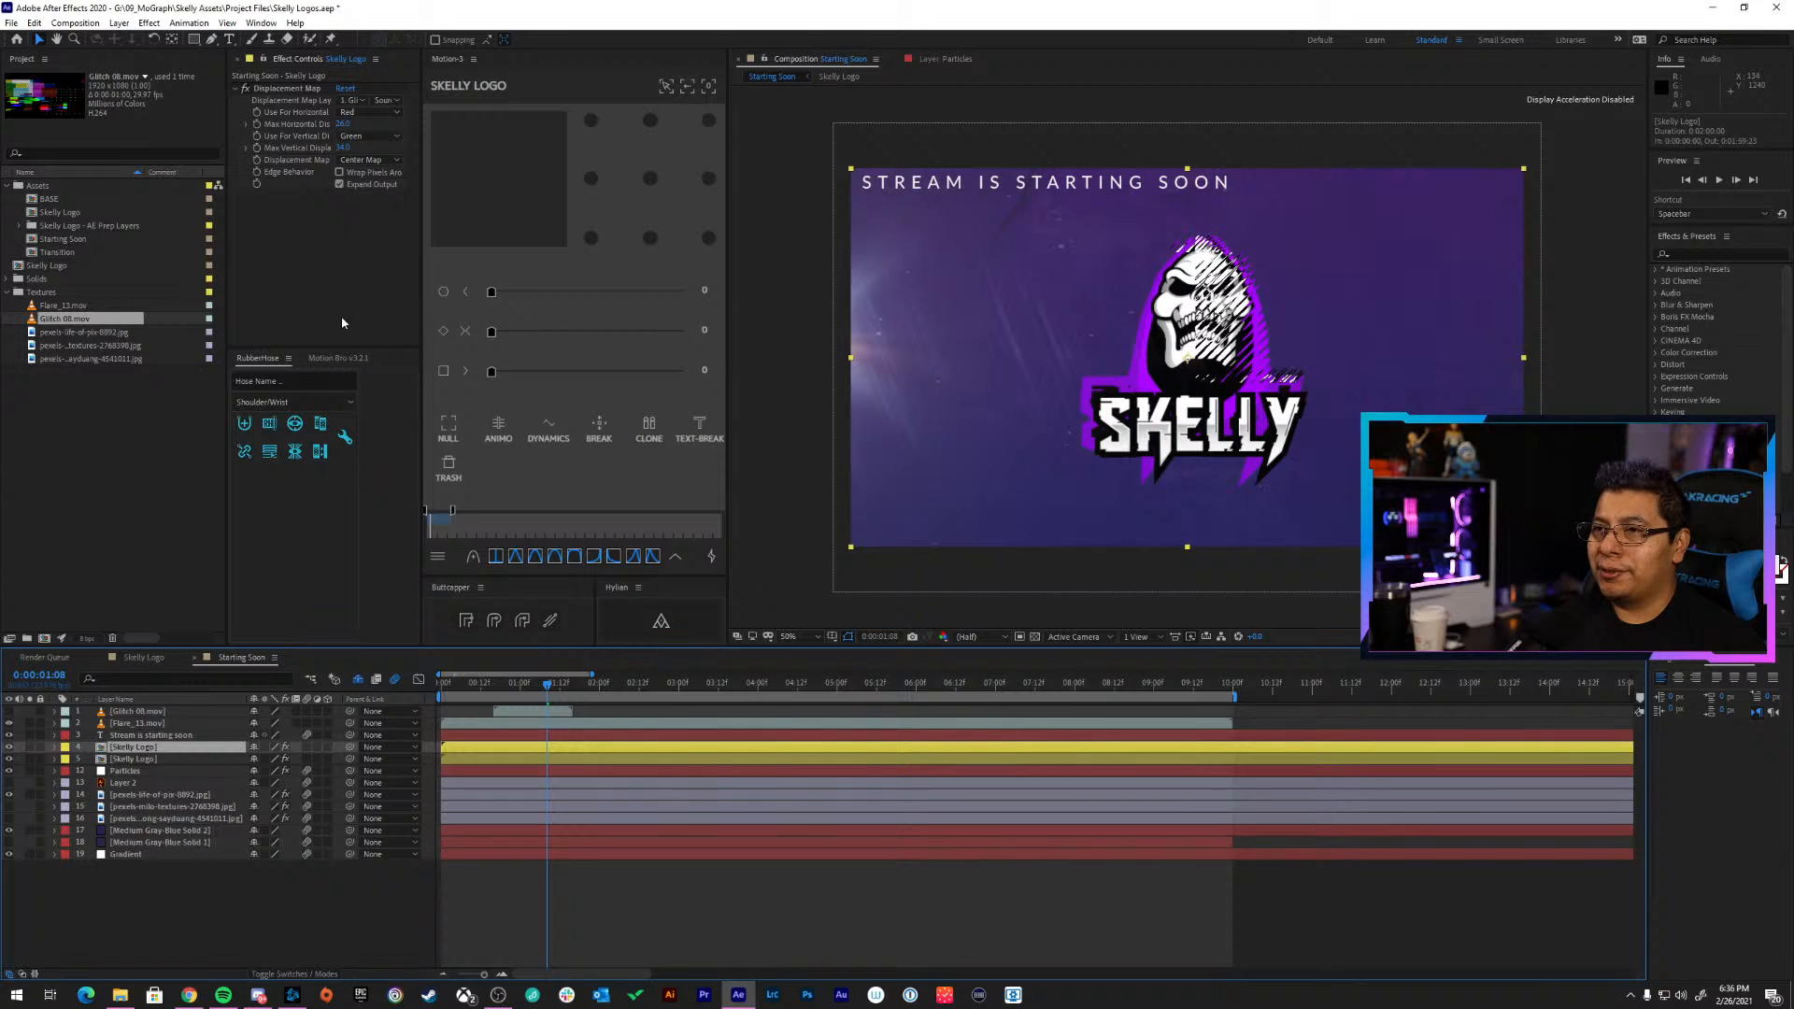
Set the upper Skelly Logo's displacement to Blue horizontally and Alpha vertically, increase its maximum horizontal displacement, and check it at 0:00:00:15
{"action": "left_click", "coordinate": [346, 112]}
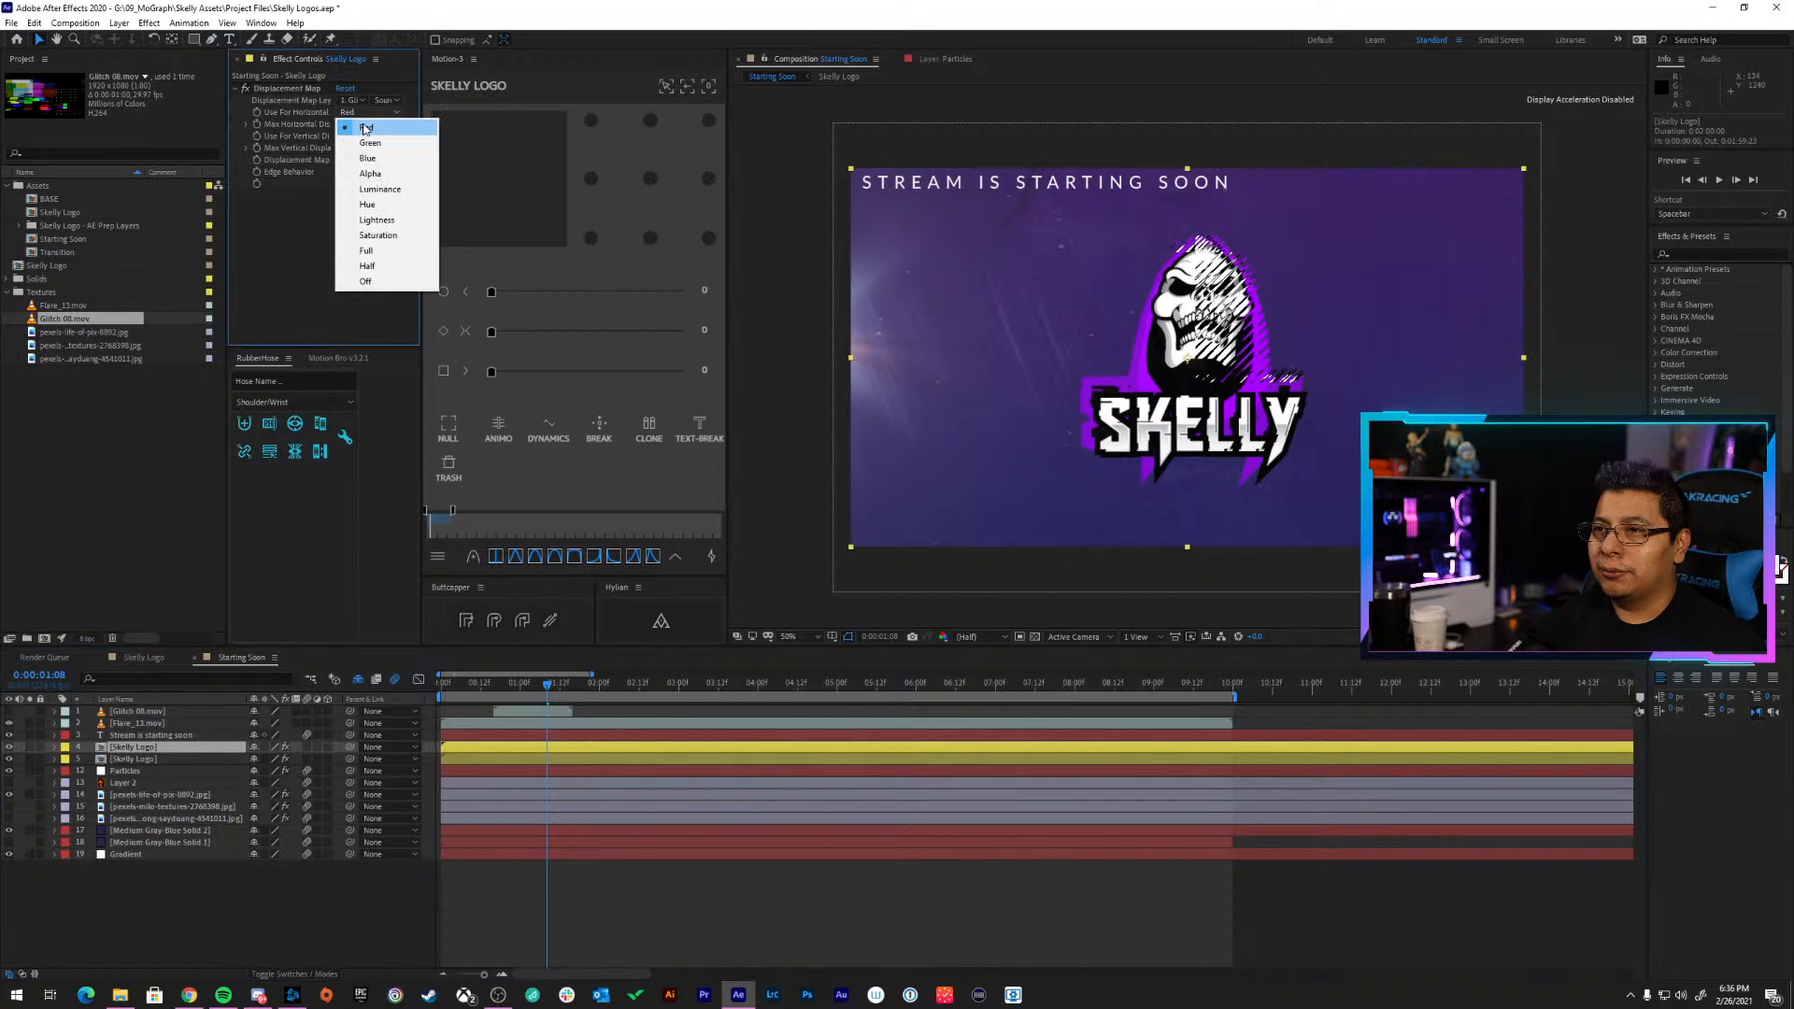
{"action": "left_click", "coordinate": [378, 161]}
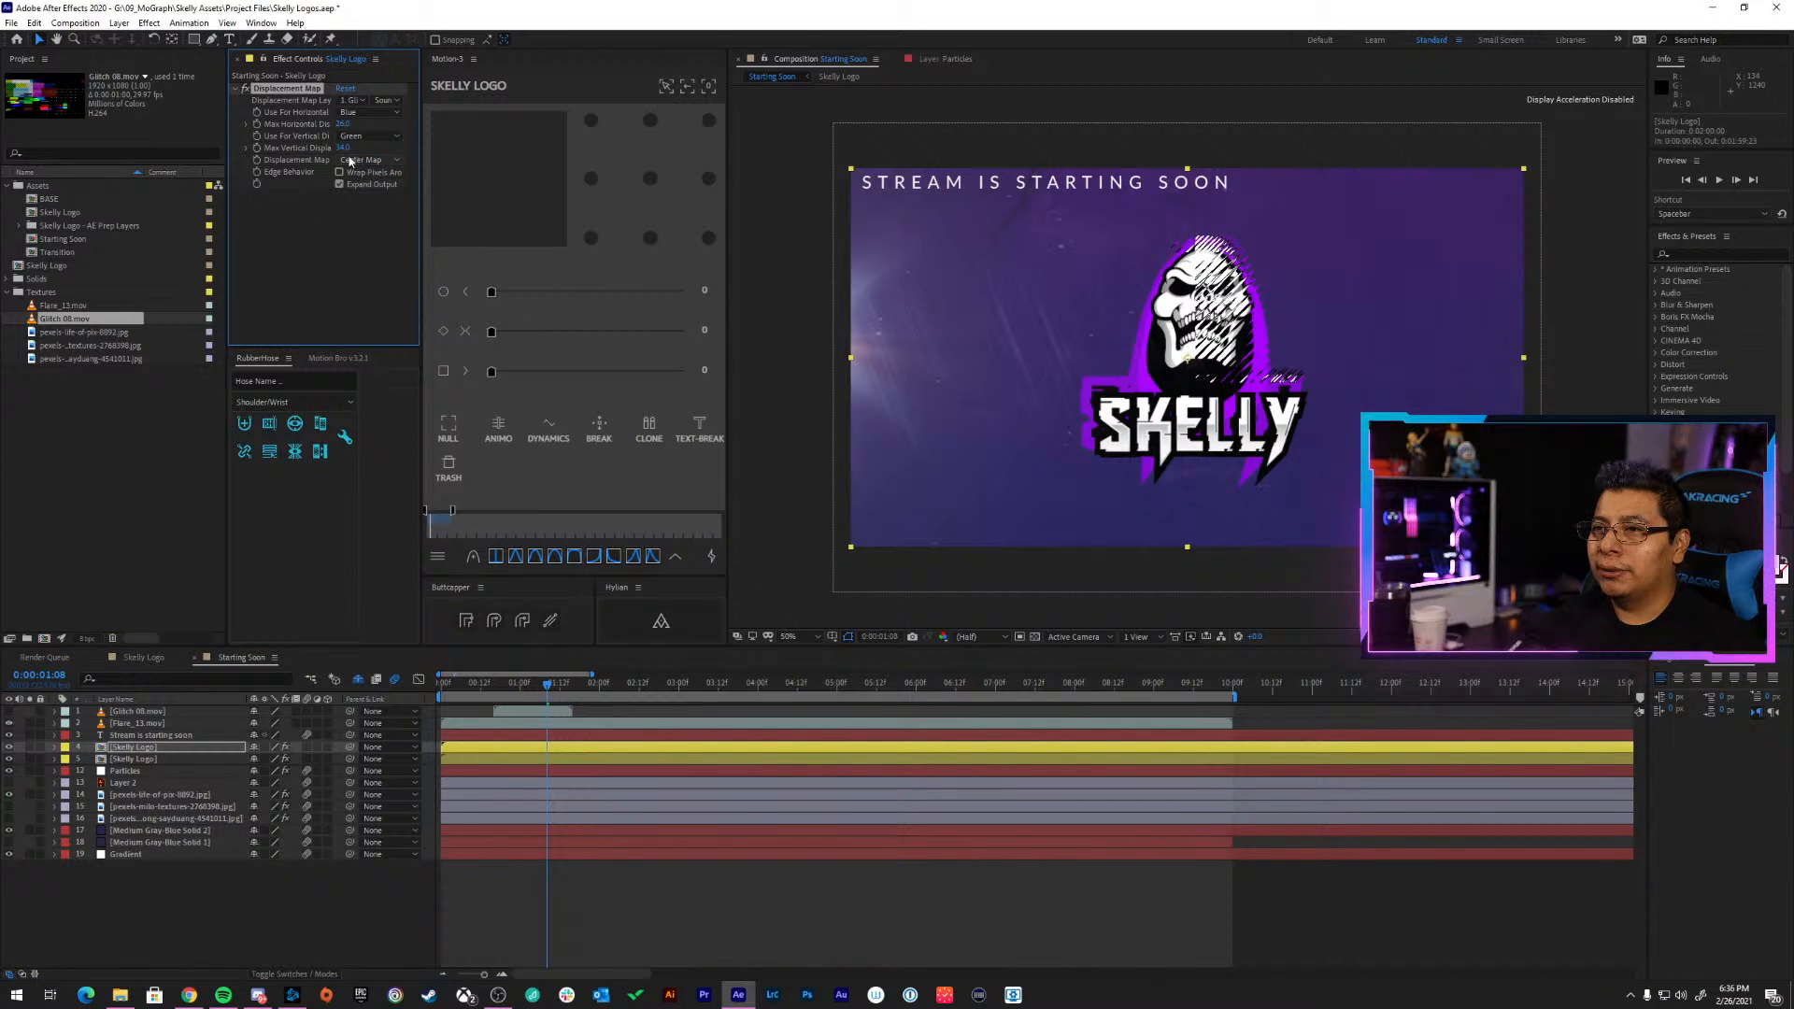
{"action": "mouse_move", "coordinate": [343, 123]}
{"action": "left_mouse_down"}
{"action": "mouse_move", "coordinate": [394, 124]}
{"action": "mouse_move", "coordinate": [365, 127]}
{"action": "left_mouse_up"}
{"action": "left_click", "coordinate": [355, 136]}
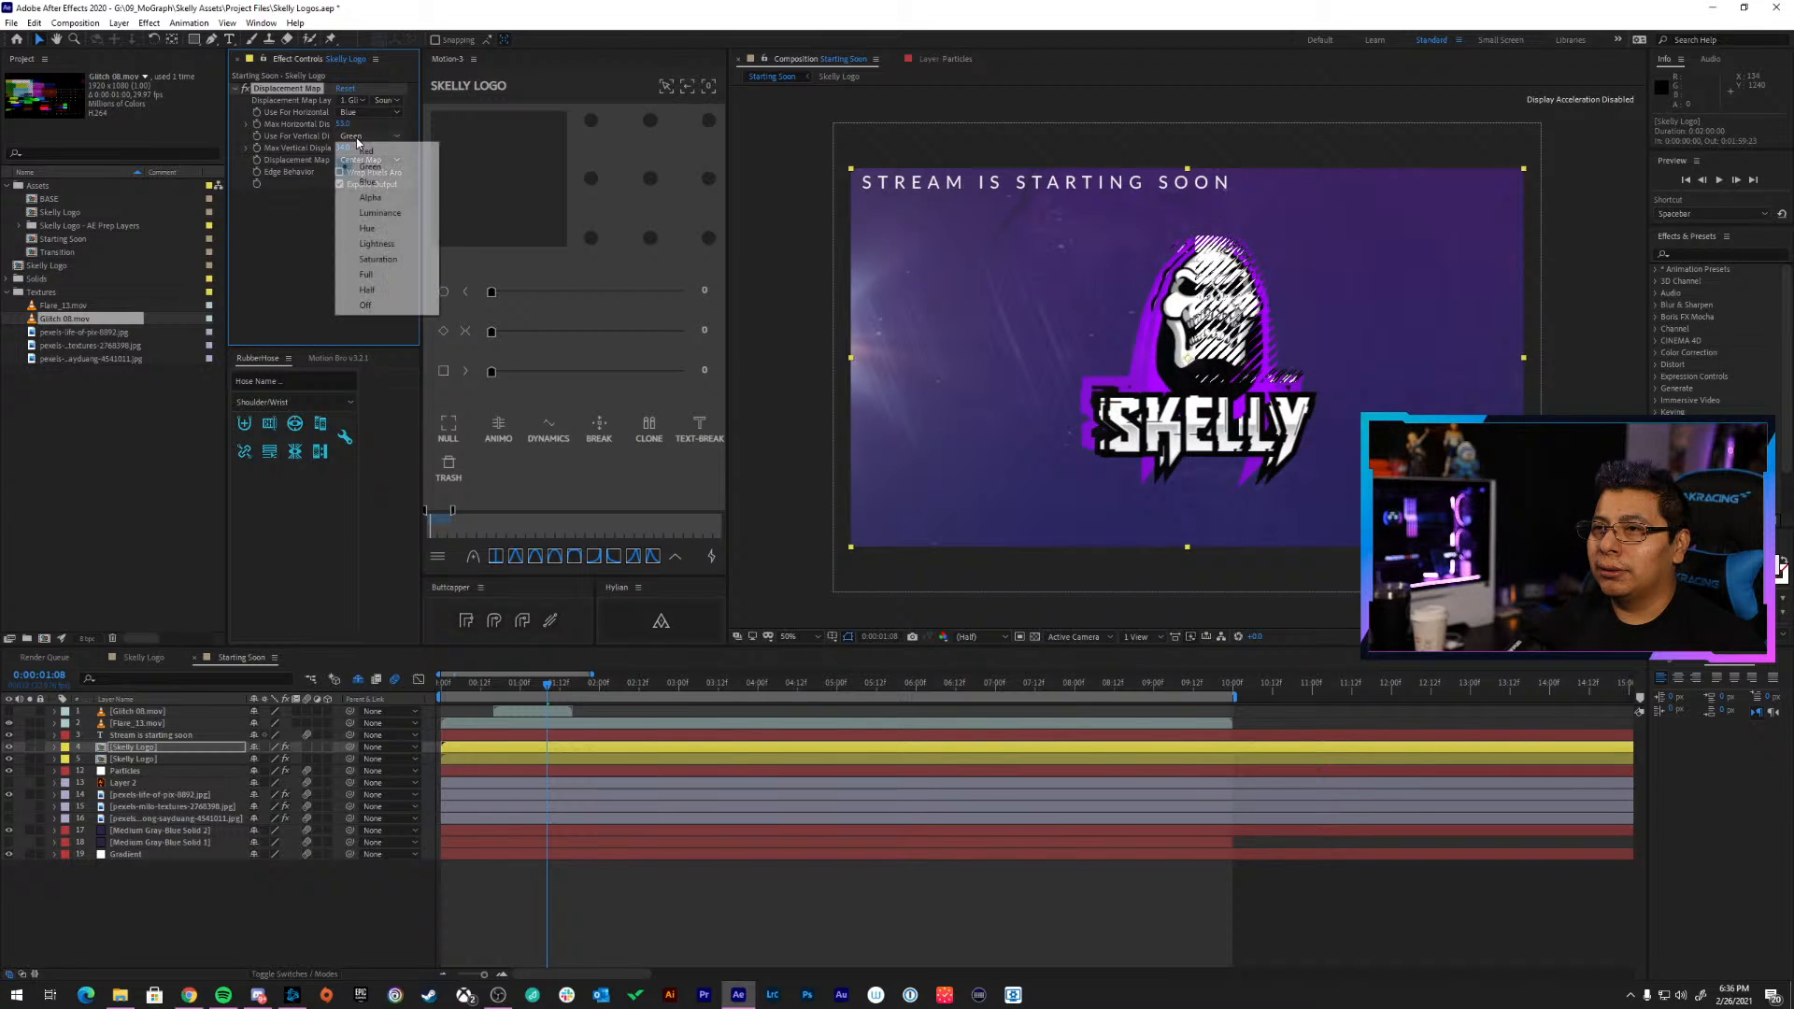
{"action": "left_click", "coordinate": [363, 196]}
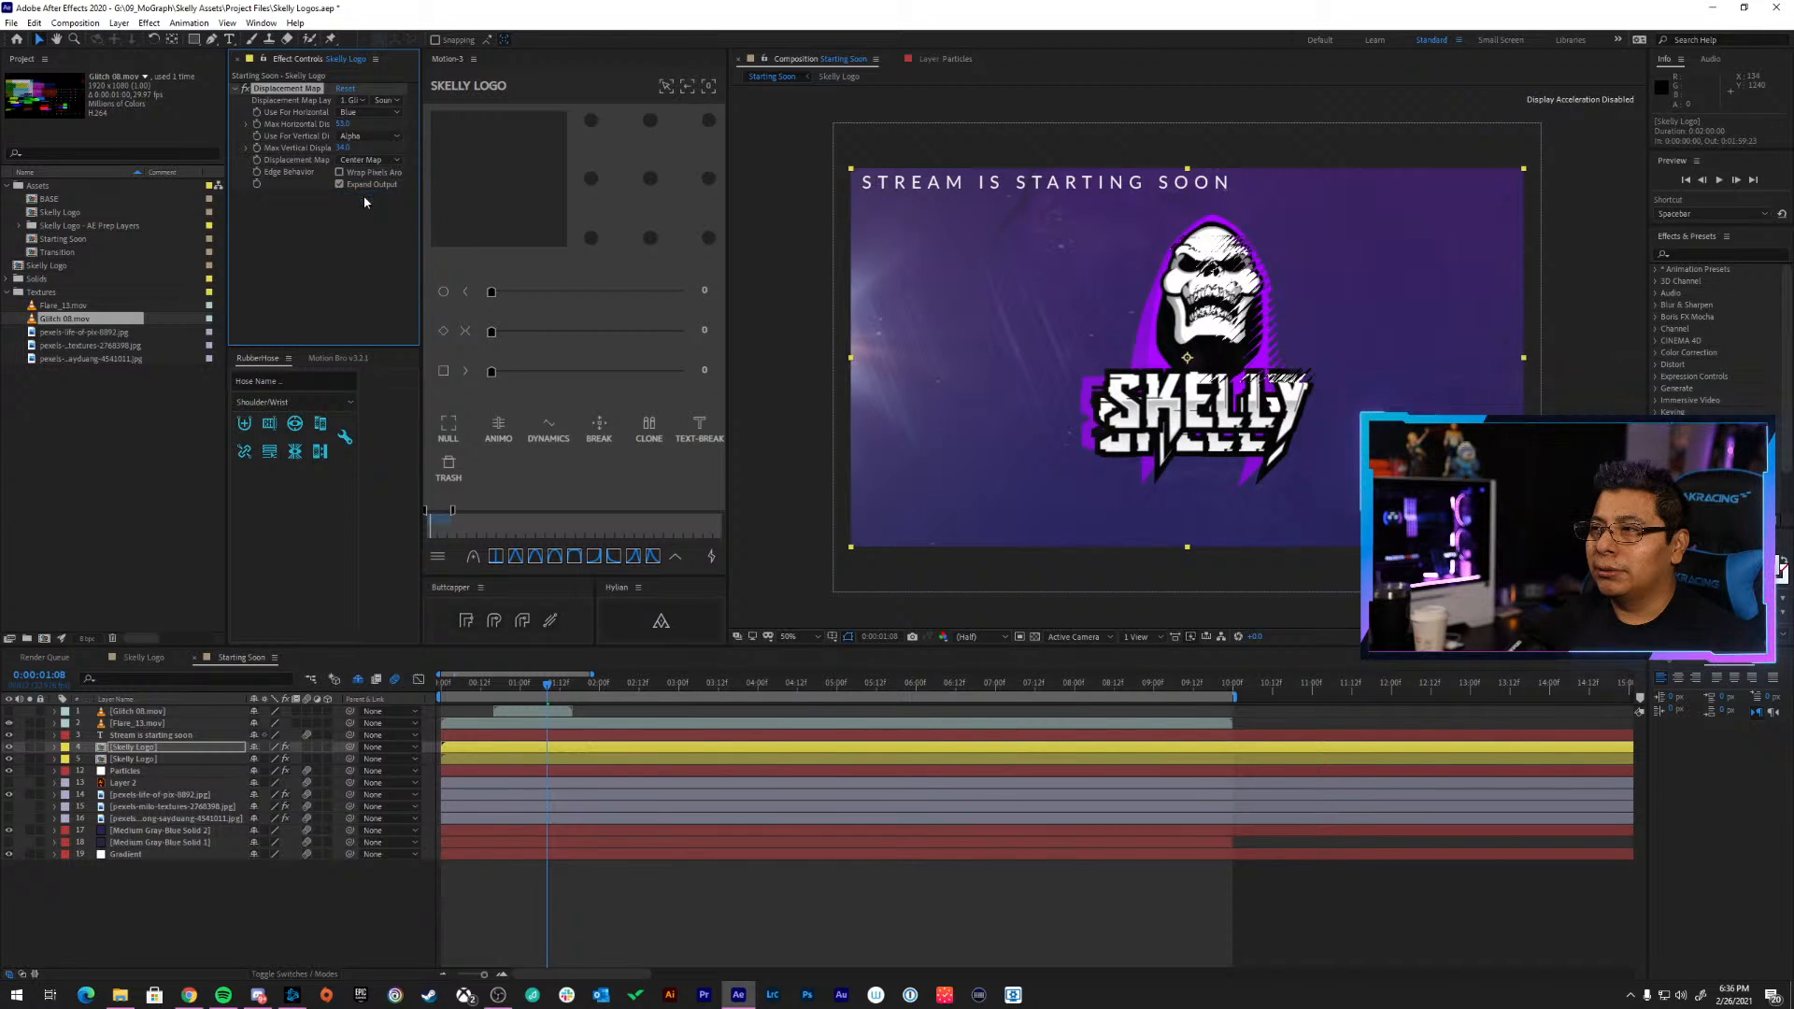
{"action": "left_click", "coordinate": [492, 692]}
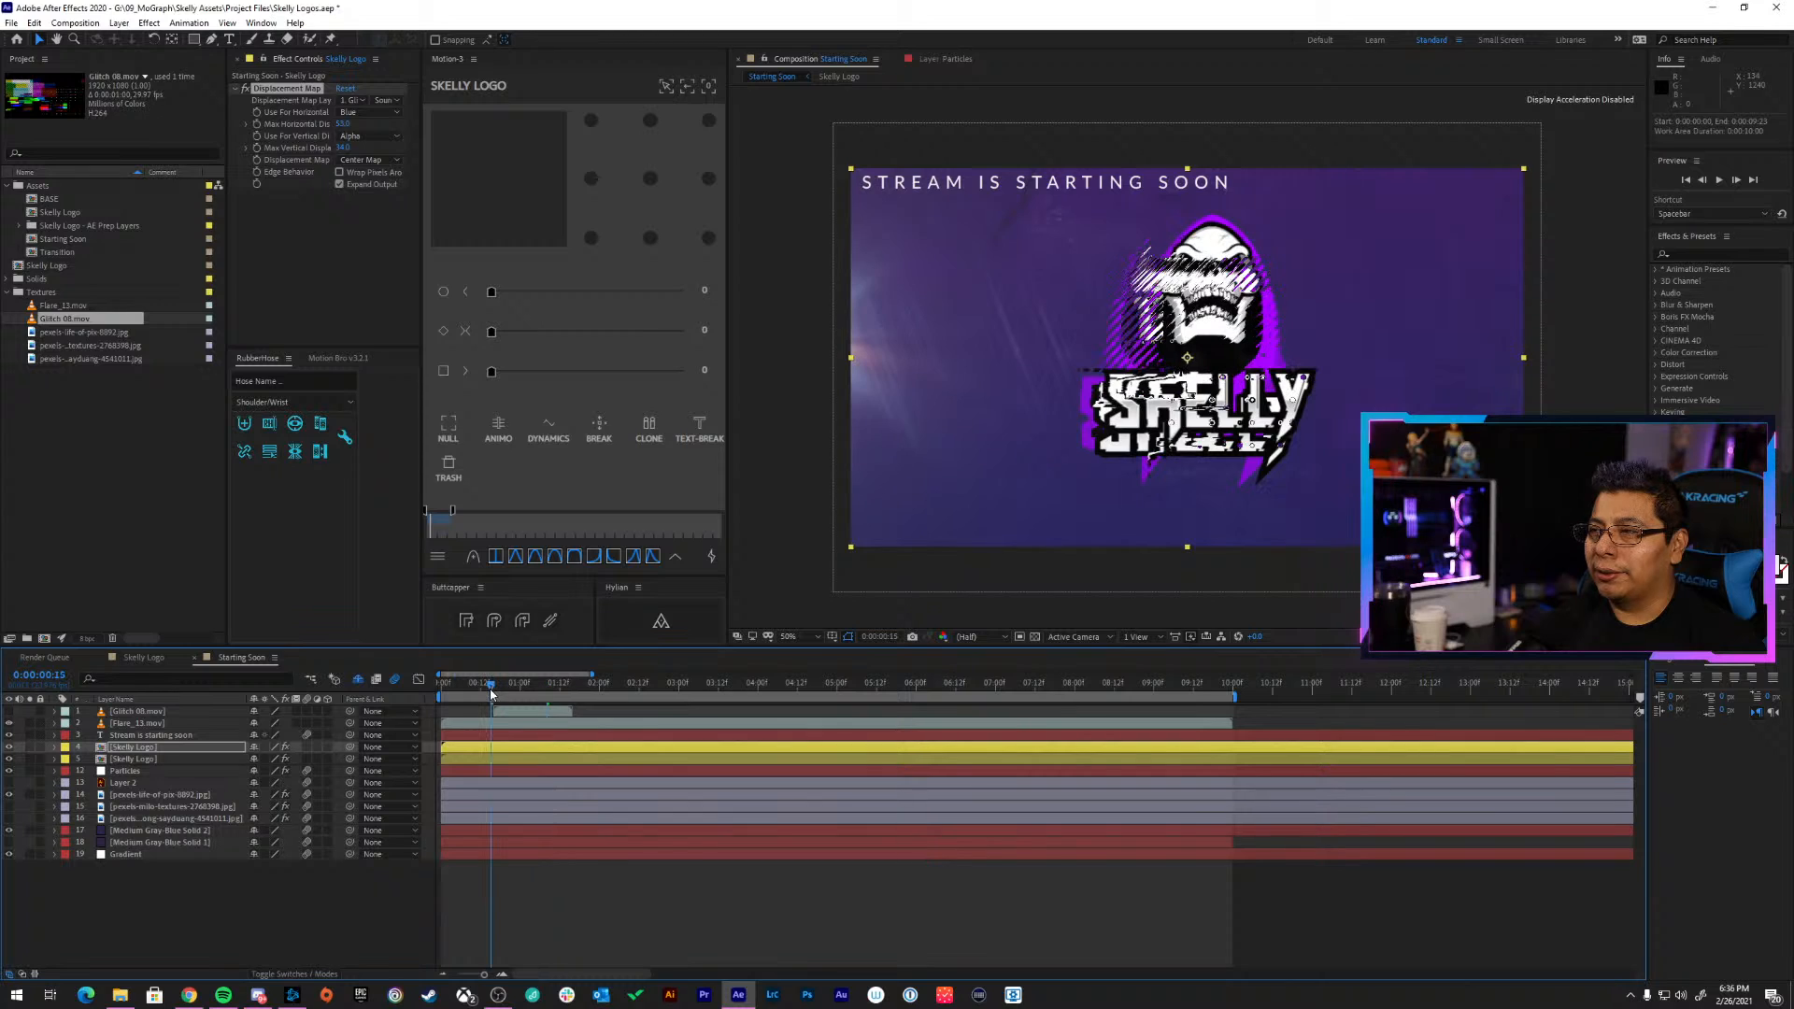
Play back the glitch with both Skelly Logo layers visible and check it around 0:00:00:21
{"action": "left_click", "coordinate": [493, 684]}
{"action": "key", "text": "space"}
{"action": "key", "text": "space"}
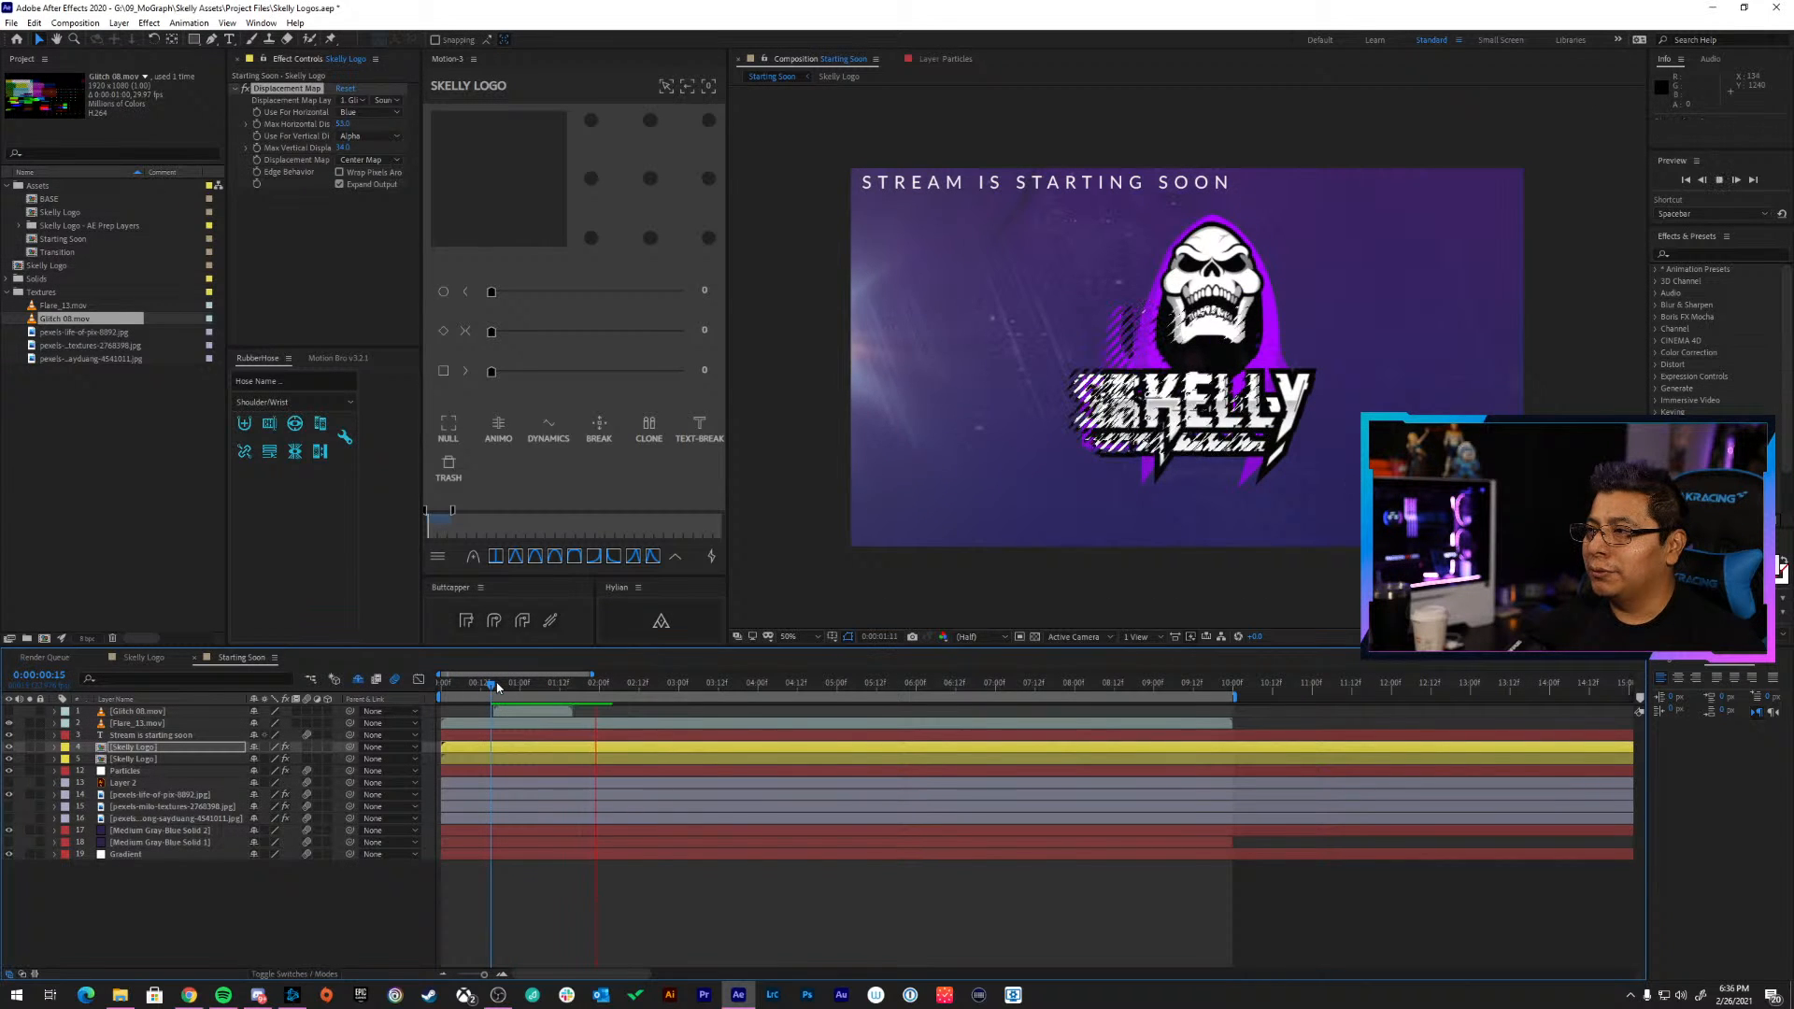
{"action": "left_click_drag", "start_coordinate": [492, 687], "coordinate": [511, 688]}
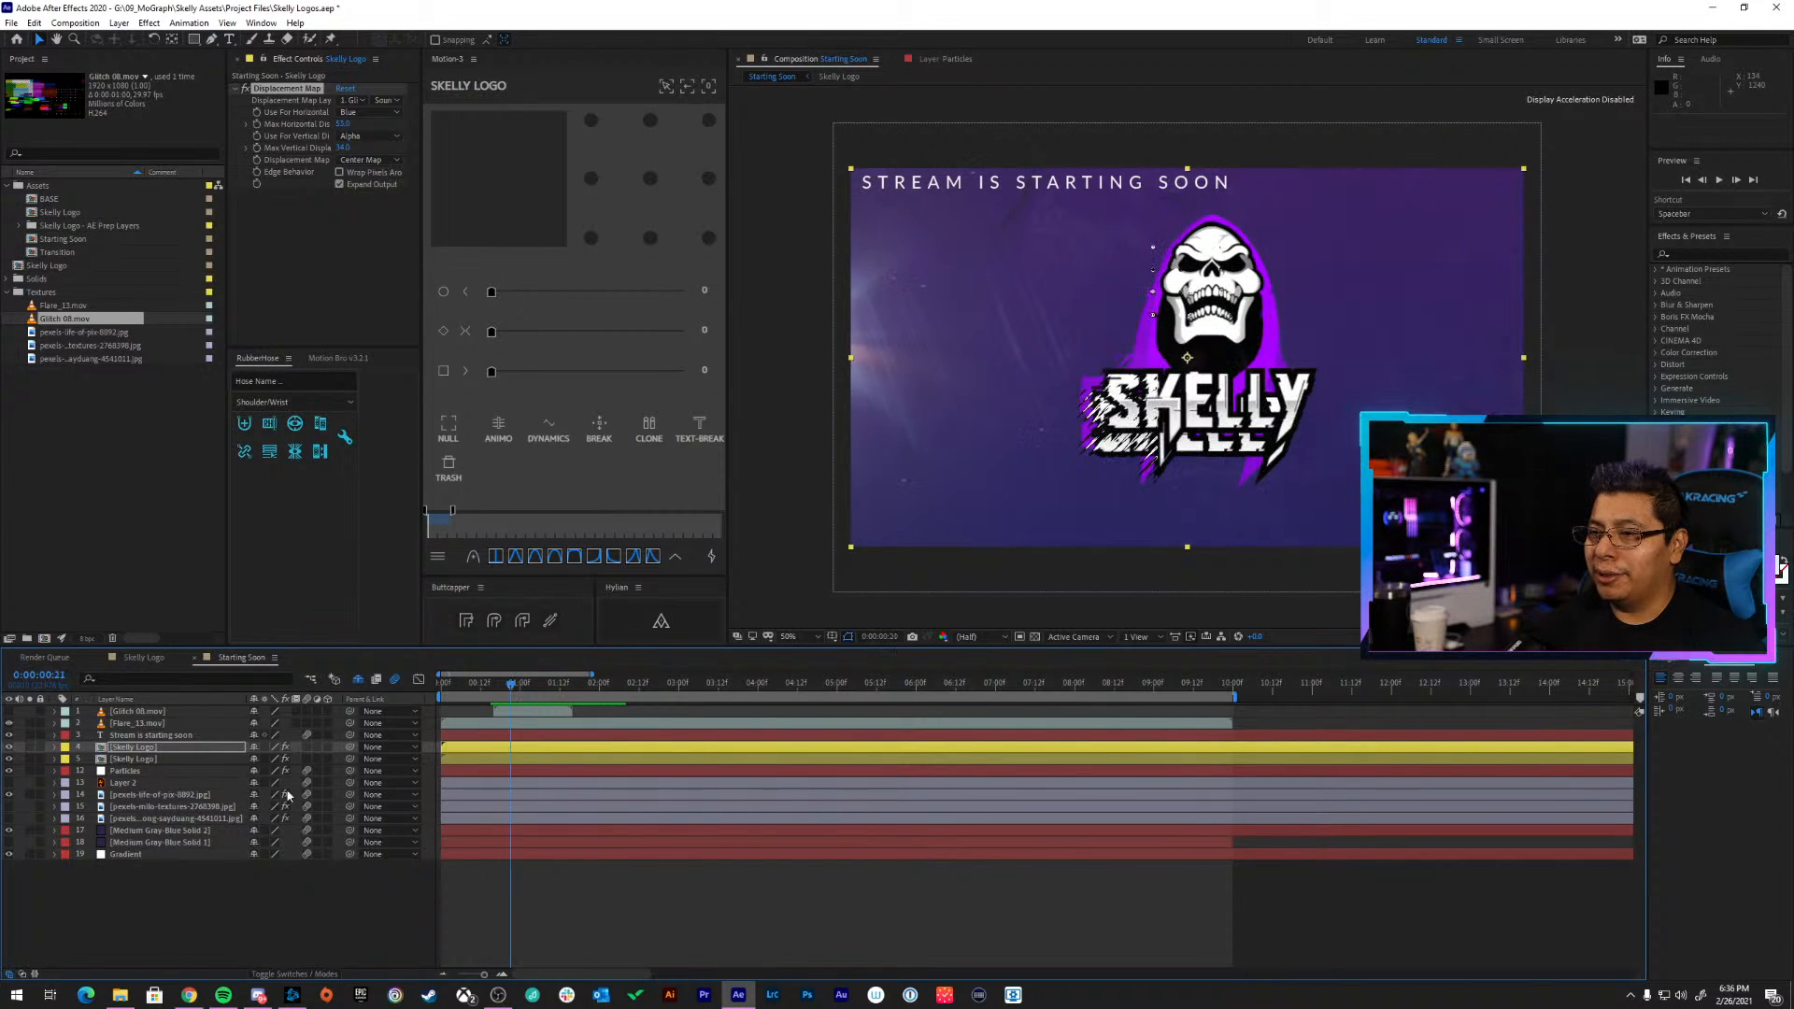
Compare the glitch with the upper Skelly Logo hidden and shown, playing it back and checking around 0:00:01:10
{"action": "left_click", "coordinate": [10, 750]}
{"action": "left_click", "coordinate": [10, 749]}
{"action": "left_click", "coordinate": [10, 750]}
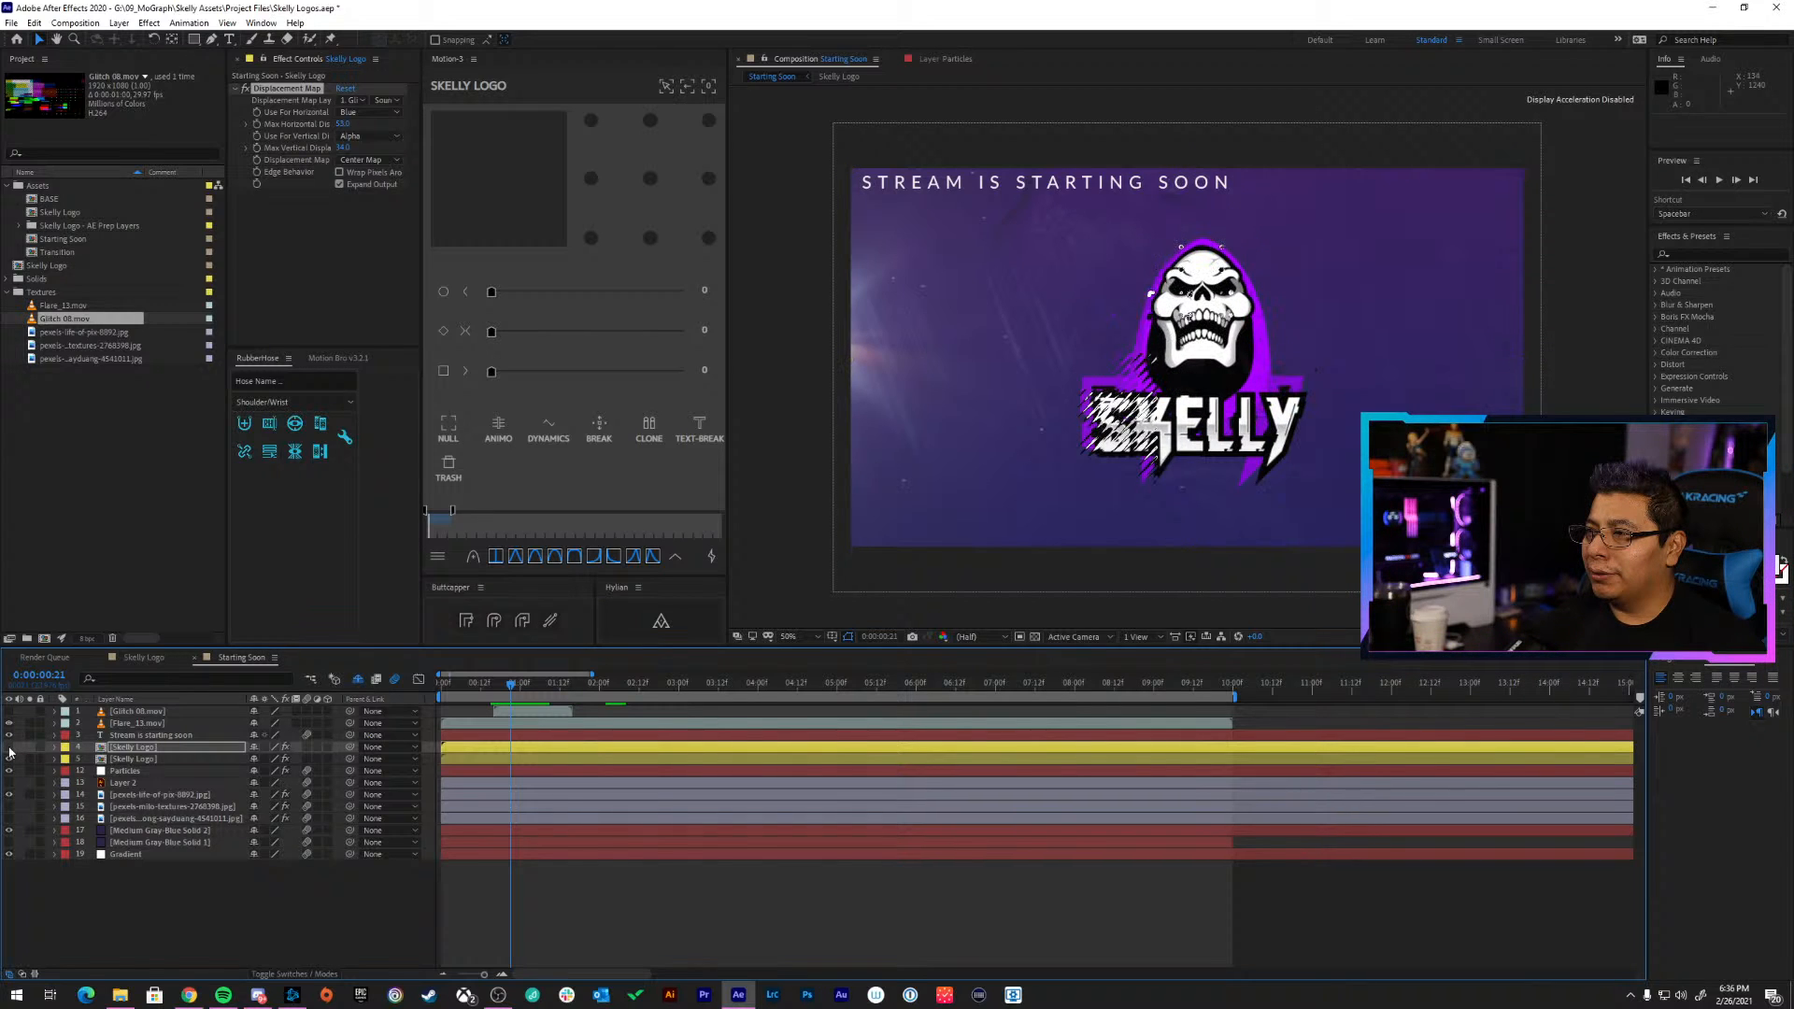
{"action": "left_click", "coordinate": [11, 751]}
{"action": "key", "text": "space"}
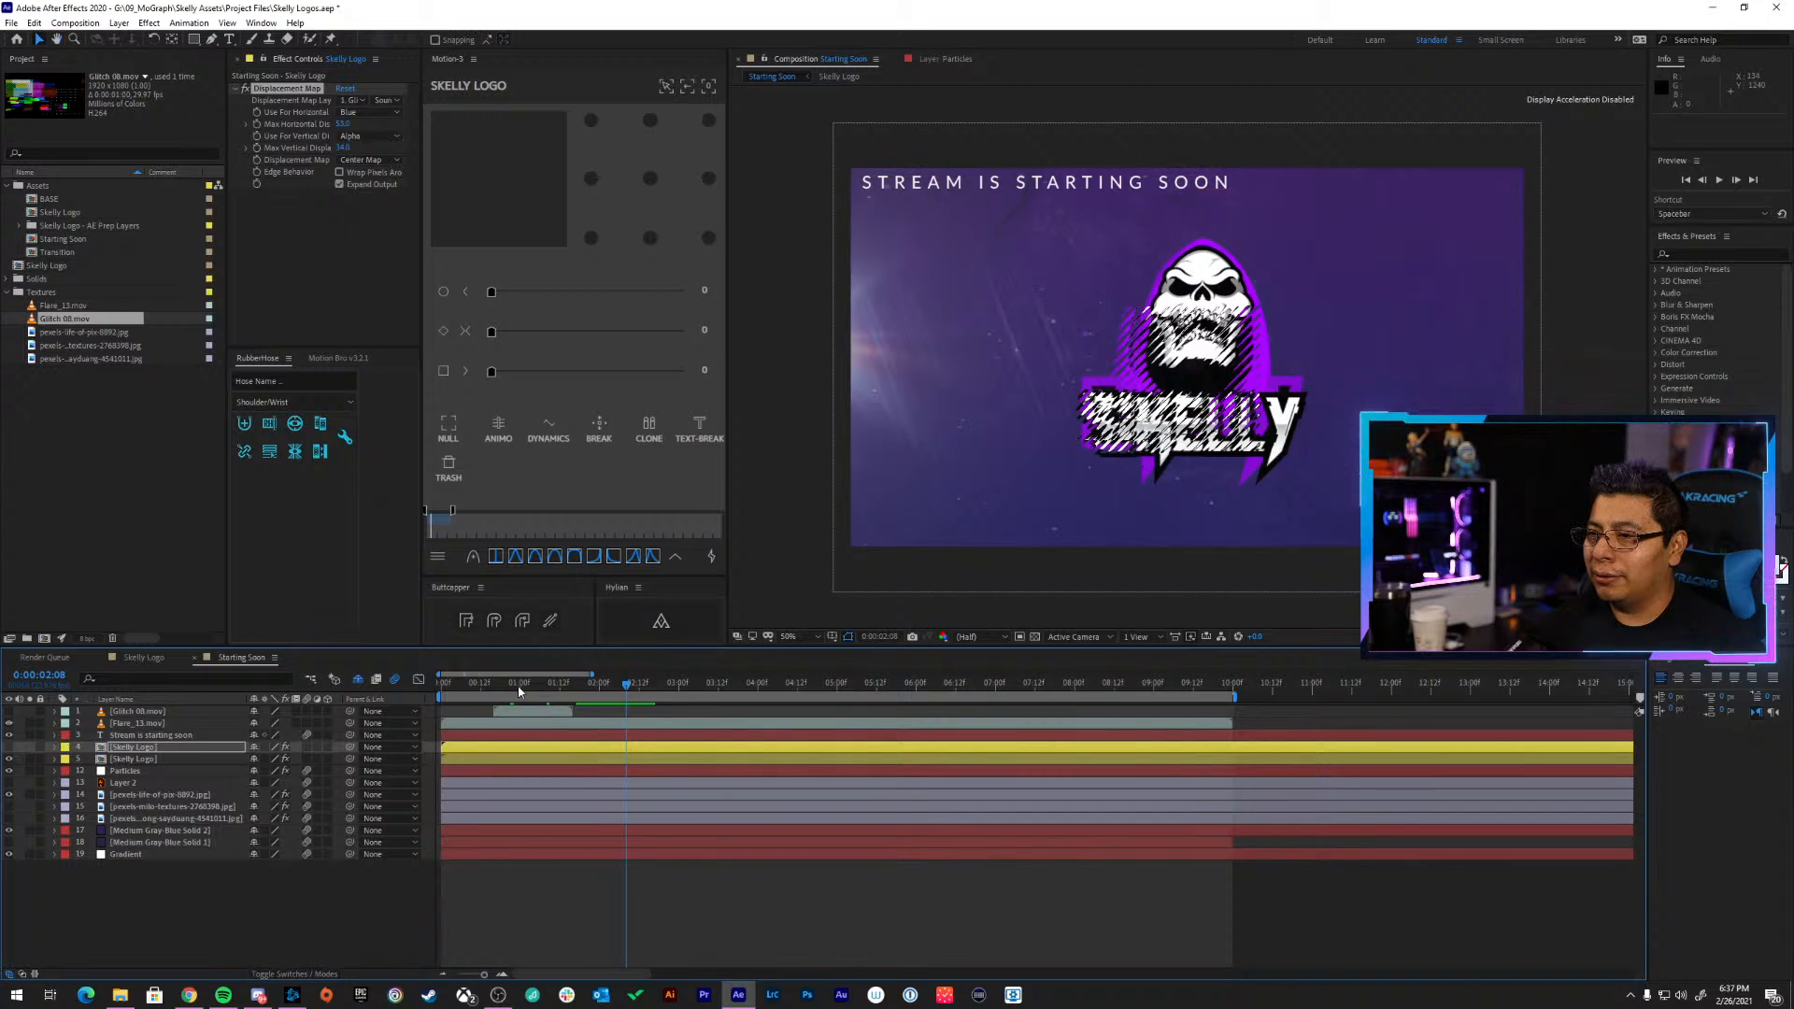
{"action": "left_click_drag", "start_coordinate": [521, 689], "coordinate": [485, 692]}
{"action": "key", "text": "space"}
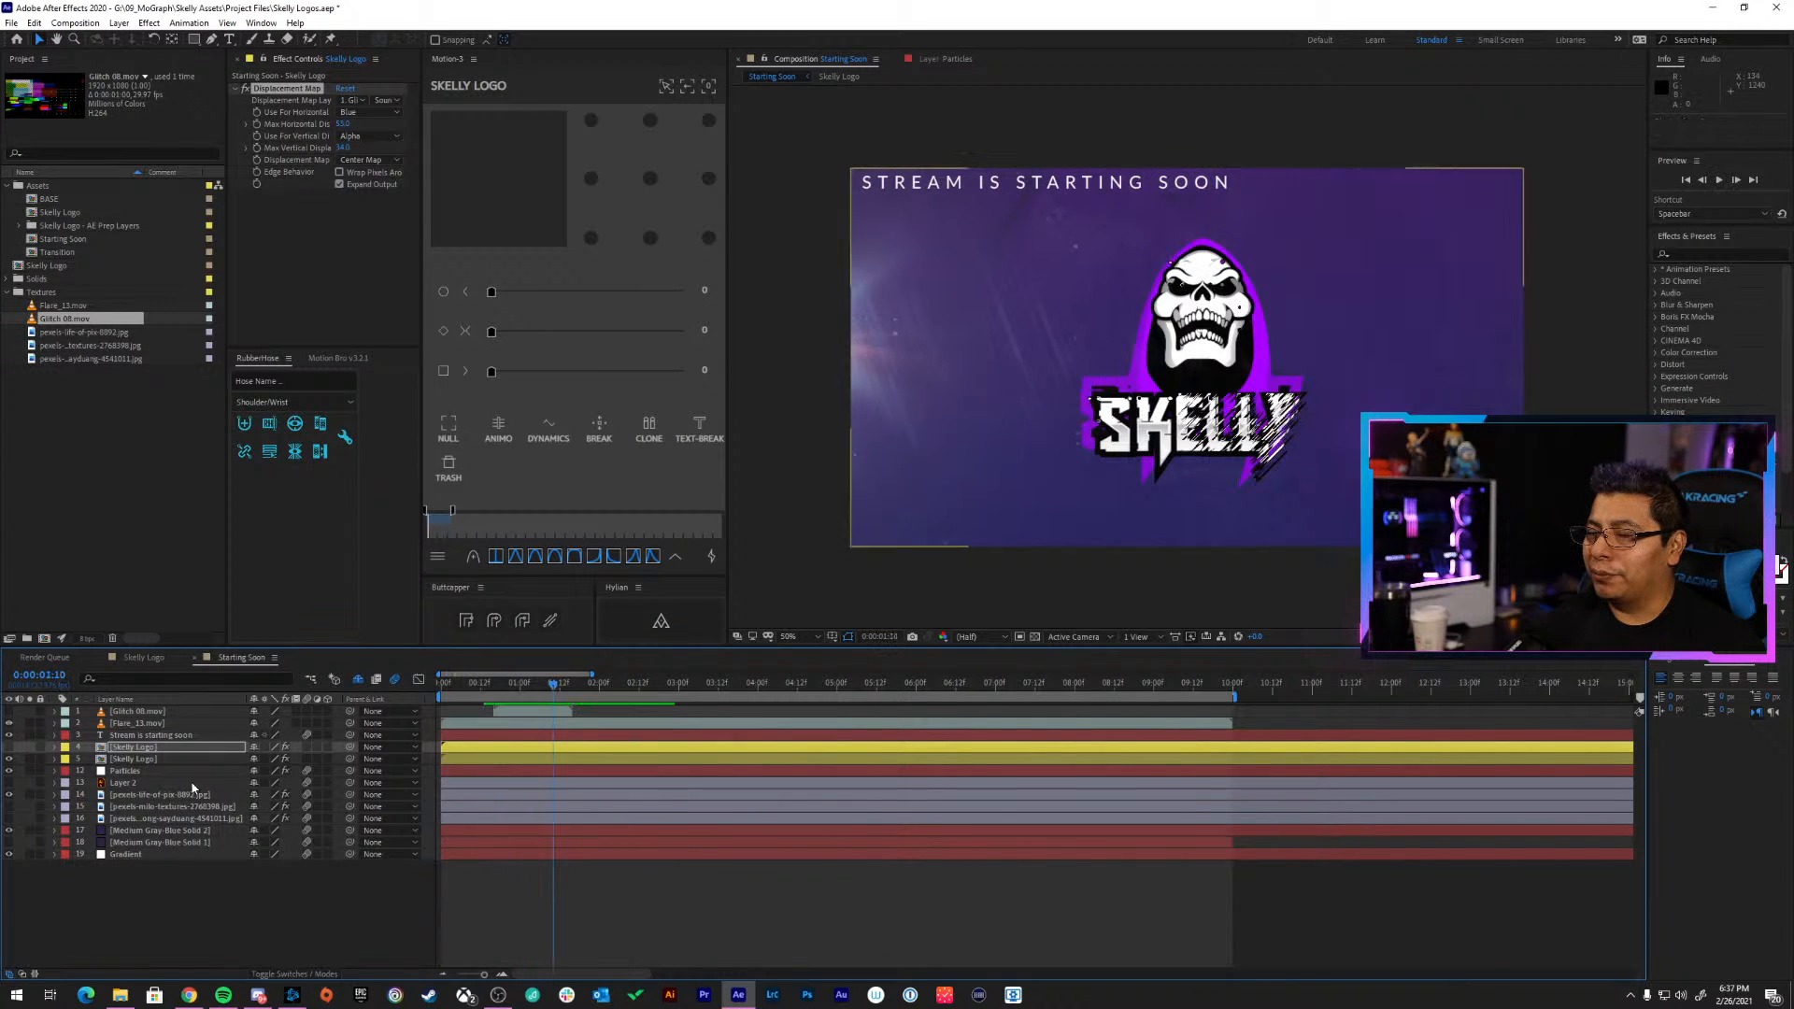
{"action": "key", "text": "space"}
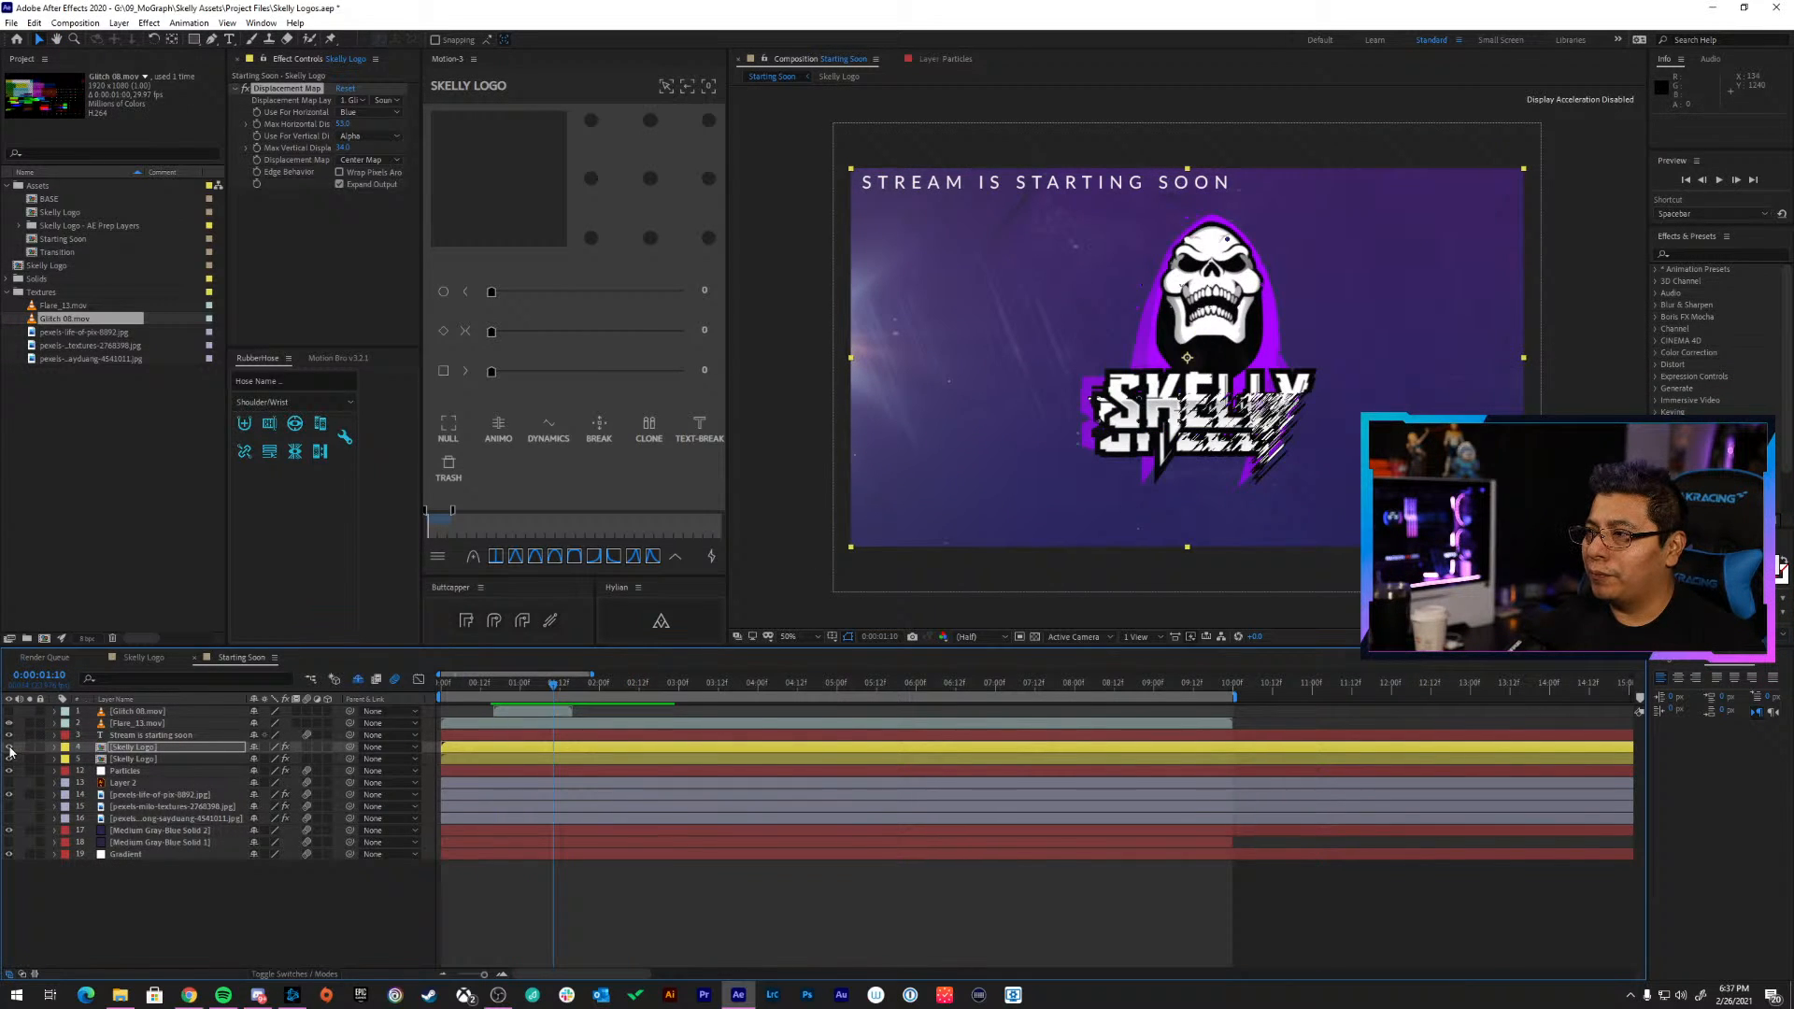
{"action": "left_click", "coordinate": [10, 748]}
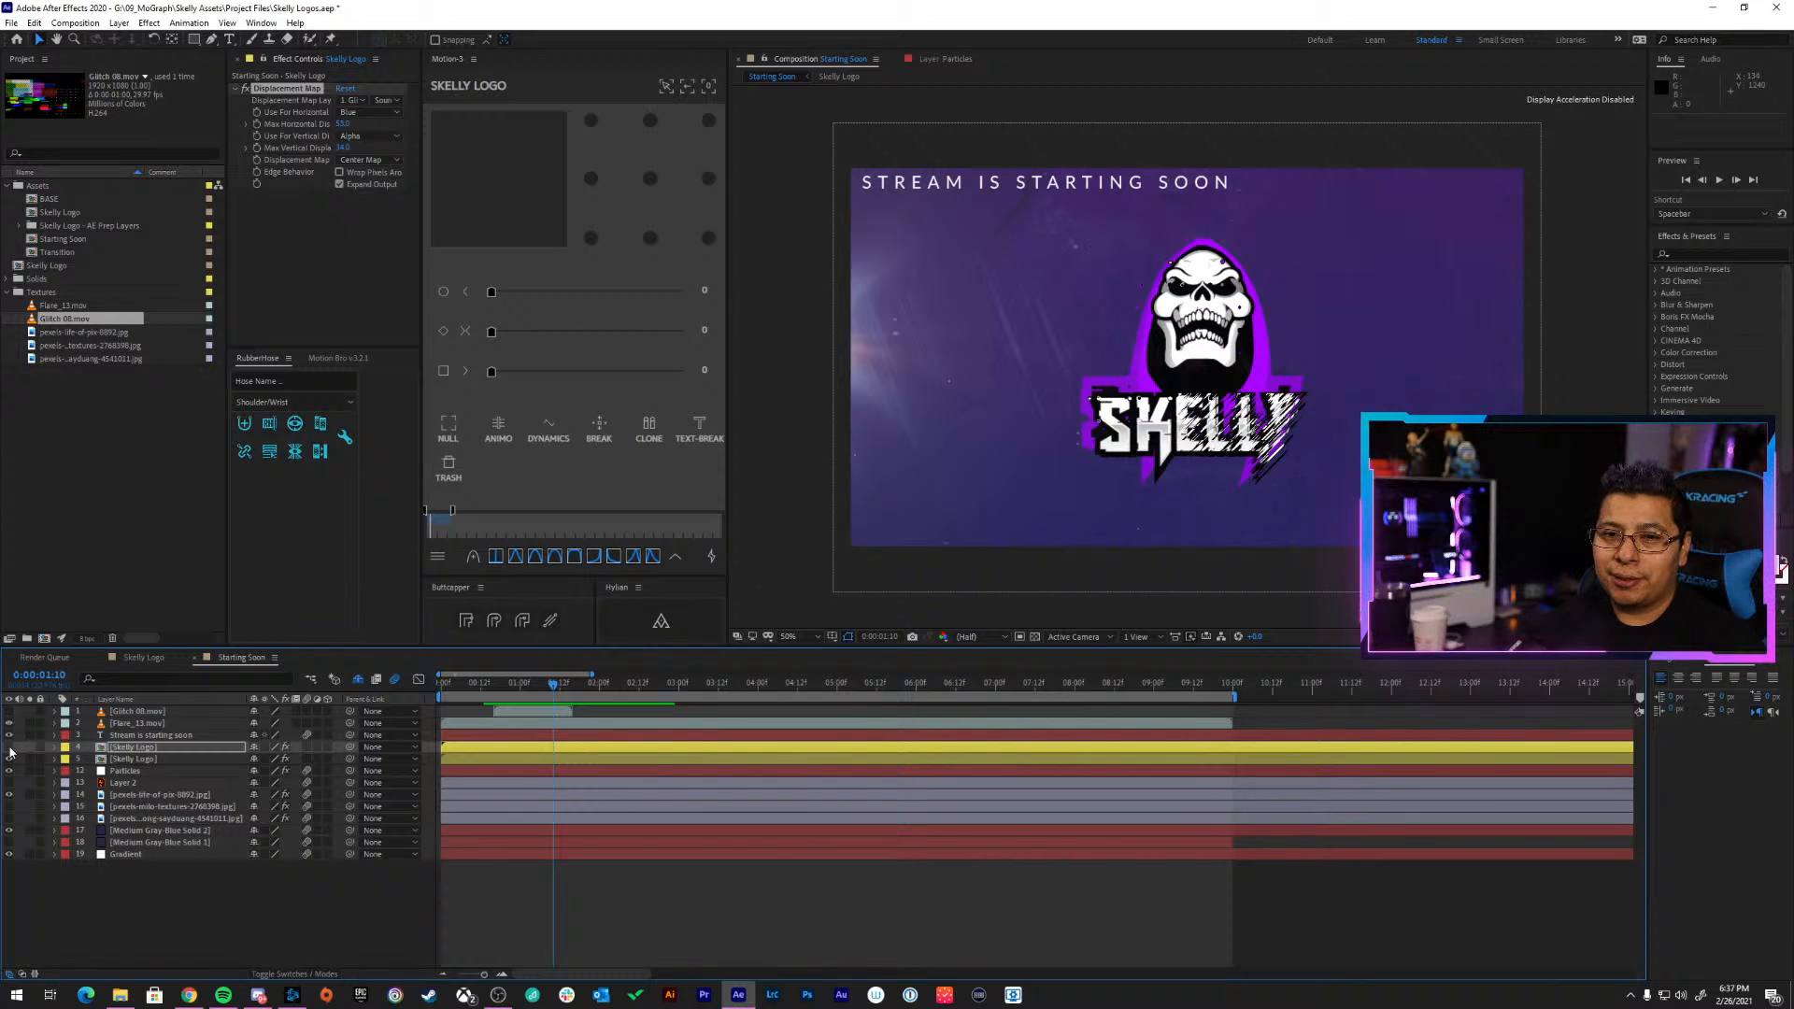
Trim the upper Skelly Logo to match the glitch clip, running from 0:00:00:16 to 0:00:01:16, and remove the remainder
{"action": "mouse_move", "coordinate": [490, 685]}
{"action": "left_mouse_down"}
{"action": "mouse_move", "coordinate": [551, 685]}
{"action": "mouse_move", "coordinate": [419, 682]}
{"action": "mouse_move", "coordinate": [495, 690]}
{"action": "left_mouse_up"}
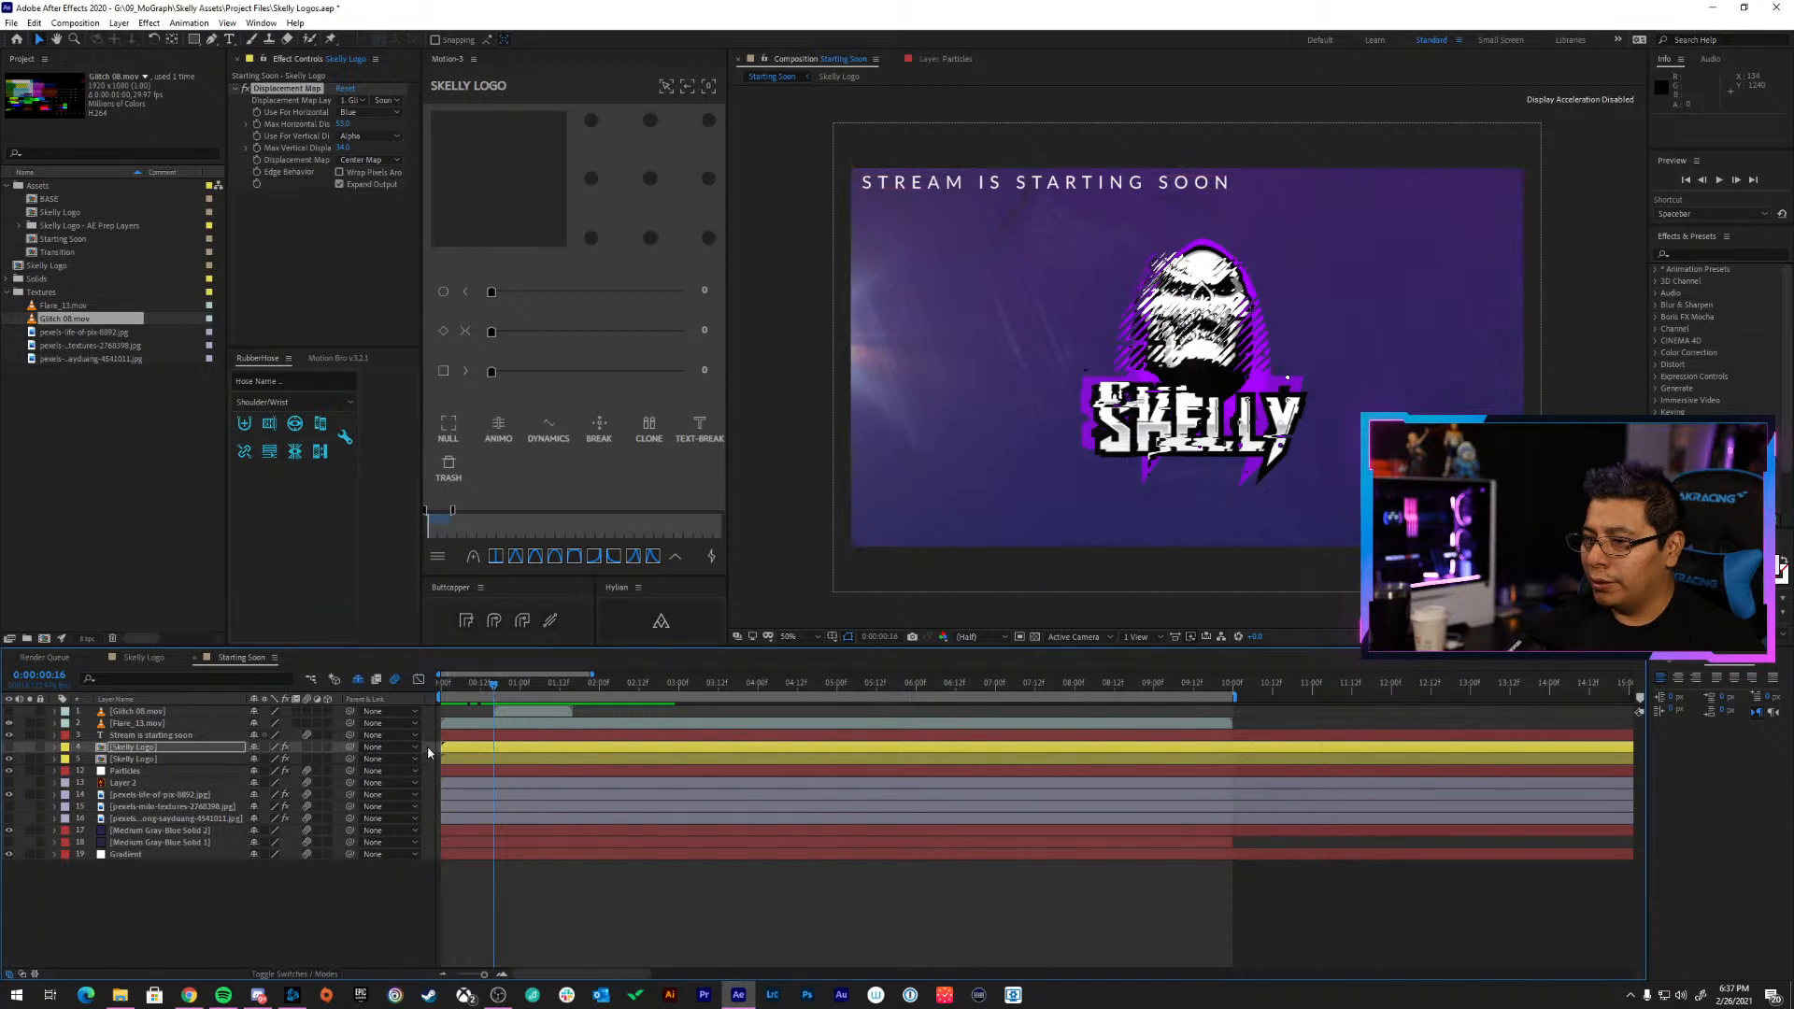
{"action": "left_click_drag", "start_coordinate": [441, 748], "coordinate": [474, 744]}
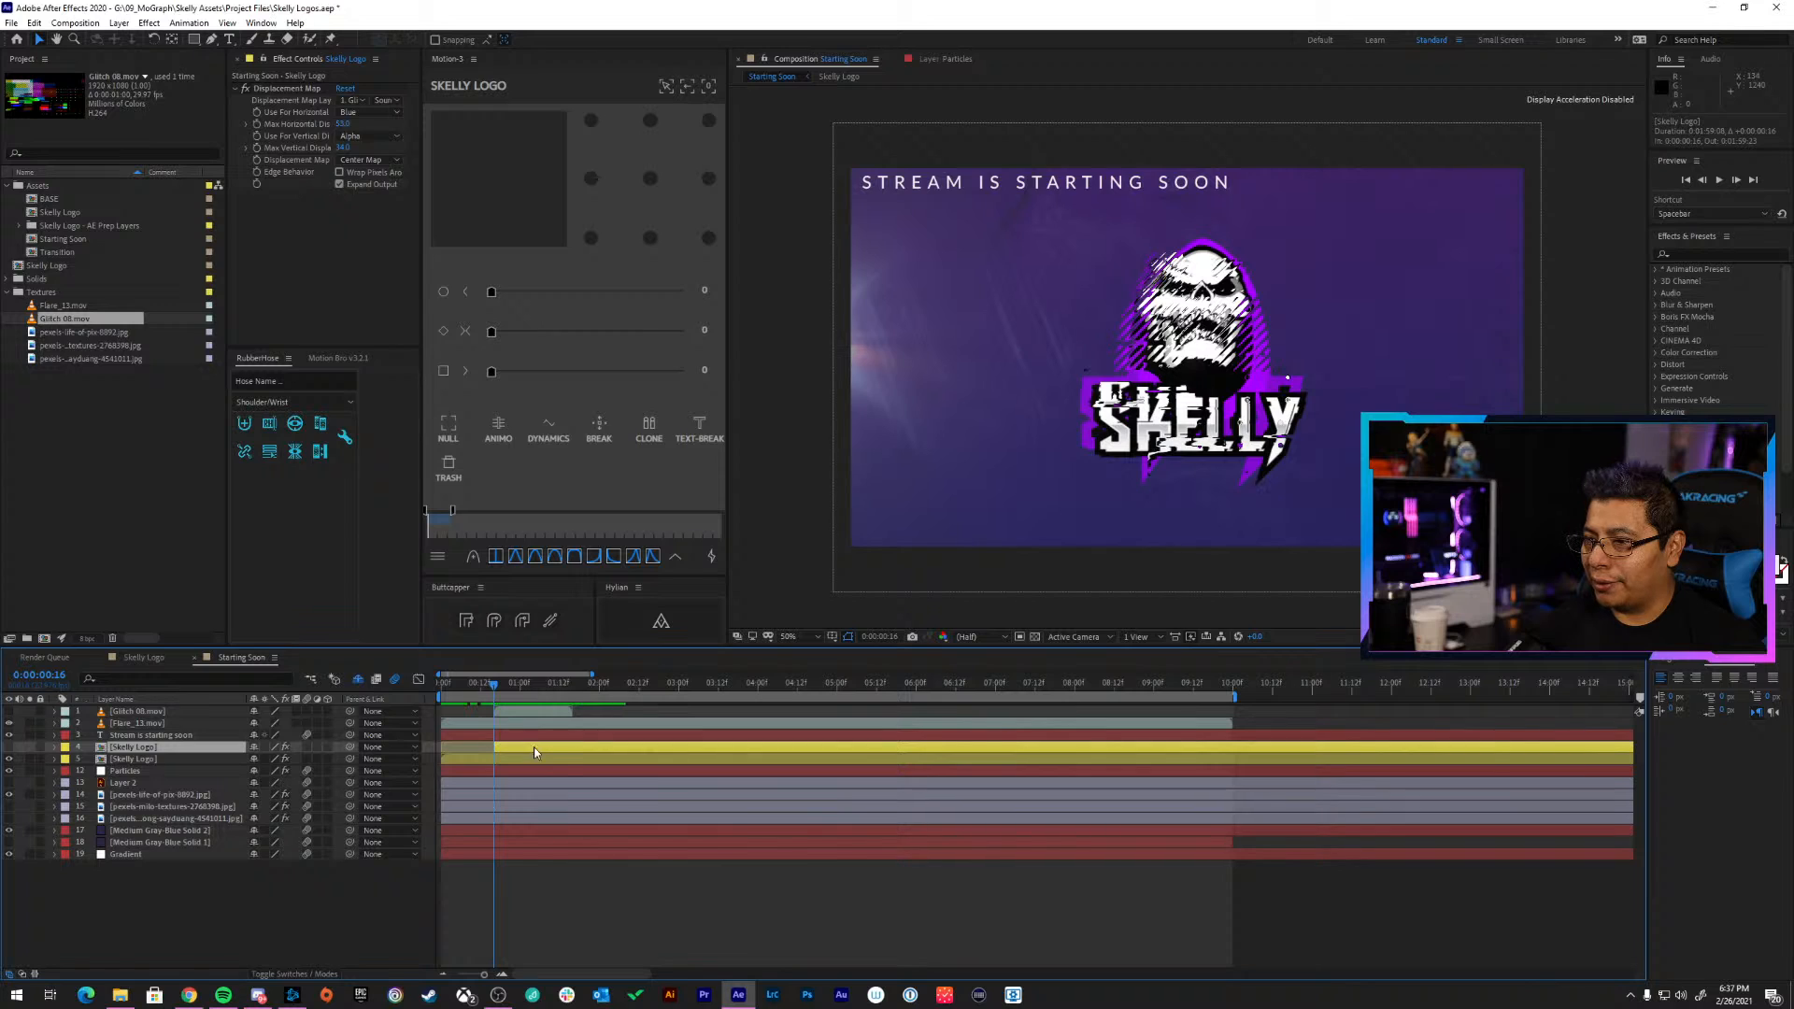
{"action": "left_click_drag", "start_coordinate": [550, 693], "coordinate": [574, 689]}
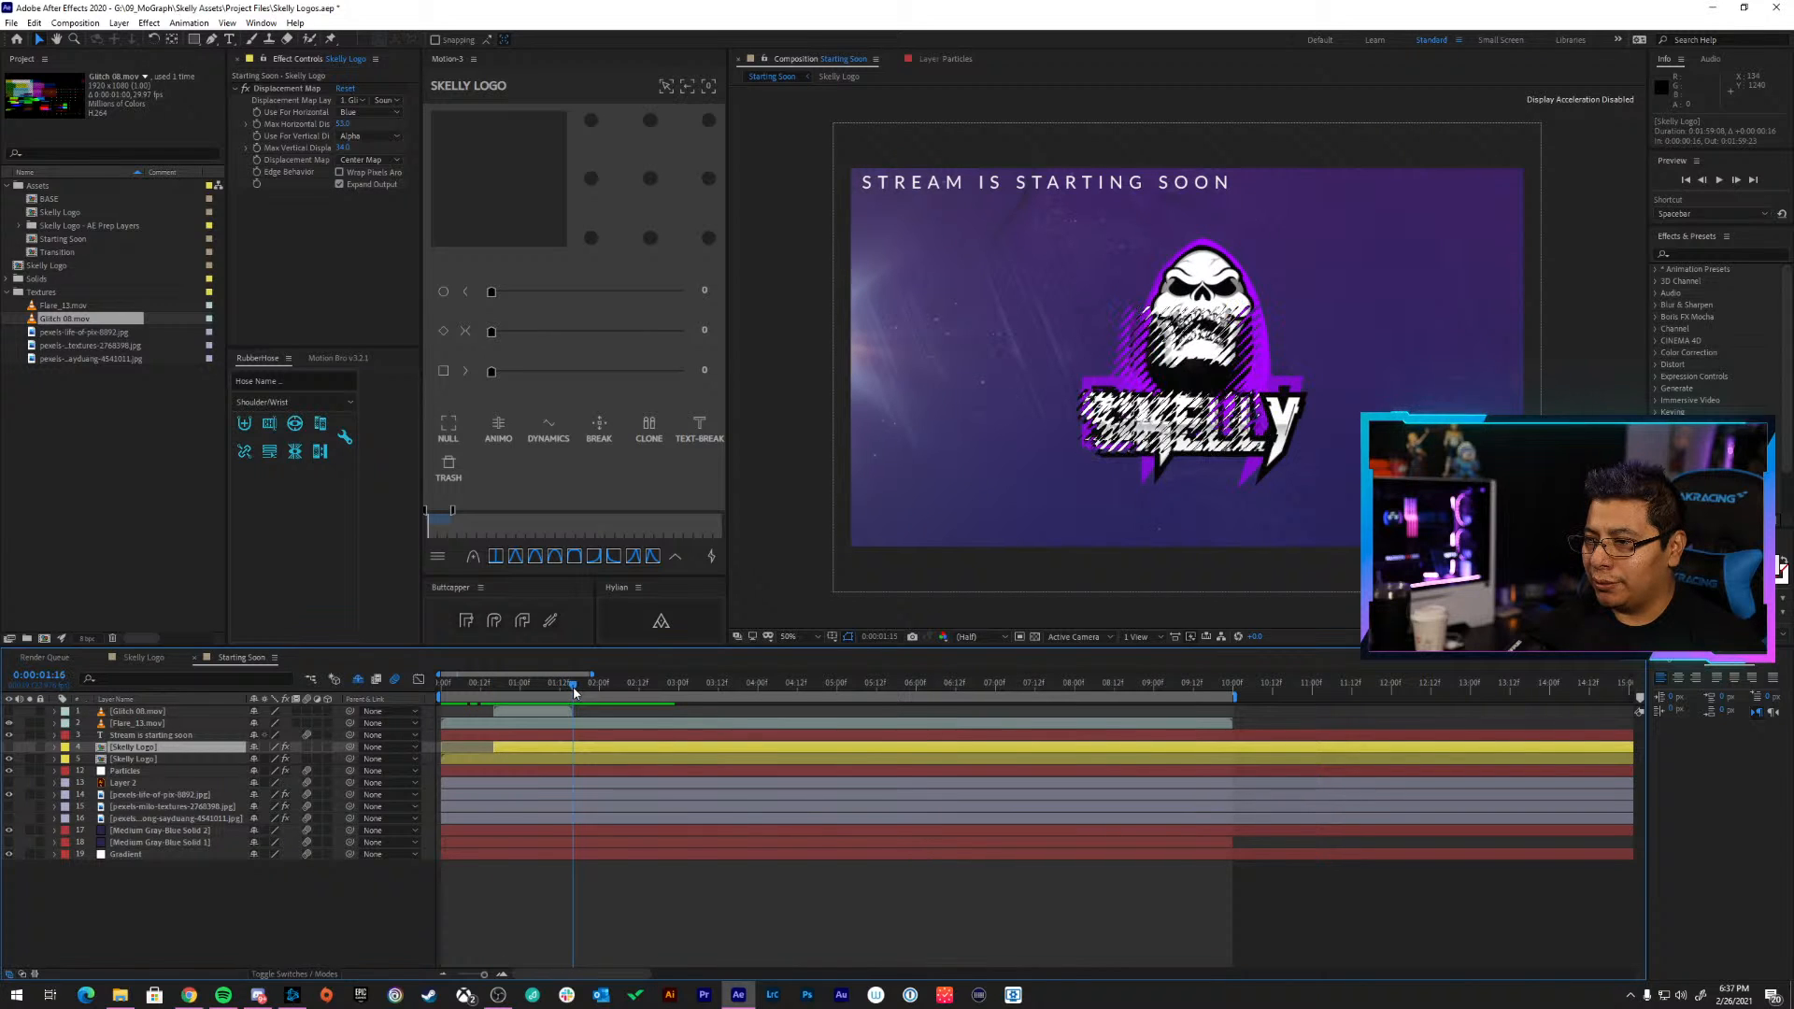
{"action": "key", "text": "ctrl+shift+d"}
{"action": "key", "text": "Delete"}
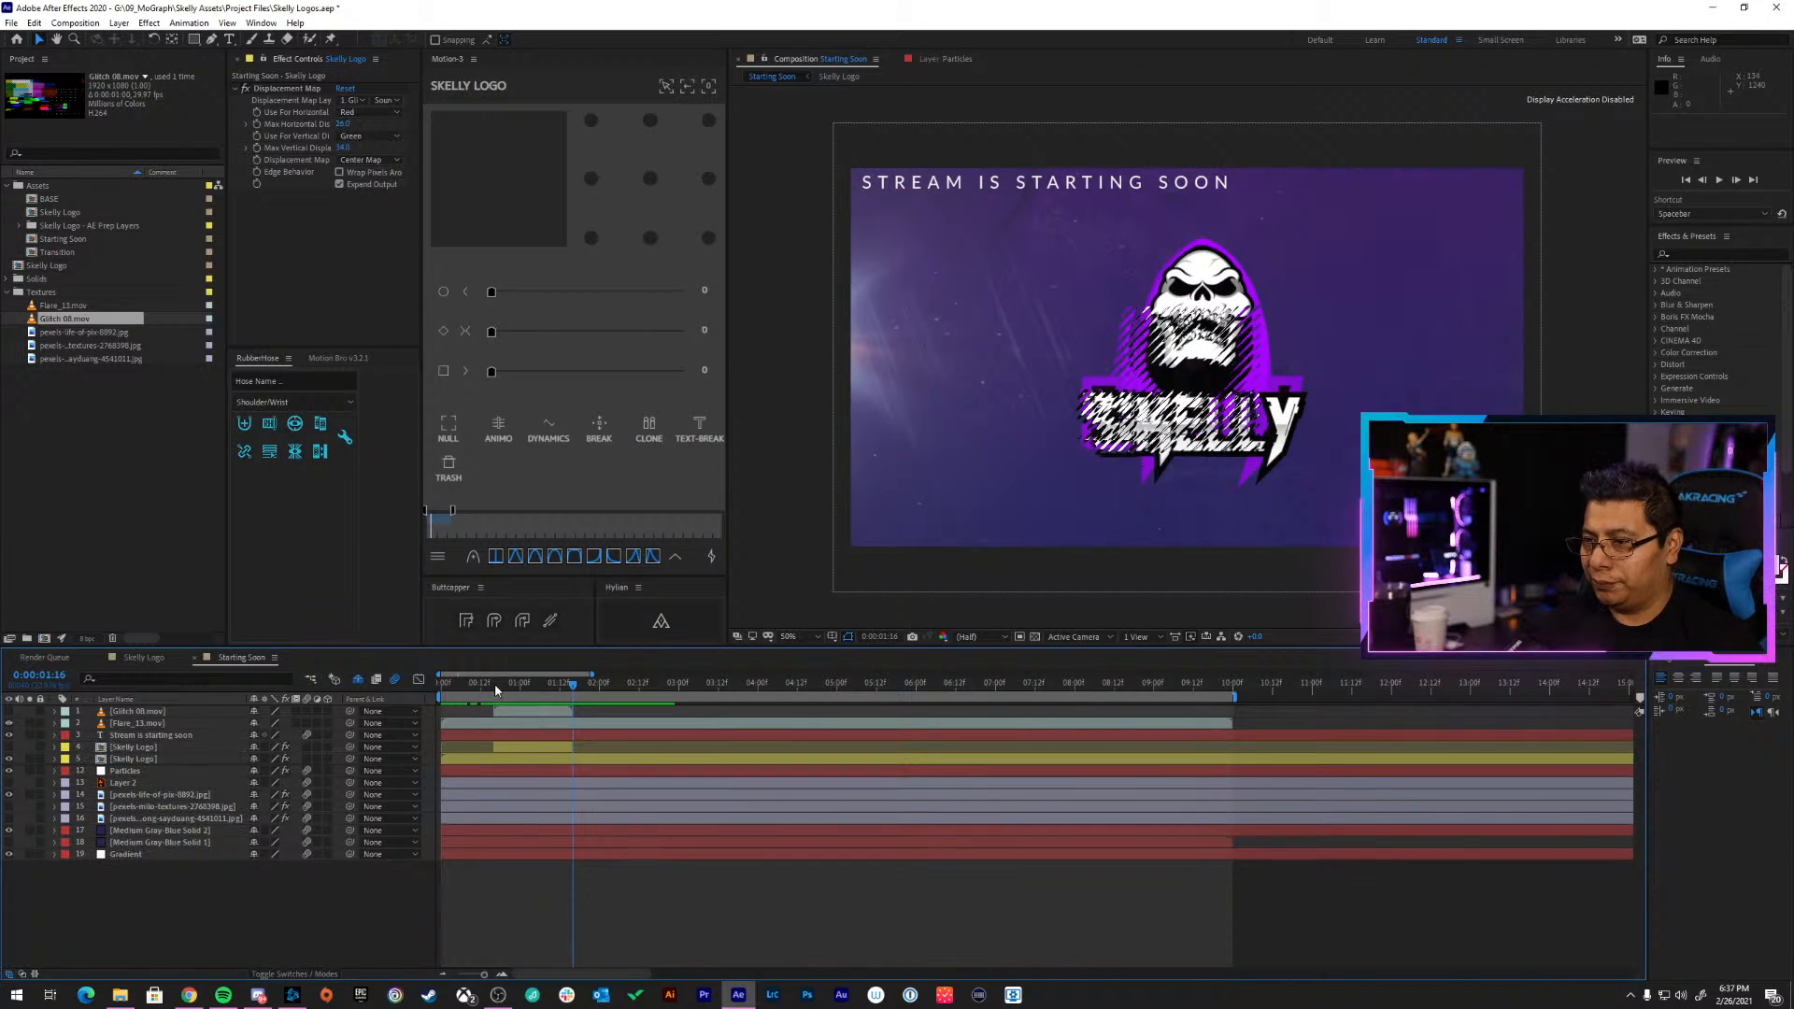
Turn off the lower Skelly Logo's Displacement Map effect and play back the glitch section
{"action": "left_click", "coordinate": [481, 689]}
{"action": "key", "text": "space"}
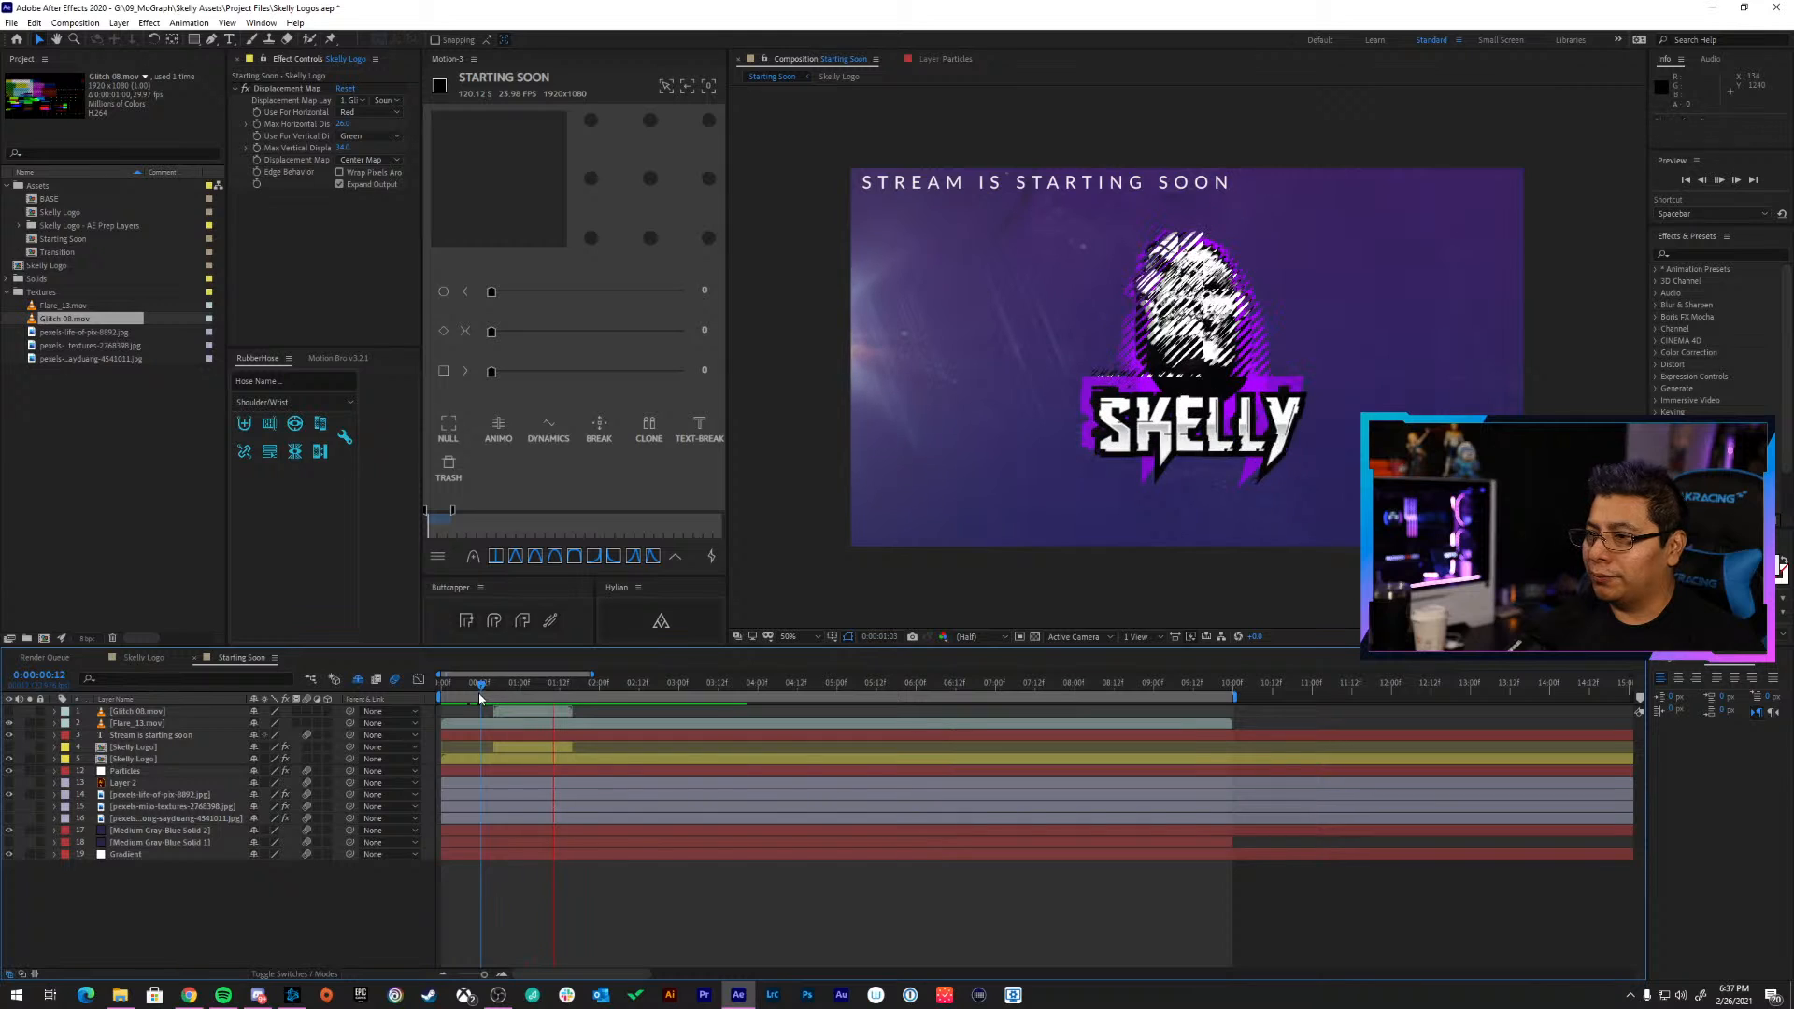
{"action": "left_click", "coordinate": [472, 758]}
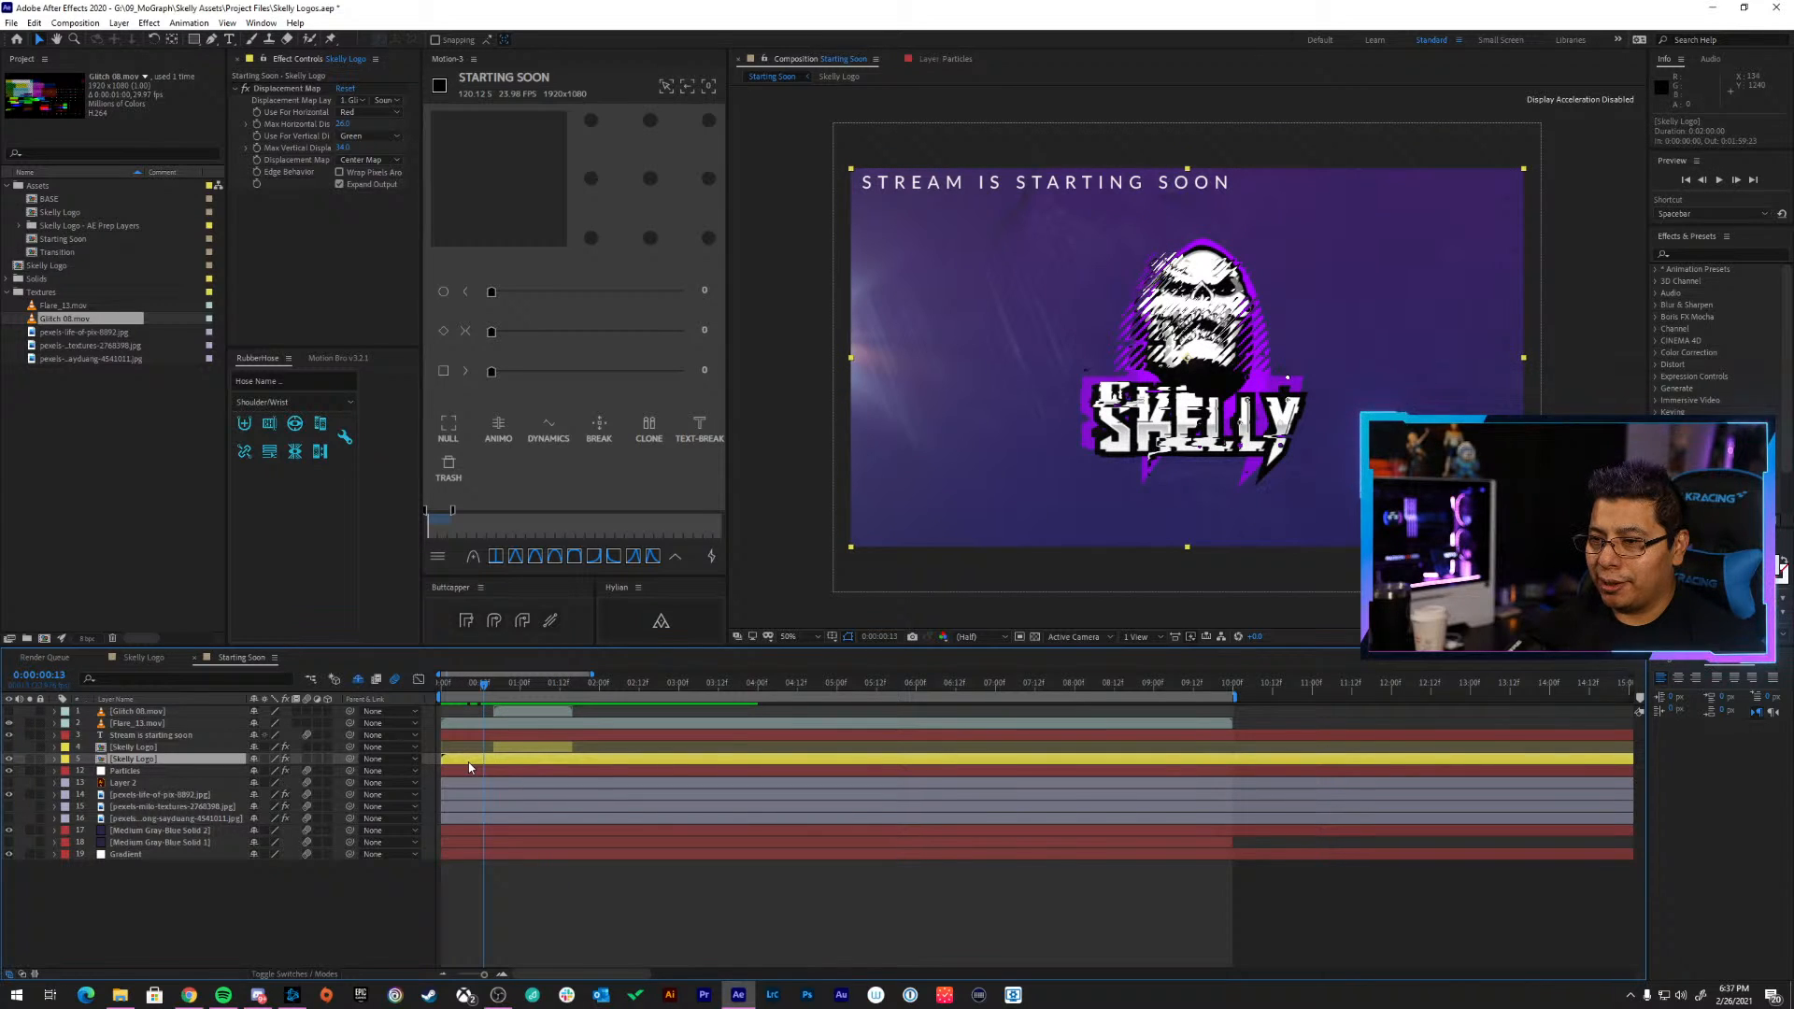
{"action": "left_click", "coordinate": [244, 89]}
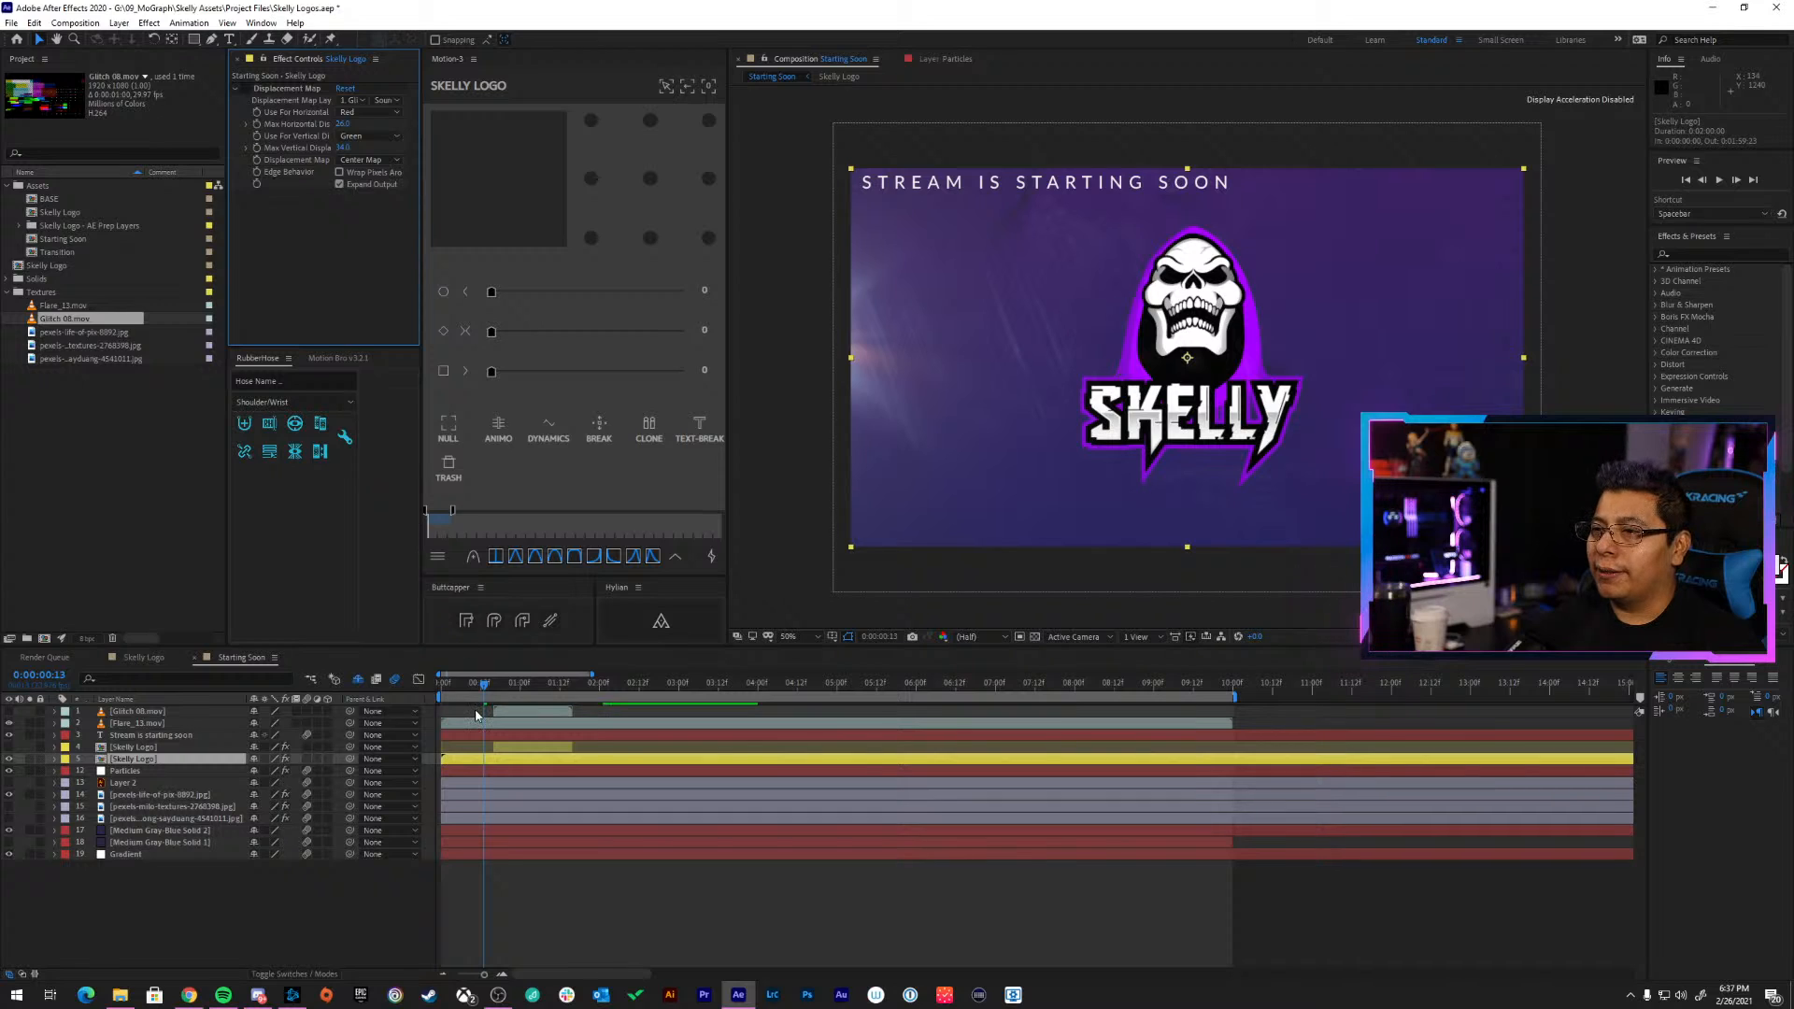
{"action": "key", "text": "space"}
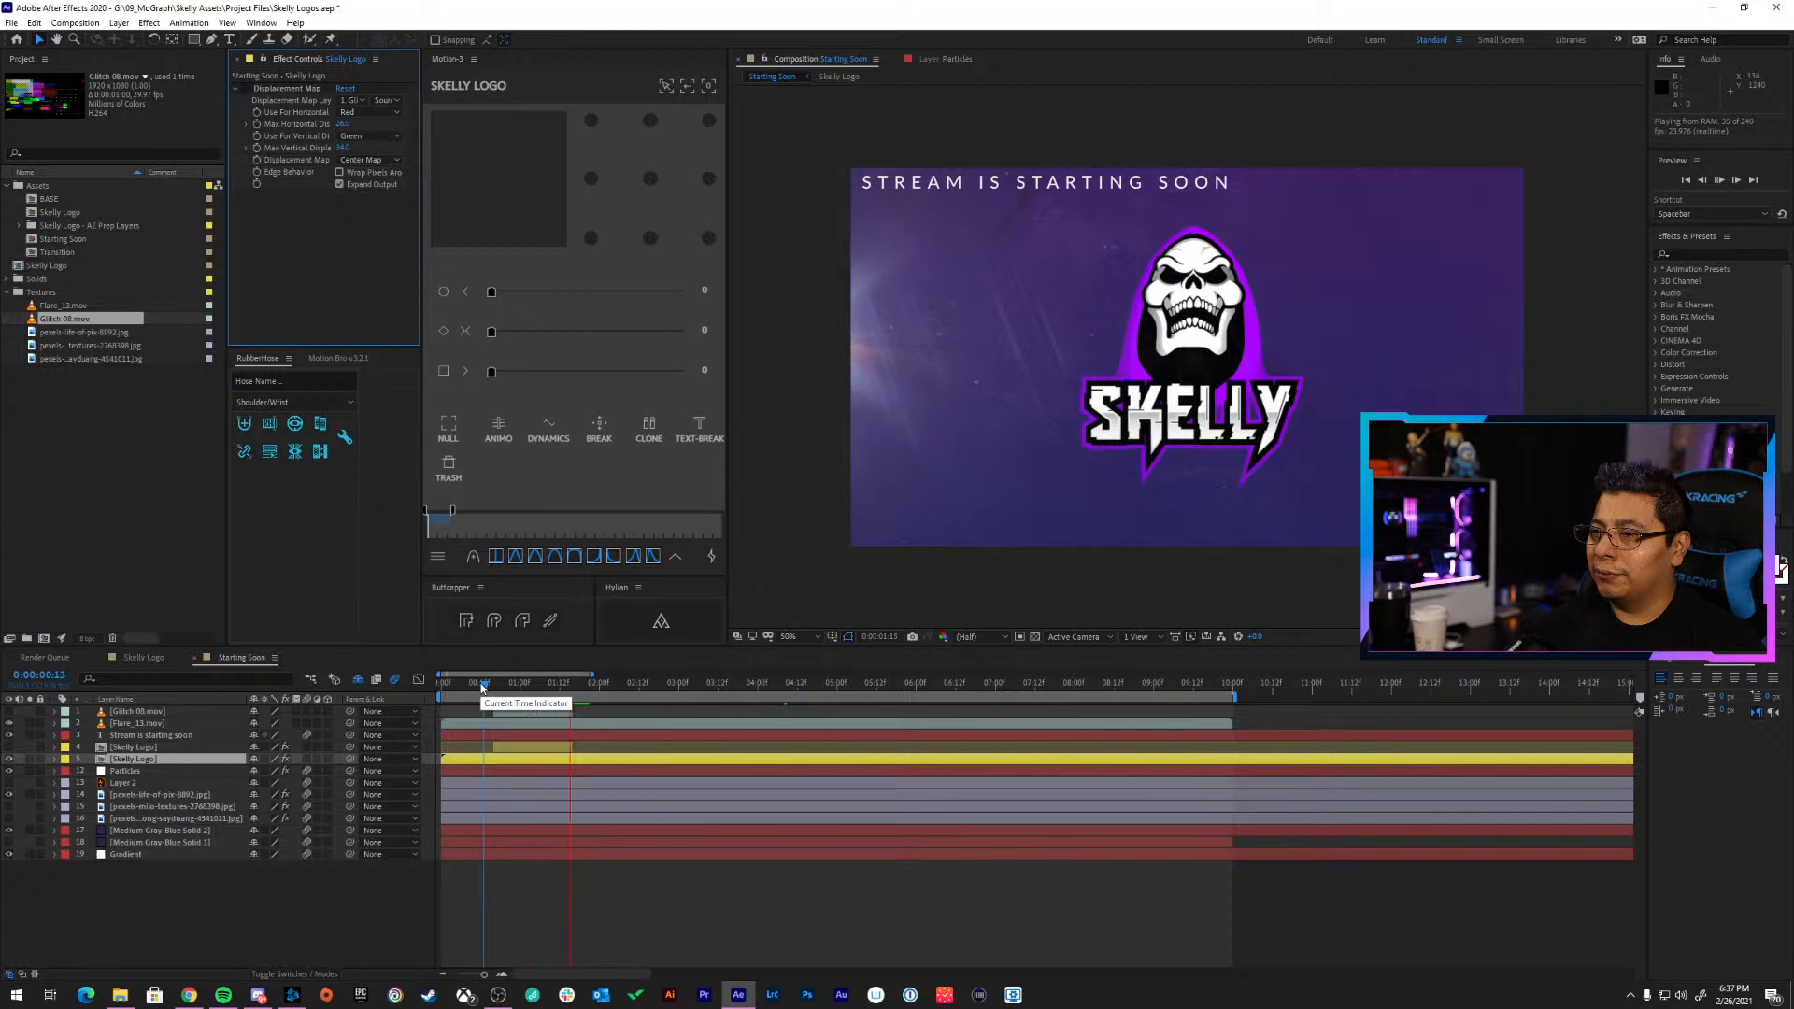
{"action": "key", "text": "space"}
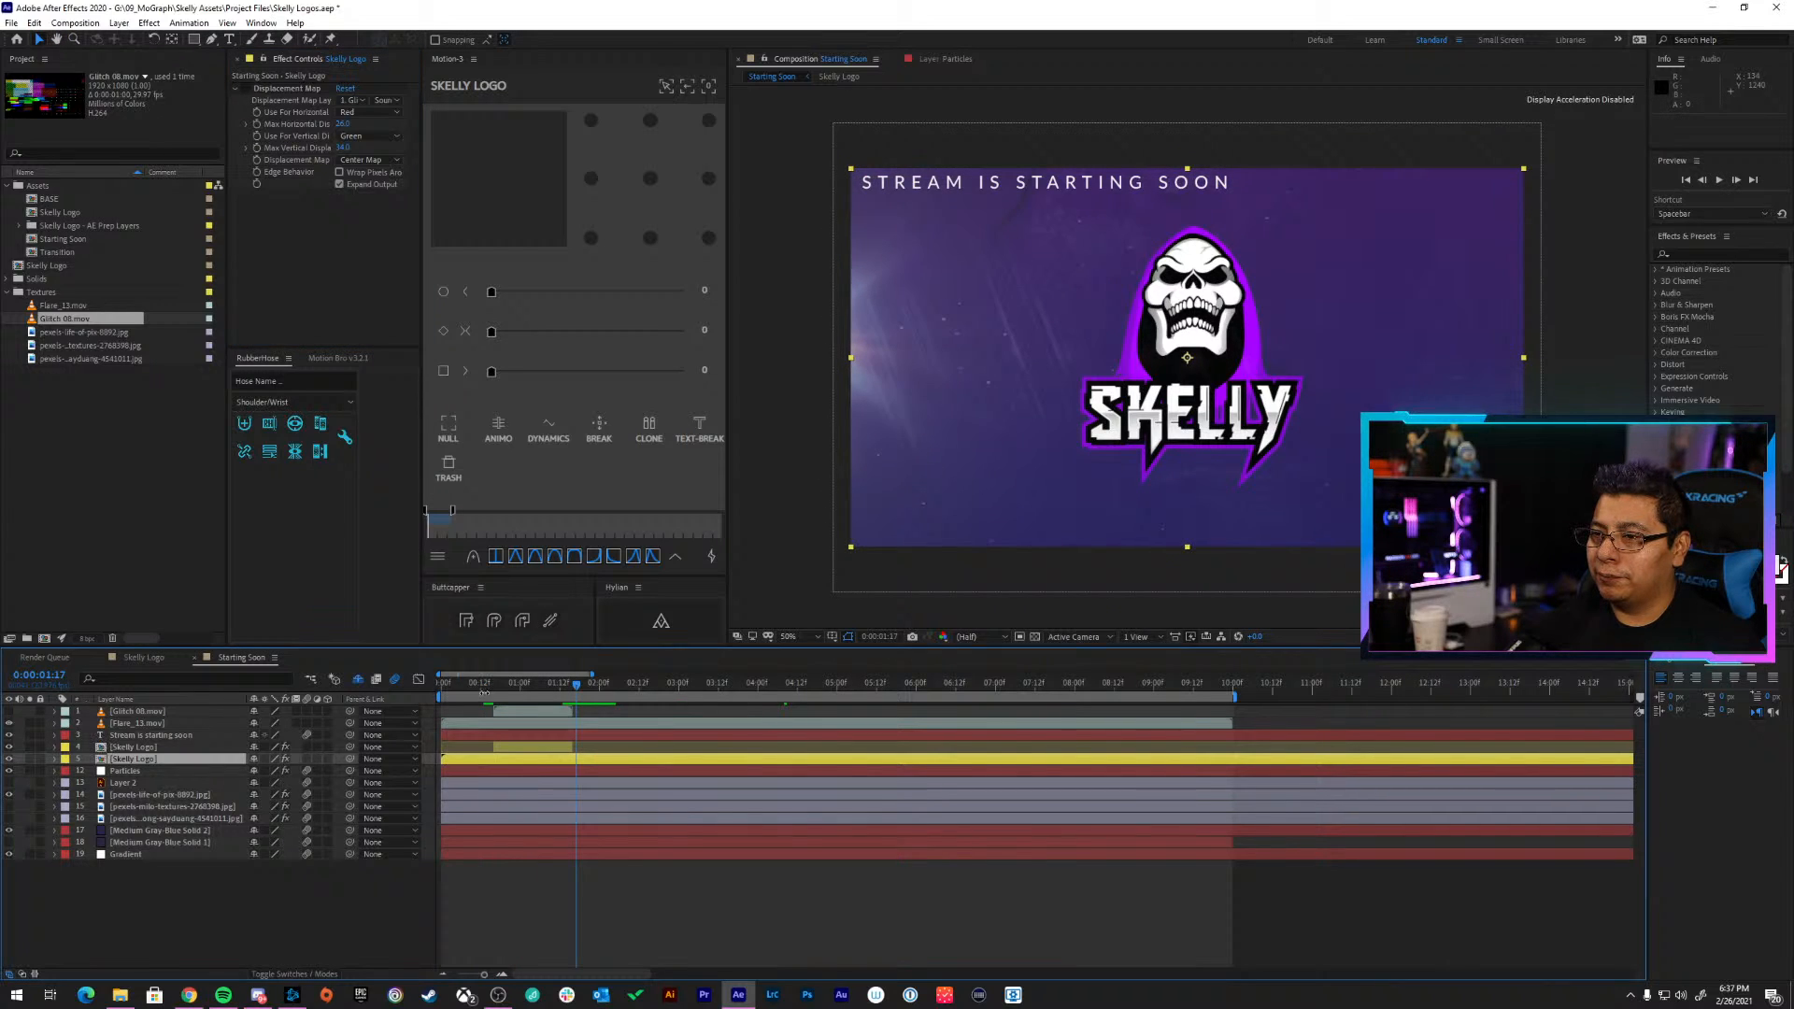
Show the upper Skelly Logo again and play back the change from the clean logo to the glitch
{"action": "left_click_drag", "start_coordinate": [496, 687], "coordinate": [465, 690]}
{"action": "key", "text": "space"}
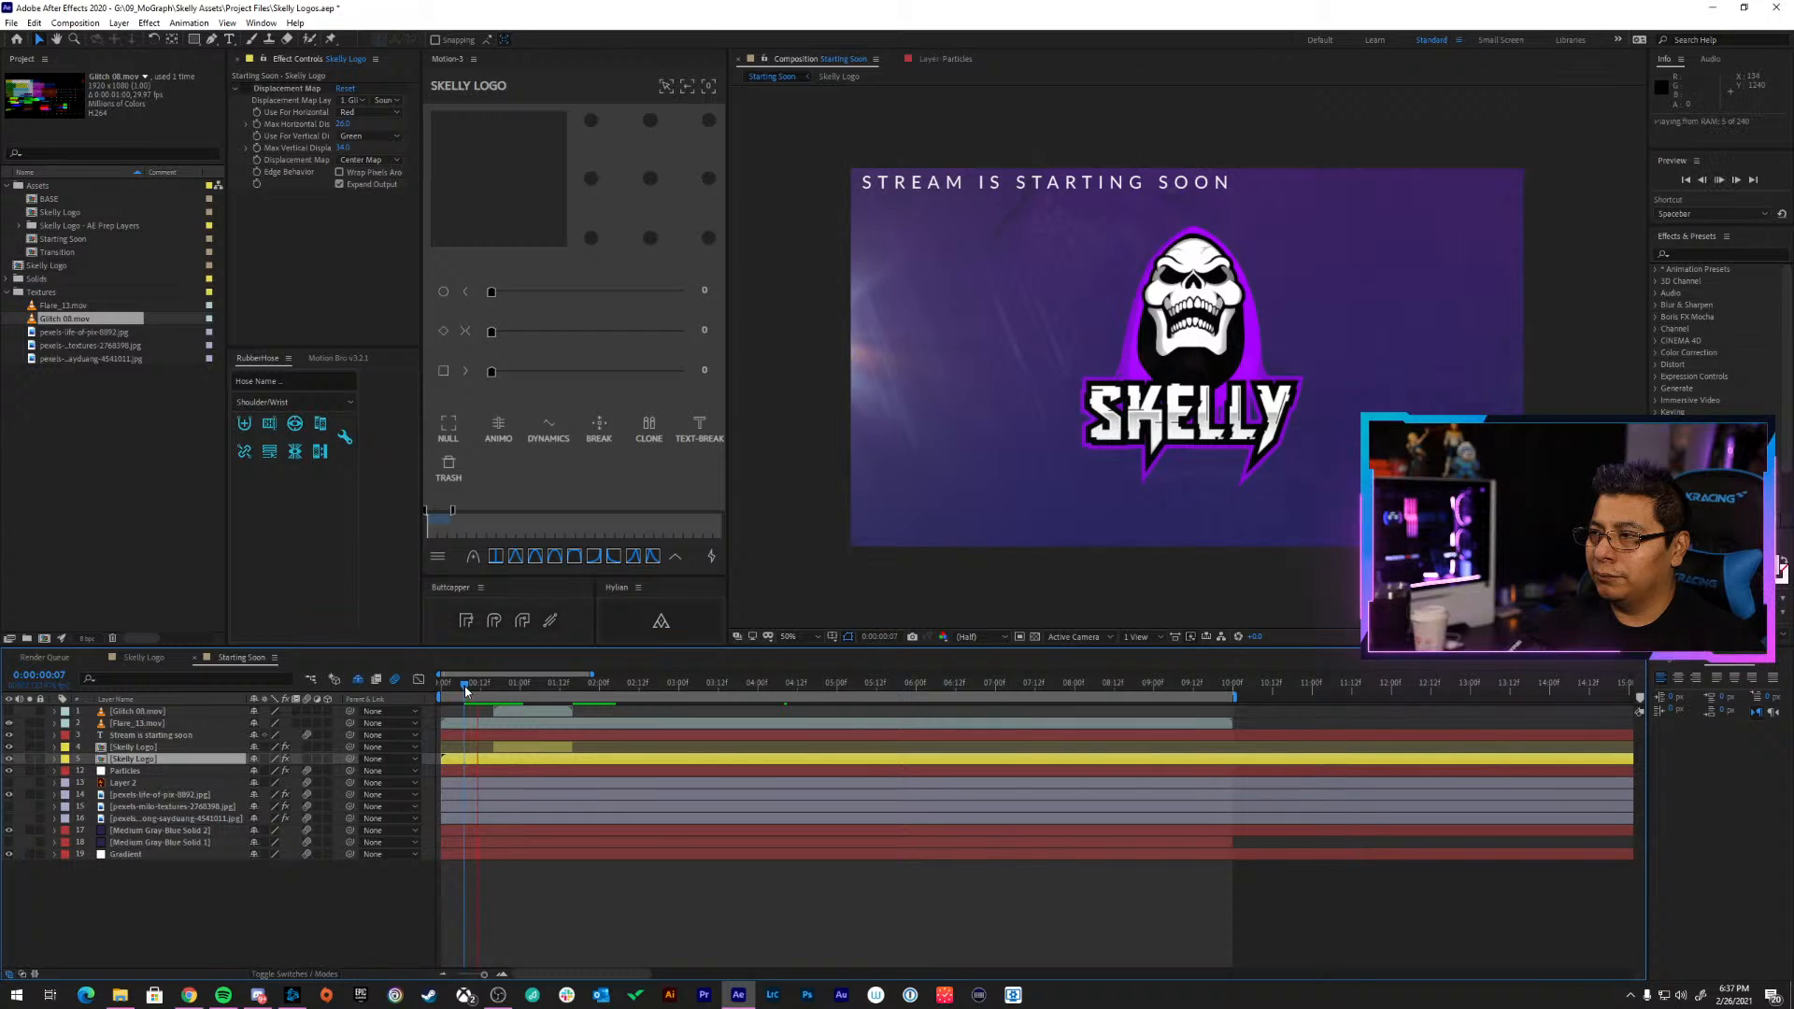
{"action": "key", "text": "space"}
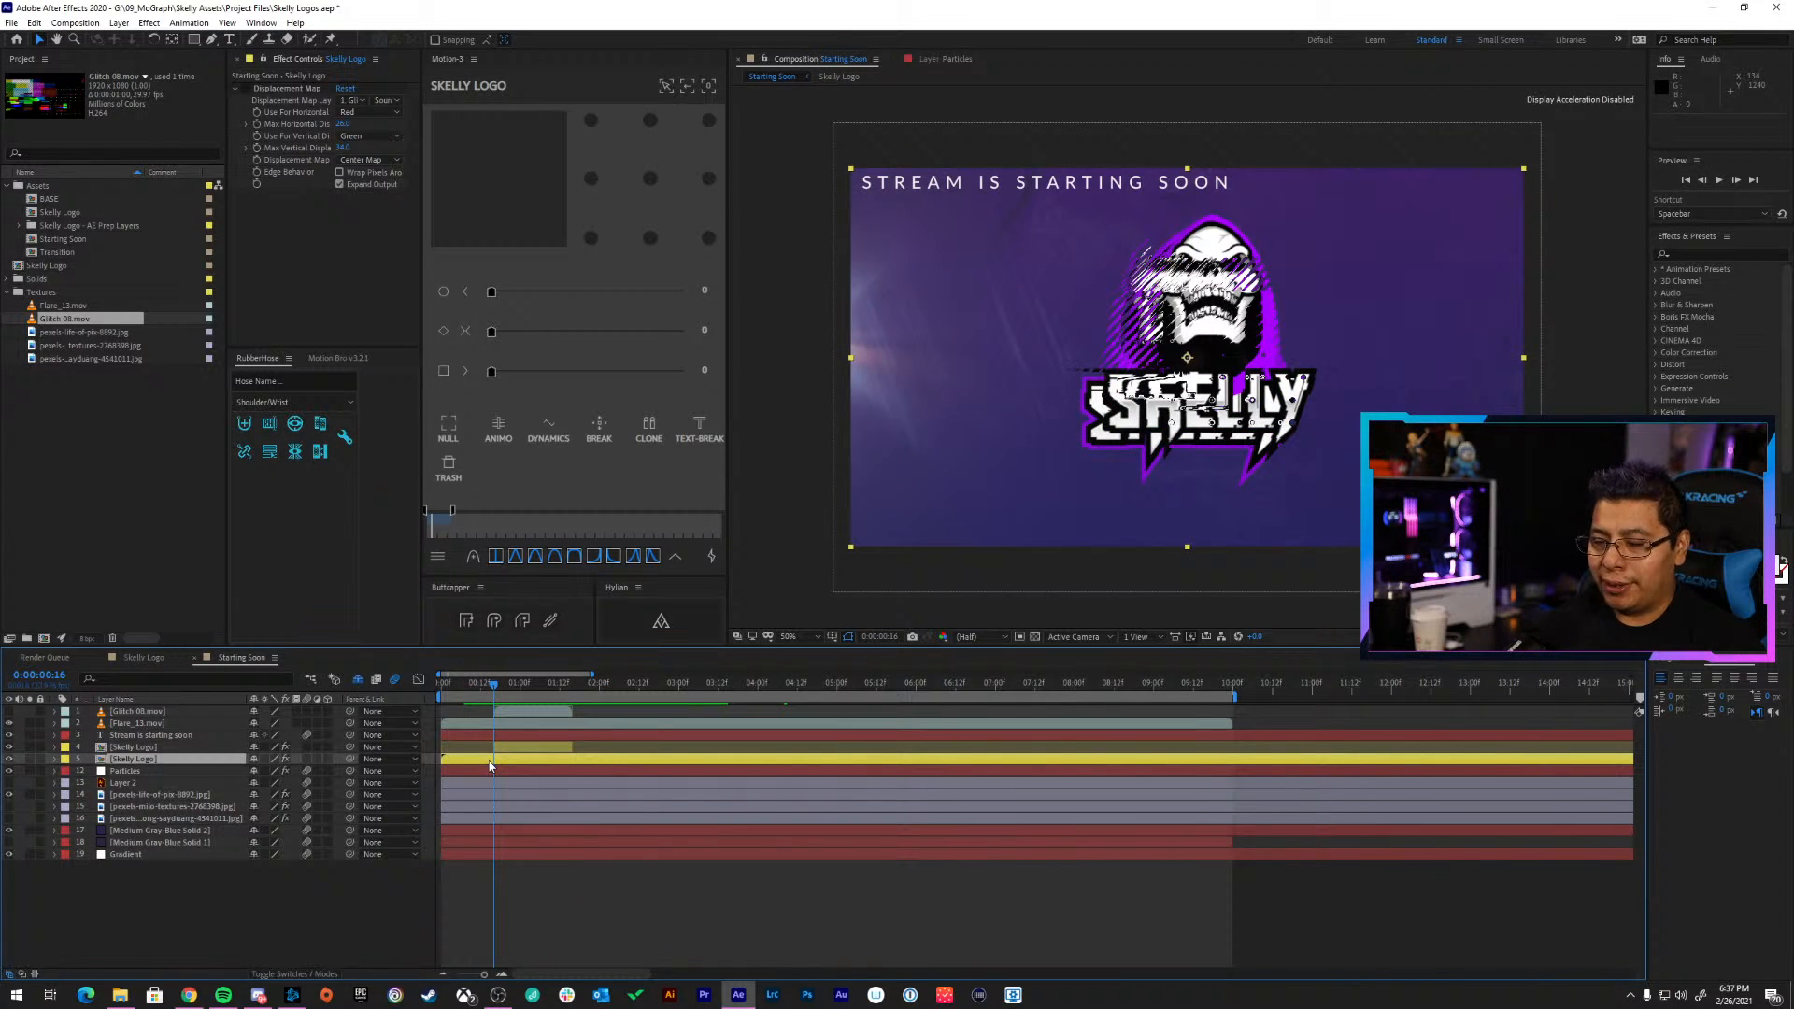
Split the lower Skelly Logo at 0:00:00:16, start its second part where the glitch clip ends, and preview the result
{"action": "key", "text": "ctrl+shift+d"}
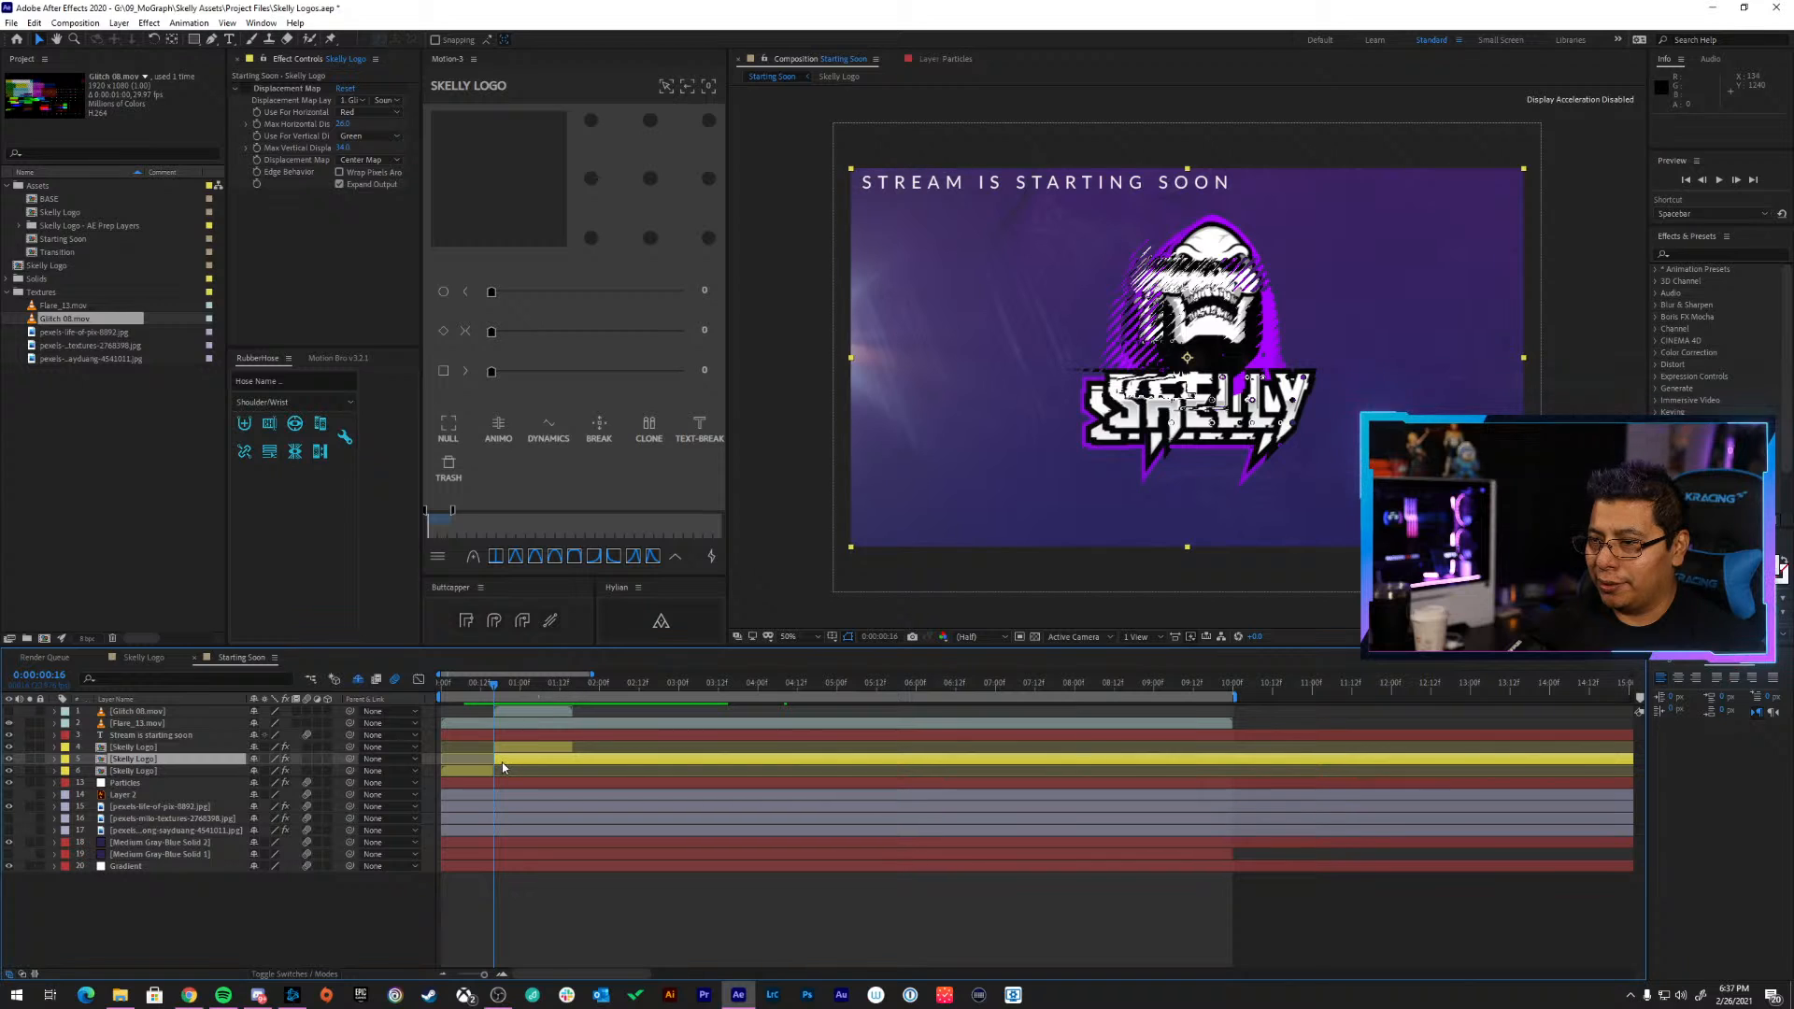
{"action": "left_click_drag", "start_coordinate": [498, 766], "coordinate": [554, 761]}
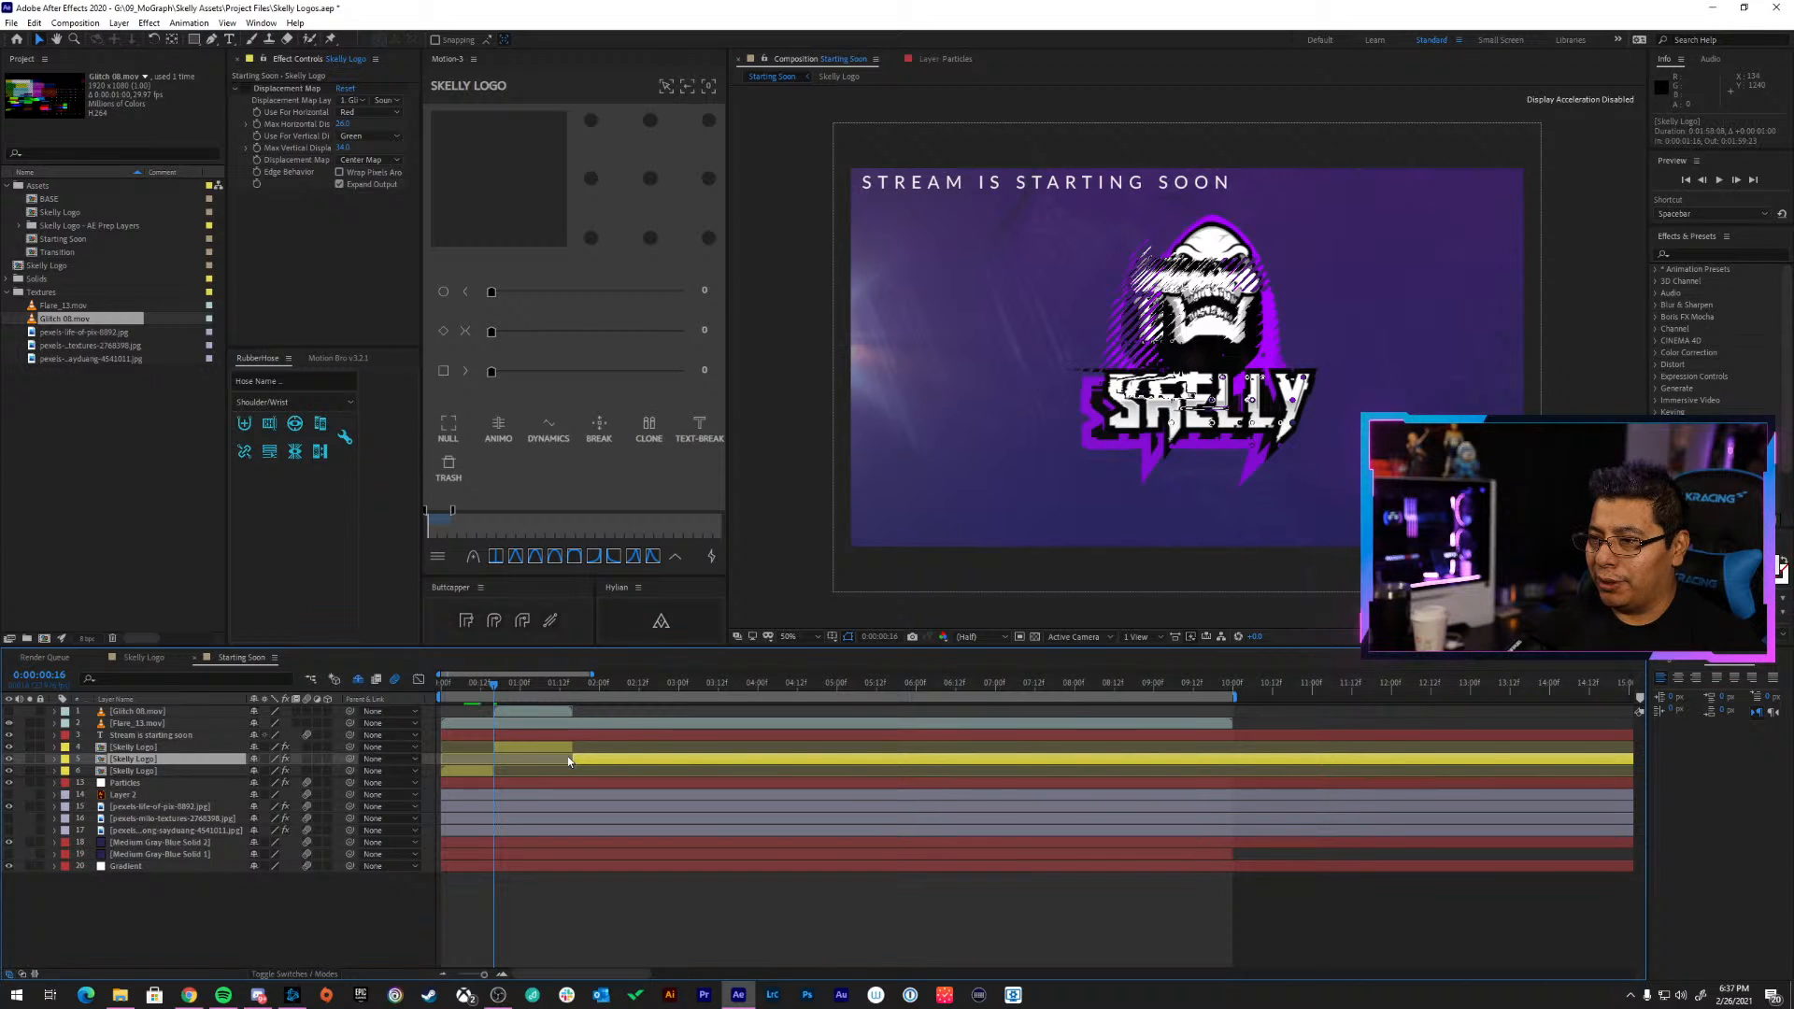
{"action": "left_click", "coordinate": [479, 689]}
{"action": "key", "text": "space"}
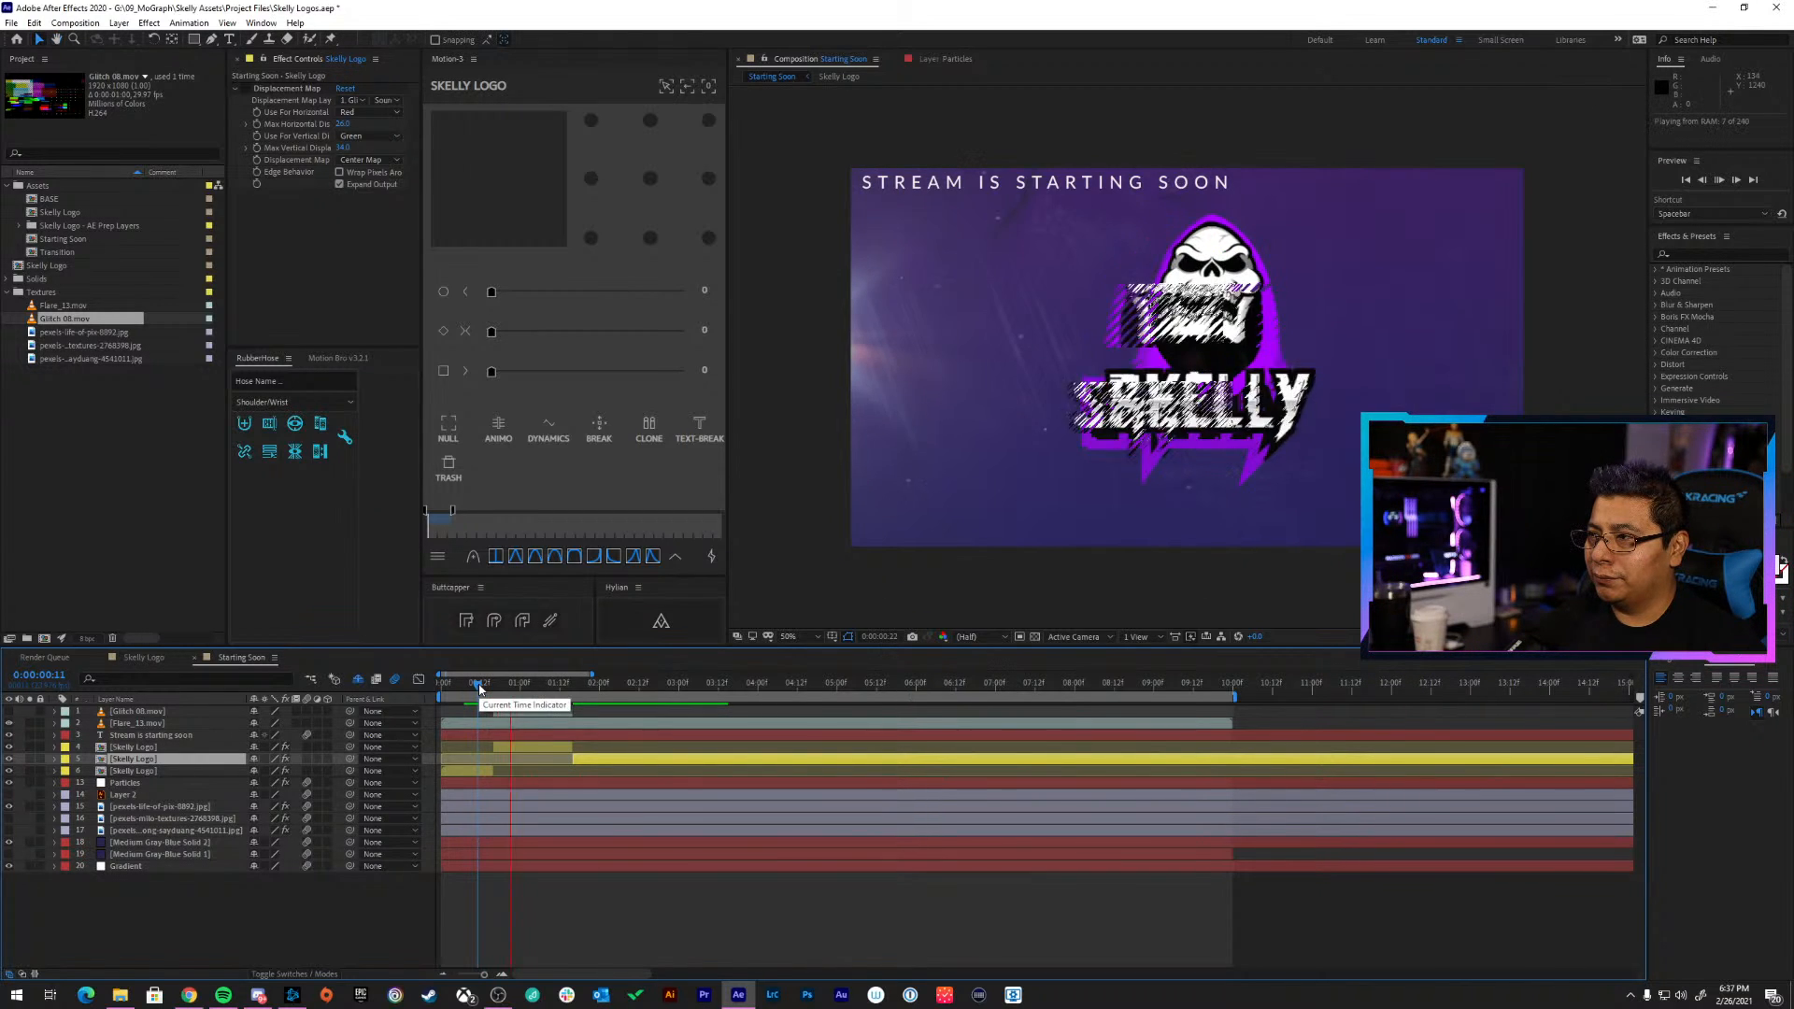
{"action": "key", "text": "space"}
Split the glitching Skelly Logo into two short bursts with a gap from about 0:00:00:22 to 0:00:01:06
{"action": "left_click_drag", "start_coordinate": [479, 690], "coordinate": [519, 687]}
{"action": "left_click", "coordinate": [512, 747]}
{"action": "key", "text": "ctrl+shift+d"}
Reveal the hidden Purple letter layers and move all six from Starting Soon into the start of the Skelly Logo composition
{"action": "left_click", "coordinate": [508, 794]}
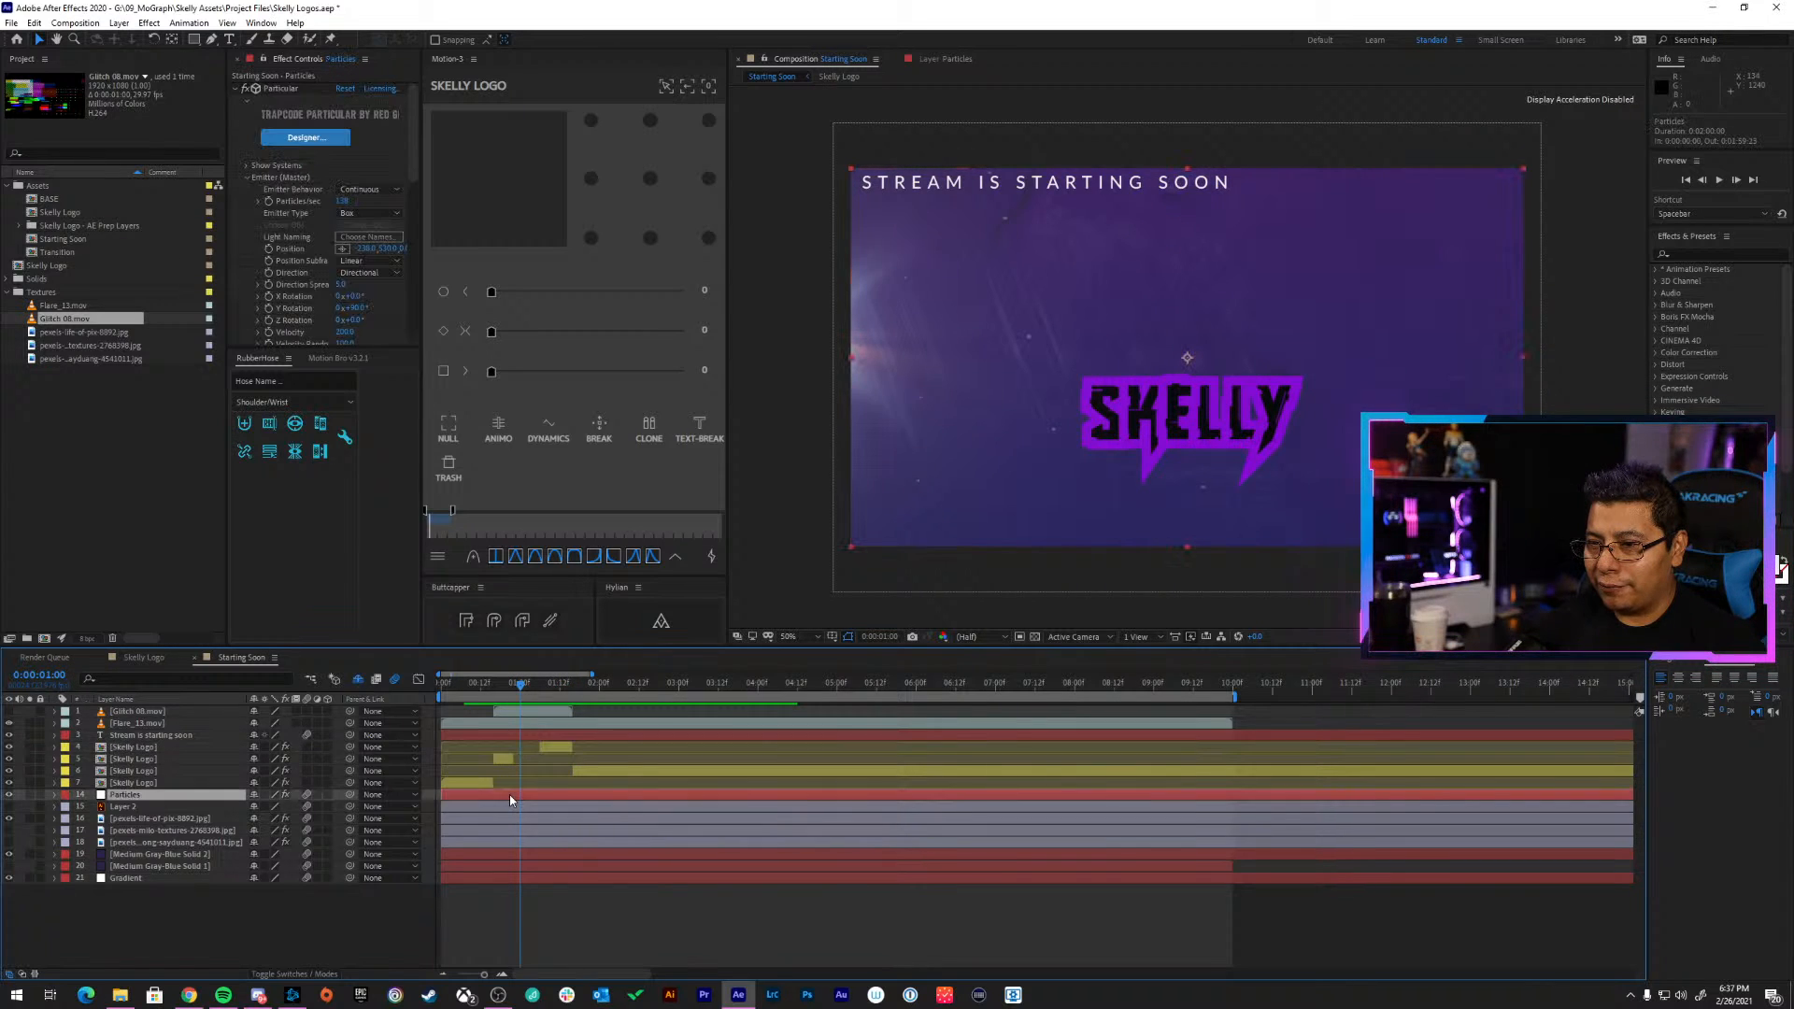
{"action": "left_click", "coordinate": [358, 679]}
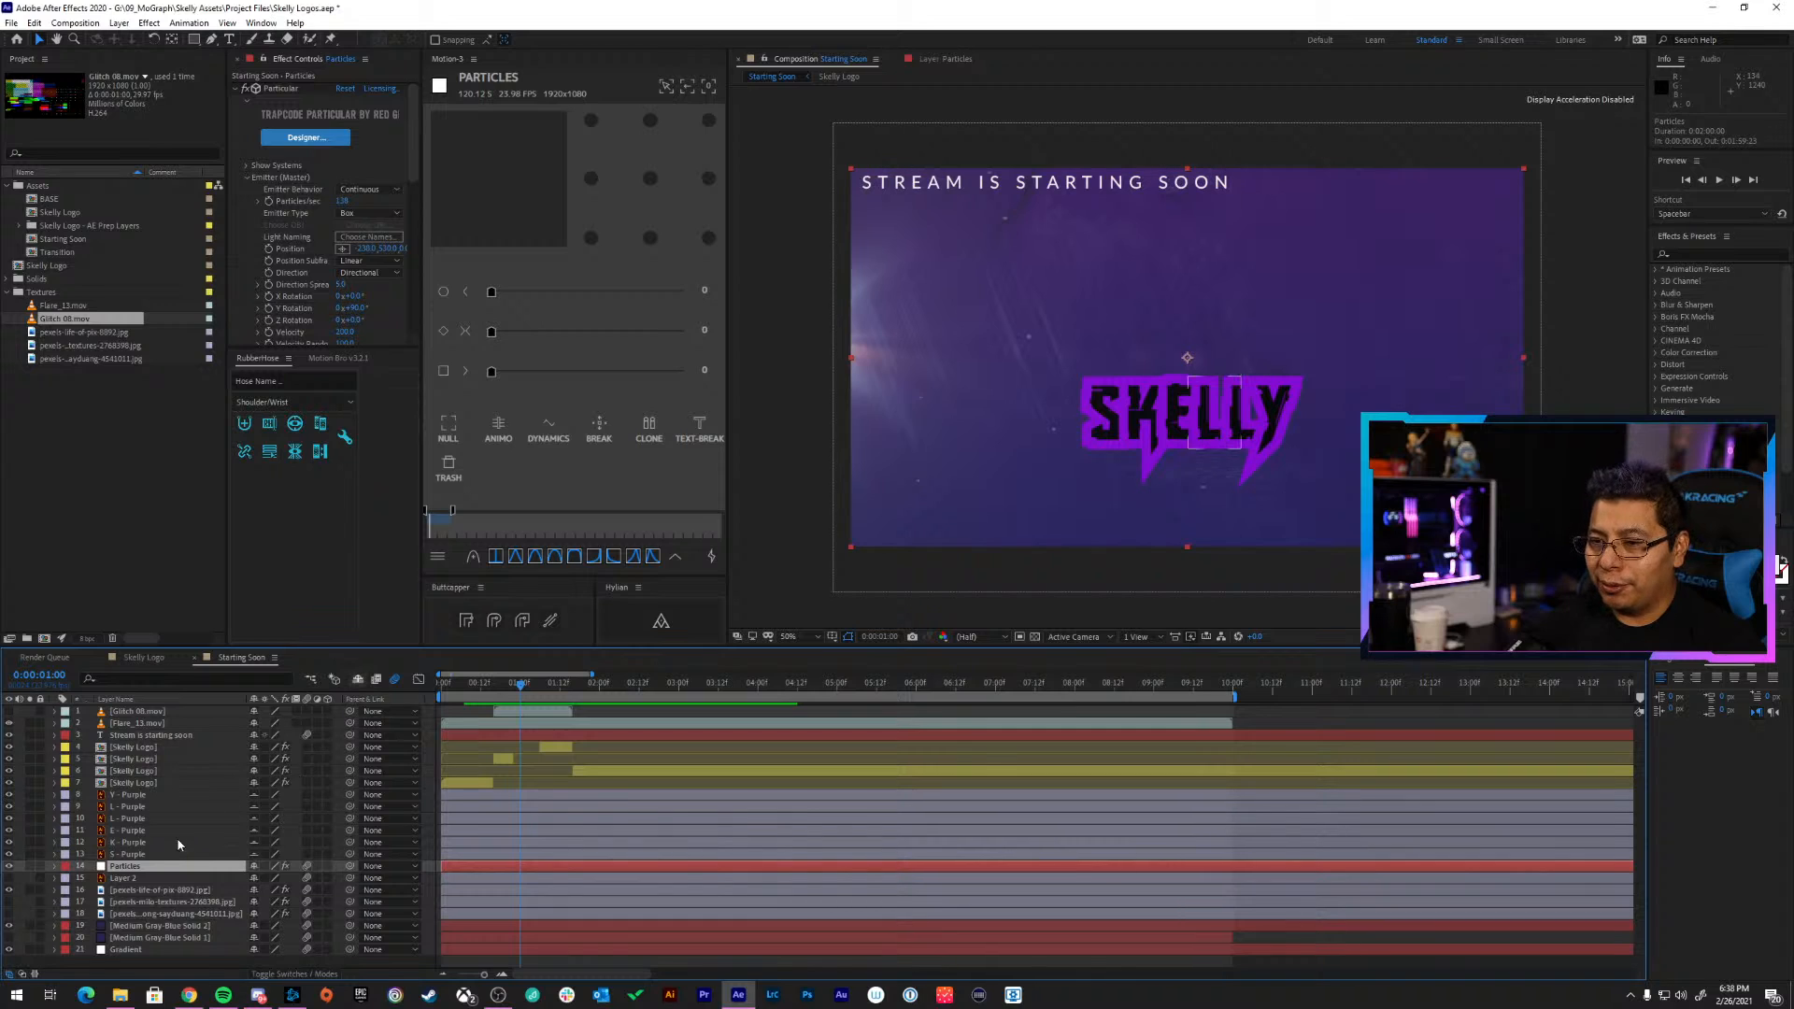
{"action": "left_click", "coordinate": [149, 855]}
{"action": "left_click", "coordinate": [159, 797], "text": "shift"}
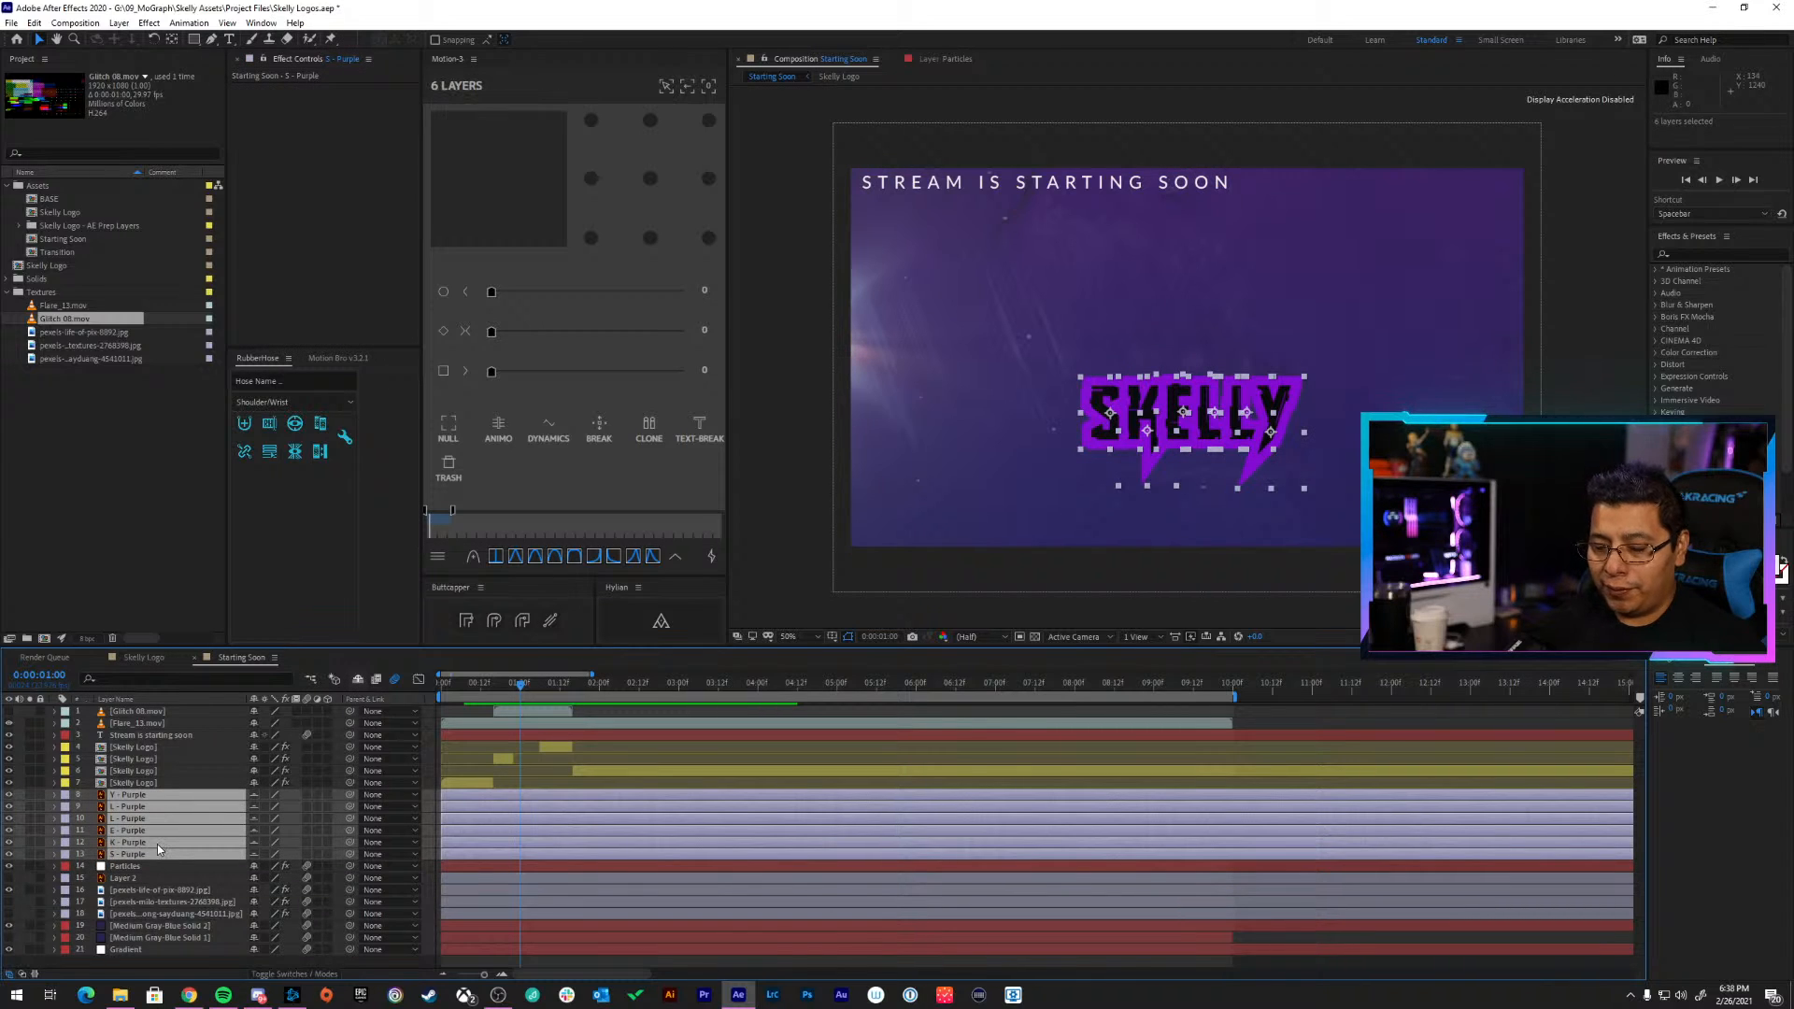
{"action": "key", "text": "Delete"}
{"action": "double_click", "coordinate": [140, 782]}
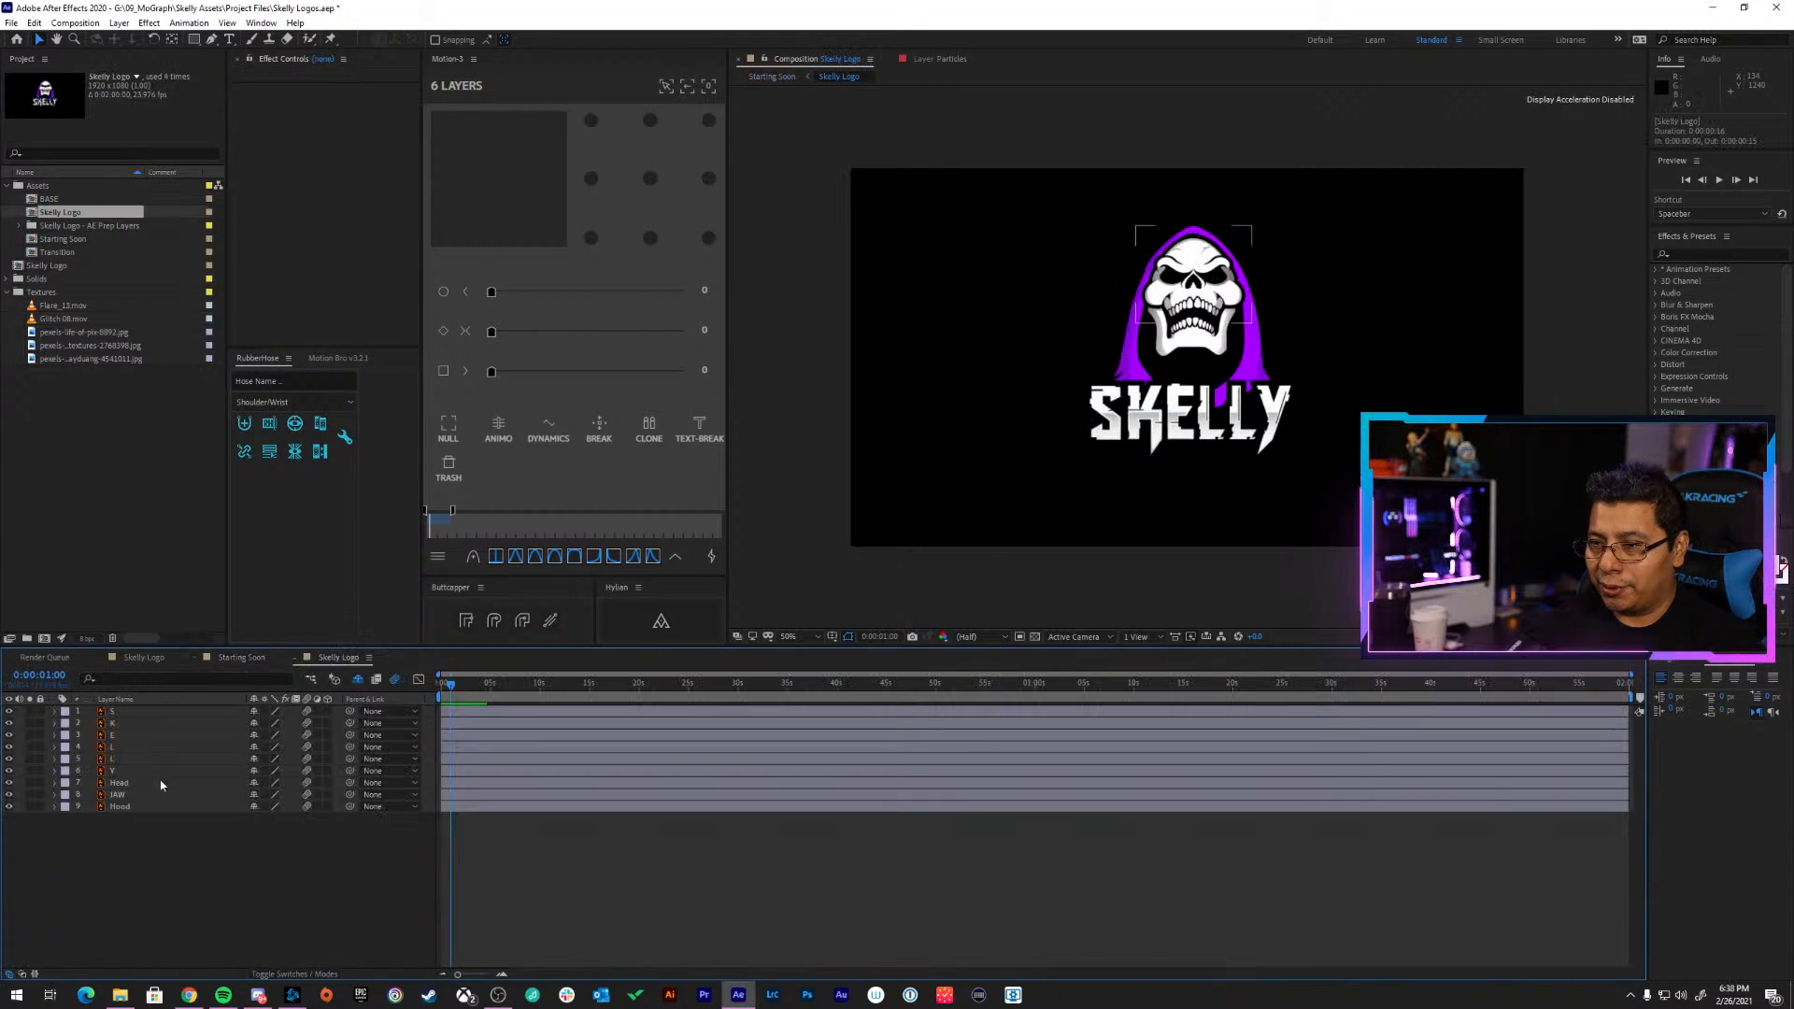
{"action": "left_click_drag", "start_coordinate": [448, 688], "coordinate": [390, 688]}
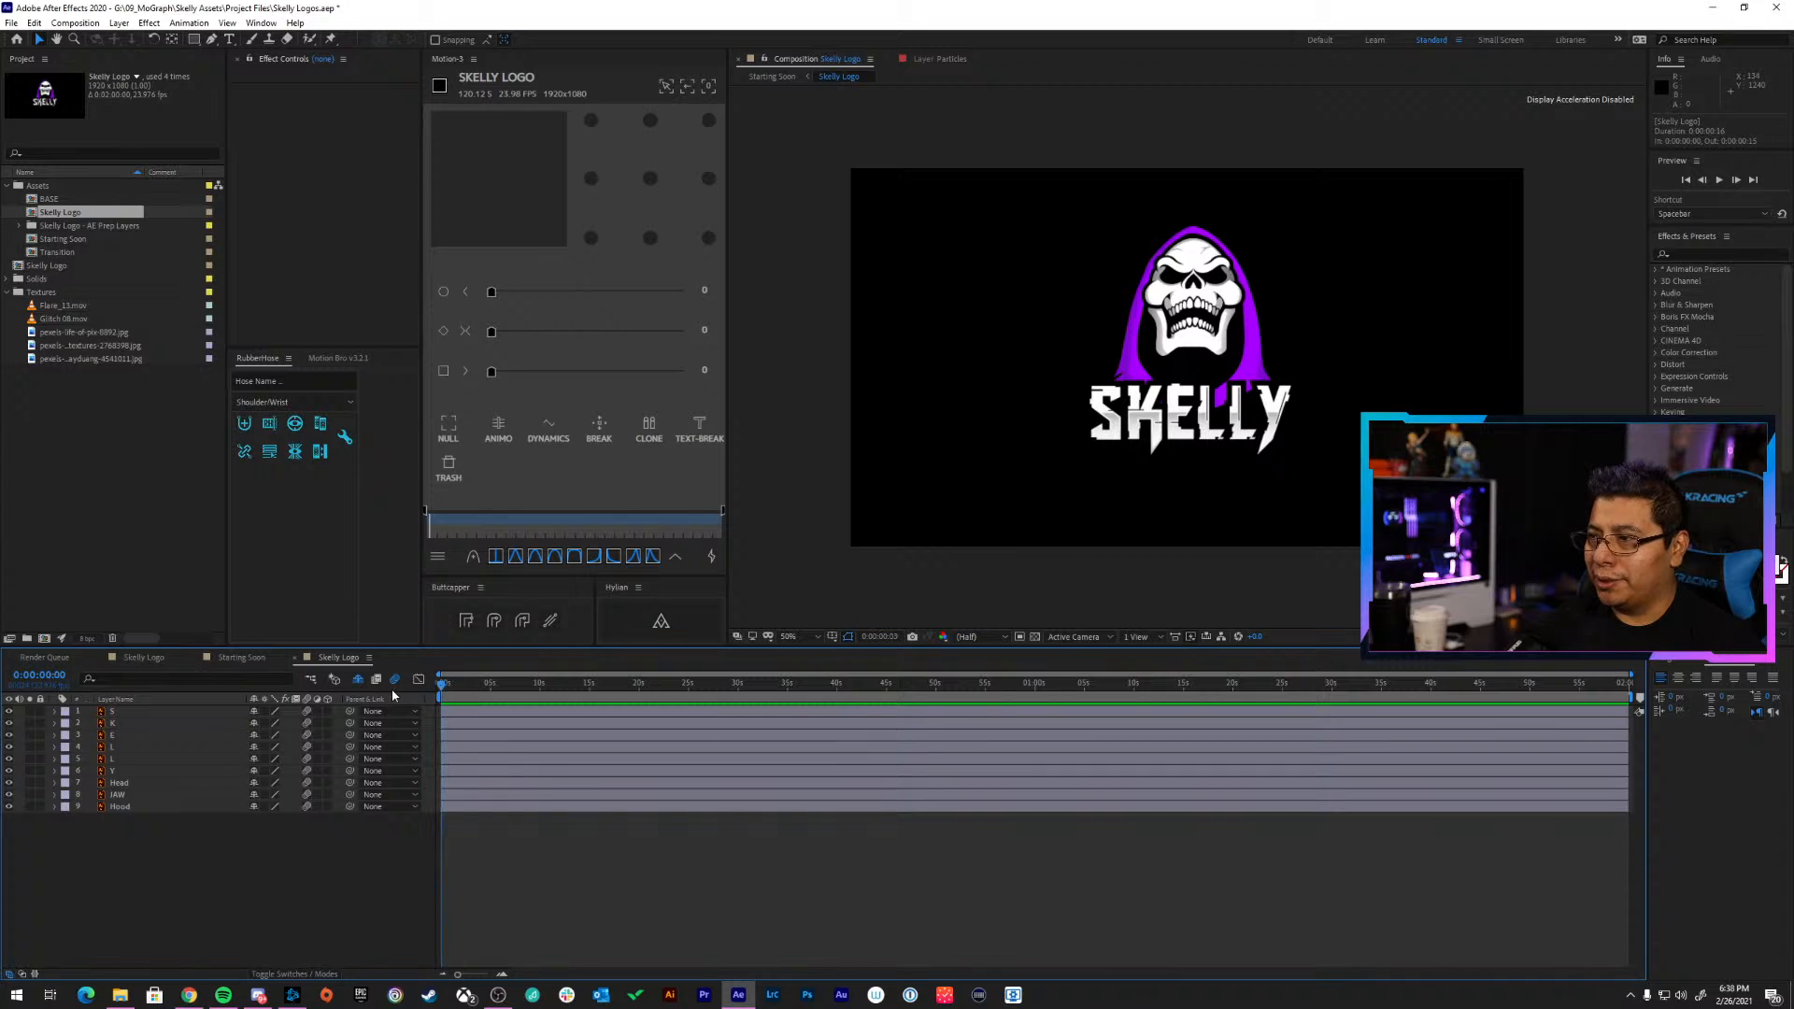
{"action": "key", "text": "ctrl+v"}
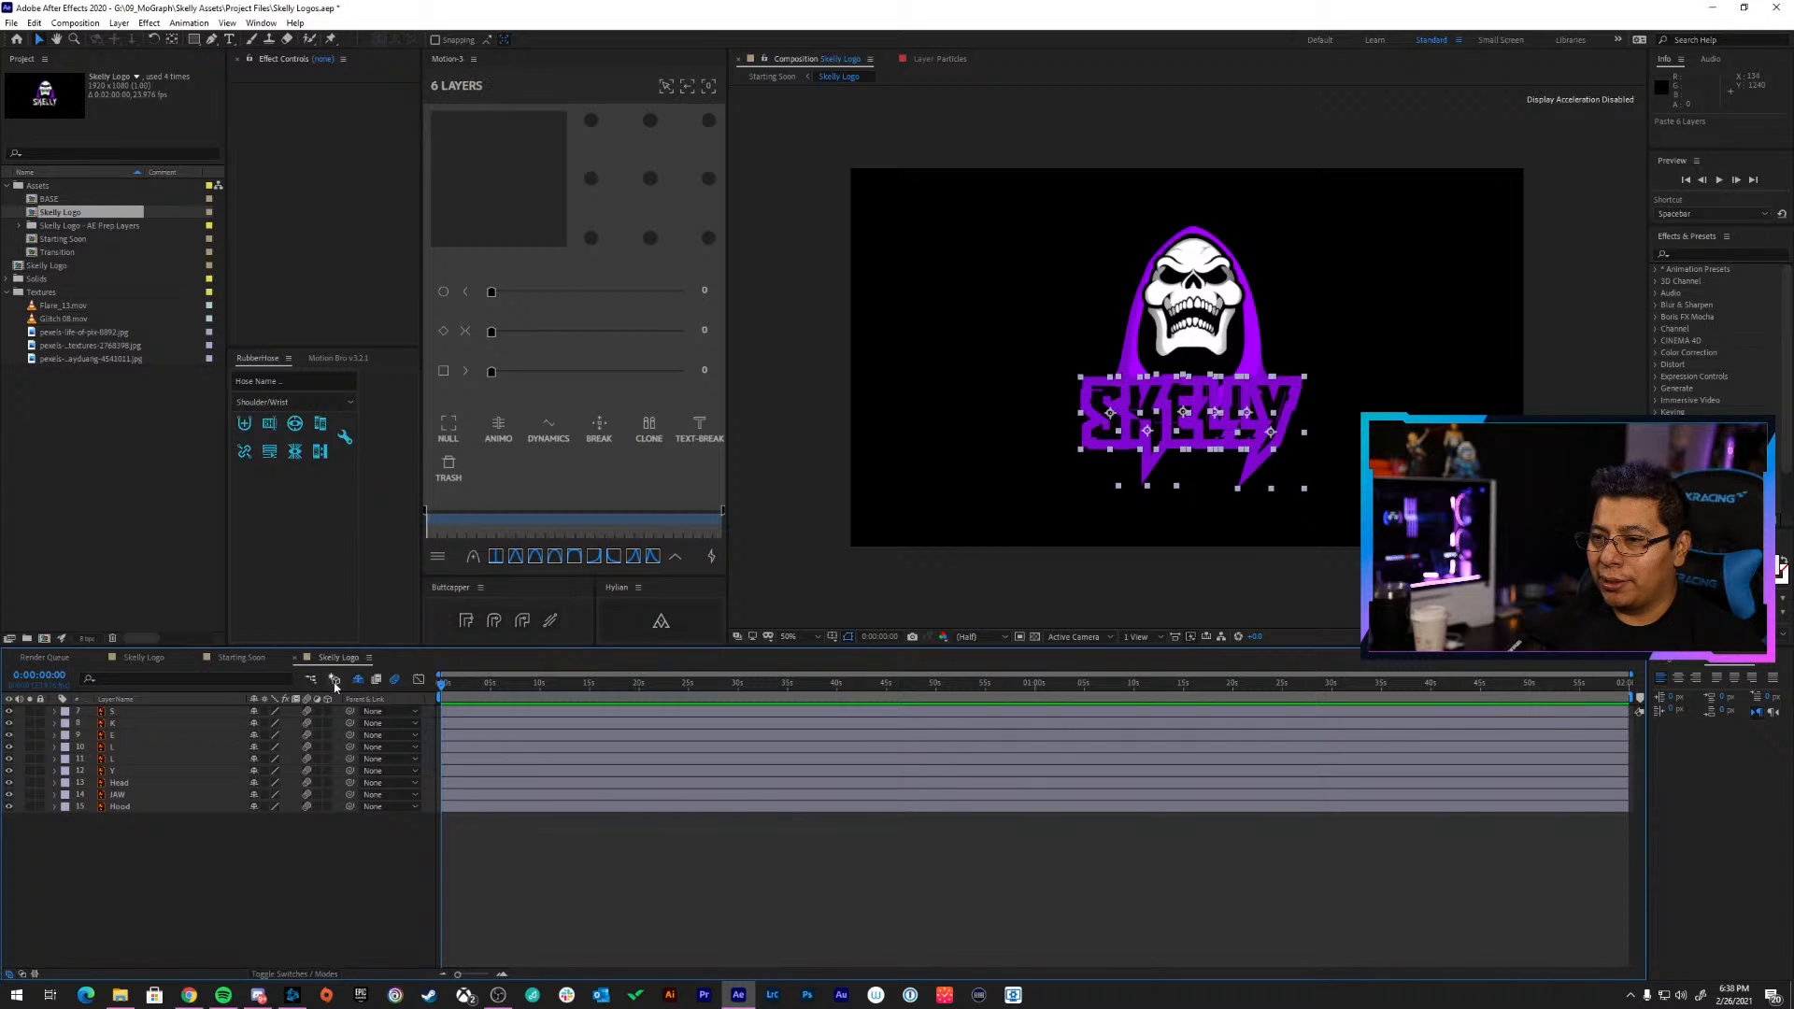
Place the six Purple layers beneath the white letter layers and above Head, and return to the Starting Soon composition
{"action": "double_click", "coordinate": [137, 772]}
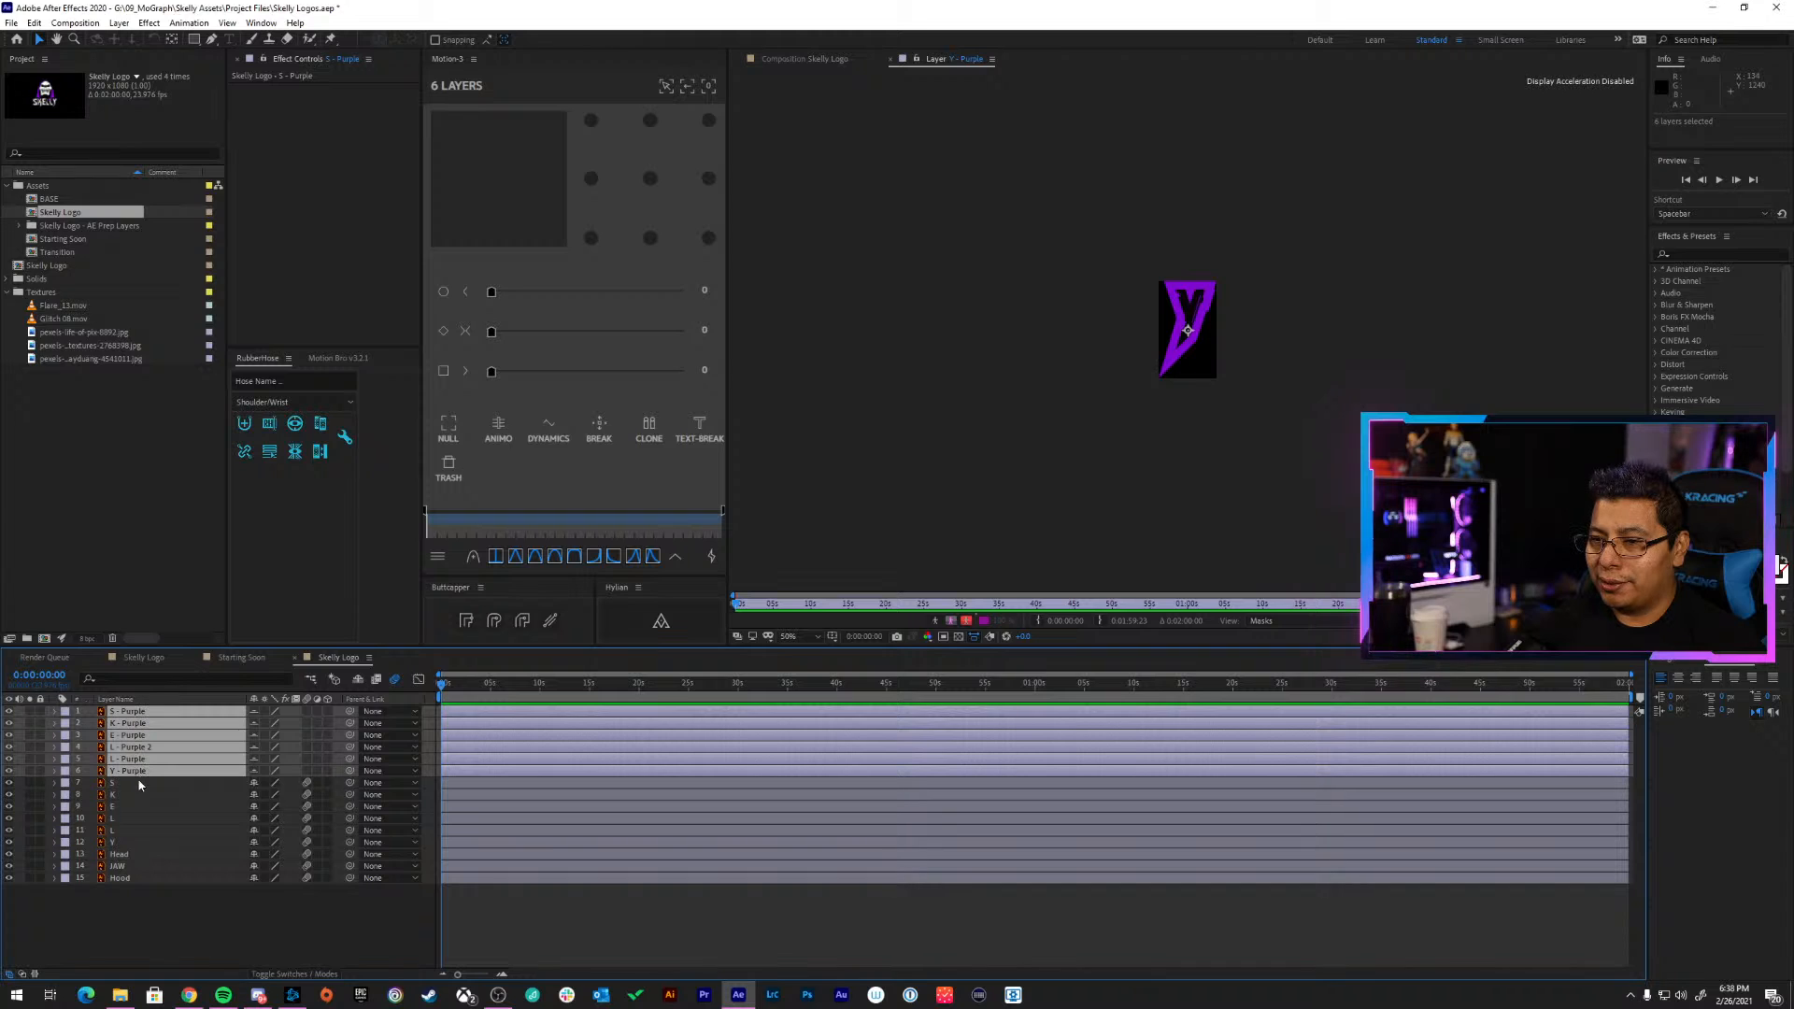
{"action": "left_click_drag", "start_coordinate": [142, 774], "coordinate": [140, 846]}
{"action": "left_click", "coordinate": [797, 59]}
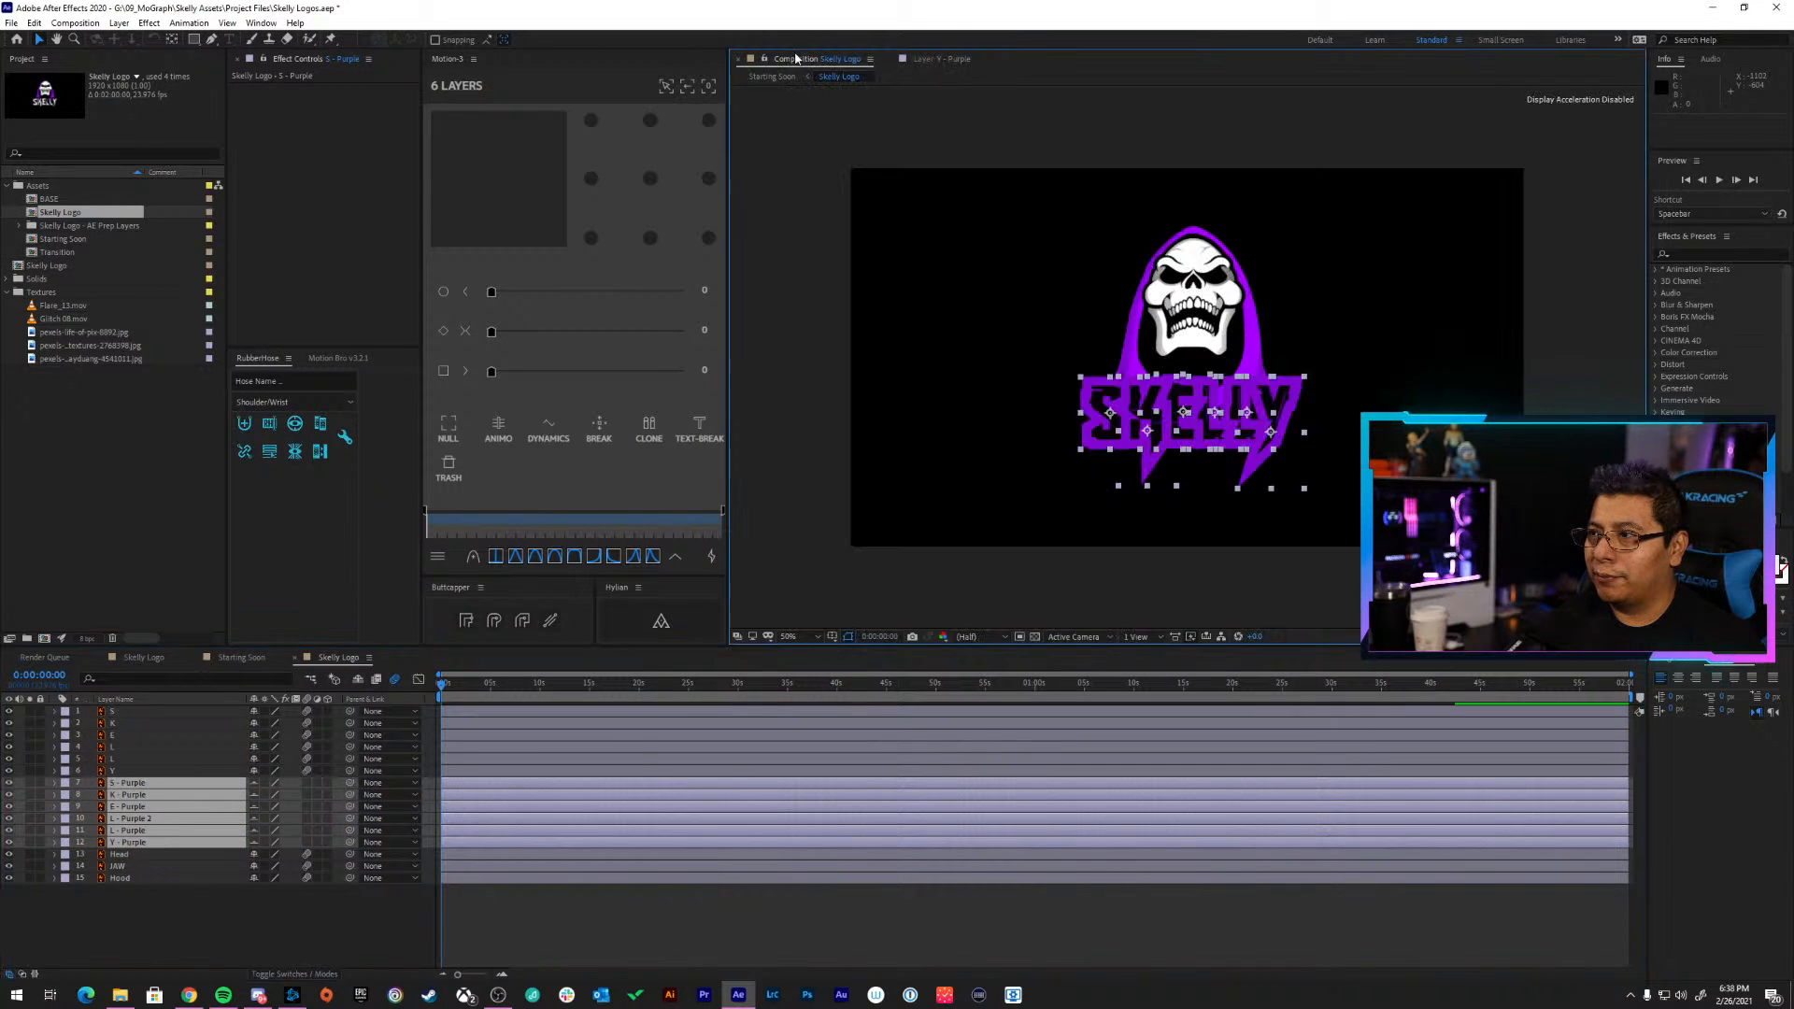
{"action": "key", "text": "Tab"}
{"action": "left_click", "coordinate": [723, 359]}
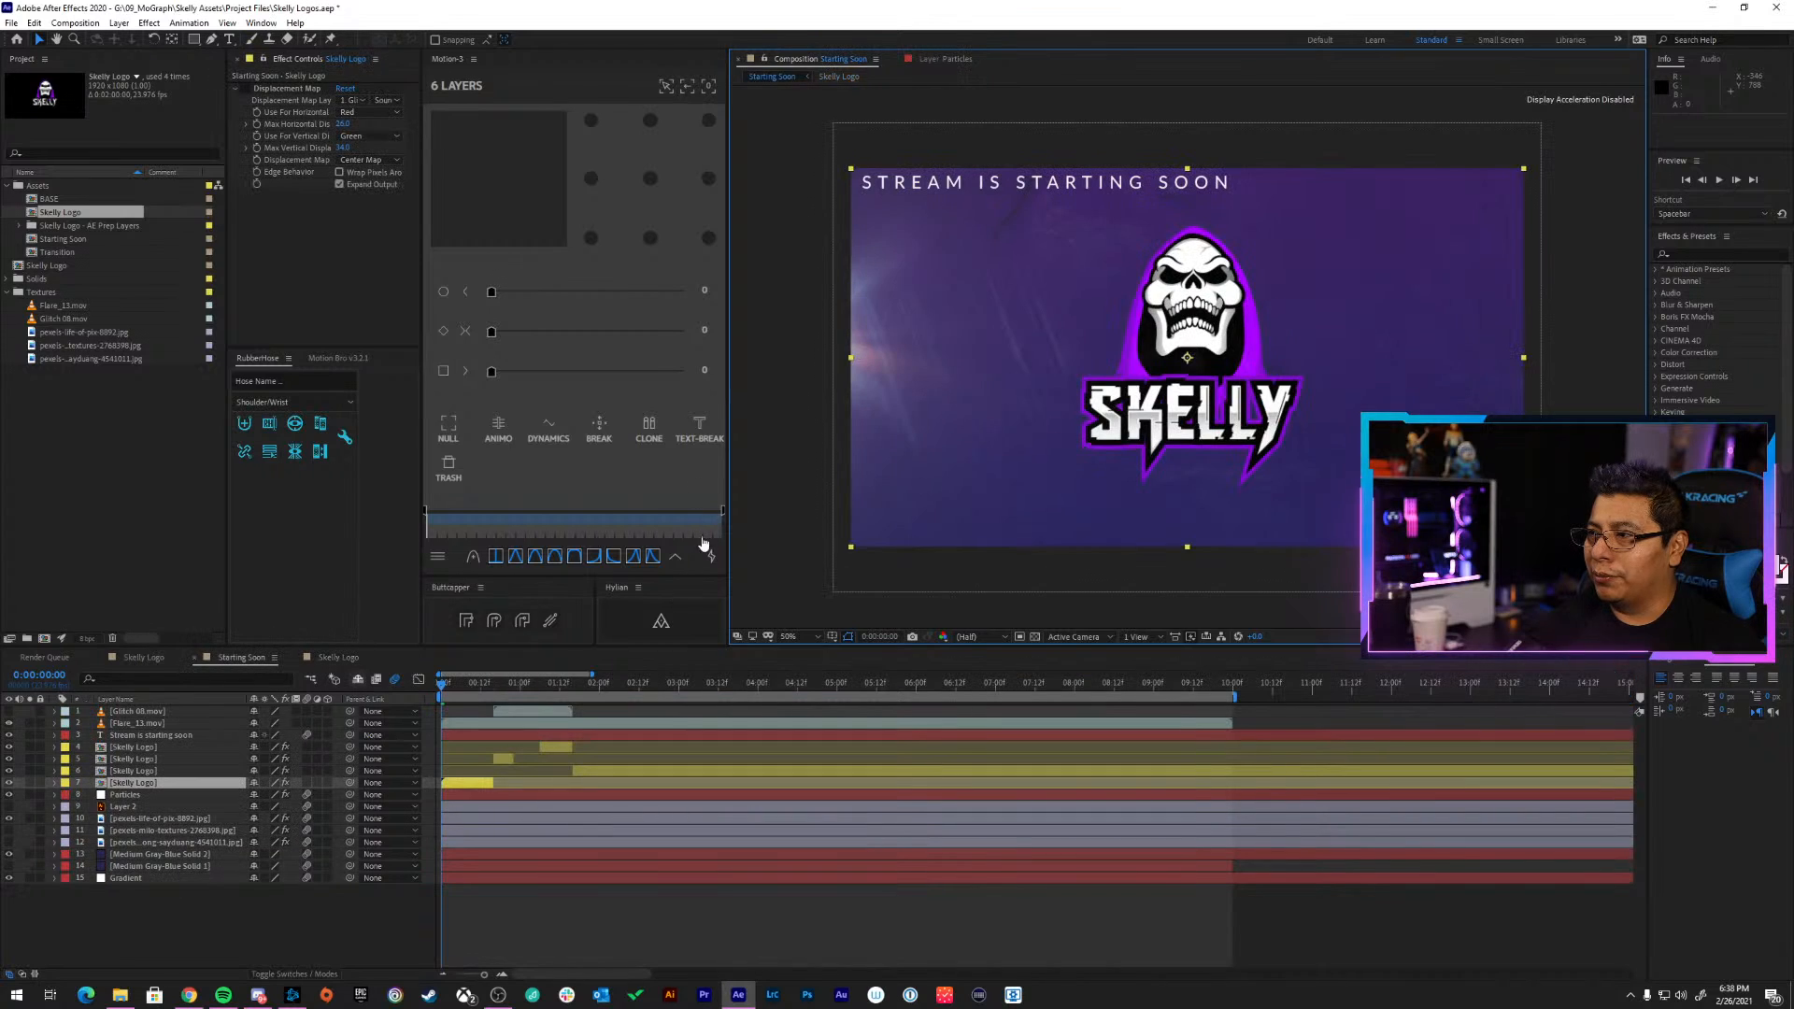
Fill the gap between glitch bursts with a clean Skelly Logo segment from 0:00:00:22 to 0:00:01:06, ending the opening segment at the first burst
{"action": "left_click_drag", "start_coordinate": [472, 687], "coordinate": [556, 690]}
{"action": "left_click_drag", "start_coordinate": [573, 689], "coordinate": [564, 690]}
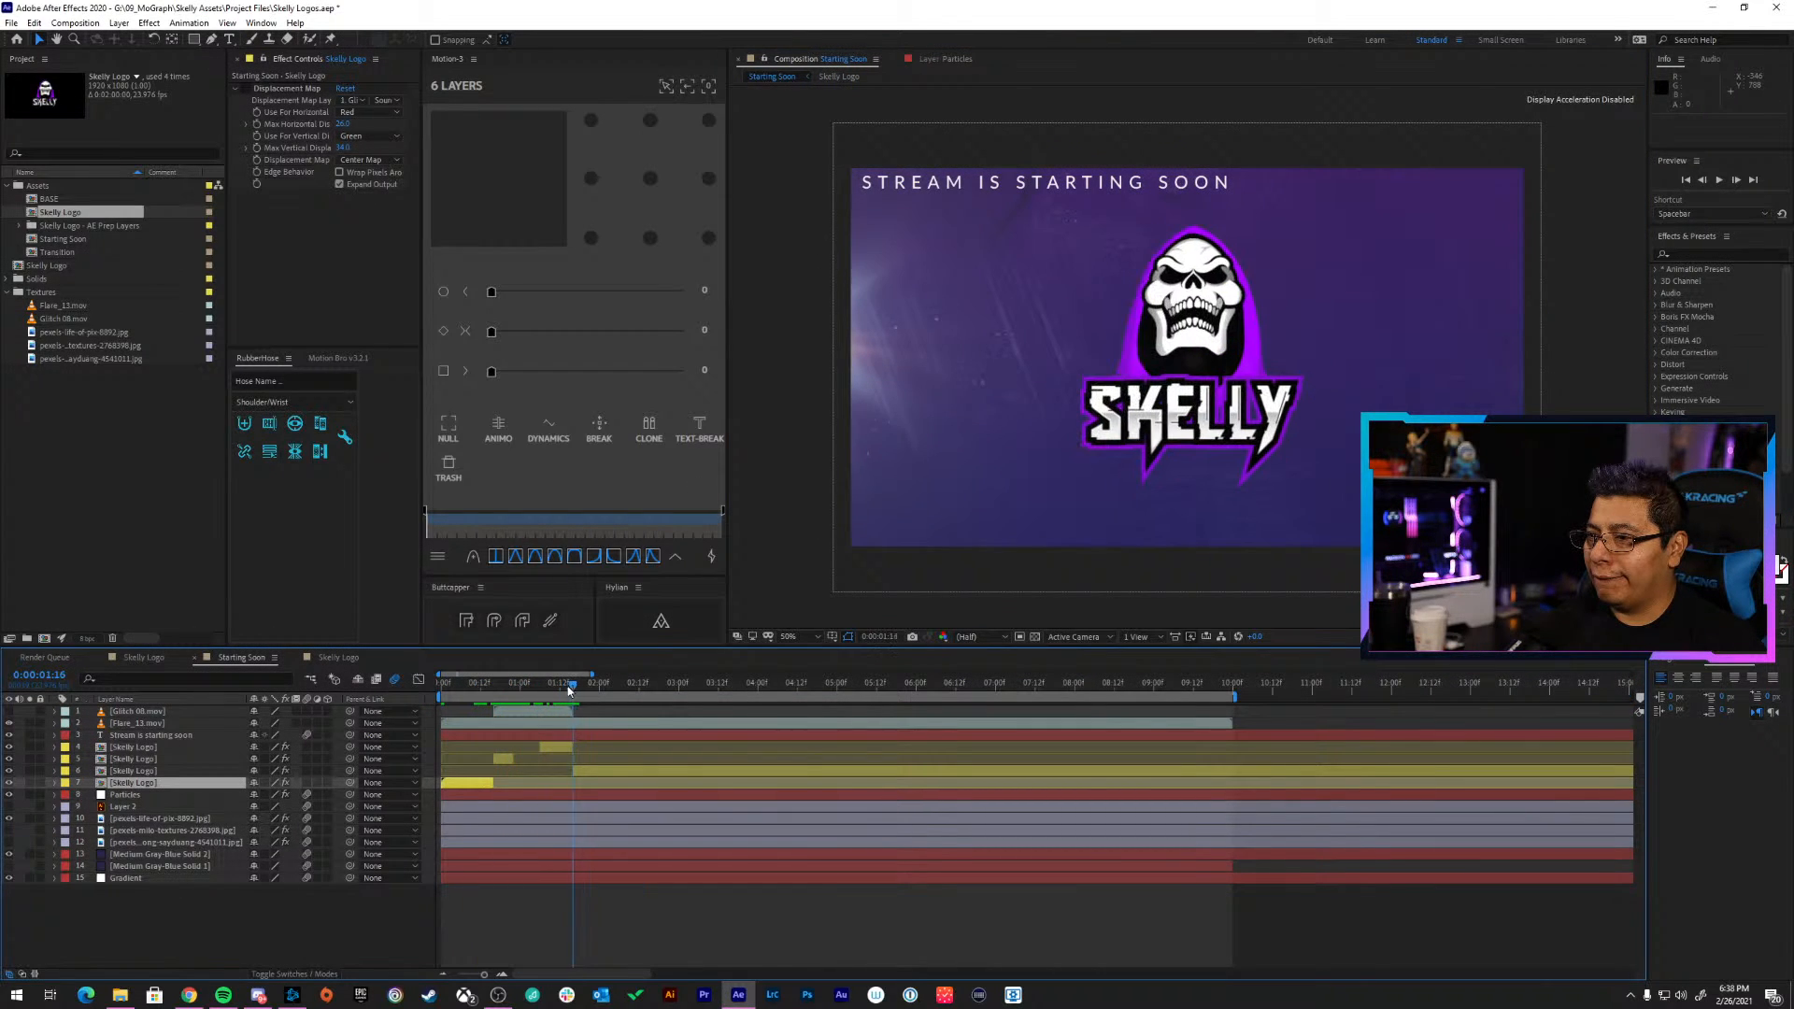
{"action": "left_click_drag", "start_coordinate": [493, 782], "coordinate": [544, 782]}
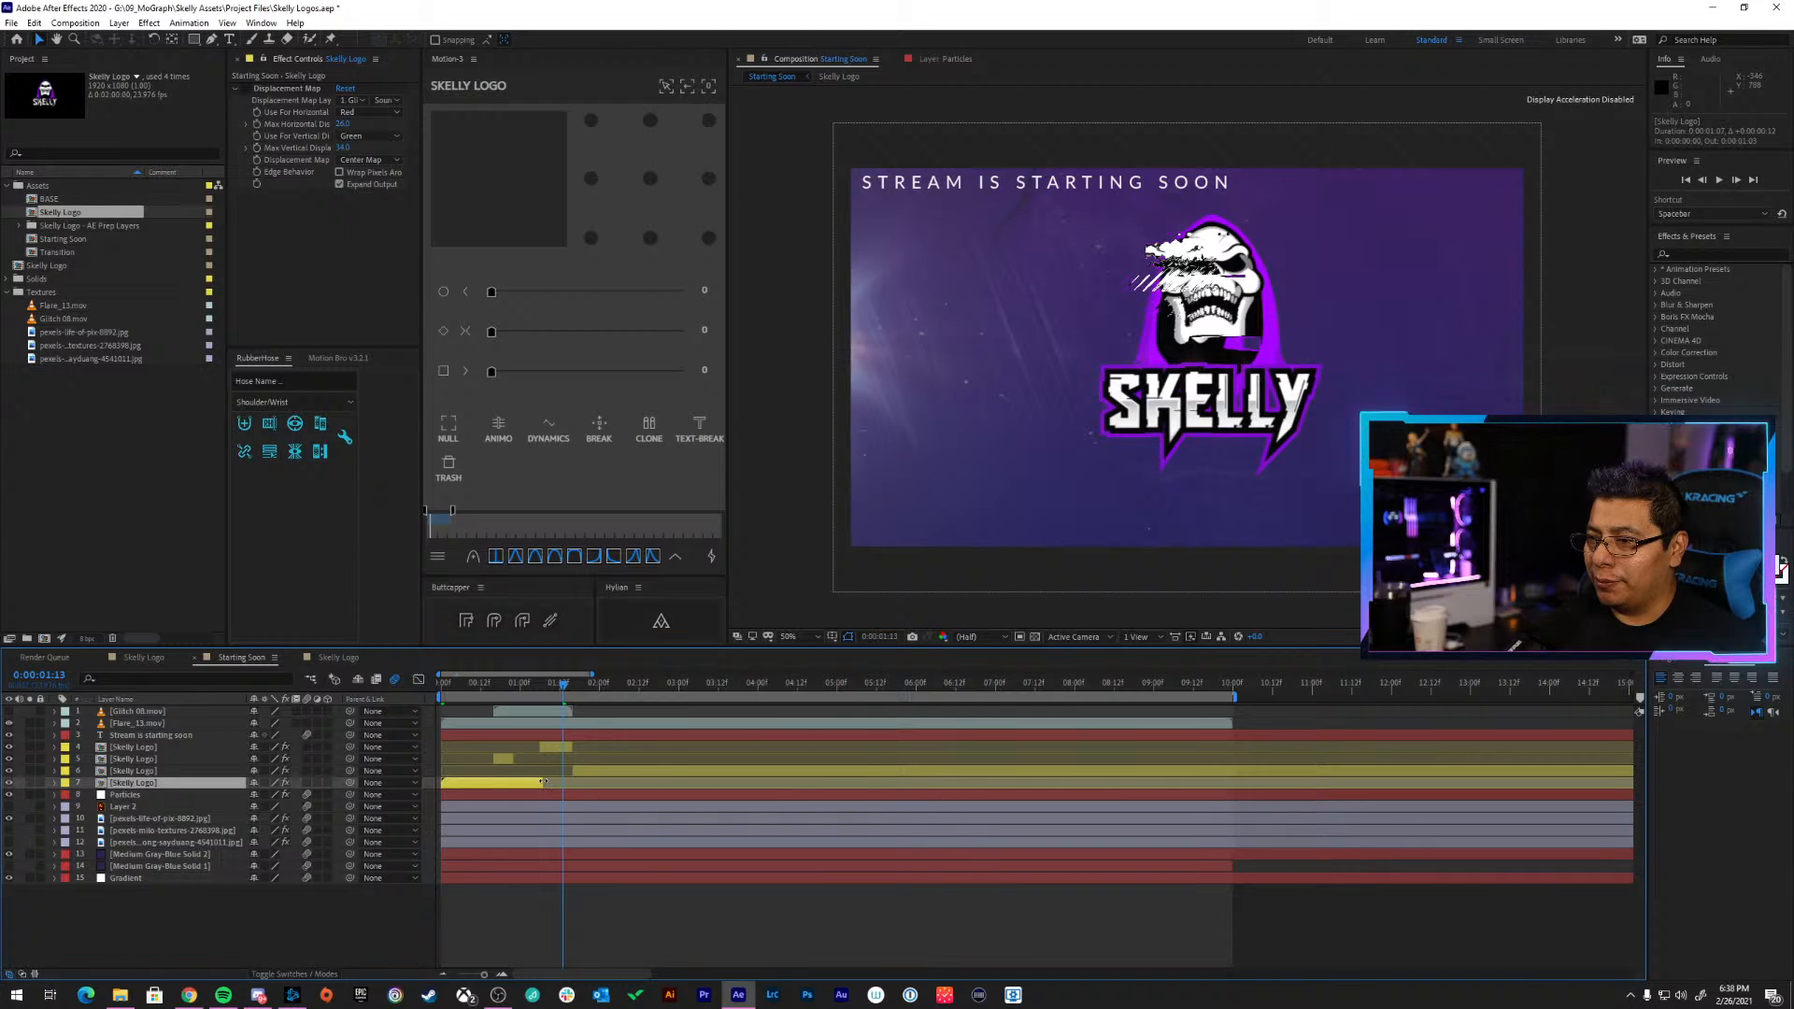
{"action": "left_click", "coordinate": [516, 692]}
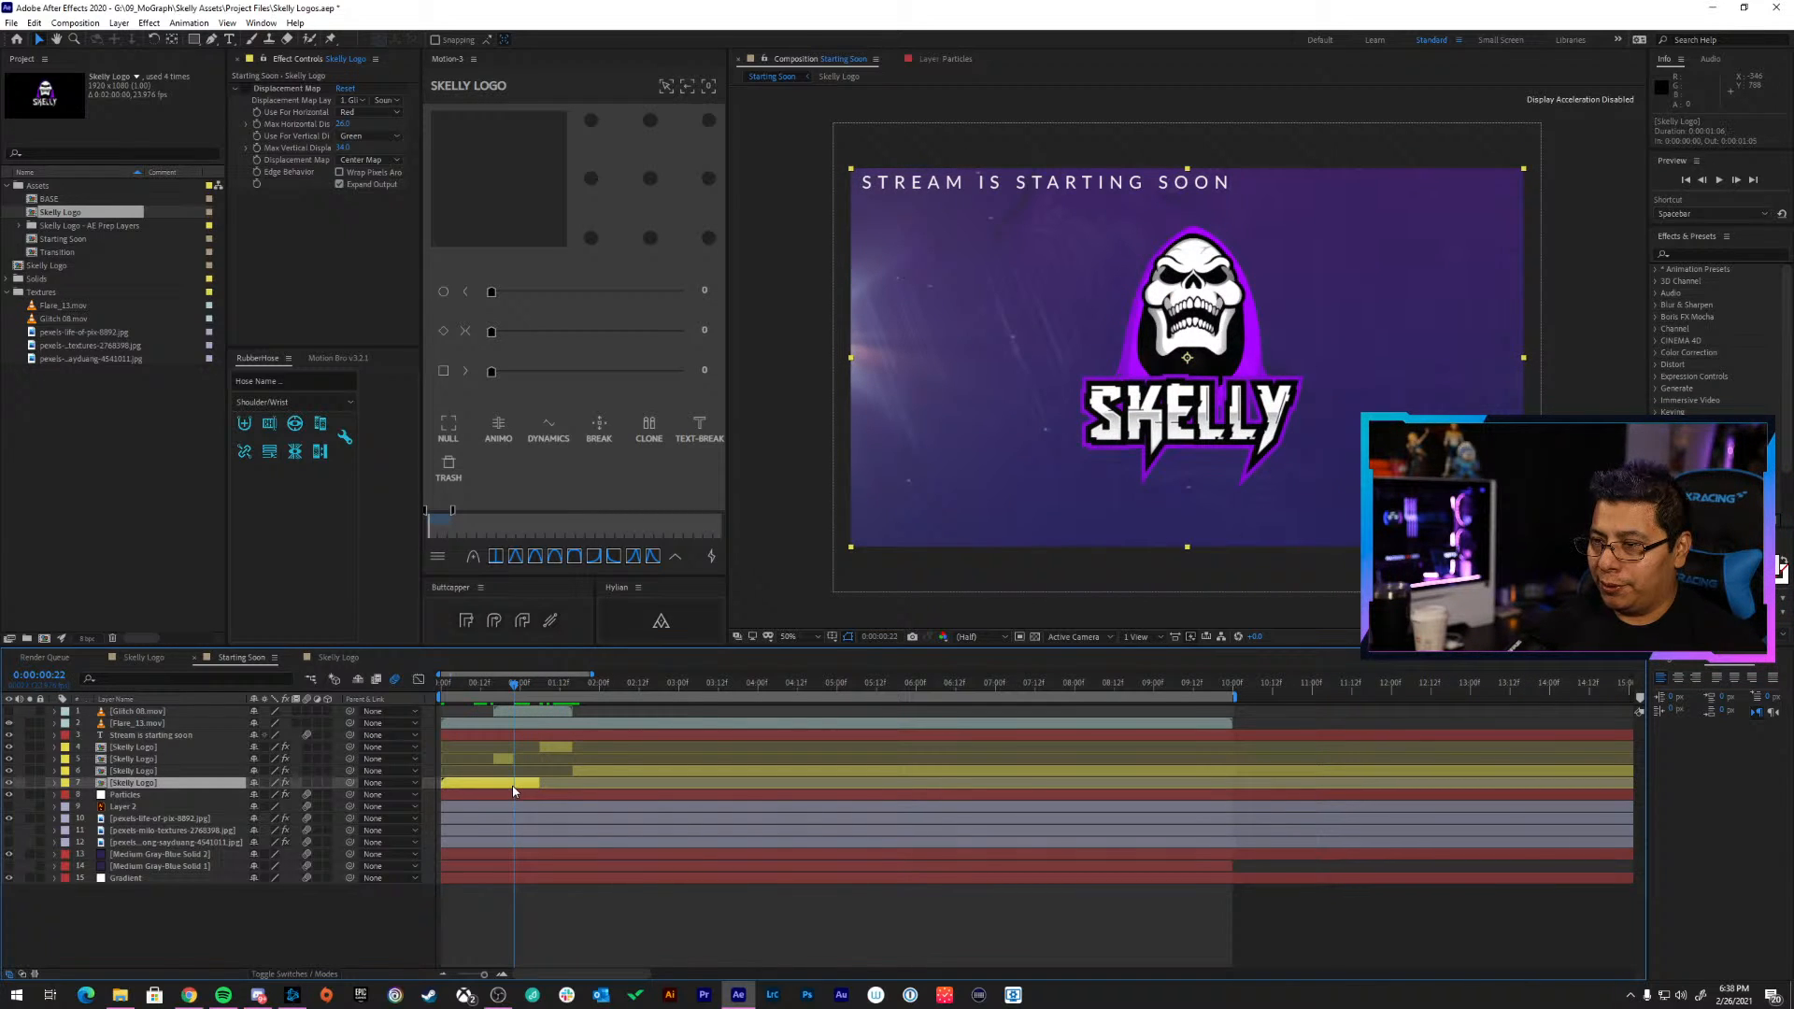
{"action": "key", "text": "ctrl+shift+d"}
{"action": "left_click_drag", "start_coordinate": [514, 796], "coordinate": [497, 796]}
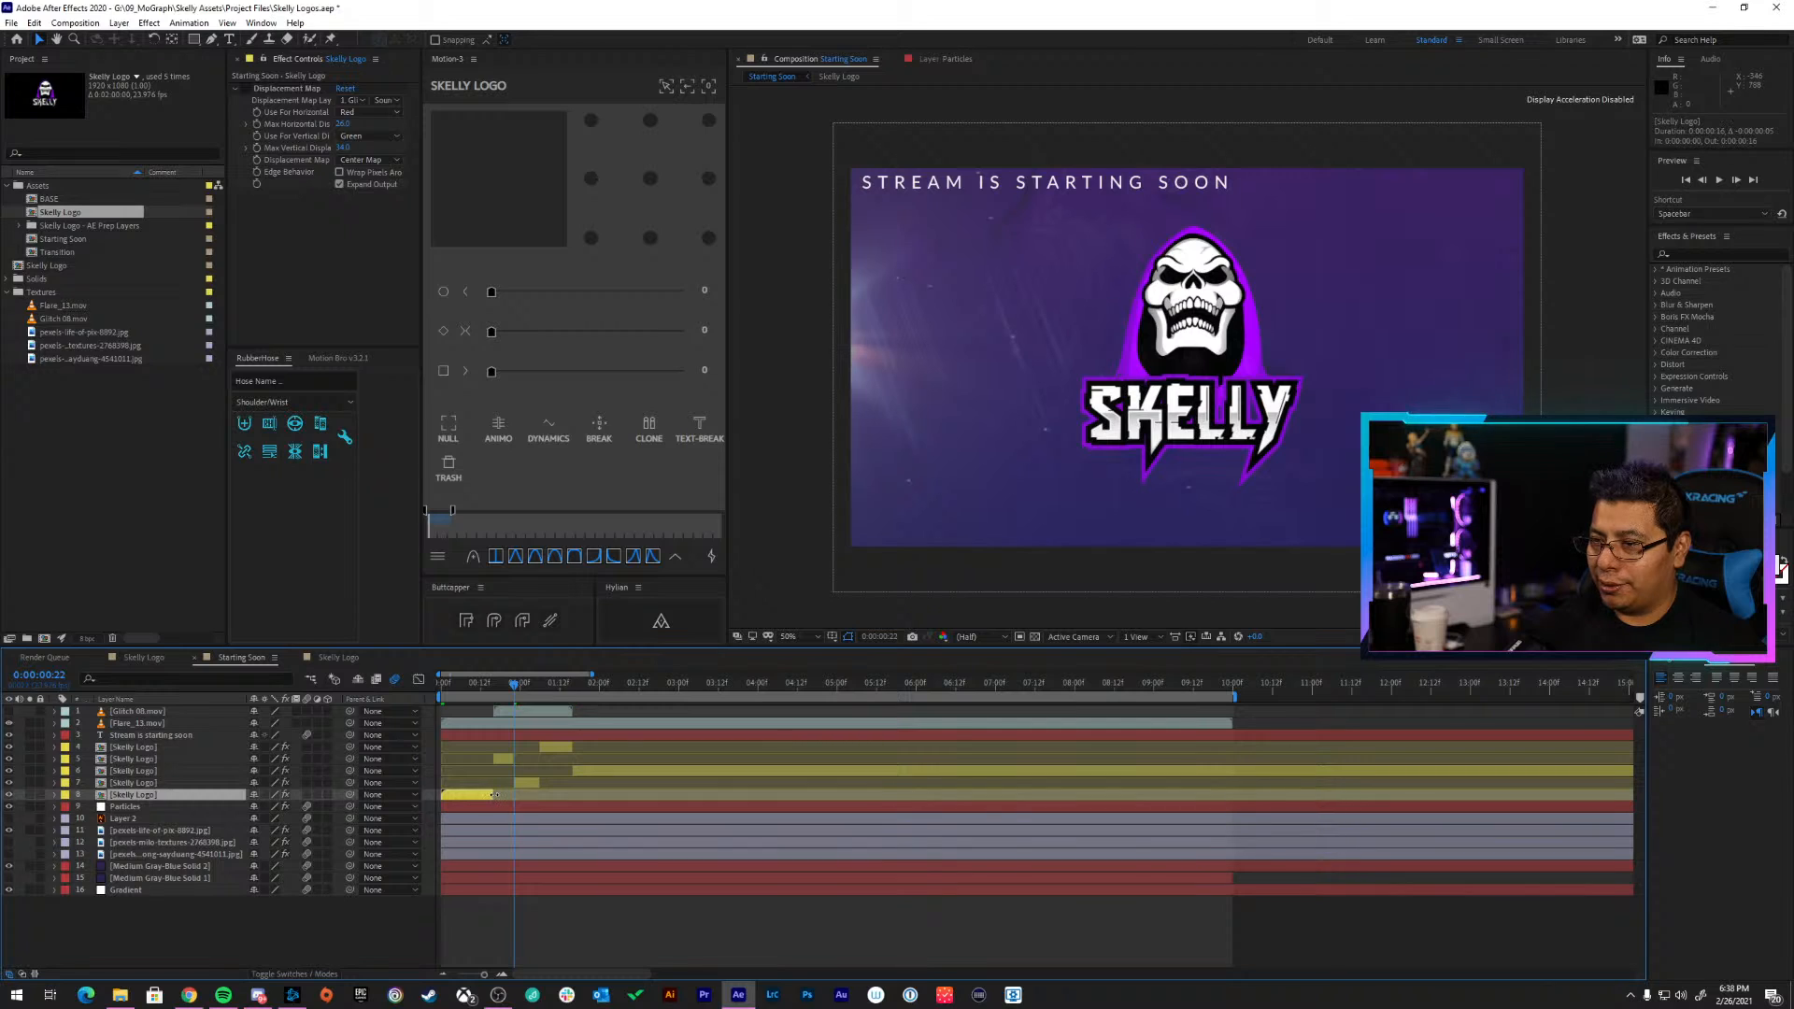
{"action": "left_click_drag", "start_coordinate": [500, 689], "coordinate": [411, 687]}
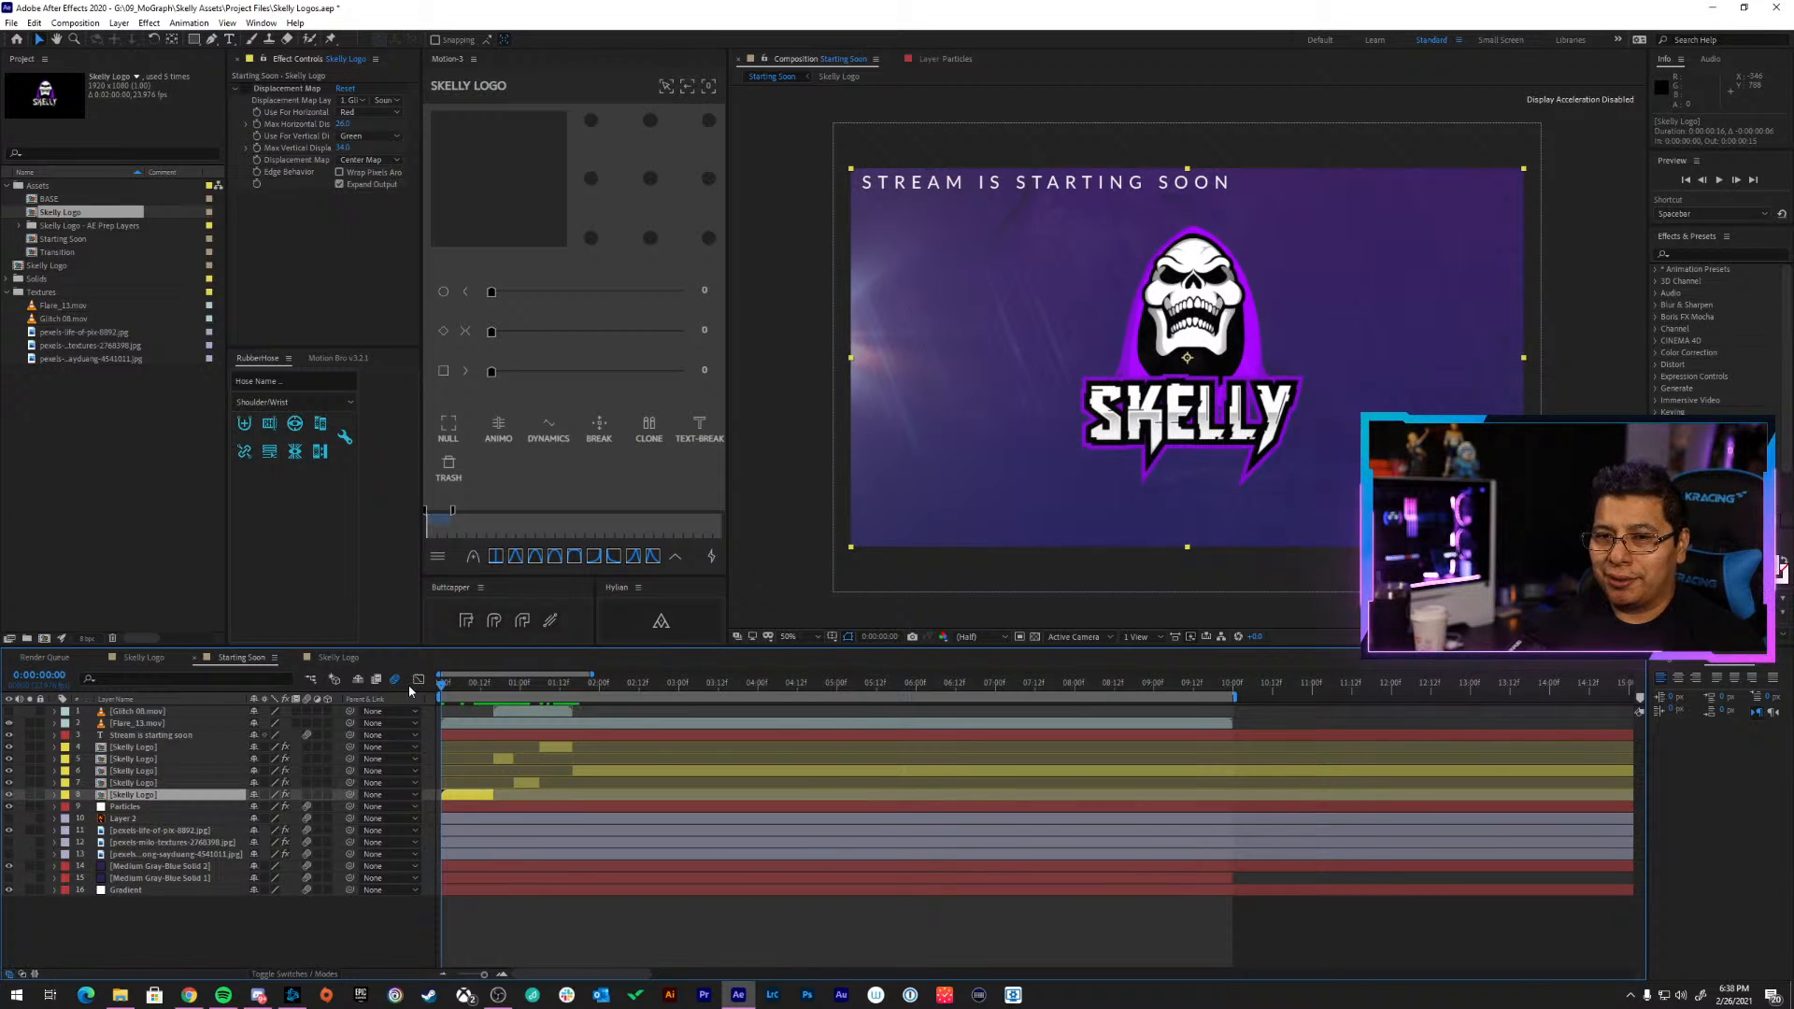
Switch the second glitch burst's Displacement Map to Blue for horizontal and Alpha for vertical, and adjust its maximum displacement amounts
{"action": "key", "text": "space"}
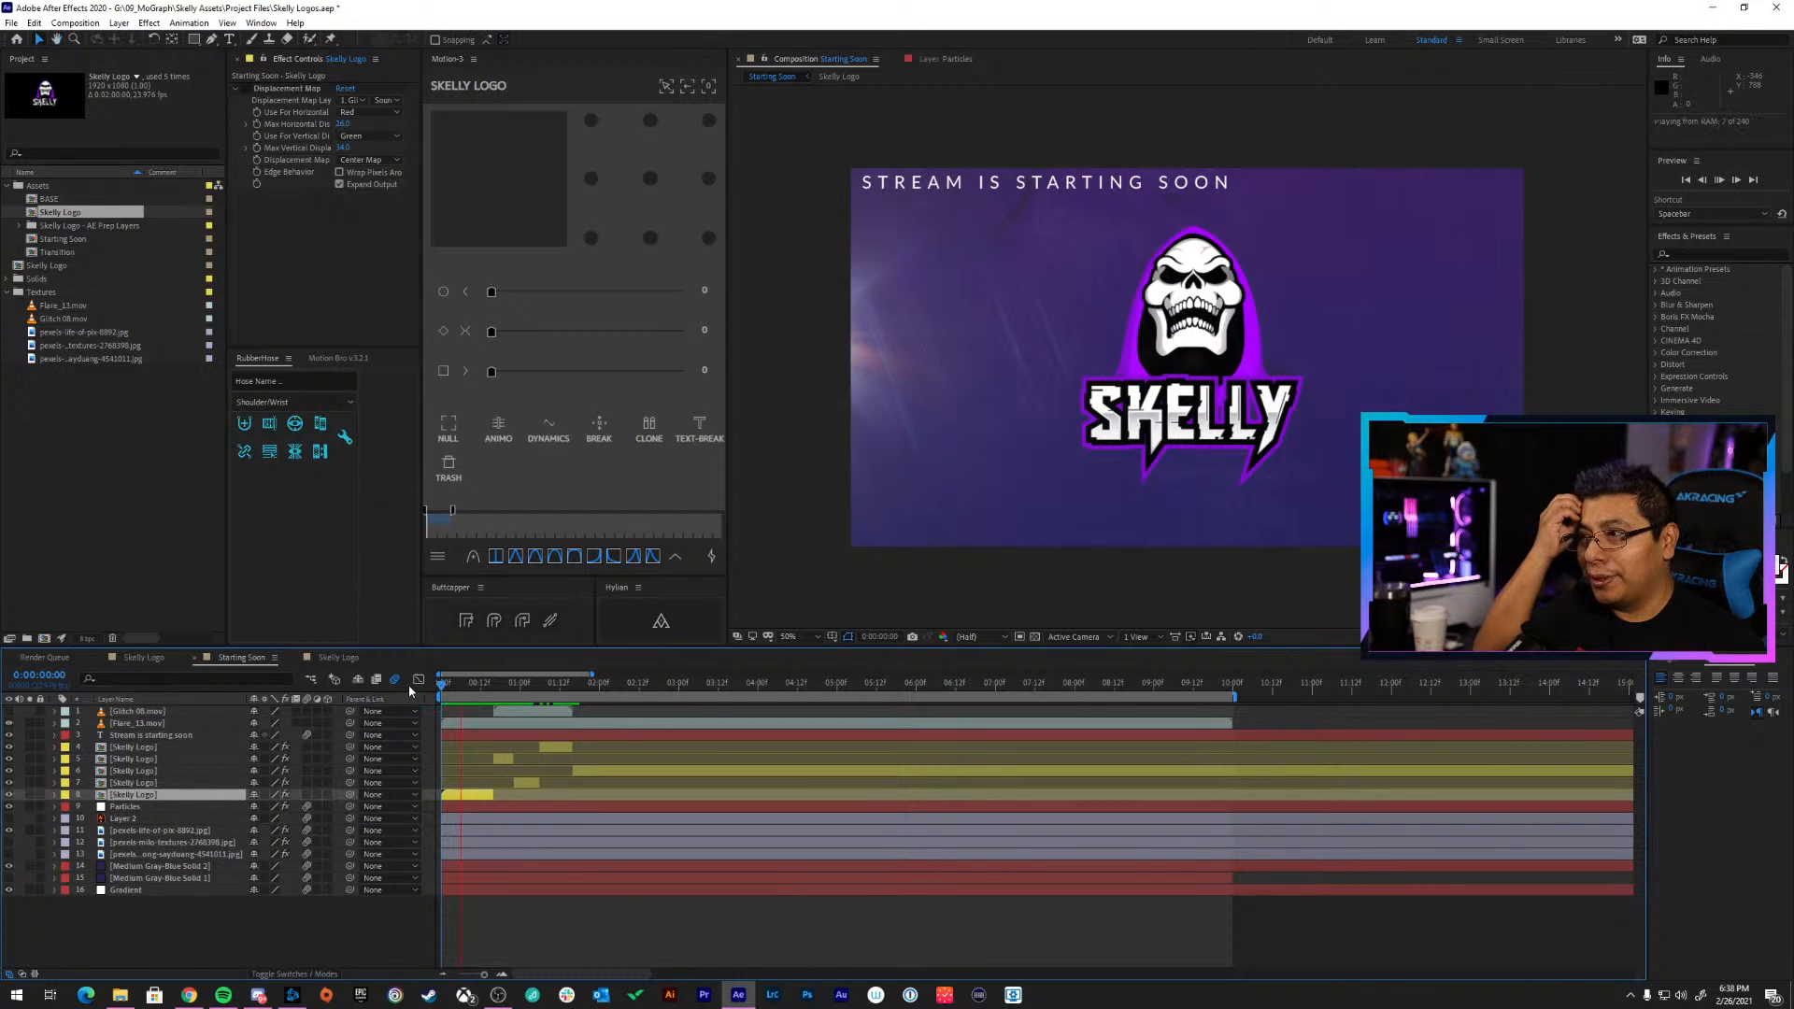
{"action": "key", "text": "space"}
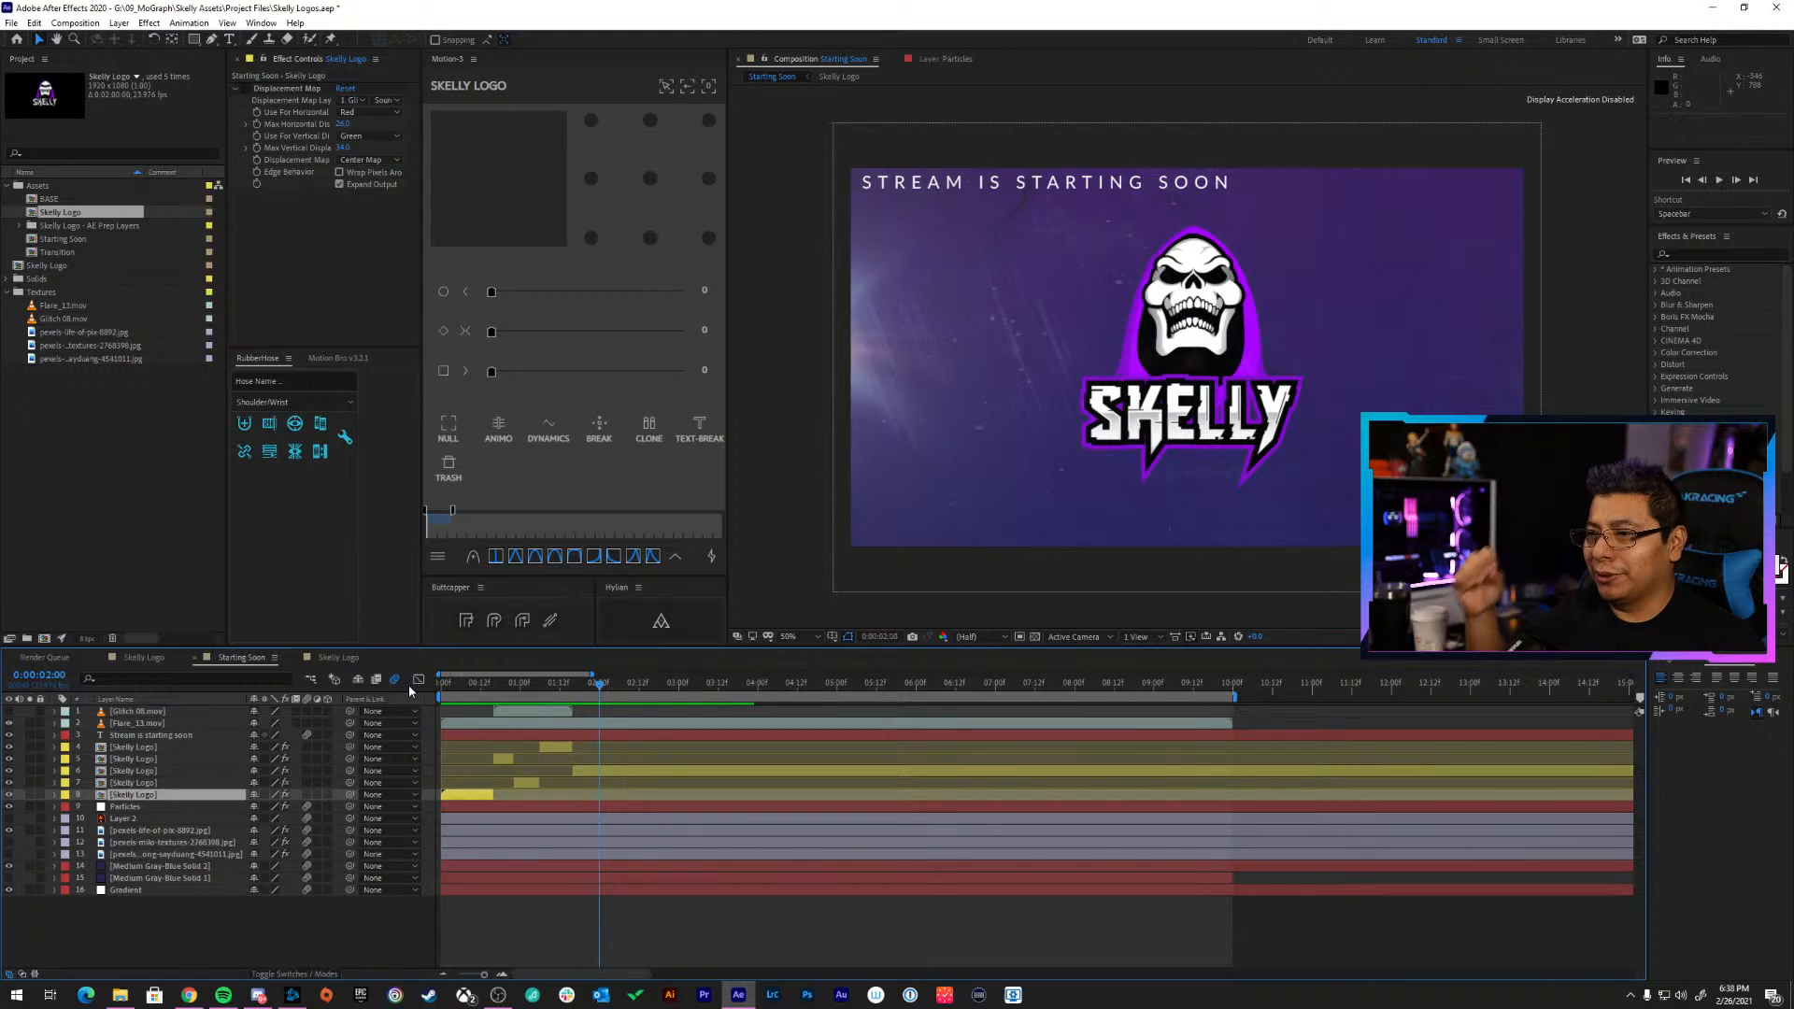
{"action": "left_click", "coordinate": [514, 685]}
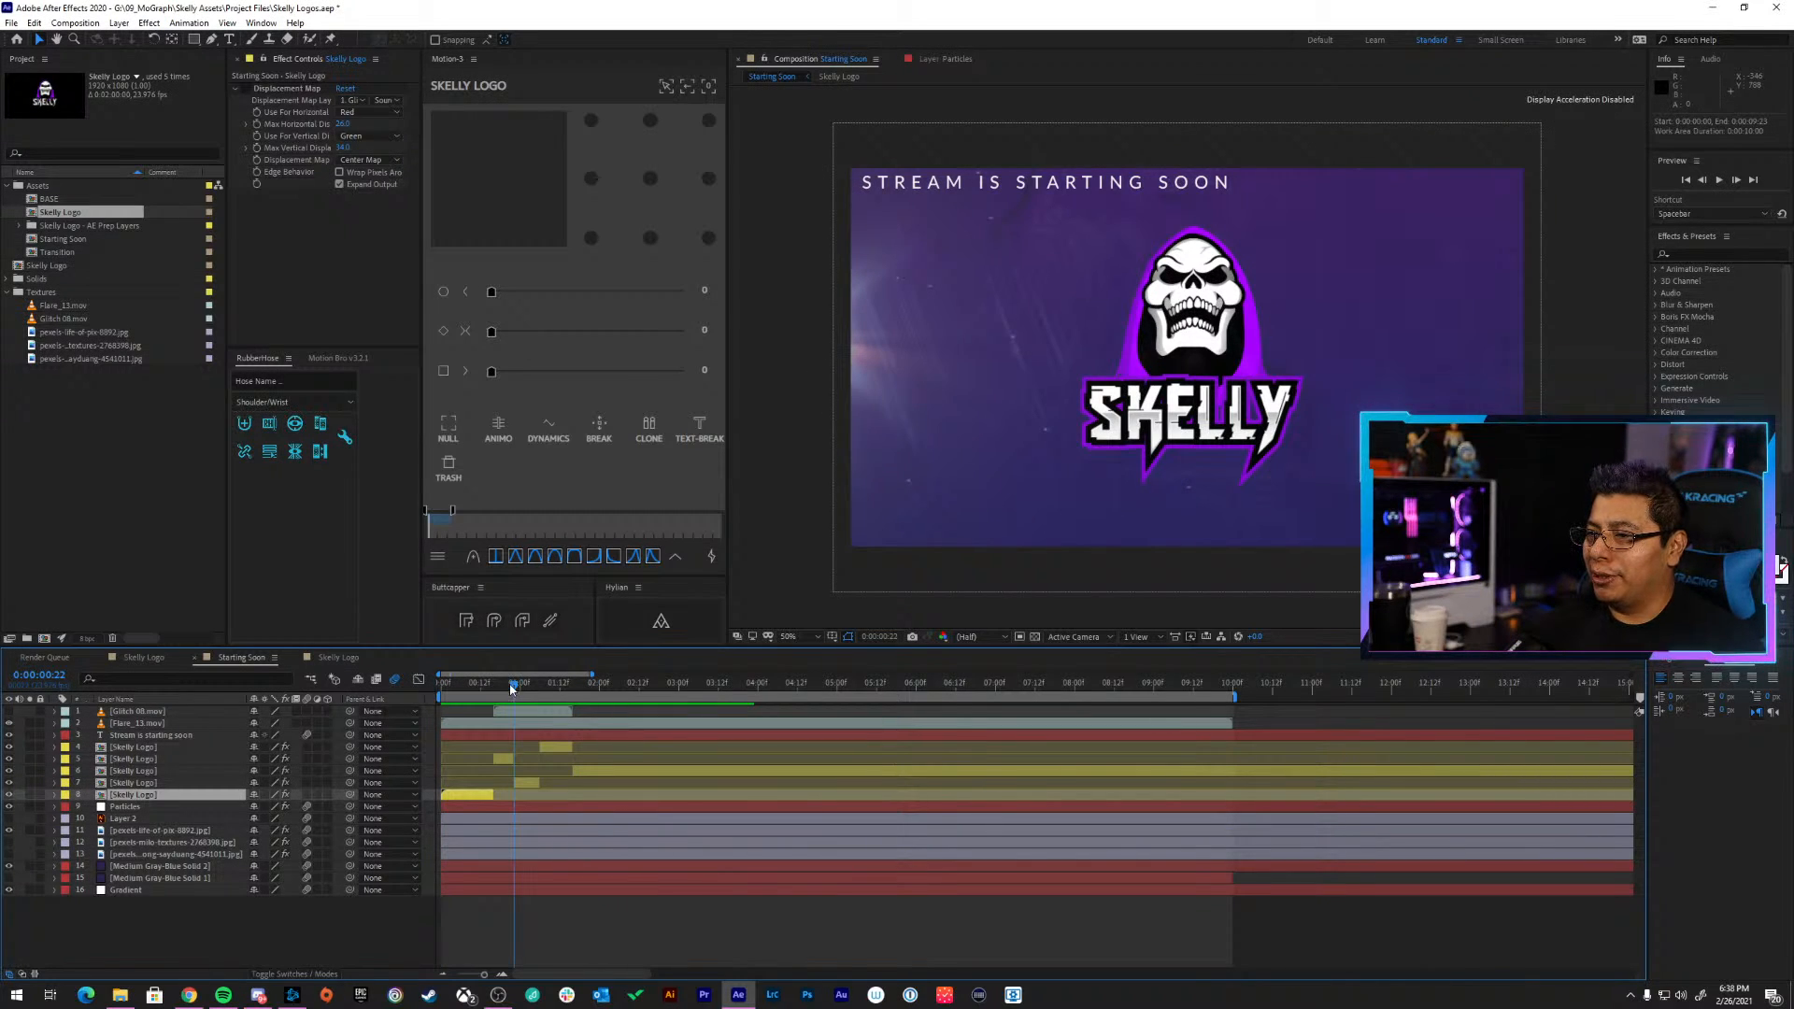
{"action": "left_click_drag", "start_coordinate": [502, 687], "coordinate": [563, 687]}
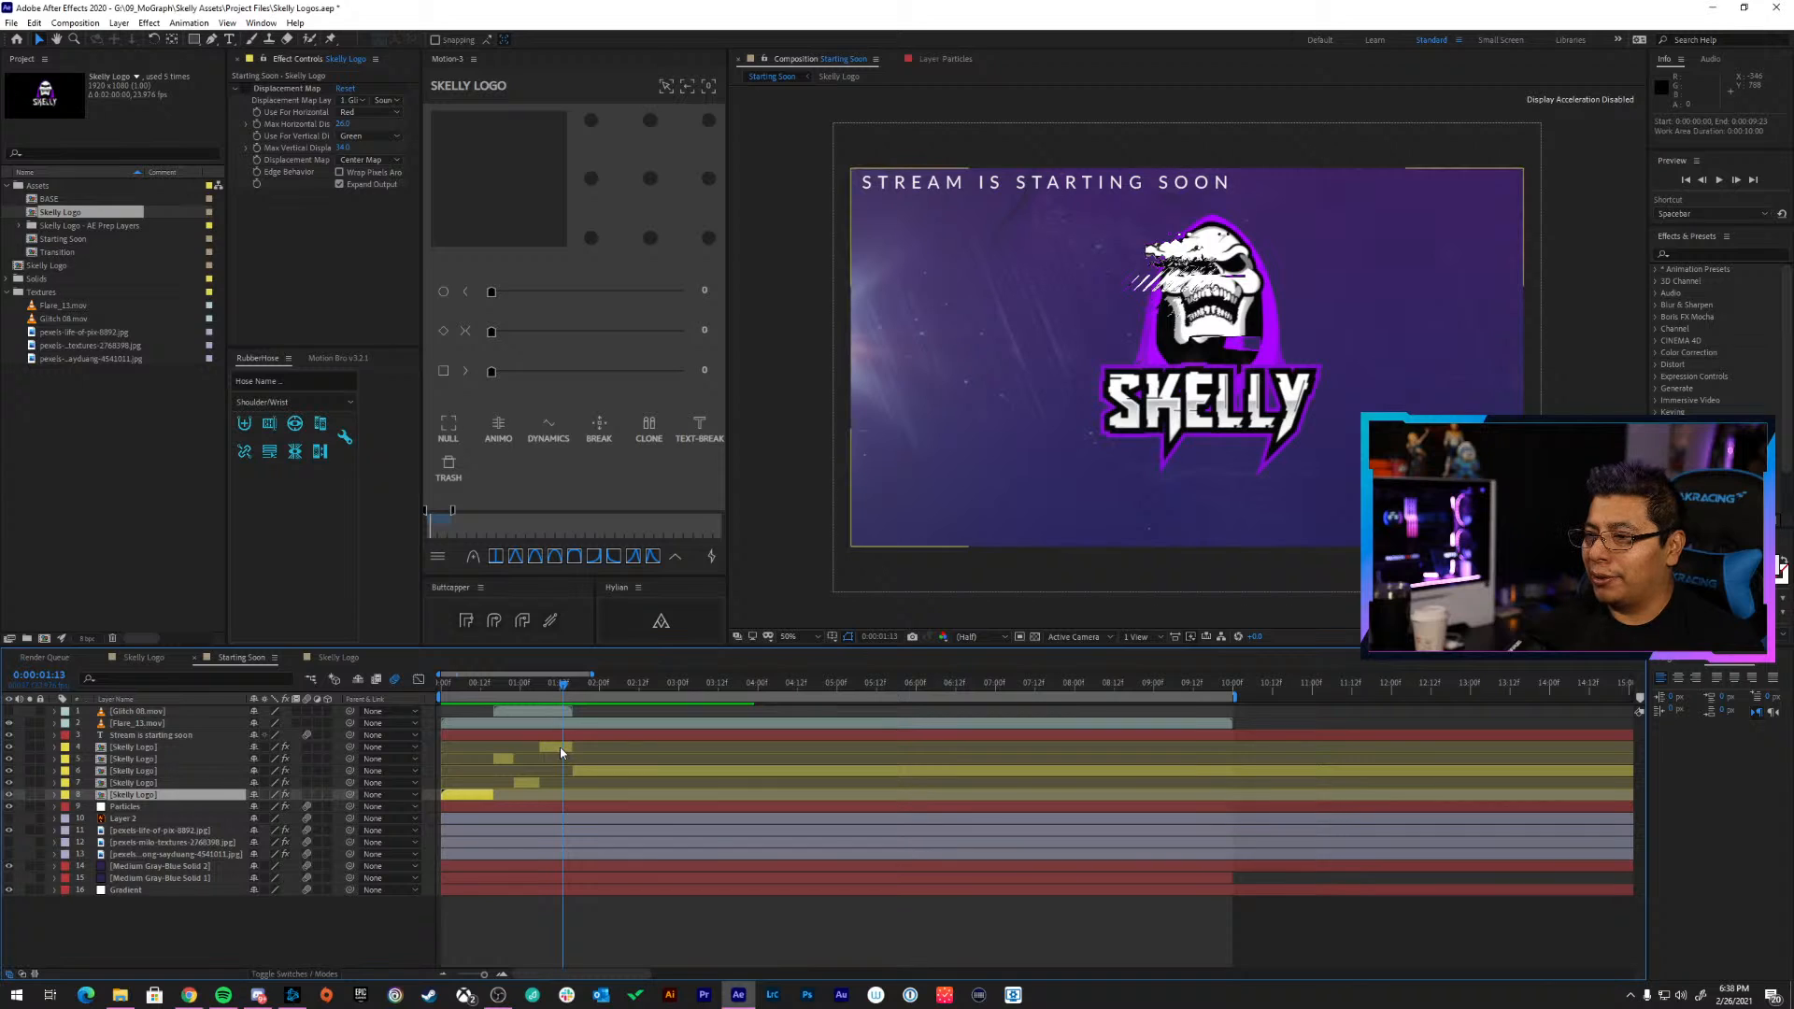
{"action": "left_click", "coordinate": [559, 748]}
{"action": "left_click_drag", "start_coordinate": [351, 153], "coordinate": [391, 124]}
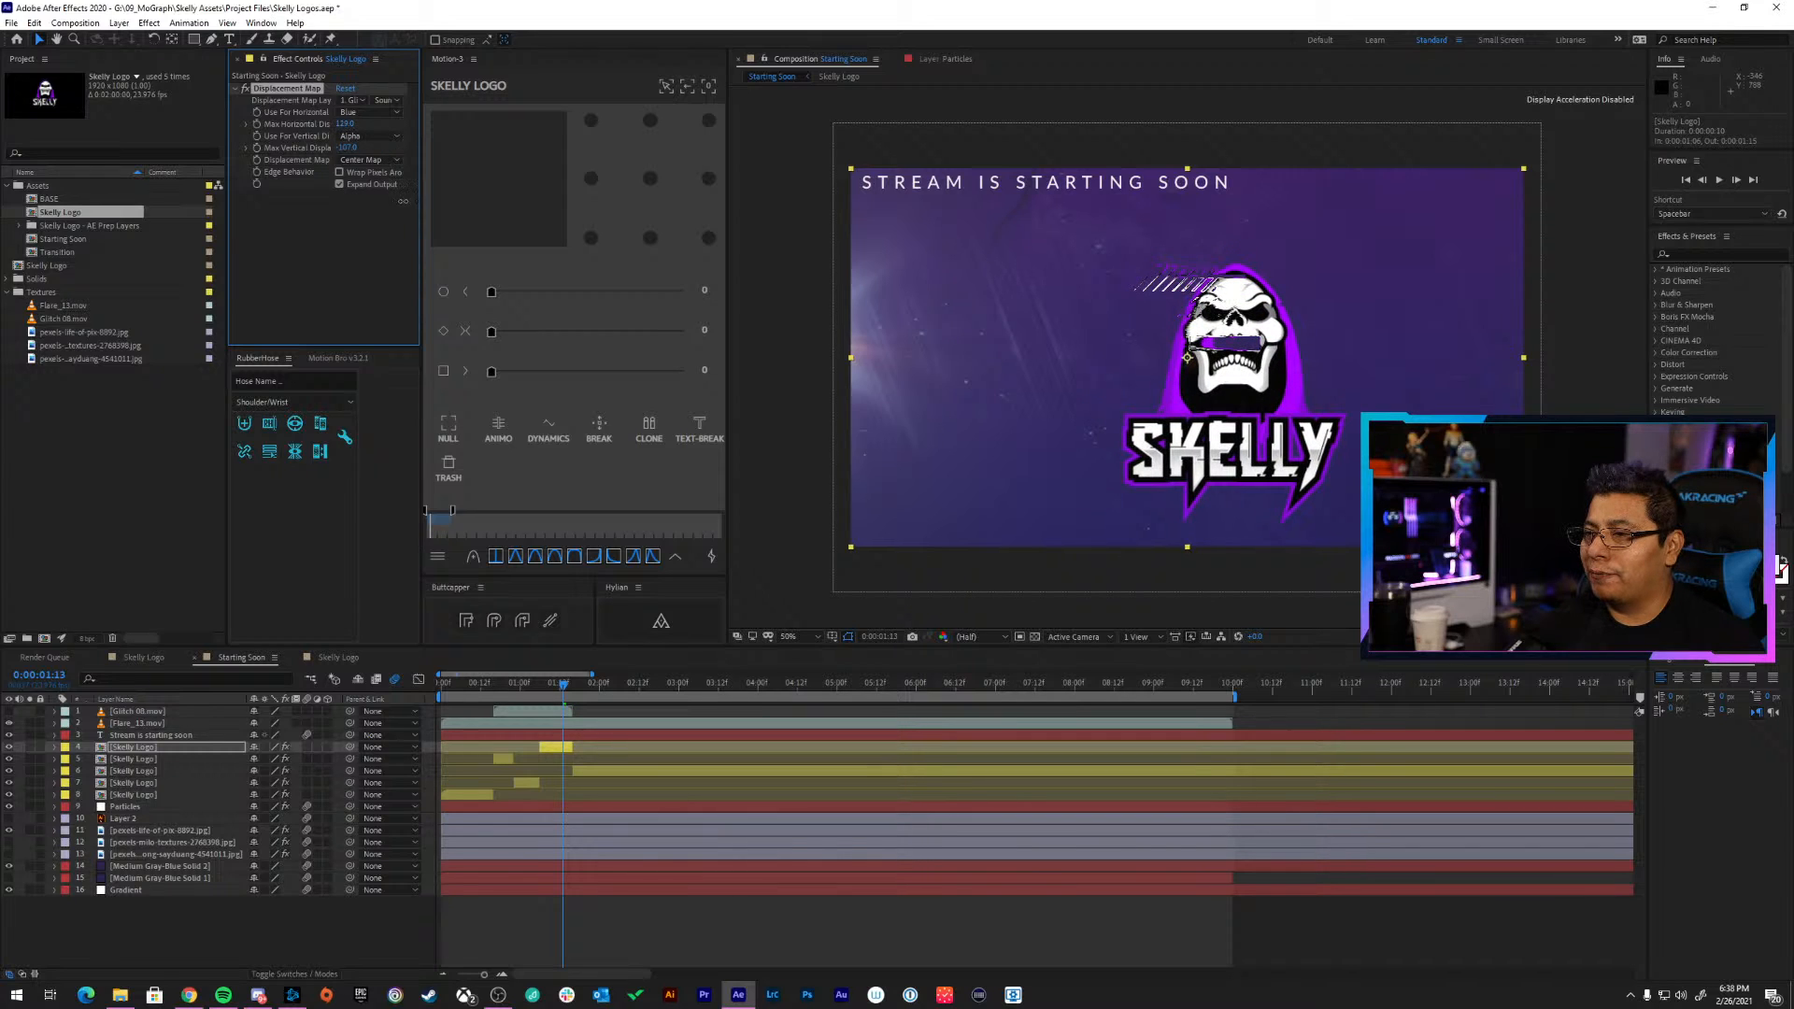
Preview the opening logo glitch sequence from the start of the Starting Soon composition
{"action": "left_click", "coordinate": [477, 685]}
{"action": "key", "text": "space"}
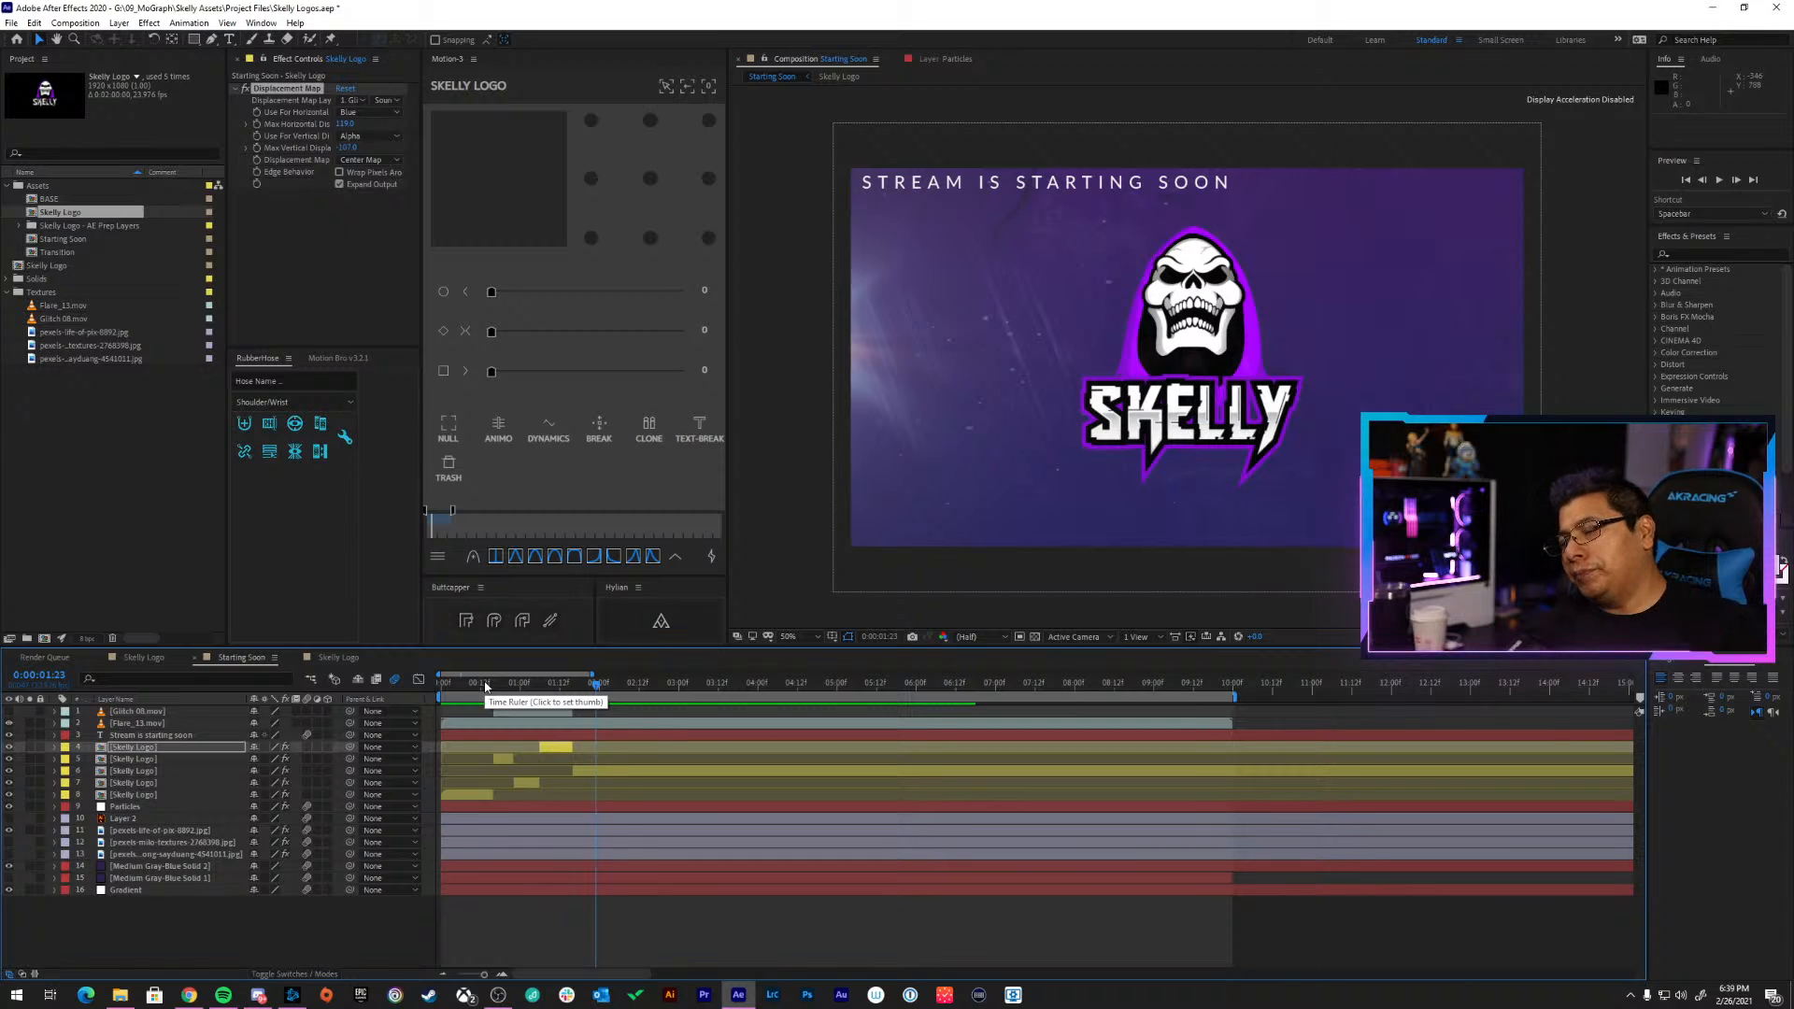
{"action": "key", "text": "space"}
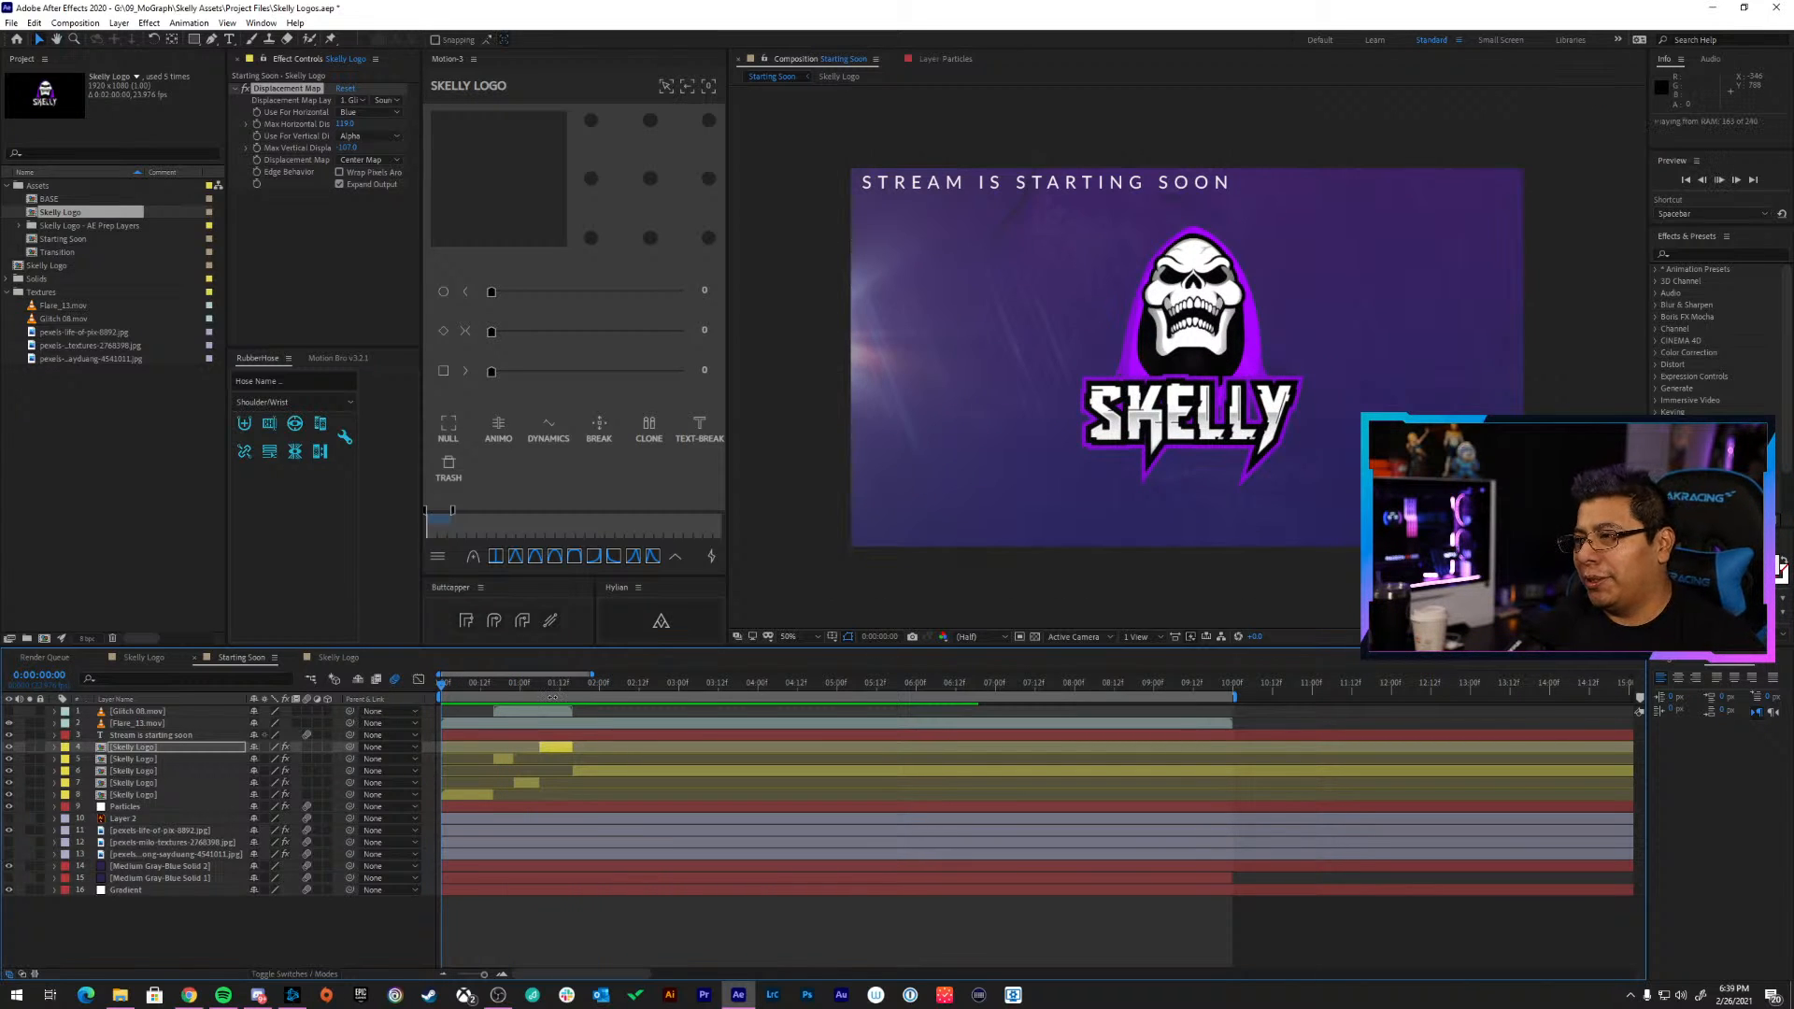
{"action": "key", "text": "space"}
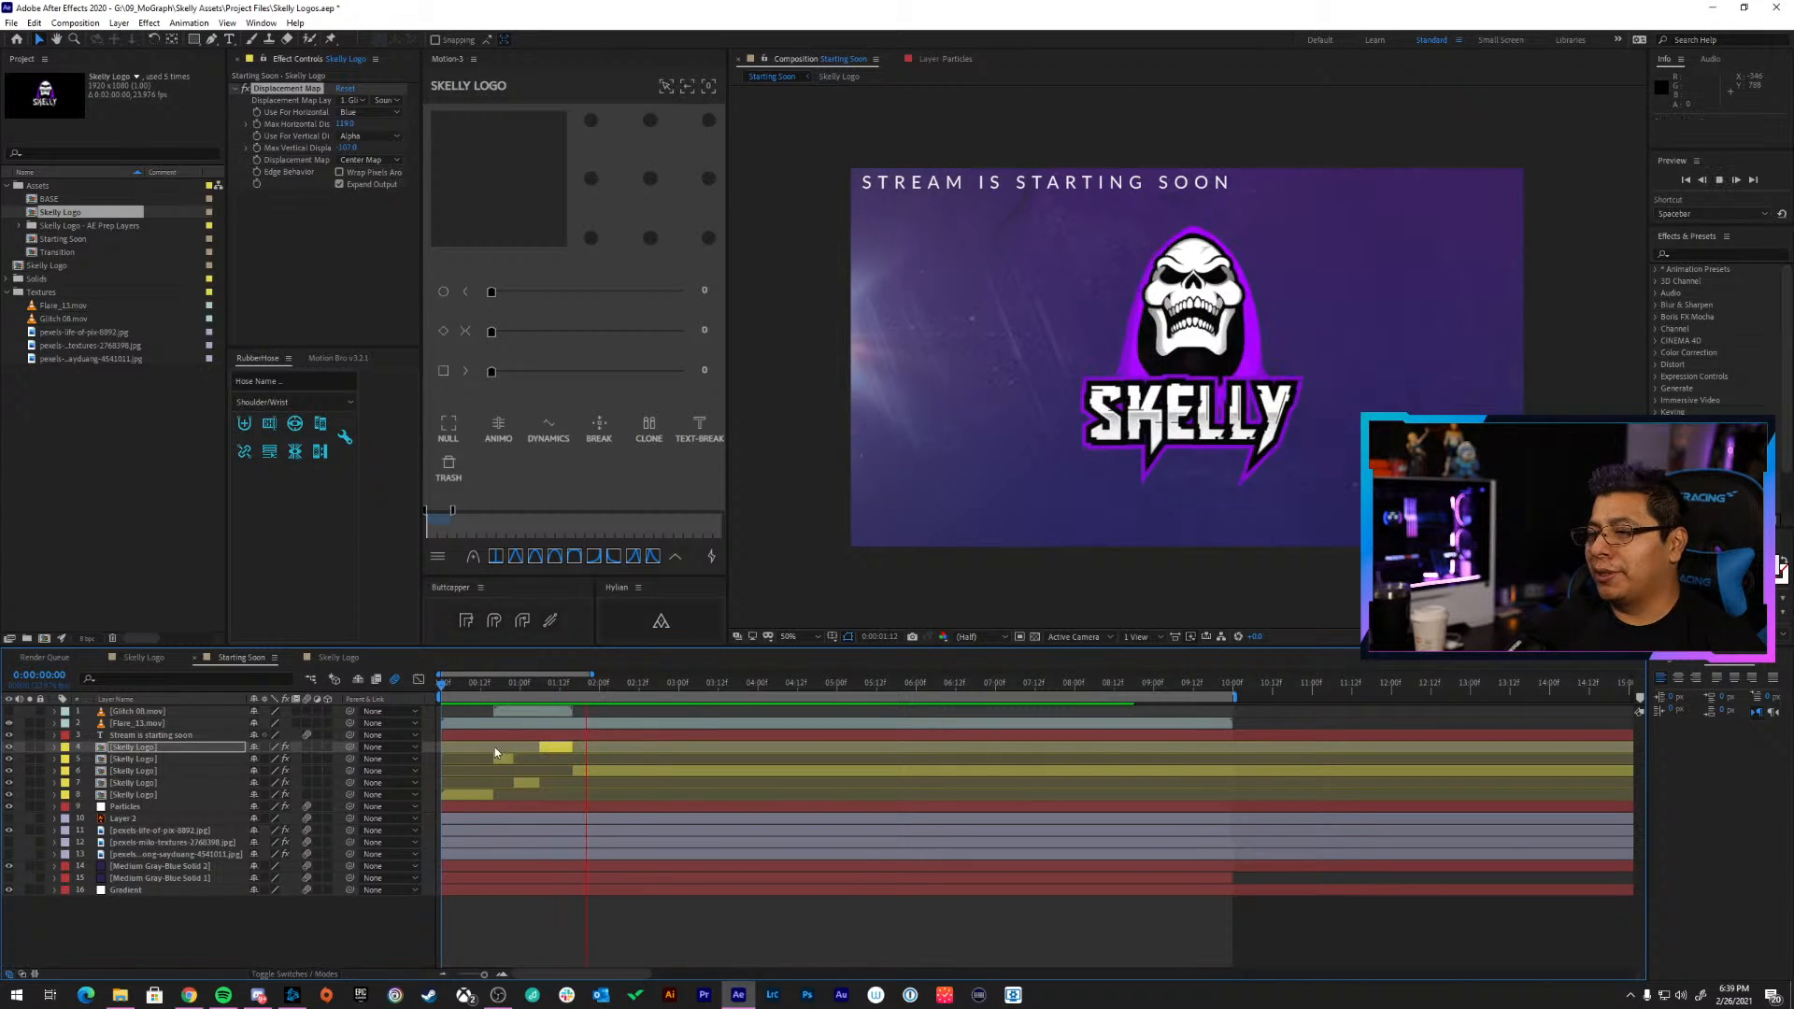
Find the Marx Intro Shake 01 video in the Stream Elements Intros and Screens folder, watch it as reference, and return to After Effects
{"action": "left_click", "coordinate": [122, 995]}
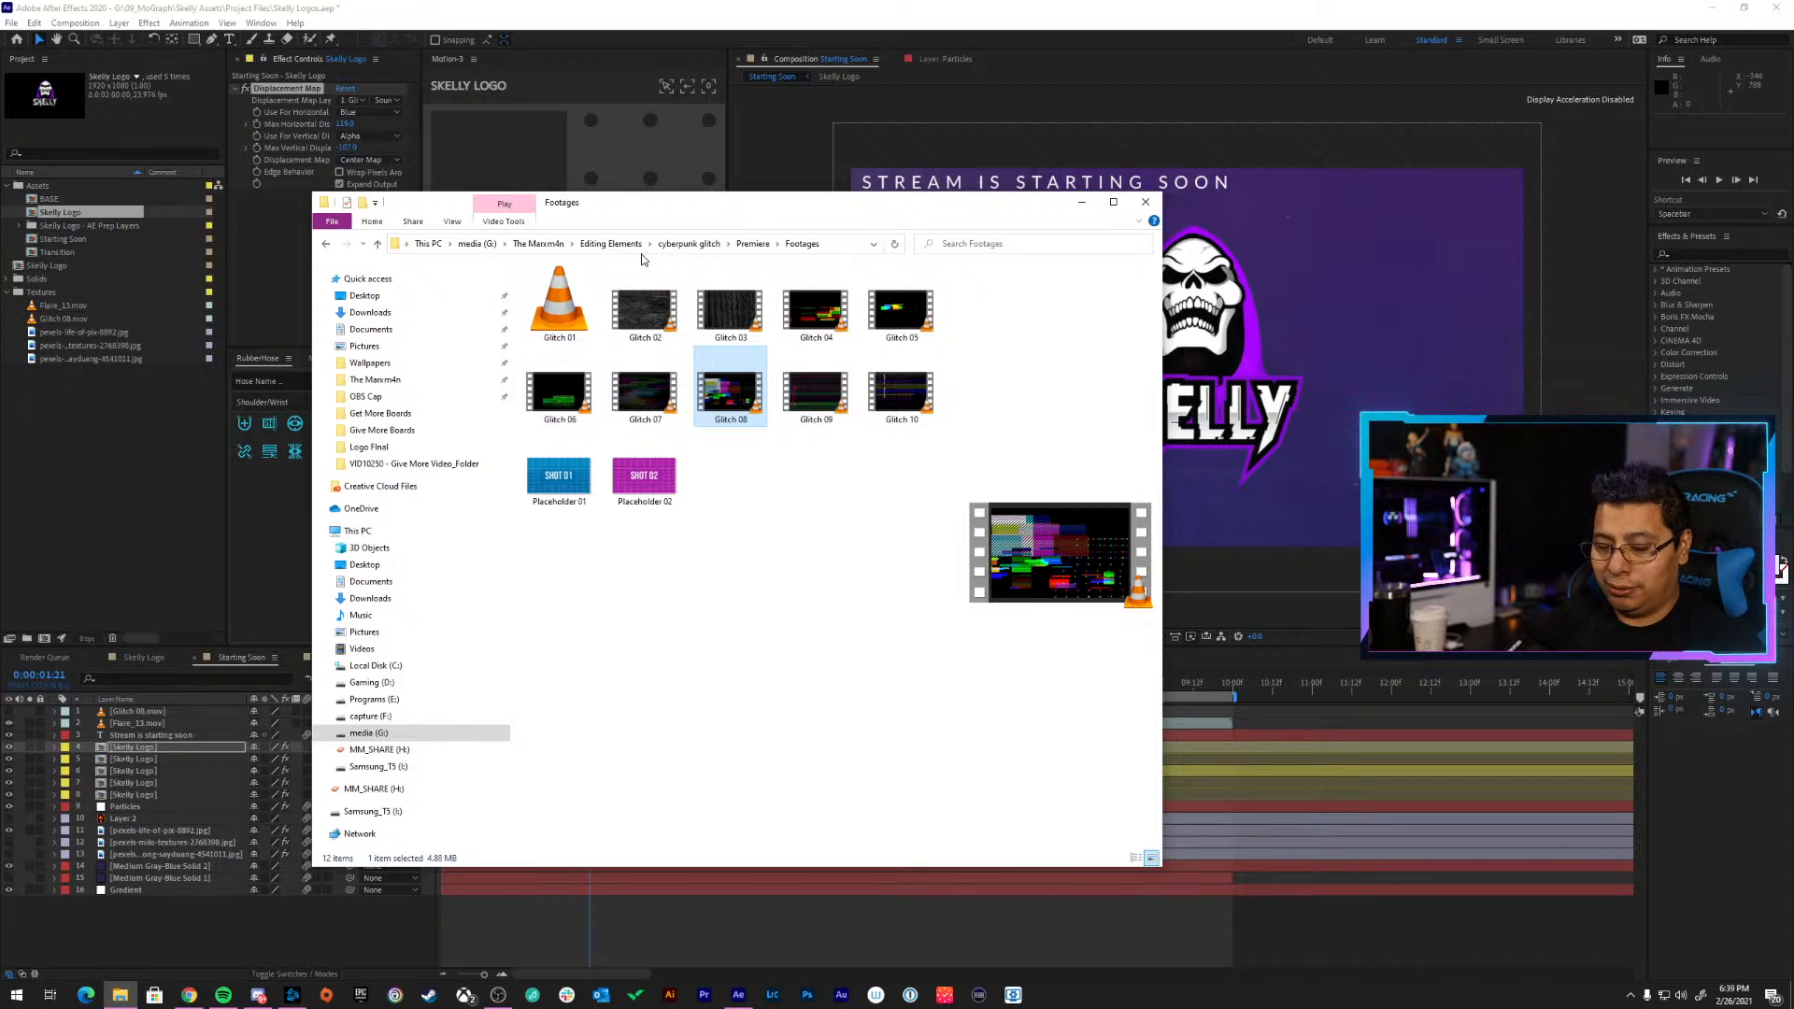
{"action": "key", "text": "ctrl+n"}
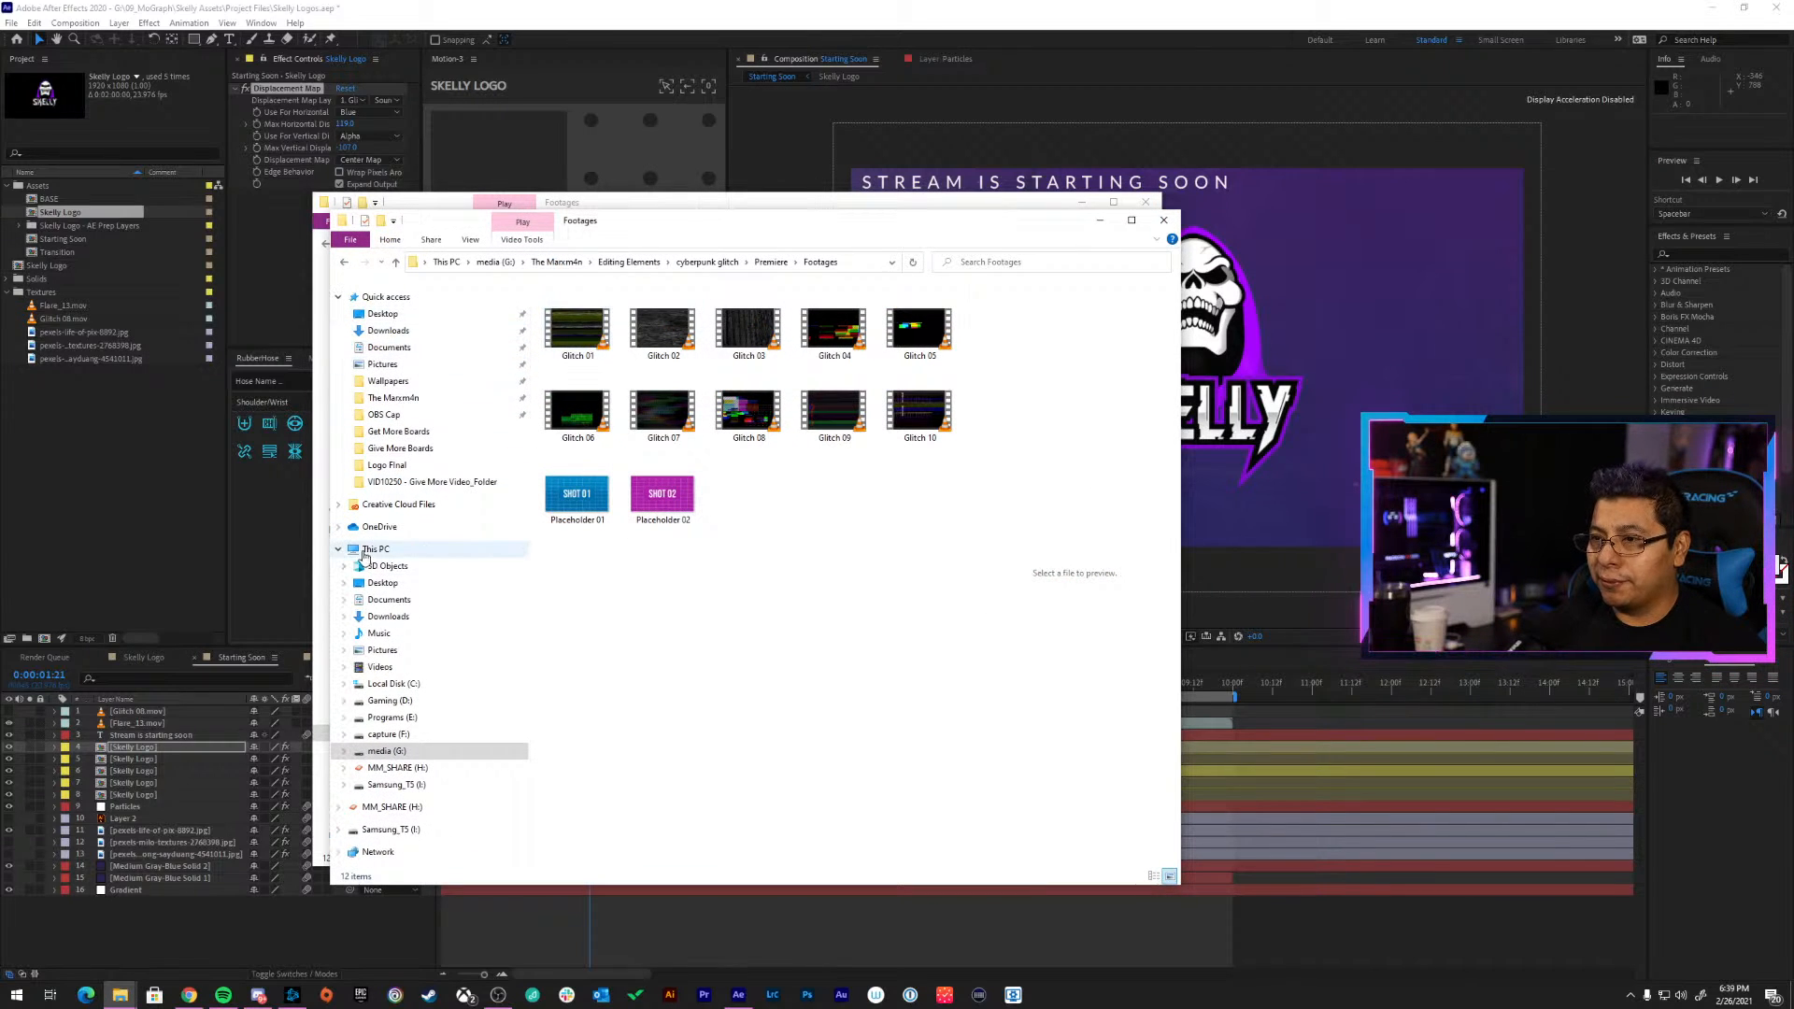
{"action": "left_click", "coordinate": [401, 398]}
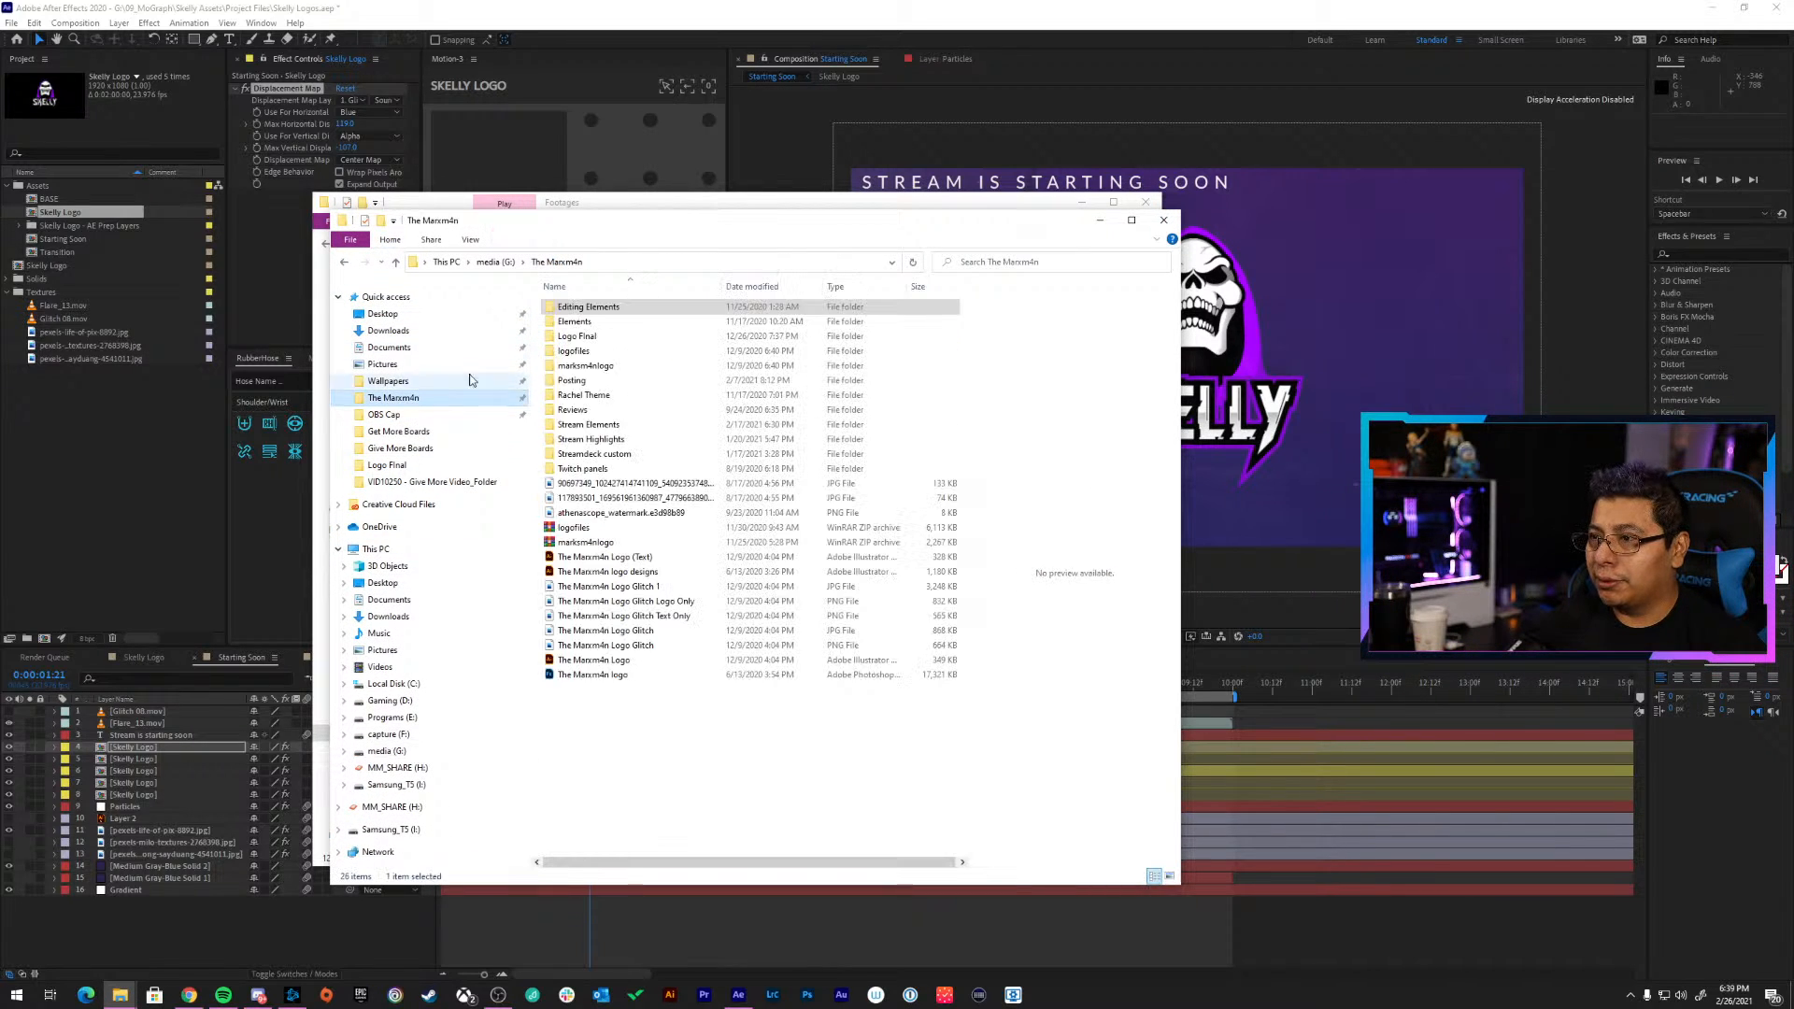
{"action": "double_click", "coordinate": [620, 426]}
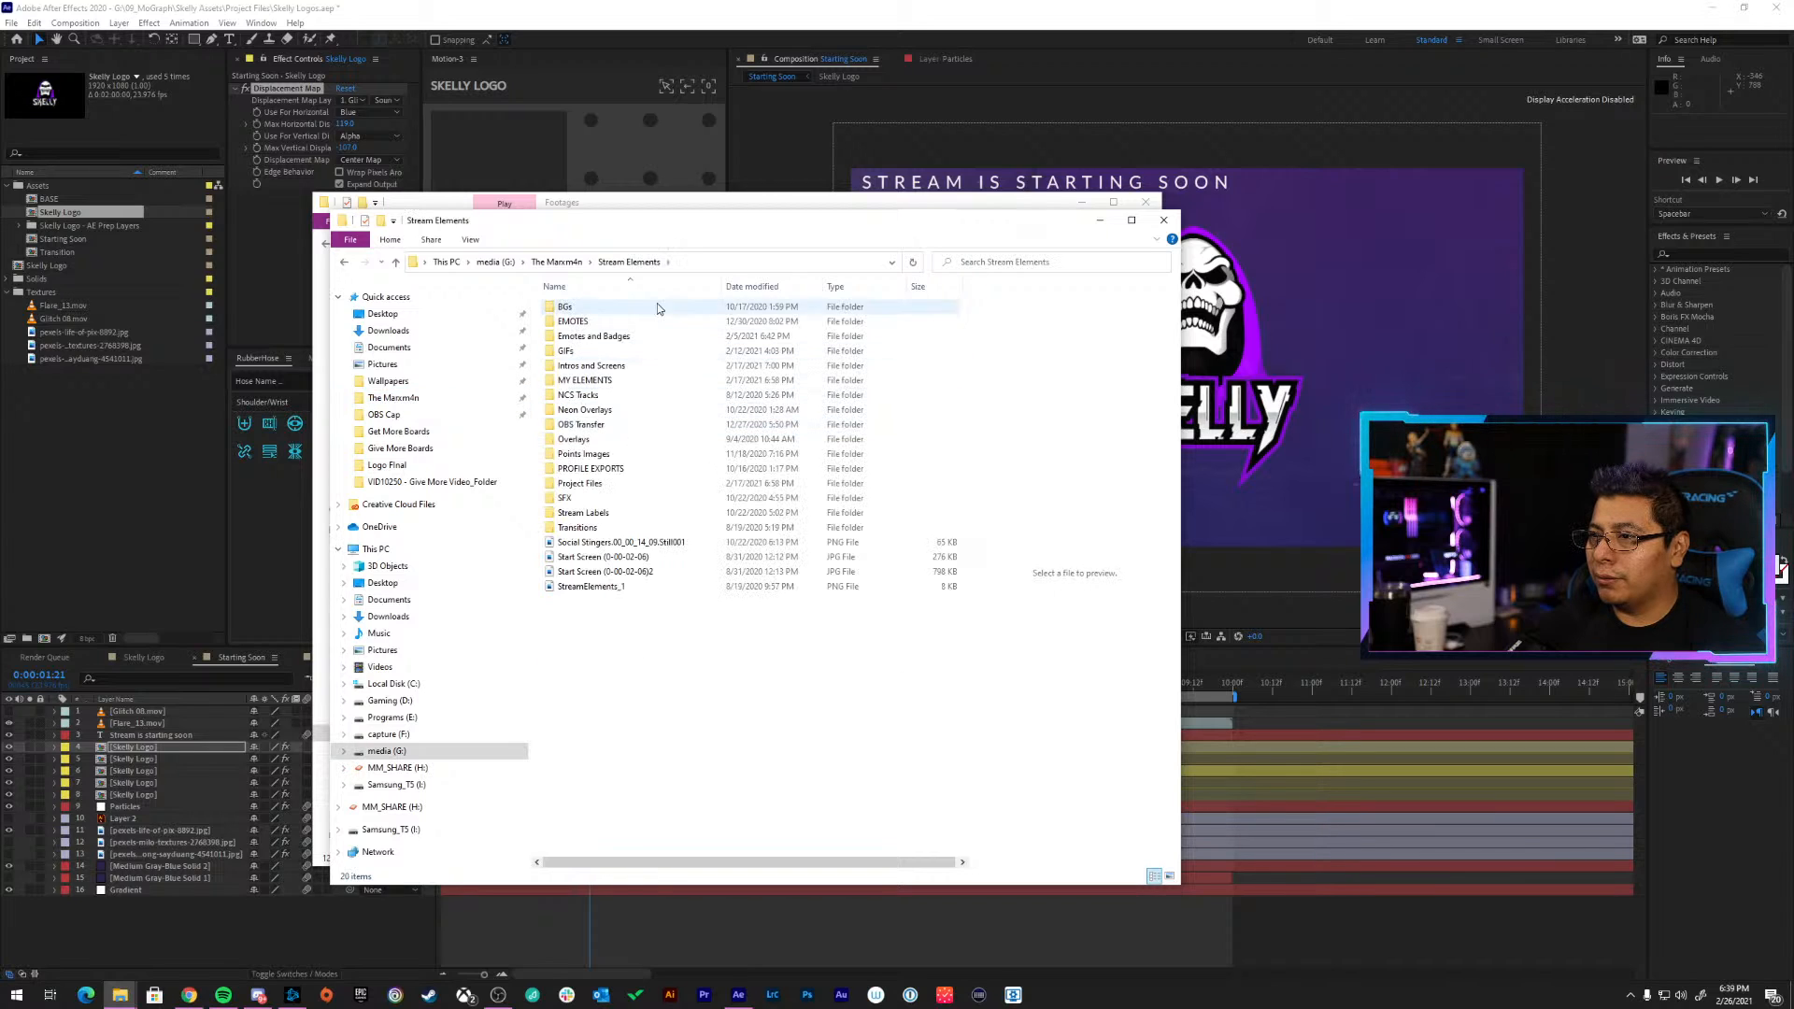
{"action": "double_click", "coordinate": [606, 366]}
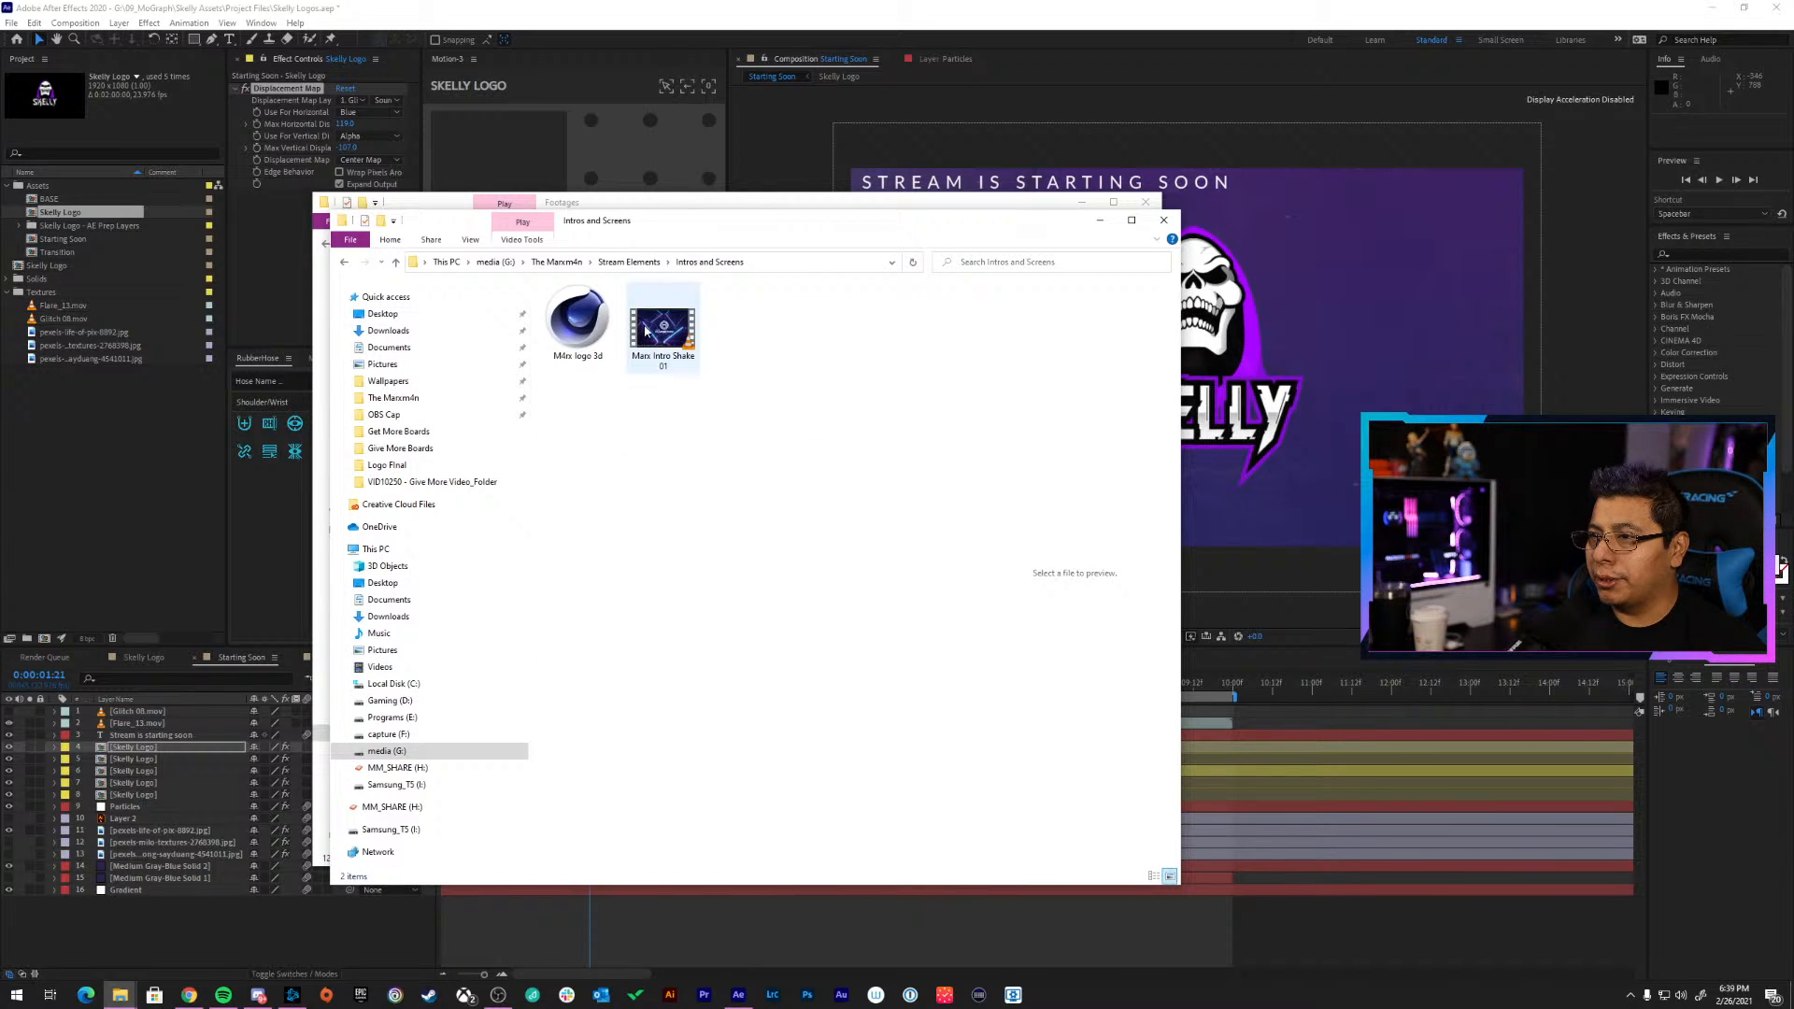
{"action": "double_click", "coordinate": [646, 329]}
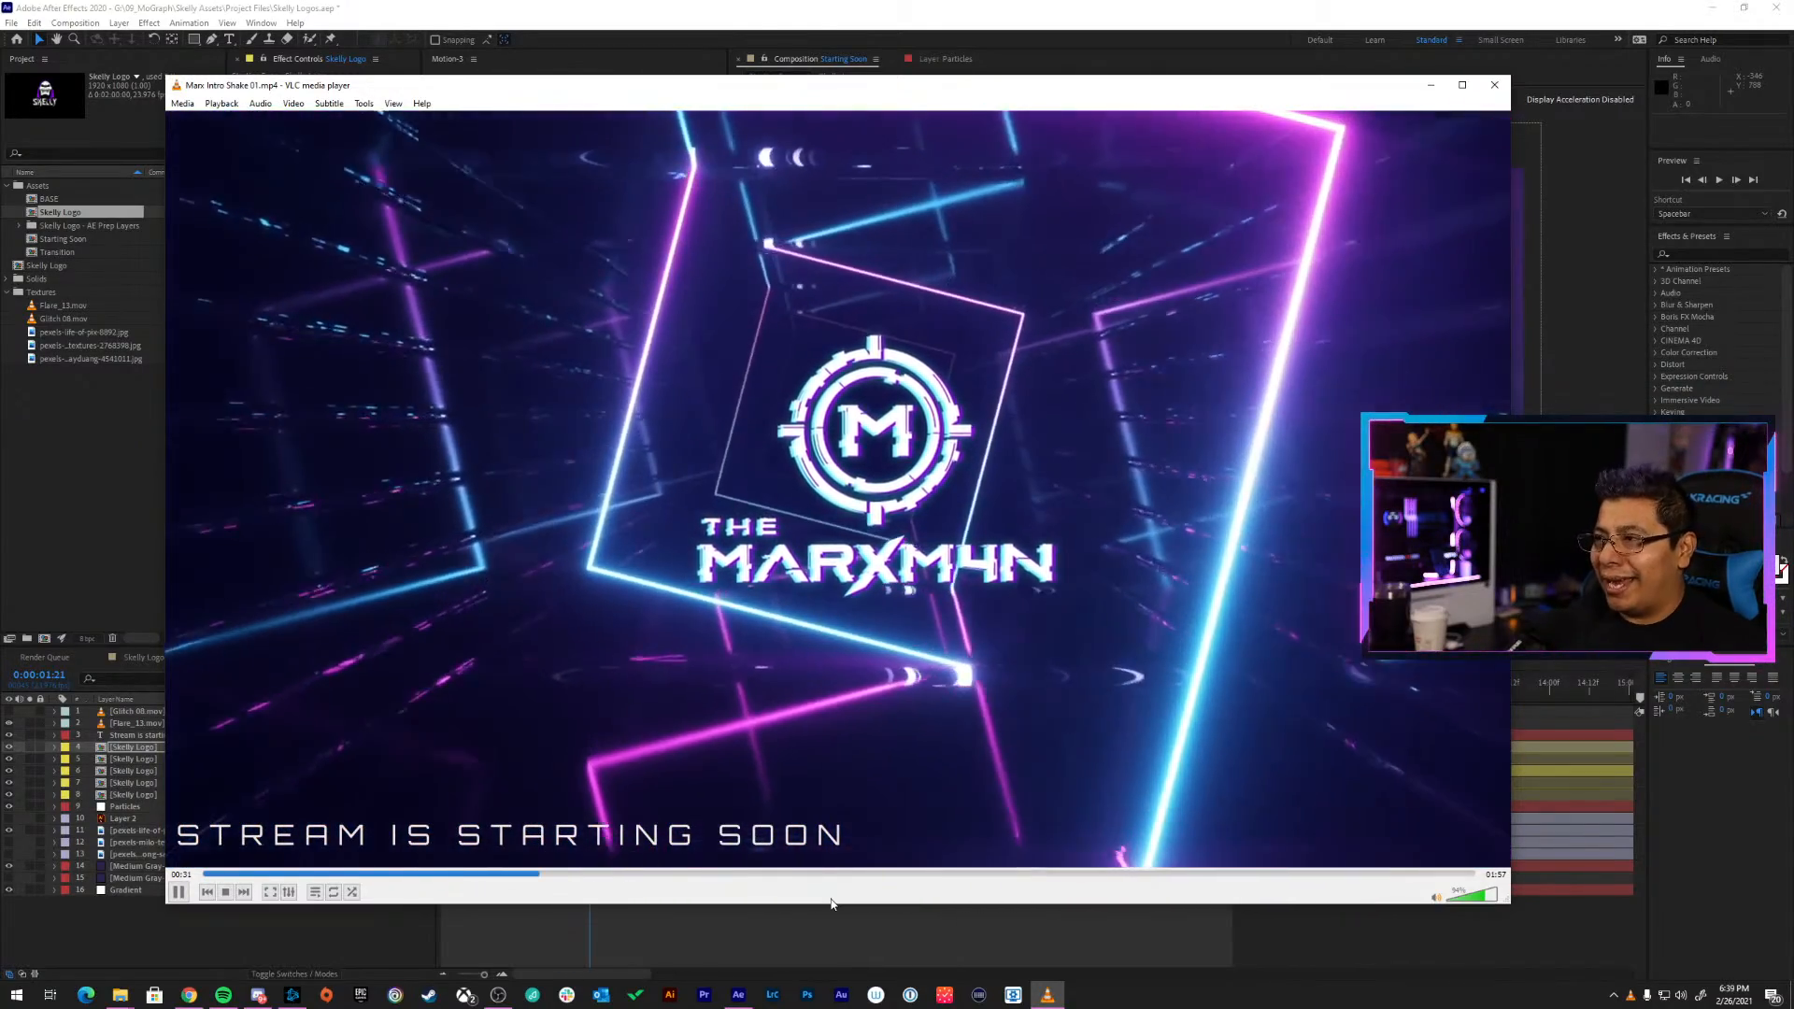
{"action": "left_click", "coordinate": [1495, 85]}
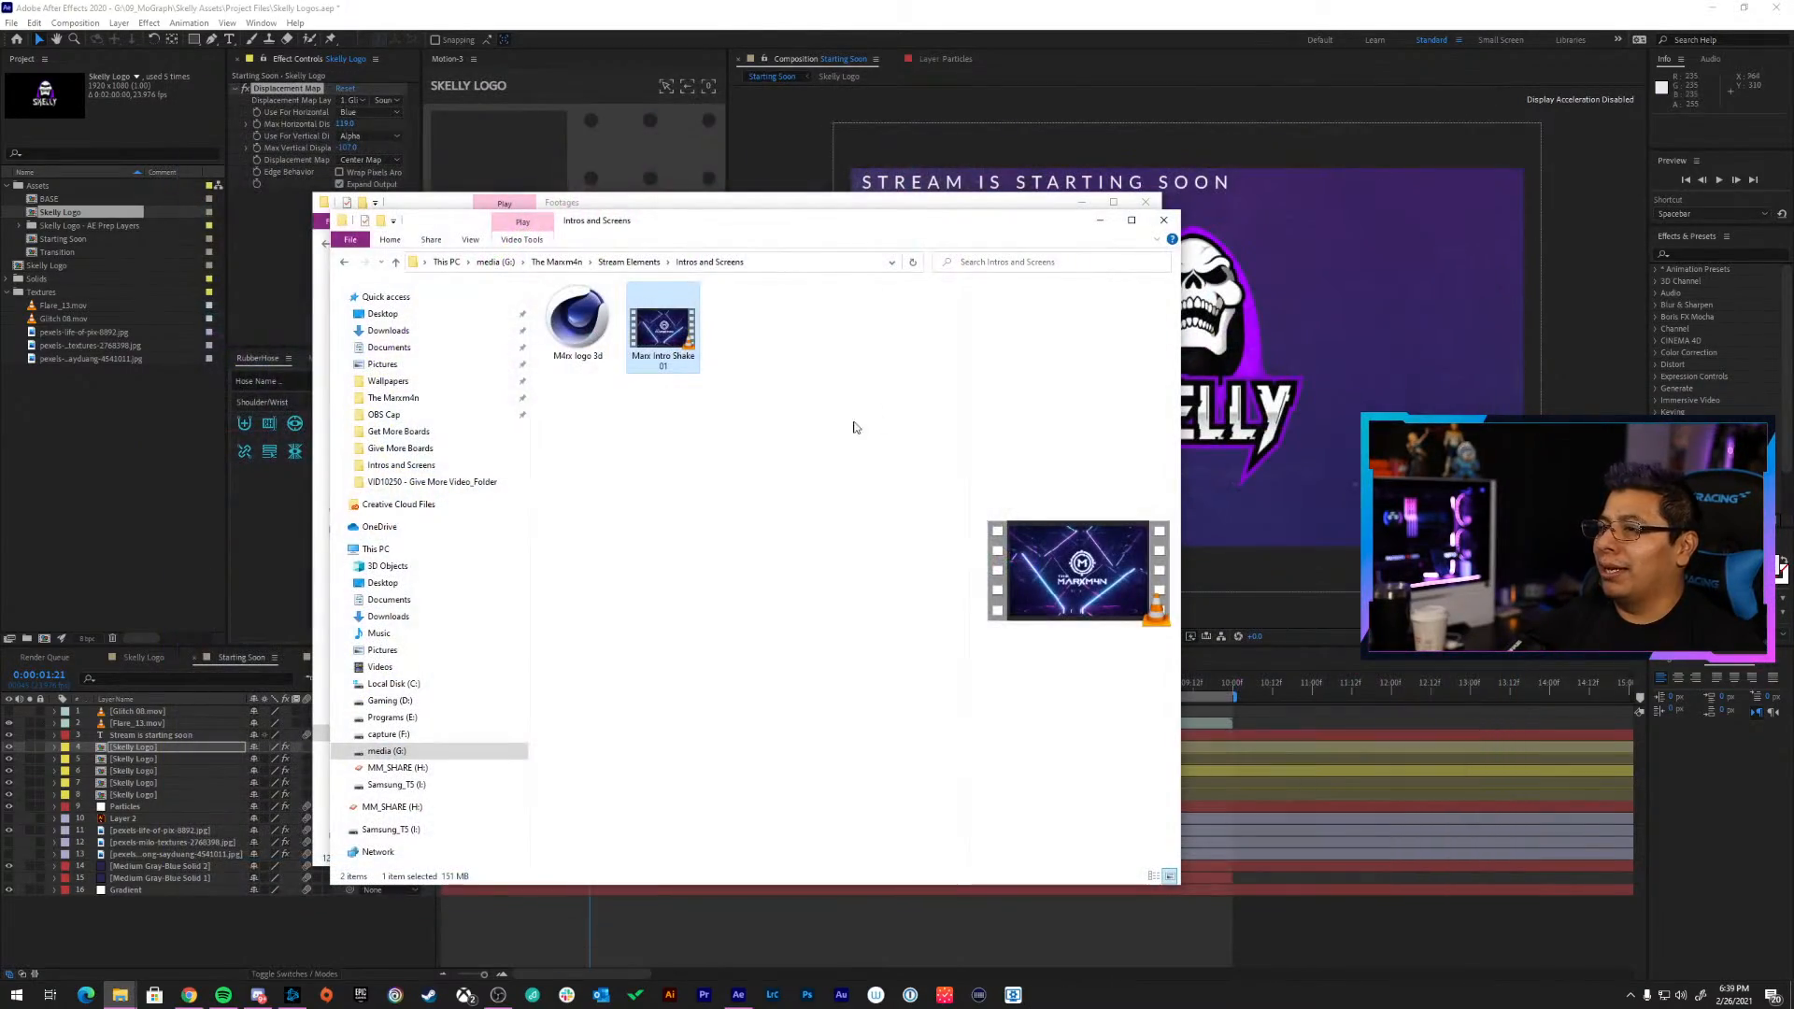
{"action": "left_click", "coordinate": [1175, 958]}
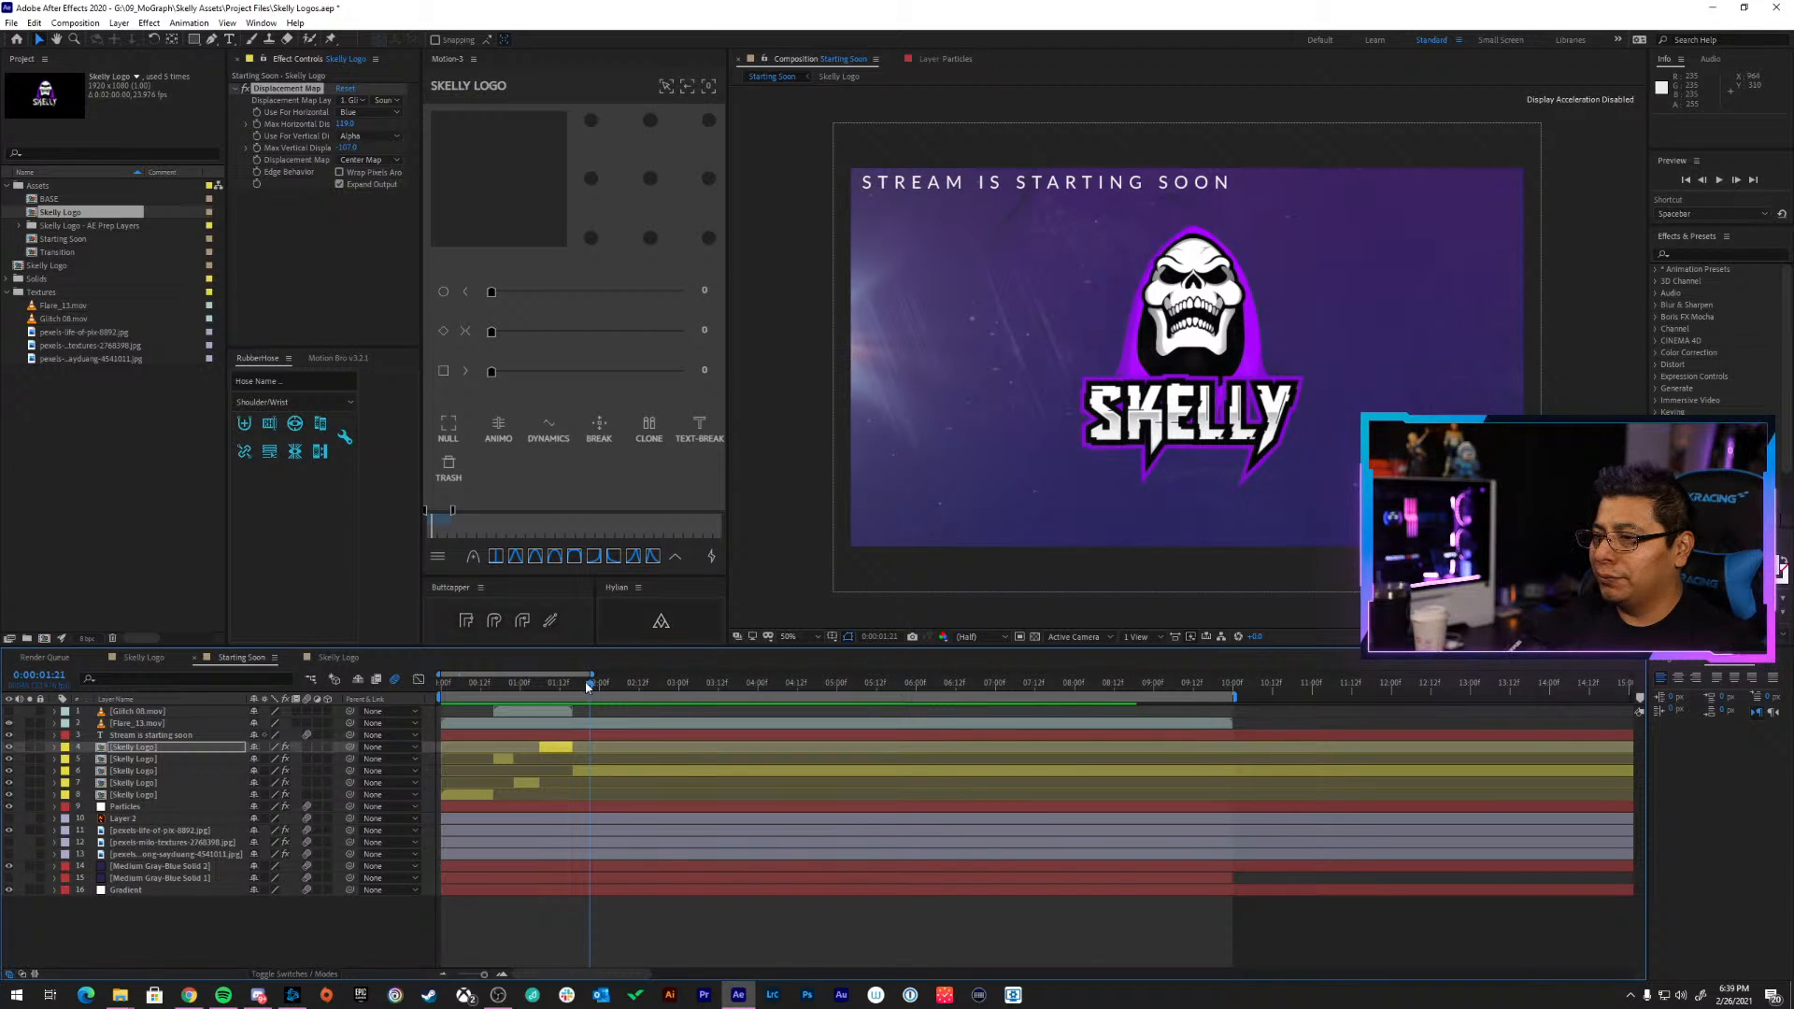
Check the Glitch 10 clip in the cyberpunk glitch Footages folder and import it into the project's Textures folder
{"action": "mouse_move", "coordinate": [590, 687]}
{"action": "left_mouse_down"}
{"action": "mouse_move", "coordinate": [526, 688]}
{"action": "mouse_move", "coordinate": [583, 683]}
{"action": "left_mouse_up"}
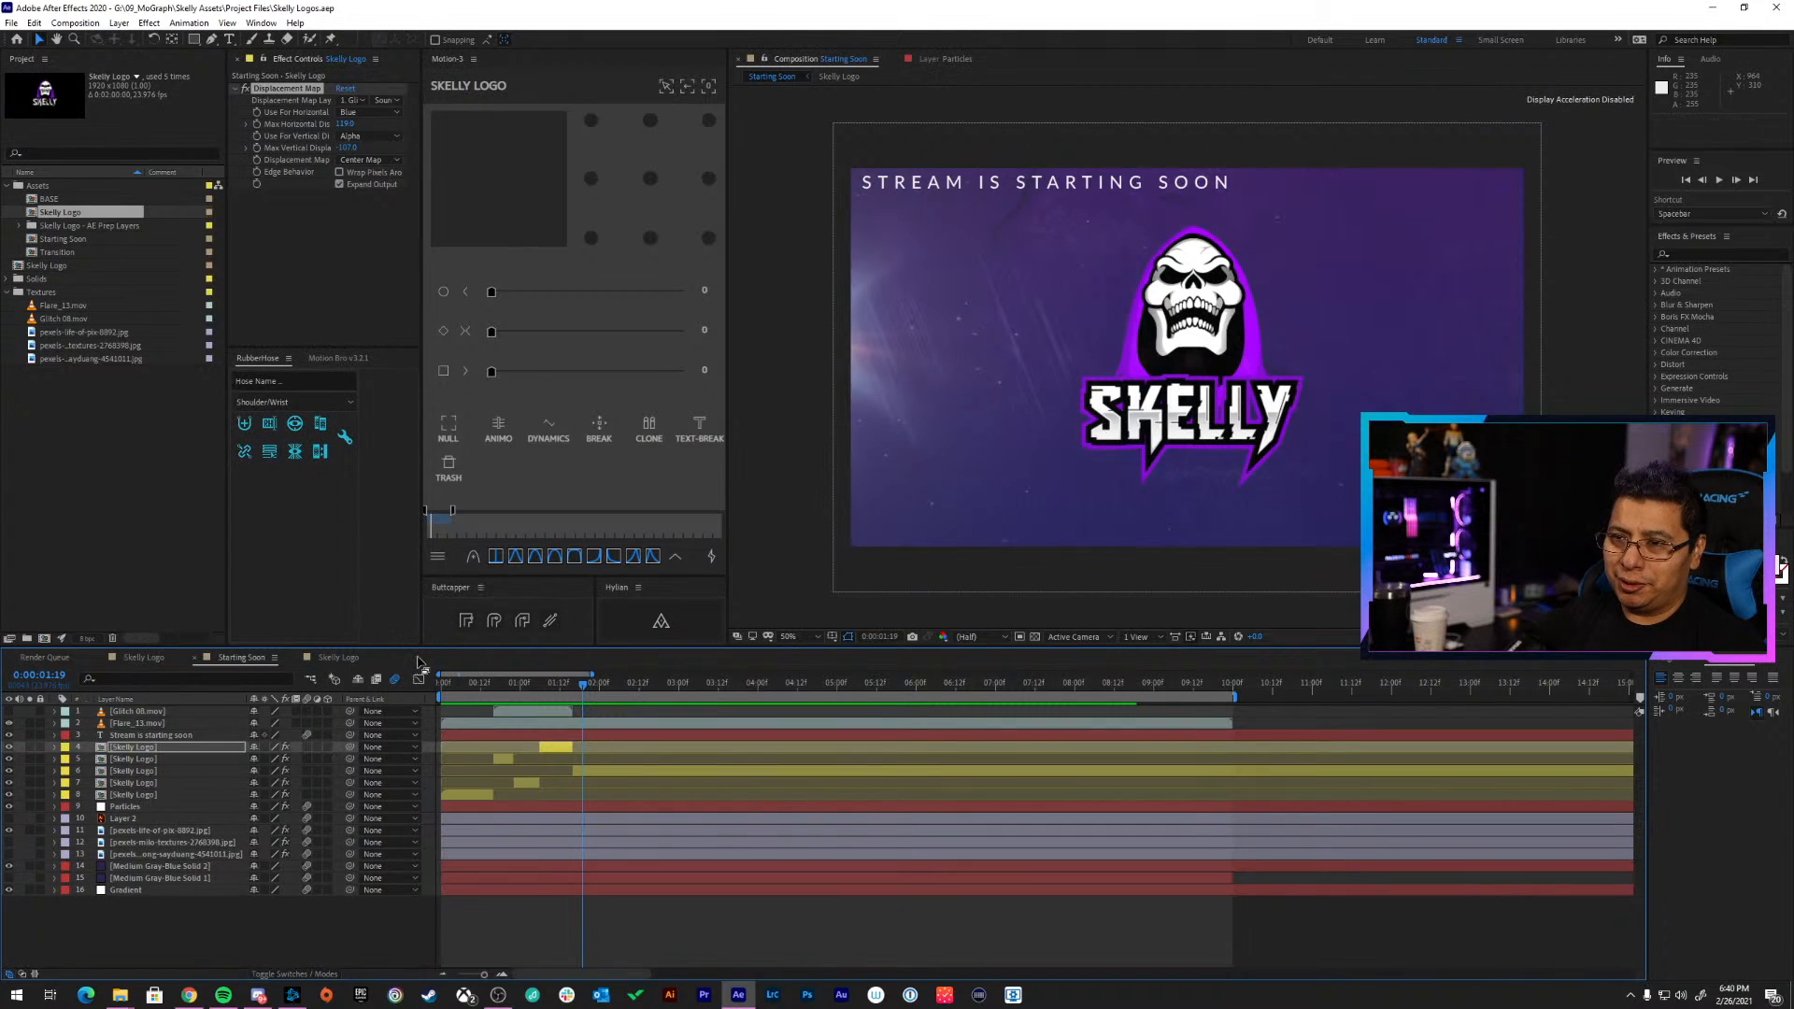
{"action": "key", "text": "alt+Tab"}
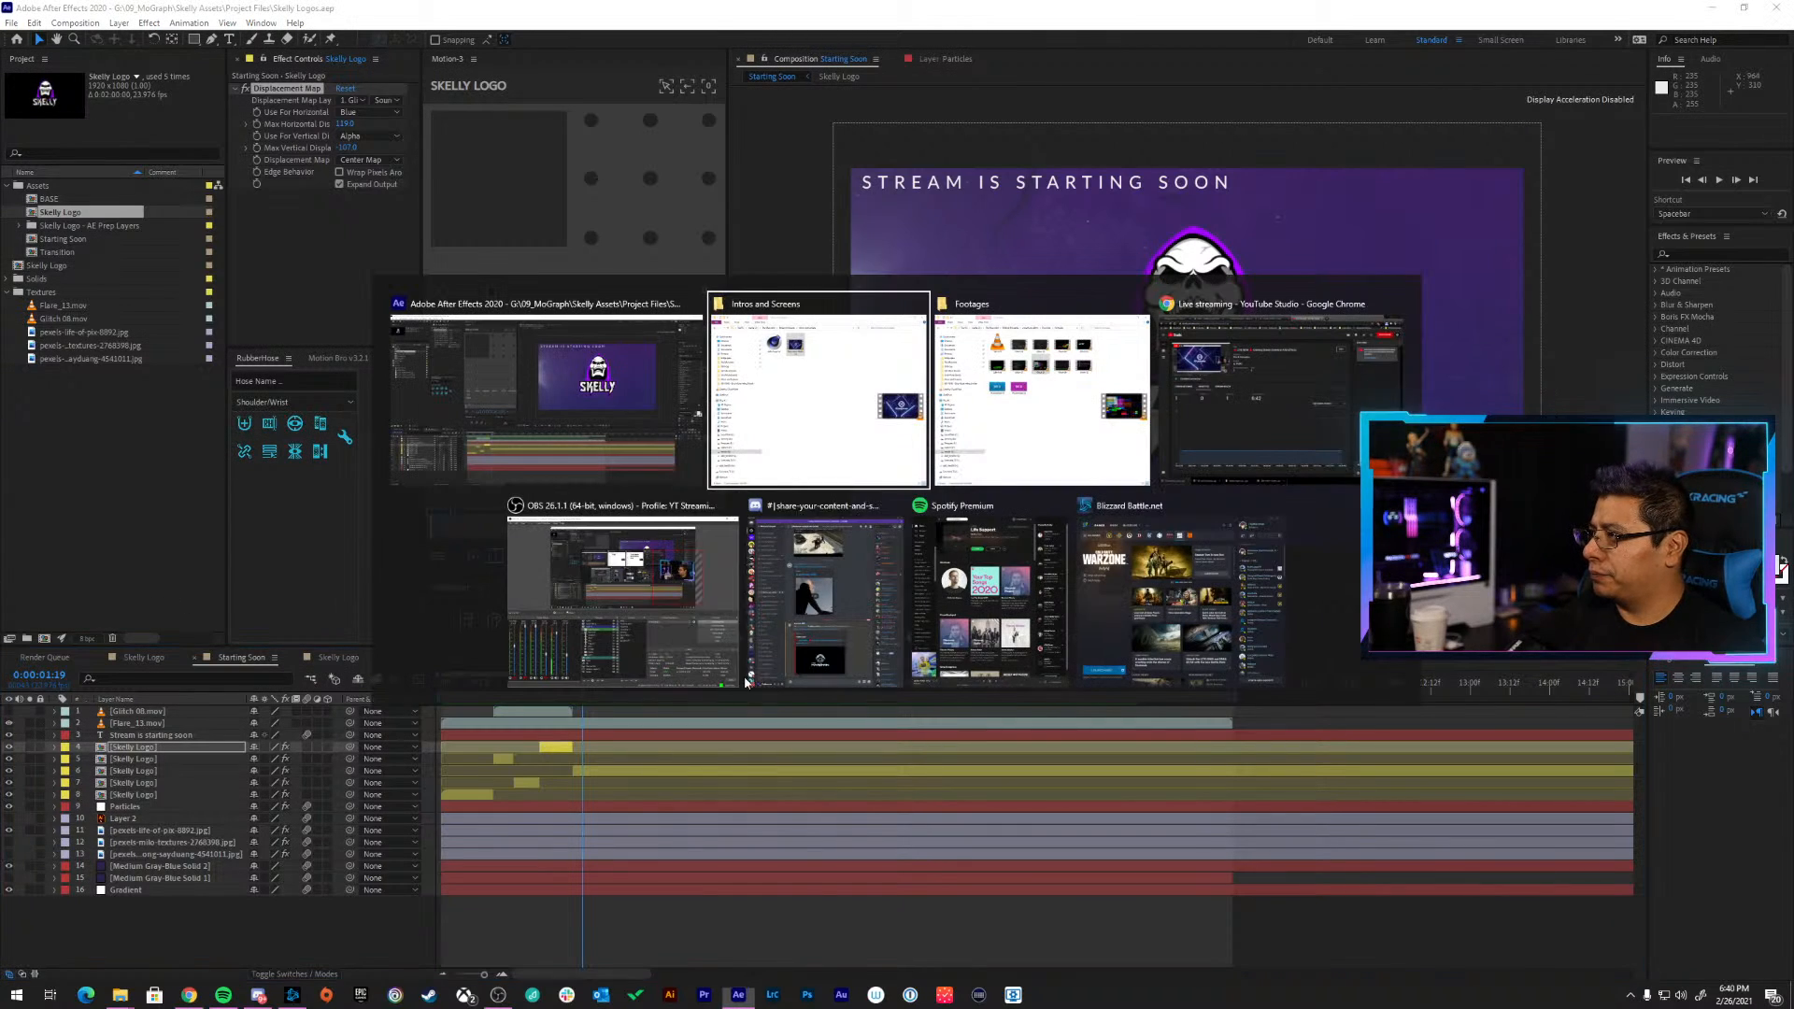
{"action": "key", "text": "Right"}
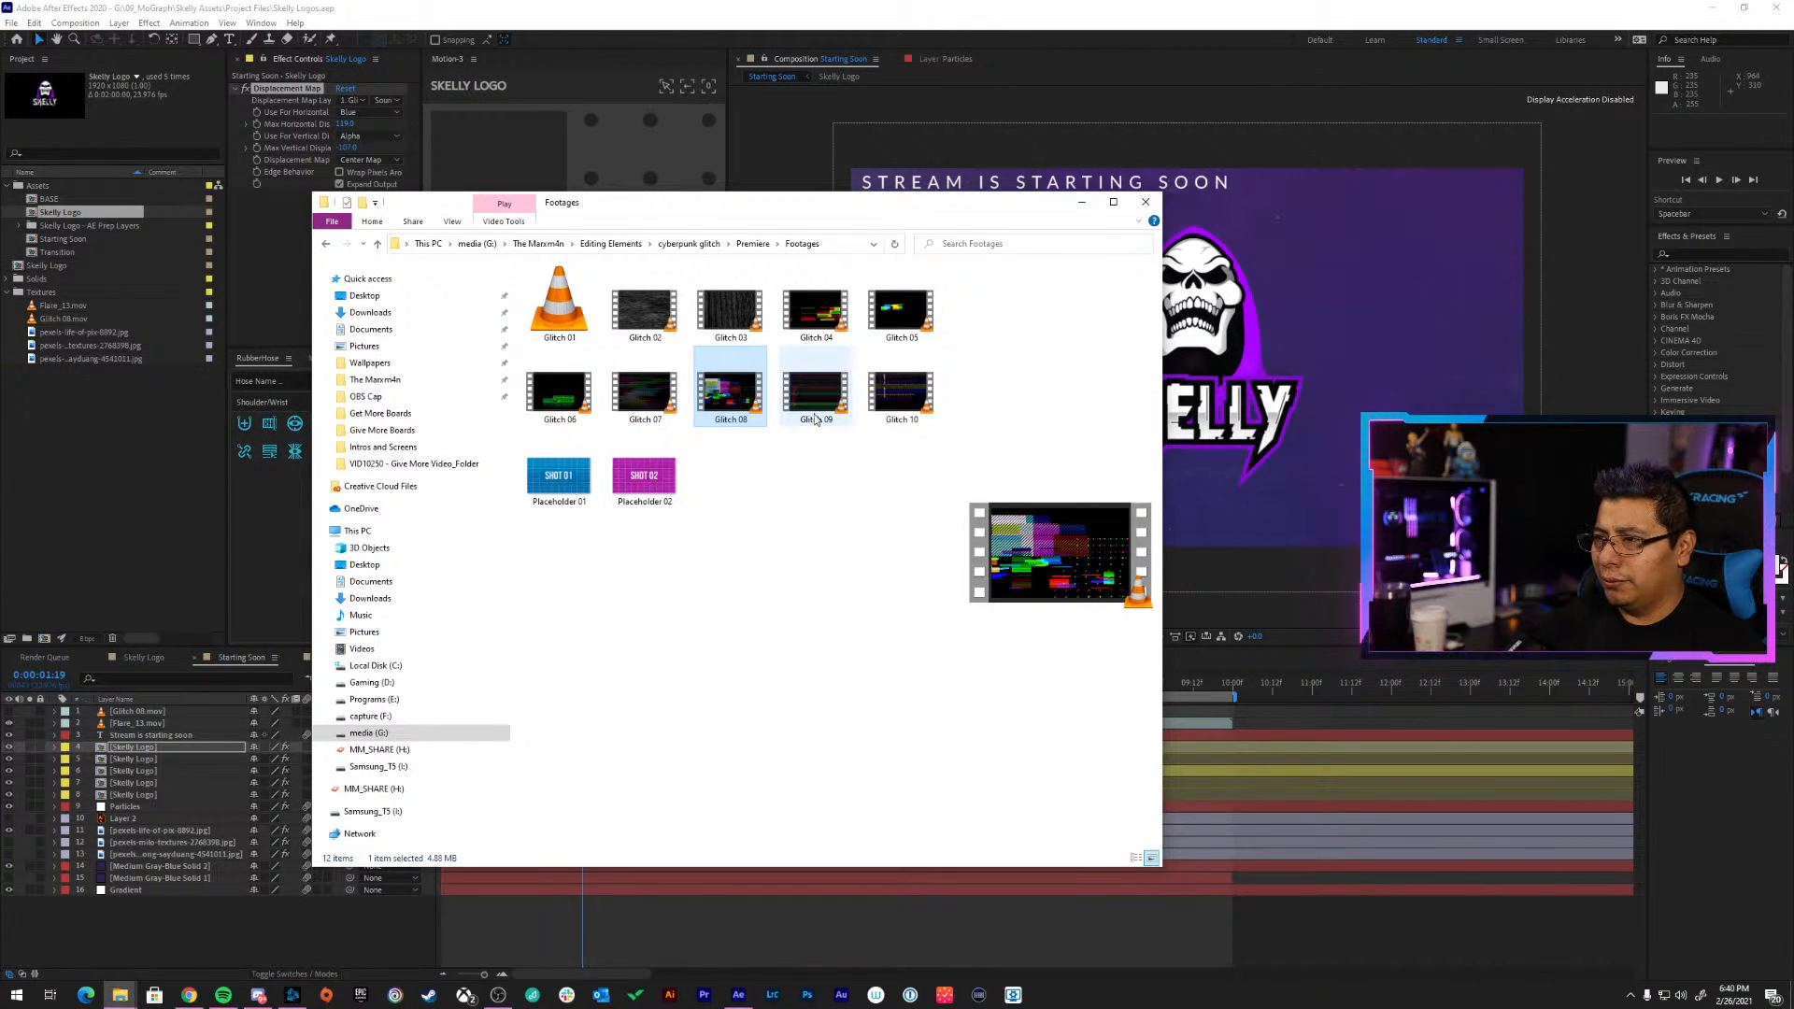
{"action": "key", "text": "Right"}
{"action": "key", "text": "Return"}
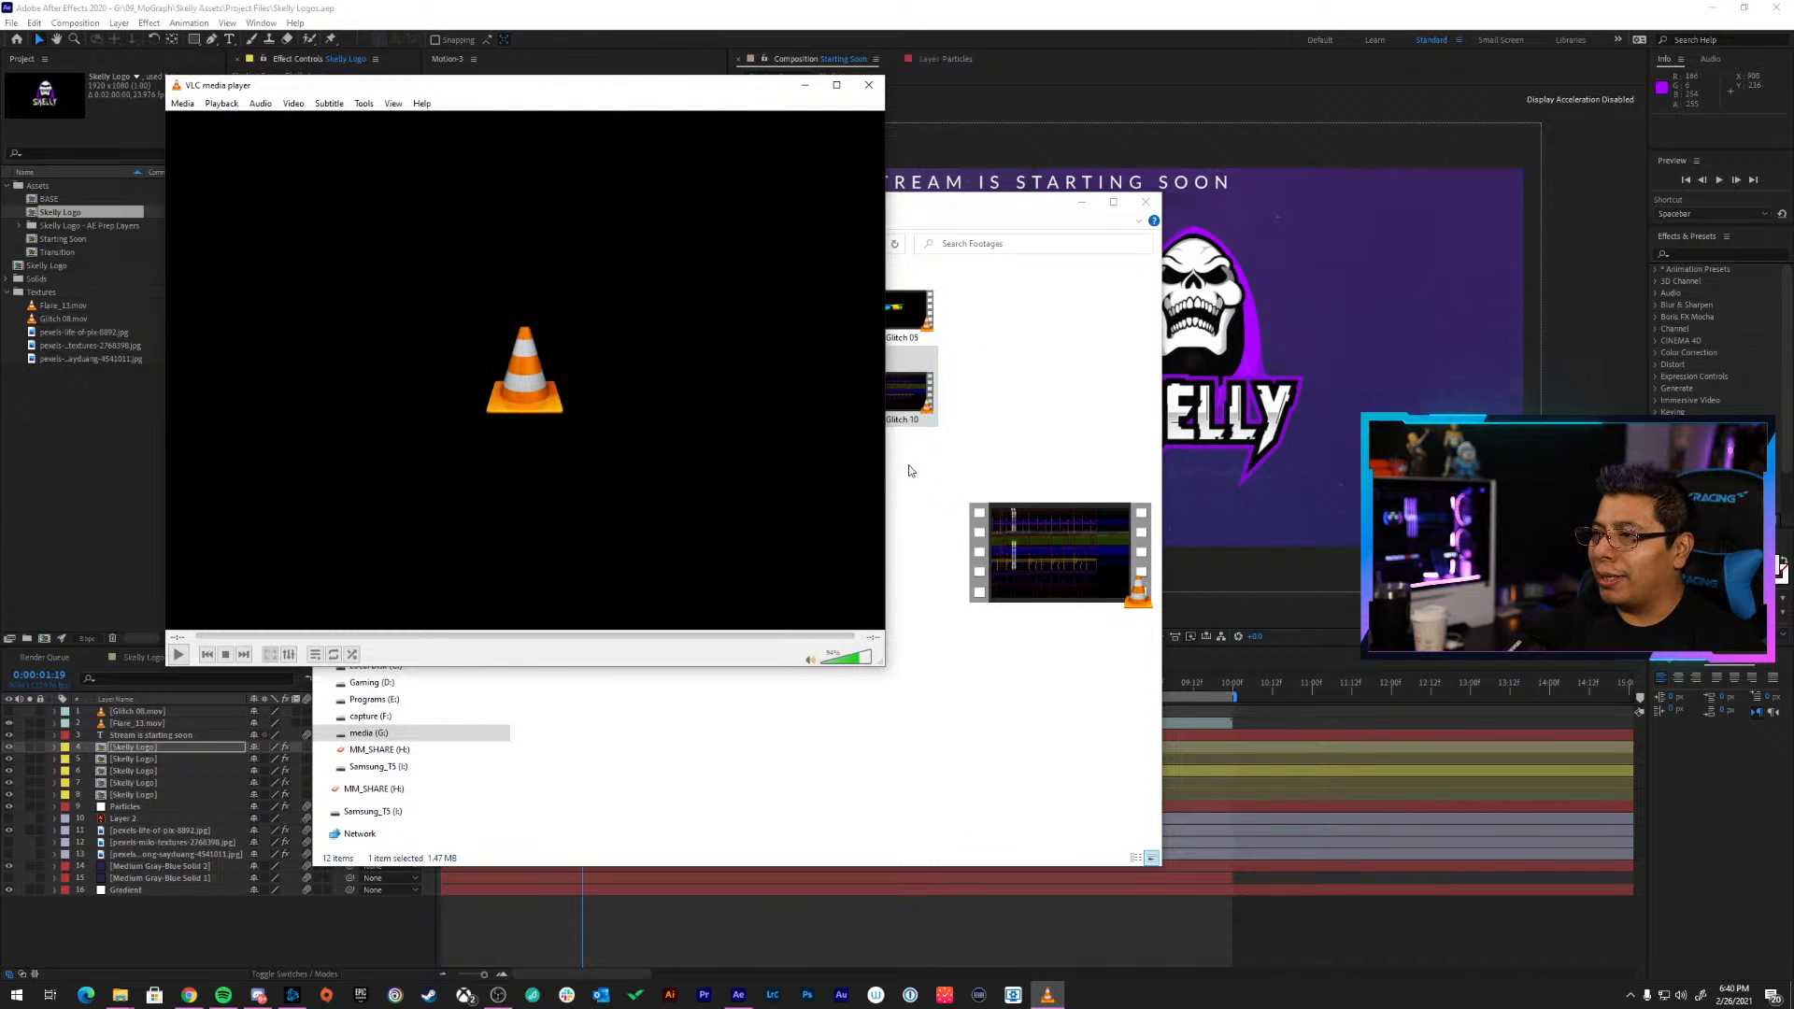
{"action": "left_click", "coordinate": [869, 85]}
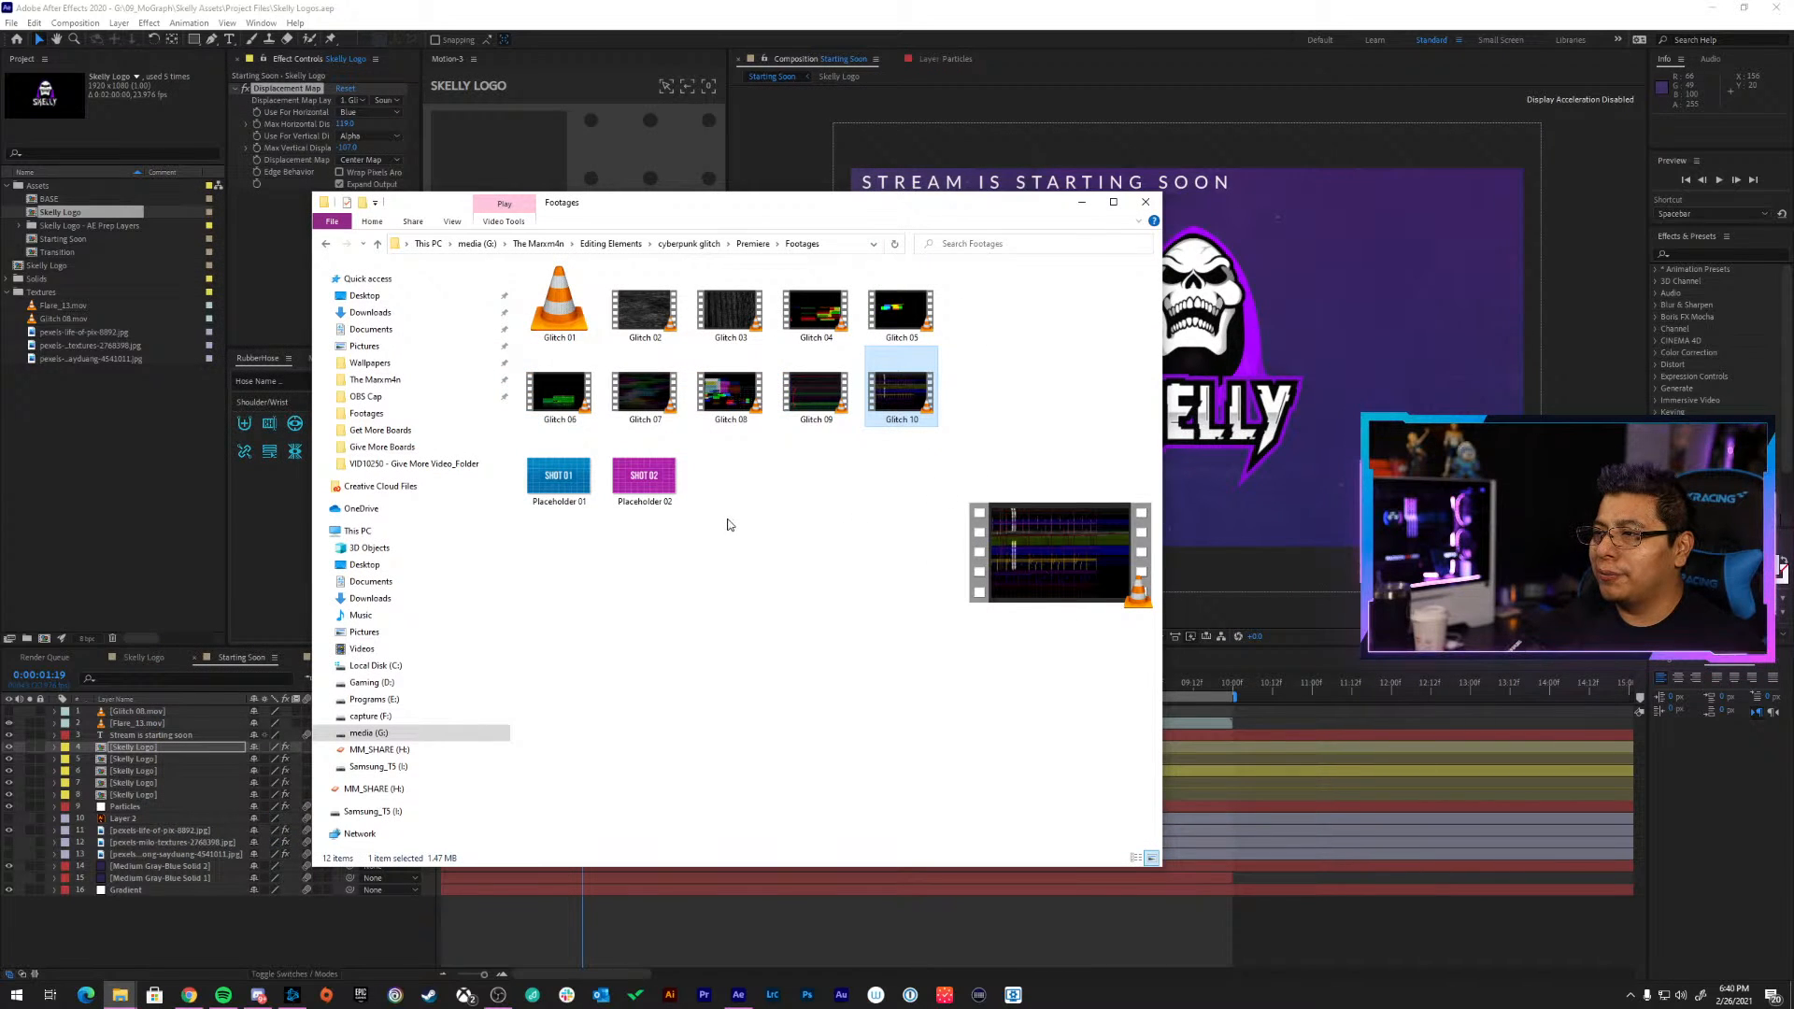
{"action": "left_click_drag", "start_coordinate": [900, 393], "coordinate": [59, 295]}
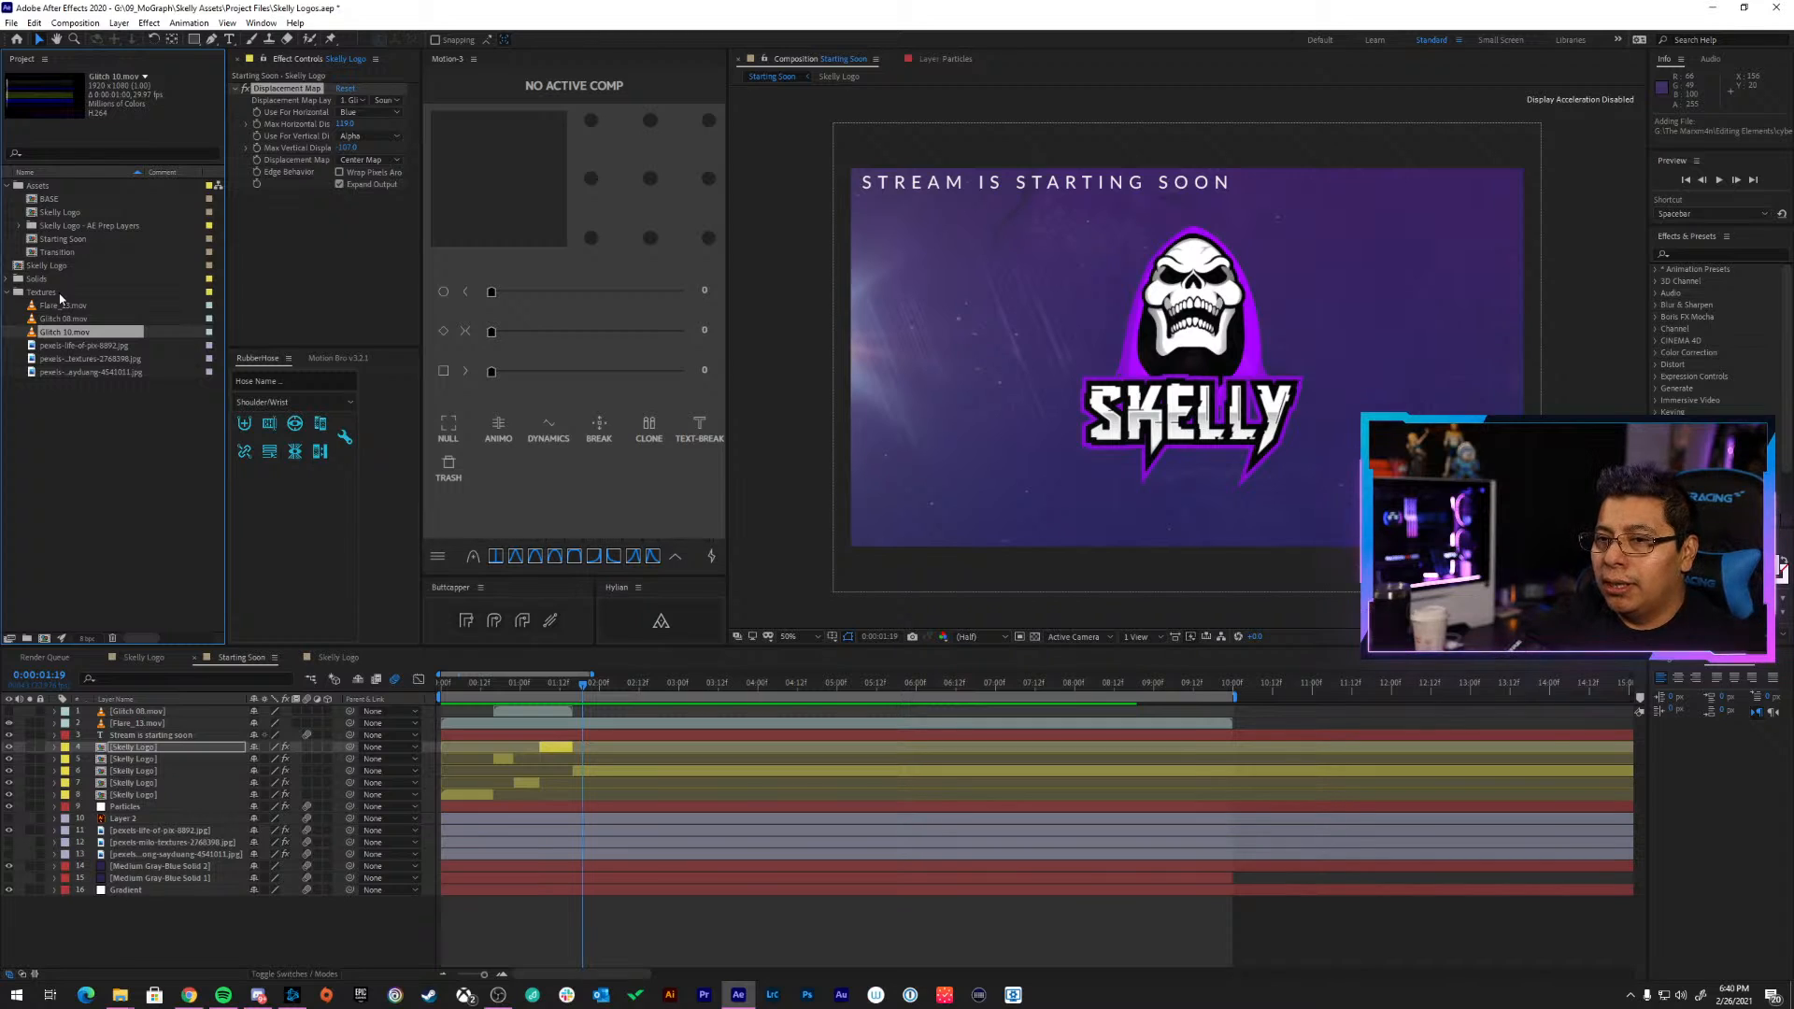
{"action": "key", "text": "alt+Tab"}
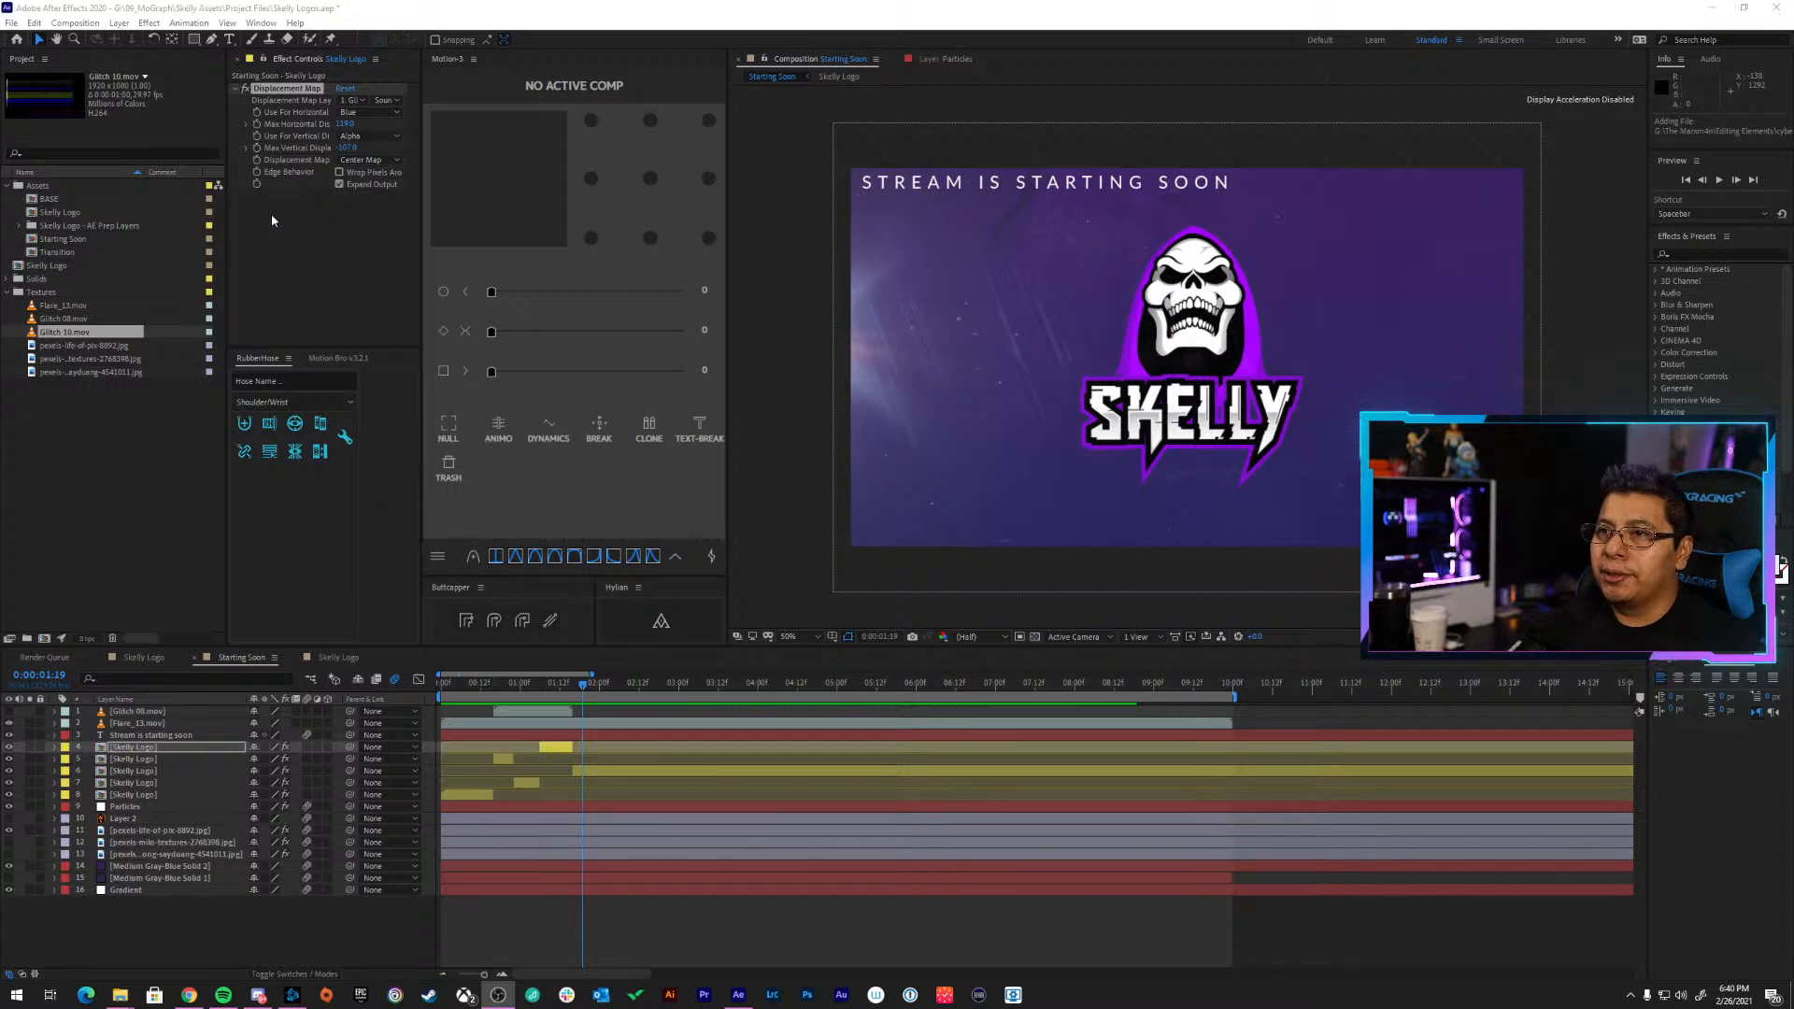
Split the long final Skelly Logo segment at 0:00:04:00
{"action": "left_click_drag", "start_coordinate": [584, 686], "coordinate": [758, 710]}
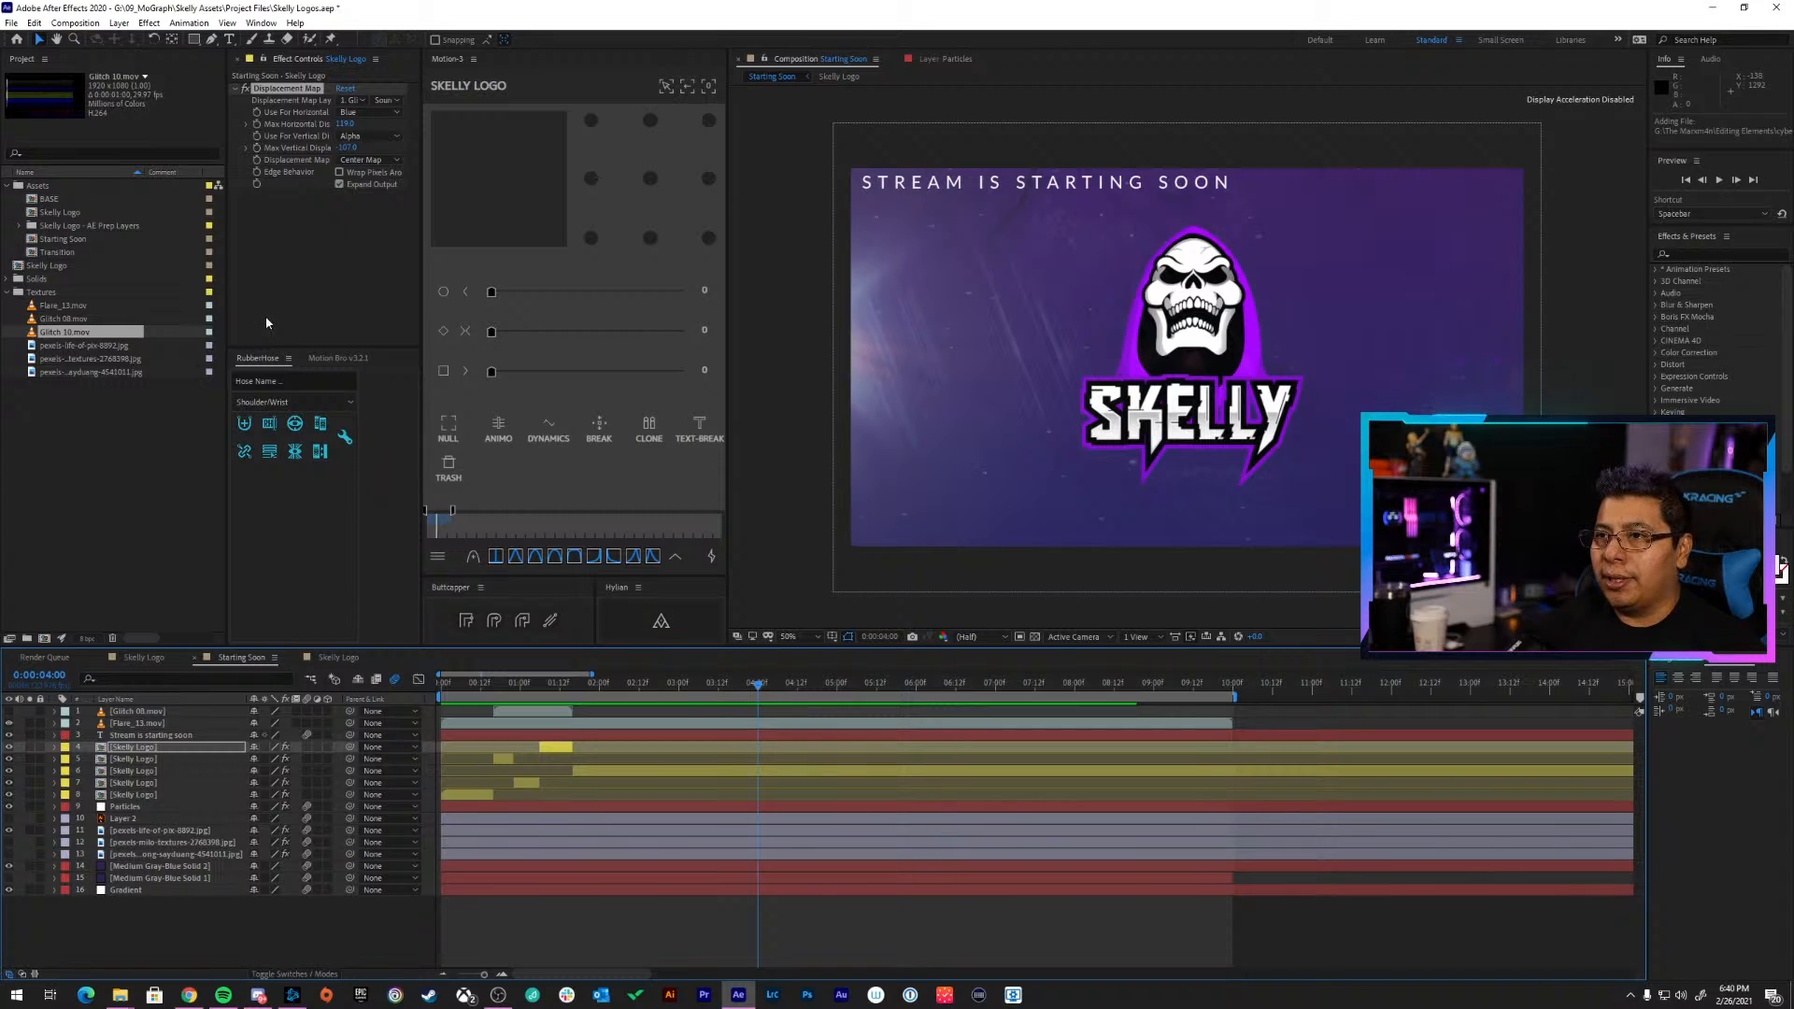
{"action": "left_click", "coordinate": [767, 772]}
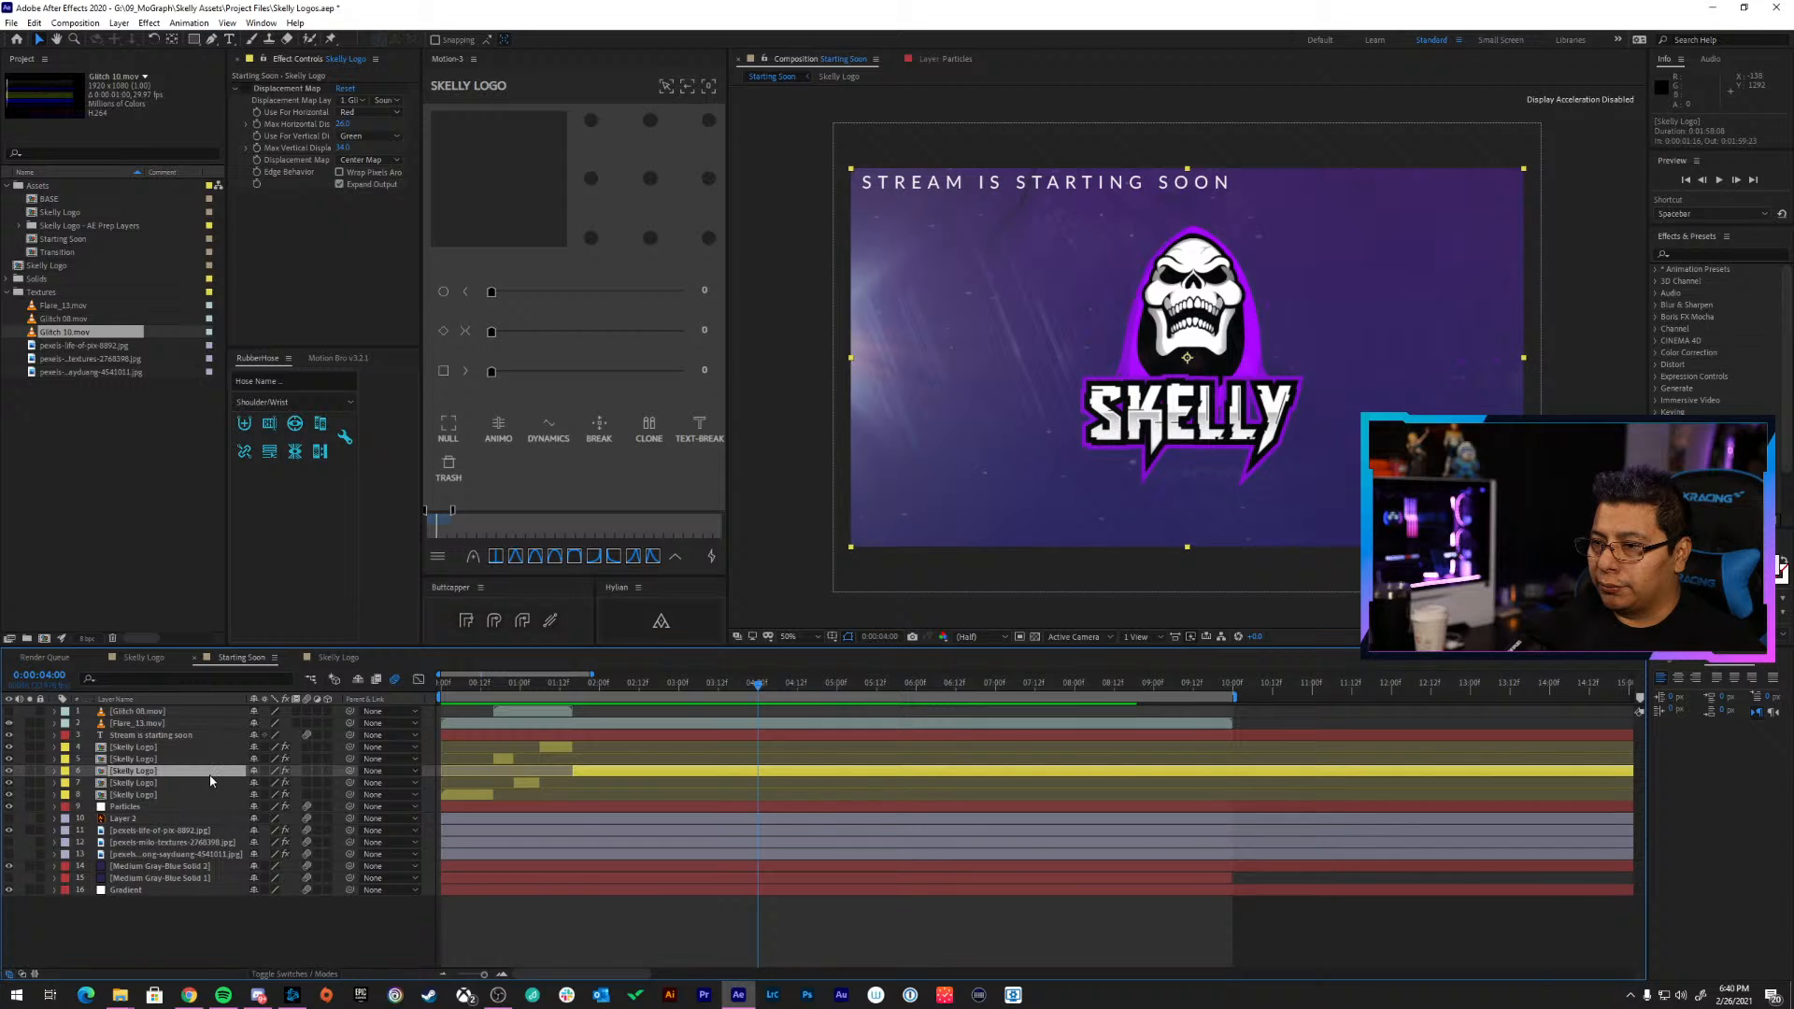
{"action": "left_click_drag", "start_coordinate": [211, 781], "coordinate": [207, 785]}
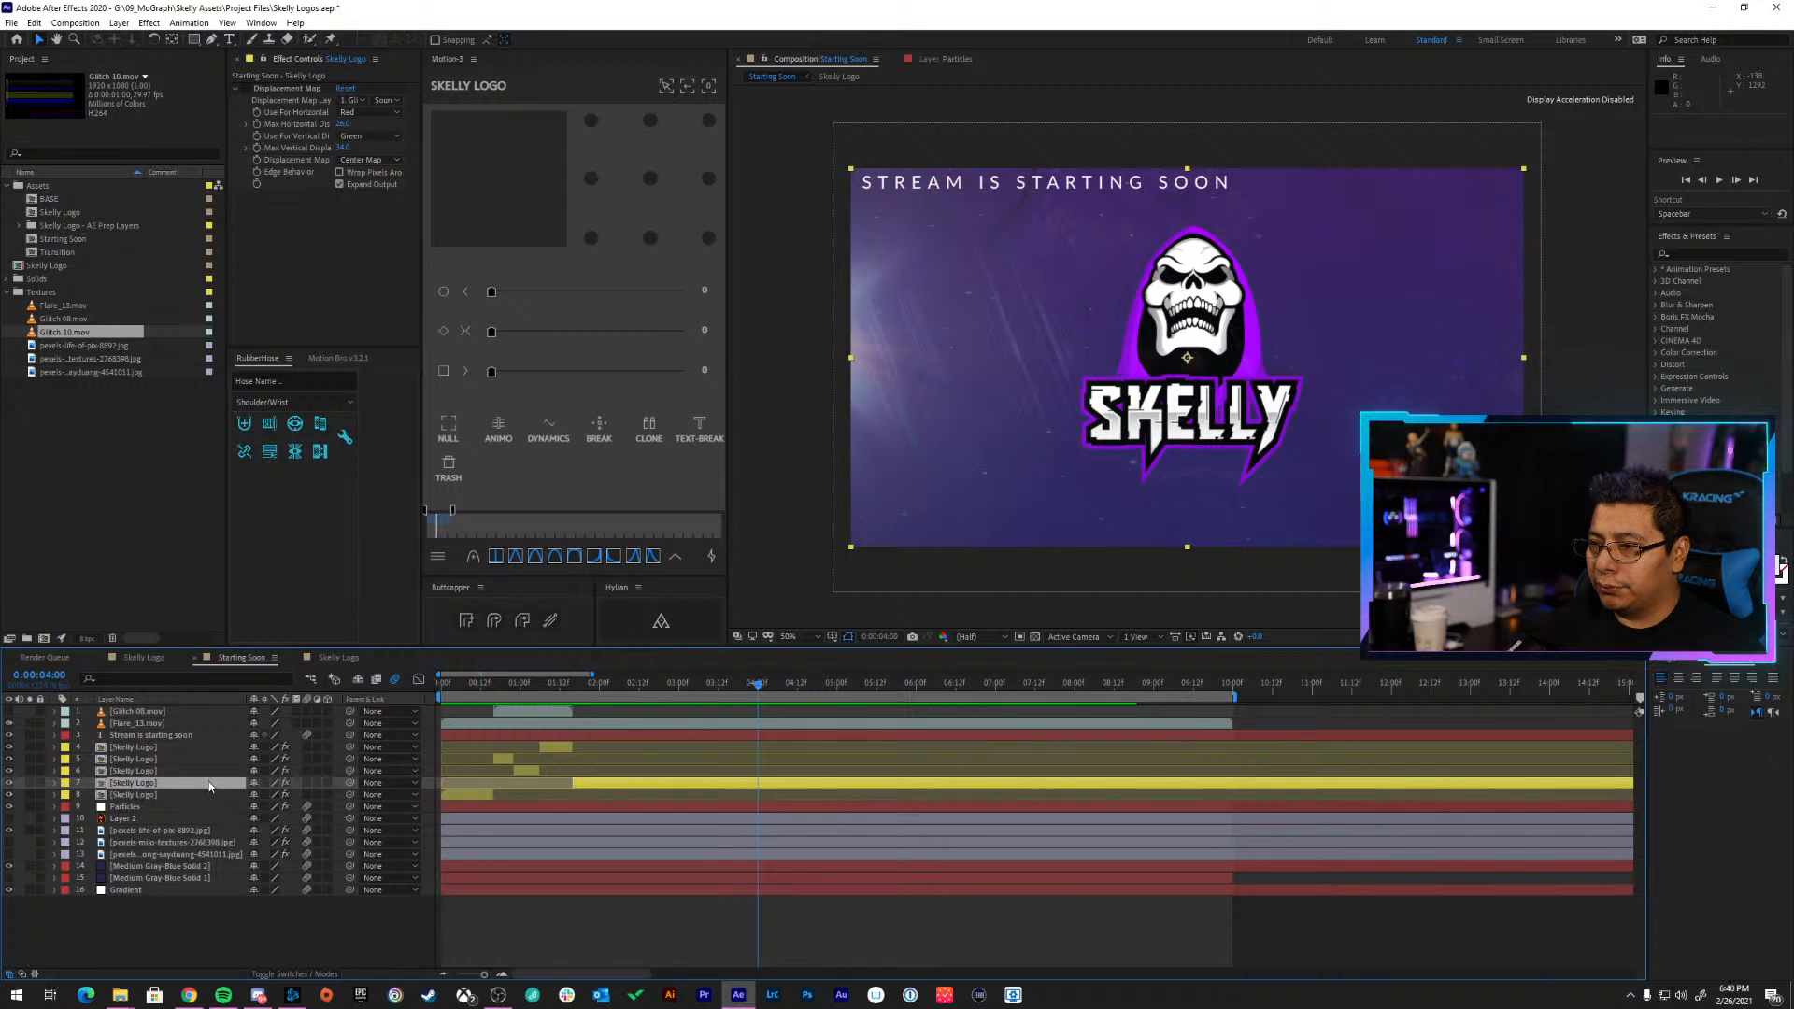
{"action": "key", "text": "ctrl+z"}
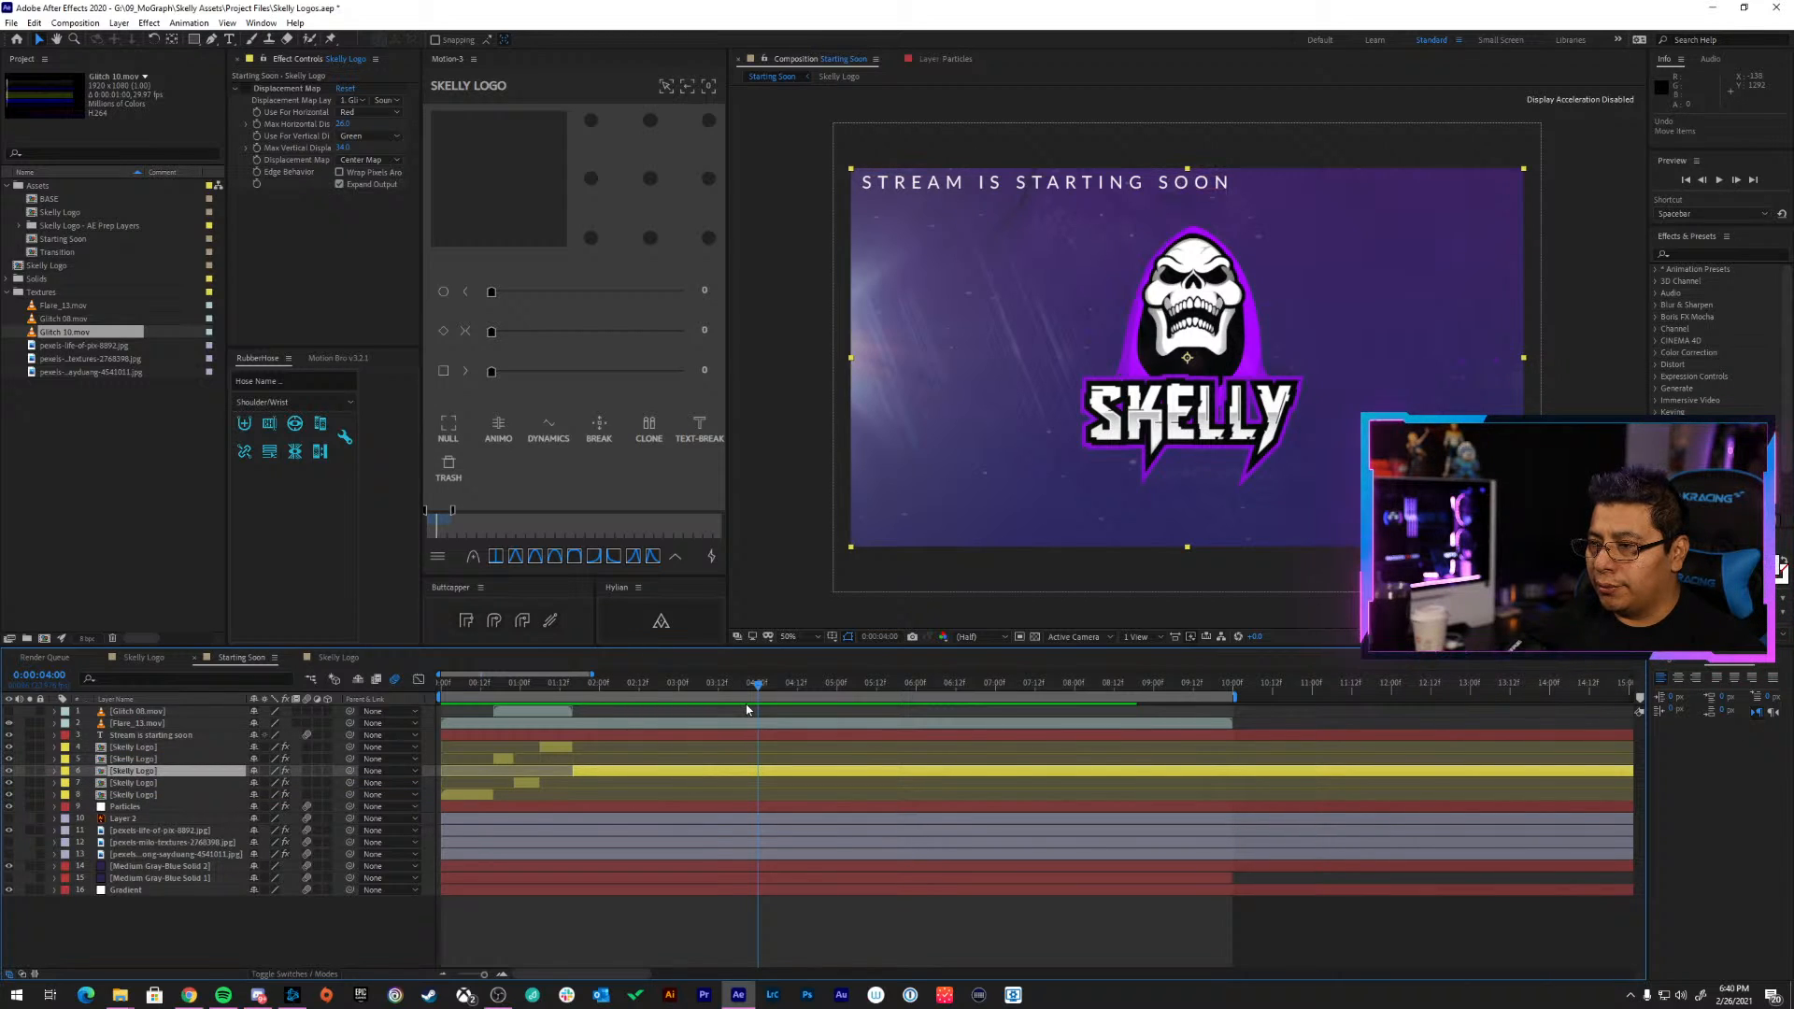
{"action": "key", "text": "ctrl+shift+d"}
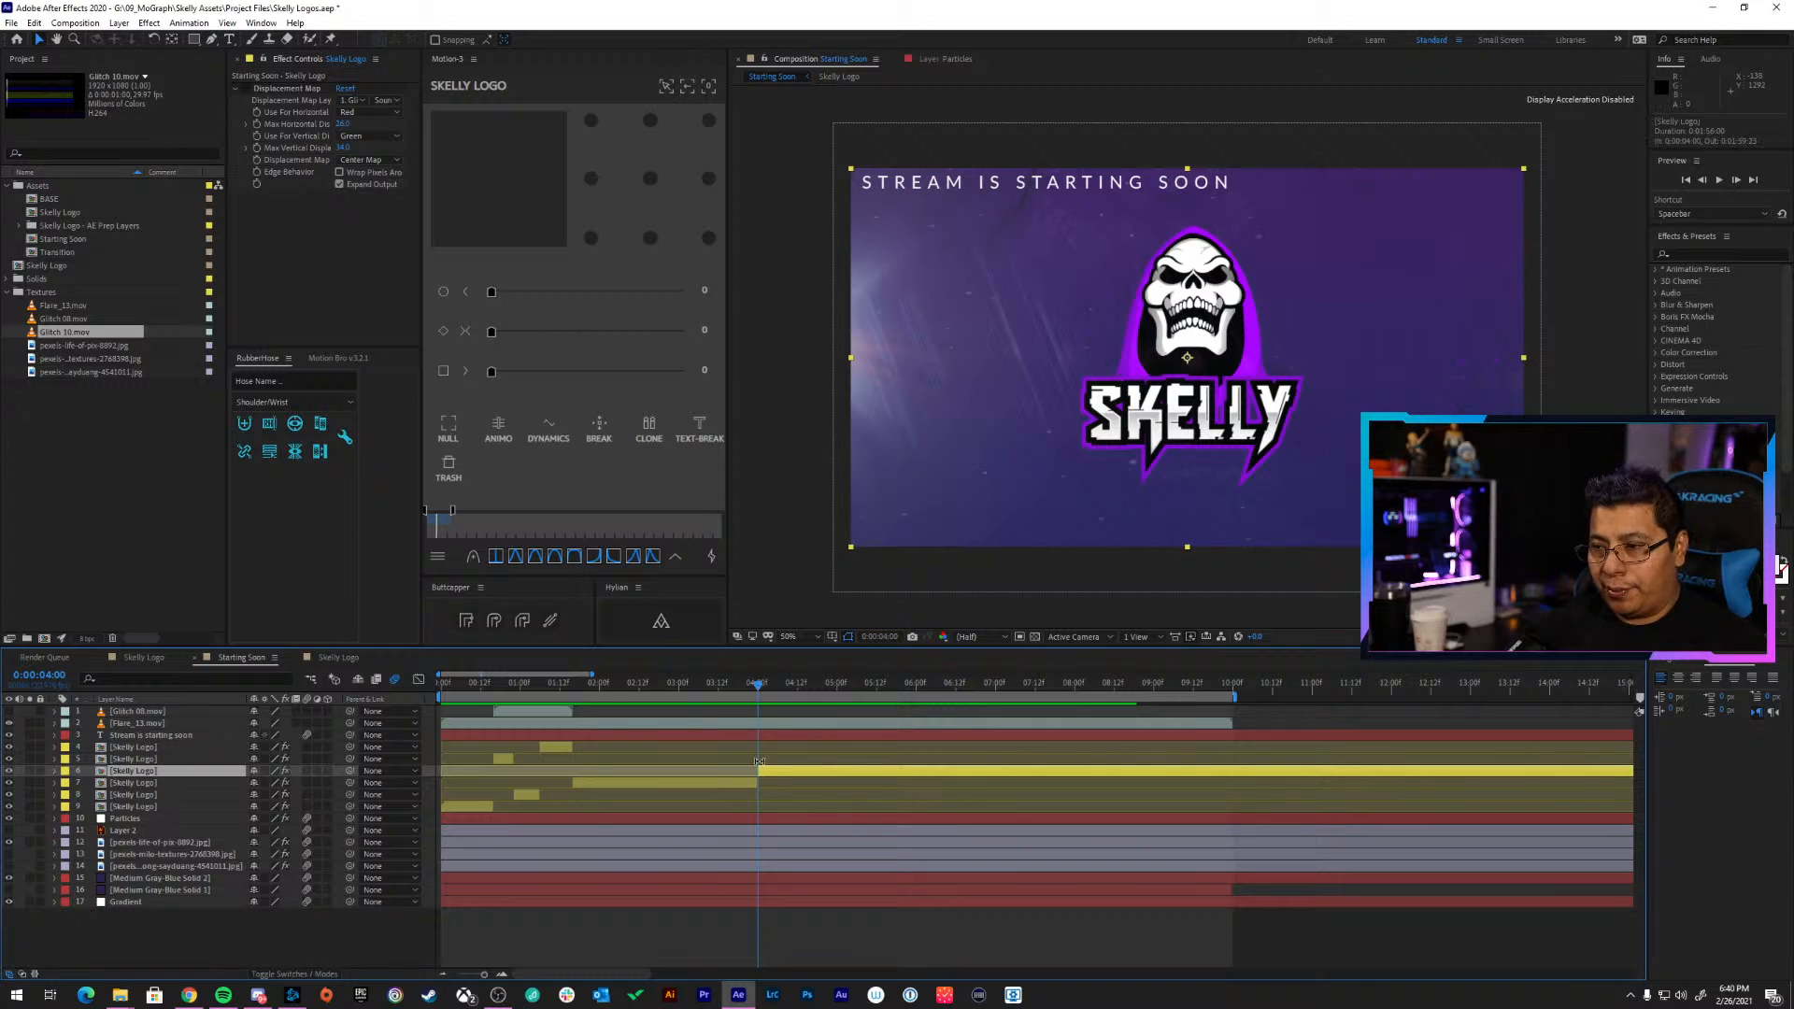
Add Glitch 10.mov to the Starting Soon timeline beneath the flare layer, starting at 0:00:04:00, and hide it
{"action": "left_click", "coordinate": [62, 331]}
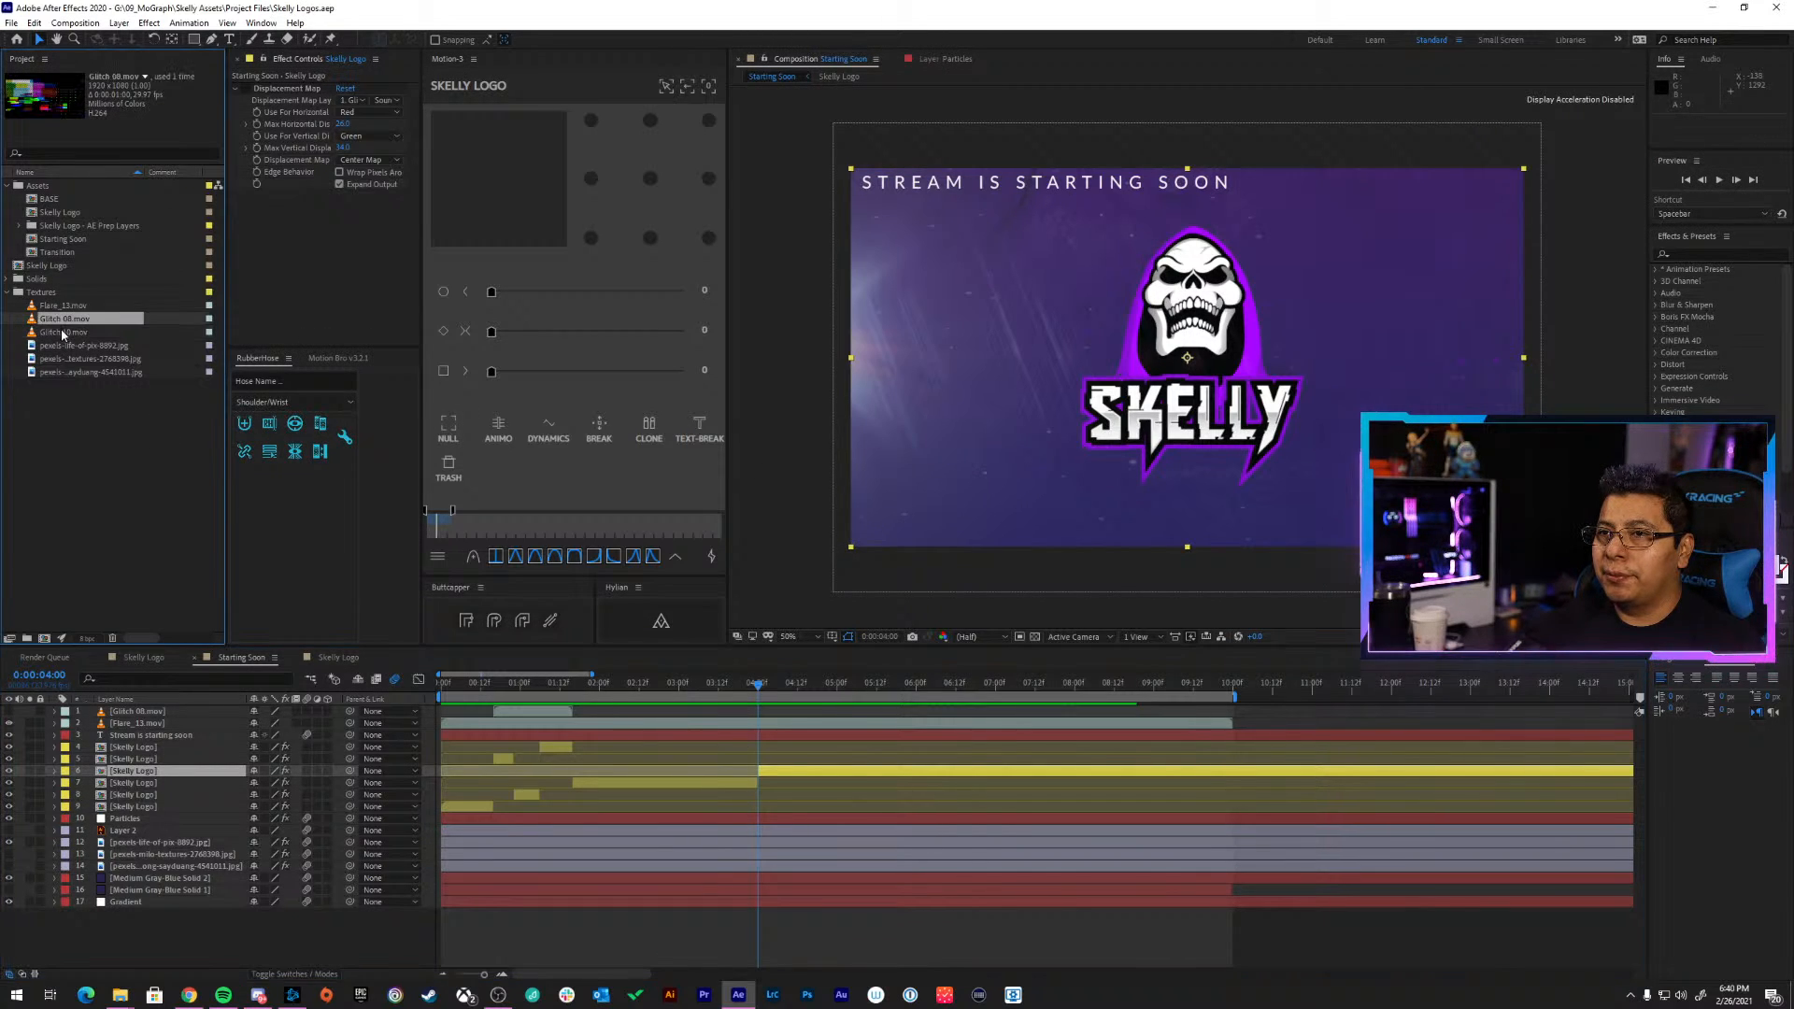
{"action": "left_click_drag", "start_coordinate": [266, 415], "coordinate": [785, 692]}
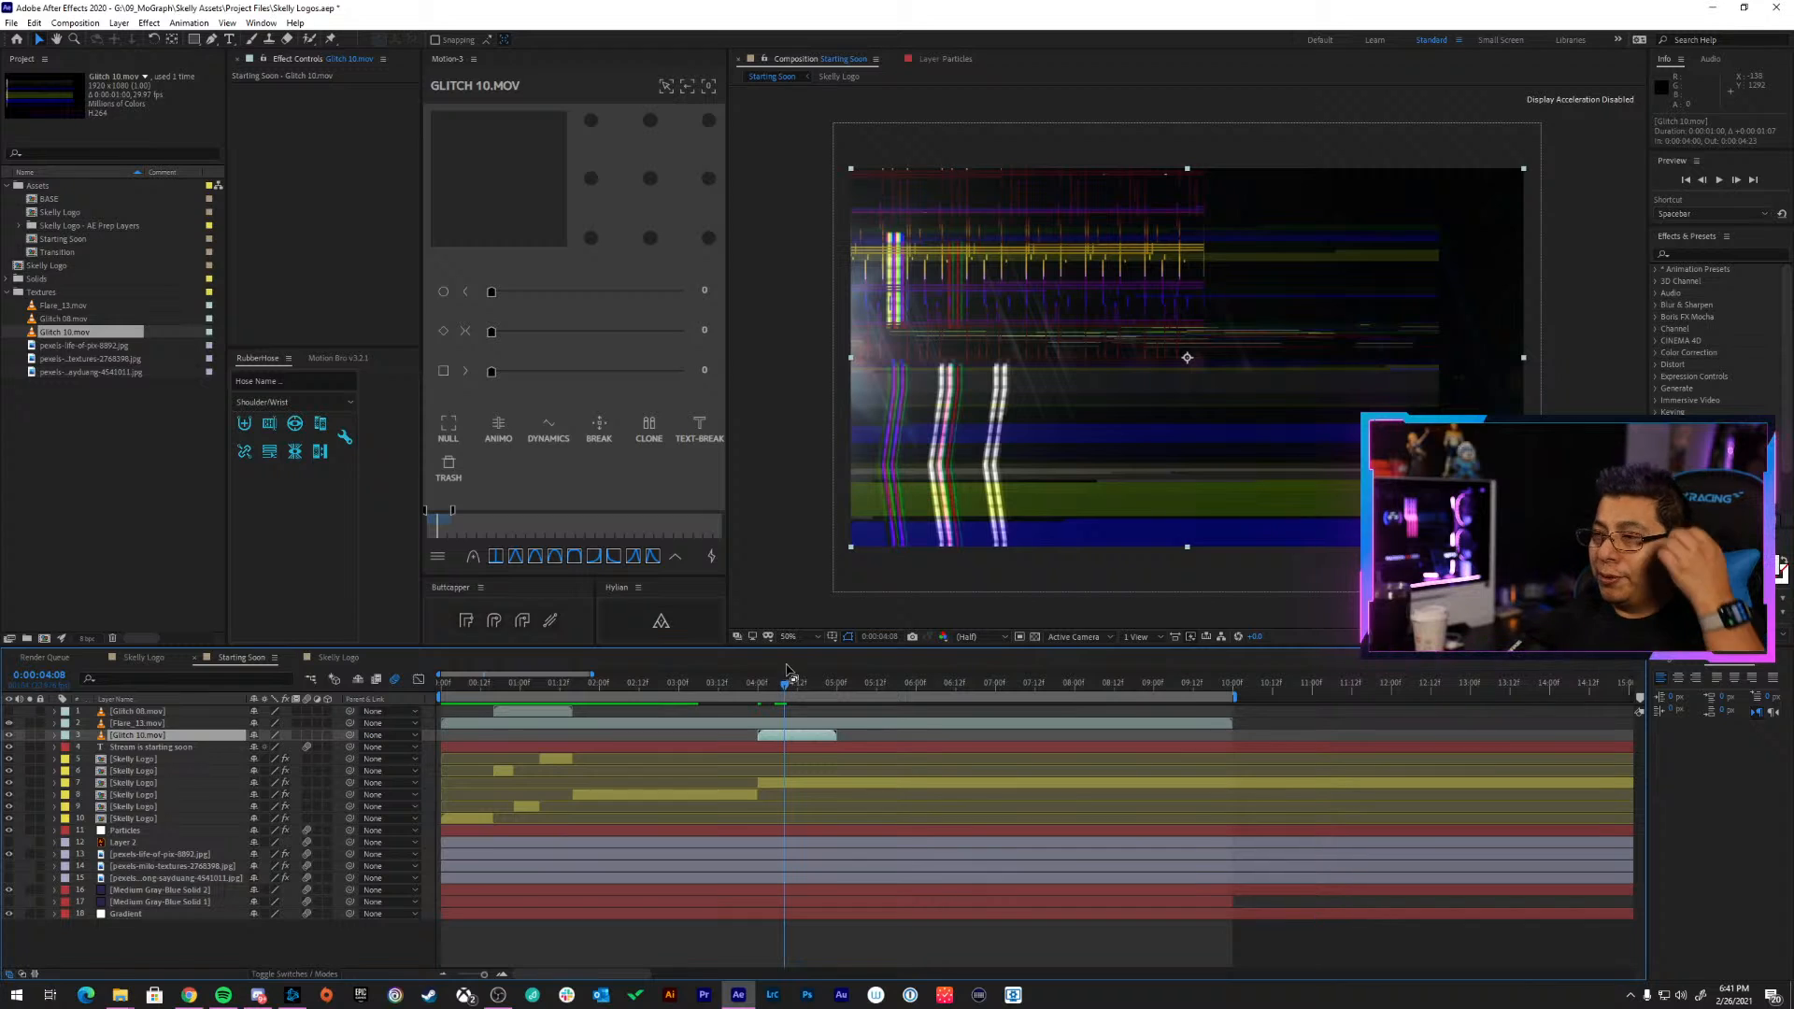
{"action": "left_click", "coordinate": [773, 785]}
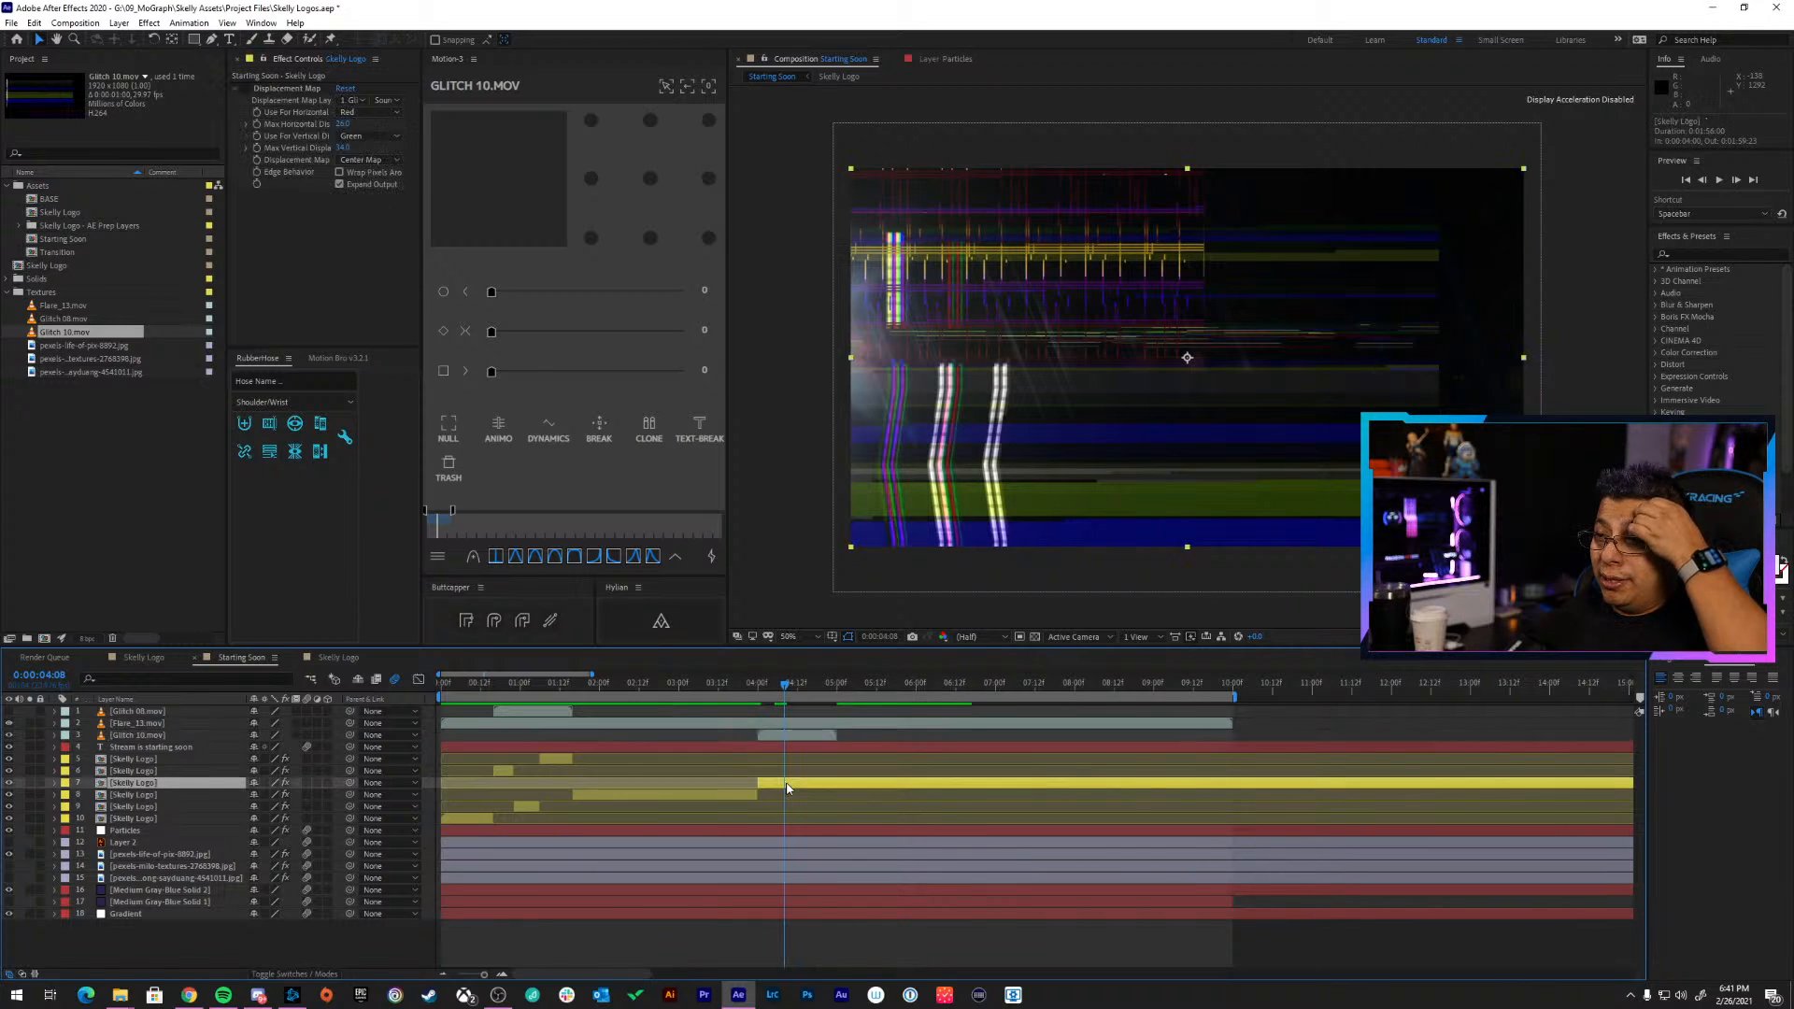
{"action": "left_click", "coordinate": [140, 738]}
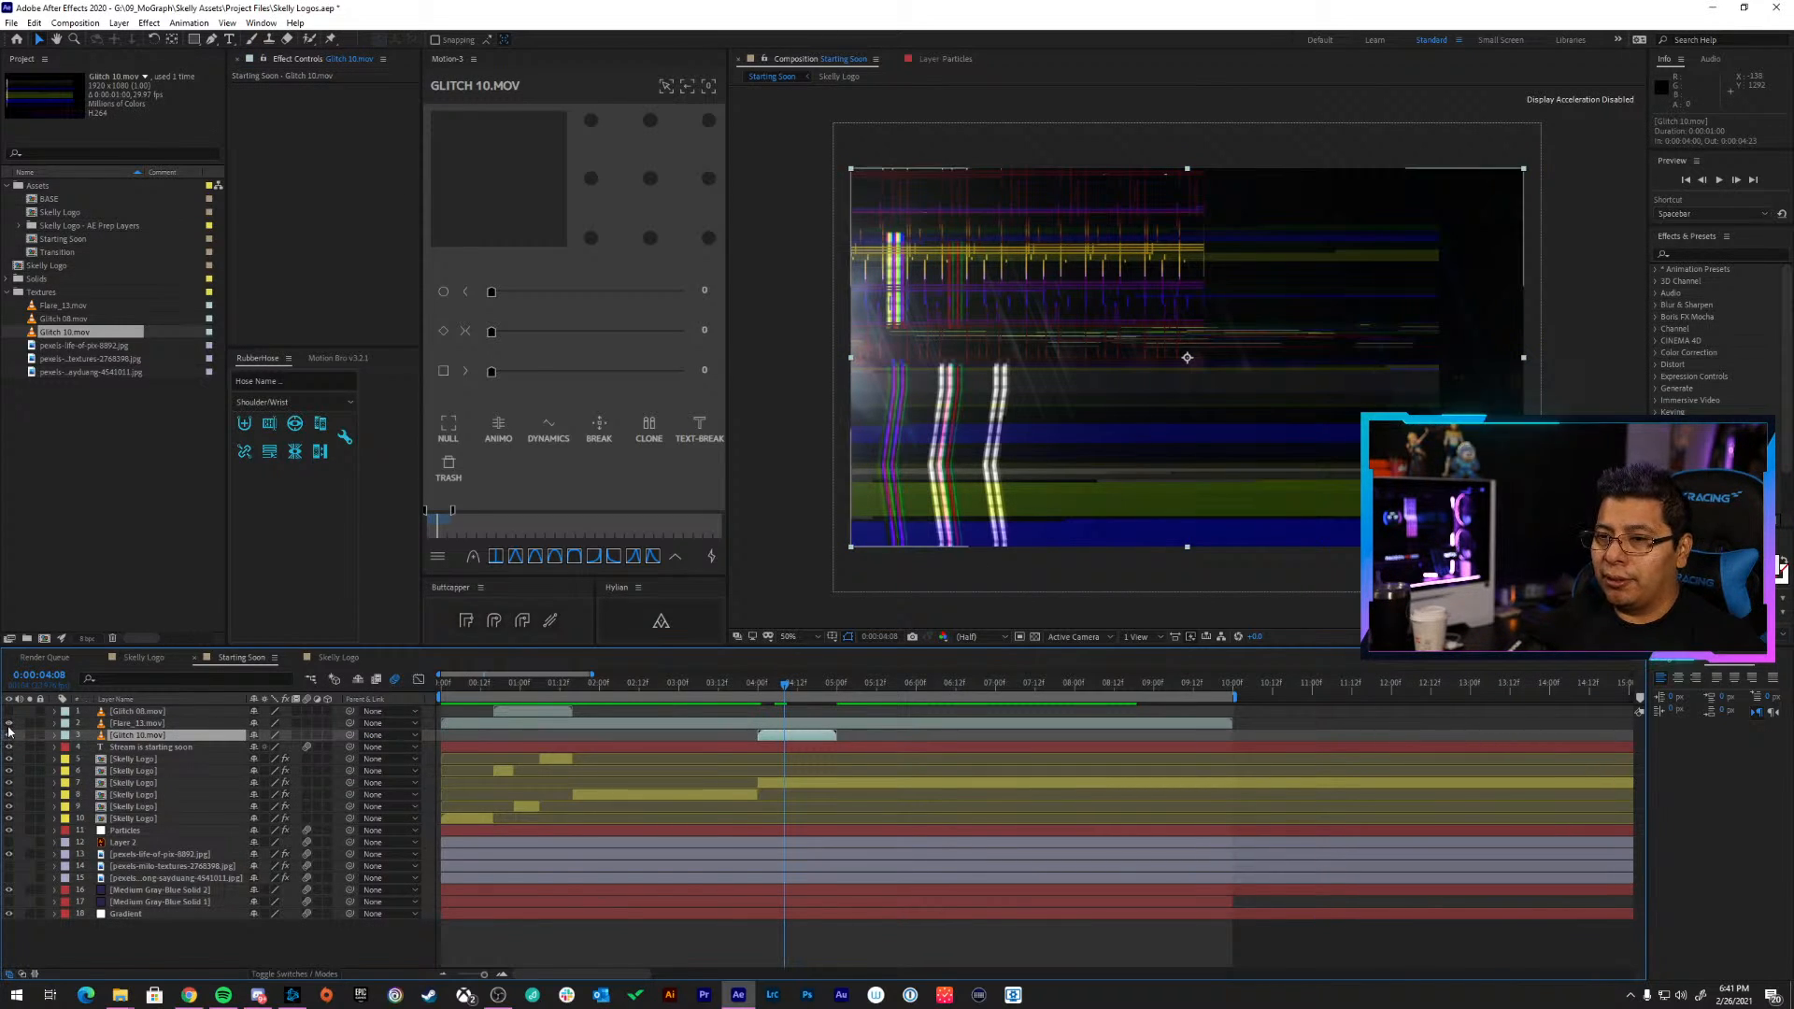
{"action": "left_click", "coordinate": [9, 735]}
Set the Displacement Map Layer of the Skelly Logo segment starting at 0:00:04:00 to Glitch 10.mov
{"action": "left_click", "coordinate": [786, 783]}
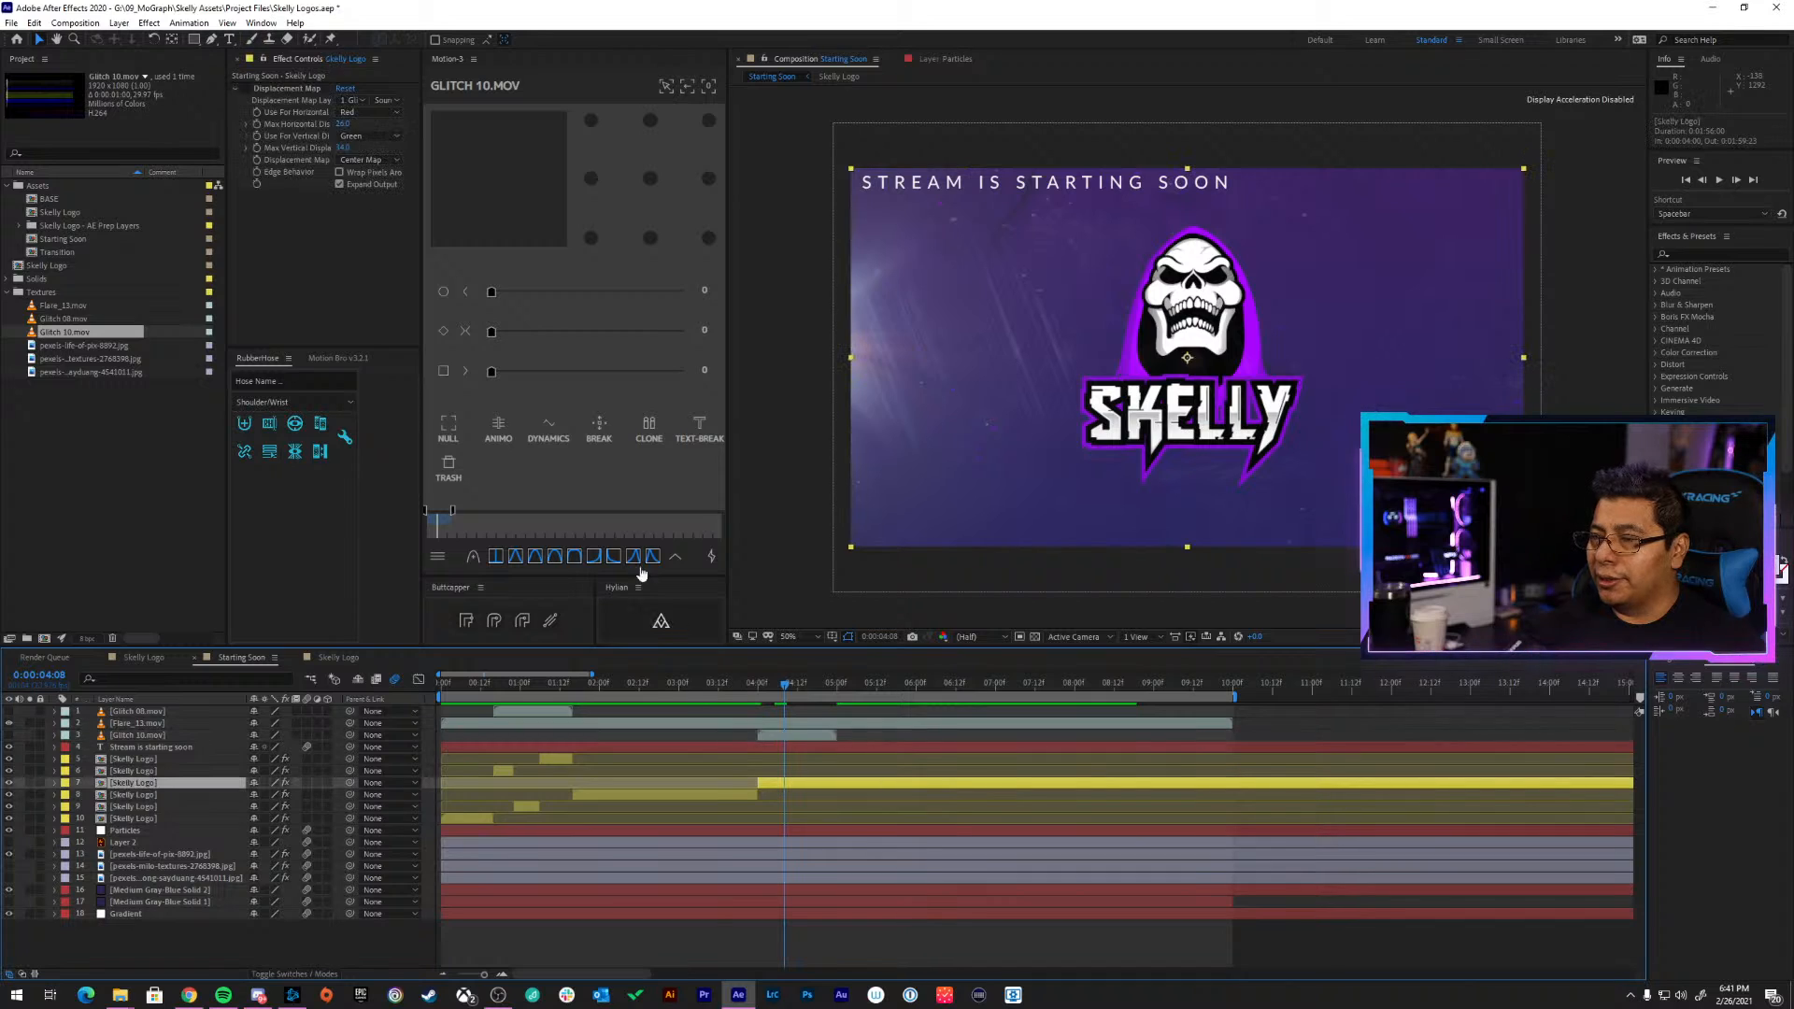
{"action": "left_click", "coordinate": [355, 101]}
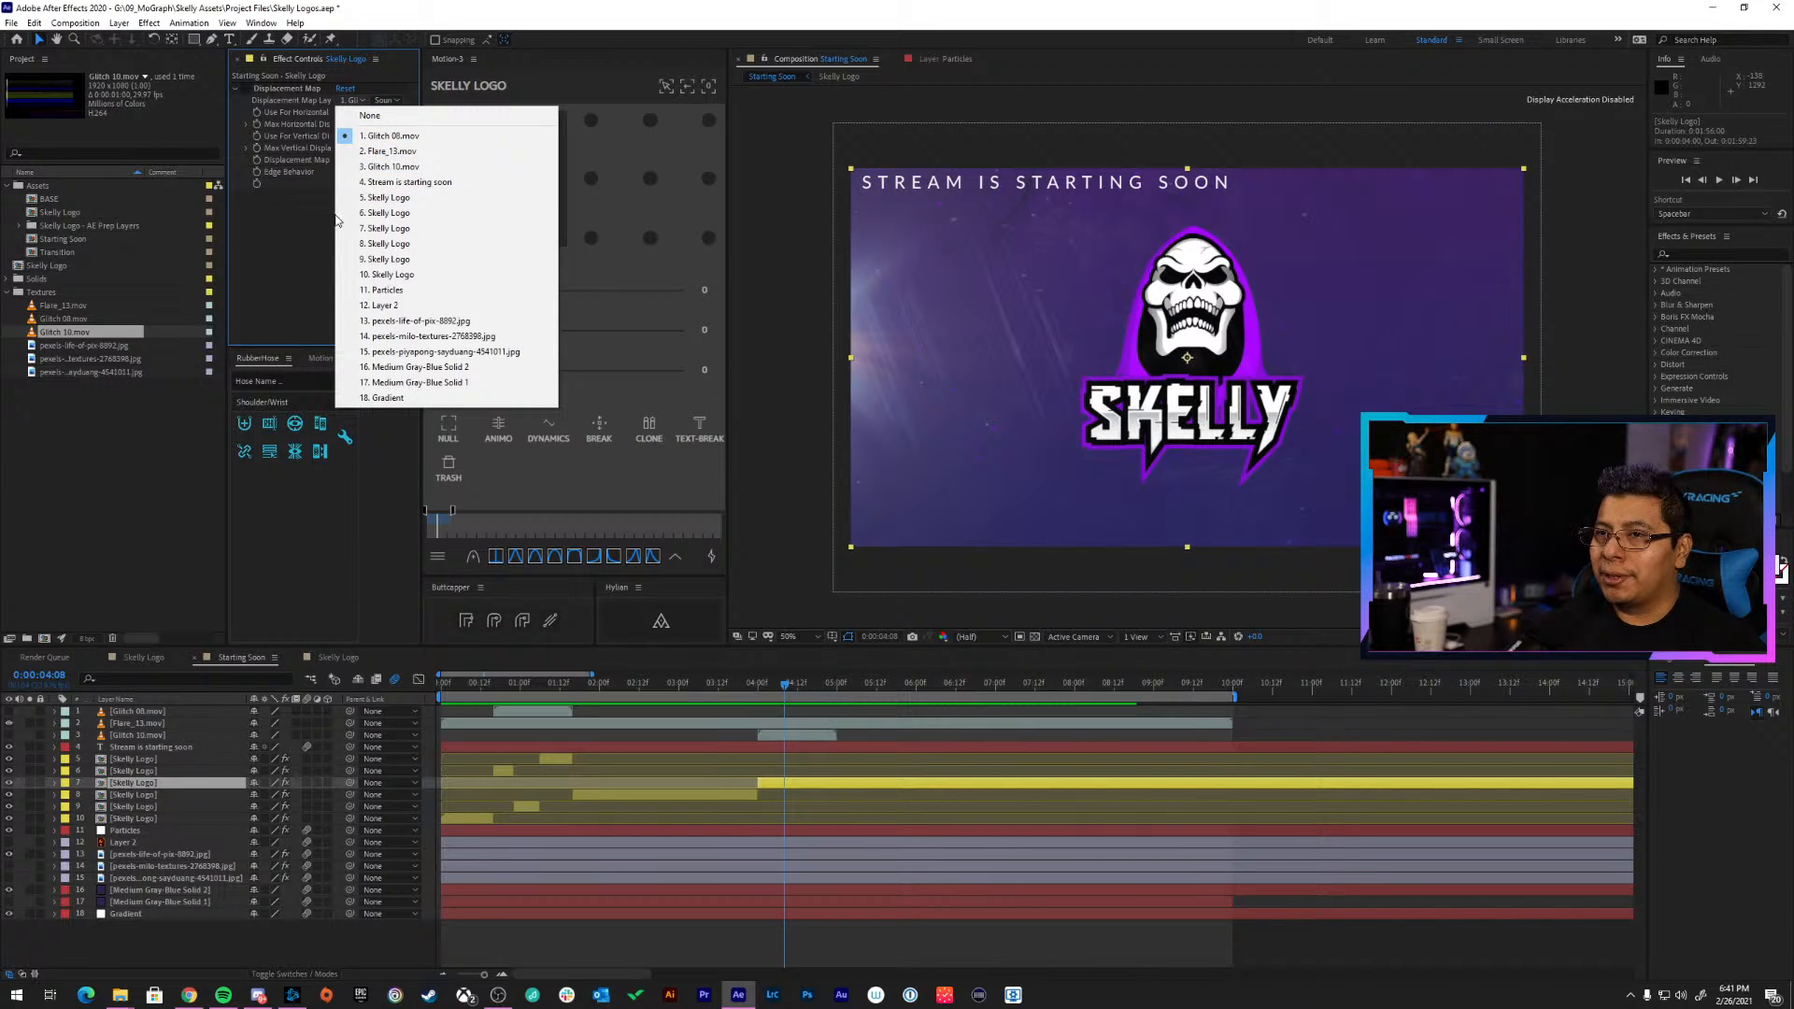
{"action": "left_click", "coordinate": [372, 166]}
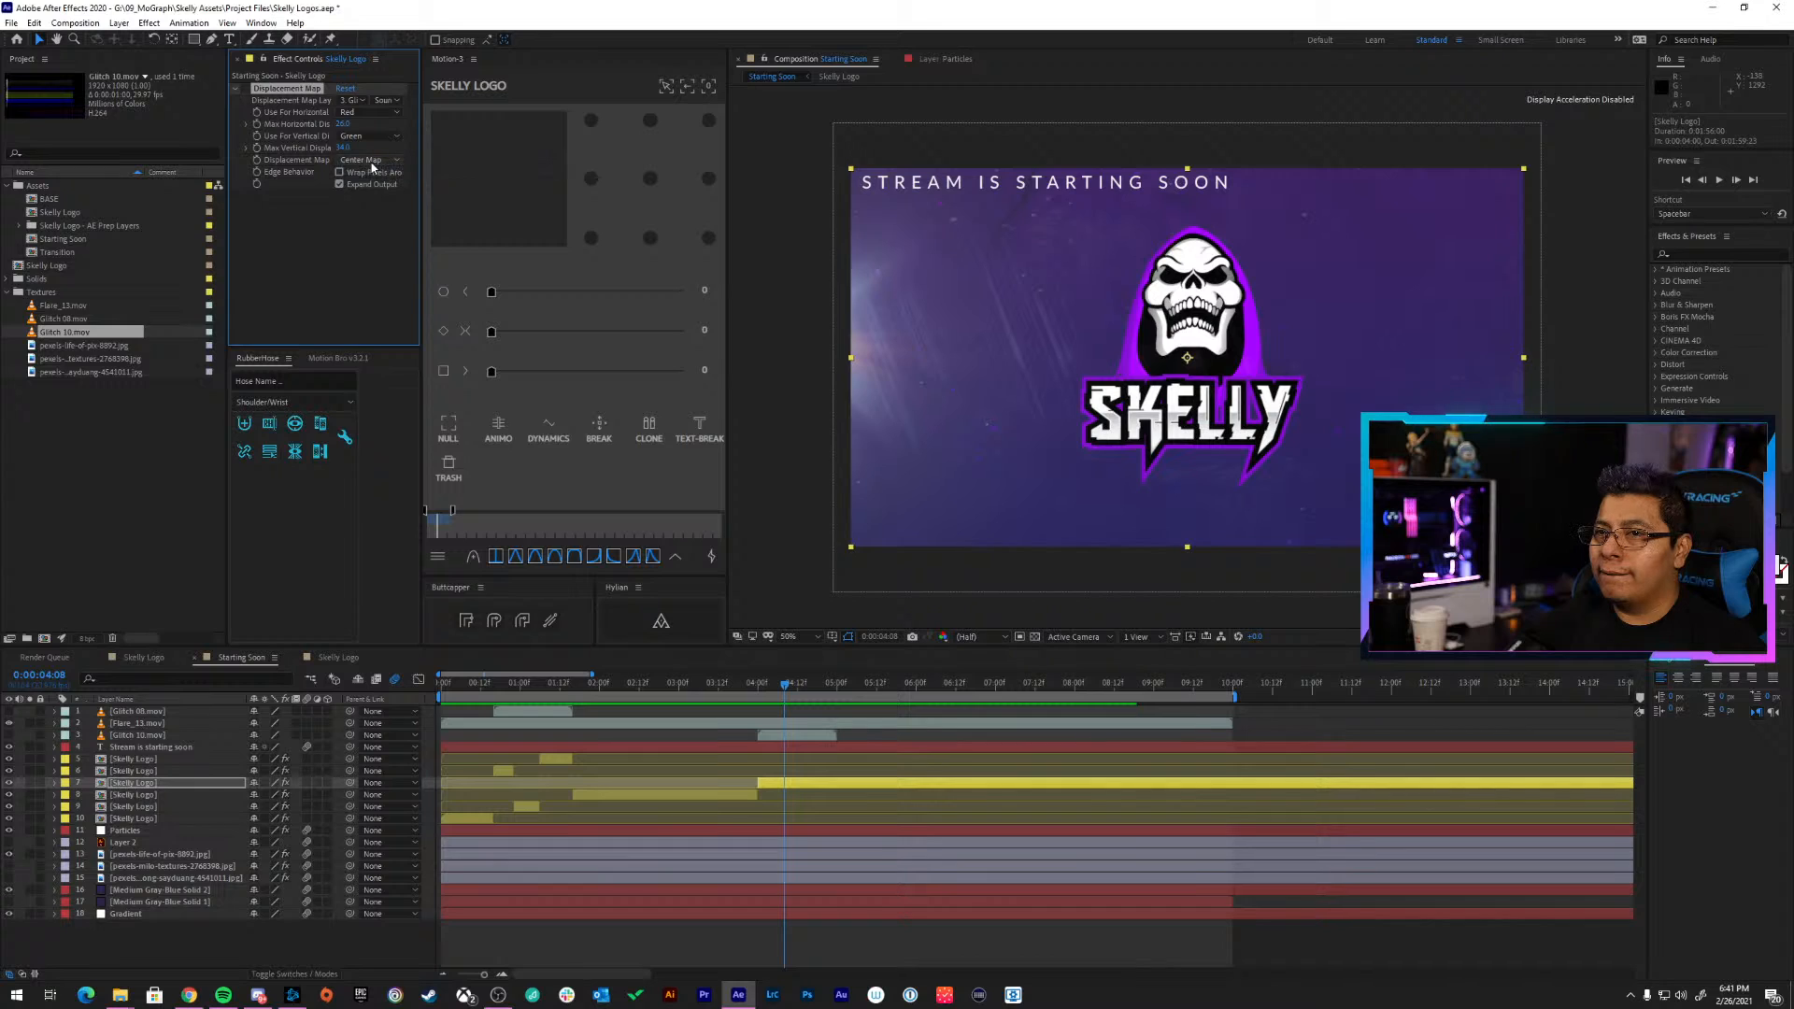
Turn on the Displacement Map effect for the Skelly Logo segment starting at 0:00:04:00 and check the distortion through 0:00:04:13
{"action": "left_click", "coordinate": [776, 700]}
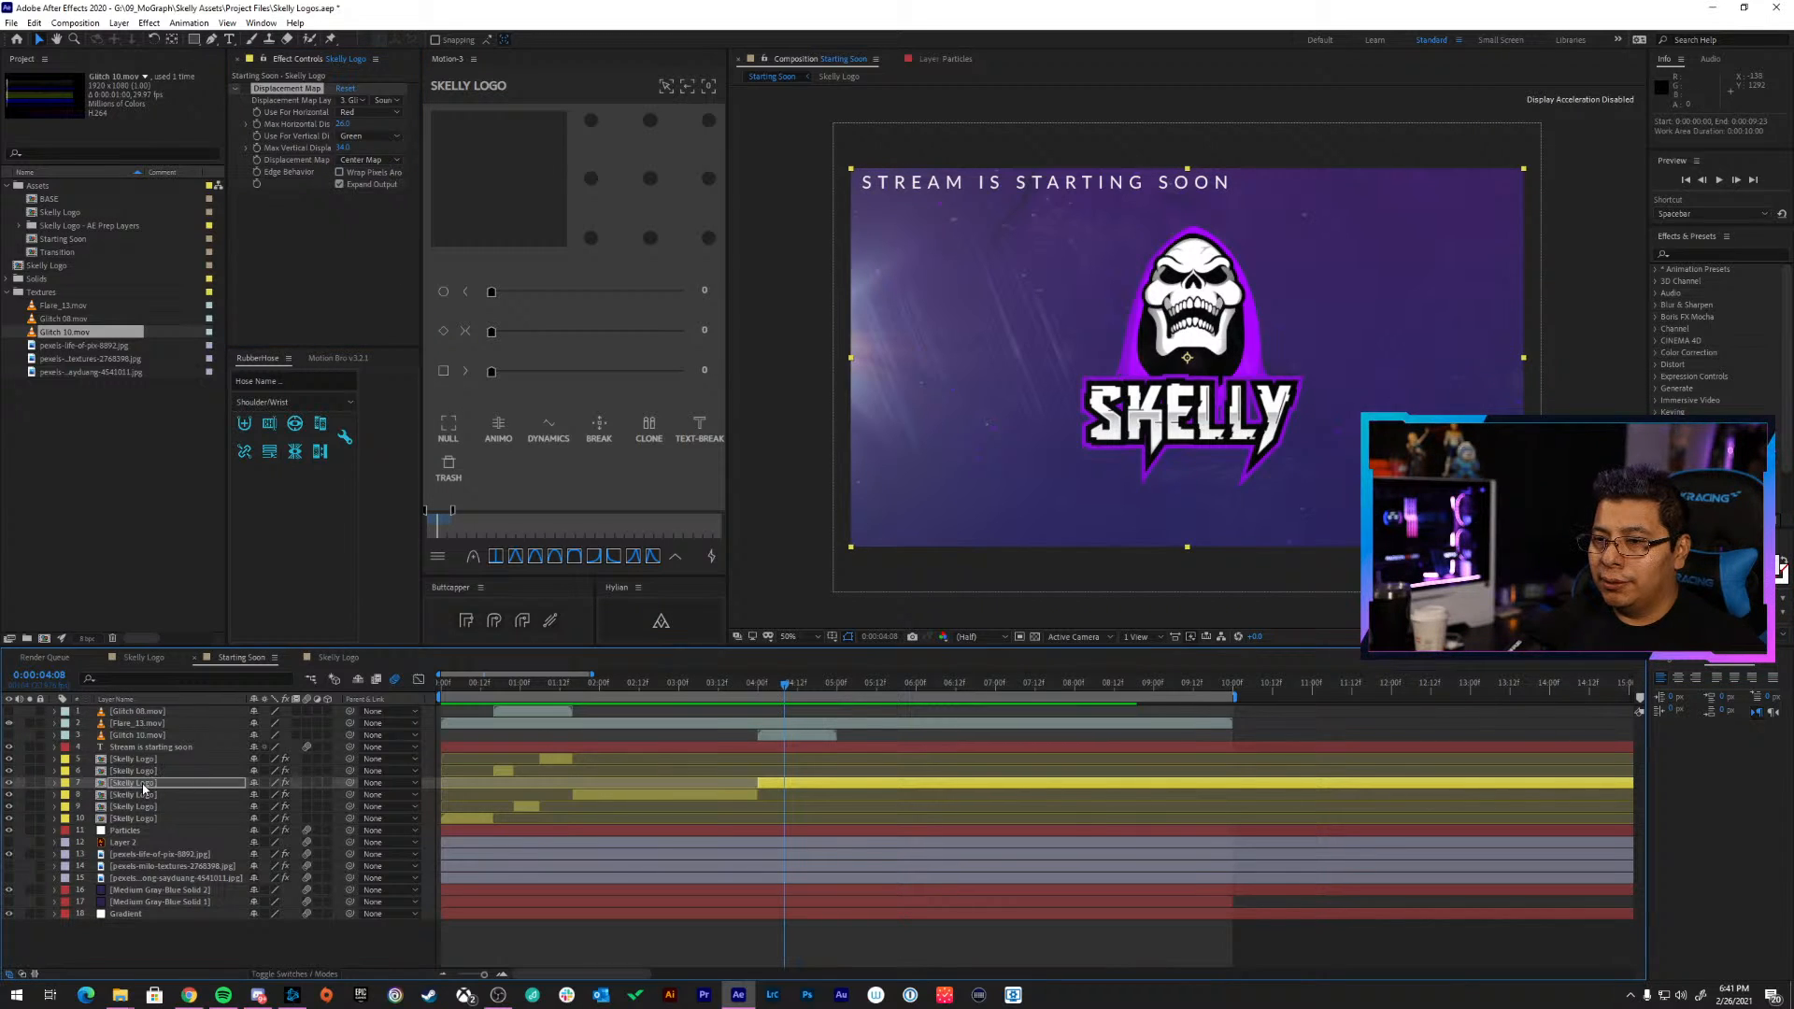
{"action": "left_click", "coordinate": [146, 738]}
{"action": "left_click", "coordinate": [148, 725]}
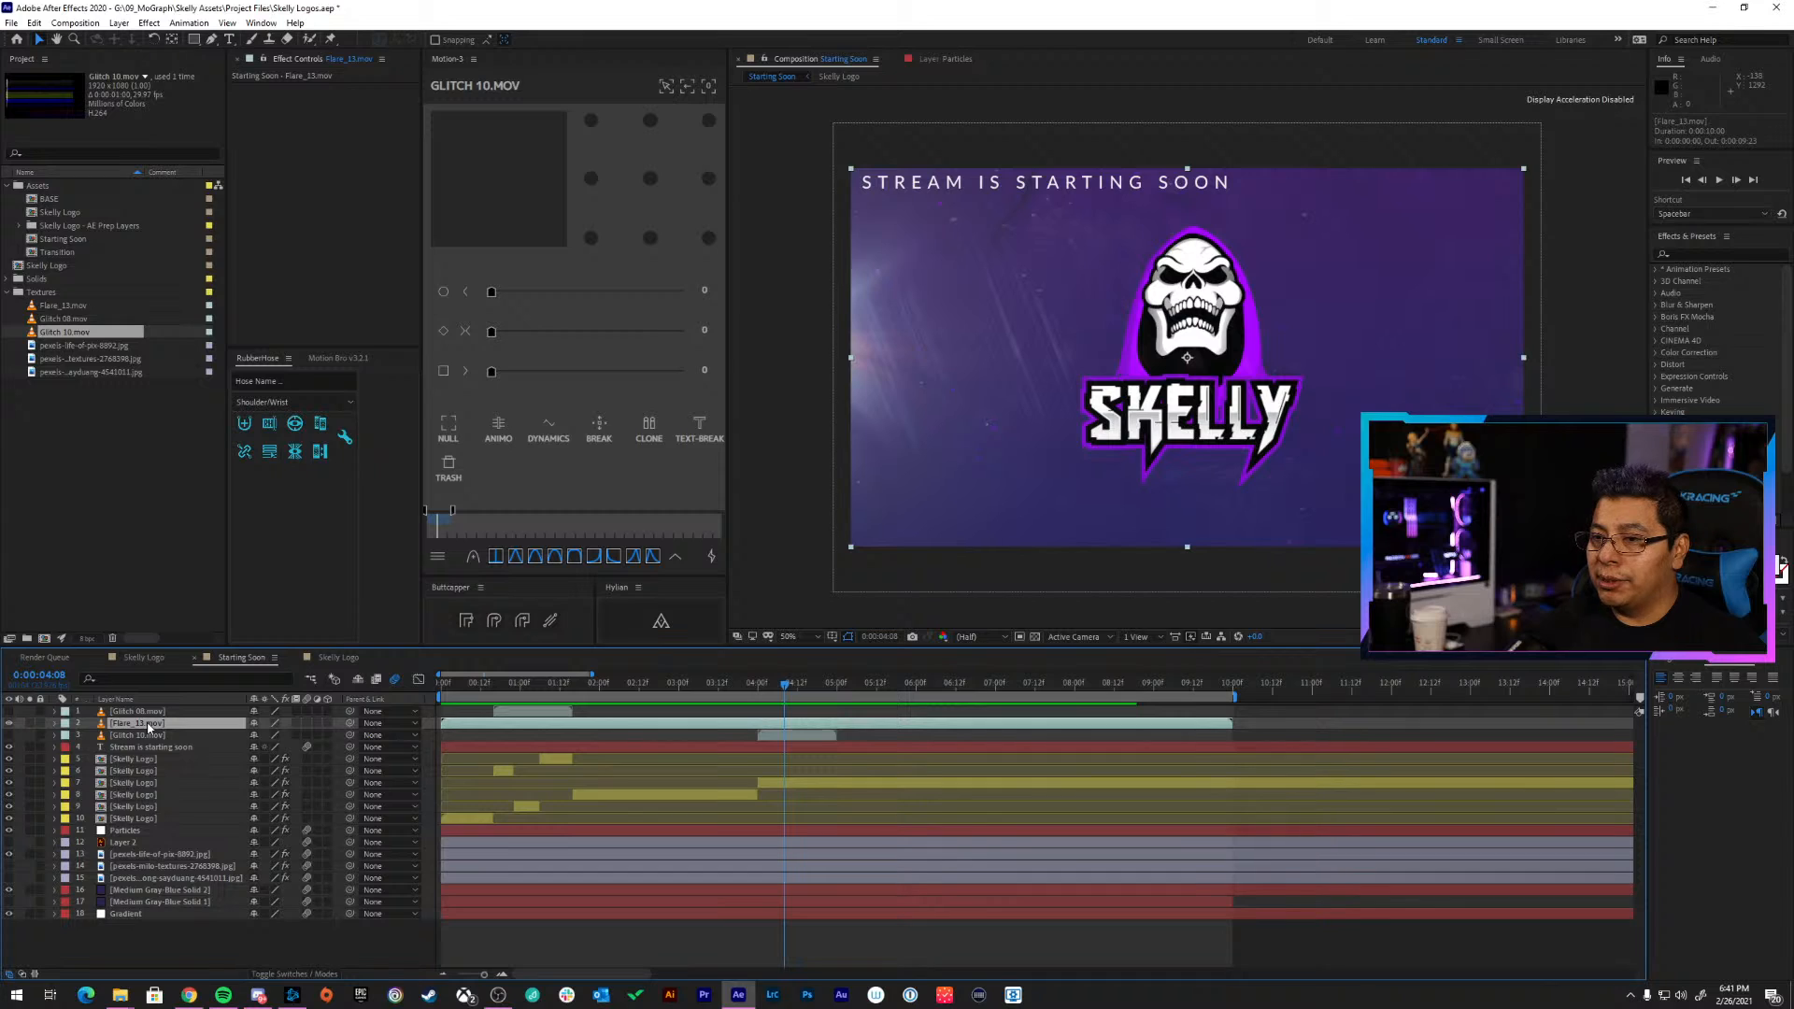
{"action": "left_click", "coordinate": [148, 735]}
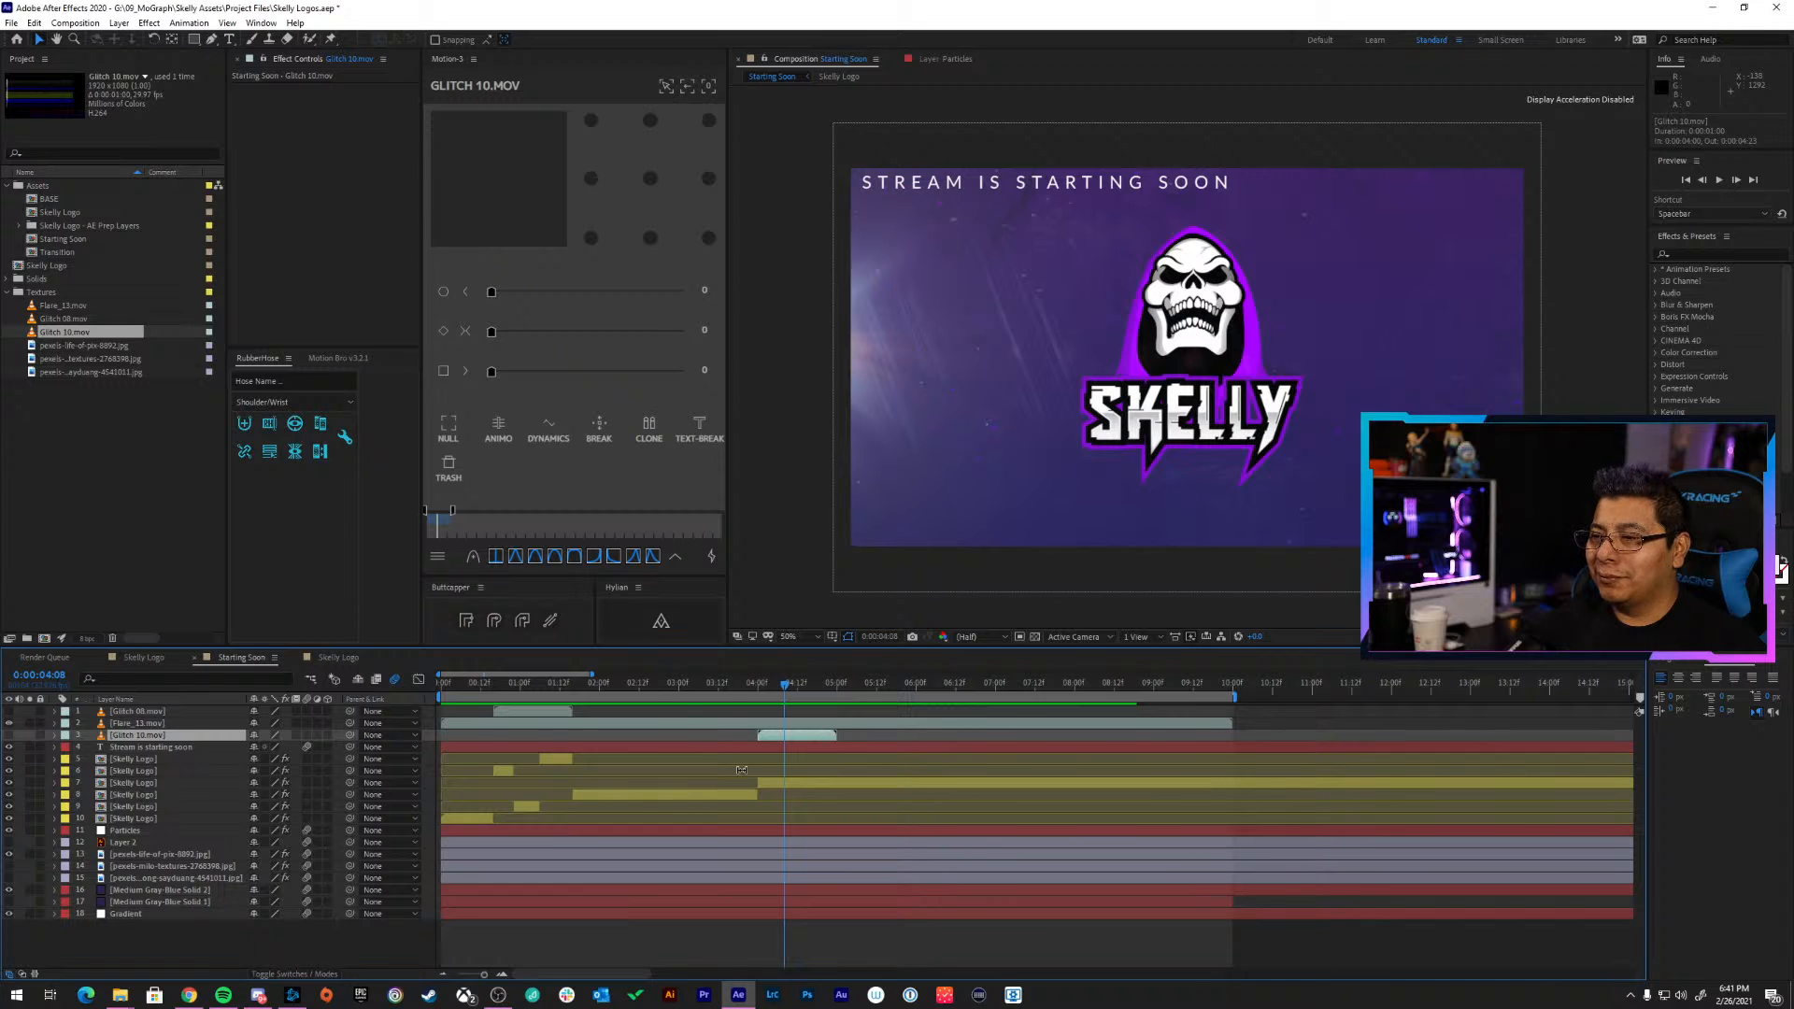
{"action": "left_click", "coordinate": [811, 779]}
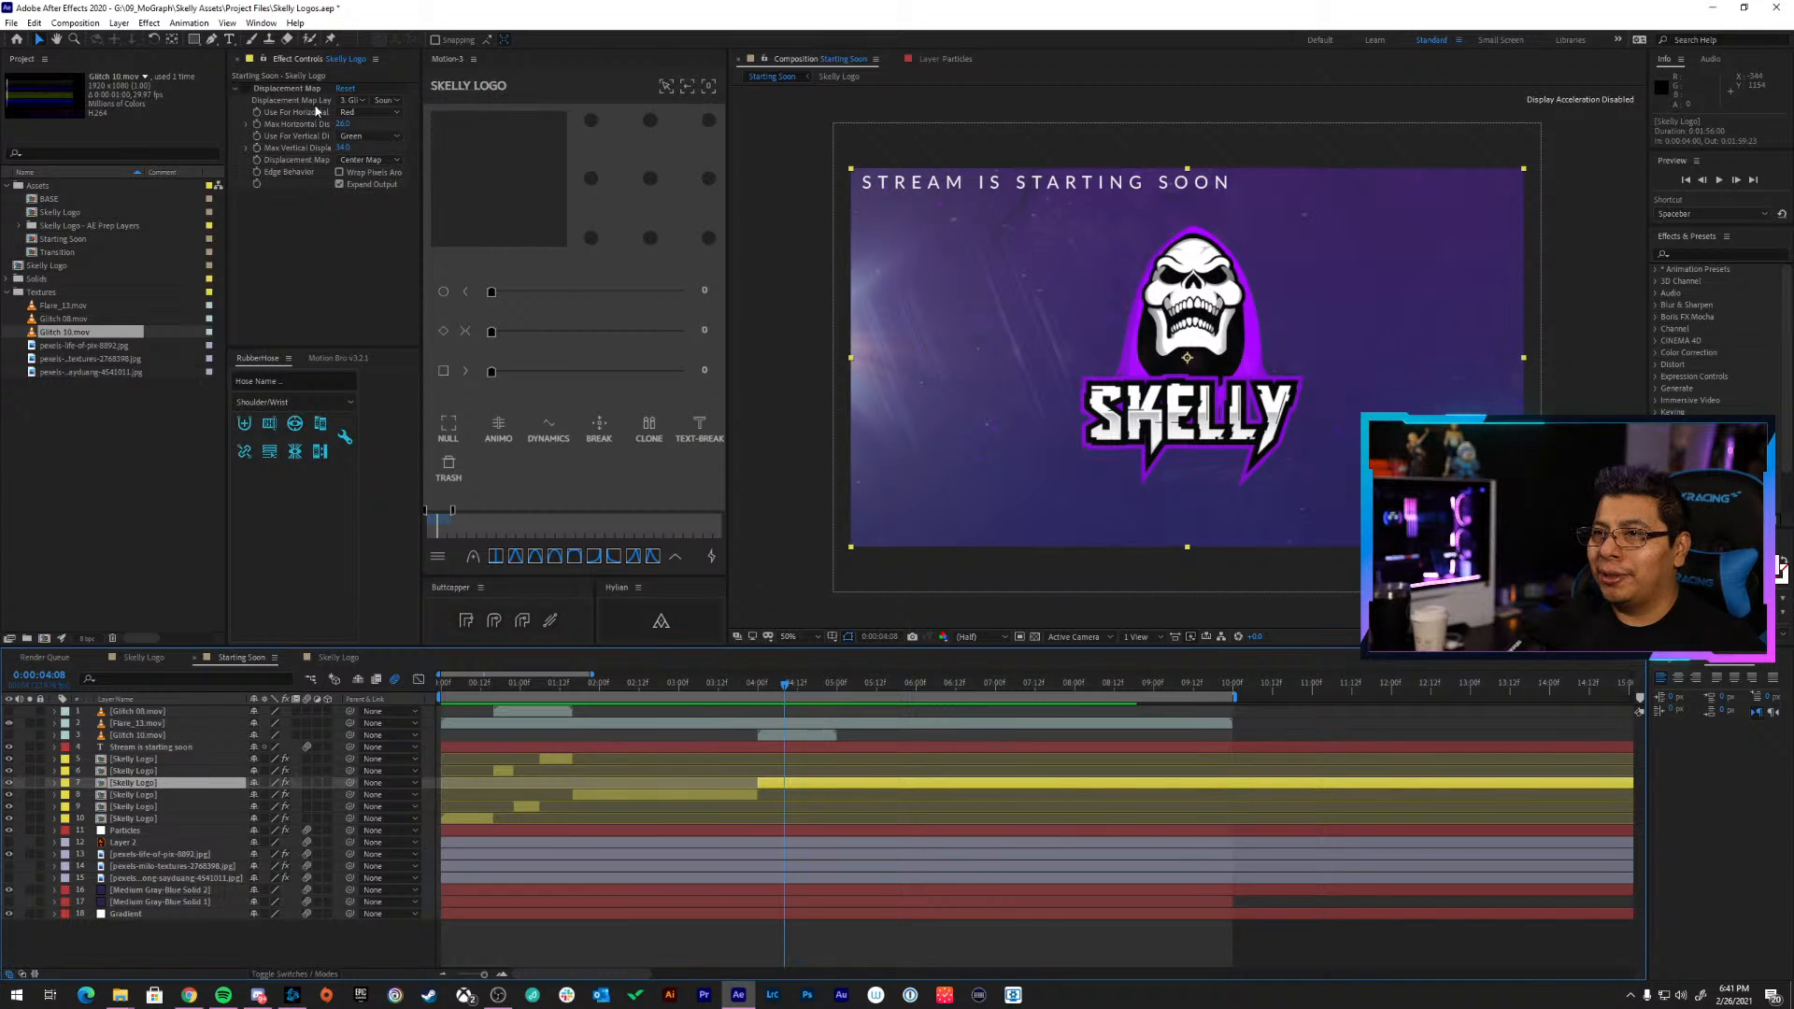
{"action": "left_click", "coordinate": [245, 90]}
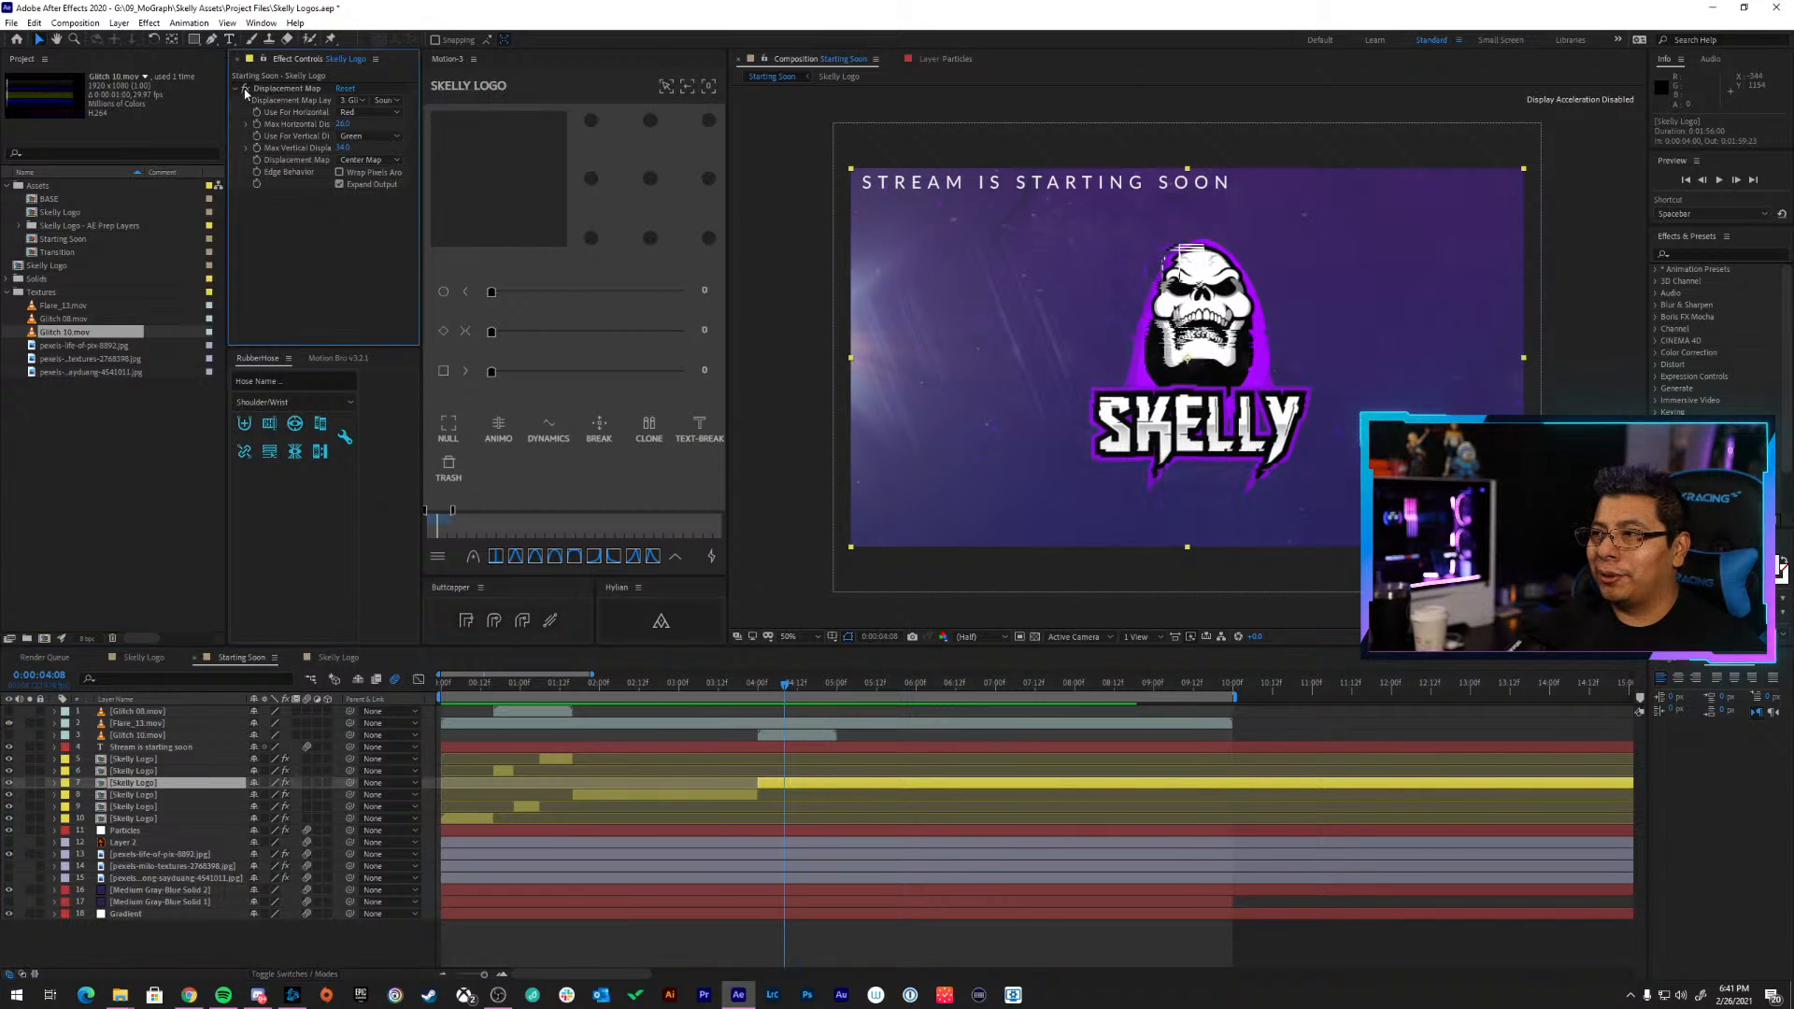
{"action": "left_click", "coordinate": [746, 686]}
{"action": "left_click_drag", "start_coordinate": [753, 688], "coordinate": [801, 700]}
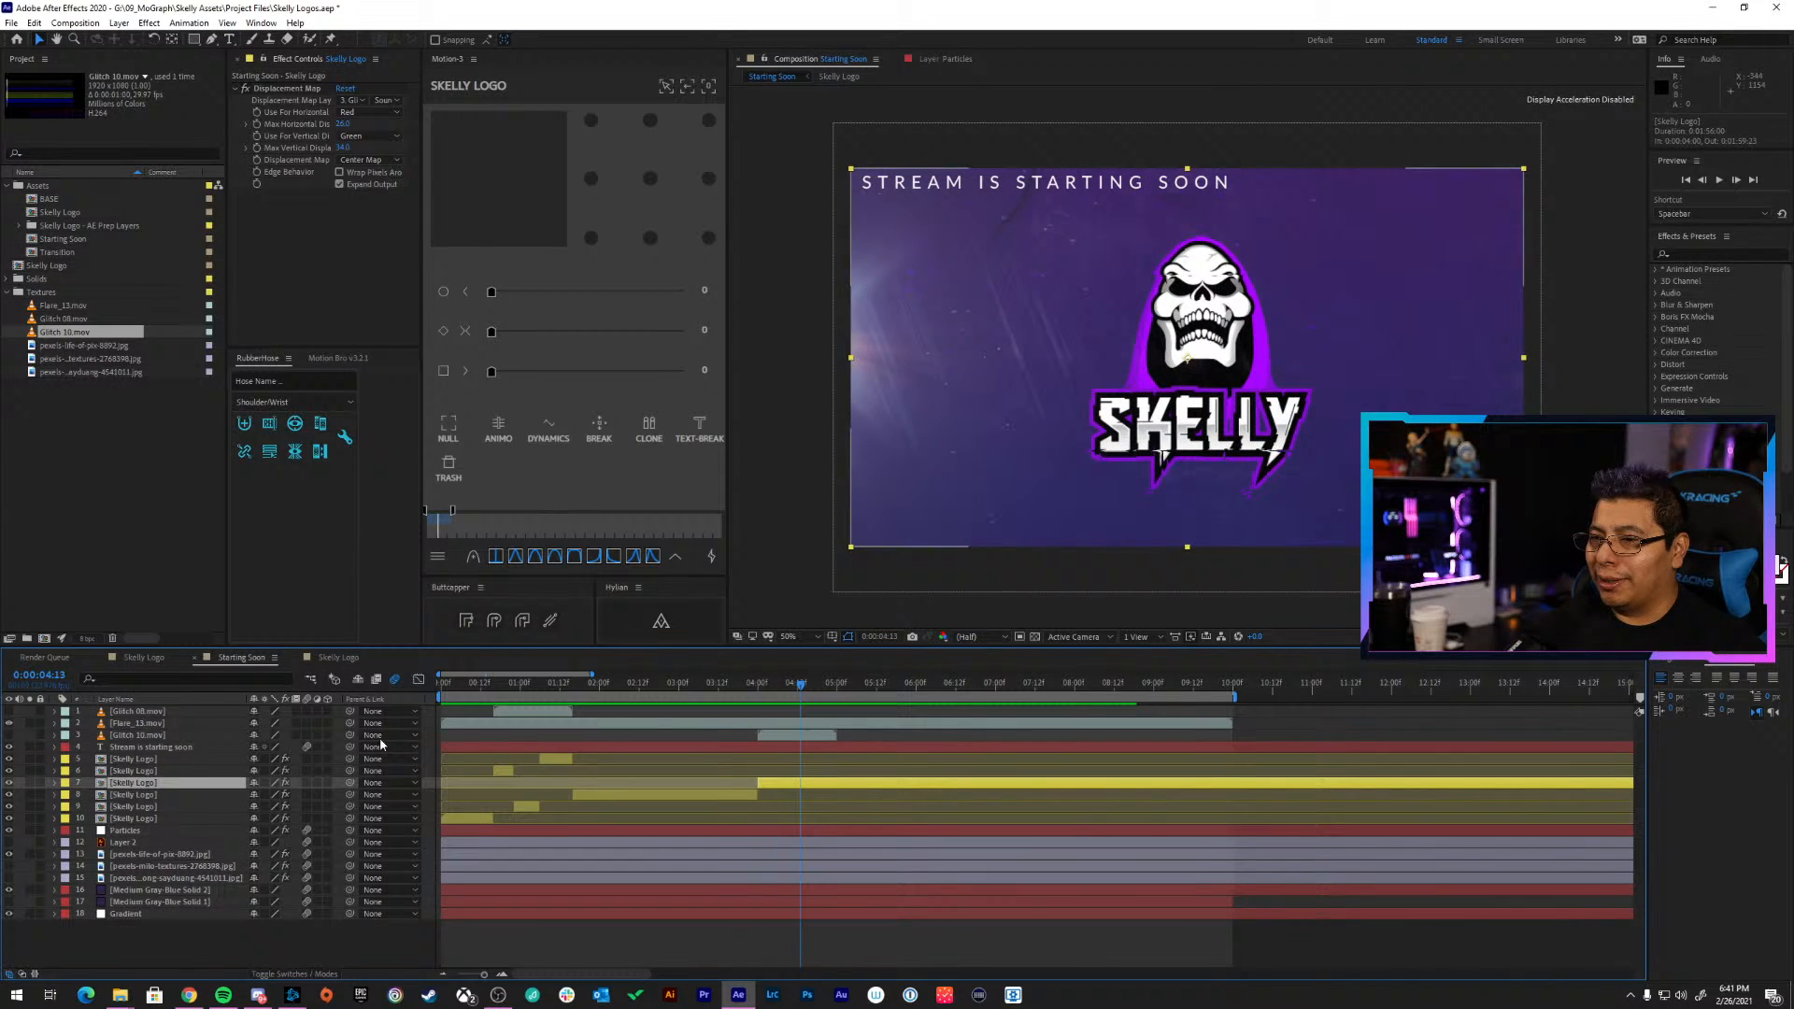
Show Glitch 10.mov, shift it 530 px to the right and 144 px down over the logo, and hide it again
{"action": "left_click", "coordinate": [11, 743]}
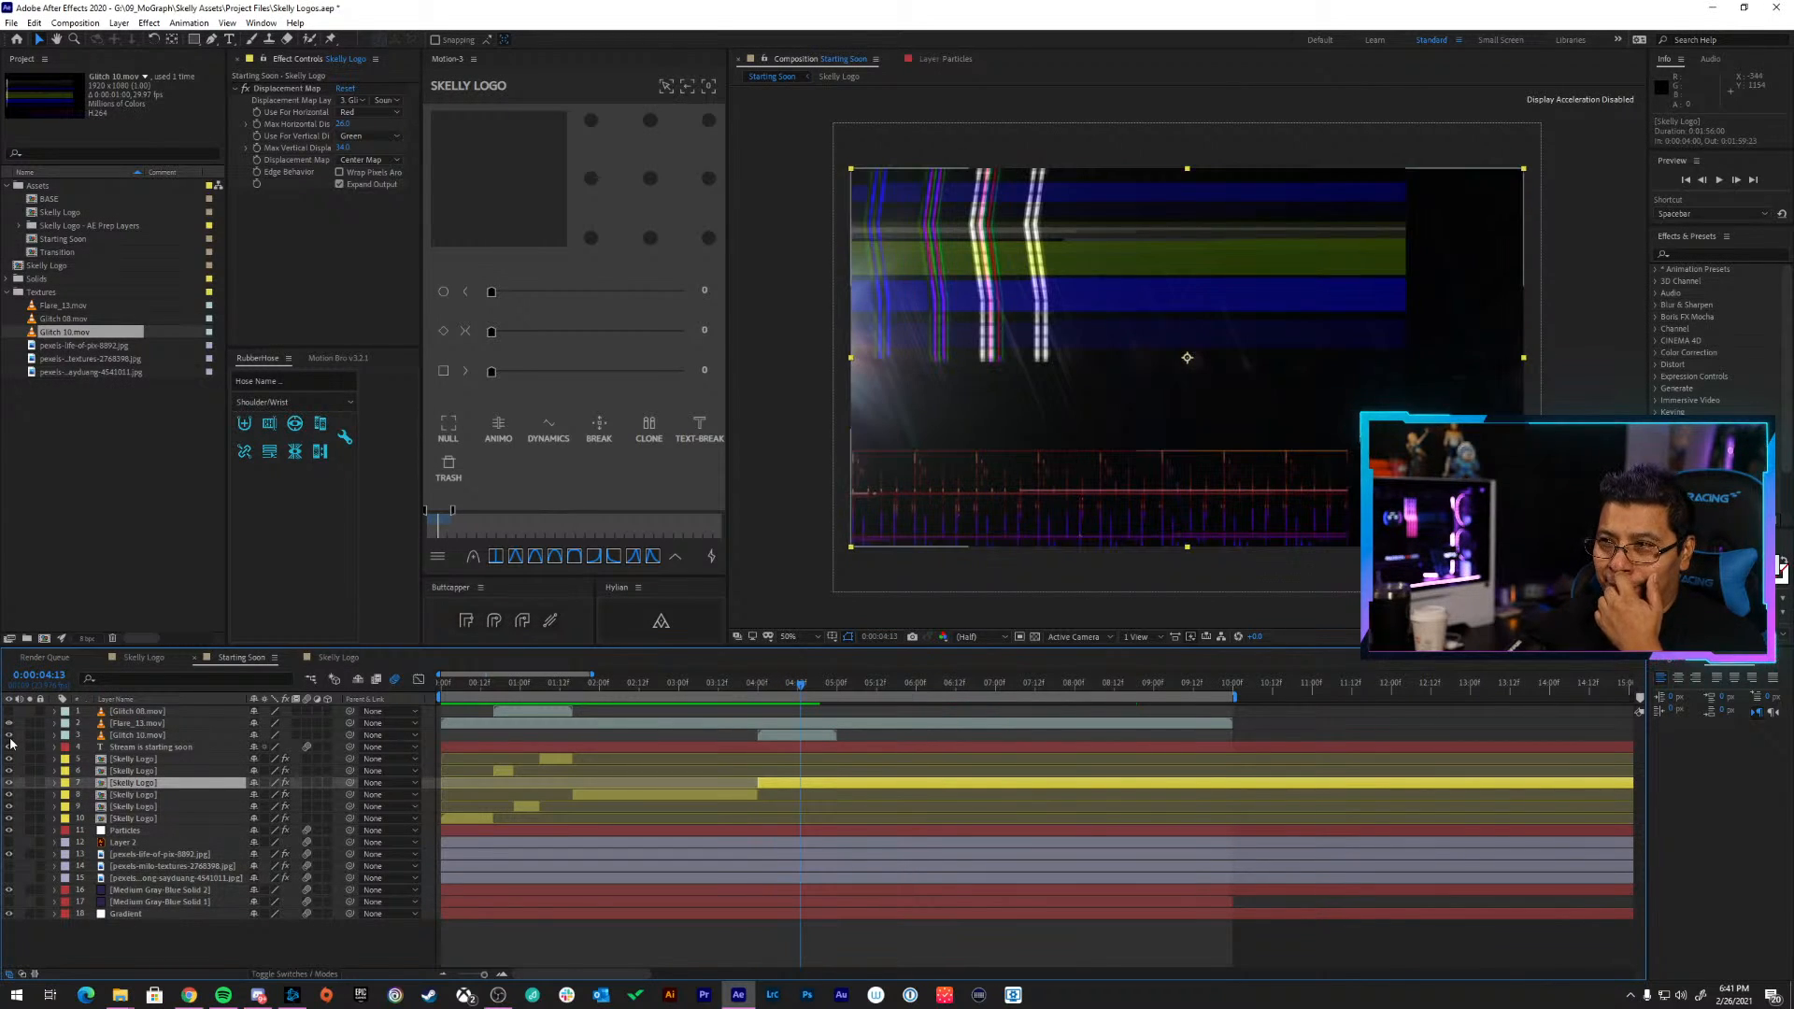
{"action": "left_click_drag", "start_coordinate": [978, 371], "coordinate": [1152, 403]}
{"action": "key", "text": "ctrl+z"}
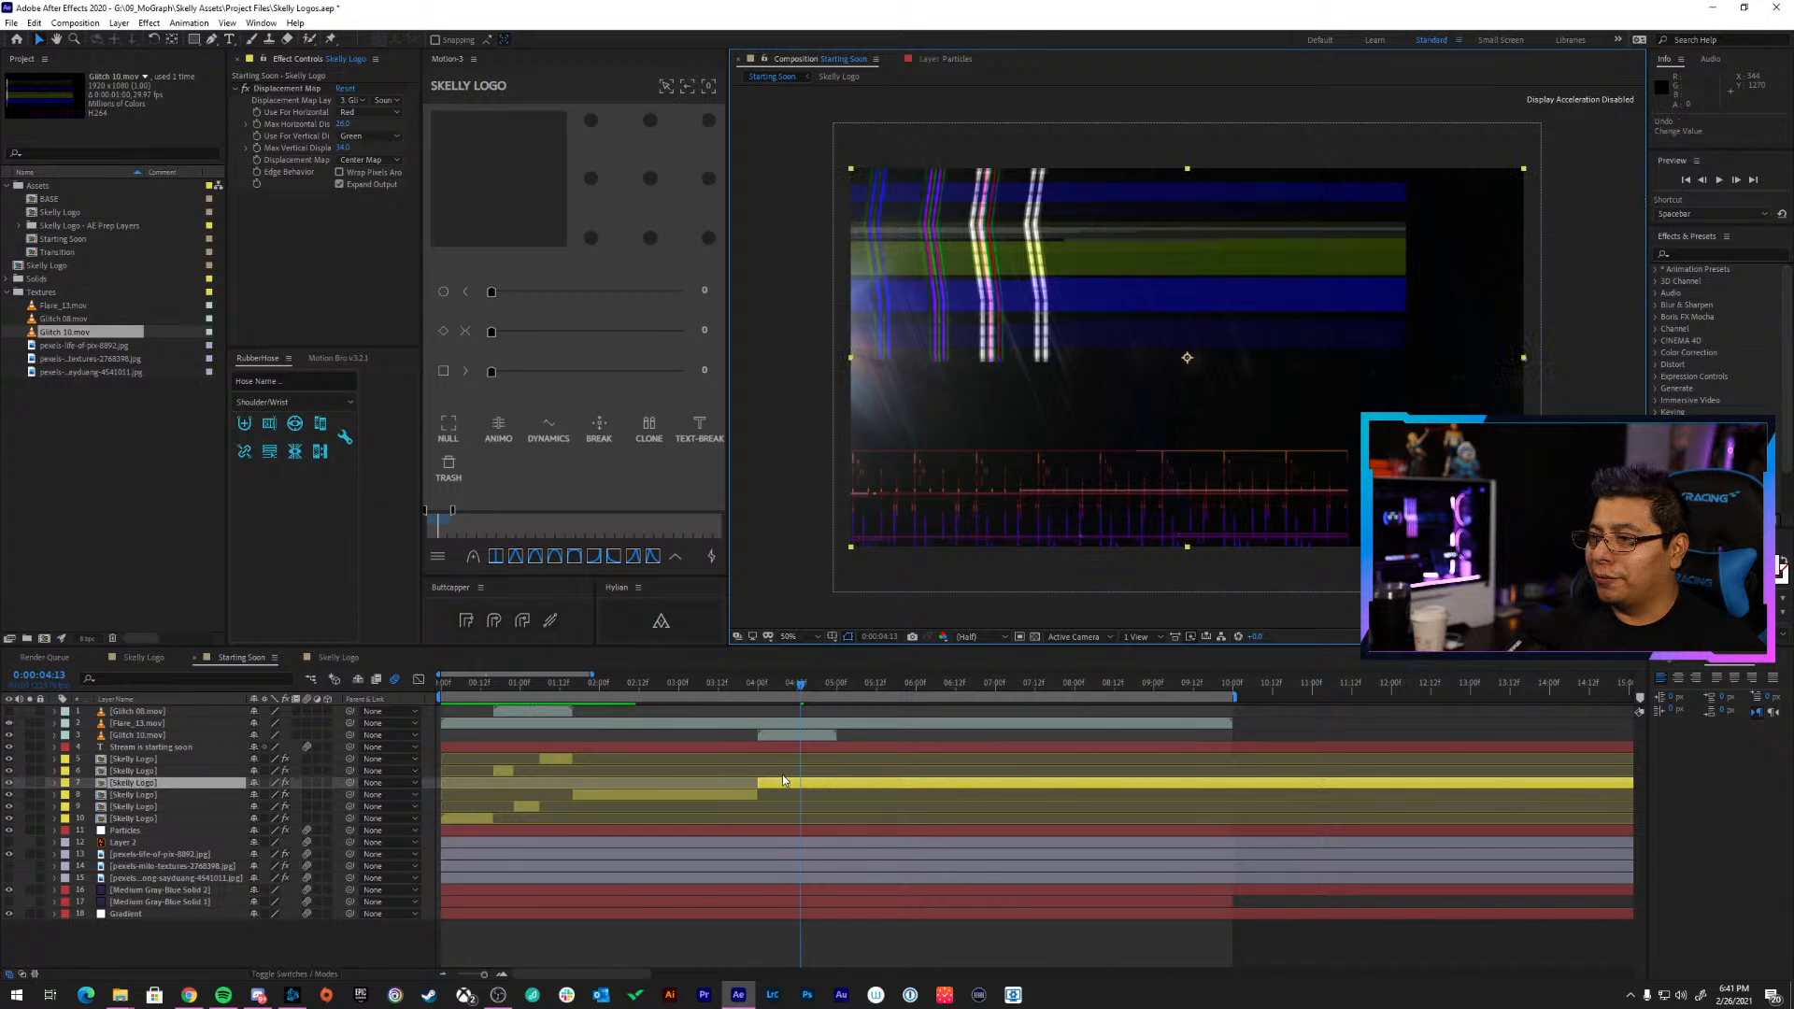
{"action": "left_click", "coordinate": [793, 736]}
{"action": "left_click_drag", "start_coordinate": [1059, 395], "coordinate": [1211, 490]}
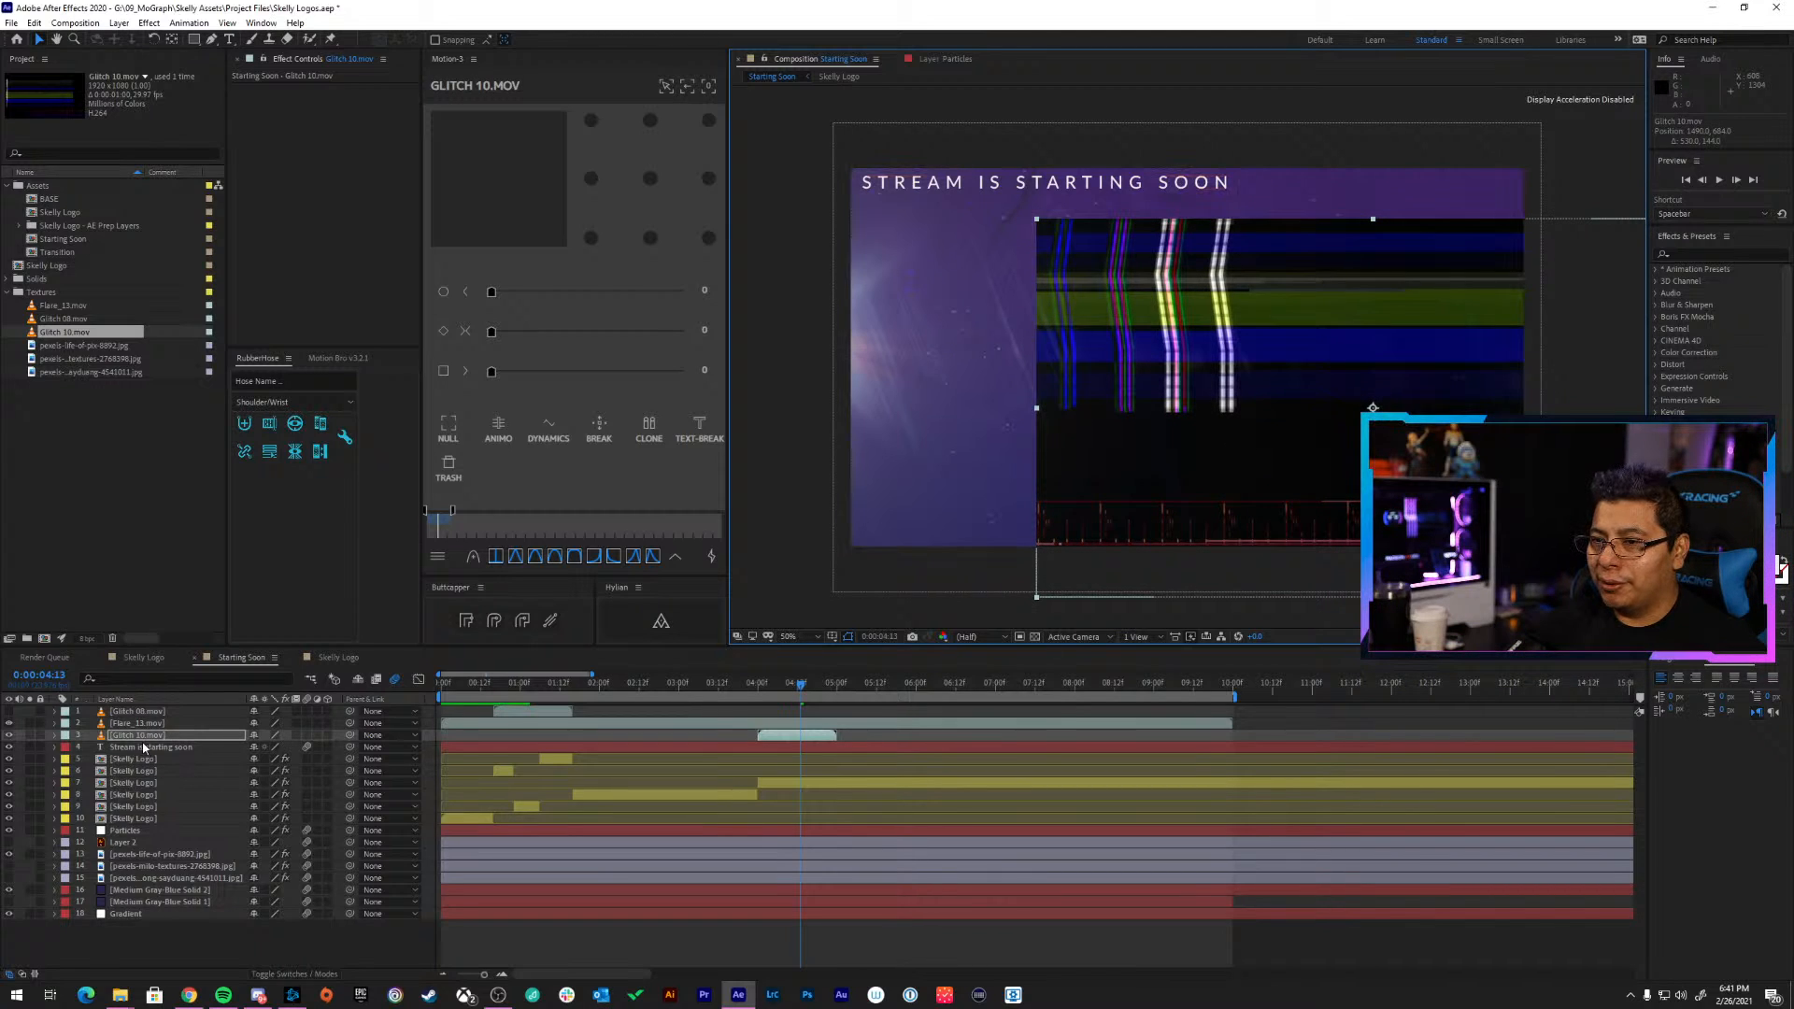
{"action": "left_click", "coordinate": [11, 735]}
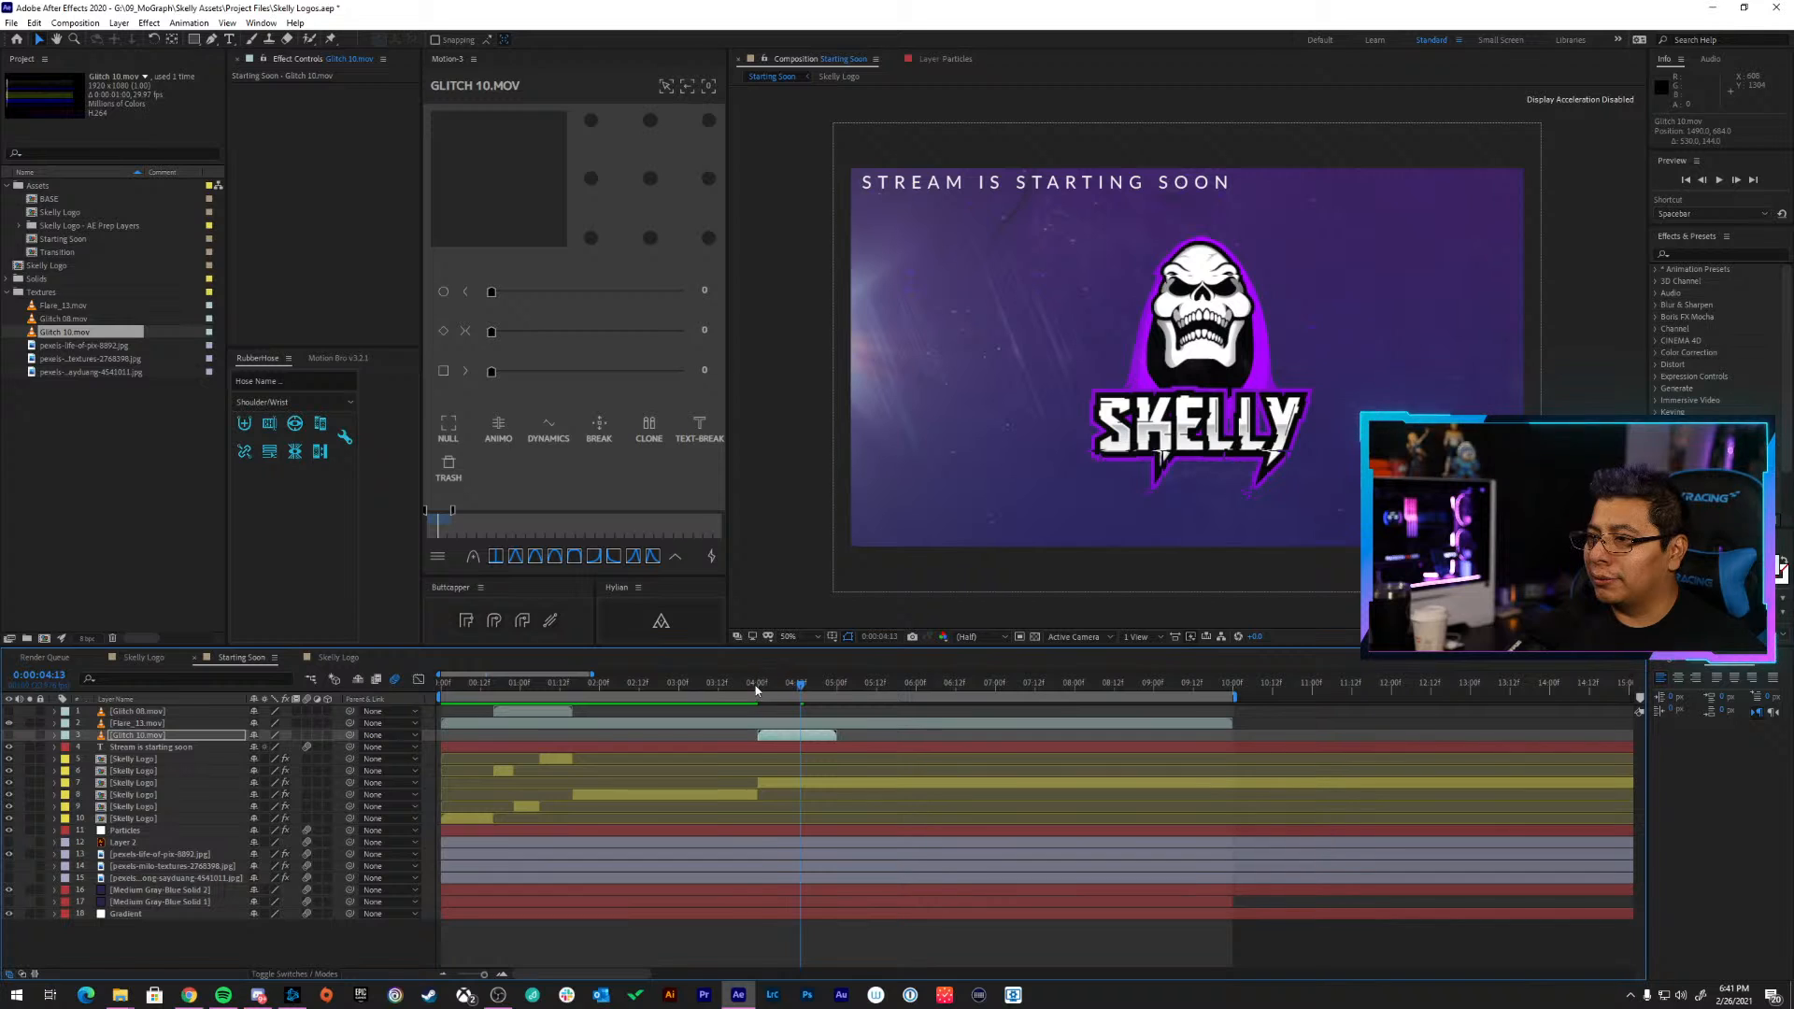
Preview the Glitch 10 displacement on the logo from about 0:00:03:10 and stop at 0:00:04:08
{"action": "left_click_drag", "start_coordinate": [758, 687], "coordinate": [771, 685]}
{"action": "left_click", "coordinate": [711, 684]}
{"action": "key", "text": "space"}
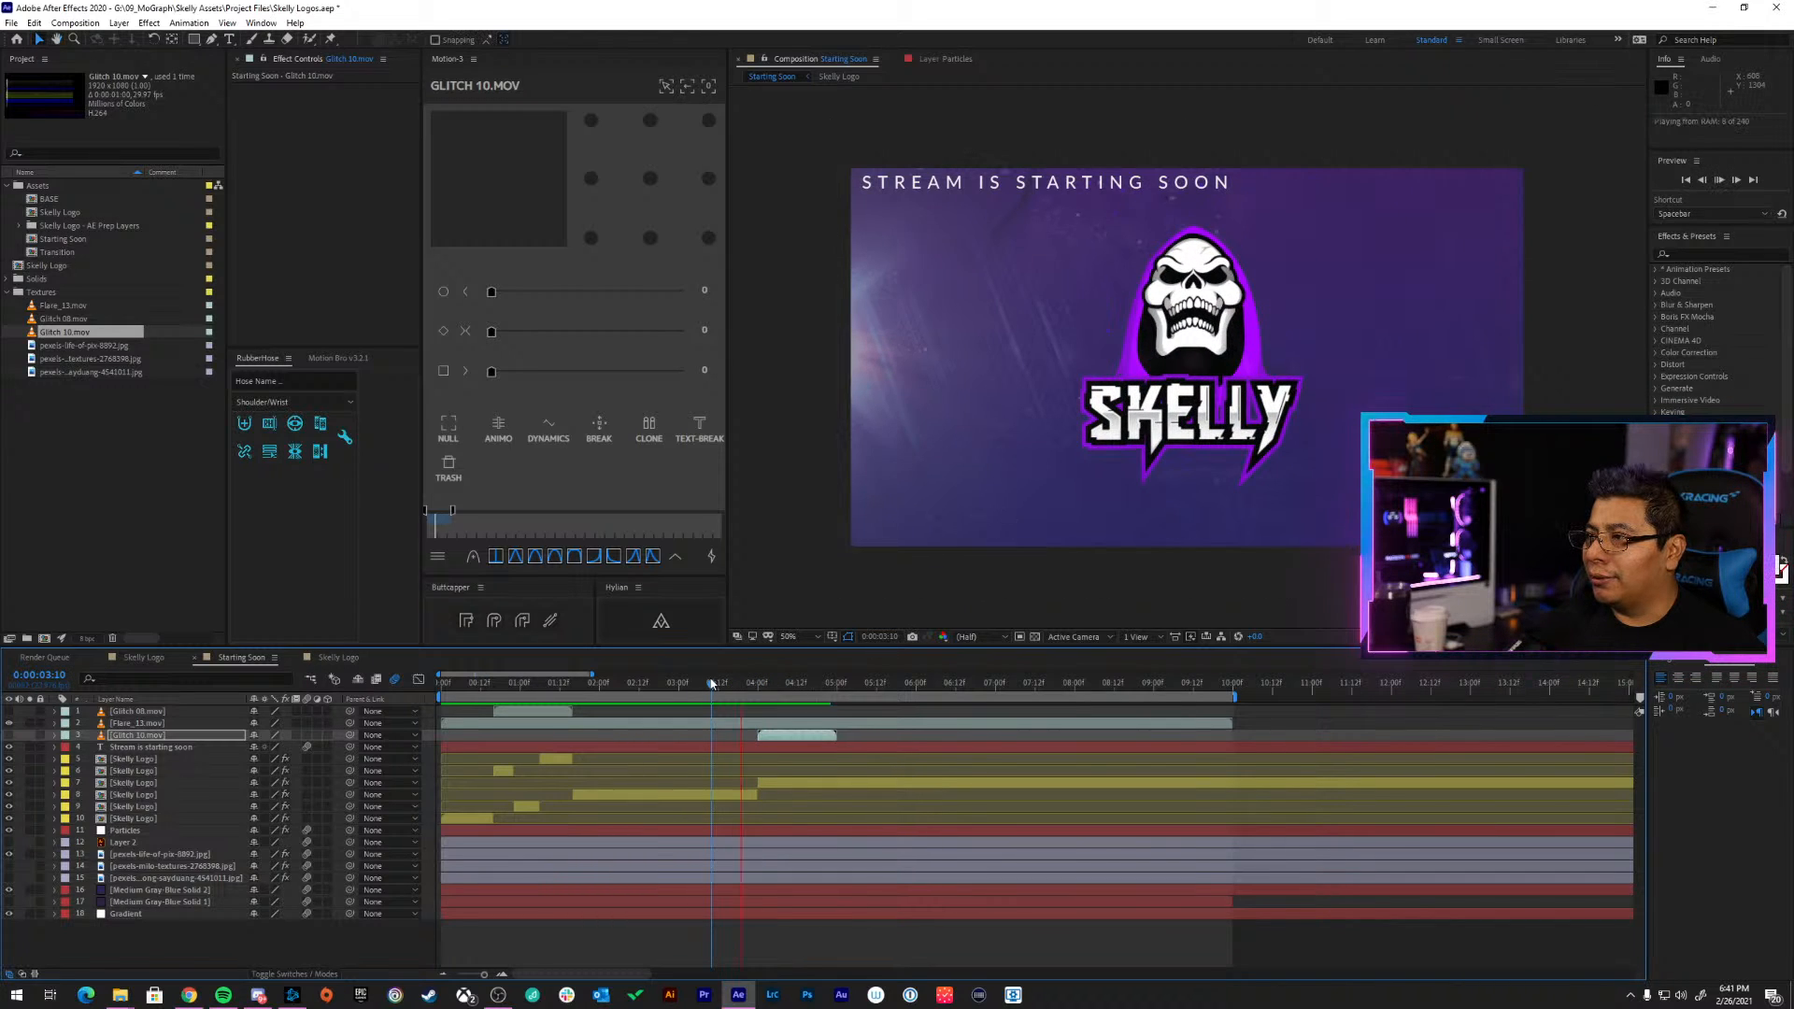
{"action": "left_click", "coordinate": [785, 685]}
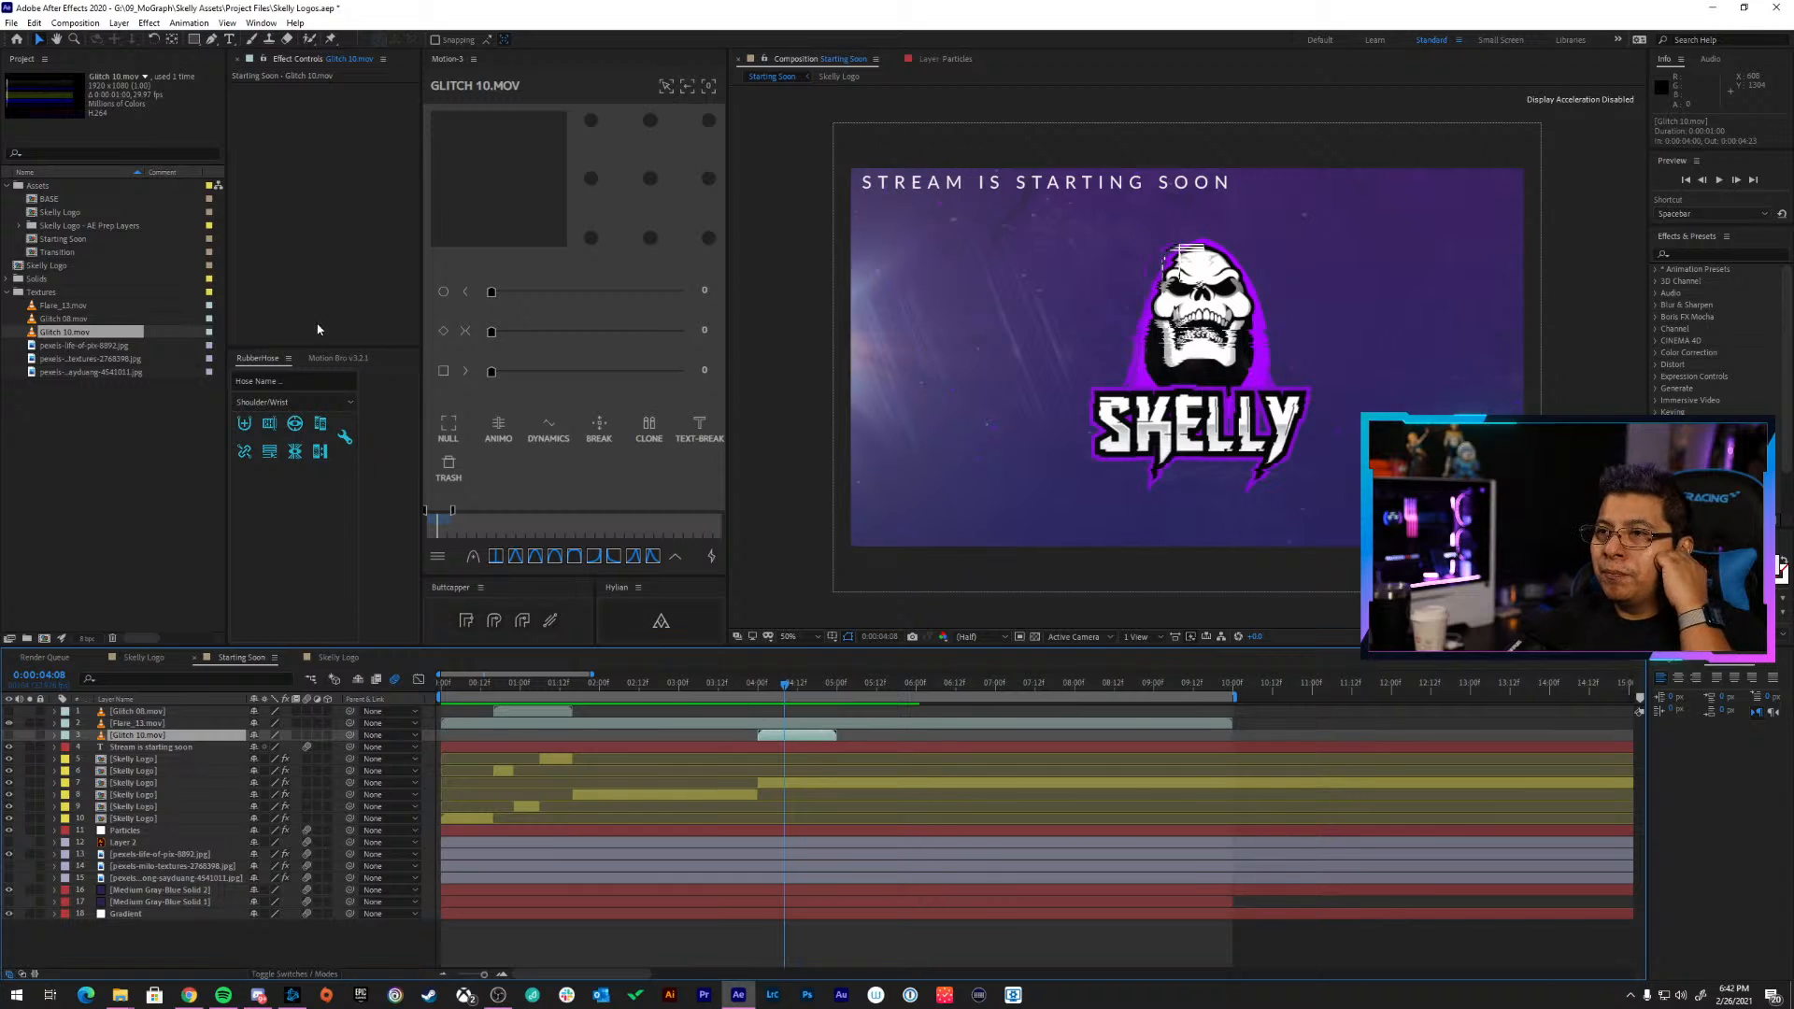
Set the segment's horizontal displacement channel to Luminance after trying Green and Blue, and lower its maximum horizontal displacement
{"action": "left_click", "coordinate": [799, 785]}
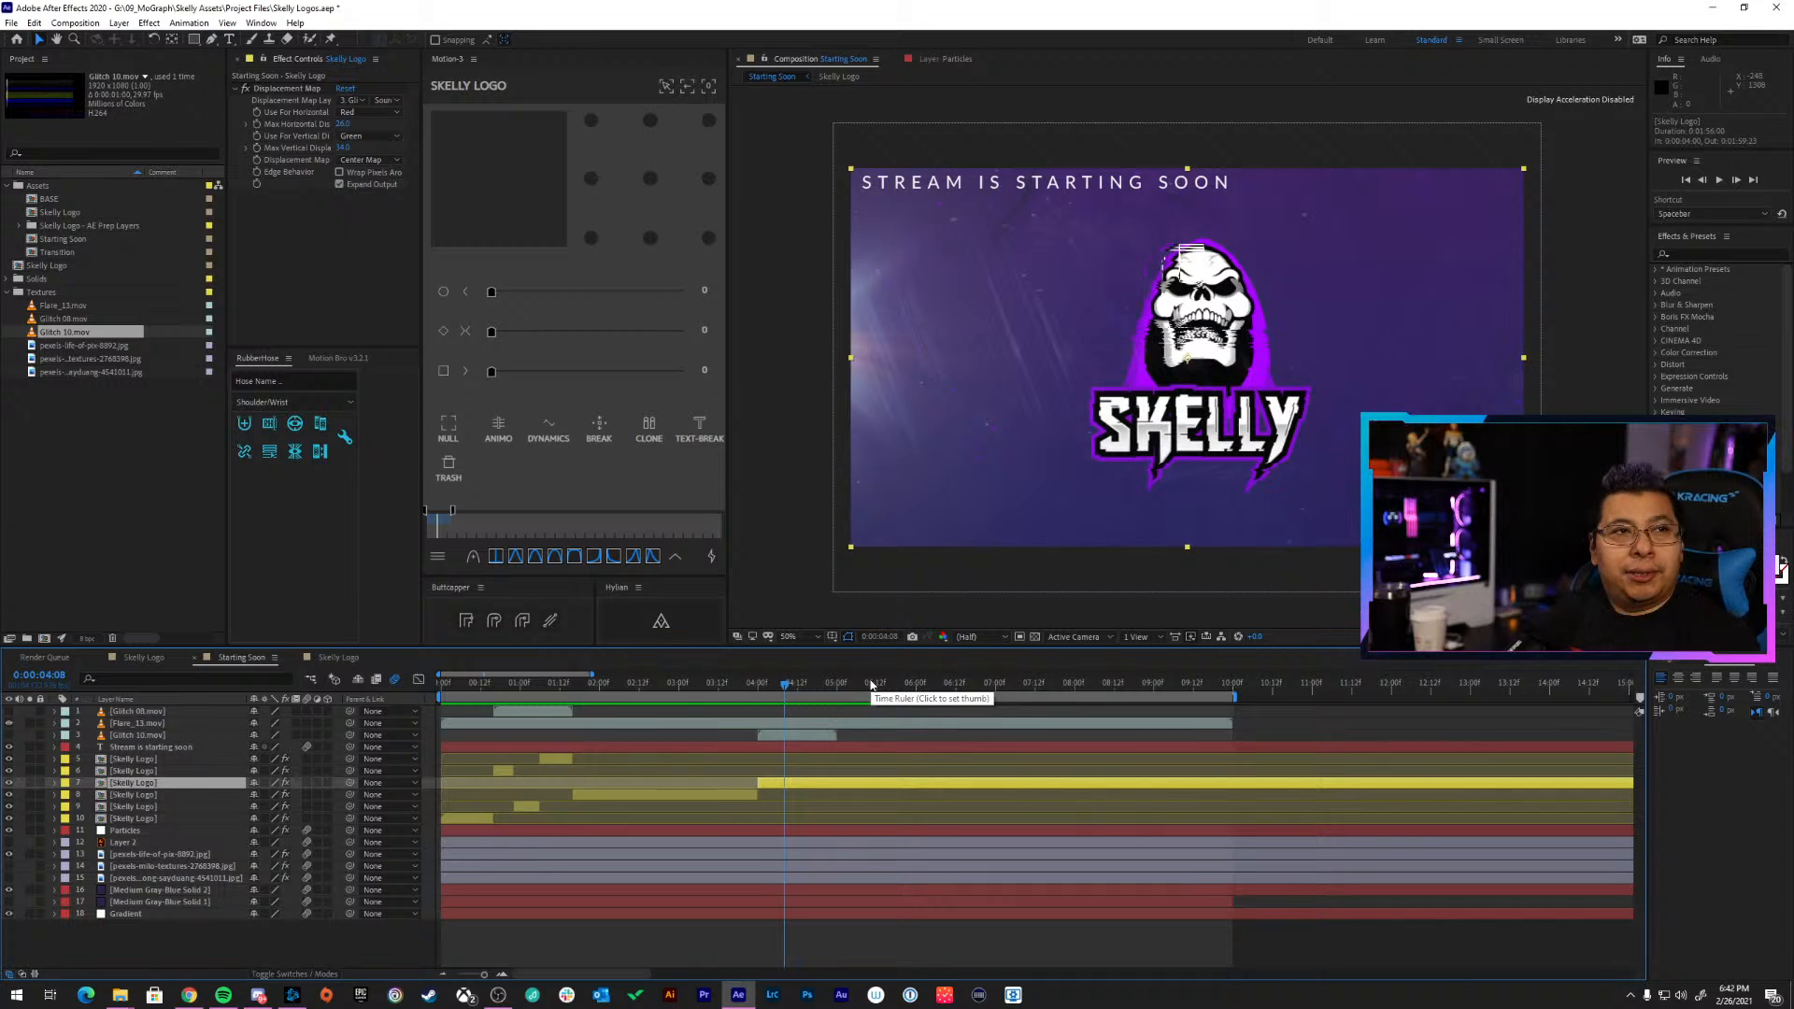
{"action": "left_click", "coordinate": [590, 557]}
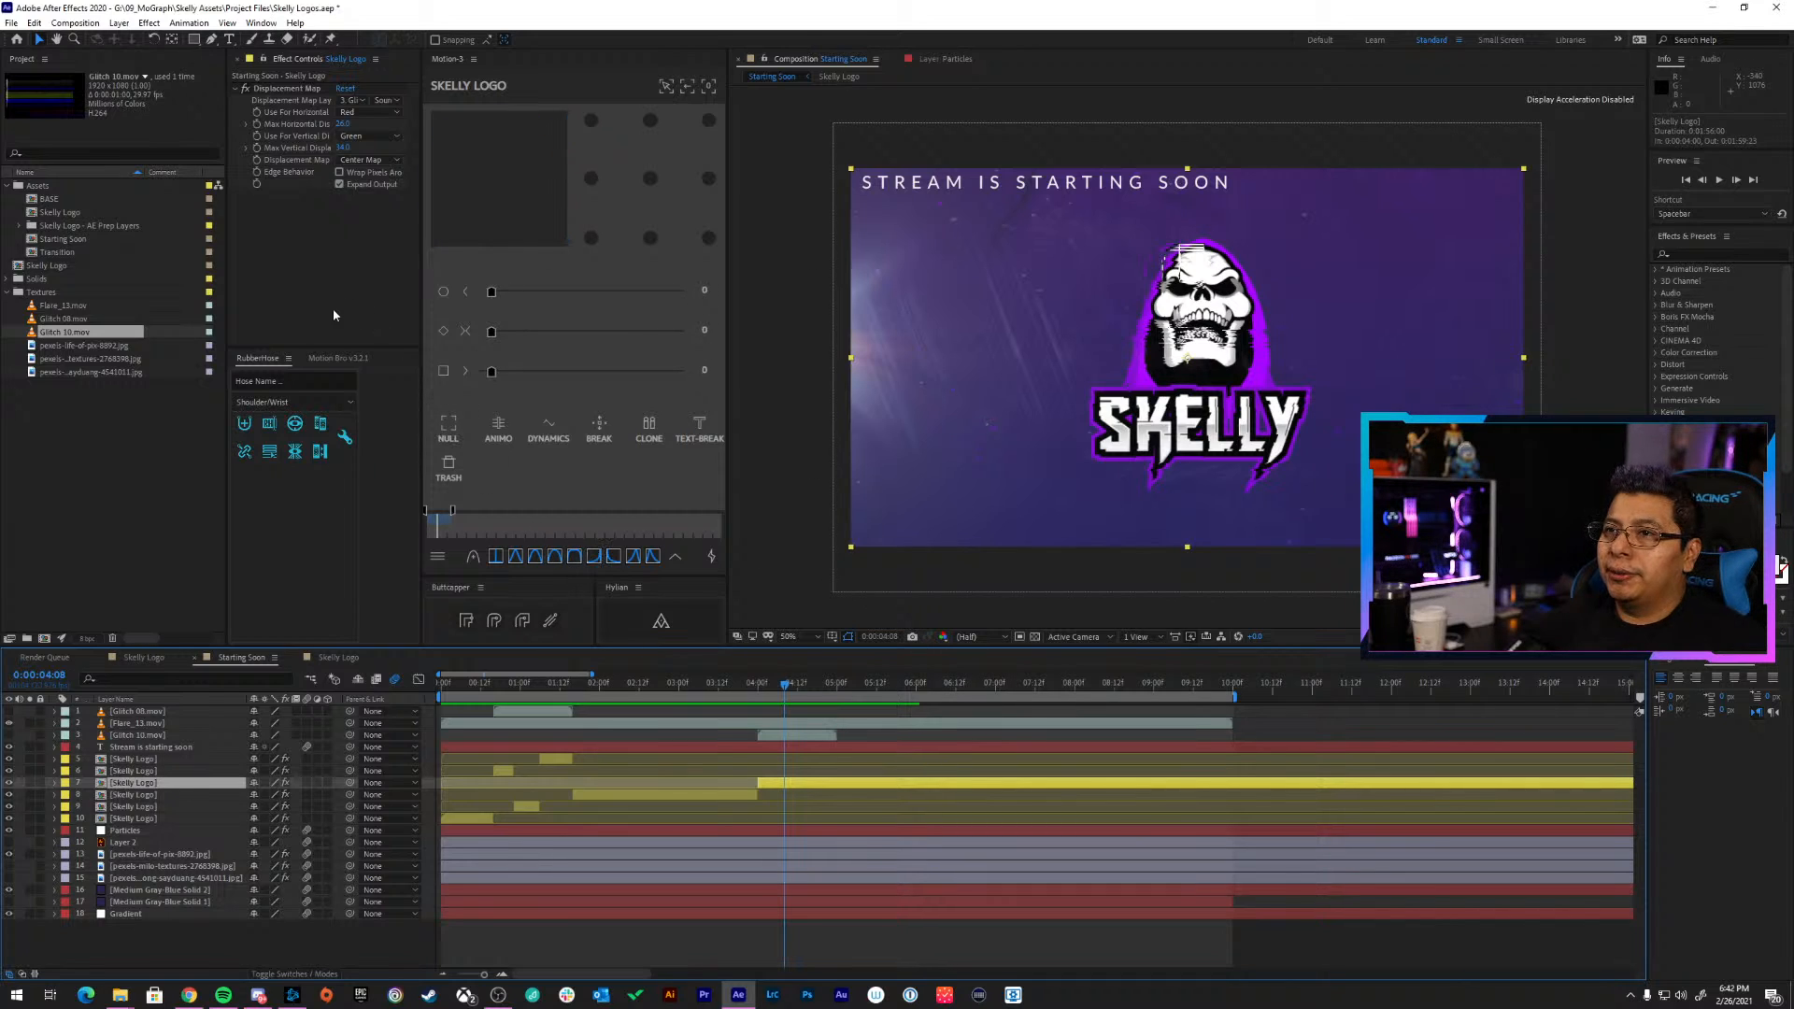
{"action": "left_click", "coordinate": [361, 111]}
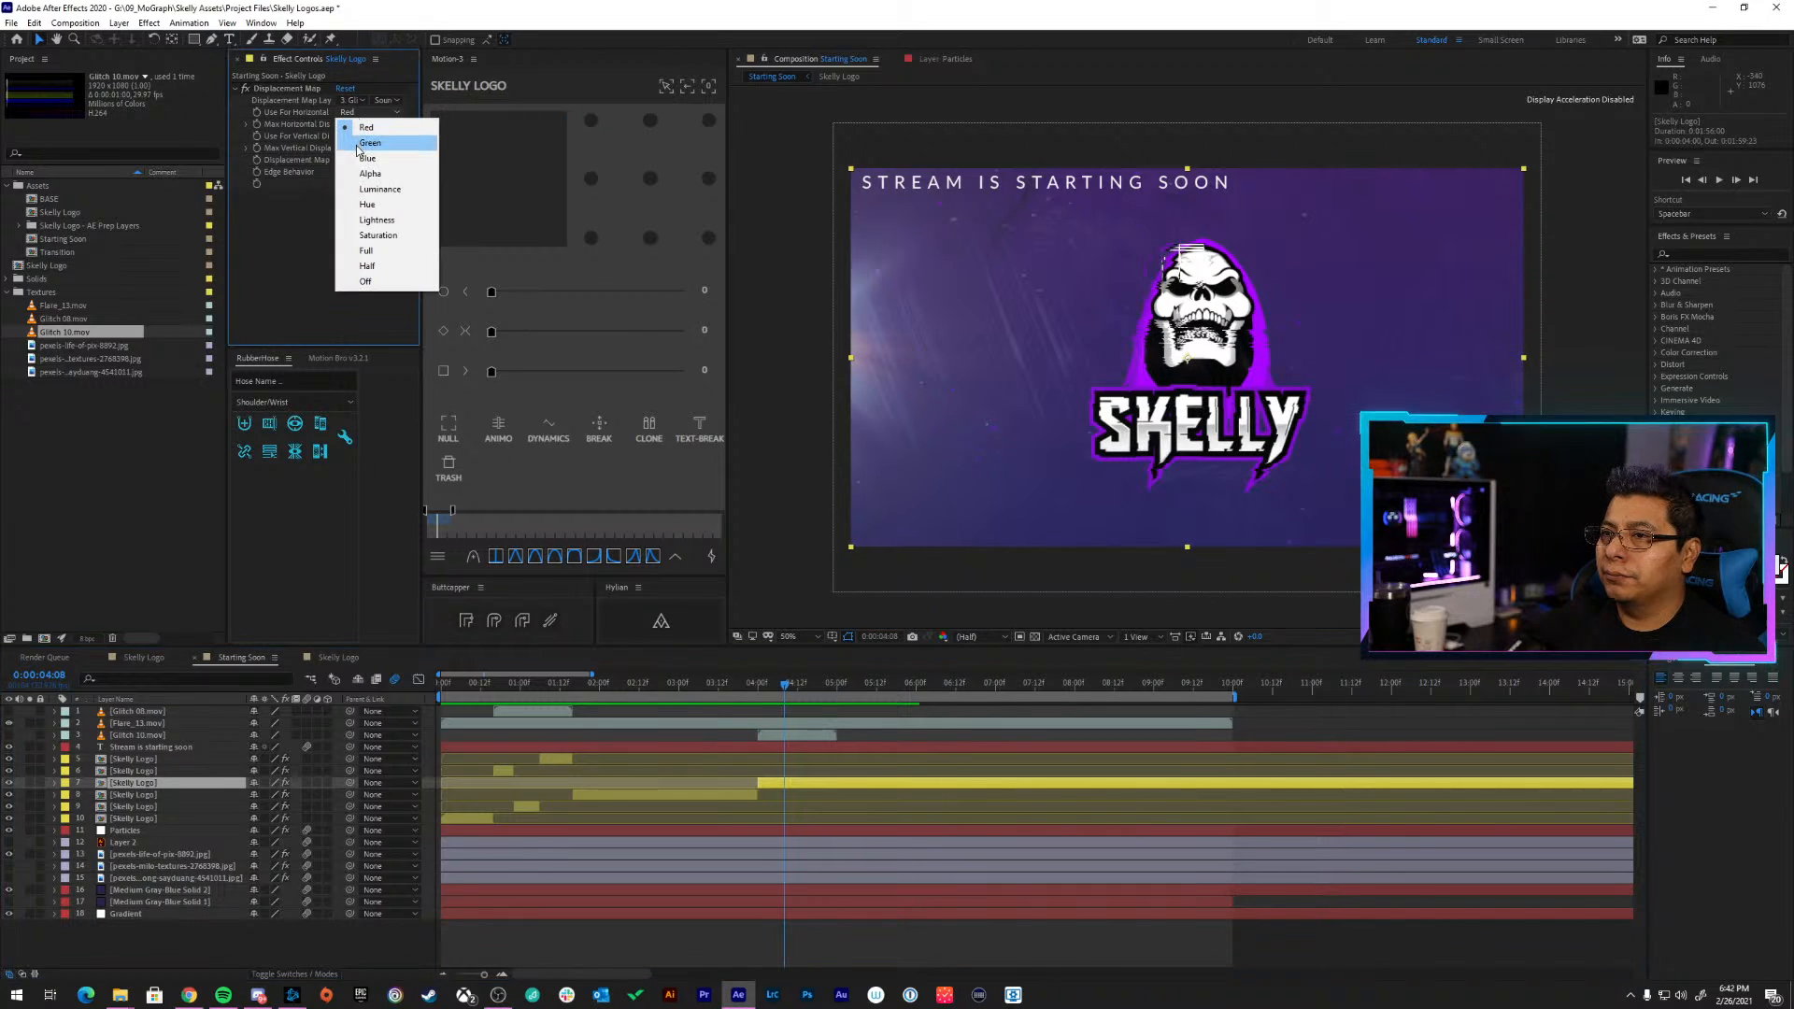
{"action": "left_click", "coordinate": [370, 142]}
{"action": "left_click", "coordinate": [357, 136]}
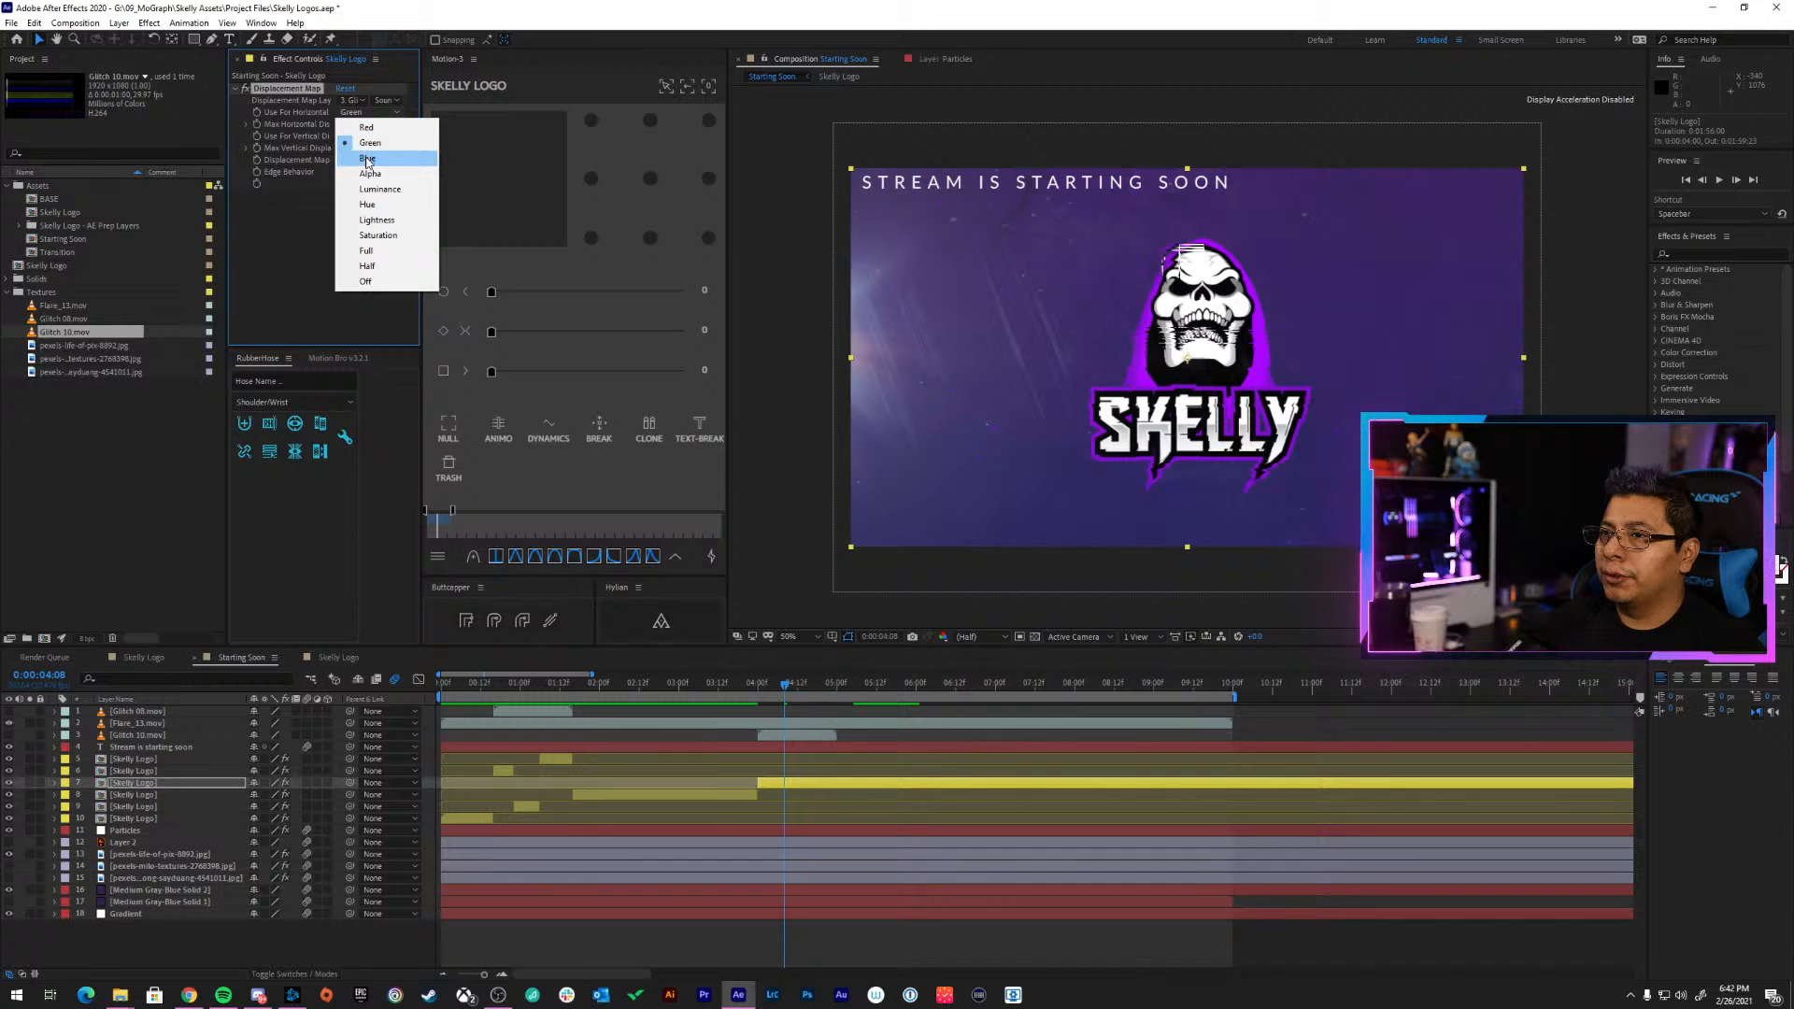
{"action": "left_click", "coordinate": [367, 158]}
{"action": "left_click", "coordinate": [363, 111]}
{"action": "left_click", "coordinate": [376, 189]}
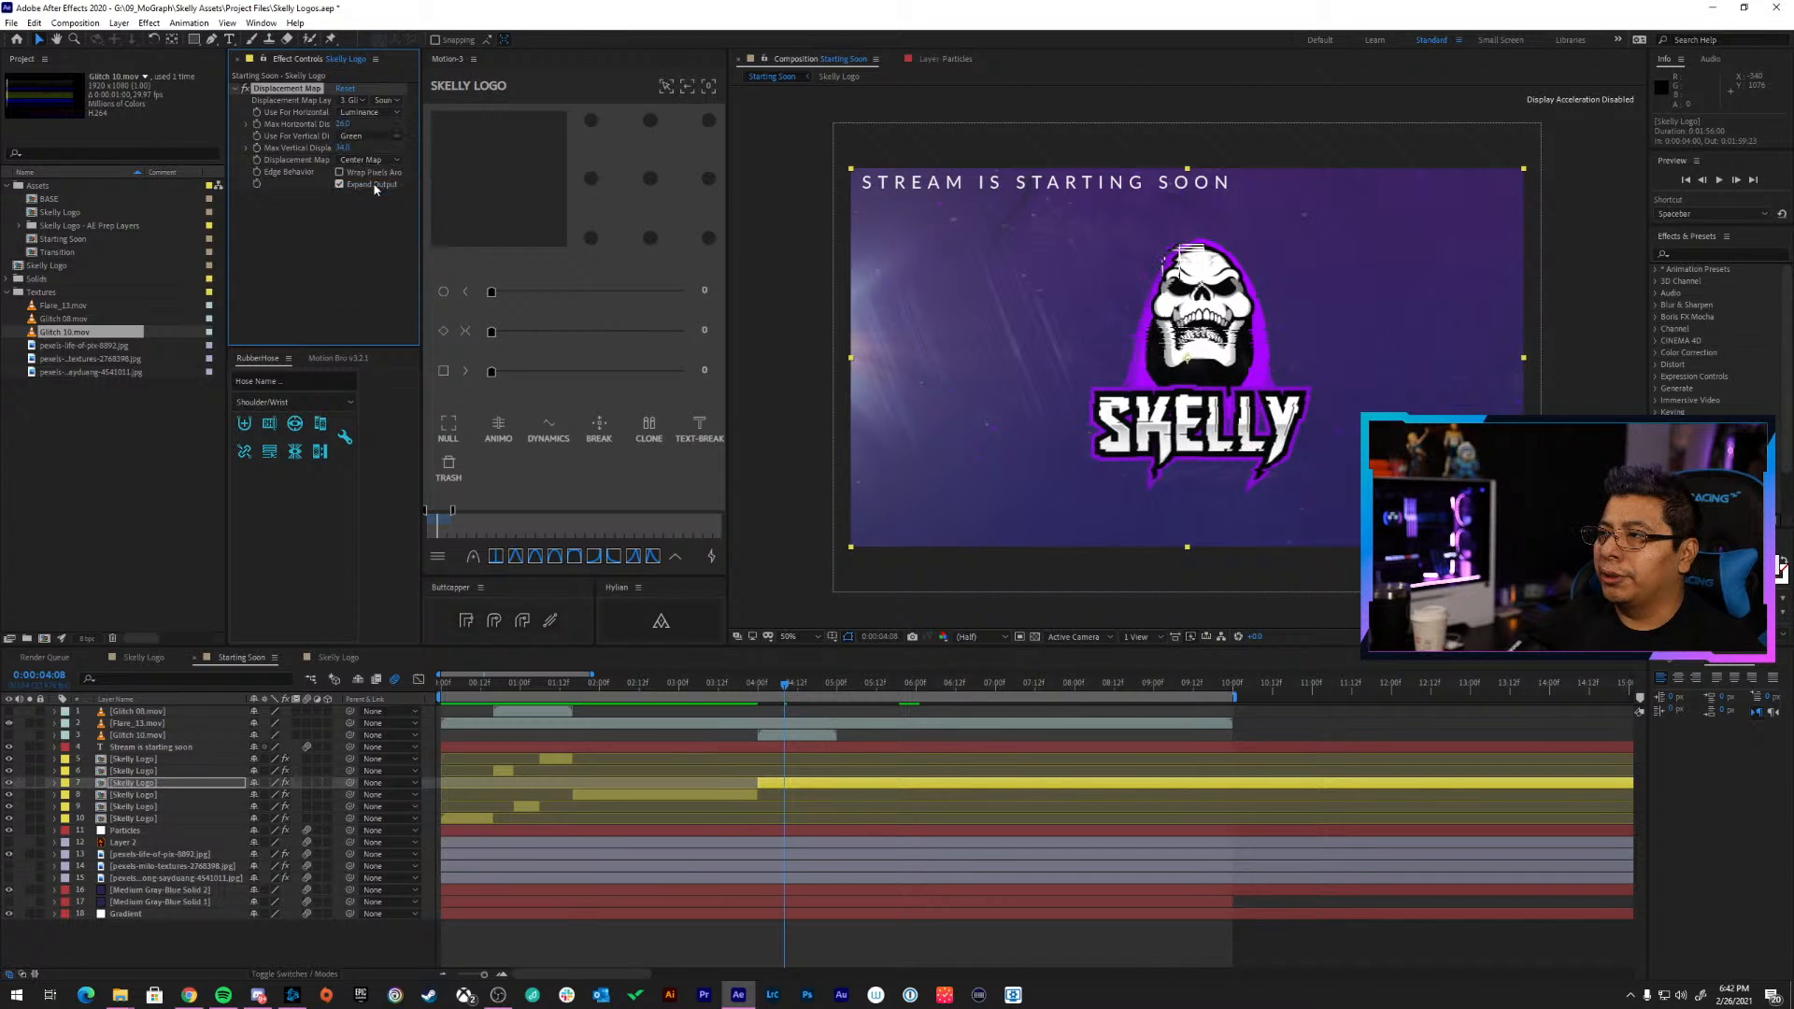
{"action": "left_click", "coordinate": [377, 113]}
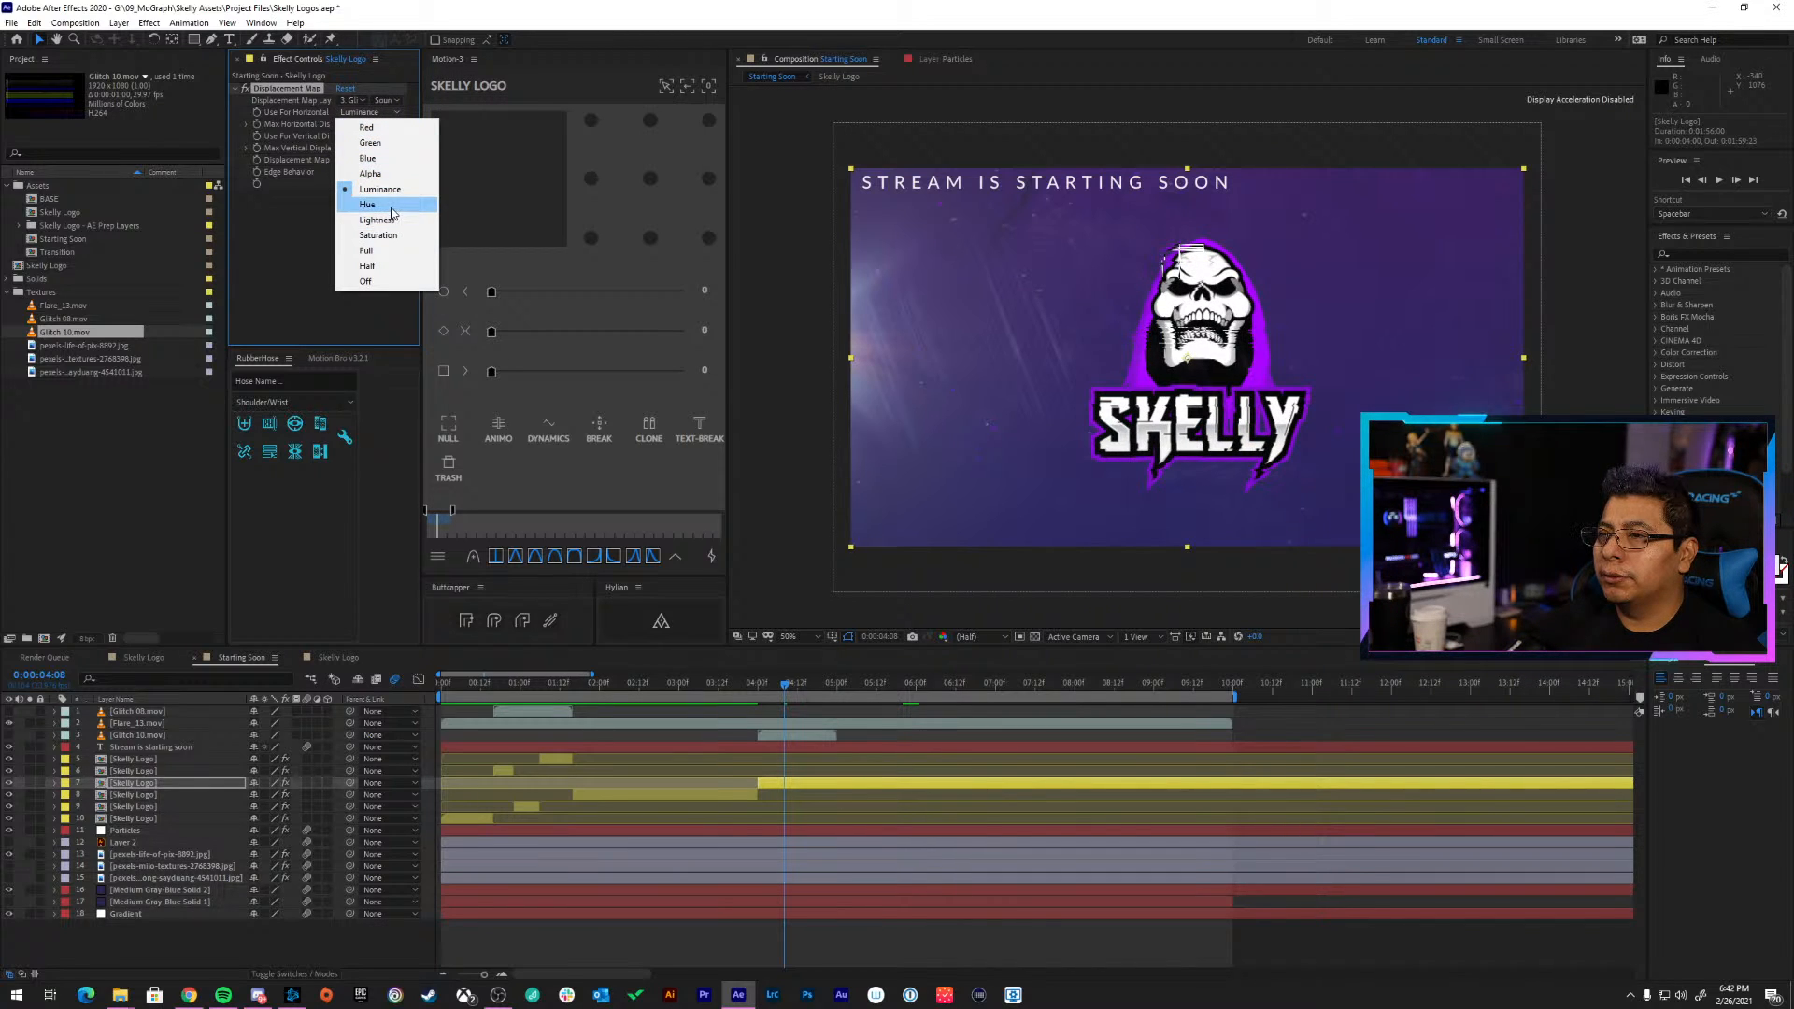
{"action": "left_click", "coordinate": [279, 225]}
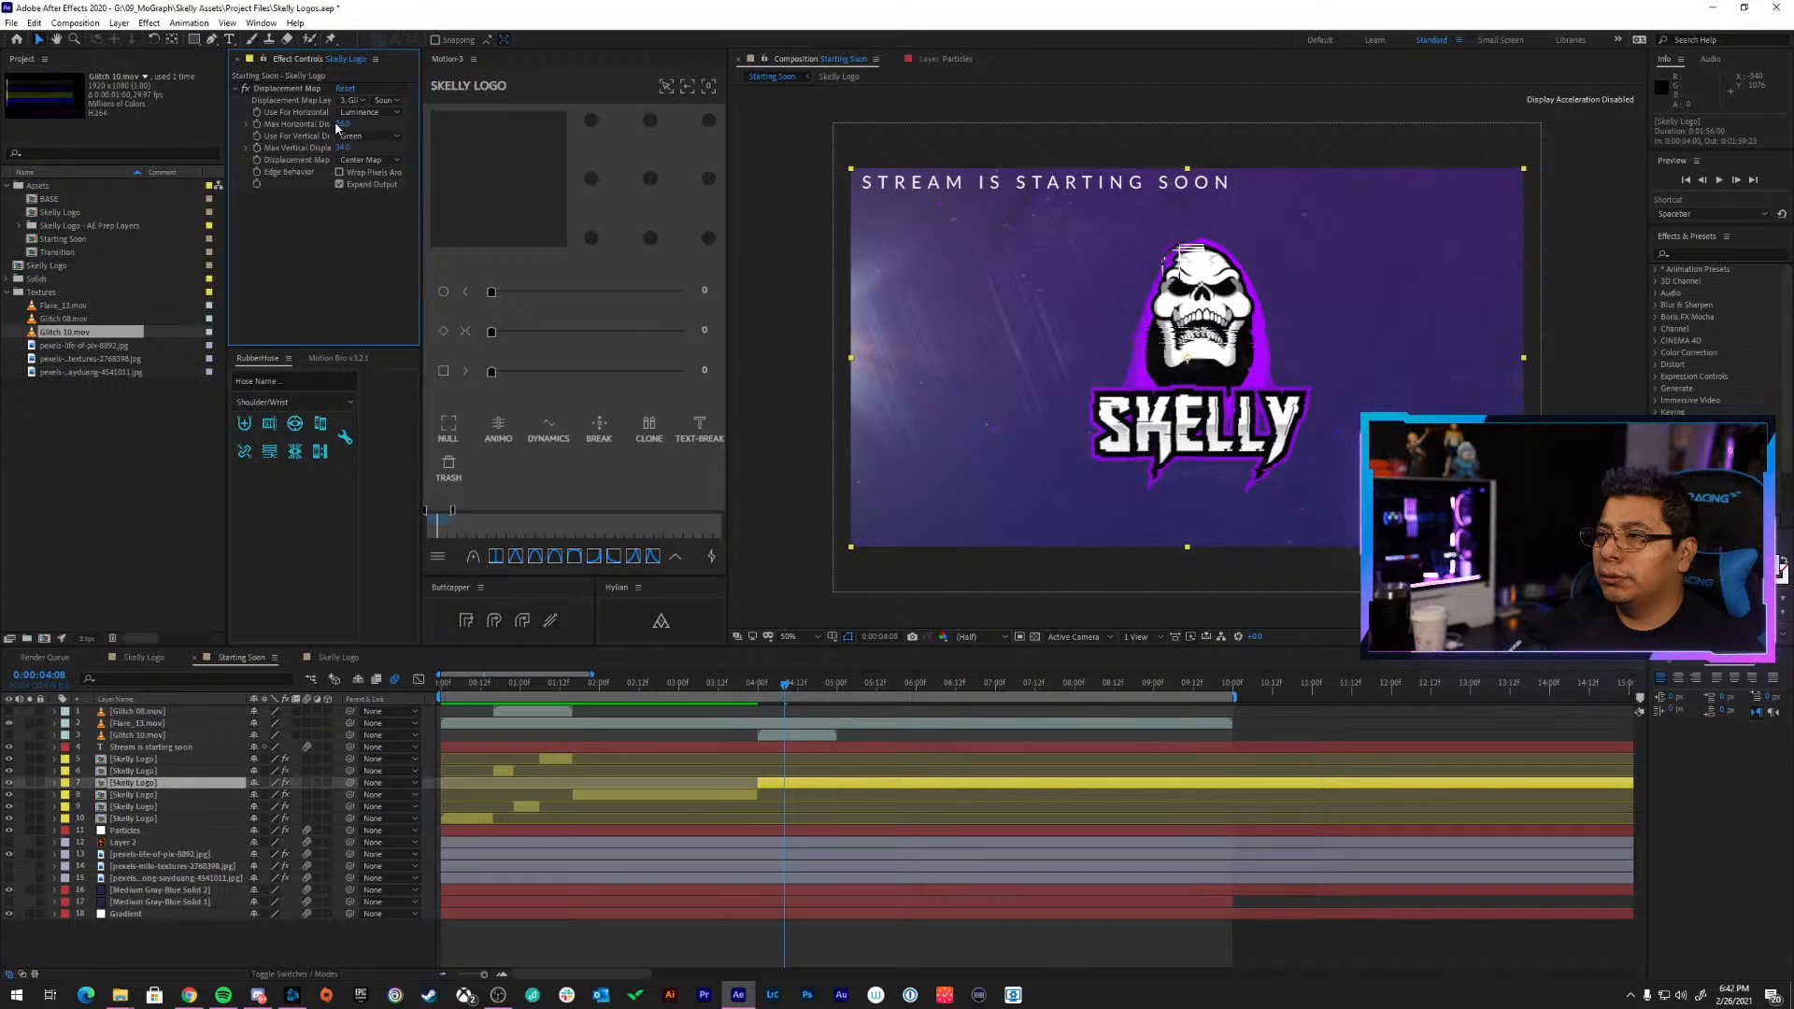
{"action": "mouse_move", "coordinate": [343, 124]}
{"action": "left_mouse_down"}
{"action": "mouse_move", "coordinate": [379, 125]}
{"action": "mouse_move", "coordinate": [285, 123]}
{"action": "mouse_move", "coordinate": [317, 113]}
{"action": "left_mouse_up"}
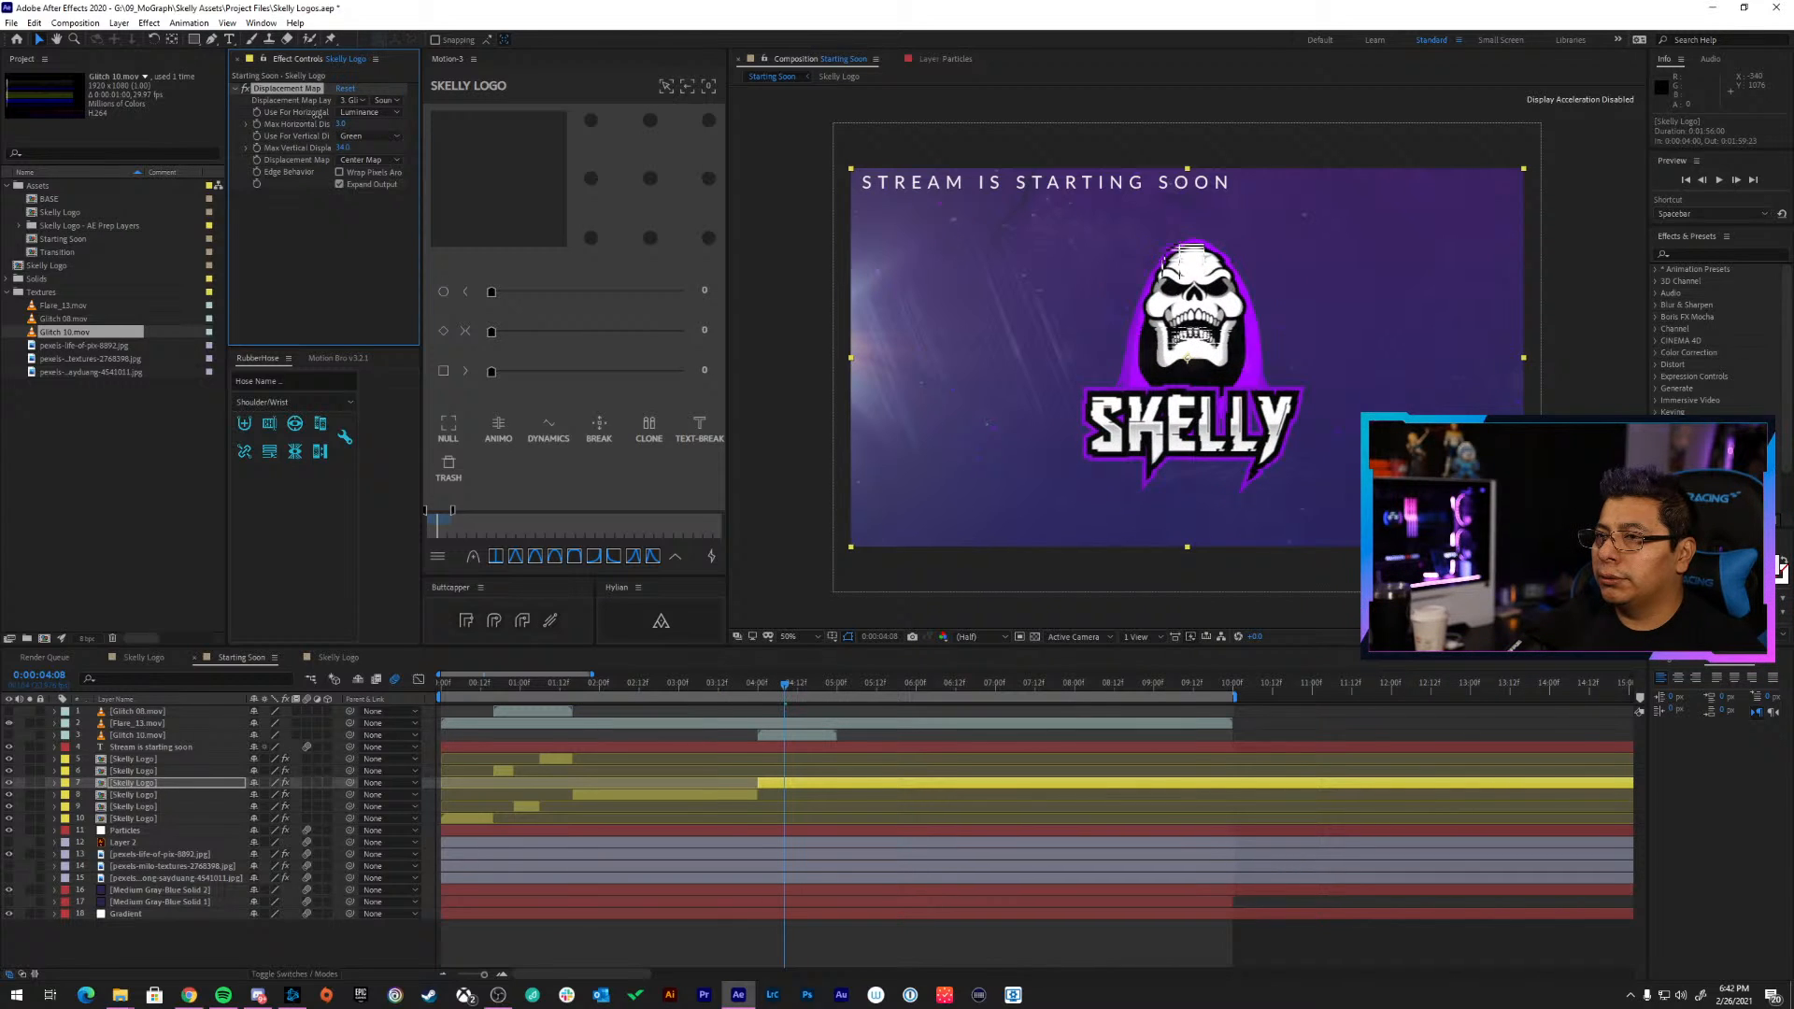
Set the Displacement Map's vertical displacement channel to Blue and adjust the maximum vertical displacement
{"action": "left_click", "coordinate": [367, 136]}
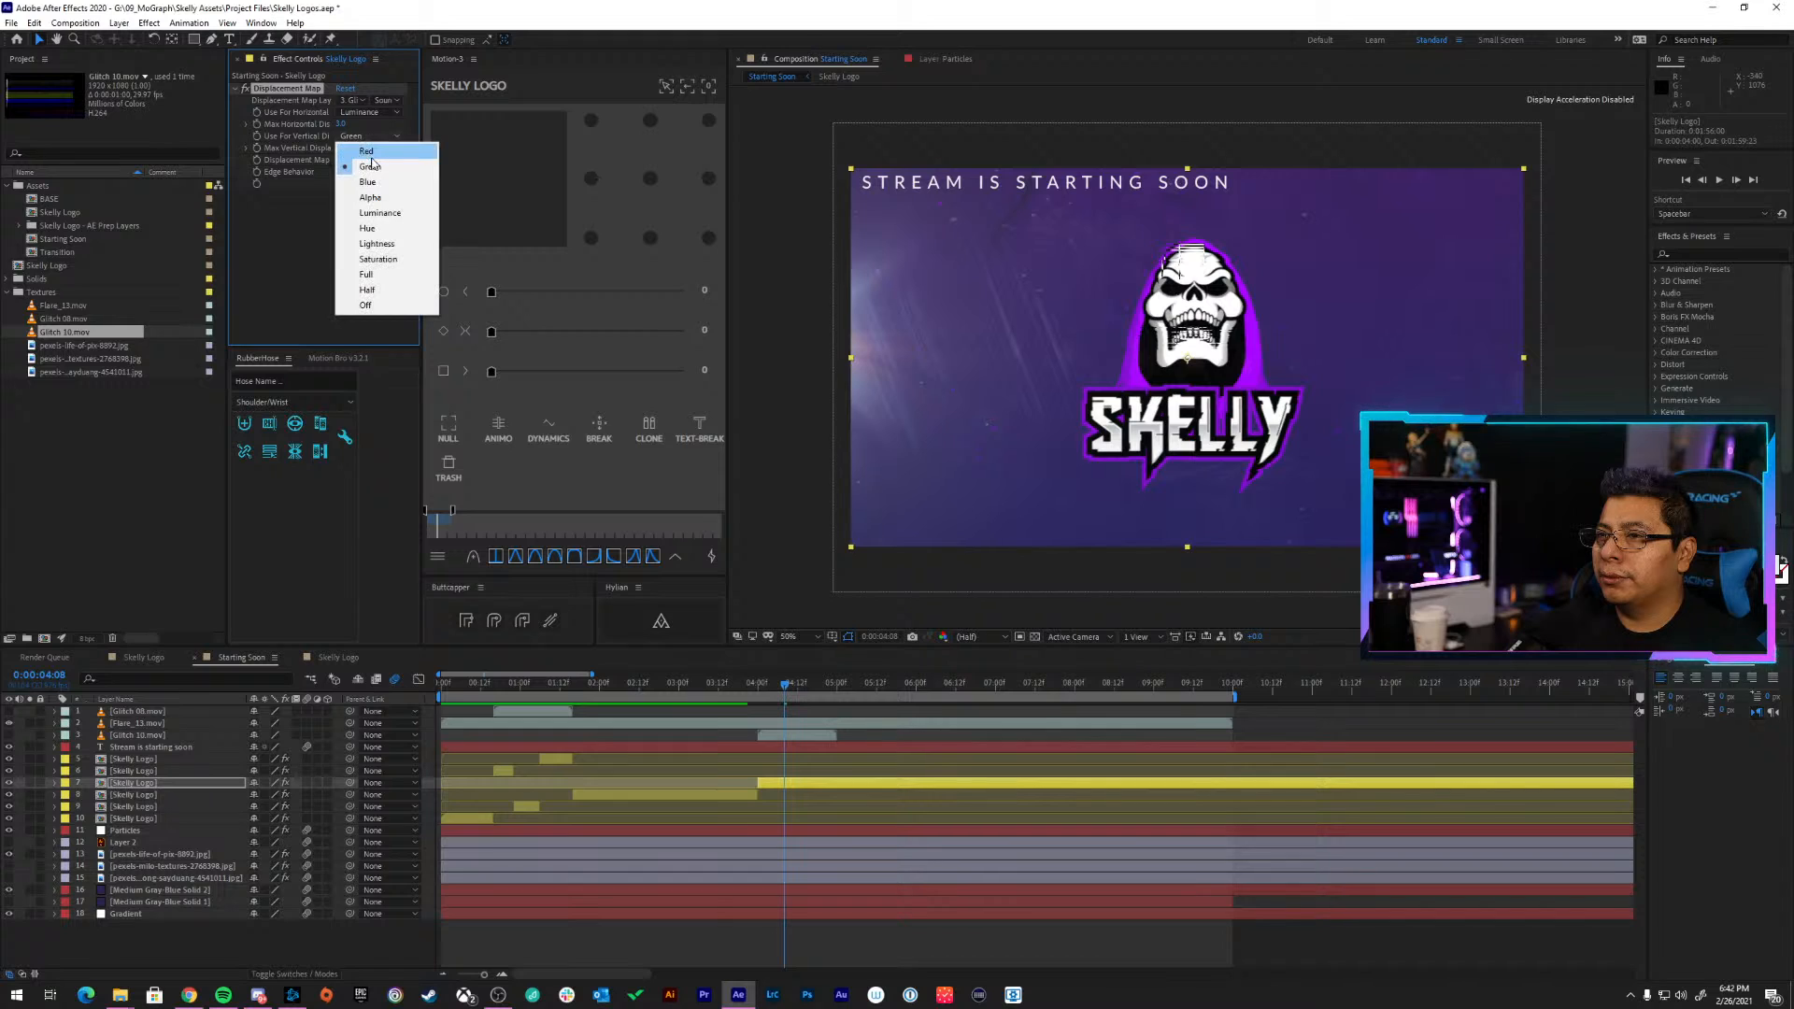
{"action": "left_click", "coordinate": [375, 178]}
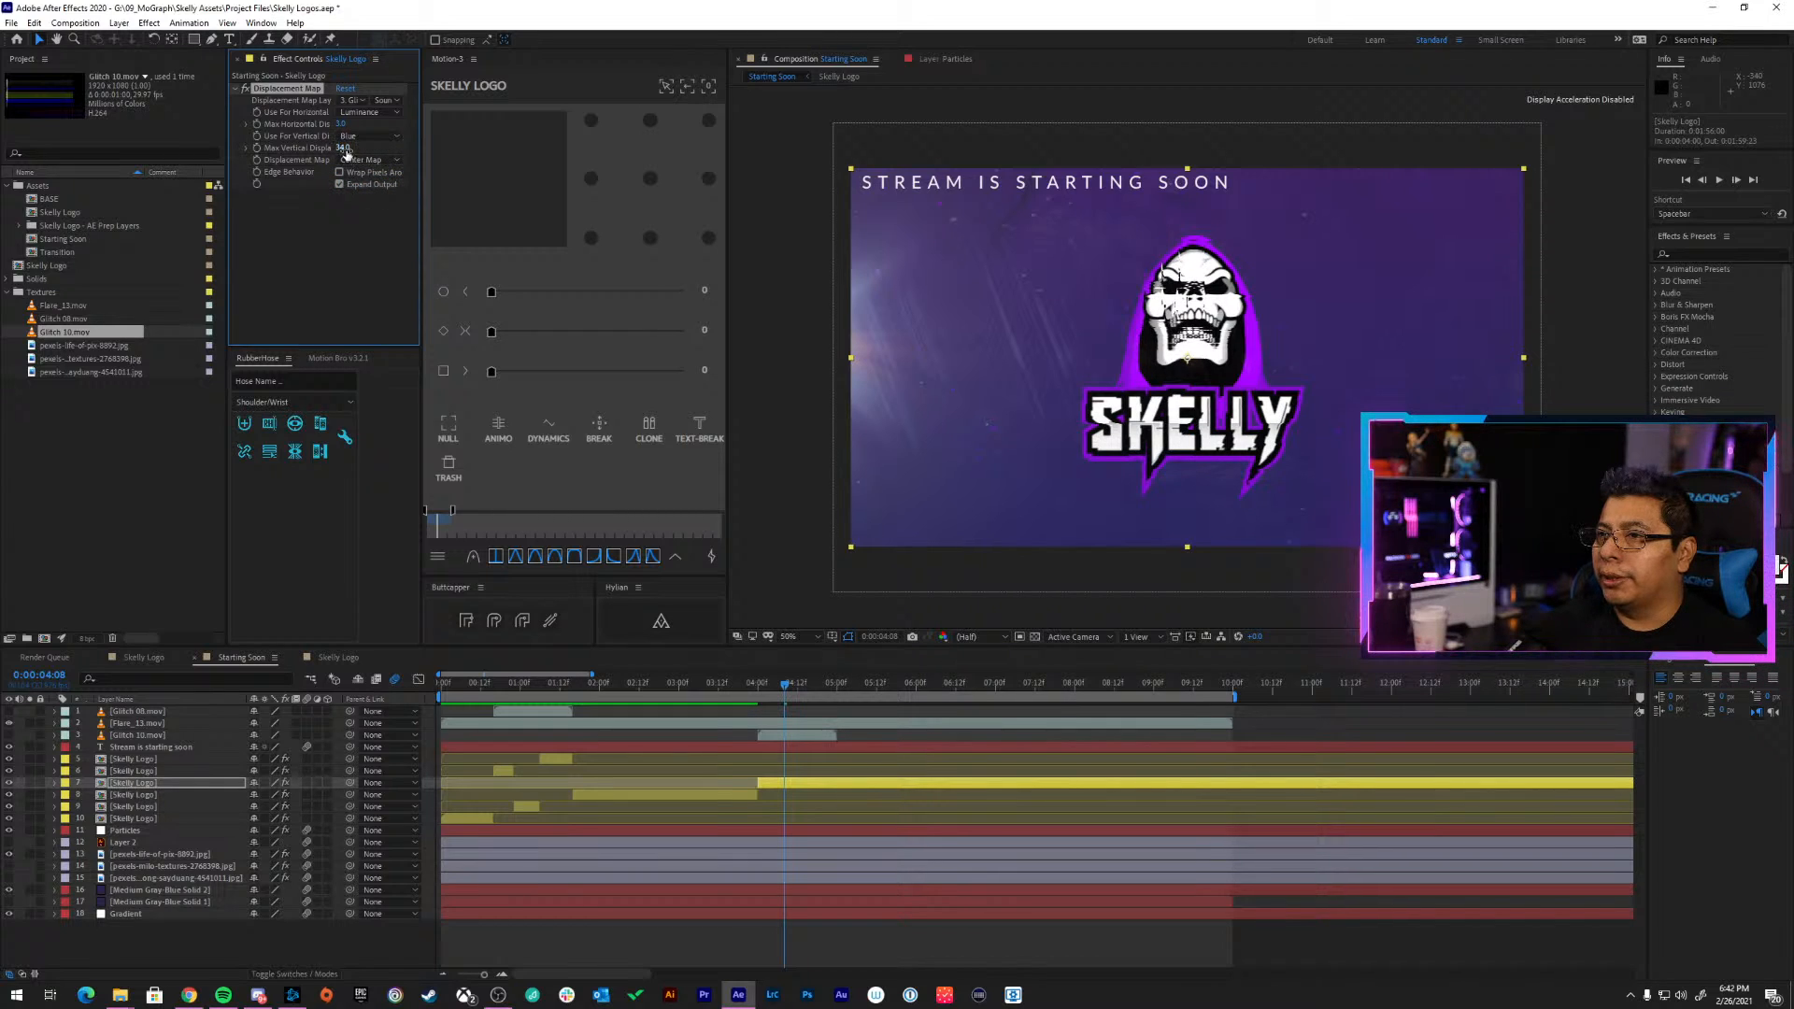
{"action": "left_click_drag", "start_coordinate": [344, 147], "coordinate": [335, 147]}
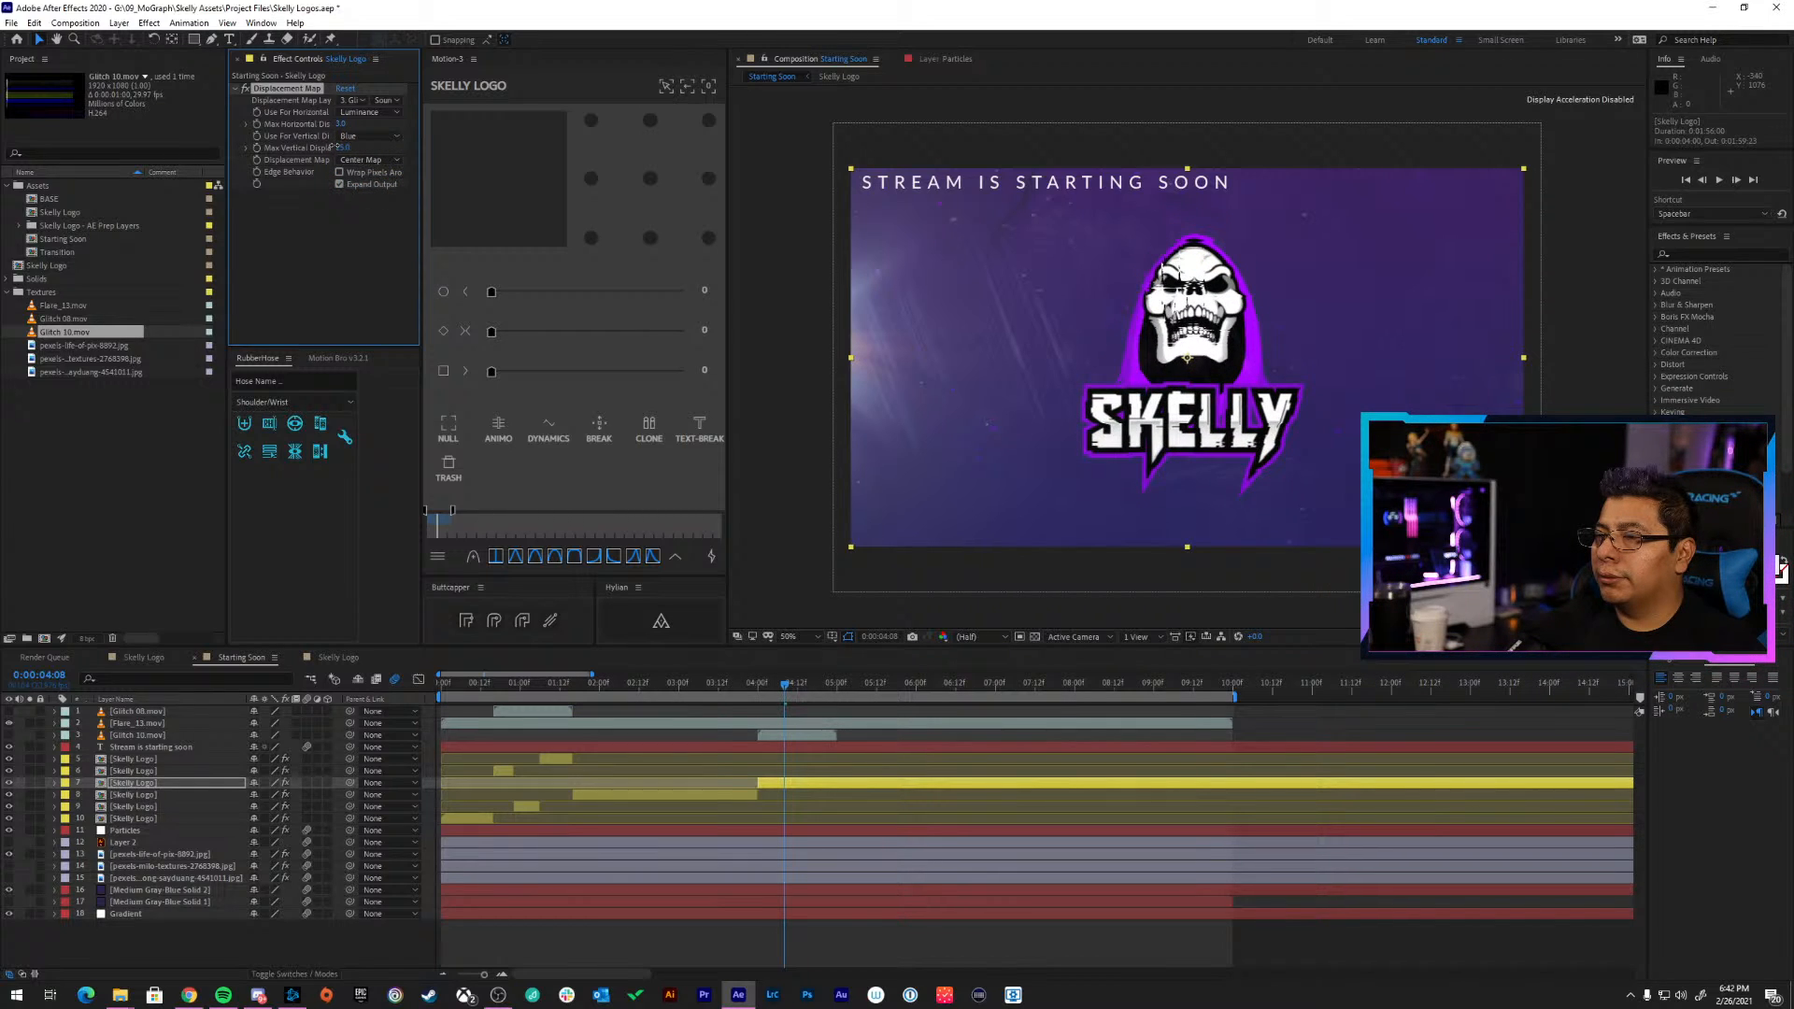
Try Stretch Map to Fit and Tile Map as the displacement map behavior, and return it to Center Map
{"action": "left_click", "coordinate": [367, 160]}
{"action": "left_click", "coordinate": [373, 191]}
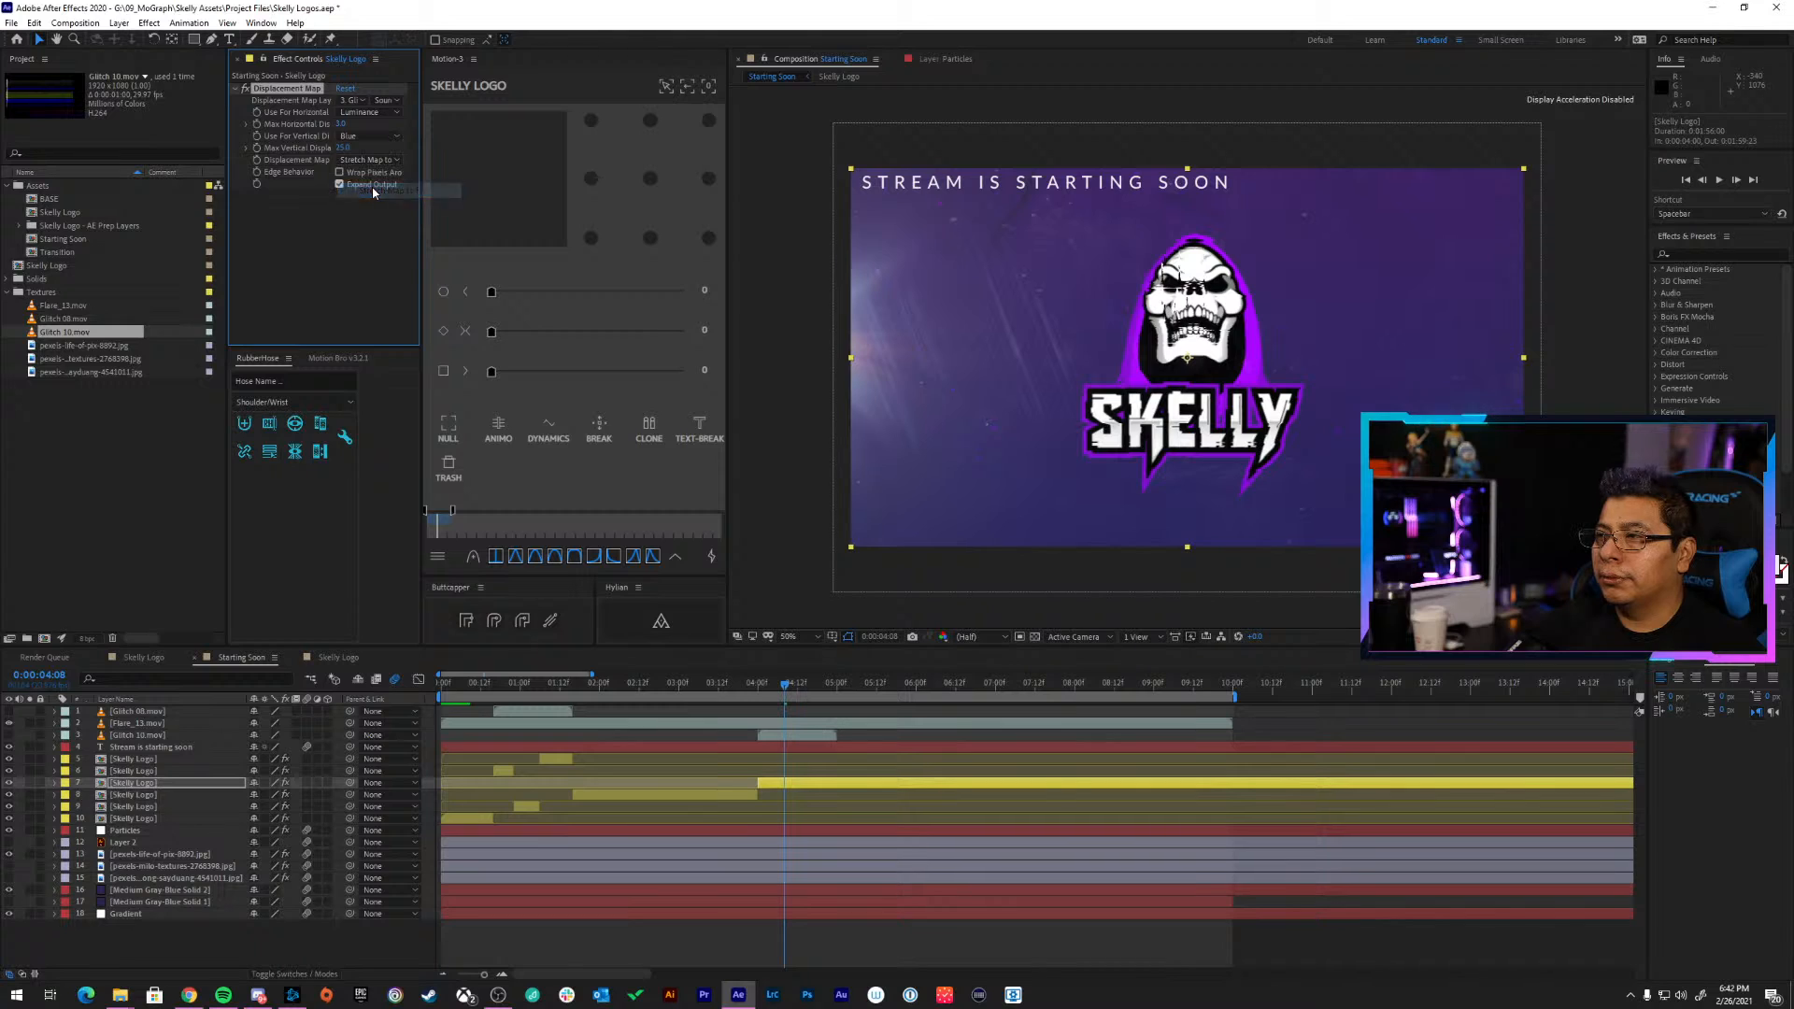
{"action": "left_click", "coordinate": [367, 161]}
{"action": "left_click", "coordinate": [375, 205]}
{"action": "left_click", "coordinate": [367, 160]}
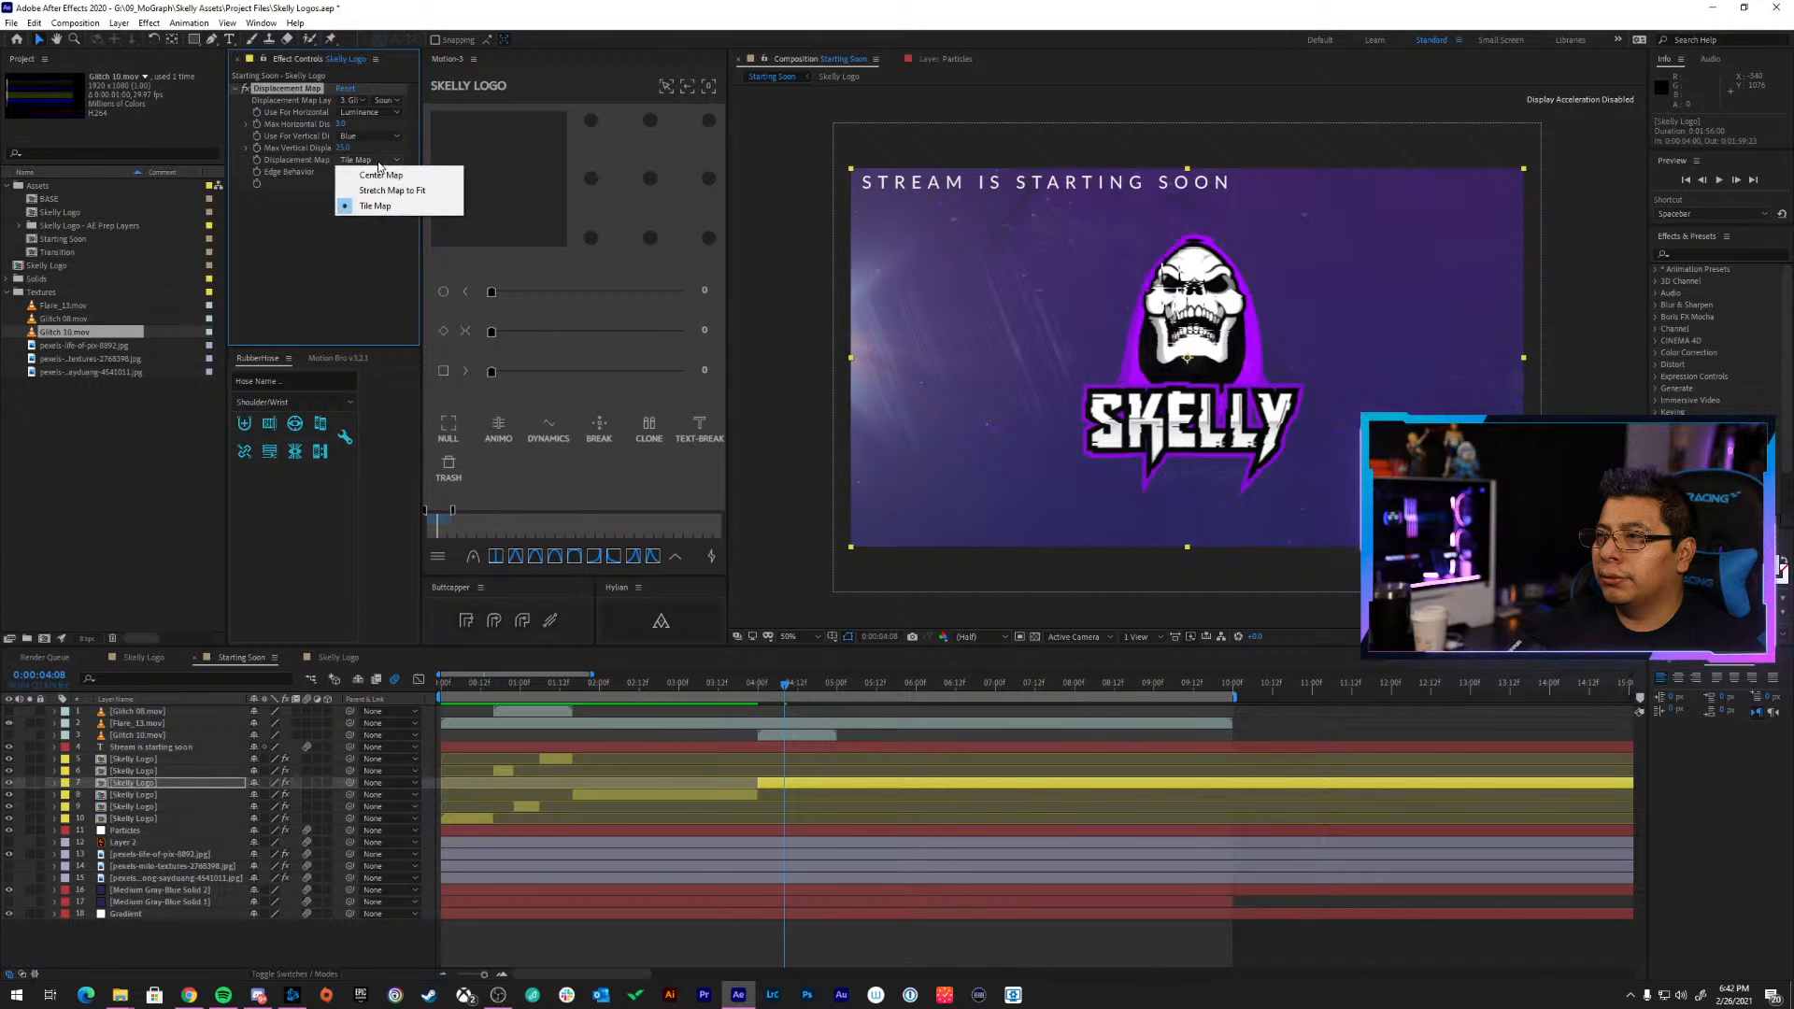
{"action": "left_click", "coordinate": [369, 179]}
Split the displaced Skelly Logo segment at 0:00:04:06, shortly before 0:00:05:00, and at 0:00:05:00
{"action": "left_click", "coordinate": [749, 685]}
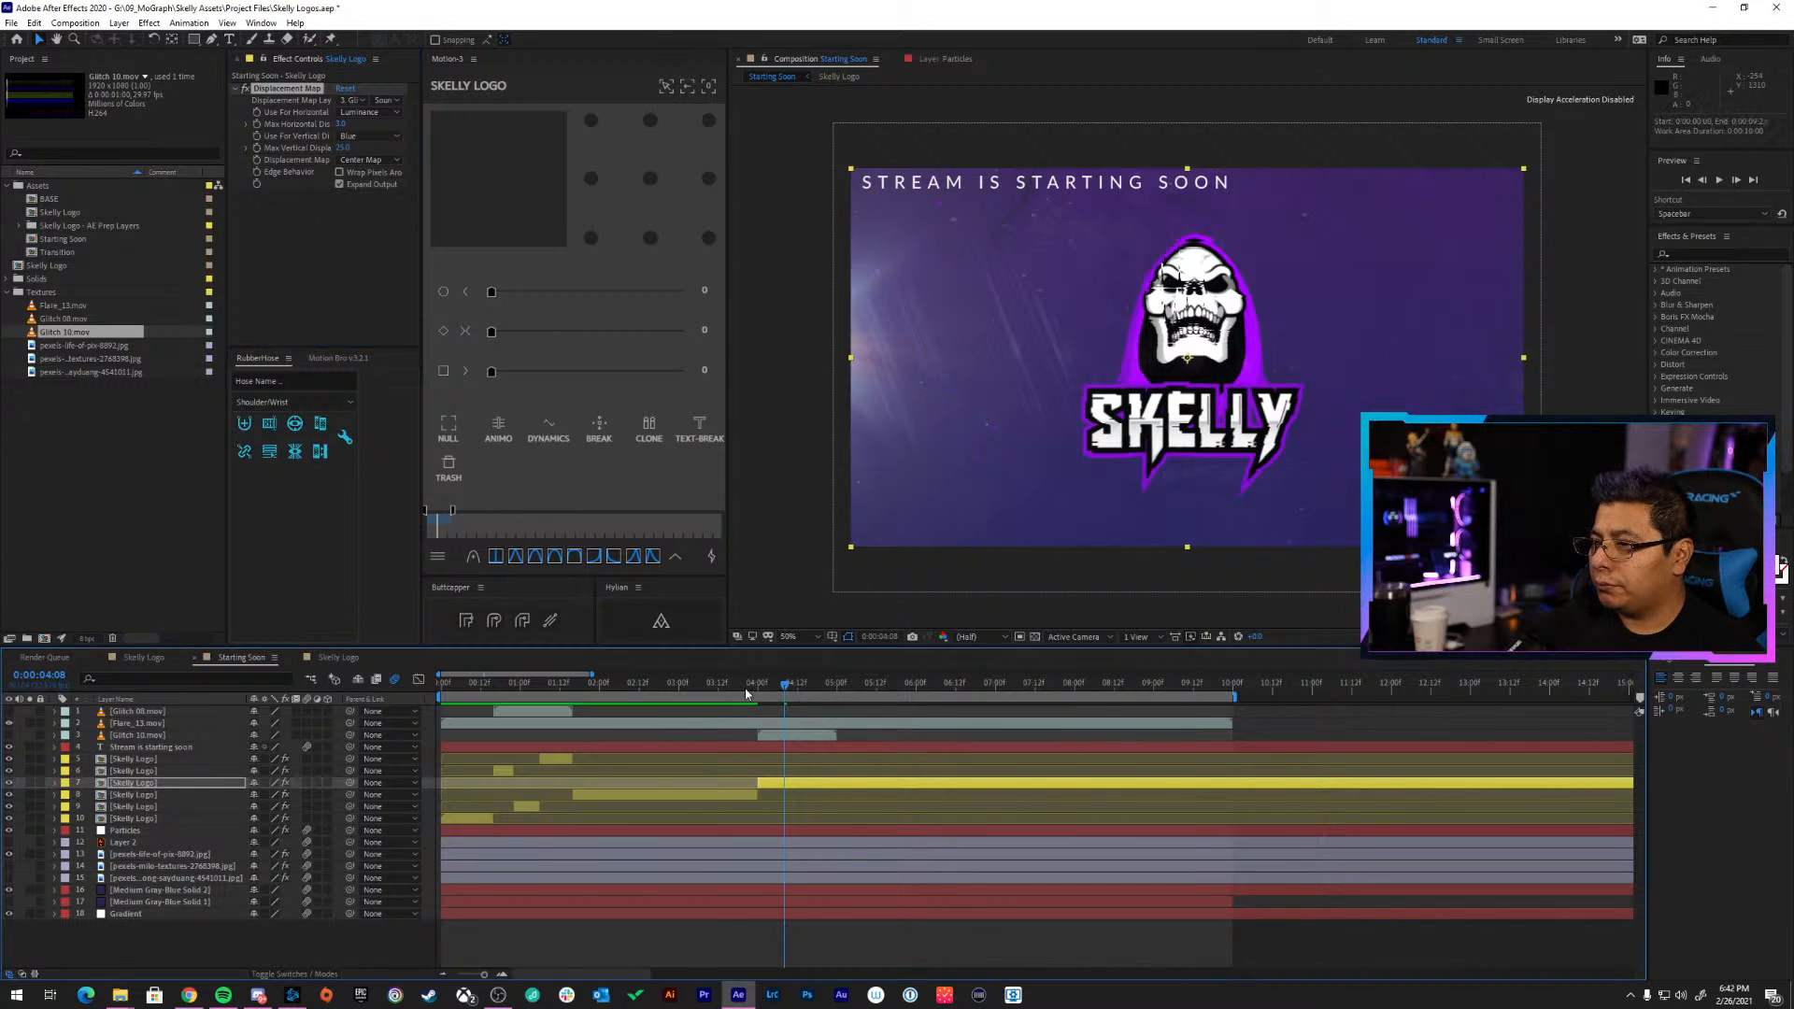
{"action": "left_click_drag", "start_coordinate": [755, 690], "coordinate": [777, 690]}
{"action": "left_click", "coordinate": [775, 783]}
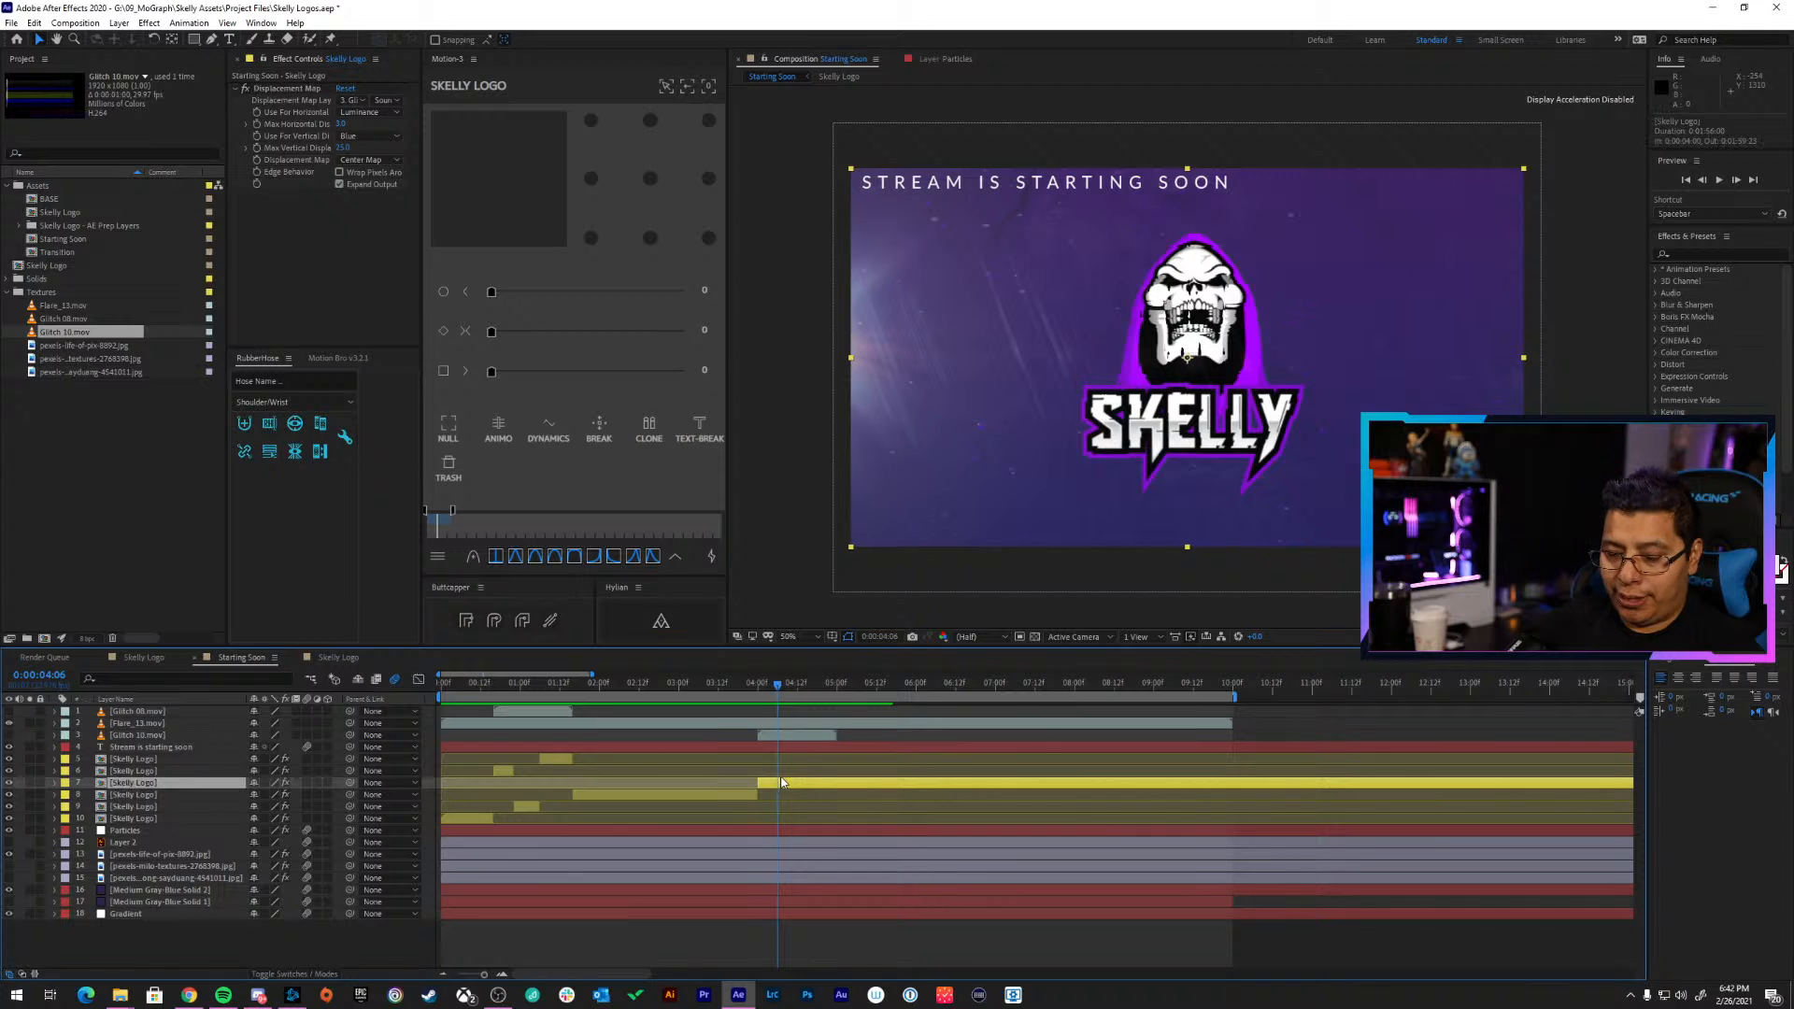
{"action": "key", "text": "ctrl+shift+d"}
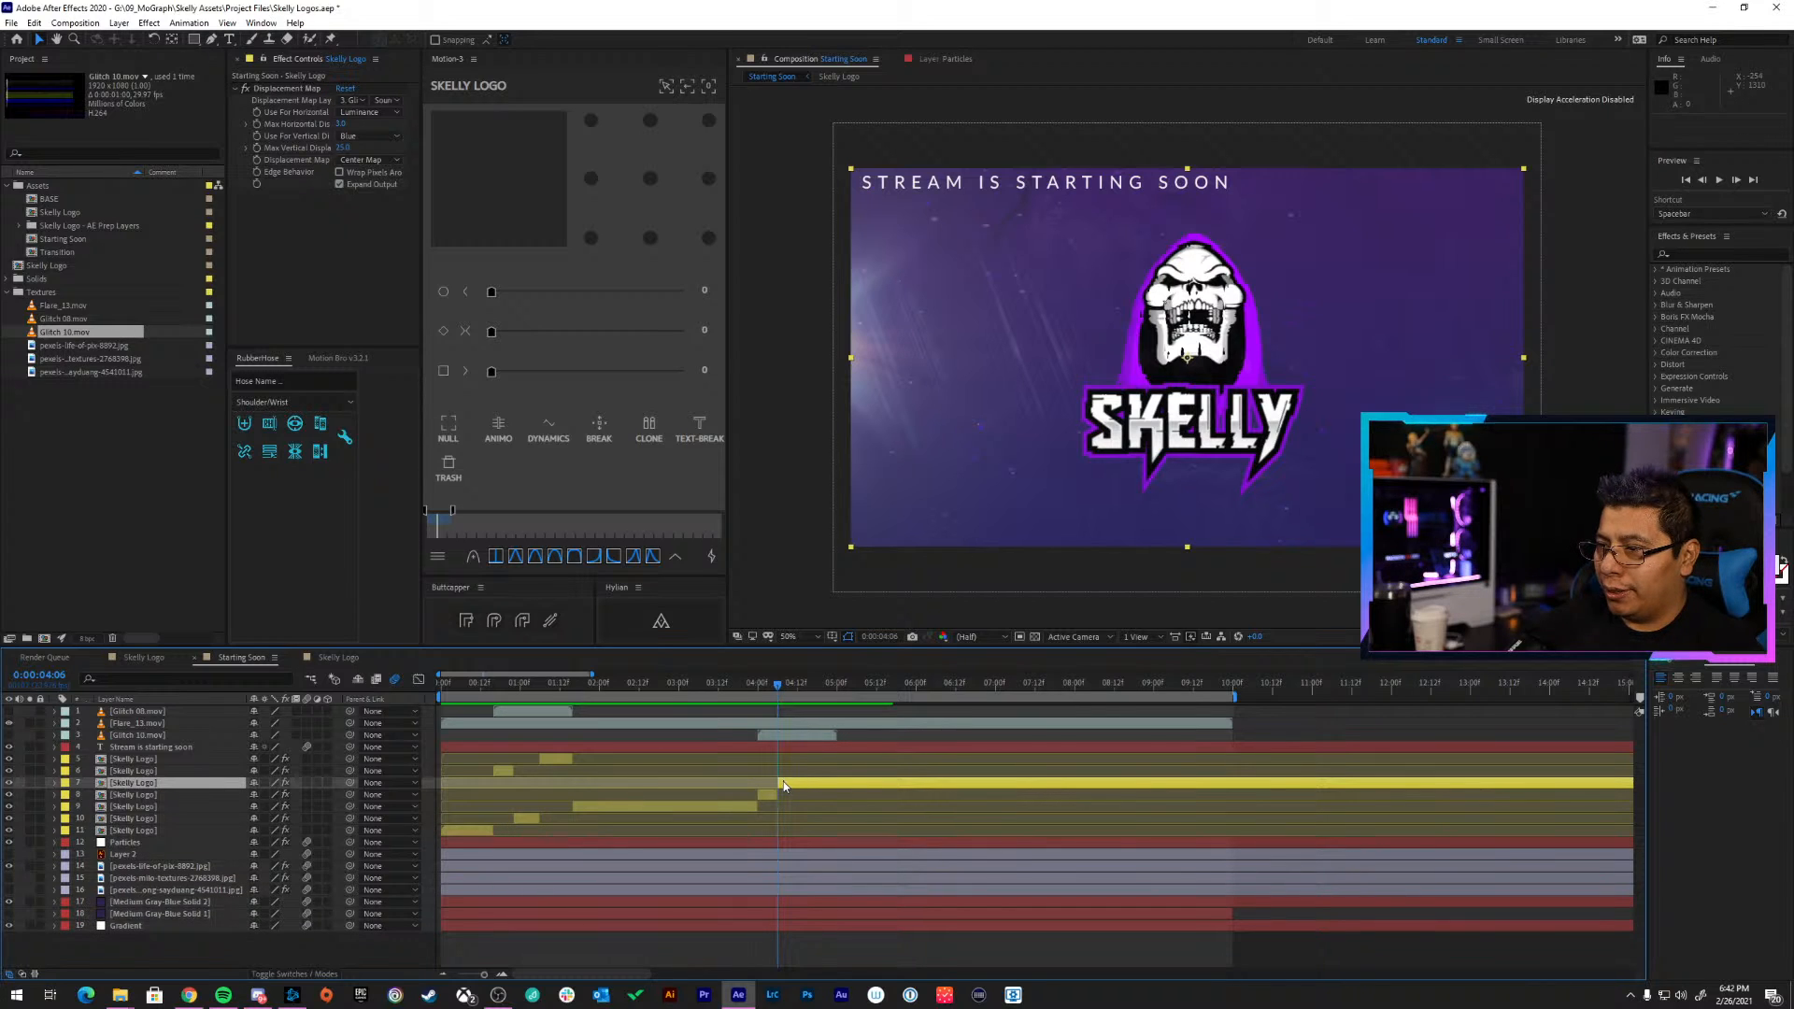
{"action": "left_click_drag", "start_coordinate": [780, 688], "coordinate": [837, 687]}
{"action": "key", "text": "ctrl+shift+d"}
{"action": "key", "text": "ctrl+shift+d"}
Turn off the Displacement Map effect on the Skelly Logo segments starting at 0:00:04:06 and 0:00:05:00
{"action": "left_click", "coordinate": [808, 801]}
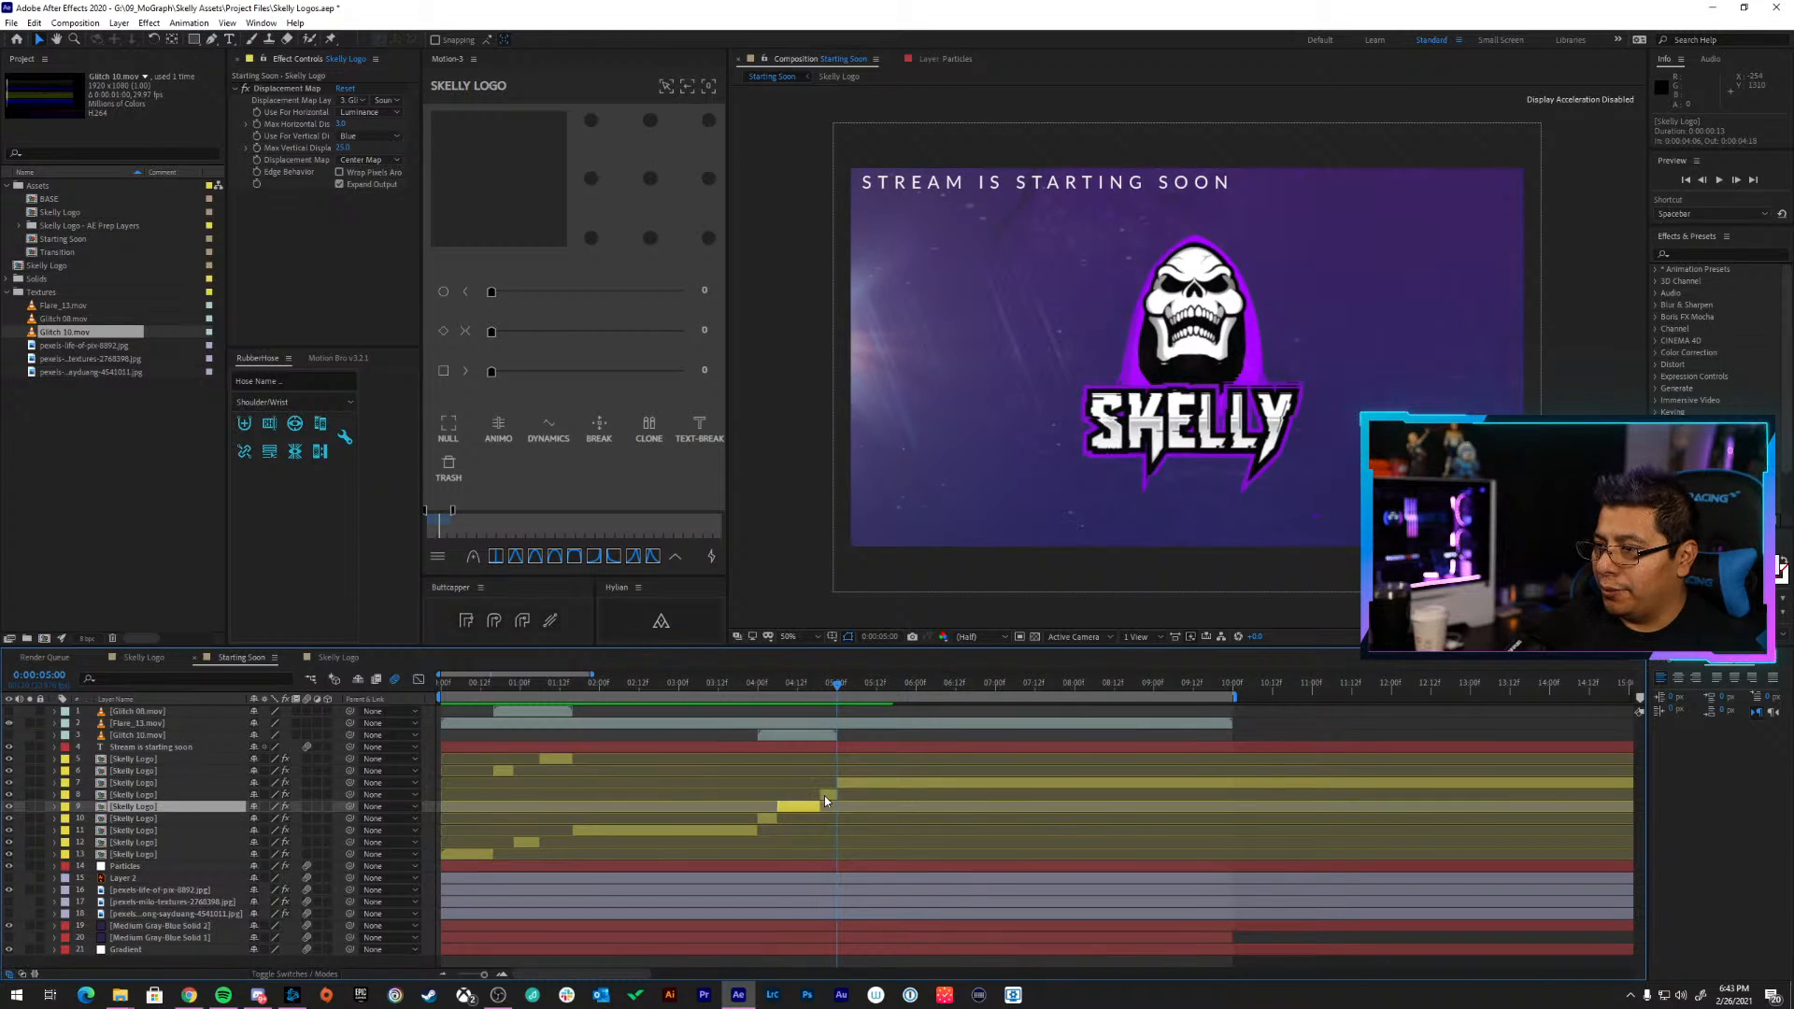
{"action": "left_click", "coordinate": [808, 686]}
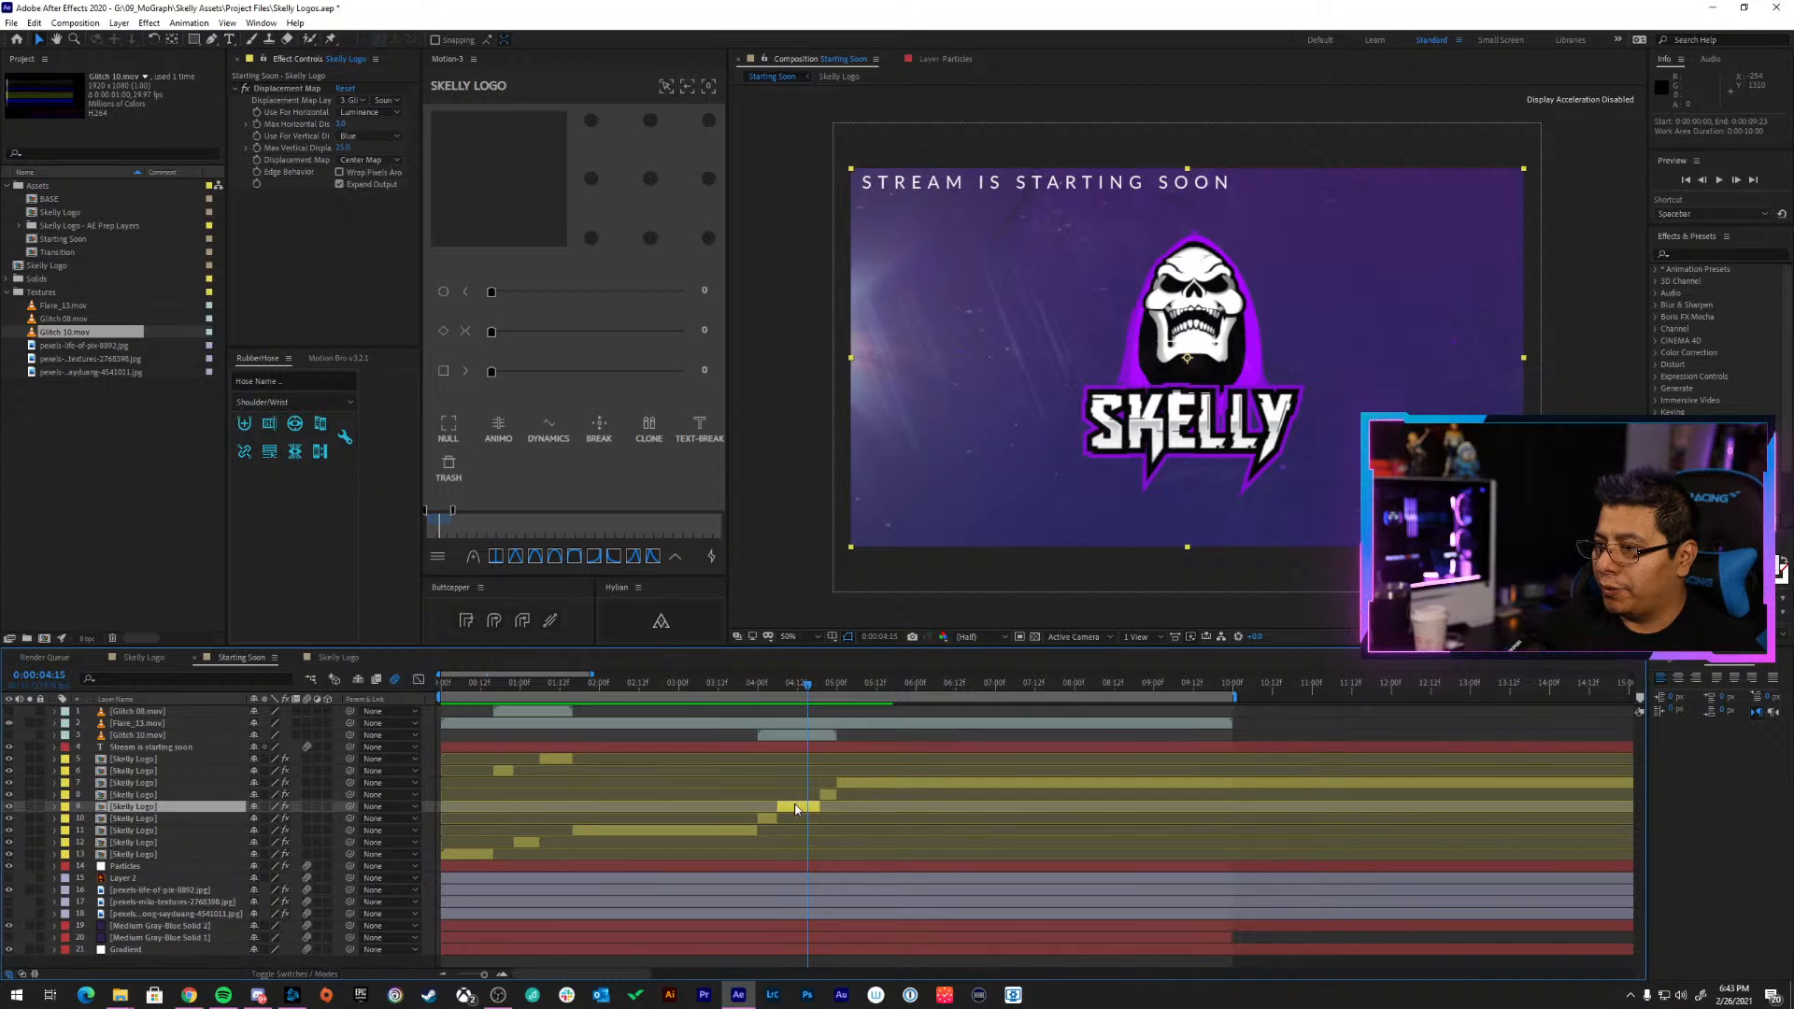
{"action": "left_click", "coordinate": [795, 810]}
{"action": "left_click", "coordinate": [243, 90]}
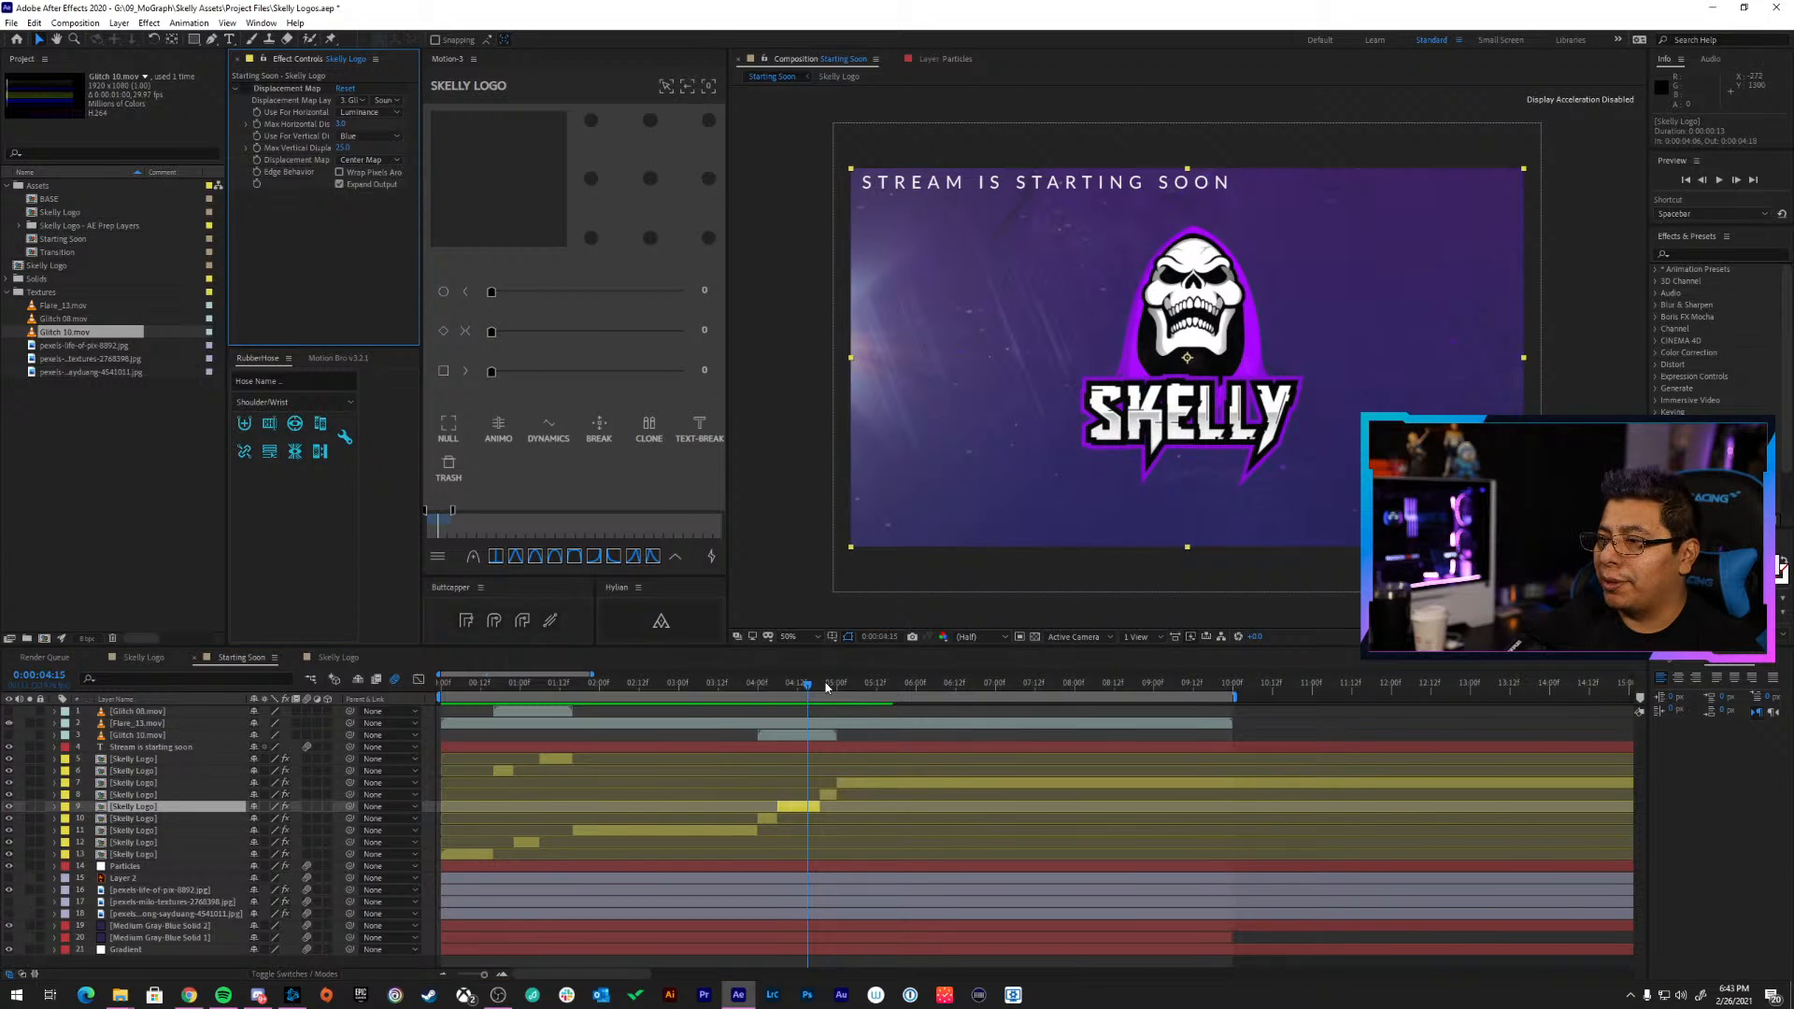
{"action": "left_click_drag", "start_coordinate": [826, 687], "coordinate": [853, 687]}
{"action": "left_click", "coordinate": [872, 783]}
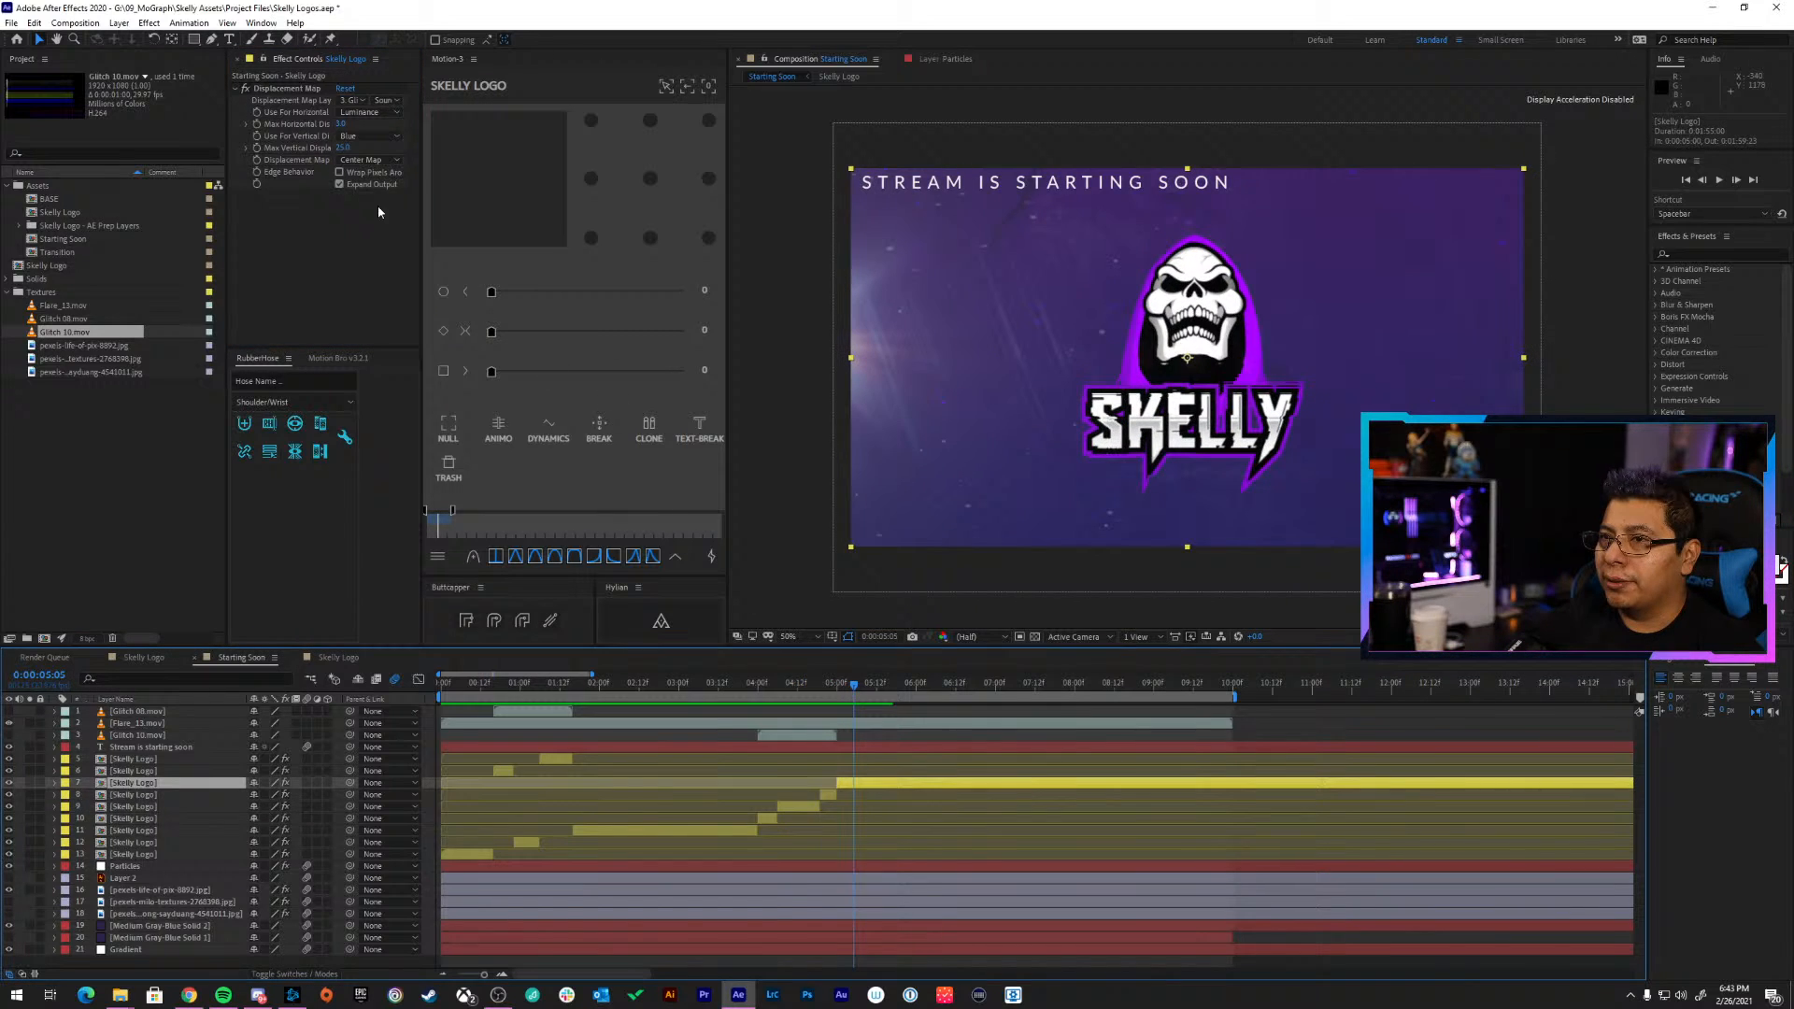
{"action": "left_click", "coordinate": [243, 88]}
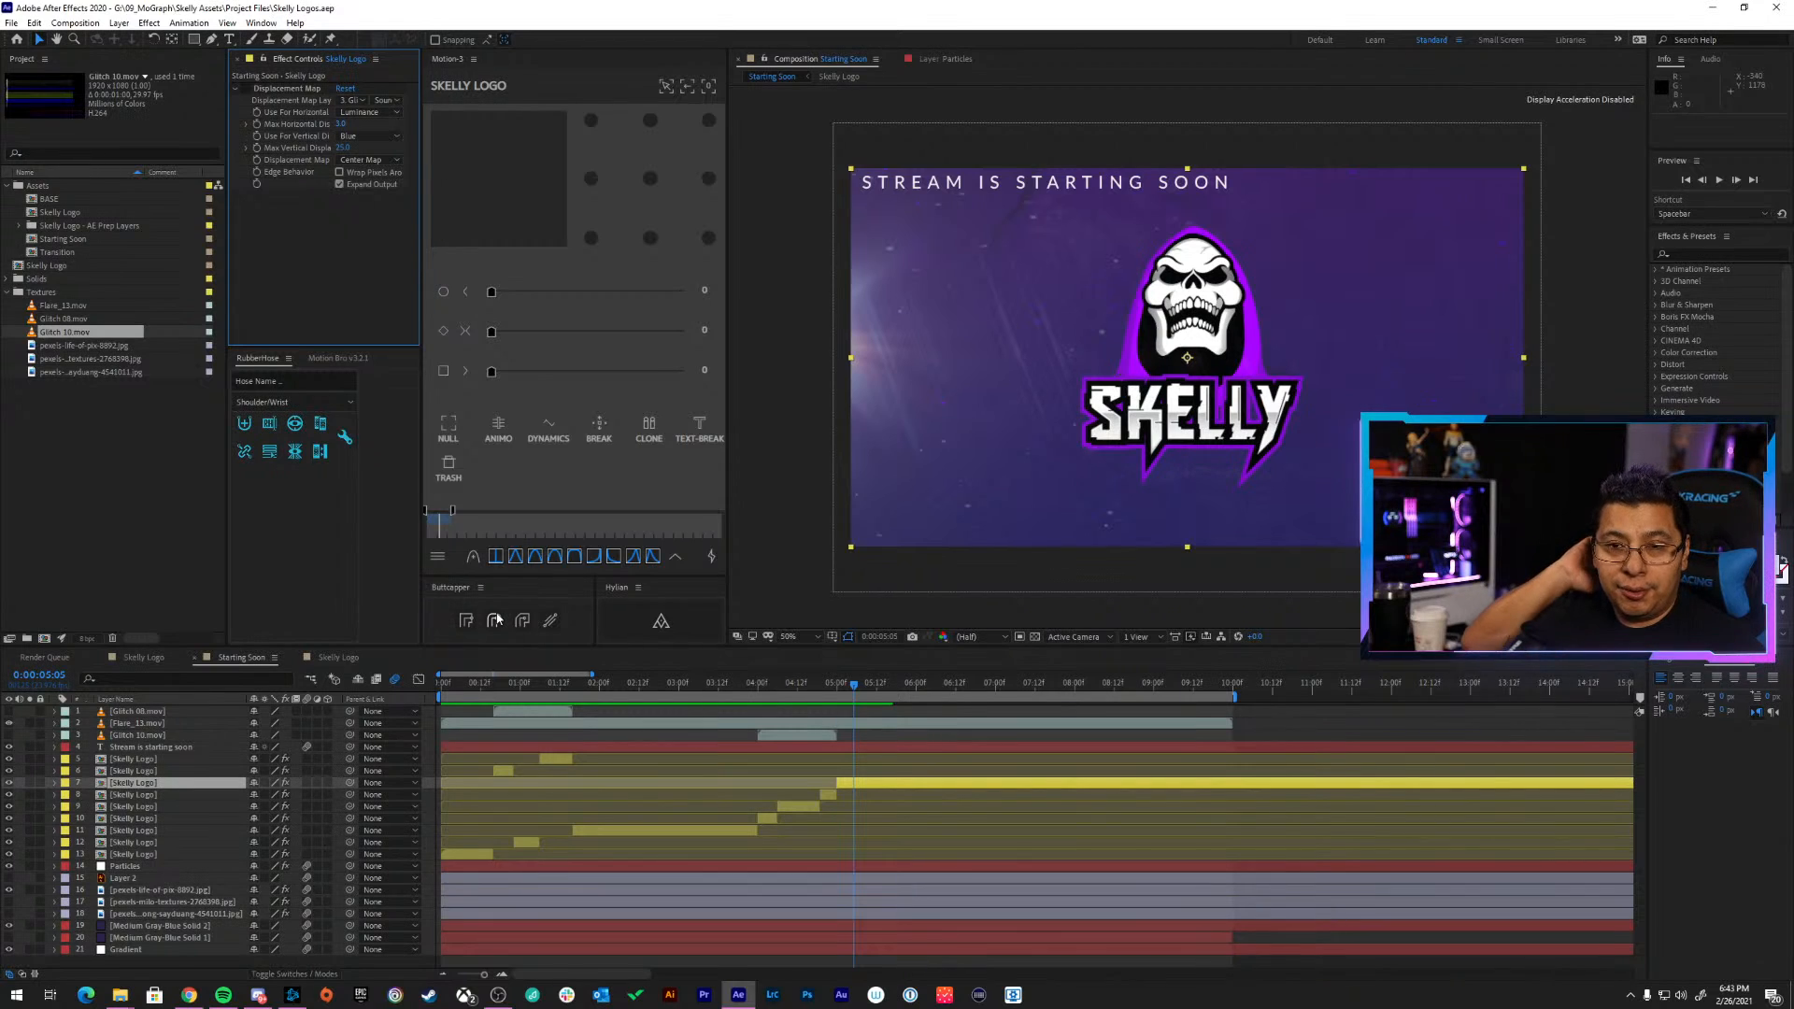
Review the second glitch from 0:00:03:18 and select the Glitch 10.mov layer
{"action": "left_click", "coordinate": [737, 687]}
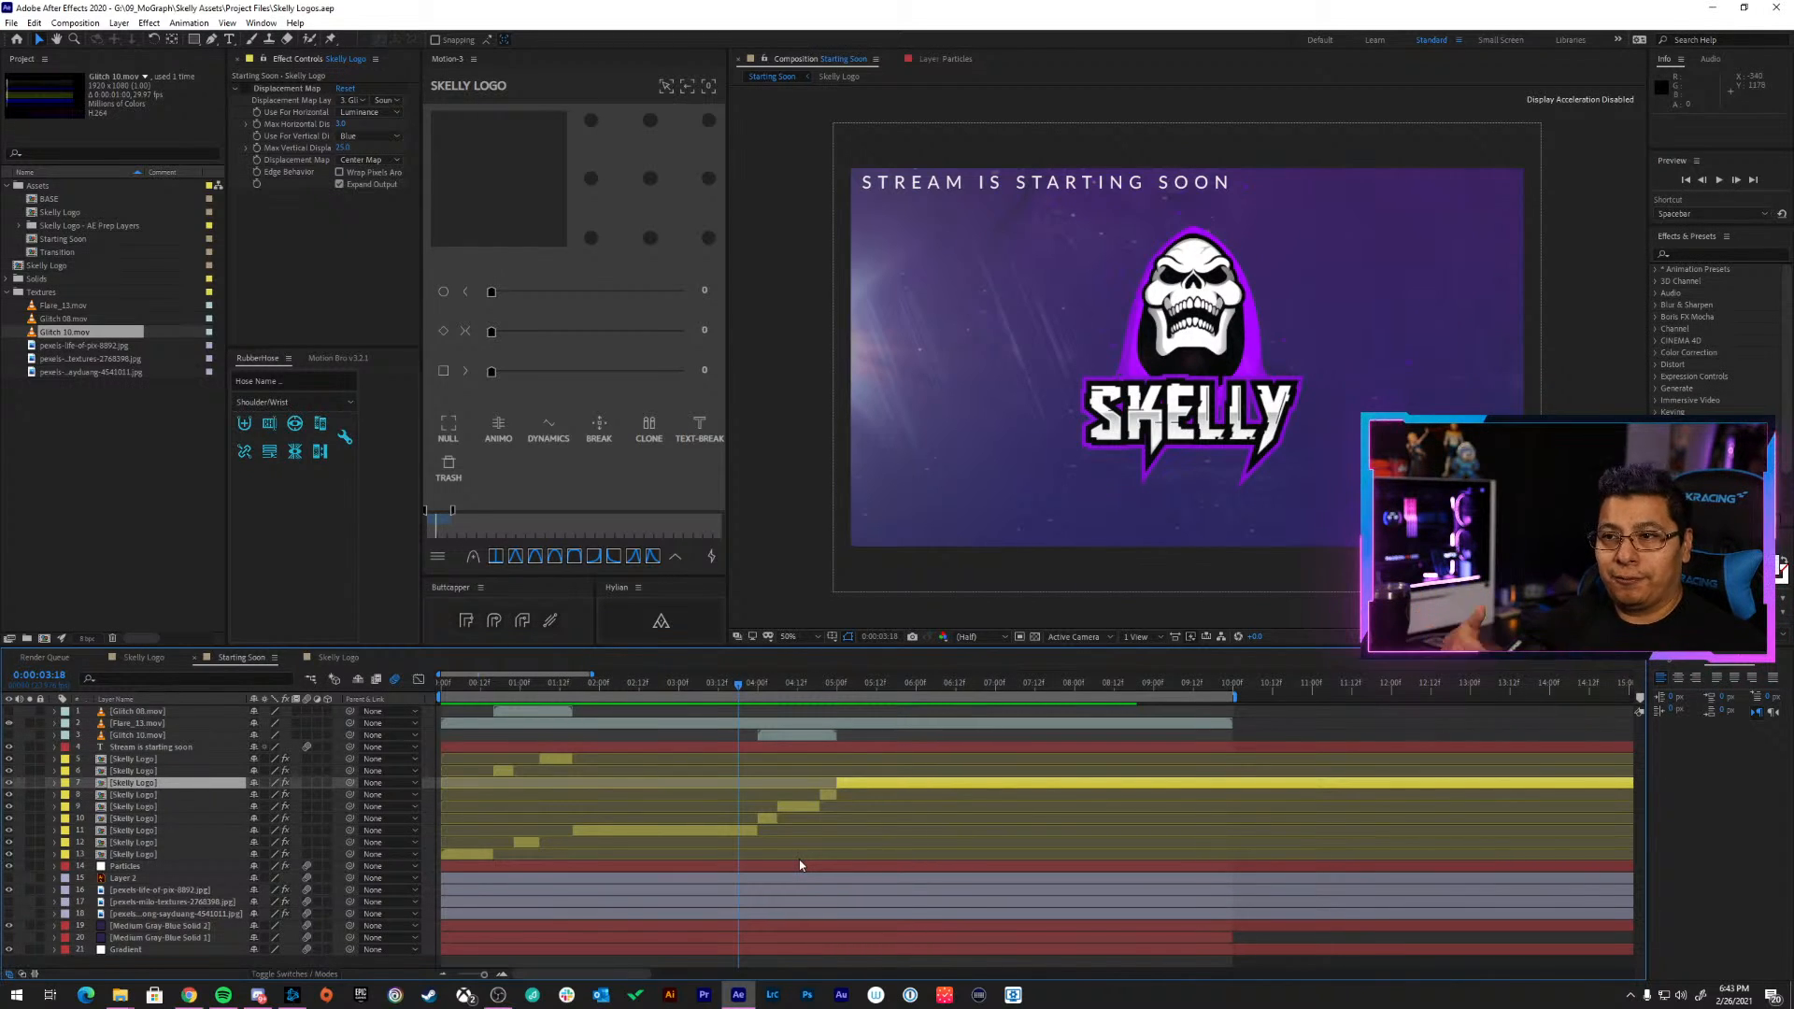
{"action": "left_click", "coordinate": [779, 737]}
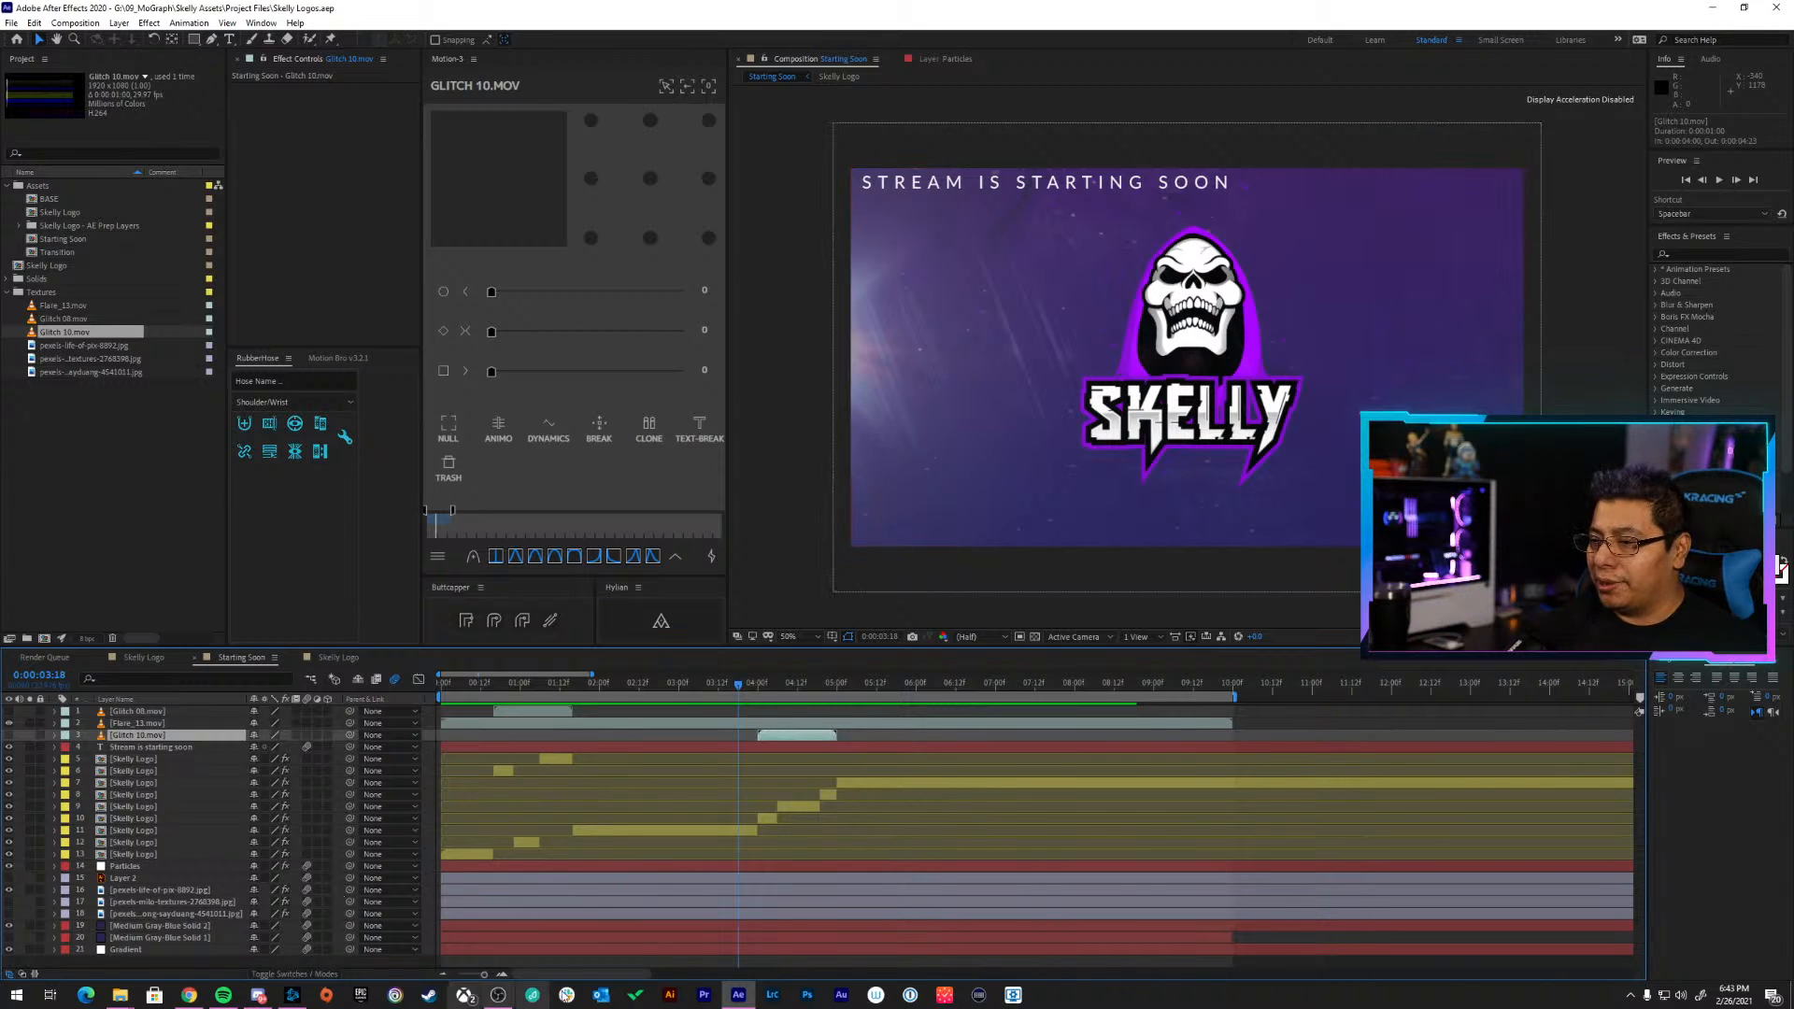
Switch to the Footages folder window in File Explorer and look through Editing Elements and the MY ELEMENTS folder of Stream Elements
{"action": "mouse_move", "coordinate": [119, 995]}
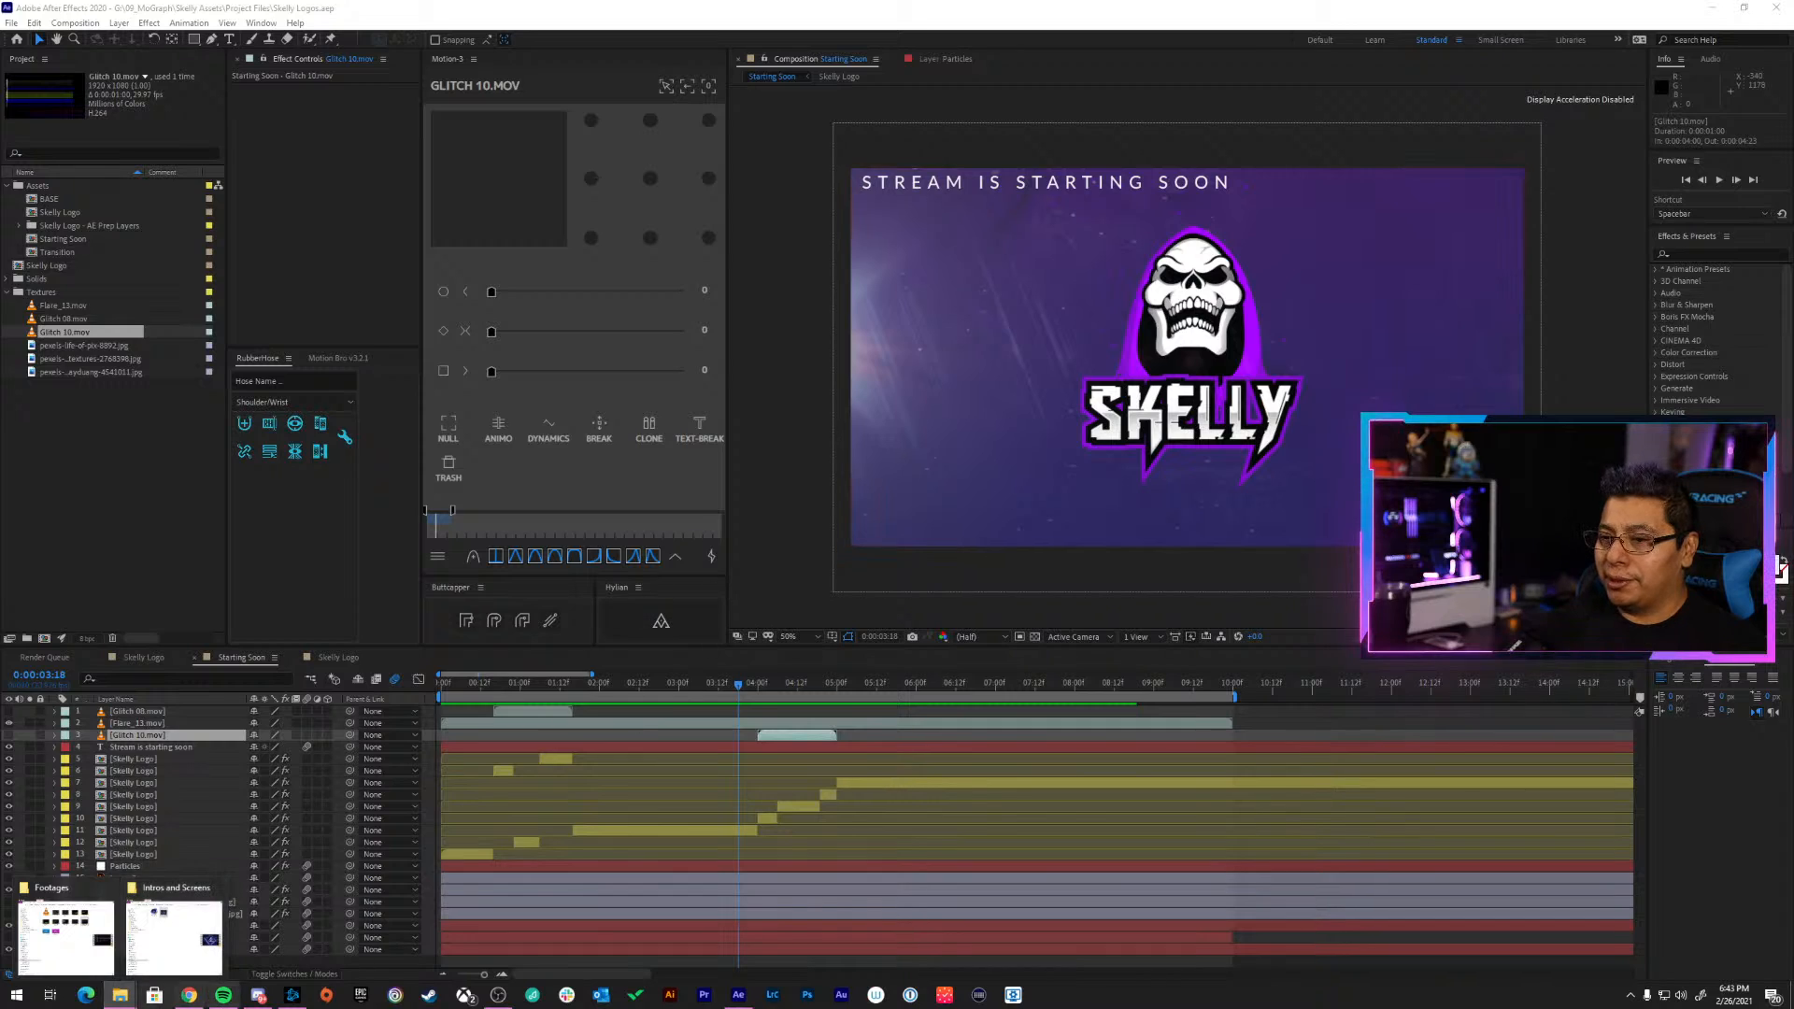
{"action": "left_click", "coordinate": [83, 941]}
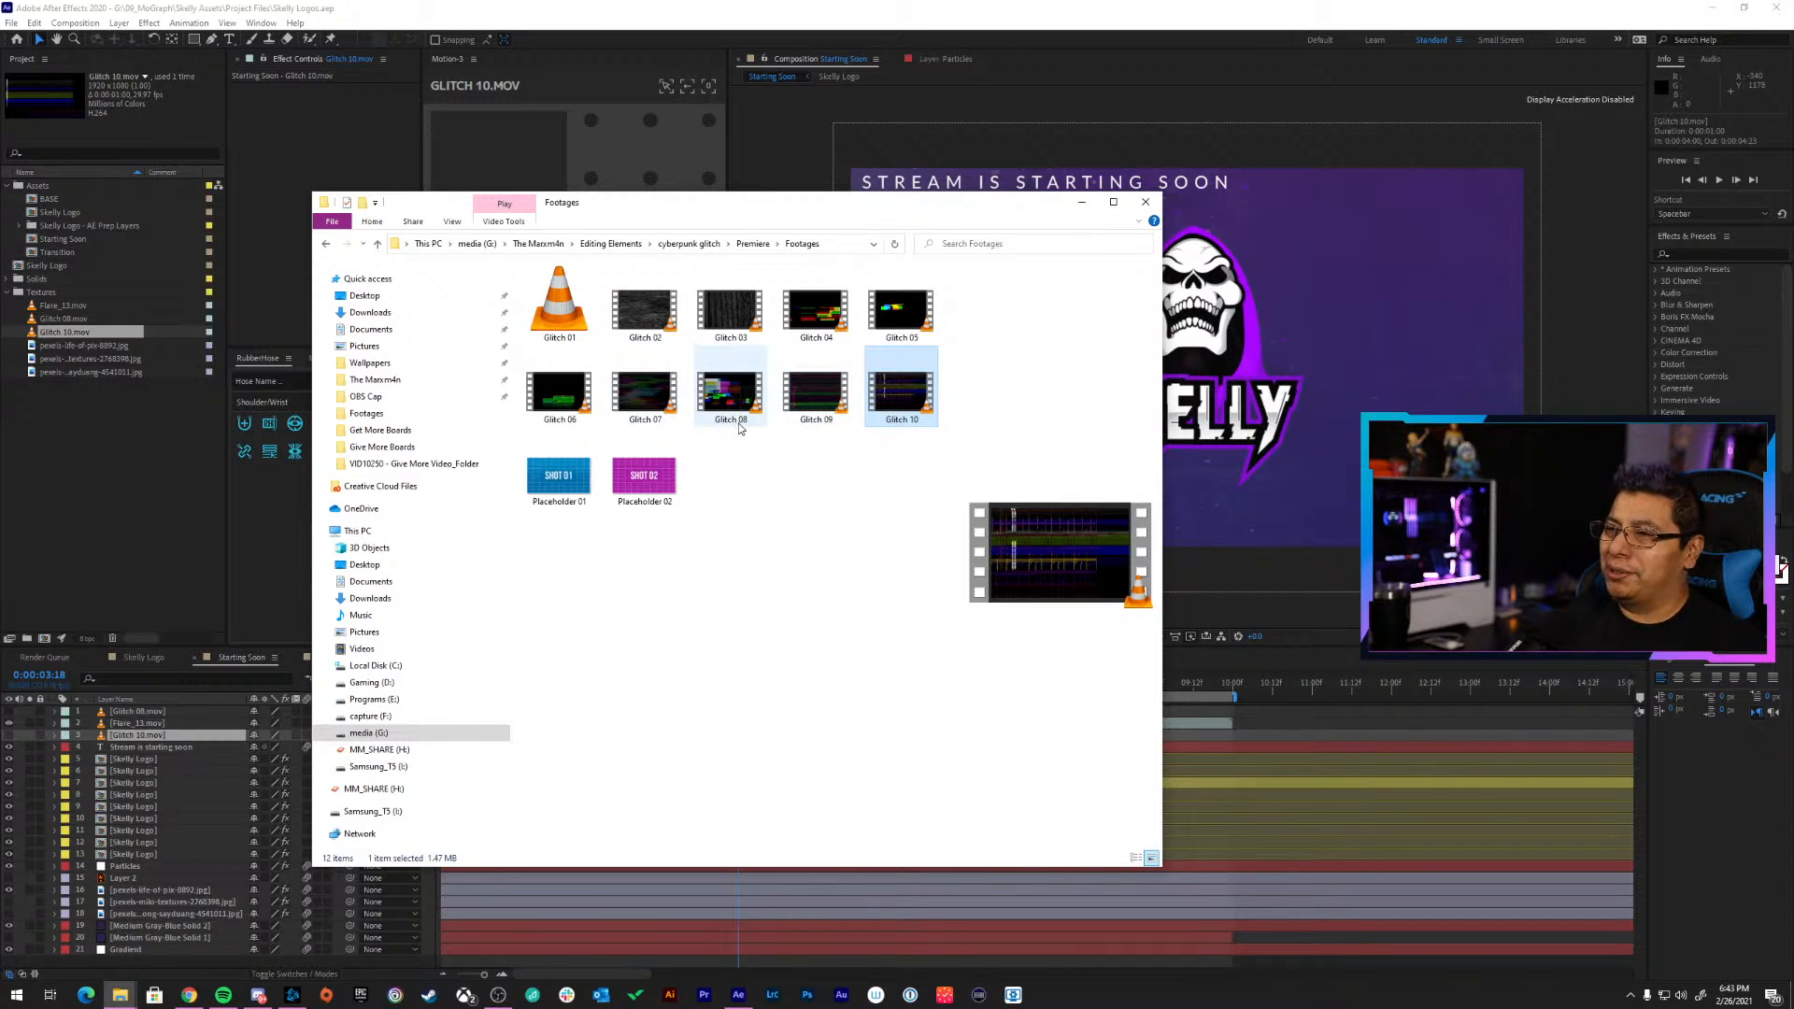
{"action": "left_click", "coordinate": [610, 244]}
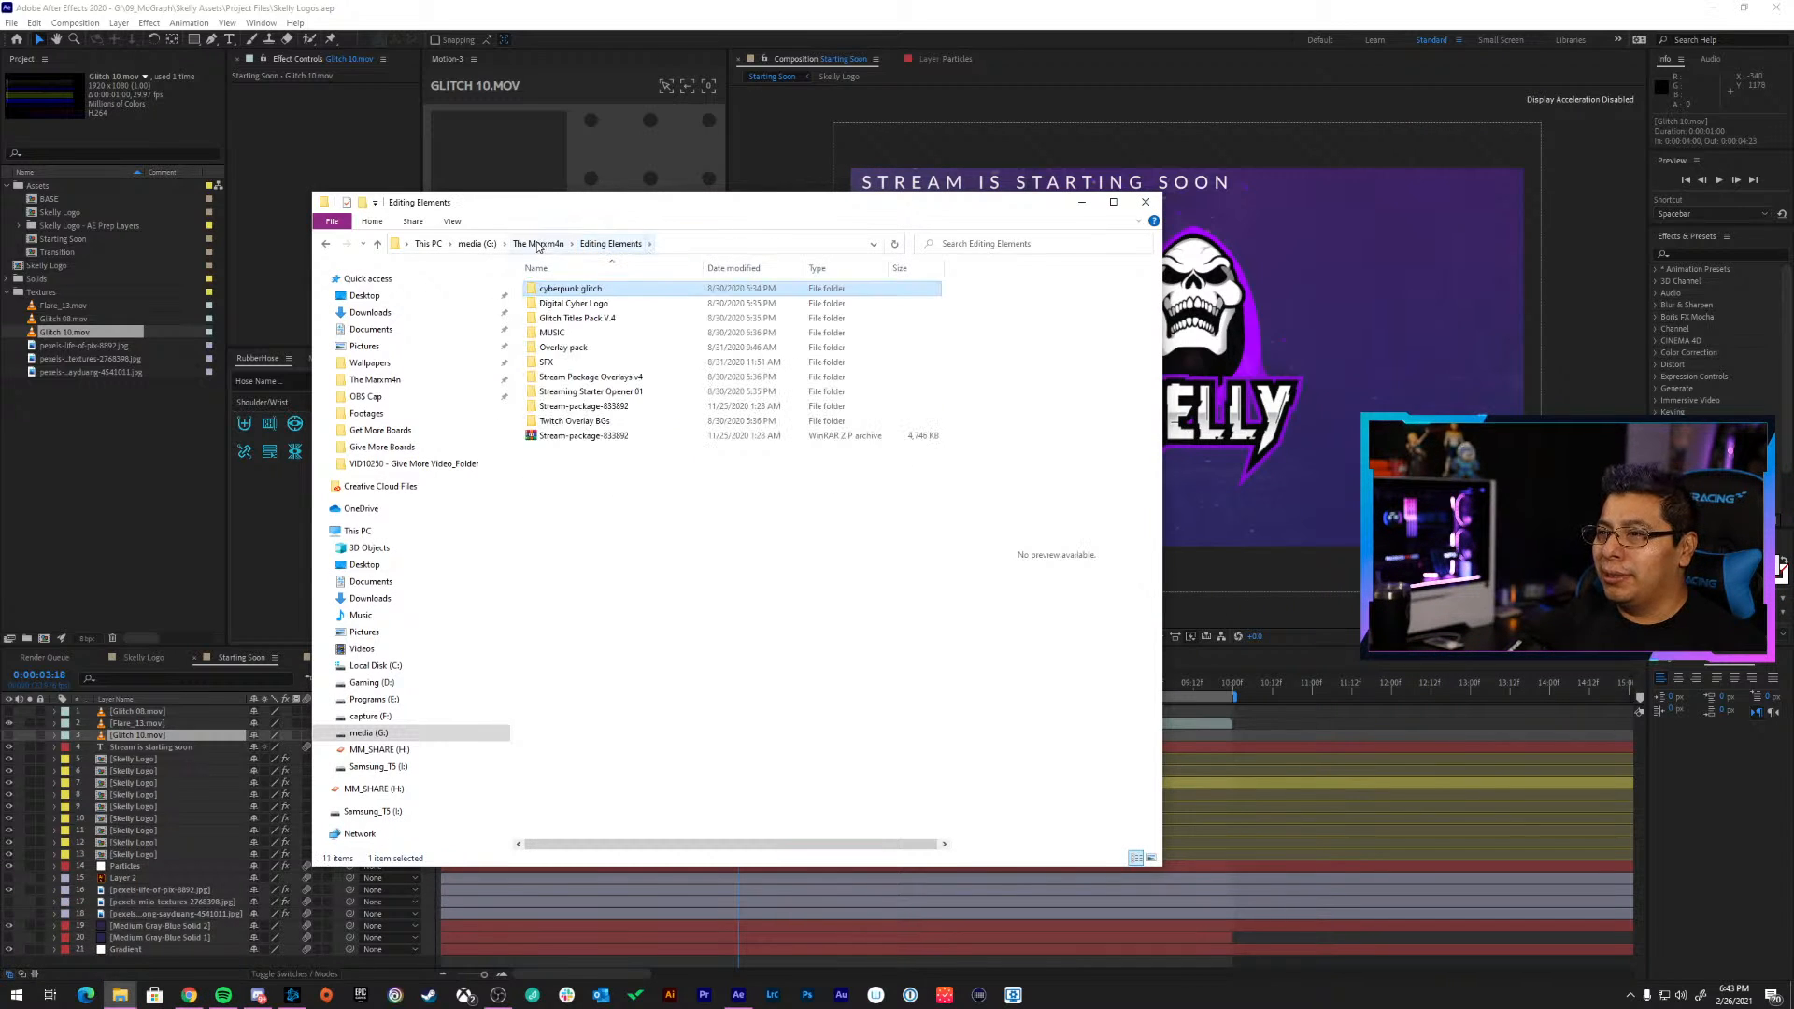
{"action": "left_click", "coordinate": [538, 244]}
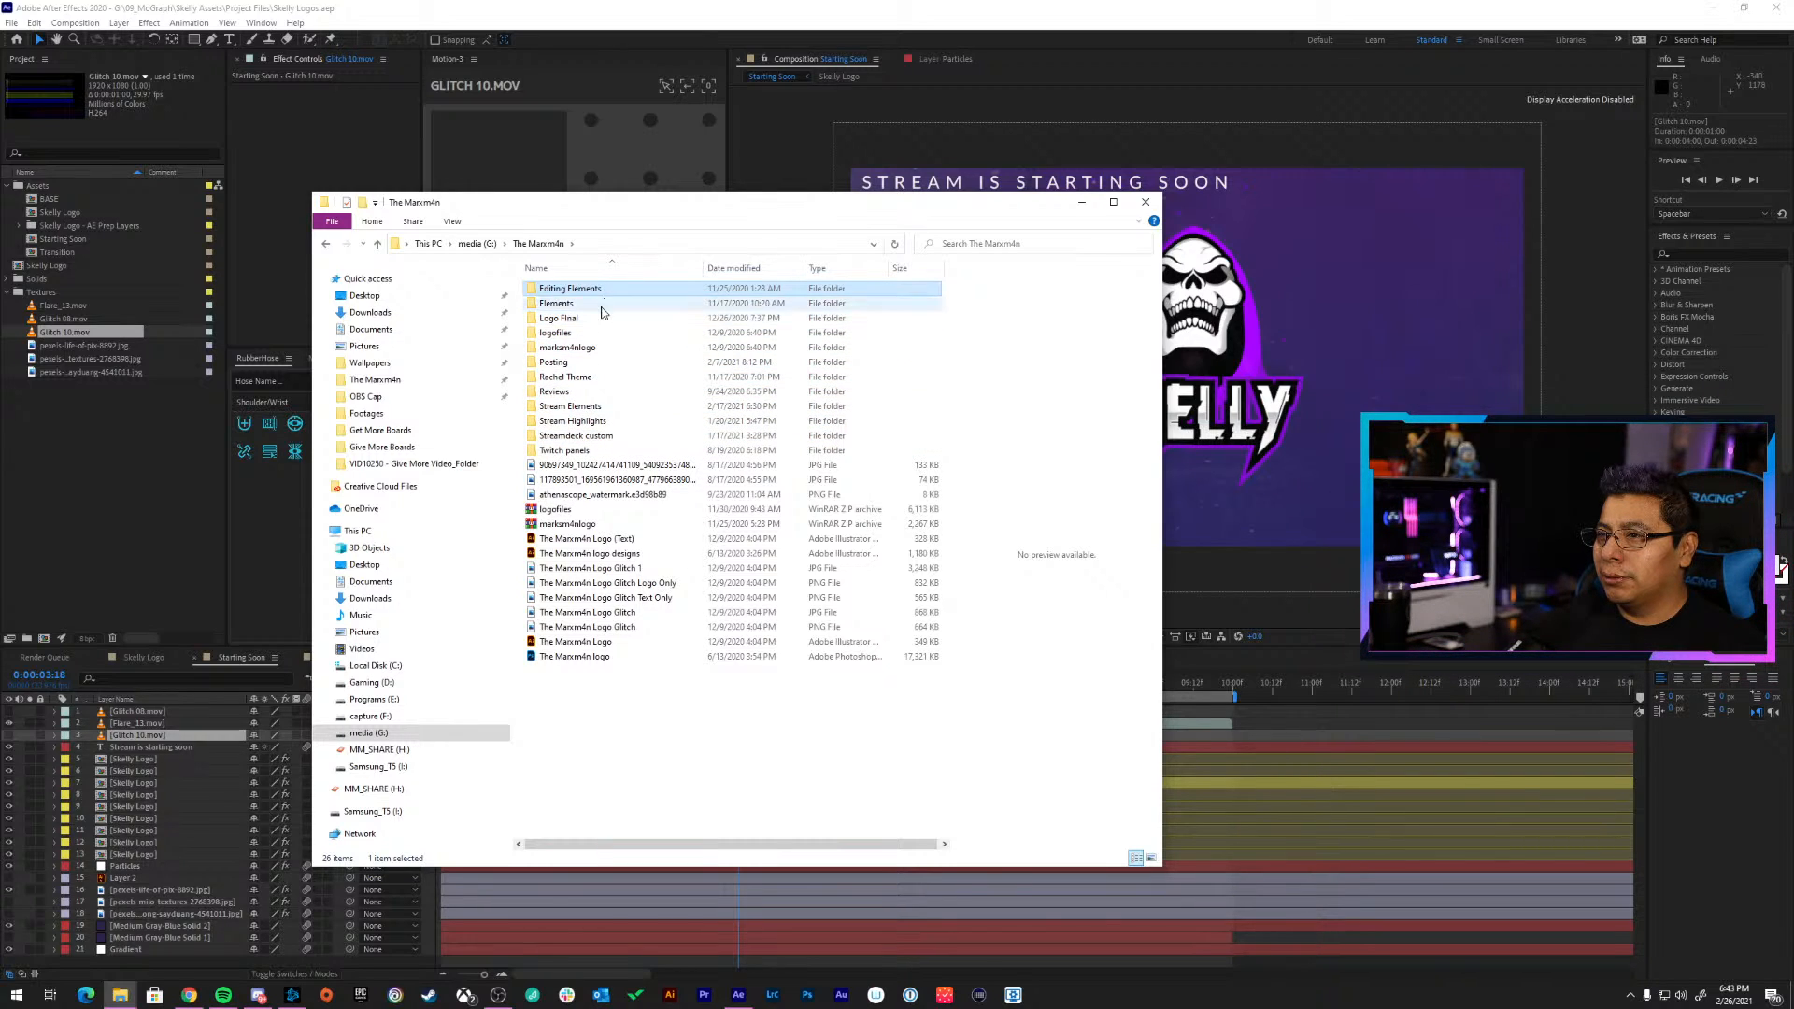
{"action": "double_click", "coordinate": [570, 405]}
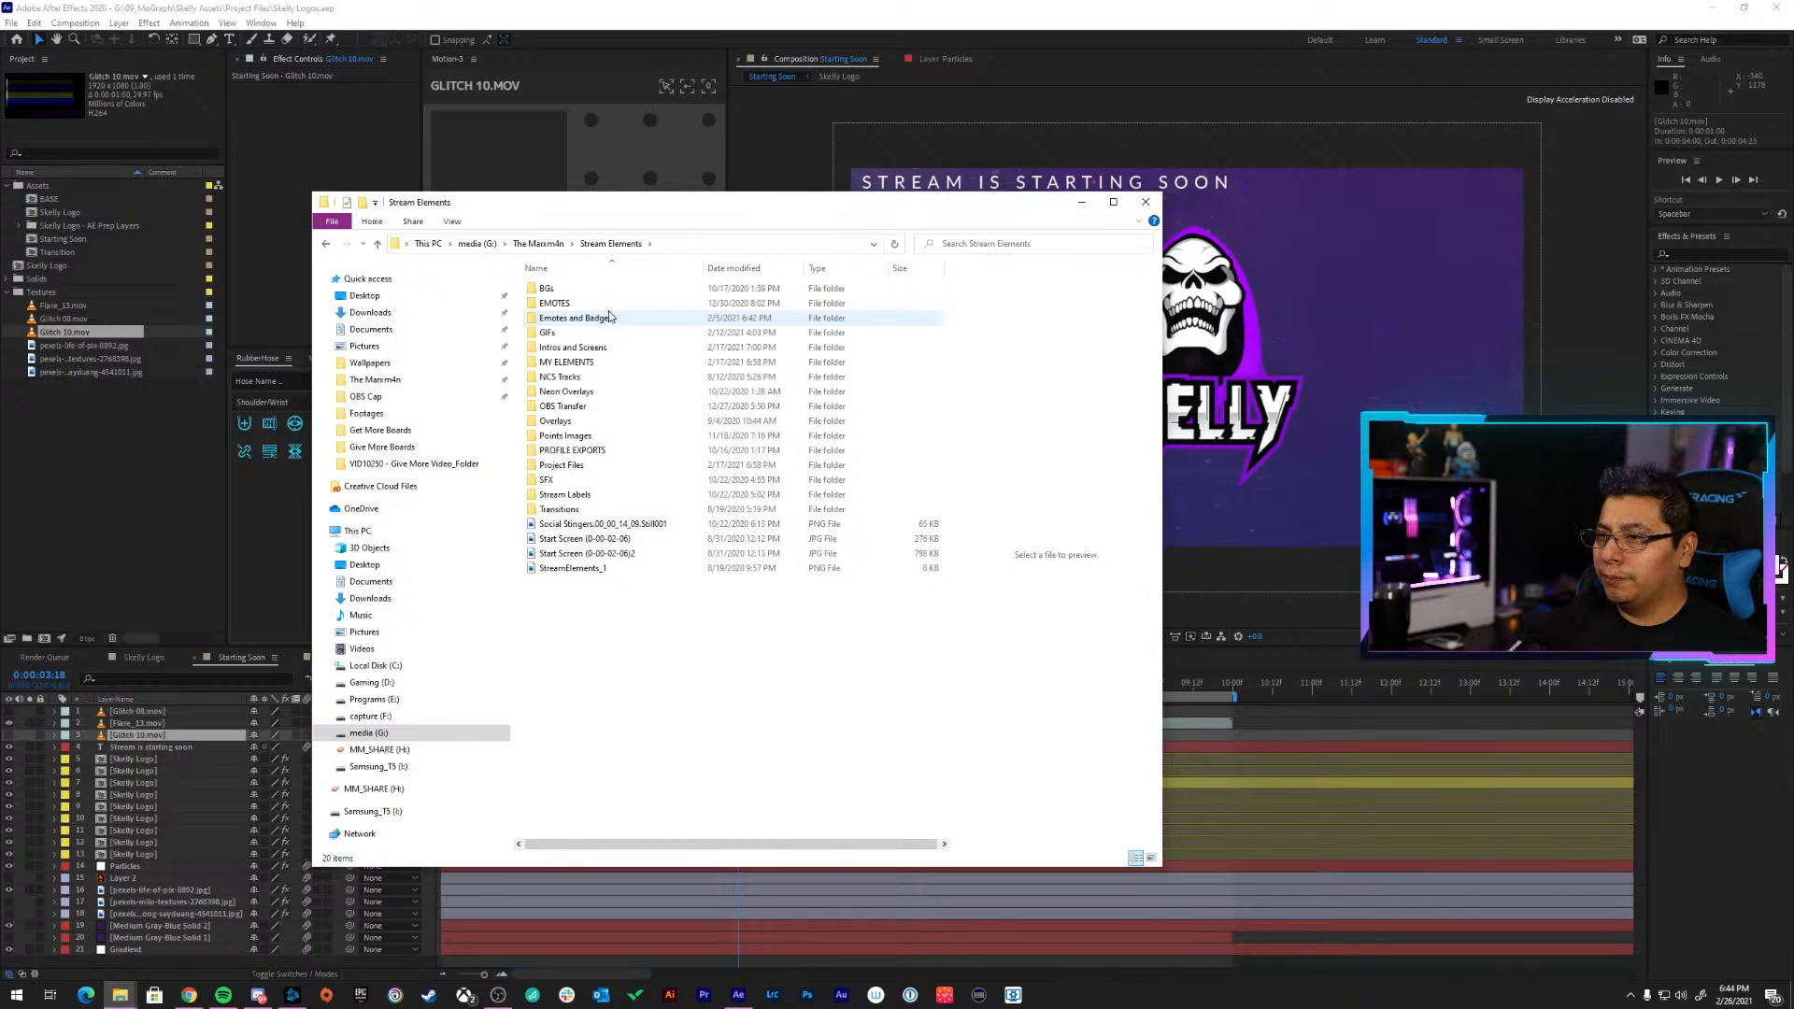
{"action": "double_click", "coordinate": [601, 367]}
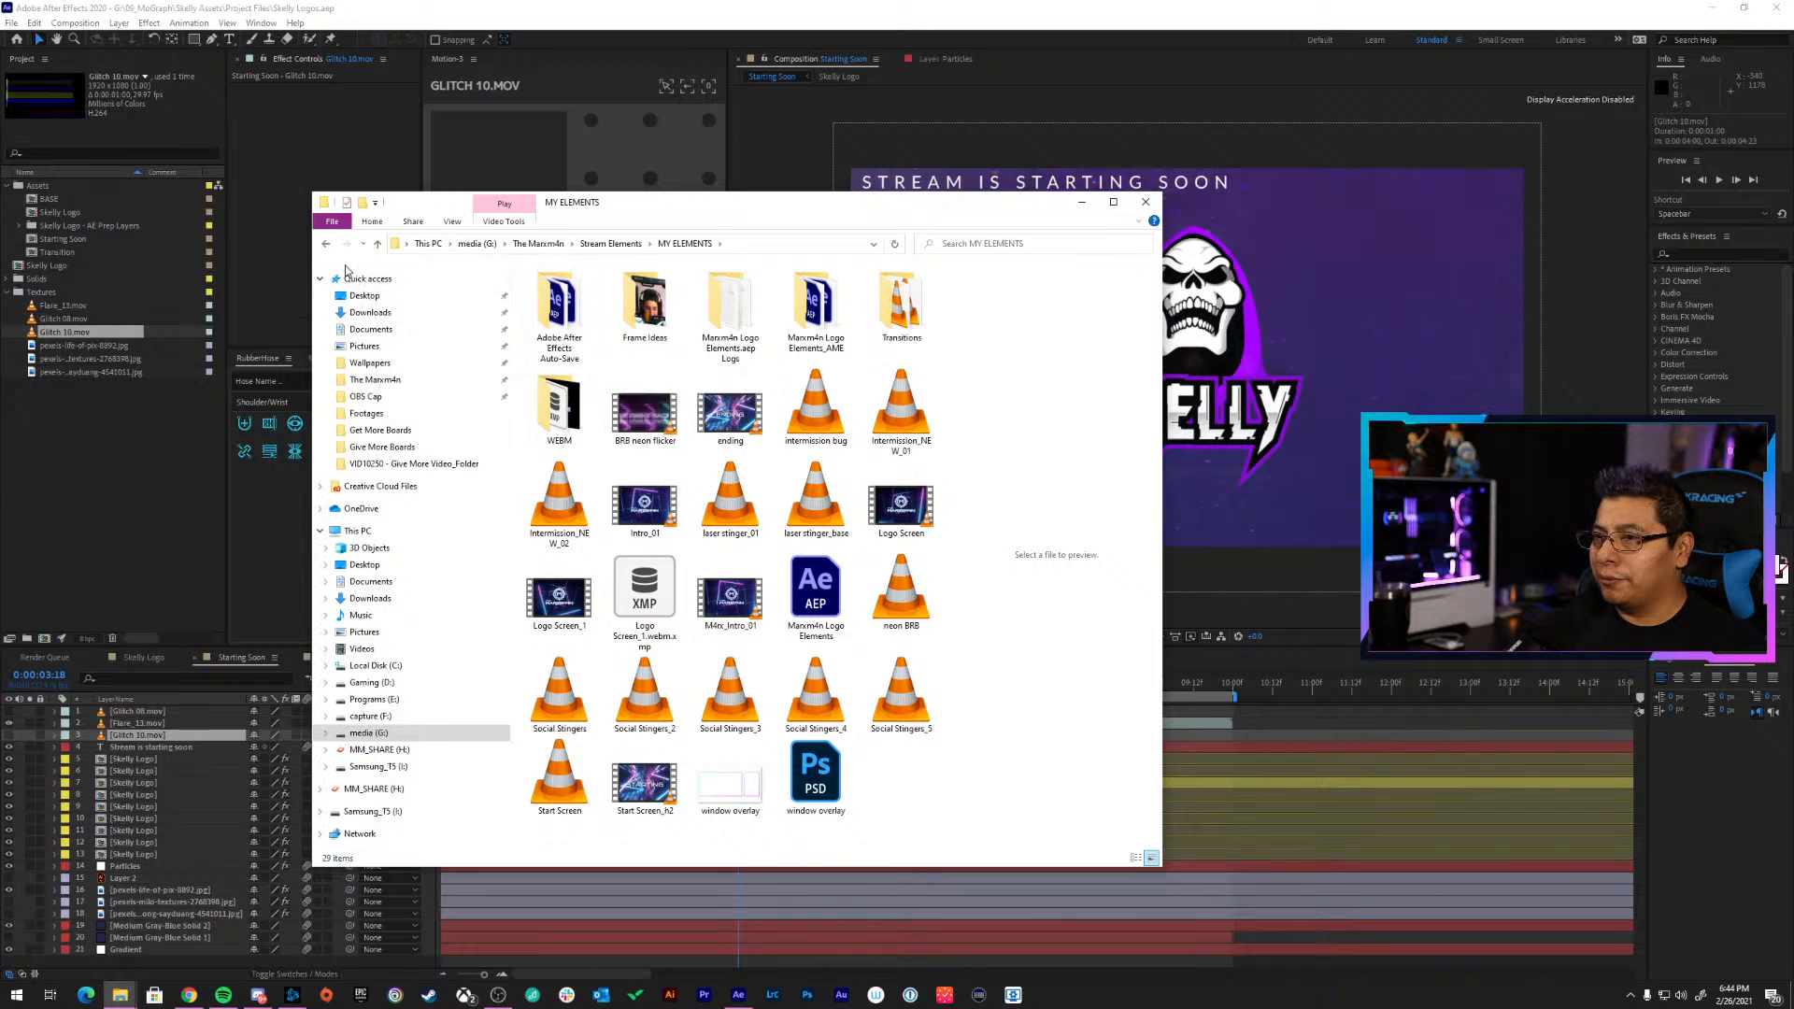
{"action": "left_click", "coordinate": [326, 245]}
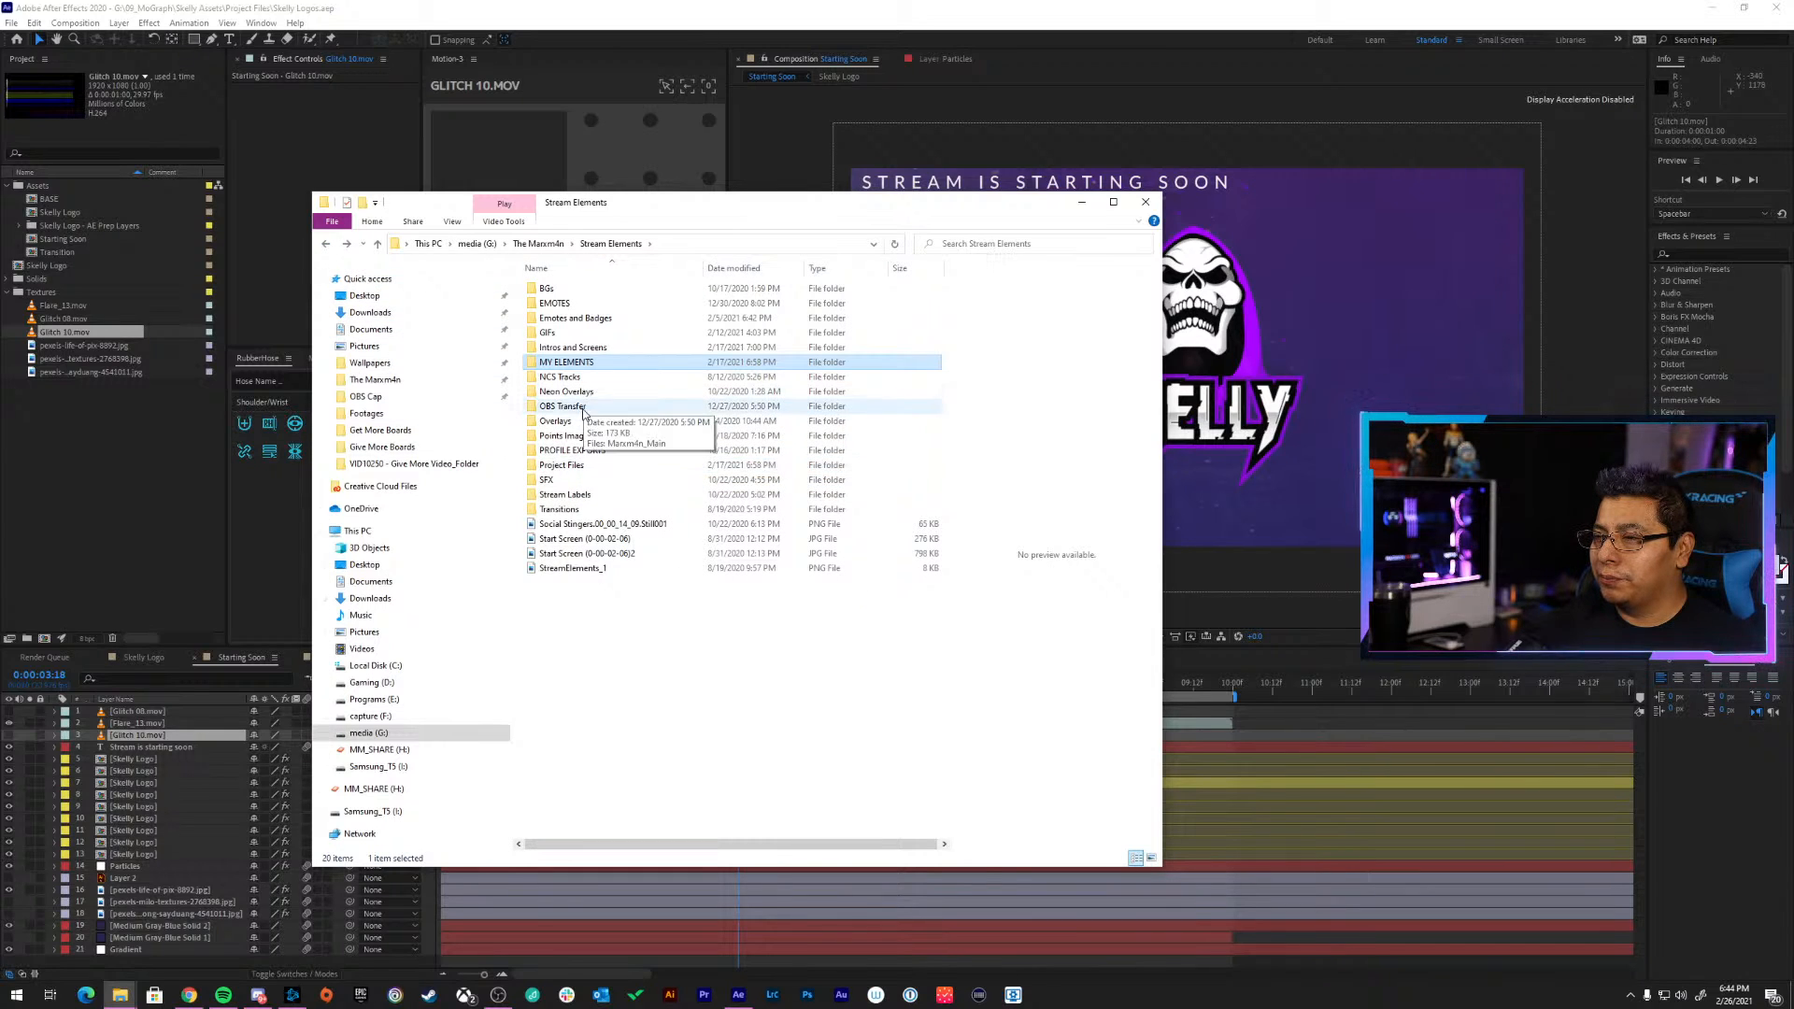
Look through the Transition Exports and 10 Free Stinger Transitions folders inside Transitions
{"action": "double_click", "coordinate": [589, 512]}
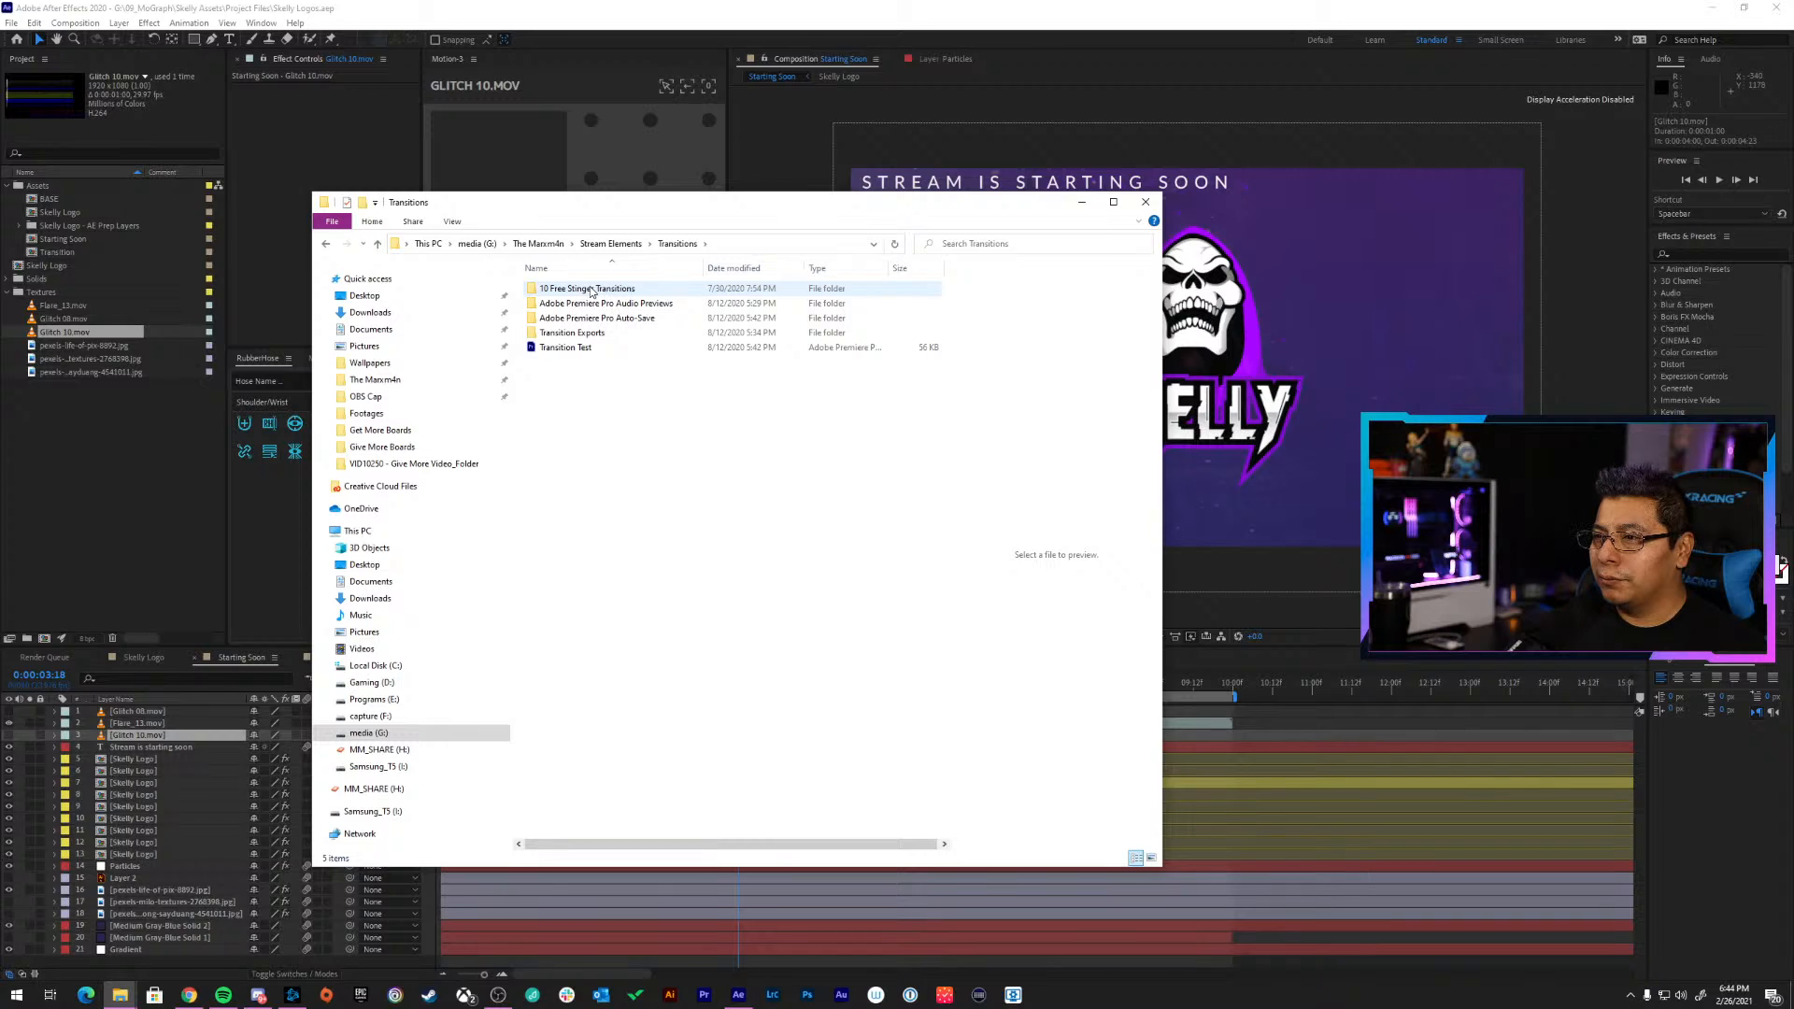
{"action": "double_click", "coordinate": [572, 333]}
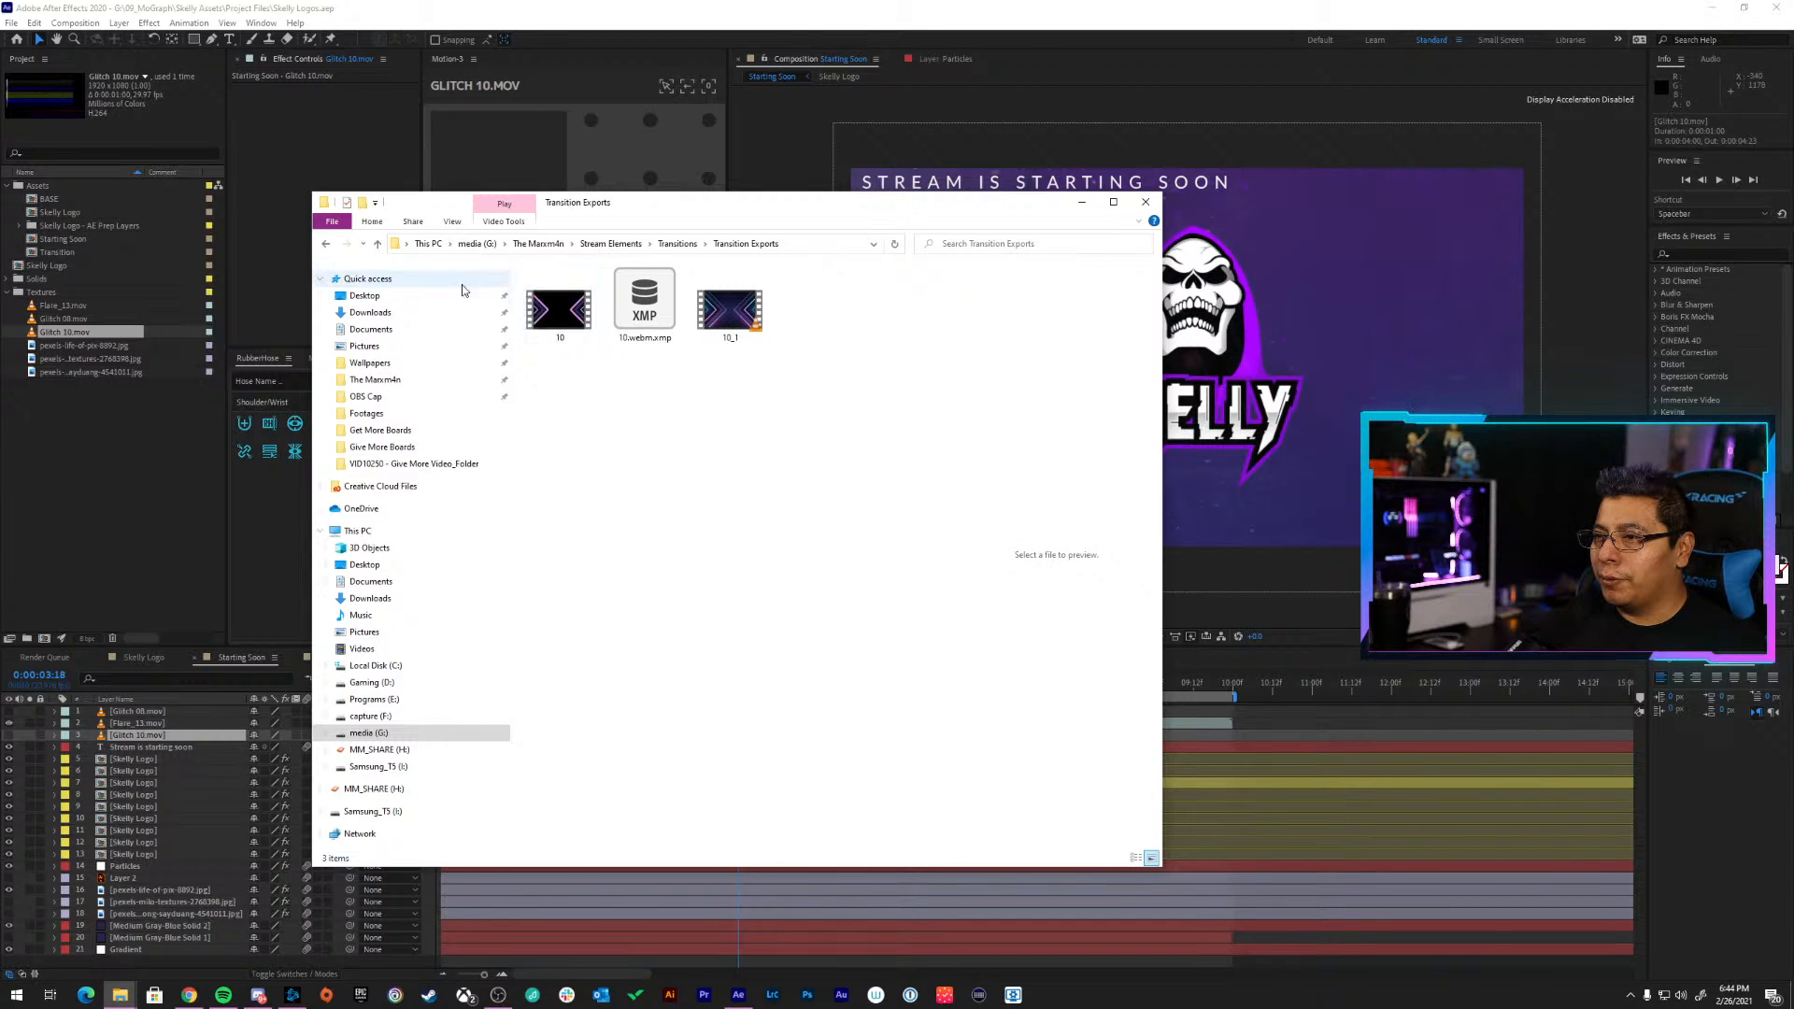
{"action": "key", "text": "alt+Left"}
{"action": "left_click", "coordinate": [589, 290]}
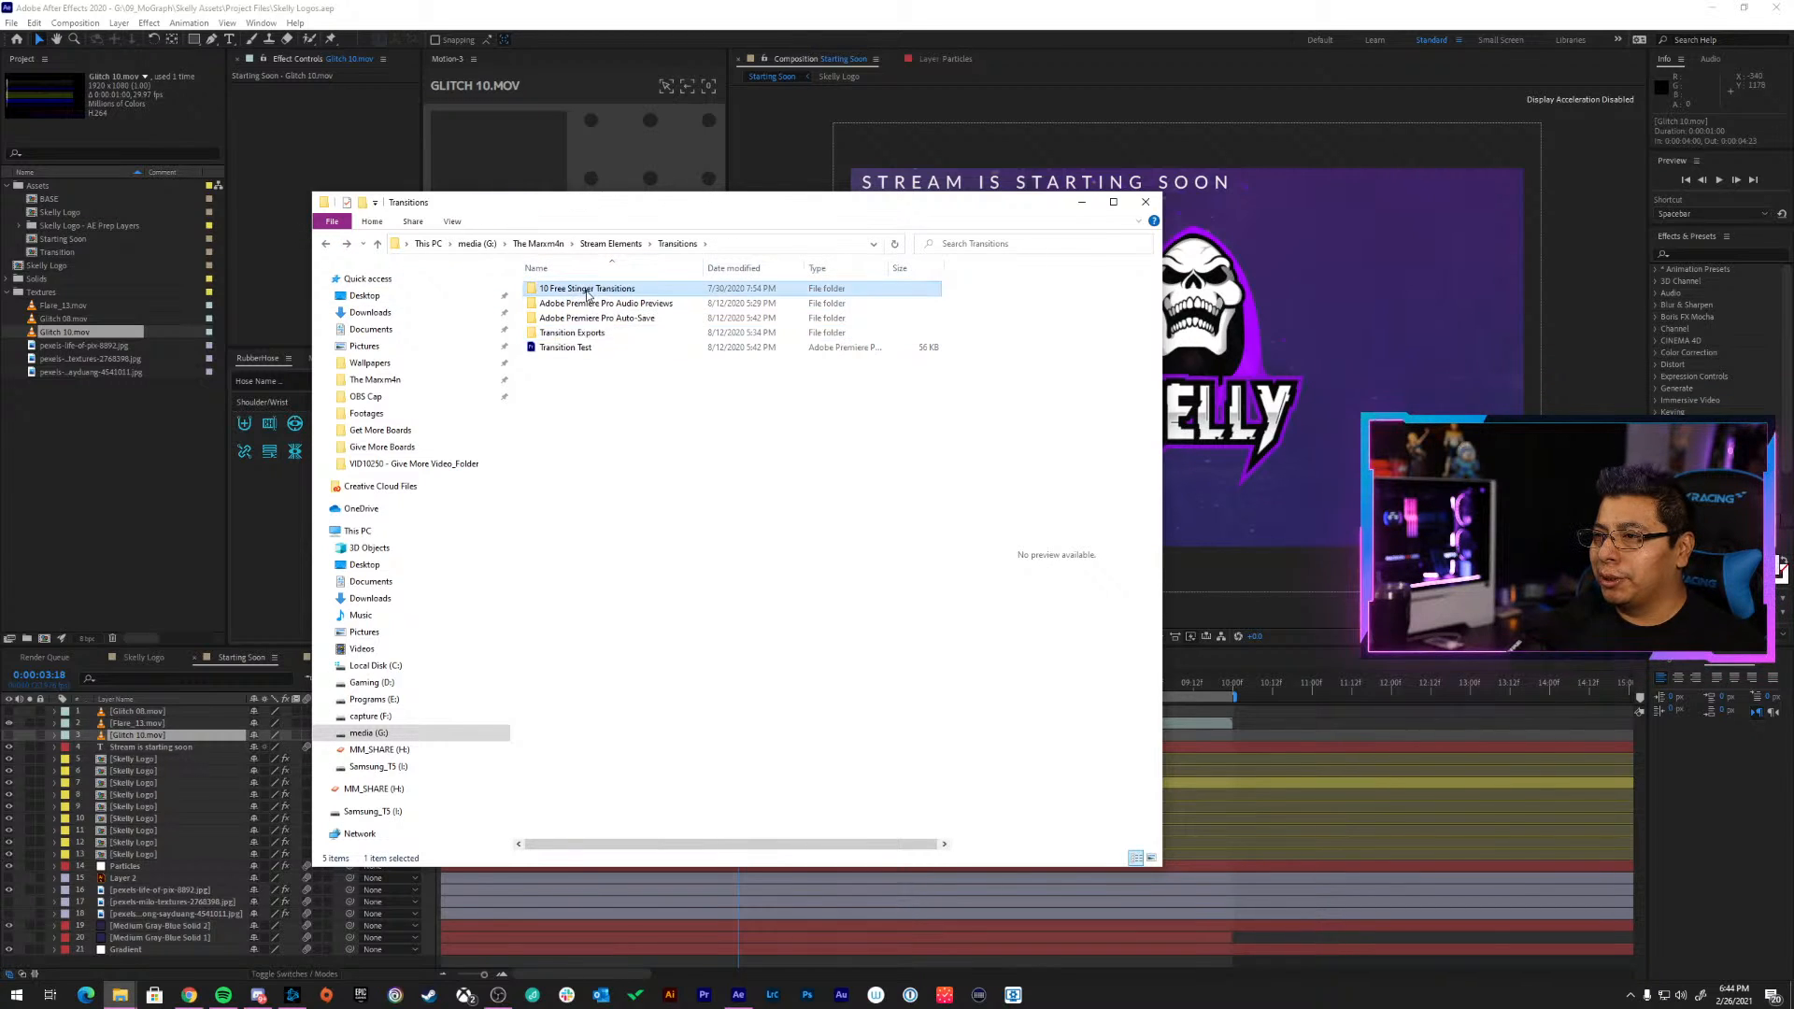
{"action": "double_click", "coordinate": [589, 292]}
{"action": "left_click", "coordinate": [325, 244]}
{"action": "left_click", "coordinate": [326, 244]}
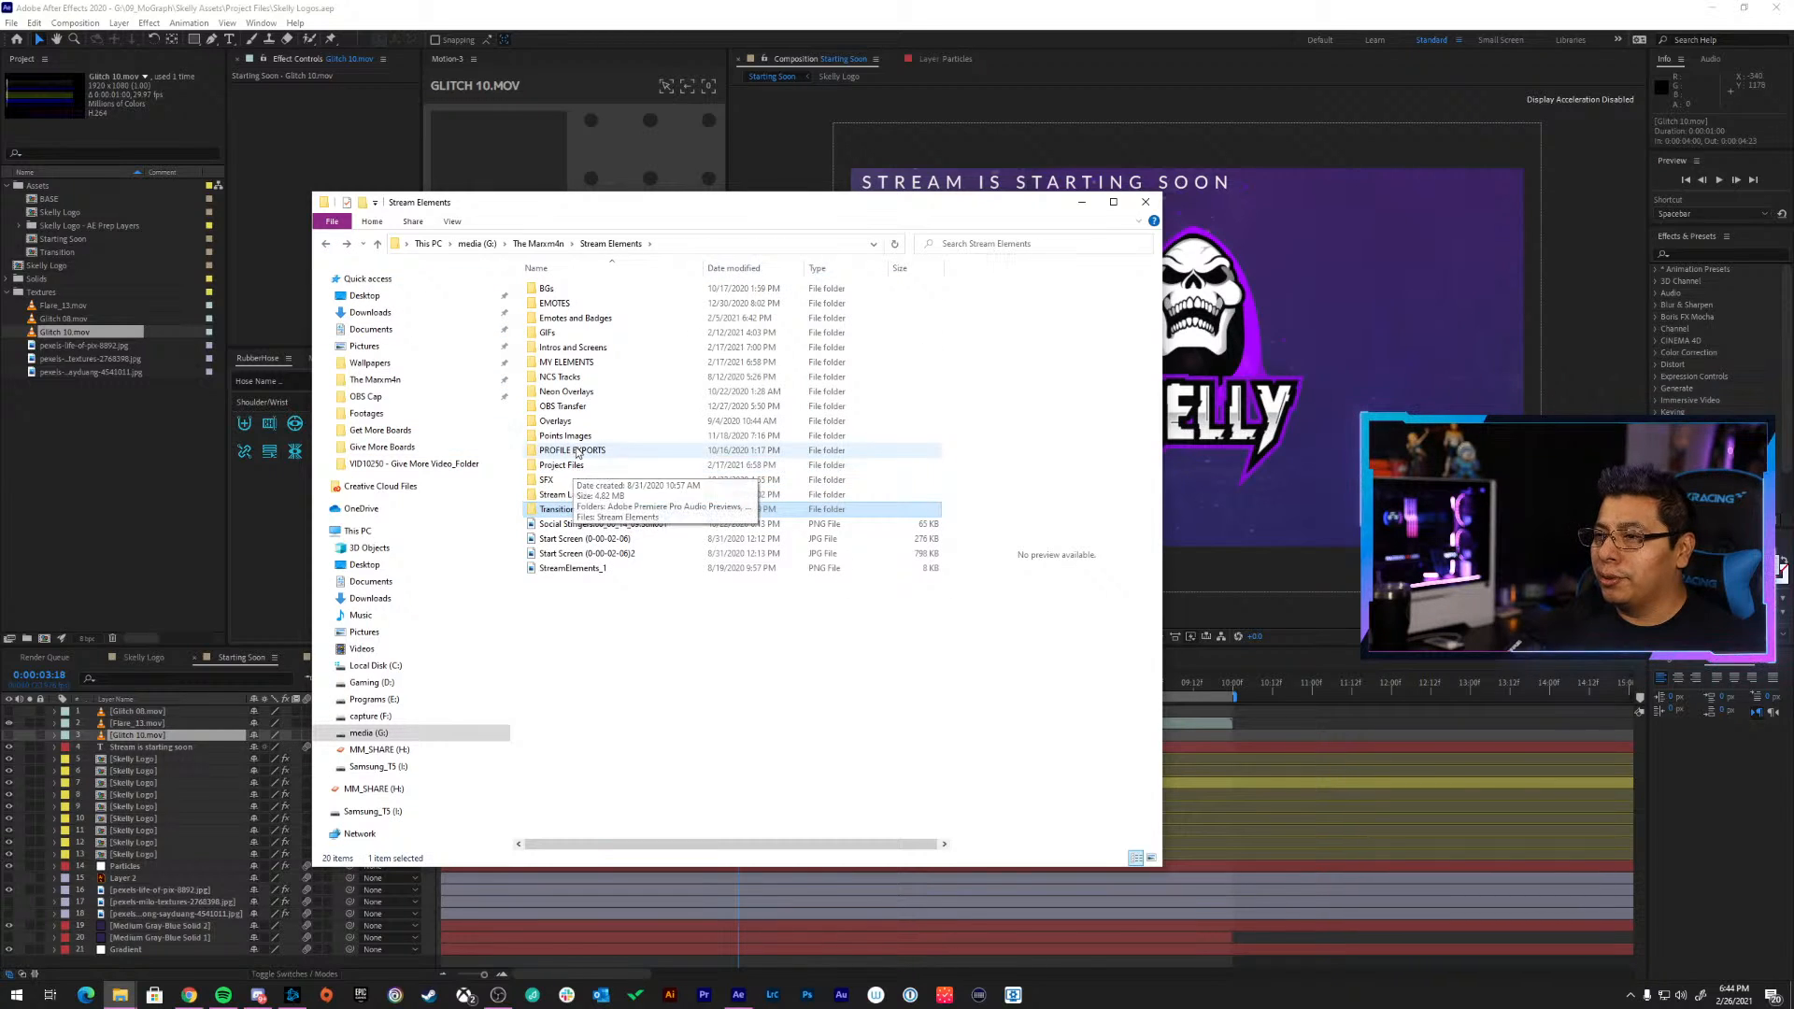
Check the Overlays and MY ELEMENTS folders inside Stream Elements and return to their parent folder
{"action": "double_click", "coordinate": [565, 421]}
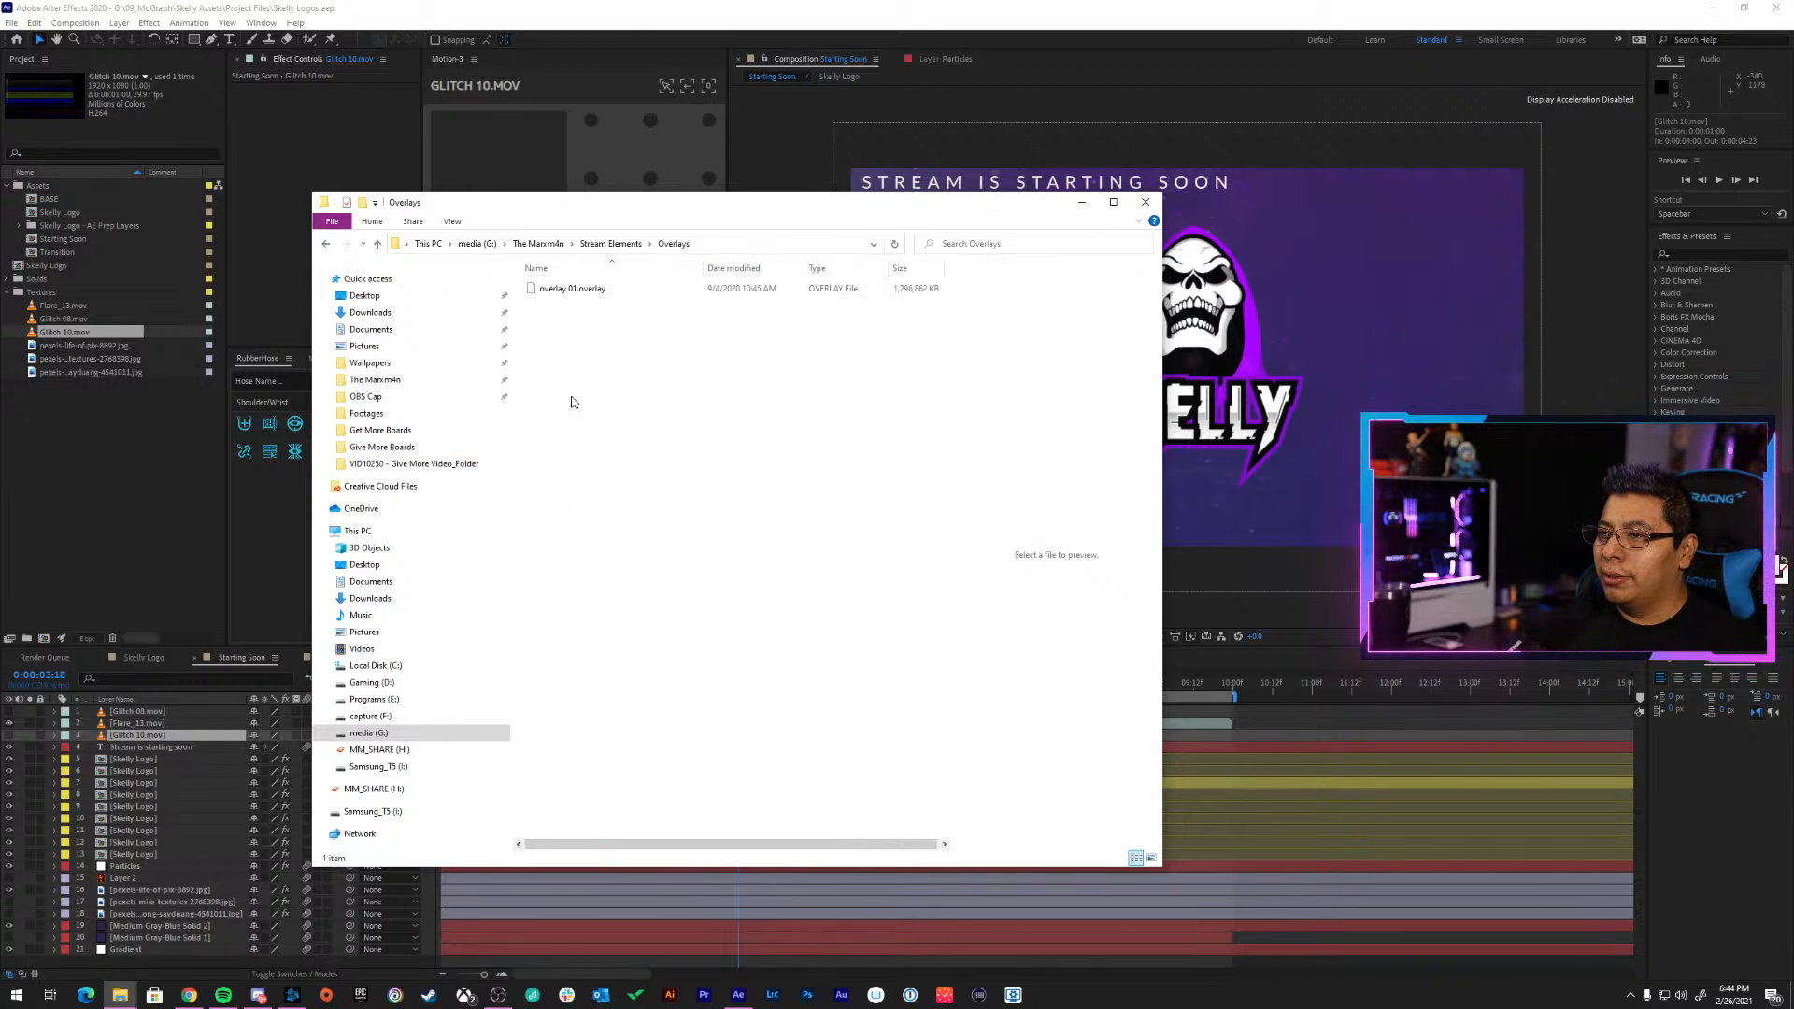
{"action": "left_click", "coordinate": [324, 246]}
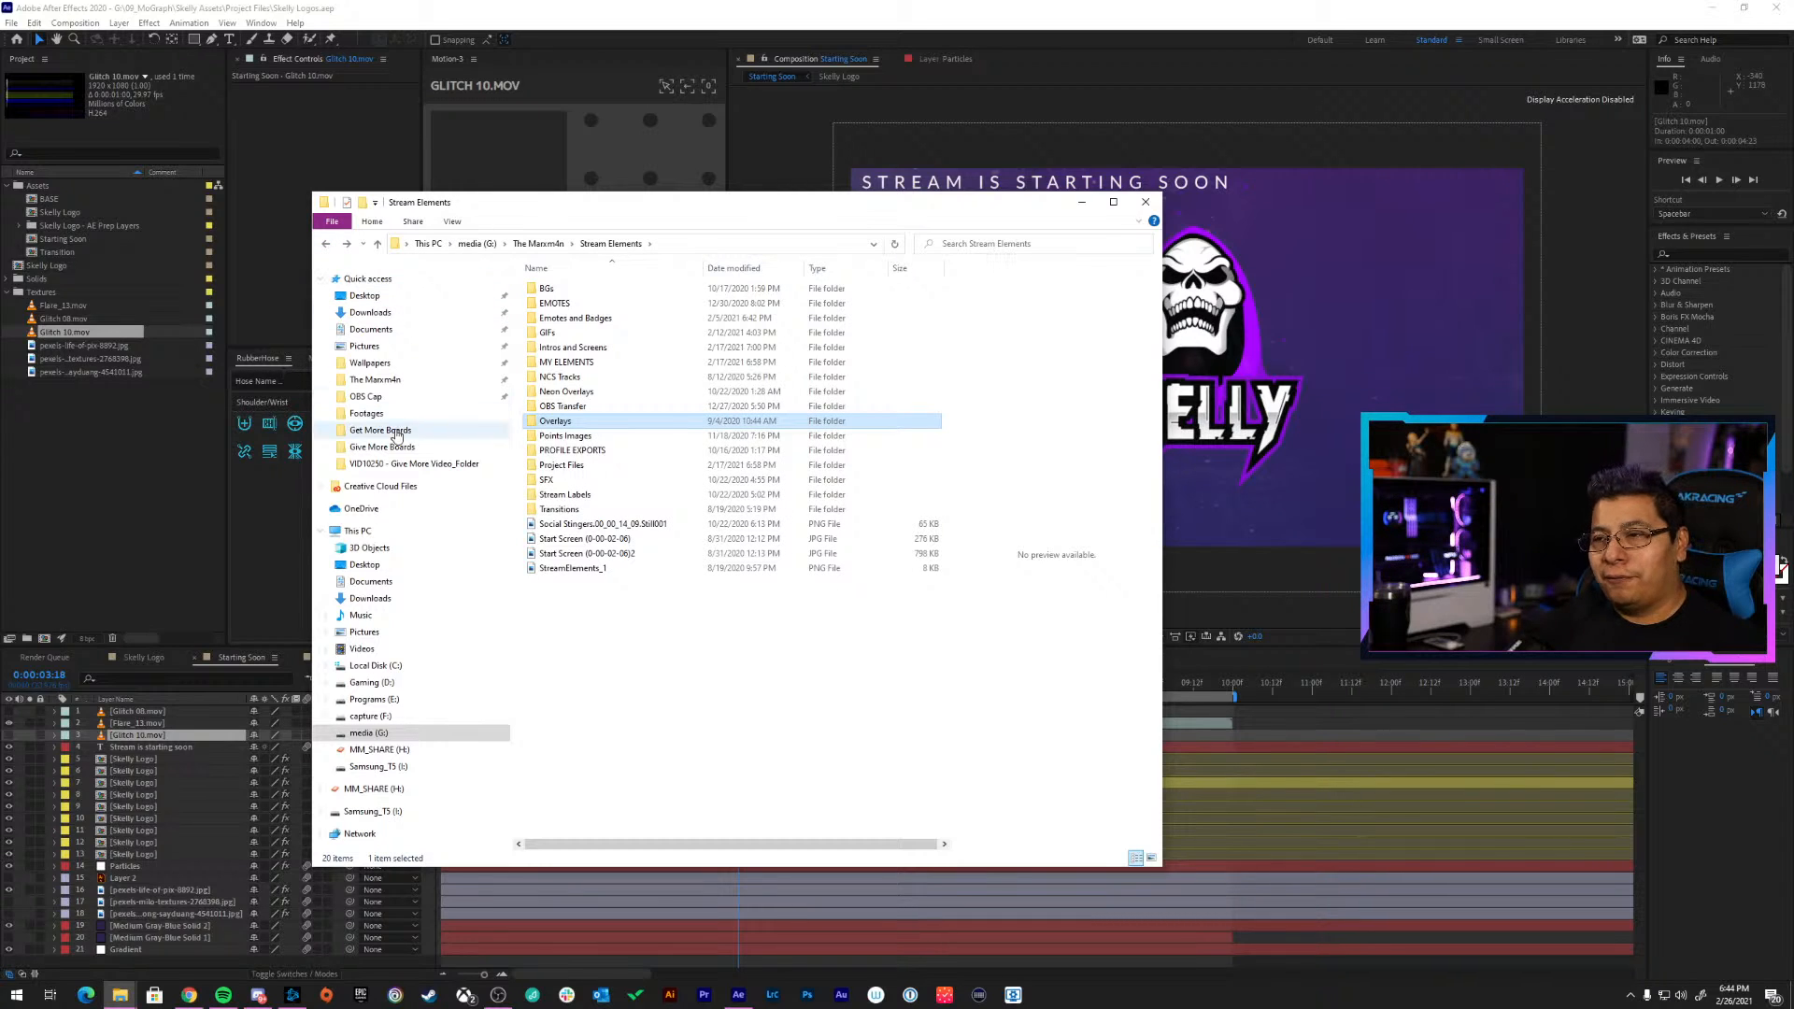
{"action": "double_click", "coordinate": [602, 365]}
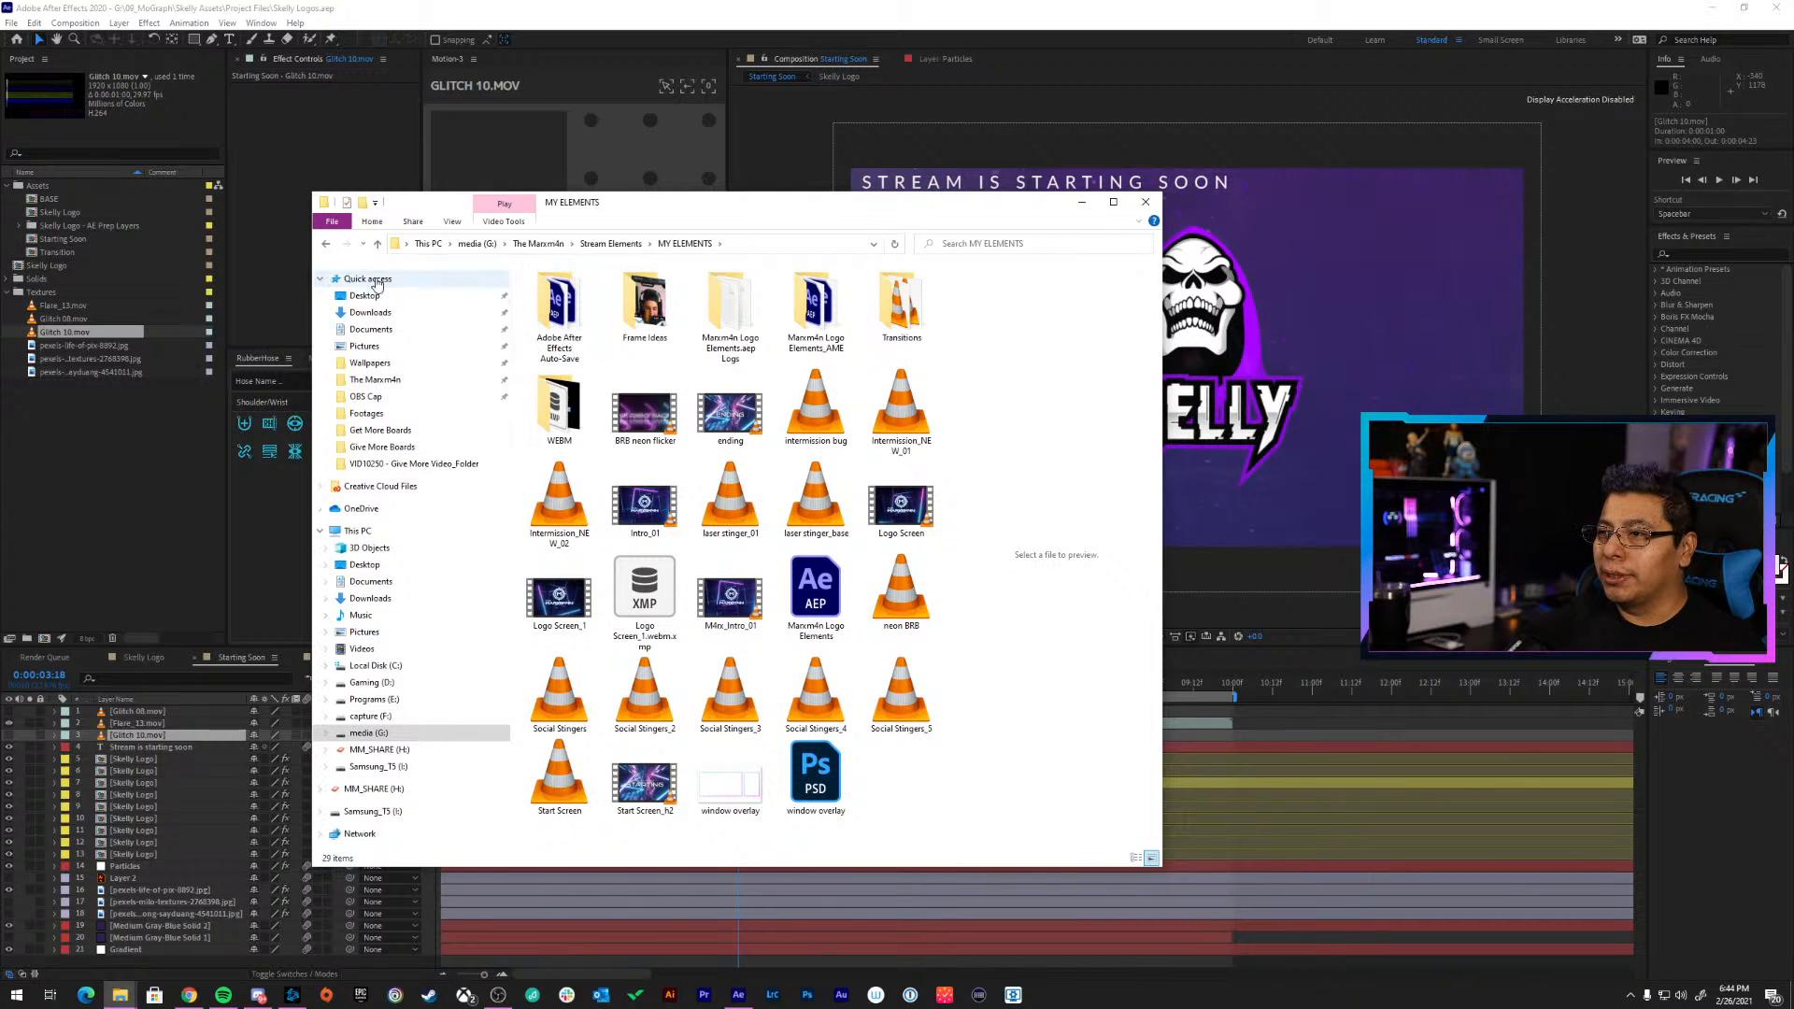
{"action": "left_click", "coordinate": [327, 245]}
{"action": "left_click", "coordinate": [327, 245]}
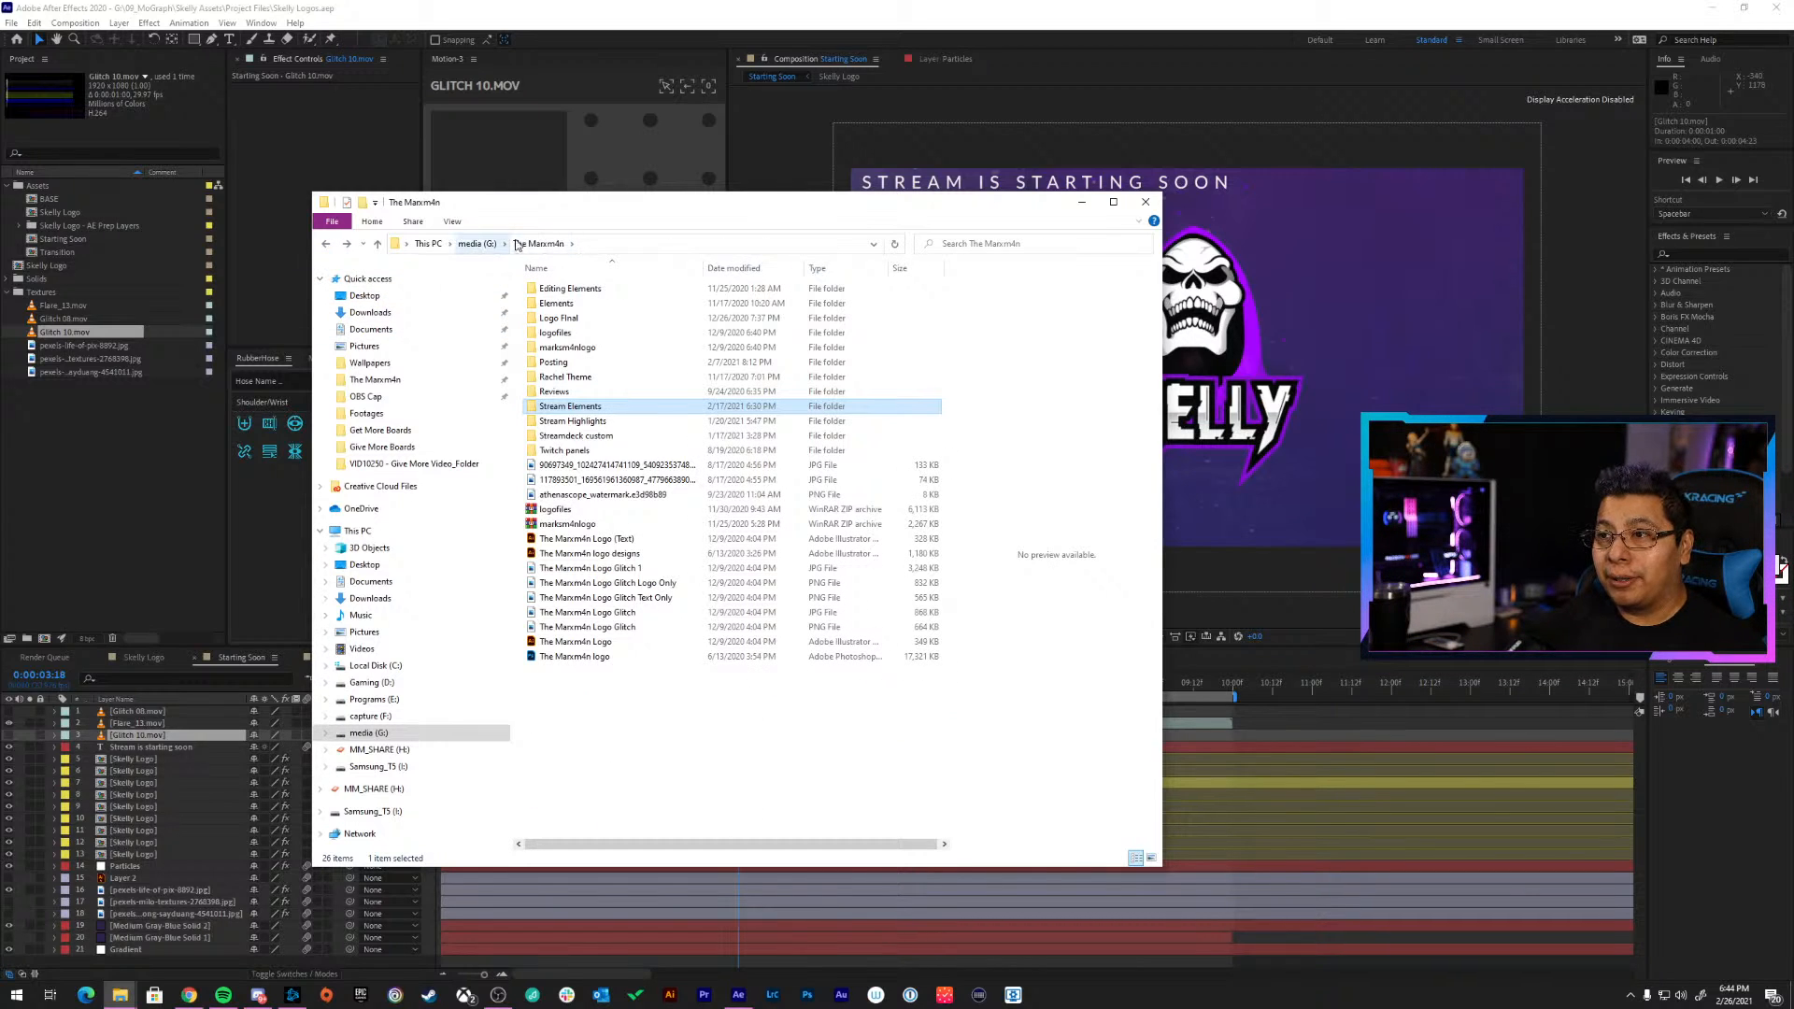
Look through the Motion Array downloads on the media drive, including Waving Energy Transitions and its Help folder
{"action": "left_click", "coordinate": [478, 244]}
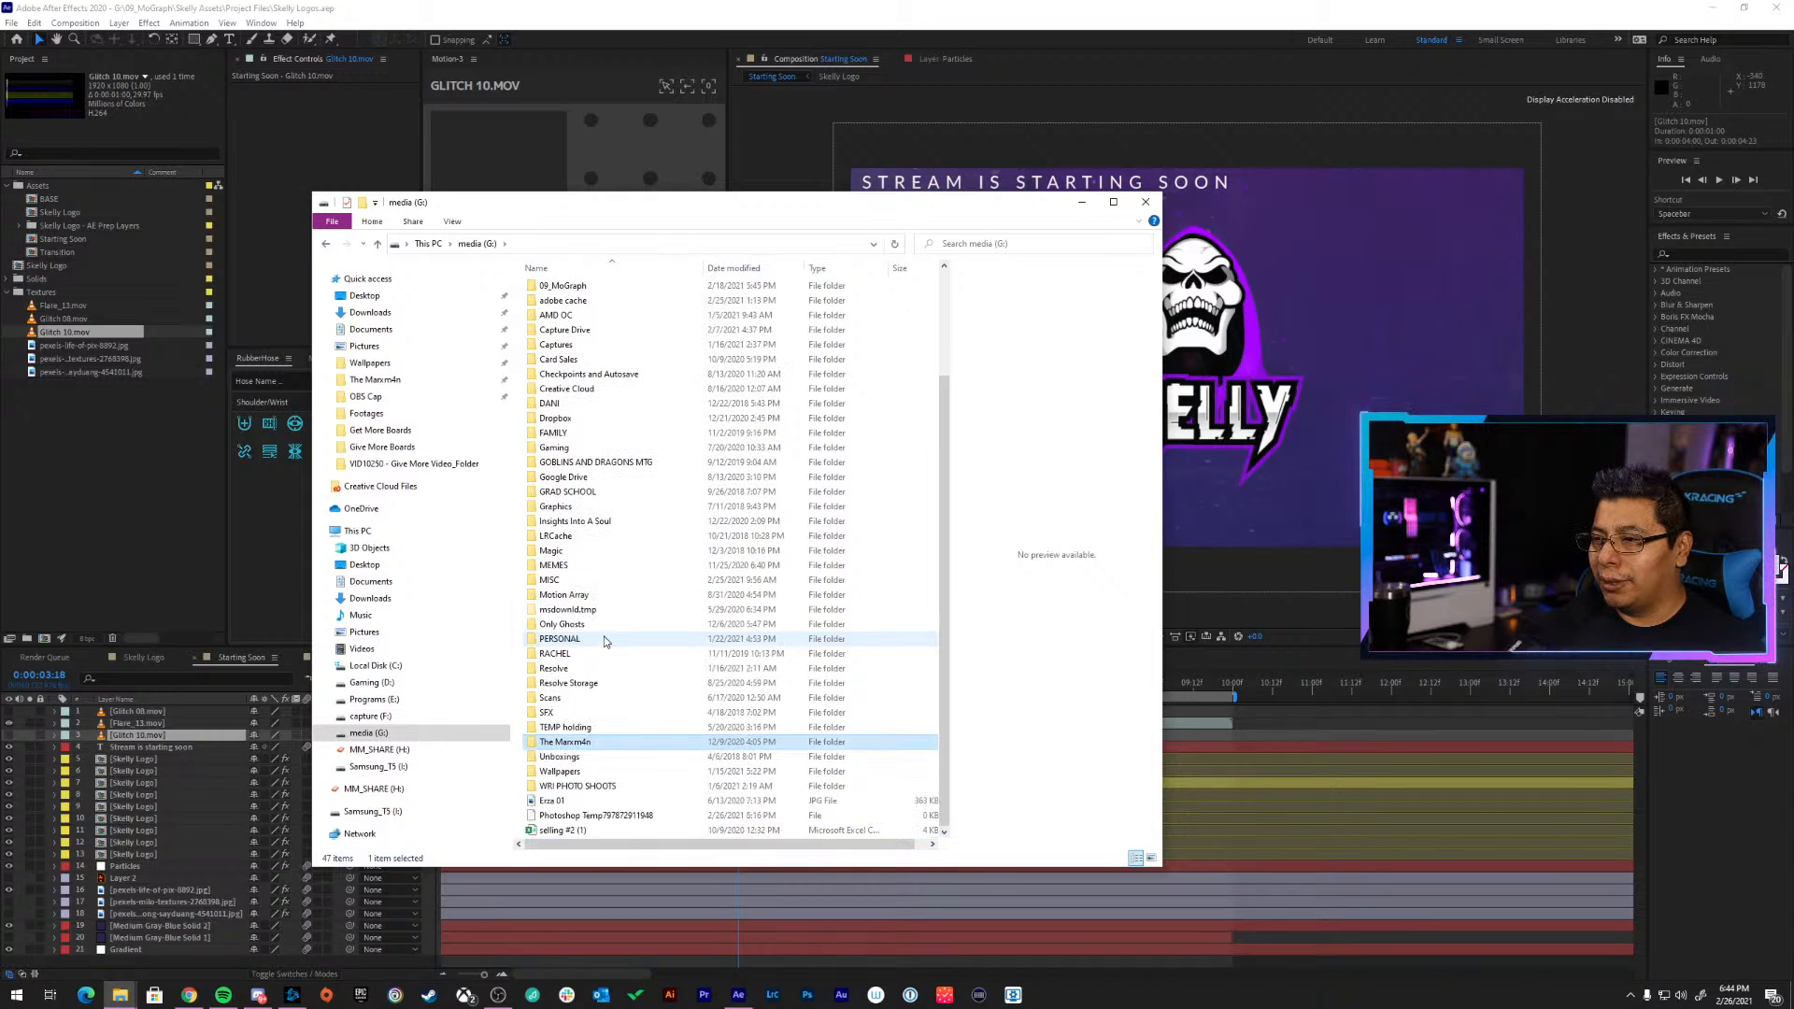
{"action": "double_click", "coordinate": [618, 599]}
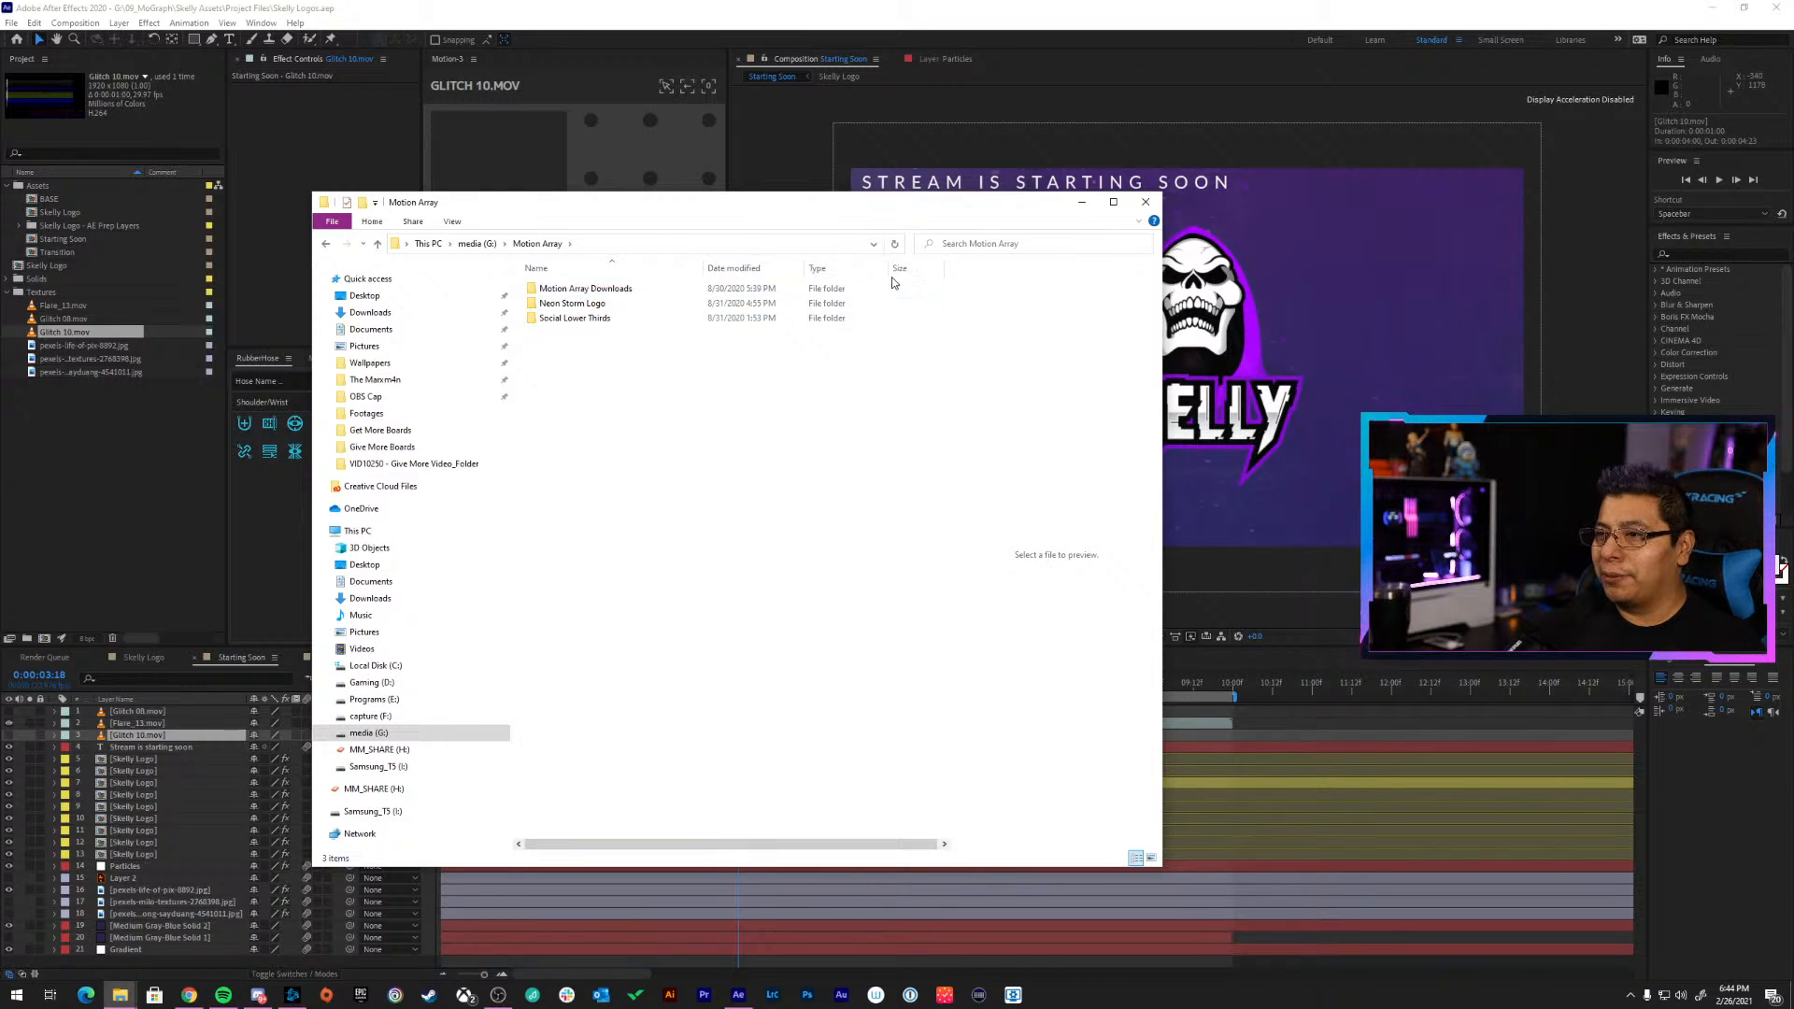
{"action": "double_click", "coordinate": [636, 290]}
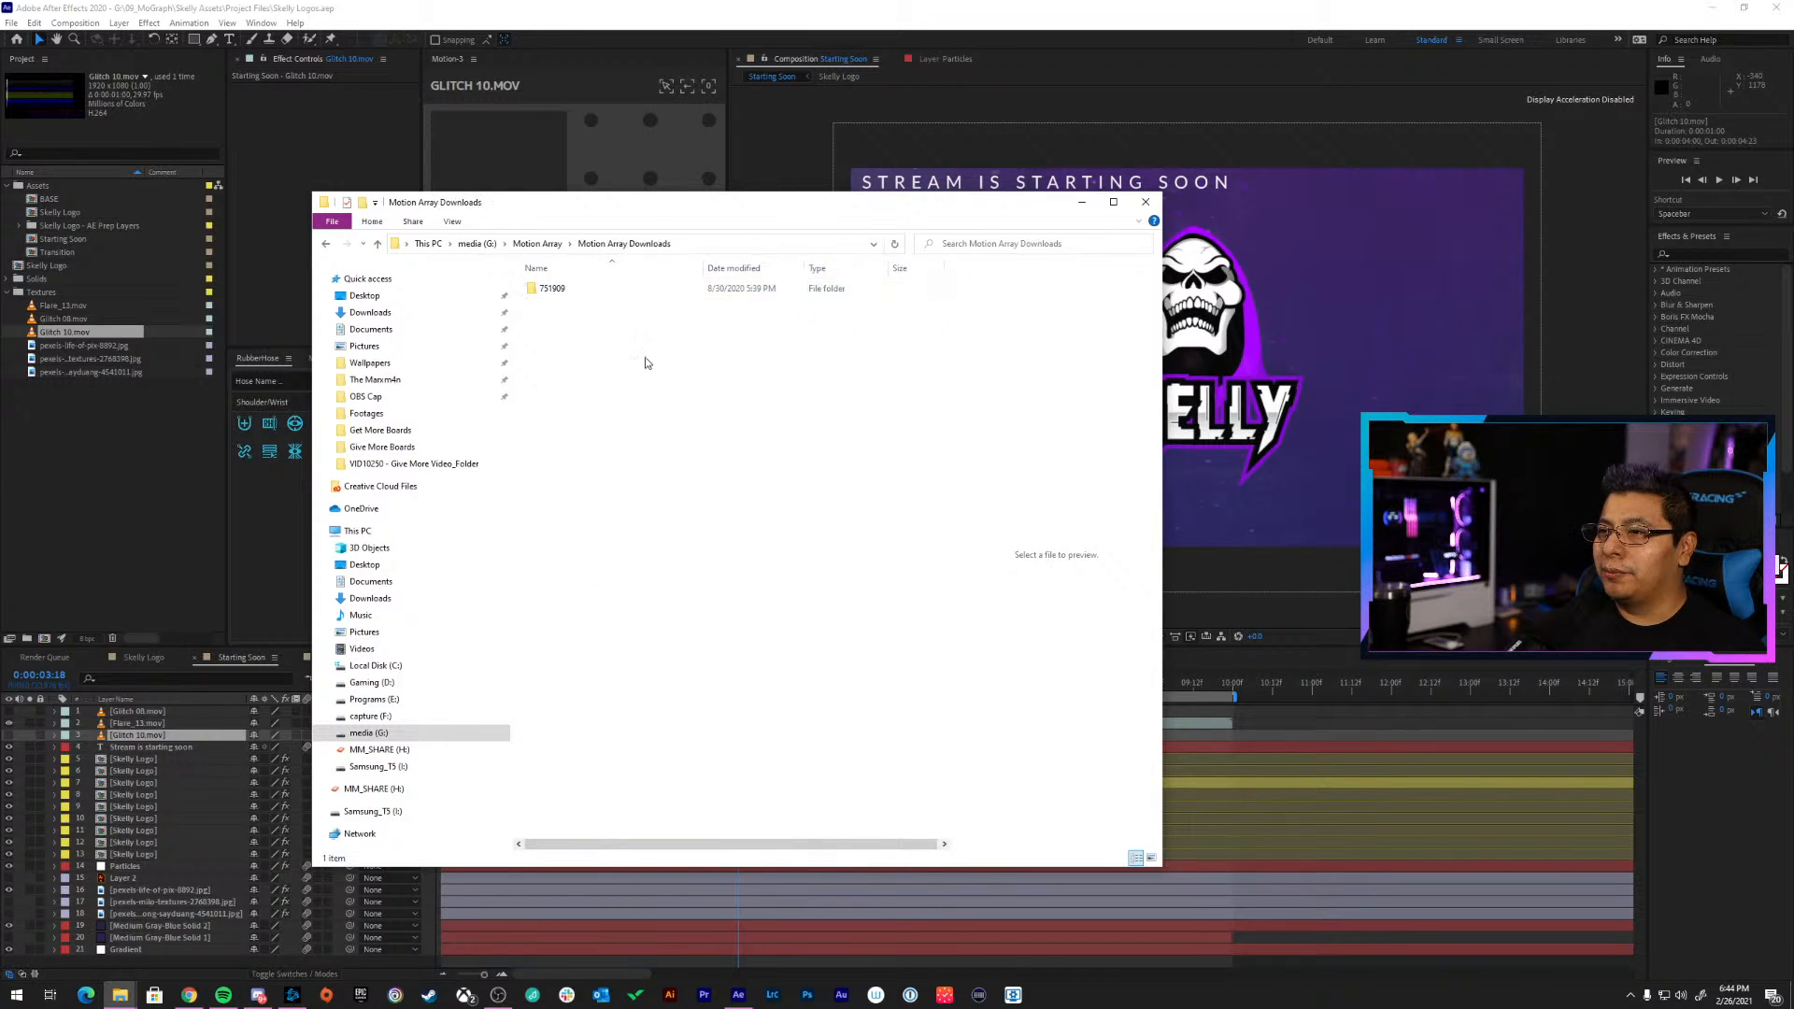
{"action": "double_click", "coordinate": [573, 292]}
{"action": "double_click", "coordinate": [582, 289]}
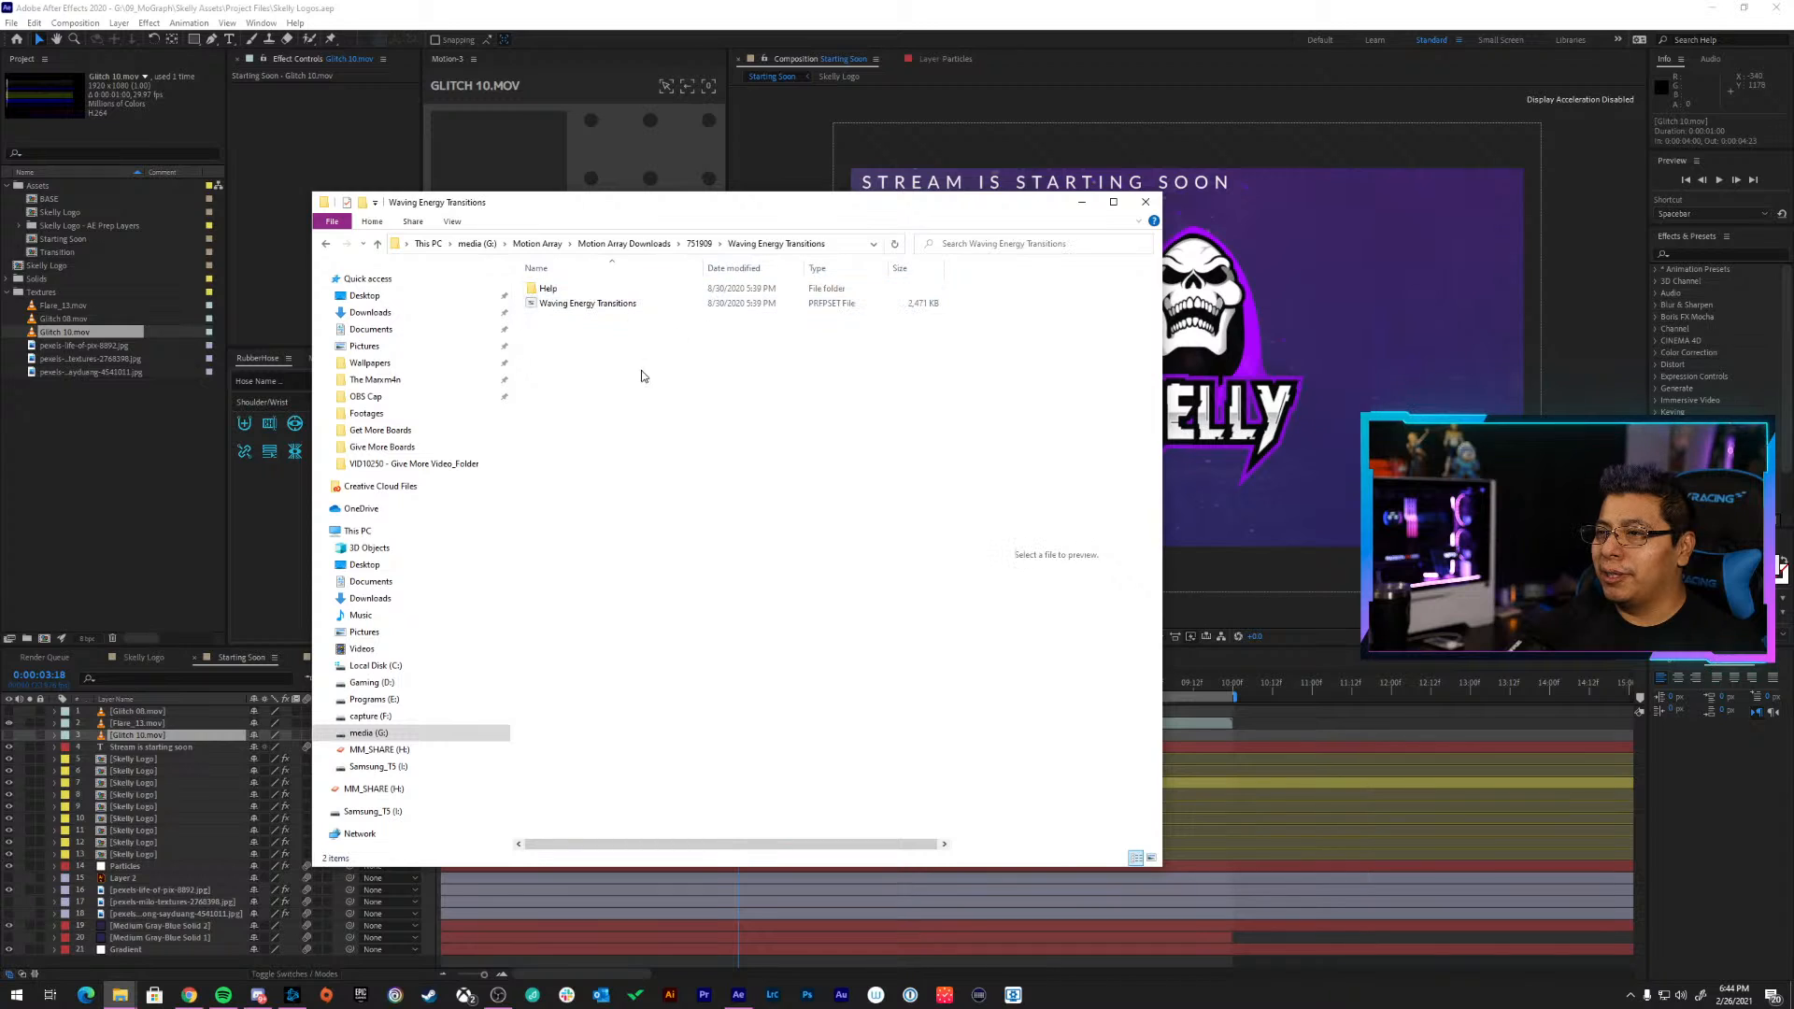
{"action": "double_click", "coordinate": [557, 289]}
{"action": "left_click", "coordinate": [329, 244]}
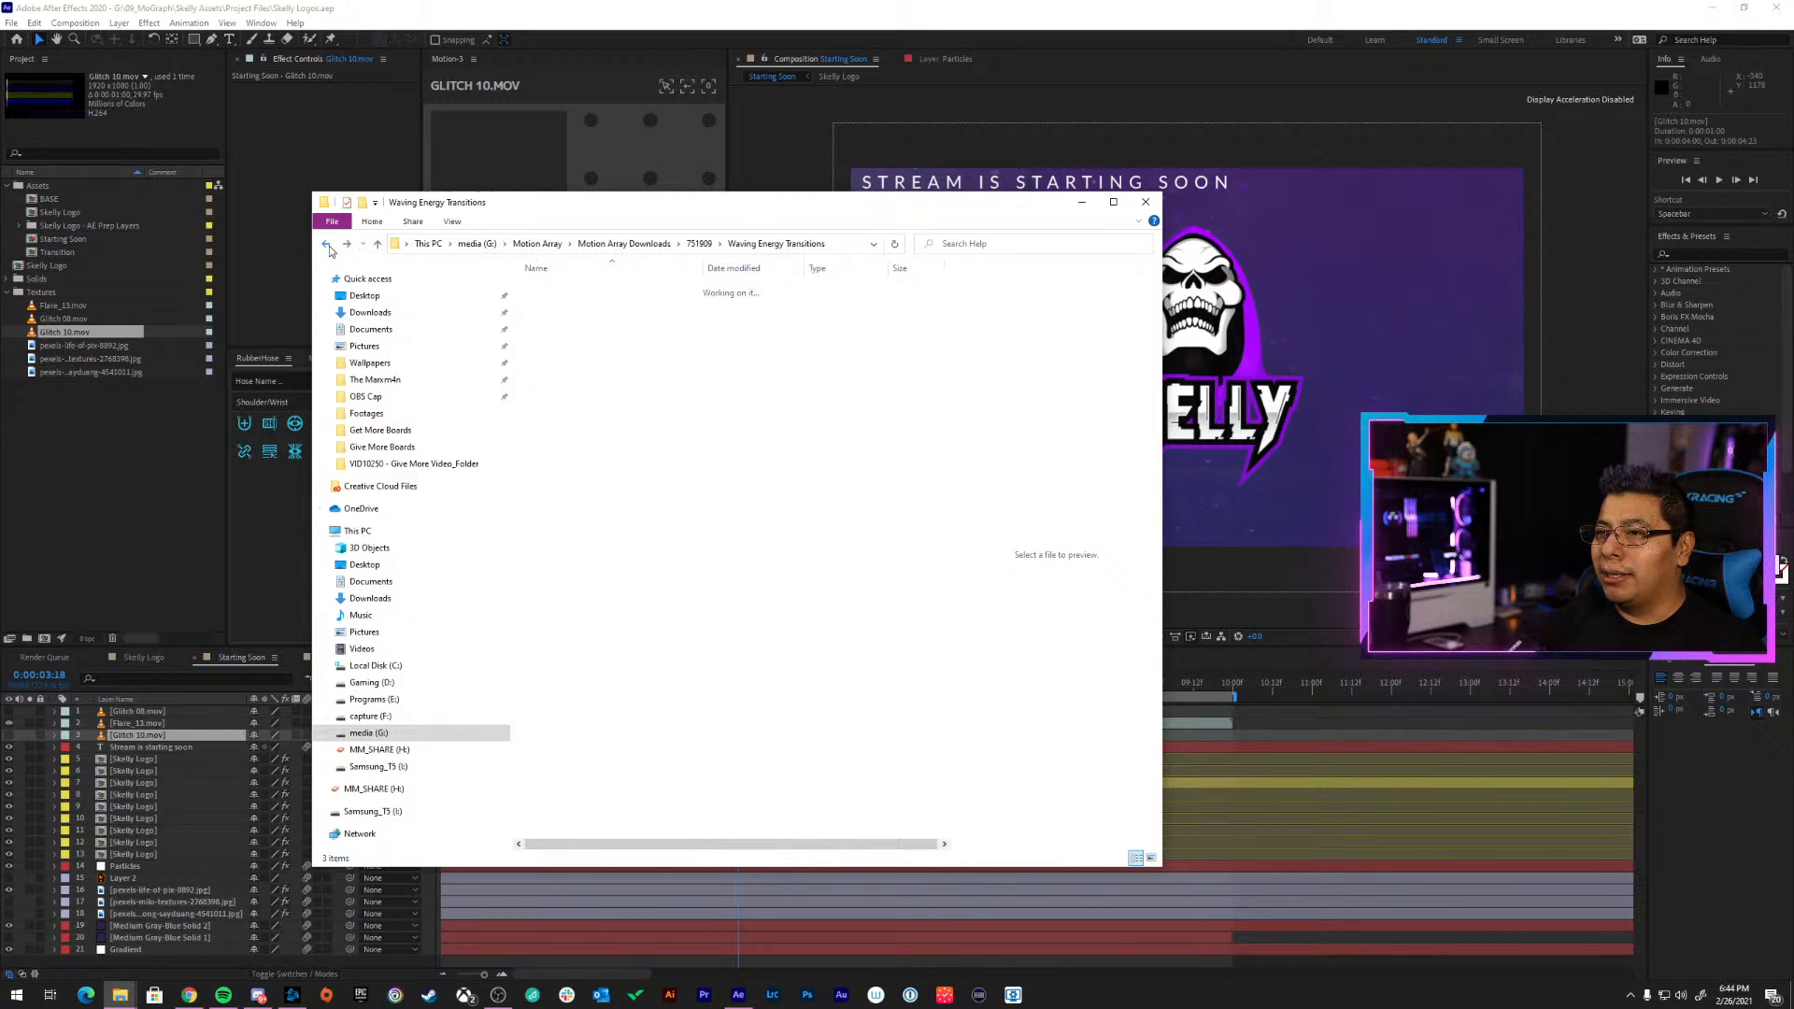
{"action": "left_click", "coordinate": [329, 245]}
{"action": "double_click", "coordinate": [329, 245]}
{"action": "left_click", "coordinate": [329, 245]}
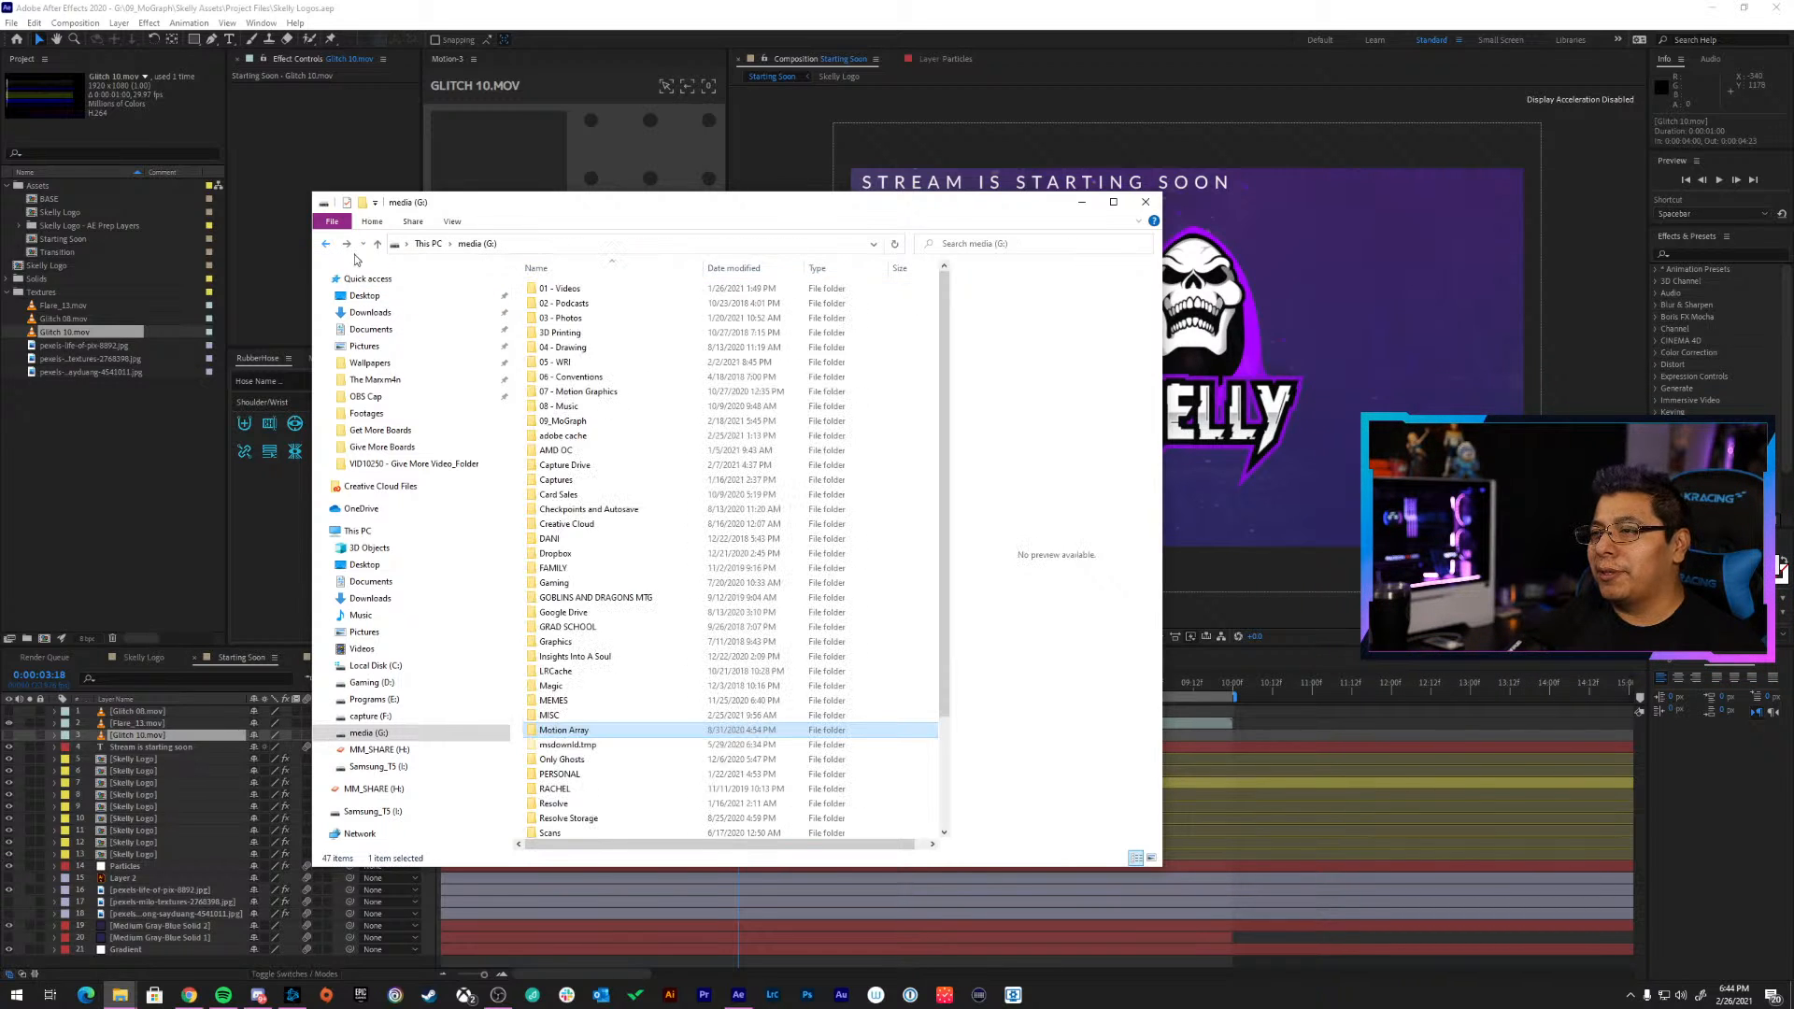
Switch back to After Effects and open the recent project Marxm4n Logo Elements.aep
{"action": "left_click", "coordinate": [1302, 667]}
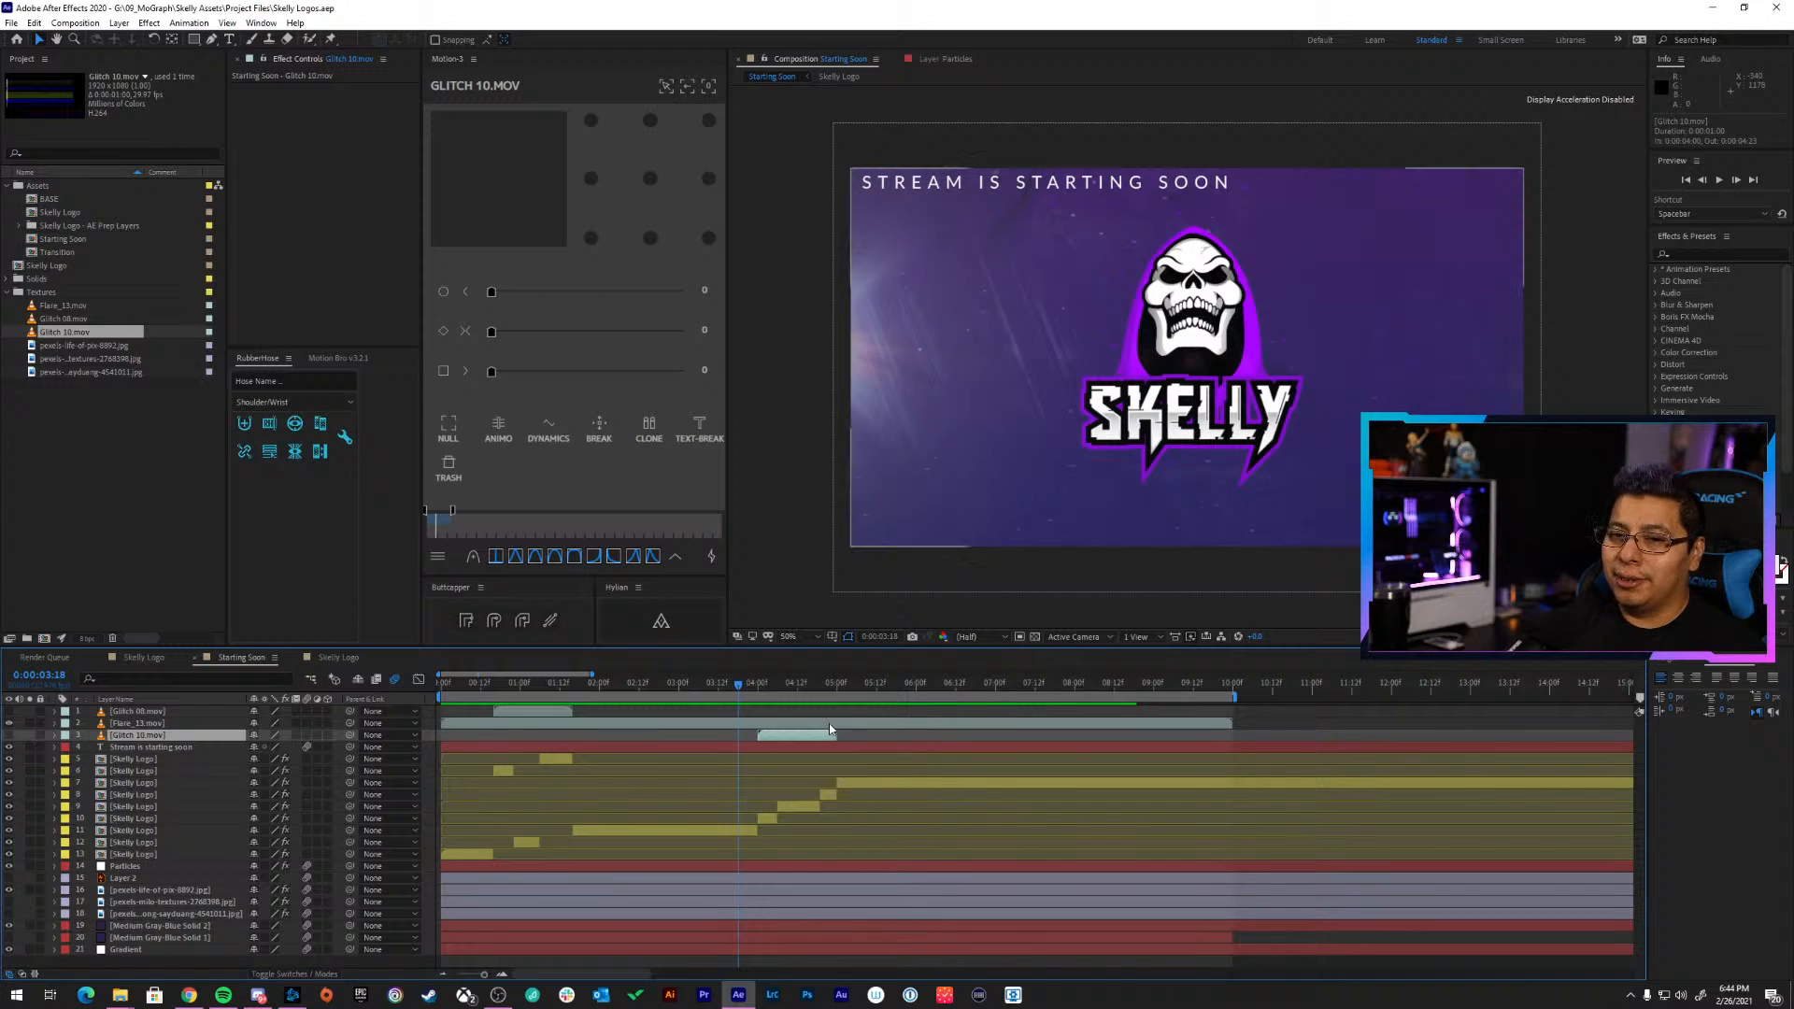
{"action": "left_click", "coordinate": [96, 505]}
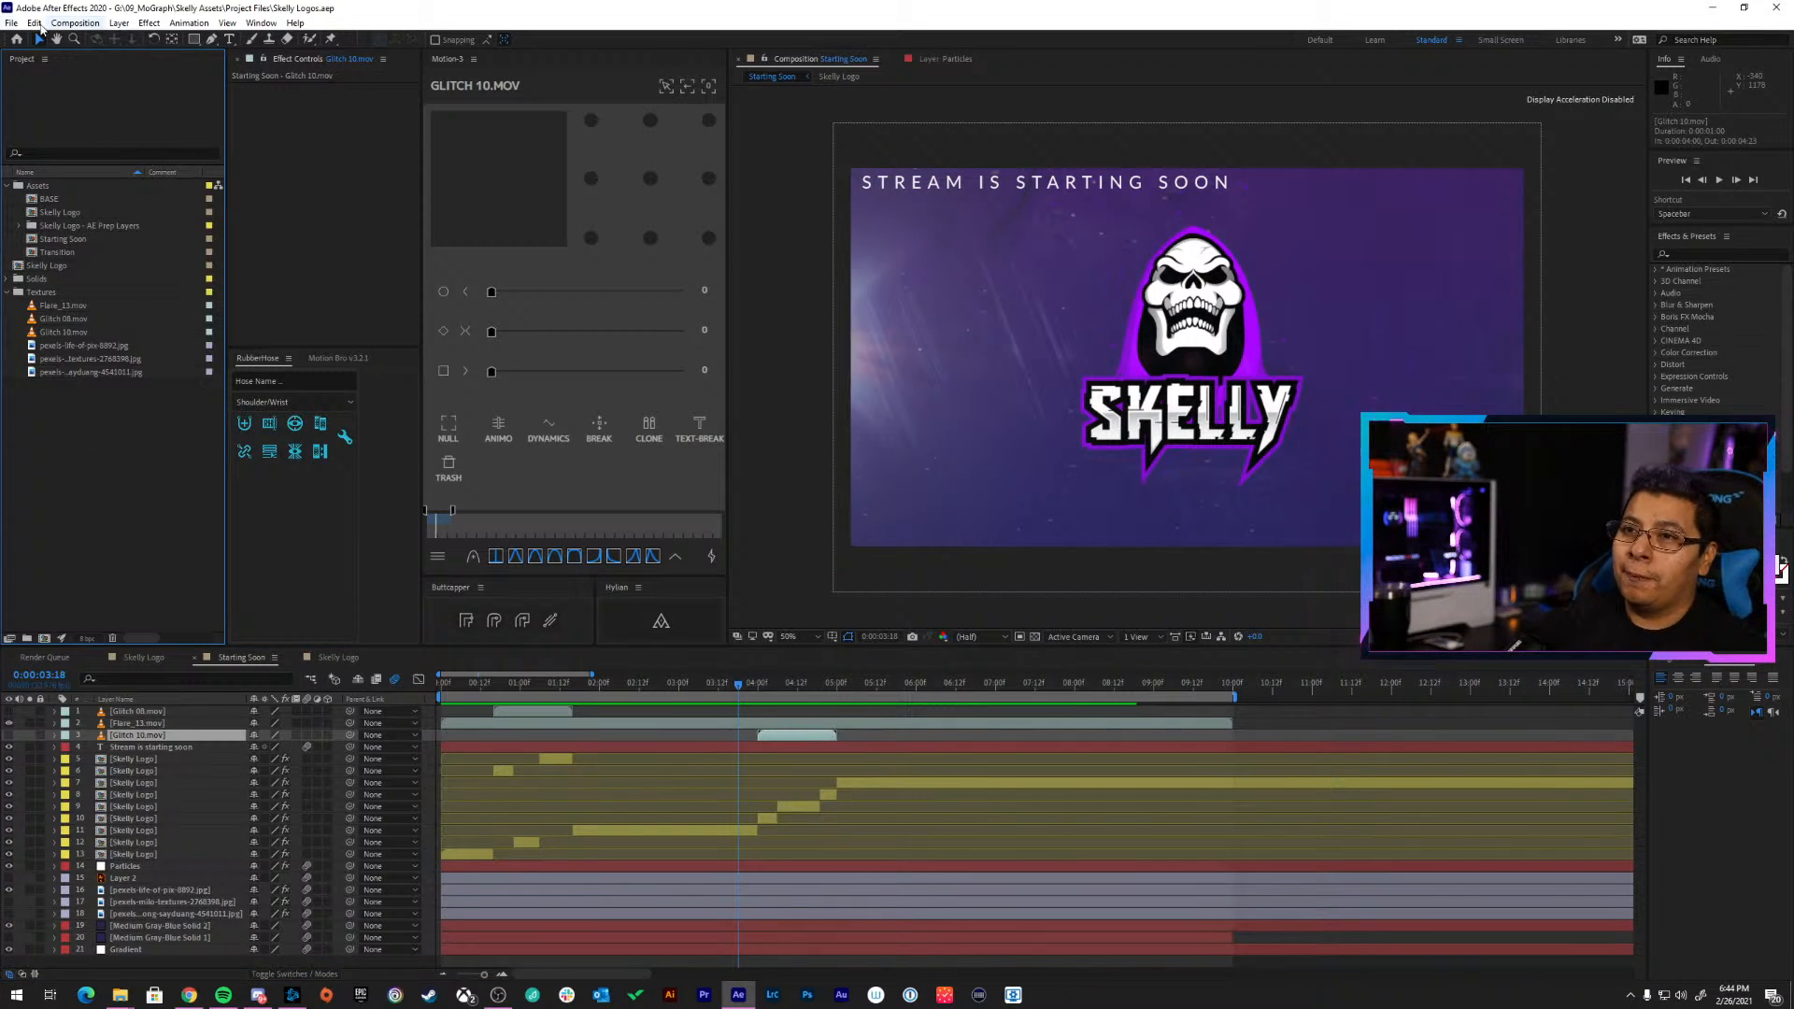
{"action": "left_click", "coordinate": [11, 22]}
{"action": "mouse_move", "coordinate": [81, 85]}
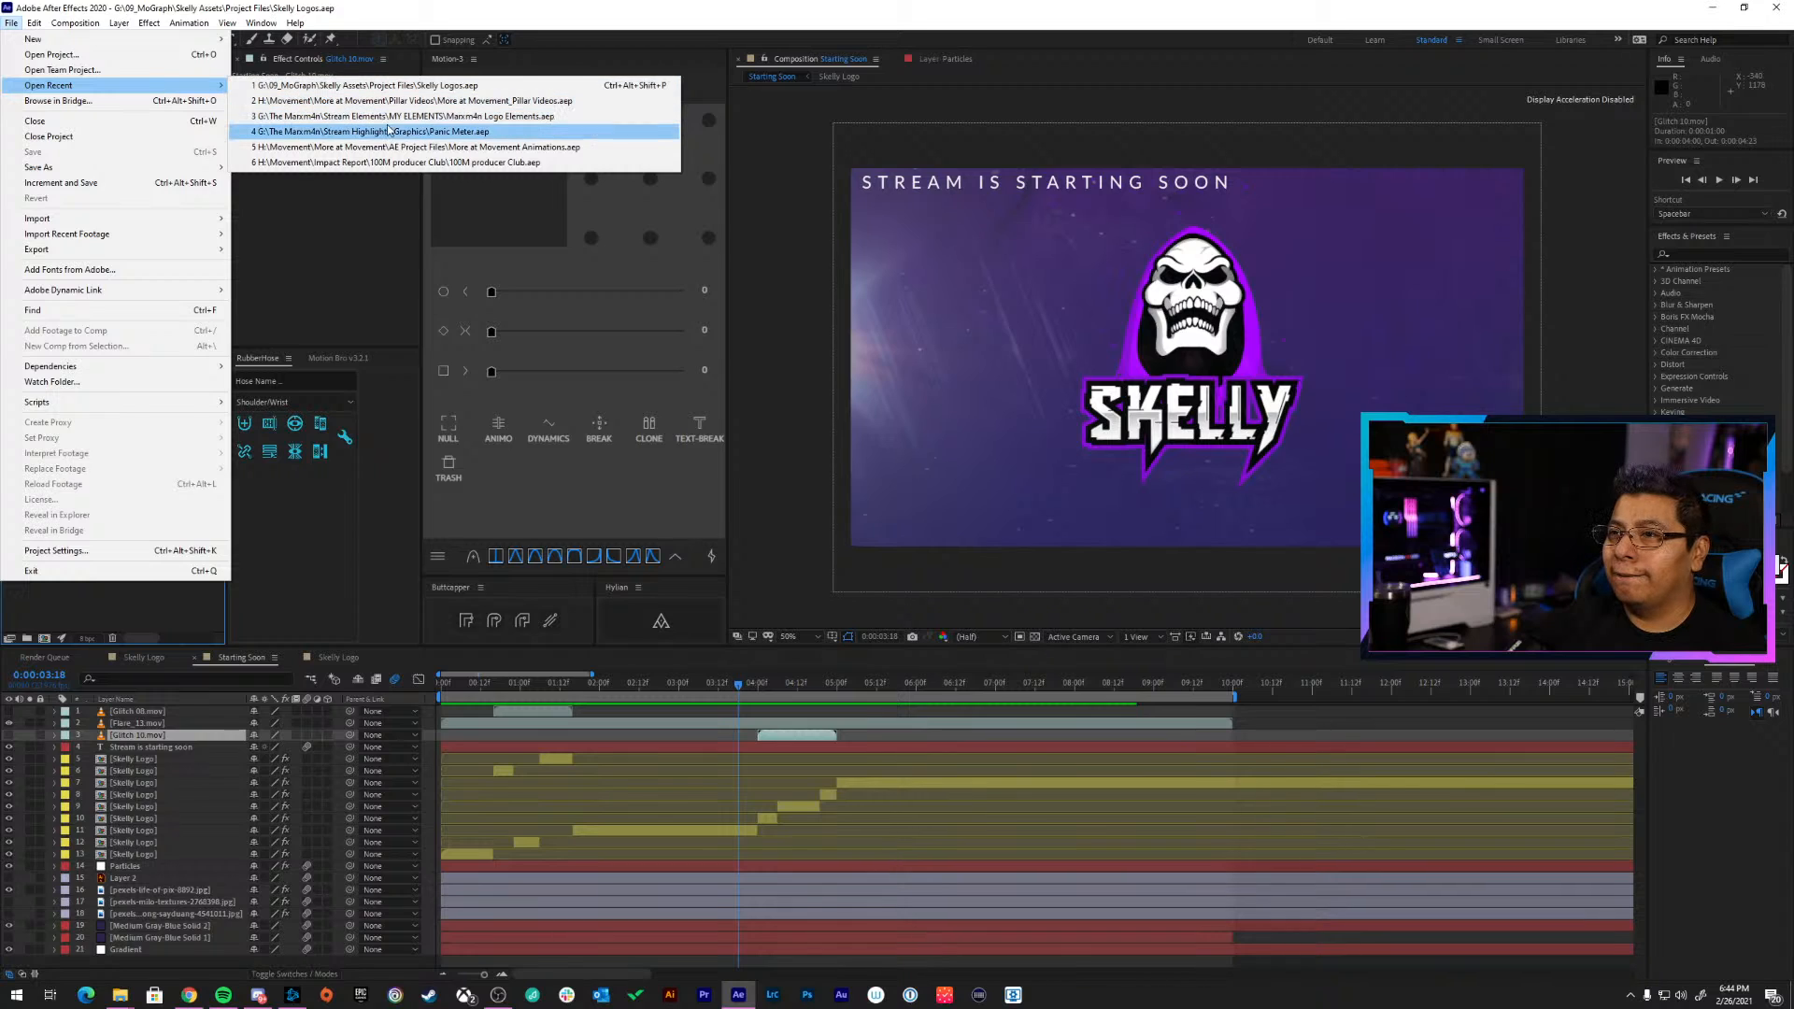
{"action": "left_click", "coordinate": [447, 119]}
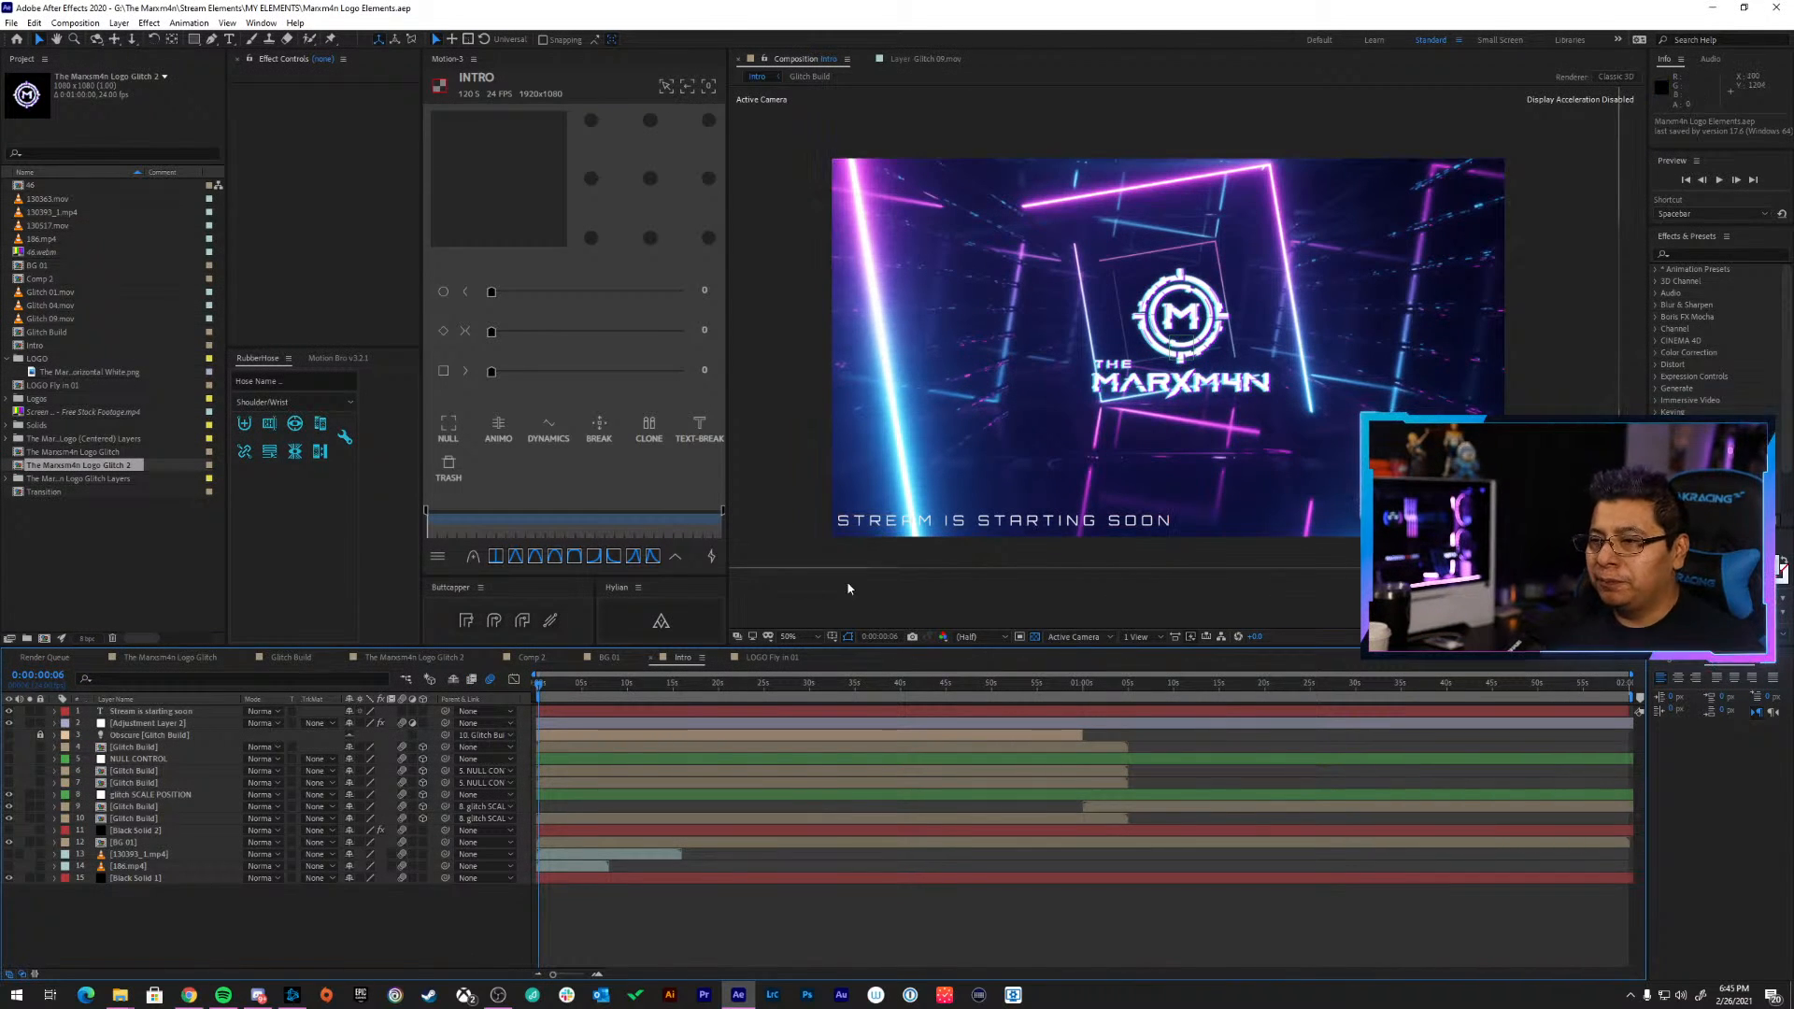
Open the Glitch Build composition from the Intro composition and examine the logo glitch at 0:00:06:22
{"action": "double_click", "coordinate": [147, 749]}
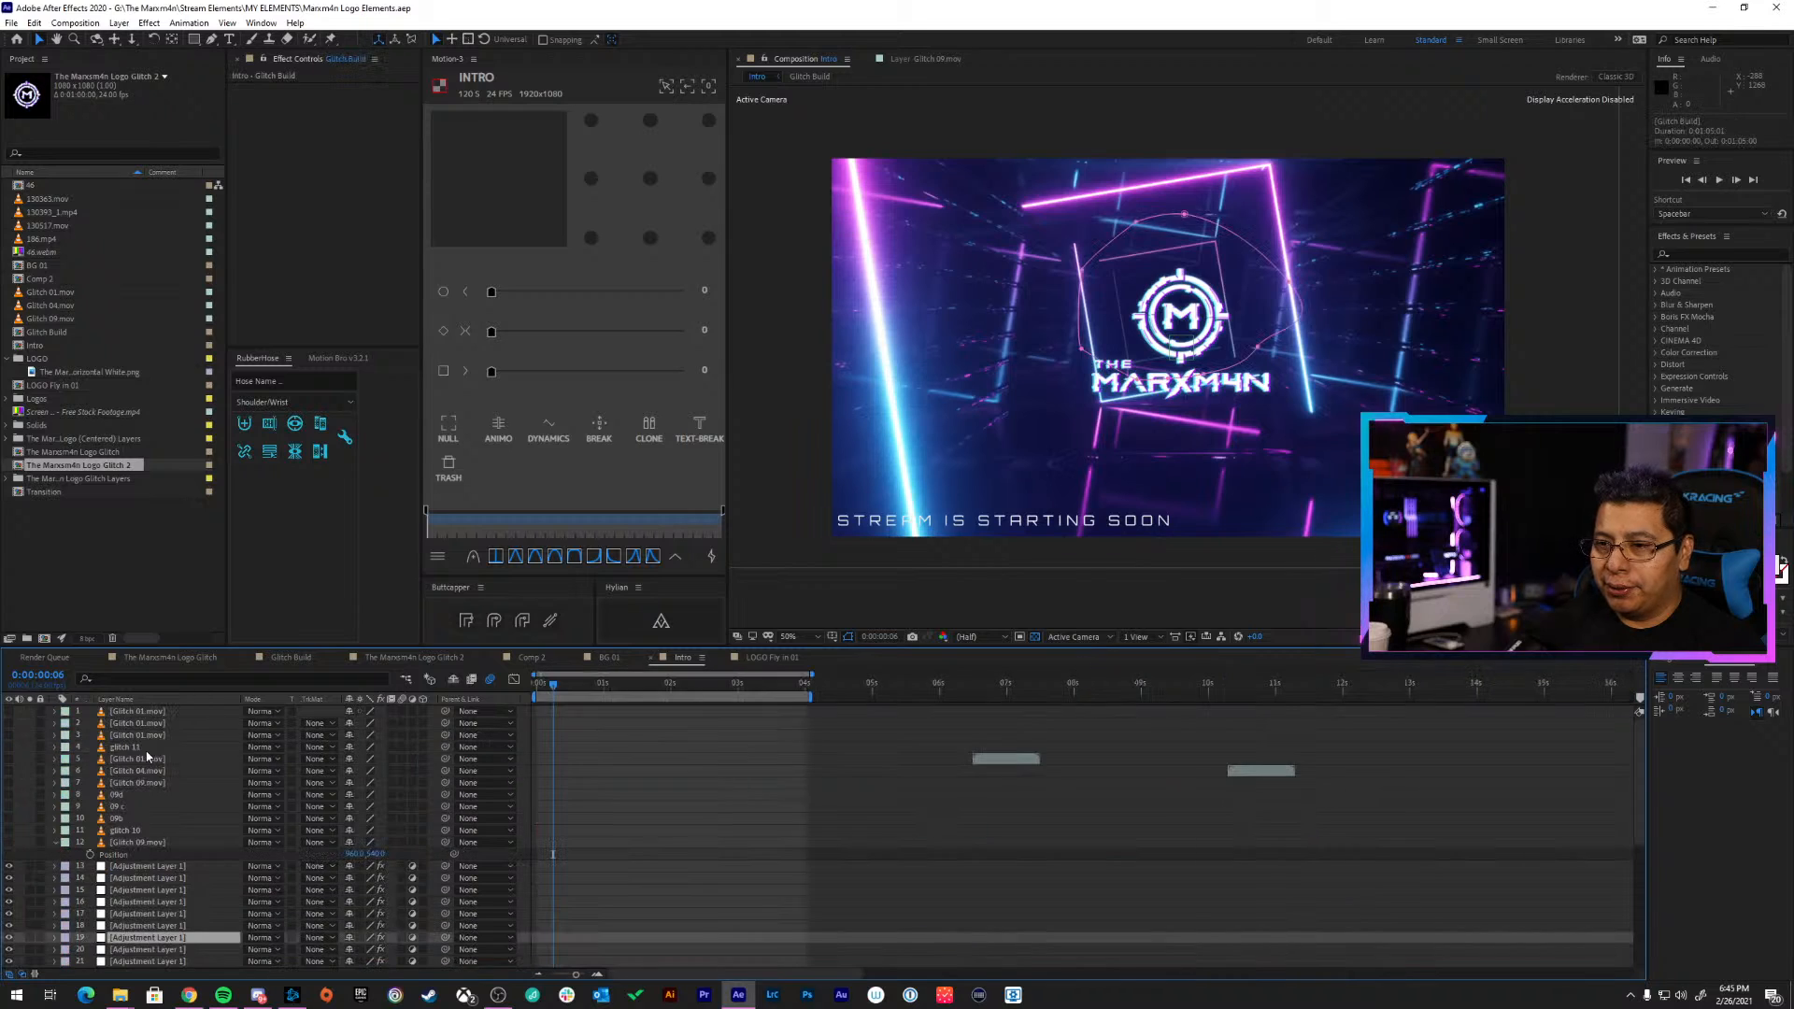
{"action": "left_click_drag", "start_coordinate": [664, 692], "coordinate": [1001, 715]}
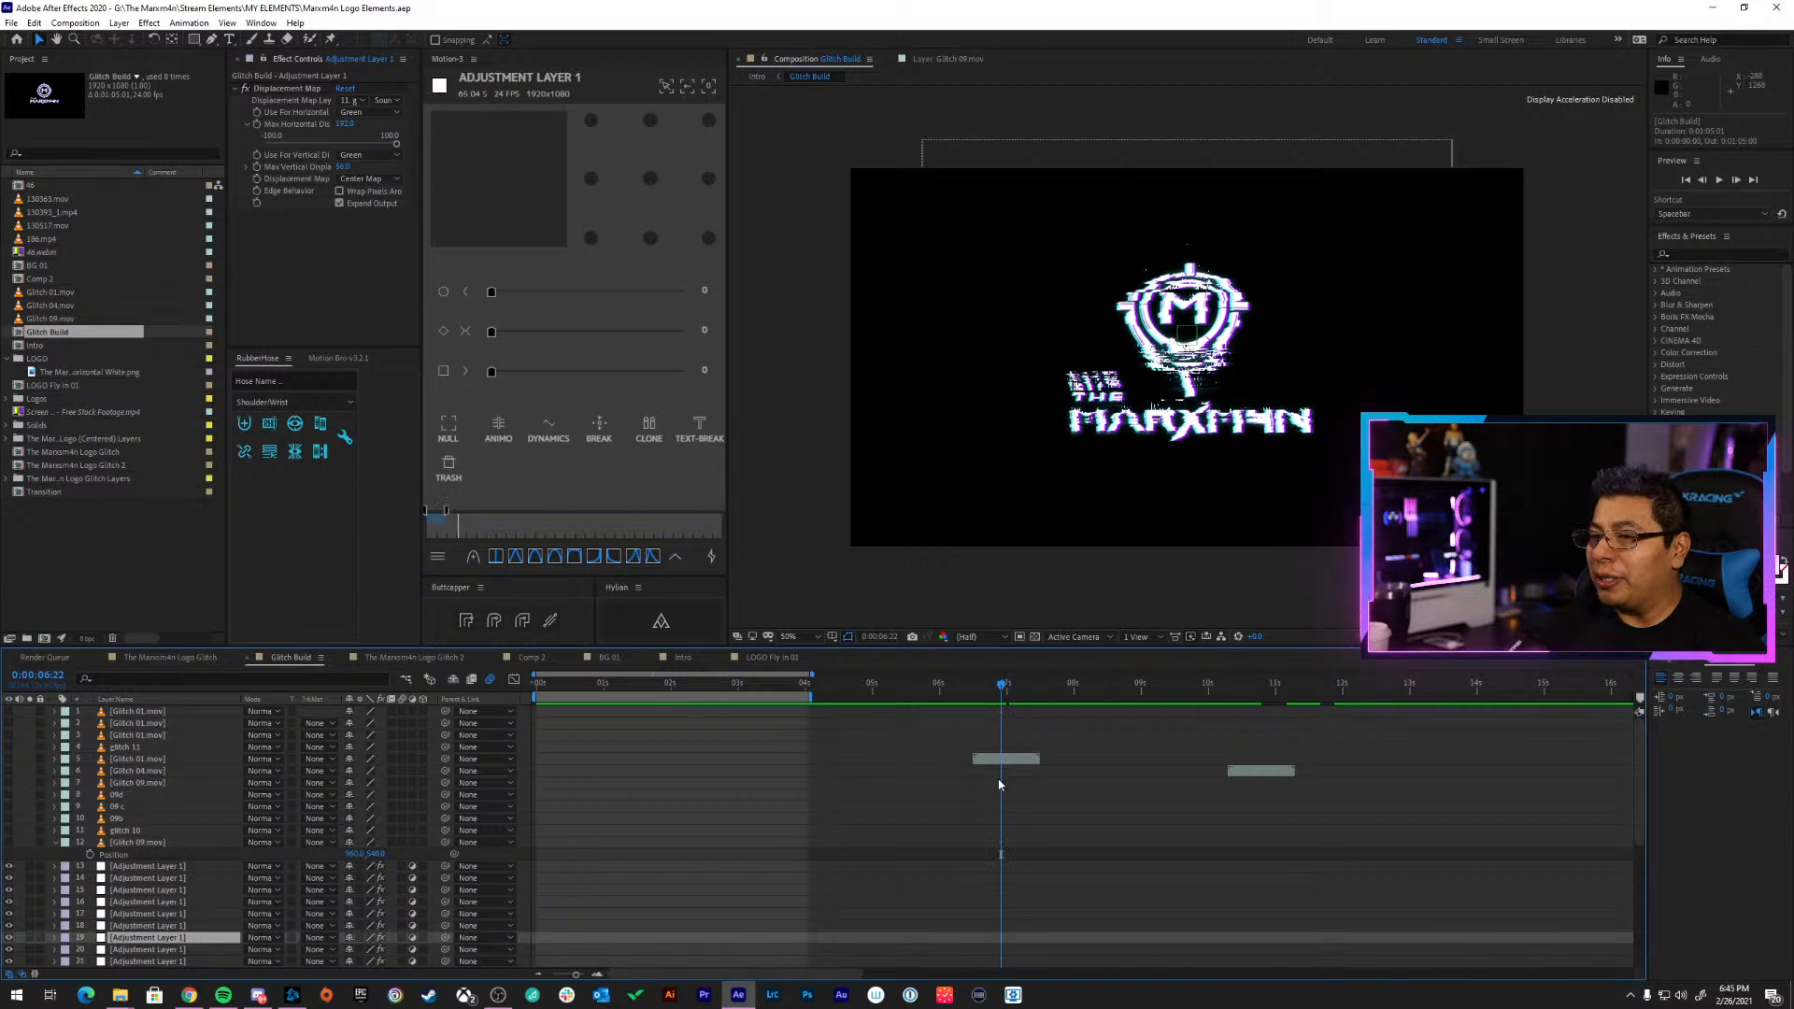
{"action": "key", "text": "ctrl+a"}
{"action": "left_click", "coordinate": [1013, 768]}
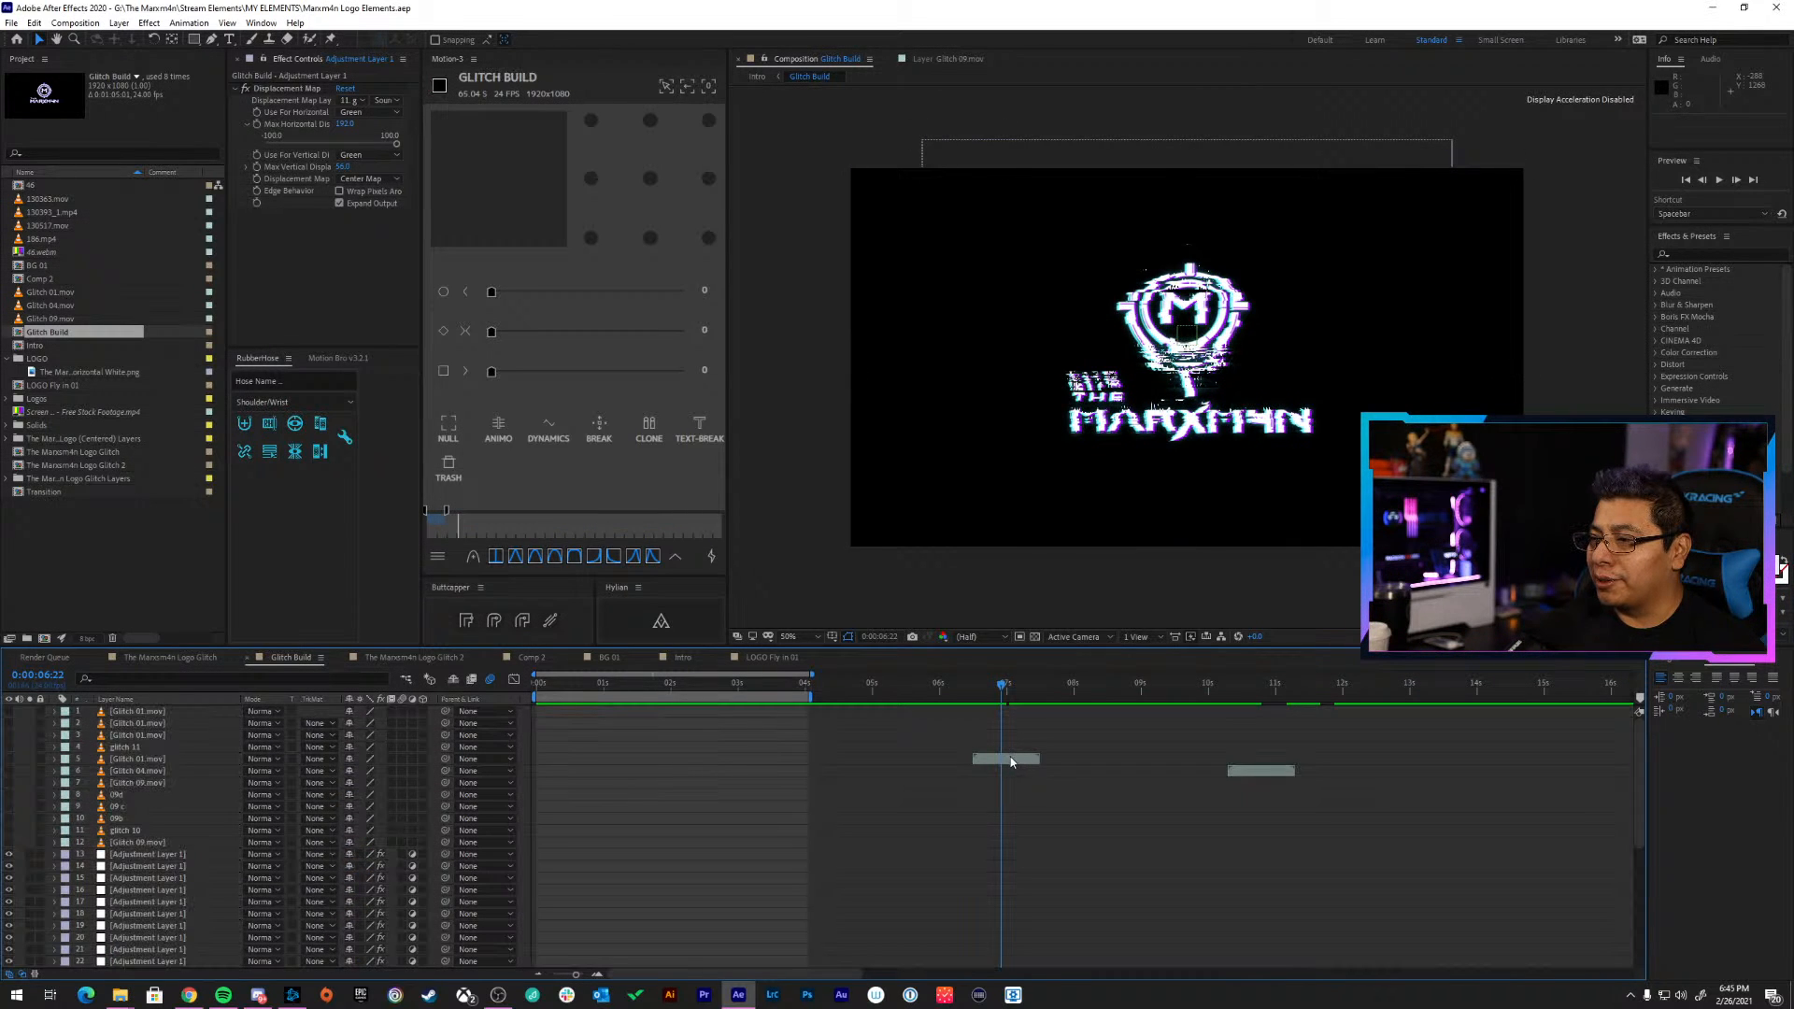
Reveal the source file of the Glitch 01.mov layer near seven seconds in File Explorer and return to After Effects
{"action": "left_click", "coordinate": [524, 761]}
{"action": "right_click", "coordinate": [163, 759]}
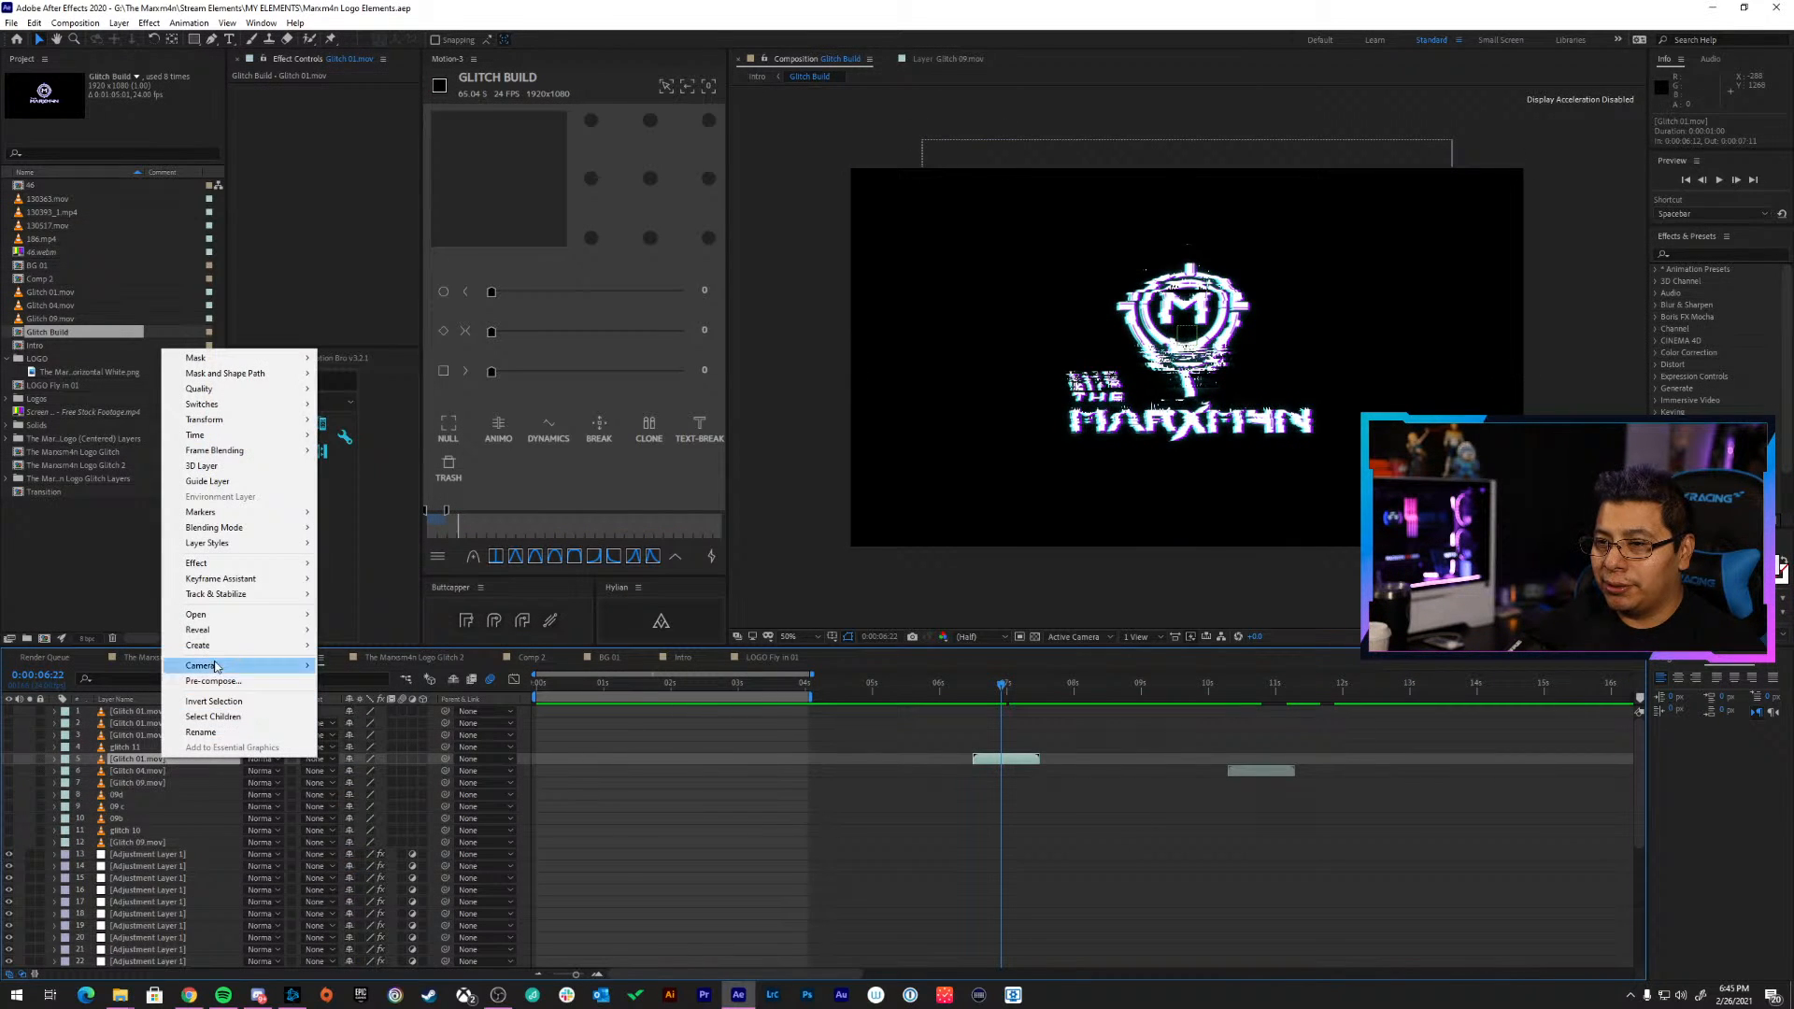
{"action": "mouse_move", "coordinate": [271, 631]}
{"action": "left_click", "coordinate": [374, 630]}
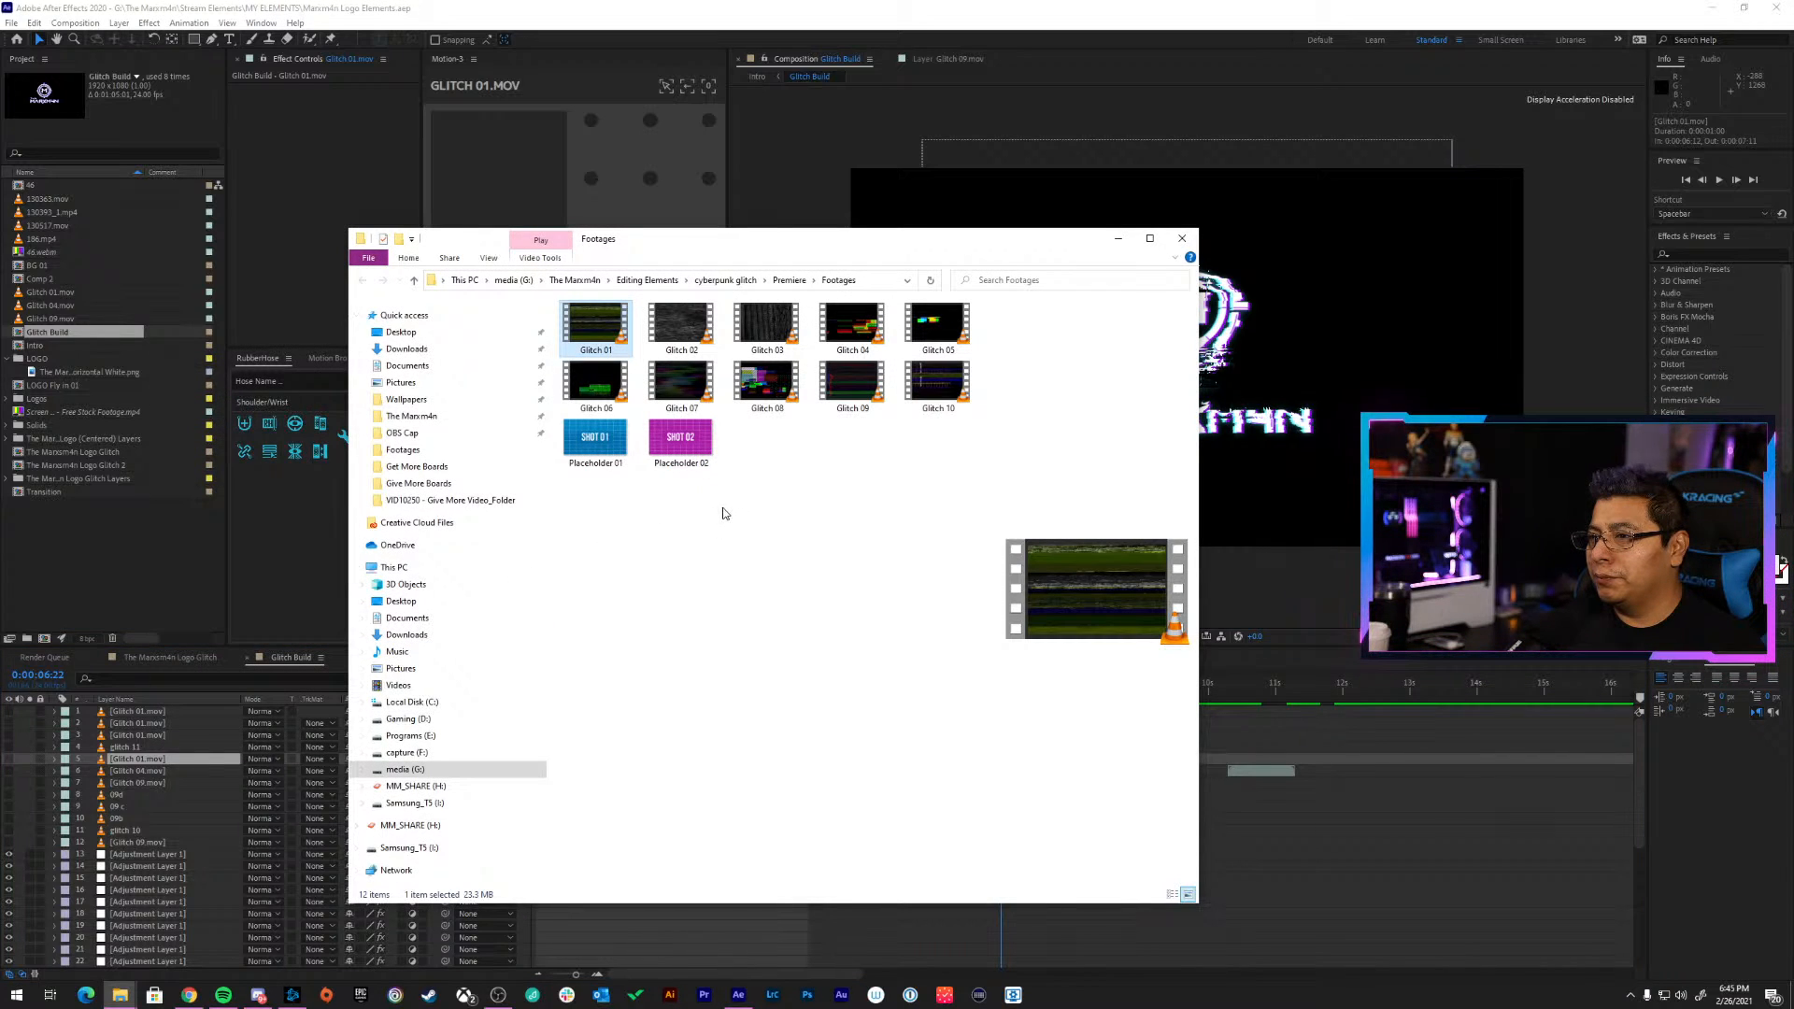
{"action": "key", "text": "alt+Tab"}
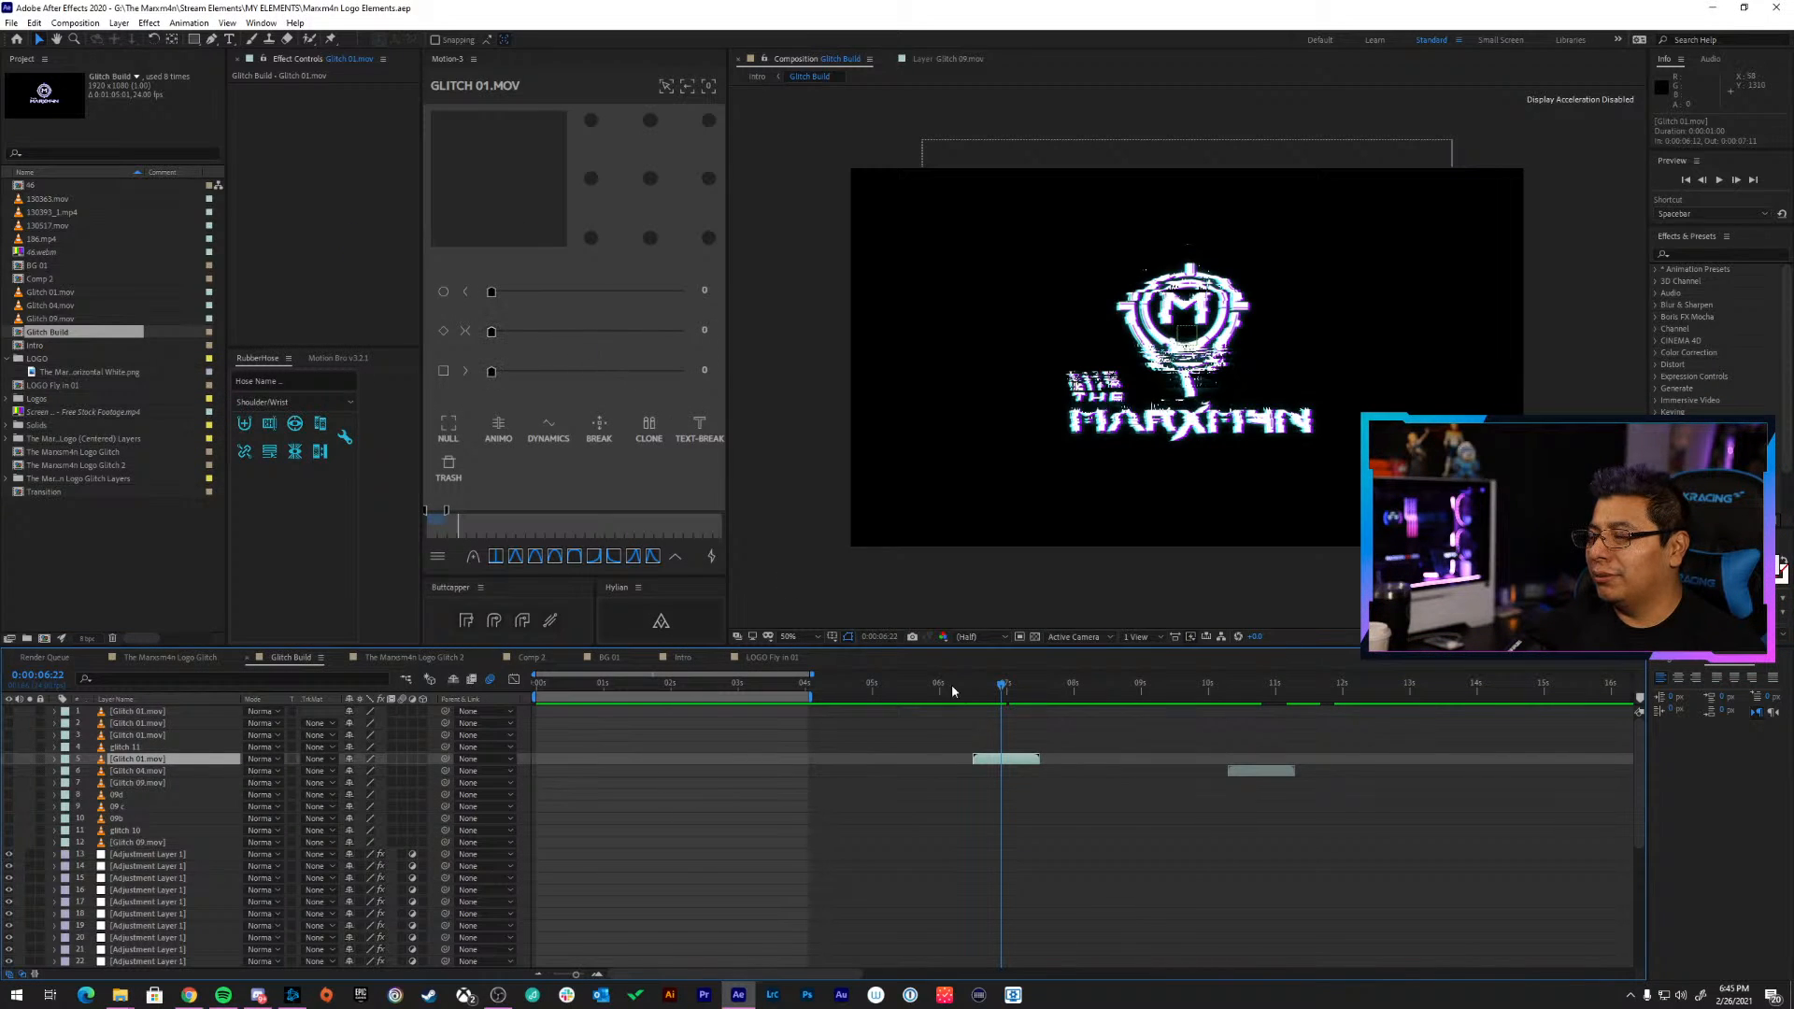
Scrub through the logo glitch around 0:00:07:00 and examine the adjustment layer segment timed to it
{"action": "left_click_drag", "start_coordinate": [972, 692], "coordinate": [999, 690]}
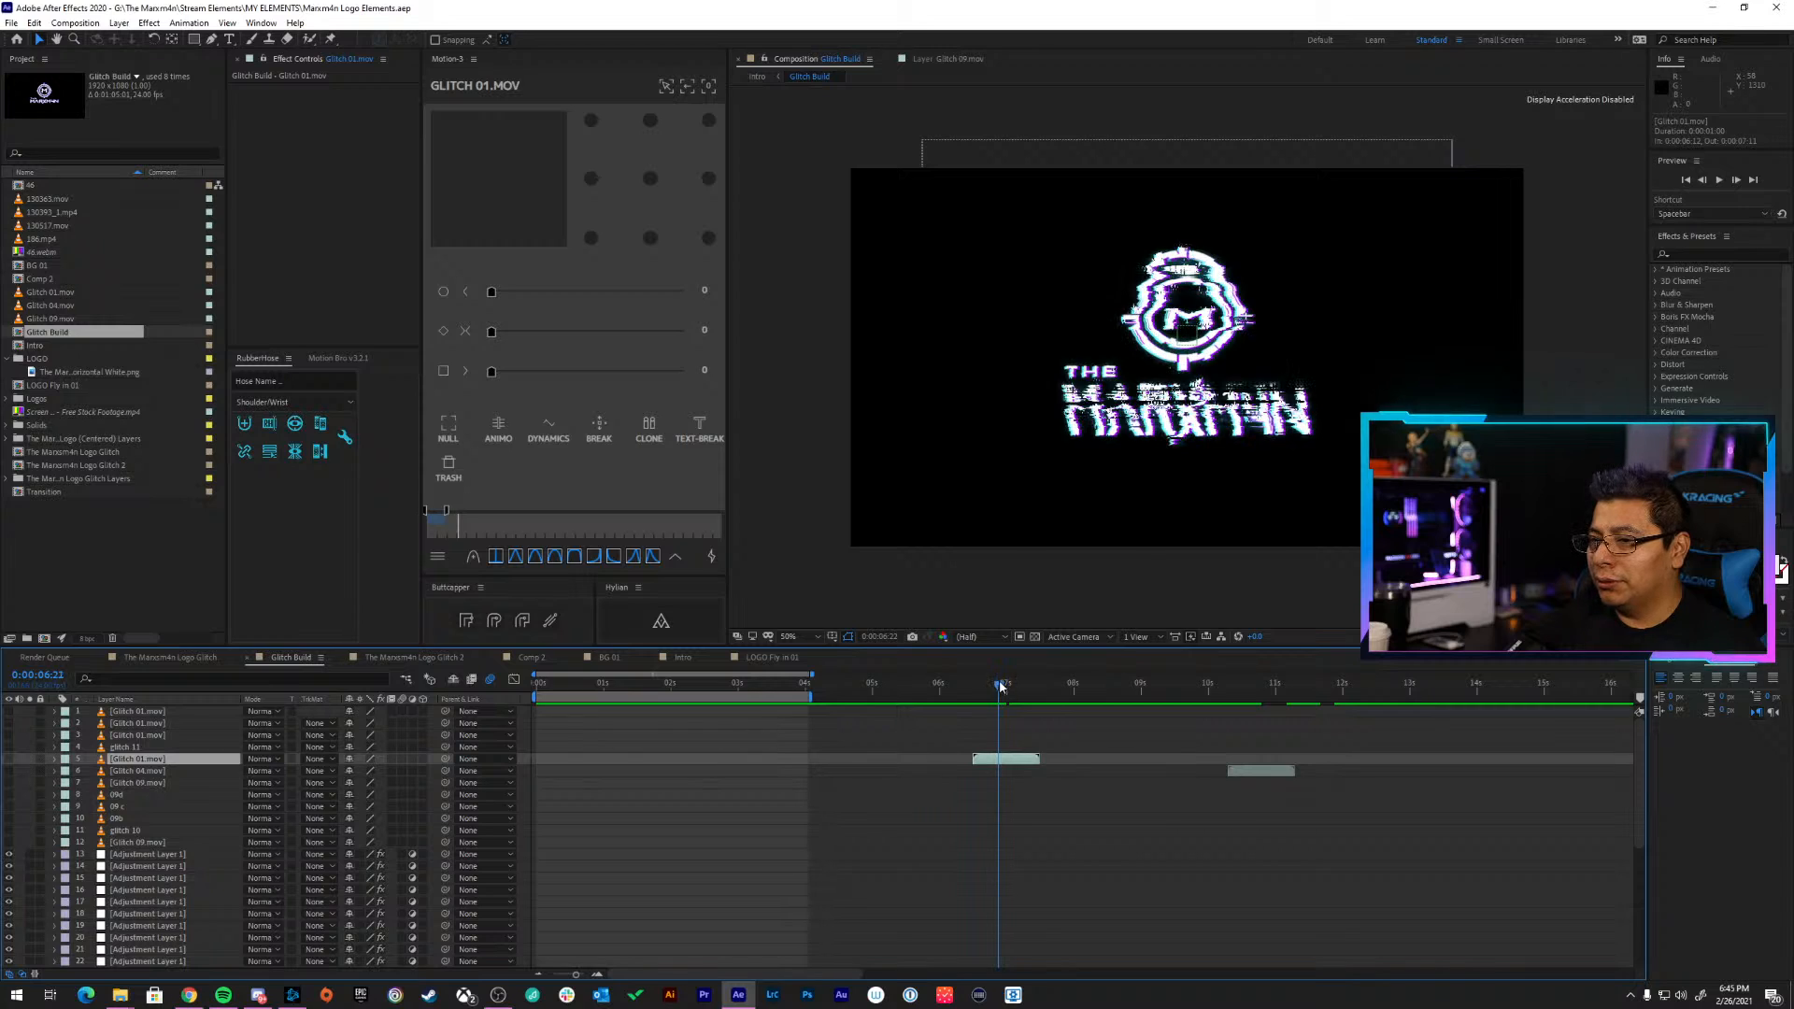
{"action": "scroll", "coordinate": [1008, 795], "scroll_direction": "down", "scroll_amount": 7}
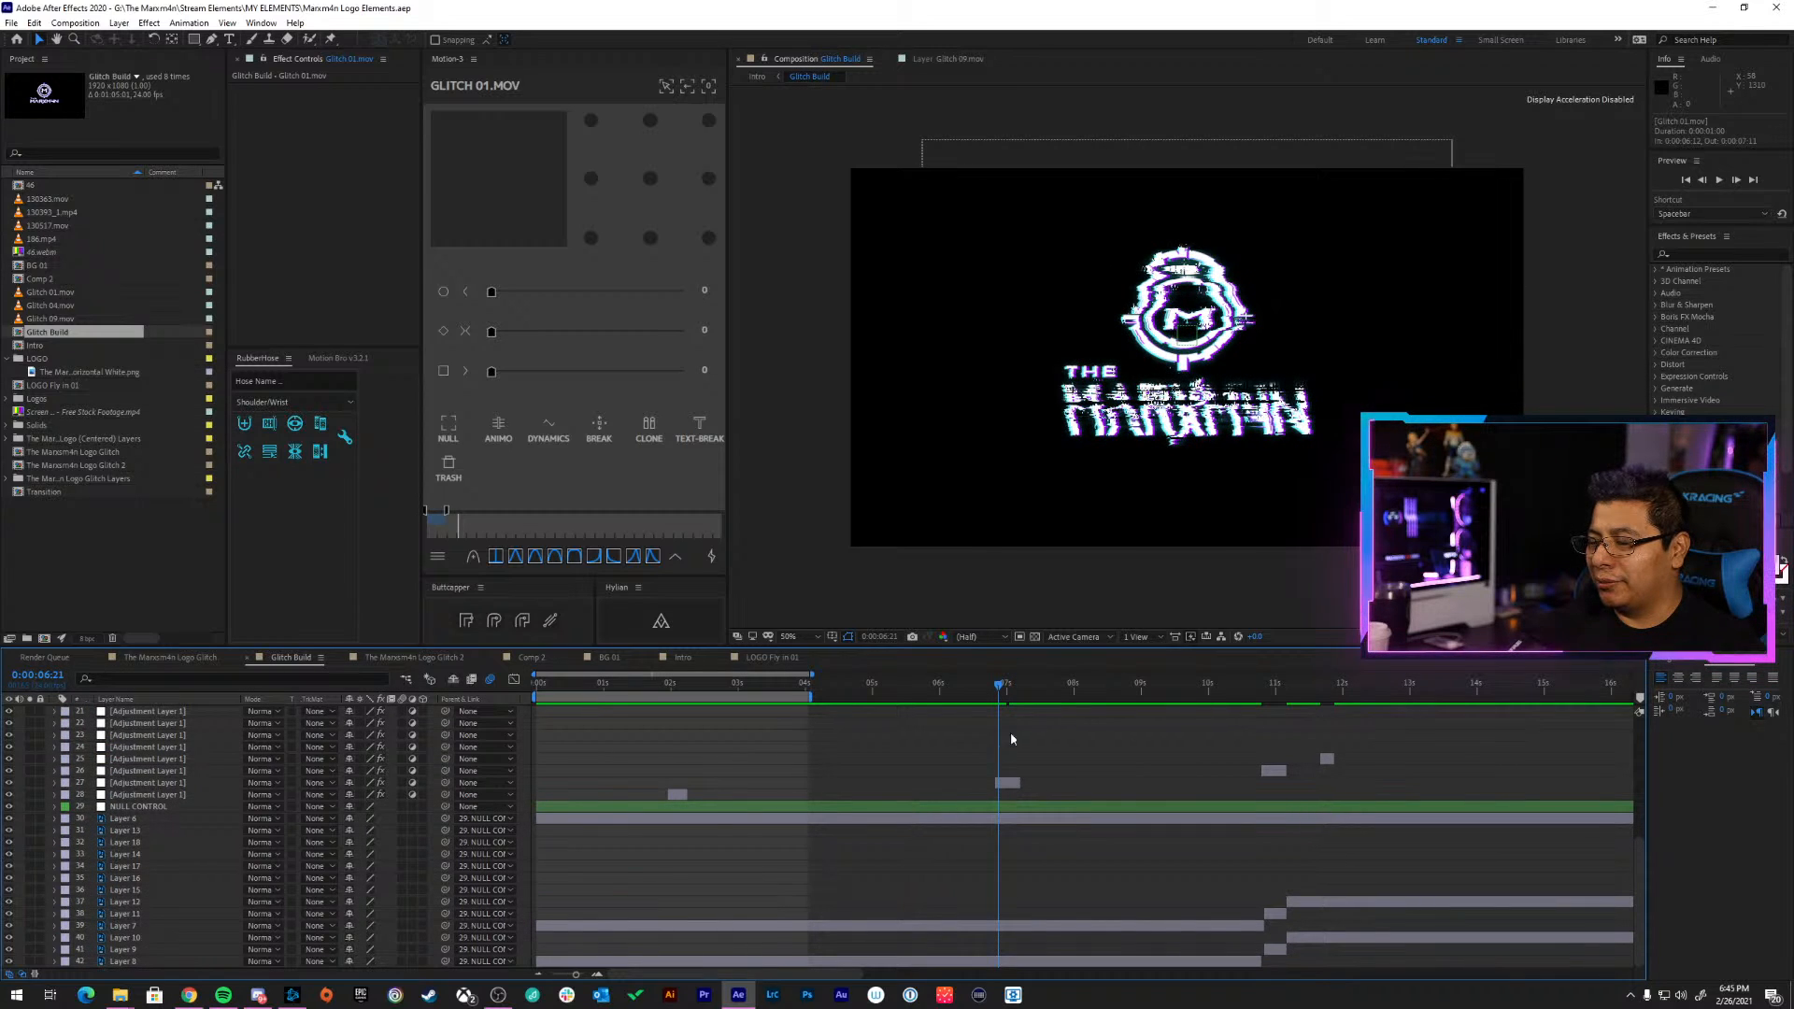
{"action": "left_click", "coordinate": [981, 693]}
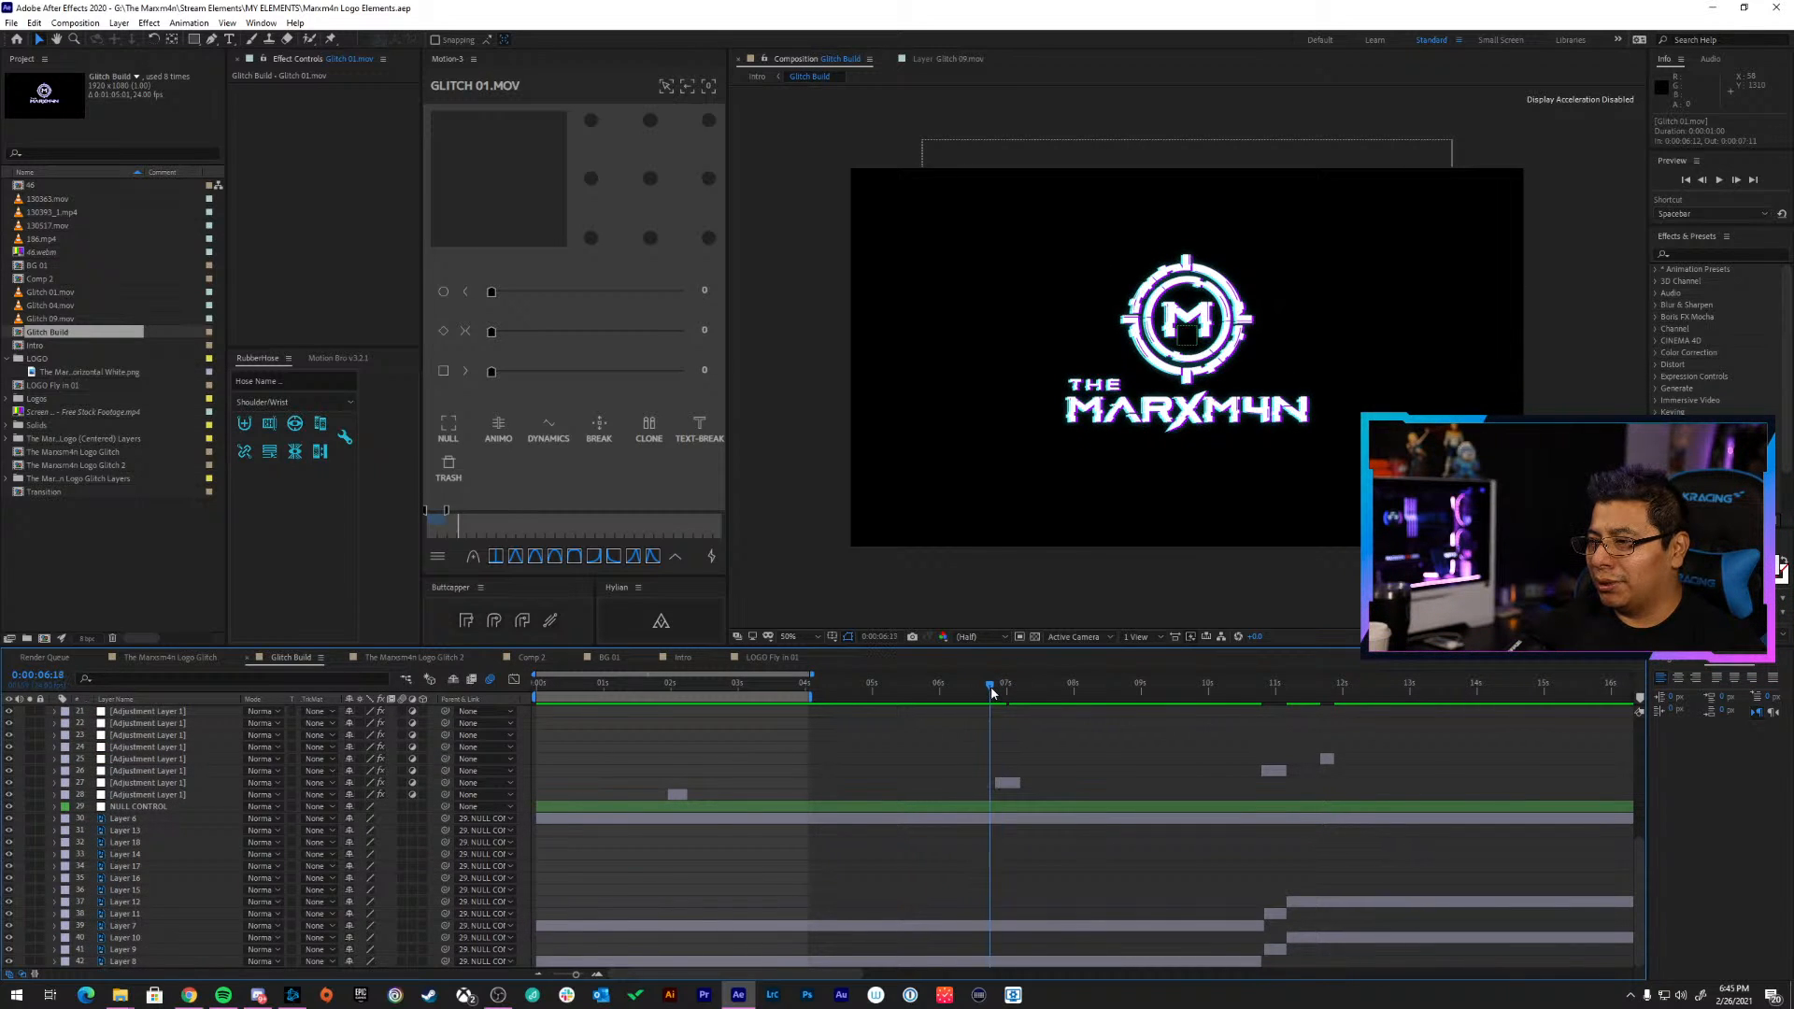
{"action": "left_click_drag", "start_coordinate": [992, 693], "coordinate": [1014, 693]}
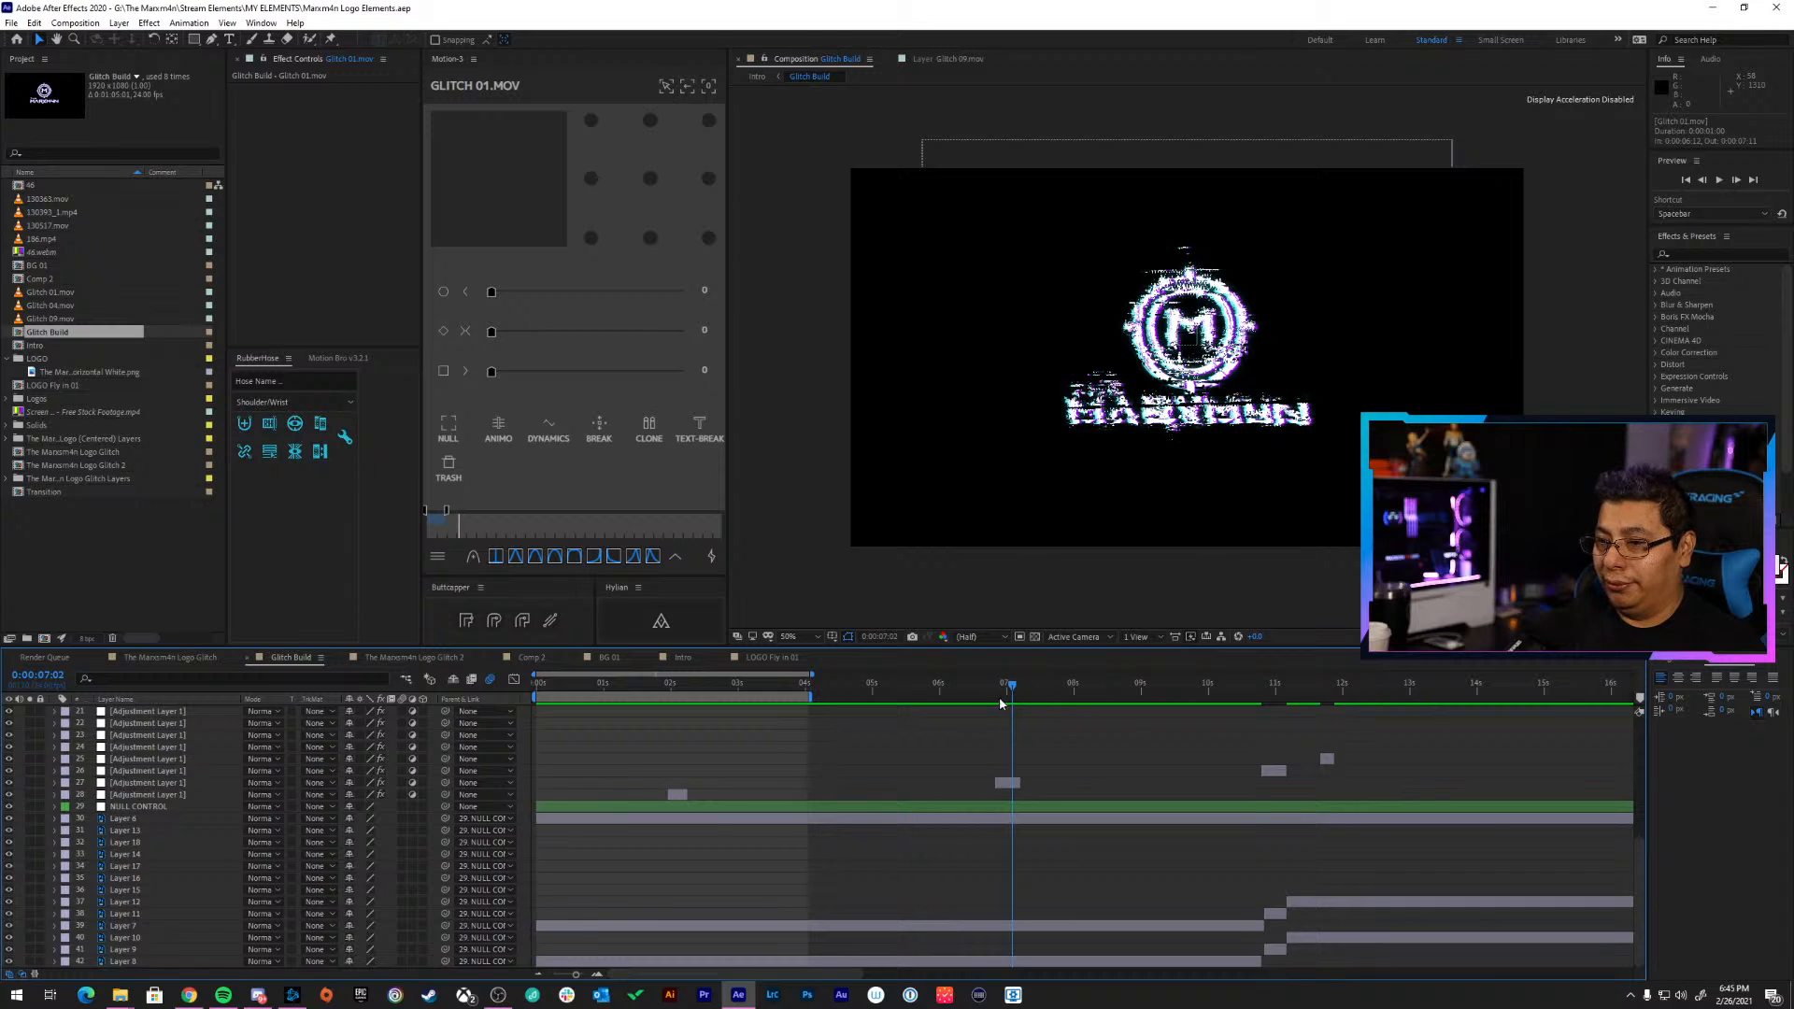
Examine the Displacement Map settings on the adjustment layer segment near seven seconds and scrub back to 0:00:06:21
{"action": "left_click", "coordinate": [1009, 819]}
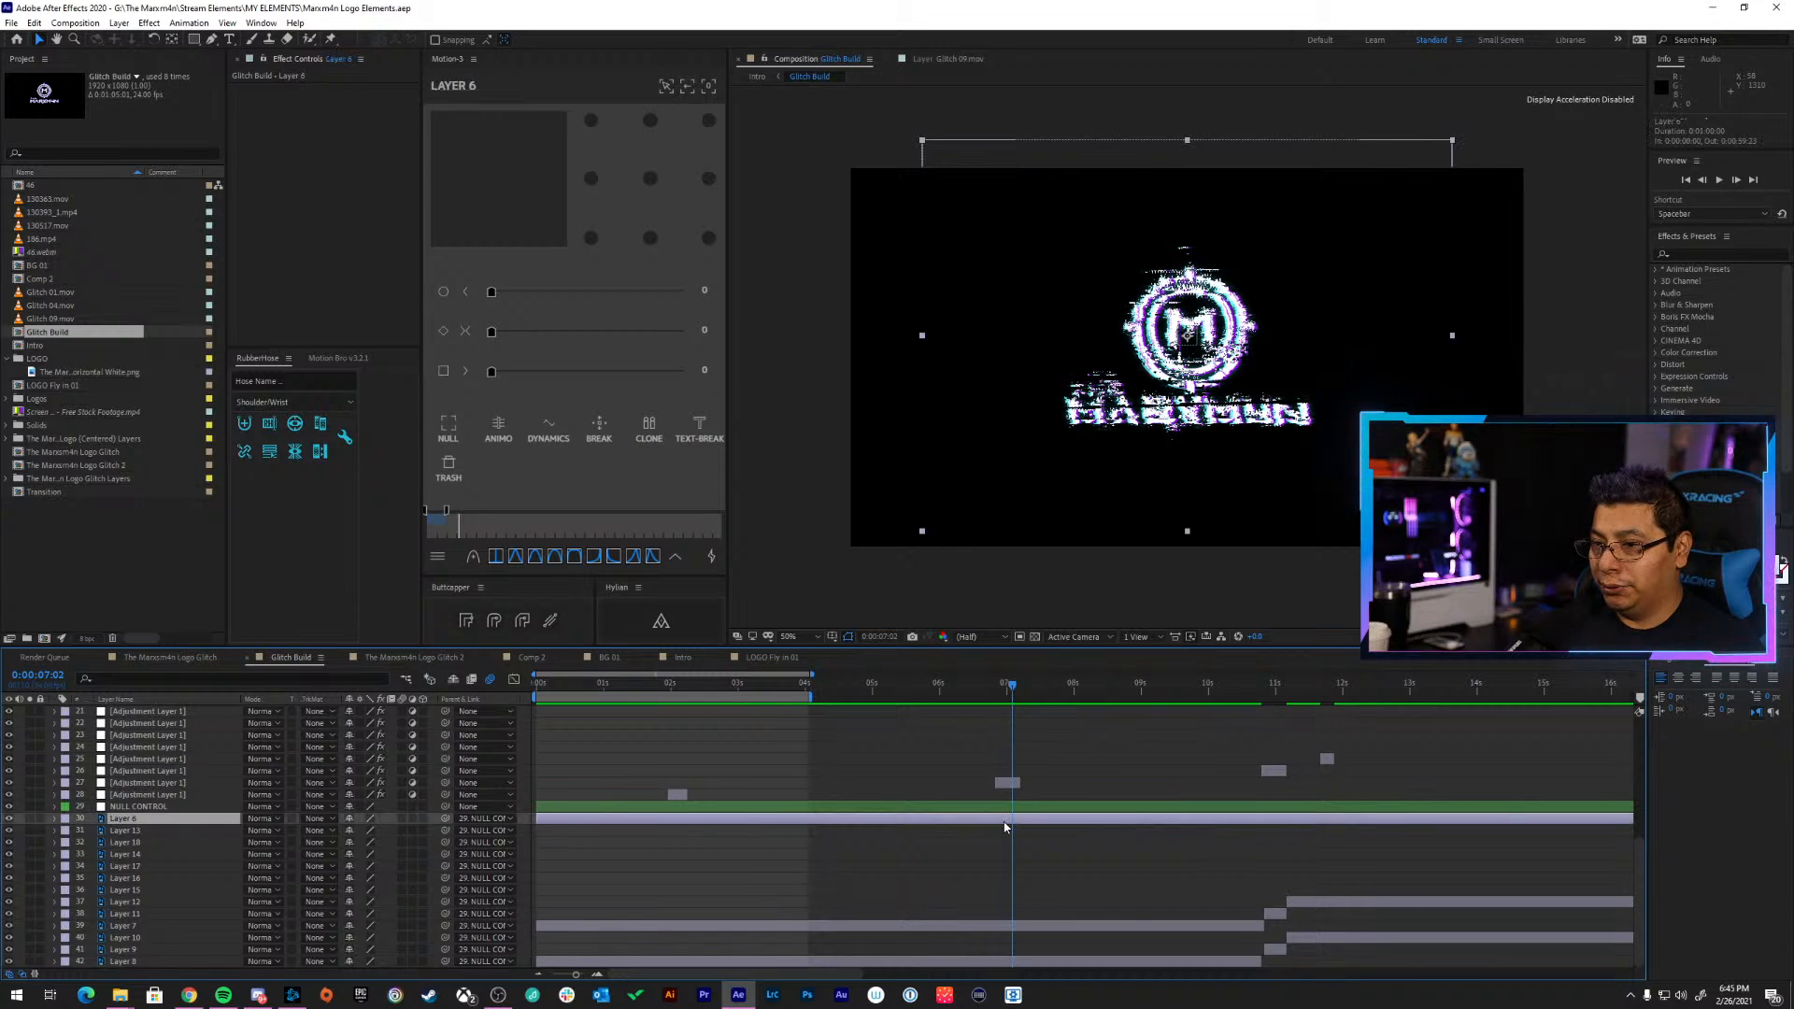
{"action": "left_click", "coordinate": [1008, 783]}
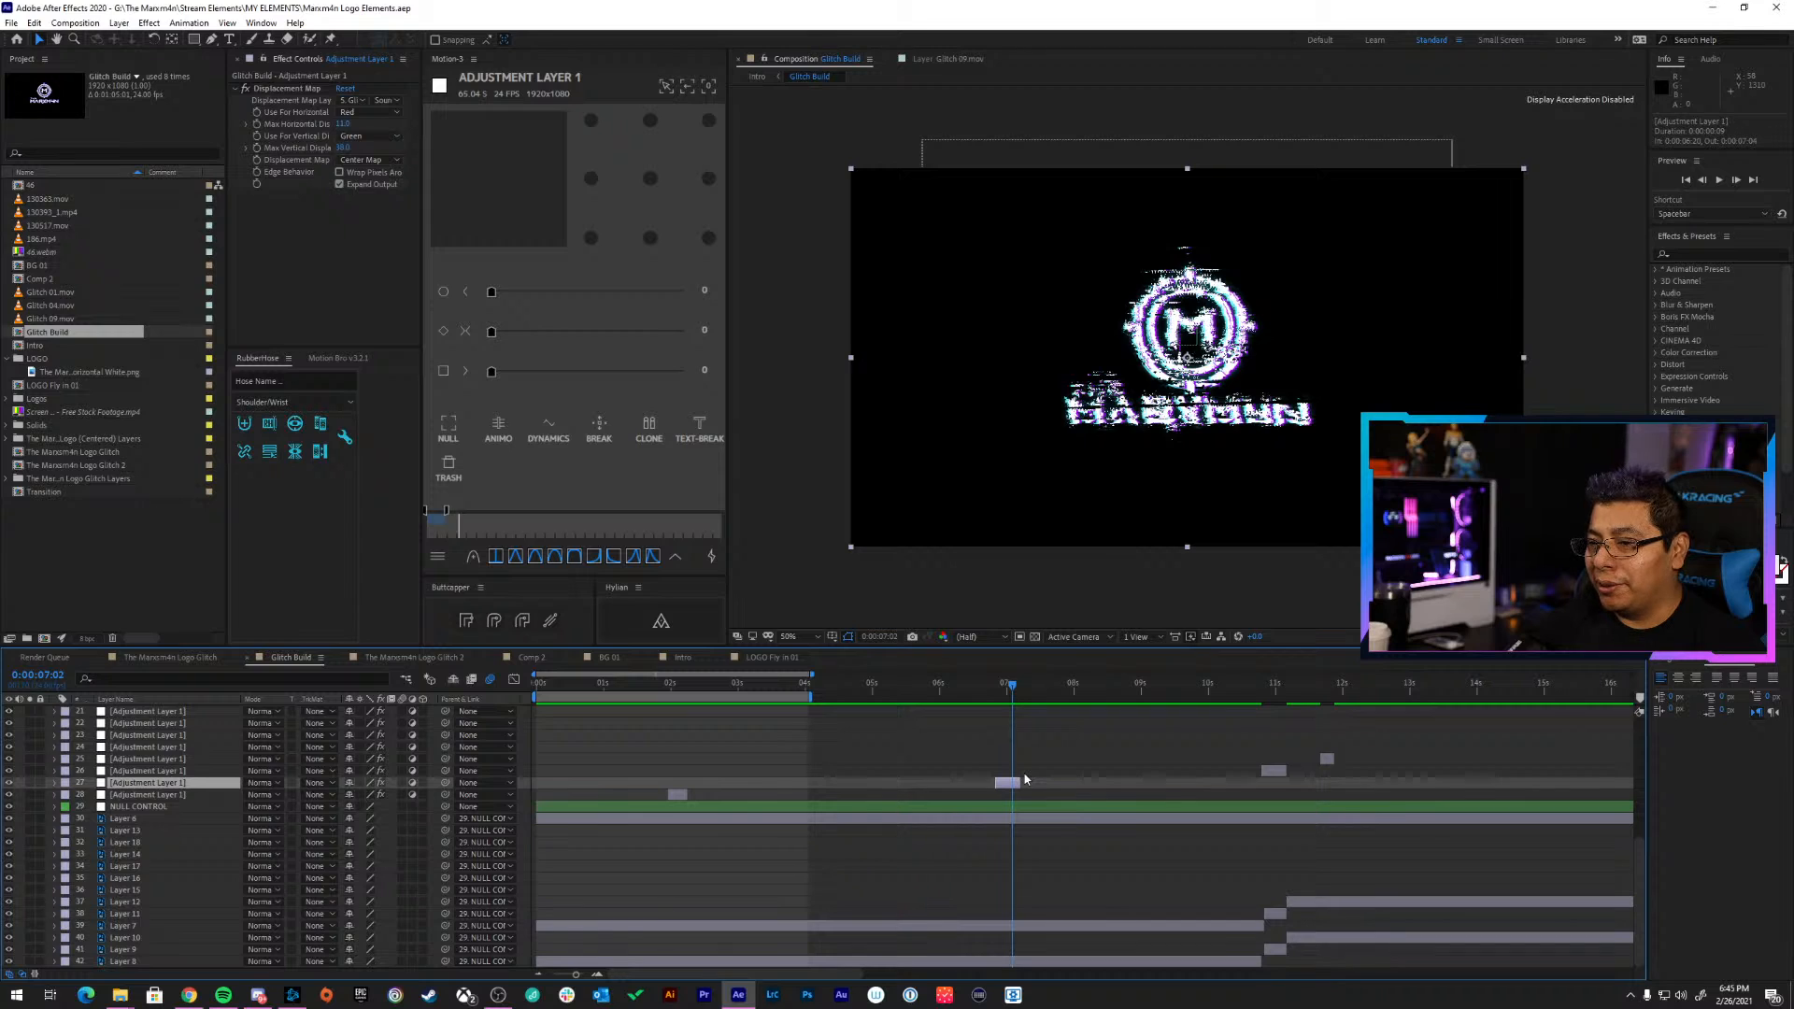
{"action": "key", "text": "Tab"}
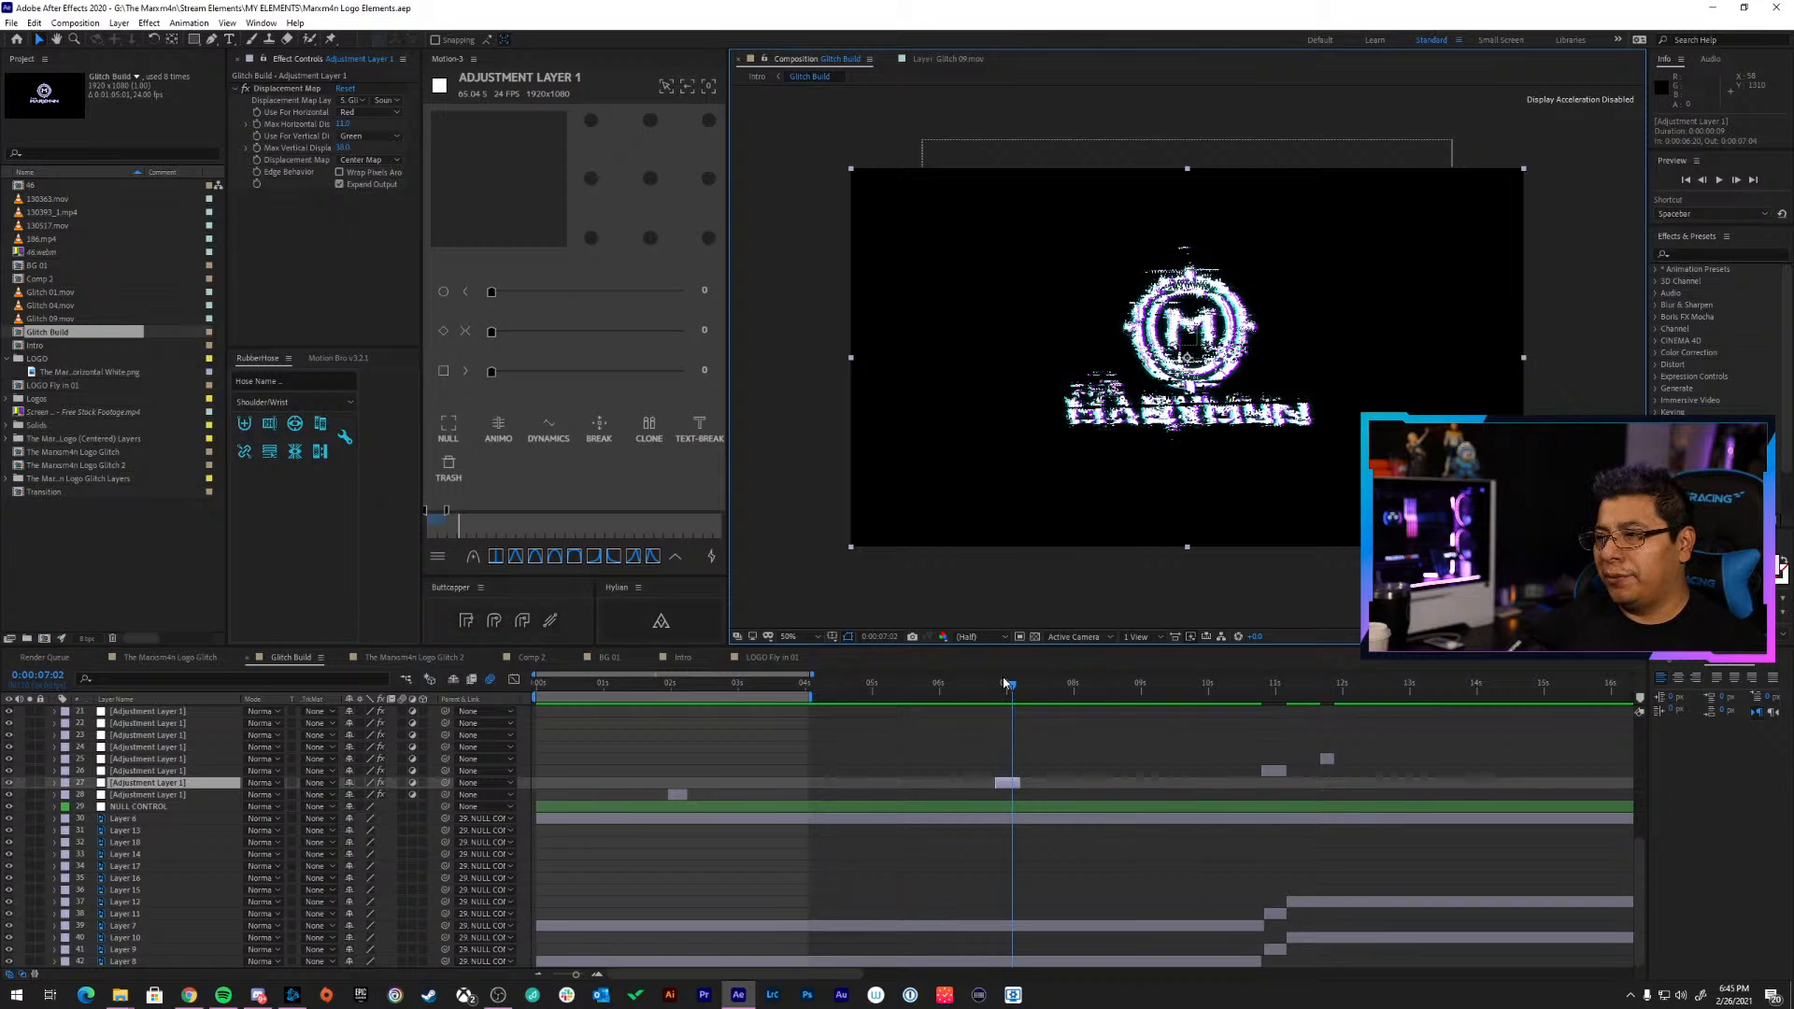
{"action": "left_click_drag", "start_coordinate": [1009, 685], "coordinate": [999, 691]}
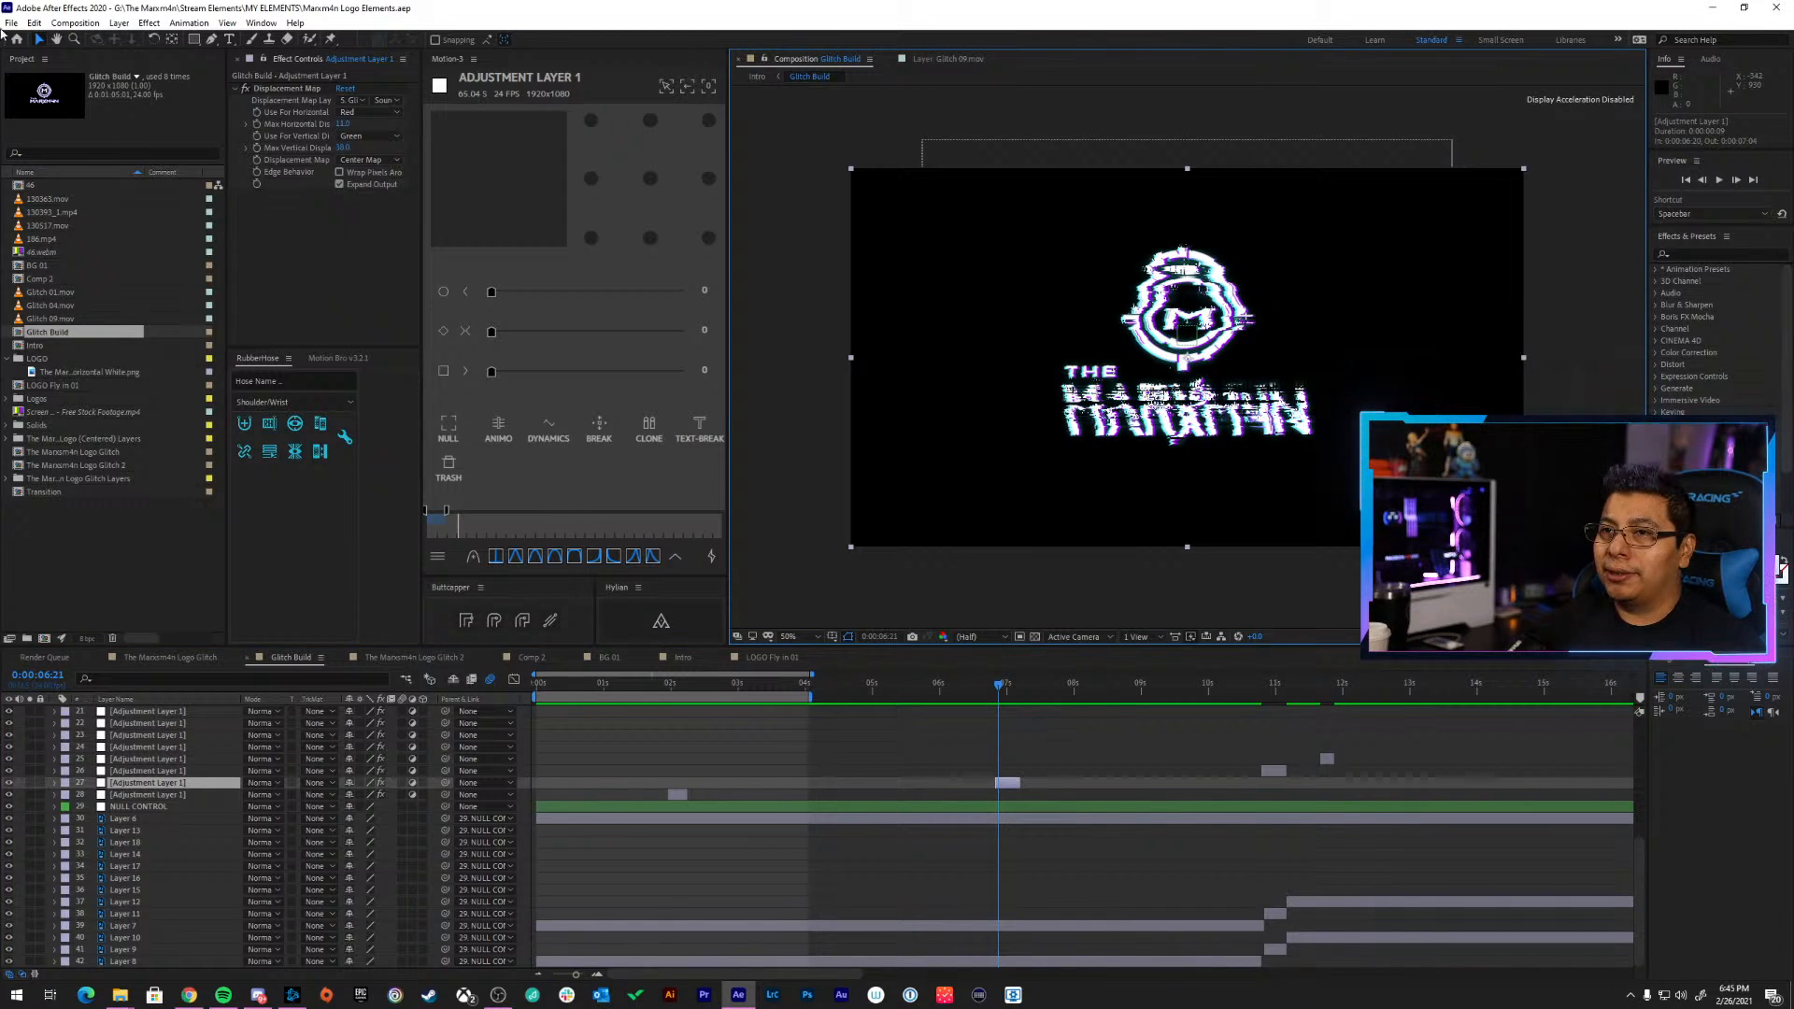
Reopen the recent project Skelly Logos.aep, move to 0:00:04:03 in Starting Soon and select the Glitch 10.mov layer
{"action": "left_click", "coordinate": [11, 22]}
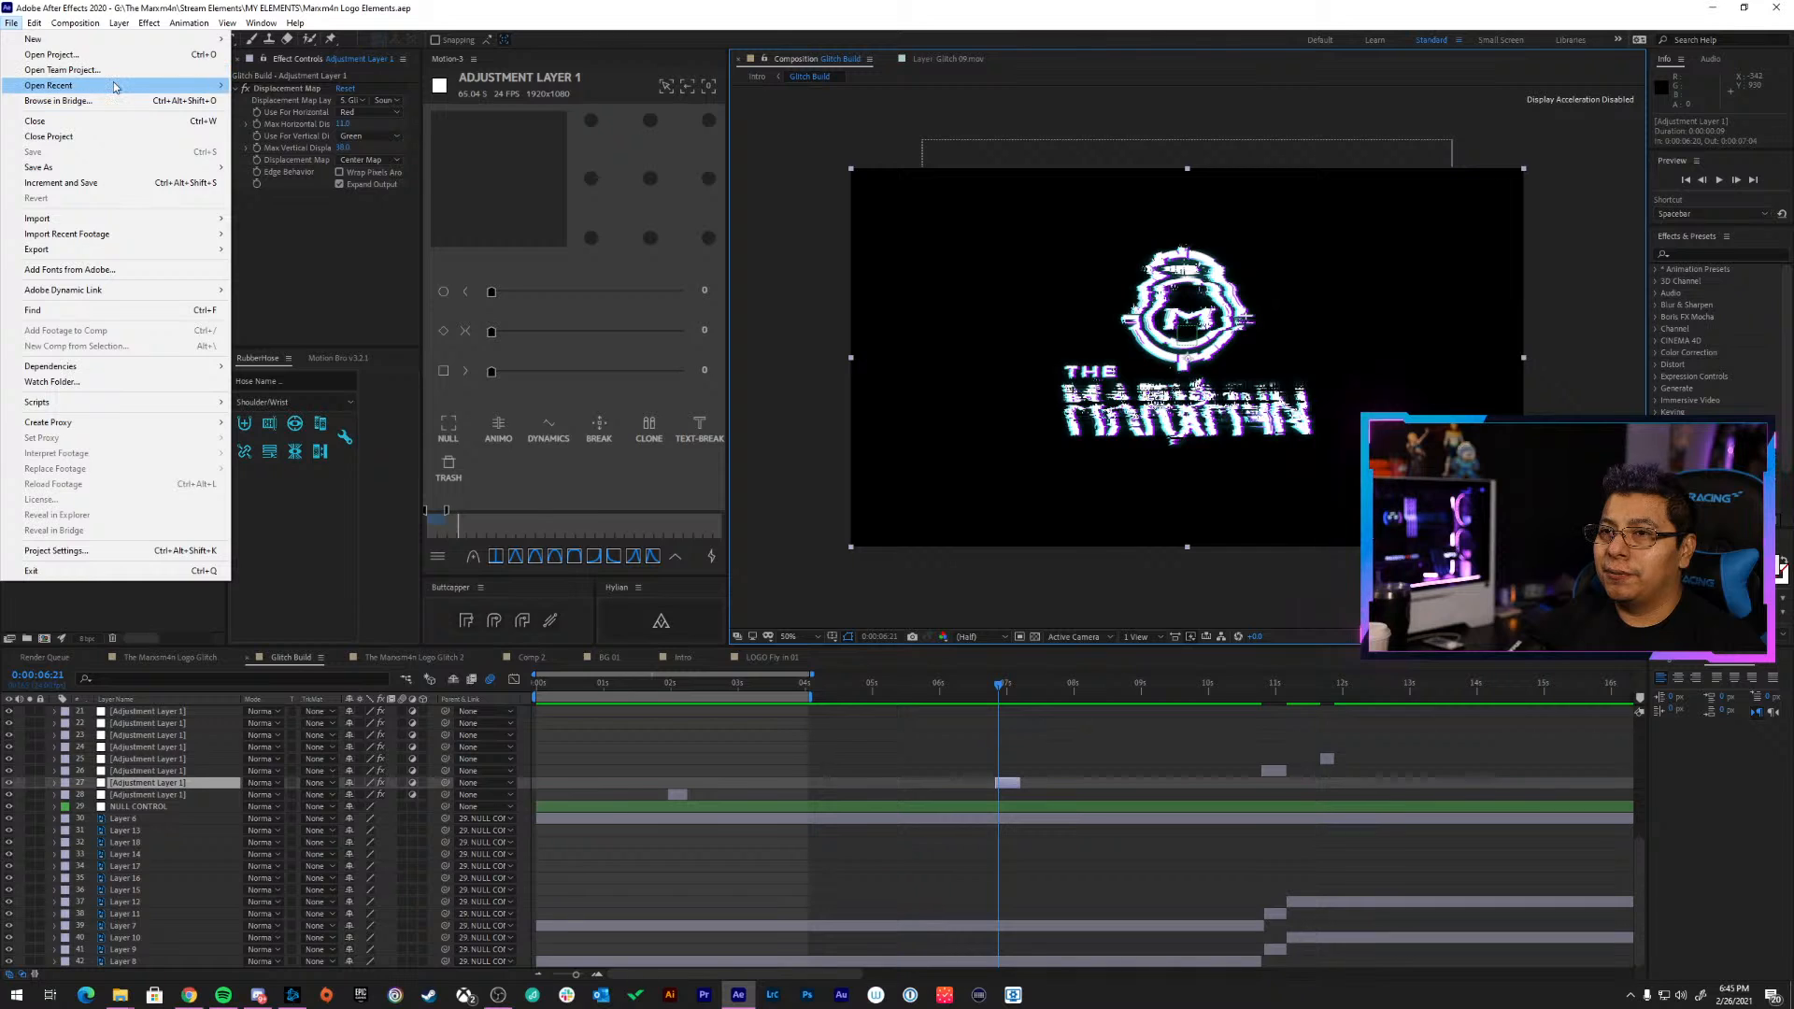
{"action": "mouse_move", "coordinate": [114, 87]}
{"action": "left_click", "coordinate": [359, 101]}
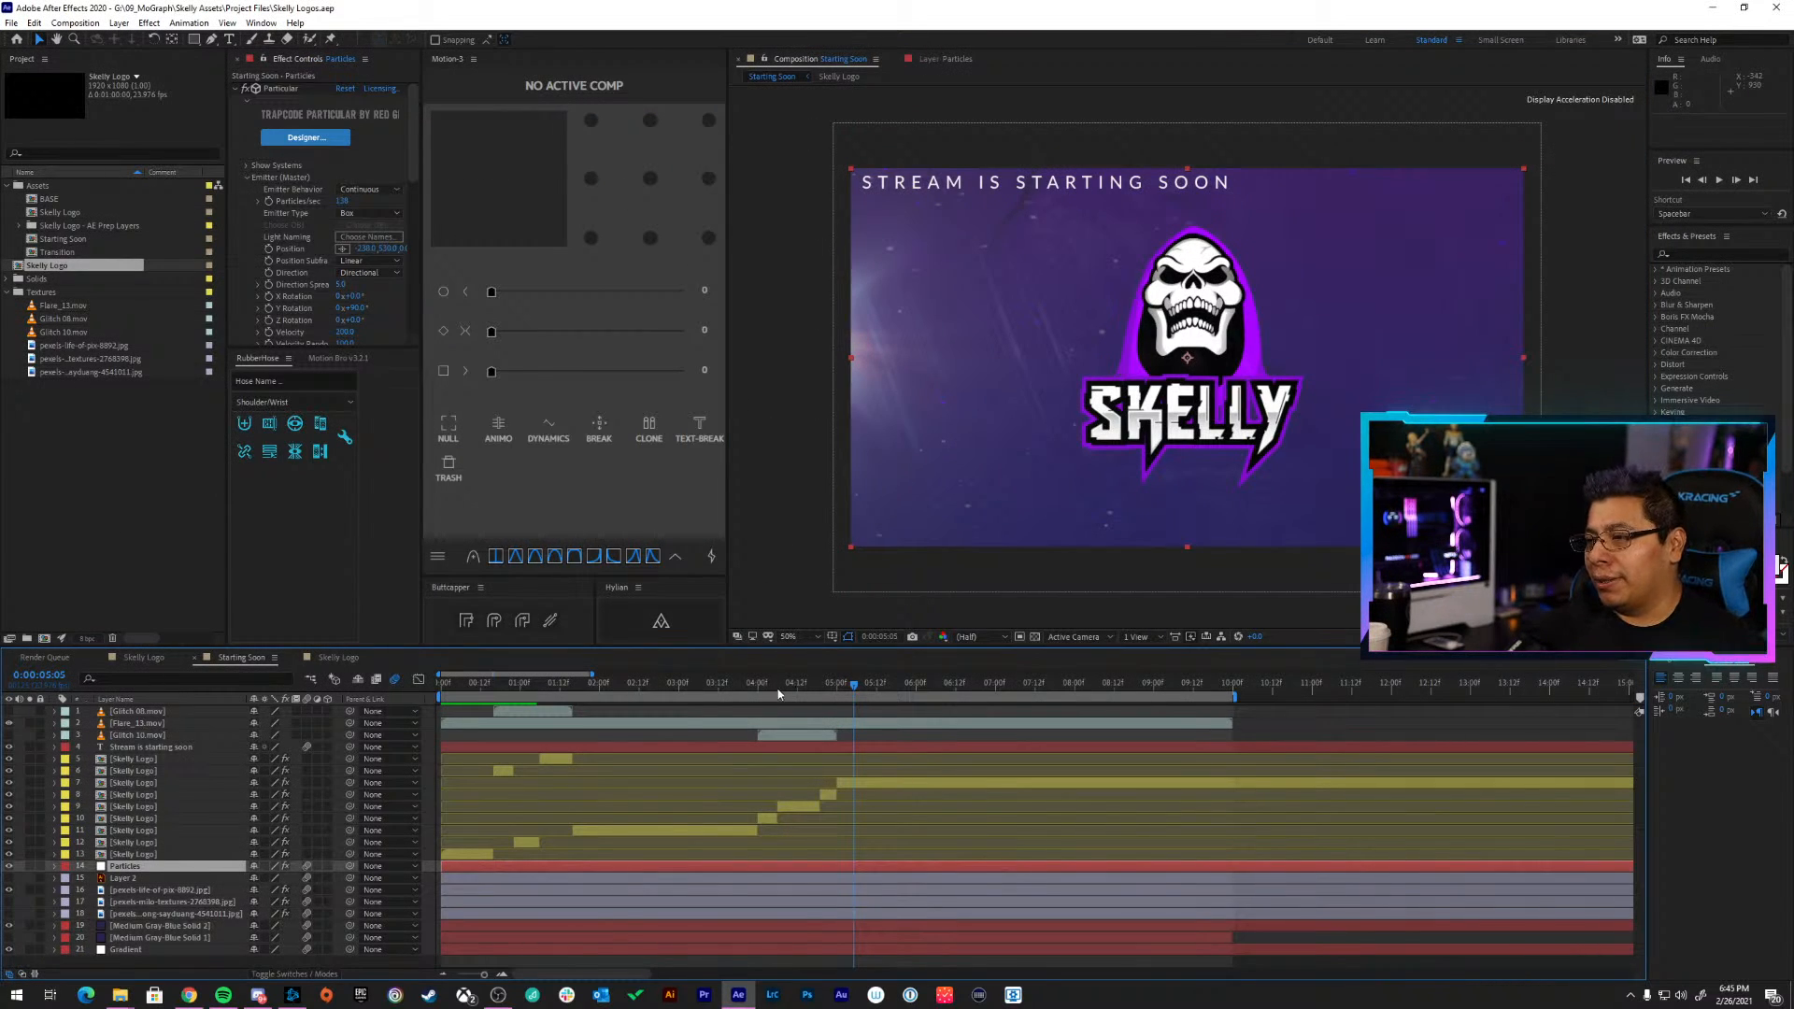
{"action": "mouse_move", "coordinate": [778, 693]}
{"action": "left_mouse_down"}
{"action": "mouse_move", "coordinate": [761, 688]}
{"action": "mouse_move", "coordinate": [809, 698]}
{"action": "mouse_move", "coordinate": [770, 699]}
{"action": "left_mouse_up"}
{"action": "left_click", "coordinate": [779, 736]}
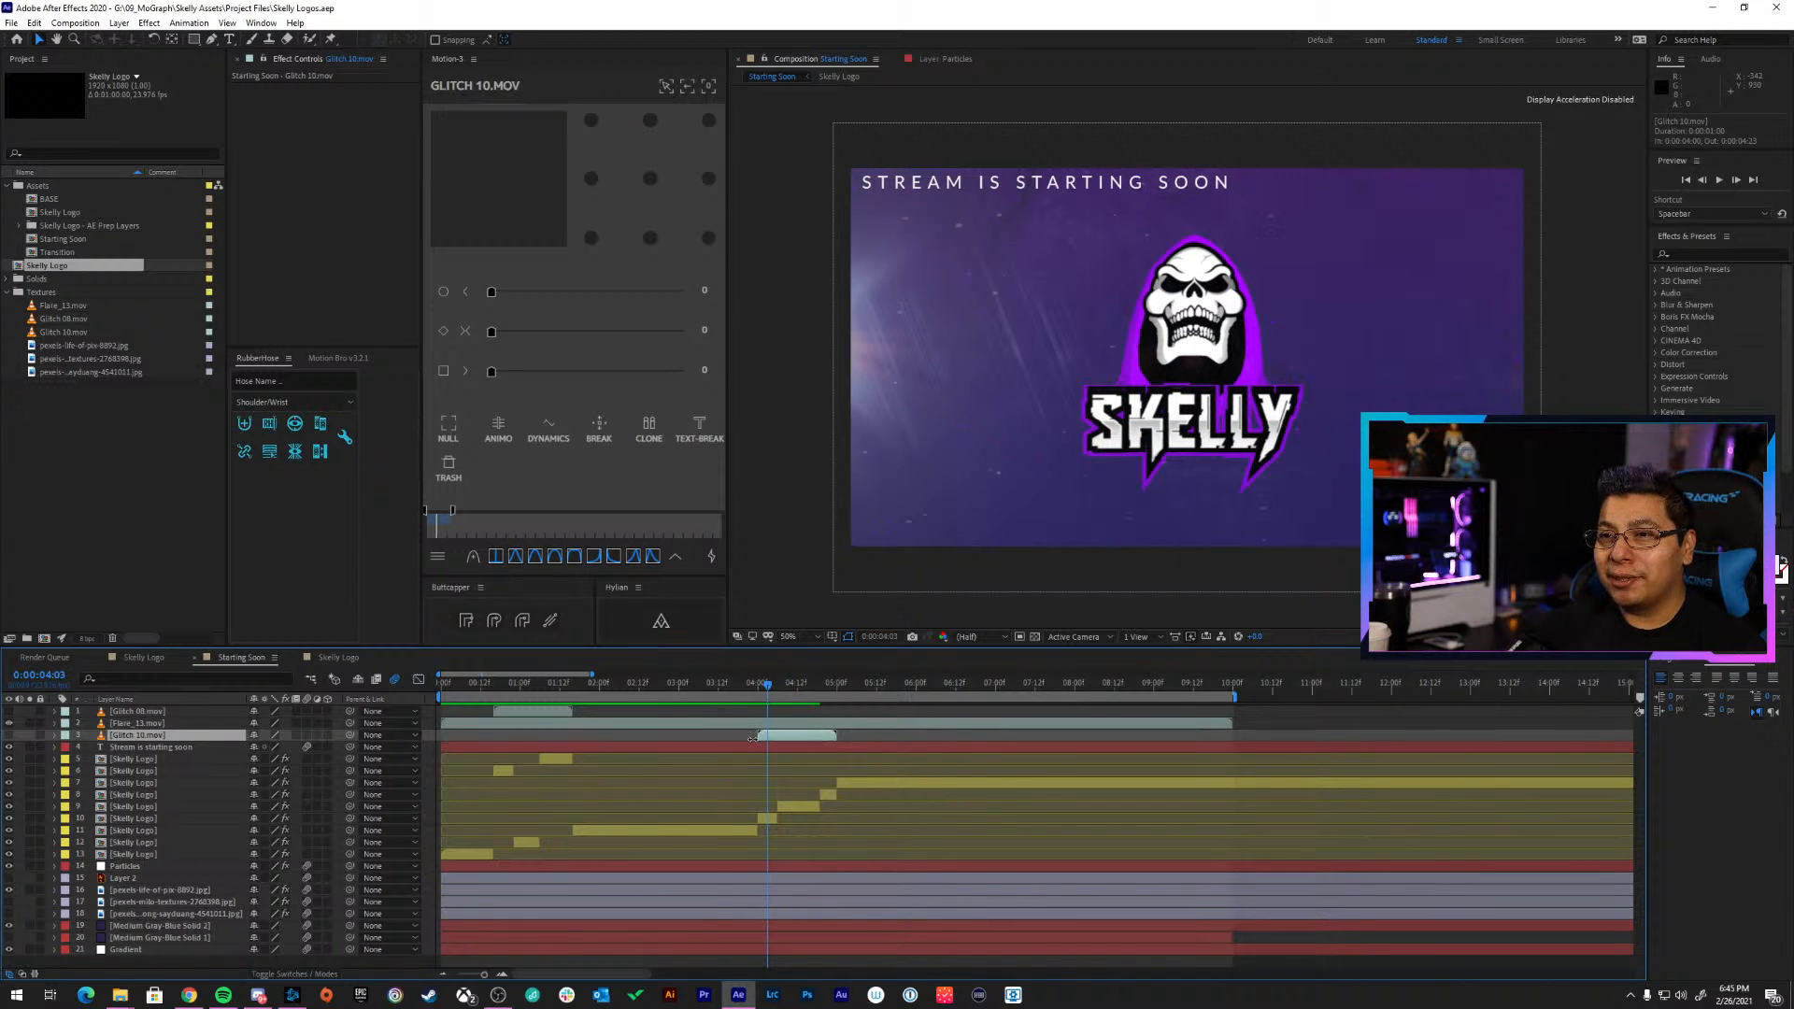
Import Glitch 01 from the Footages folder in File Explorer into the project's Textures folder and save the project
{"action": "key", "text": "alt+Tab"}
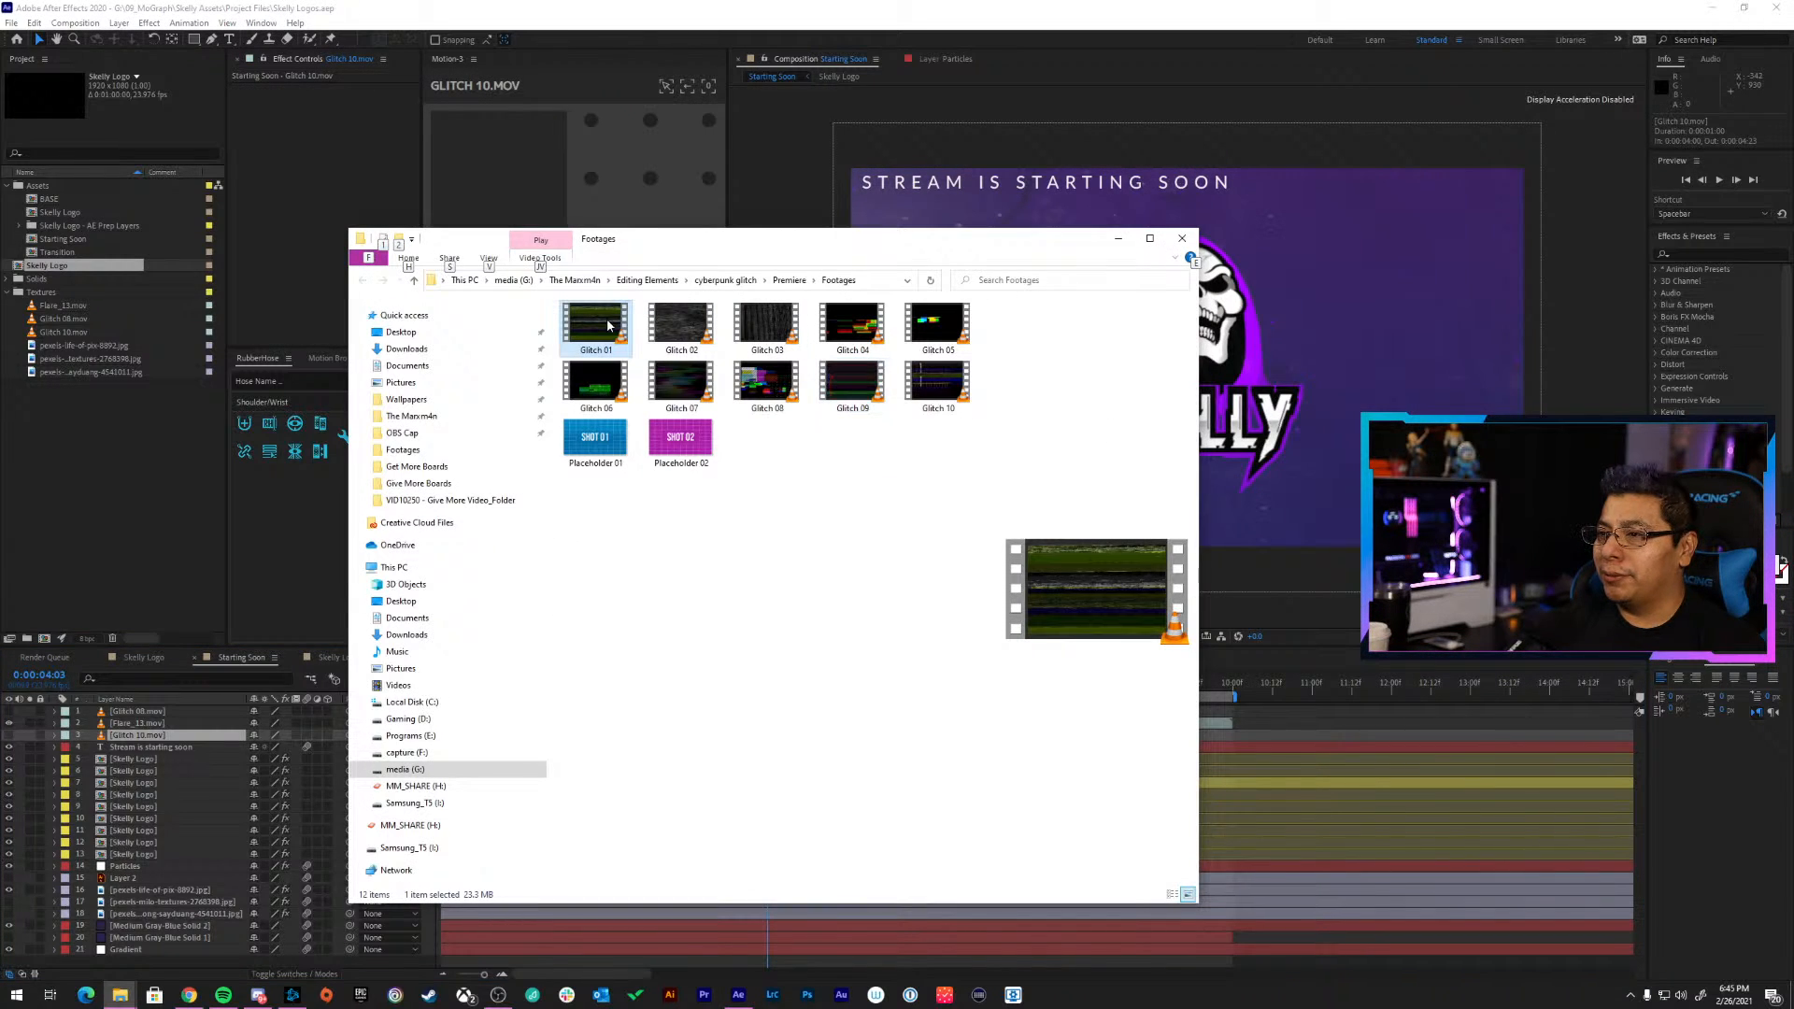
{"action": "left_click_drag", "start_coordinate": [607, 325], "coordinate": [69, 296]}
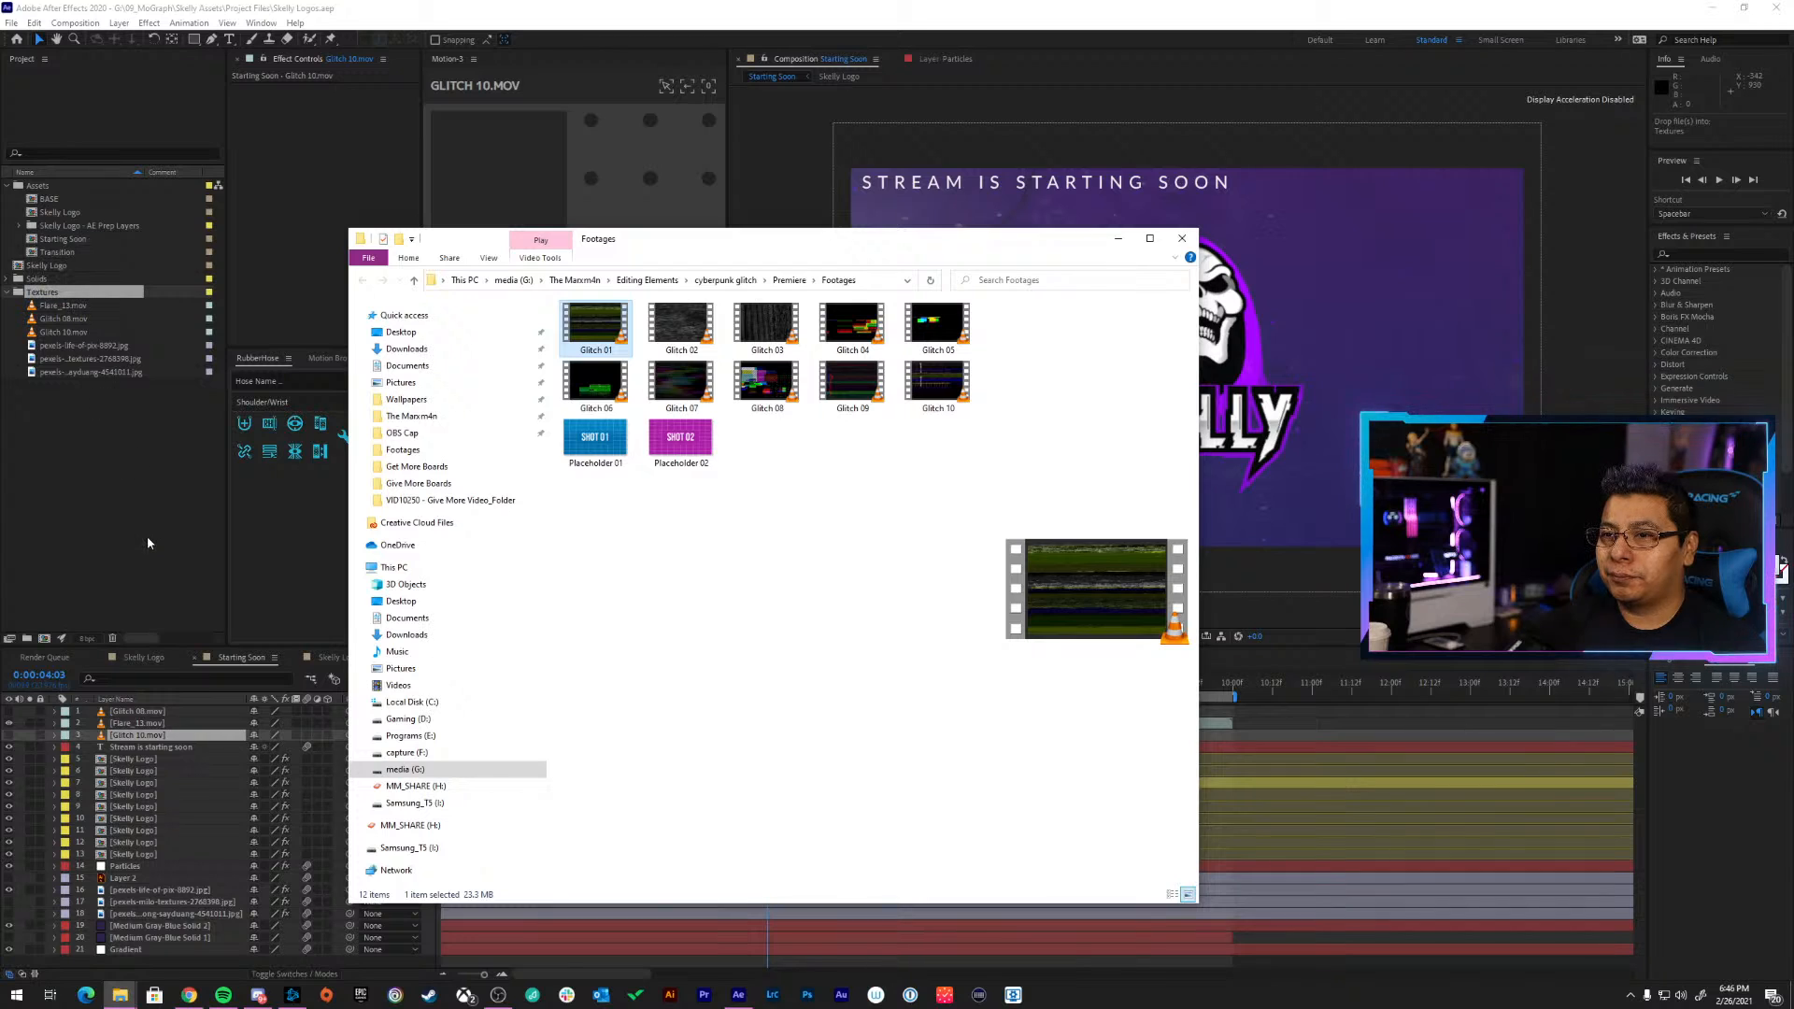
{"action": "left_click", "coordinate": [148, 537]}
{"action": "key", "text": "ctrl+s"}
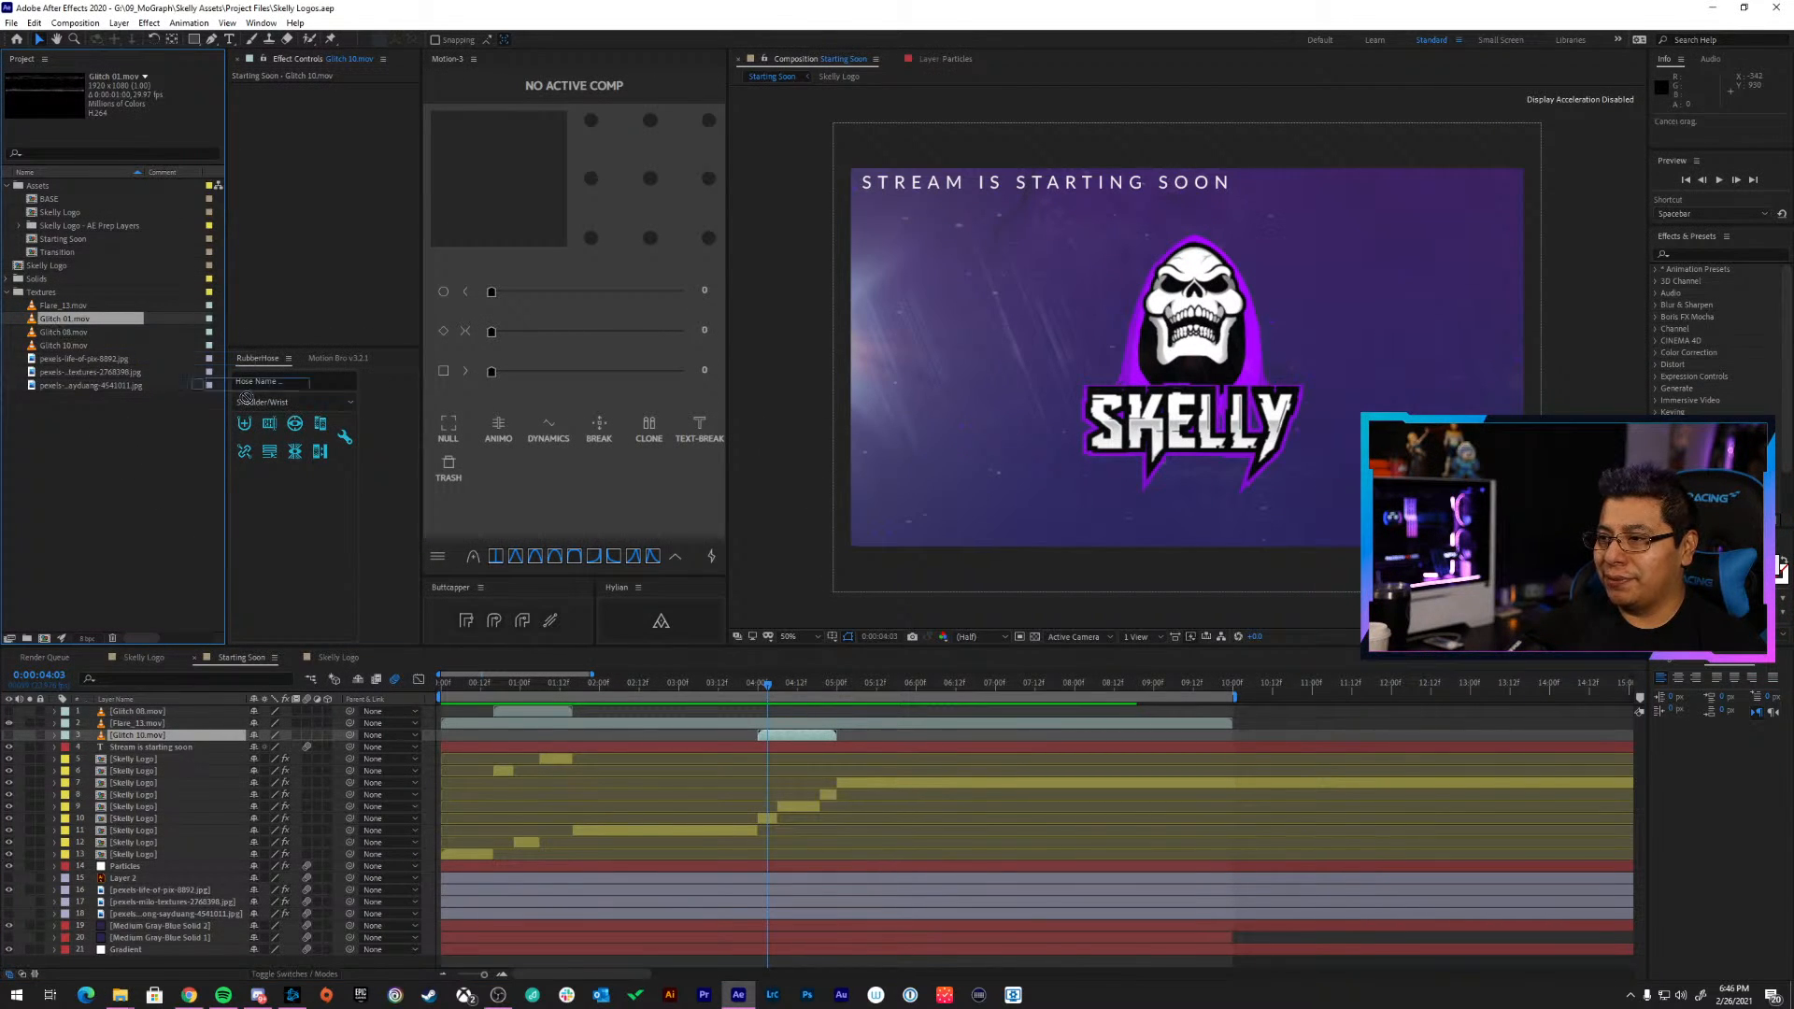
Add Glitch 01.mov to the Starting Soon timeline directly above Glitch 10.mov, starting at four seconds, and hide its layer
{"action": "left_click_drag", "start_coordinate": [246, 399], "coordinate": [760, 727]}
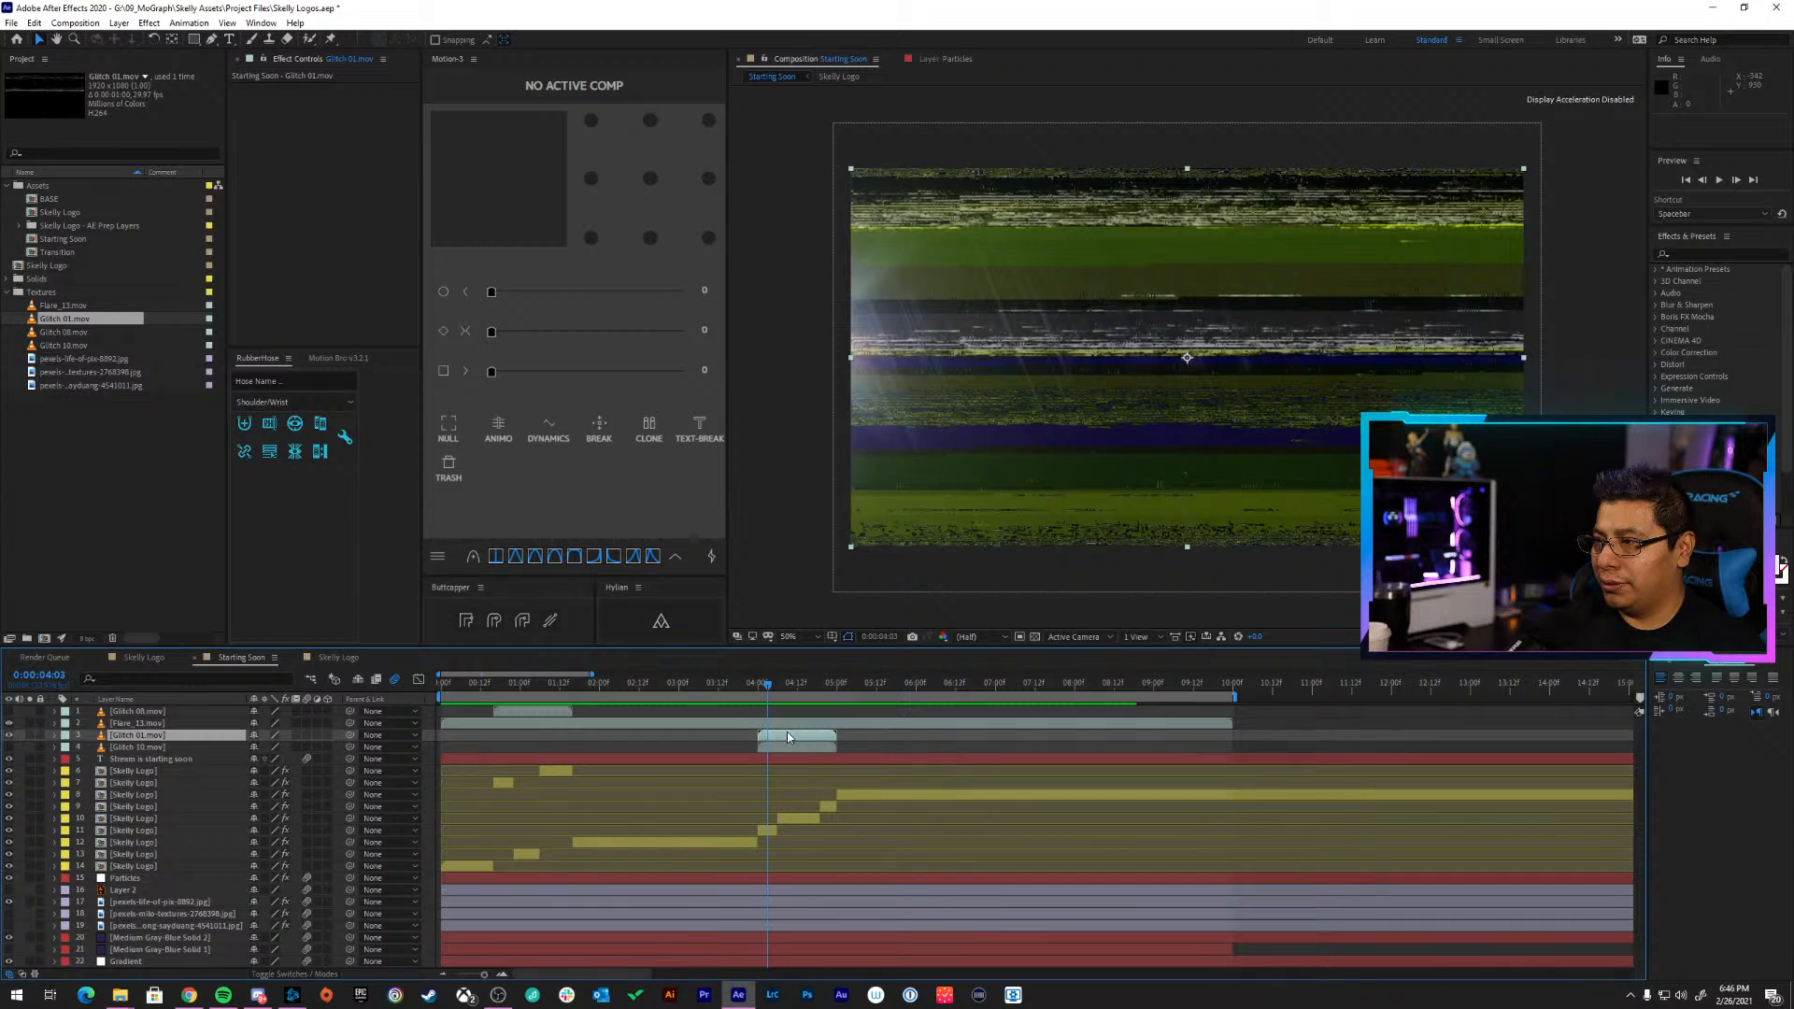
{"action": "left_click", "coordinate": [787, 747]}
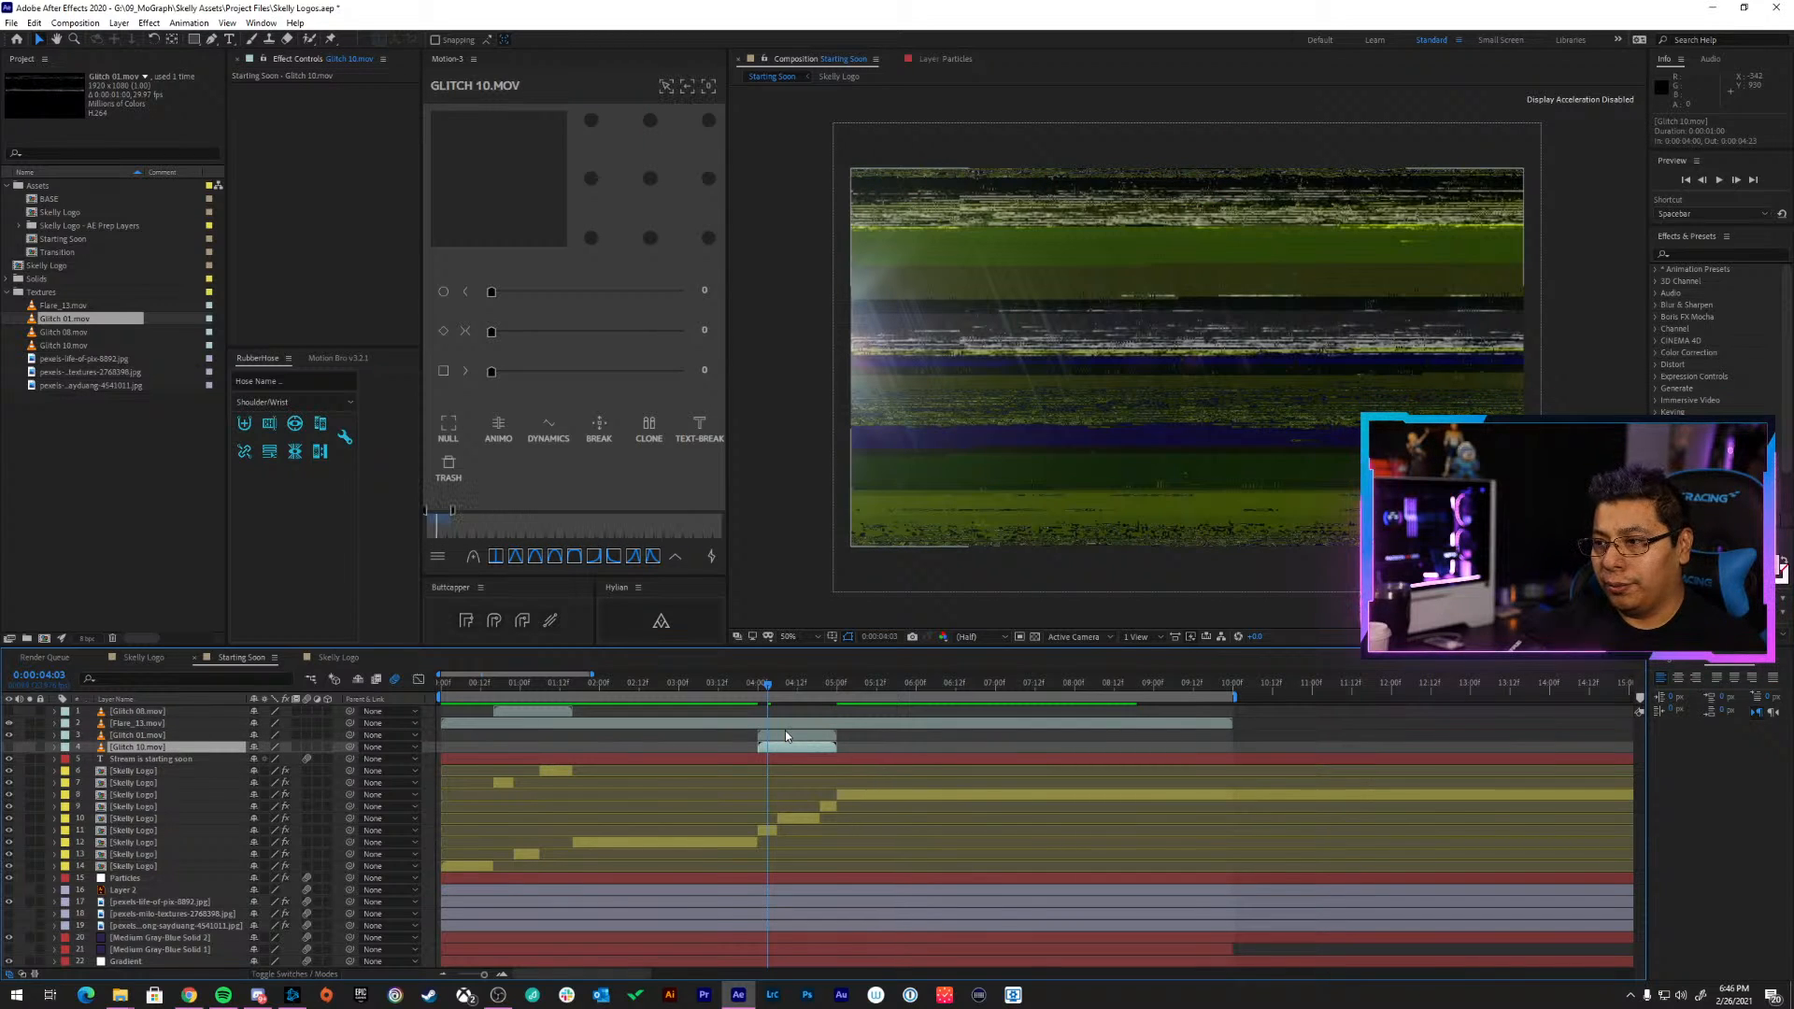
{"action": "left_click", "coordinate": [785, 735]}
{"action": "left_click", "coordinate": [5, 738]}
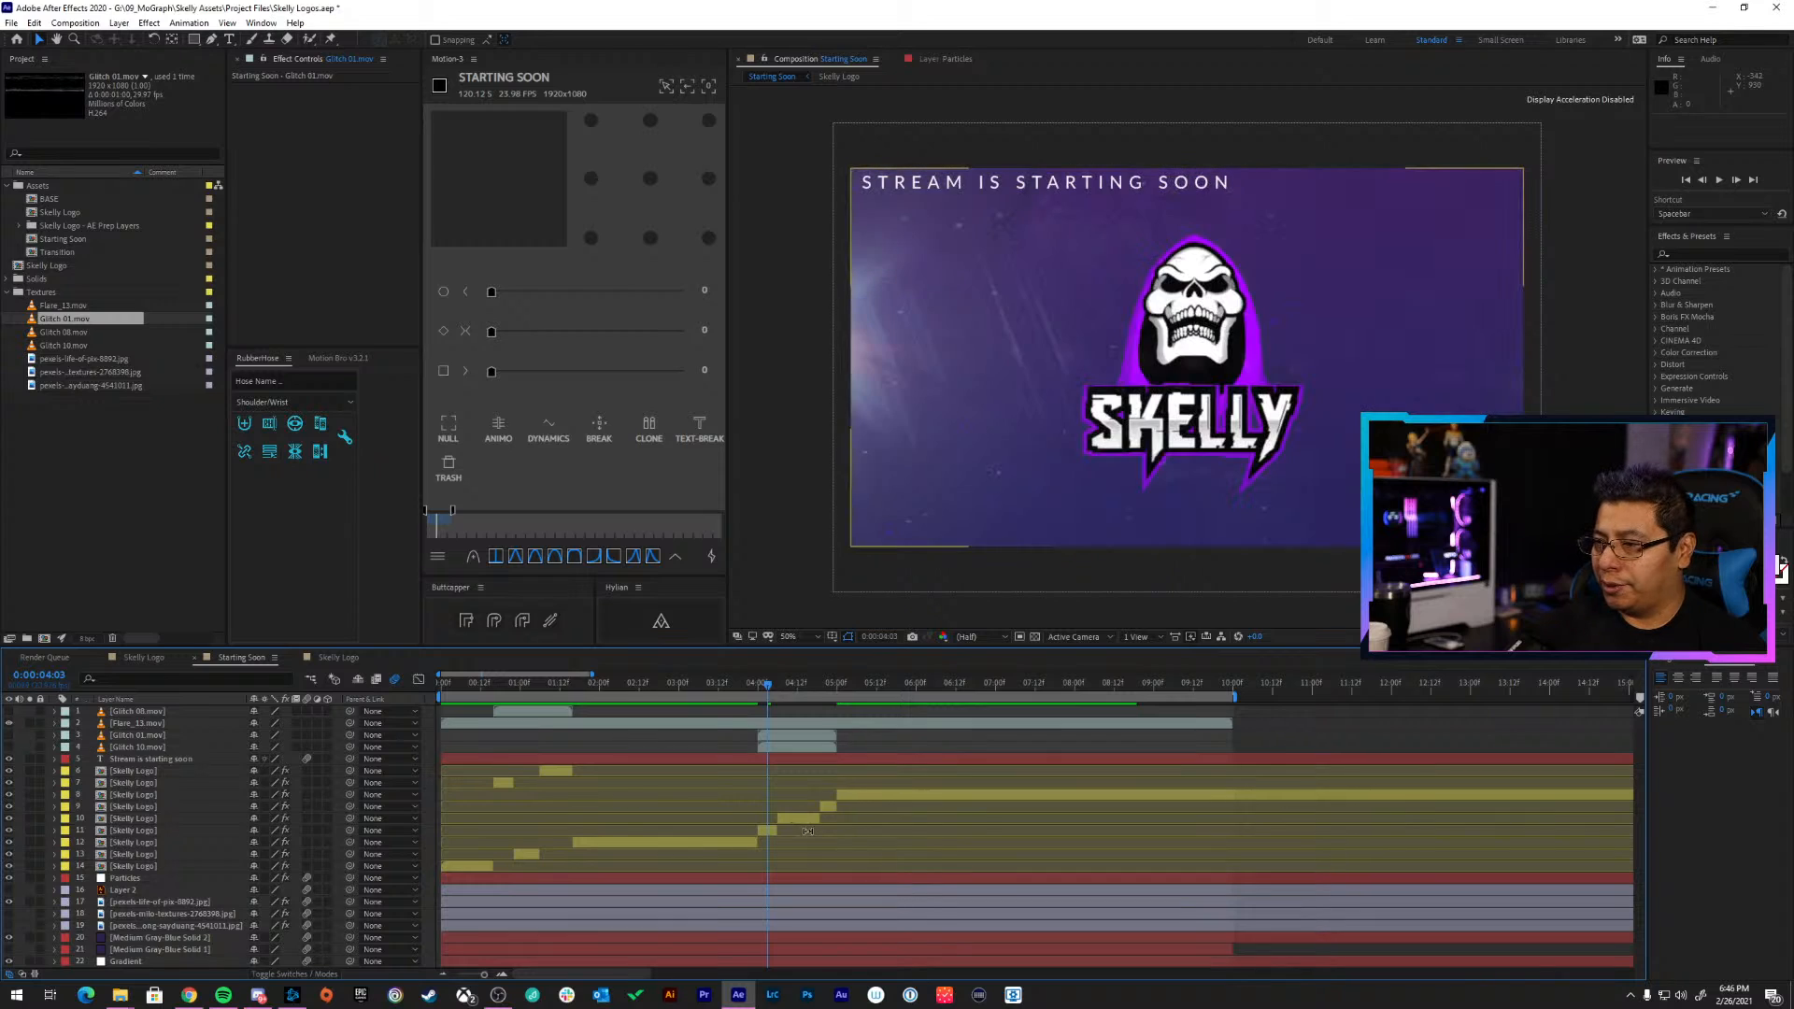
Set the displacement map layer of the Skelly Logo segment at 0:00:04:03 to Glitch 01.mov and preview the glitch
{"action": "left_click", "coordinate": [768, 830]}
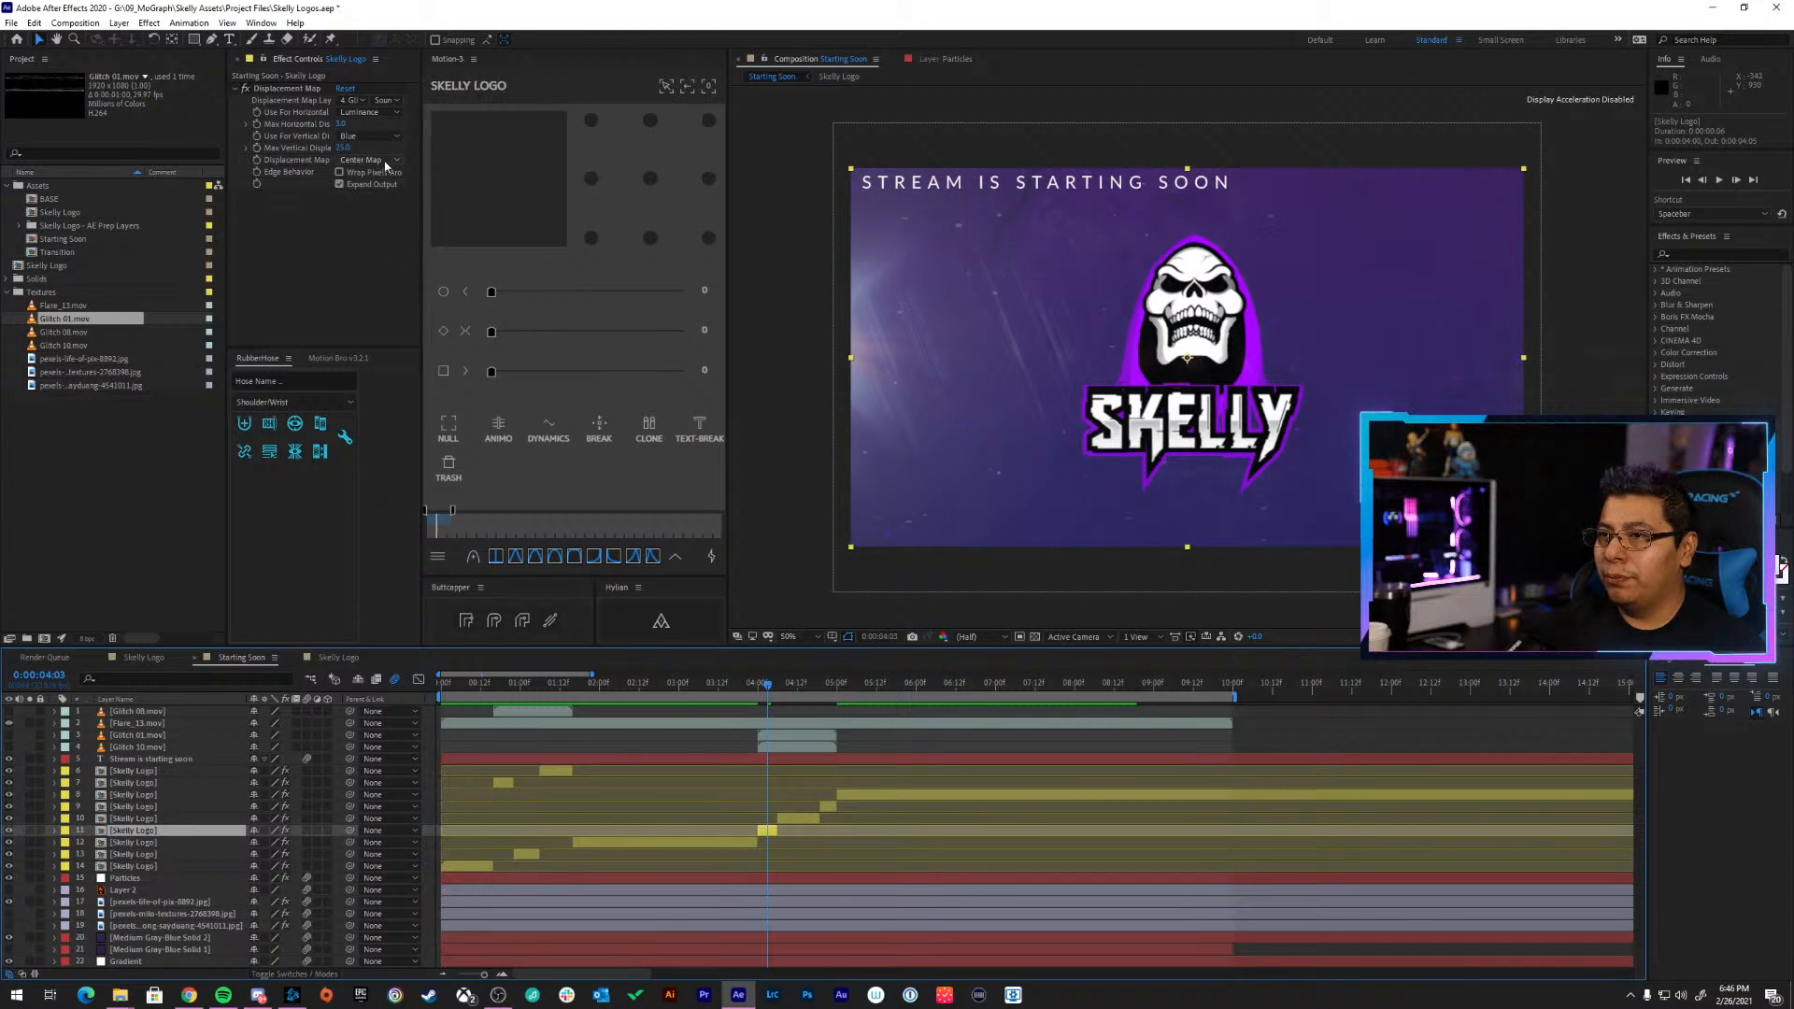
{"action": "left_click", "coordinate": [353, 100]}
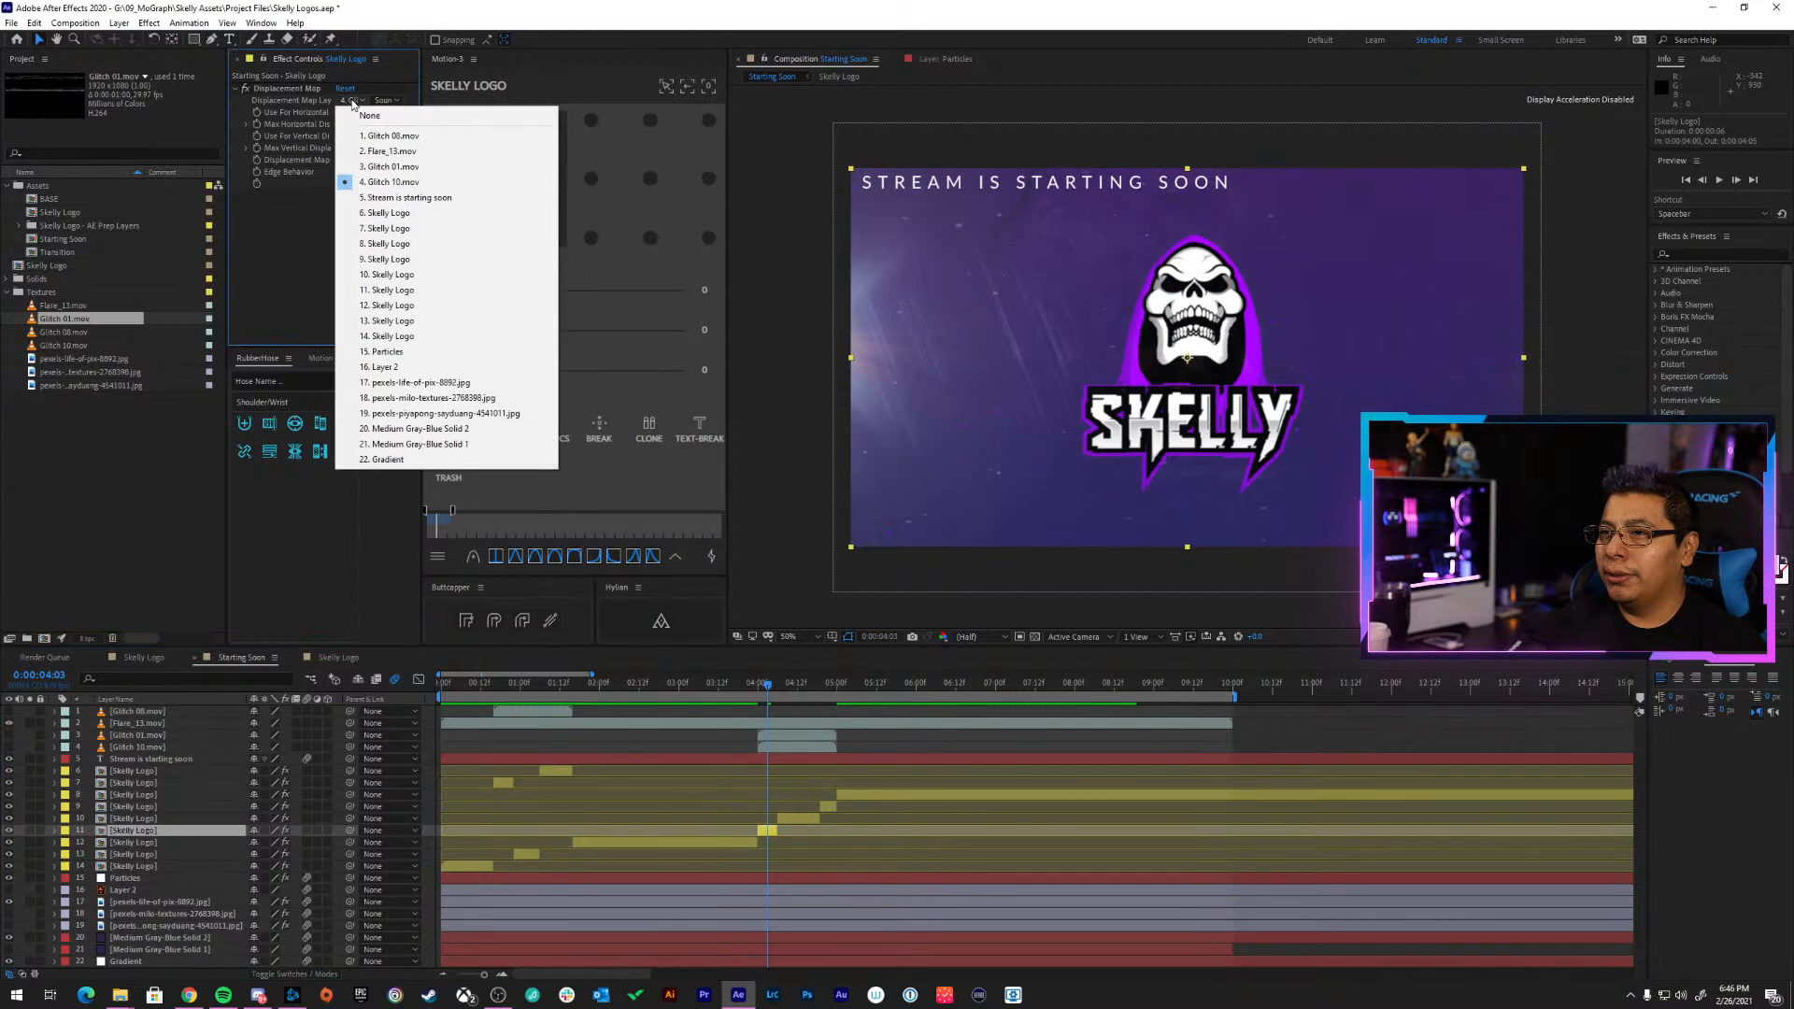
{"action": "left_click", "coordinate": [391, 166]}
{"action": "left_click", "coordinate": [754, 688]}
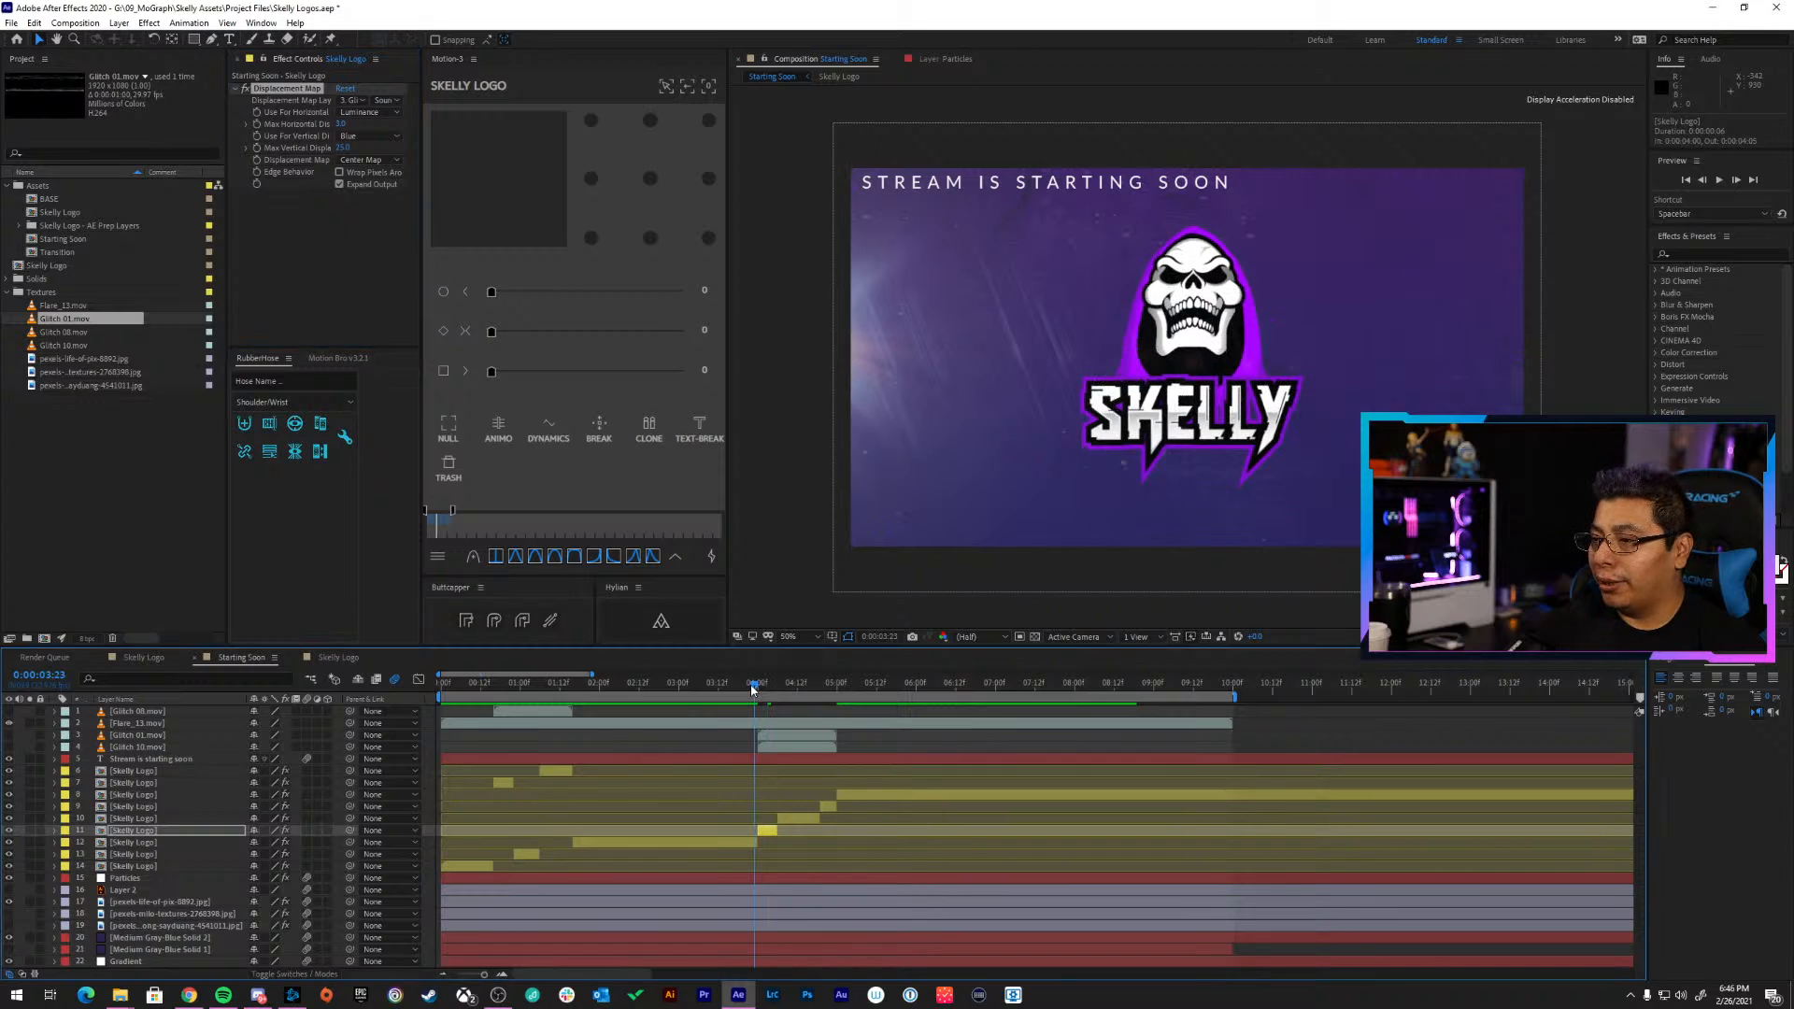
{"action": "key", "text": "space"}
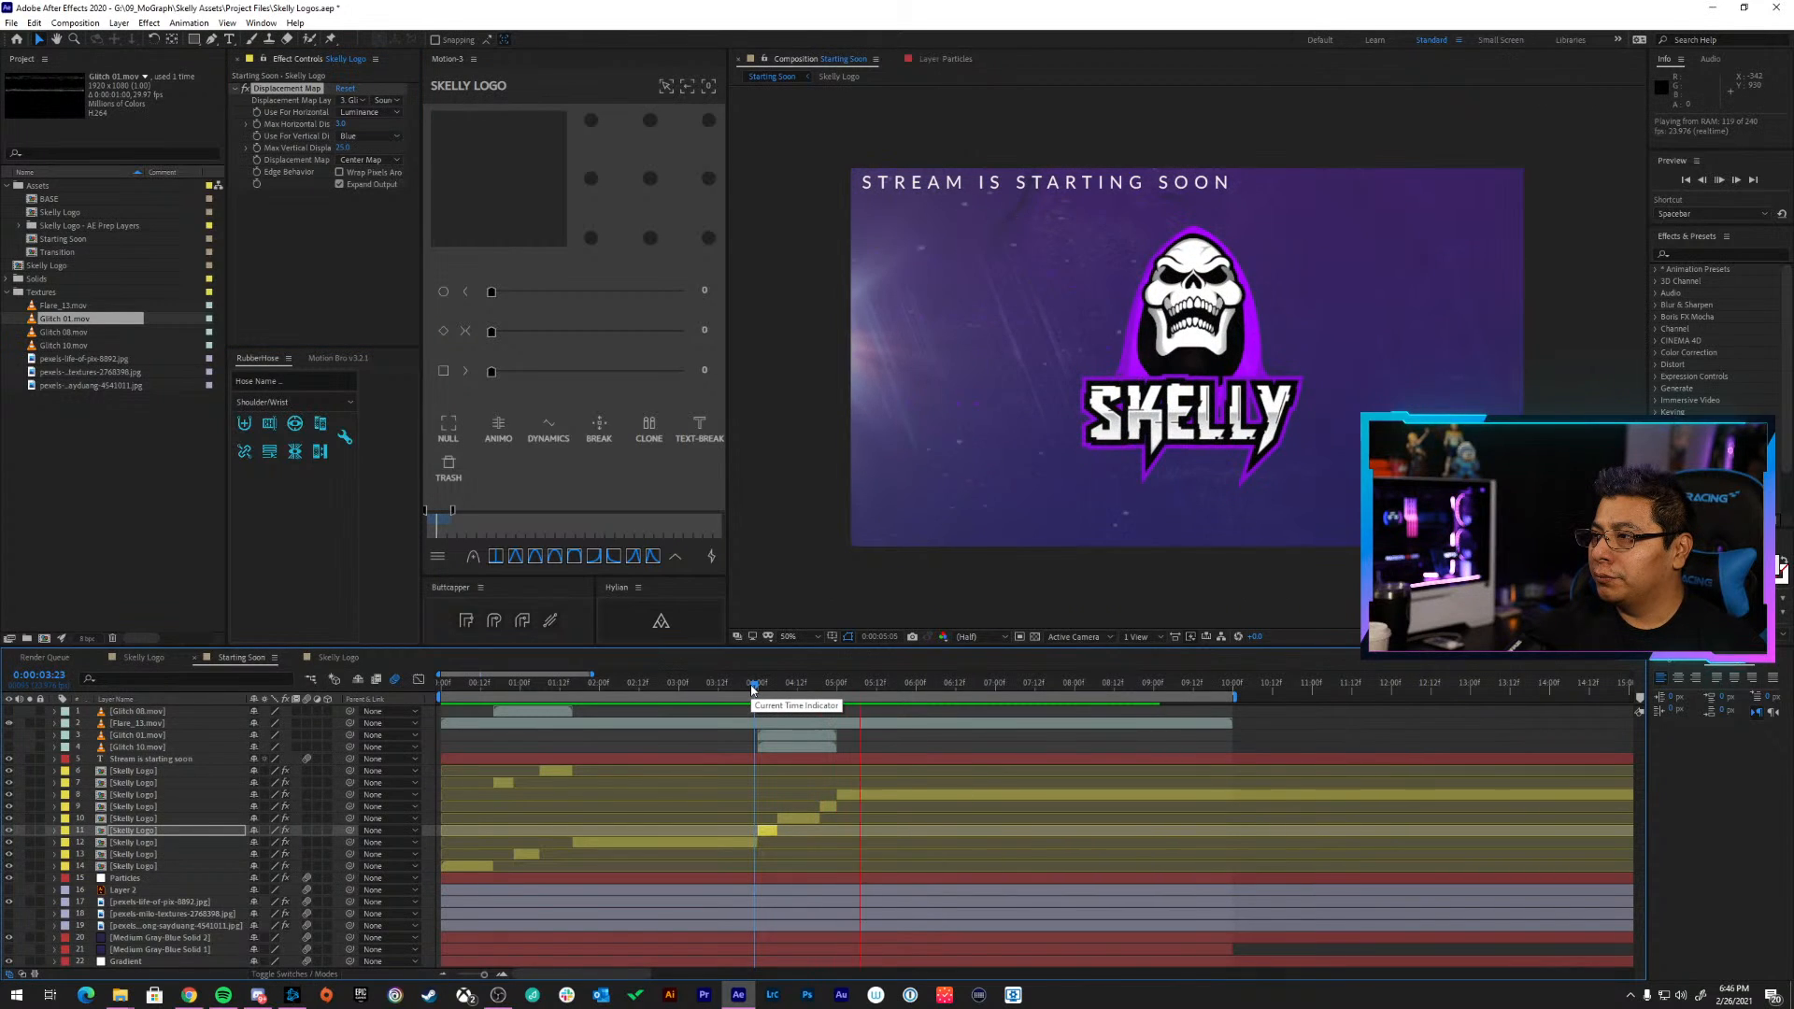
{"action": "left_click", "coordinate": [714, 689]}
{"action": "key", "text": "space"}
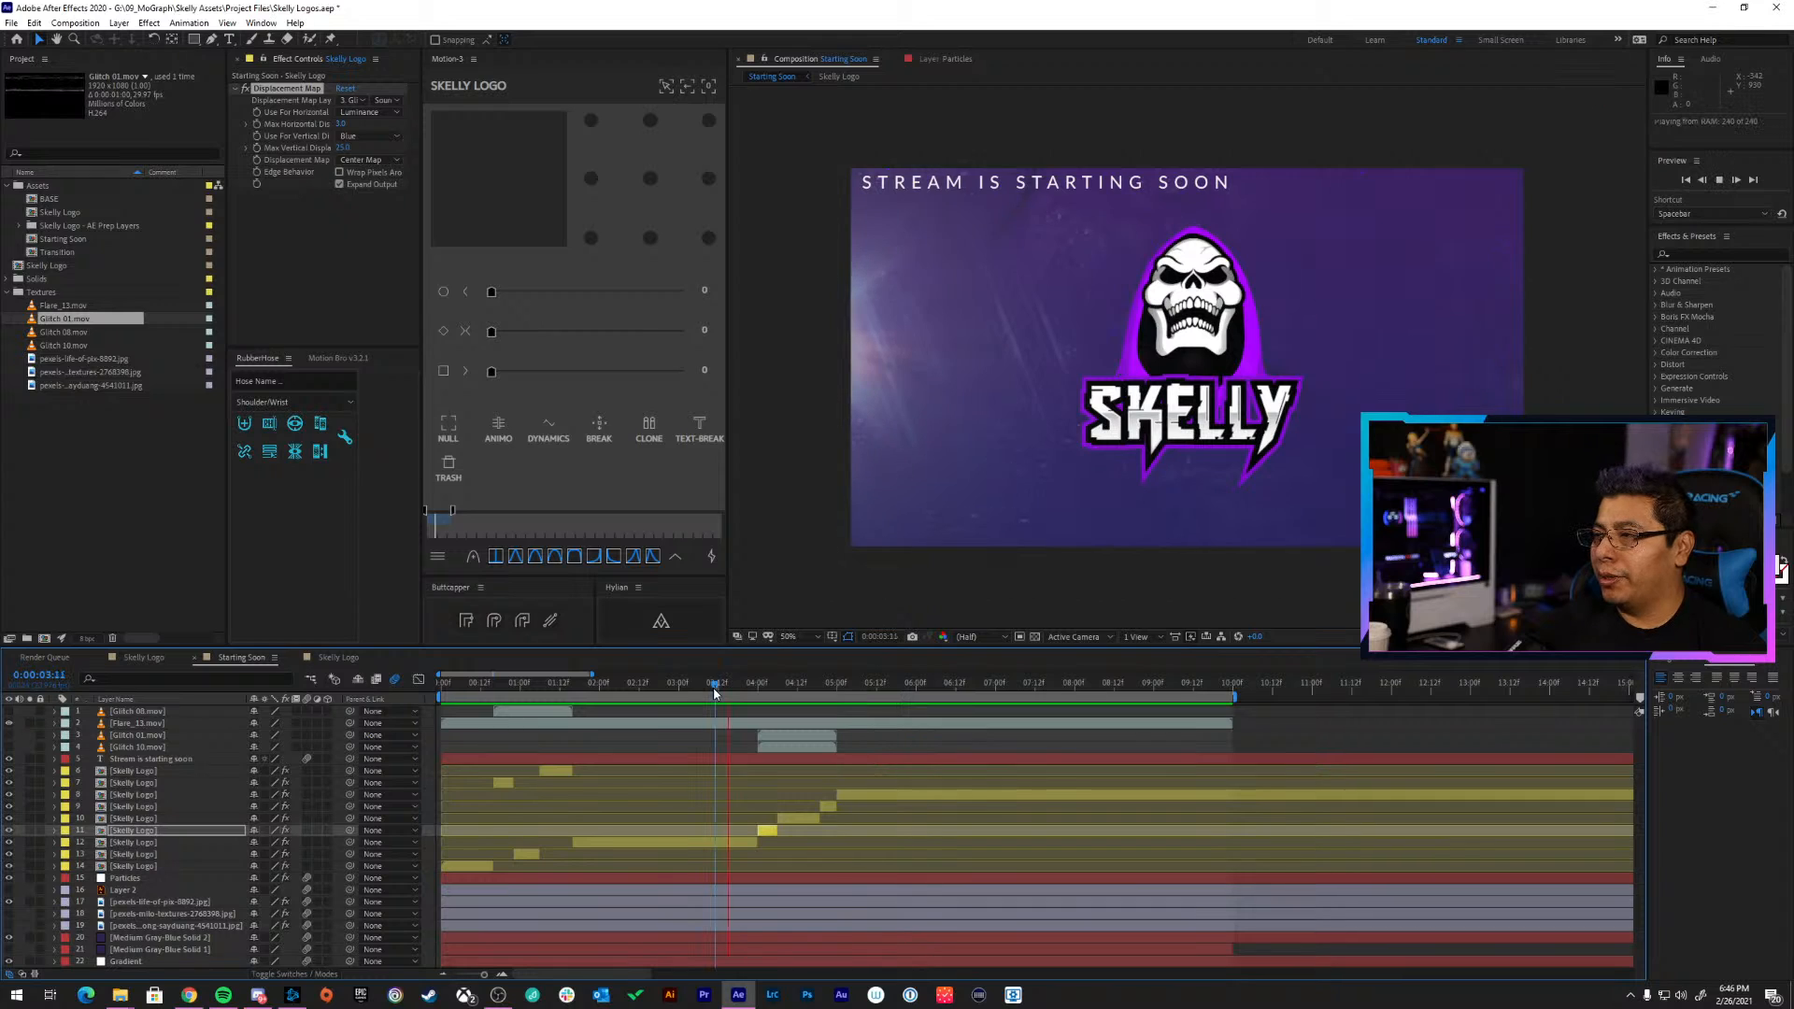
{"action": "key", "text": "space"}
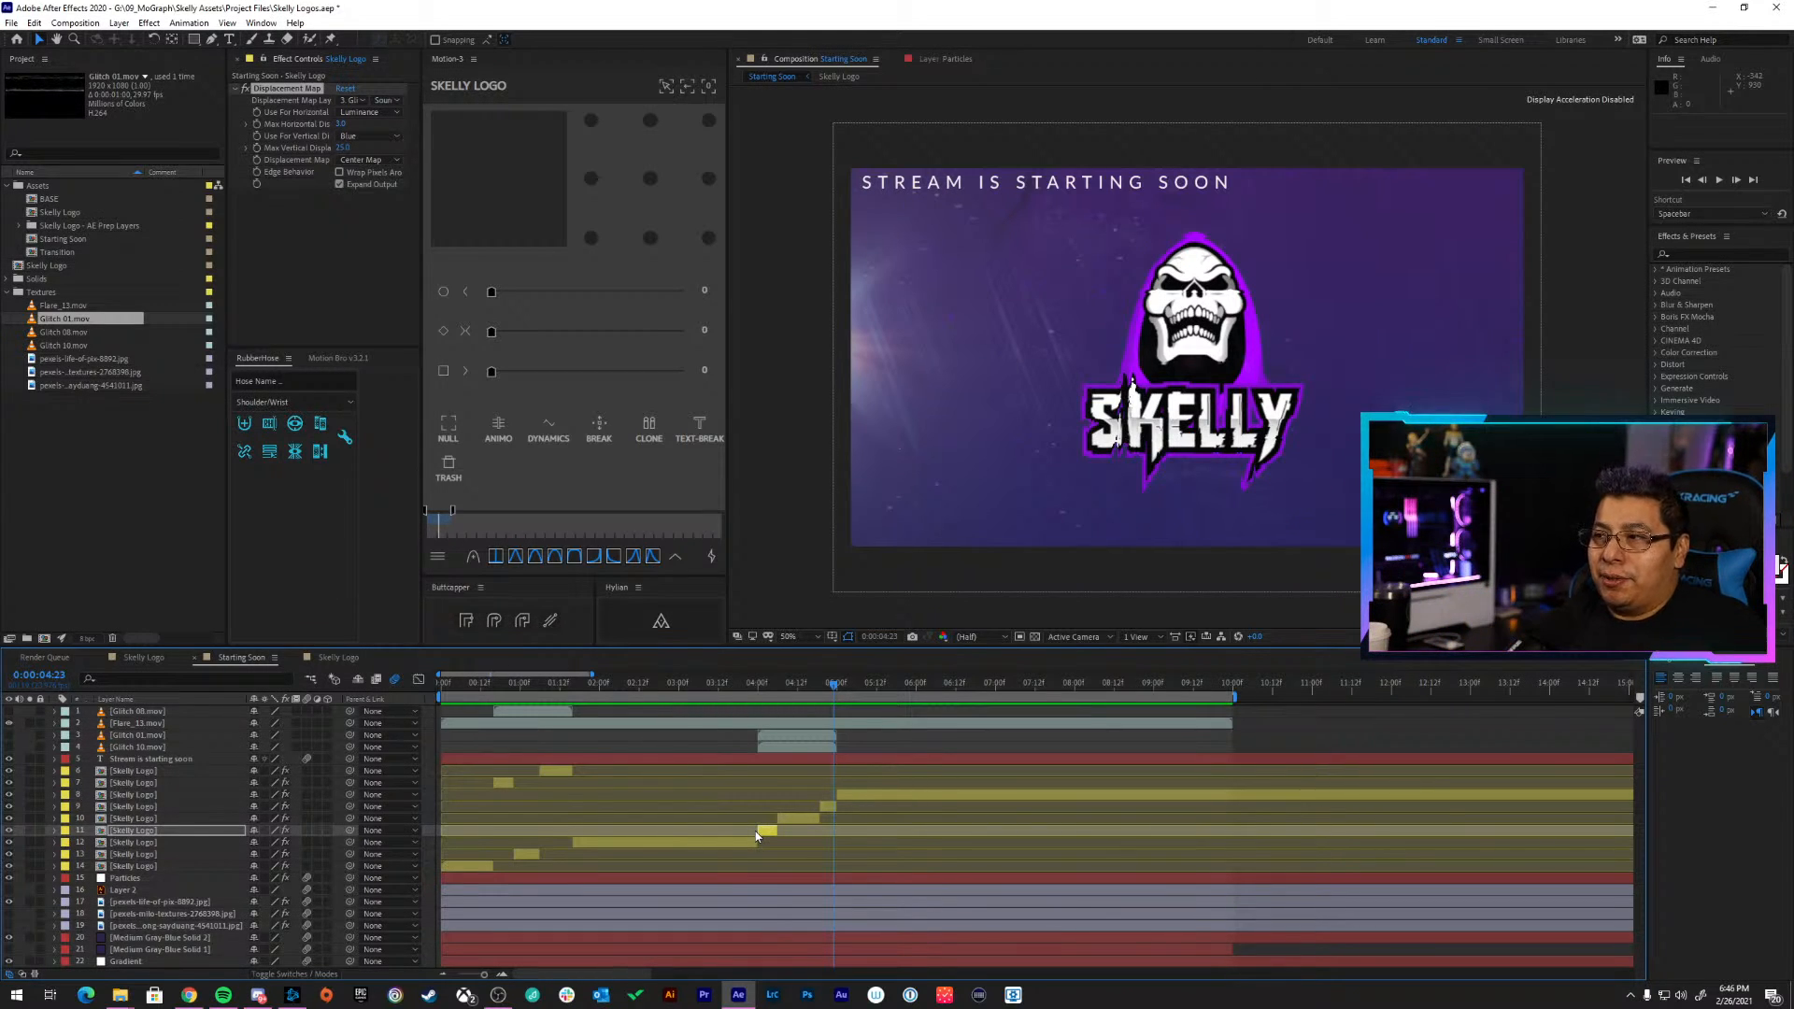
Open the Skelly Logo precomp to examine its layers, return to Starting Soon and scrub to 0:00:04:01
{"action": "double_click", "coordinate": [826, 804]}
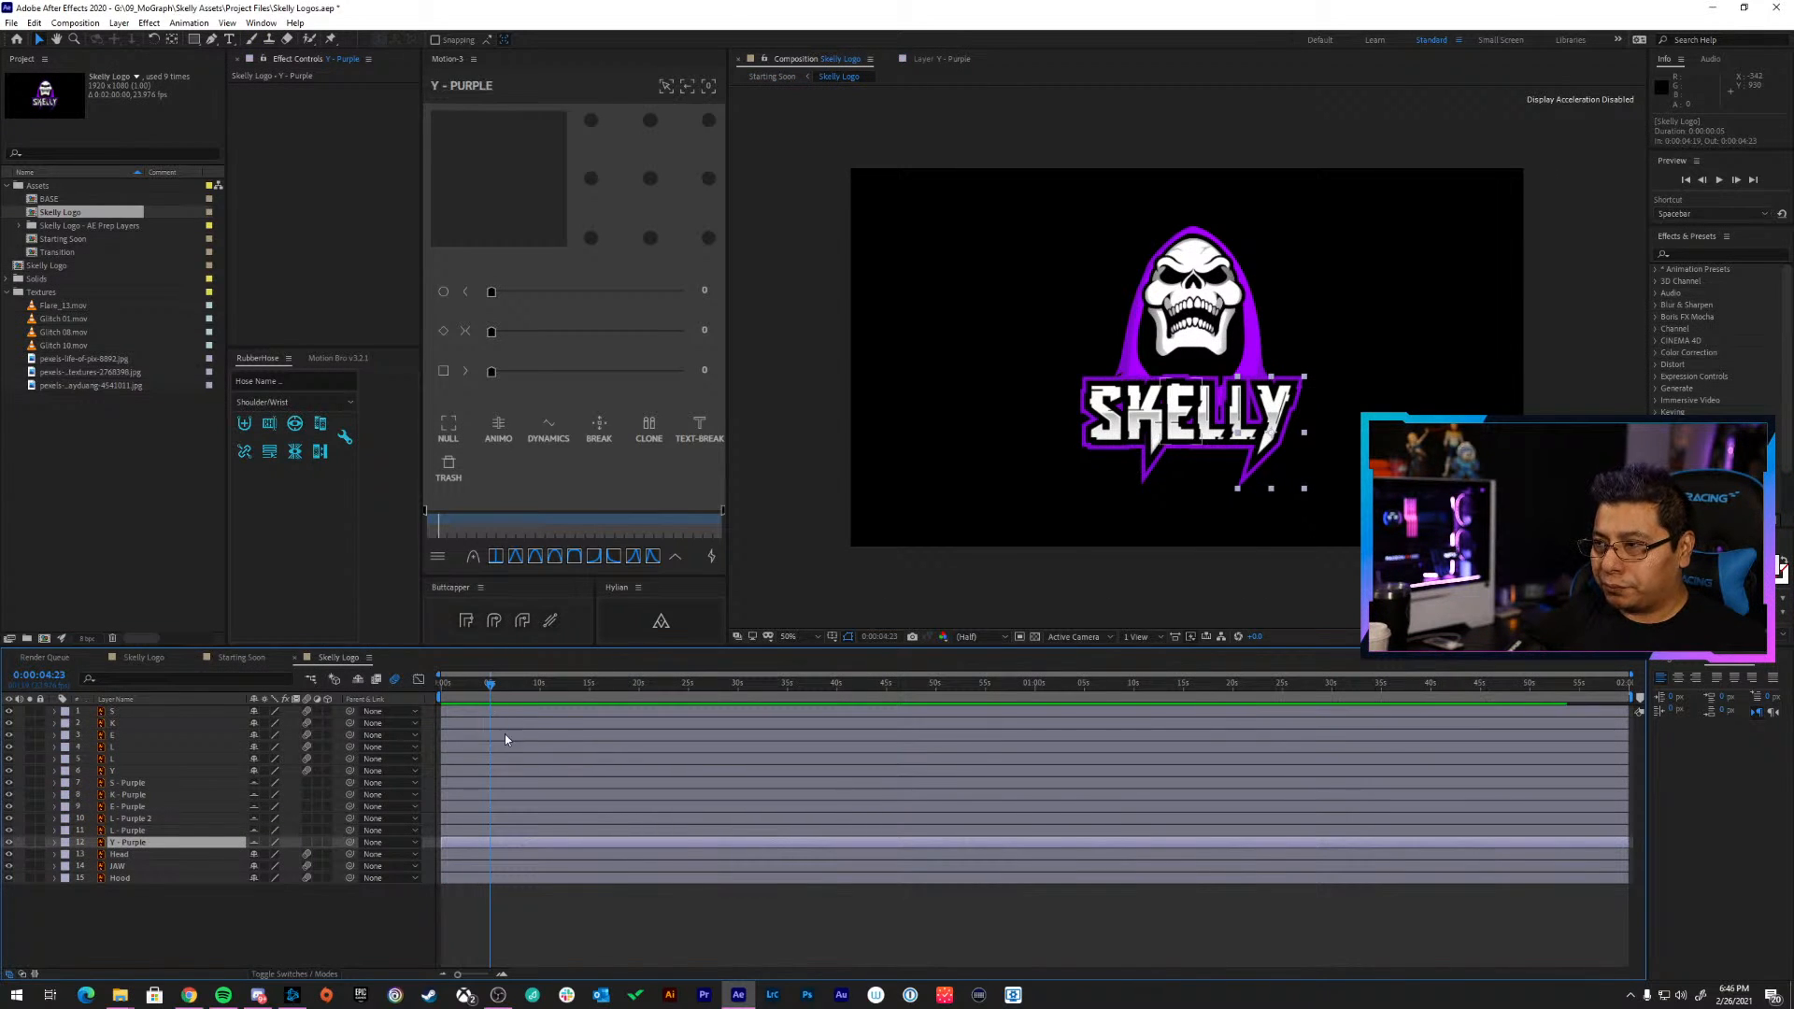
{"action": "left_click", "coordinate": [521, 935]}
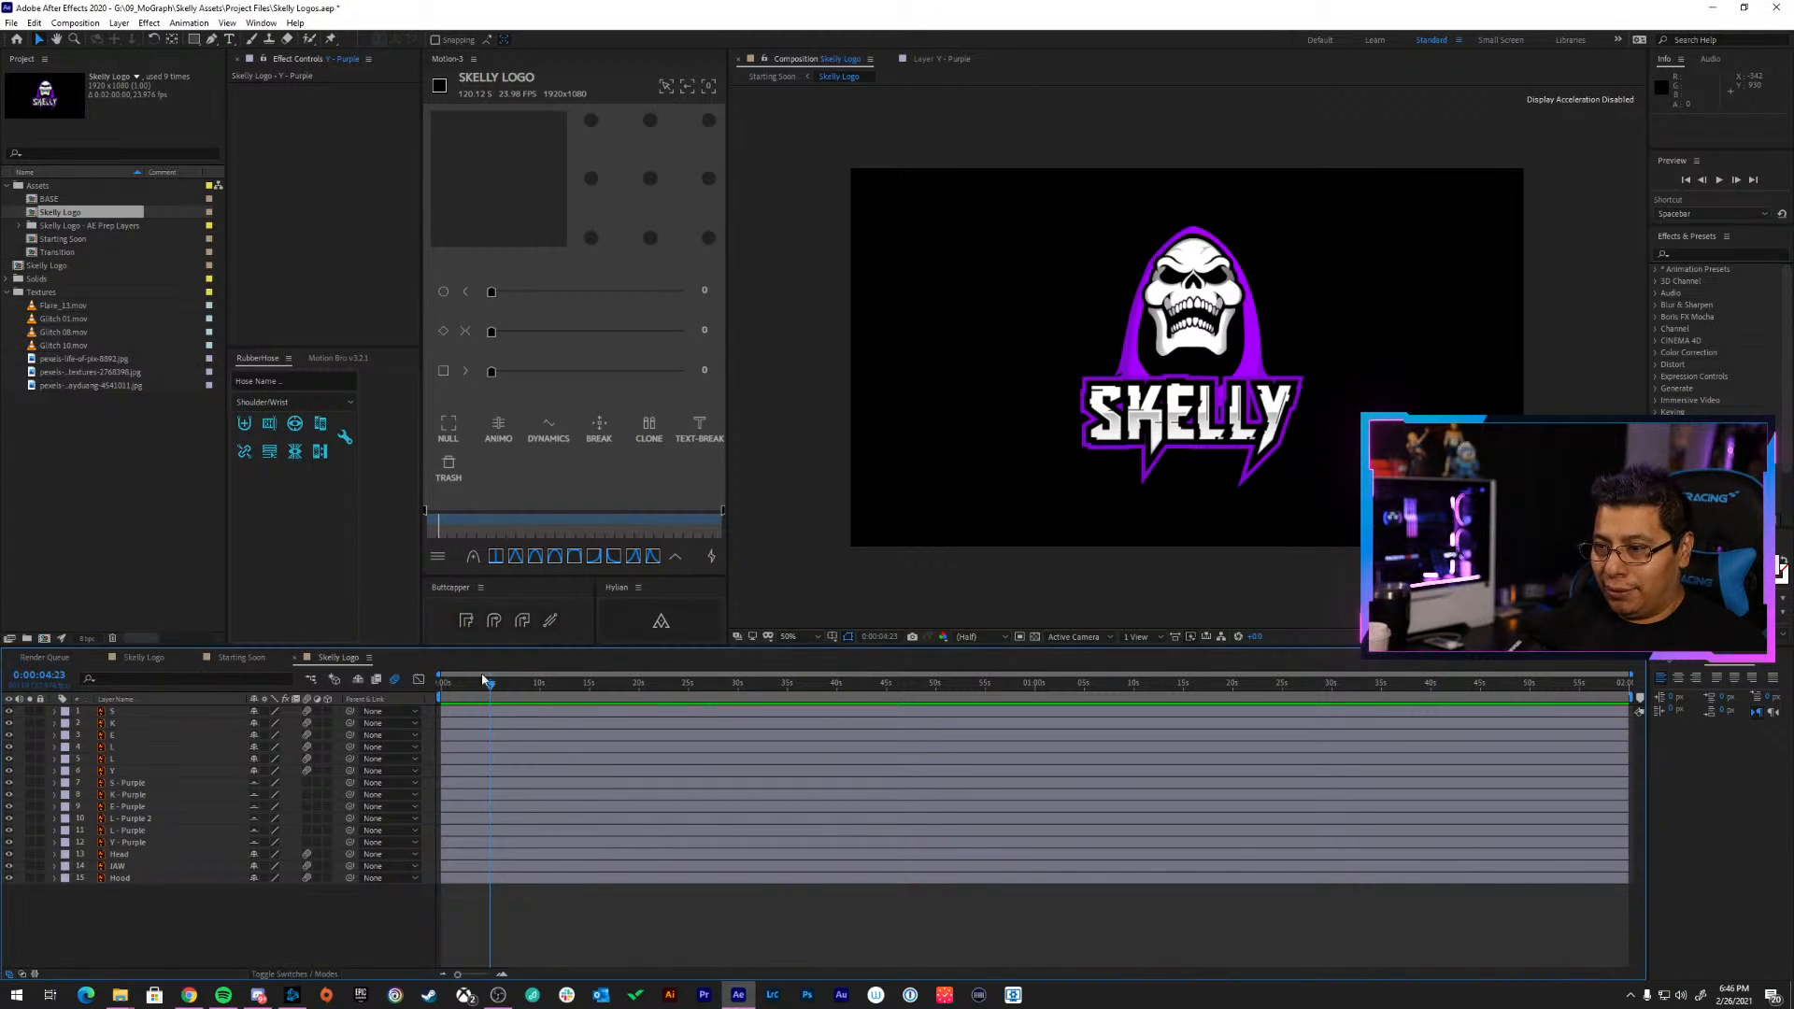
{"action": "left_click_drag", "start_coordinate": [581, 694], "coordinate": [567, 694]}
{"action": "key", "text": "Tab"}
{"action": "left_click", "coordinate": [490, 699]}
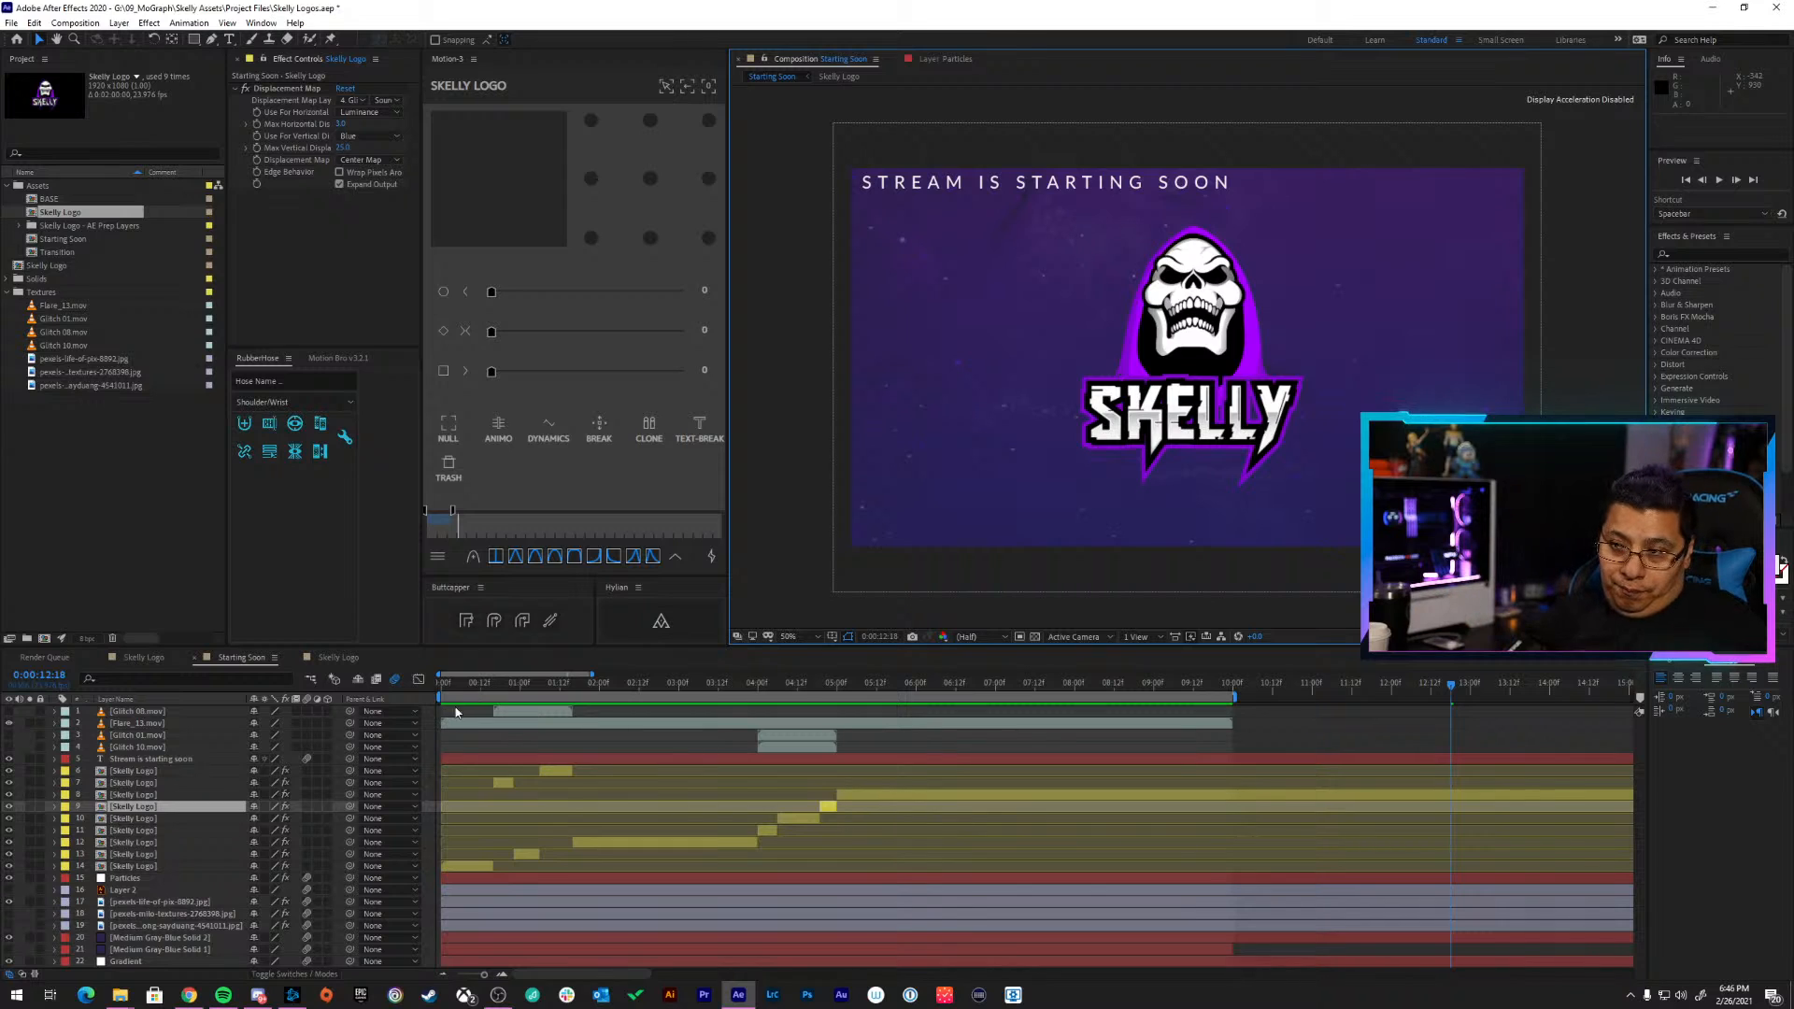
{"action": "left_click", "coordinate": [738, 686]}
{"action": "left_click_drag", "start_coordinate": [738, 688], "coordinate": [762, 689]}
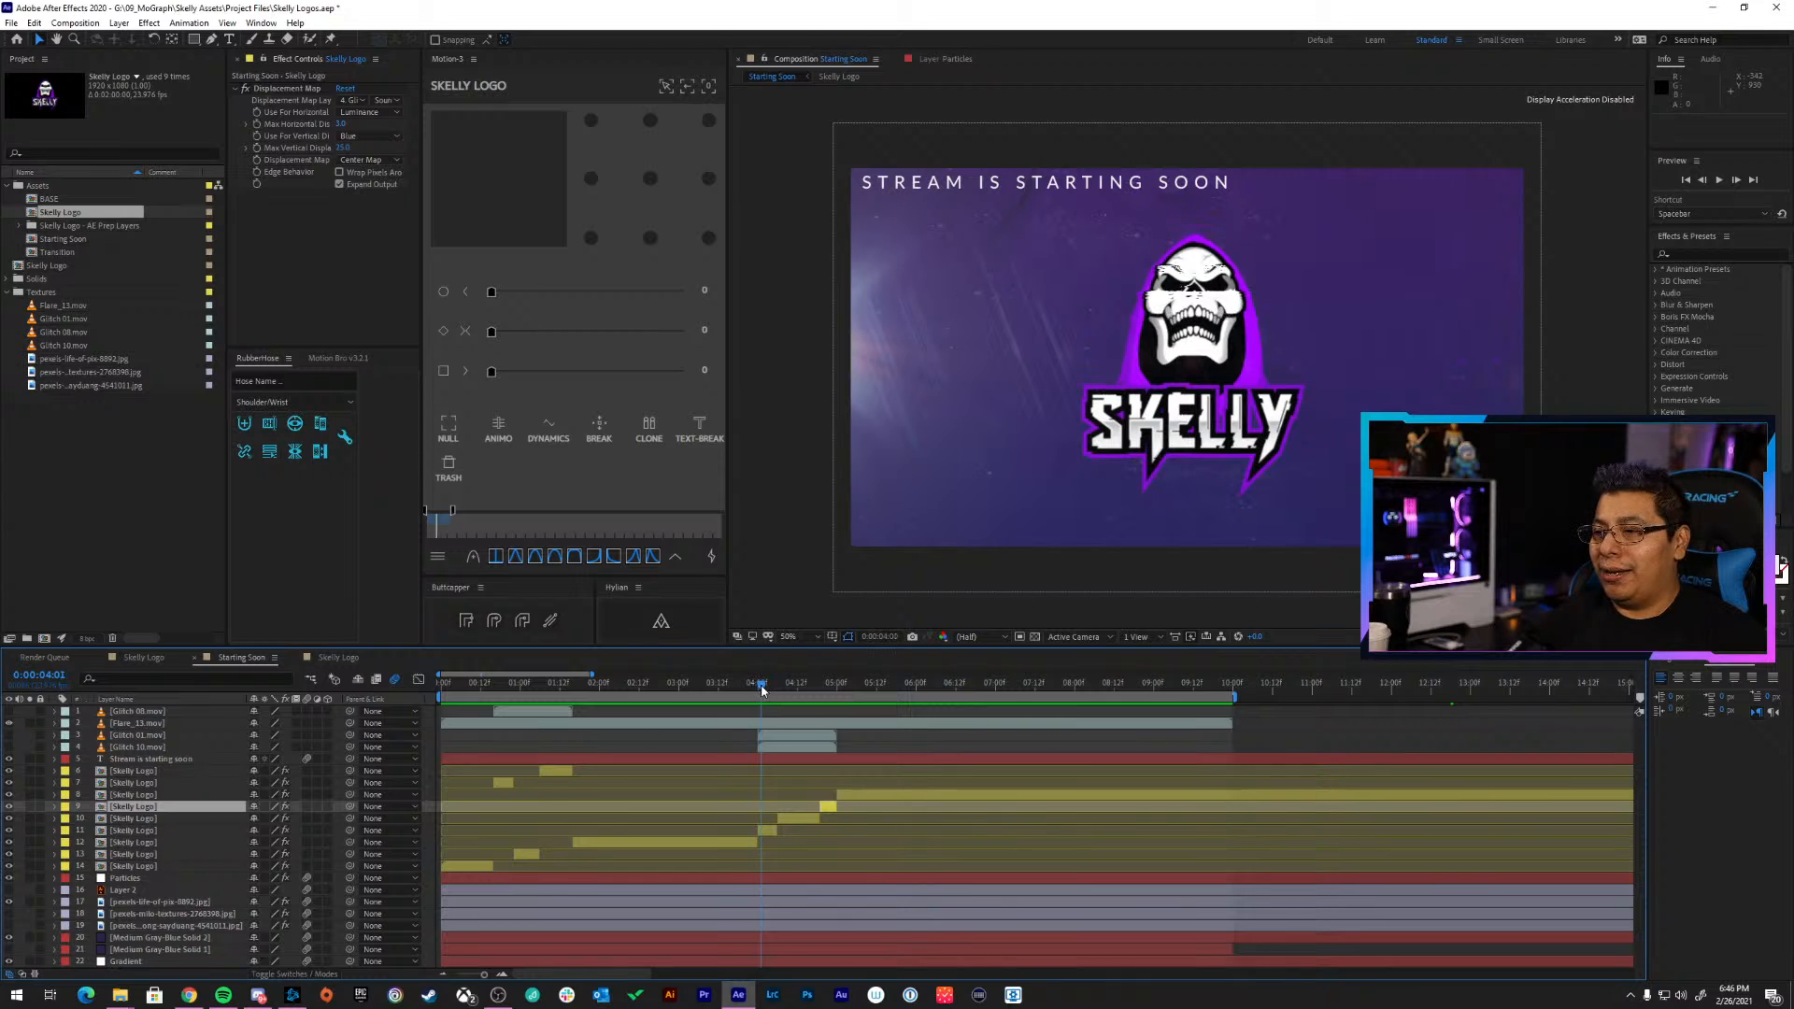
Add a new adjustment layer directly above the pexels-life-of-pix-8892.jpg background texture in Starting Soon
{"action": "left_click", "coordinate": [753, 914]}
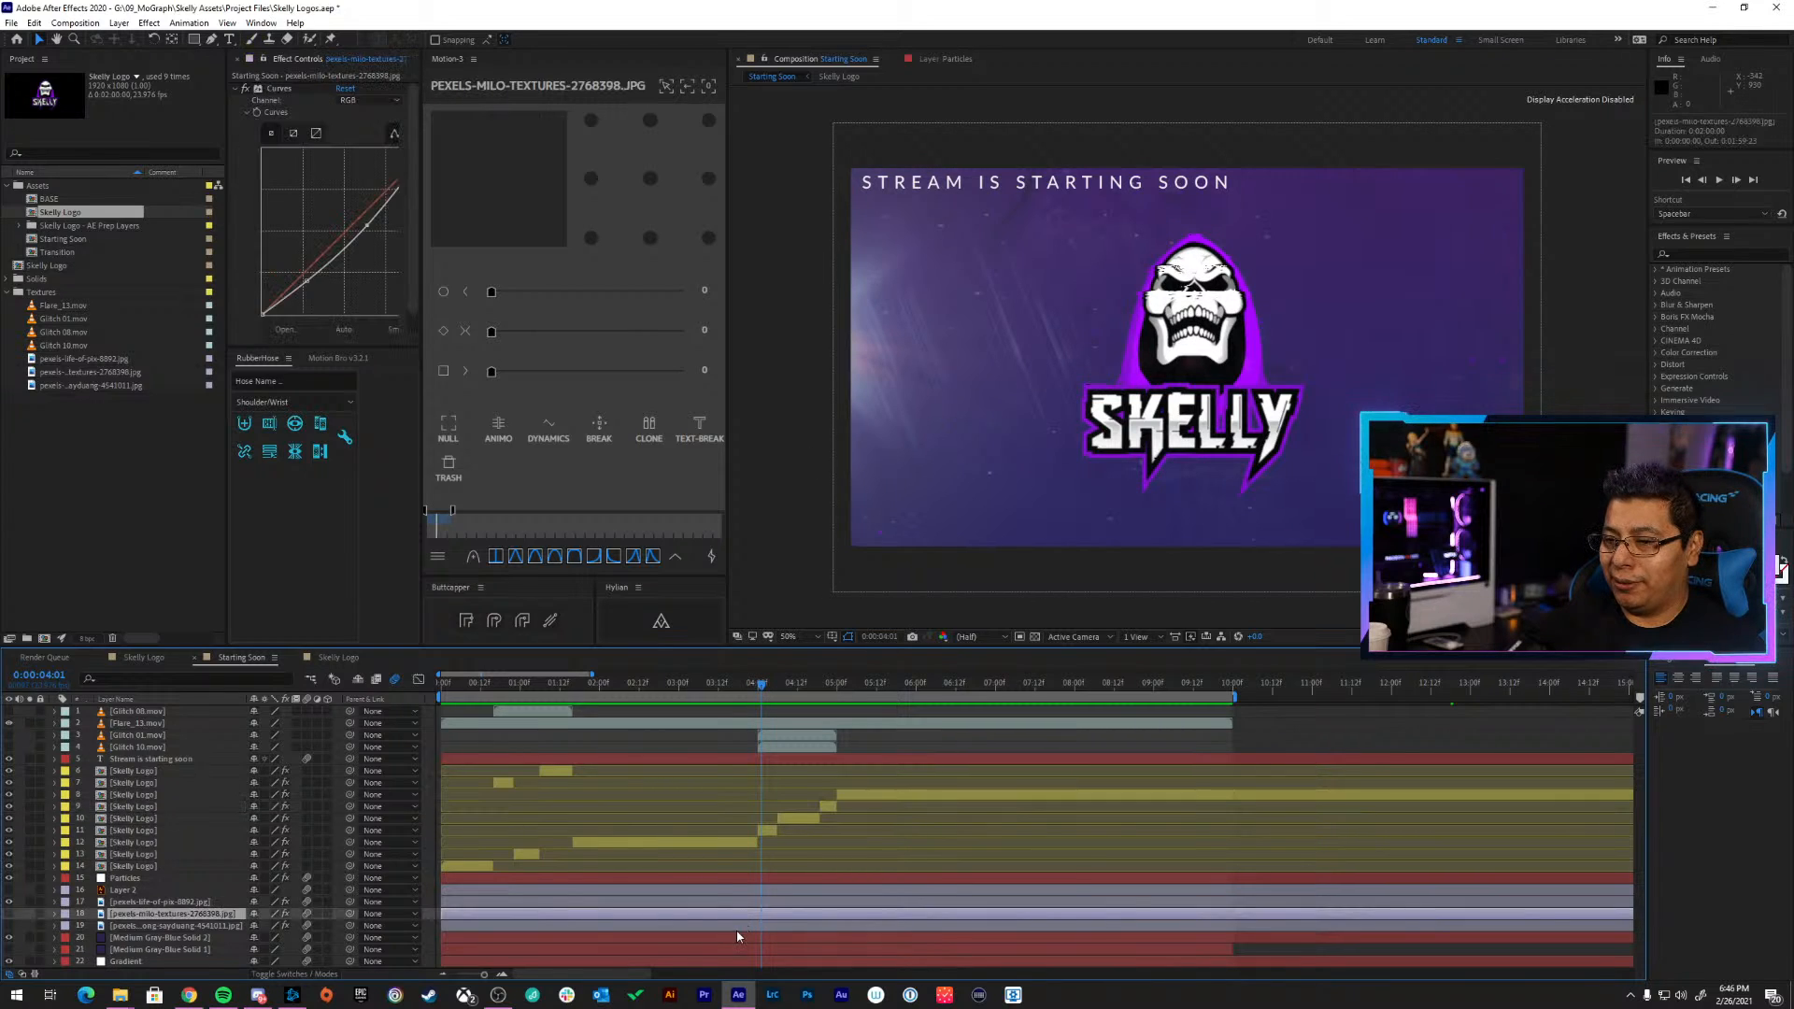
{"action": "left_click", "coordinate": [742, 925]}
{"action": "left_click", "coordinate": [759, 901]}
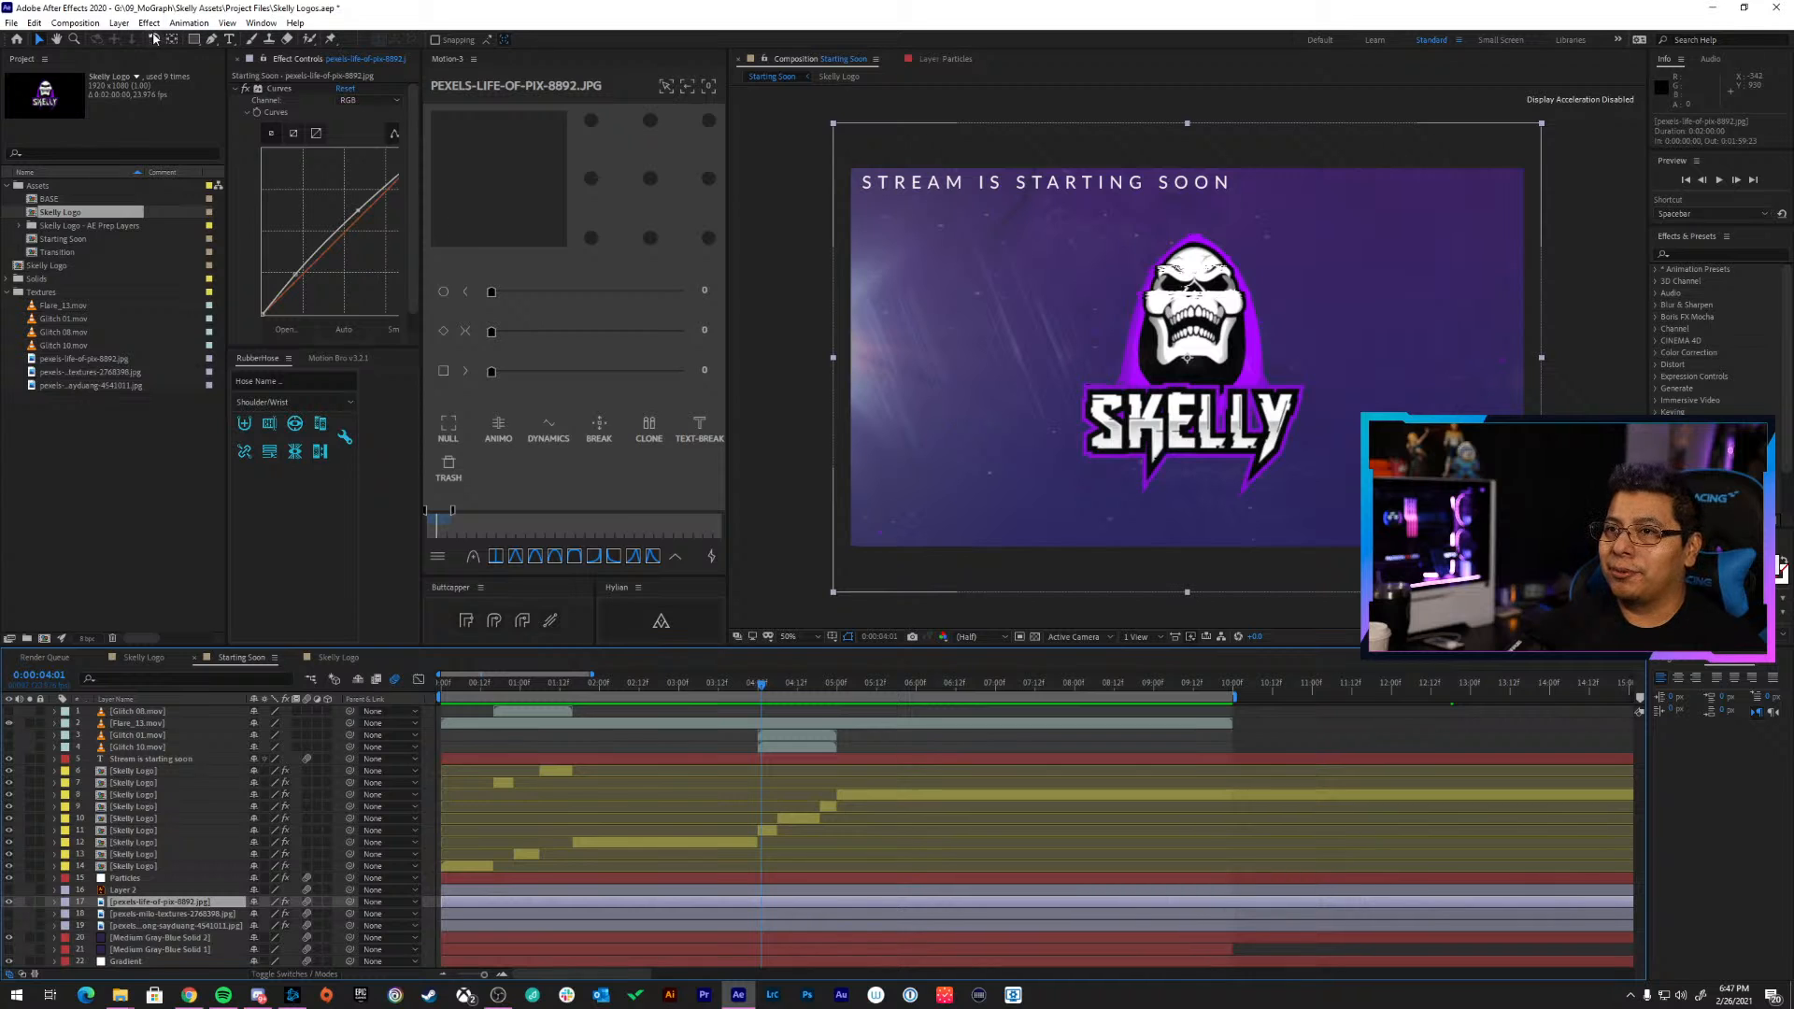
{"action": "left_click", "coordinate": [119, 22]}
{"action": "mouse_move", "coordinate": [140, 41]}
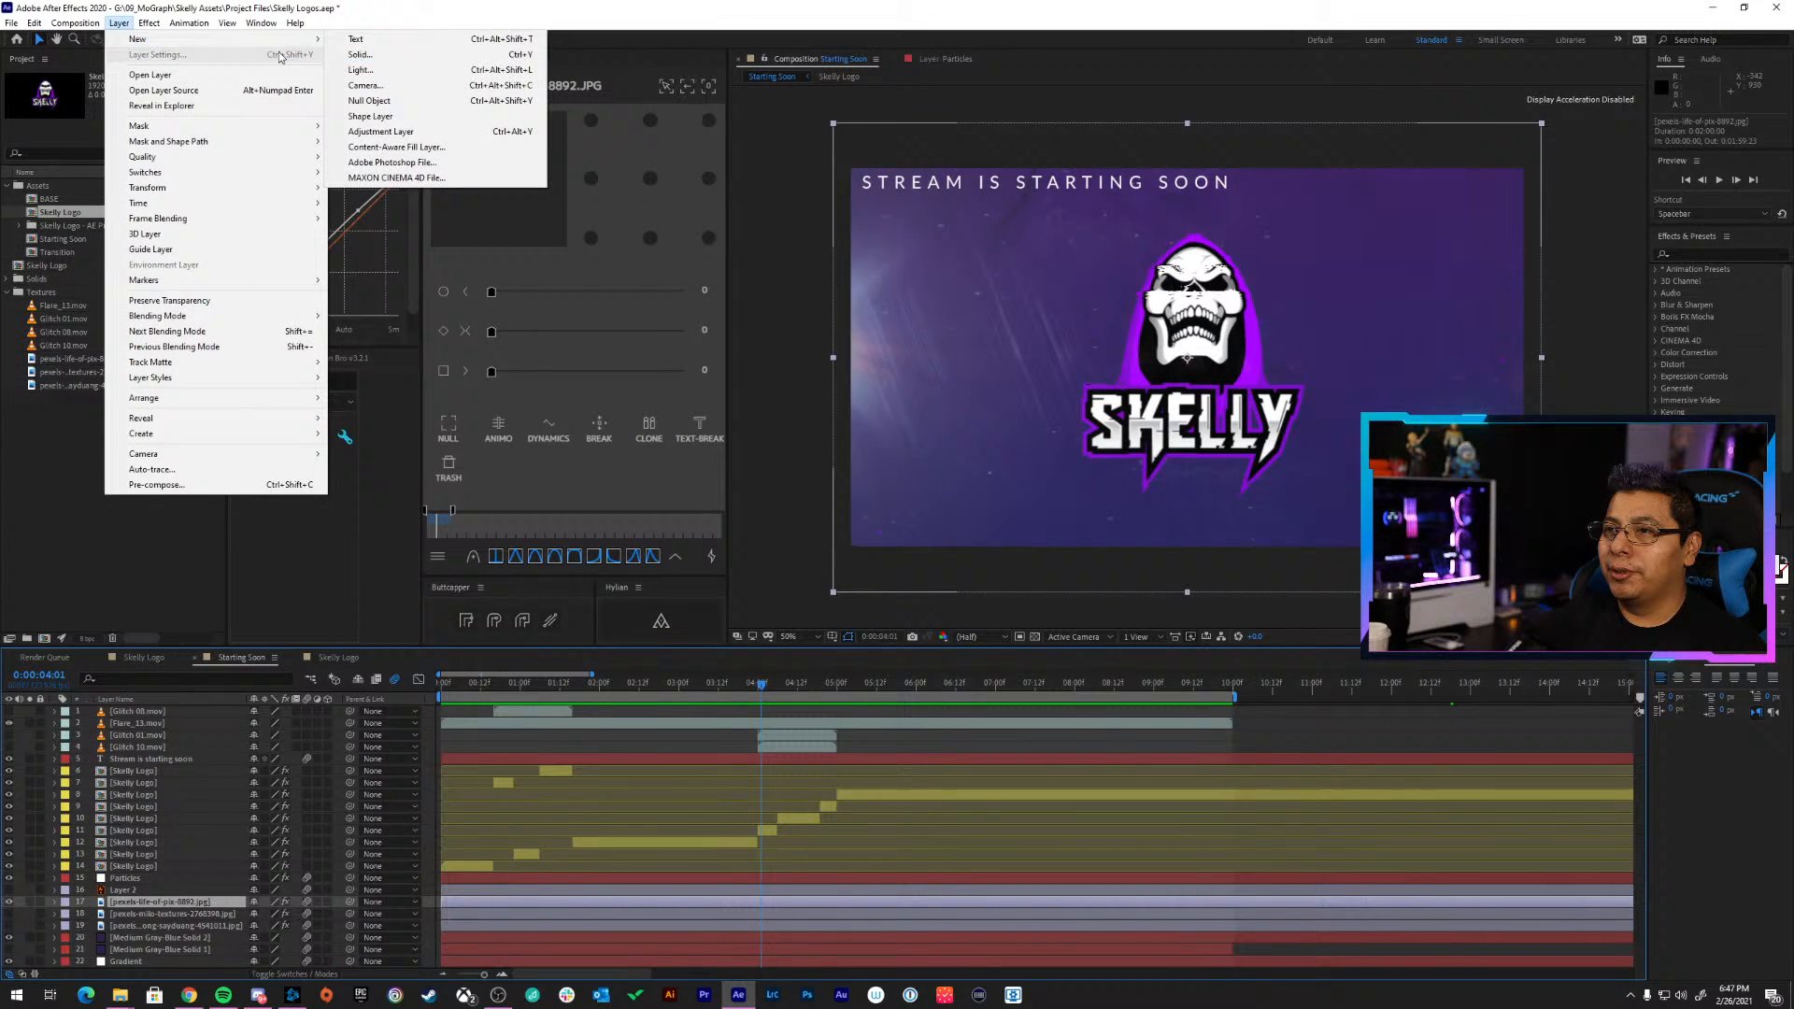
{"action": "left_click", "coordinate": [388, 132]}
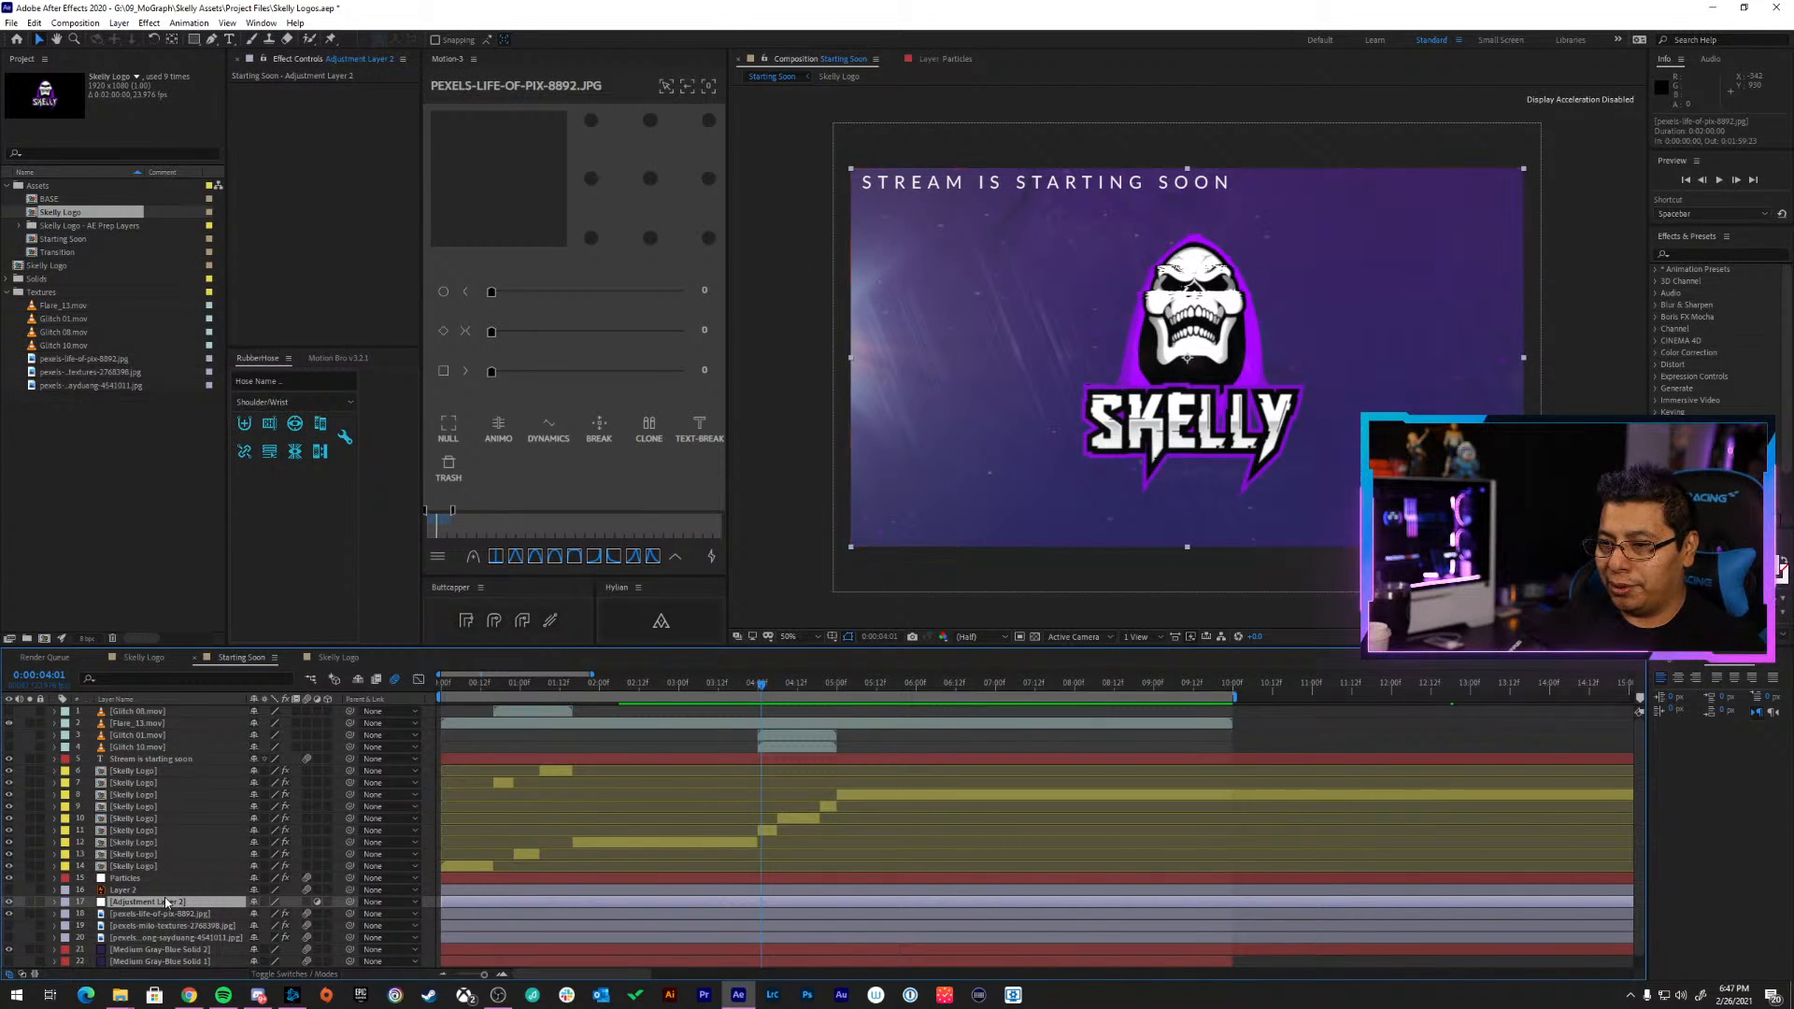
{"action": "left_click_drag", "start_coordinate": [168, 902], "coordinate": [168, 900]}
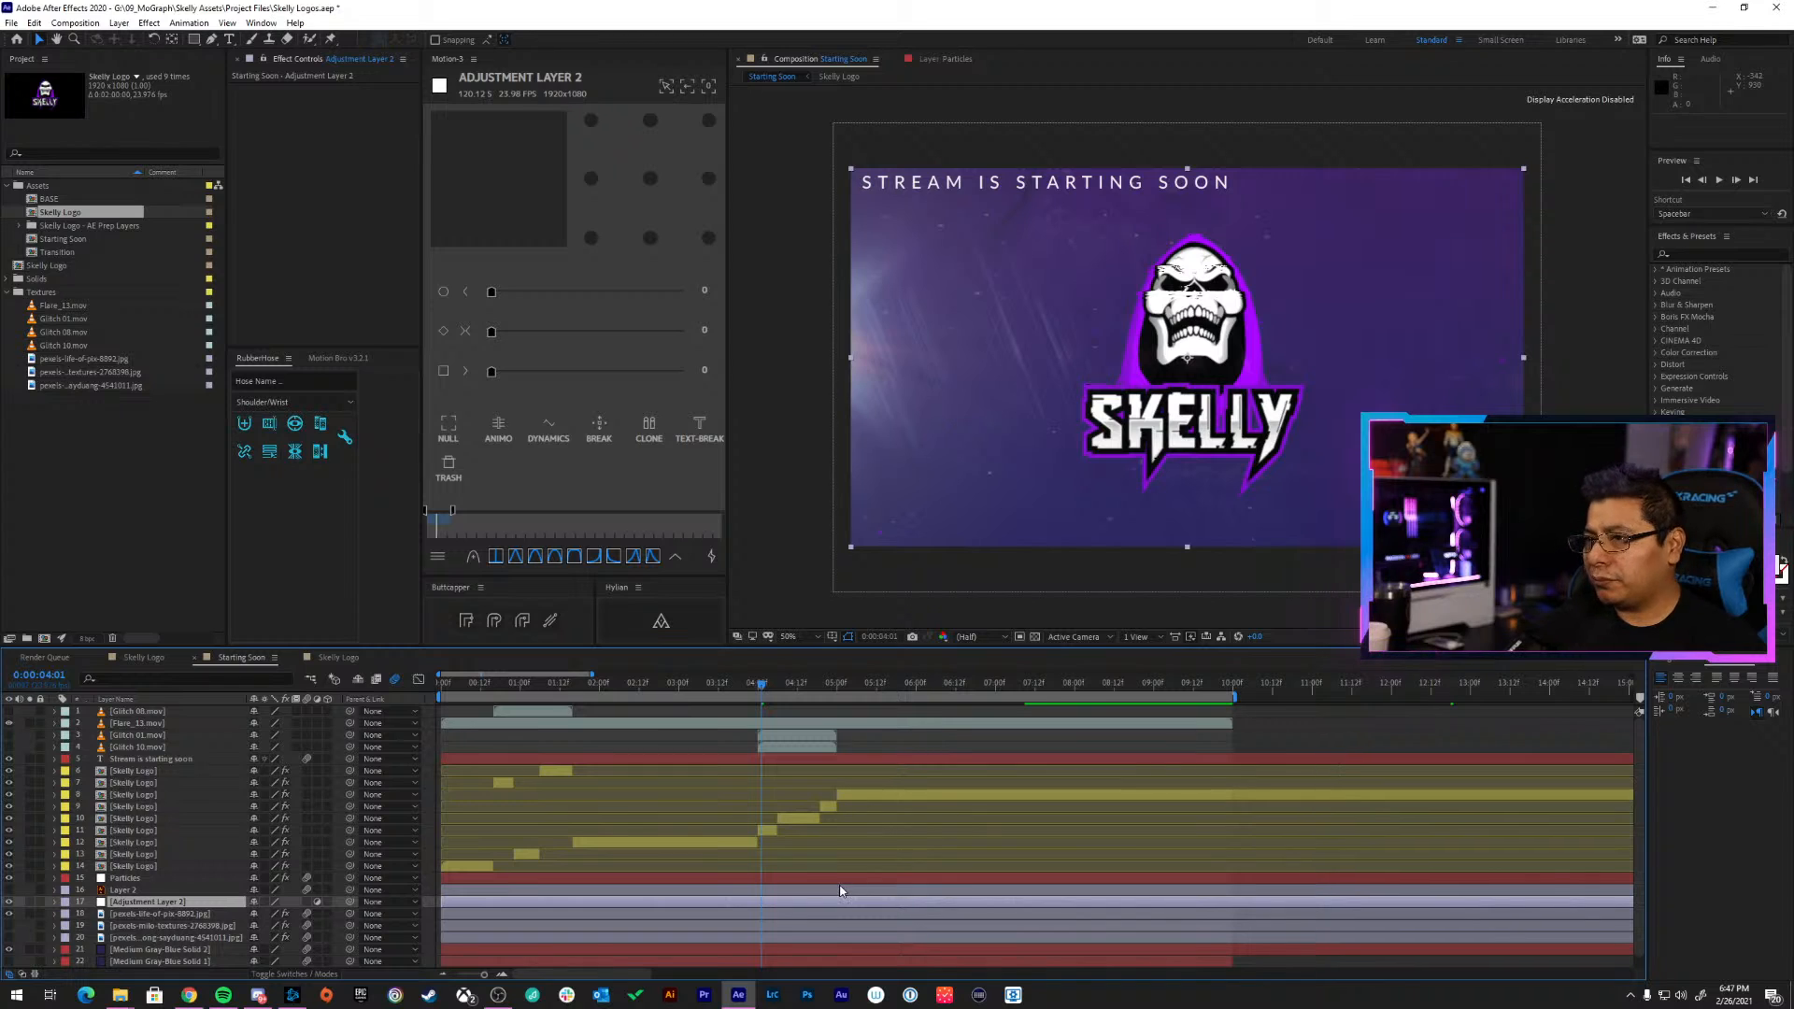
Copy the Displacement Map effect from the Skelly Logo segment at 0:00:04:01 onto the new adjustment layer
{"action": "left_click", "coordinate": [770, 829]}
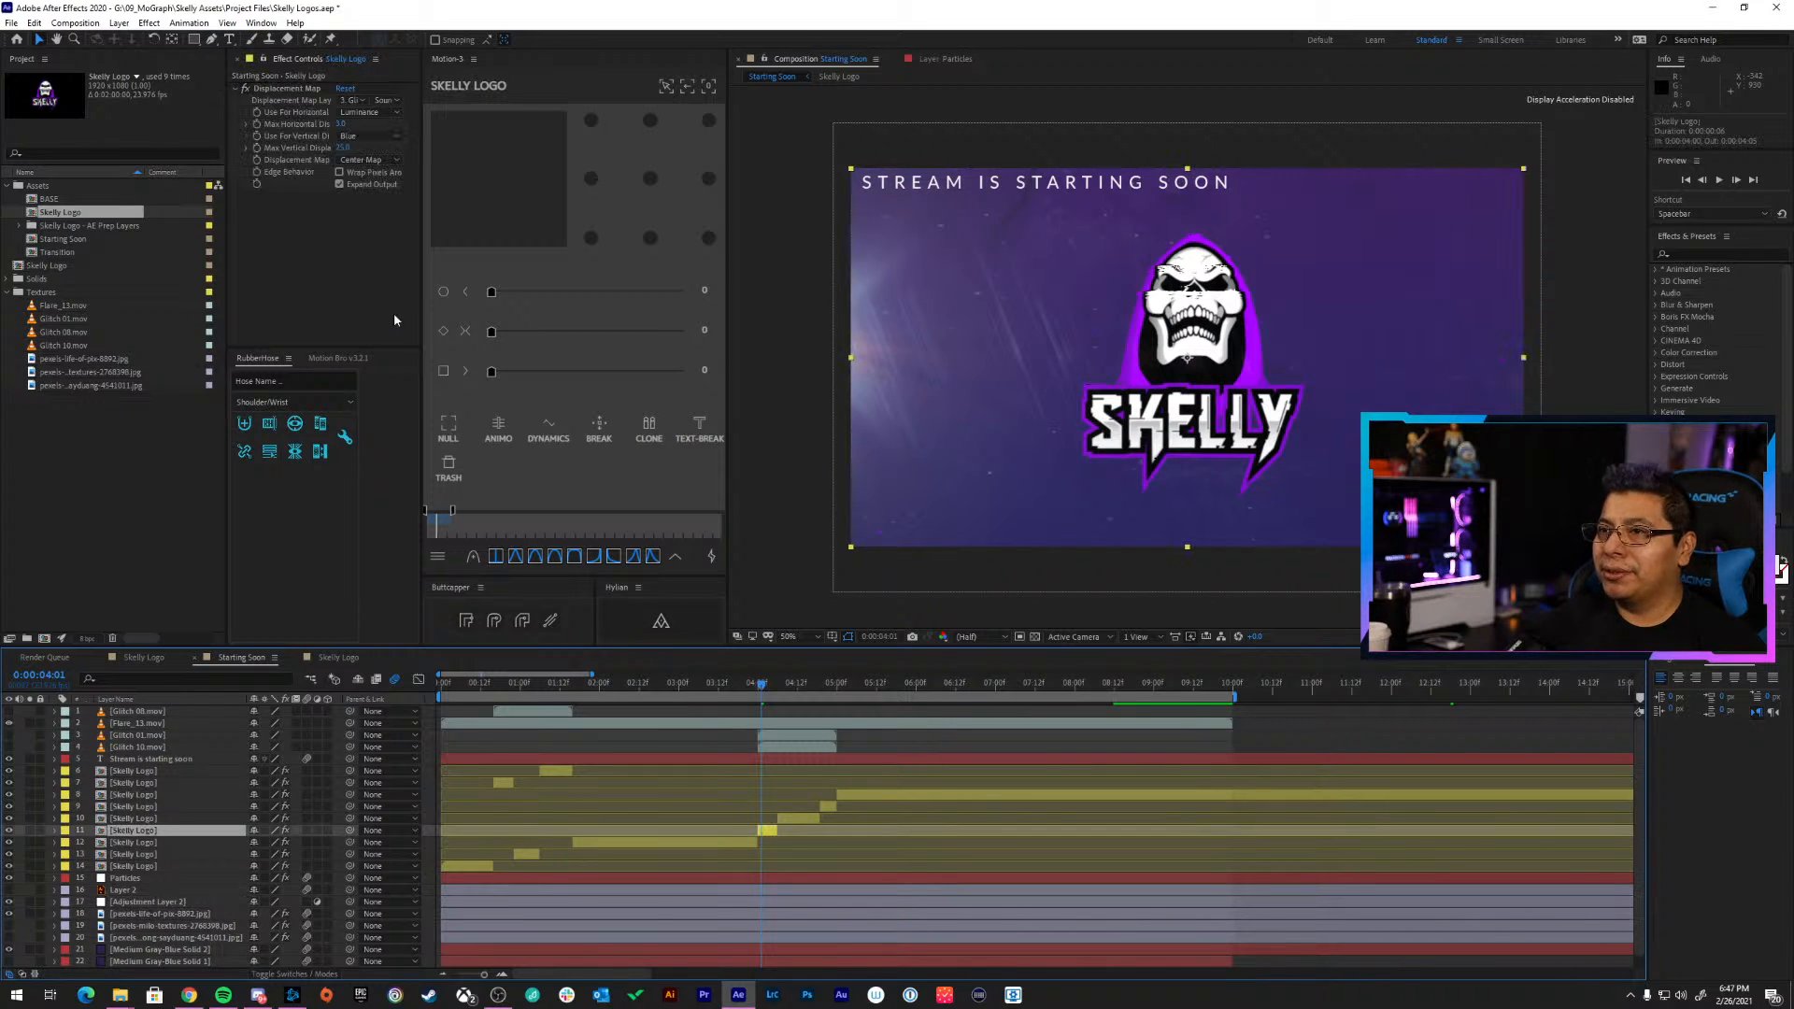
{"action": "left_click", "coordinate": [303, 89]}
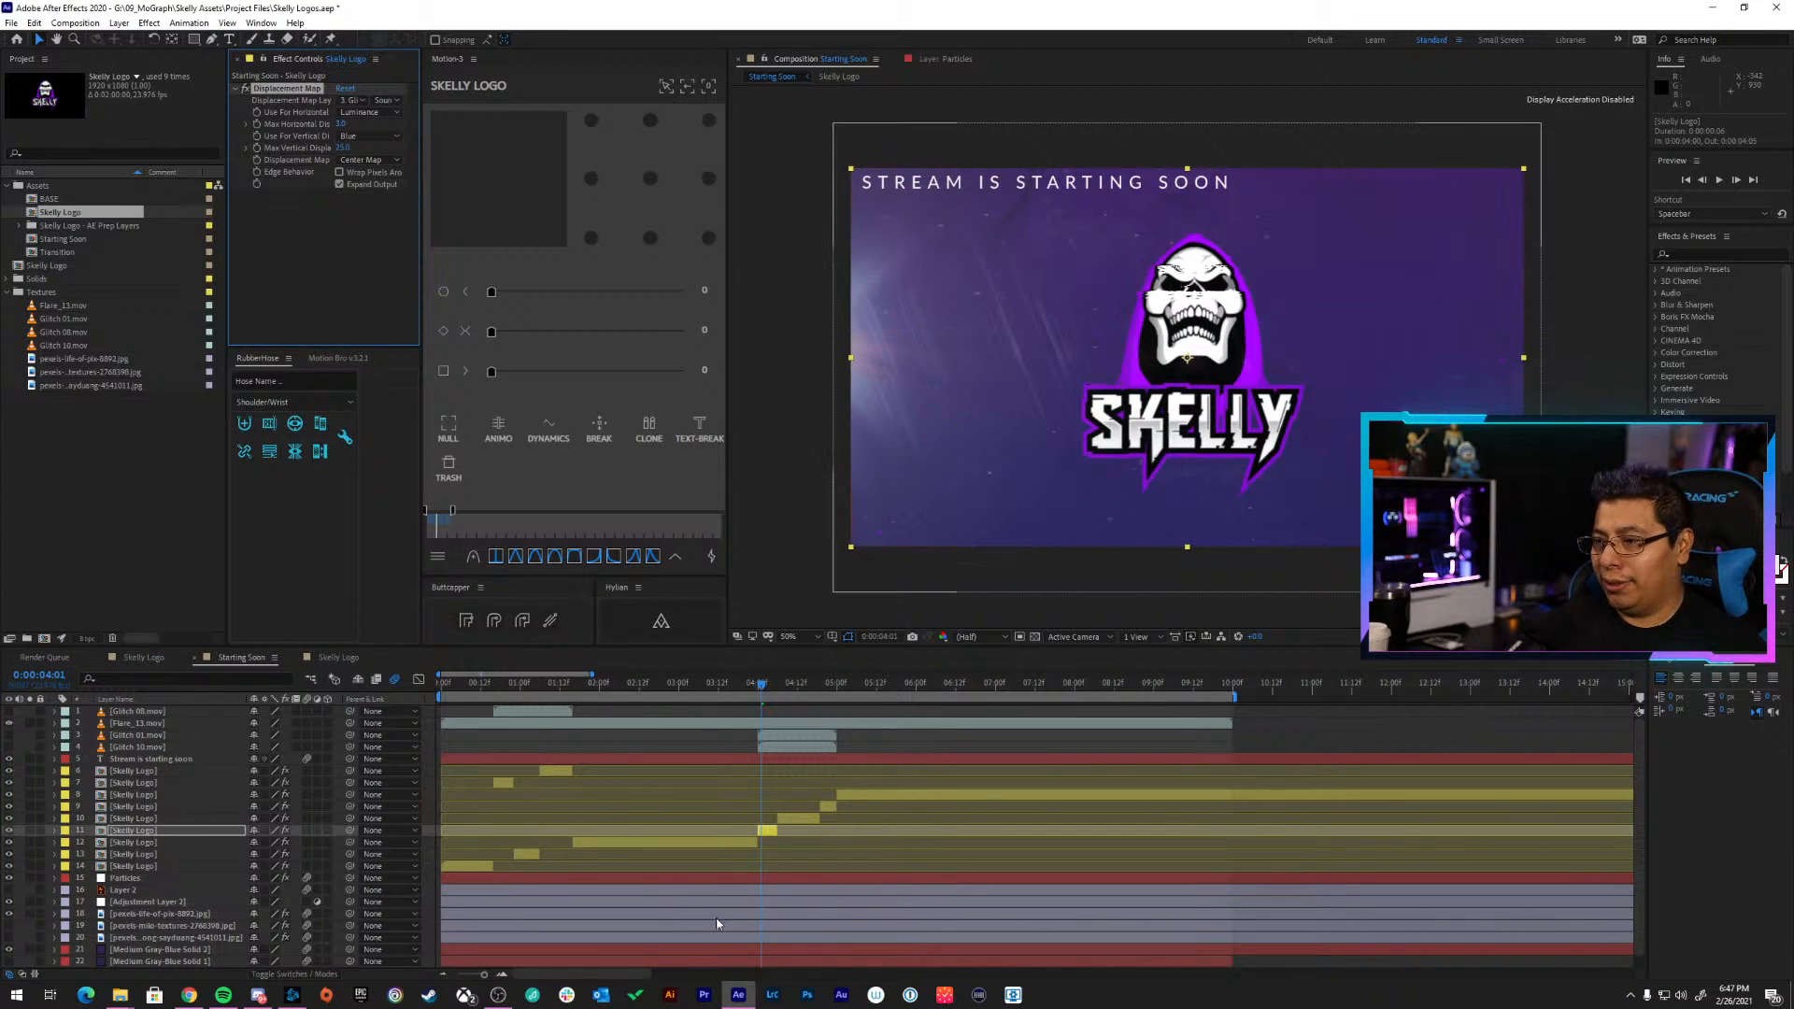
{"action": "left_click", "coordinate": [768, 883]}
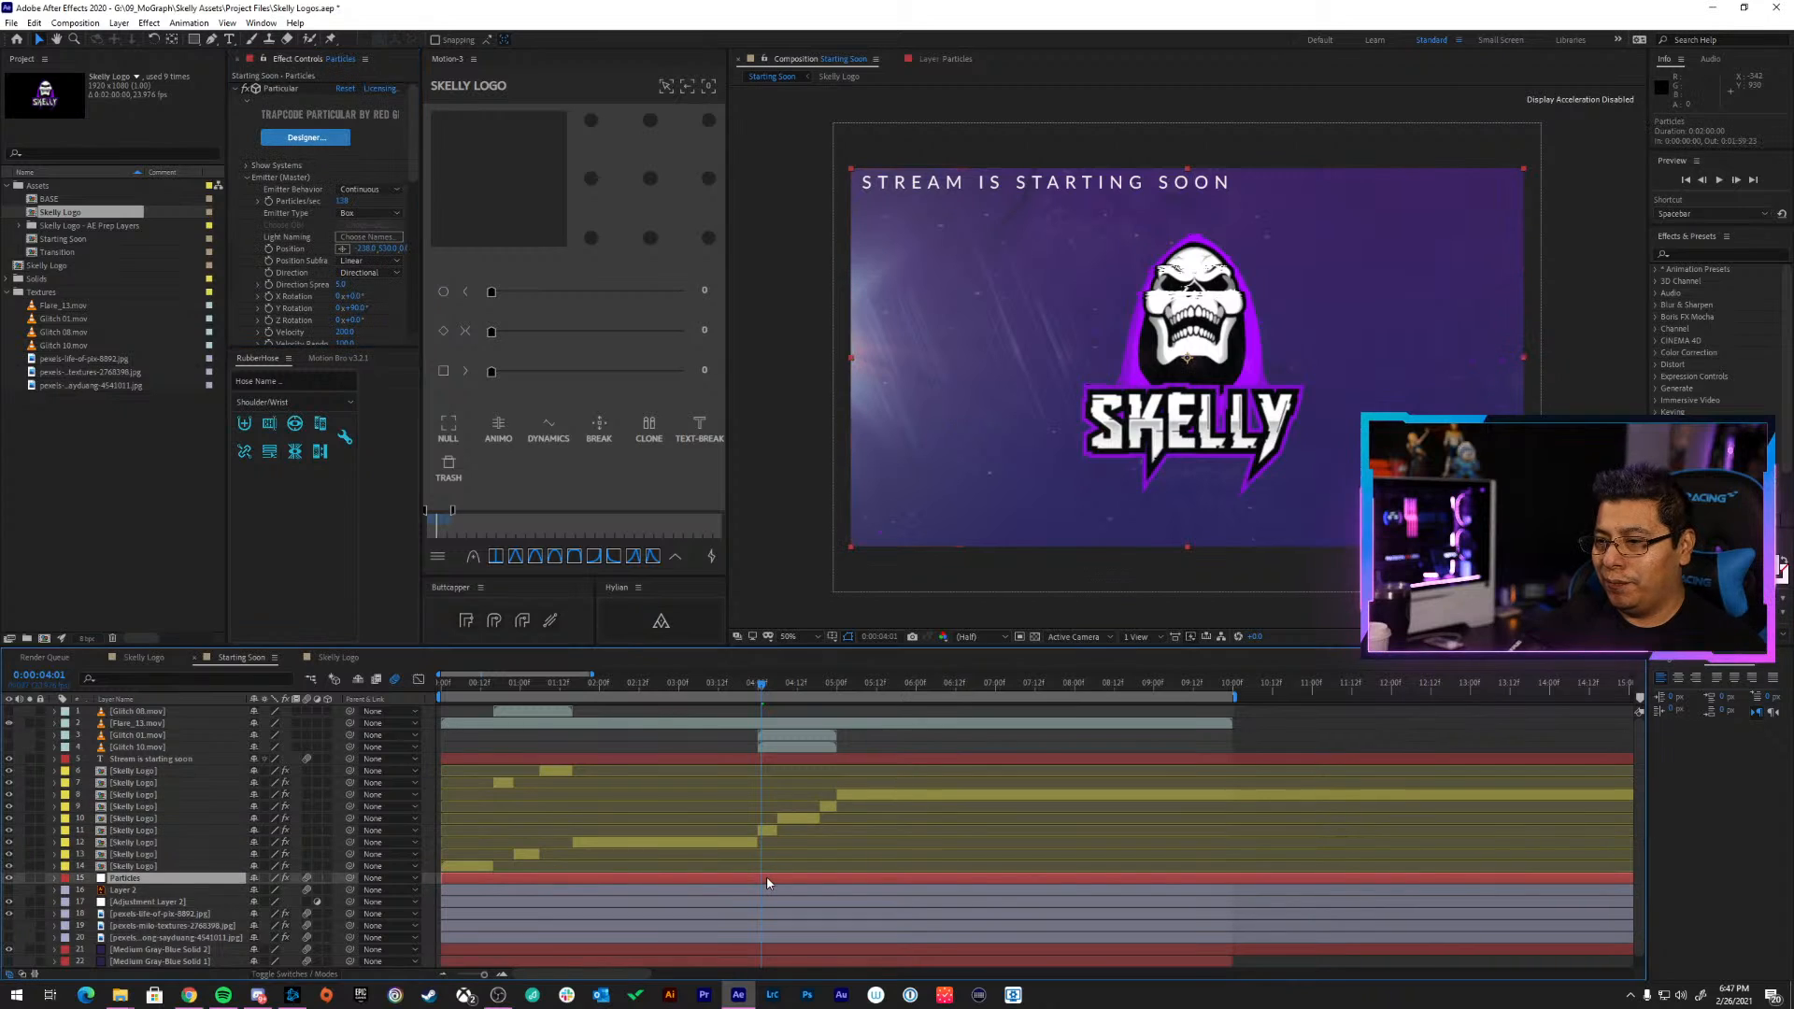
{"action": "left_click", "coordinate": [768, 890]}
{"action": "left_click", "coordinate": [764, 902]}
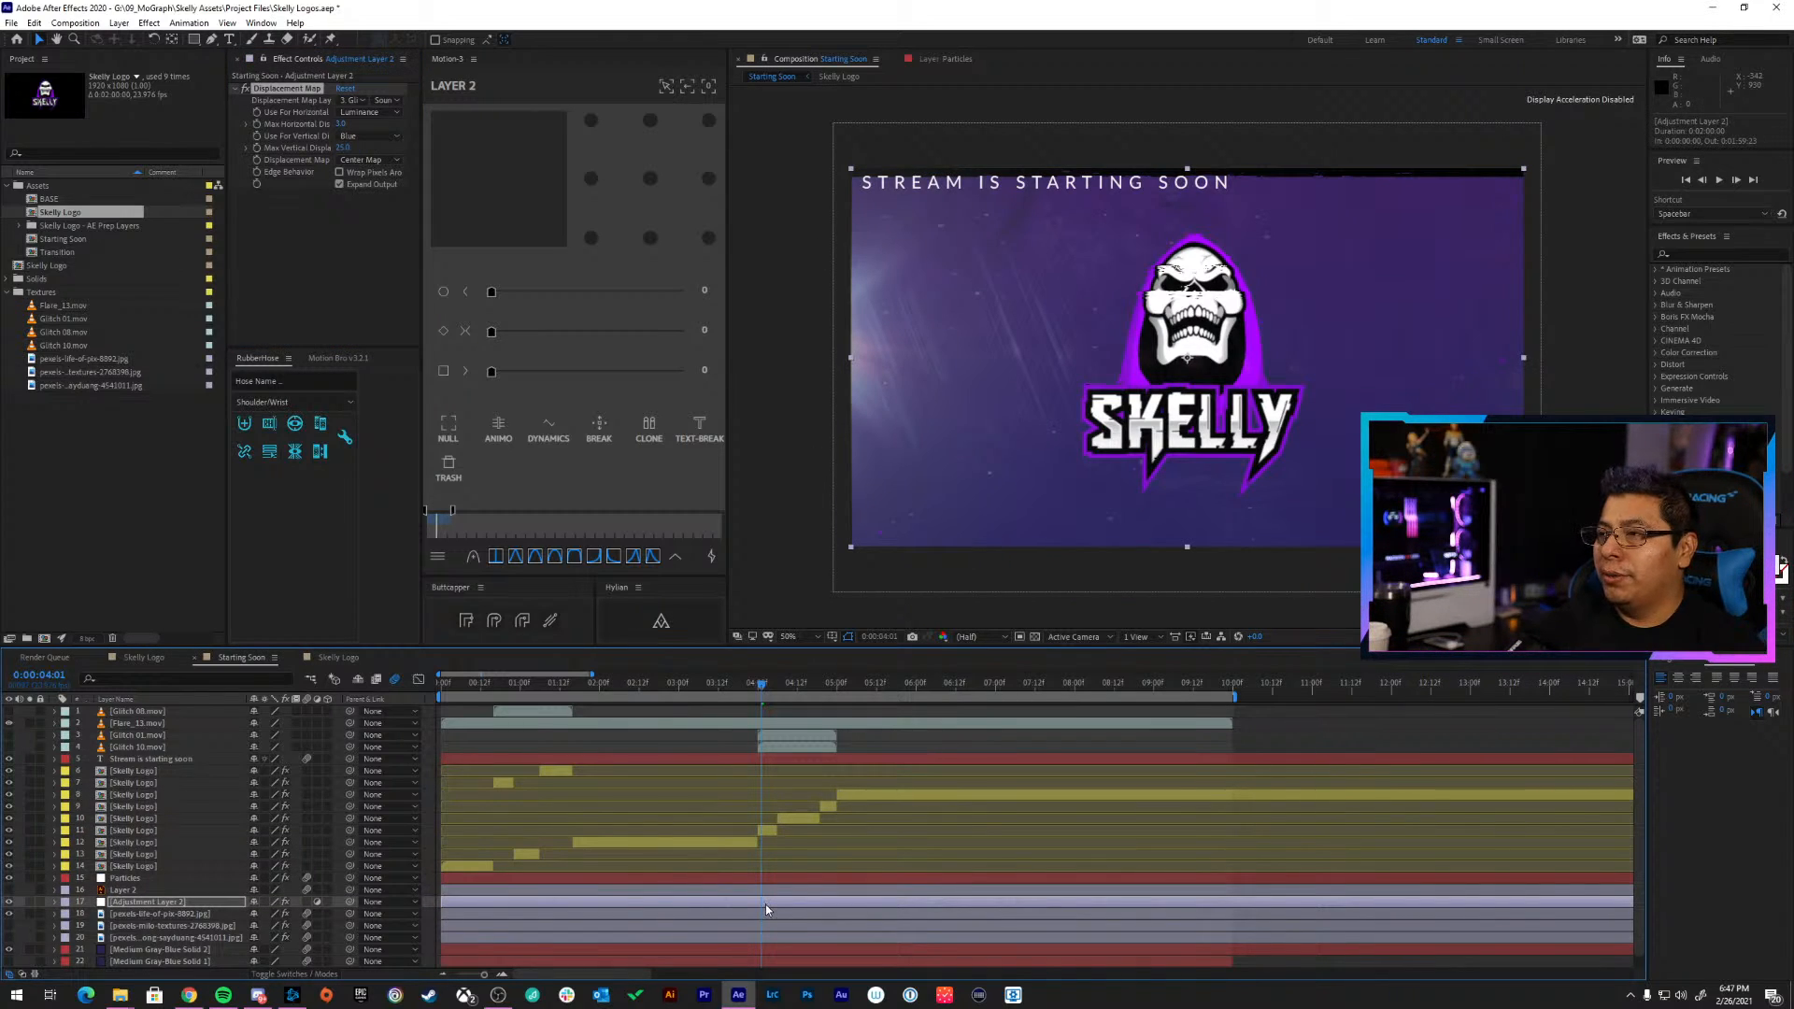
Try Wrap Pixels Around on the adjustment layer's Displacement Map, turn it off again and scrub to 0:00:04:15
{"action": "left_click", "coordinate": [364, 173]}
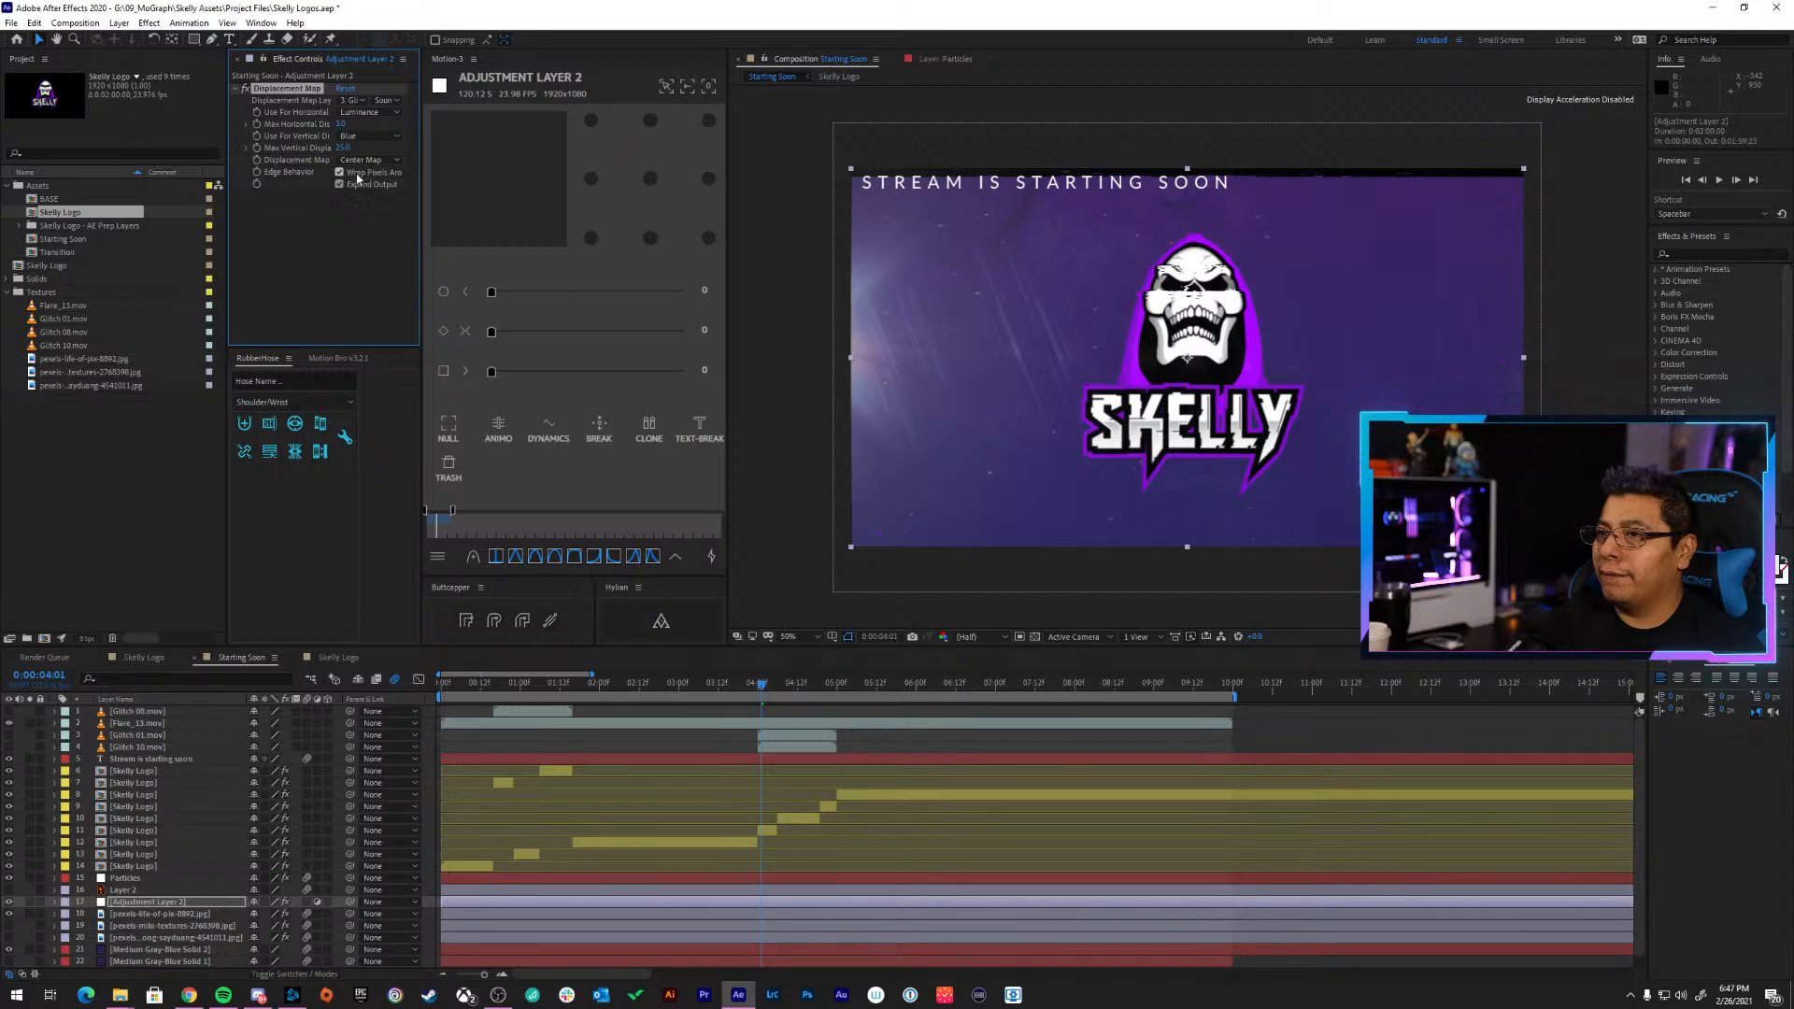
{"action": "left_click", "coordinate": [355, 179]}
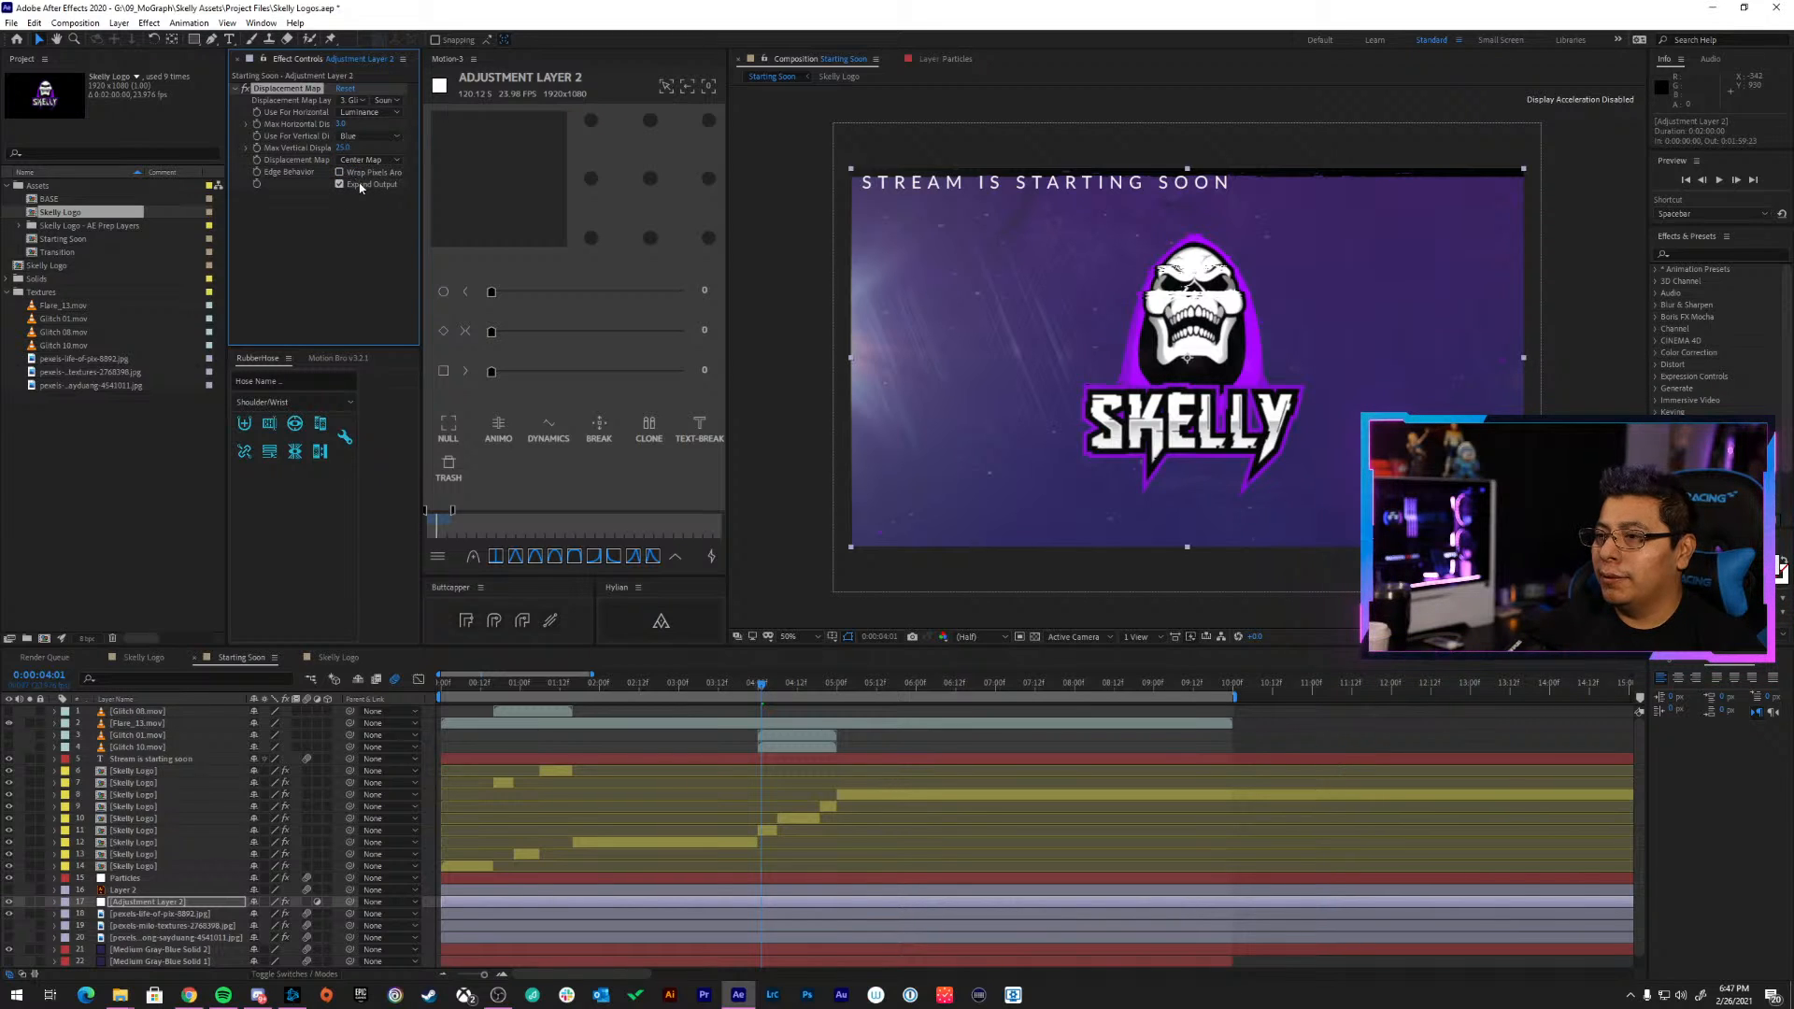
{"action": "left_click_drag", "start_coordinate": [768, 689], "coordinate": [808, 699]}
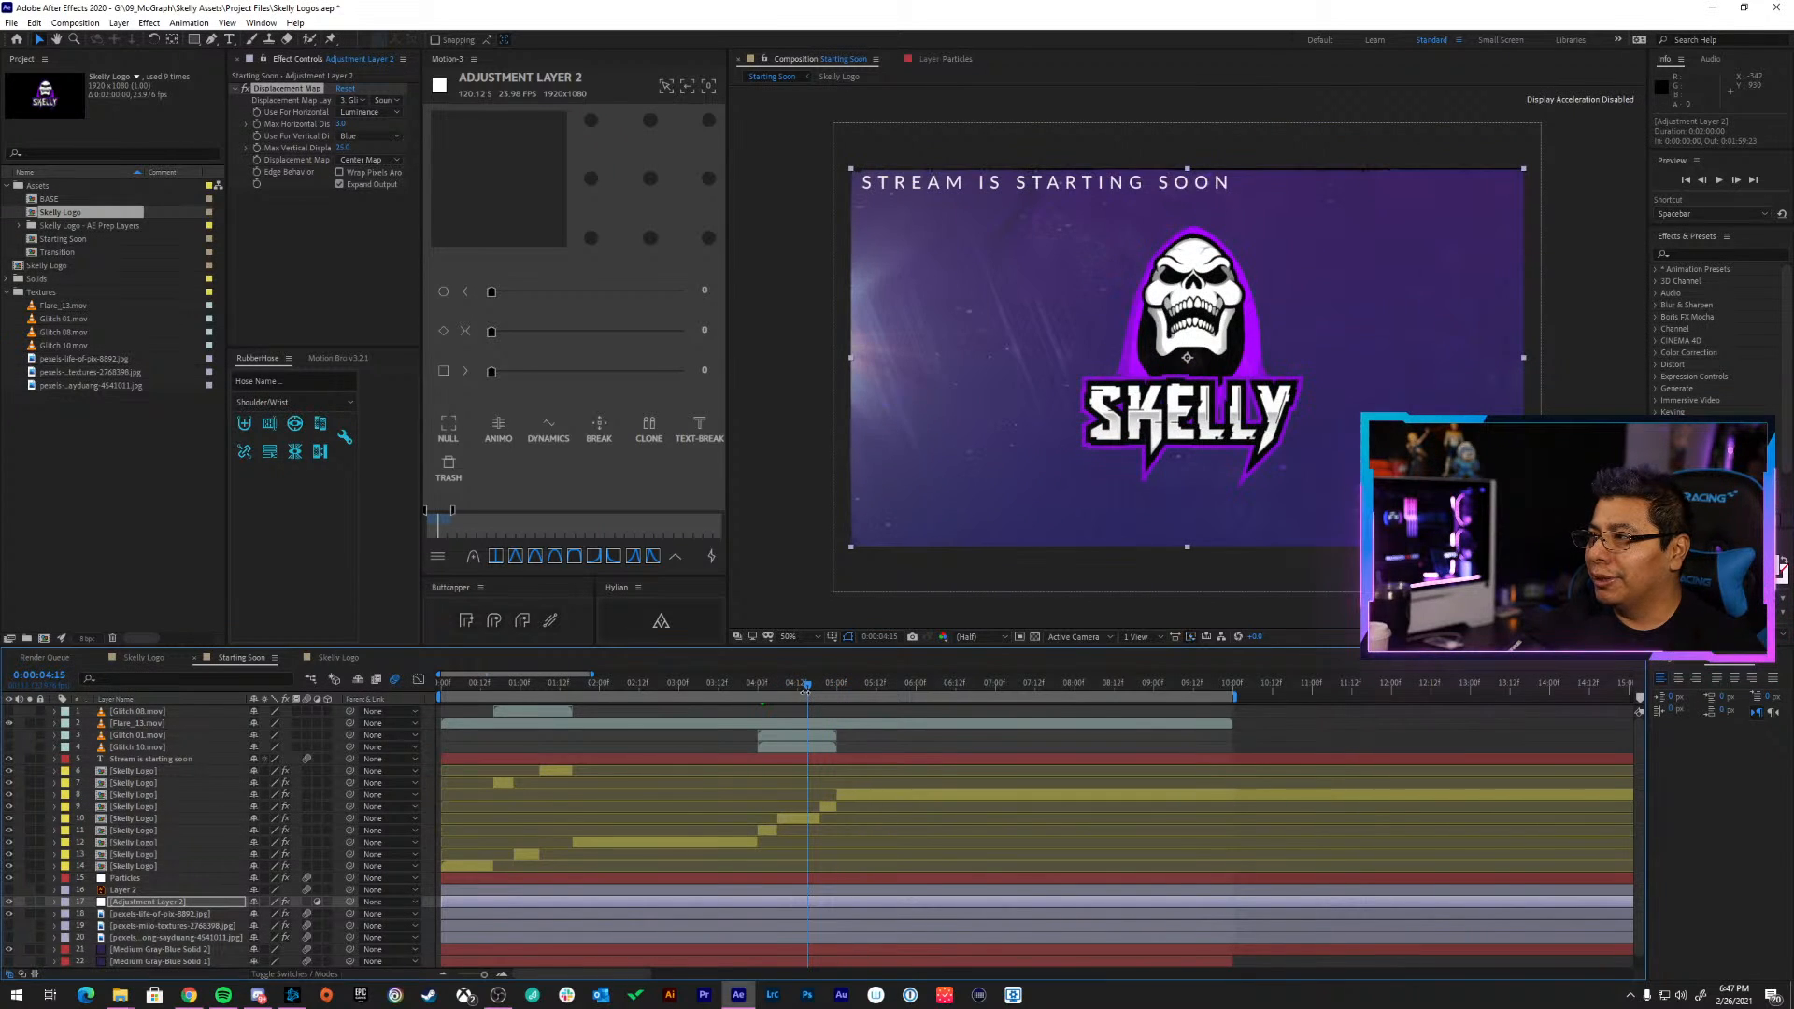
Raise the adjustment layer's Max Horizontal Displacement to about 200 and preview the background glitch from 0:00:03:13
{"action": "key", "text": "space"}
{"action": "key", "text": "space"}
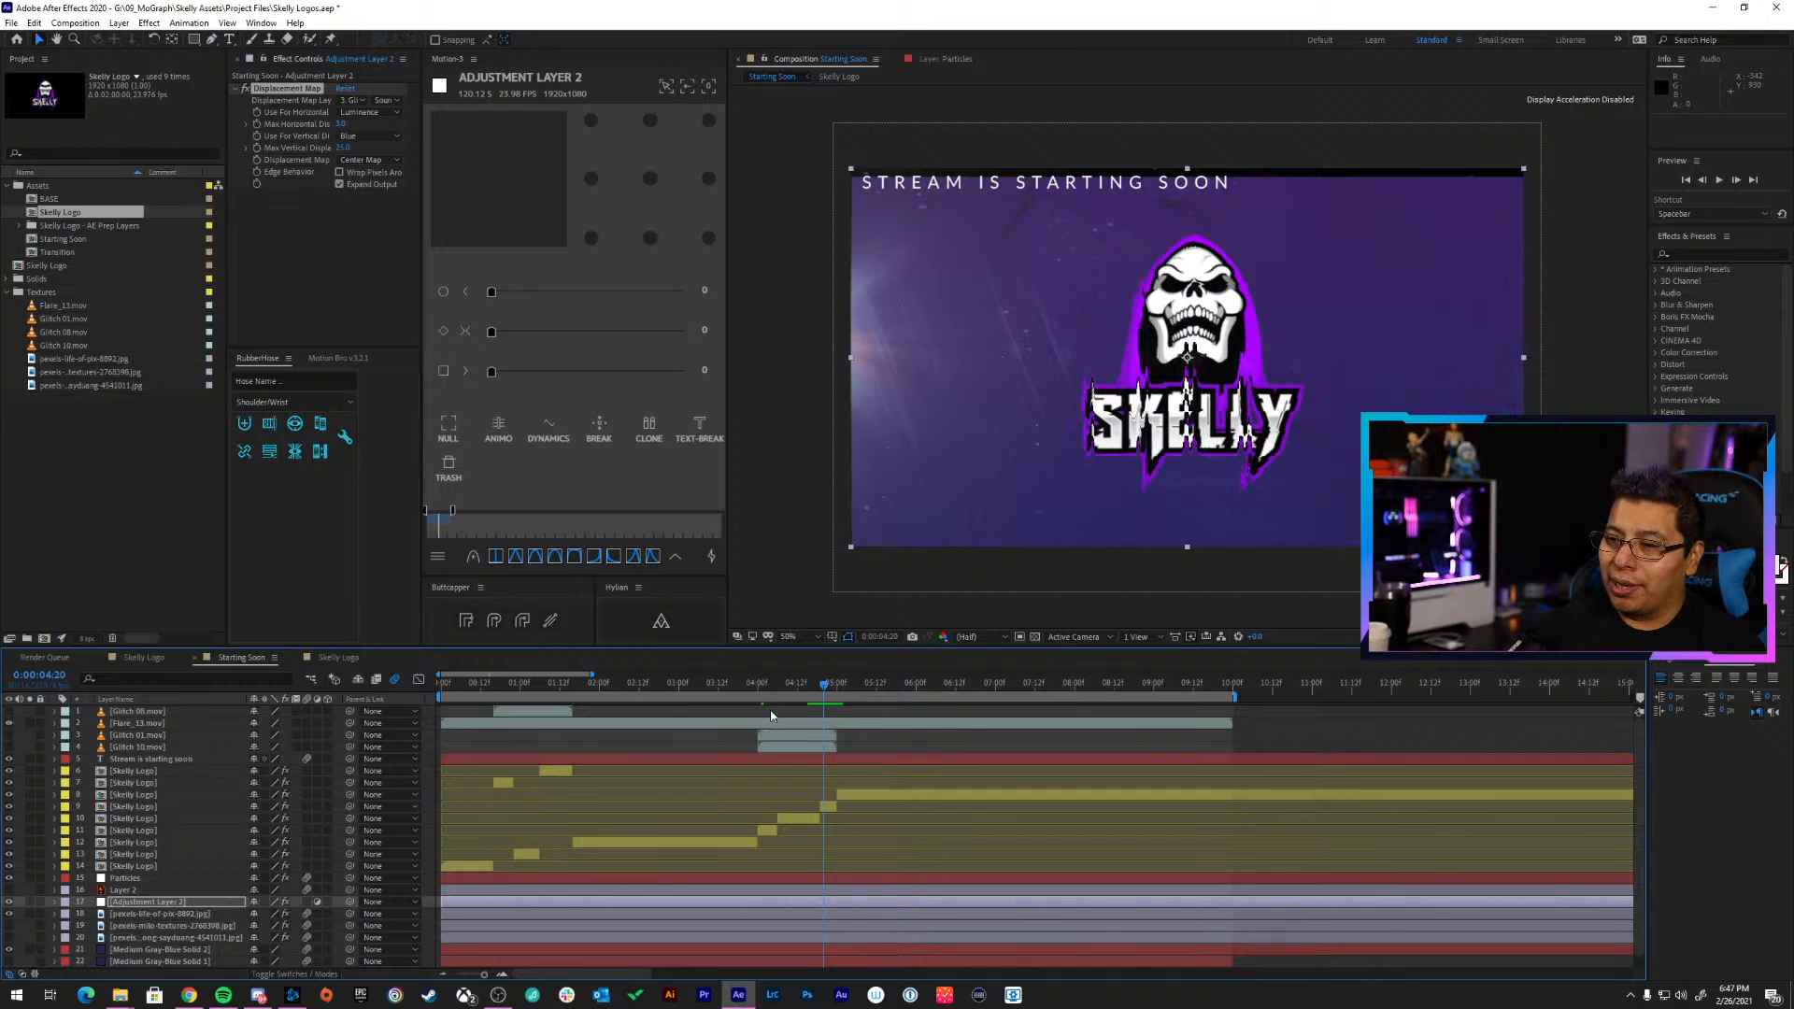
{"action": "left_click", "coordinate": [183, 902]}
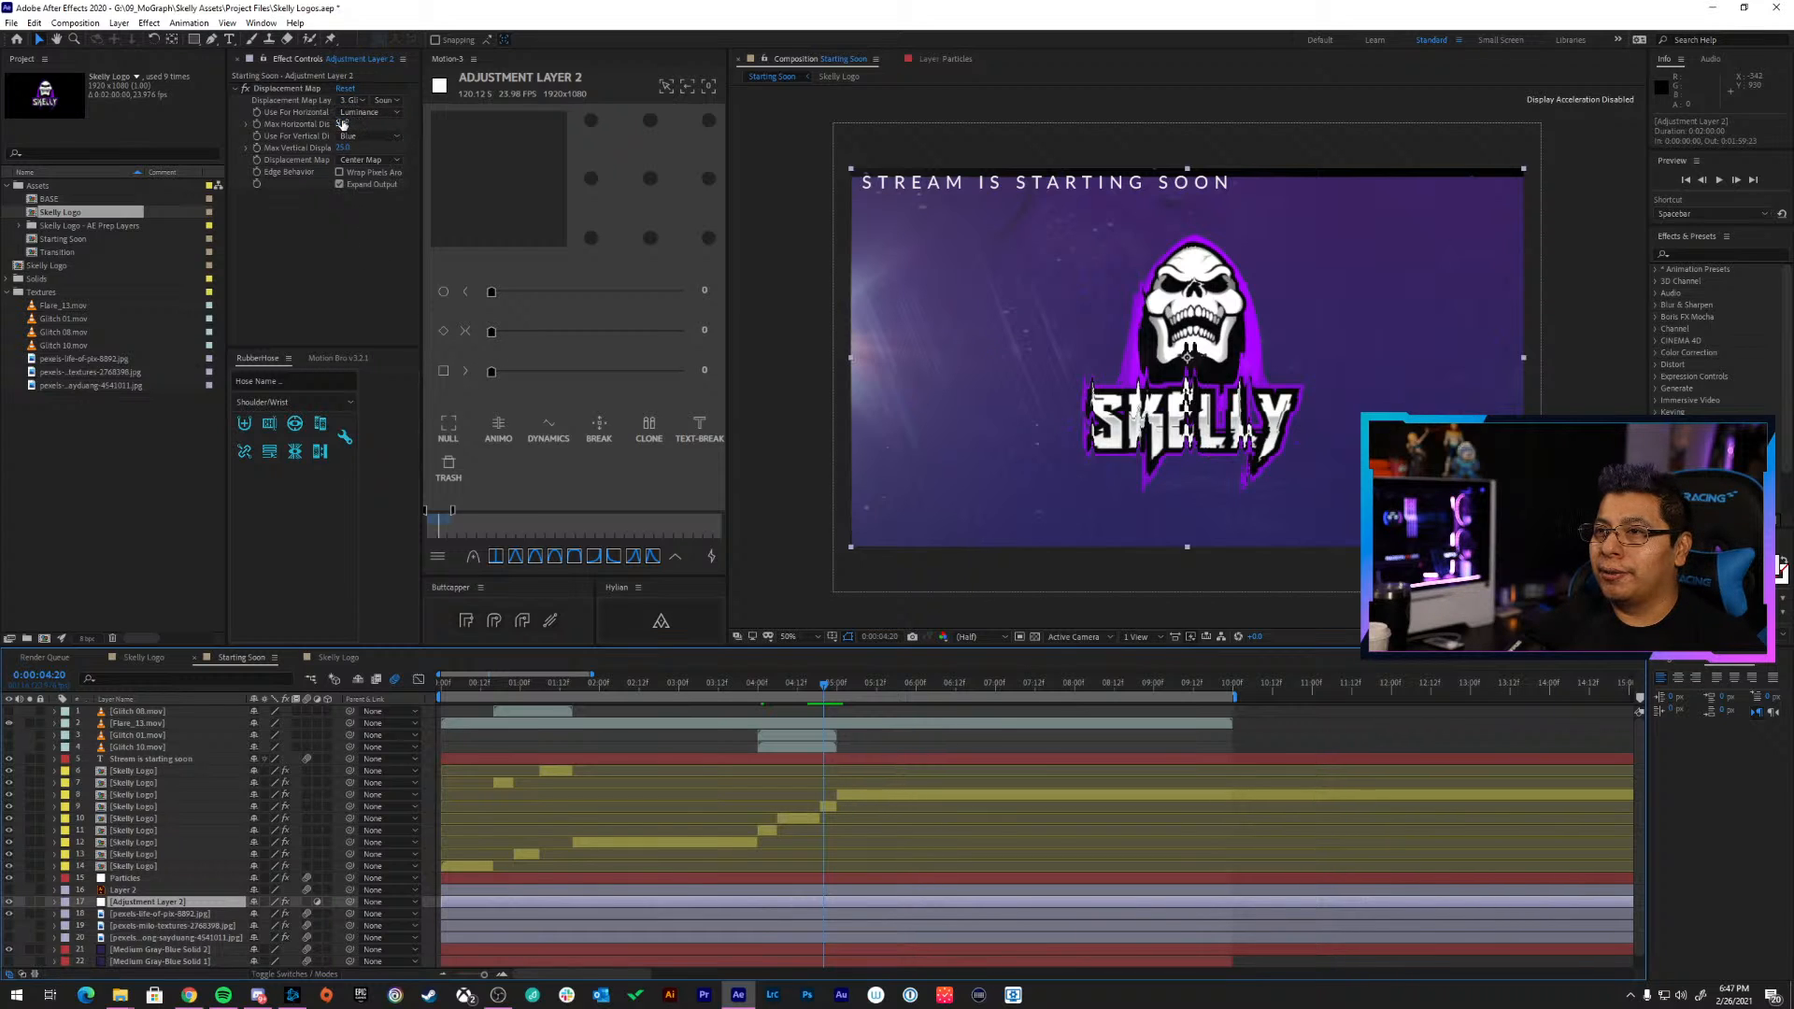
{"action": "mouse_move", "coordinate": [343, 125]}
{"action": "left_mouse_down"}
{"action": "mouse_move", "coordinate": [468, 169]}
{"action": "mouse_move", "coordinate": [517, 212]}
{"action": "left_mouse_up"}
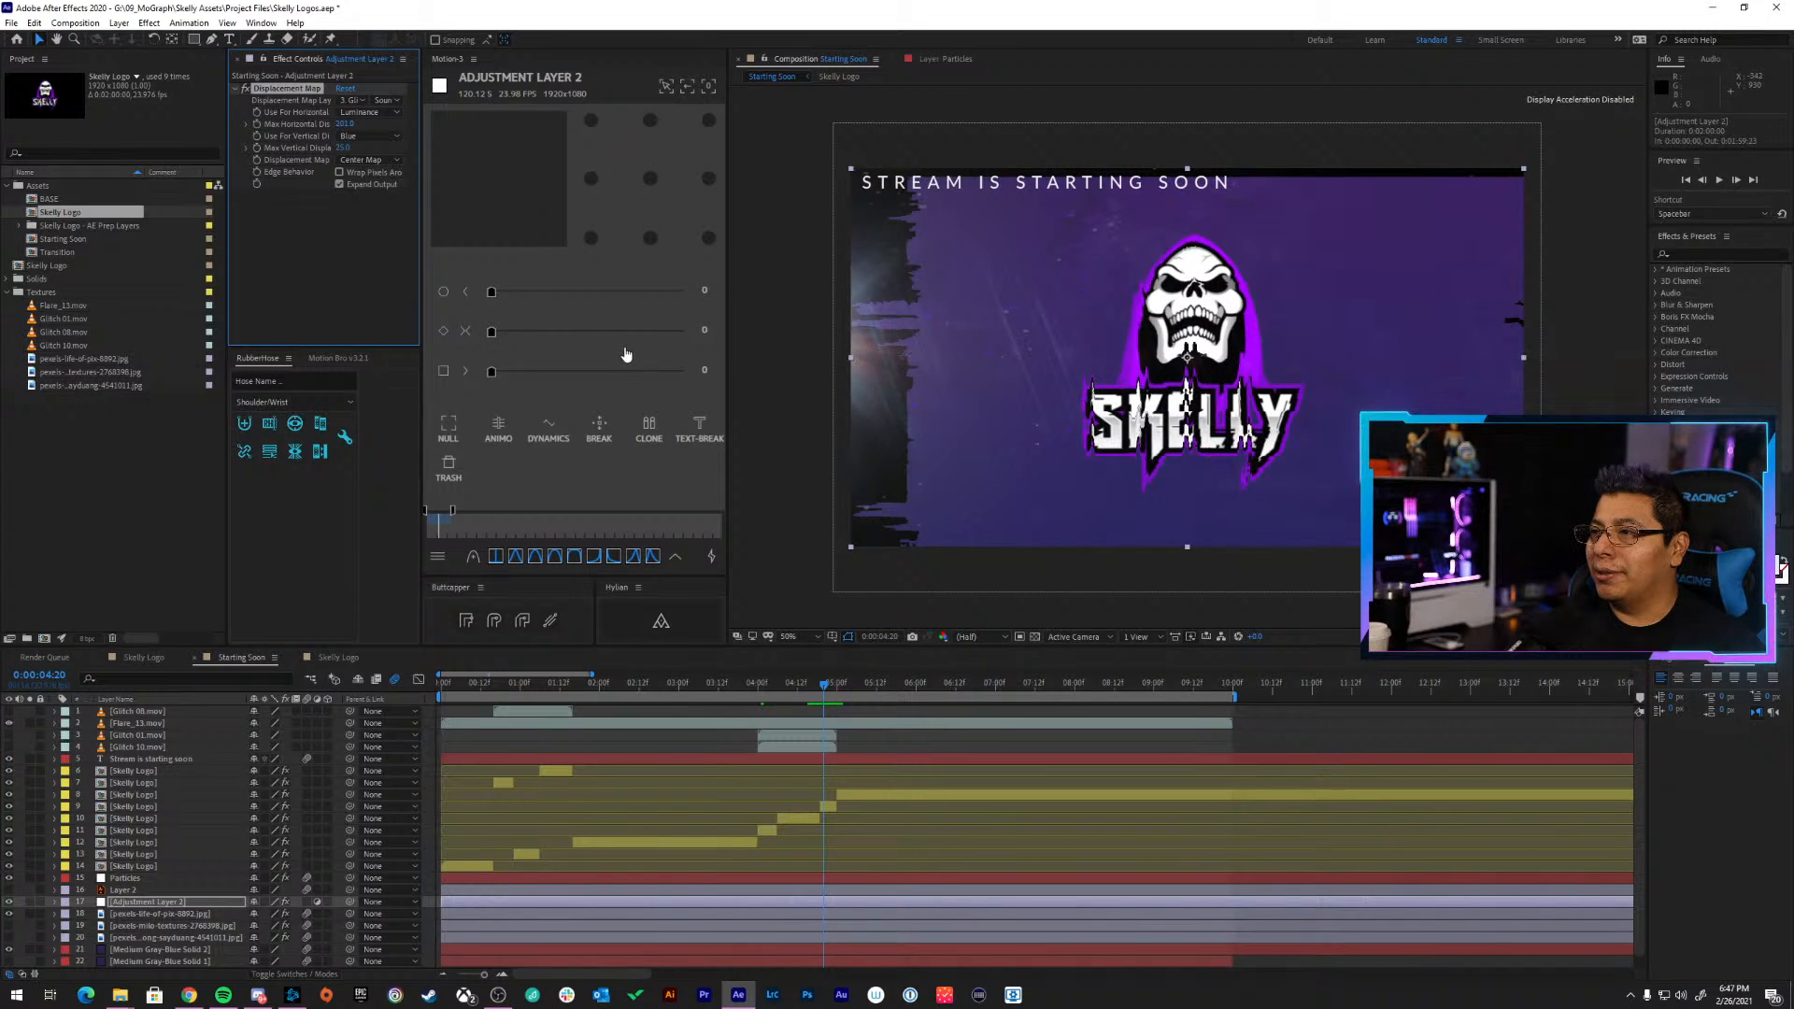
{"action": "left_click", "coordinate": [757, 685]}
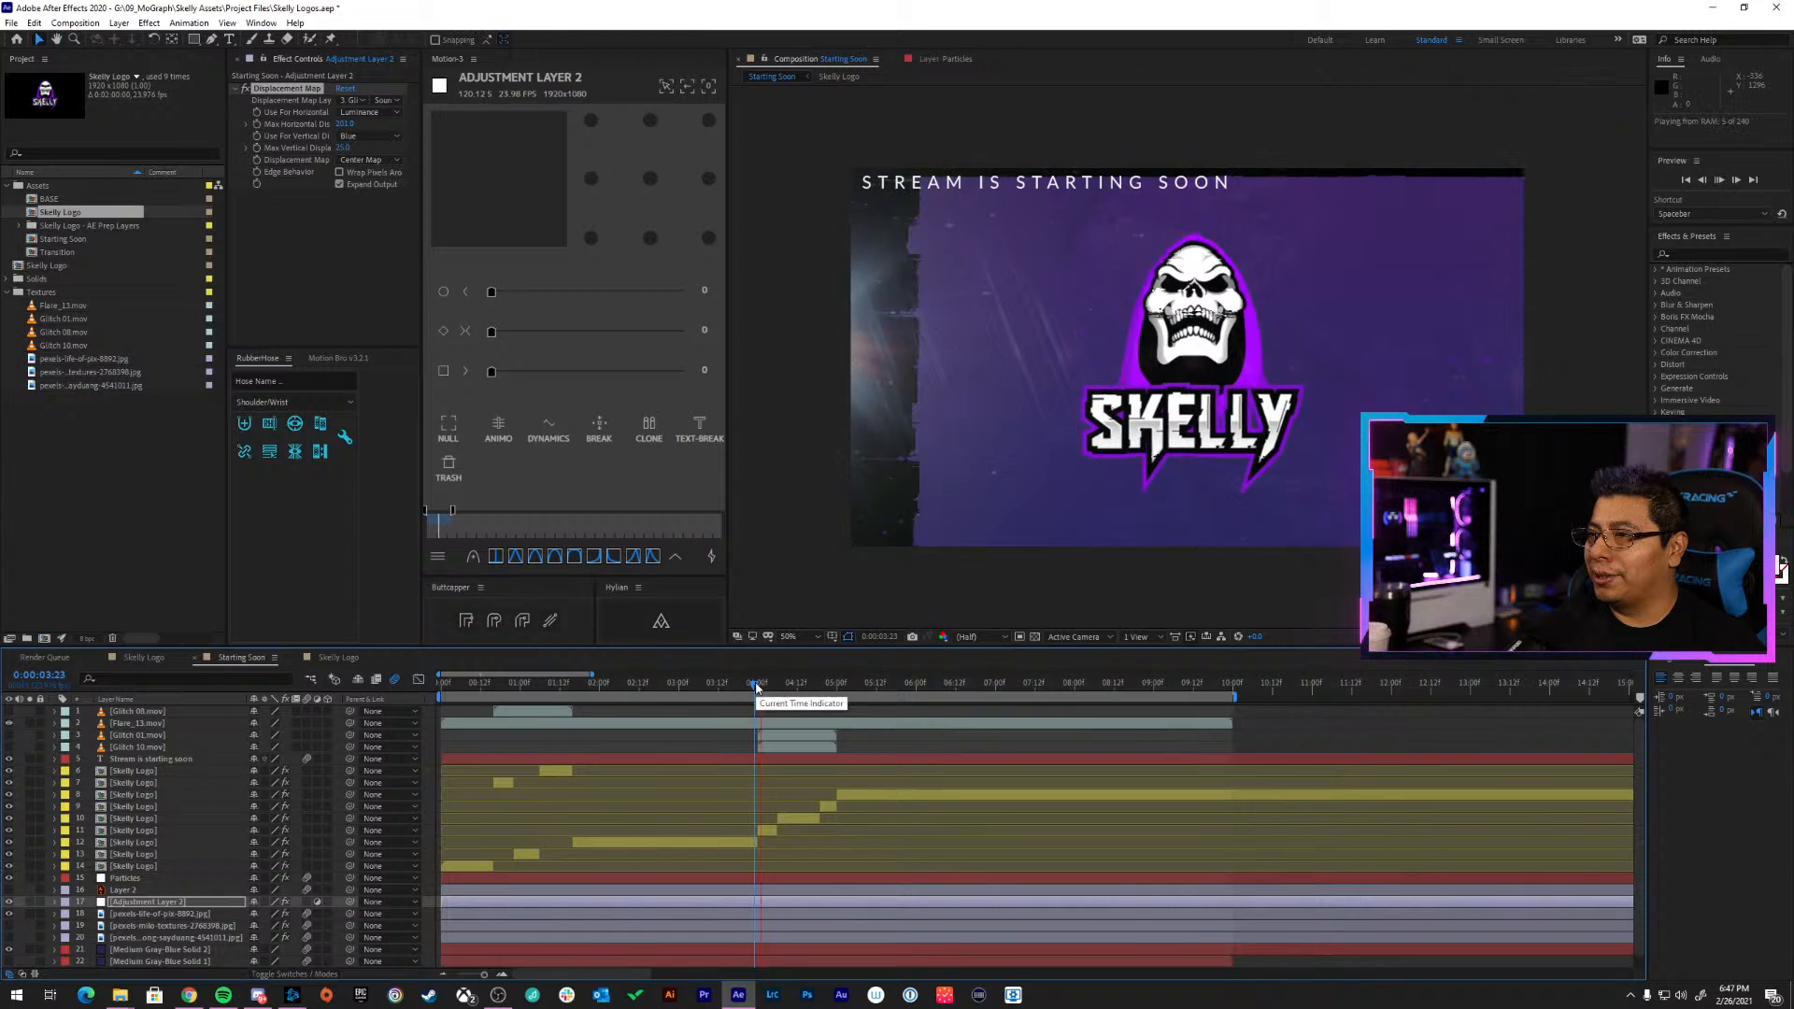
{"action": "left_click_drag", "start_coordinate": [757, 687], "coordinate": [722, 683]}
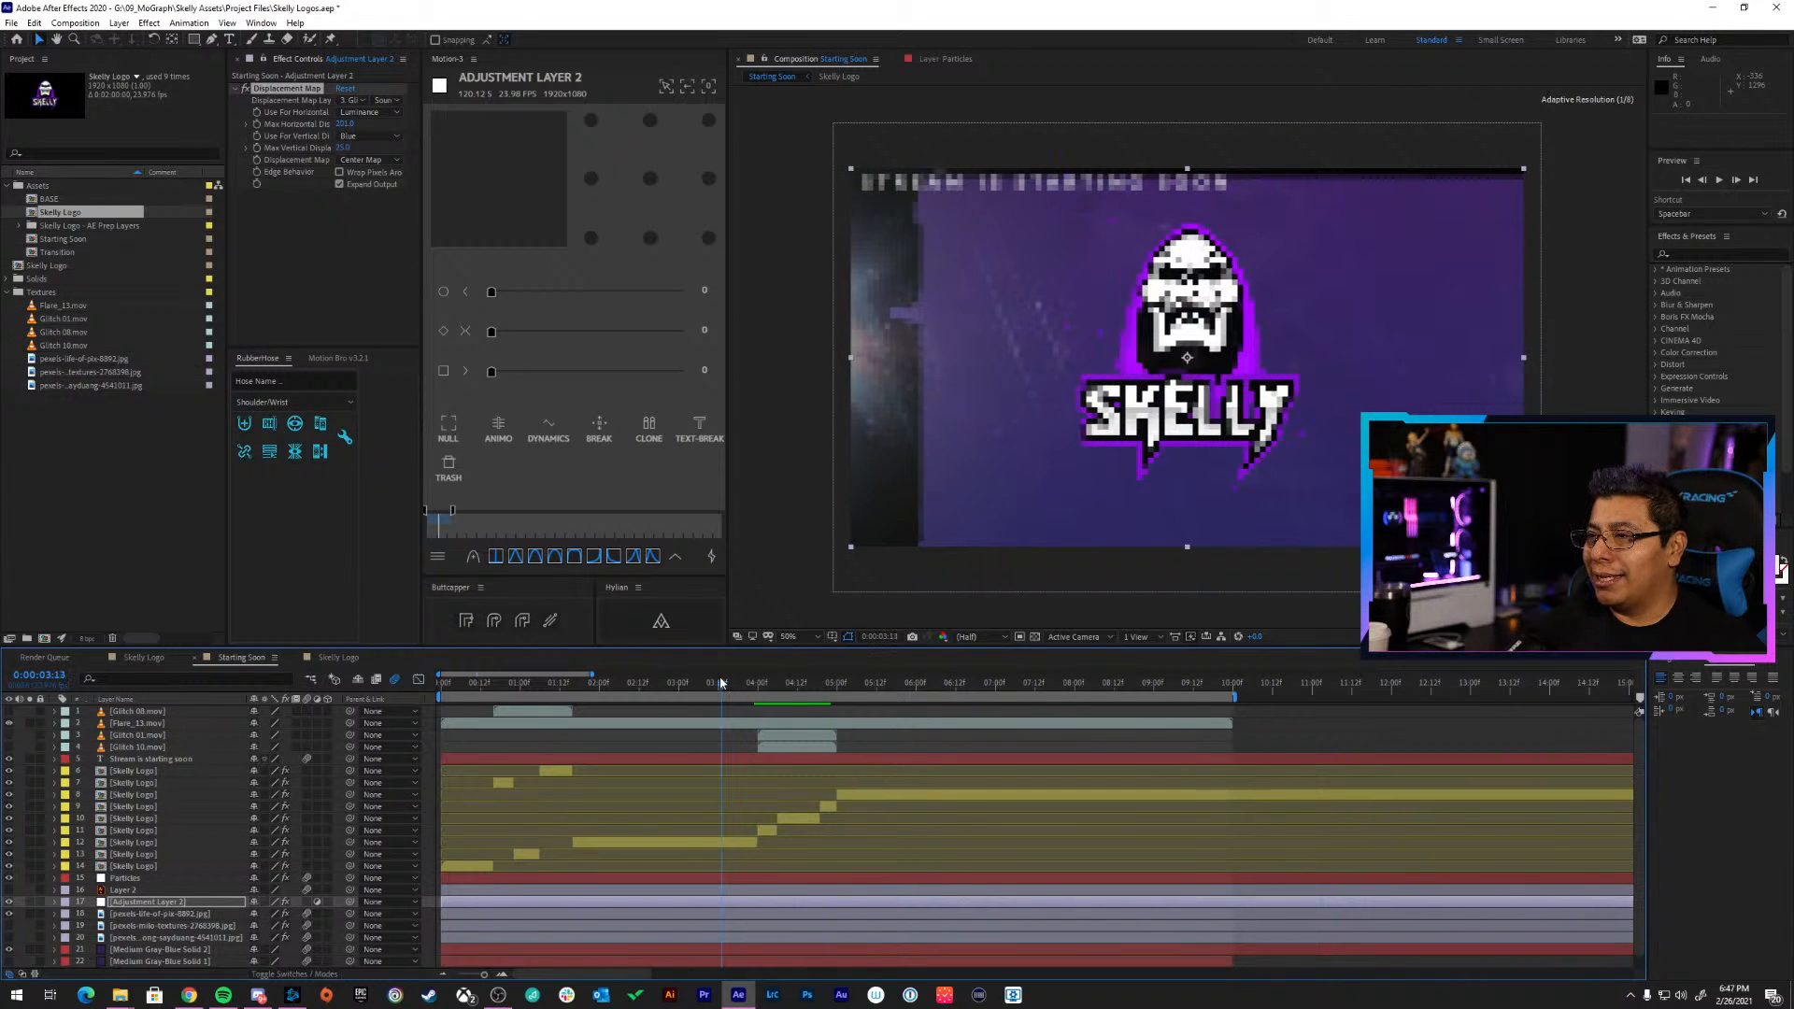
{"action": "key", "text": "space"}
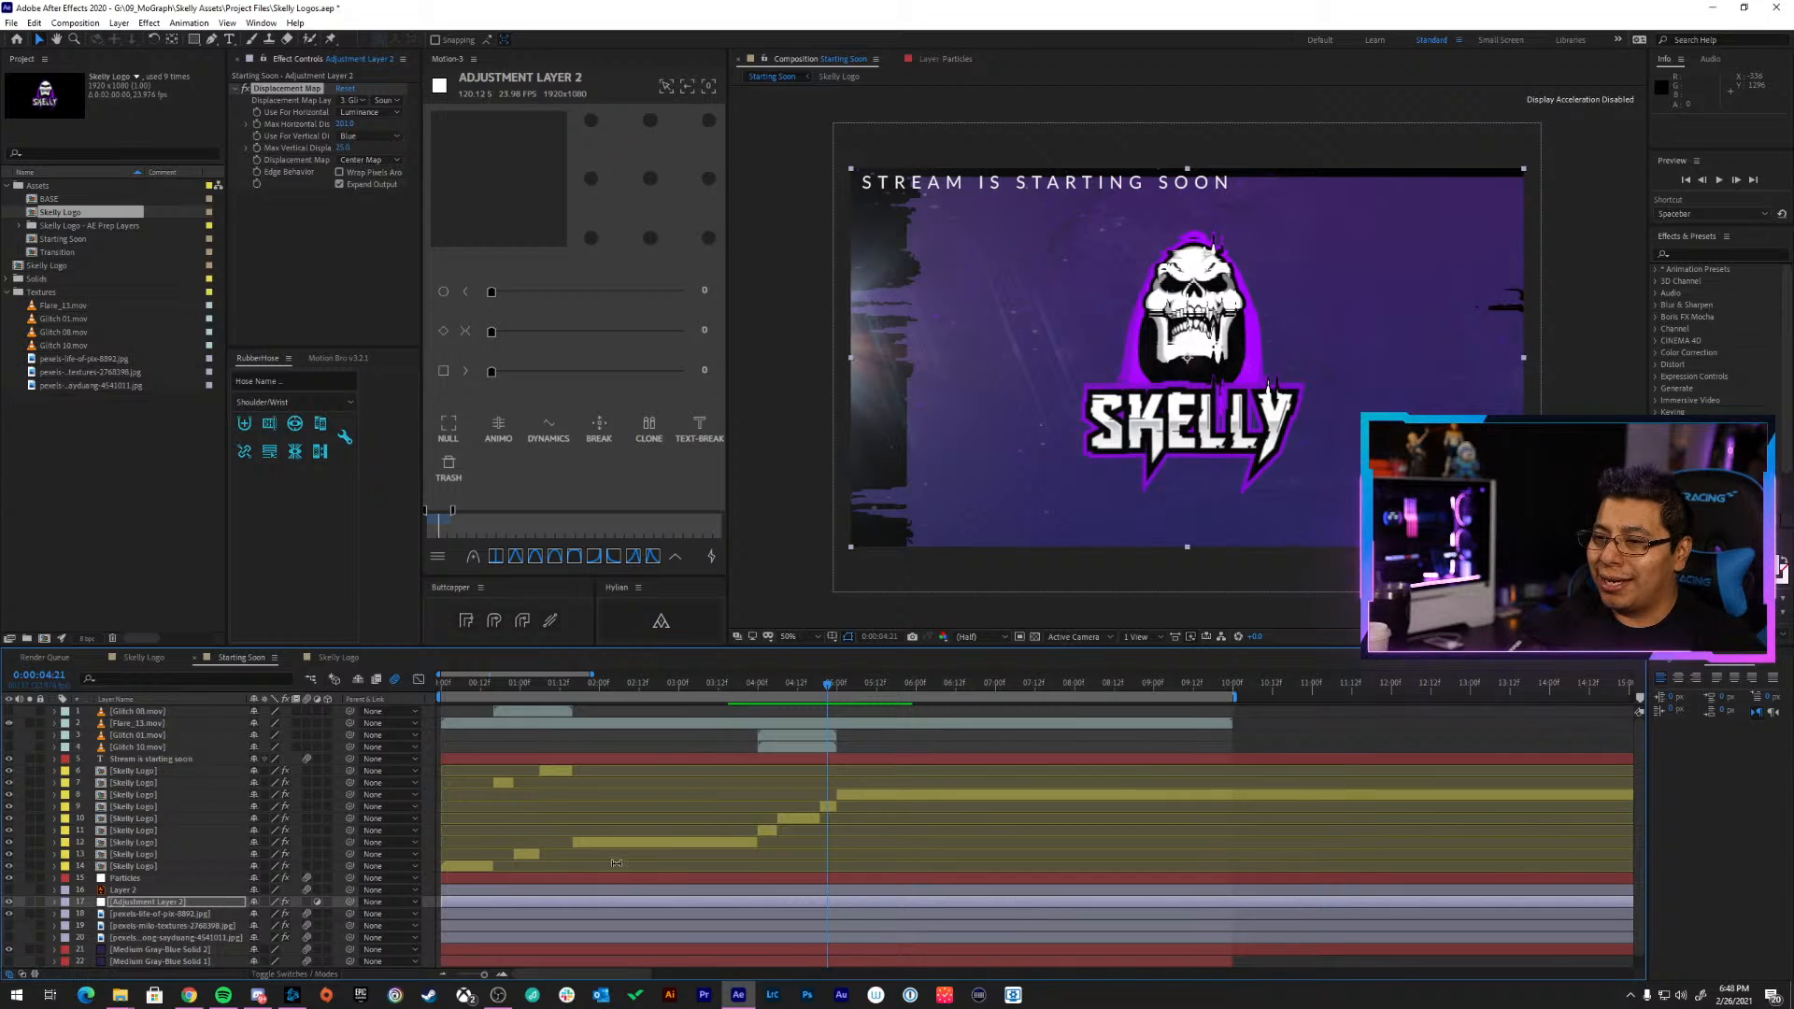
Hide the adjustment layer above the background texture and preview the composition from 0:00:03:22
{"action": "left_click", "coordinate": [9, 902]}
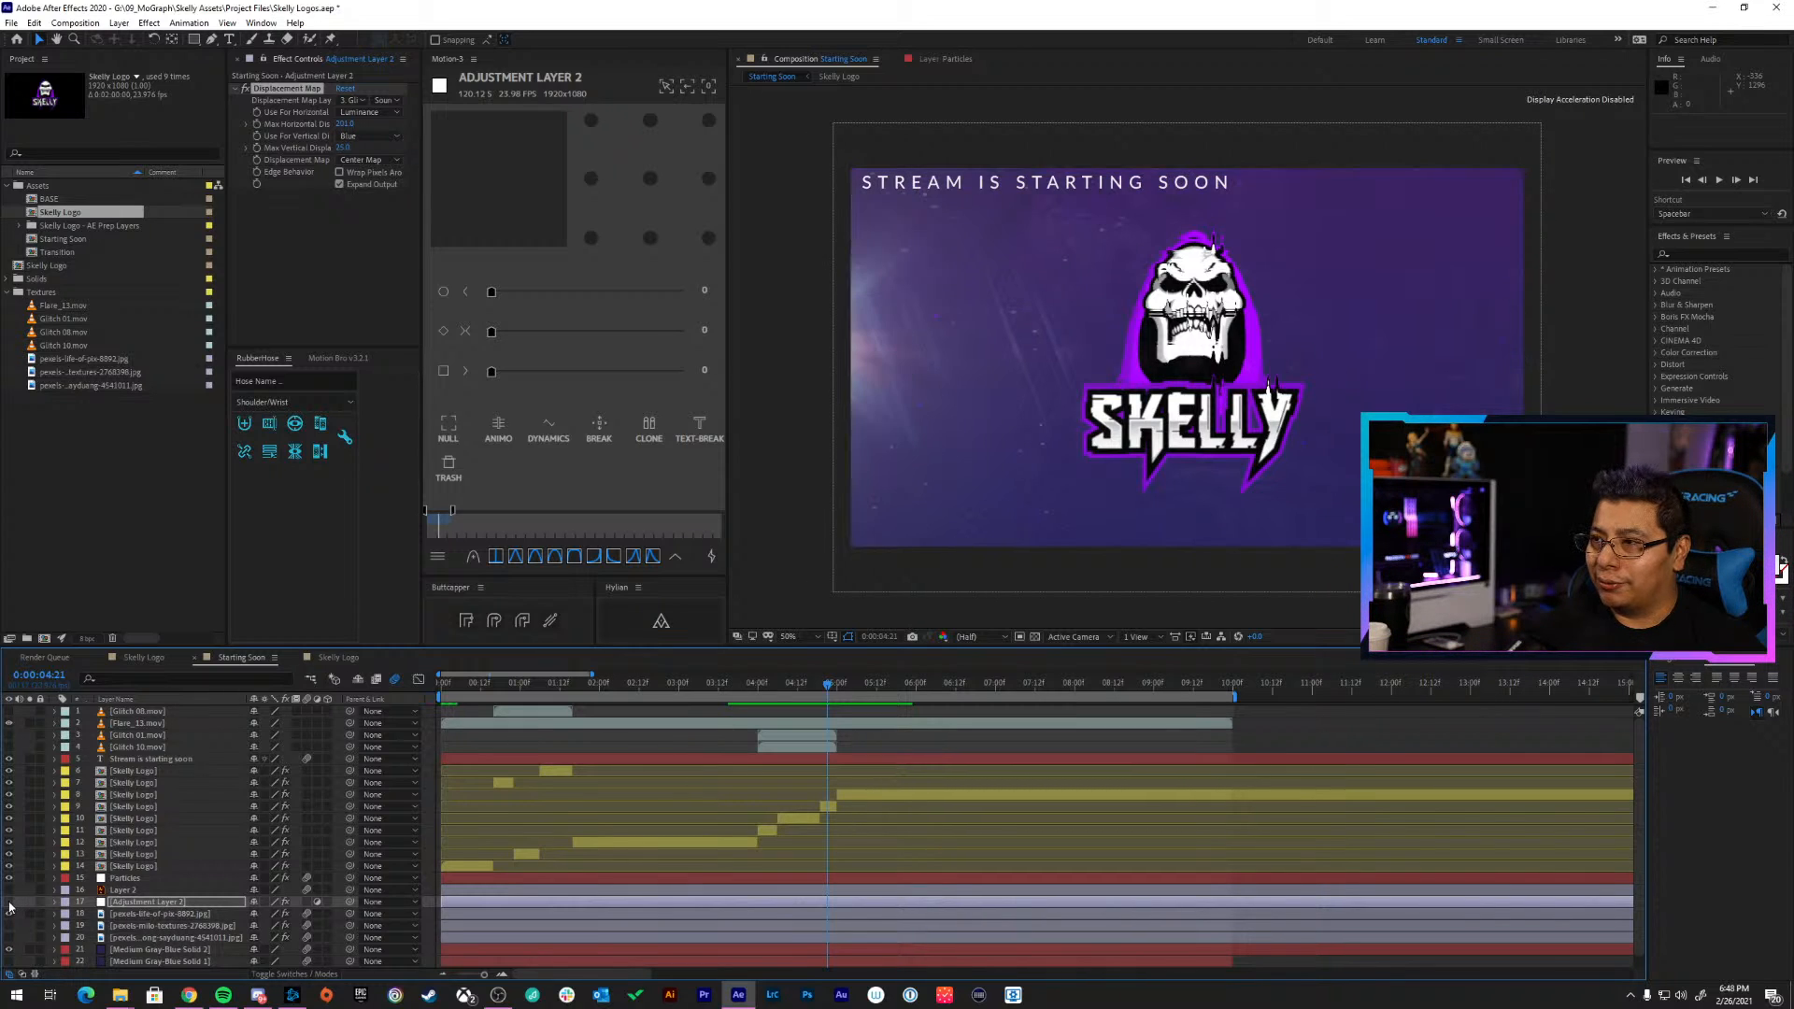
{"action": "left_click", "coordinate": [751, 682]}
{"action": "key", "text": "space"}
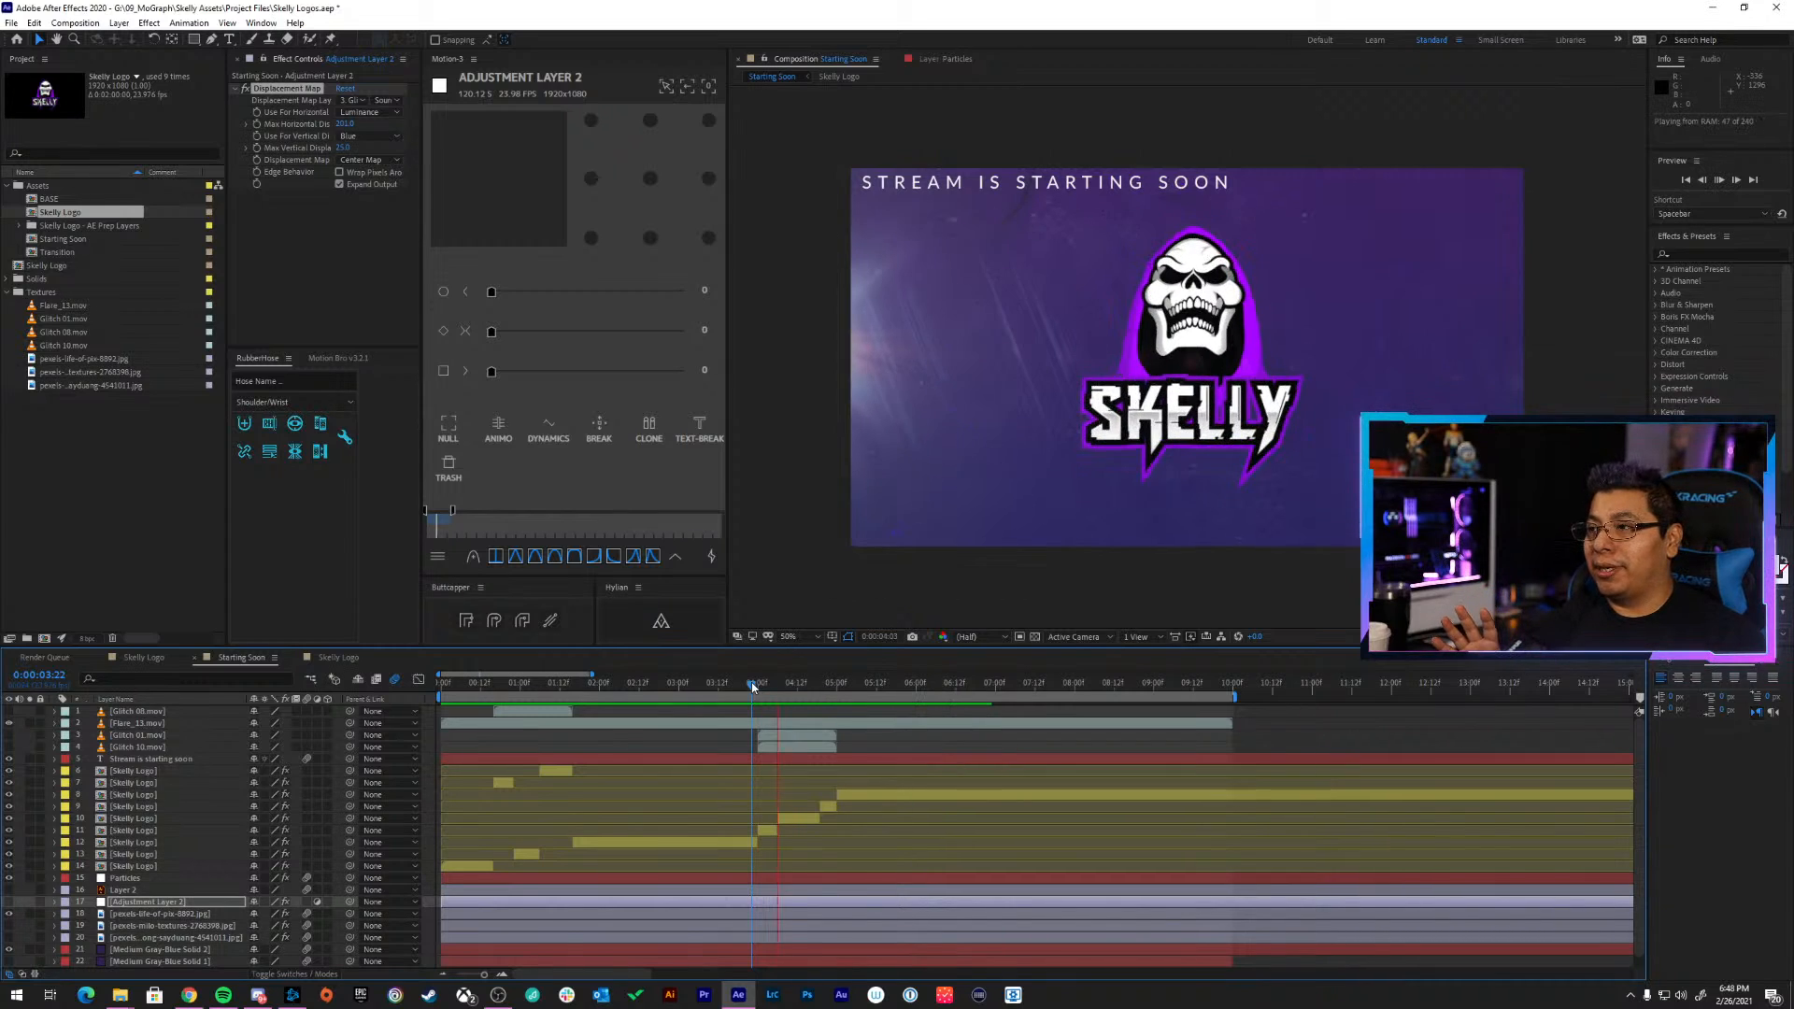
{"action": "key", "text": "space"}
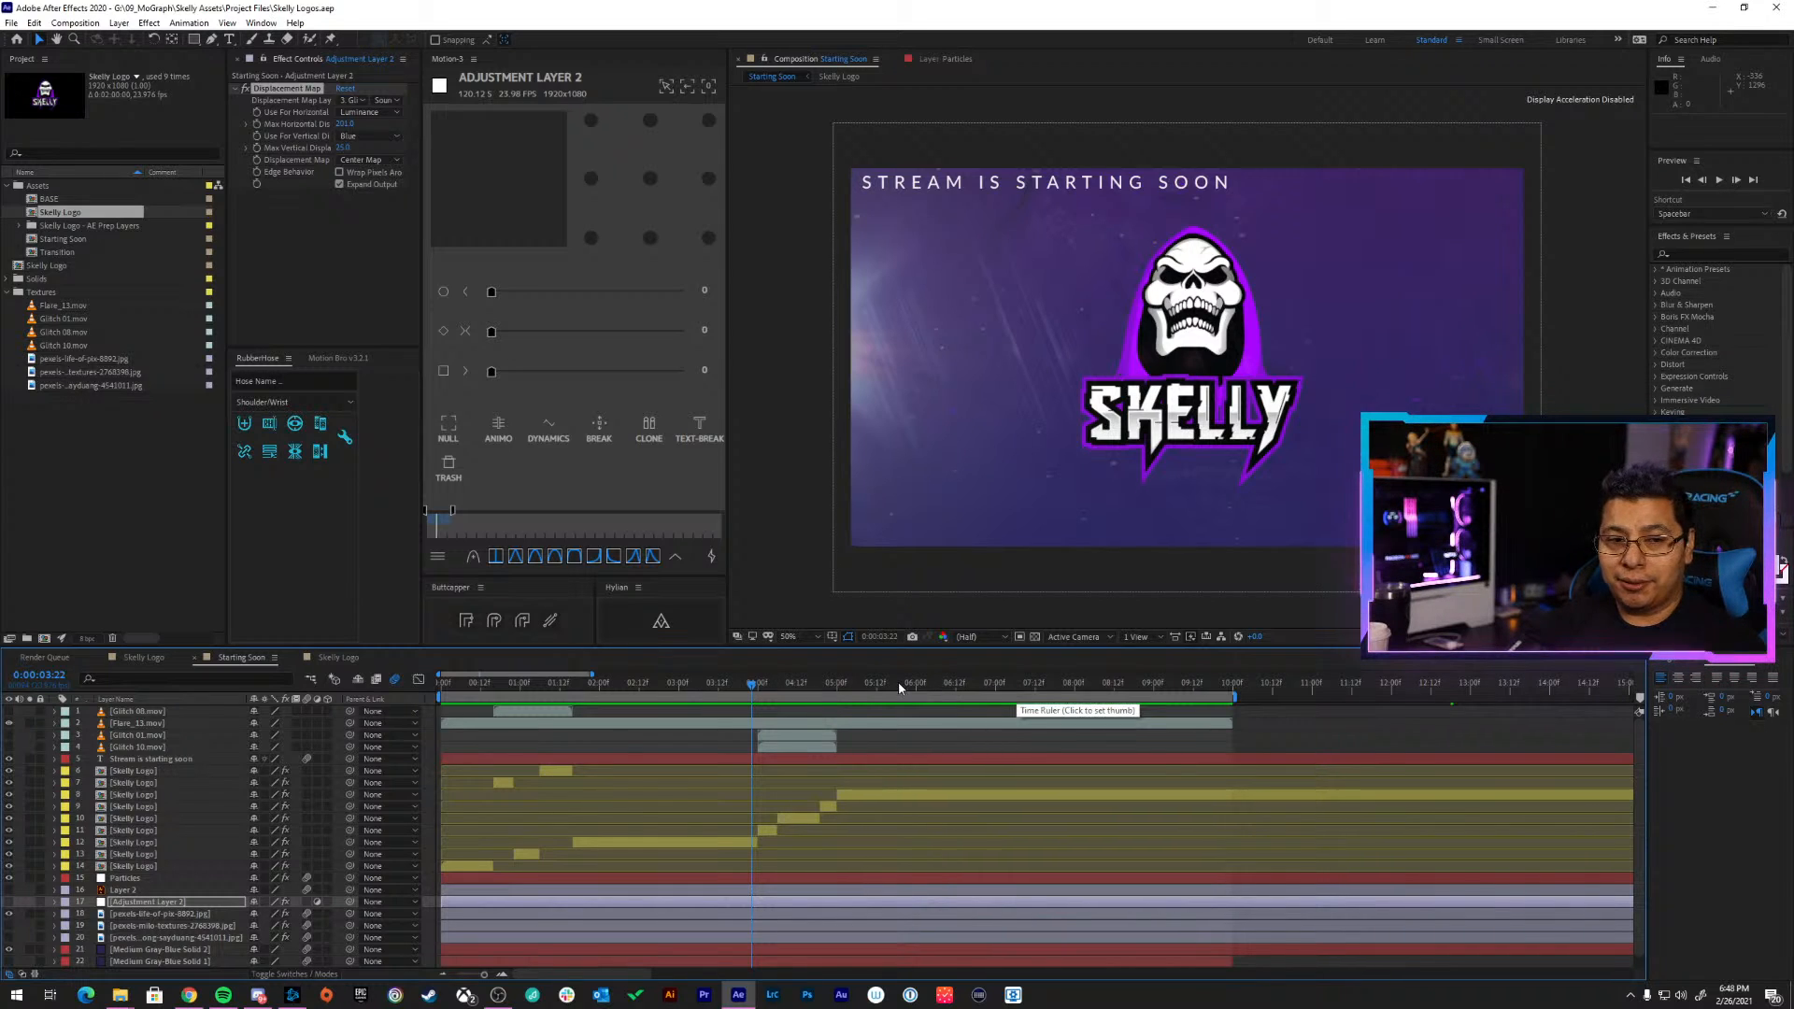
Switch to the Footages folder and look at the Glitch 06 and Glitch 07 clips in VLC media player
{"action": "key", "text": "alt+Tab"}
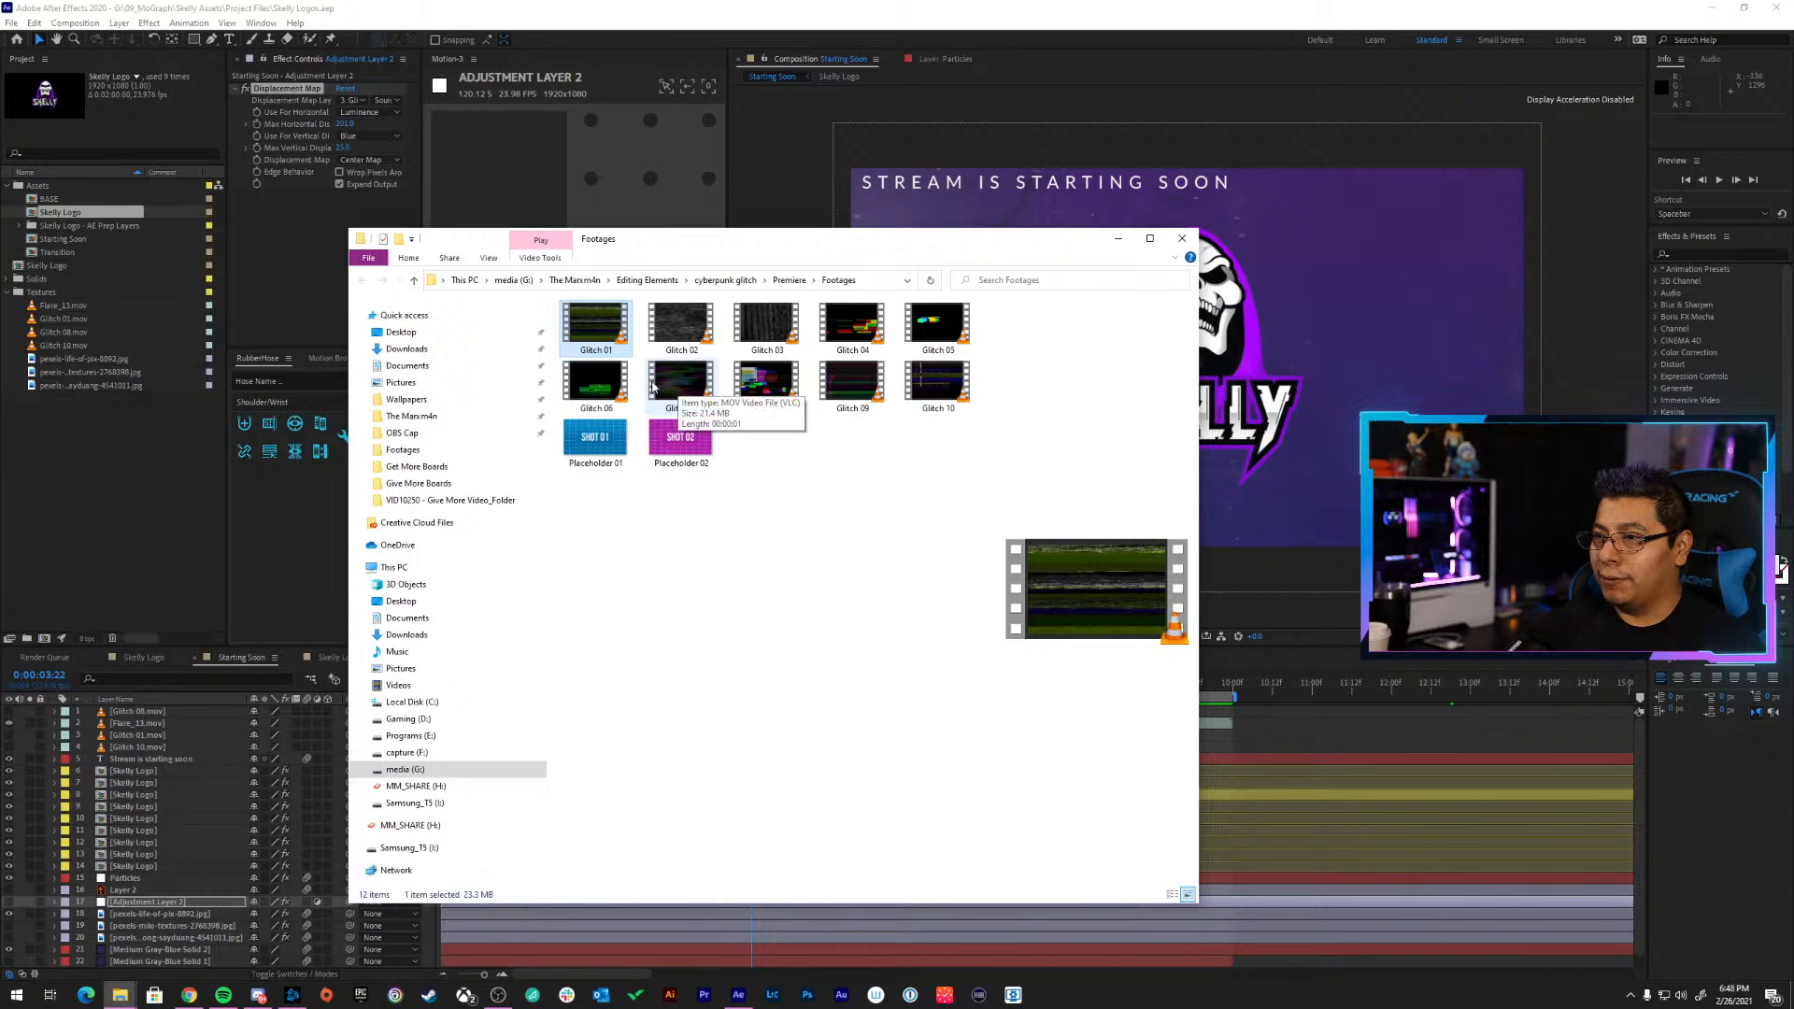
{"action": "left_click", "coordinate": [599, 383]}
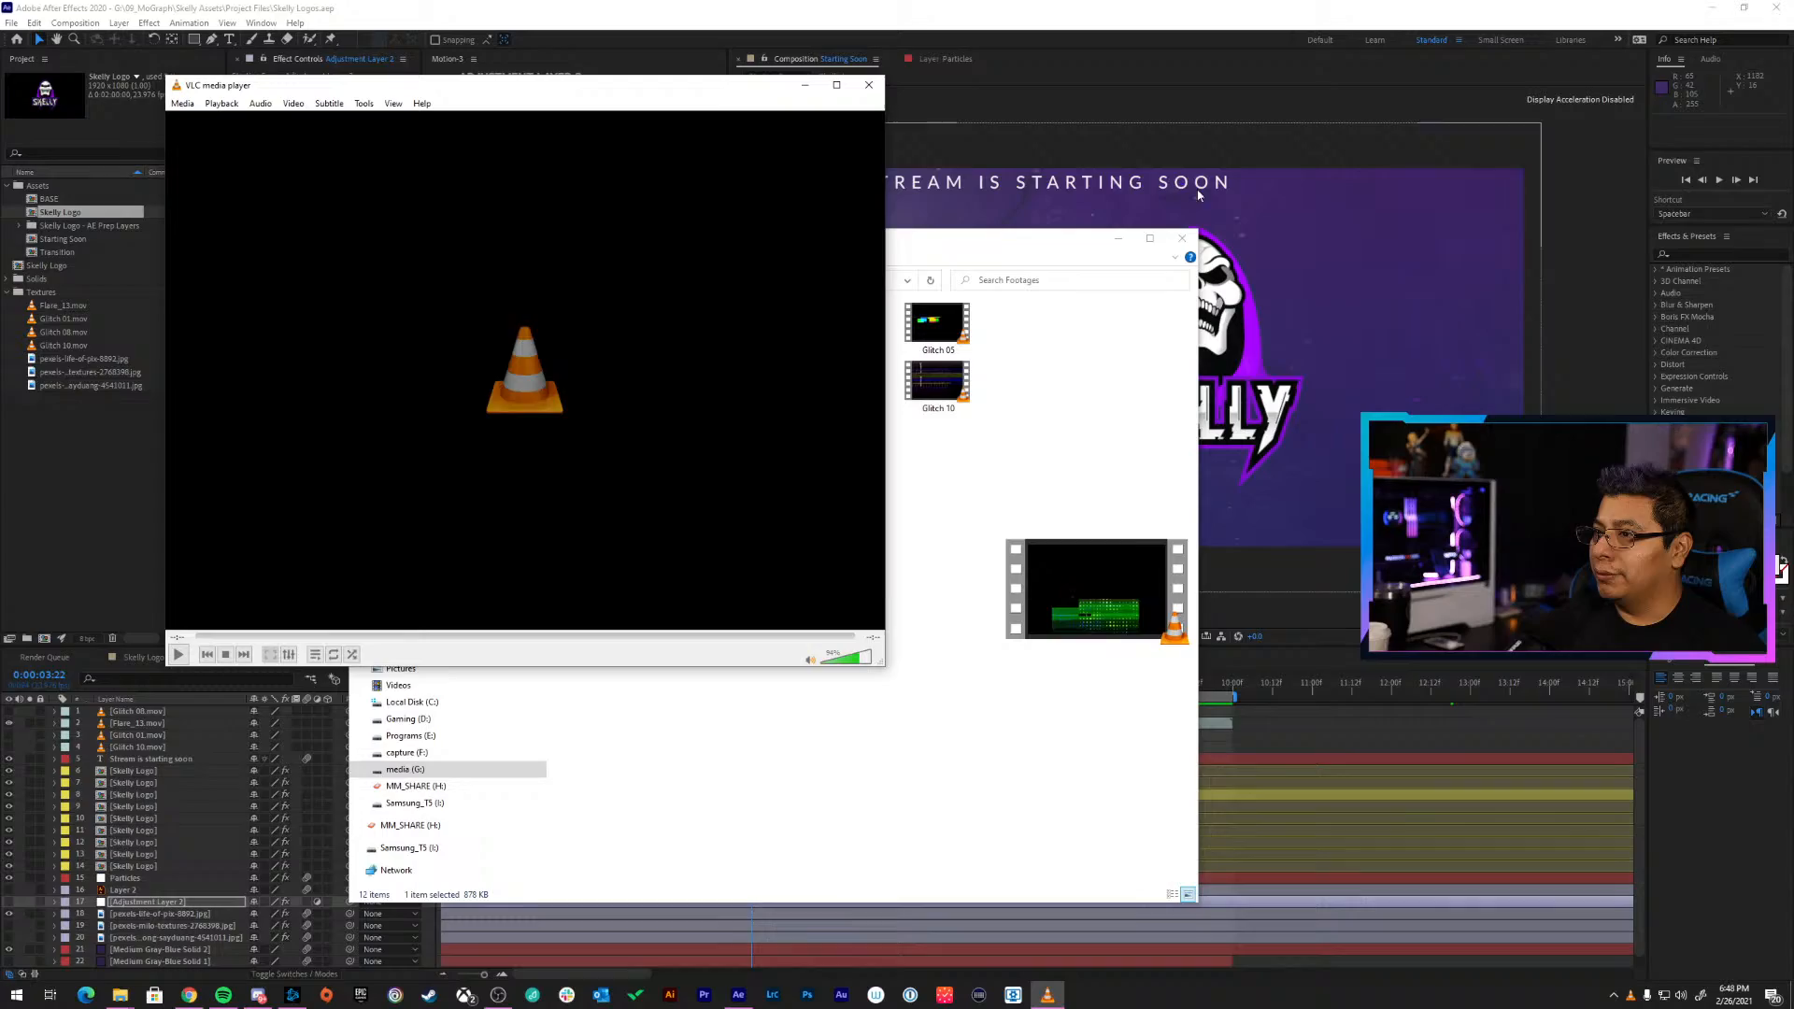
{"action": "left_click", "coordinate": [869, 85]}
{"action": "double_click", "coordinate": [697, 383]}
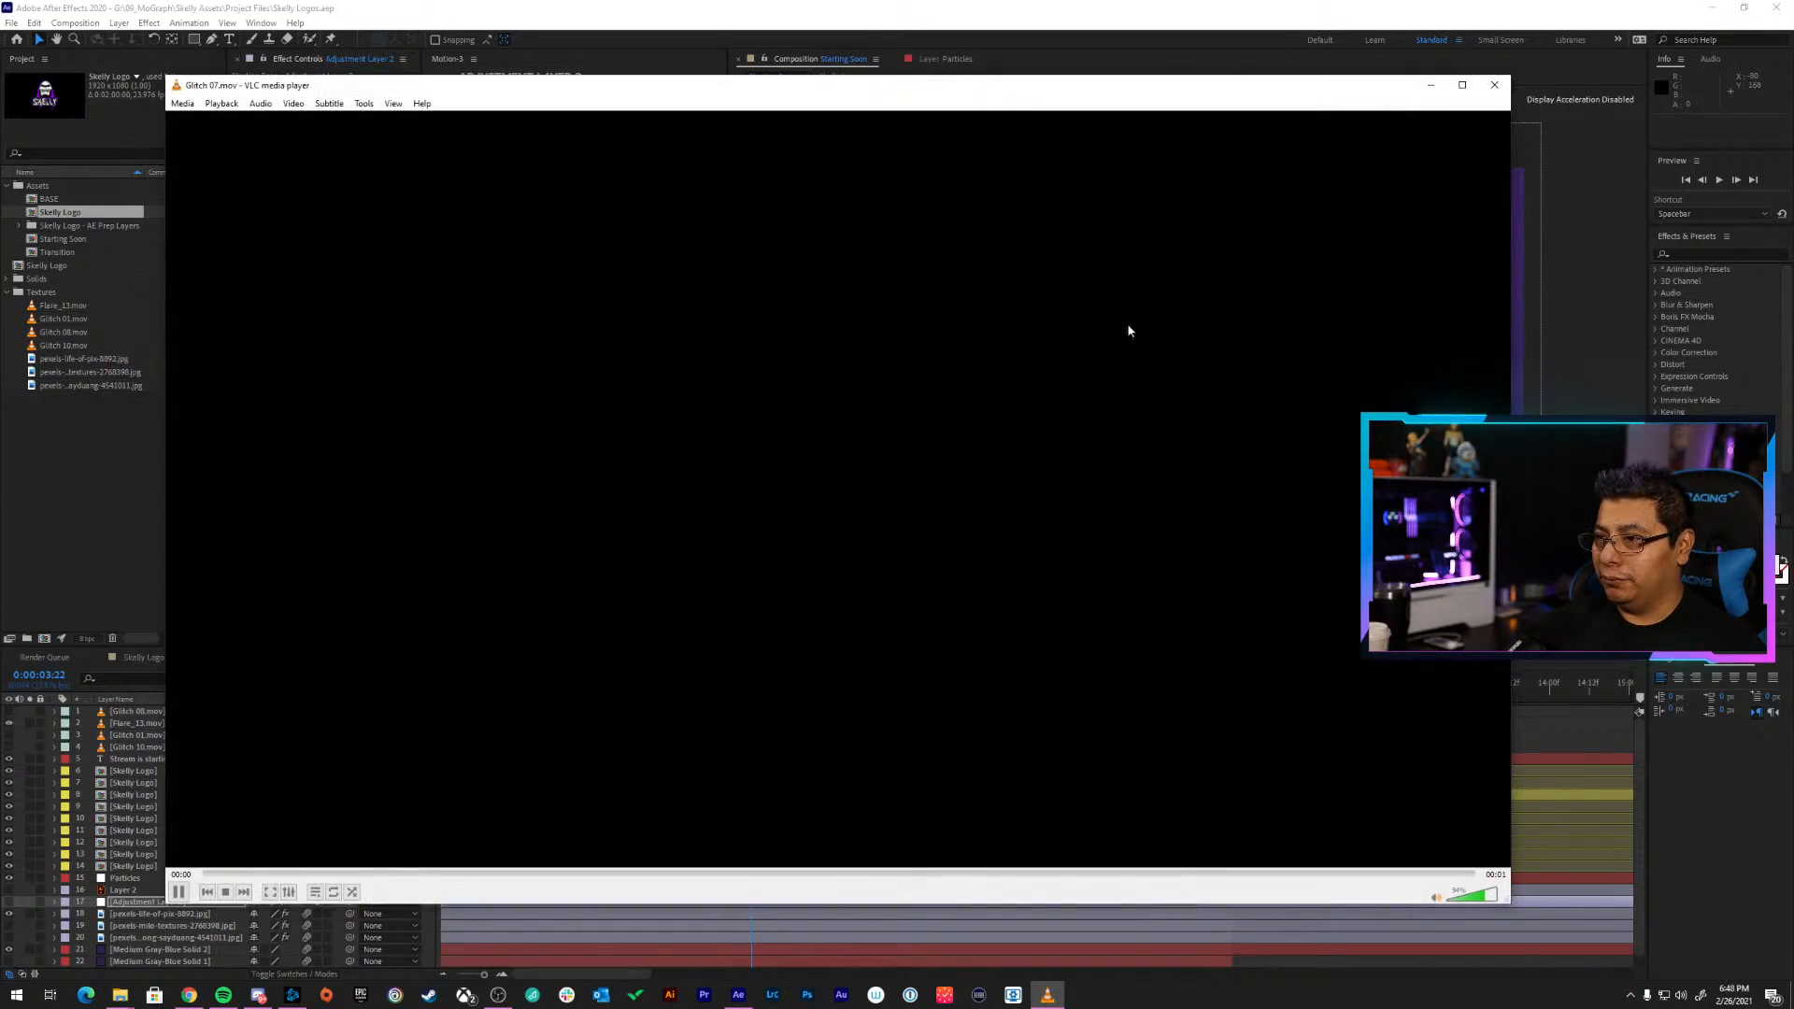
{"action": "left_click", "coordinate": [1483, 66]}
{"action": "key", "text": "alt+Tab"}
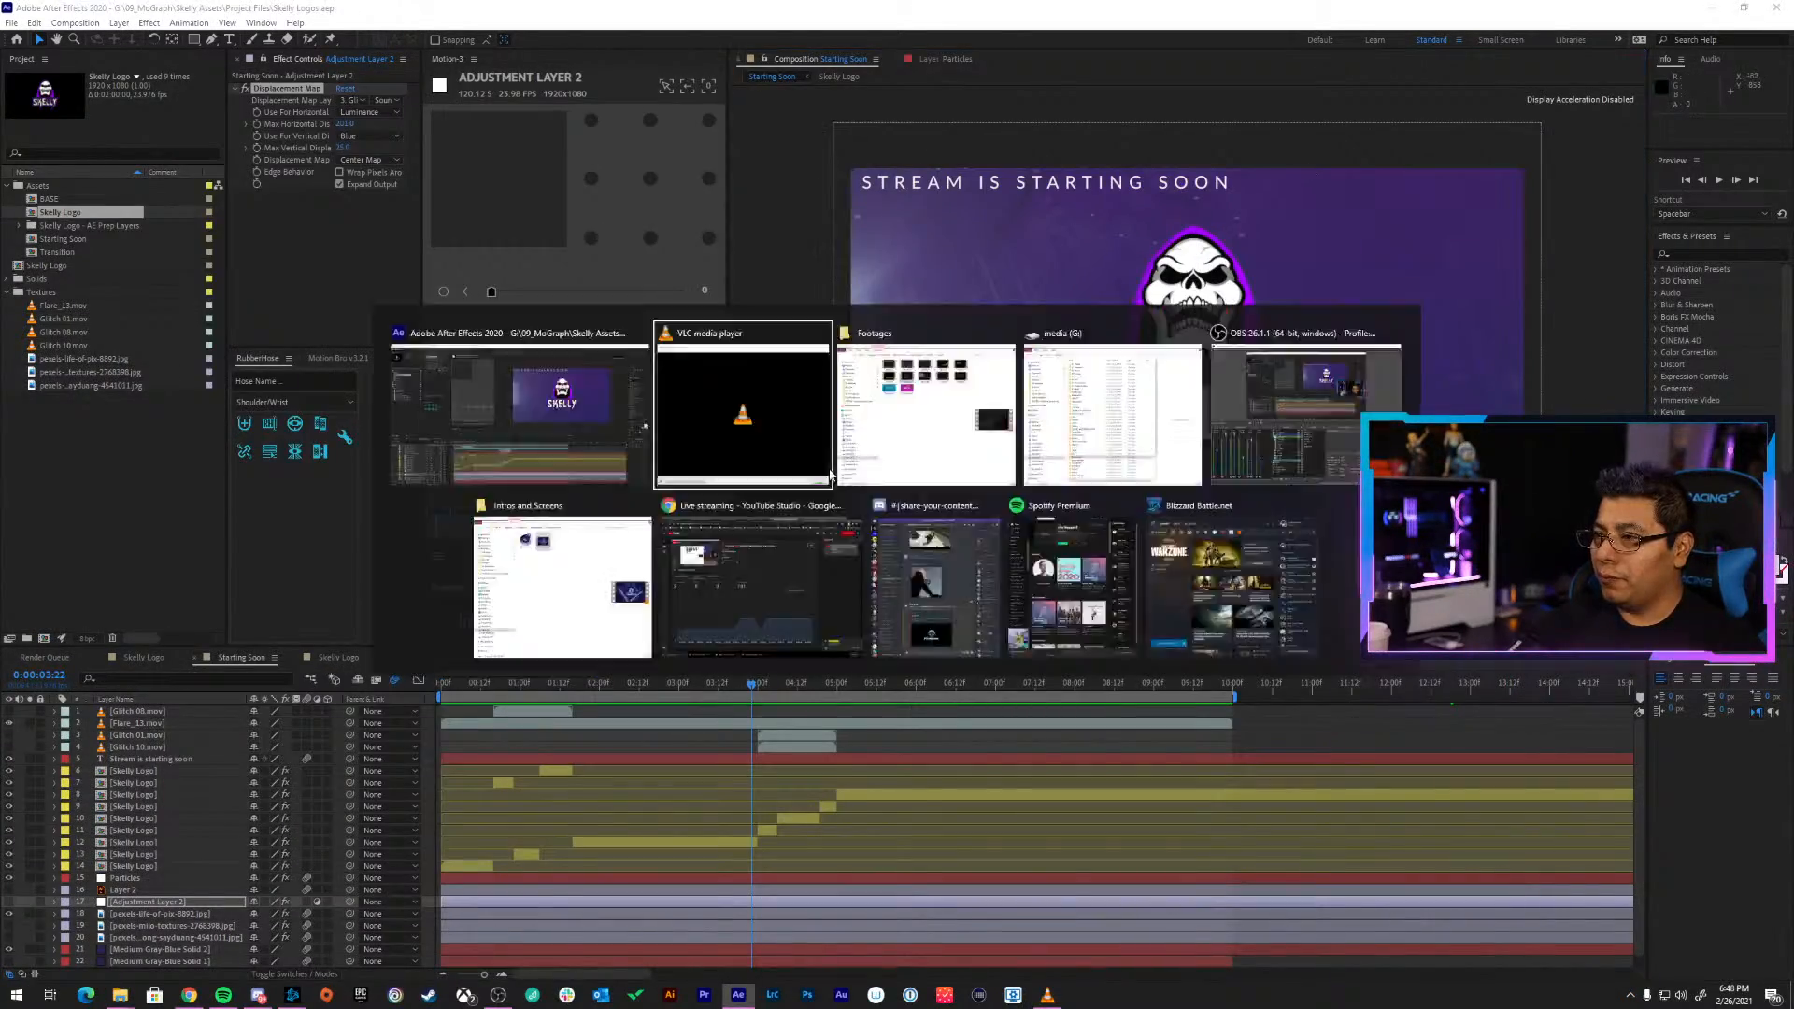
{"action": "left_click", "coordinate": [869, 85]}
{"action": "key", "text": "alt+Tab"}
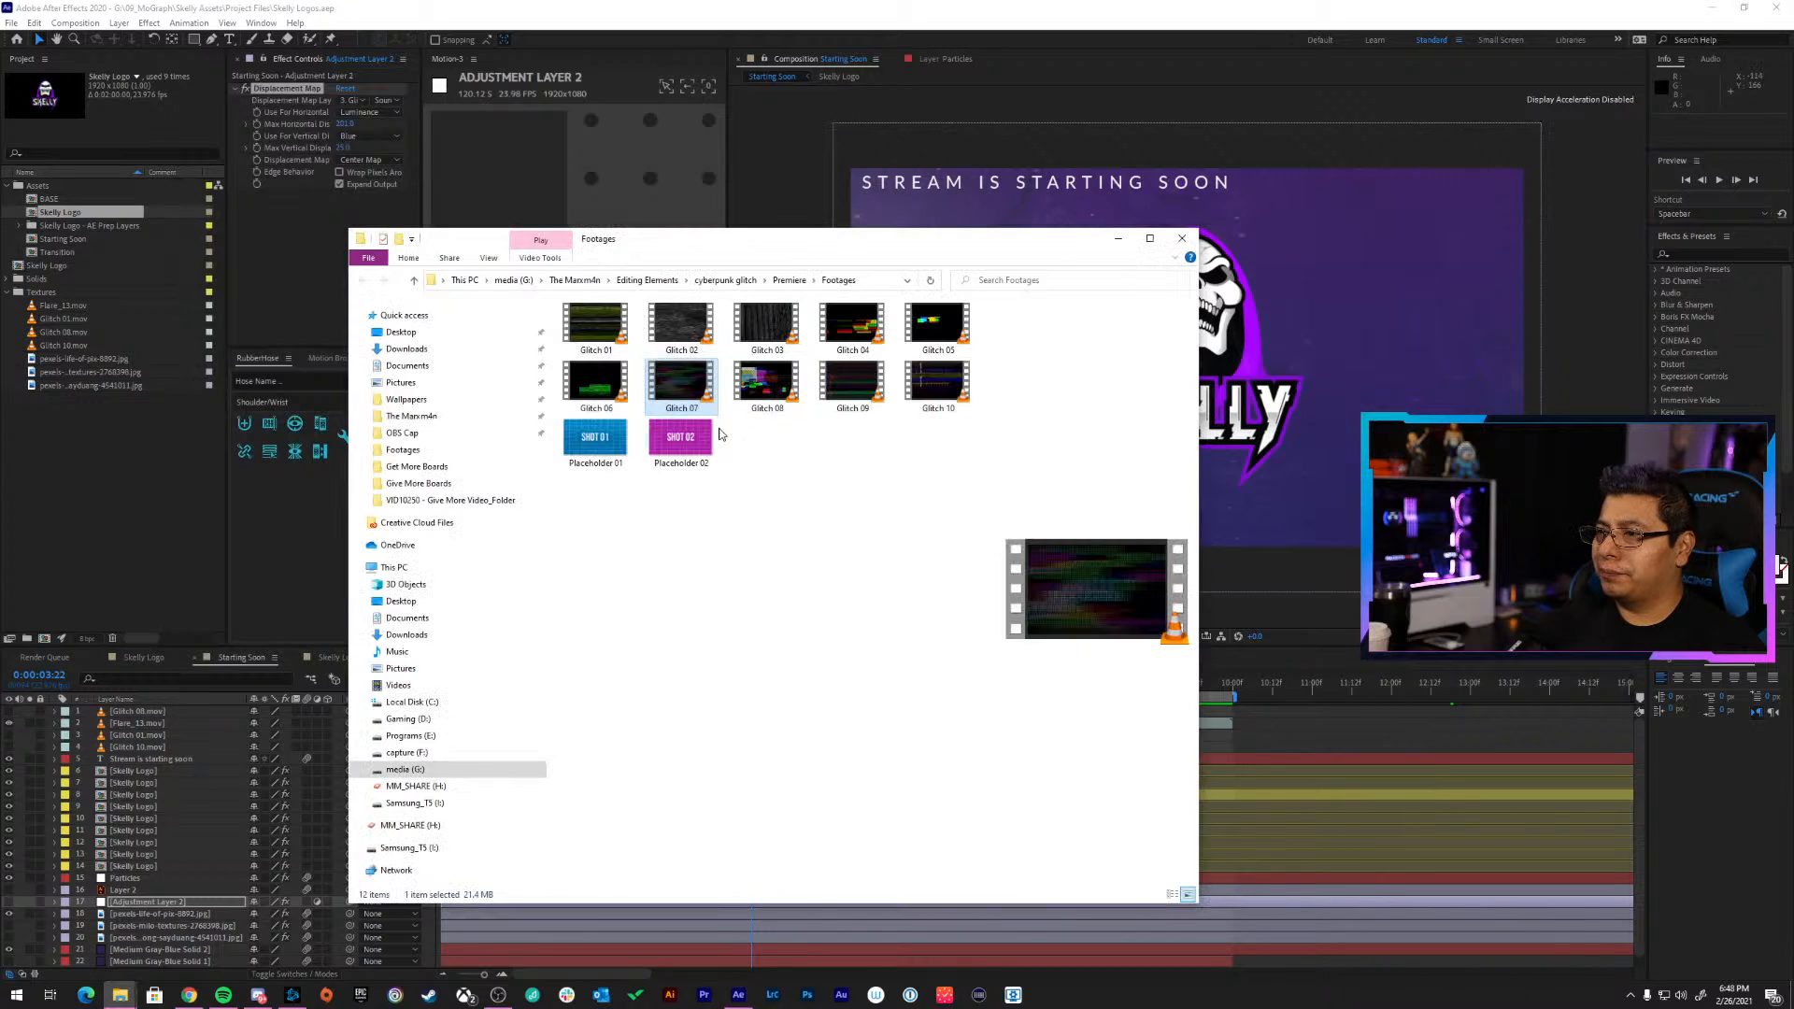
Import Glitch 07.mov into the project's Textures folder and add it to the Starting Soon timeline at 0:00:08:00
{"action": "left_click_drag", "start_coordinate": [301, 396], "coordinate": [51, 291]}
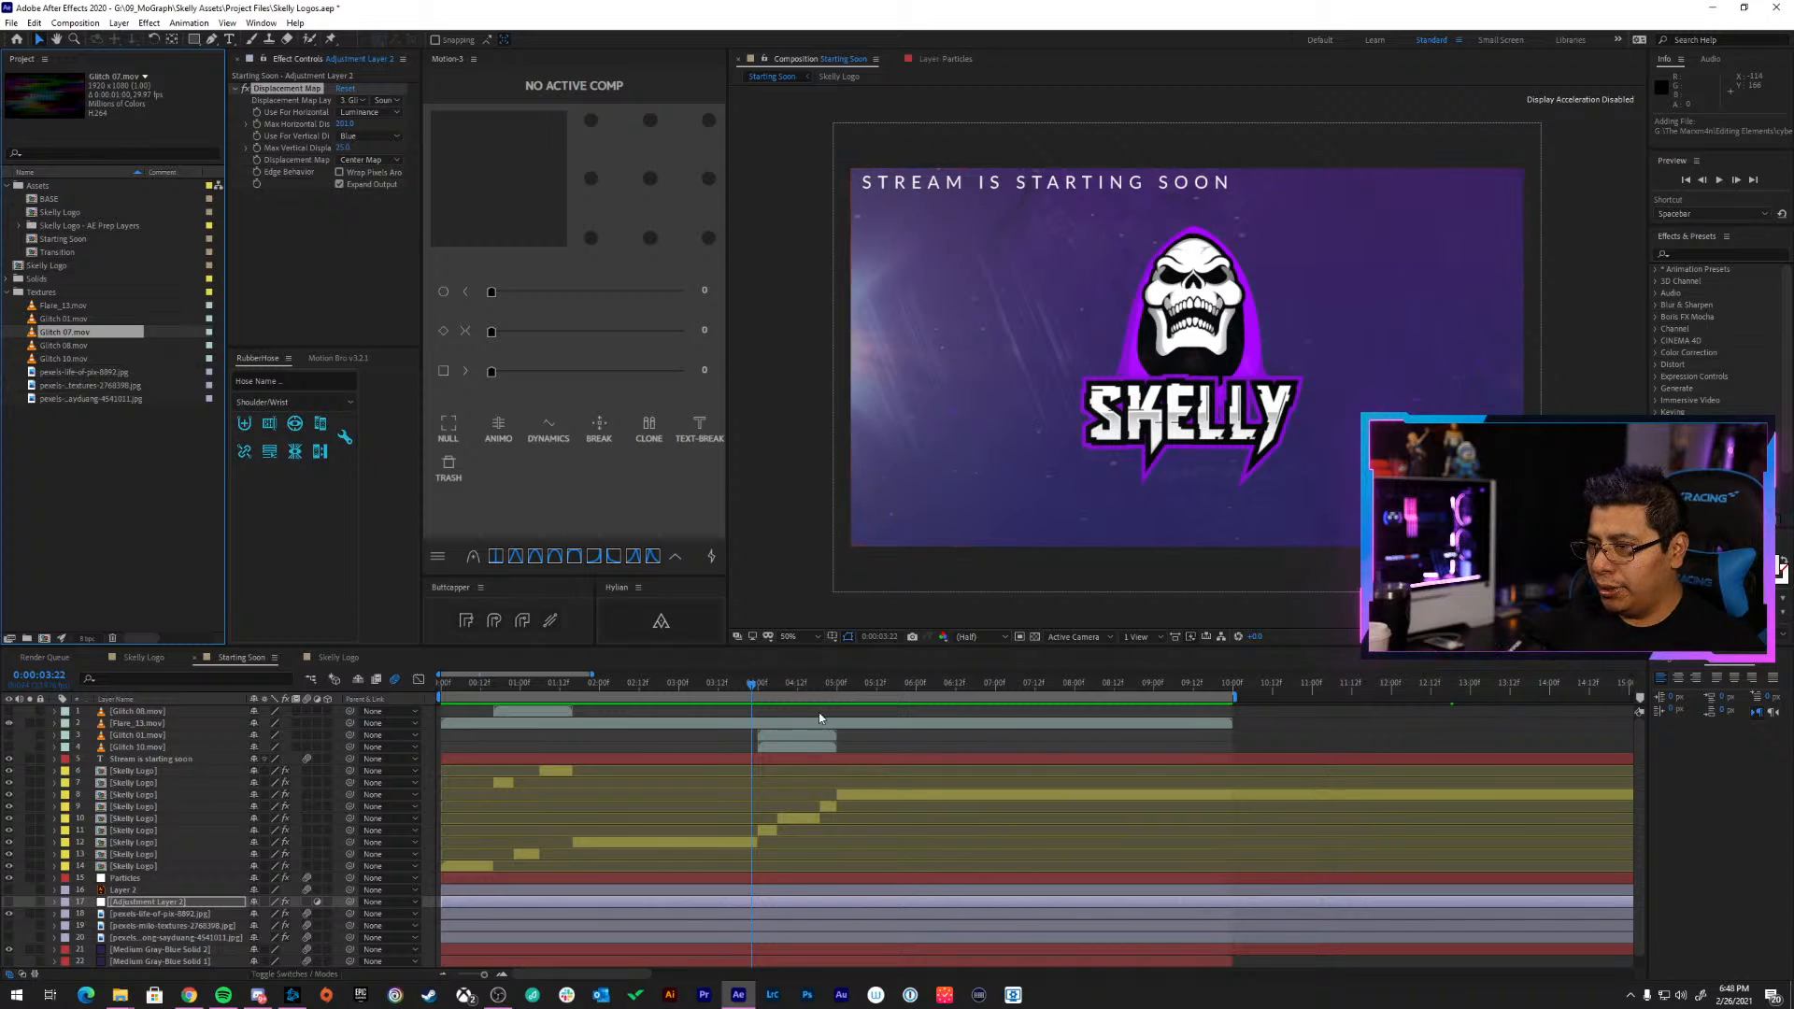
{"action": "left_click_drag", "start_coordinate": [779, 692], "coordinate": [1011, 691]}
{"action": "left_click_drag", "start_coordinate": [445, 690], "coordinate": [1070, 740]}
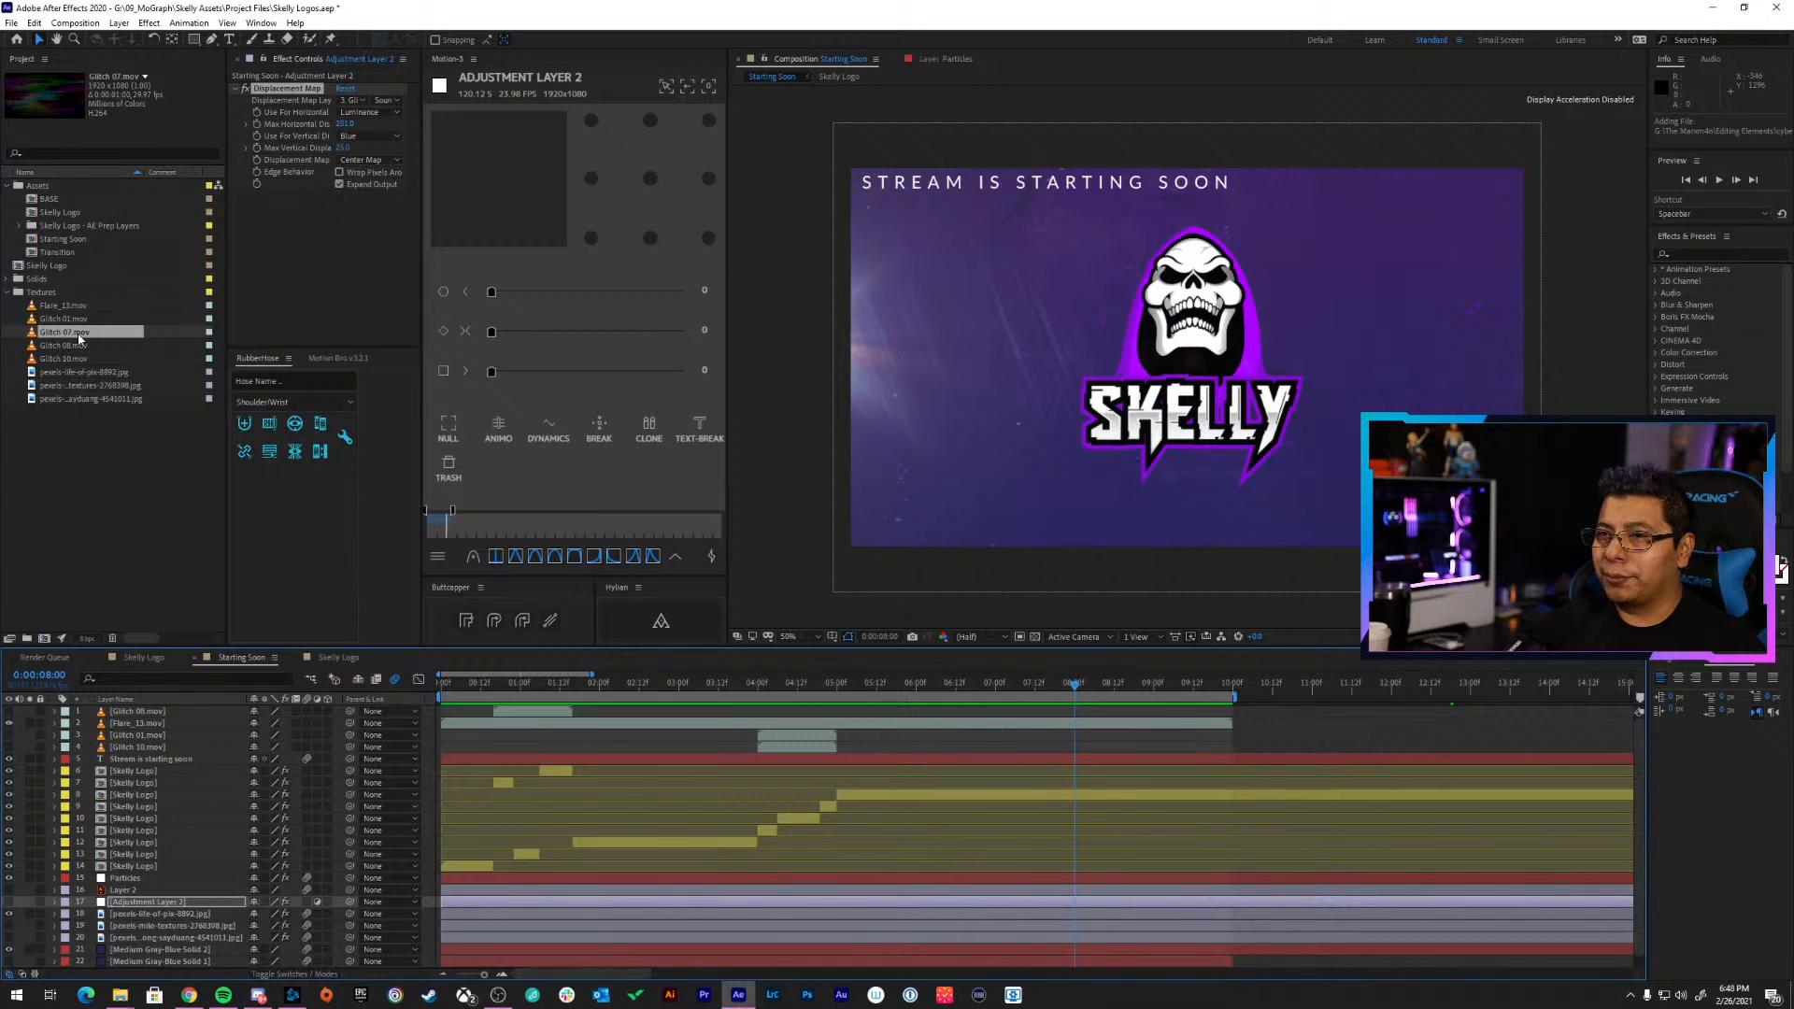
{"action": "left_click_drag", "start_coordinate": [71, 337], "coordinate": [1092, 715]}
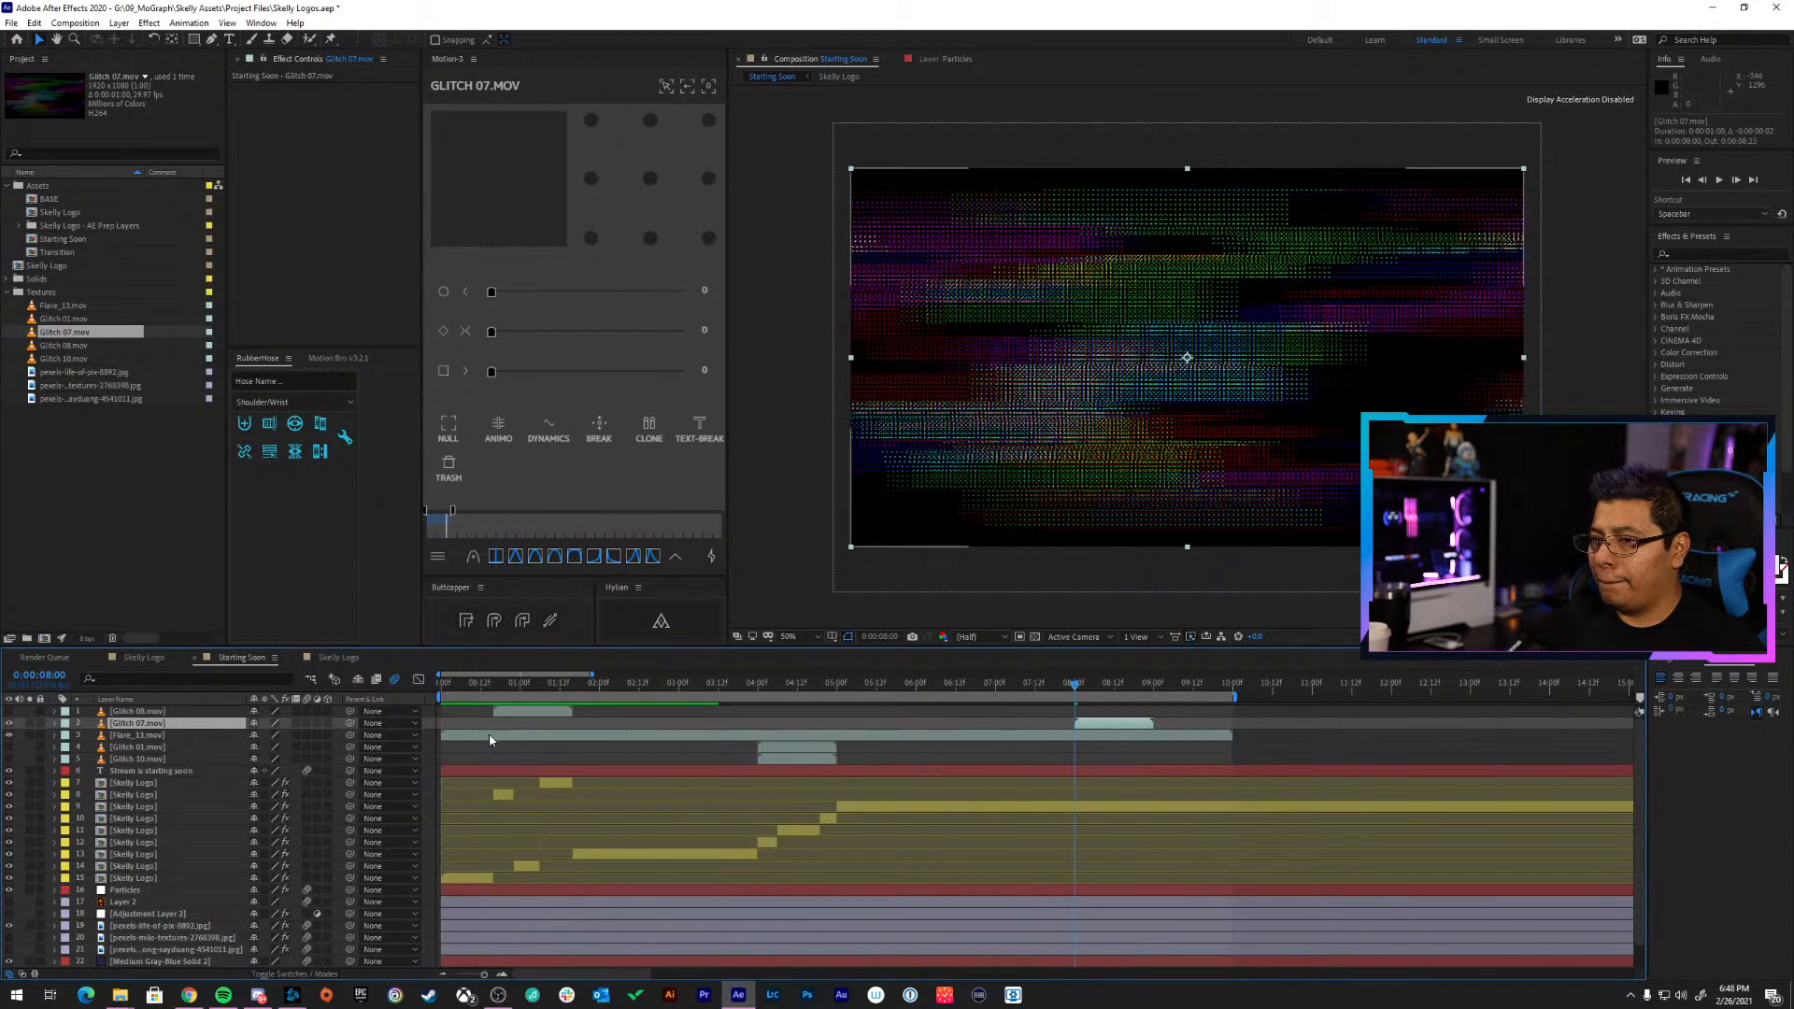
Move the Flare_13.mov layer to the top of the layer stack and hide the Glitch 07.mov layer
{"action": "left_click", "coordinate": [149, 737]}
{"action": "left_click_drag", "start_coordinate": [148, 738], "coordinate": [148, 713]}
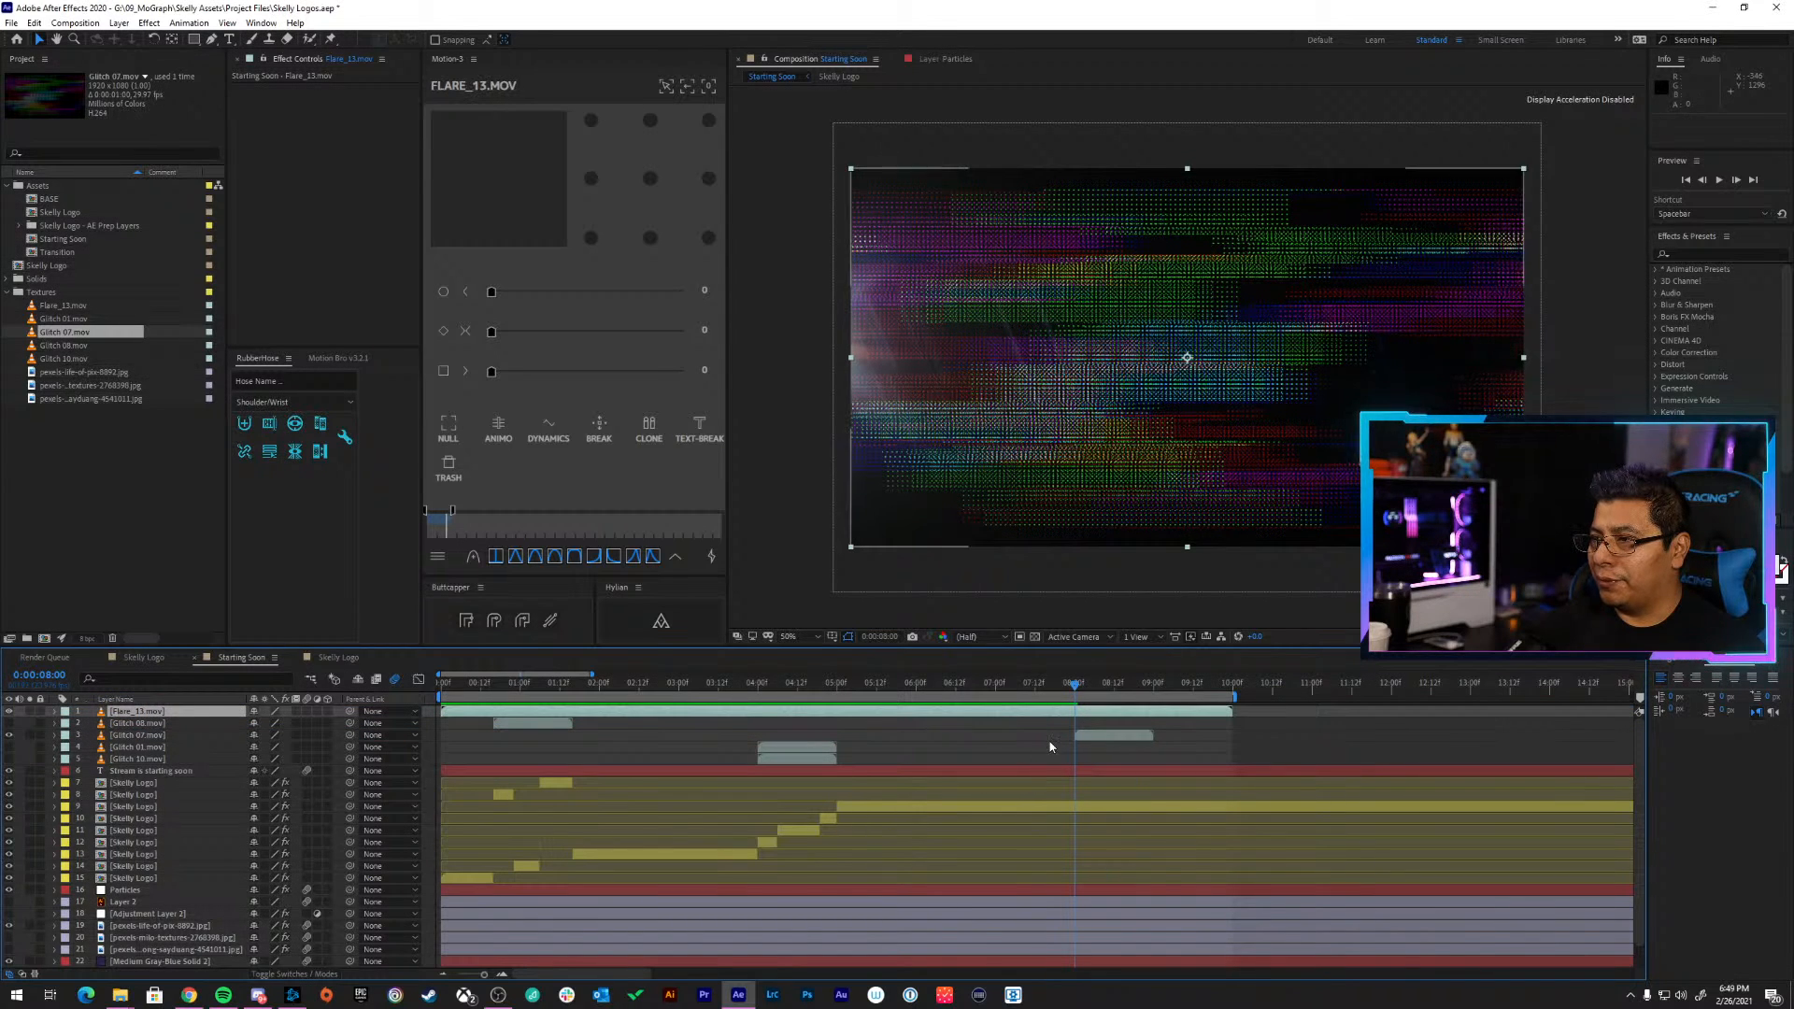
{"action": "left_click_drag", "start_coordinate": [764, 685], "coordinate": [1075, 736]}
{"action": "left_click", "coordinate": [1099, 736]}
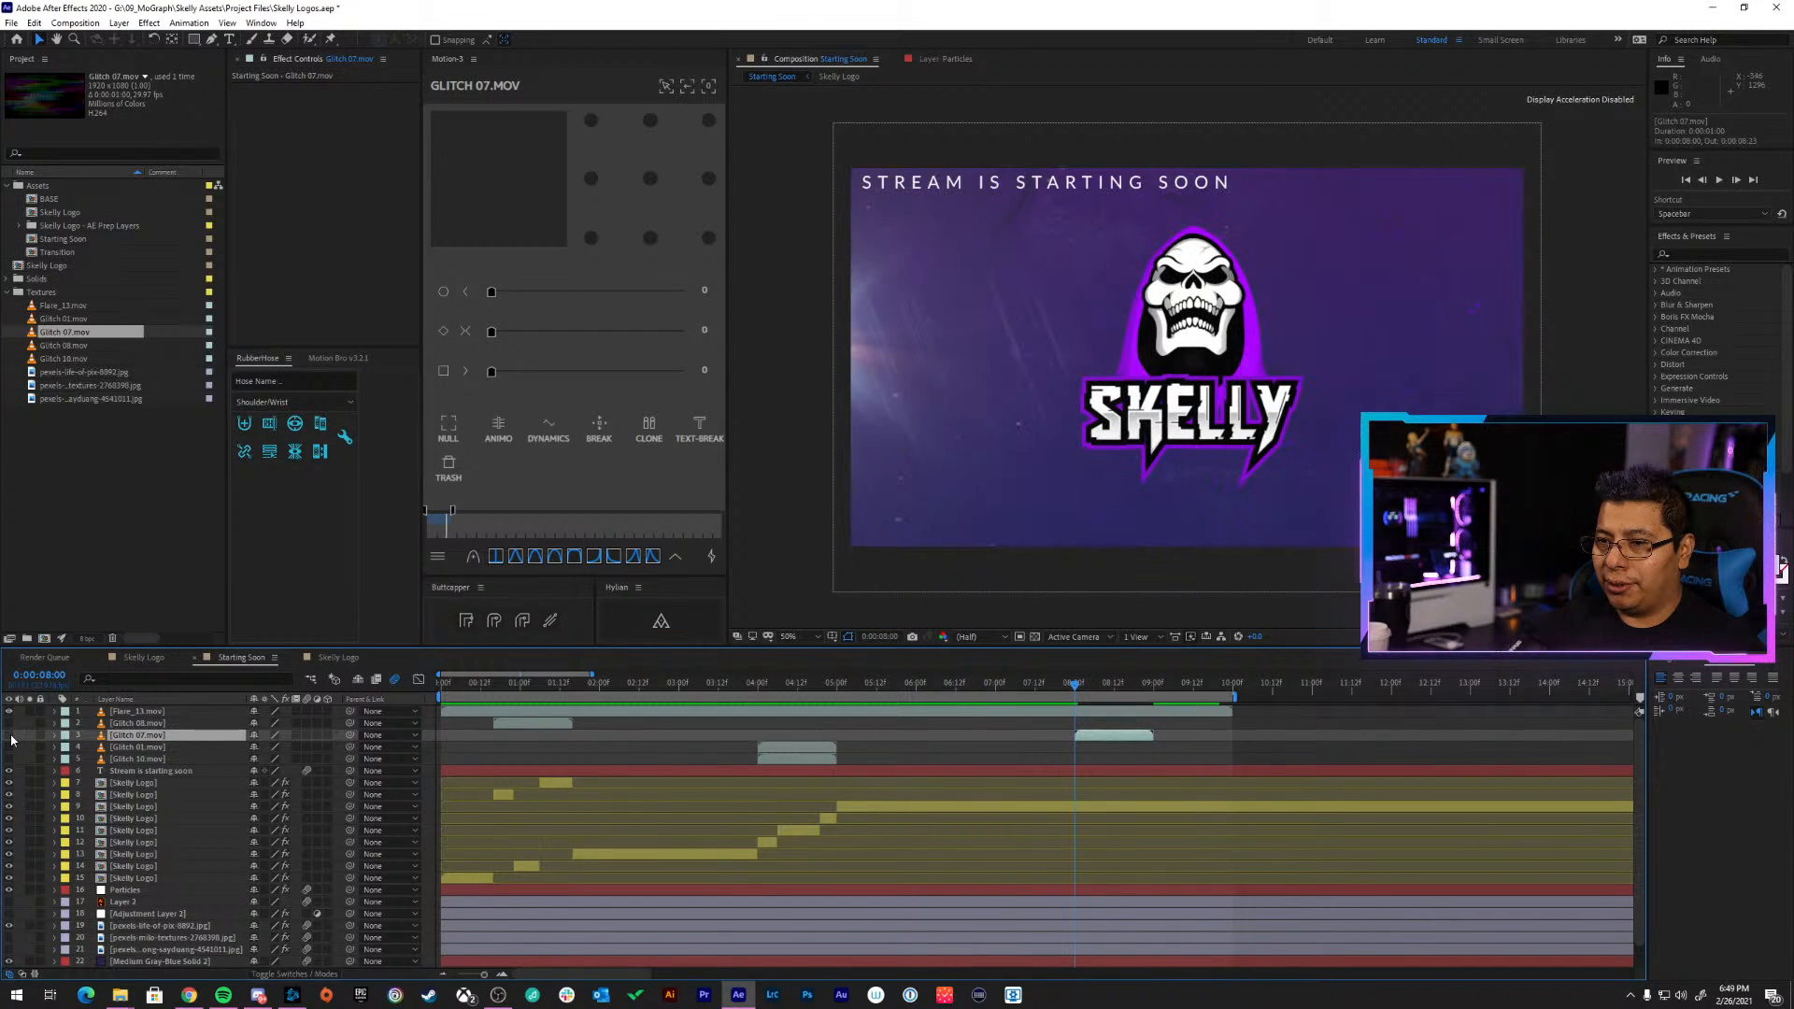
Set Glitch 07.mov as the displacement map layer of the last Skelly Logo segment and split that segment at 0:00:08:00
{"action": "left_click", "coordinate": [1080, 807]}
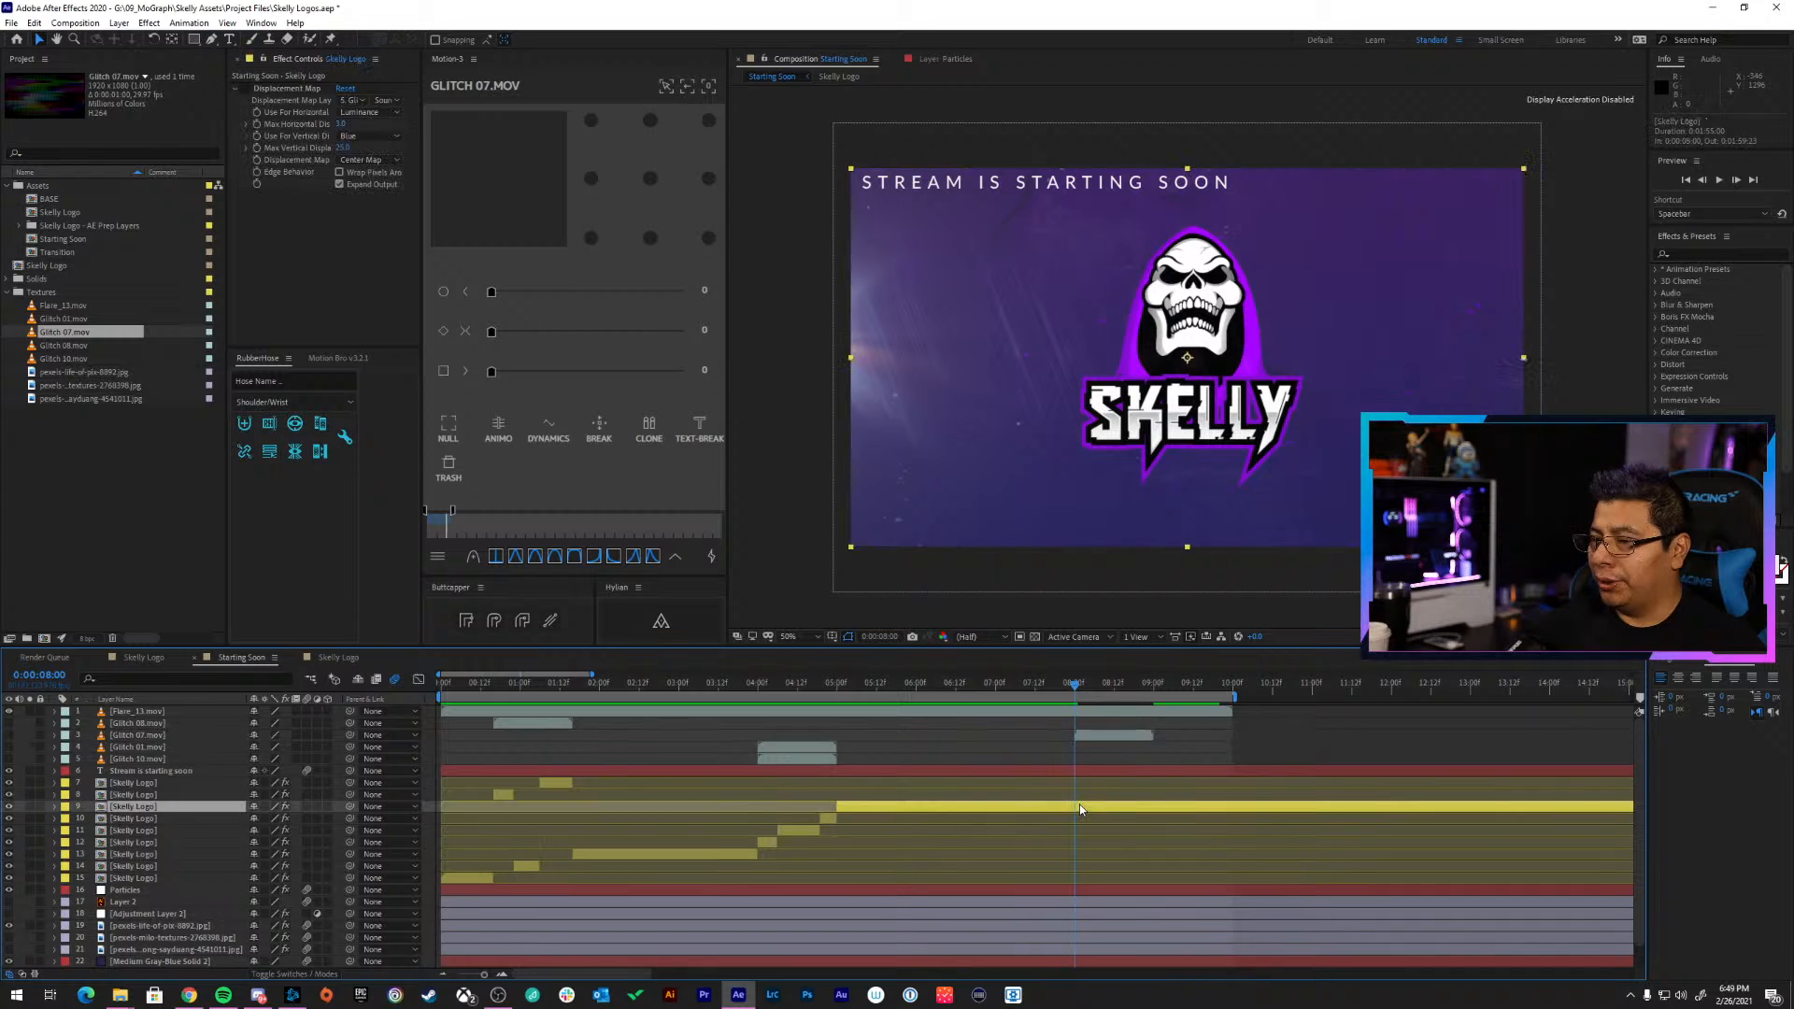
{"action": "left_click", "coordinate": [361, 97]}
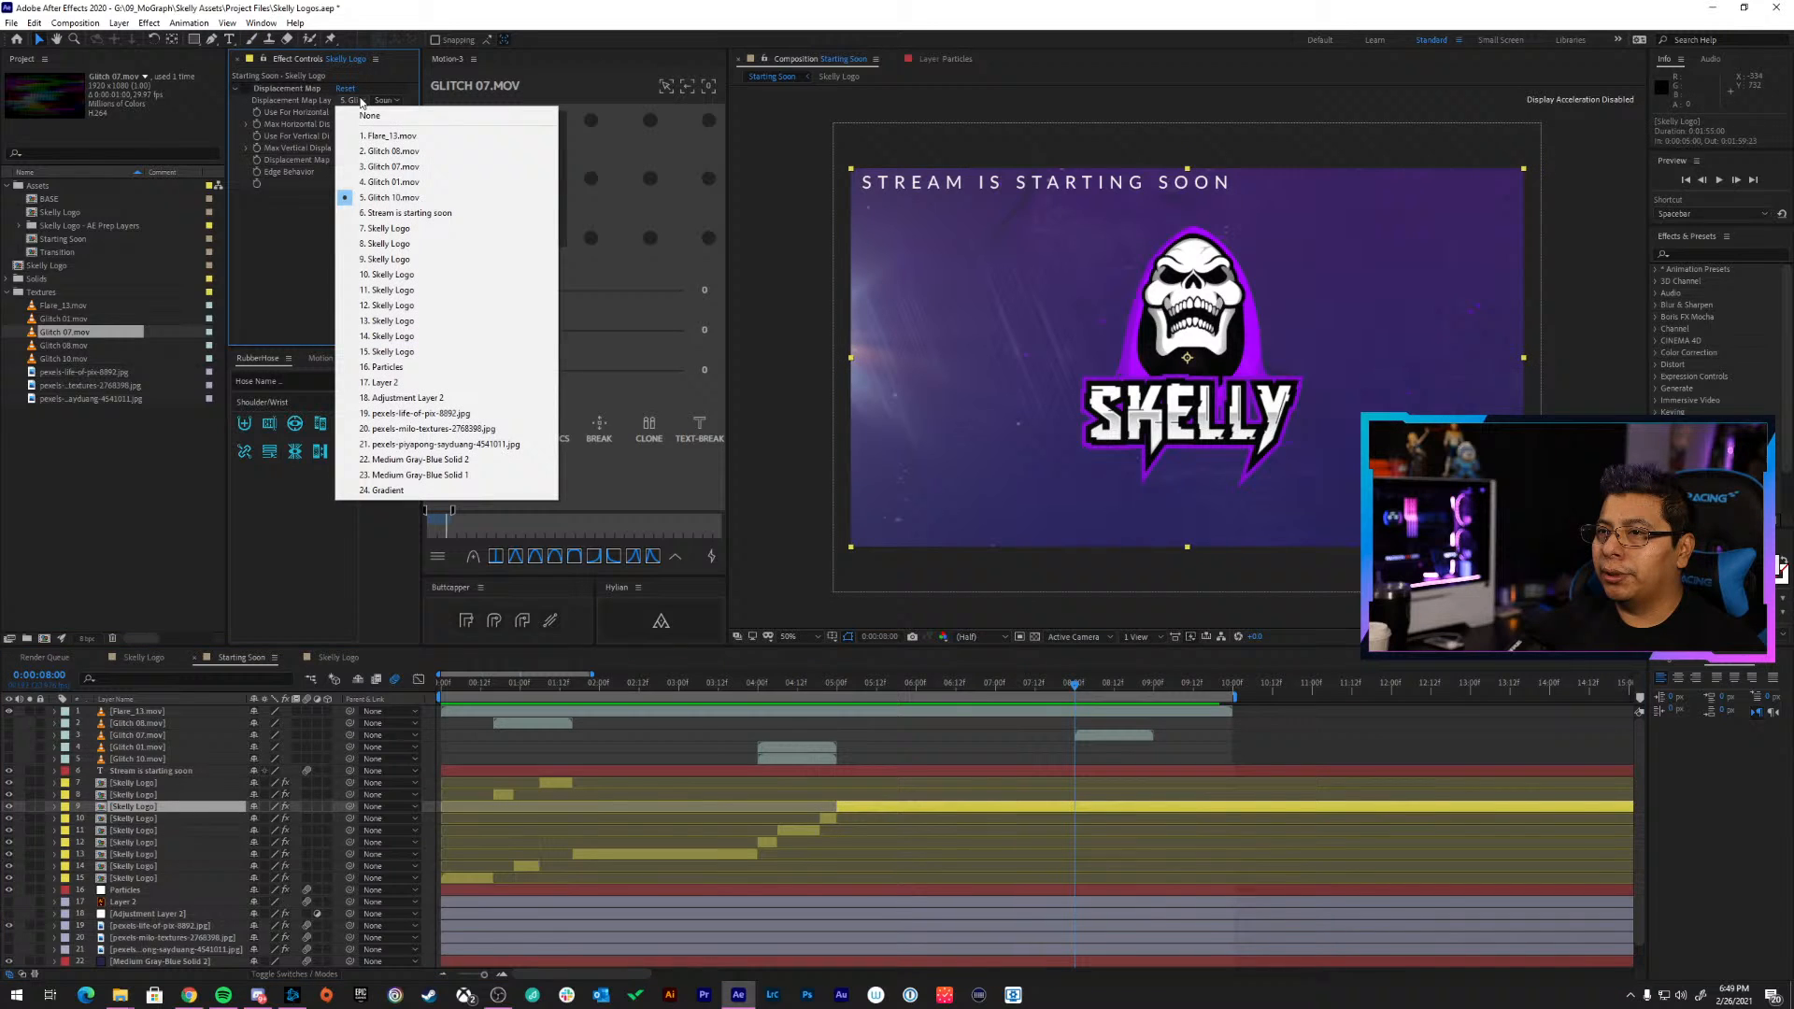
{"action": "left_click", "coordinate": [409, 168]}
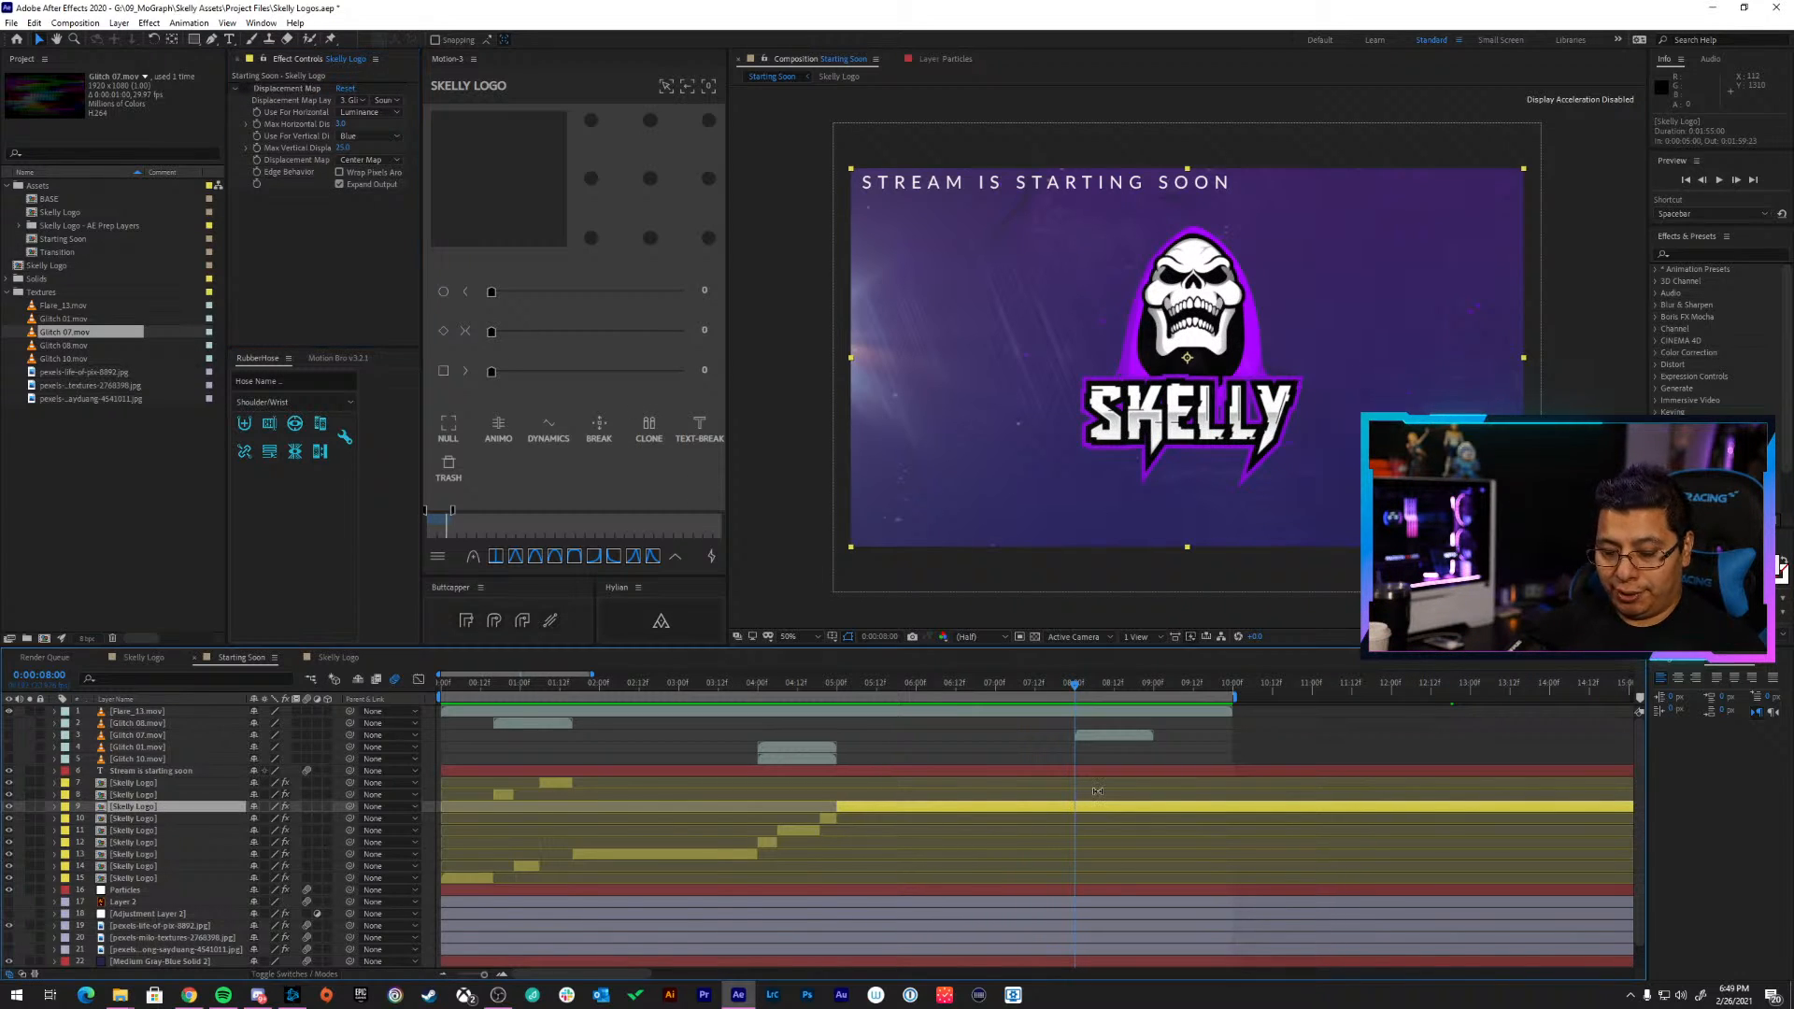
{"action": "key", "text": "ctrl+shift+d"}
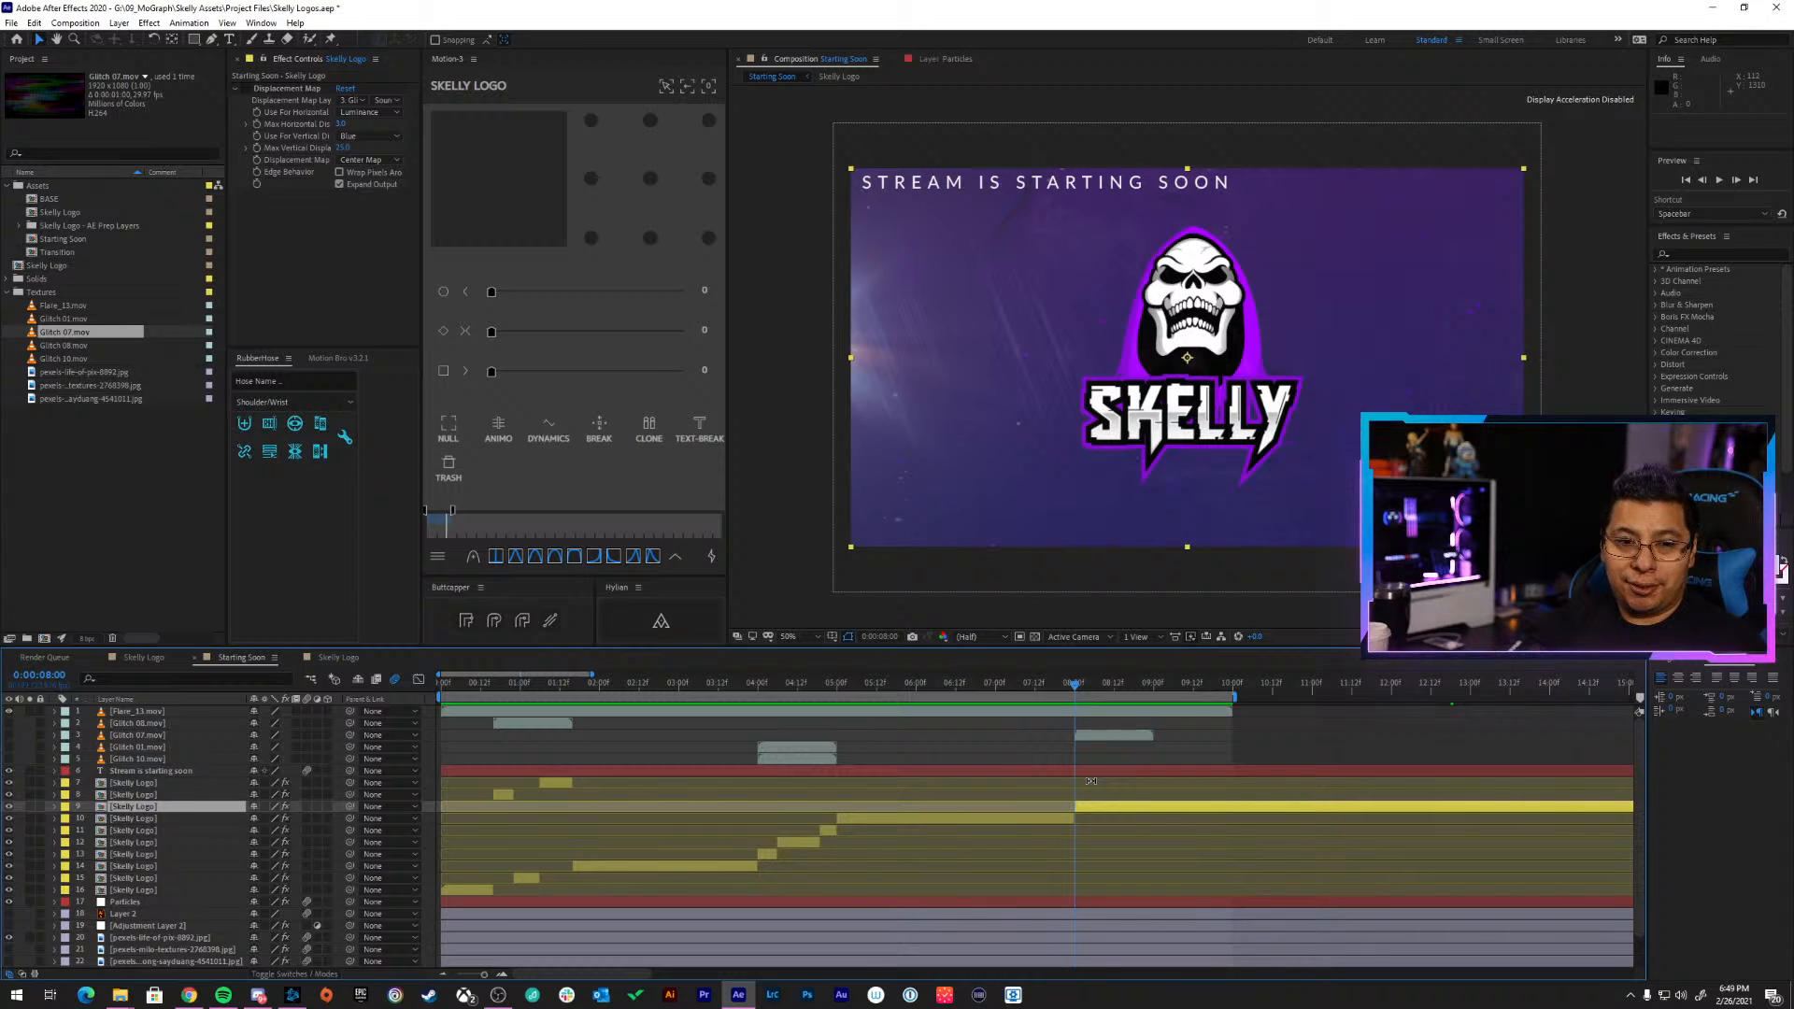
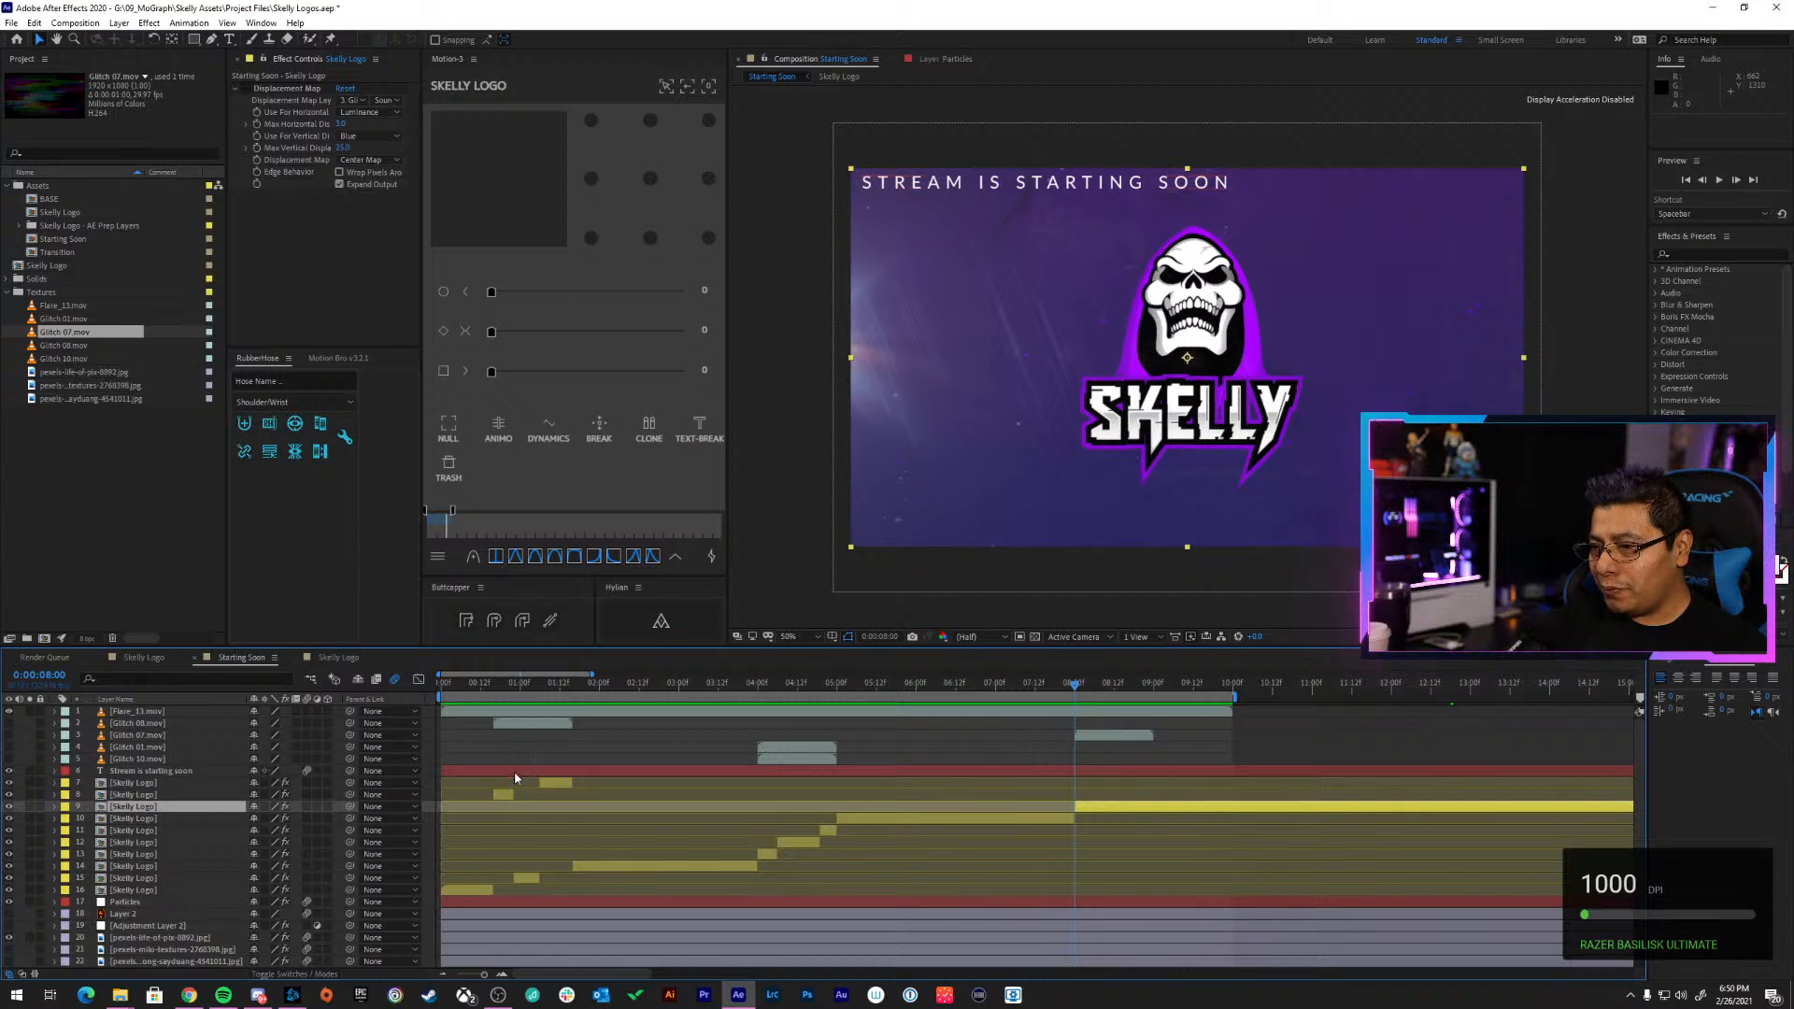
{"action": "left_click", "coordinate": [142, 894]}
{"action": "left_click", "coordinate": [168, 793], "text": "shift"}
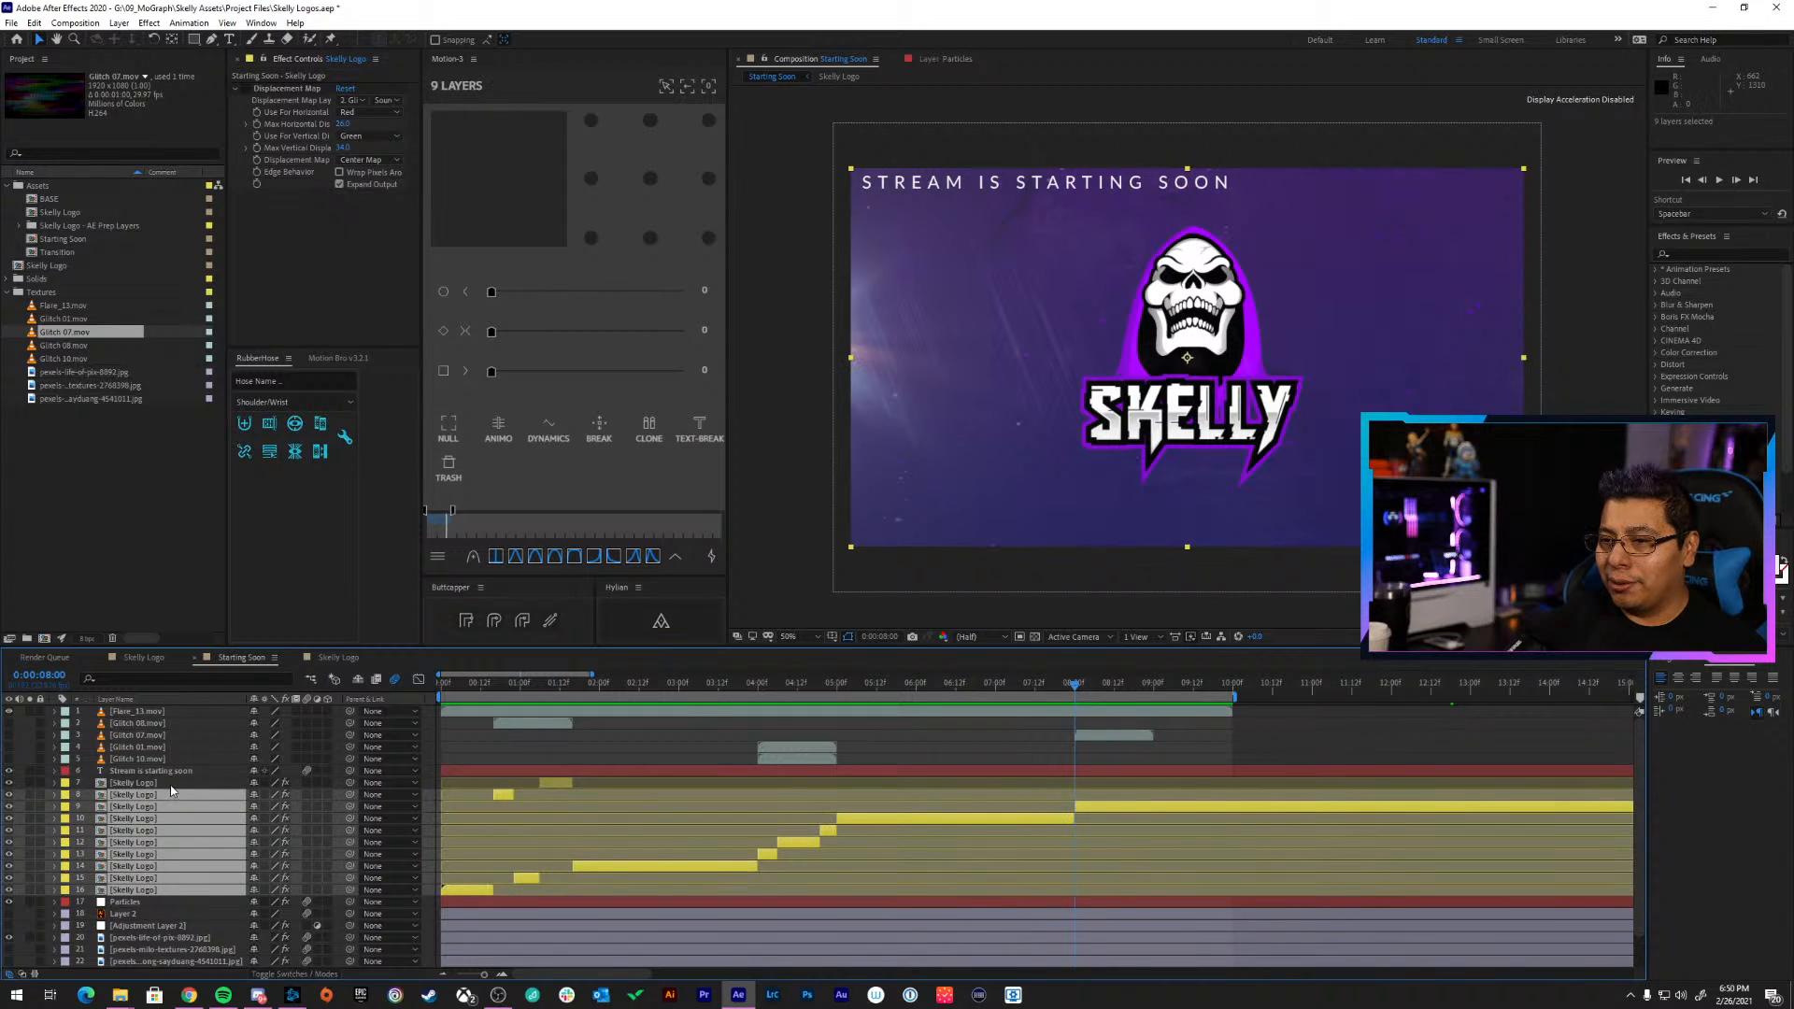
{"action": "left_click", "coordinate": [169, 782], "text": "shift"}
{"action": "left_click", "coordinate": [171, 712], "text": "shift"}
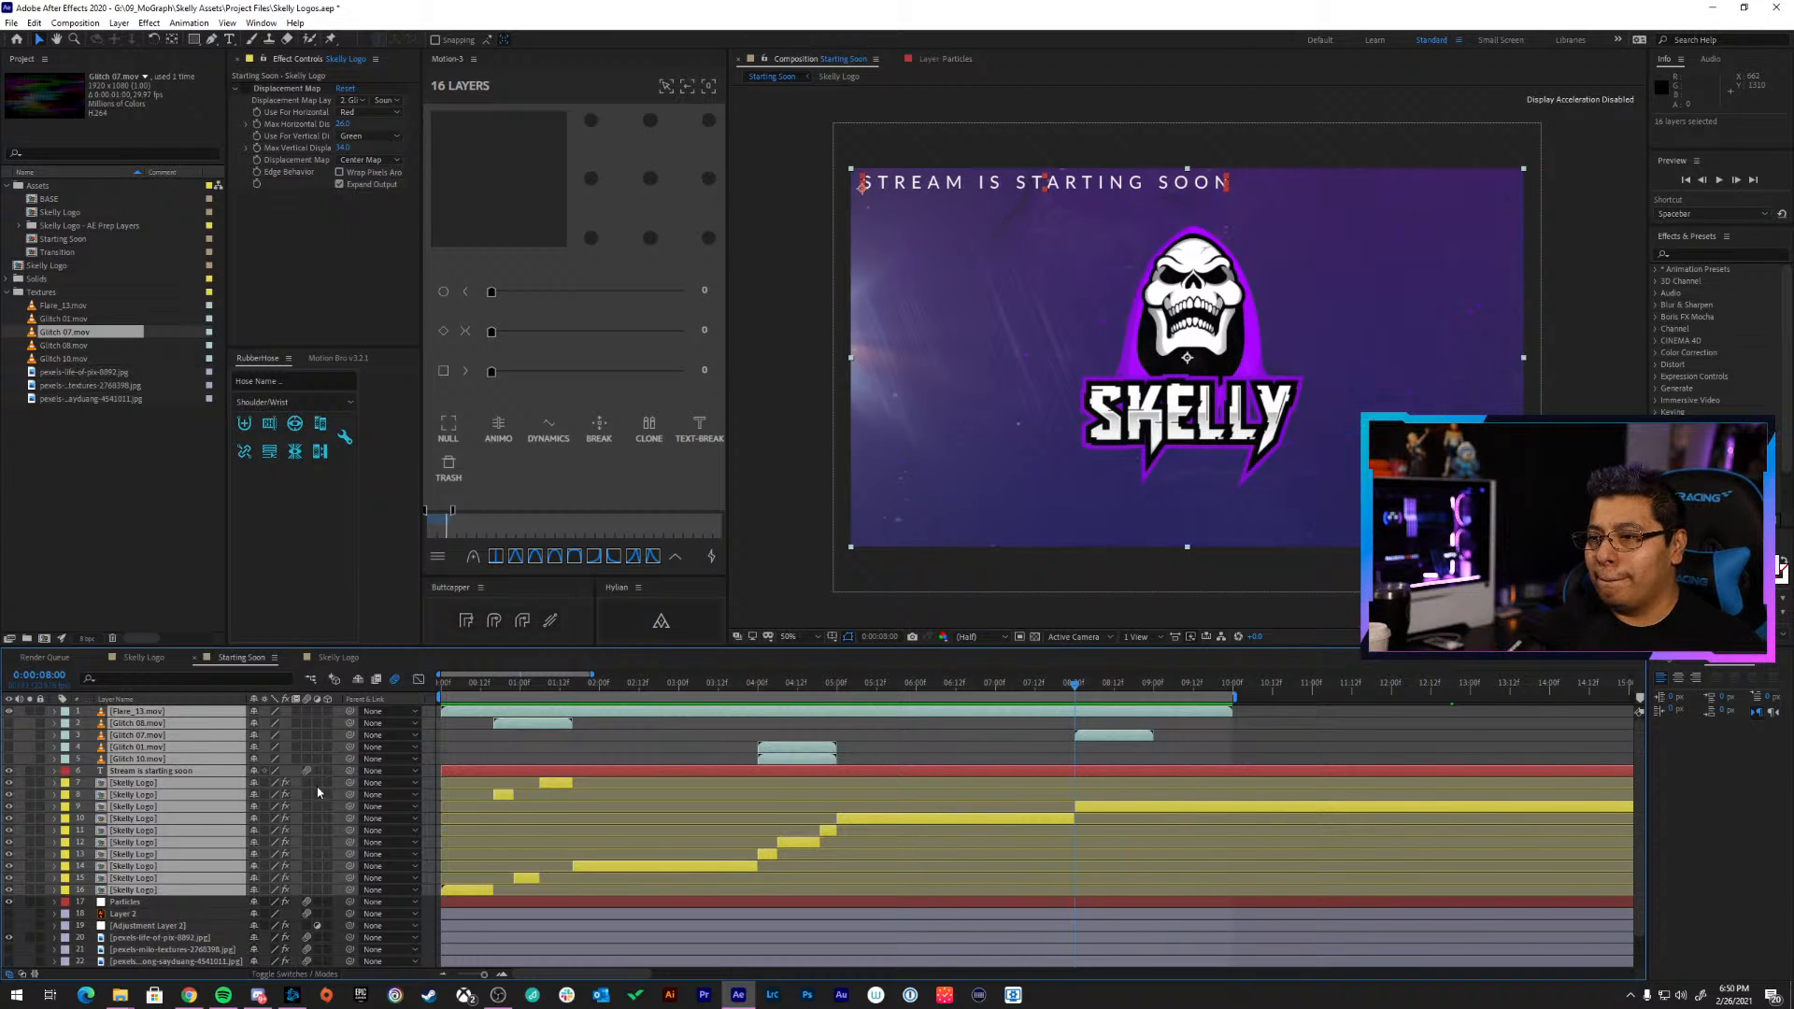
{"action": "left_click", "coordinate": [561, 757]}
Move the Stream is starting soon text layer to the top of the layer stack
{"action": "left_click_drag", "start_coordinate": [159, 772], "coordinate": [165, 715]}
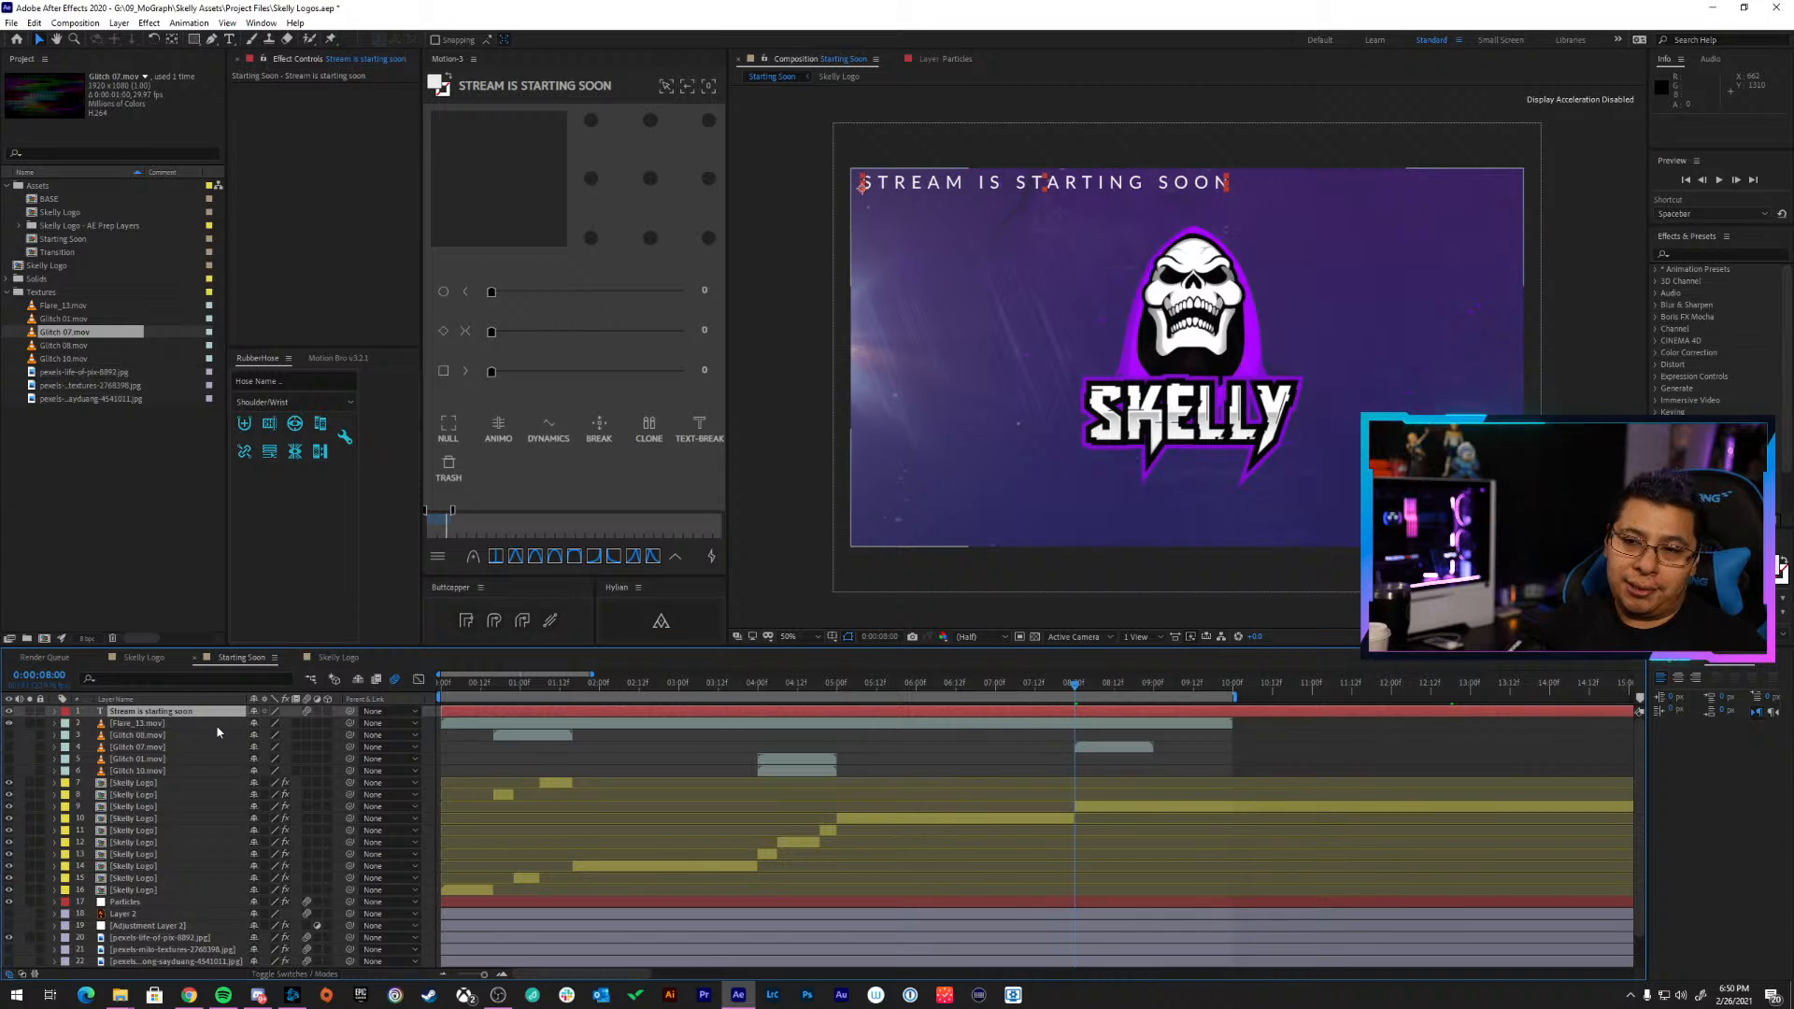
{"action": "key", "text": "ctrl+space"}
{"action": "key", "text": "Escape"}
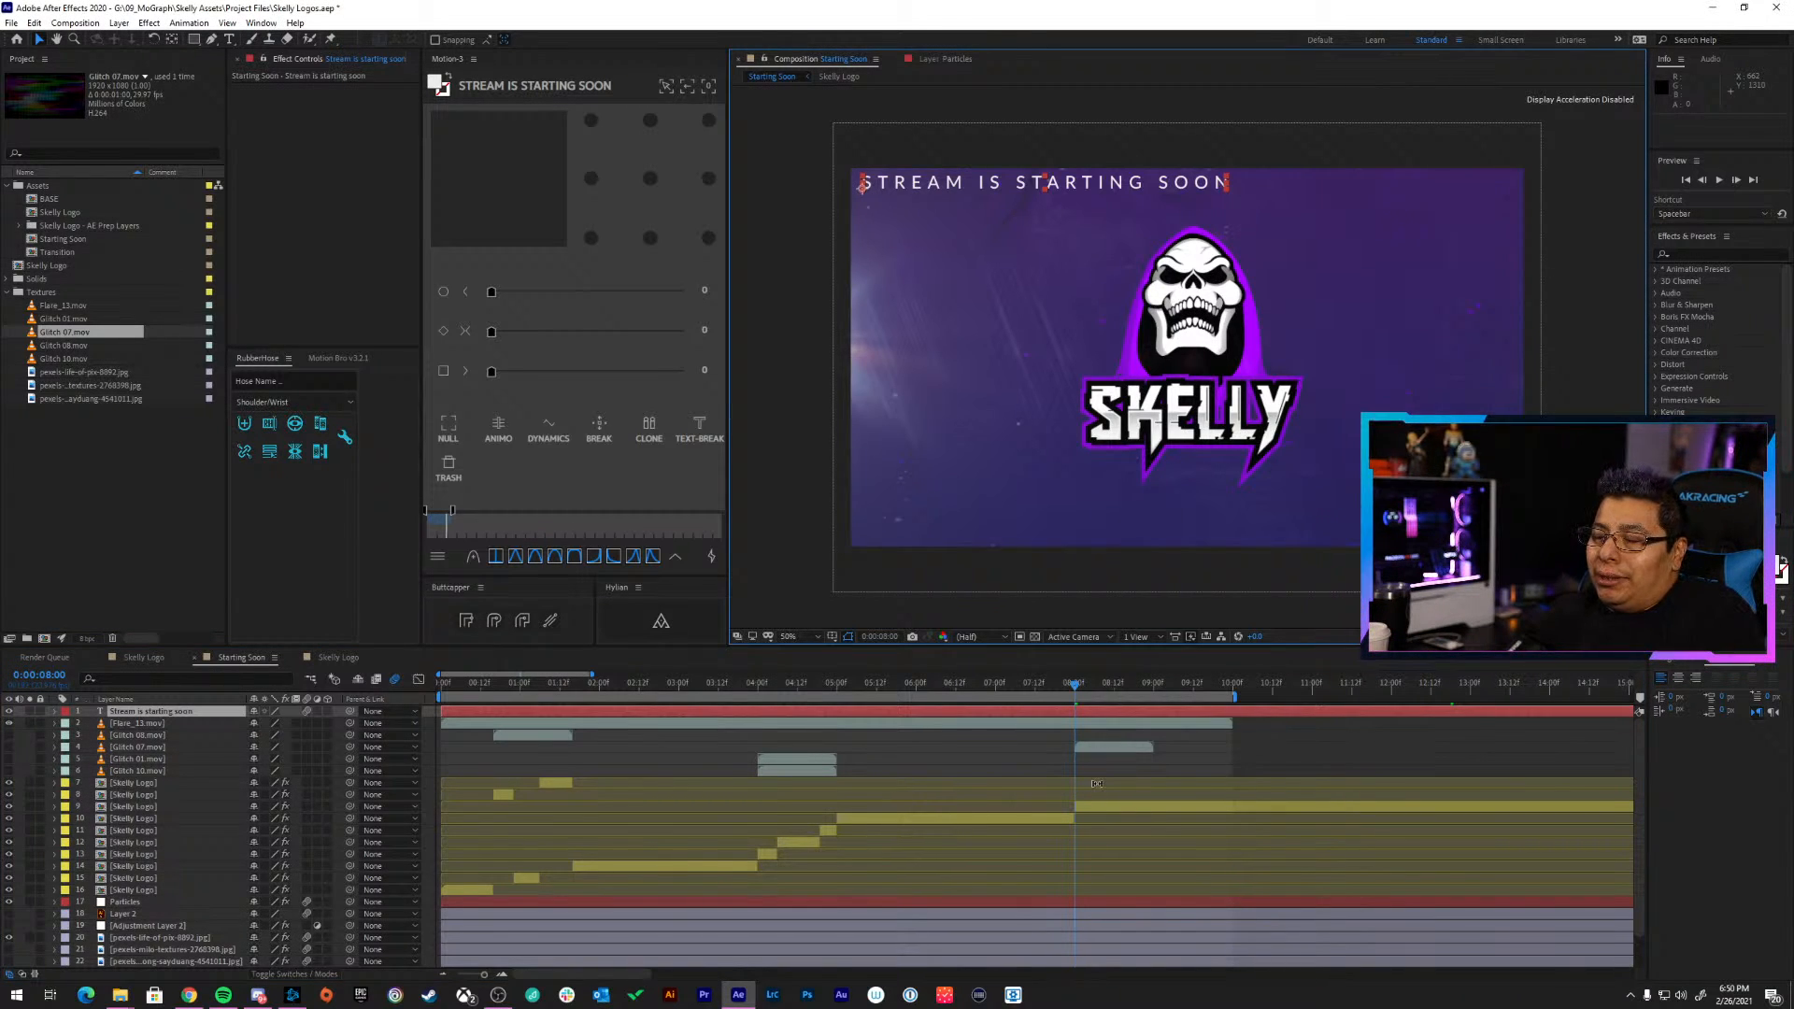
Preview the third glitch, then split the last Skelly Logo segment at 0:00:08:12, 0:00:08:17 and 0:00:09:00
{"action": "left_click", "coordinate": [1081, 685]}
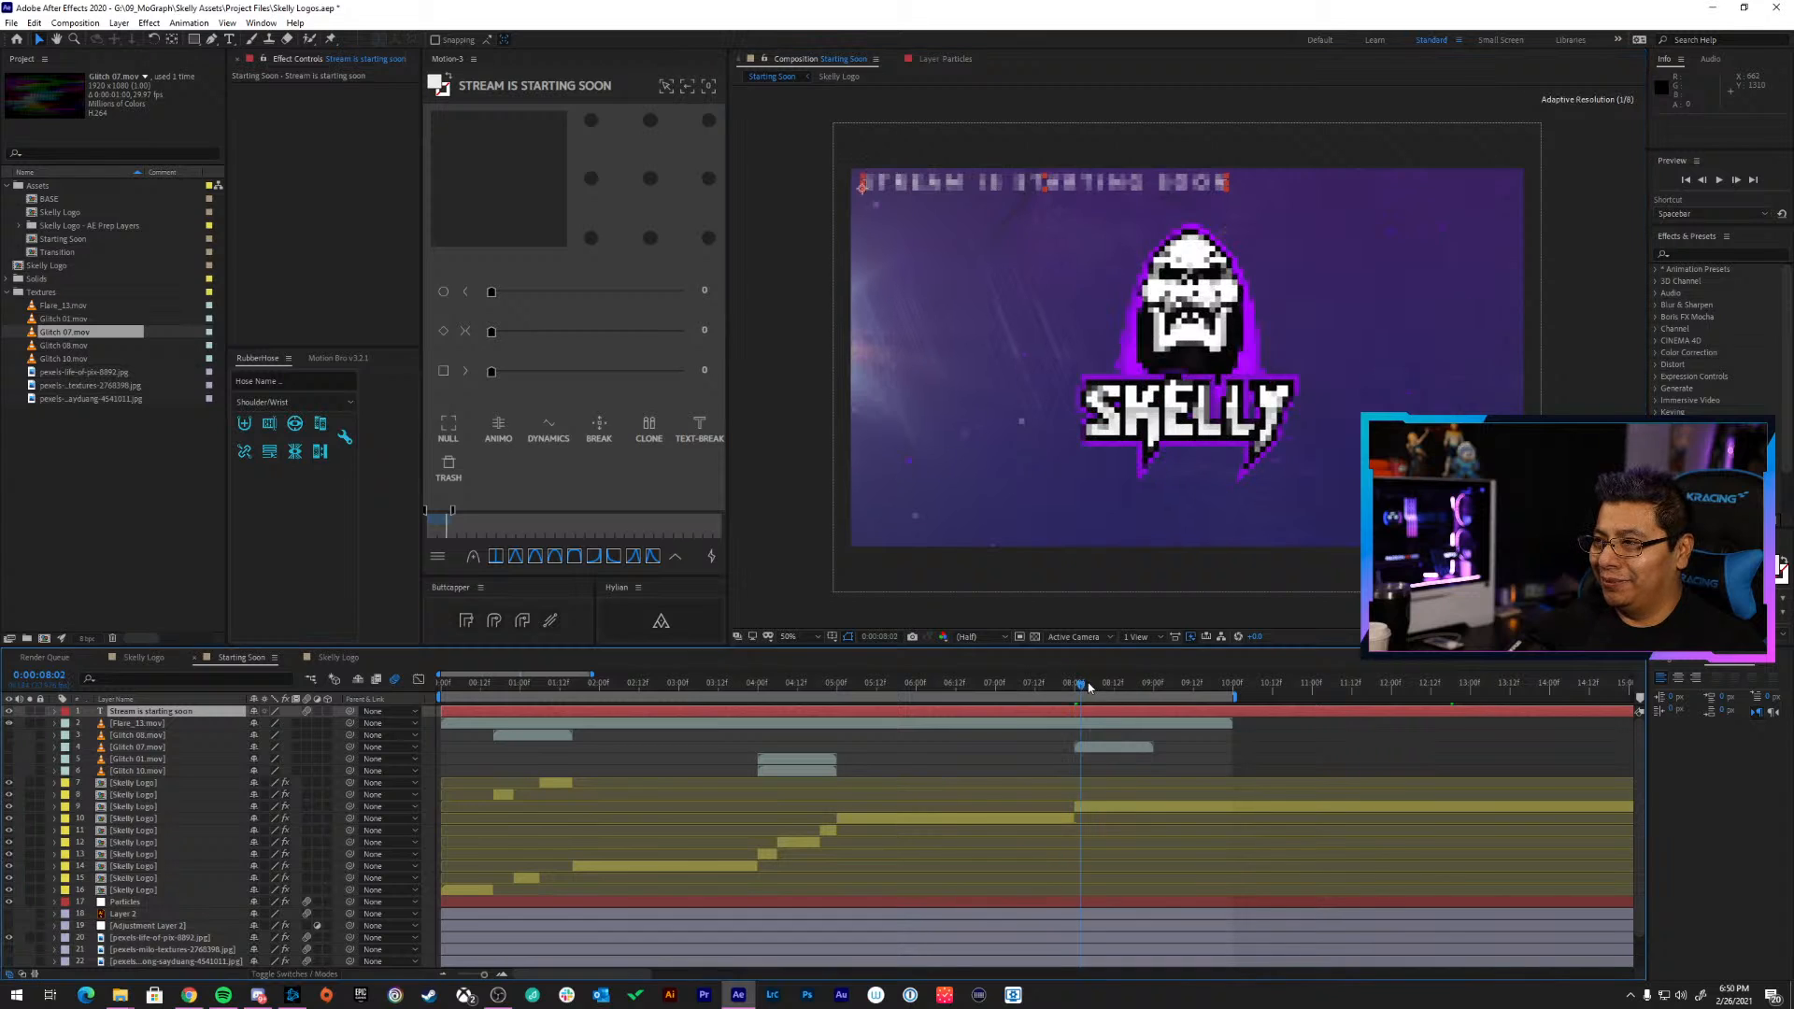
{"action": "mouse_move", "coordinate": [1126, 690]}
{"action": "left_mouse_down"}
{"action": "mouse_move", "coordinate": [1043, 689]}
{"action": "mouse_move", "coordinate": [1119, 694]}
{"action": "left_mouse_up"}
{"action": "key", "text": "space"}
{"action": "left_click", "coordinate": [1112, 808]}
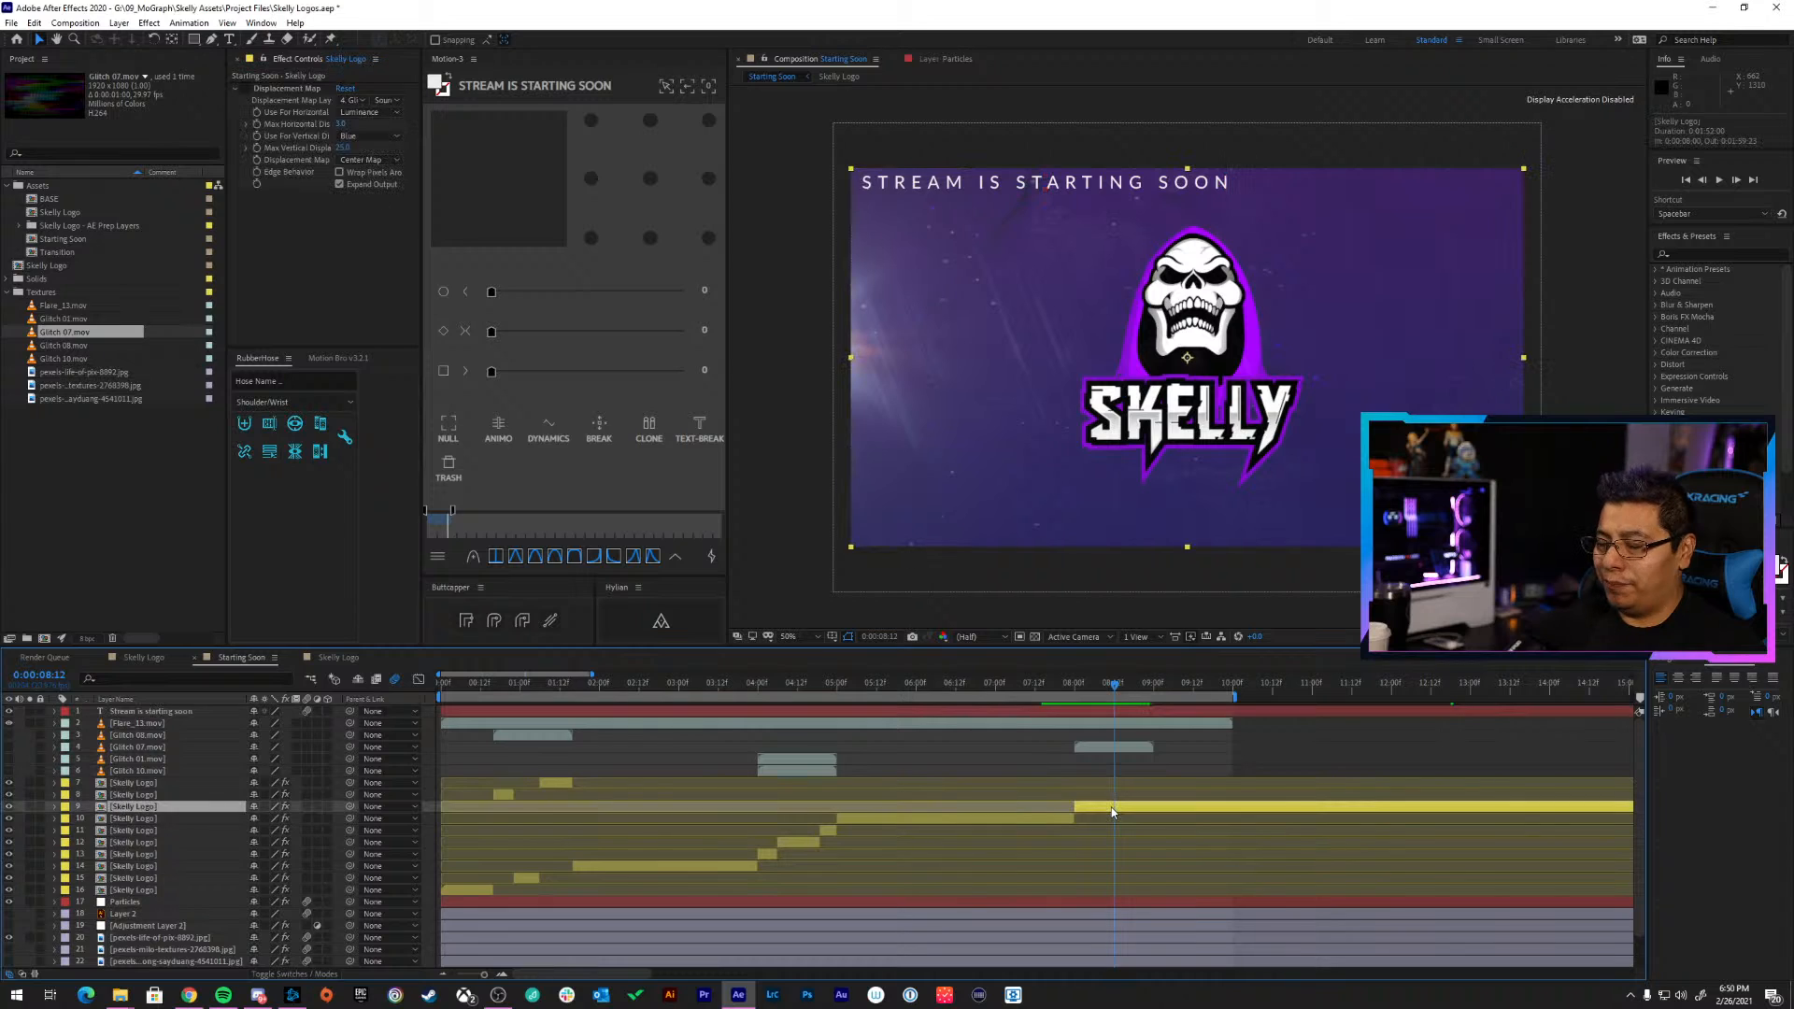
{"action": "key", "text": "ctrl+shift+d"}
{"action": "mouse_move", "coordinate": [1114, 684]}
{"action": "left_mouse_down"}
{"action": "mouse_move", "coordinate": [1195, 690]}
{"action": "mouse_move", "coordinate": [1130, 689]}
{"action": "left_mouse_up"}
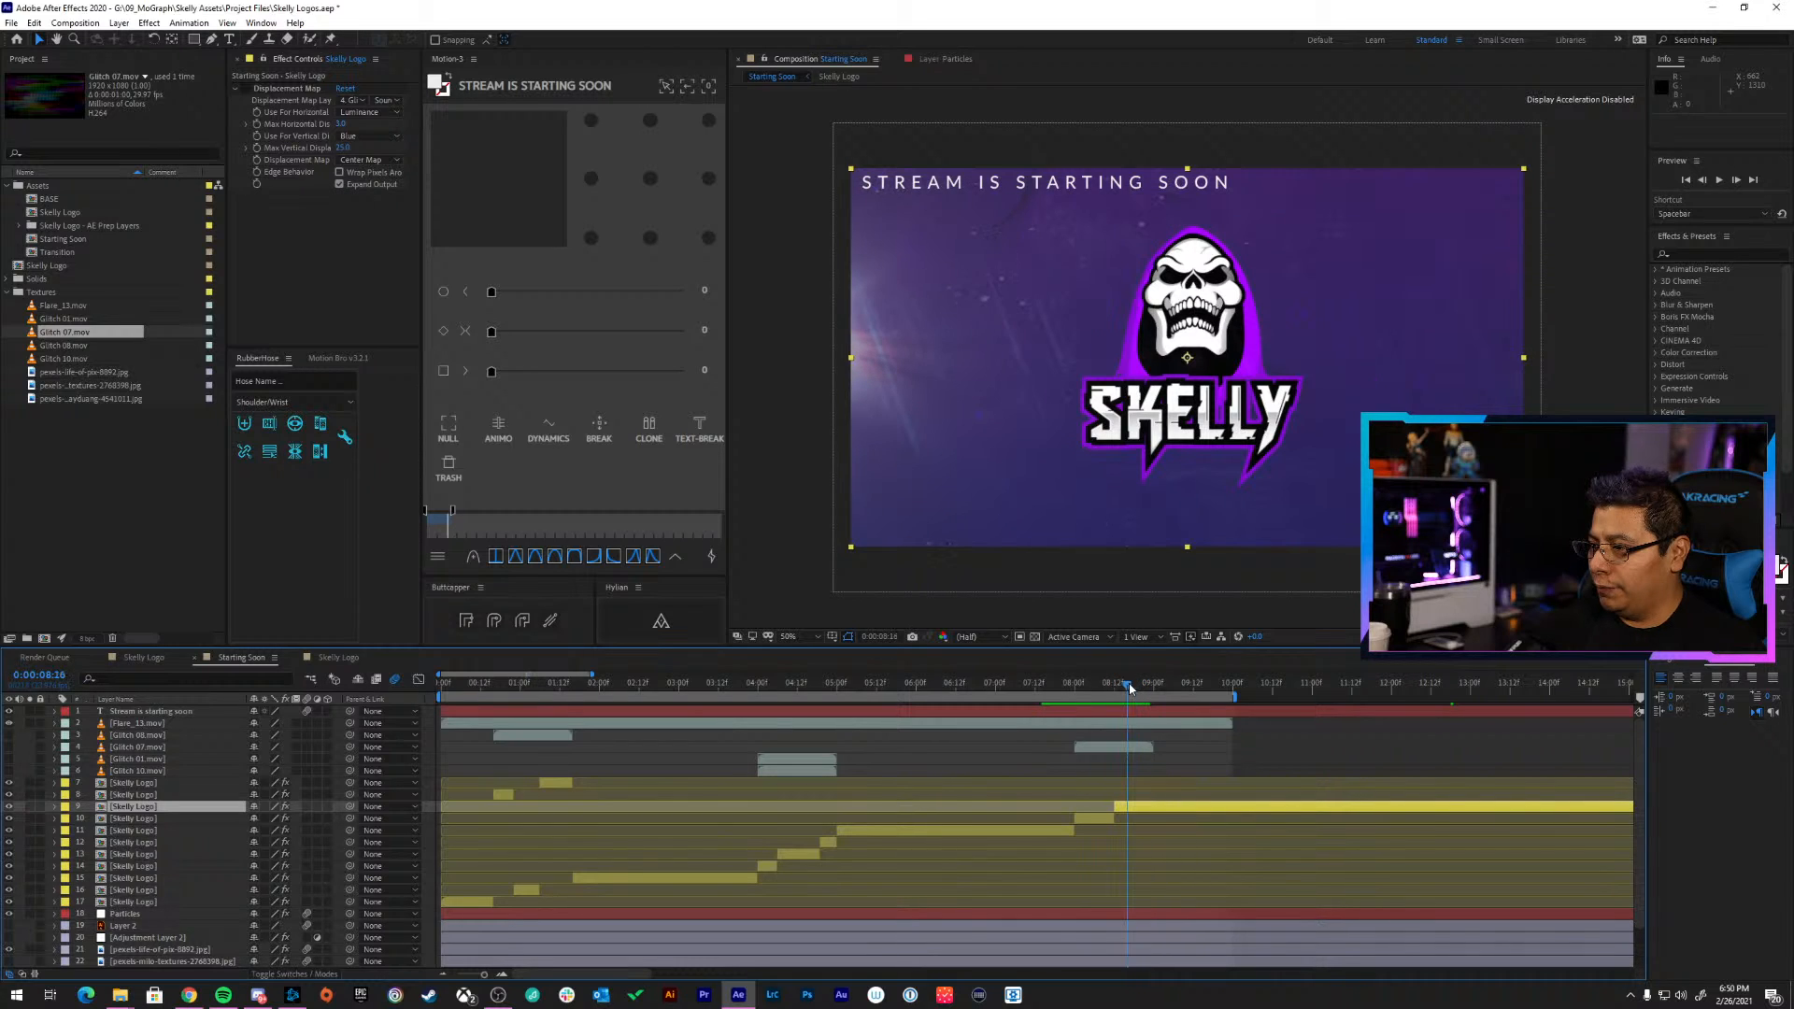
{"action": "key", "text": "ctrl+shift+d"}
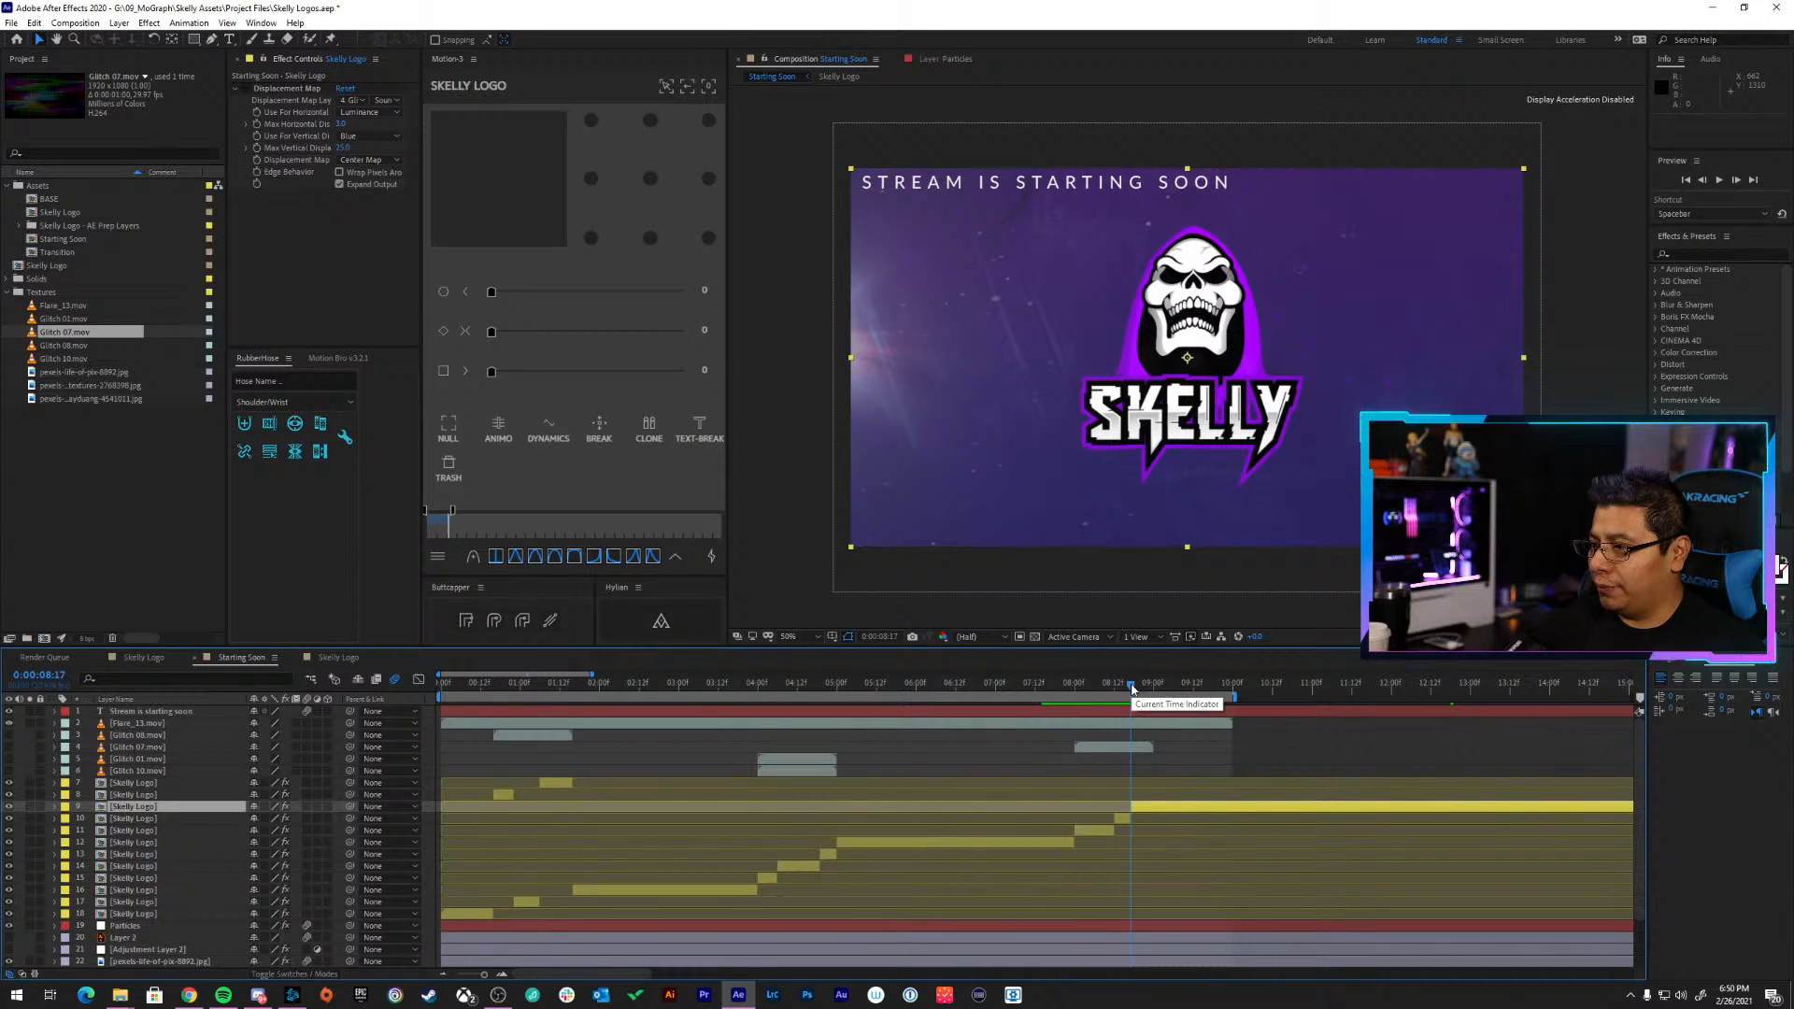
{"action": "left_click_drag", "start_coordinate": [1137, 689], "coordinate": [1156, 690]}
{"action": "key", "text": "ctrl+shift+d"}
Select the four short displaced Skelly Logo segments around 4 and 8 seconds and label them Green, after trying Pink, Orange and Aqua
{"action": "left_click", "coordinate": [1094, 843]}
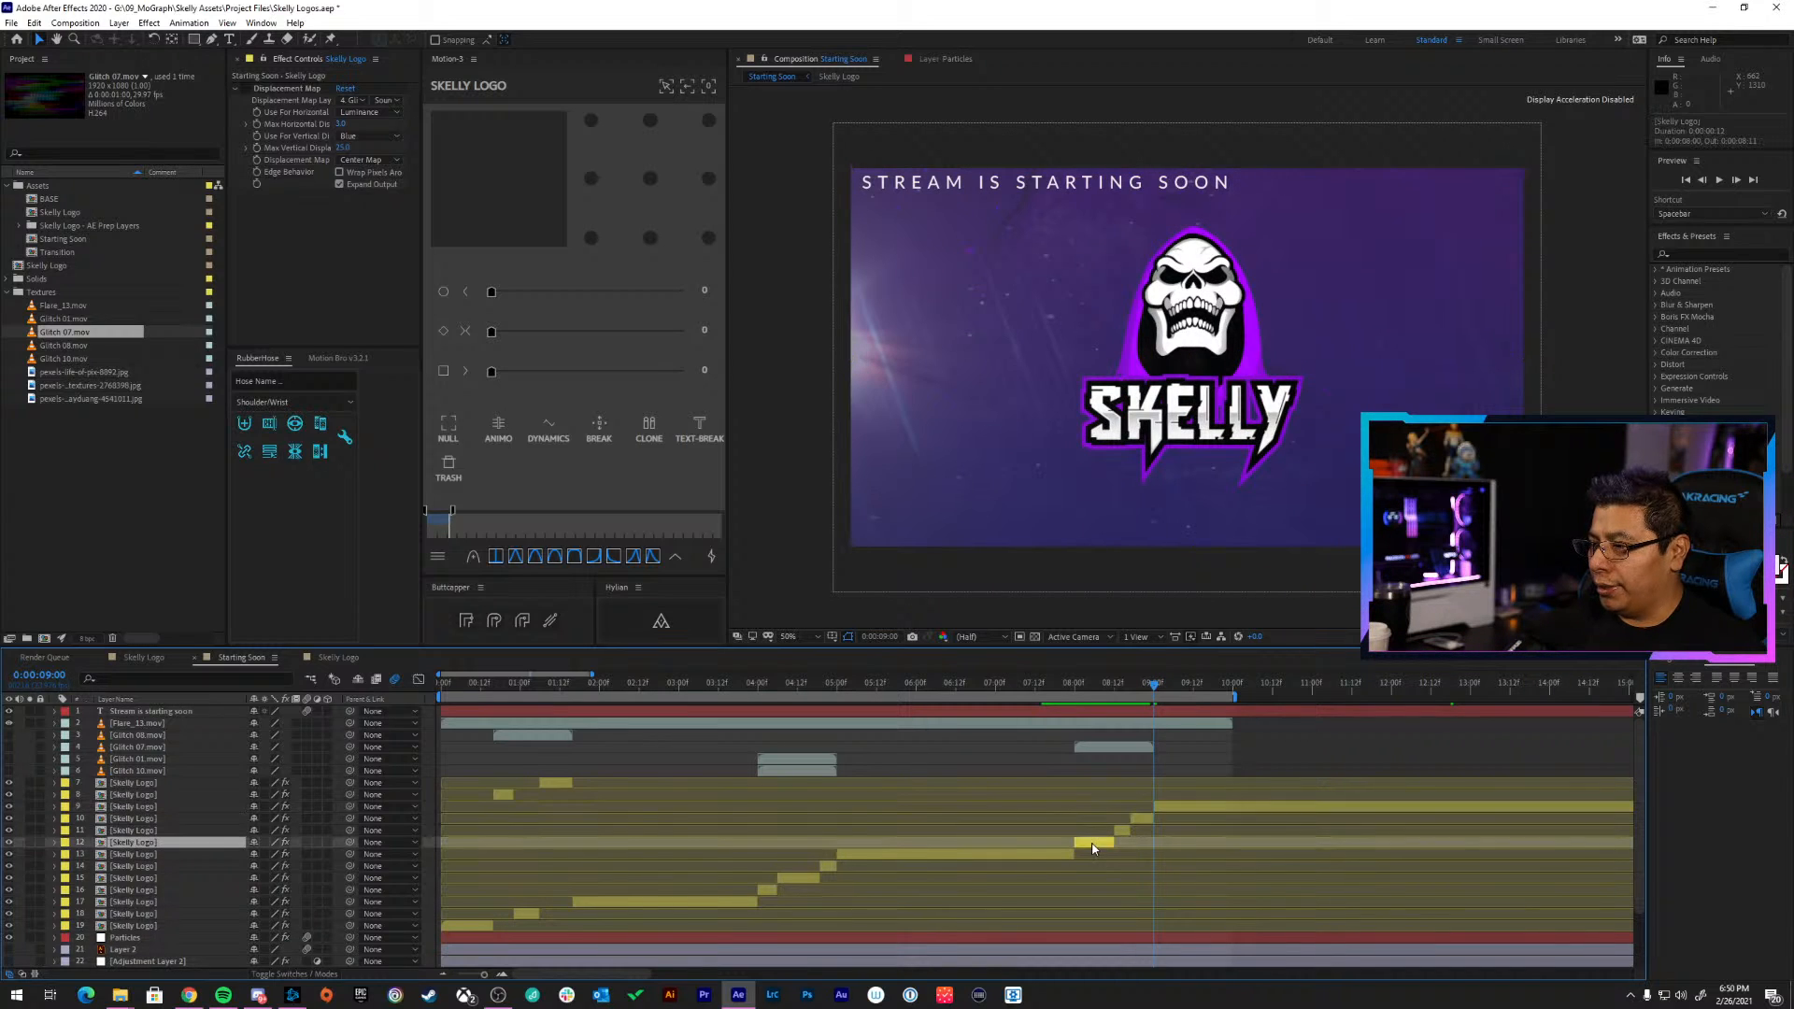
{"action": "left_click", "coordinate": [1144, 819], "text": "shift"}
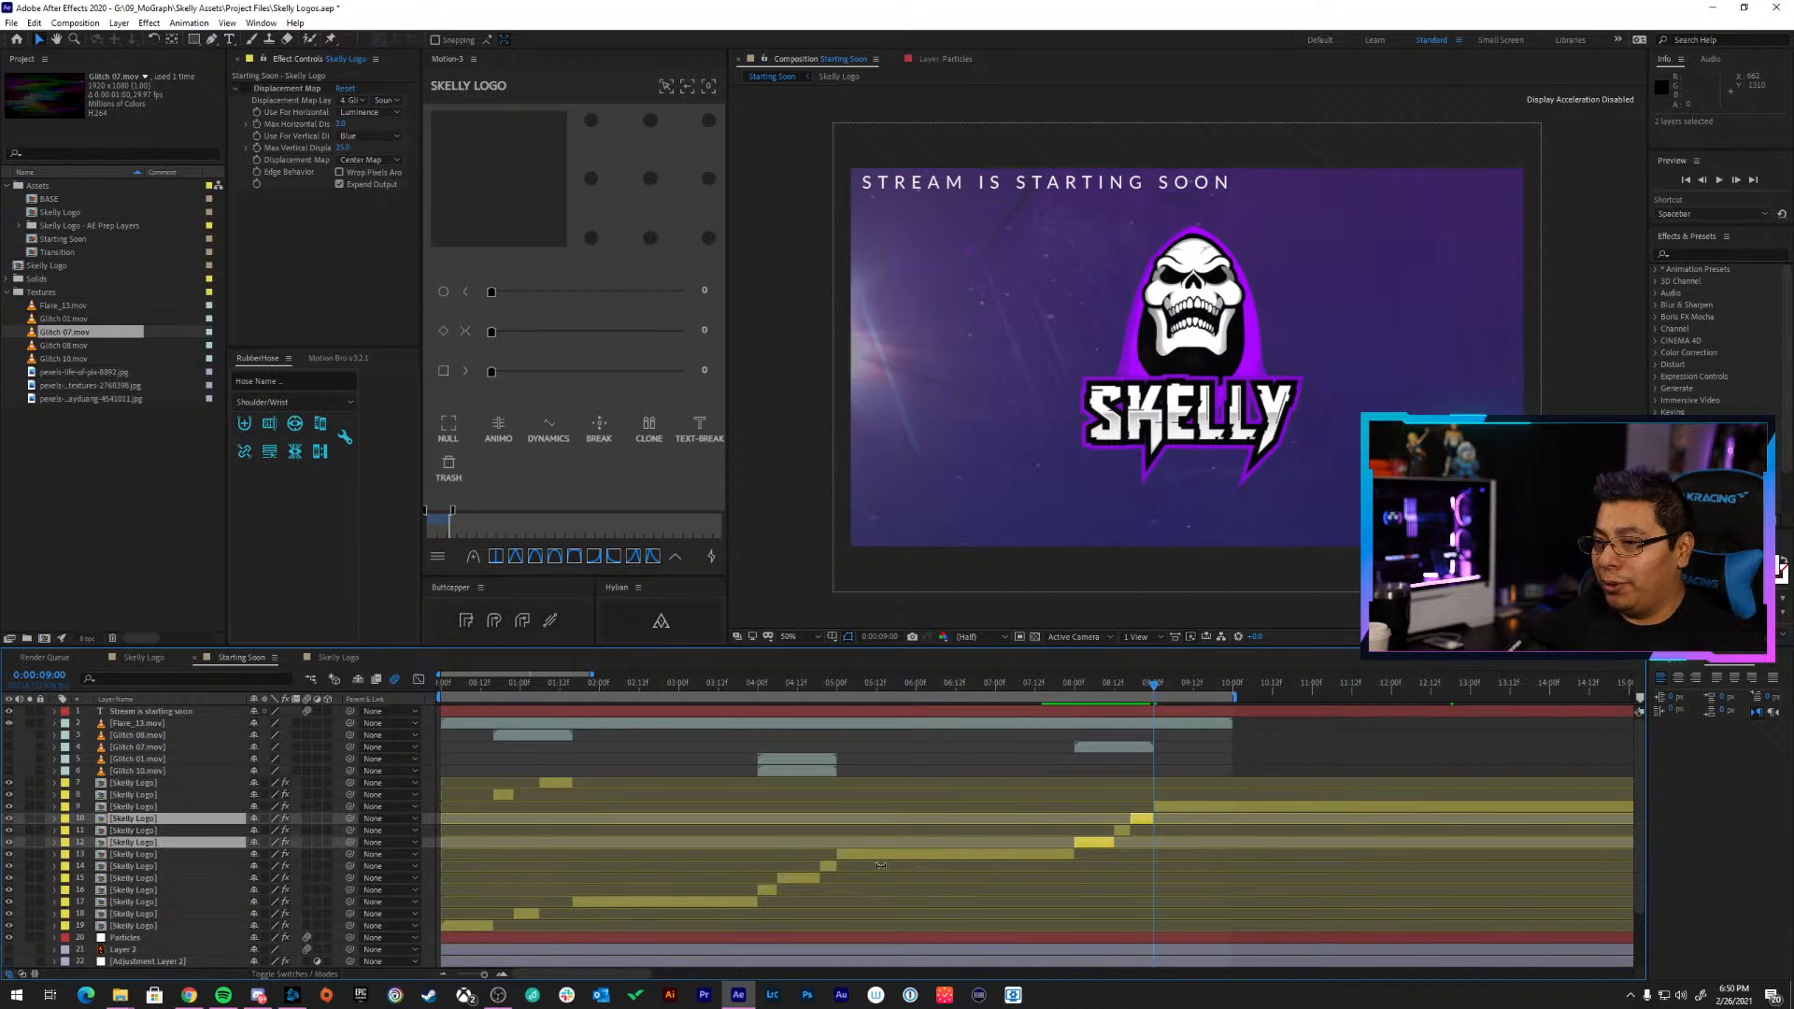
{"action": "left_click", "coordinate": [828, 867], "text": "shift"}
{"action": "left_click", "coordinate": [770, 893], "text": "shift"}
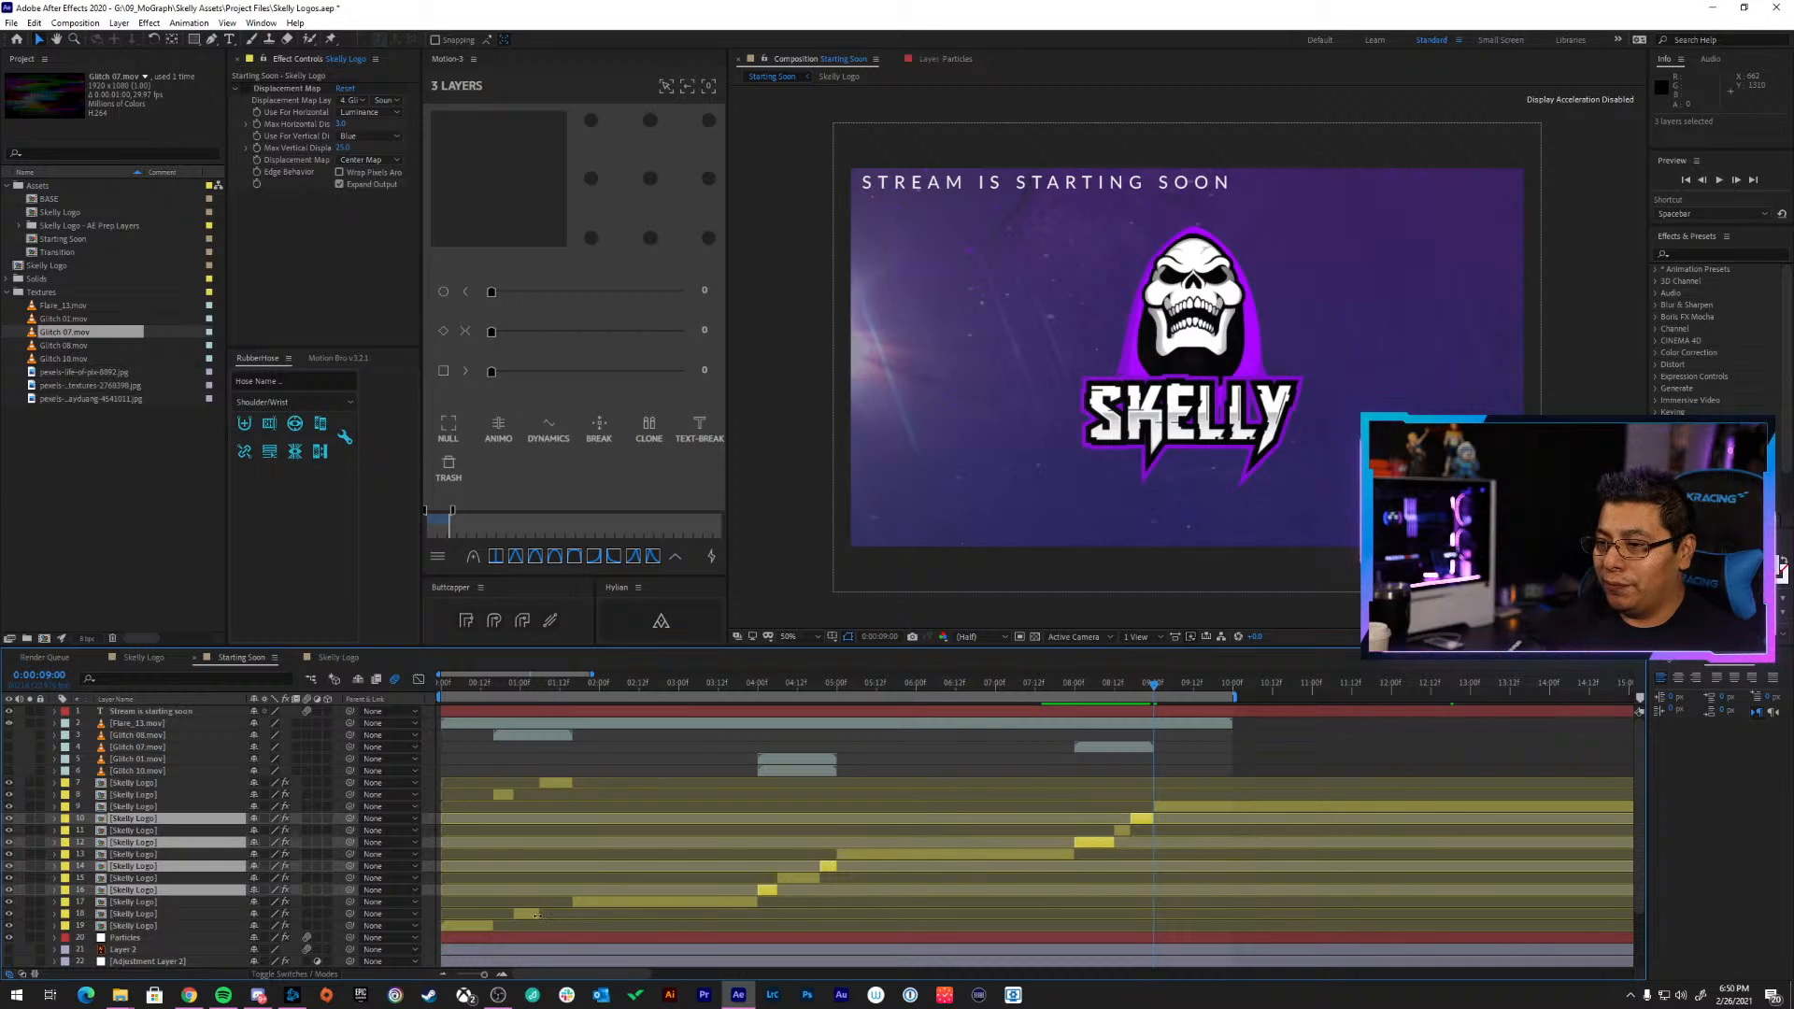
{"action": "left_click", "coordinate": [66, 819]}
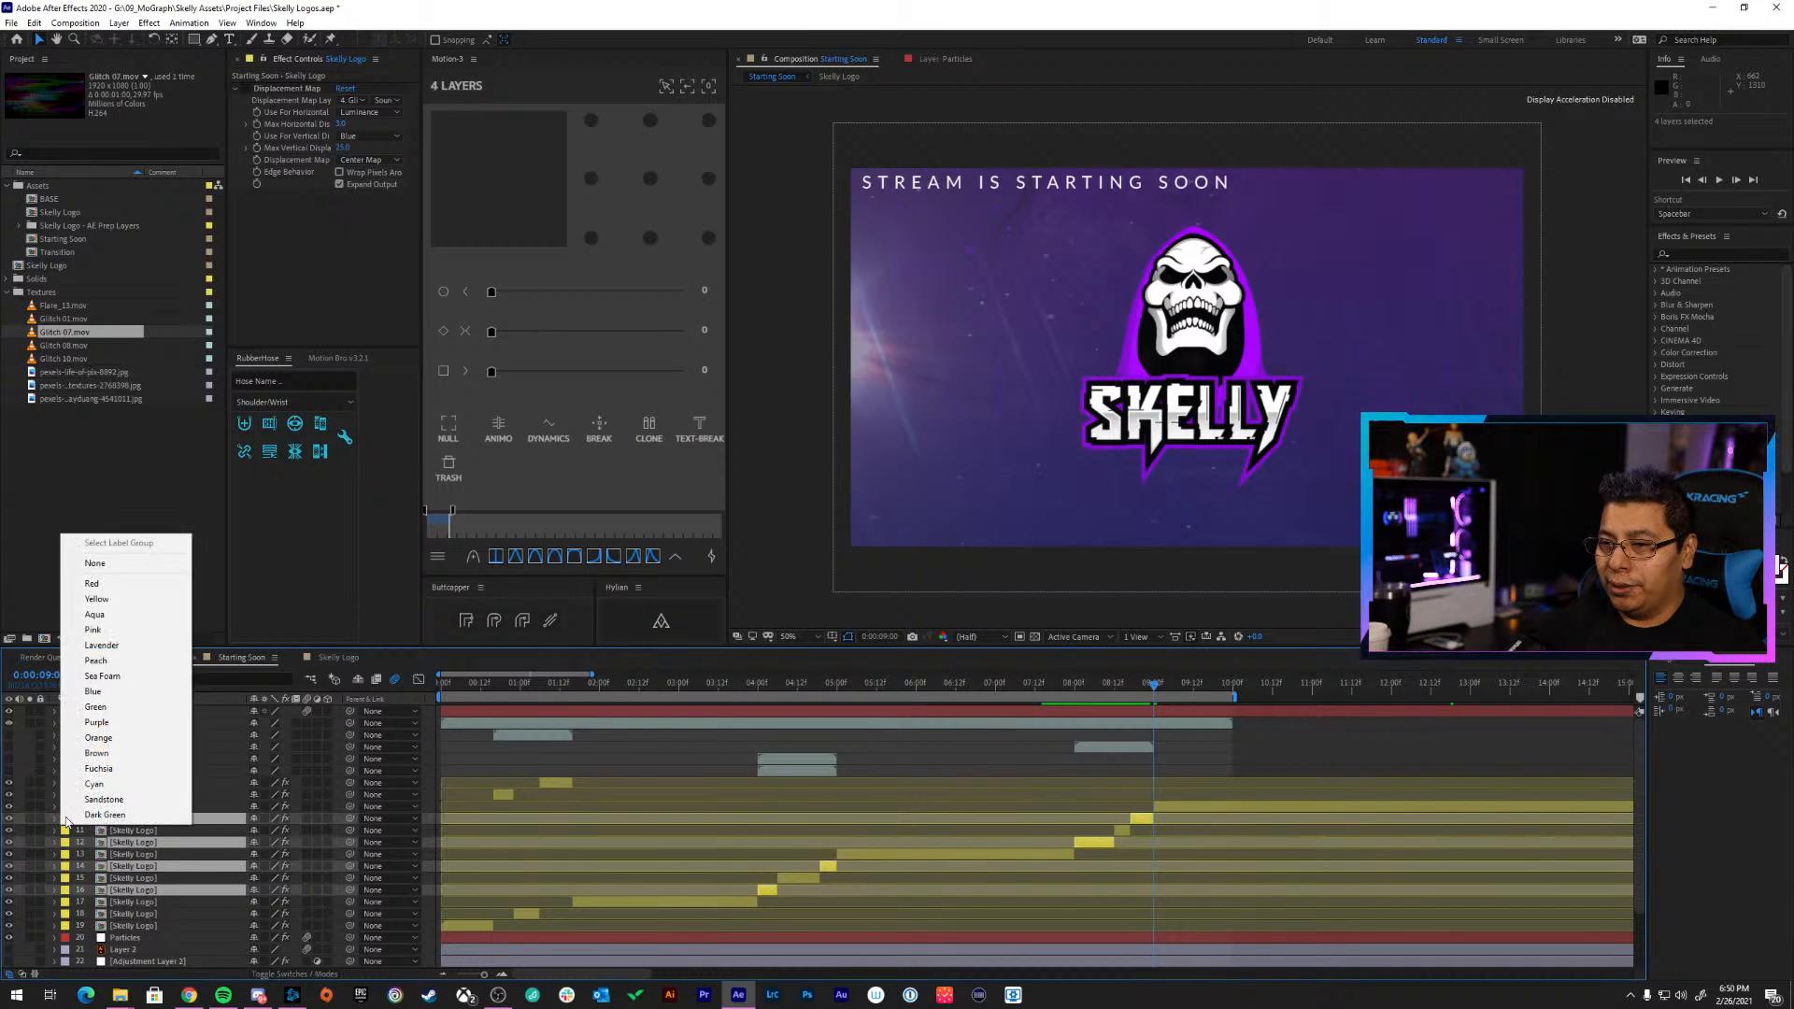
{"action": "left_click", "coordinate": [124, 634]}
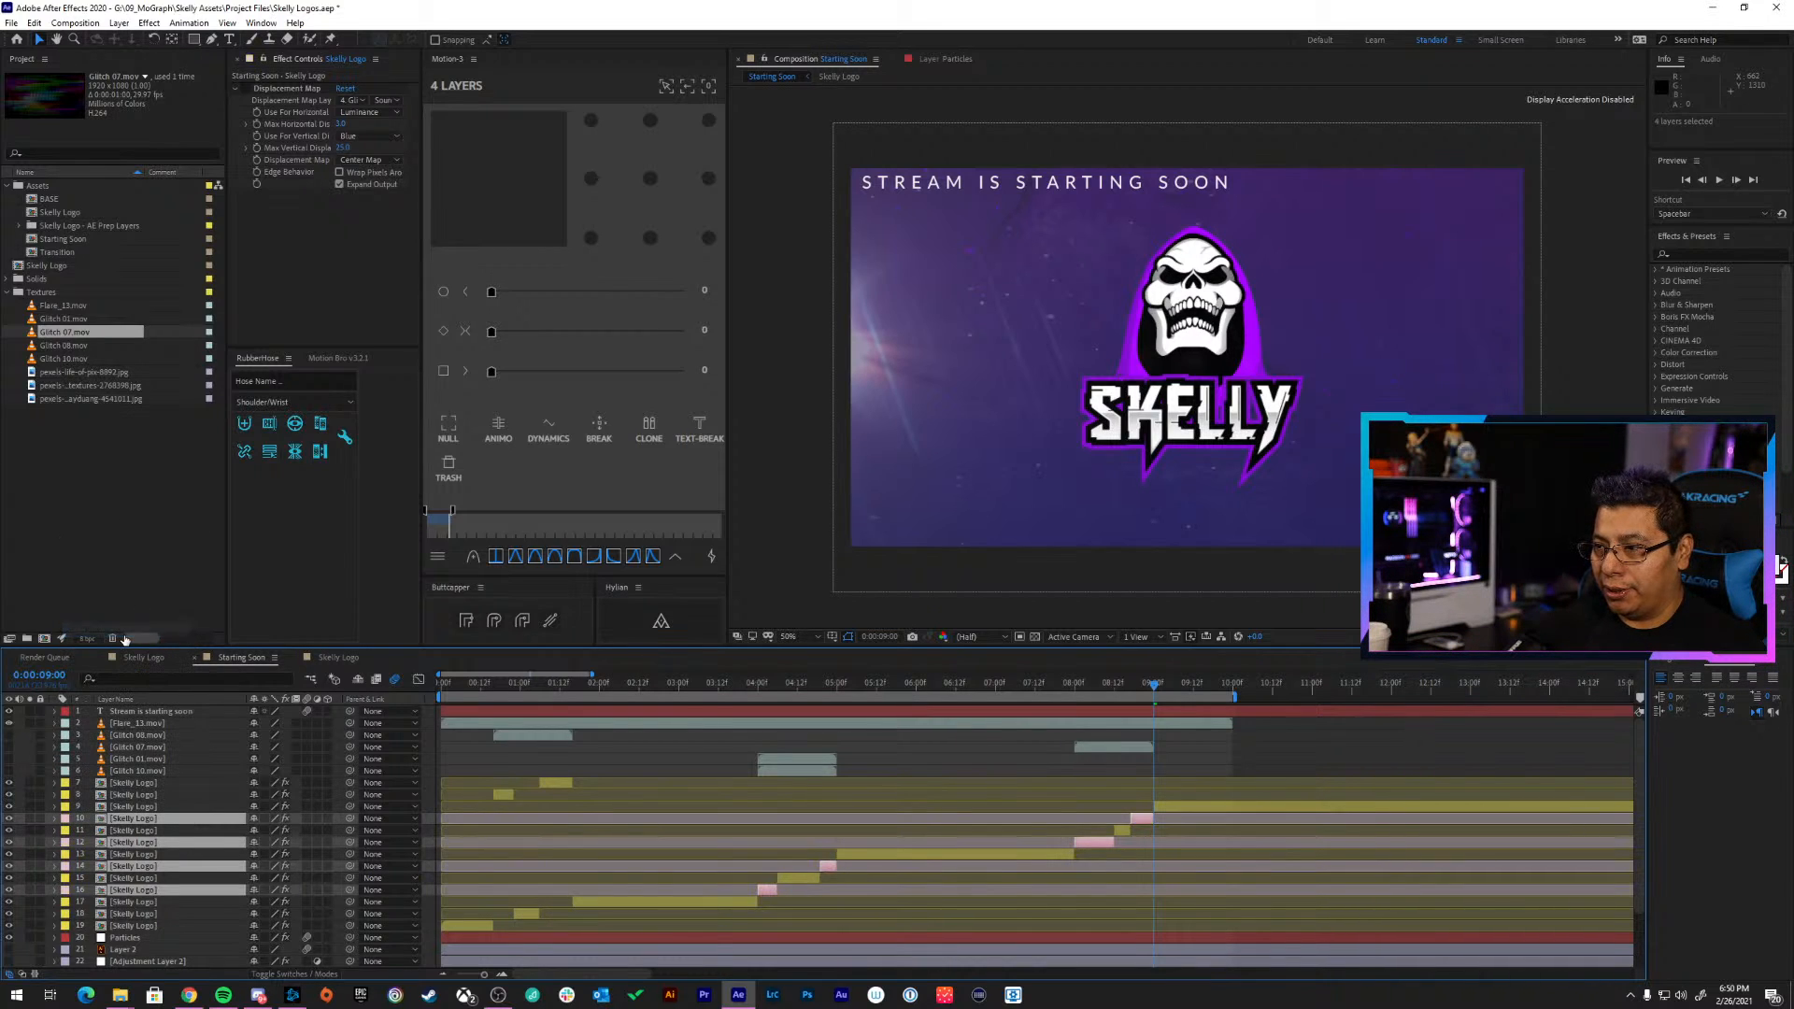
{"action": "left_click", "coordinate": [62, 712]}
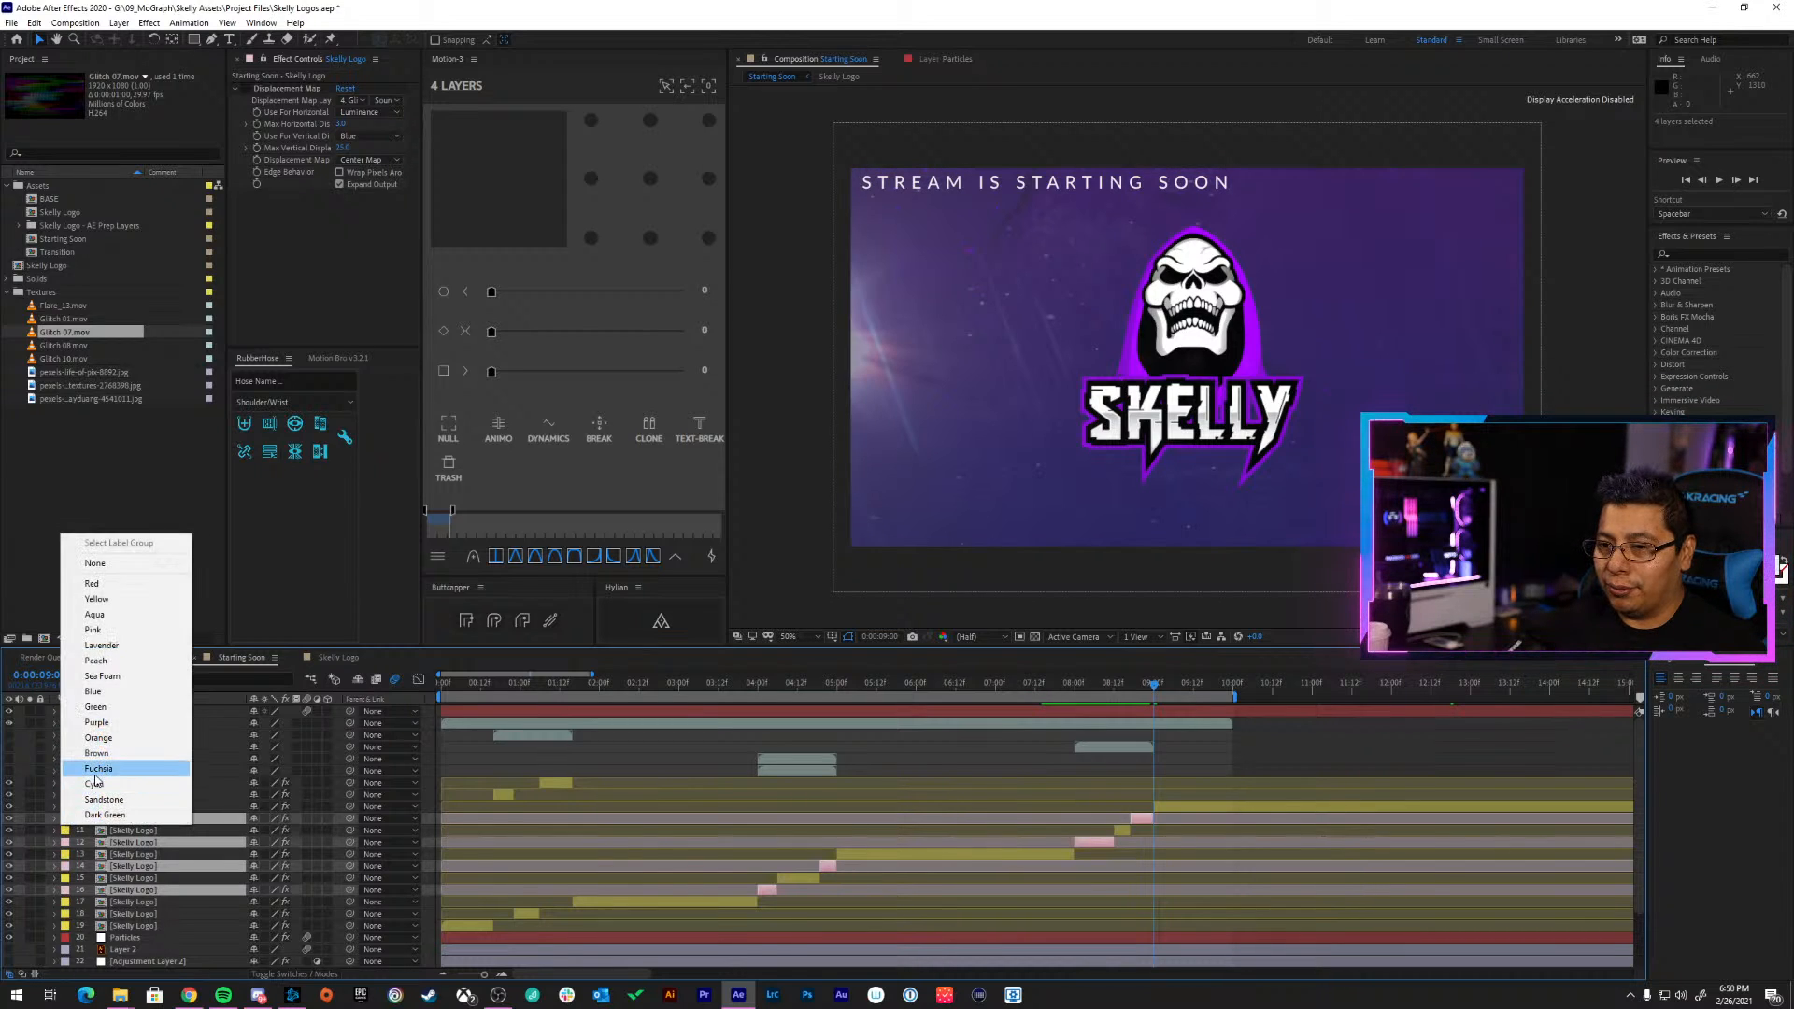
{"action": "left_click", "coordinate": [97, 737]}
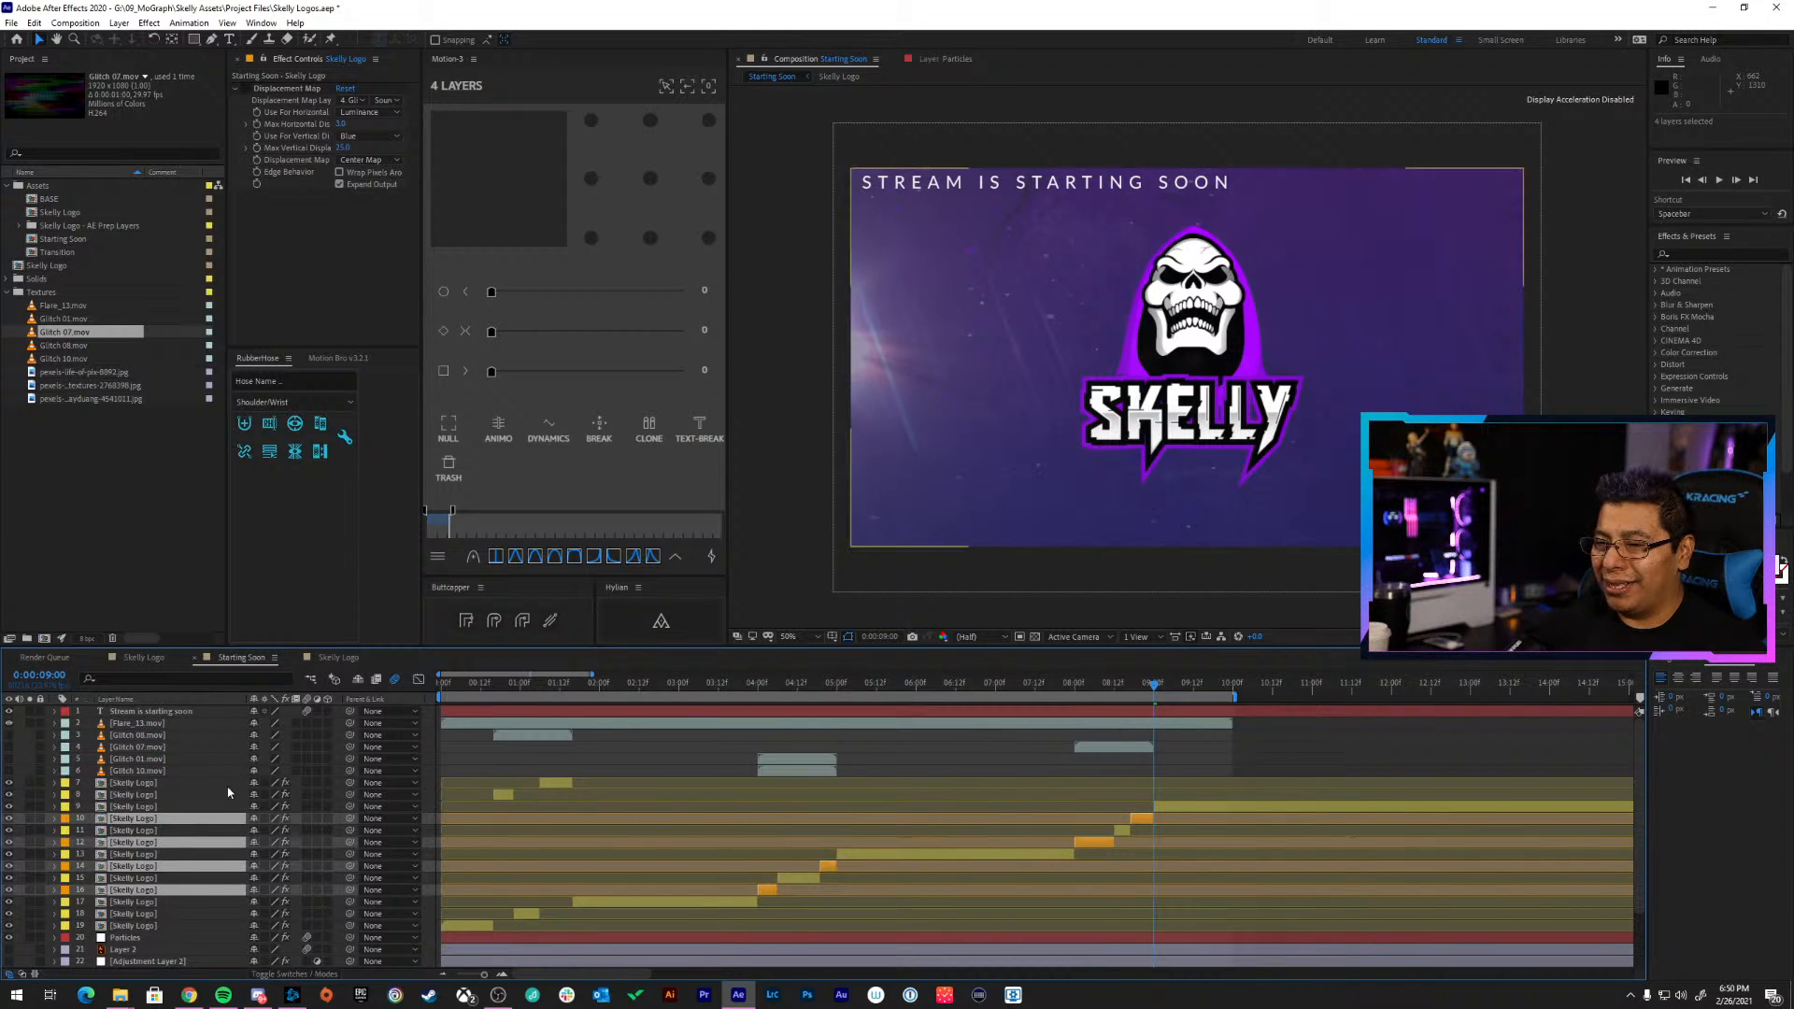
{"action": "left_click", "coordinate": [65, 819]}
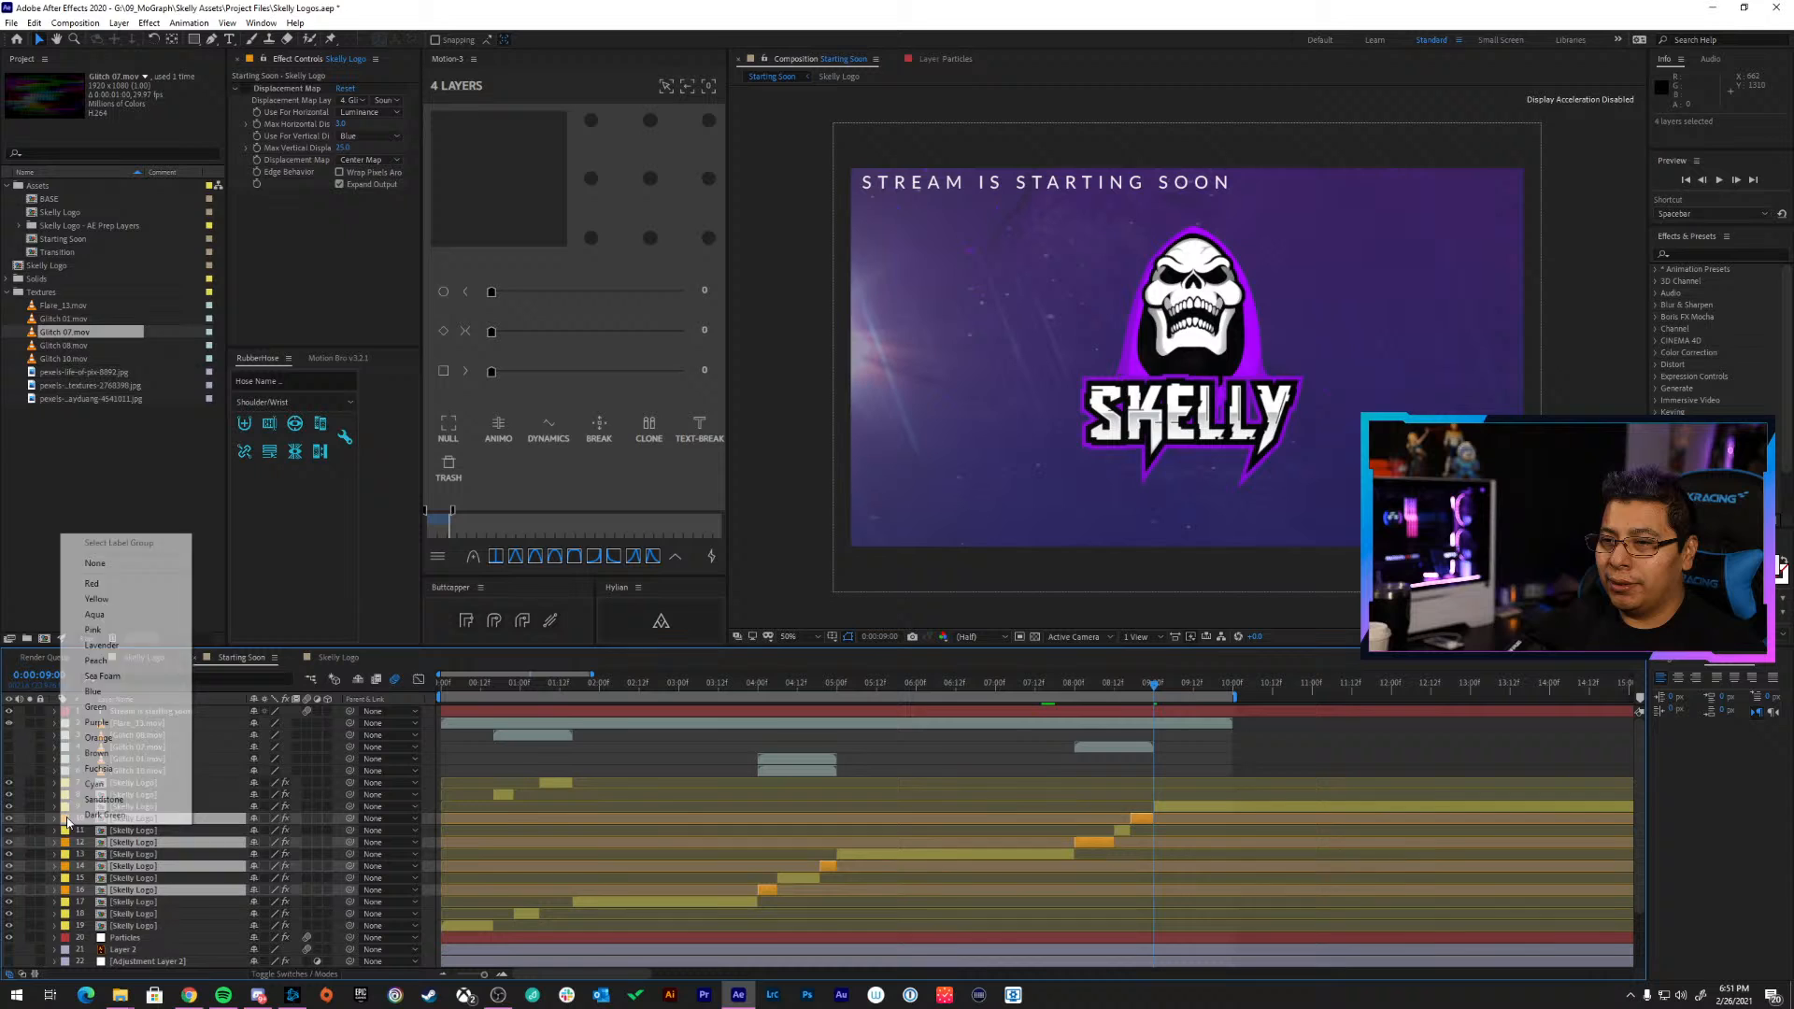
{"action": "left_click", "coordinate": [132, 628]}
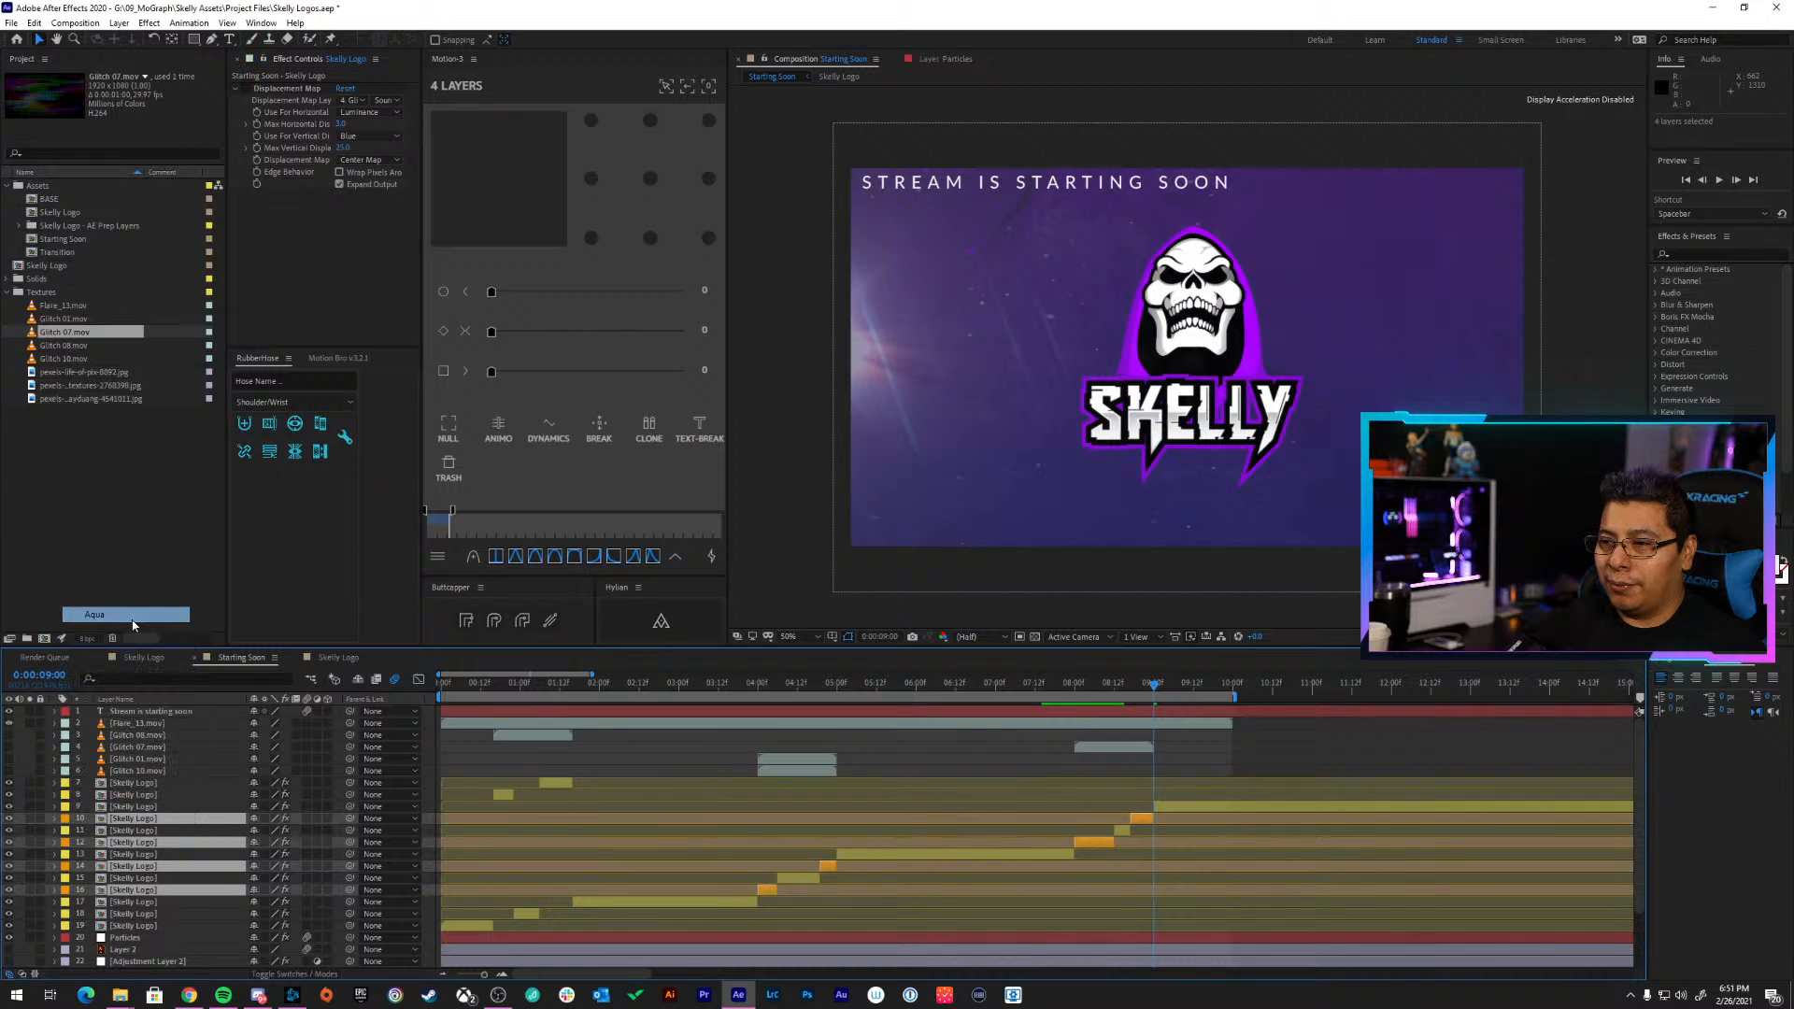
{"action": "left_click", "coordinate": [65, 818]}
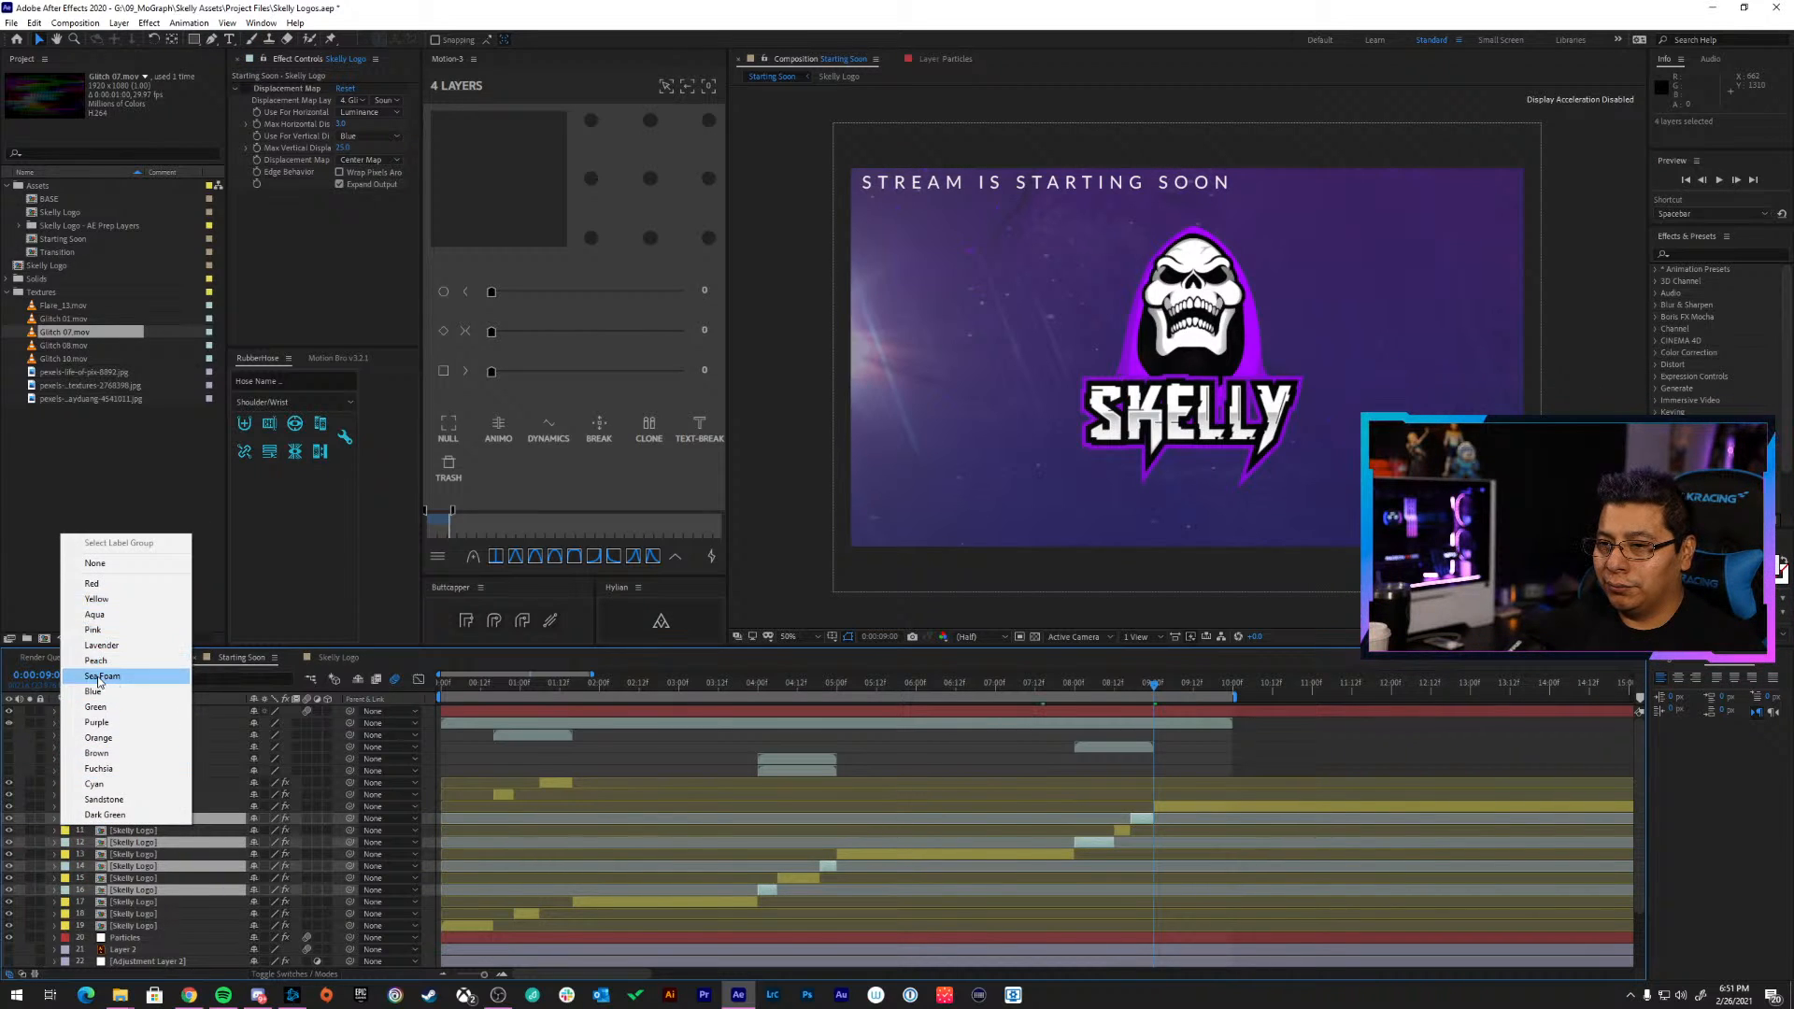
{"action": "left_click", "coordinate": [95, 706]}
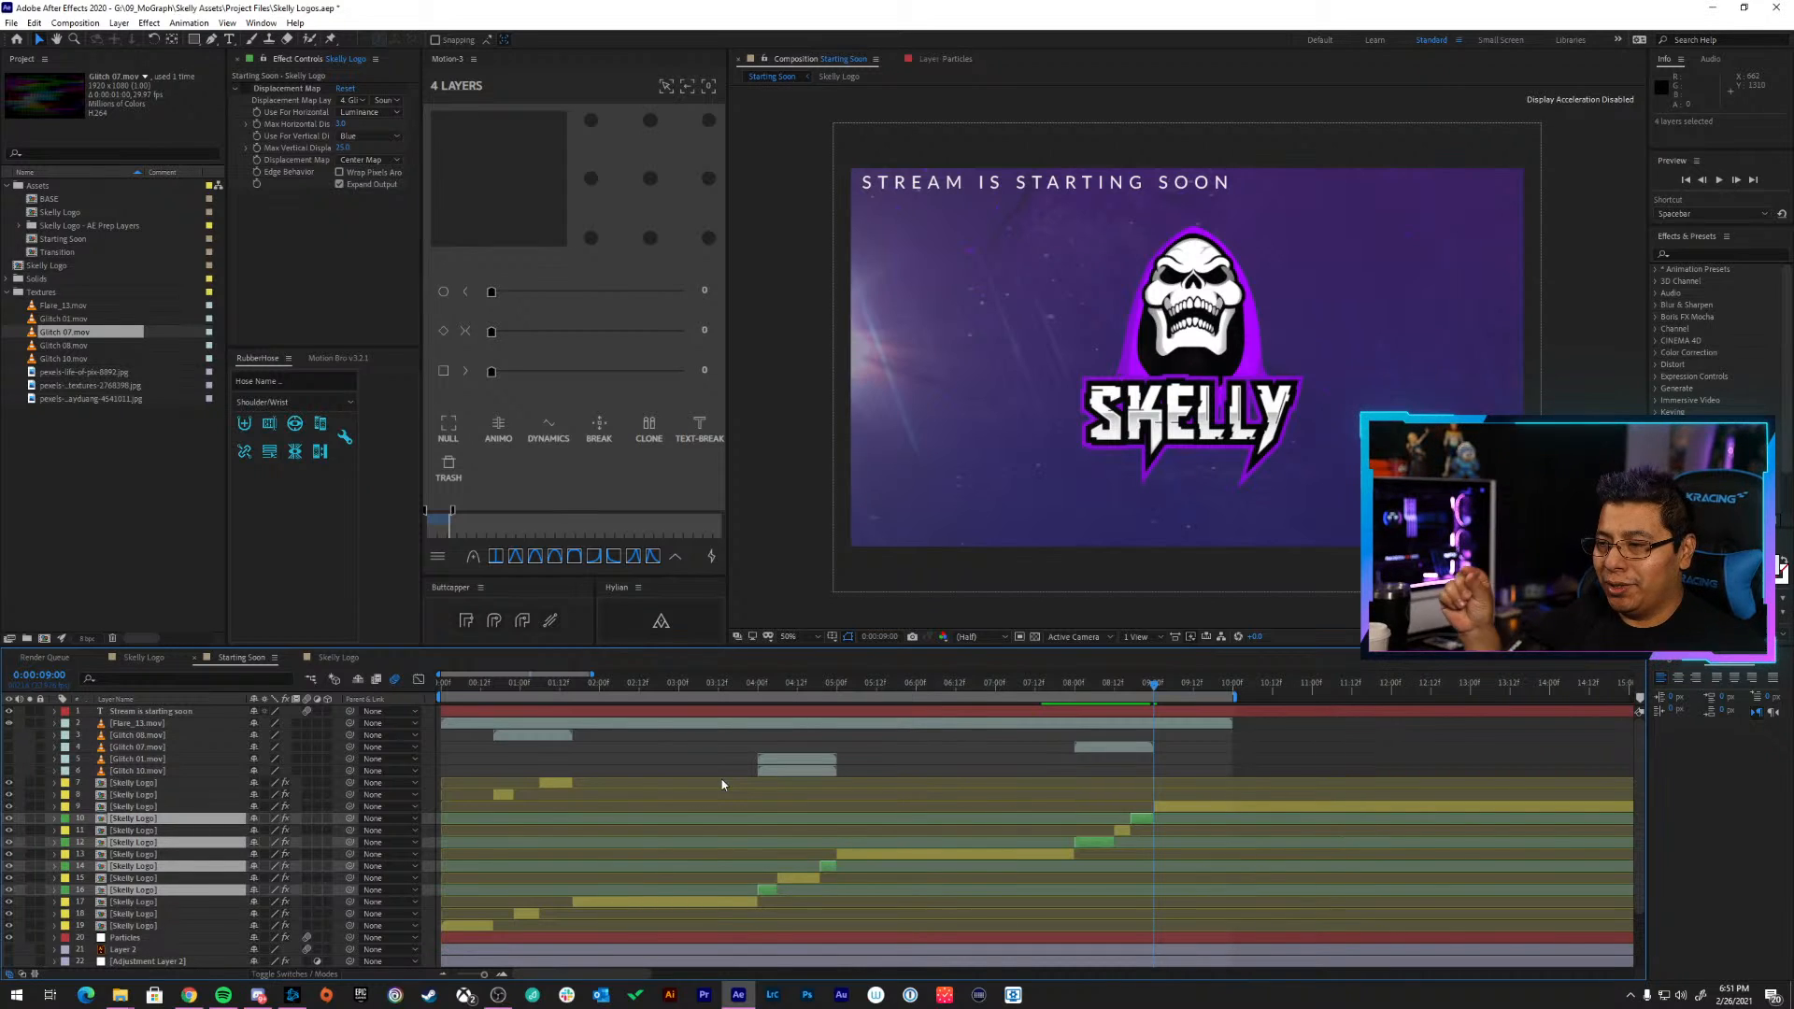
Enable the Displacement Map effect on the green Skelly Logo segments at 0:00:08:06 and 0:00:08:21
{"action": "left_click", "coordinate": [993, 807]}
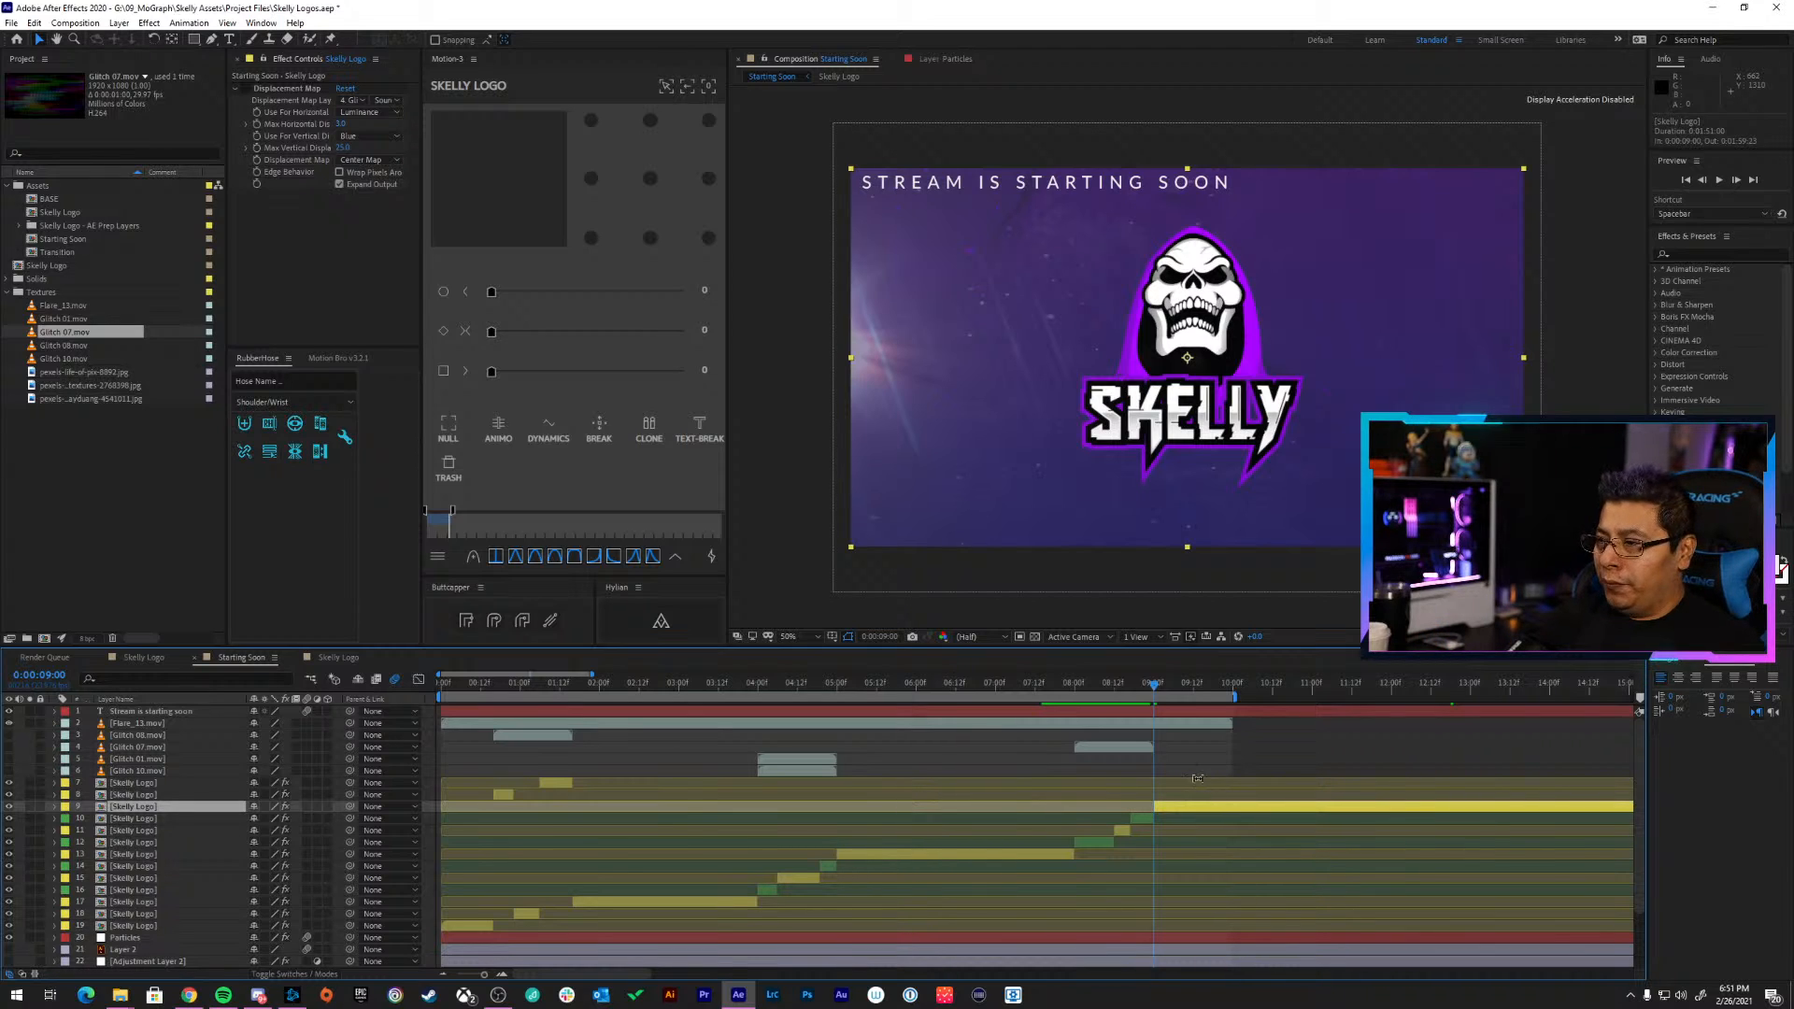
{"action": "left_click_drag", "start_coordinate": [1141, 689], "coordinate": [1094, 691]}
{"action": "left_click", "coordinate": [1084, 842]}
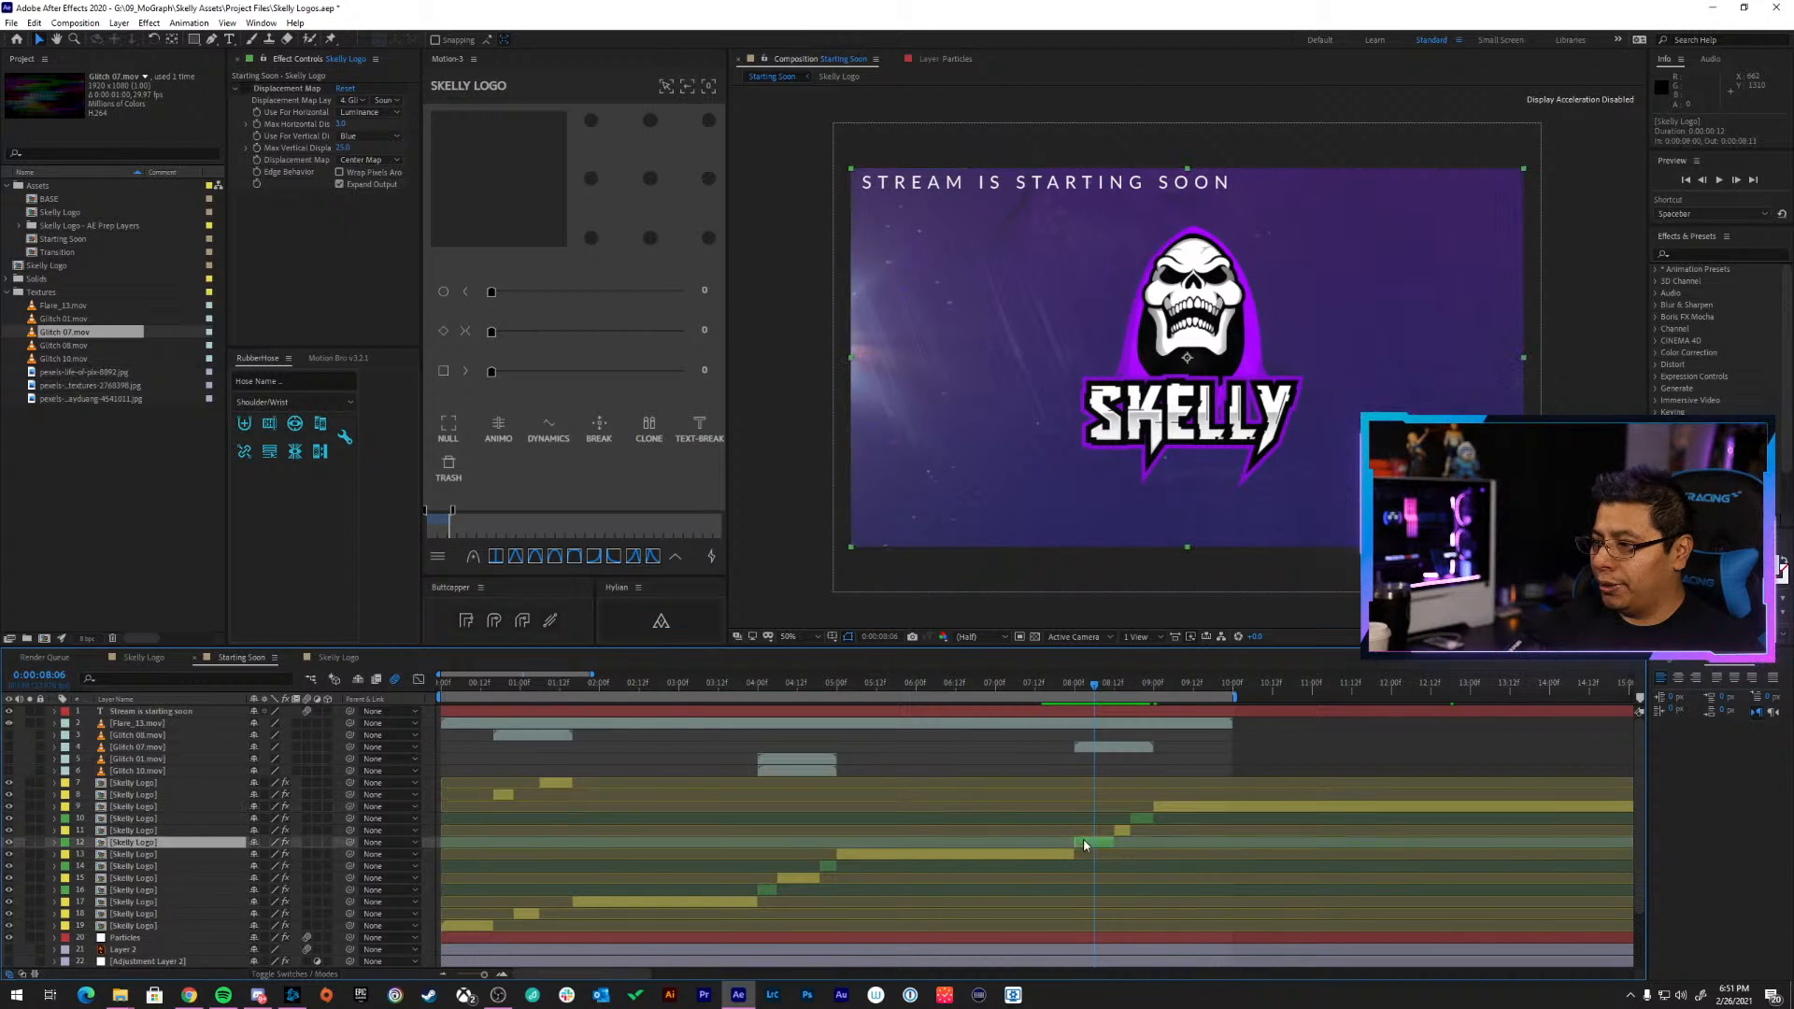
{"action": "left_click", "coordinate": [248, 89]}
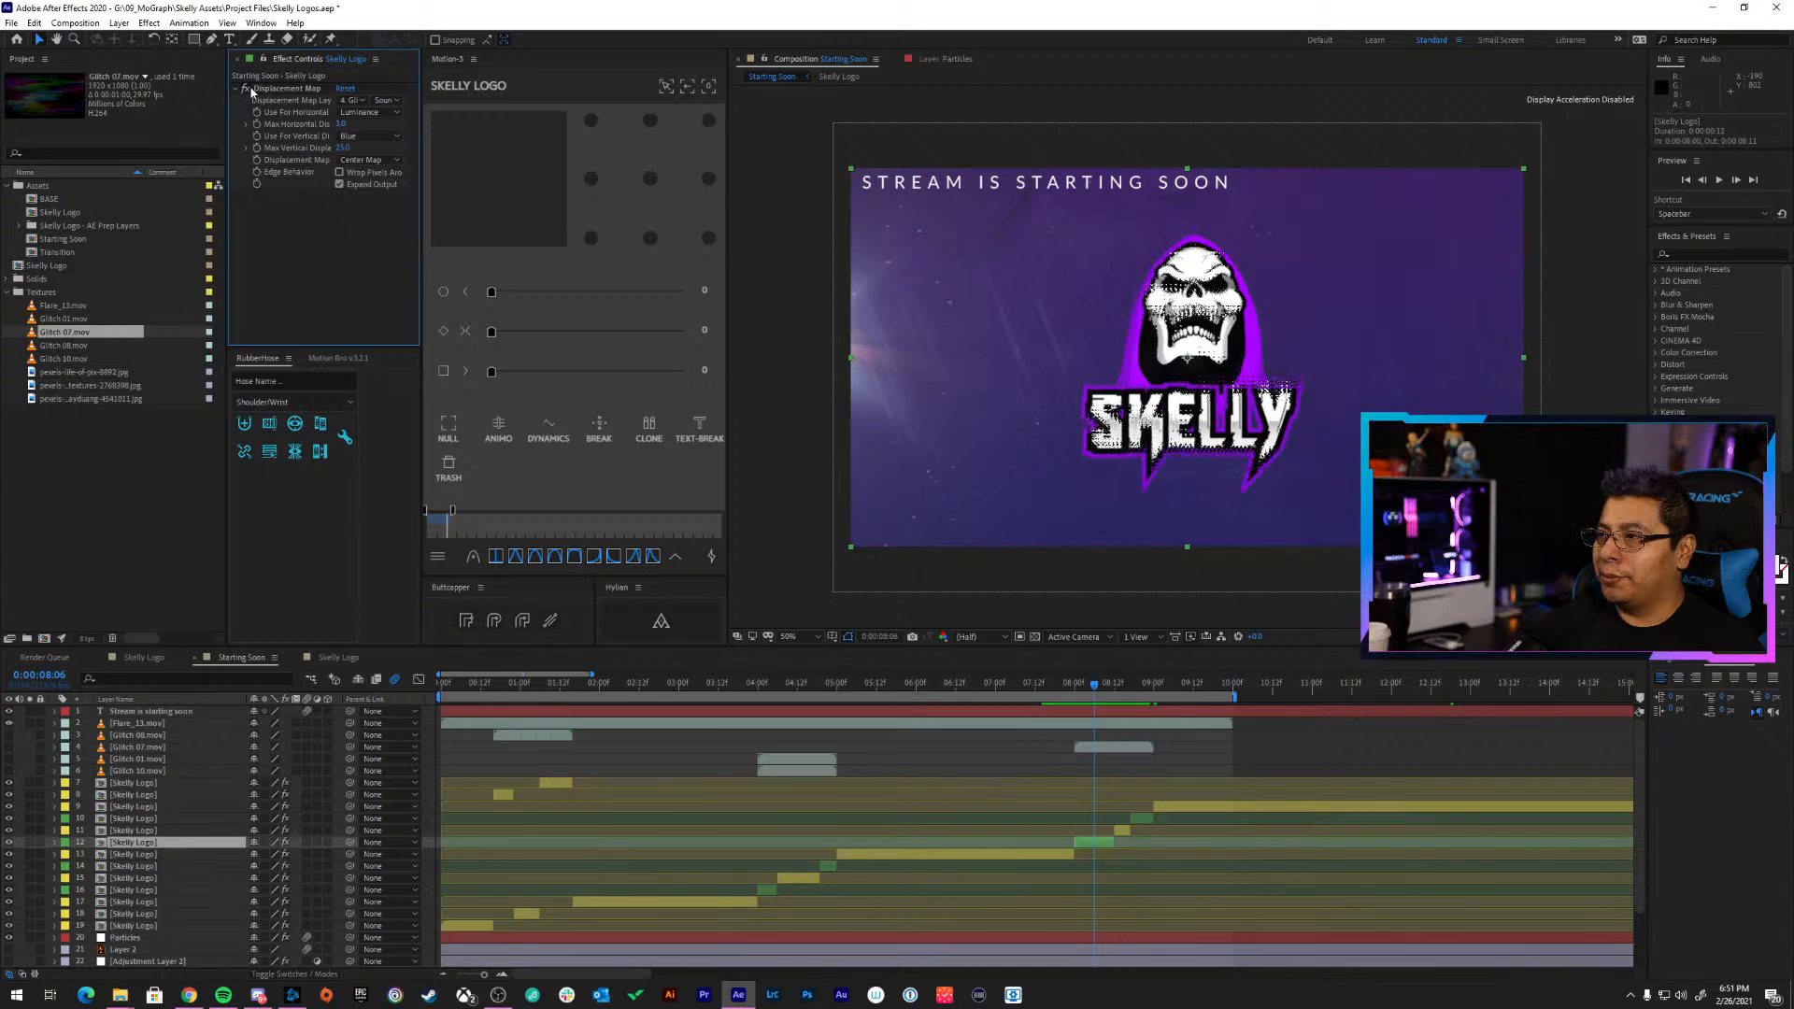
{"action": "left_click", "coordinate": [1143, 690]}
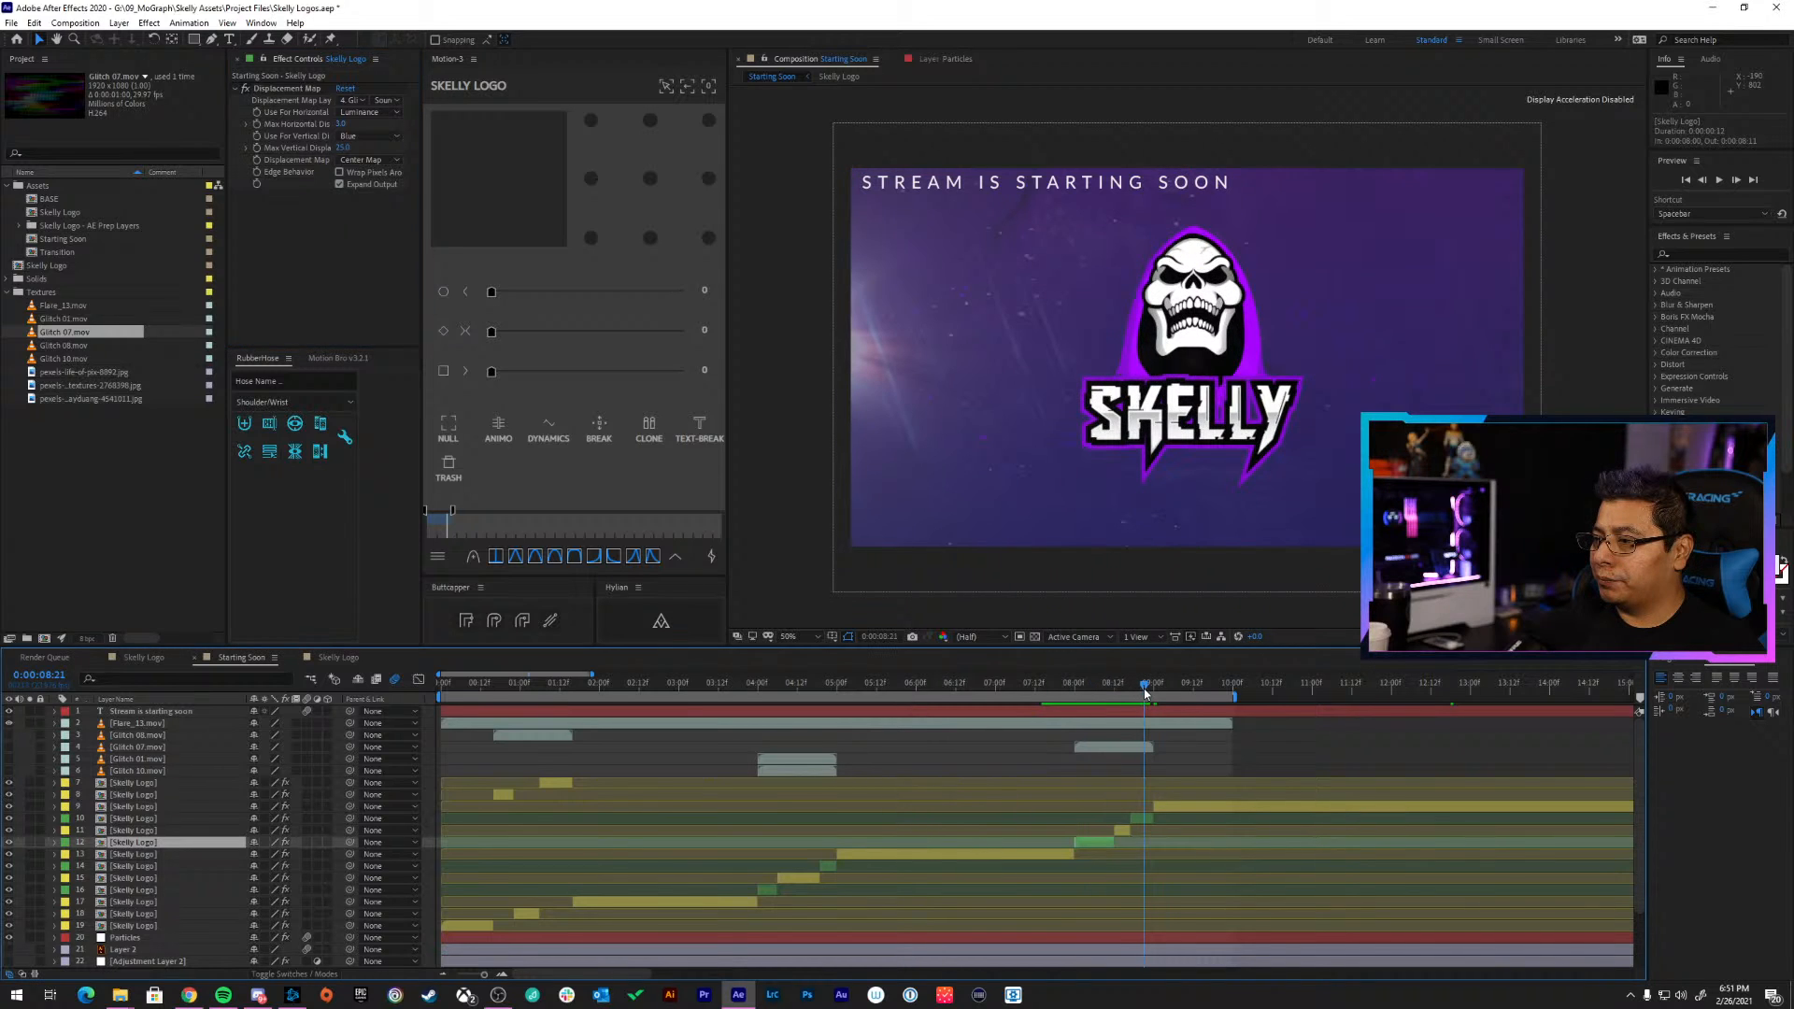
{"action": "left_click", "coordinate": [1147, 821]}
{"action": "left_click", "coordinate": [246, 89]}
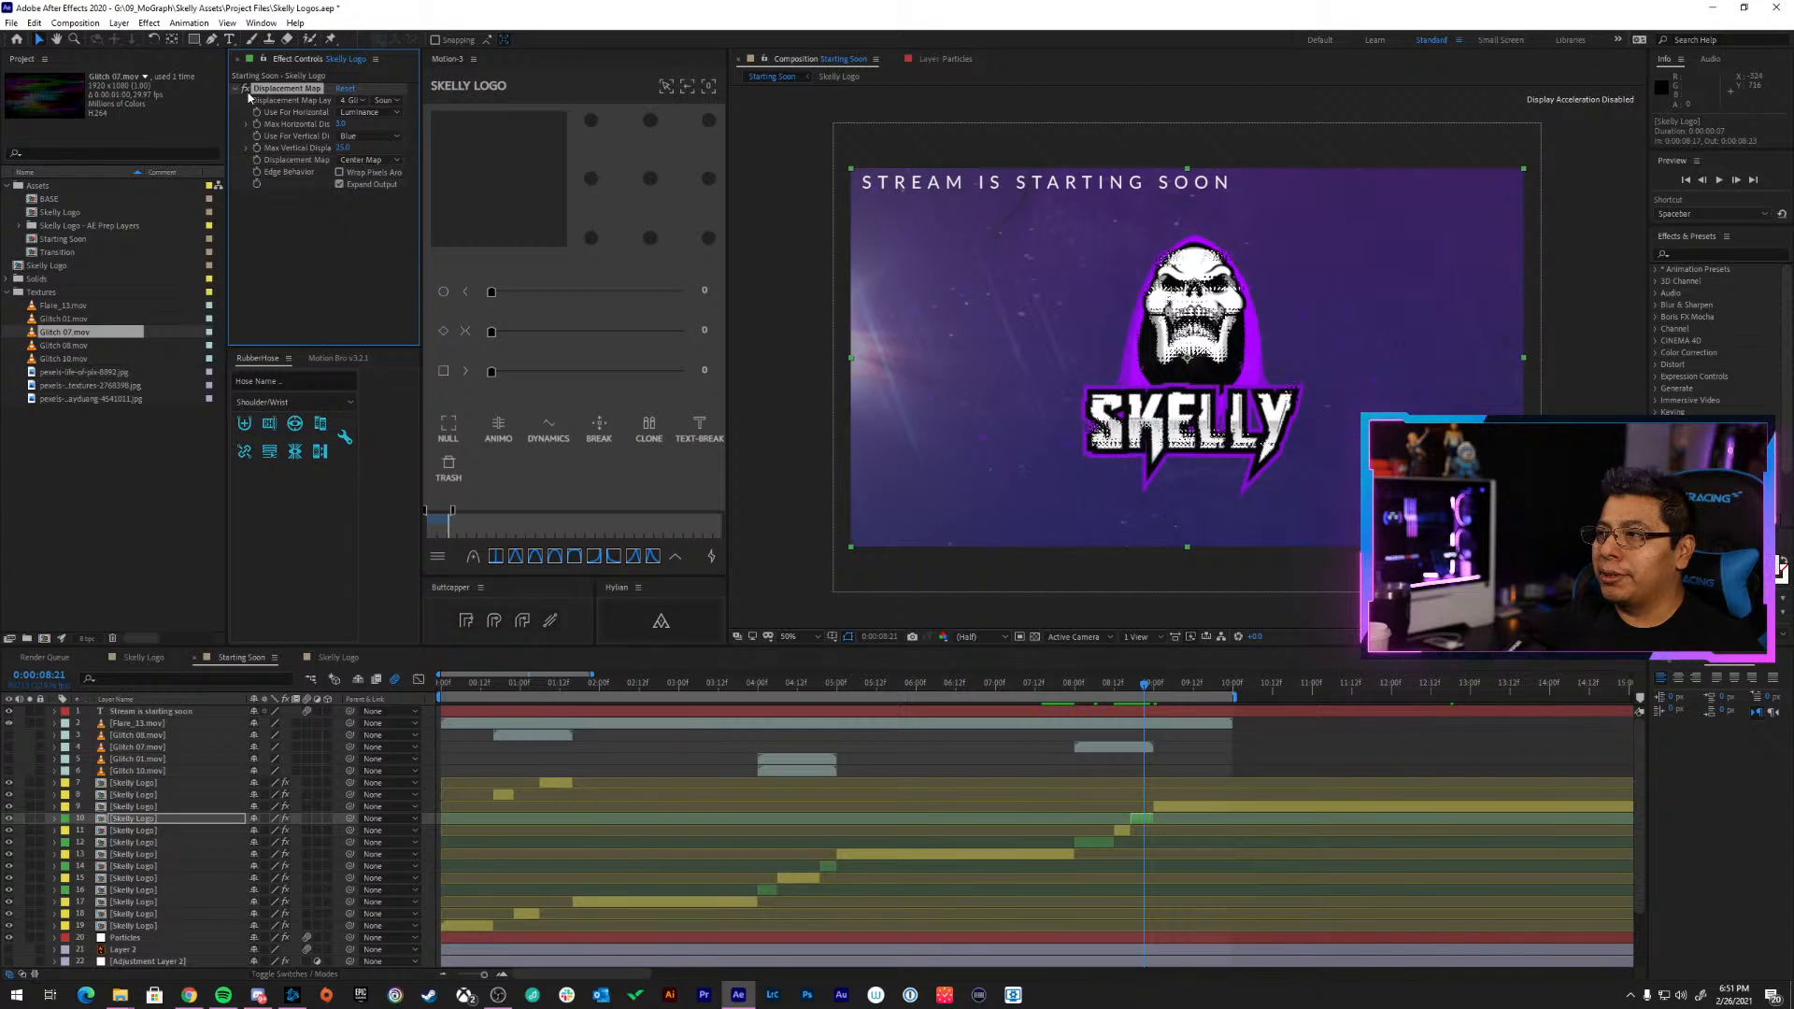
Try scaling down the hidden Glitch 07.mov layer twice, undoing each change
{"action": "left_click", "coordinate": [1120, 745]}
{"action": "key", "text": "s"}
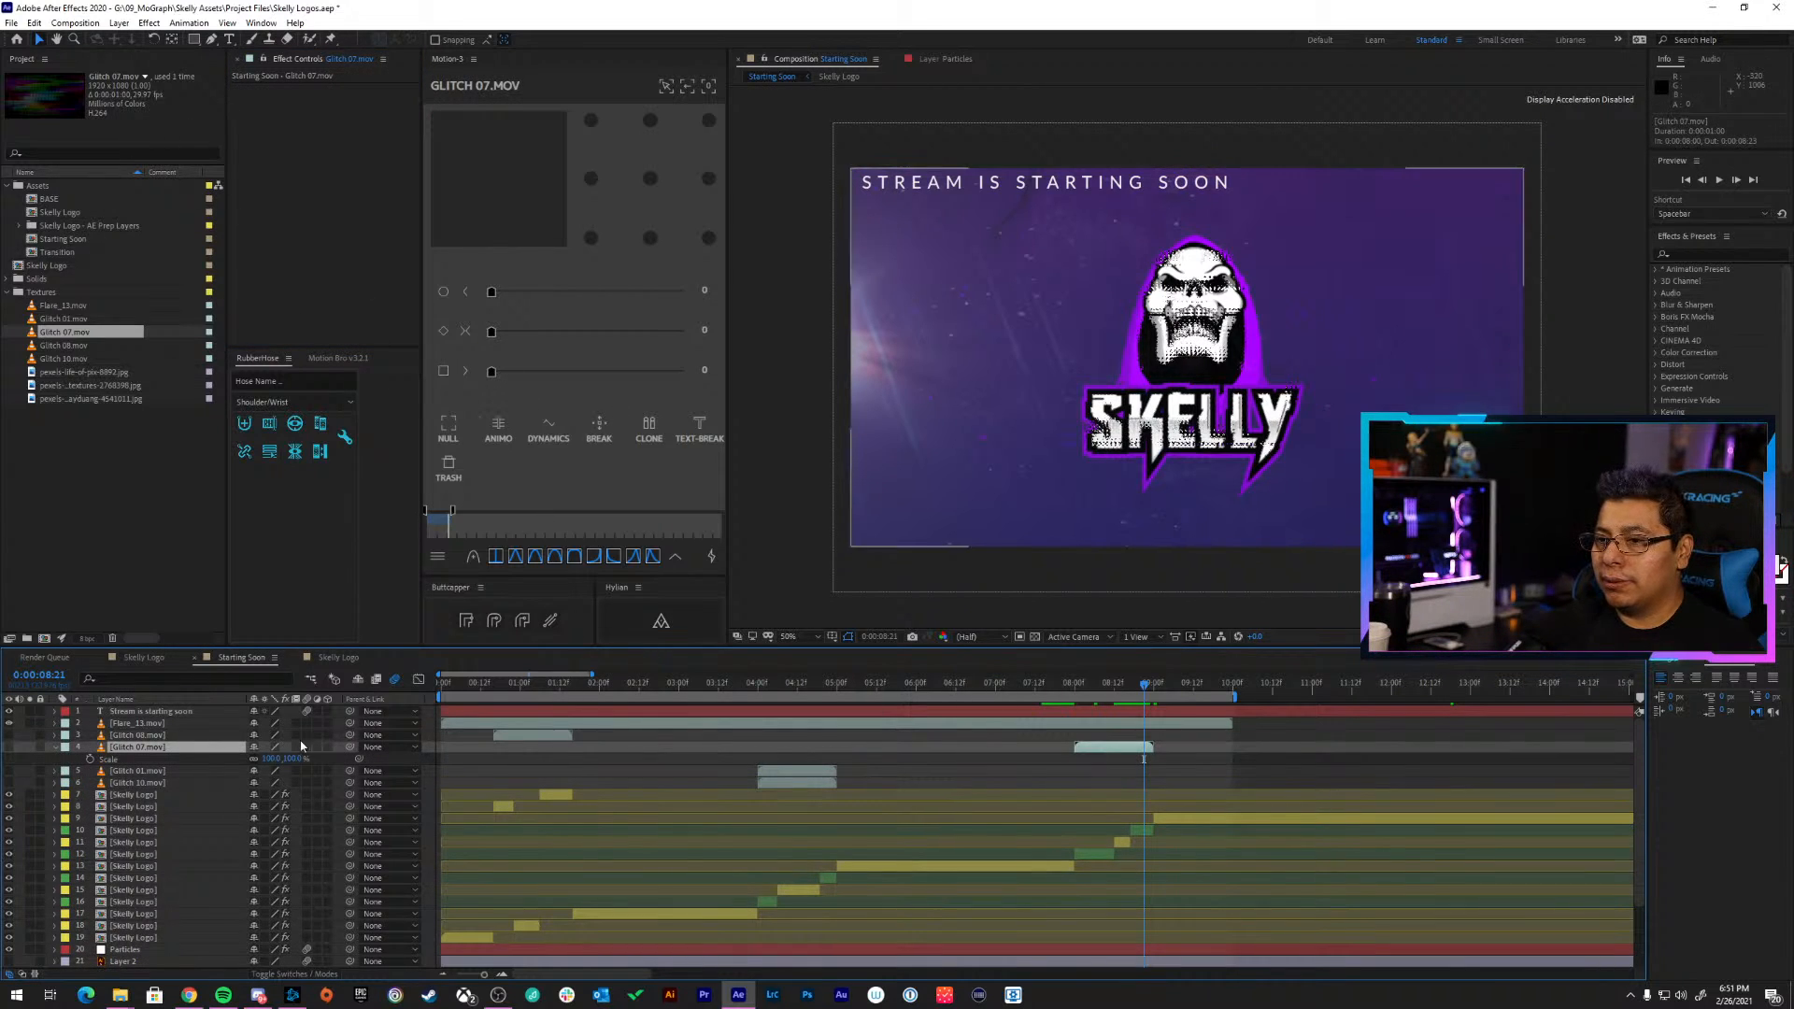
{"action": "left_click_drag", "start_coordinate": [272, 757], "coordinate": [226, 756]}
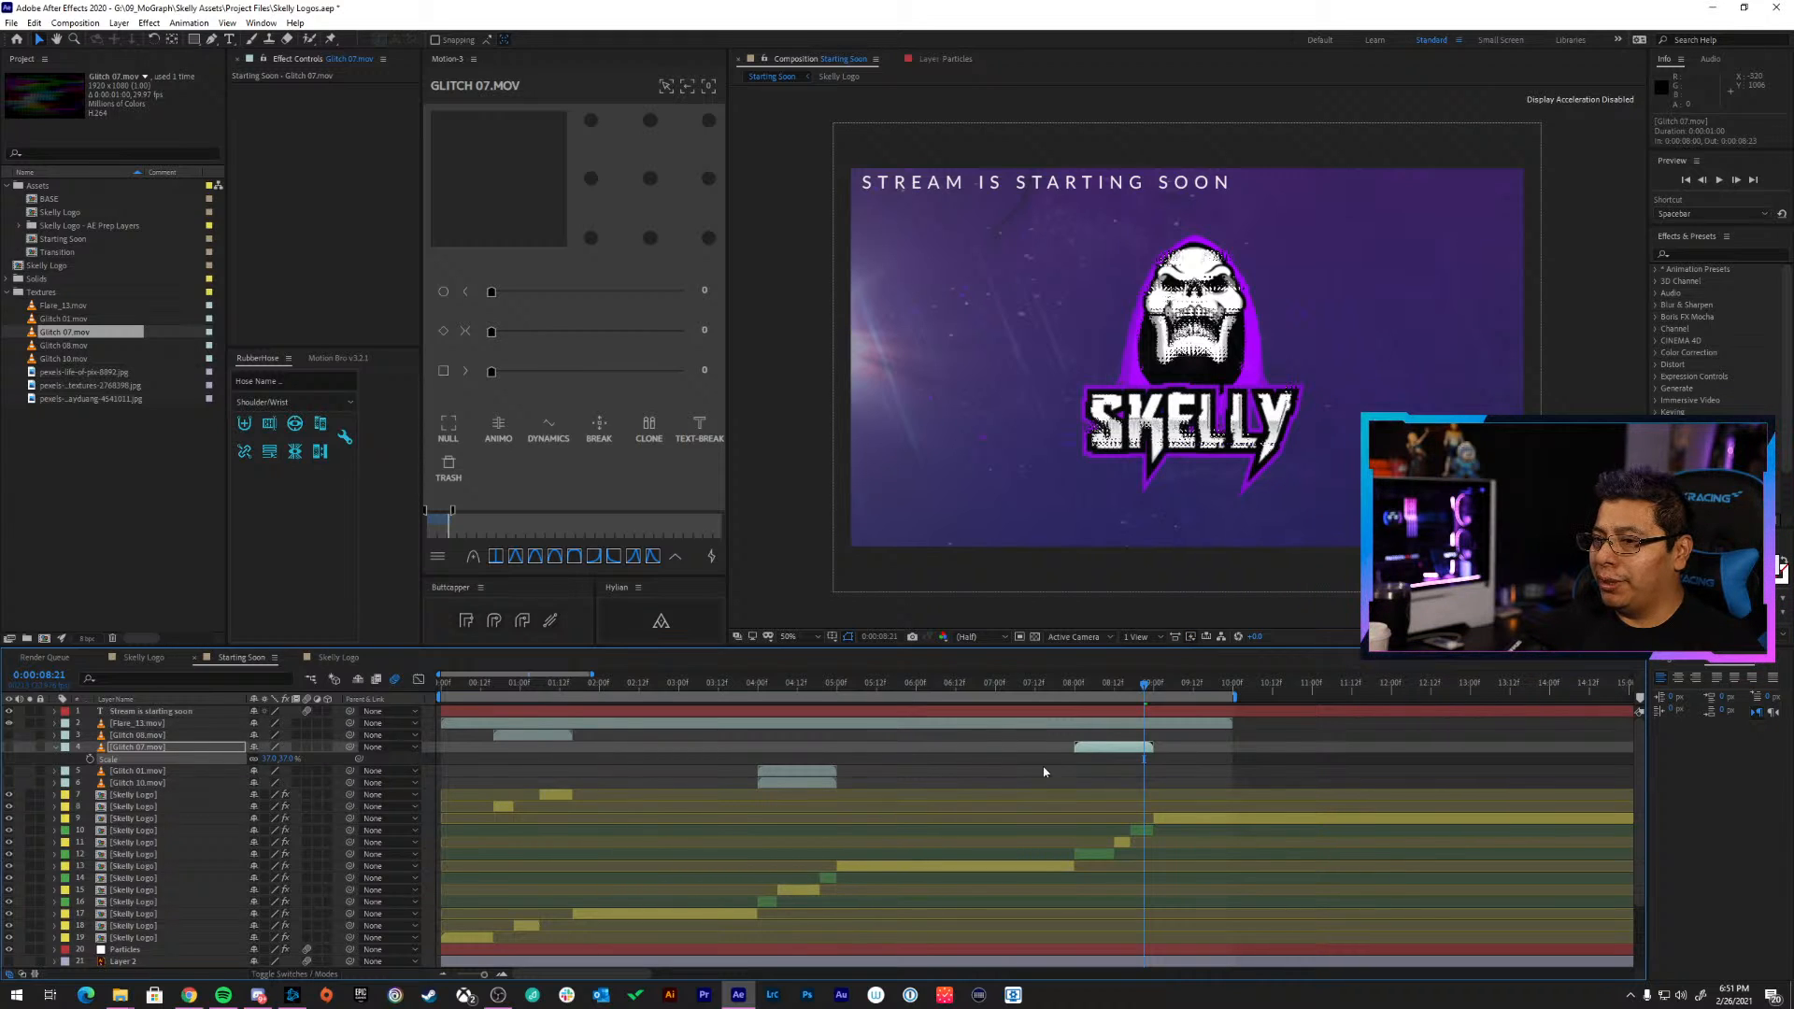
{"action": "key", "text": "ctrl+z"}
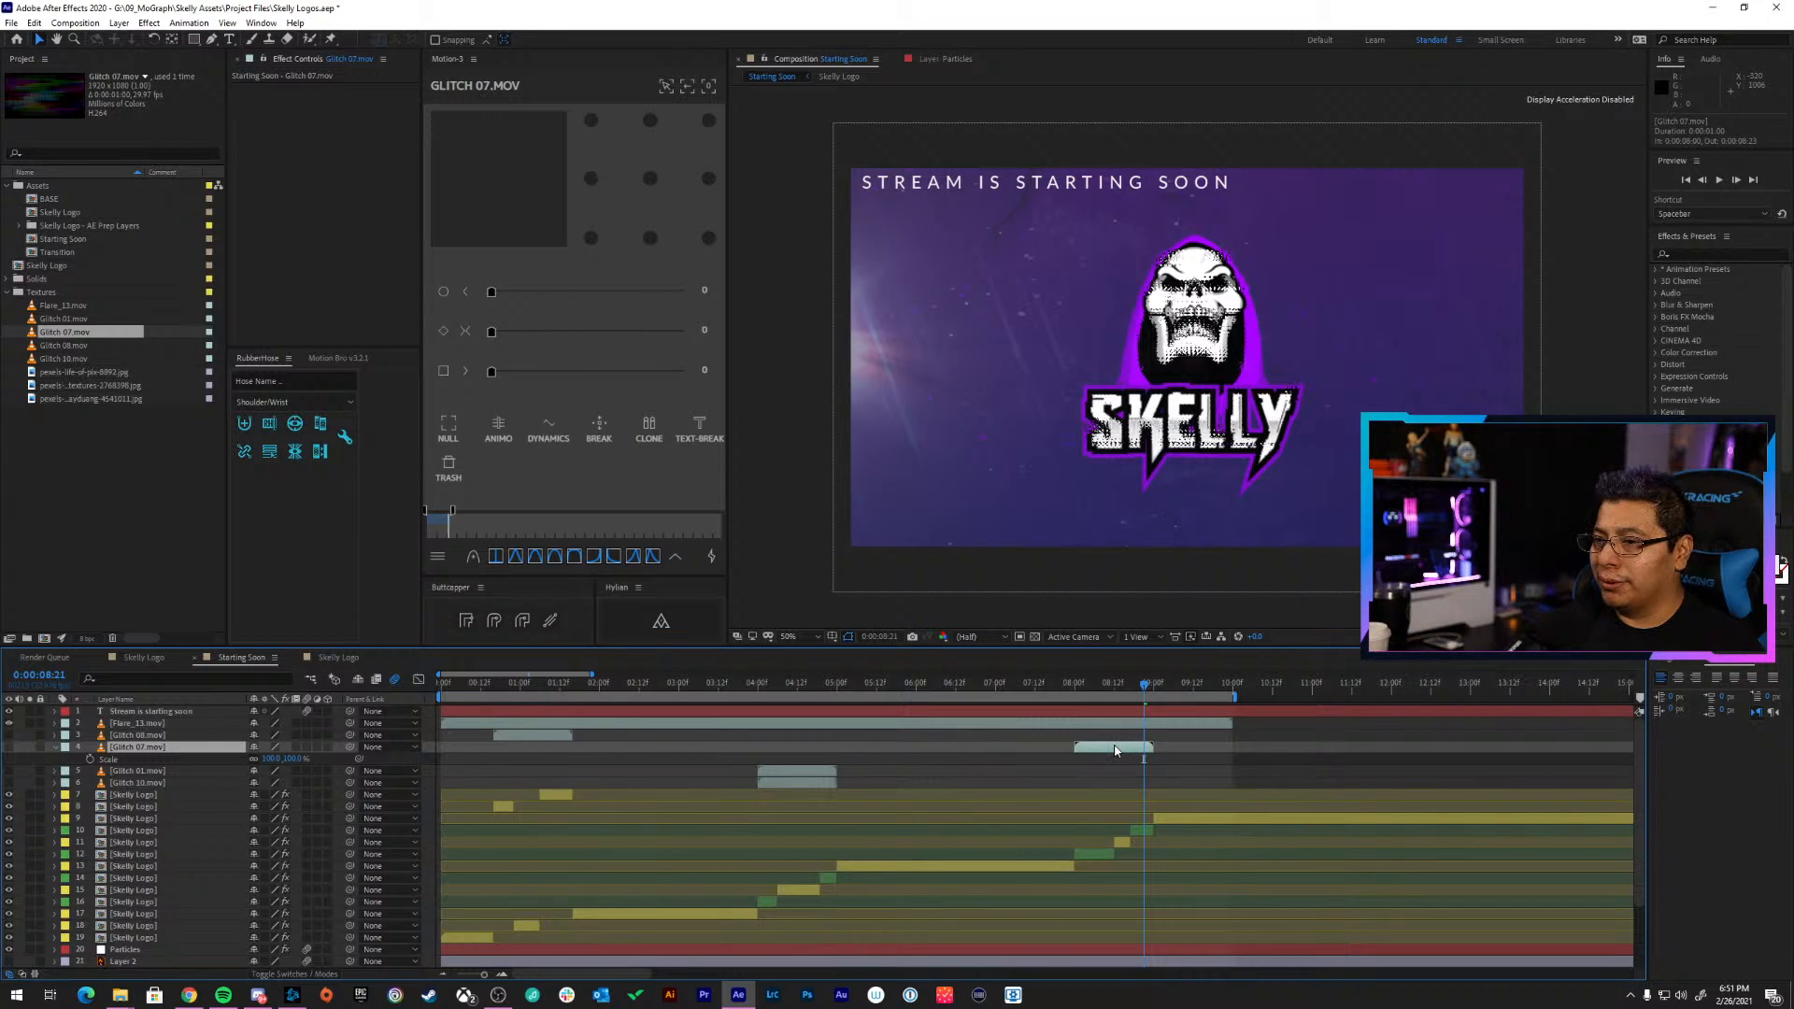
{"action": "left_click", "coordinate": [1050, 736]}
{"action": "left_click", "coordinate": [1084, 746]}
{"action": "key", "text": "s"}
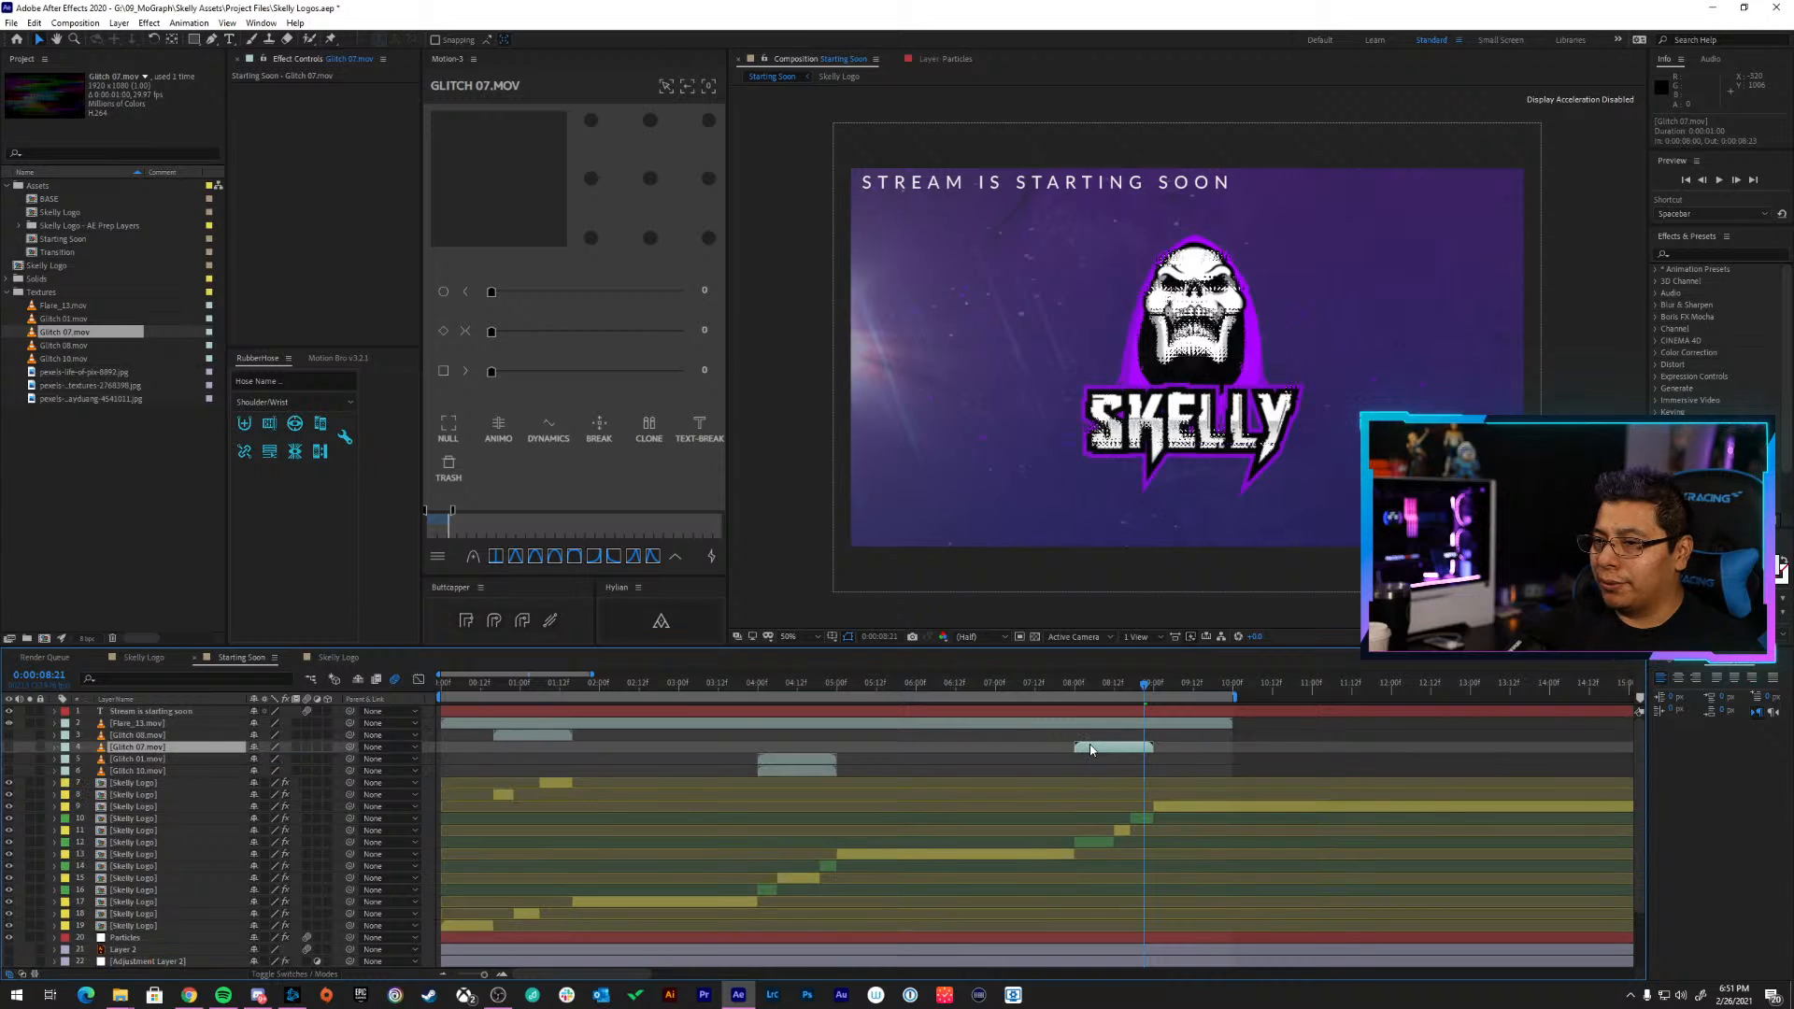
{"action": "key", "text": "s"}
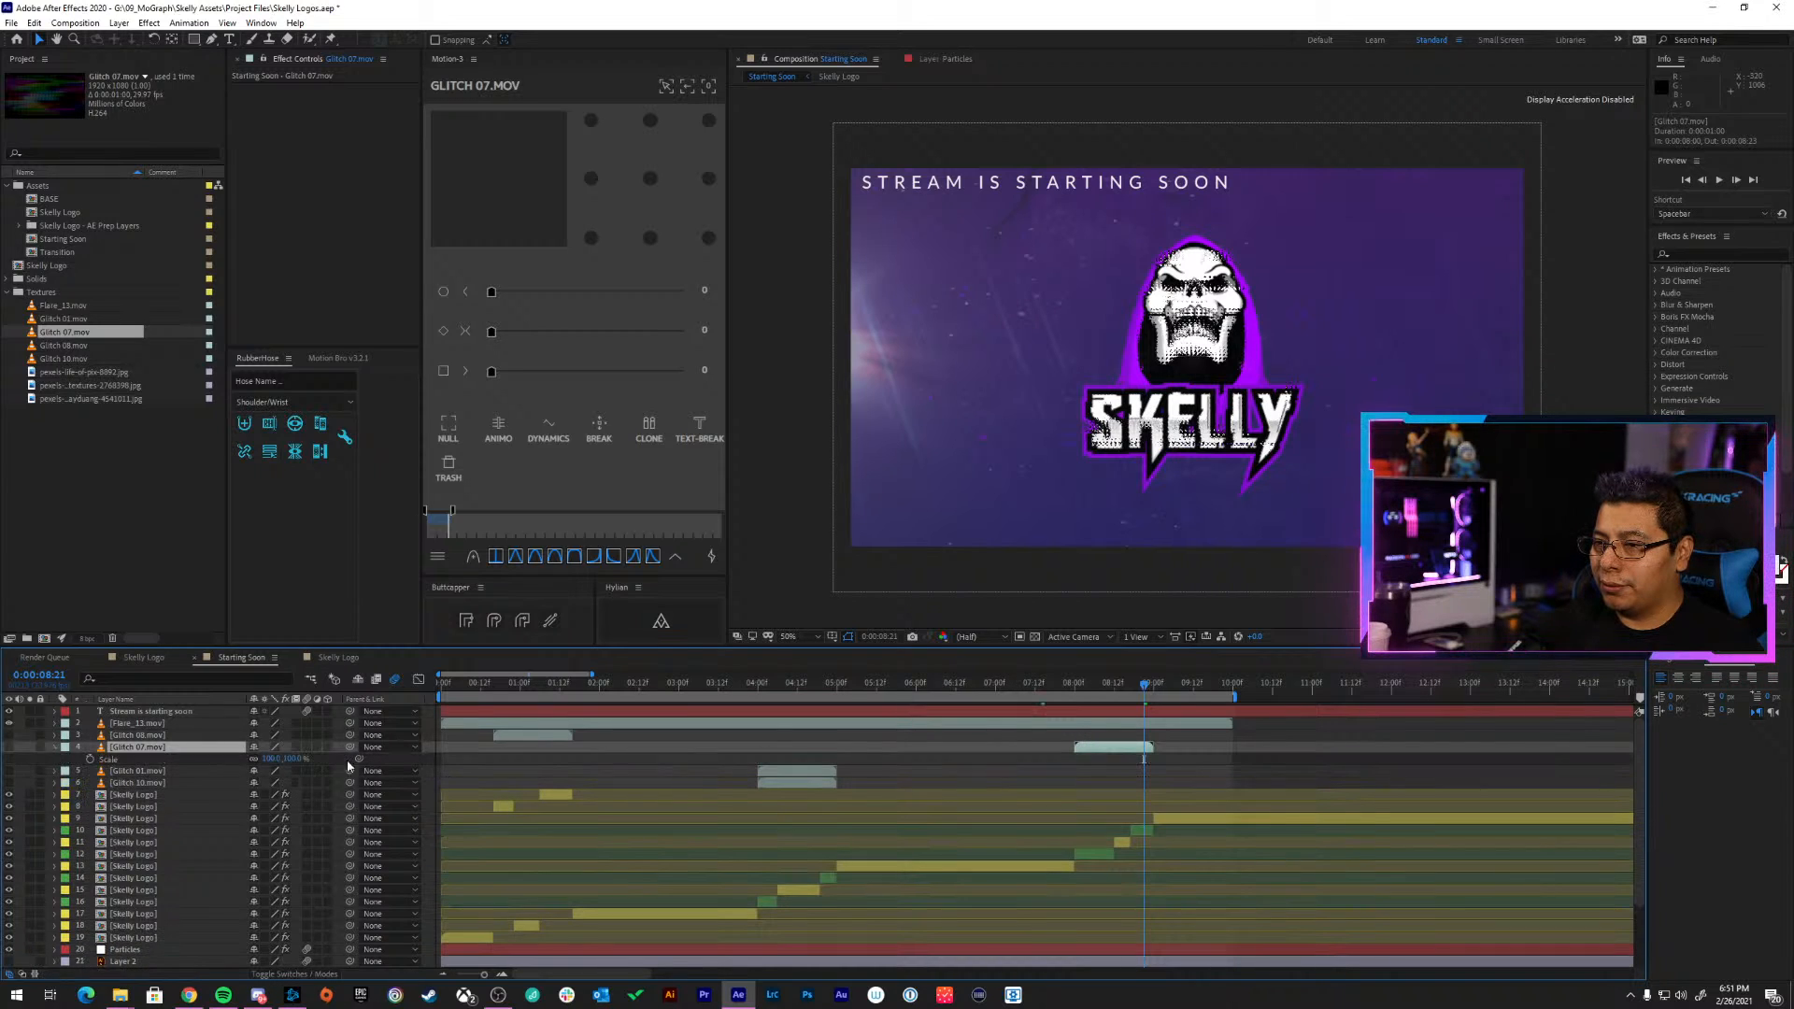
{"action": "left_click_drag", "start_coordinate": [291, 761], "coordinate": [243, 751]}
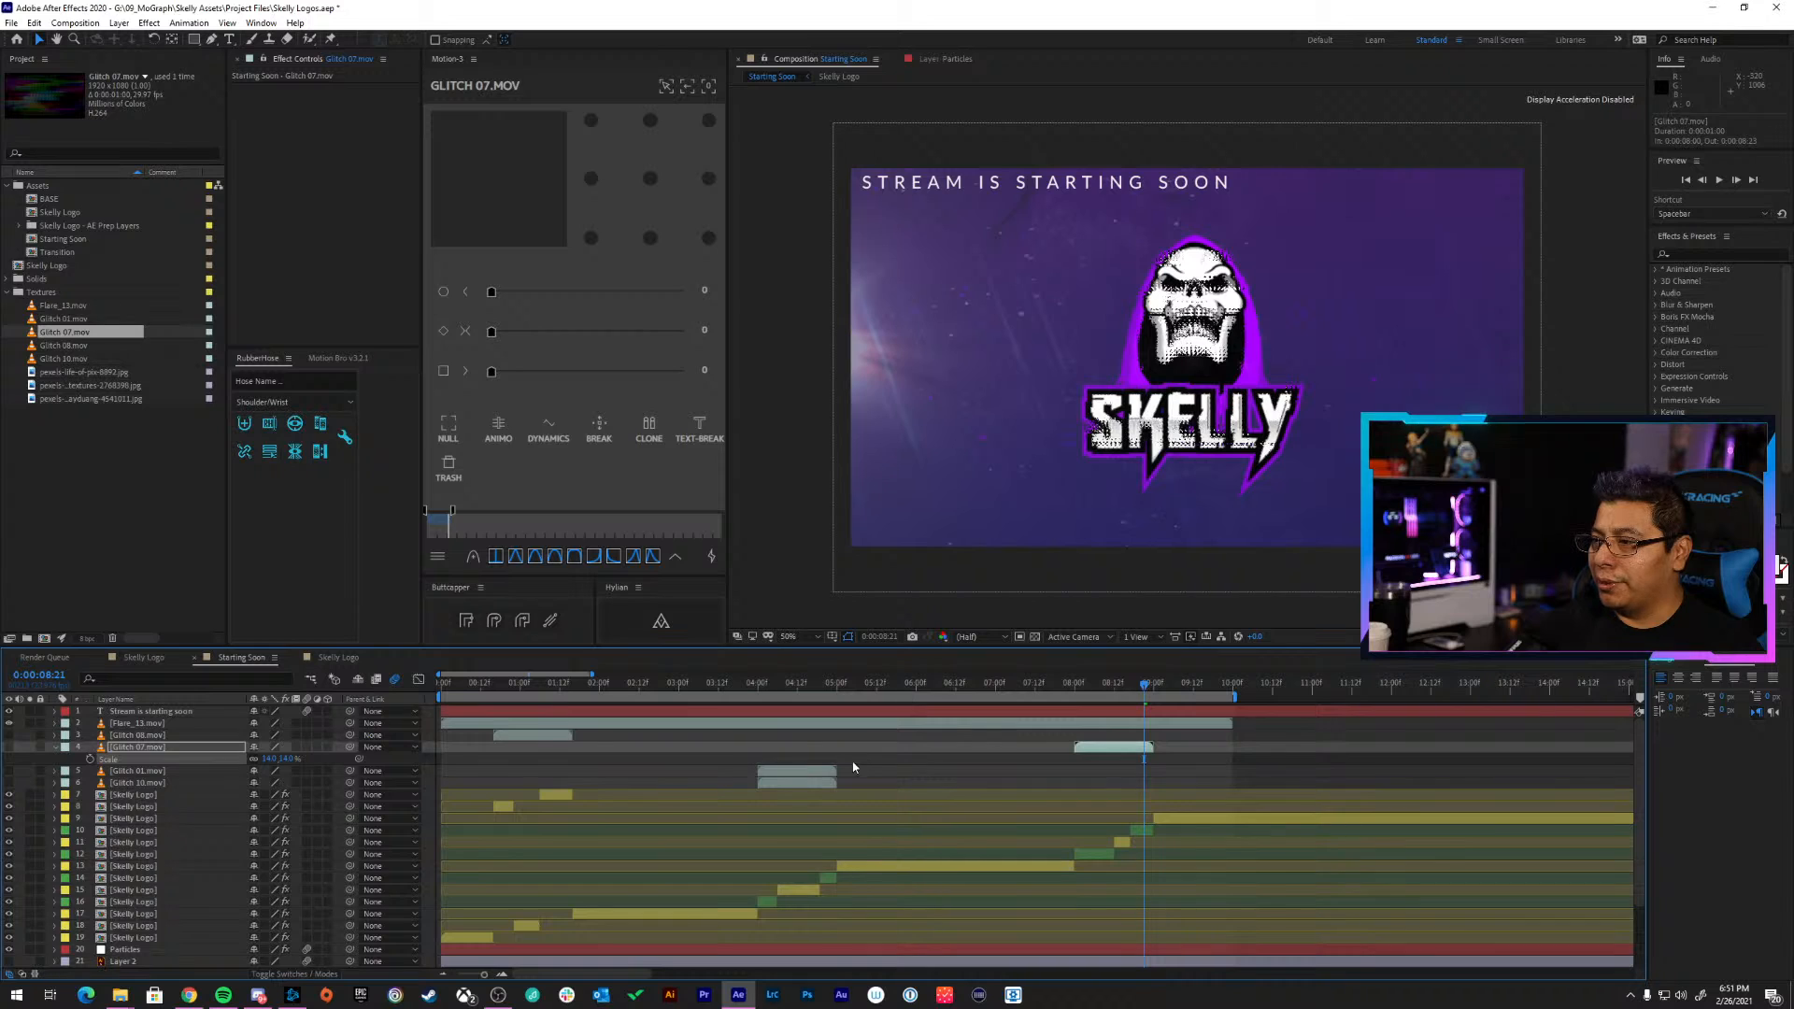
{"action": "key", "text": "ctrl+z"}
{"action": "left_click", "coordinate": [1108, 747]}
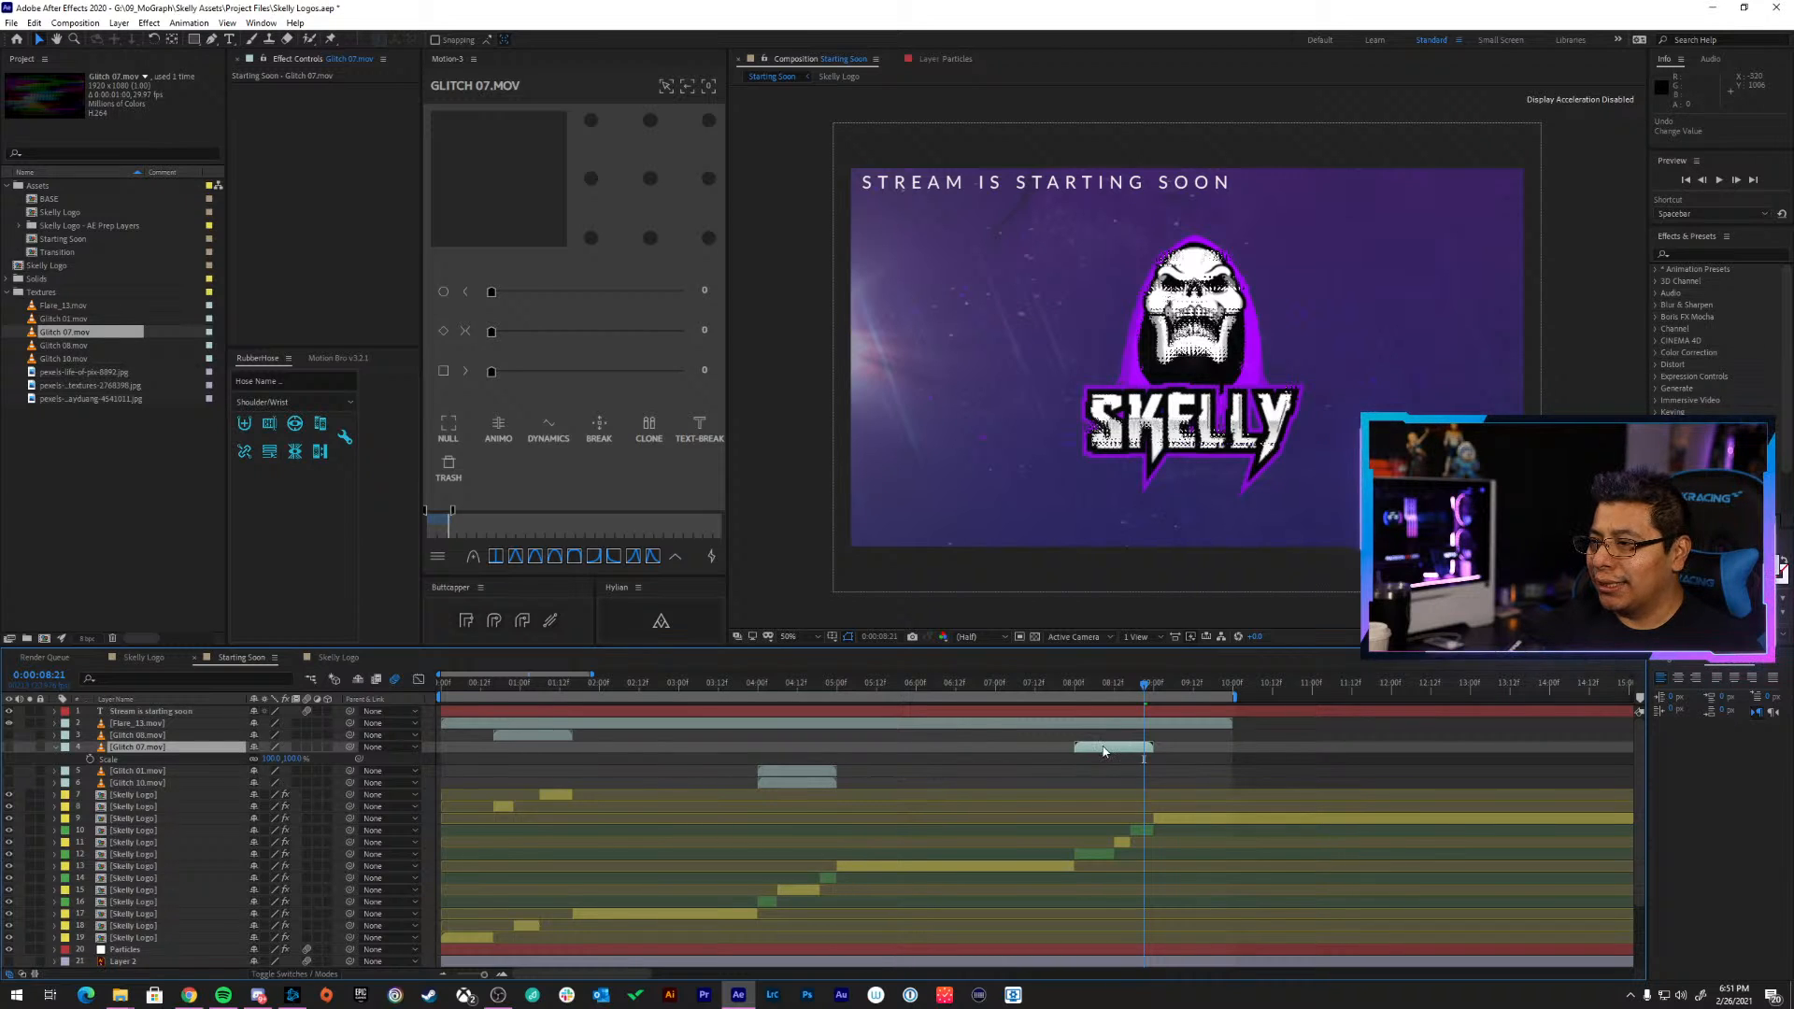
Check the displacement map layer choice of the green Skelly Logo segment at 0:00:08:06
{"action": "left_click", "coordinate": [1068, 685]}
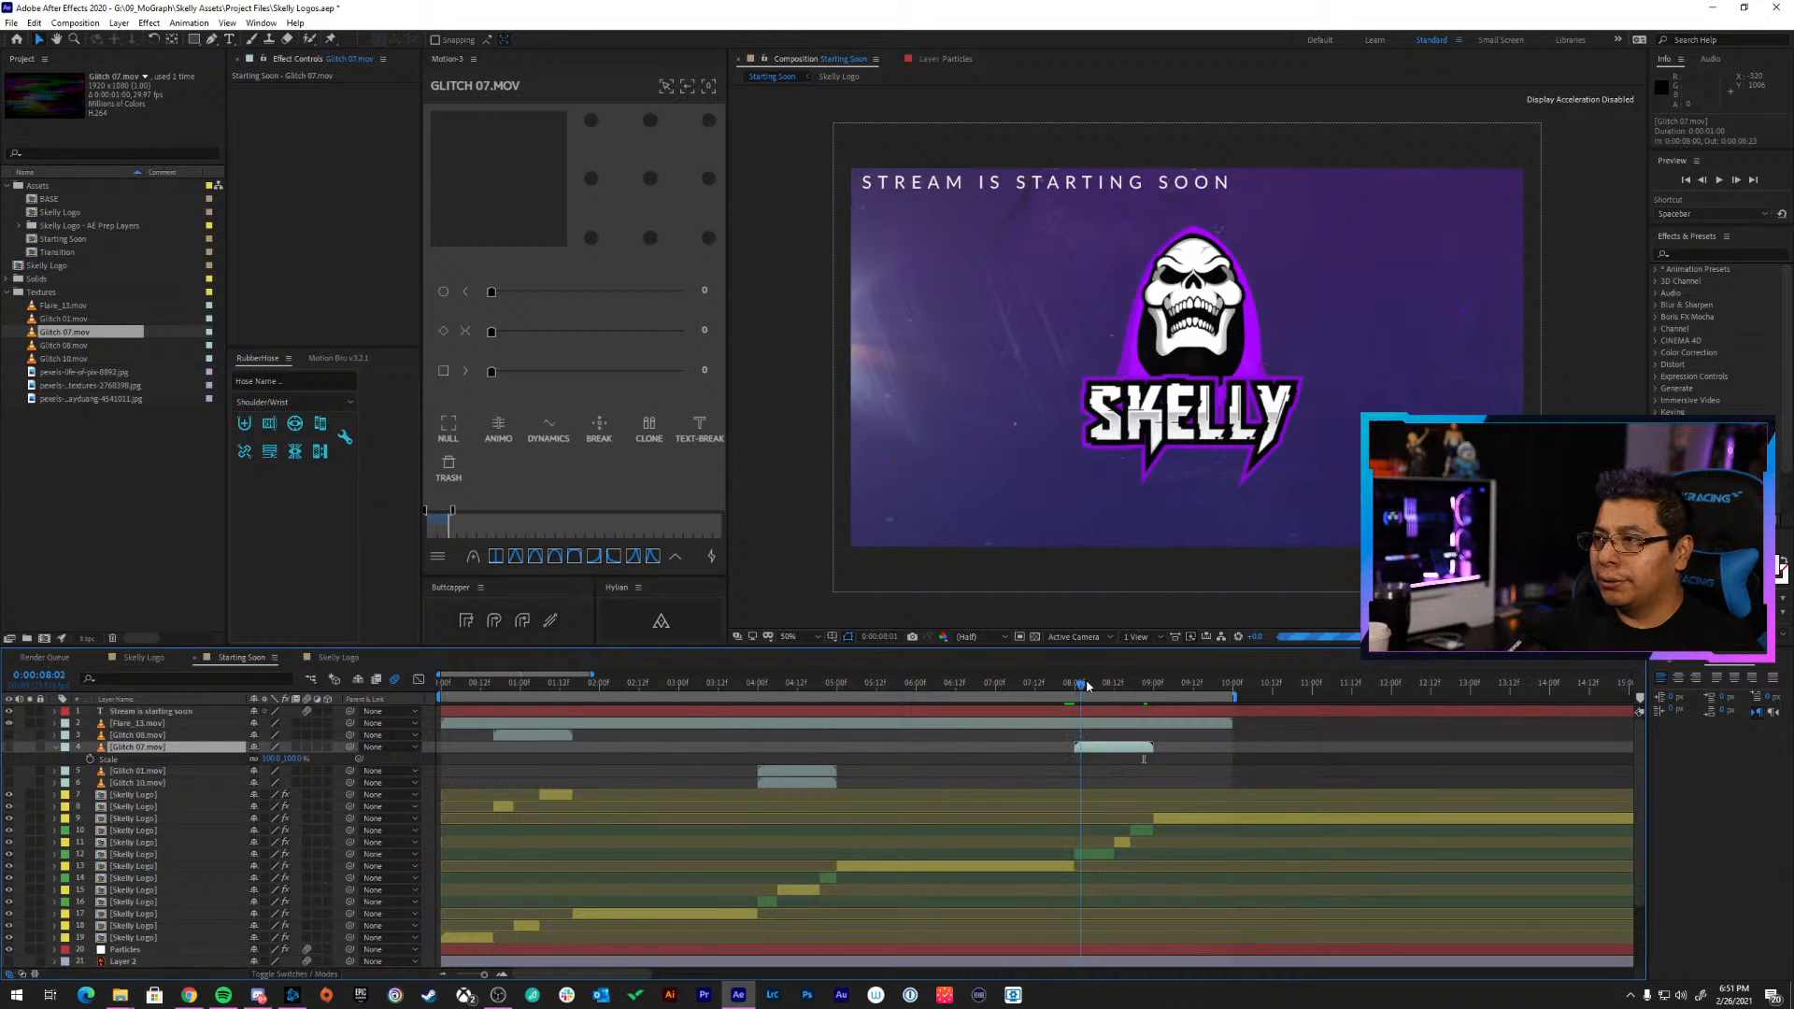
{"action": "left_click_drag", "start_coordinate": [1087, 687], "coordinate": [1095, 687]}
{"action": "left_click", "coordinate": [1092, 854]}
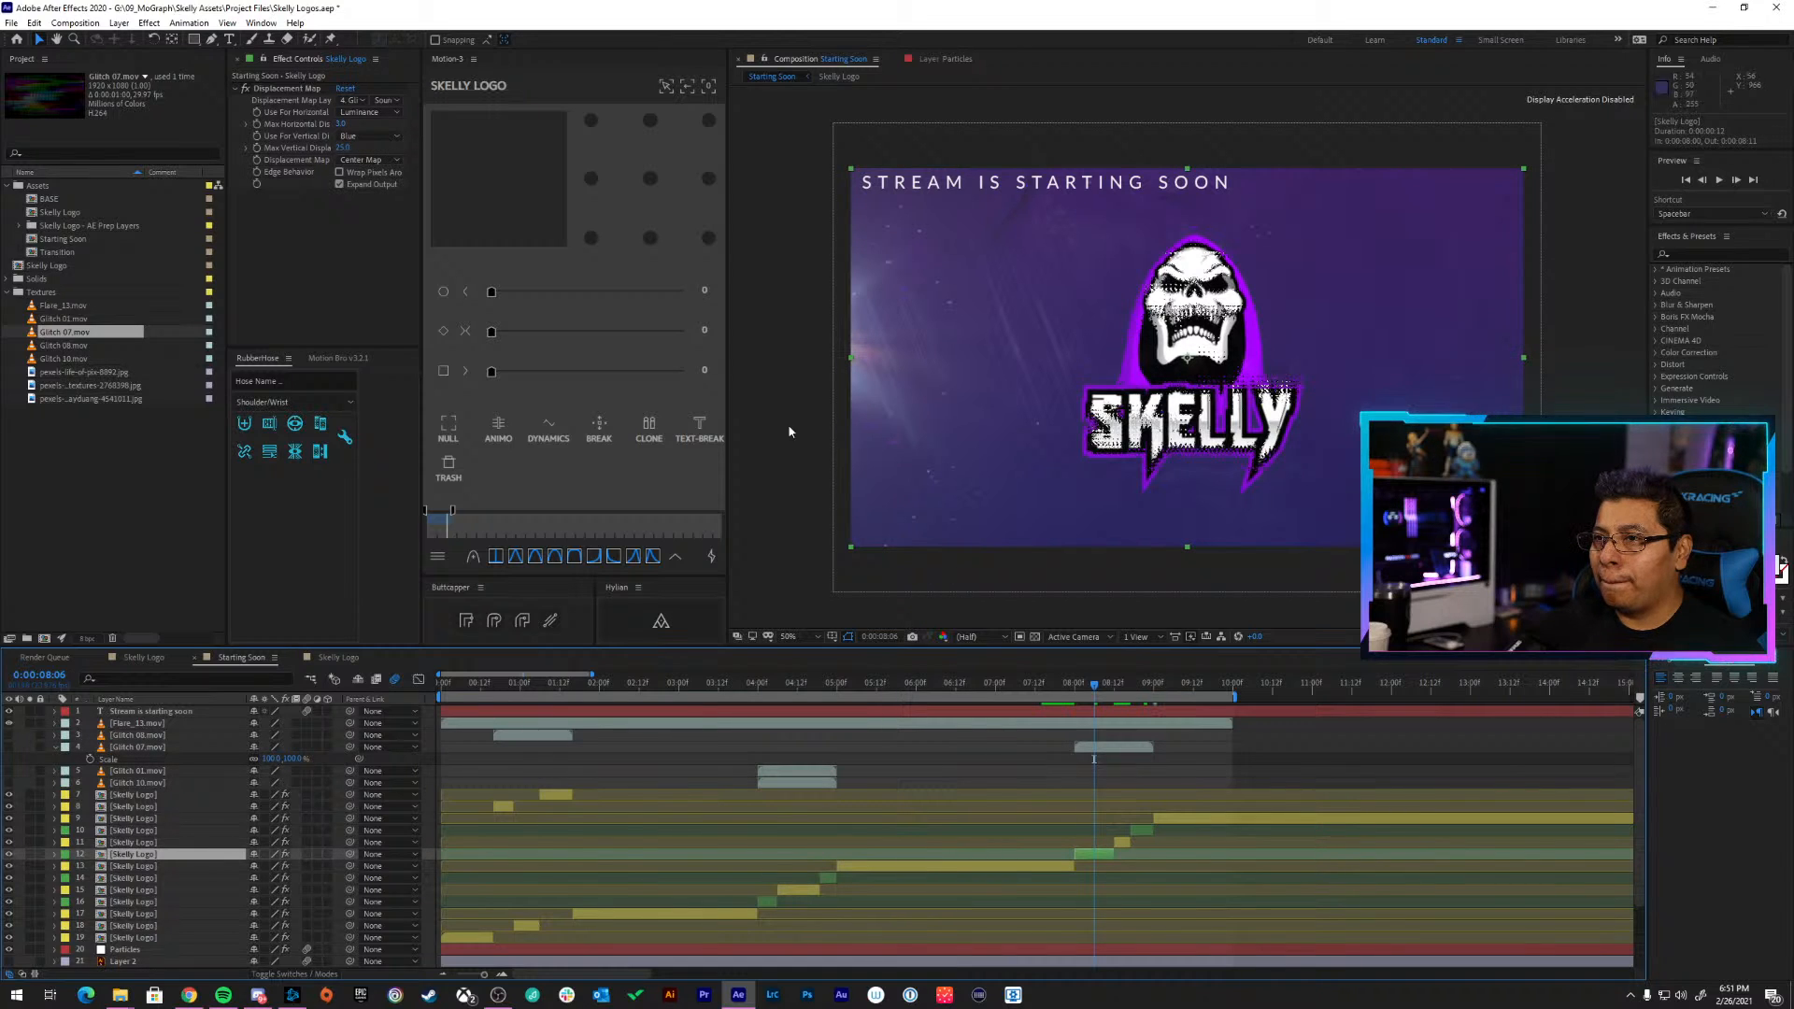
{"action": "left_click", "coordinate": [352, 100]}
{"action": "left_click", "coordinate": [588, 333]}
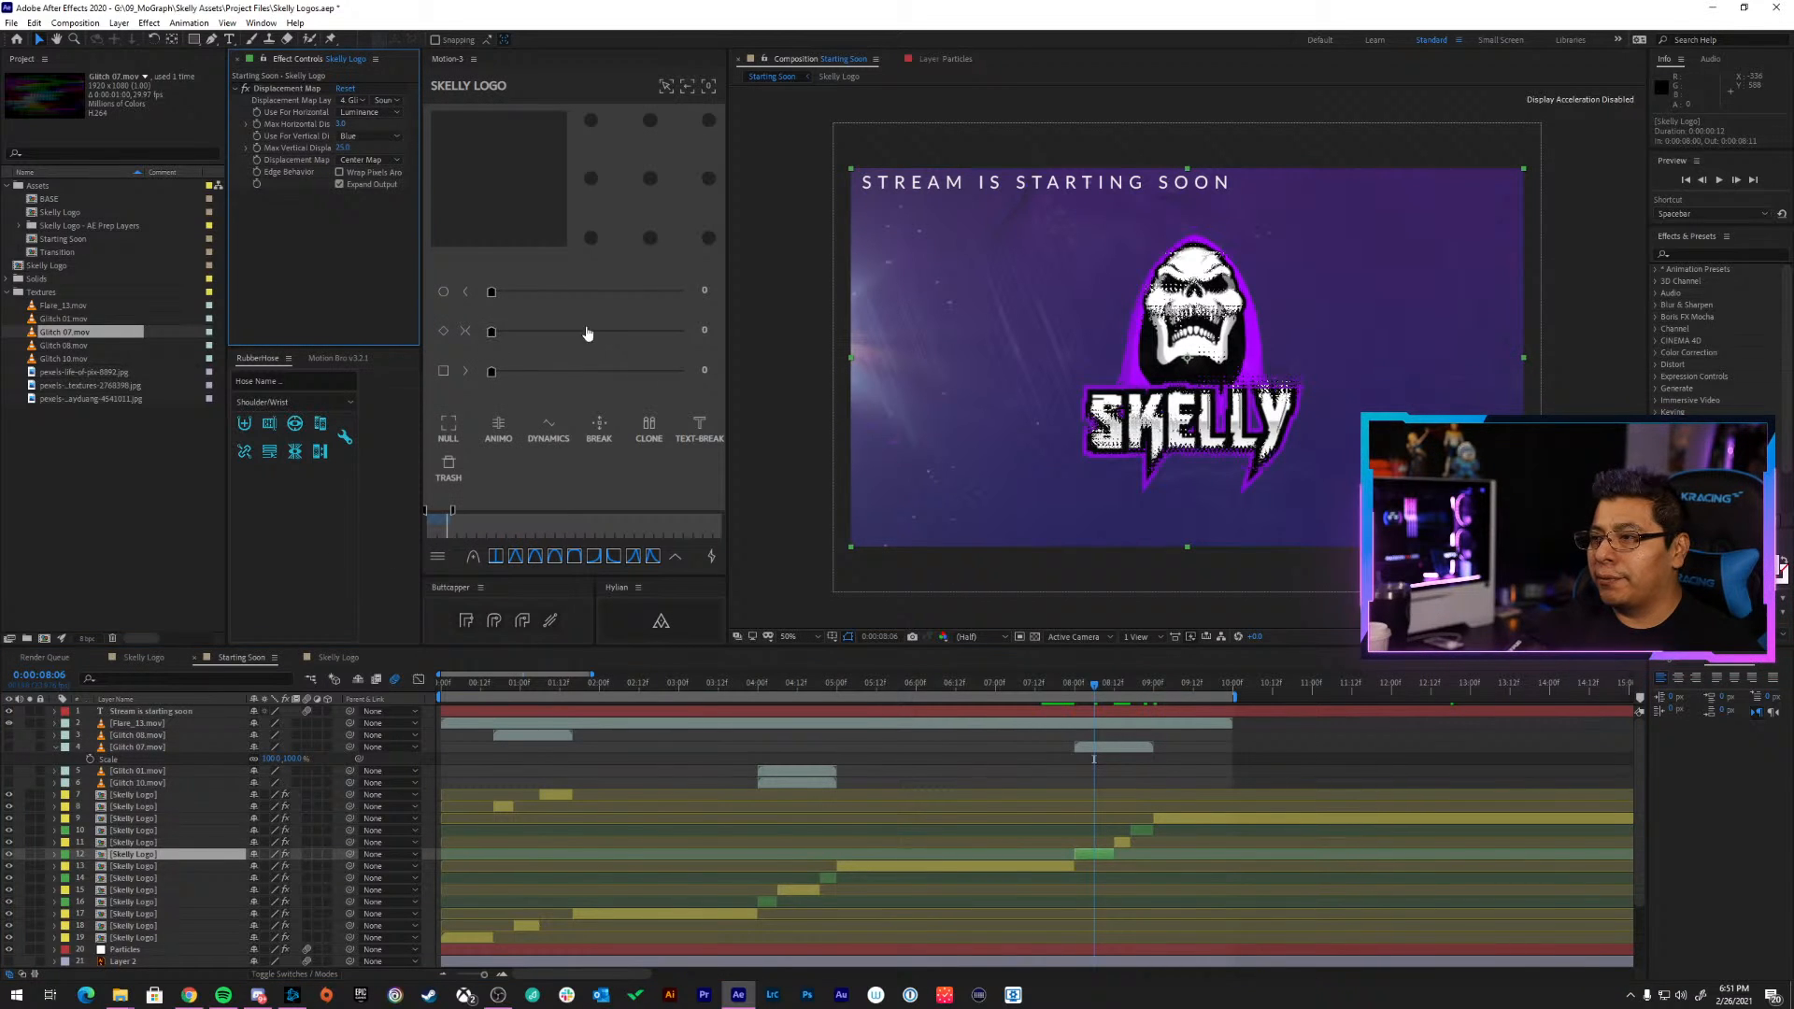
{"action": "left_click", "coordinate": [1061, 686]}
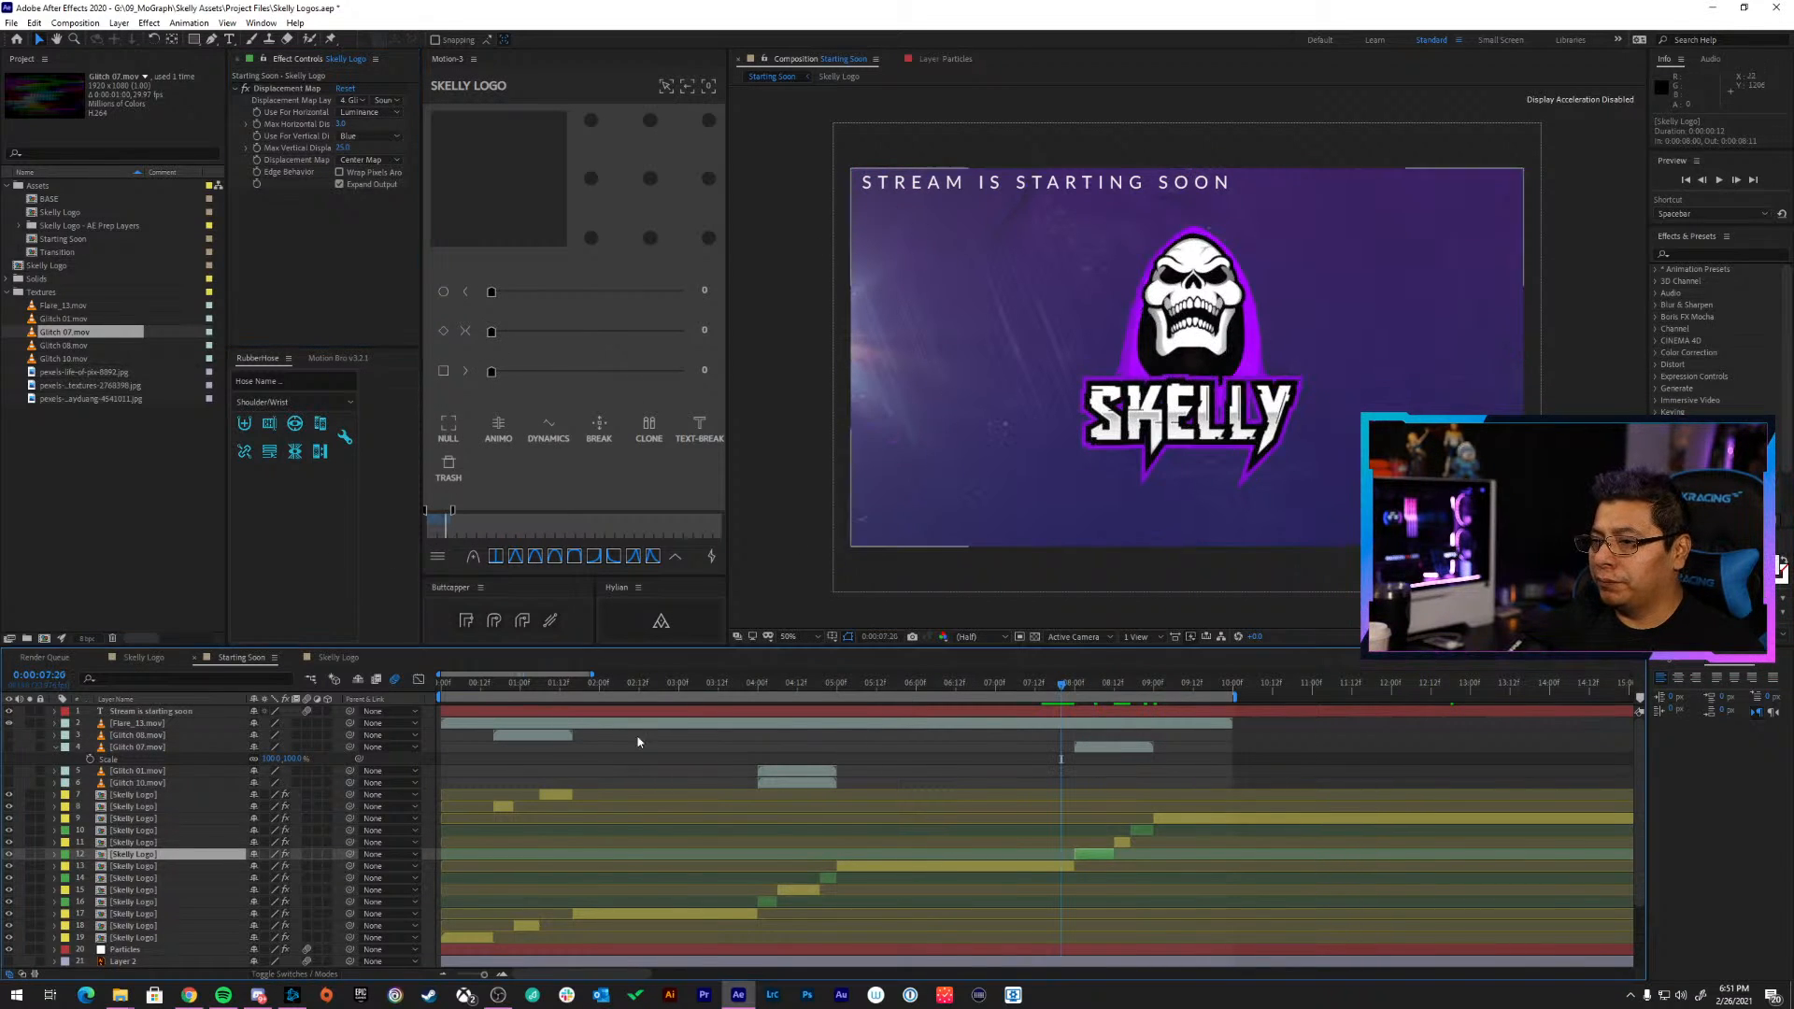
Show the Glitch 07.mov layer at 0:00:08:03, scale it down to about 85%, and hide it again
{"action": "left_click", "coordinate": [144, 748]}
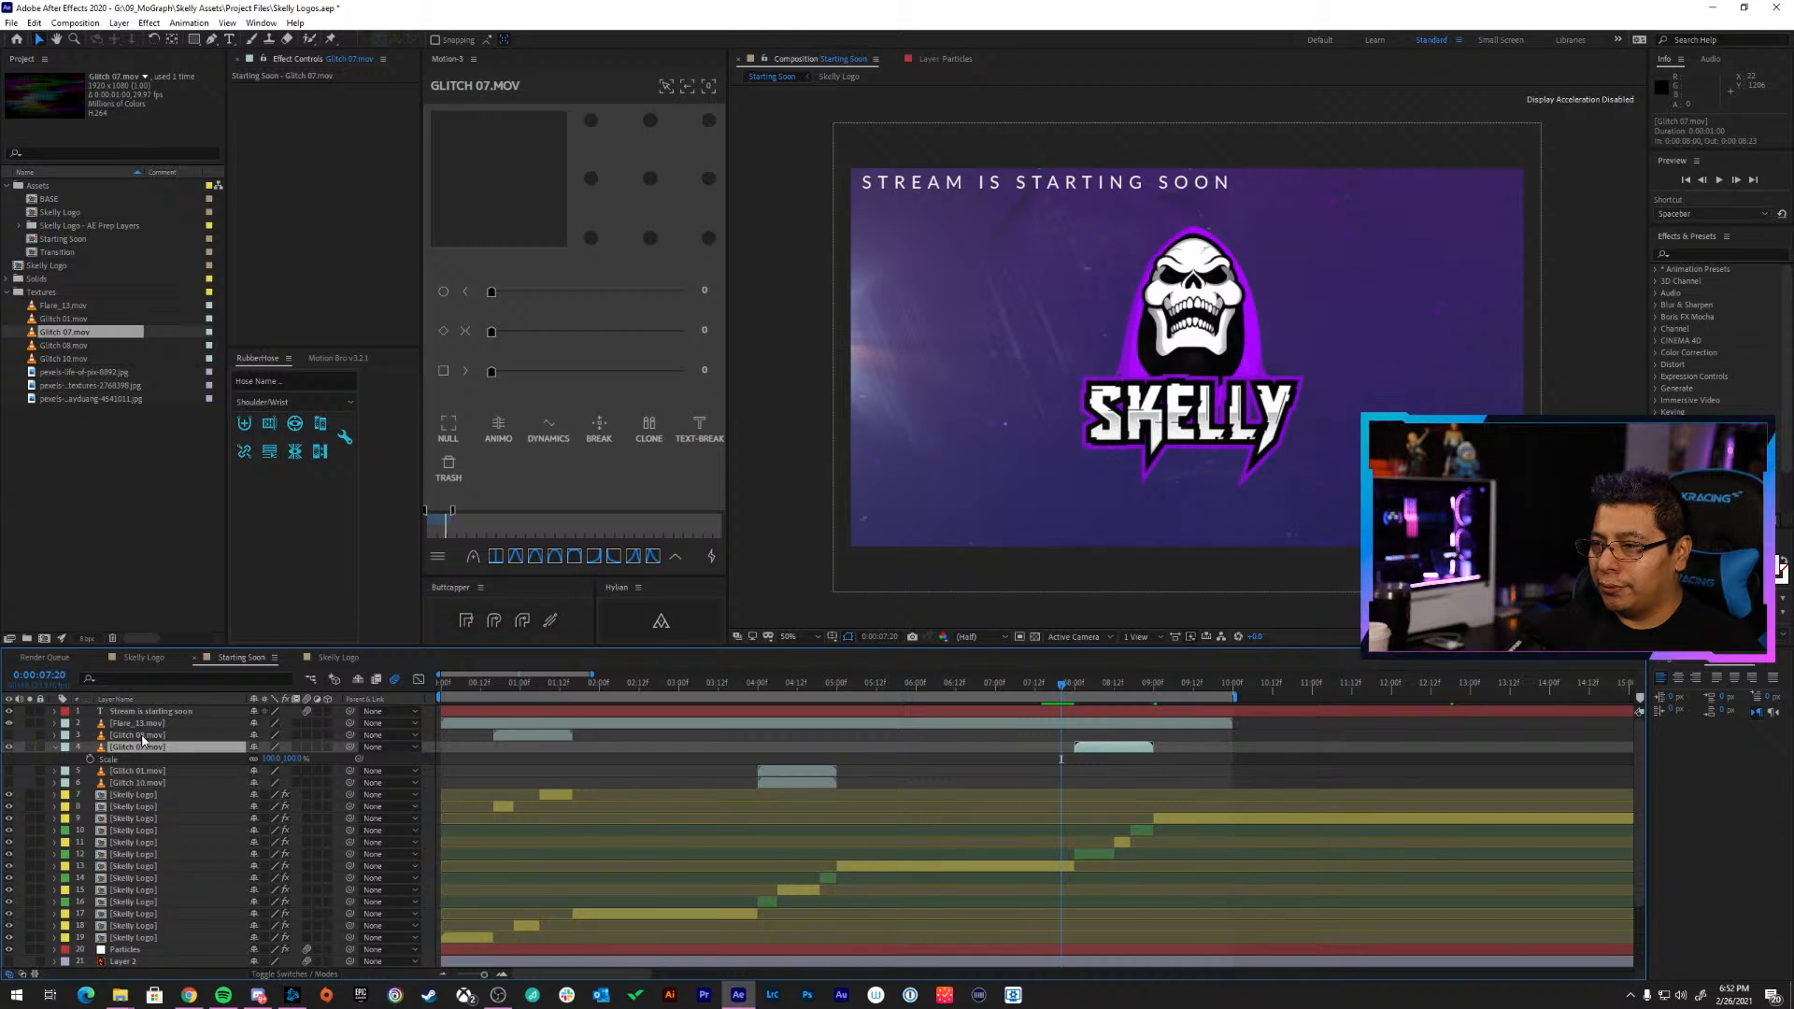
{"action": "left_click", "coordinate": [1084, 688]}
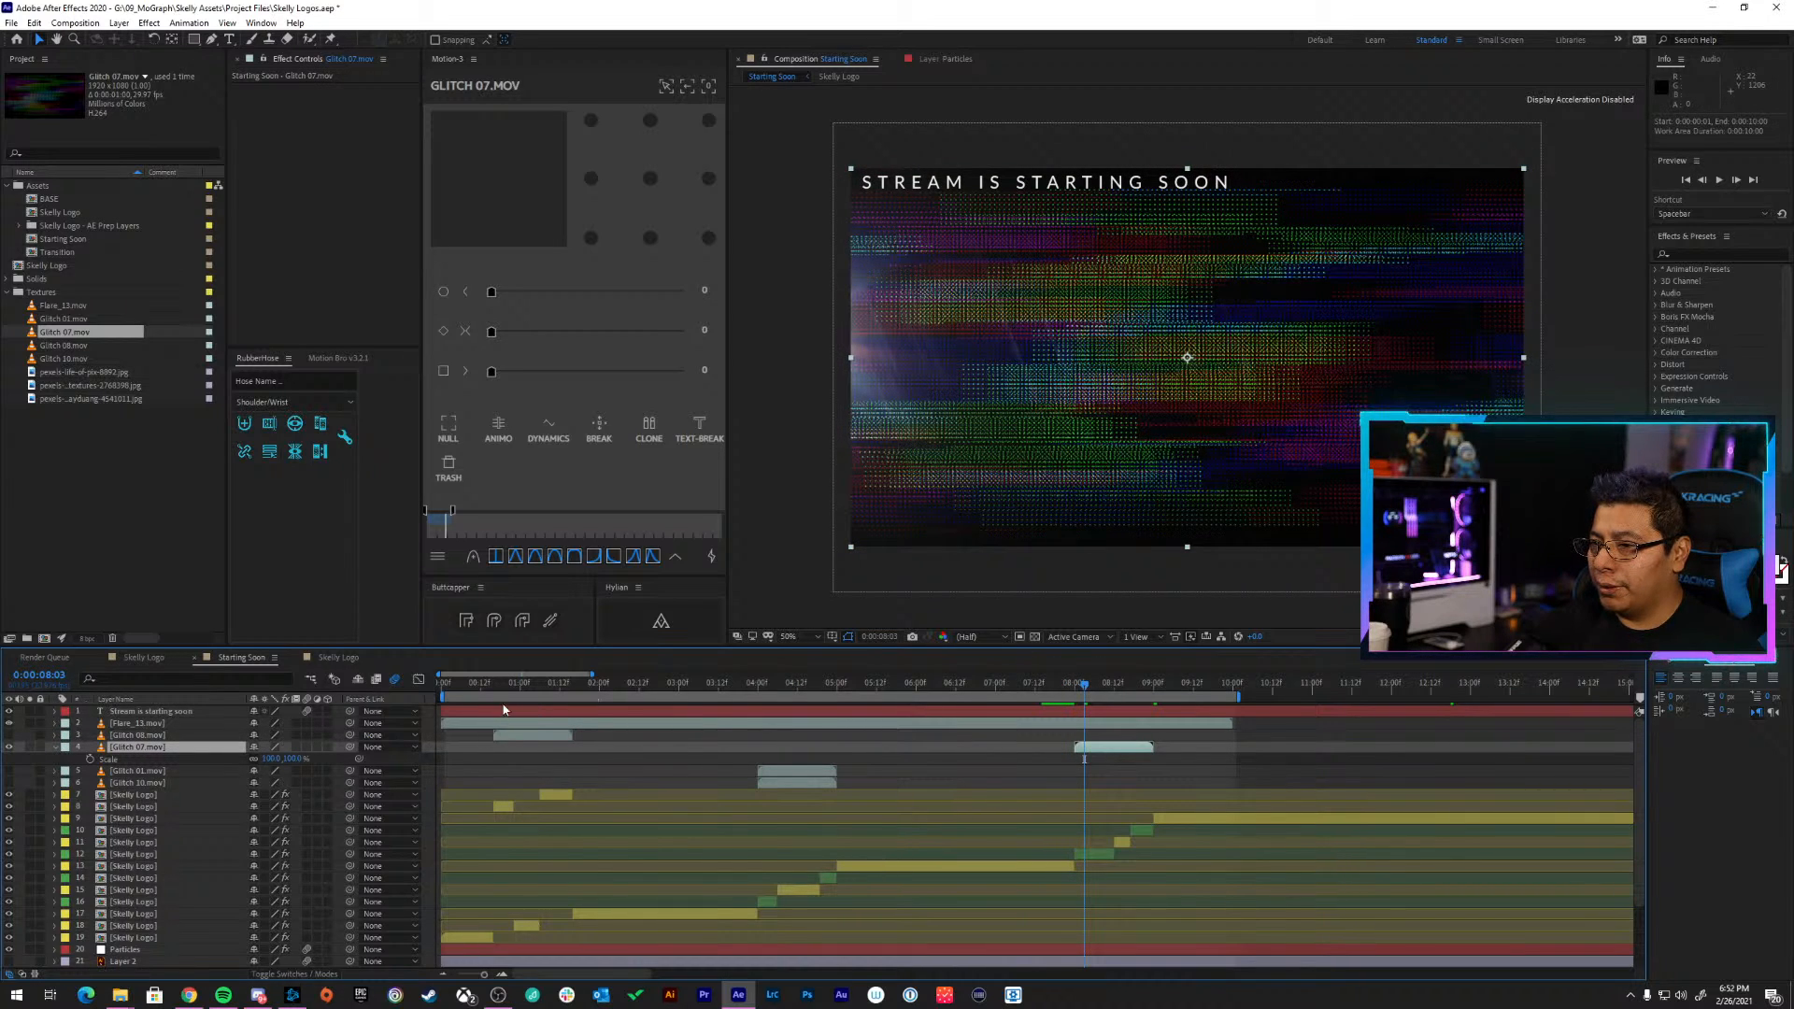
{"action": "key", "text": "s"}
{"action": "left_click_drag", "start_coordinate": [848, 695], "coordinate": [620, 695]}
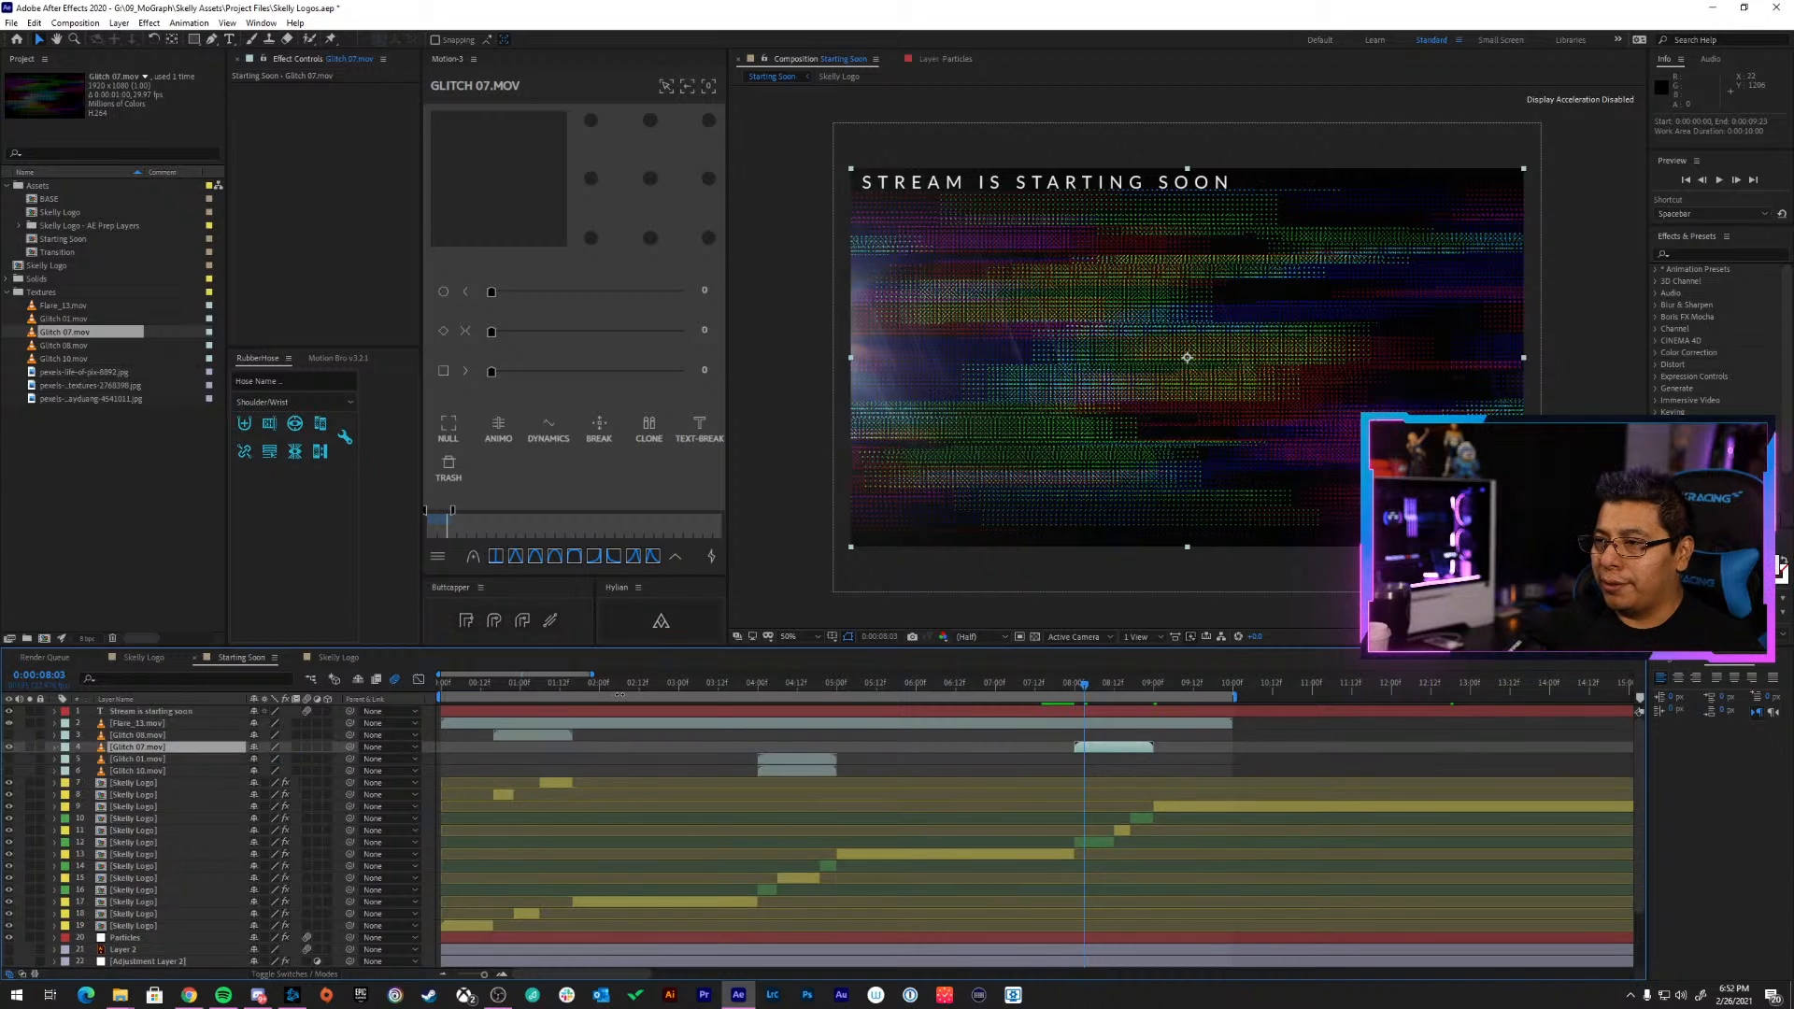
{"action": "key", "text": "s"}
{"action": "left_click_drag", "start_coordinate": [277, 757], "coordinate": [256, 750]}
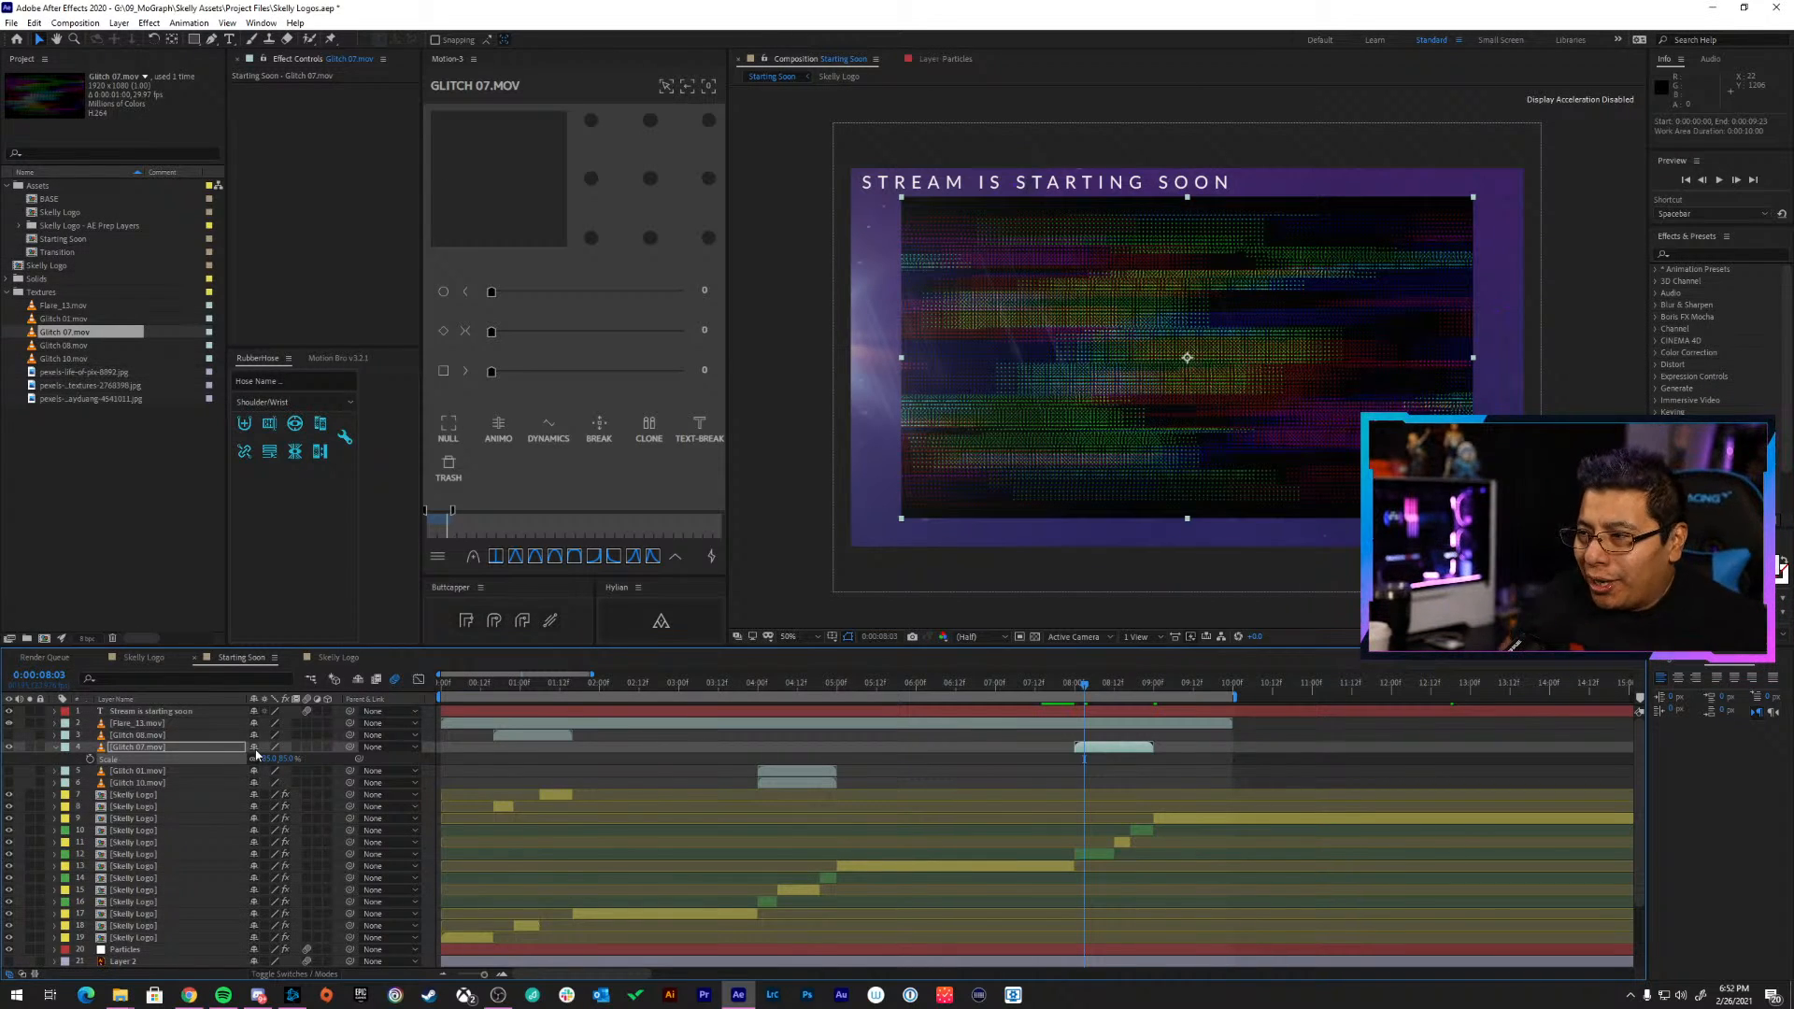
{"action": "left_click", "coordinate": [1135, 767]}
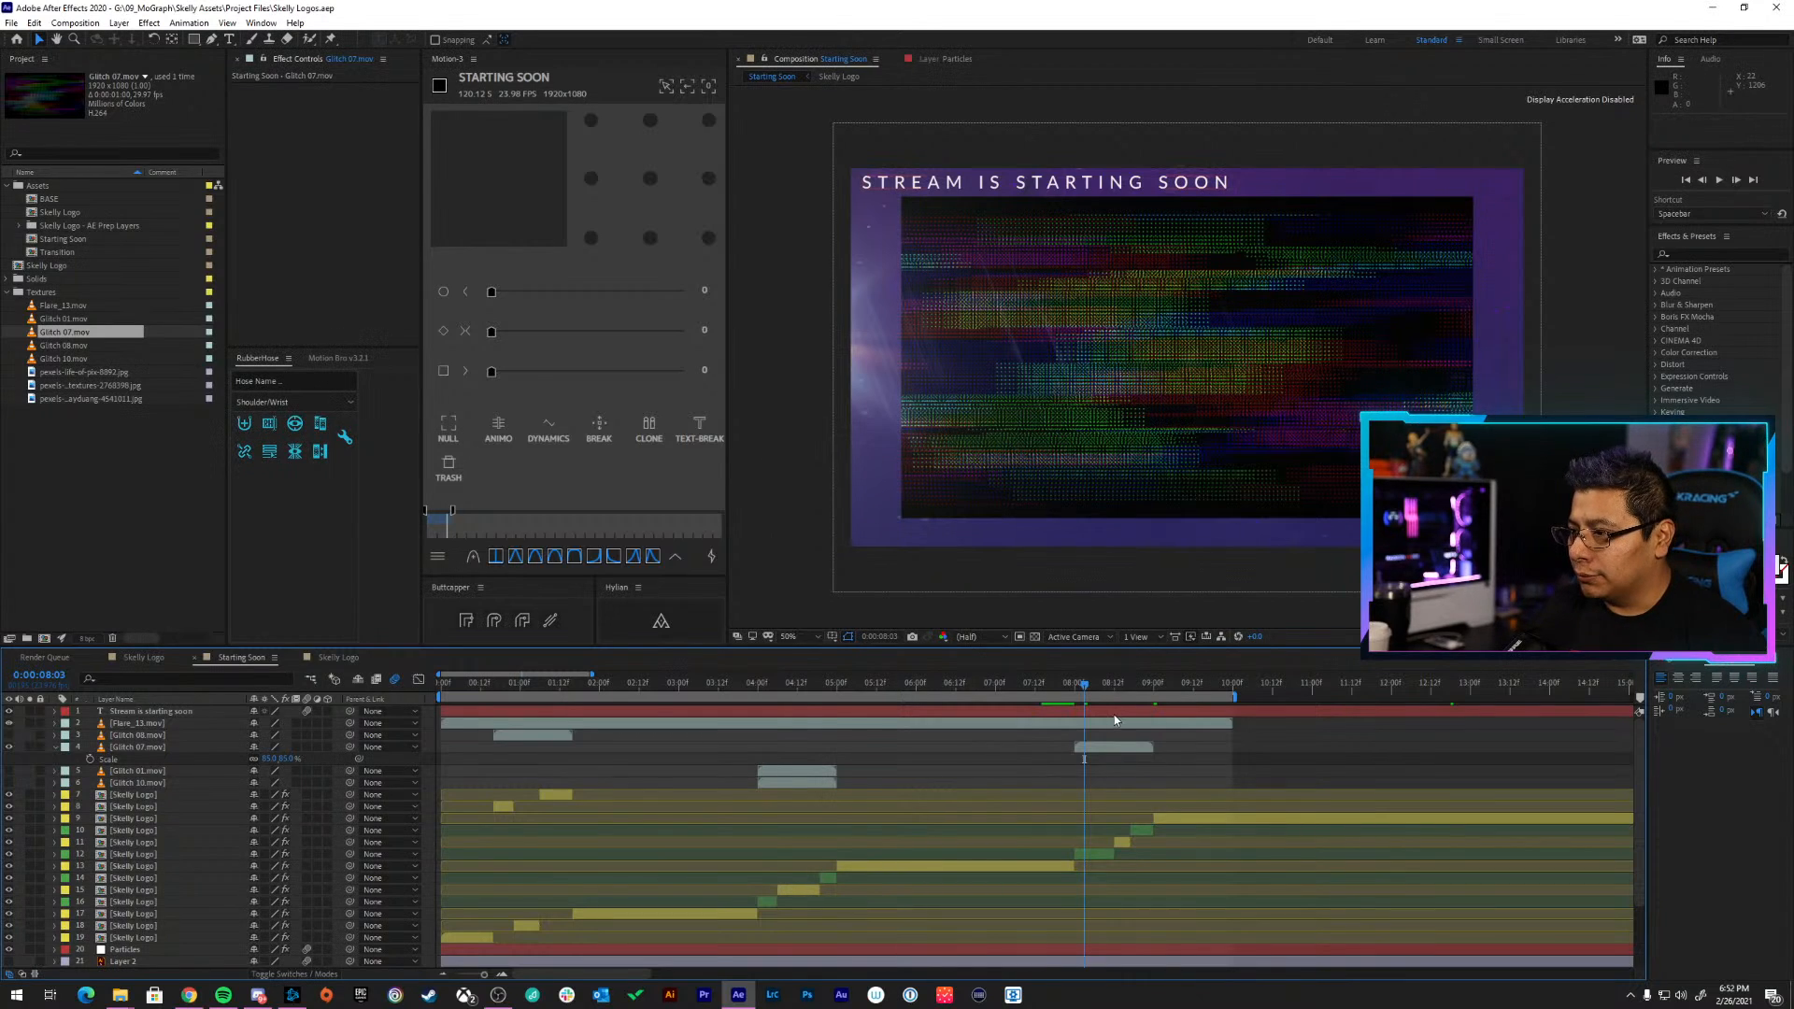
{"action": "left_click", "coordinate": [8, 748]}
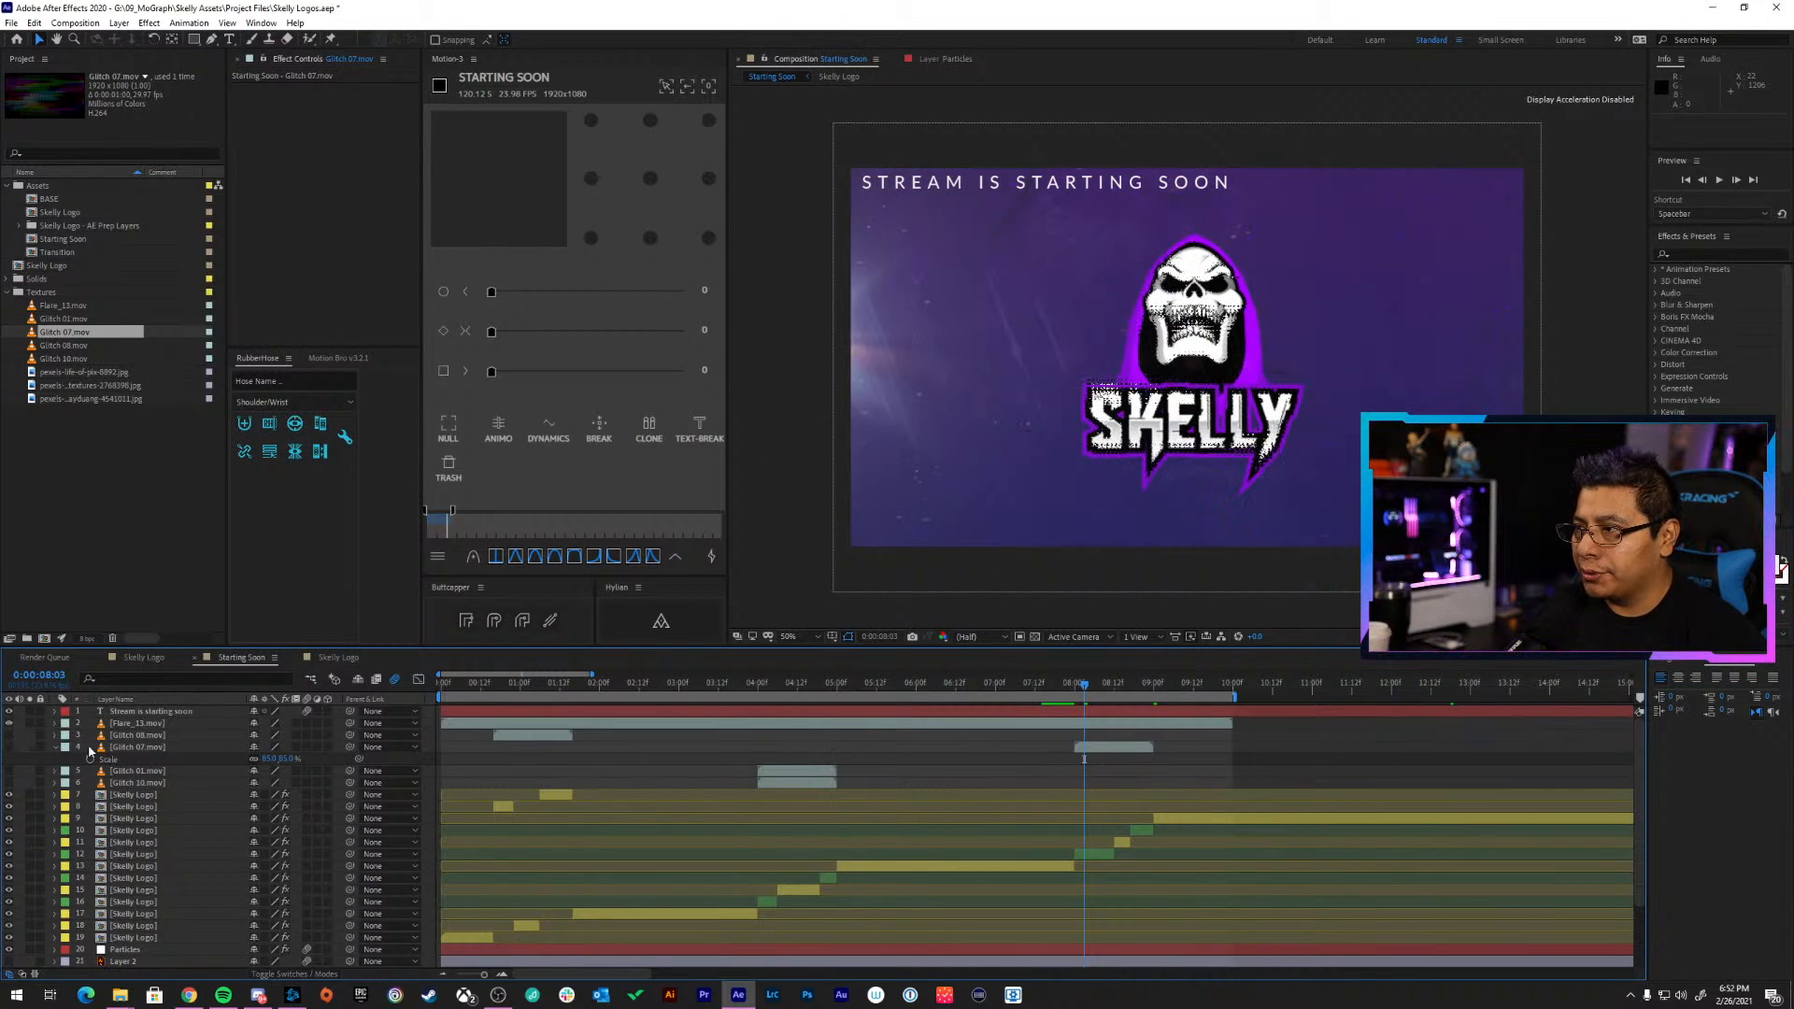
Shorten the green Skelly Logo segment starting at 0:00:08:00 to five frames and extend the following yellow segment's start back to meet it
{"action": "left_click", "coordinate": [1055, 685]}
{"action": "key", "text": "space"}
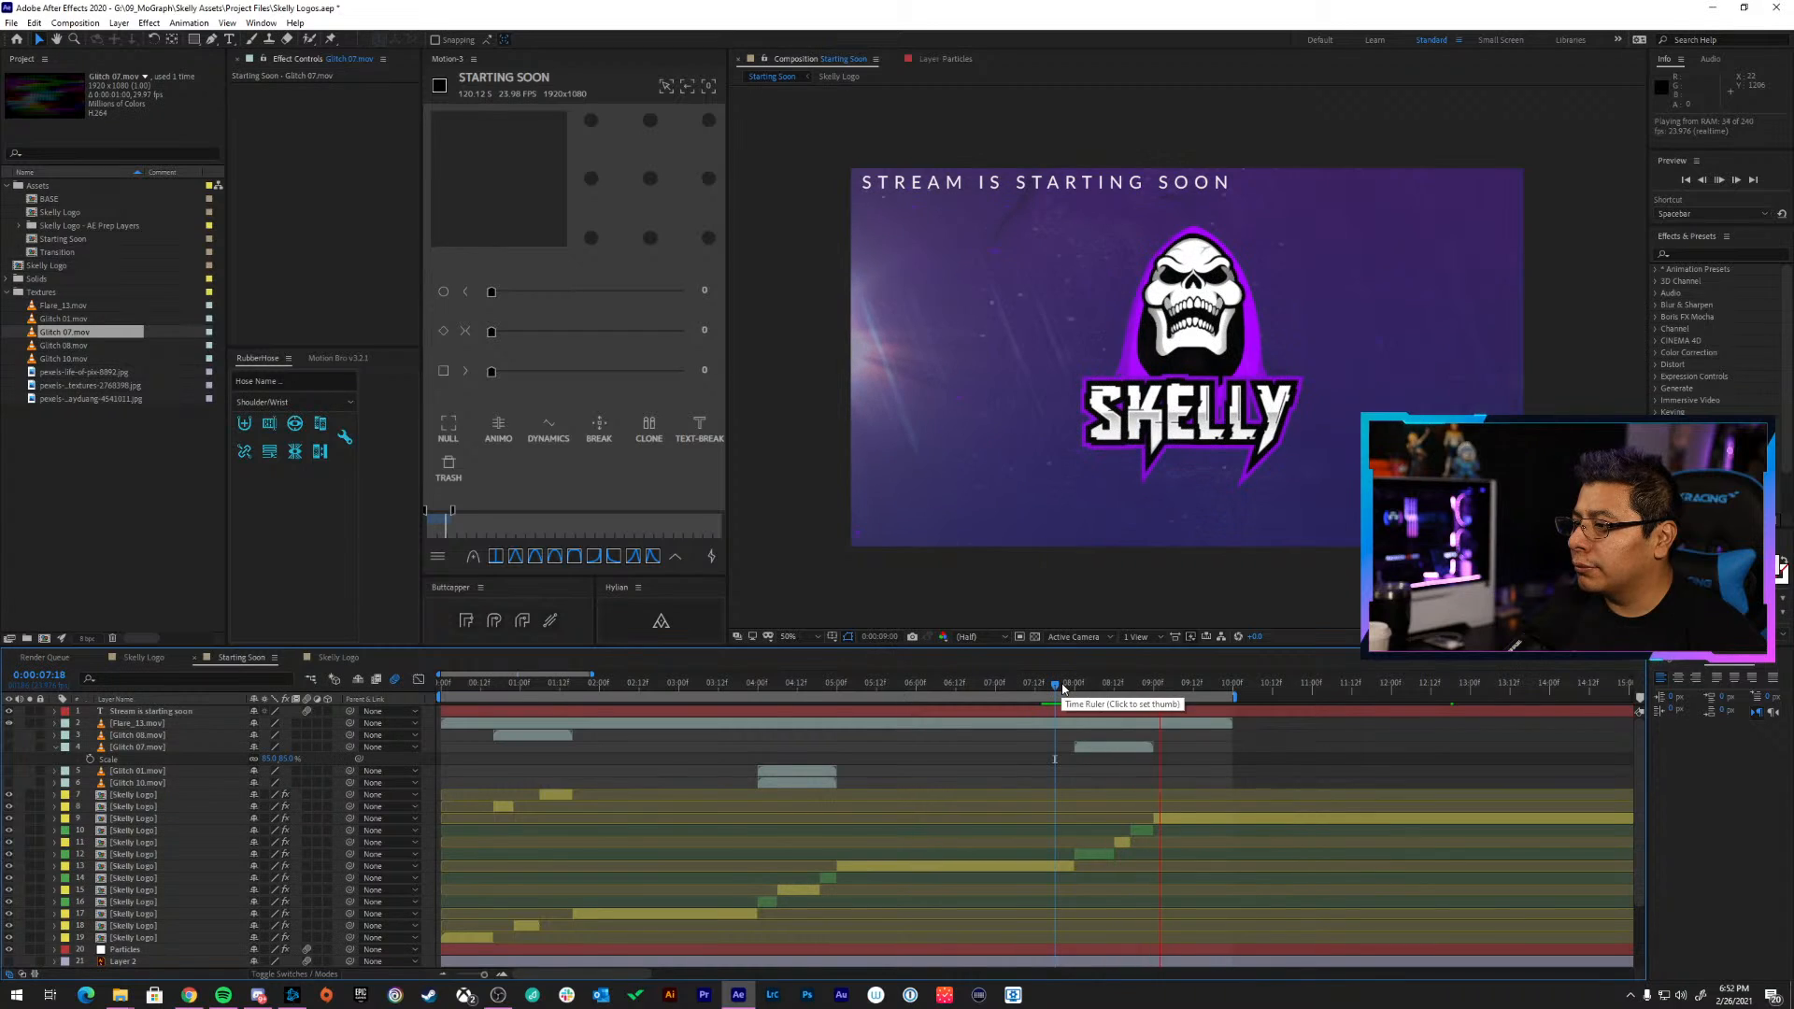
{"action": "left_click", "coordinate": [1087, 853]}
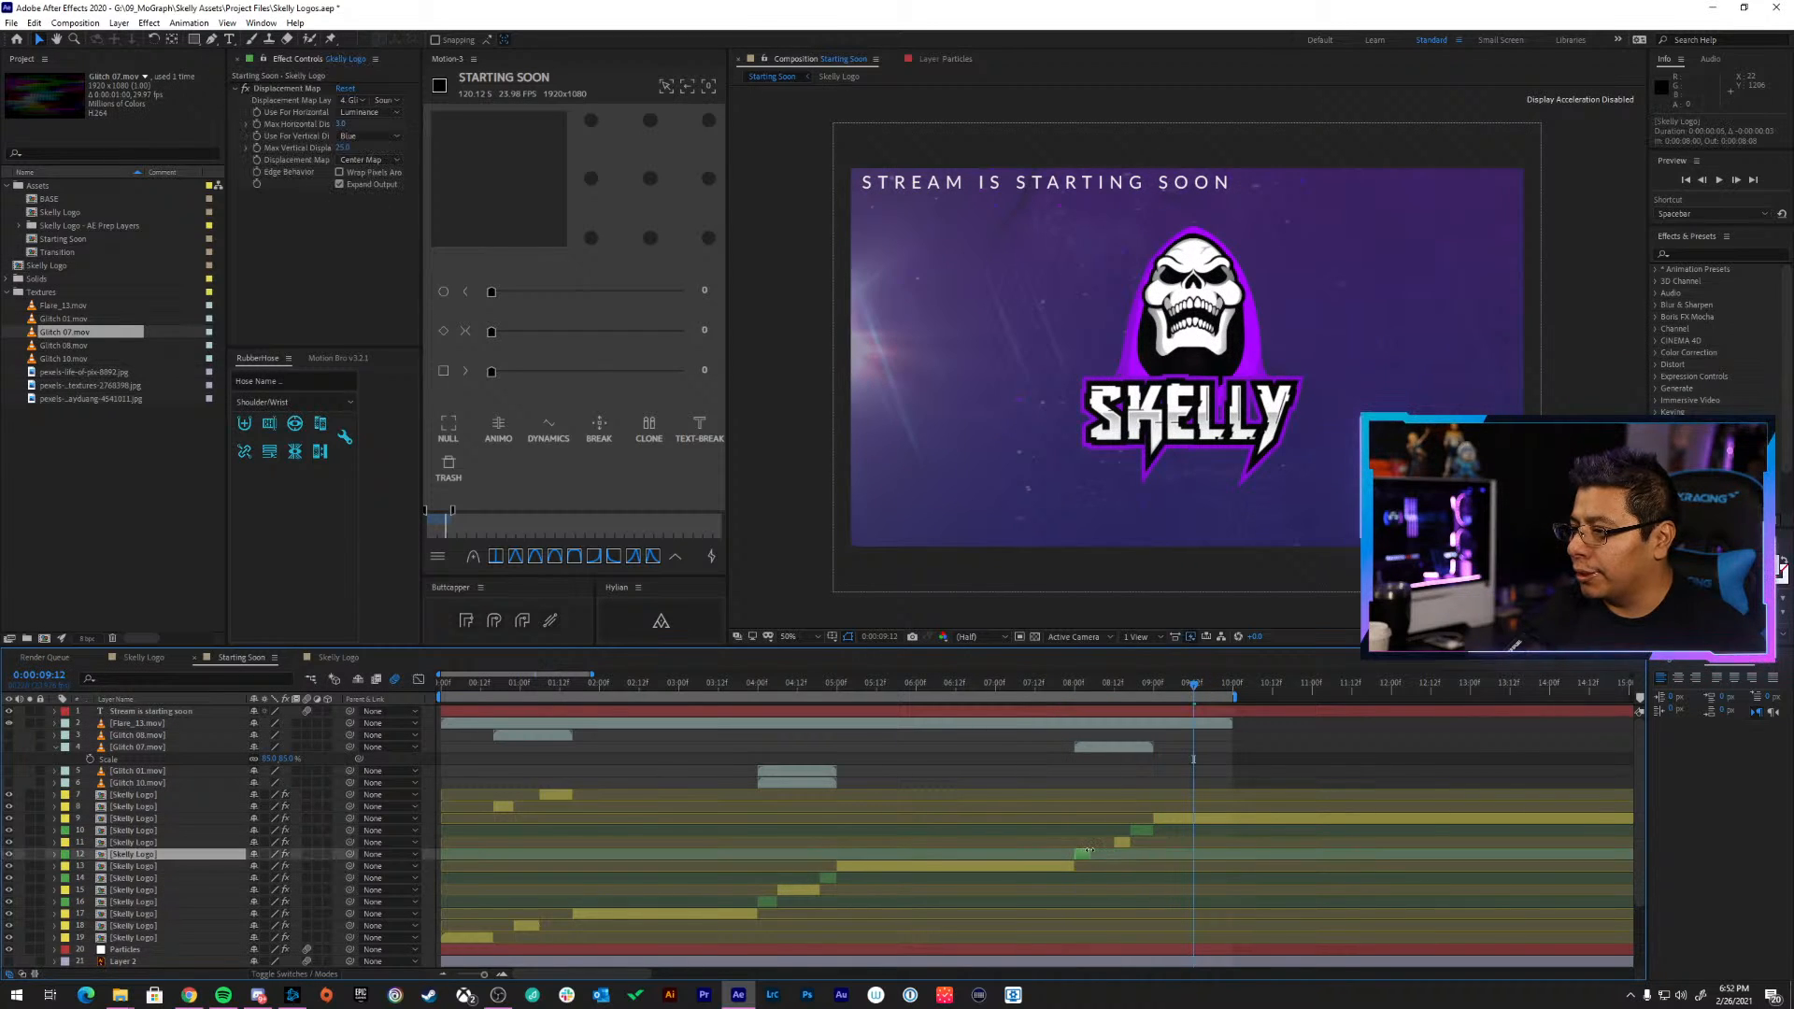
{"action": "left_click_drag", "start_coordinate": [1116, 843], "coordinate": [1093, 843]}
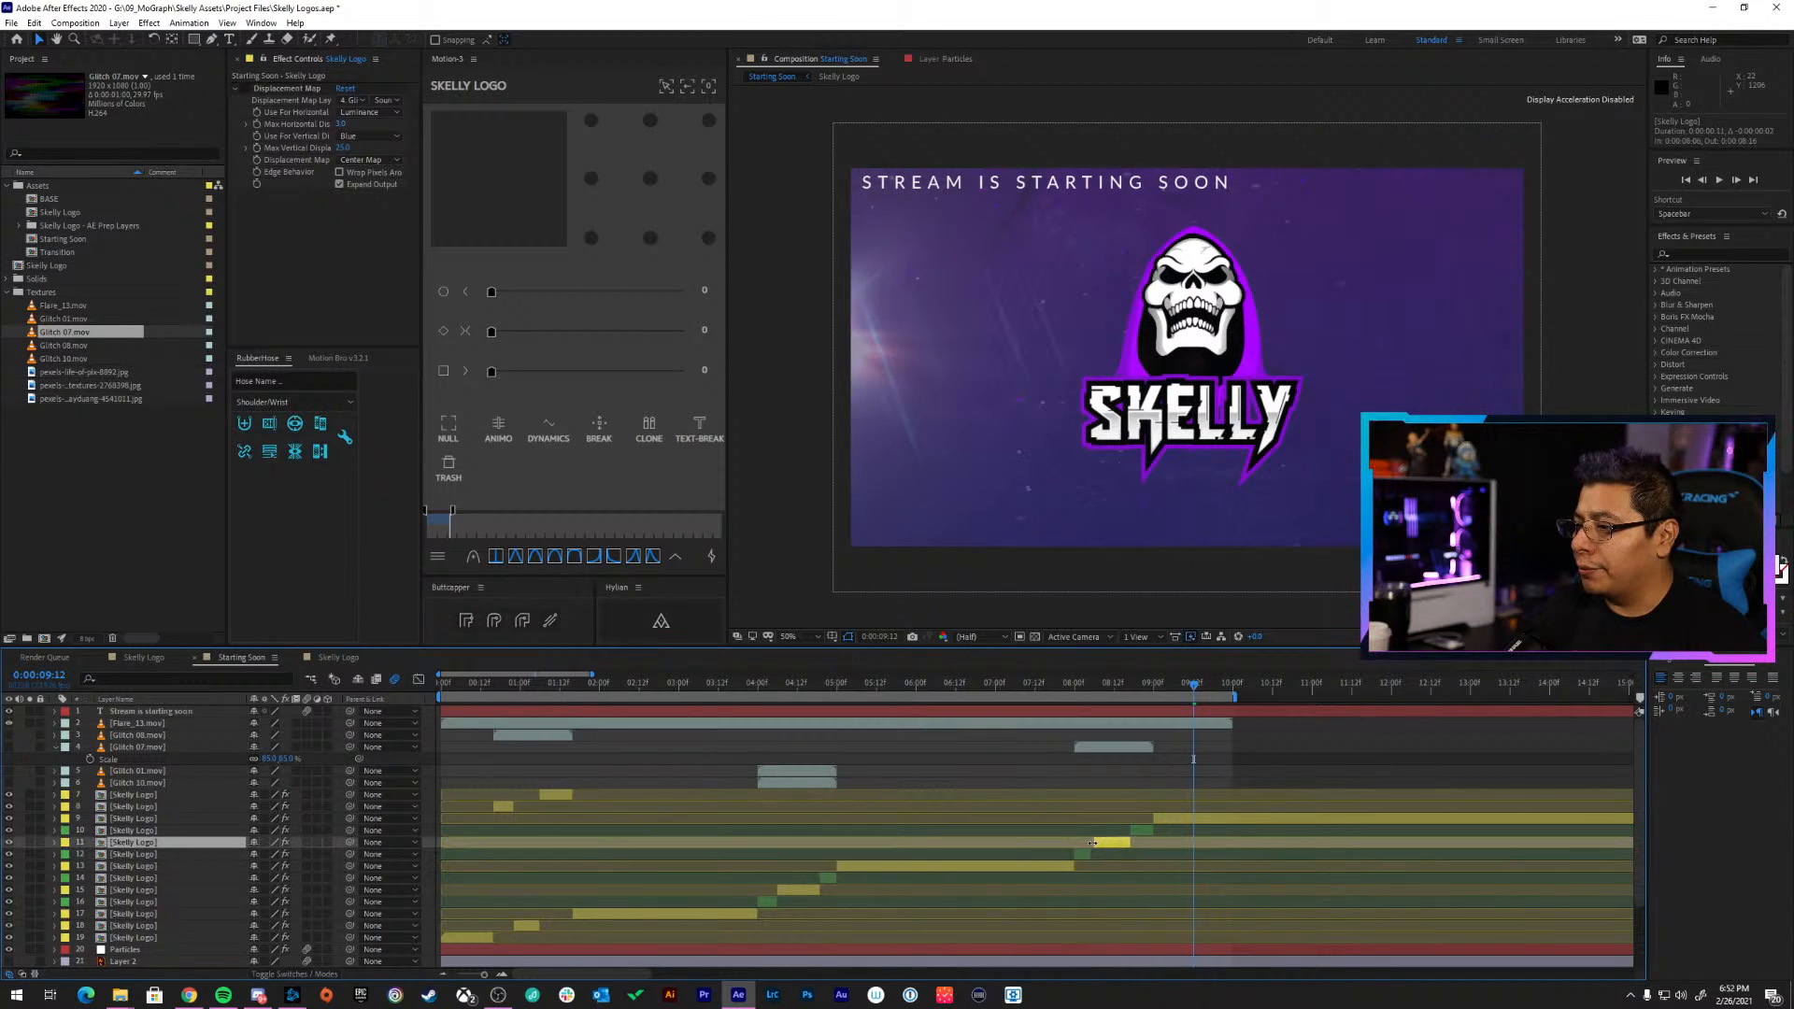
{"action": "key", "text": "space"}
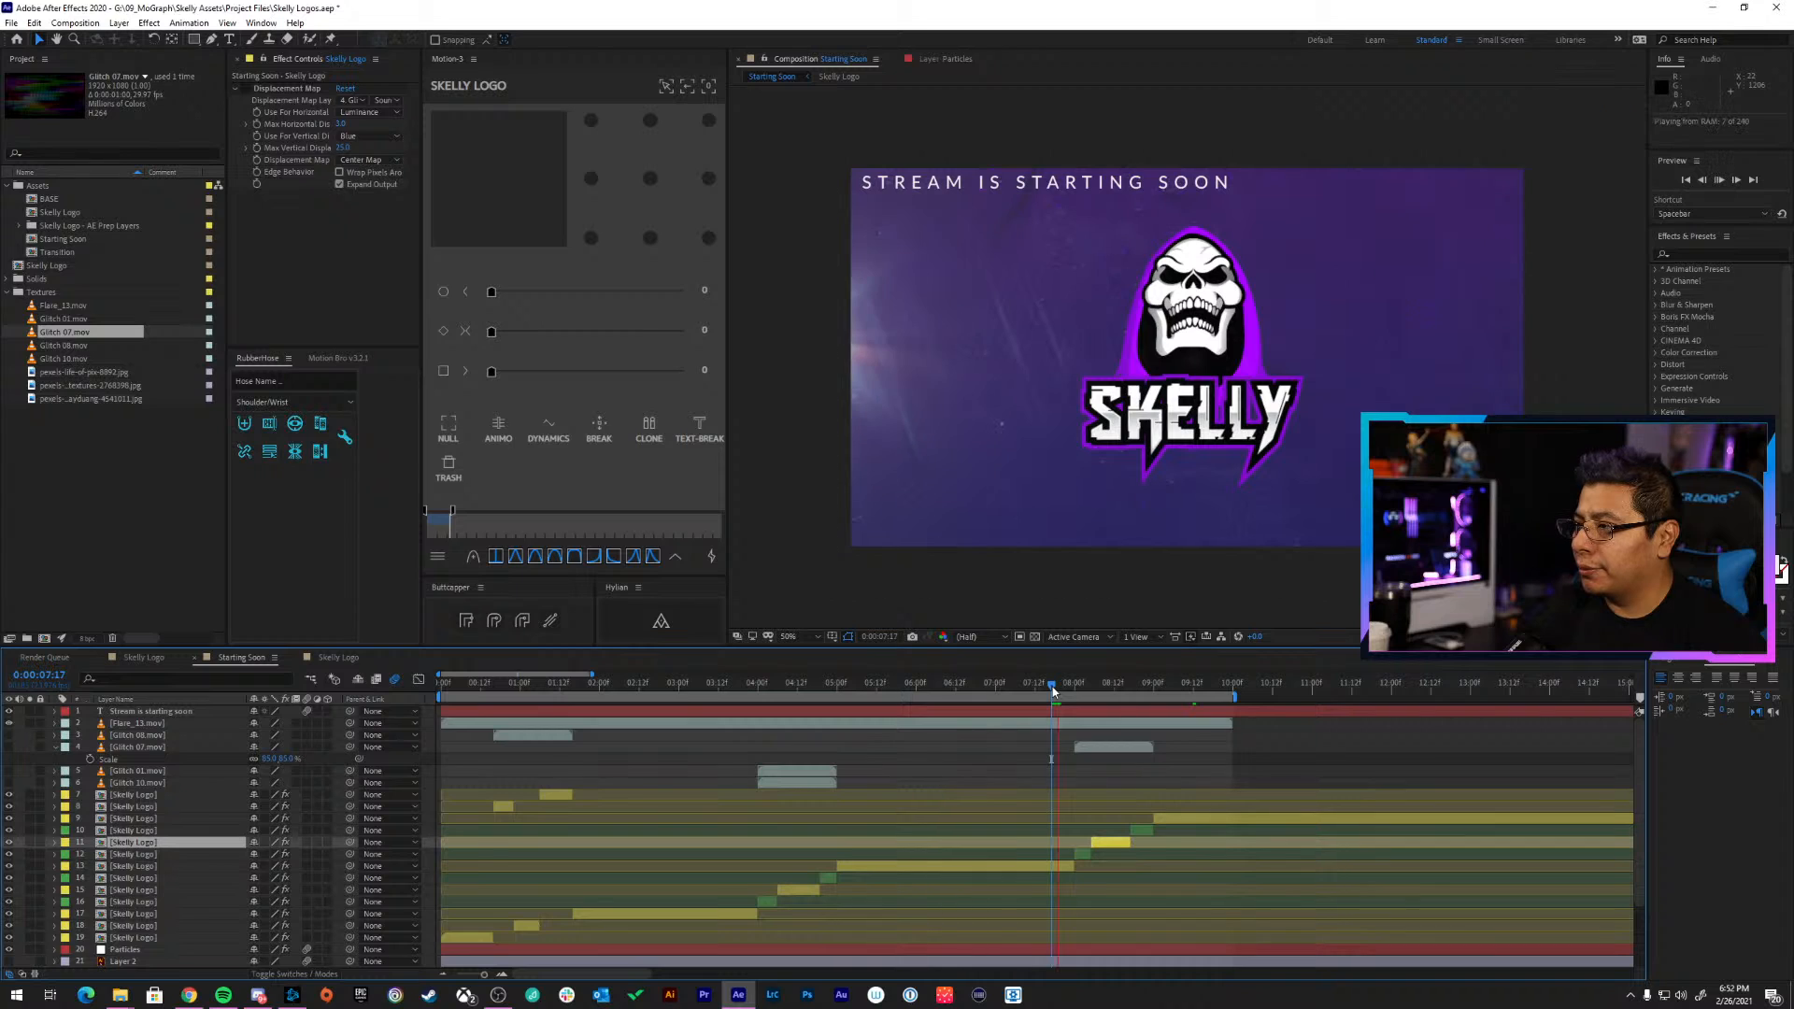
Set the shortened green Skelly Logo segment's Max Horizontal Displacement to about 81 and its Max Vertical Displacement to 0, and preview the burst
{"action": "left_click", "coordinate": [1082, 684]}
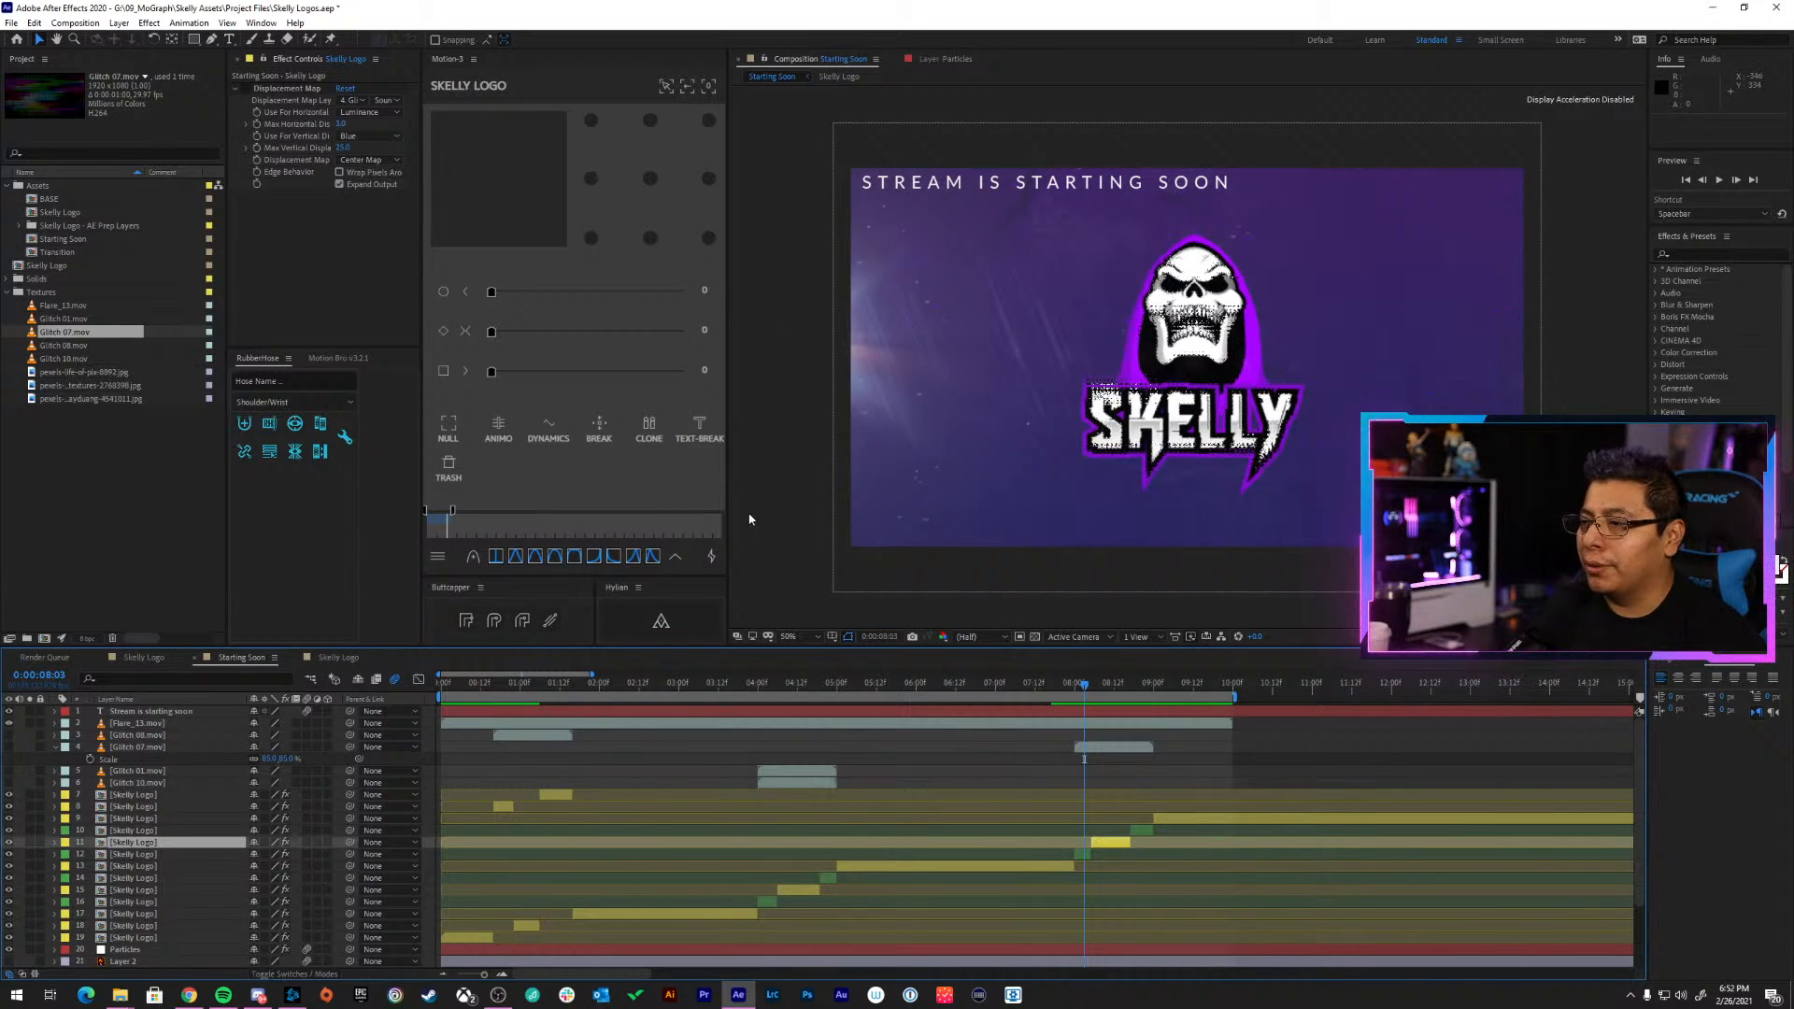
{"action": "left_click", "coordinate": [1082, 854]}
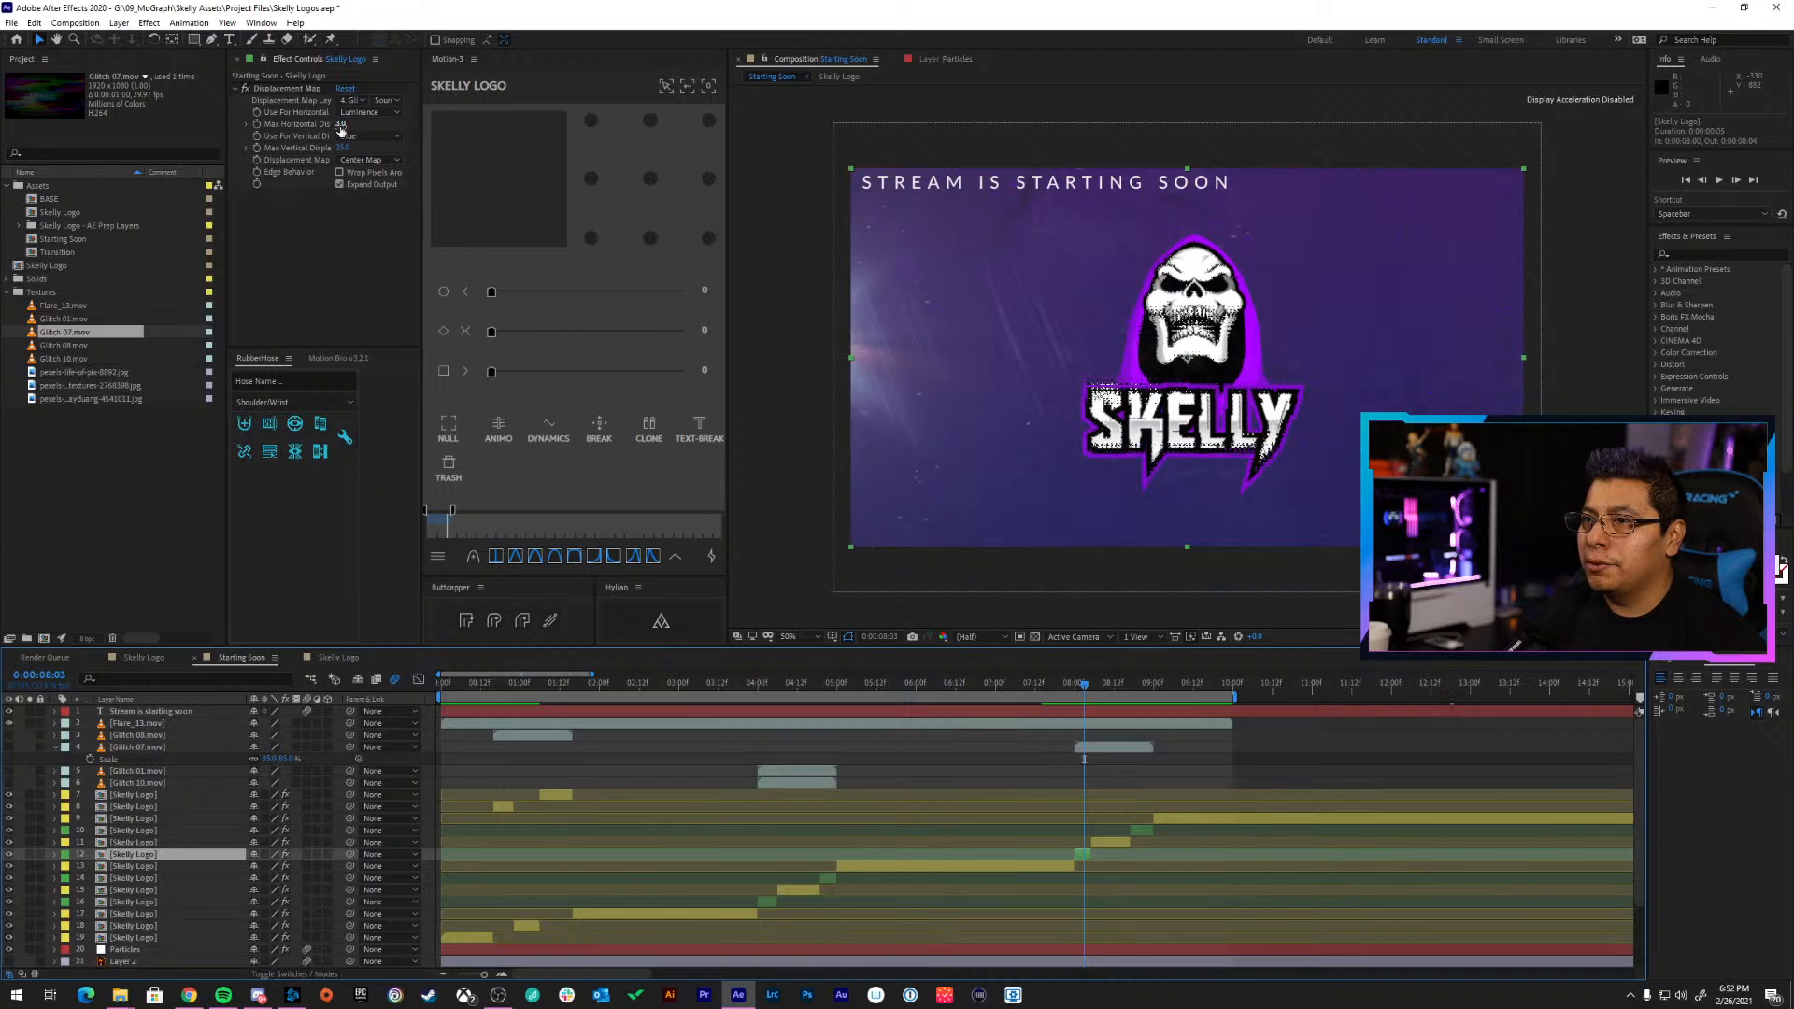
{"action": "mouse_move", "coordinate": [340, 124]}
{"action": "left_mouse_down"}
{"action": "mouse_move", "coordinate": [403, 138]}
{"action": "mouse_move", "coordinate": [320, 150]}
{"action": "left_mouse_up"}
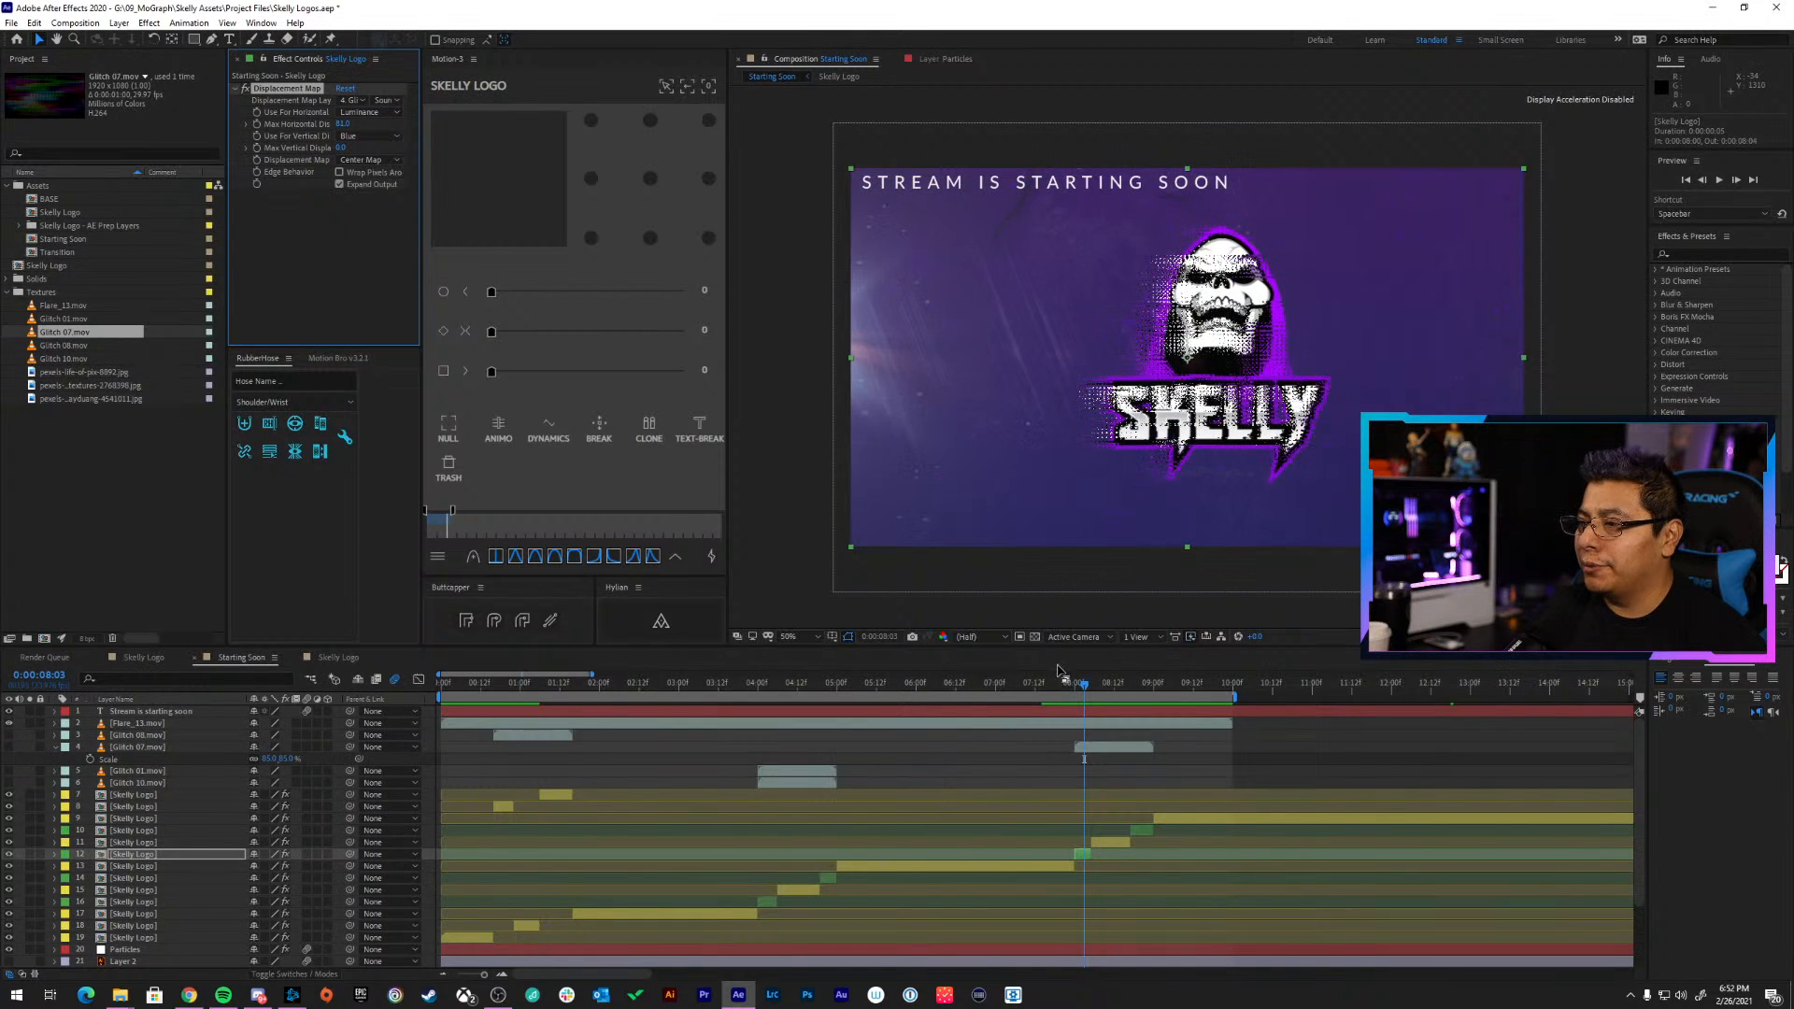
{"action": "left_click", "coordinate": [1052, 691]}
{"action": "key", "text": "space"}
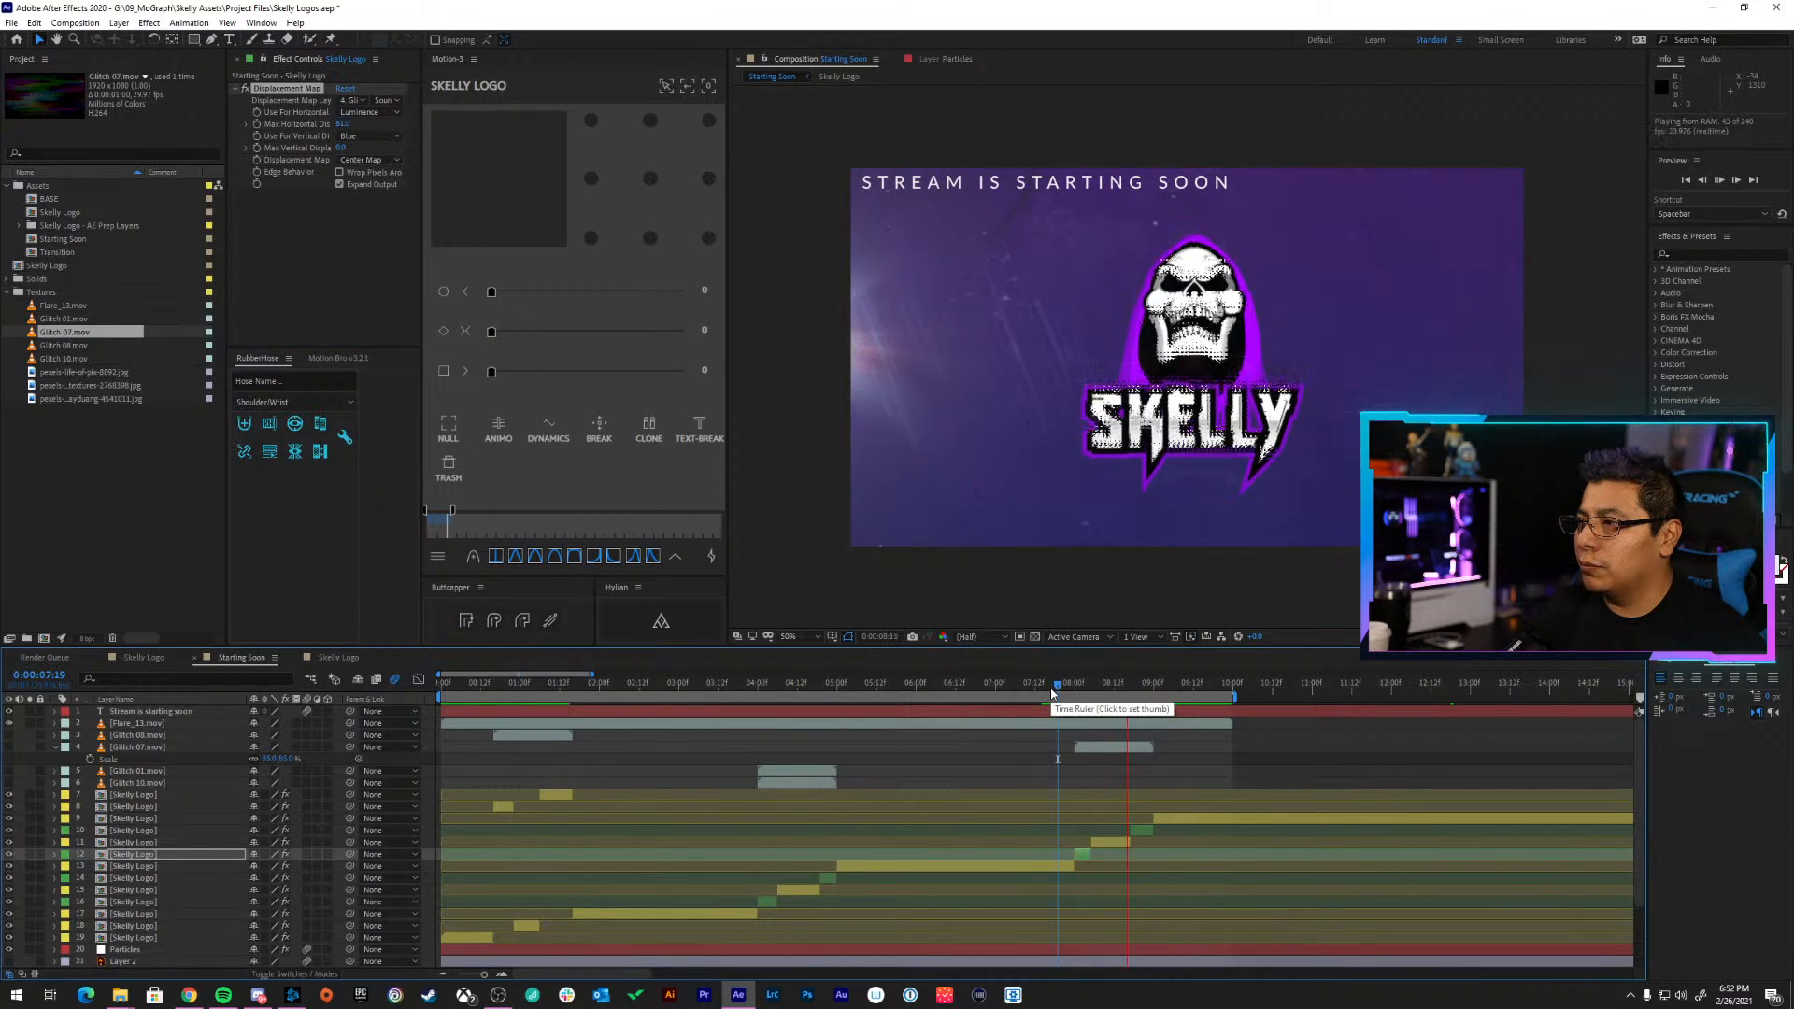
Move to 0:00:08:20 and raise the Max Horizontal Displacement of the still-selected green Skelly Logo segment to about 255
{"action": "left_click", "coordinate": [1142, 687]}
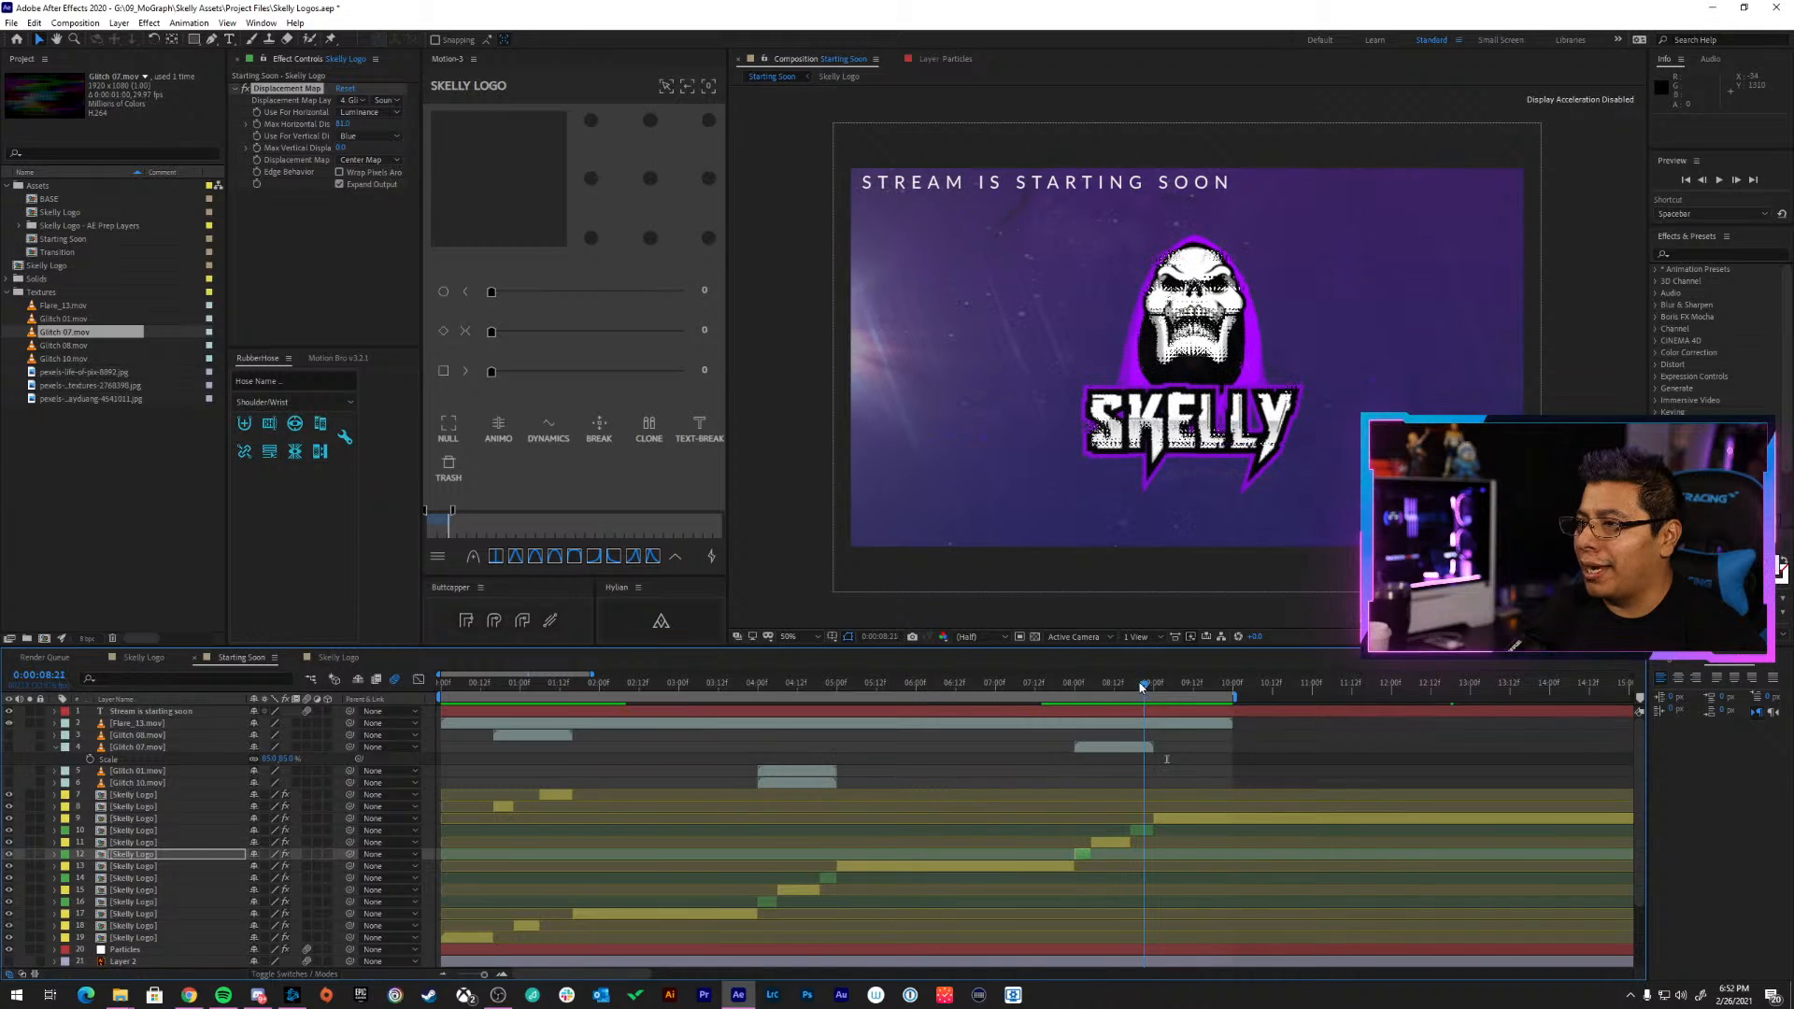
{"action": "left_click_drag", "start_coordinate": [1142, 687], "coordinate": [1140, 686]}
{"action": "left_click_drag", "start_coordinate": [344, 124], "coordinate": [390, 123]}
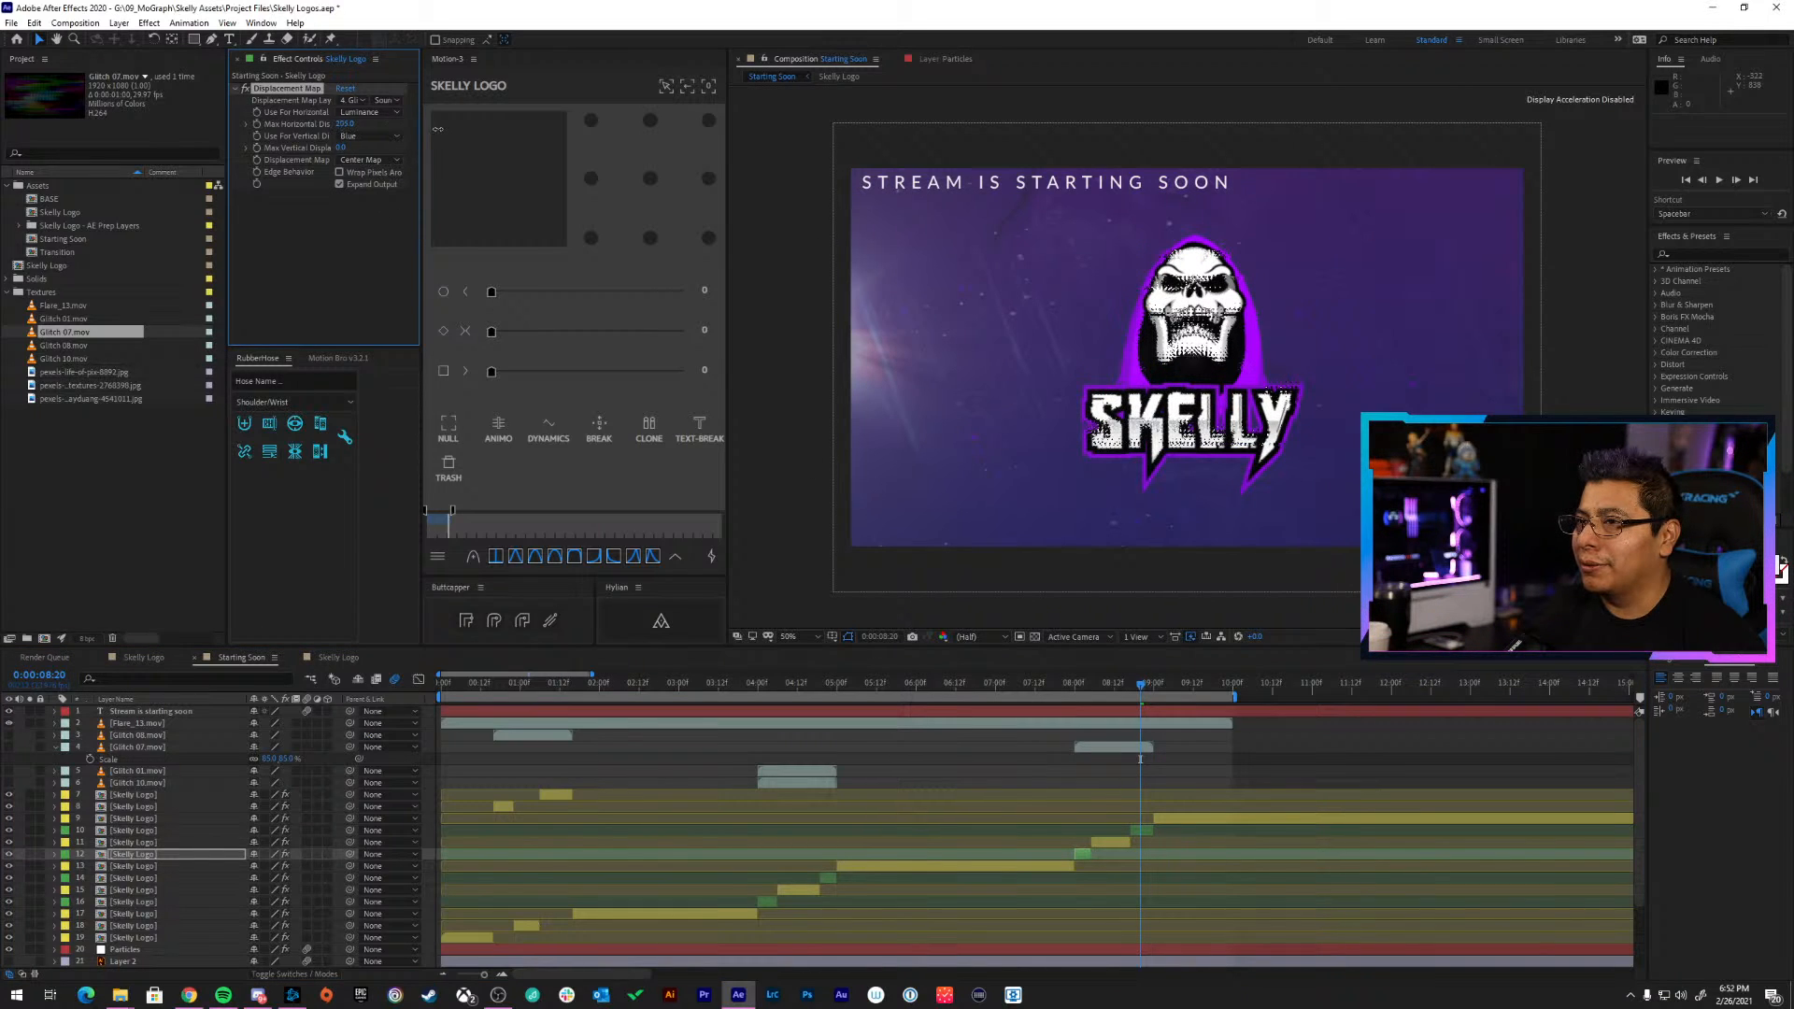
Raise the Max Vertical Displacement of the green Skelly Logo segment at 0:00:08:20 and base its vertical displacement on the Green channel
{"action": "left_click", "coordinate": [1143, 832]}
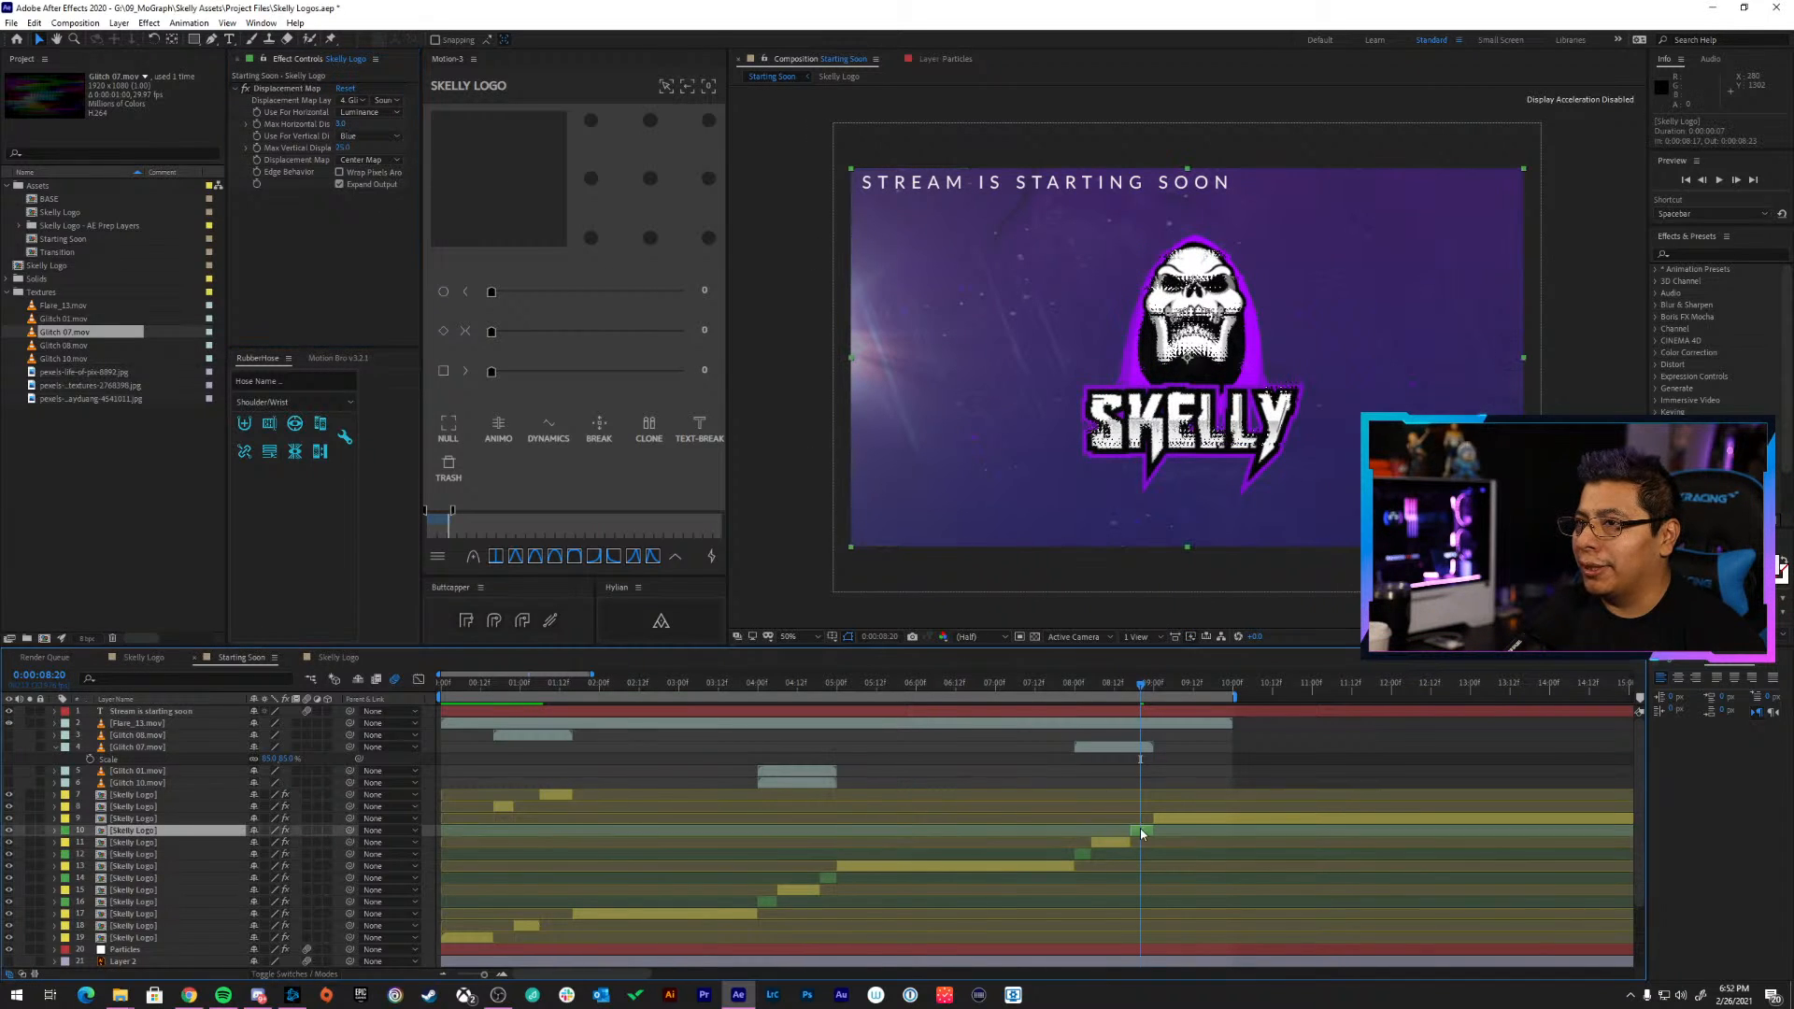
{"action": "left_click_drag", "start_coordinate": [406, 131], "coordinate": [340, 148]}
{"action": "key", "text": "ctrl+z"}
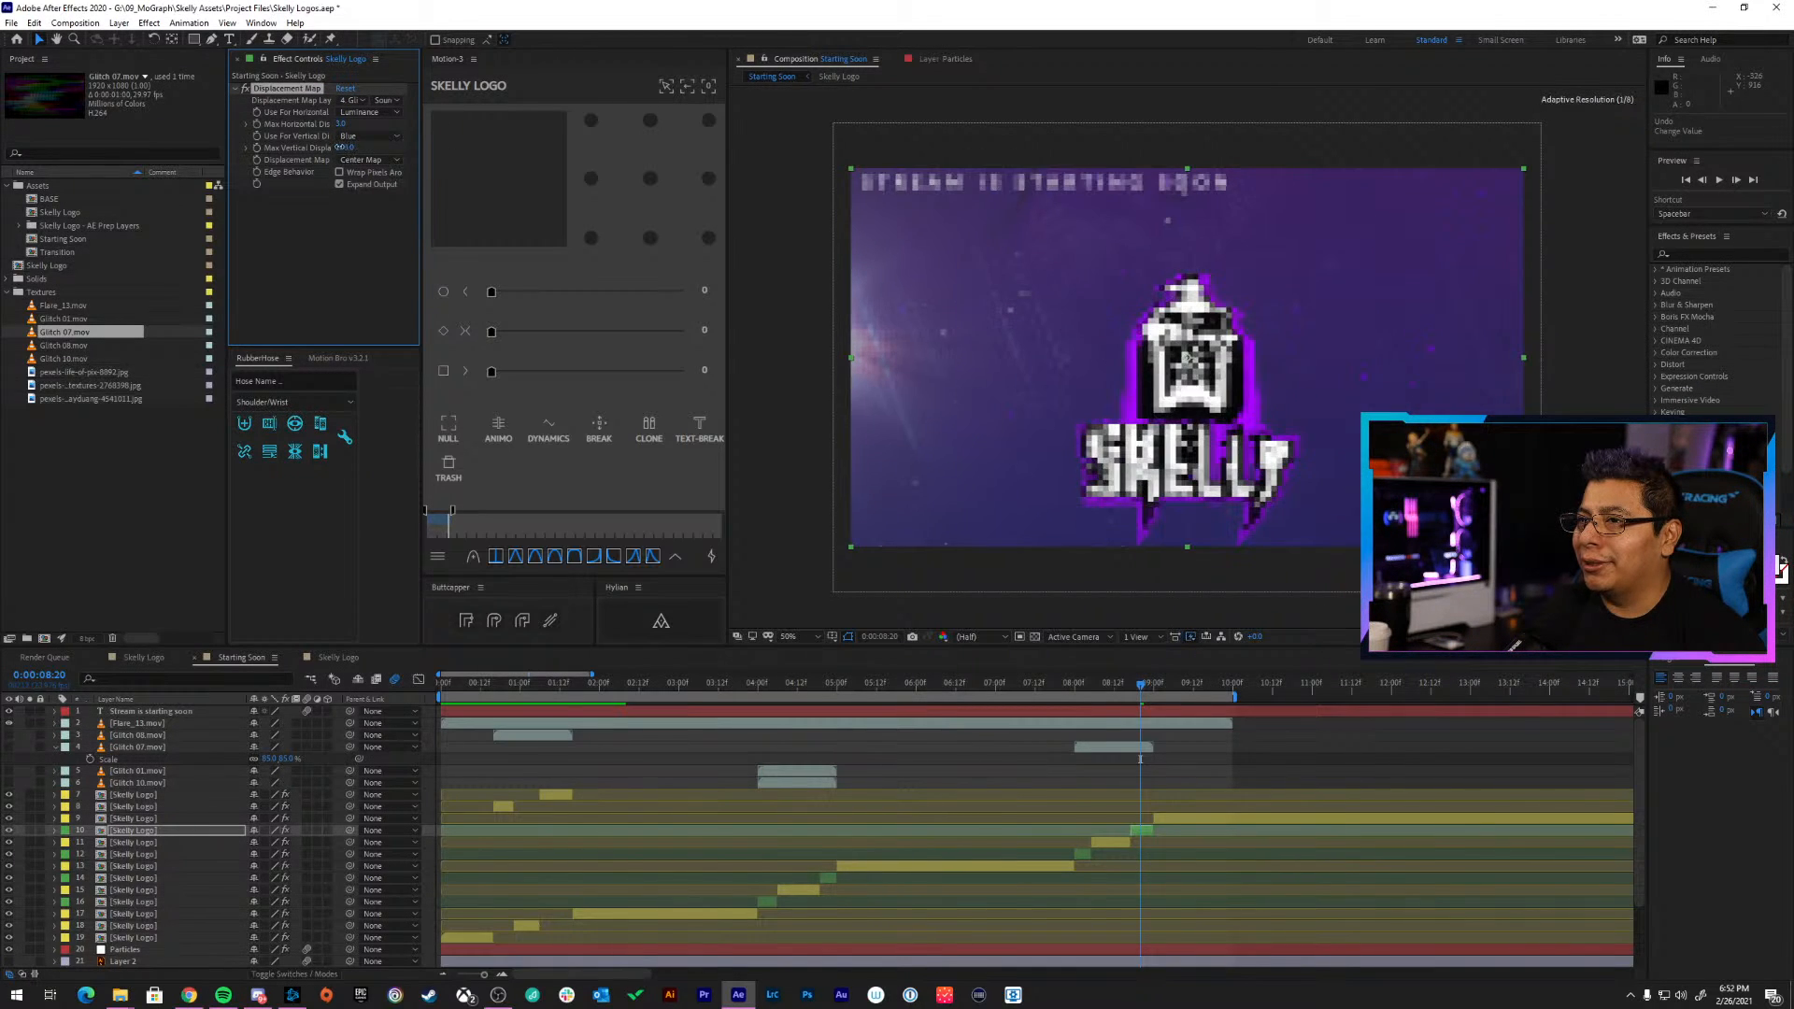
{"action": "left_click", "coordinate": [354, 136]}
{"action": "left_click", "coordinate": [363, 167]}
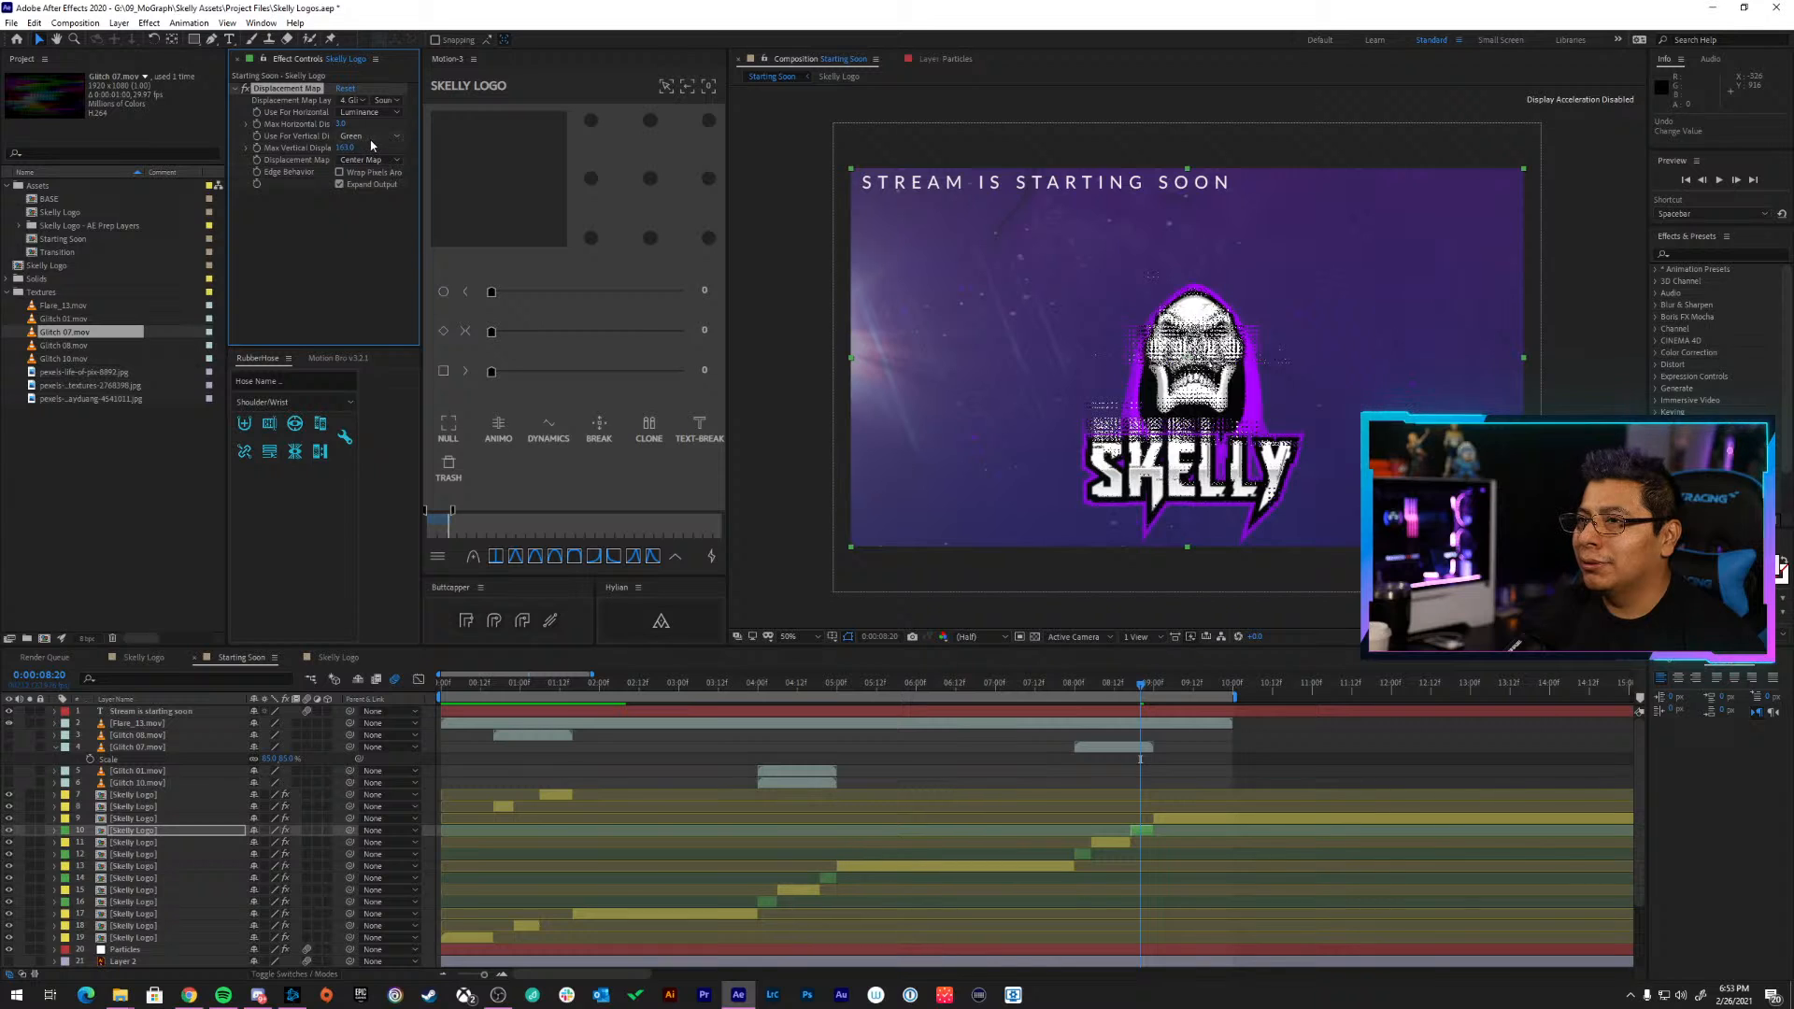
Preview the third glitch burst from about 0:00:07:18 and again from 0:00:08:06
{"action": "left_click", "coordinate": [1048, 697]}
{"action": "key", "text": "space"}
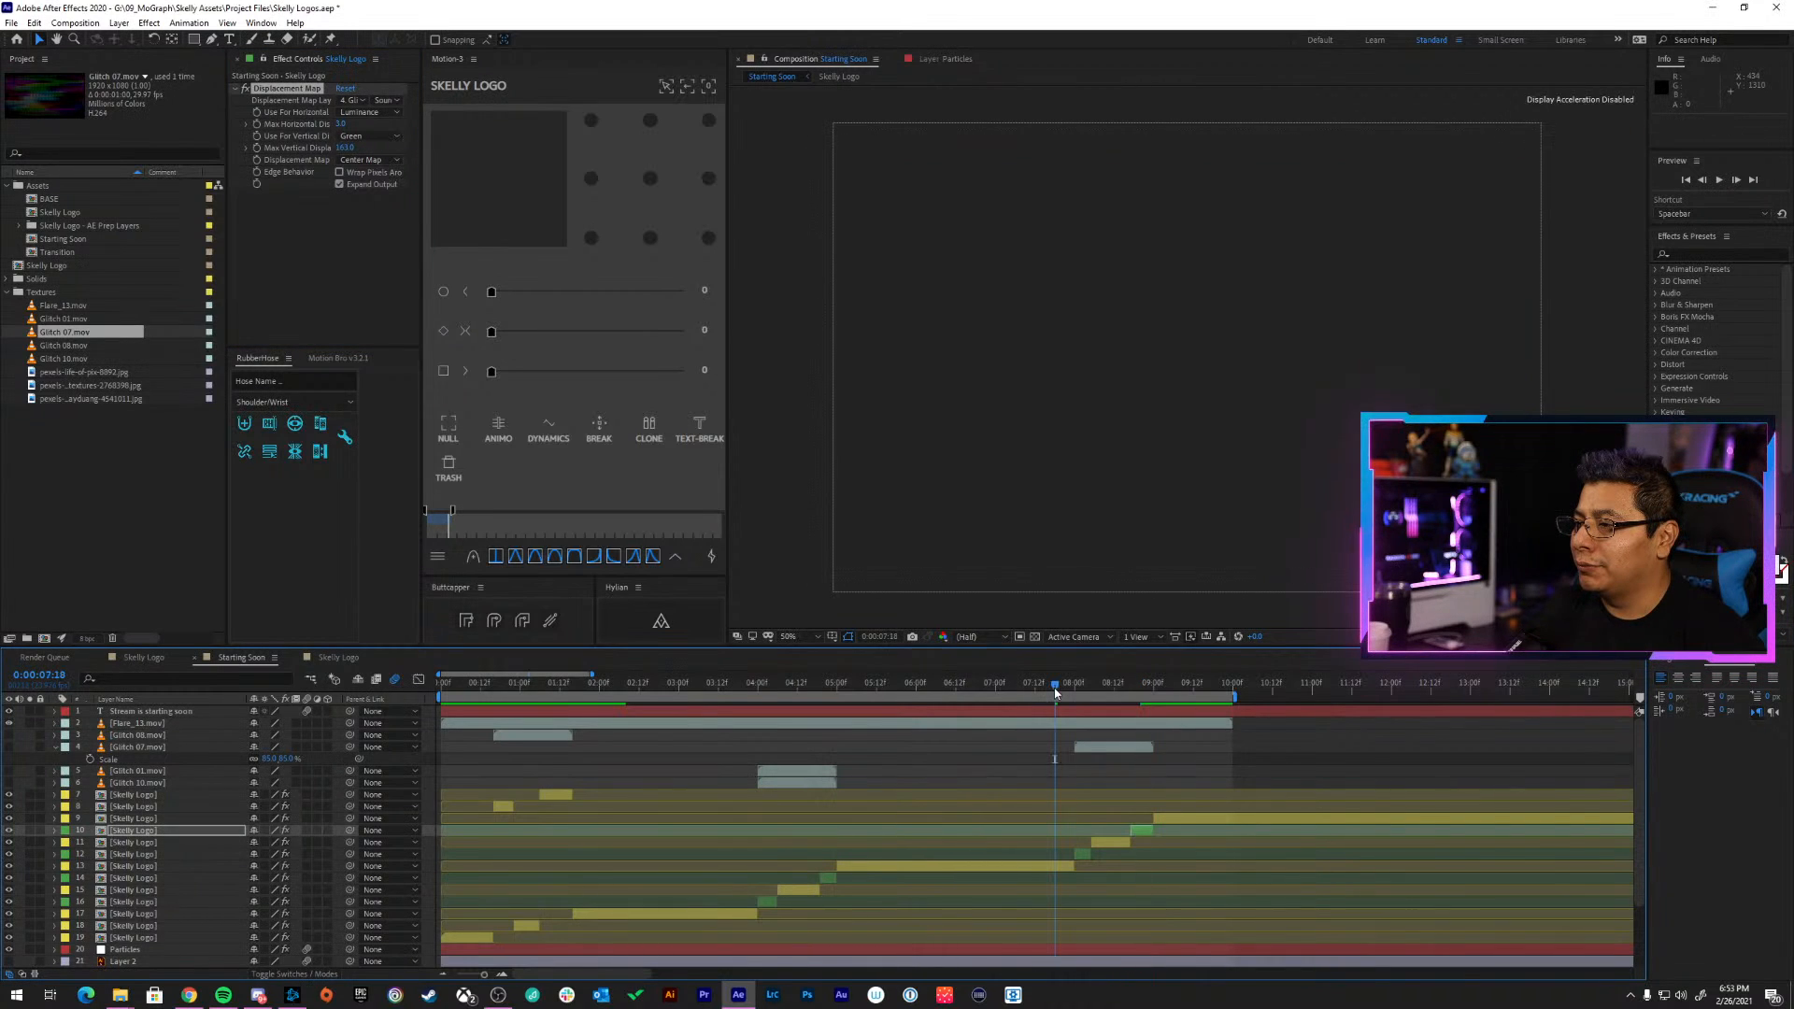
{"action": "left_click", "coordinate": [1054, 688]}
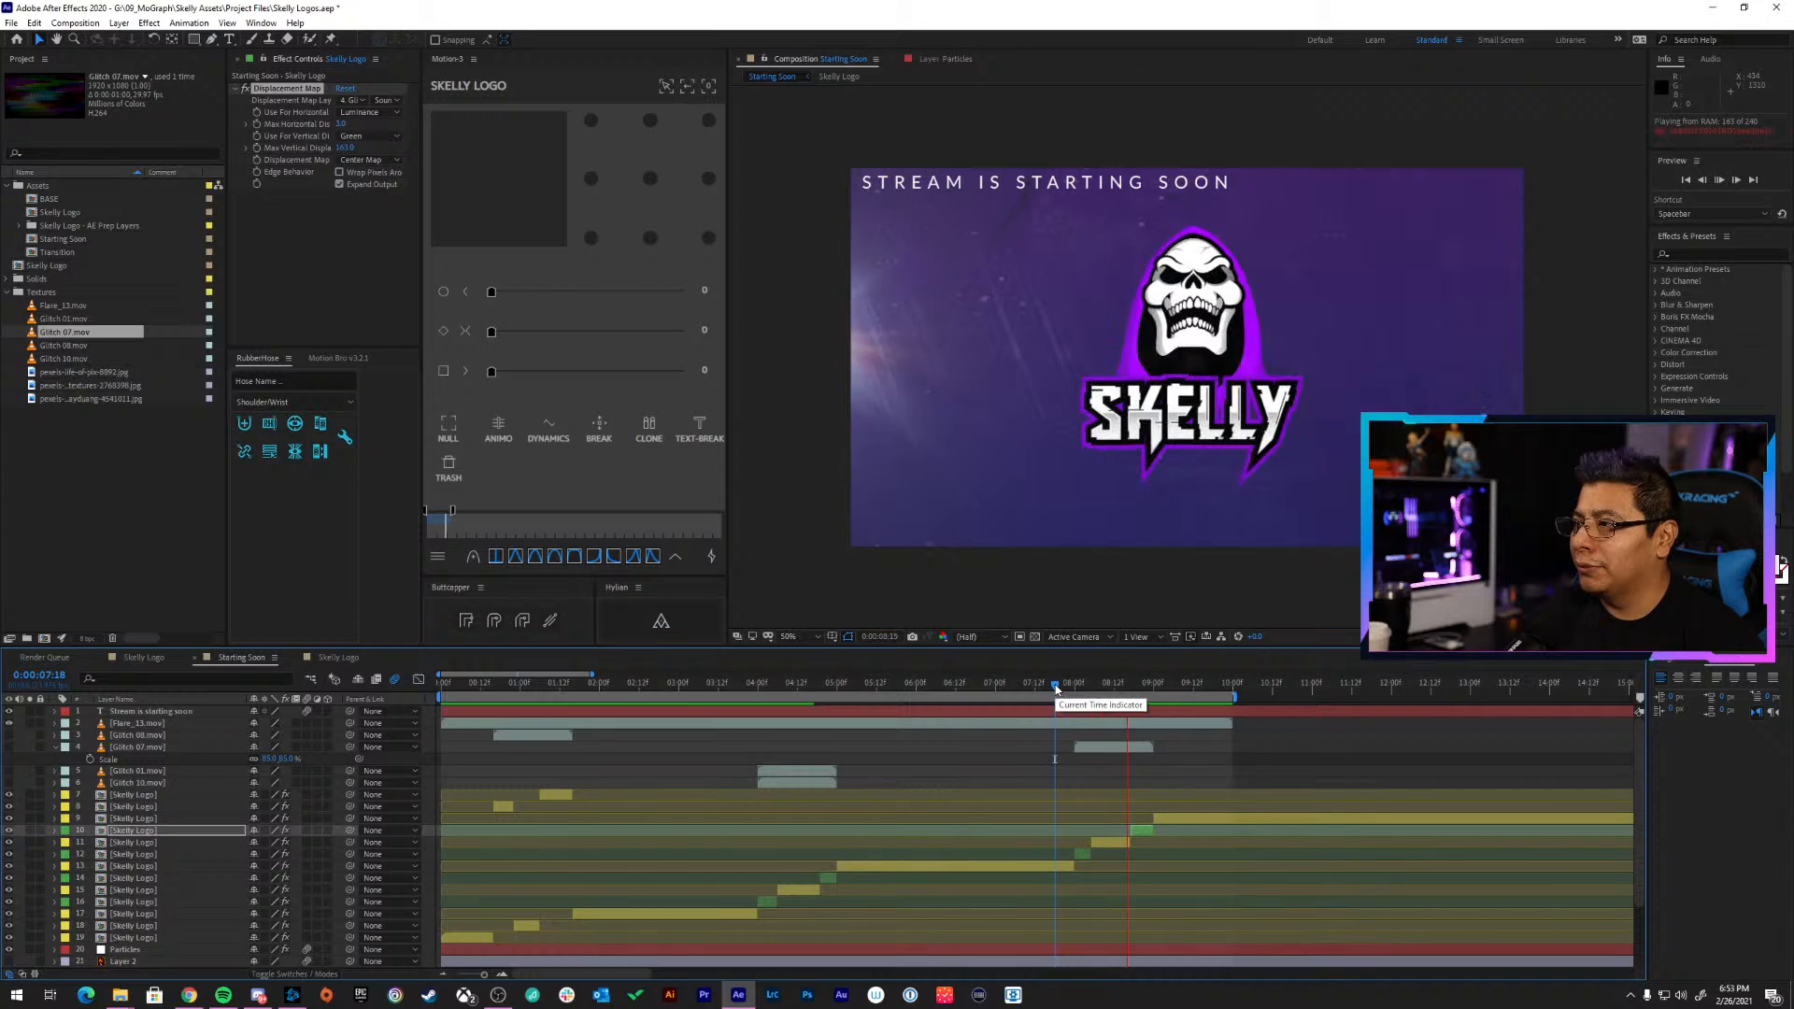
{"action": "key", "text": "space"}
{"action": "left_click_drag", "start_coordinate": [1056, 689], "coordinate": [1096, 693]}
{"action": "key", "text": "space"}
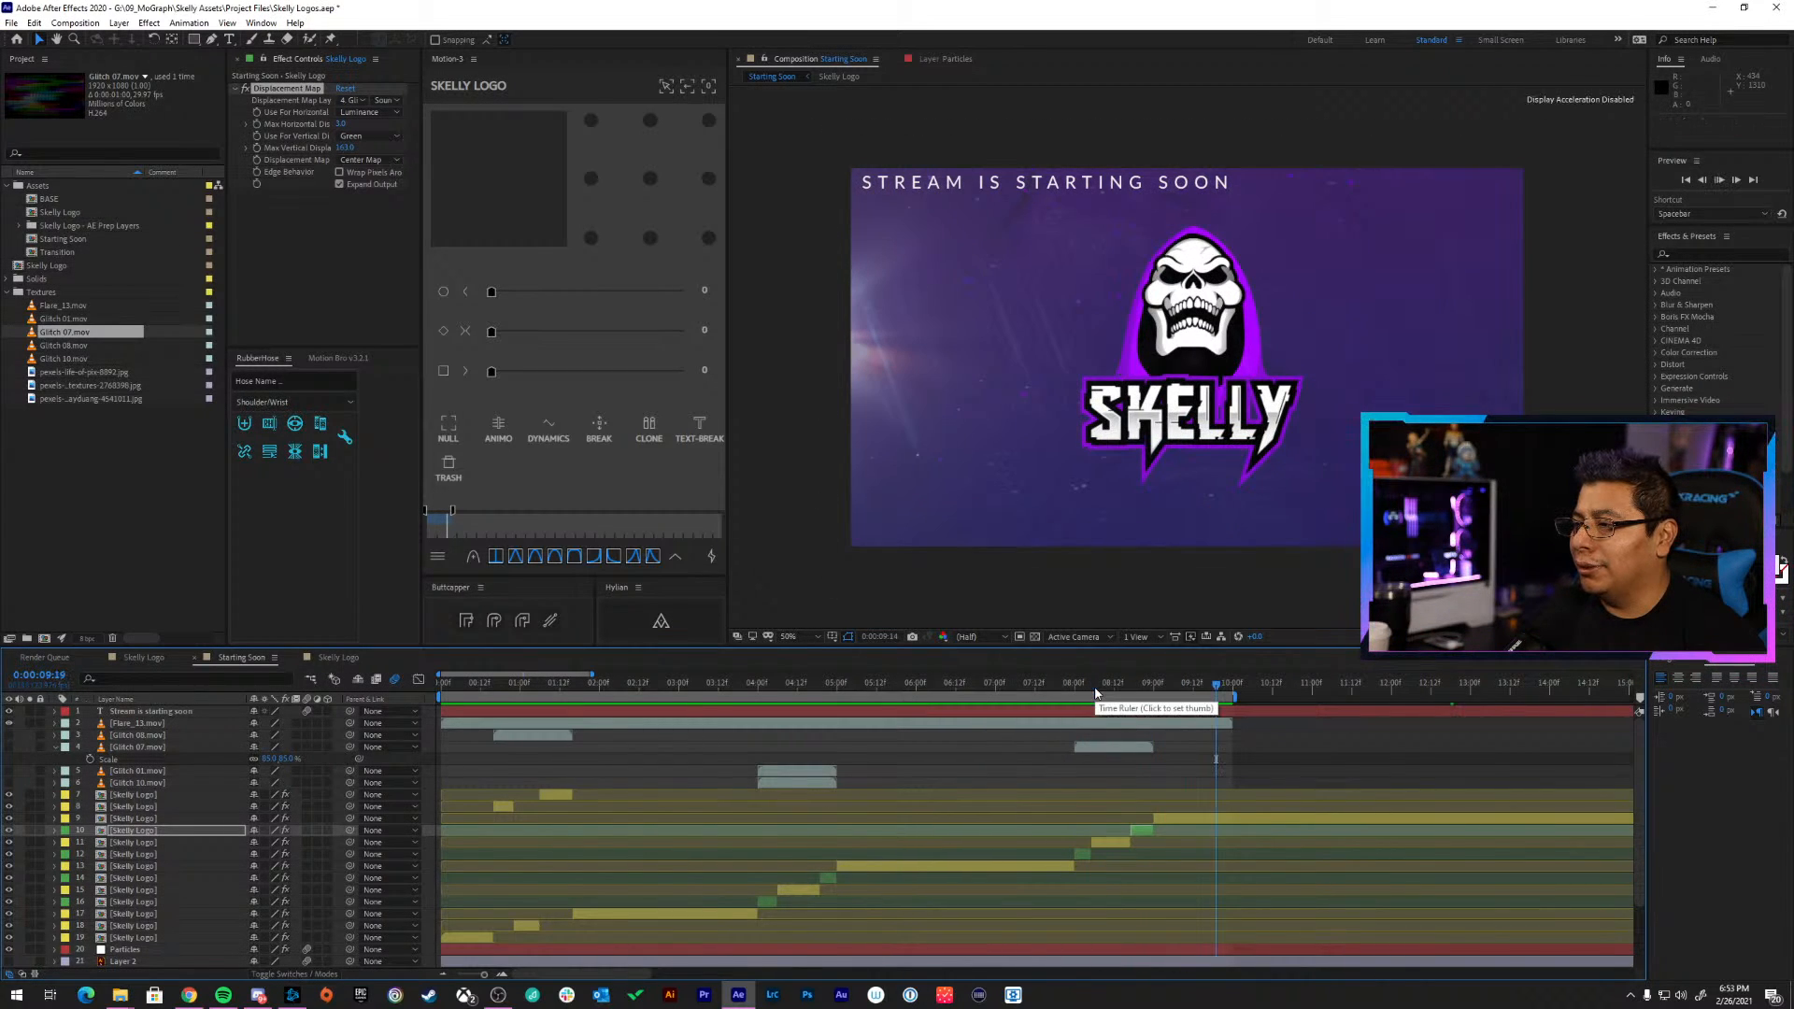
{"action": "key", "text": "space"}
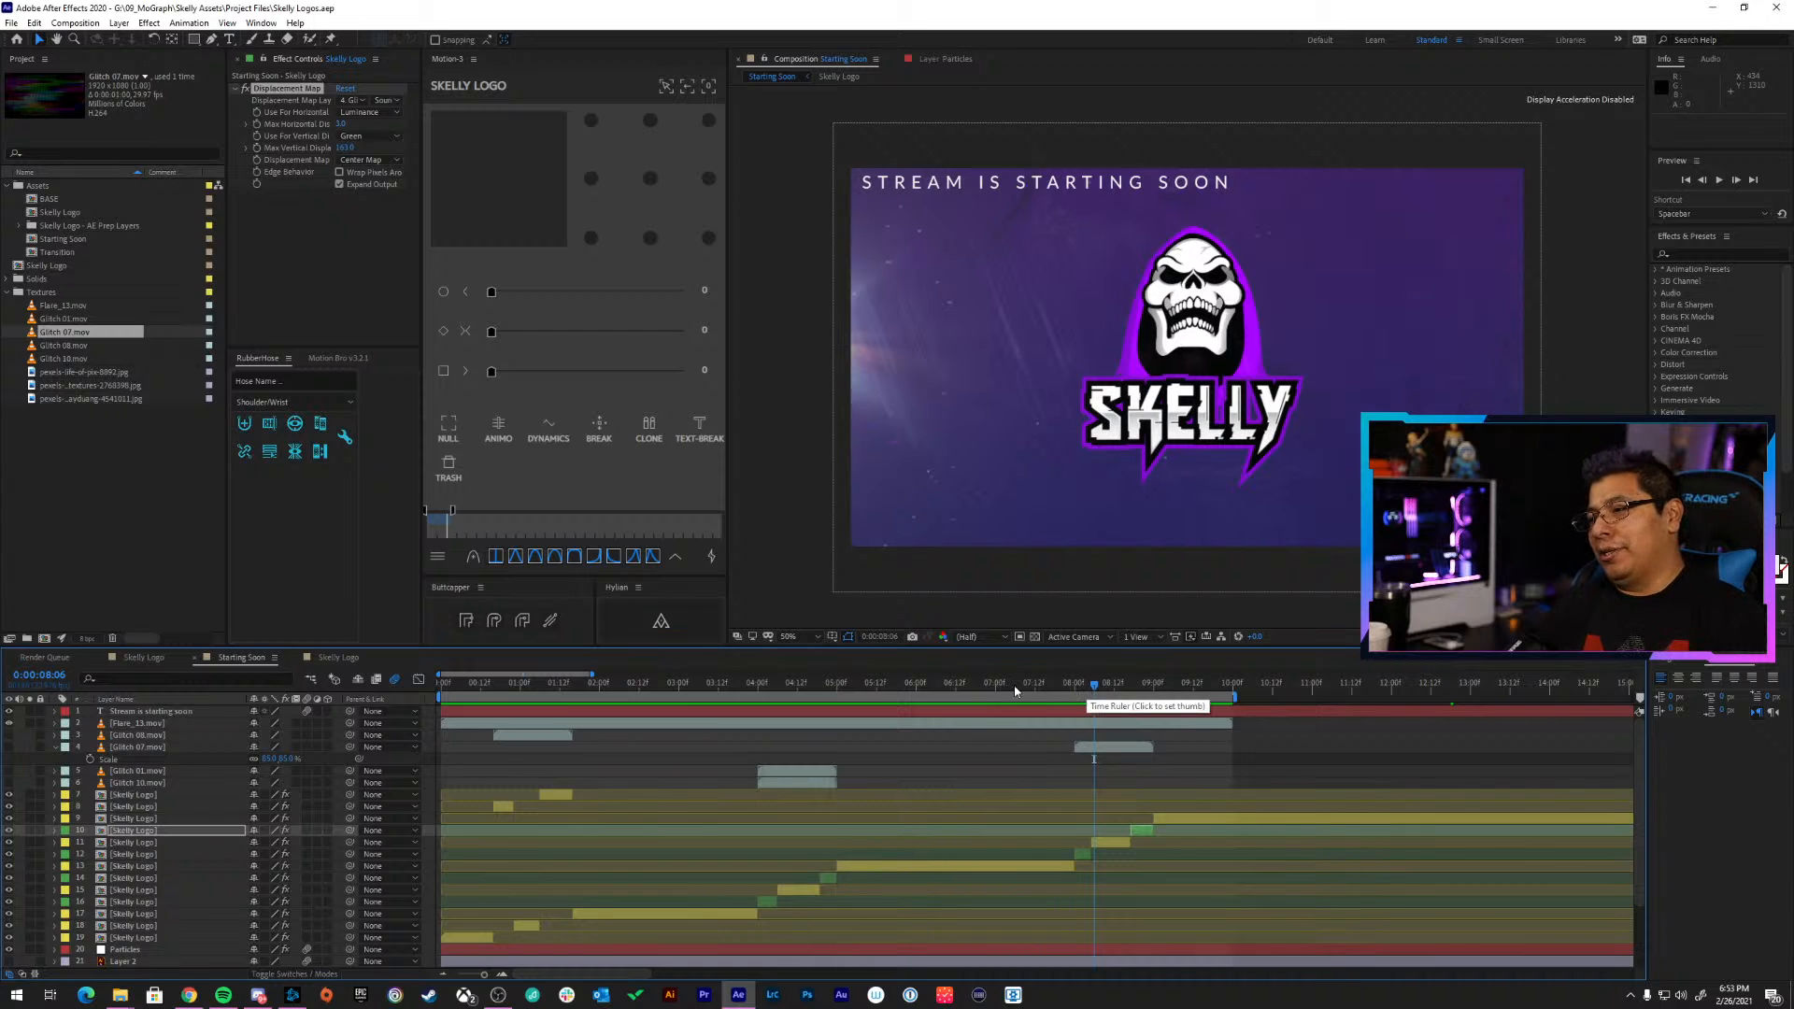
Play the composition through its loop back to the start and review the first glitch burst from 0:00:01:06
{"action": "key", "text": "space"}
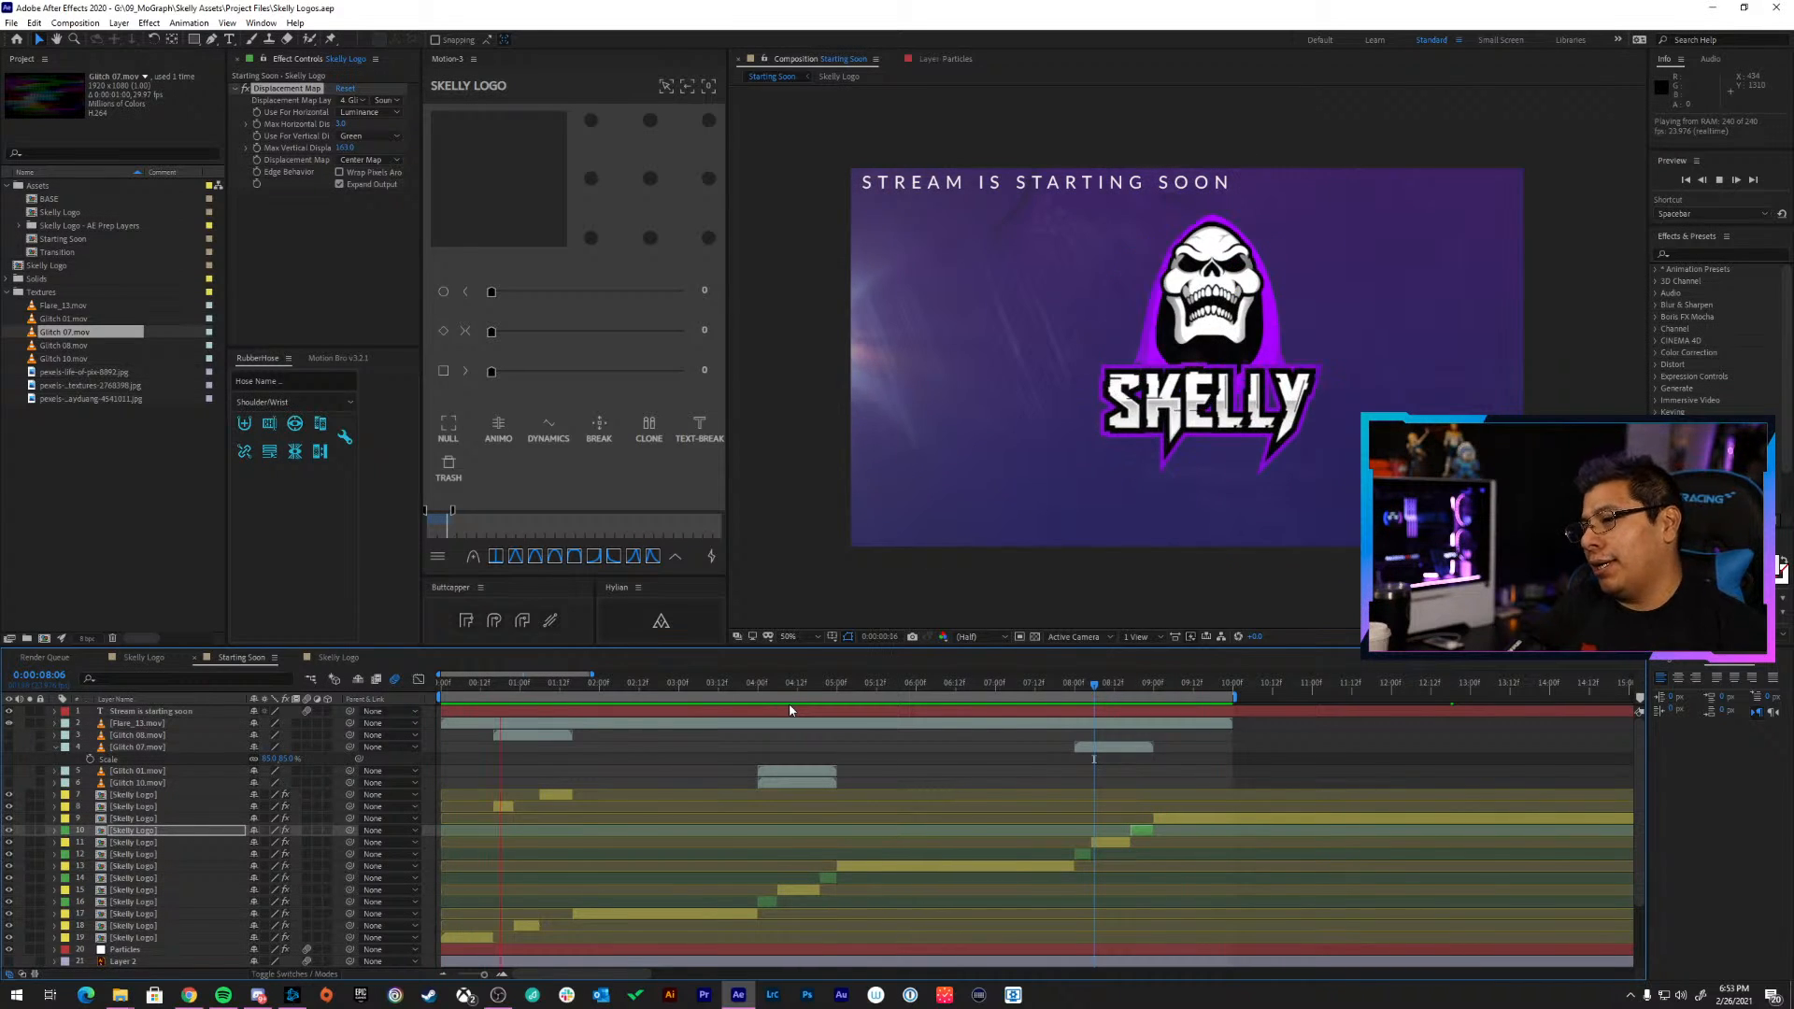
{"action": "key", "text": "space"}
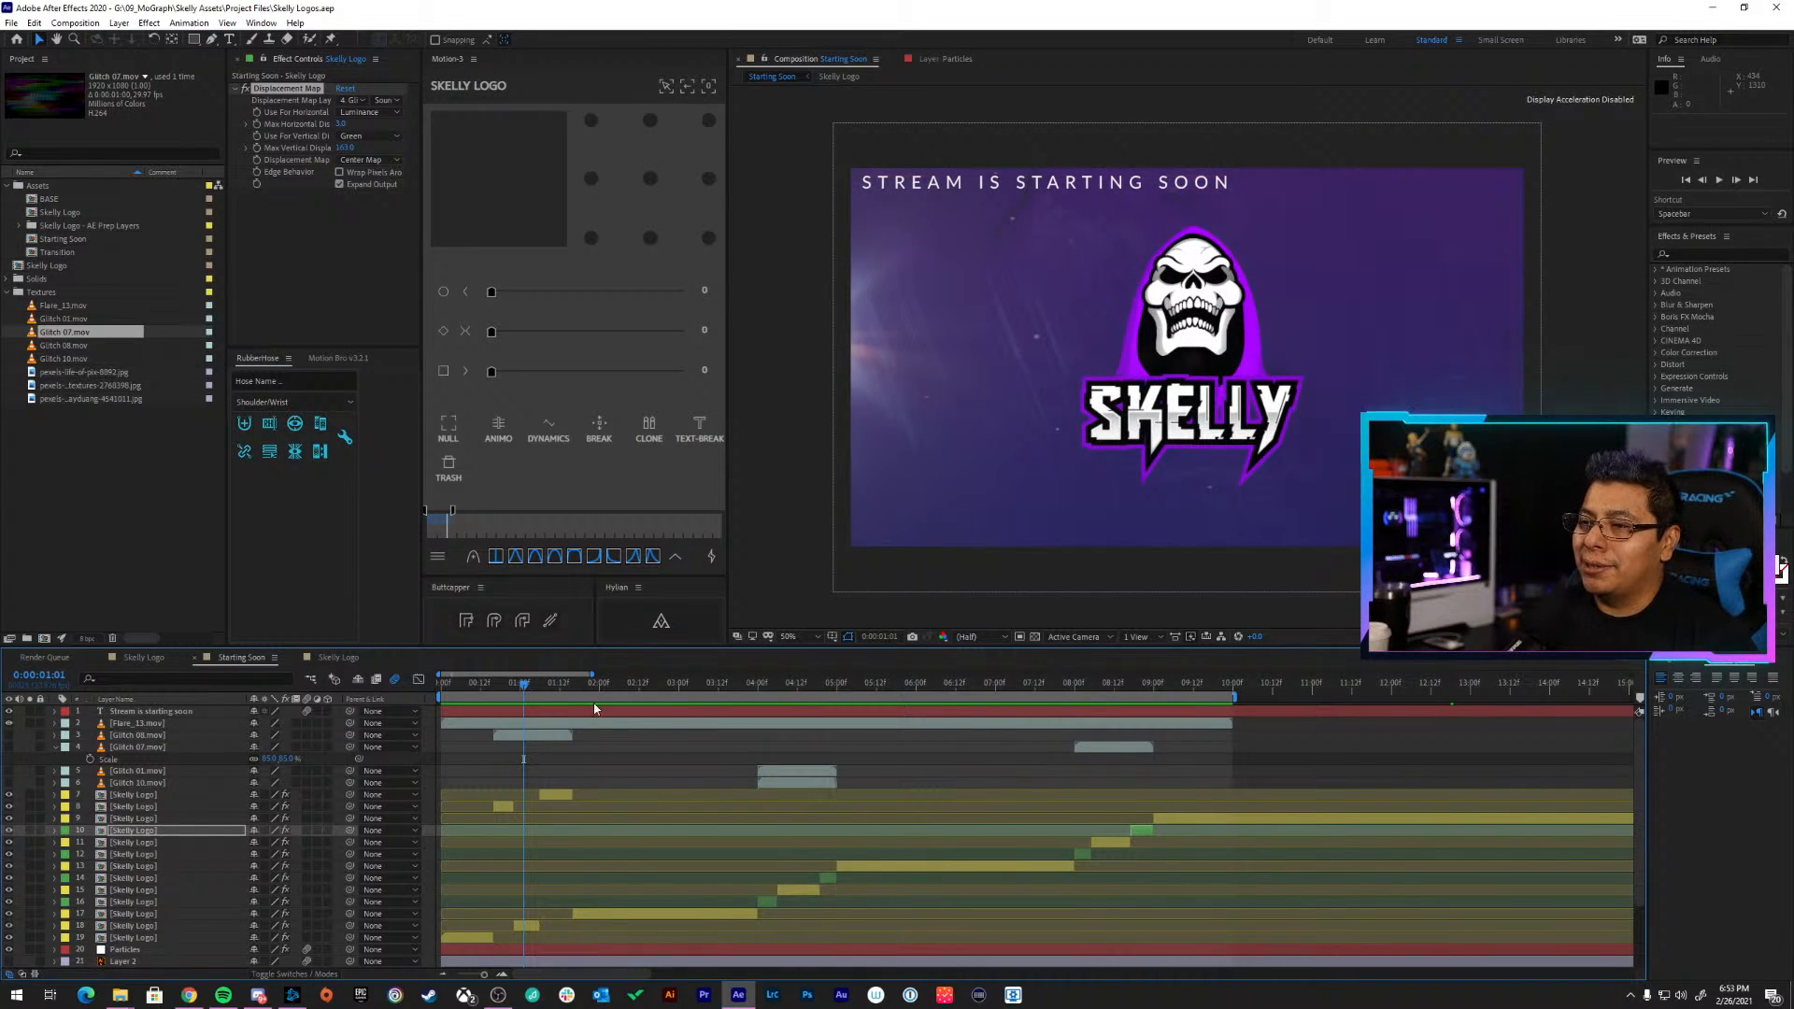
{"action": "left_click", "coordinate": [540, 687]}
{"action": "key", "text": "space"}
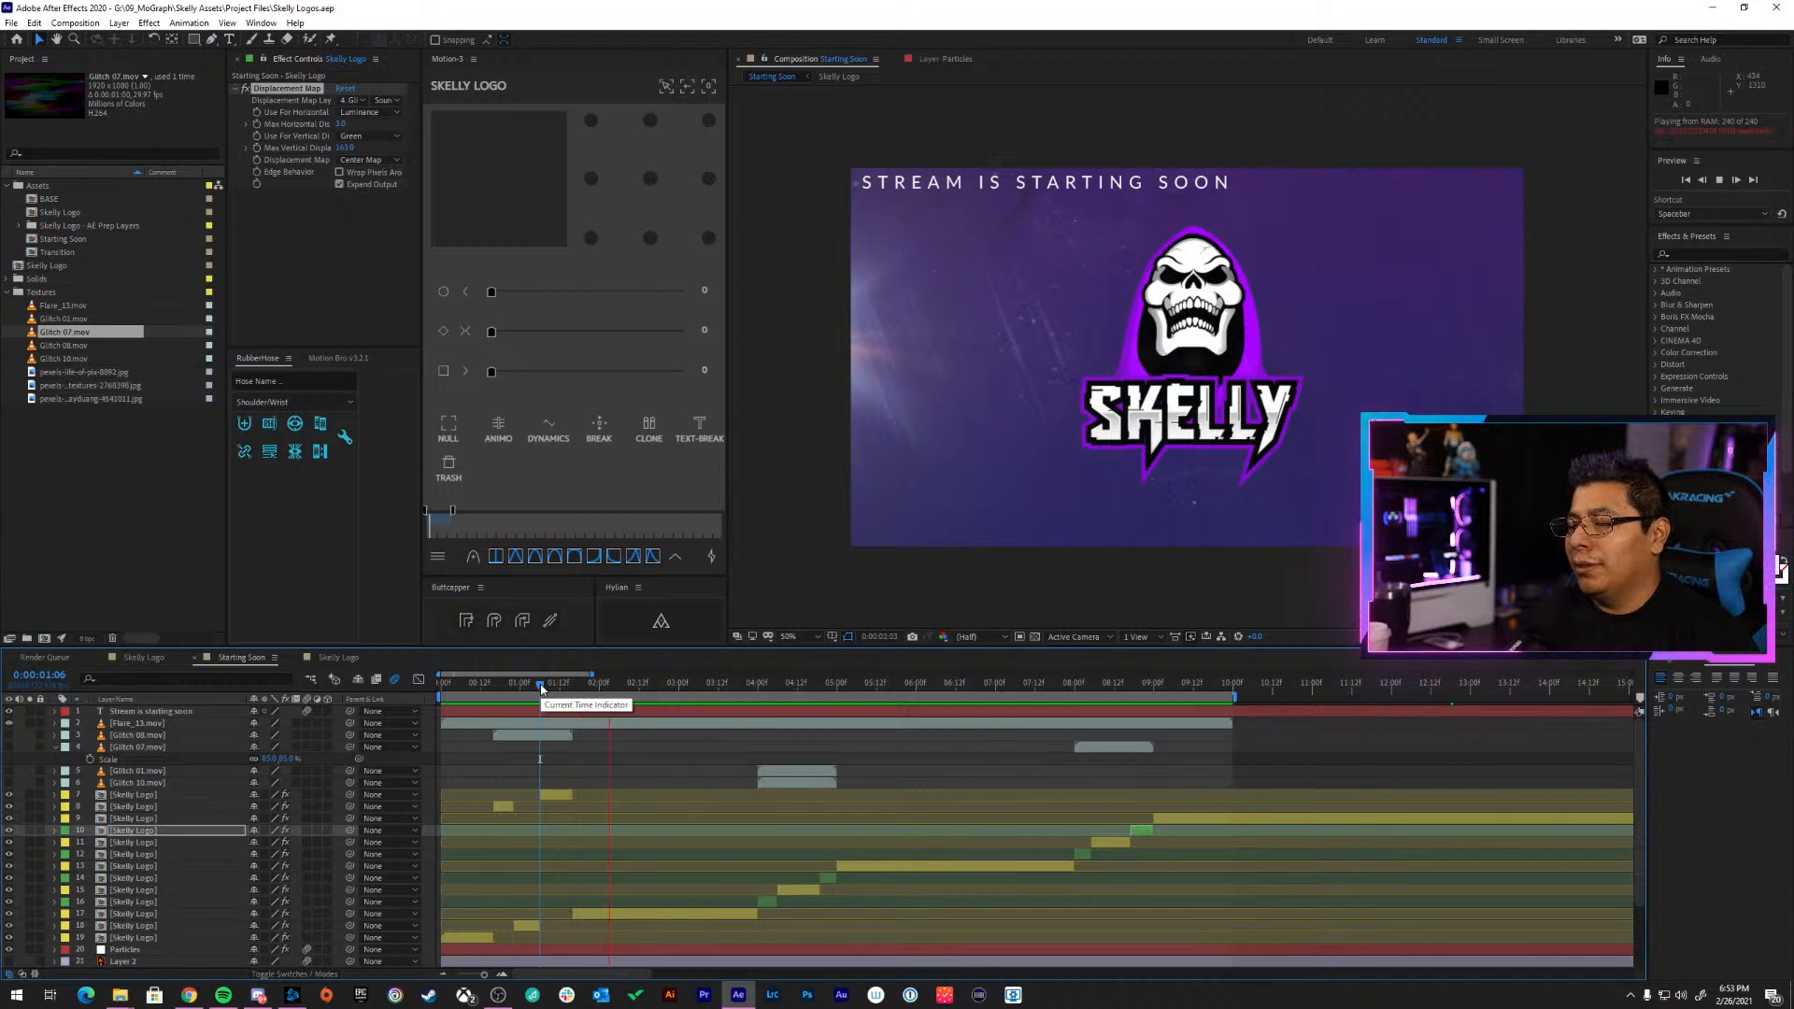
{"action": "key", "text": "space"}
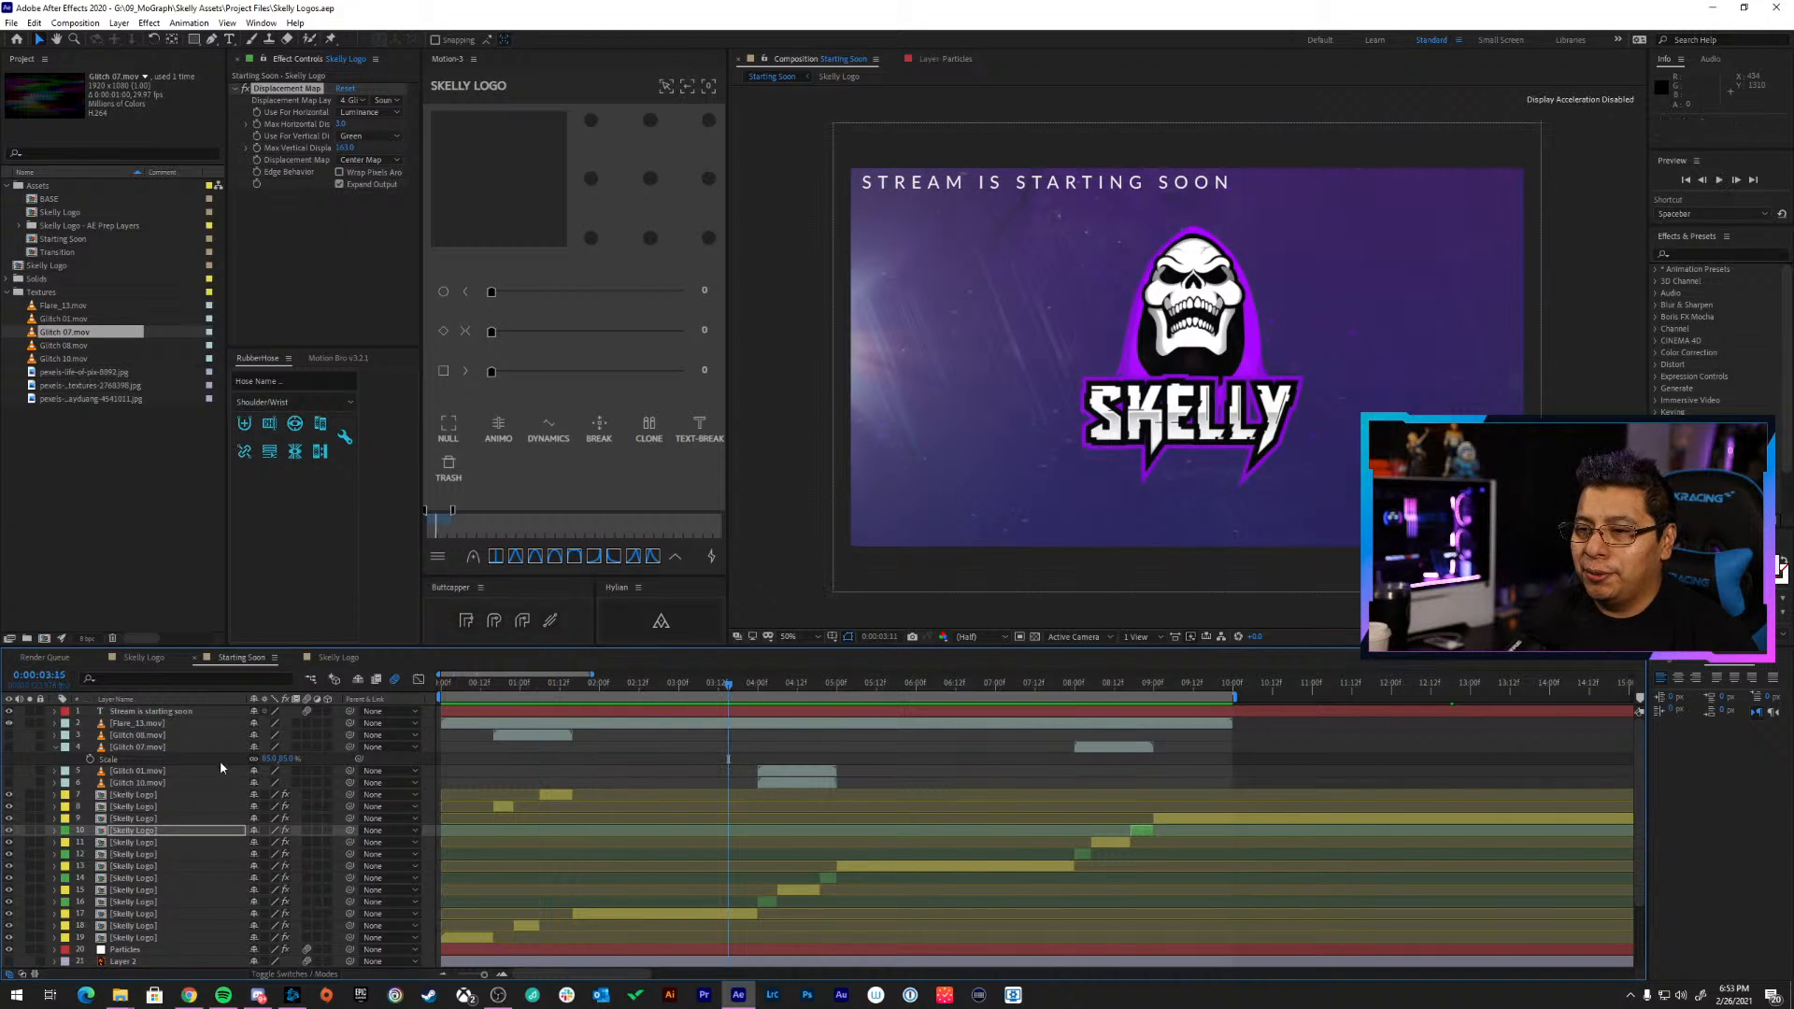
Switch to File Explorer and go up from the cyberpunk glitch Footages folder to Editing Elements
{"action": "left_click", "coordinate": [132, 504]}
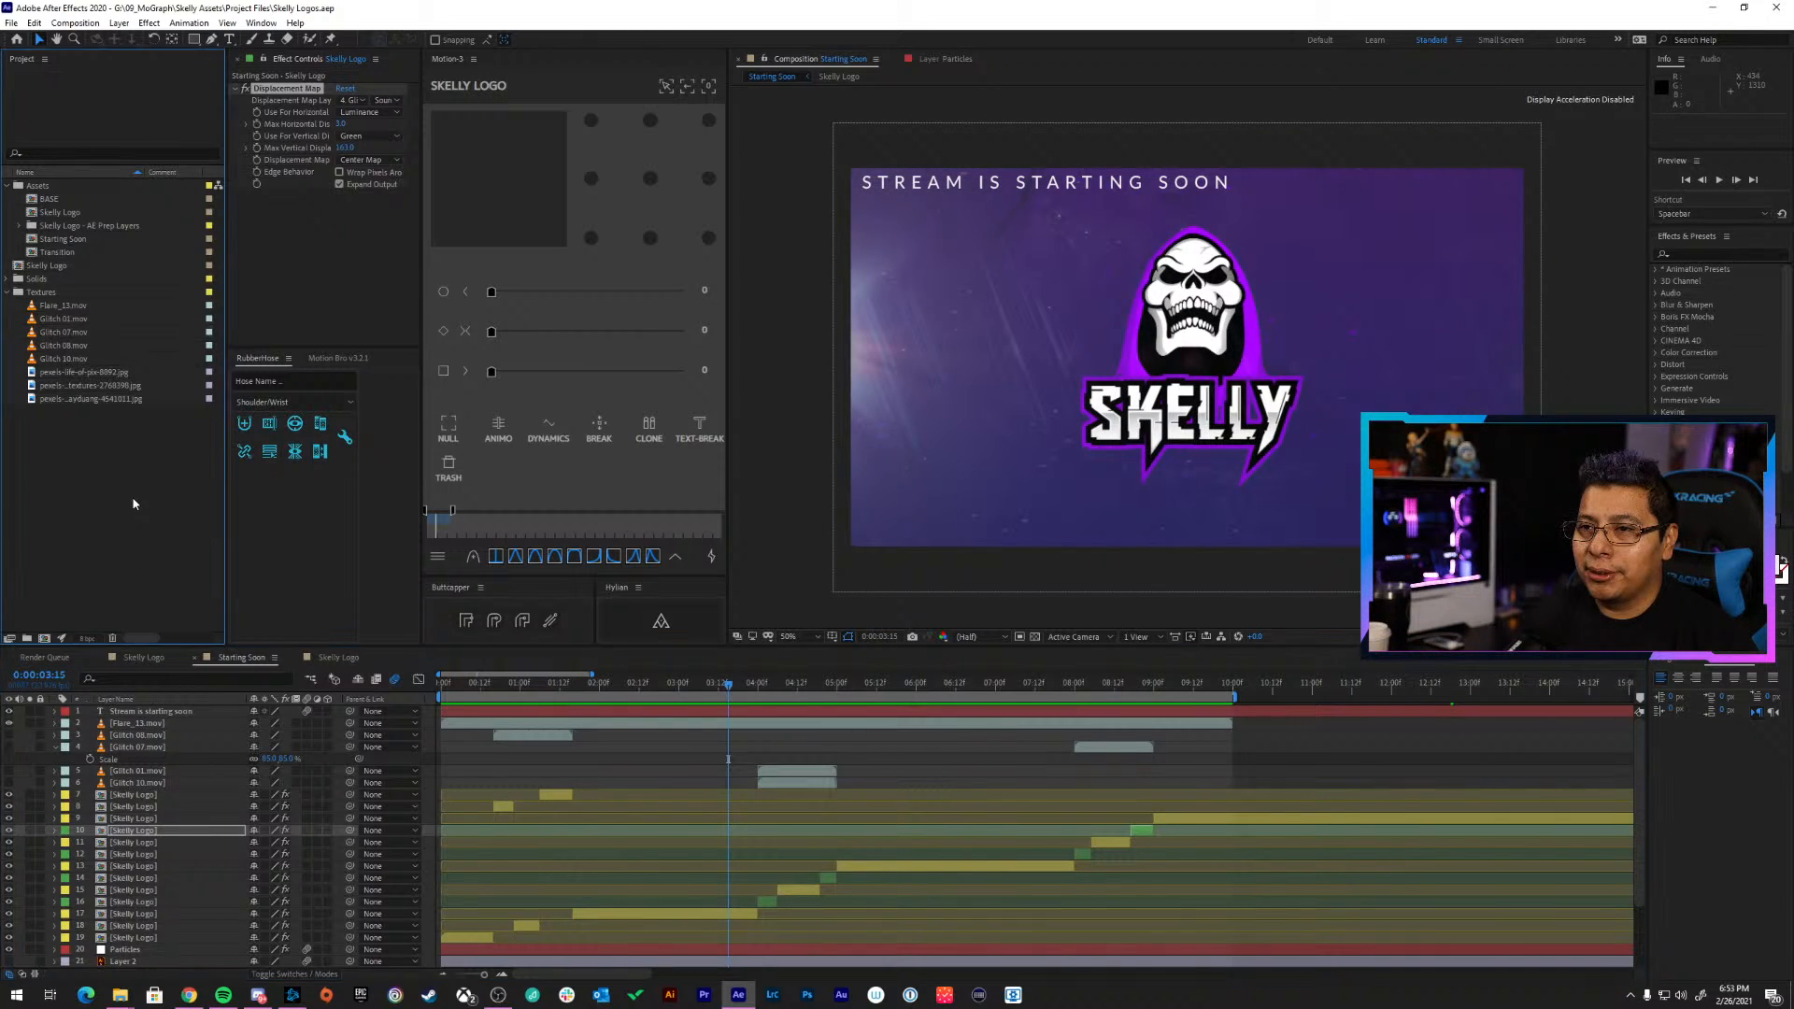
{"action": "key", "text": "alt+Tab"}
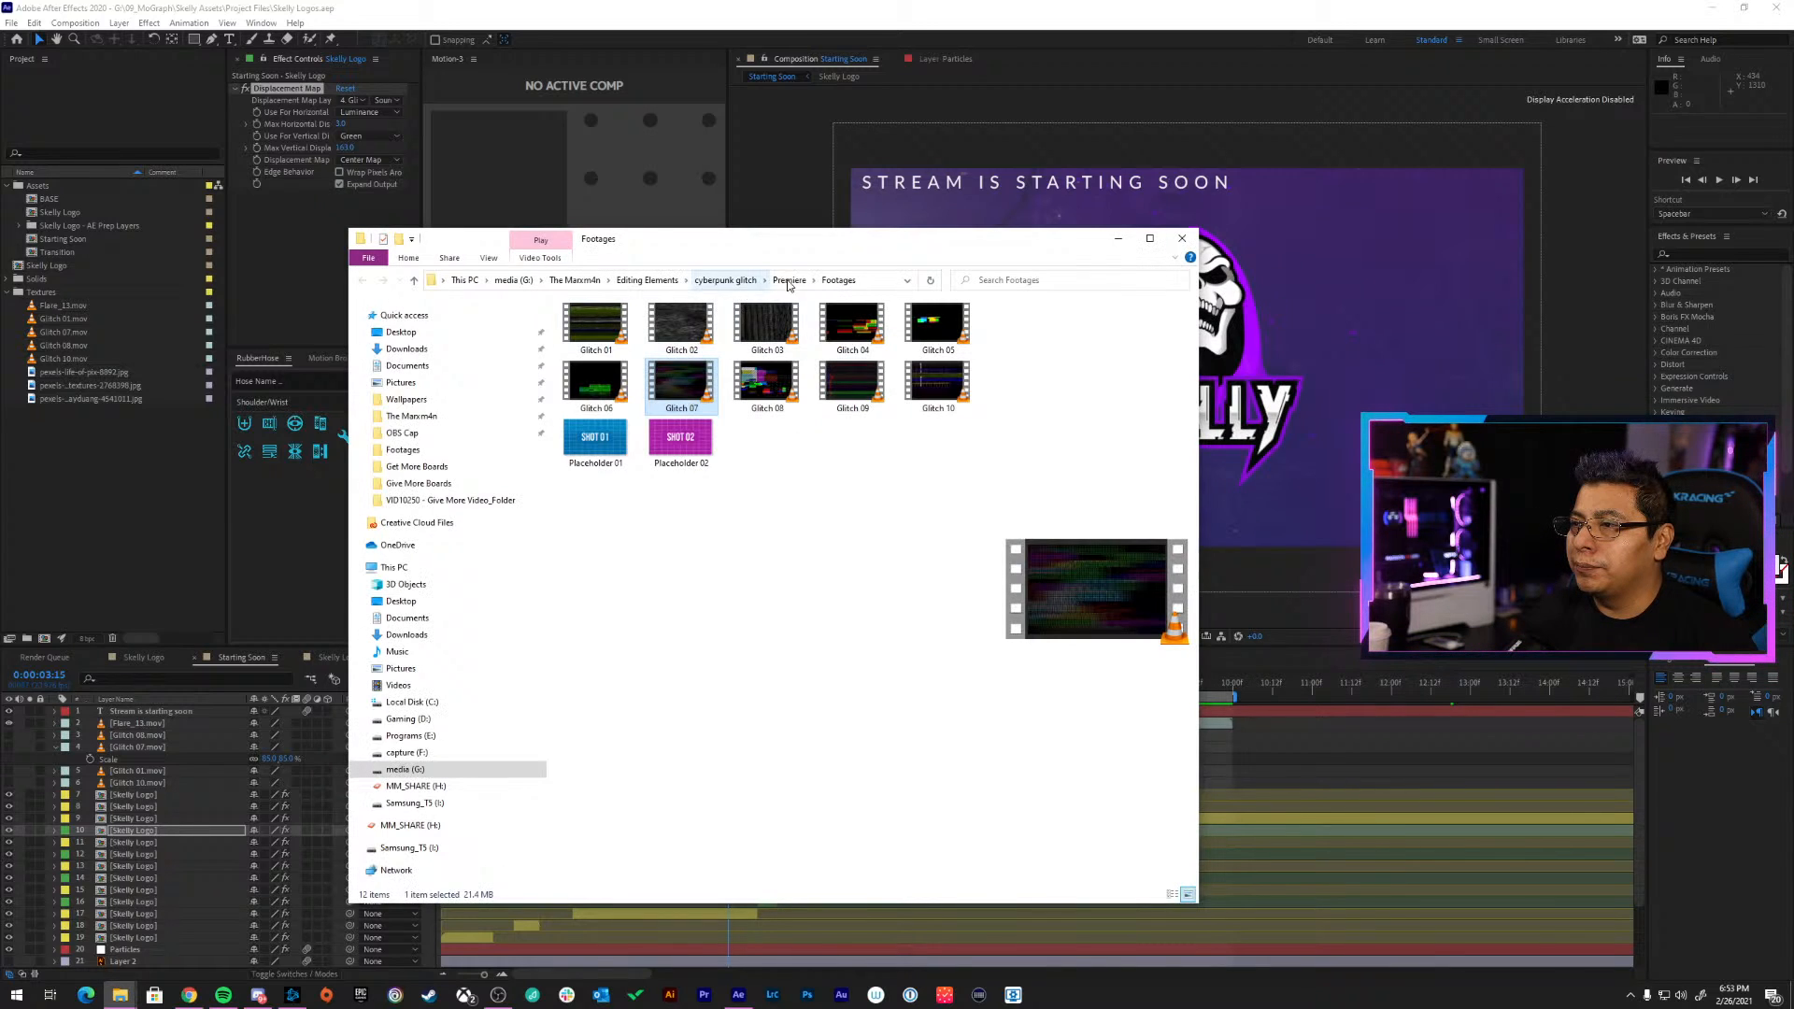
{"action": "left_click", "coordinate": [787, 281]}
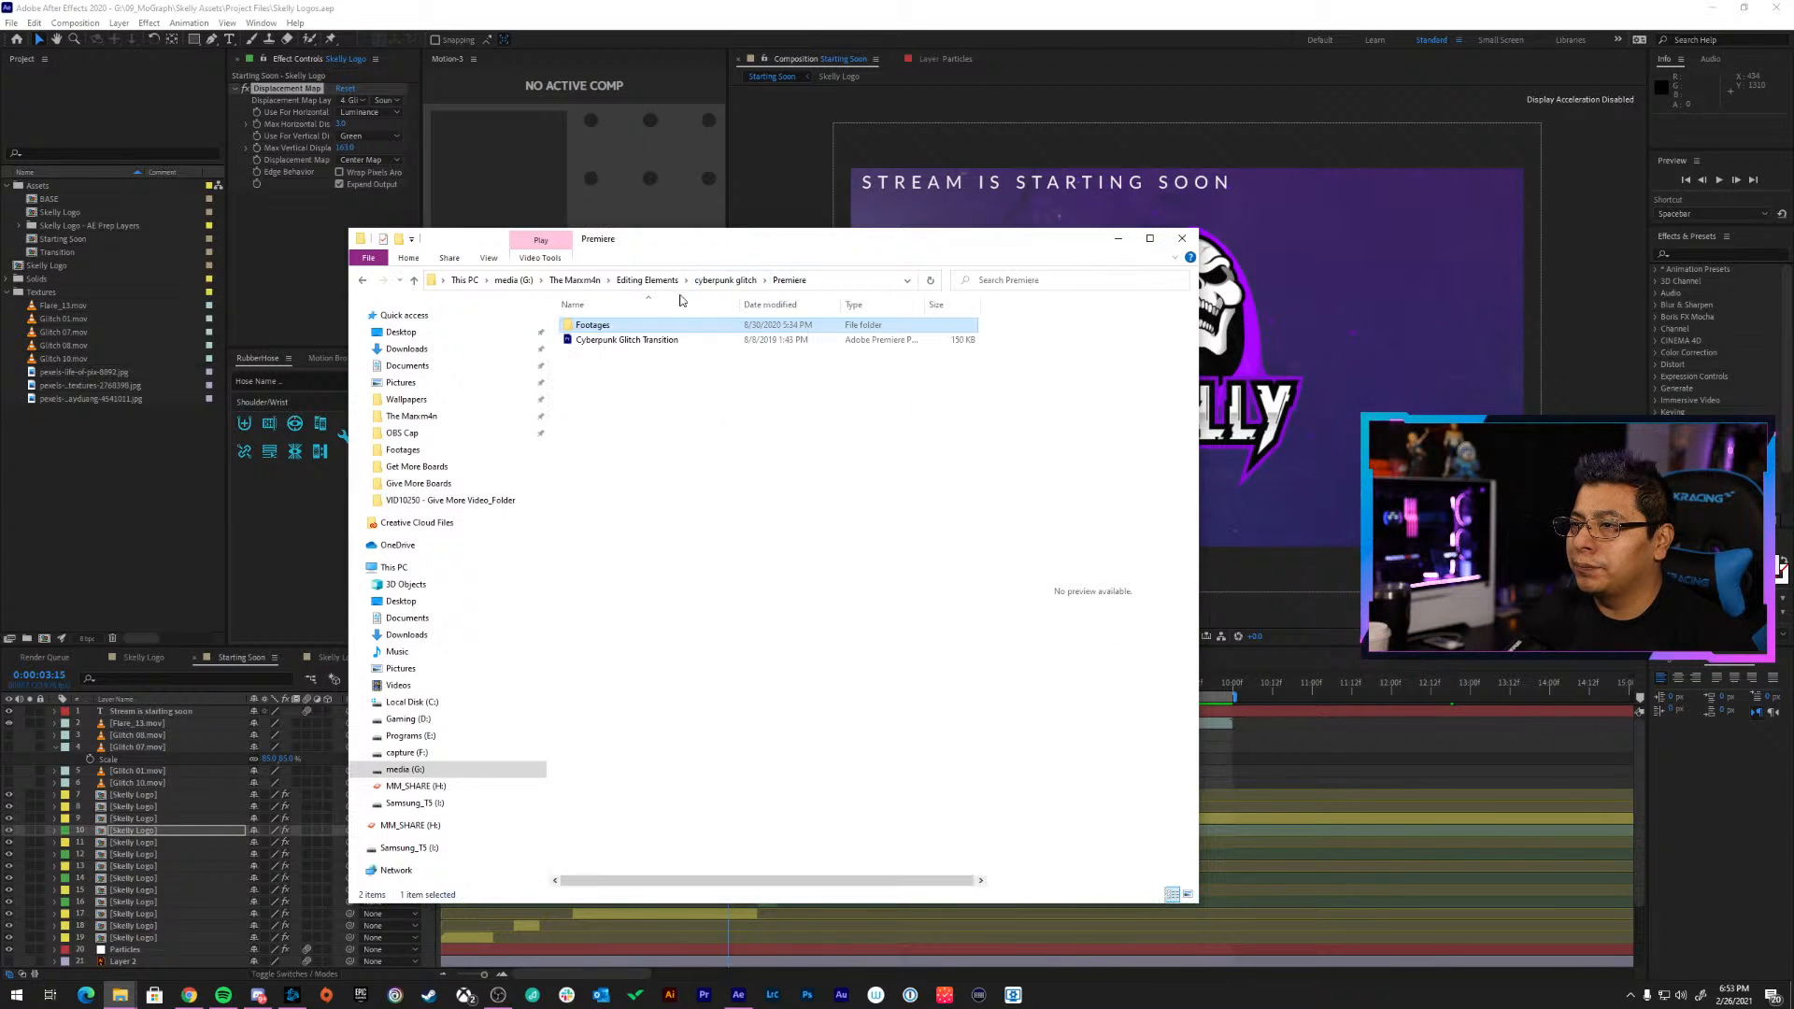
{"action": "left_click", "coordinate": [728, 281]}
{"action": "left_click", "coordinate": [647, 281]}
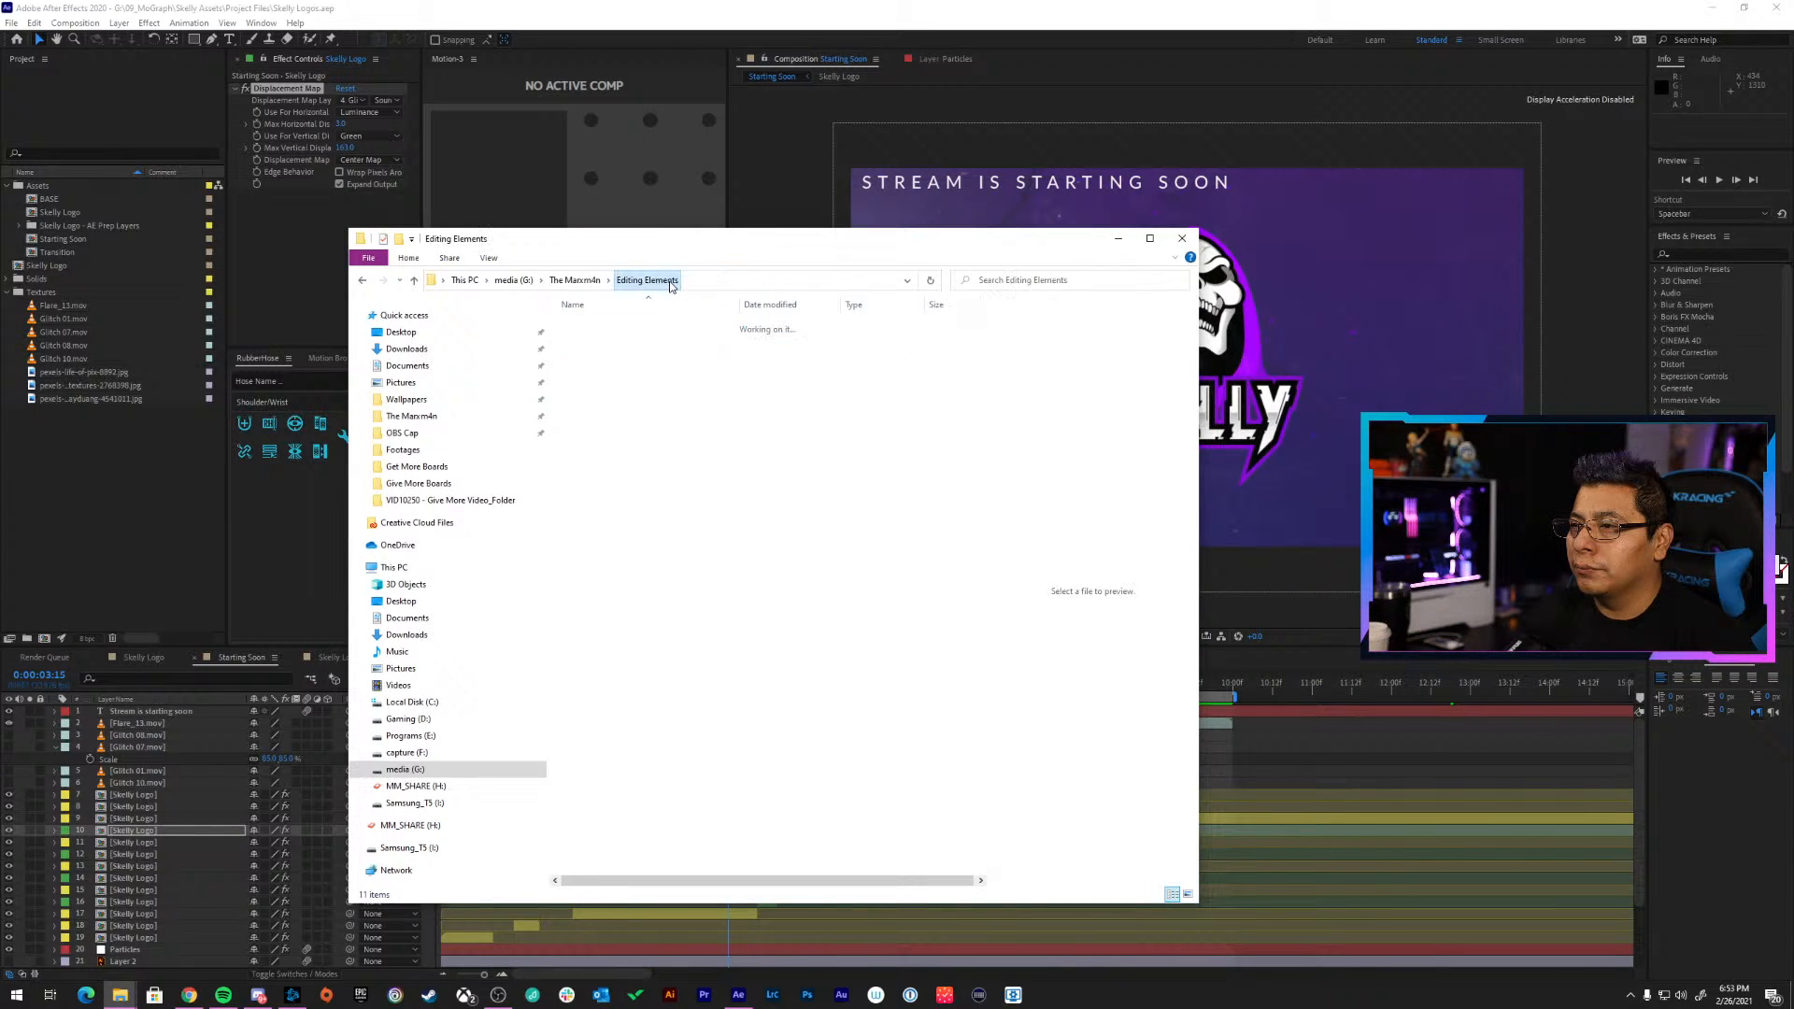
Look through the Digital Cyber Logo footage folders down to the tex folder inside Design elements
{"action": "double_click", "coordinate": [619, 340]}
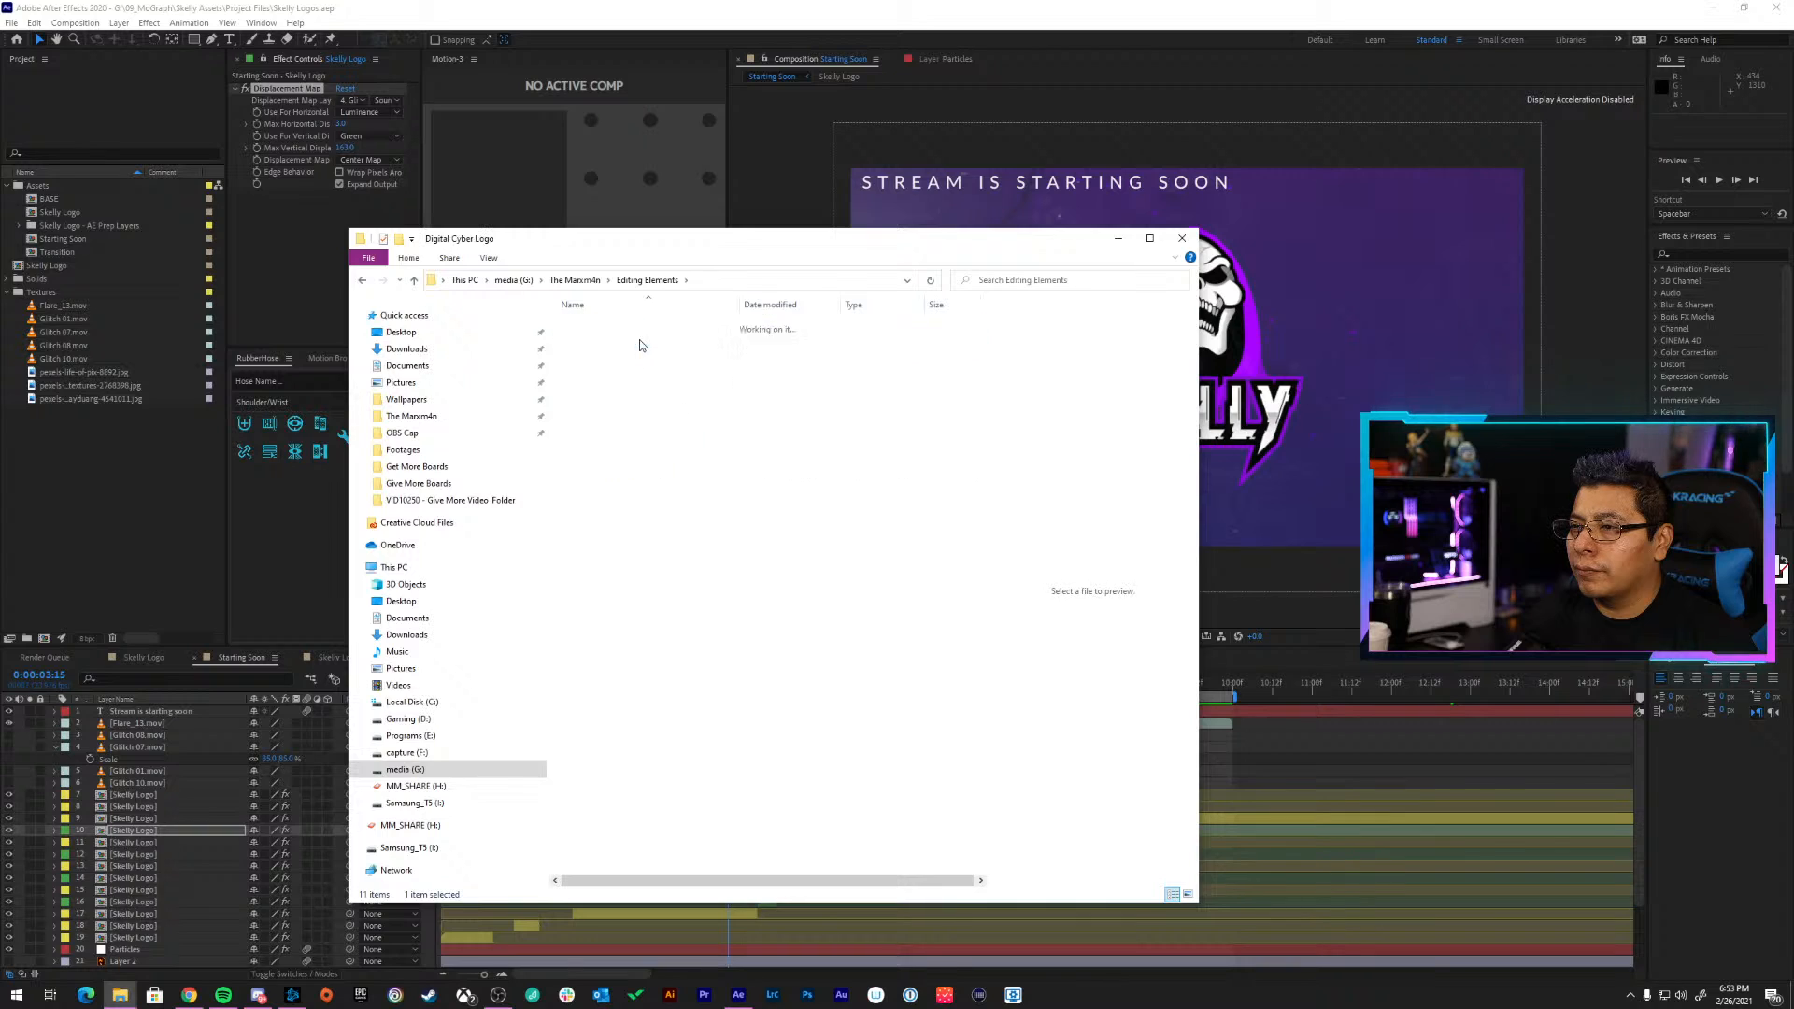
{"action": "double_click", "coordinate": [631, 329]}
{"action": "double_click", "coordinate": [624, 327]}
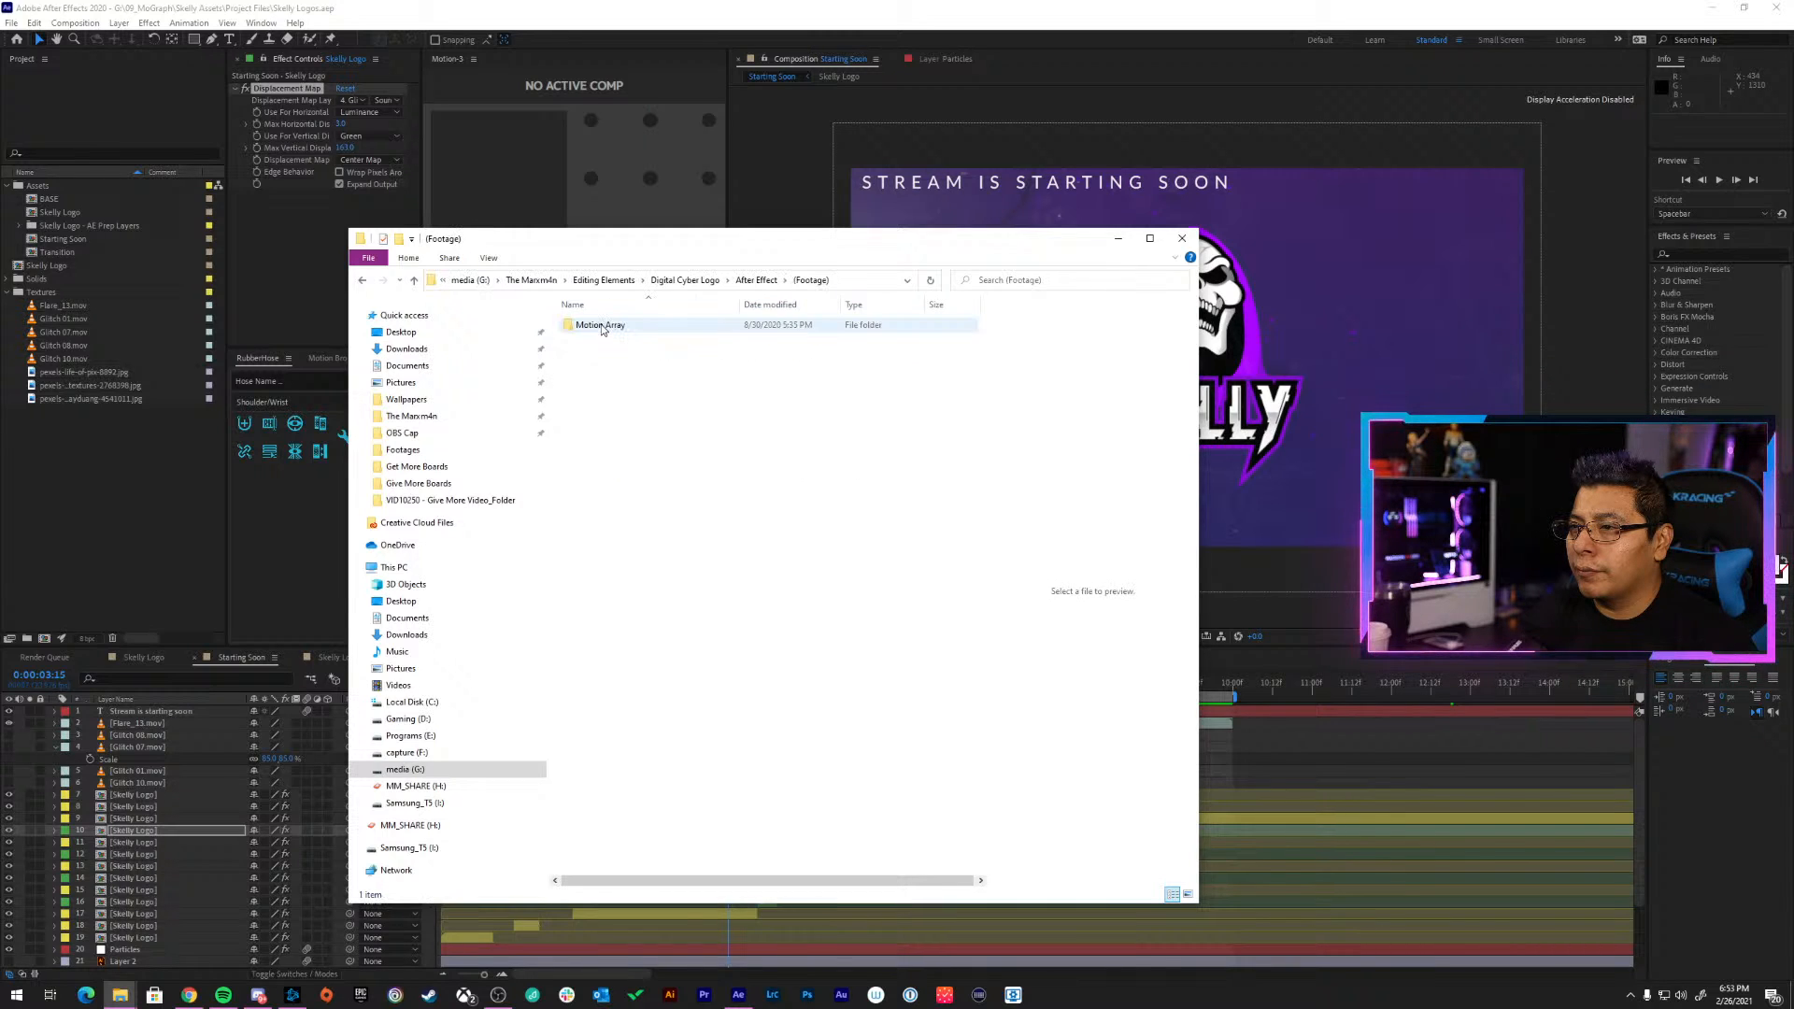
{"action": "double_click", "coordinate": [625, 327]}
{"action": "double_click", "coordinate": [624, 327]}
{"action": "double_click", "coordinate": [625, 327]}
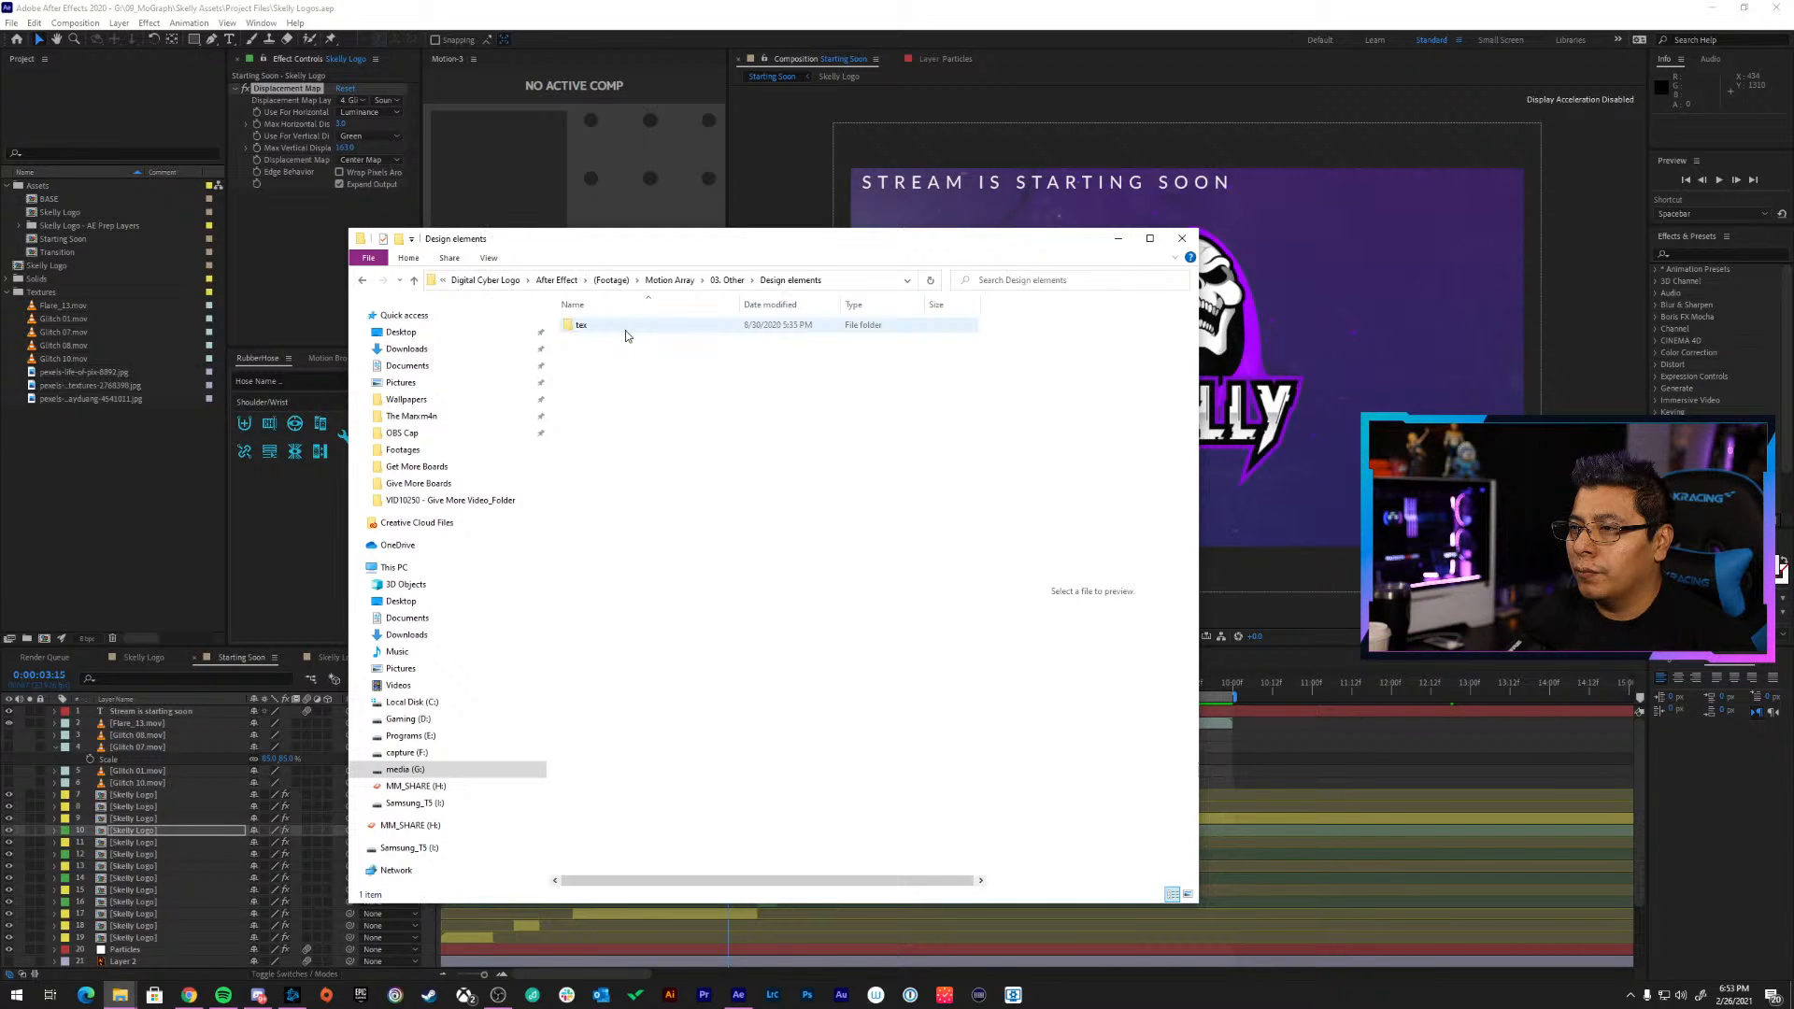
{"action": "double_click", "coordinate": [626, 329]}
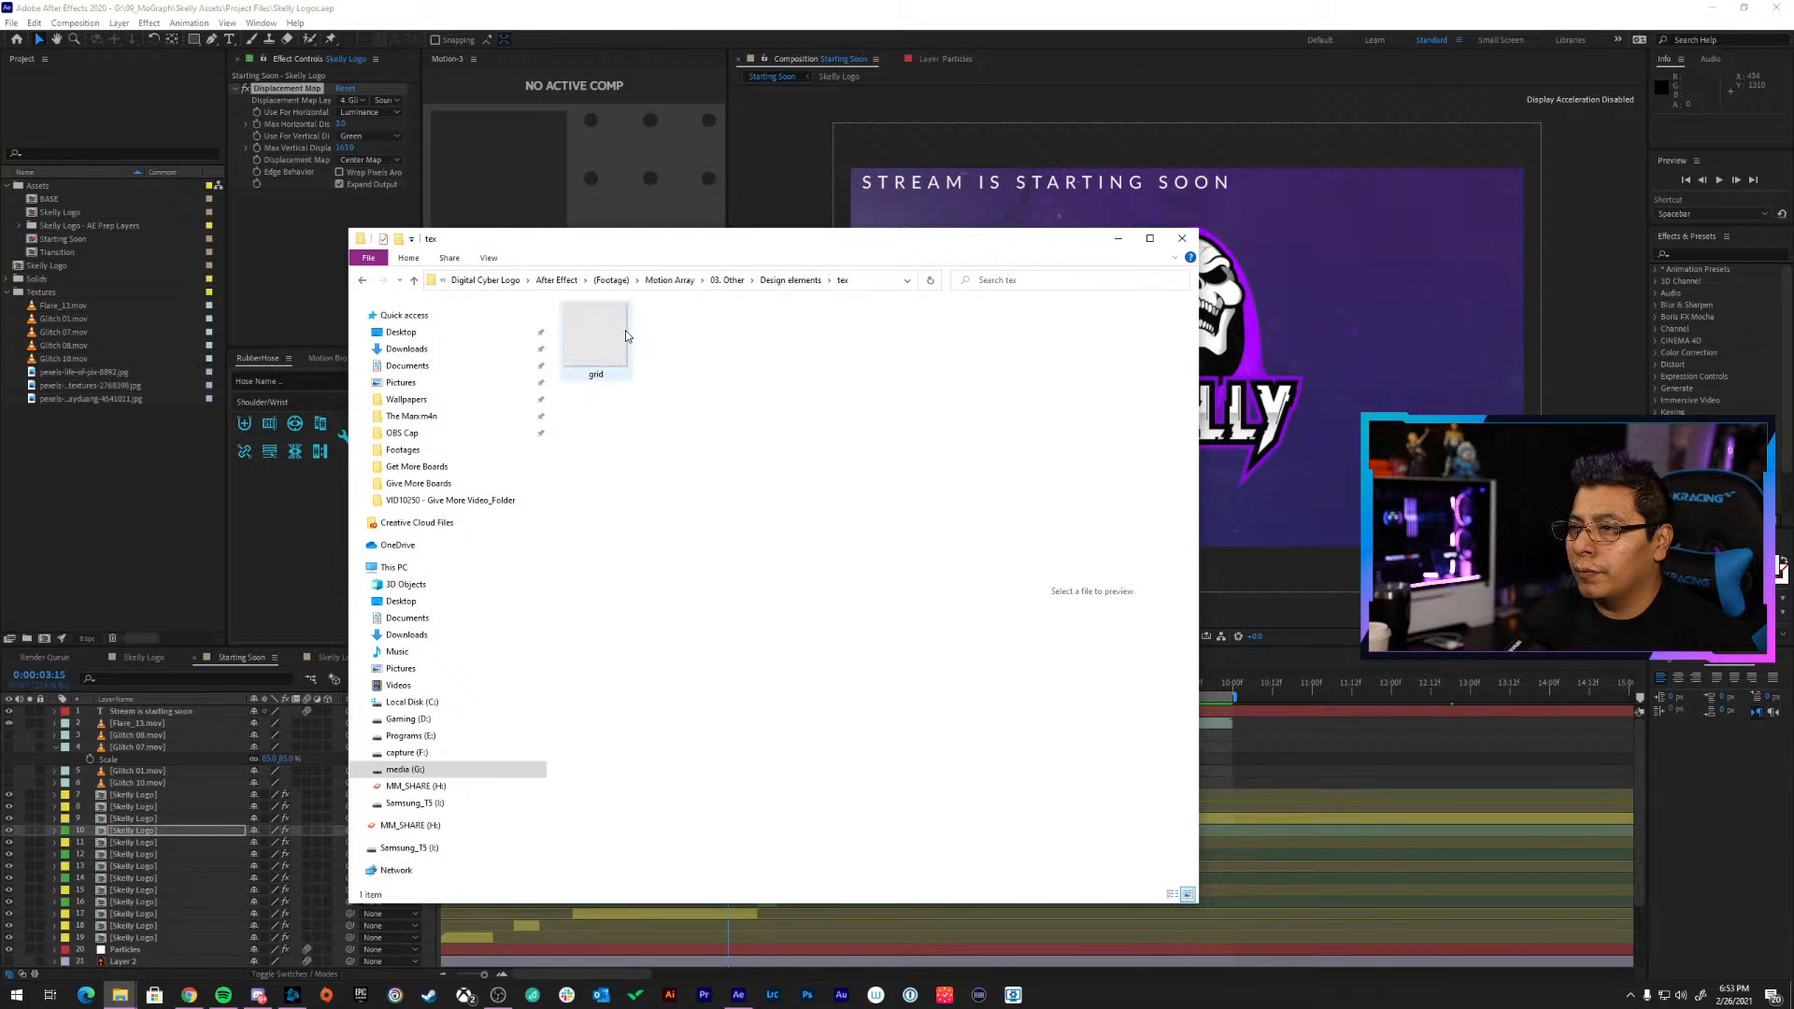
Return from the tex folder to the Editing Elements folder
{"action": "left_click", "coordinate": [363, 282]}
{"action": "left_click", "coordinate": [364, 282]}
{"action": "left_click", "coordinate": [364, 283]}
{"action": "left_click", "coordinate": [364, 283]}
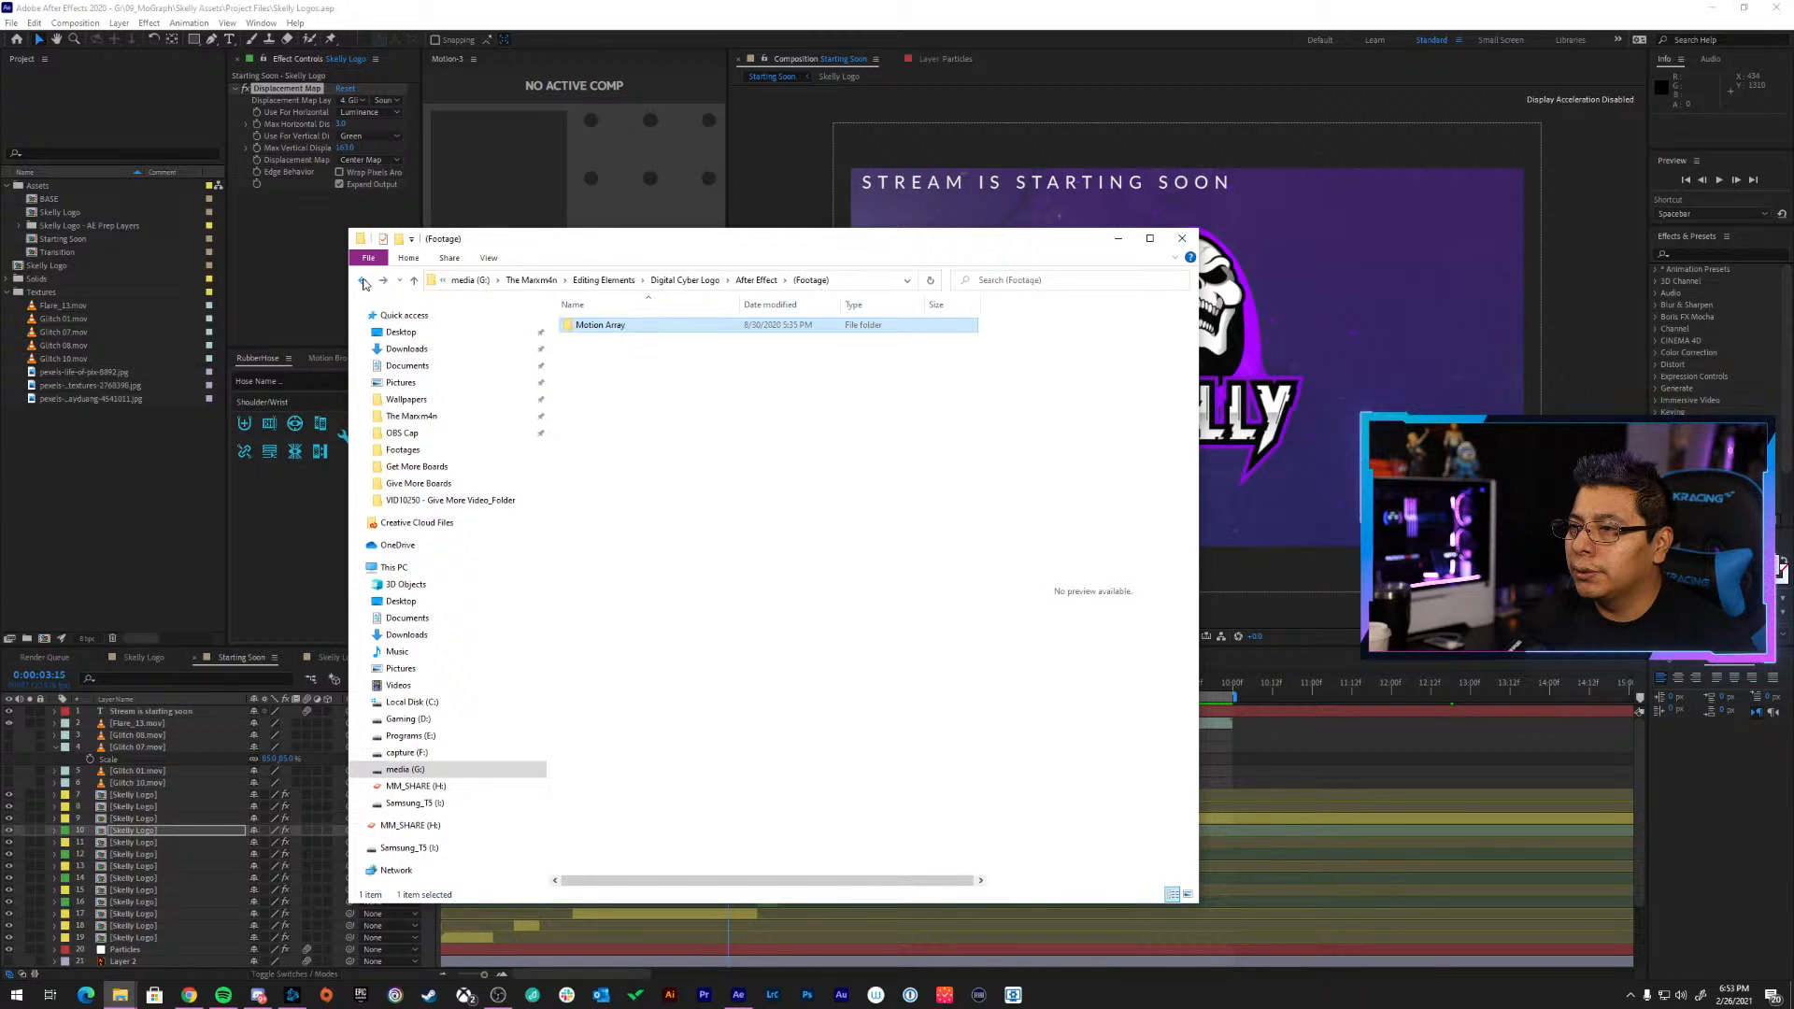
{"action": "left_click", "coordinate": [363, 282]}
{"action": "left_click", "coordinate": [363, 283]}
{"action": "left_click", "coordinate": [364, 282]}
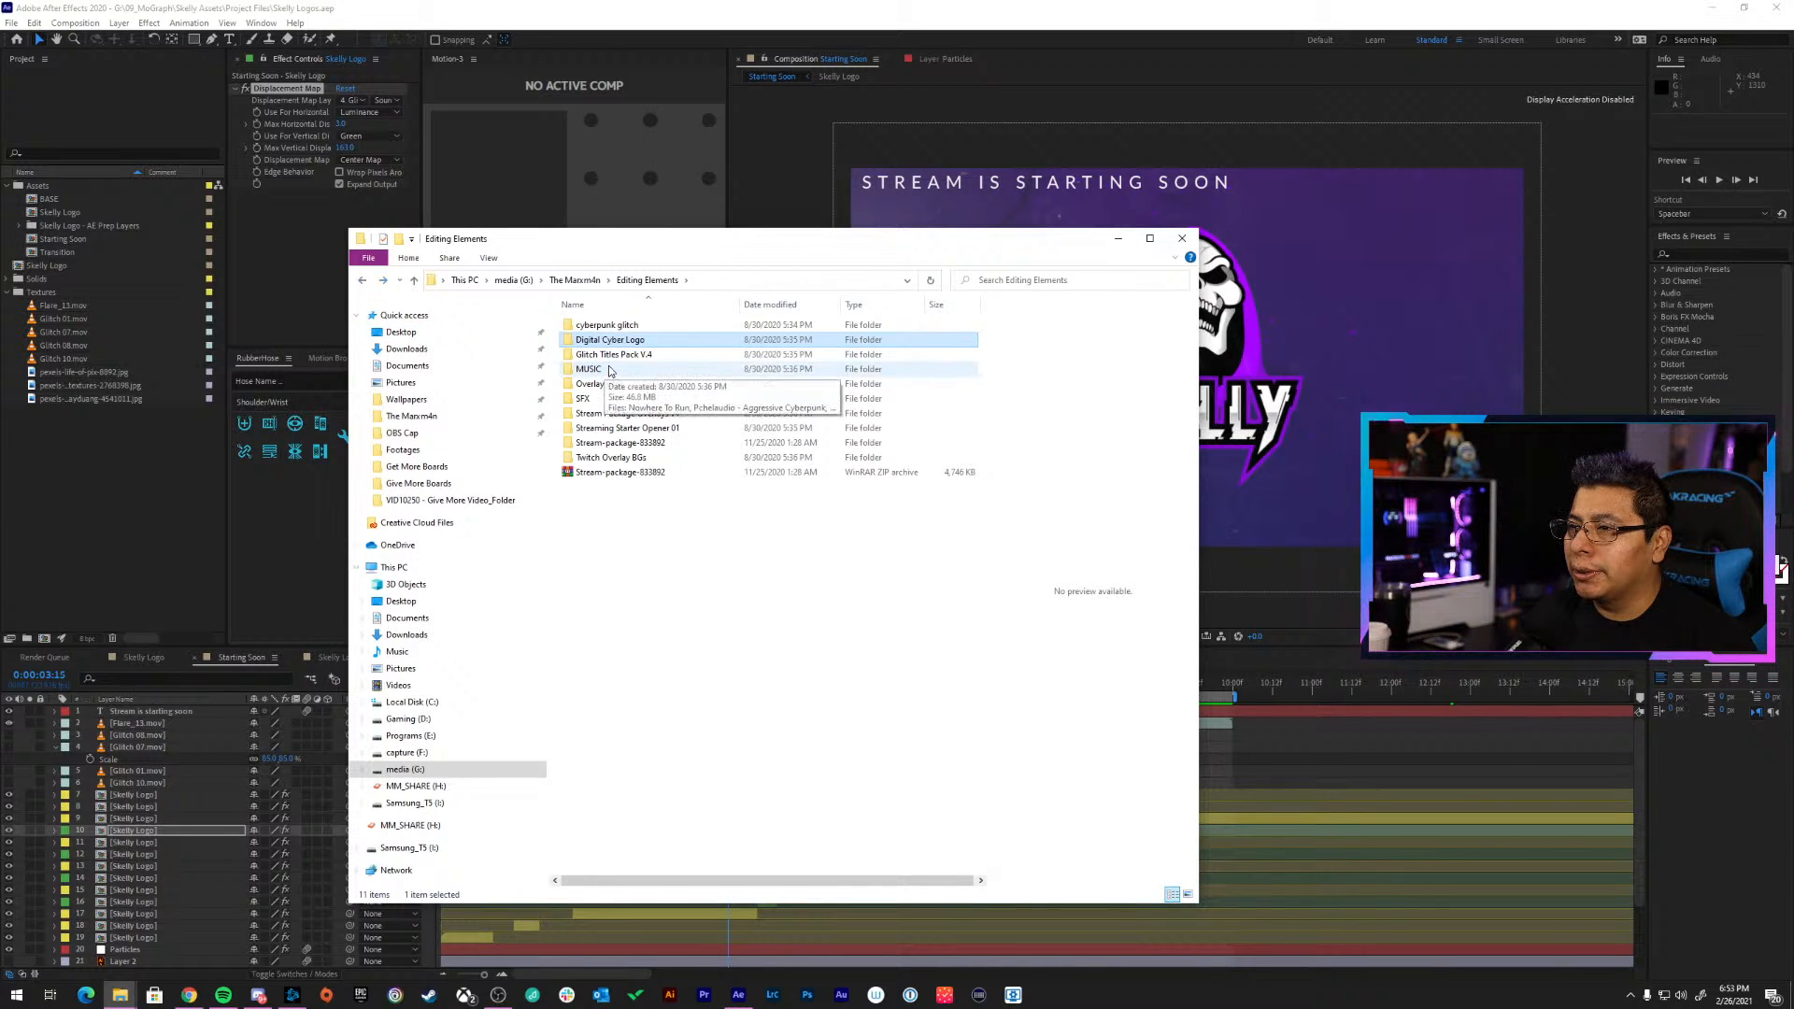
Look through the Twitch Overlay BGs footage folders down to 03. Other and return to Editing Elements
{"action": "double_click", "coordinate": [657, 457]}
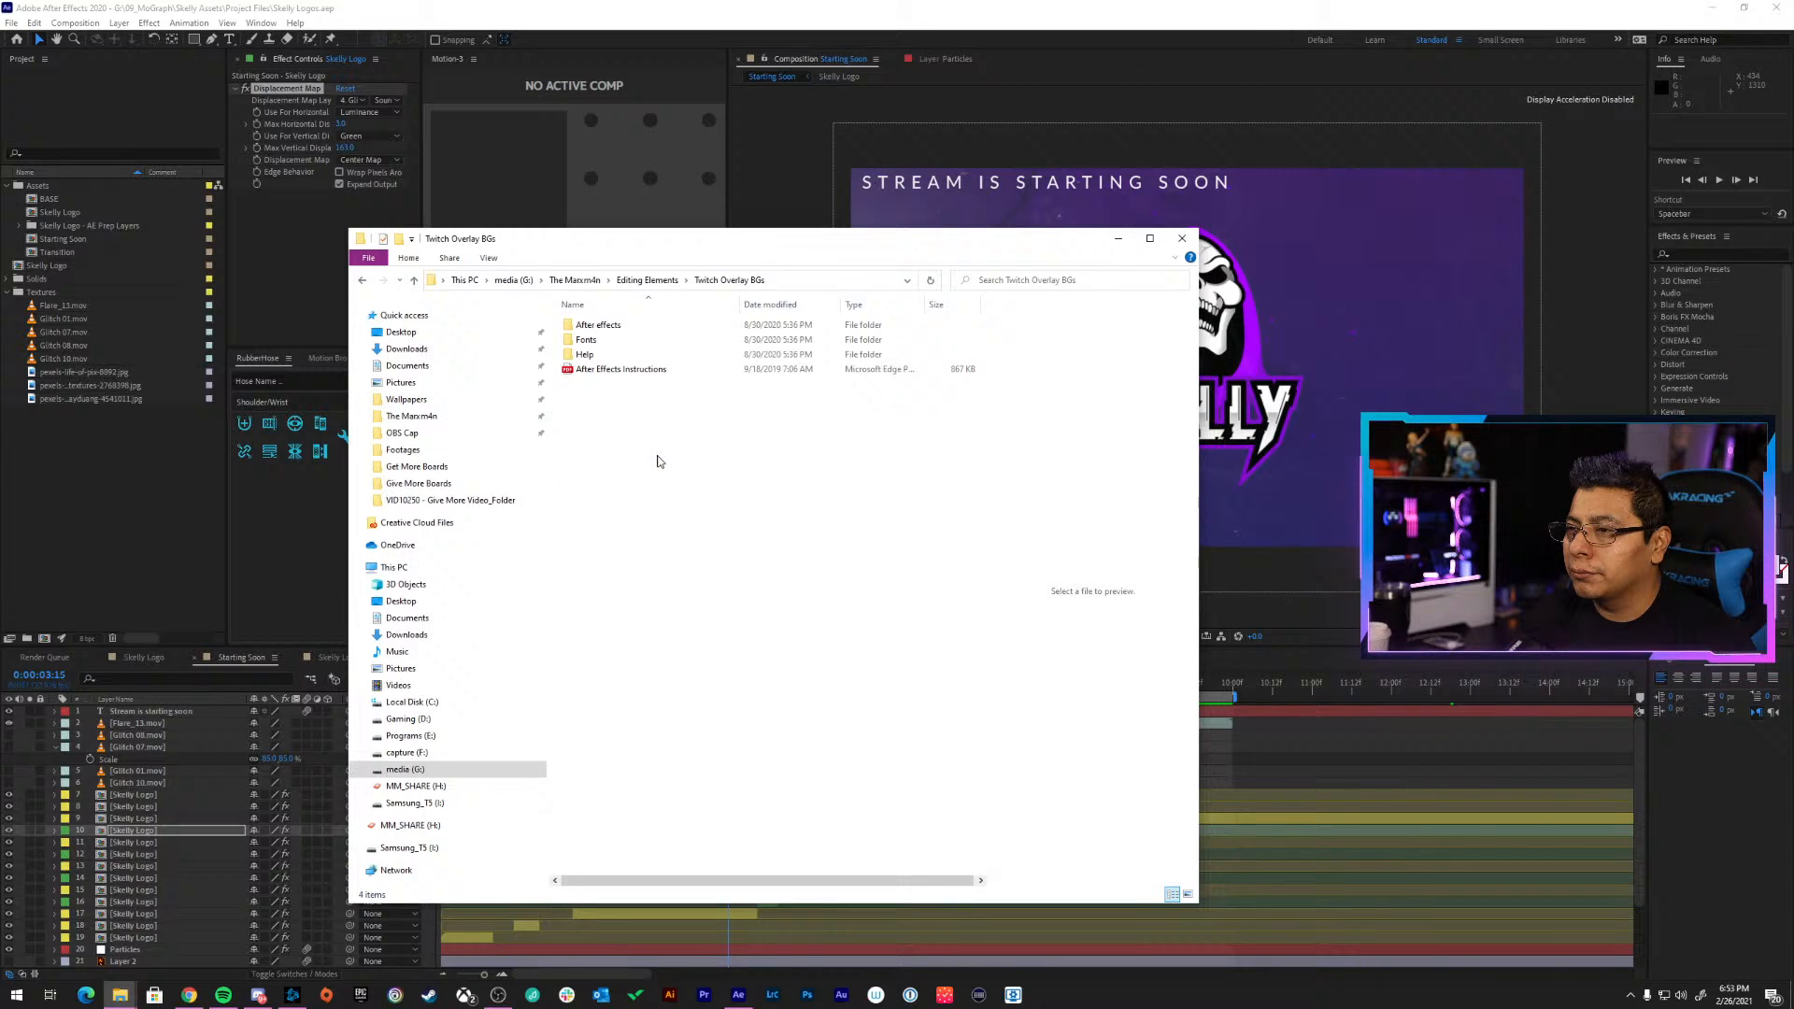
{"action": "double_click", "coordinate": [609, 324]}
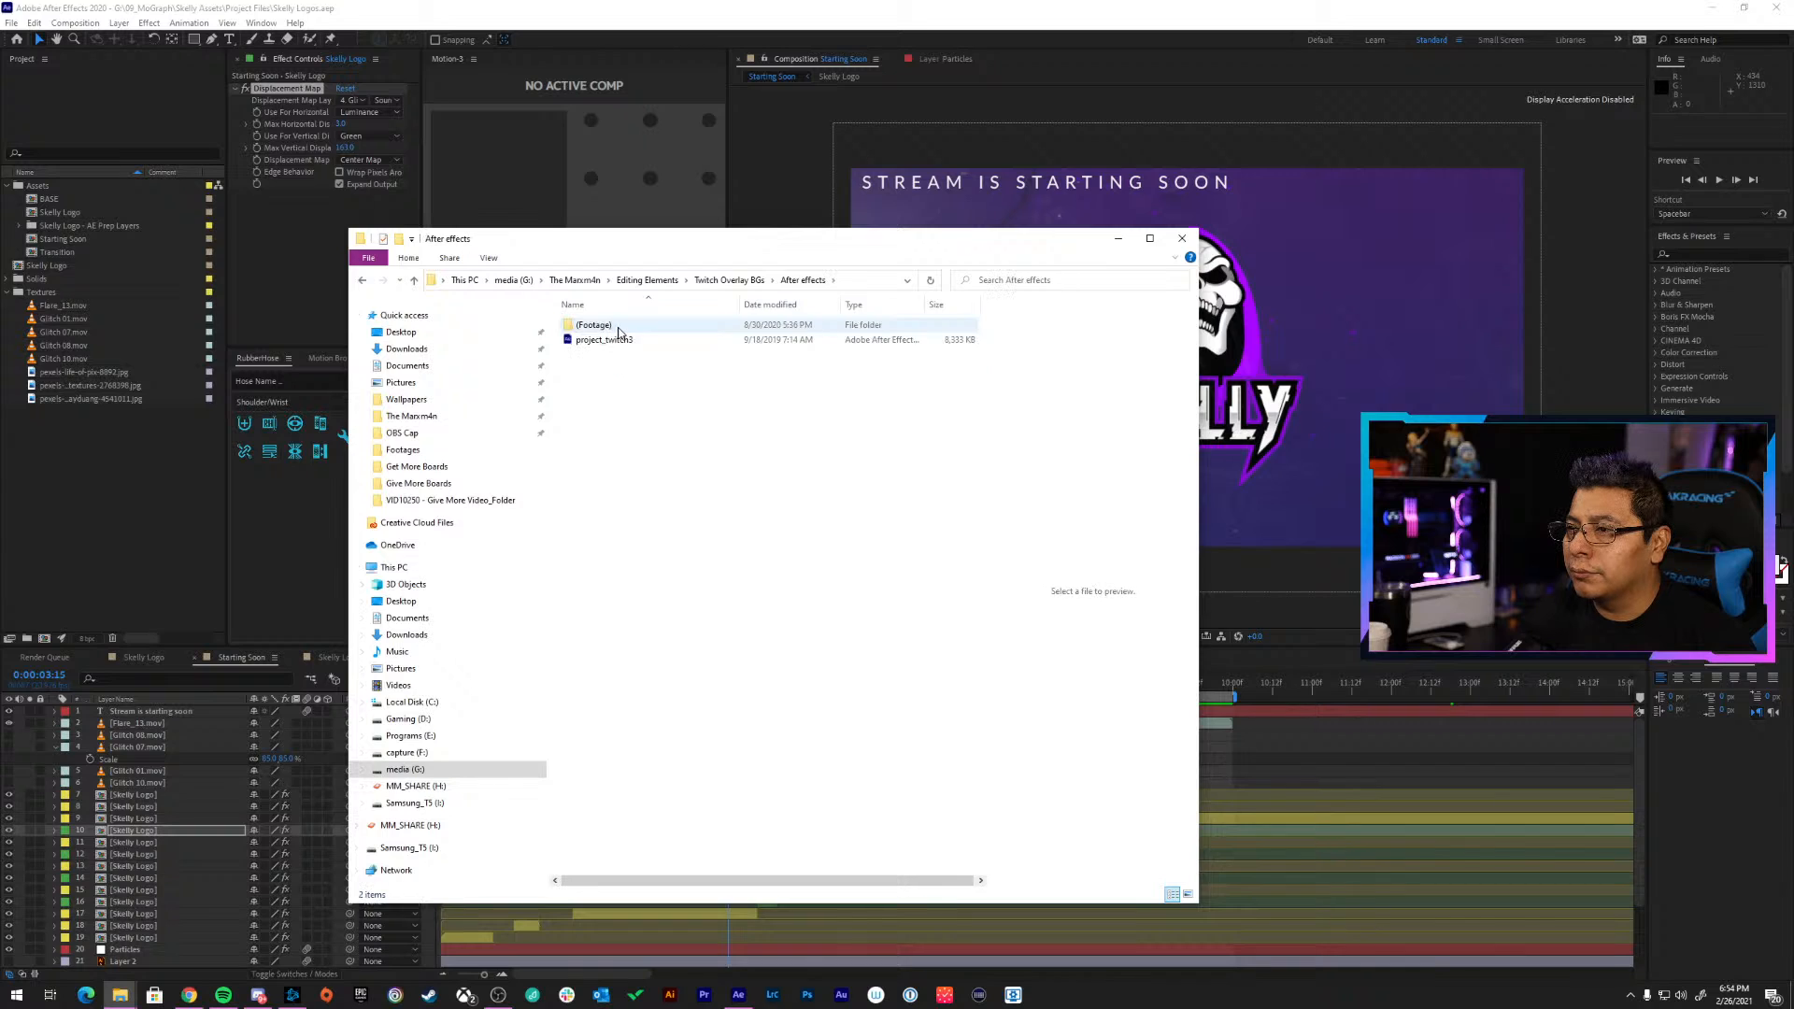
{"action": "left_click", "coordinate": [619, 330]}
{"action": "double_click", "coordinate": [619, 327]}
{"action": "double_click", "coordinate": [618, 327]}
{"action": "double_click", "coordinate": [619, 327]}
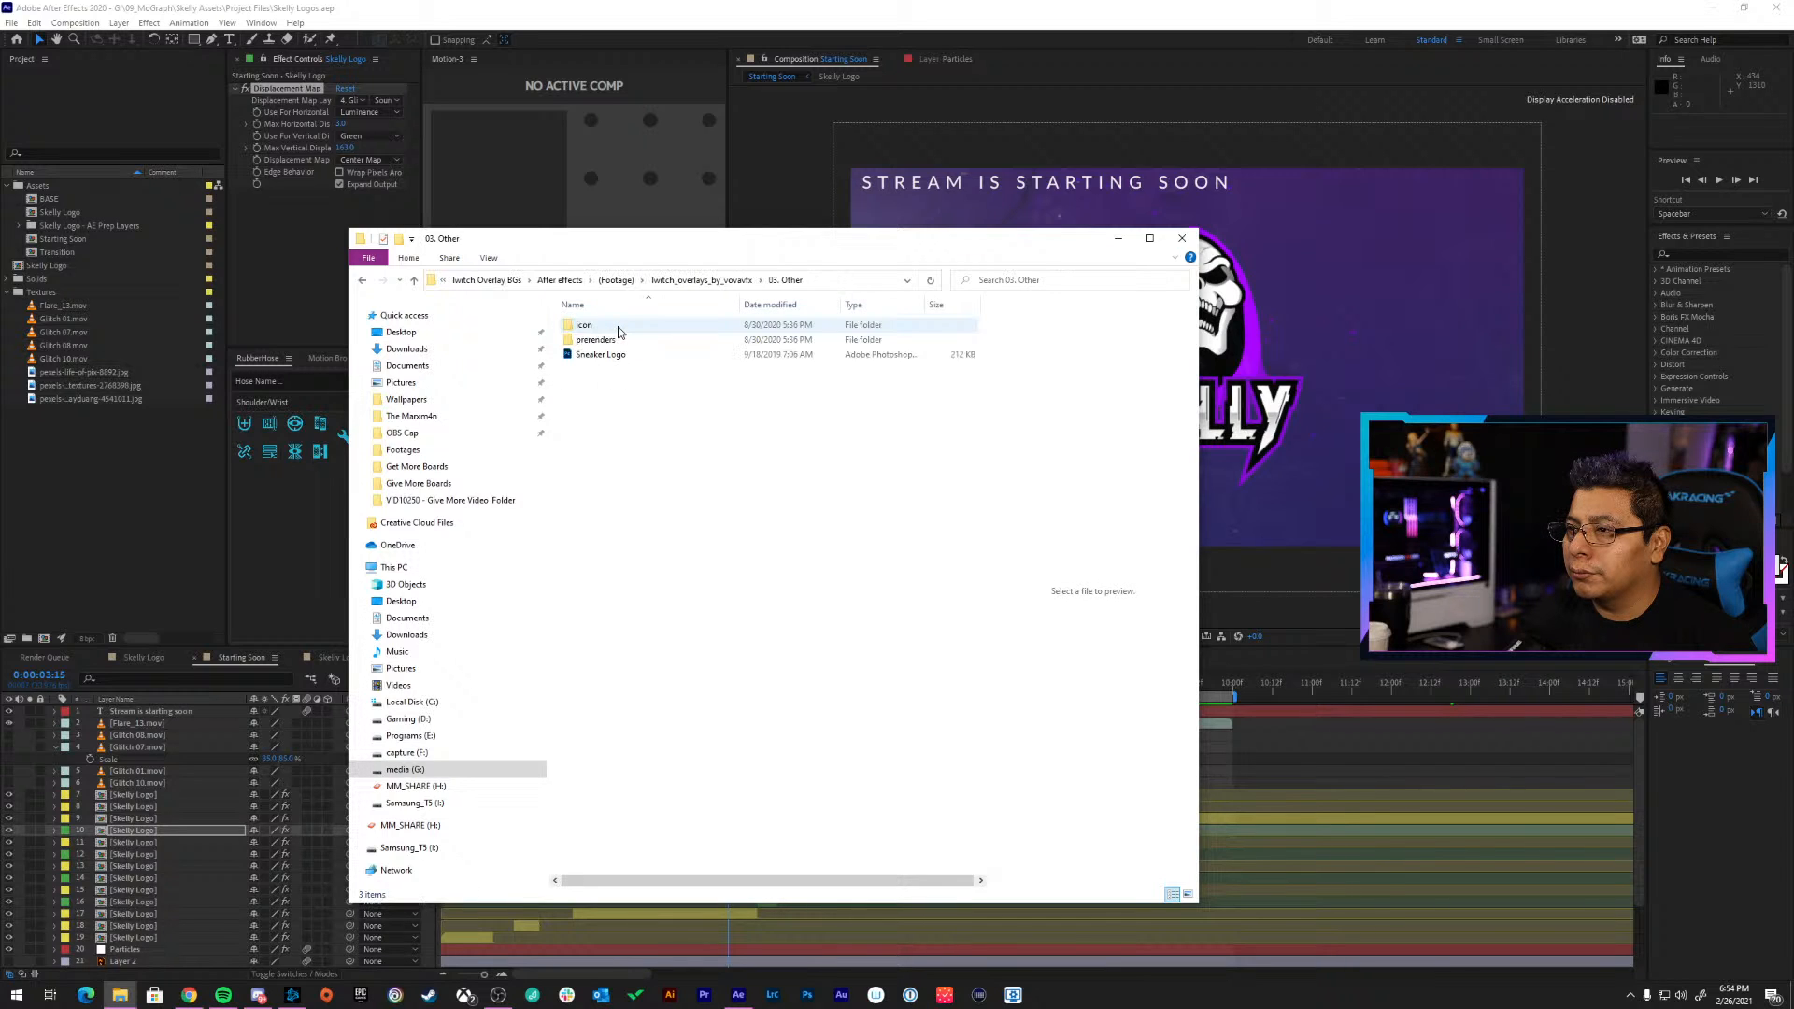
{"action": "left_click", "coordinate": [363, 281]}
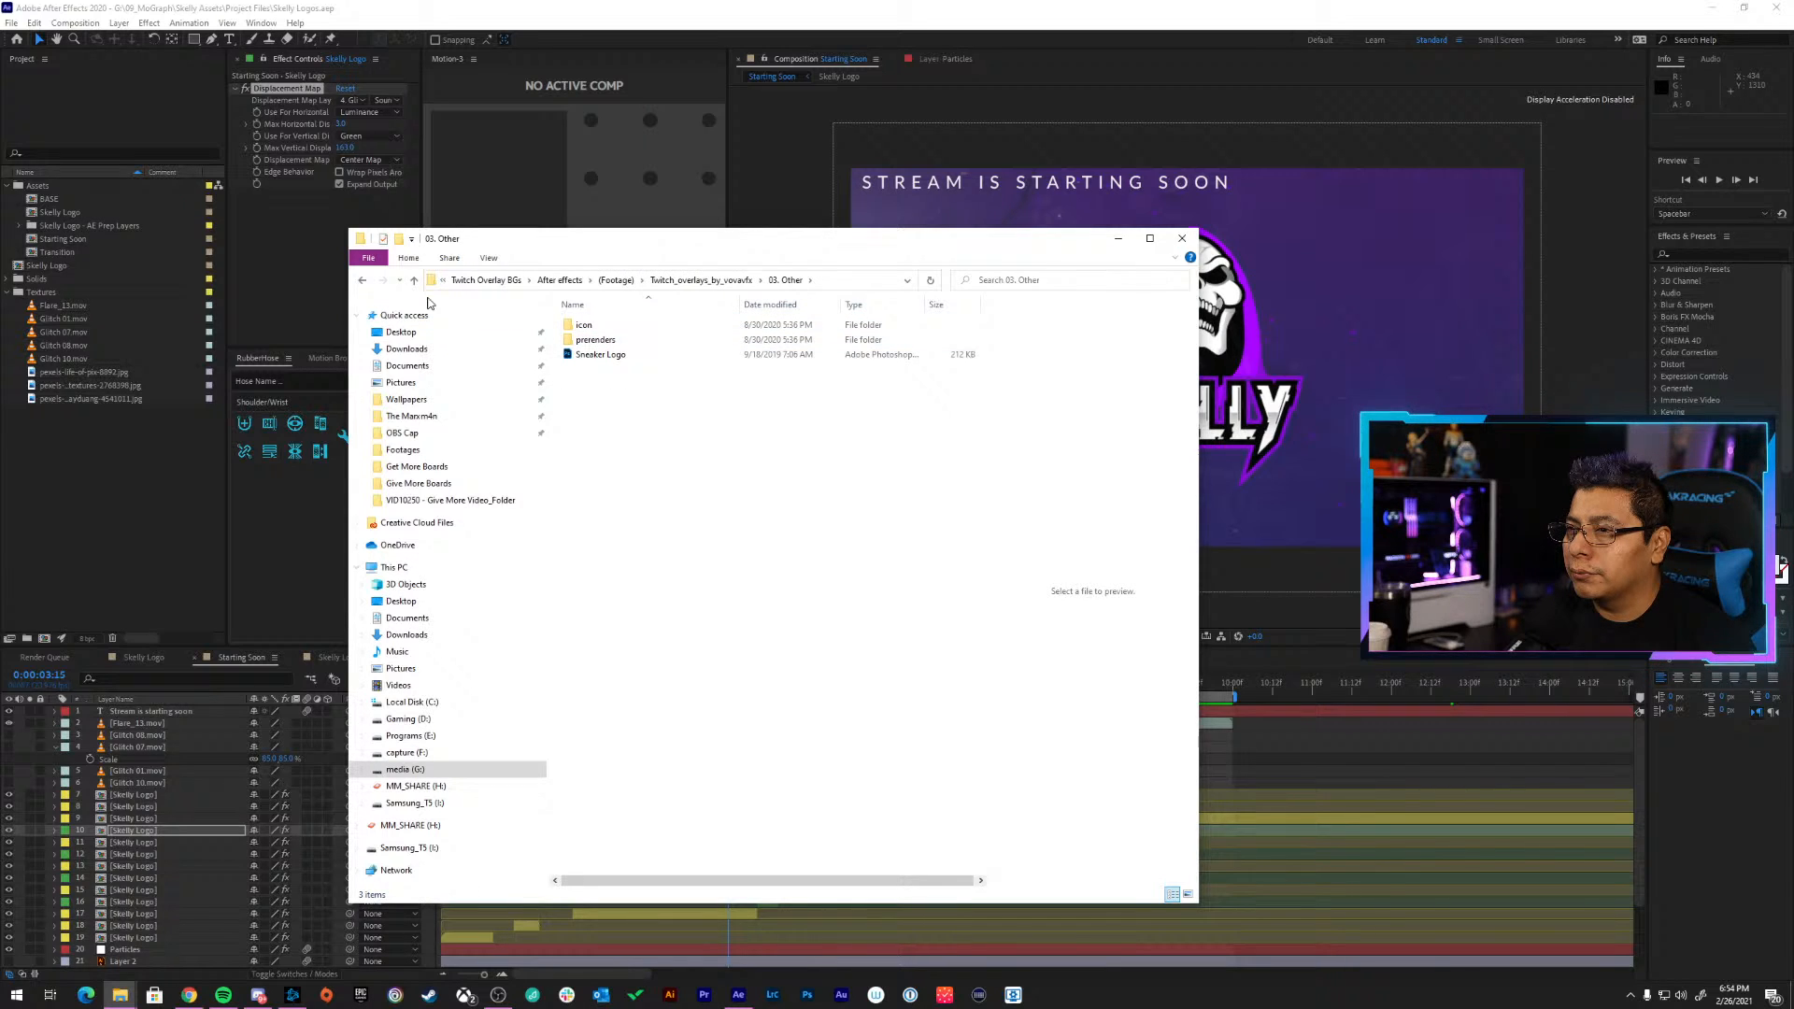
{"action": "left_click", "coordinate": [363, 281]}
{"action": "left_click", "coordinate": [363, 280]}
{"action": "left_click", "coordinate": [364, 281]}
{"action": "left_click", "coordinate": [364, 281]}
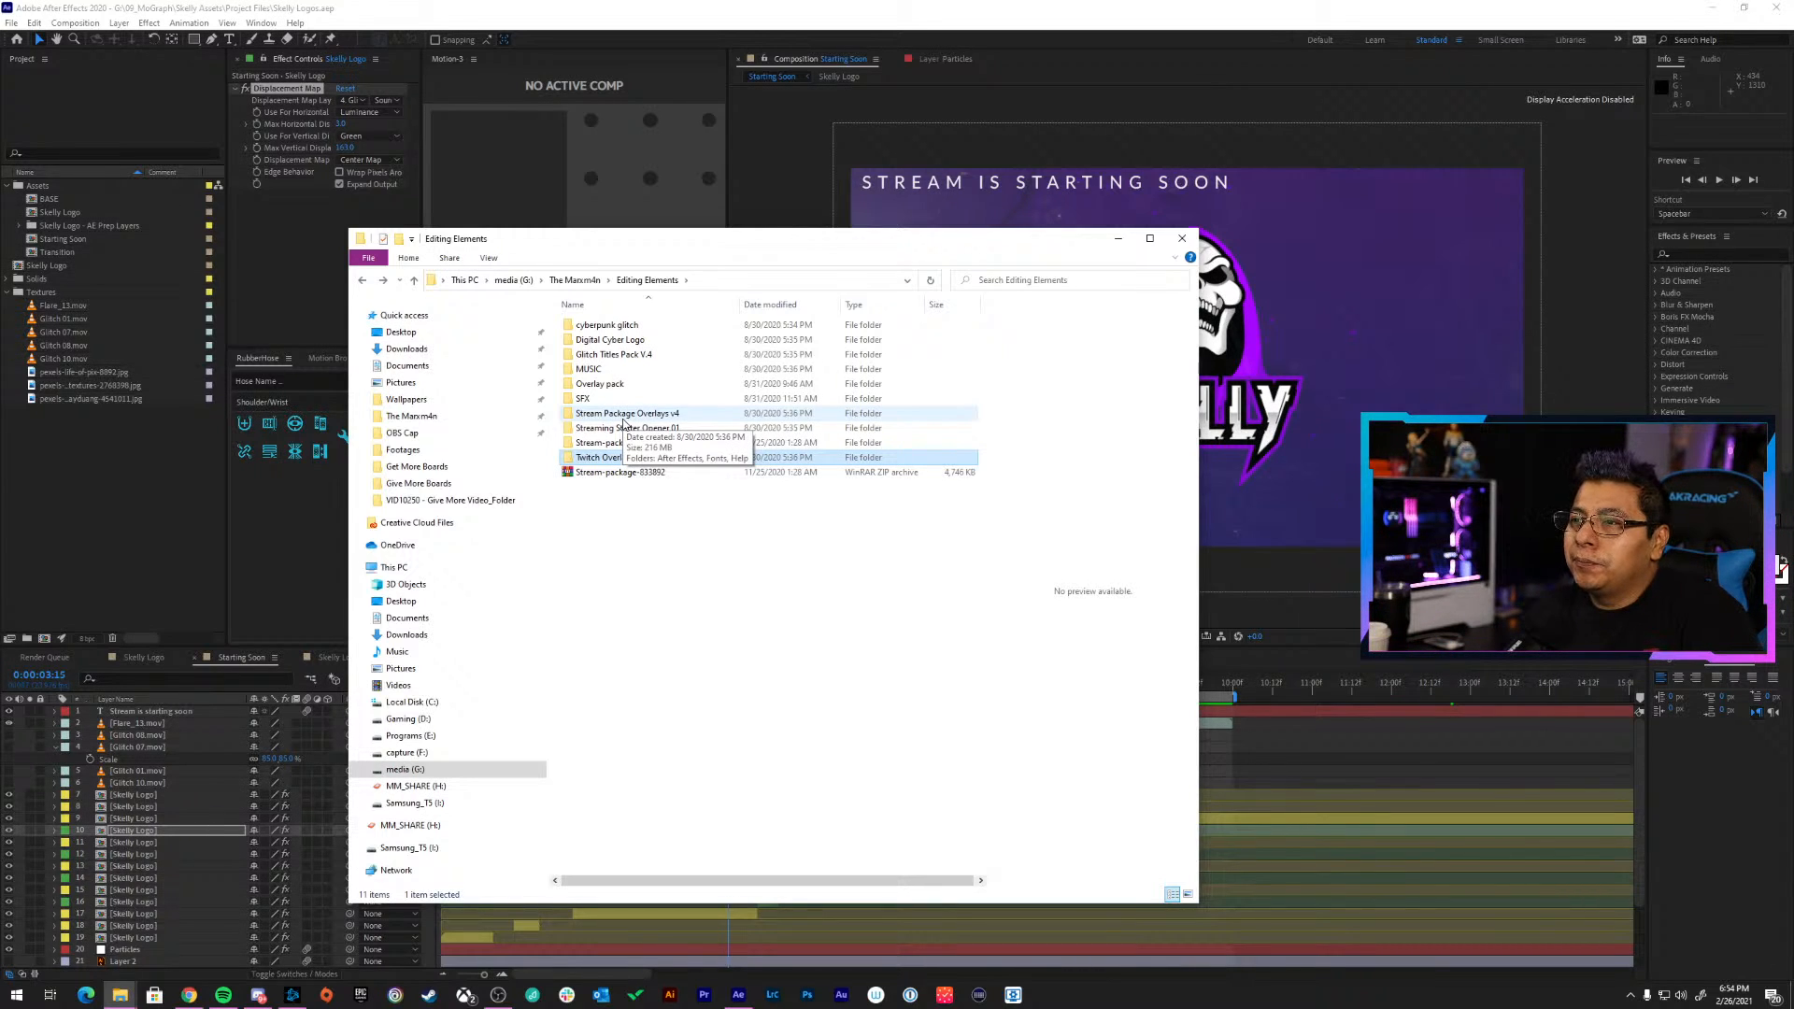
Check the After Effects folder inside Overlay pack and go back to Editing Elements
{"action": "double_click", "coordinate": [620, 390]}
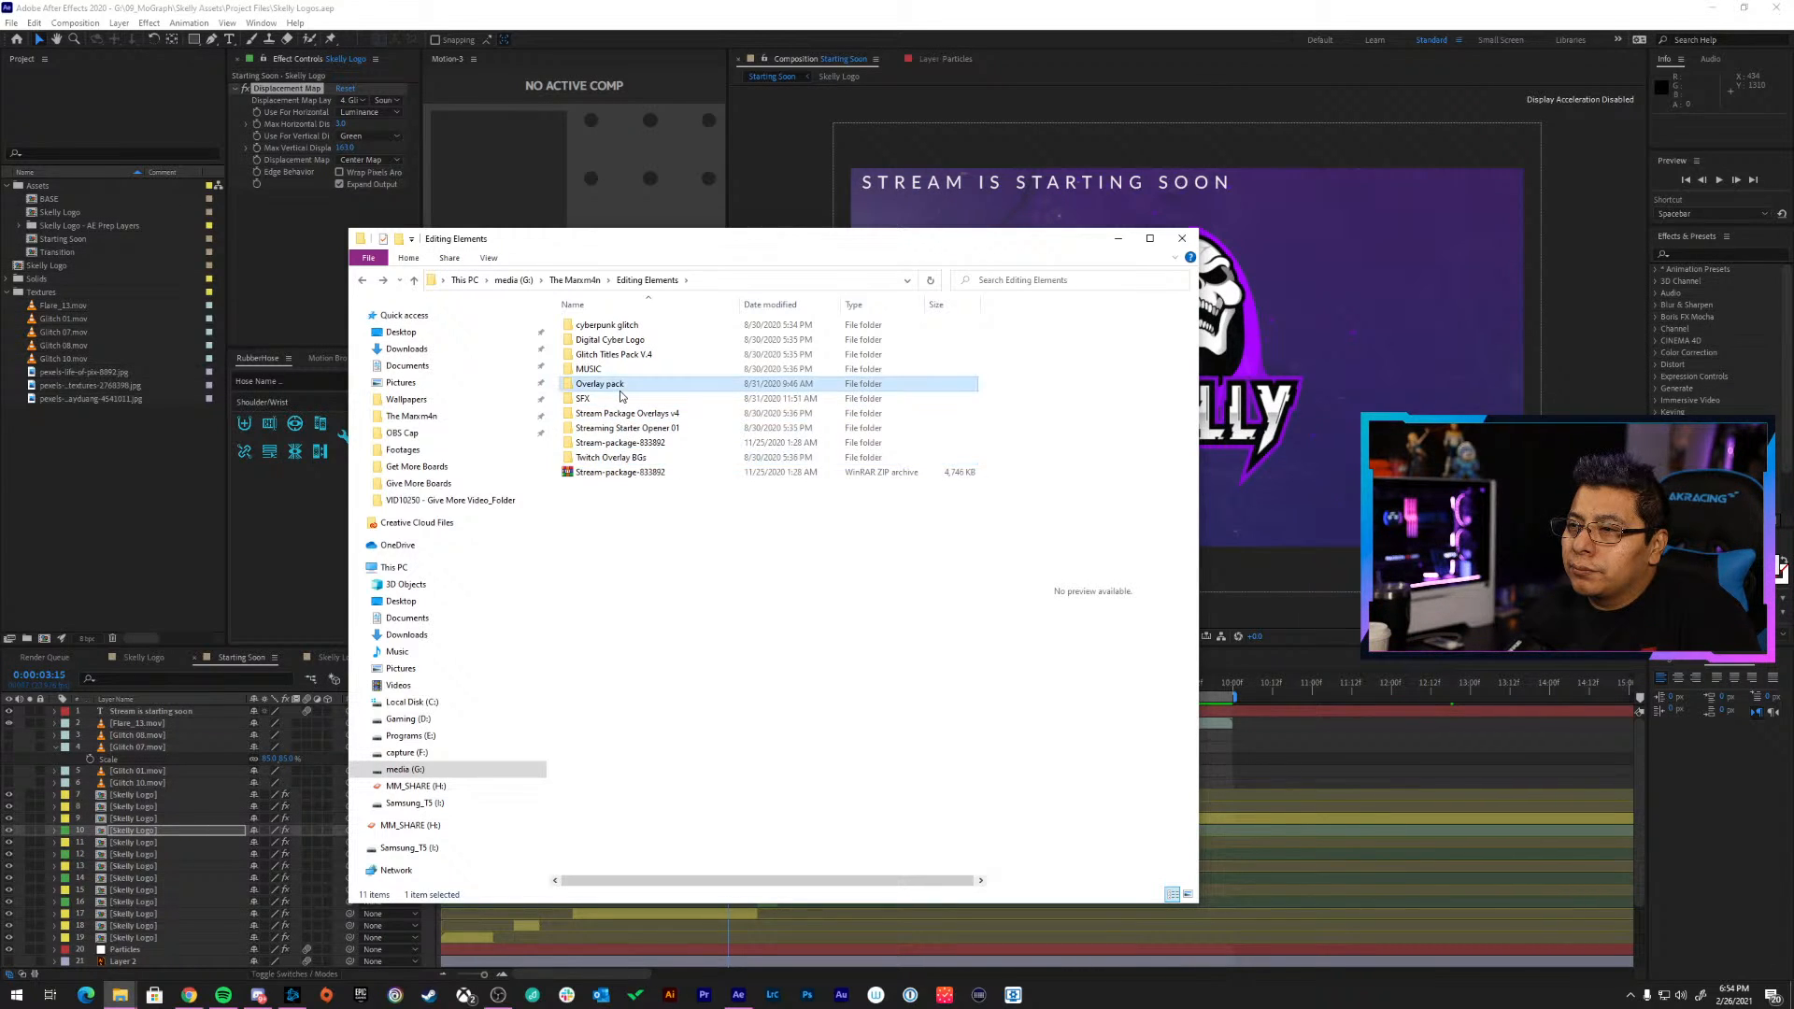
{"action": "double_click", "coordinate": [592, 327]}
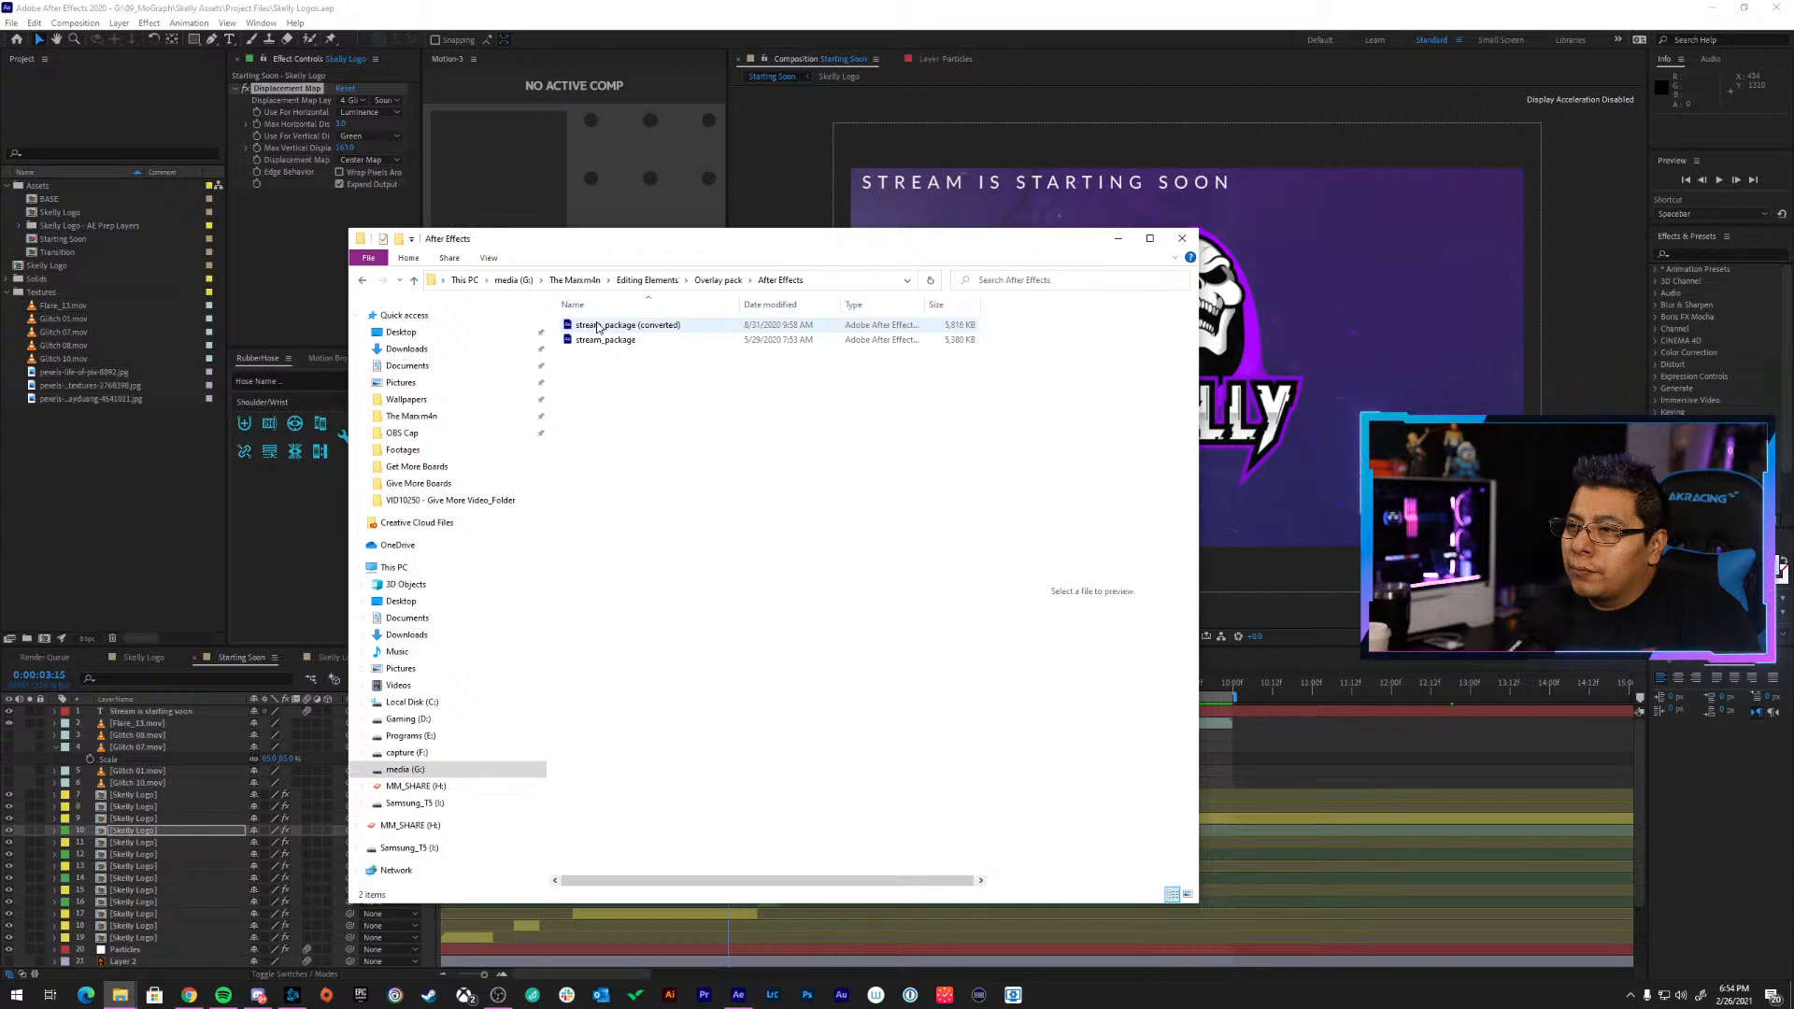
{"action": "left_click", "coordinate": [364, 281]}
{"action": "left_click", "coordinate": [364, 280]}
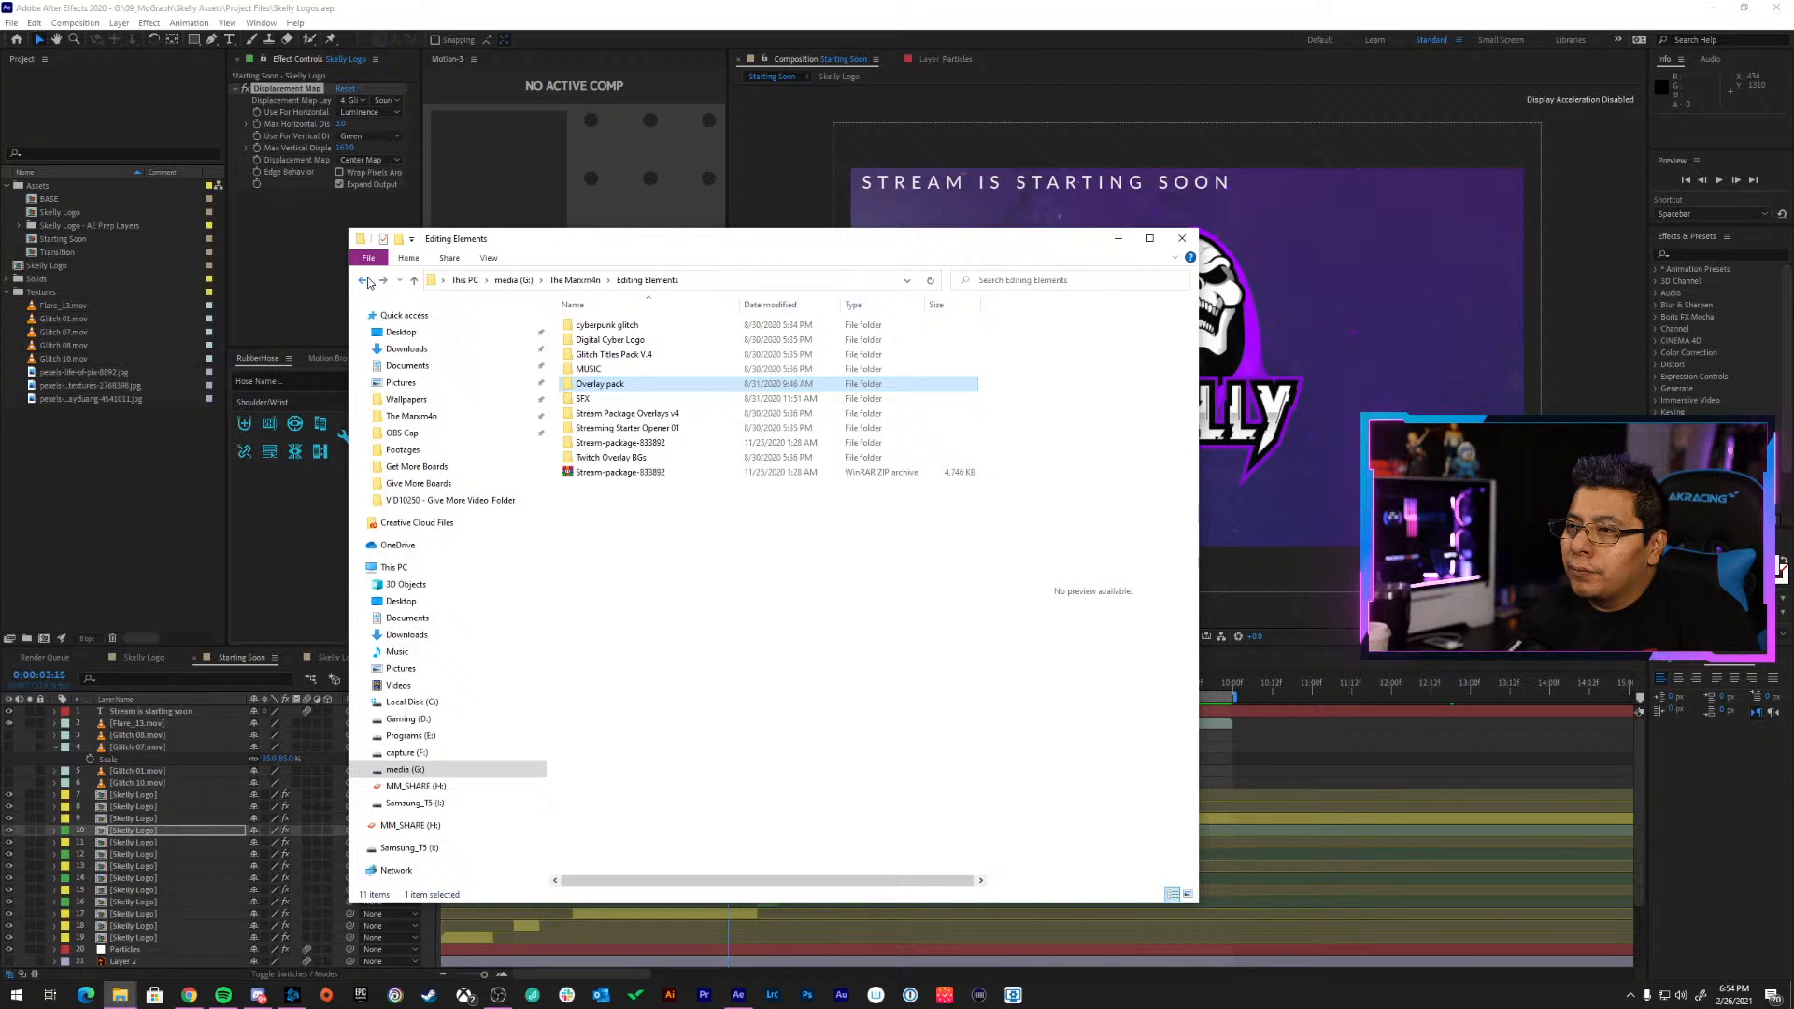
Look again through the Digital Cyber Logo footage folders down to the tex folder
{"action": "double_click", "coordinate": [620, 341]}
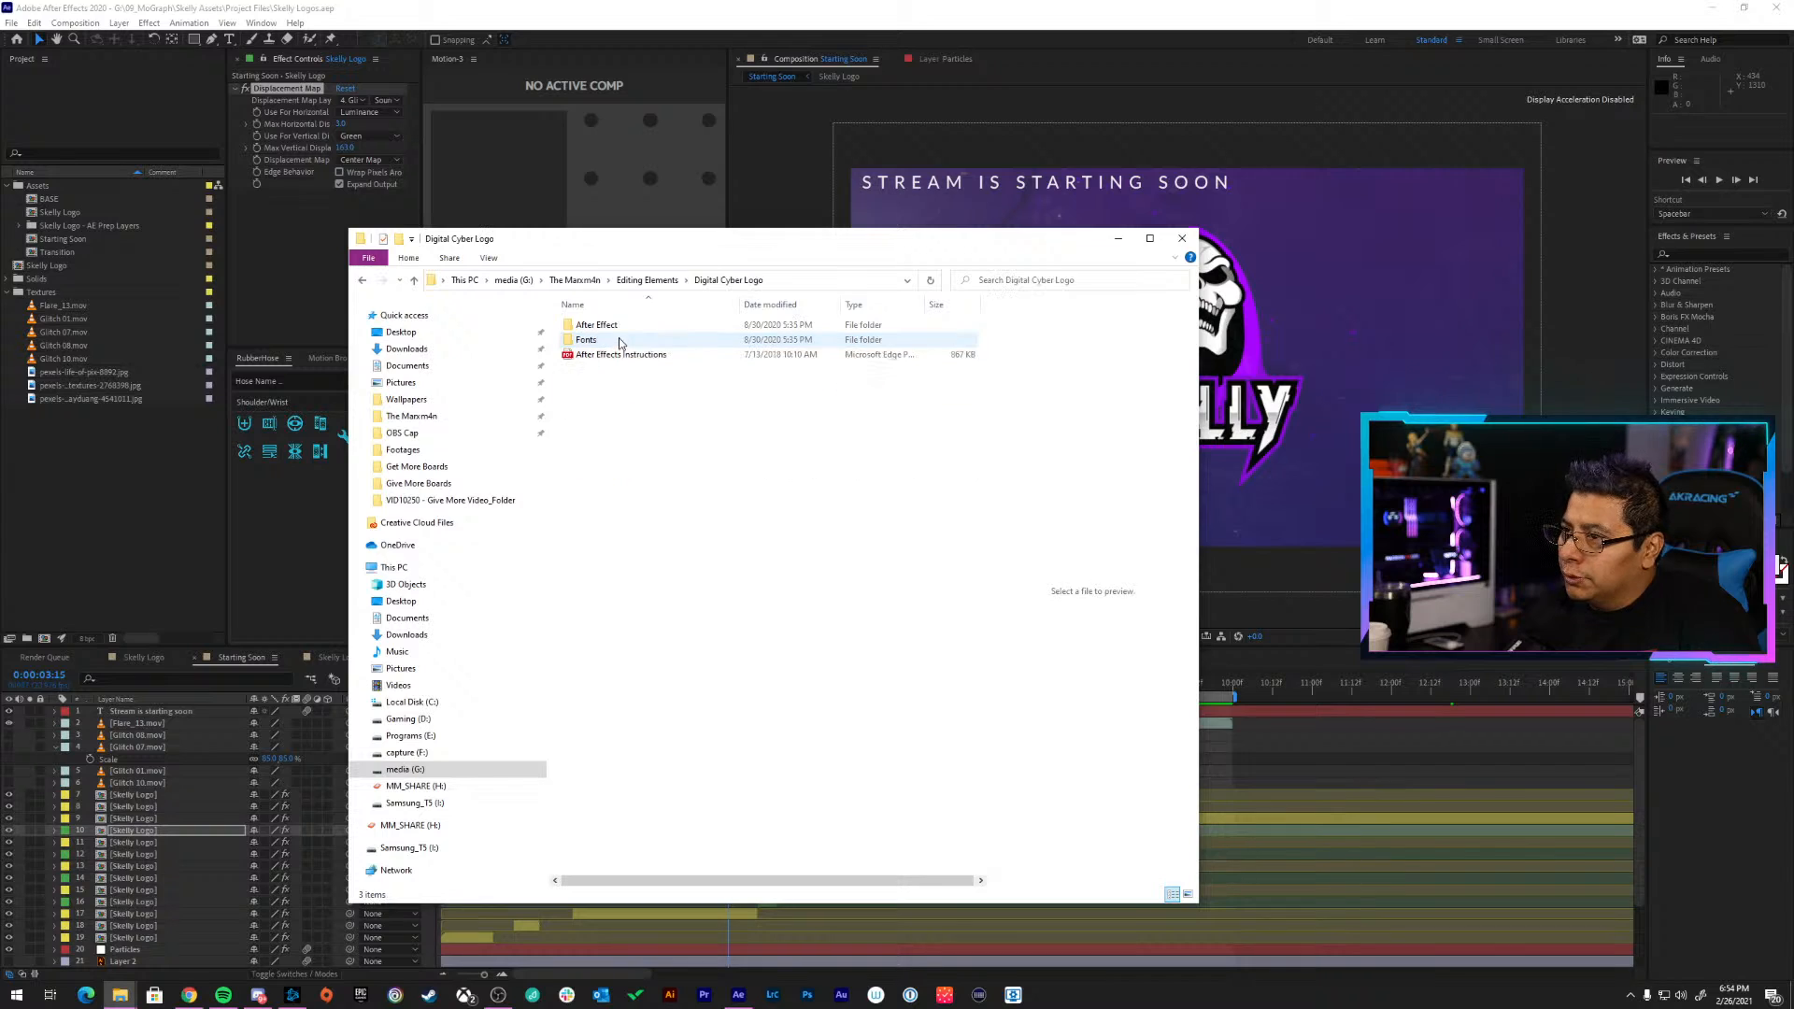
{"action": "double_click", "coordinate": [619, 338]}
{"action": "double_click", "coordinate": [620, 326]}
{"action": "double_click", "coordinate": [622, 328]}
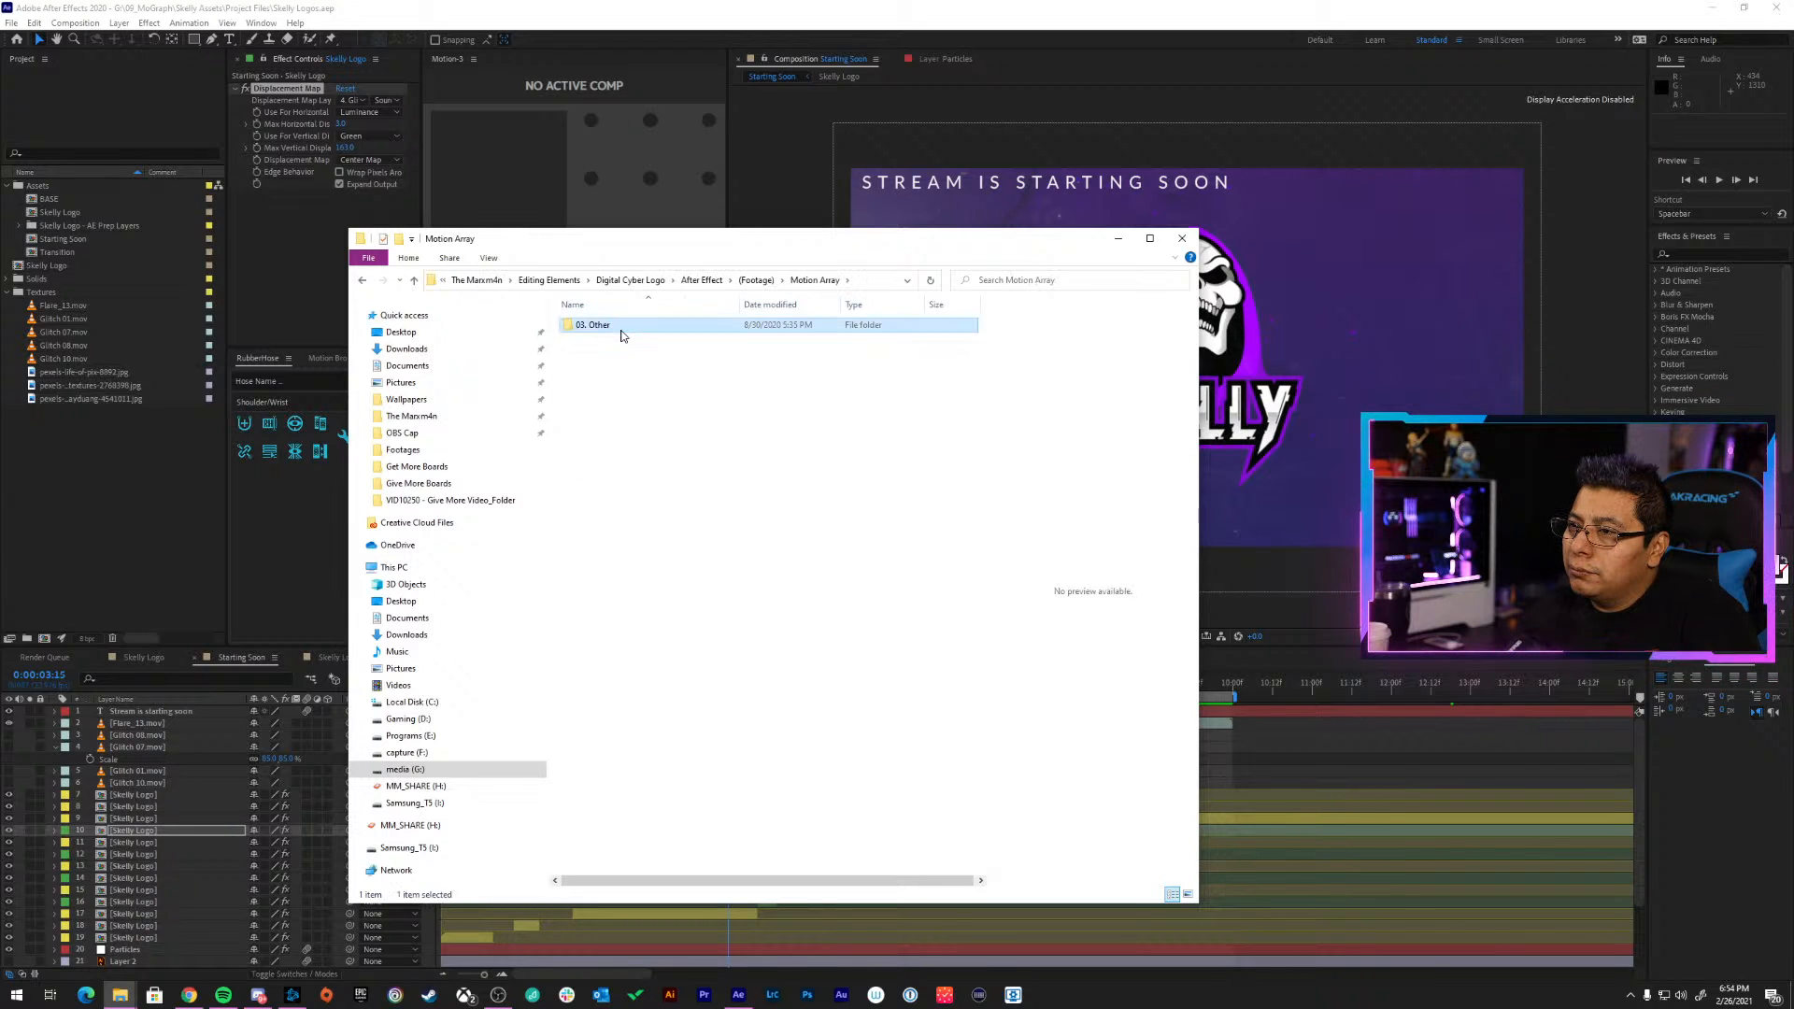
{"action": "double_click", "coordinate": [621, 329]}
{"action": "double_click", "coordinate": [621, 329]}
{"action": "double_click", "coordinate": [622, 329]}
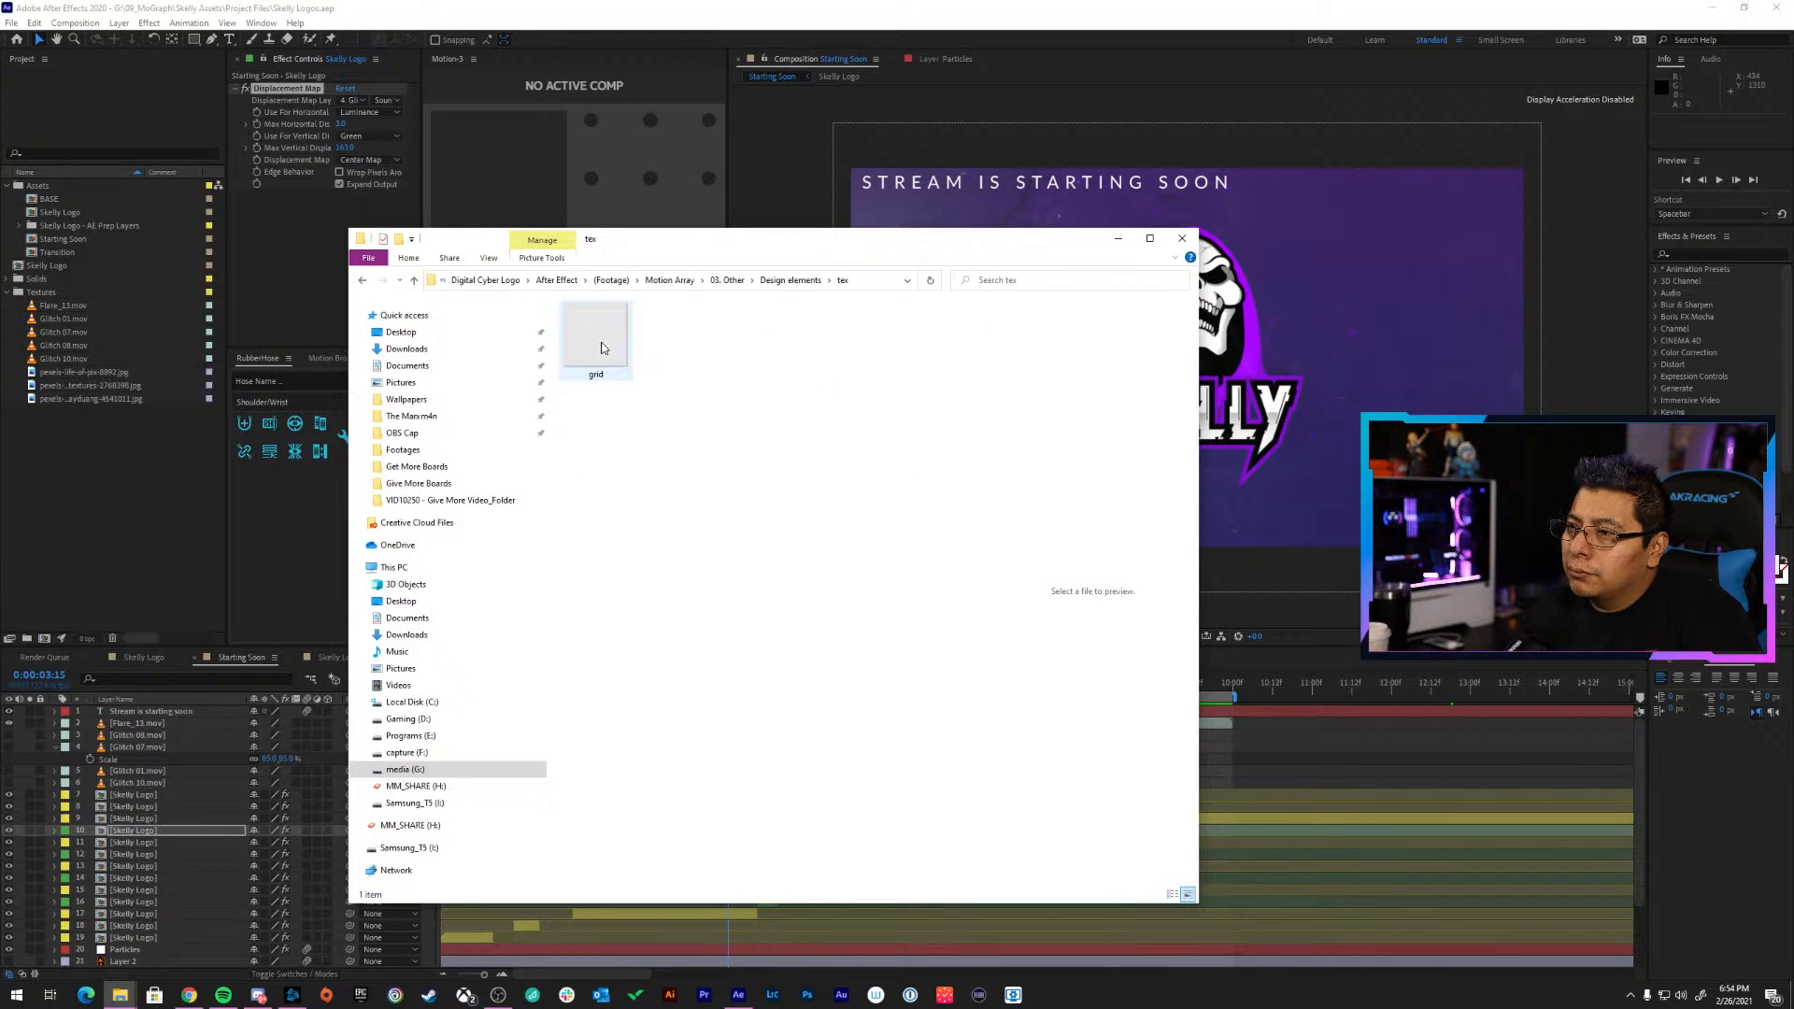
Go back from the tex folder through the visited folders to the cyberpunk glitch Premiere folder
{"action": "left_click", "coordinate": [365, 281]}
{"action": "left_click", "coordinate": [365, 281]}
{"action": "left_click", "coordinate": [364, 281]}
{"action": "left_click", "coordinate": [365, 281]}
{"action": "left_click", "coordinate": [365, 281]}
{"action": "left_click", "coordinate": [364, 282]}
{"action": "left_click", "coordinate": [365, 282]}
{"action": "left_click", "coordinate": [364, 281]}
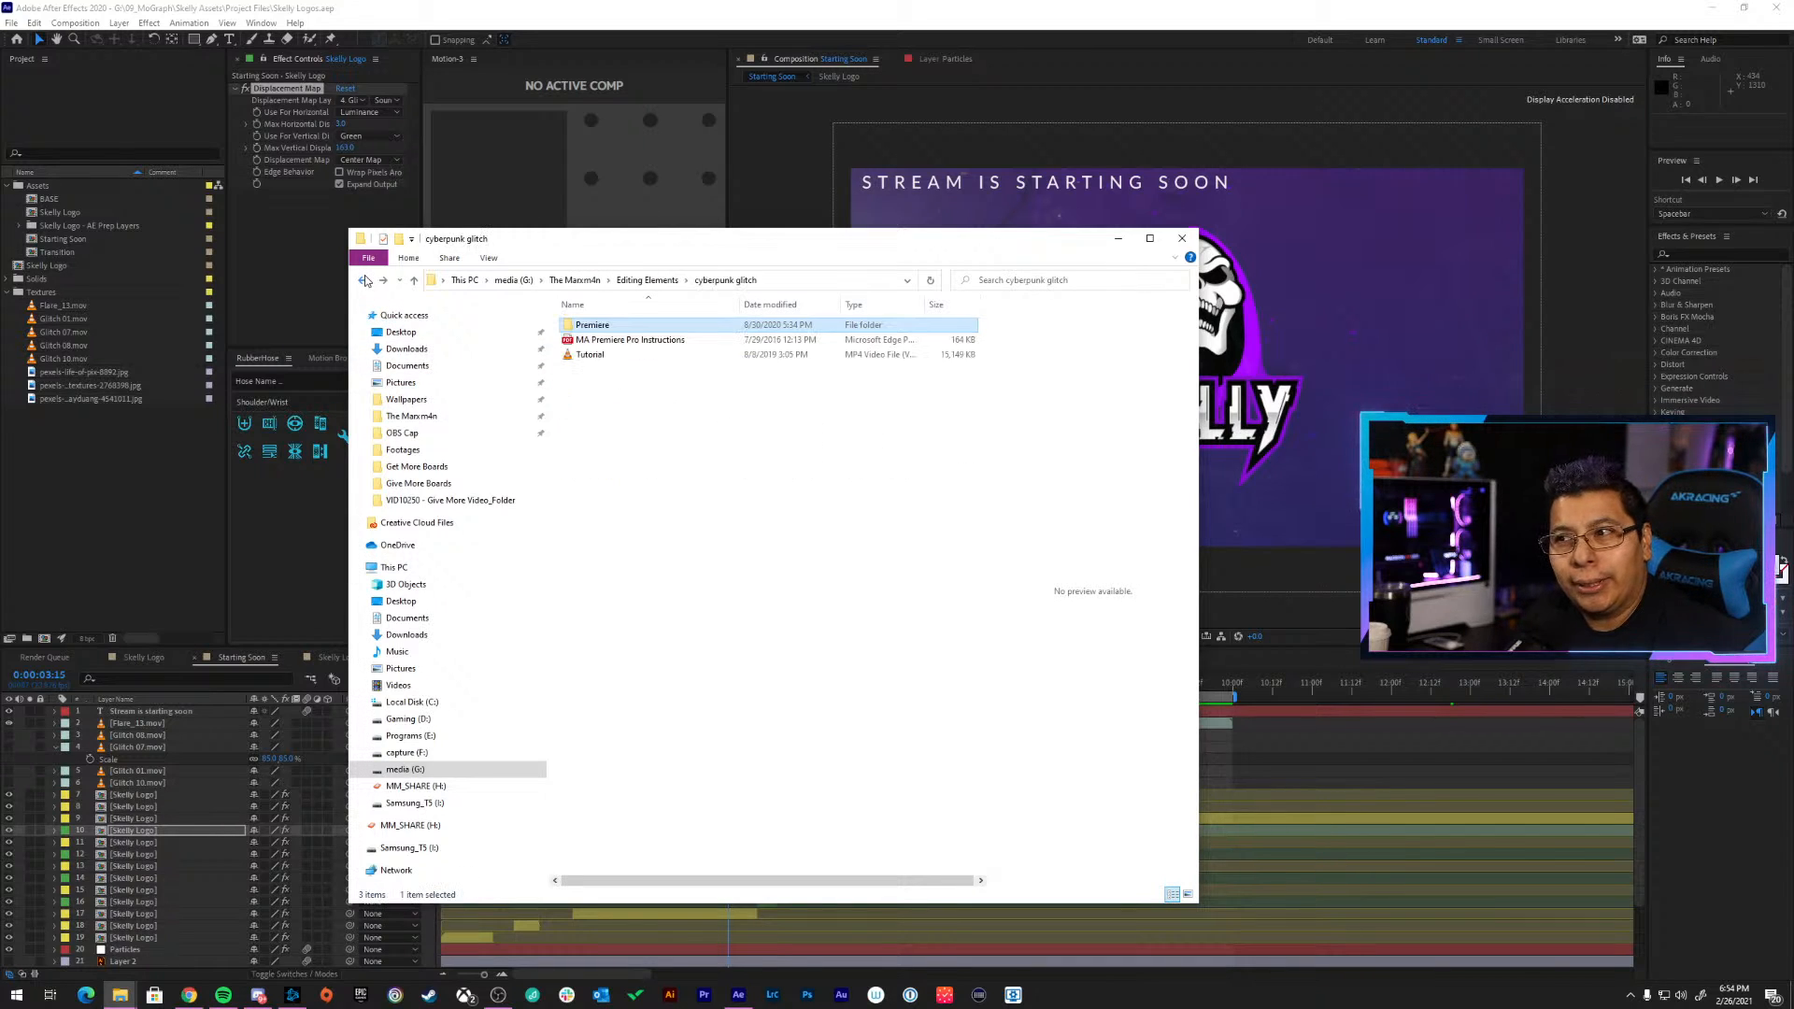
{"action": "left_click", "coordinate": [365, 281]}
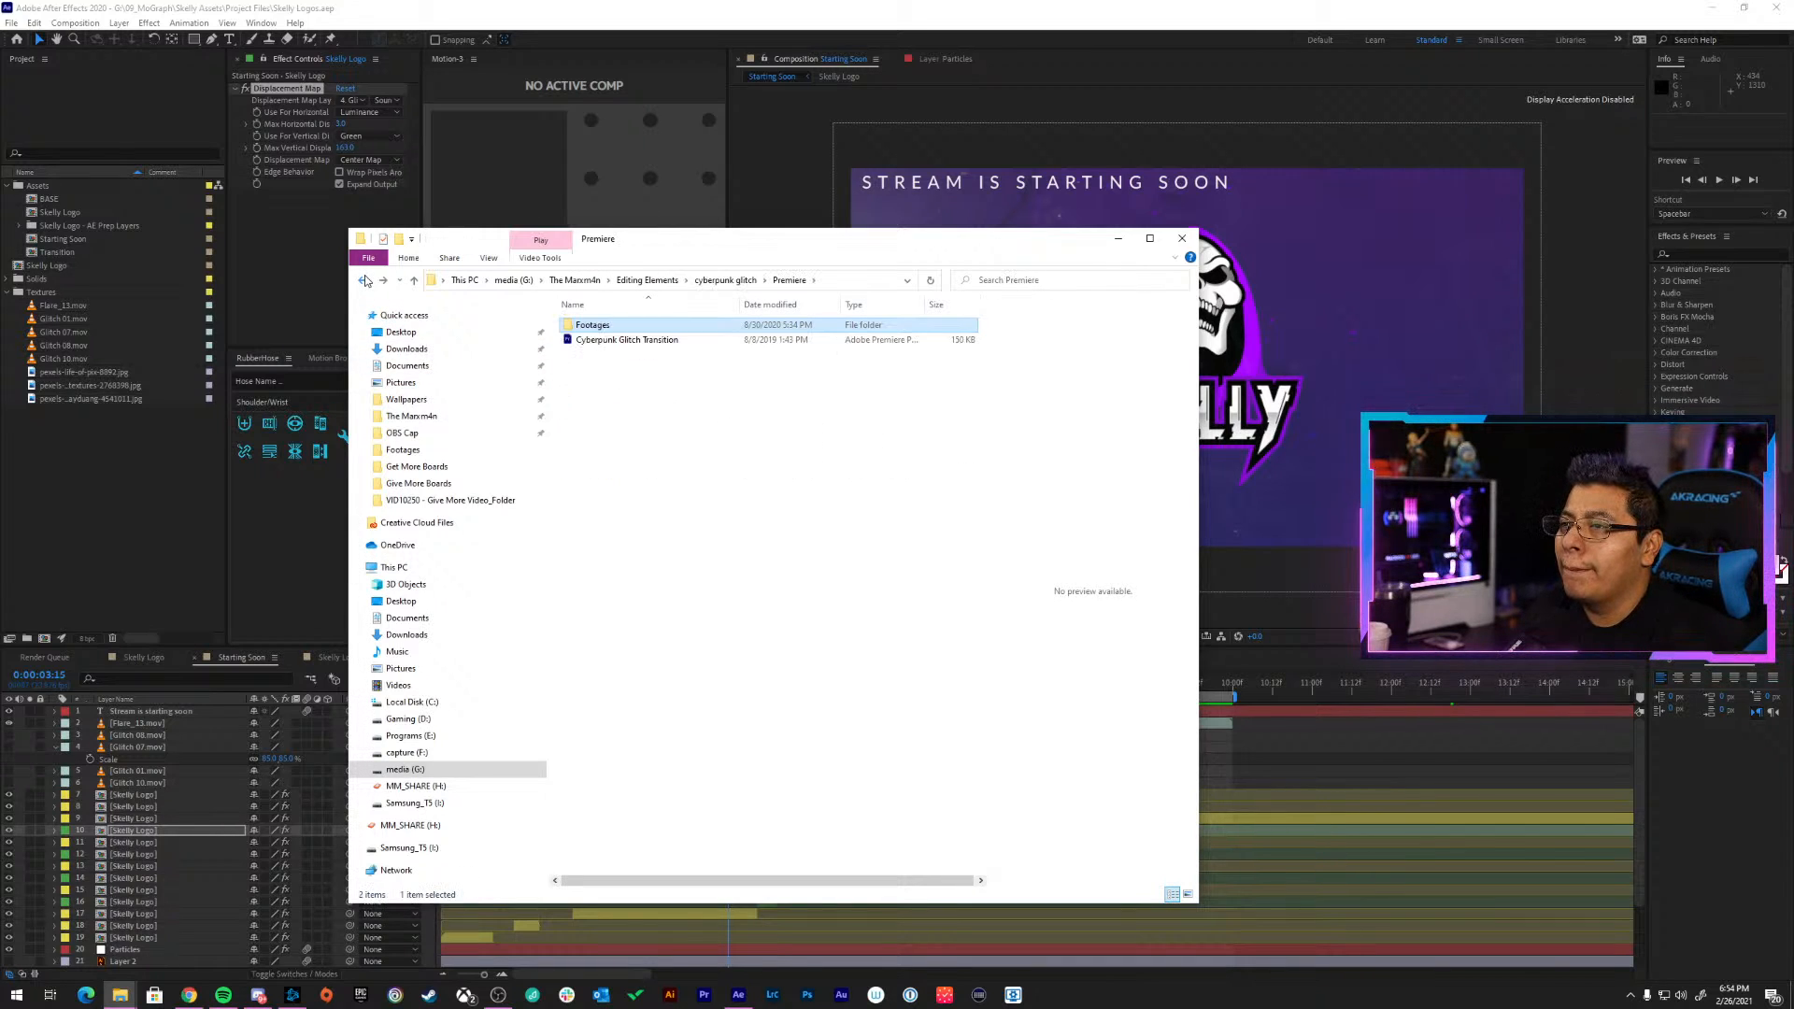
Browse the media (G:) drive to Motion Array and open the Neon Storm Logo footage down to 03. Other
{"action": "left_click", "coordinate": [404, 769]}
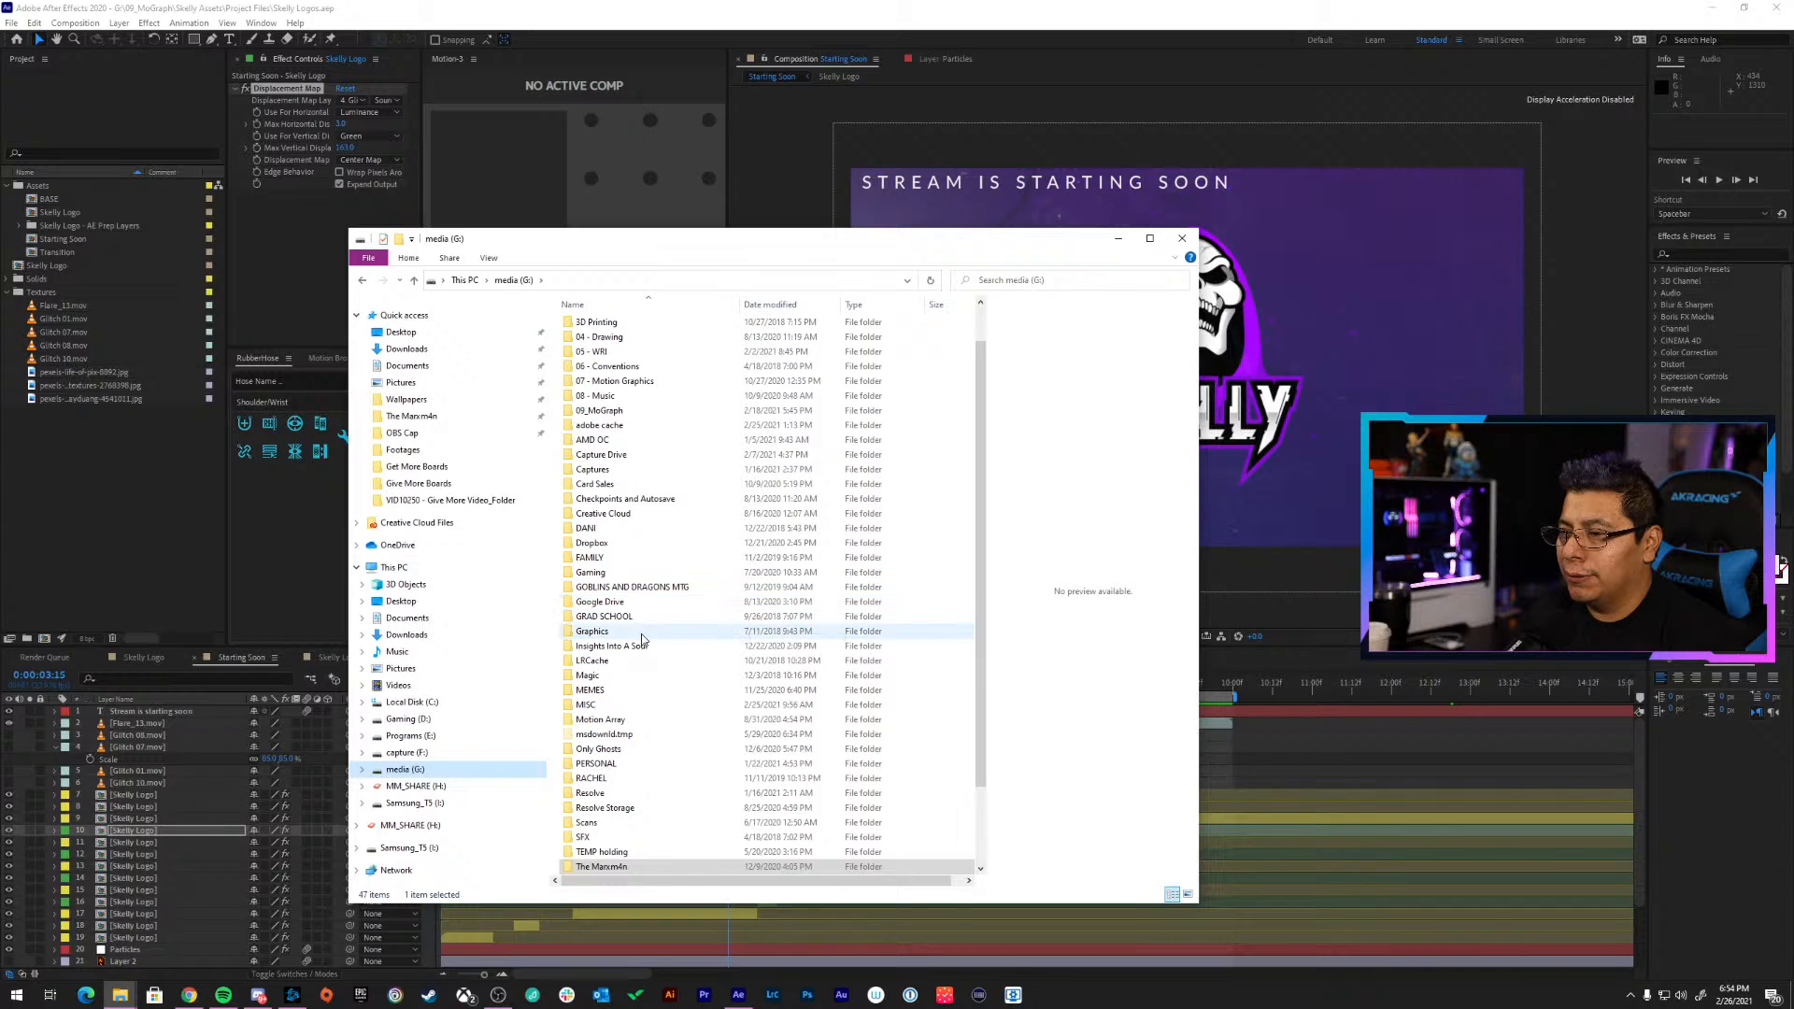
{"action": "double_click", "coordinate": [665, 722]}
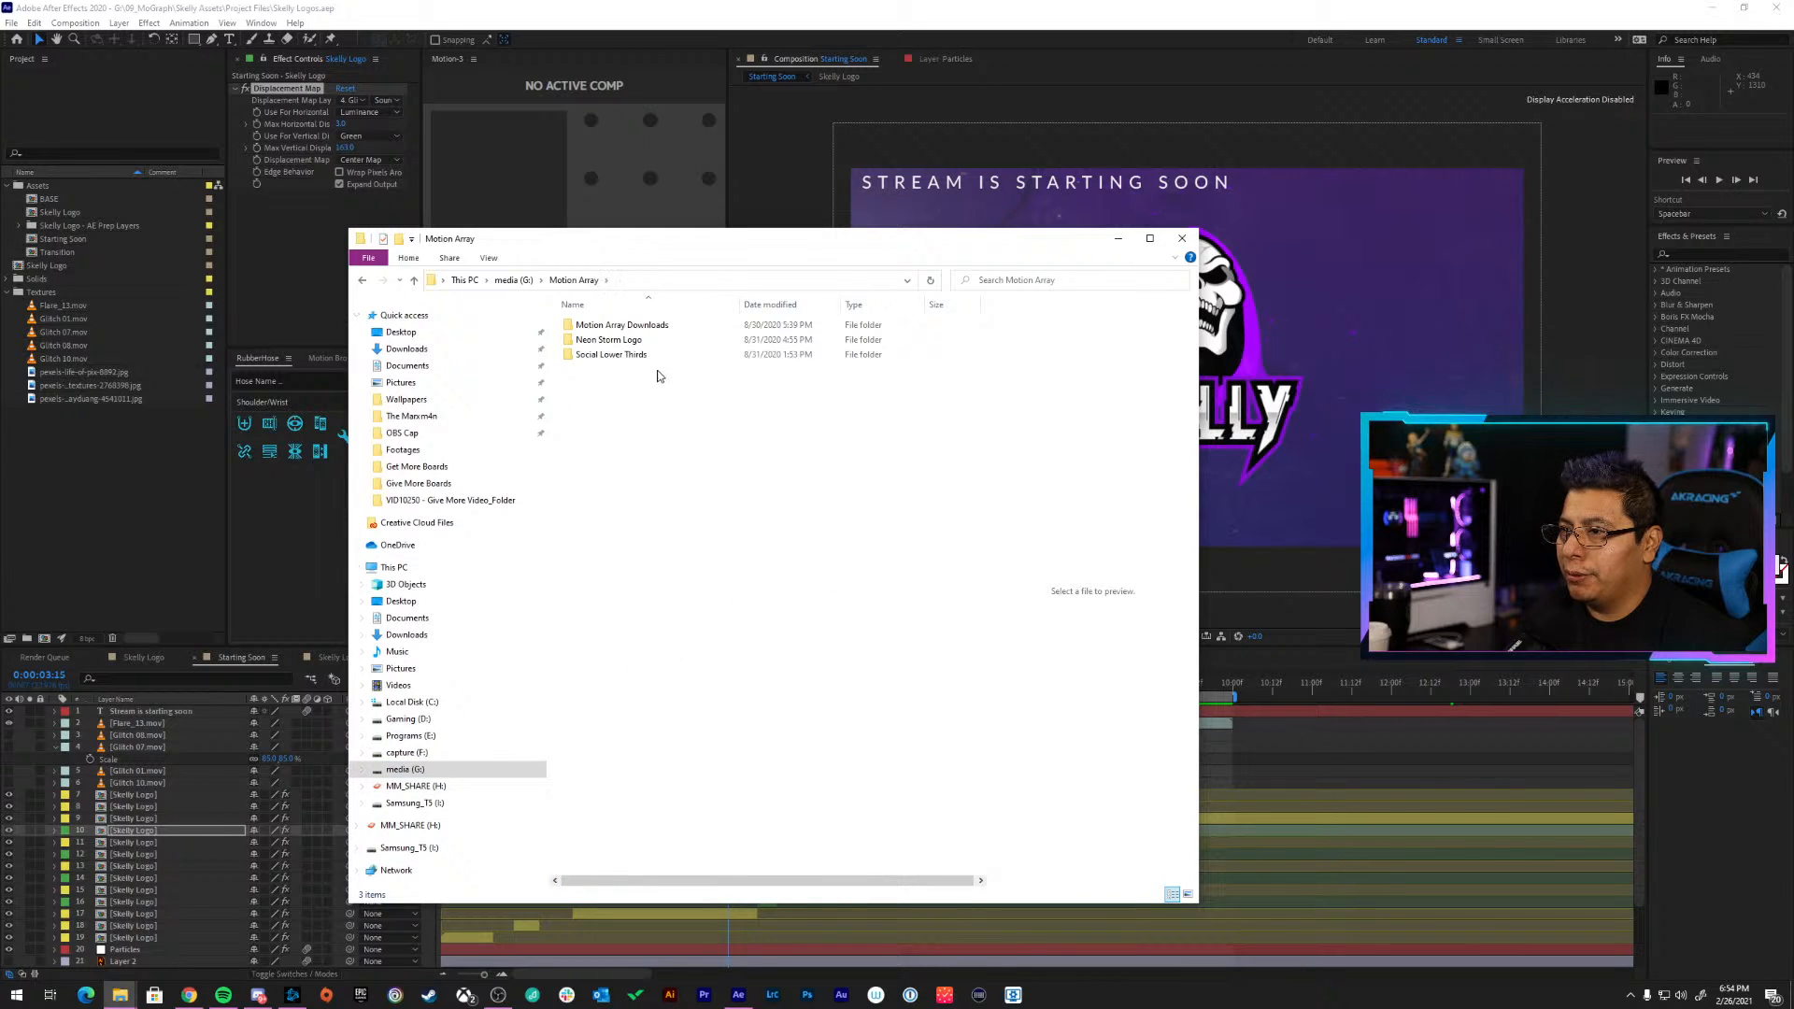
{"action": "double_click", "coordinate": [654, 341]}
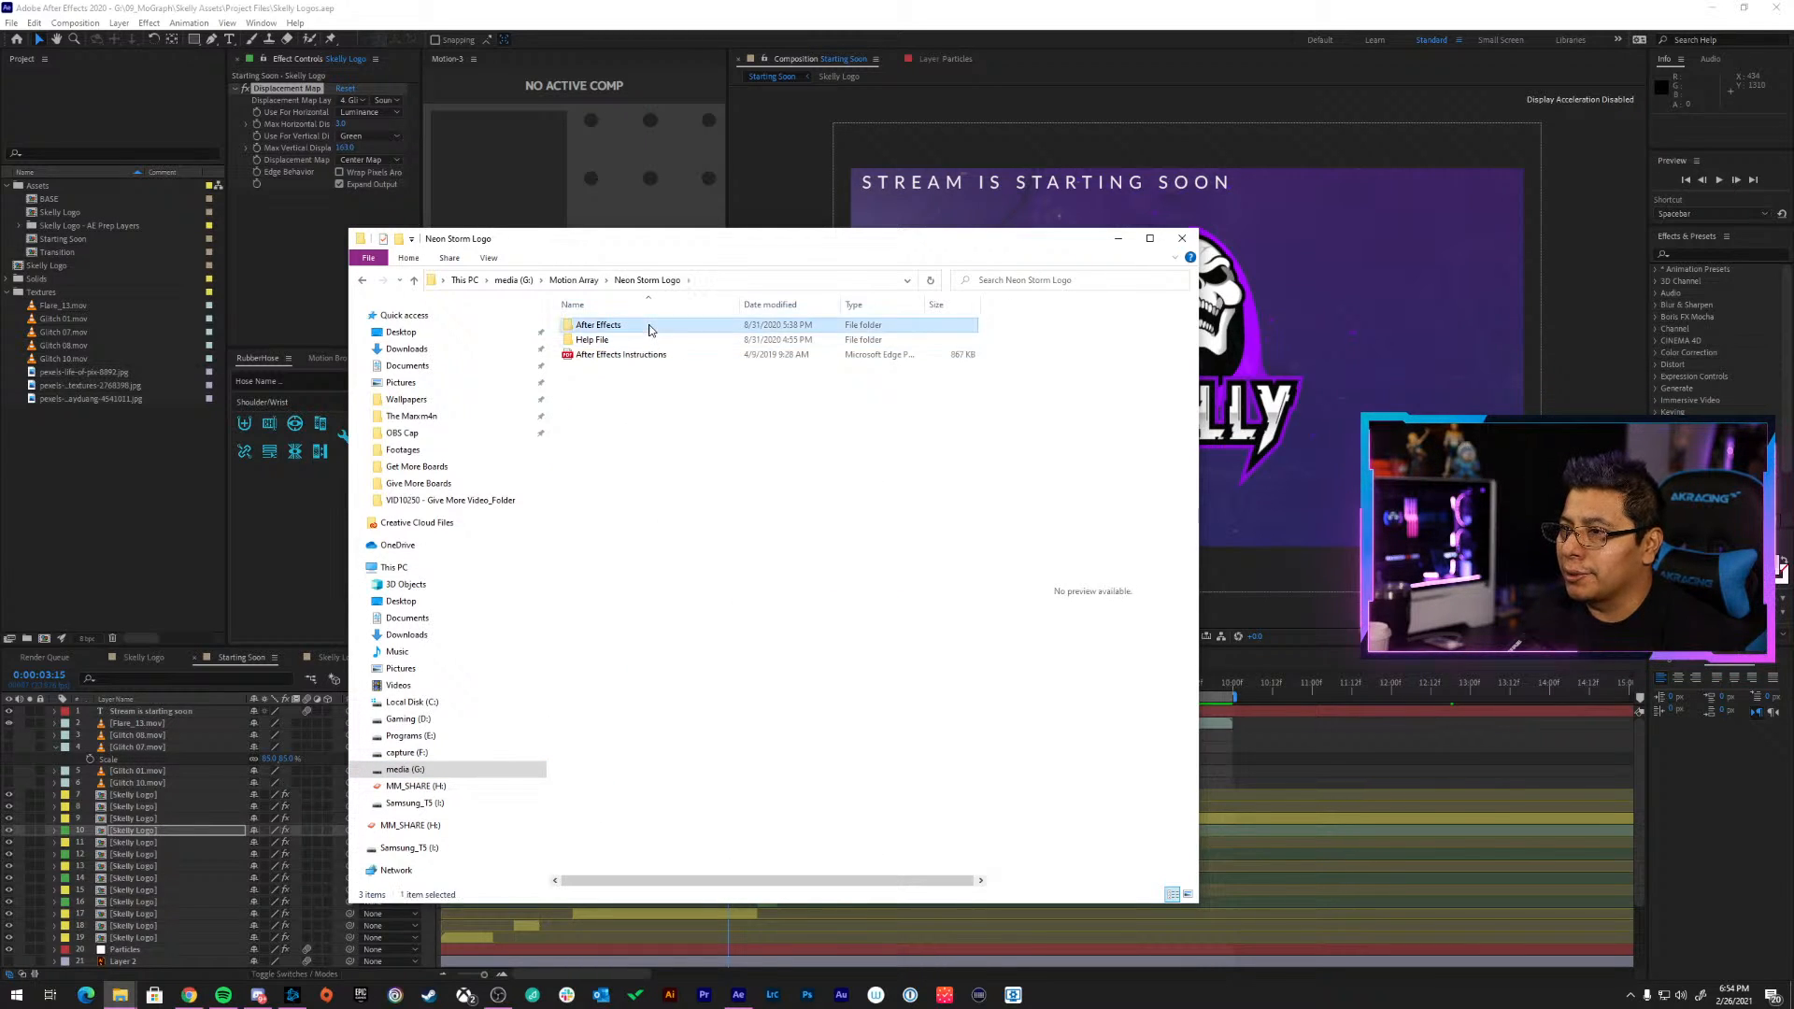
{"action": "double_click", "coordinate": [644, 326]}
{"action": "double_click", "coordinate": [647, 325]}
{"action": "double_click", "coordinate": [646, 326]}
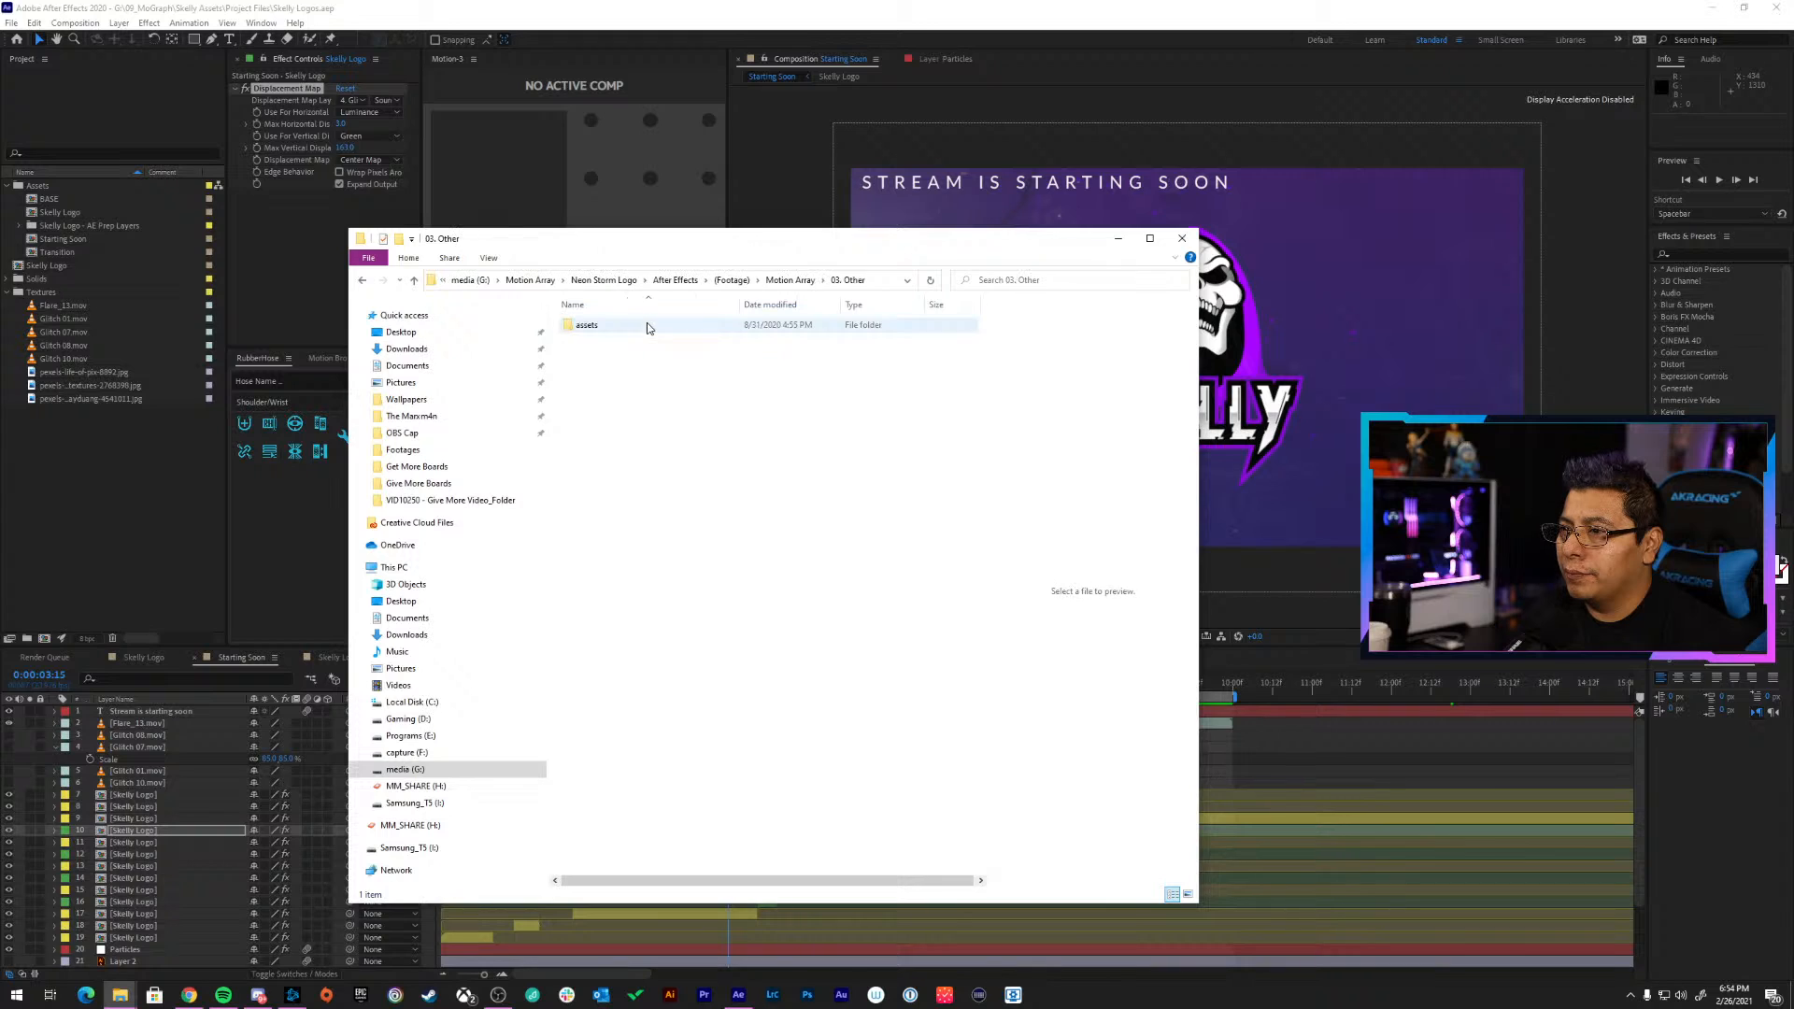
Import Fullscreen_23 from the nested assets folder into the project's Textures folder
{"action": "double_click", "coordinate": [598, 326]}
{"action": "double_click", "coordinate": [593, 325]}
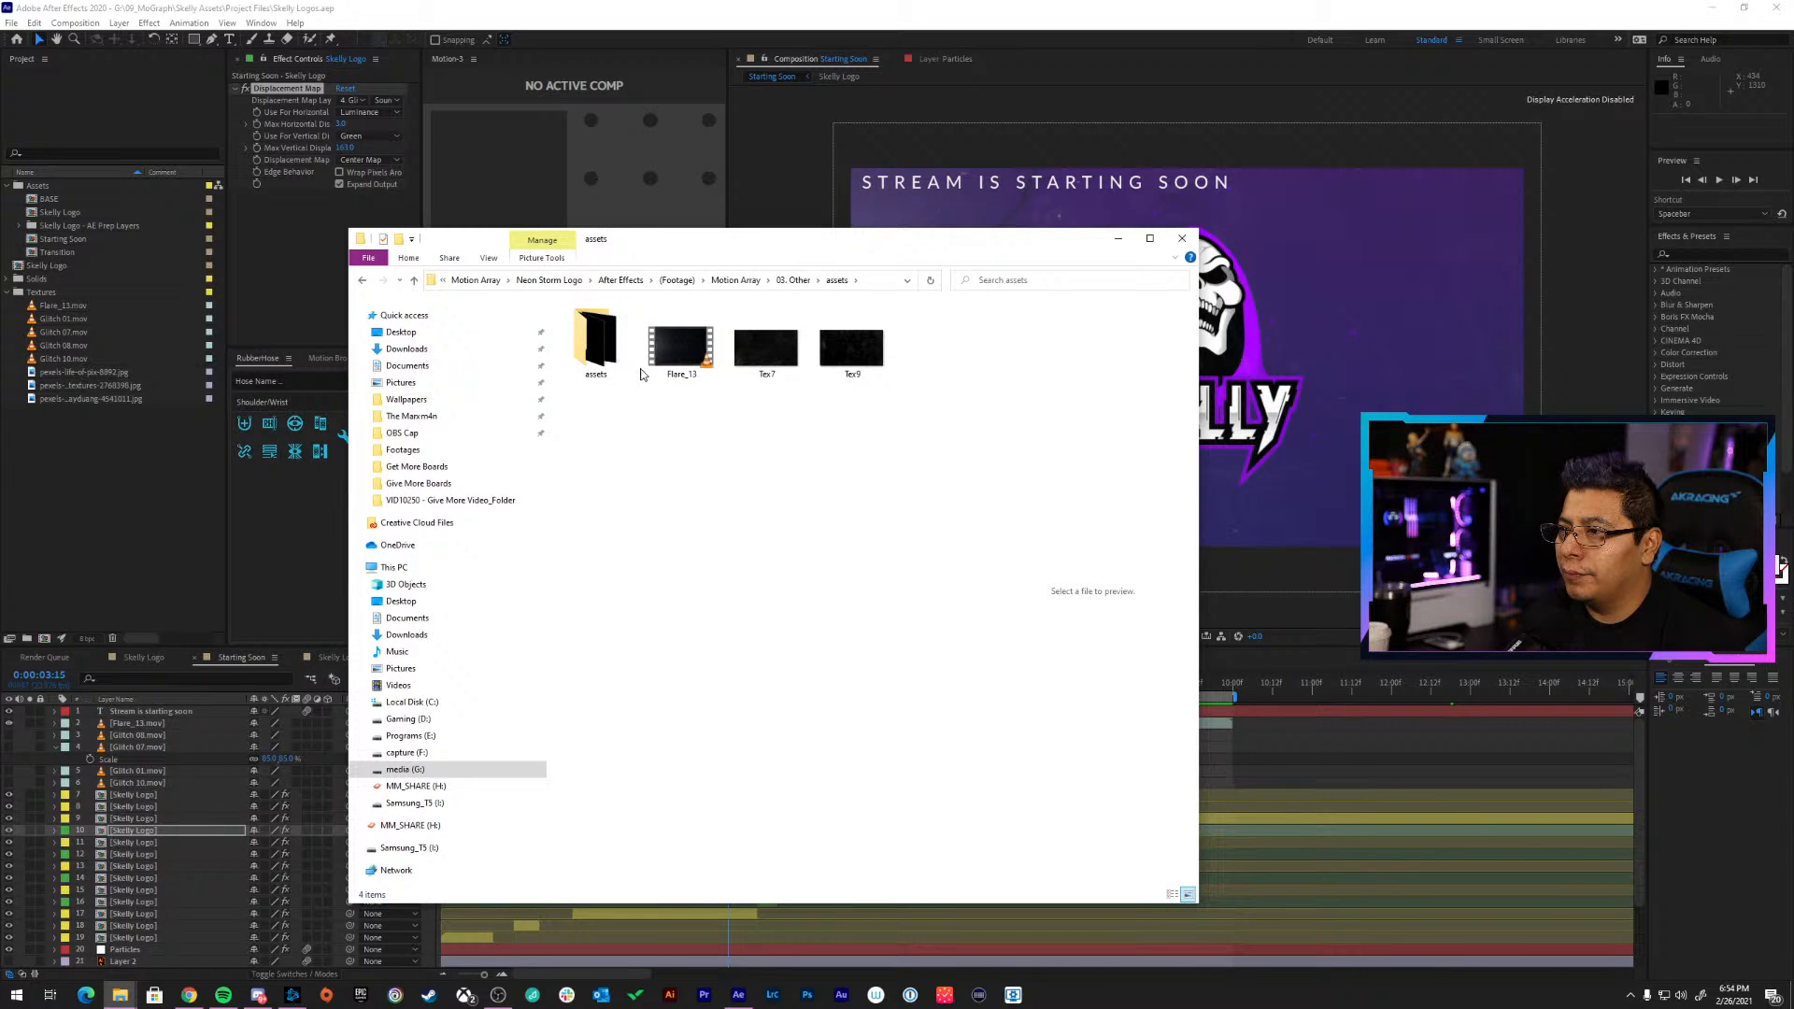
{"action": "double_click", "coordinate": [615, 354]}
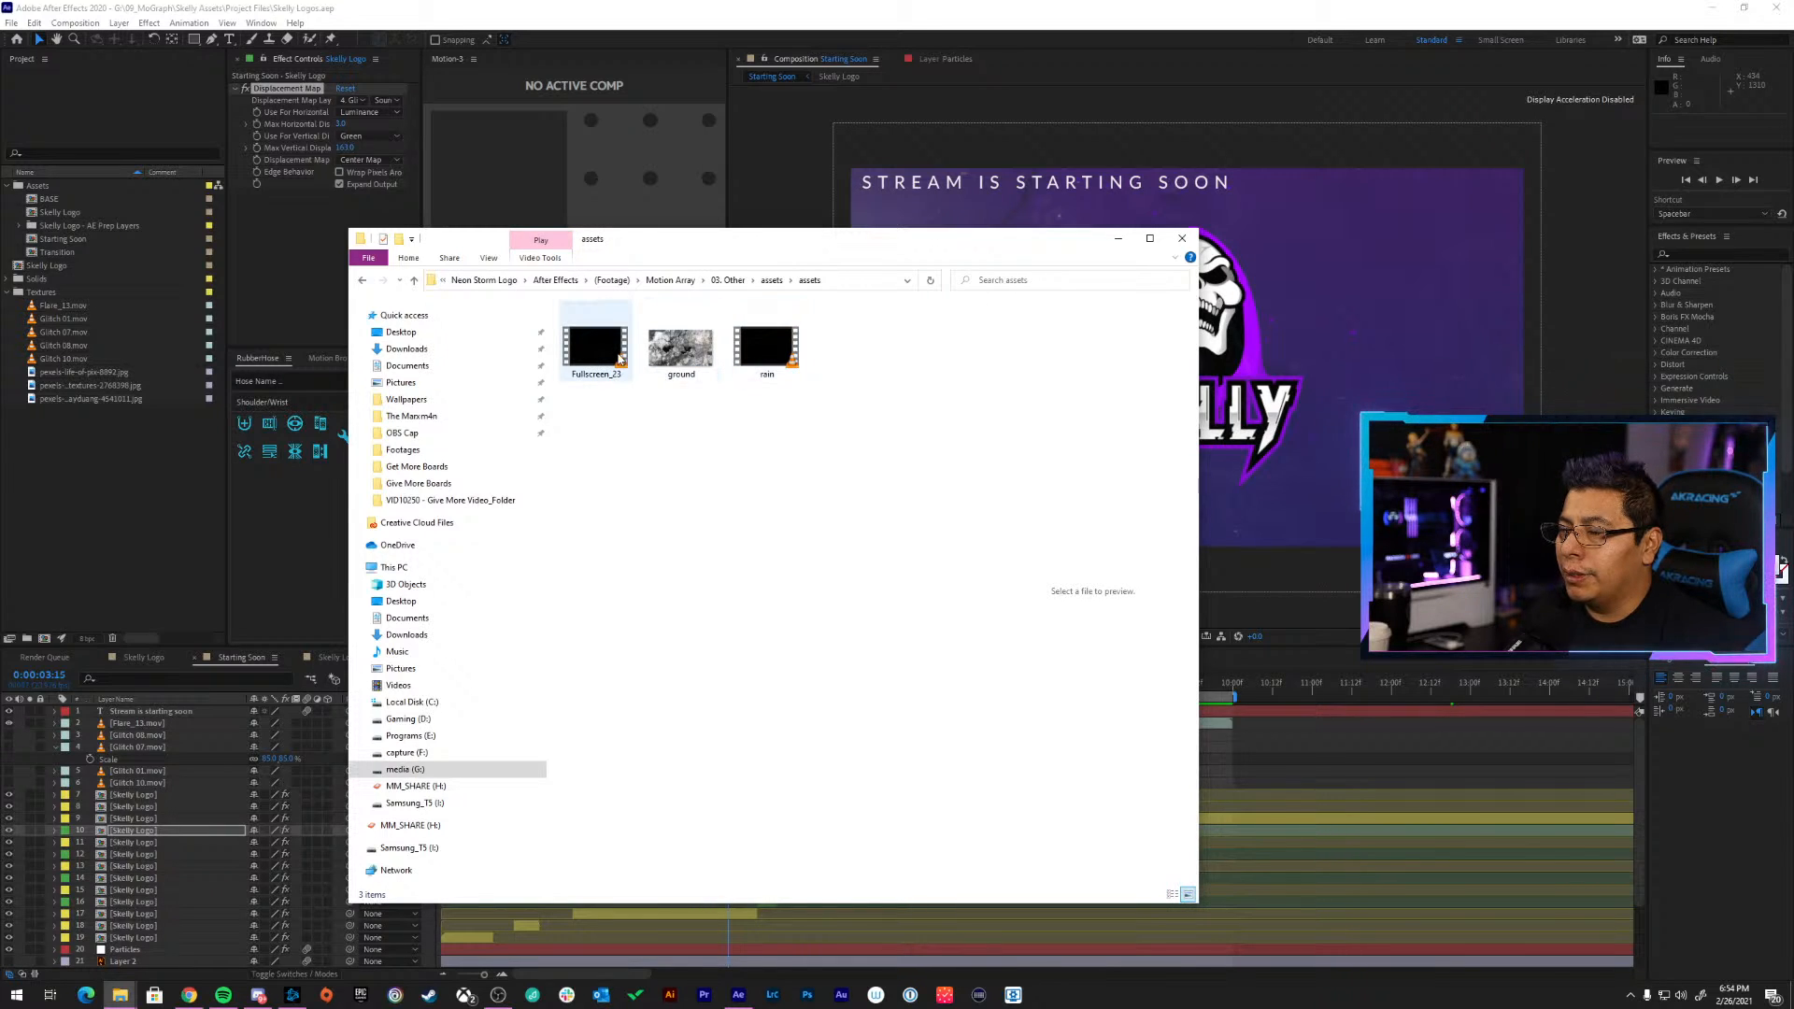
{"action": "left_click_drag", "start_coordinate": [620, 358], "coordinate": [61, 299]}
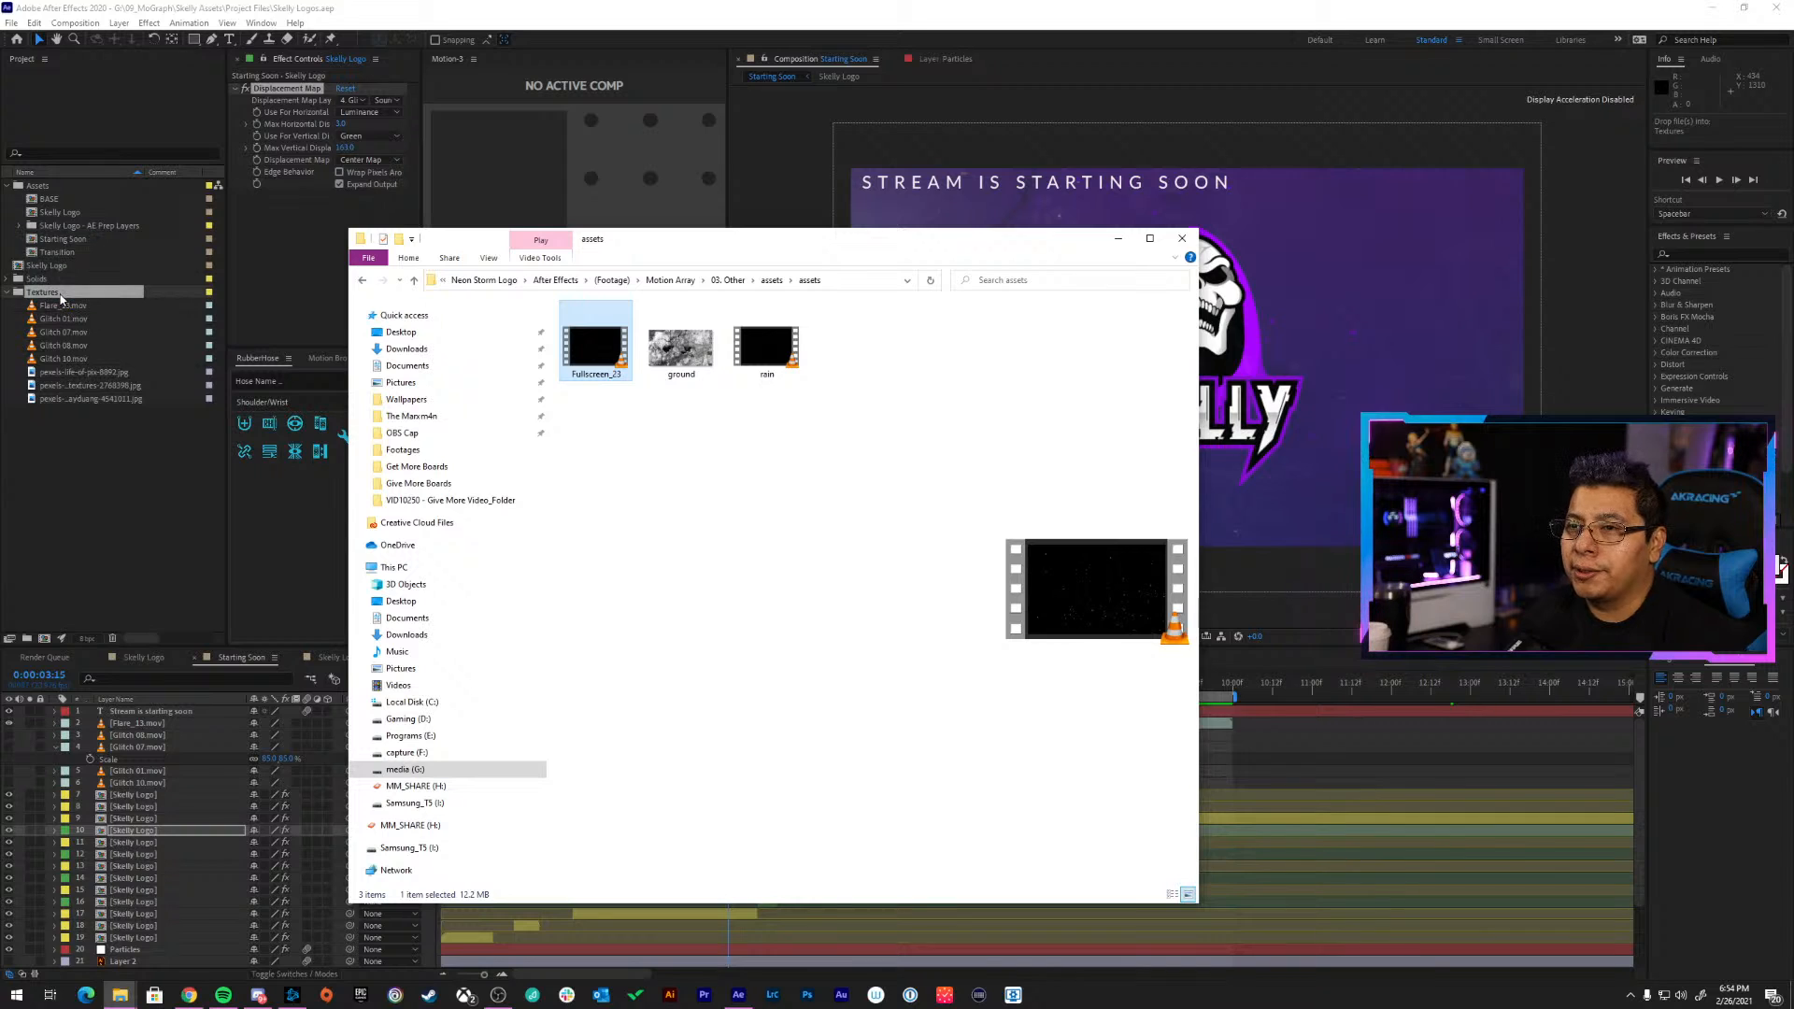
{"action": "left_click_drag", "start_coordinate": [105, 505], "coordinate": [112, 496]}
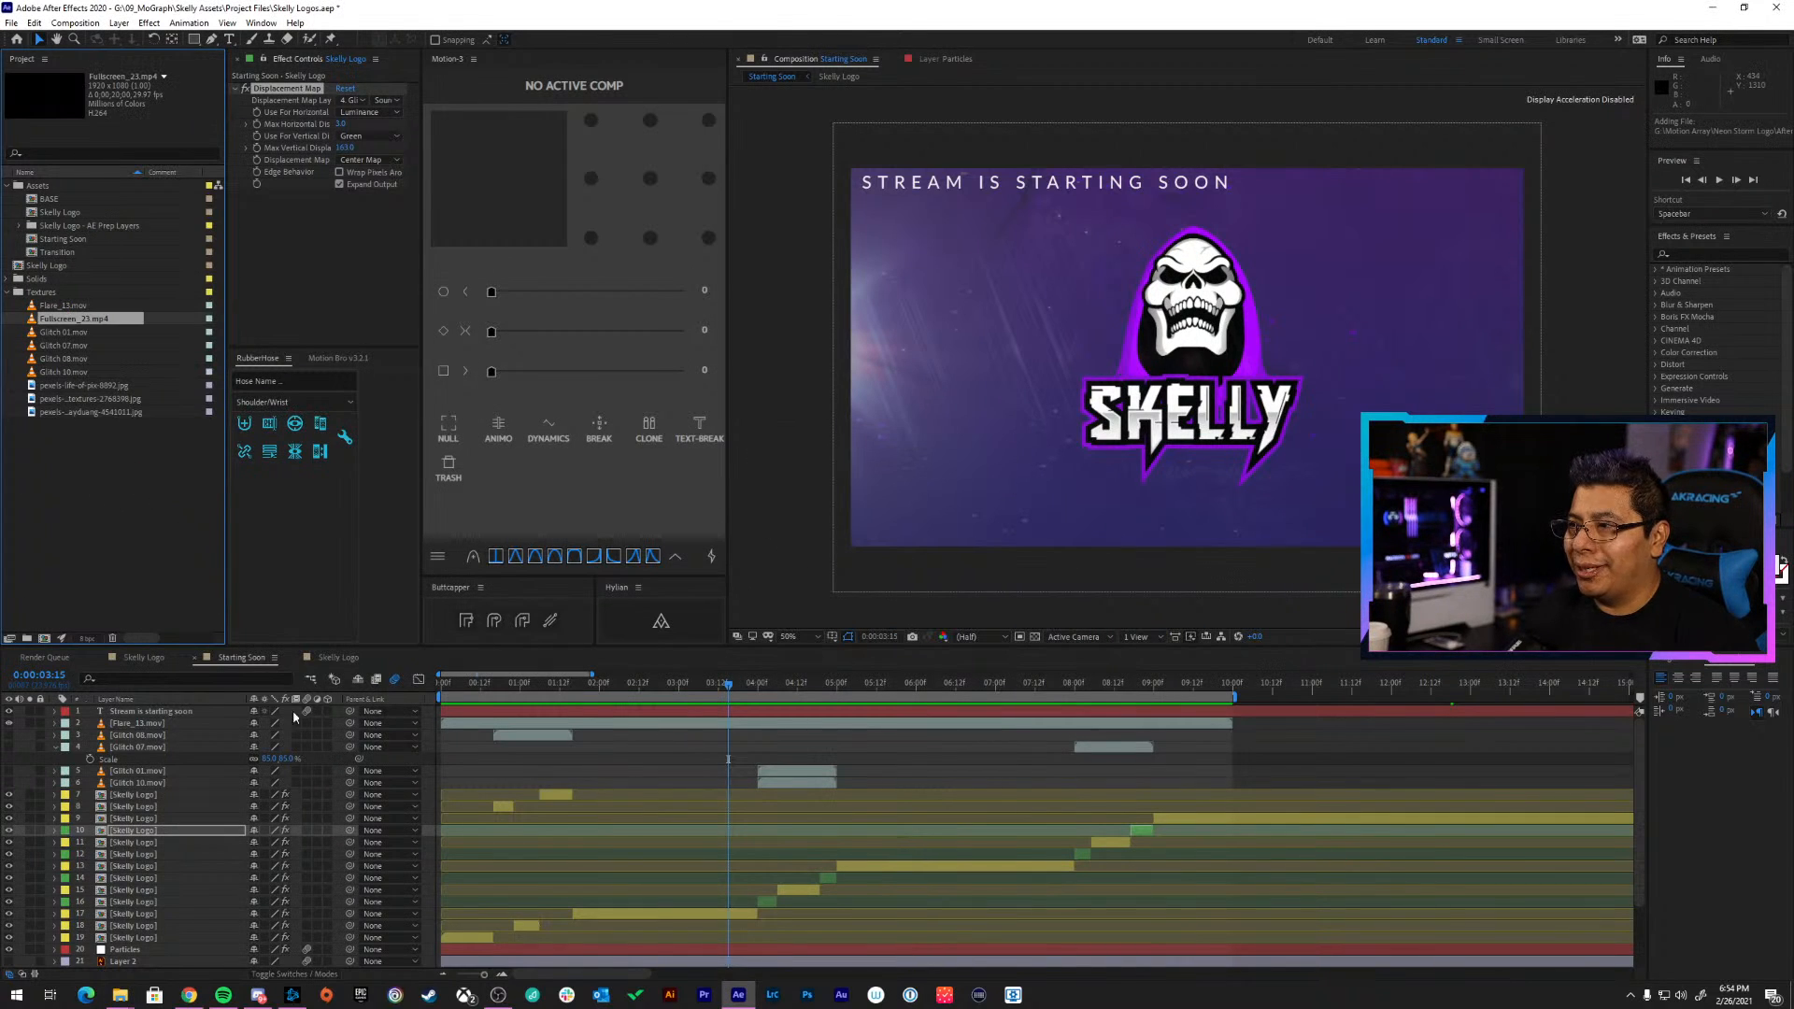
Hide the life-of-pix texture layer in the Starting Soon composition and preview the playback
{"action": "scroll", "coordinate": [595, 828], "scroll_direction": "down", "scroll_amount": 1}
{"action": "scroll", "coordinate": [573, 849], "scroll_direction": "down", "scroll_amount": 1}
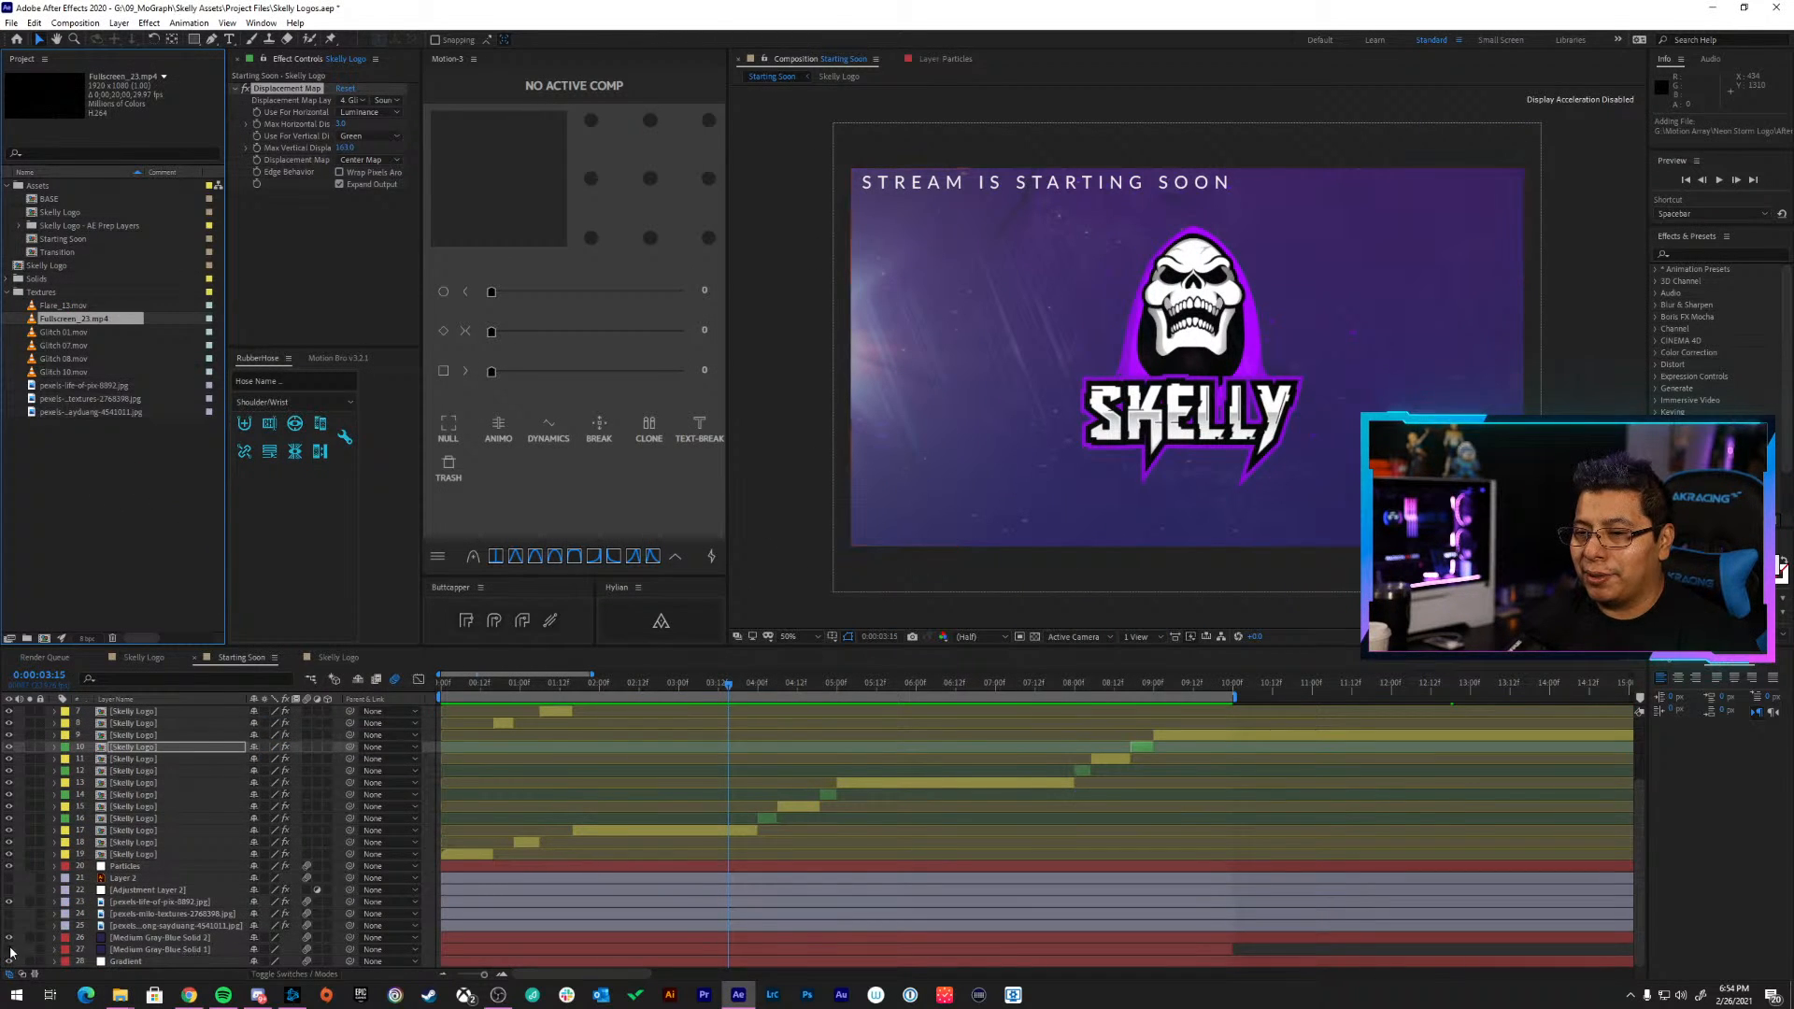
{"action": "left_click", "coordinate": [8, 903]}
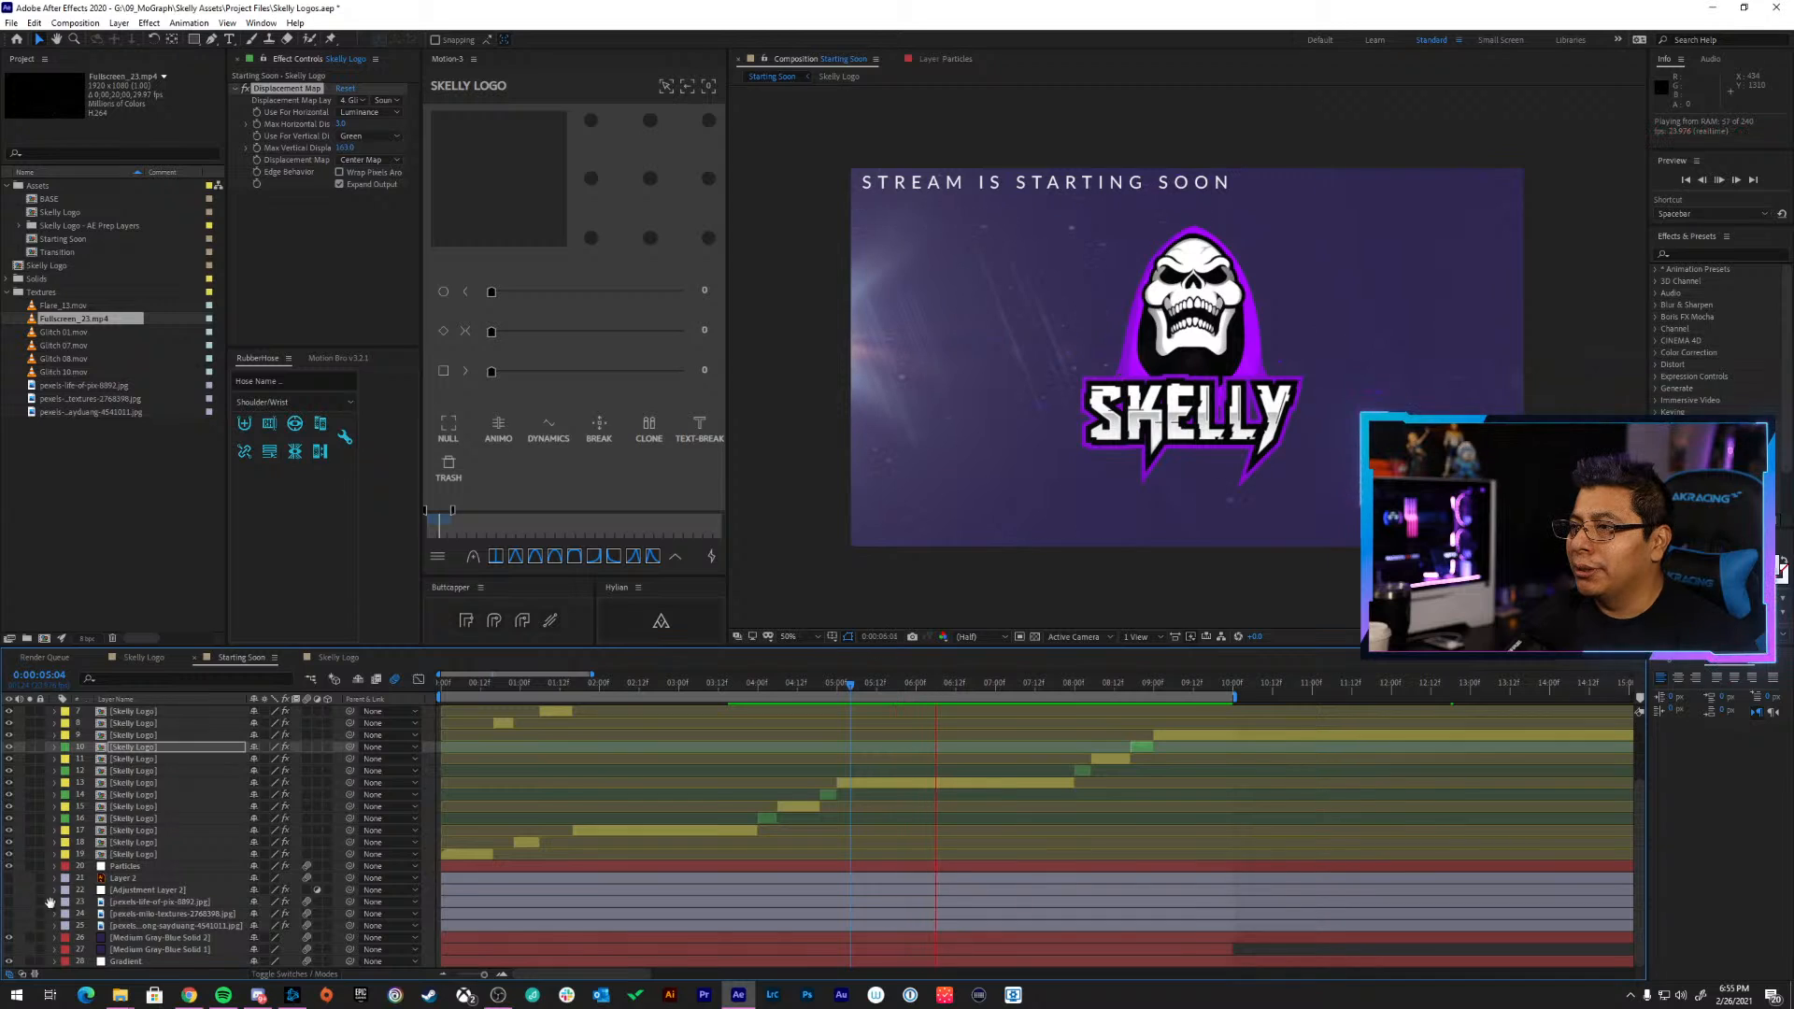
{"action": "key", "text": "space"}
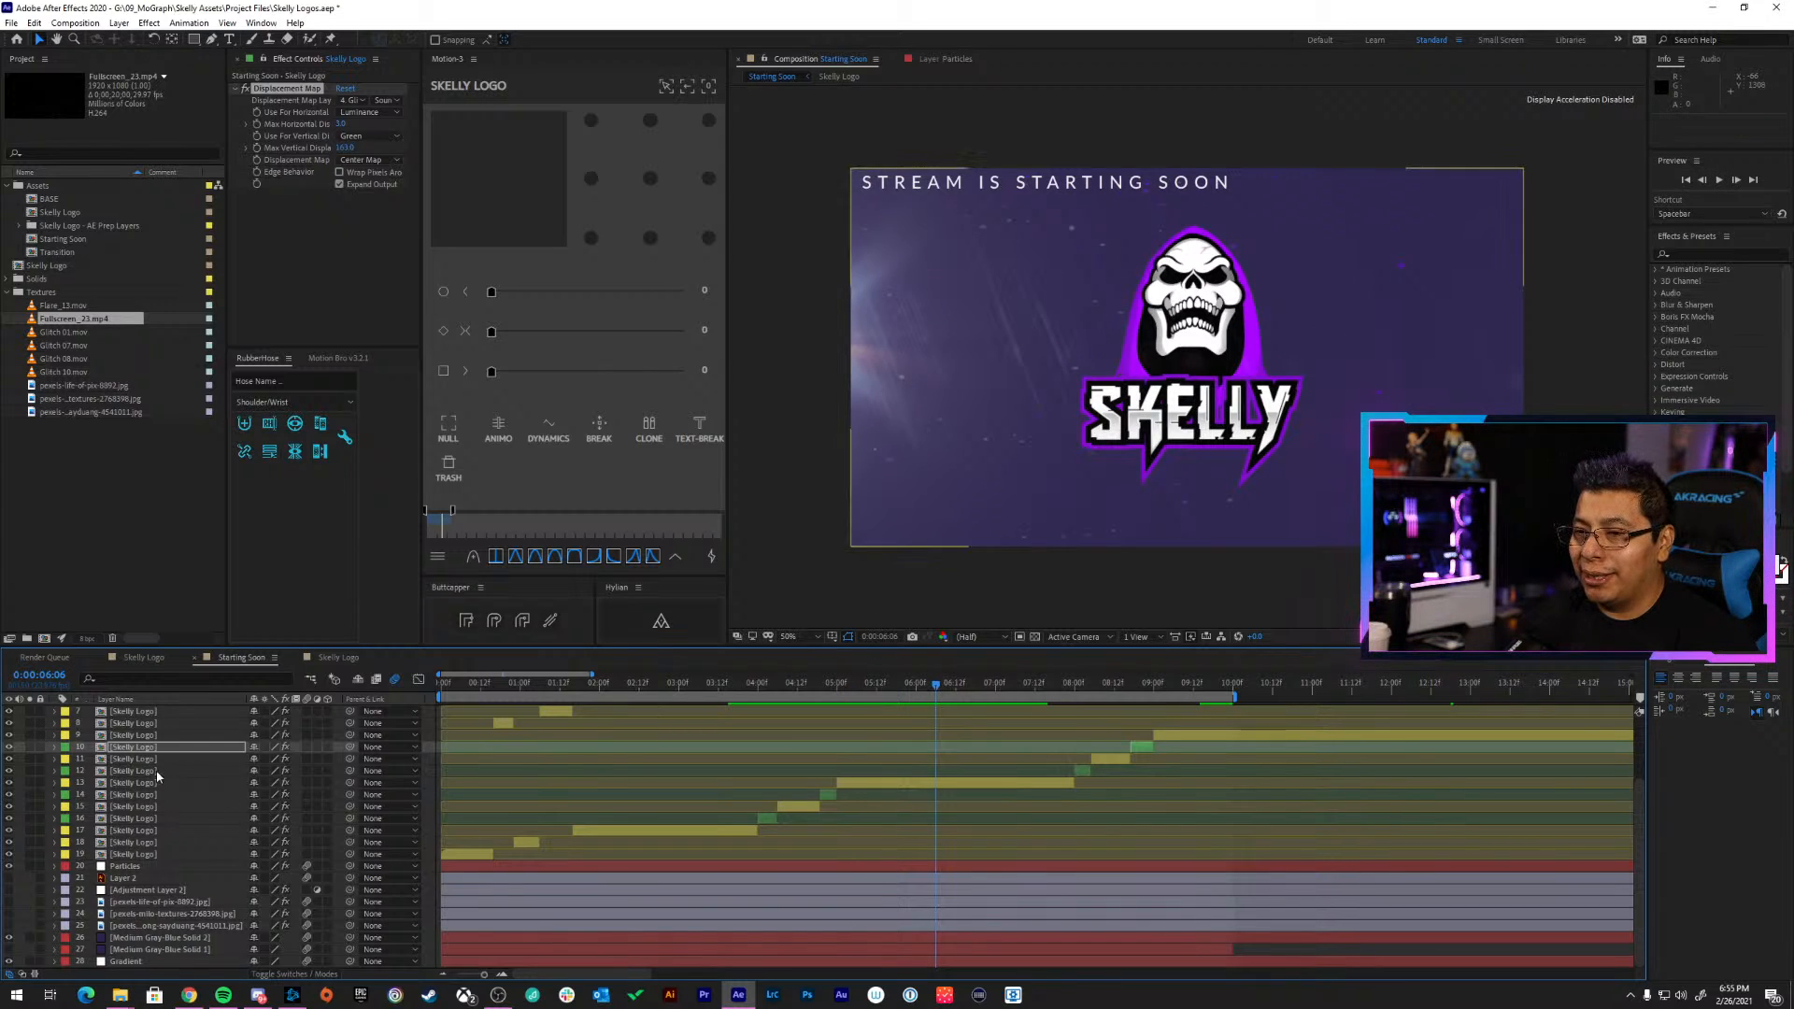
Duplicate the Flare_13.mov layer and set the duplicate's rotation to 180°
{"action": "key", "text": "ctrl+a"}
{"action": "scroll", "coordinate": [172, 849], "scroll_direction": "up", "scroll_amount": 2}
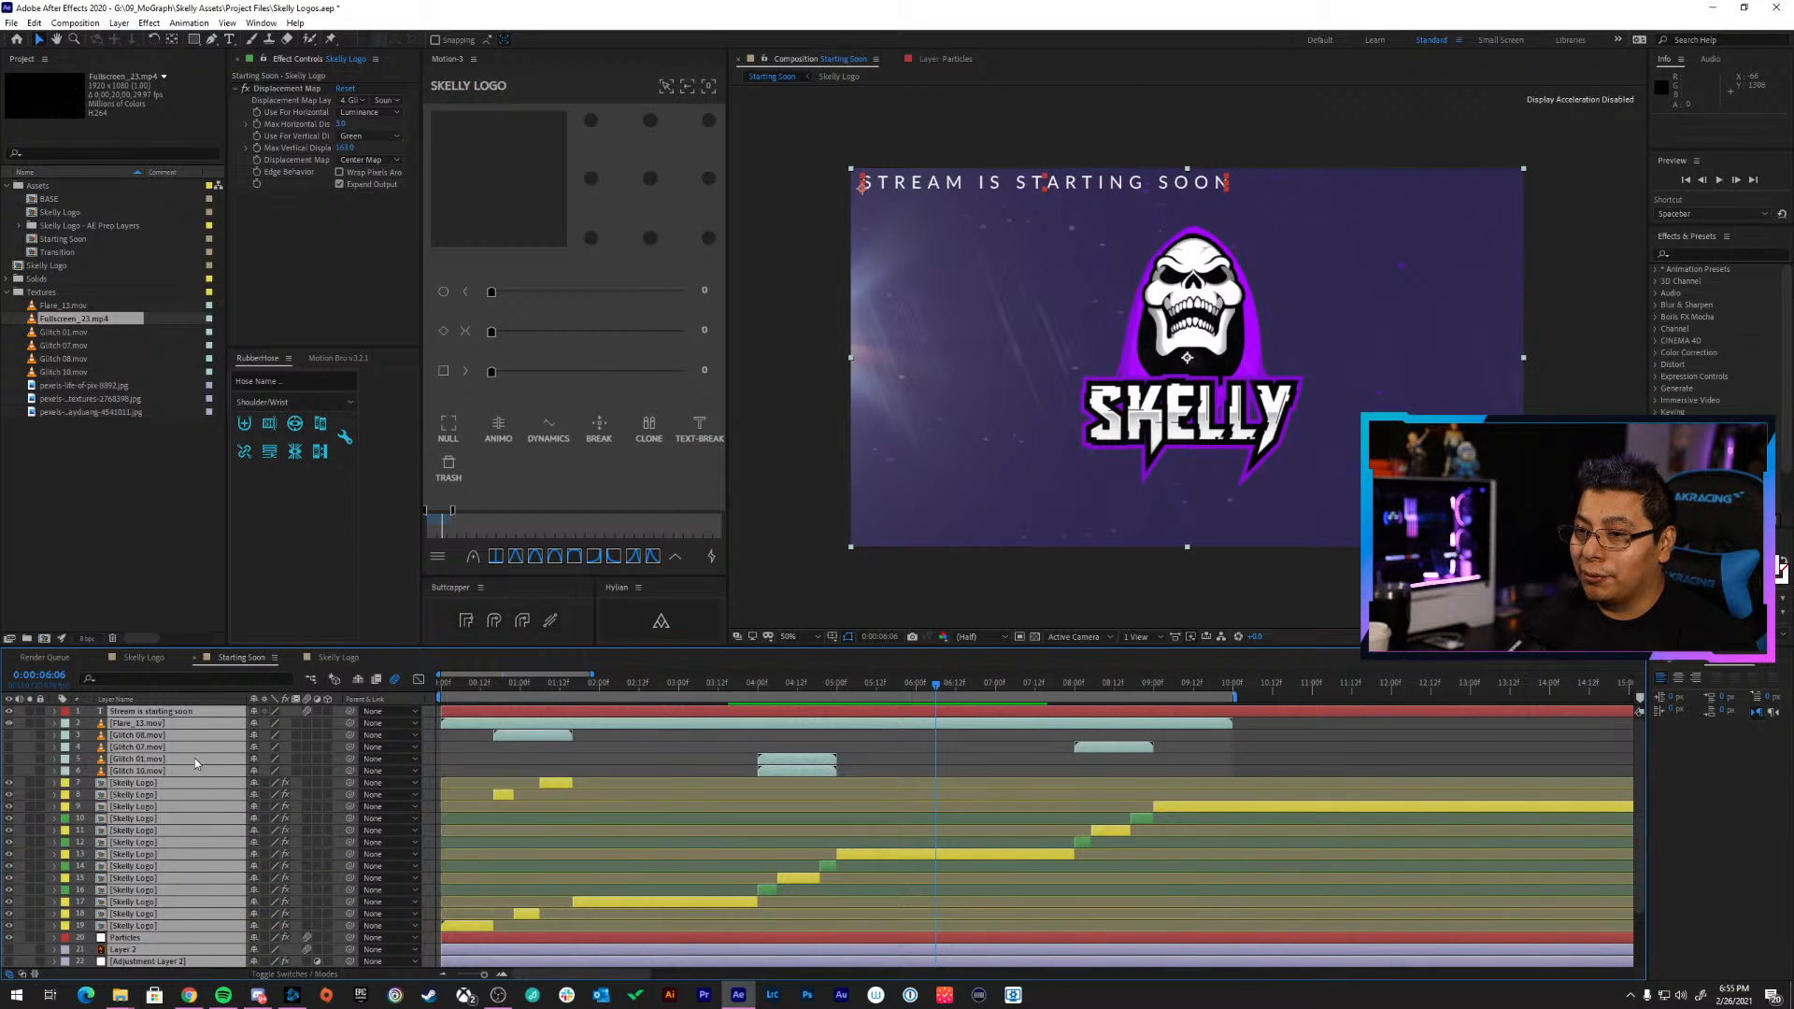
{"action": "key", "text": "F2"}
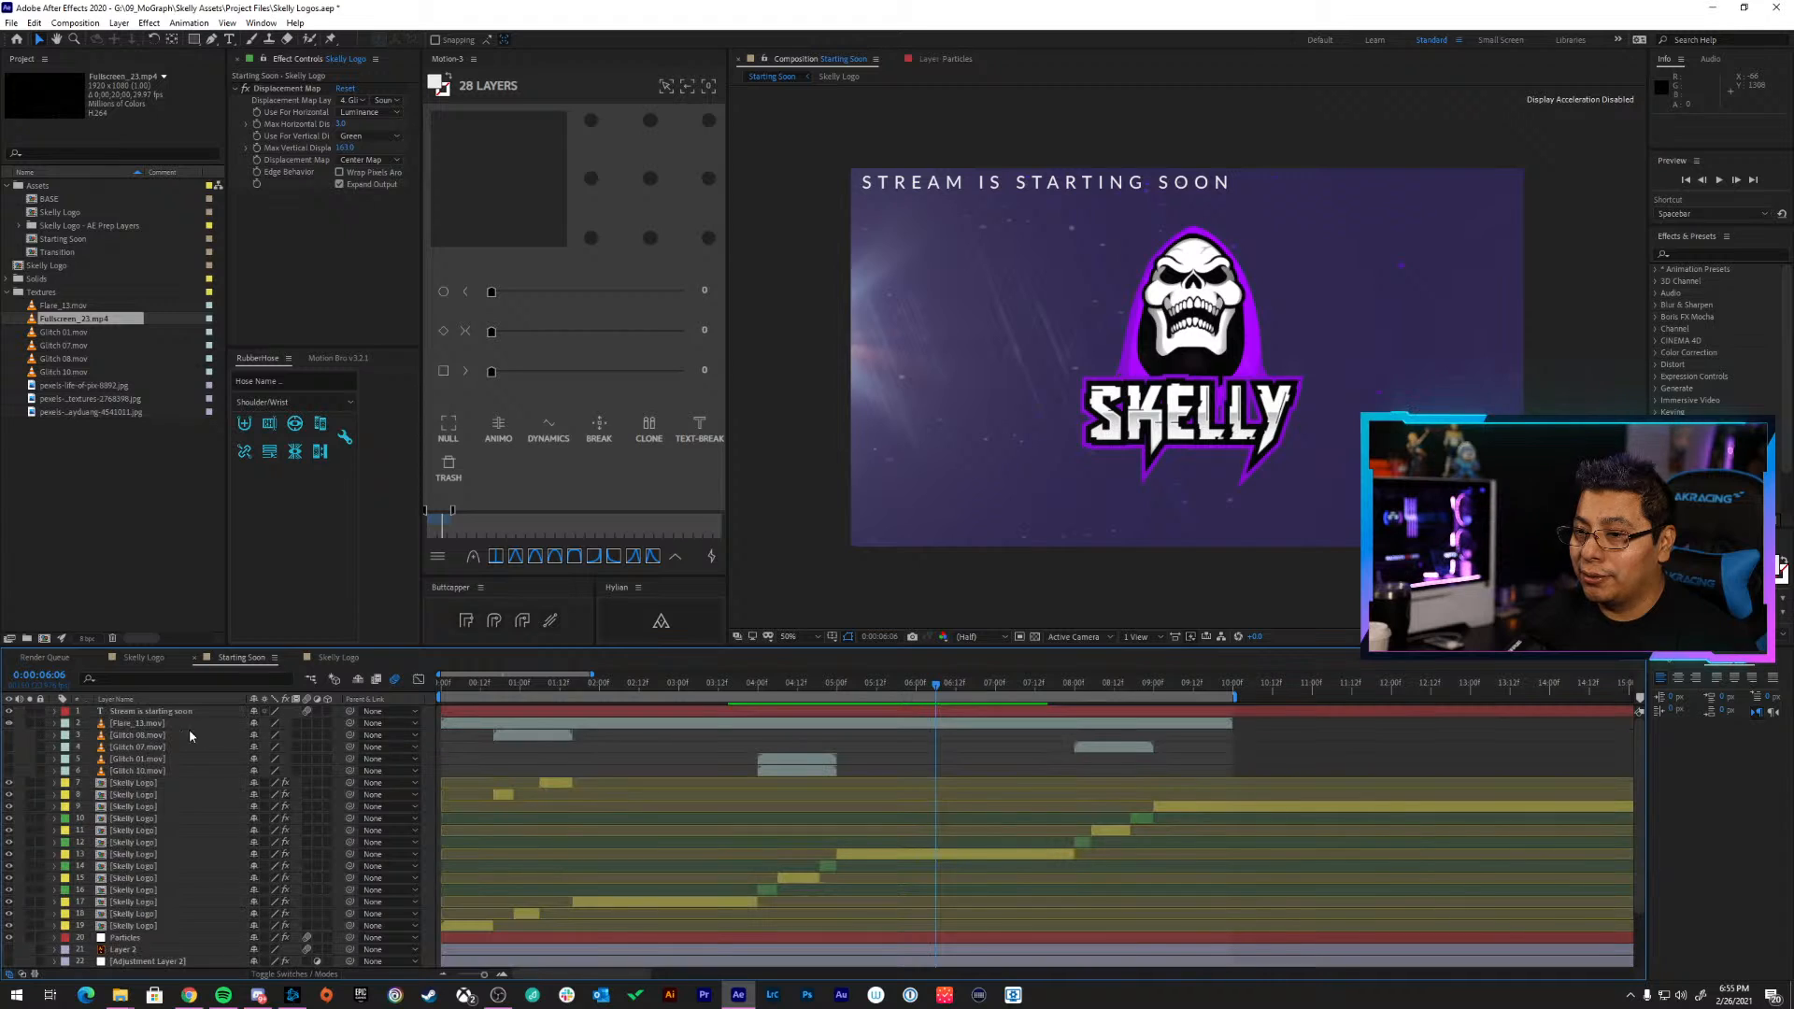
{"action": "left_click", "coordinate": [174, 725]}
{"action": "key", "text": "ctrl+d"}
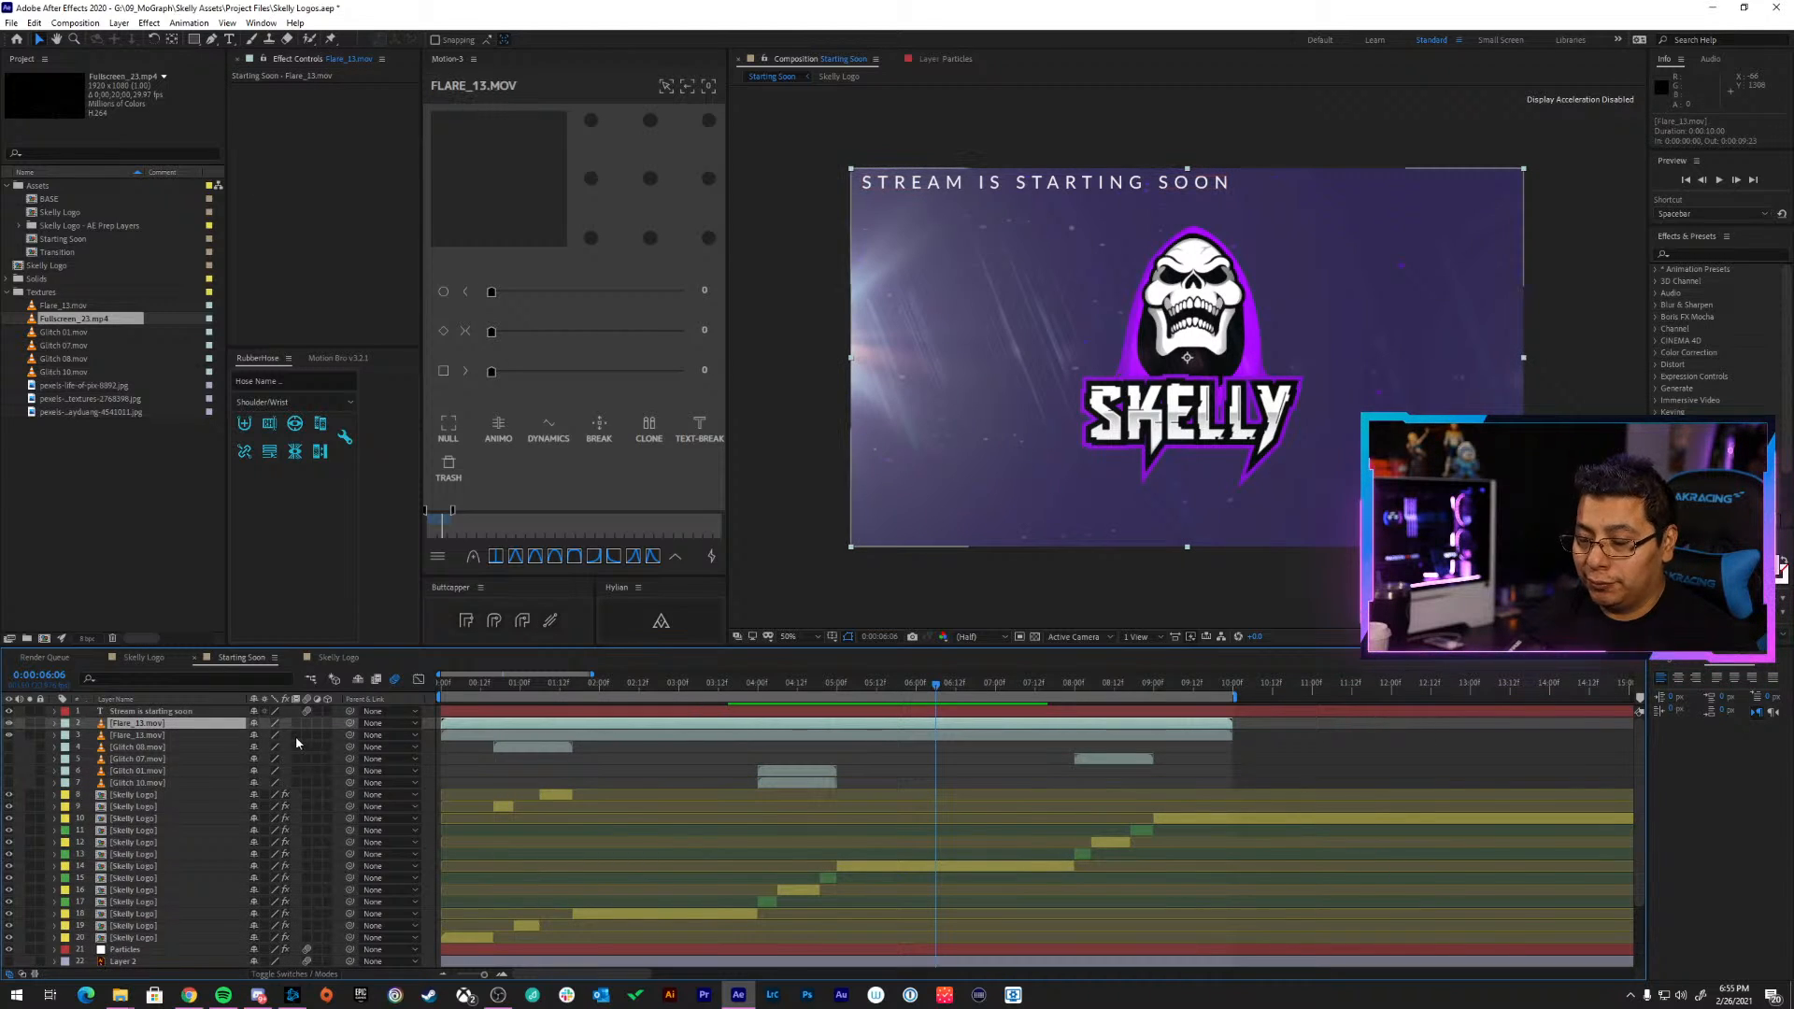
{"action": "key", "text": "r"}
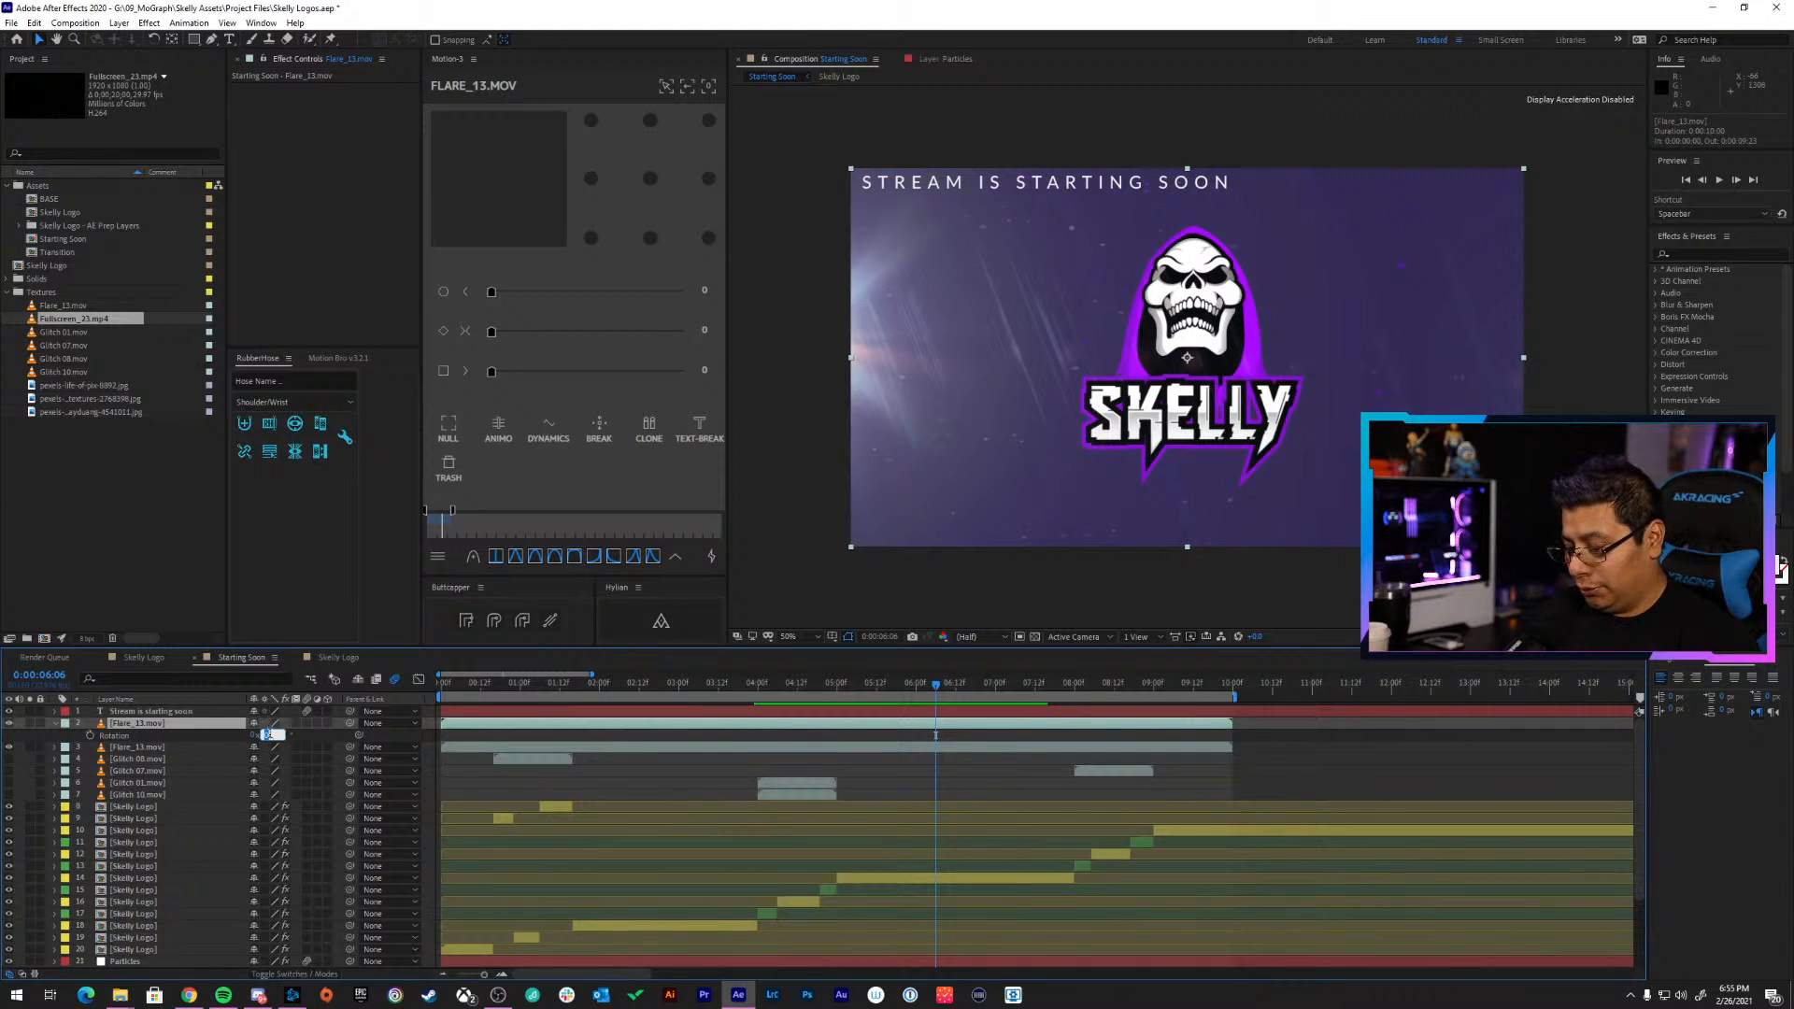
{"action": "type", "text": "180"}
{"action": "key", "text": "Return"}
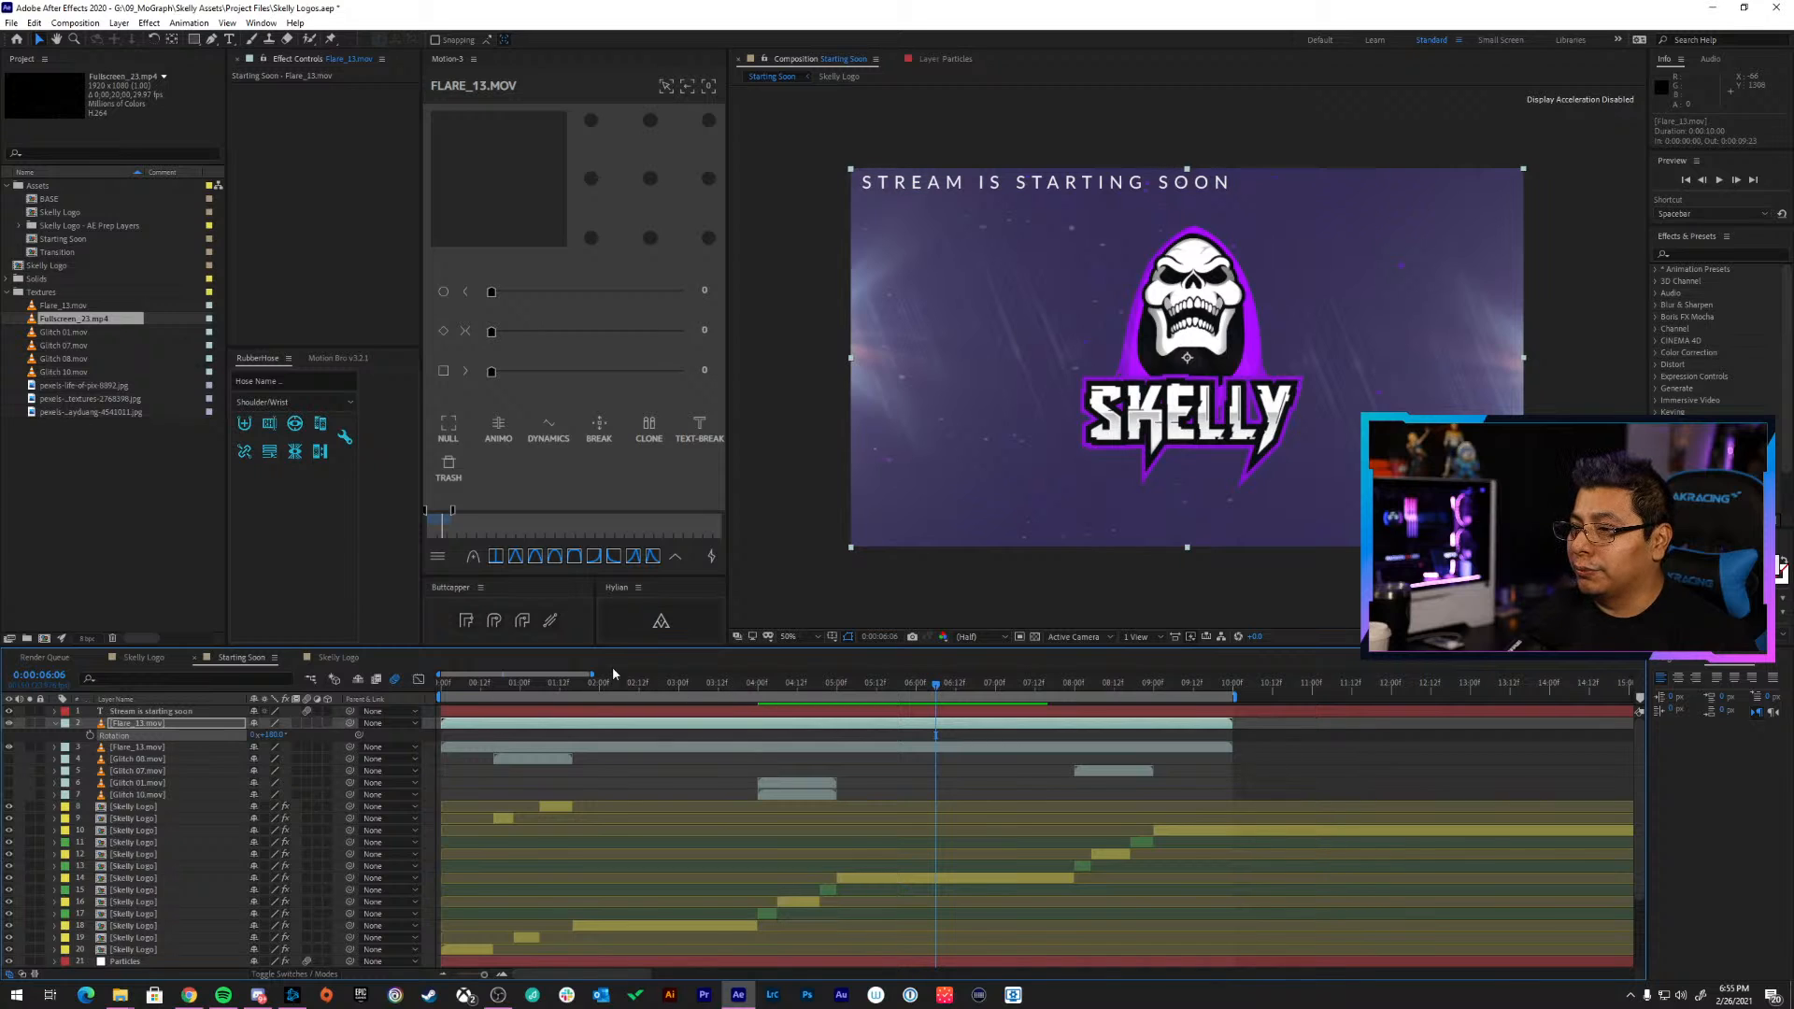
Preview the composition from the start with flares on both sides of the logo
{"action": "key", "text": "Home"}
{"action": "key", "text": "space"}
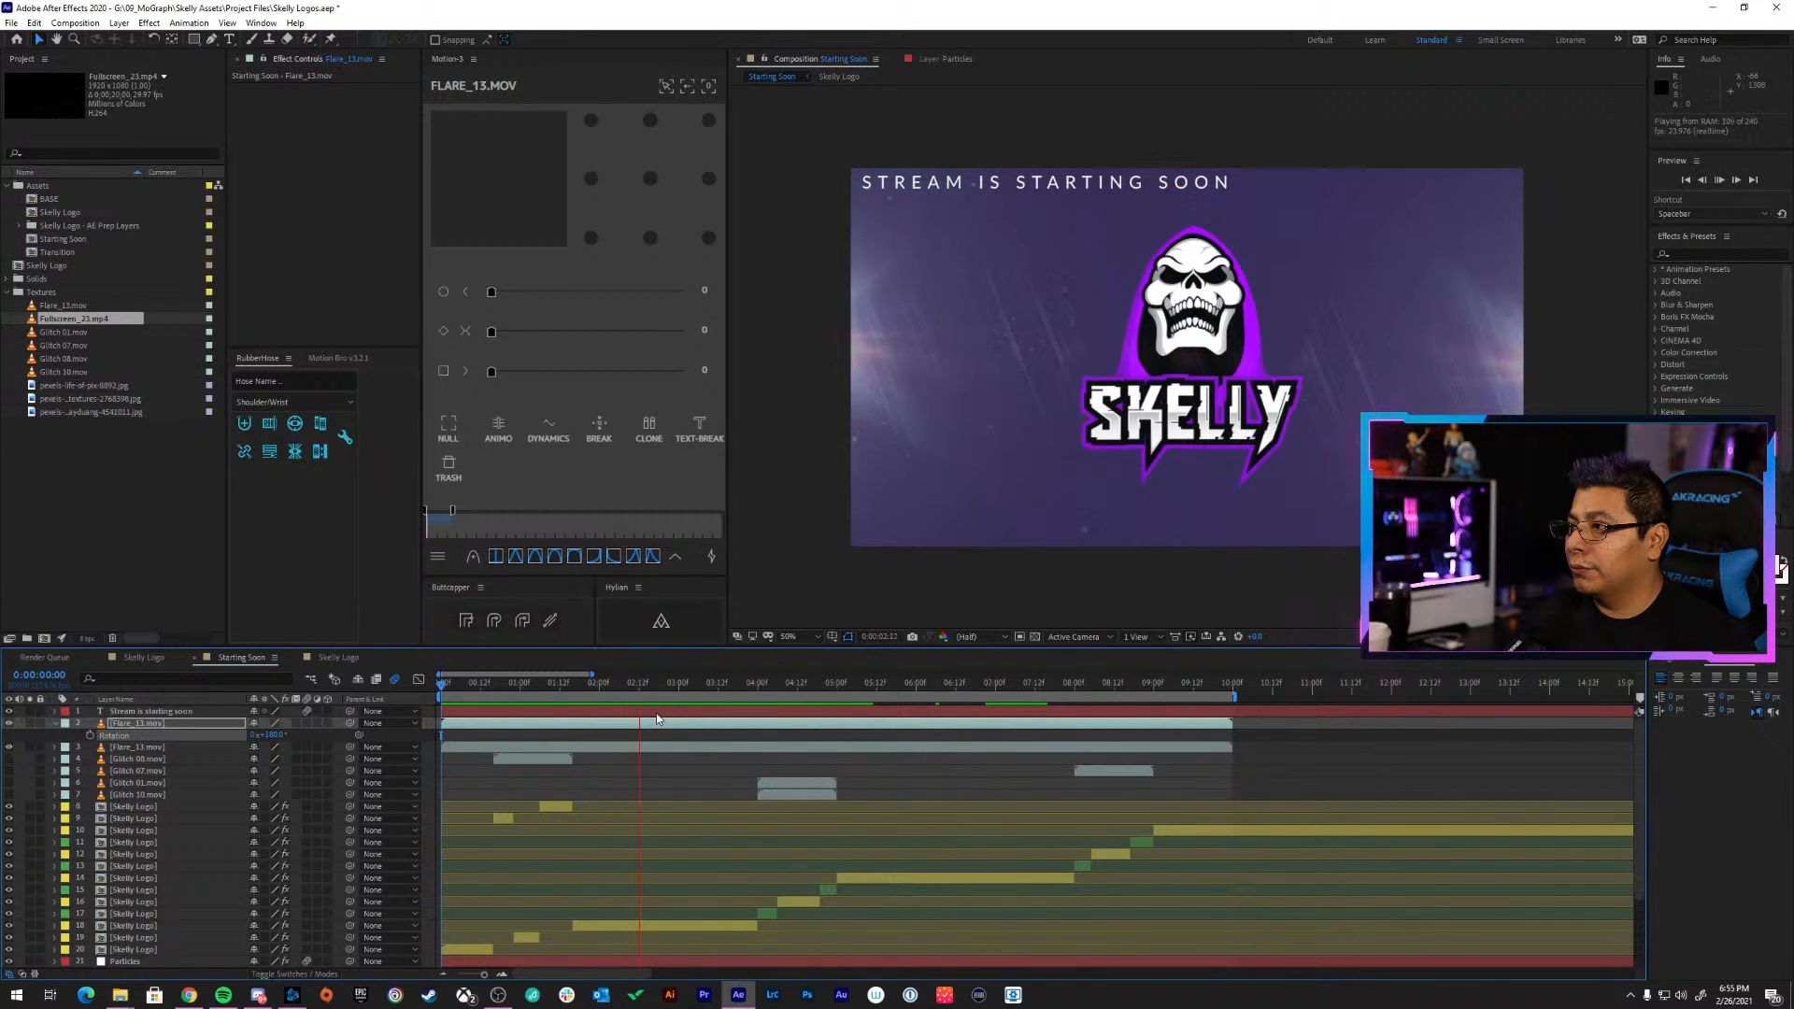
{"action": "key", "text": "space"}
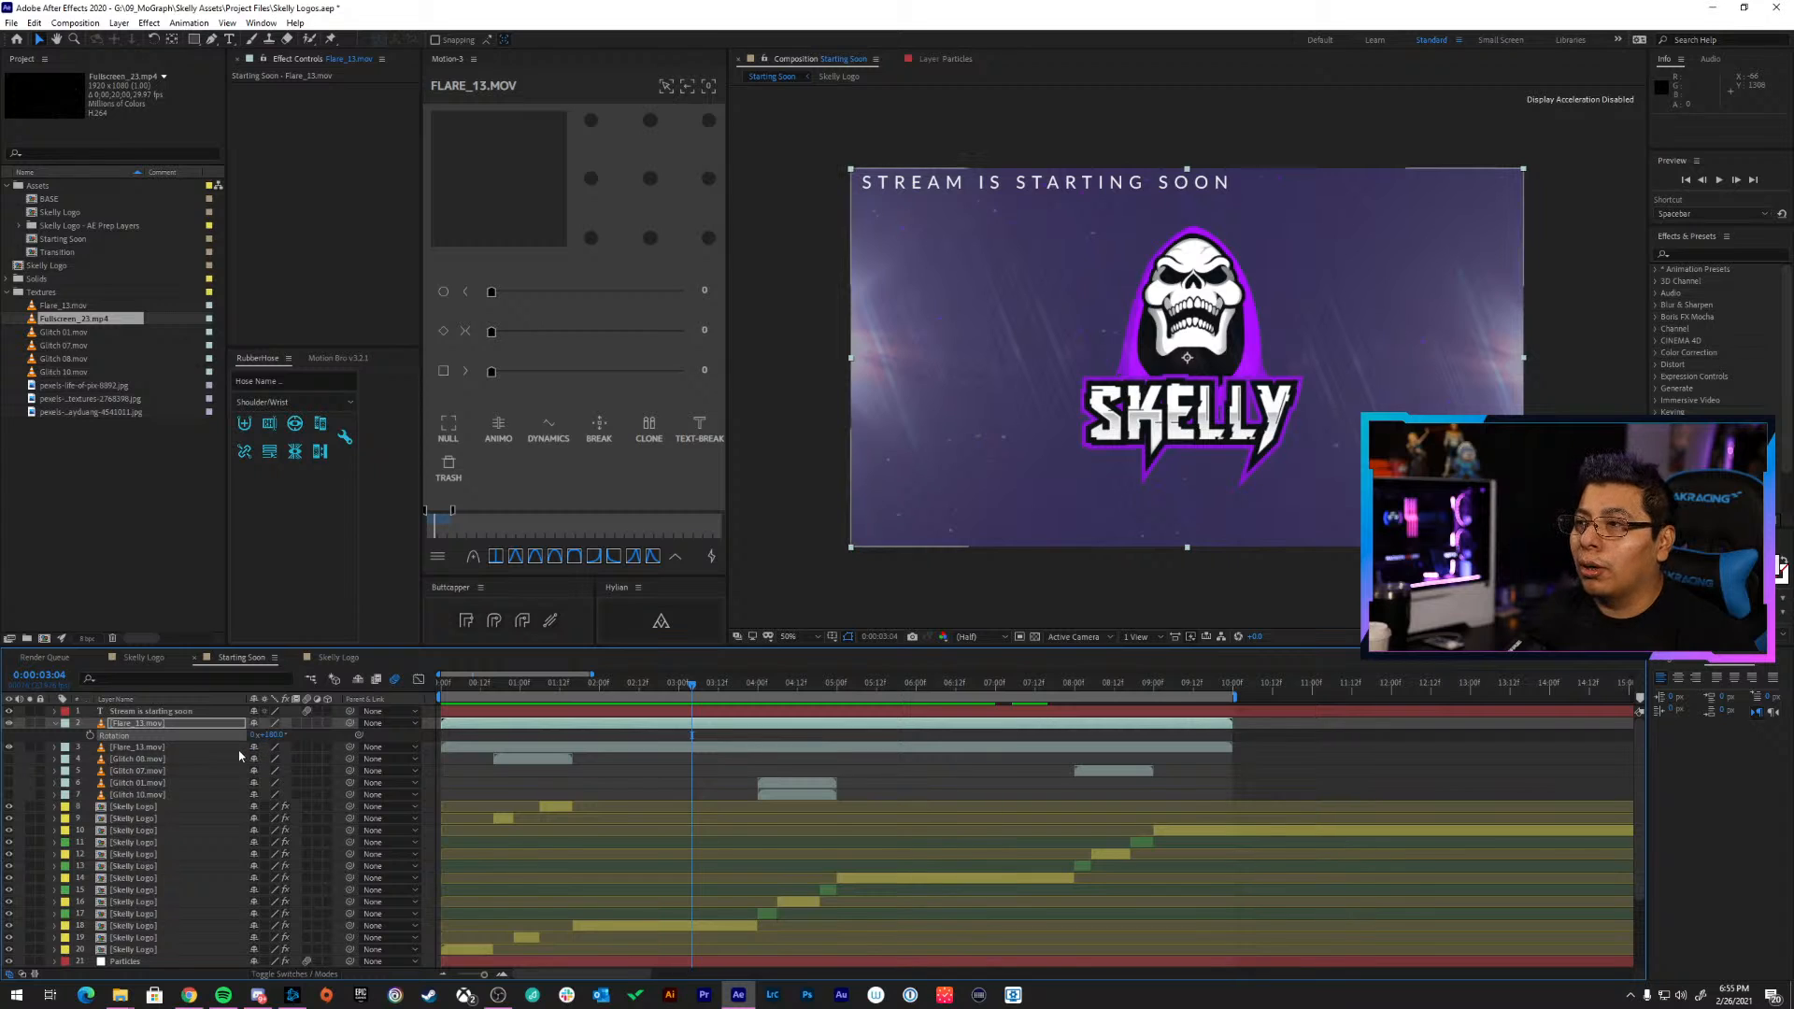
Set the rotation of the original Flare_13.mov layer to -90°
{"action": "left_click", "coordinate": [154, 747]}
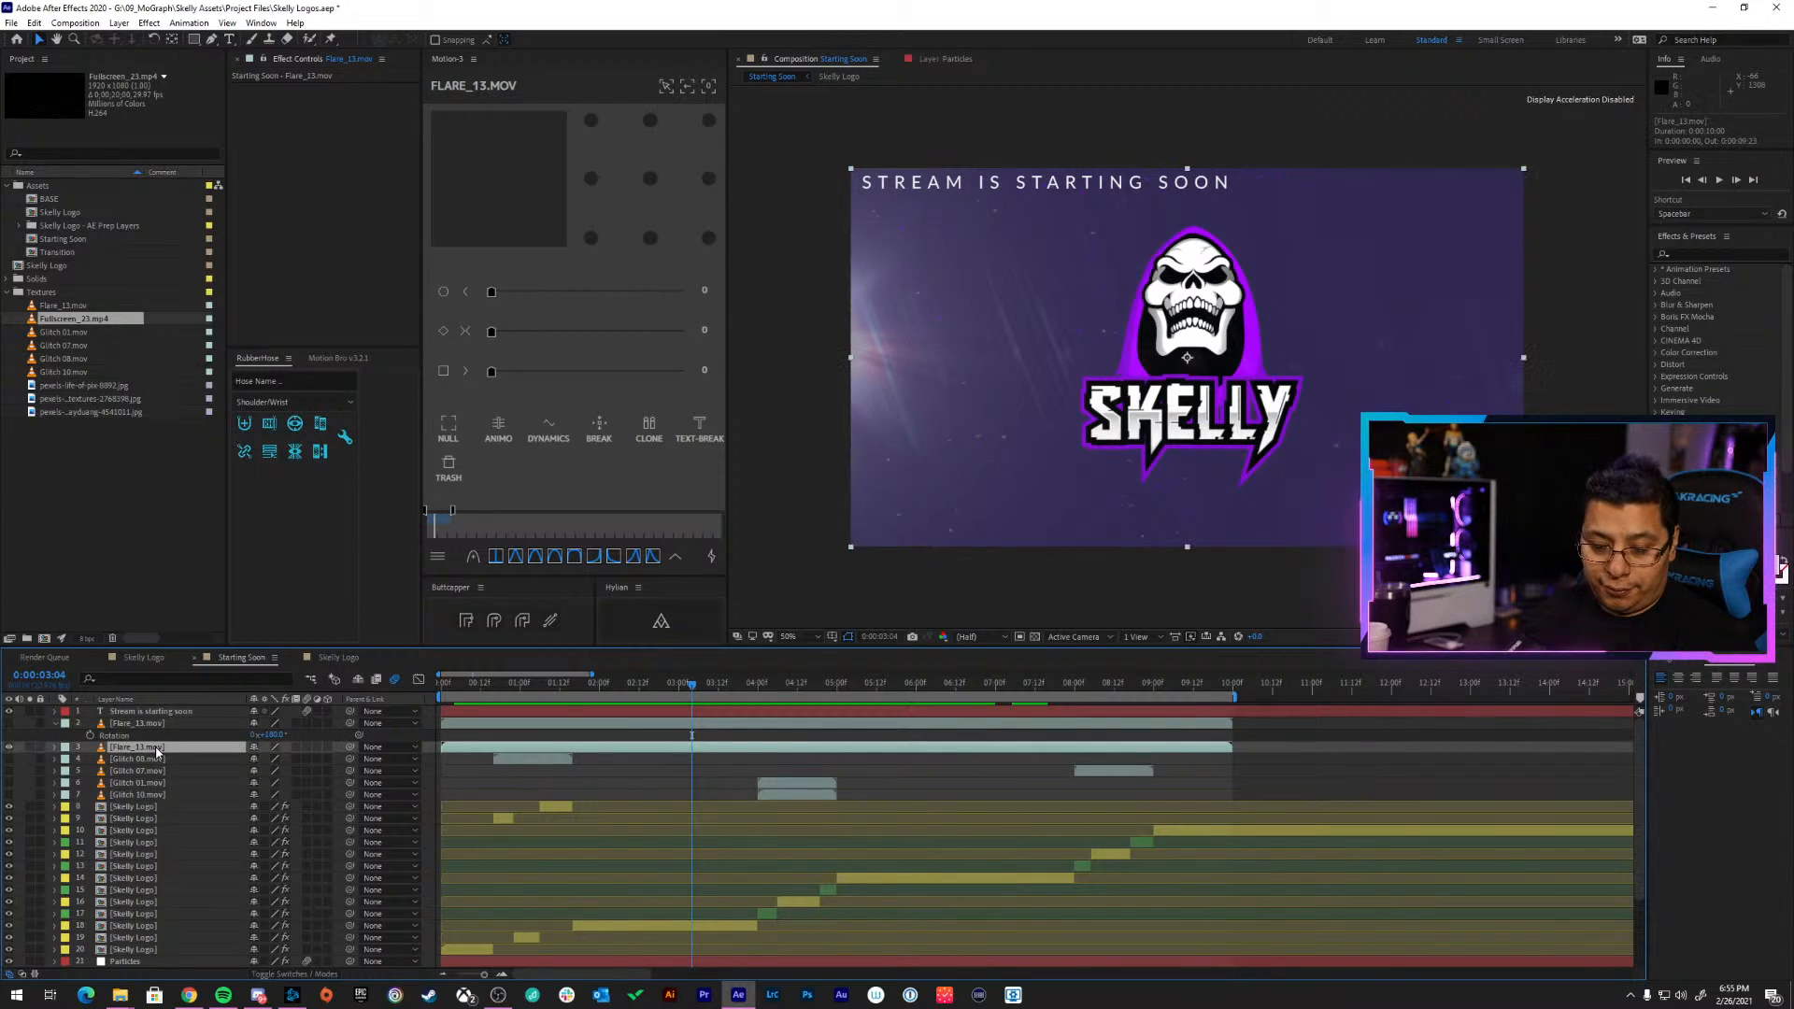
{"action": "key", "text": "r"}
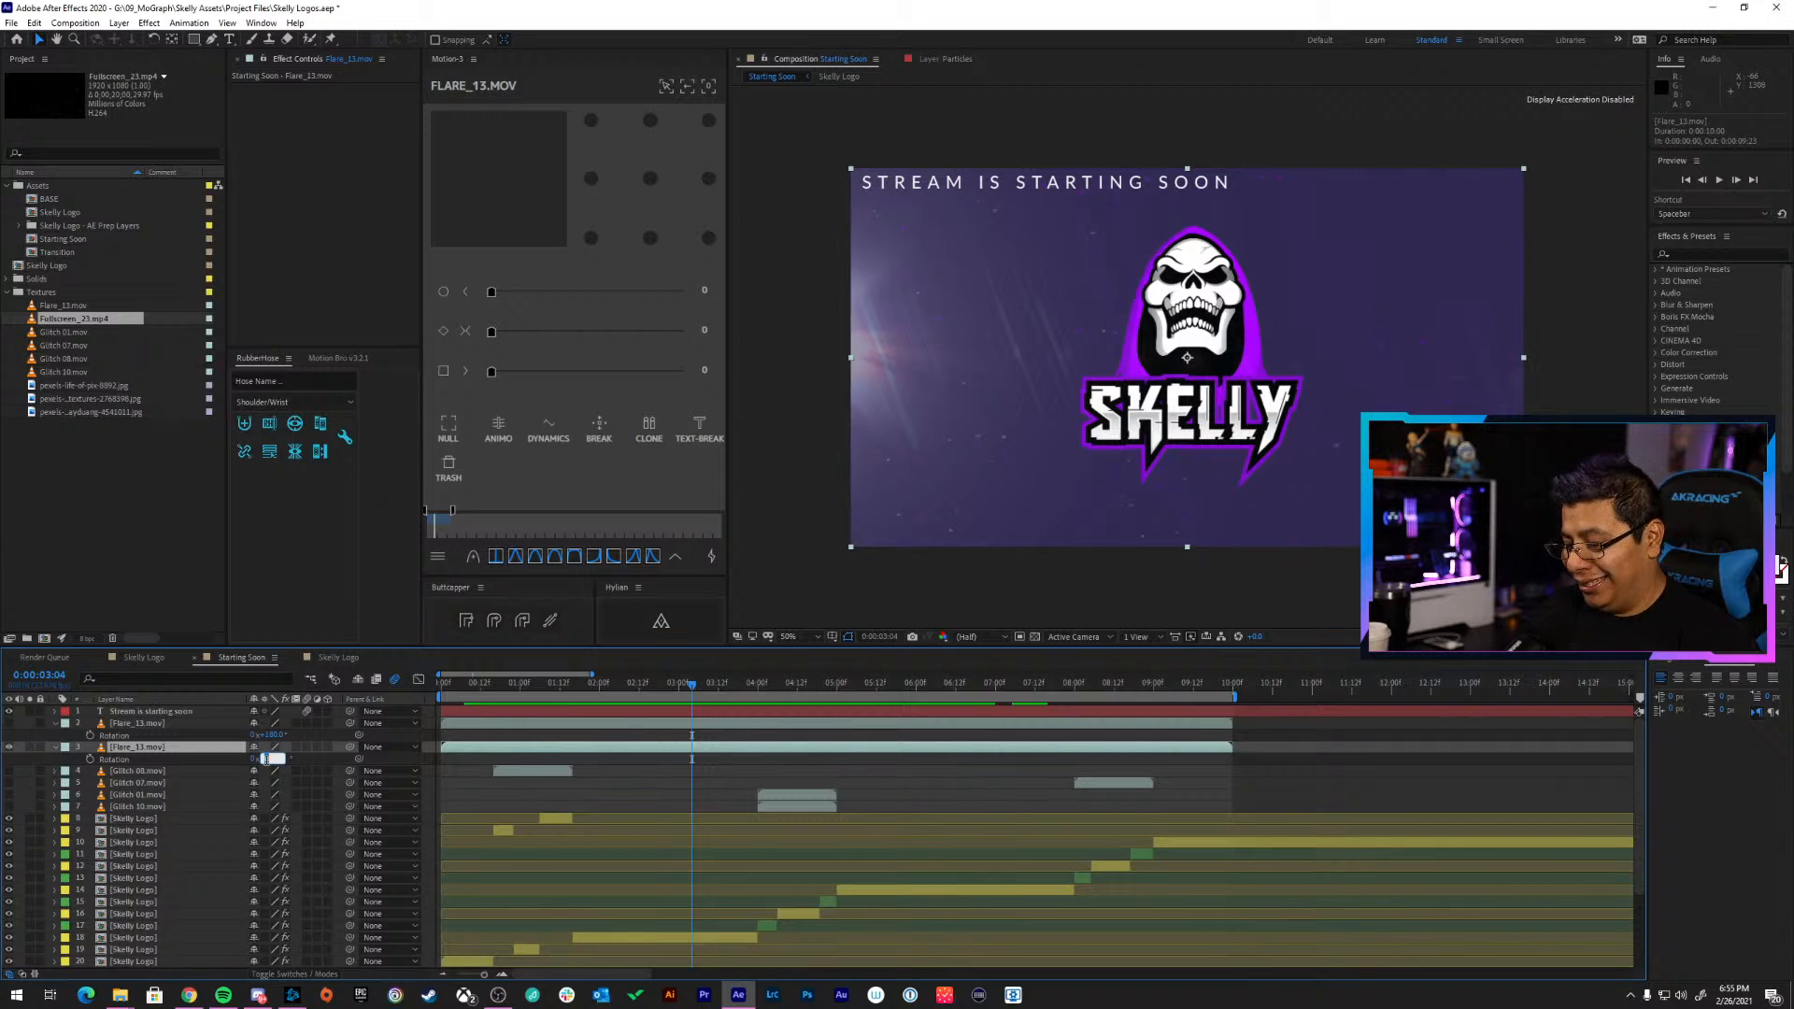
{"action": "type", "text": "90"}
{"action": "key", "text": "Return"}
{"action": "key", "text": "ctrl+z"}
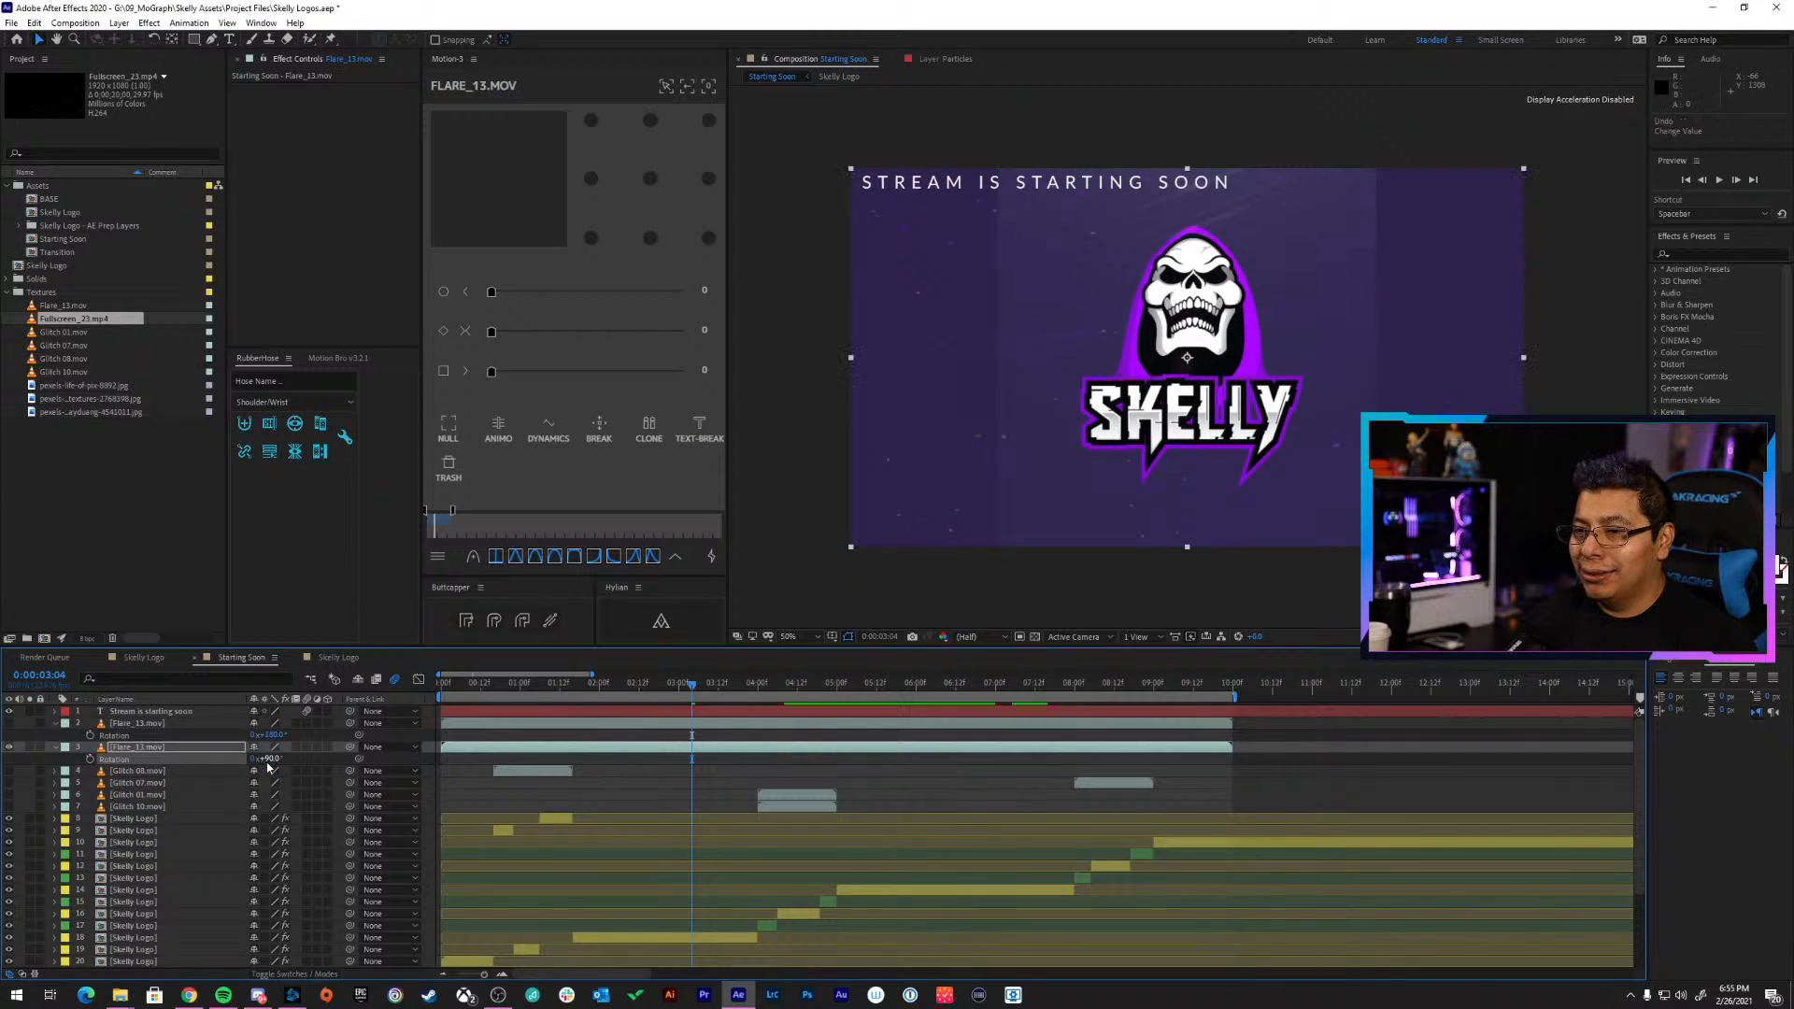
{"action": "type", "text": "-90"}
{"action": "key", "text": "Return"}
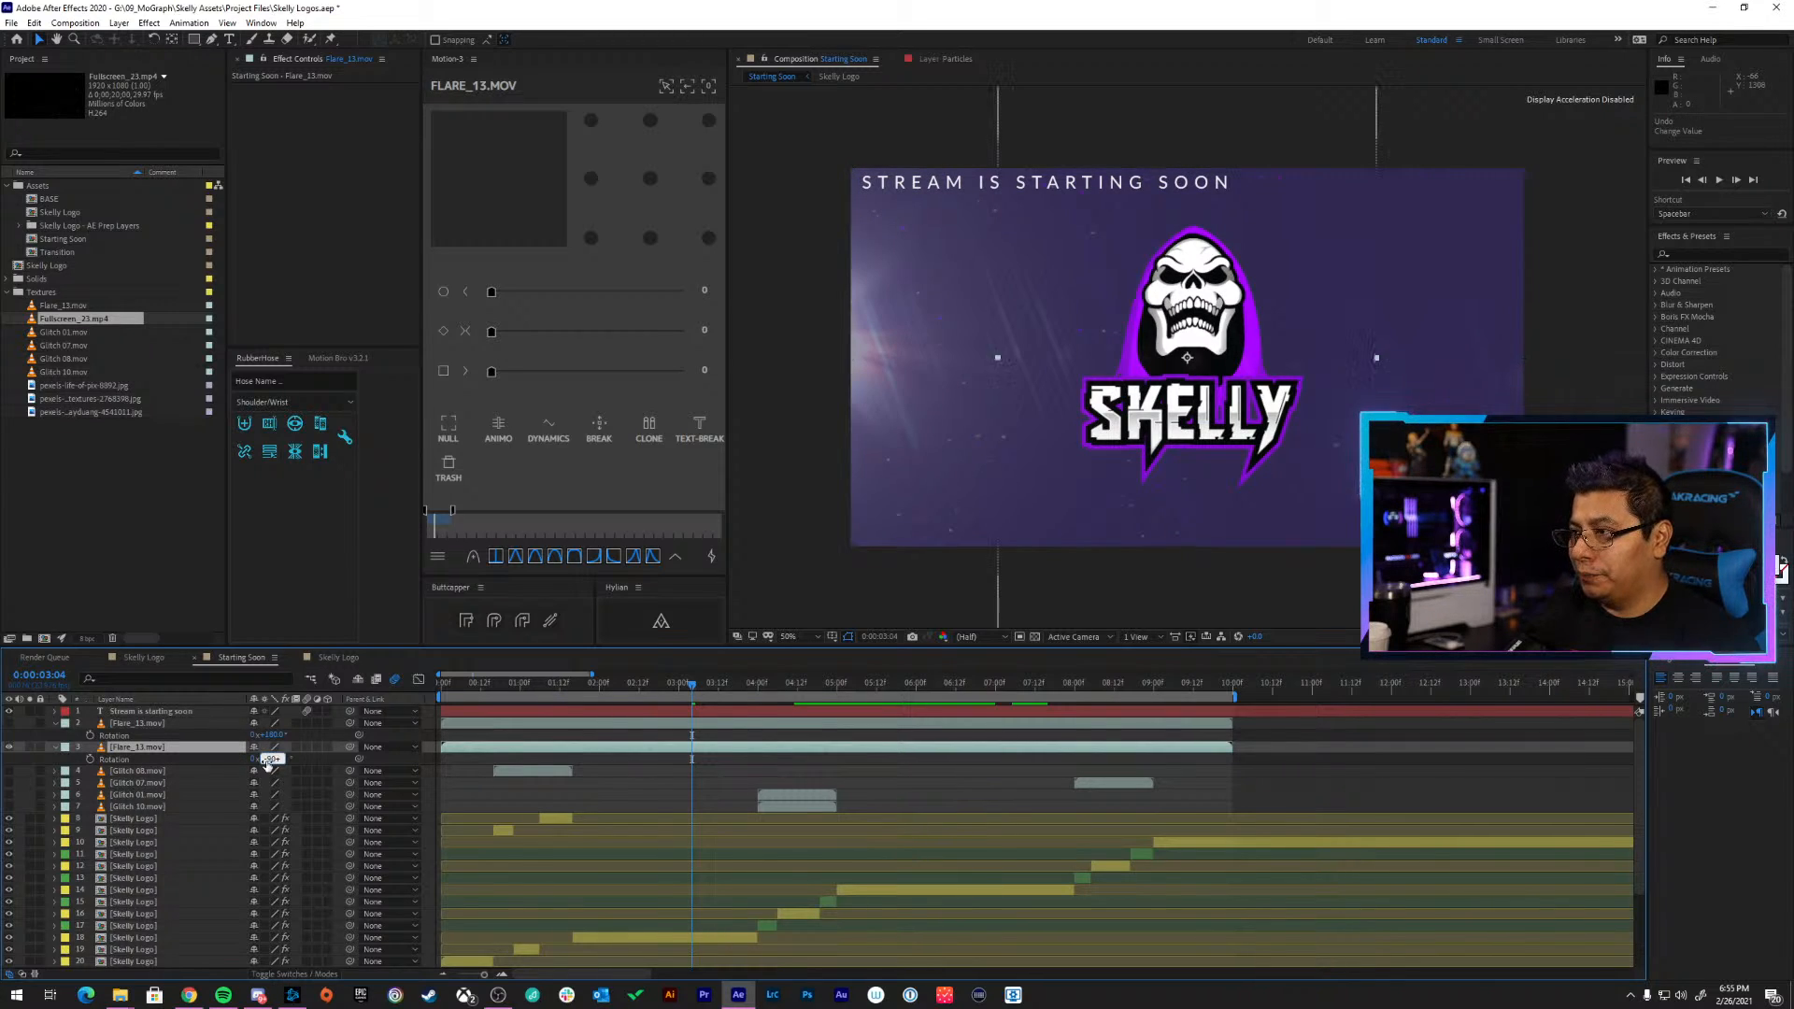
Move the rotated flare up so its light rises from the frame's bottom edge, and preview it
{"action": "left_click_drag", "start_coordinate": [1207, 581], "coordinate": [1220, 429]}
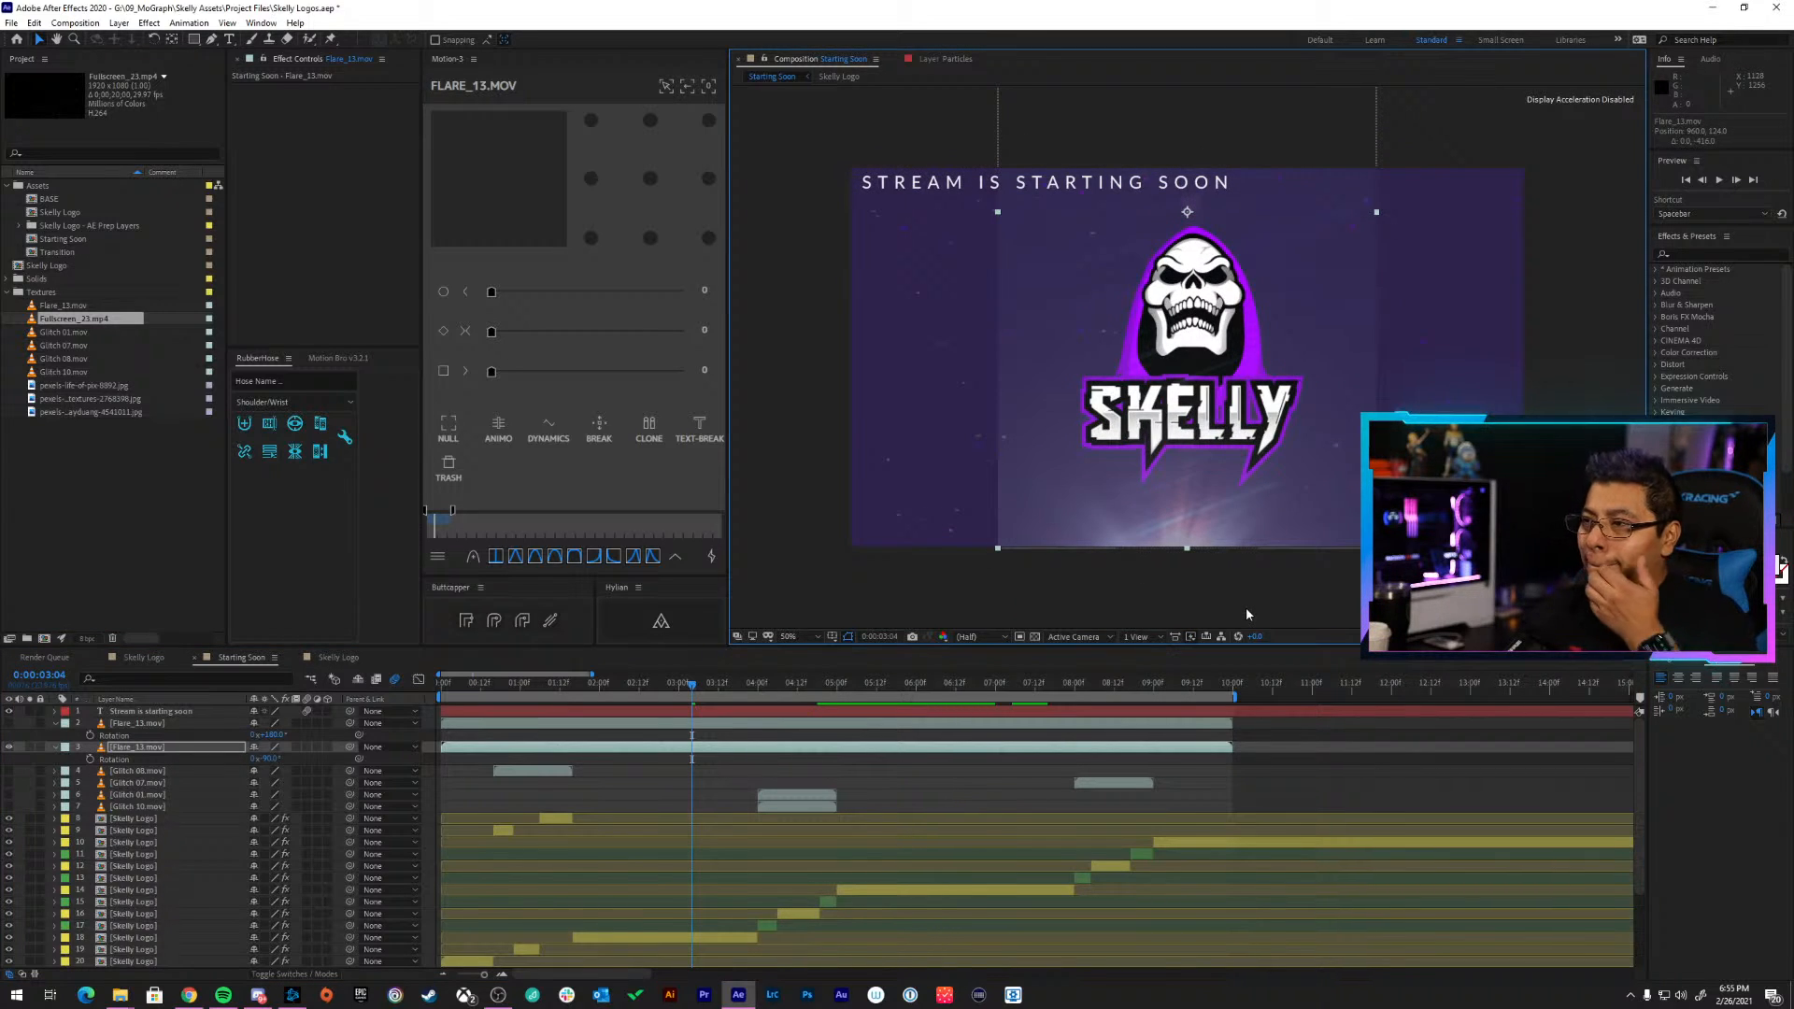
{"action": "key", "text": "space"}
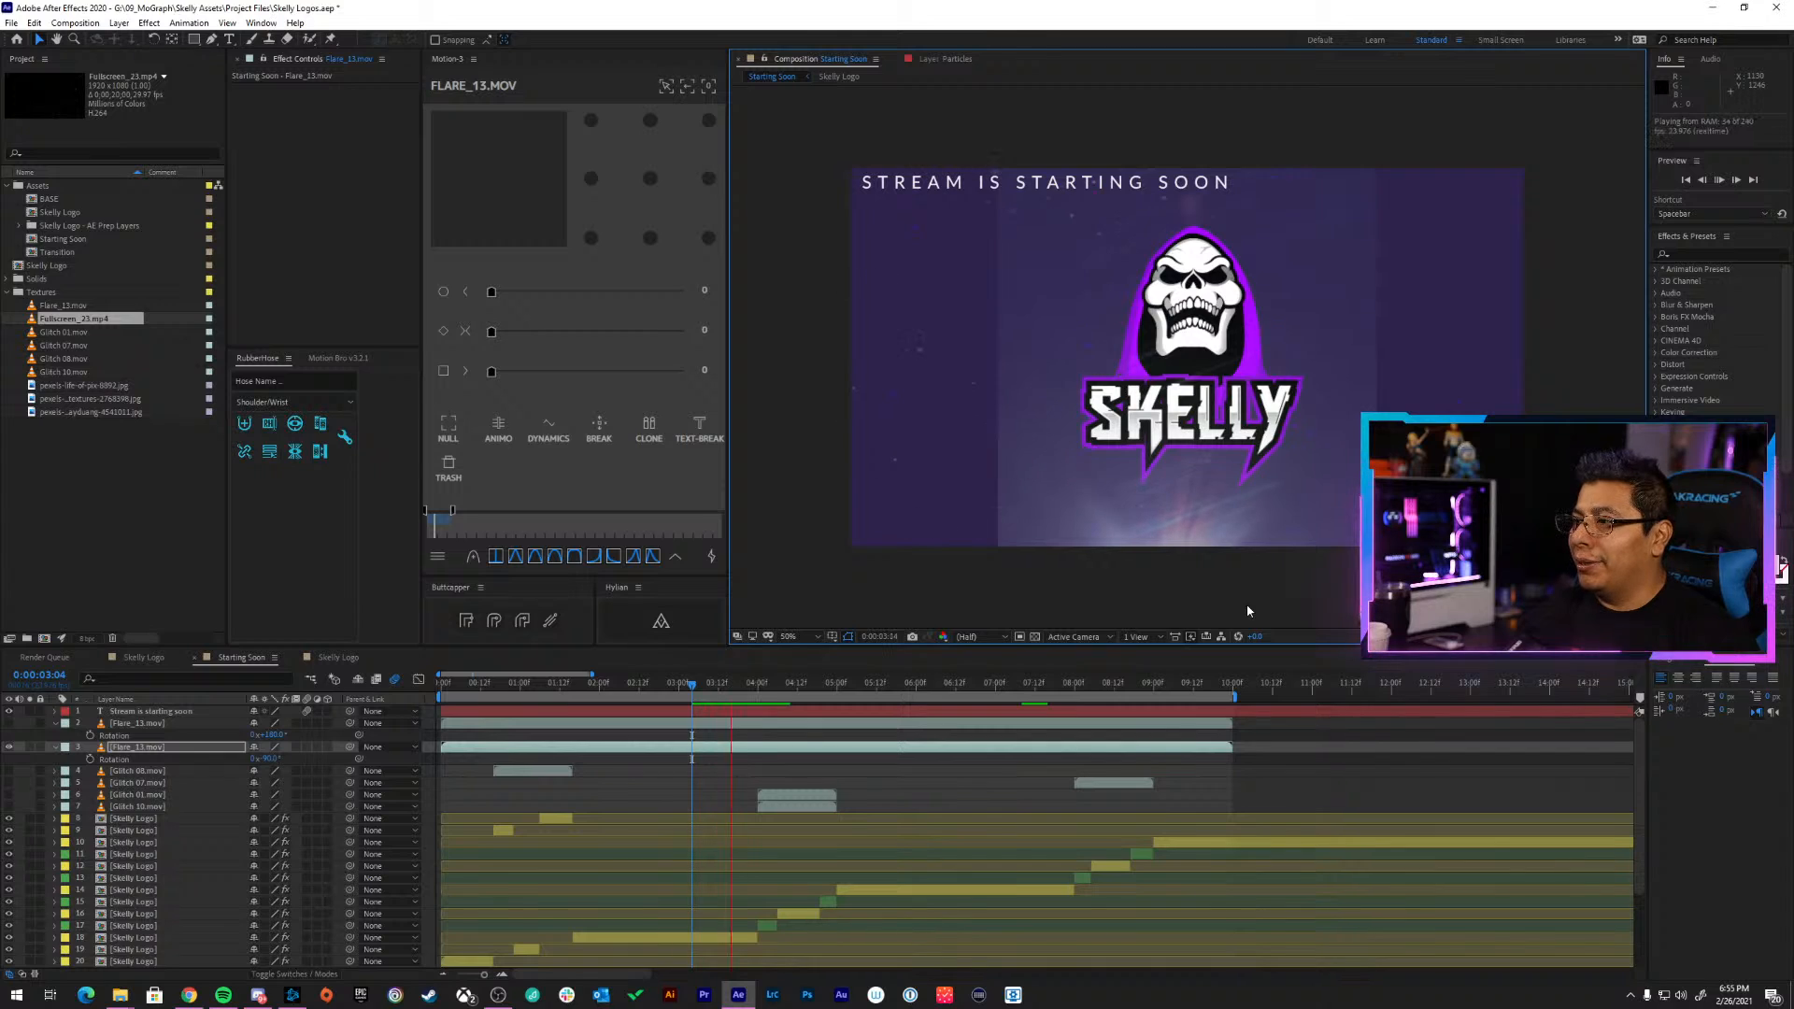
{"action": "key", "text": "space"}
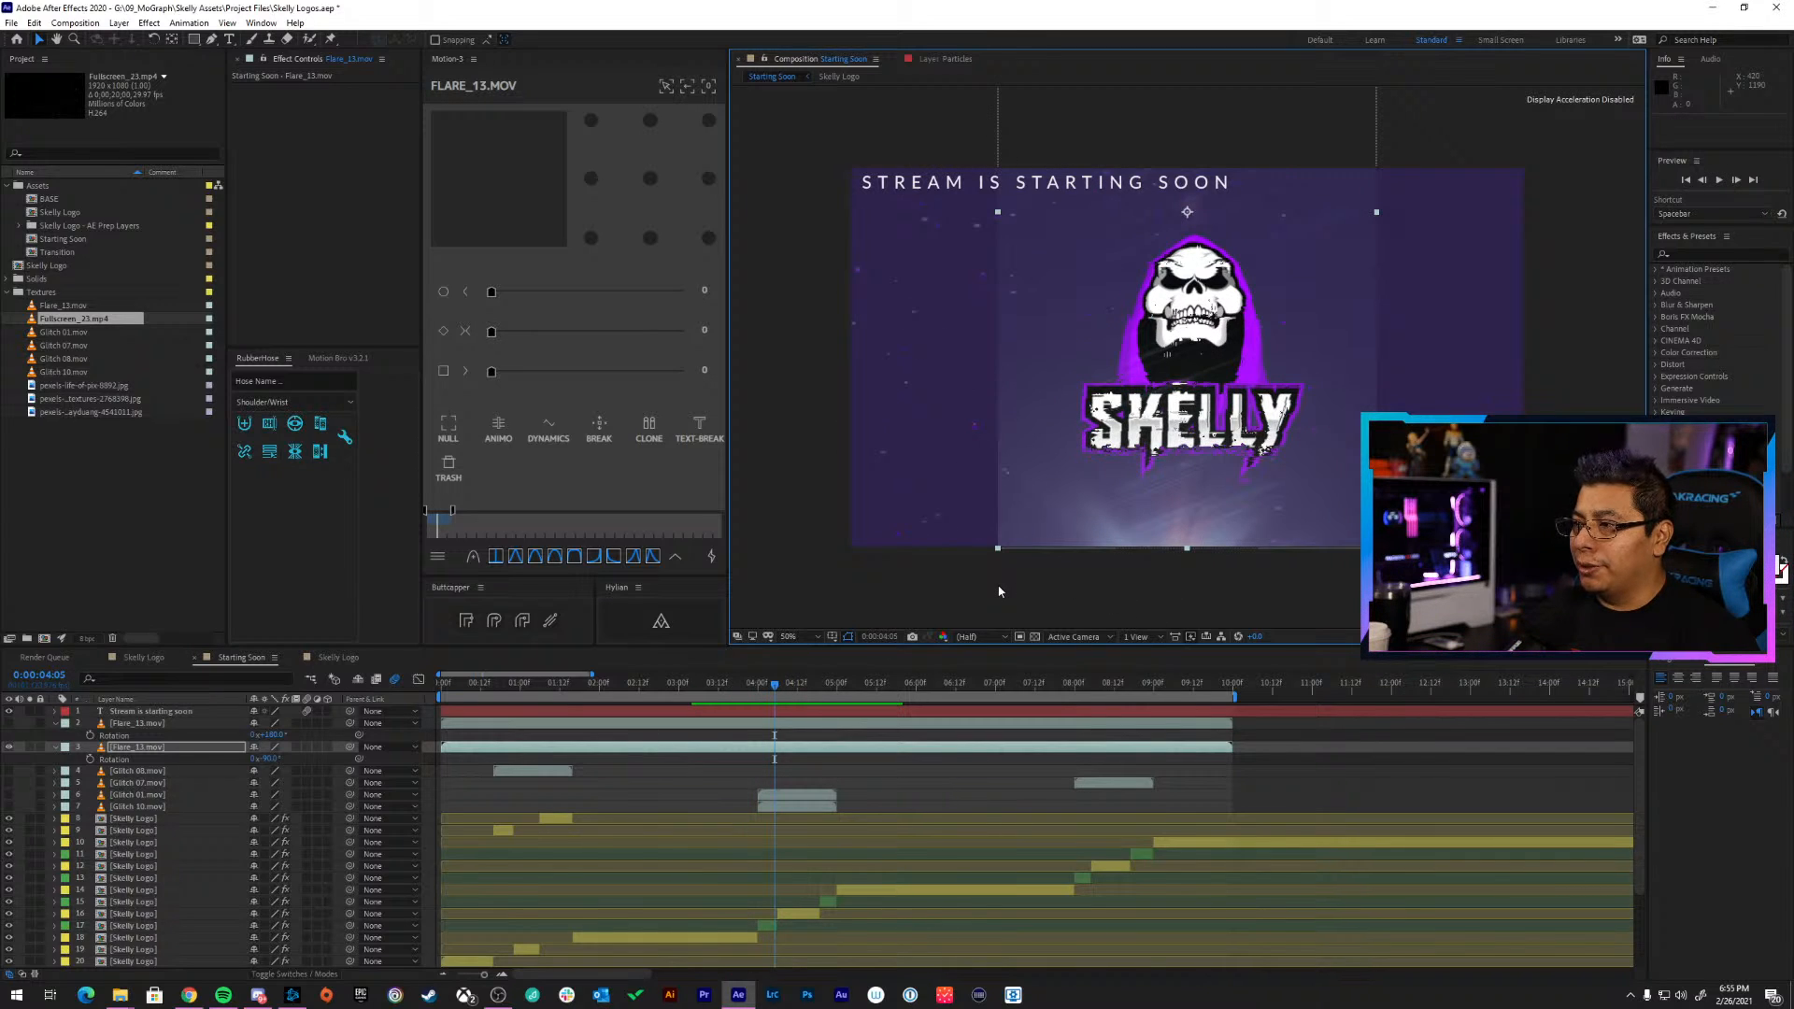
Scale up the rotated Flare_13.mov layer
{"action": "left_click_drag", "start_coordinate": [271, 757], "coordinate": [359, 758]}
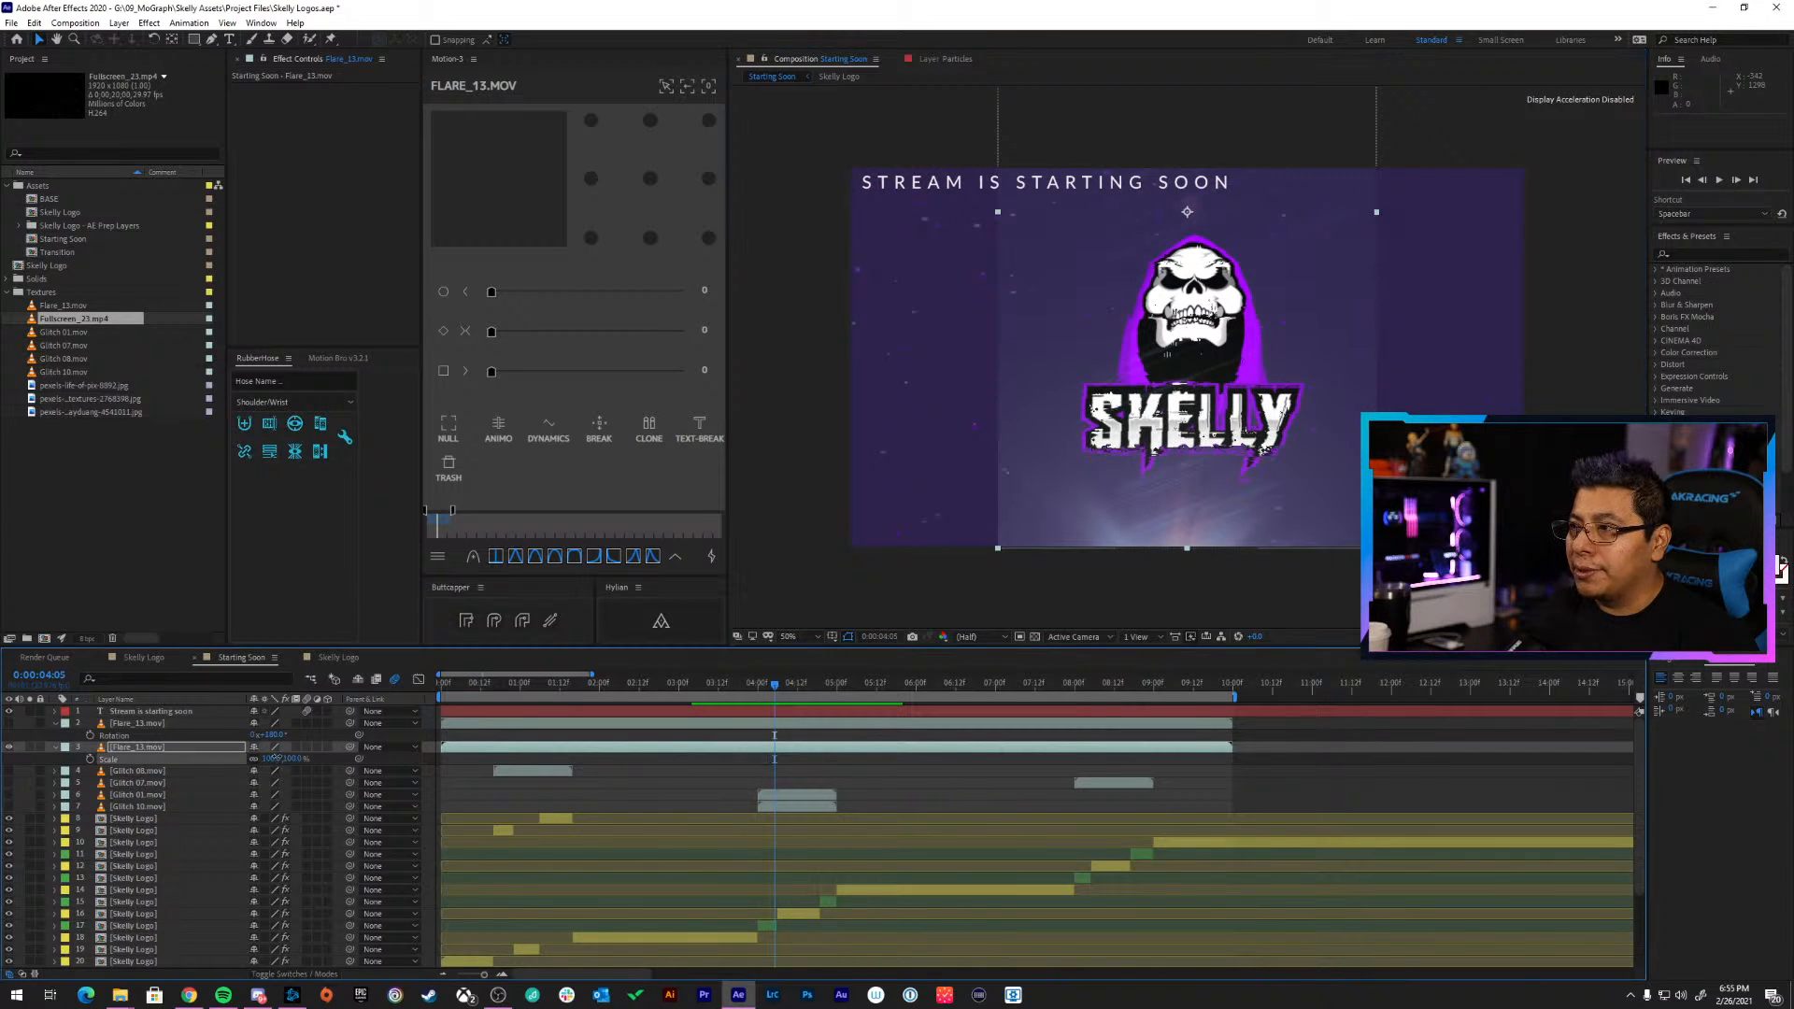
Try enlarging the lower Flare_13.mov layer to about 194% scale and preview the animation
{"action": "left_click_drag", "start_coordinate": [1085, 539], "coordinate": [1258, 276]}
{"action": "key", "text": "space"}
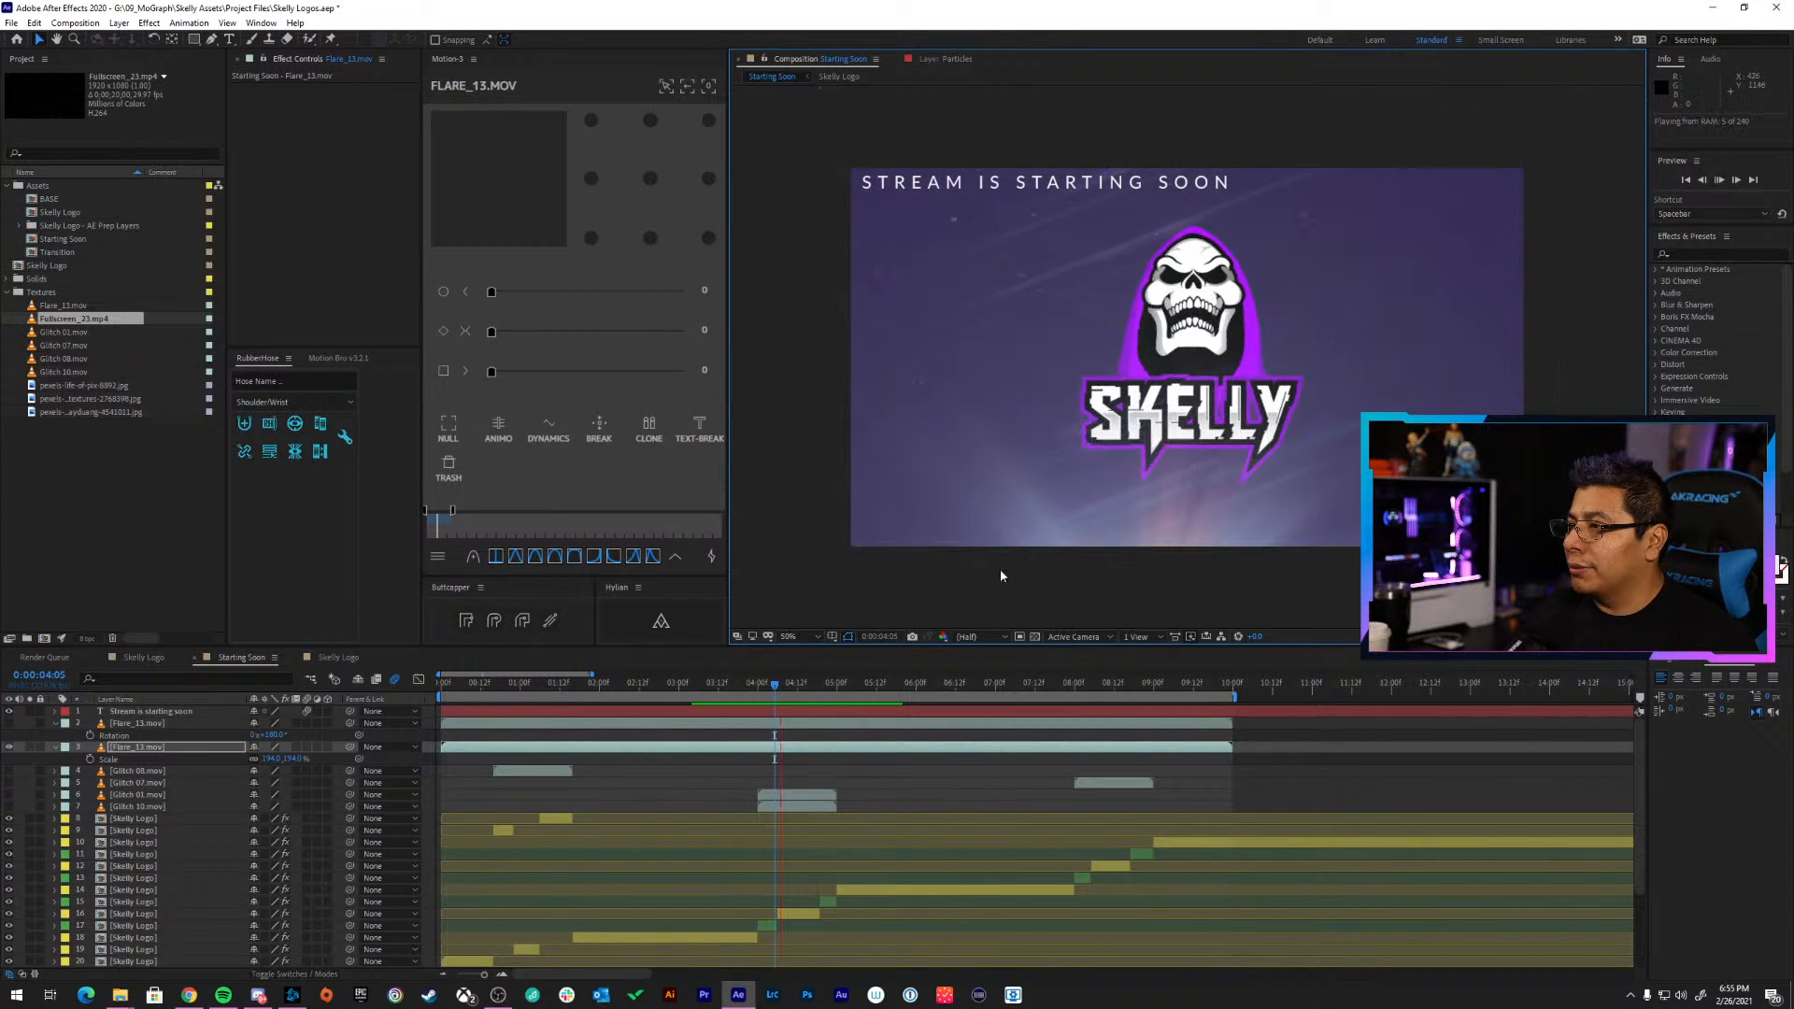
{"action": "key", "text": "space"}
{"action": "left_click_drag", "start_coordinate": [1138, 522], "coordinate": [1083, 617]}
{"action": "key", "text": "space"}
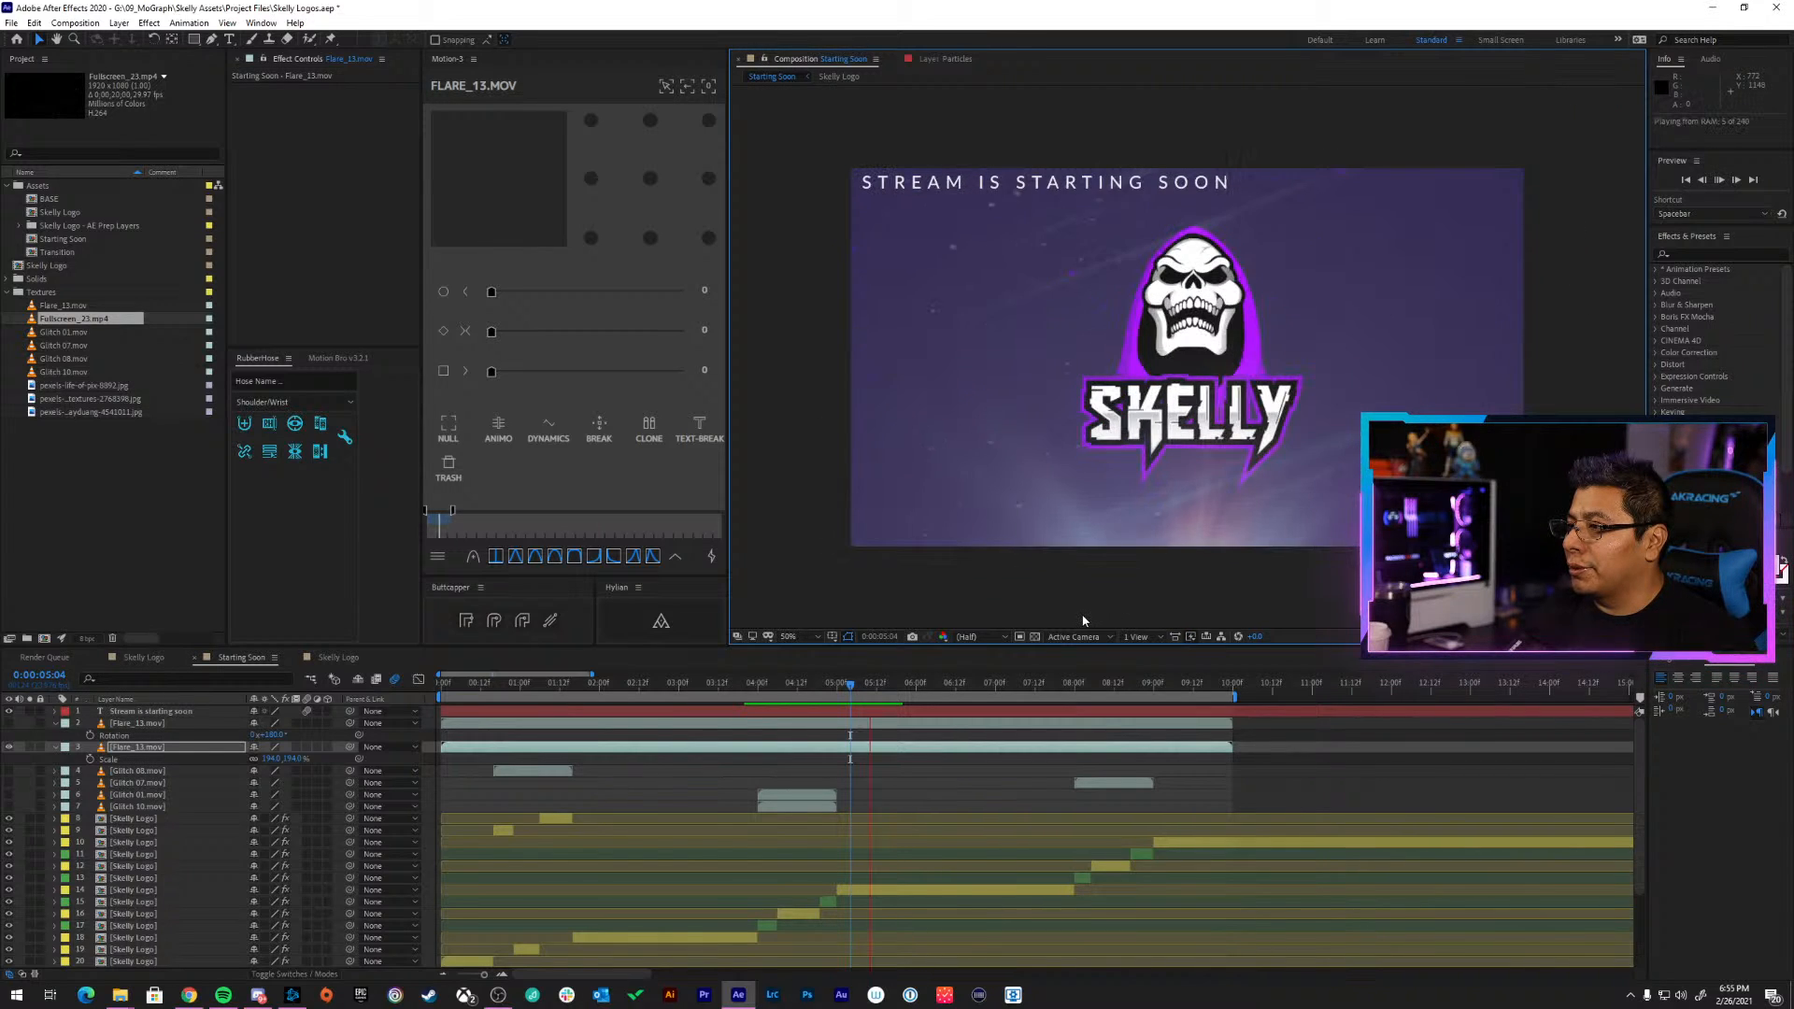
{"action": "key", "text": "space"}
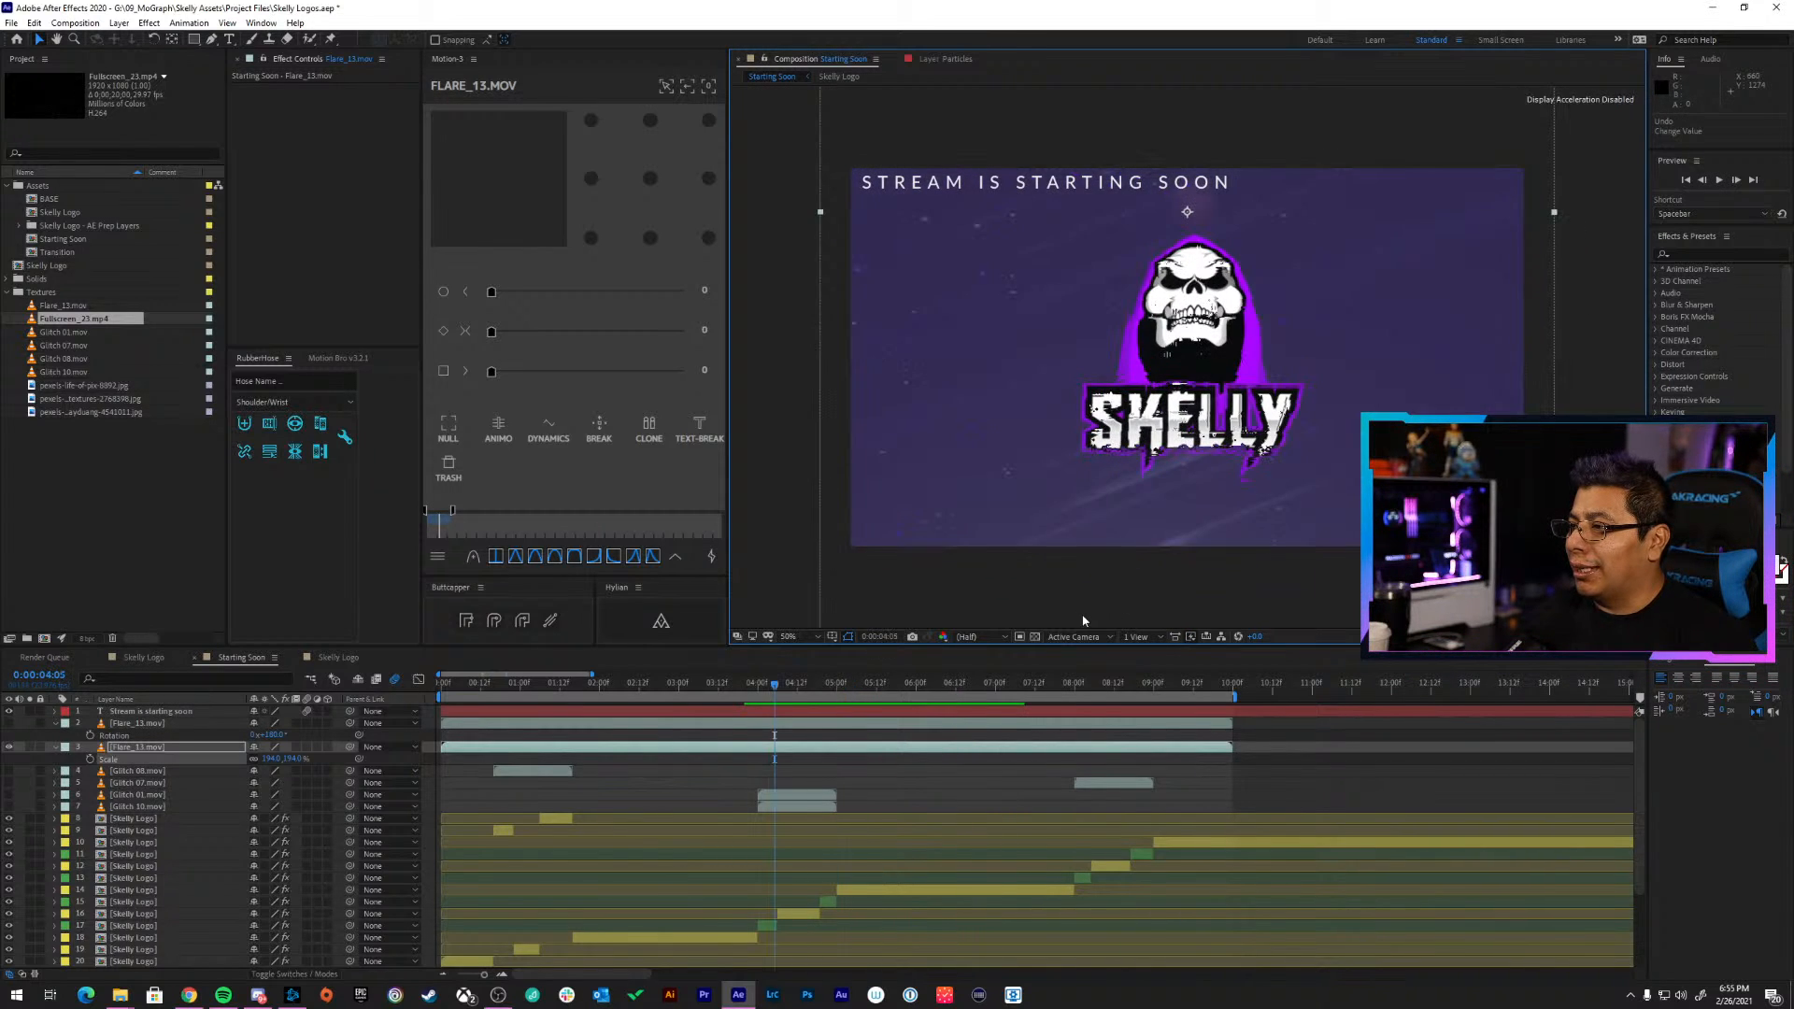
Undo the recent scale, position and rotation changes to the lower Flare_13.mov layer and preview the animation
{"action": "key", "text": "ctrl+z"}
{"action": "key", "text": "ctrl+z"}
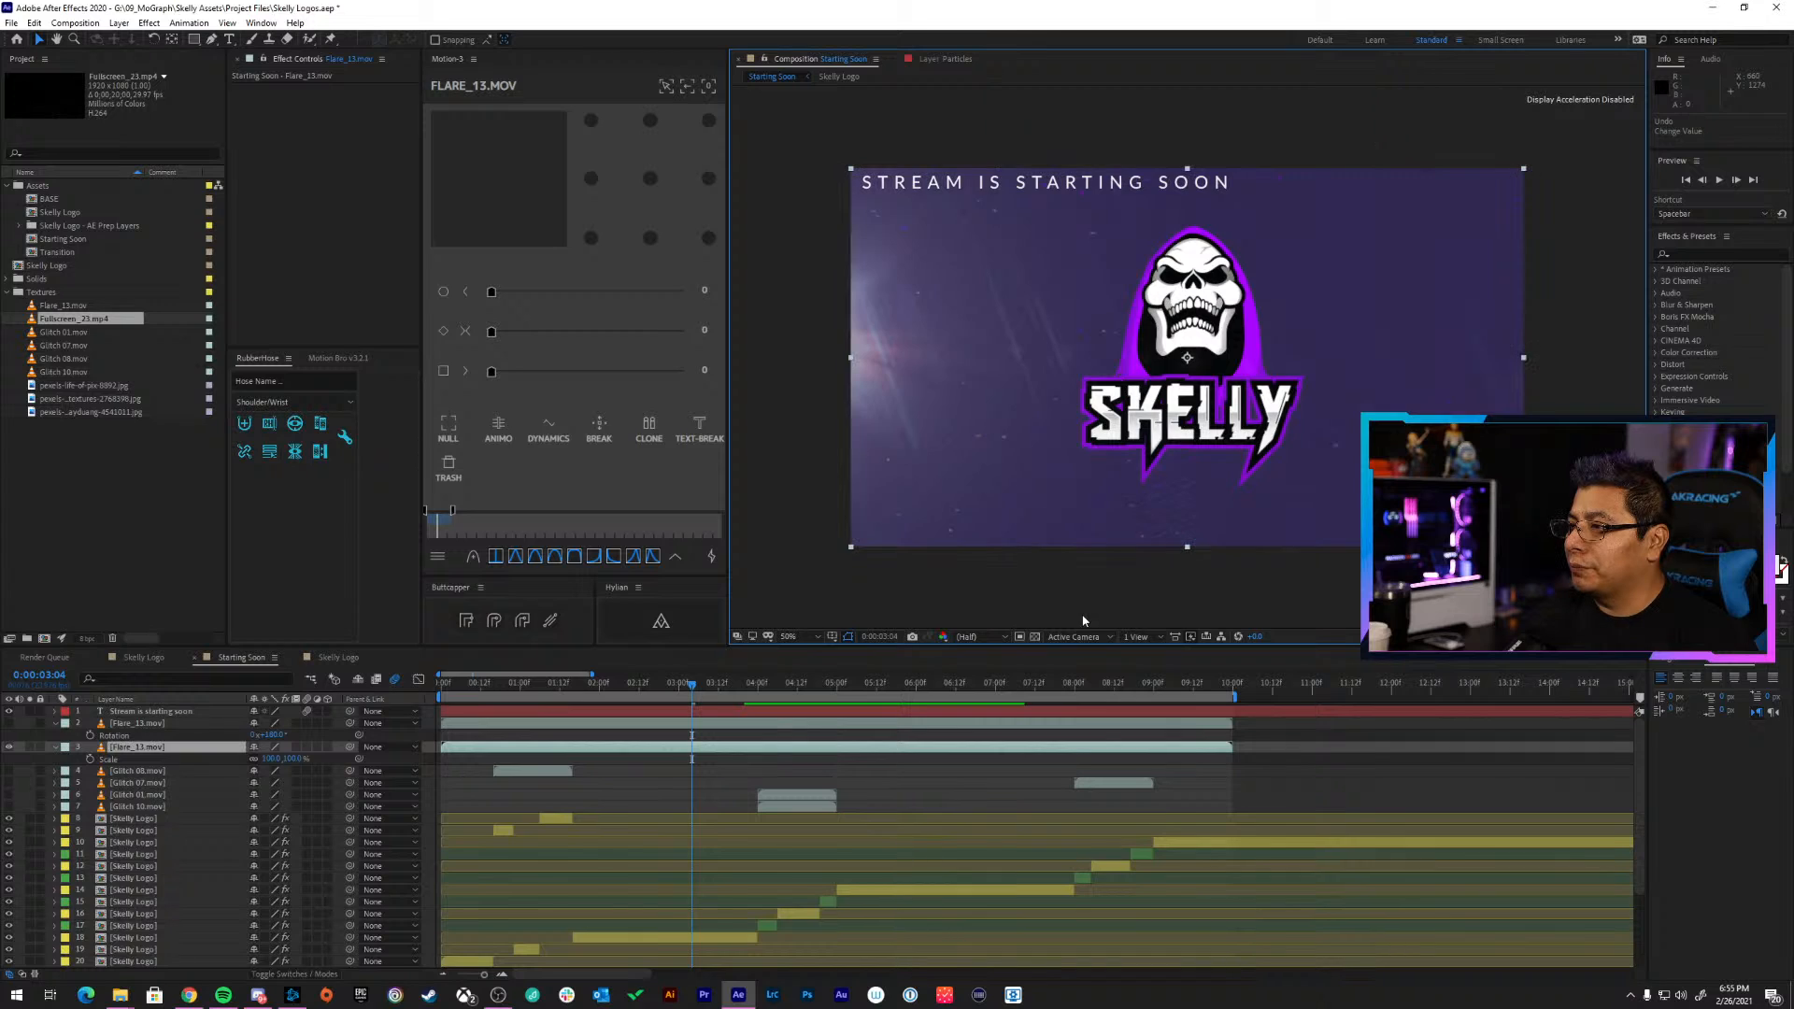
{"action": "key", "text": "ctrl+z"}
{"action": "key", "text": "space"}
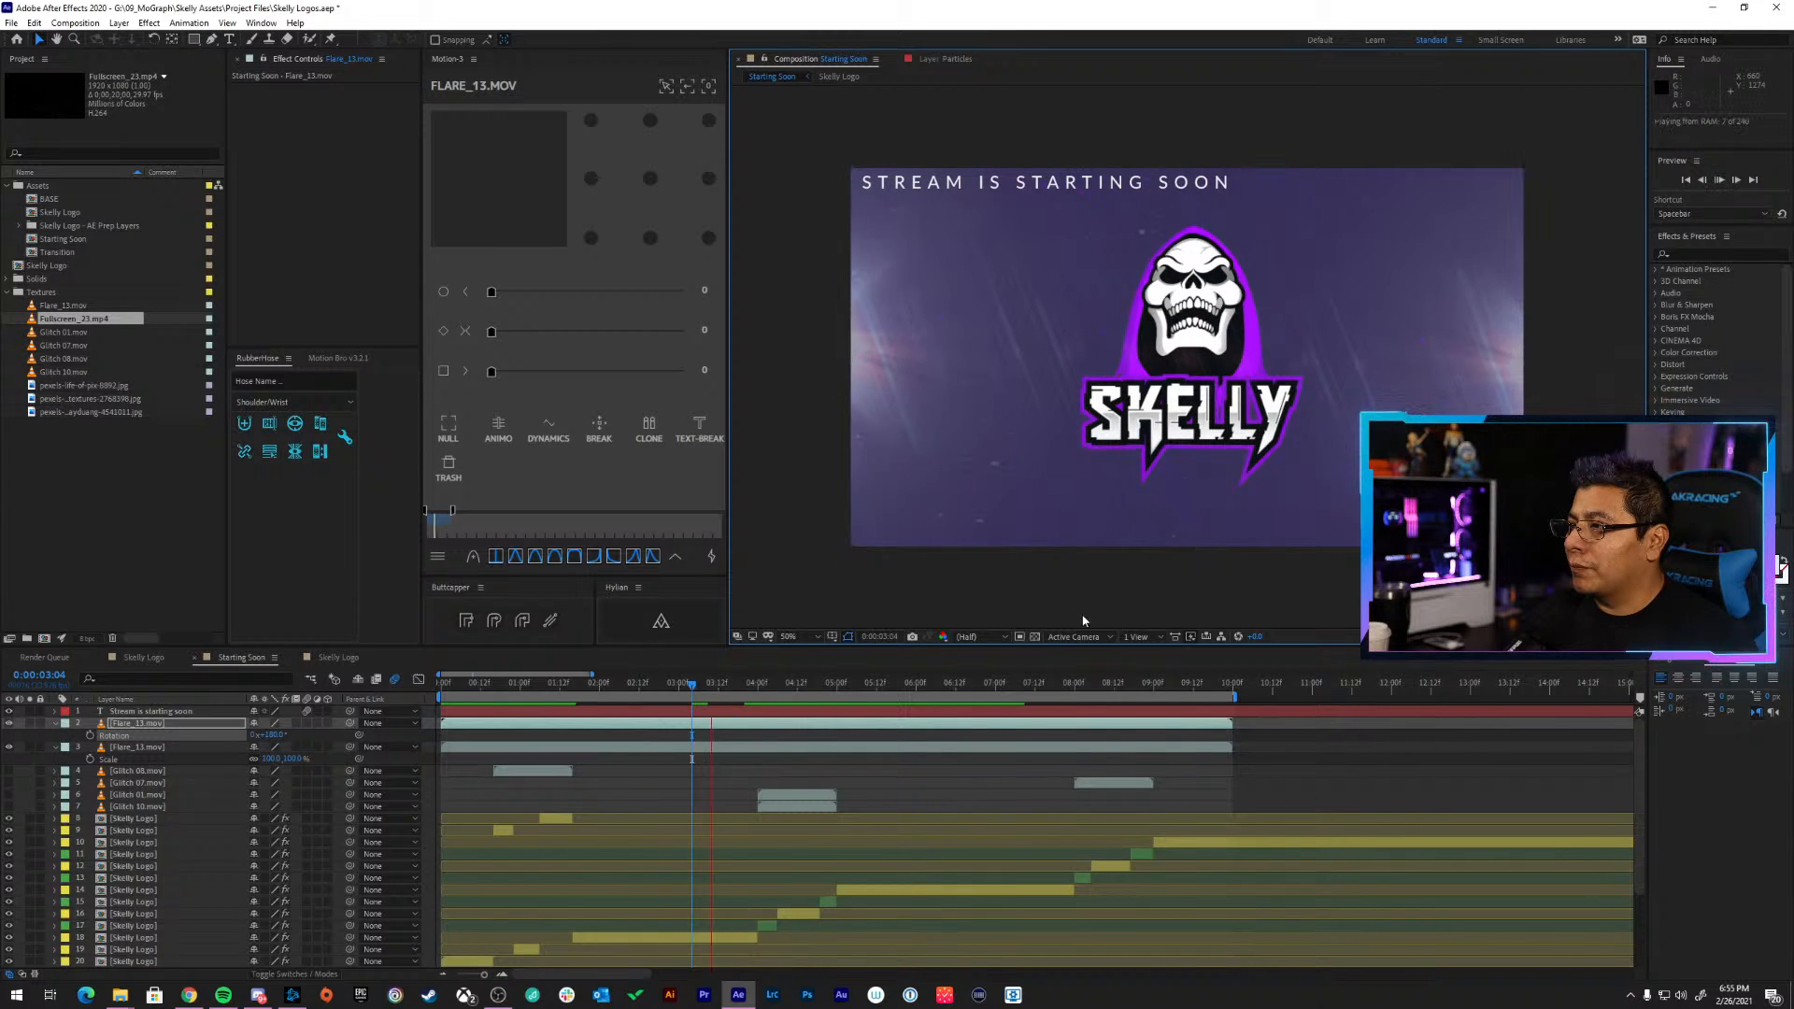
{"action": "key", "text": "space"}
Try lowering the opacity of both Flare_13.mov layers to 25% and preview the animation
{"action": "left_click", "coordinate": [148, 747], "text": "ctrl"}
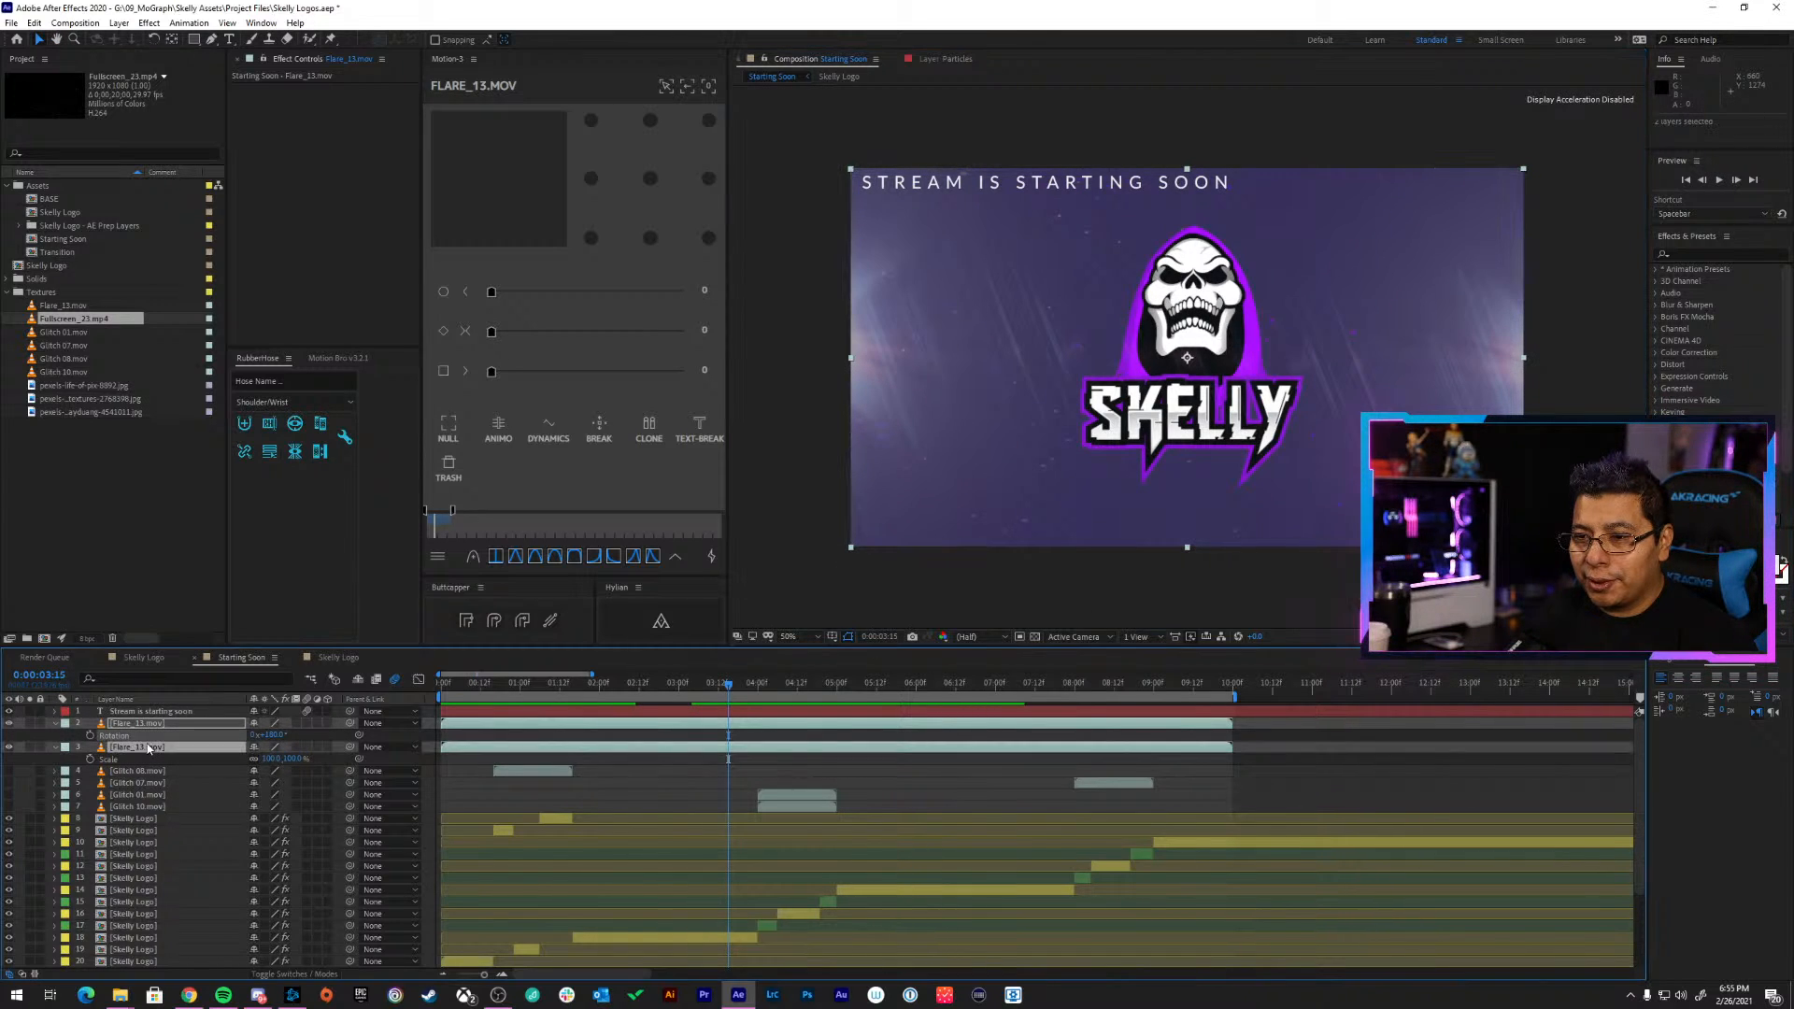
{"action": "key", "text": "t"}
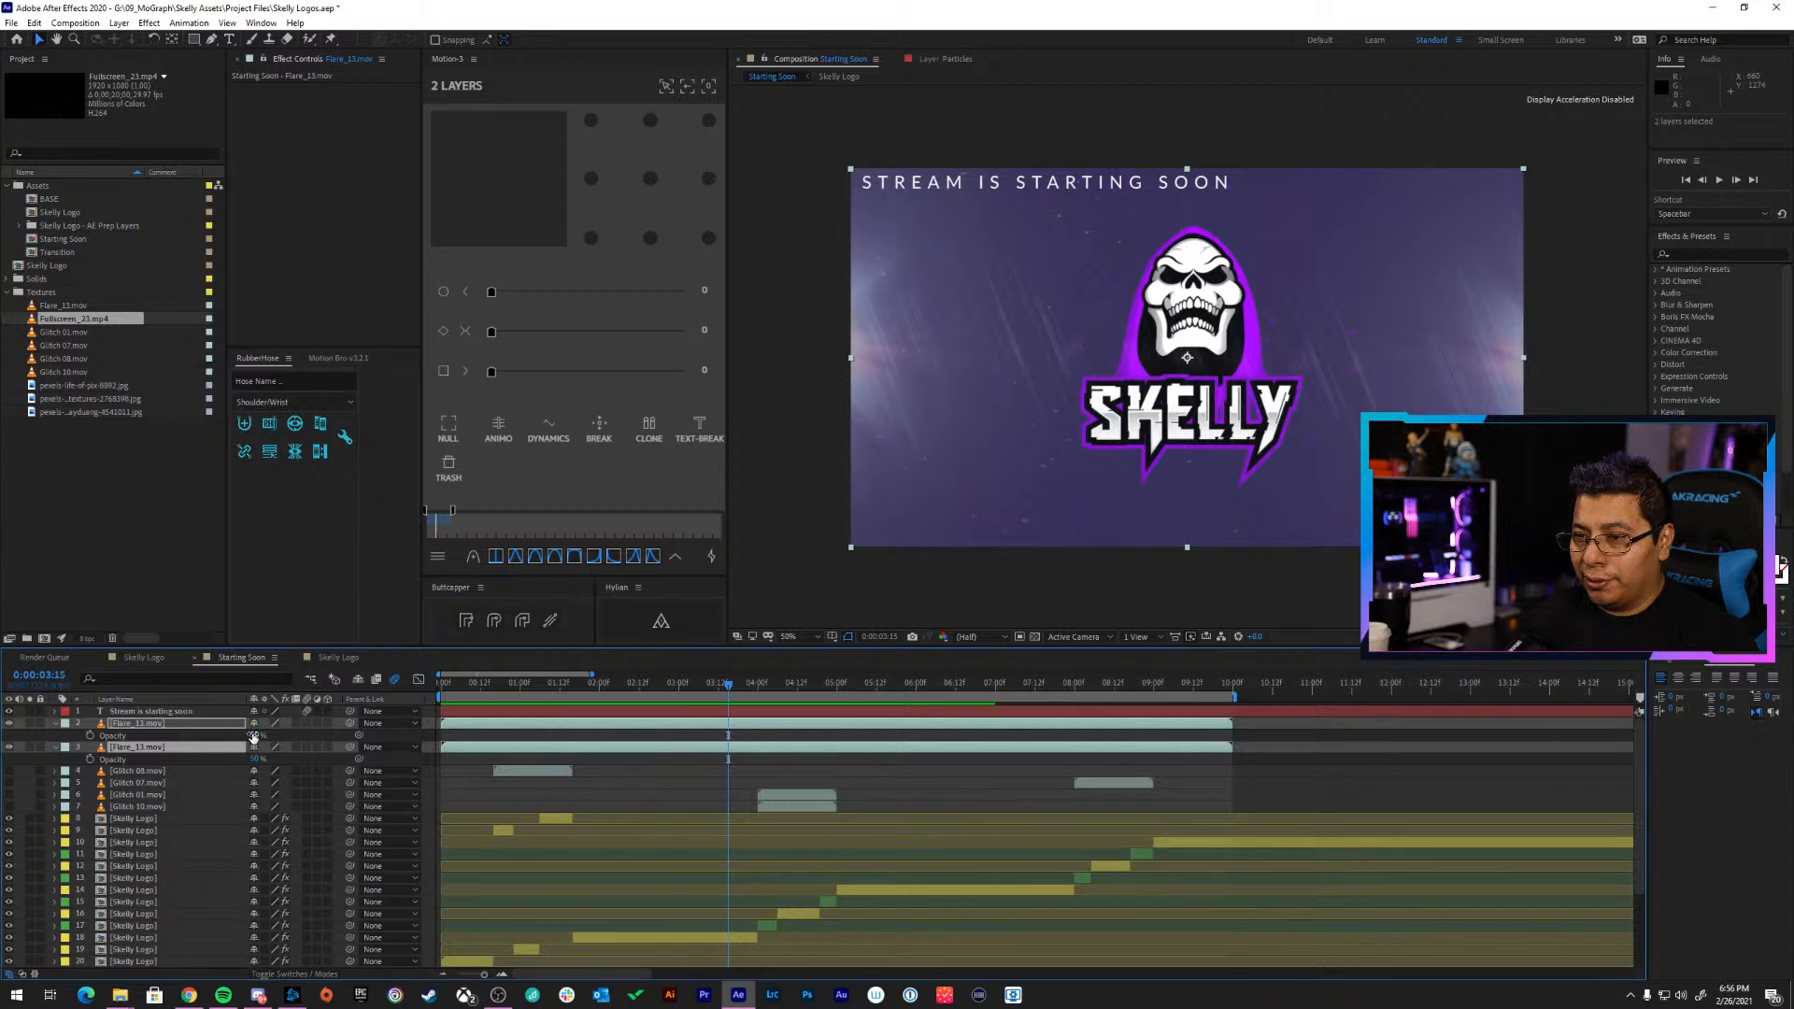
{"action": "key", "text": "Return"}
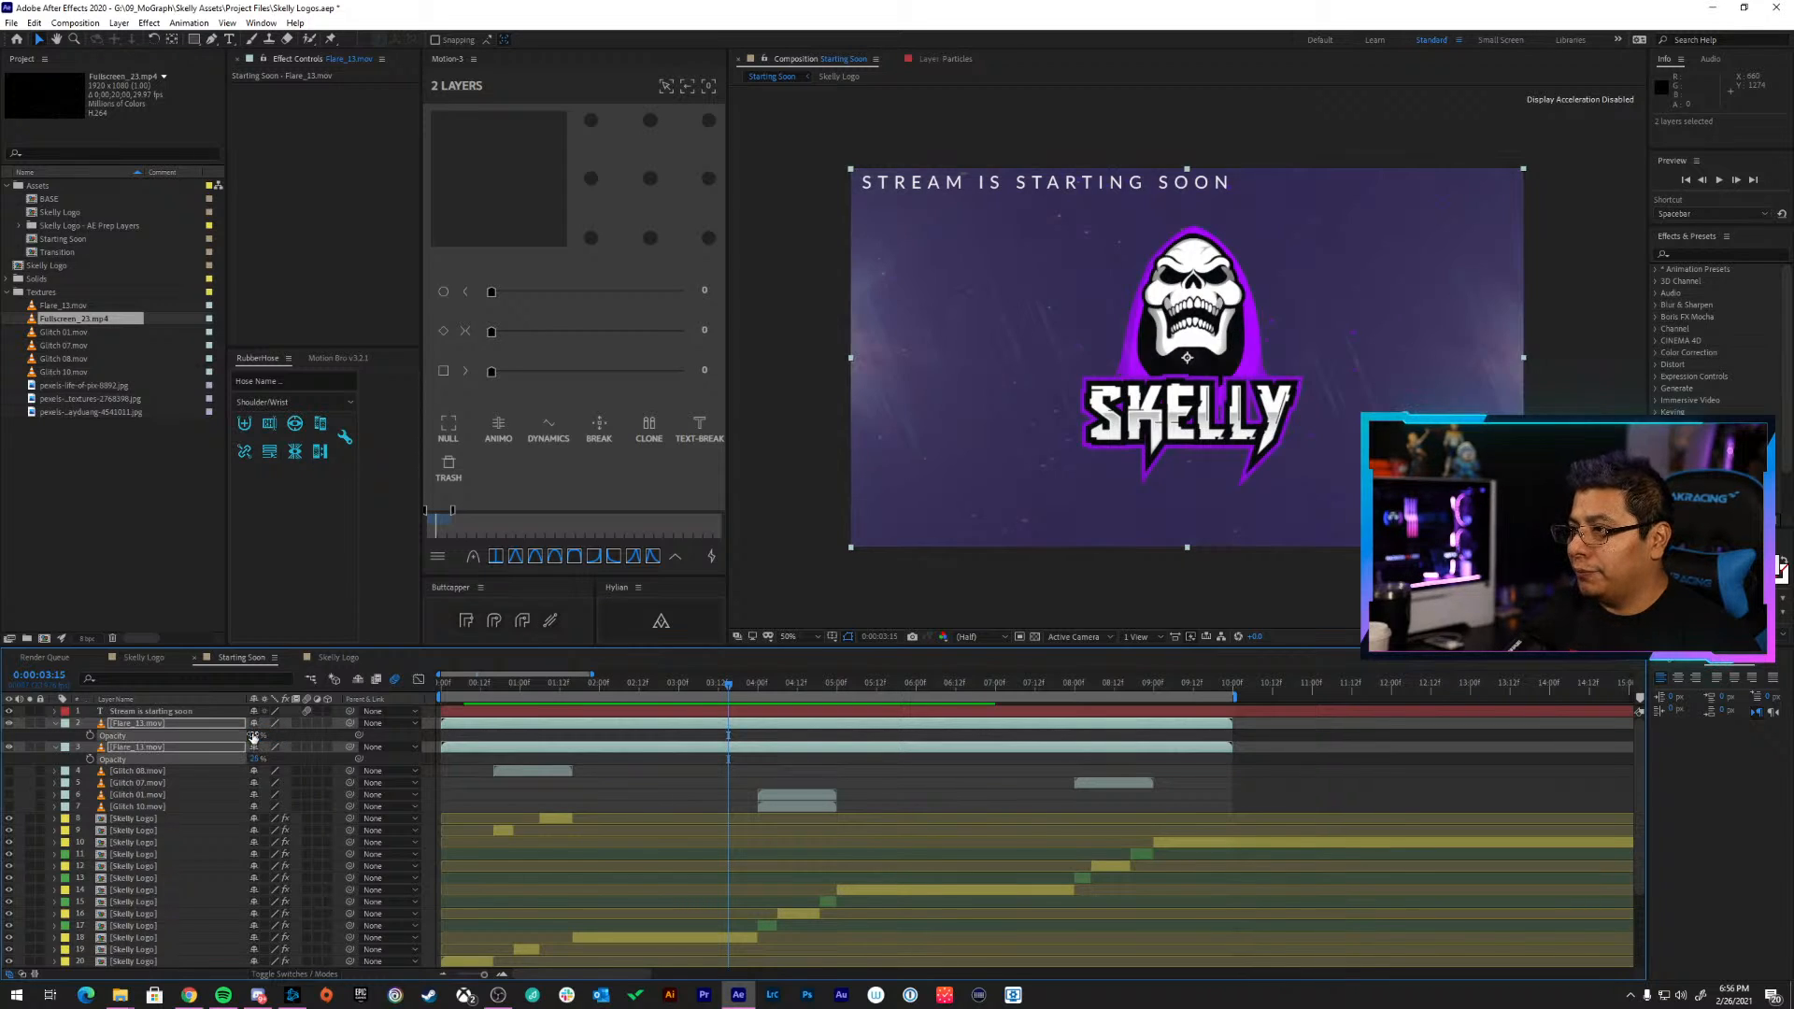
{"action": "key", "text": "space"}
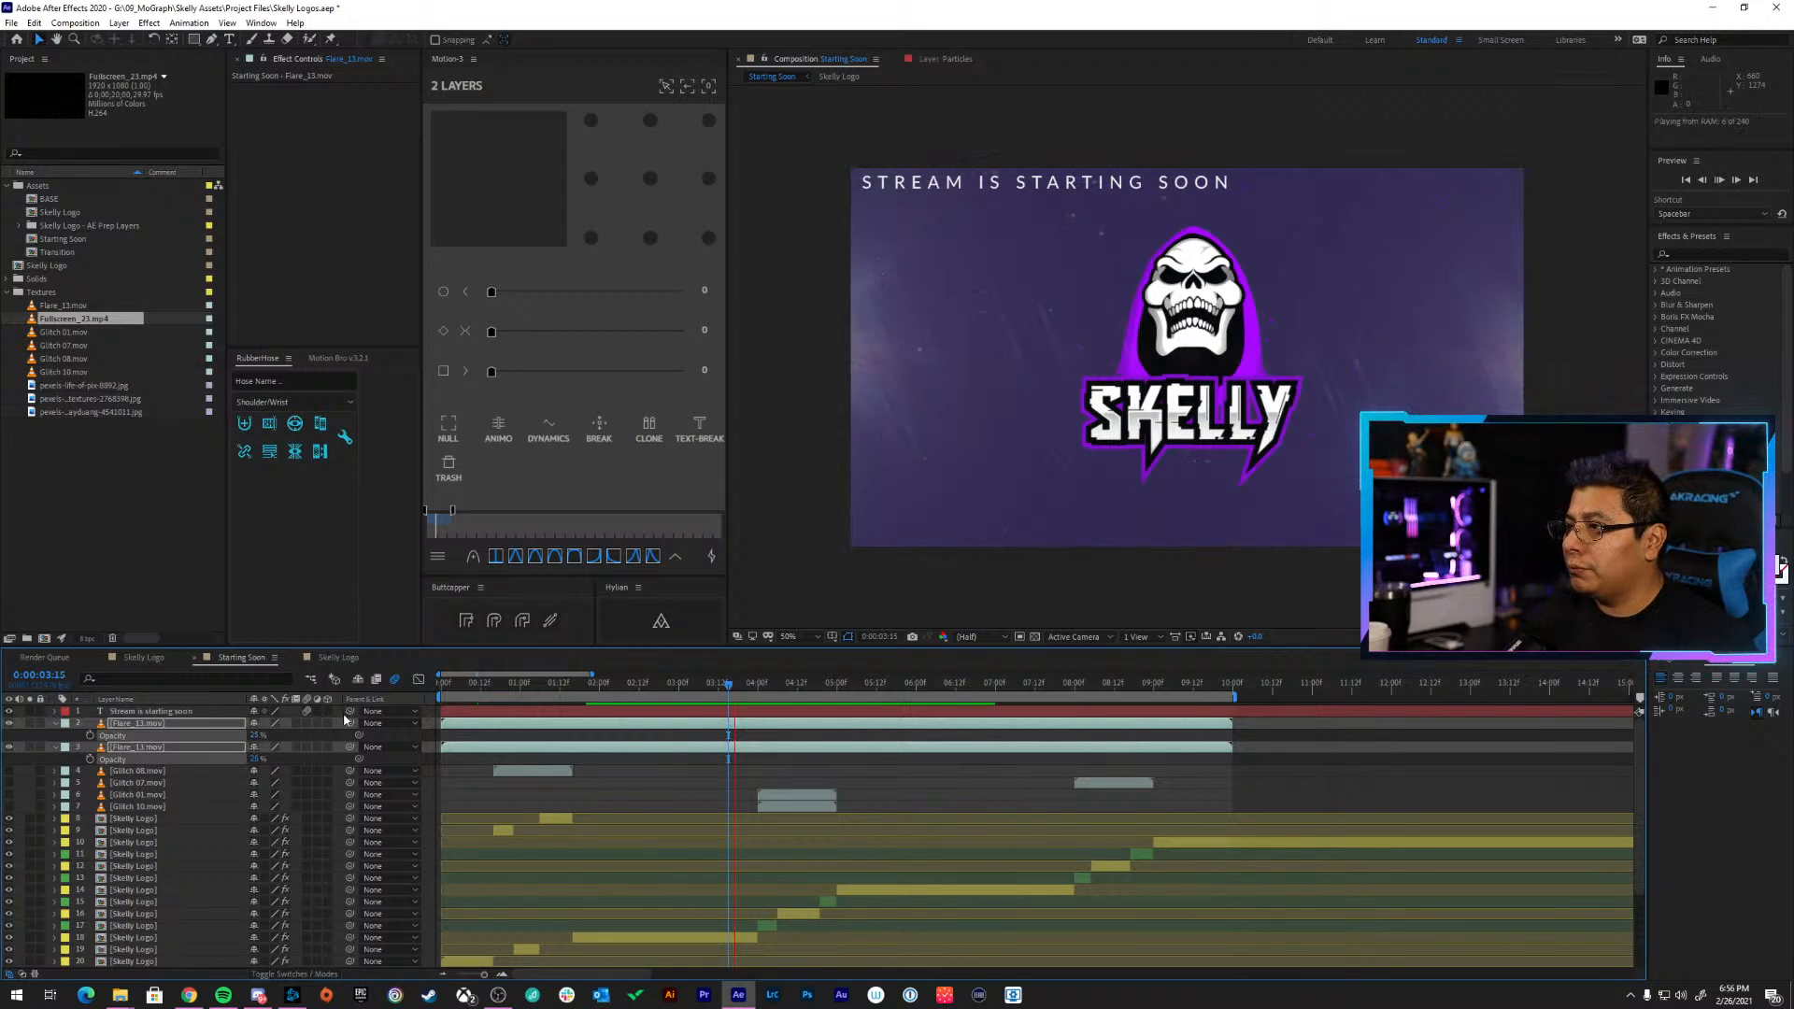
Set the opacity of both Flare_13.mov layers to 100% and show the layers' blending mode settings
{"action": "left_click", "coordinate": [256, 734]}
{"action": "type", "text": "100"}
{"action": "key", "text": "Return"}
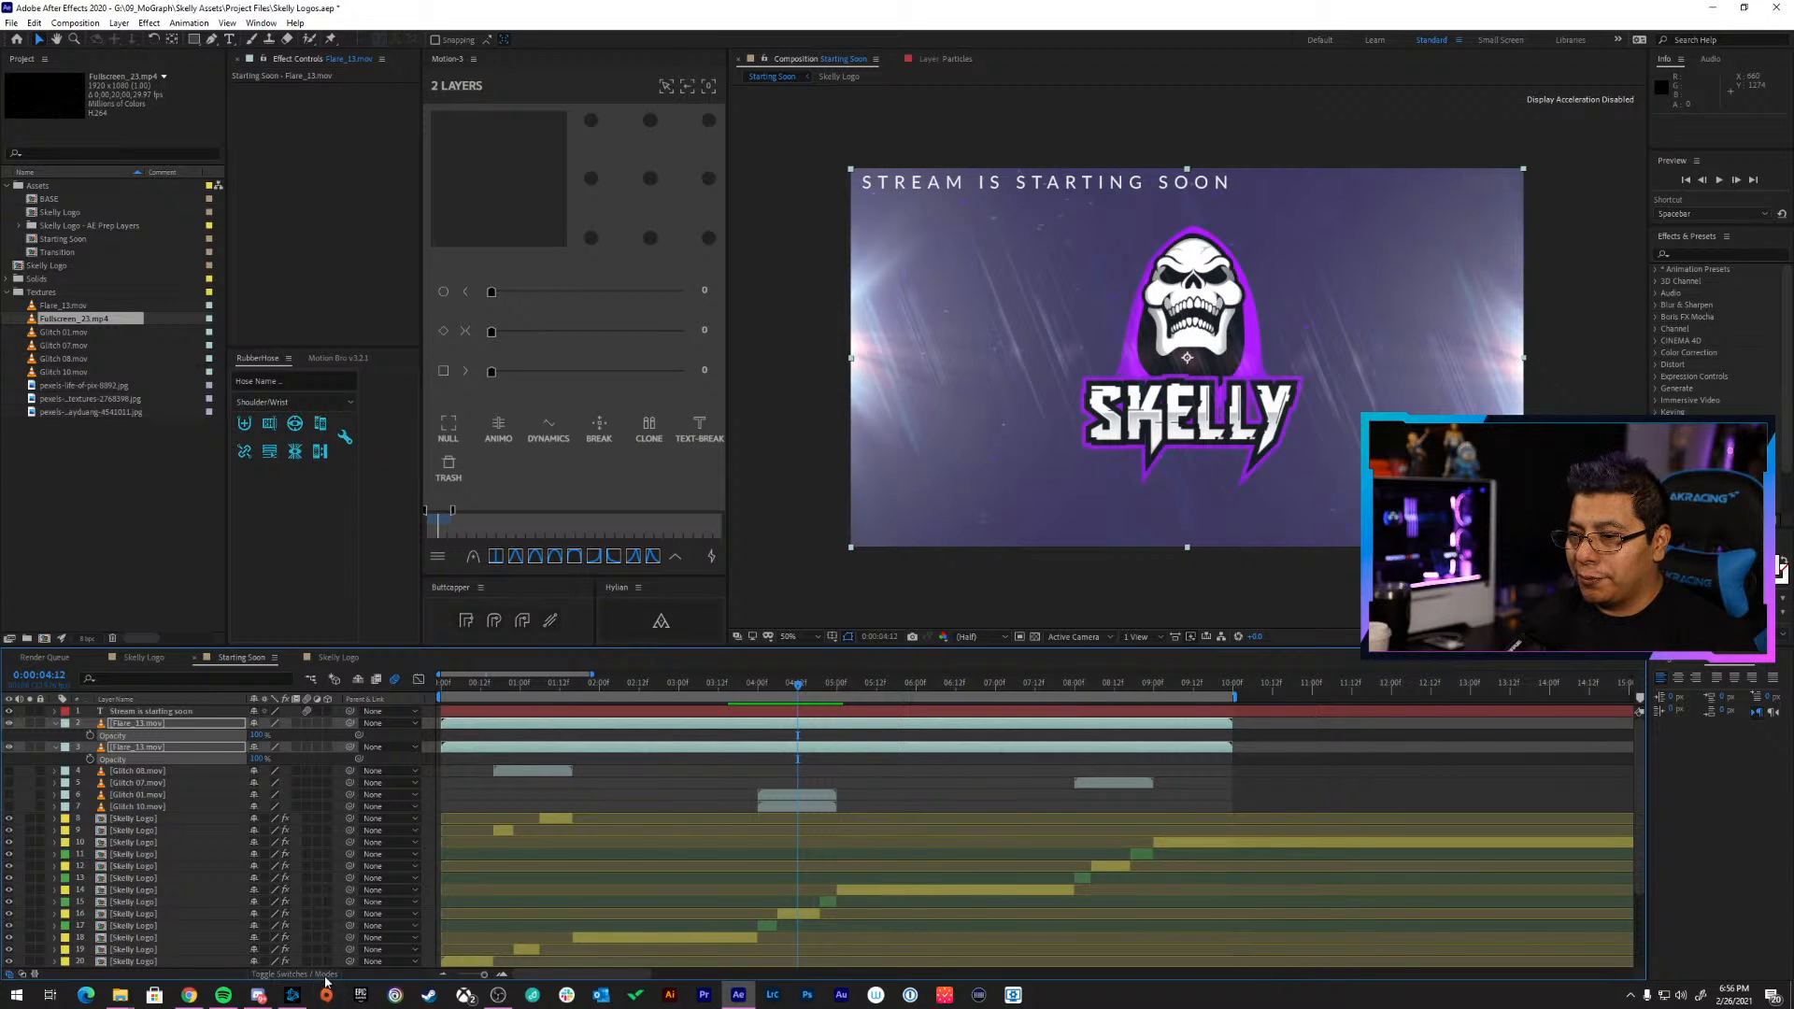
{"action": "left_click", "coordinate": [326, 976]}
Try the Luminosity blending mode on both Flare_13.mov layers and undo it
{"action": "left_click", "coordinate": [271, 723]}
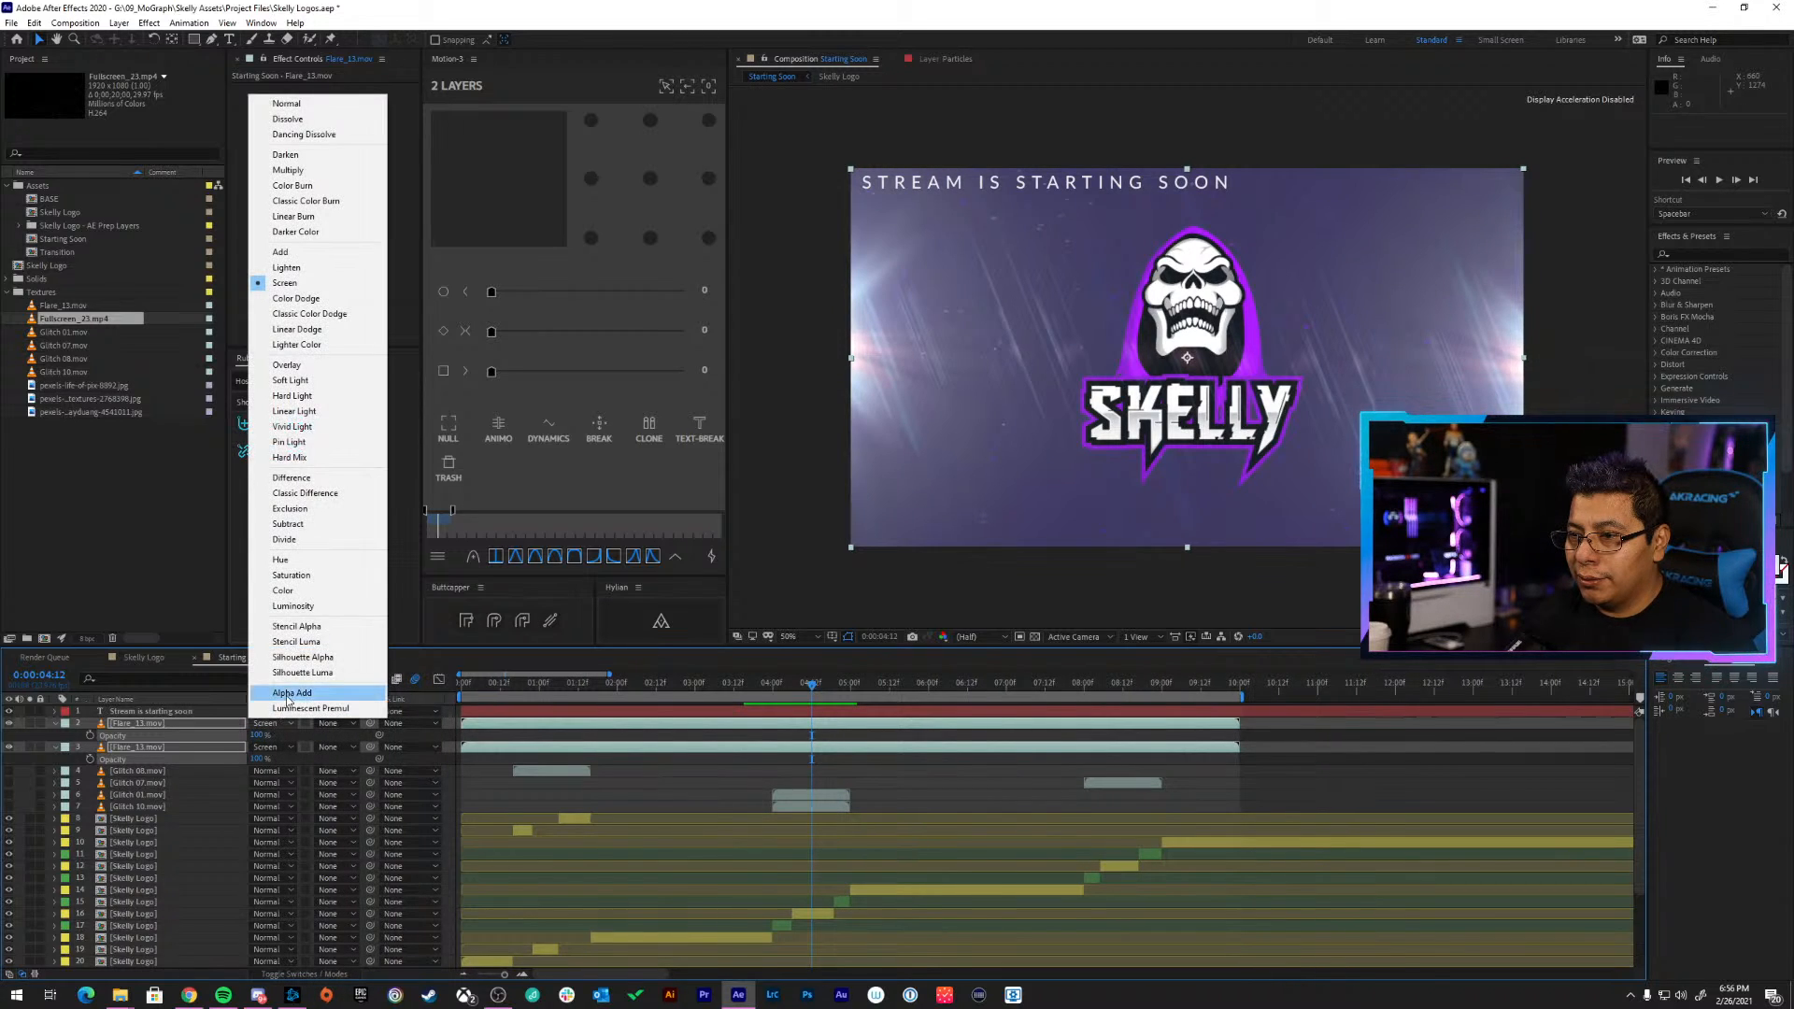
{"action": "left_click", "coordinate": [318, 606]}
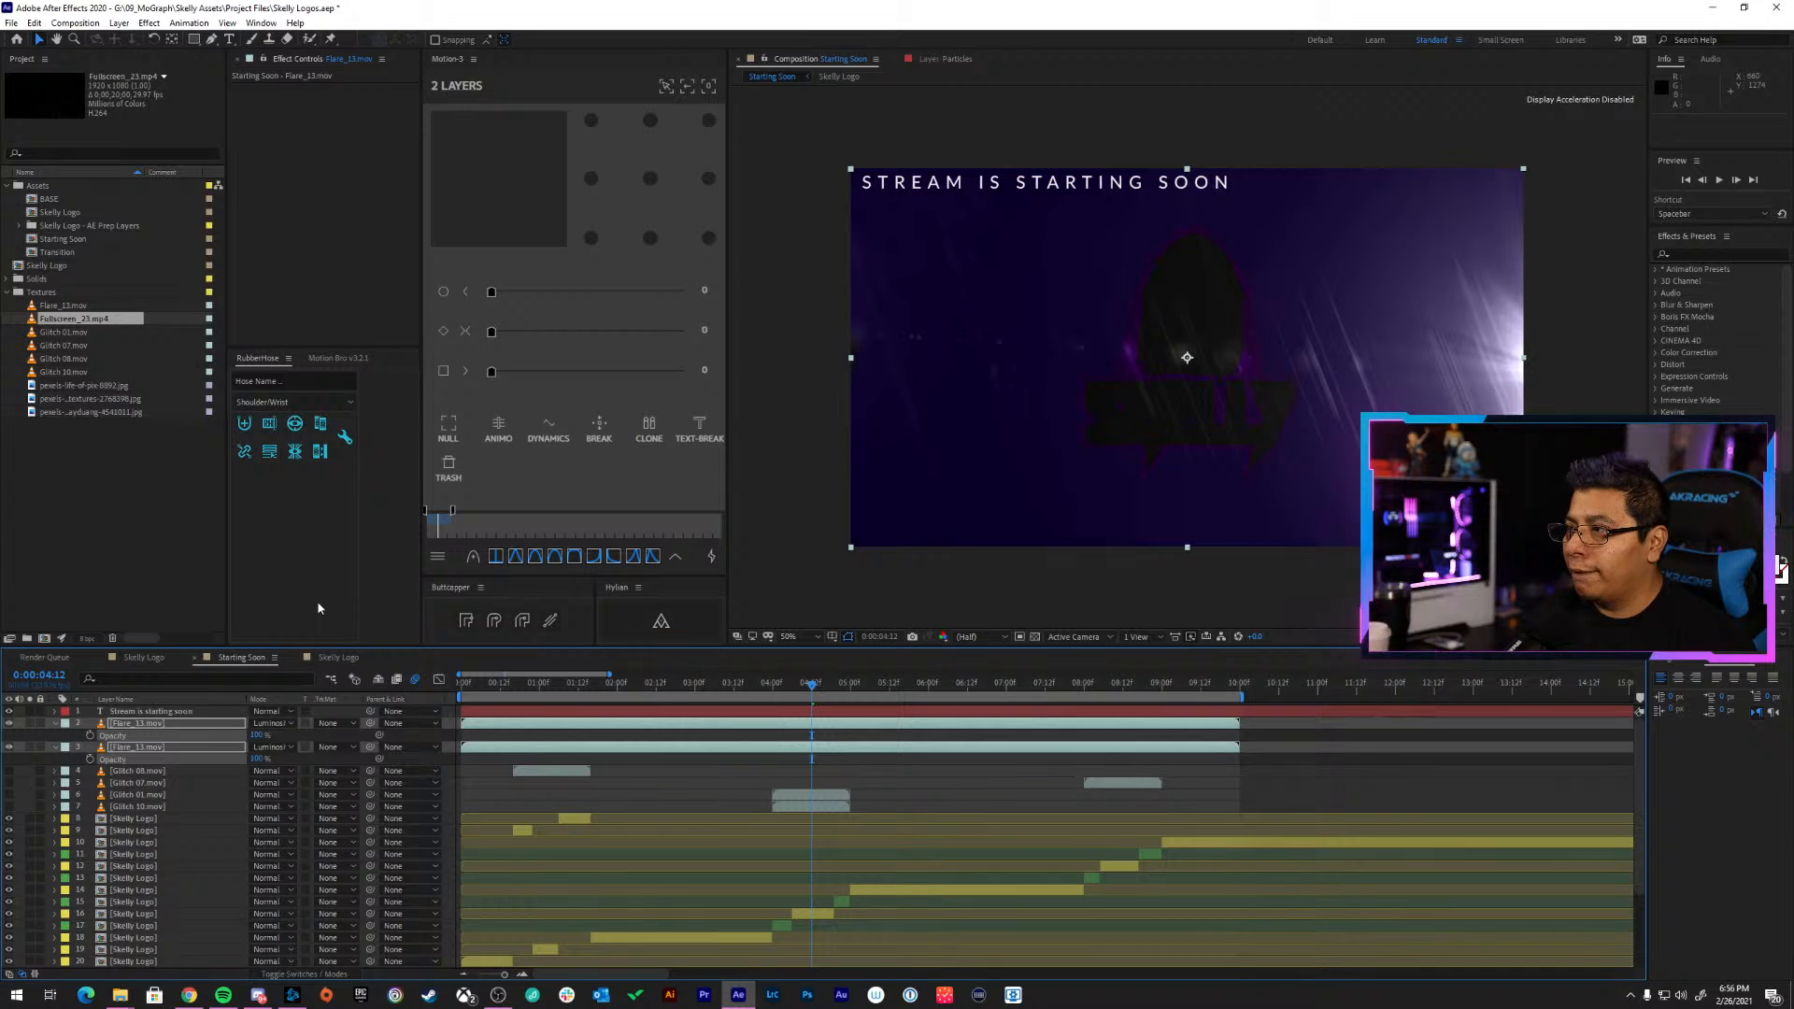
{"action": "key", "text": "ctrl+z"}
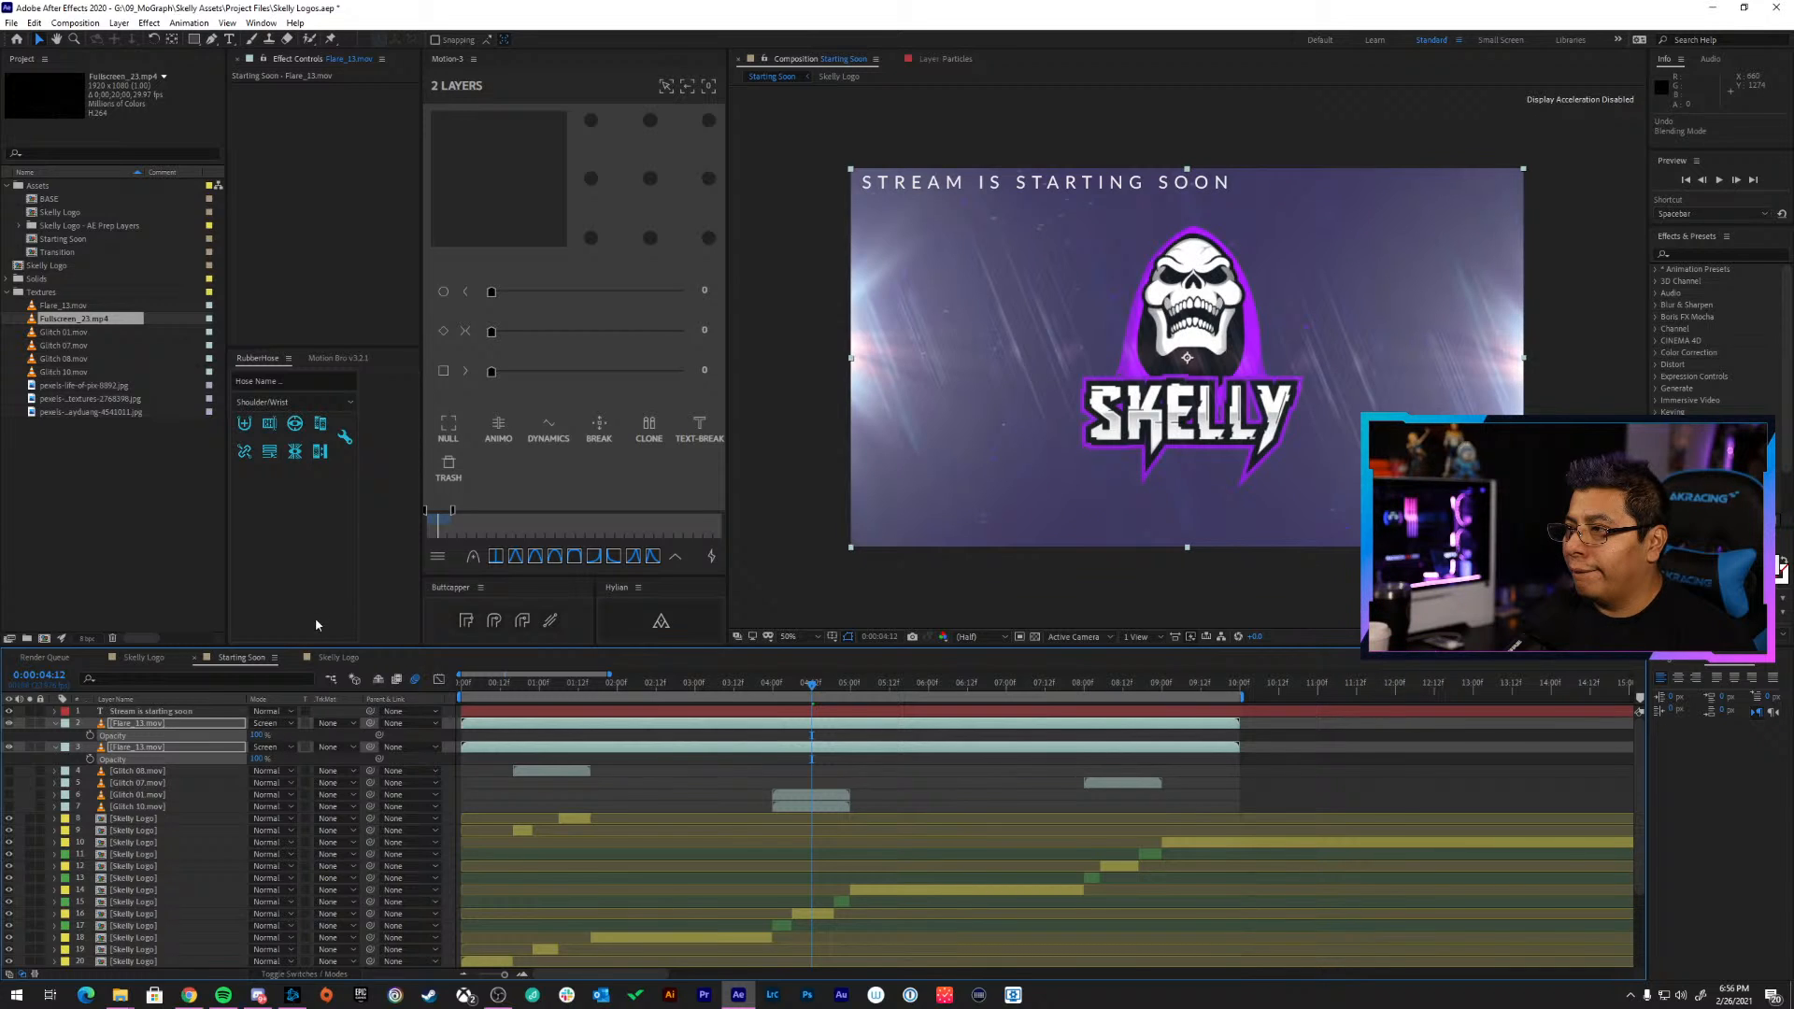
Move both Flare_13.mov layers below all the Skelly Logo layers, directly above the Particles layer
{"action": "left_click", "coordinate": [160, 726]}
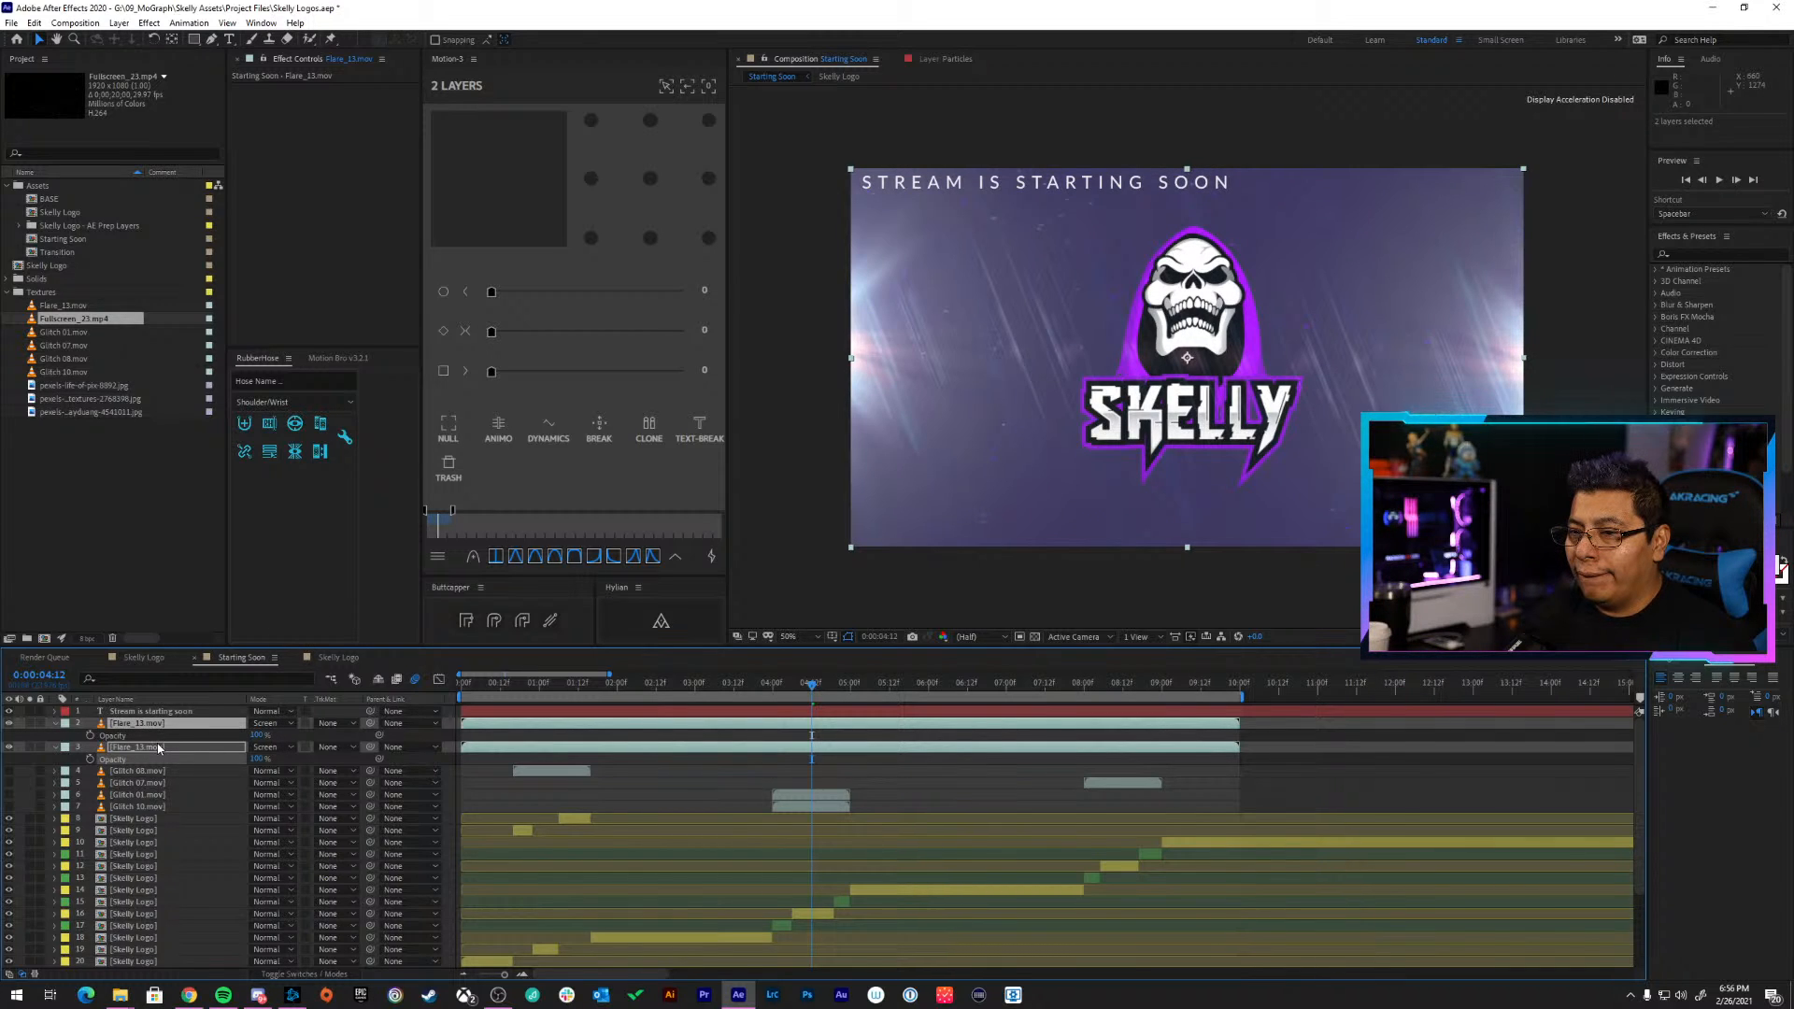
{"action": "left_click", "coordinate": [158, 748], "text": "ctrl"}
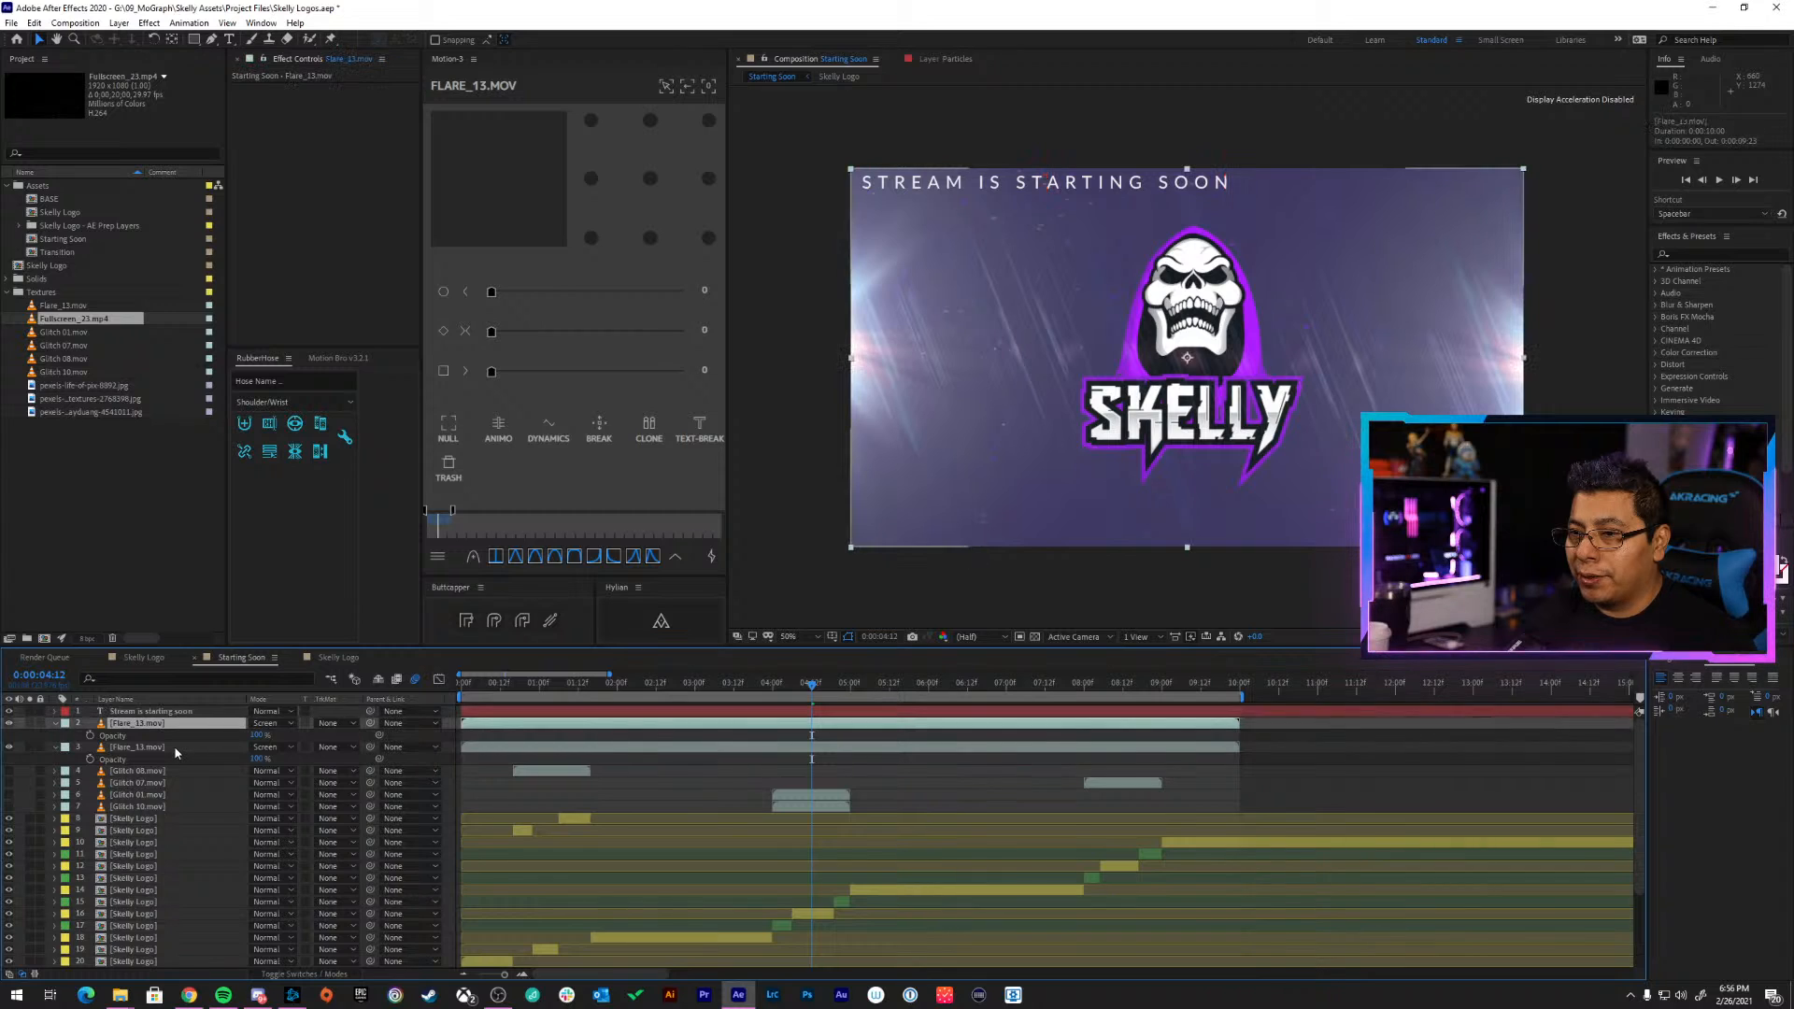
{"action": "left_click", "coordinate": [136, 748], "text": "ctrl"}
{"action": "left_click_drag", "start_coordinate": [136, 748], "coordinate": [148, 861]}
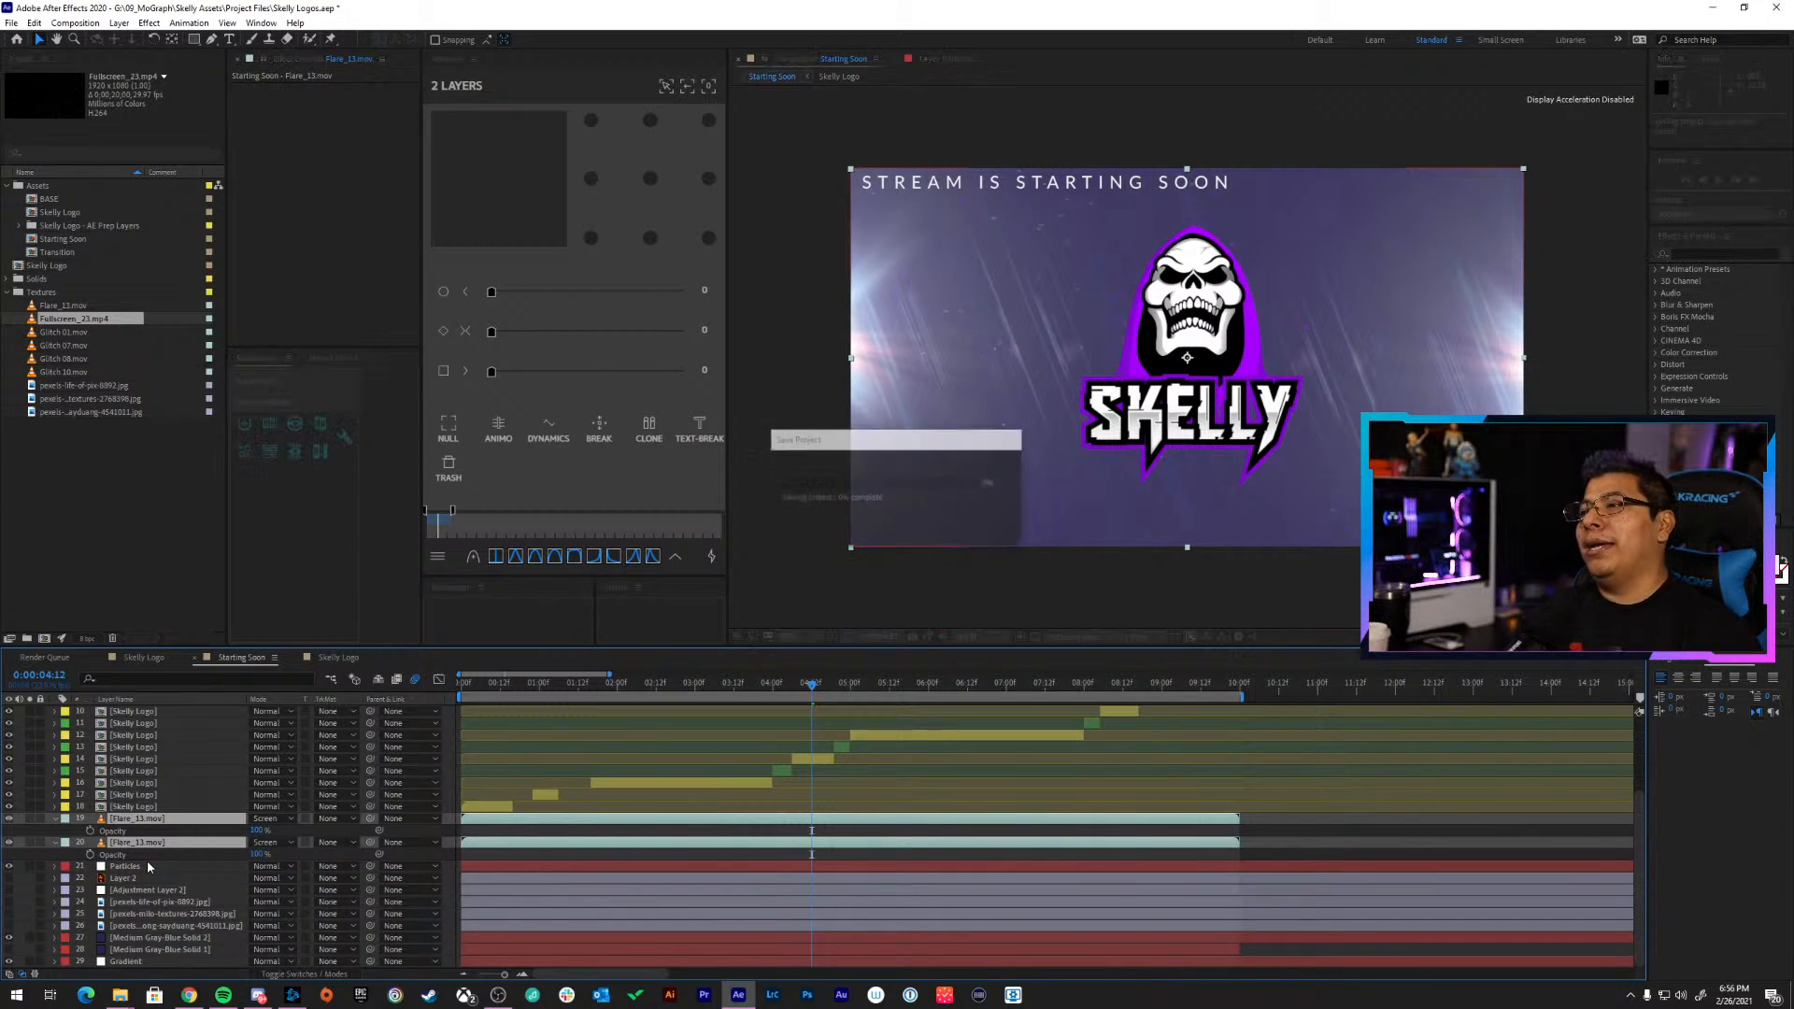
{"action": "scroll", "coordinate": [150, 852], "scroll_direction": "up", "scroll_amount": 3}
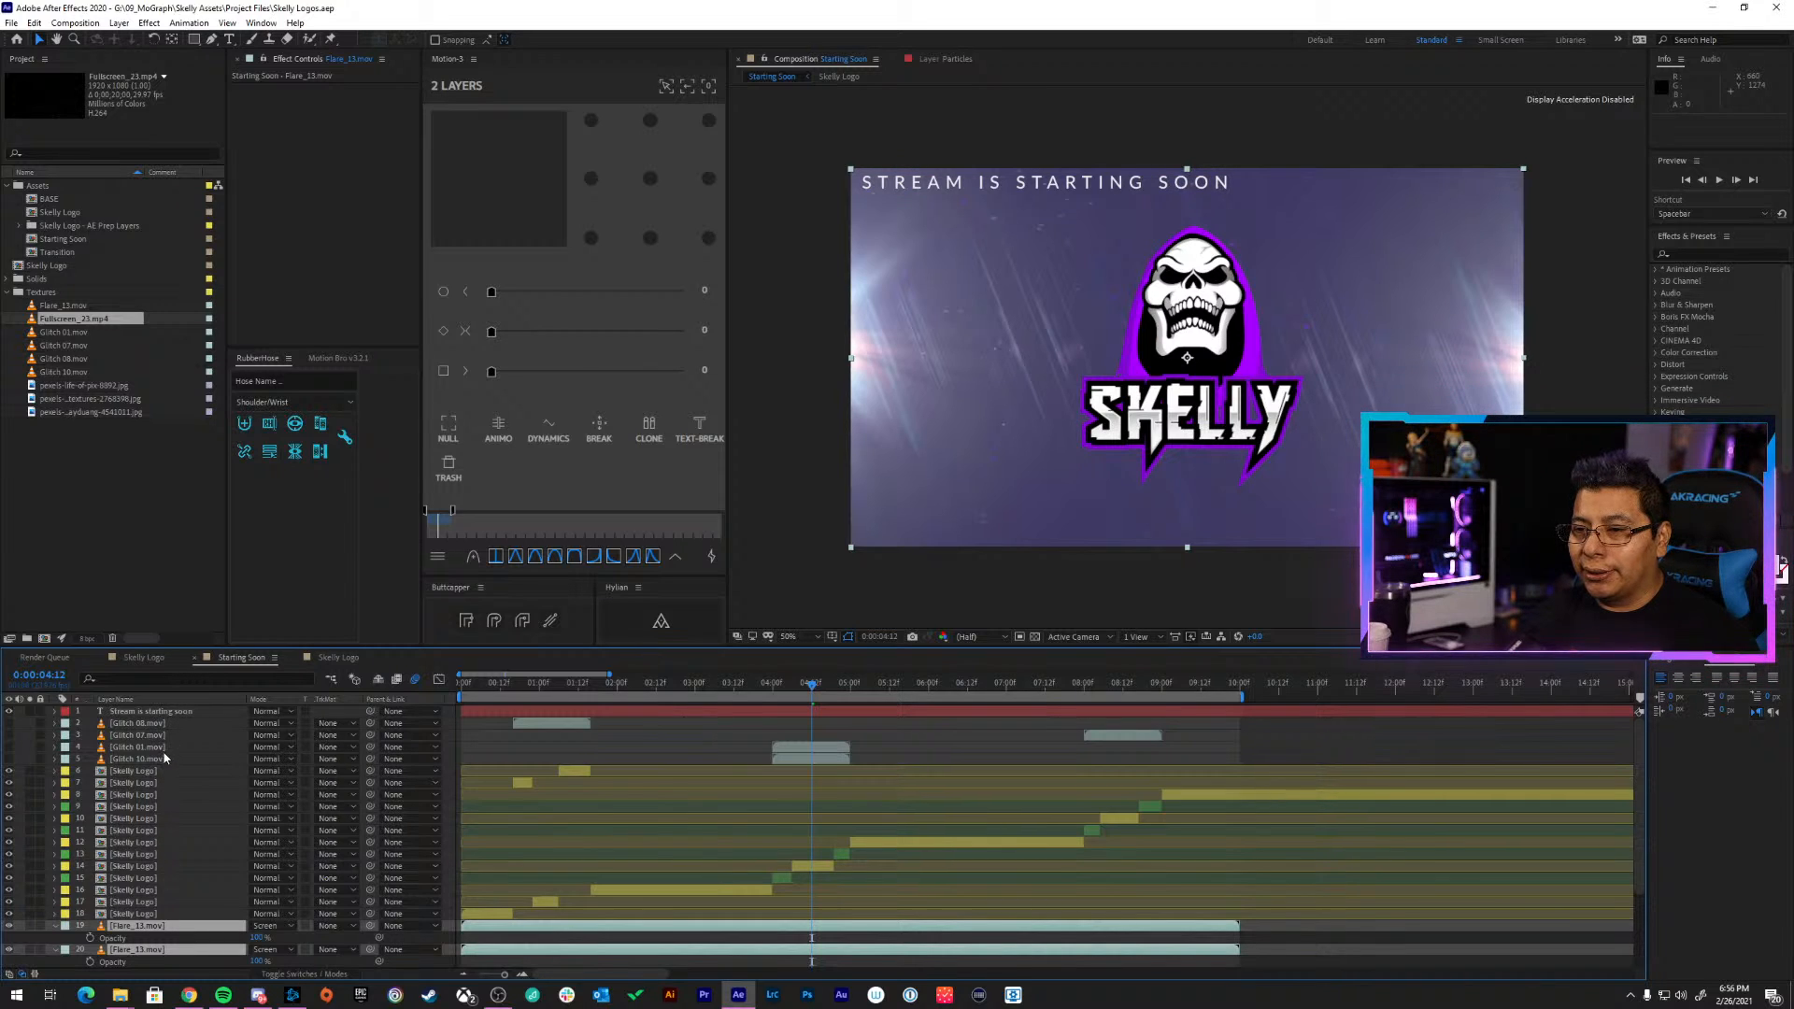
Try a Curves effect on the upper Flare_13.mov layer, slightly reshaping its RGB curve, and remove the effect
{"action": "scroll", "coordinate": [171, 824], "scroll_direction": "down", "scroll_amount": 3}
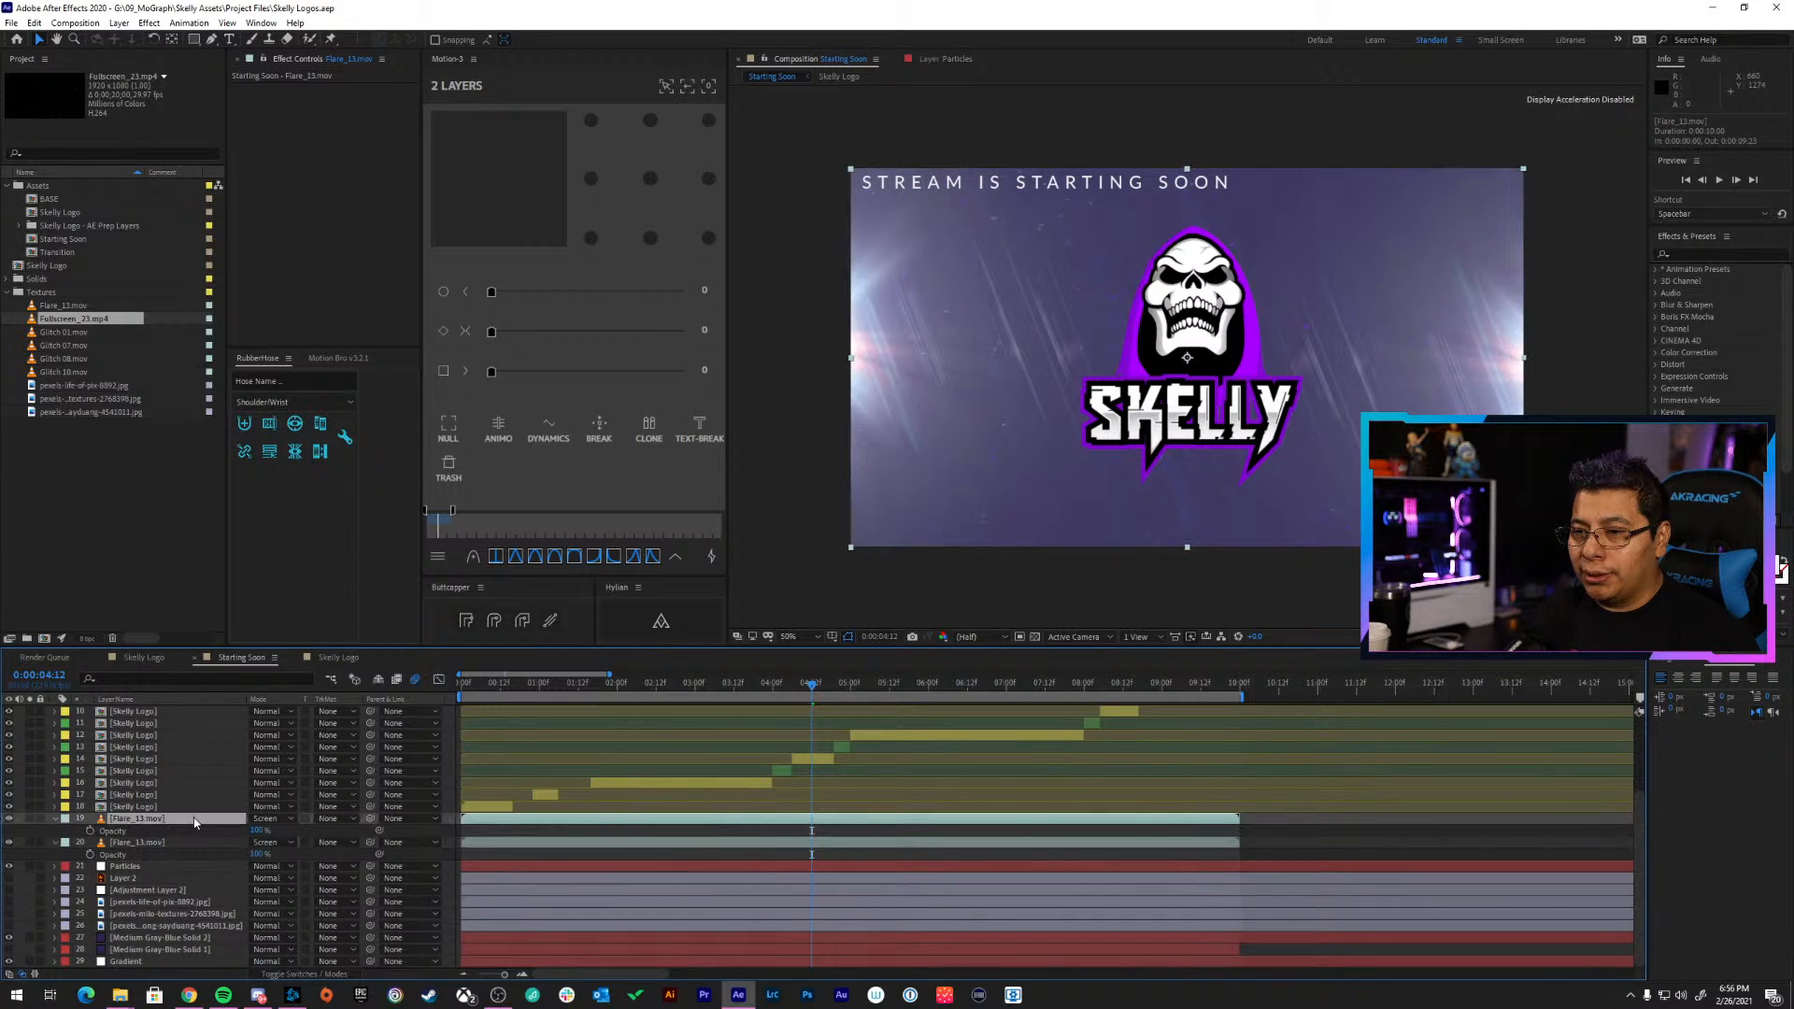
{"action": "left_click", "coordinate": [1691, 249]}
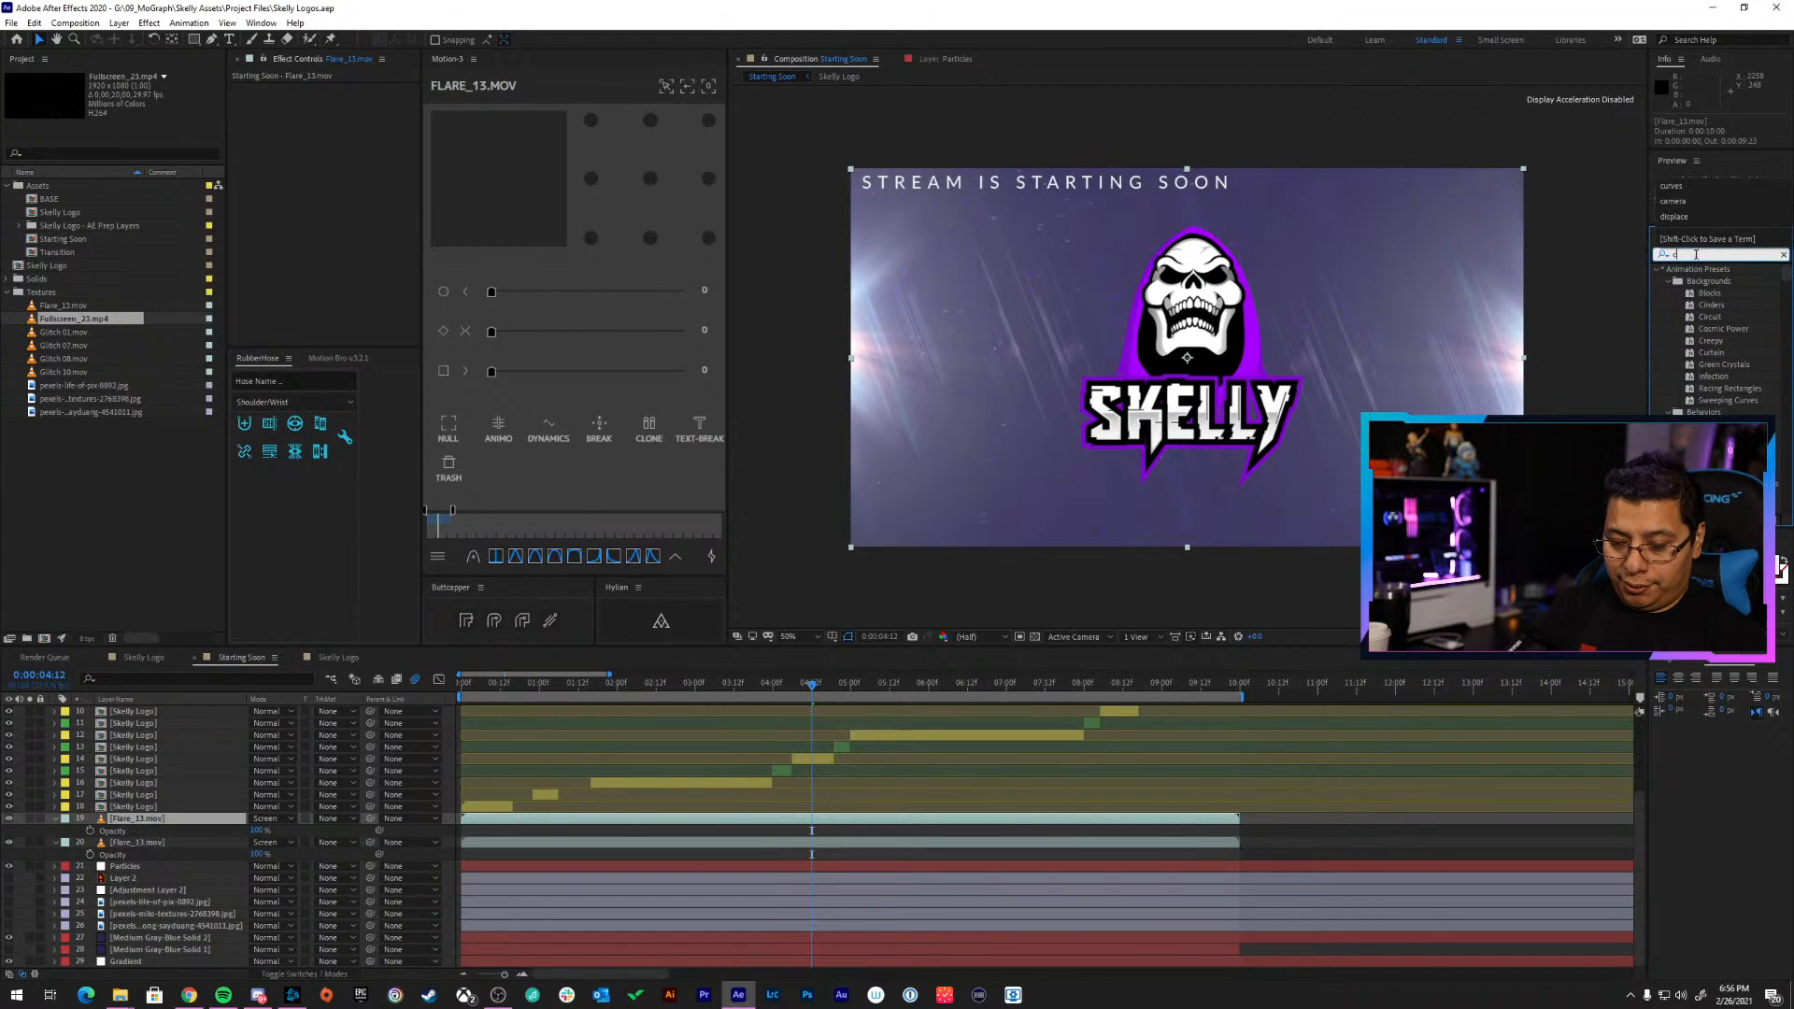
{"action": "type", "text": "curves"}
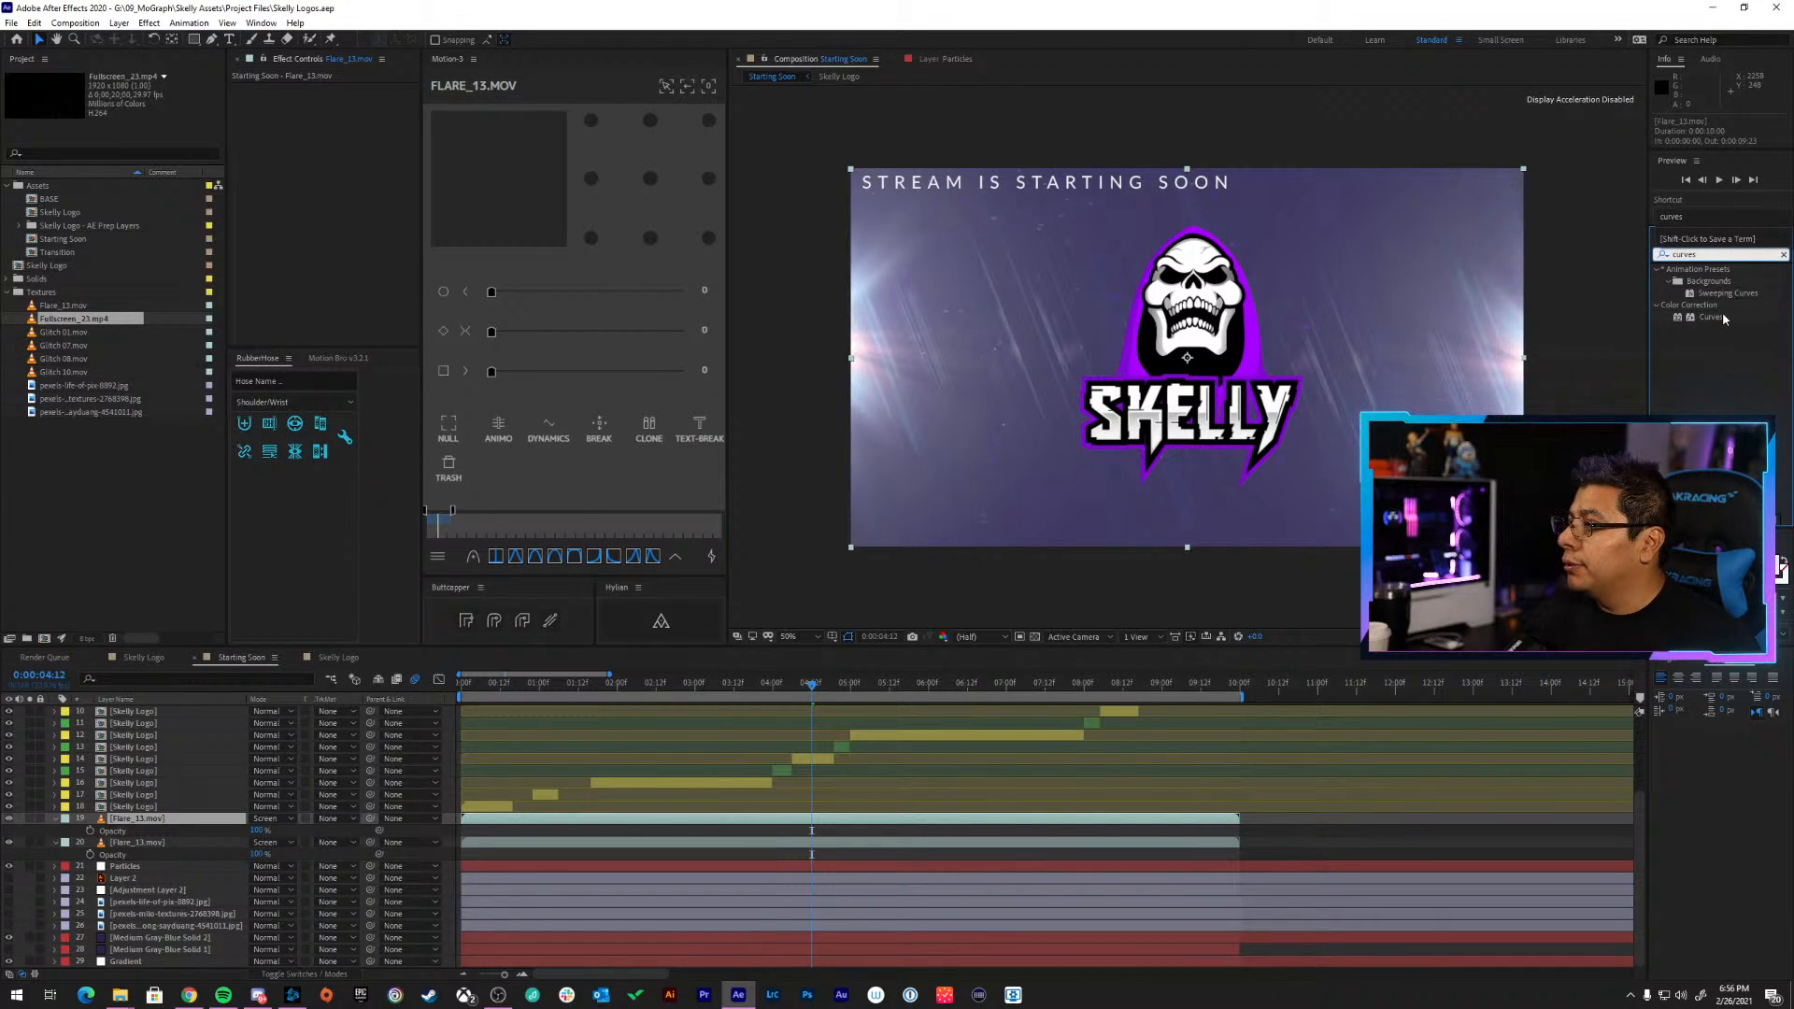
{"action": "left_click_drag", "start_coordinate": [1711, 317], "coordinate": [177, 818]}
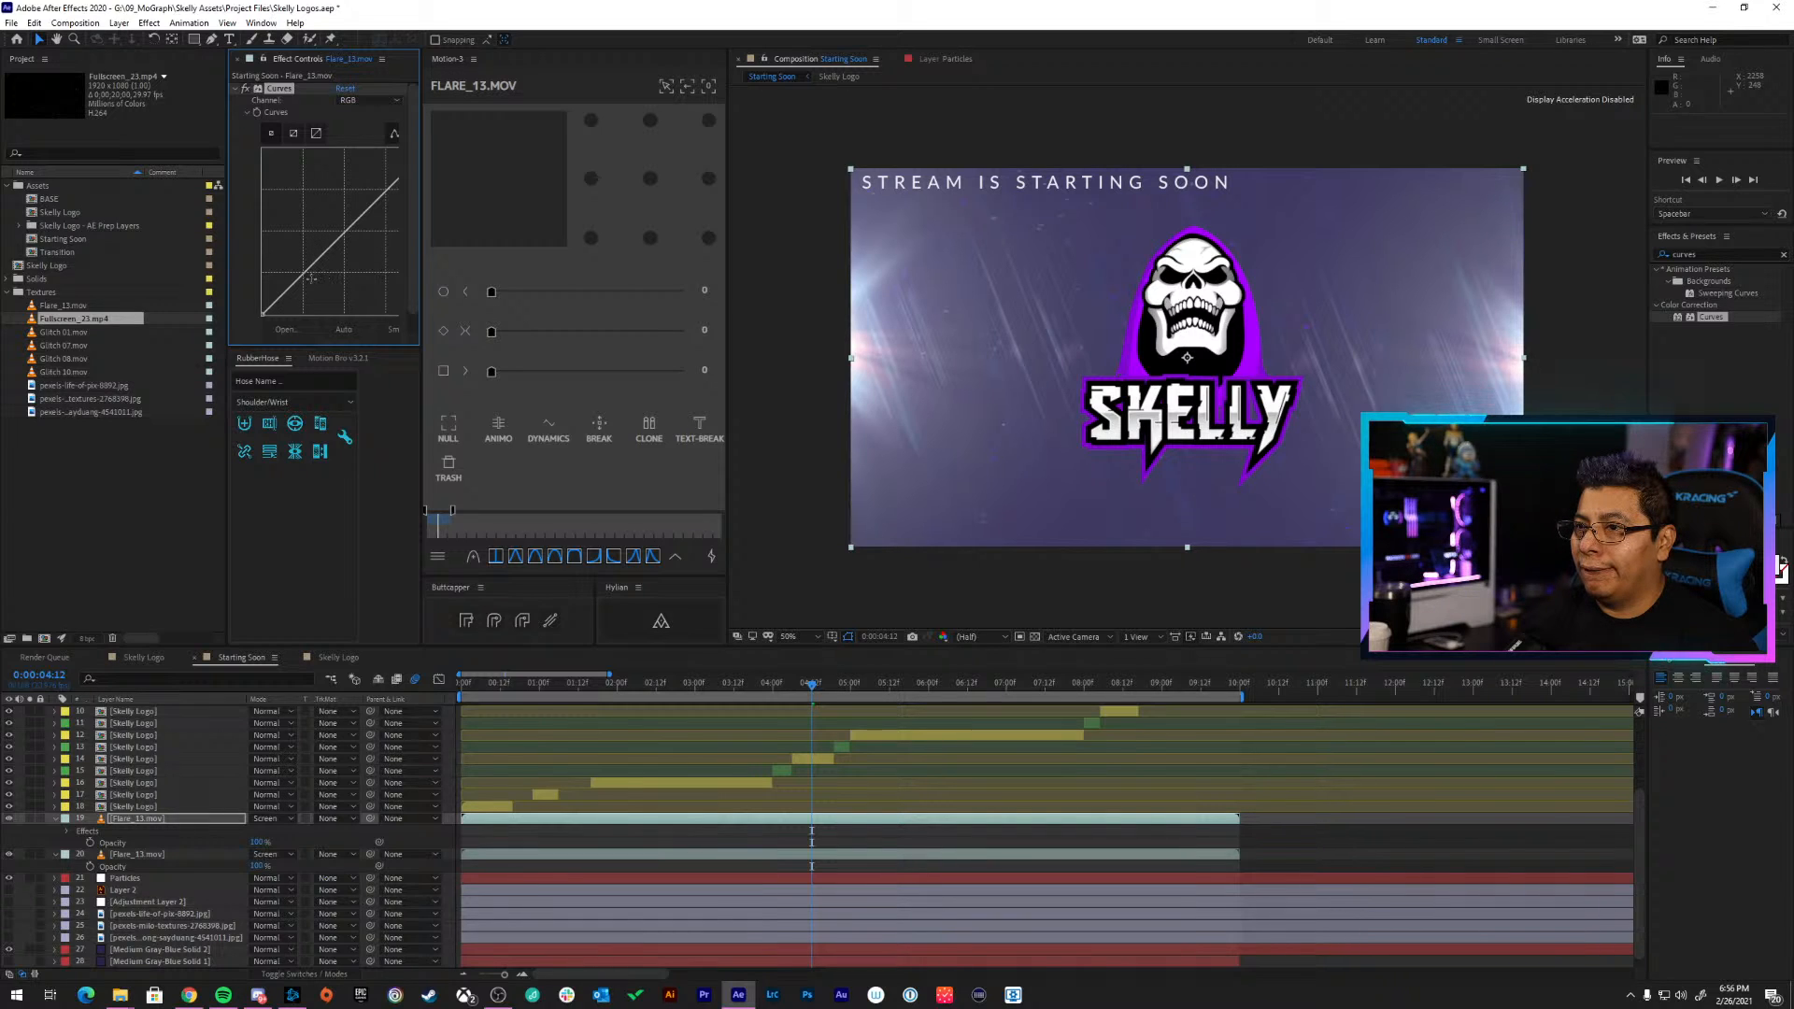
{"action": "left_click_drag", "start_coordinate": [311, 279], "coordinate": [308, 277]}
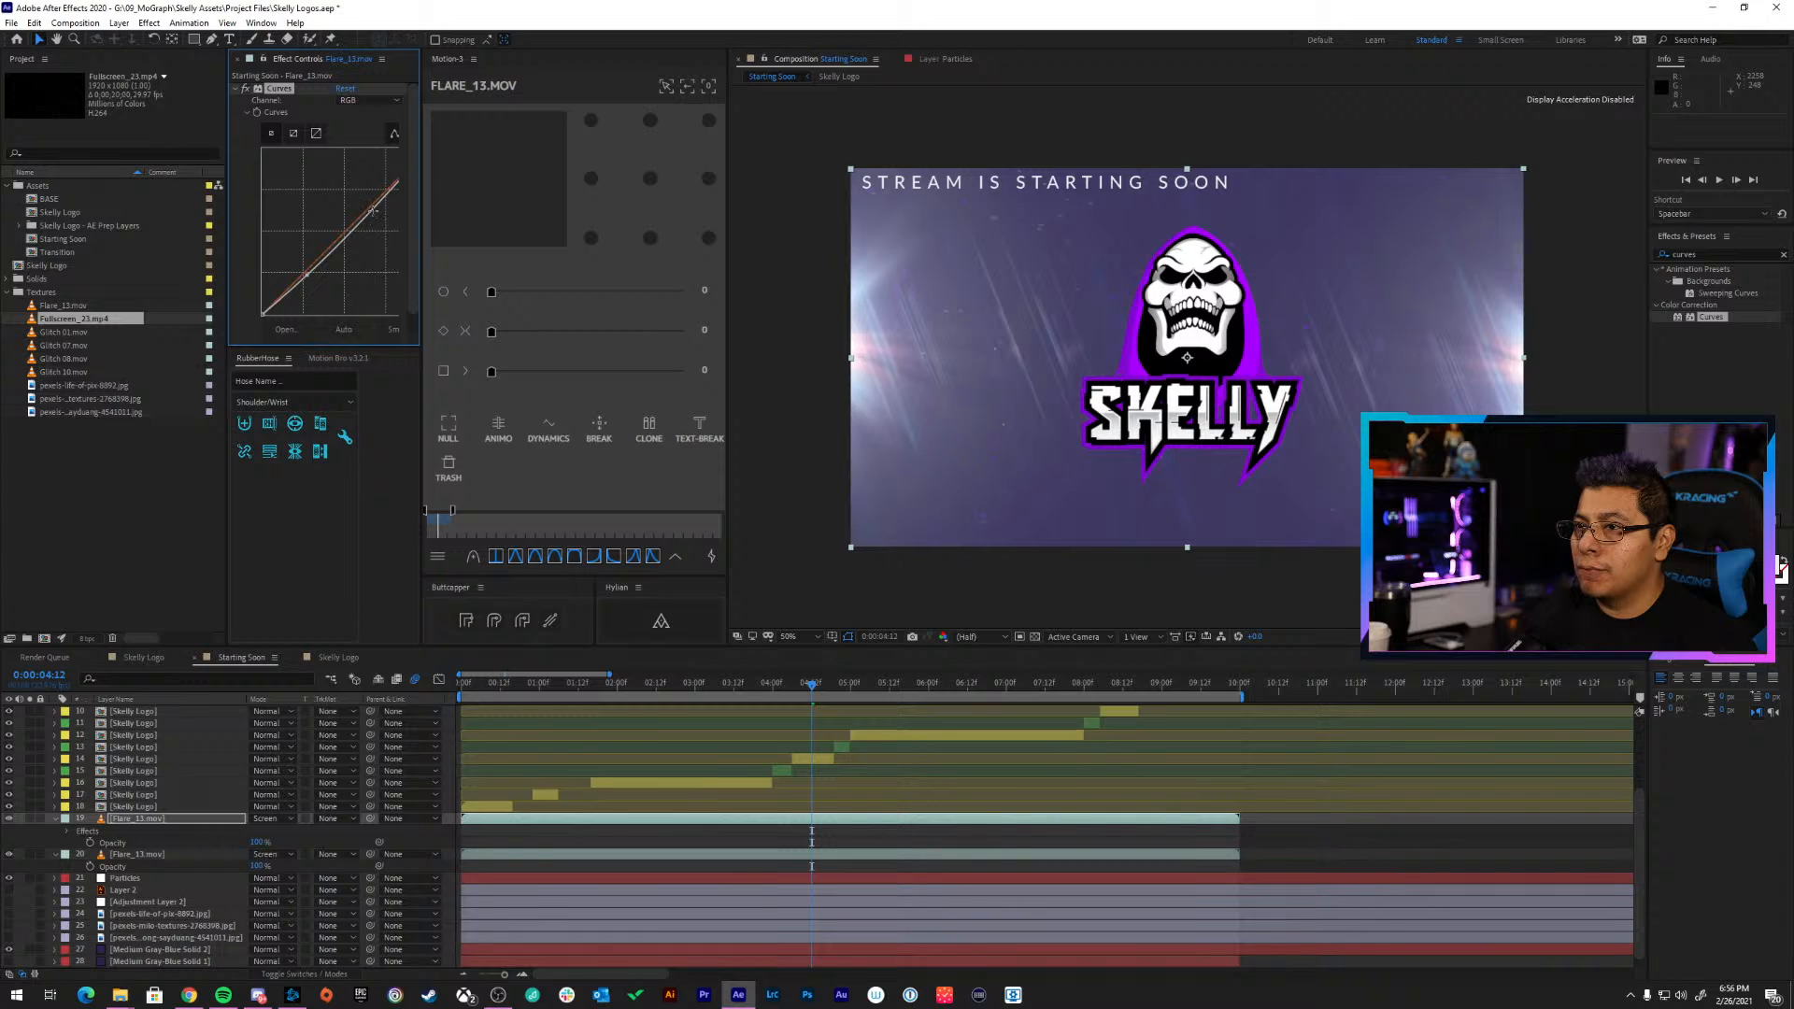
{"action": "left_click_drag", "start_coordinate": [372, 210], "coordinate": [341, 241]}
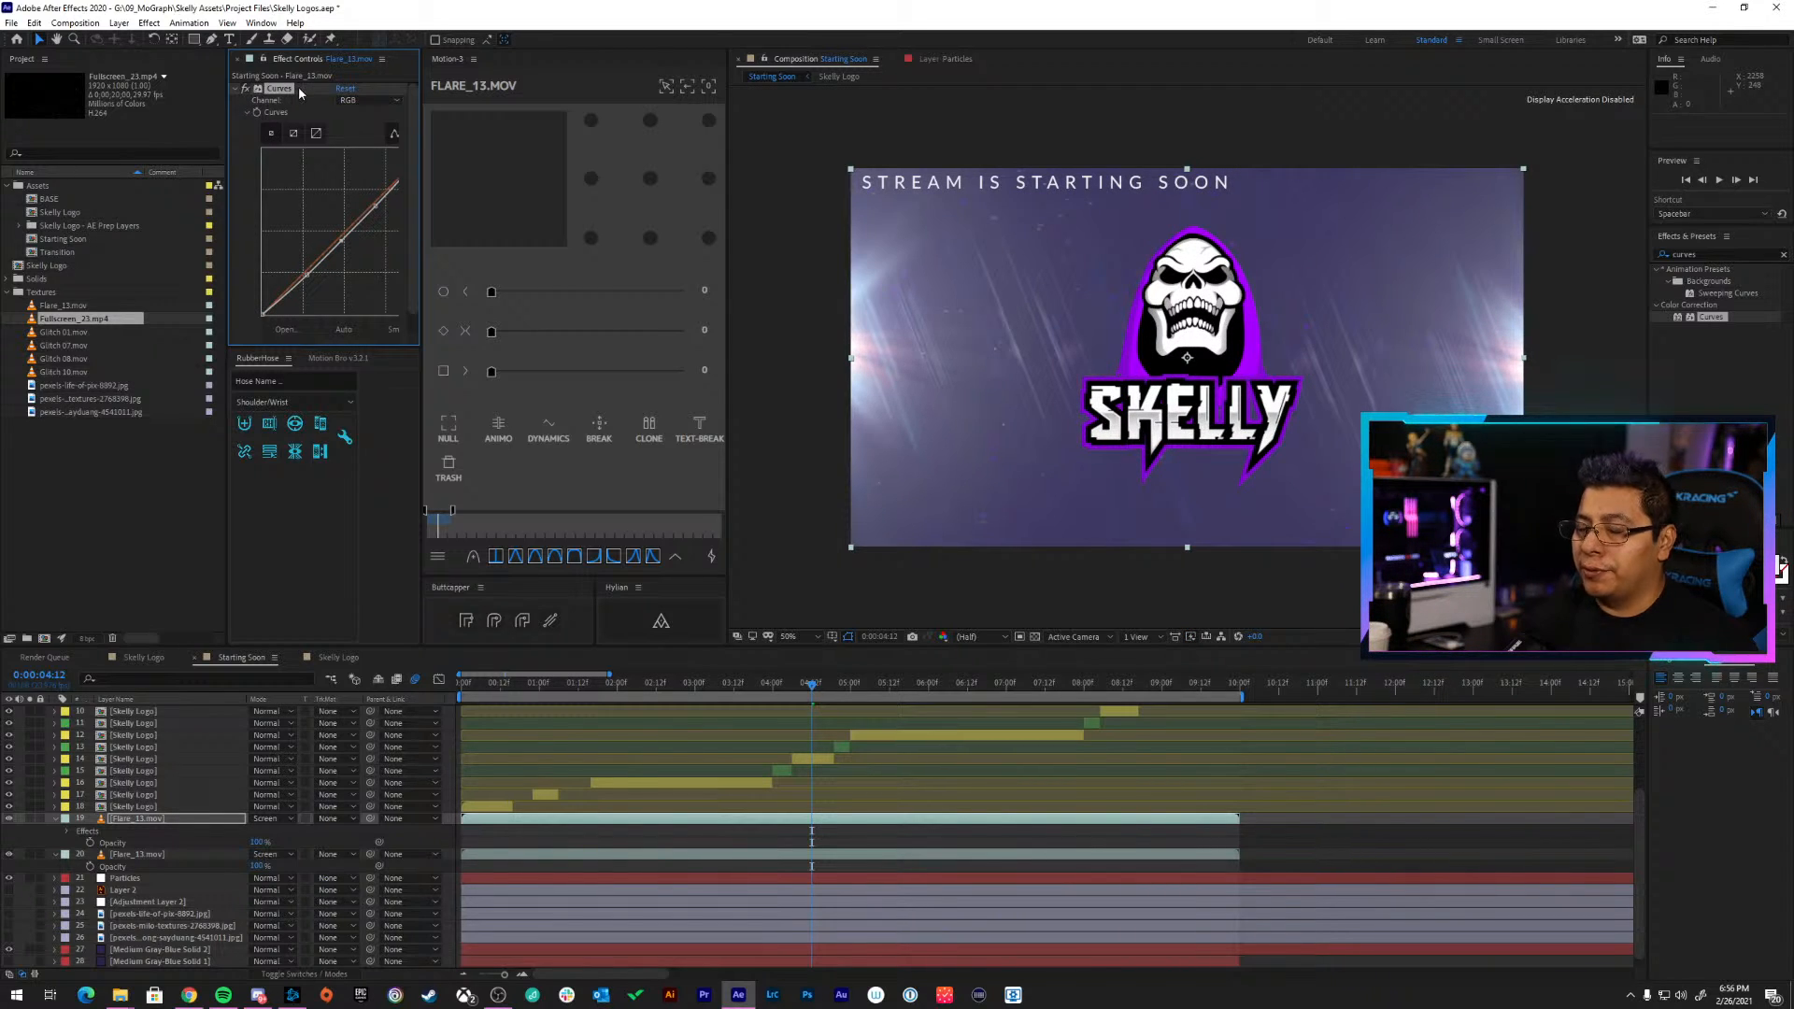
{"action": "key", "text": "Delete"}
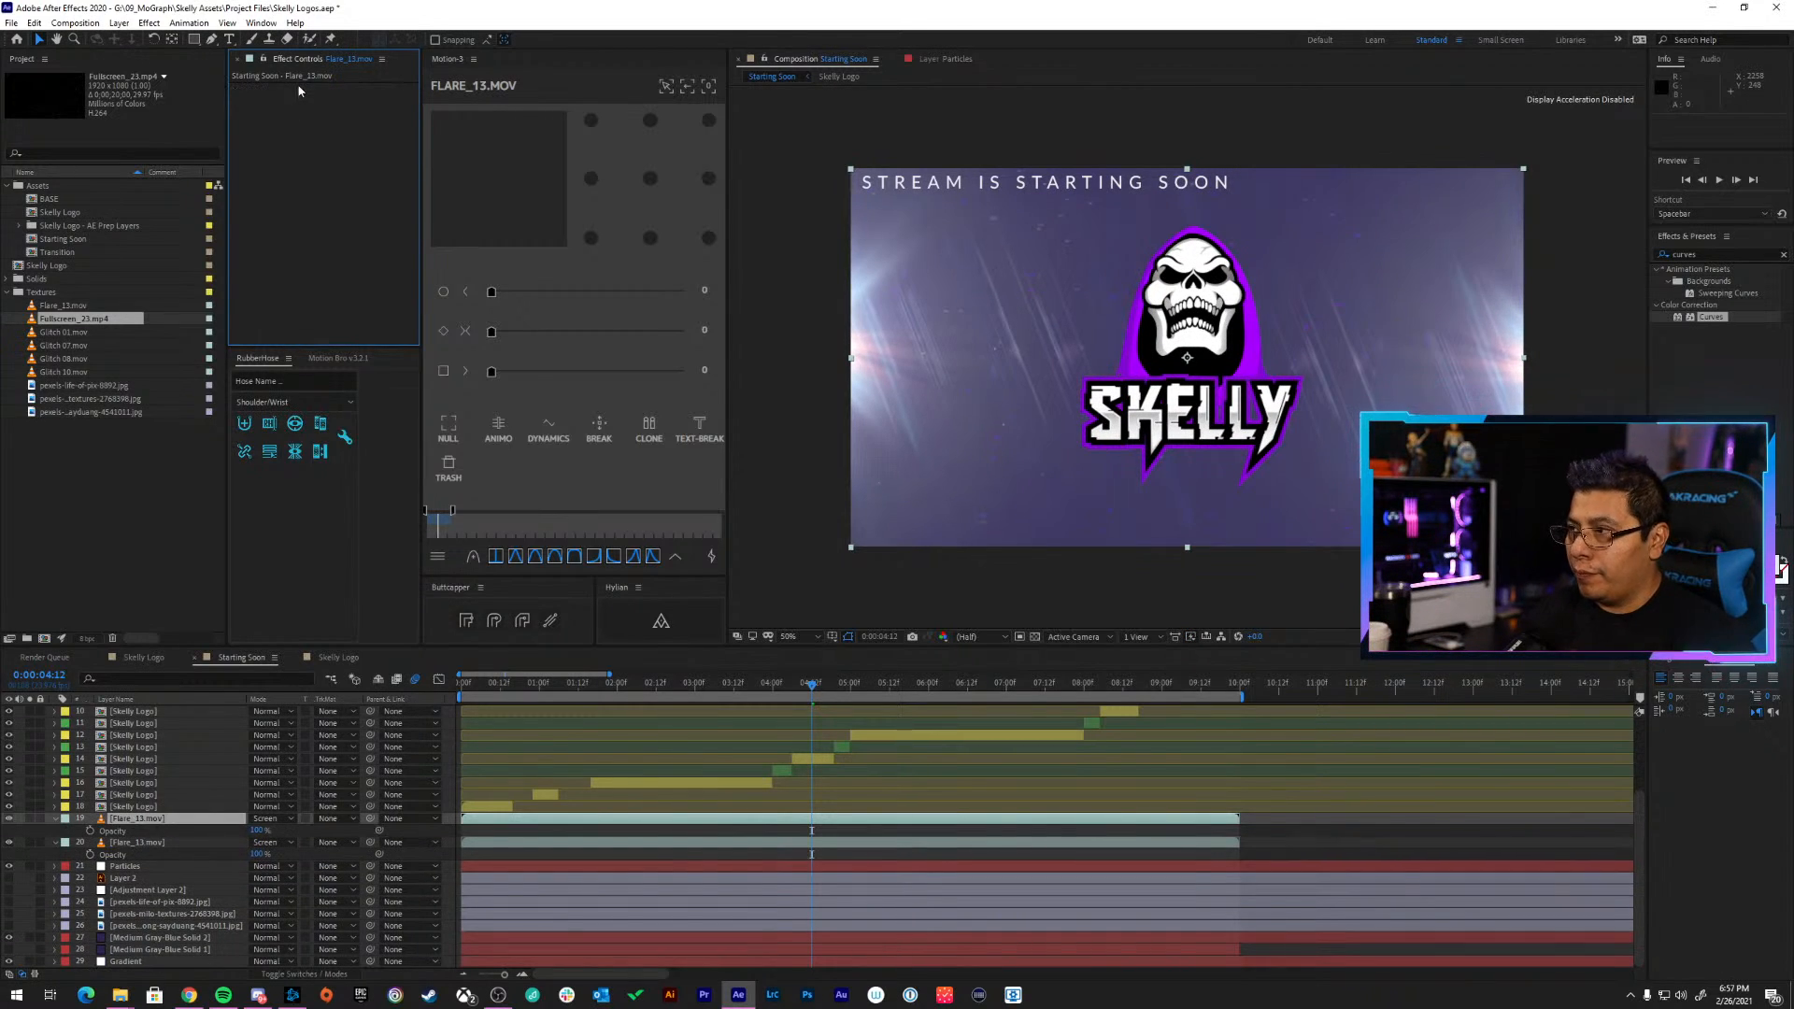
Try the Lighten blending mode on the upper Flare_13.mov layer and preview the animation
{"action": "left_click", "coordinate": [284, 821]}
{"action": "left_click", "coordinate": [312, 360]}
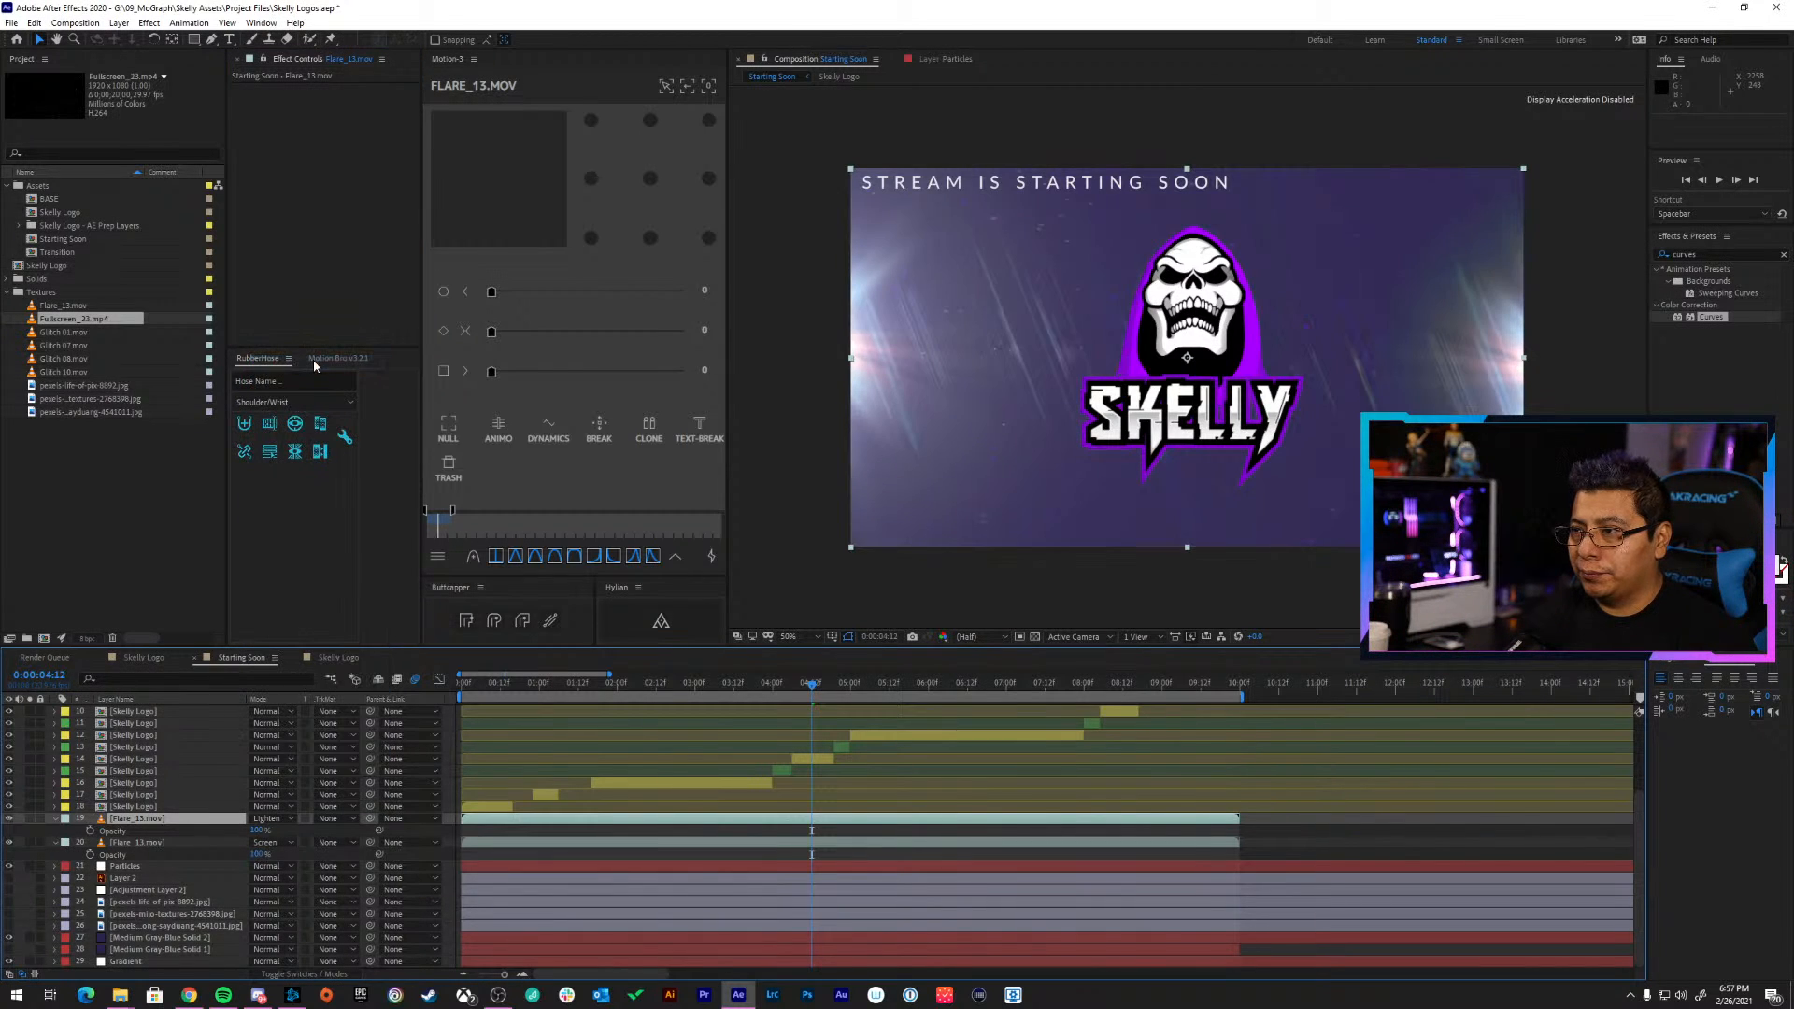
{"action": "key", "text": "space"}
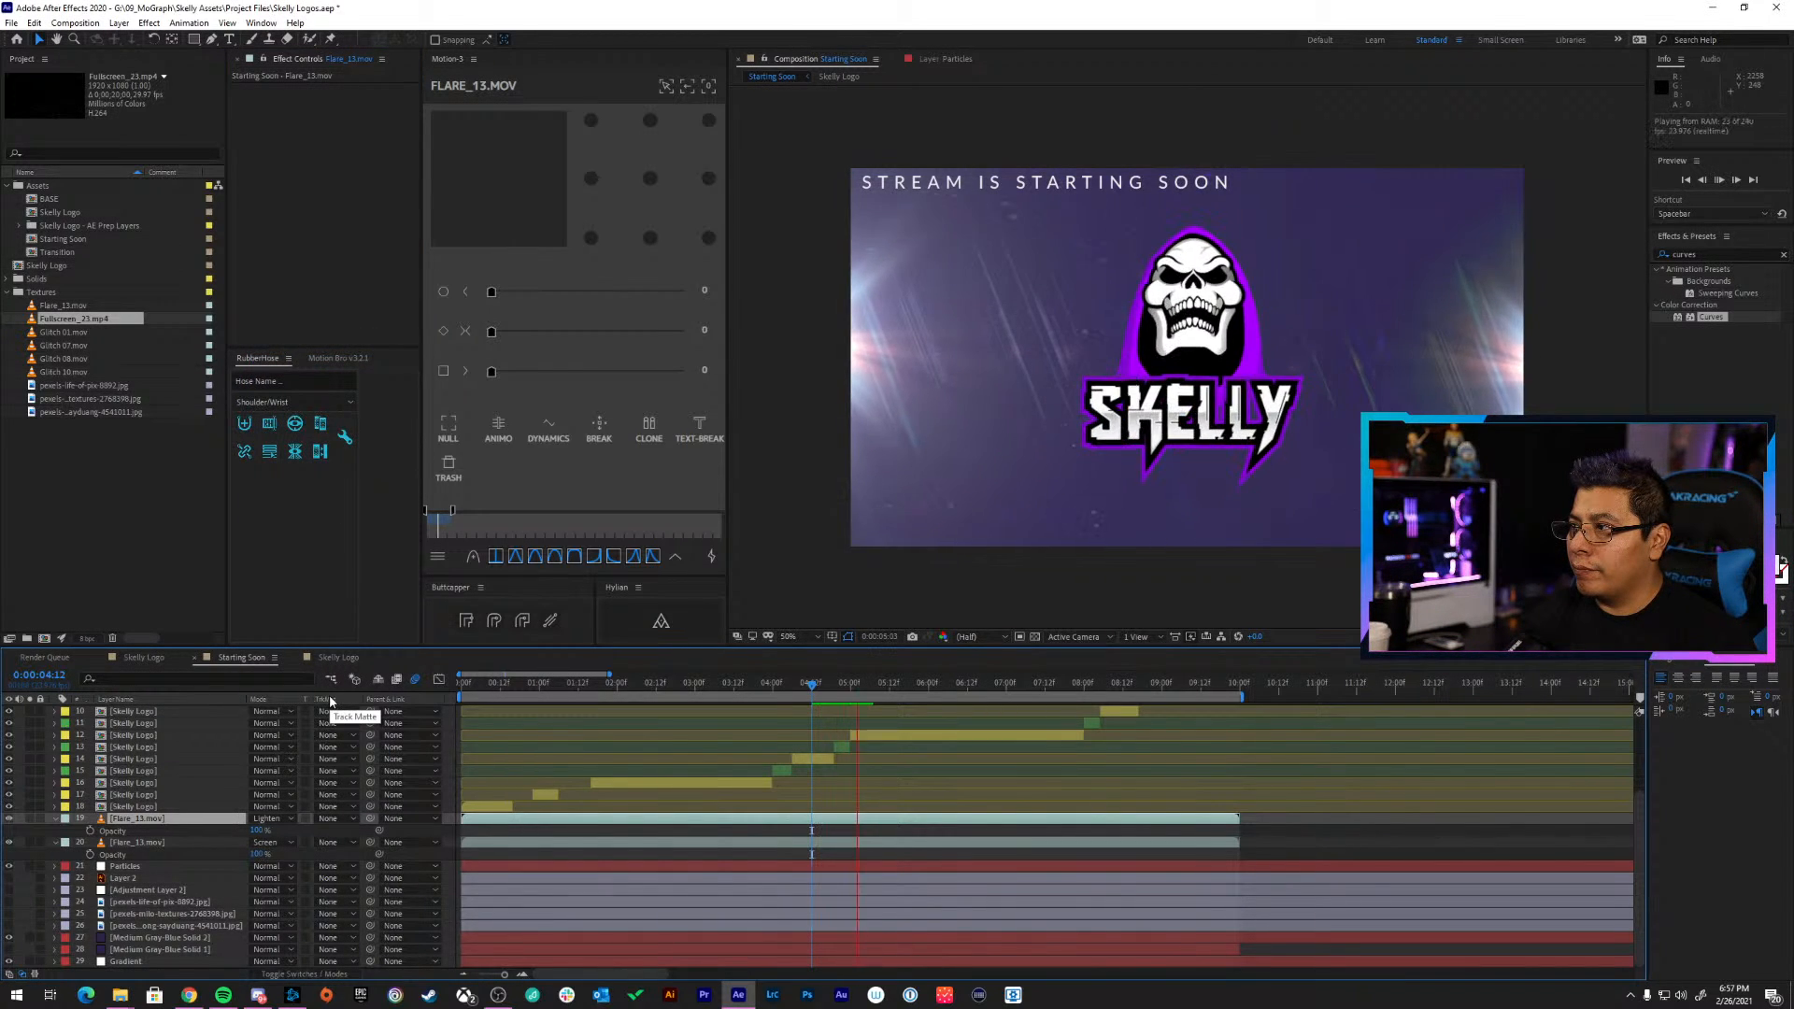
Try the Soft Light and Color blending modes on the upper Flare_13.mov layer
{"action": "left_click", "coordinate": [290, 818]}
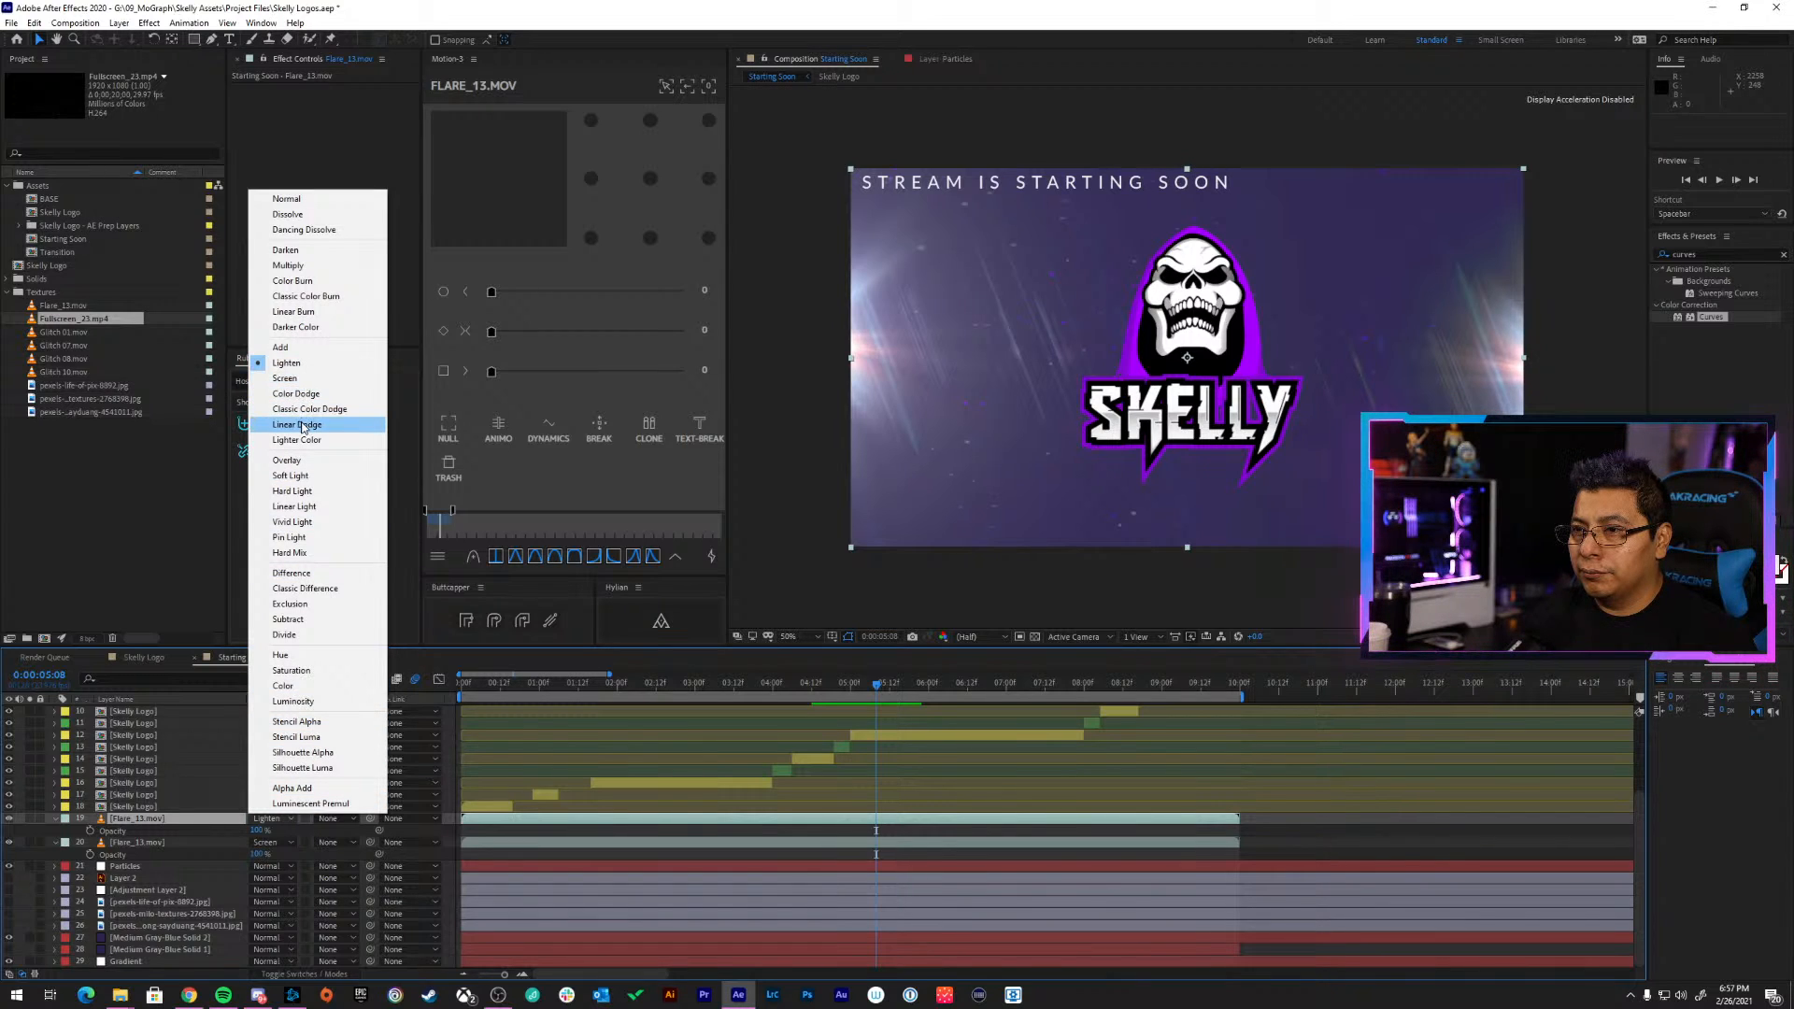
{"action": "left_click", "coordinate": [305, 473]}
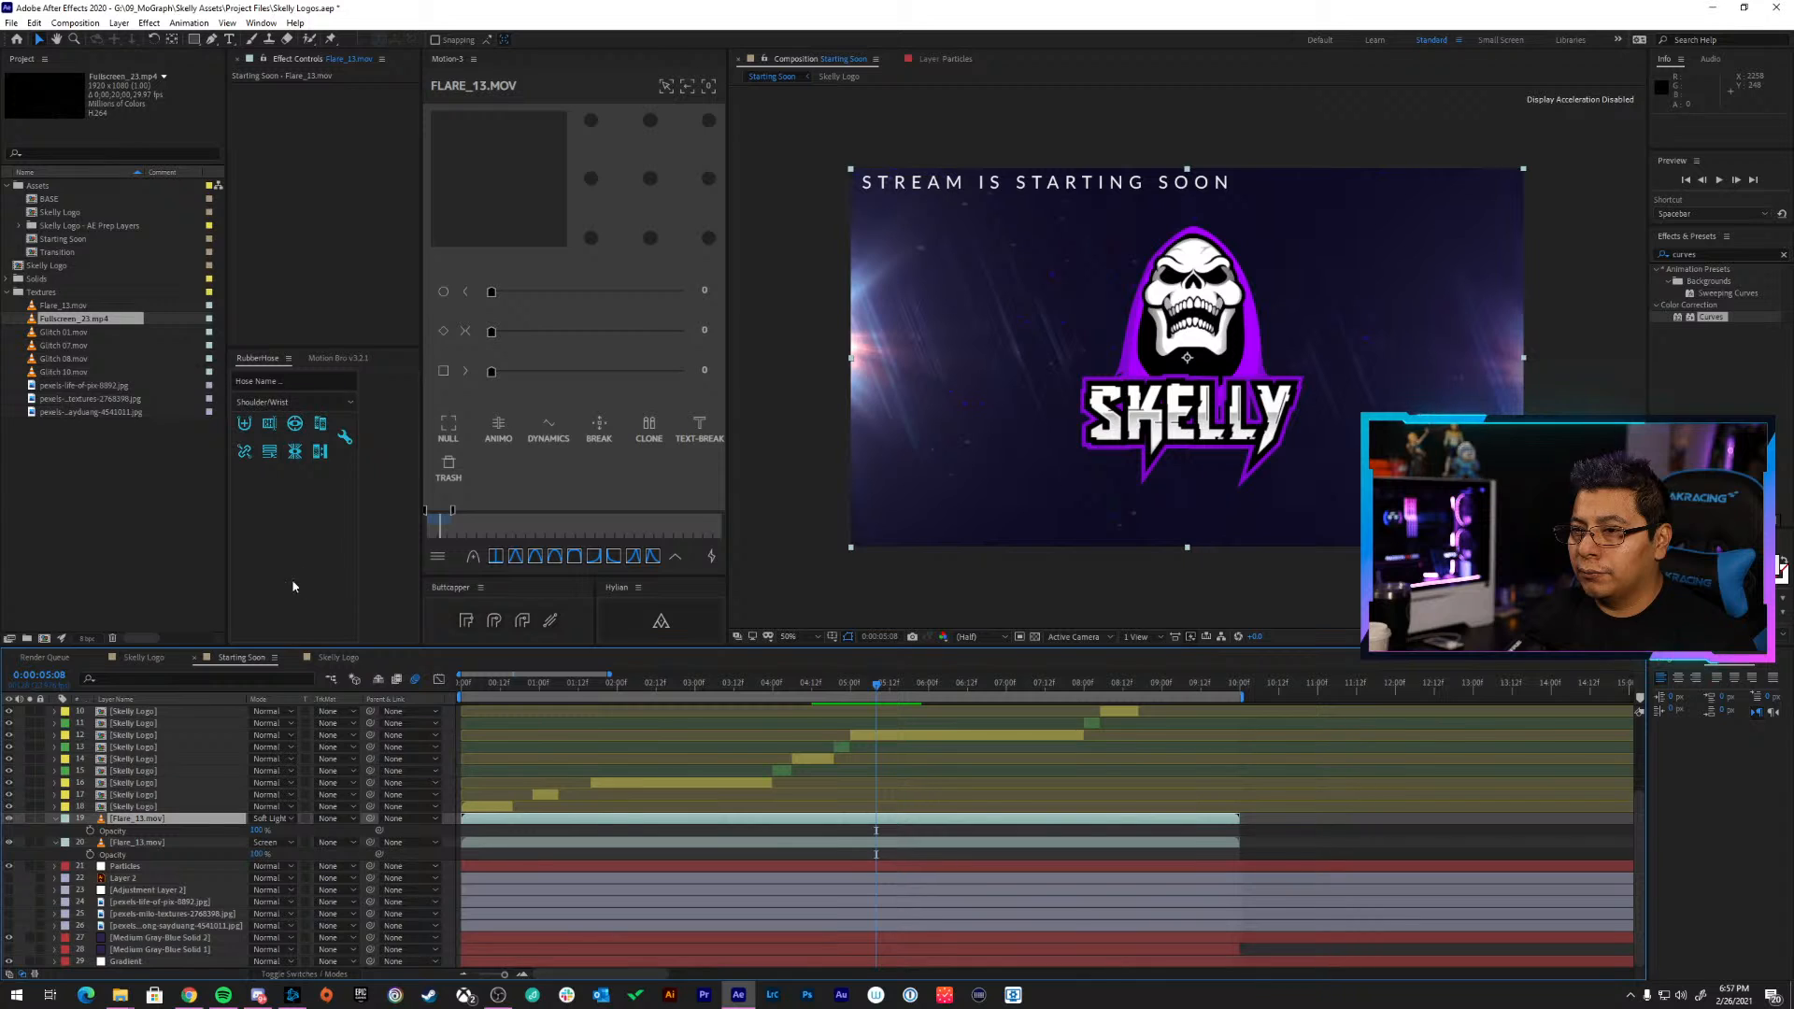
{"action": "left_click", "coordinate": [270, 818]}
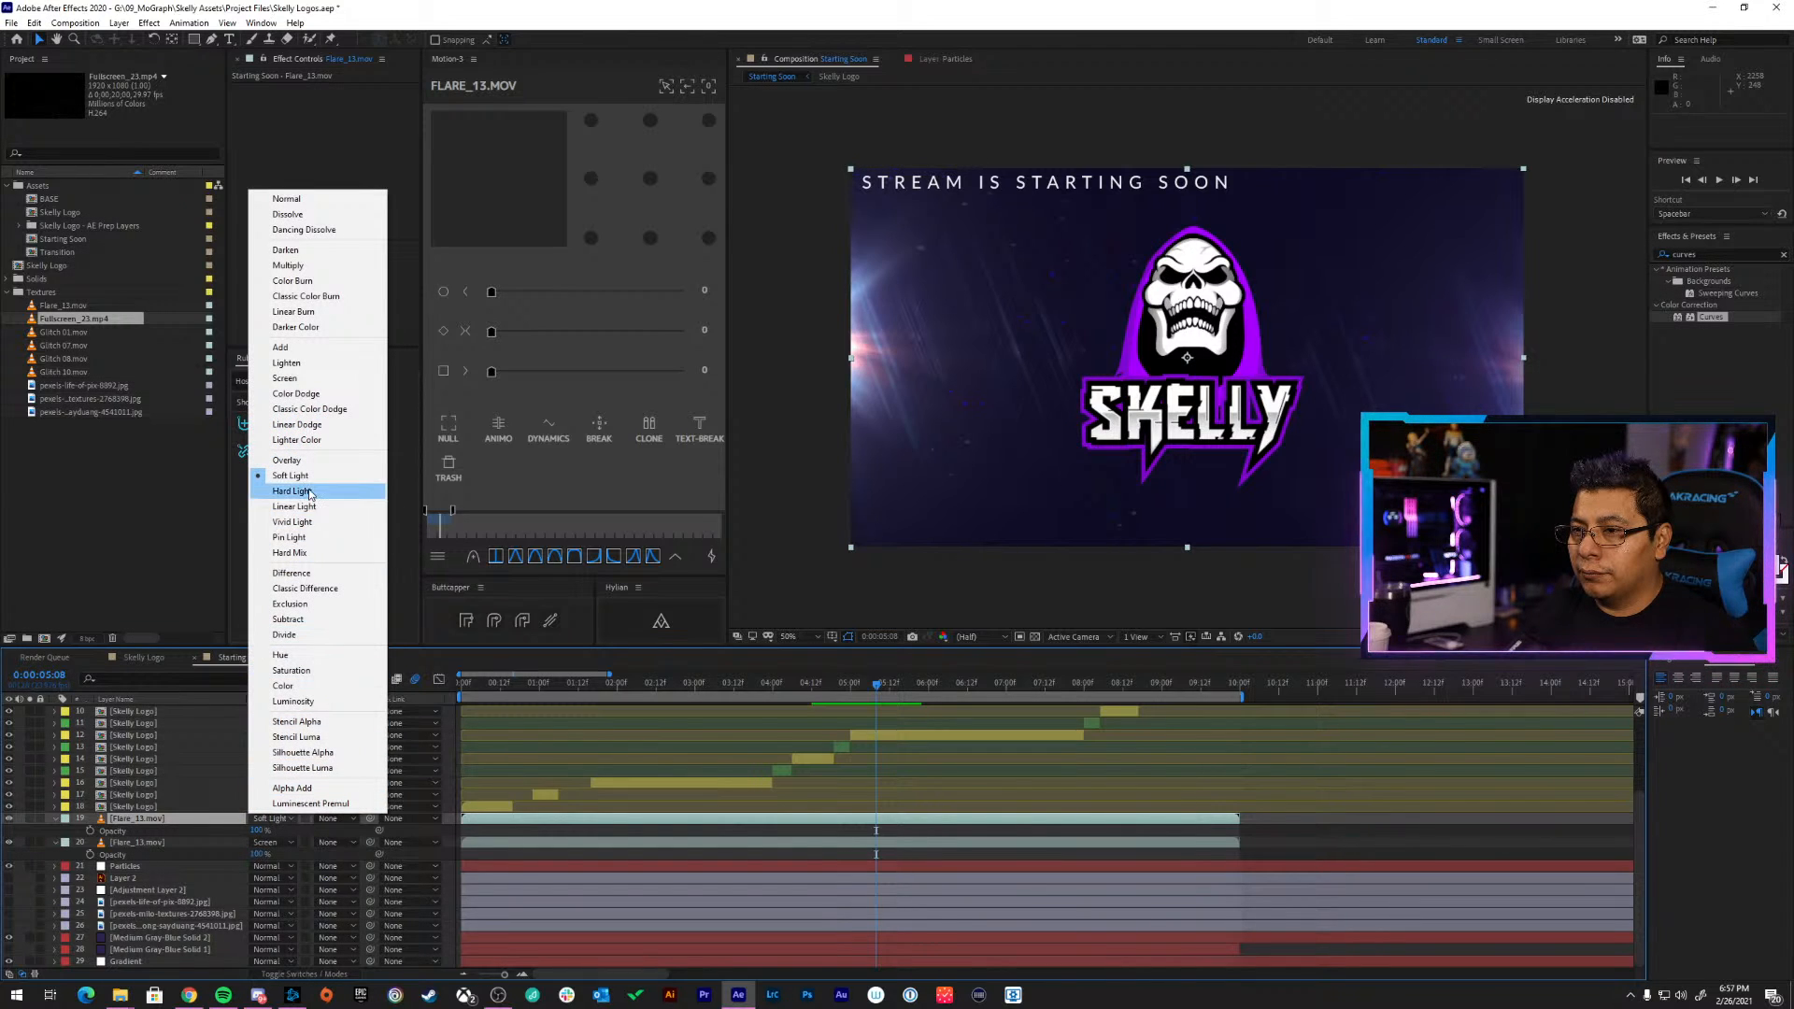
{"action": "left_click", "coordinate": [298, 688]}
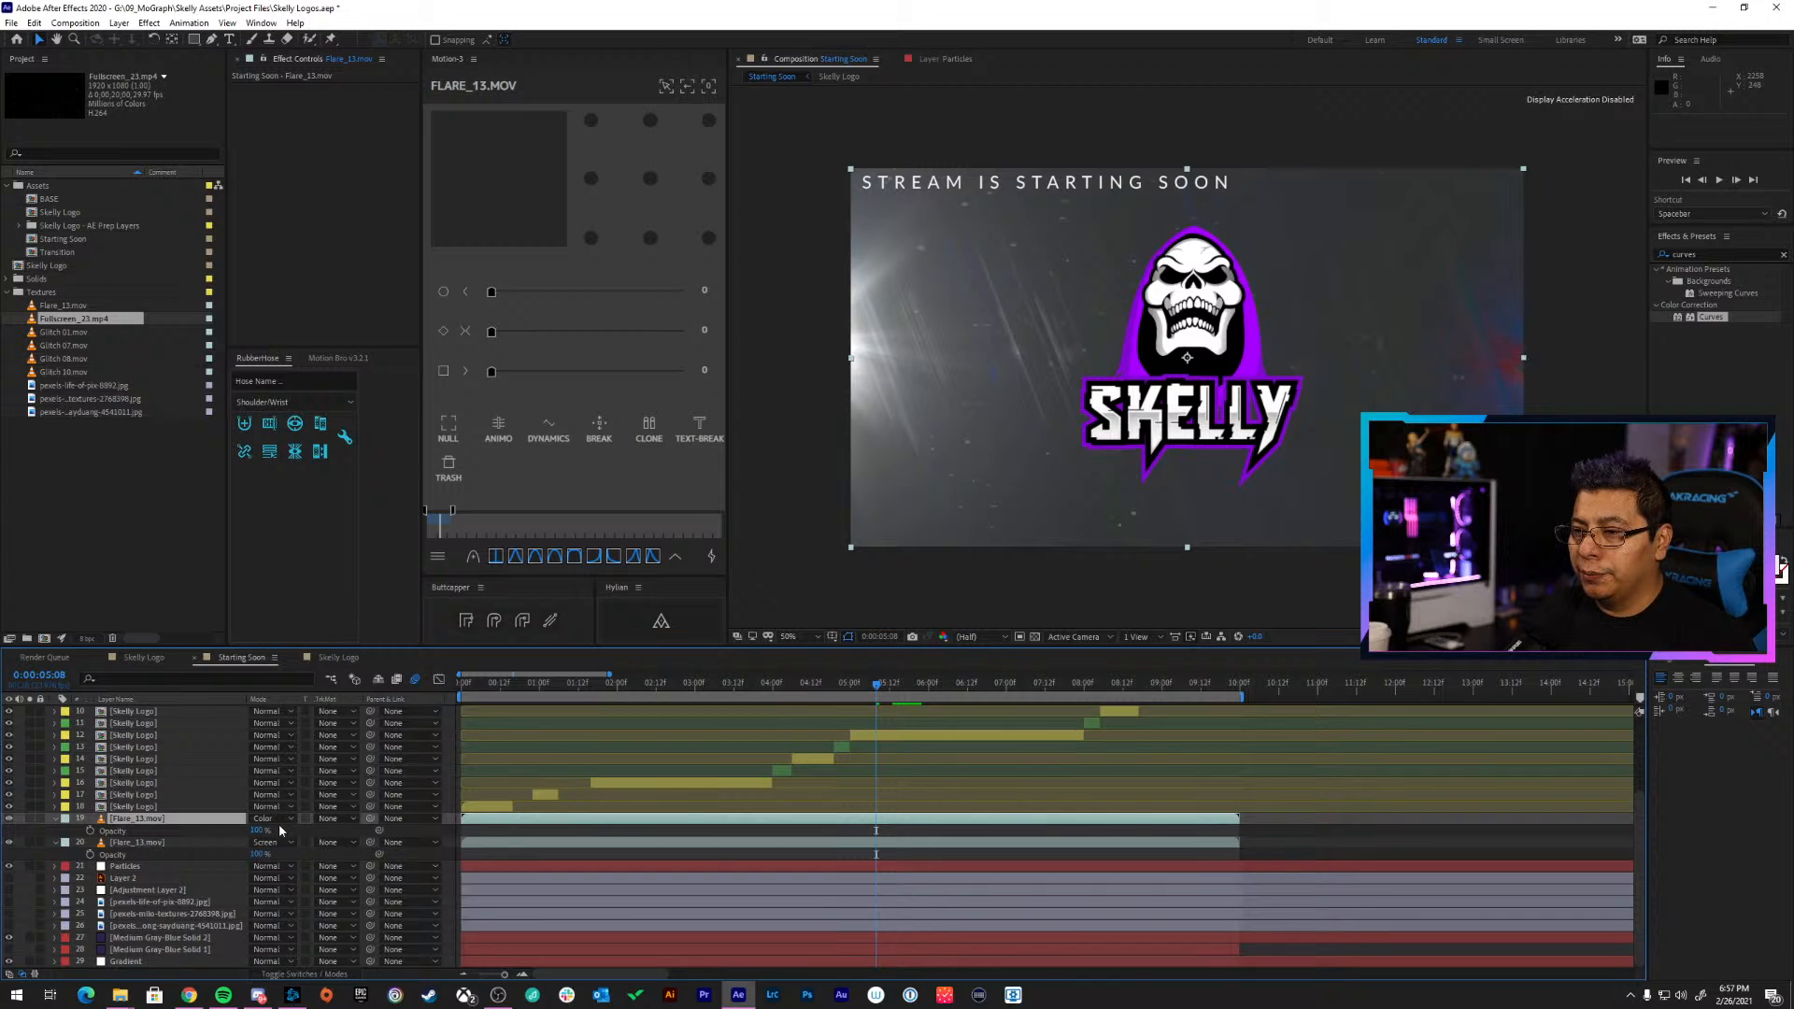
Preview the upper Flare_13.mov layer in Luminosity mode, and set its blending mode back to Screen
{"action": "left_click", "coordinate": [270, 819]}
{"action": "left_click", "coordinate": [307, 702]}
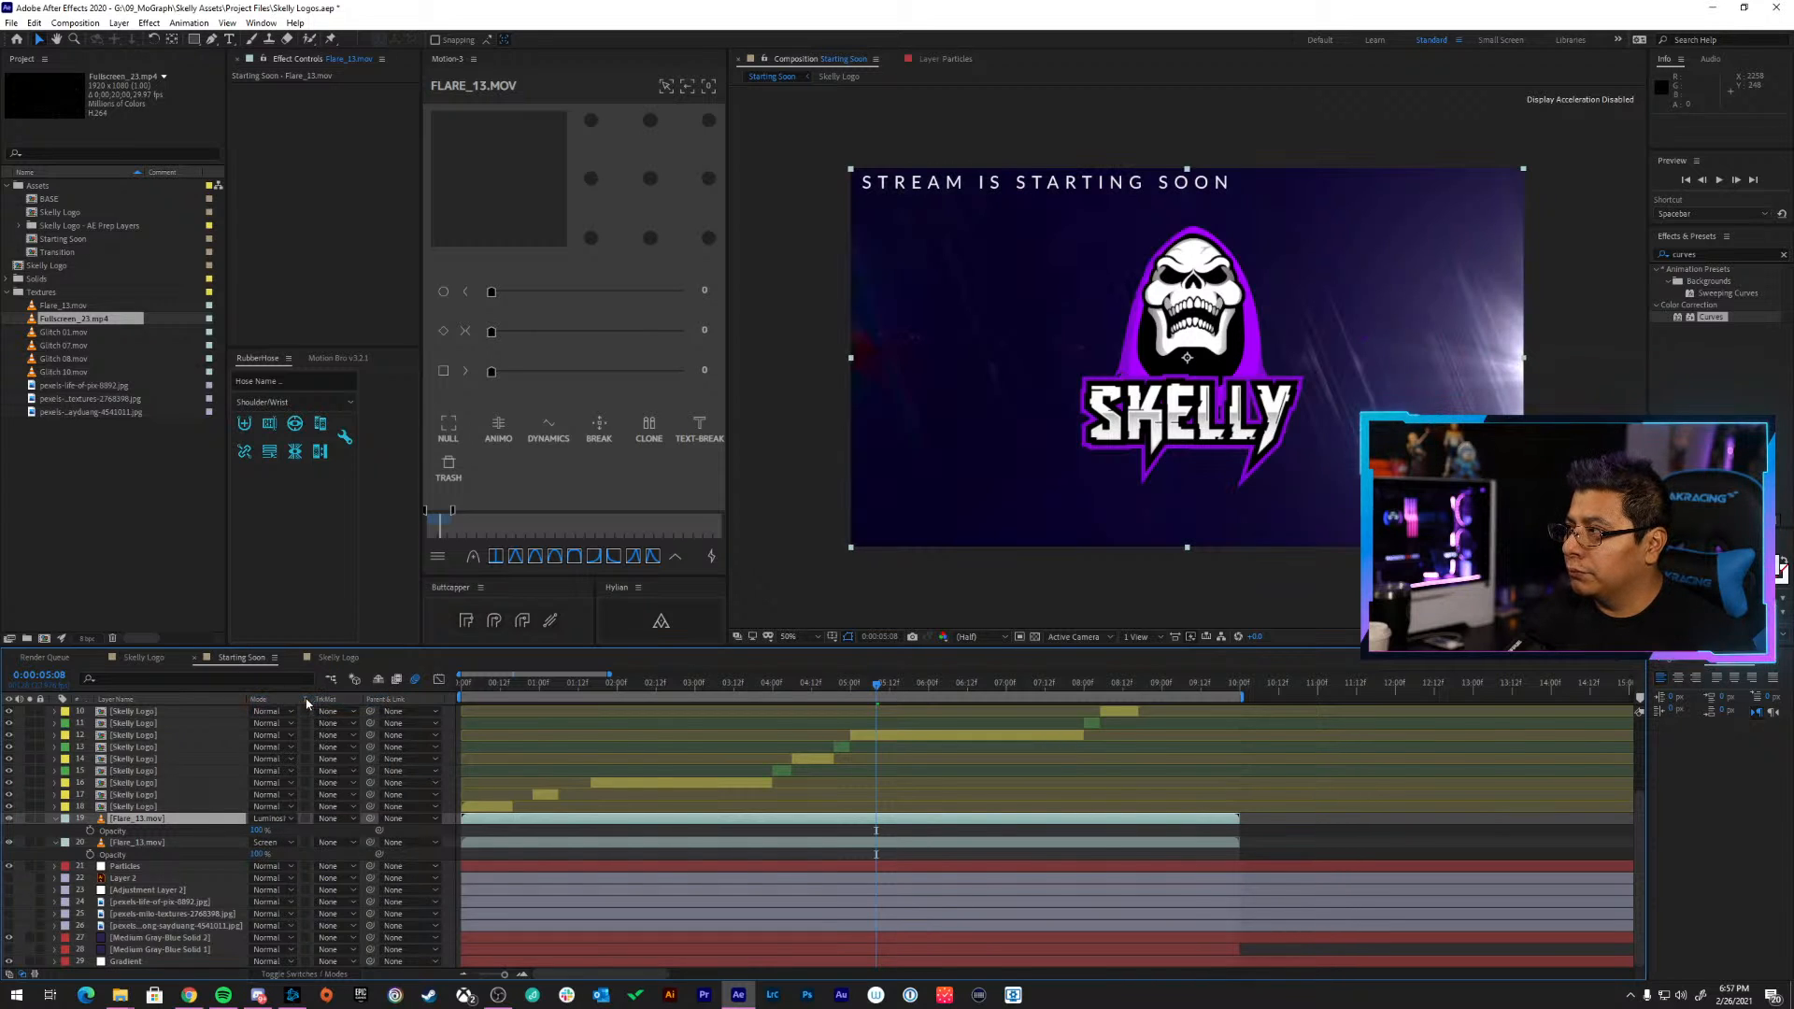
{"action": "key", "text": "space"}
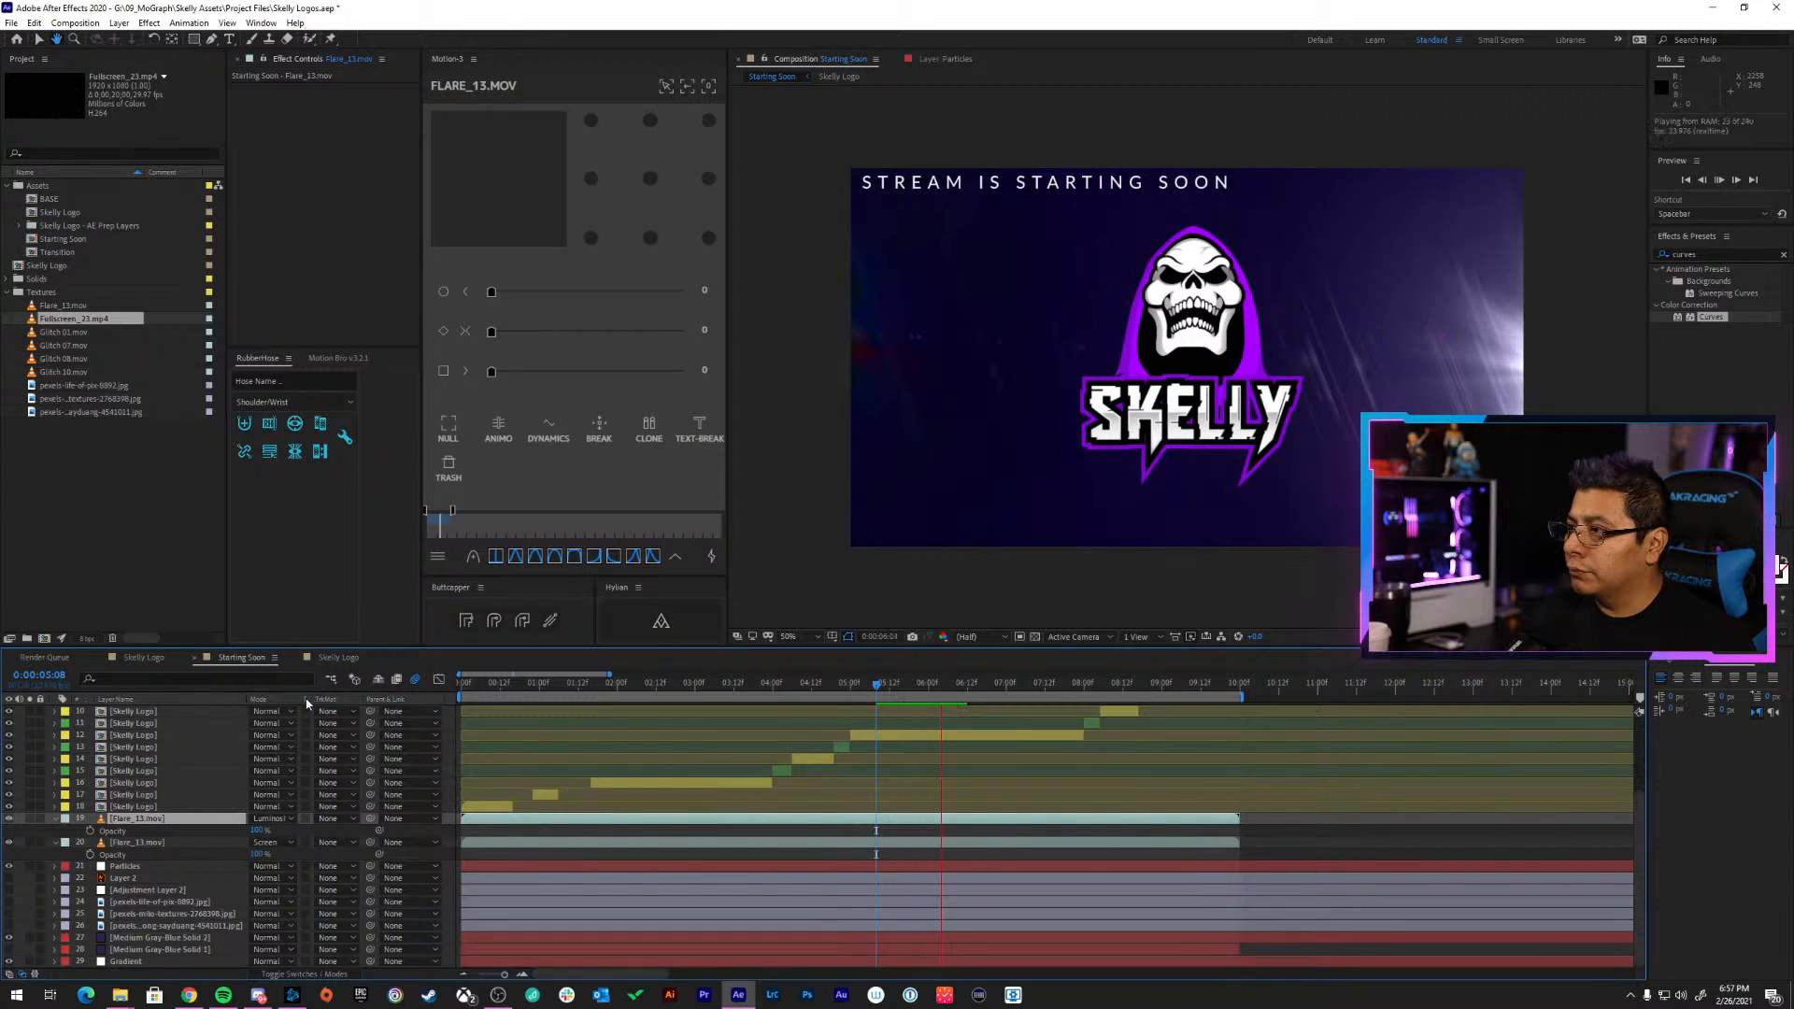
{"action": "key", "text": "space"}
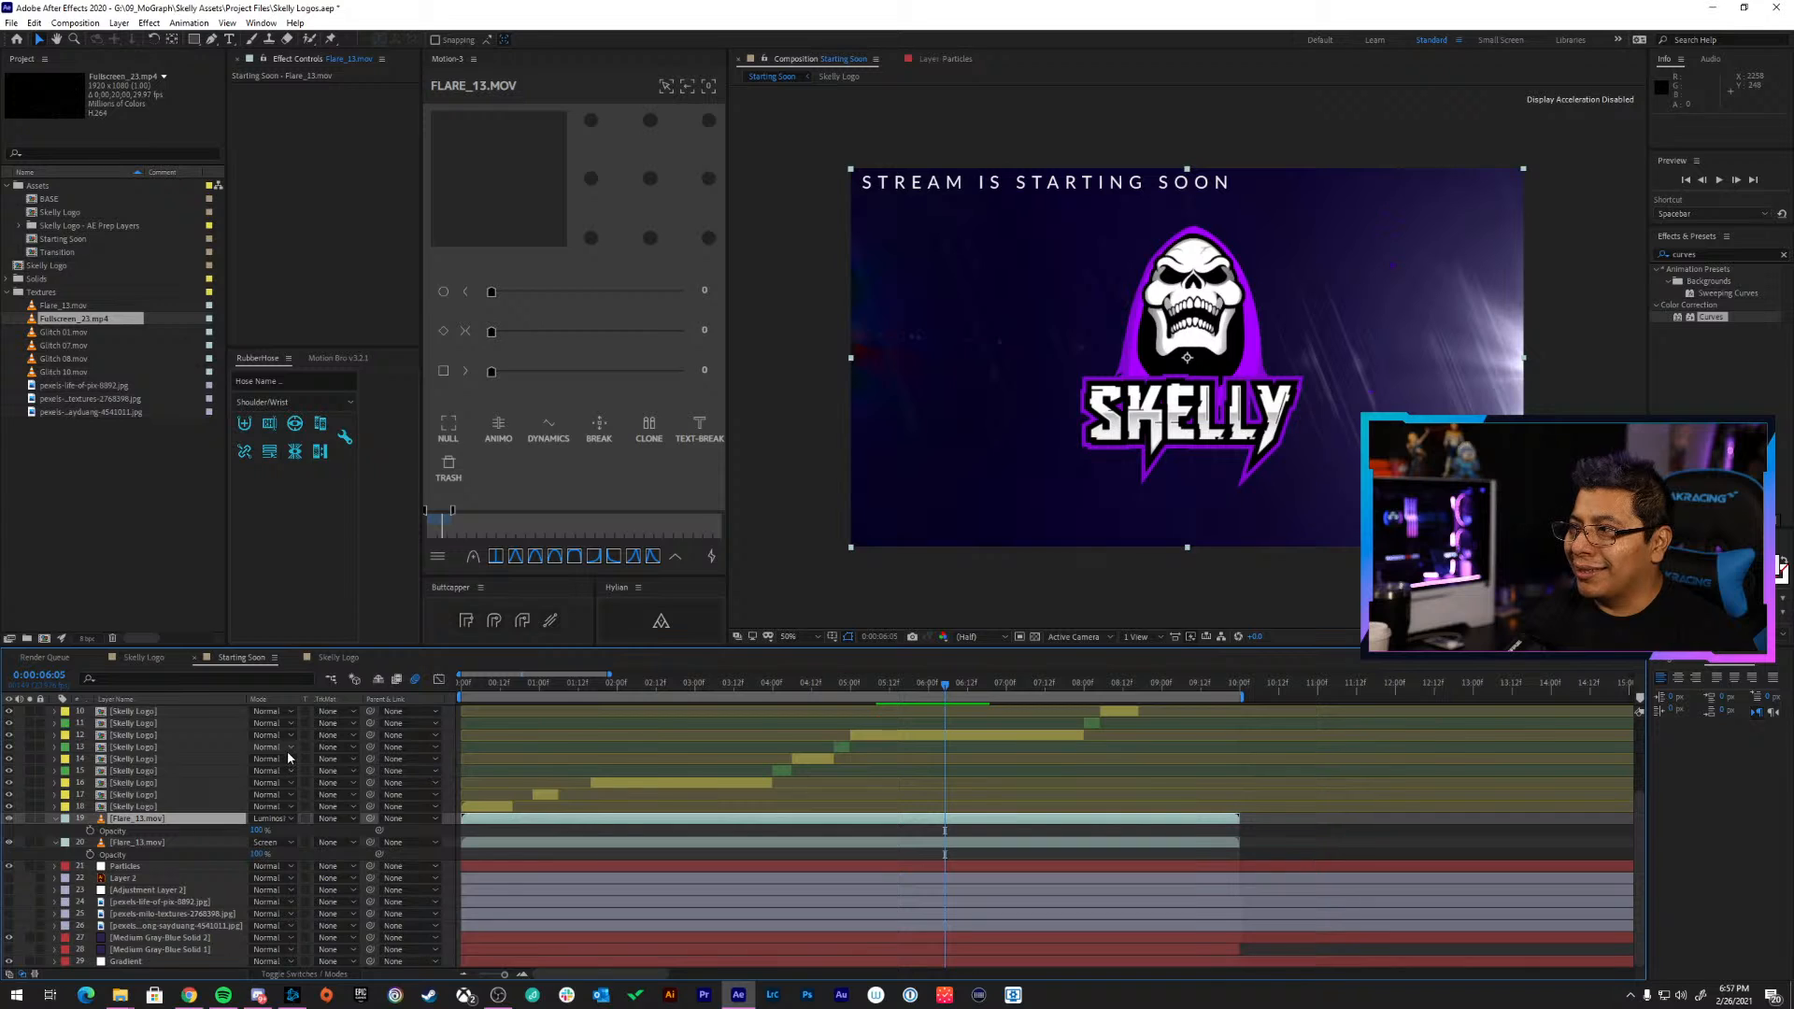
{"action": "left_click", "coordinate": [280, 818]}
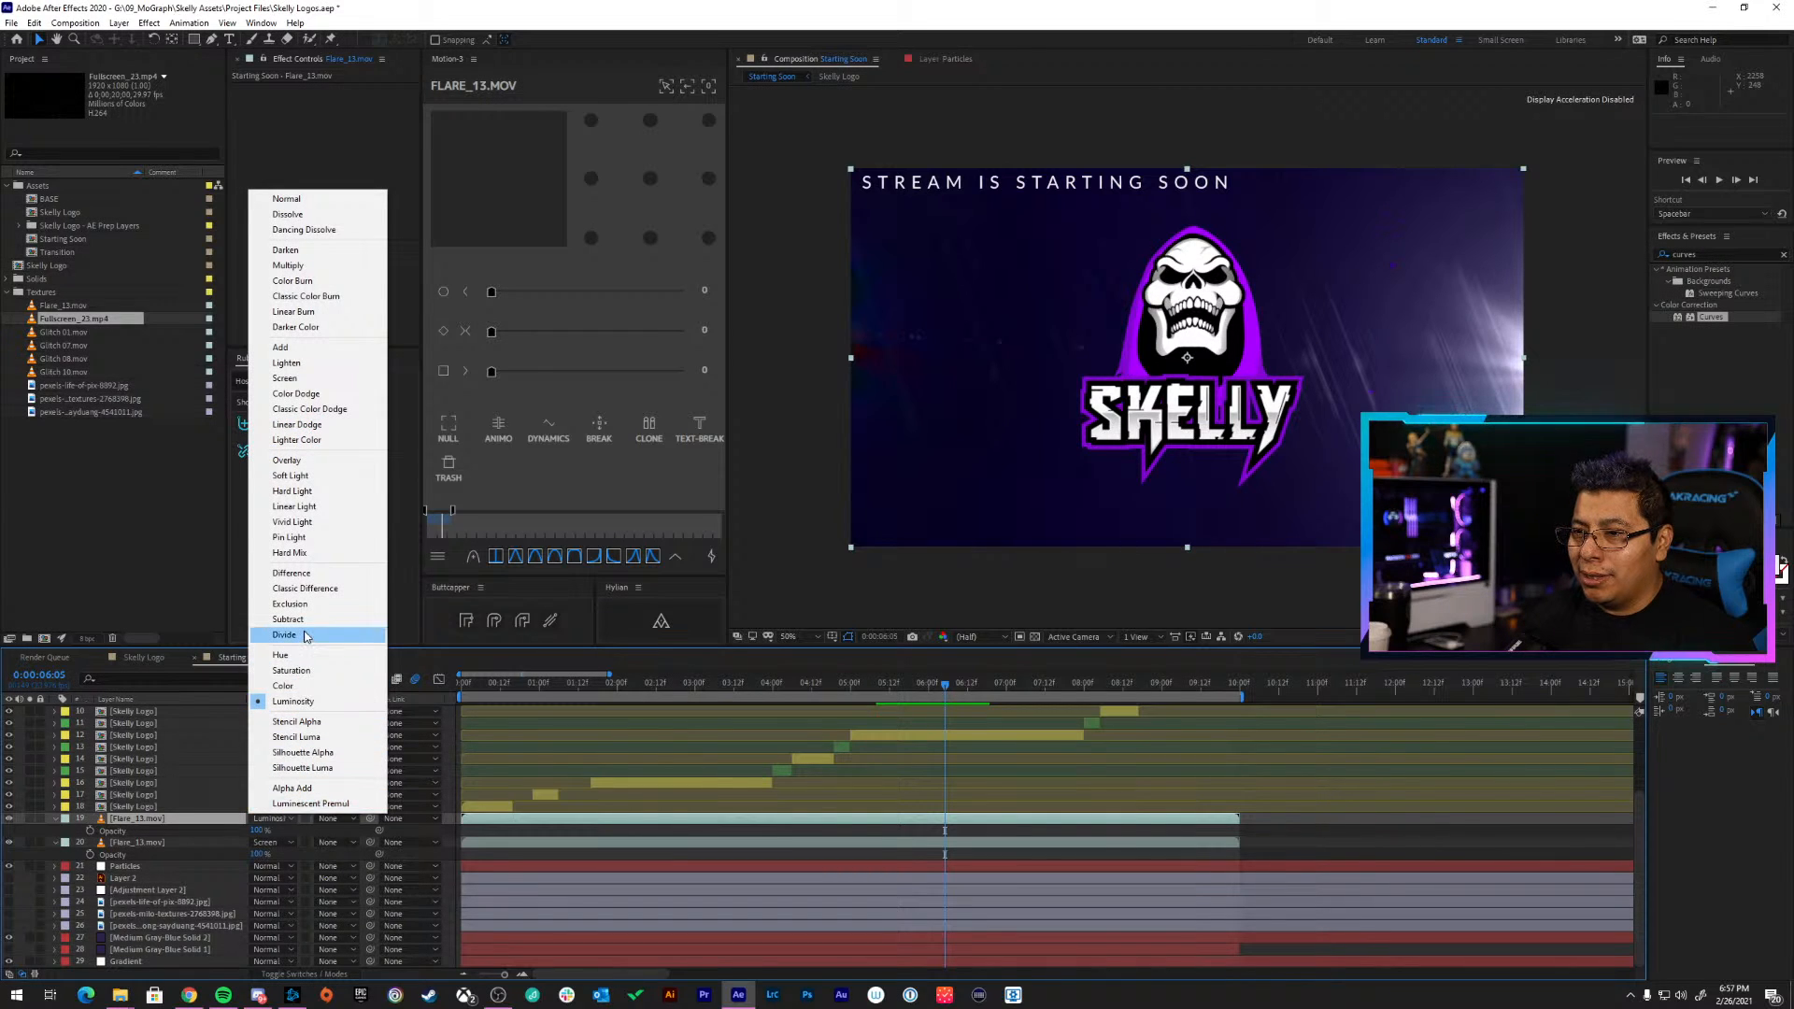
{"action": "left_click", "coordinate": [311, 379]}
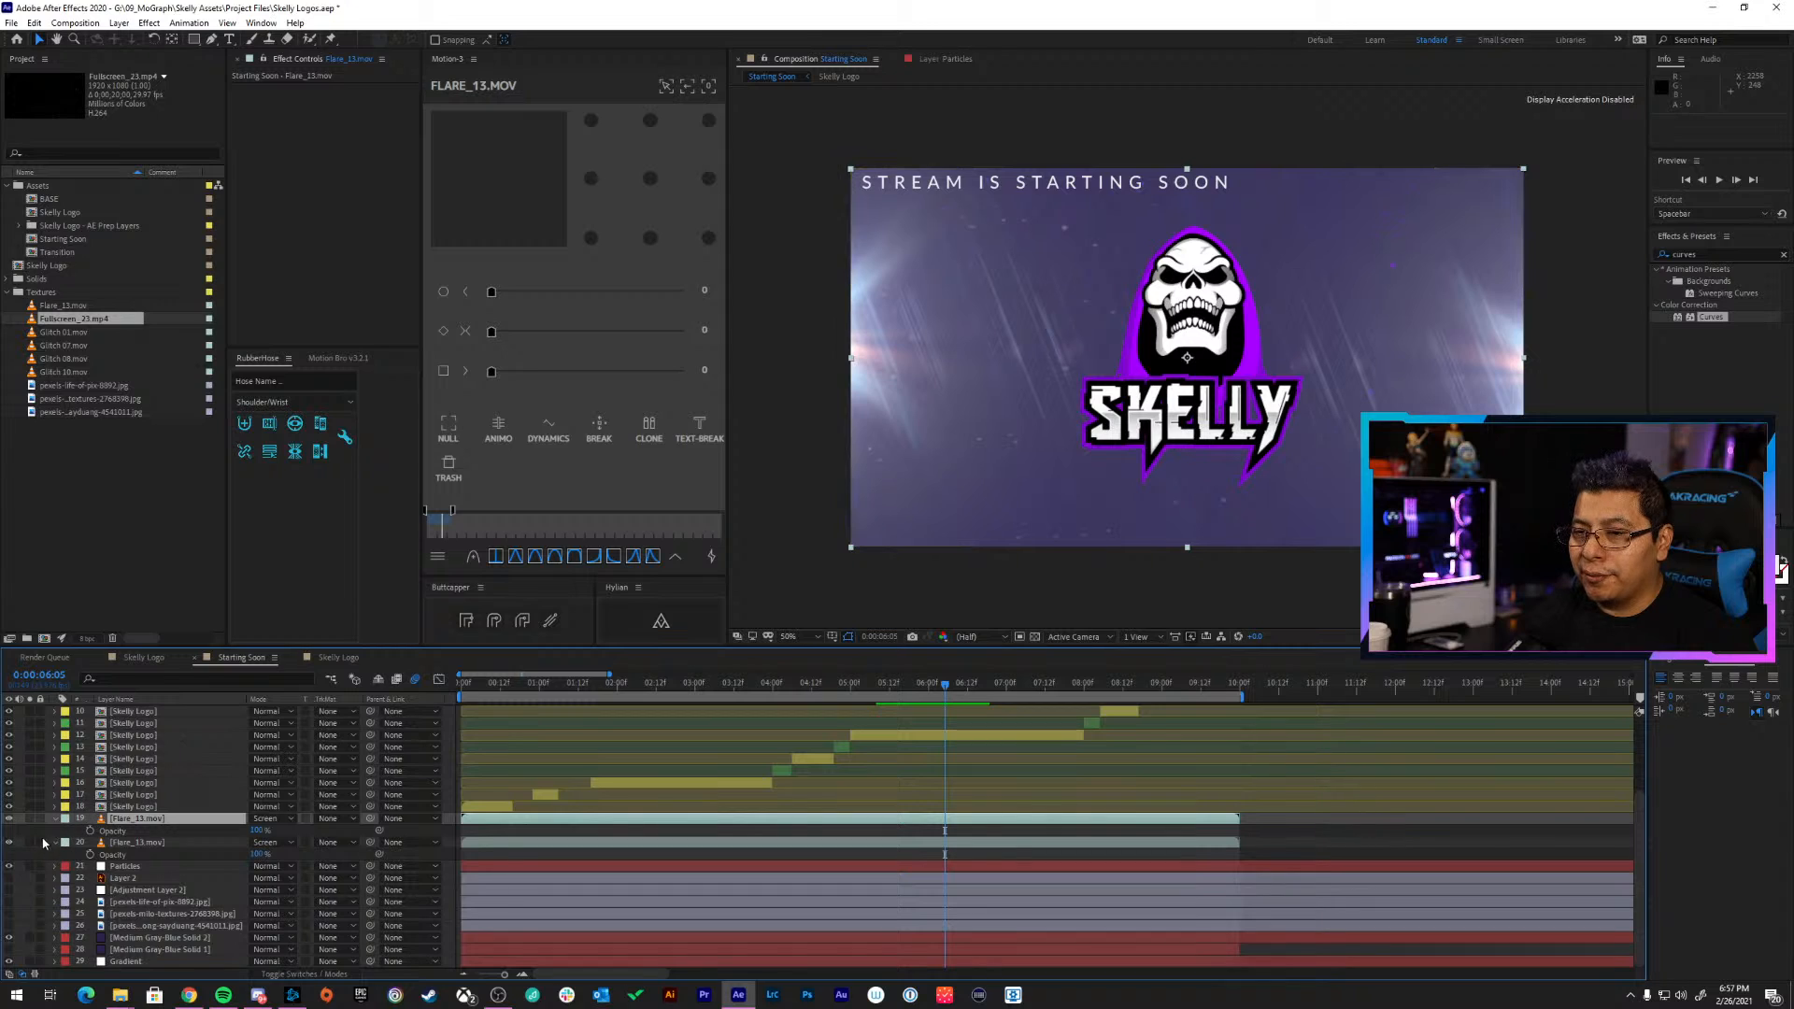
Toggle the upper Flare_13.mov layer's visibility to compare the composition with and without it, leaving the layer visible
{"action": "left_click", "coordinate": [10, 818]}
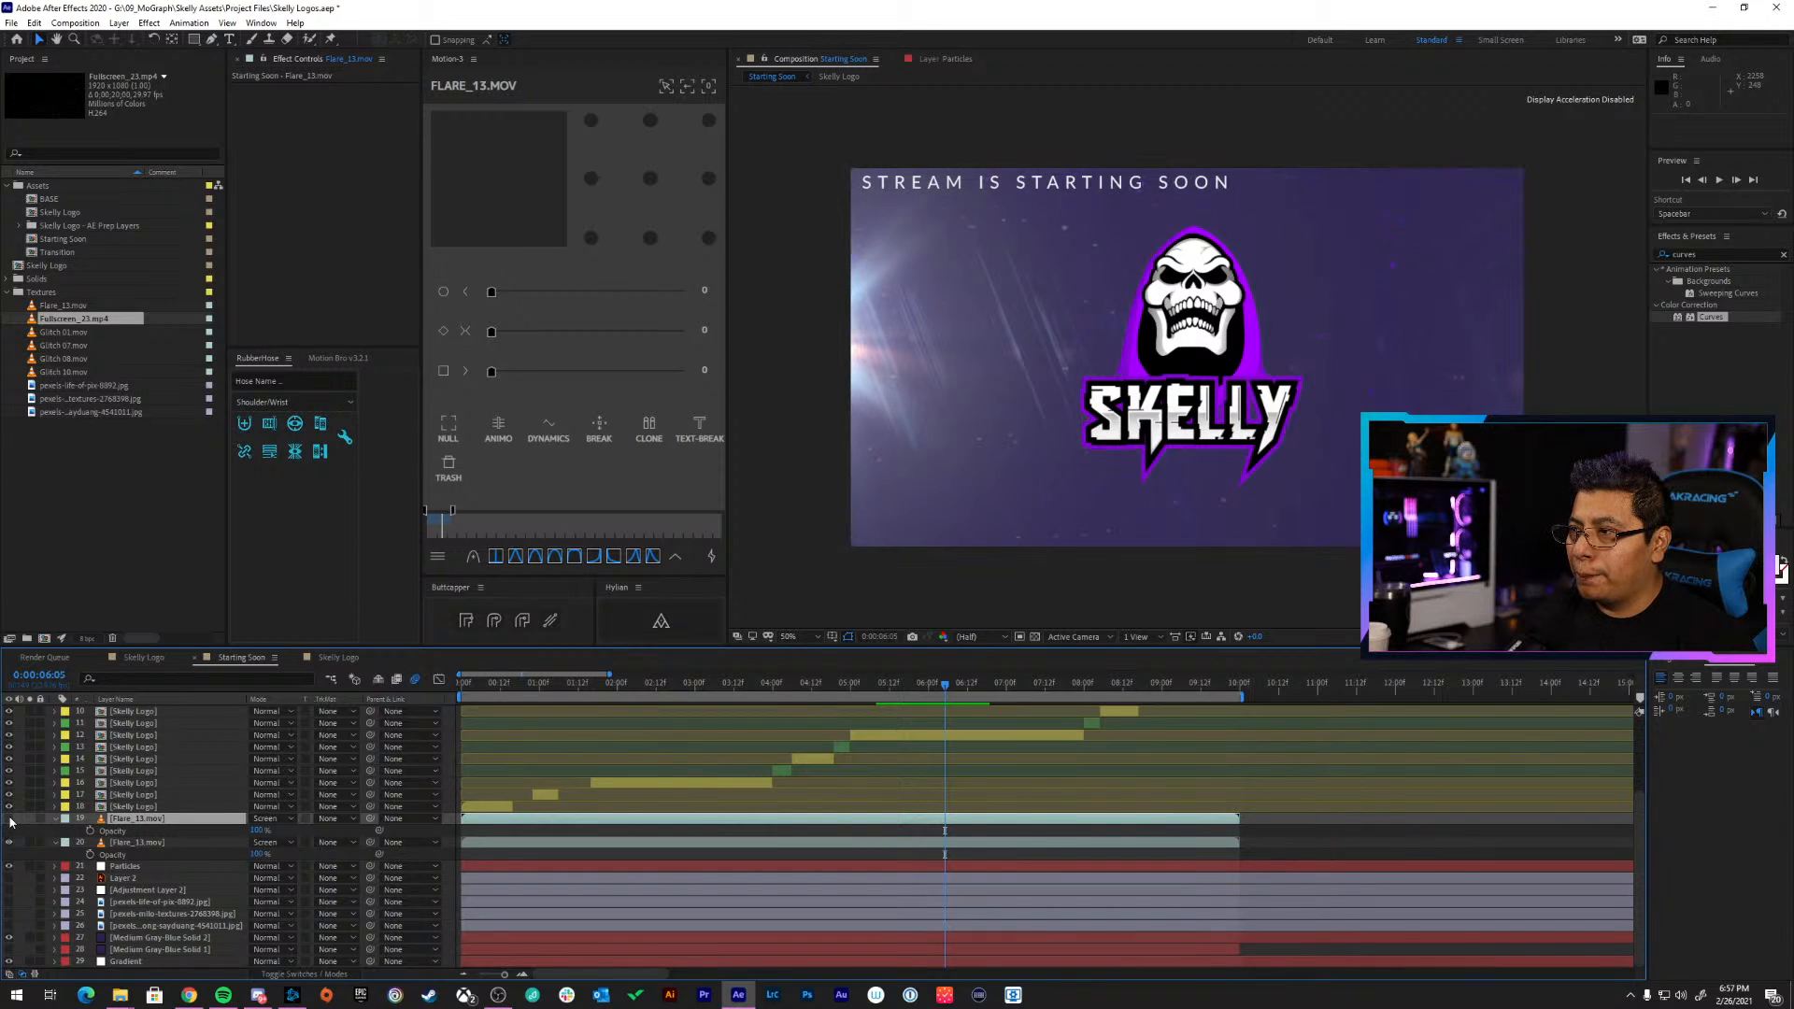
{"action": "left_click", "coordinate": [11, 819]}
{"action": "left_click", "coordinate": [10, 820]}
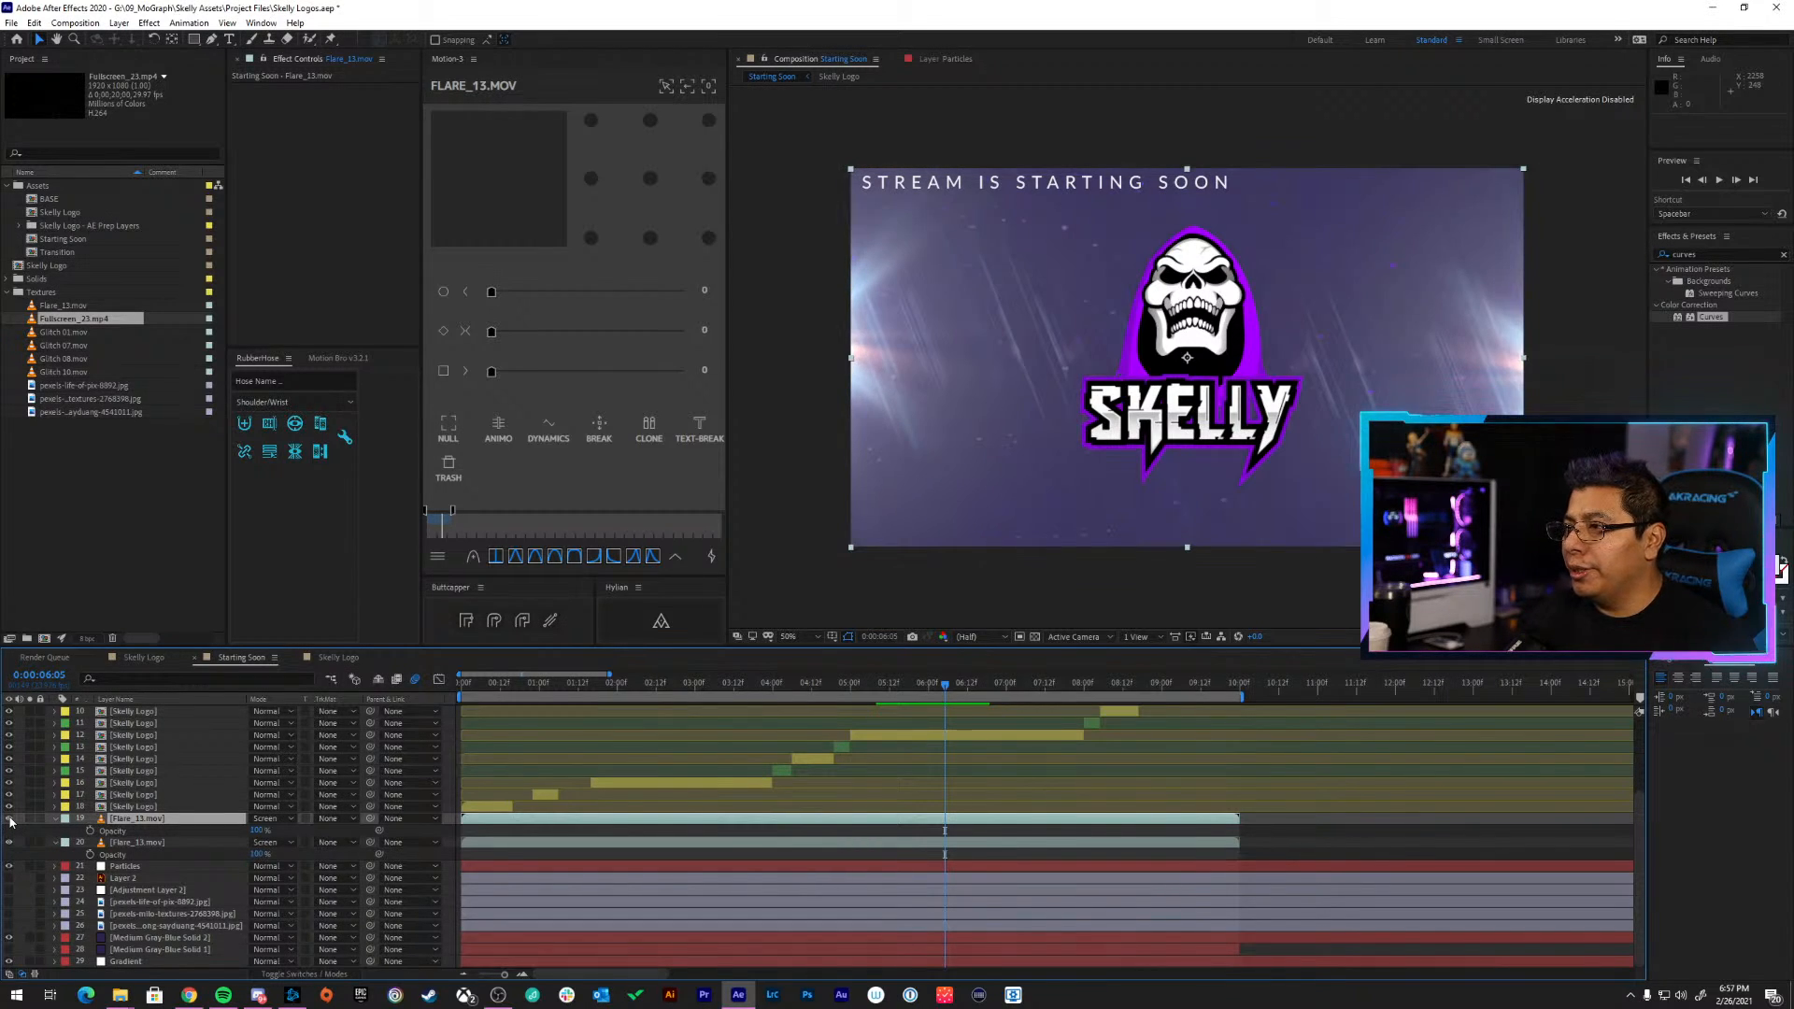
{"action": "left_click", "coordinate": [11, 819]}
{"action": "left_click", "coordinate": [11, 820]}
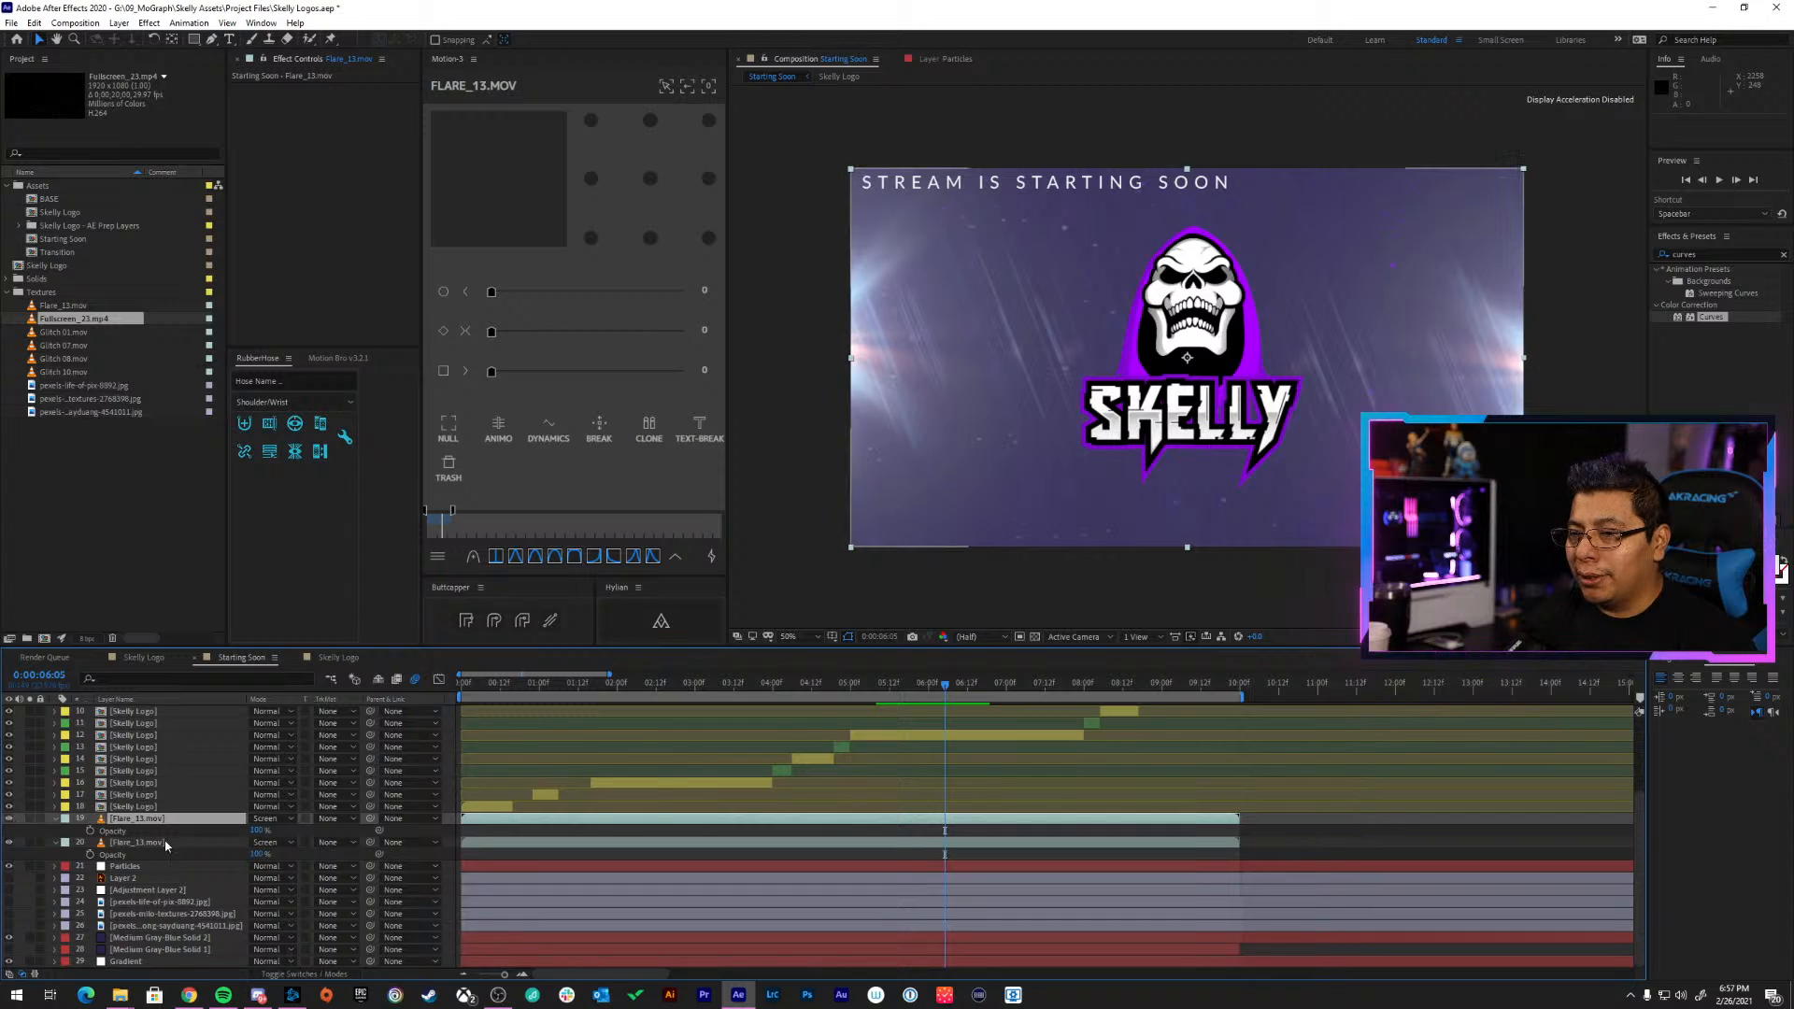
Set the opacity of both Flare_13.mov layers to 50% and preview the animation
{"action": "left_click", "coordinate": [192, 844]}
{"action": "left_click", "coordinate": [255, 819]}
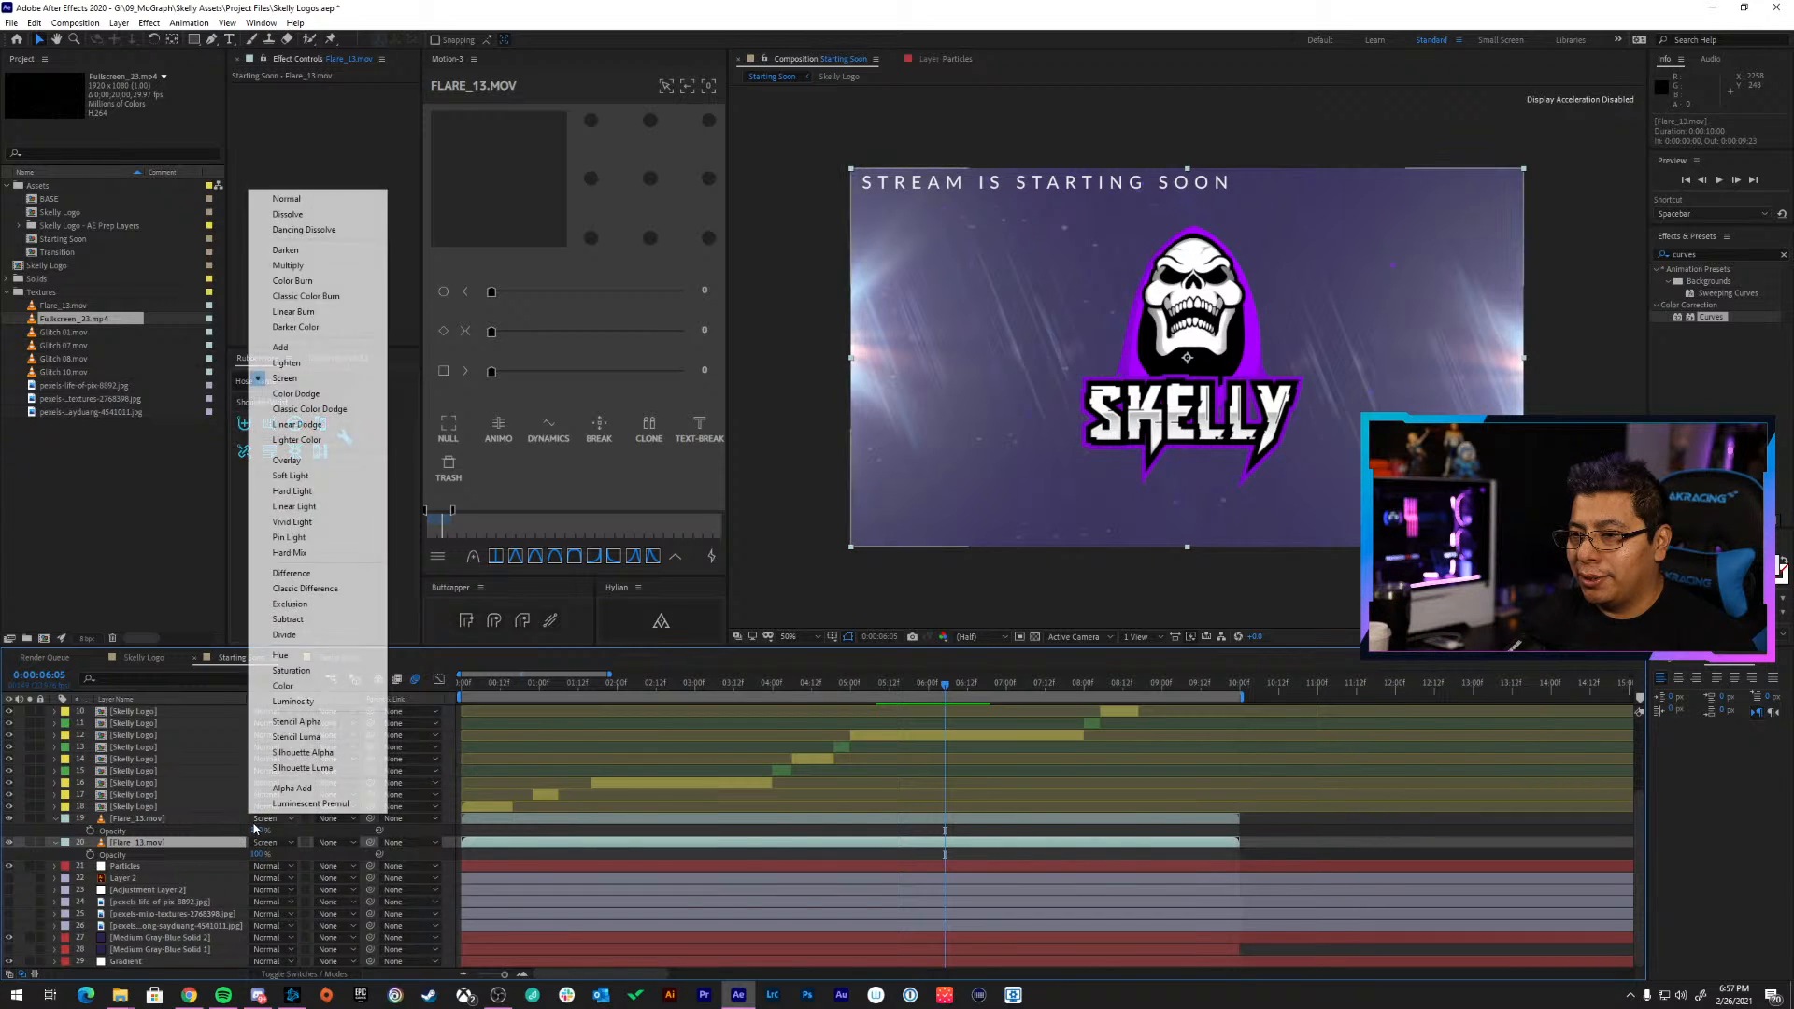
{"action": "left_click", "coordinate": [199, 821], "text": "shift"}
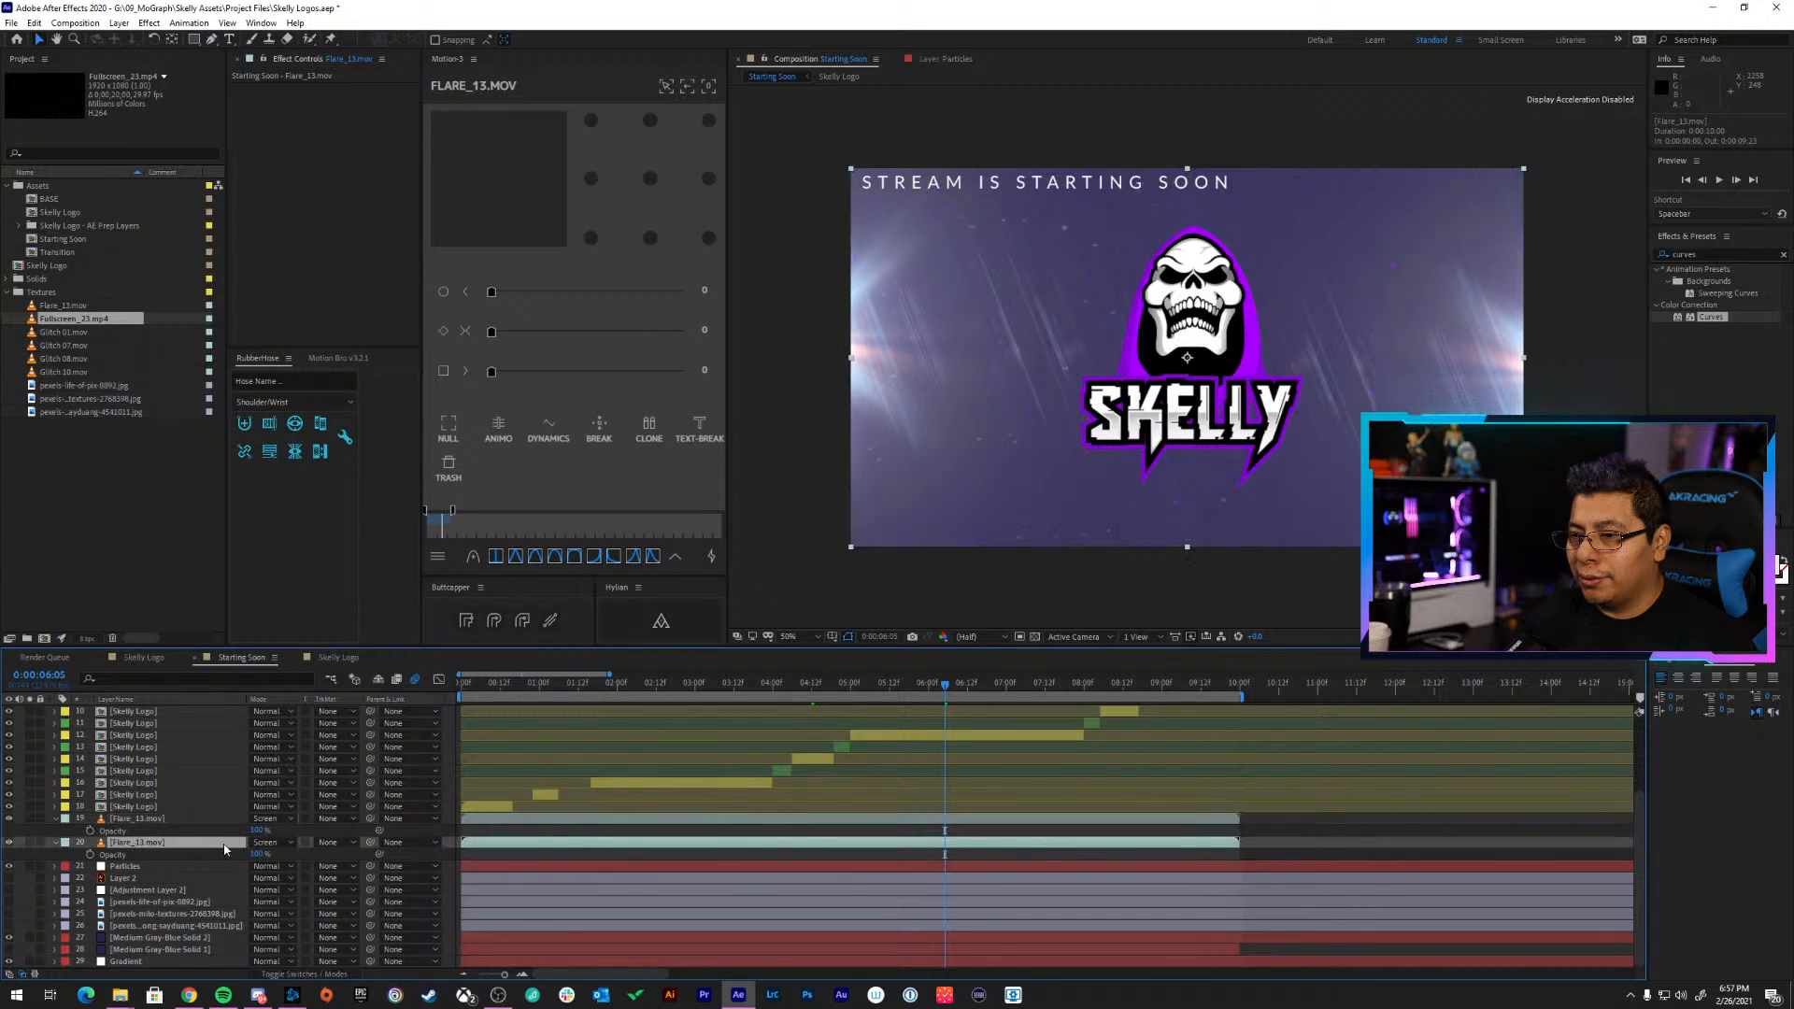
{"action": "type", "text": "50"}
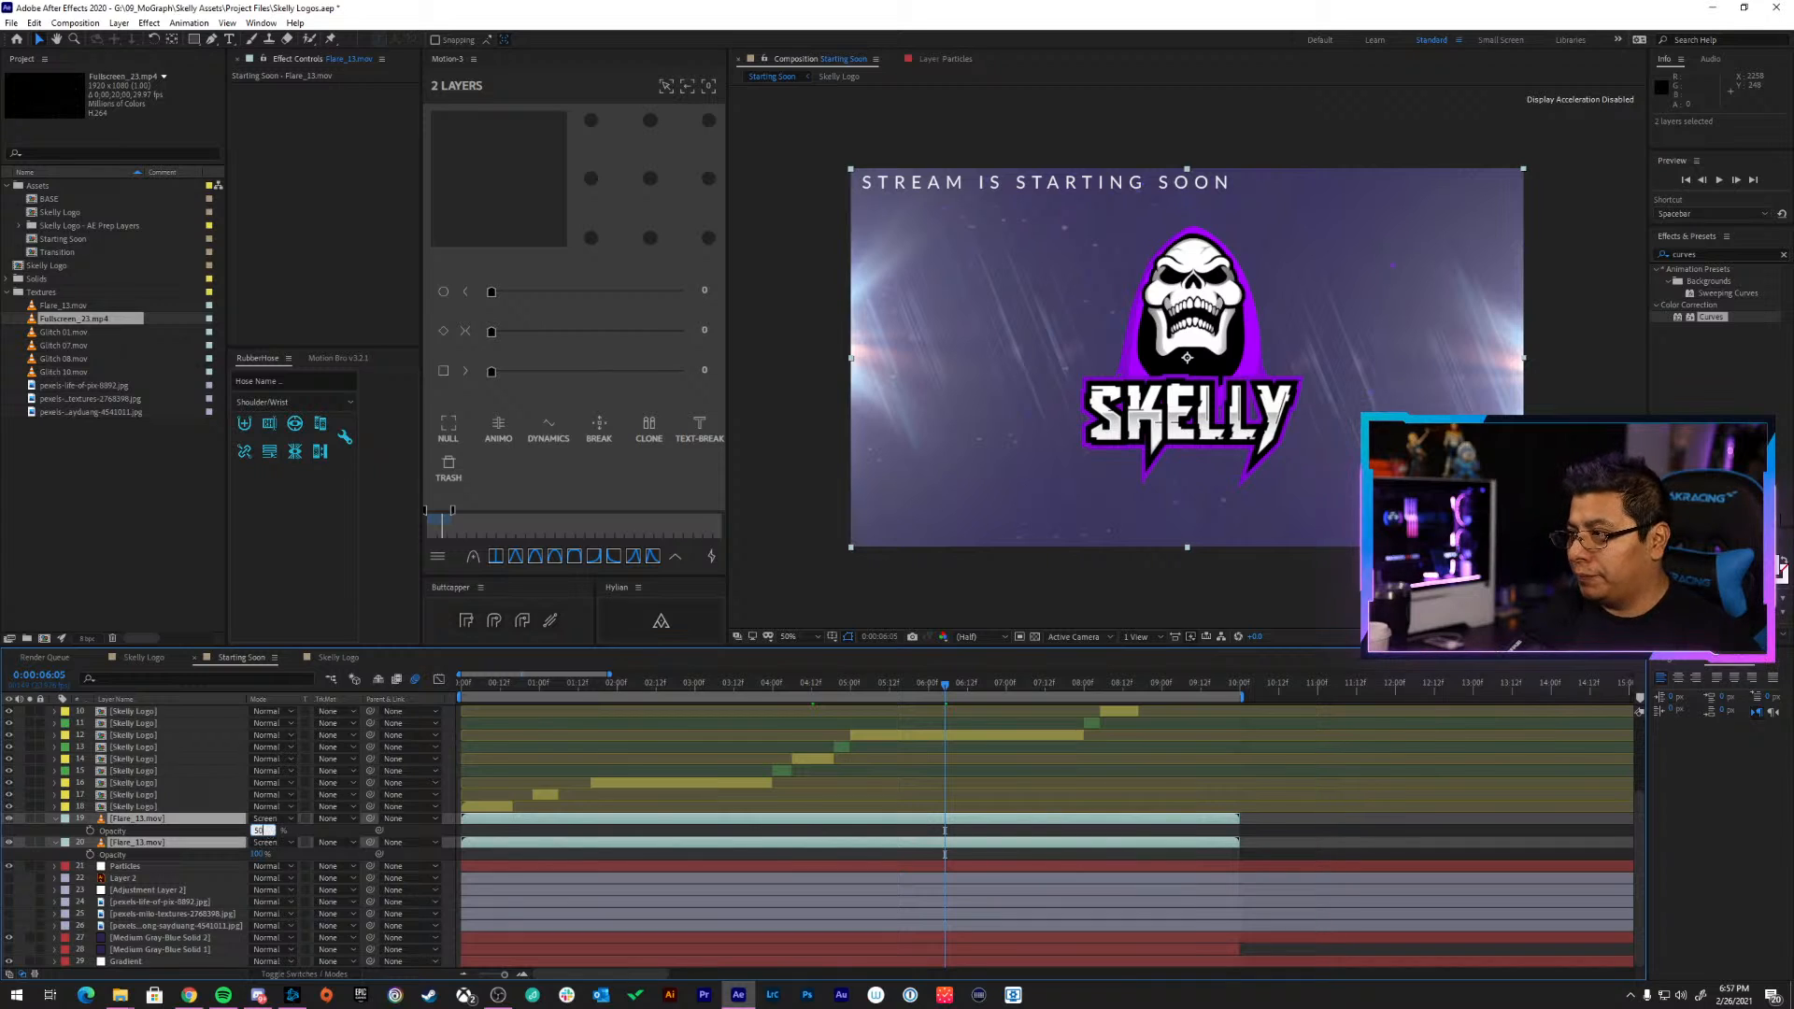
{"action": "key", "text": "Return"}
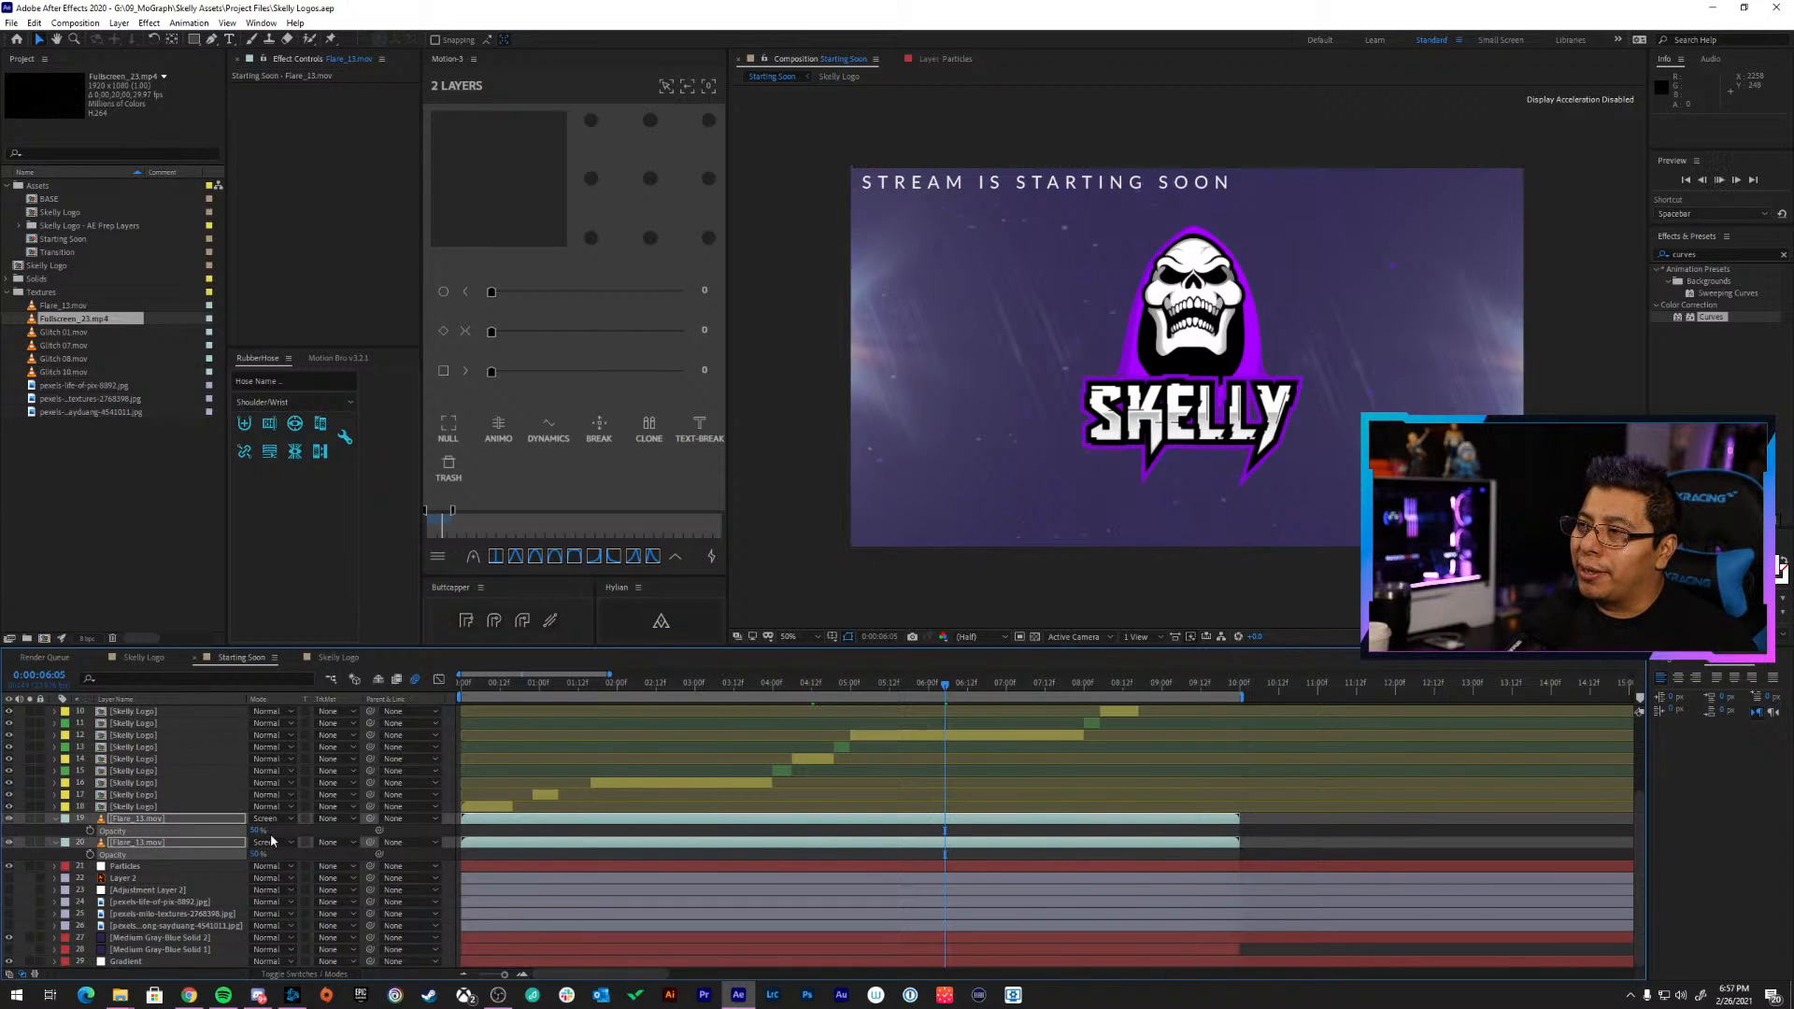
{"action": "key", "text": "space"}
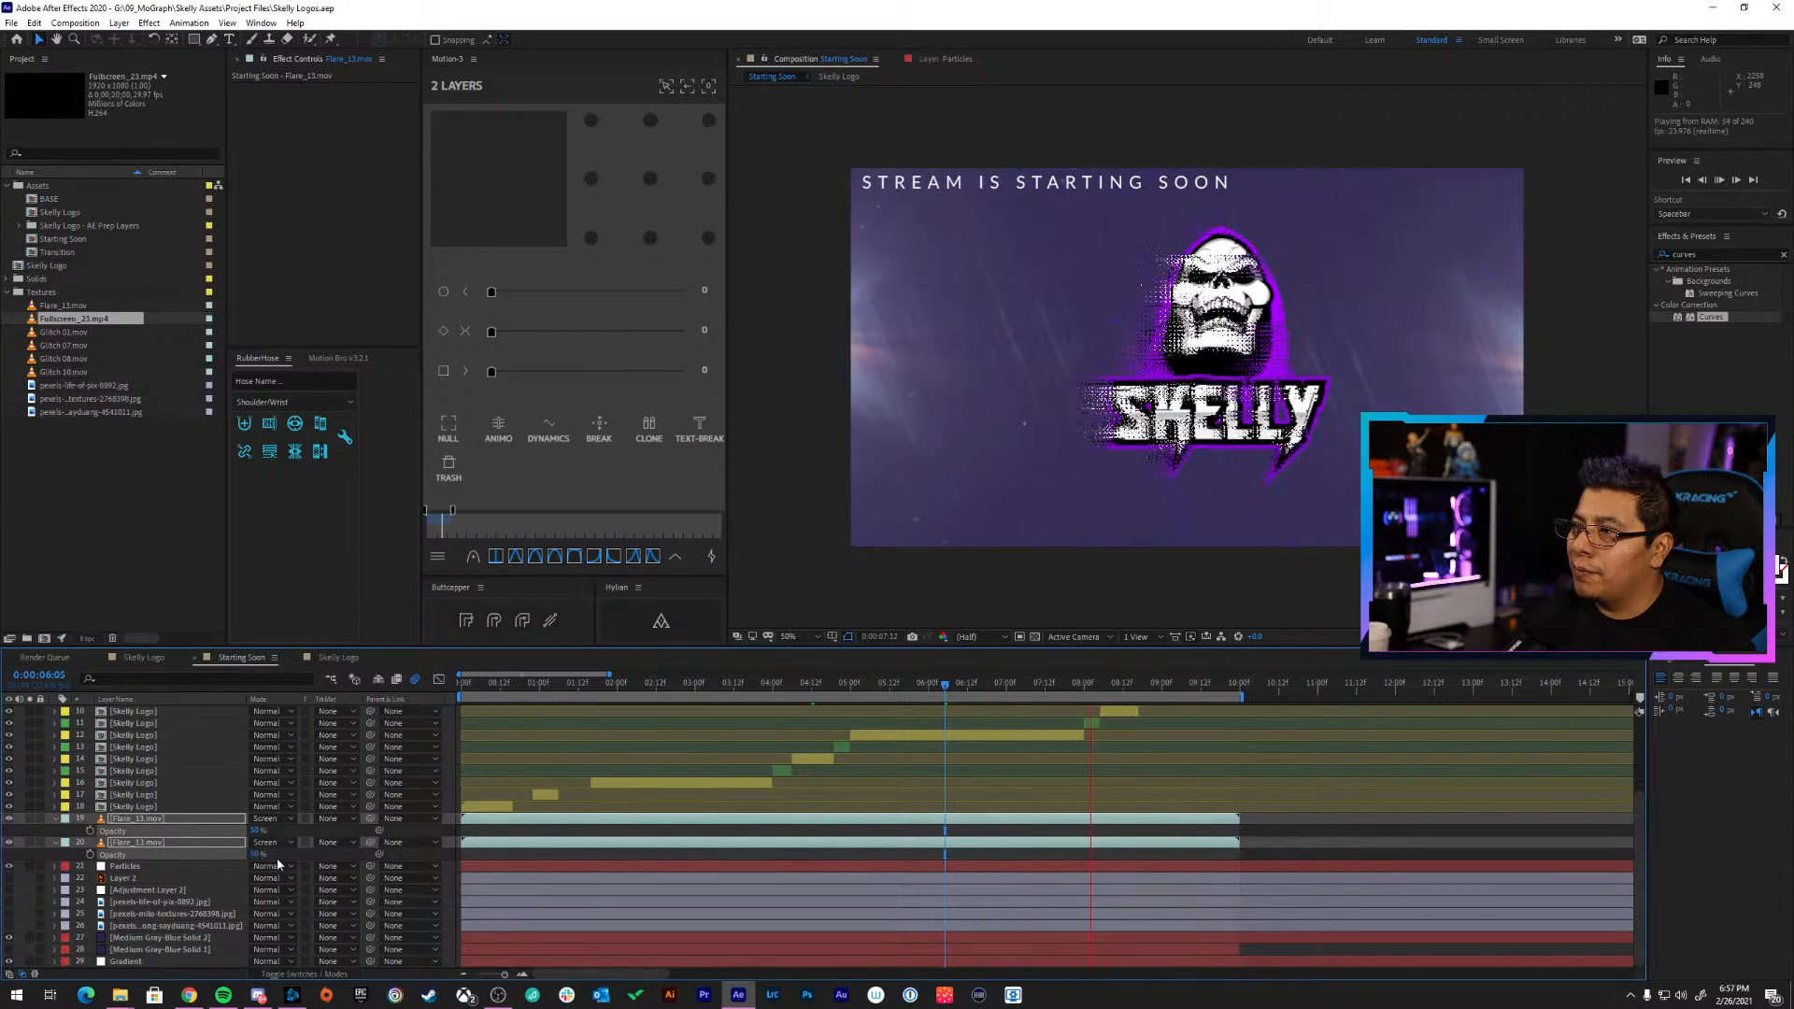
{"action": "key", "text": "space"}
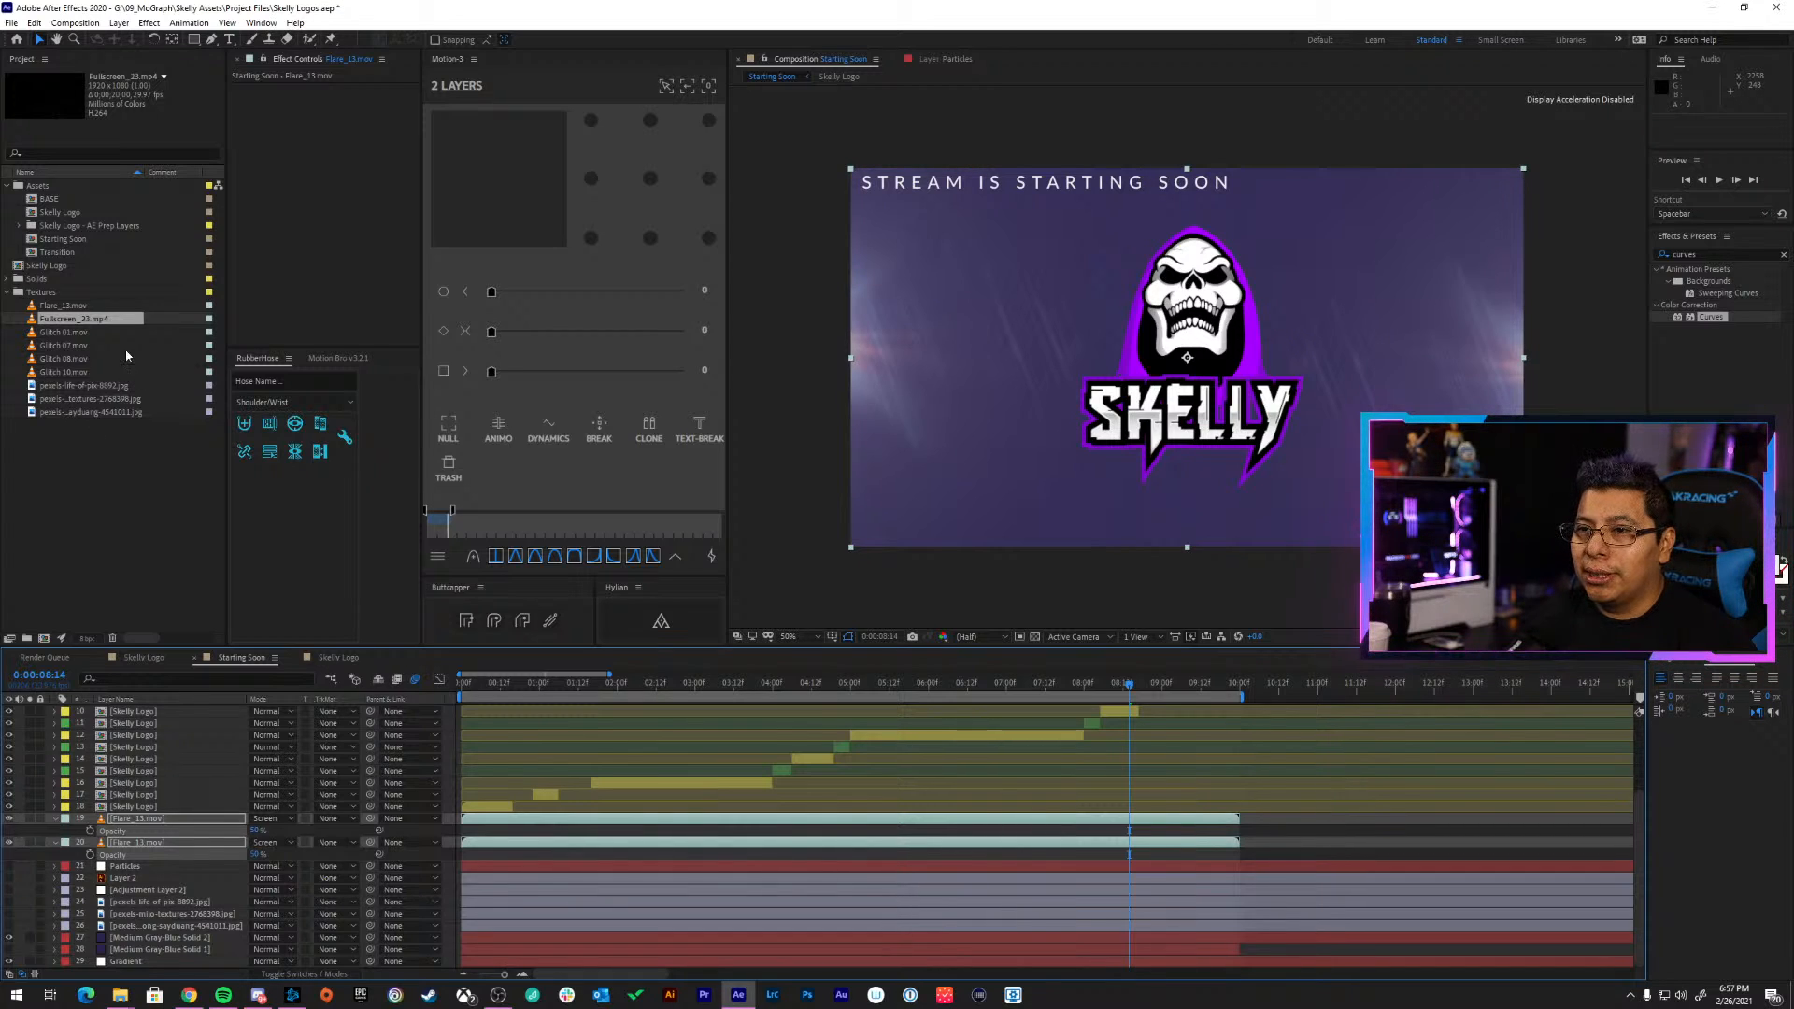
Add the Fullscreen_23.mp4 footage to the composition directly beneath the Particles layer and preview it
{"action": "left_click_drag", "start_coordinate": [80, 324], "coordinate": [56, 877]}
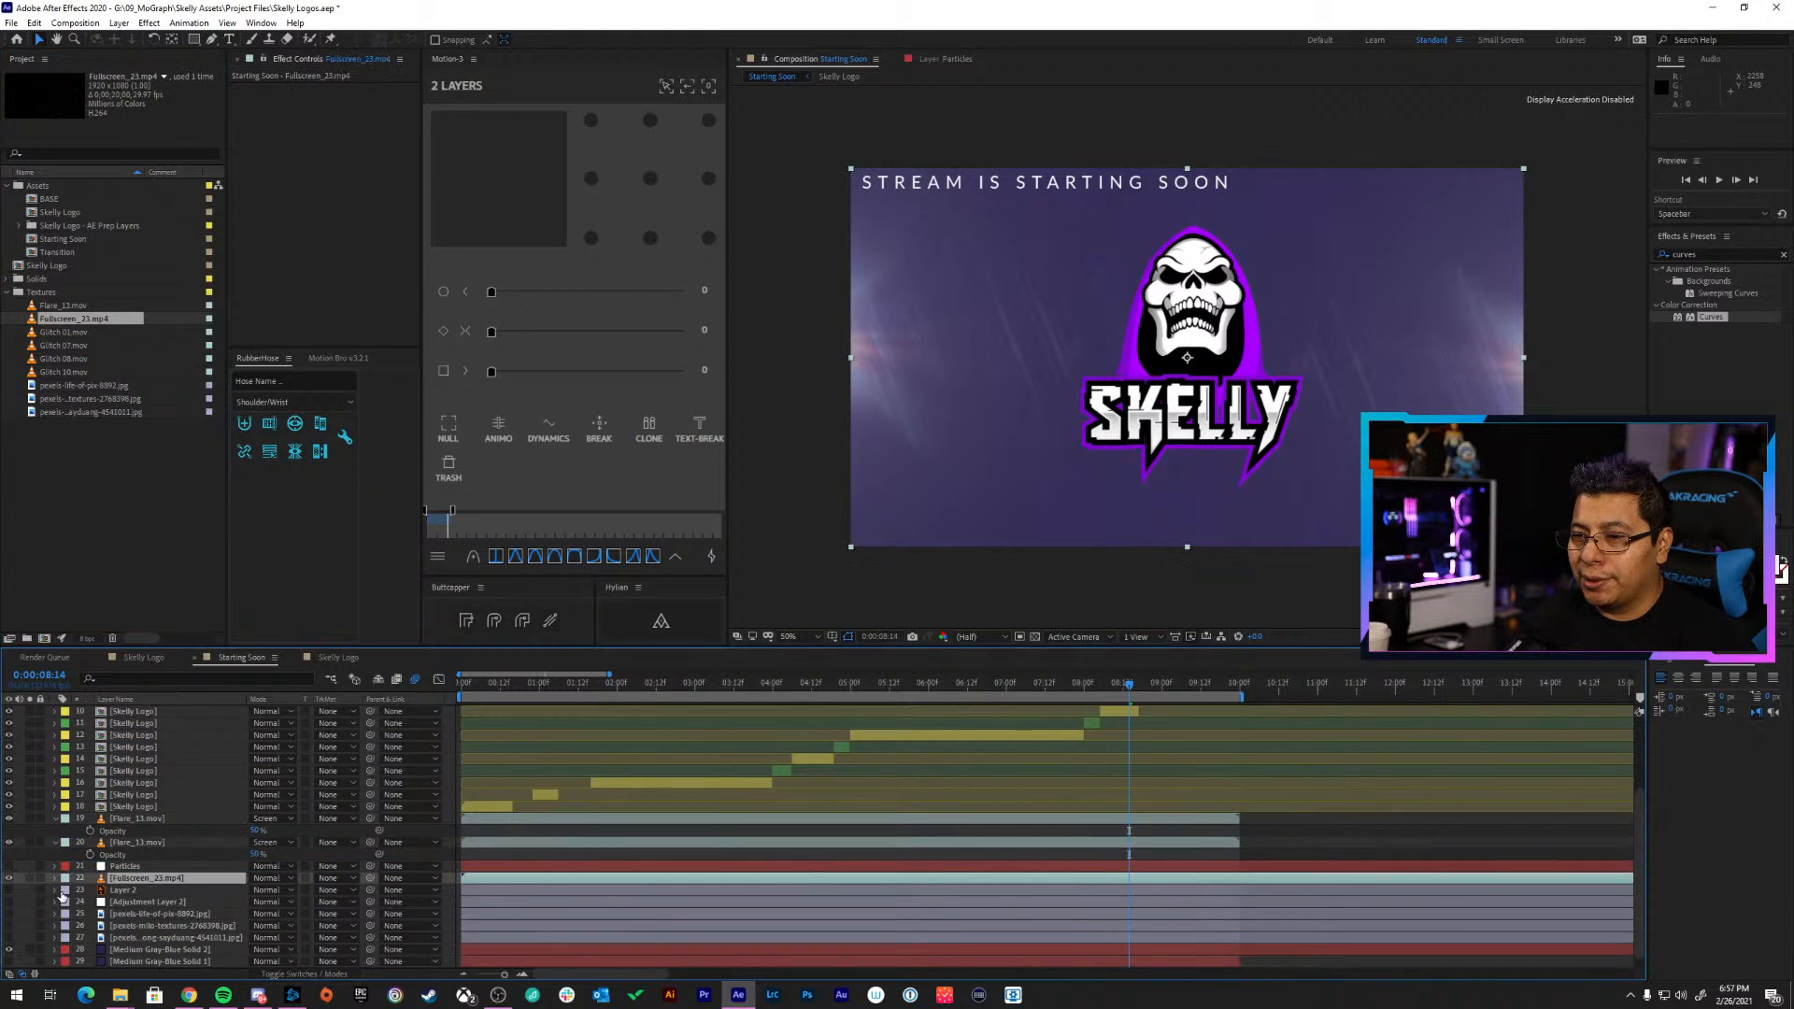
{"action": "left_click", "coordinate": [141, 878]}
{"action": "key", "text": "space"}
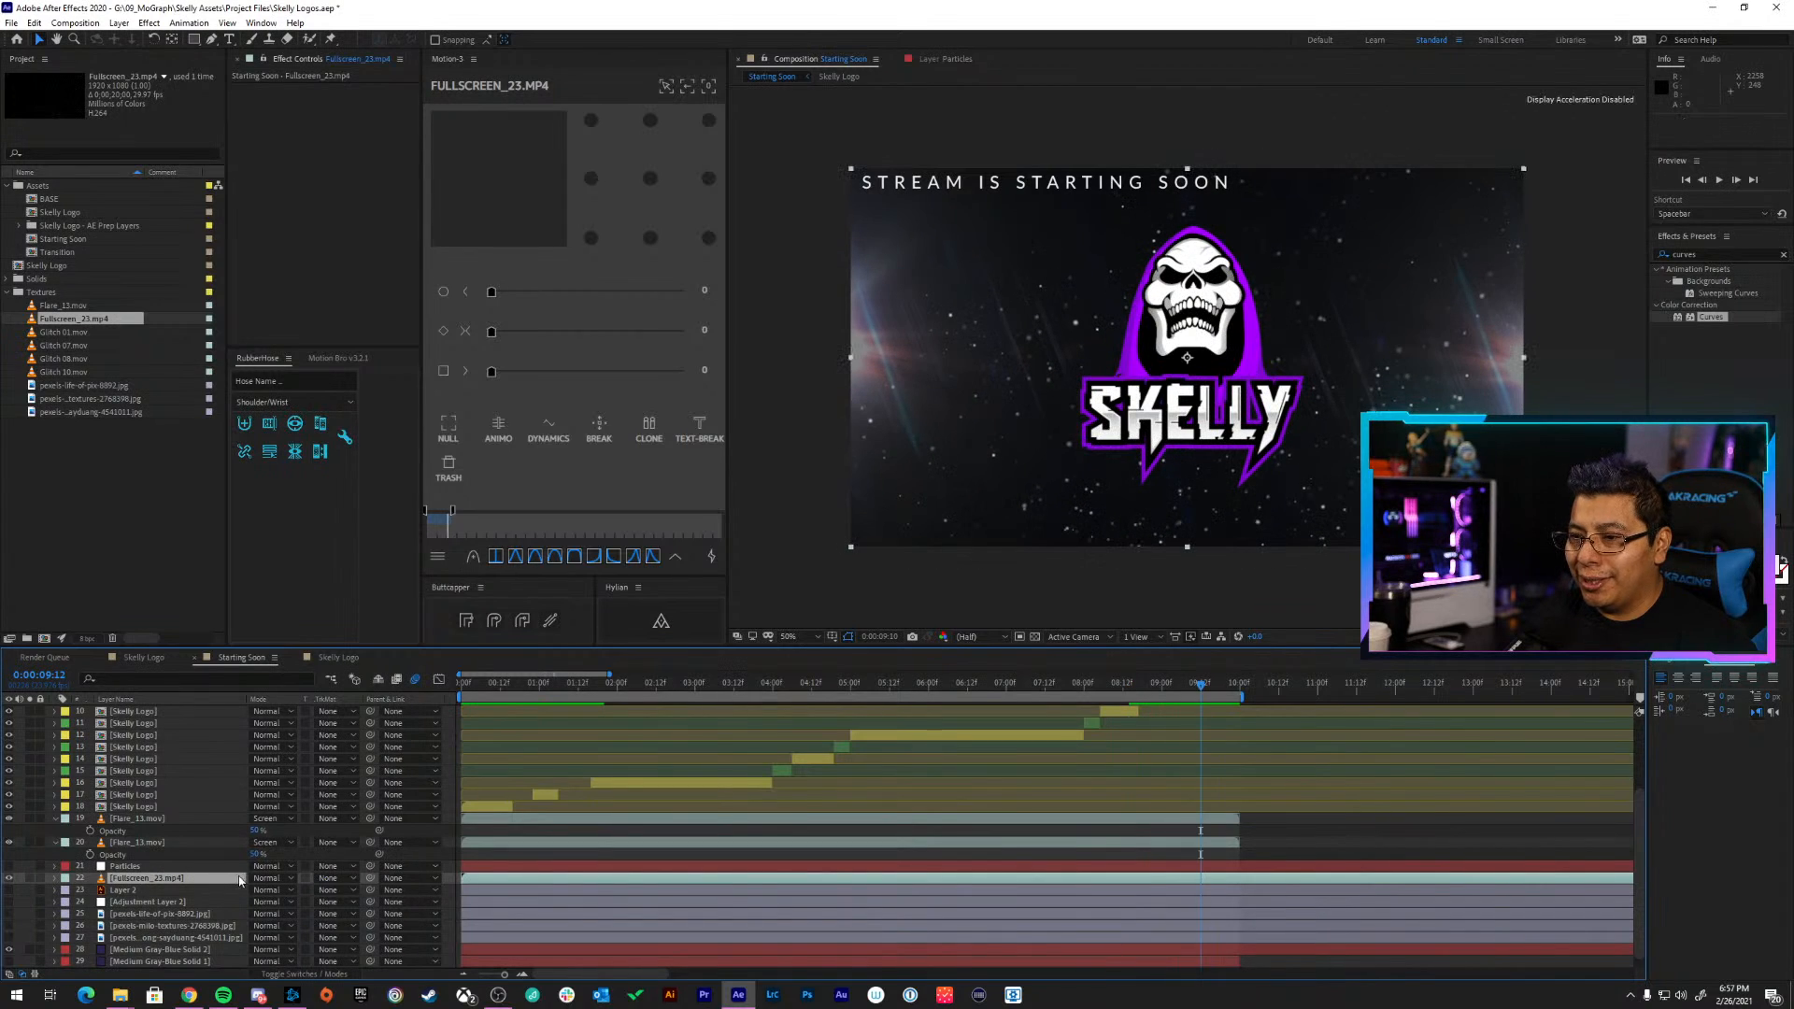
Set the Fullscreen_23.mp4 layer's blending mode to Luminosity and preview the animation
{"action": "left_click", "coordinate": [273, 880]}
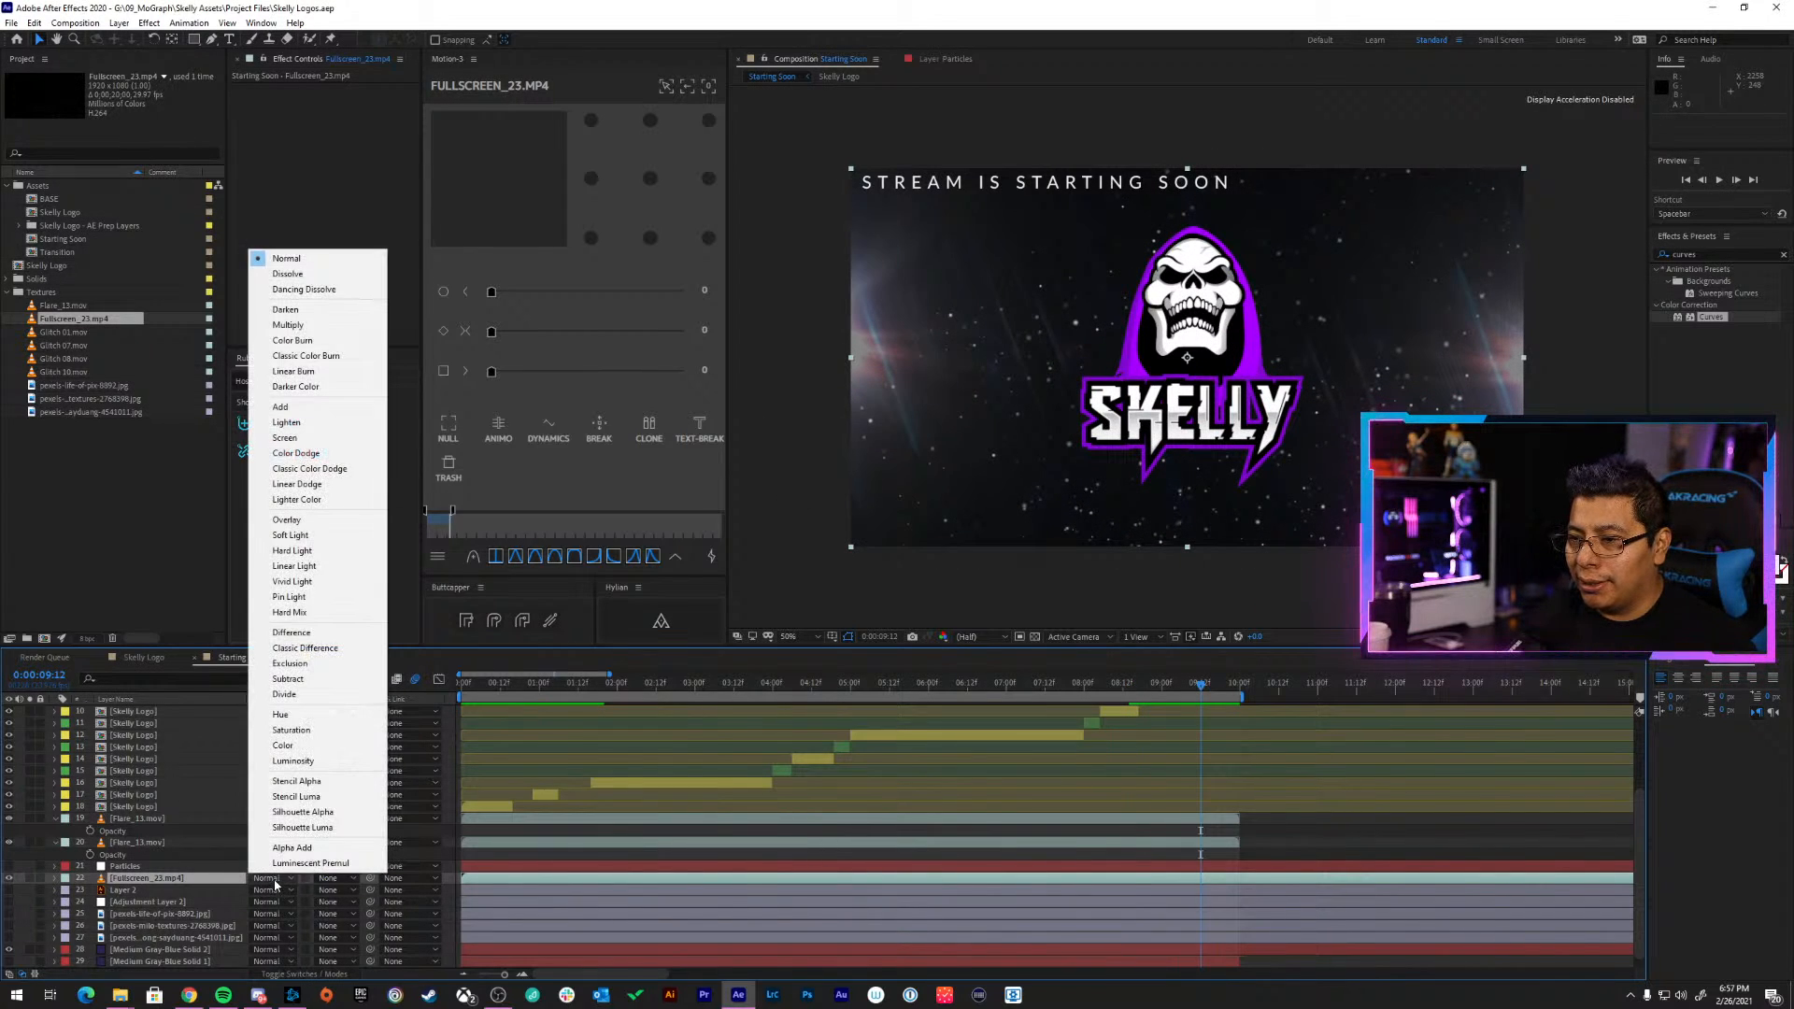
{"action": "left_click", "coordinate": [321, 762]}
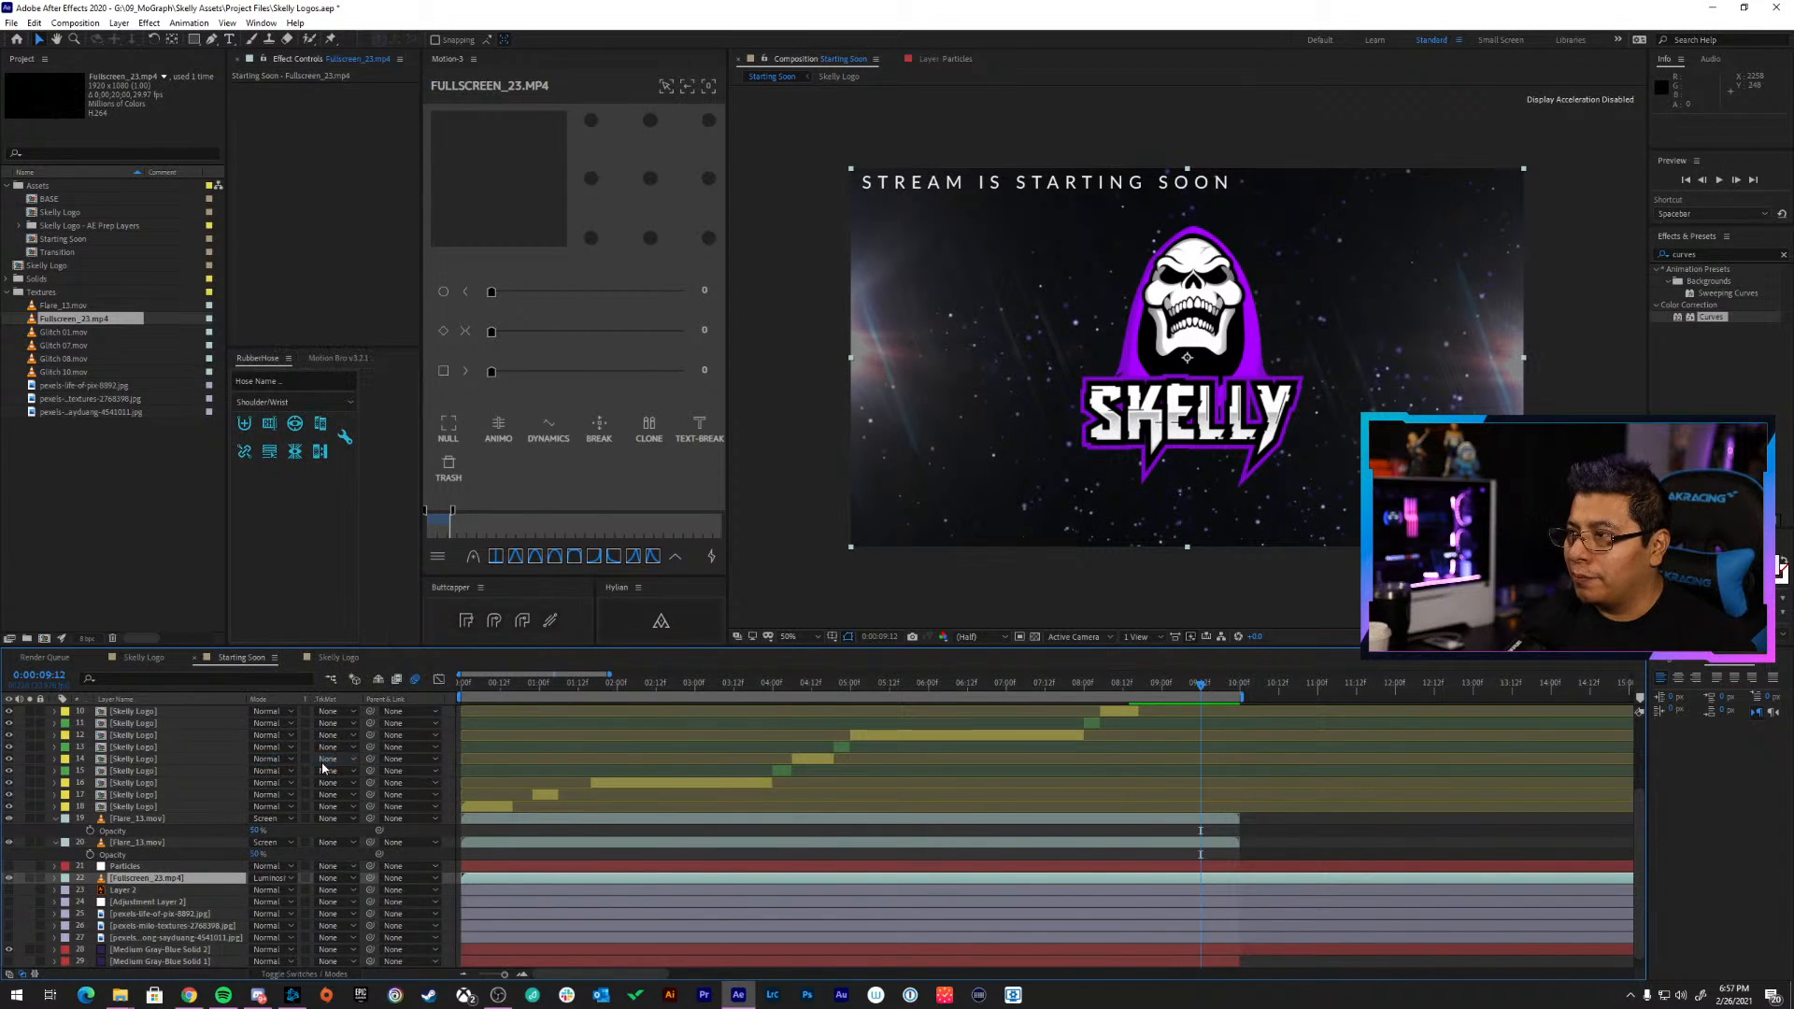
{"action": "key", "text": "space"}
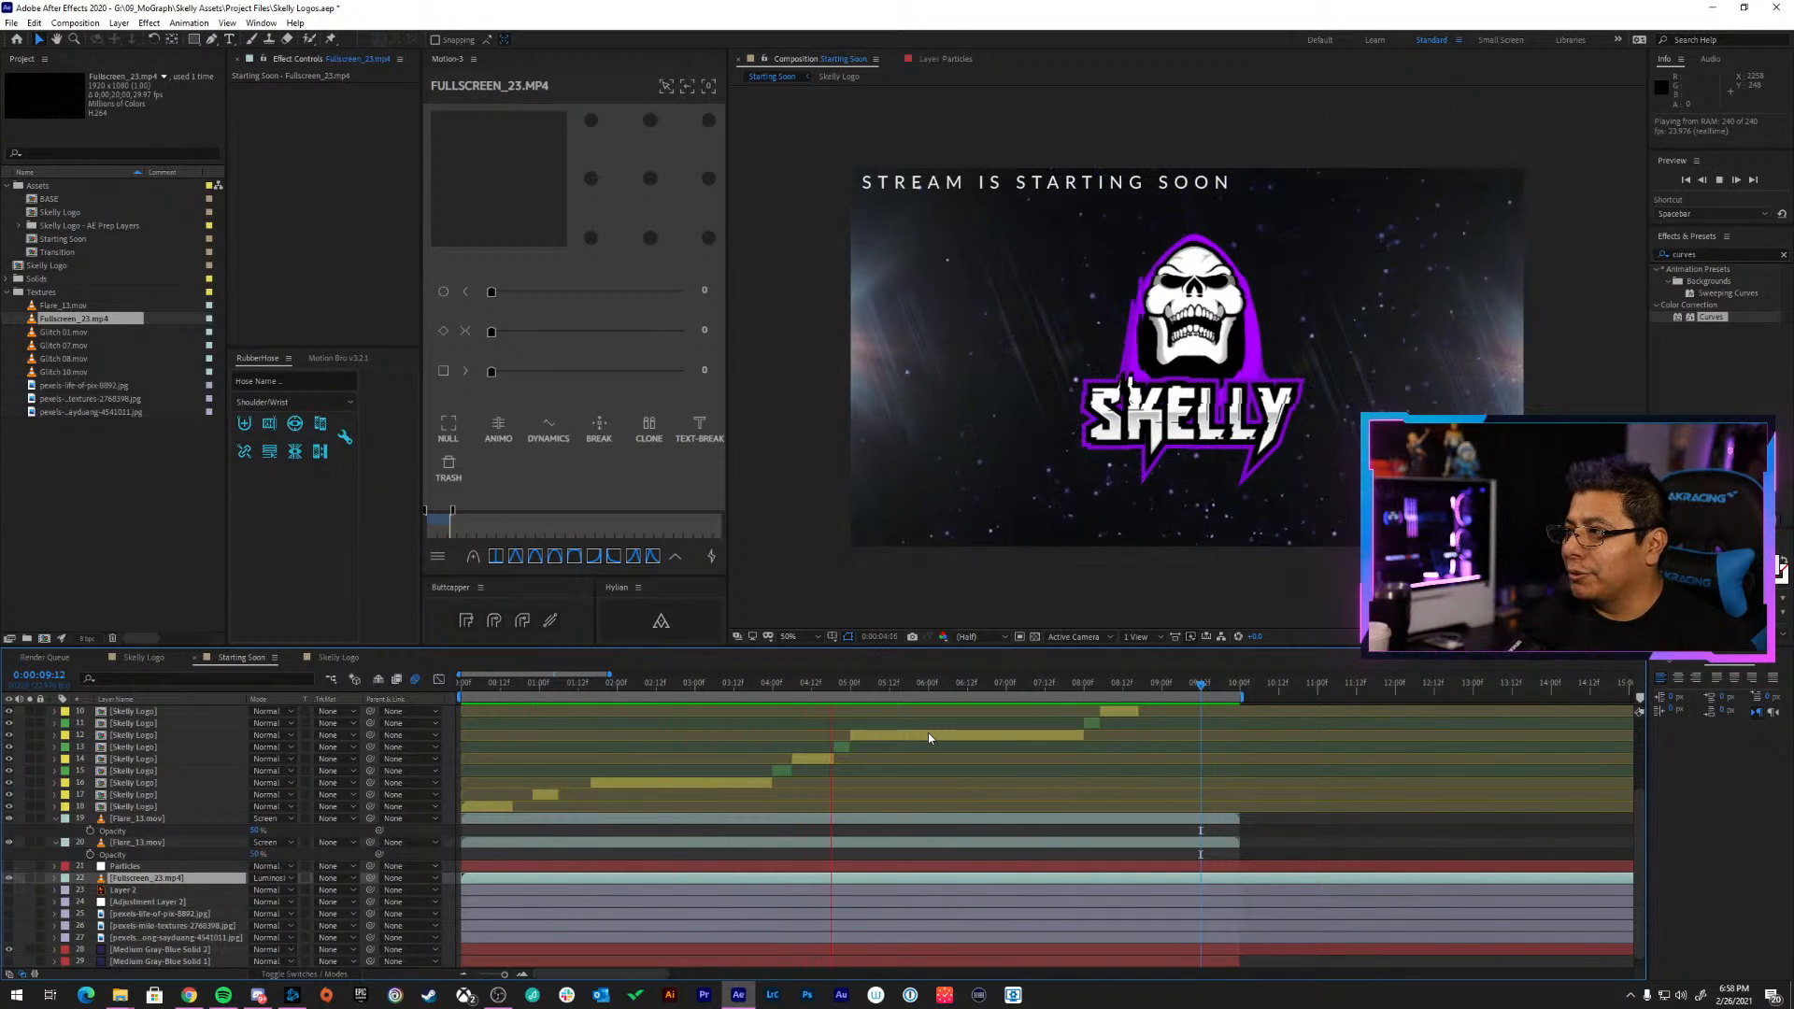
{"action": "key", "text": "space"}
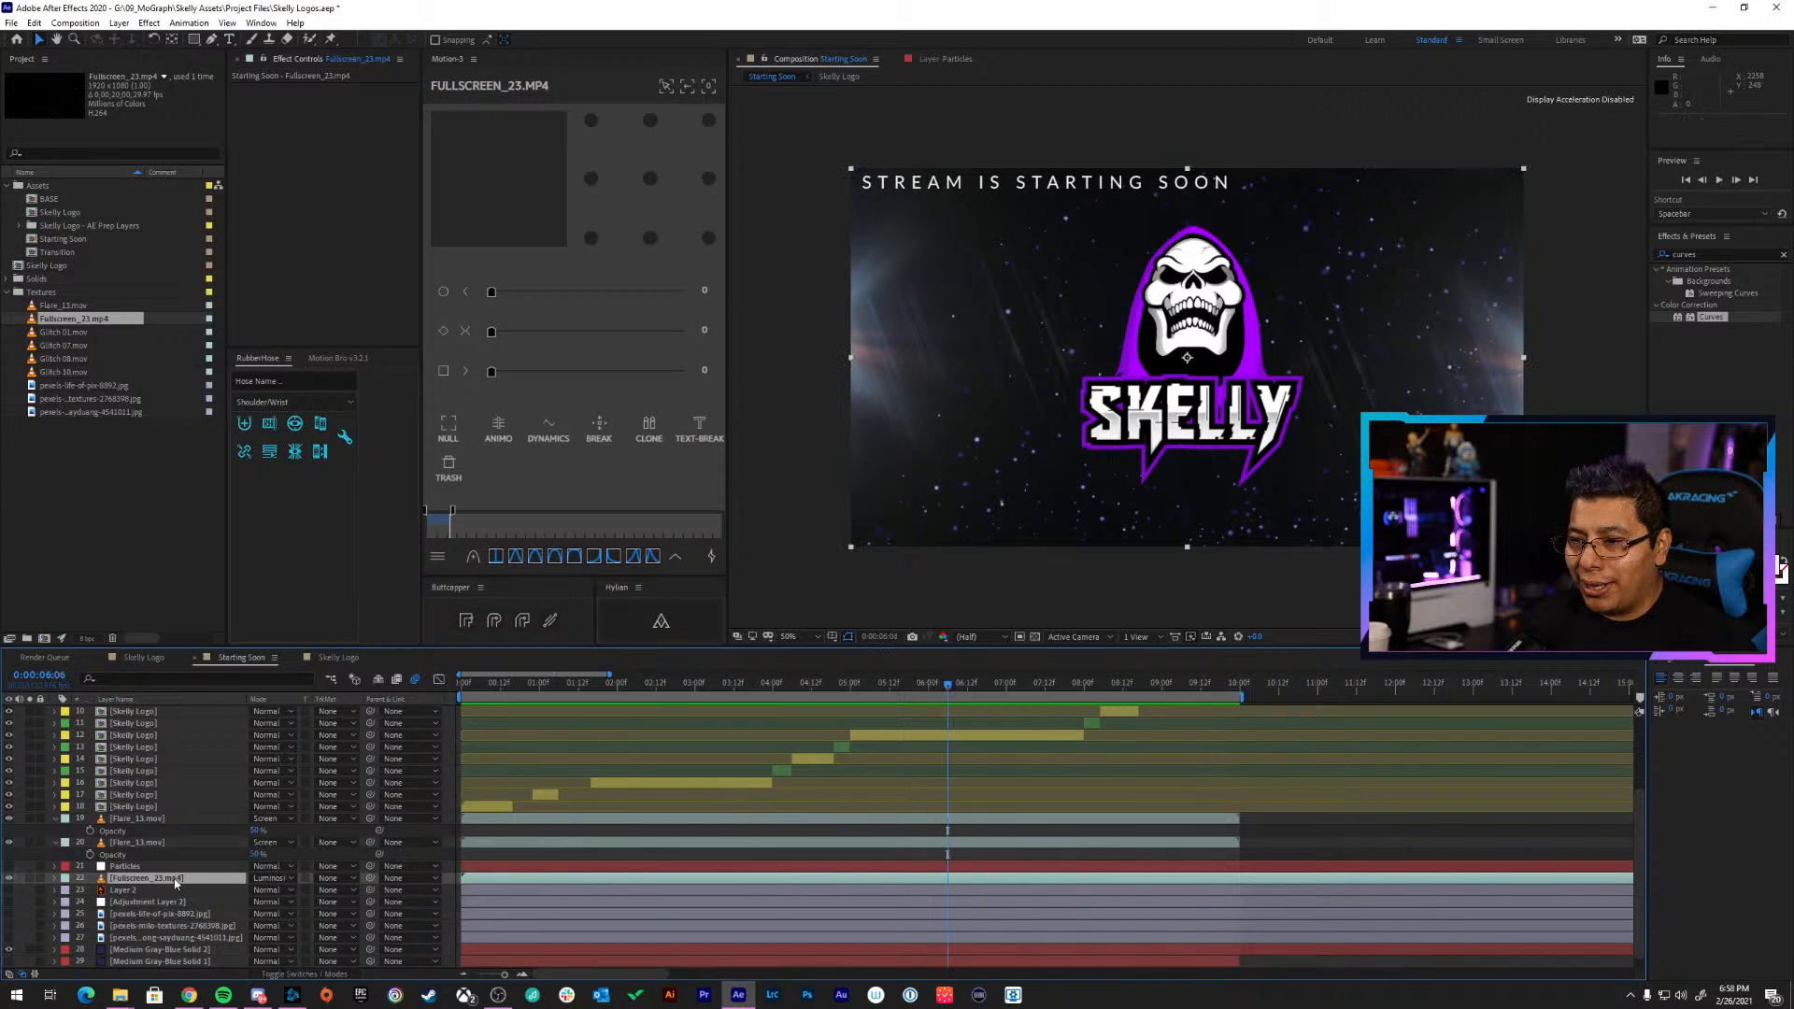
Hide the Fullscreen_23.mp4 layer and preview the composition without it
{"action": "left_click", "coordinate": [8, 879]}
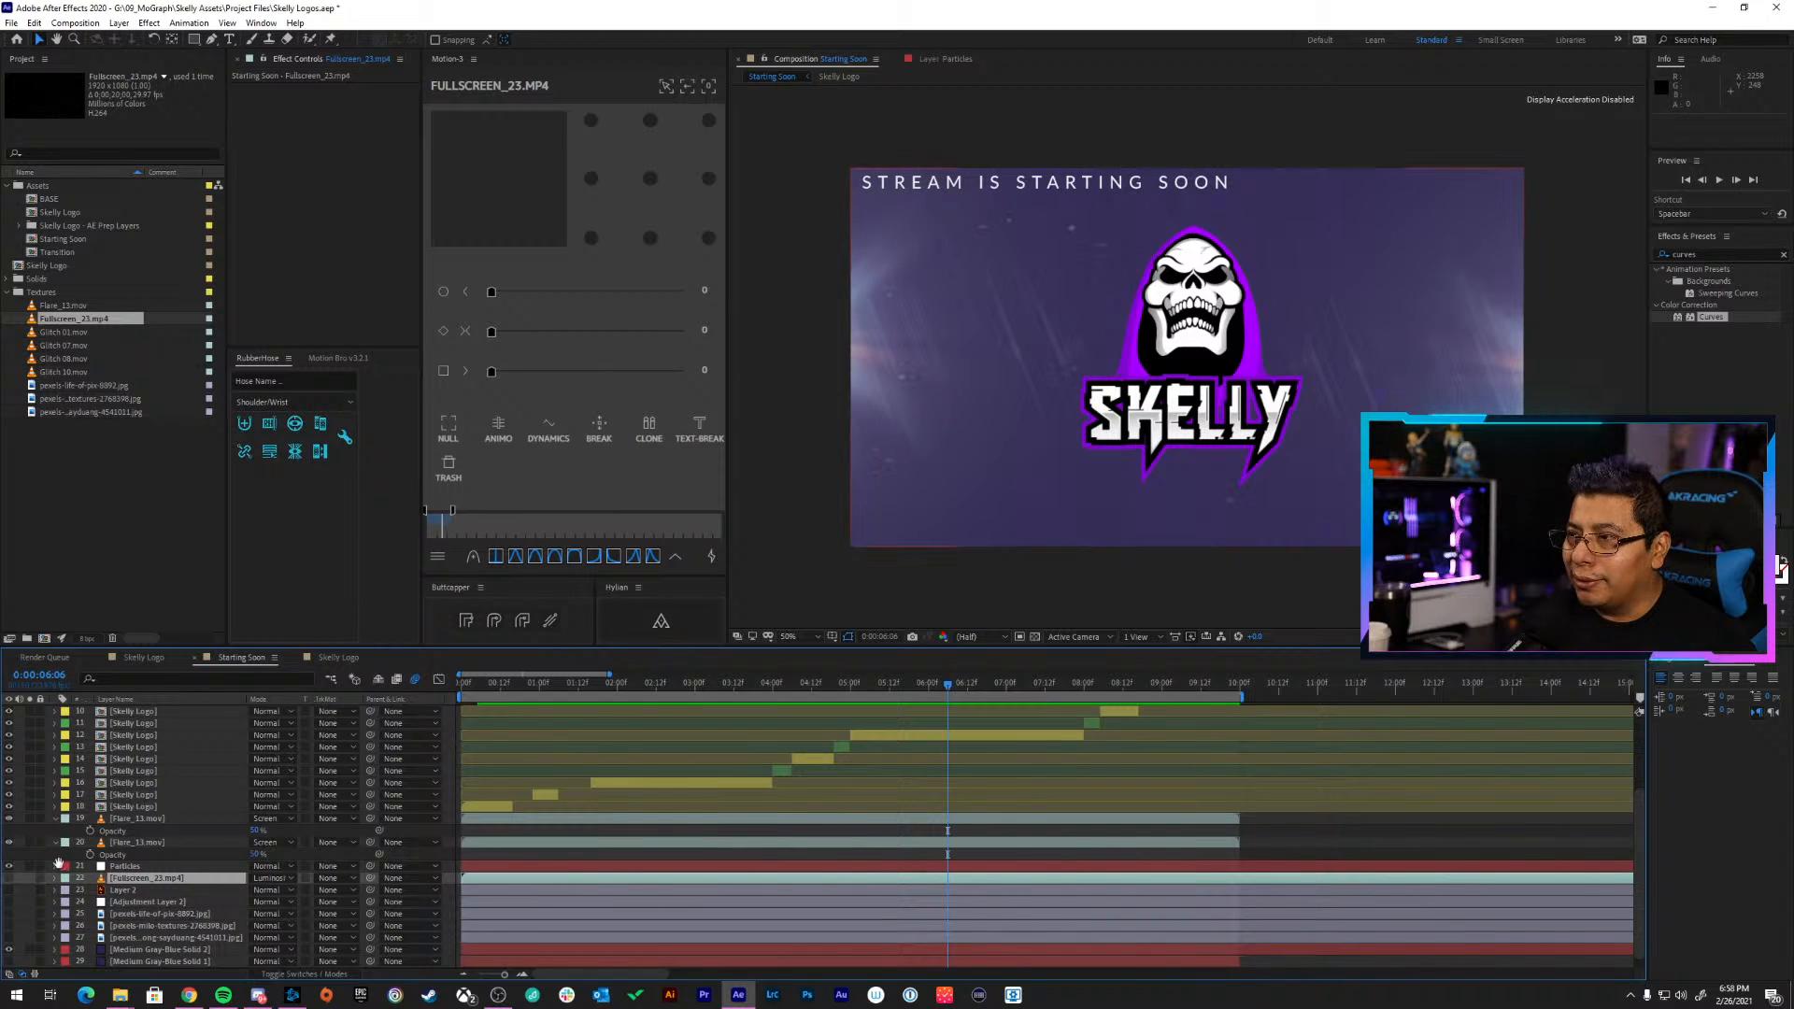
{"action": "key", "text": "space"}
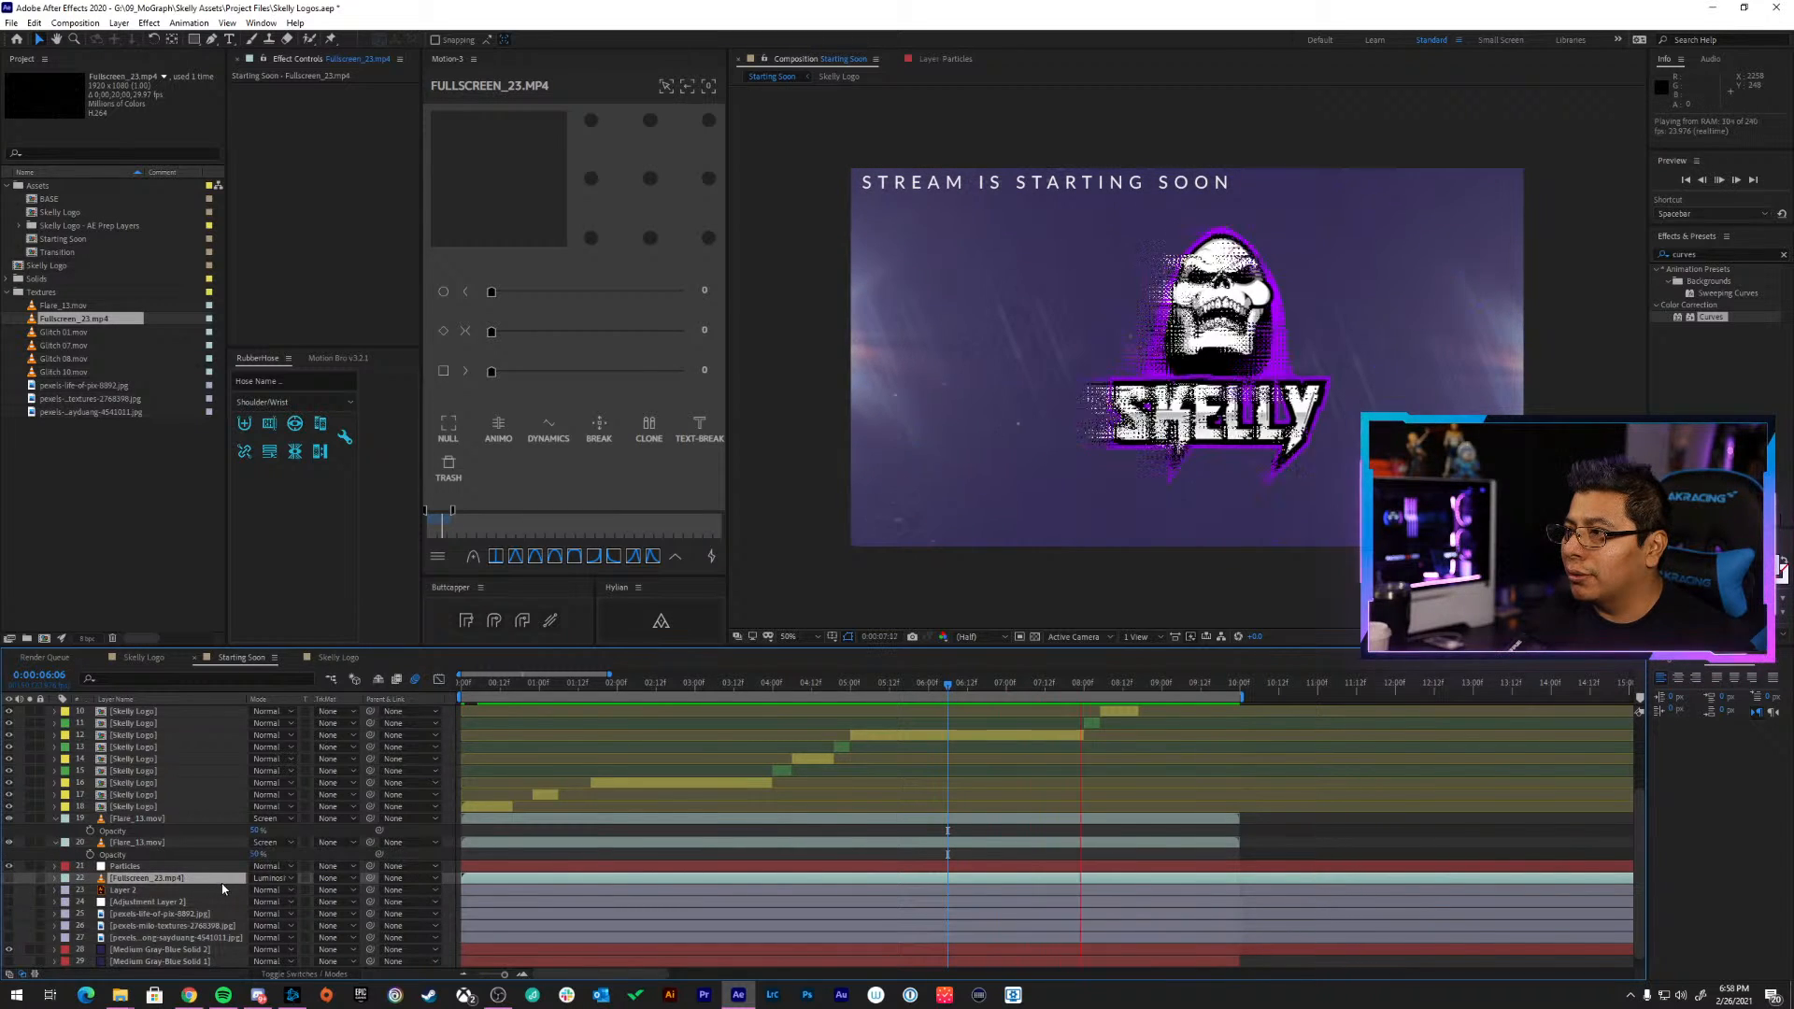
{"action": "key", "text": "space"}
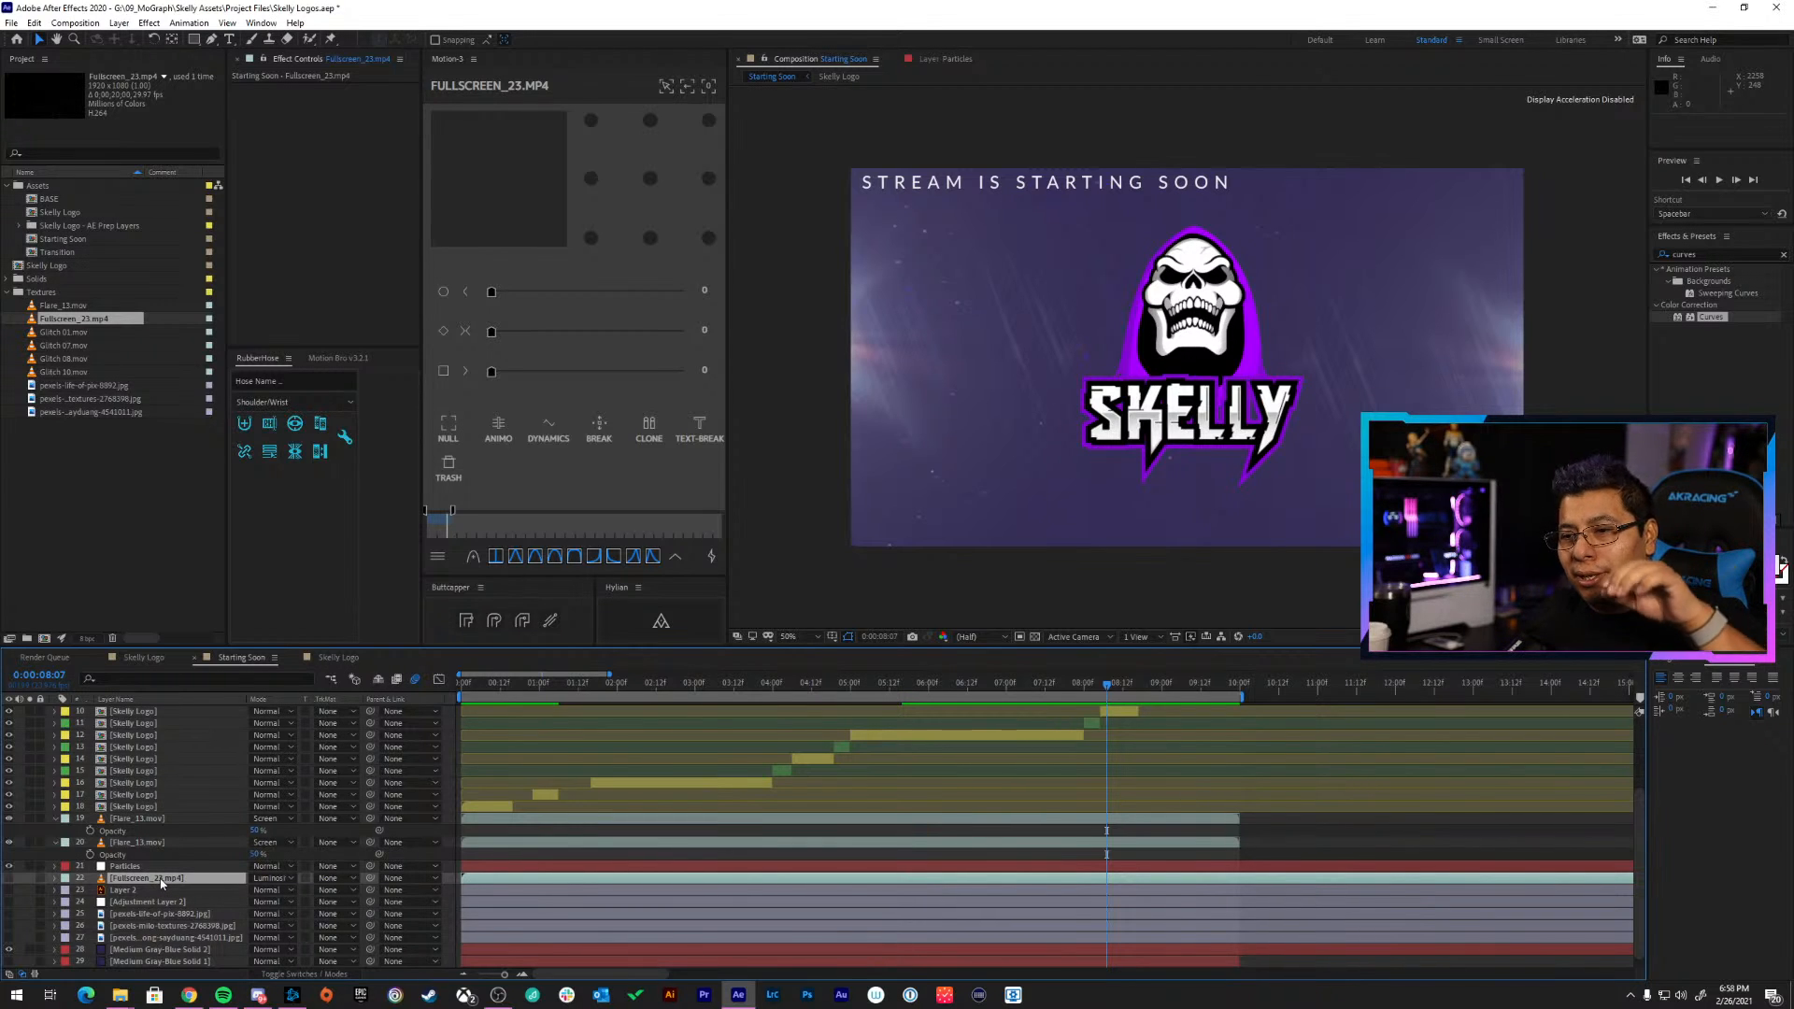
Open the Particles layer's Particular effect in the Designer and set its Wind X to 0
{"action": "left_click", "coordinate": [131, 866]}
{"action": "left_click", "coordinate": [319, 138]}
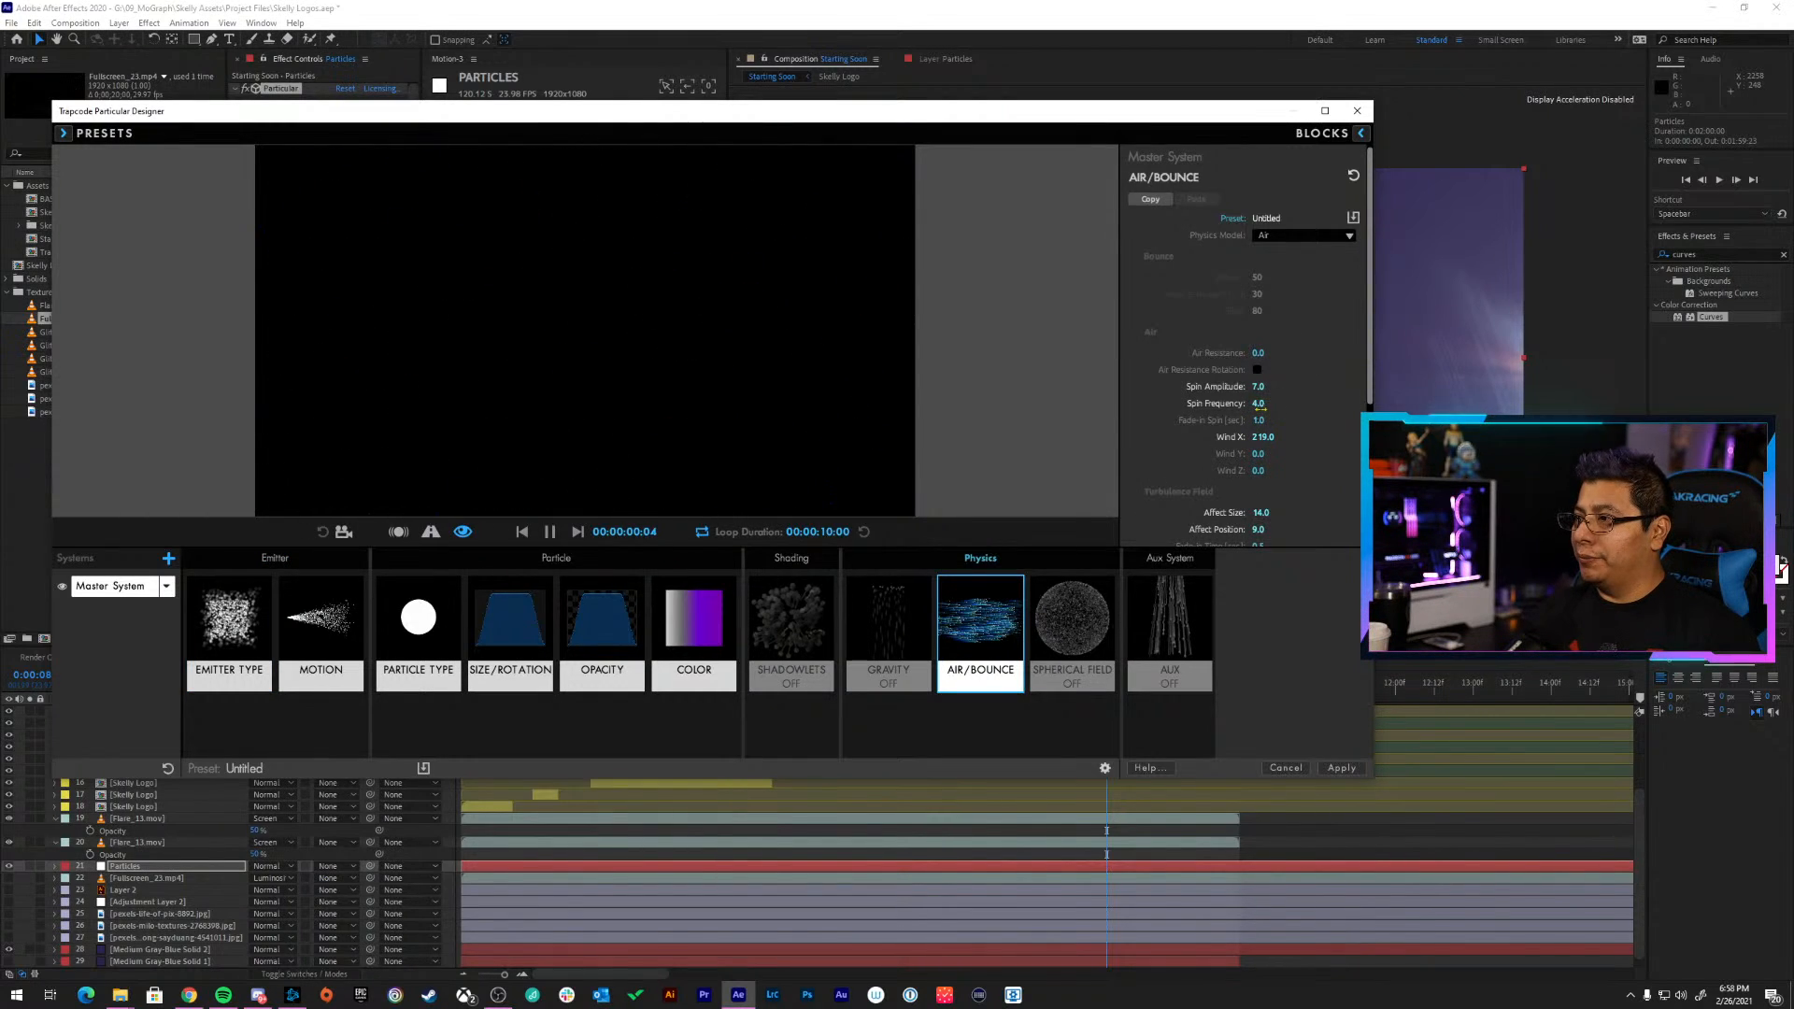
{"action": "left_click_drag", "start_coordinate": [1263, 437], "coordinate": [1144, 437]}
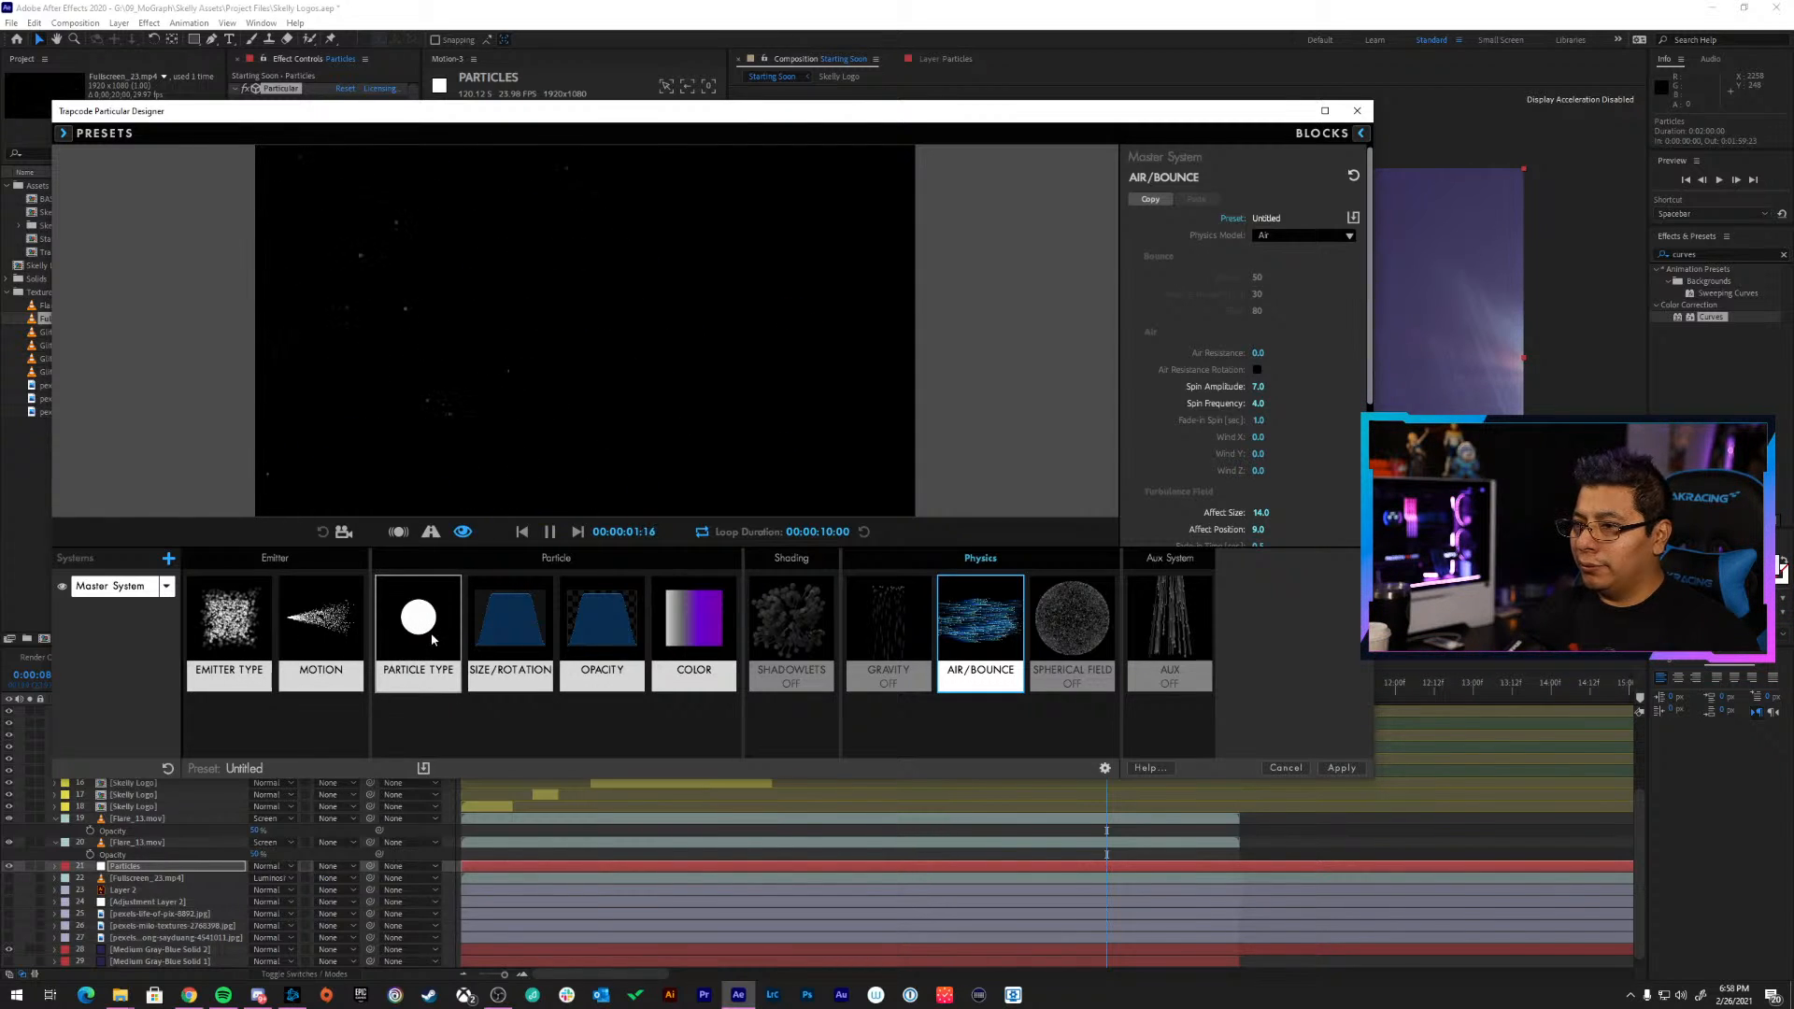
Reduce the particle emitter's velocity to 70 in the Motion settings
{"action": "left_click", "coordinate": [264, 614]}
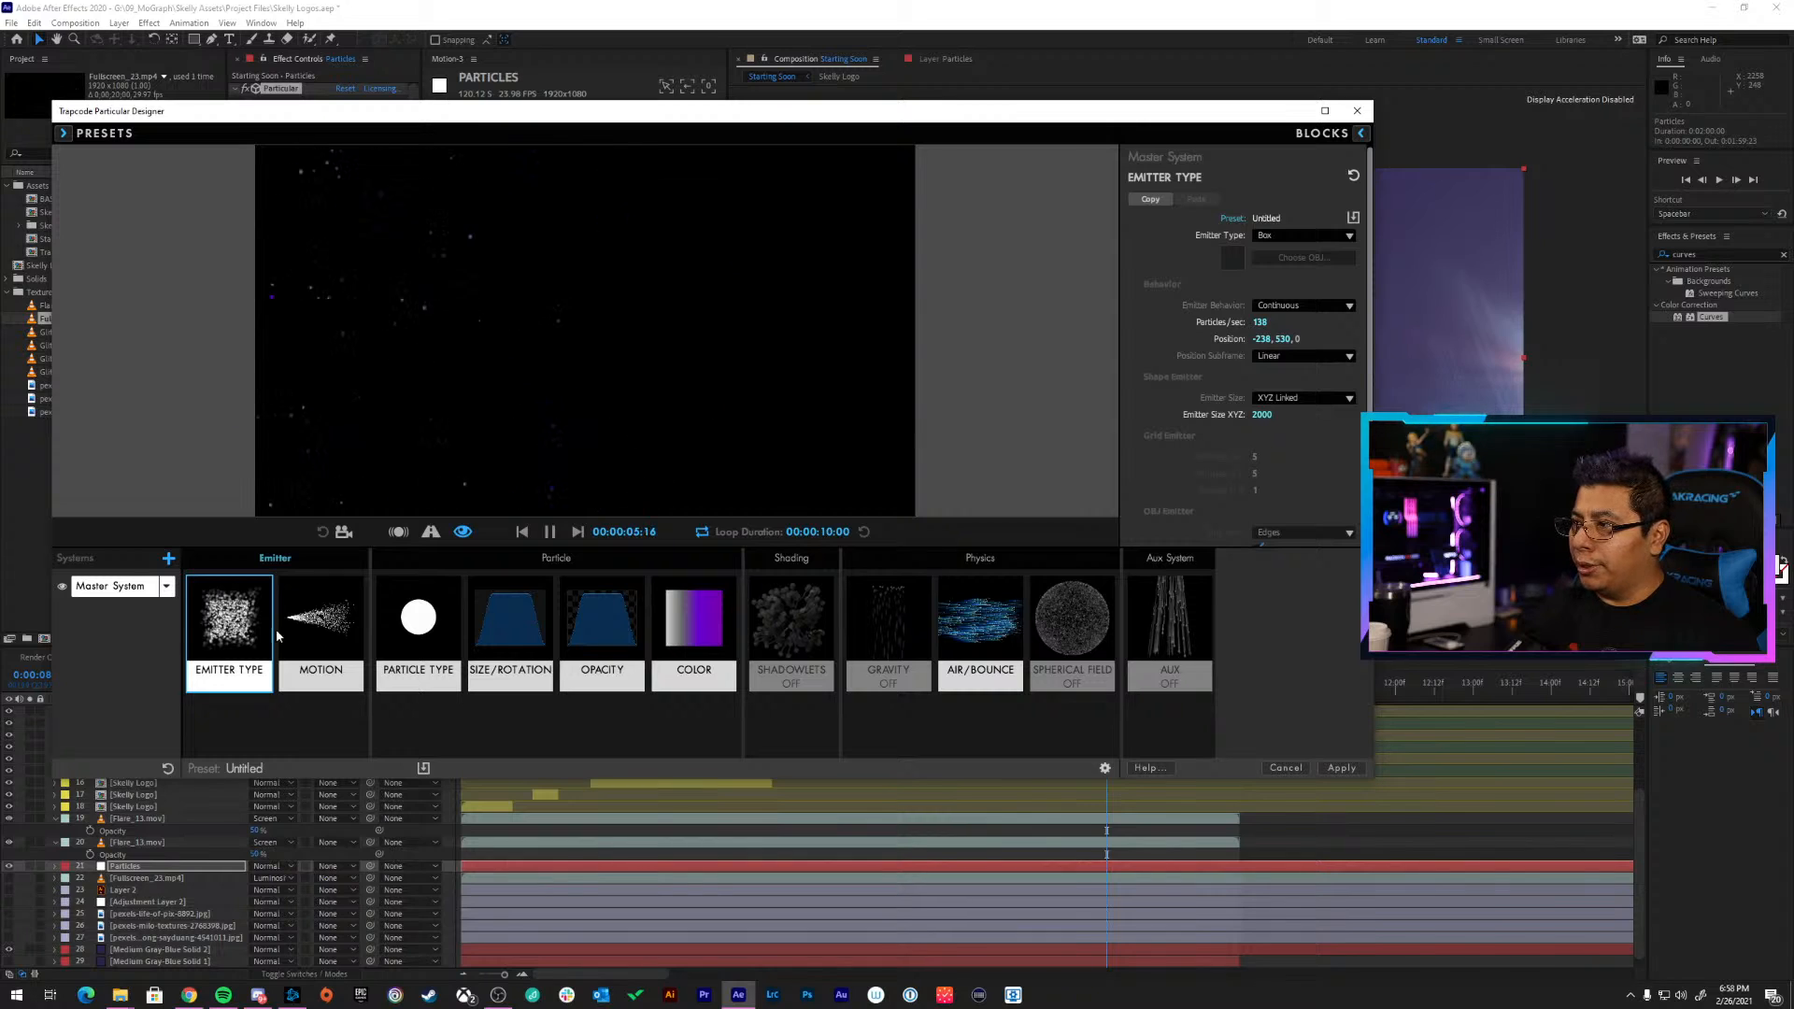
{"action": "left_click", "coordinate": [318, 615]}
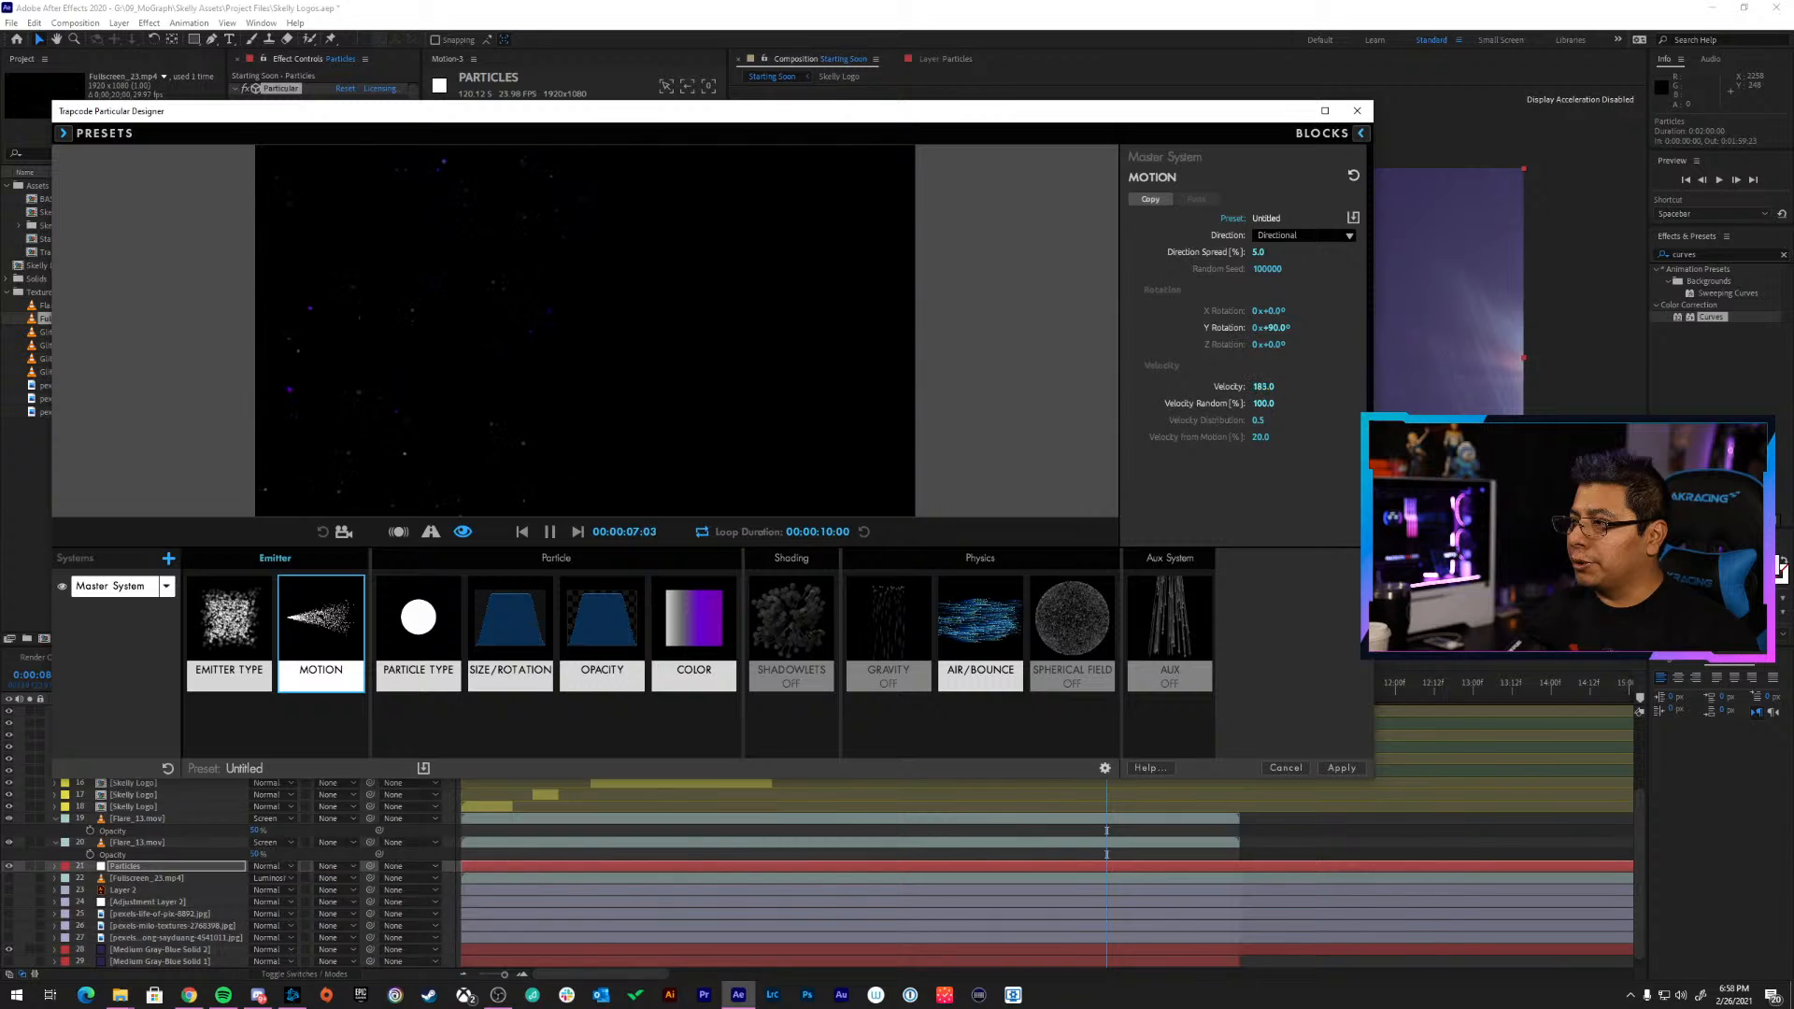
{"action": "left_click_drag", "start_coordinate": [1264, 387], "coordinate": [1230, 387]}
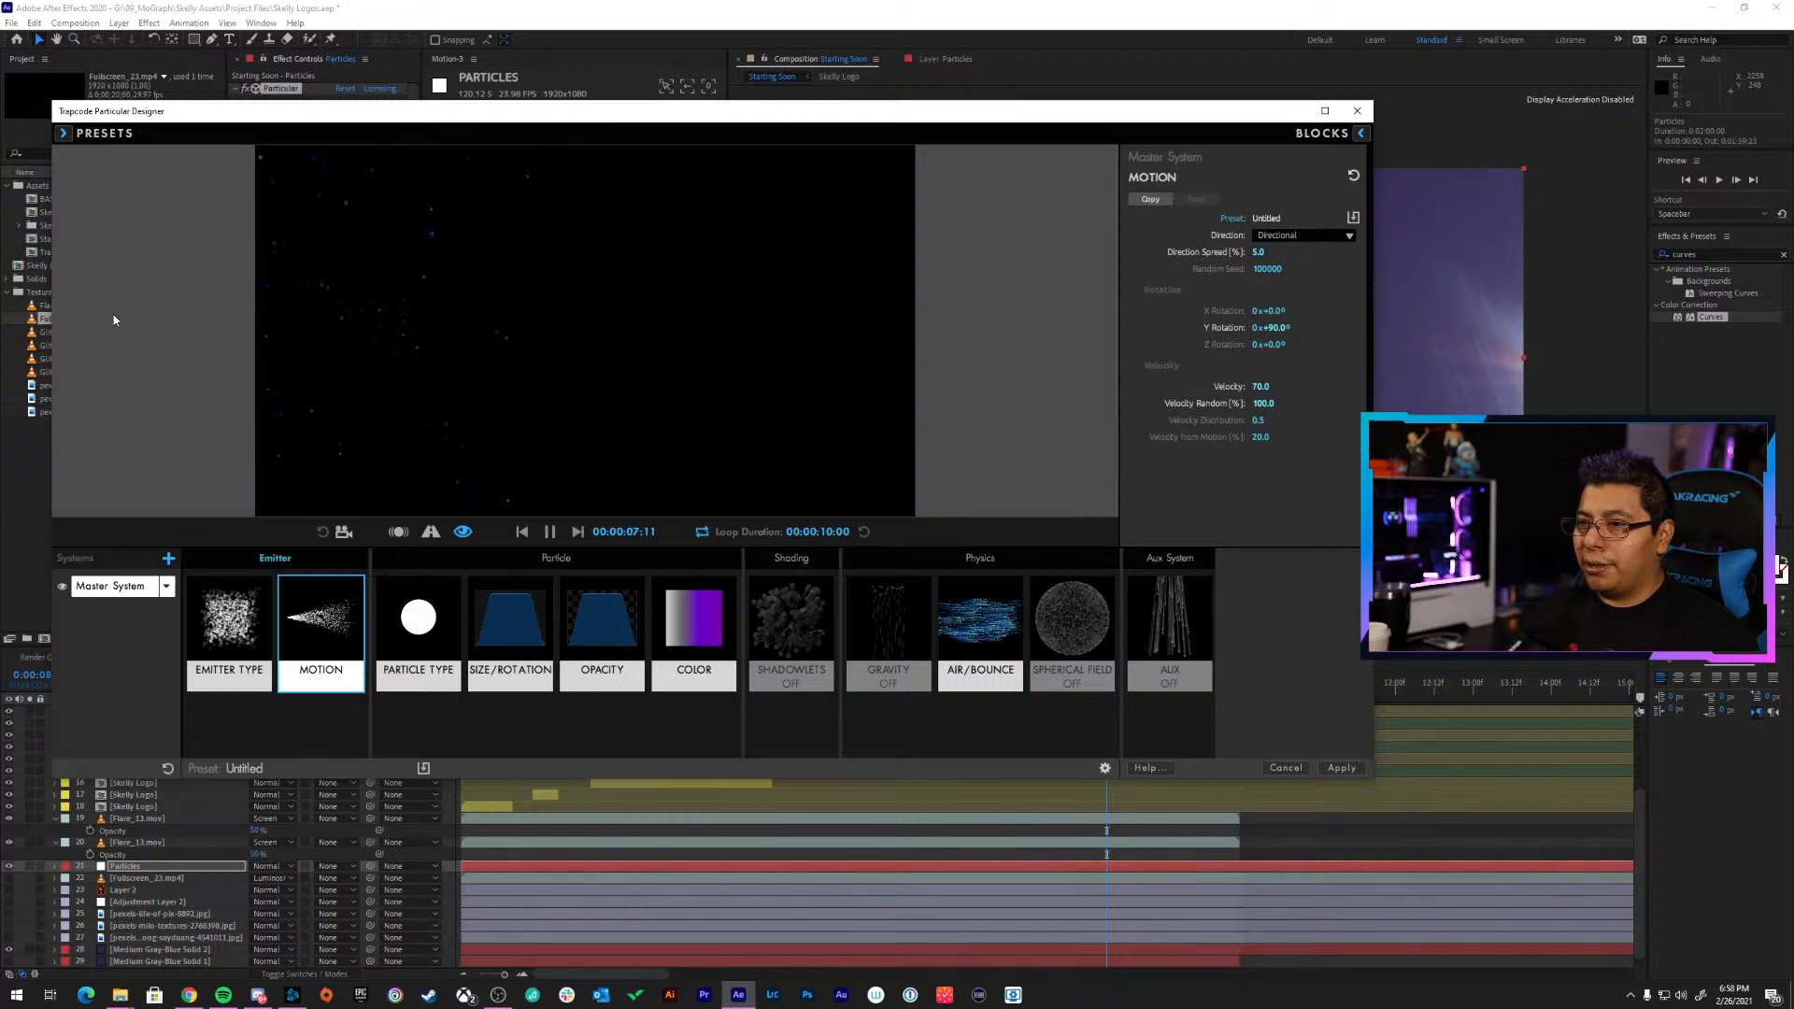
Move the particle emitter horizontally to the middle of the frame, at position 935, 530, 0
{"action": "left_click", "coordinate": [228, 647]}
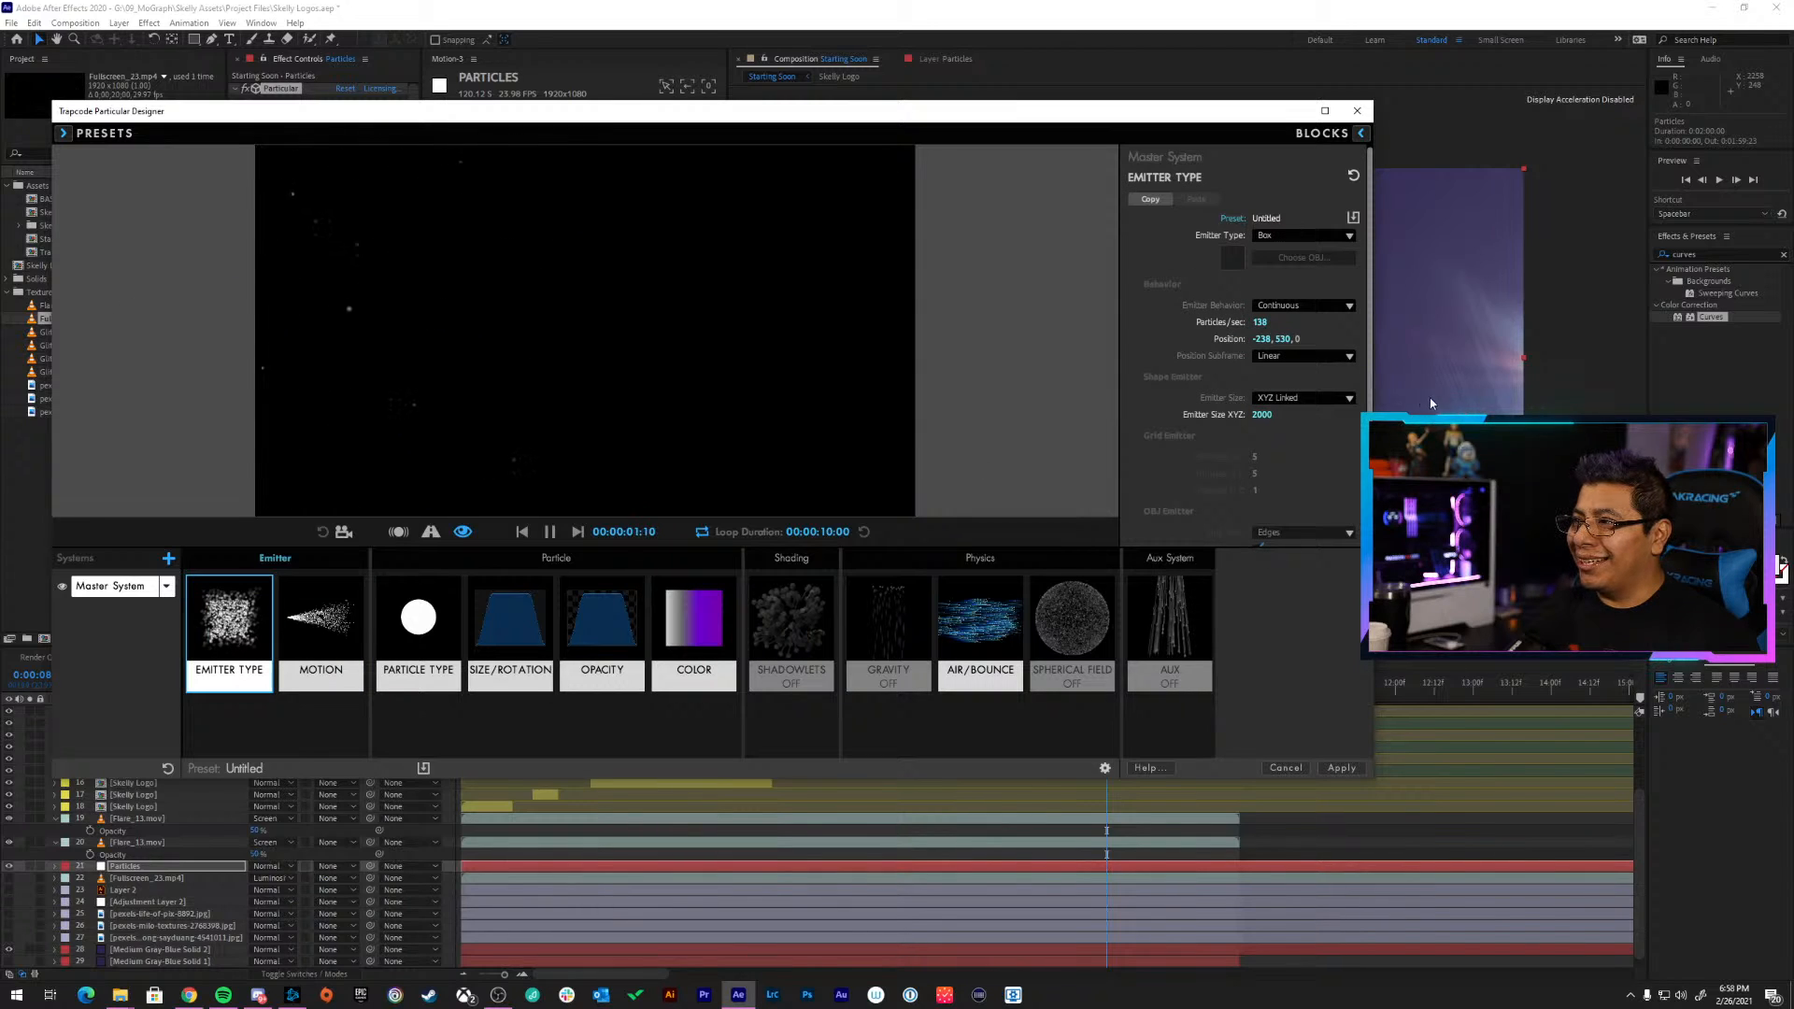
{"action": "right_click", "coordinate": [1264, 338]}
{"action": "left_click", "coordinate": [1278, 361]}
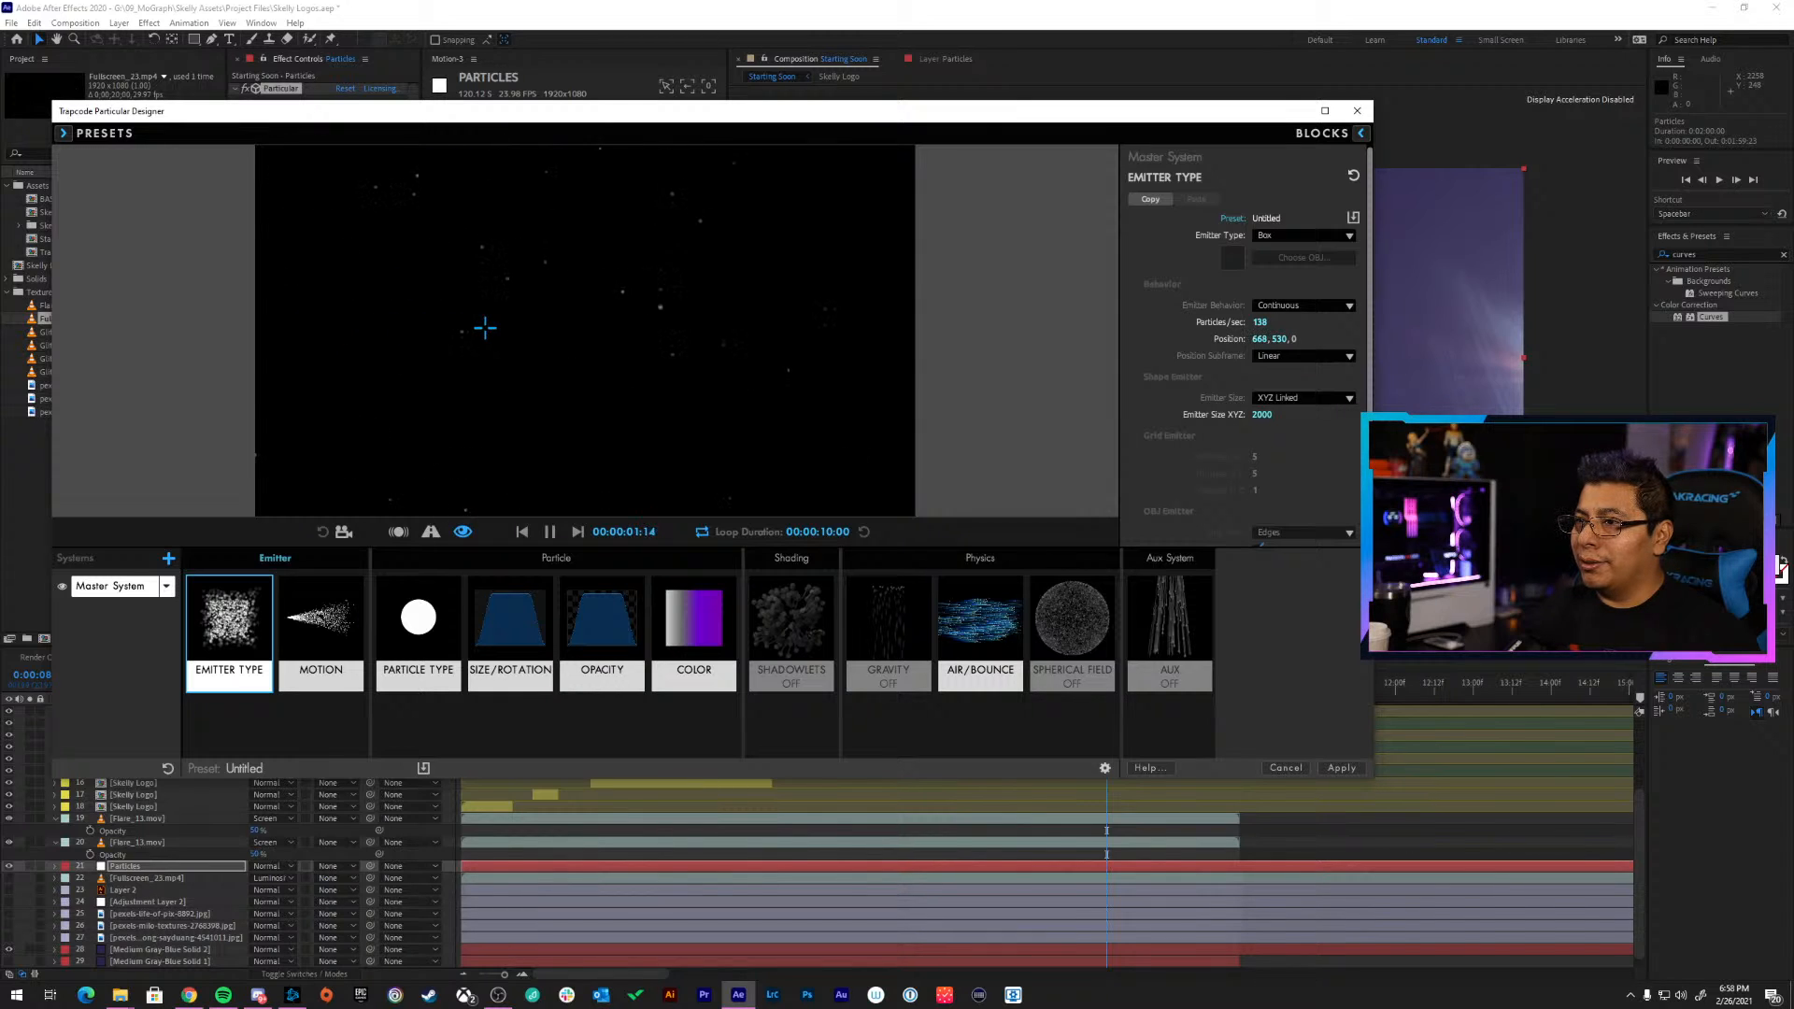
{"action": "left_click_drag", "start_coordinate": [1115, 349], "coordinate": [1246, 351]}
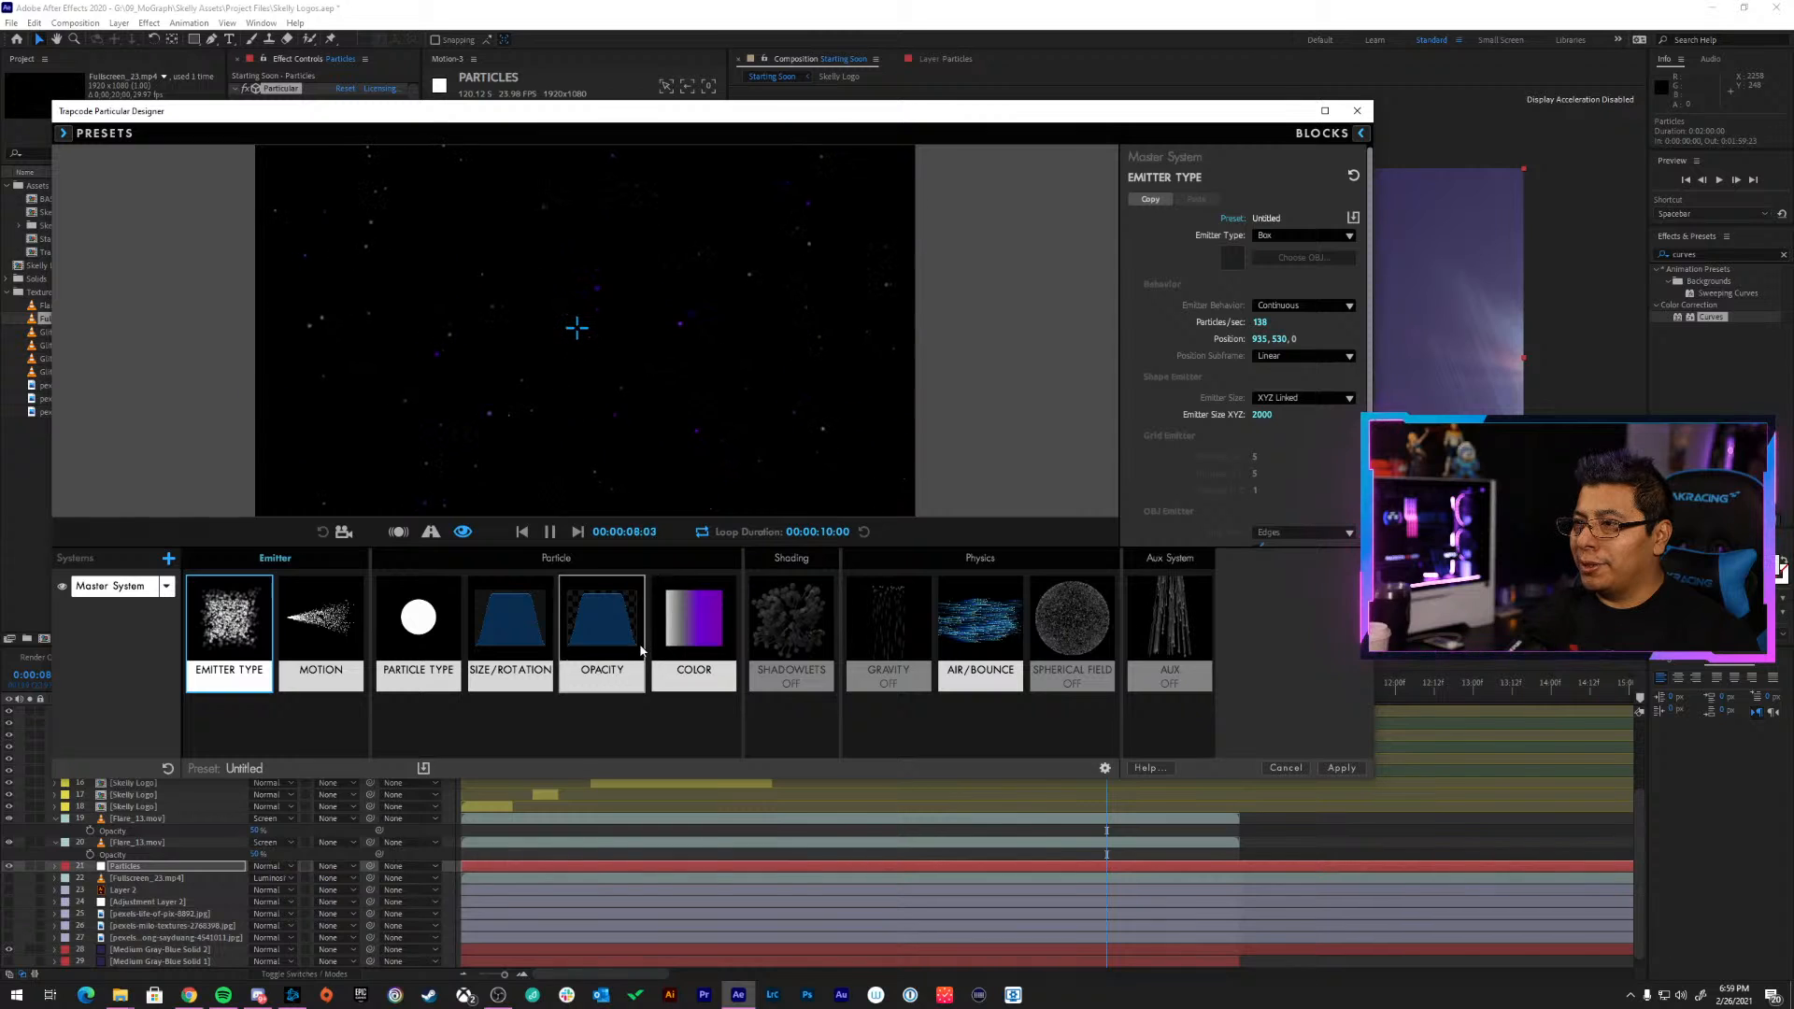
Set the particles' Wind Z to -605 in the Air/Bounce physics settings
{"action": "left_click", "coordinate": [986, 632]}
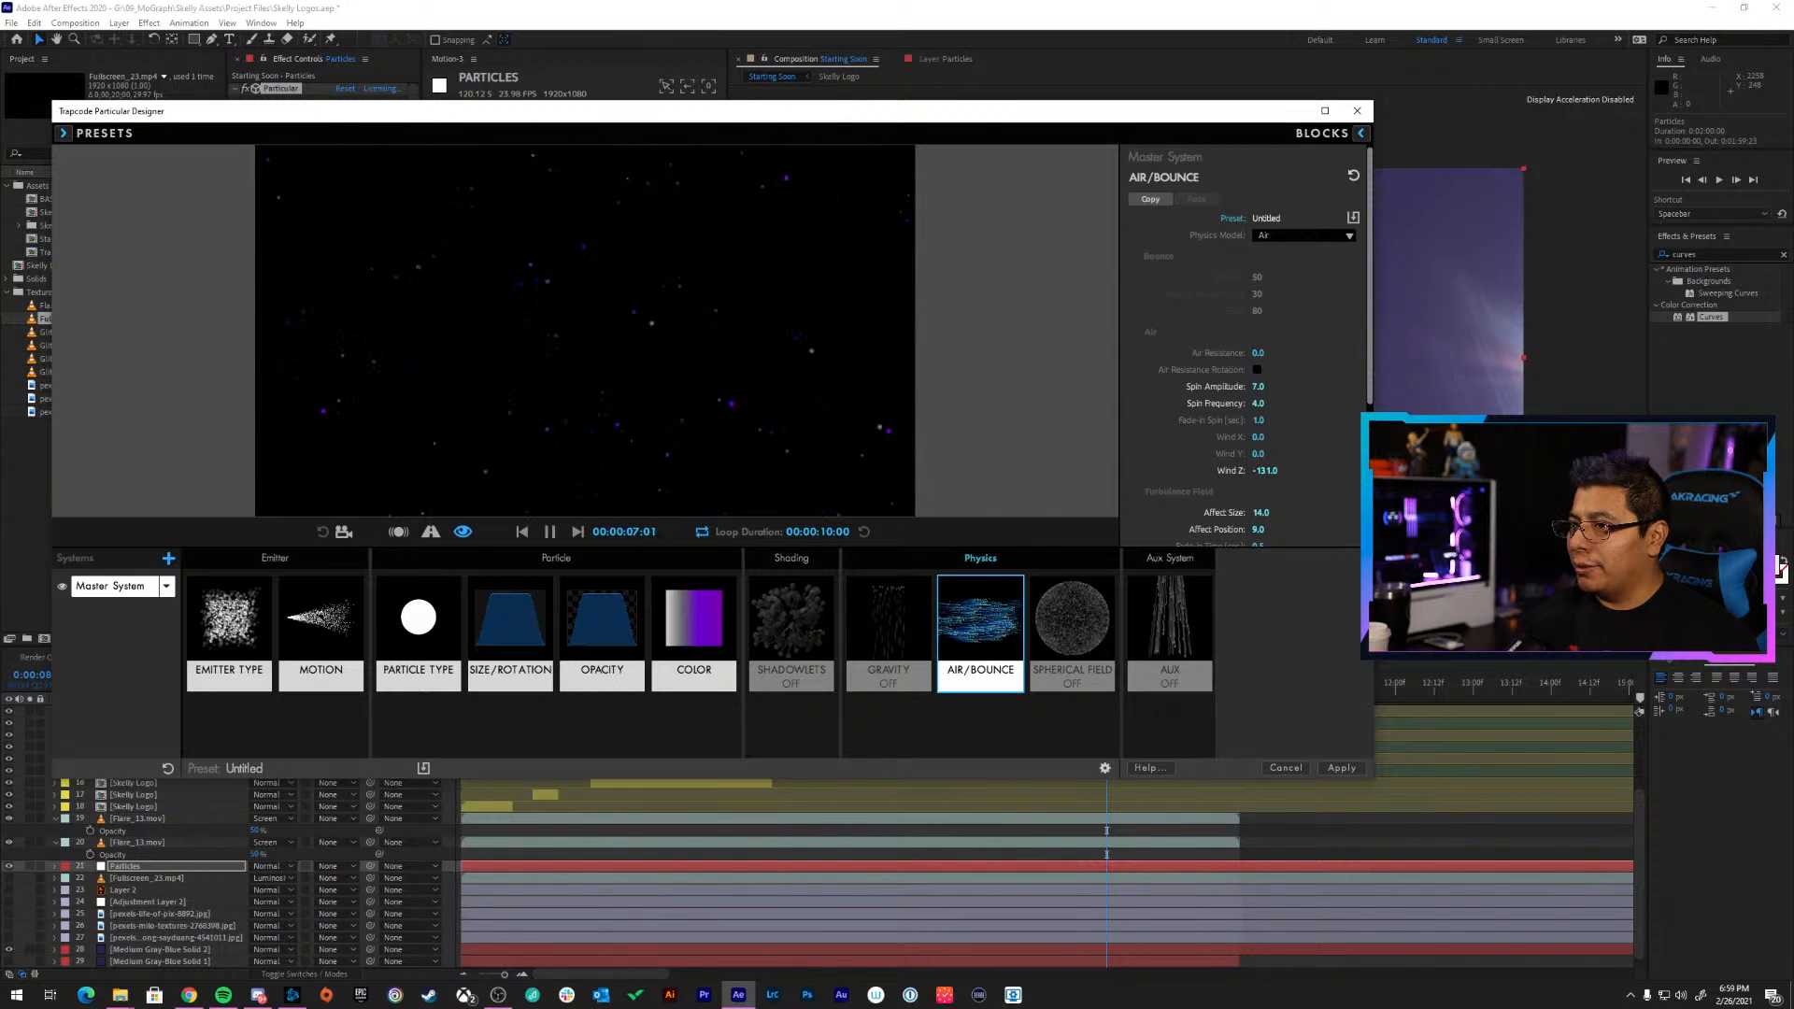
{"action": "left_click_drag", "start_coordinate": [1265, 470], "coordinate": [820, 471]}
{"action": "mouse_move", "coordinate": [1261, 471]}
{"action": "left_mouse_down"}
{"action": "mouse_move", "coordinate": [1159, 471]}
{"action": "mouse_move", "coordinate": [1241, 450]}
{"action": "left_mouse_up"}
{"action": "left_click_drag", "start_coordinate": [1265, 471], "coordinate": [1082, 471]}
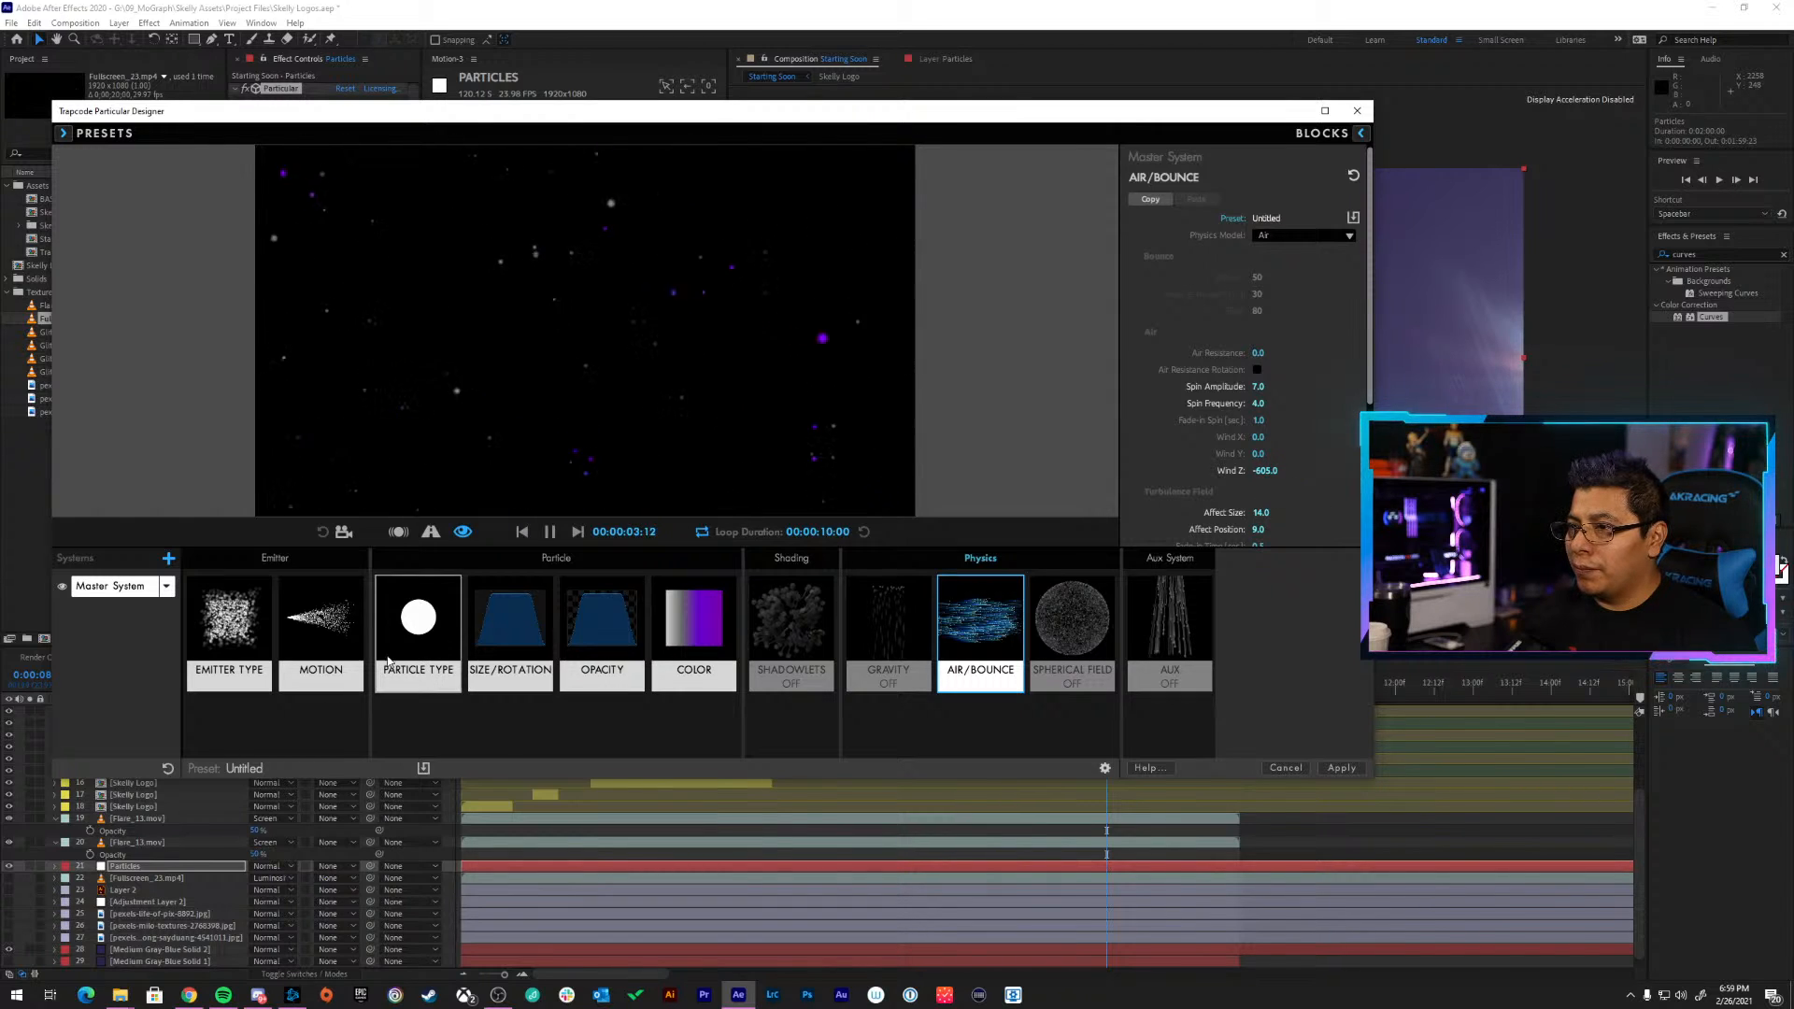
Try different emitter velocities in the Motion settings and set the velocity to 4
{"action": "left_click", "coordinate": [319, 624]}
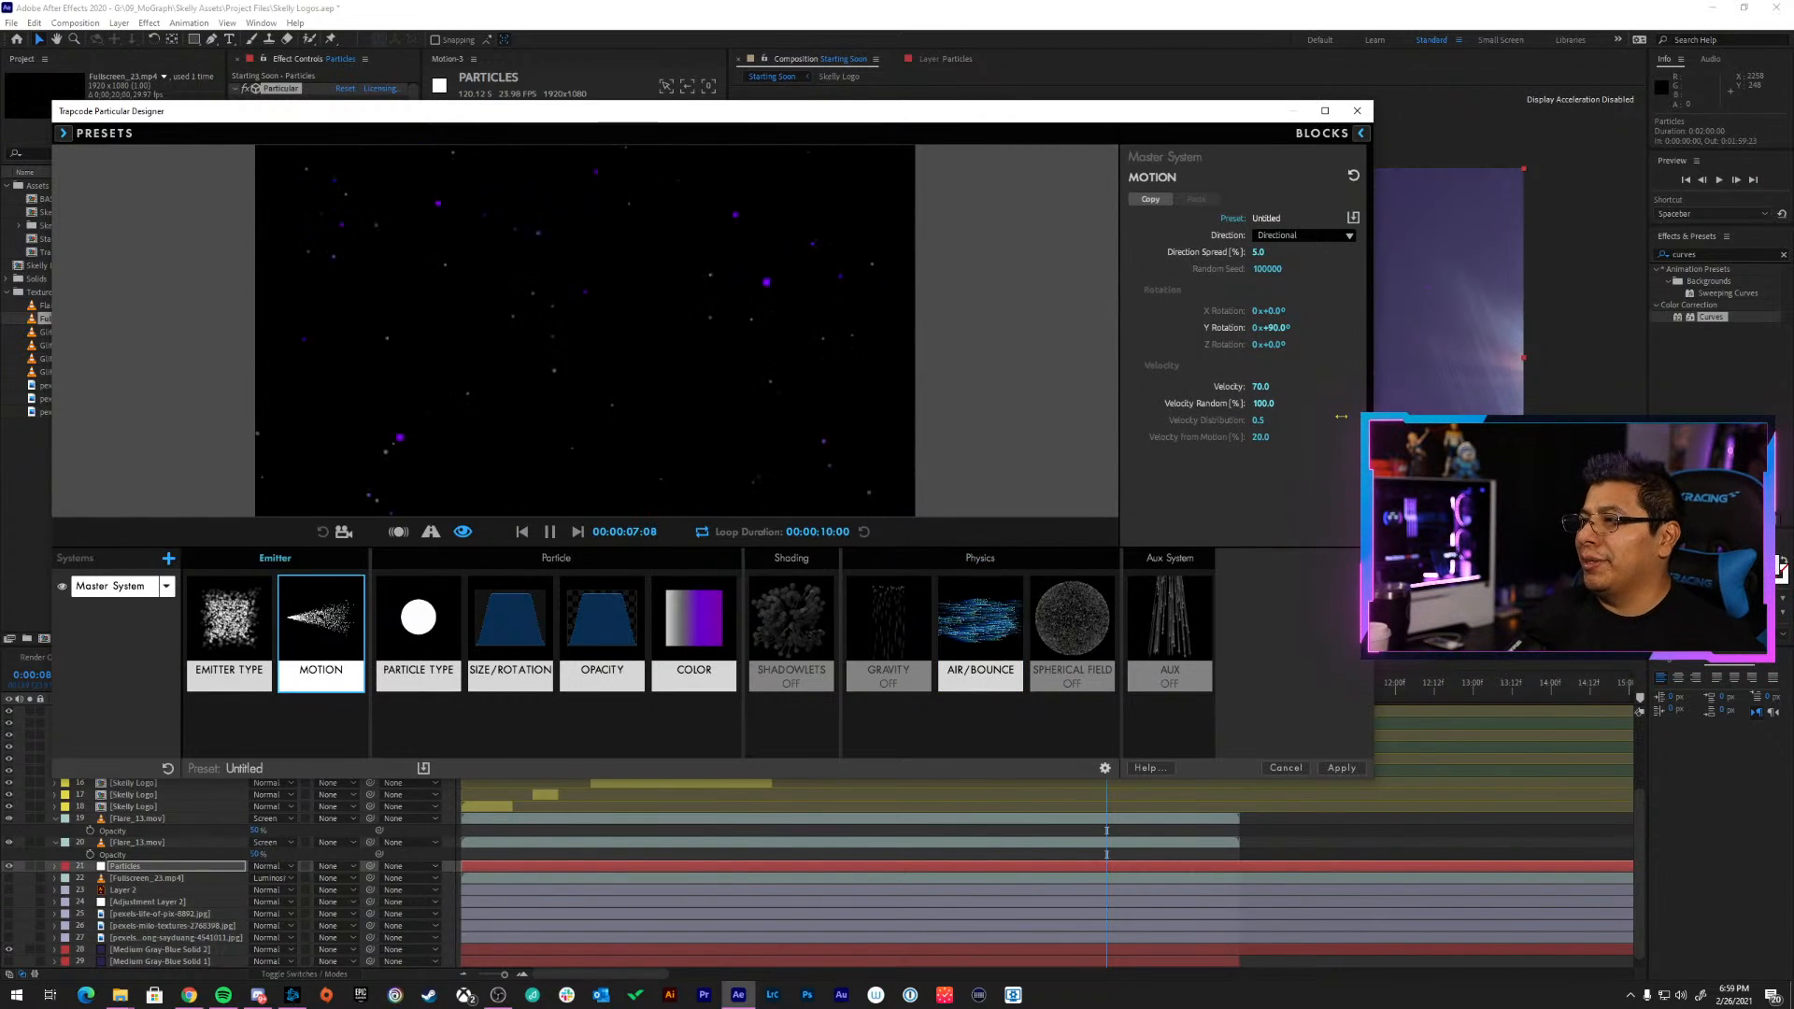
{"action": "left_click_drag", "start_coordinate": [1250, 391], "coordinate": [1237, 390]}
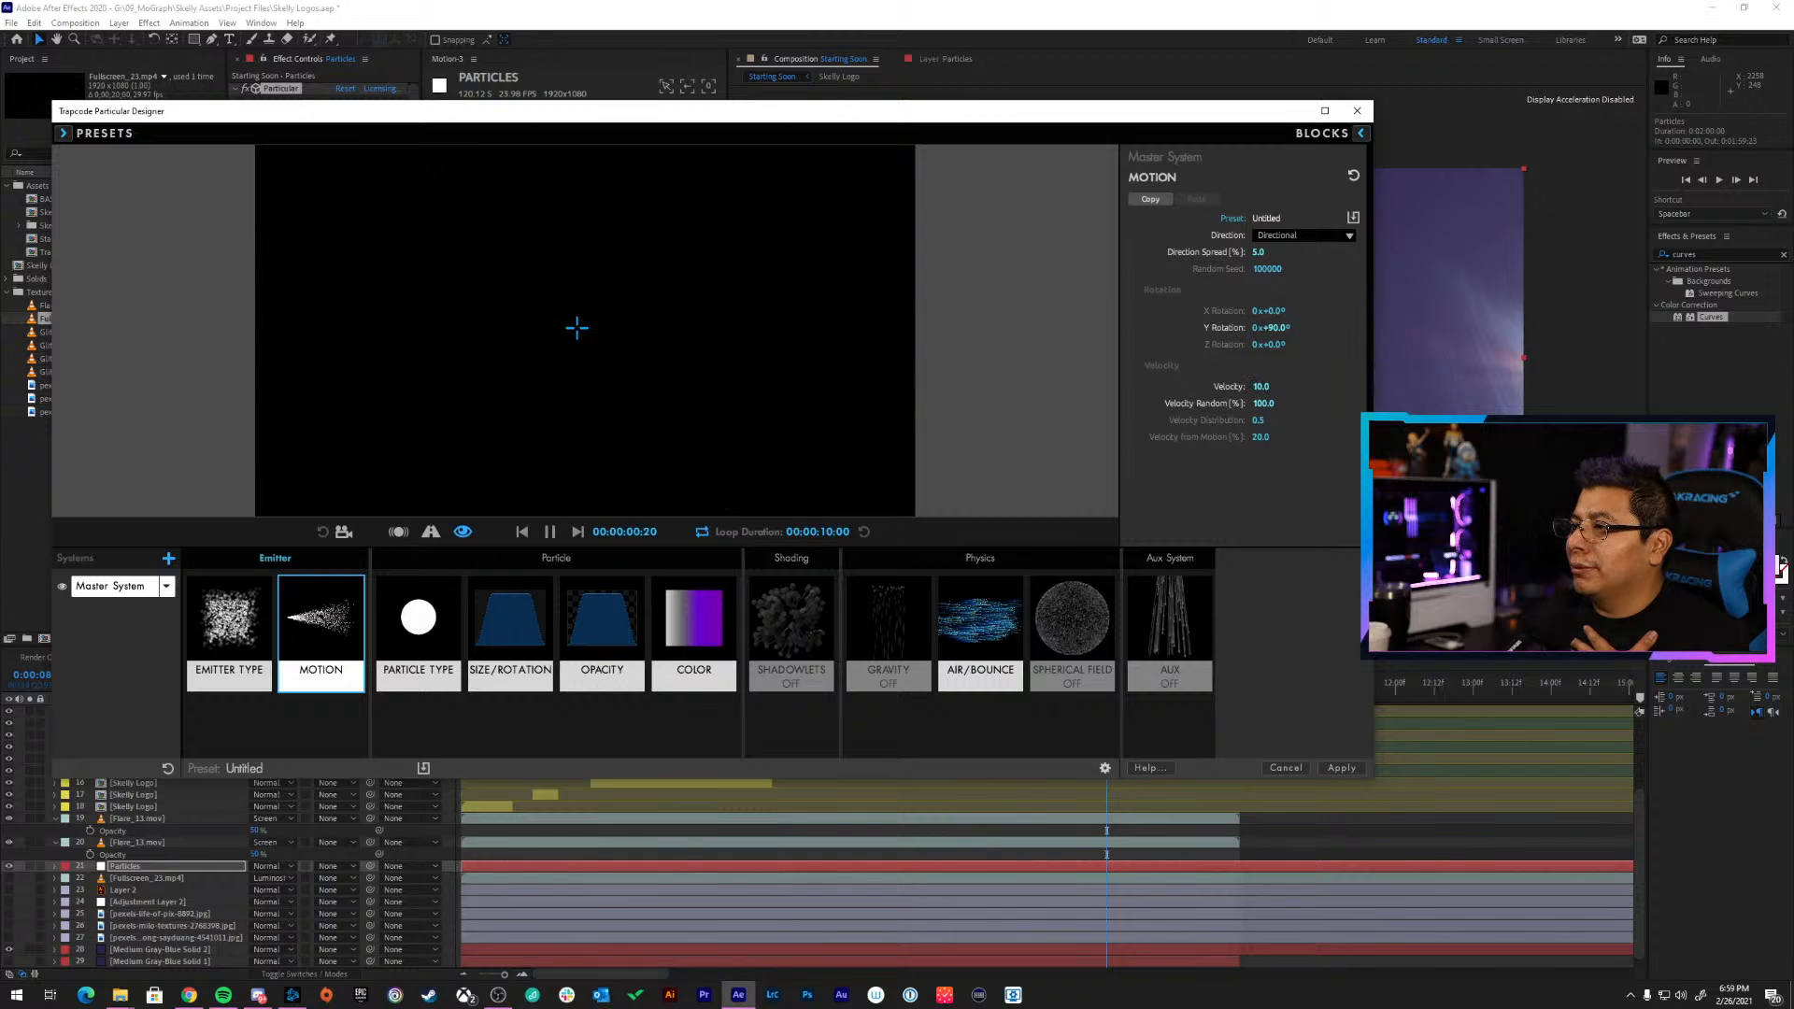
{"action": "left_click_drag", "start_coordinate": [1258, 387], "coordinate": [1793, 387]}
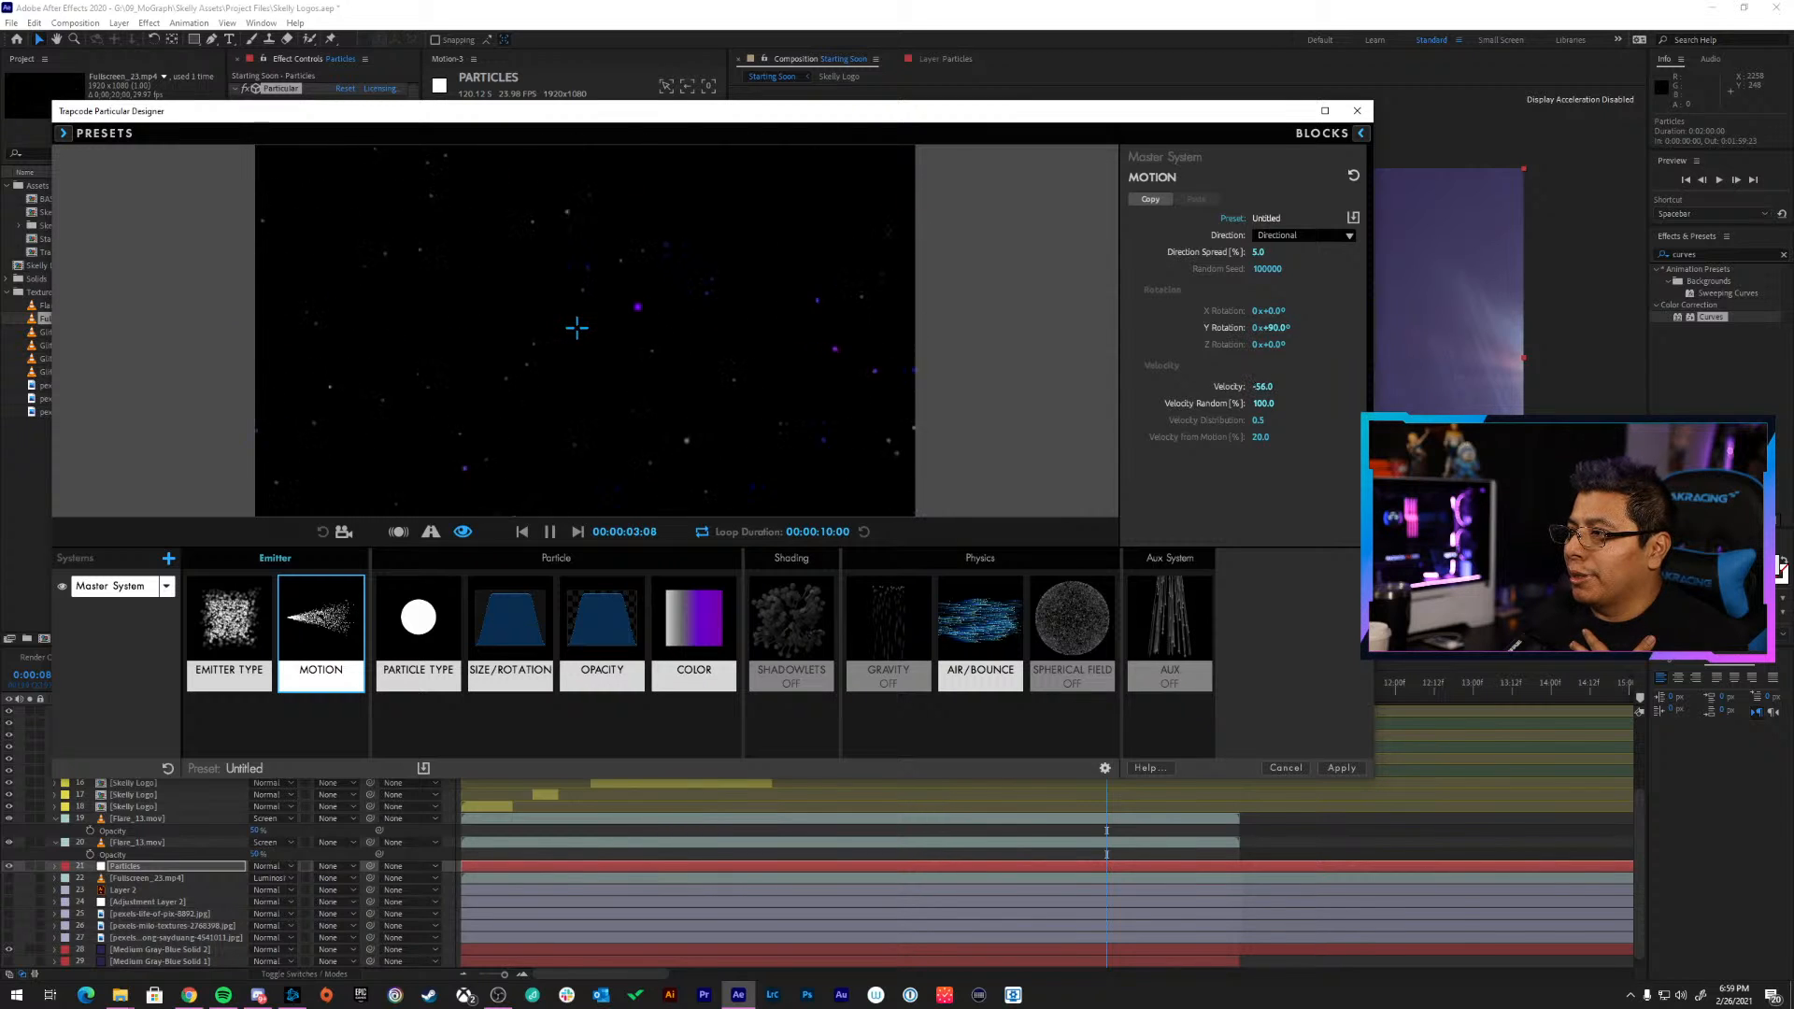
{"action": "left_click_drag", "start_coordinate": [1324, 381], "coordinate": [1334, 378]}
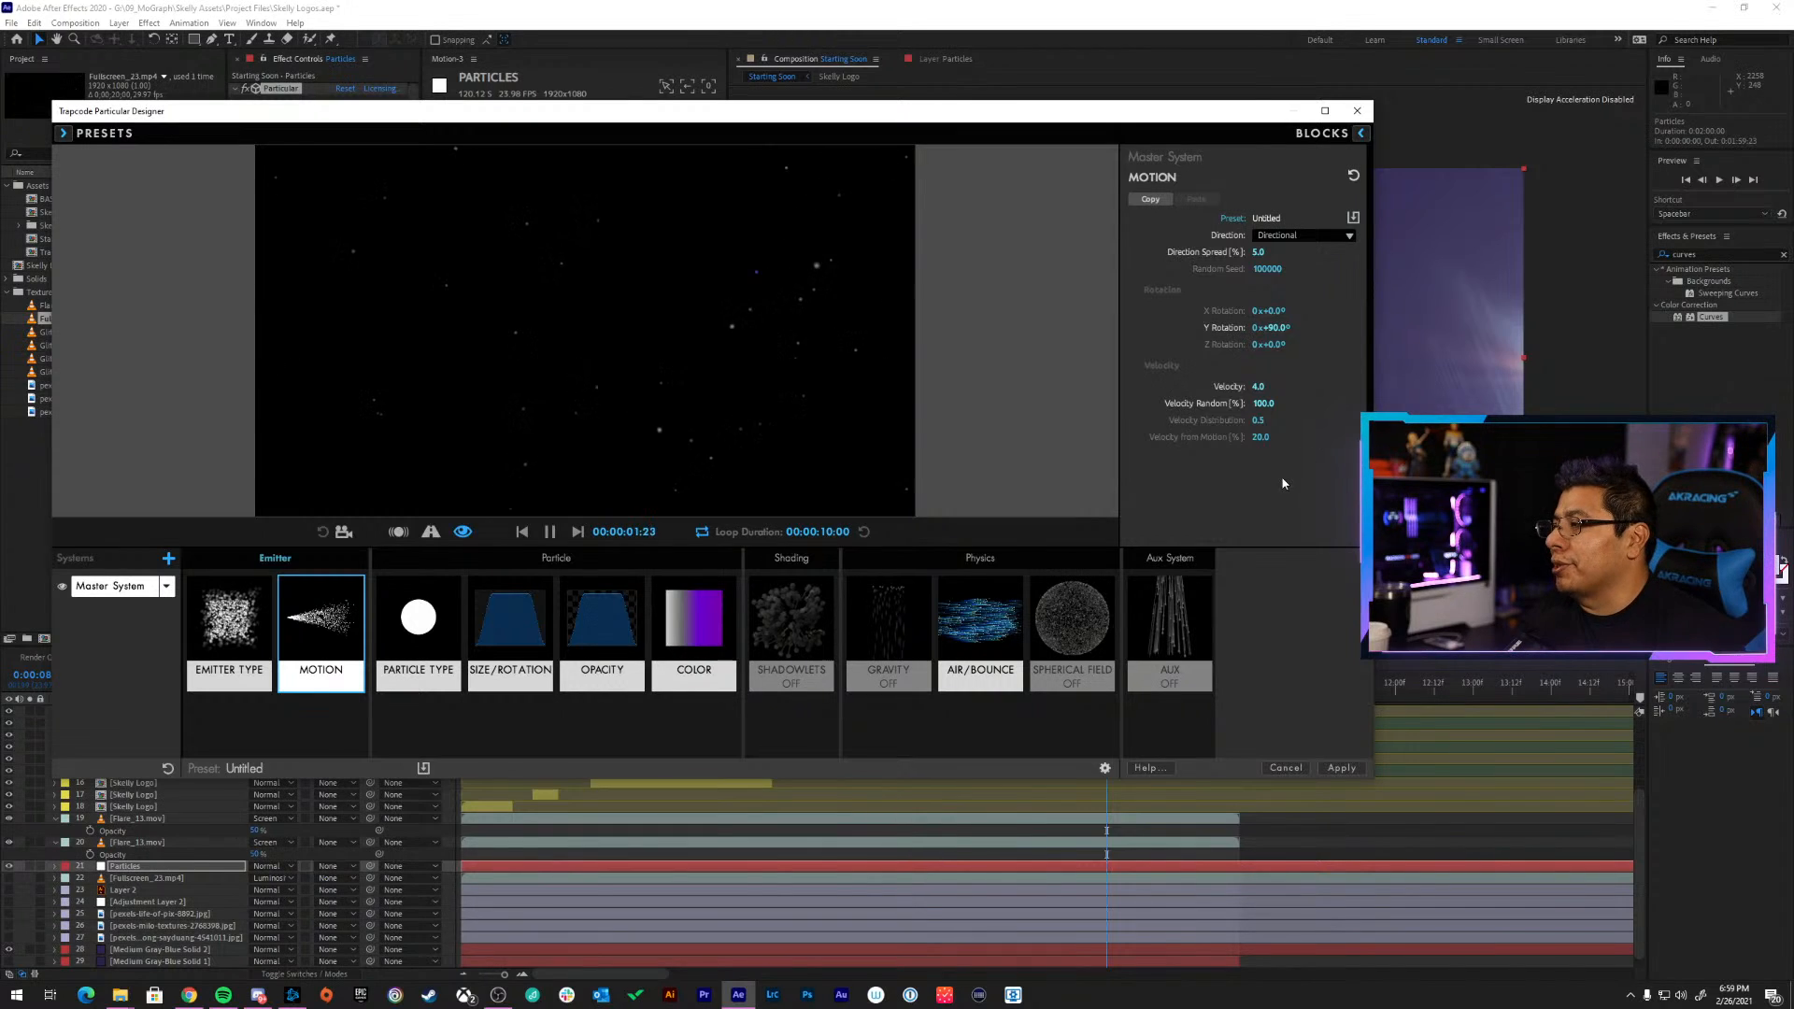
Set the emitter's Y Rotation to 28° and apply the Designer settings to the Particles layer
{"action": "key", "text": "alt+Tab"}
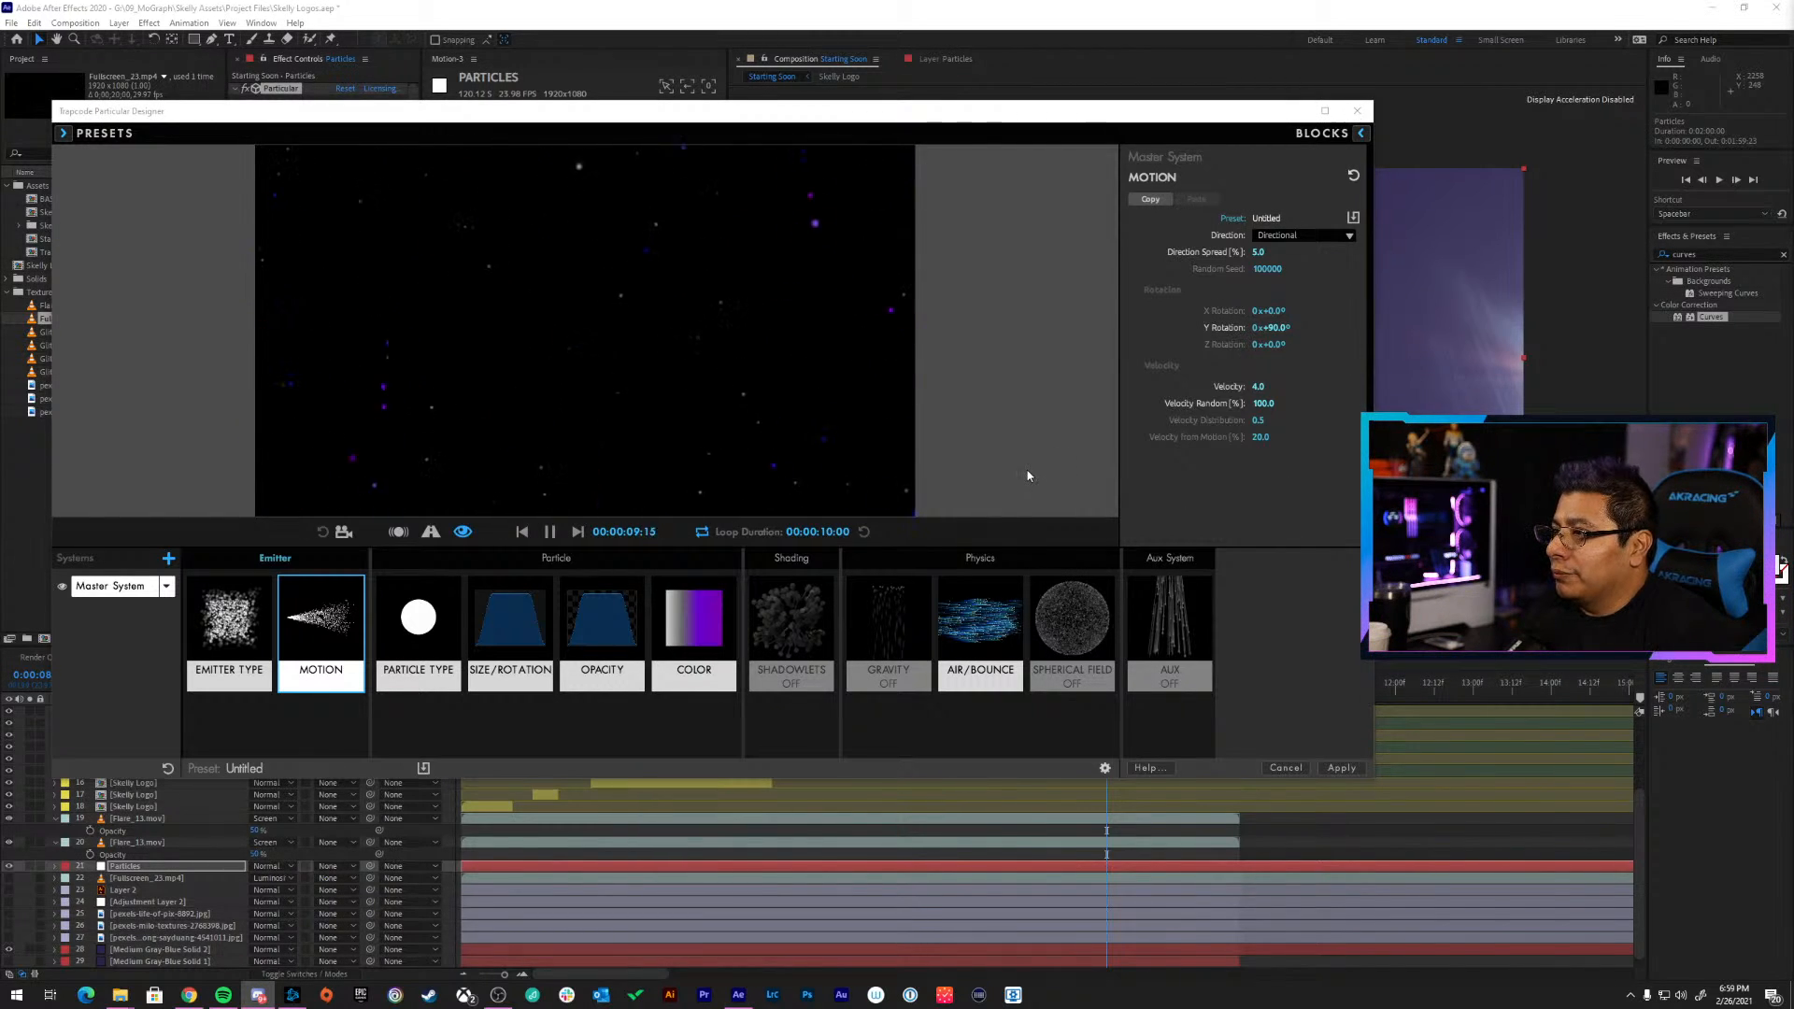
{"action": "left_click", "coordinate": [1241, 463]}
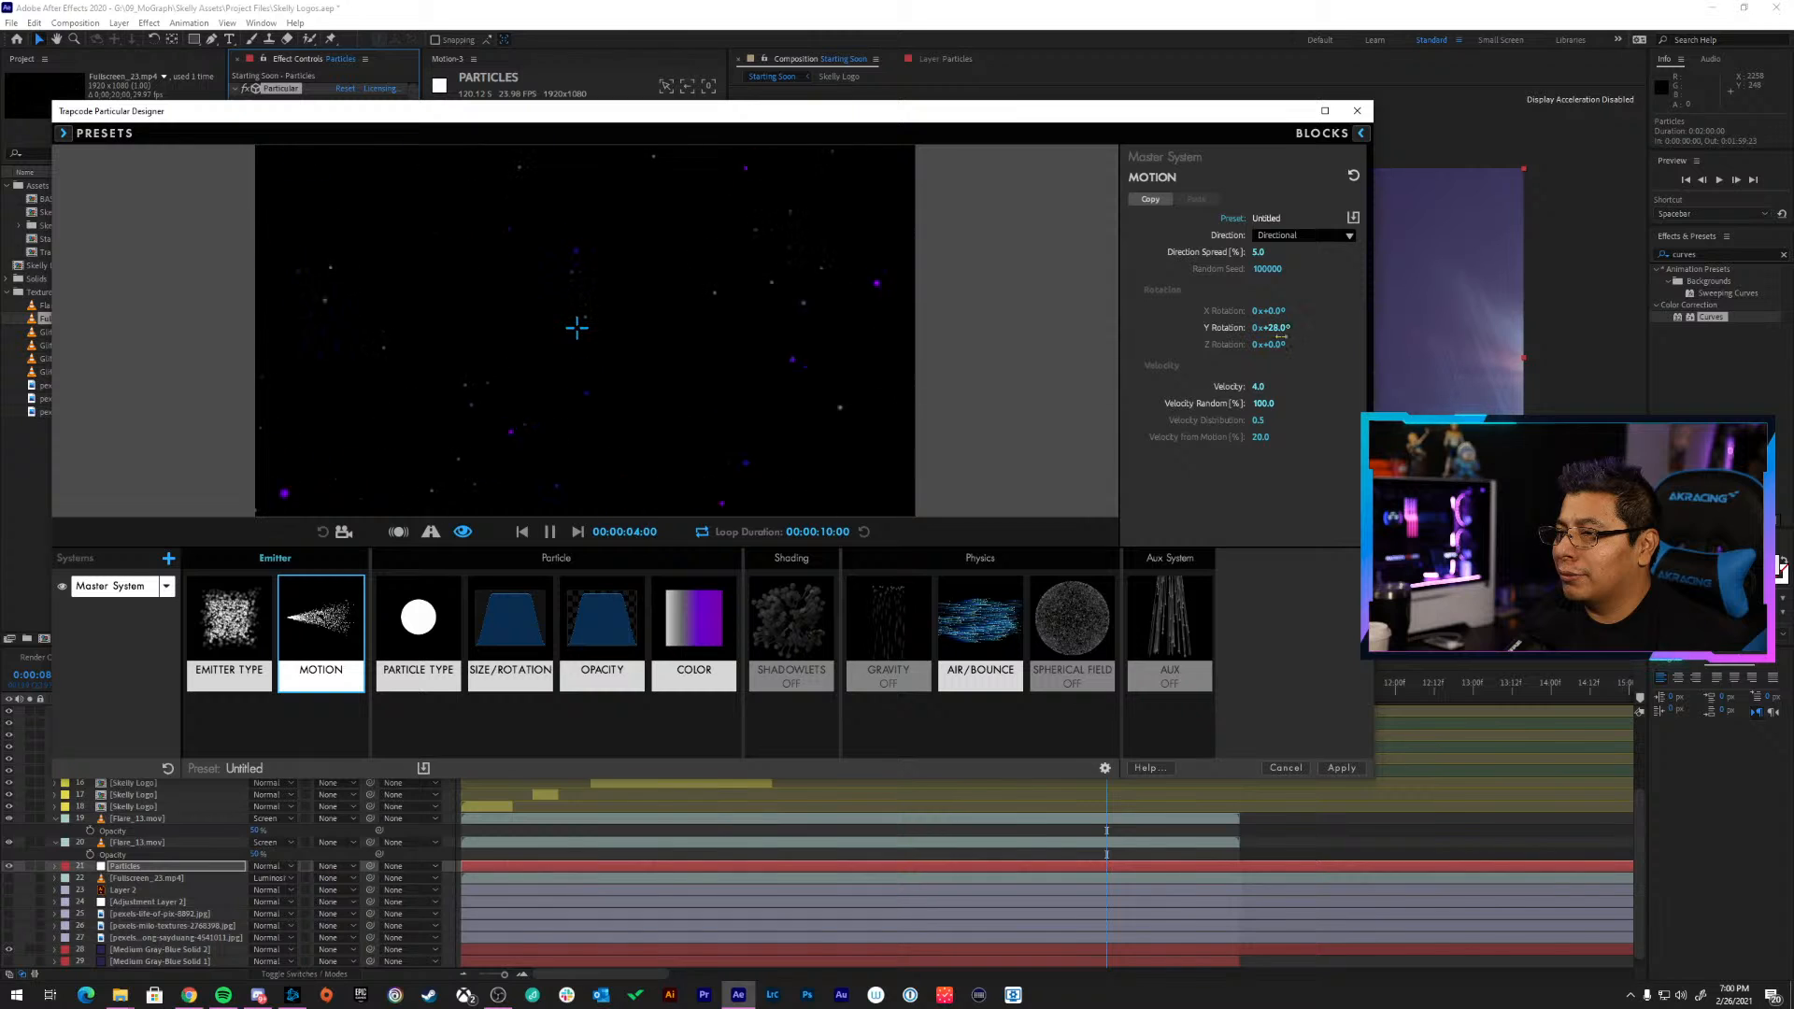
{"action": "left_click", "coordinate": [1342, 769]}
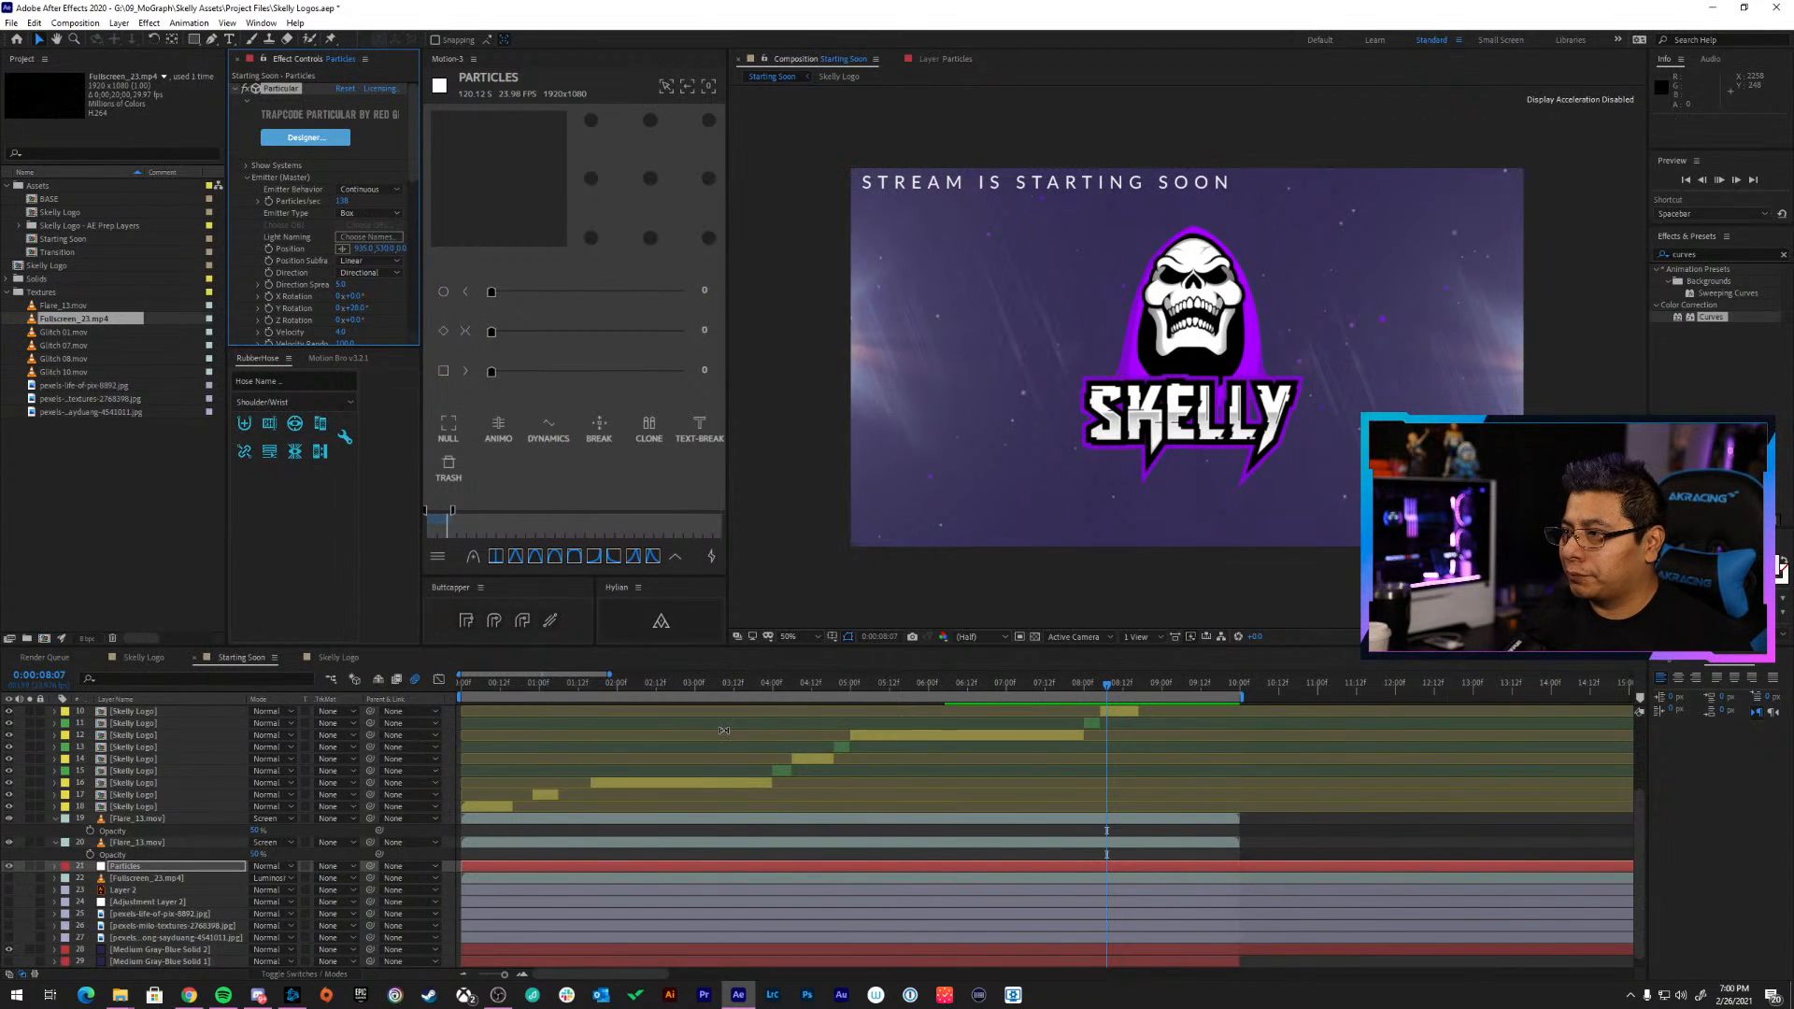
Preview the animation, view the Particles layer on its own, and return to the Starting Soon composition
{"action": "key", "text": "space"}
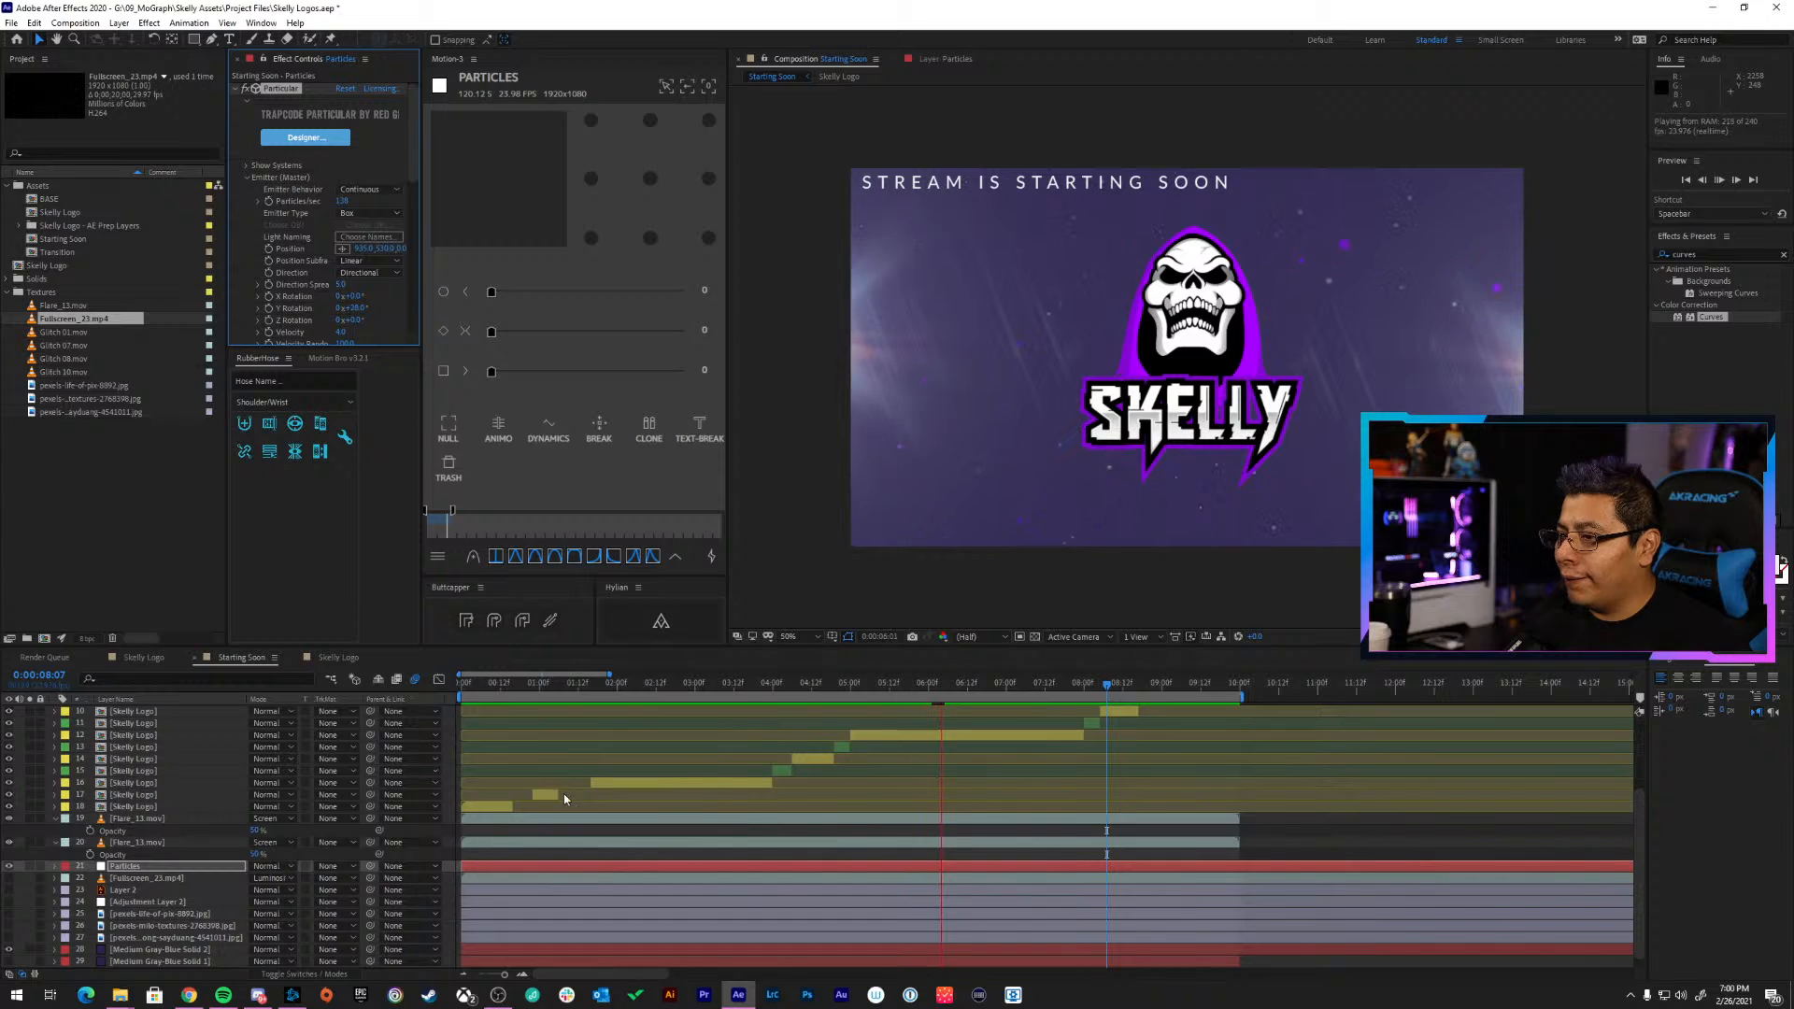
{"action": "double_click", "coordinate": [150, 866]}
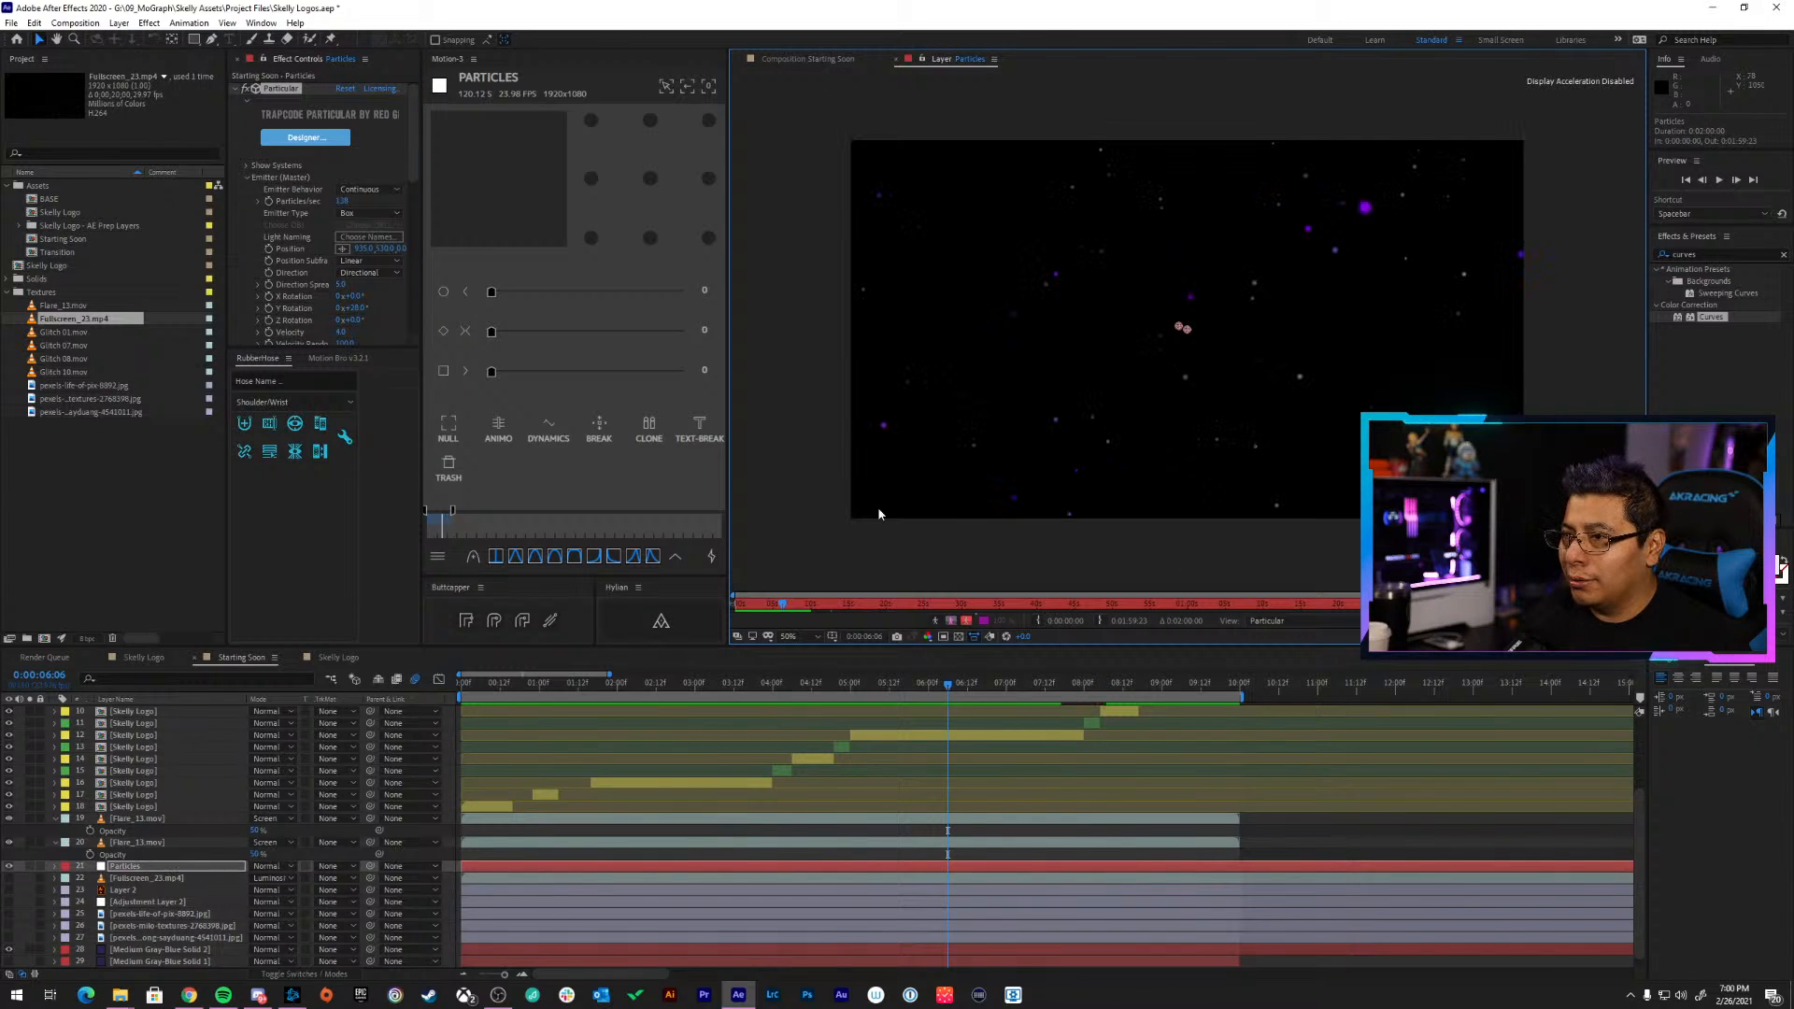
{"action": "left_click", "coordinate": [812, 59]}
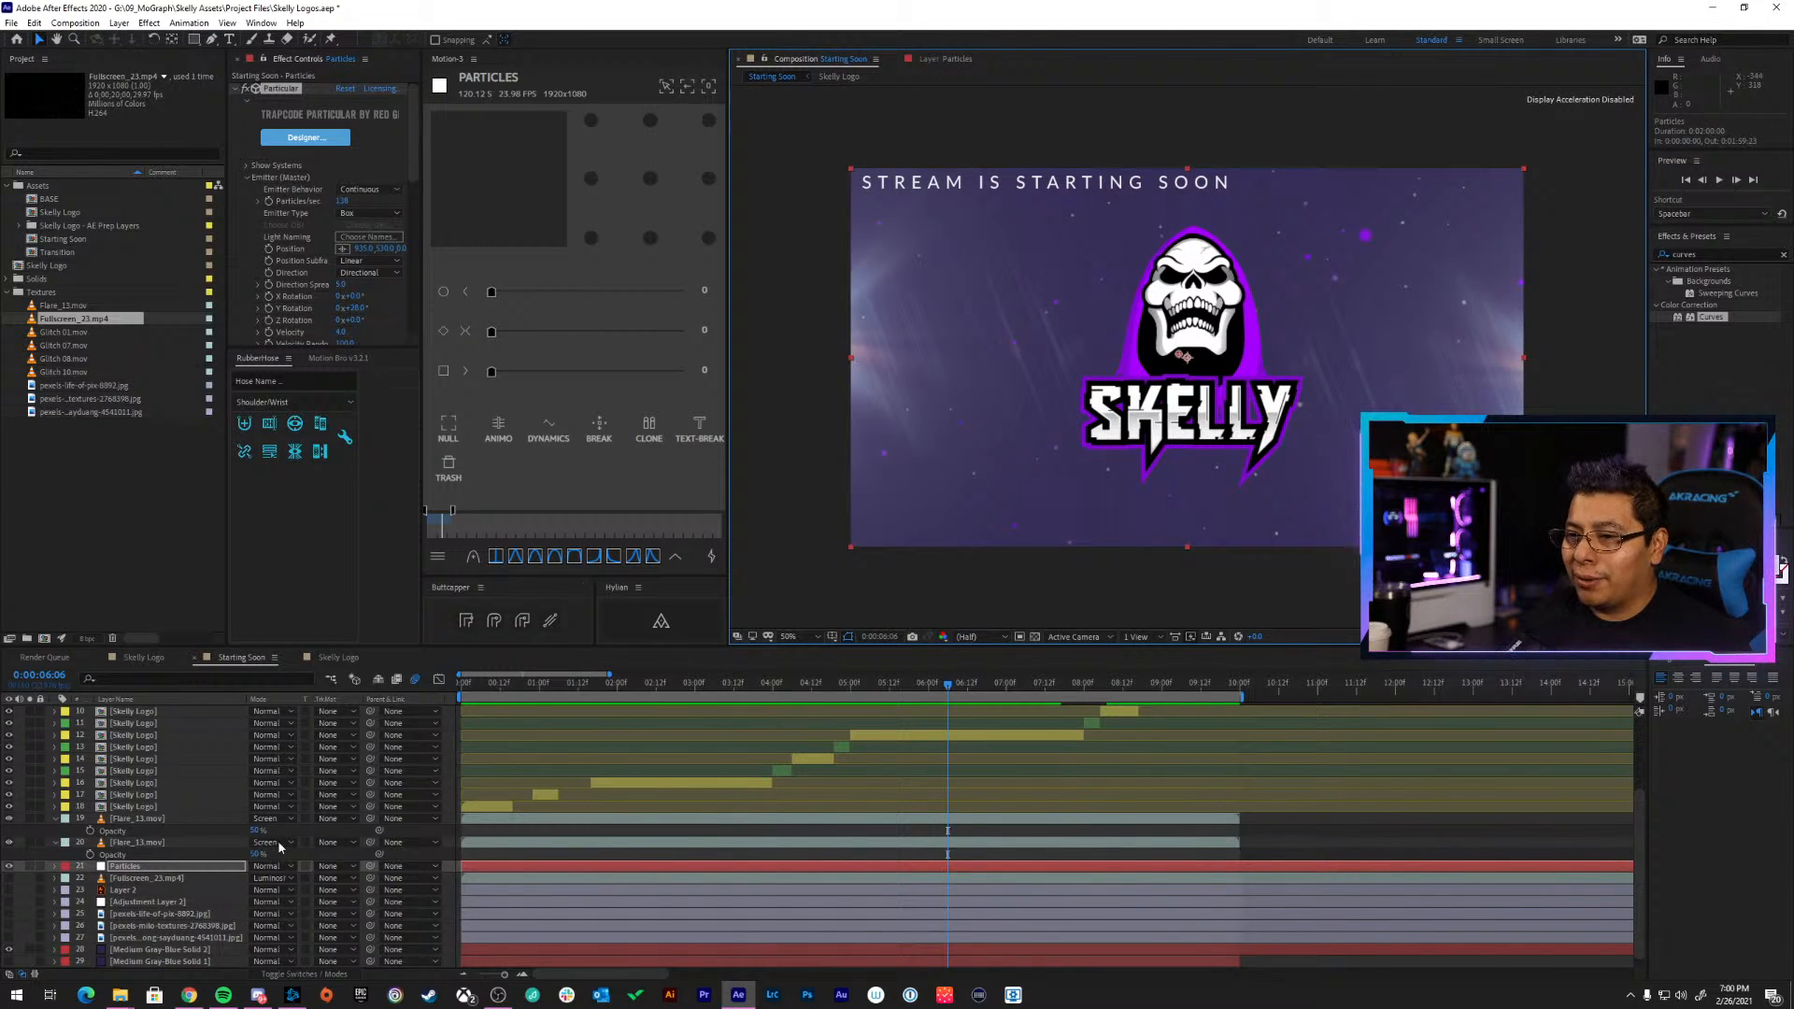
Hide the Medium Gray-Blue Solid 2 and Medium Gray-Blue Solid 1 background layers
{"action": "left_click", "coordinate": [10, 954]}
{"action": "left_click", "coordinate": [10, 951]}
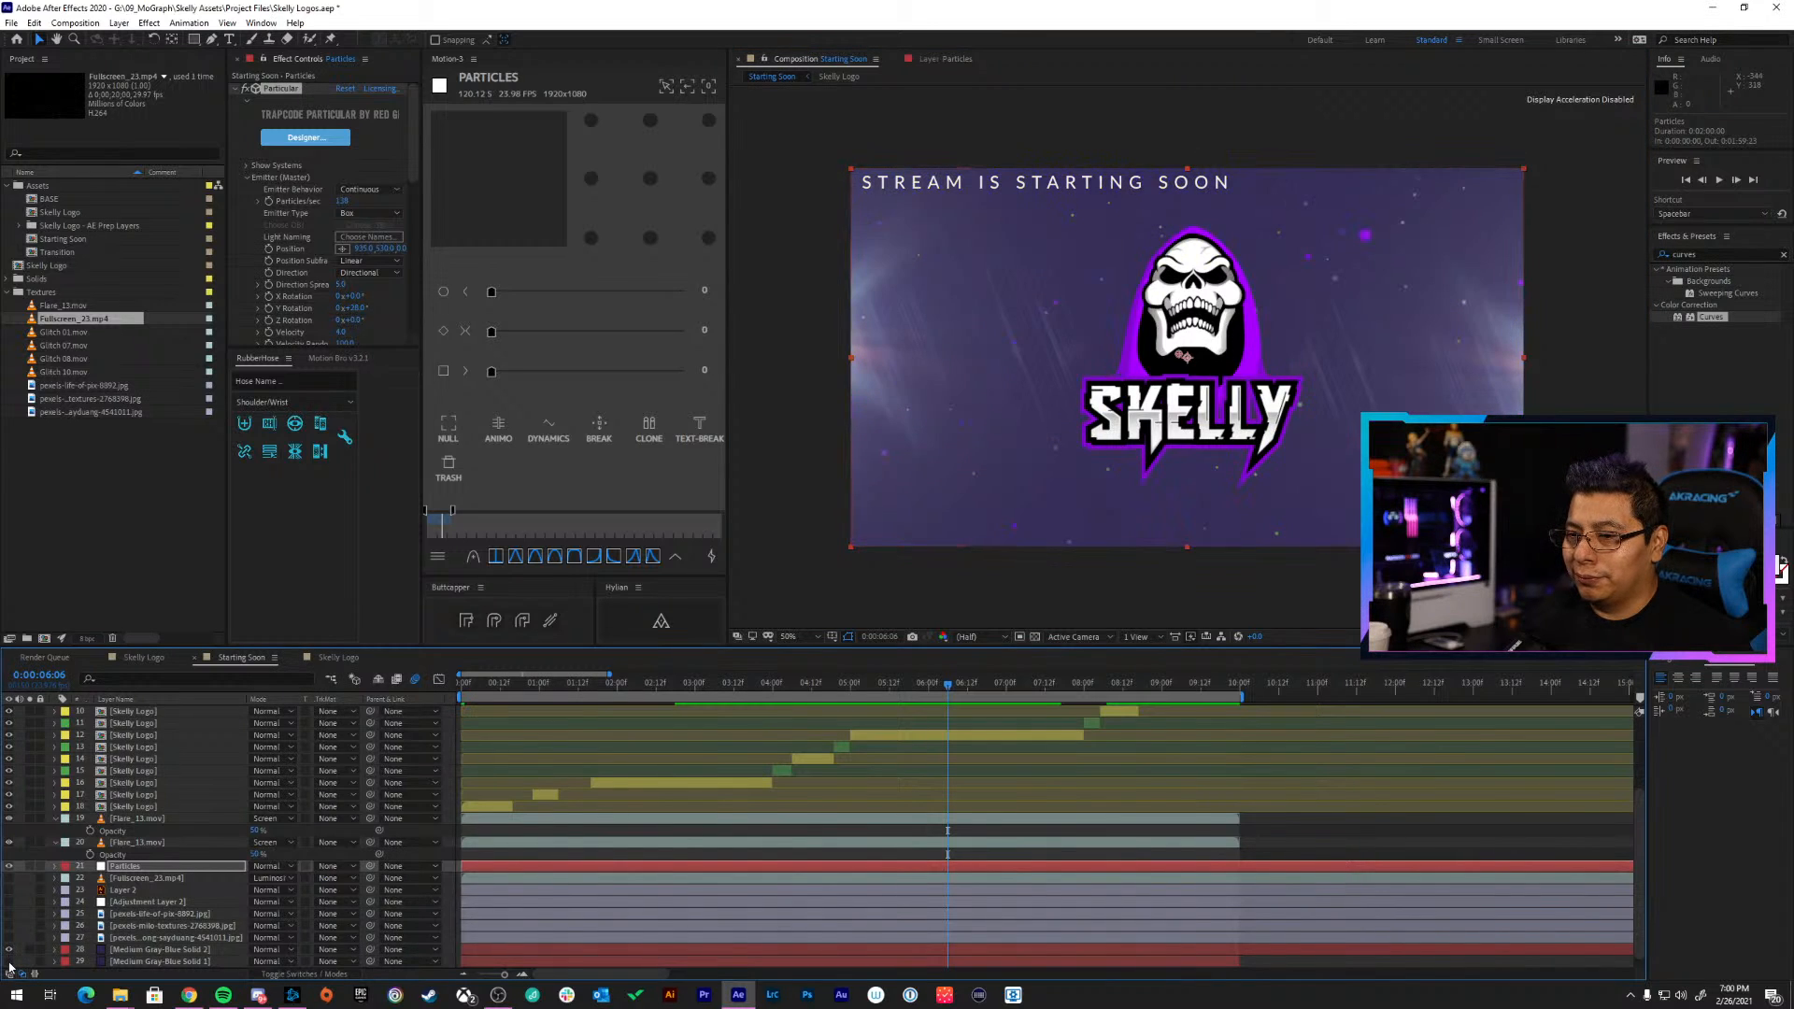
{"action": "left_click", "coordinate": [9, 950]}
Compare the playback with the Gradient layer shown and hidden, and leave the Gradient layer hidden
{"action": "scroll", "coordinate": [10, 952], "scroll_direction": "down", "scroll_amount": 1}
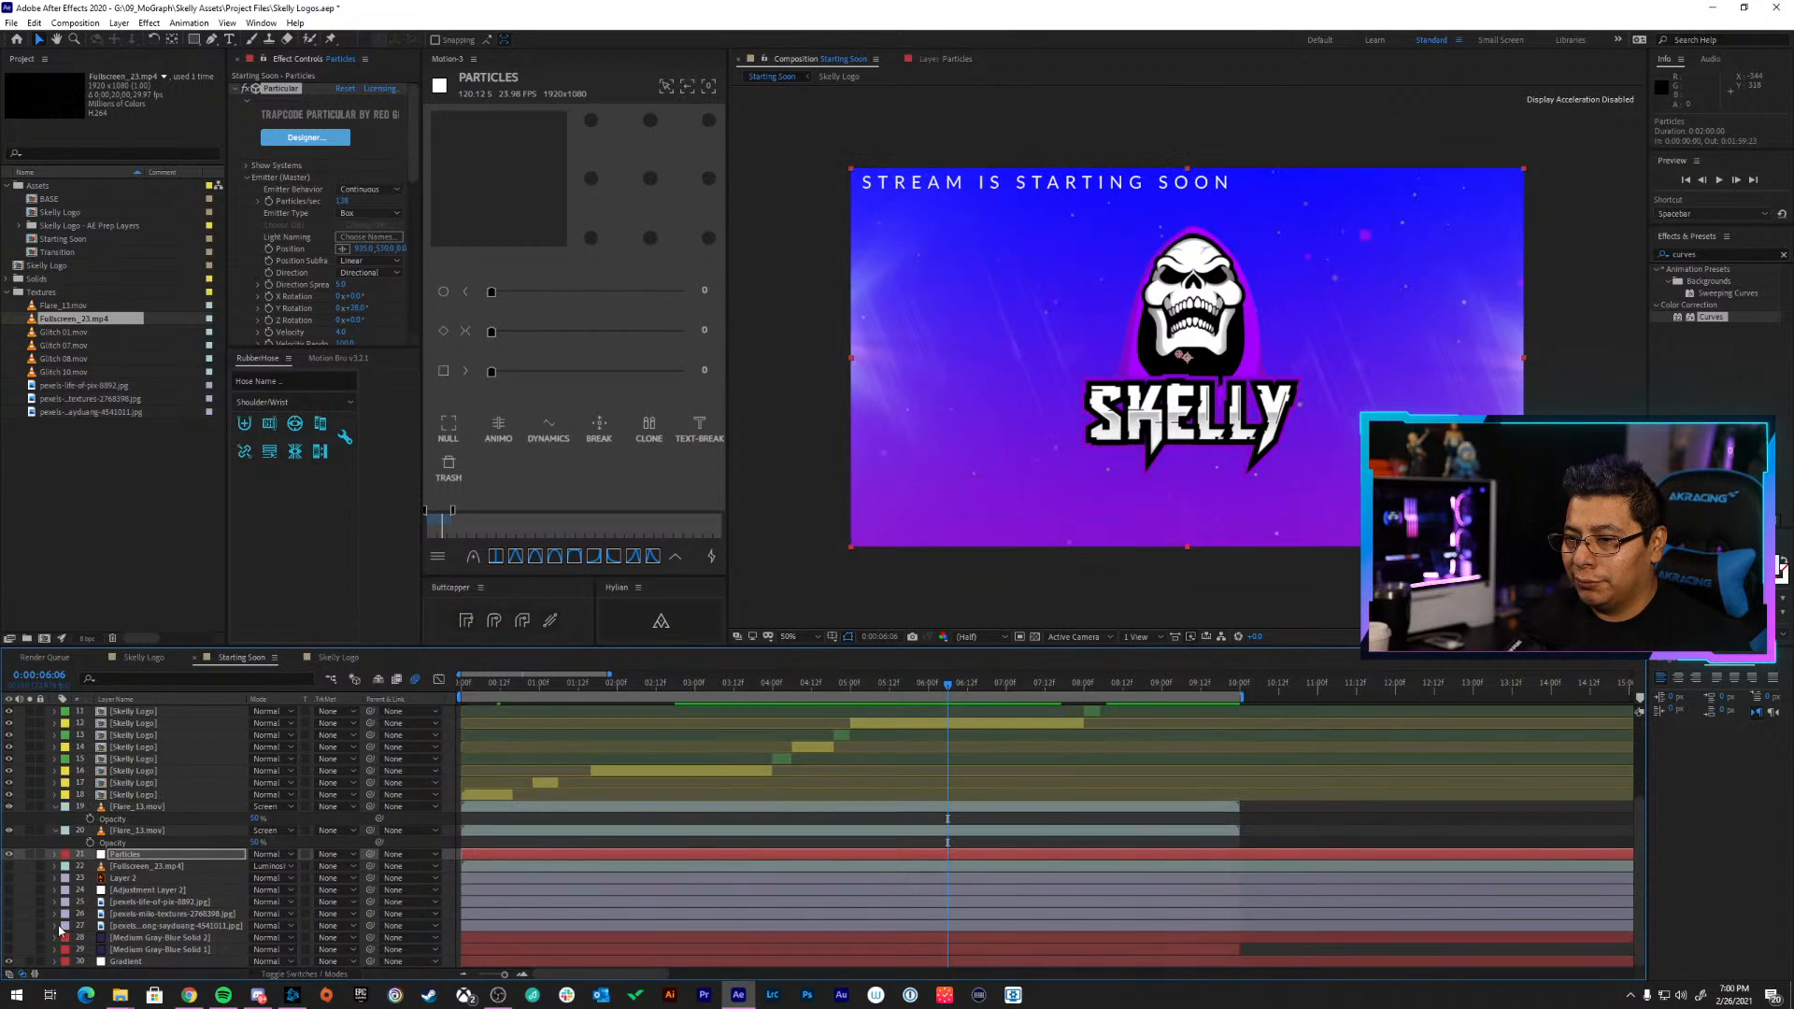
{"action": "left_click", "coordinate": [9, 962]}
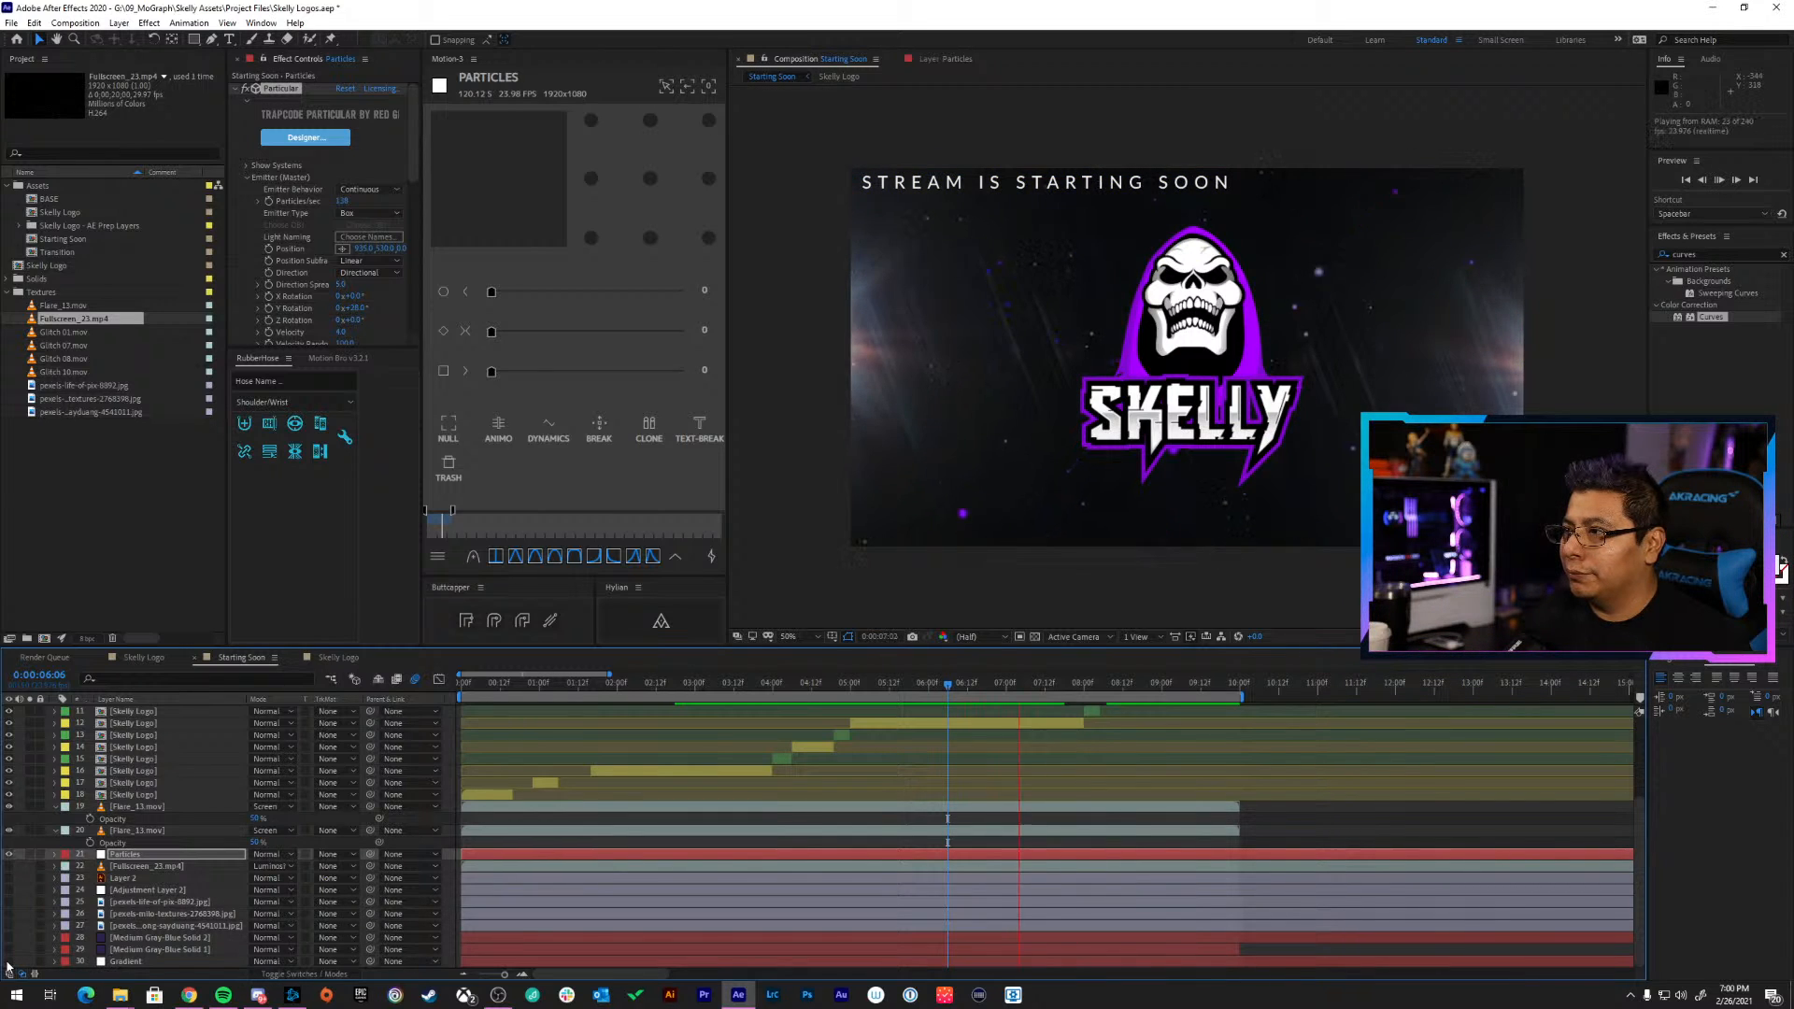
{"action": "left_click", "coordinate": [9, 963]}
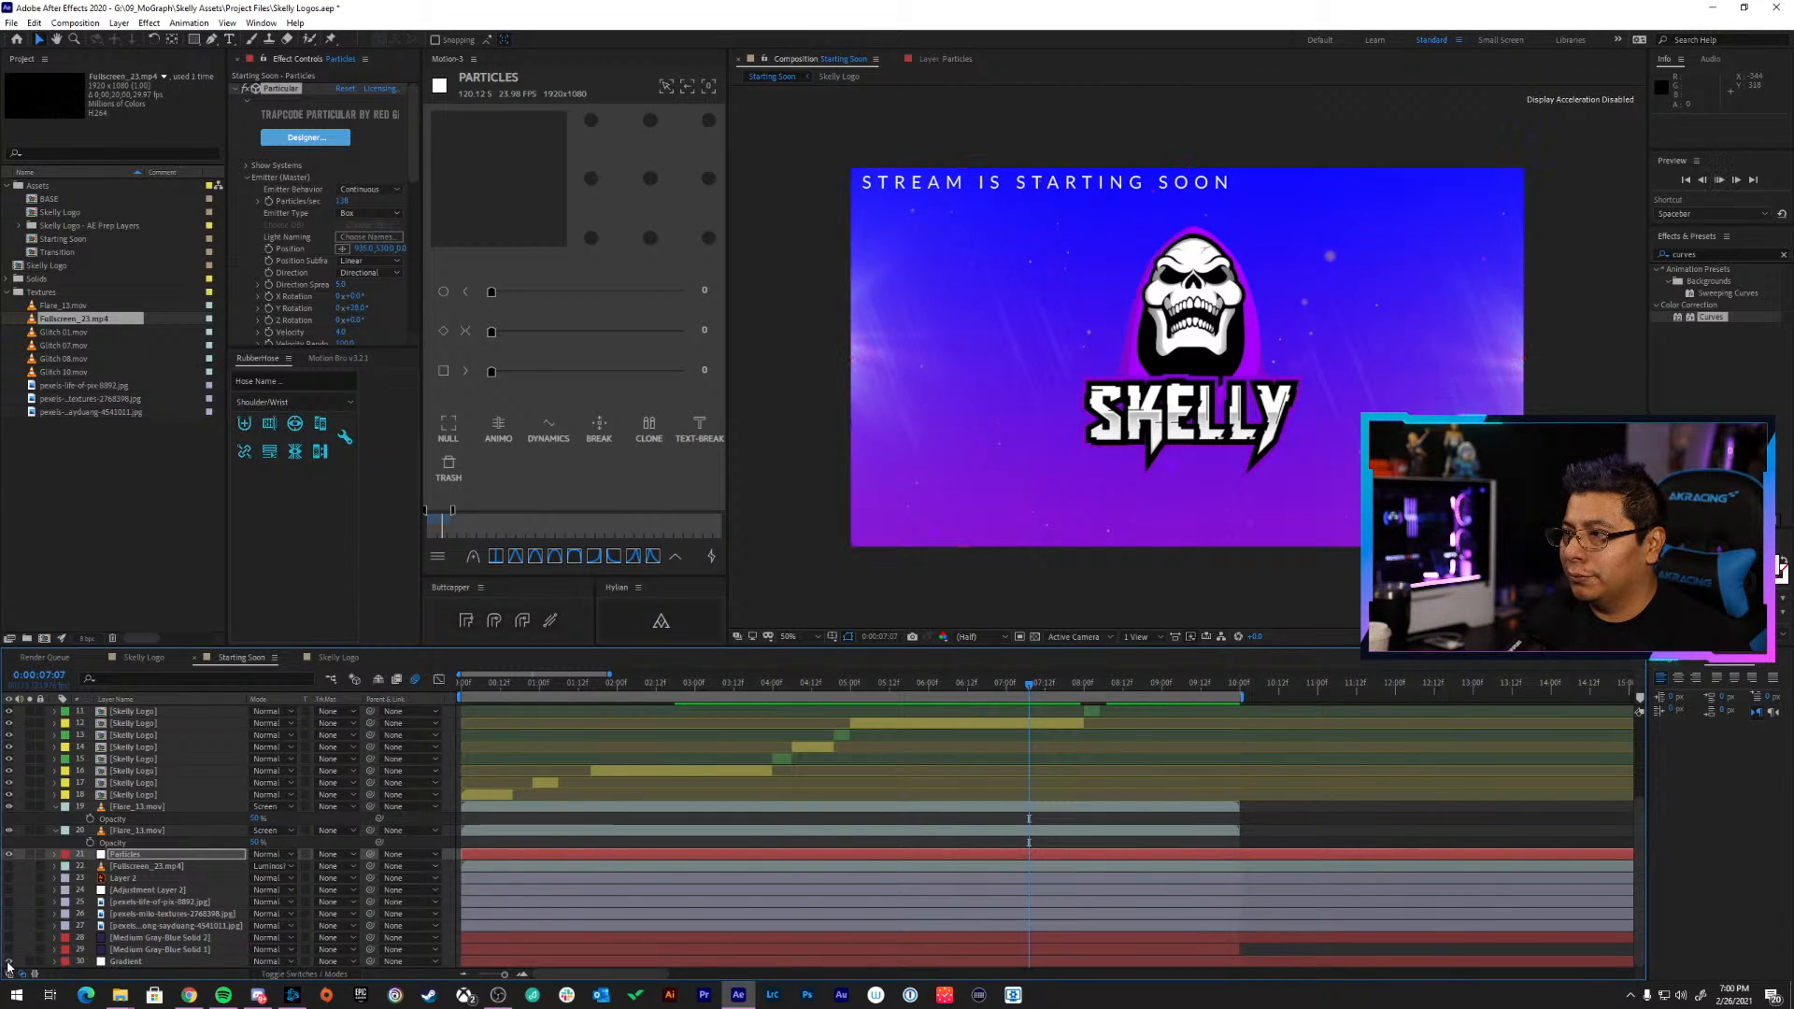
{"action": "key", "text": "space"}
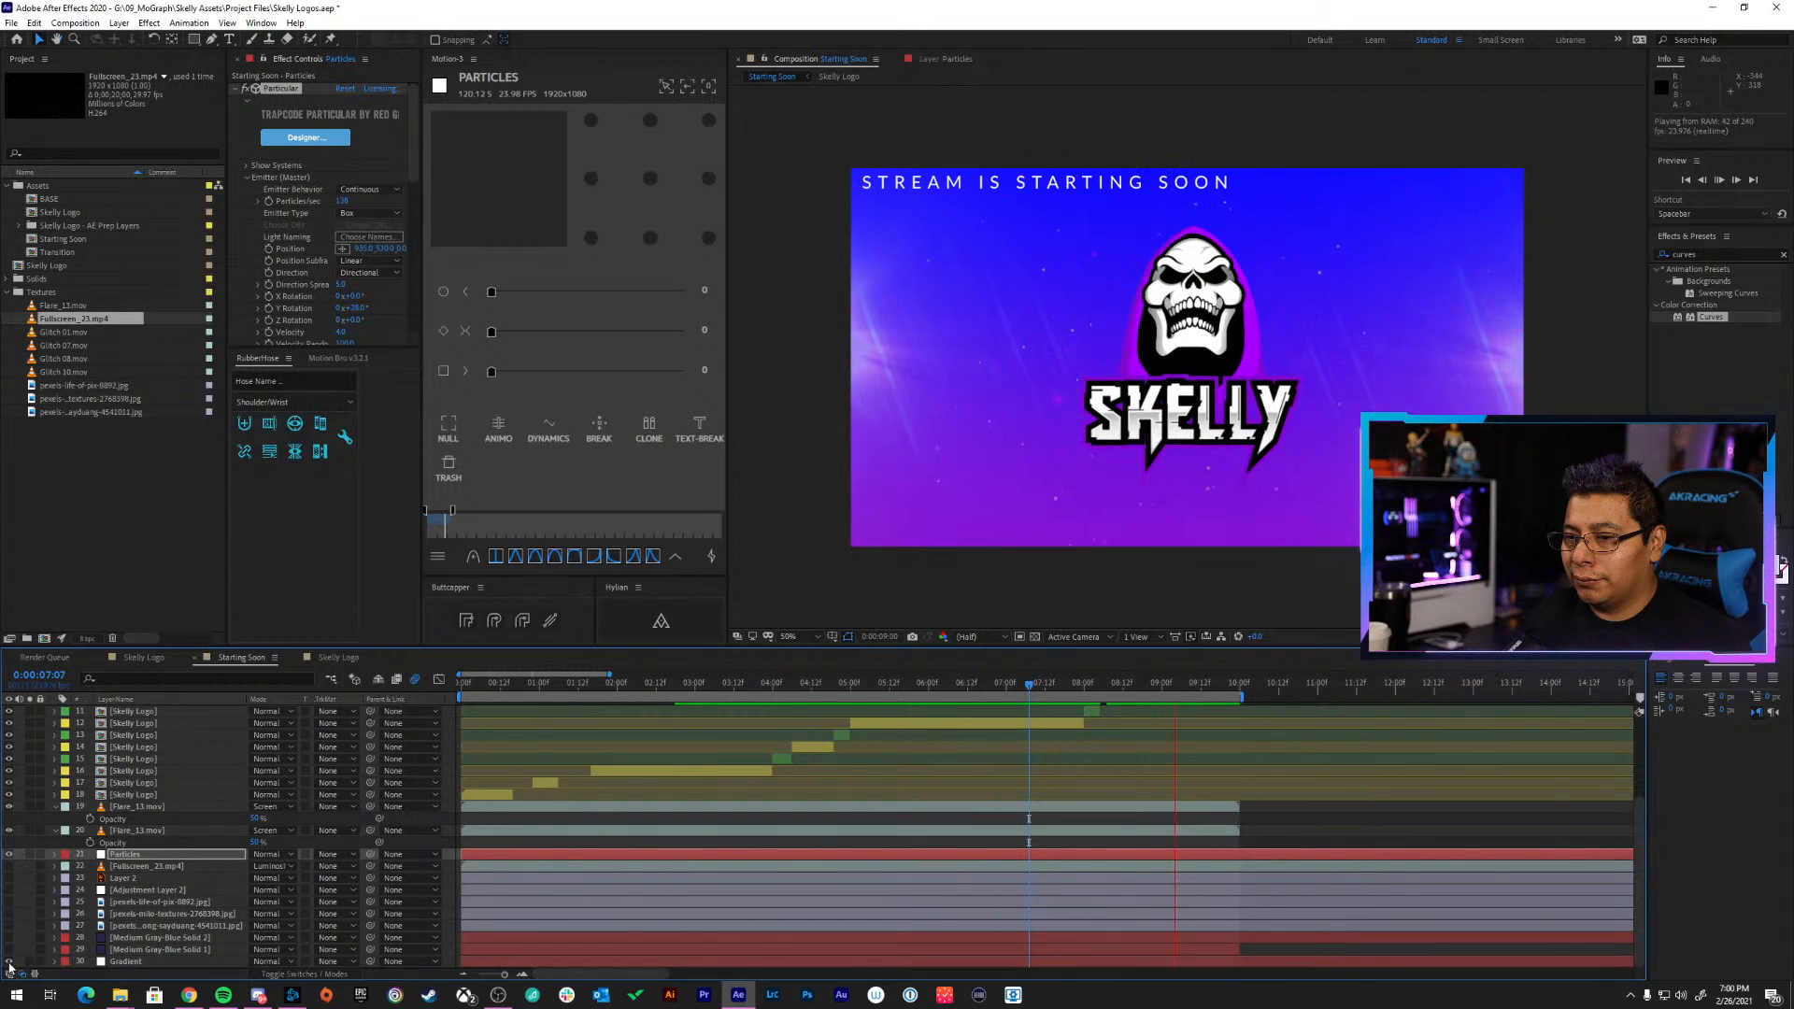
{"action": "left_click", "coordinate": [8, 961]}
{"action": "left_click", "coordinate": [9, 962]}
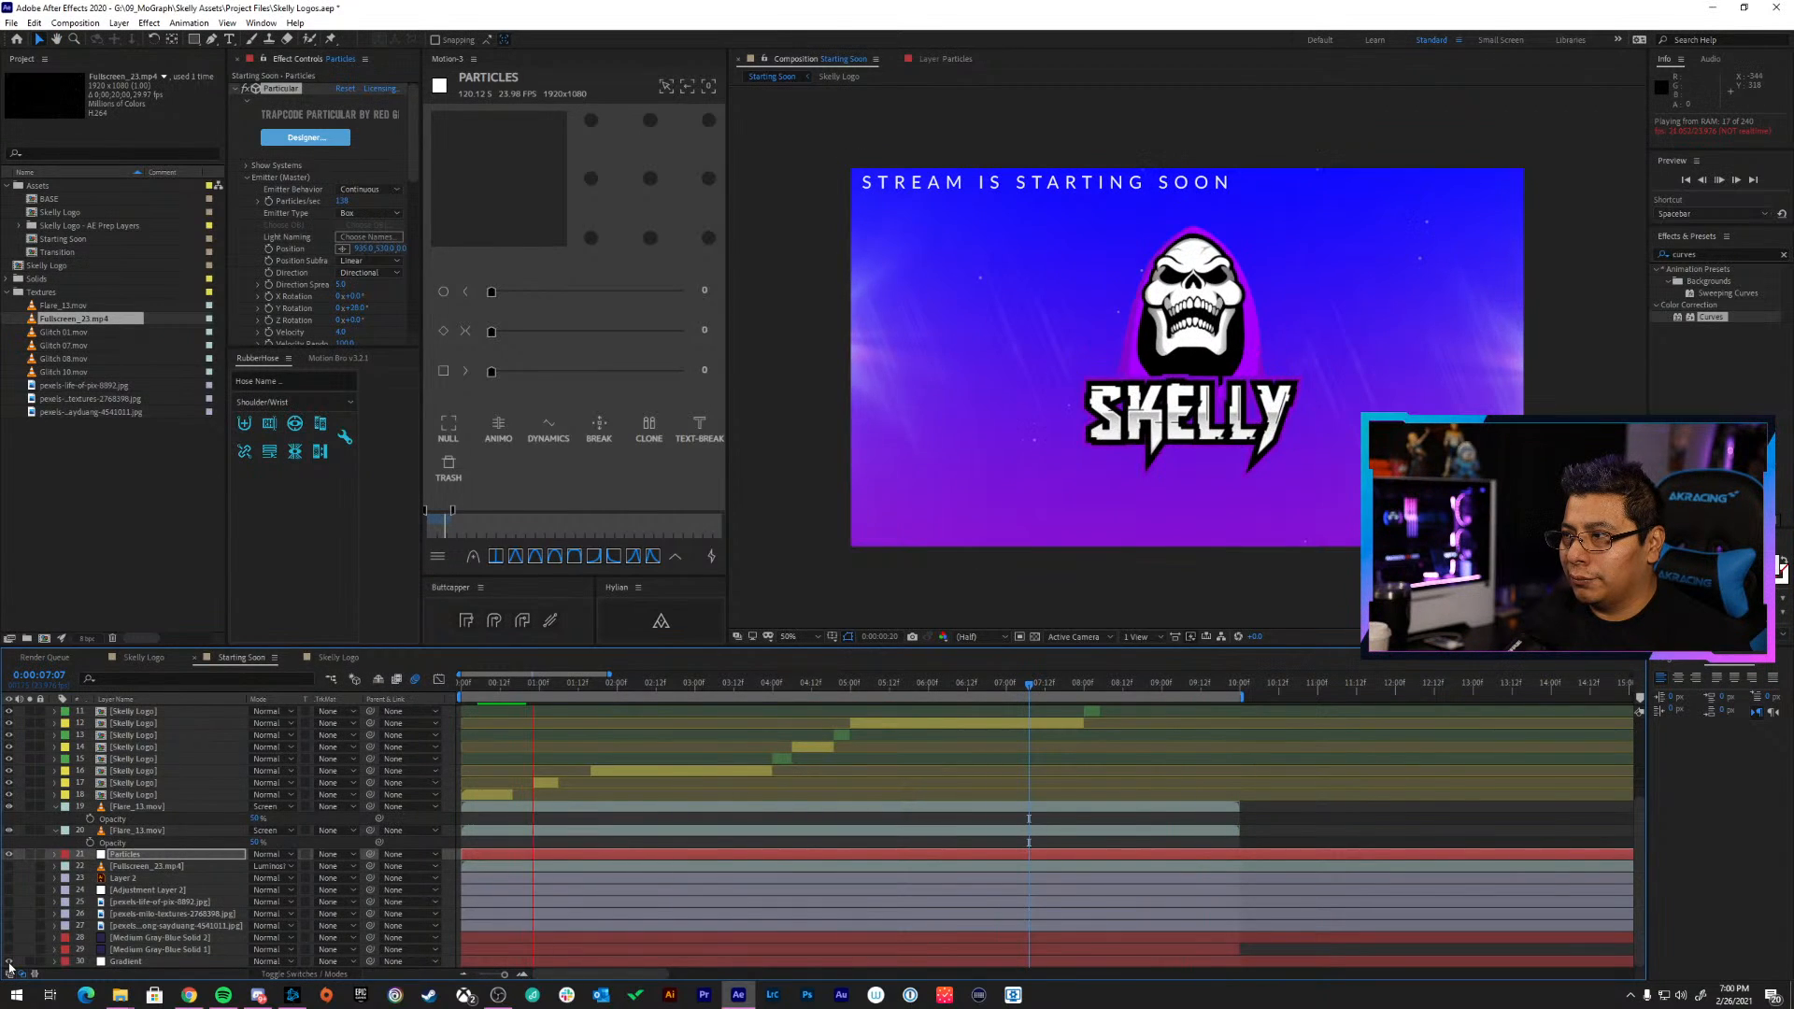
{"action": "left_click", "coordinate": [9, 961]}
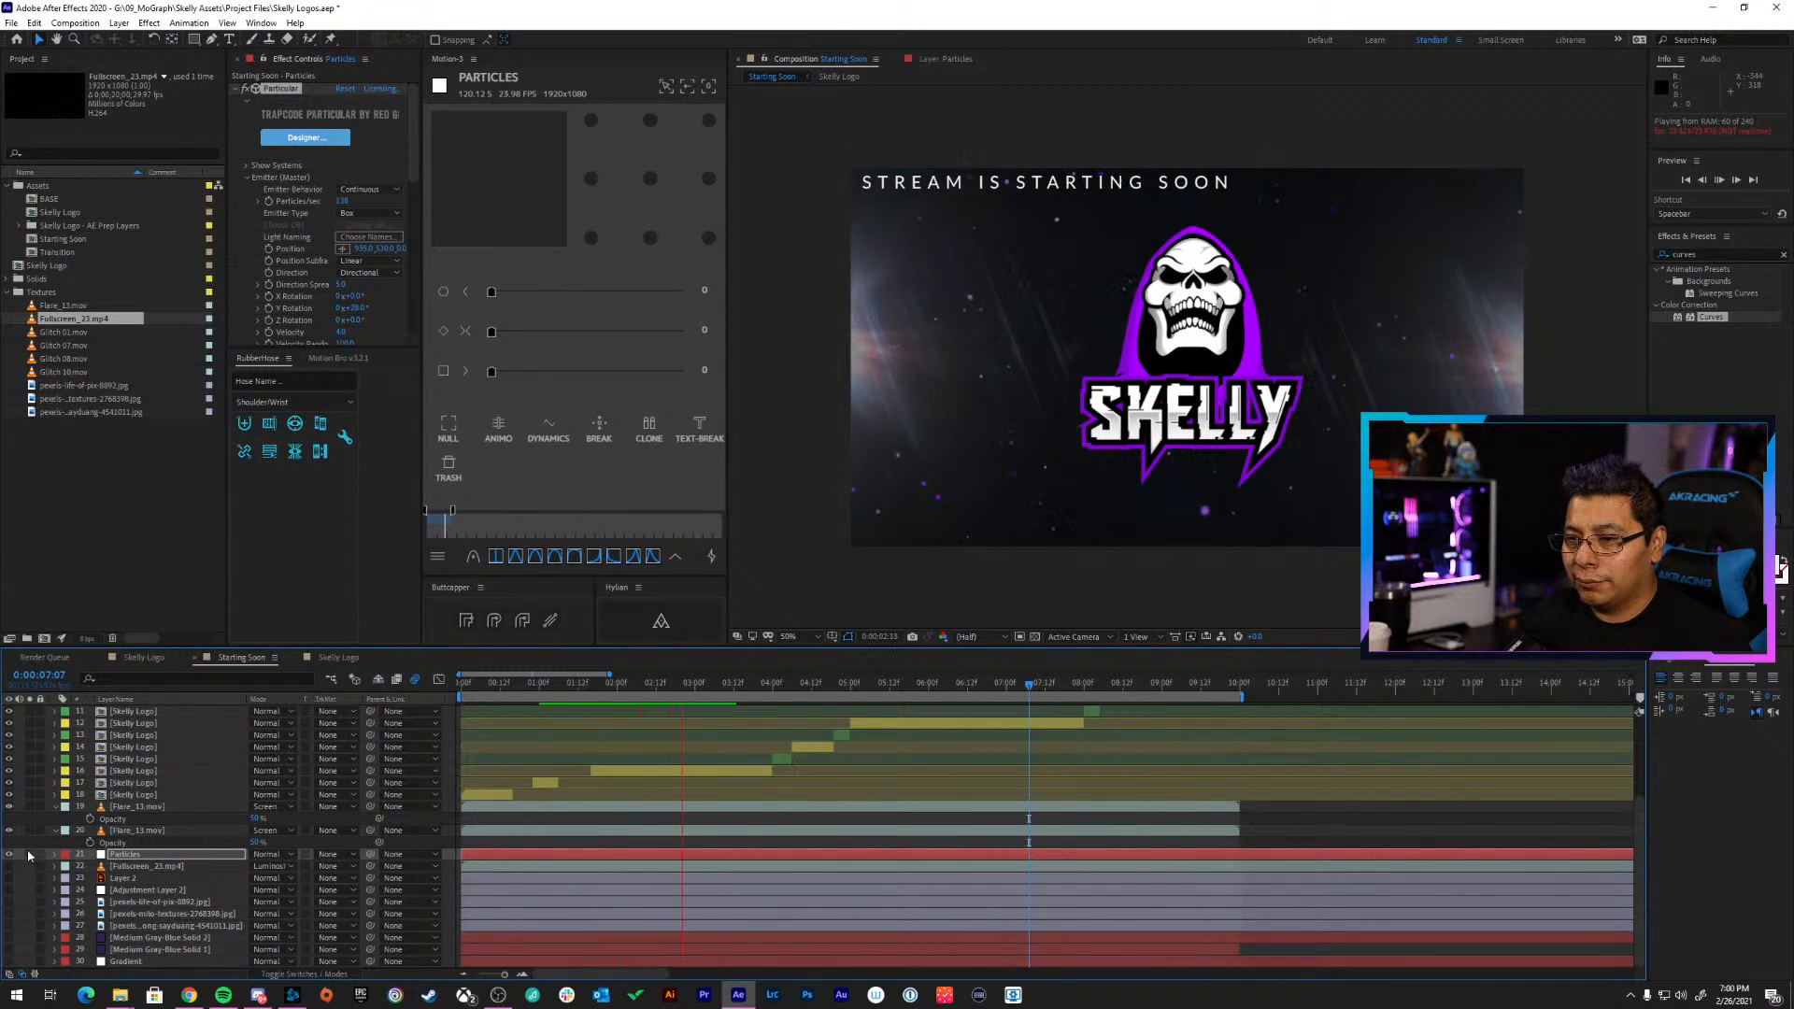
Toggle the visibility of each Flare_13.mov layer off and on to check its effect on the background
{"action": "left_click", "coordinate": [9, 807]}
{"action": "left_click", "coordinate": [9, 808]}
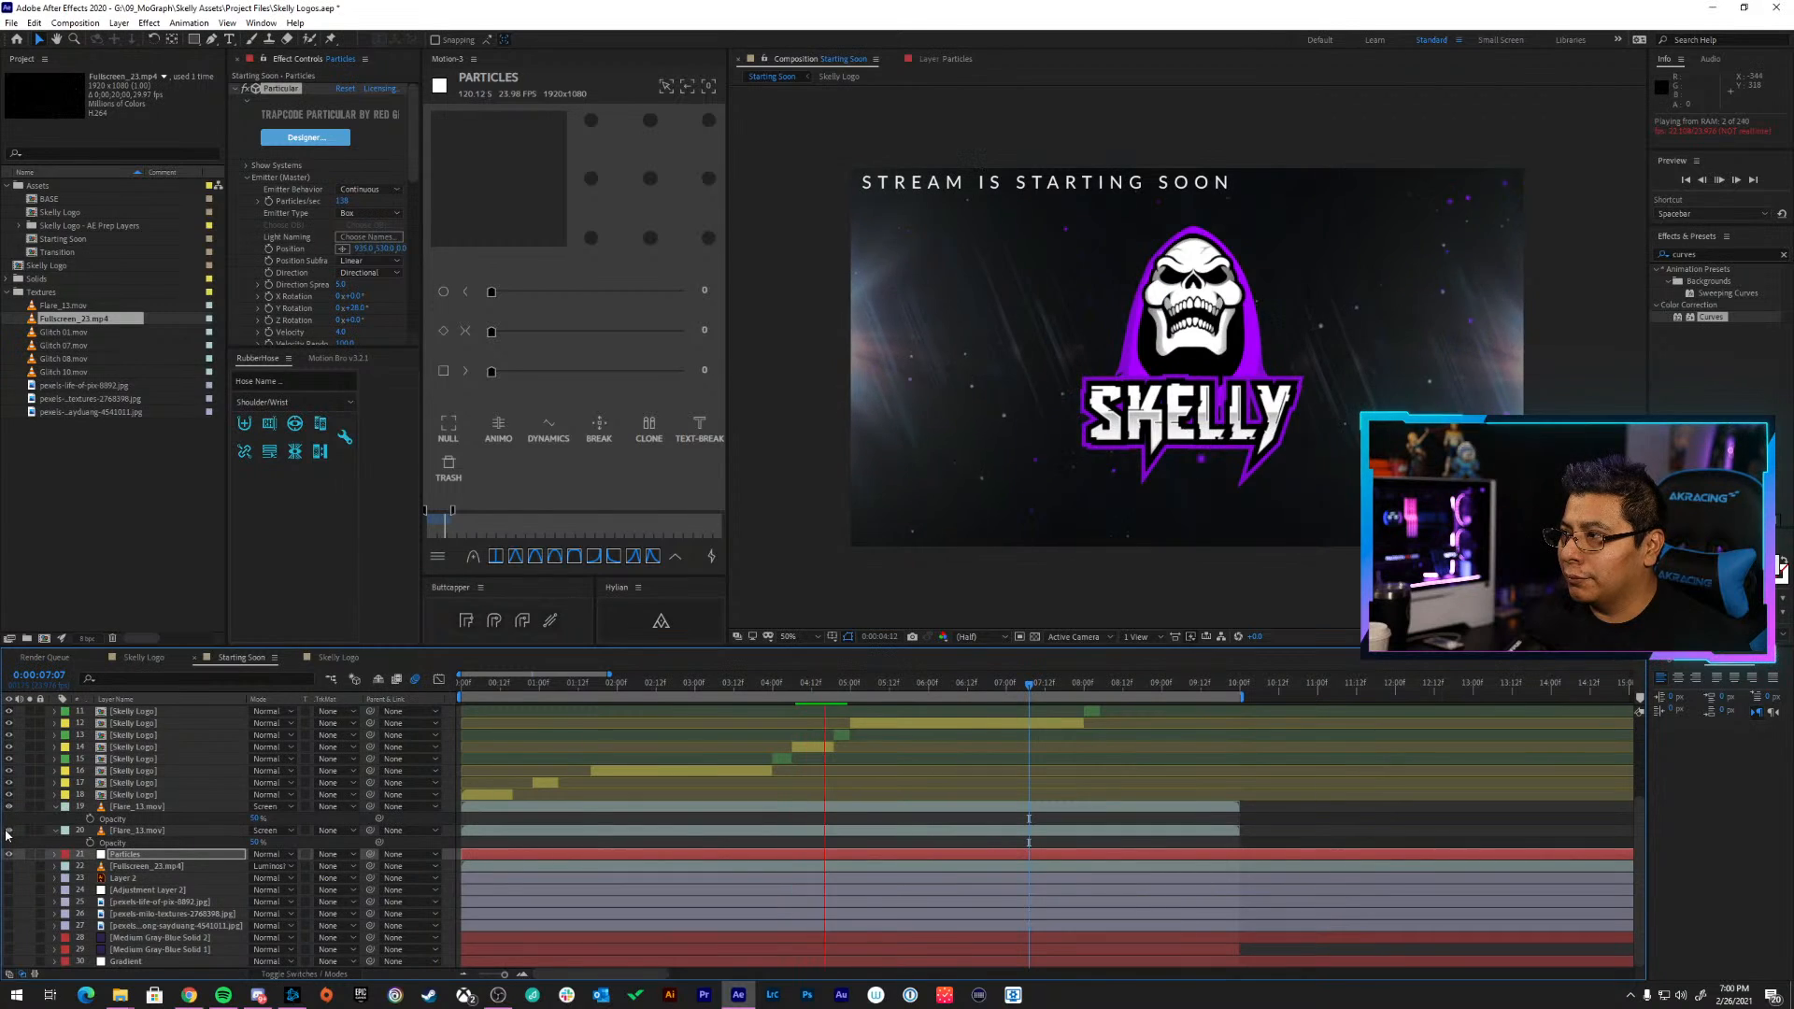
{"action": "left_click", "coordinate": [9, 831]}
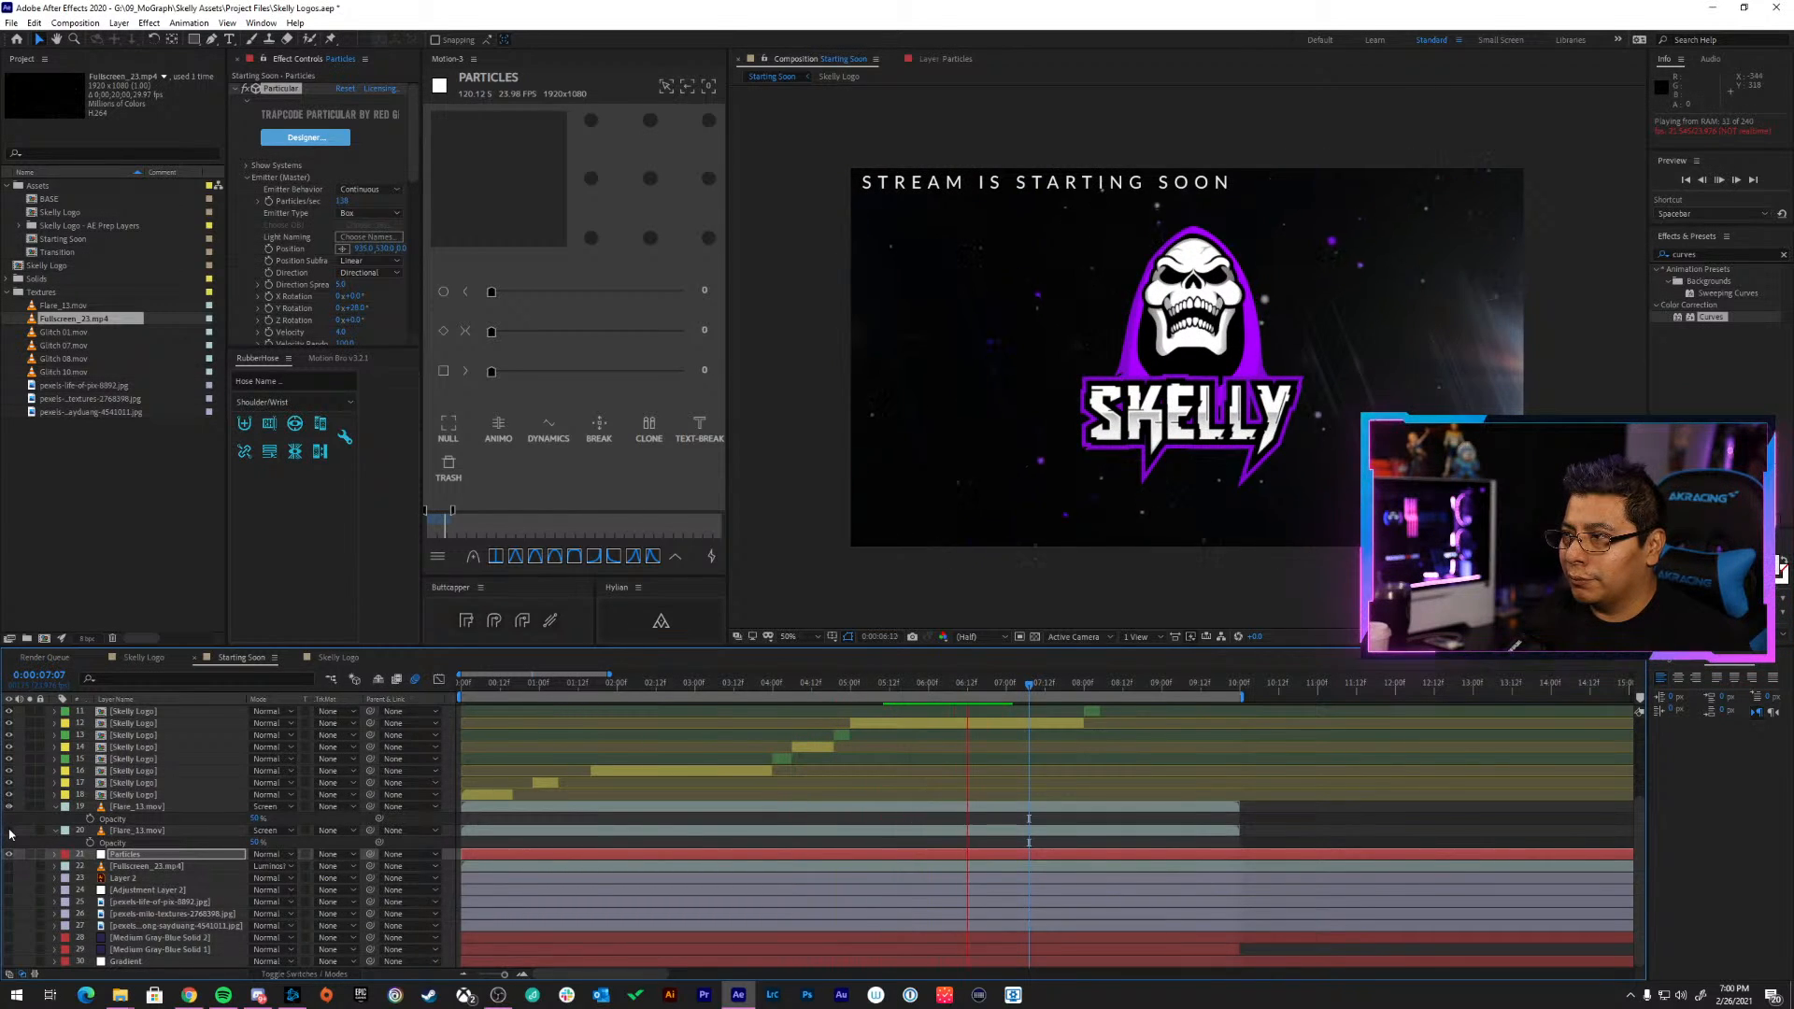
{"action": "left_click", "coordinate": [10, 830]}
Try the Overlay blending mode on the upper Flare_13.mov layer
{"action": "left_click", "coordinate": [166, 809]}
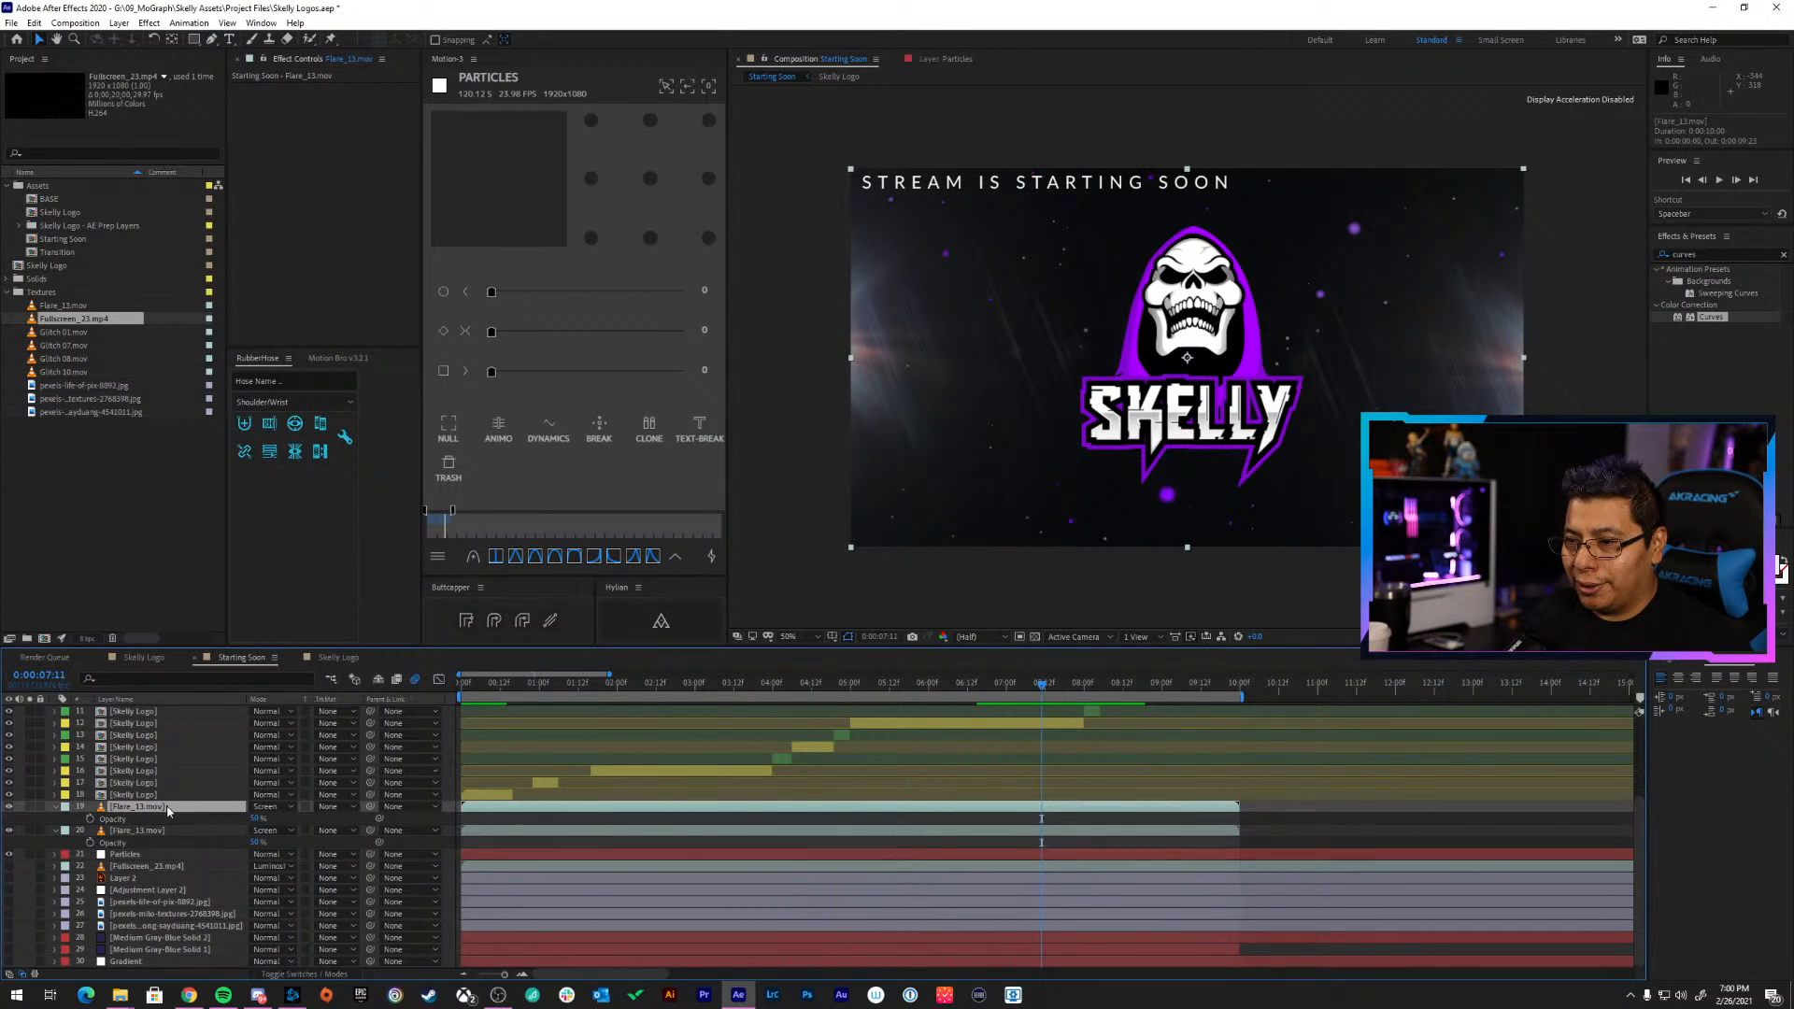
{"action": "left_click", "coordinate": [267, 808]}
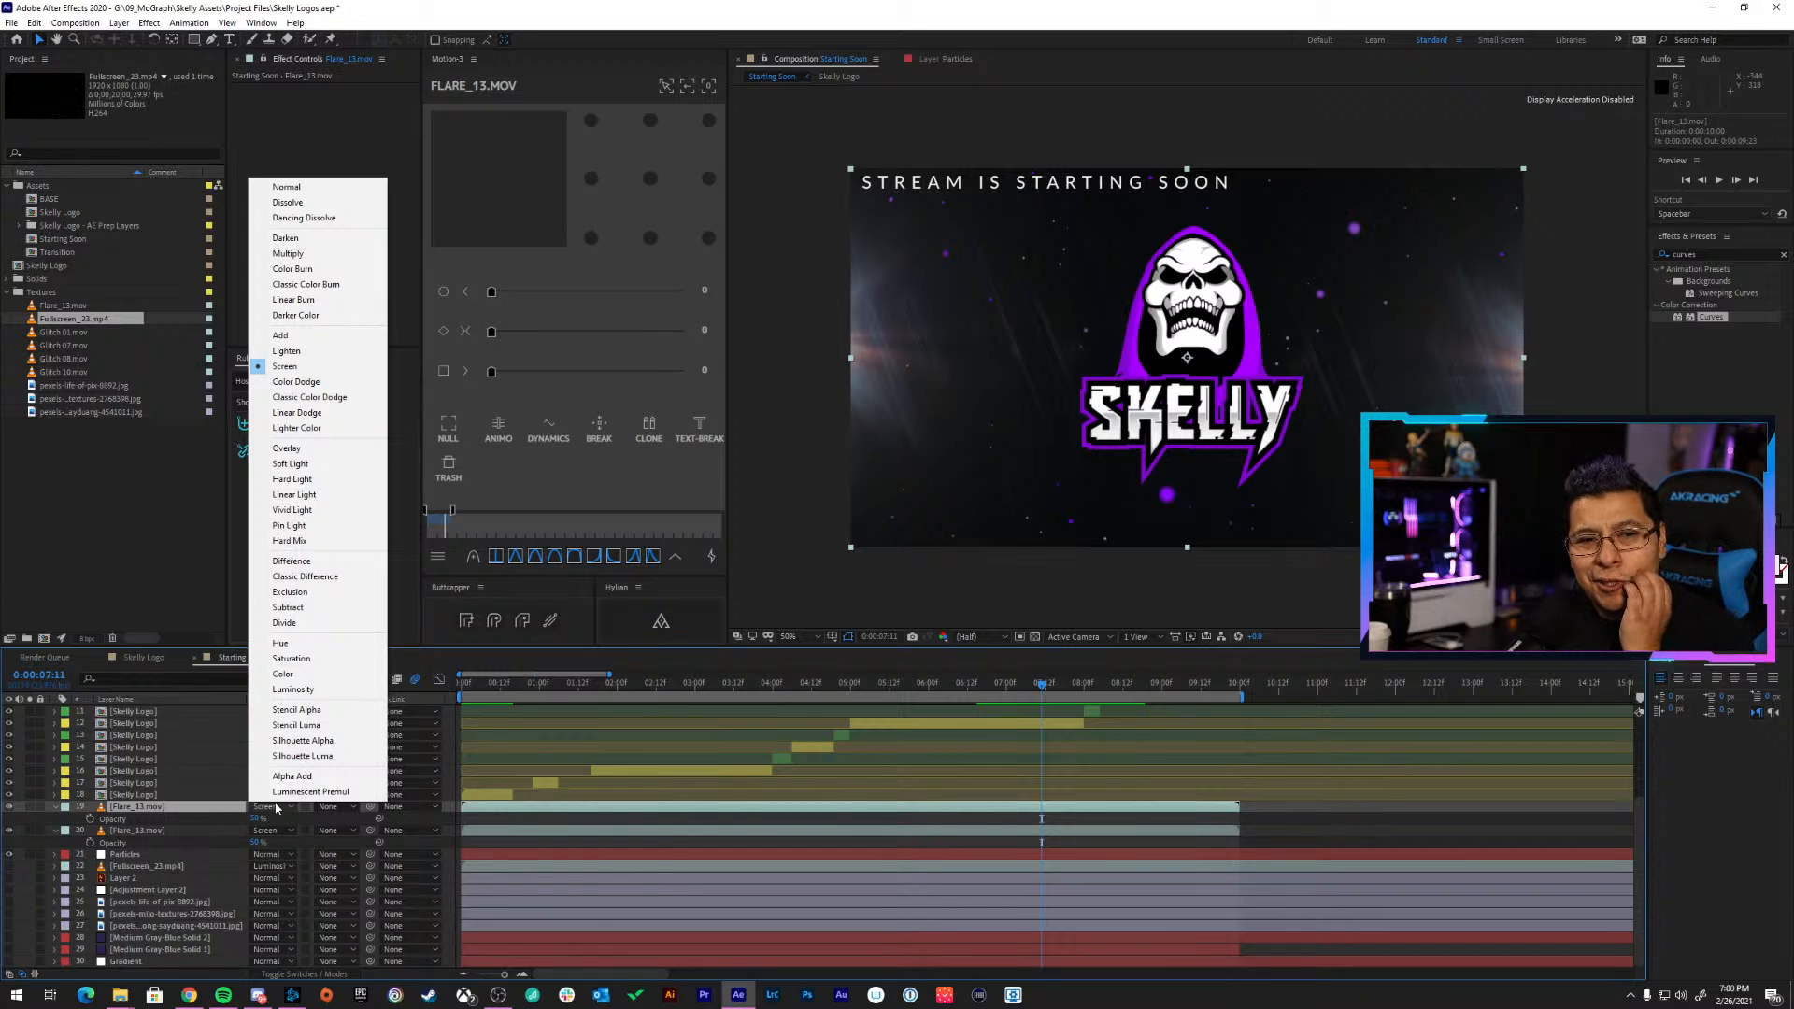
{"action": "left_click", "coordinate": [317, 457]}
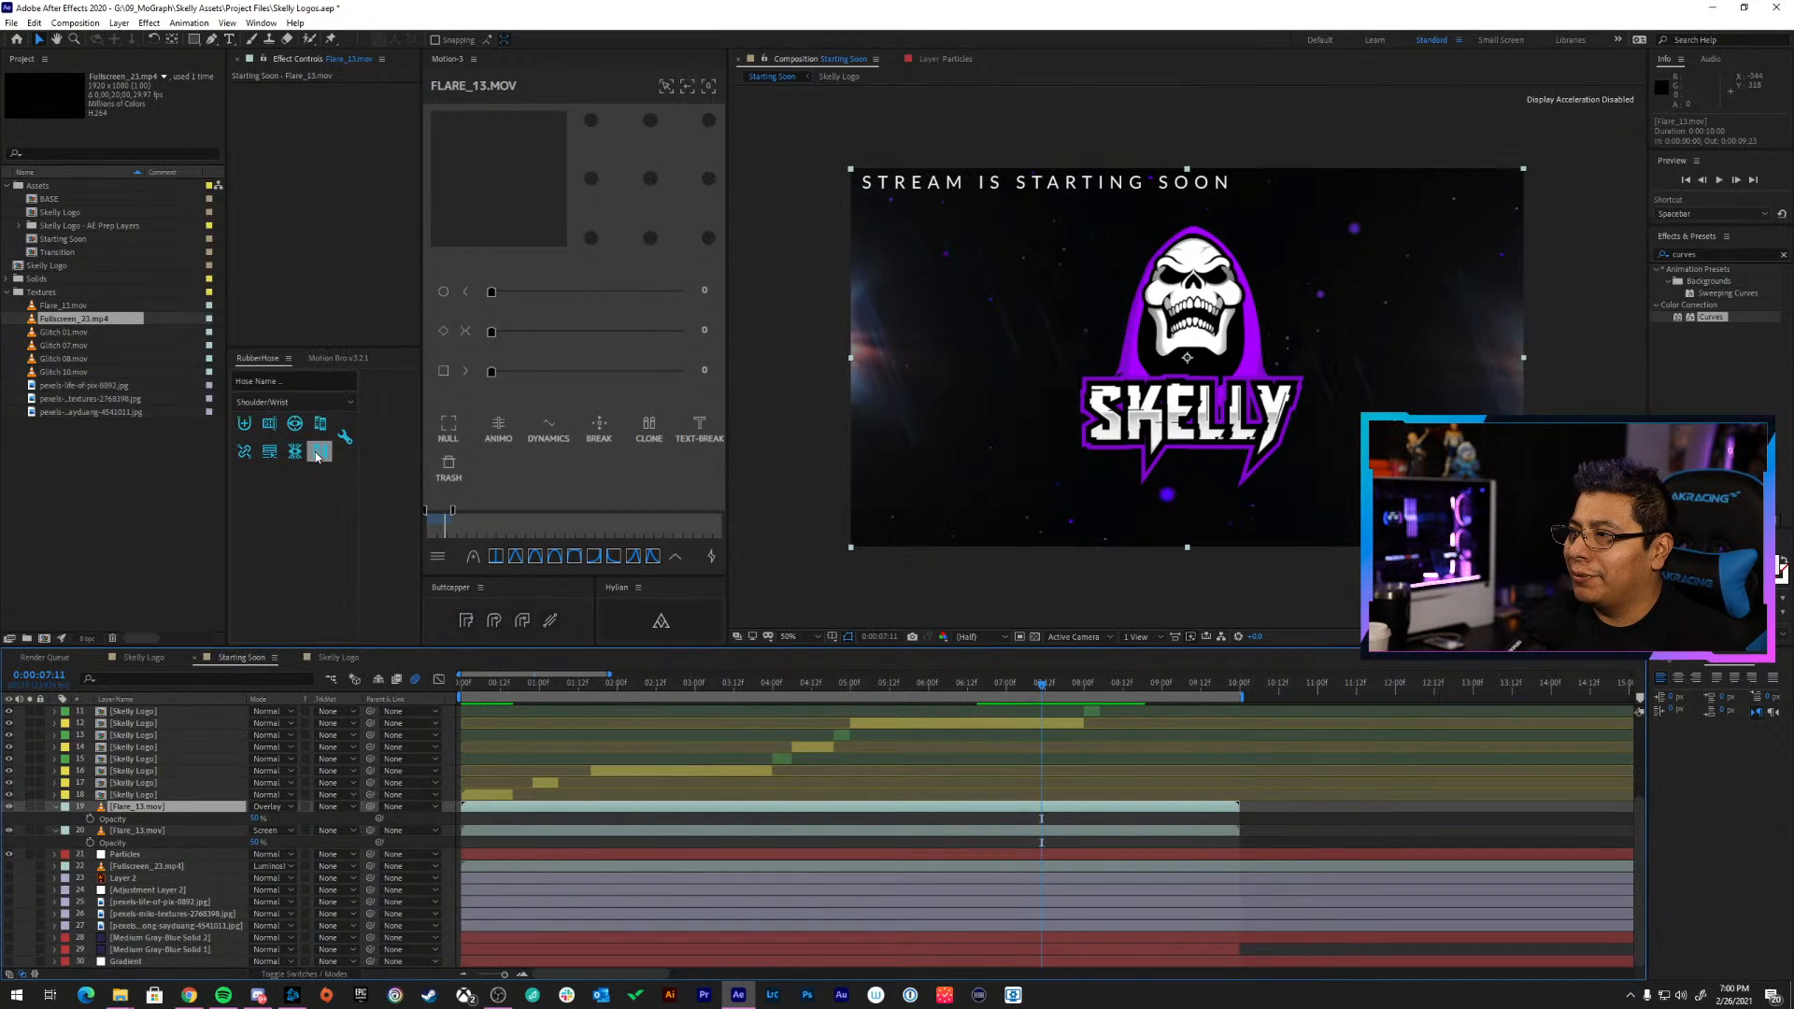
{"action": "left_click", "coordinate": [268, 807]}
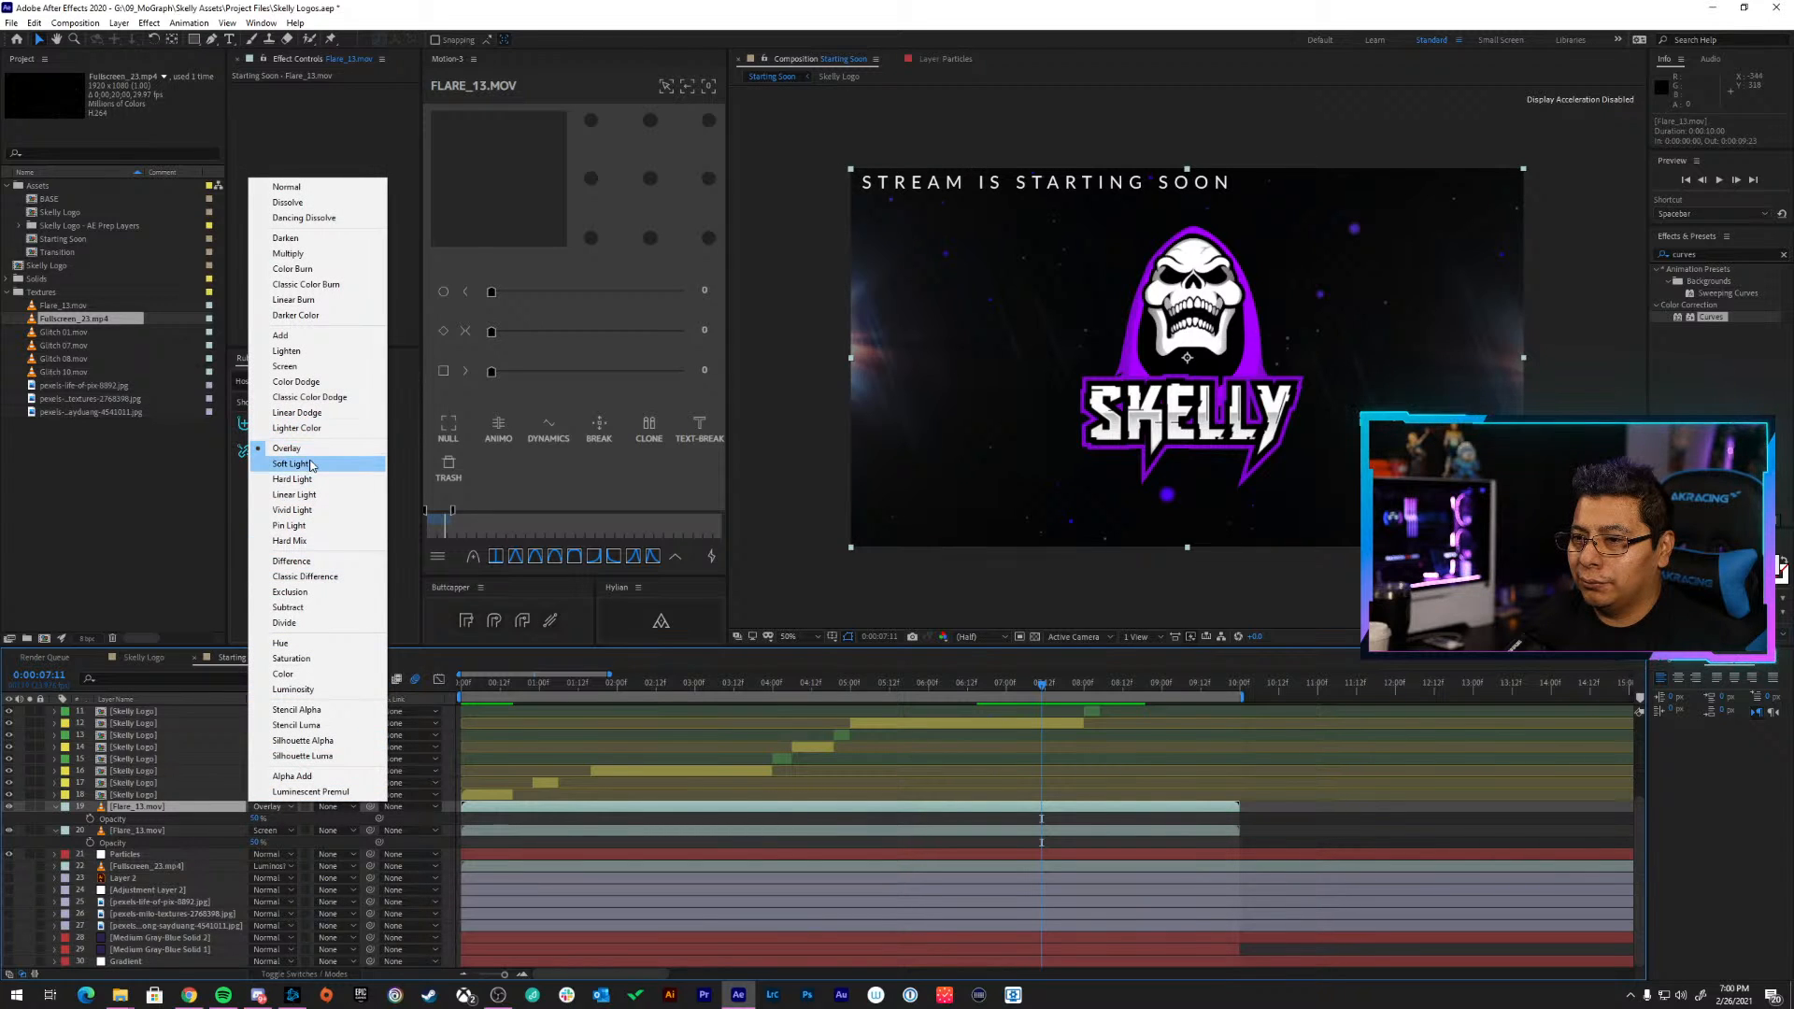
{"action": "left_click", "coordinate": [221, 786]}
{"action": "left_click", "coordinate": [212, 792]}
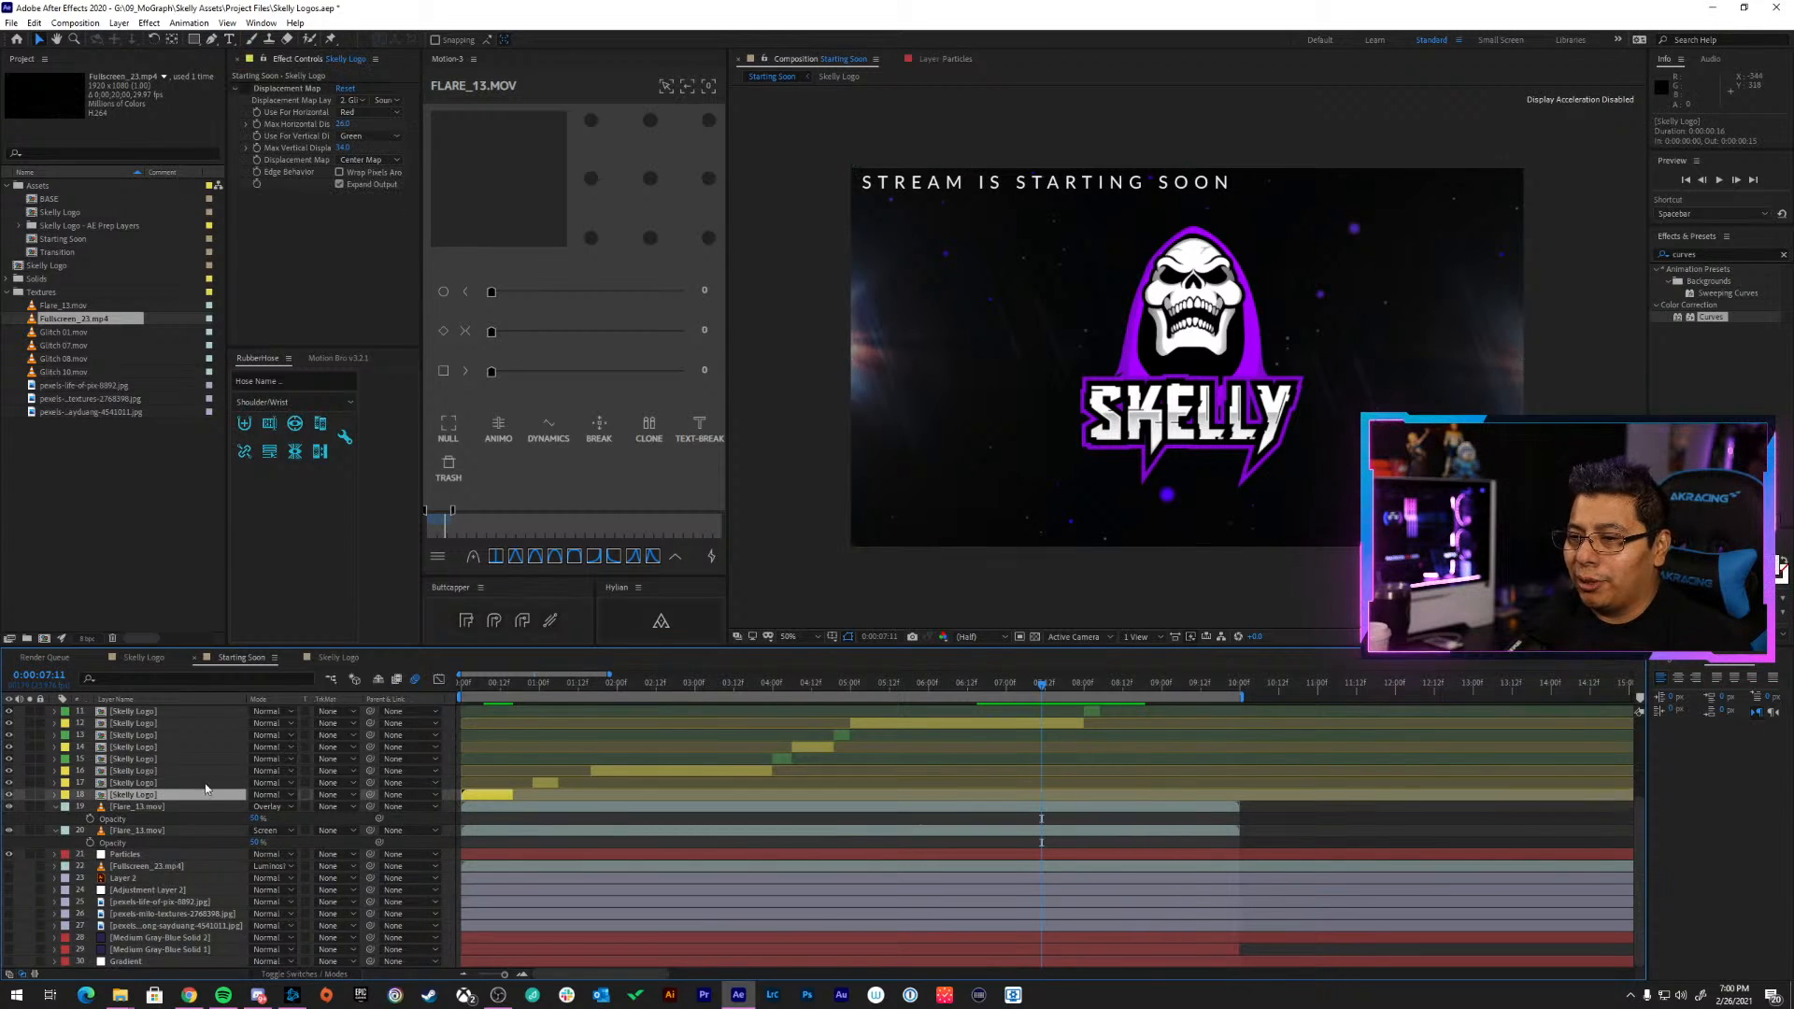
Set the blending mode of both Flare_13.mov layers to Normal
{"action": "left_click", "coordinate": [281, 807]}
{"action": "left_click", "coordinate": [288, 187]}
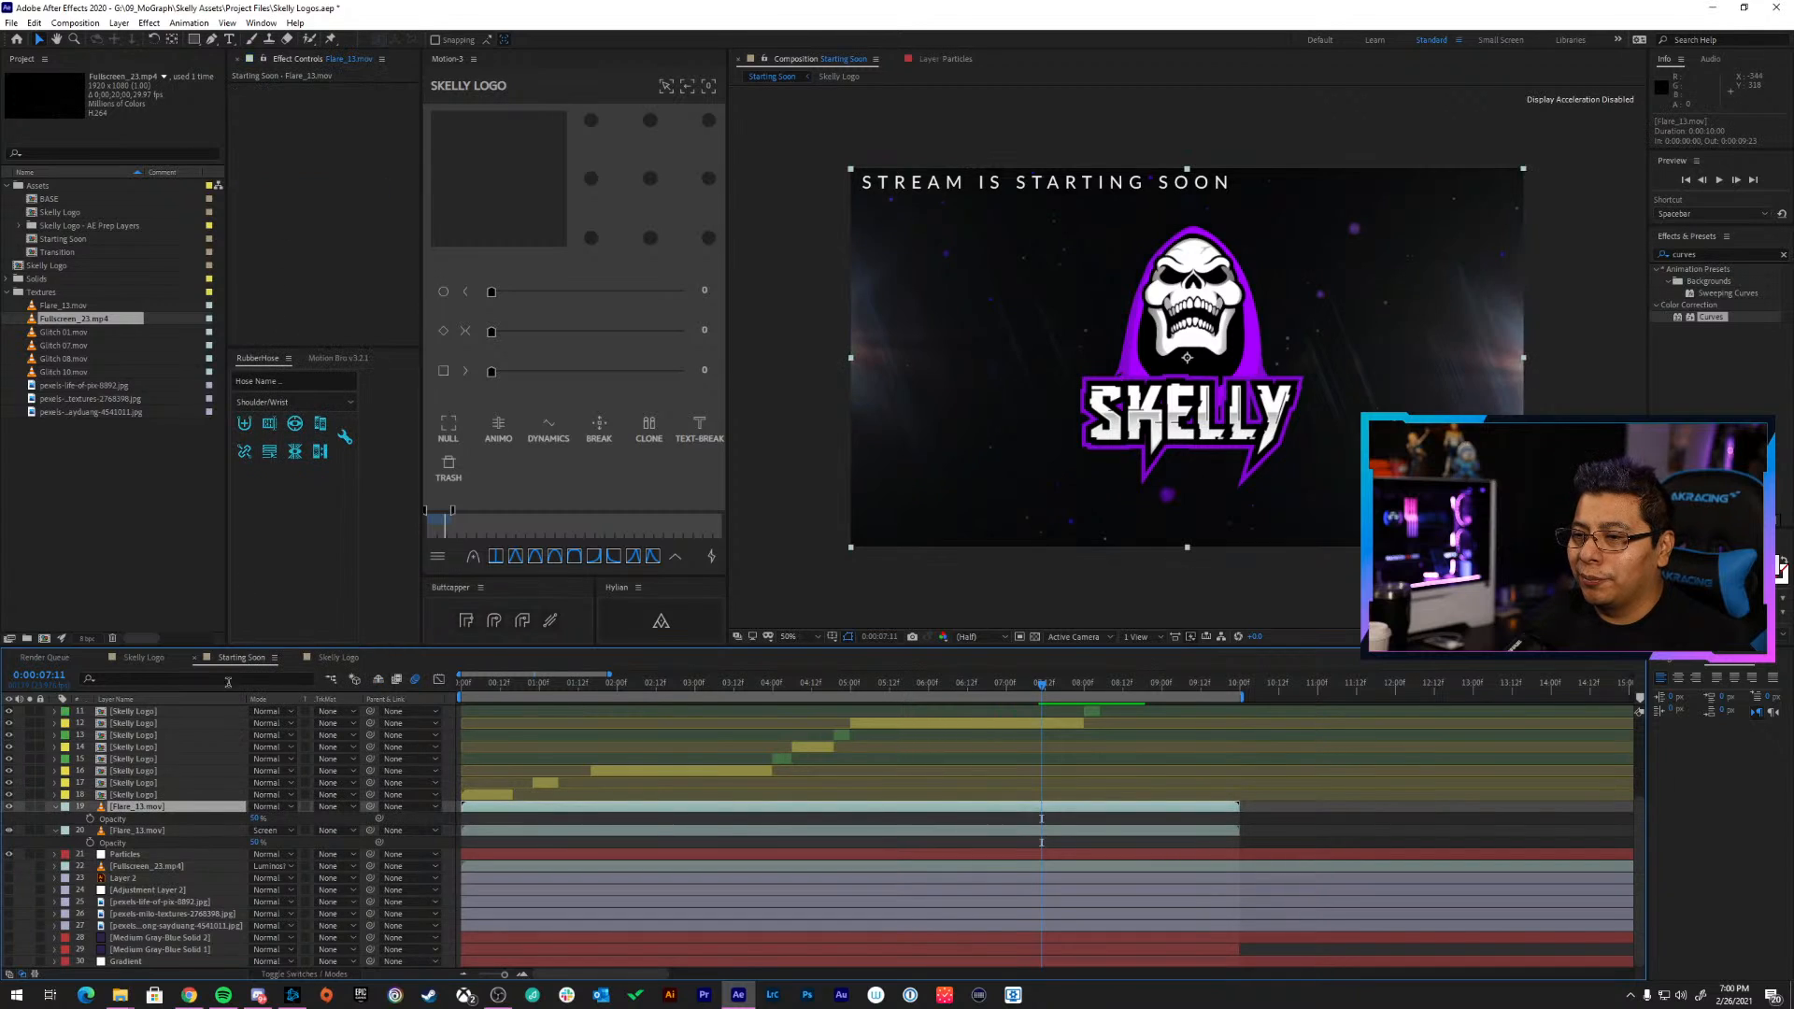
{"action": "left_click", "coordinate": [280, 831]}
{"action": "left_click", "coordinate": [310, 214]}
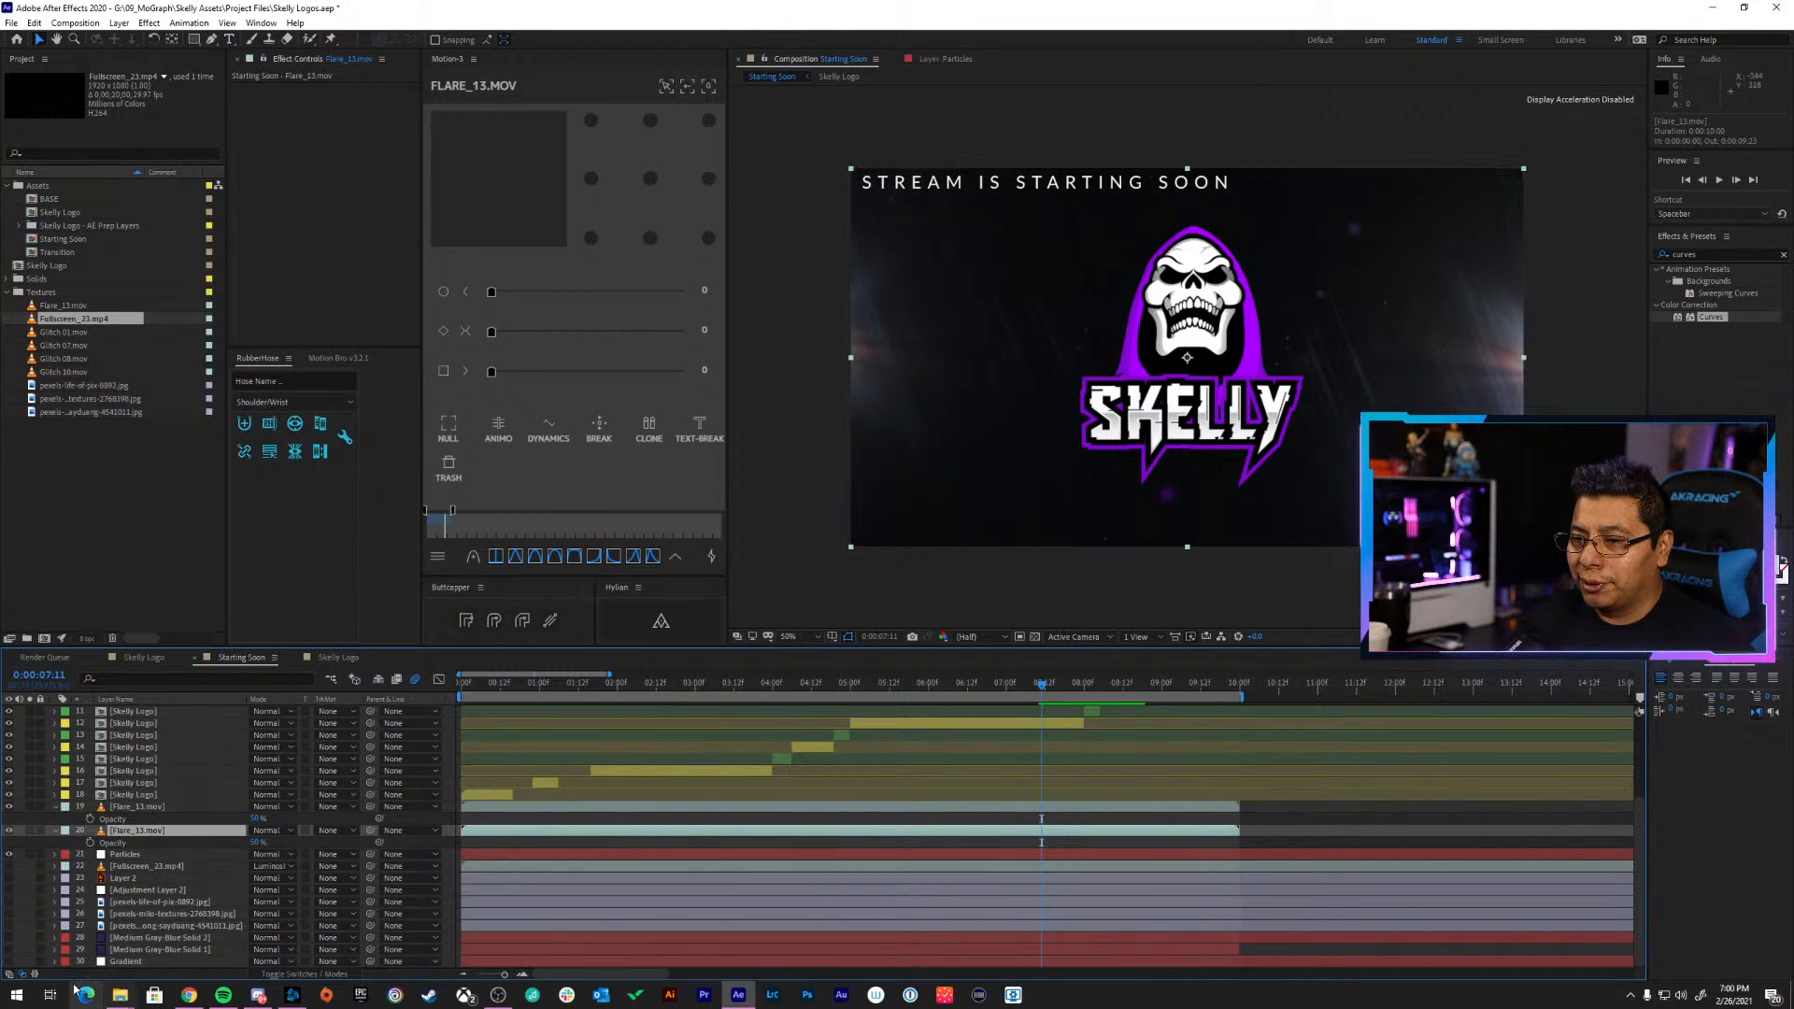
Turn the Medium Gray-Blue Solid 2 background layer back on, keeping Medium Gray-Blue Solid 1 hidden
{"action": "left_click", "coordinate": [11, 951]}
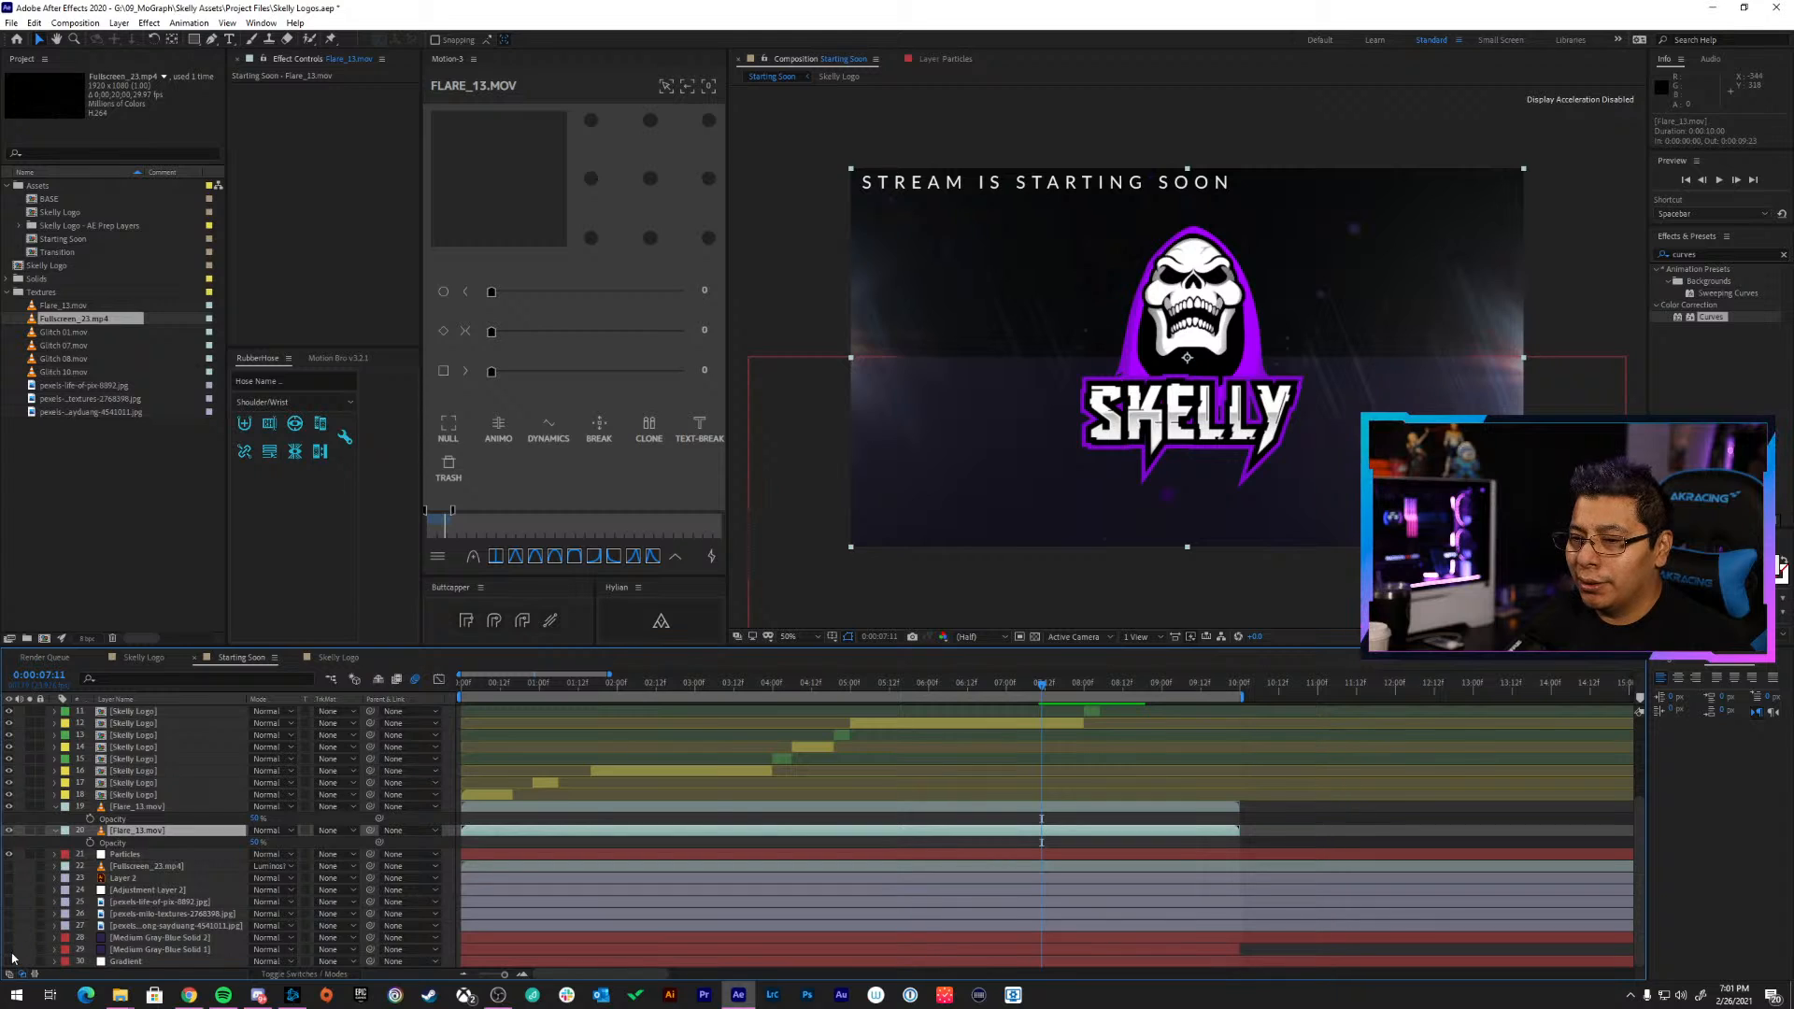
{"action": "left_click", "coordinate": [9, 938]}
{"action": "left_click", "coordinate": [10, 938]}
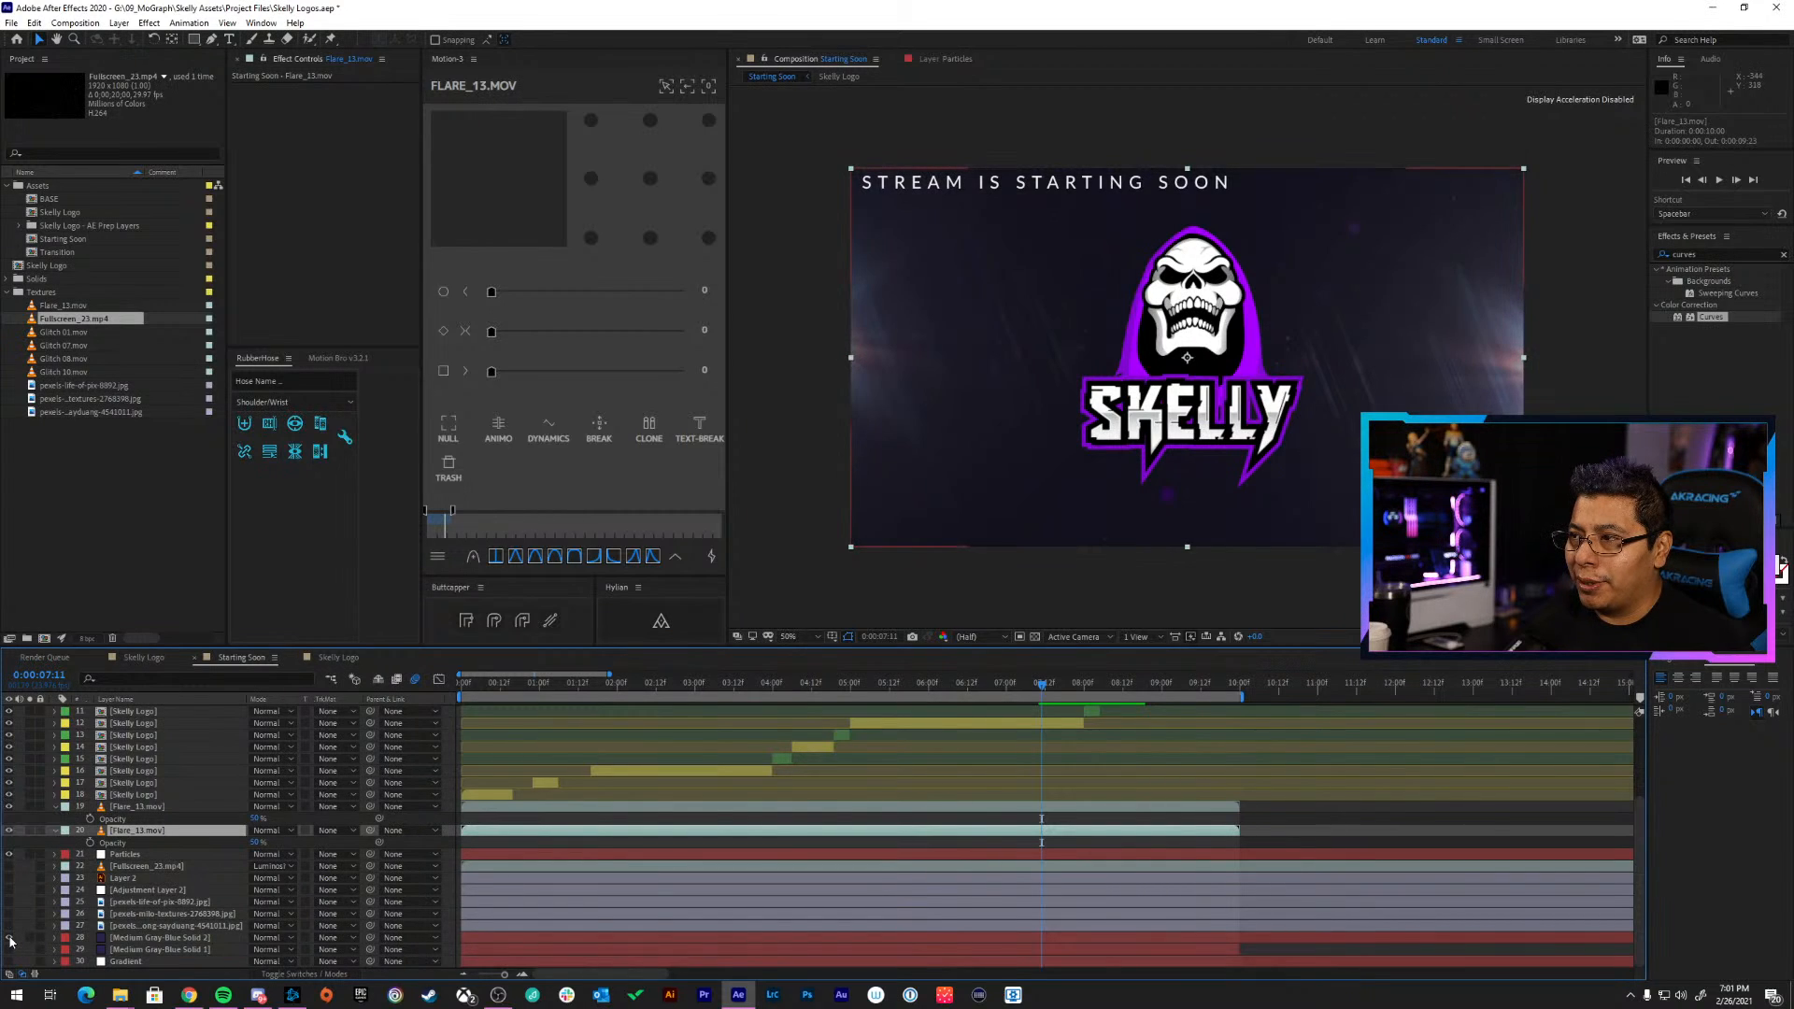
Pre-compose the two Flare_13.mov layers together with the default settings
{"action": "left_click", "coordinate": [136, 806]}
{"action": "left_click", "coordinate": [156, 830], "text": "shift"}
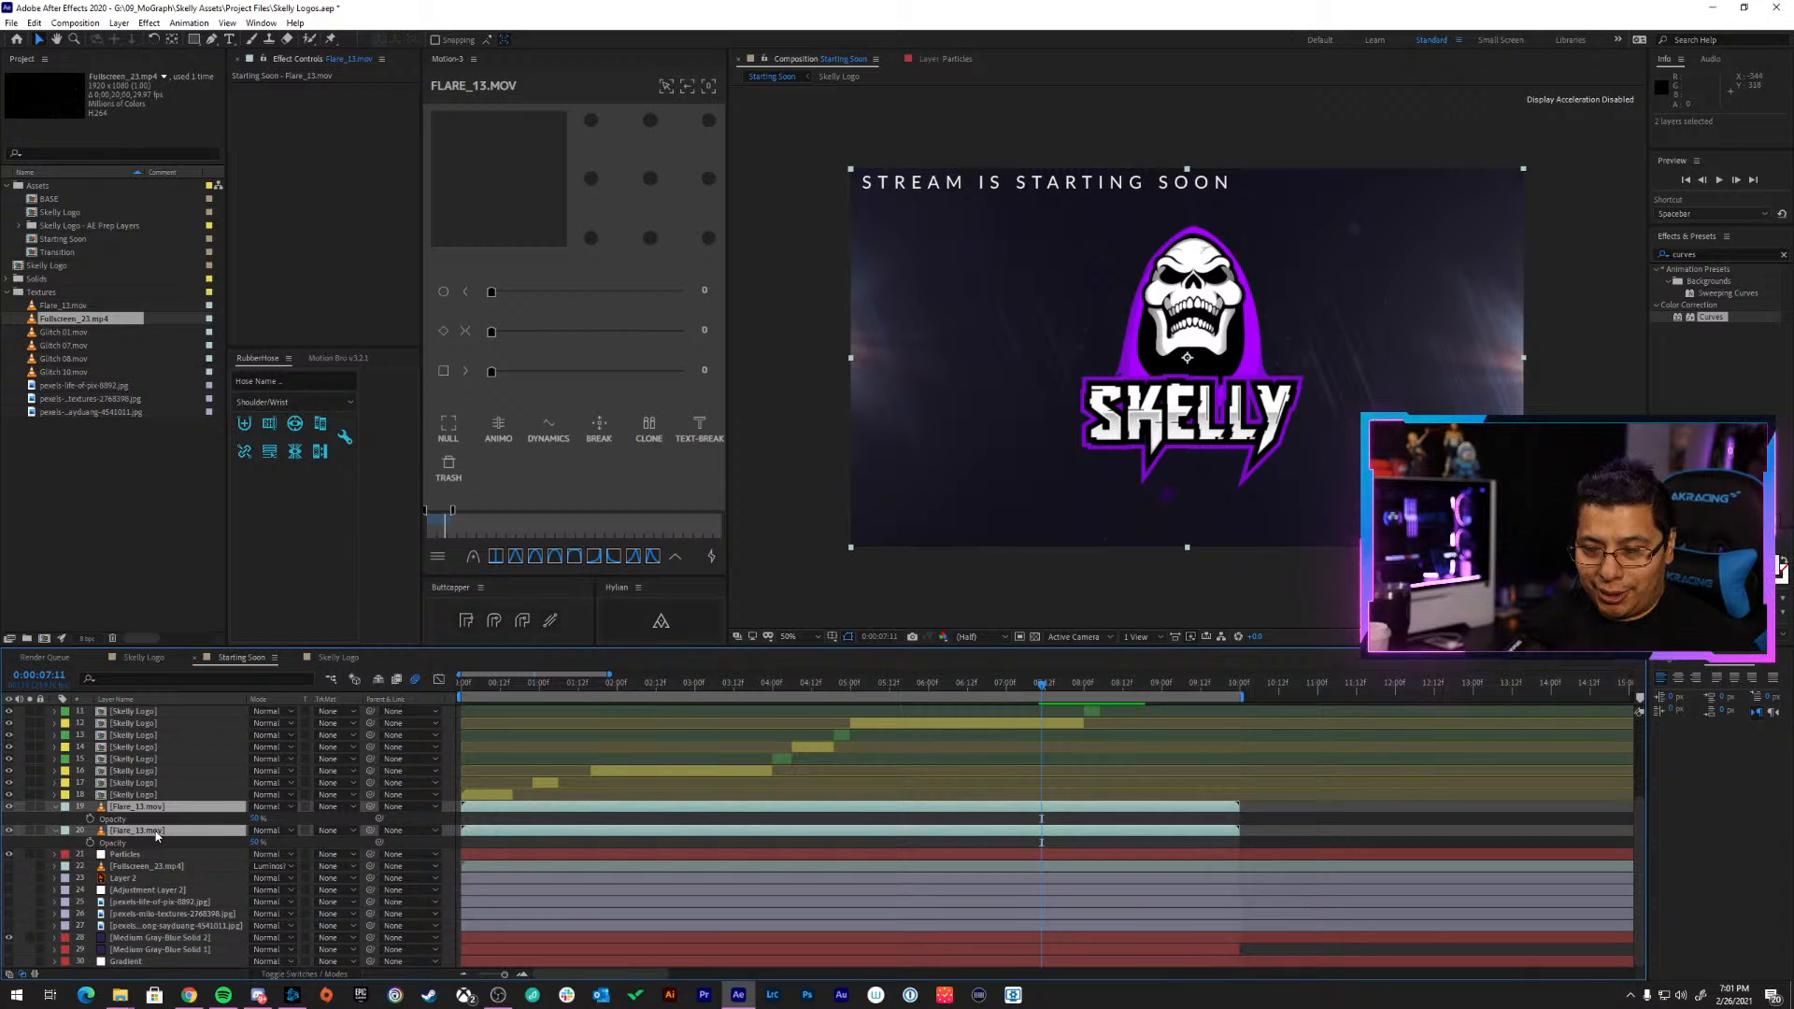
{"action": "key", "text": "ctrl+shift+c"}
{"action": "key", "text": "Return"}
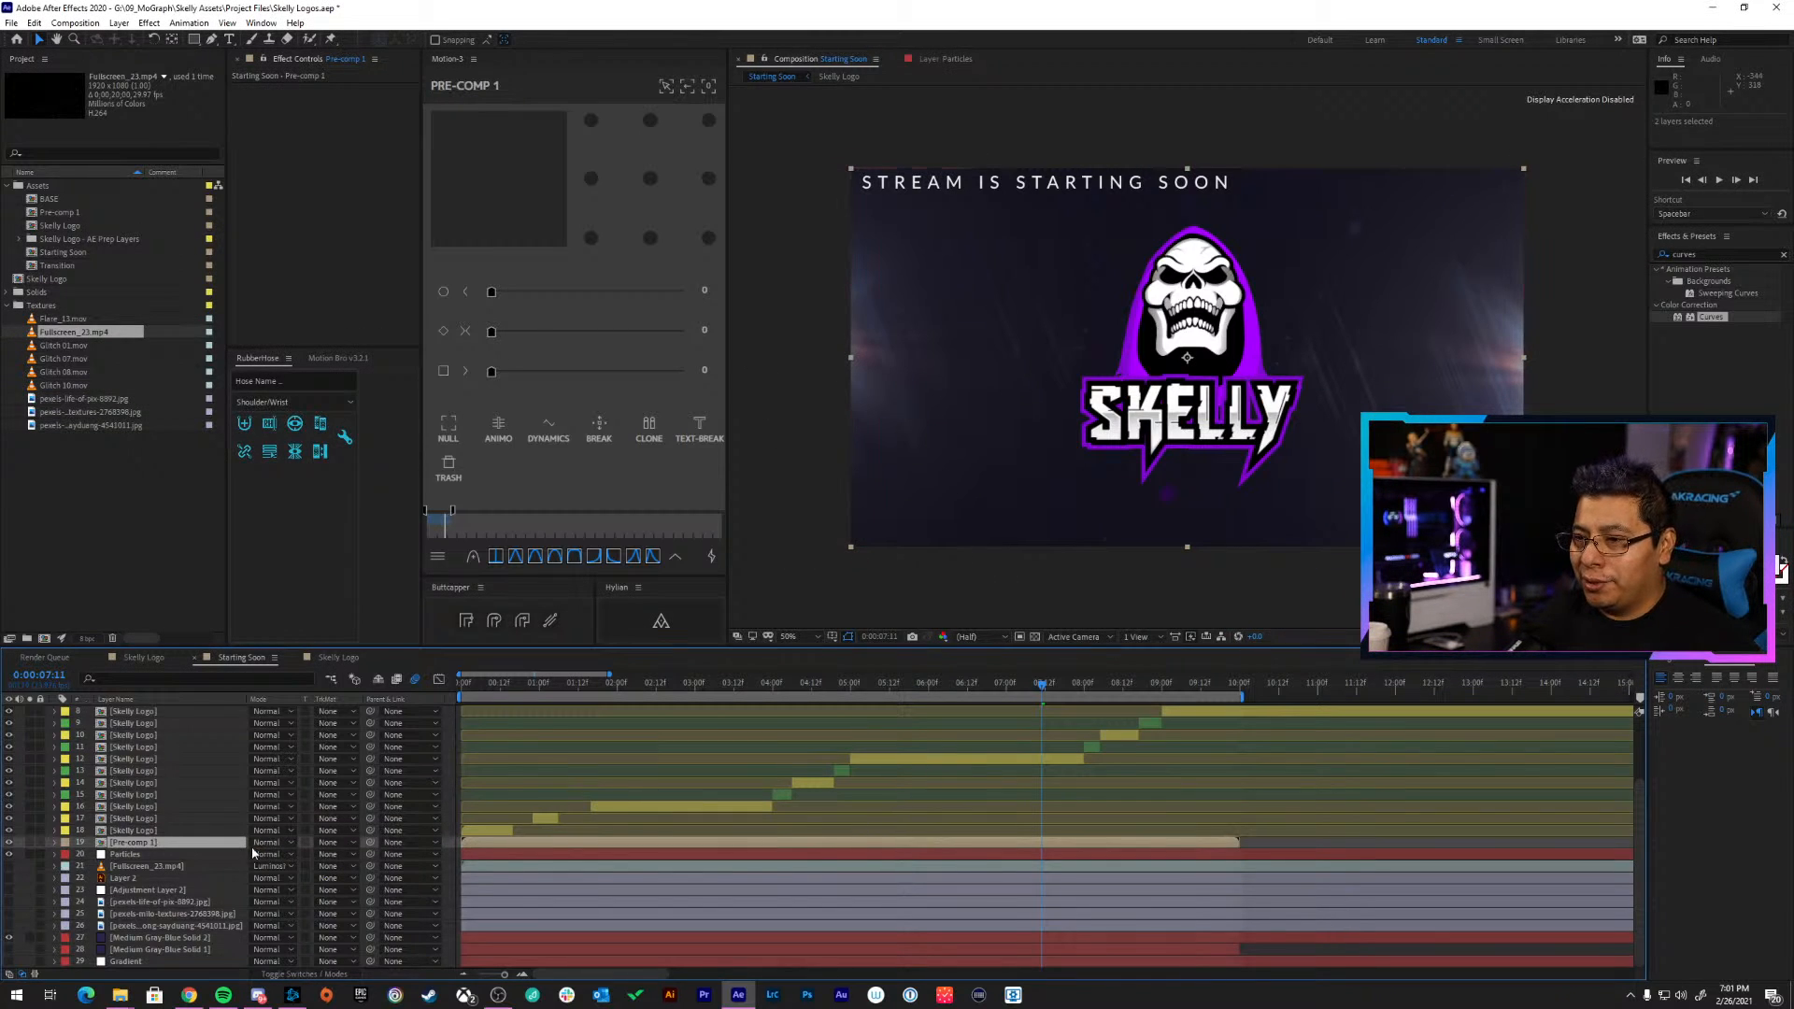
Try the Overlay blending mode on the flare pre-comp and preview the animation
{"action": "left_click", "coordinate": [267, 843]}
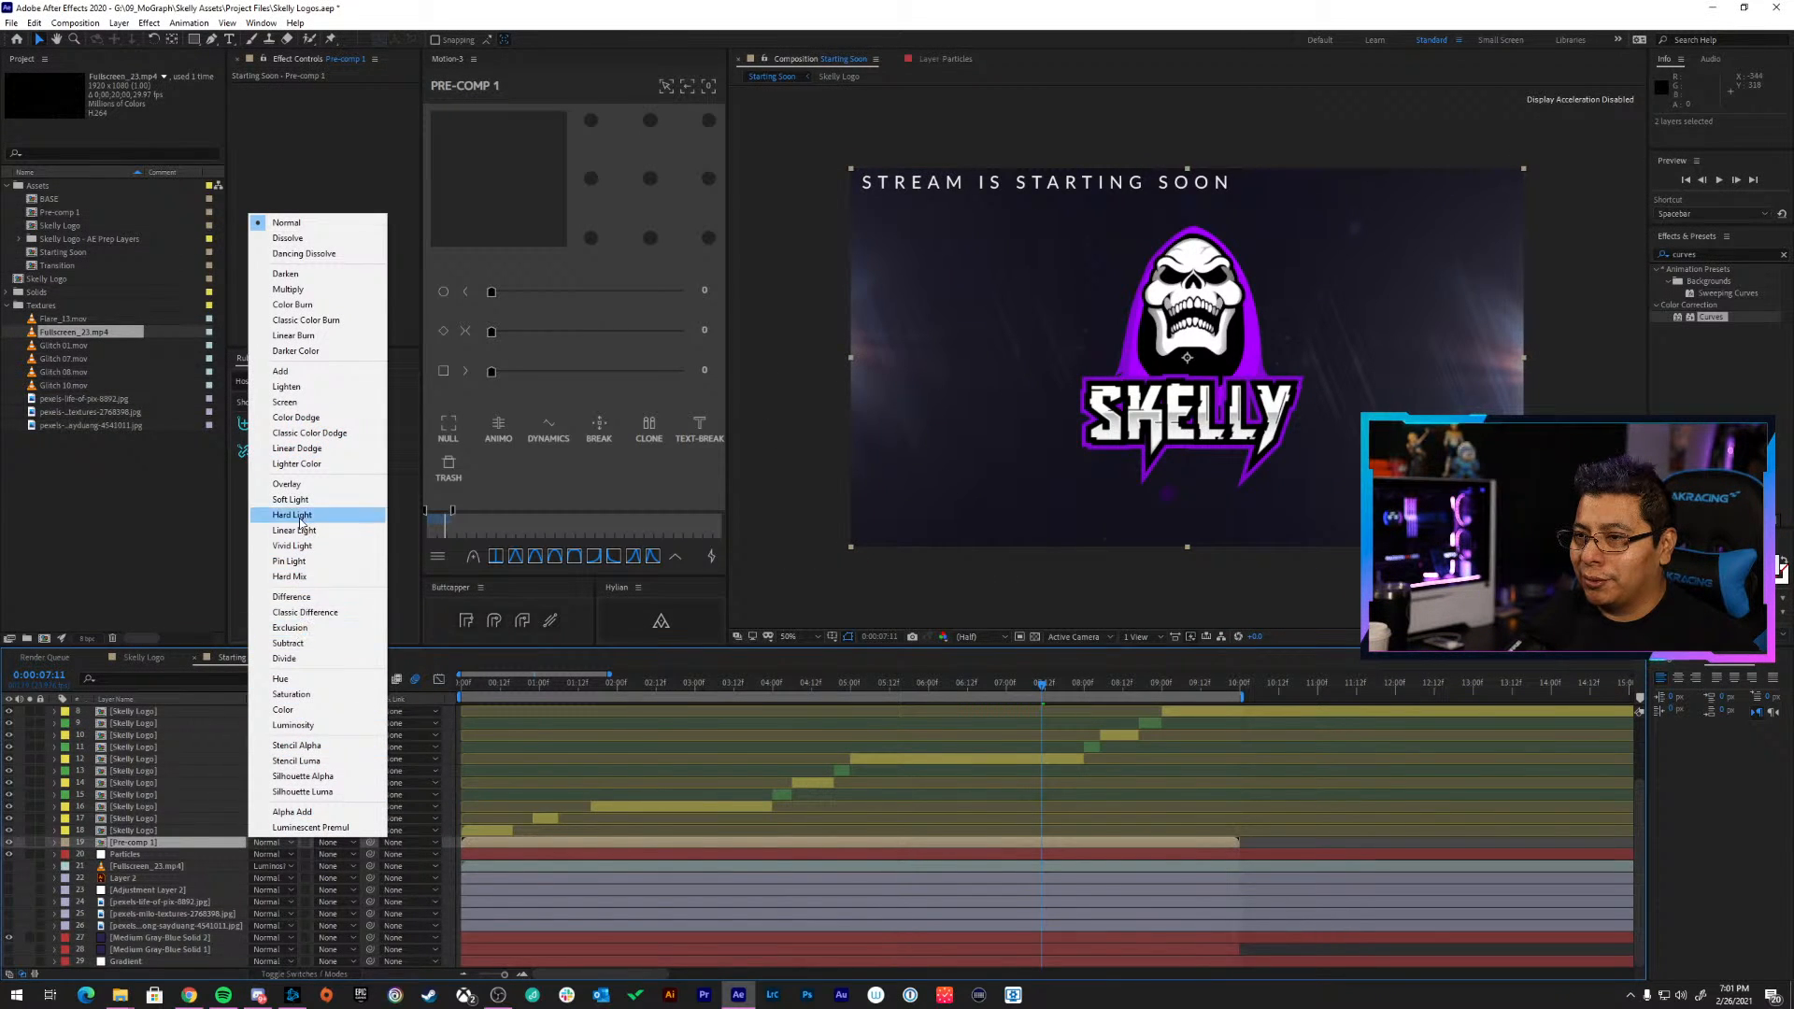
{"action": "left_click", "coordinate": [301, 484]}
{"action": "key", "text": "space"}
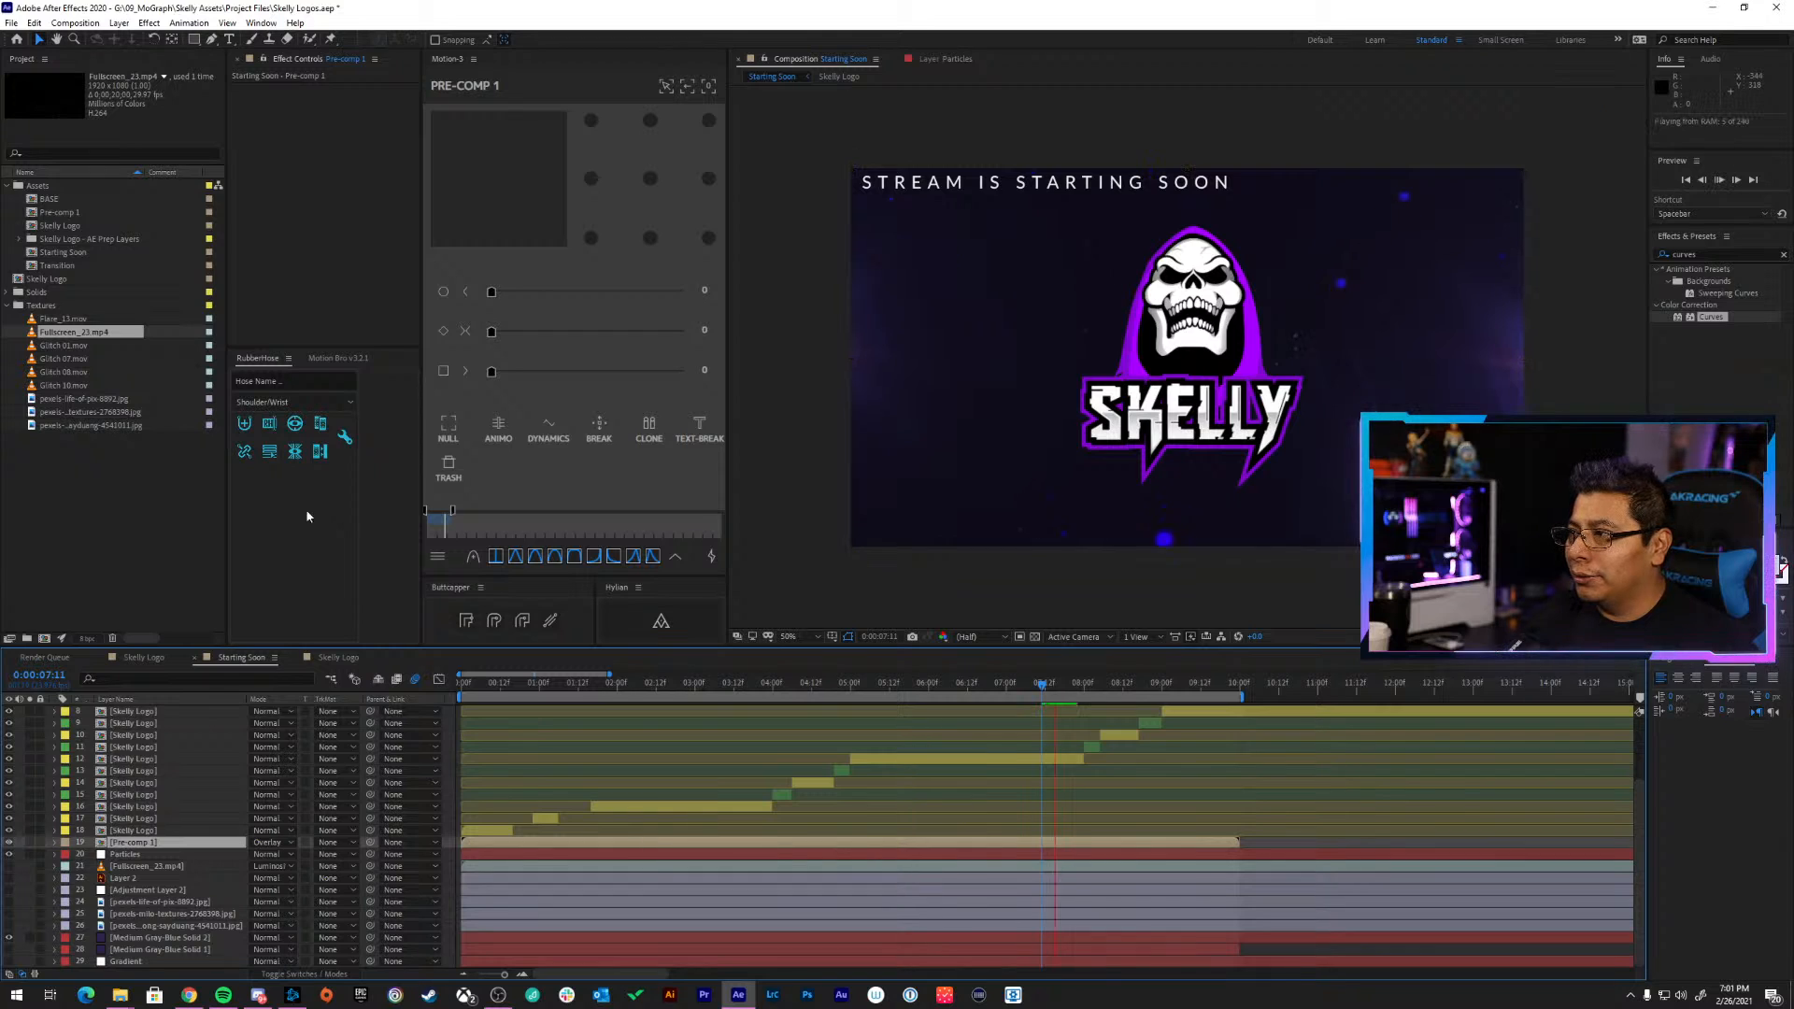
Try the Screen, Add and Multiply blending modes one after another on the flare pre-comp
{"action": "left_click", "coordinate": [268, 843]}
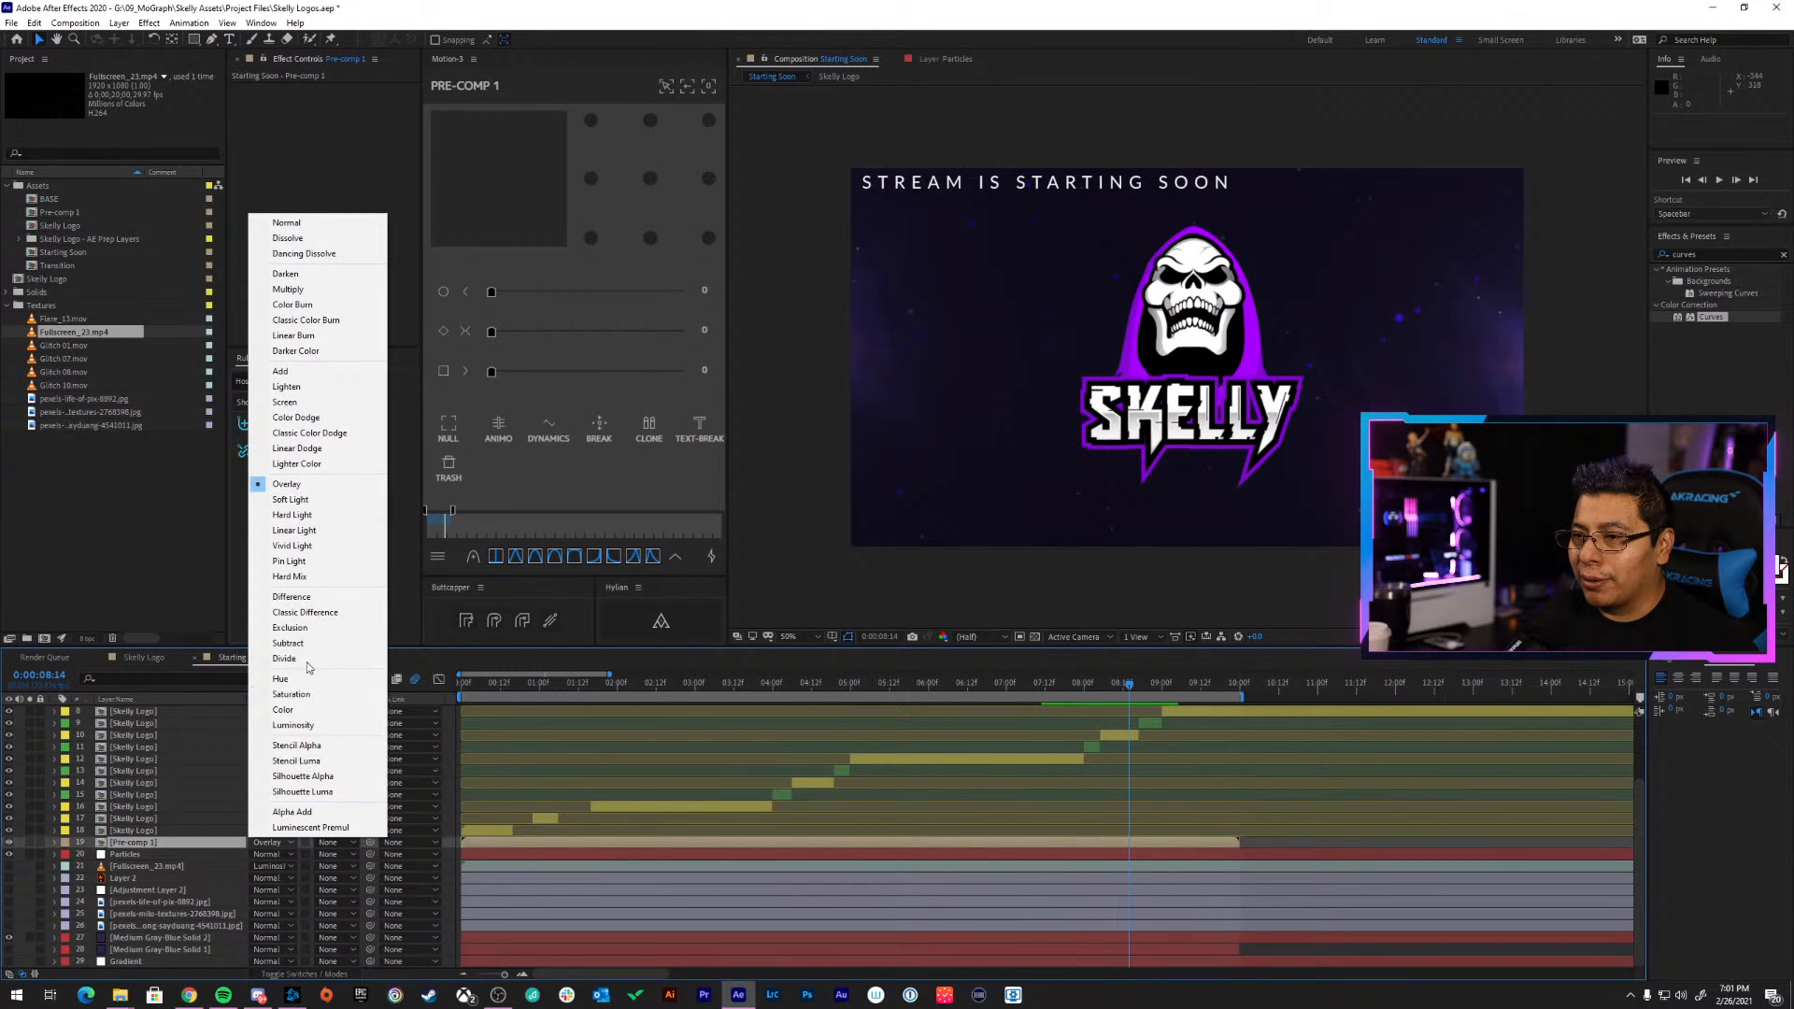
{"action": "left_click", "coordinate": [299, 404]}
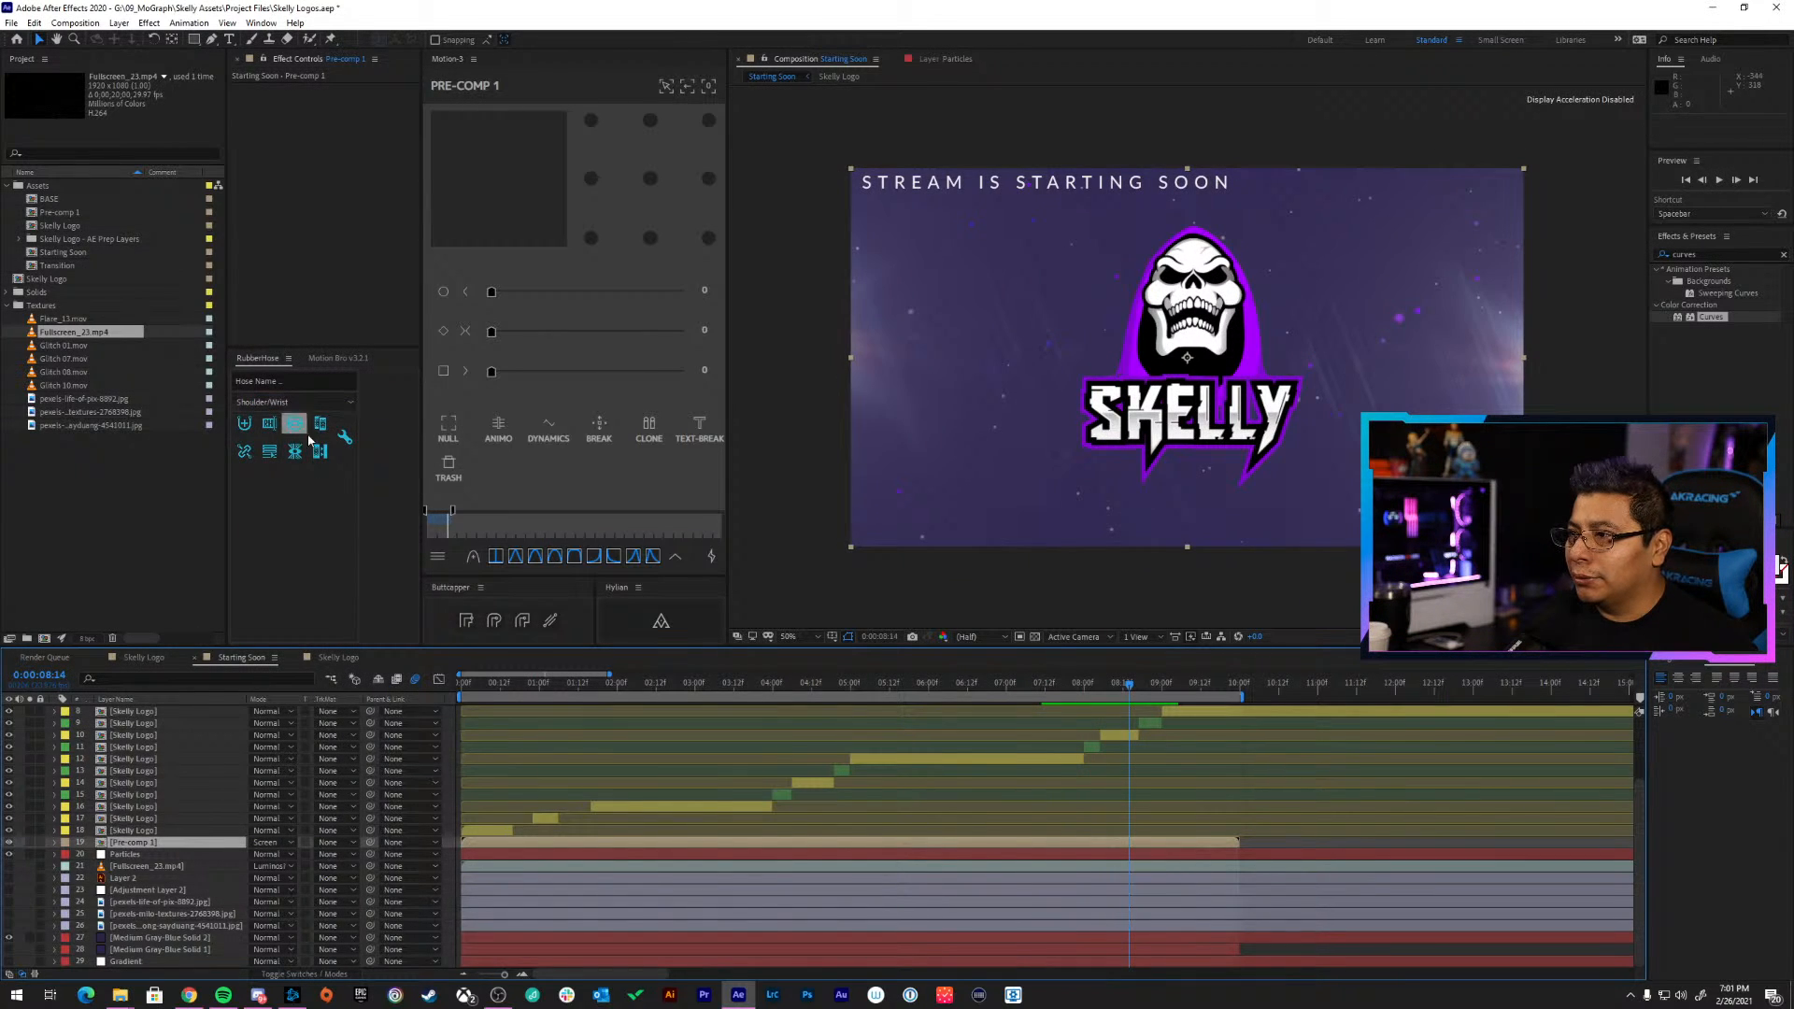
{"action": "left_click", "coordinate": [268, 842]}
{"action": "left_click", "coordinate": [299, 377]}
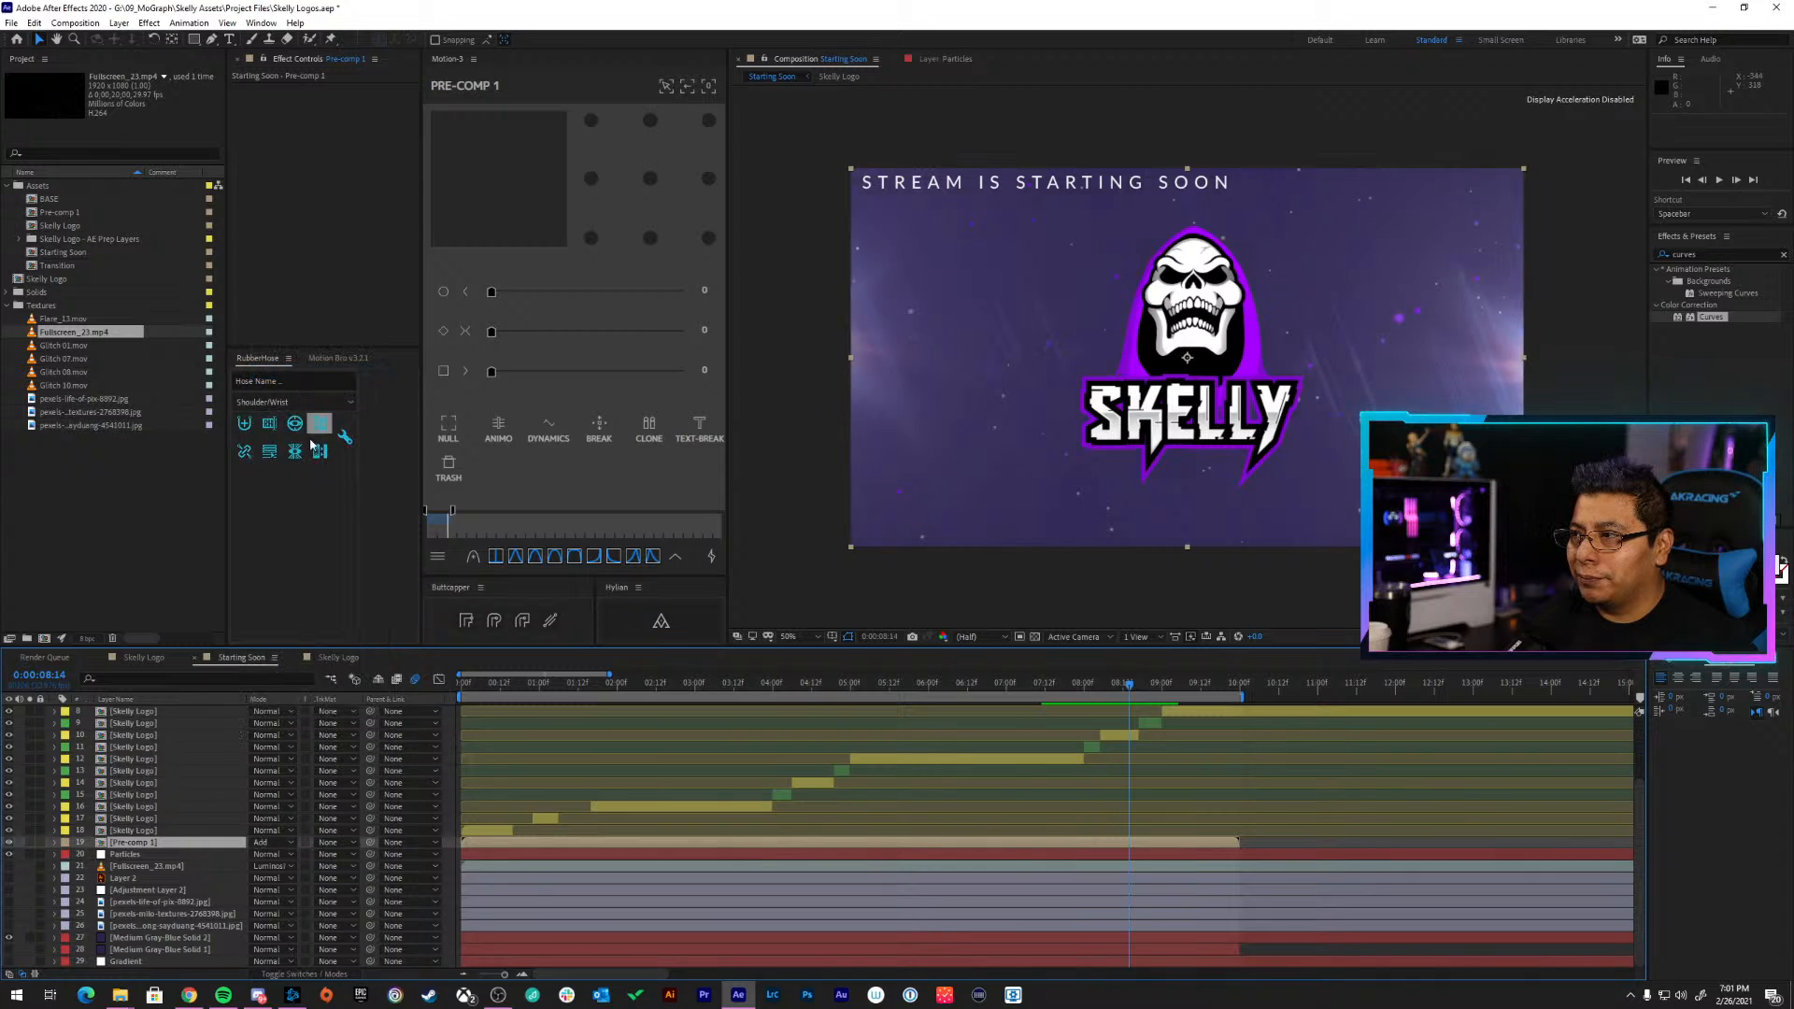
{"action": "left_click", "coordinate": [276, 842]}
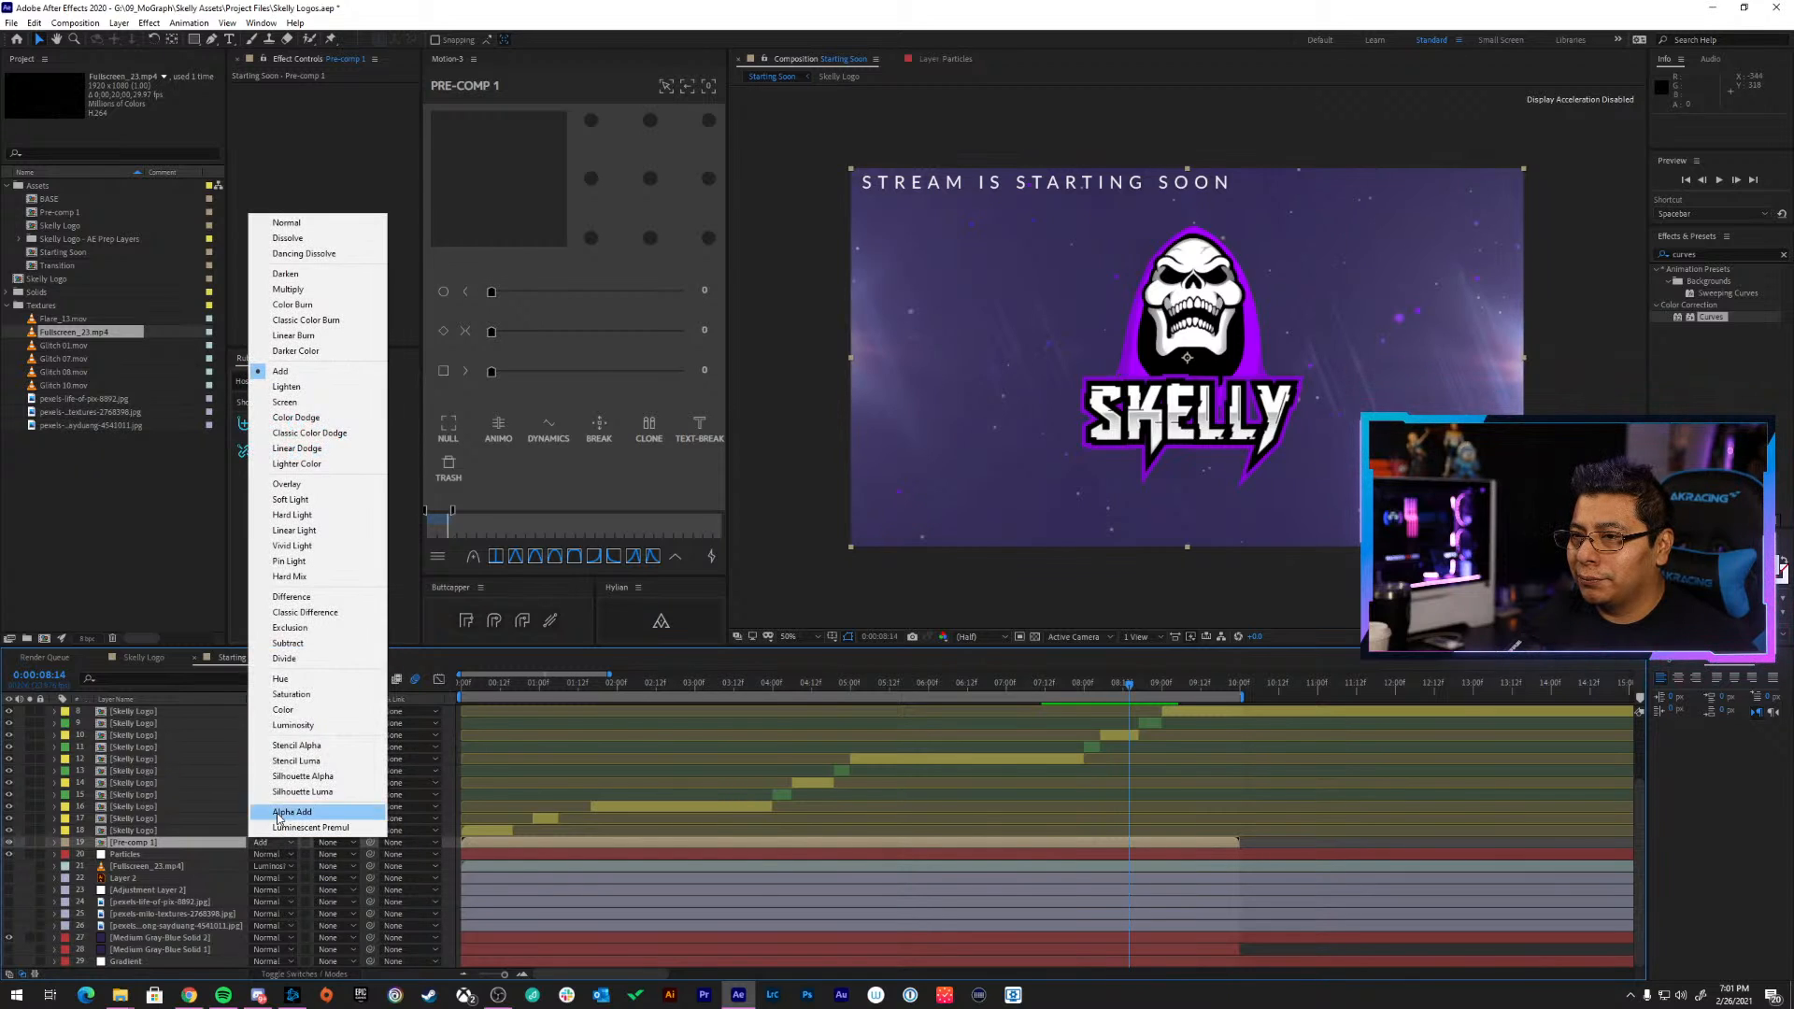
{"action": "left_click", "coordinate": [322, 290]}
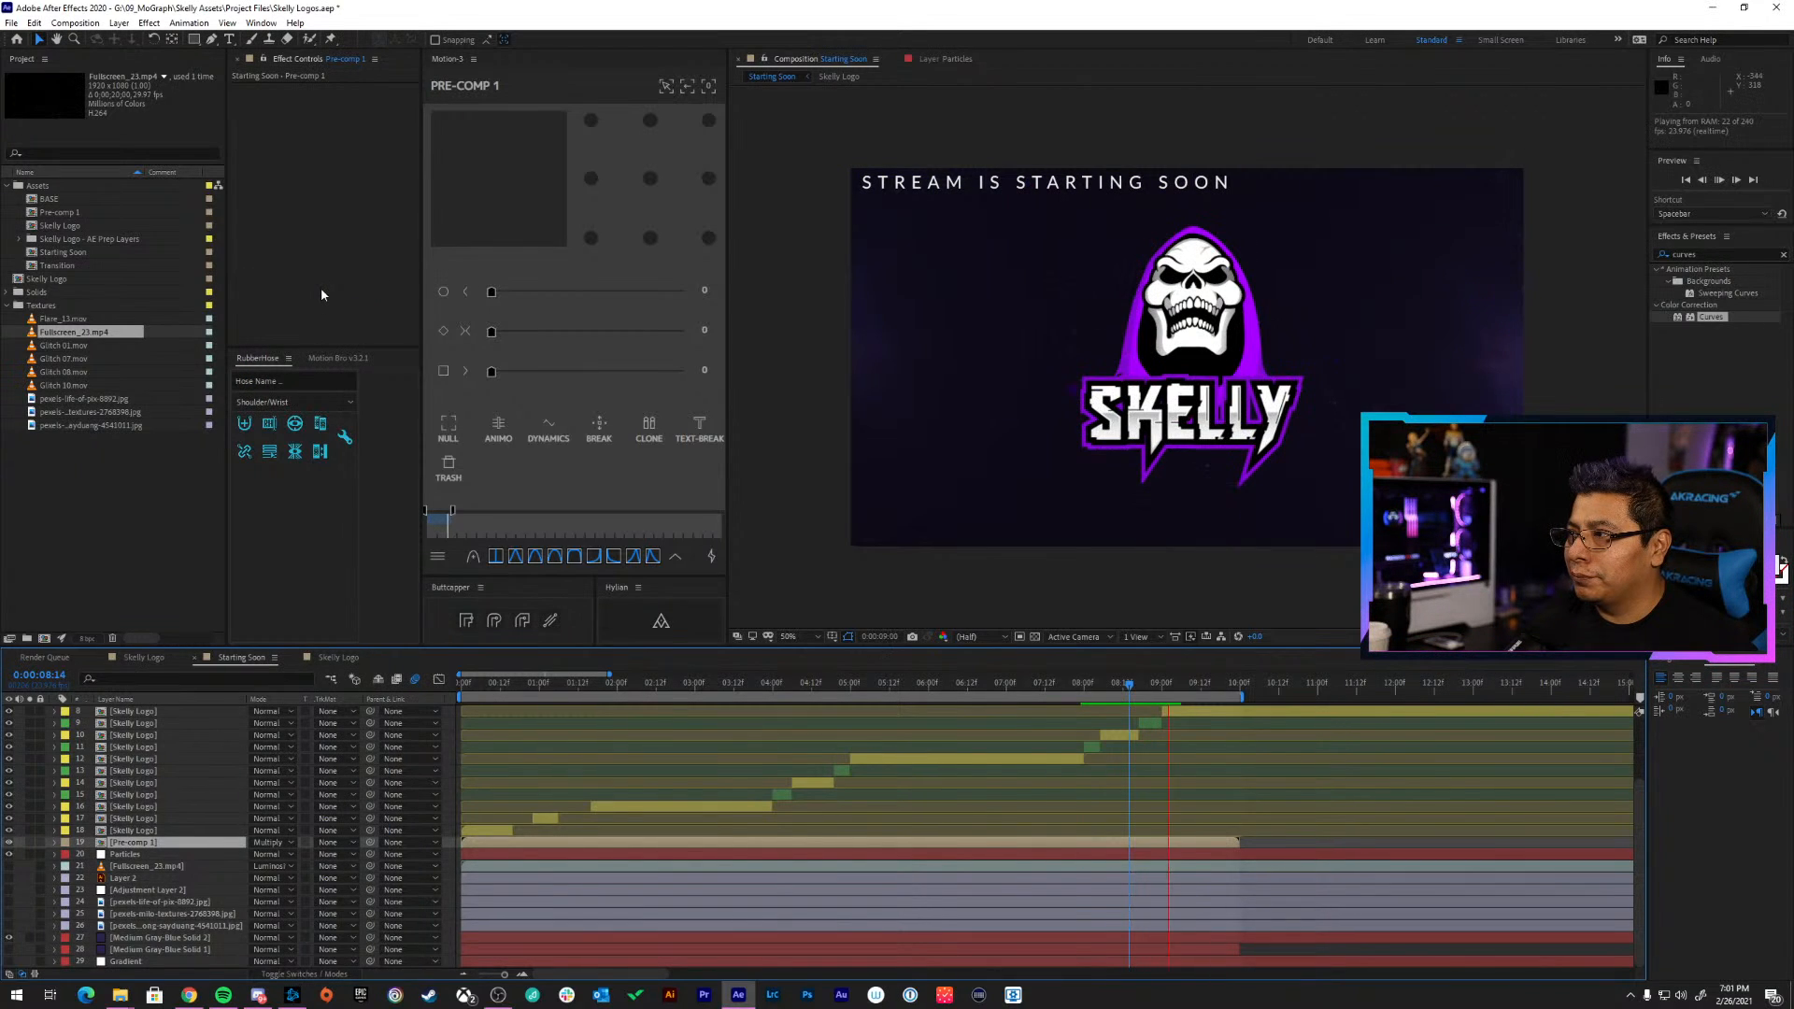
Try the Darken blending mode on the flare pre-comp and play back the result
{"action": "left_click", "coordinate": [282, 838]}
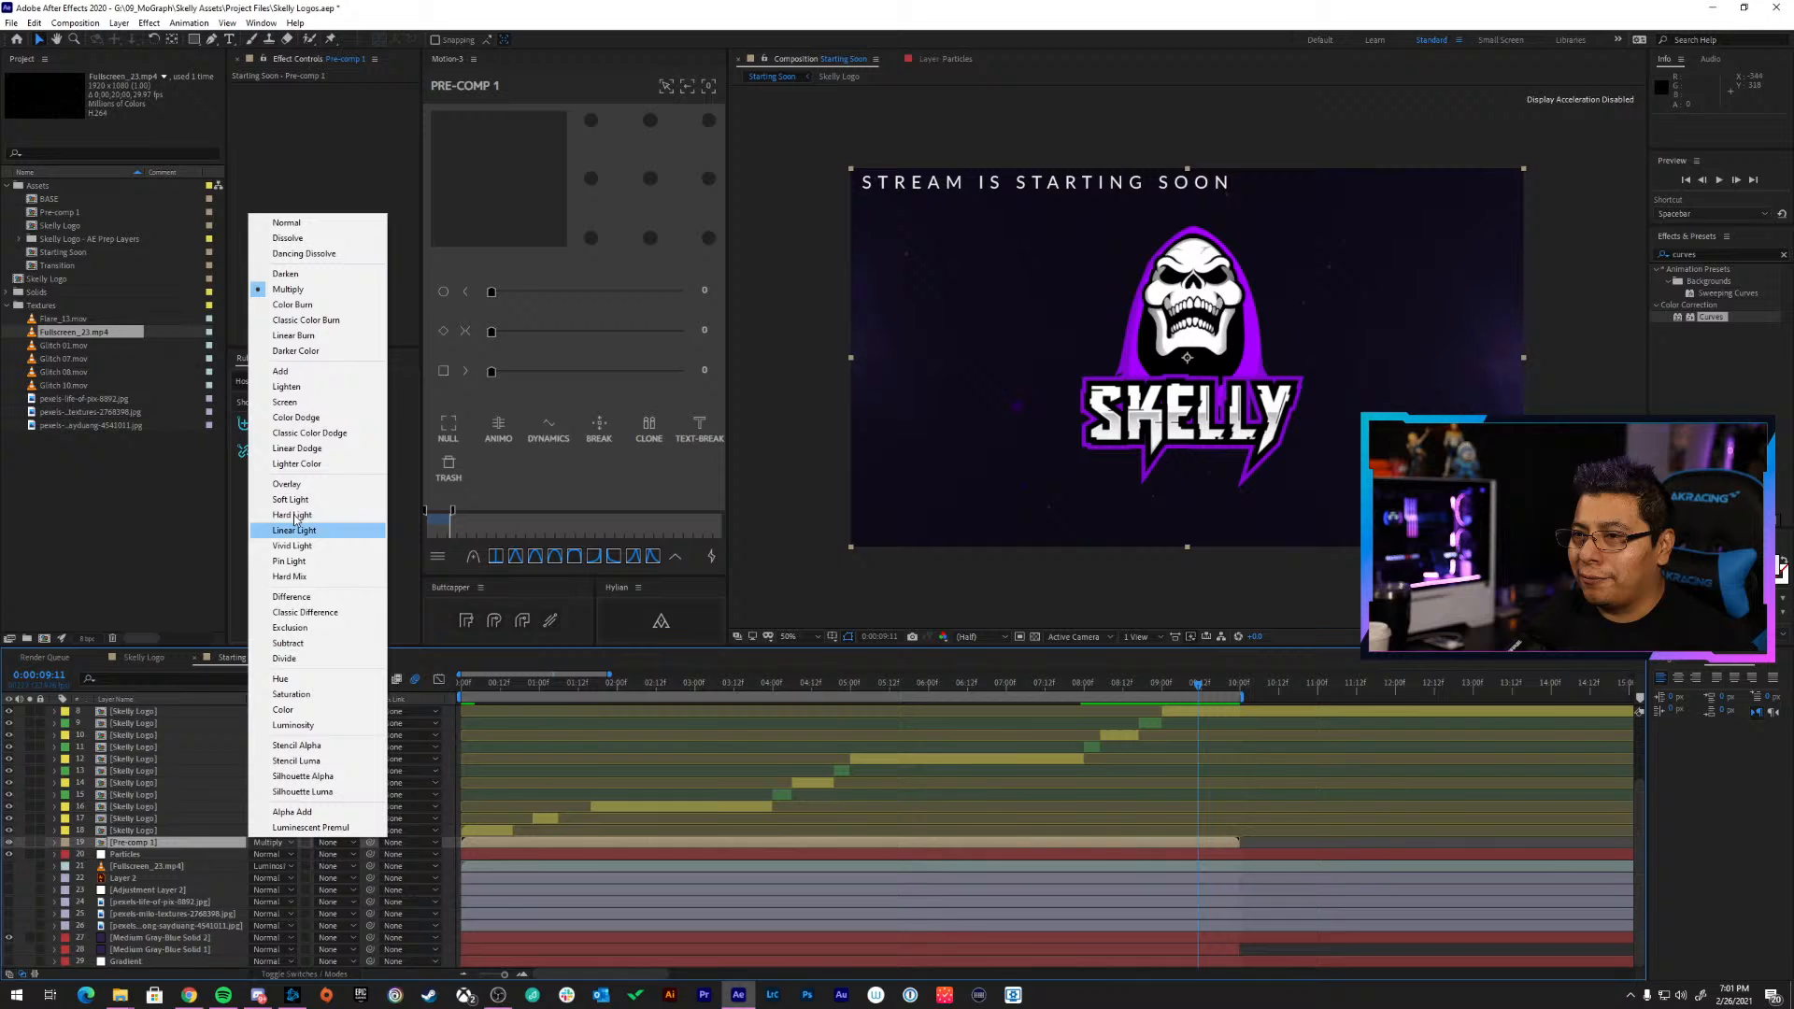
{"action": "left_click", "coordinate": [288, 273]}
{"action": "key", "text": "space"}
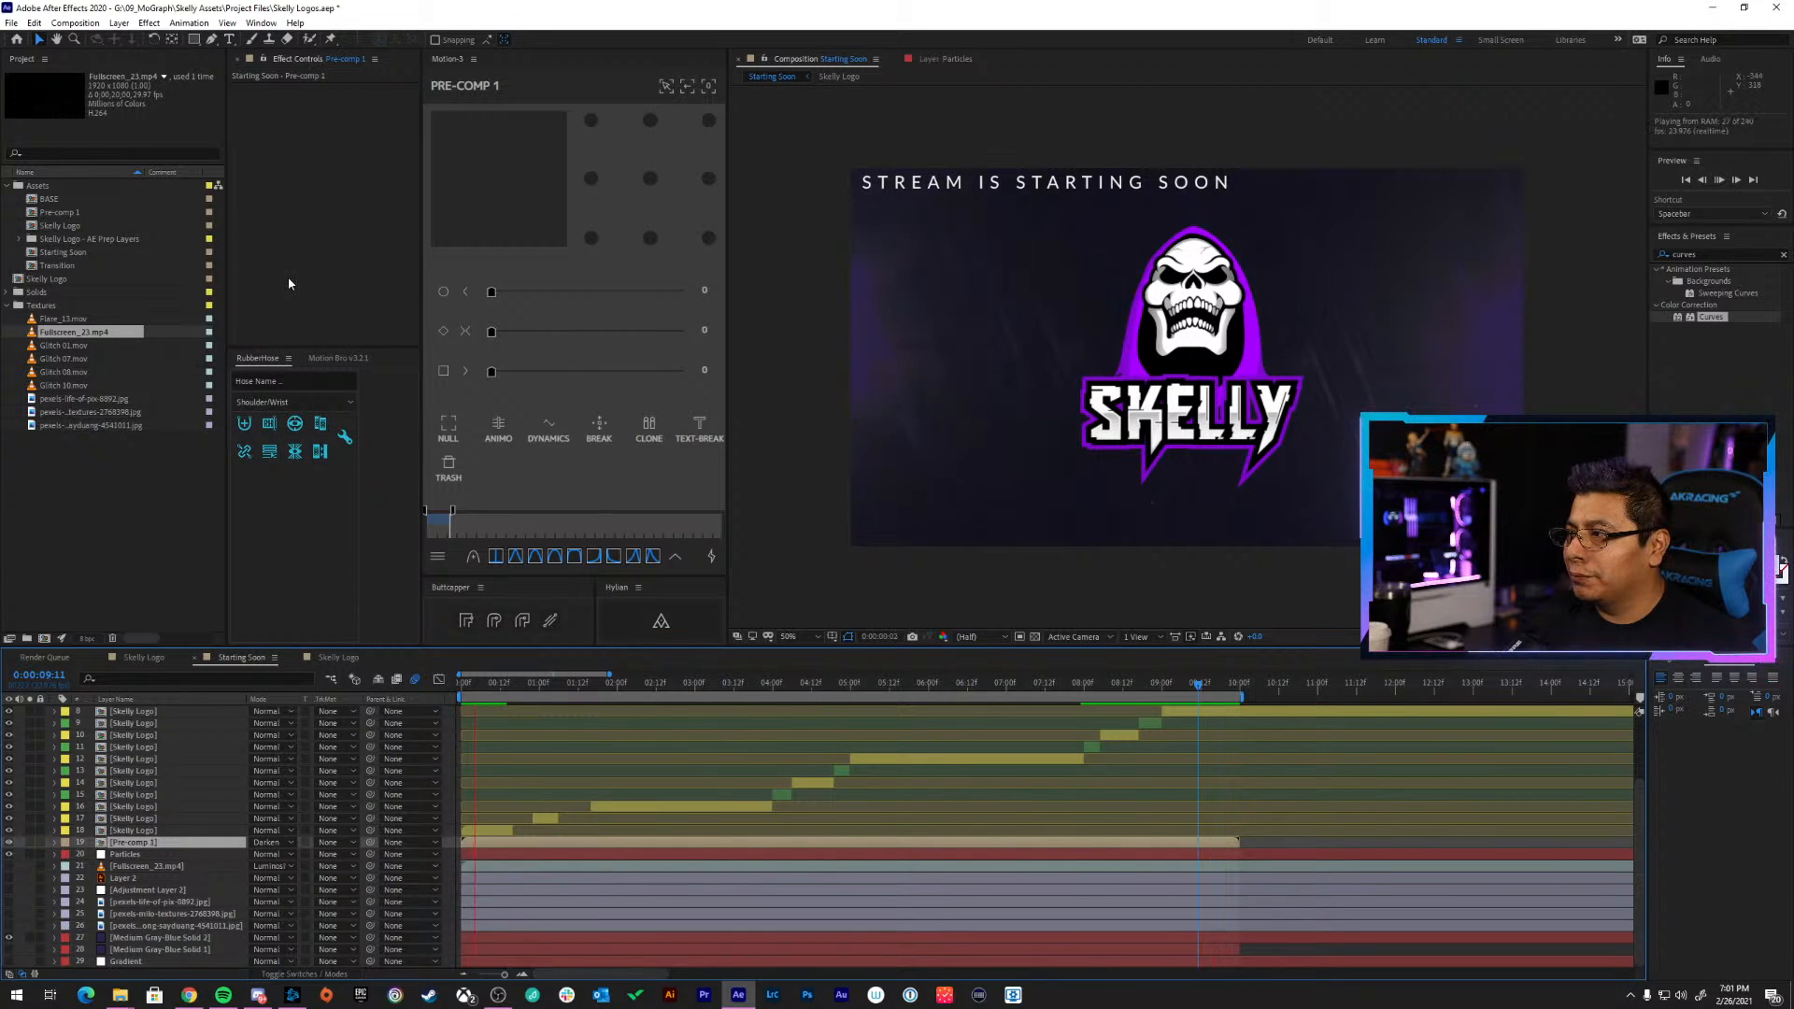
Move the flare pre-comp directly above Medium Gray-Blue Solid 2 and set its blending mode to Screen
{"action": "left_click_drag", "start_coordinate": [135, 841], "coordinate": [130, 937]}
{"action": "key", "text": "space"}
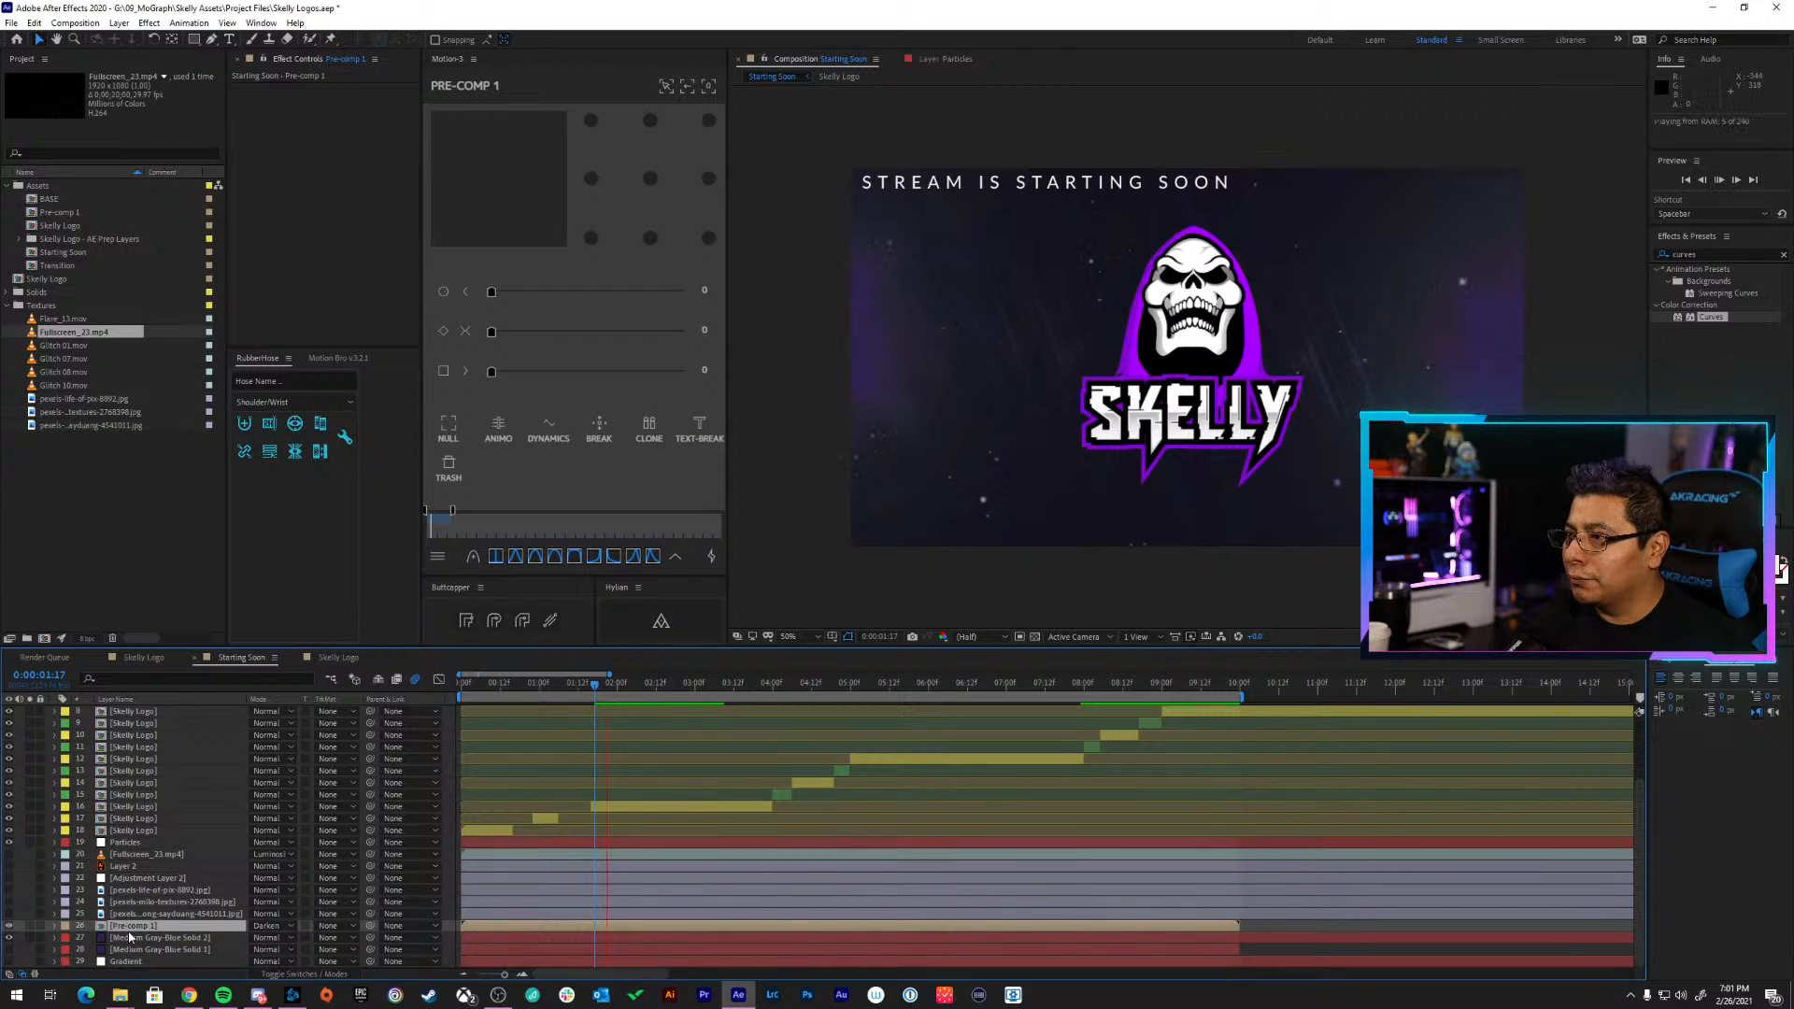
{"action": "left_click", "coordinate": [288, 926]}
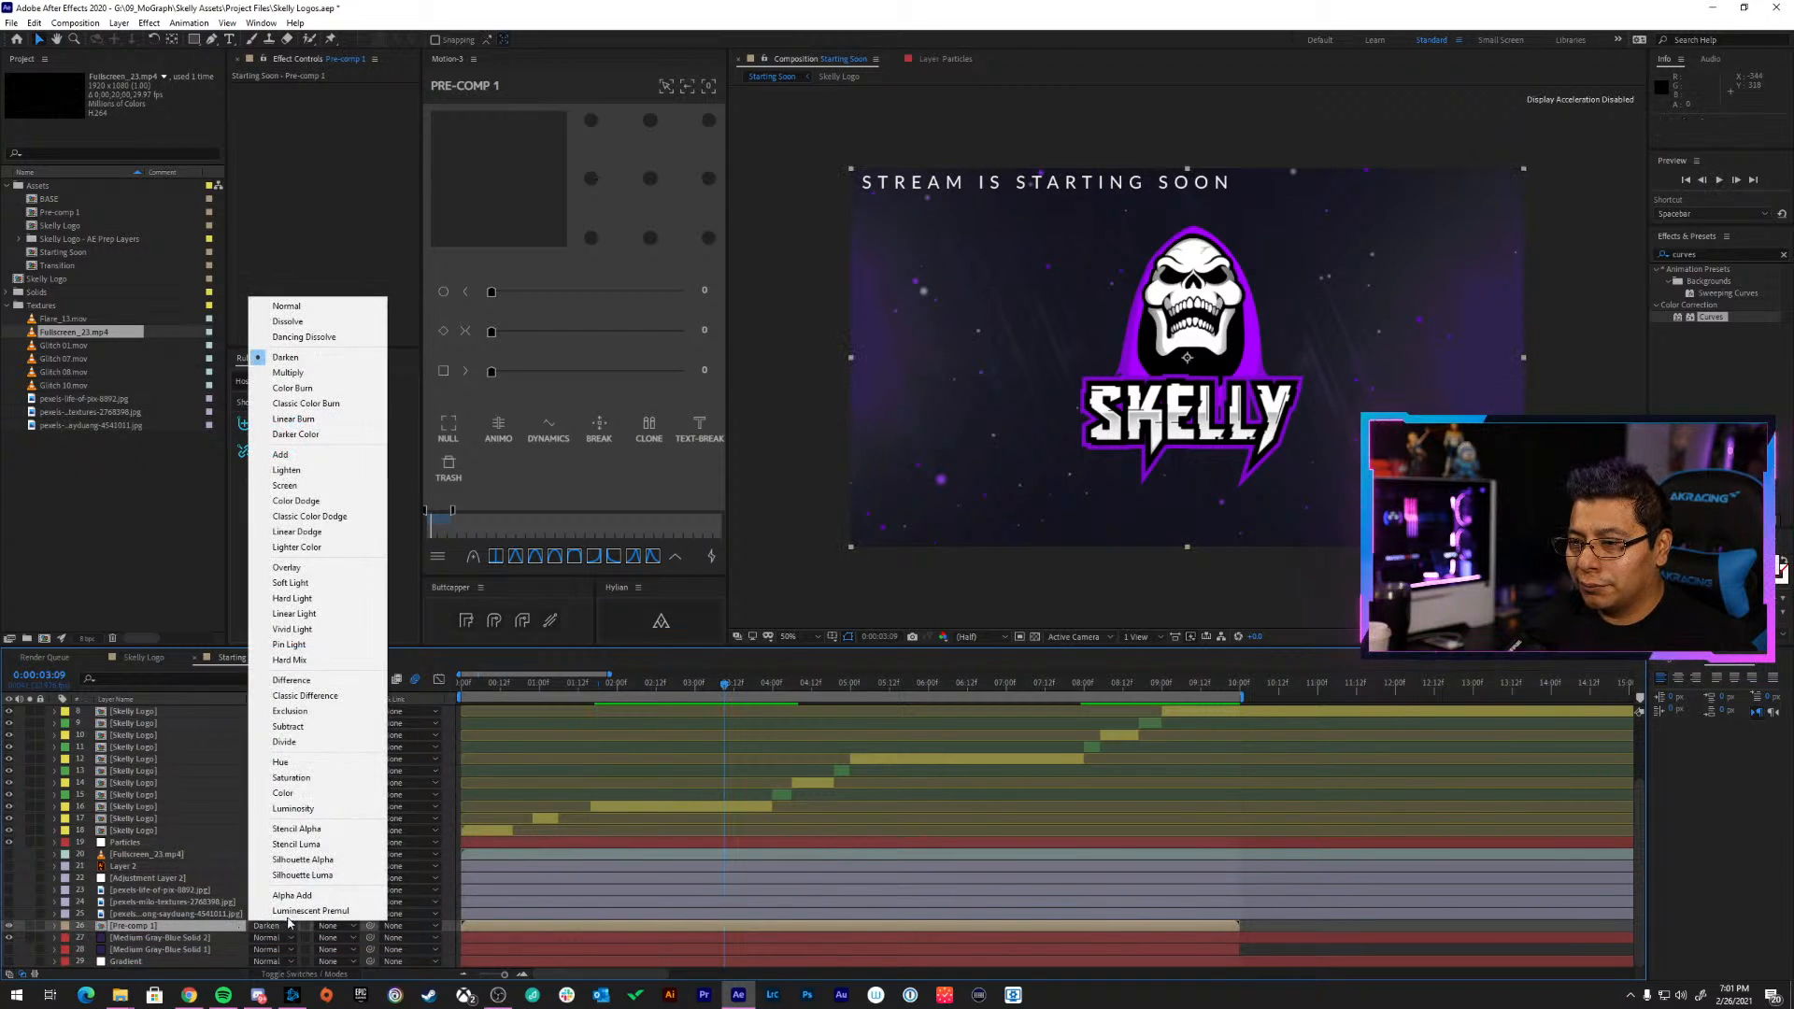
{"action": "left_click", "coordinate": [329, 486]}
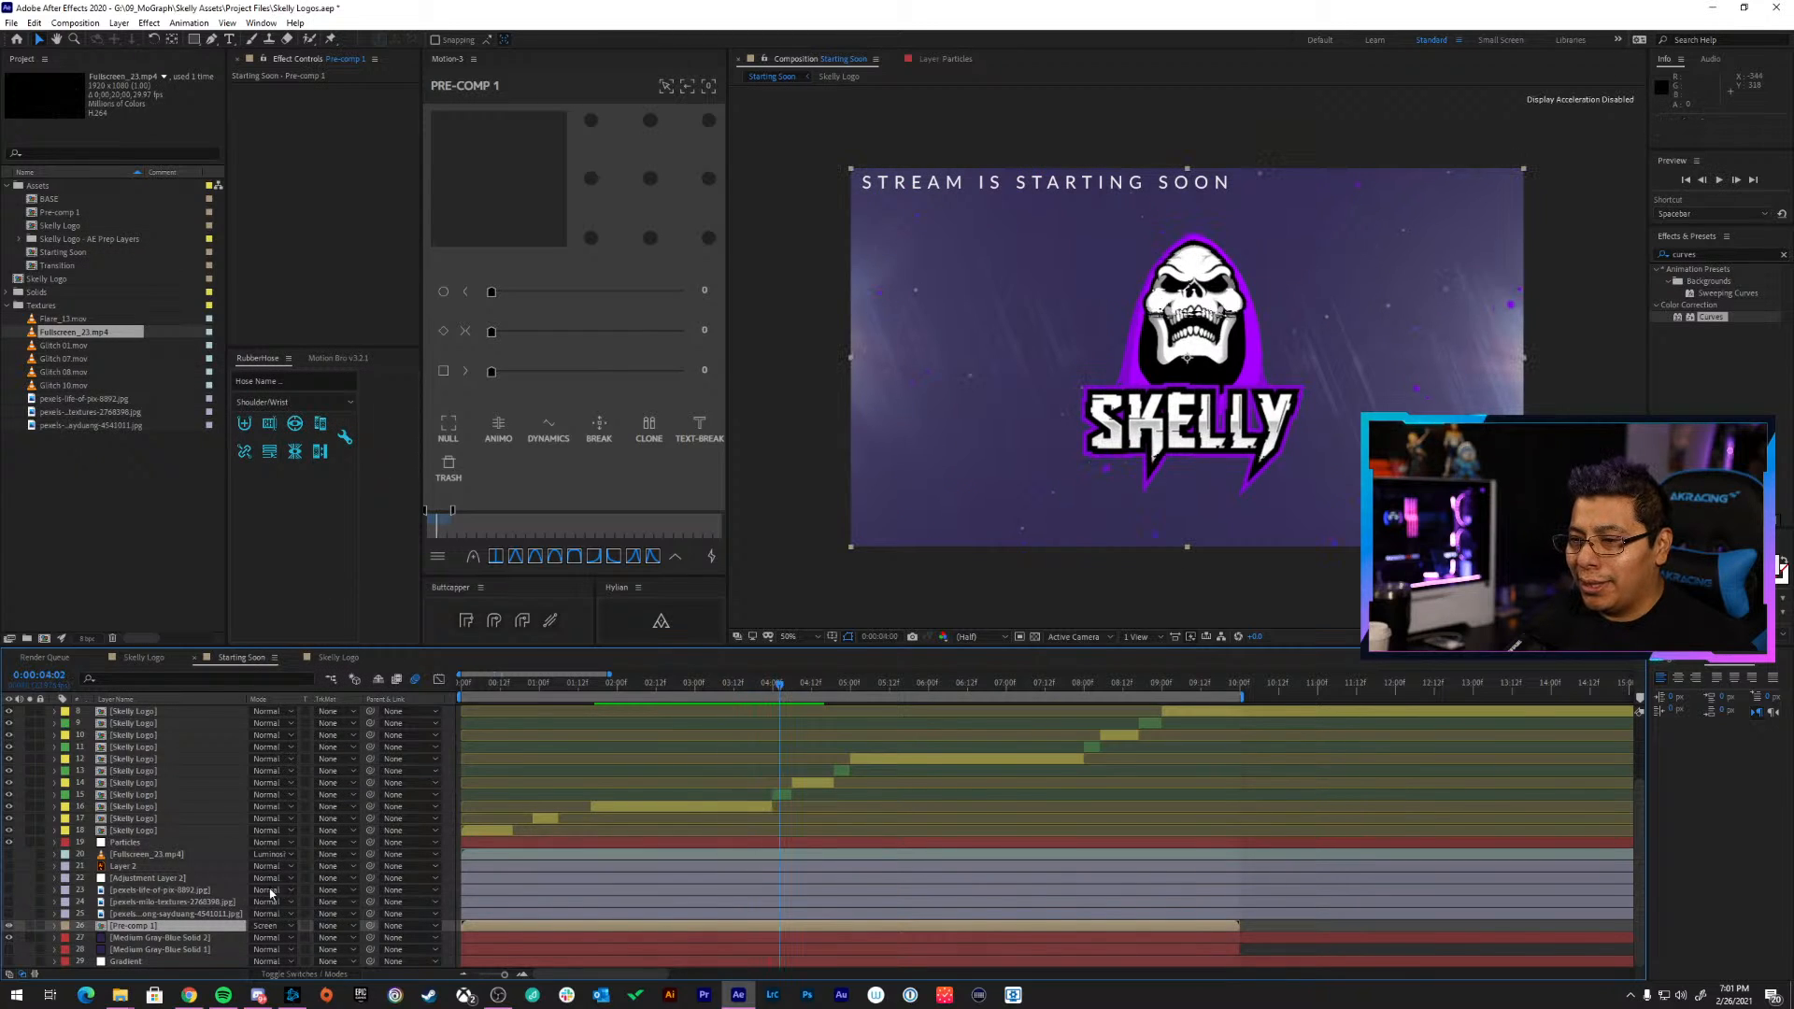
Try the Color Burn blending mode on the flare pre-comp and play back the result
{"action": "left_click", "coordinate": [280, 926]}
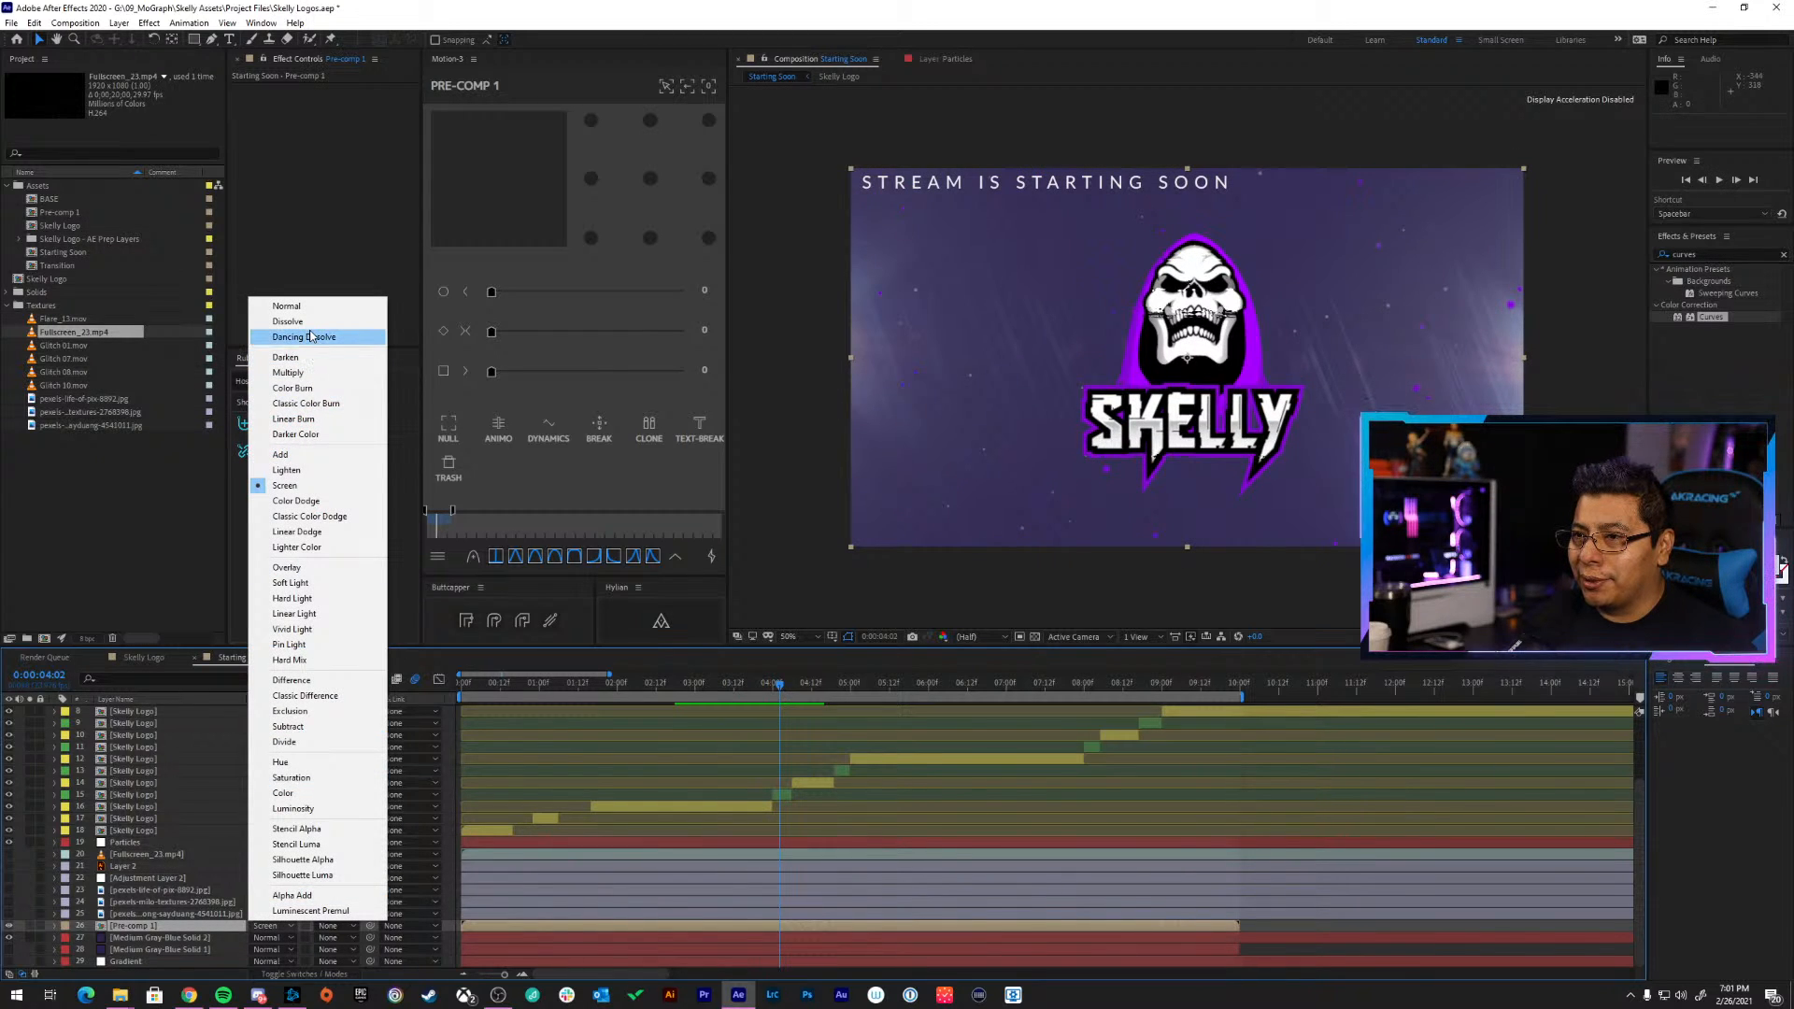
{"action": "left_click", "coordinate": [303, 389]}
{"action": "key", "text": "space"}
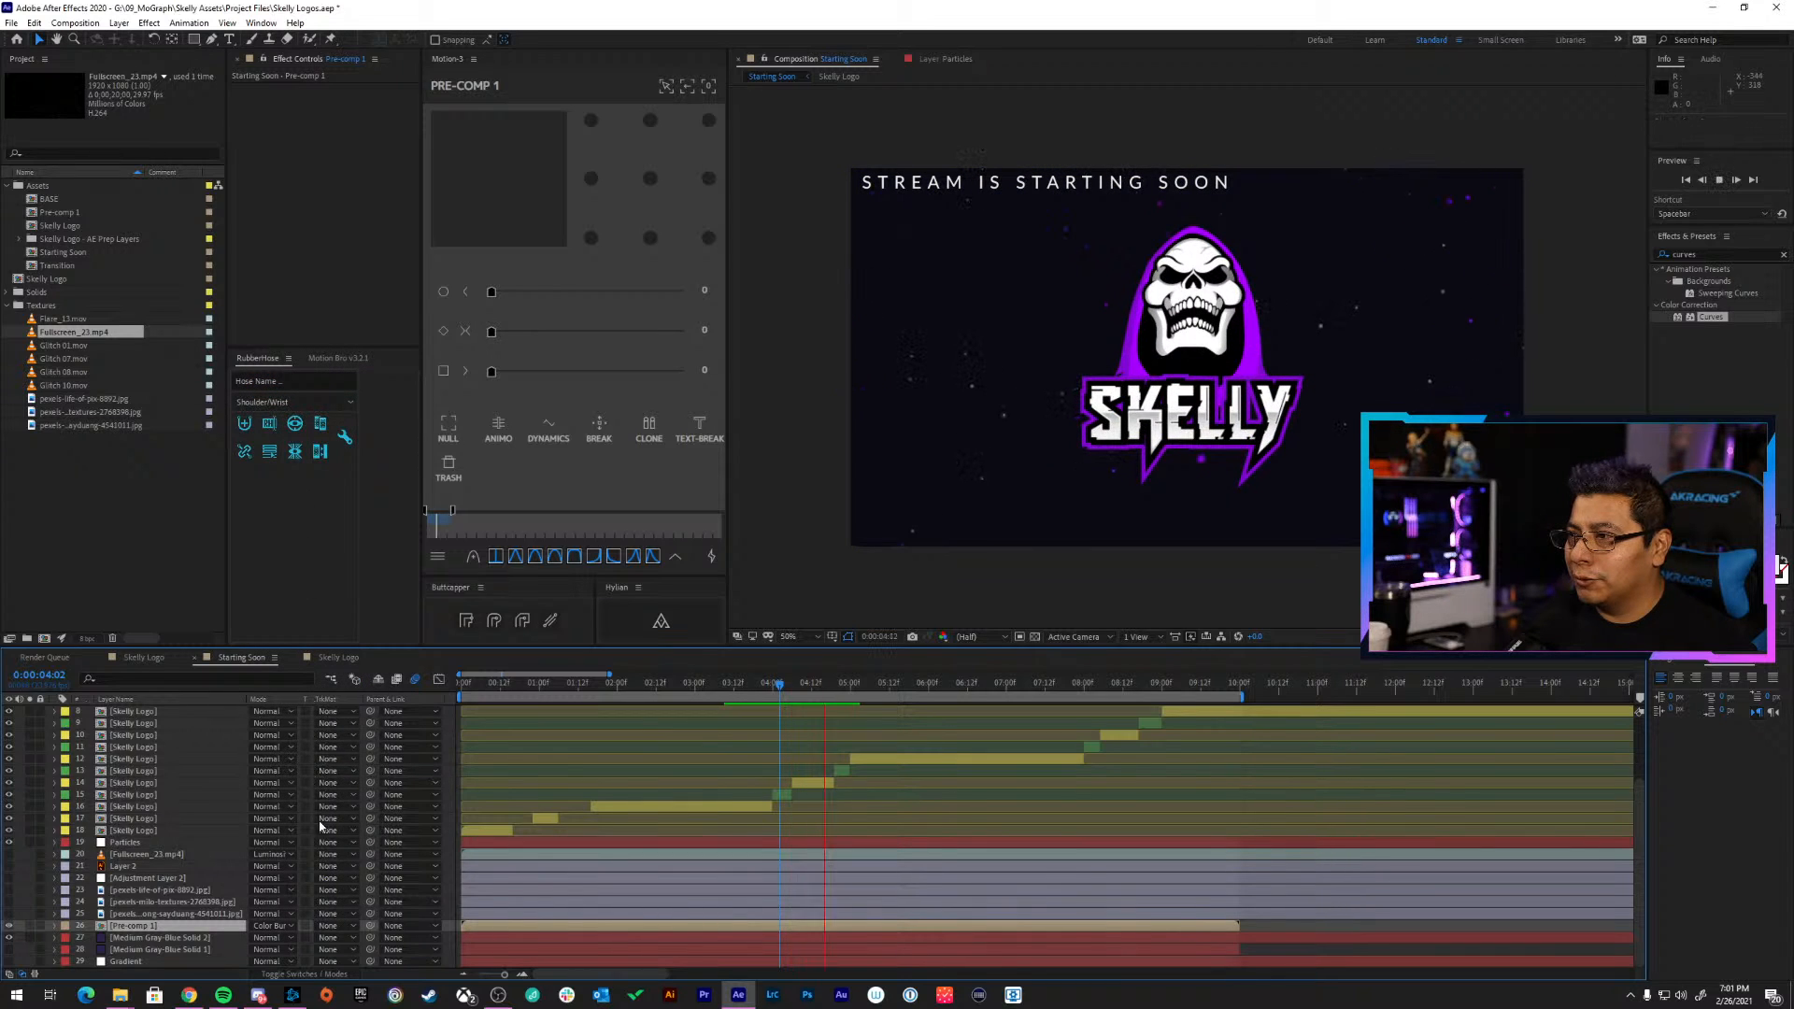
{"action": "key", "text": "space"}
Set the flare pre-comp's blending mode to Add, compare the playback with and without it, and leave the layer hidden
{"action": "left_click", "coordinate": [280, 926]}
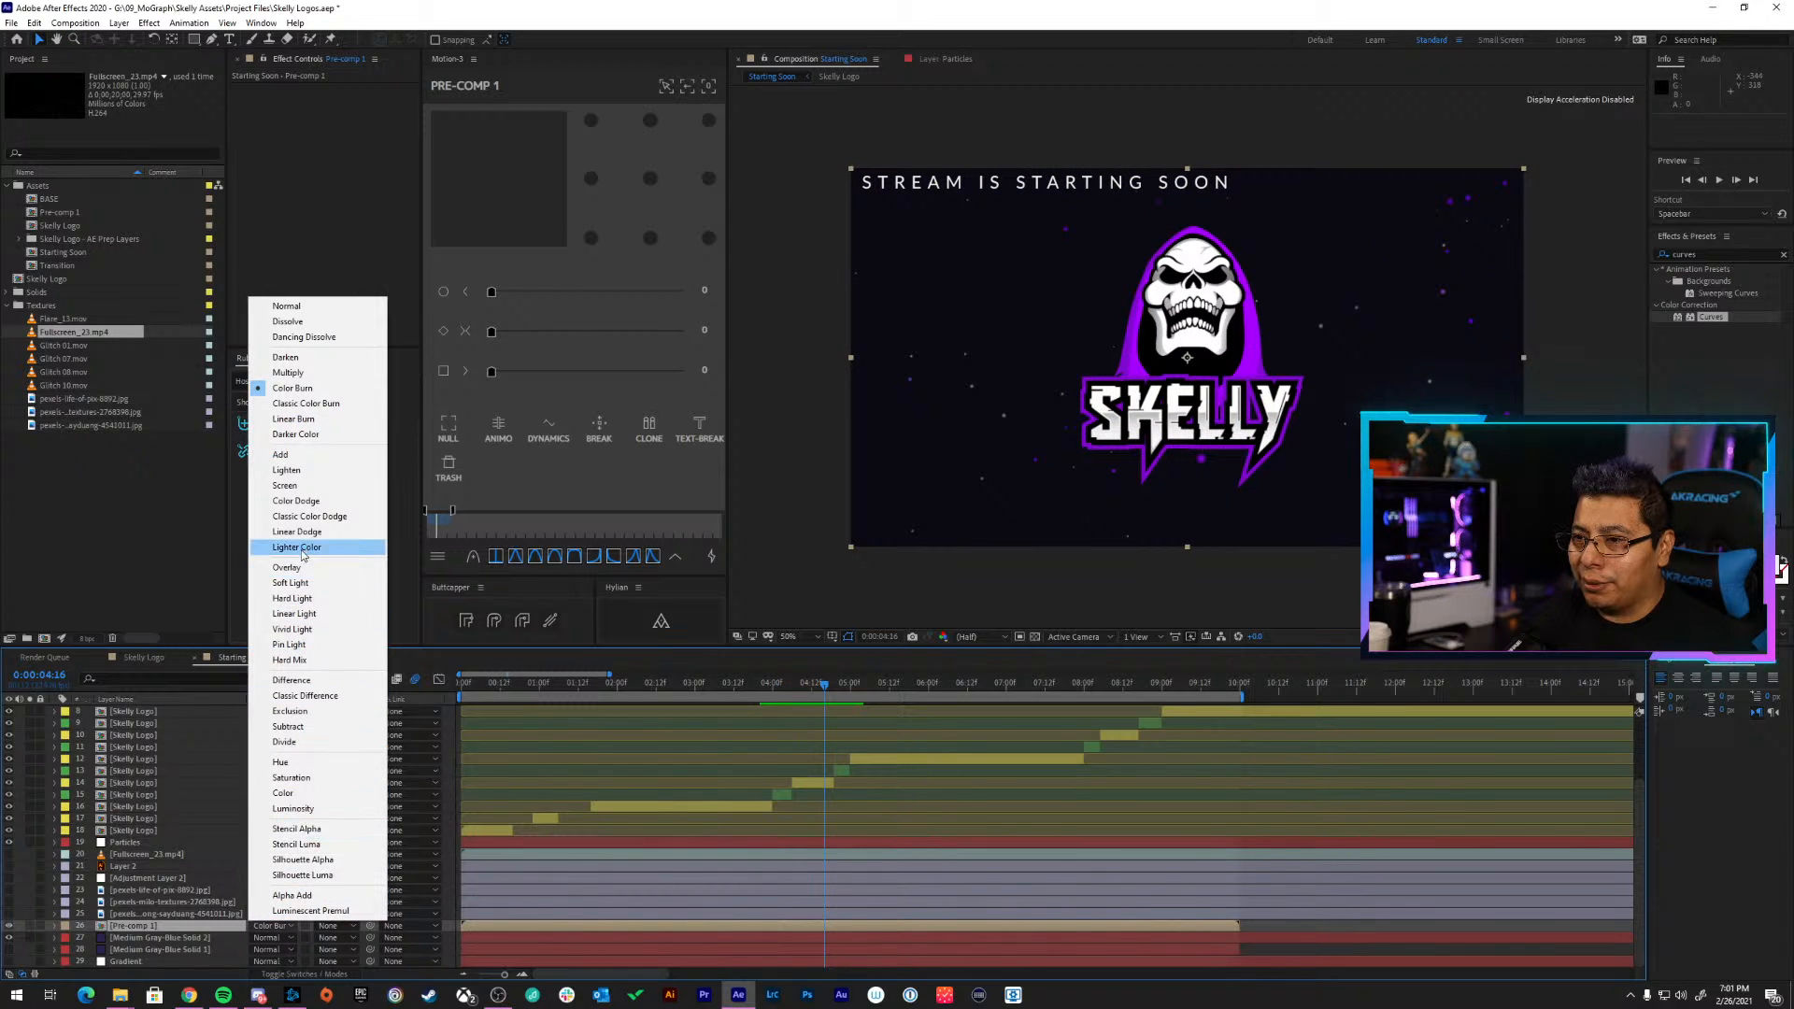
{"action": "left_click", "coordinate": [302, 455]}
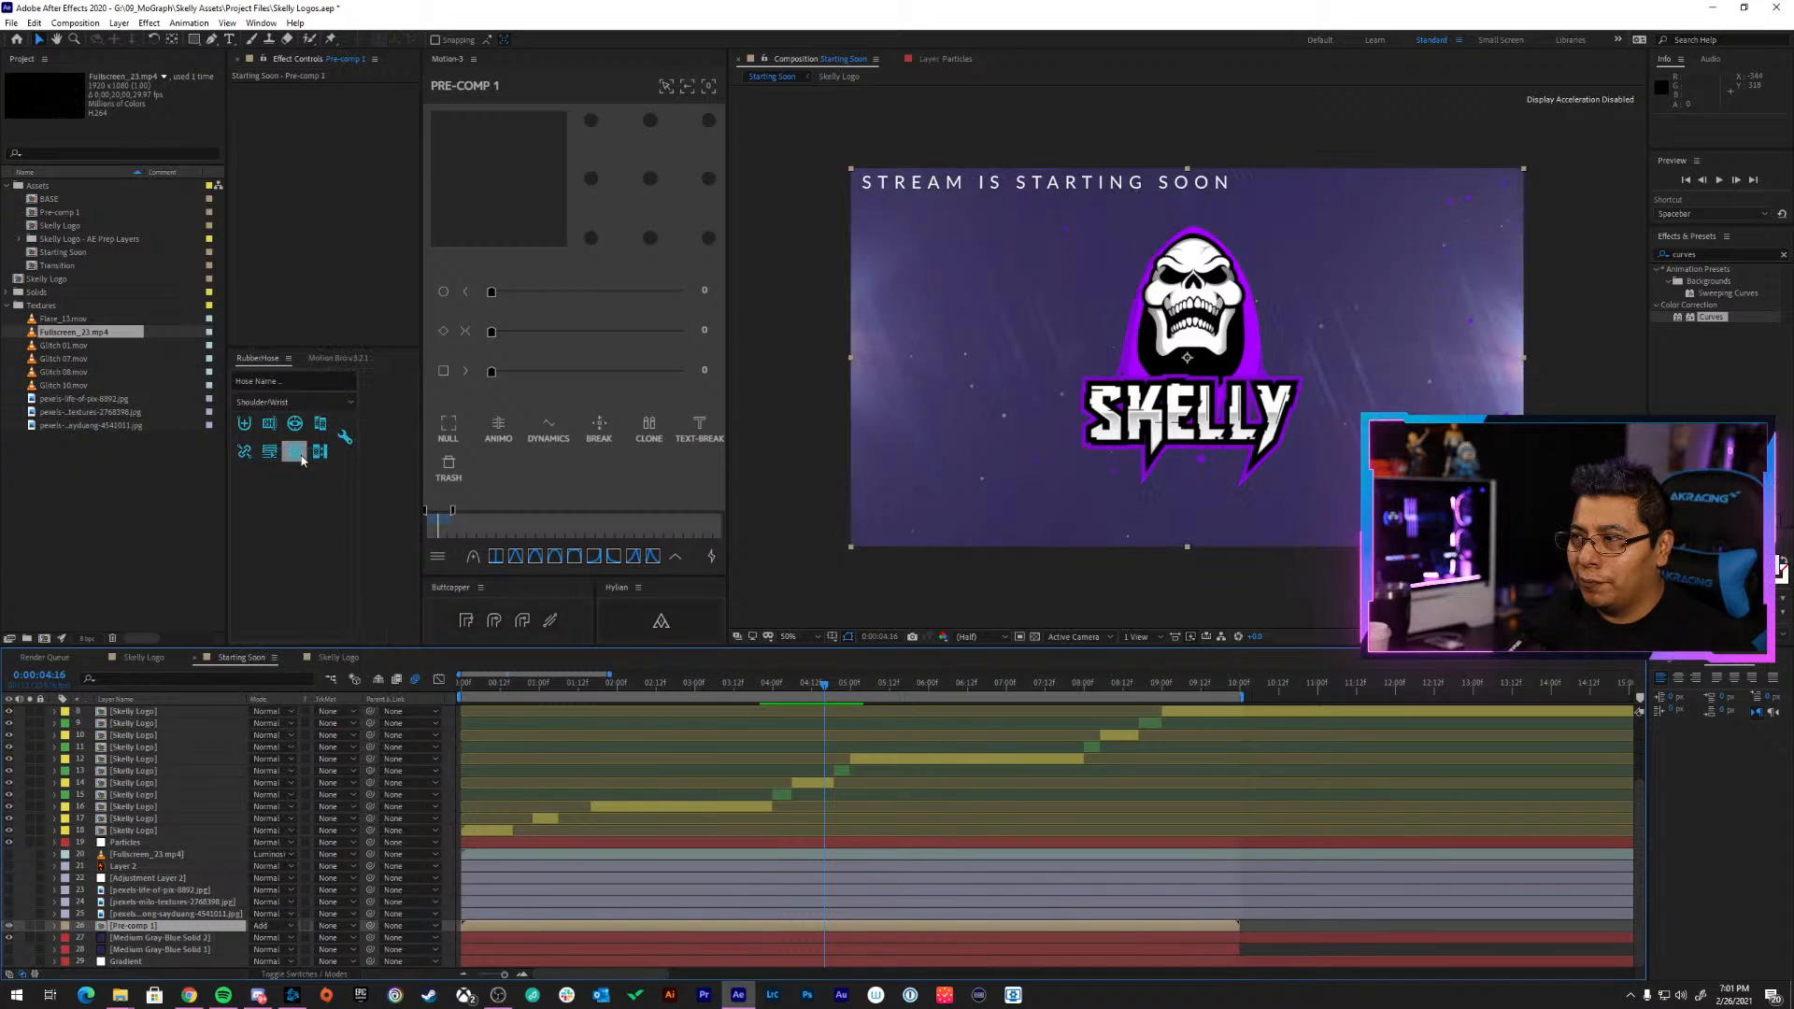
{"action": "key", "text": "space"}
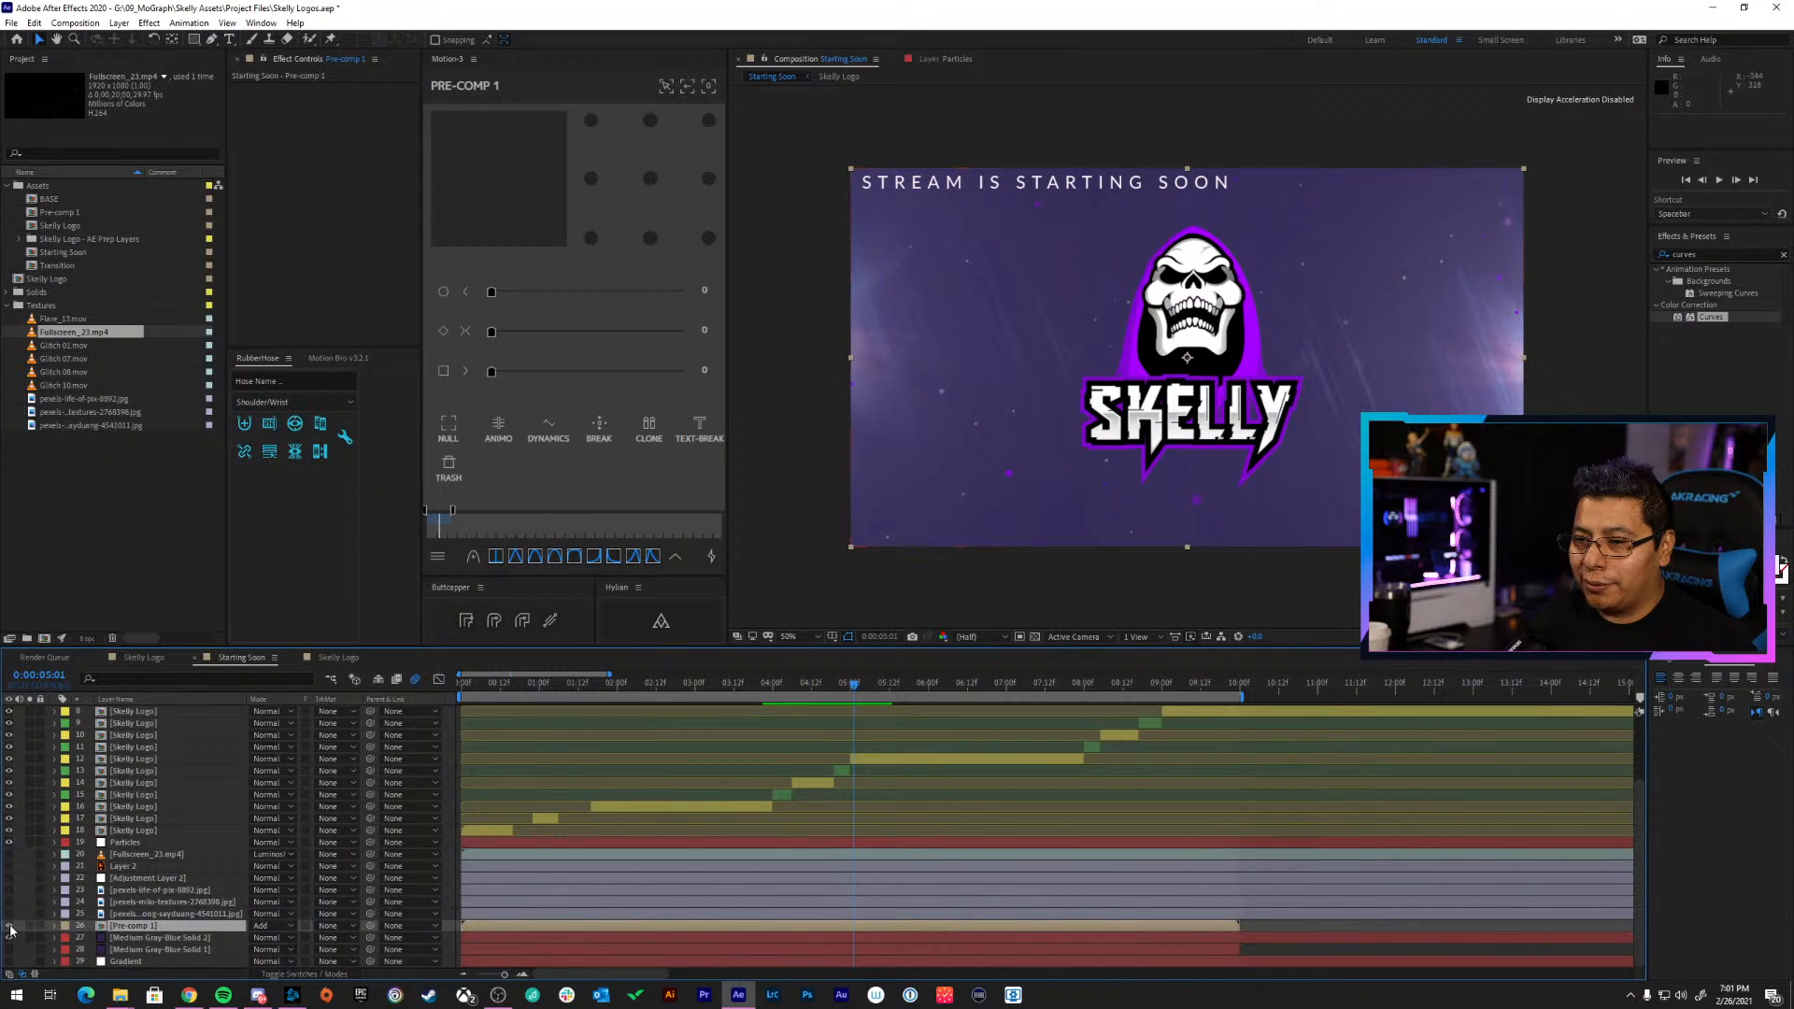
{"action": "left_click", "coordinate": [8, 926]}
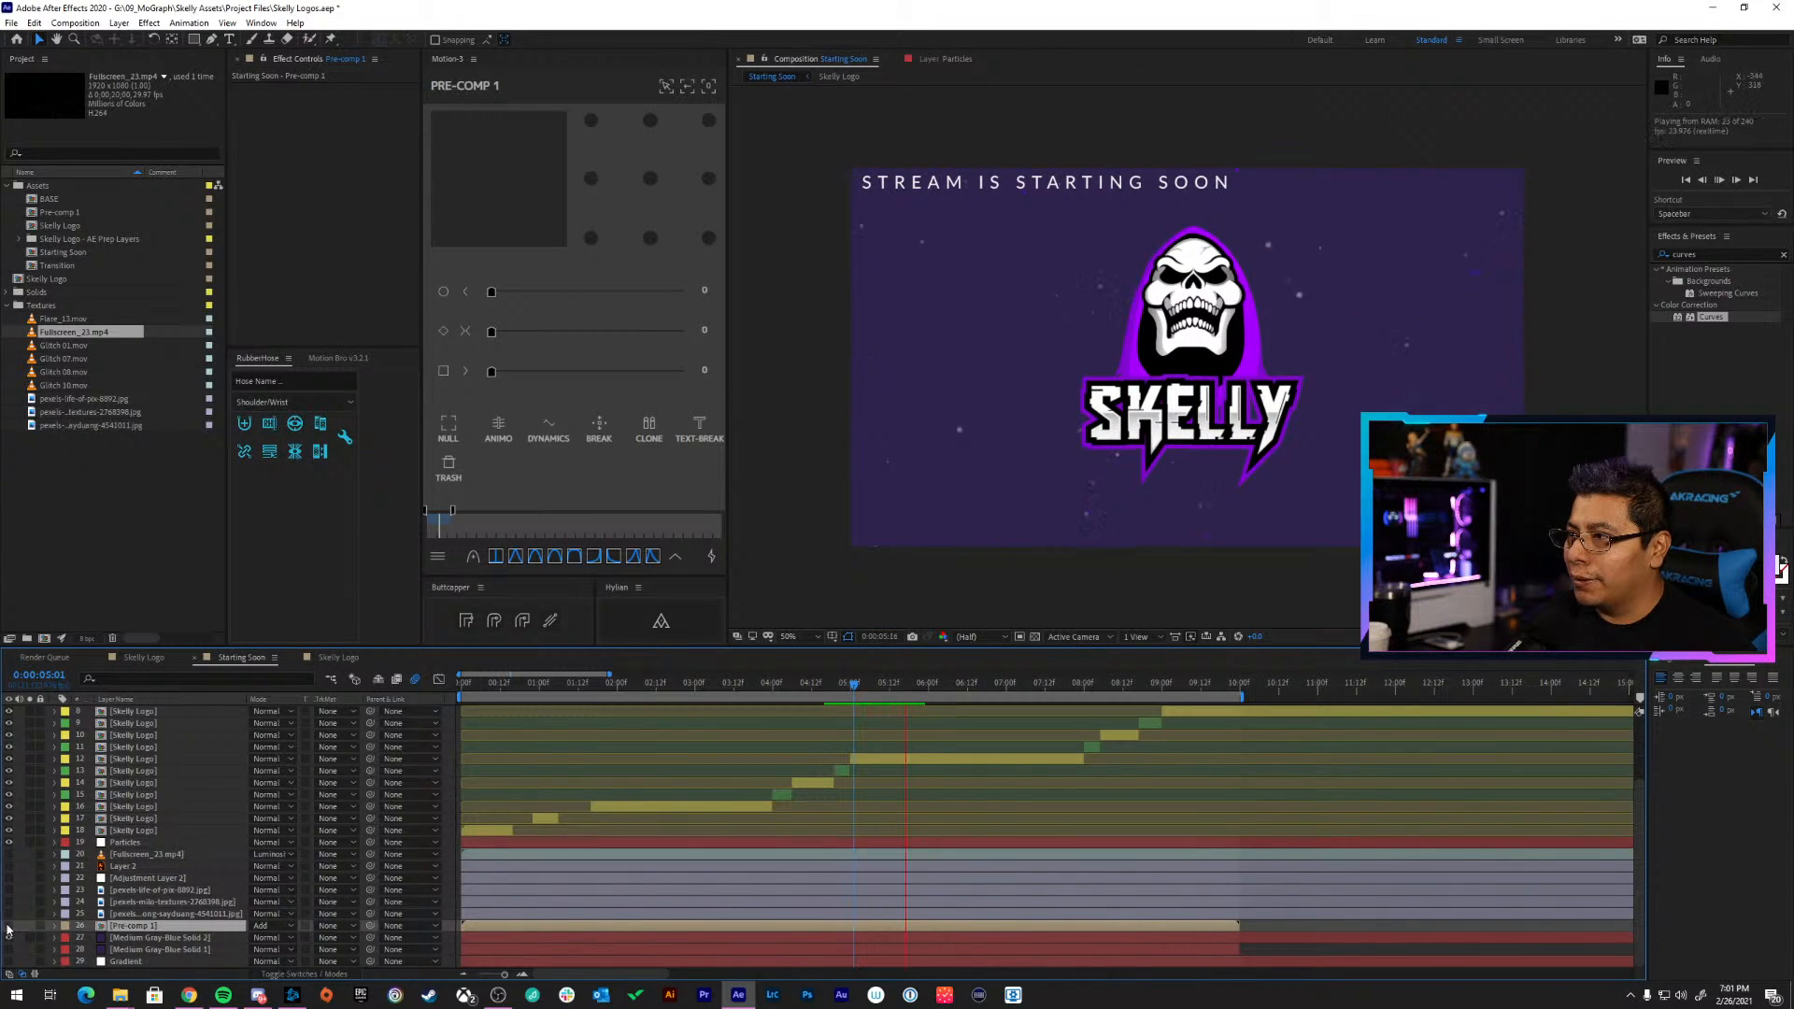
{"action": "left_click", "coordinate": [8, 926]}
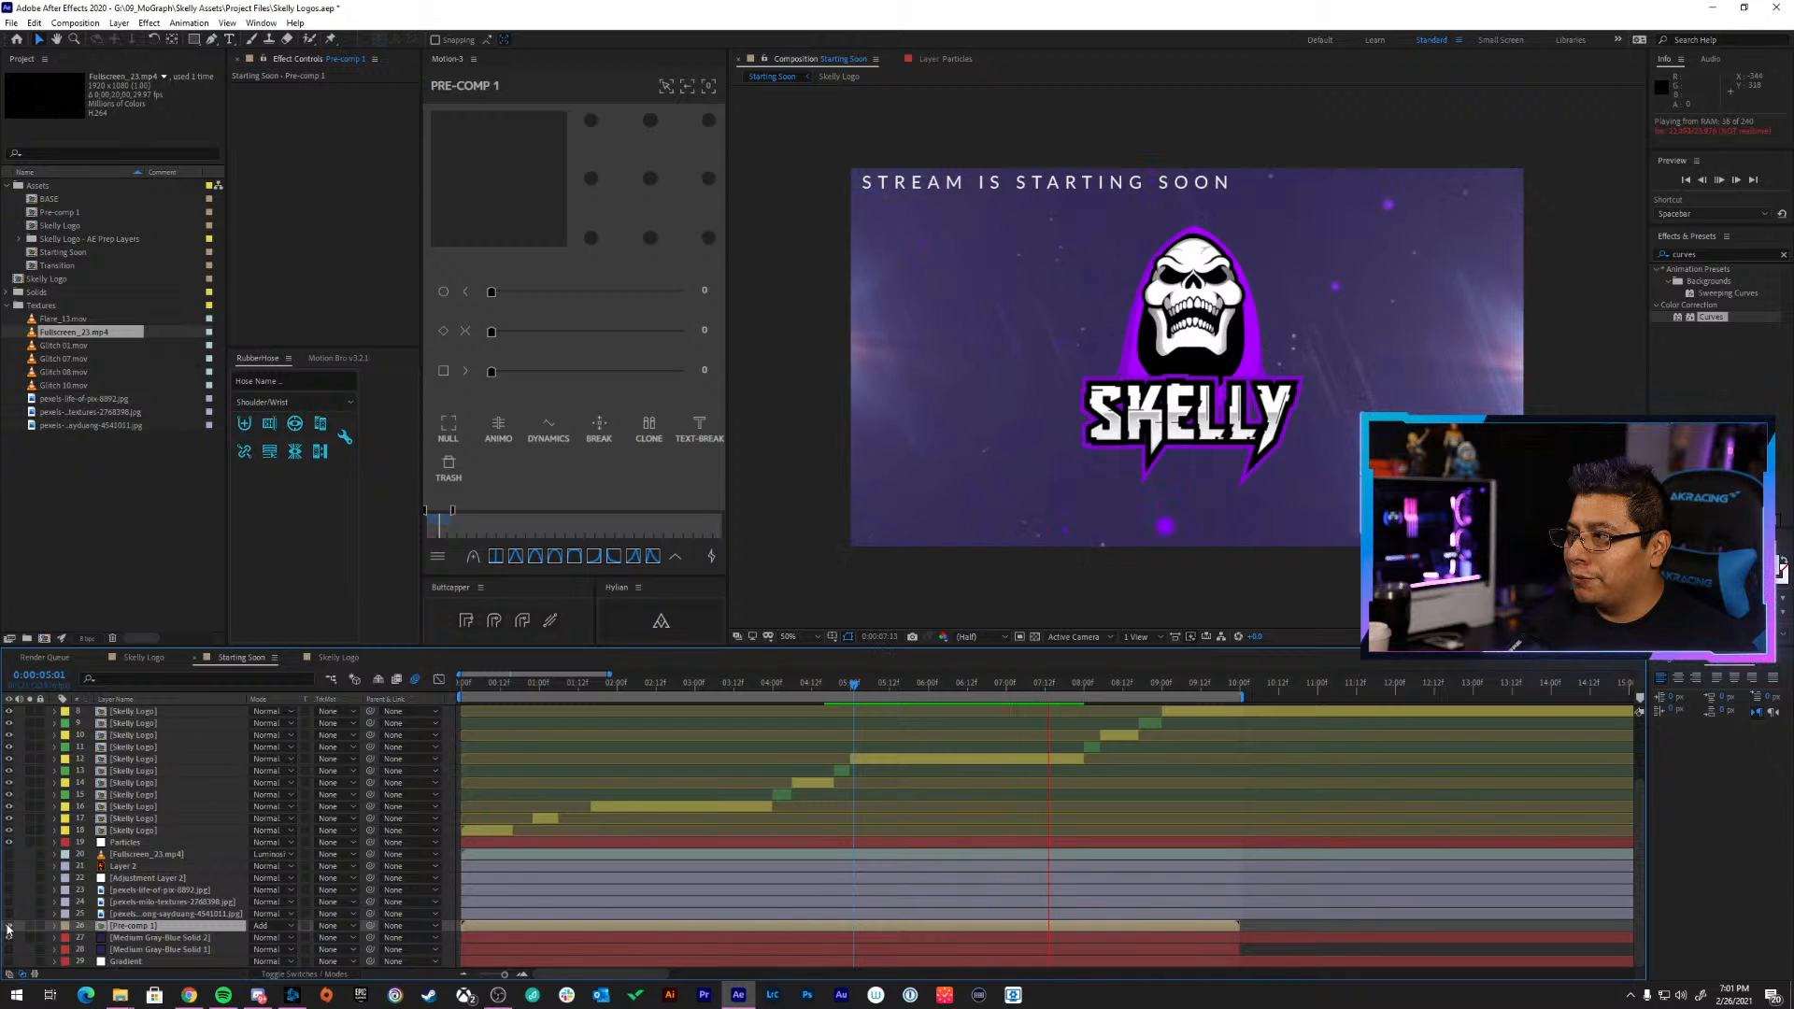
{"action": "left_click", "coordinate": [9, 926]}
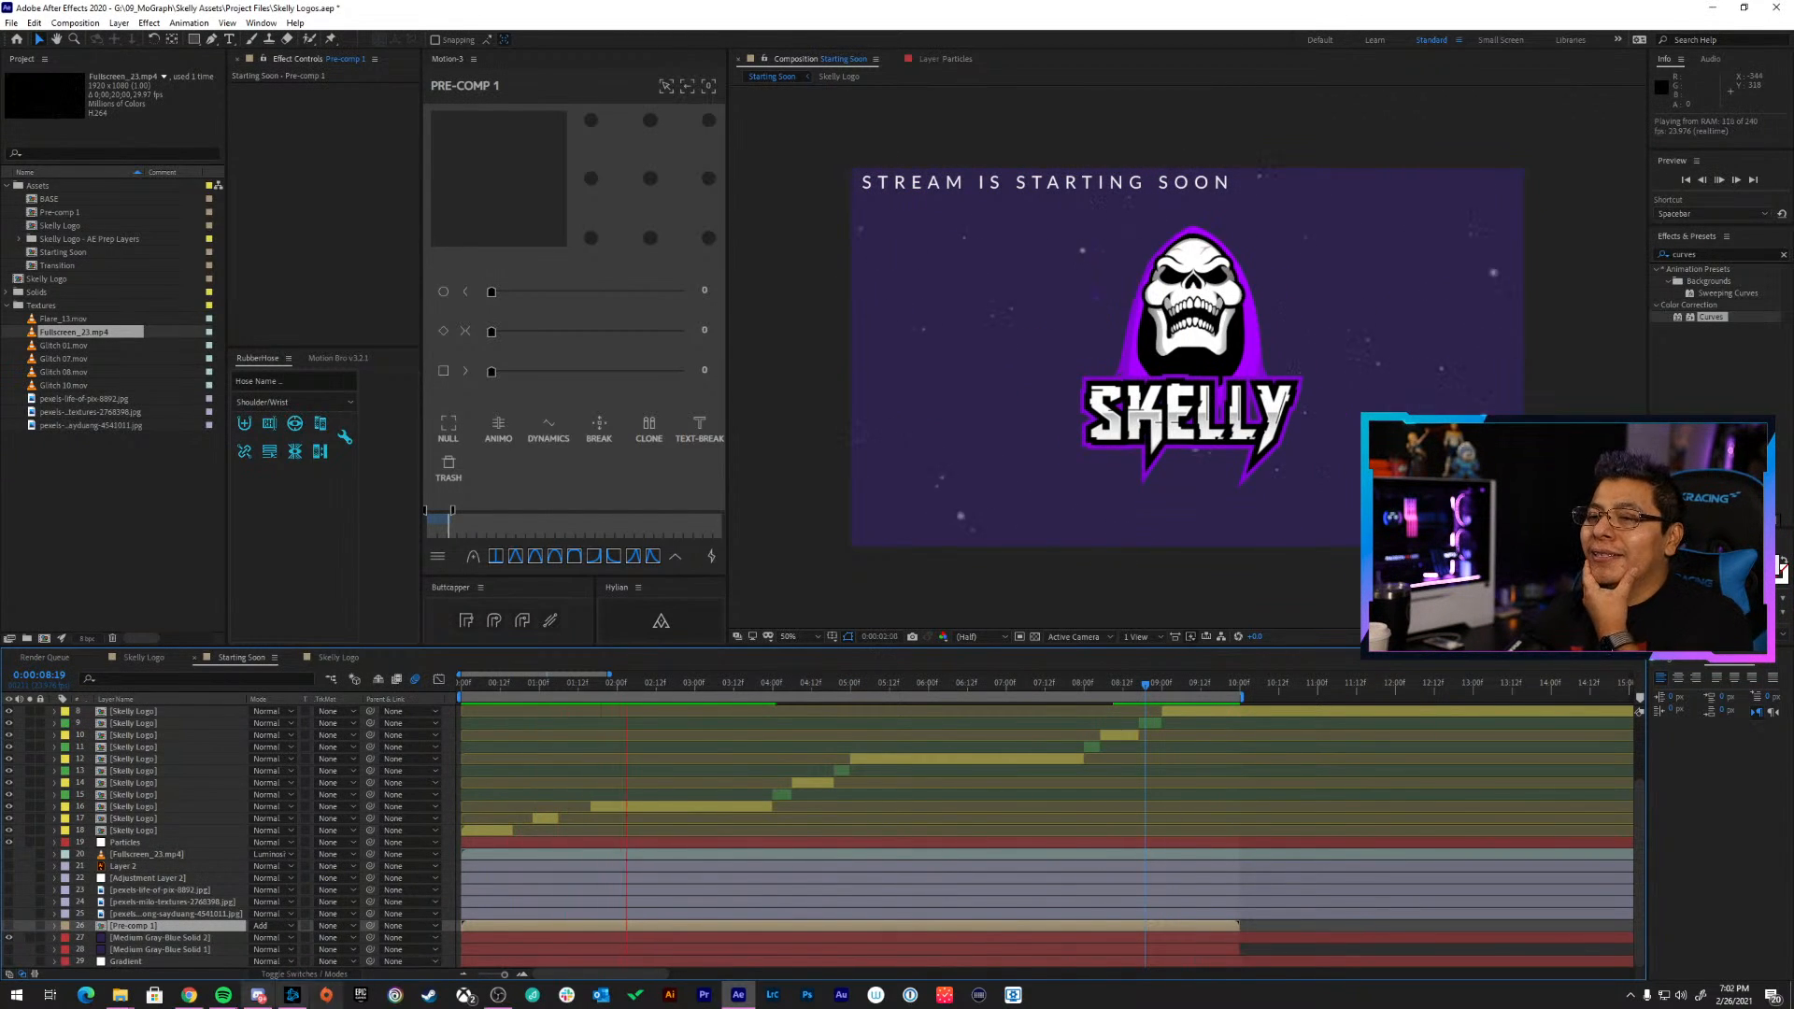
Compare the background without Medium Gray-Blue Solid 2, try its opacity at 20% and slightly higher, and restore it to 100%
{"action": "left_click", "coordinate": [8, 939]}
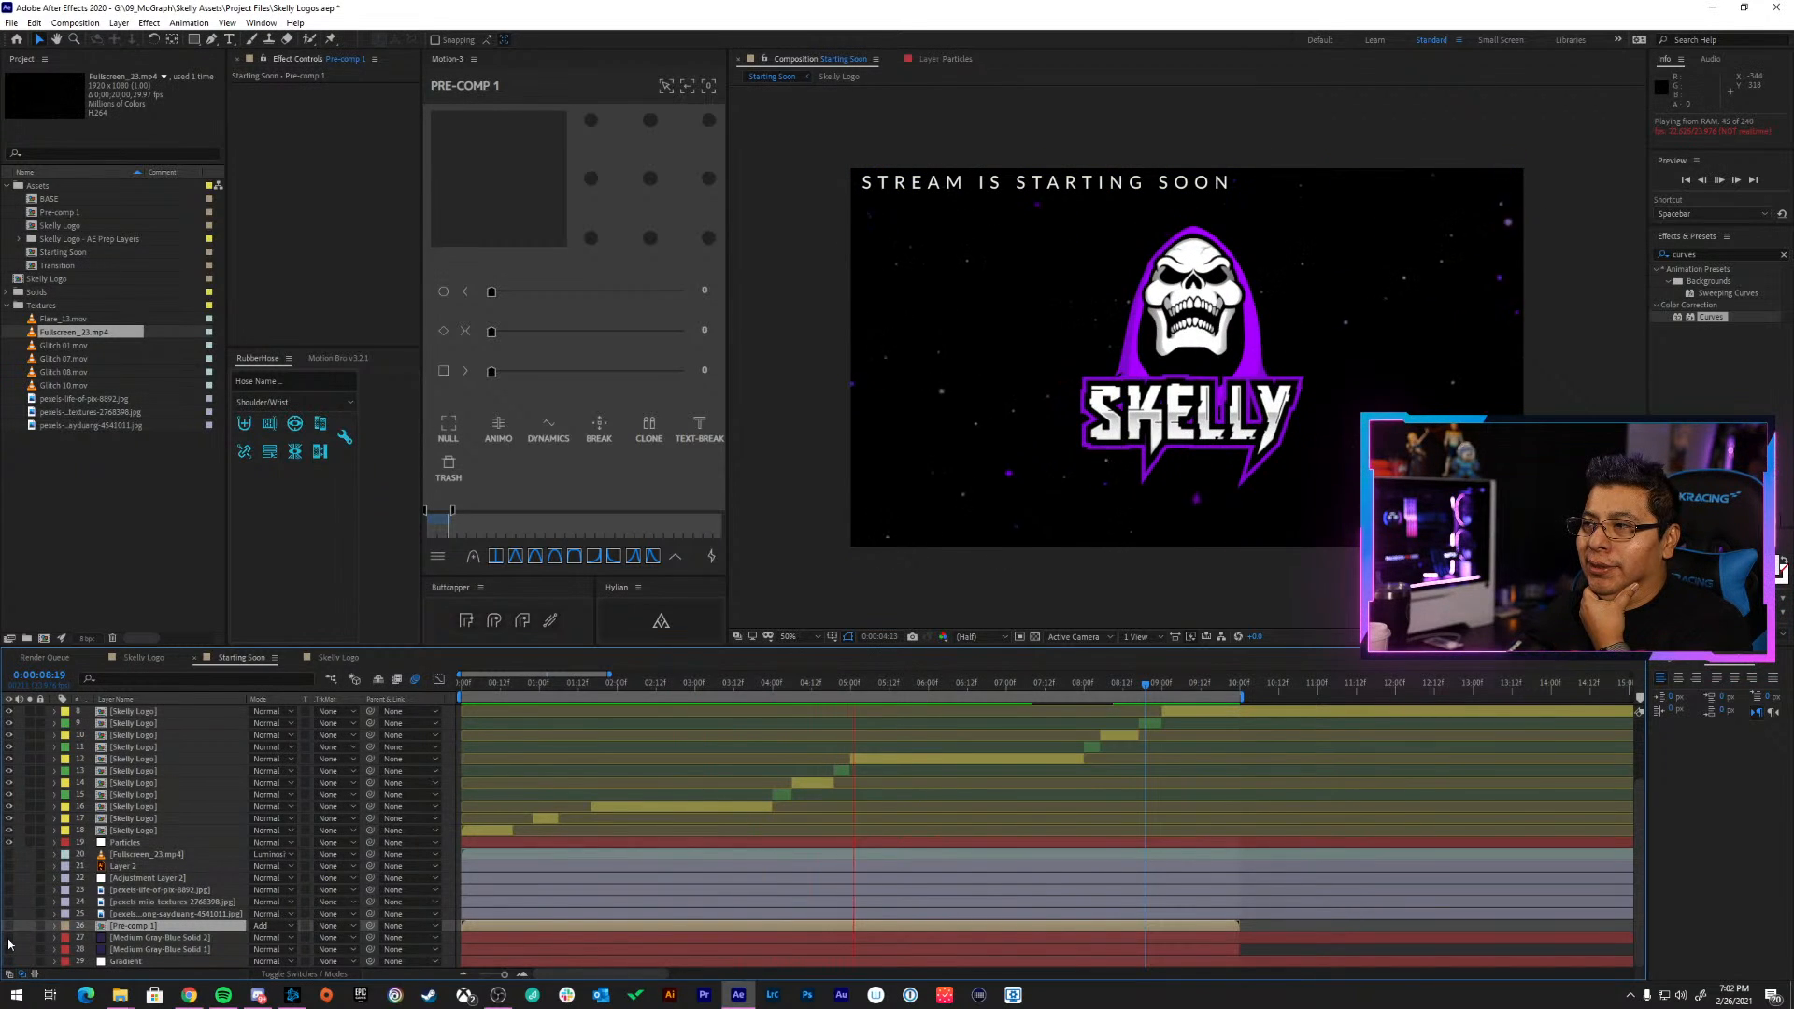
{"action": "left_click", "coordinate": [8, 938]}
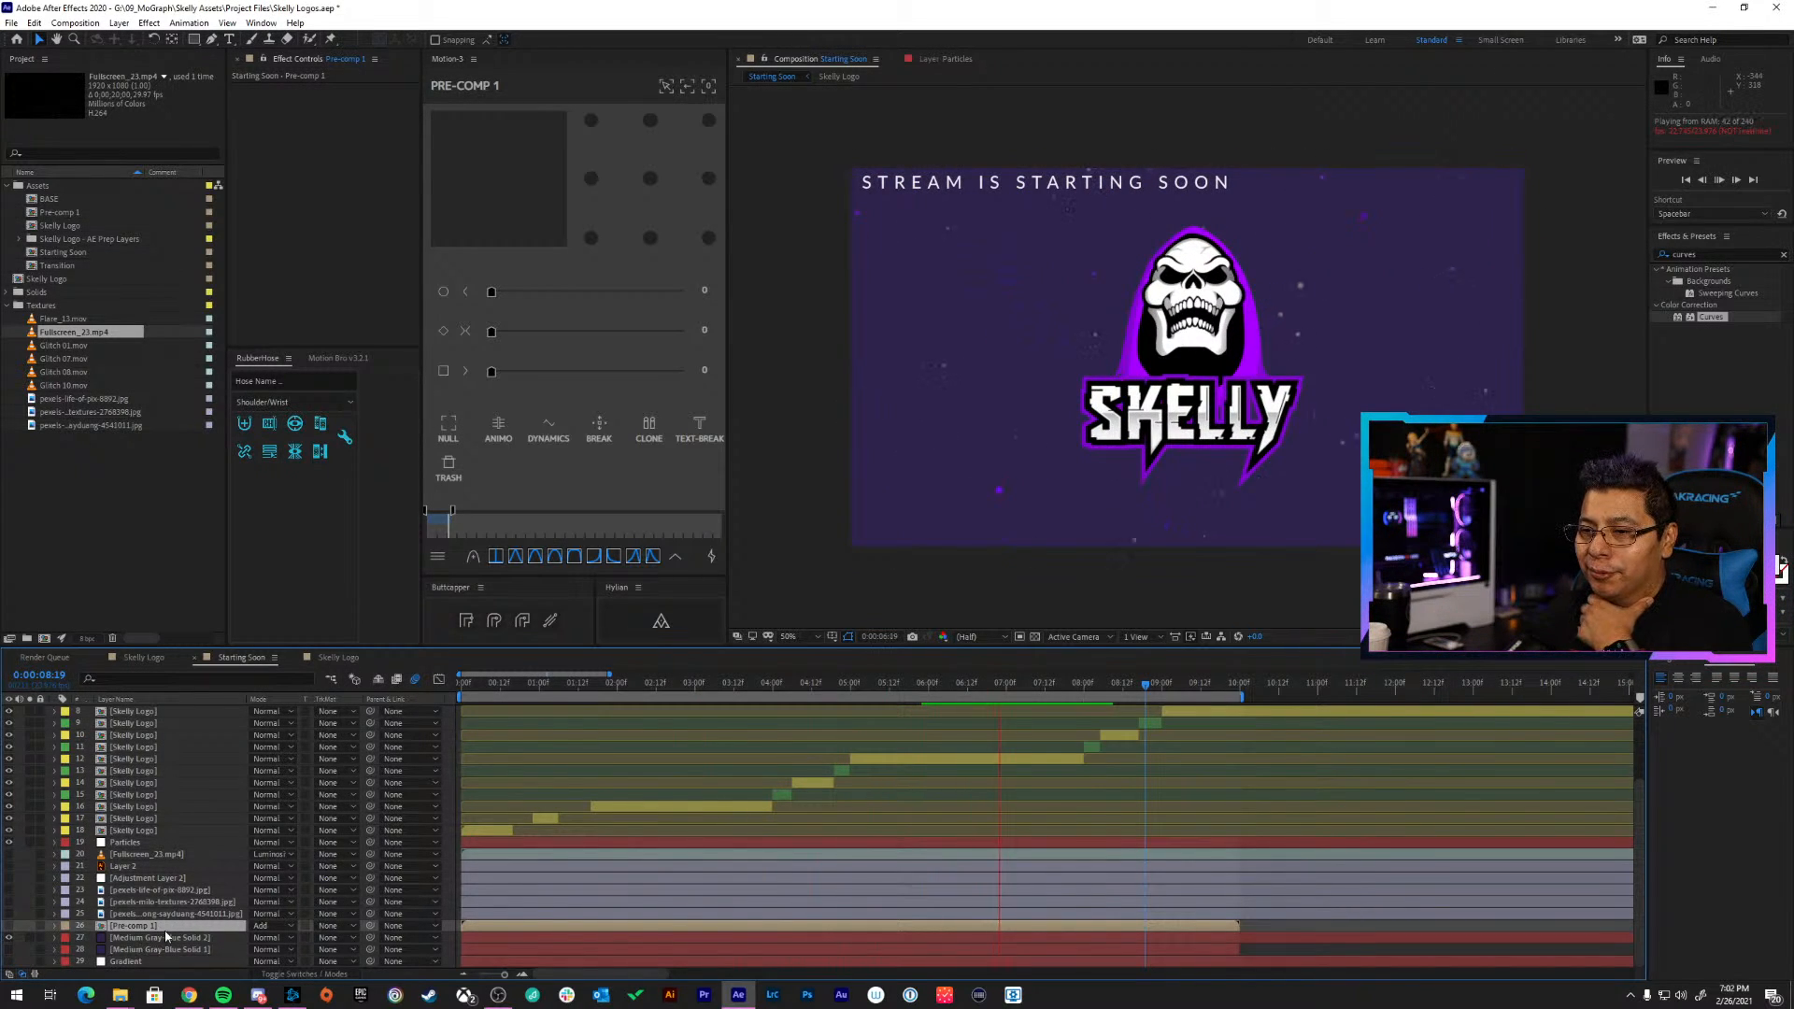
{"action": "left_click", "coordinate": [166, 937]}
{"action": "key", "text": "t"}
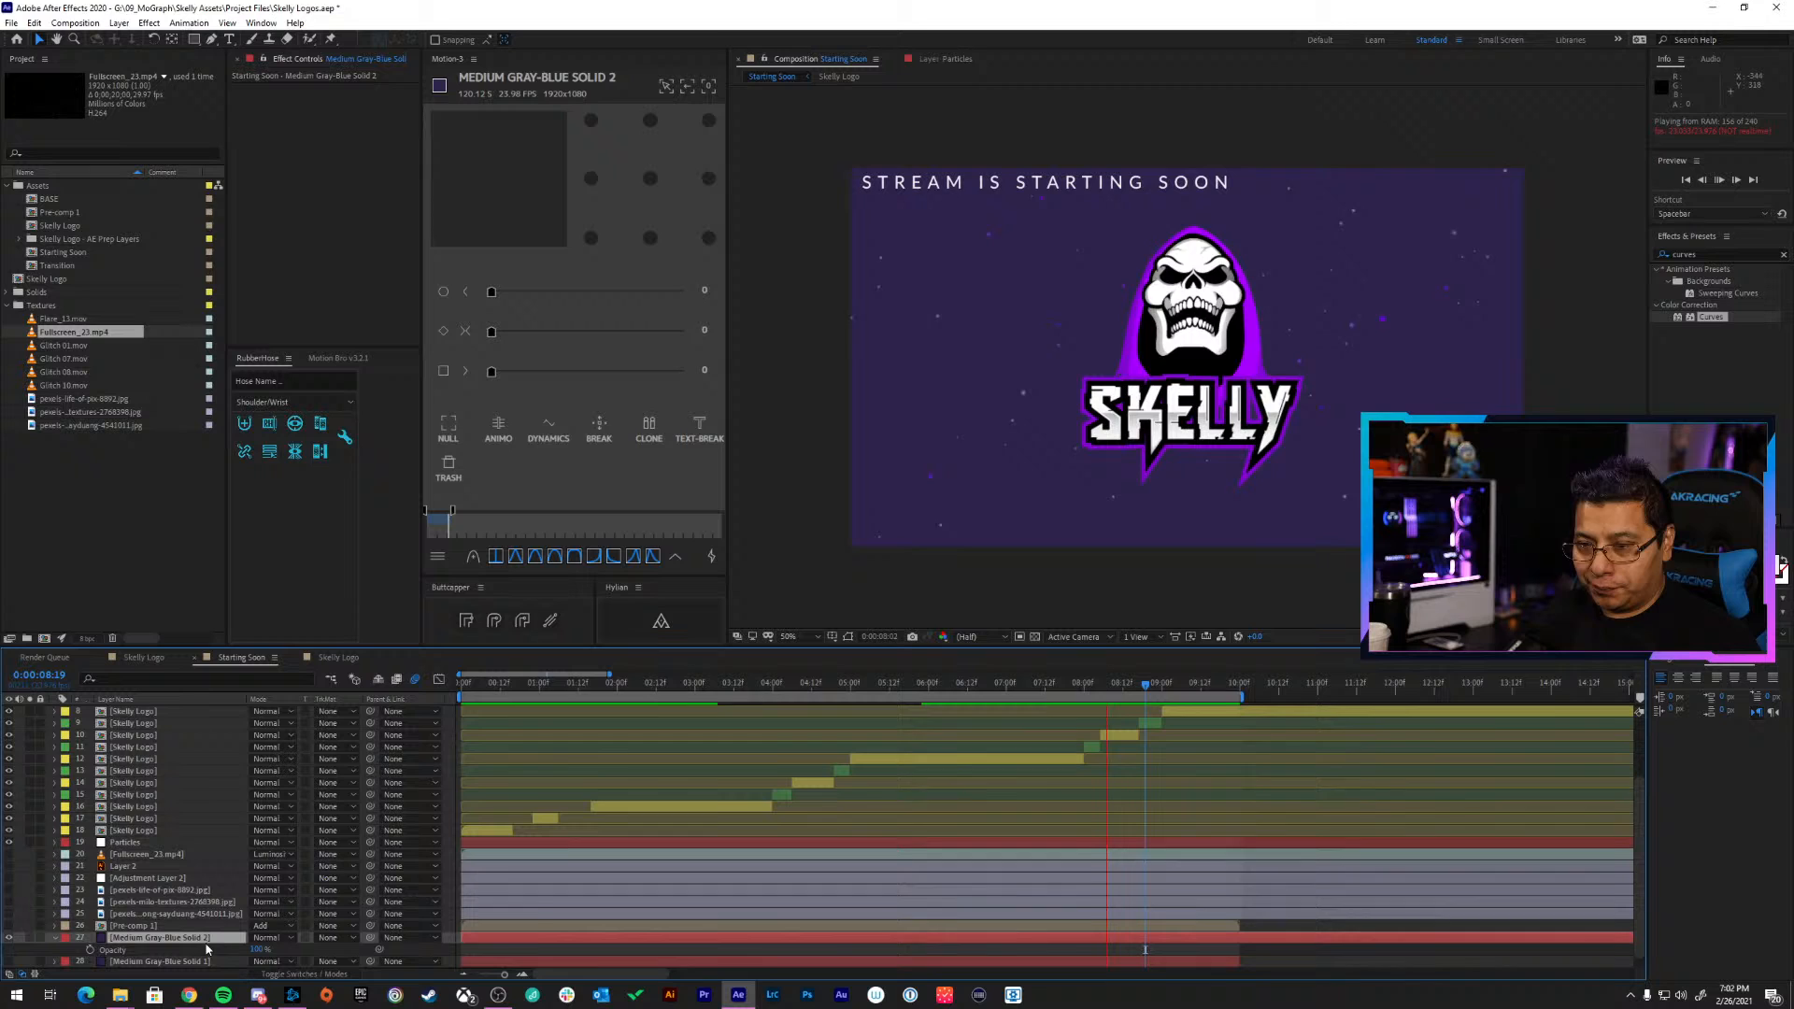
{"action": "left_click", "coordinate": [265, 951]}
{"action": "type", "text": "20"}
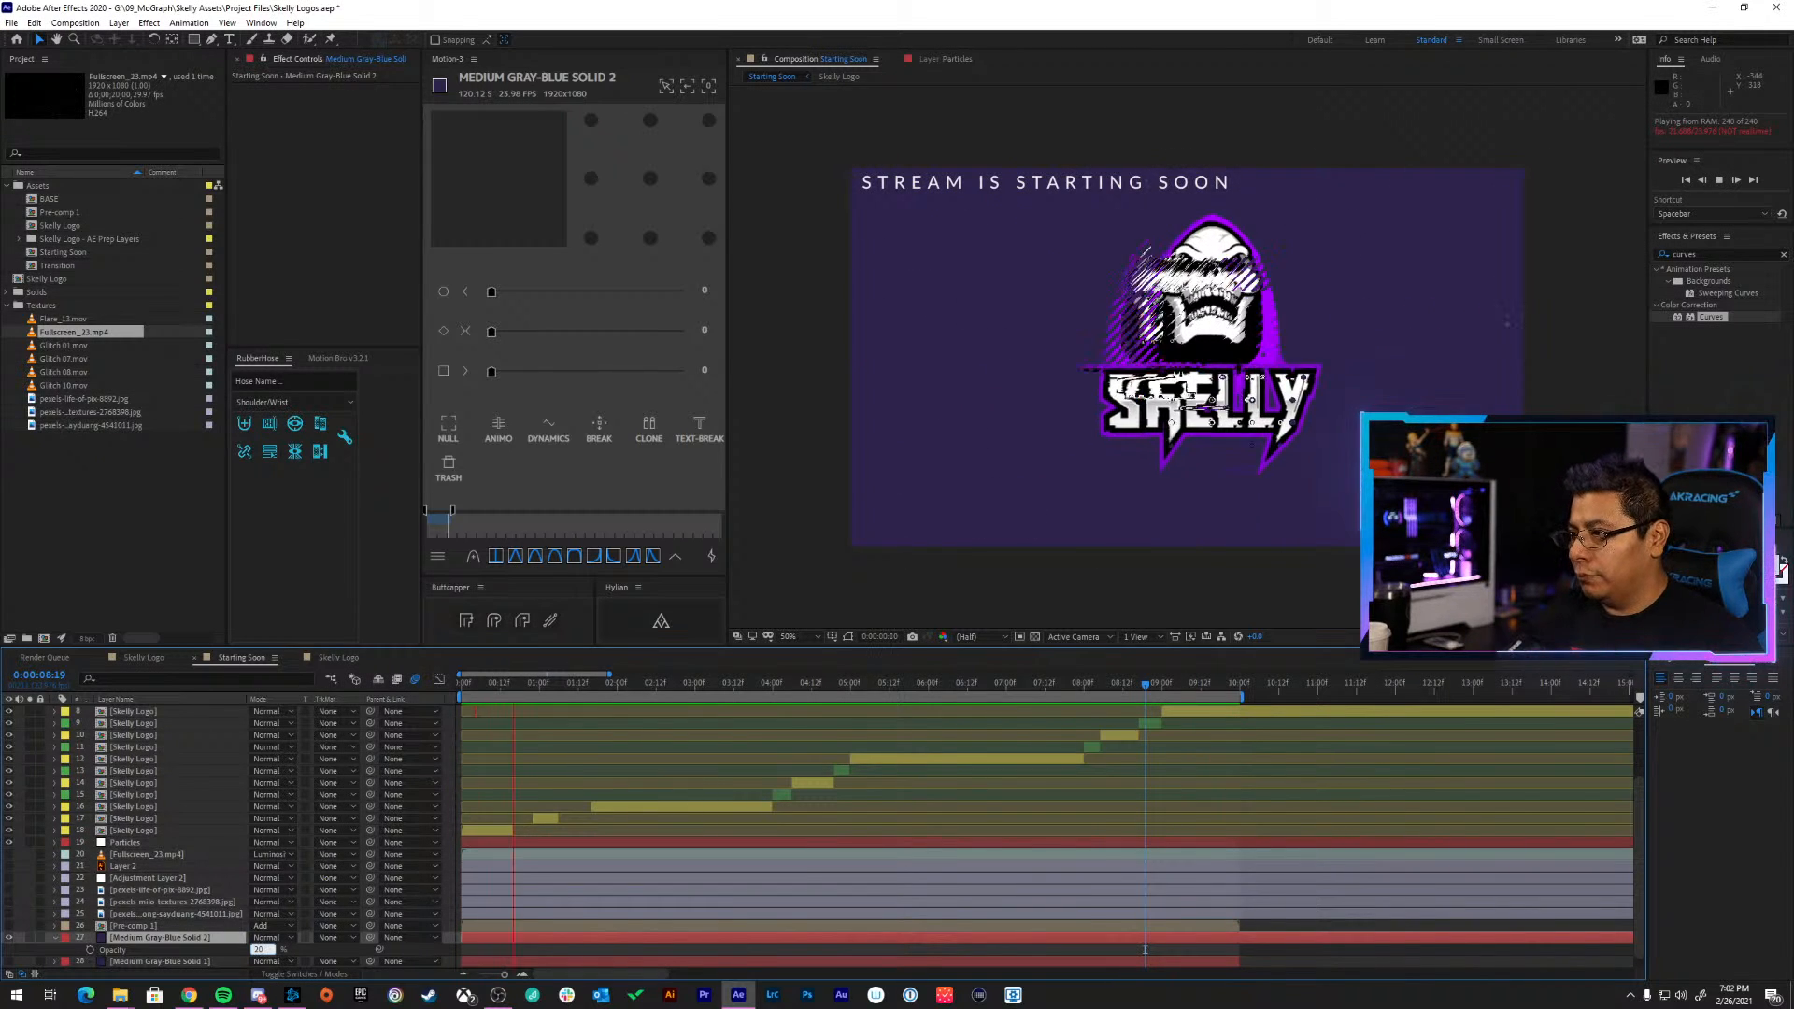
{"action": "key", "text": "Return"}
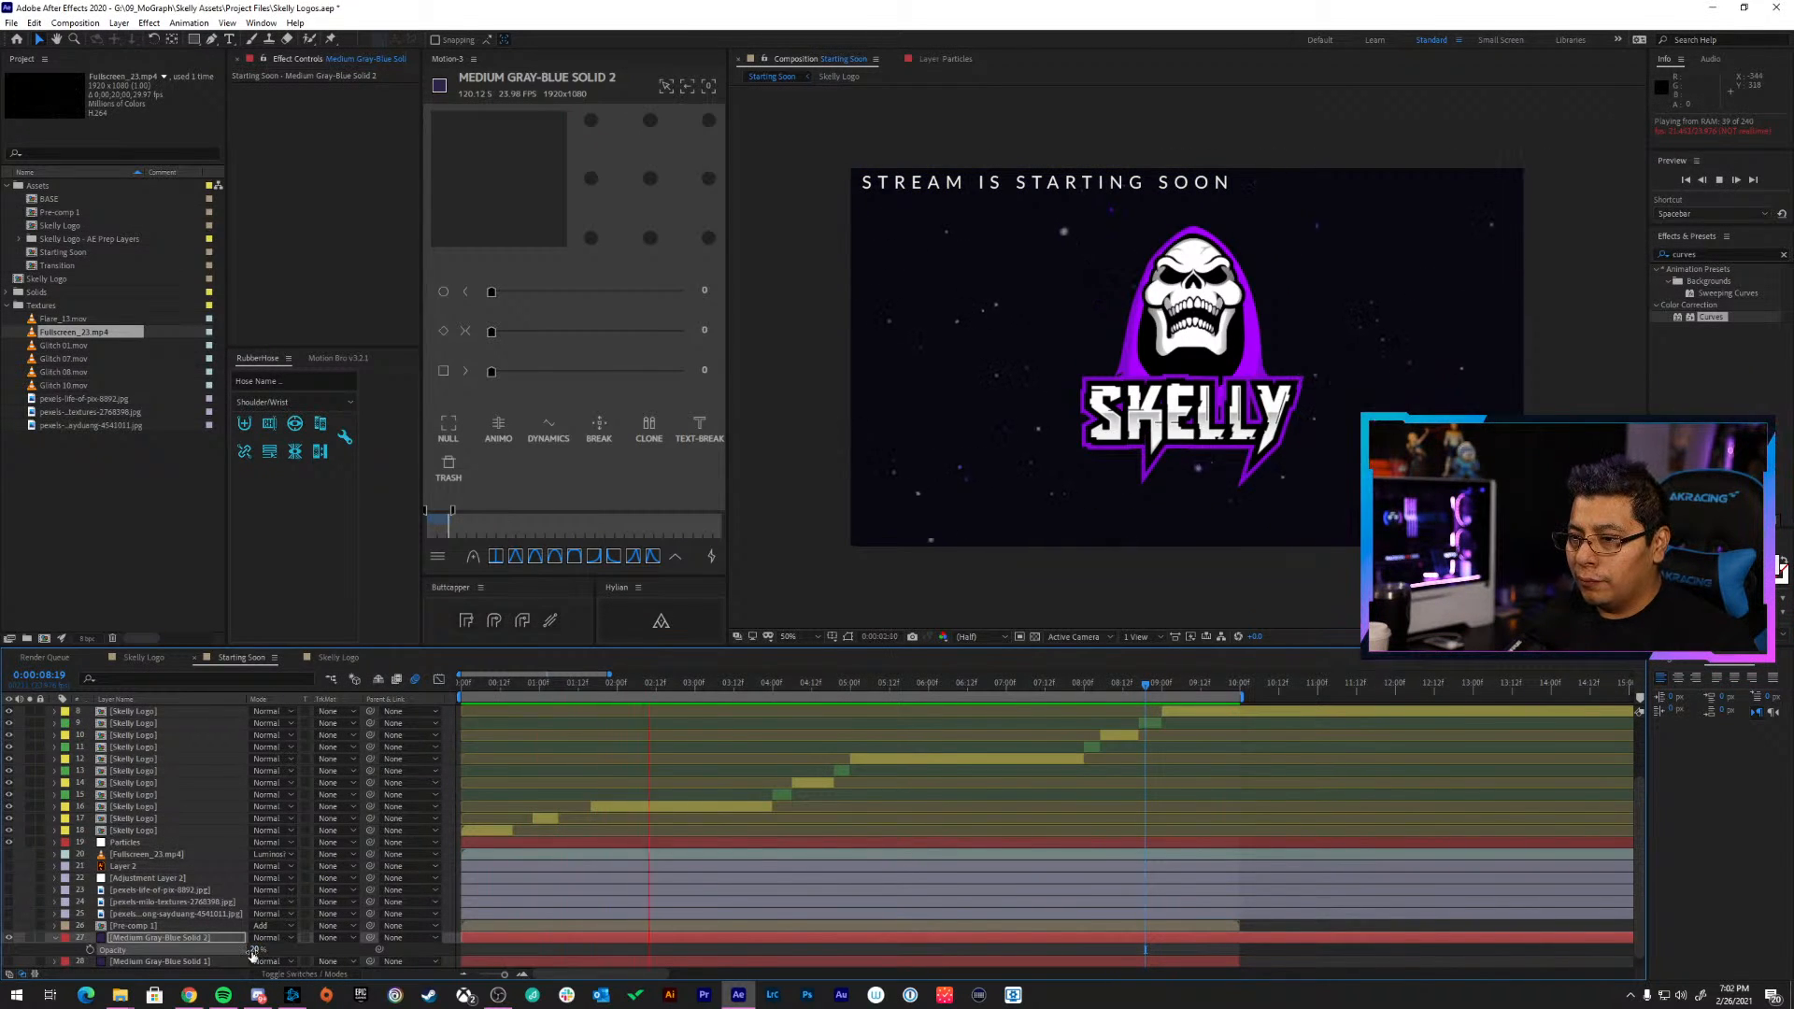
{"action": "left_click_drag", "start_coordinate": [263, 949], "coordinate": [269, 949]}
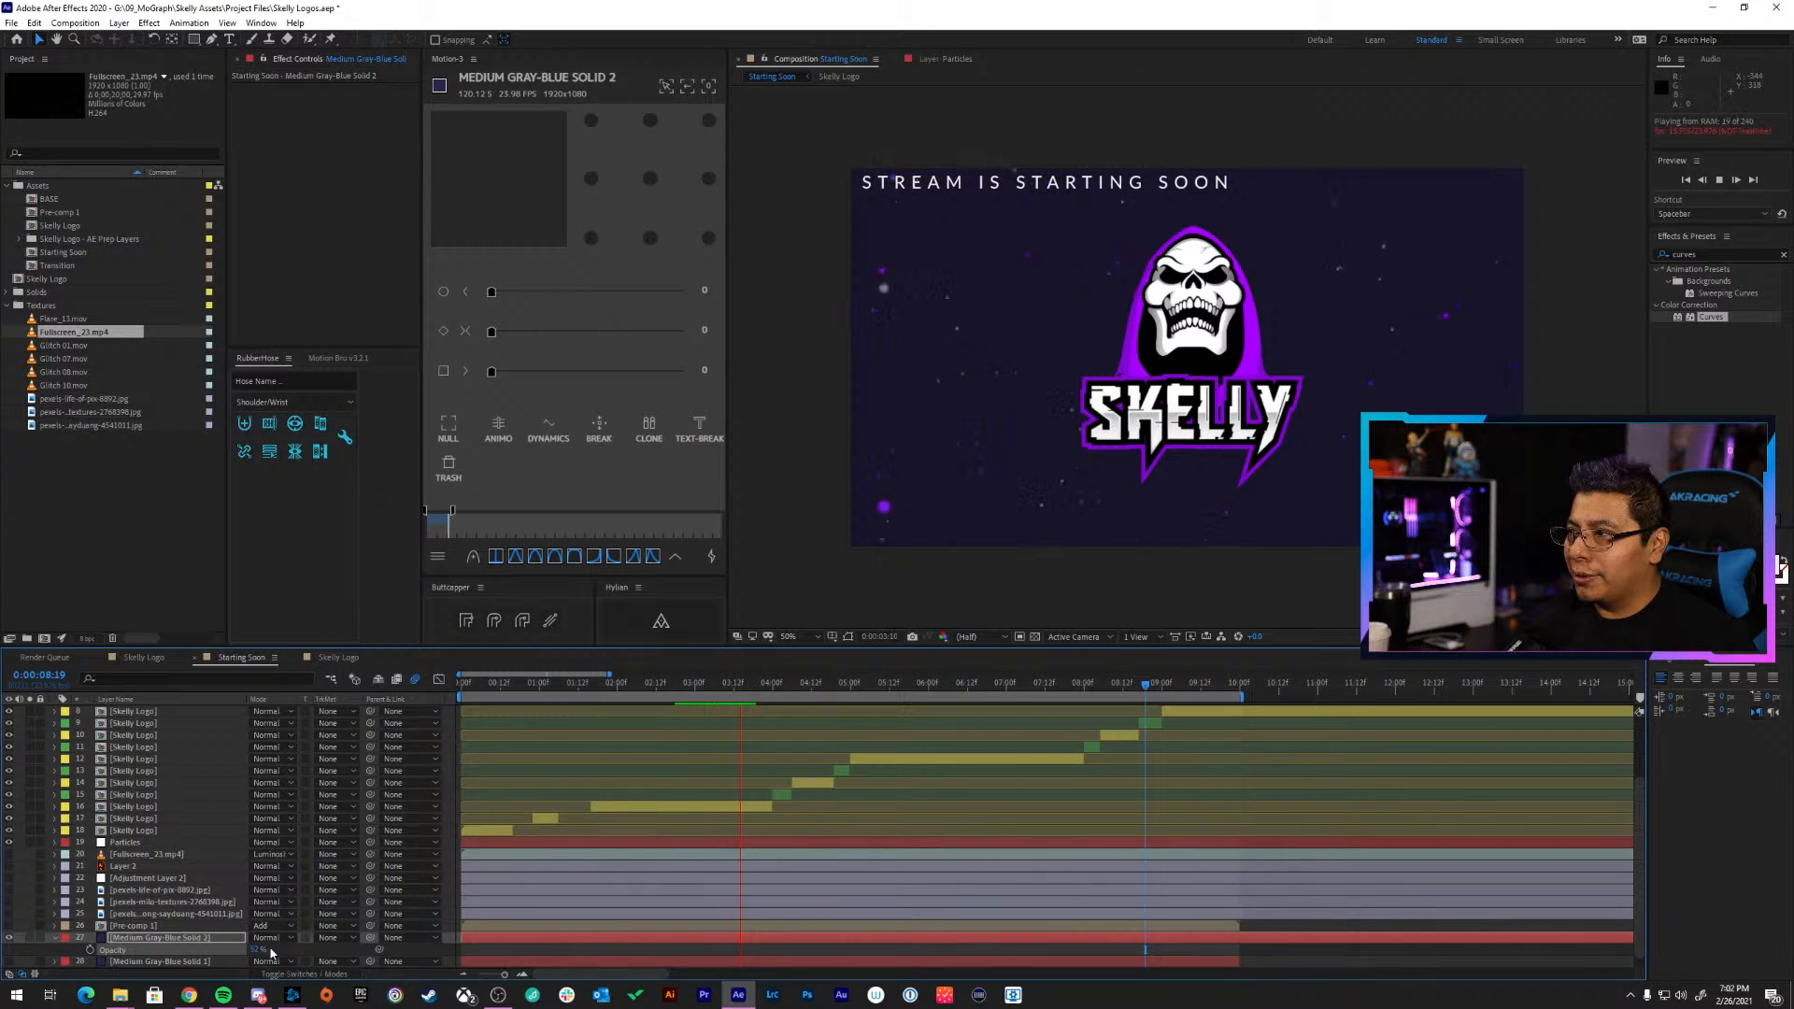
{"action": "left_click", "coordinate": [261, 950]}
{"action": "type", "text": "100"}
{"action": "key", "text": "Return"}
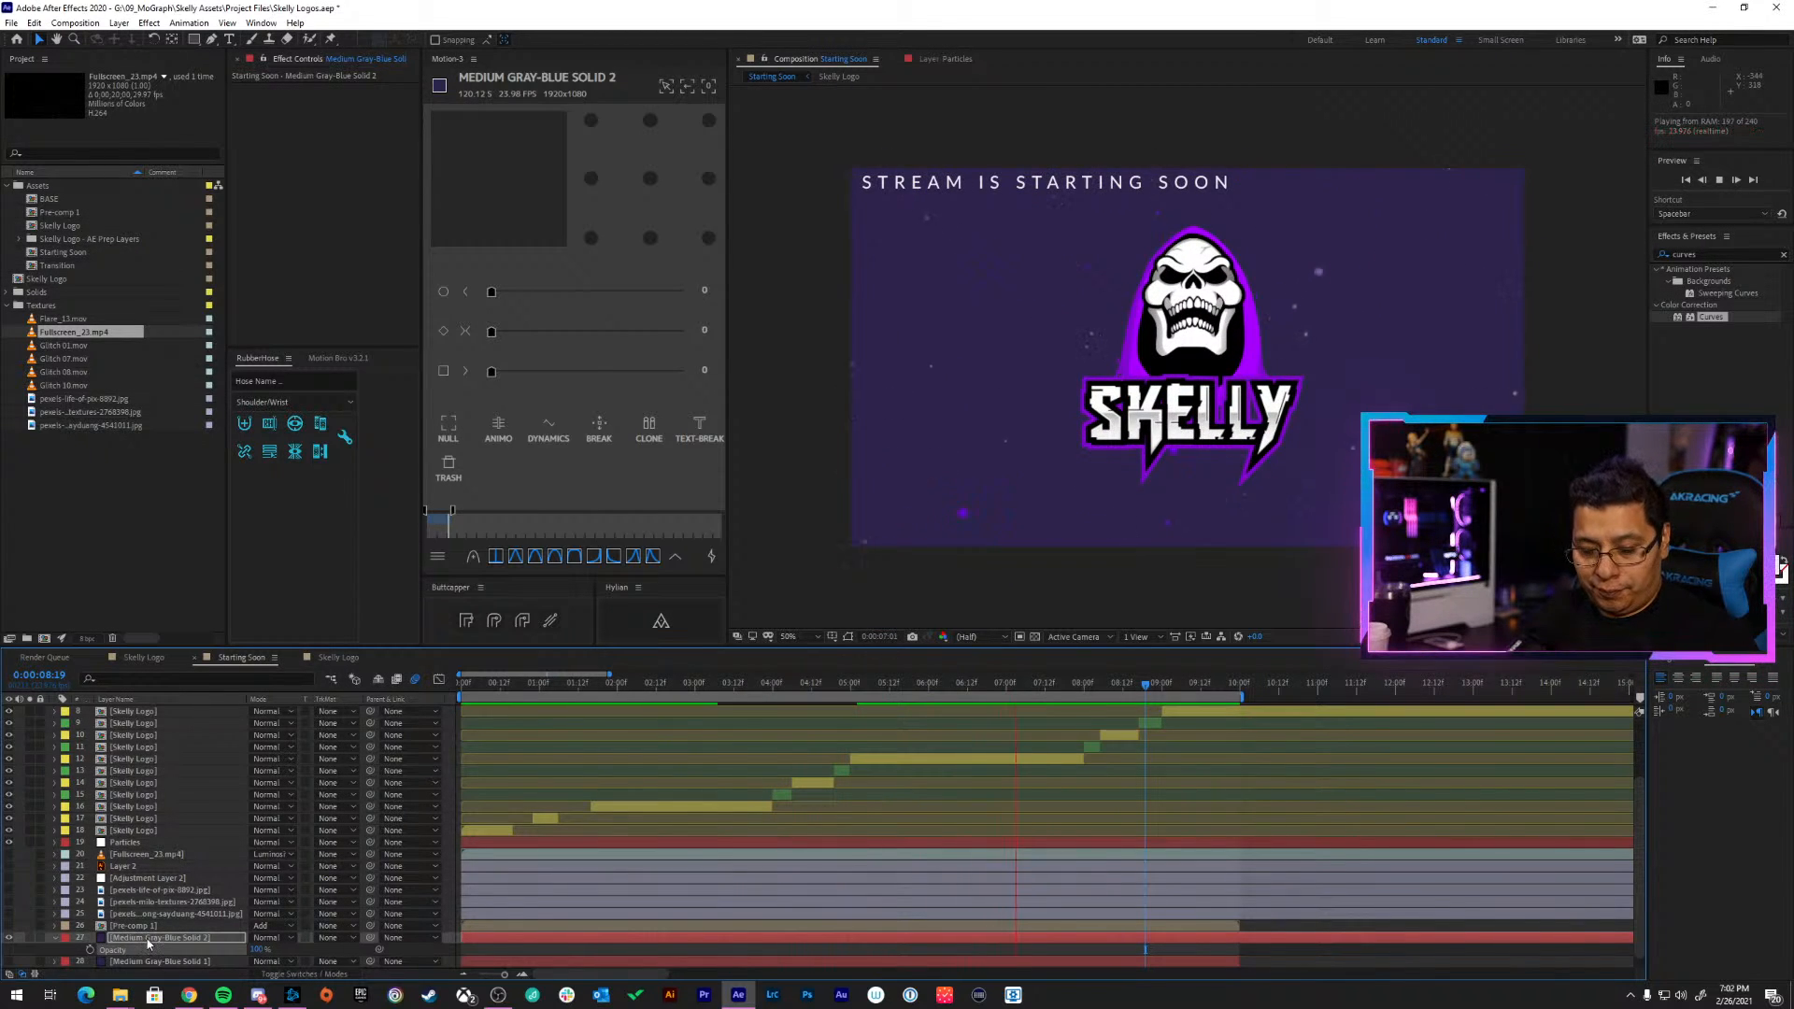
Recolor Medium Gray-Blue Solid 2 to the very dark blue 151123 in its solid settings
{"action": "key", "text": "ctrl+shift+y"}
{"action": "left_click", "coordinate": [889, 568]}
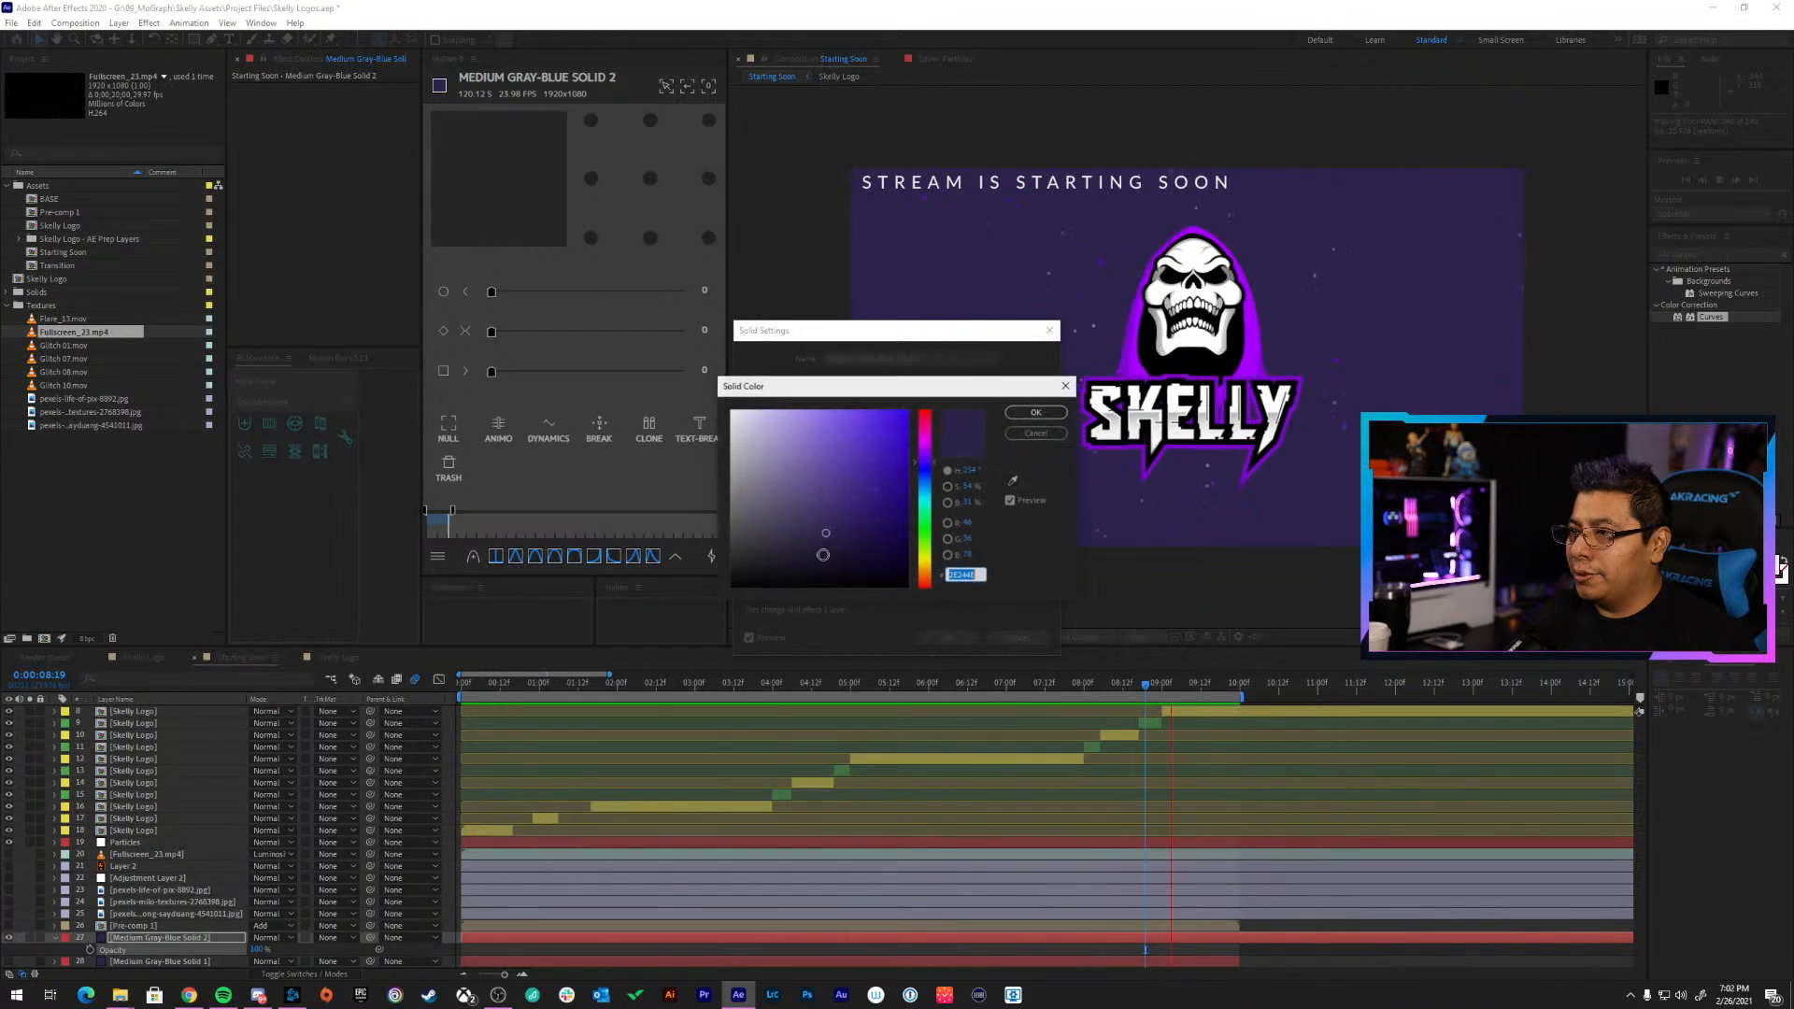
{"action": "left_click_drag", "start_coordinate": [828, 549], "coordinate": [824, 560]}
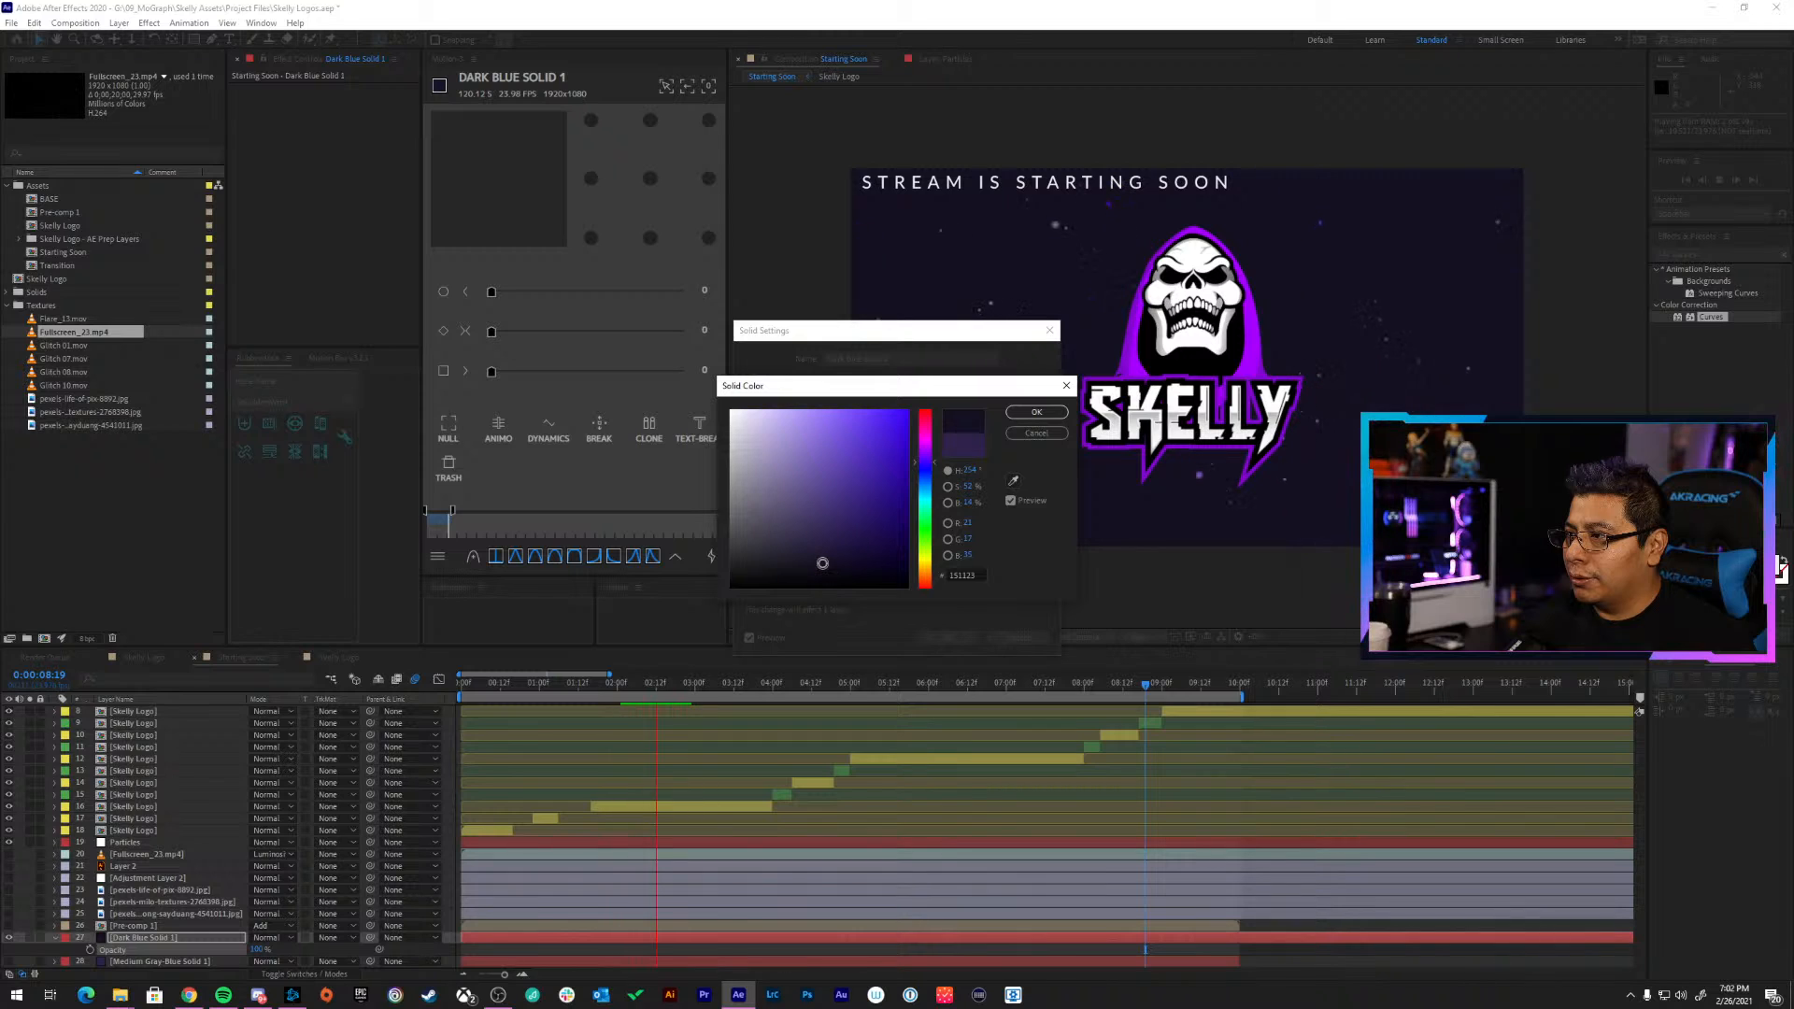
{"action": "left_click", "coordinate": [1036, 412]}
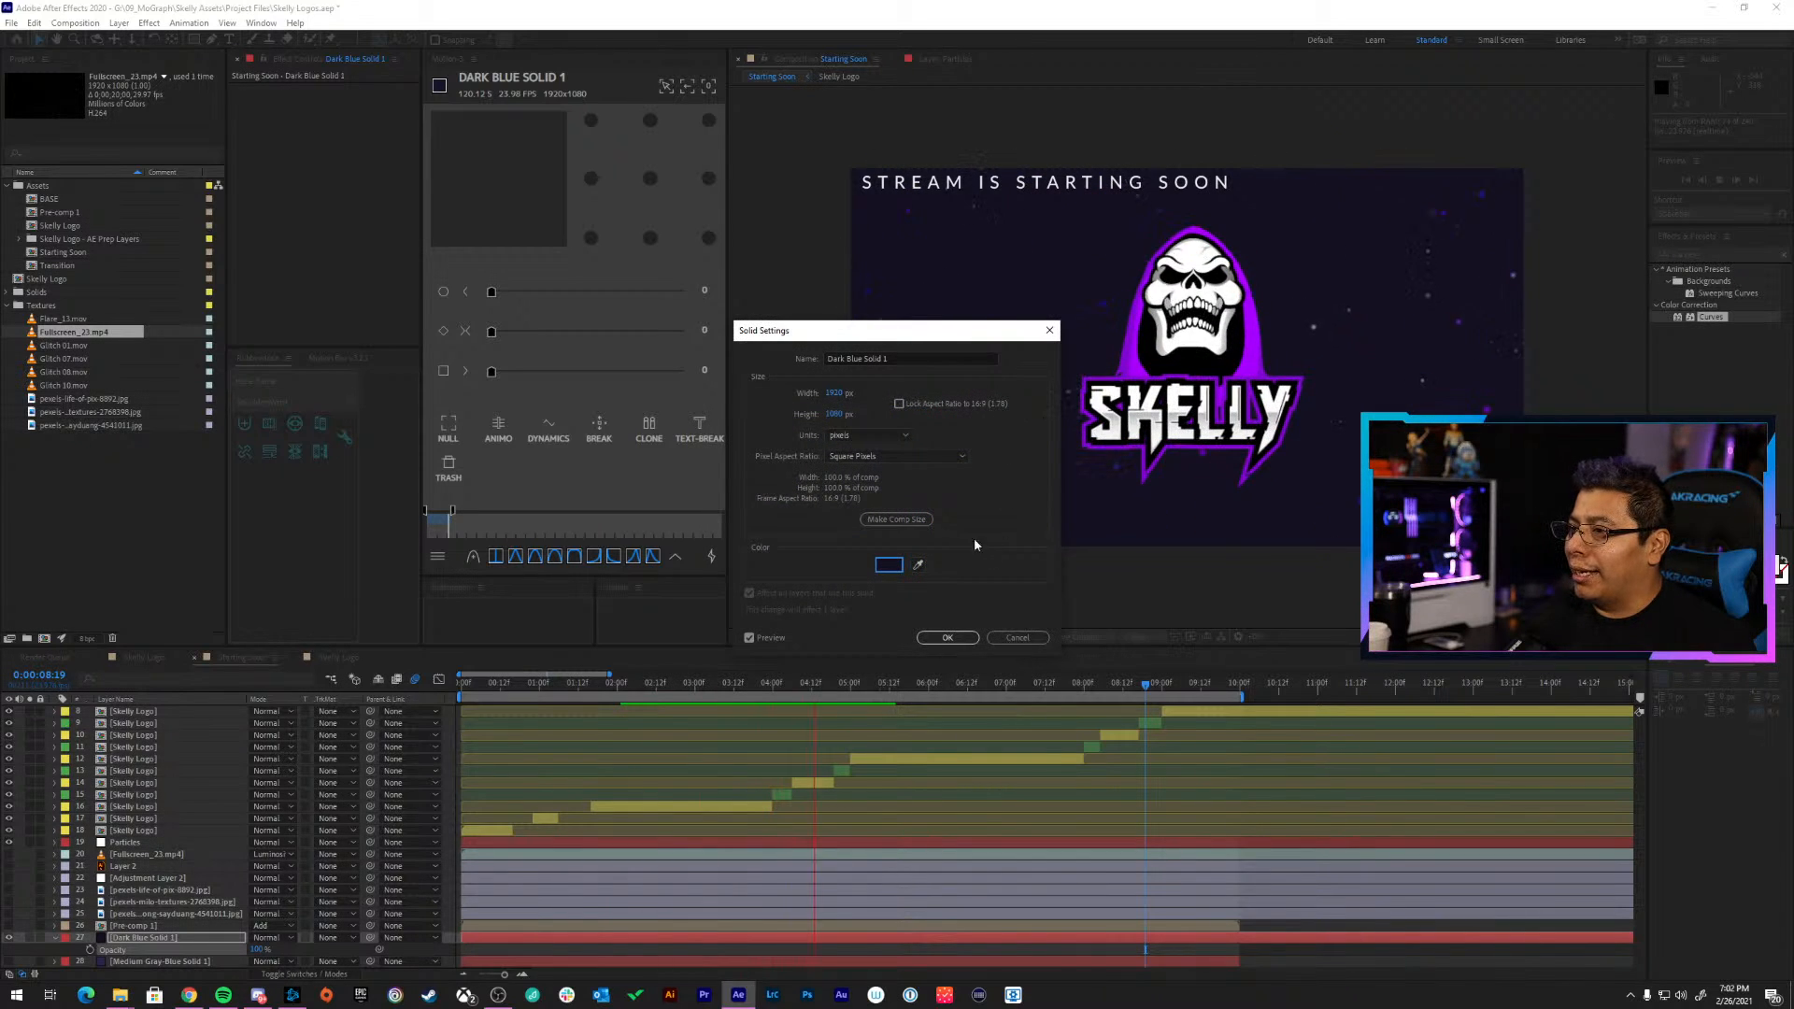
{"action": "left_click", "coordinate": [940, 638]}
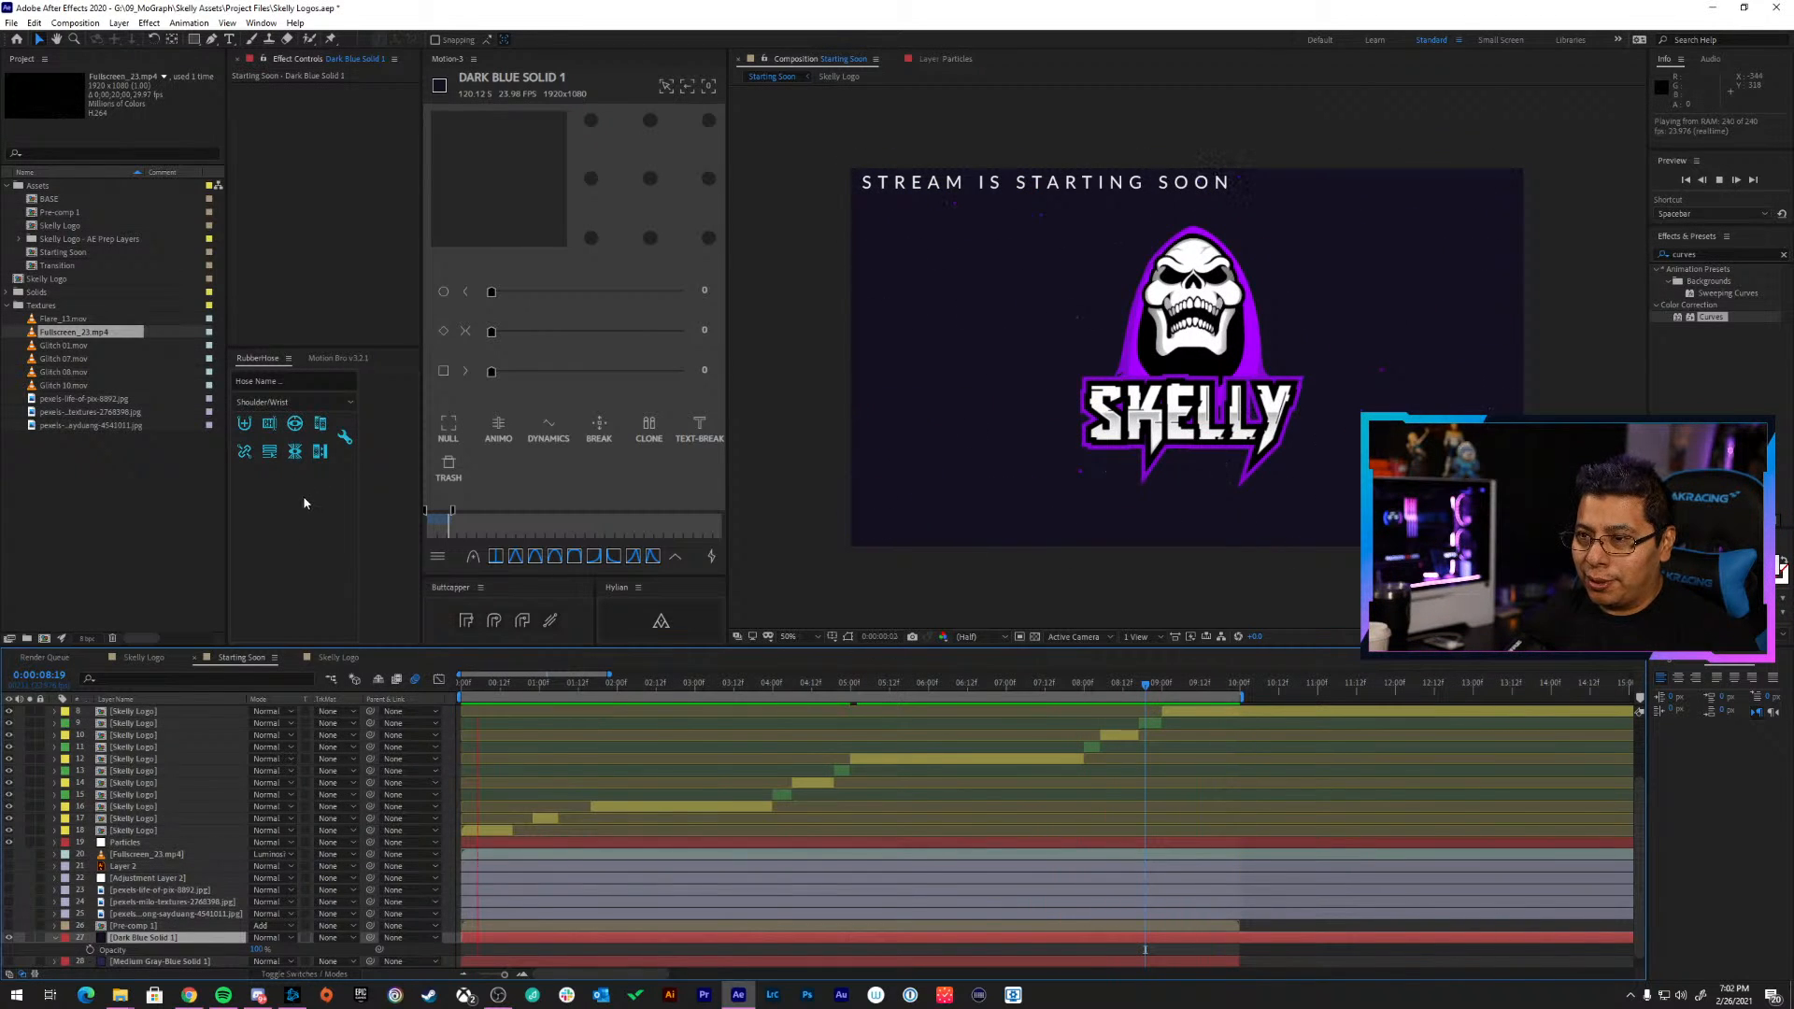
Lower the Particles layer's Particular emission rate to about 40 particles per second and adjust the emitter's Direction Spread
{"action": "left_click", "coordinate": [126, 842]}
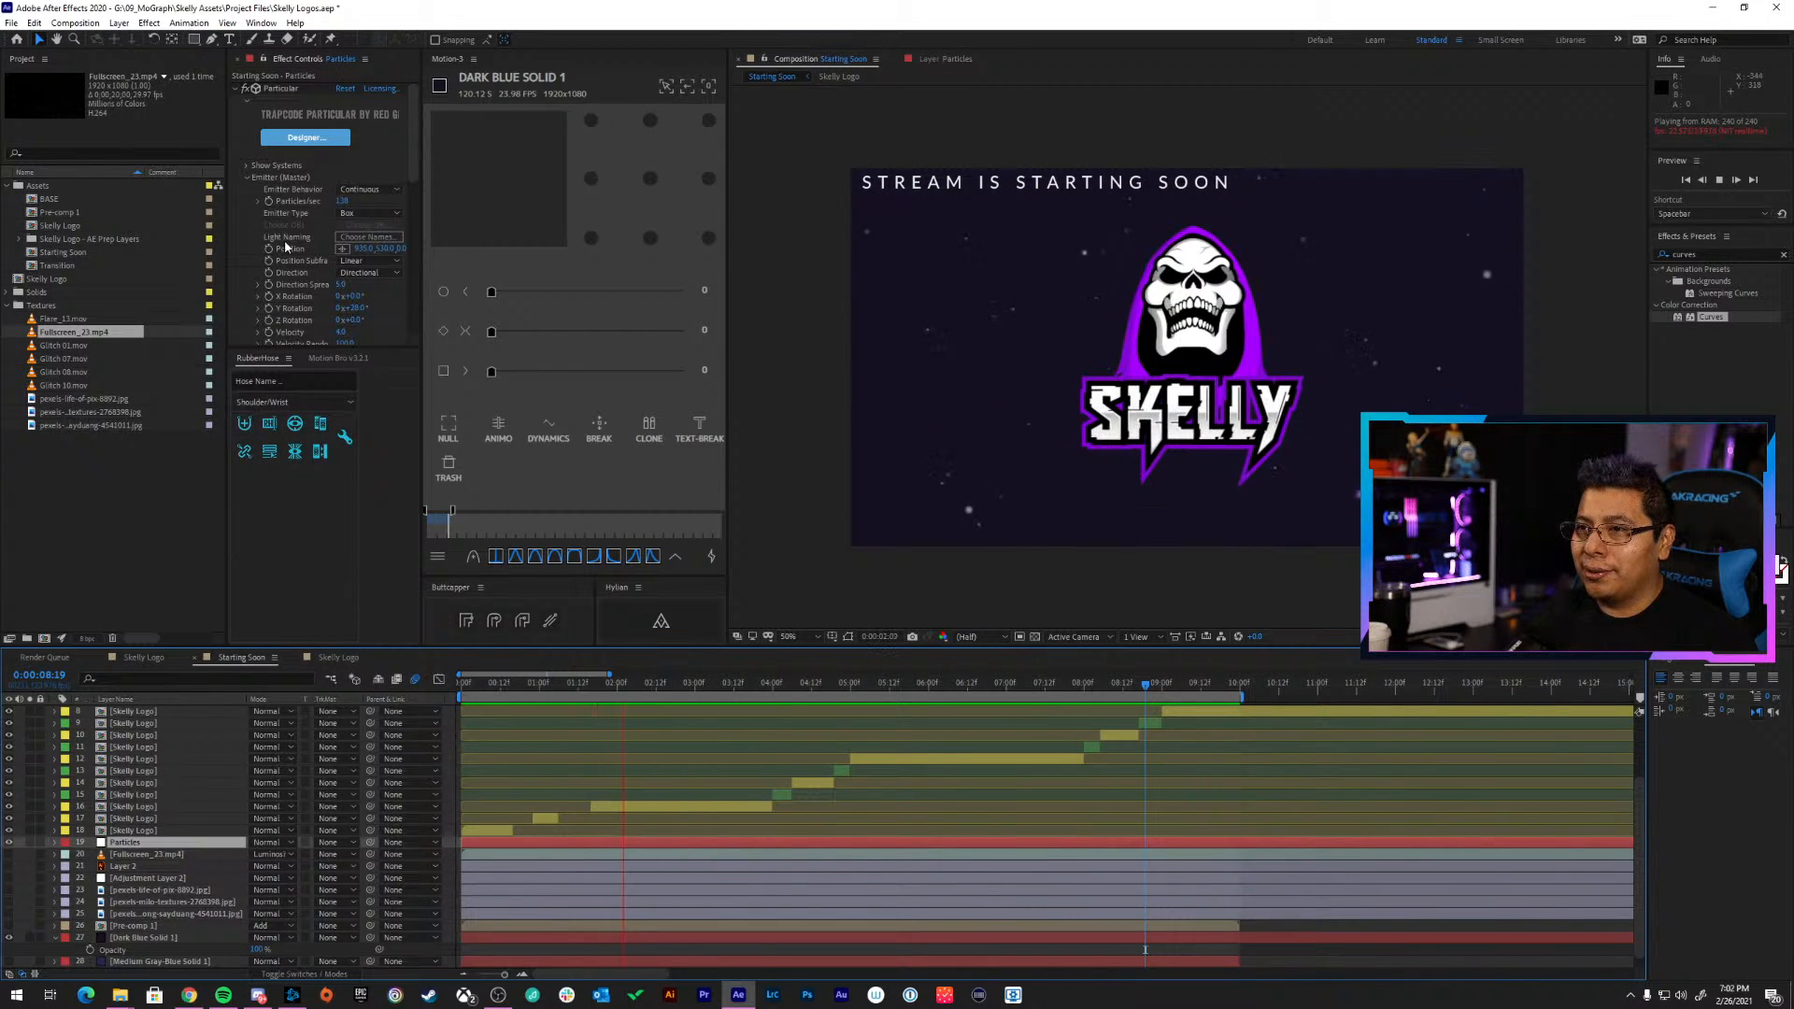
{"action": "mouse_move", "coordinate": [343, 201]}
{"action": "left_mouse_down"}
{"action": "mouse_move", "coordinate": [377, 199]}
{"action": "mouse_move", "coordinate": [308, 201]}
{"action": "left_mouse_up"}
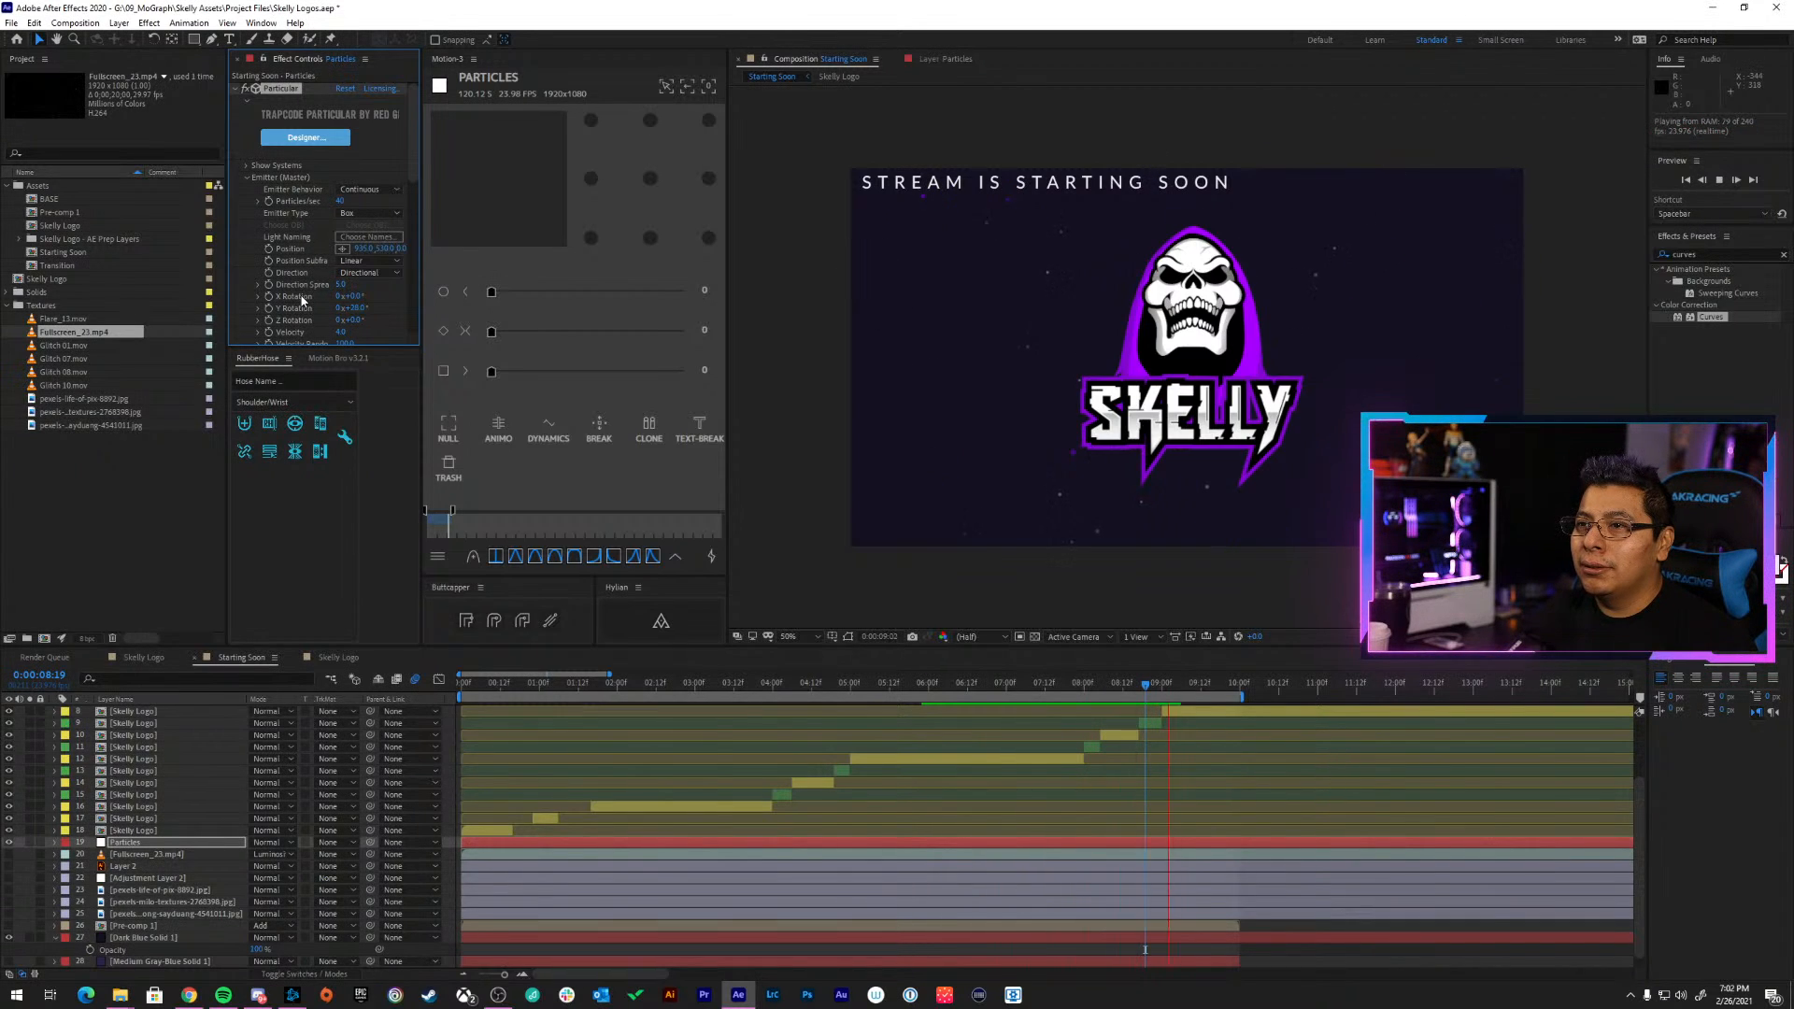
{"action": "scroll", "coordinate": [302, 300], "scroll_direction": "down", "scroll_amount": 2}
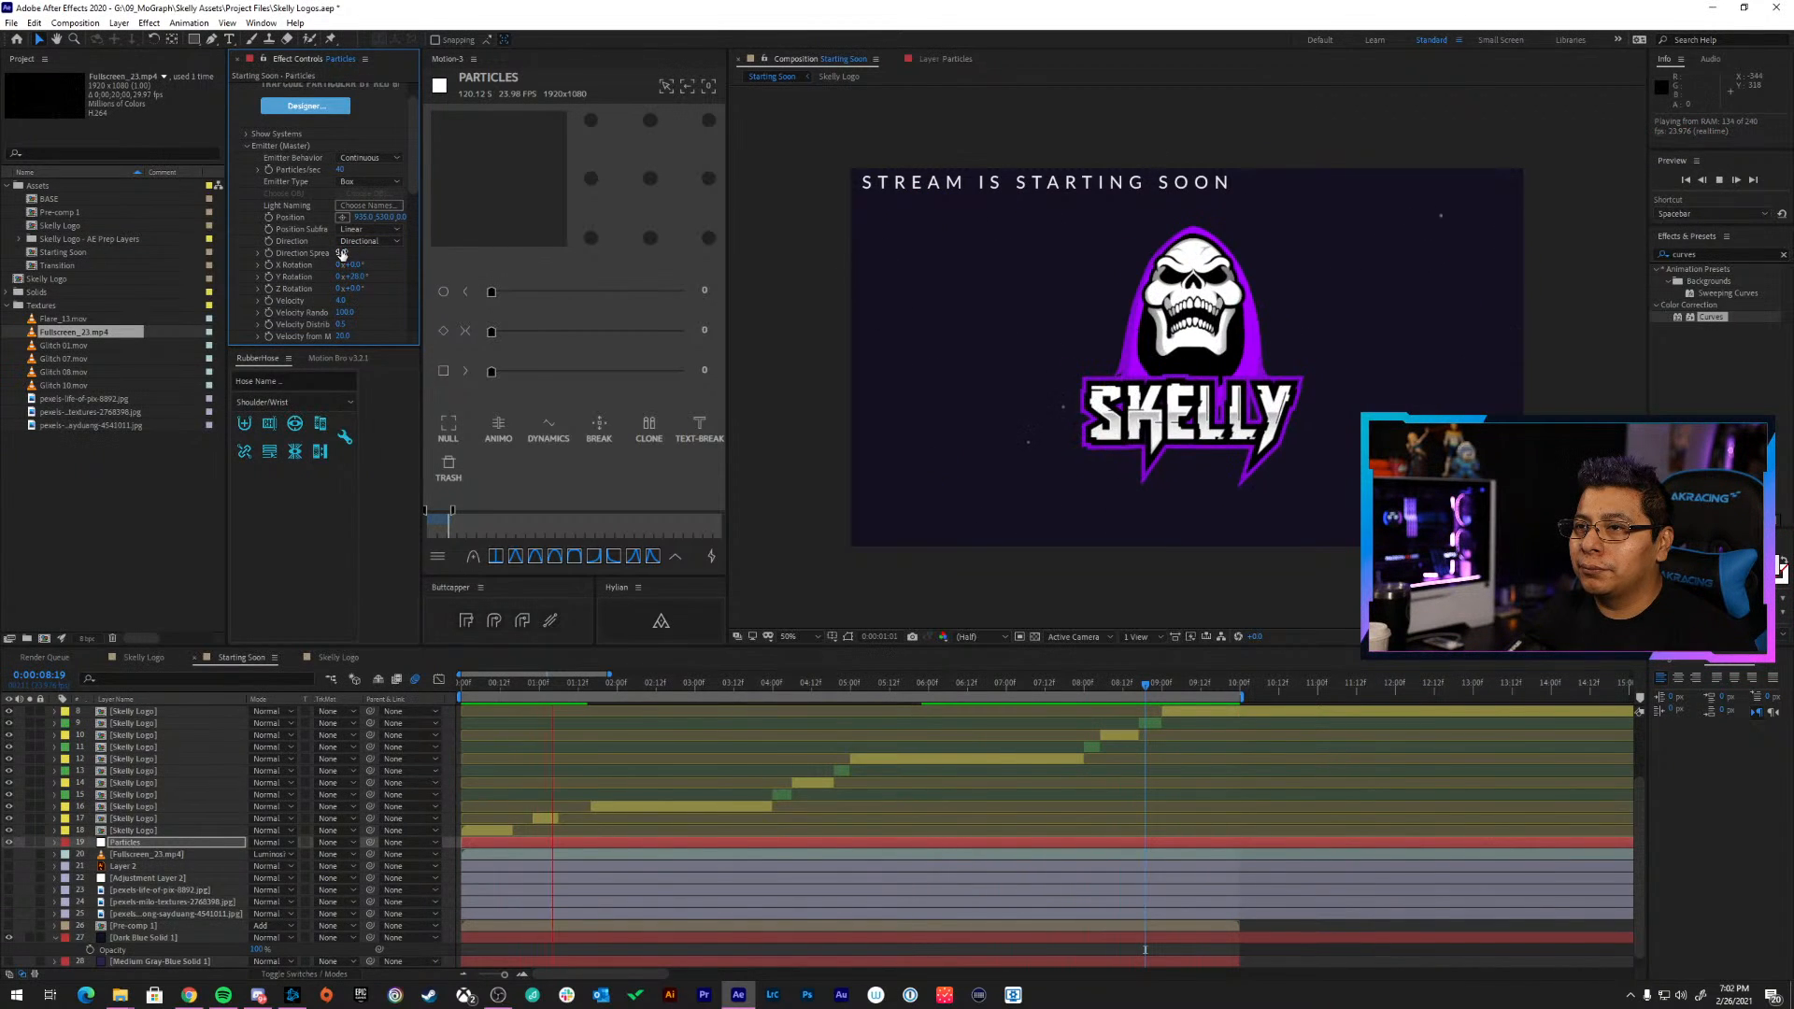
{"action": "mouse_move", "coordinate": [341, 253]}
{"action": "left_mouse_down"}
{"action": "mouse_move", "coordinate": [361, 250]}
{"action": "mouse_move", "coordinate": [334, 258]}
{"action": "left_mouse_up"}
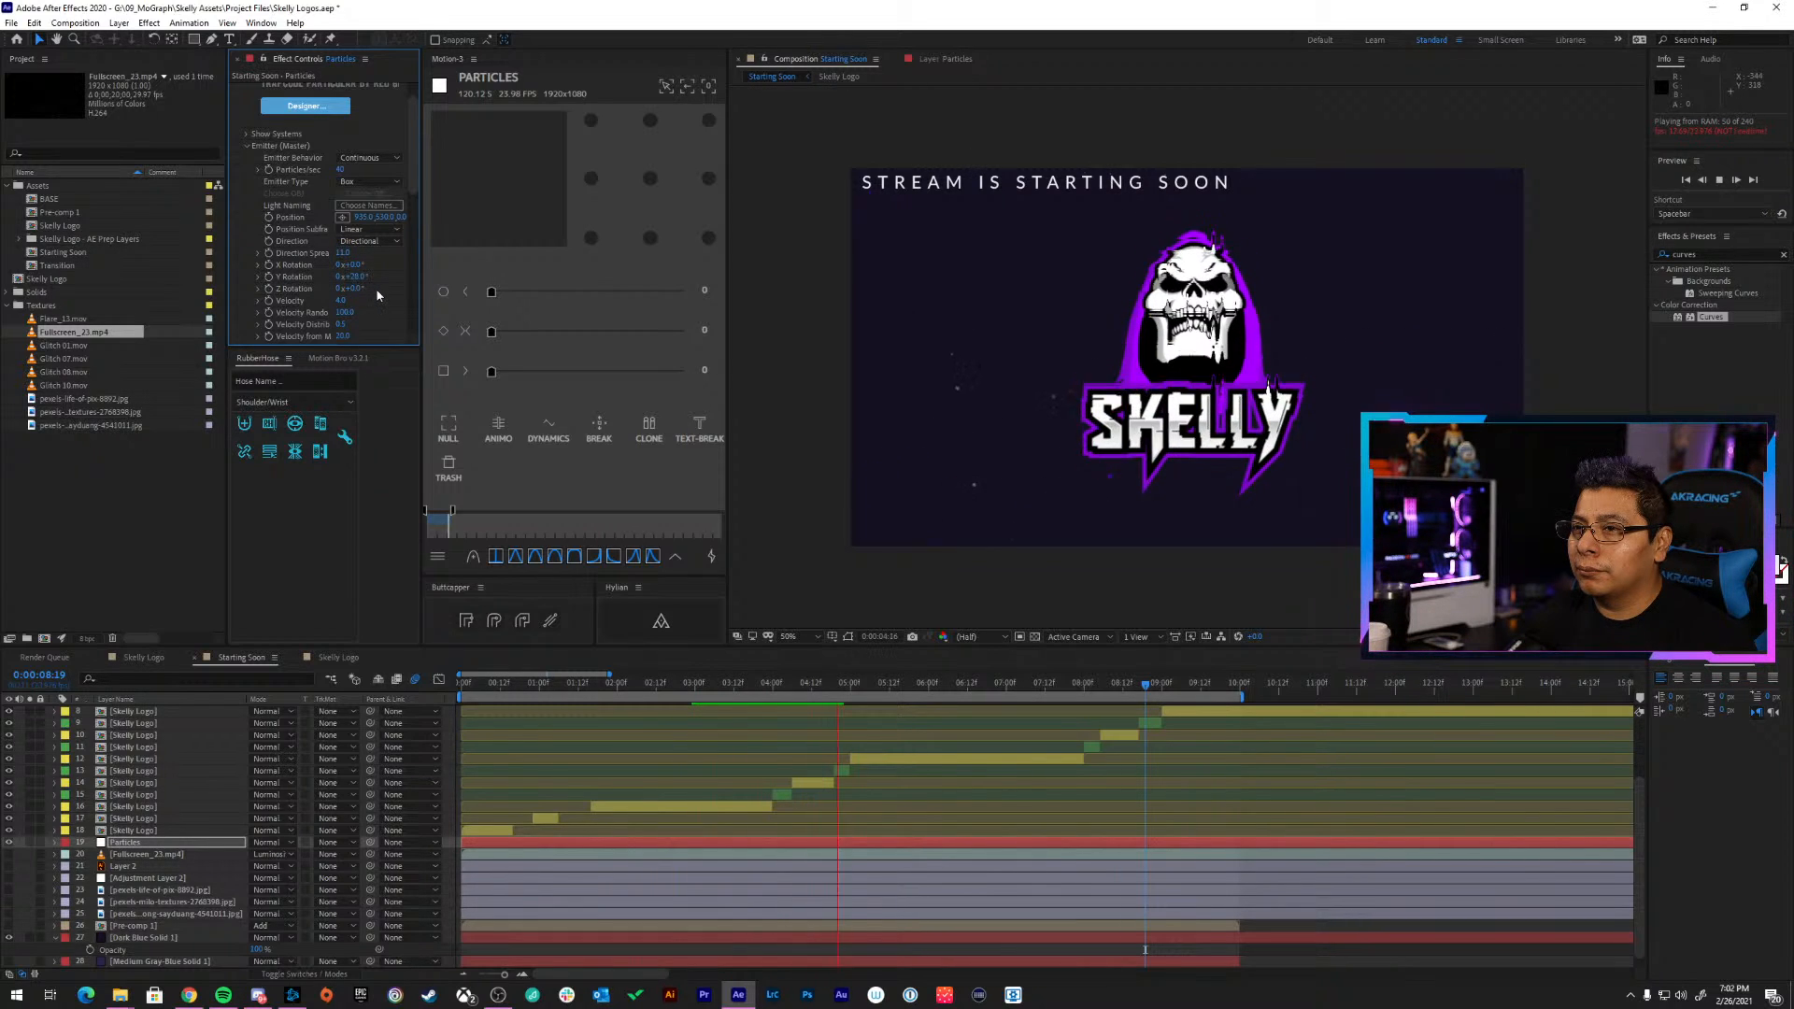
Set the Particular emitter's Pre Run to about 70 in Emission Extras and preview the composition from the first frame
{"action": "scroll", "coordinate": [360, 301], "scroll_direction": "down", "scroll_amount": 3}
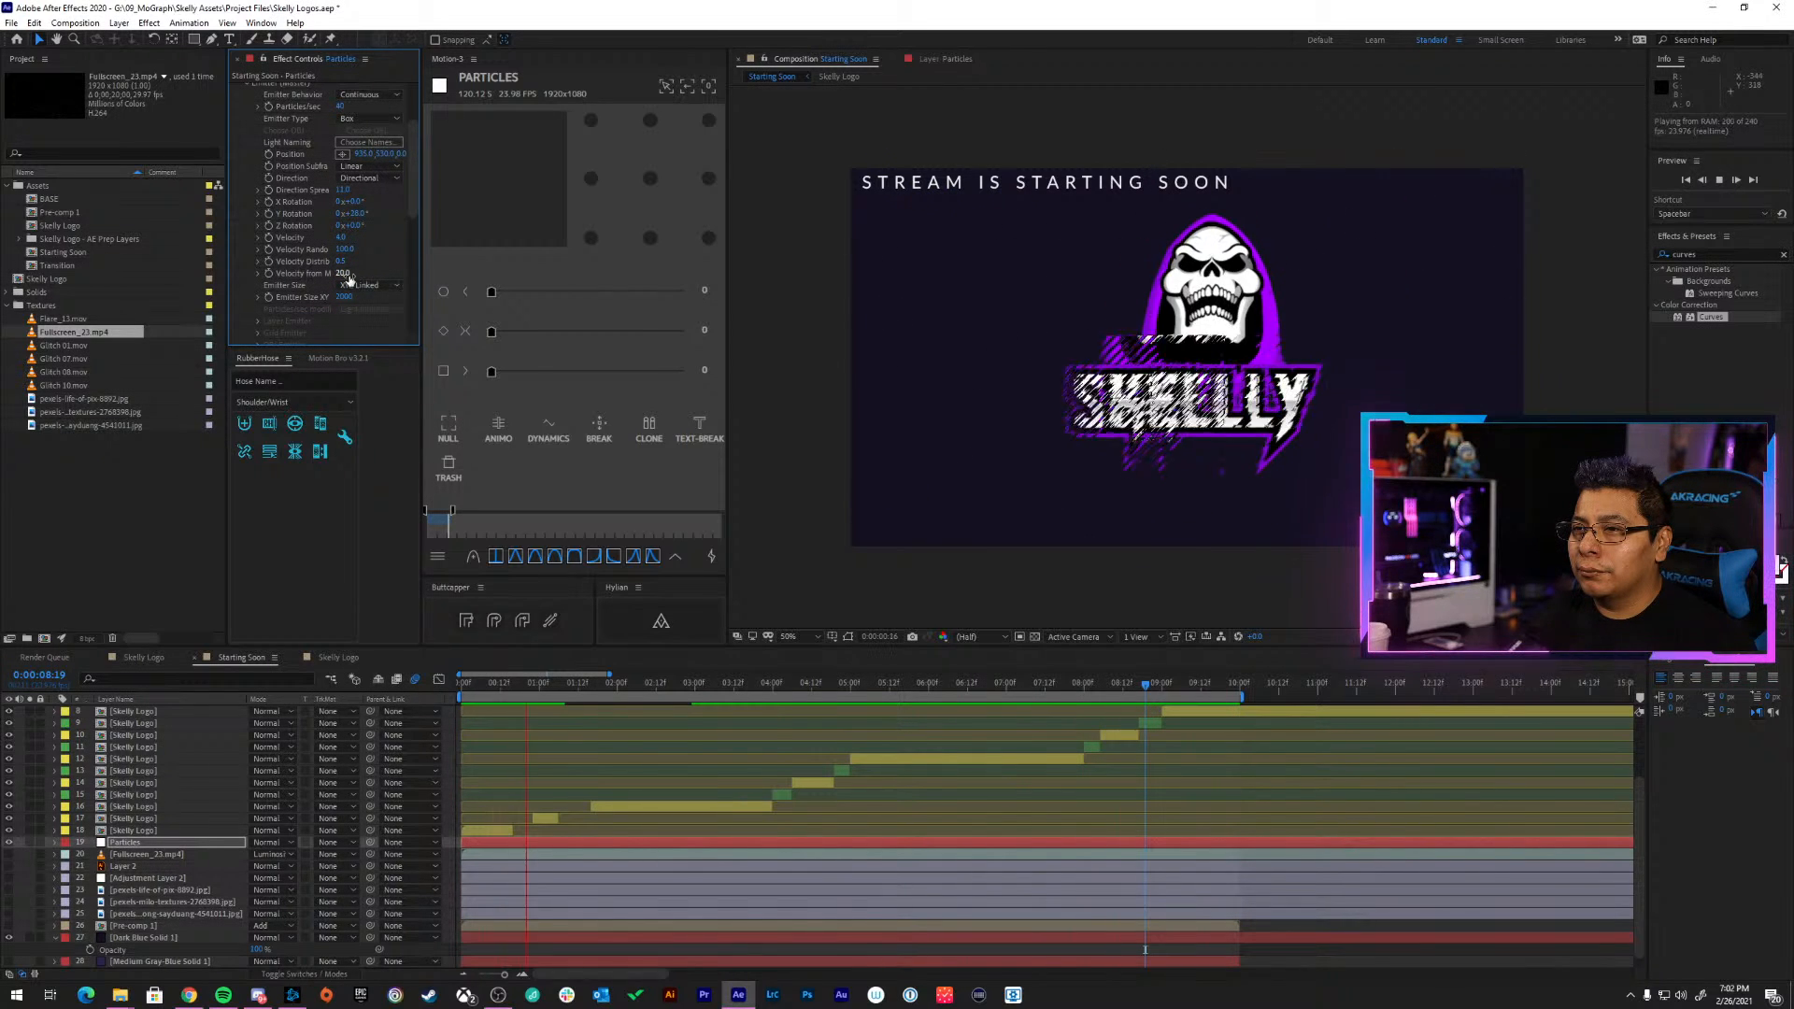
{"action": "scroll", "coordinate": [348, 302], "scroll_direction": "down", "scroll_amount": 6}
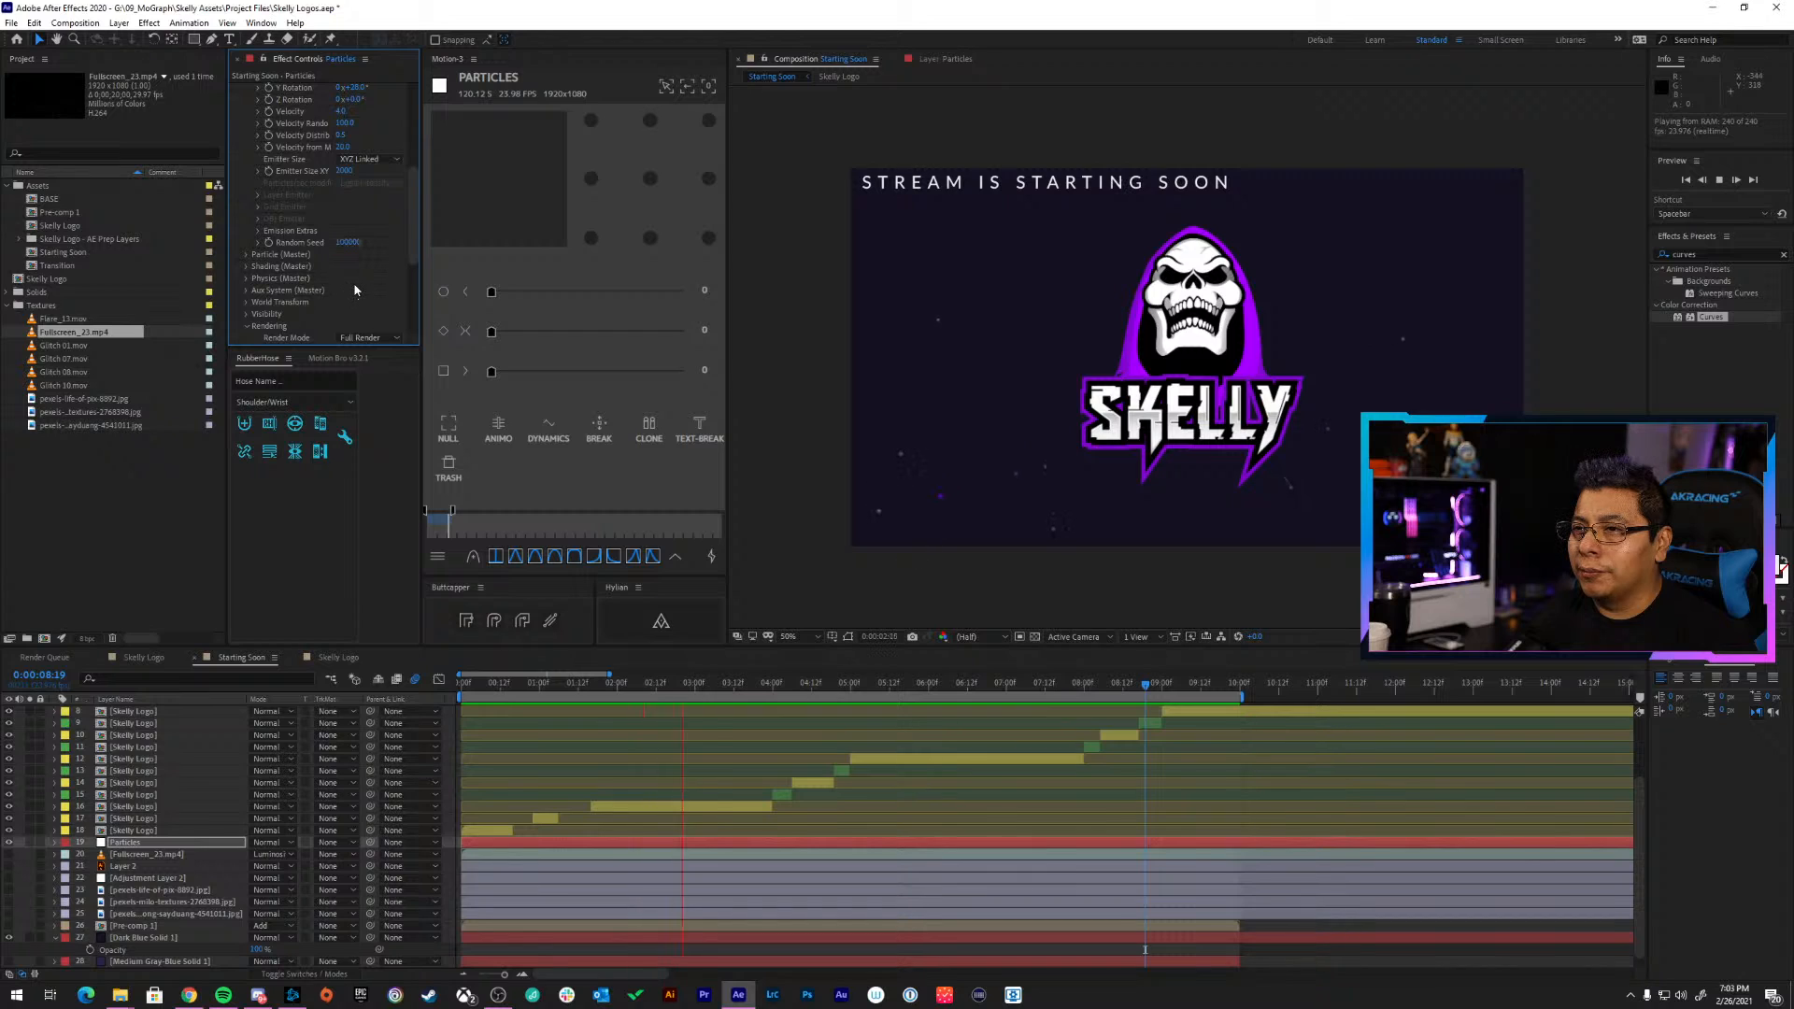
{"action": "scroll", "coordinate": [354, 291], "scroll_direction": "down", "scroll_amount": 3}
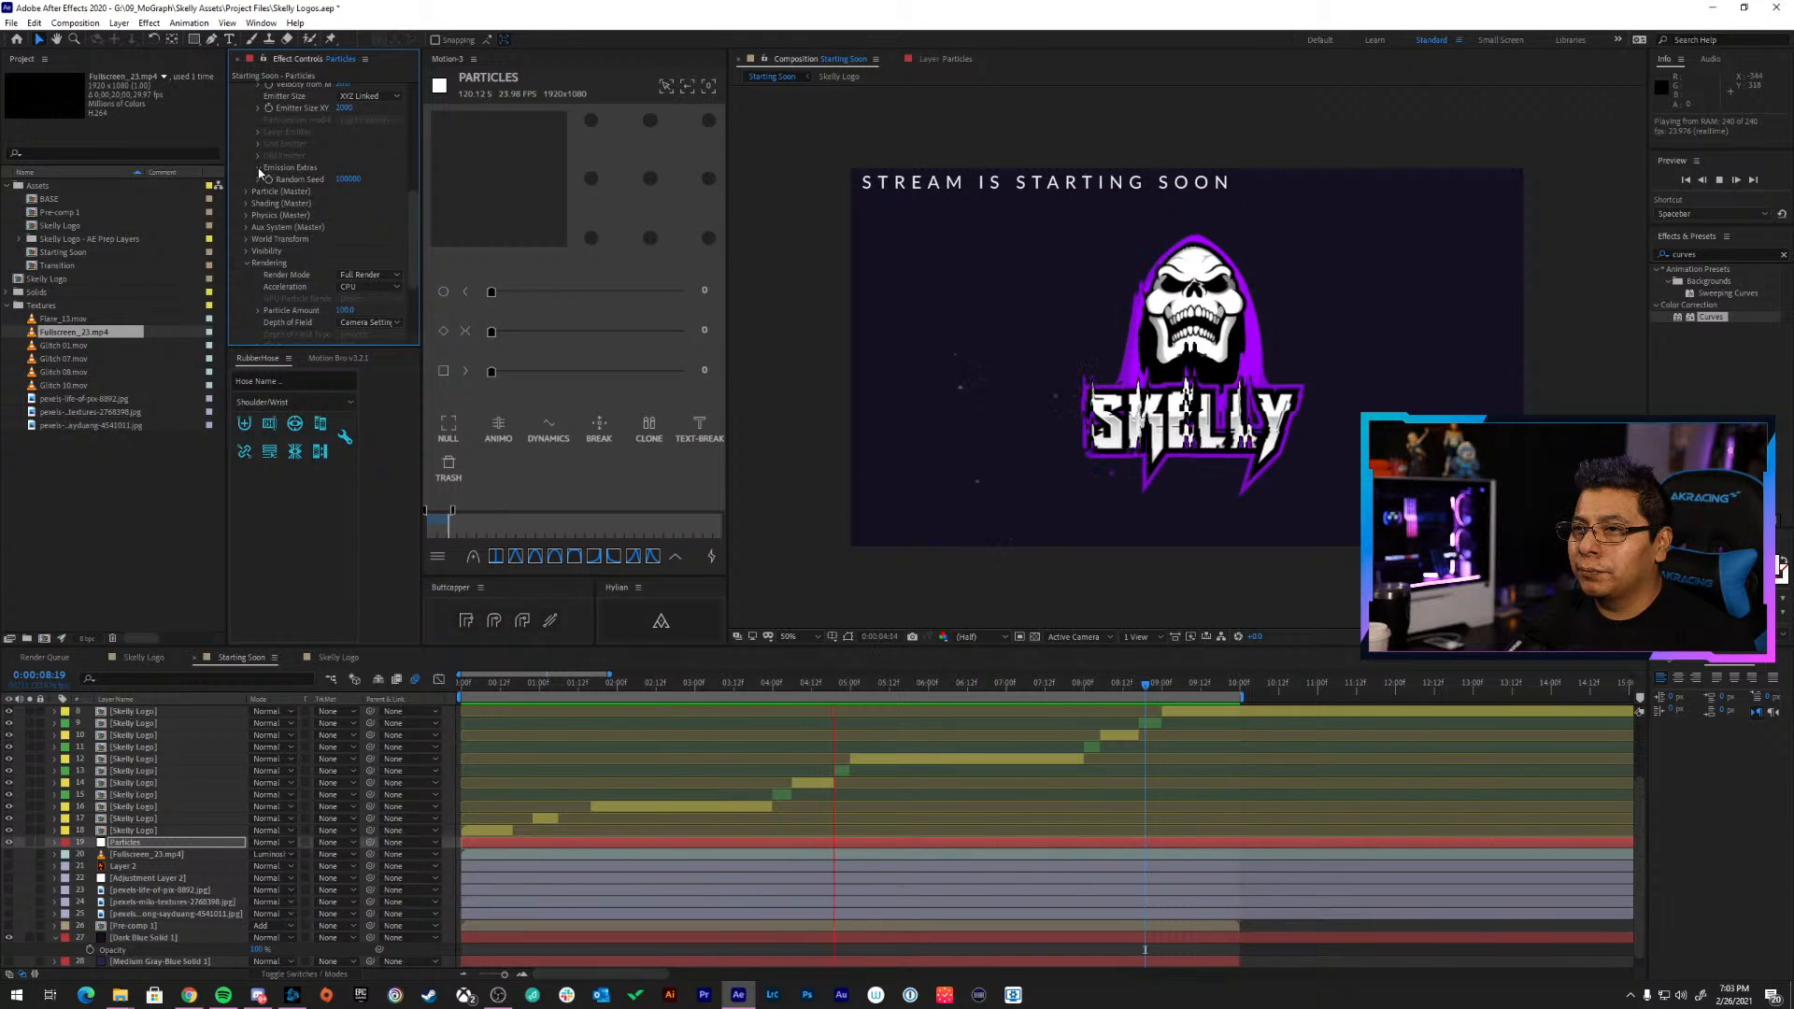
{"action": "left_click", "coordinate": [260, 169]}
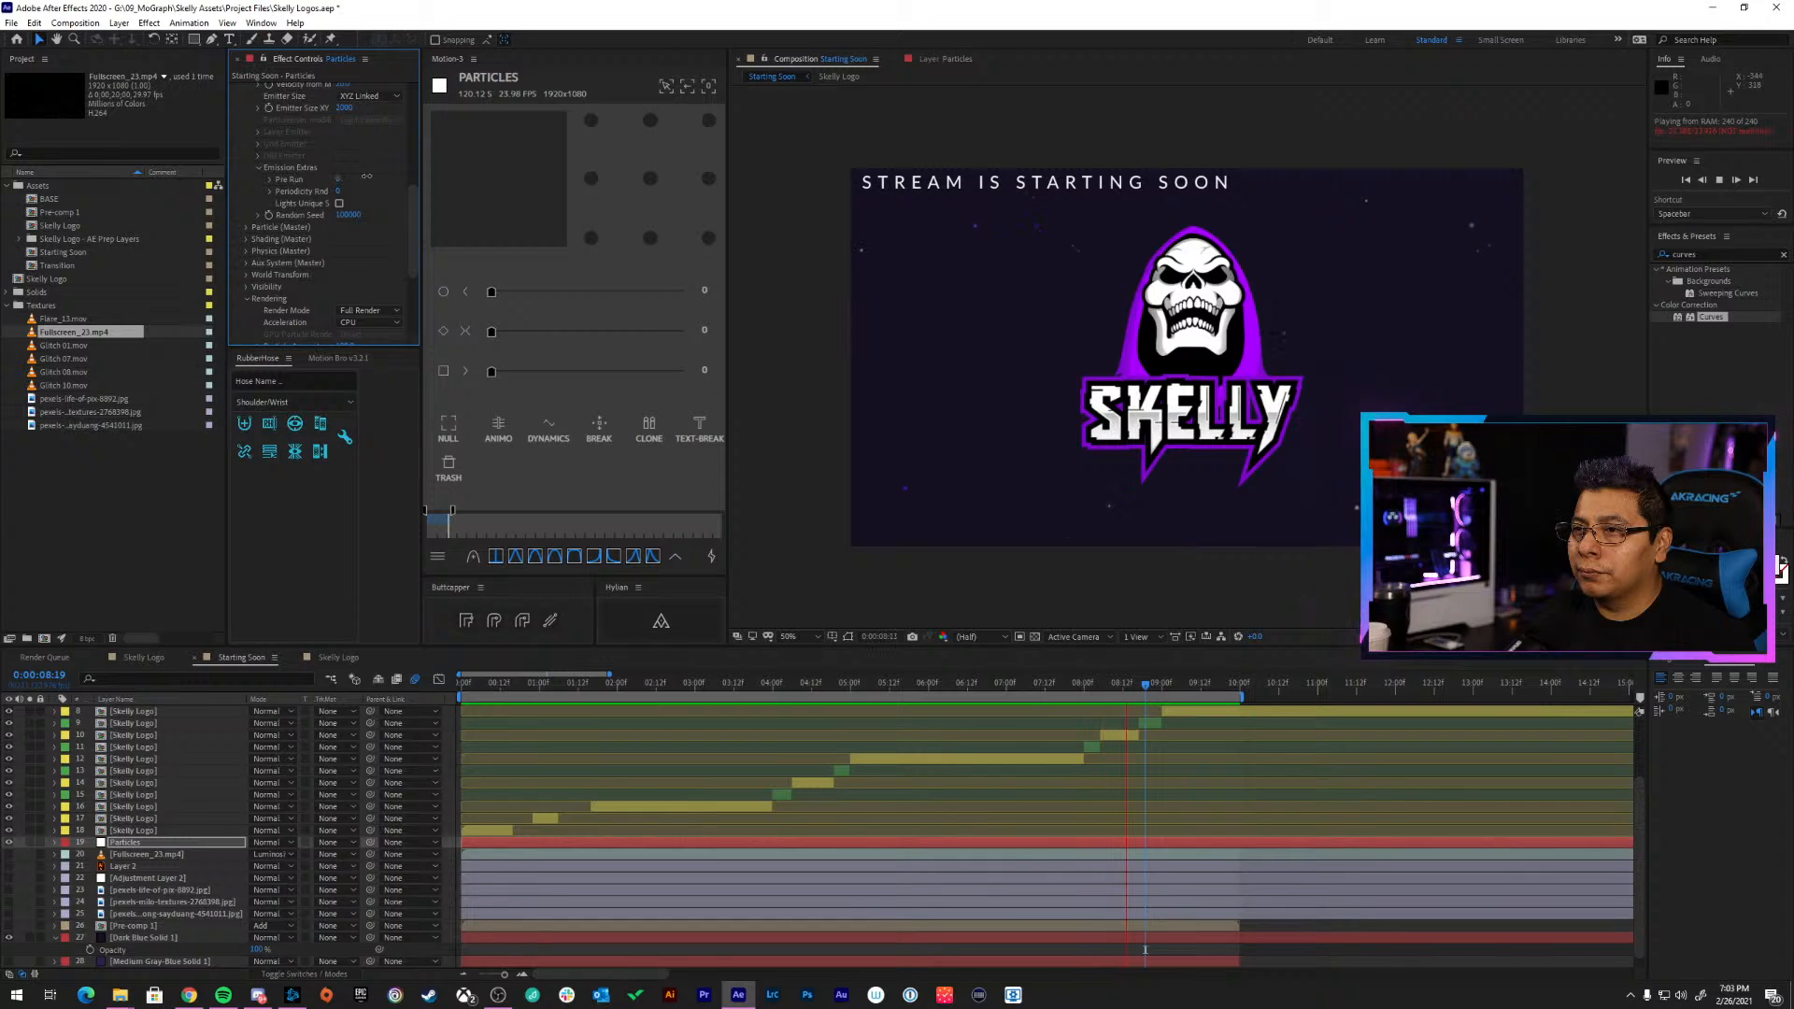
{"action": "left_click_drag", "start_coordinate": [366, 176], "coordinate": [387, 181]}
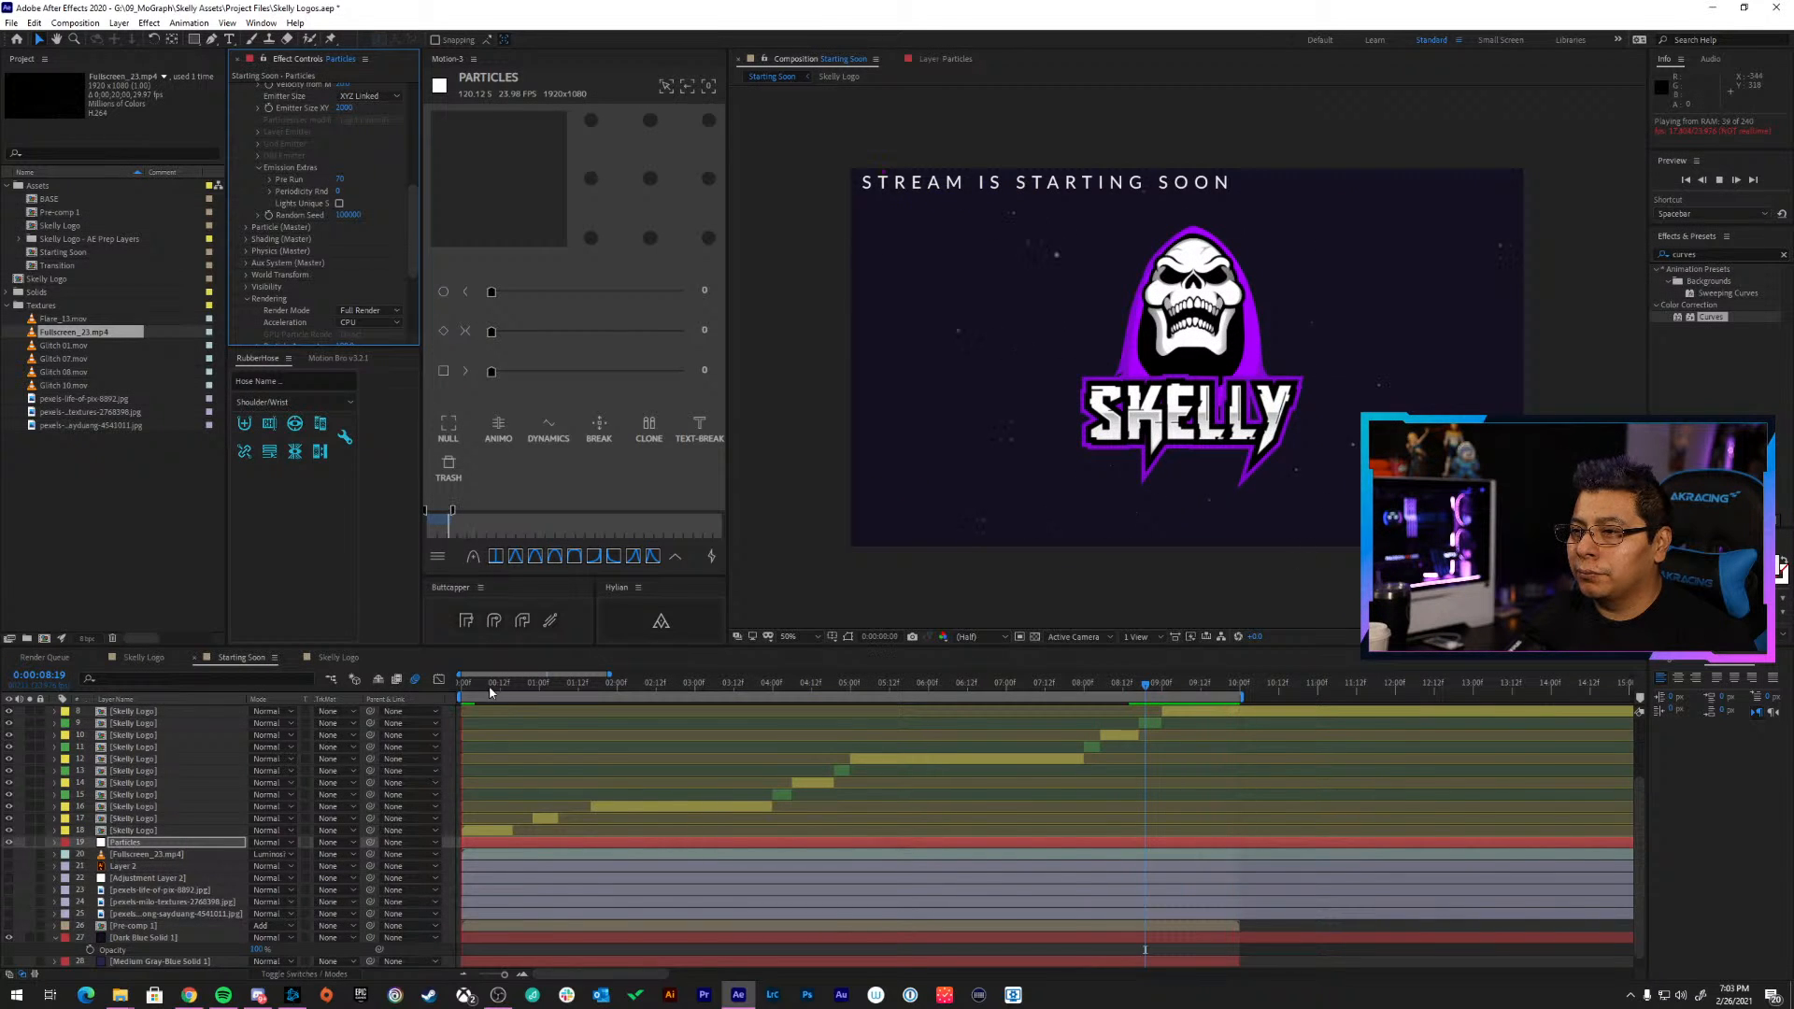
{"action": "left_click_drag", "start_coordinate": [491, 691], "coordinate": [436, 687]}
{"action": "key", "text": "space"}
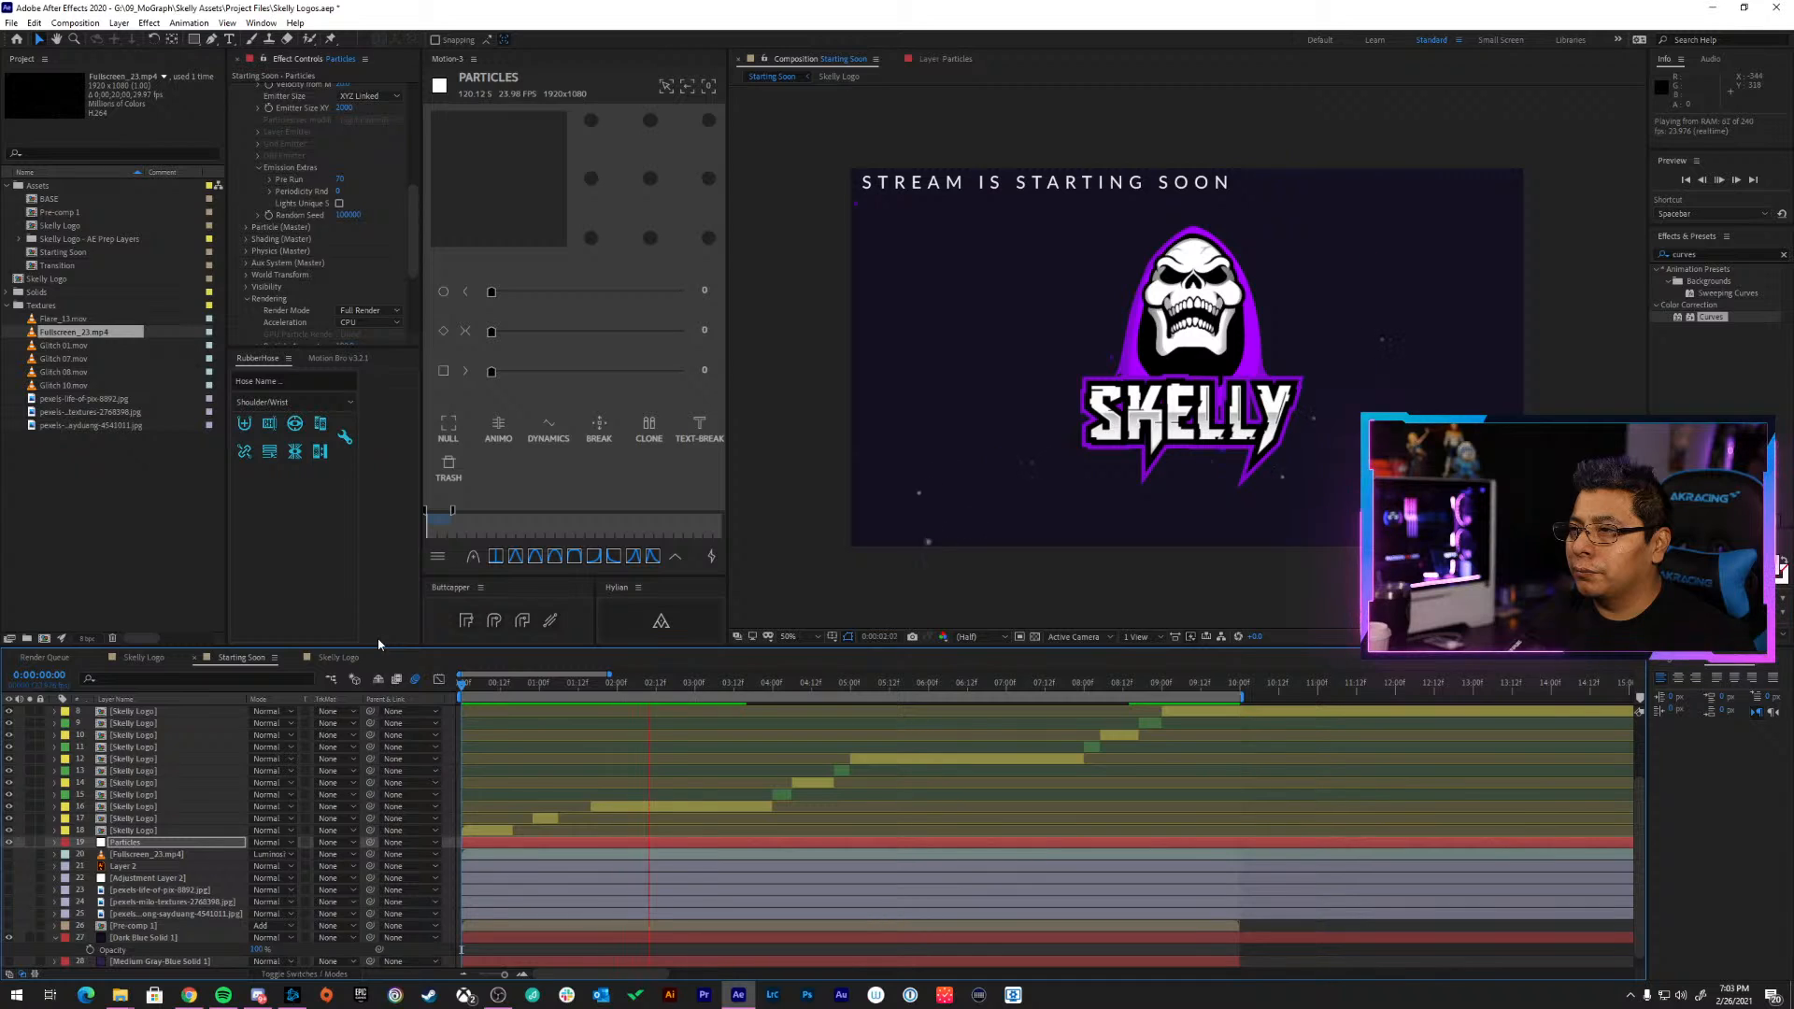
{"action": "key", "text": "space"}
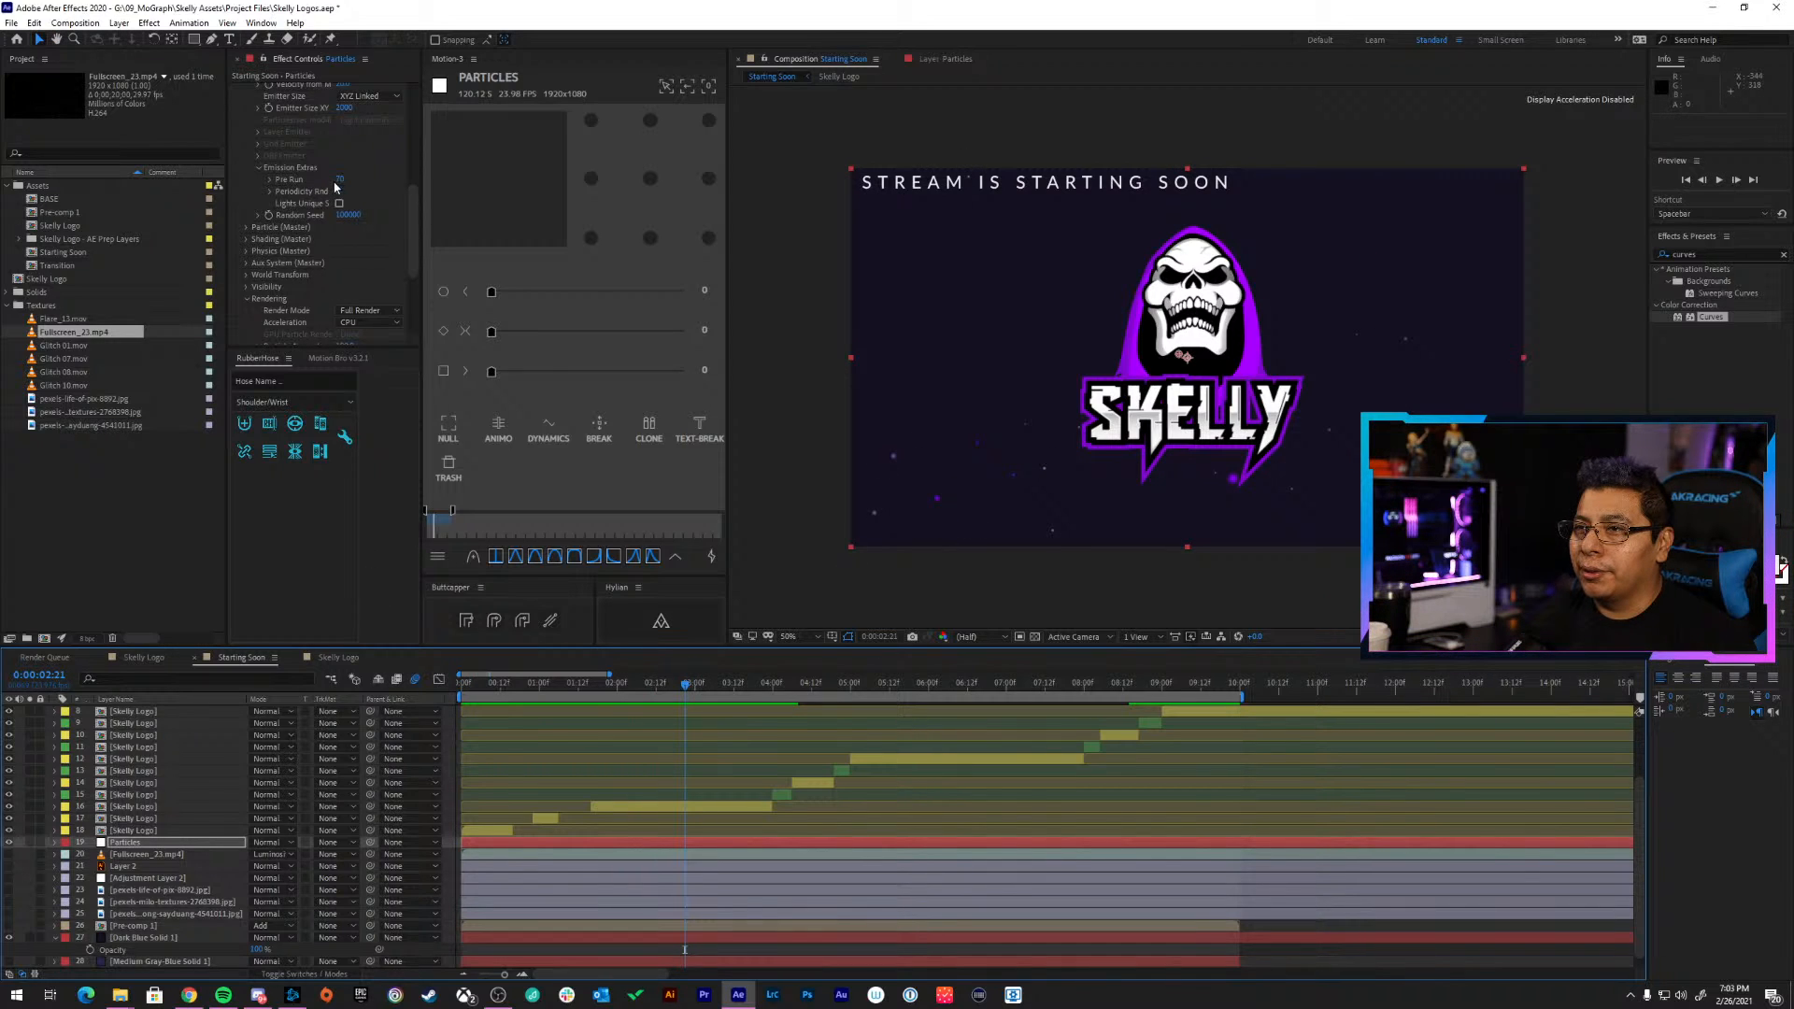
Raise the Air Resistance in the Air section of the Particular effect's master physics settings
{"action": "scroll", "coordinate": [346, 269], "scroll_direction": "down", "scroll_amount": 2}
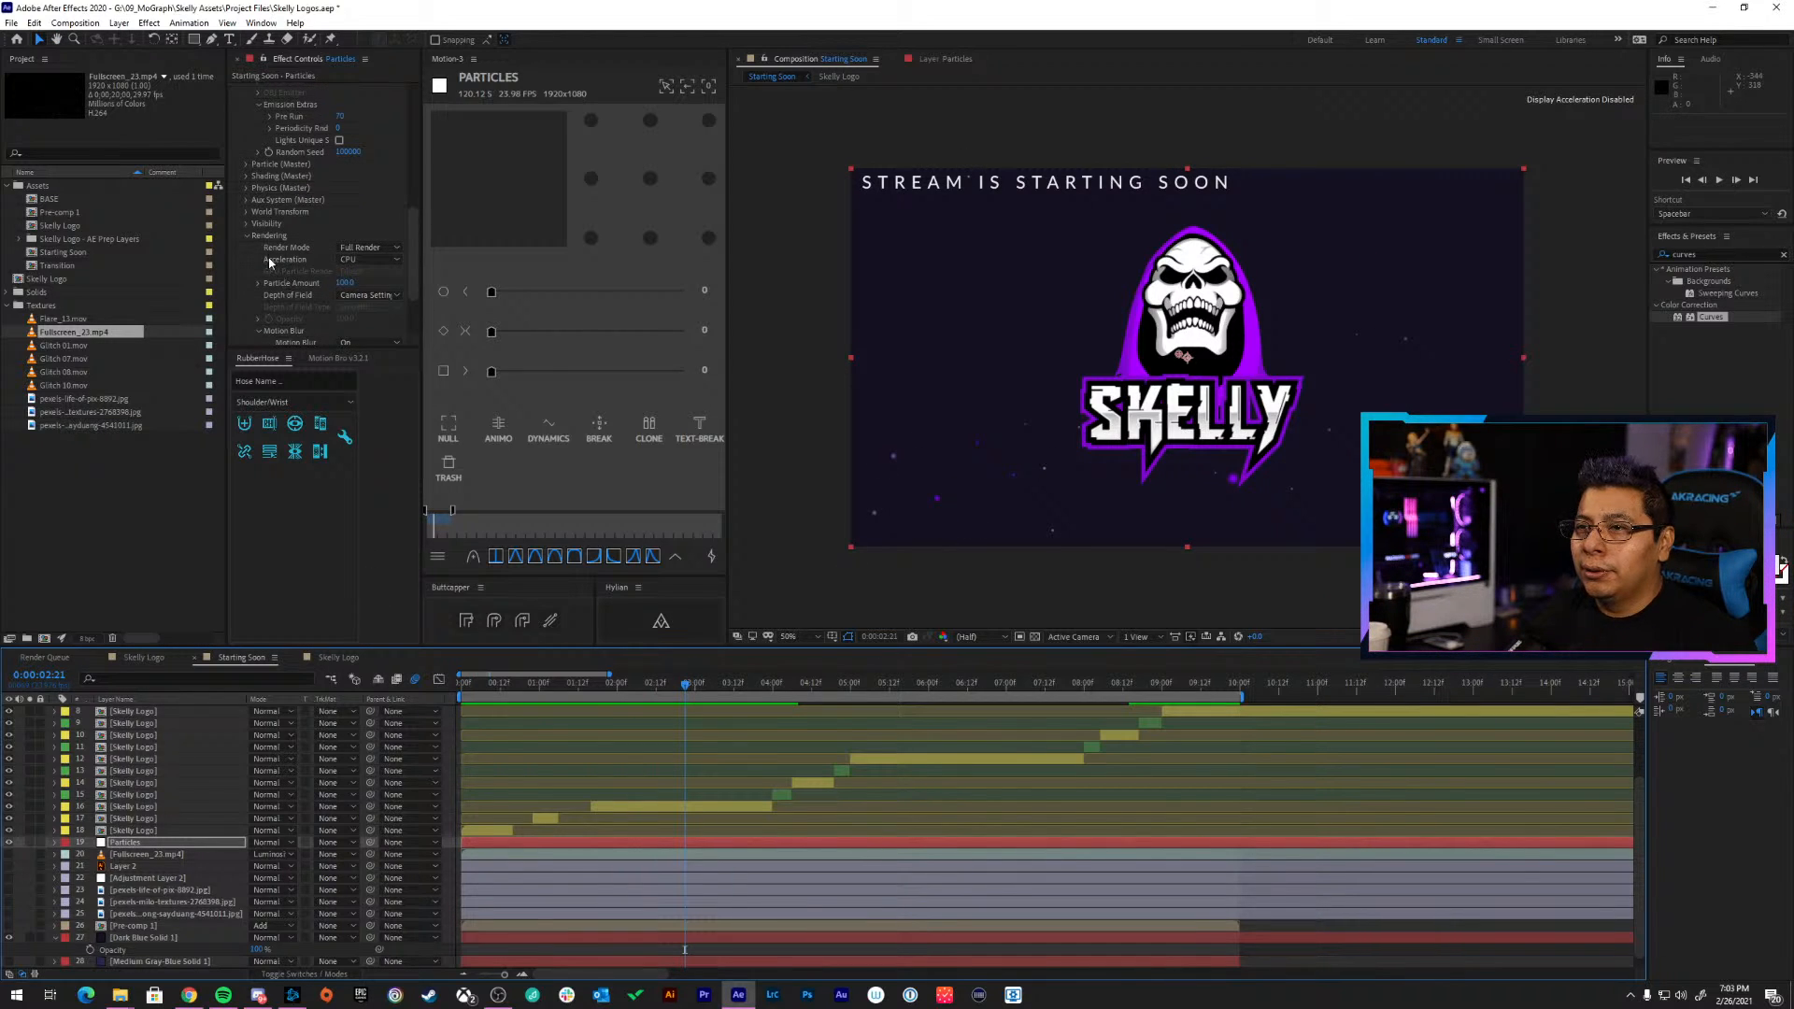
{"action": "left_click", "coordinate": [247, 223]}
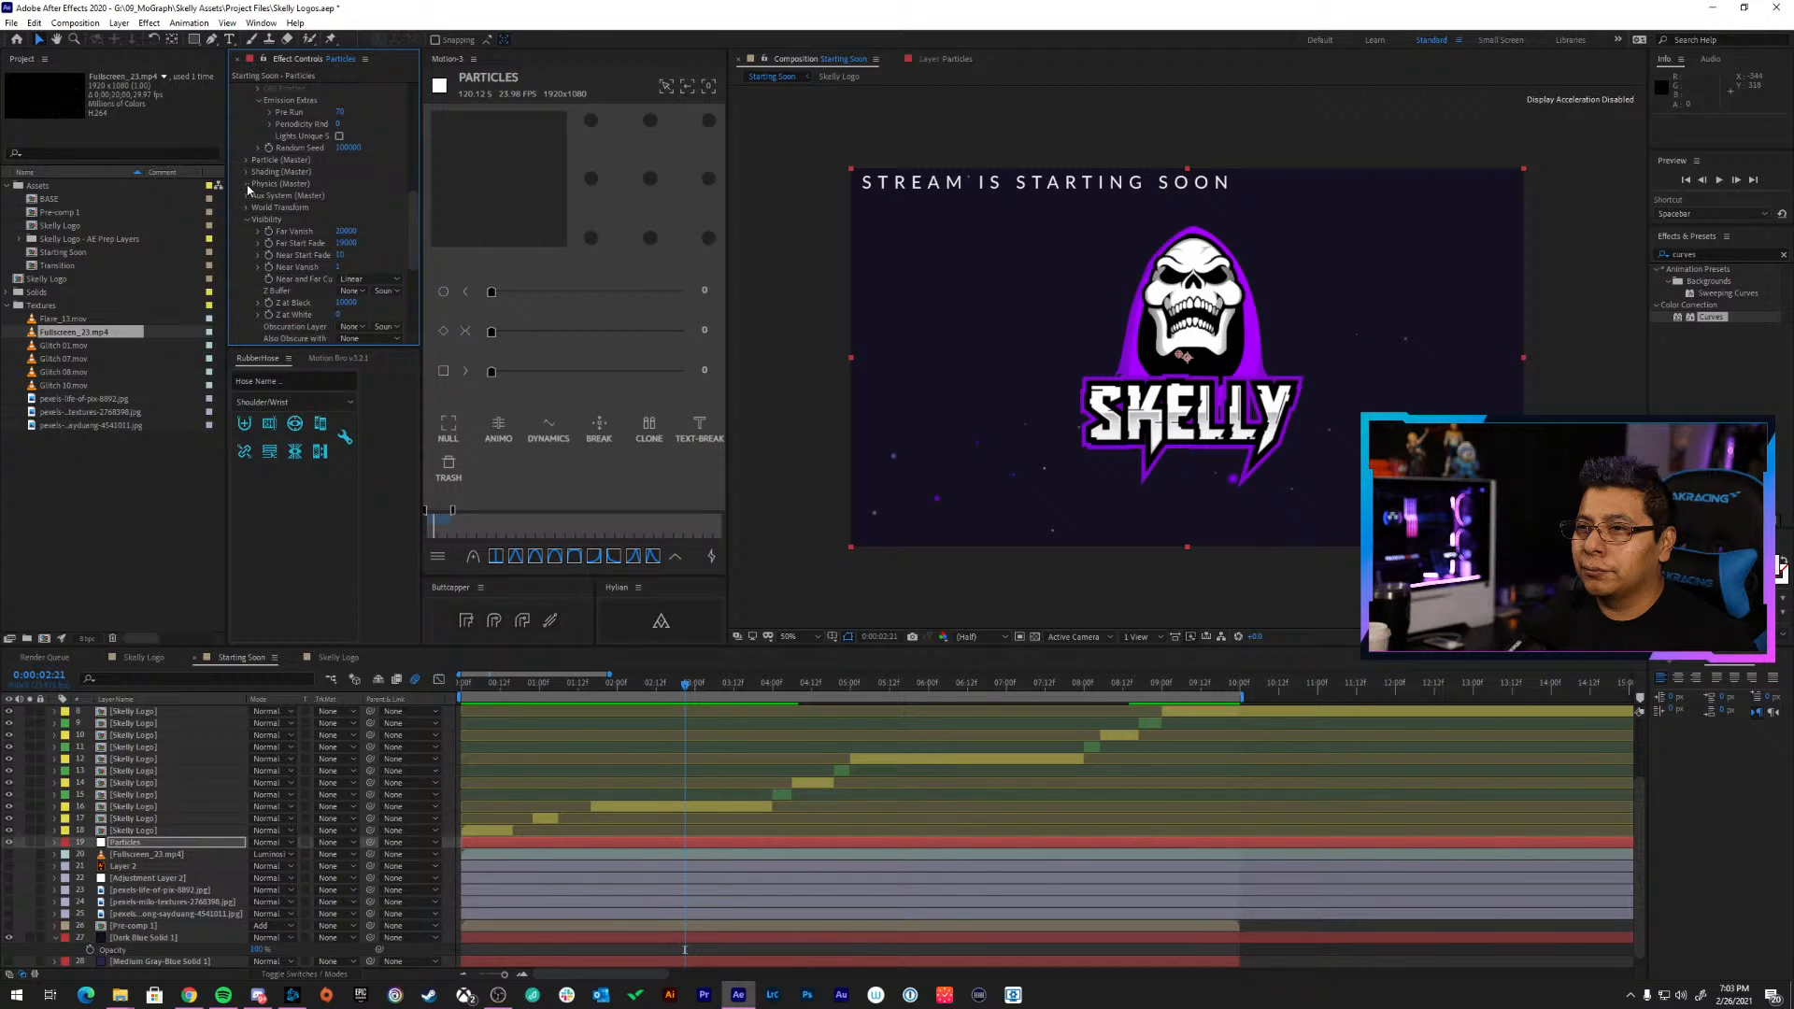
{"action": "left_click", "coordinate": [247, 185]}
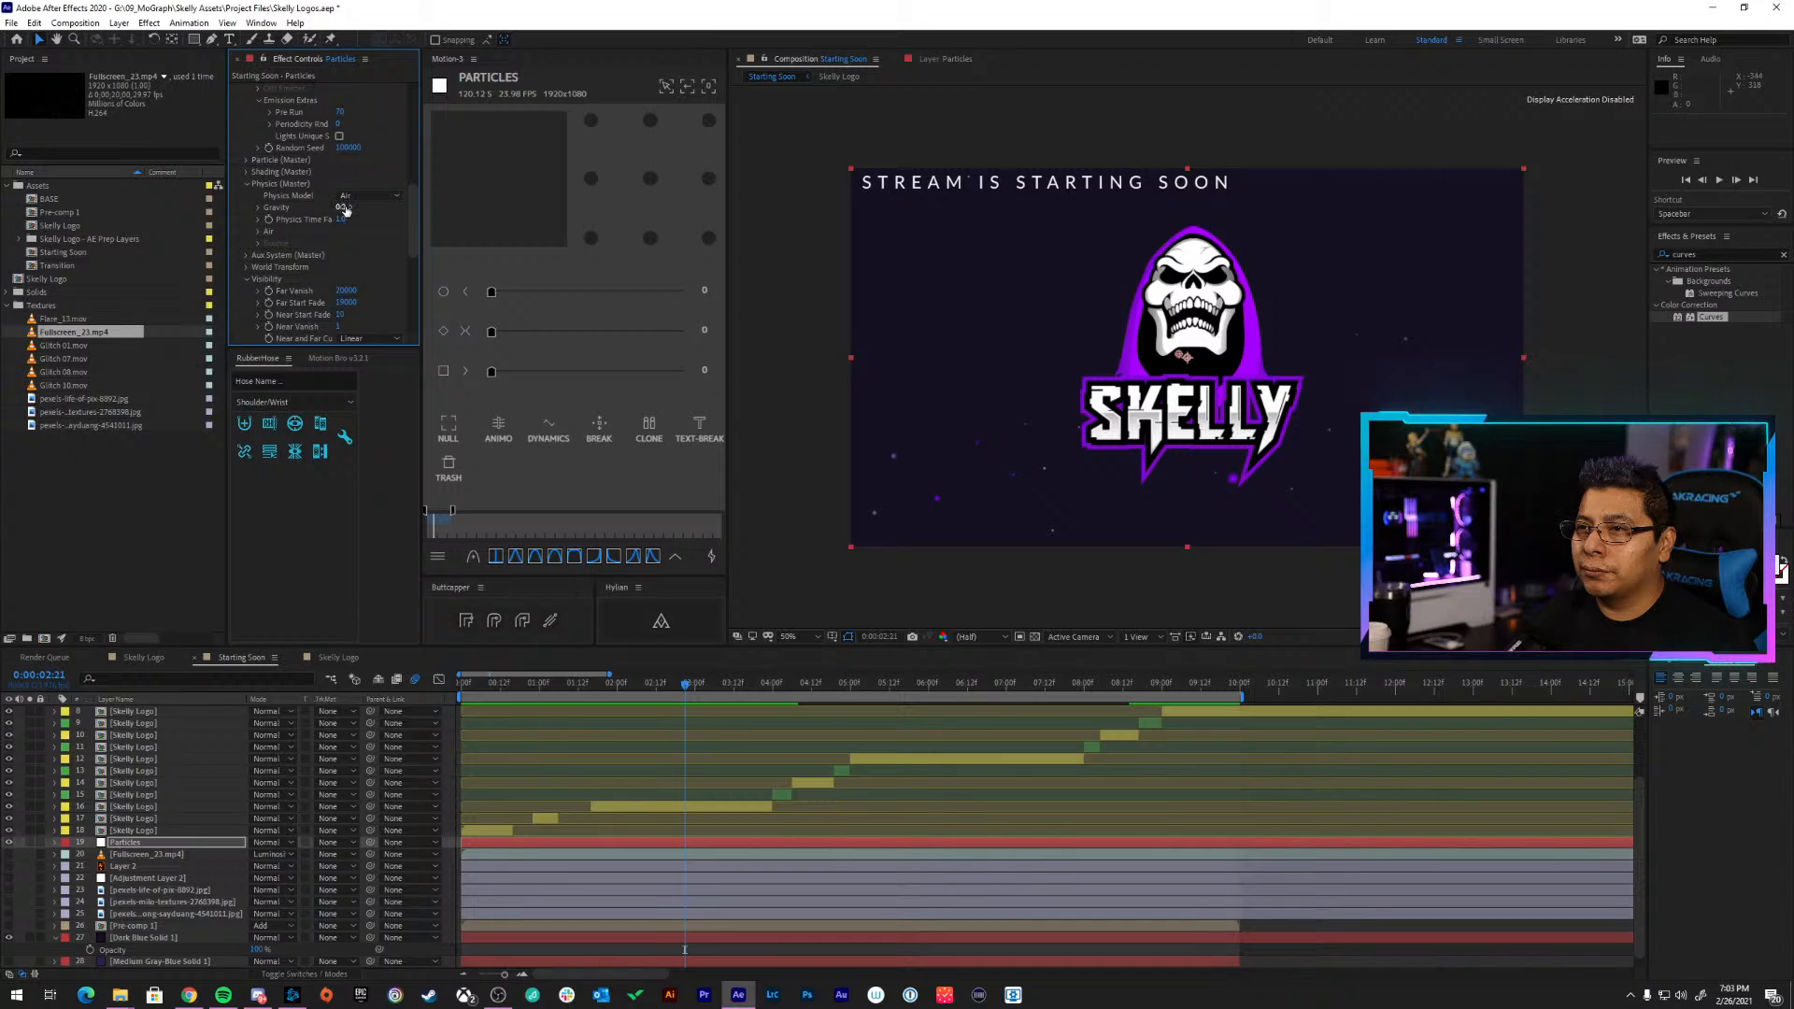
{"action": "left_click", "coordinate": [258, 231]}
{"action": "scroll", "coordinate": [259, 239], "scroll_direction": "down", "scroll_amount": 2}
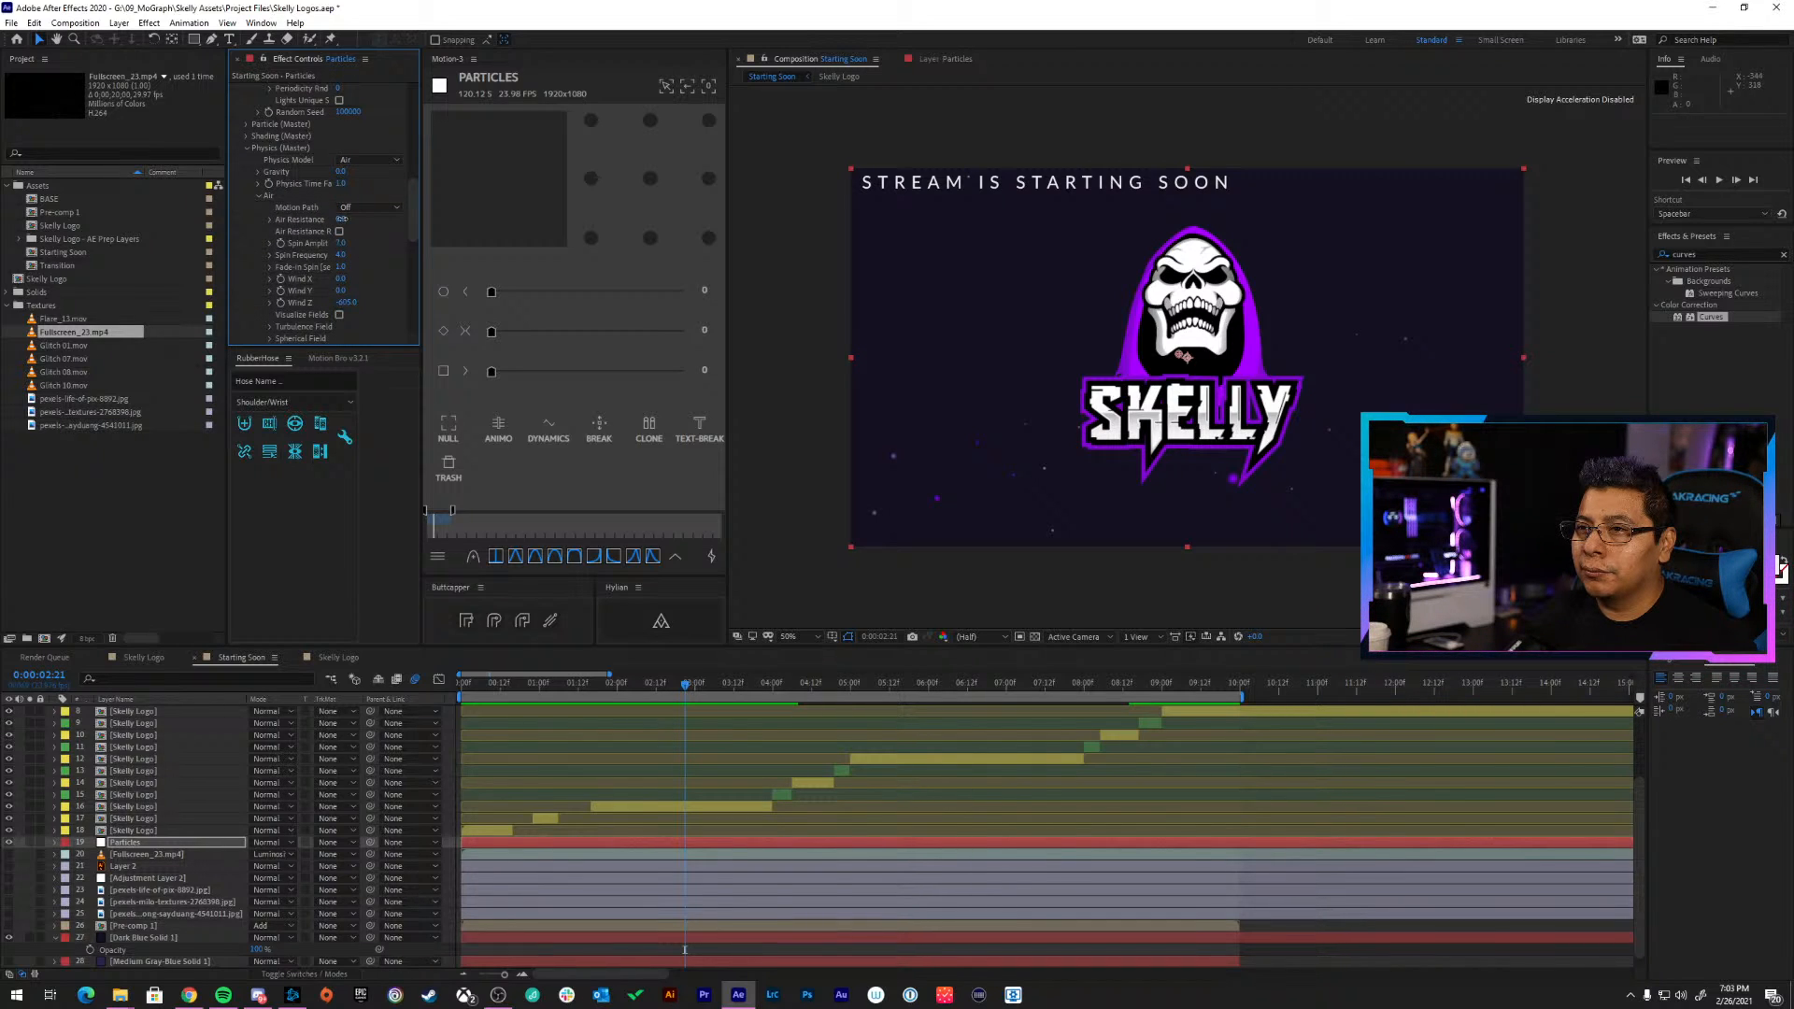
{"action": "left_click_drag", "start_coordinate": [342, 217], "coordinate": [344, 217]}
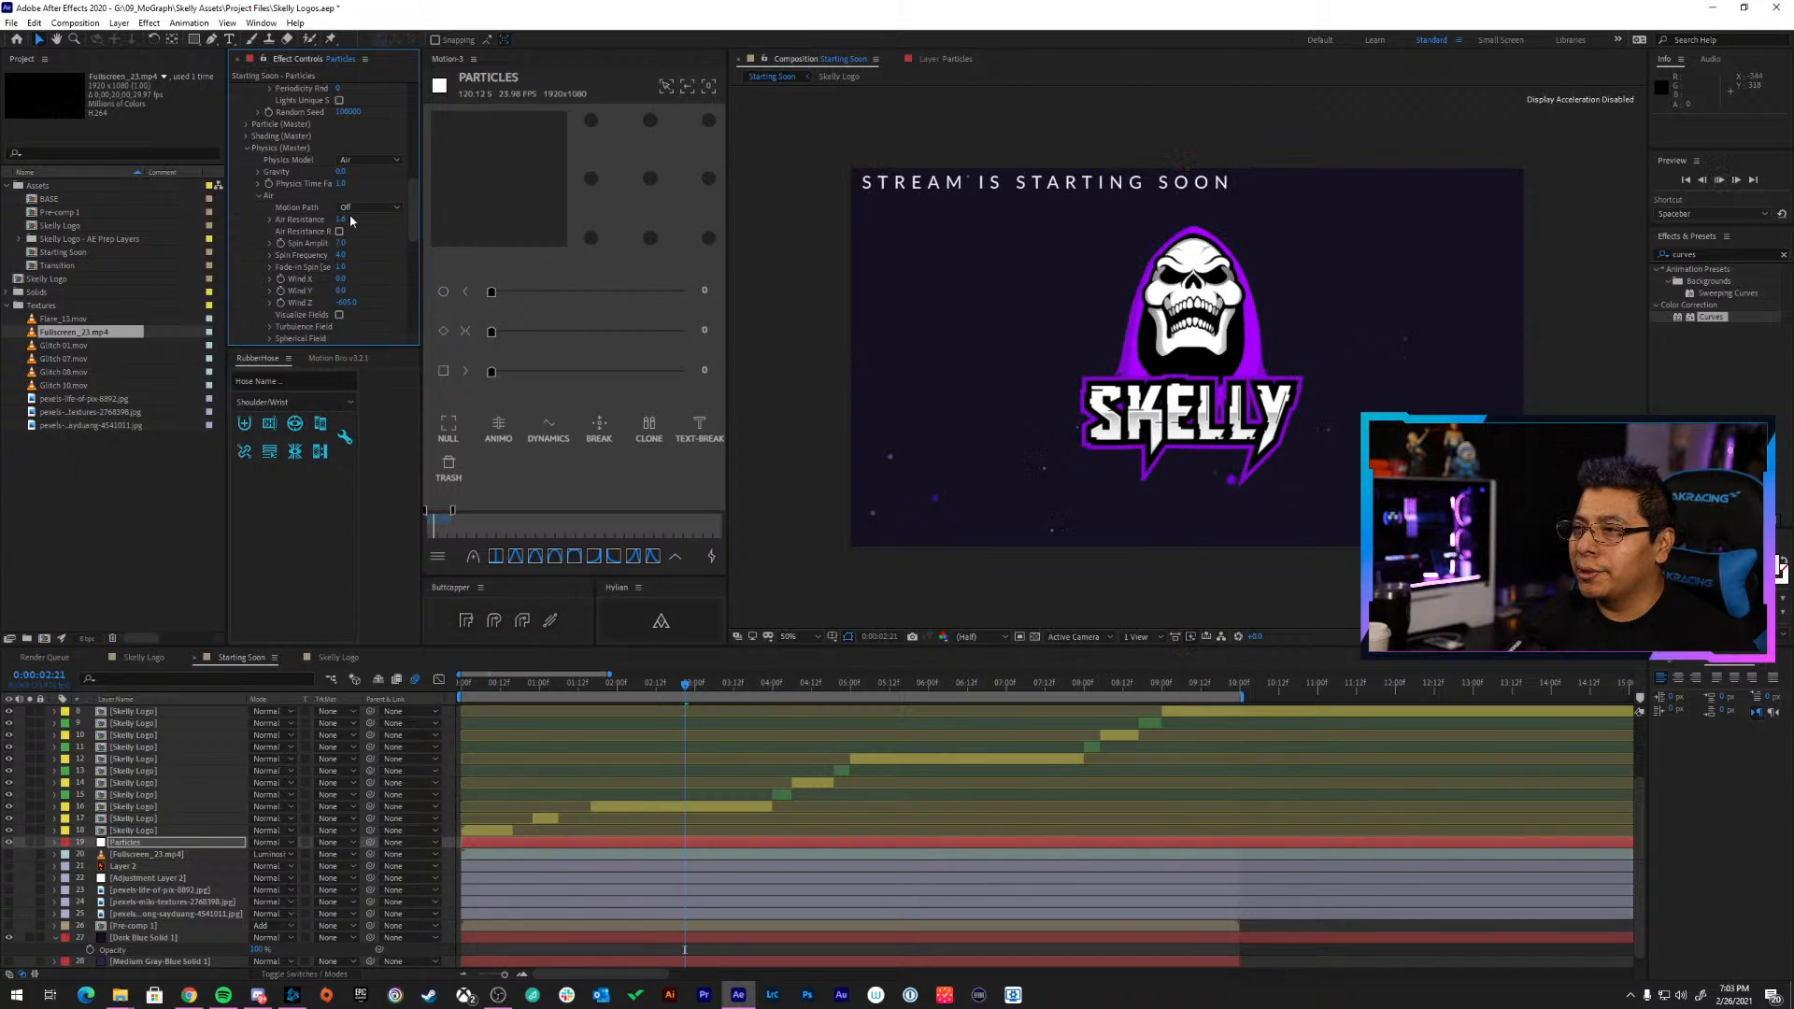
Raise Particular's Spin Frequency and set Wind X to about 141 and Wind Z to about -1150 in the Air physics during playback
{"action": "key", "text": "space"}
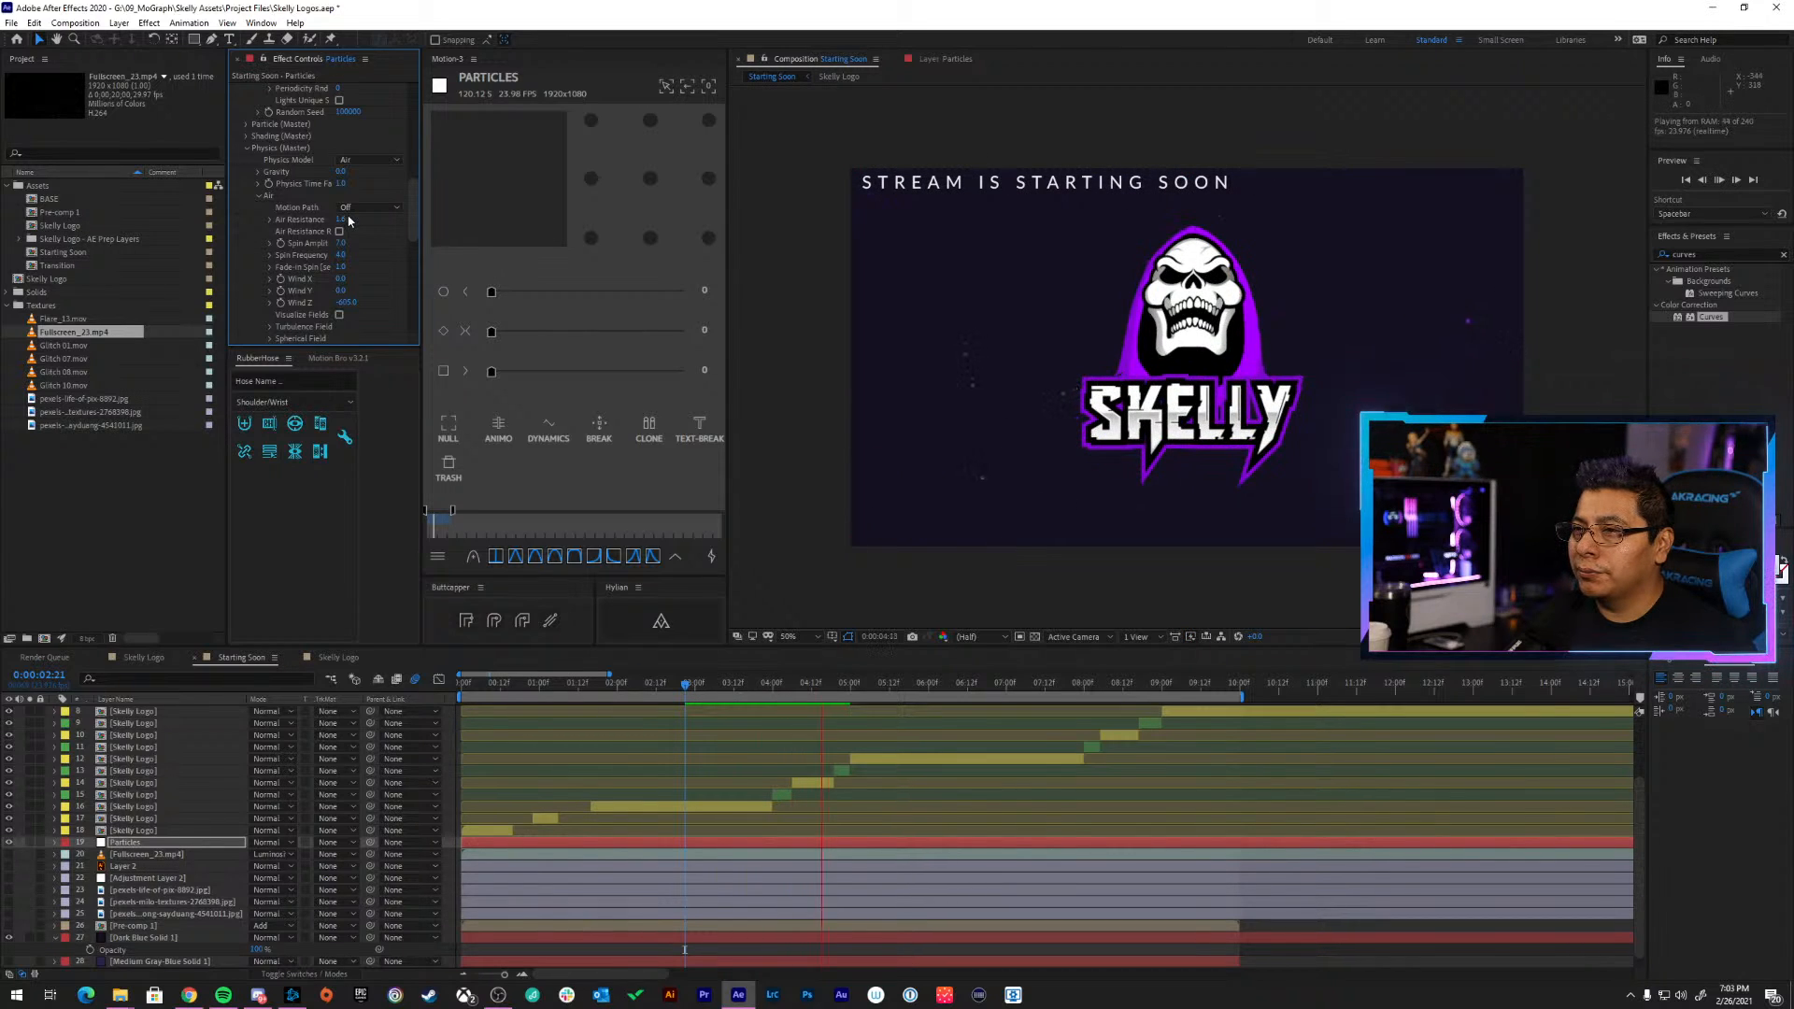
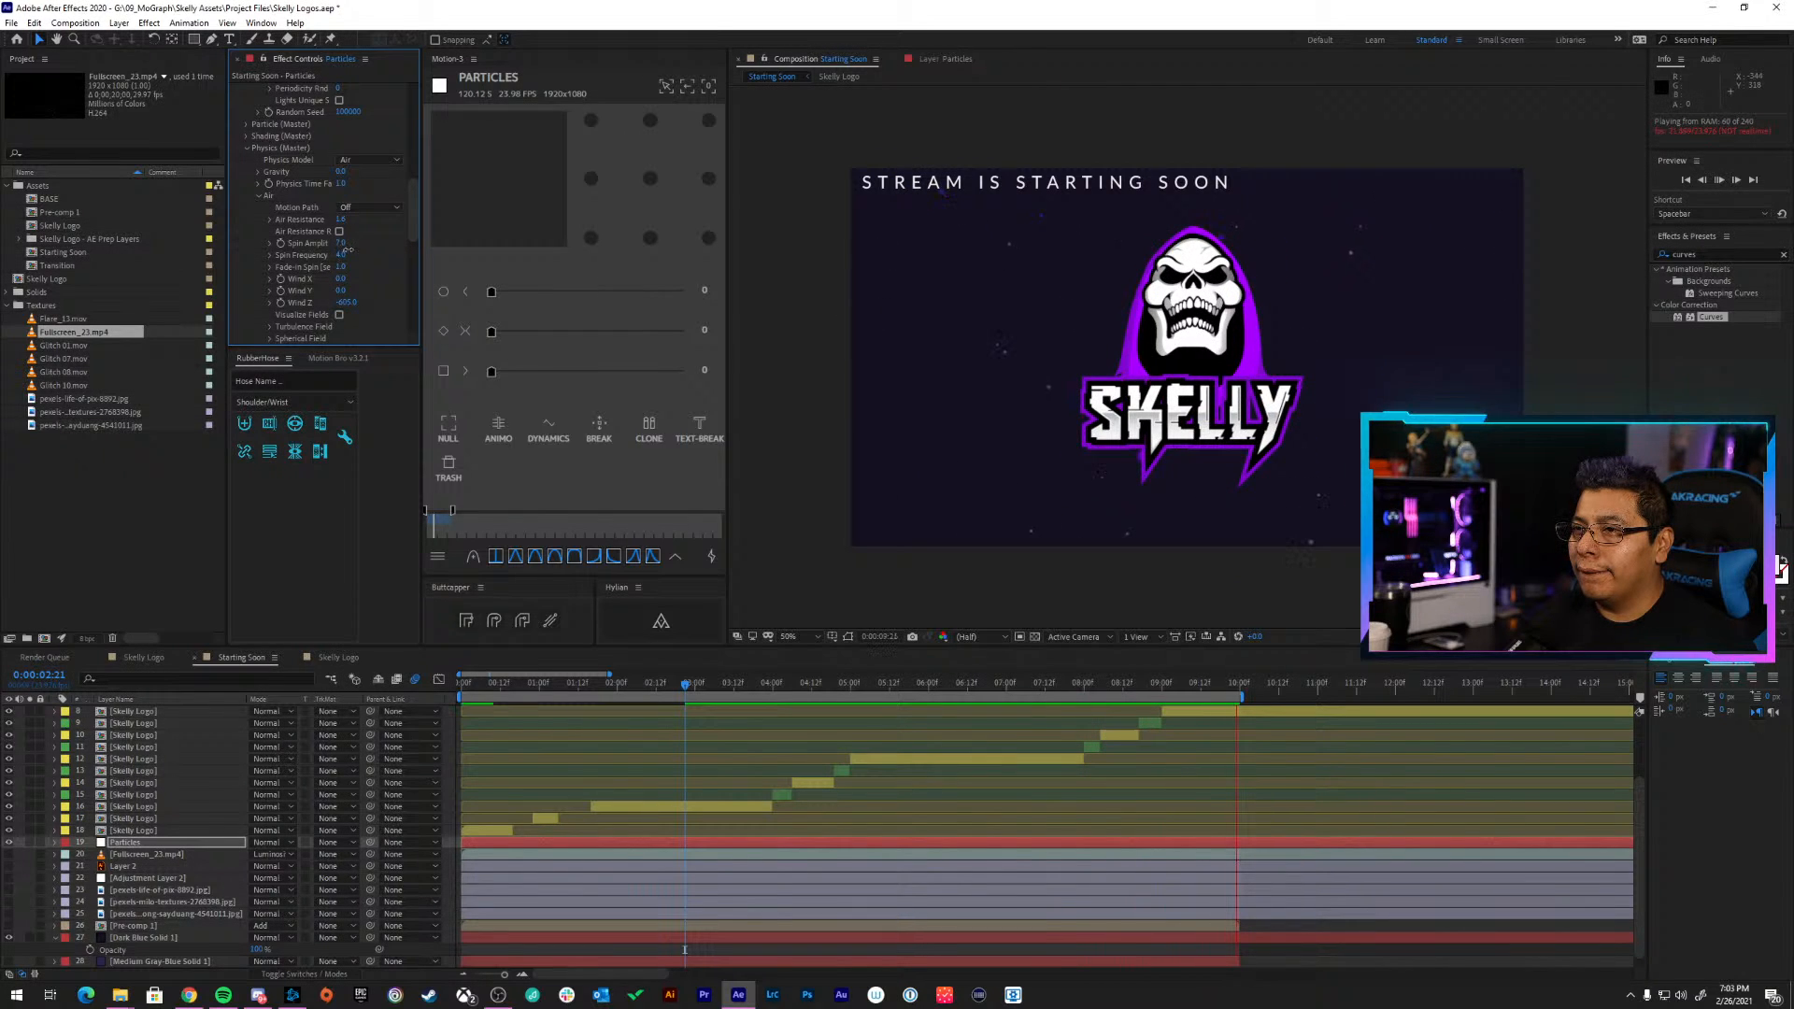
{"action": "left_click_drag", "start_coordinate": [346, 250], "coordinate": [361, 252]}
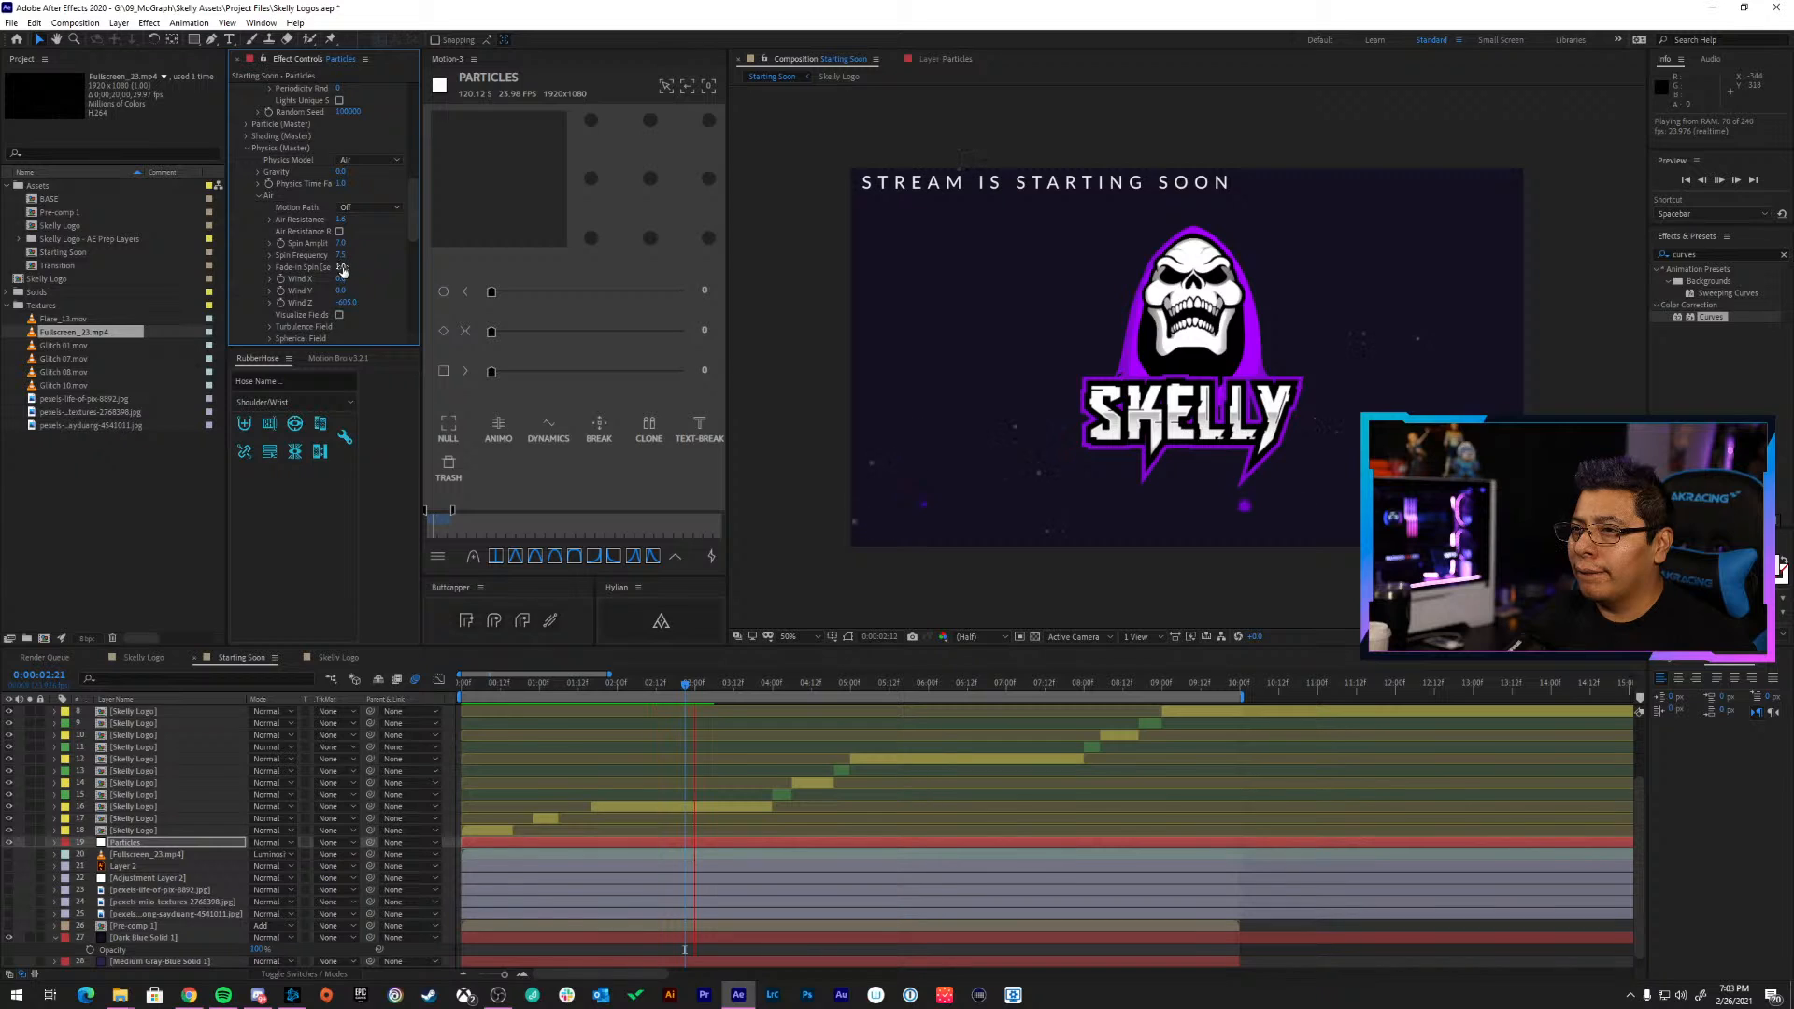
{"action": "left_click_drag", "start_coordinate": [346, 279], "coordinate": [420, 263]}
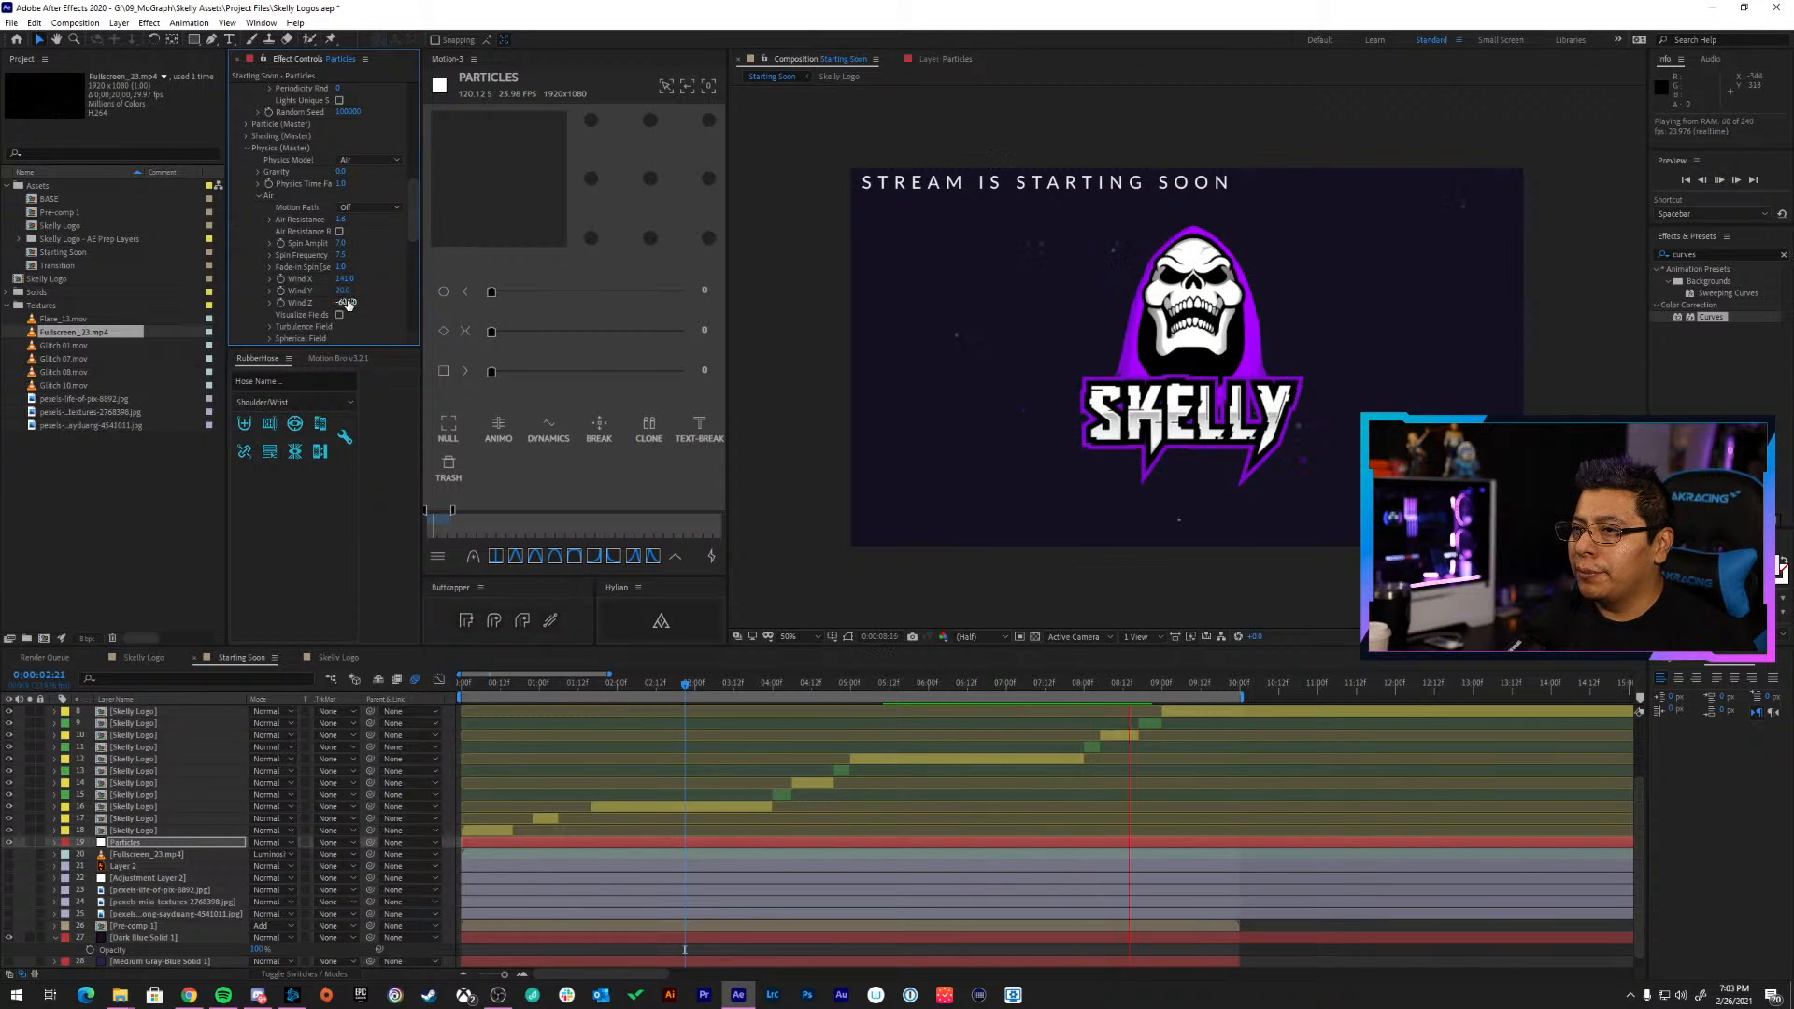
{"action": "left_click_drag", "start_coordinate": [361, 301], "coordinate": [513, 300]}
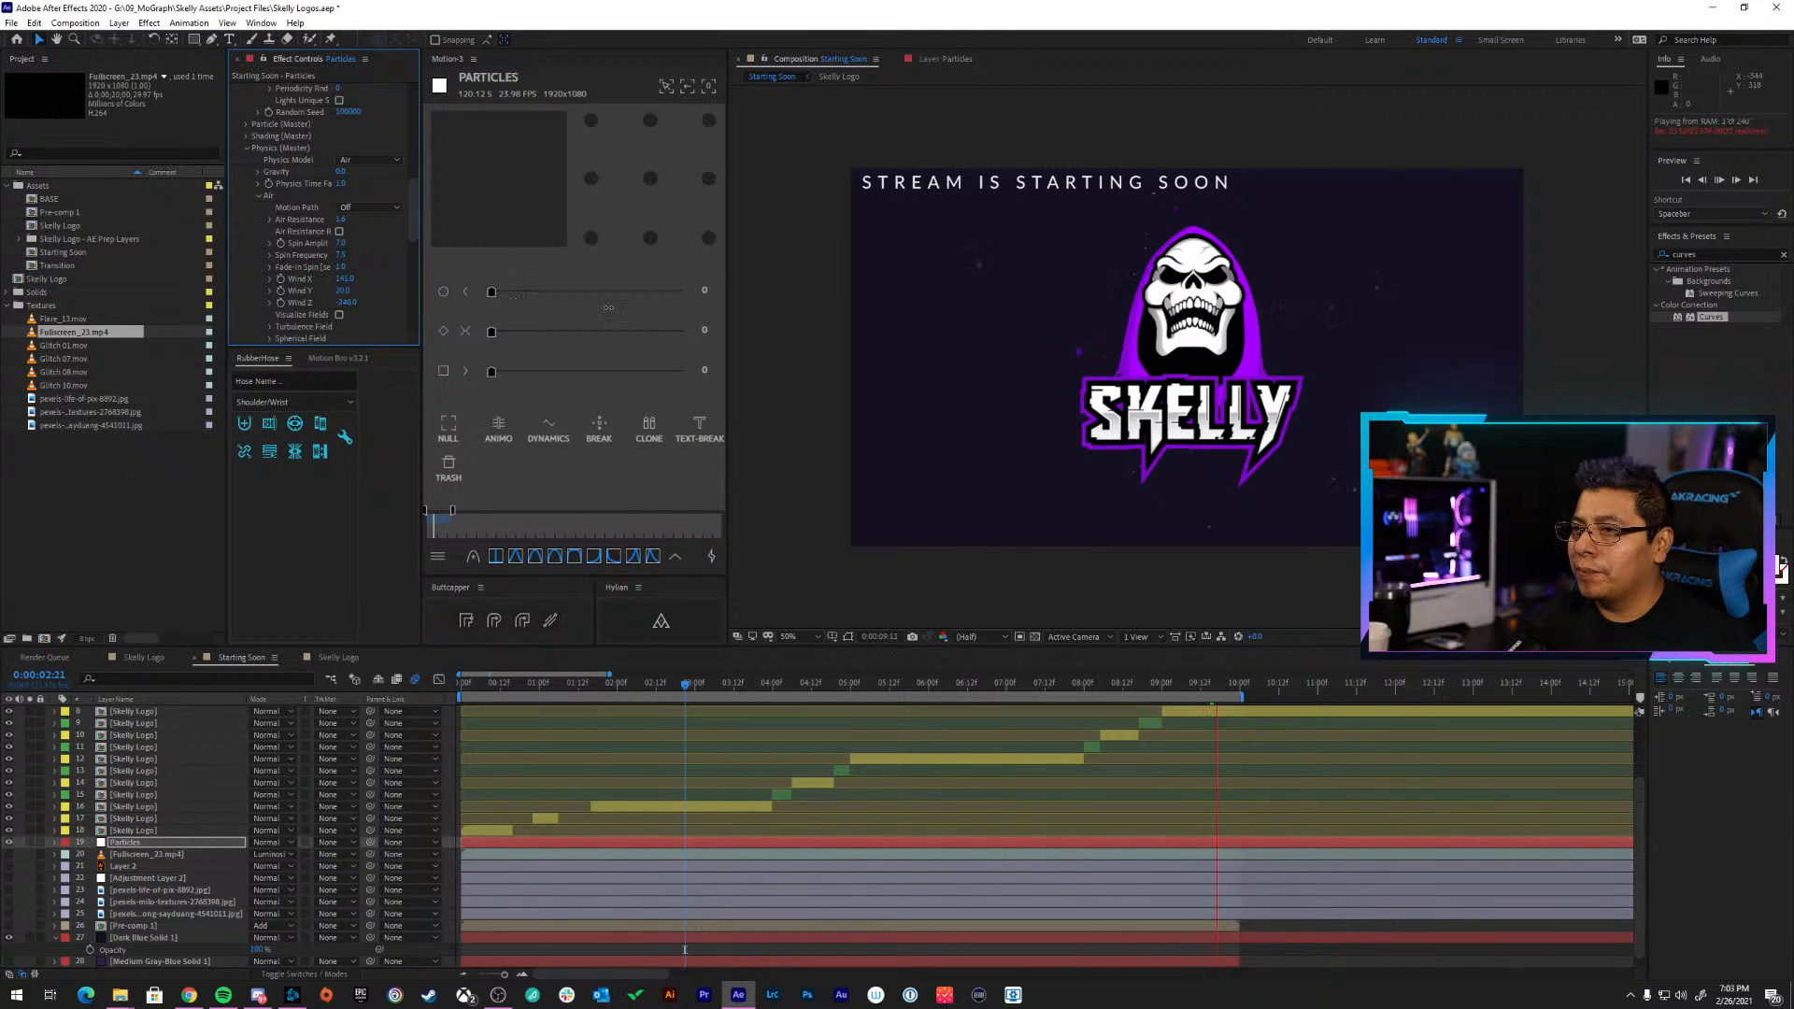
{"action": "left_click_drag", "start_coordinate": [347, 302], "coordinate": [129, 290]}
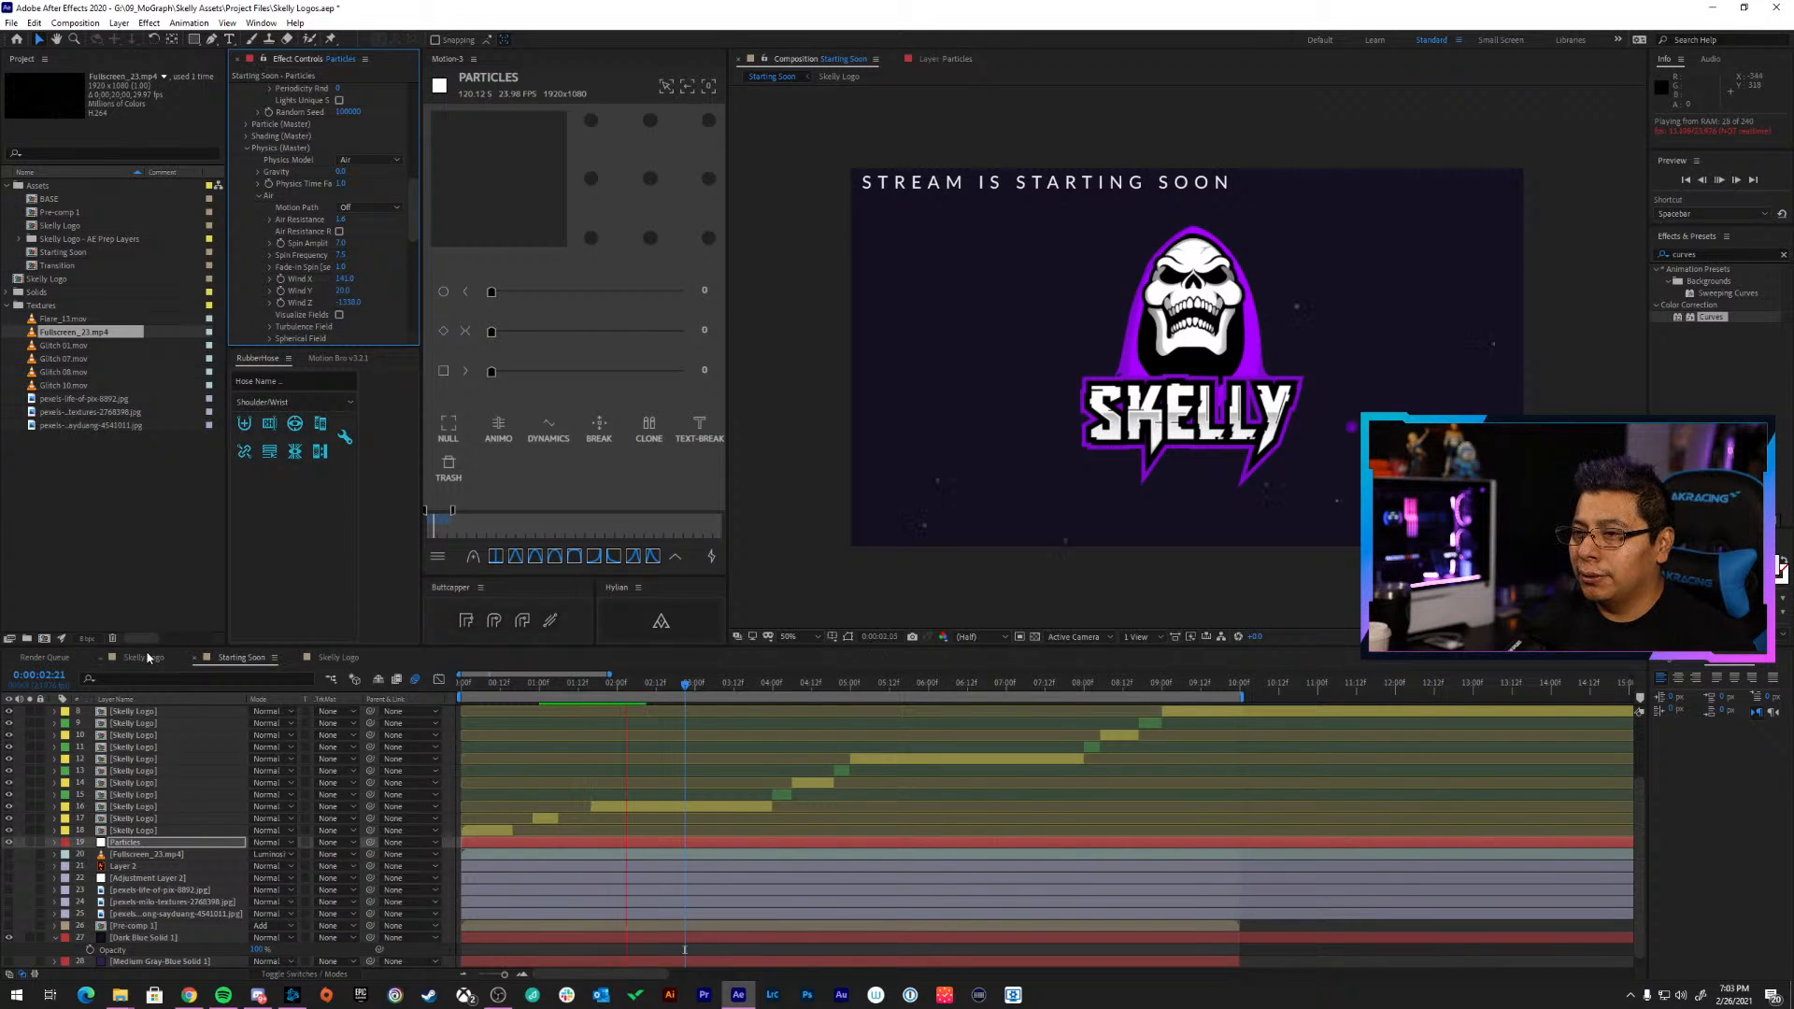
Show the layer switches, enable motion blur for the Particles layer and preview the composition
{"action": "left_click", "coordinate": [306, 974]}
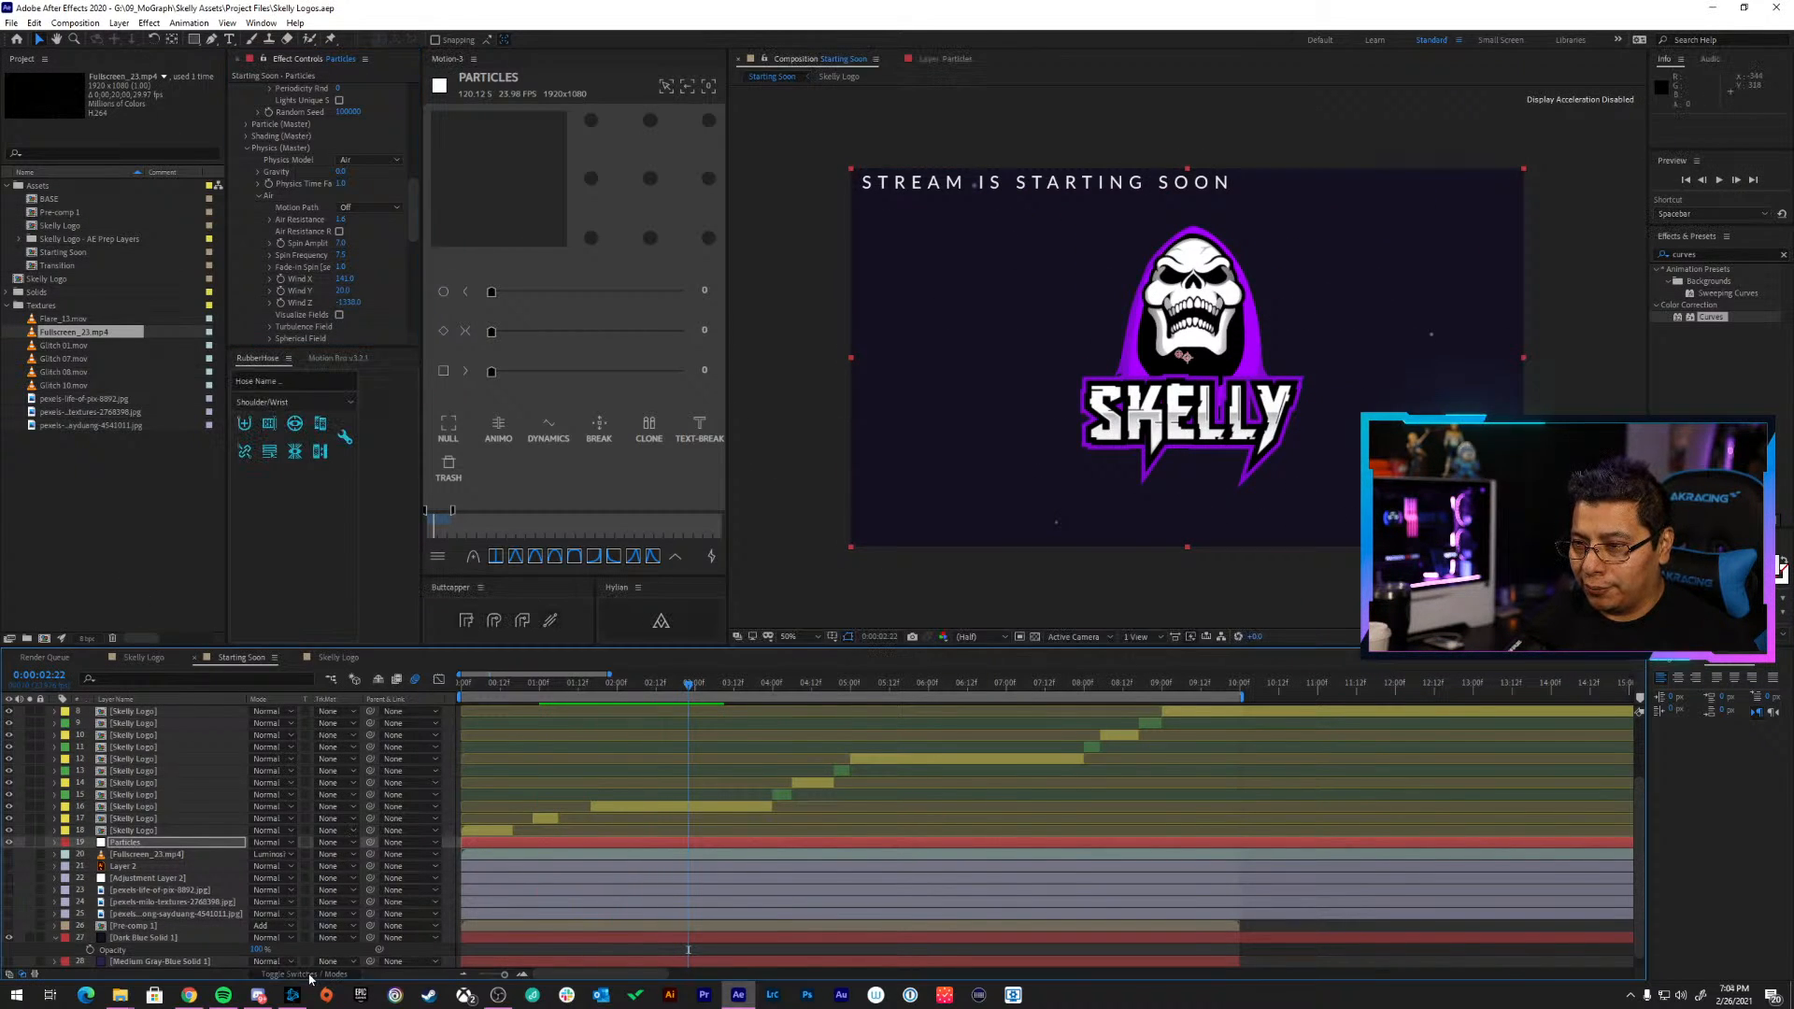
{"action": "left_click", "coordinate": [227, 843]}
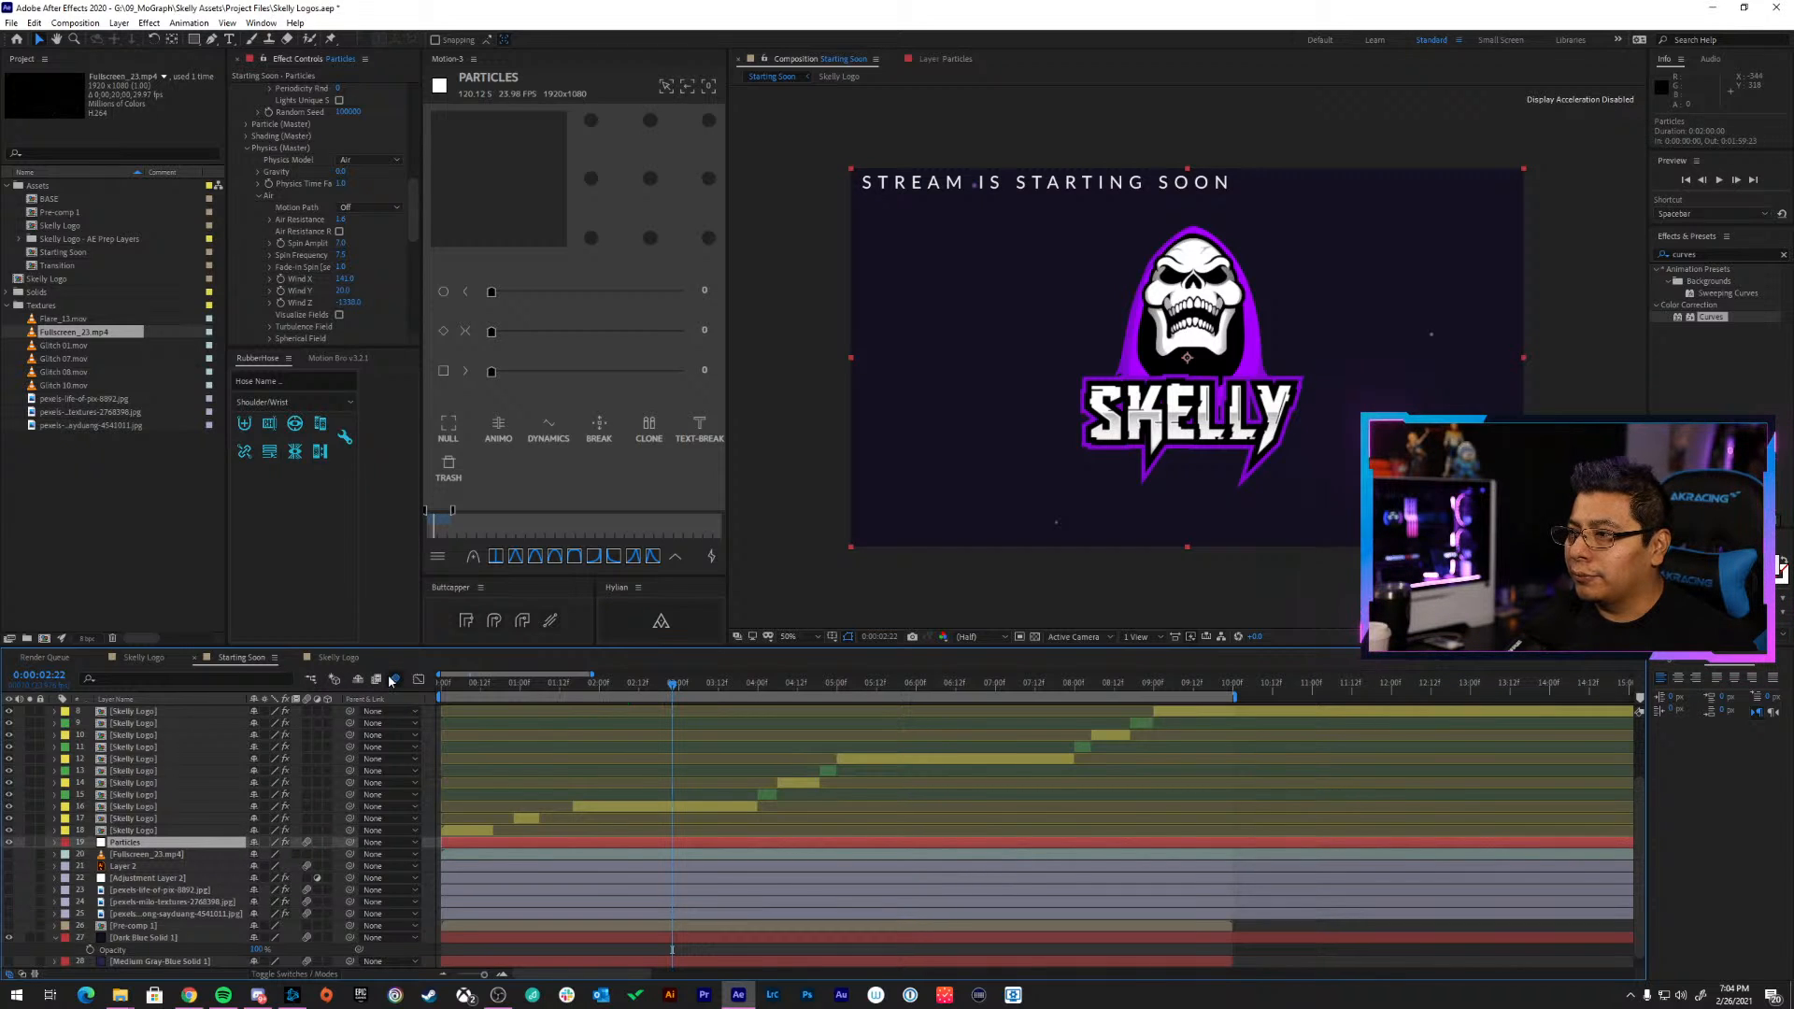
{"action": "key", "text": "space"}
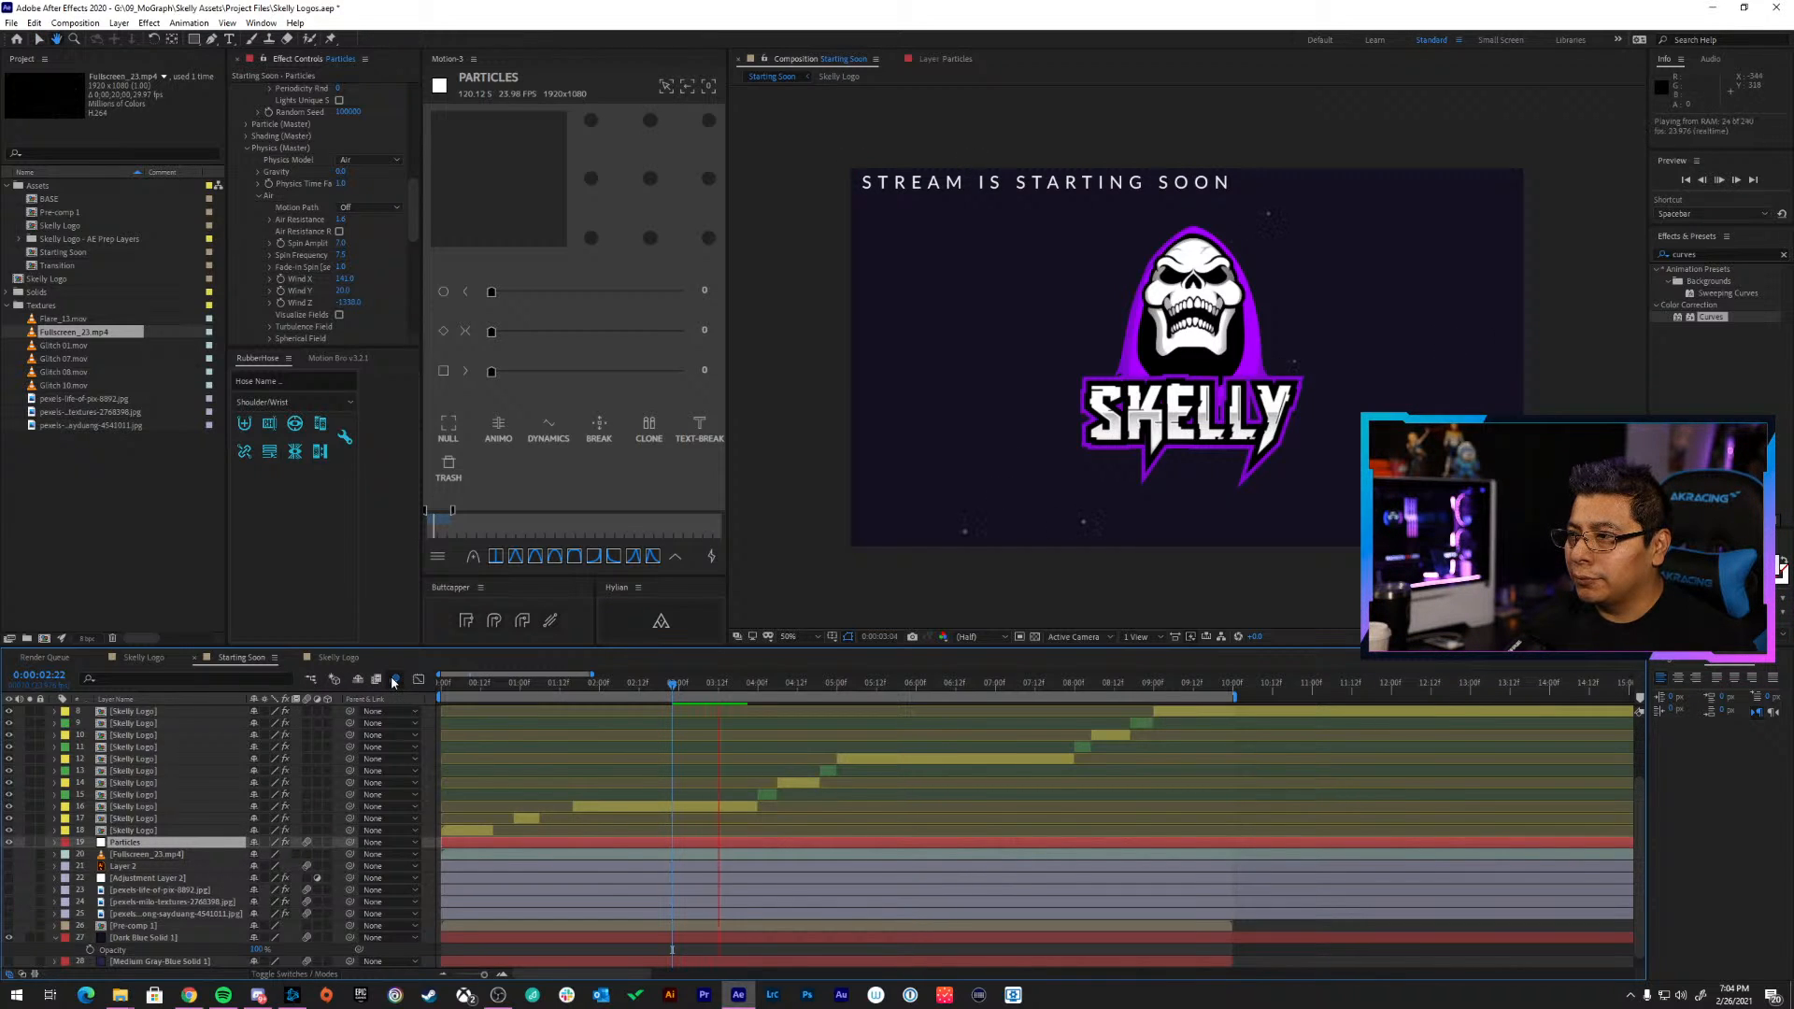
{"action": "key", "text": "space"}
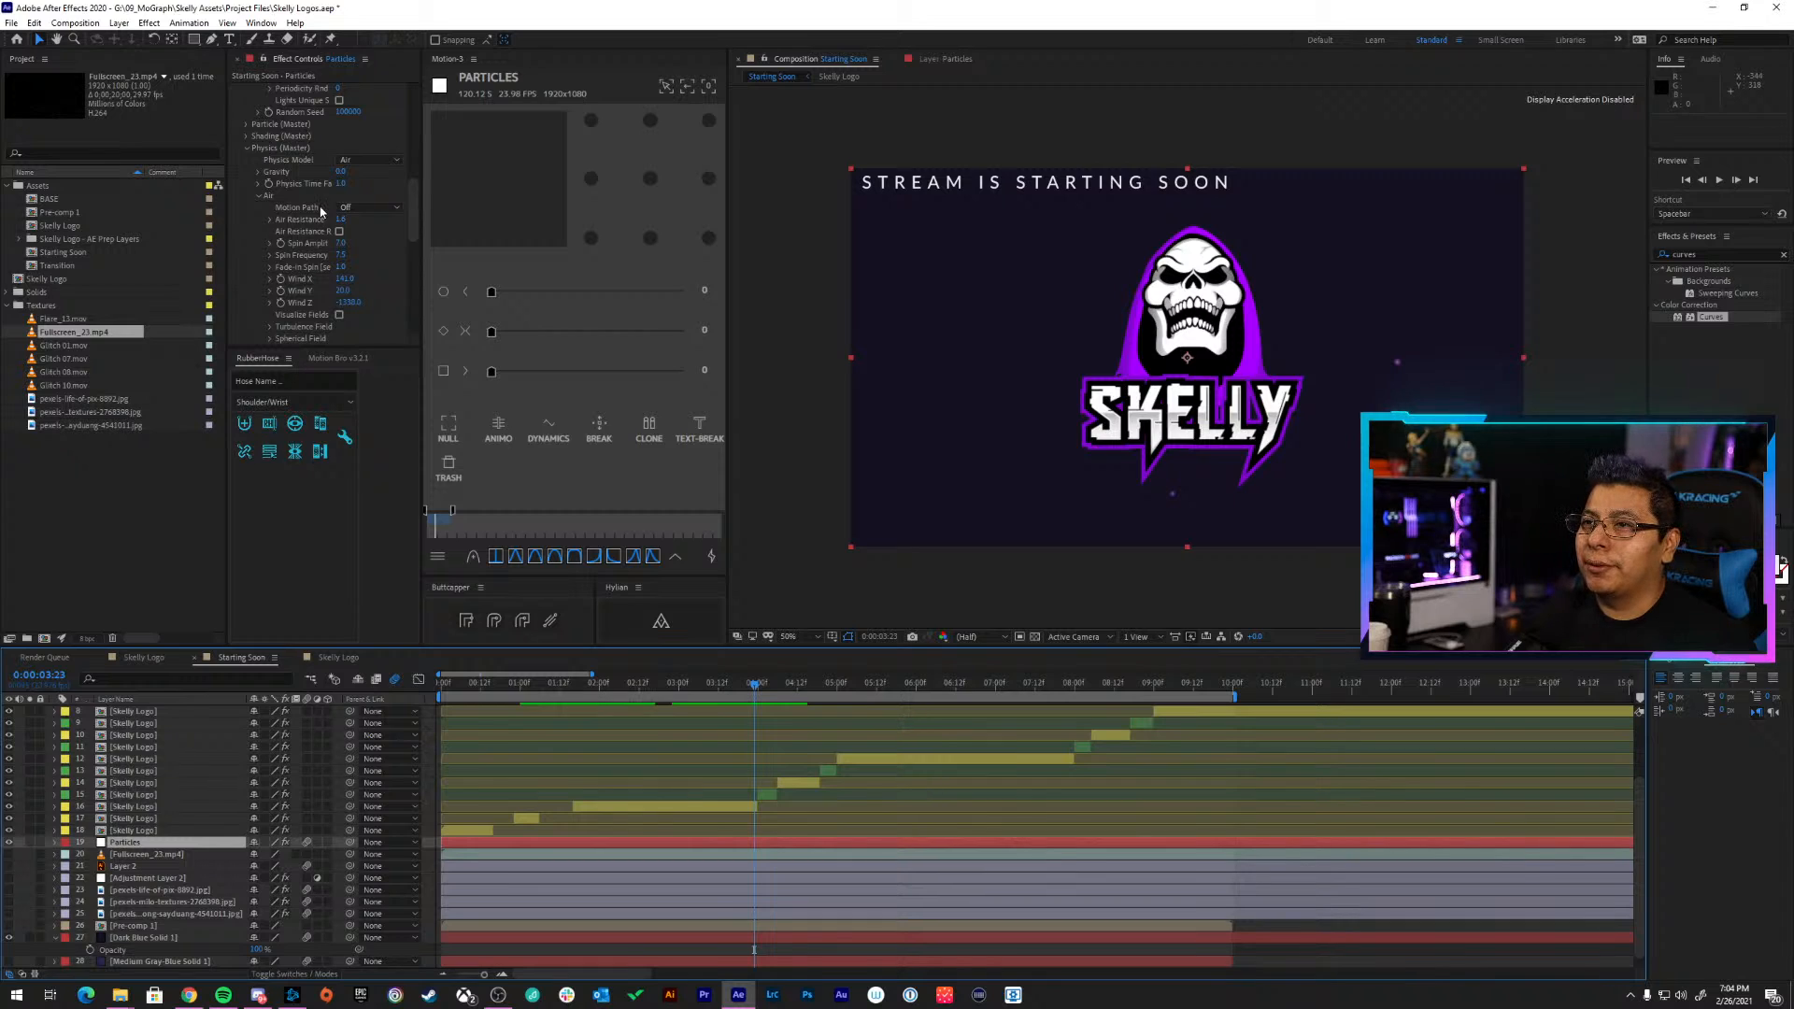
Try a small positive Wind Z of about 80 in Particular's Air physics and preview the particle motion
{"action": "left_click_drag", "start_coordinate": [341, 302], "coordinate": [185, 302]}
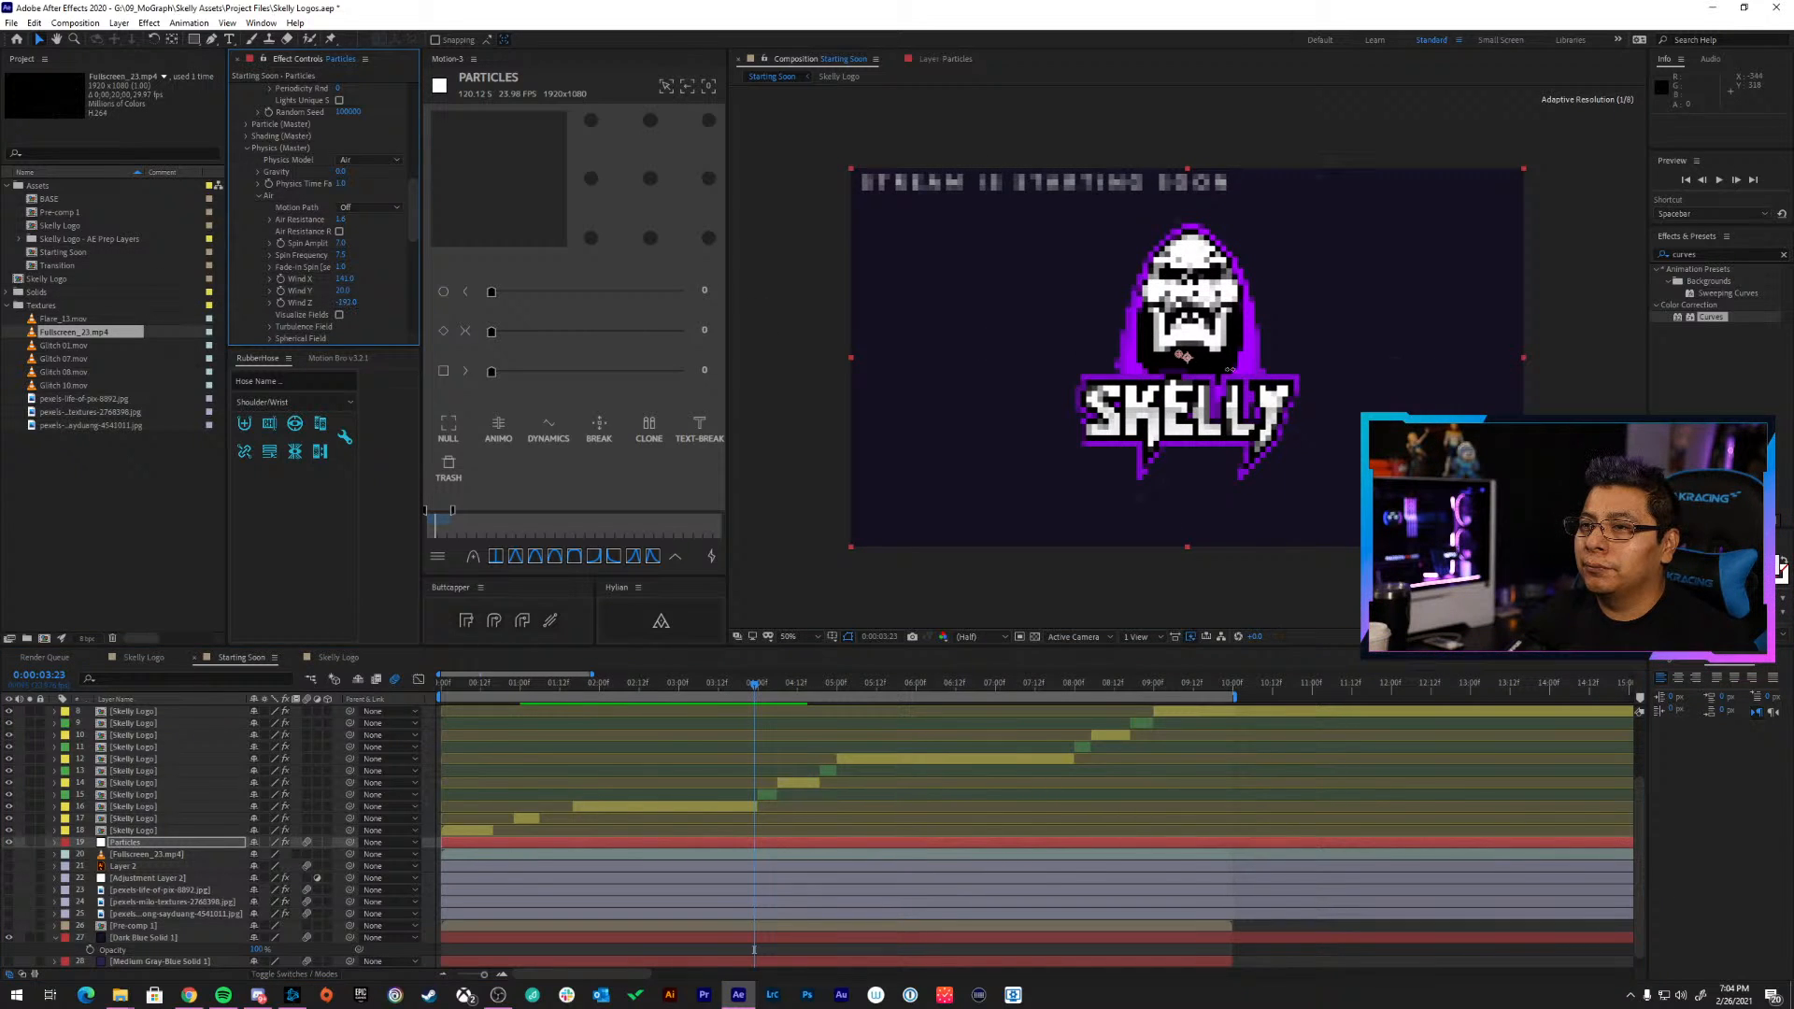
{"action": "left_click_drag", "start_coordinate": [1400, 361], "coordinate": [1376, 359]}
{"action": "key", "text": "space"}
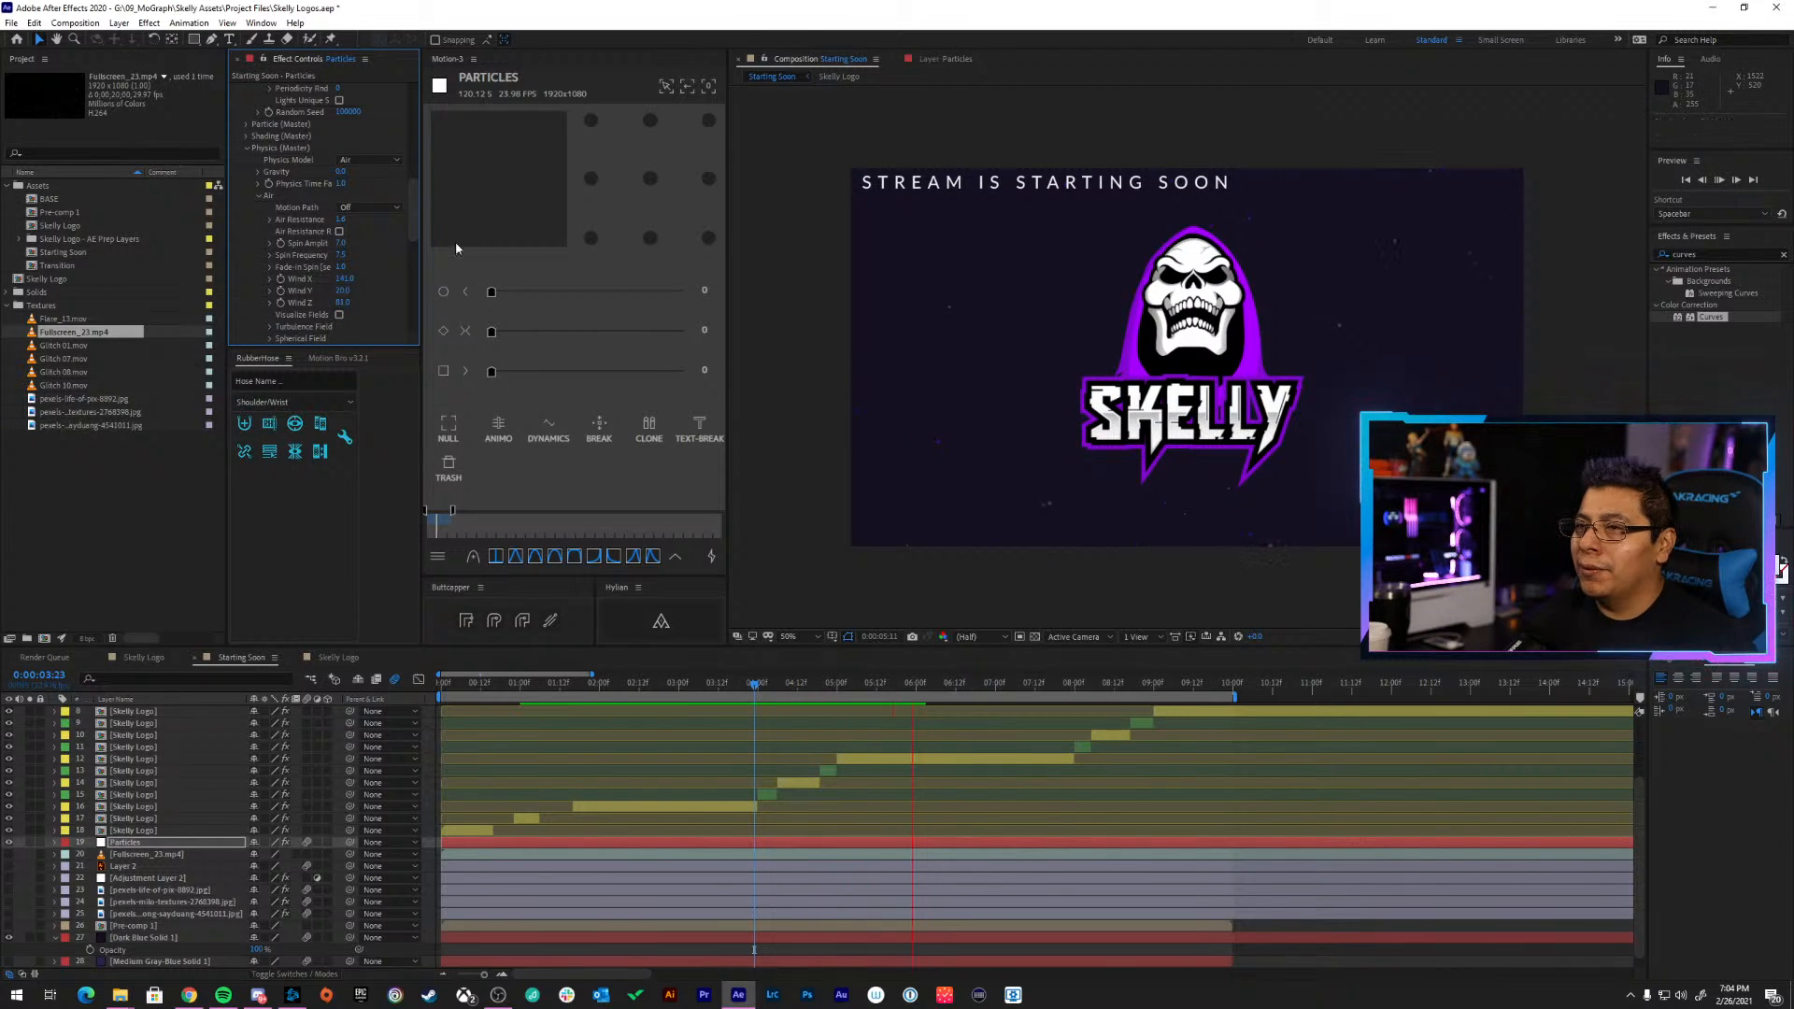
Change the particle type to Sphere in the Particular Designer, apply it and preview the composition
{"action": "scroll", "coordinate": [288, 157], "scroll_direction": "up", "scroll_amount": 2}
{"action": "scroll", "coordinate": [294, 150], "scroll_direction": "up", "scroll_amount": 10}
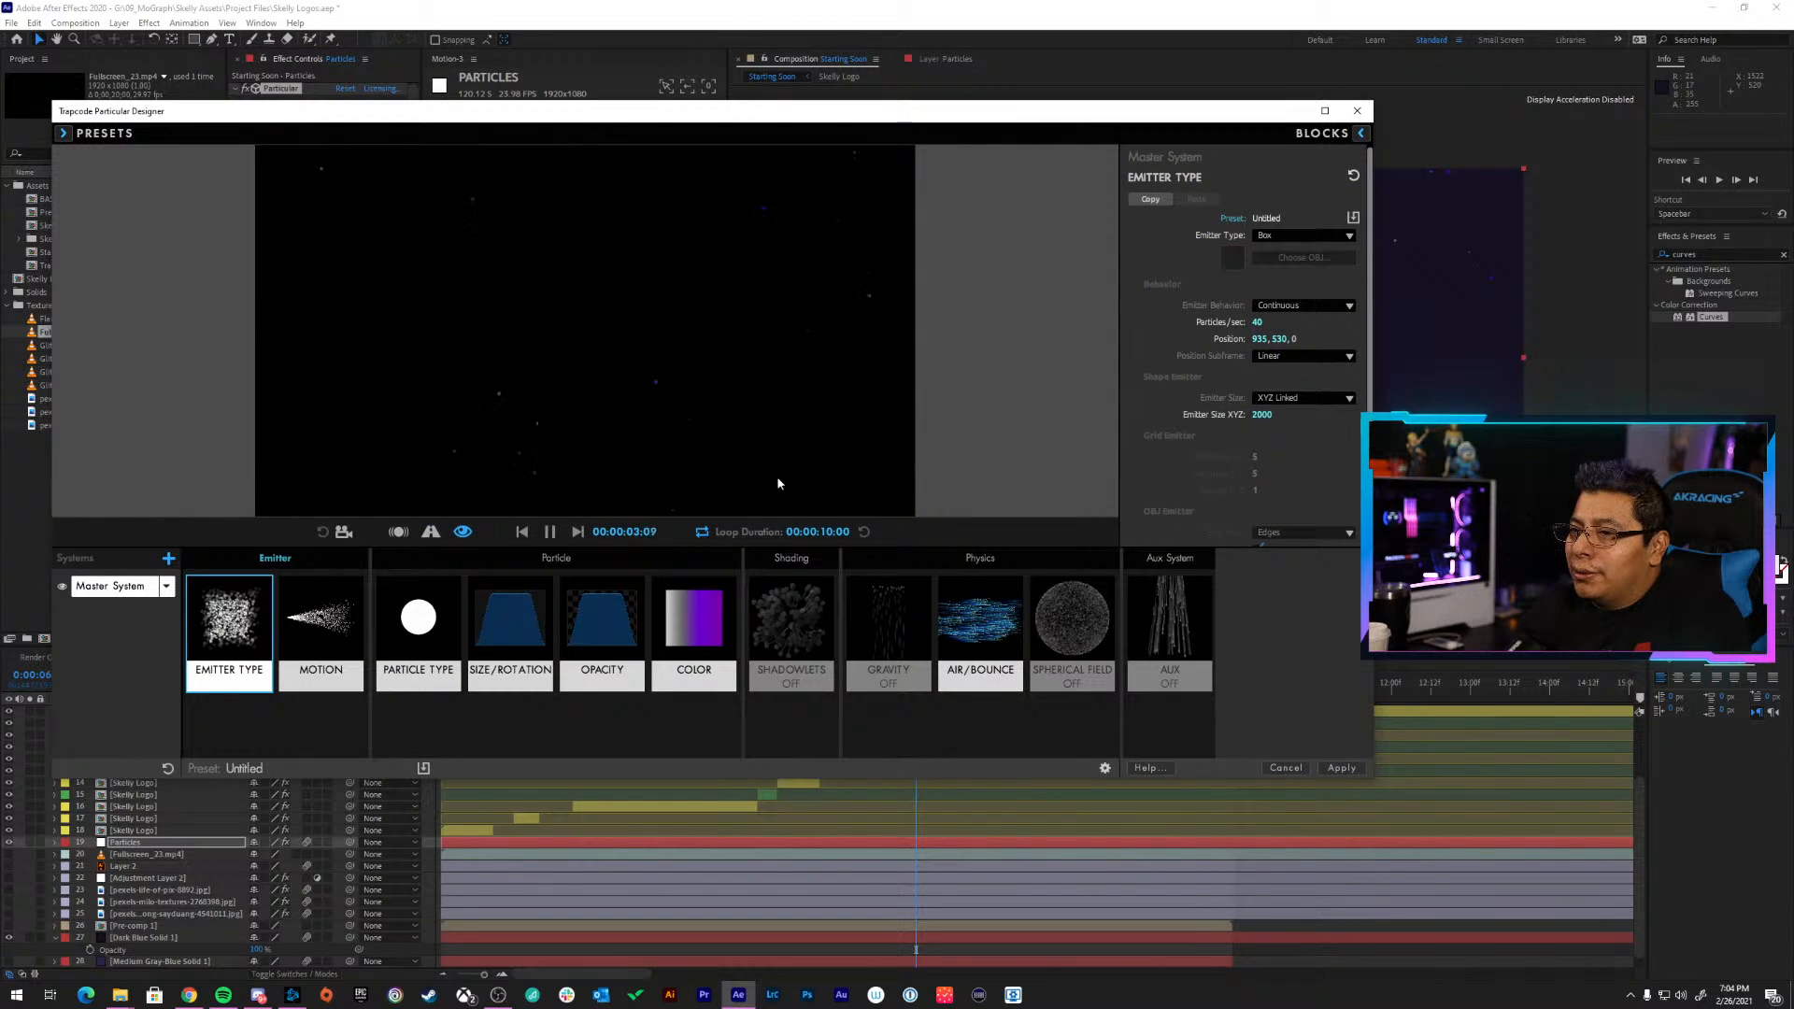
{"action": "left_click", "coordinate": [416, 636]}
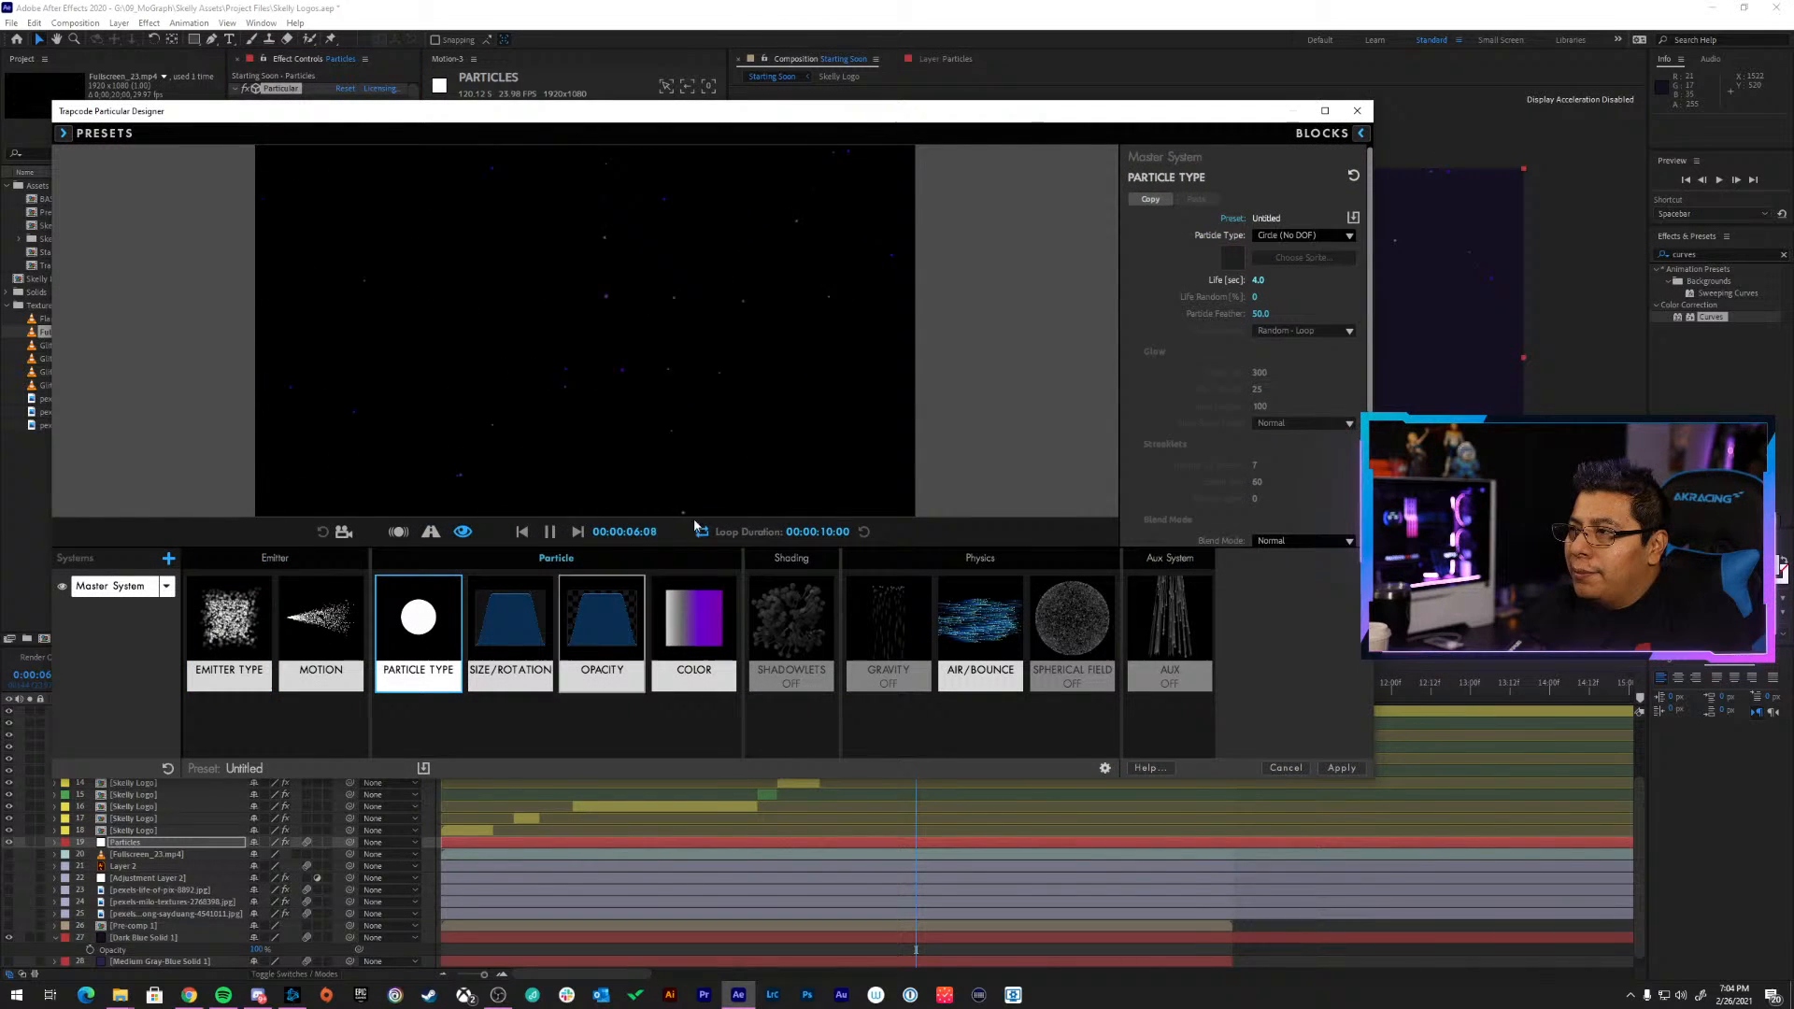
{"action": "left_click", "coordinate": [1304, 236]}
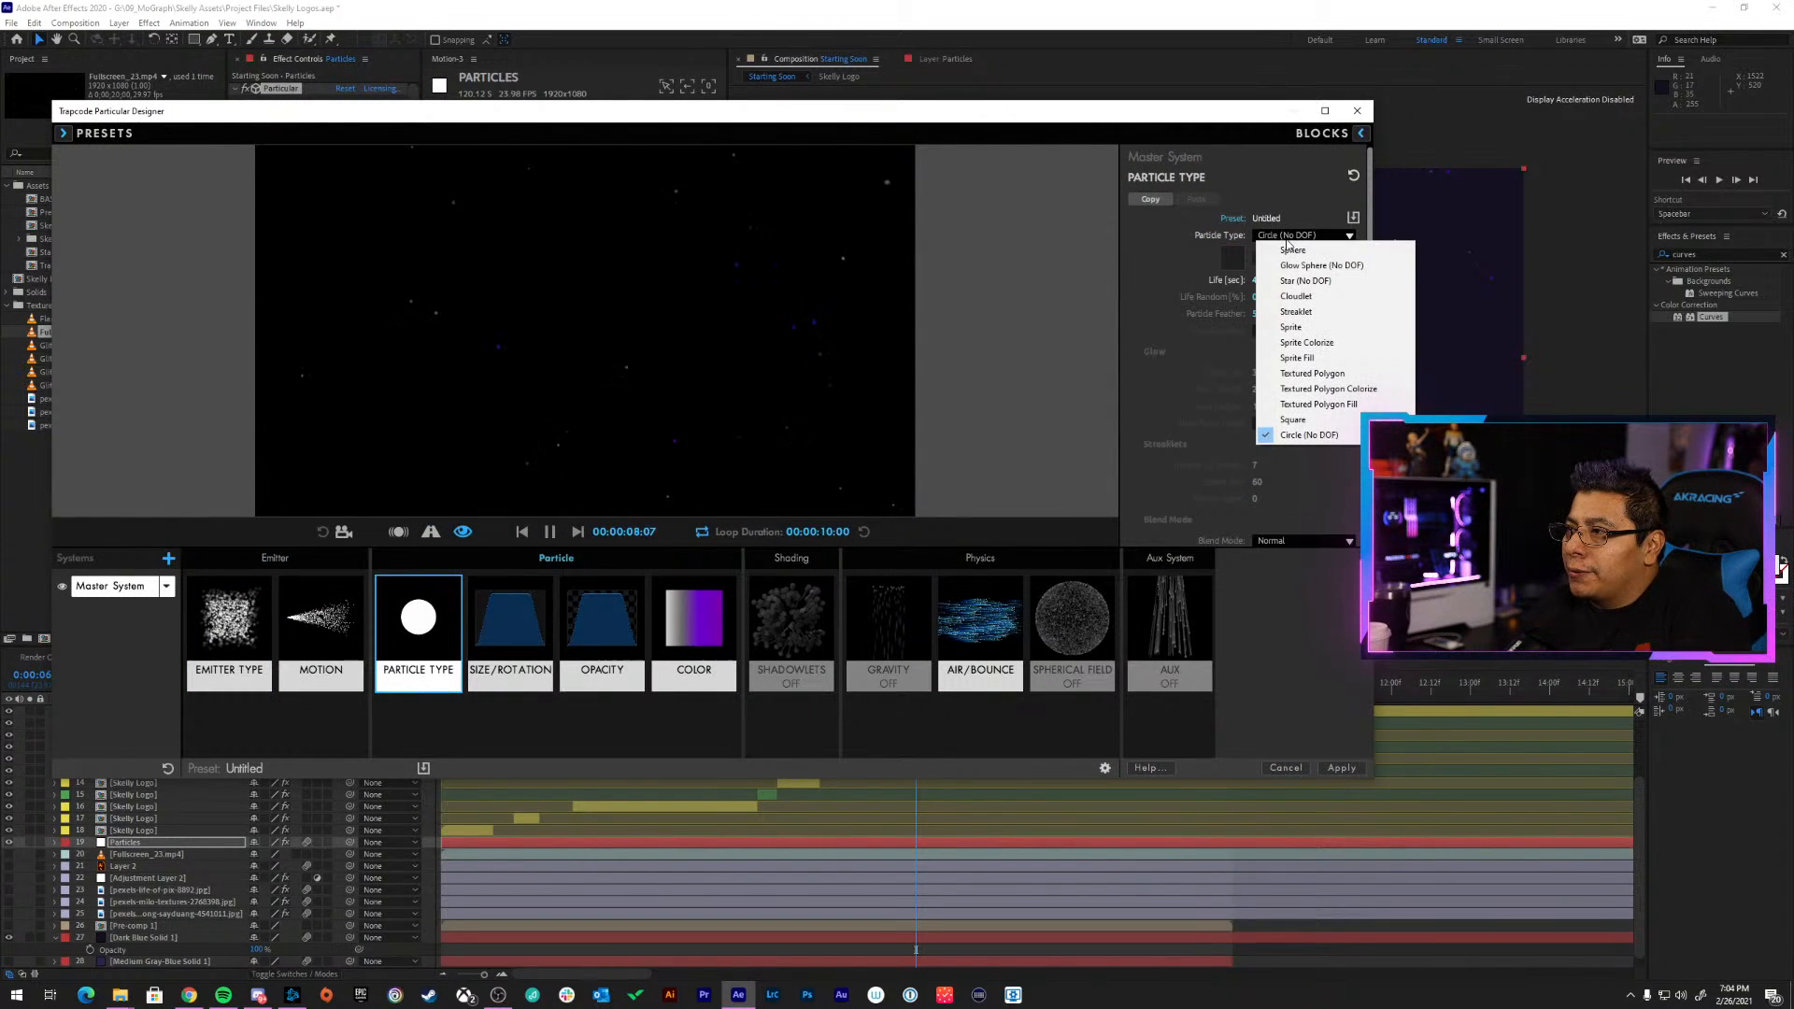
{"action": "left_click", "coordinate": [1348, 252]}
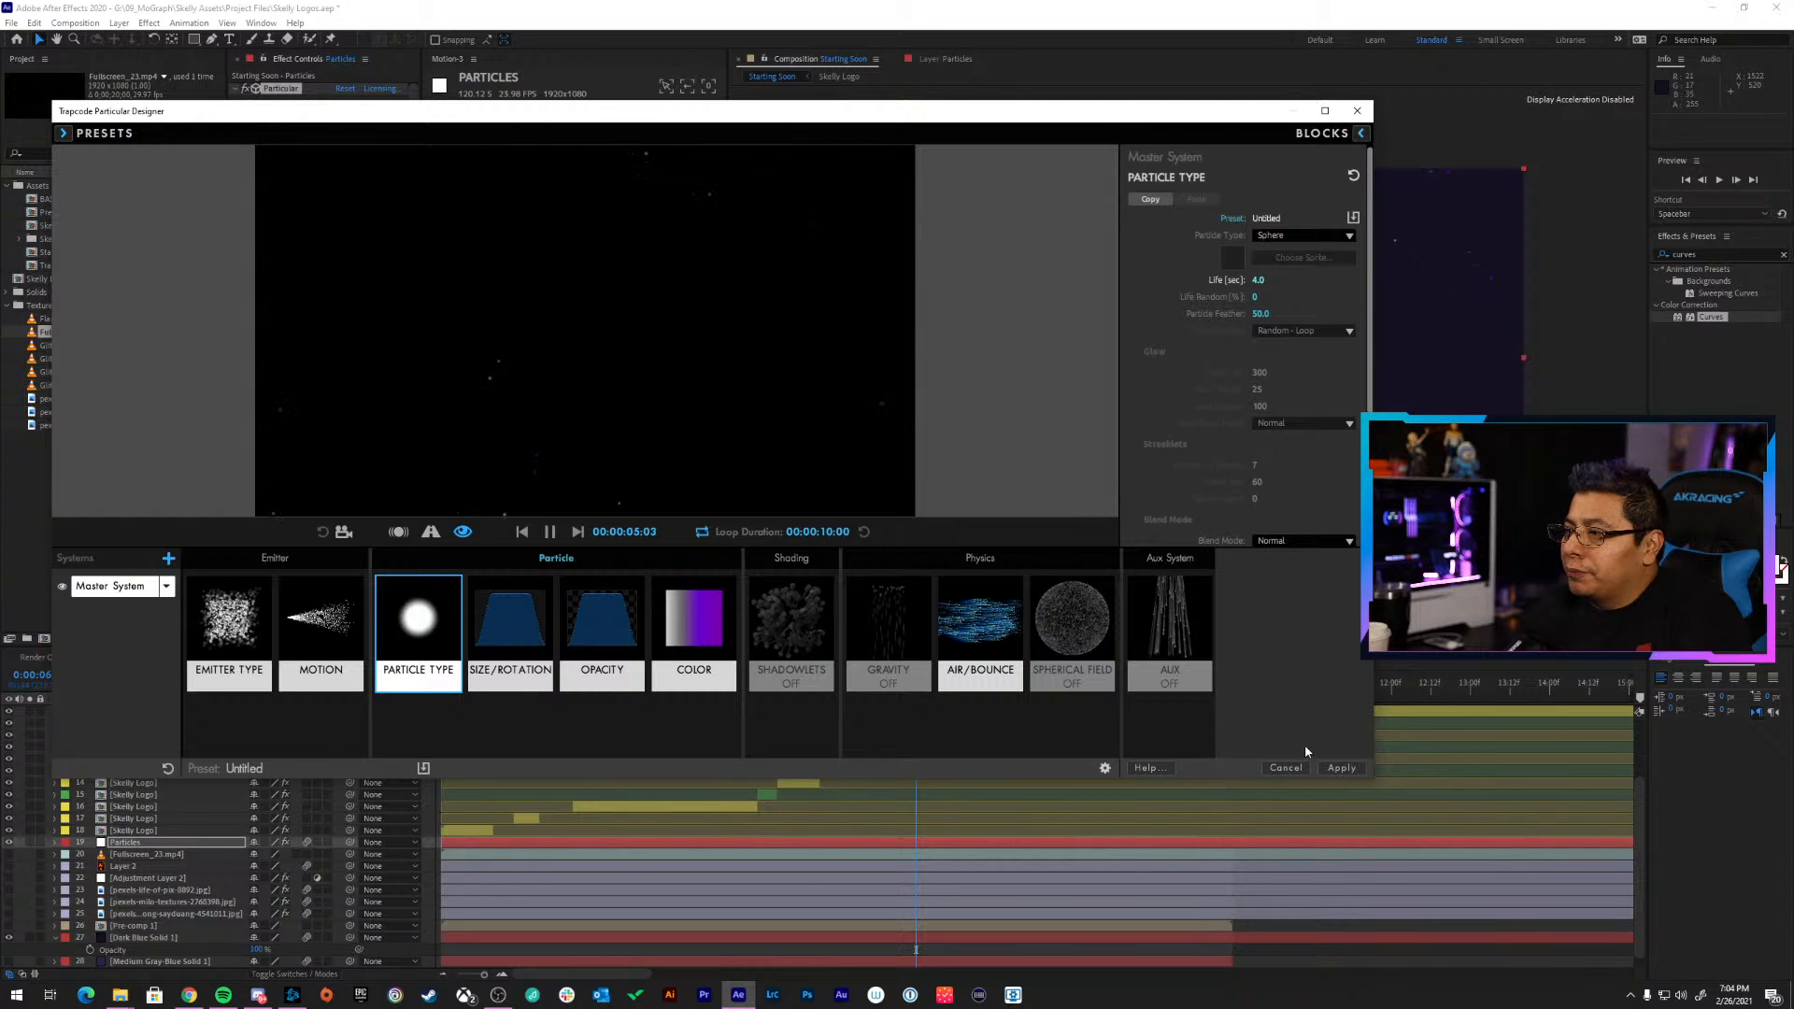
{"action": "left_click", "coordinate": [1334, 768]}
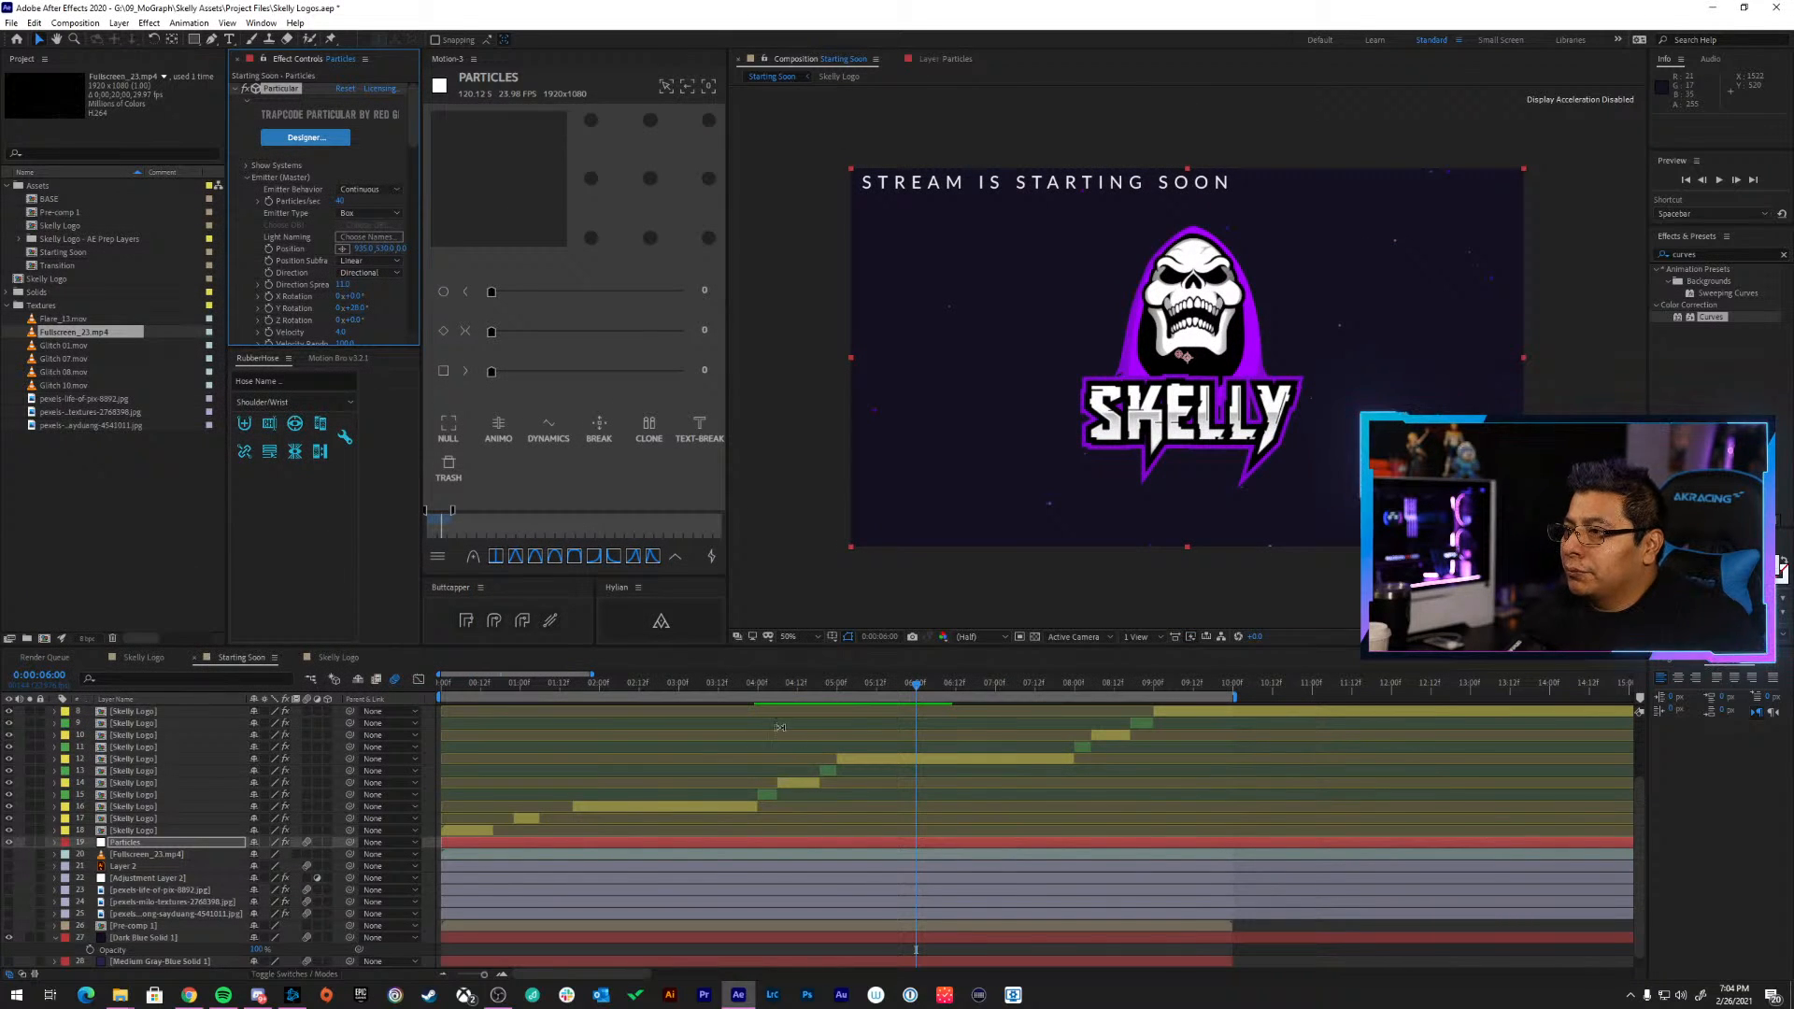
{"action": "key", "text": "space"}
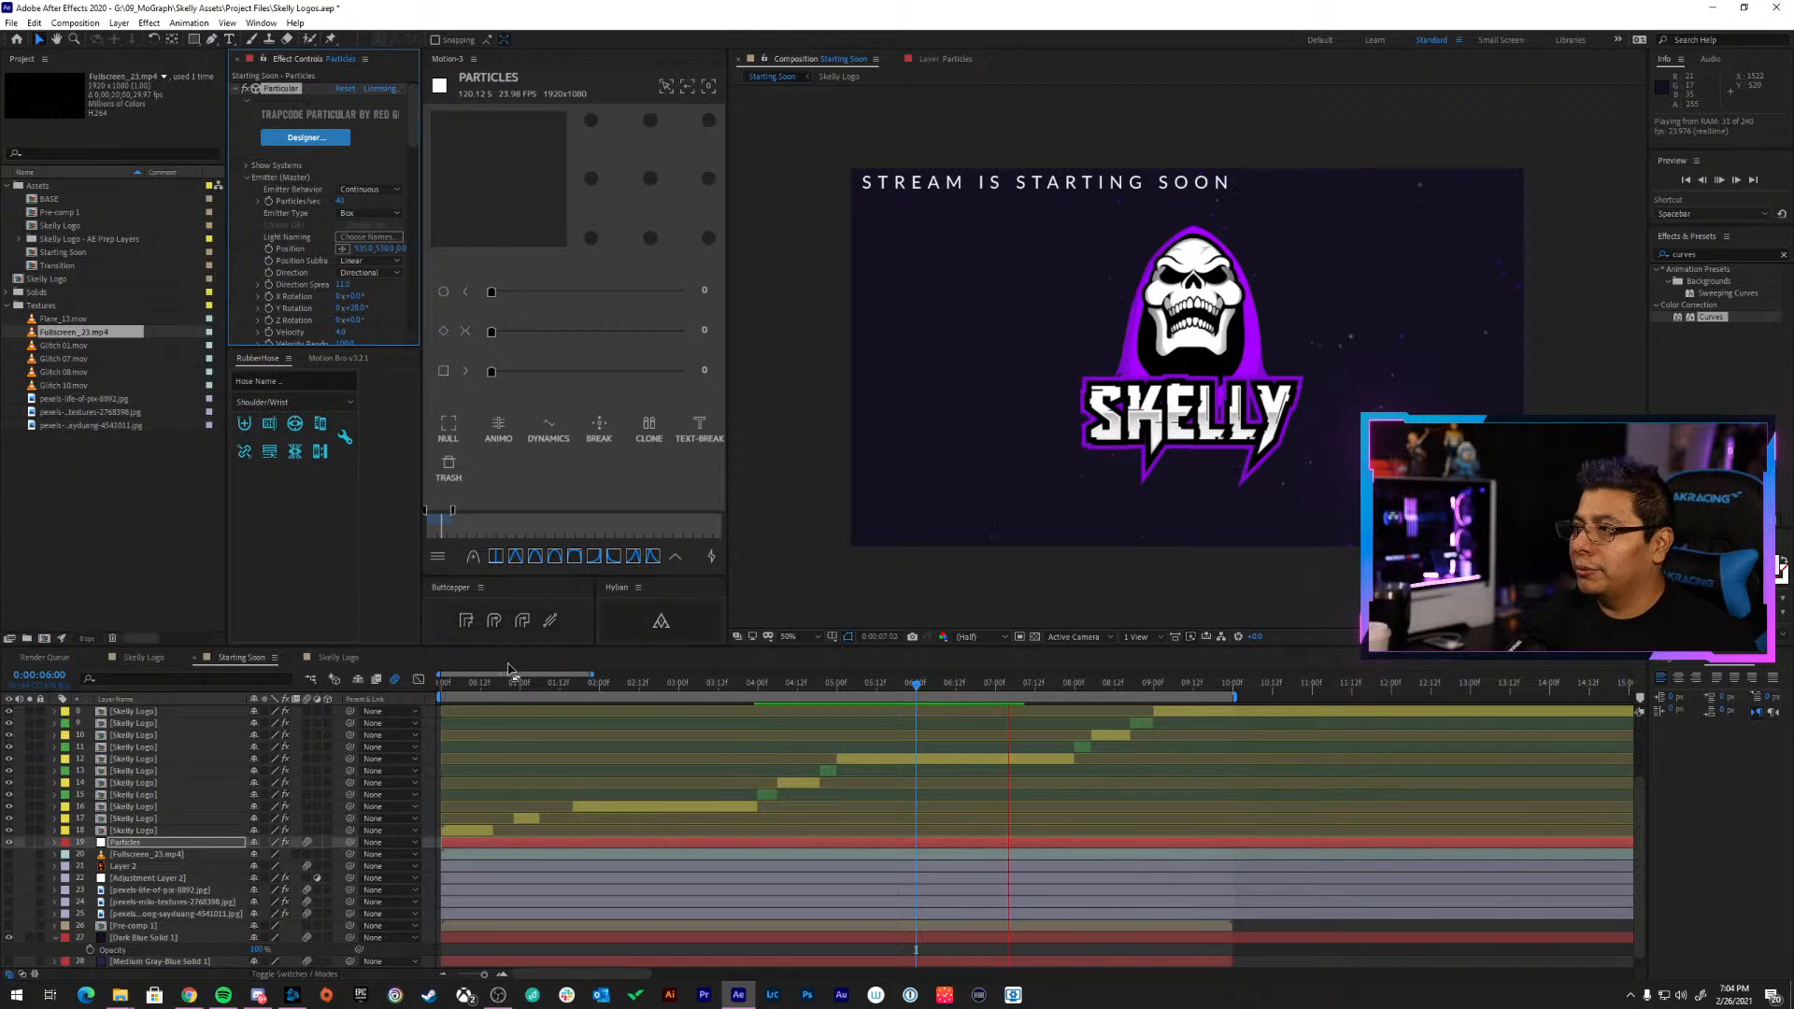
Try a much higher emitter Velocity in Particular, then bring it down to about 444
{"action": "scroll", "coordinate": [254, 199], "scroll_direction": "down", "scroll_amount": 1}
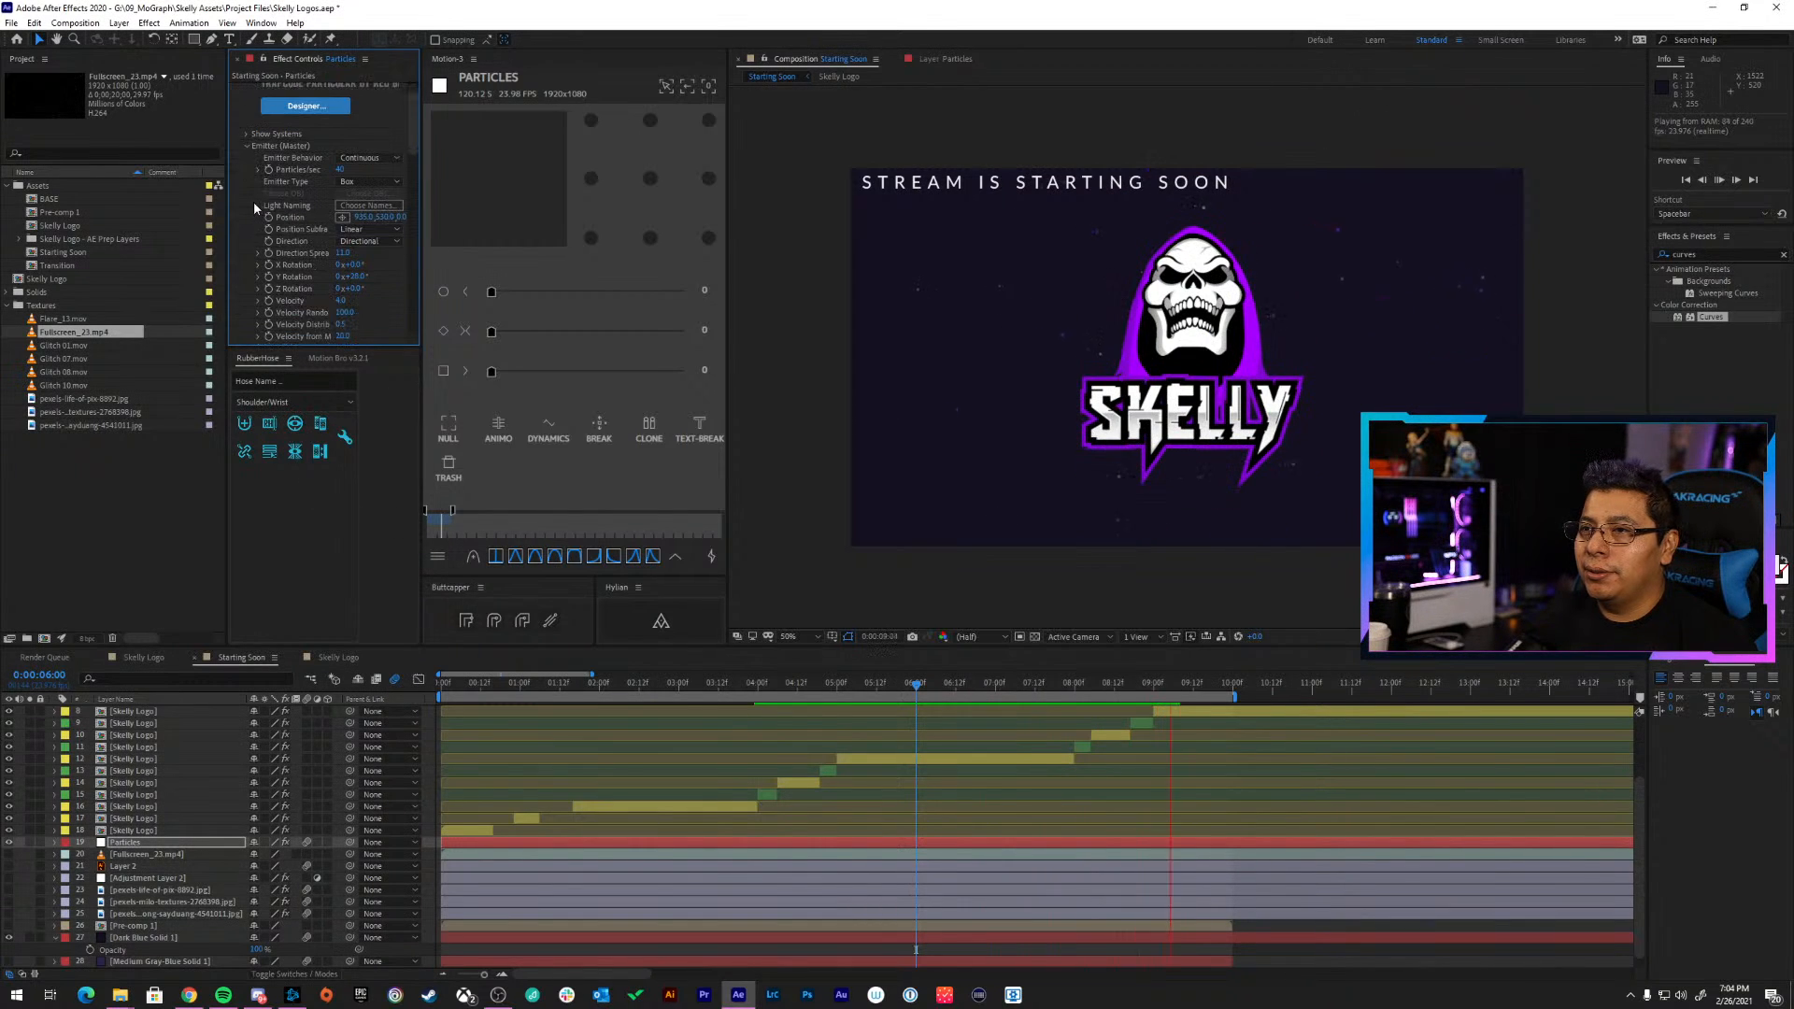
{"action": "scroll", "coordinate": [255, 200], "scroll_direction": "down", "scroll_amount": 1}
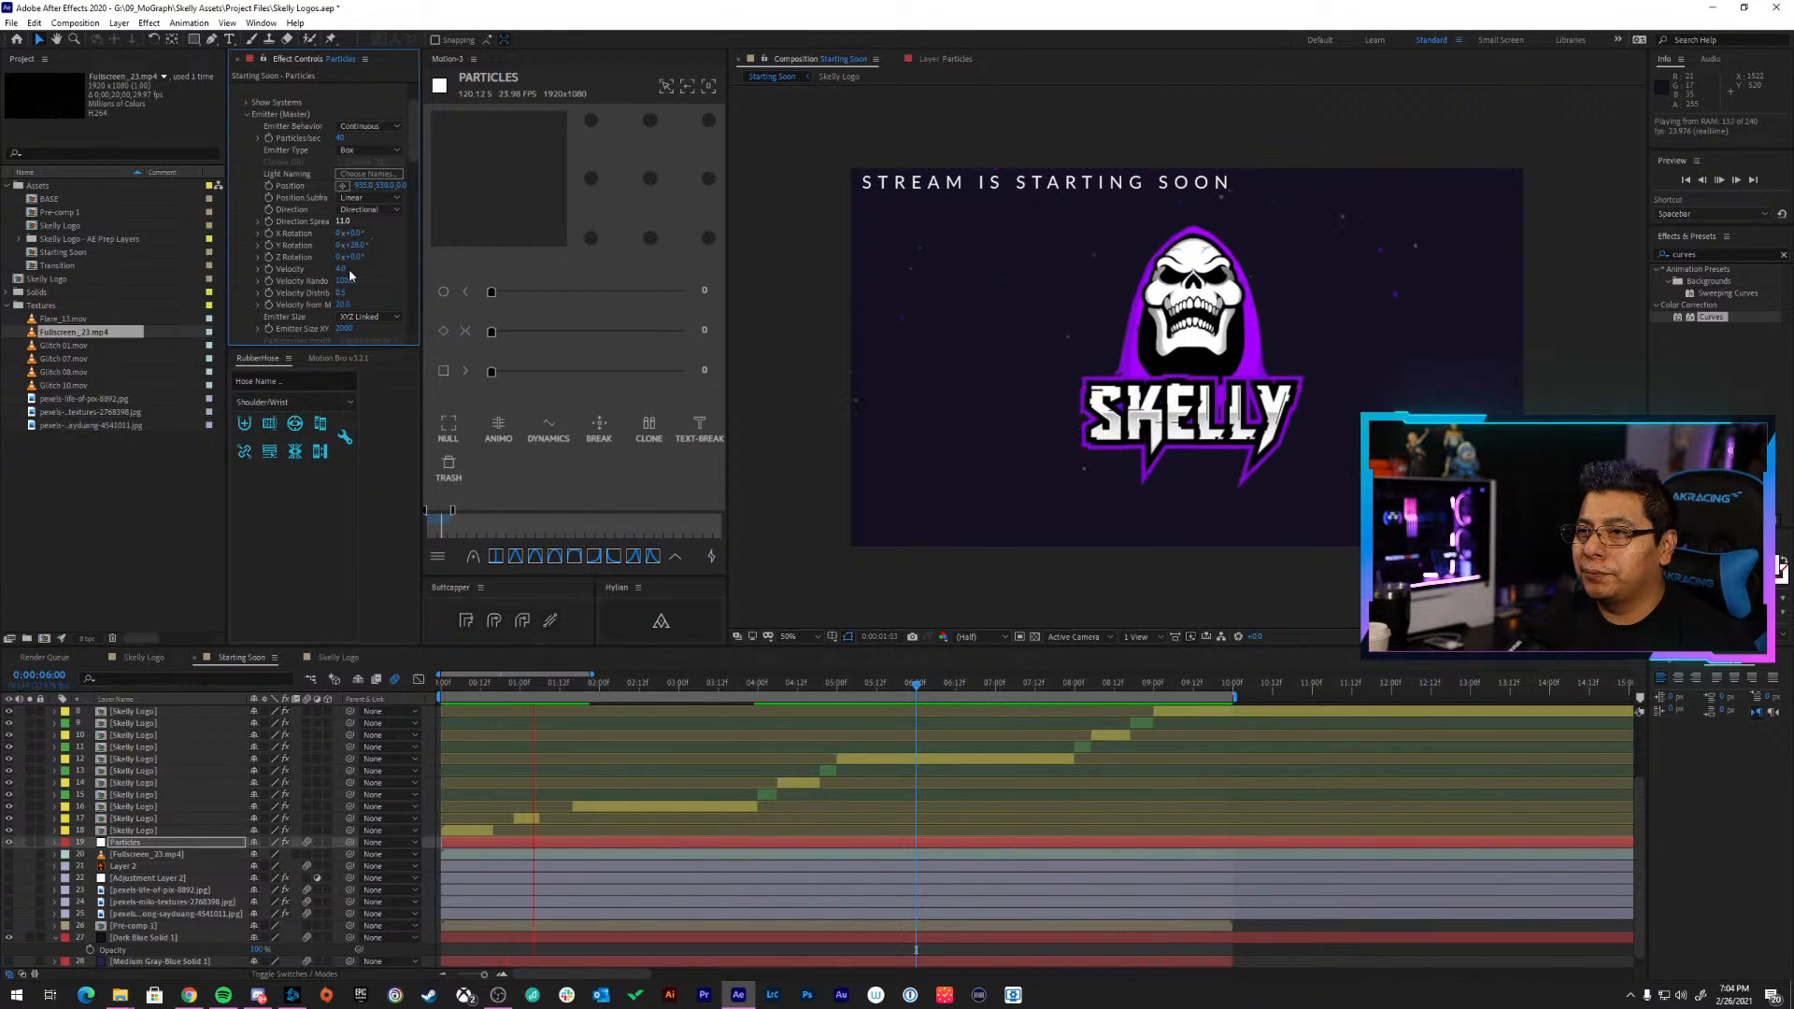
{"action": "left_click_drag", "start_coordinate": [343, 270], "coordinate": [710, 277]}
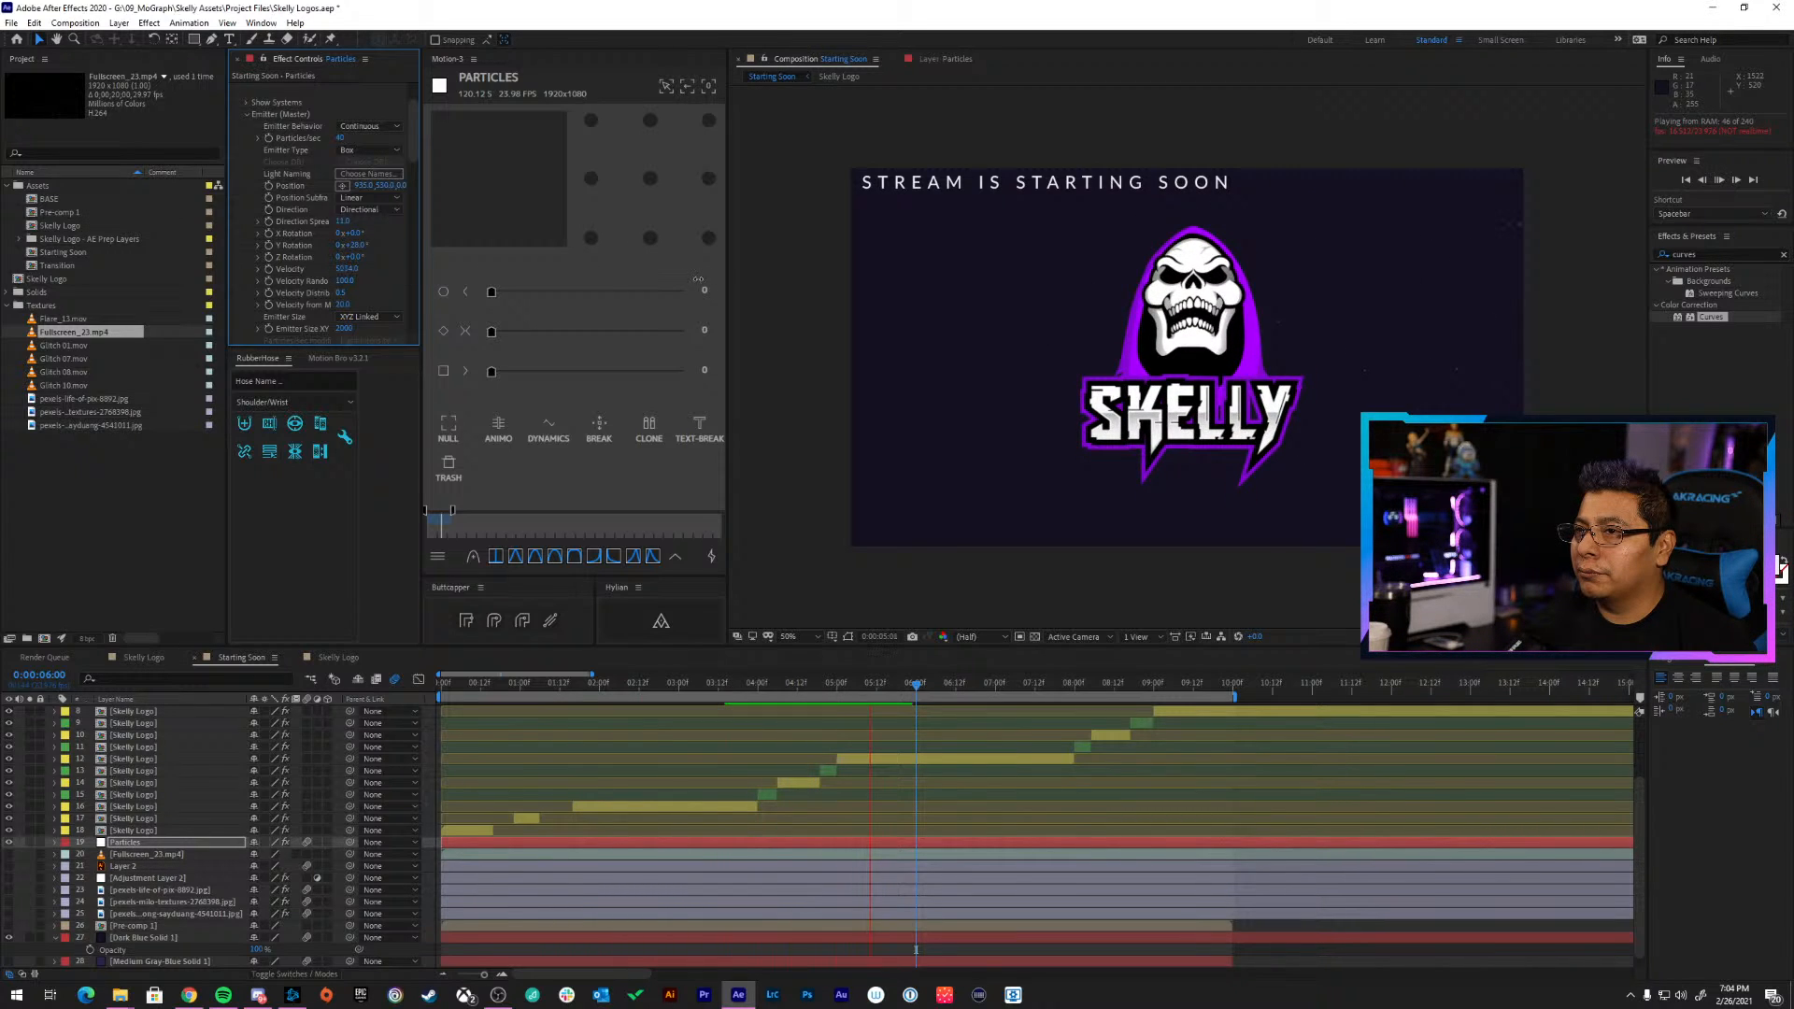
{"action": "left_click_drag", "start_coordinate": [698, 279], "coordinate": [387, 275]}
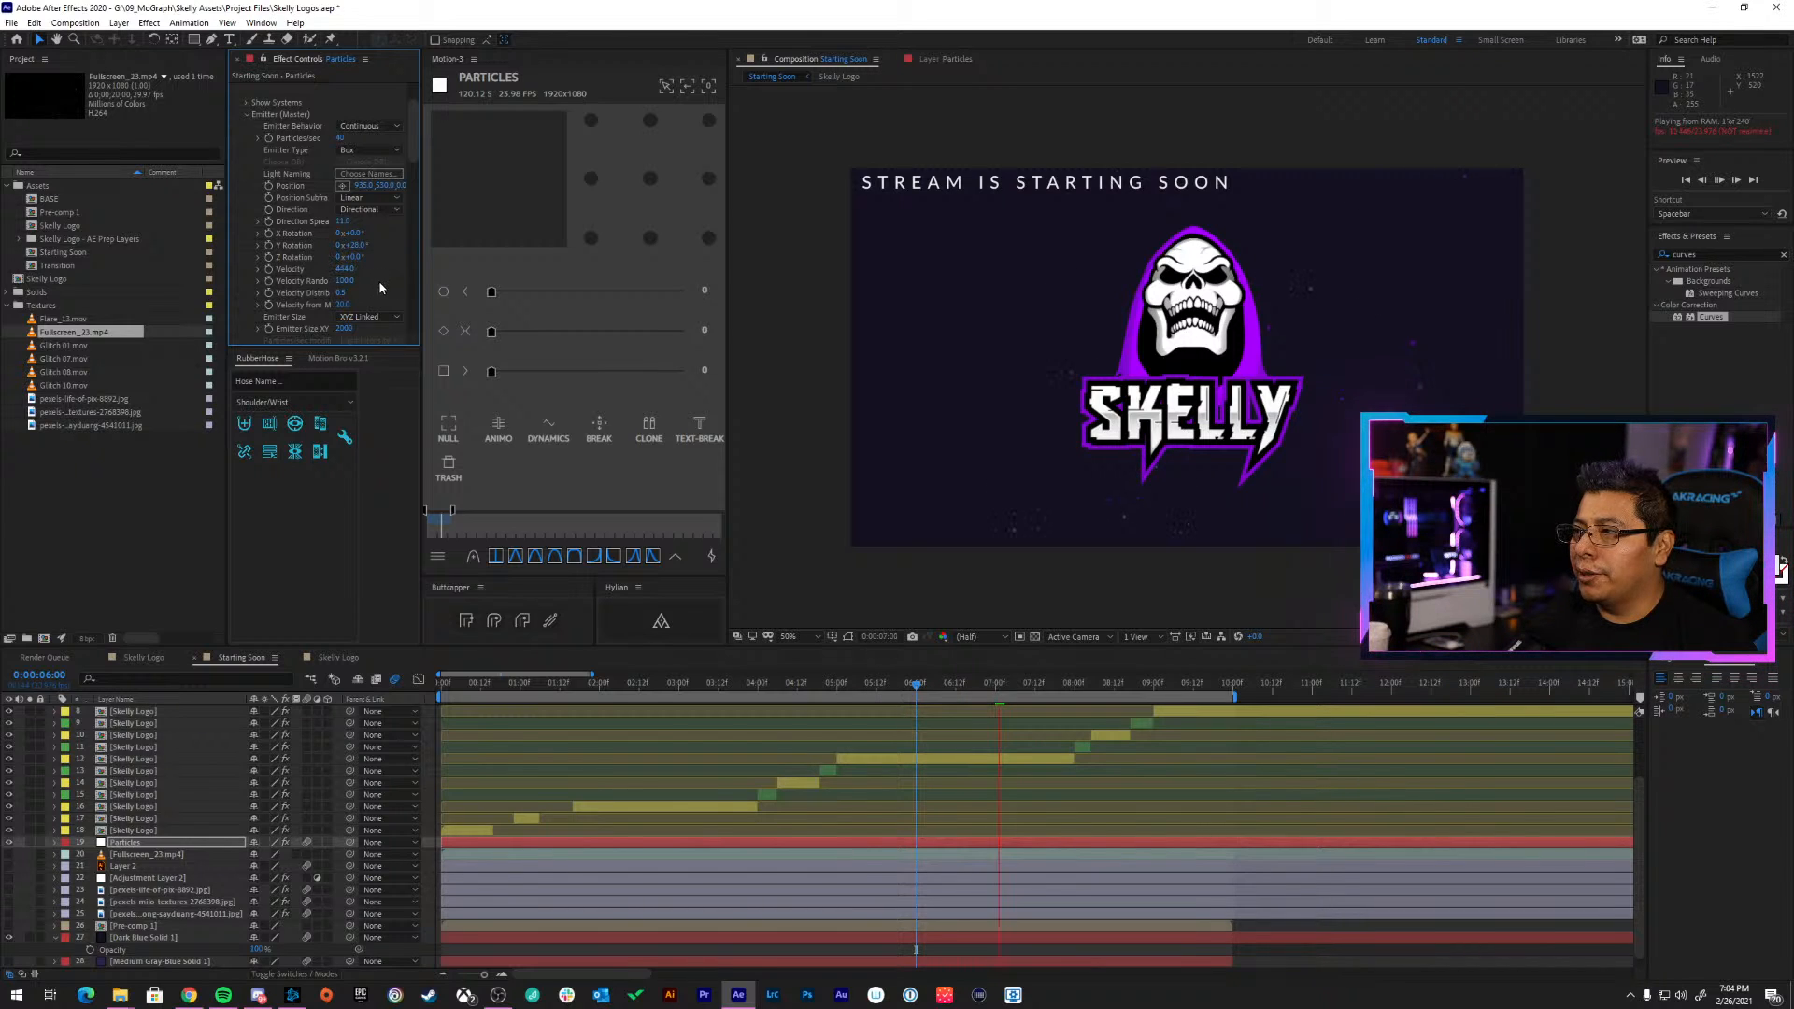
Reduce Wind X and Wind Y to nearly zero and set Wind Z to about -636 in Particular's Air physics
{"action": "scroll", "coordinate": [363, 314], "scroll_direction": "down", "scroll_amount": 1}
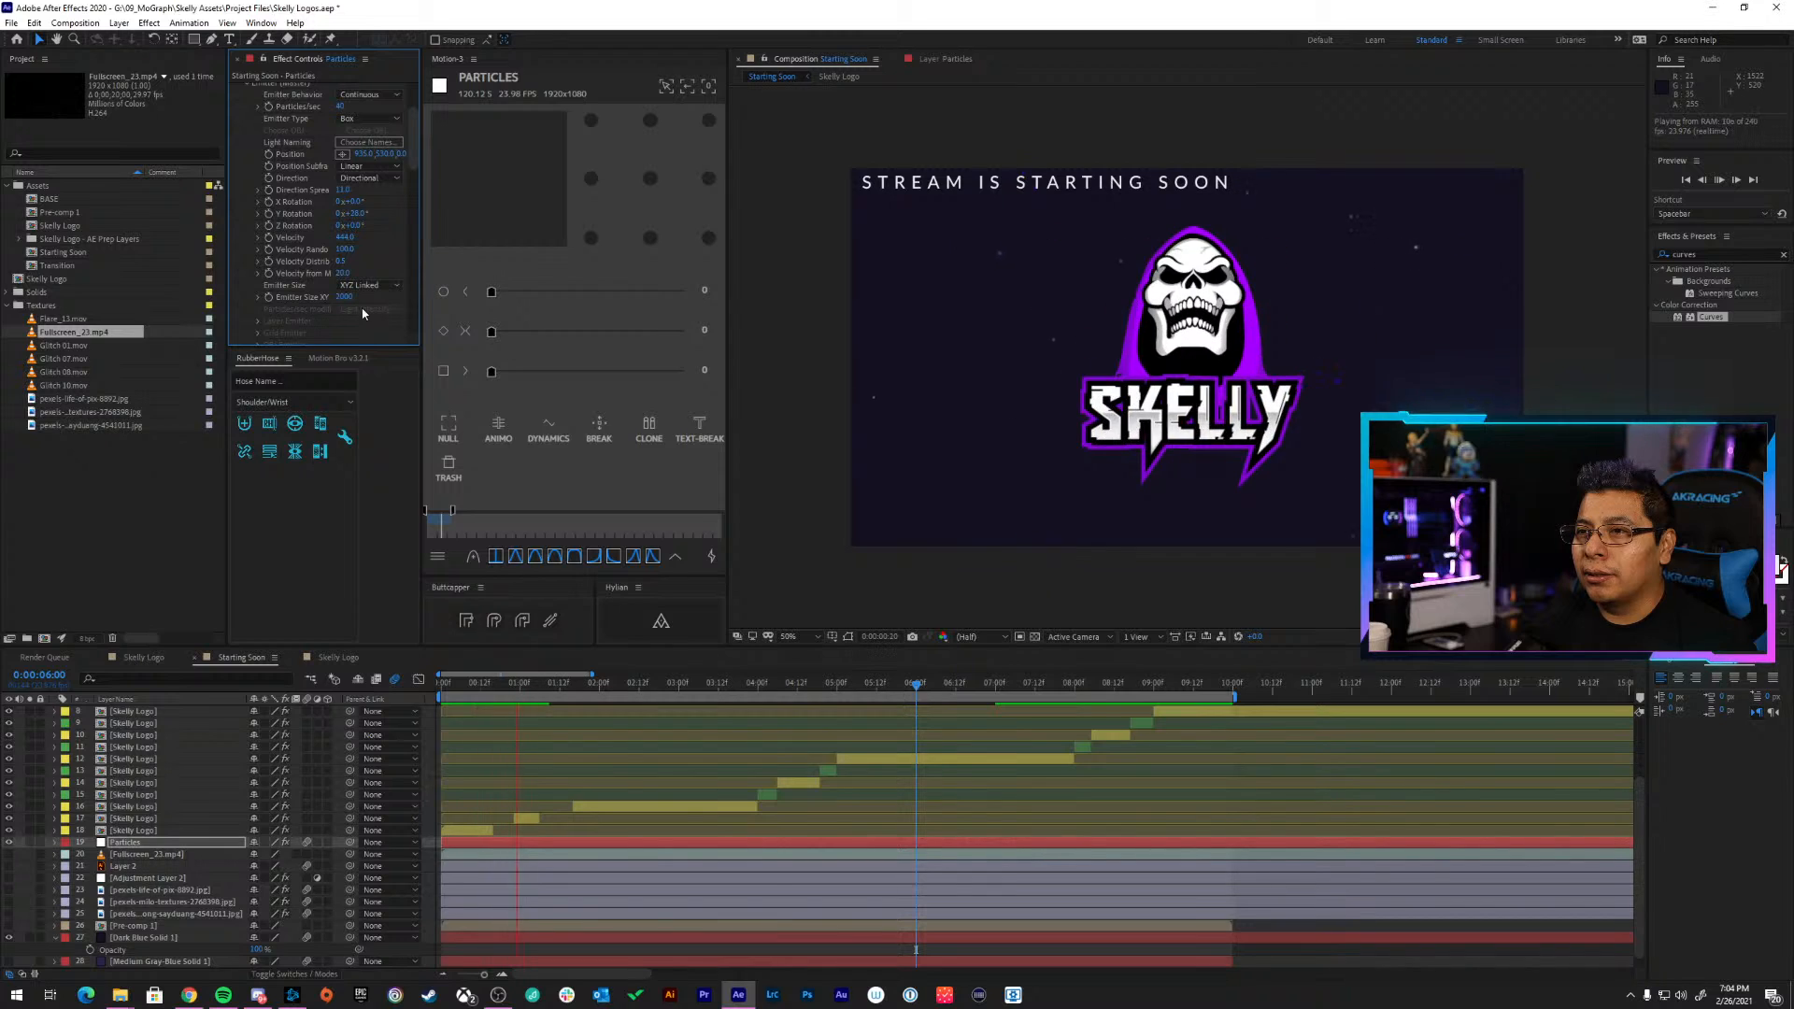
{"action": "scroll", "coordinate": [363, 314], "scroll_direction": "down", "scroll_amount": 8}
{"action": "scroll", "coordinate": [363, 313], "scroll_direction": "down", "scroll_amount": 3}
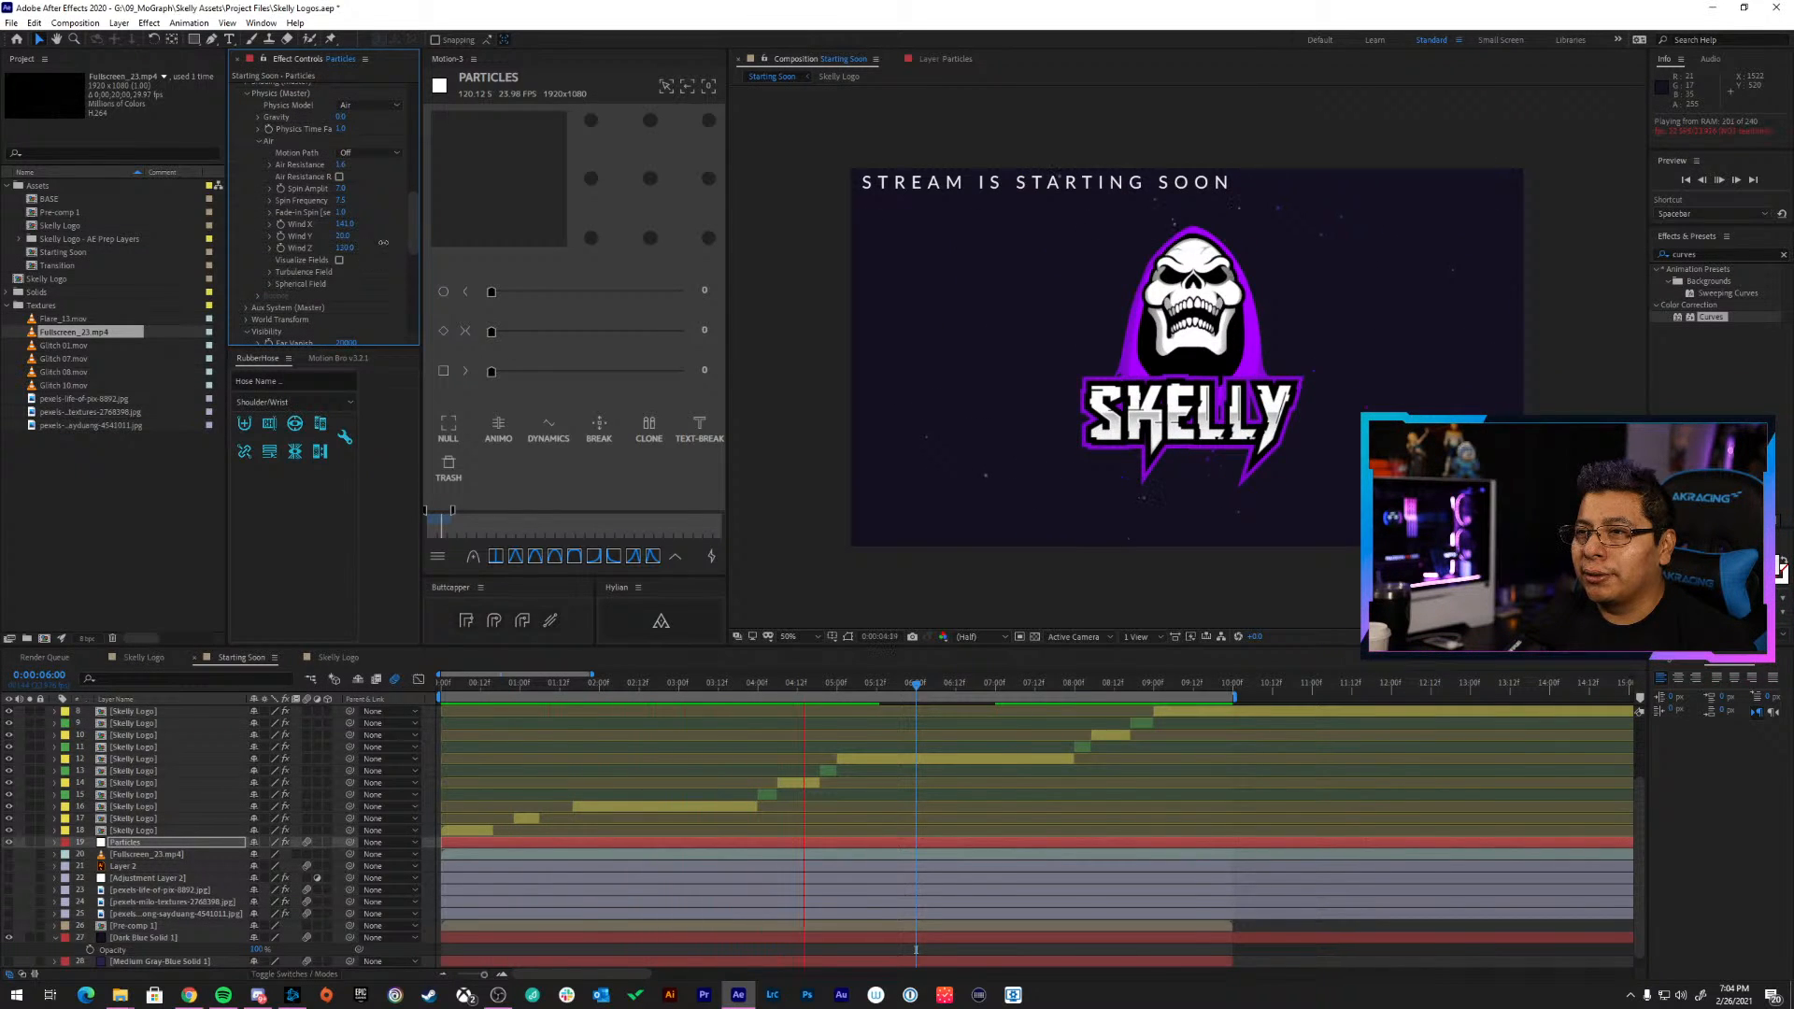
{"action": "left_click_drag", "start_coordinate": [383, 242], "coordinate": [437, 248]}
{"action": "left_click_drag", "start_coordinate": [185, 255], "coordinate": [0, 251]}
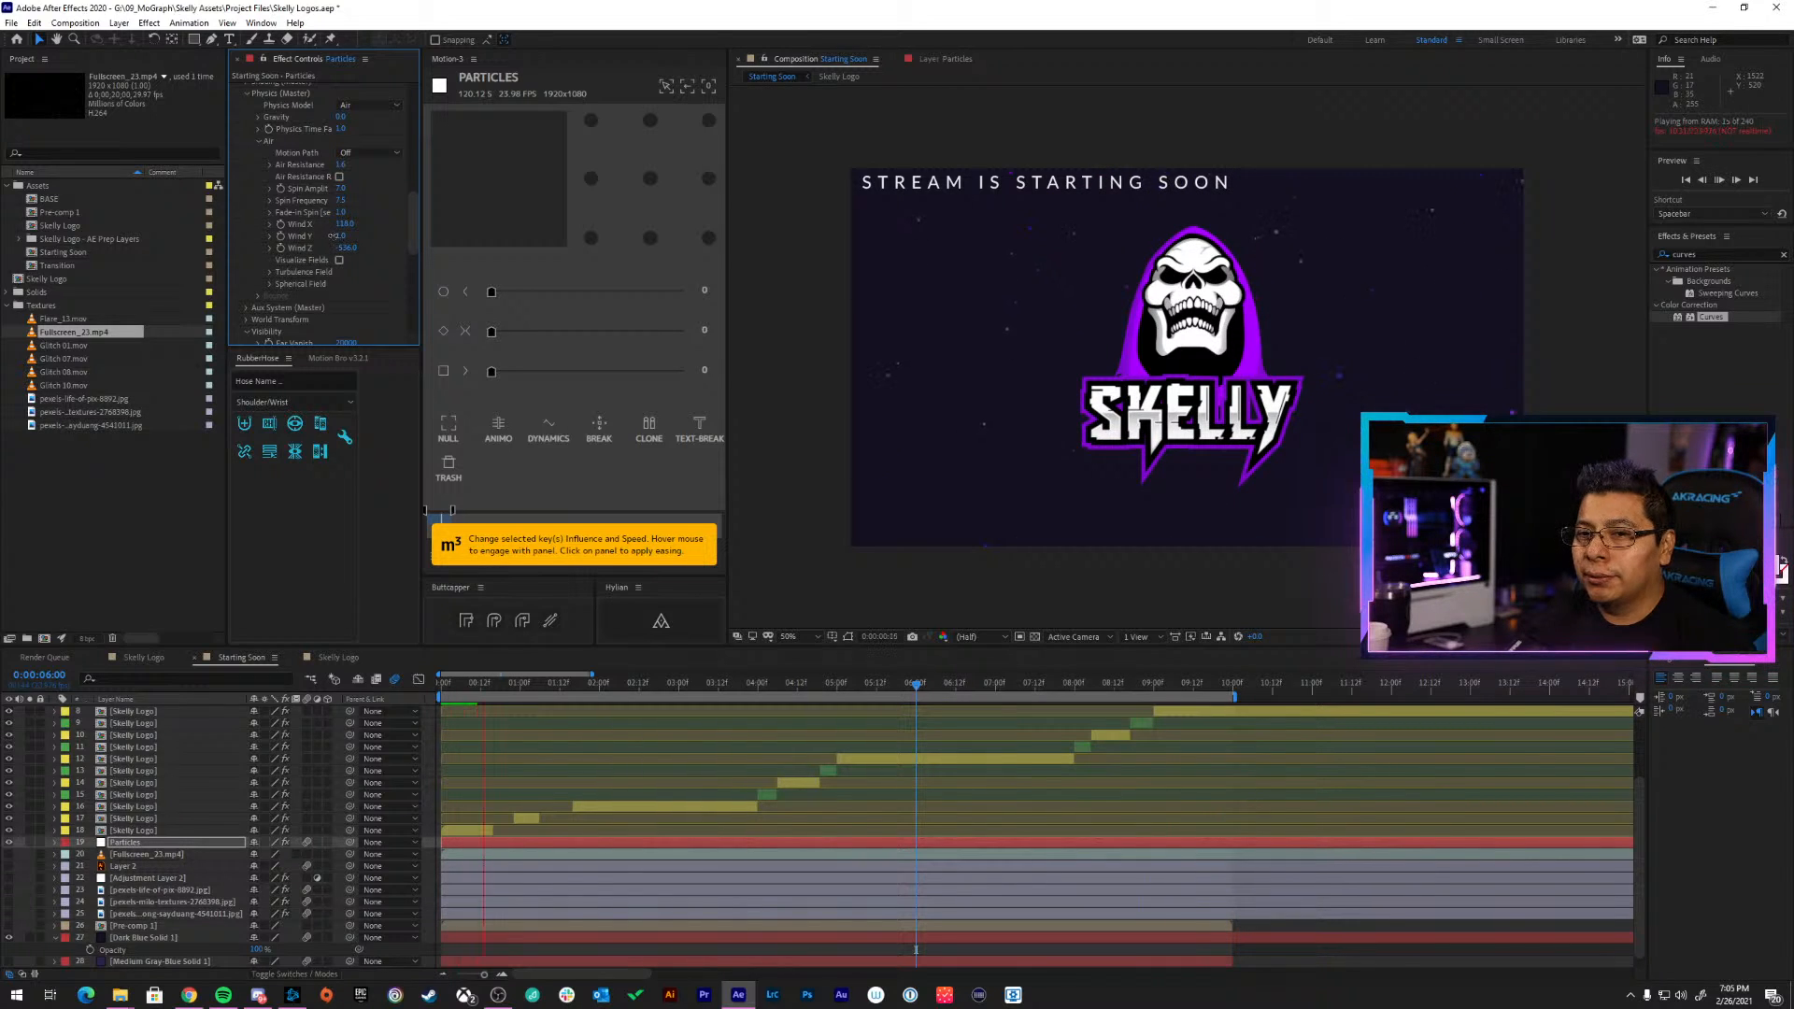
{"action": "left_click_drag", "start_coordinate": [344, 225], "coordinate": [307, 224]}
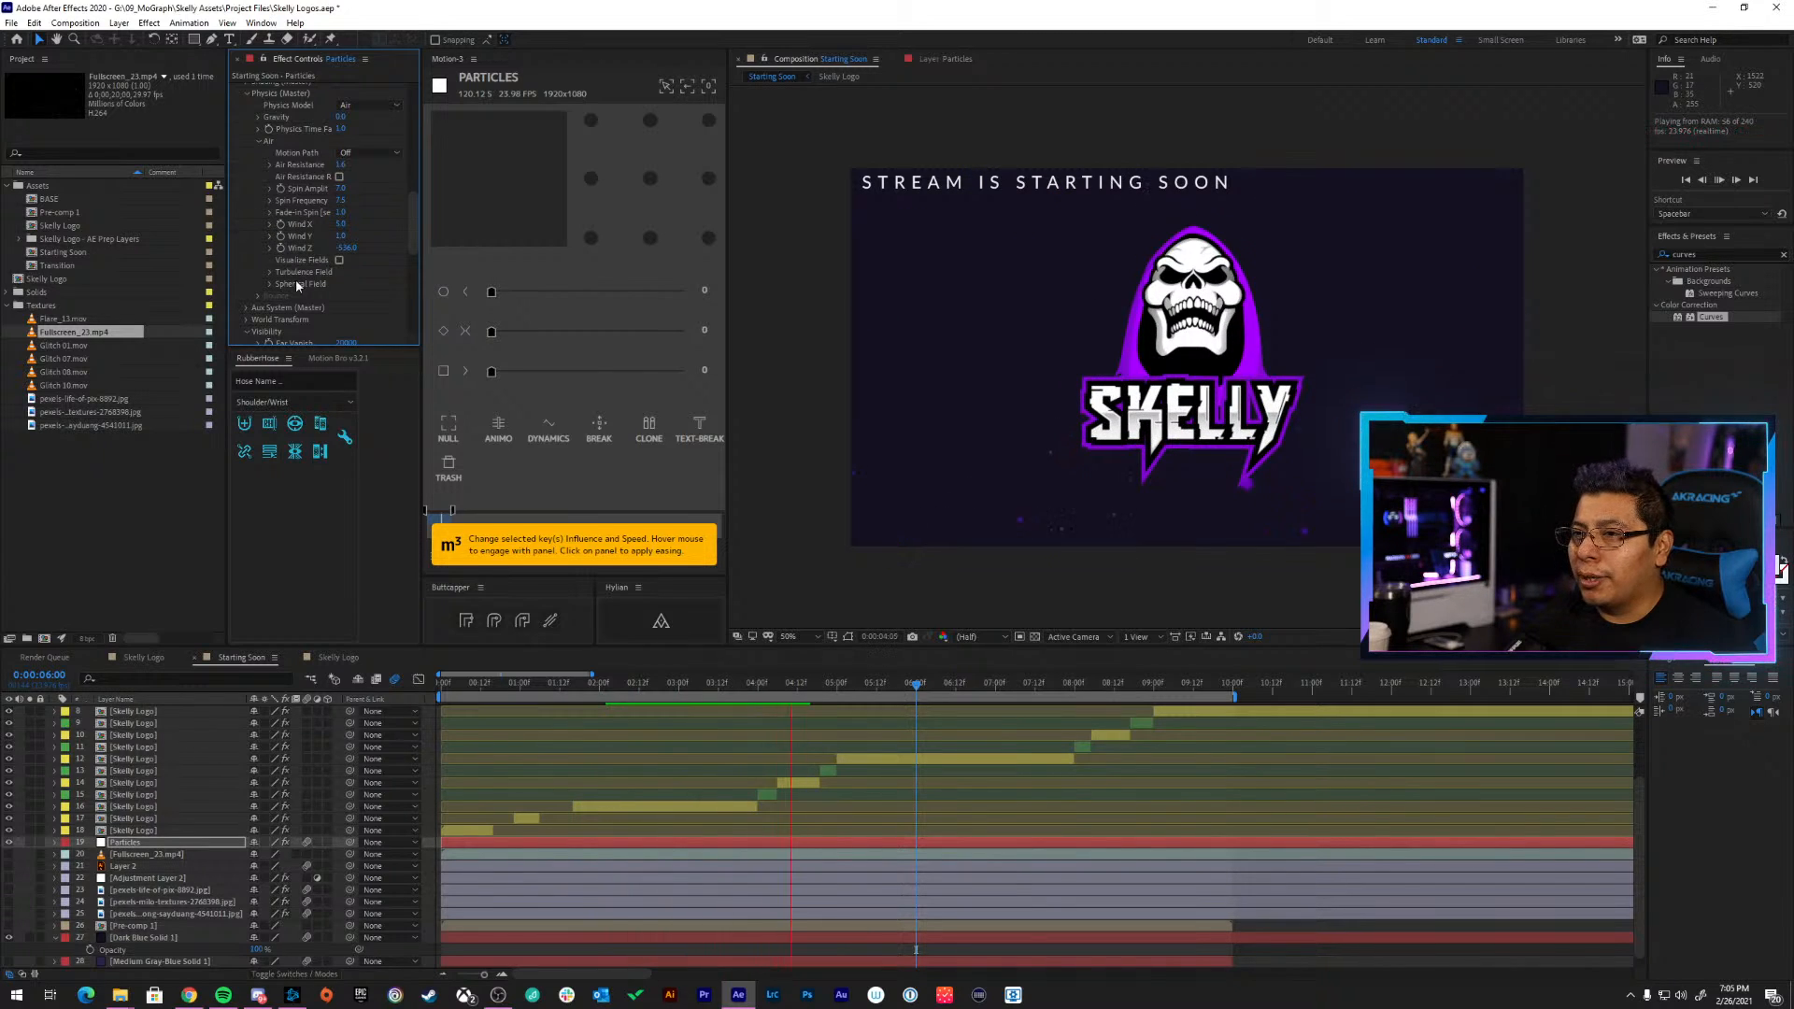
Test stronger and weaker Wind Z values during playback and settle on about -700
{"action": "left_click_drag", "start_coordinate": [344, 247], "coordinate": [551, 248]}
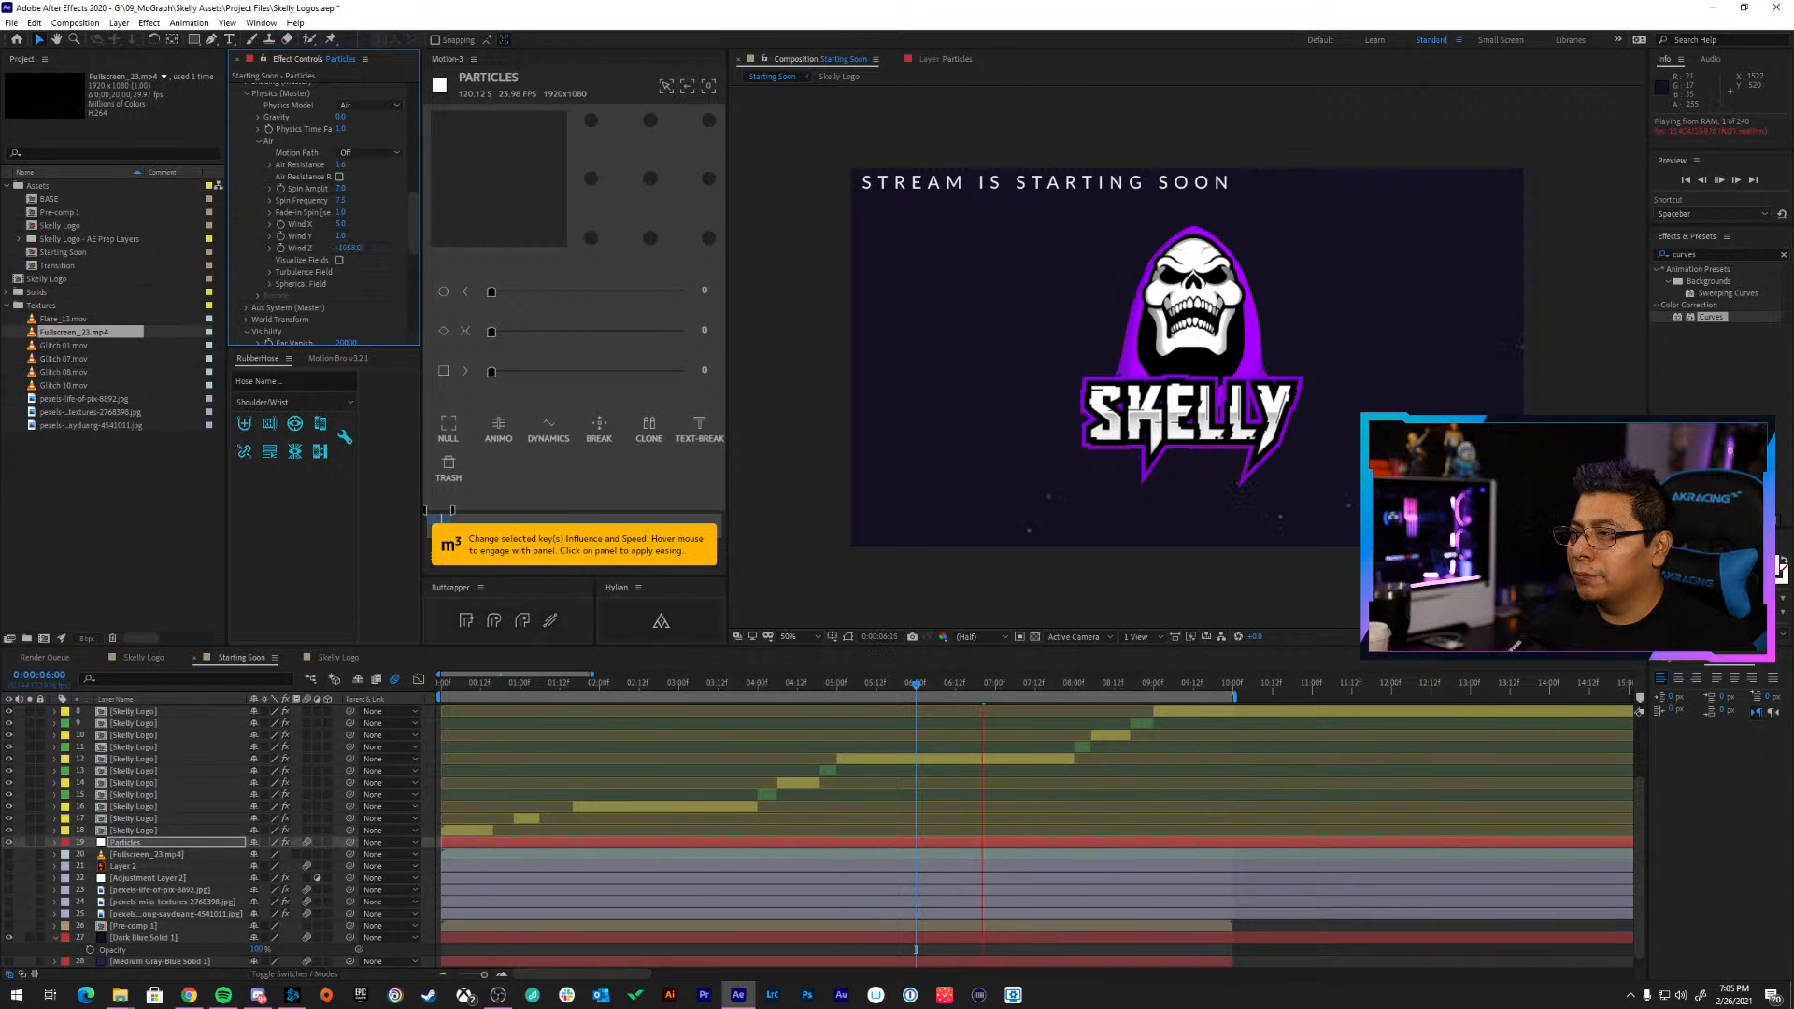
{"action": "left_click_drag", "start_coordinate": [348, 247], "coordinate": [14, 248]}
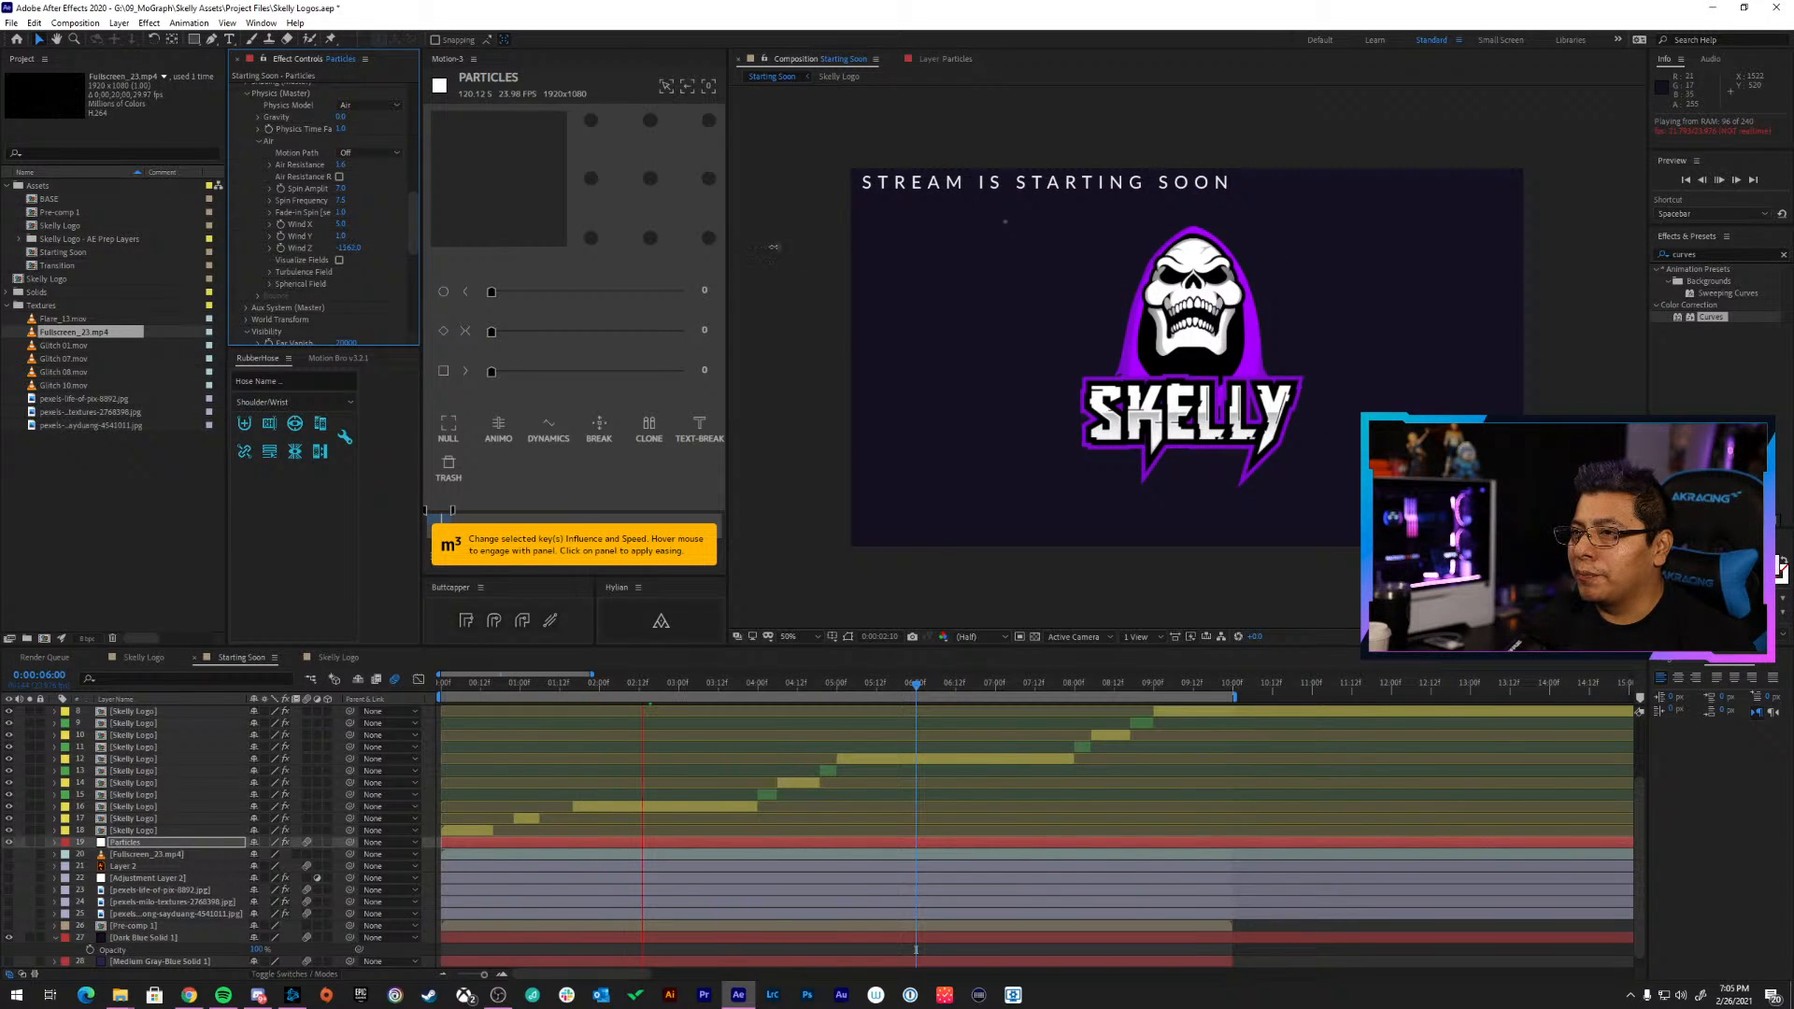
{"action": "left_click_drag", "start_coordinate": [909, 252], "coordinate": [1001, 251]}
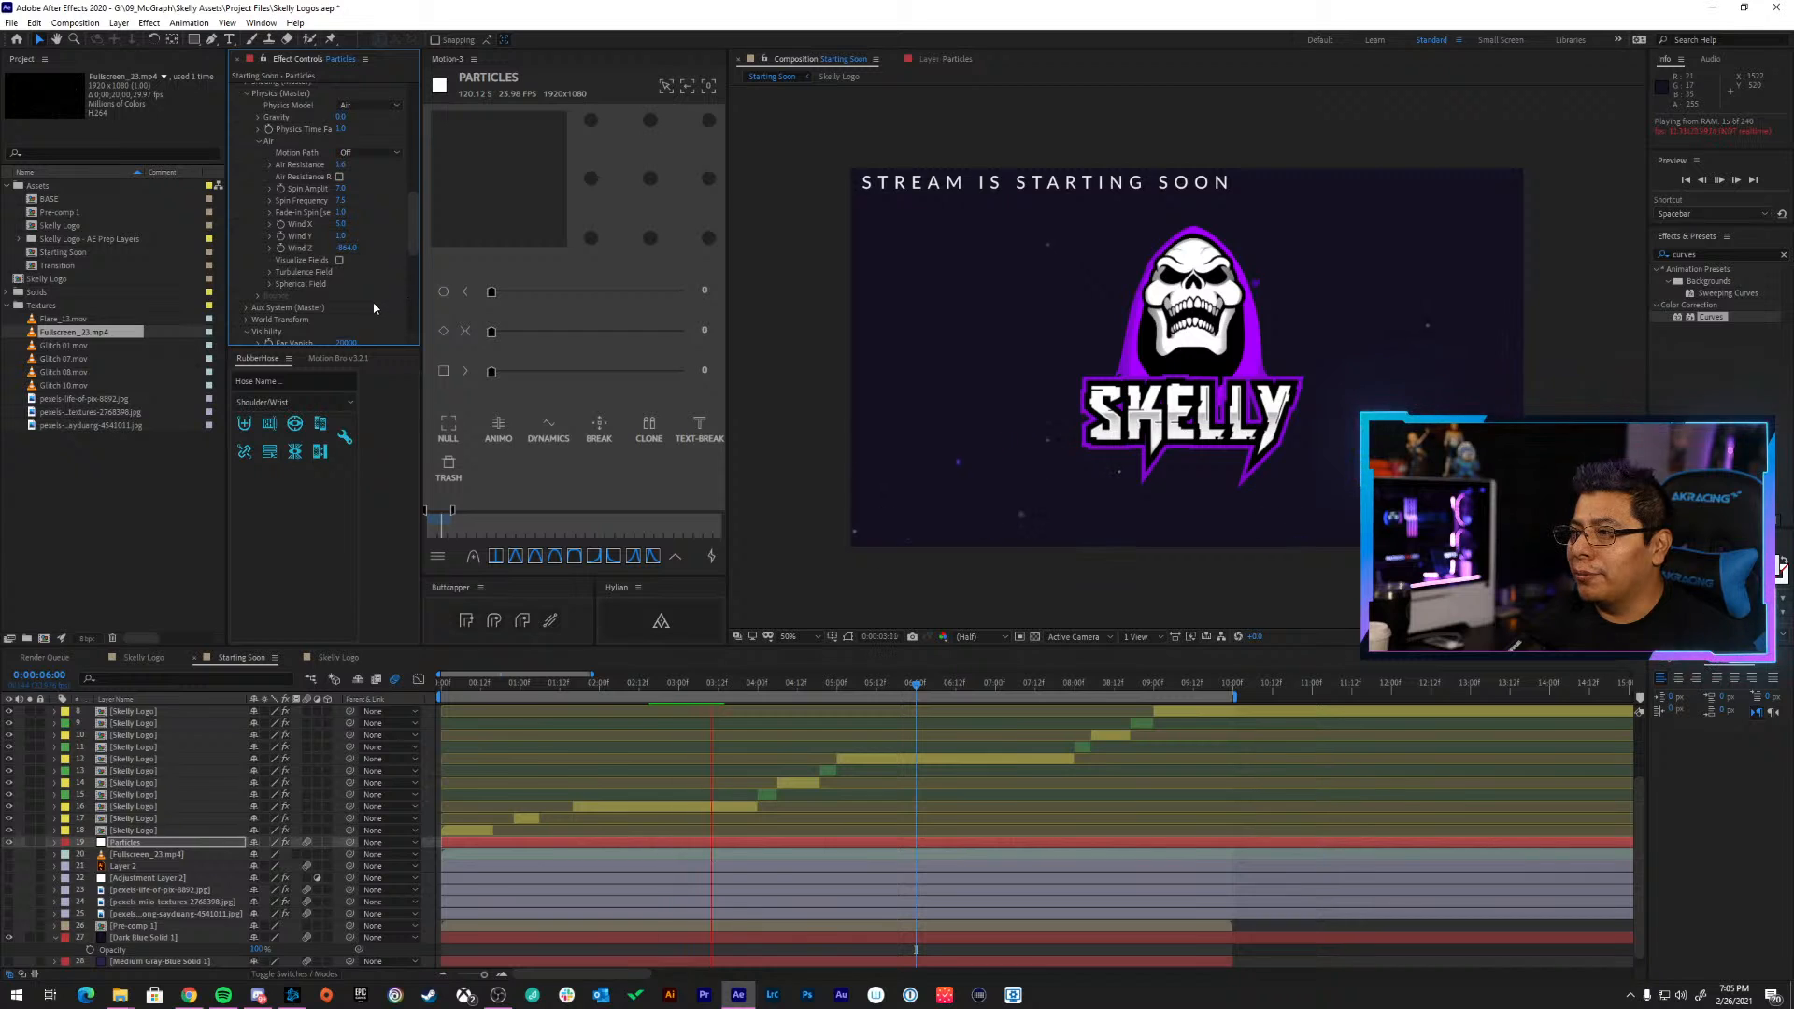
{"action": "left_click_drag", "start_coordinate": [344, 247], "coordinate": [422, 250]}
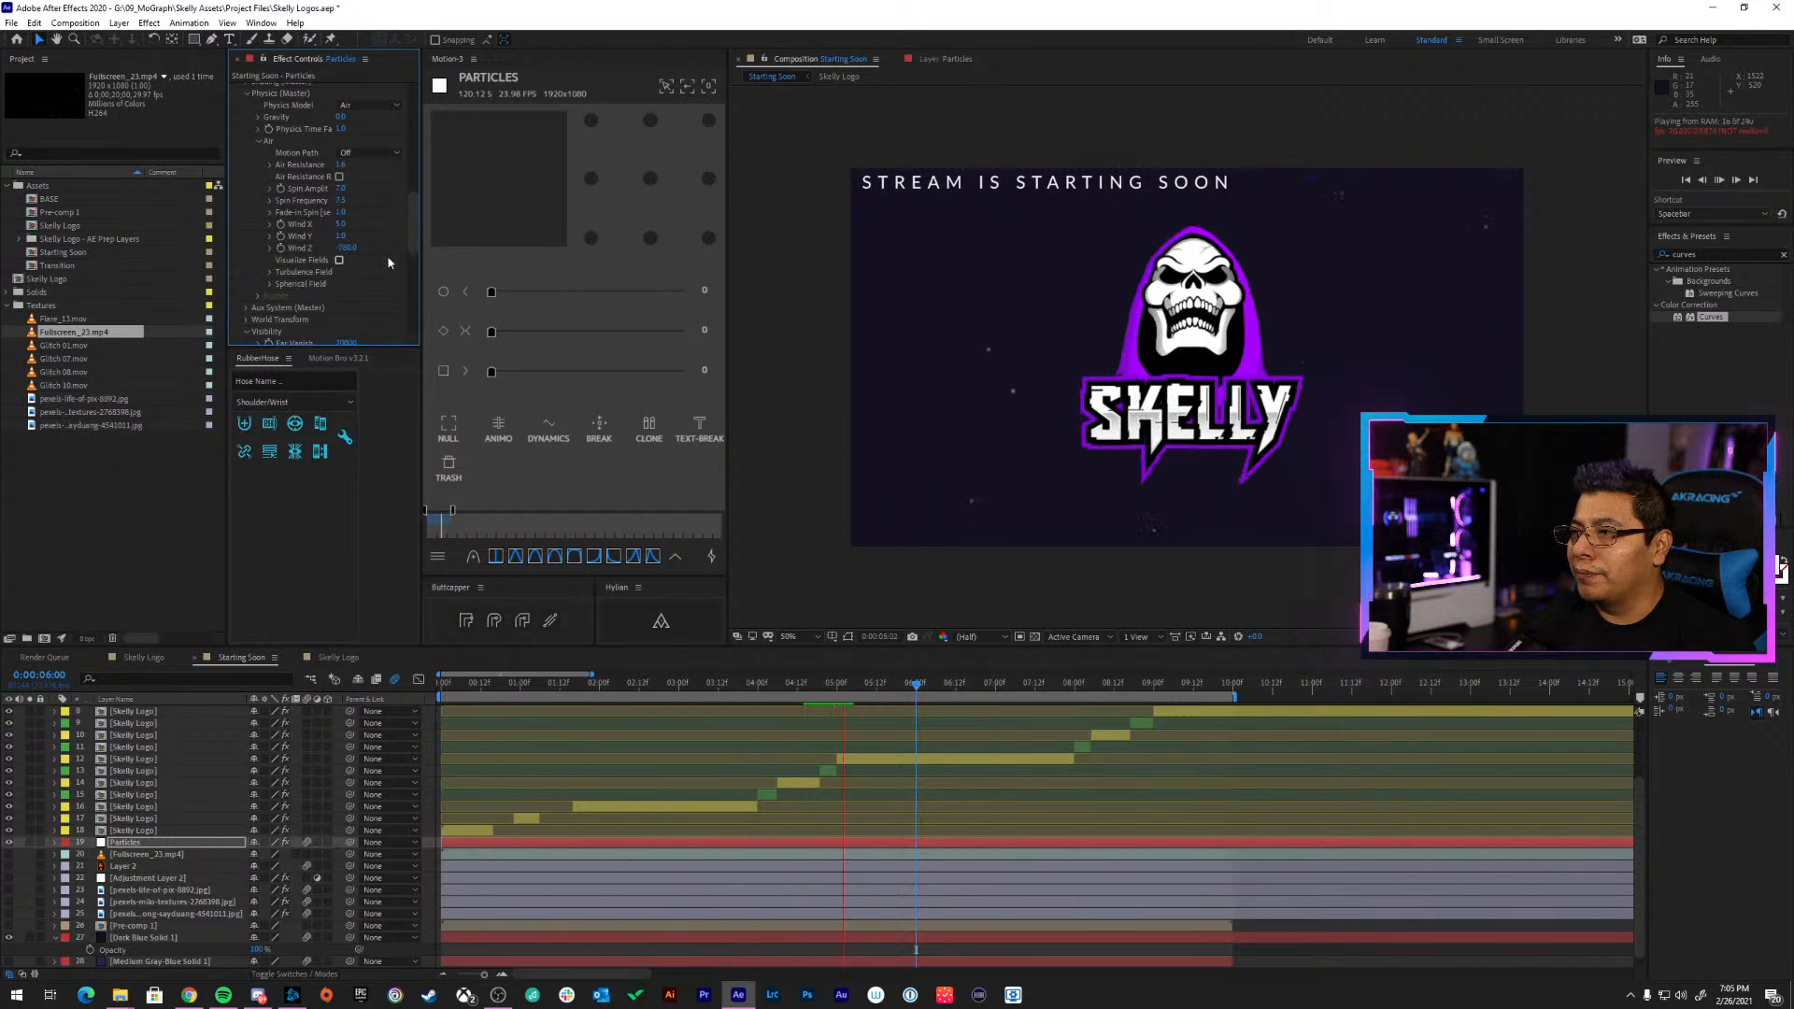
Raise the Particular emitter's Velocity to just over 4000 while the preview plays
{"action": "scroll", "coordinate": [388, 263], "scroll_direction": "up", "scroll_amount": 10}
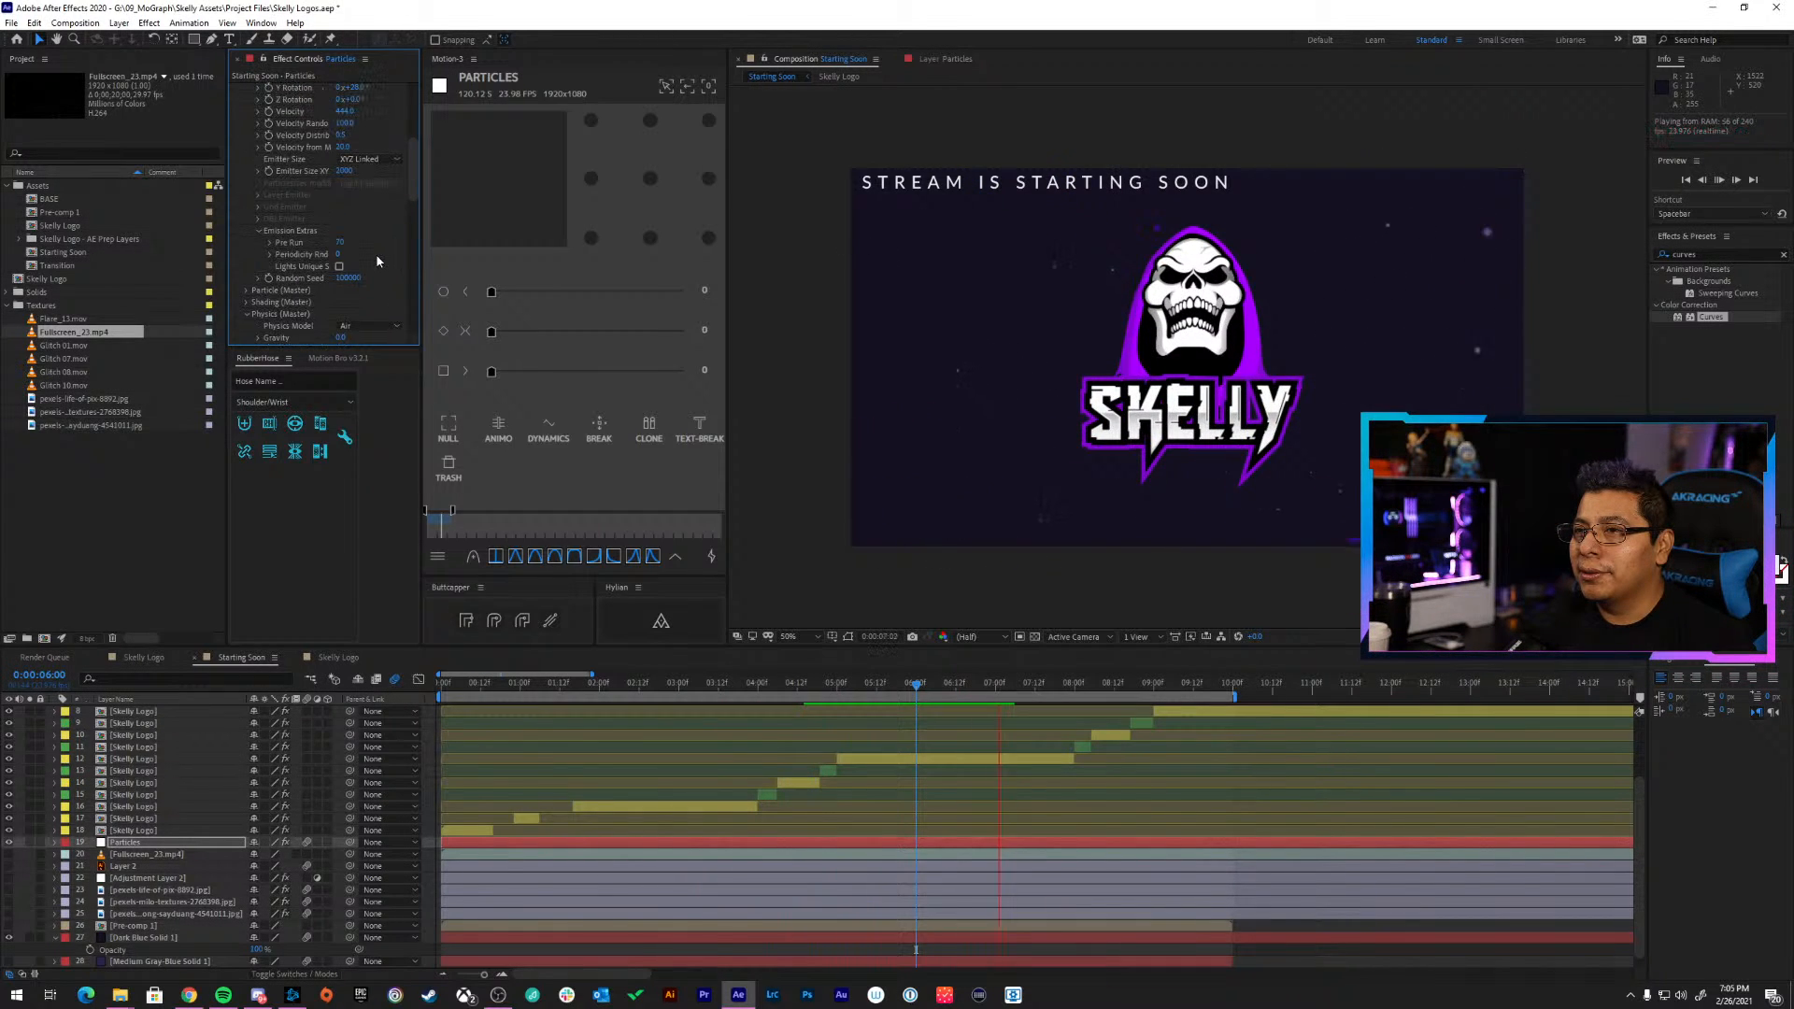
{"action": "scroll", "coordinate": [379, 261], "scroll_direction": "up", "scroll_amount": 2}
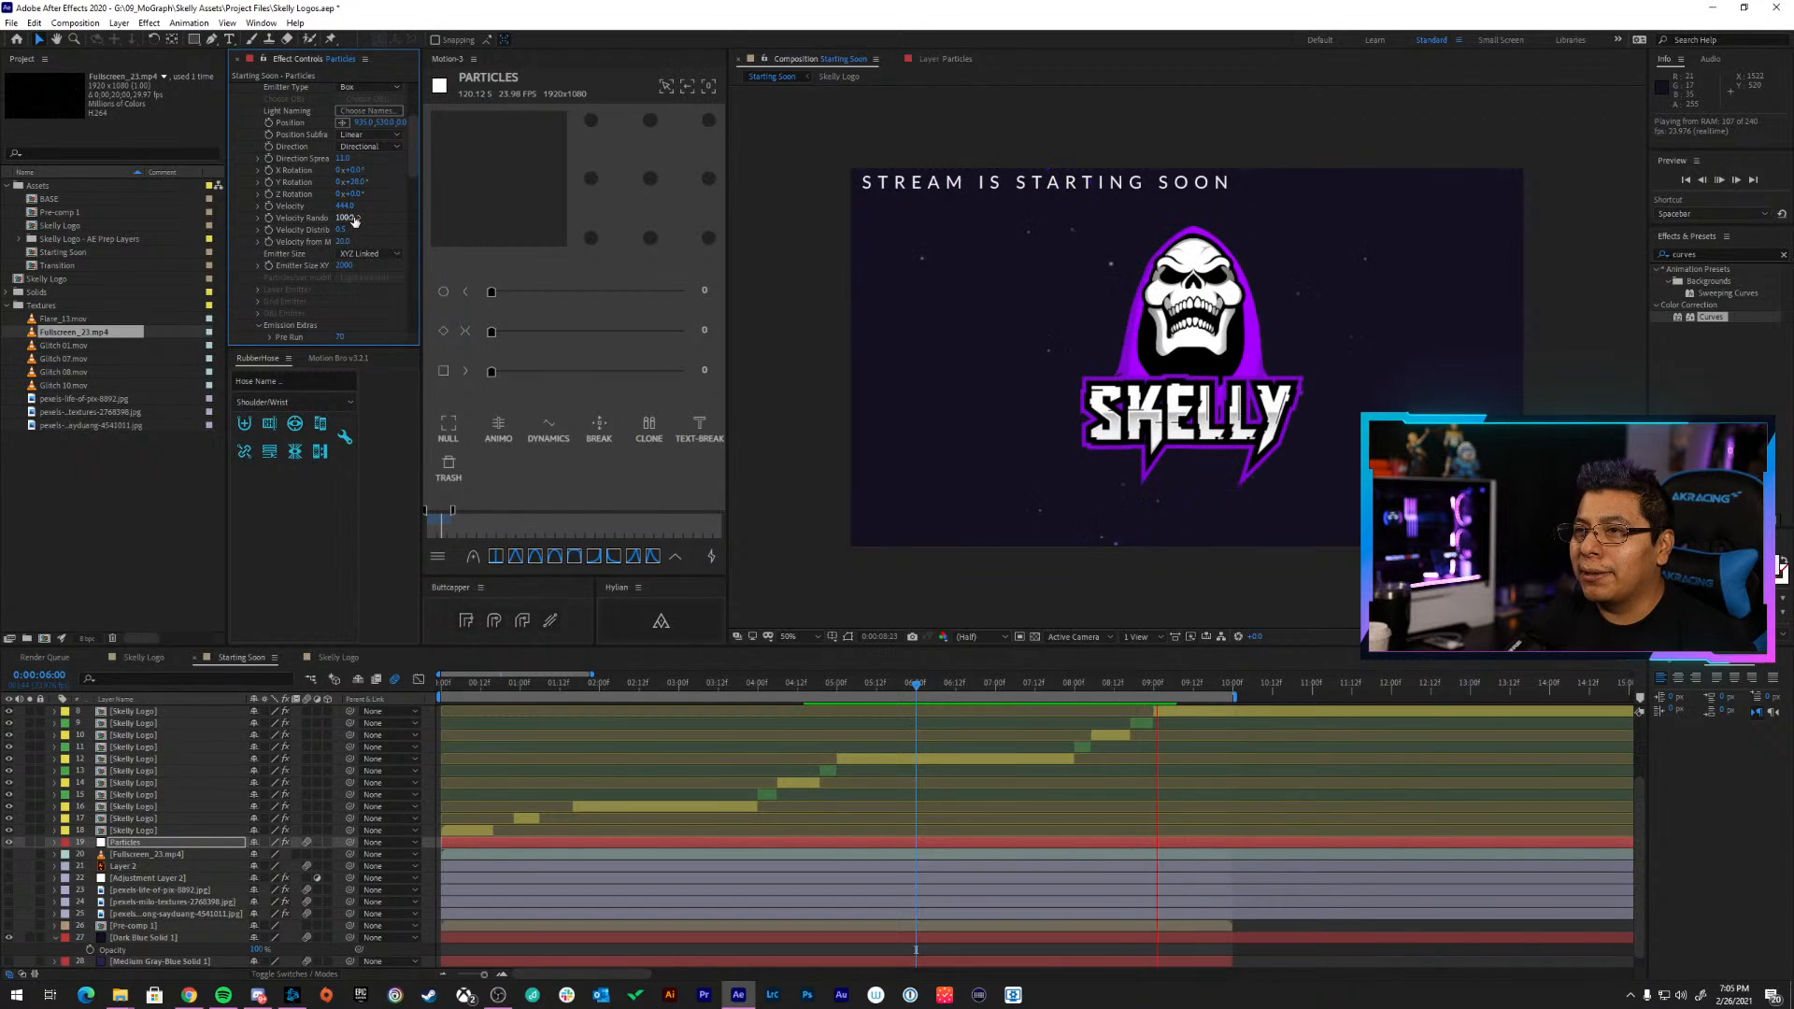
{"action": "left_click_drag", "start_coordinate": [348, 206], "coordinate": [578, 208]}
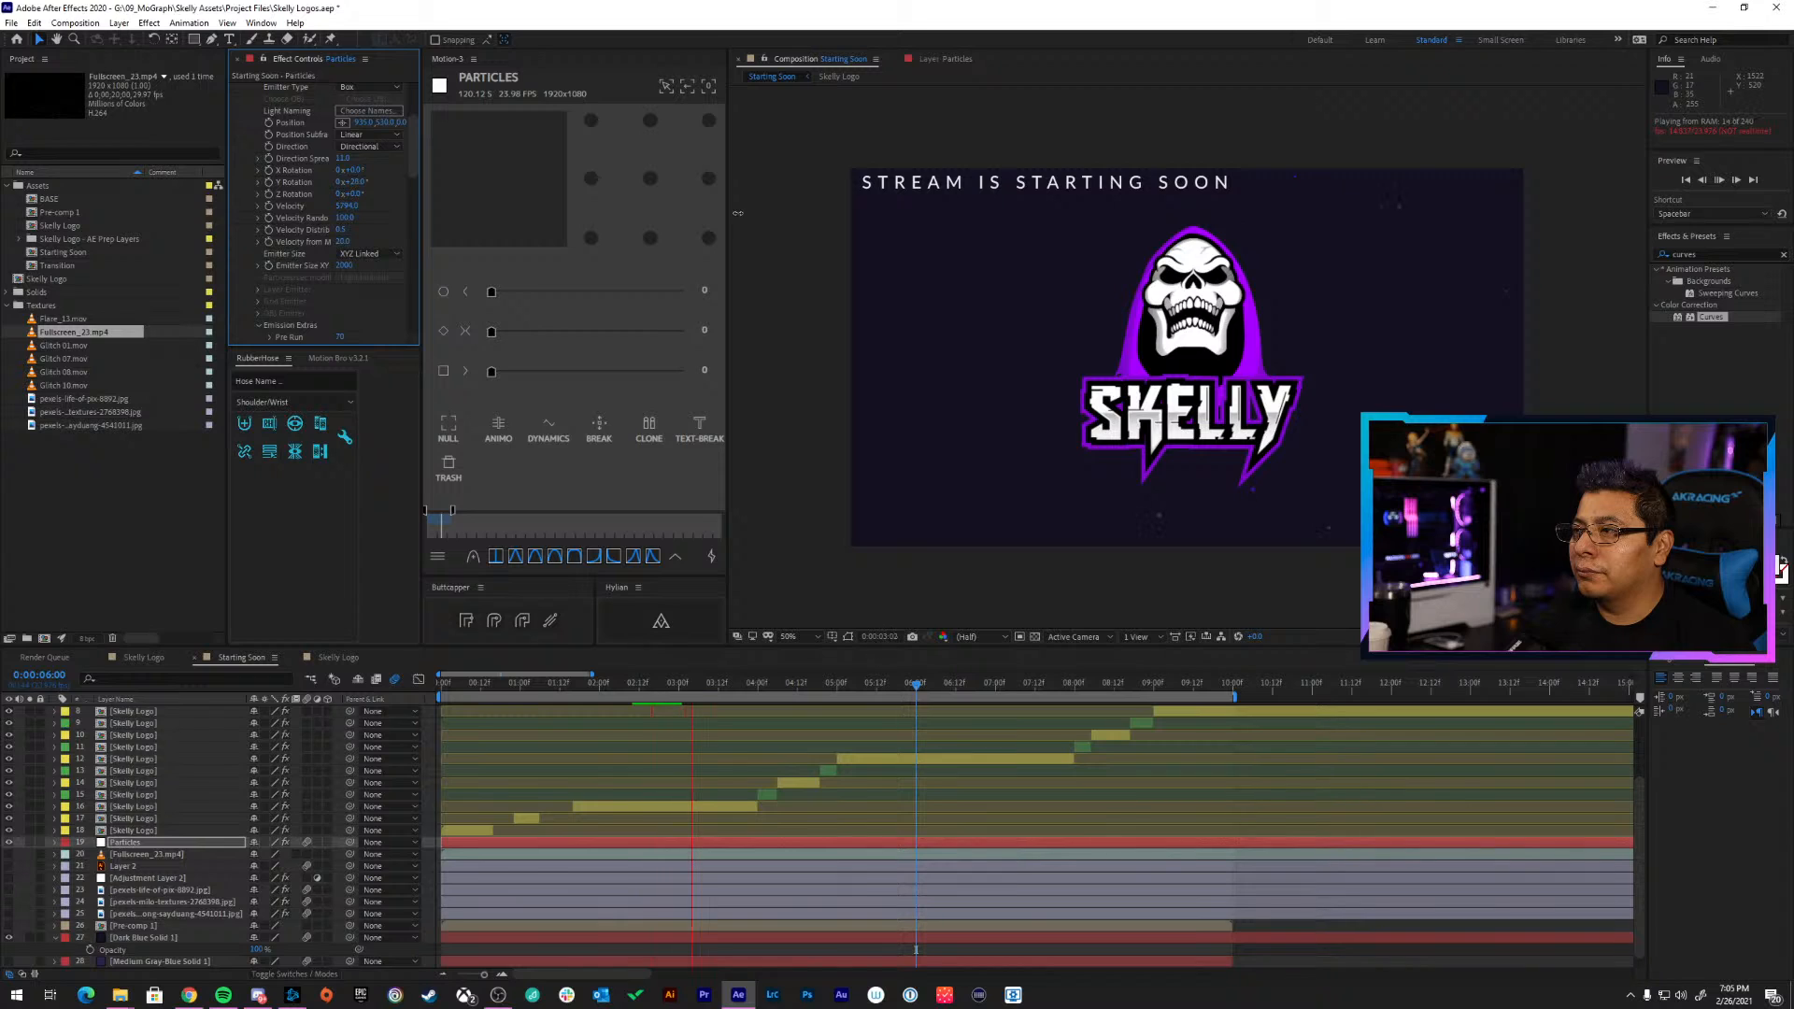
{"action": "left_click_drag", "start_coordinate": [879, 213], "coordinate": [698, 213]}
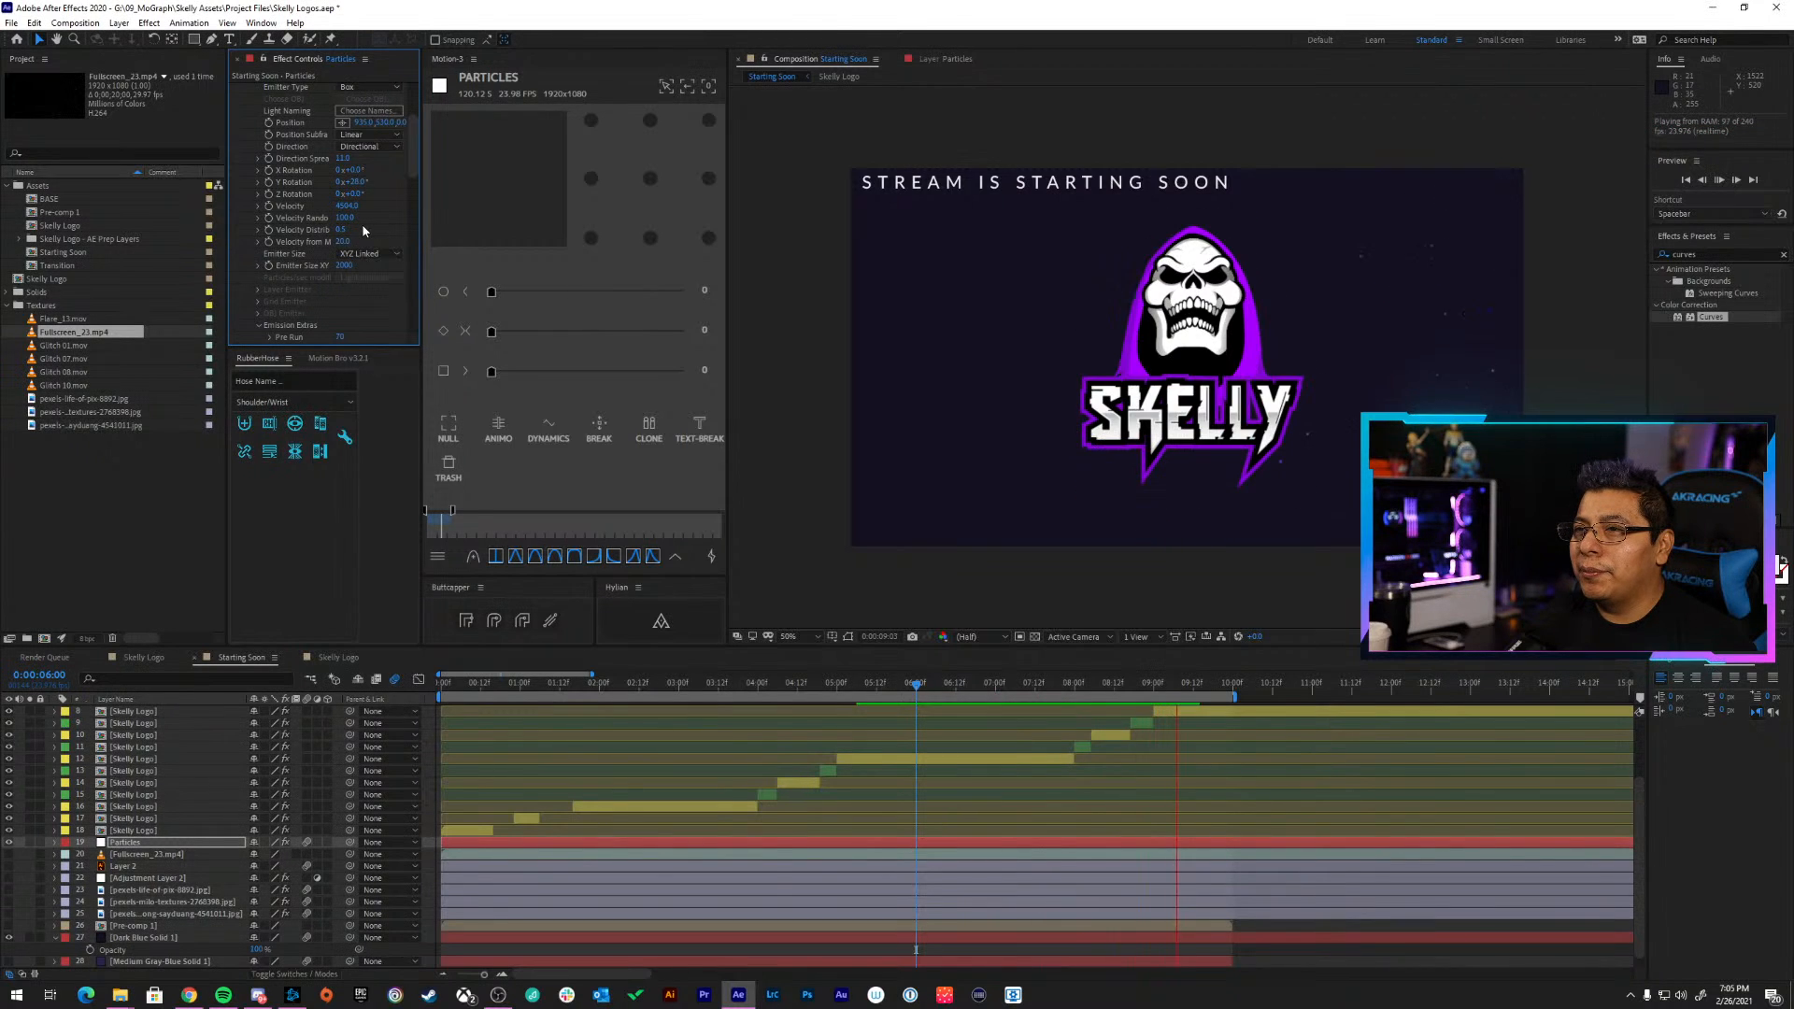
Move the Particular emitter's Position outside the frame's left edge, at about X -222, Y 488
{"action": "left_click", "coordinate": [343, 123]}
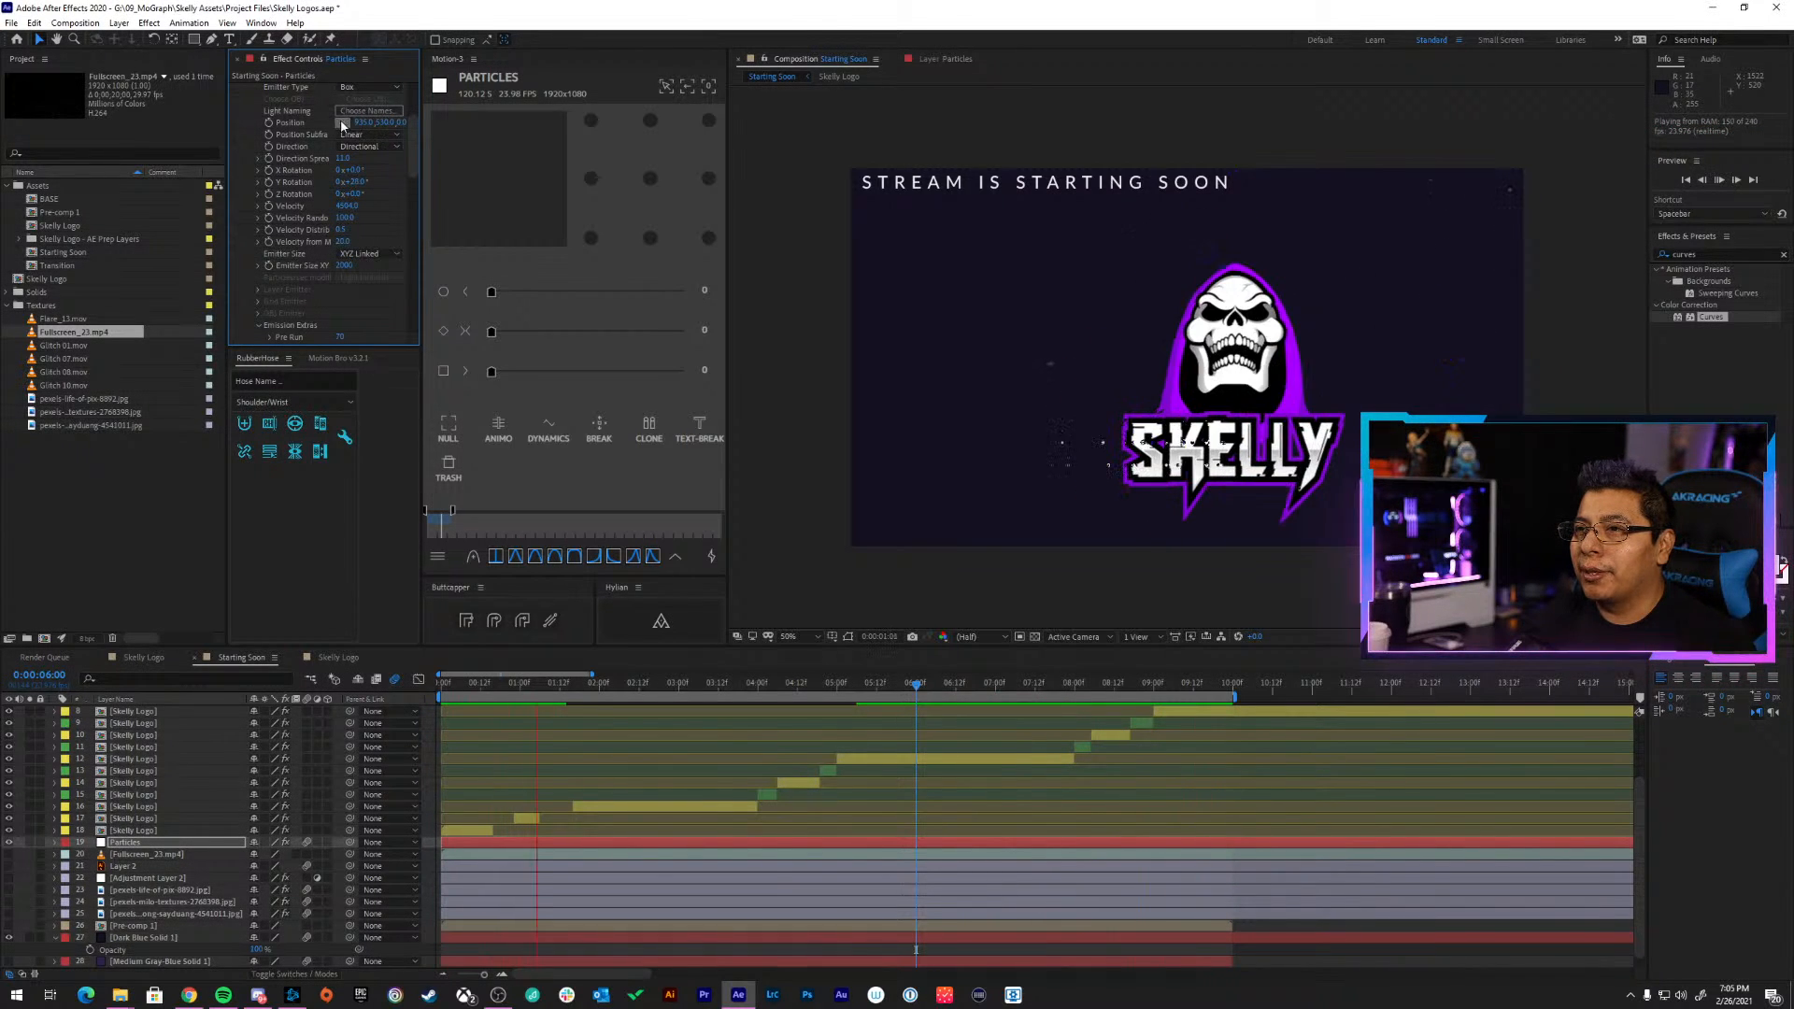
{"action": "left_click", "coordinate": [773, 339]}
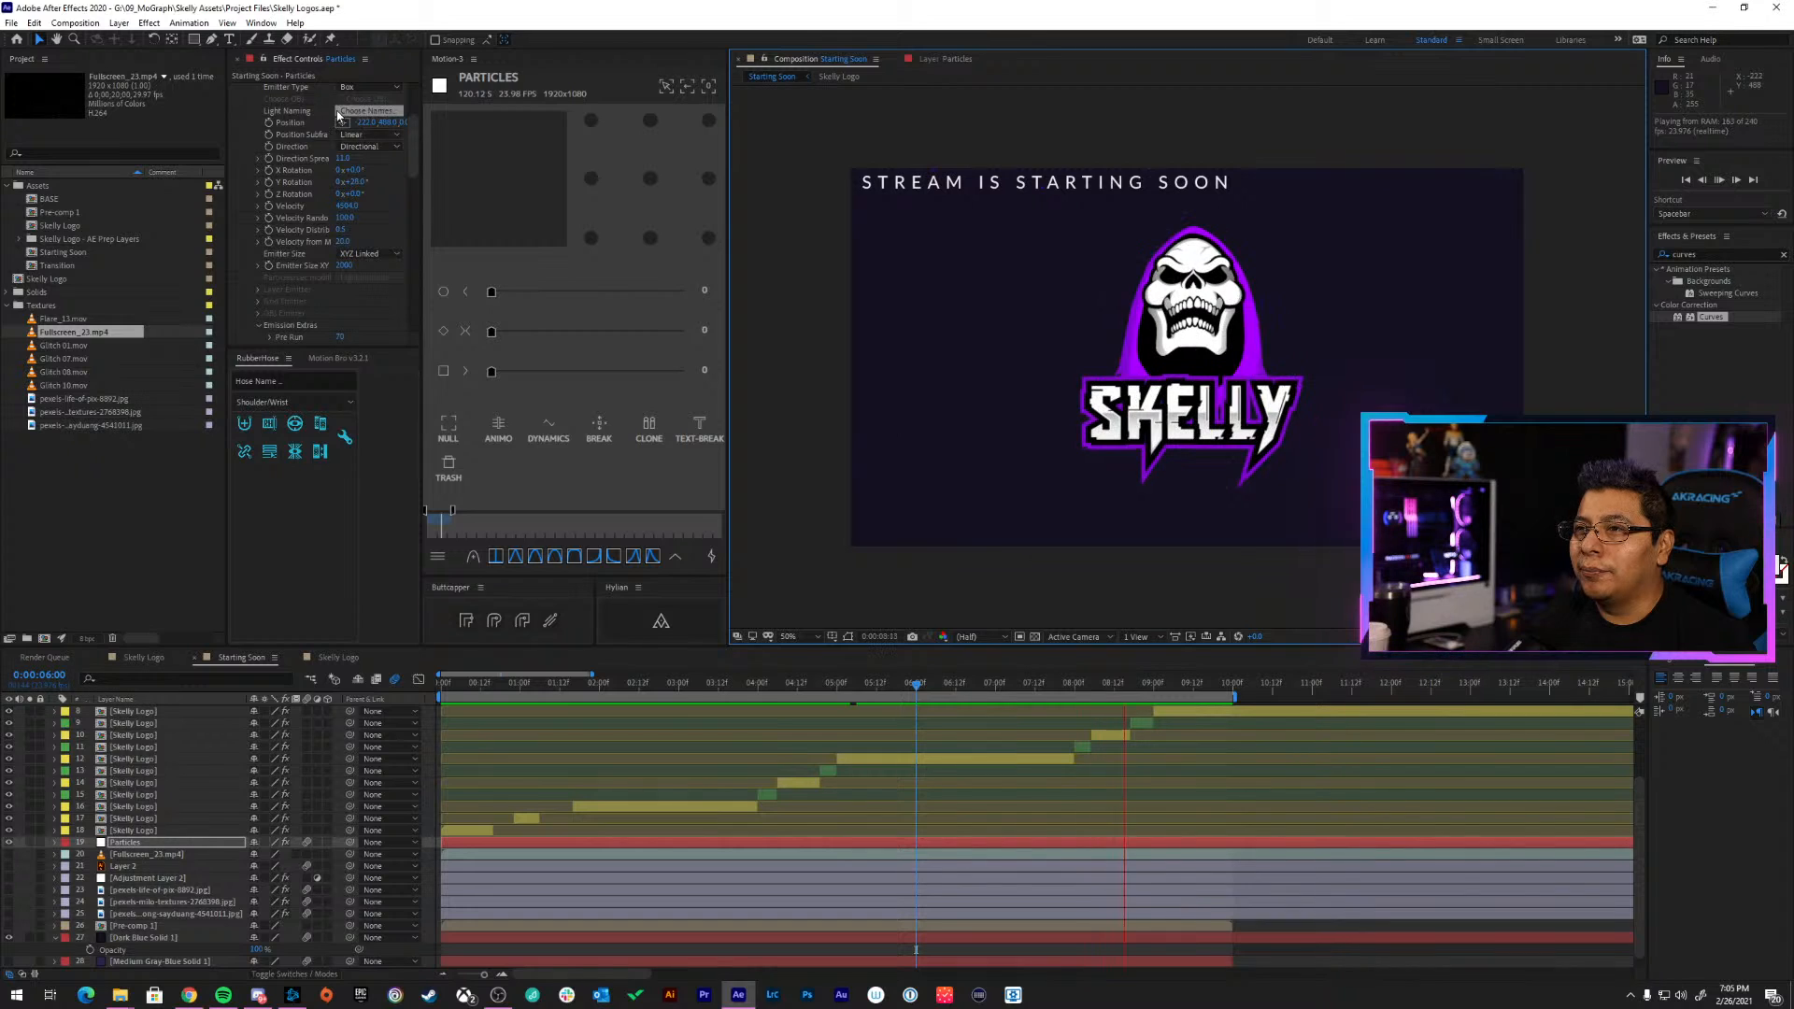
In the Particular Designer, set the particles' Life to 11 seconds and Life Random to 23%
{"action": "scroll", "coordinate": [308, 159], "scroll_direction": "up", "scroll_amount": 3}
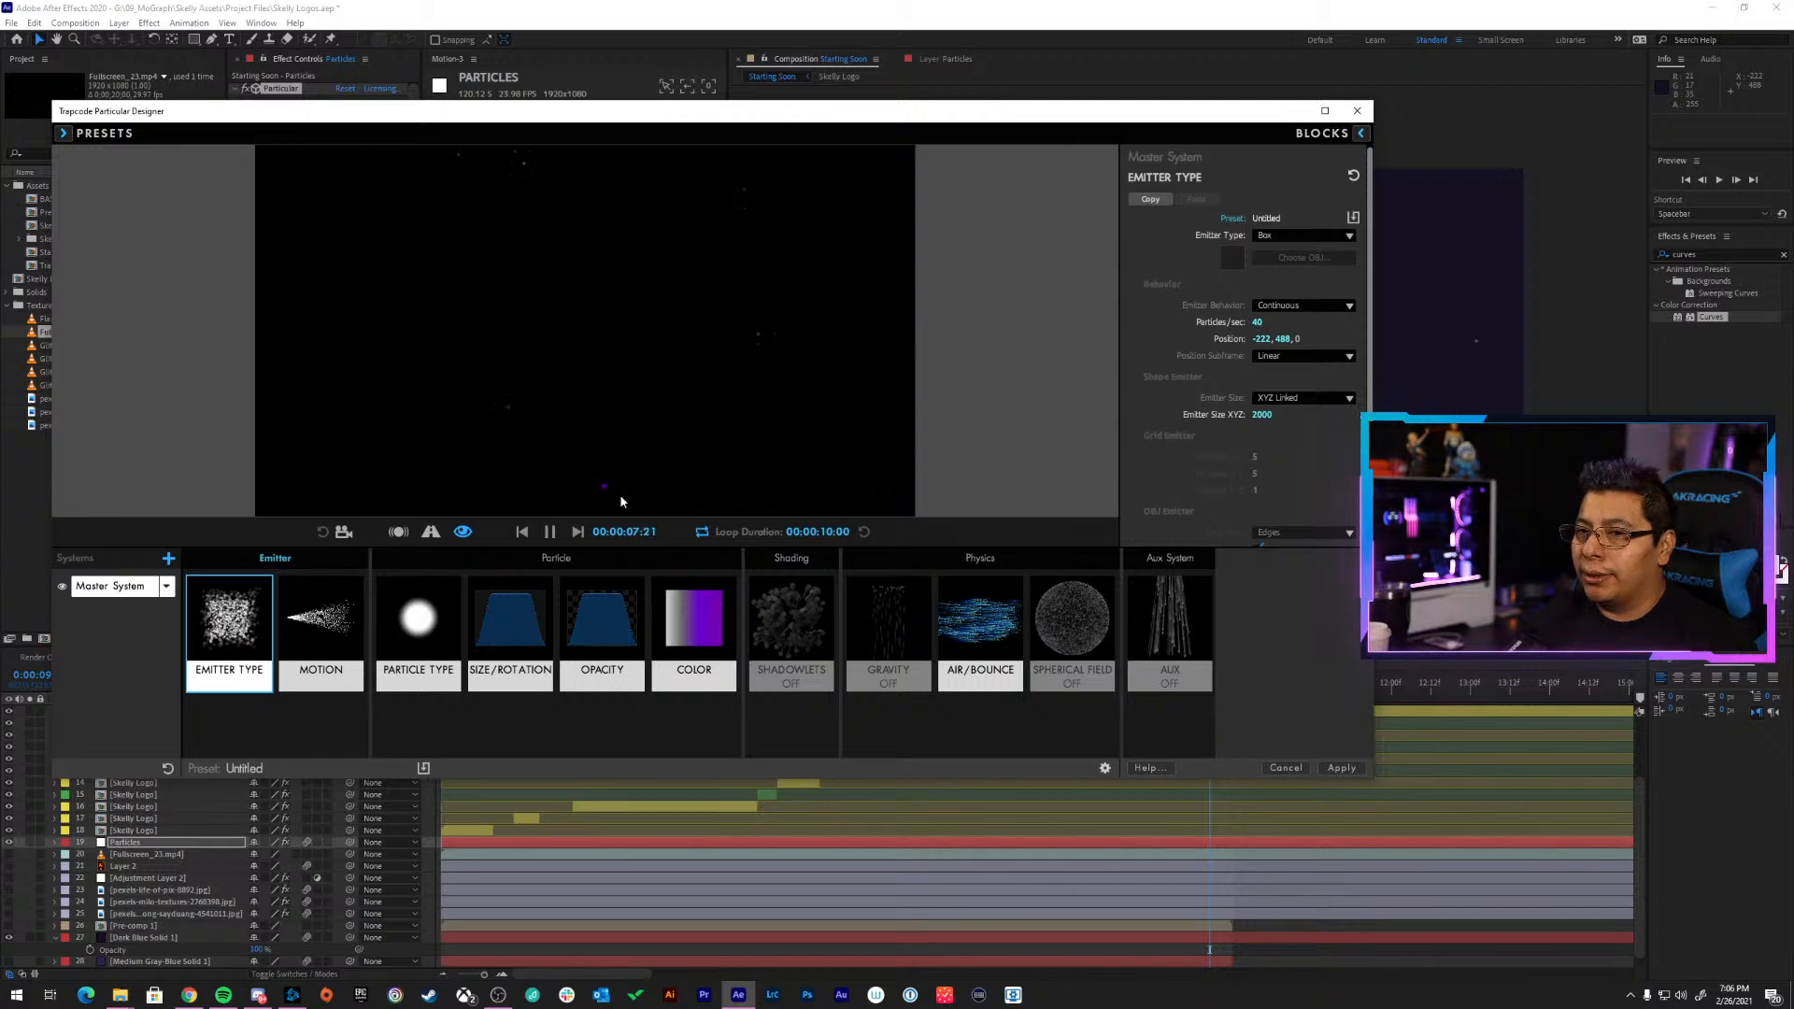
{"action": "scroll", "coordinate": [1174, 353], "scroll_direction": "down", "scroll_amount": 3}
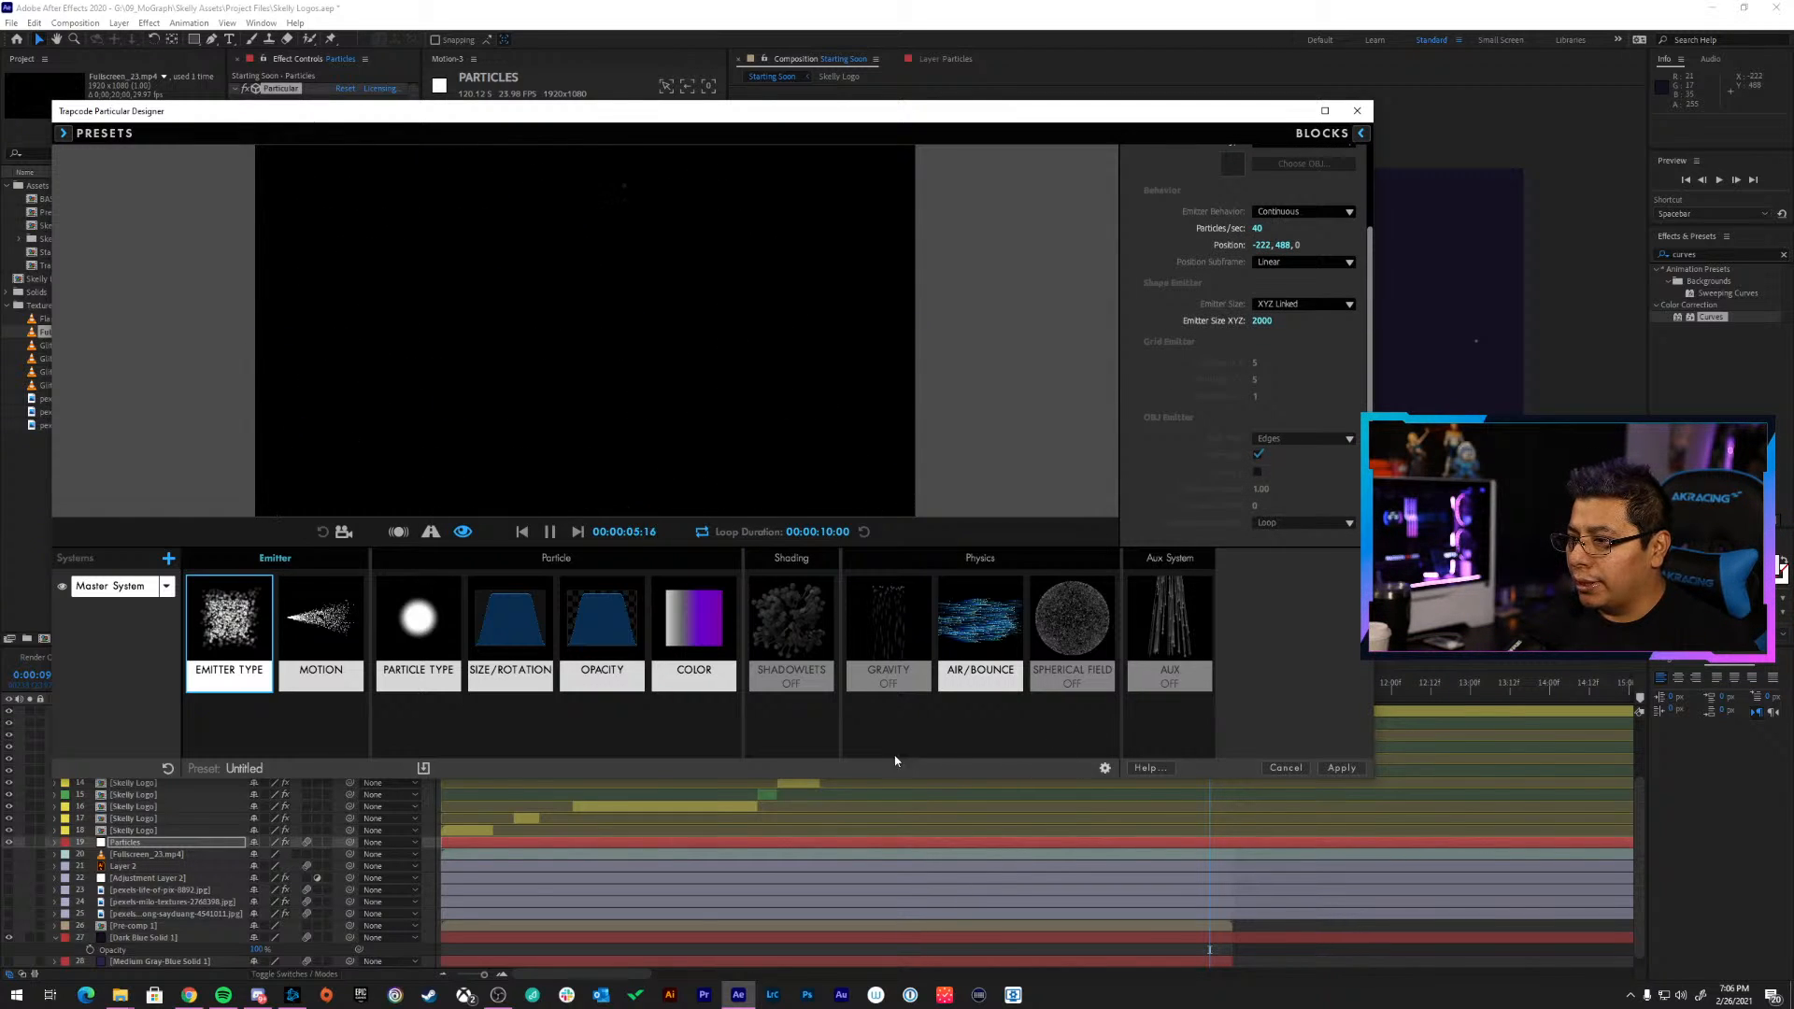
{"action": "left_click", "coordinate": [339, 659]}
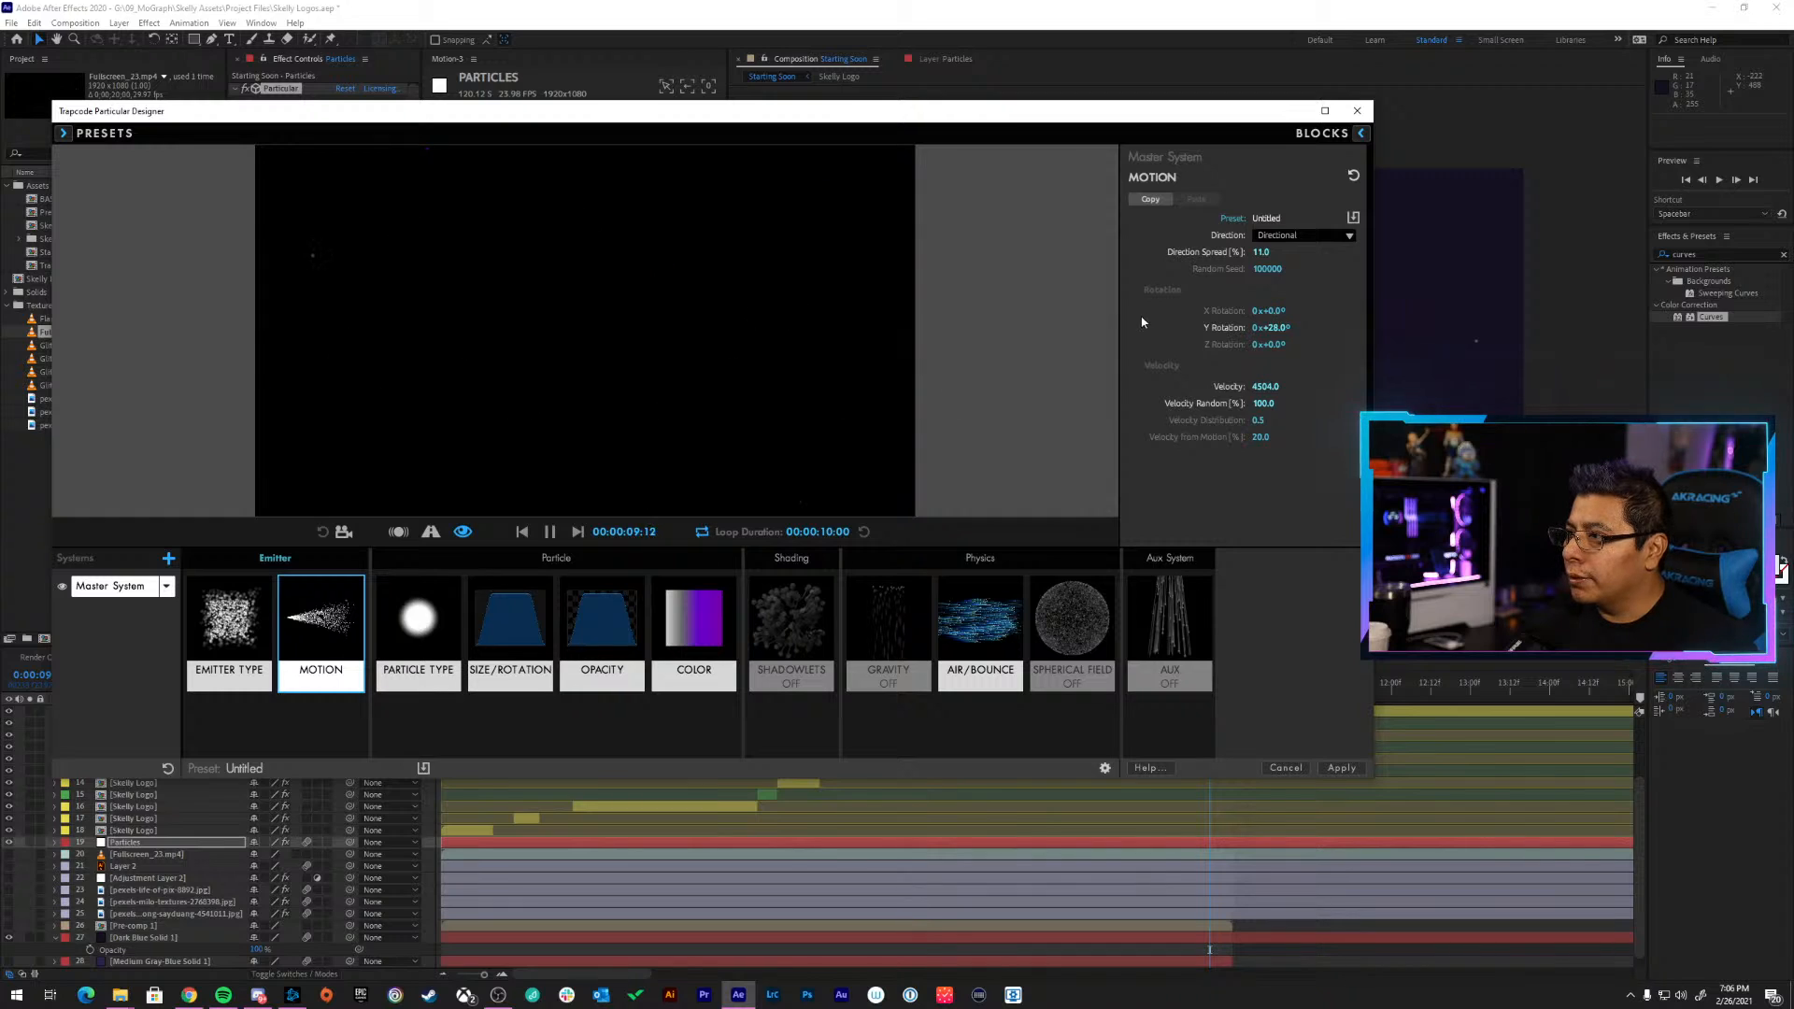
{"action": "left_click", "coordinate": [382, 617]}
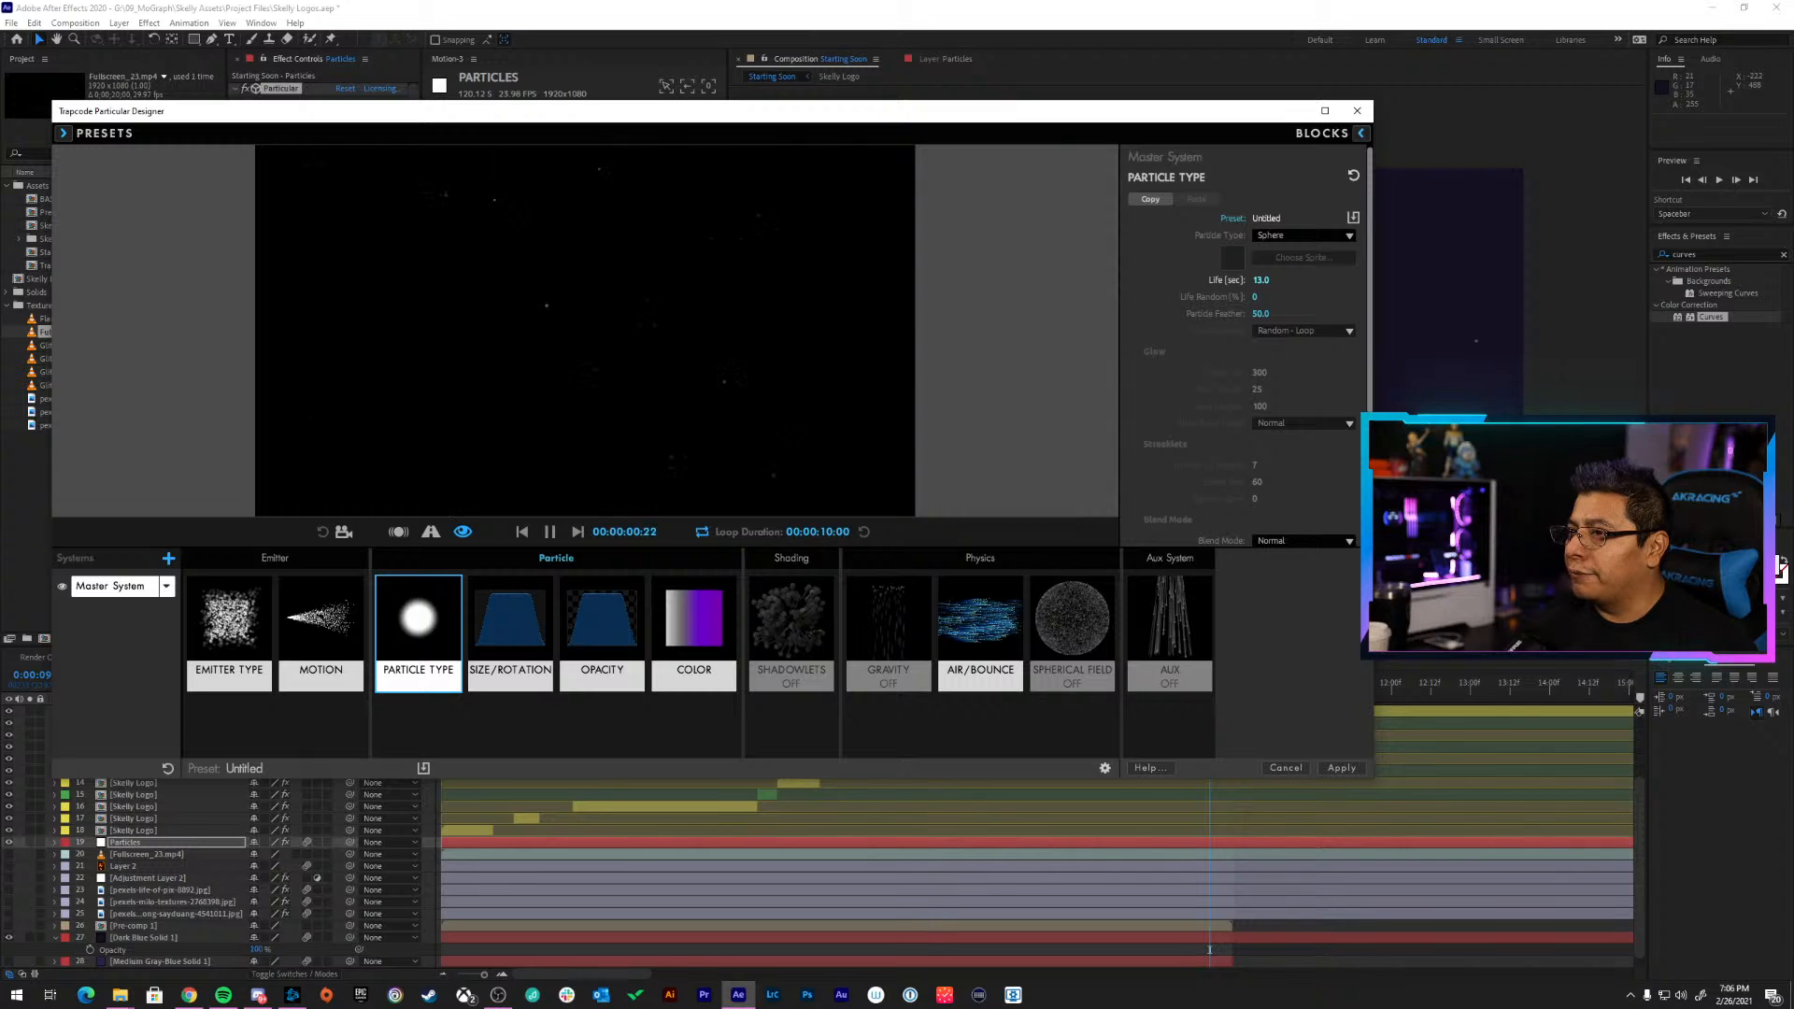
{"action": "left_click_drag", "start_coordinate": [1261, 281], "coordinate": [1252, 280]}
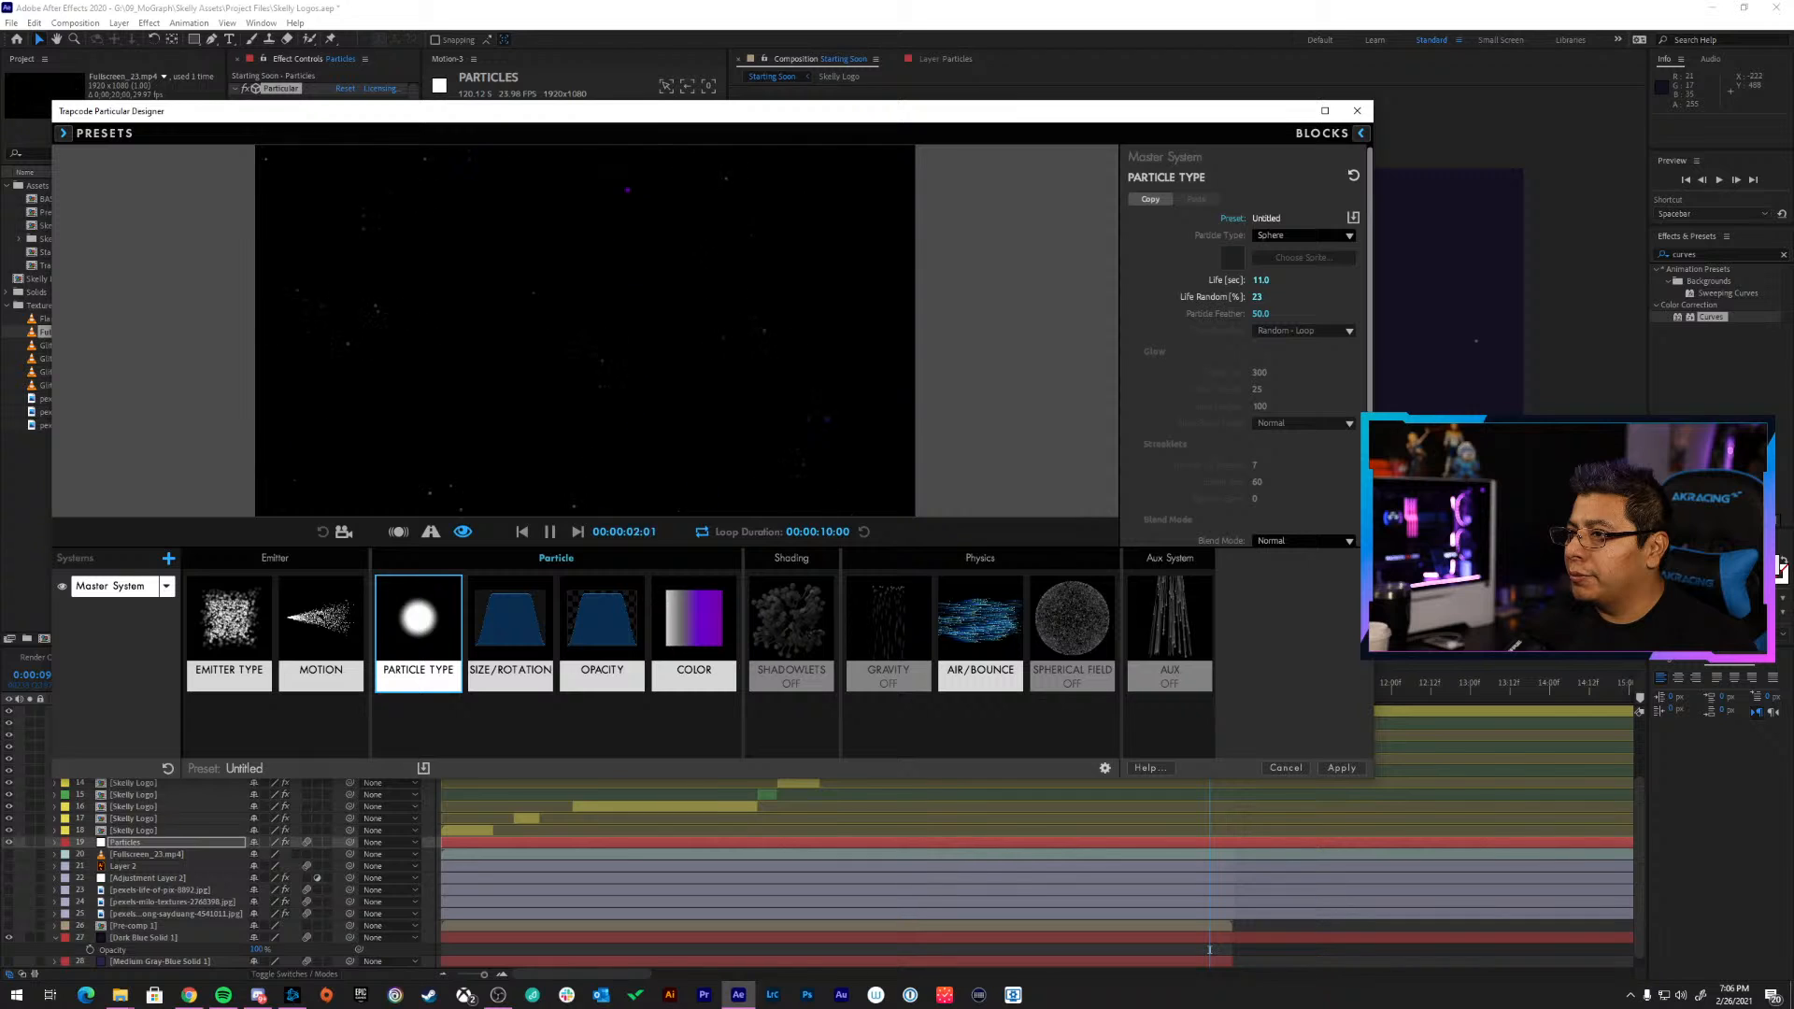
Set the particle Size to 9 and Size Random to 90%, apply the Designer changes and preview the composition
{"action": "left_click", "coordinate": [510, 626]}
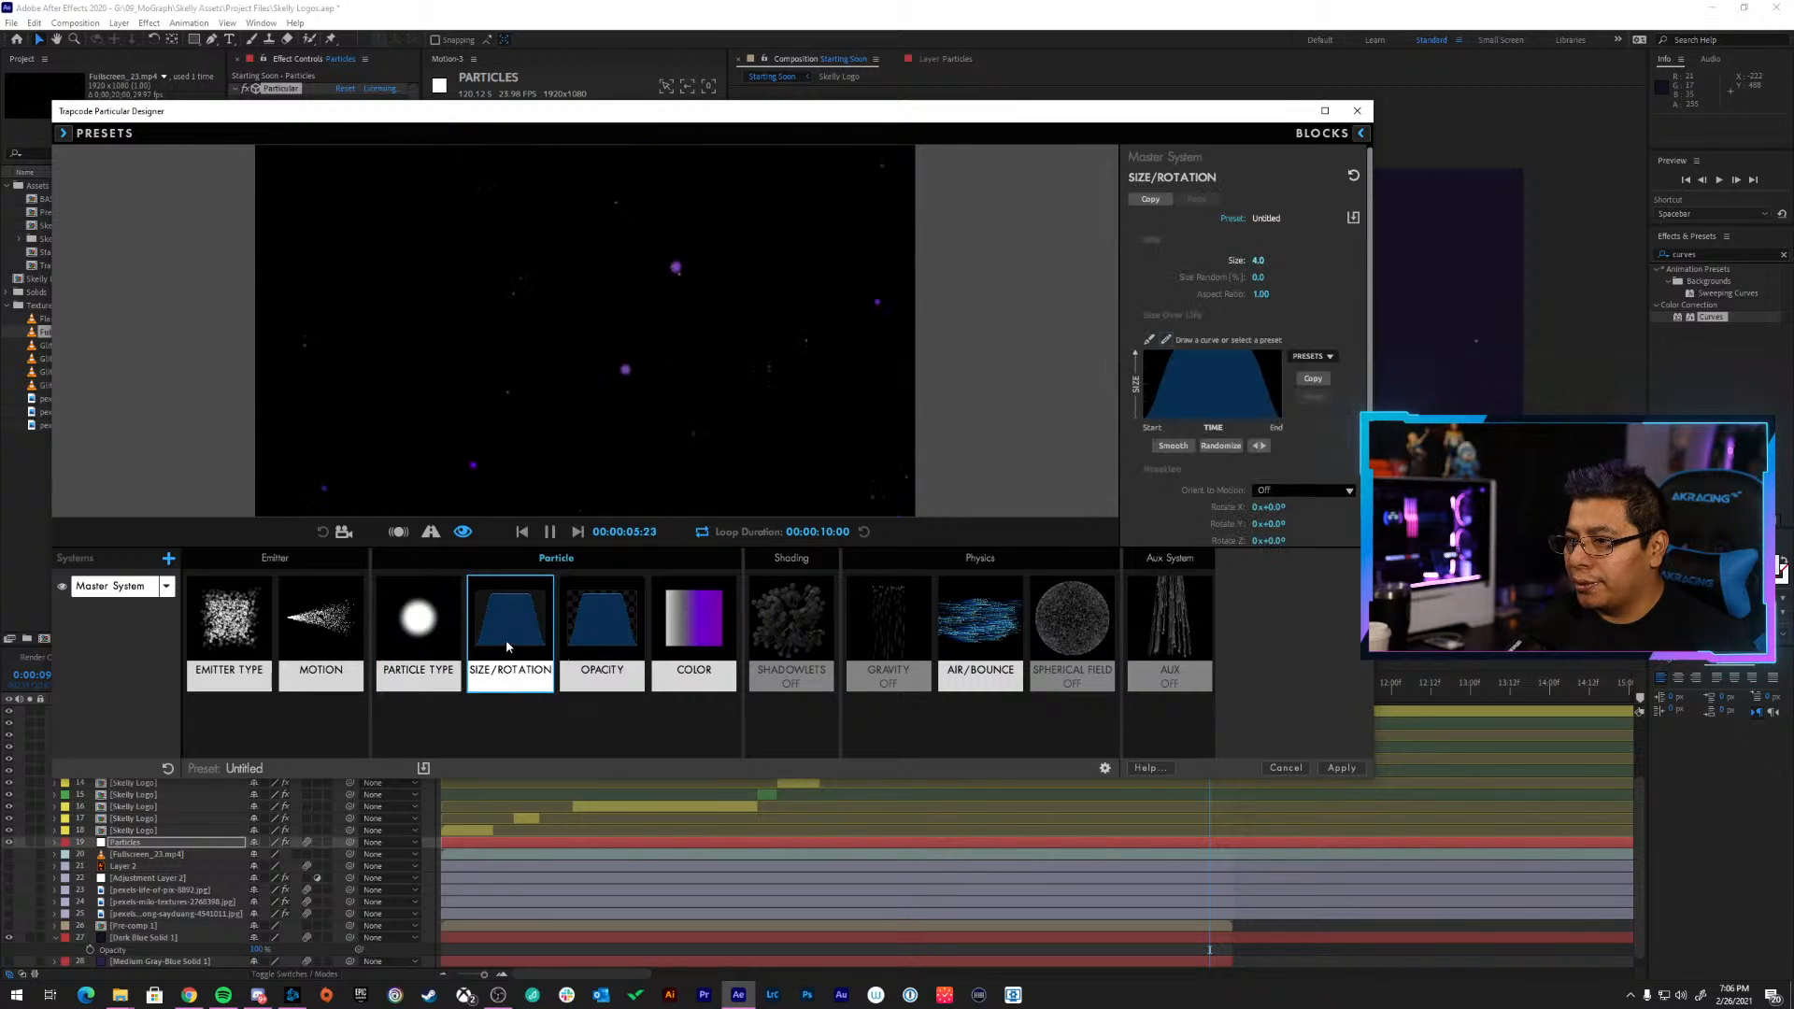
{"action": "left_click_drag", "start_coordinate": [1259, 261], "coordinate": [1342, 277]}
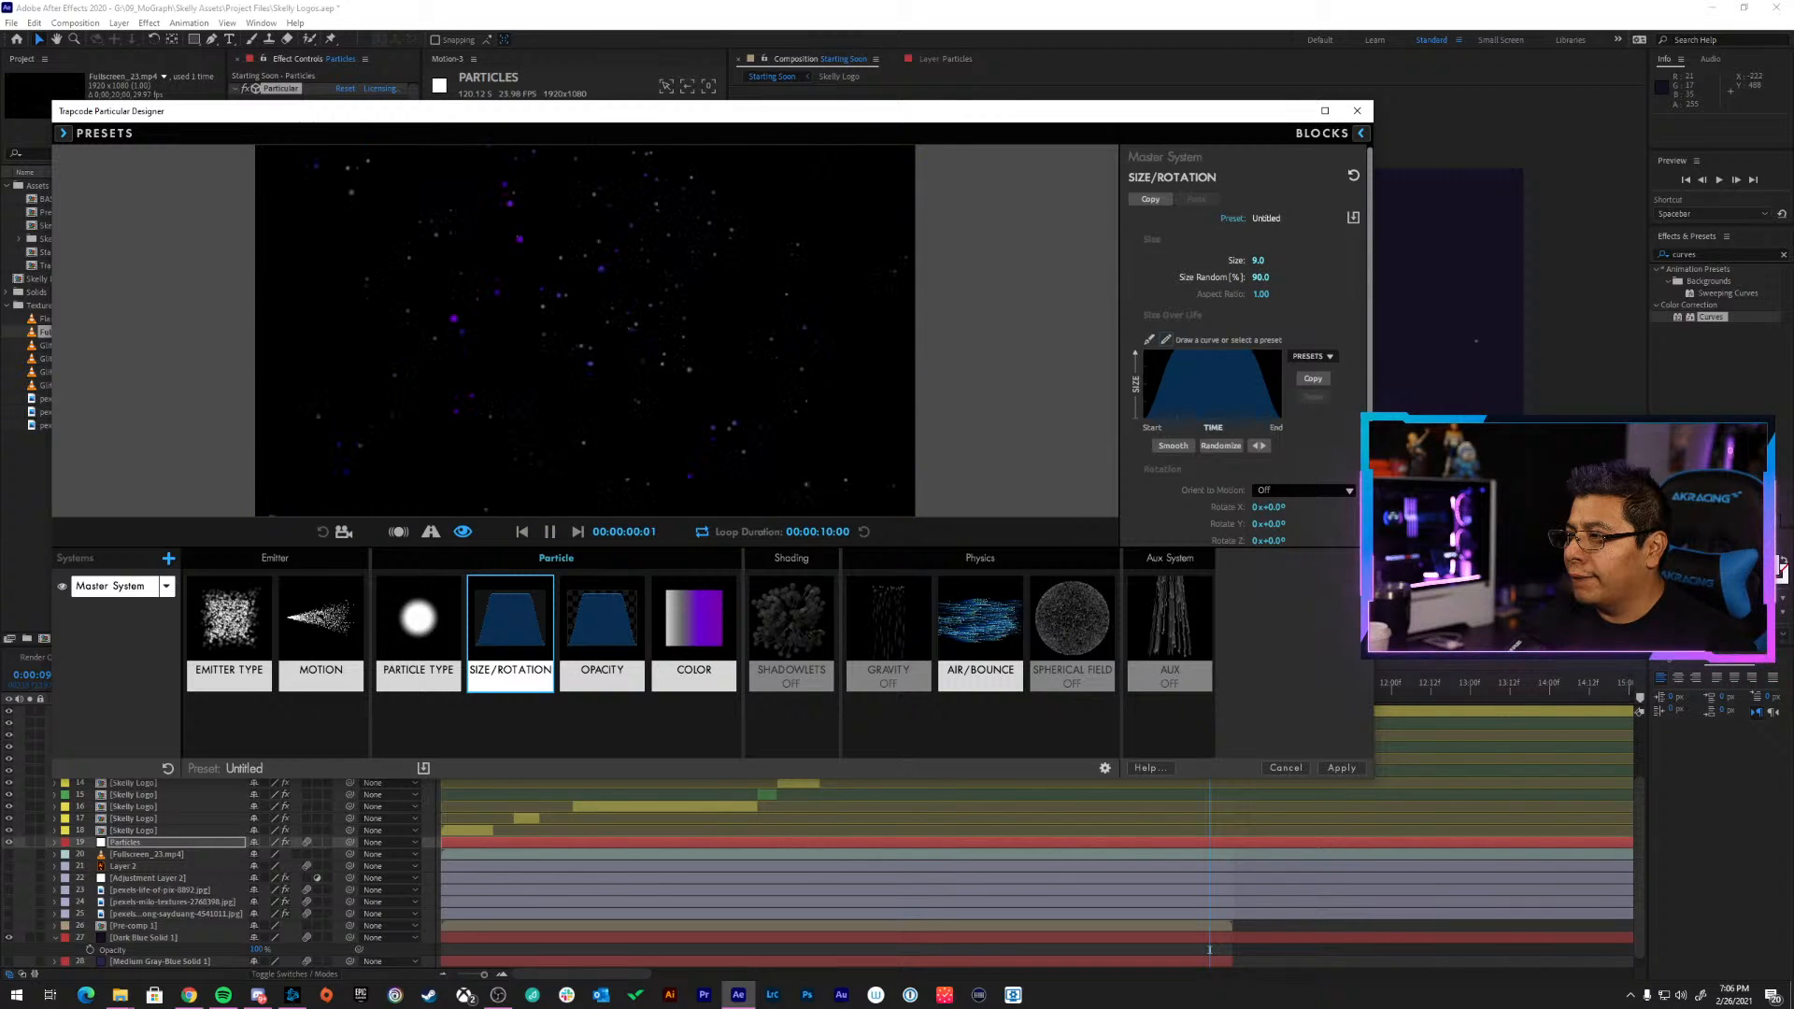
{"action": "left_click", "coordinate": [1340, 767]}
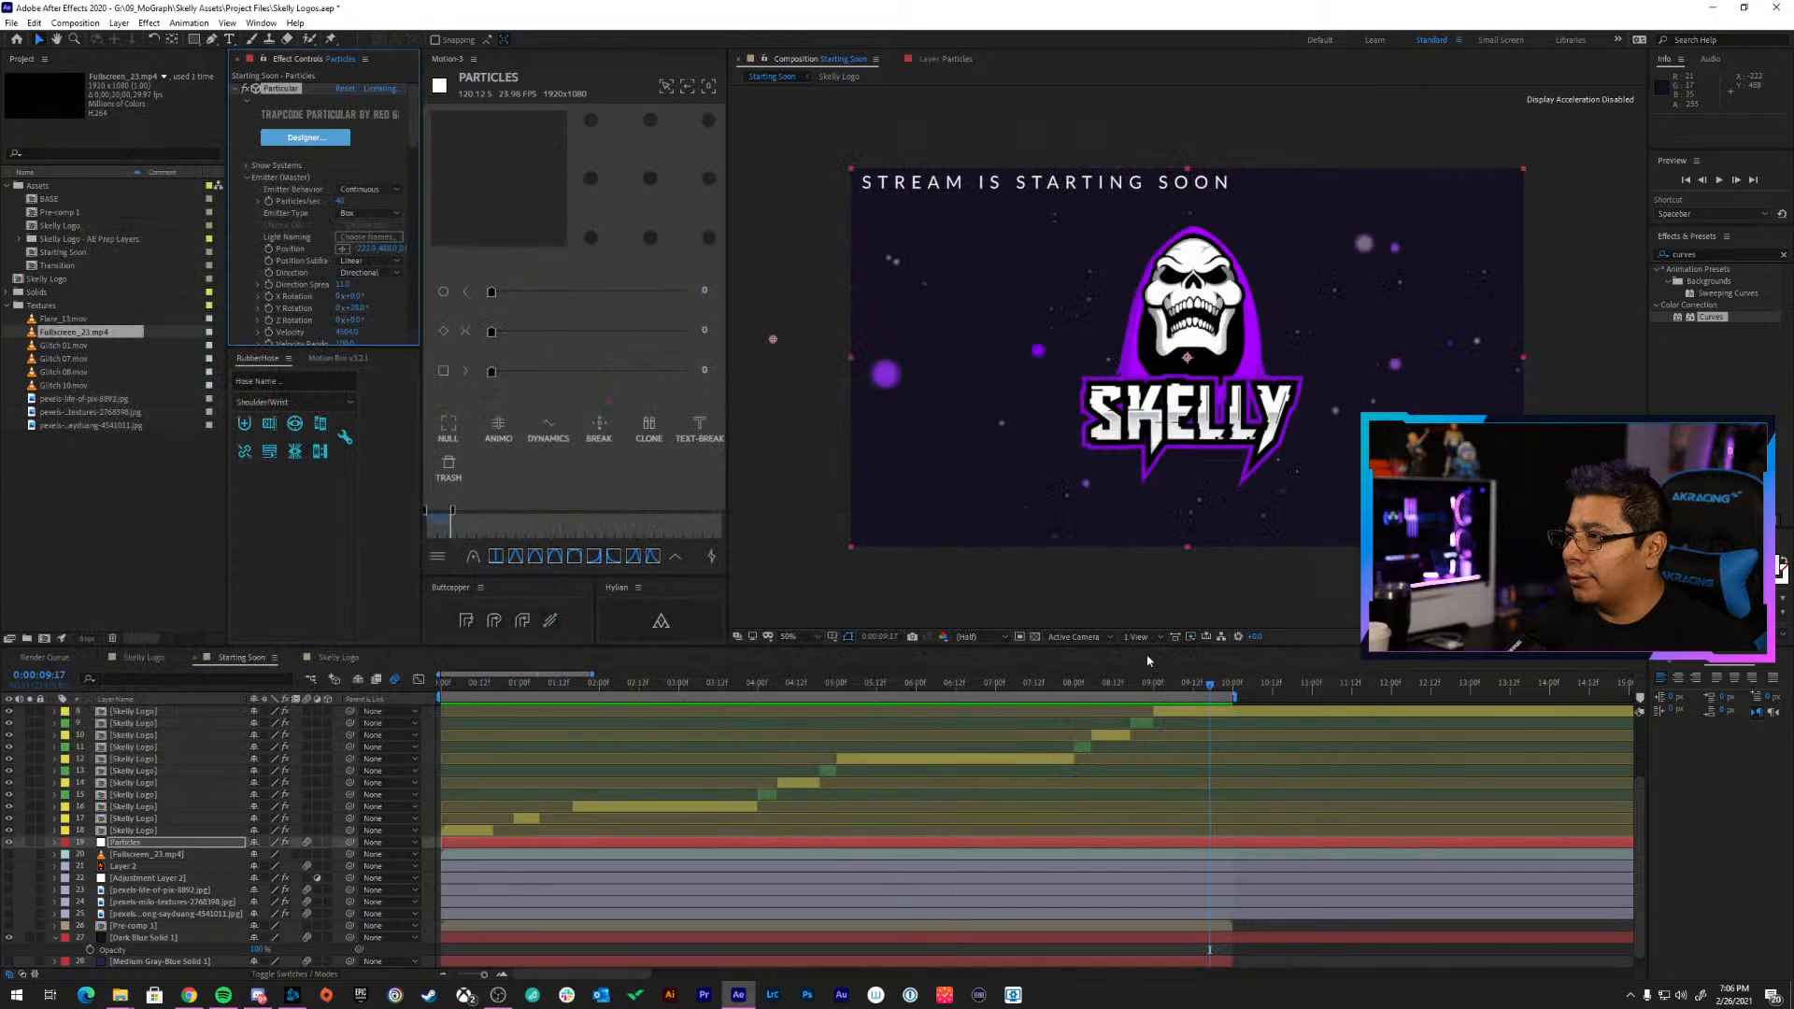
{"action": "key", "text": "space"}
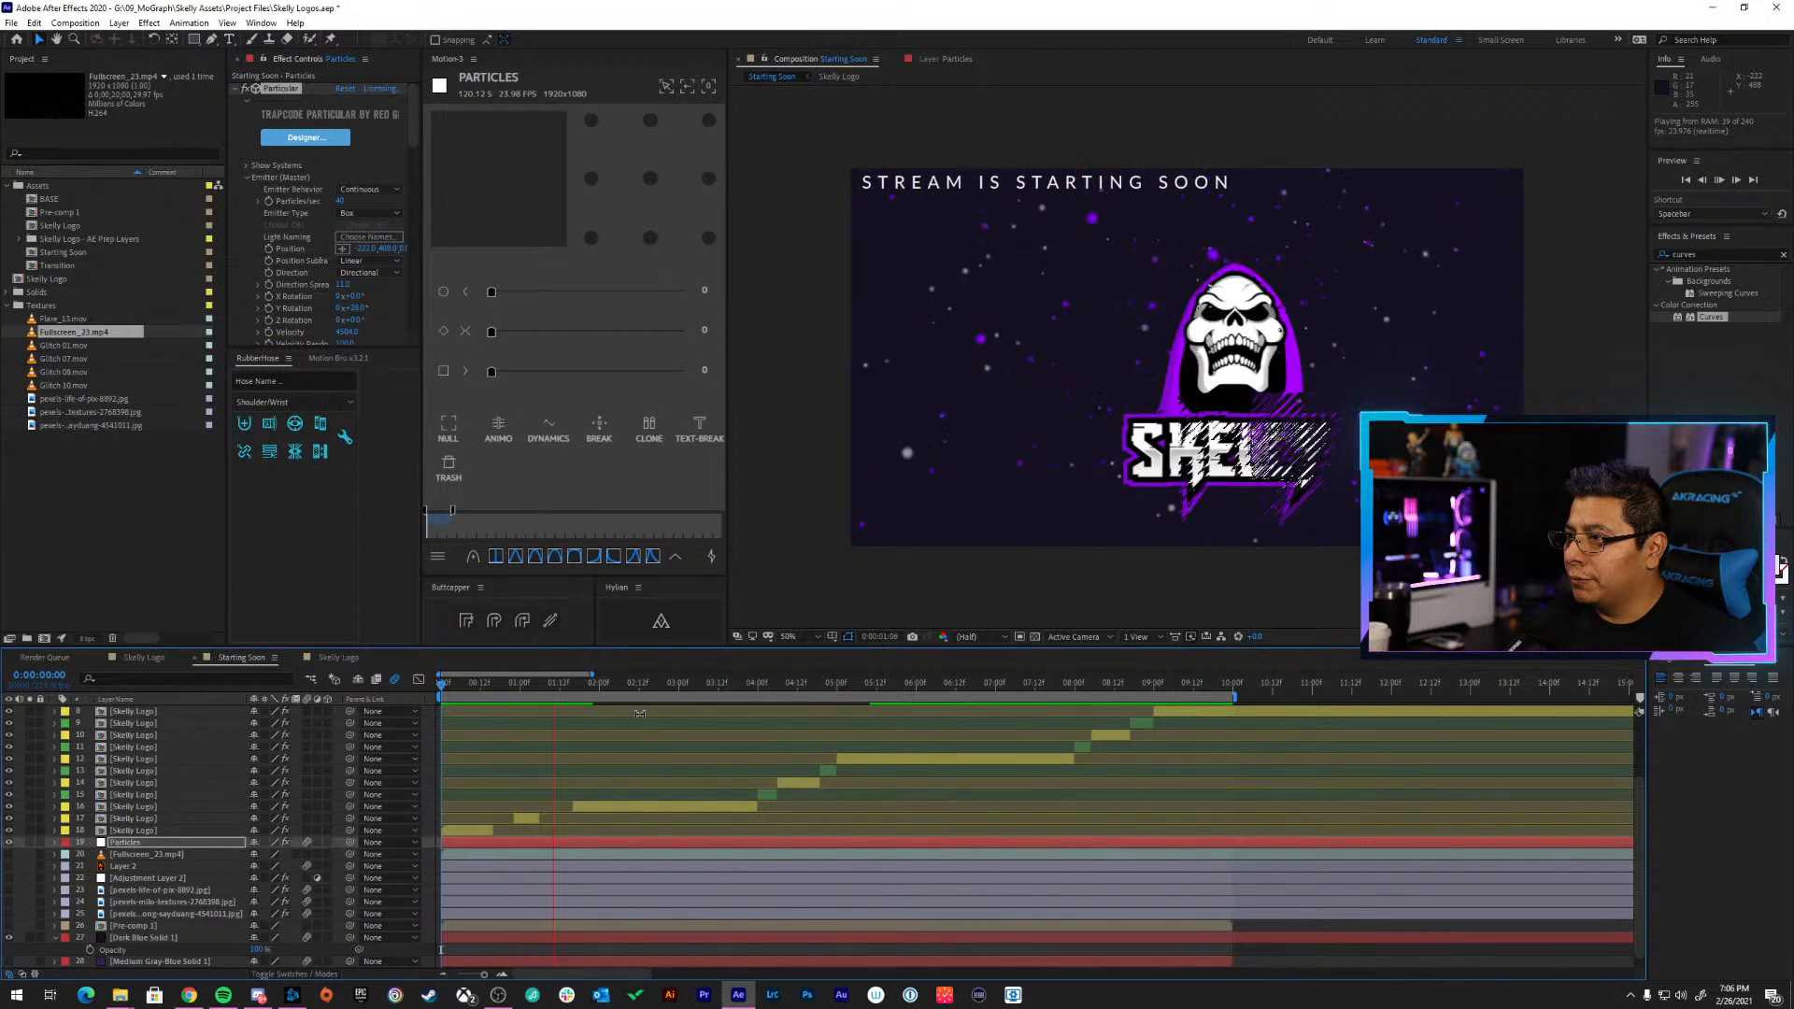
{"action": "key", "text": "space"}
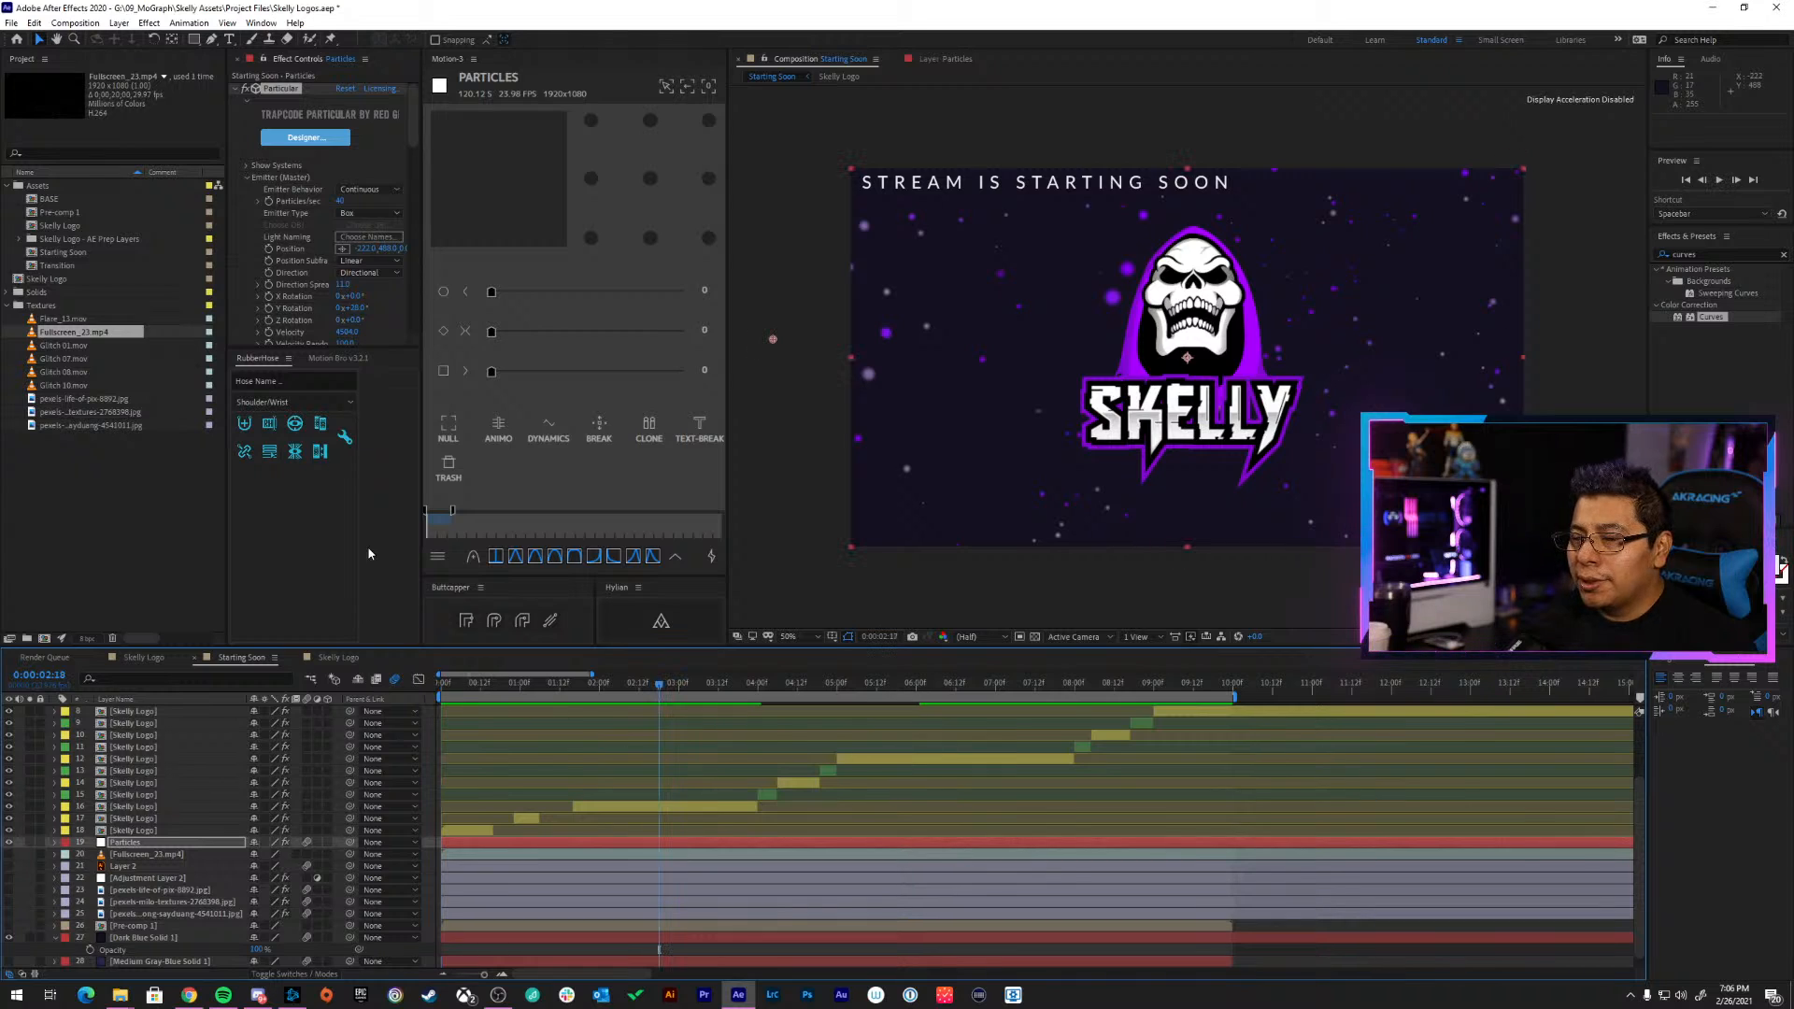
Try the Bounce physics model in Particular with a preview, then return it to Air
{"action": "scroll", "coordinate": [318, 243], "scroll_direction": "down", "scroll_amount": 10}
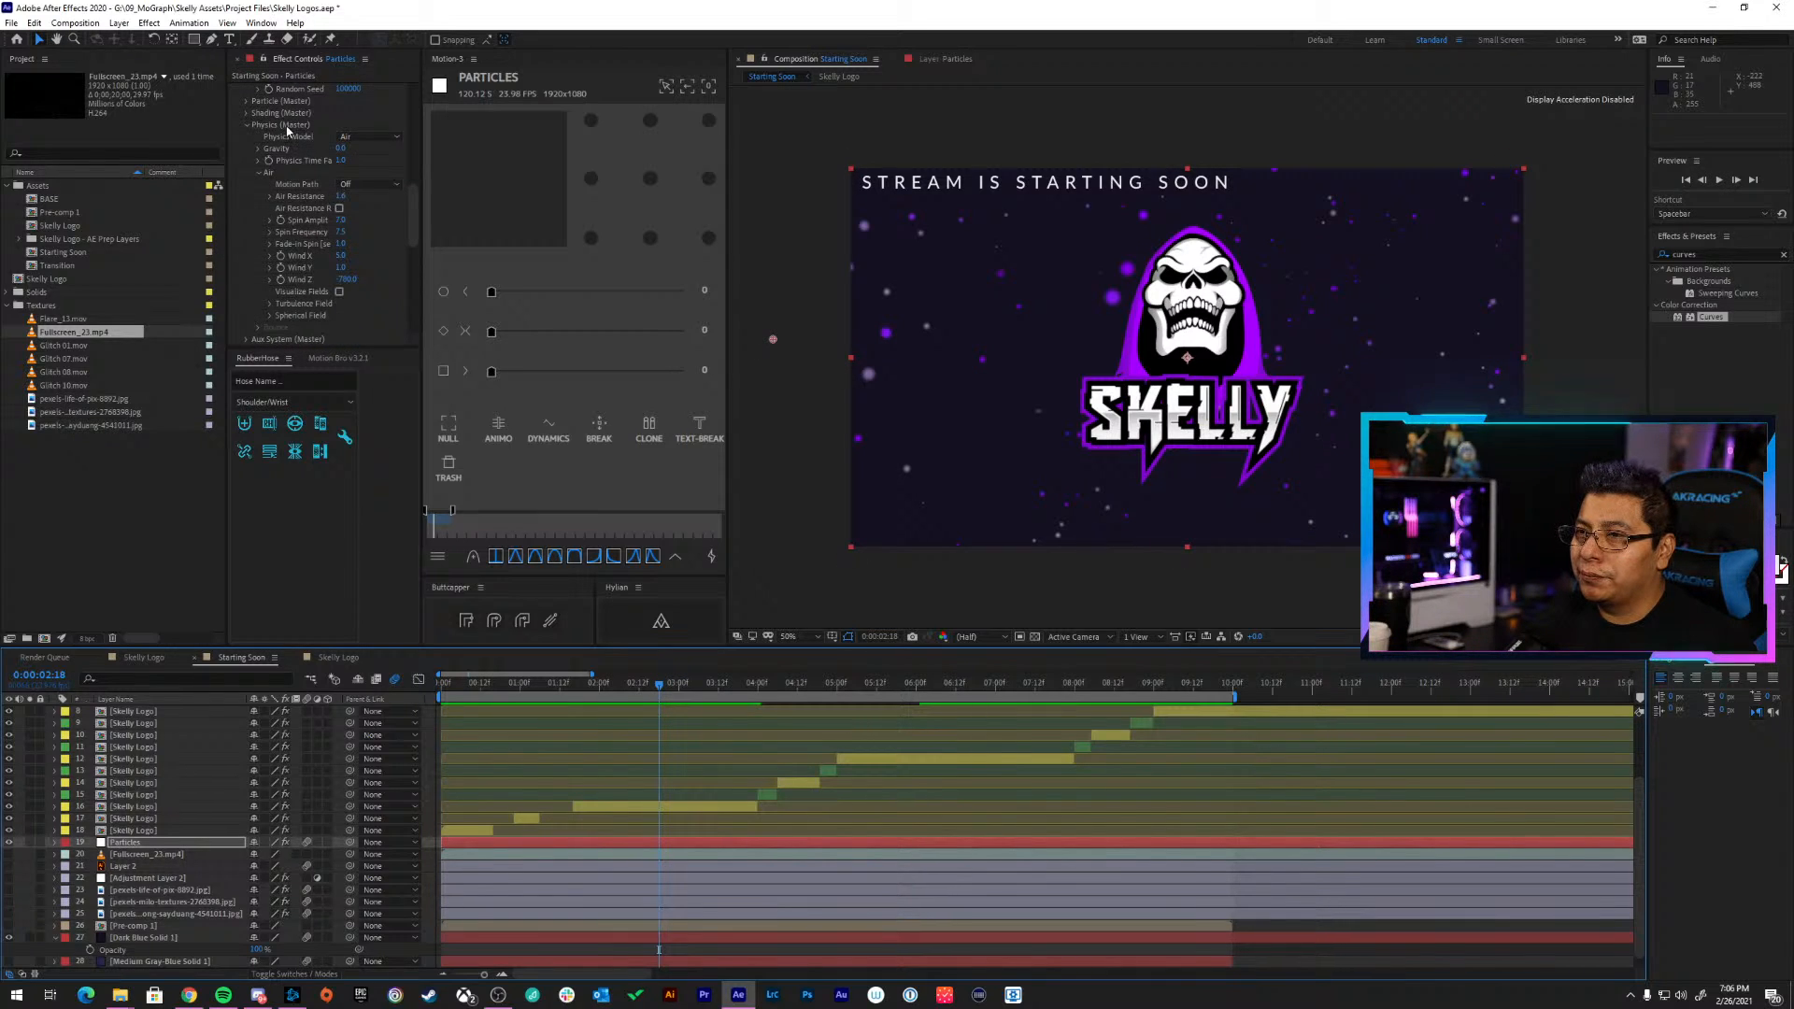
{"action": "left_click", "coordinate": [288, 137]}
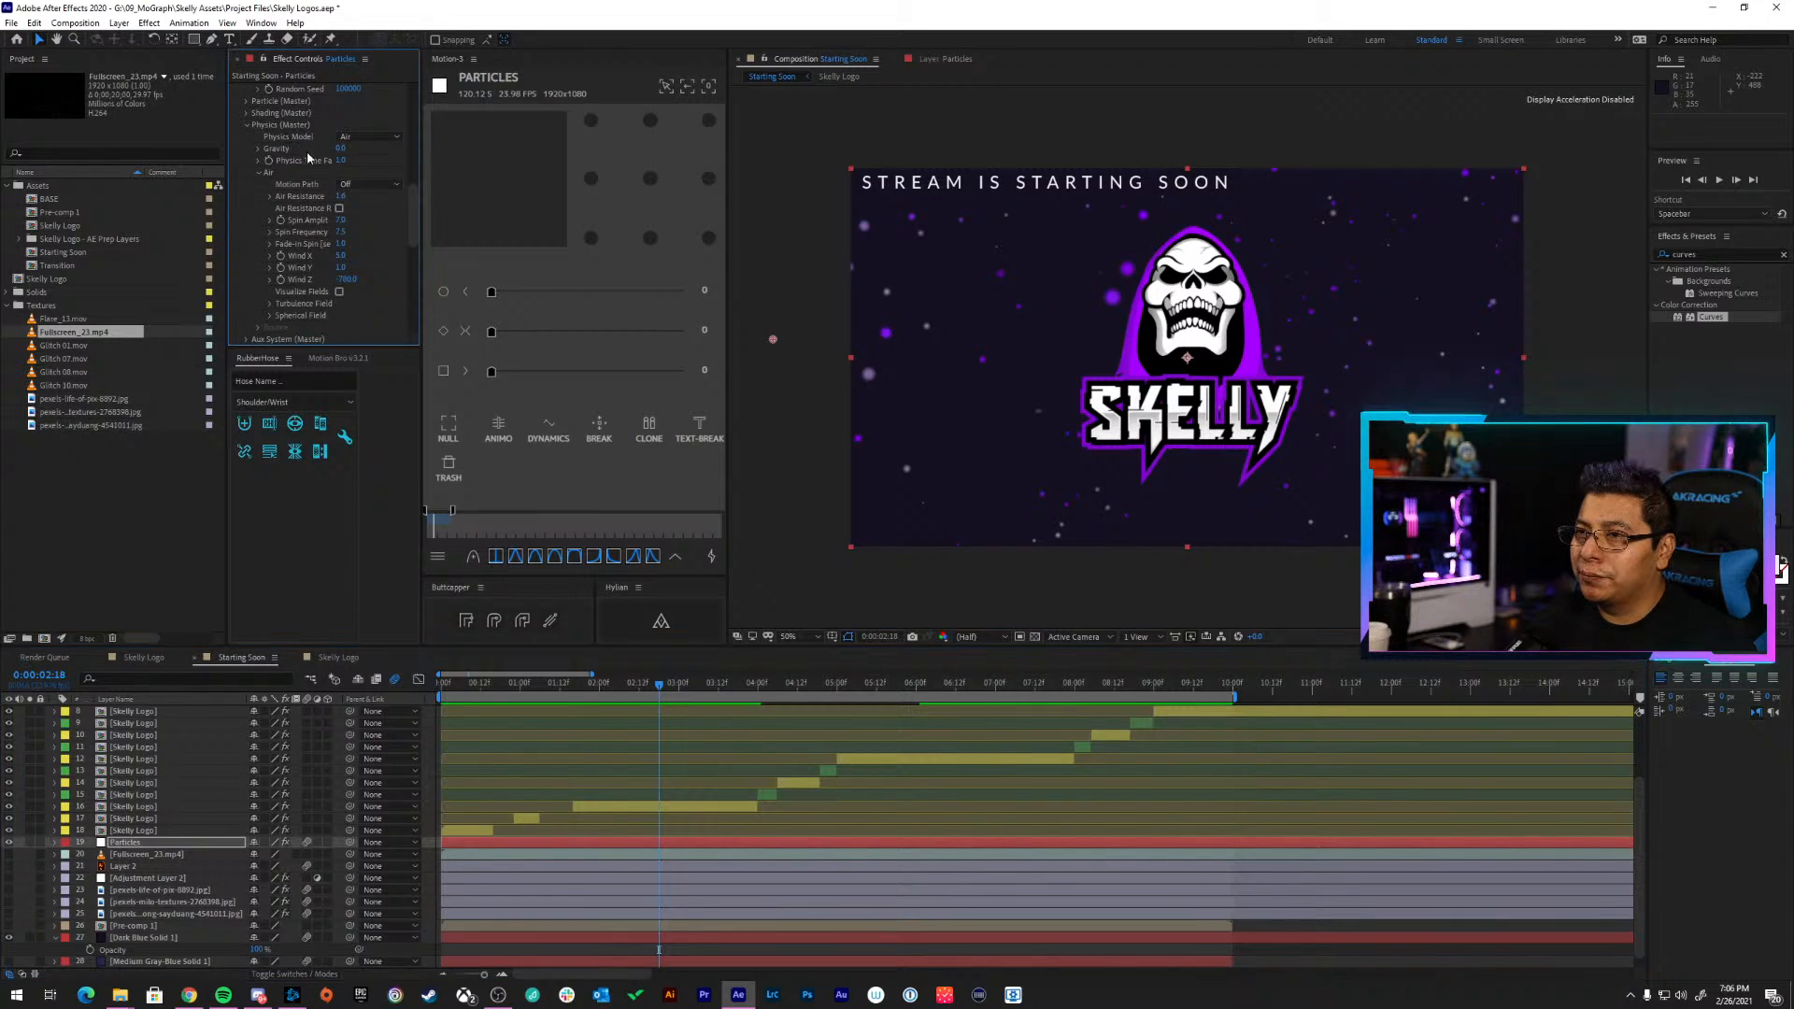
{"action": "left_click", "coordinate": [366, 136]}
{"action": "left_click", "coordinate": [368, 162]}
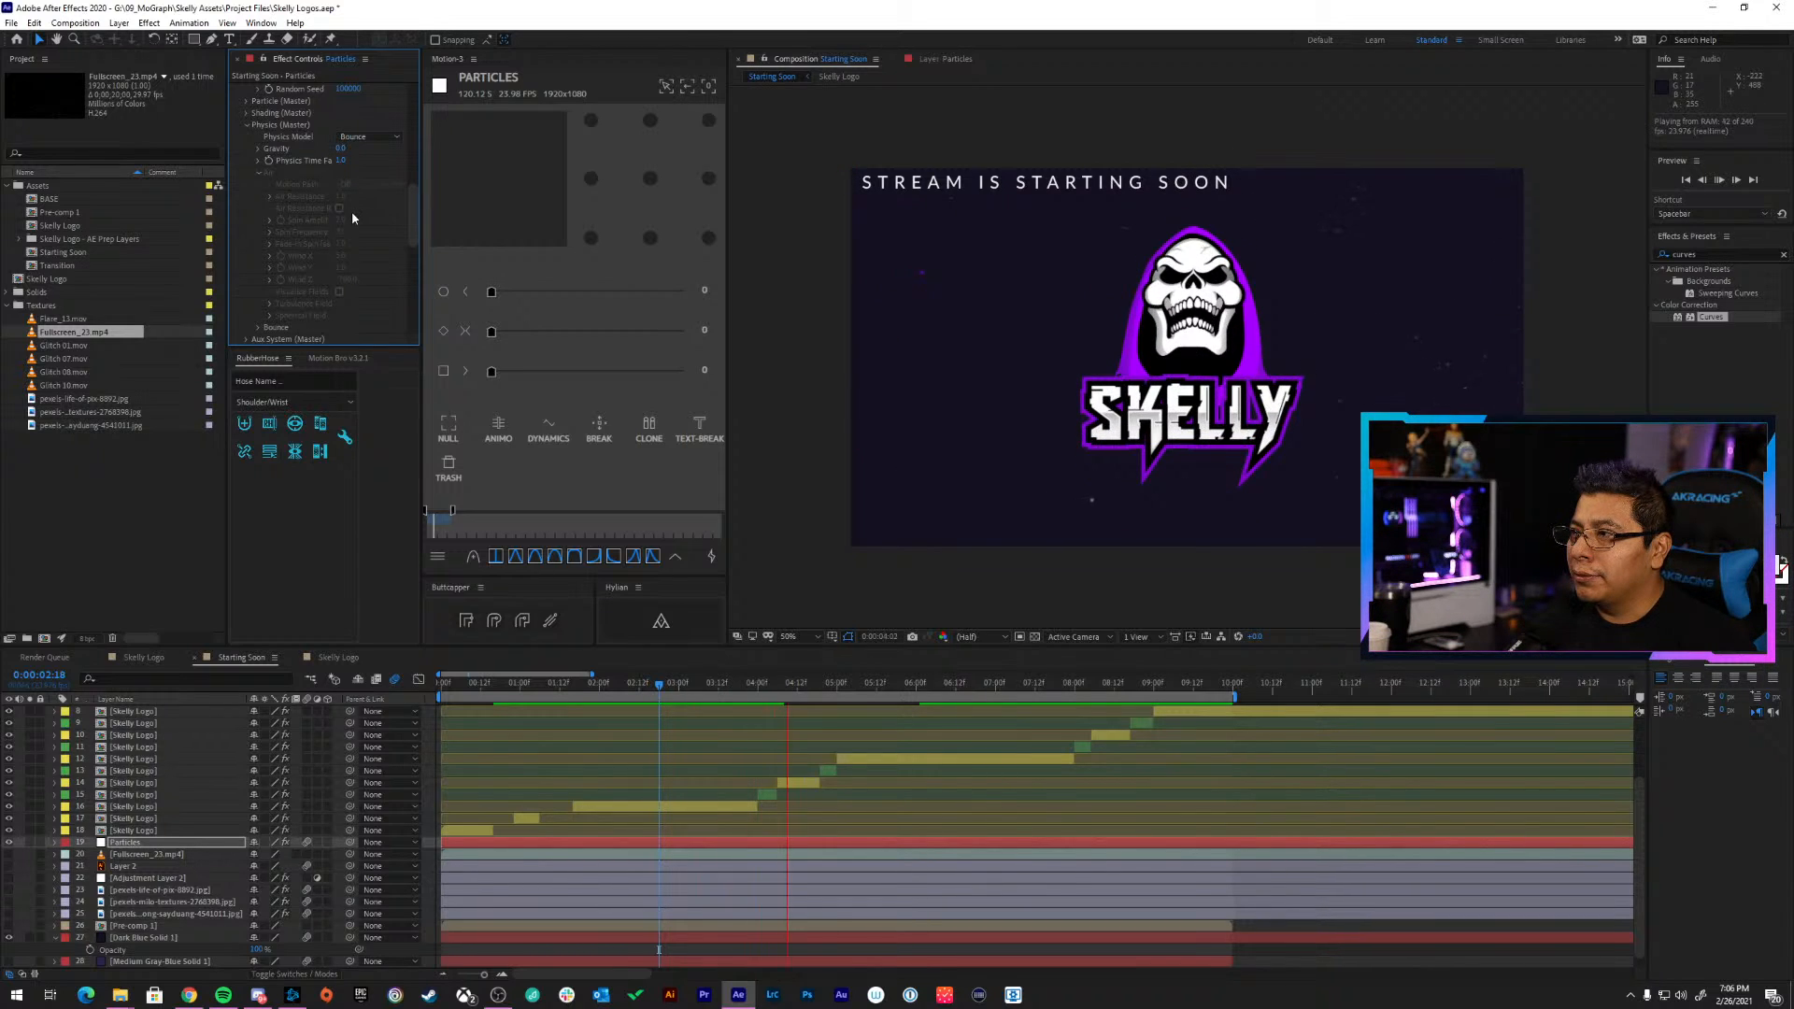
{"action": "key", "text": "space"}
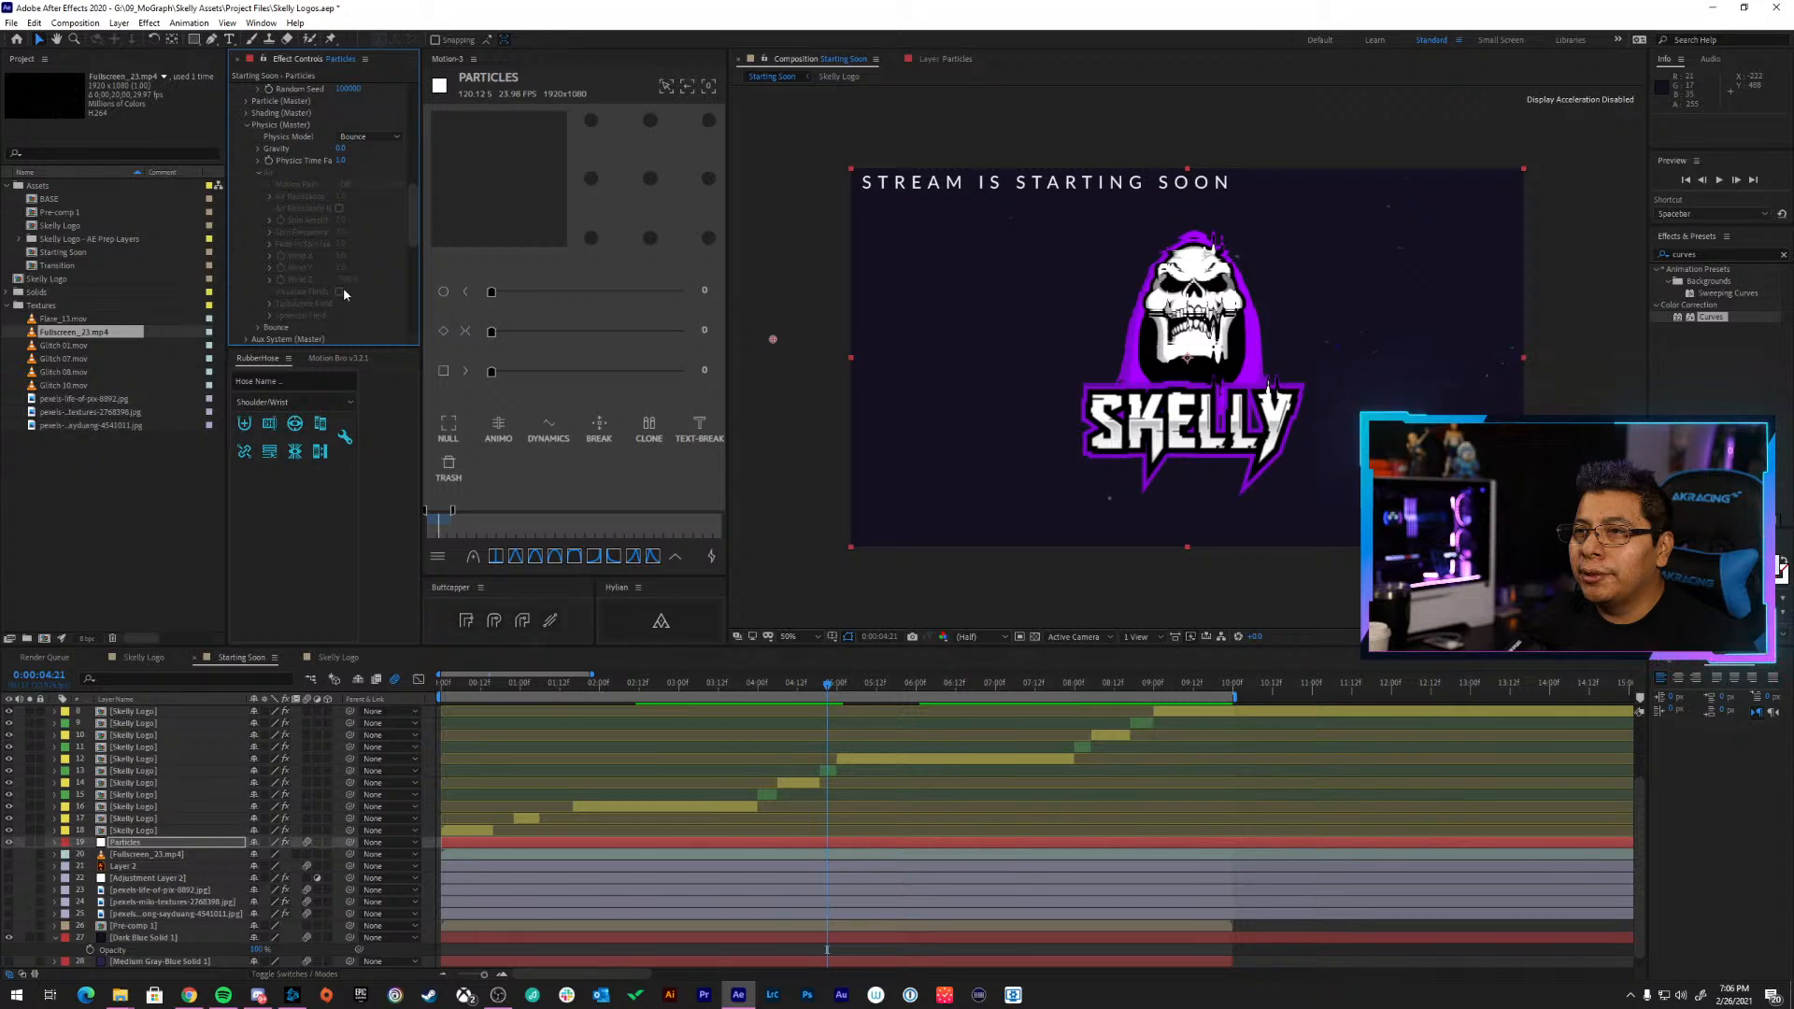
{"action": "left_click", "coordinate": [358, 142]}
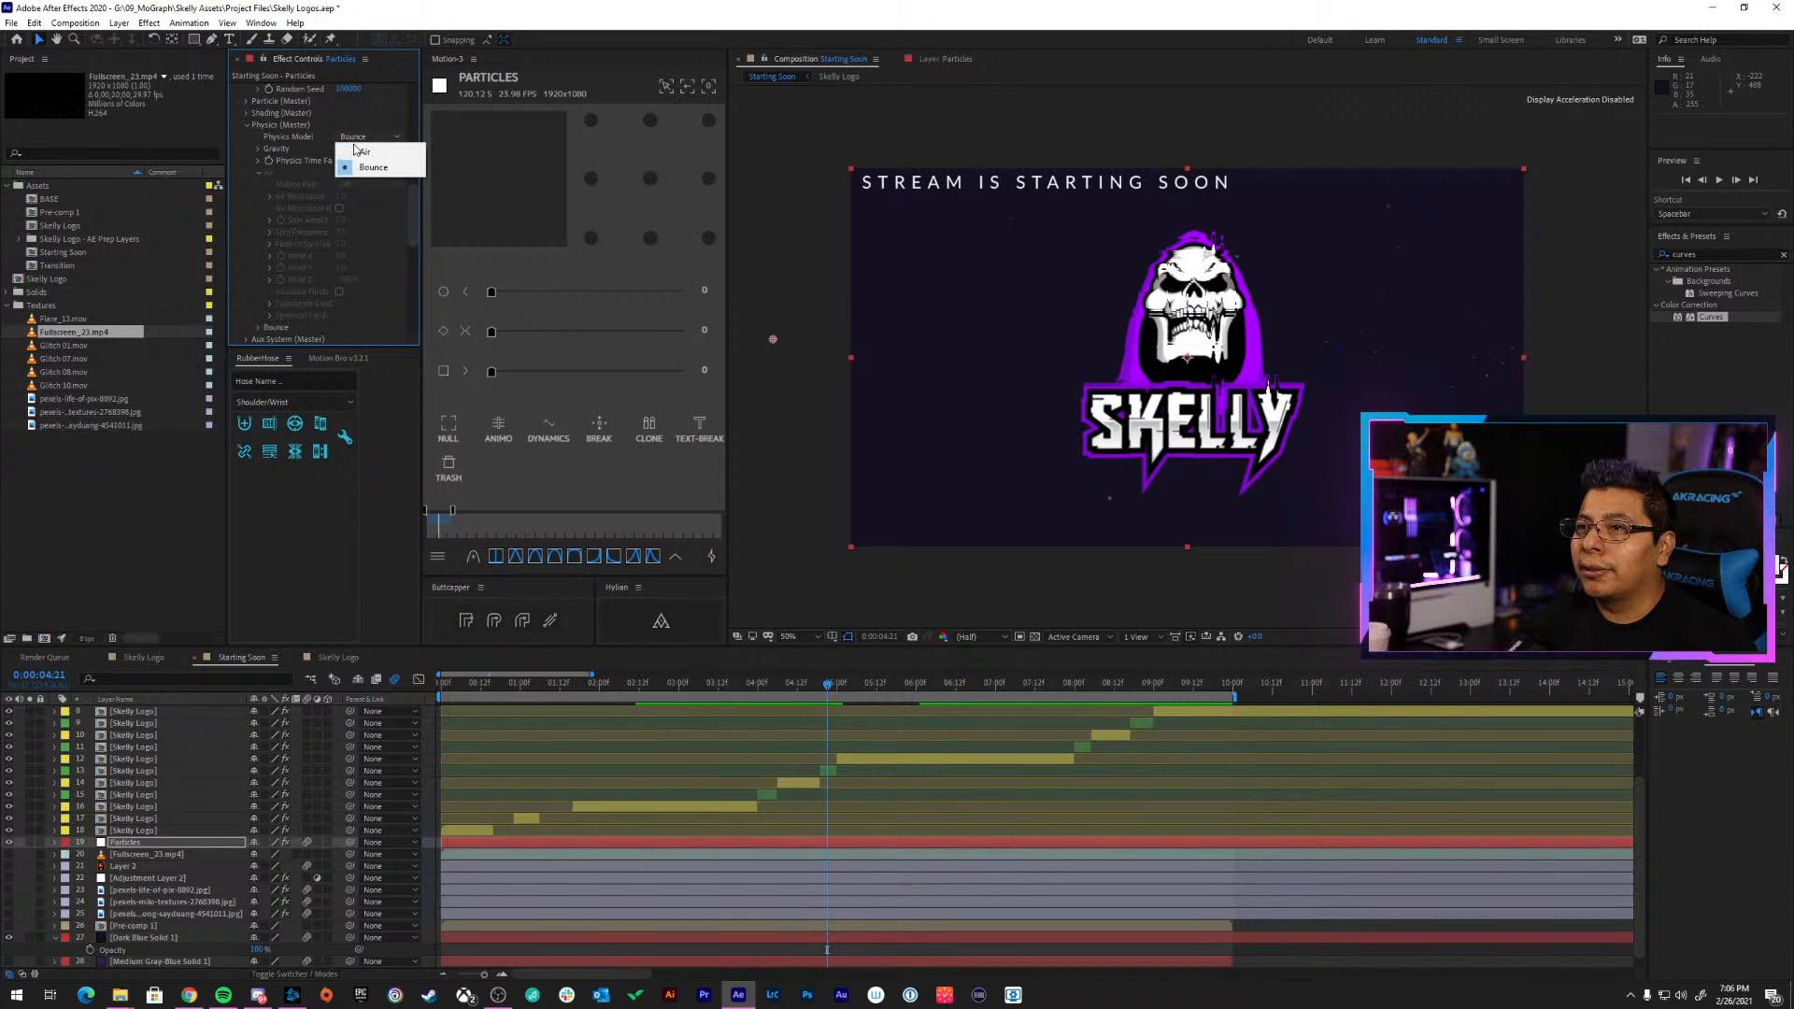
{"action": "left_click", "coordinate": [355, 149]}
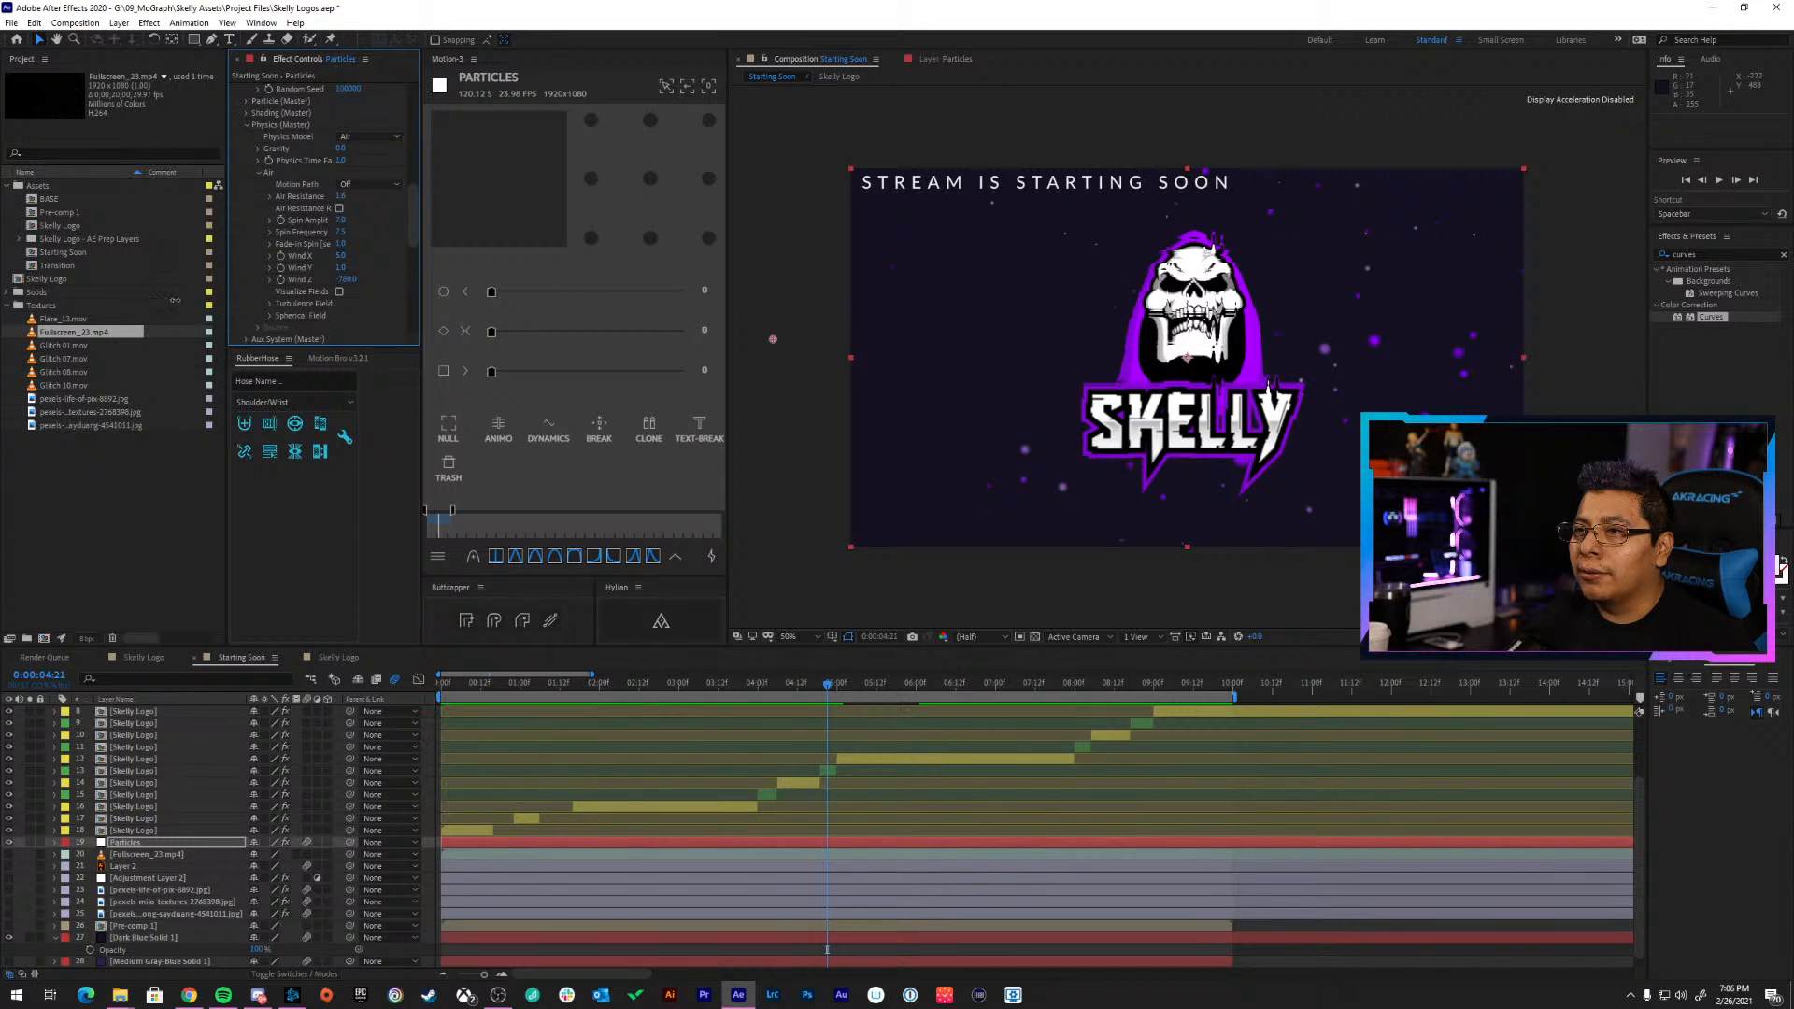
Test weaker and much stronger negative Wind Z values with previews, then settle on a Wind Z of 17
{"action": "left_click_drag", "start_coordinate": [175, 299], "coordinate": [28, 317]}
{"action": "left_click_drag", "start_coordinate": [666, 302], "coordinate": [852, 281]}
{"action": "key", "text": "space"}
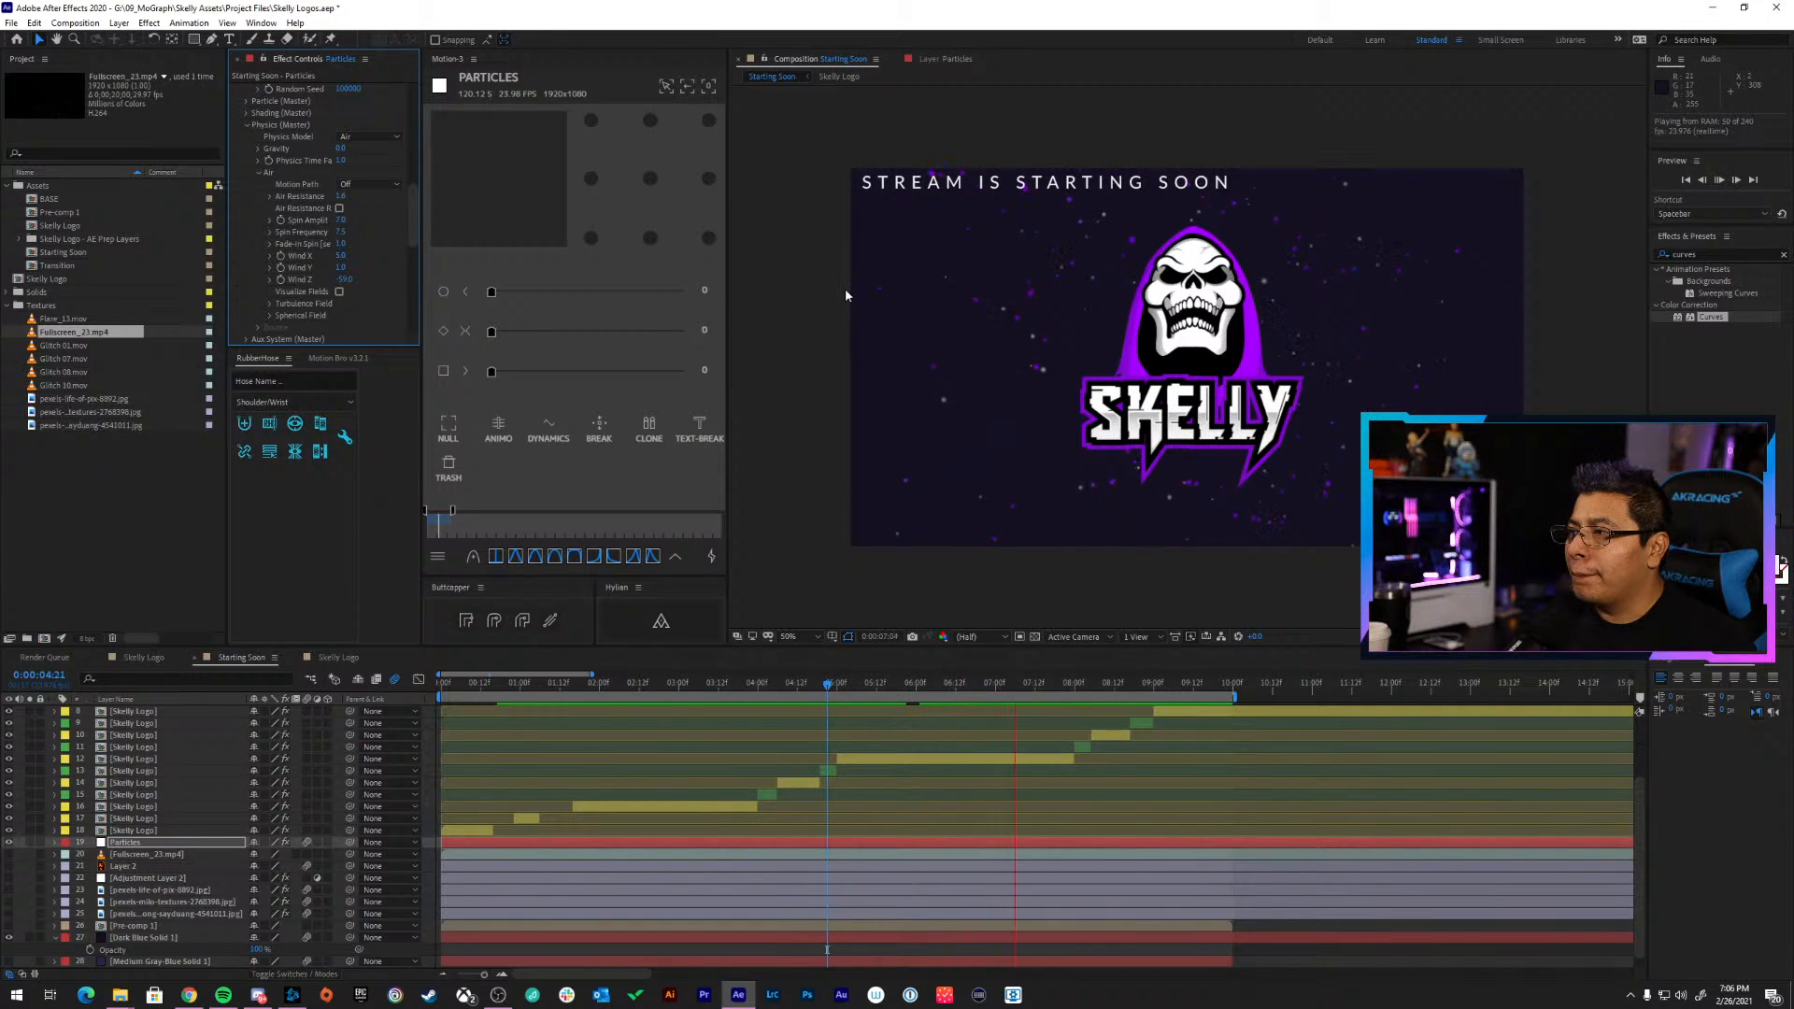
{"action": "key", "text": "space"}
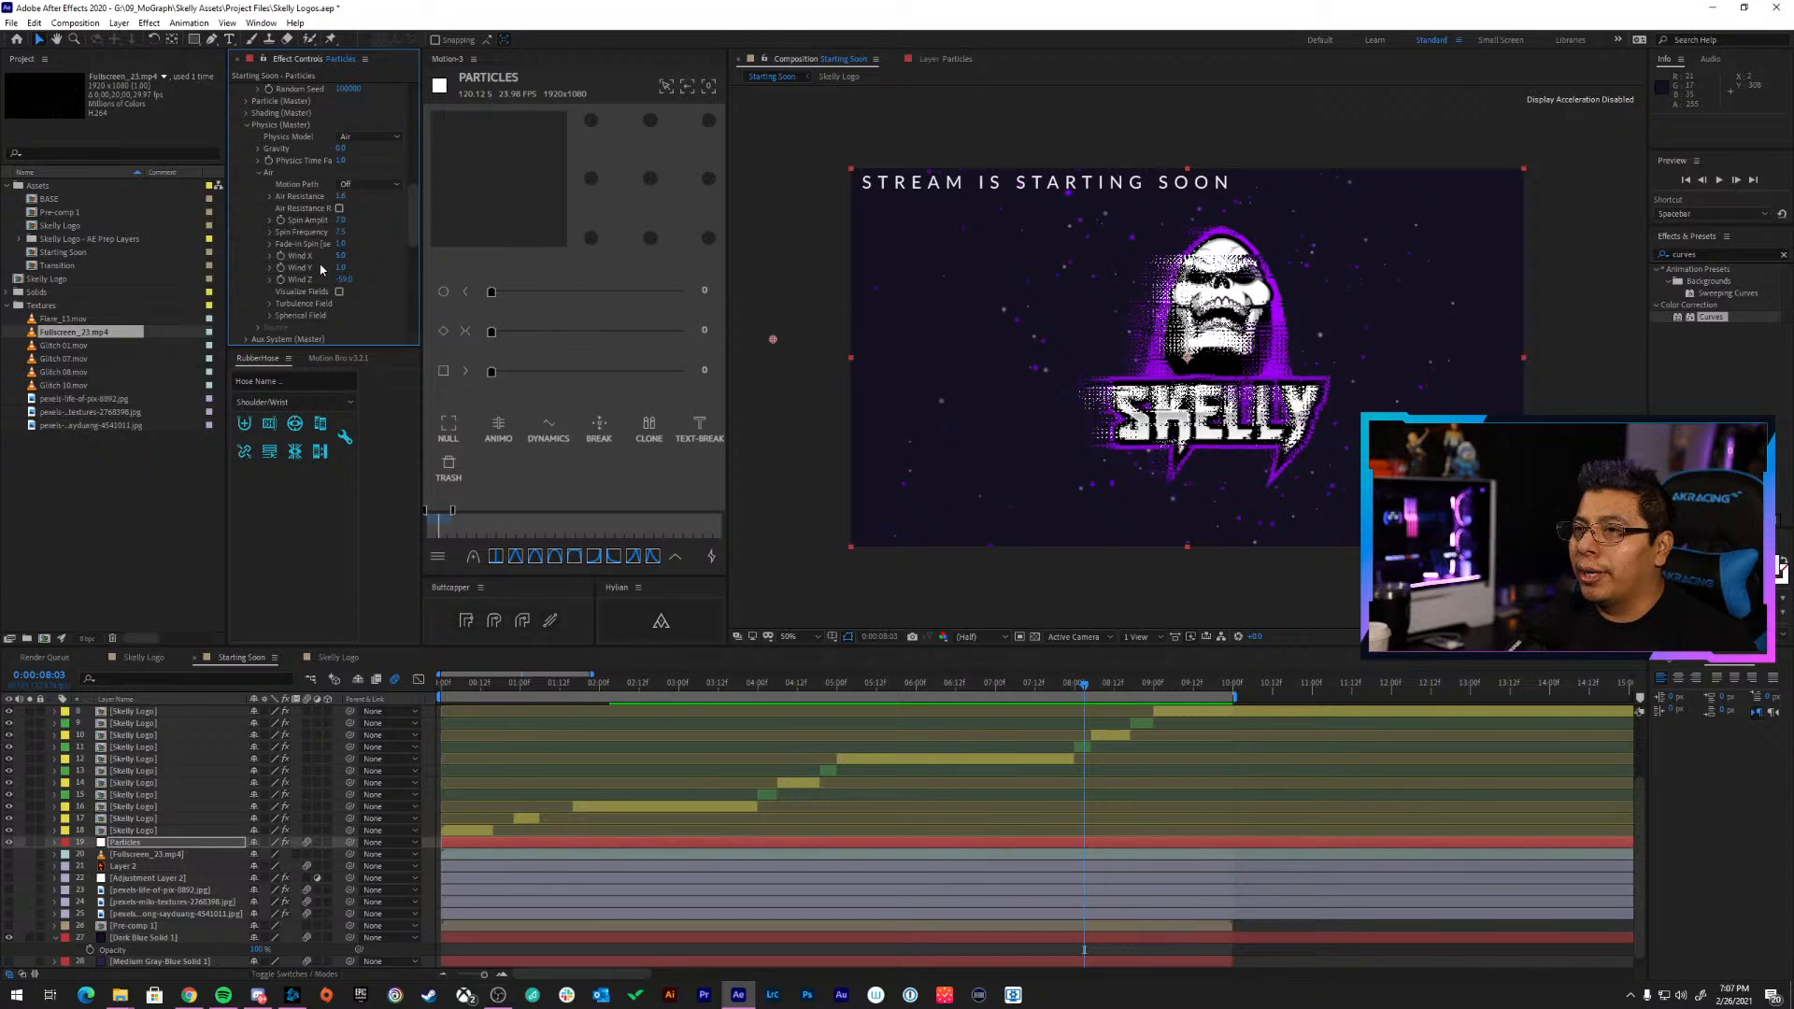
{"action": "left_click_drag", "start_coordinate": [340, 280], "coordinate": [4, 279]}
{"action": "key", "text": "space"}
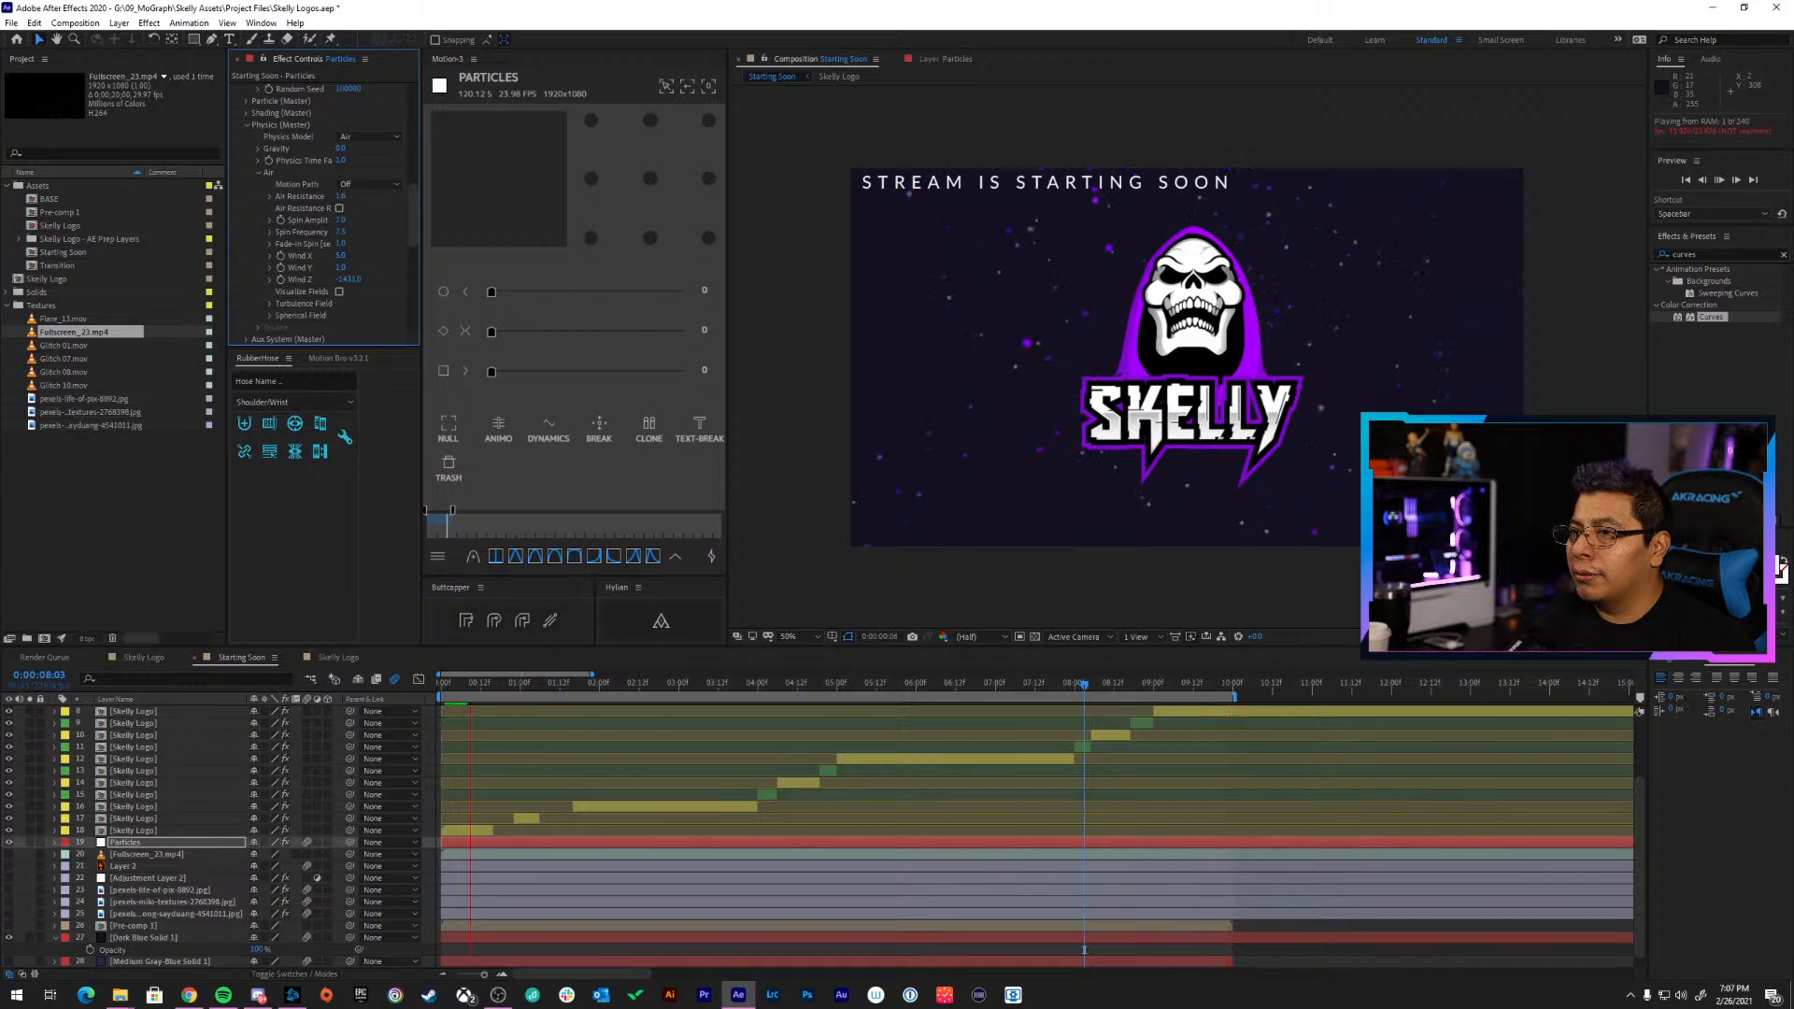
{"action": "left_click_drag", "start_coordinate": [347, 280], "coordinate": [1040, 279]}
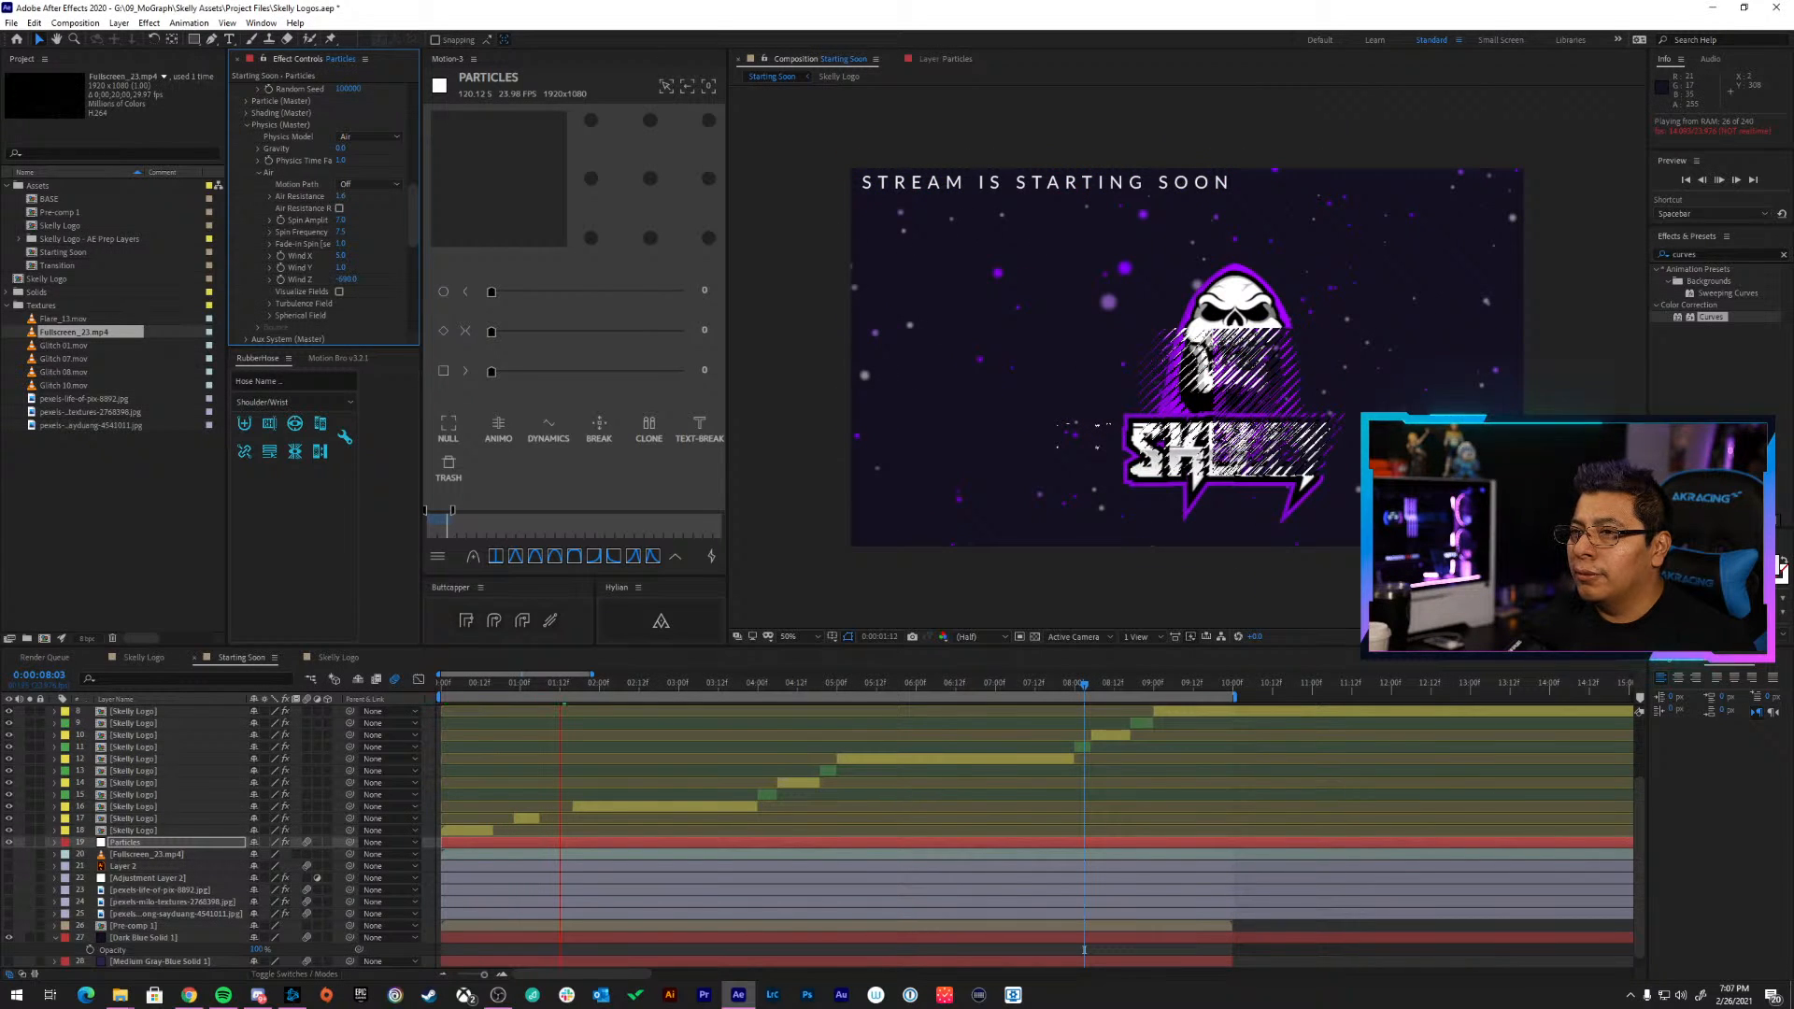
{"action": "left_click_drag", "start_coordinate": [64, 334], "coordinate": [245, 331]}
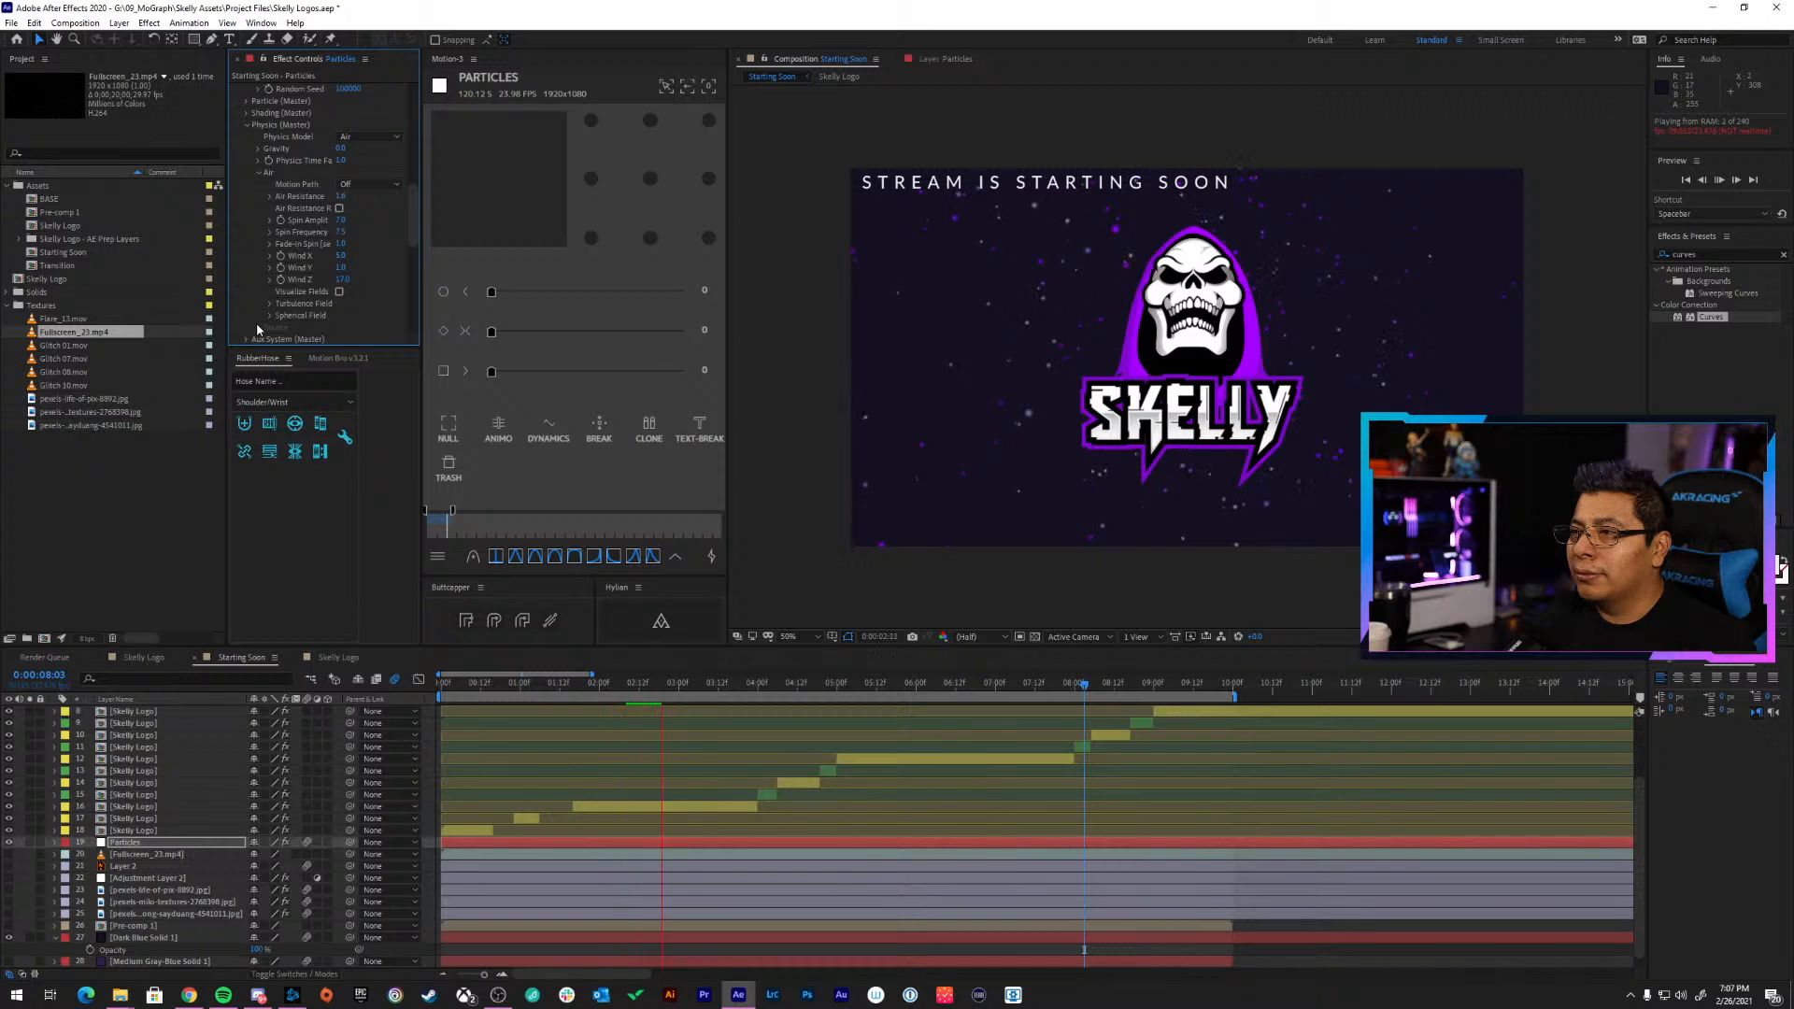
Lower the emitter's Velocity to about 3500 and Velocity Random to 74, and raise Velocity from Motion during playback
{"action": "scroll", "coordinate": [329, 294], "scroll_direction": "up", "scroll_amount": 8}
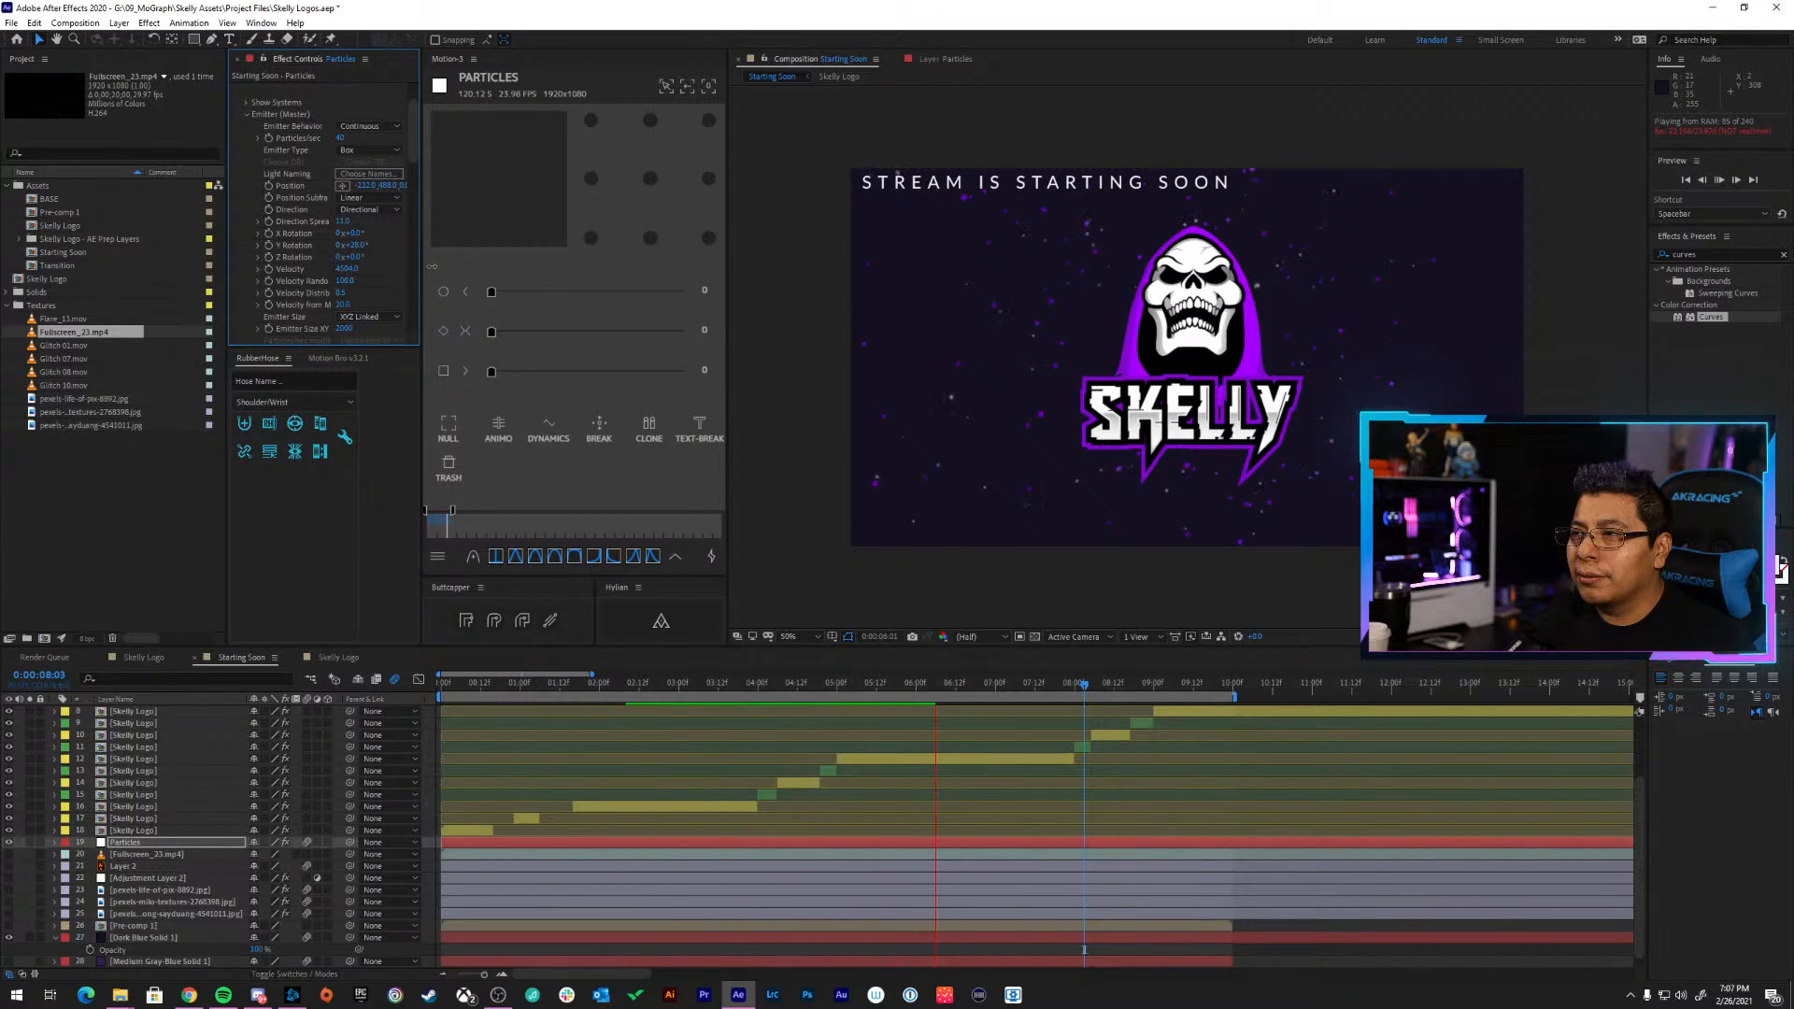
{"action": "left_click_drag", "start_coordinate": [432, 266], "coordinate": [625, 270]}
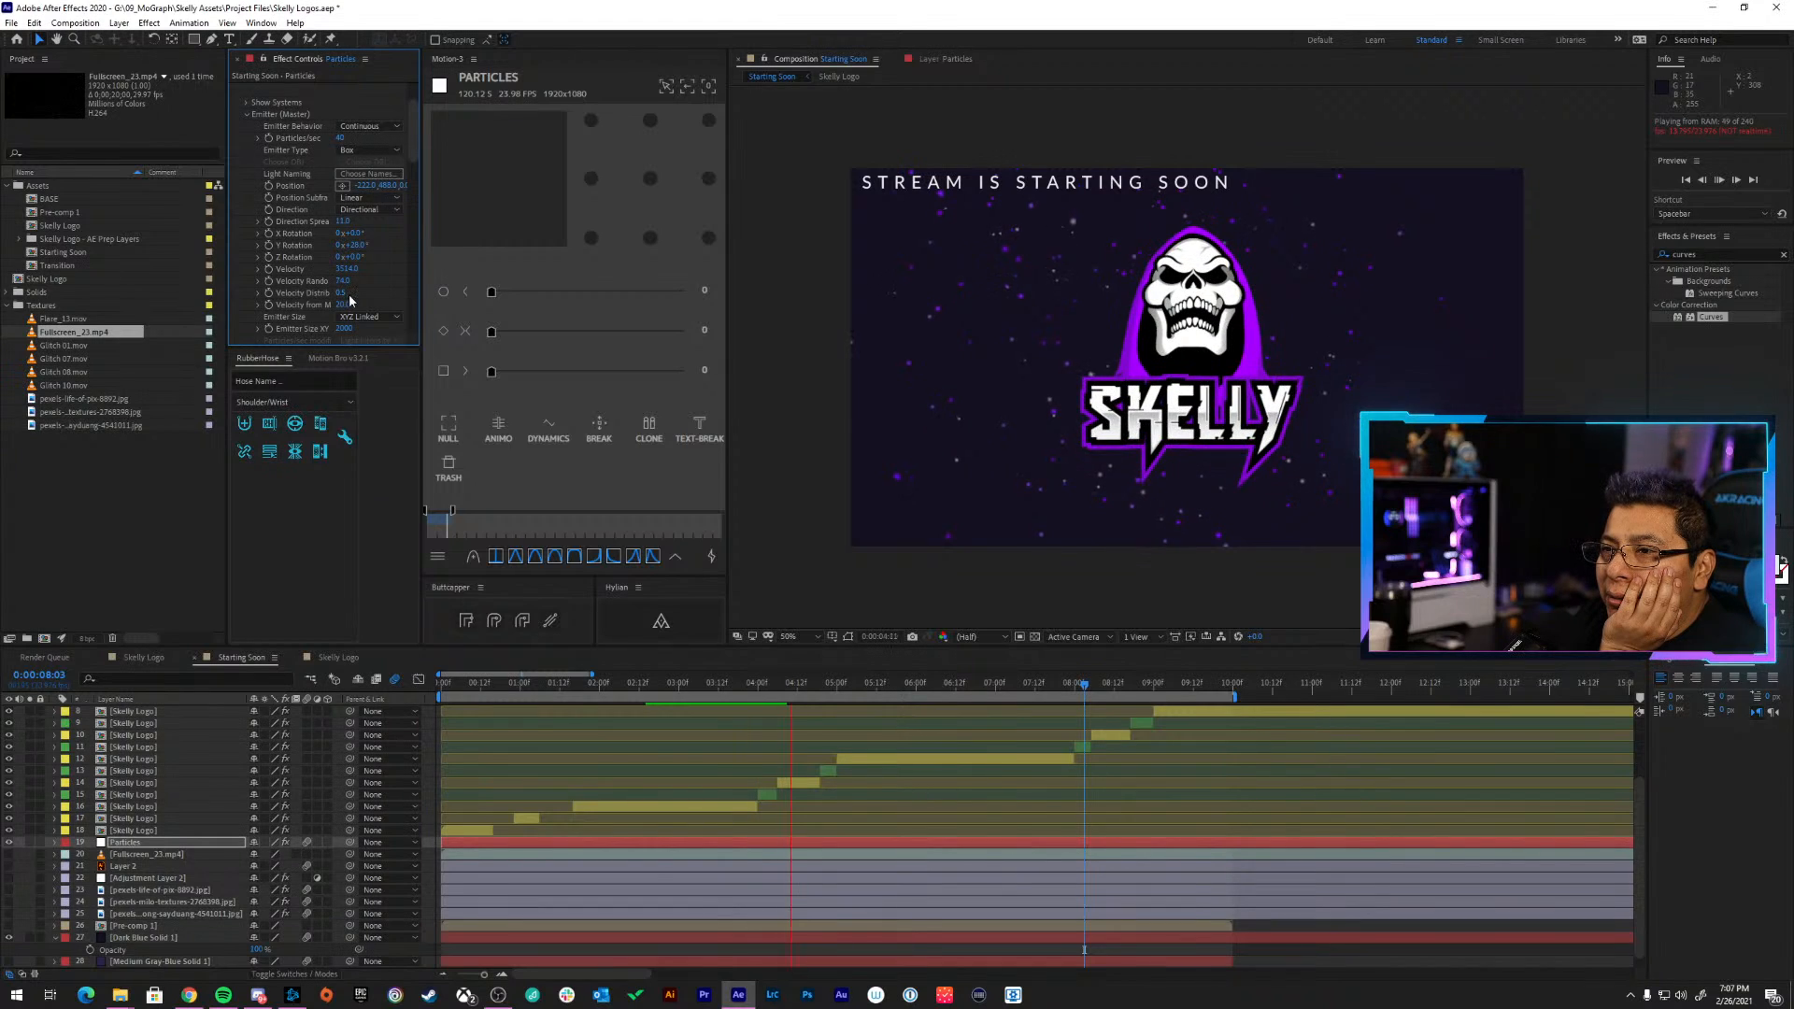
{"action": "left_click", "coordinate": [366, 317]}
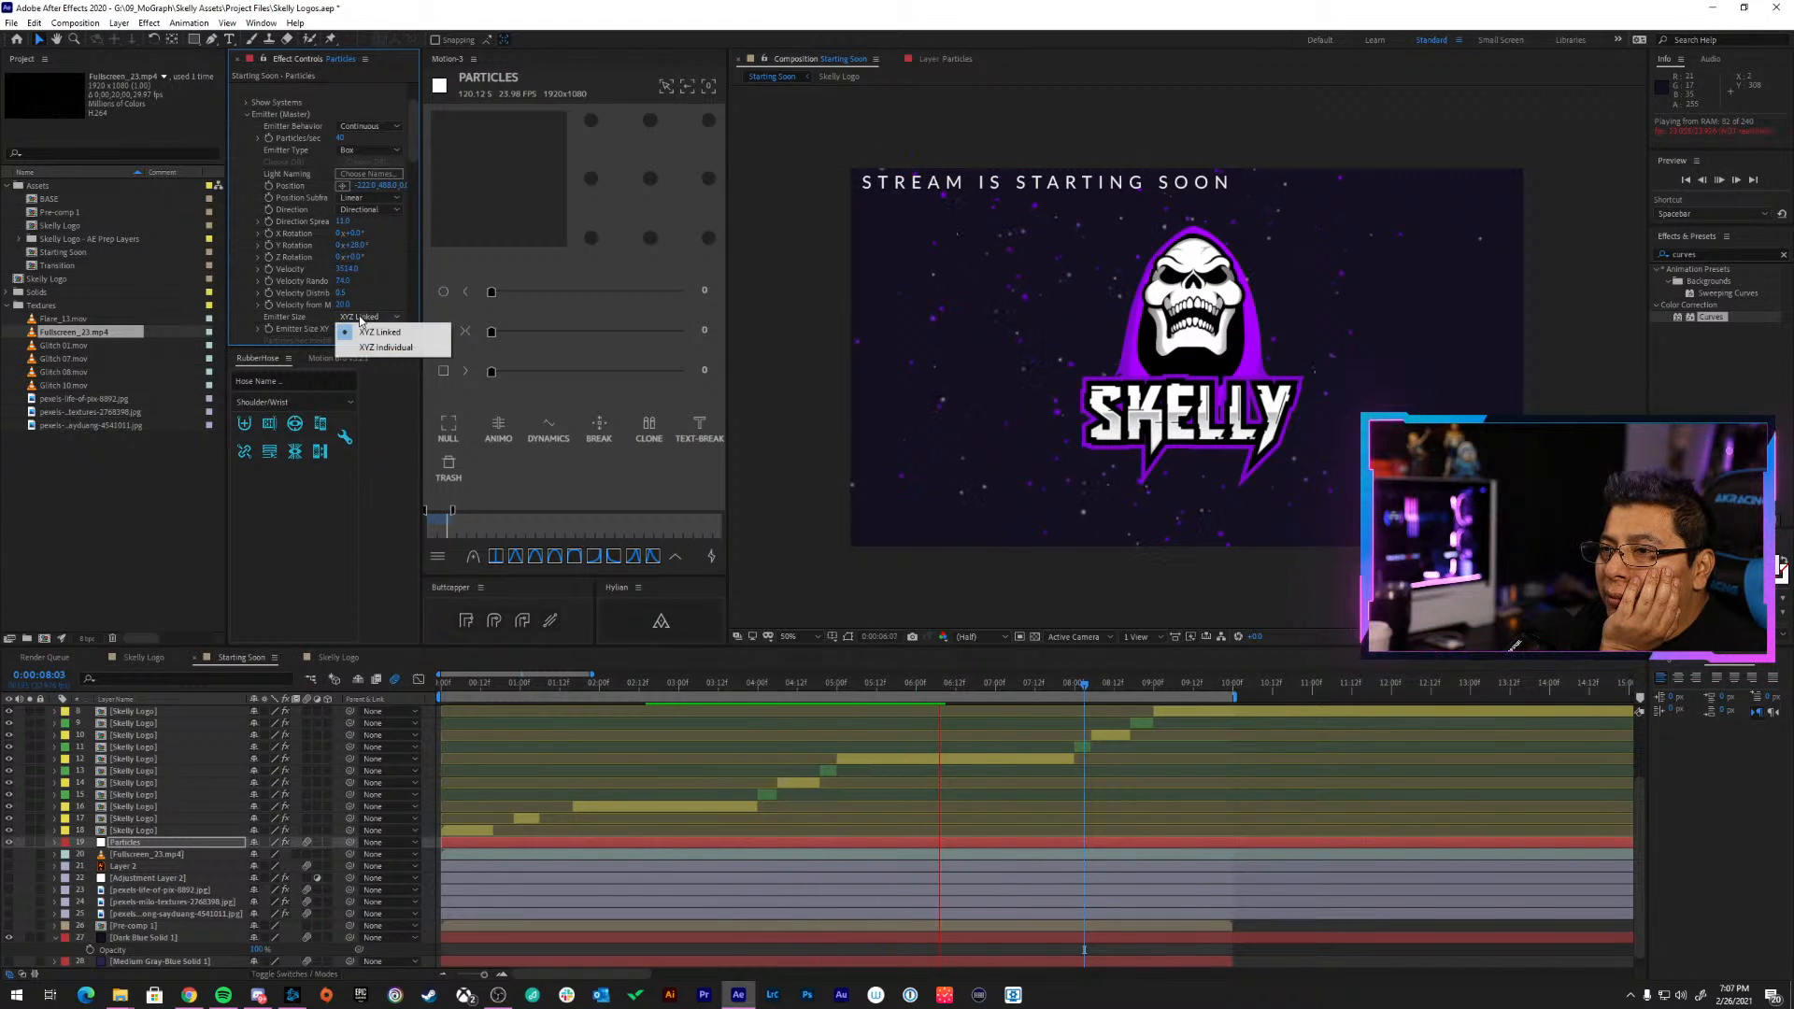
{"action": "left_click", "coordinate": [368, 318]}
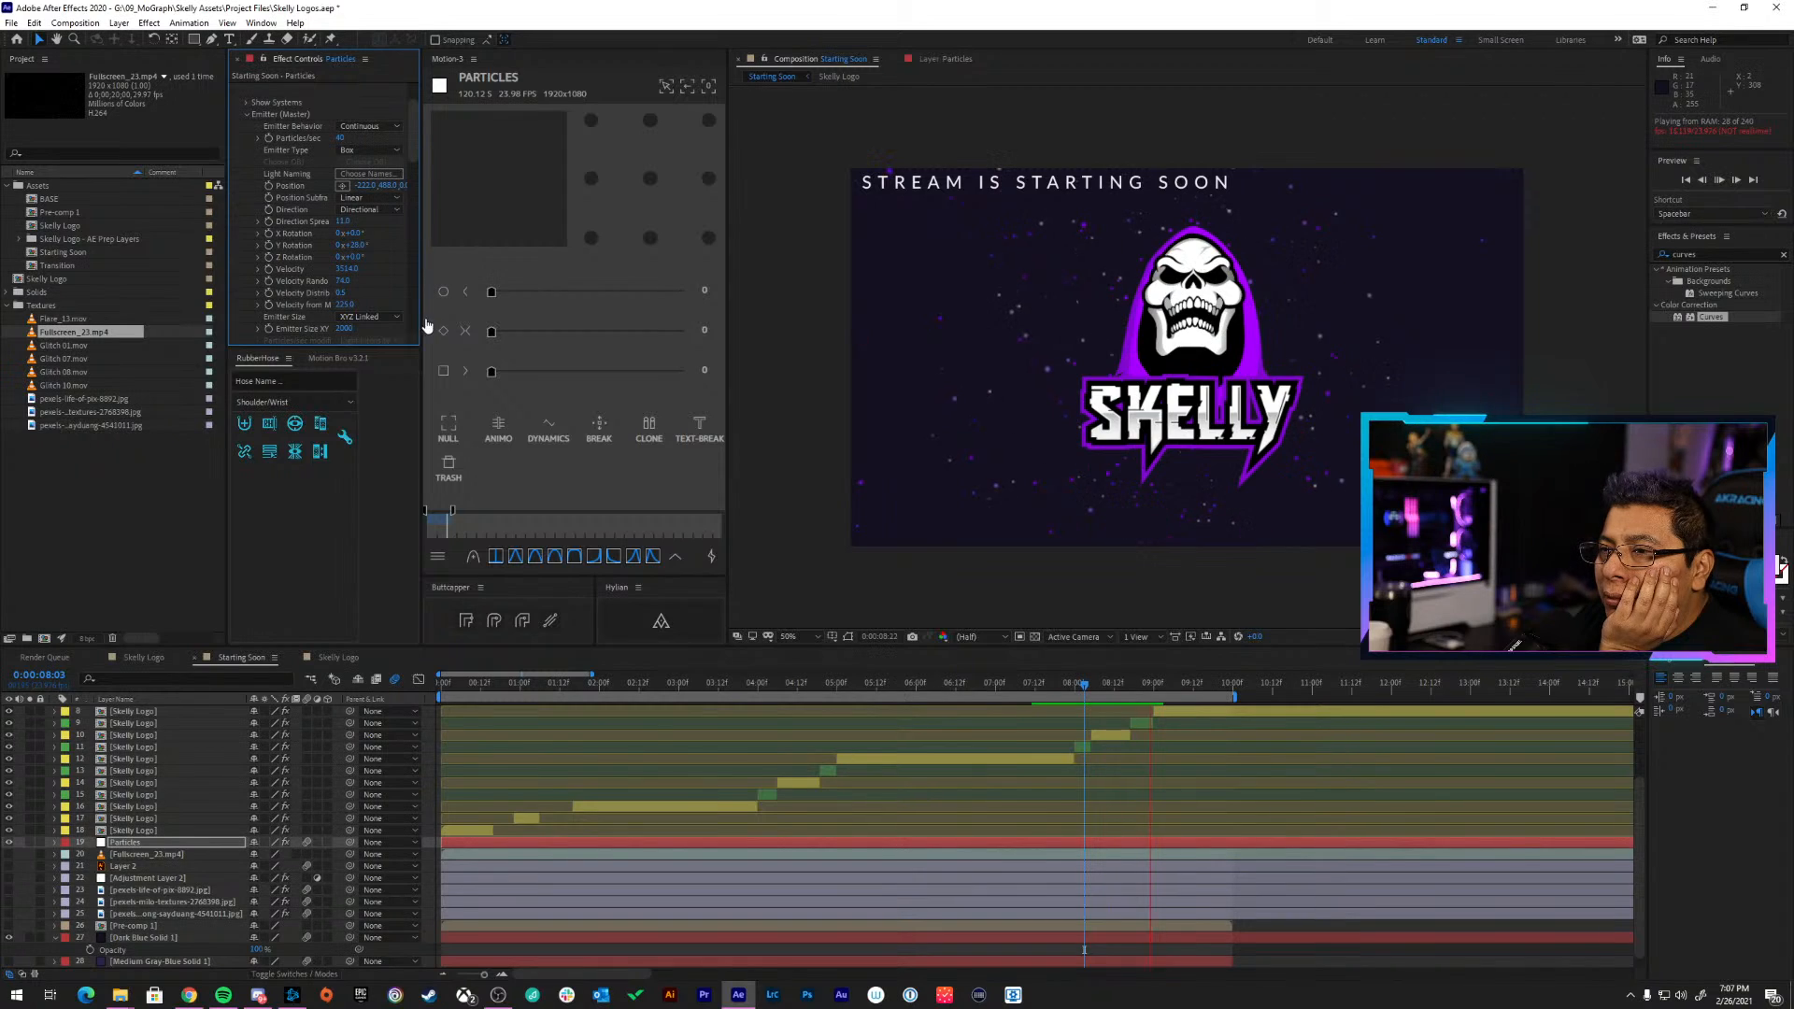
Try XYZ Individual for the Emitter Size, then return it to XYZ Linked
{"action": "left_click", "coordinate": [384, 319]}
{"action": "left_click", "coordinate": [385, 347]}
{"action": "scroll", "coordinate": [385, 283], "scroll_direction": "down", "scroll_amount": 2}
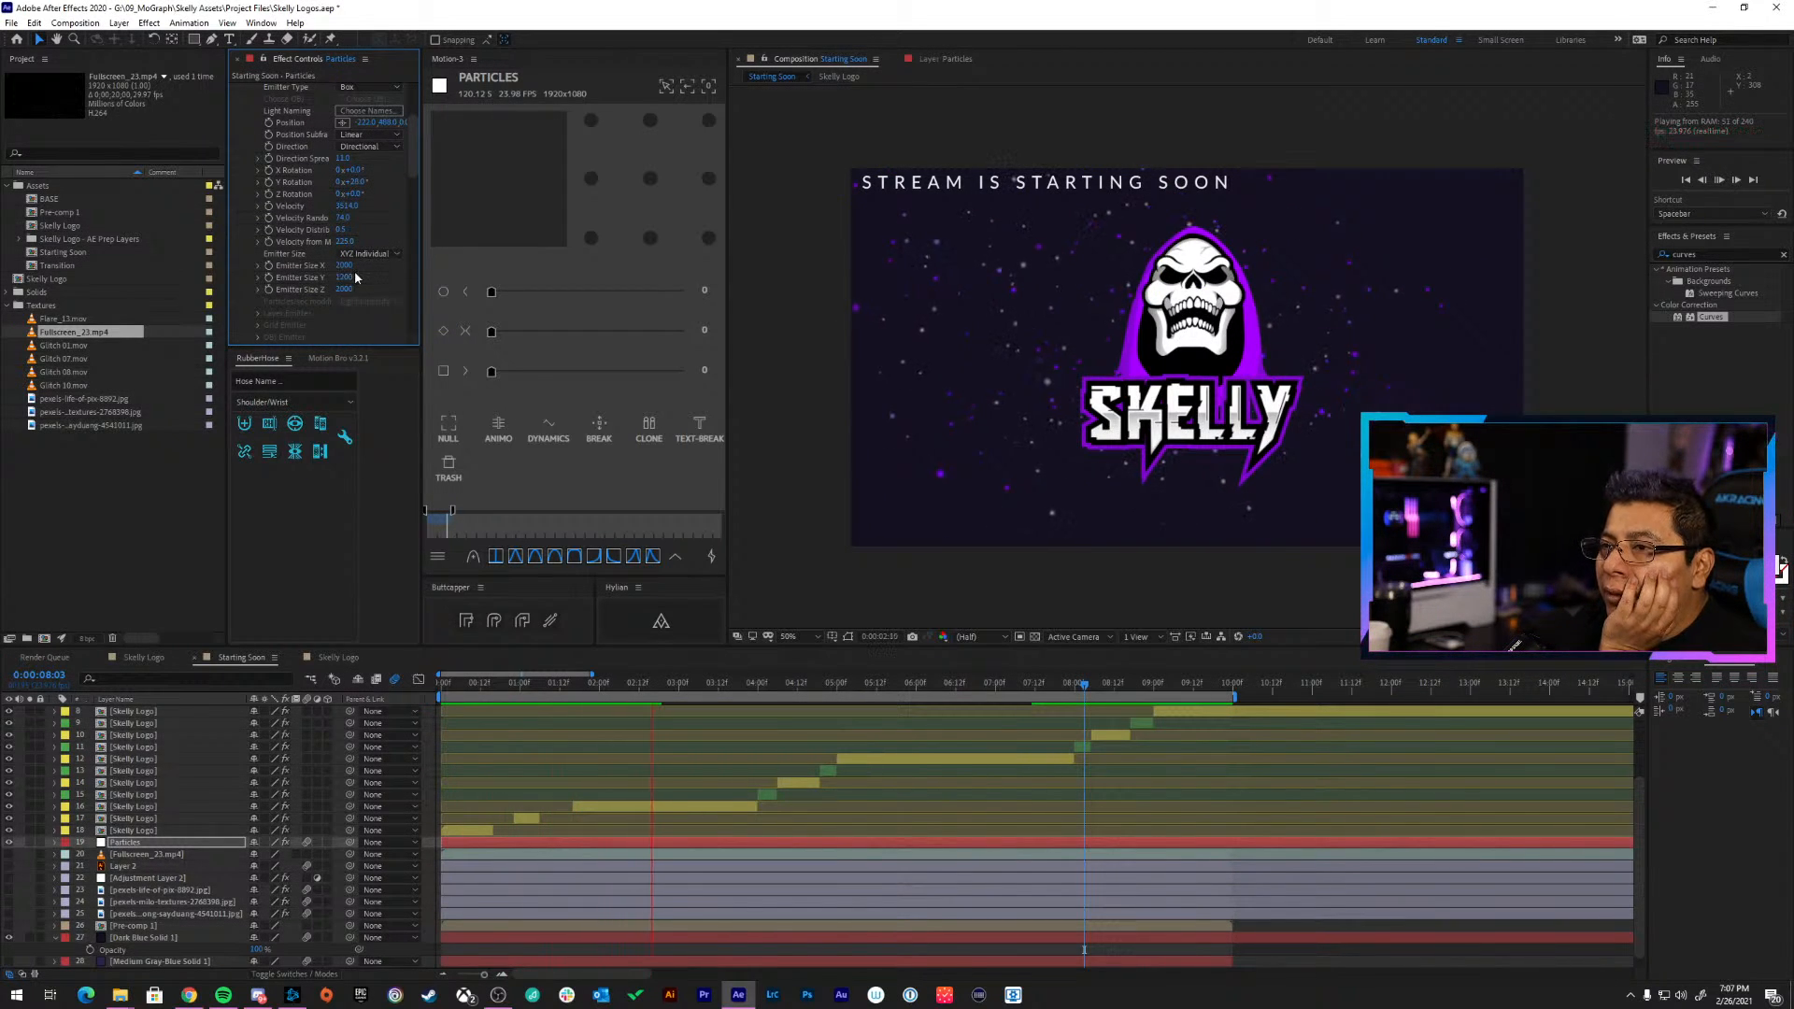
{"action": "left_click", "coordinate": [369, 253]}
{"action": "left_click", "coordinate": [385, 266]}
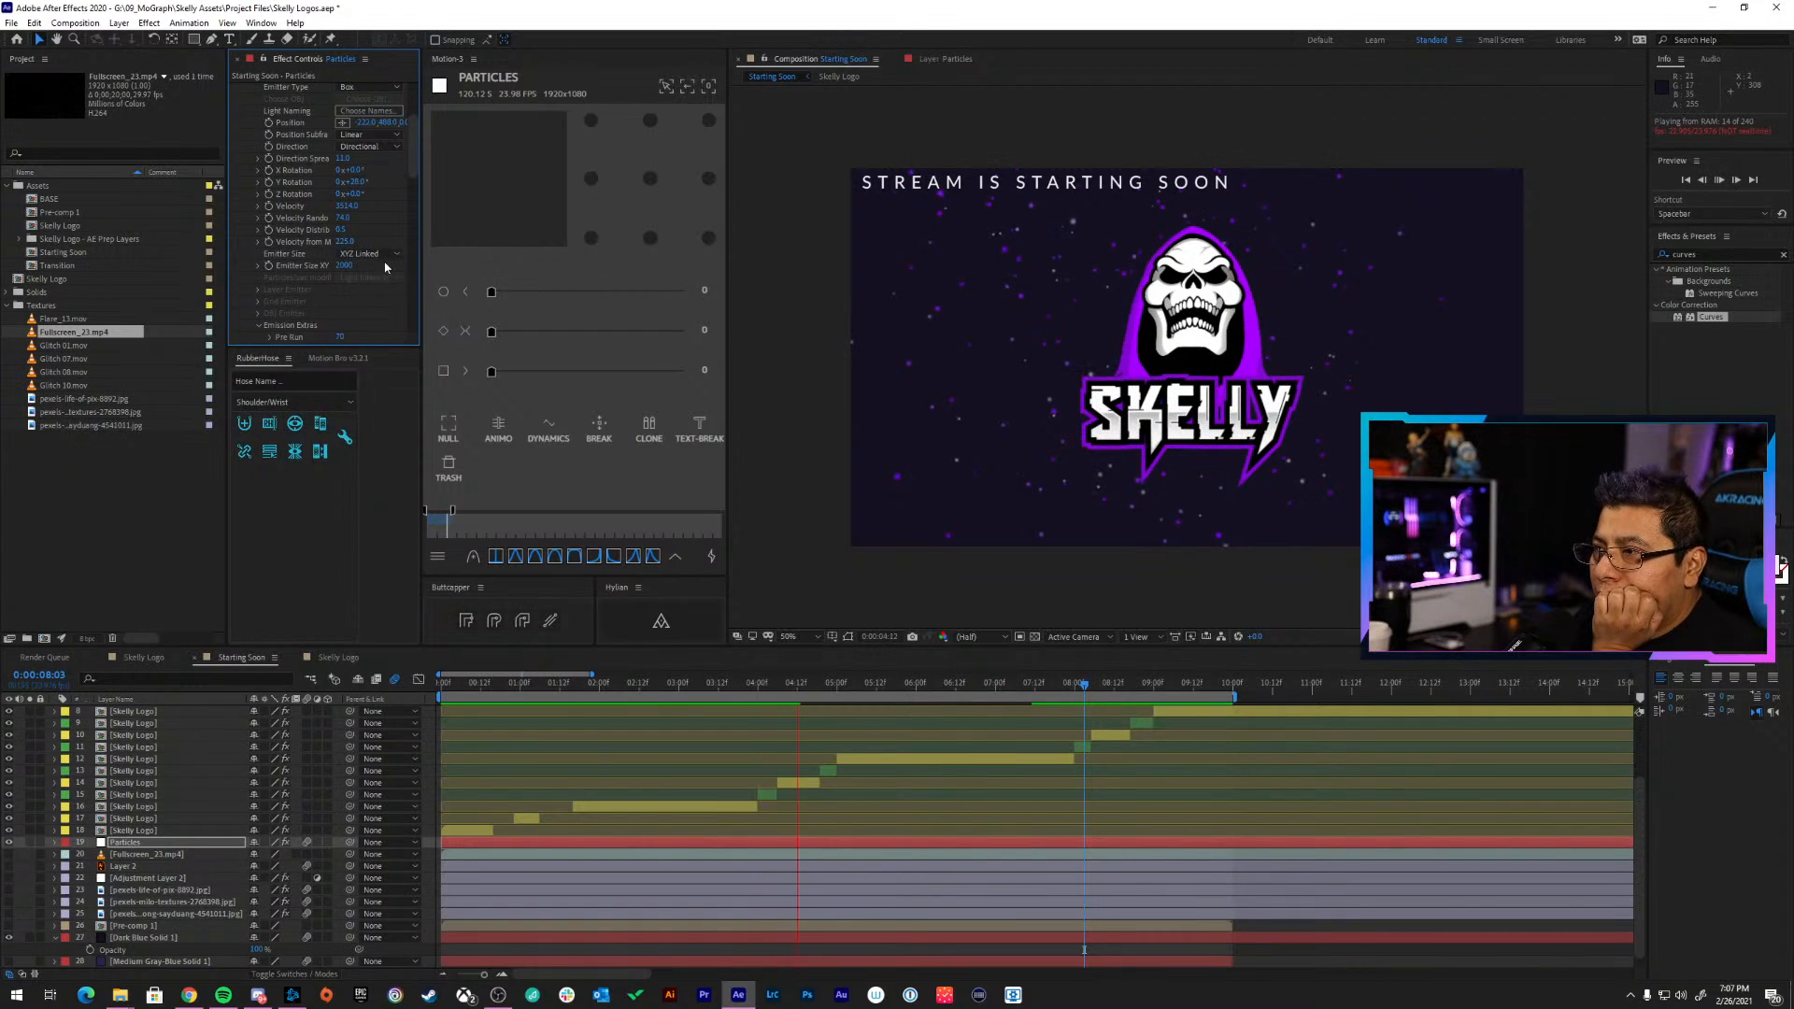
Switch Particular's Physics Model to Bounce, raise Gravity during playback and return to the emitter settings
{"action": "scroll", "coordinate": [379, 266], "scroll_direction": "up", "scroll_amount": 3}
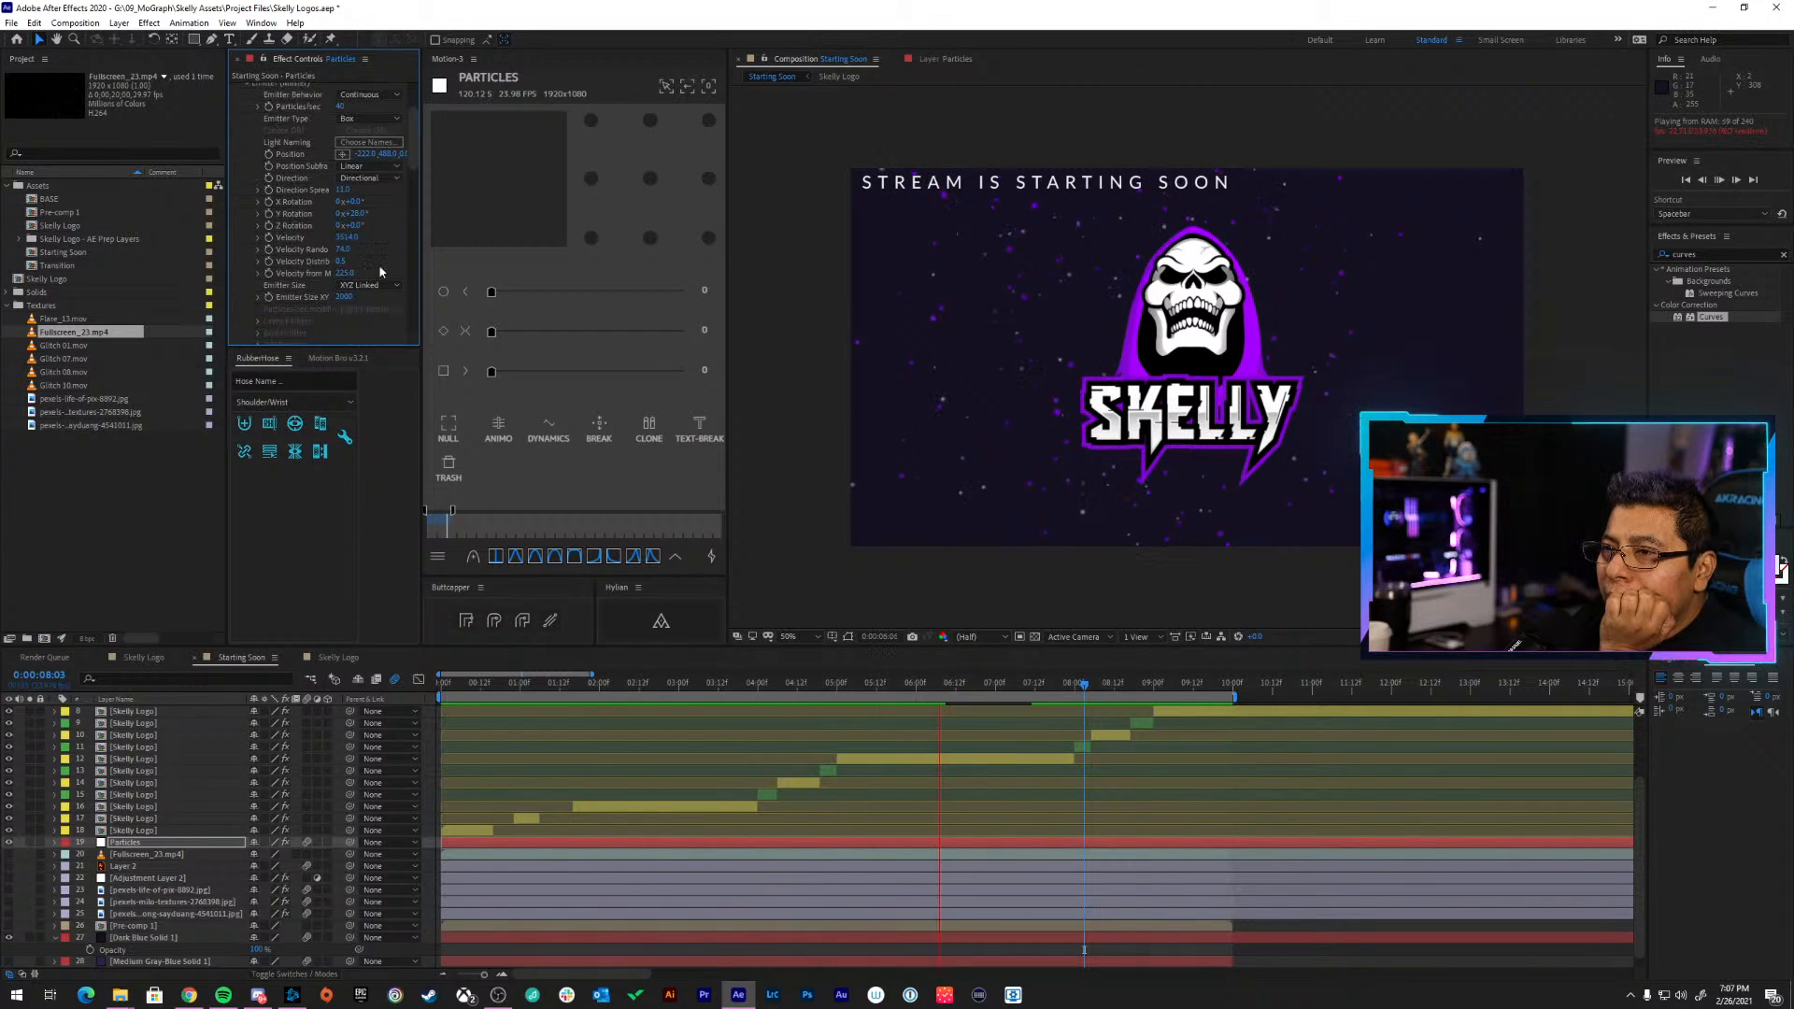
{"action": "scroll", "coordinate": [380, 271], "scroll_direction": "down", "scroll_amount": 10}
{"action": "left_click", "coordinate": [351, 199]}
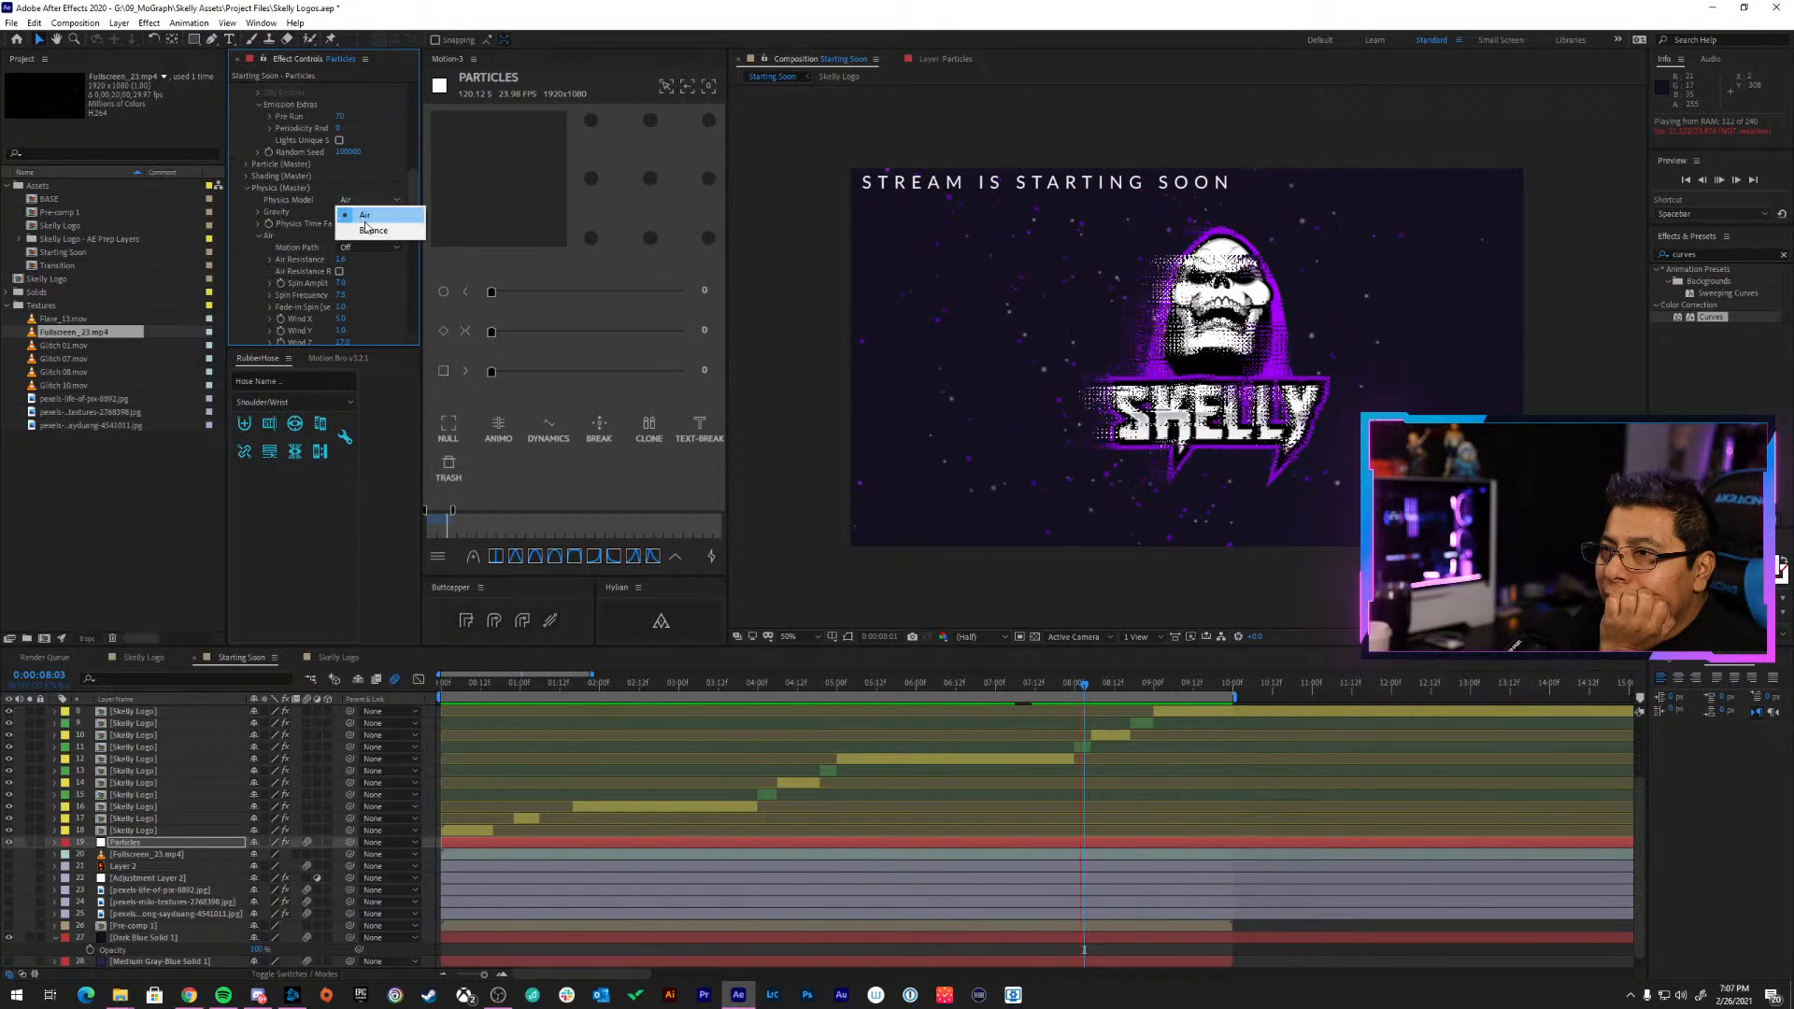
{"action": "left_click", "coordinate": [369, 229]}
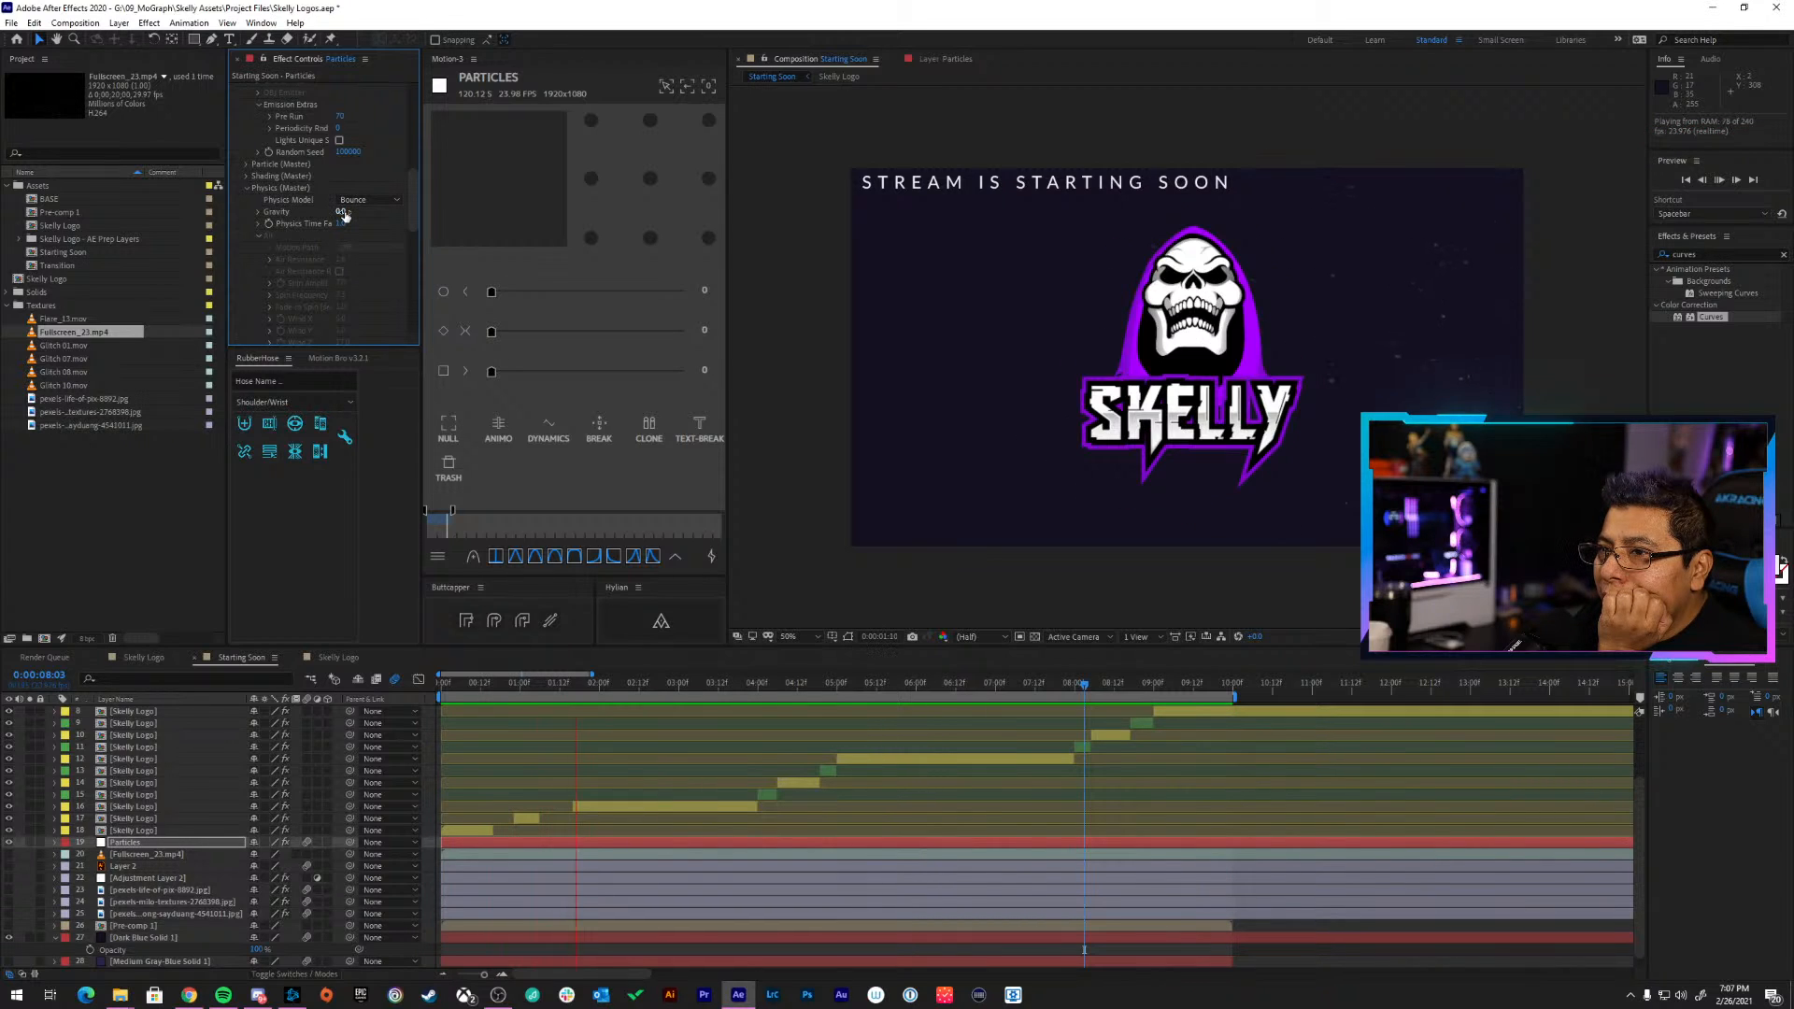
{"action": "left_click_drag", "start_coordinate": [343, 212], "coordinate": [348, 214]}
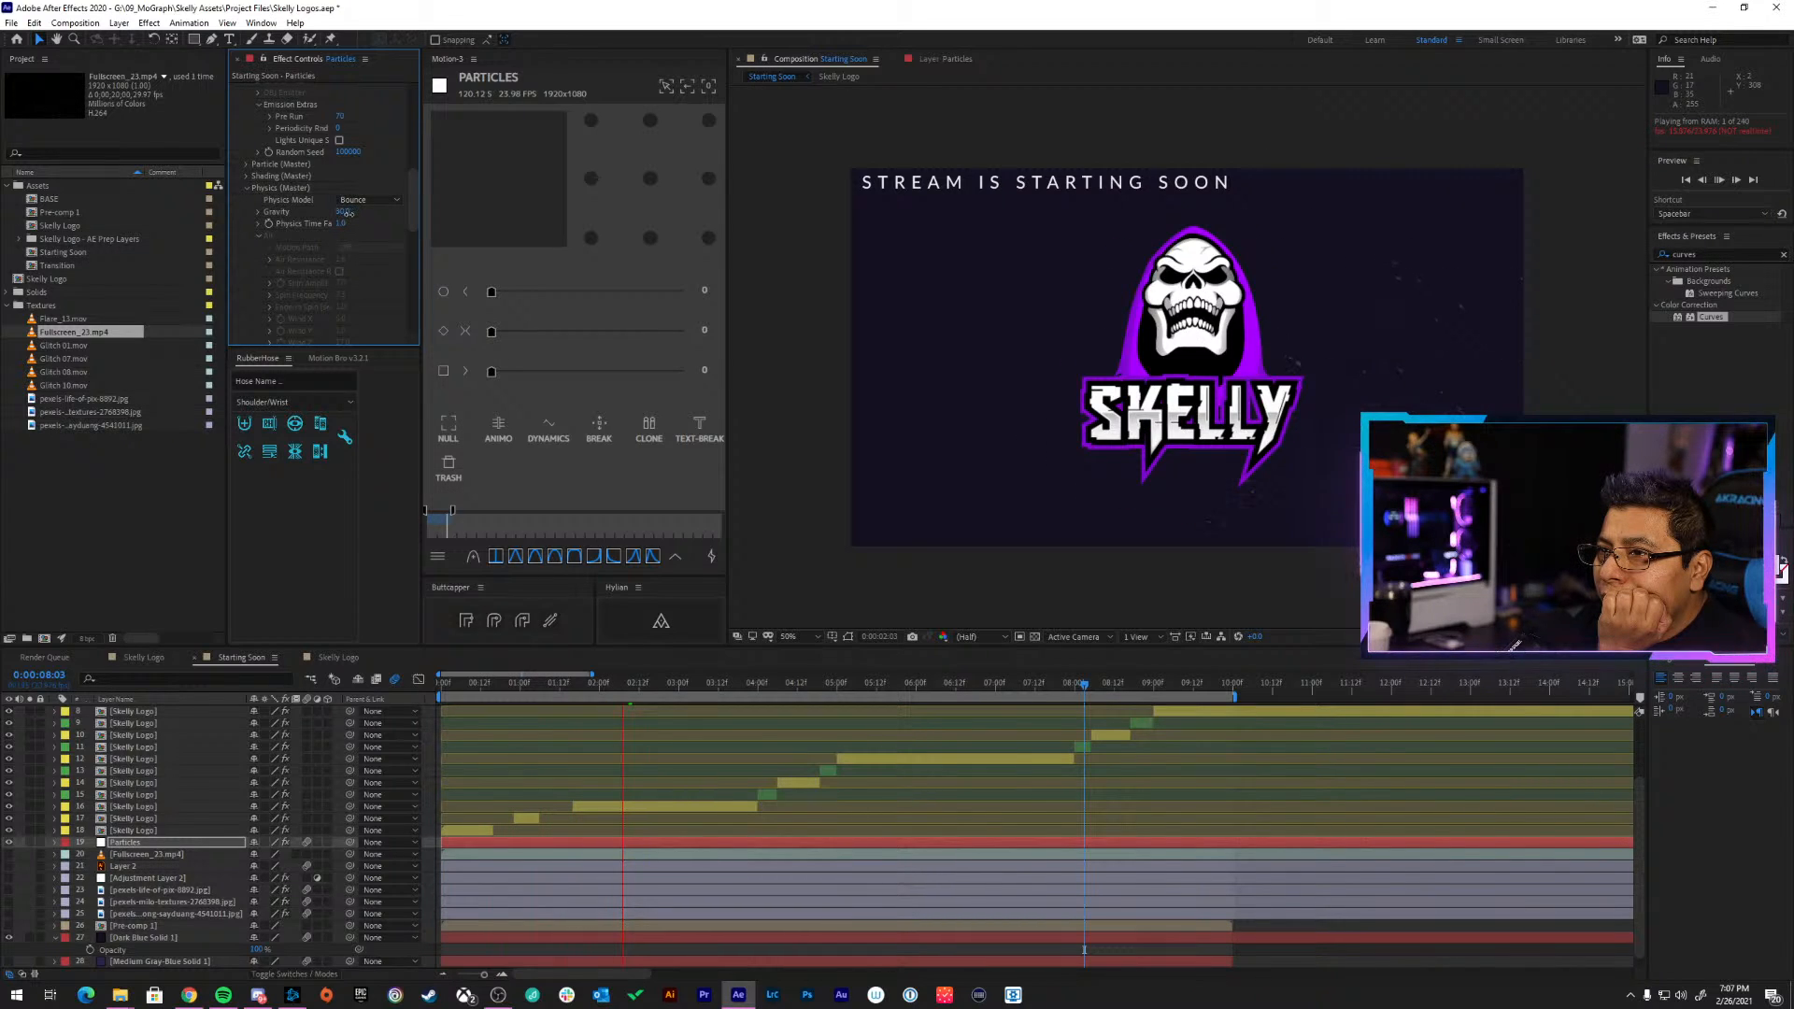
{"action": "scroll", "coordinate": [350, 221], "scroll_direction": "up", "scroll_amount": 10}
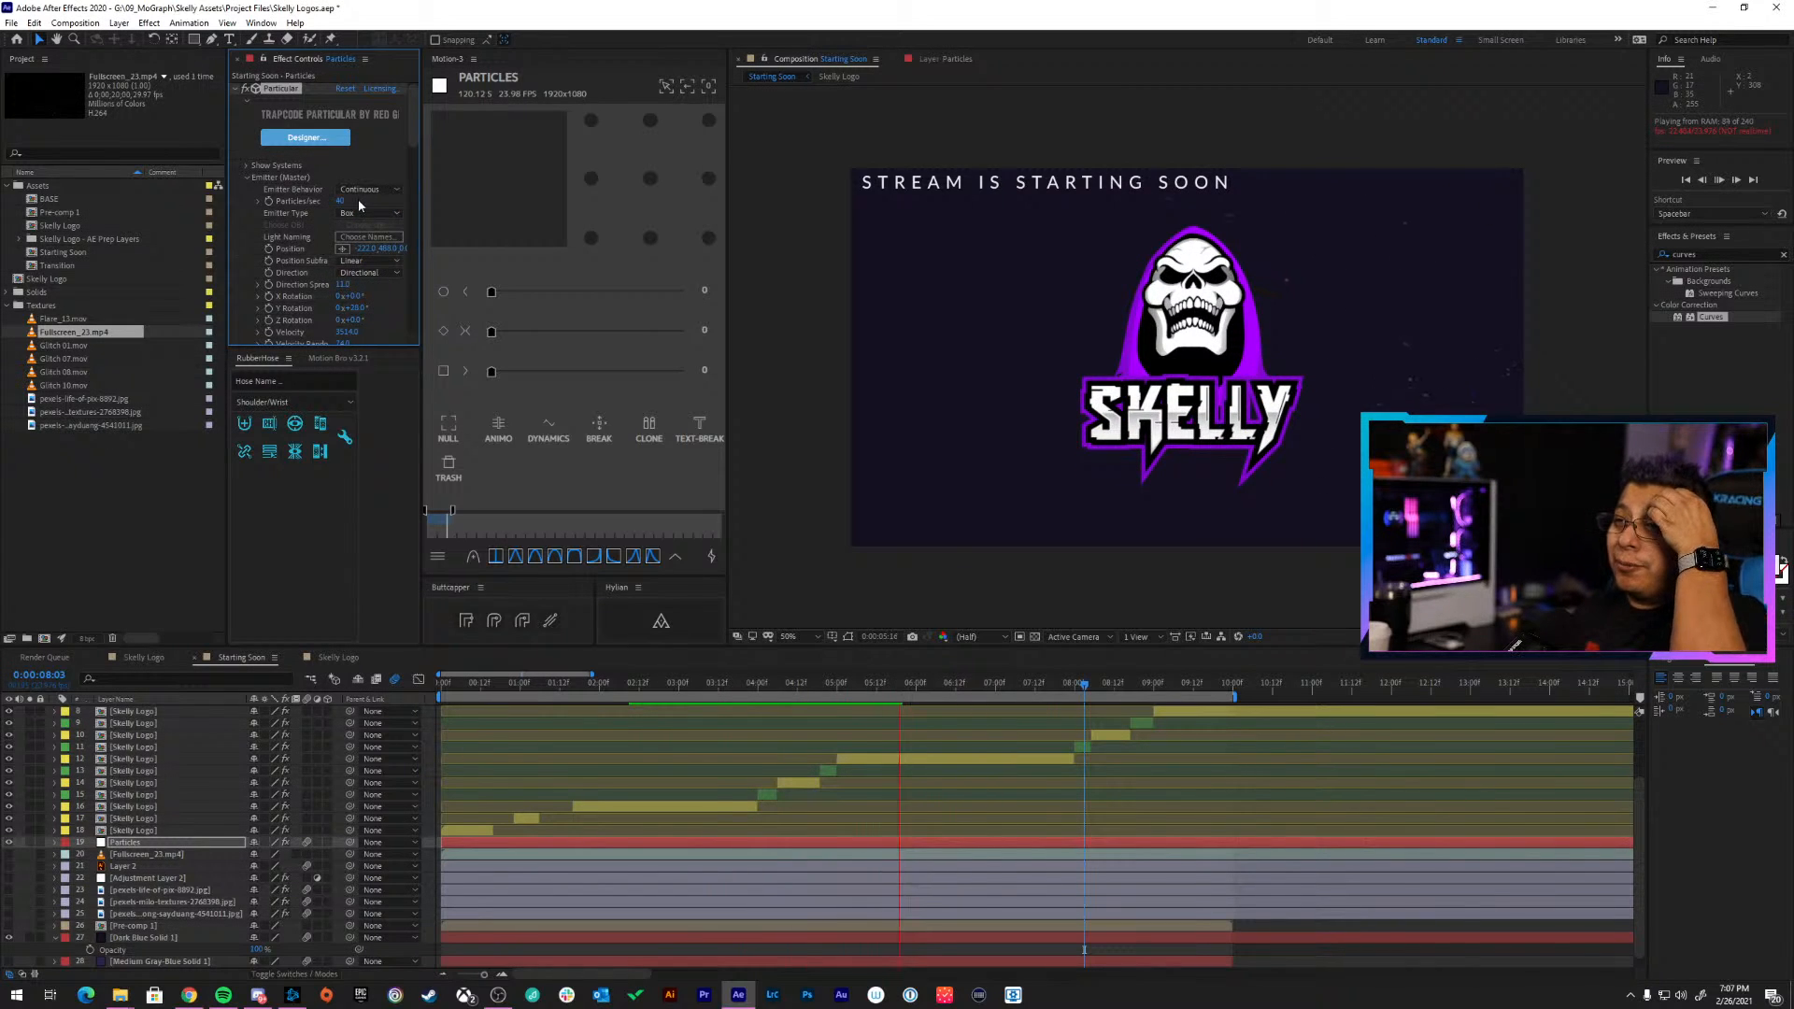
{"action": "scroll", "coordinate": [357, 202], "scroll_direction": "down", "scroll_amount": 2}
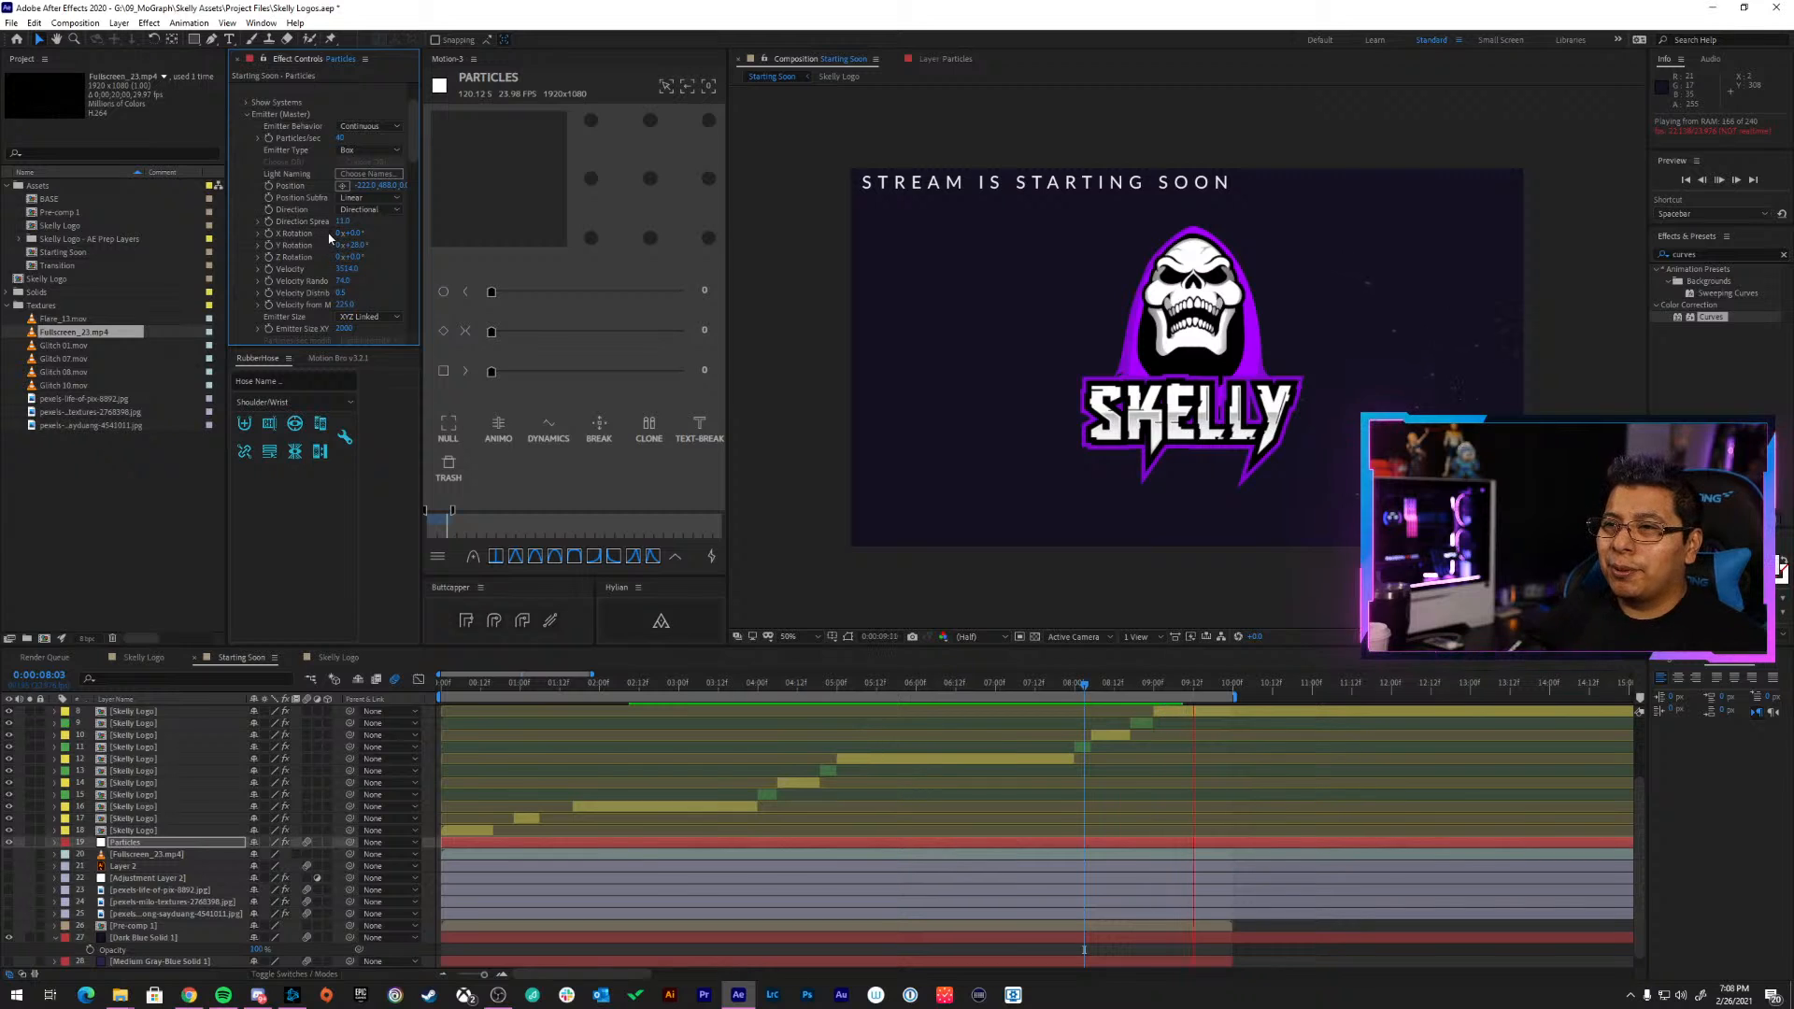
Lower the emitter's Velocity from Motion to 114 and Velocity to about 1200, and reduce Particles/sec
{"action": "left_click_drag", "start_coordinate": [355, 307], "coordinate": [270, 304]}
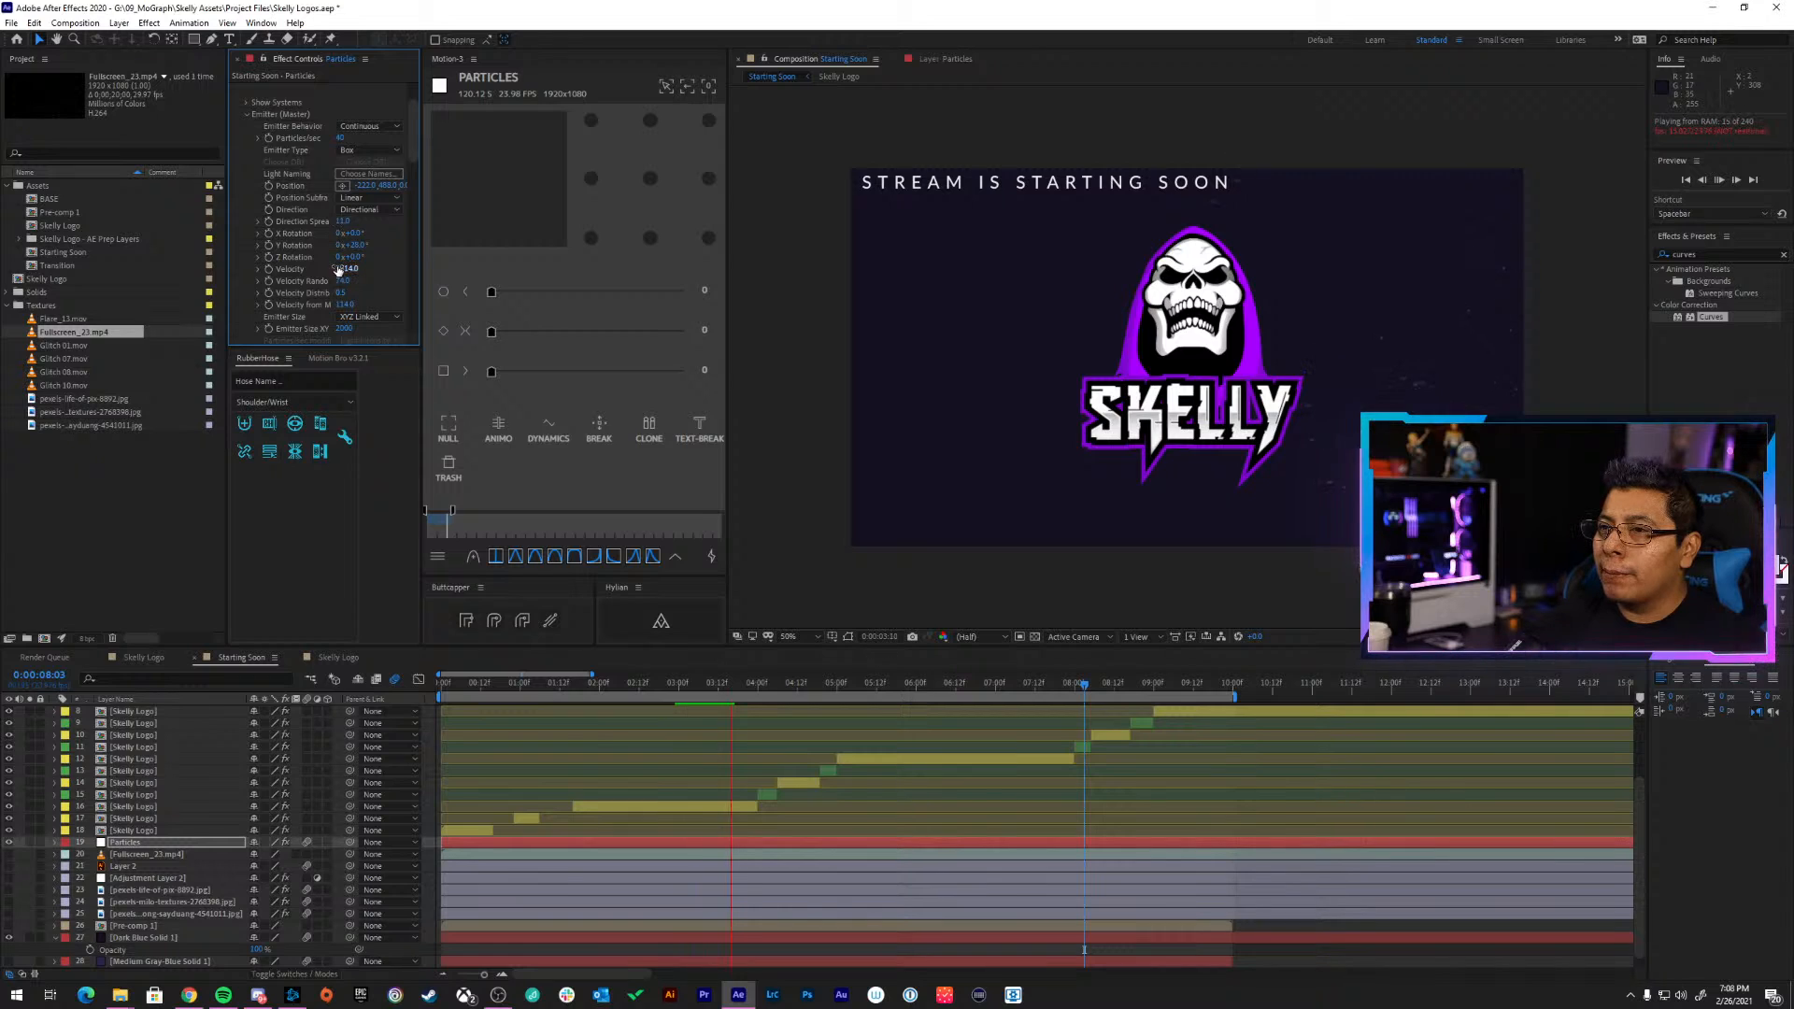
{"action": "left_click_drag", "start_coordinate": [347, 268], "coordinate": [149, 266]}
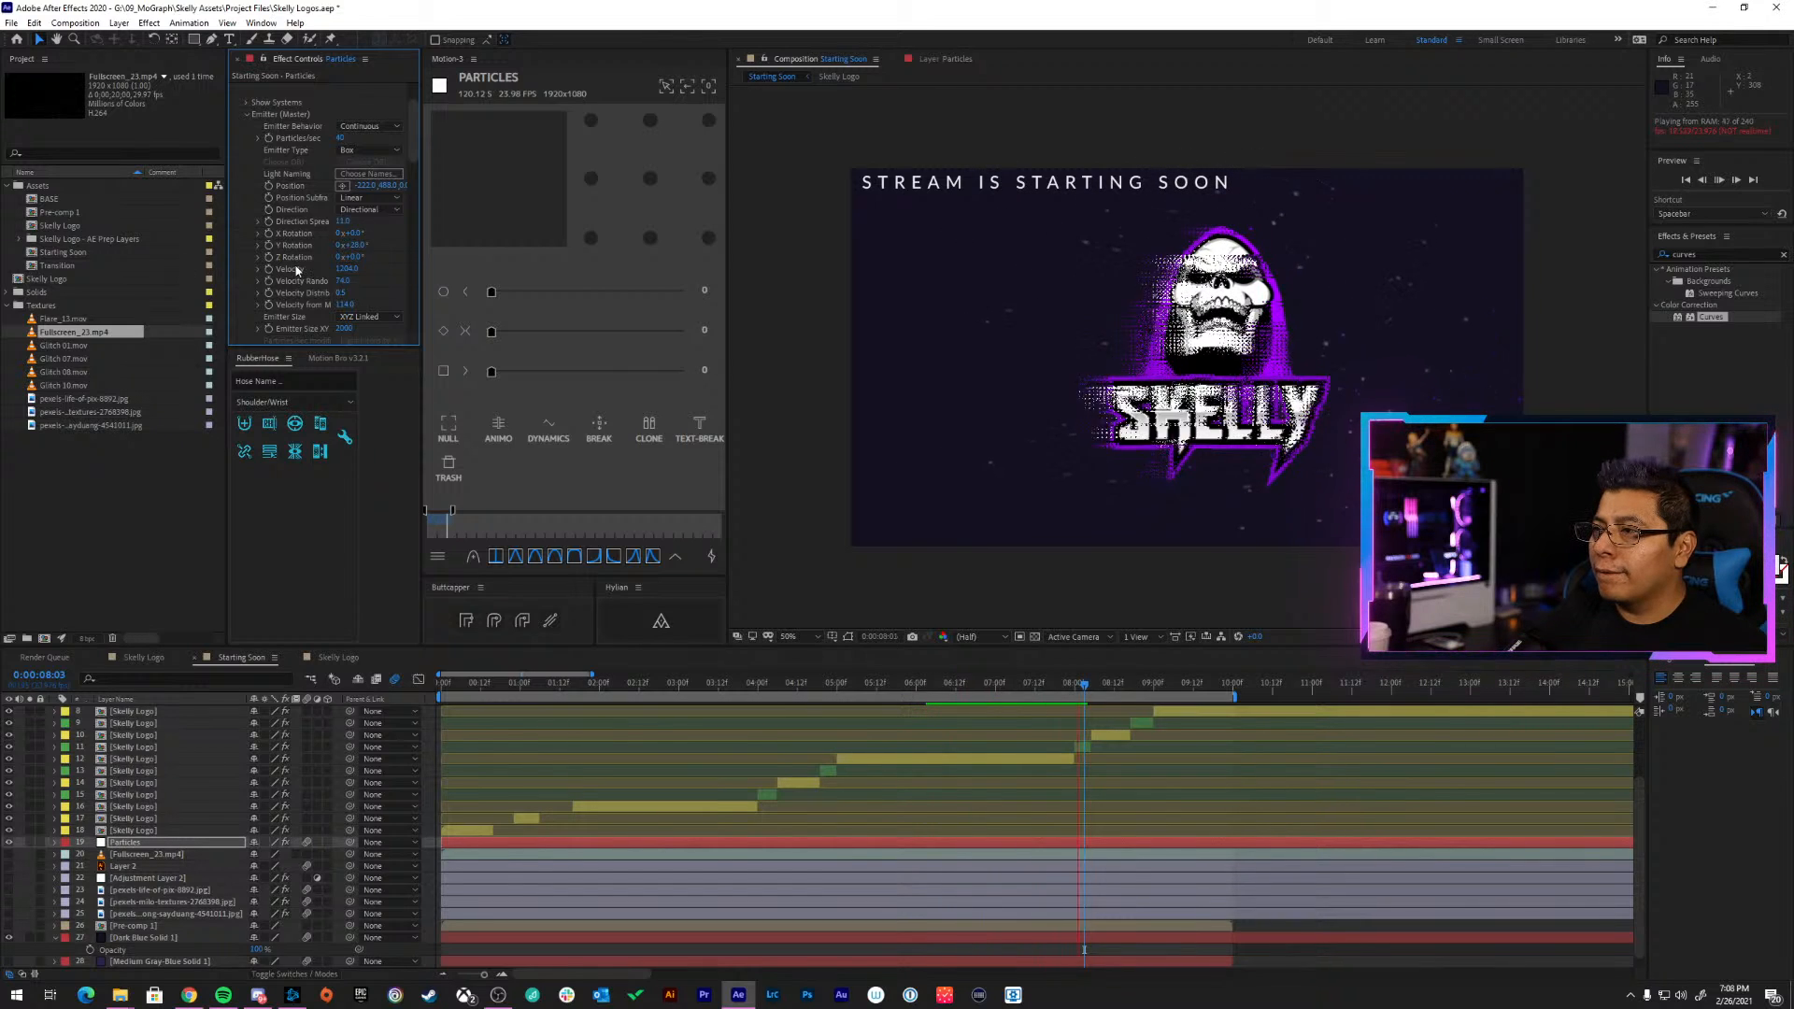
{"action": "scroll", "coordinate": [297, 270], "scroll_direction": "down", "scroll_amount": 3}
{"action": "scroll", "coordinate": [297, 270], "scroll_direction": "up", "scroll_amount": 5}
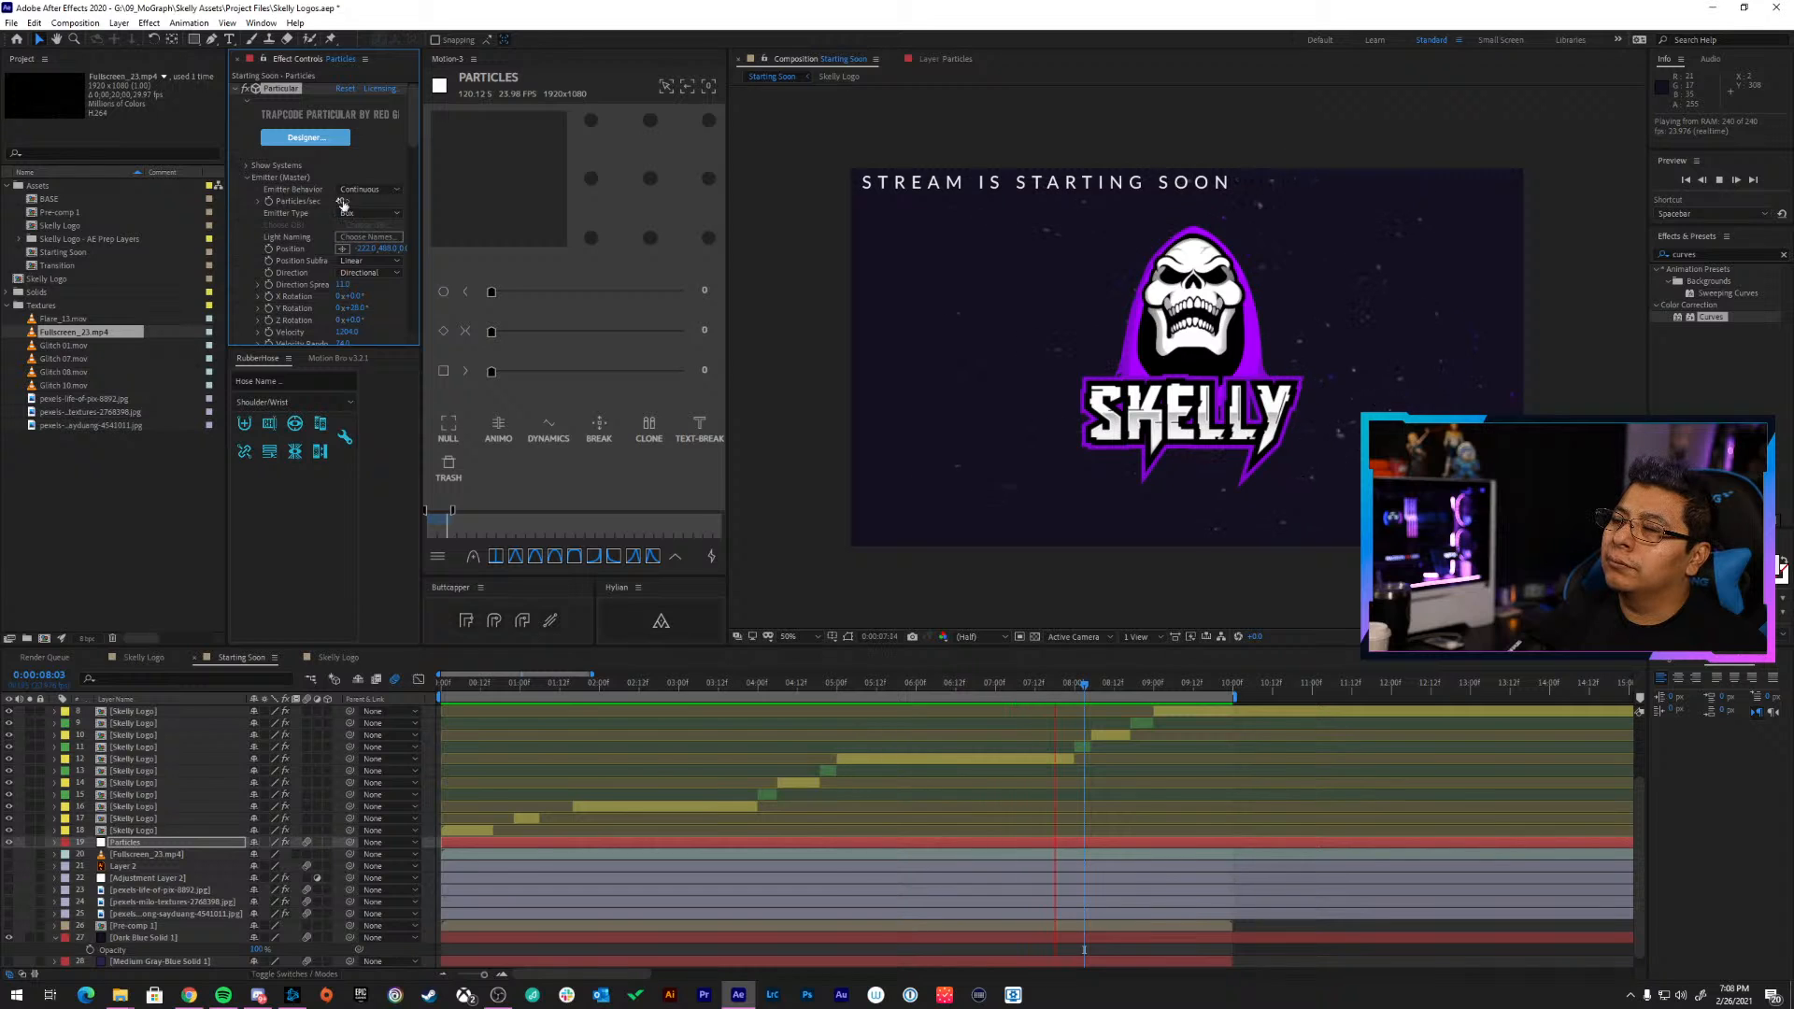
{"action": "left_click_drag", "start_coordinate": [366, 199], "coordinate": [330, 206]}
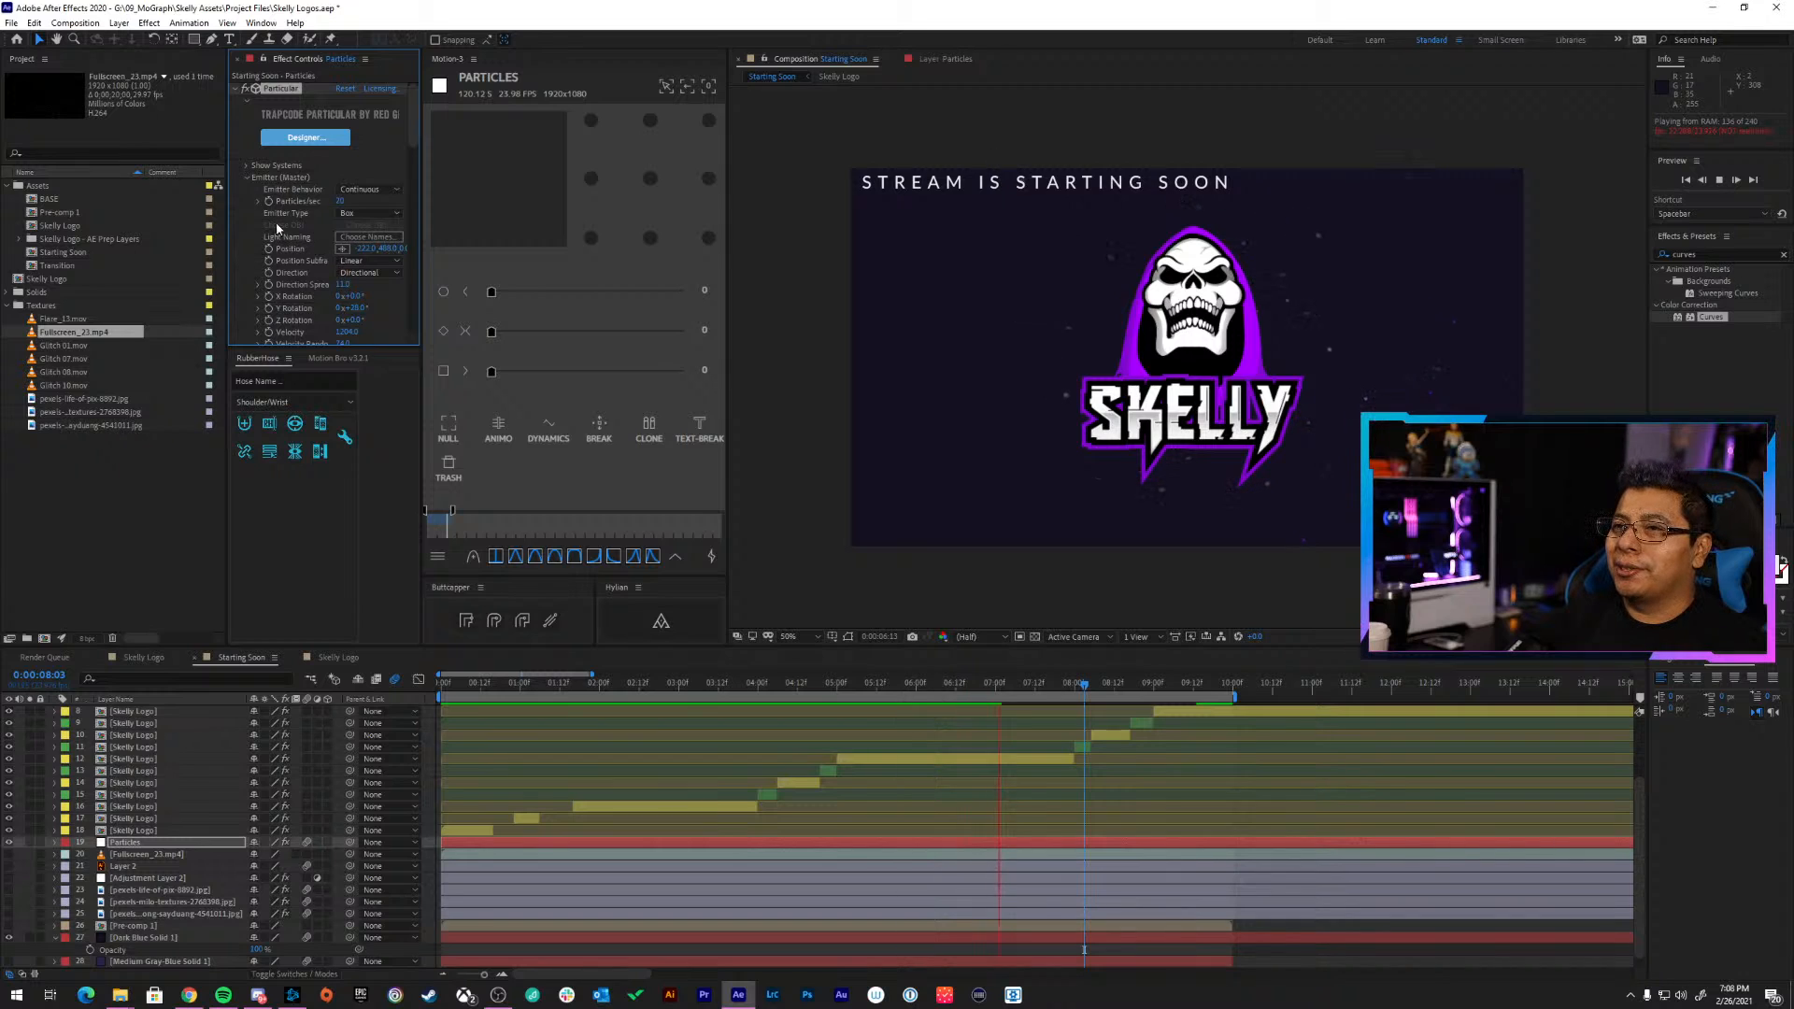
Try the emitter's Position over the logo, on the logo's right side and beyond the composition's left edge during playback
{"action": "left_click", "coordinate": [343, 249]}
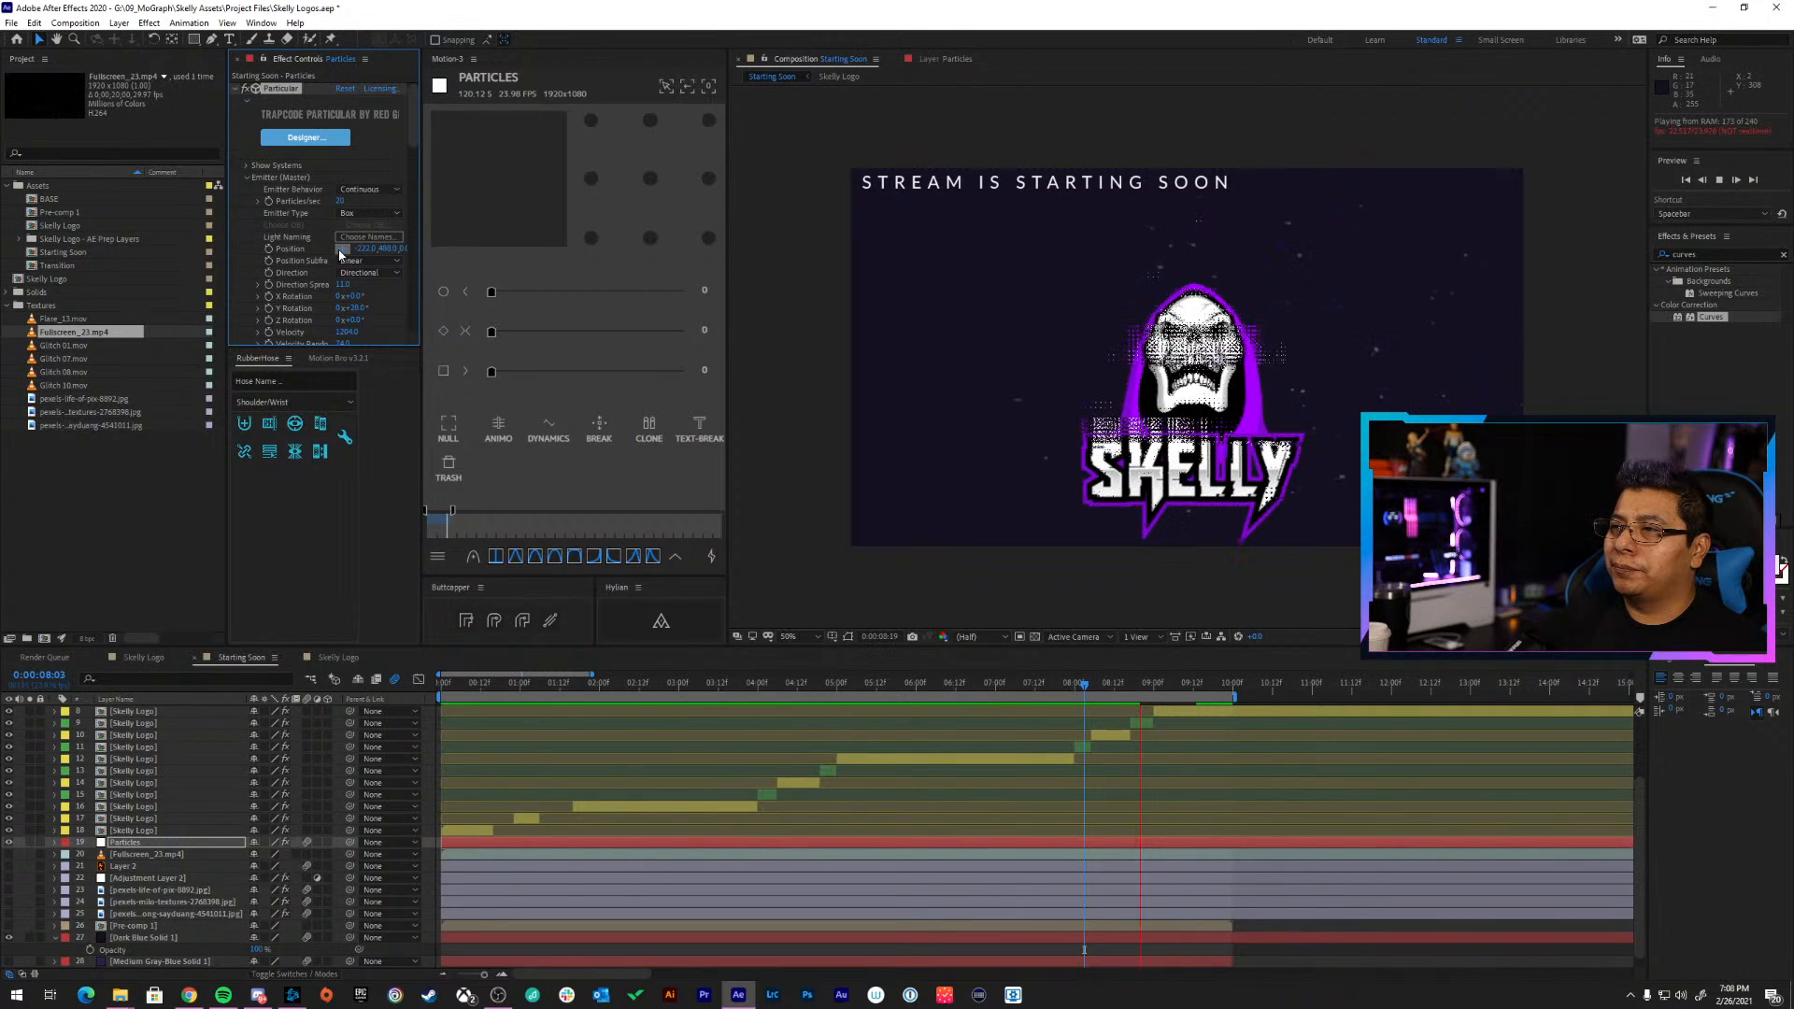
{"action": "left_click", "coordinate": [1160, 367]}
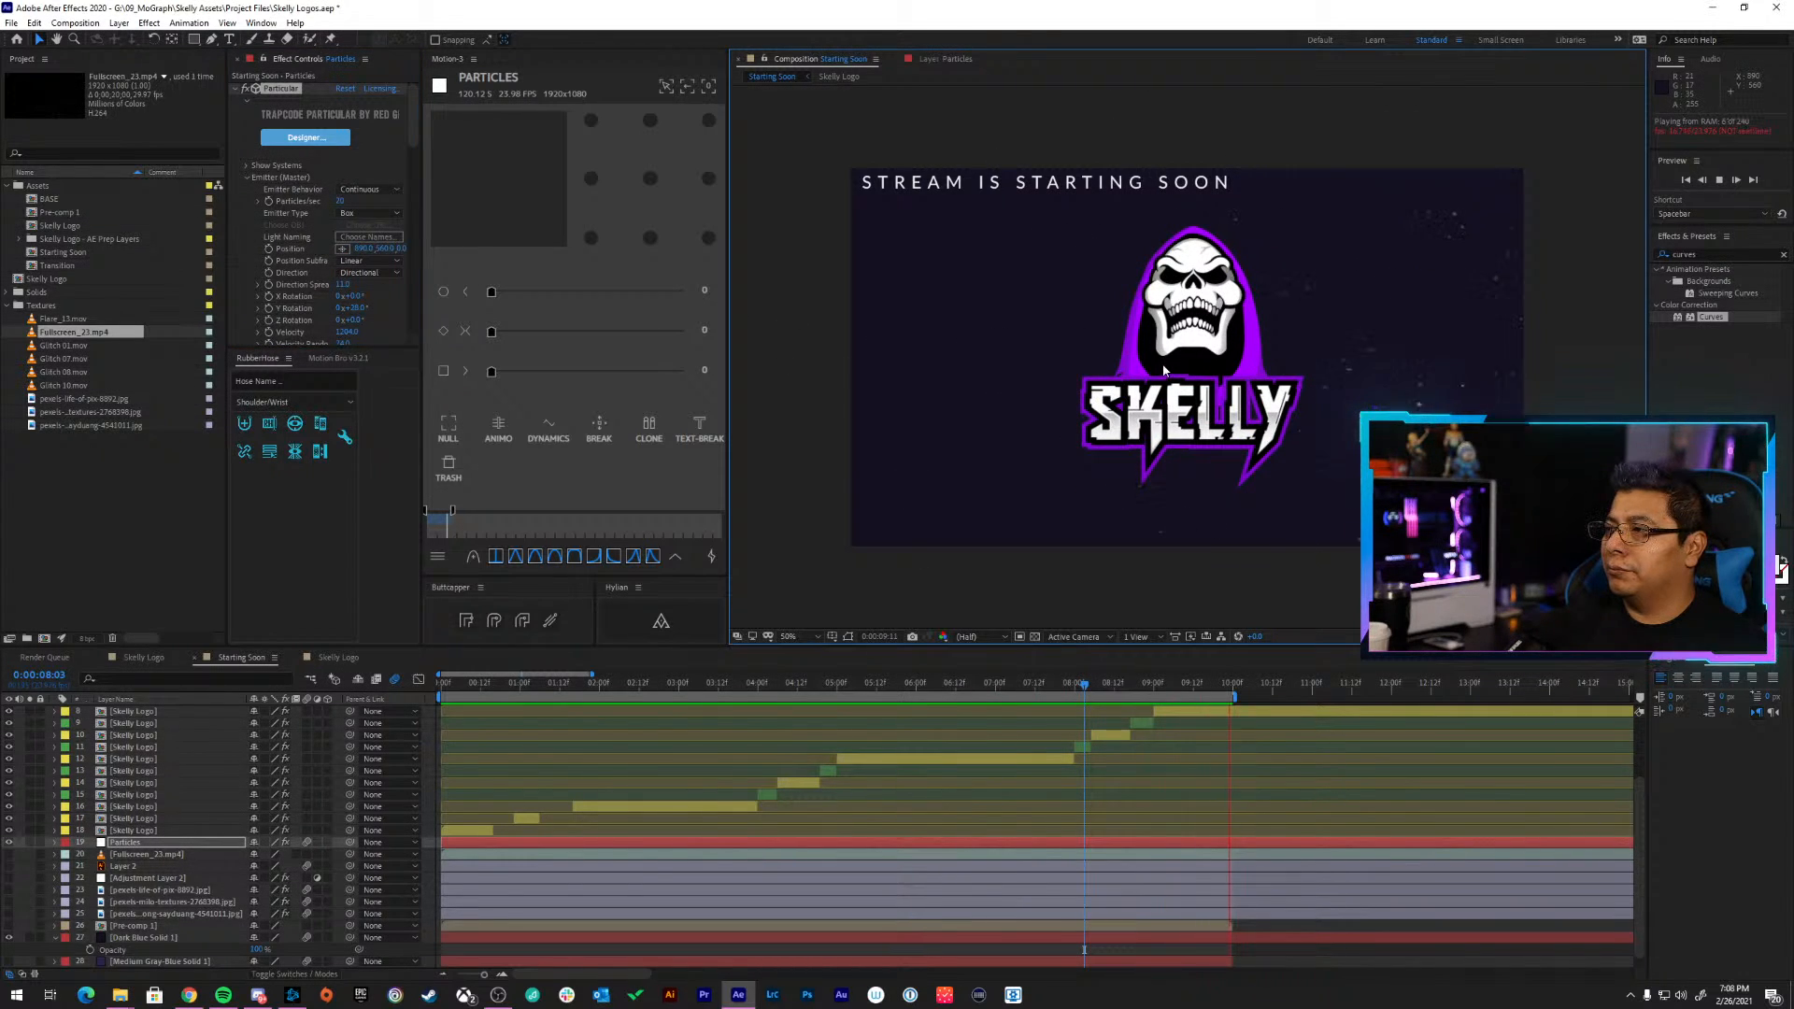
{"action": "left_click", "coordinate": [343, 248]}
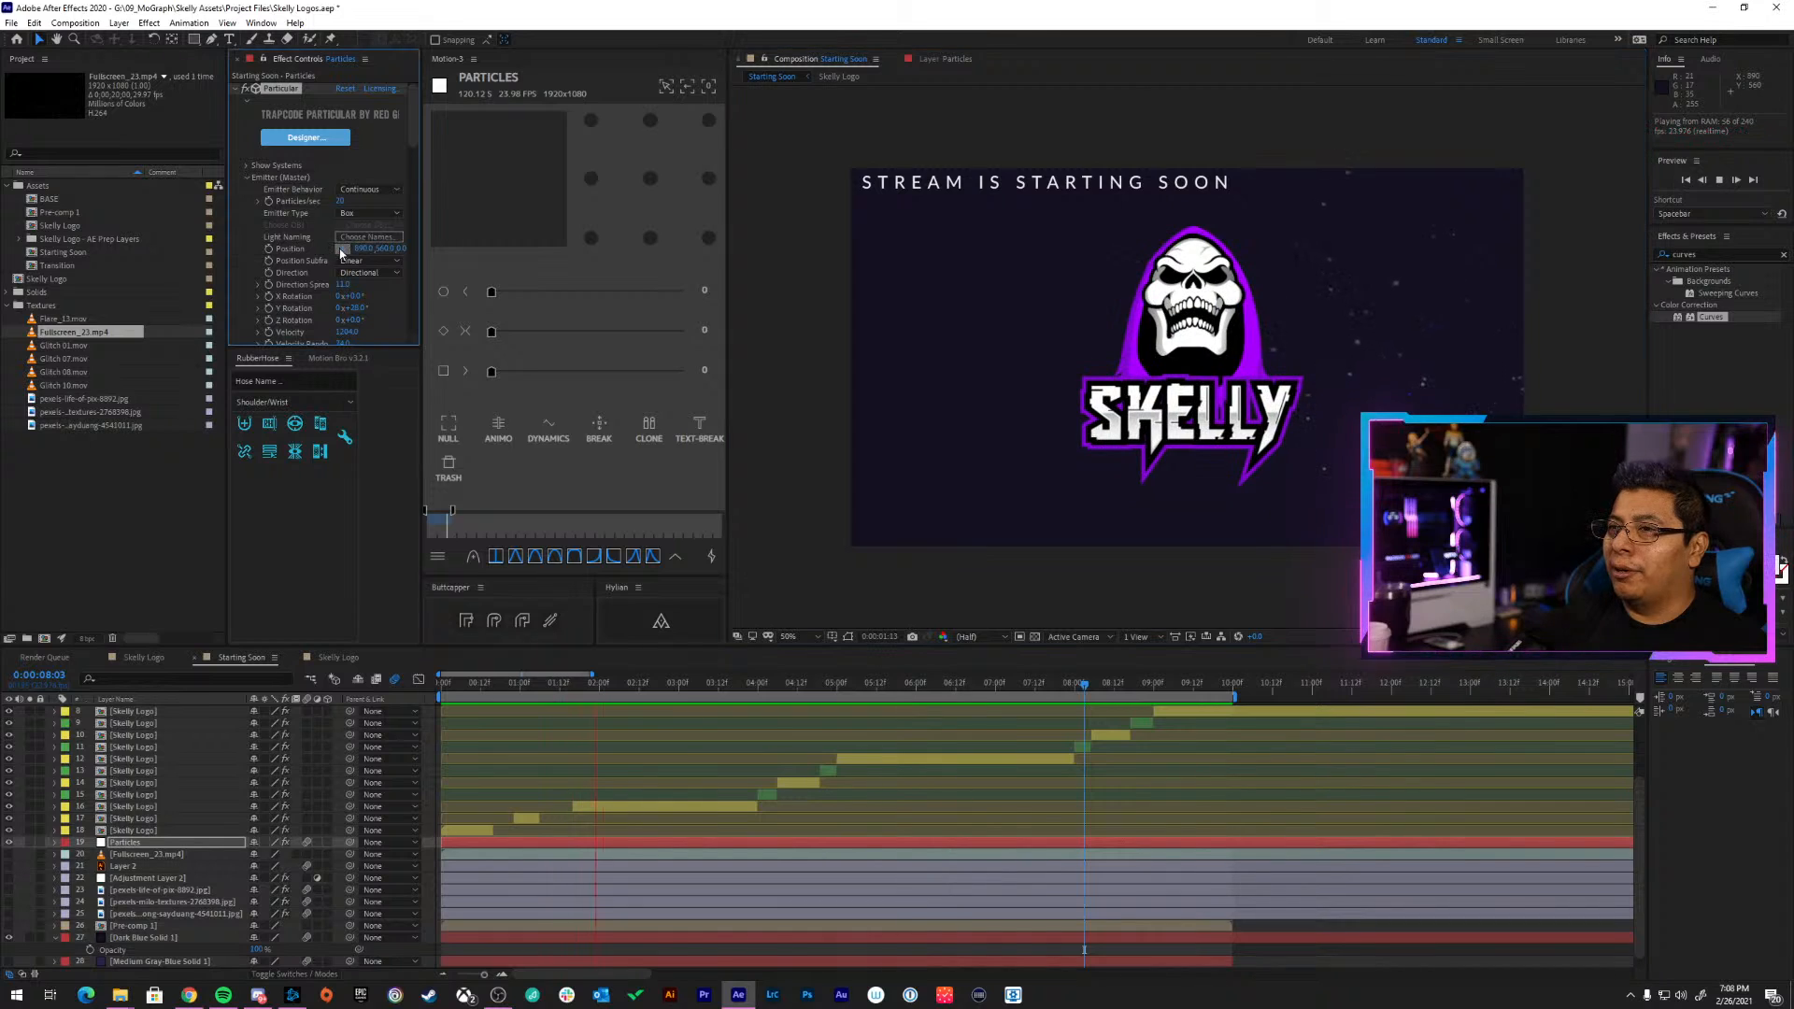
{"action": "left_click", "coordinate": [744, 337]}
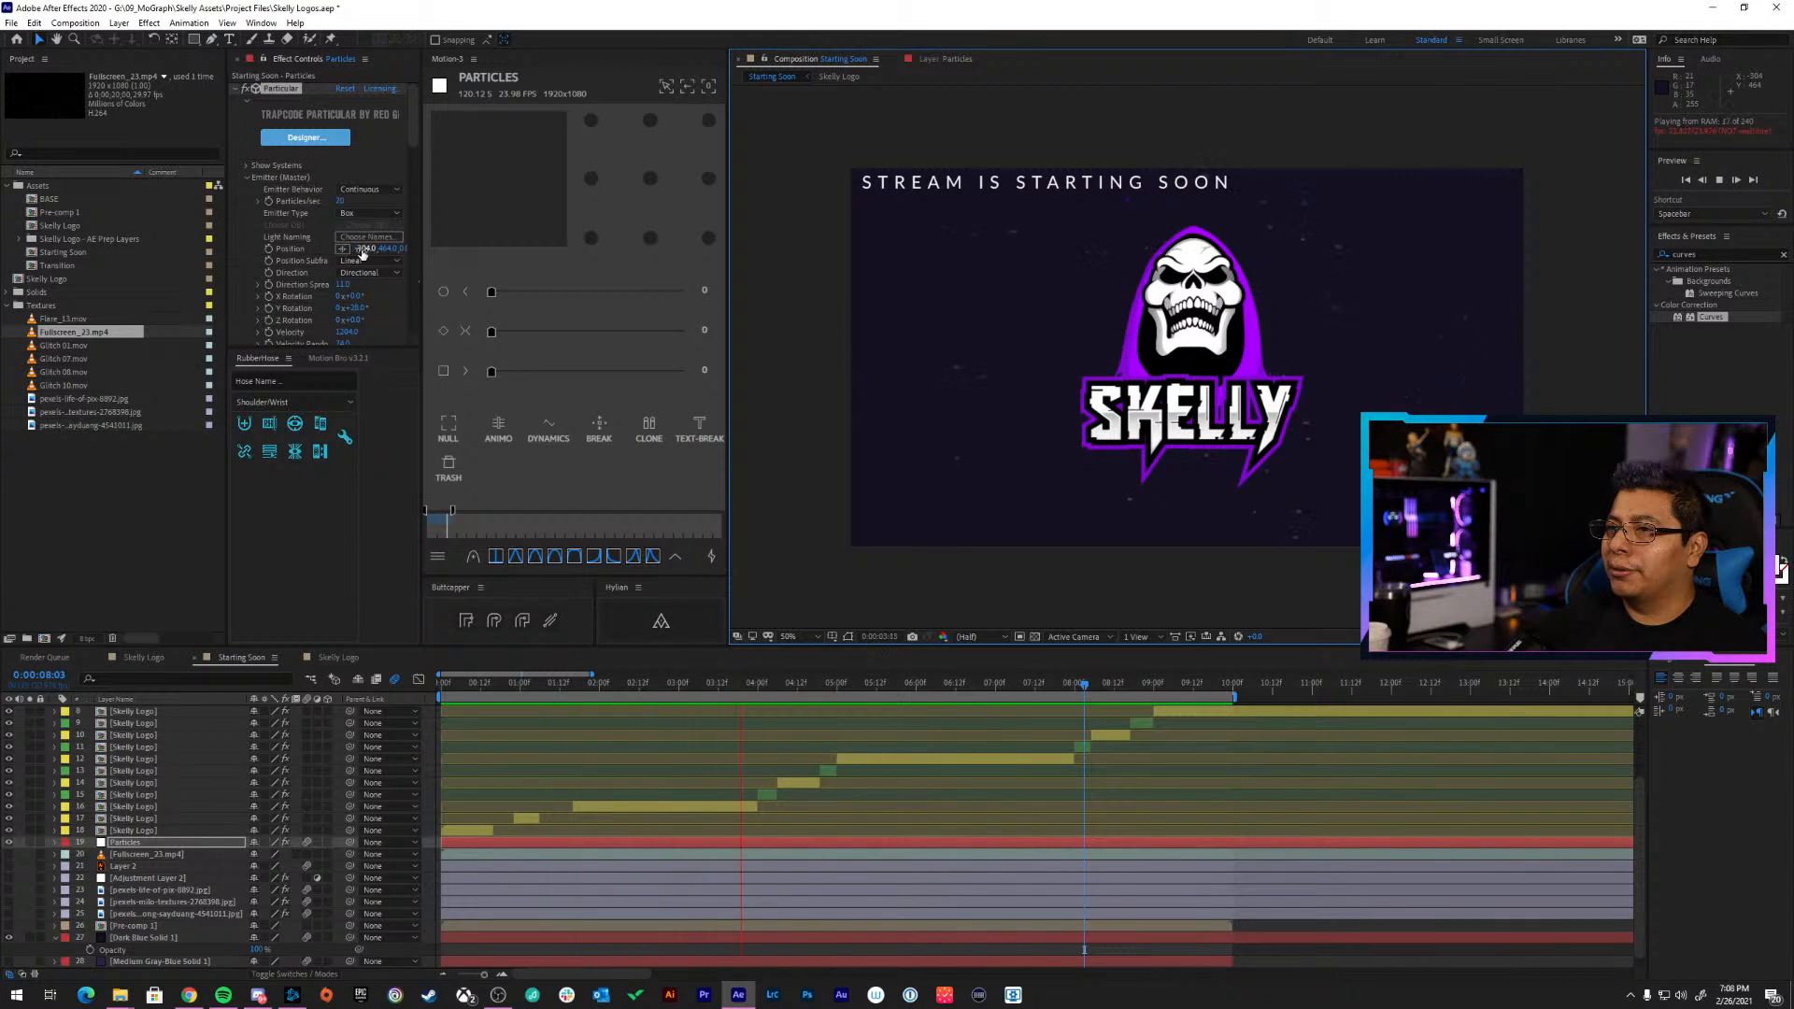
{"action": "left_click_drag", "start_coordinate": [363, 254], "coordinate": [188, 246]}
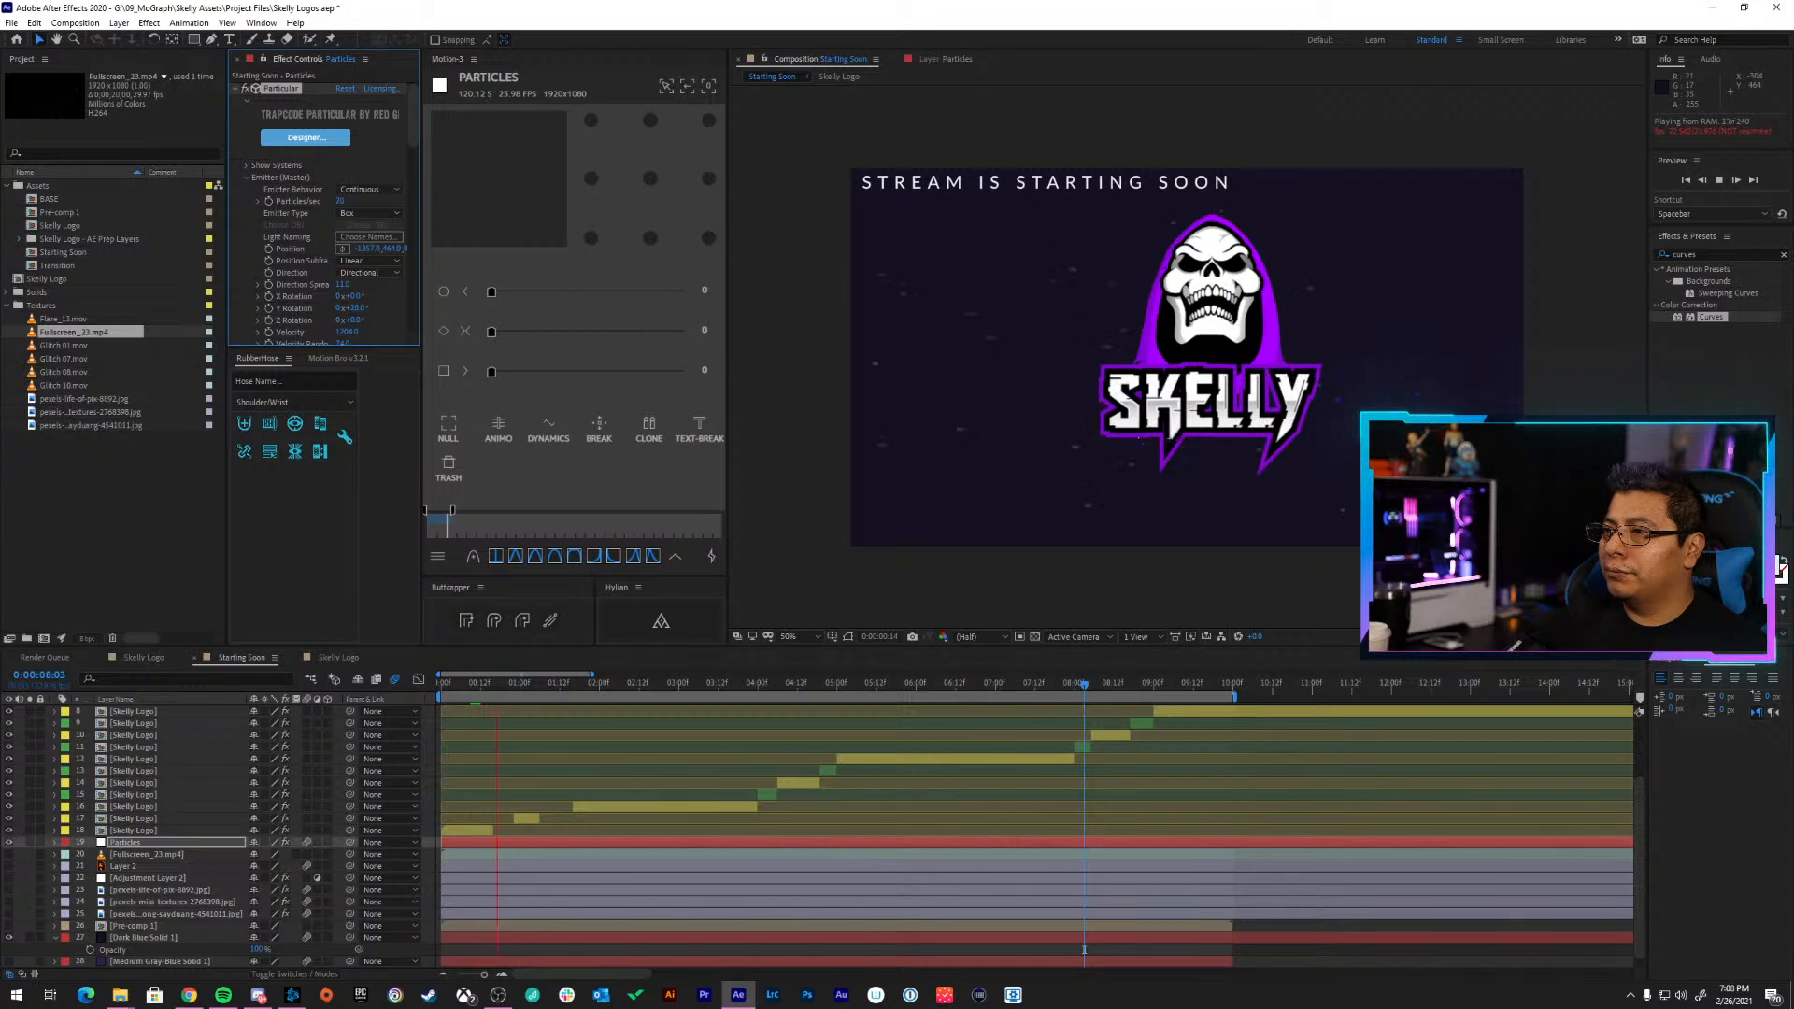
{"action": "mouse_move", "coordinate": [365, 249]}
{"action": "left_mouse_down"}
{"action": "mouse_move", "coordinate": [312, 248]}
{"action": "mouse_move", "coordinate": [355, 249]}
{"action": "left_mouse_up"}
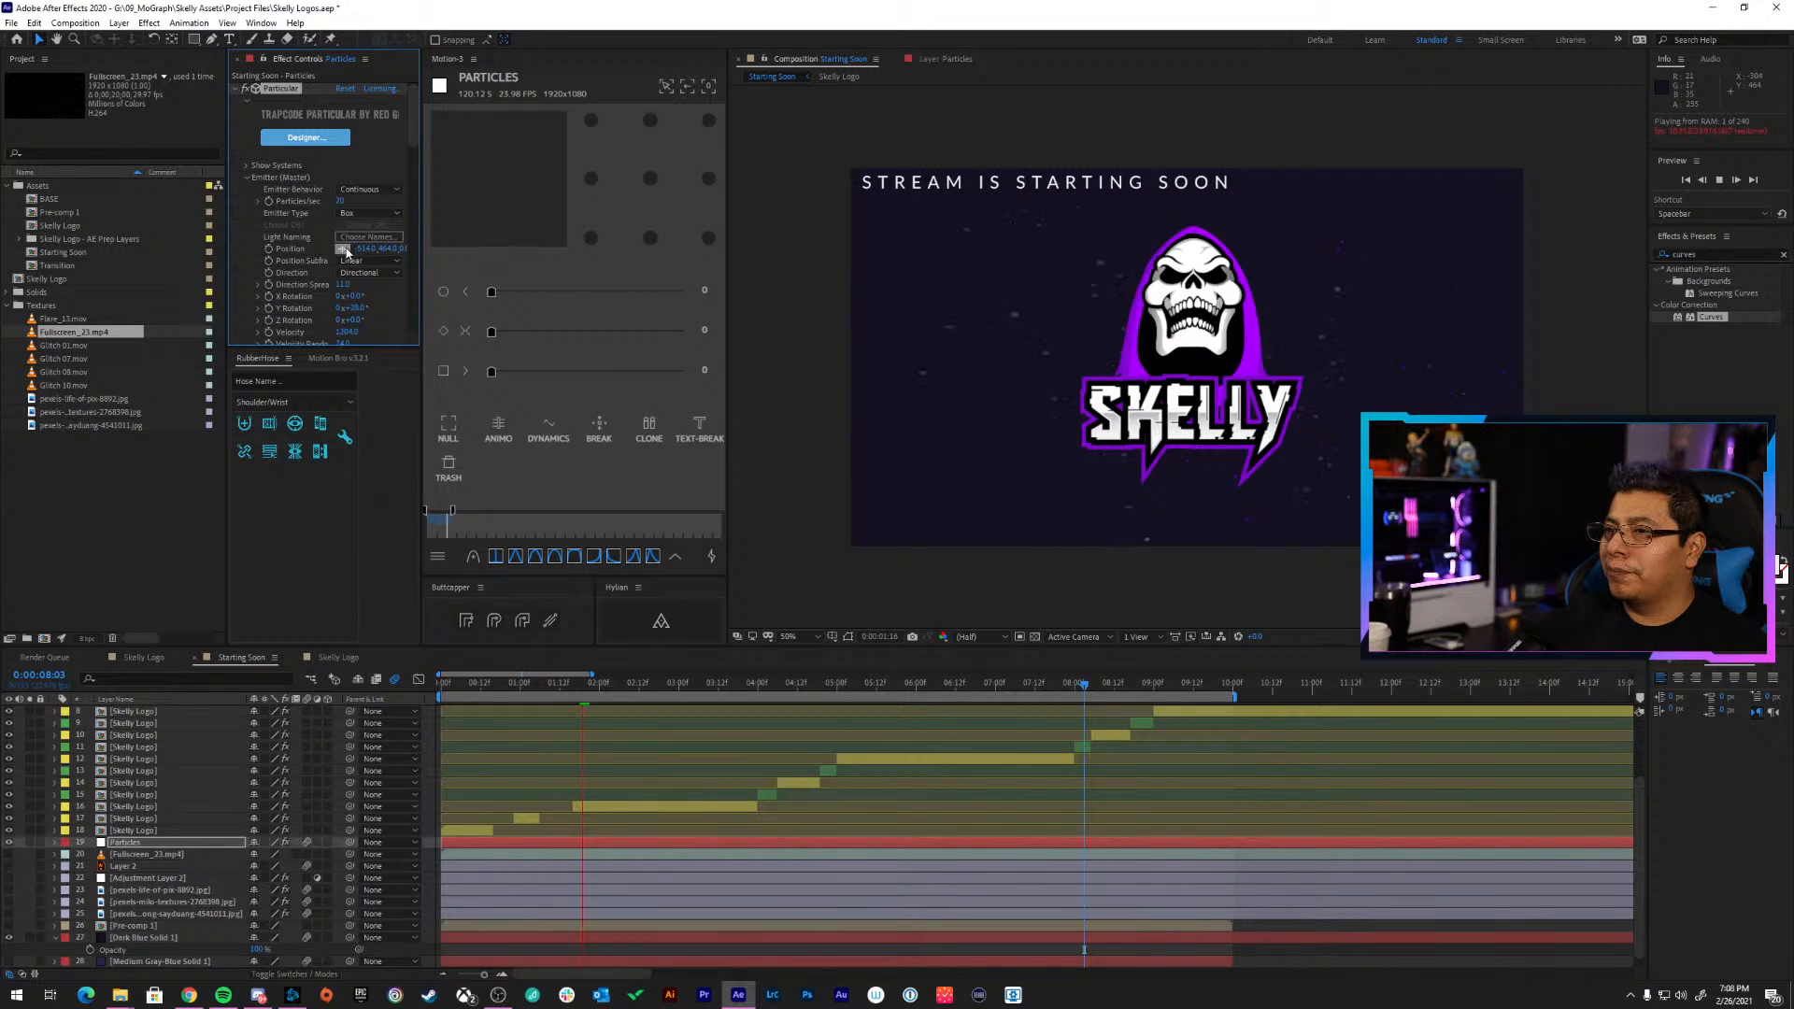
{"action": "left_click", "coordinate": [1261, 362]}
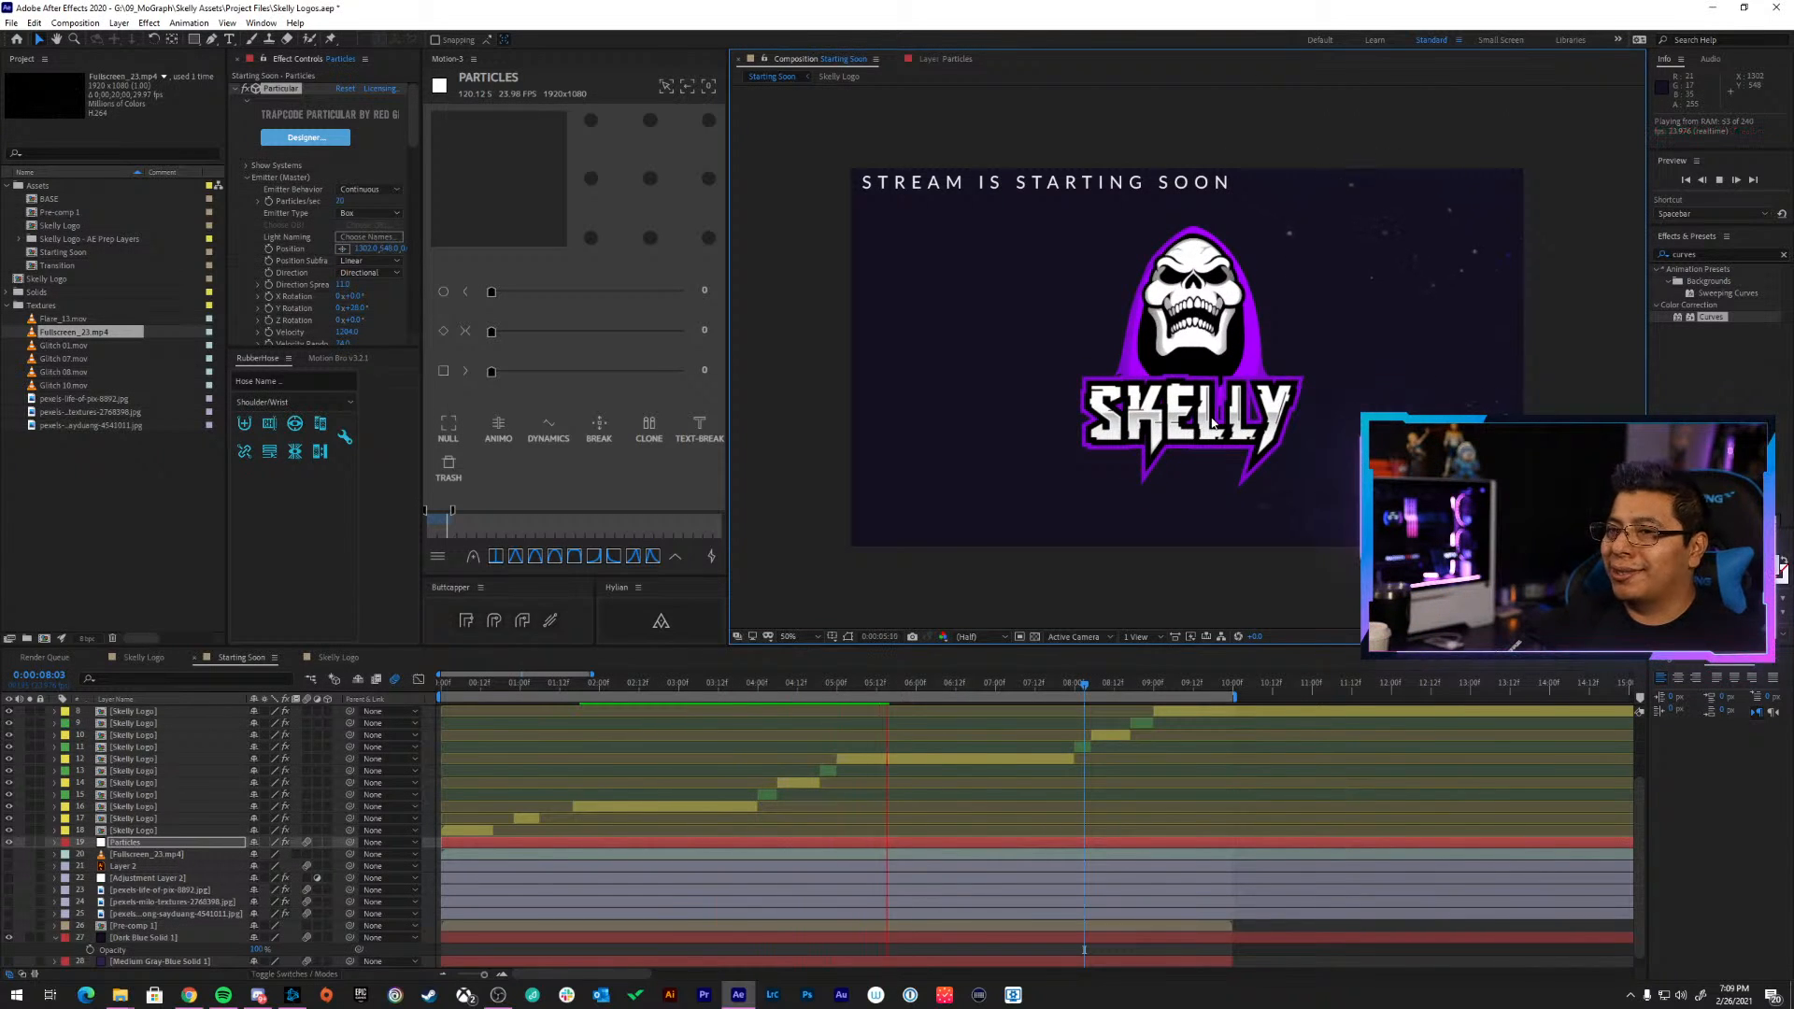
{"action": "left_click", "coordinate": [343, 248]}
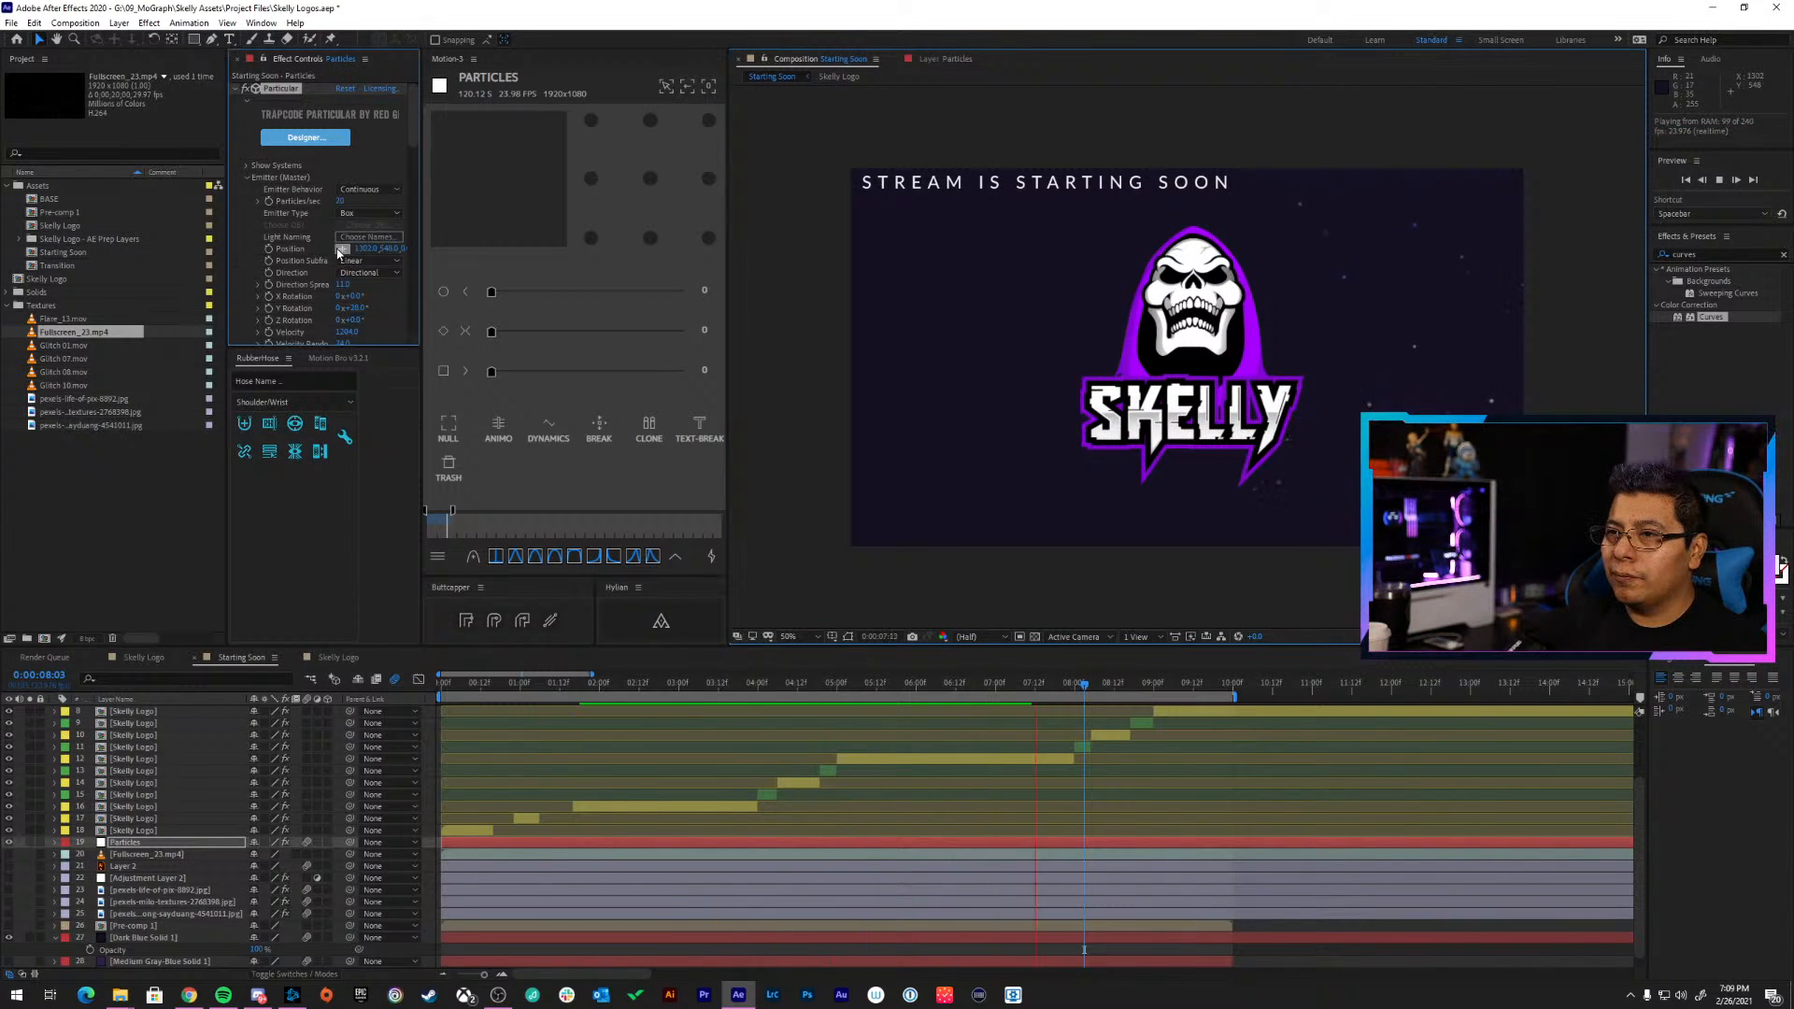
{"action": "left_click", "coordinate": [814, 367]}
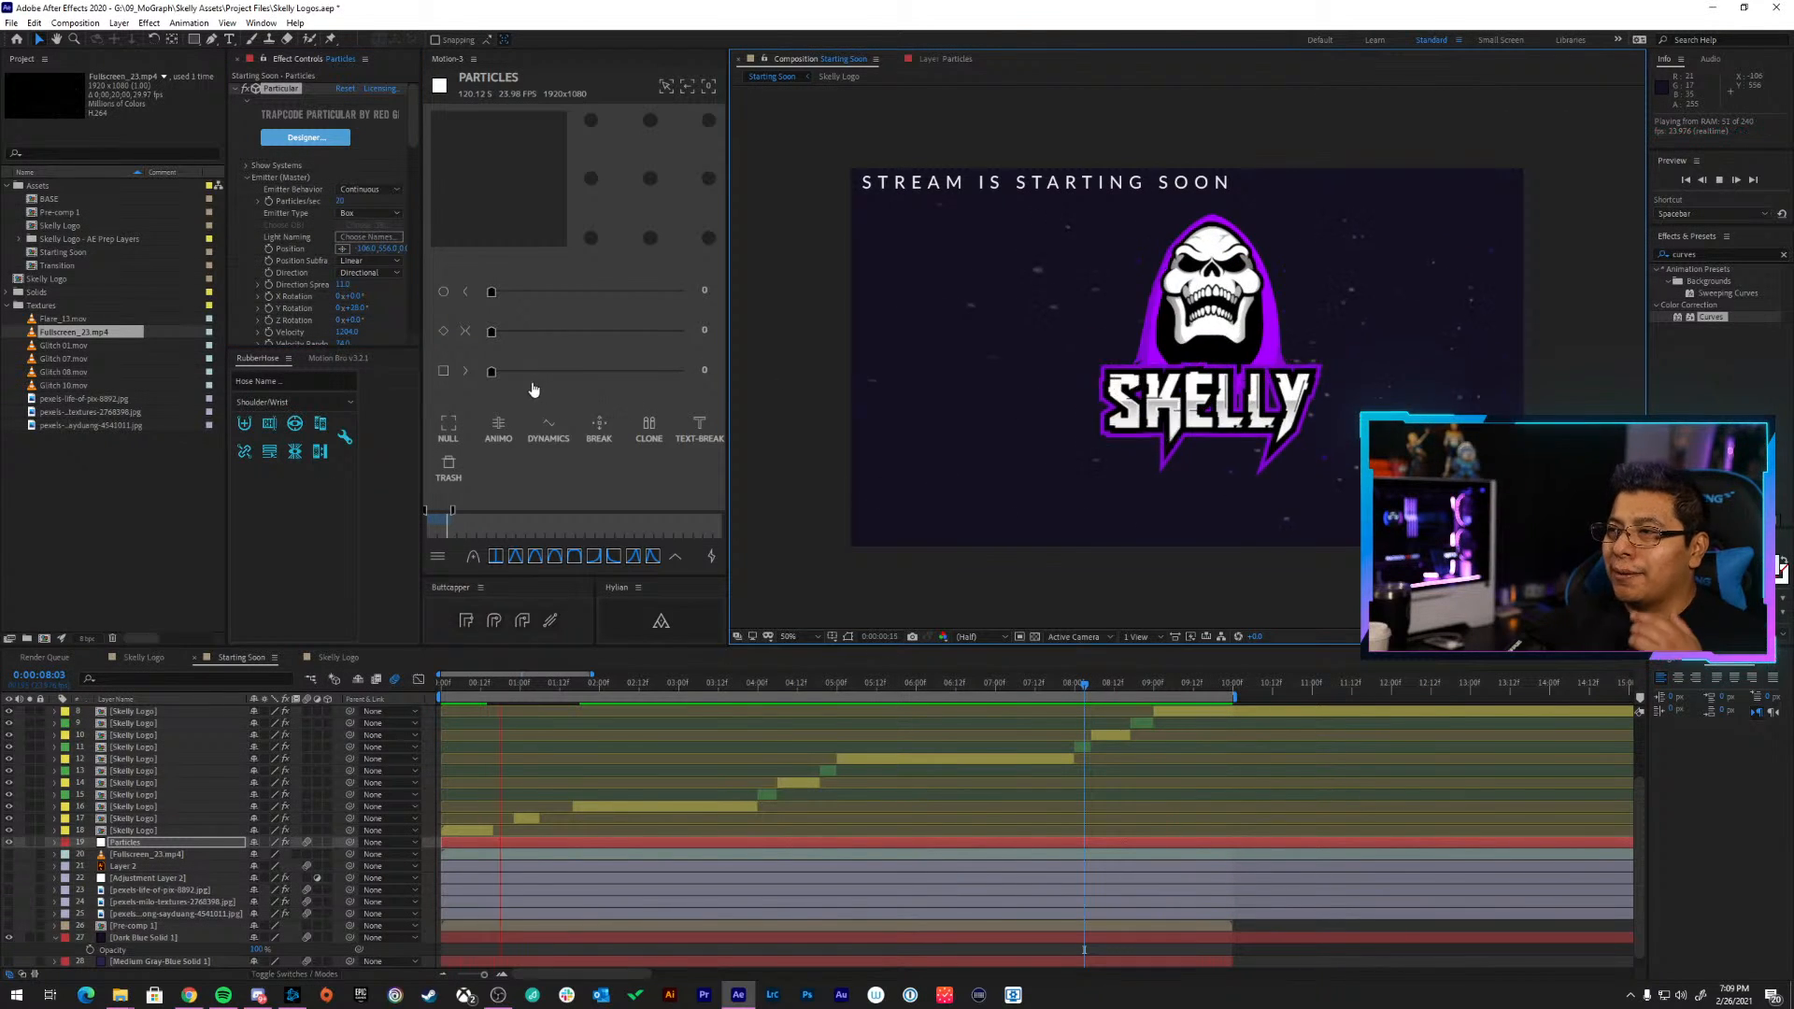
Set the emitter's Direction to Uniform and move its Position back onto the logo
{"action": "left_click", "coordinate": [367, 274]}
{"action": "left_click", "coordinate": [375, 291]}
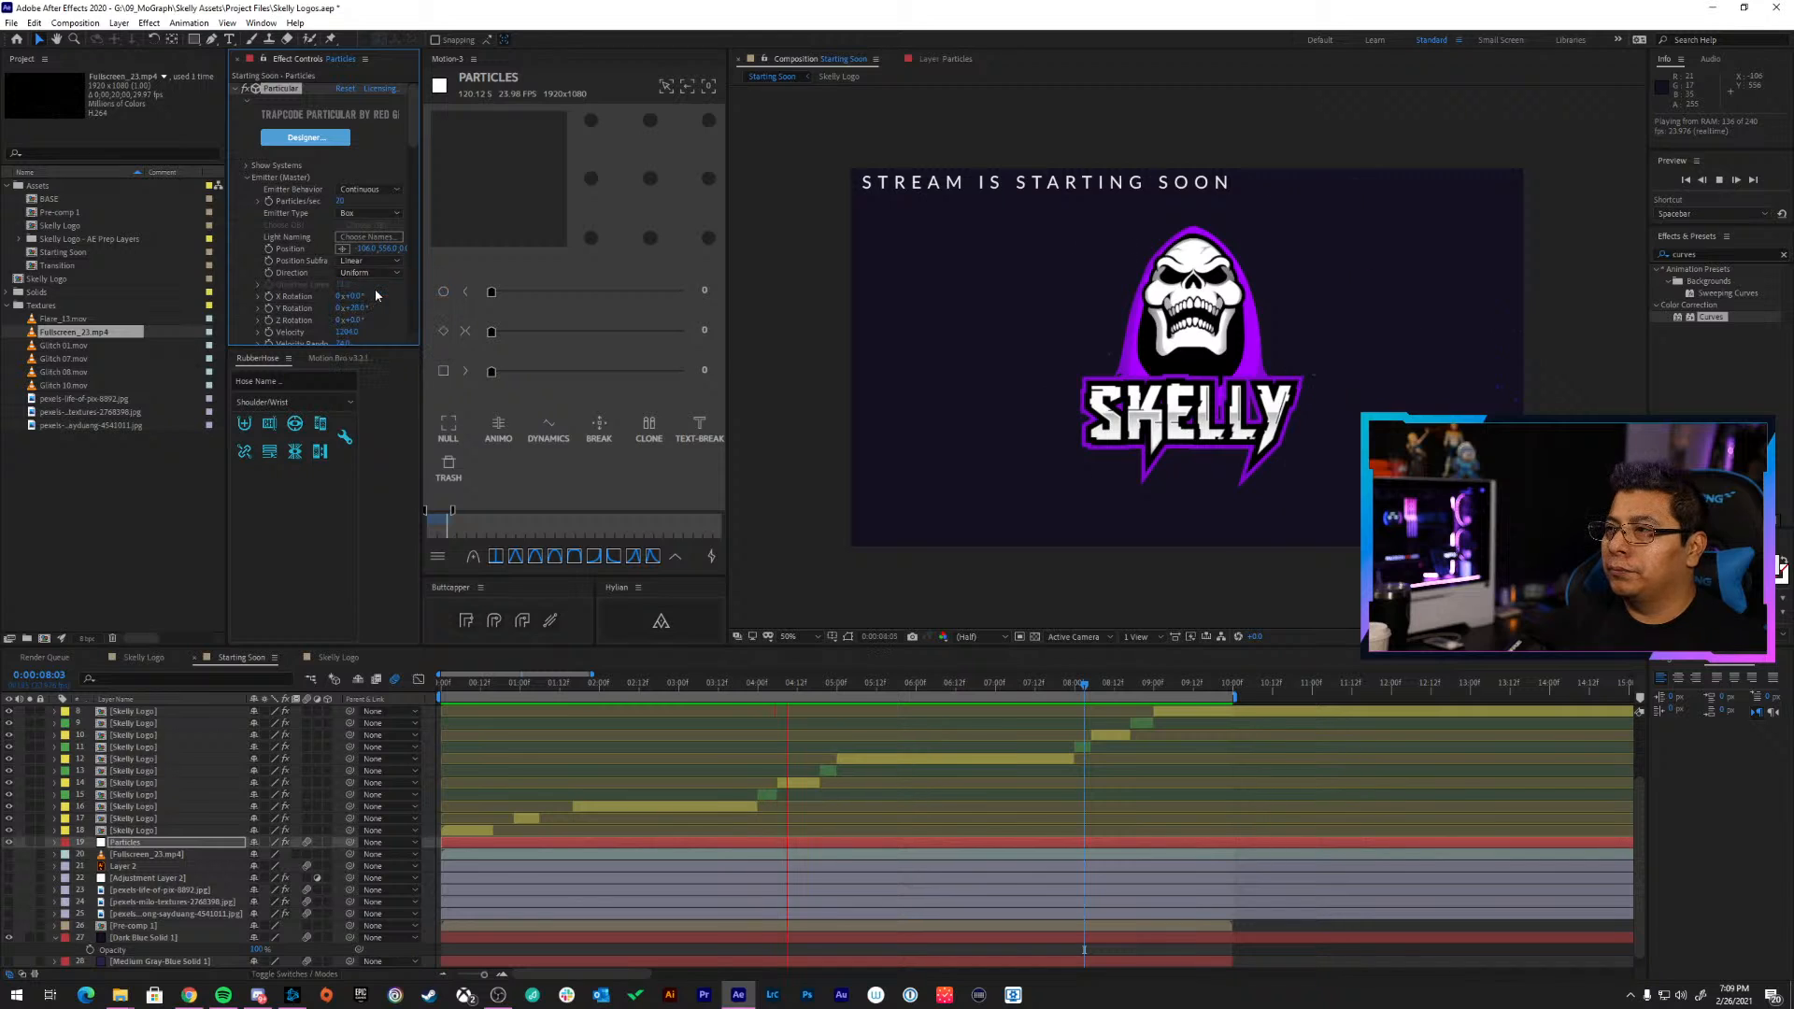
{"action": "left_click", "coordinate": [343, 251]}
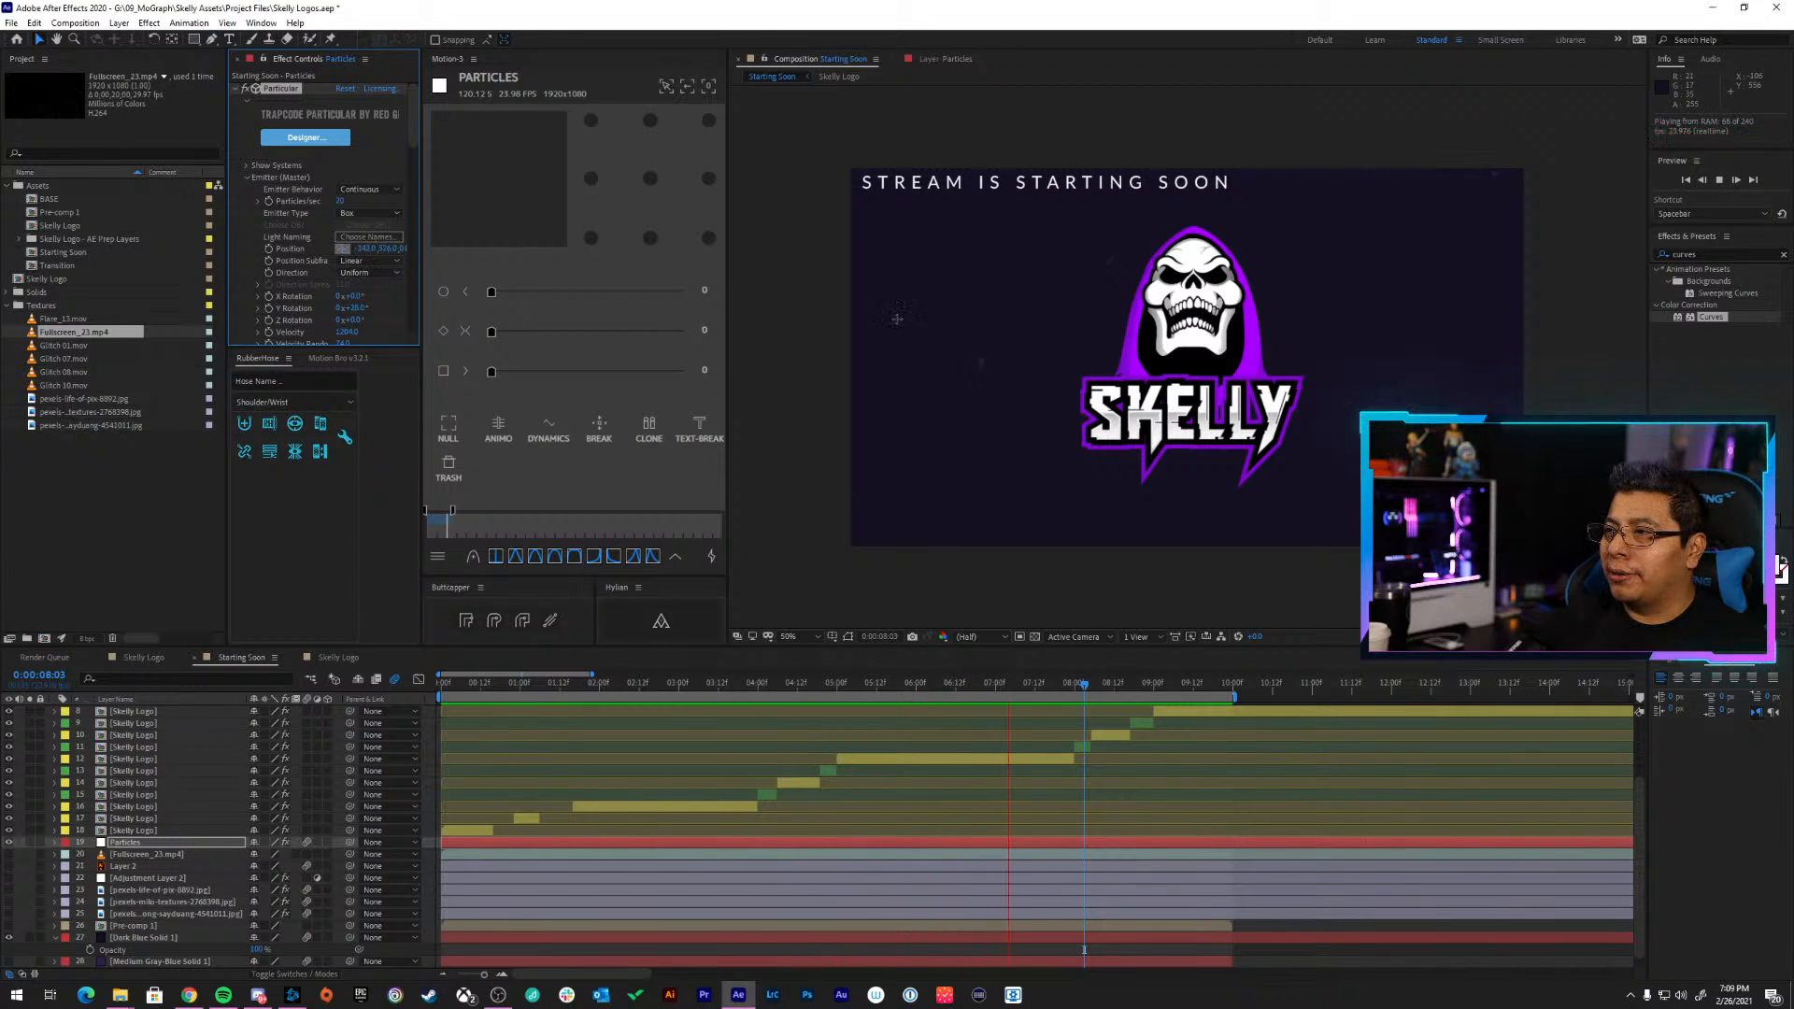
{"action": "left_click", "coordinate": [1195, 353]}
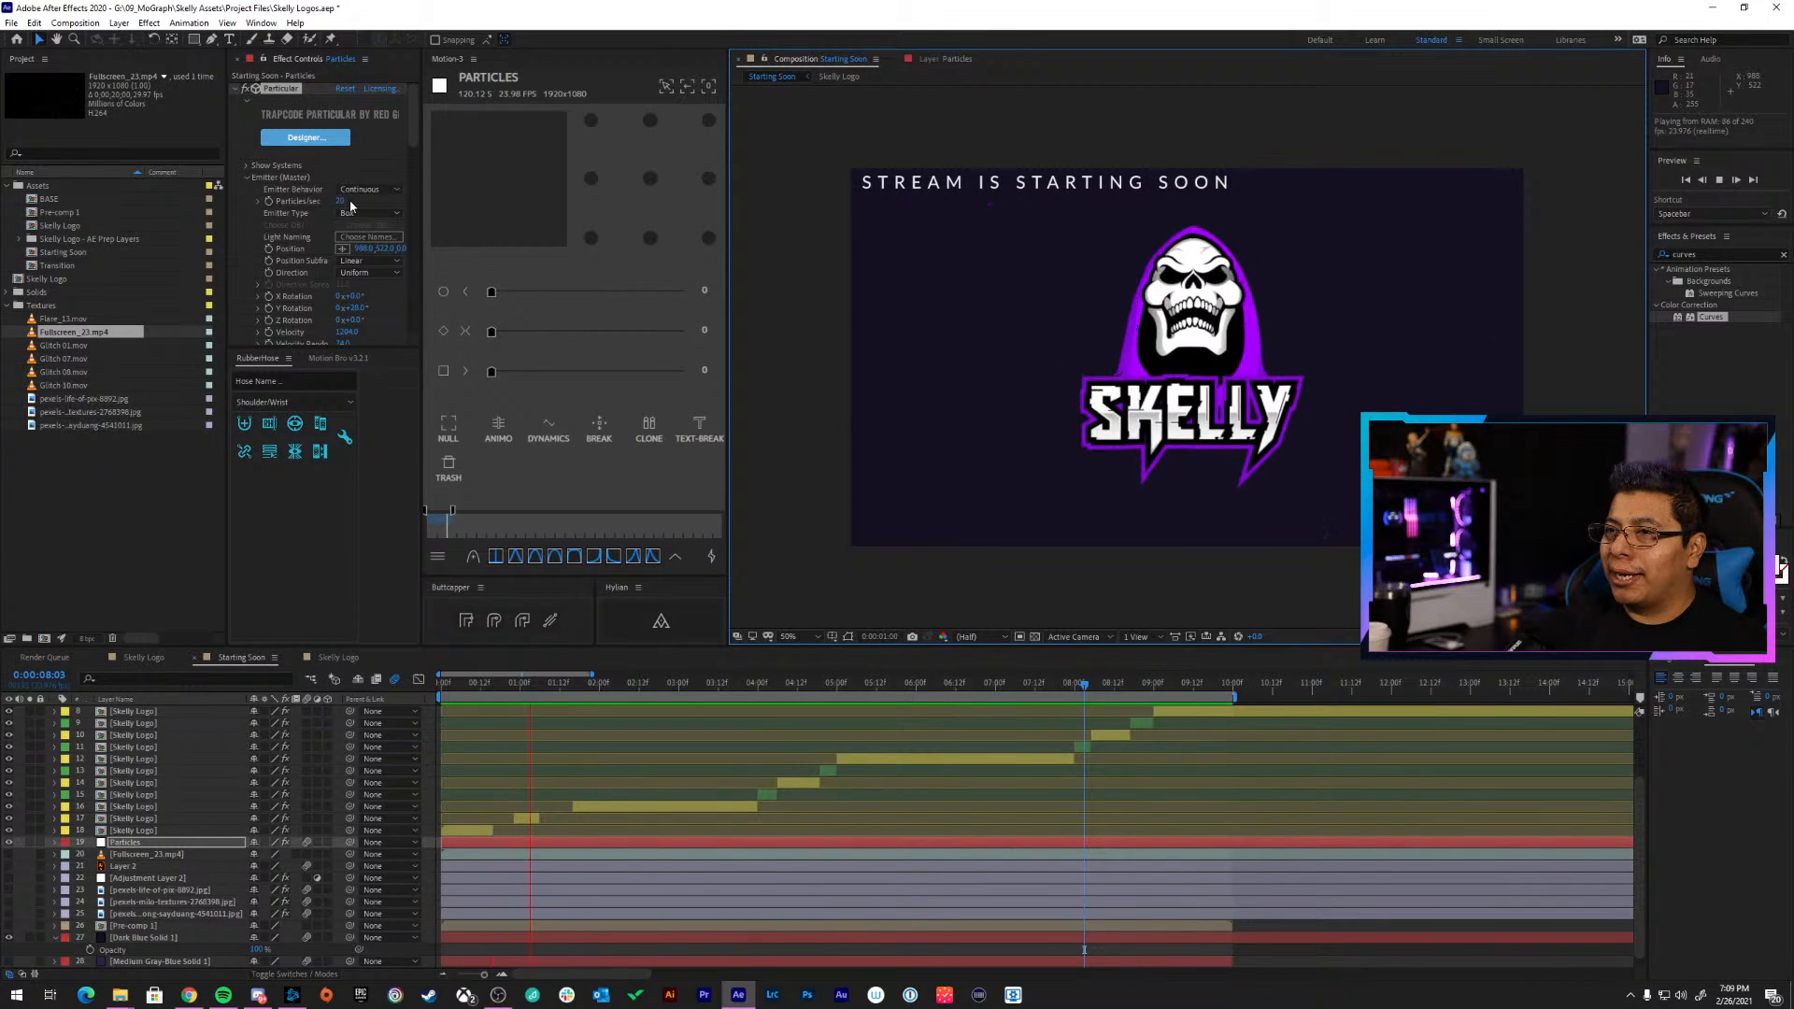
Raise Particles/sec well above its current value, compare the Directional, Bi-Directional and Disc directions, and set Direction to Outwards
{"action": "left_click_drag", "start_coordinate": [344, 201], "coordinate": [348, 198]}
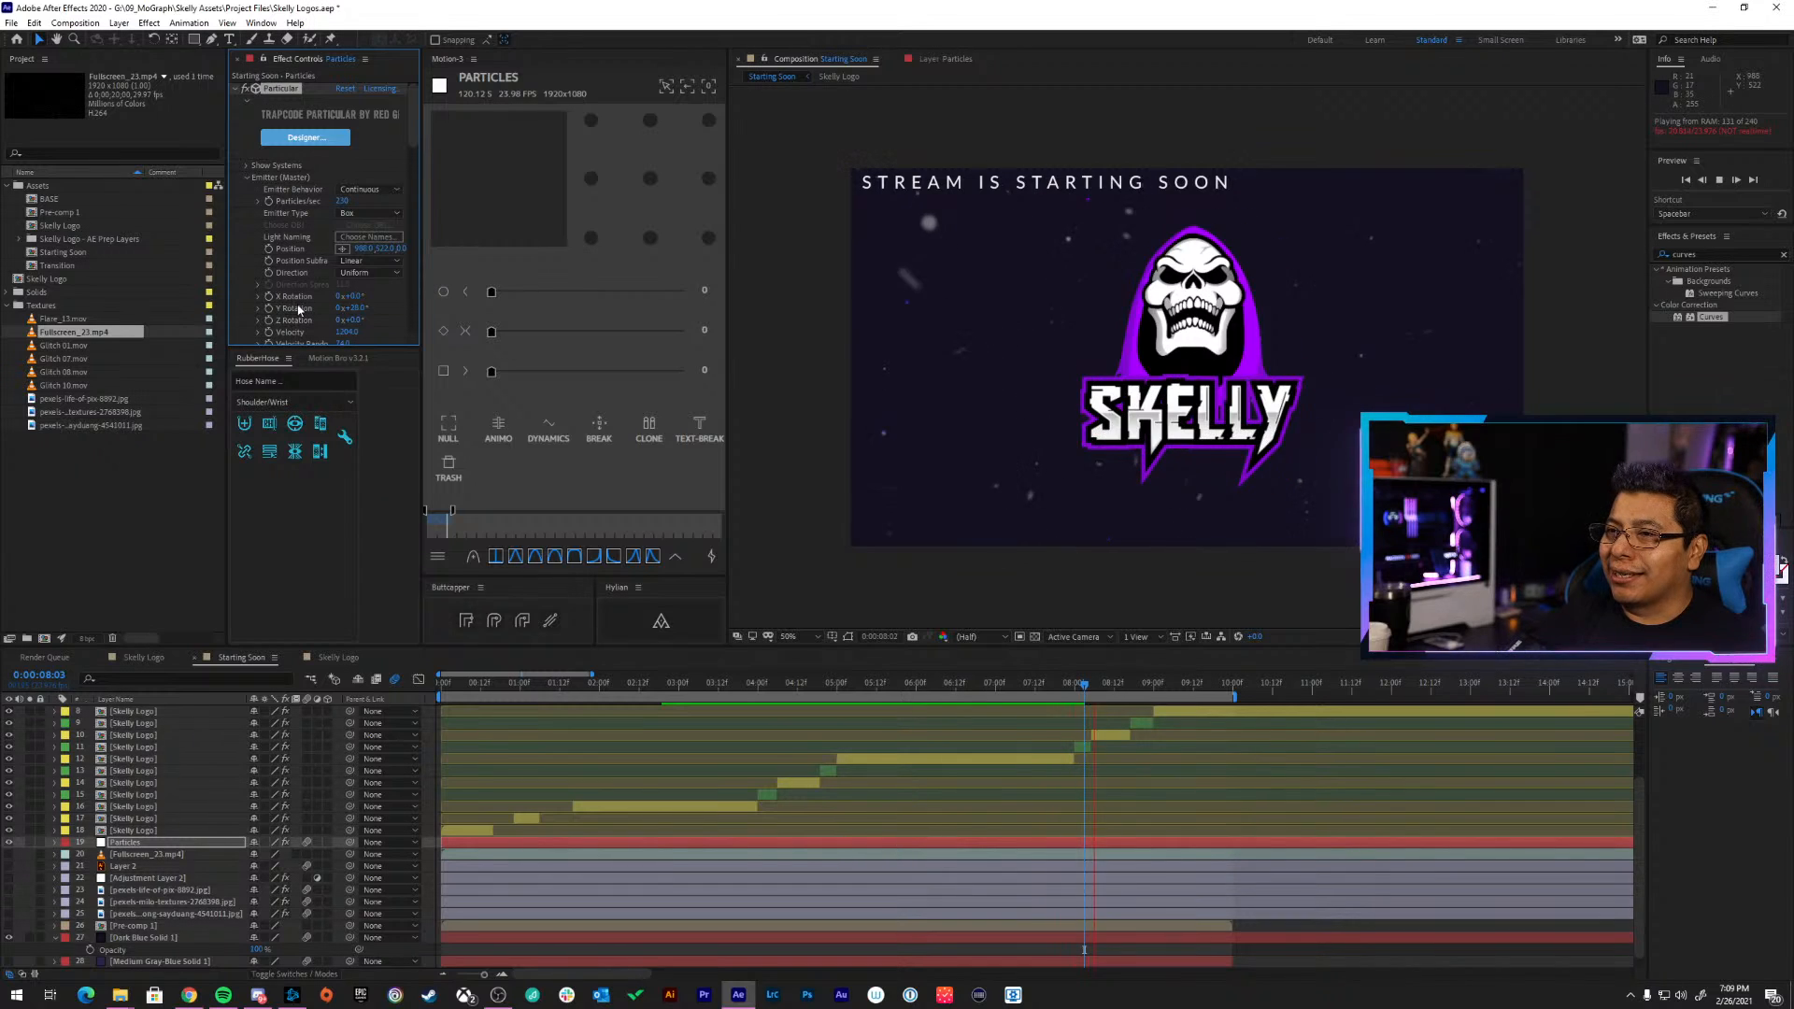
{"action": "left_click", "coordinate": [363, 274]}
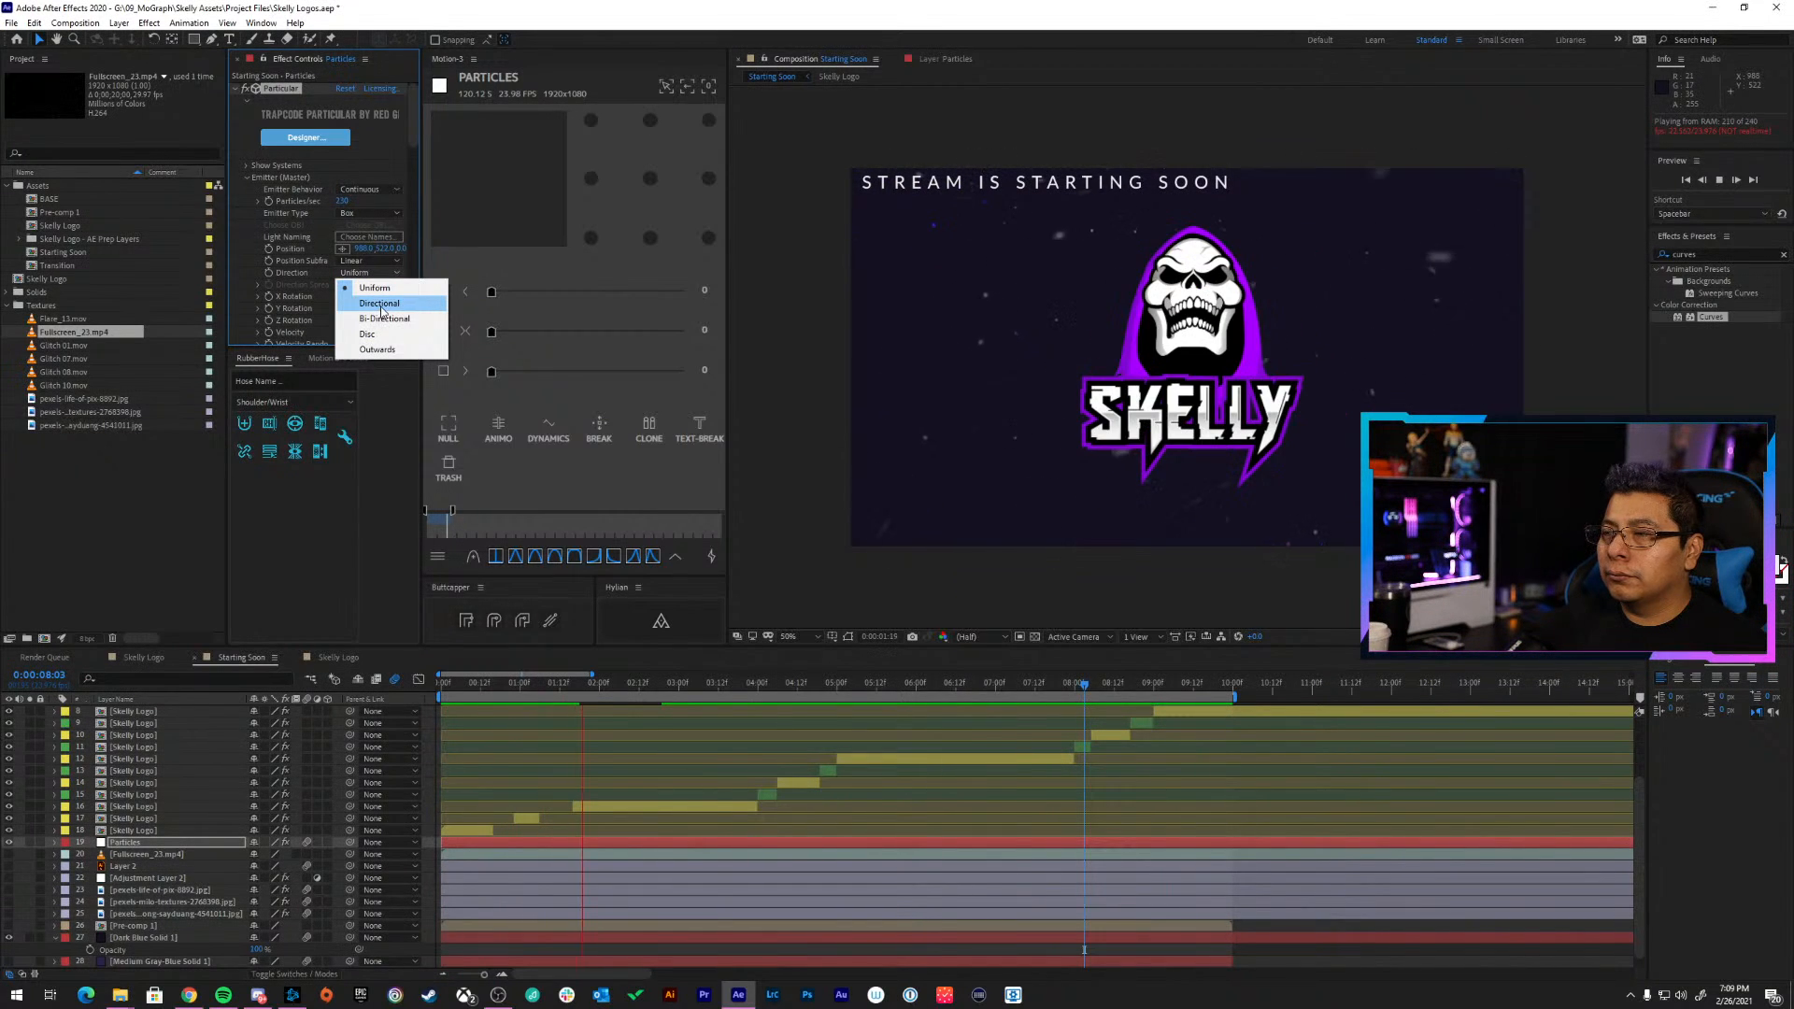
{"action": "left_click", "coordinate": [379, 306]}
{"action": "left_click", "coordinate": [373, 275]}
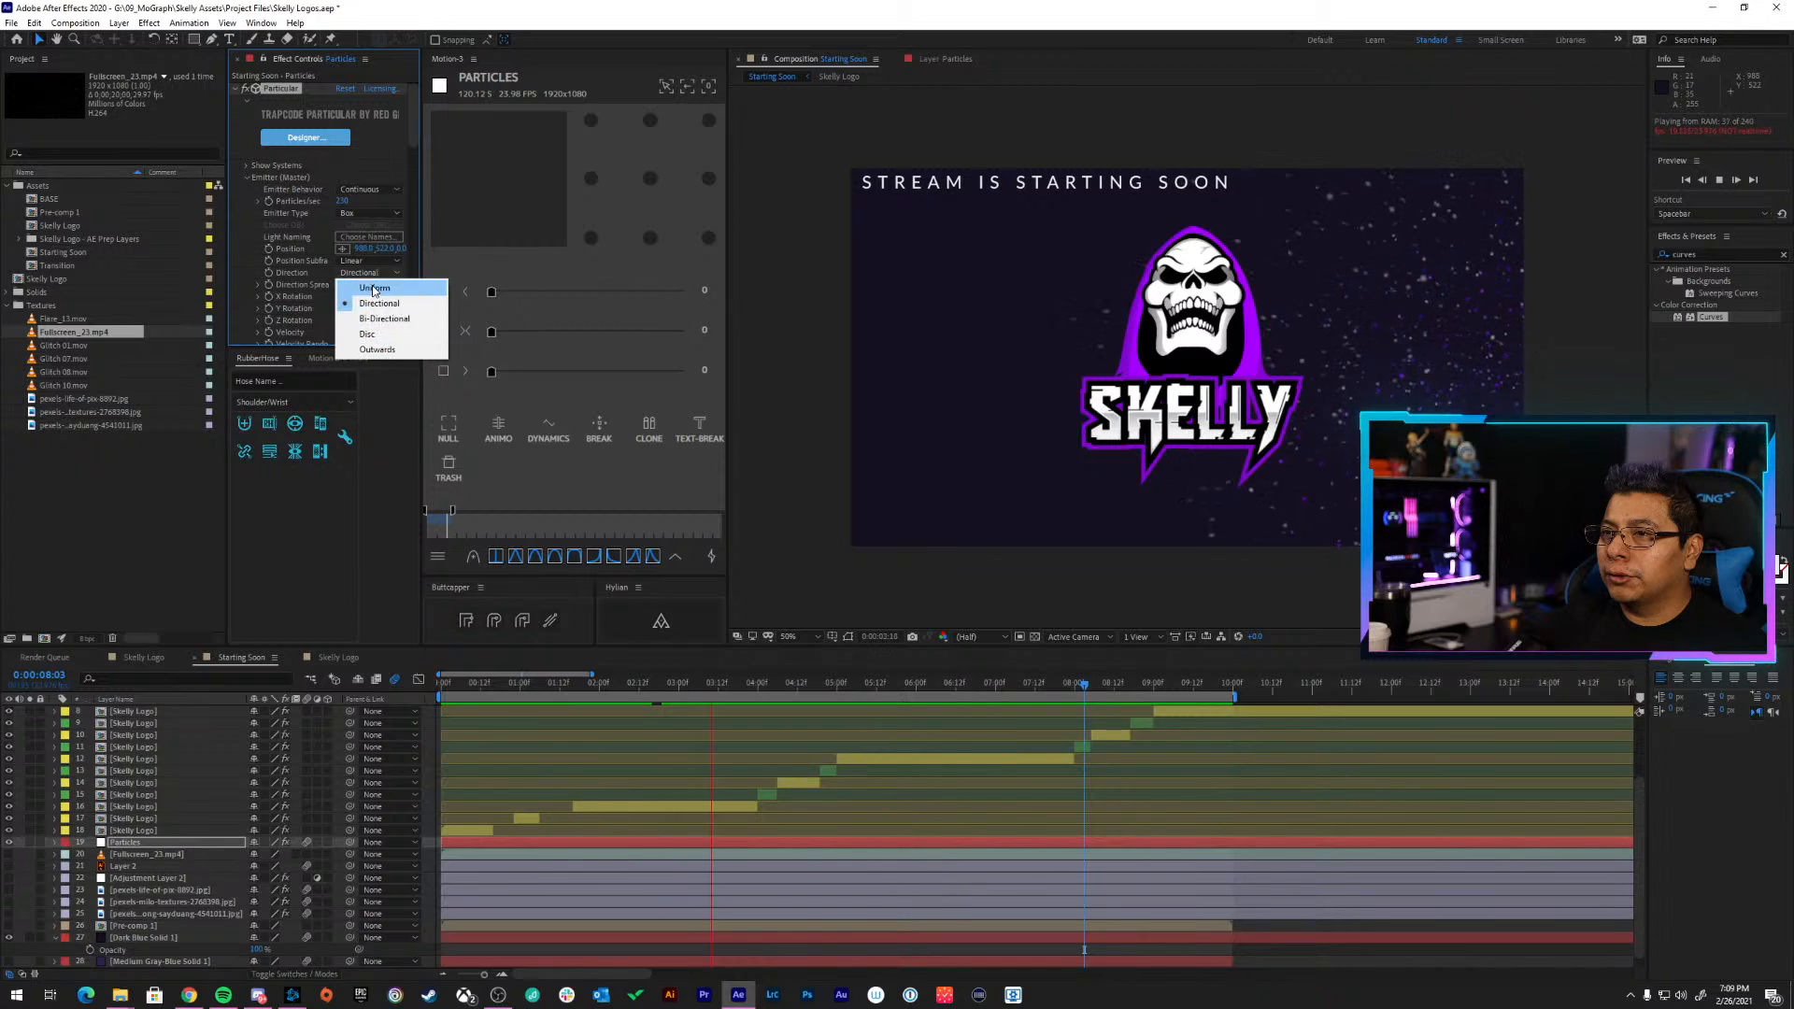
{"action": "left_click", "coordinate": [381, 318]}
{"action": "left_click", "coordinate": [374, 274]}
{"action": "left_click", "coordinate": [382, 331]}
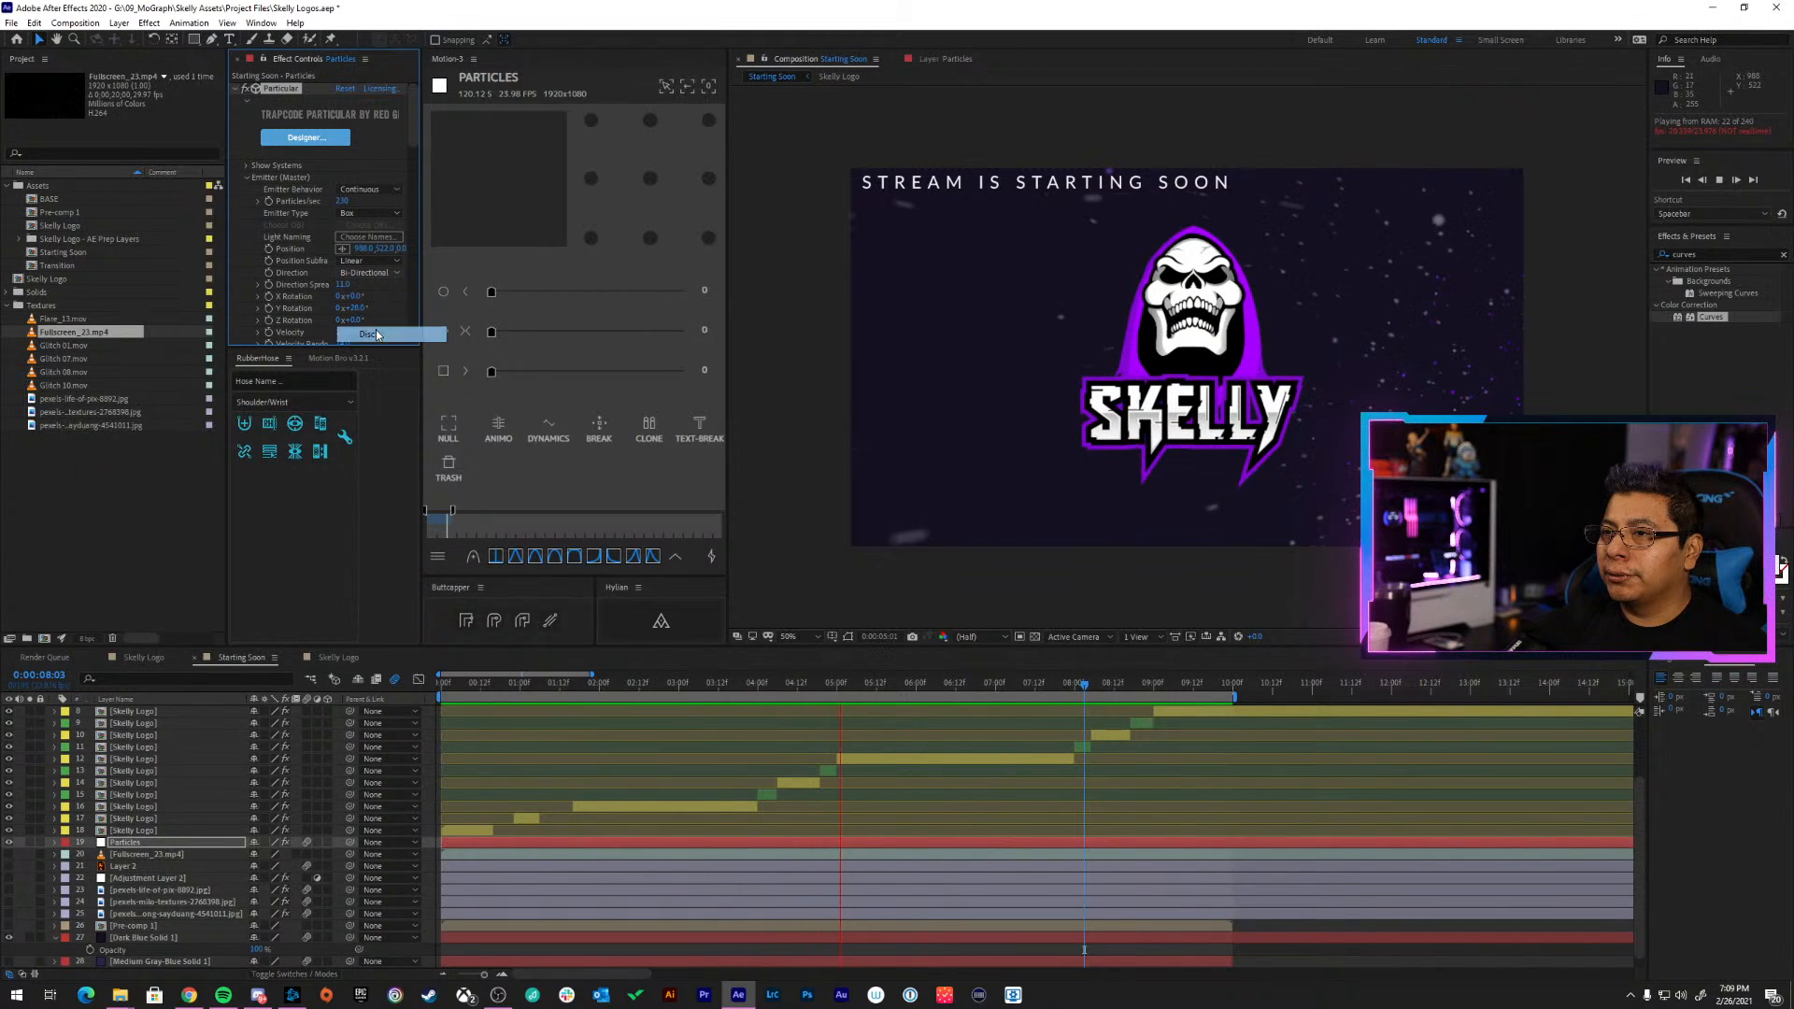
{"action": "left_click", "coordinate": [387, 275]}
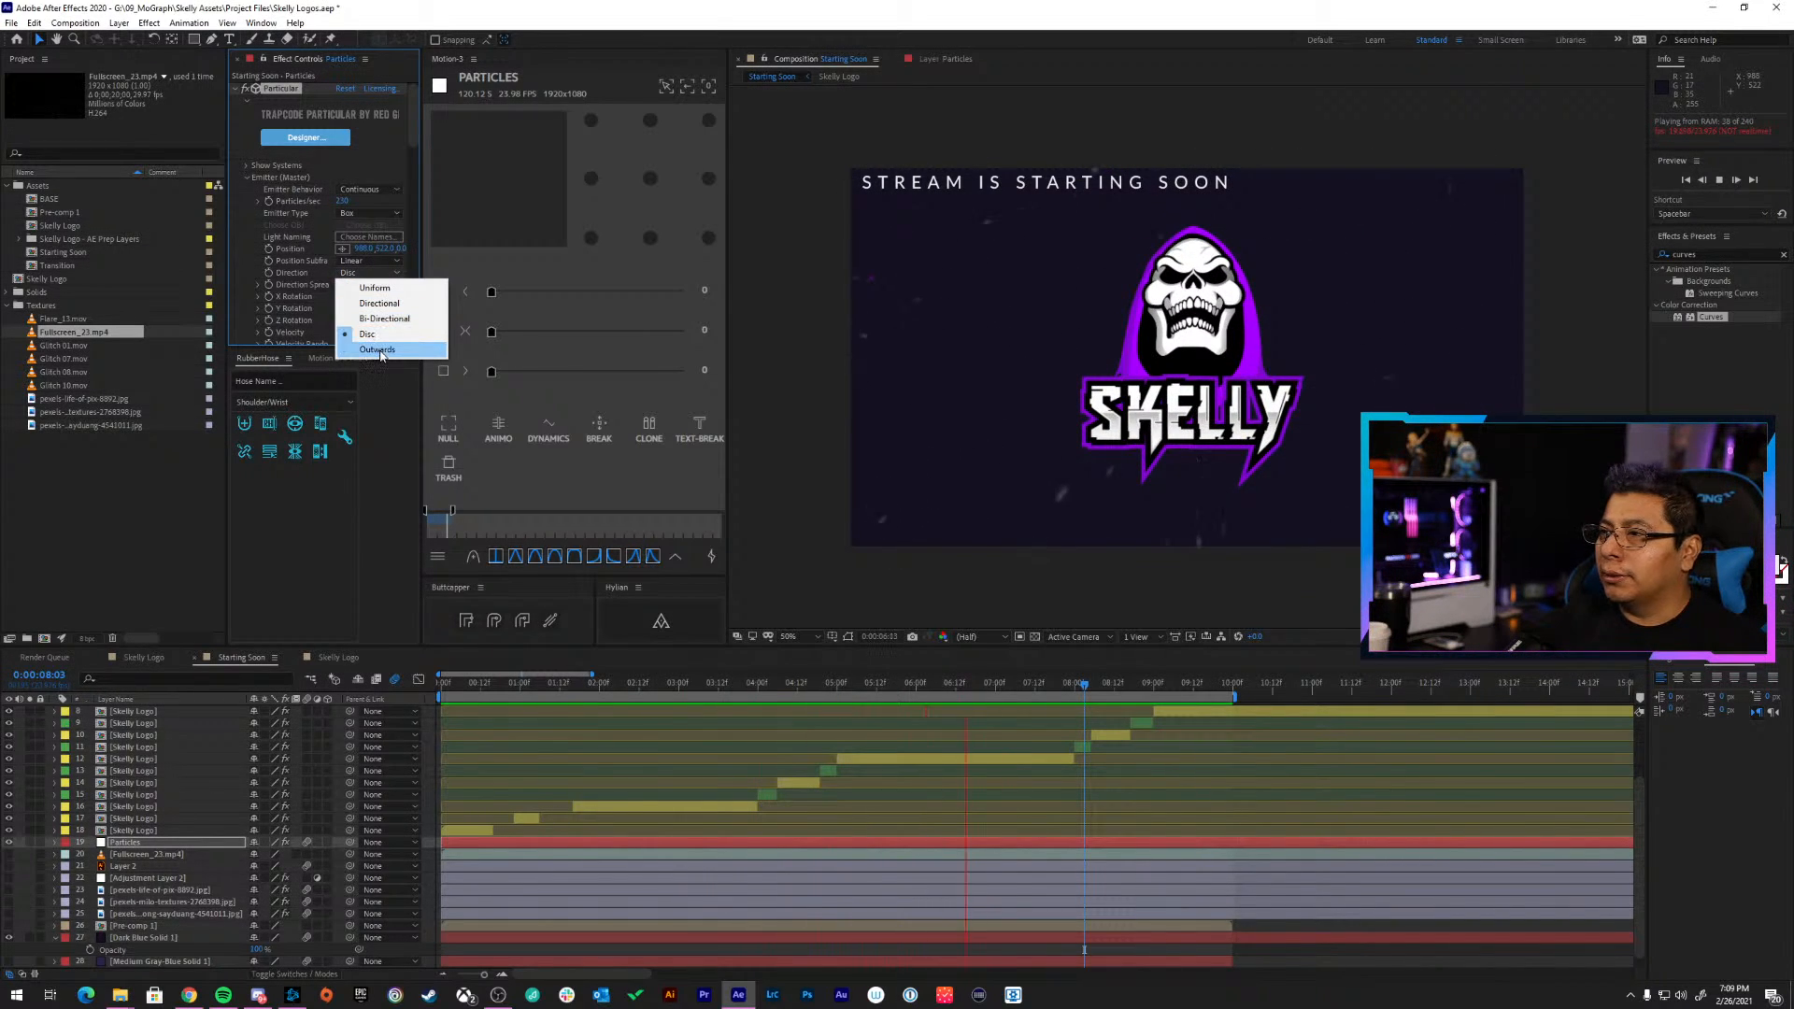
{"action": "left_click", "coordinate": [381, 344]}
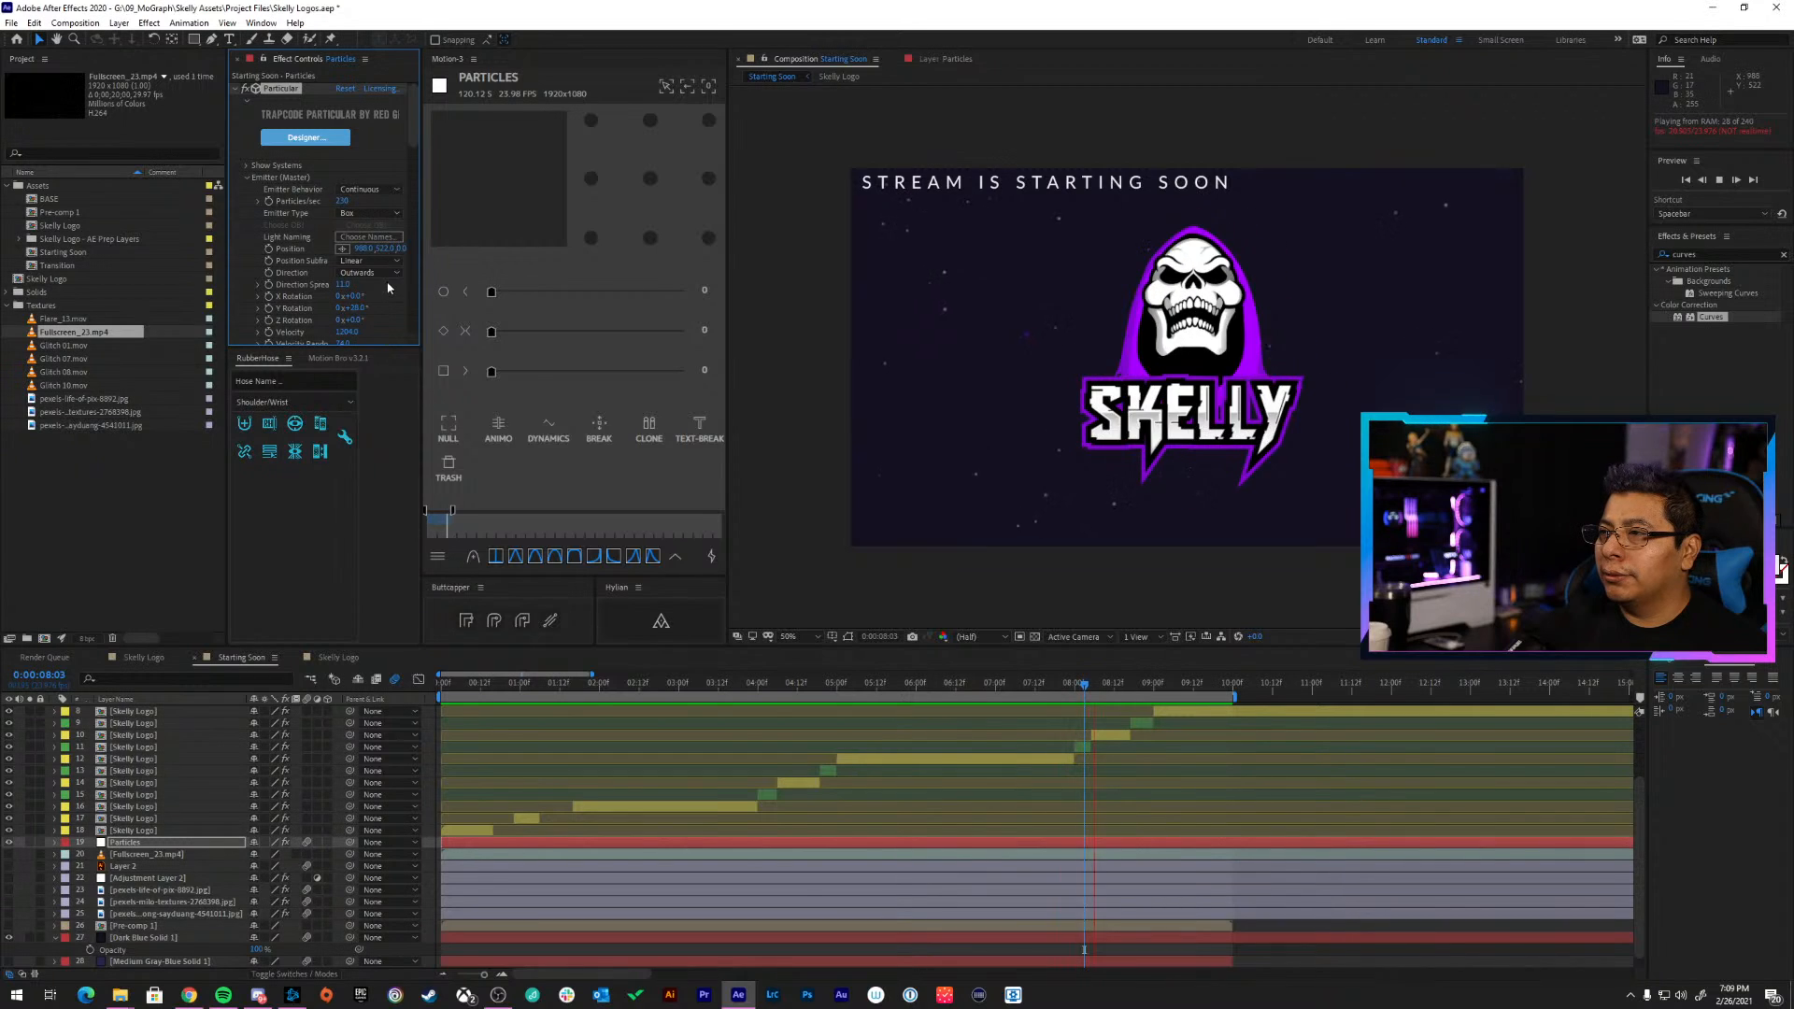
Recenter the emitter's Position just above the SKELLY lettering and leave Position Subframe at Linear
{"action": "left_click", "coordinate": [343, 249]}
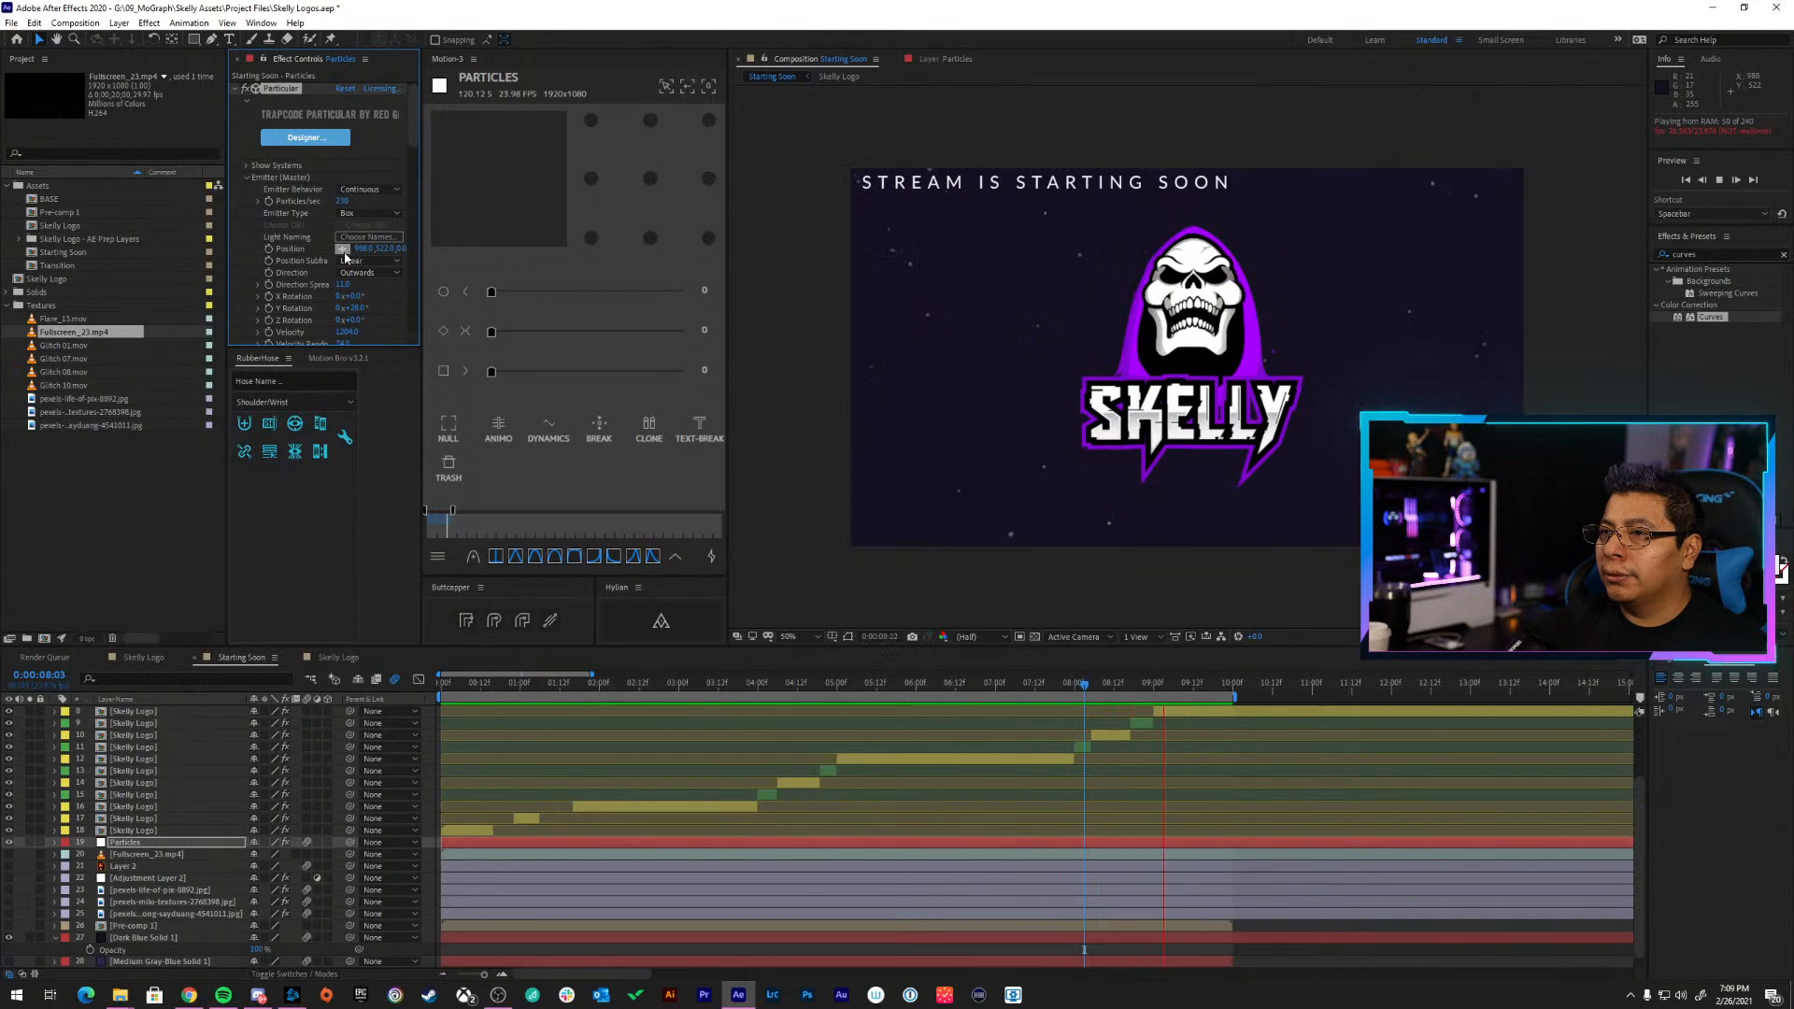
{"action": "left_click", "coordinate": [1190, 346]}
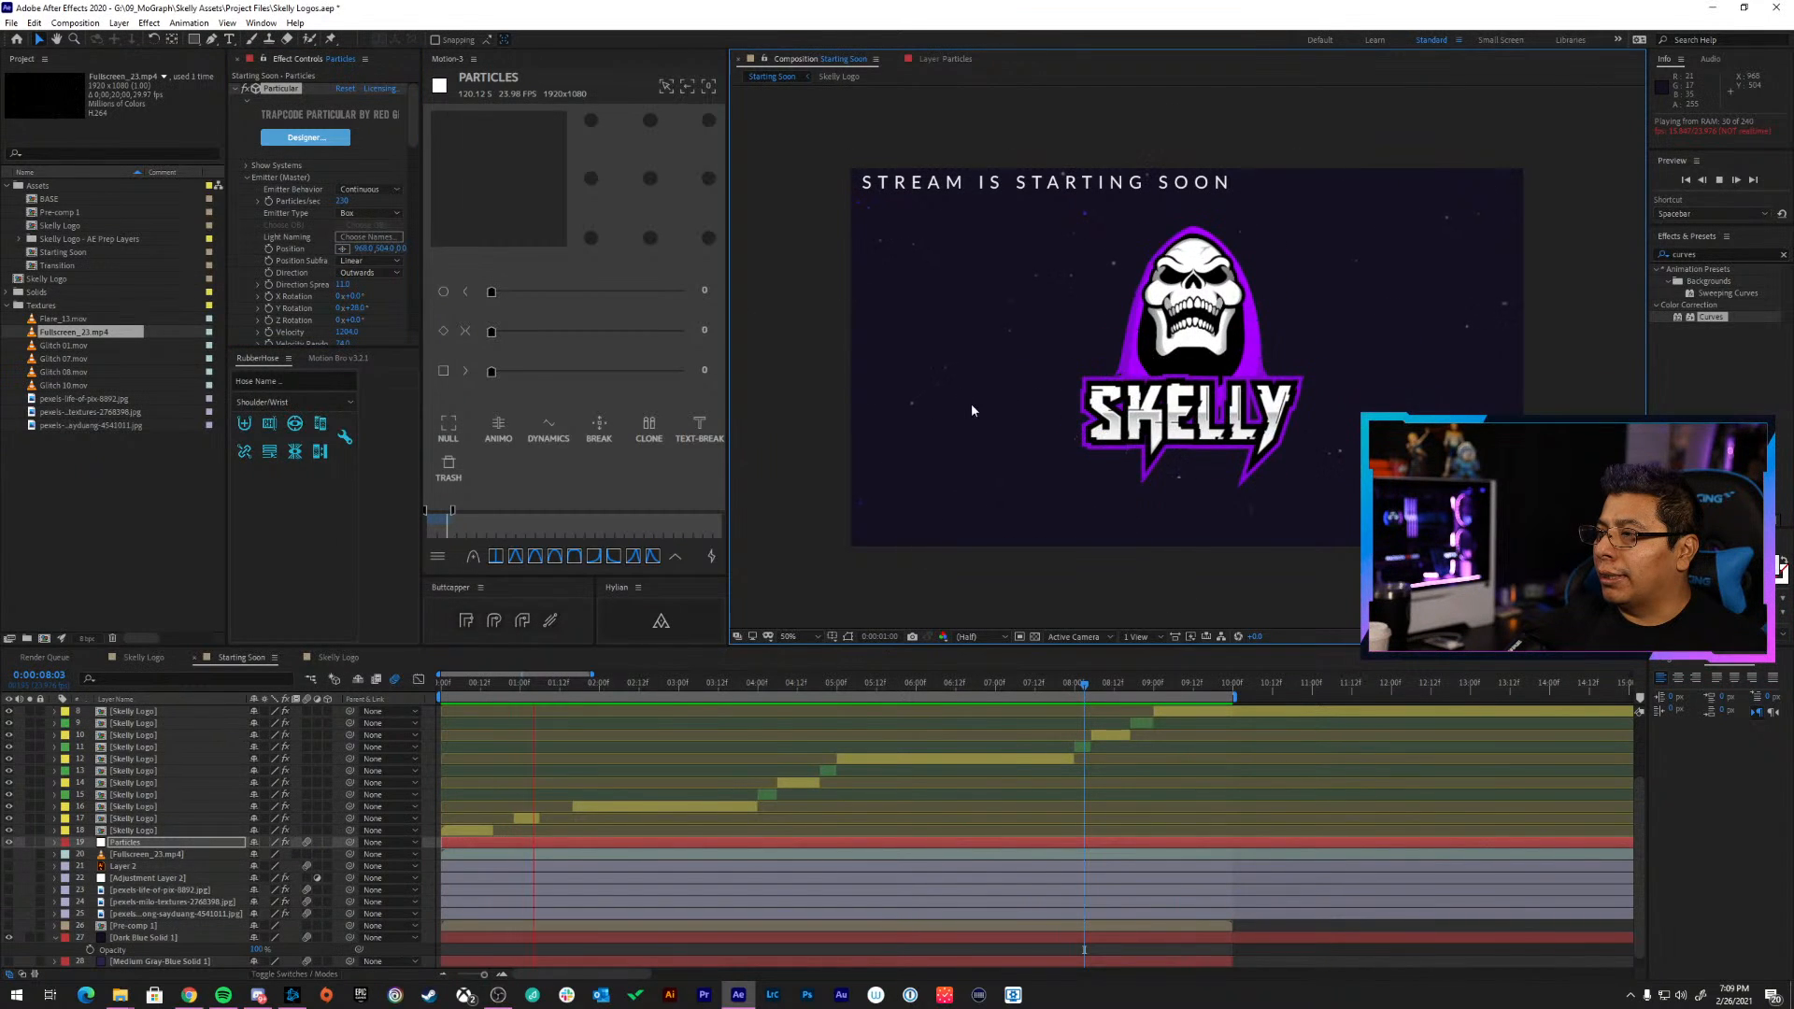
{"action": "left_click", "coordinate": [367, 262]}
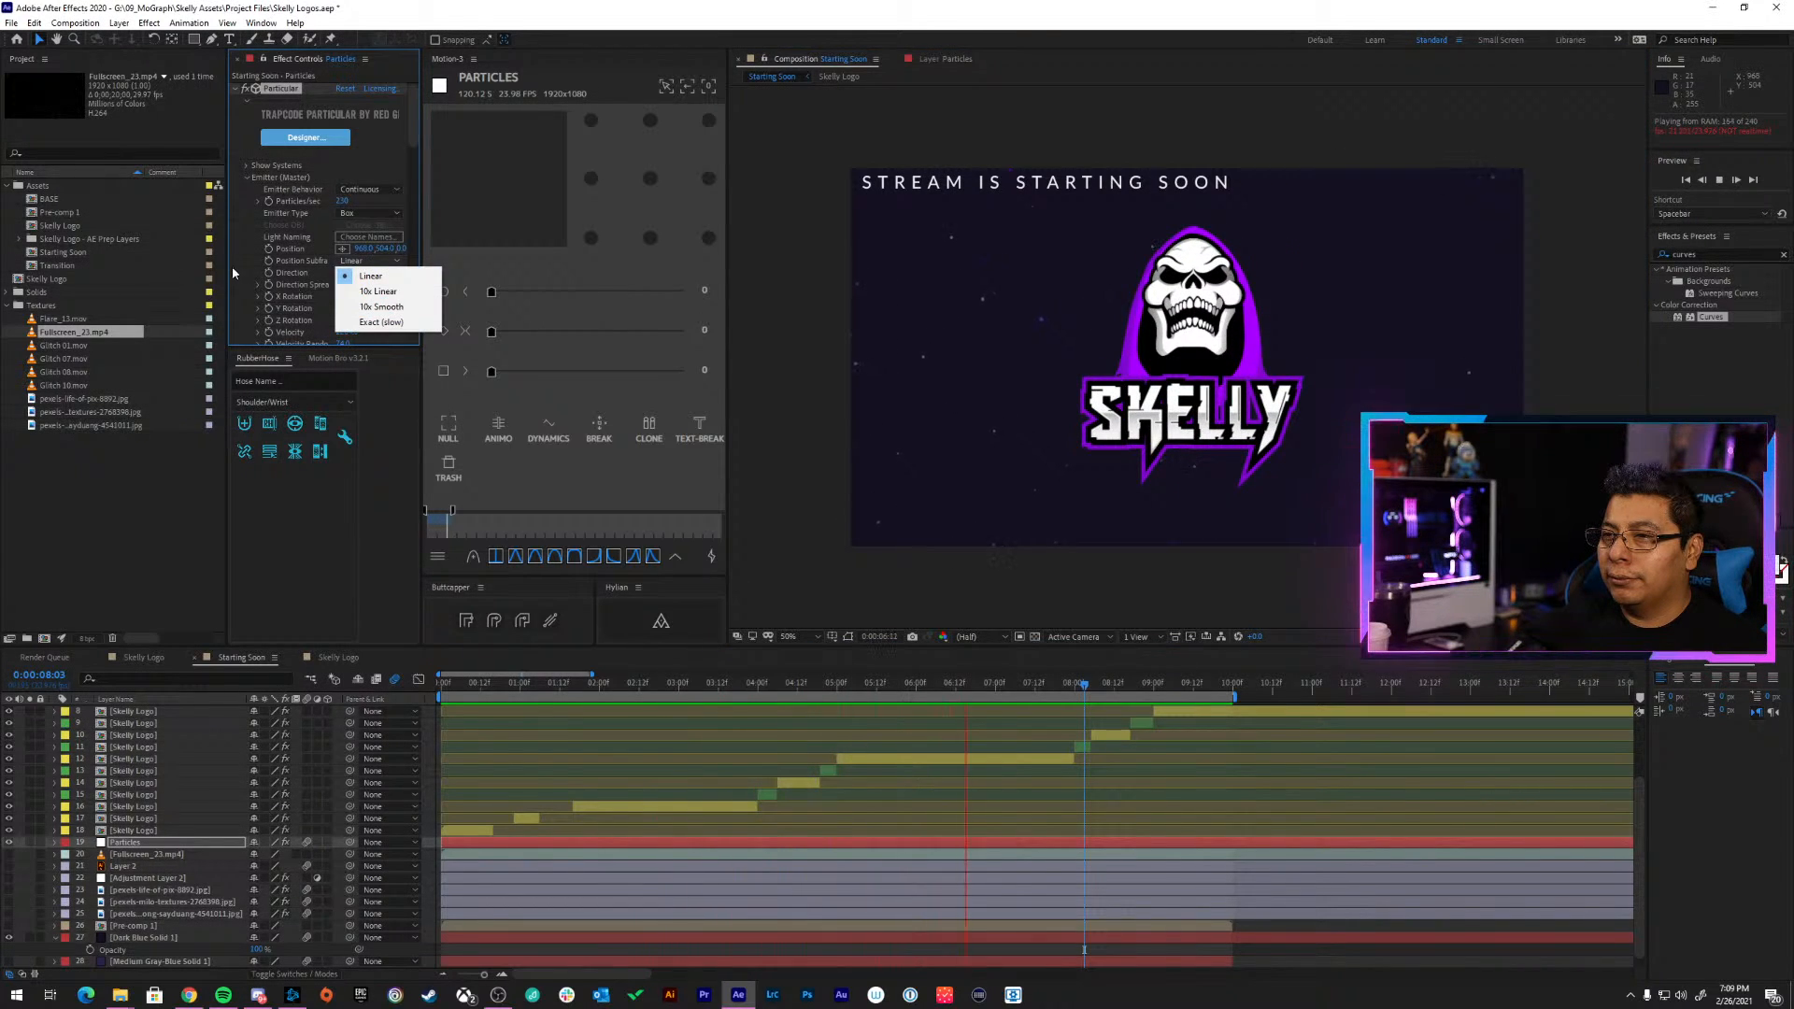
{"action": "left_click", "coordinate": [233, 272]}
Try the Disc direction for the emitter again, then return Direction to Outwards
{"action": "left_click", "coordinate": [360, 273]}
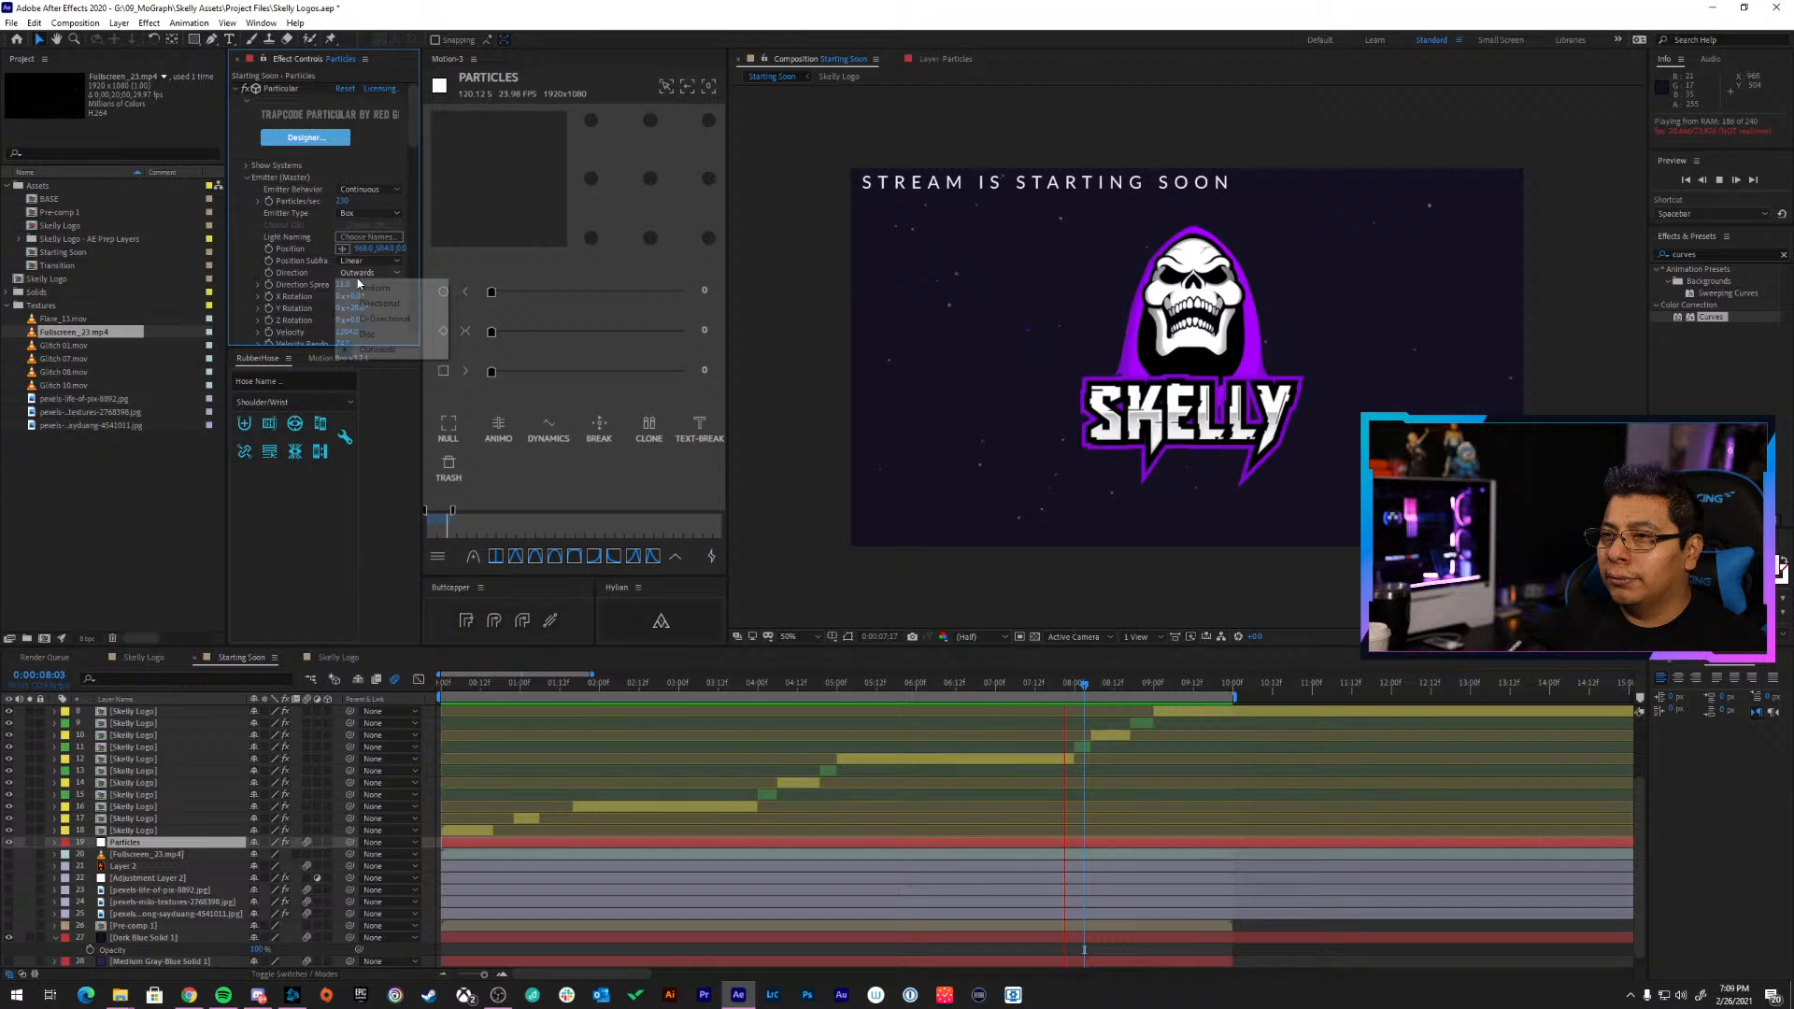
{"action": "left_click", "coordinate": [368, 334]}
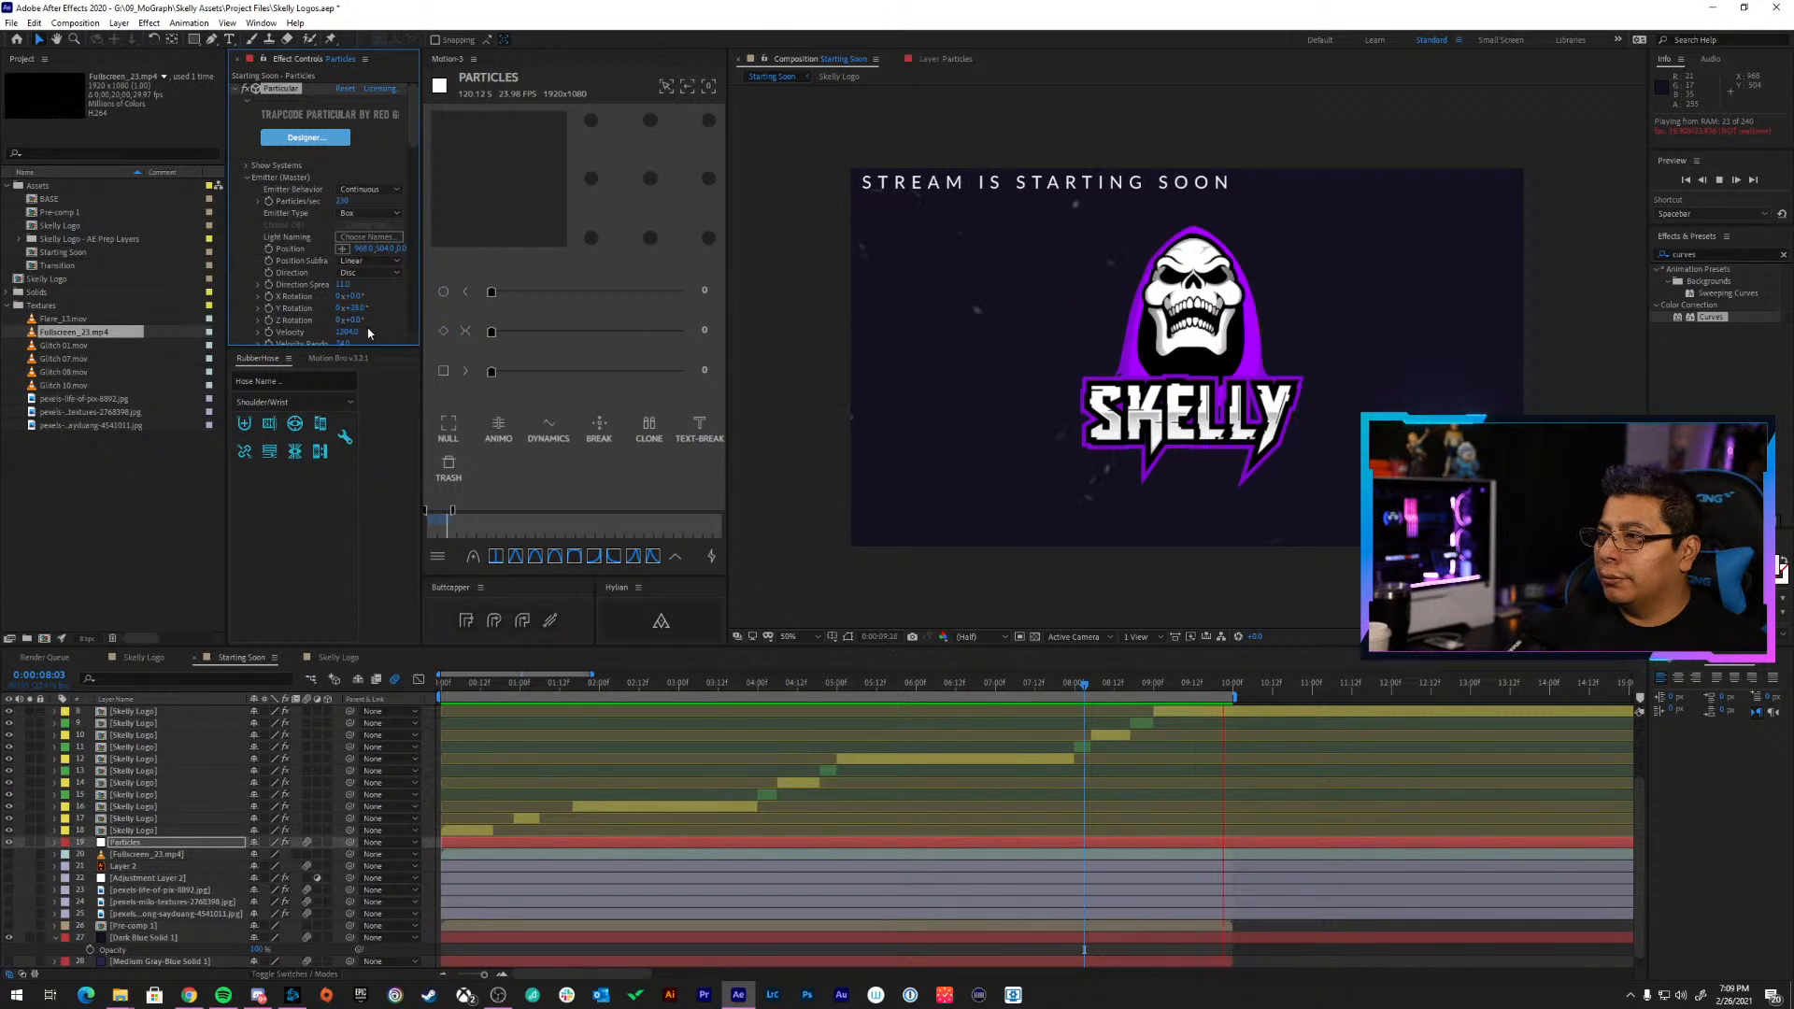
{"action": "left_click", "coordinate": [368, 274]}
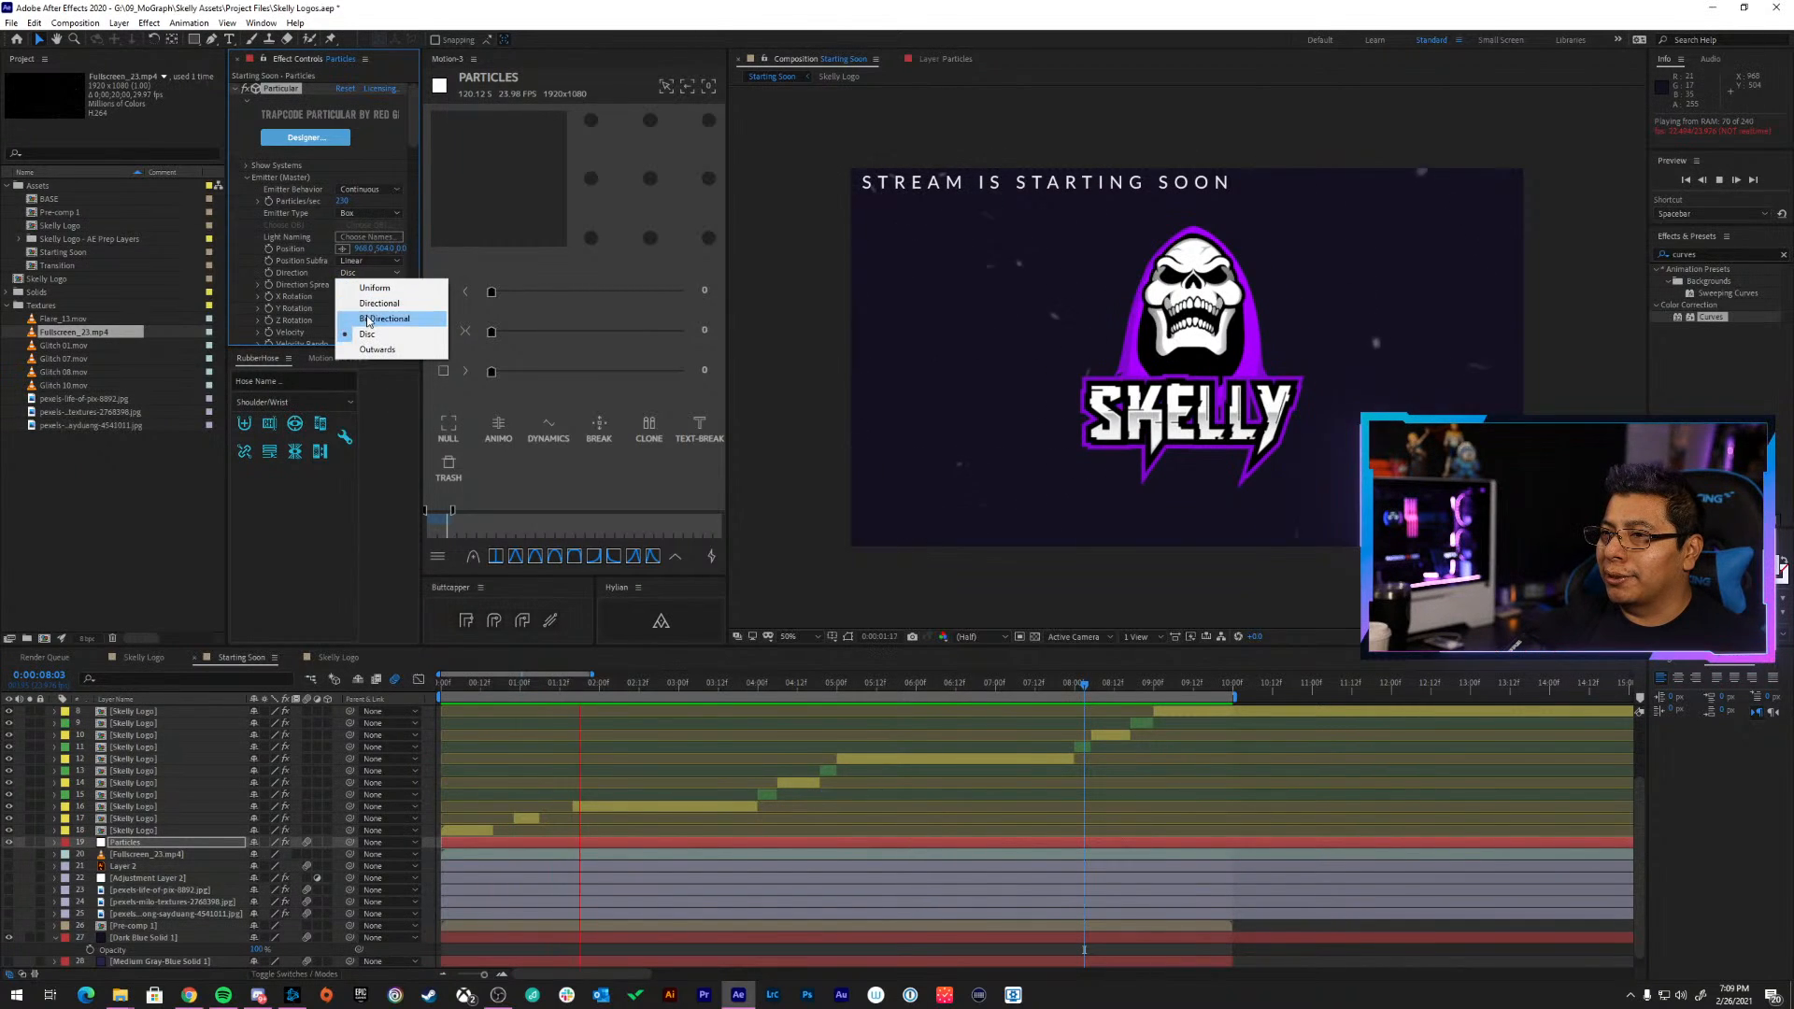
{"action": "left_click", "coordinate": [376, 350]}
Set the emitter's Velocity Random to 100, Velocity to about 1900 and Y Rotation to 0°
{"action": "scroll", "coordinate": [362, 267], "scroll_direction": "down", "scroll_amount": 4}
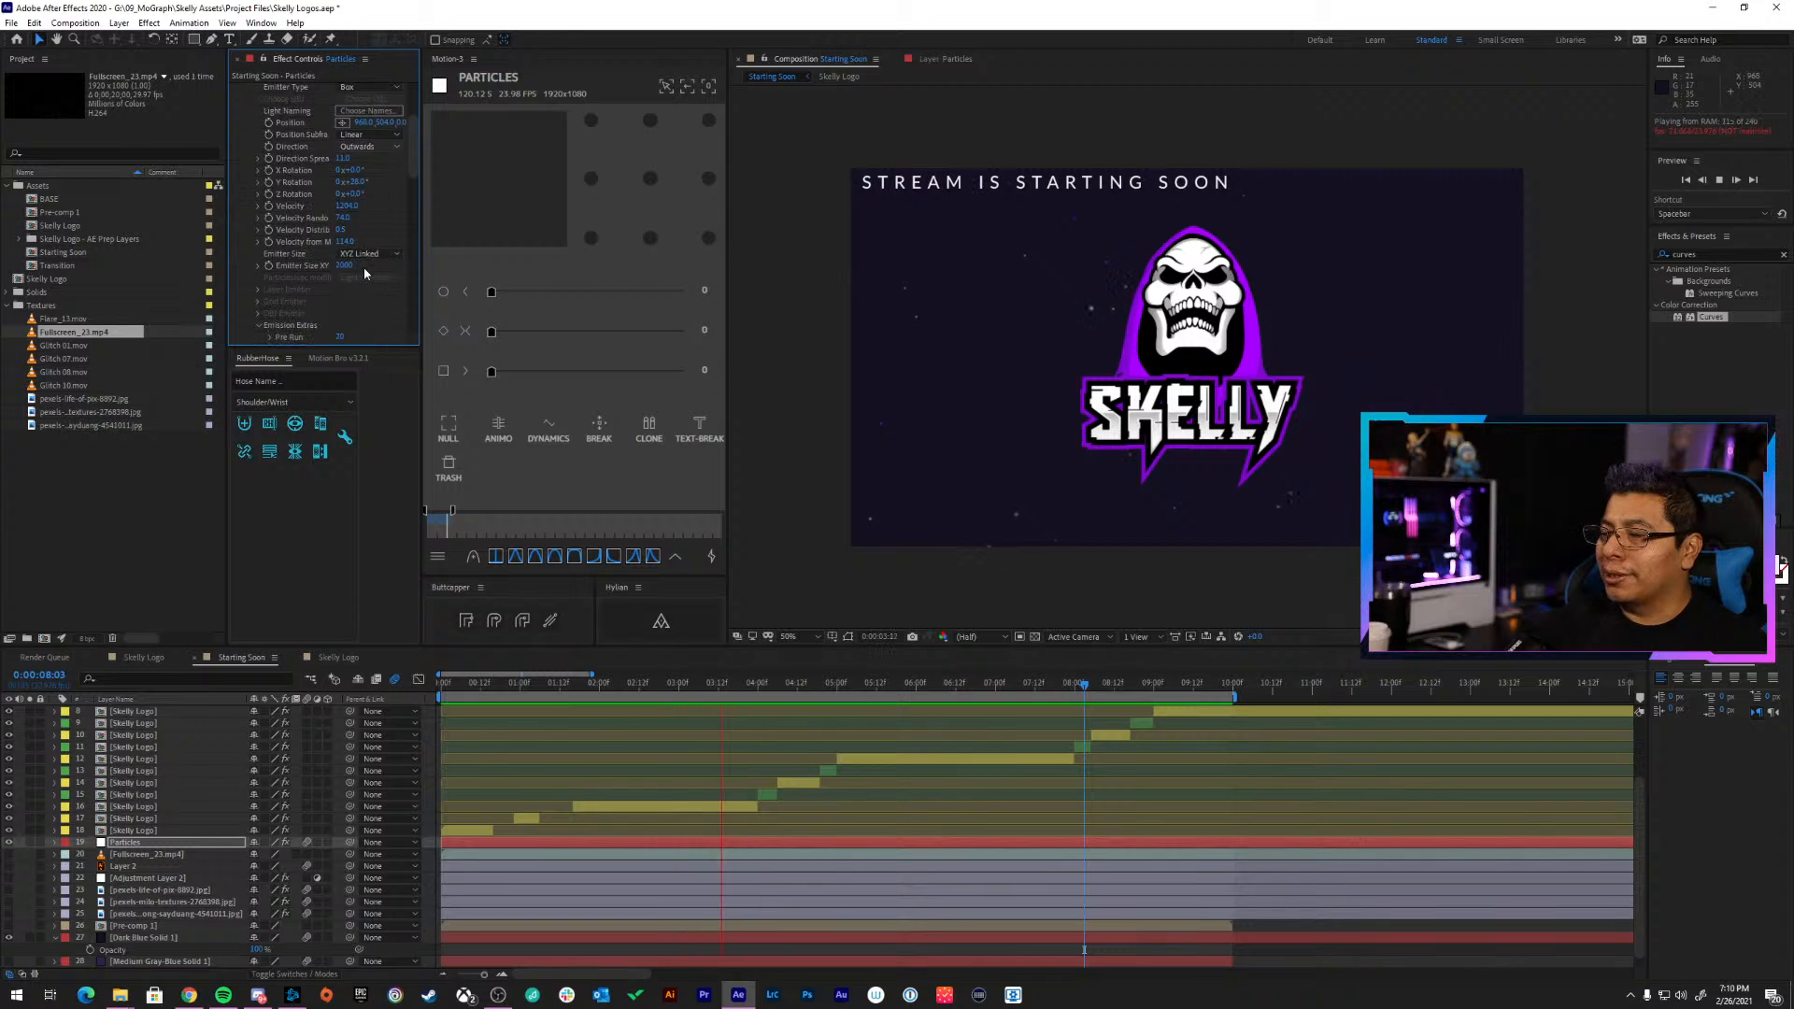
{"action": "scroll", "coordinate": [362, 268], "scroll_direction": "up", "scroll_amount": 1}
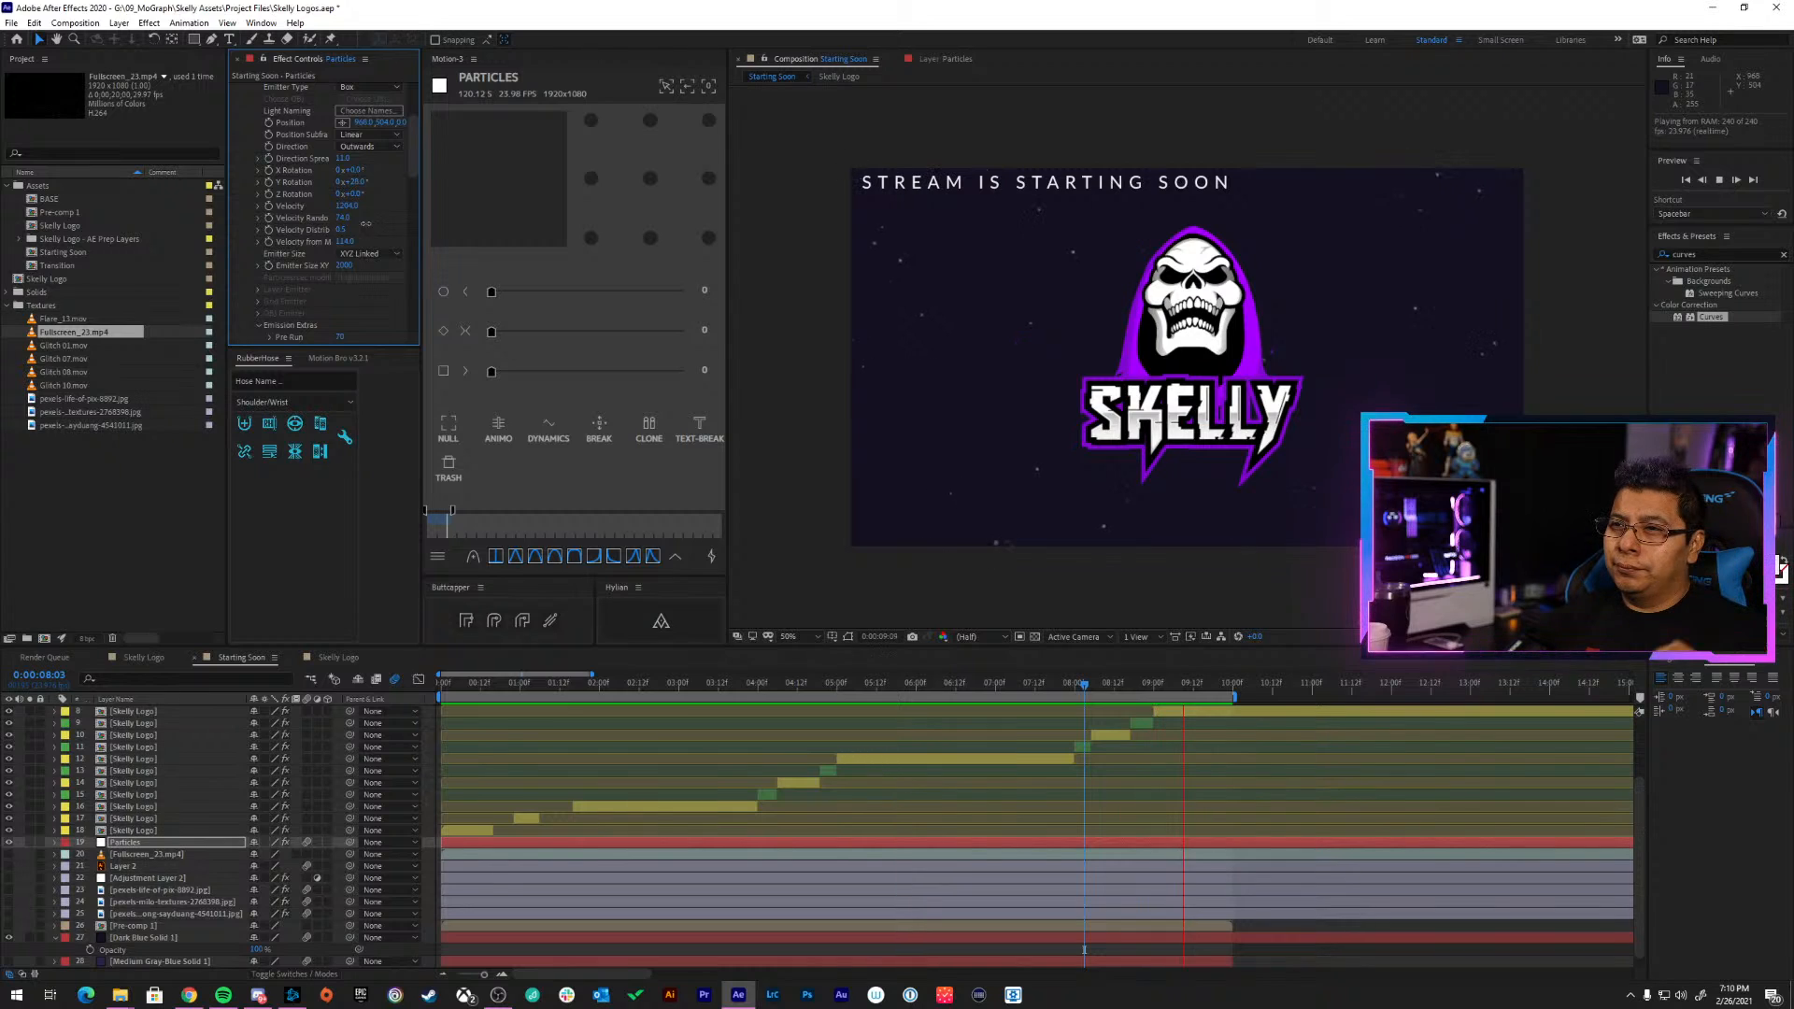
{"action": "left_click_drag", "start_coordinate": [366, 223], "coordinate": [409, 218]}
{"action": "scroll", "coordinate": [379, 228], "scroll_direction": "up", "scroll_amount": 1}
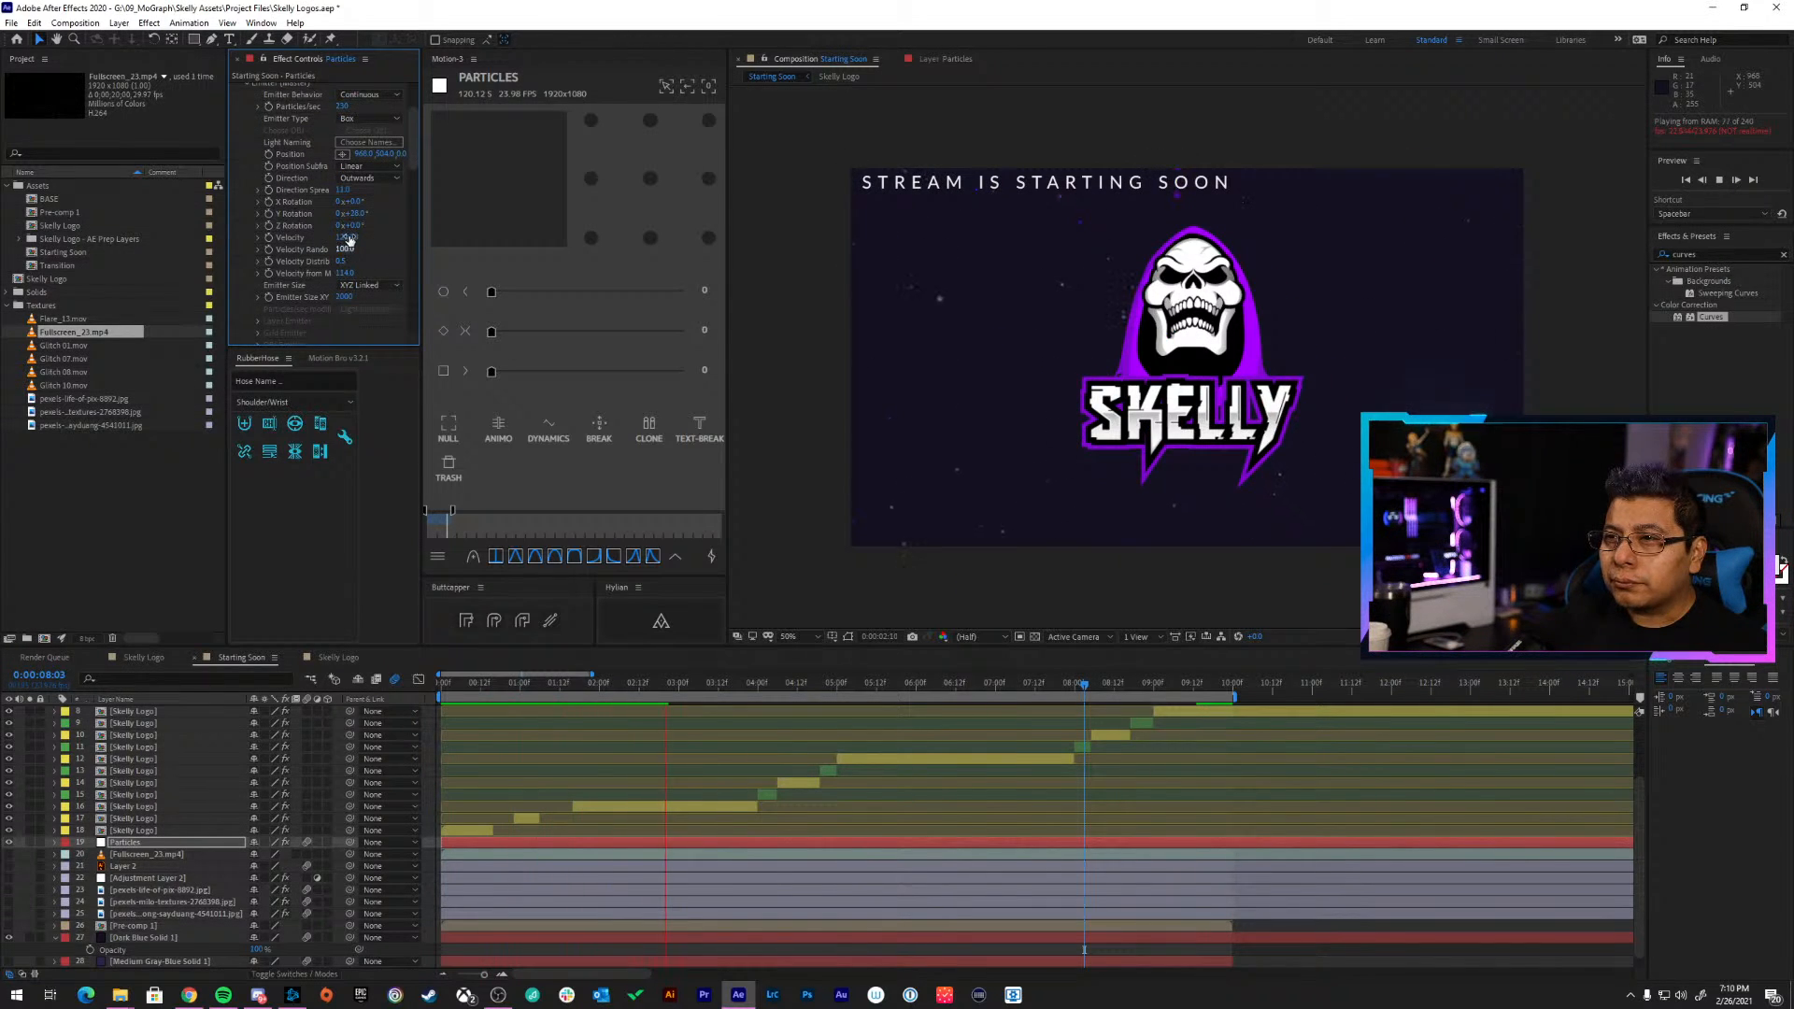
{"action": "left_click_drag", "start_coordinate": [351, 240], "coordinate": [554, 234]}
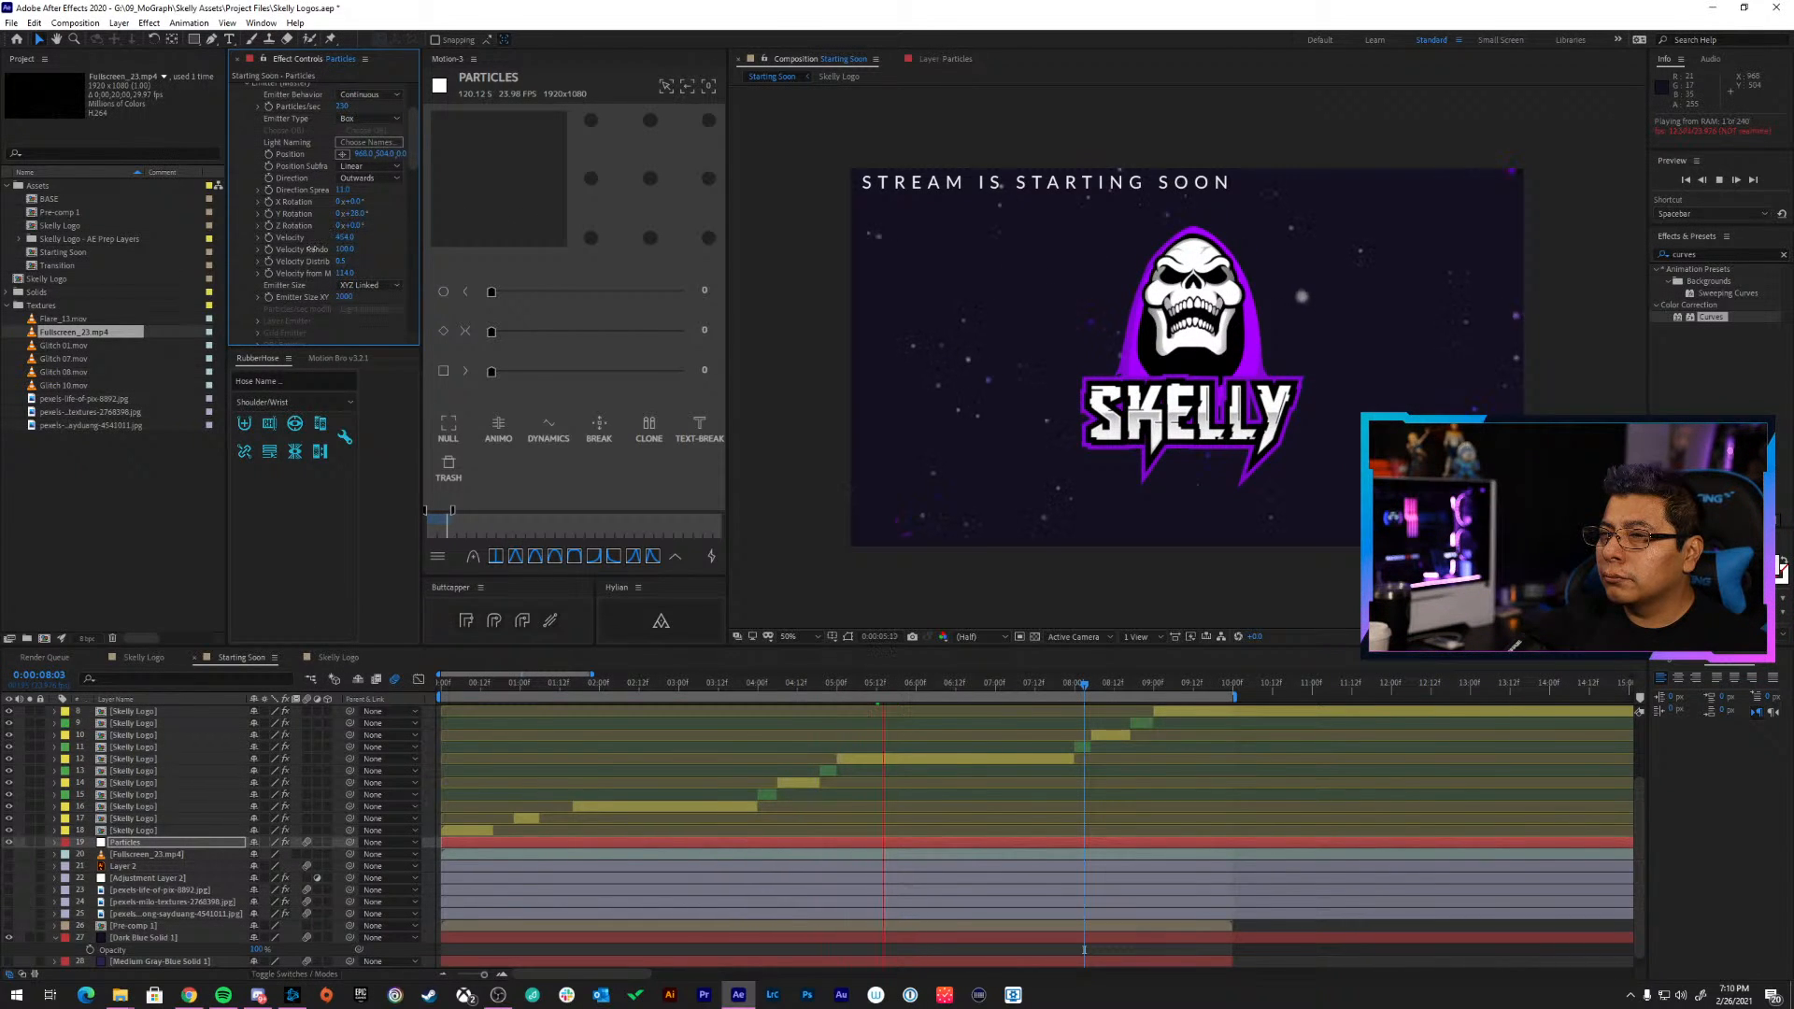
{"action": "left_click_drag", "start_coordinate": [371, 248], "coordinate": [404, 237]}
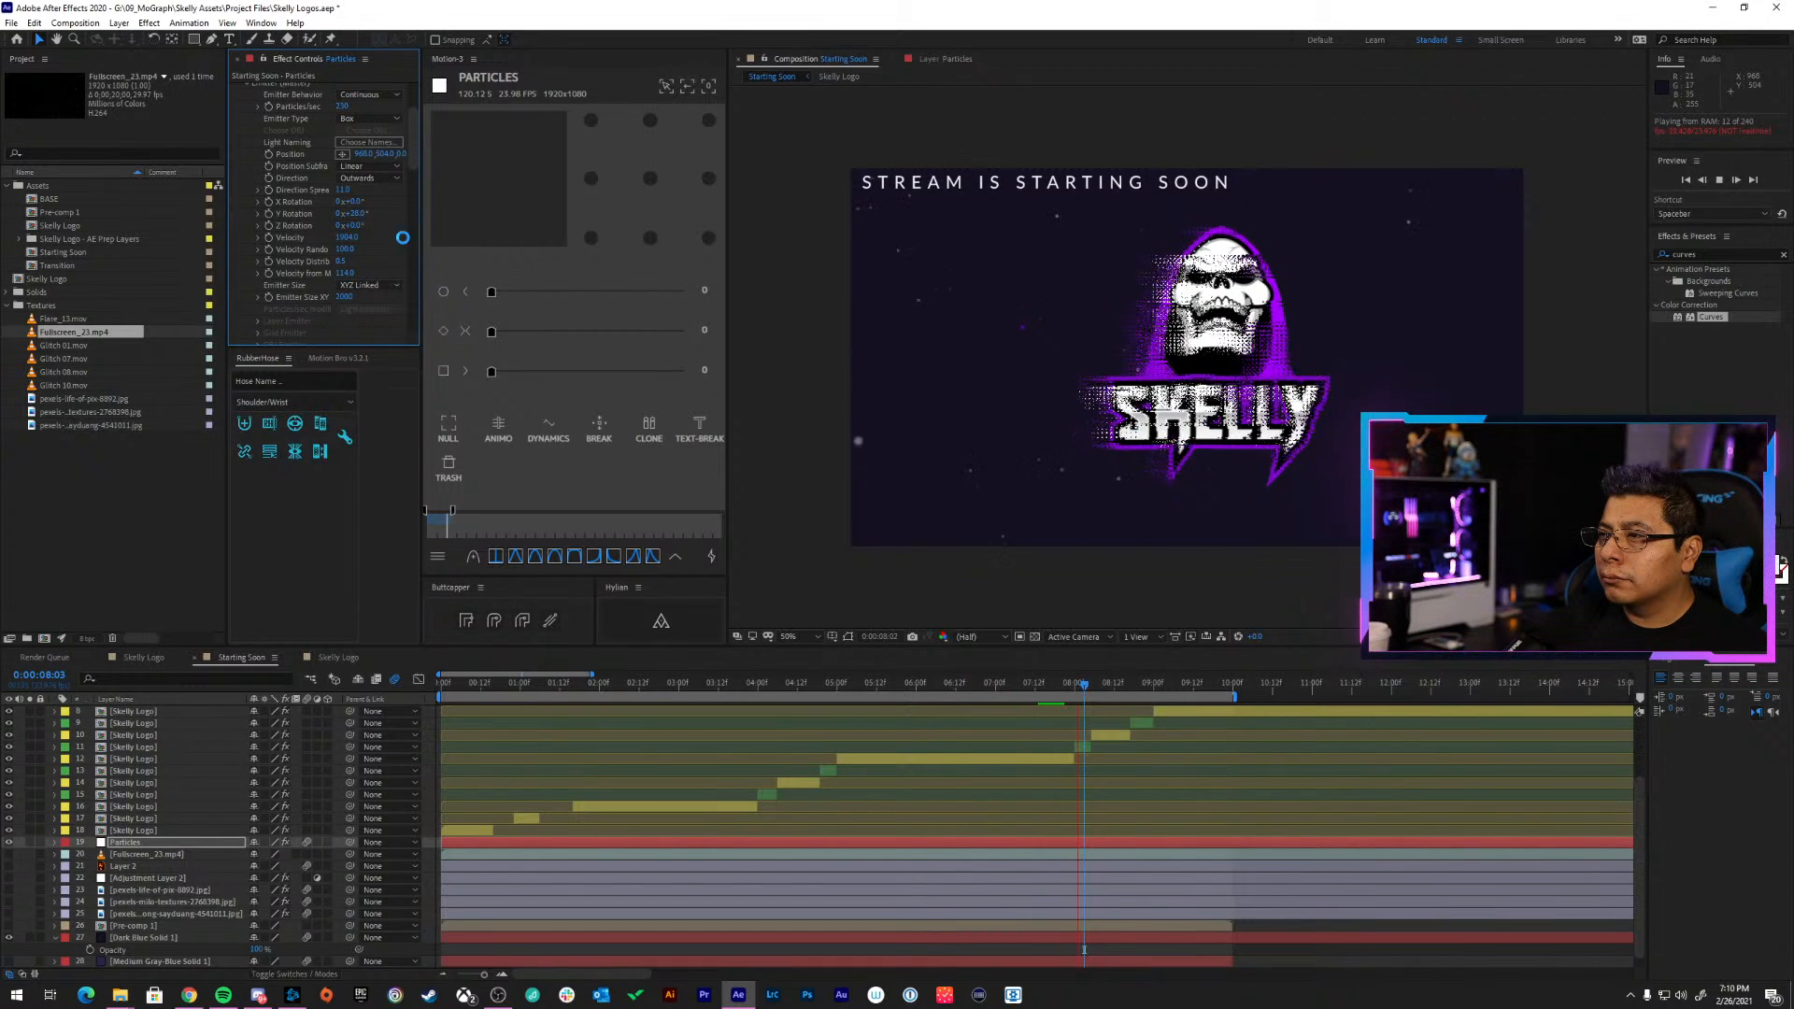
{"action": "left_click", "coordinate": [356, 214]}
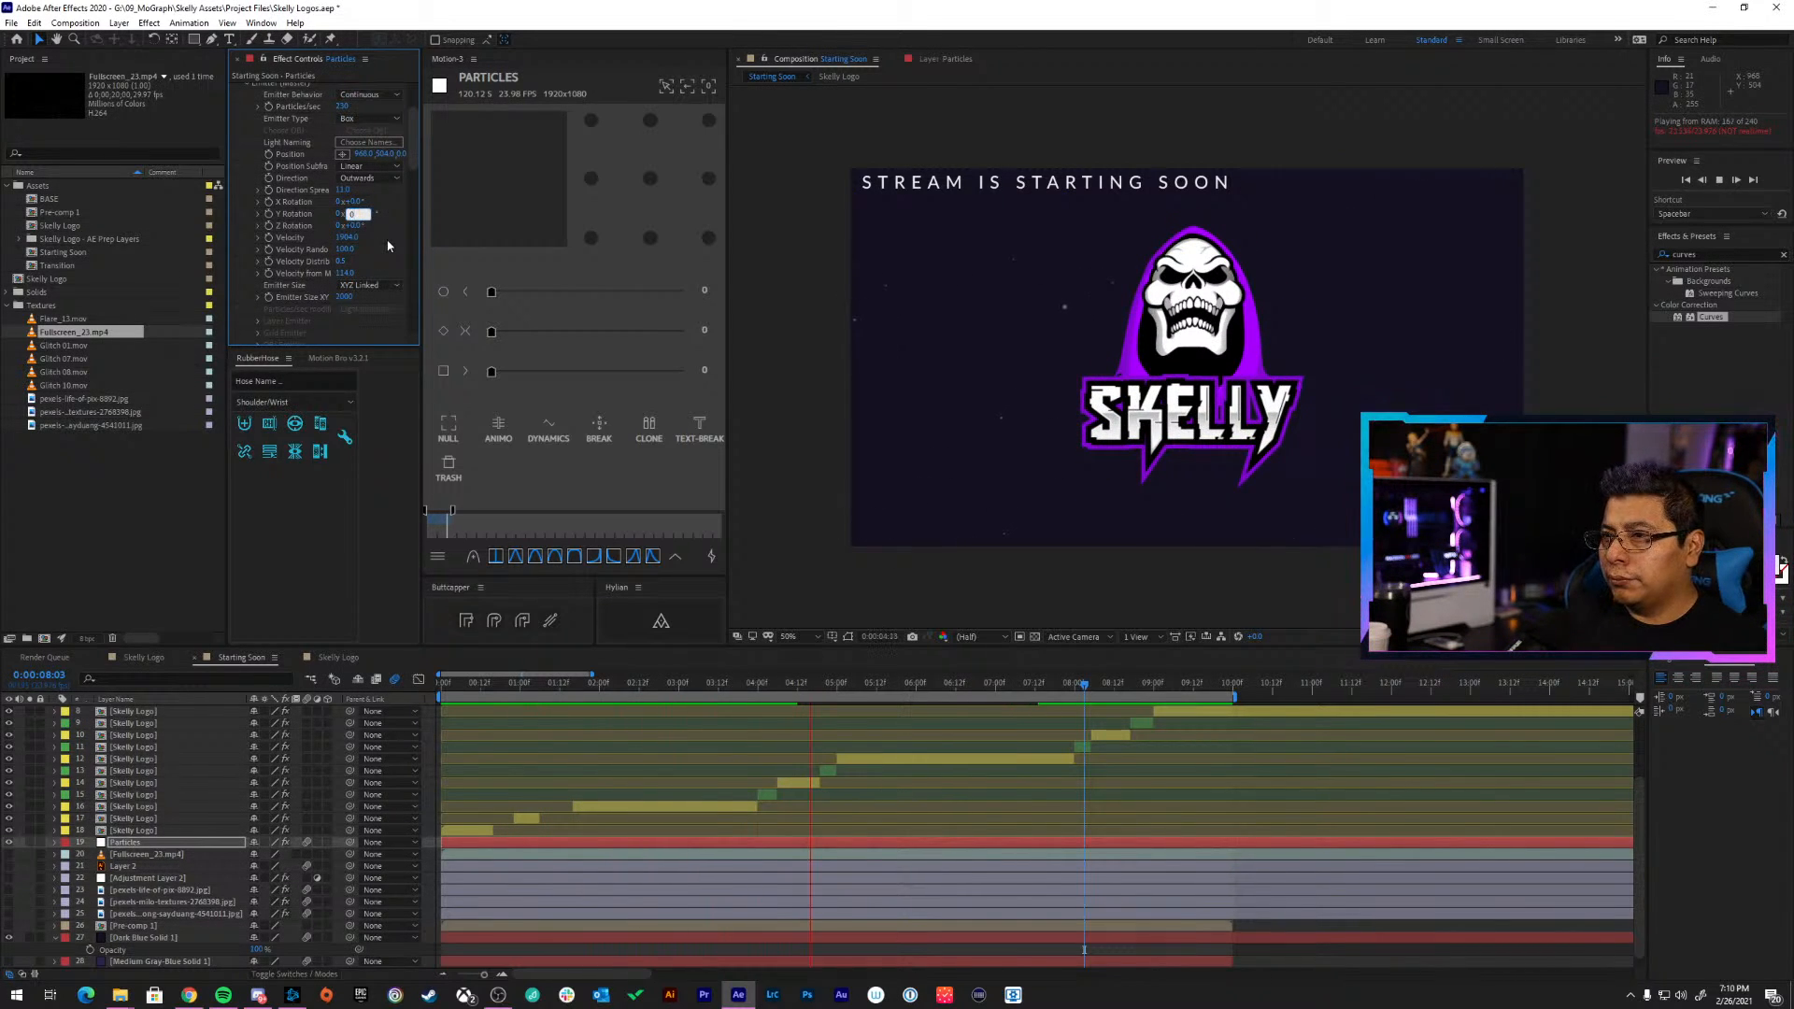
{"action": "key", "text": "Return"}
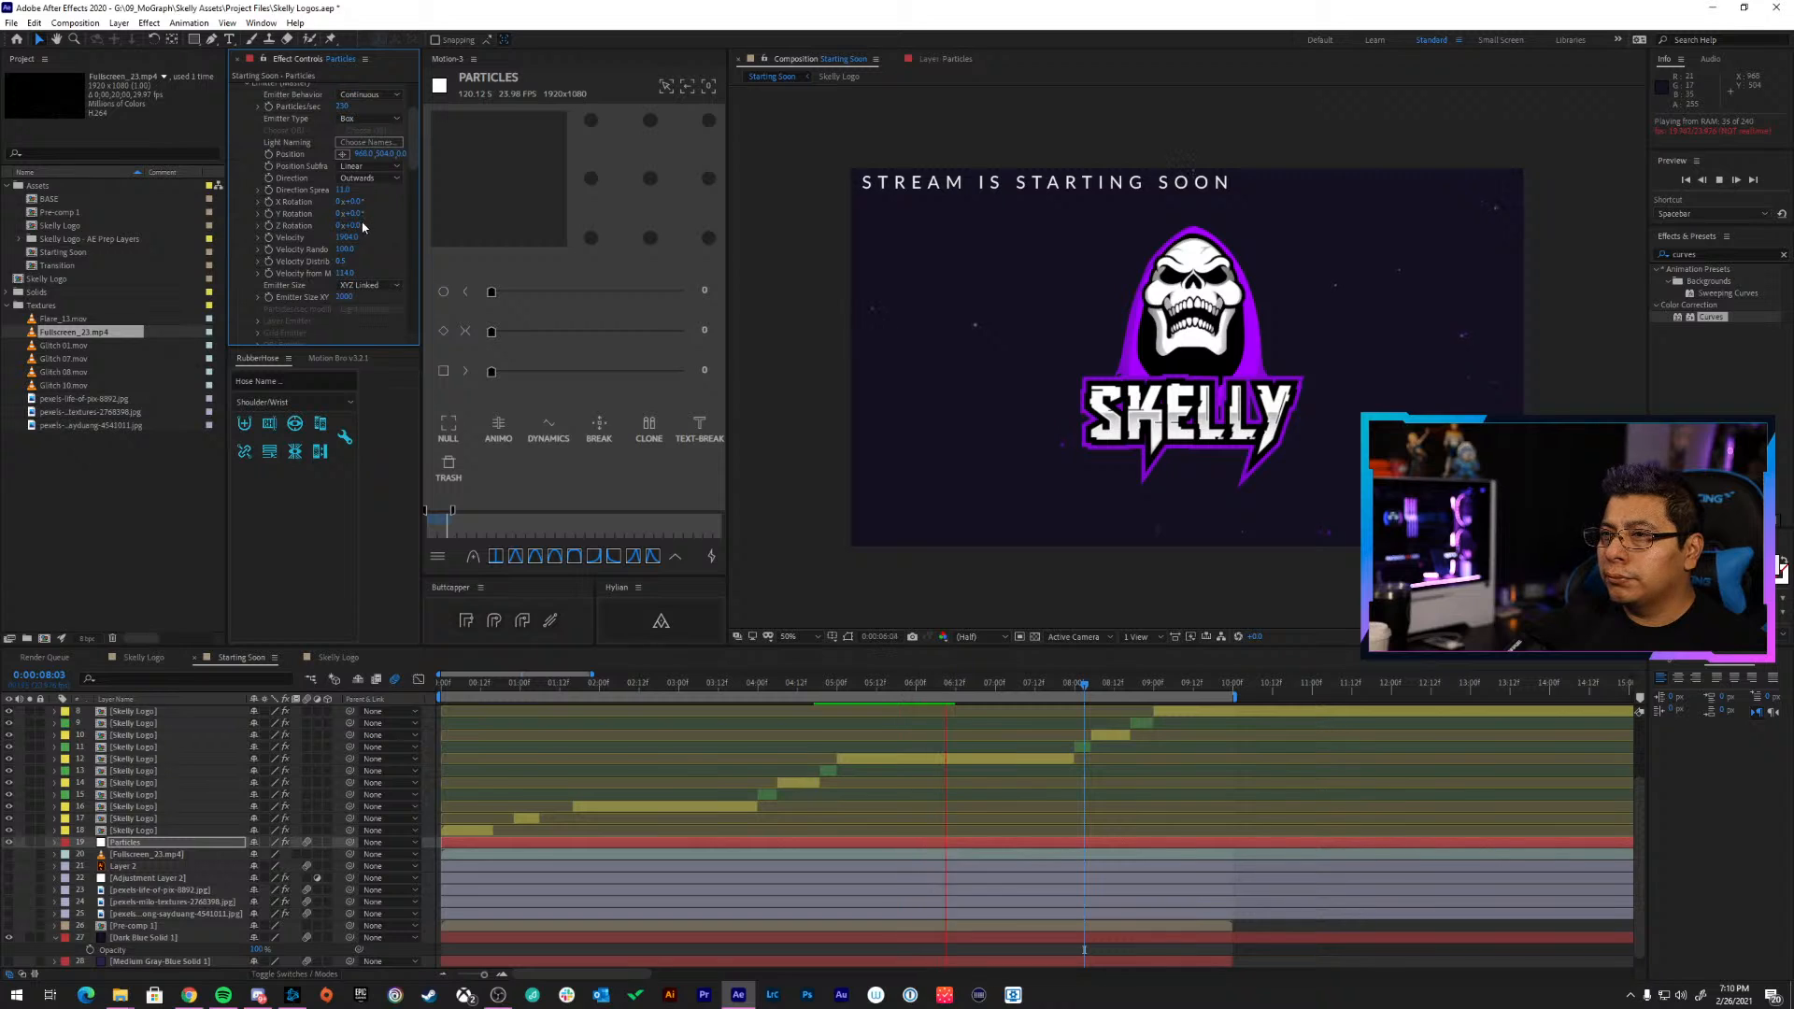
Set the emitter's X, Y and Z Rotation to about 34°, 48° and 44°
{"action": "mouse_move", "coordinate": [376, 211]}
{"action": "left_mouse_down"}
{"action": "mouse_move", "coordinate": [397, 227]}
{"action": "mouse_move", "coordinate": [391, 201]}
{"action": "left_mouse_up"}
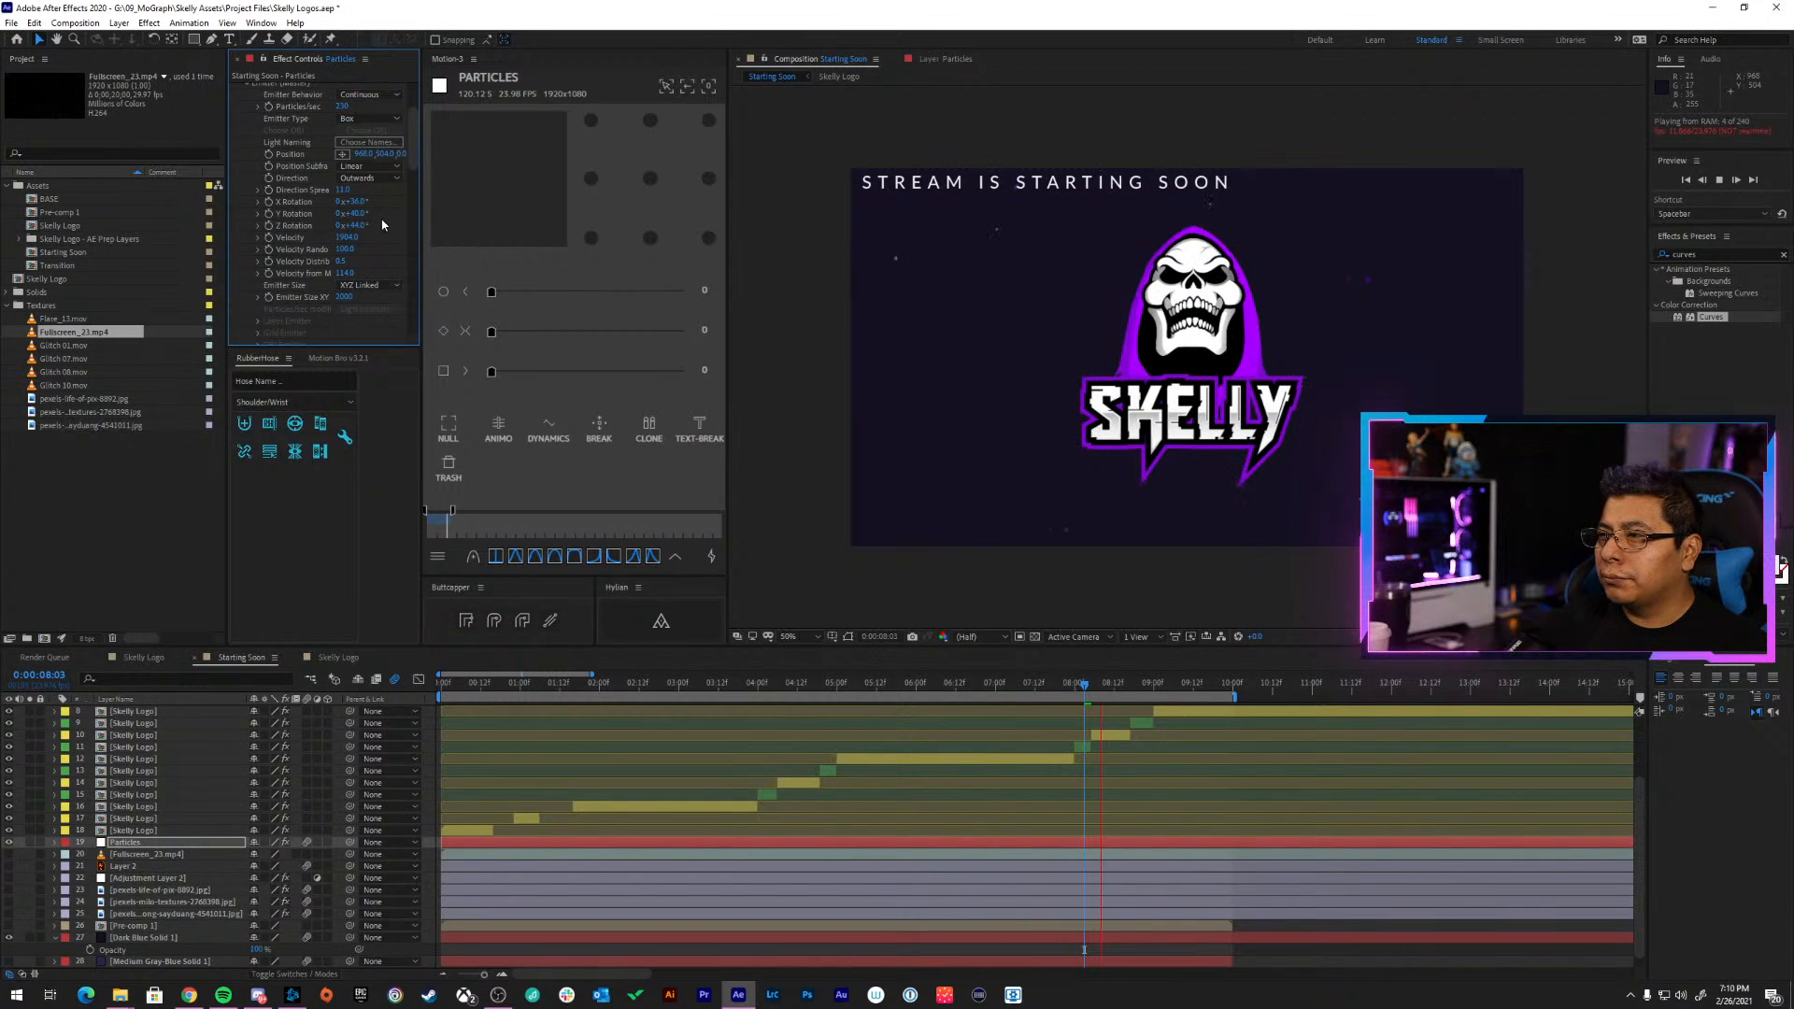
Switch the Physics Model to Air, try a strongly negative Wind Z of about -1430, and set Wind Z to 0
{"action": "scroll", "coordinate": [379, 234], "scroll_direction": "down", "scroll_amount": 5}
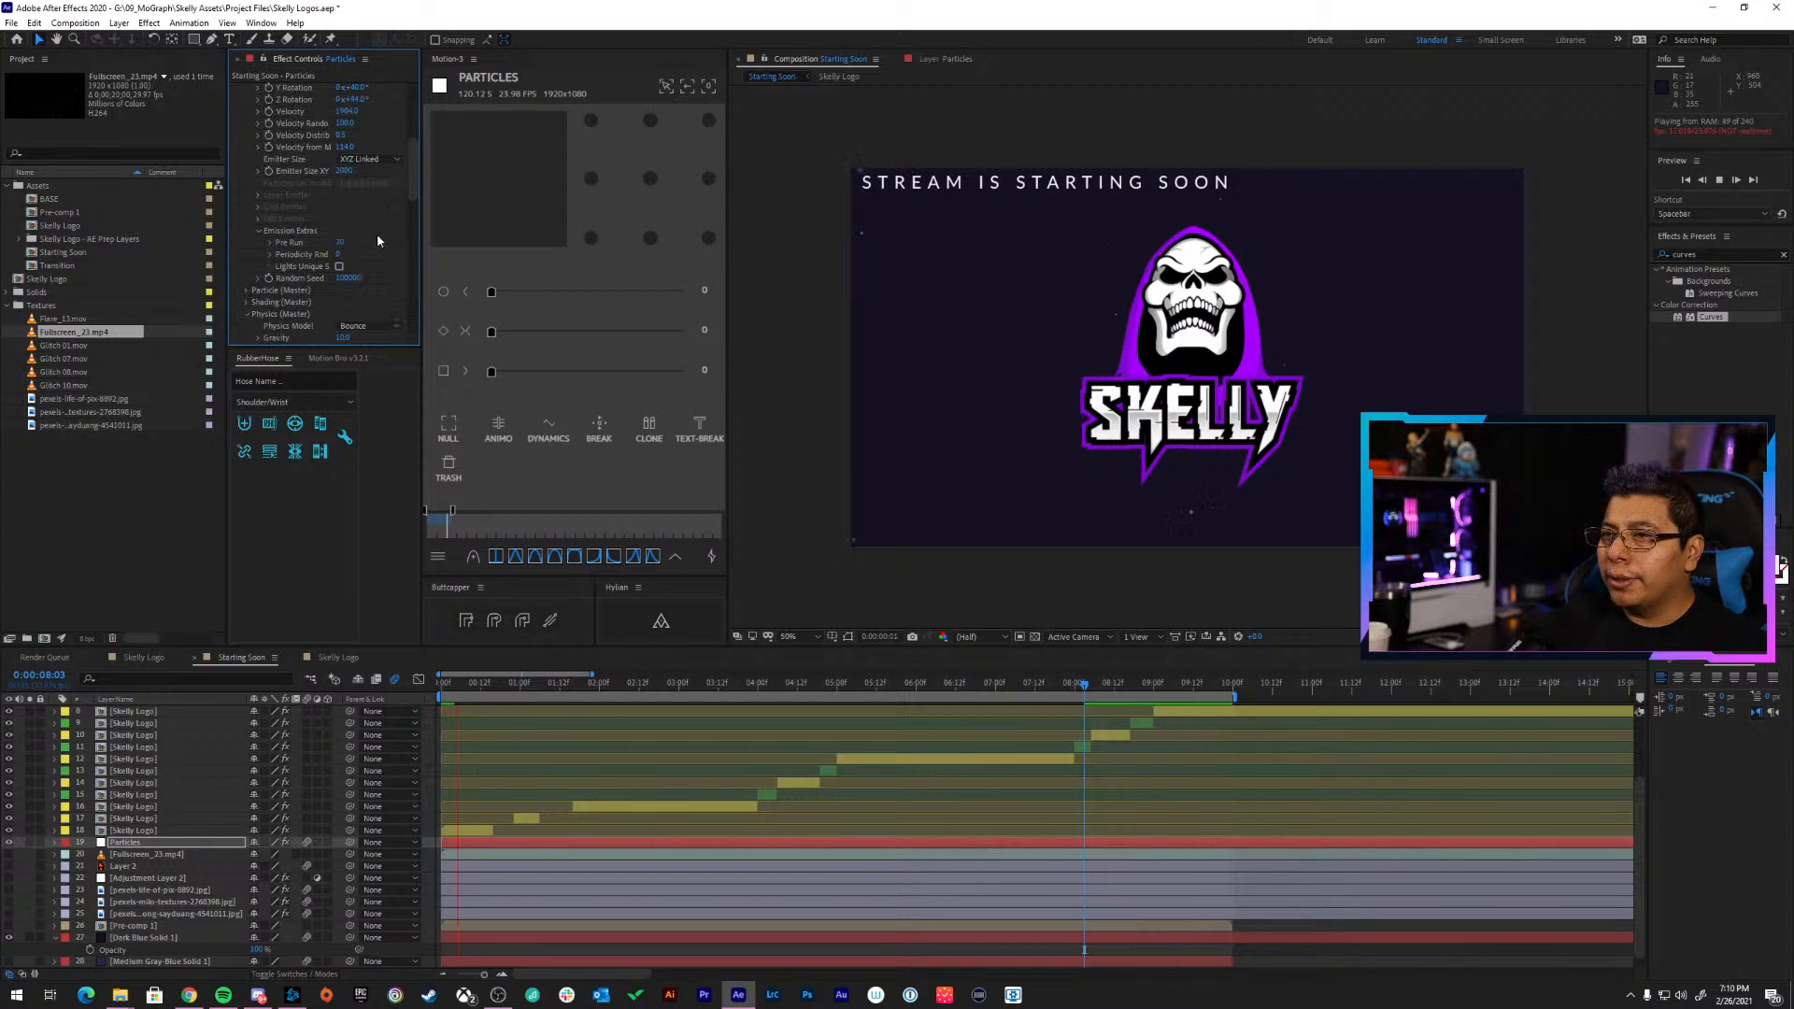
{"action": "scroll", "coordinate": [377, 241], "scroll_direction": "down", "scroll_amount": 1}
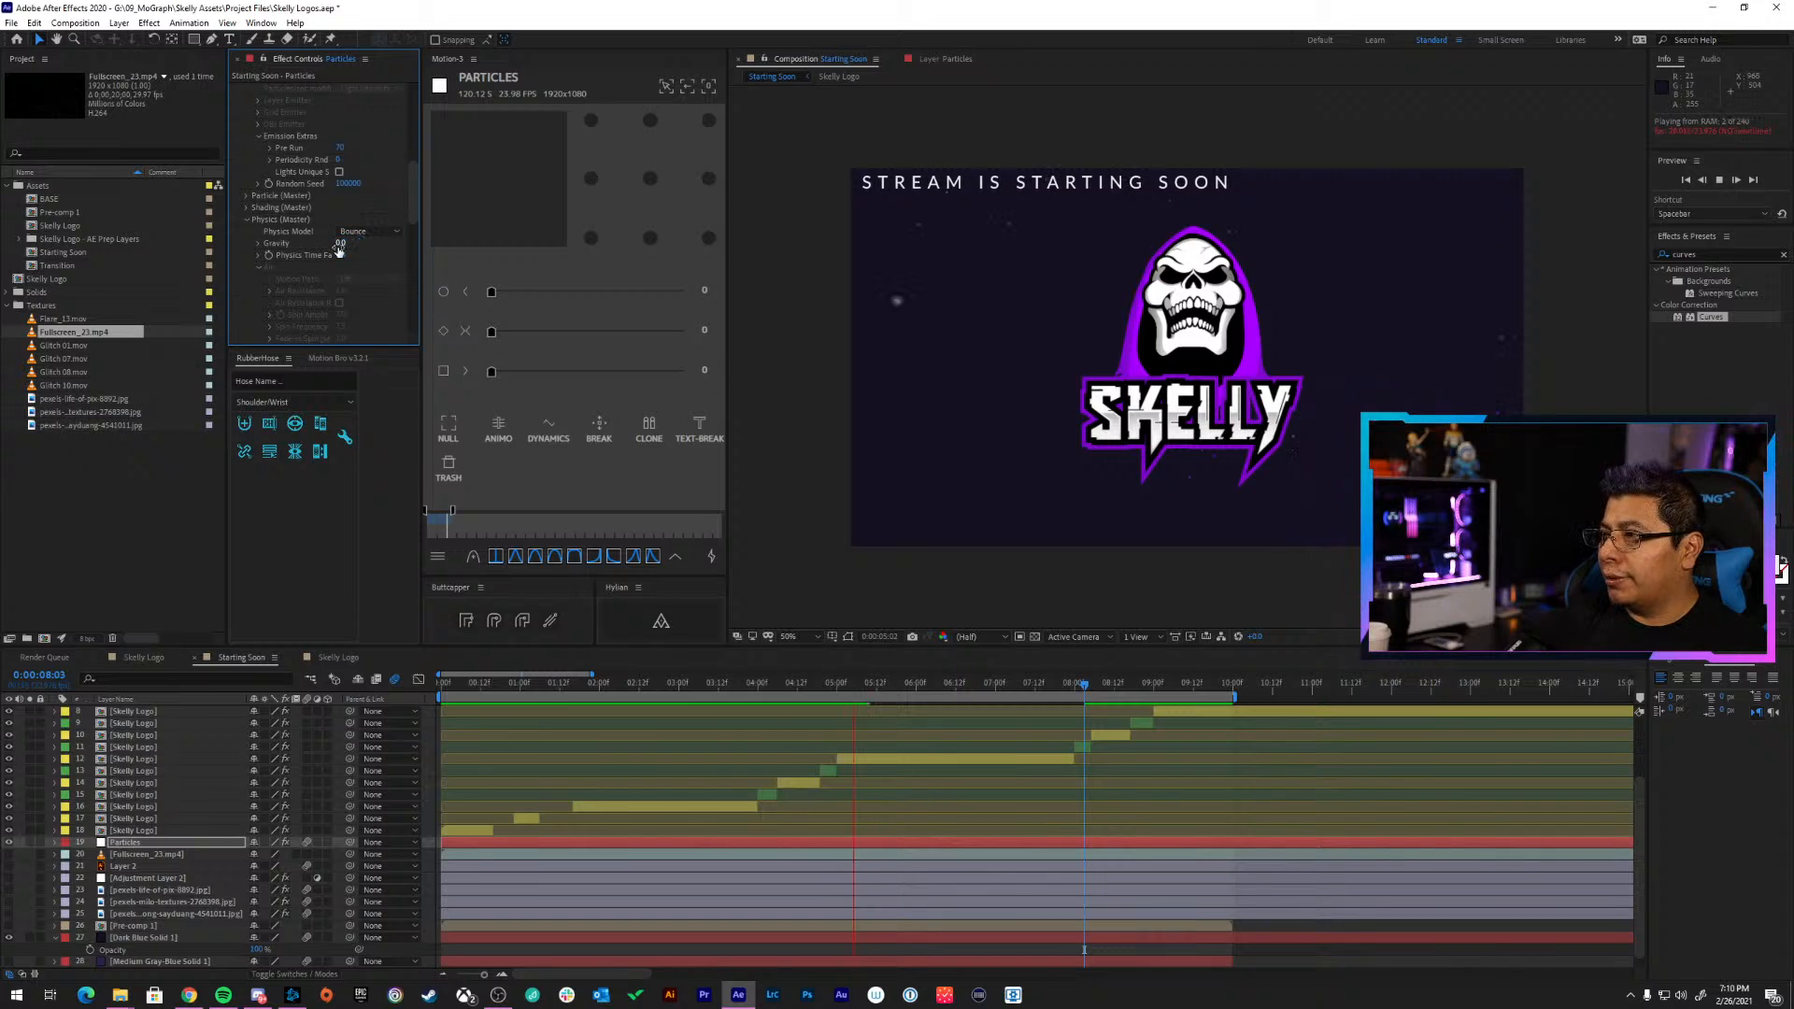
{"action": "left_click", "coordinate": [351, 231]}
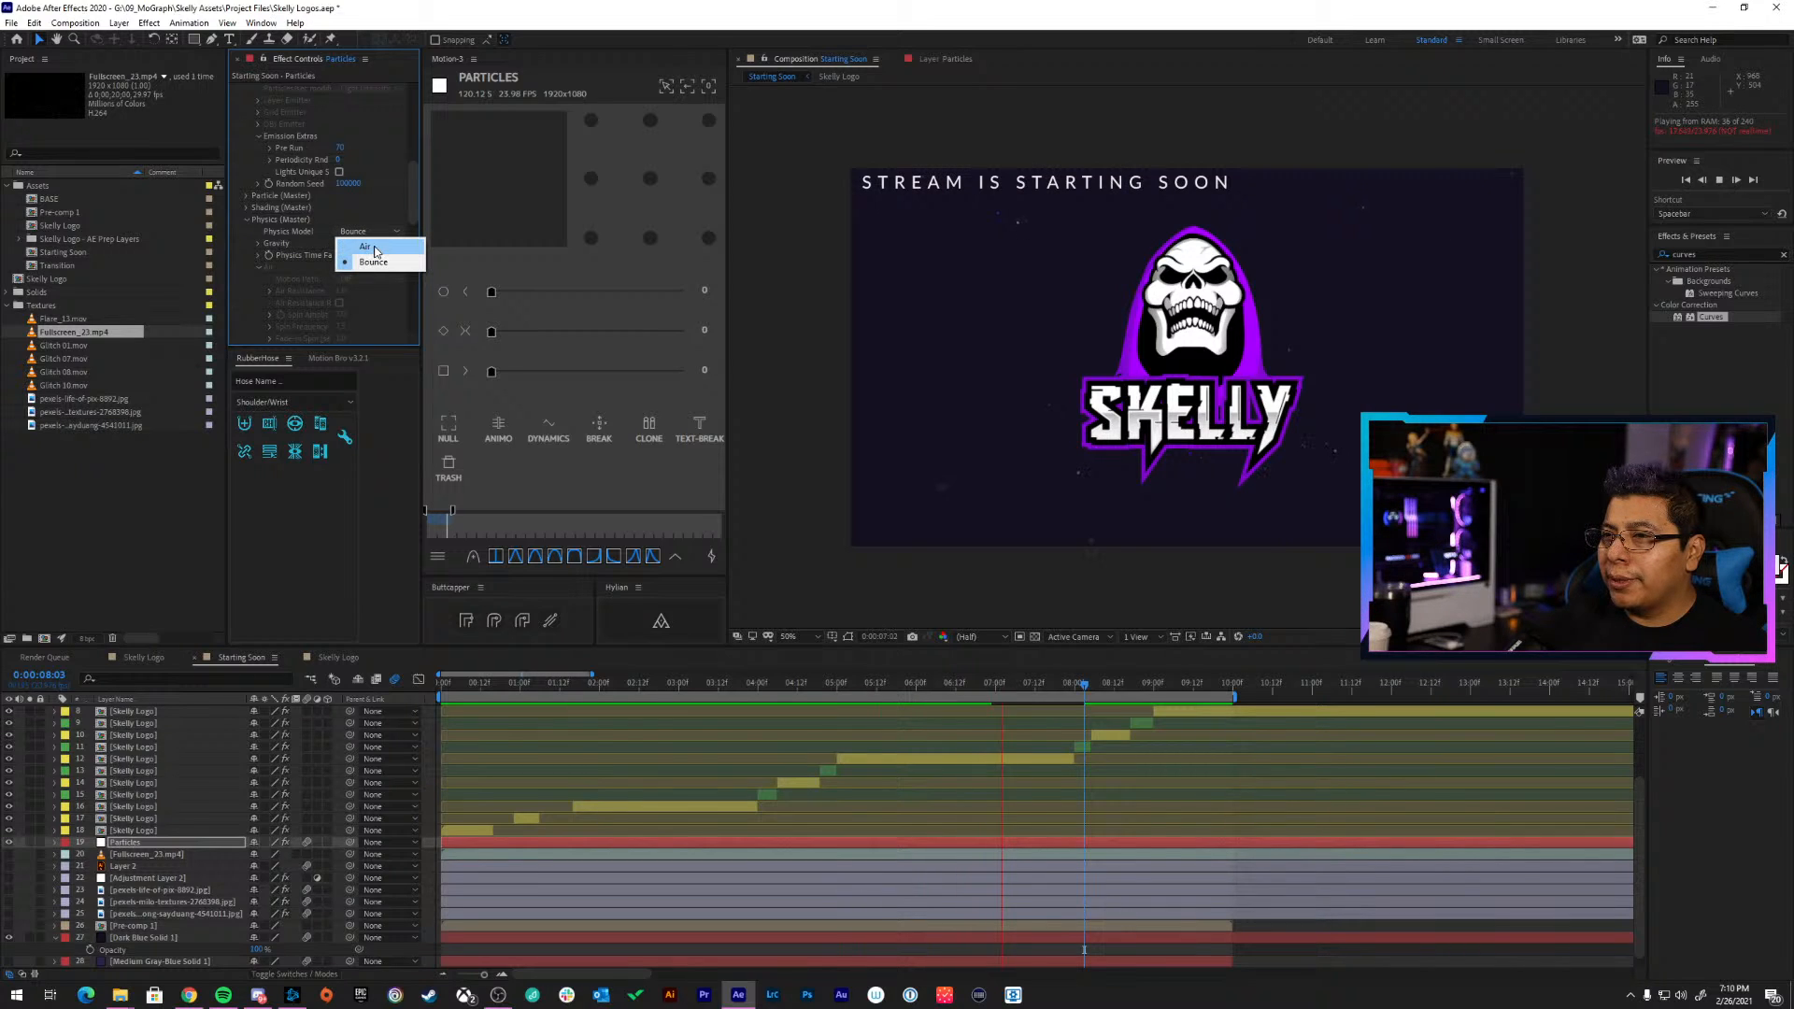
{"action": "scroll", "coordinate": [378, 308], "scroll_direction": "down", "scroll_amount": 3}
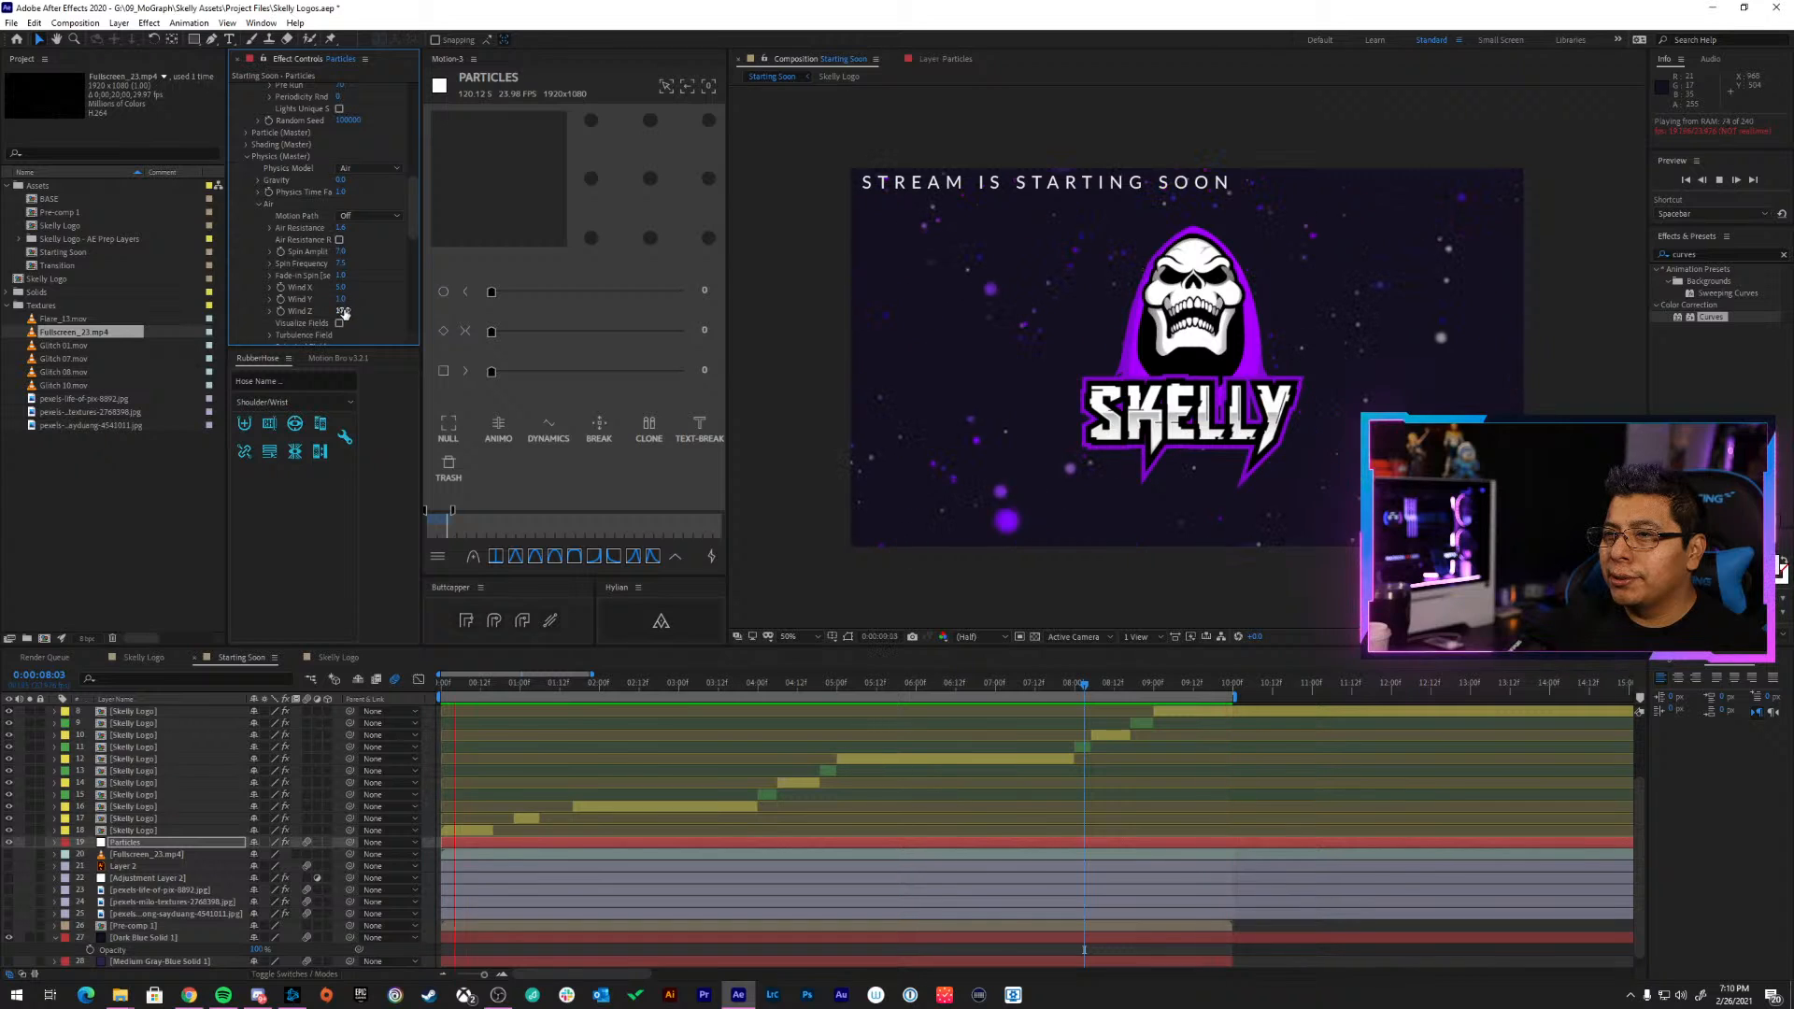
{"action": "left_click_drag", "start_coordinate": [343, 311], "coordinate": [311, 310]}
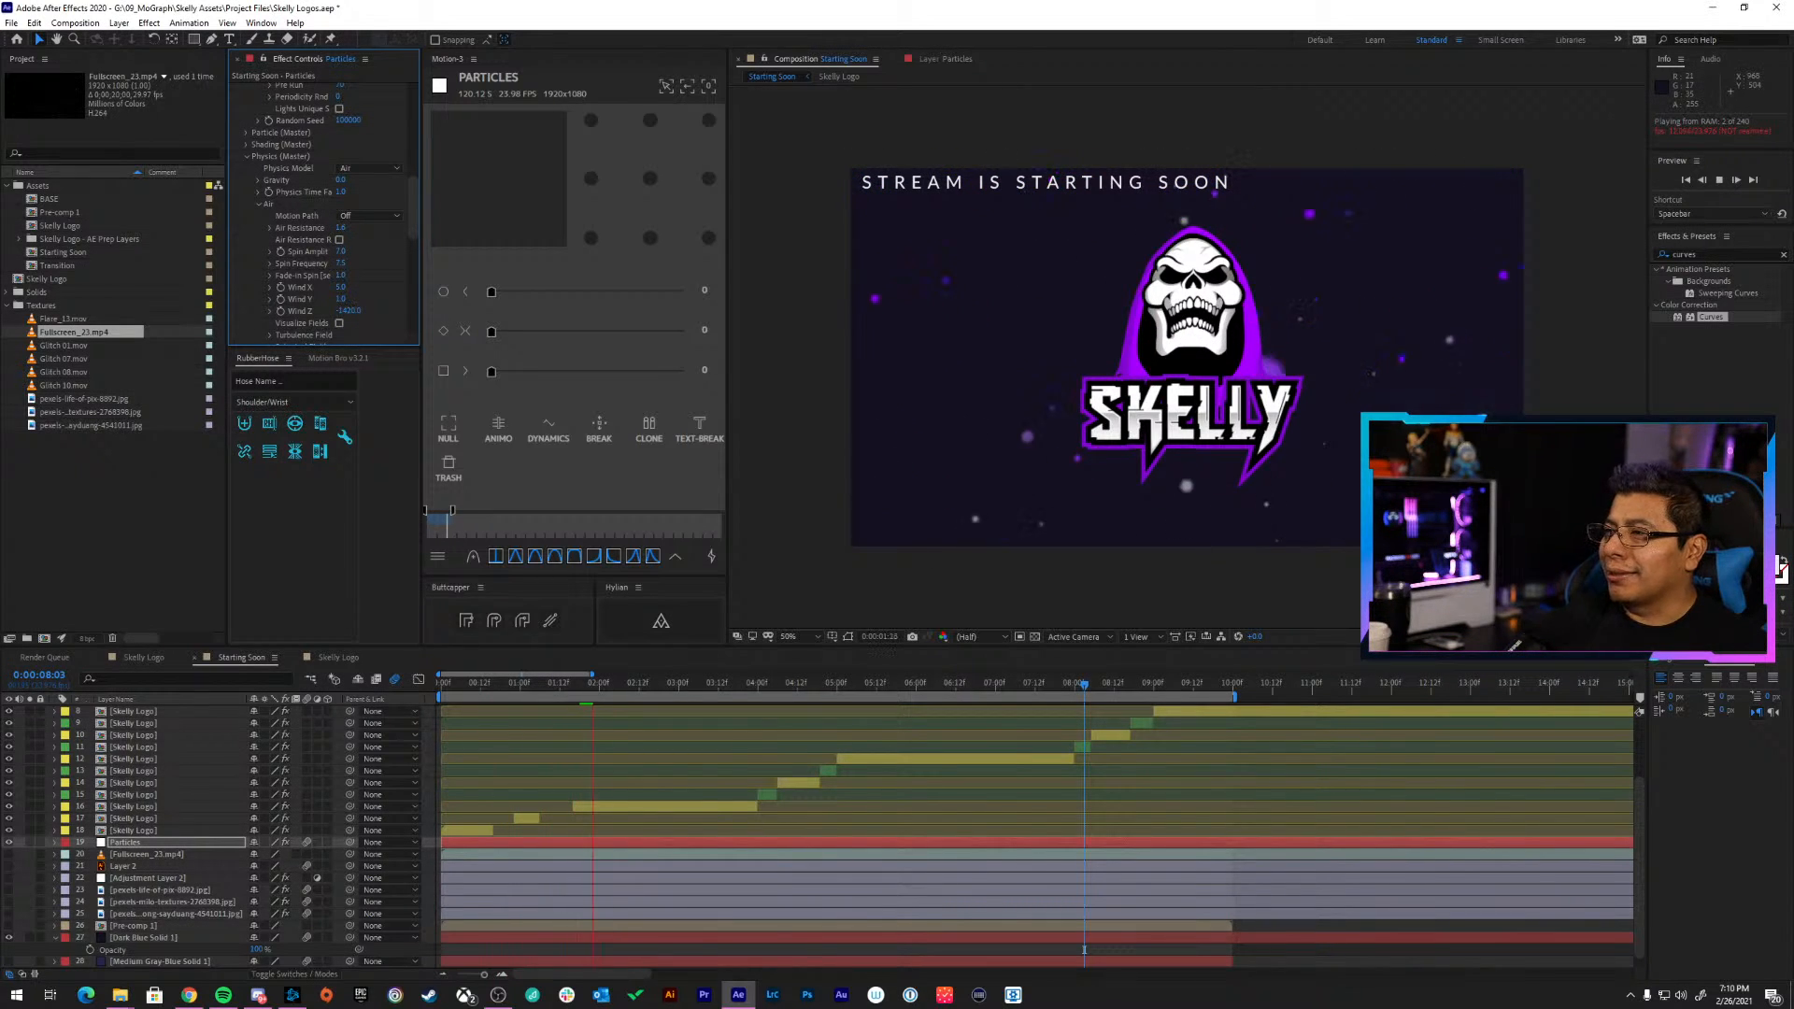
{"action": "left_click", "coordinate": [349, 311]}
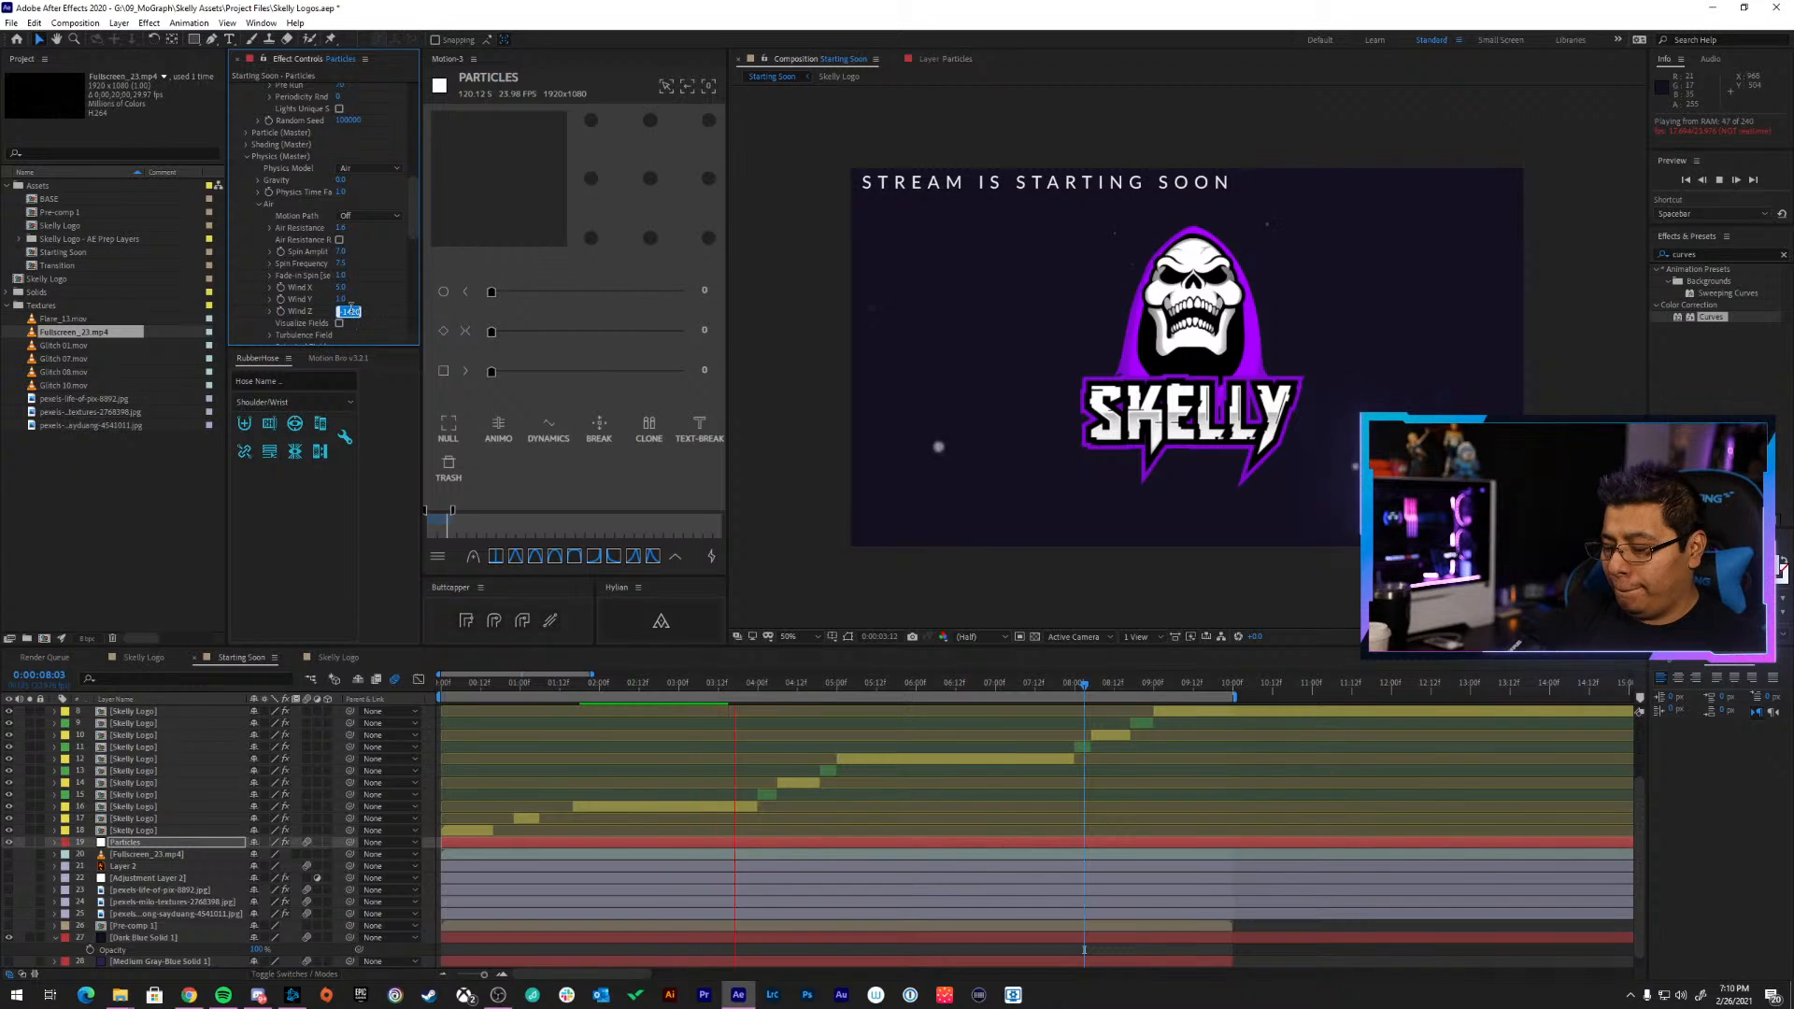
Check the Motion Path options while leaving it Off, and return the Physics Model to Bounce
{"action": "left_click", "coordinate": [366, 215]}
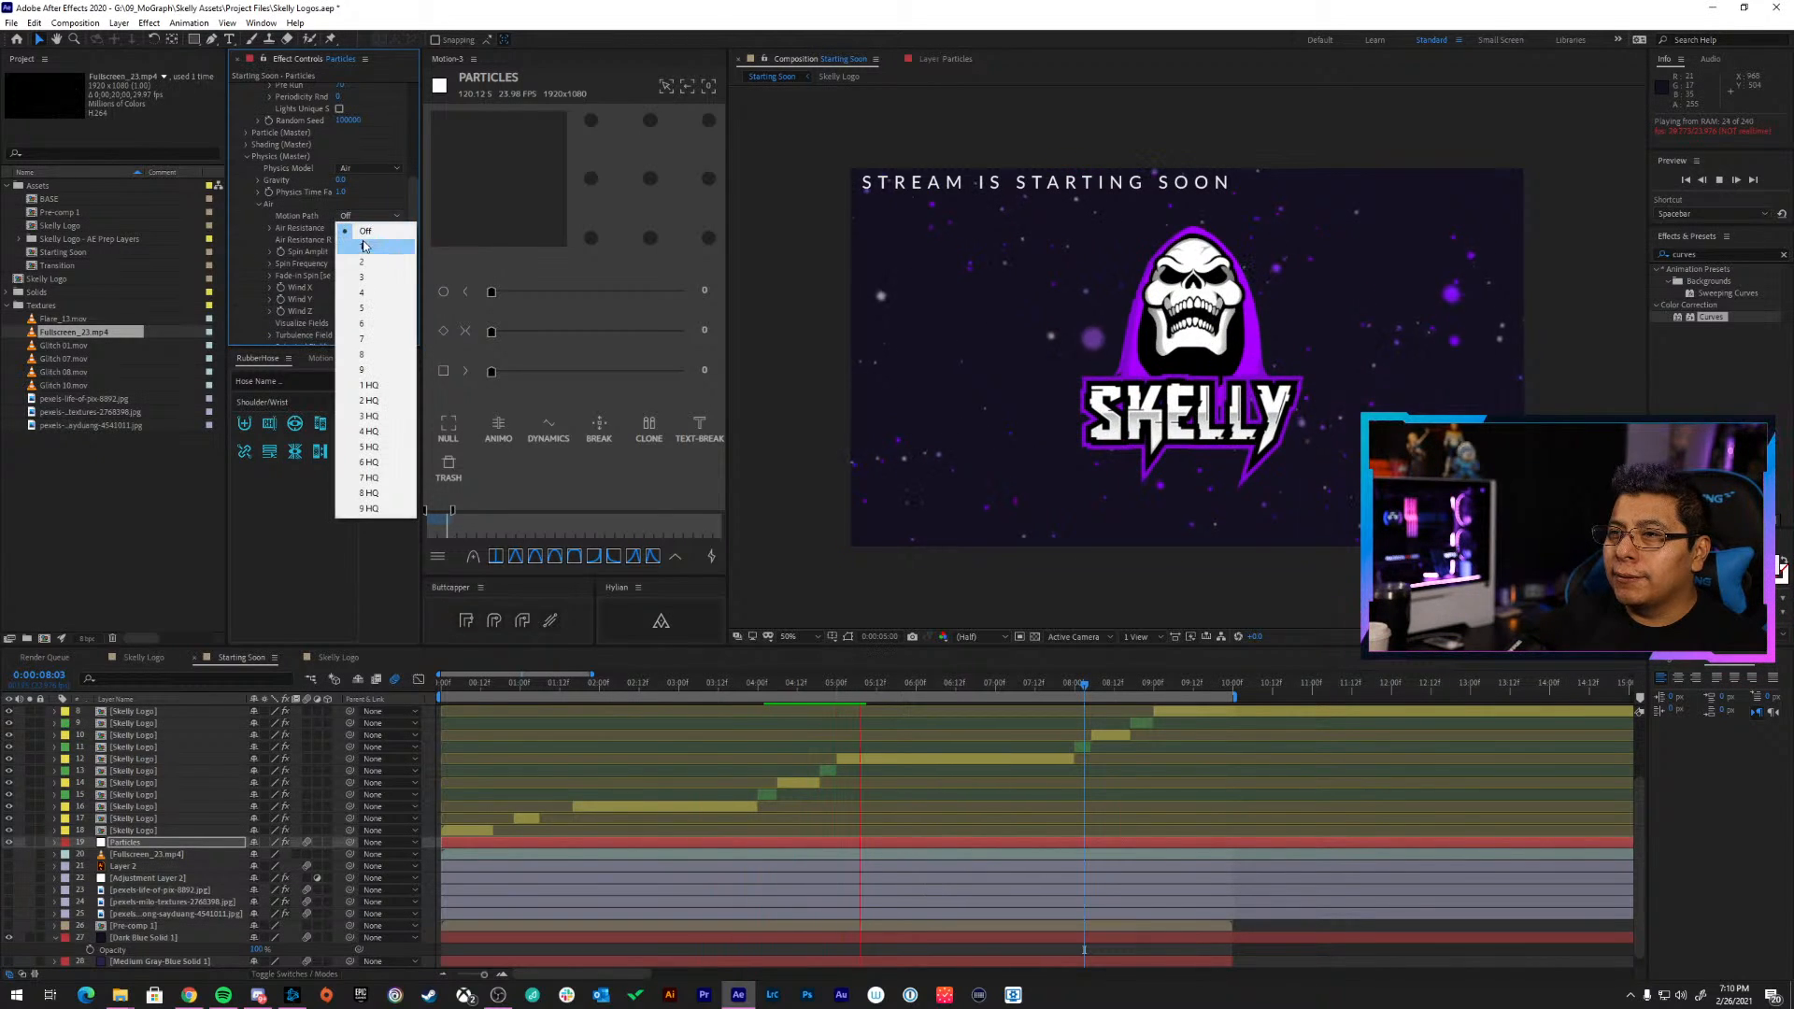
{"action": "left_click", "coordinate": [328, 202]}
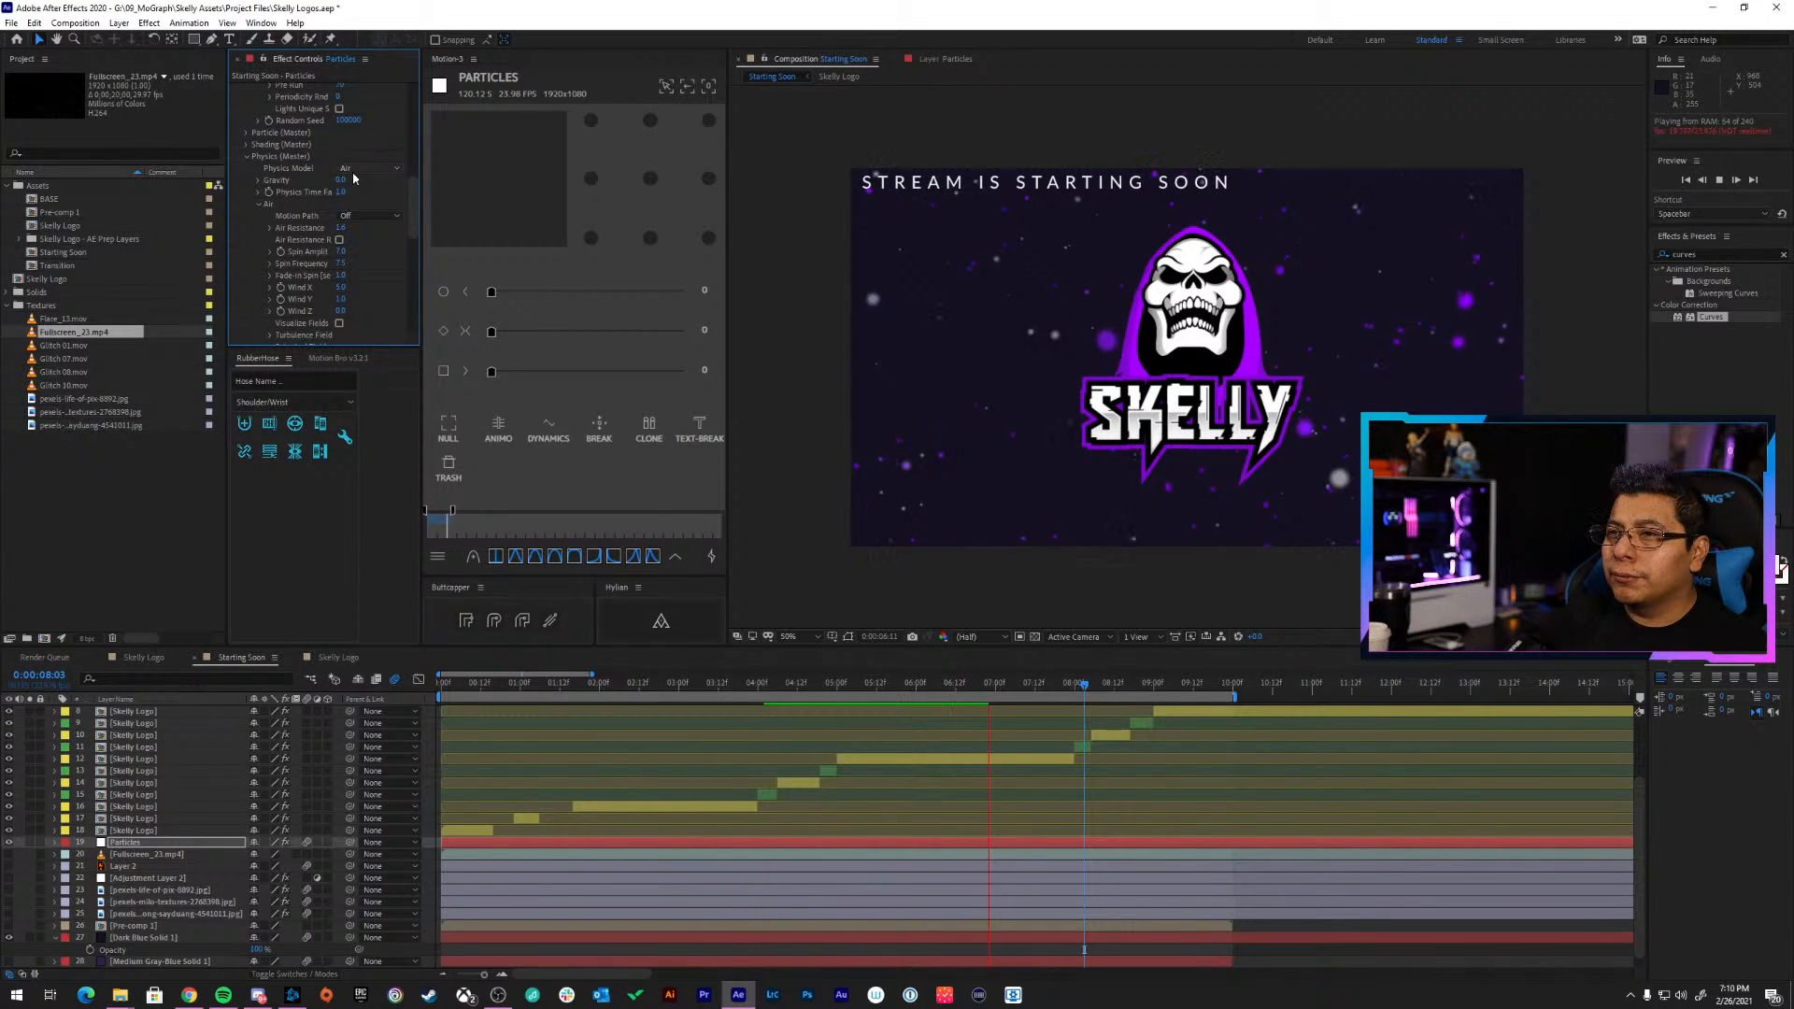
{"action": "left_click", "coordinate": [355, 169]}
{"action": "left_click", "coordinate": [362, 194]}
Open the Particular Designer and set the Particle Type to Glow Sphere (No DOF)
{"action": "scroll", "coordinate": [364, 123], "scroll_direction": "up", "scroll_amount": 2}
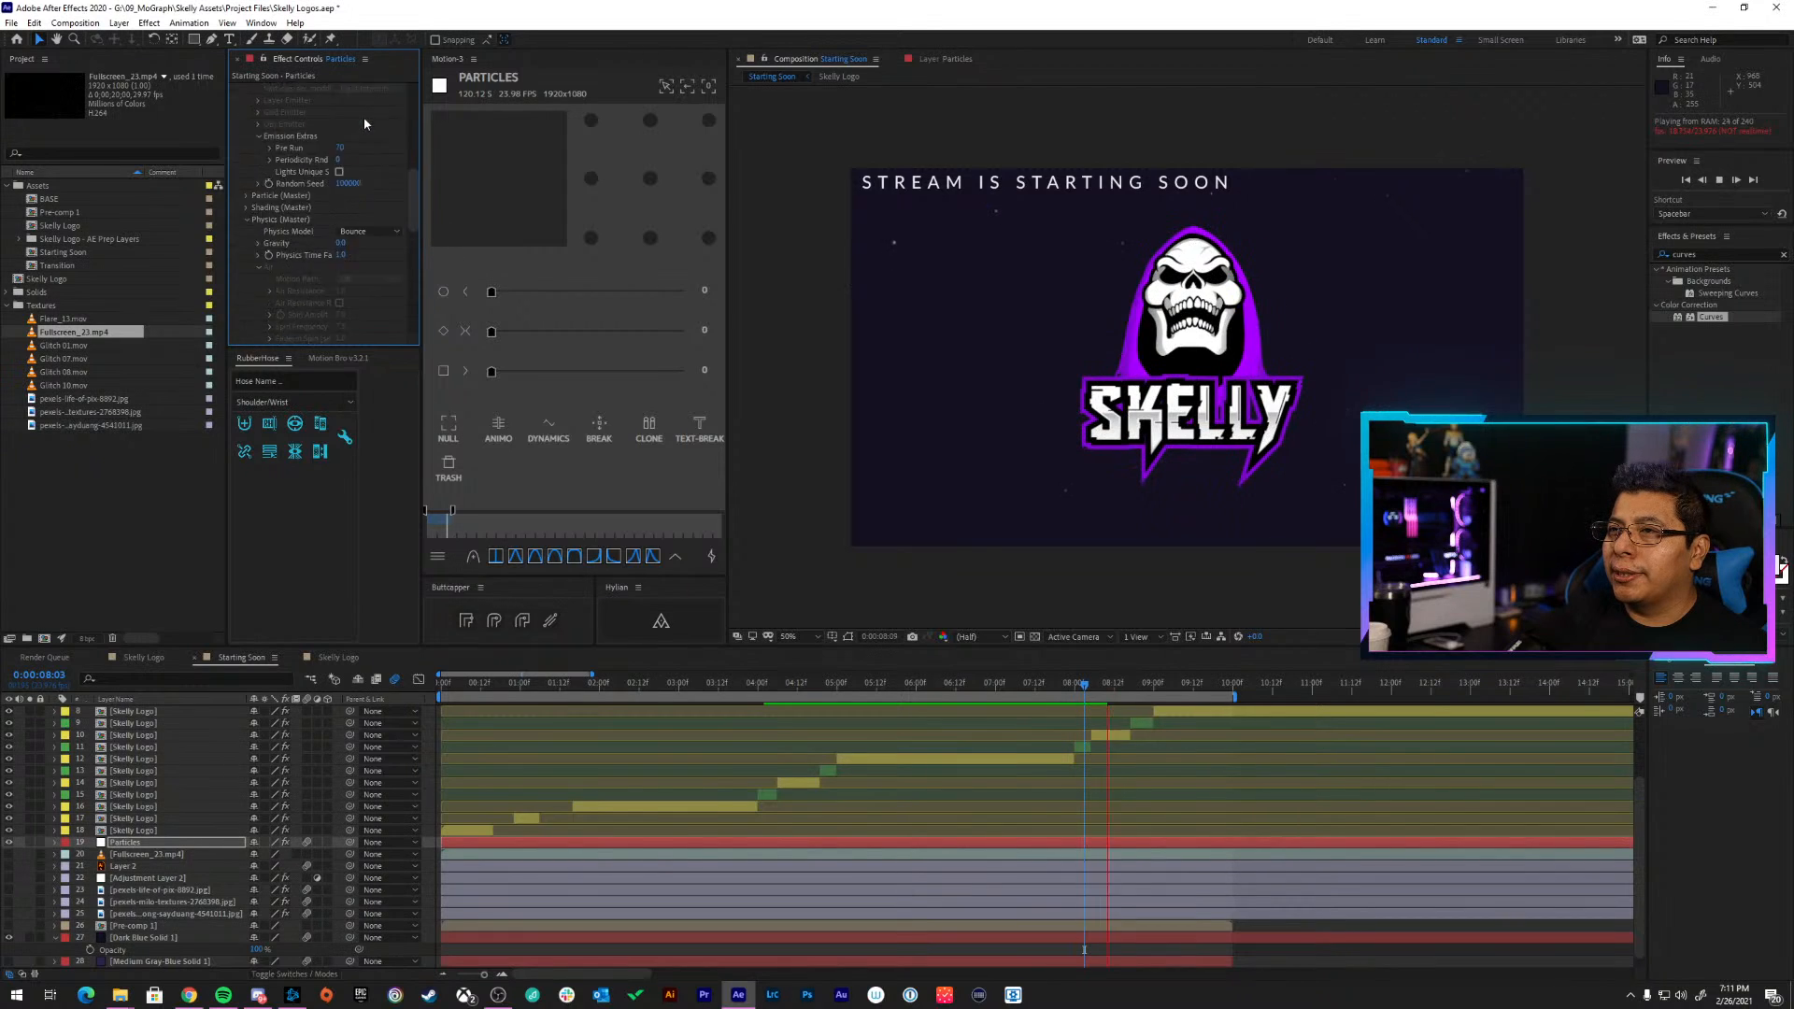
{"action": "scroll", "coordinate": [365, 119], "scroll_direction": "up", "scroll_amount": 5}
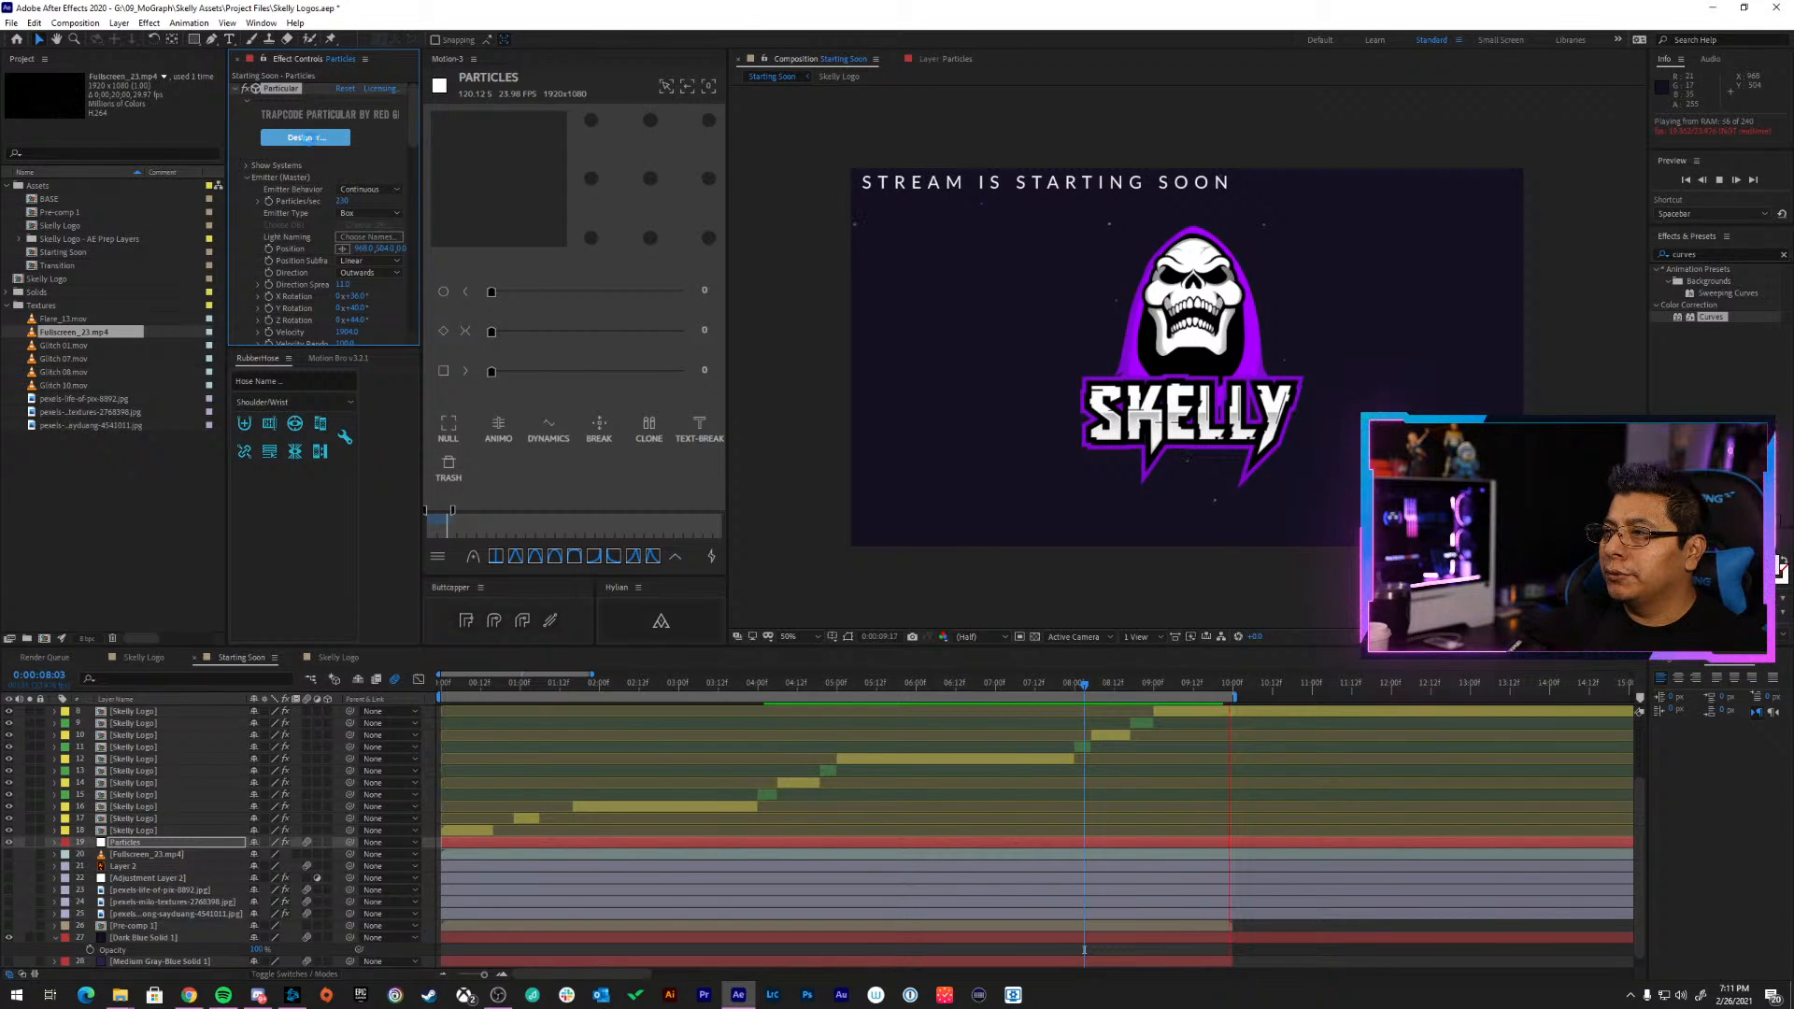
{"action": "left_click", "coordinate": [308, 138]}
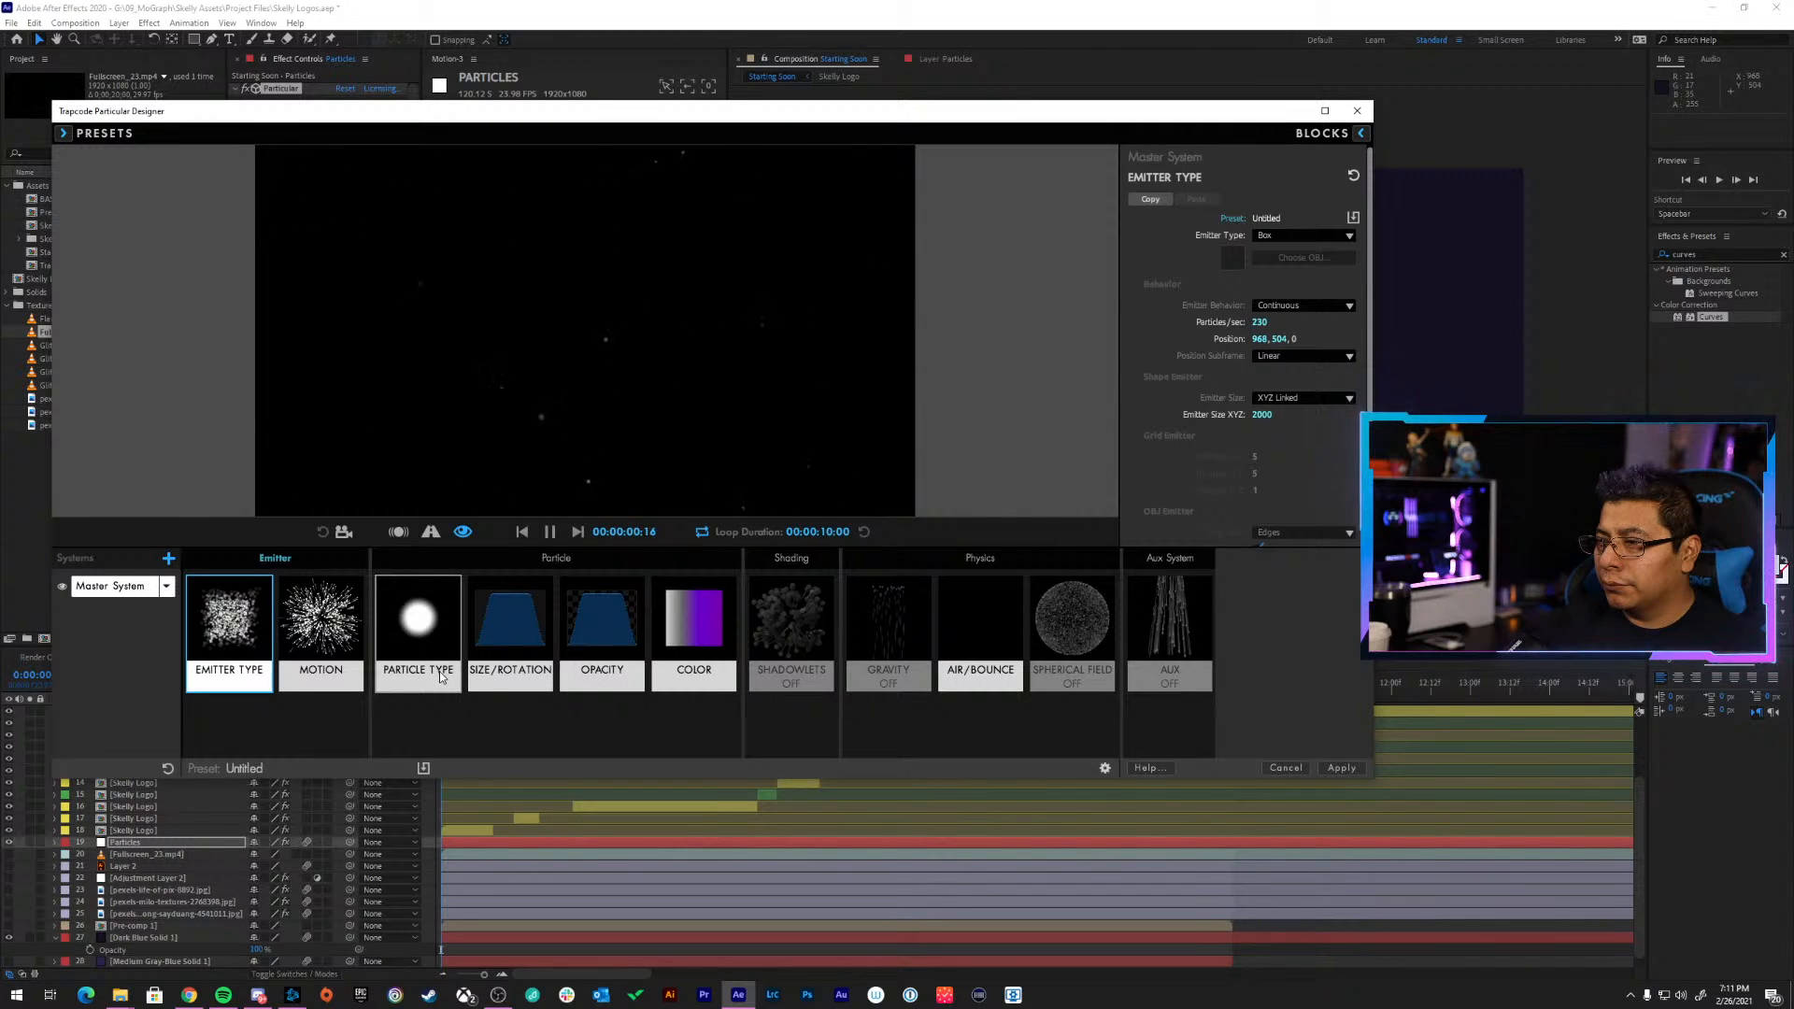
{"action": "left_click", "coordinate": [418, 651]}
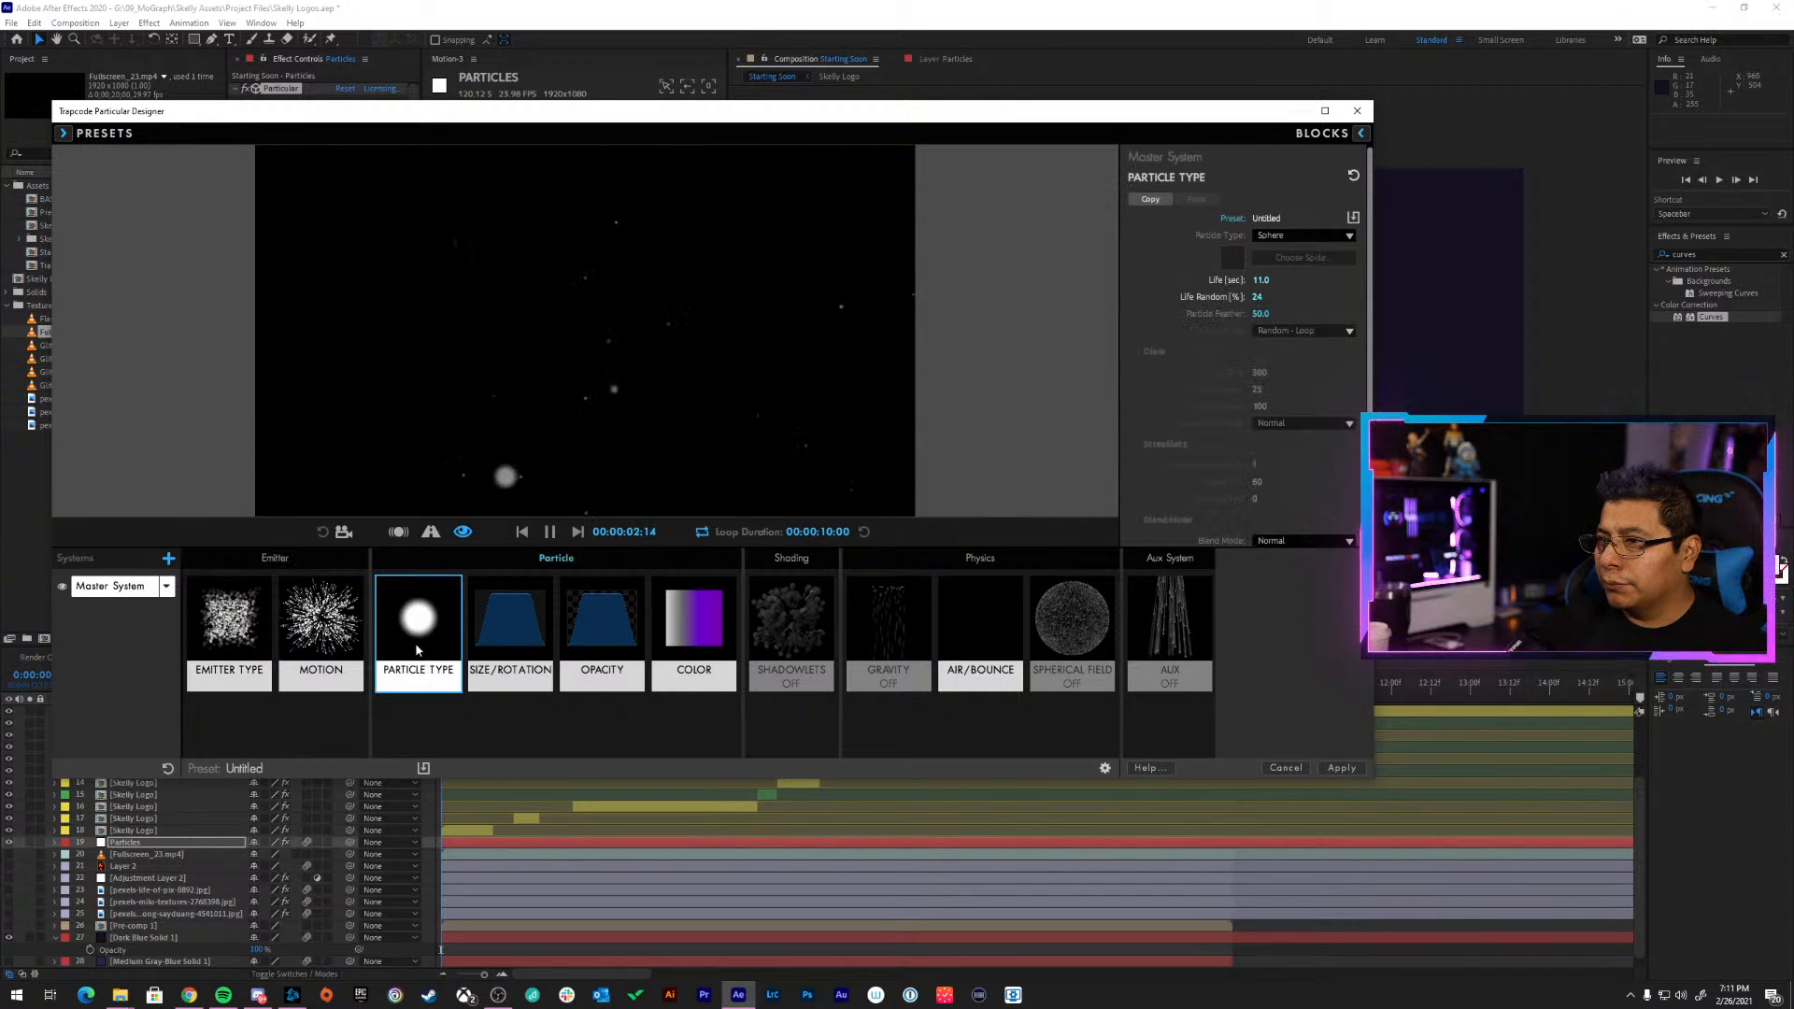
{"action": "left_click", "coordinate": [1314, 235]}
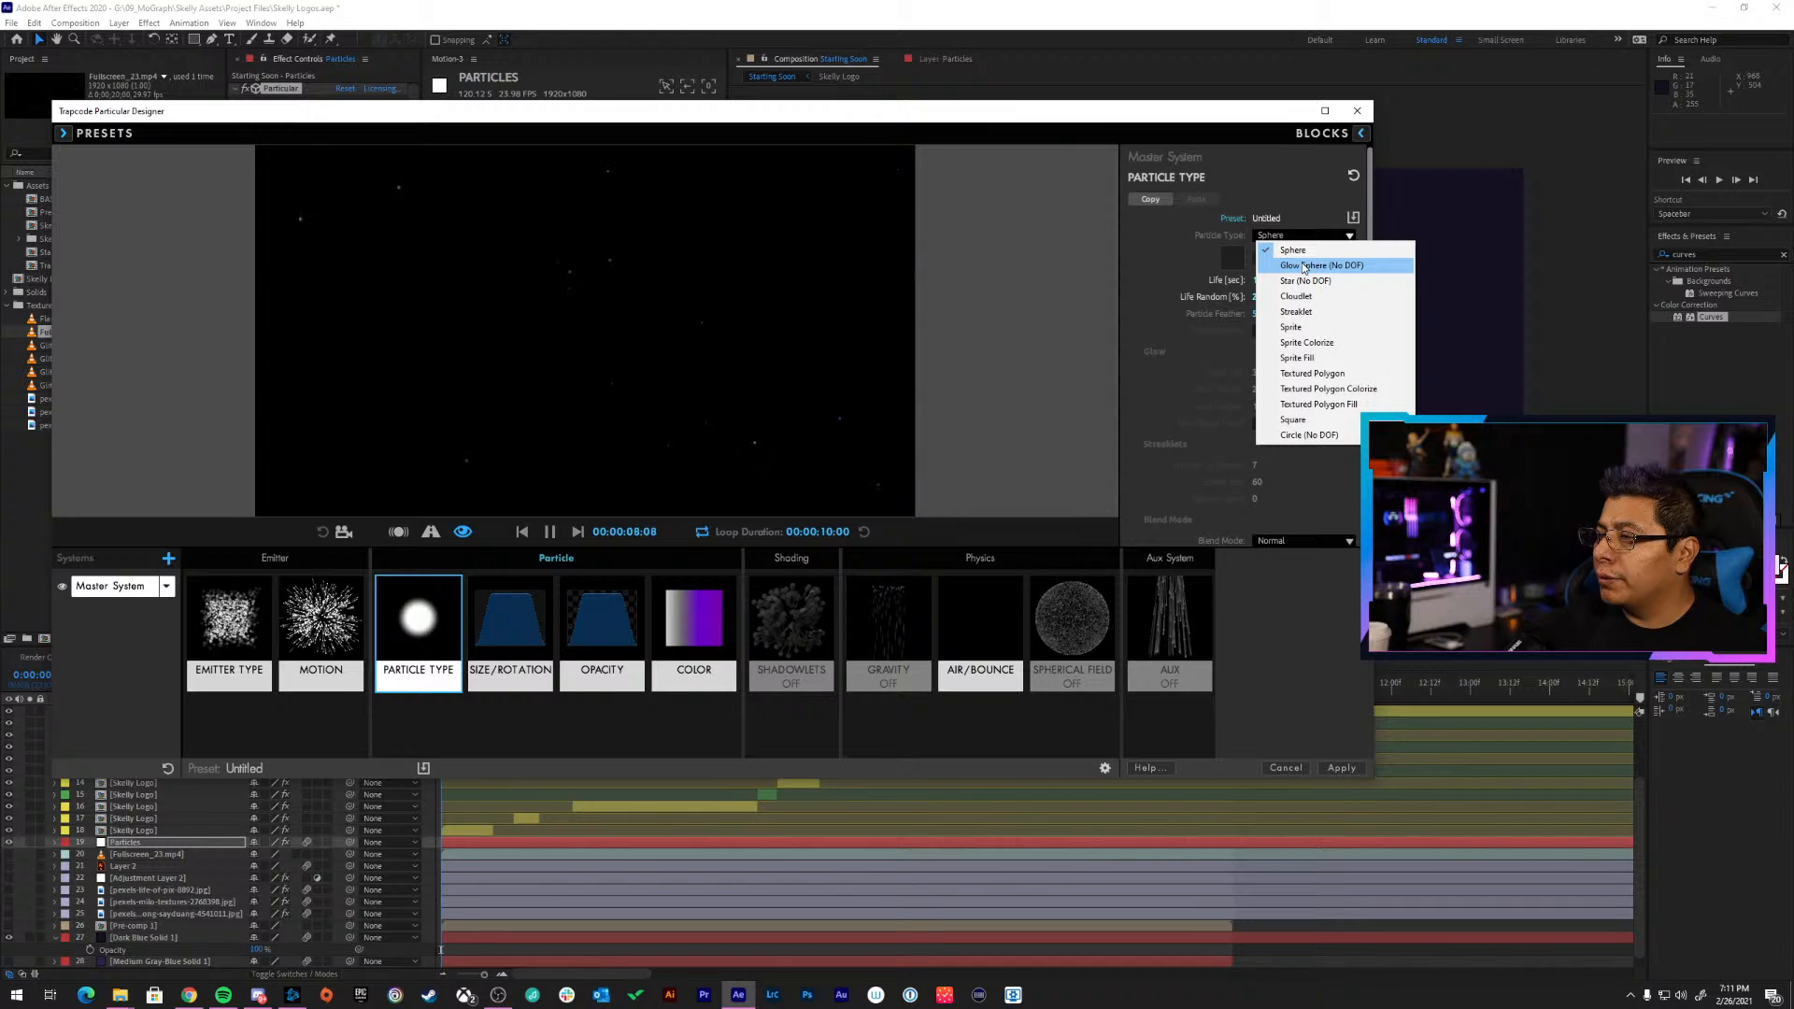
{"action": "left_click", "coordinate": [1305, 266]}
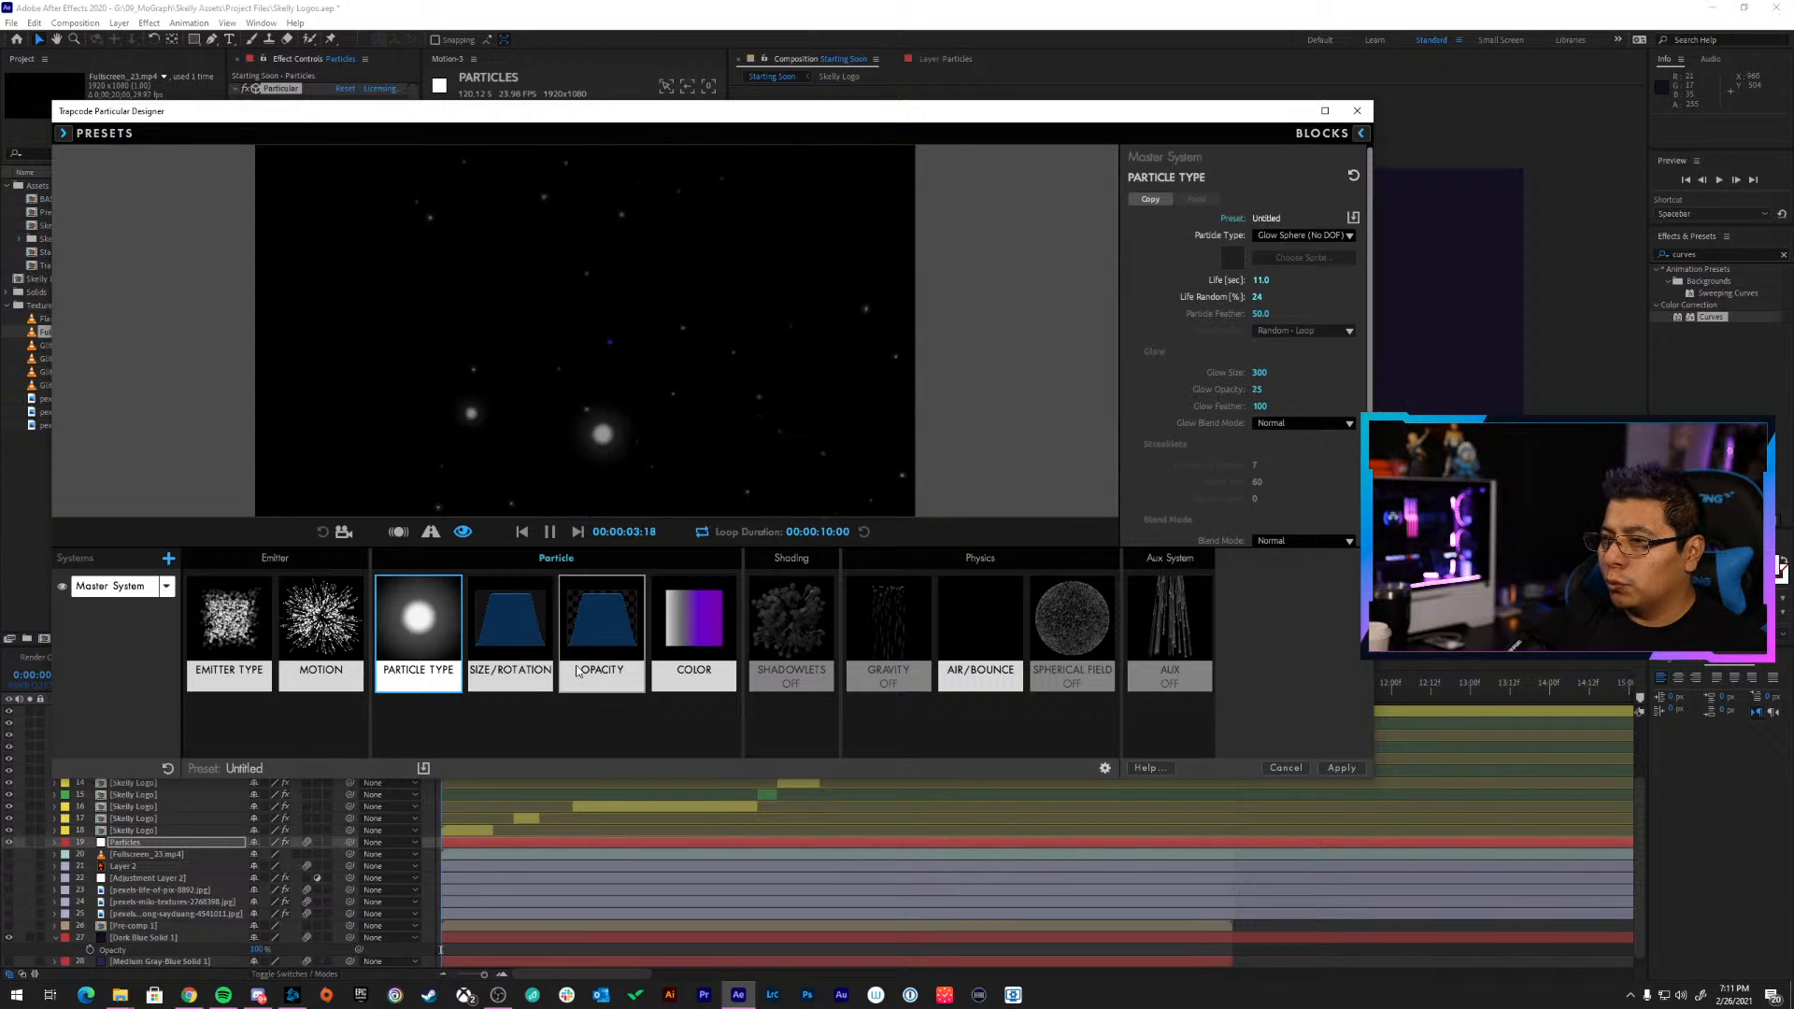
Look through the Size/Rotation, Opacity and Color blocks, and lower Bounce to 46 and reduce Slide in the Air/Bounce block
{"action": "left_click", "coordinate": [511, 635]}
{"action": "left_click", "coordinate": [602, 643]}
{"action": "left_click", "coordinate": [692, 652]}
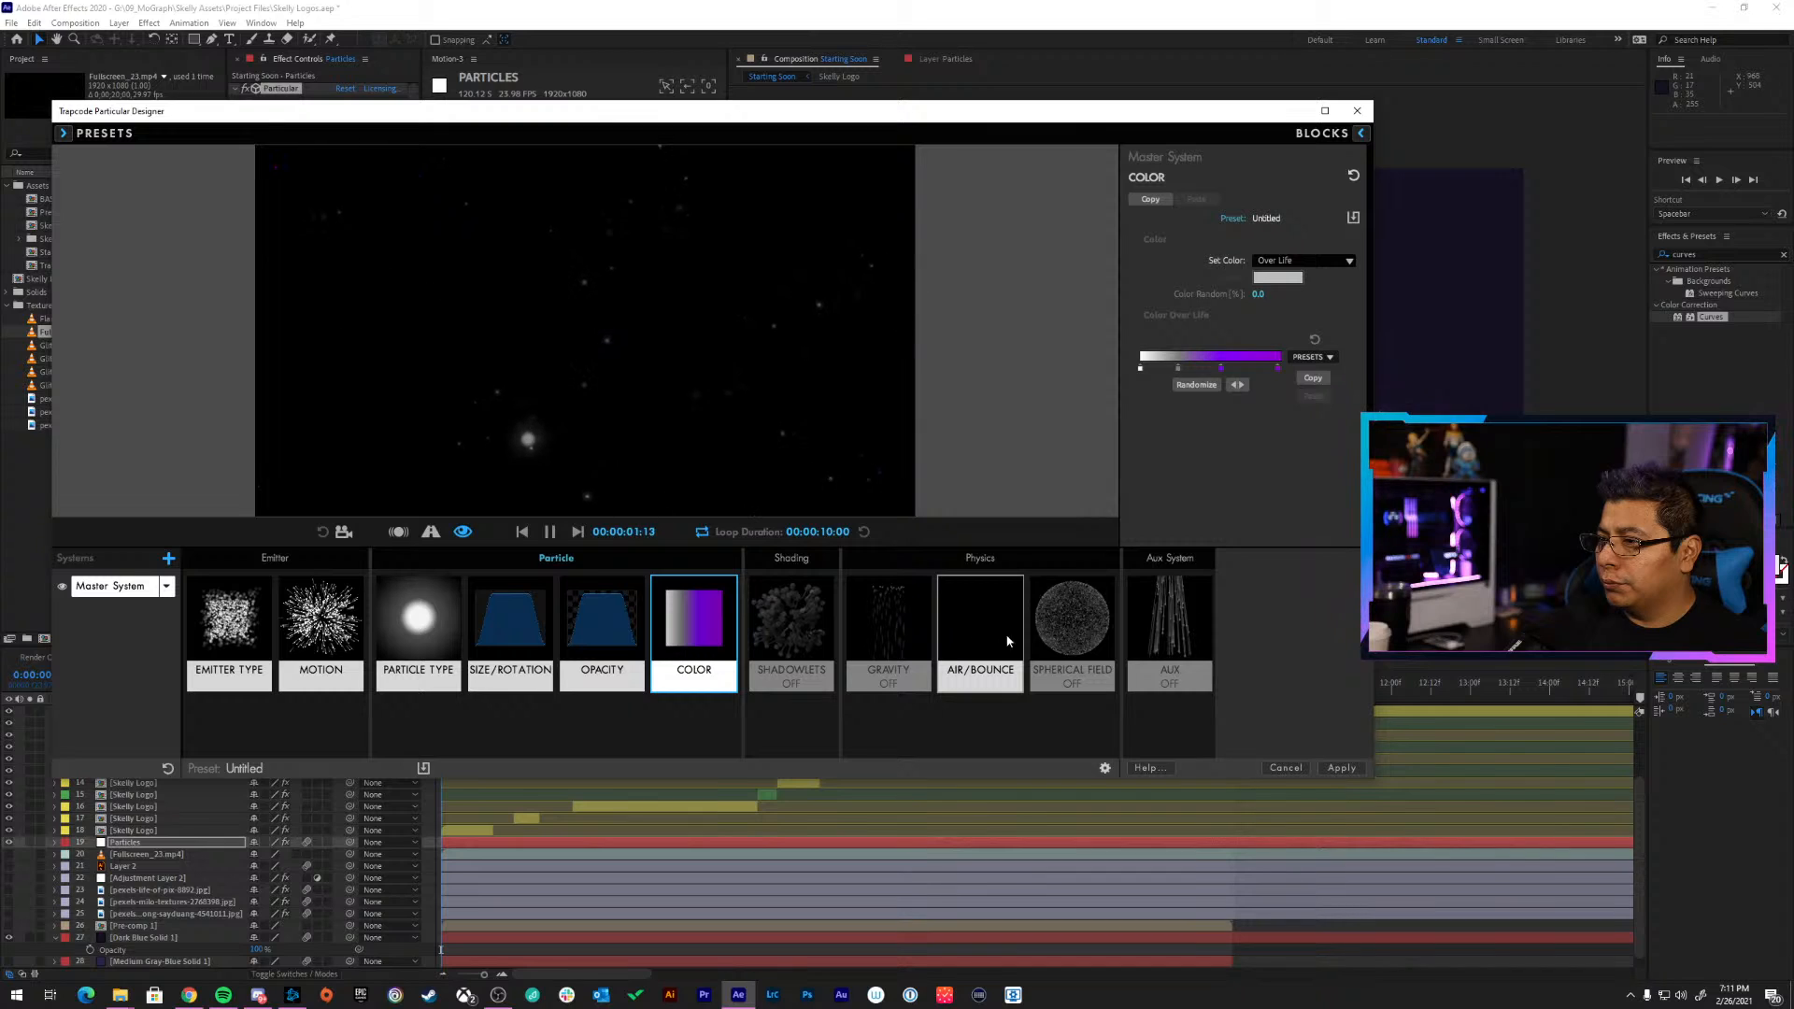
{"action": "left_click", "coordinate": [977, 632]}
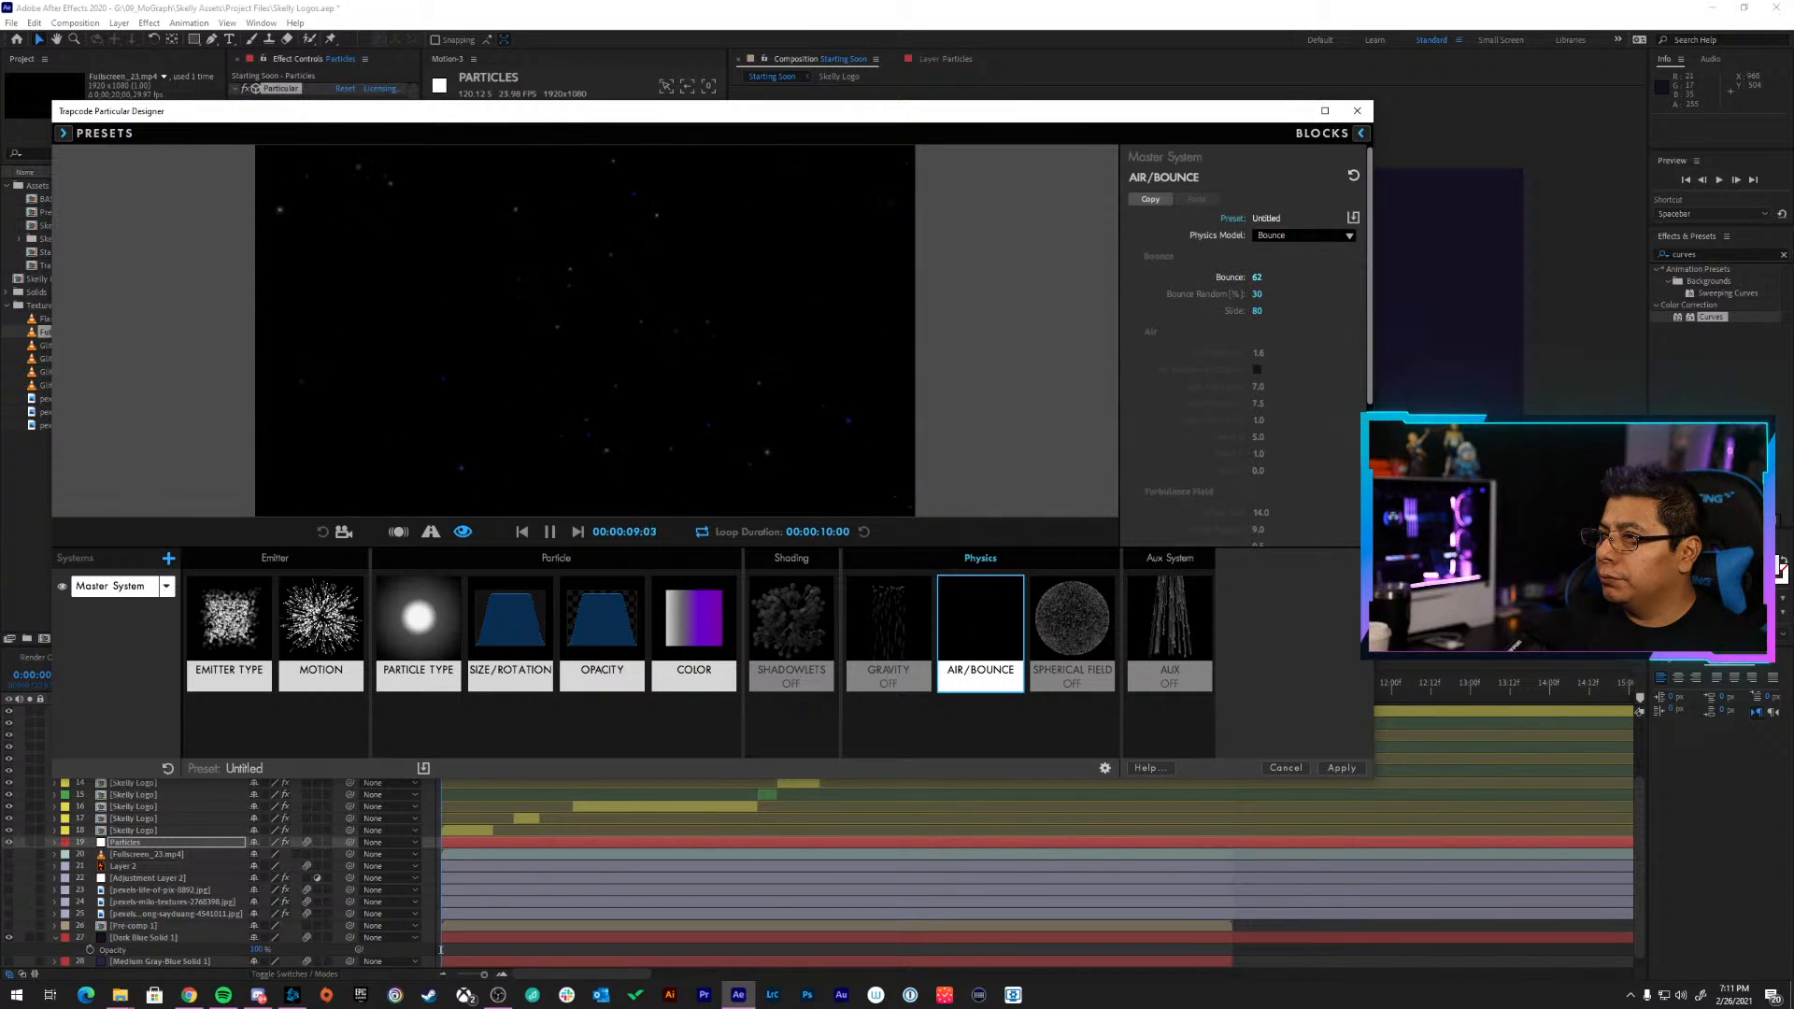
{"action": "left_click_drag", "start_coordinate": [1257, 278], "coordinate": [1222, 278]}
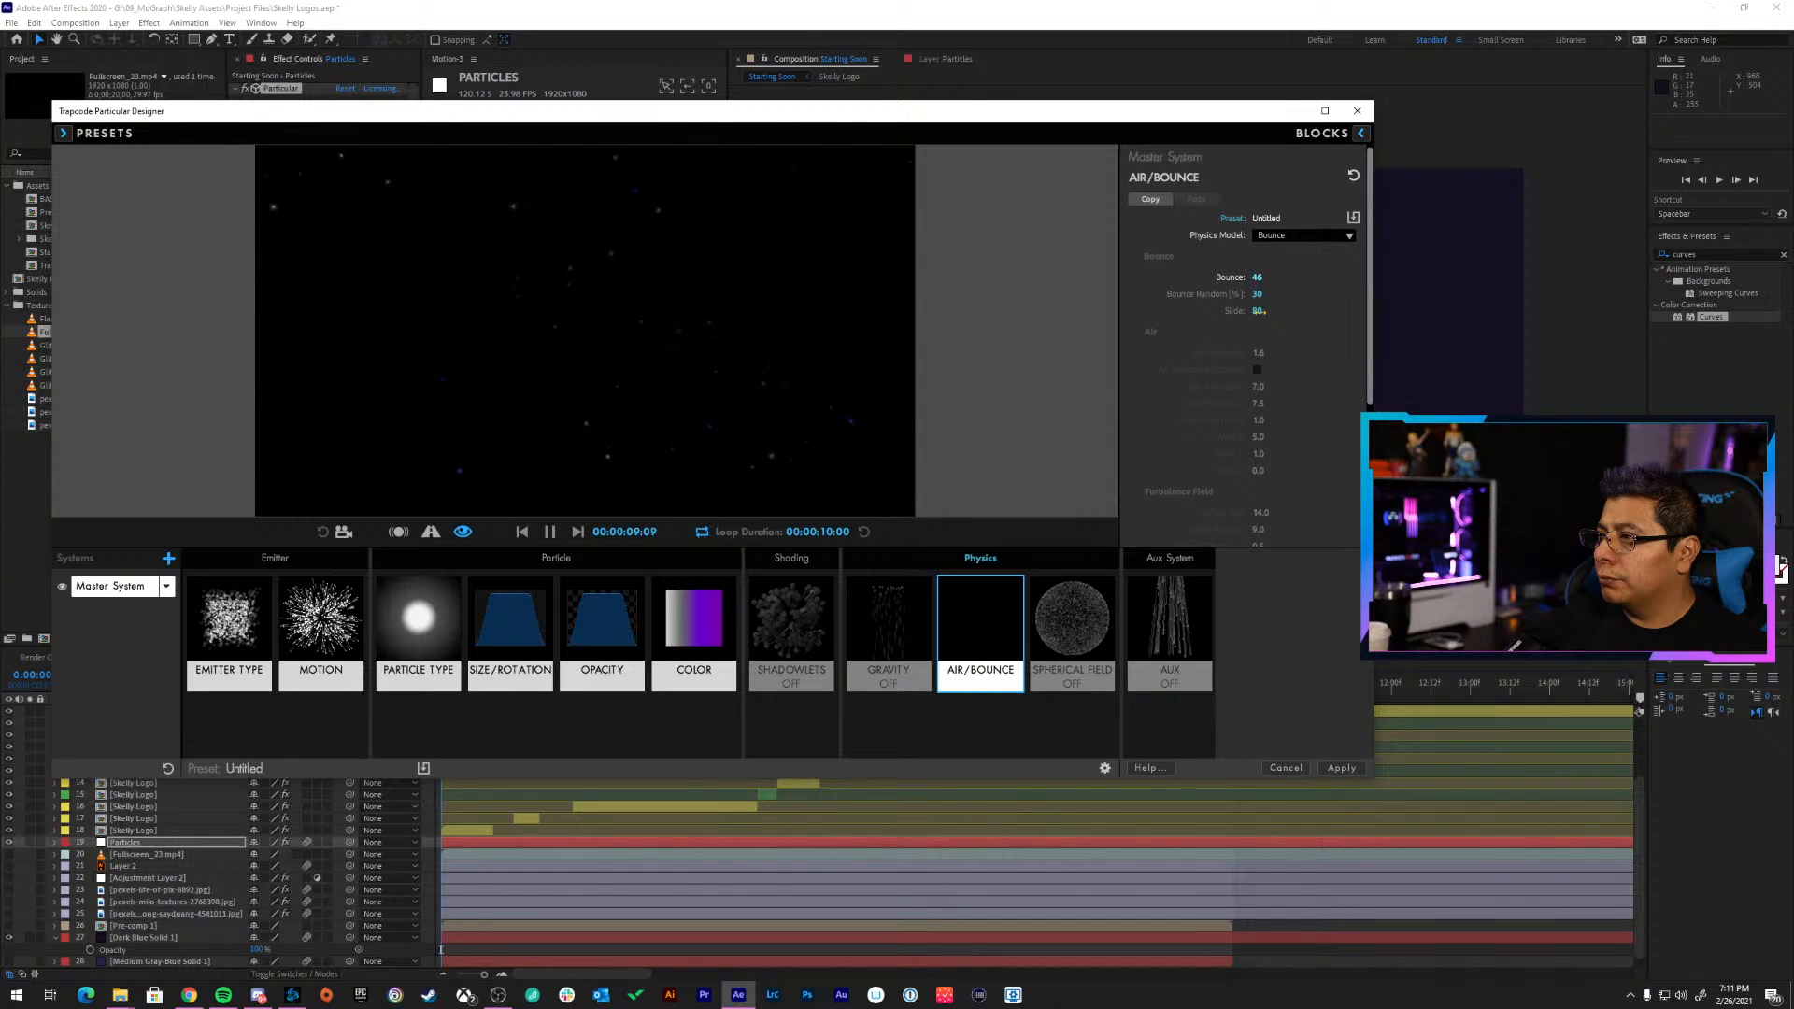
{"action": "left_click_drag", "start_coordinate": [1276, 312], "coordinate": [1209, 311]}
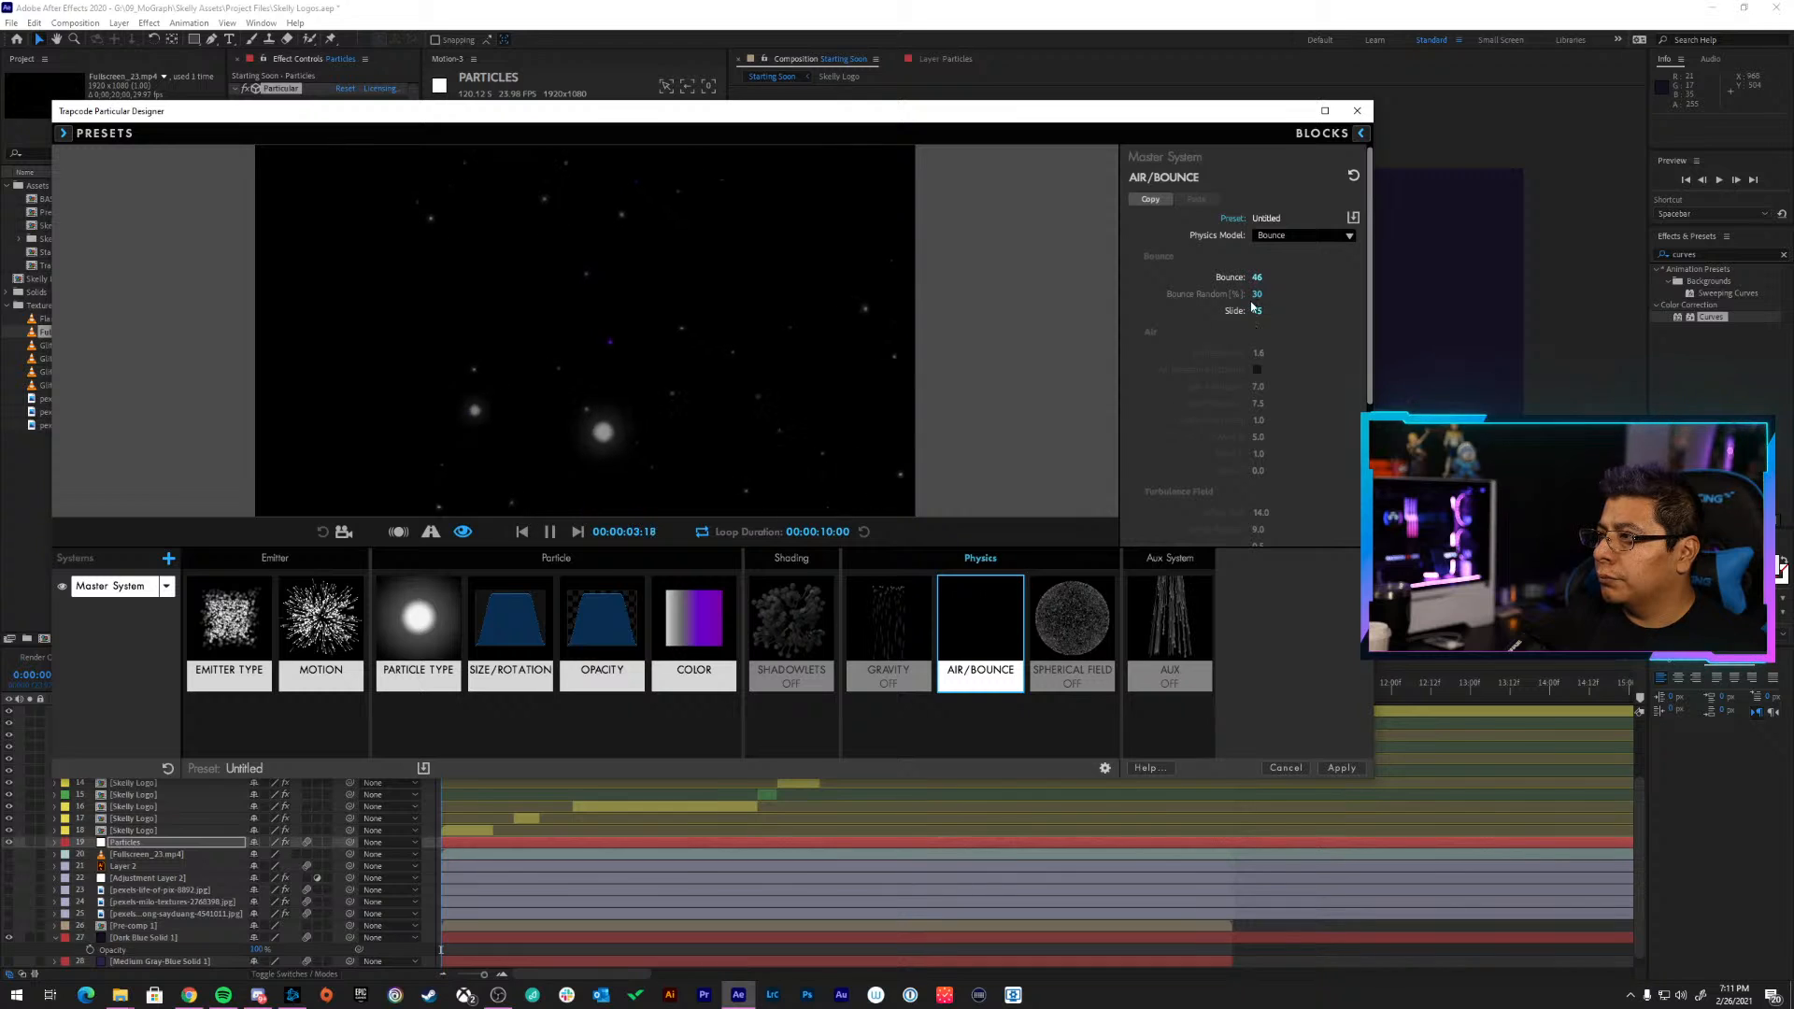
Show the ready-made blocks, try the Horizontal Wind and Spin presets for Air/Bounce, and set it to Default
{"action": "left_click", "coordinate": [1361, 132]}
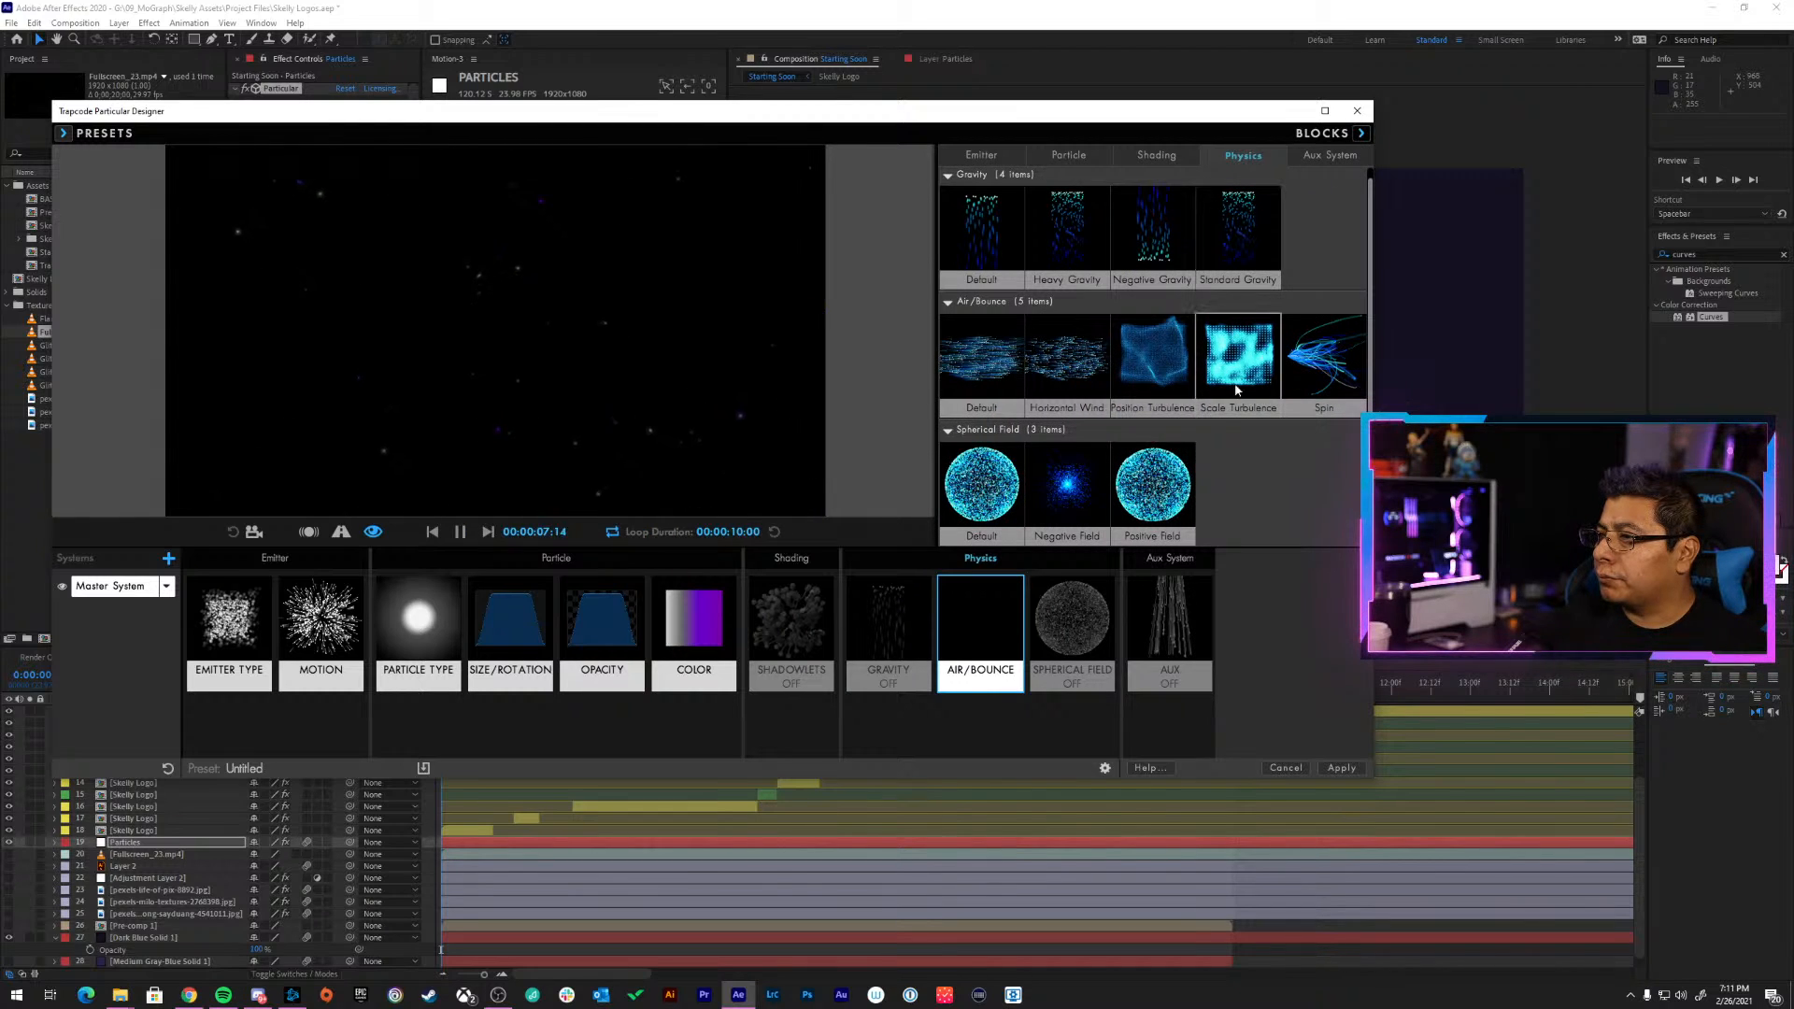
{"action": "left_click", "coordinate": [1076, 383]}
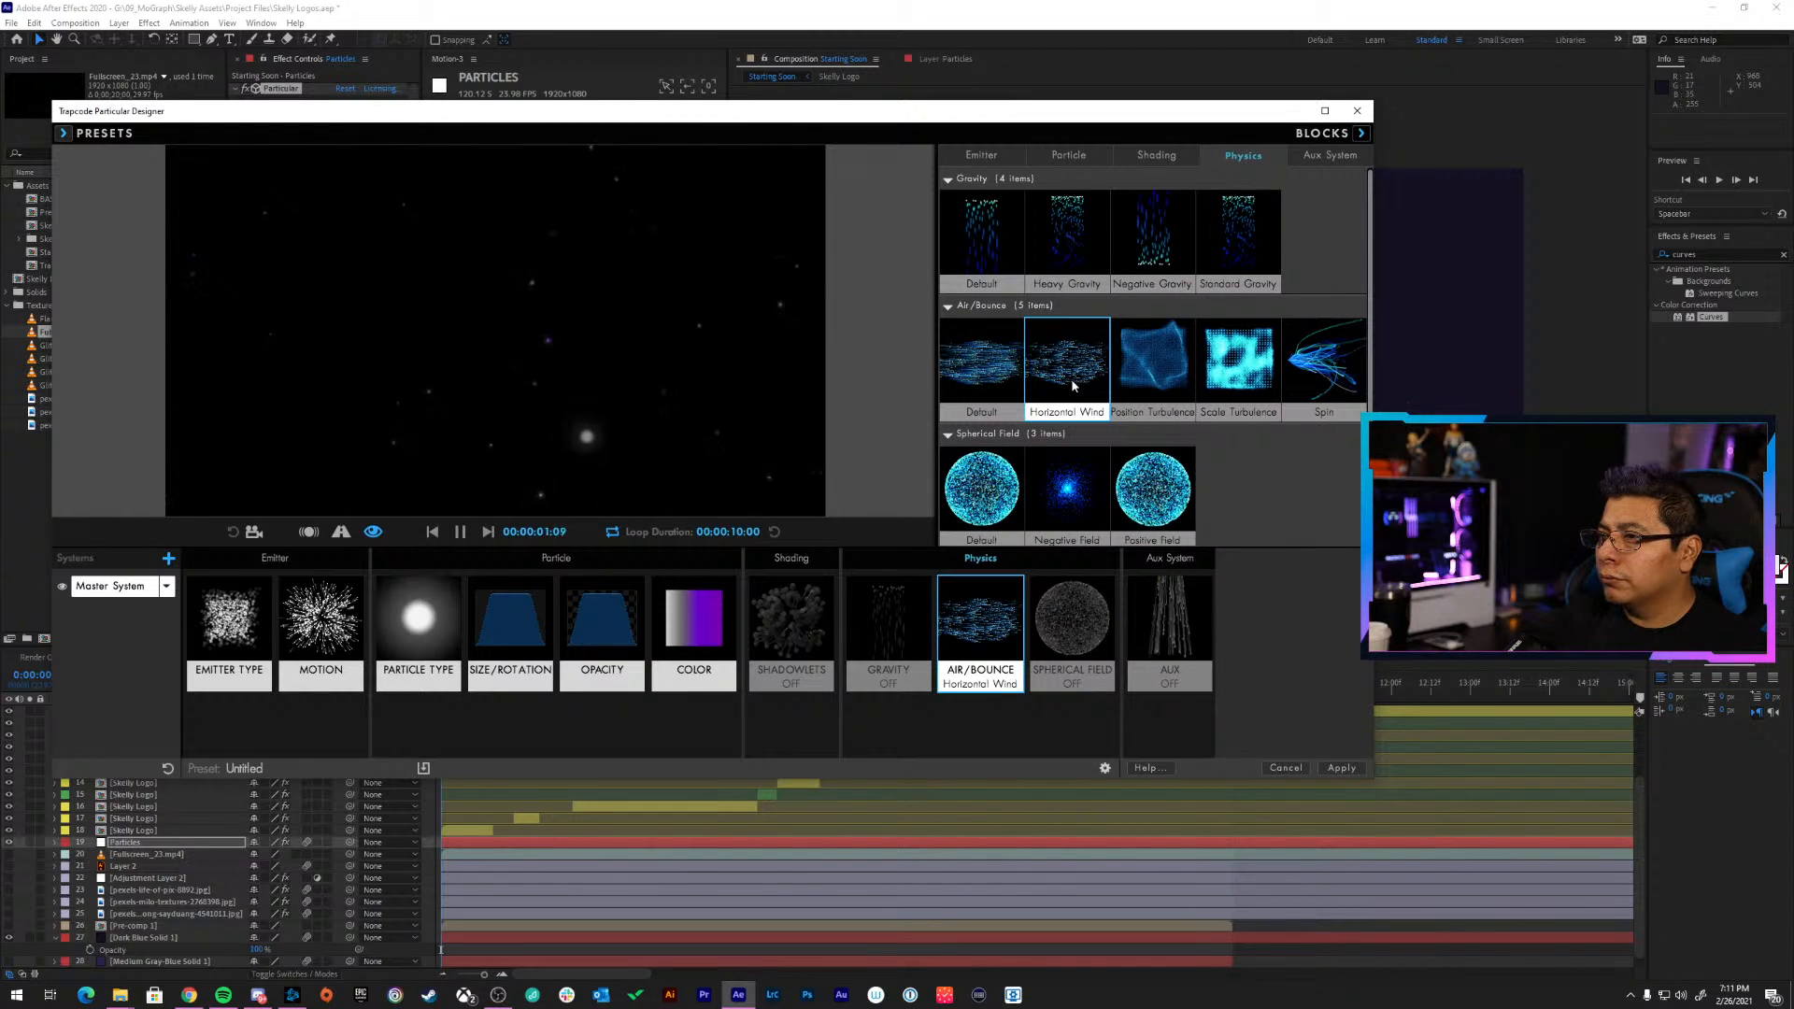
{"action": "left_click", "coordinate": [980, 373]}
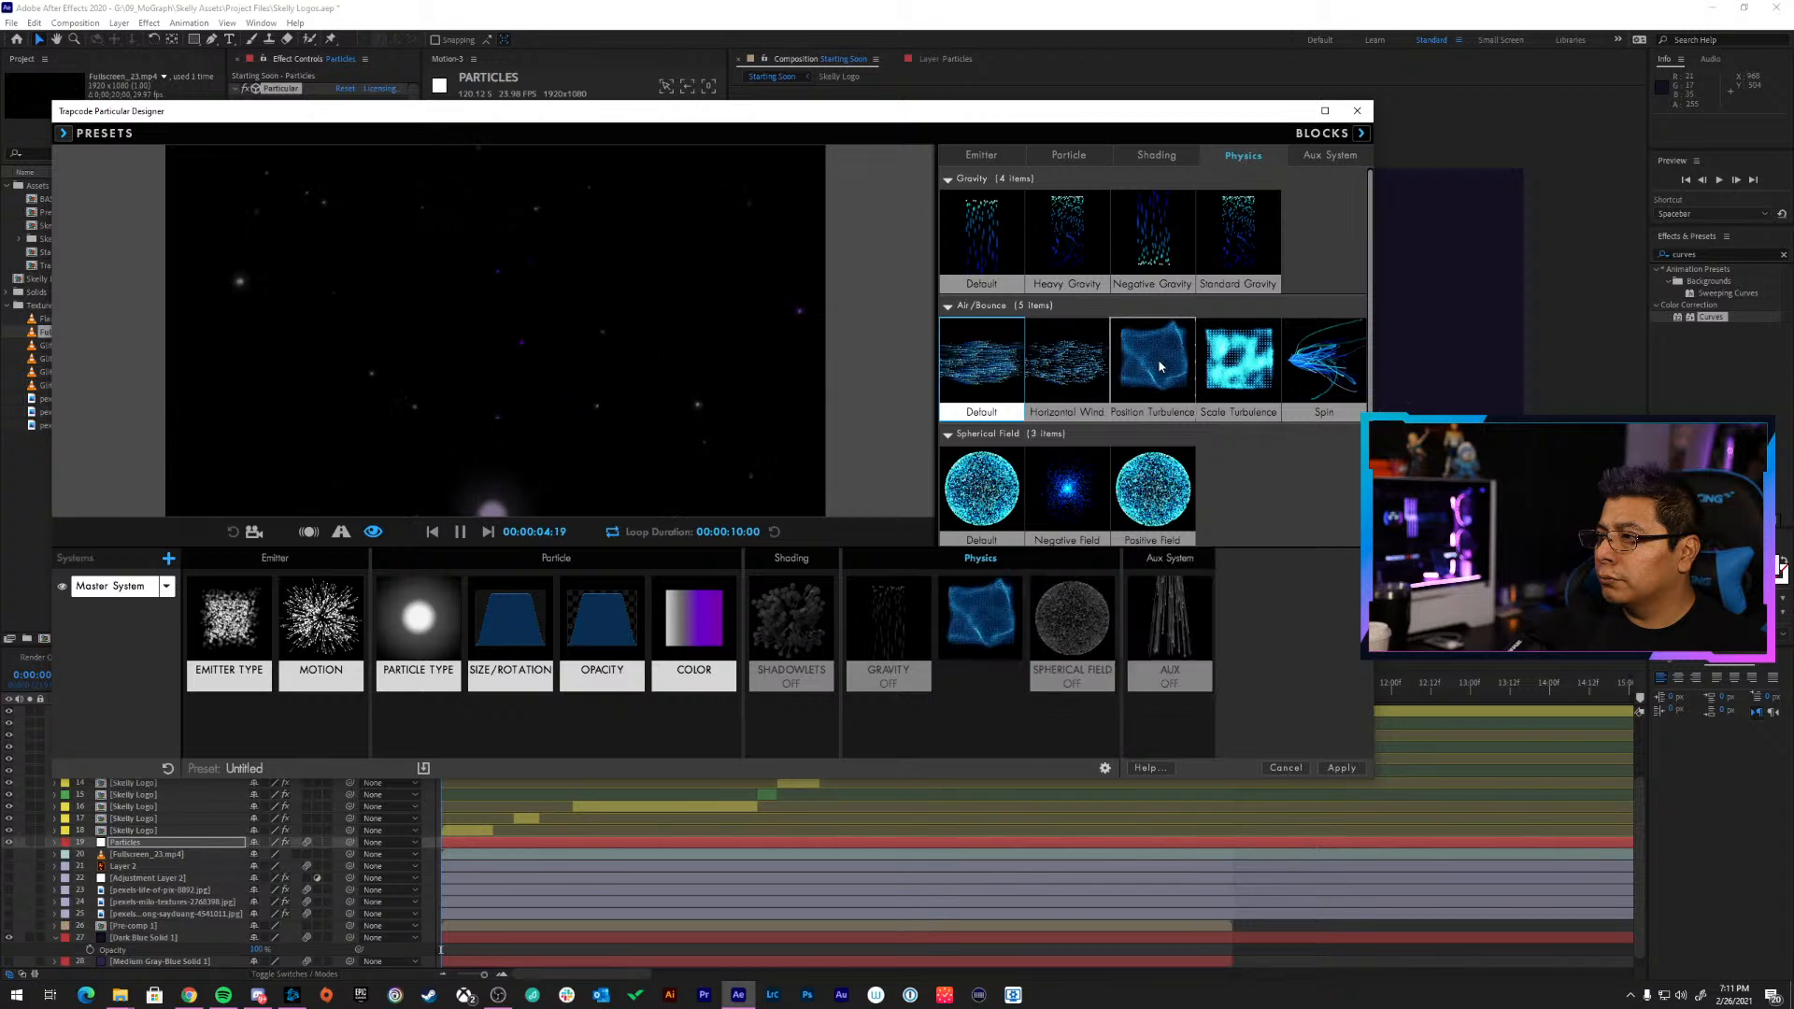
{"action": "left_click", "coordinate": [1345, 368]}
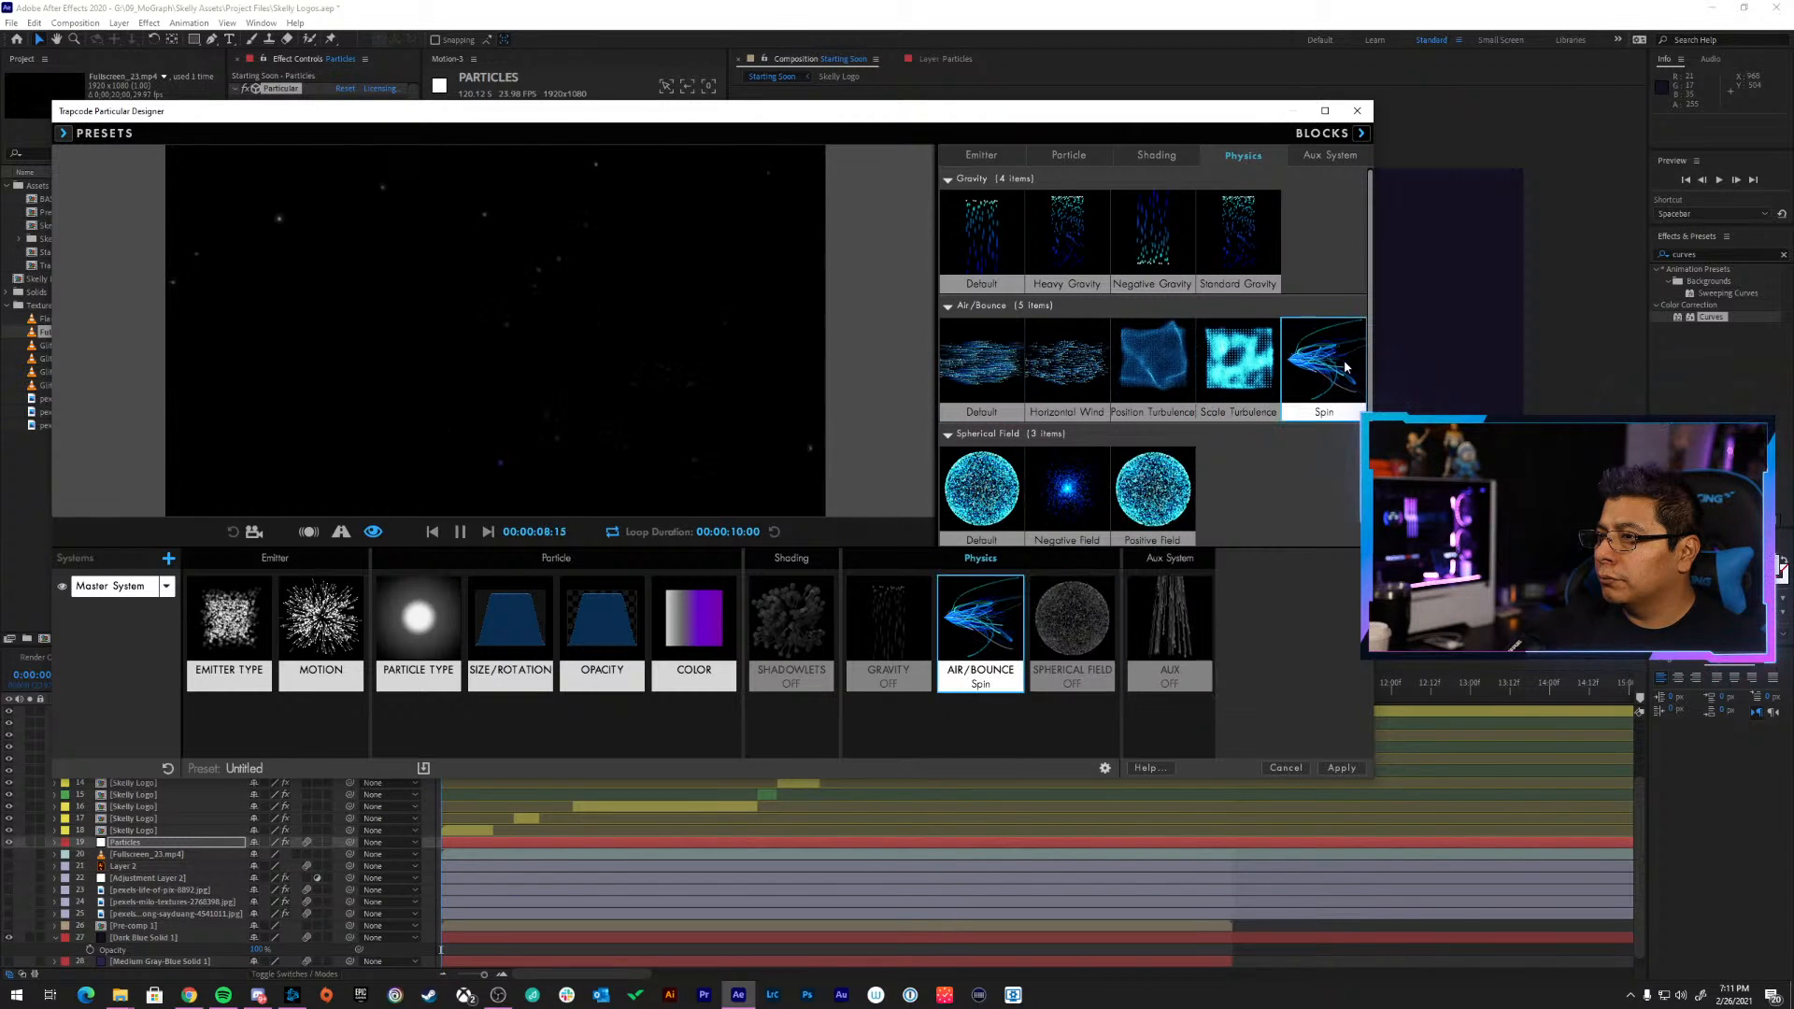
{"action": "left_click", "coordinate": [1014, 372]}
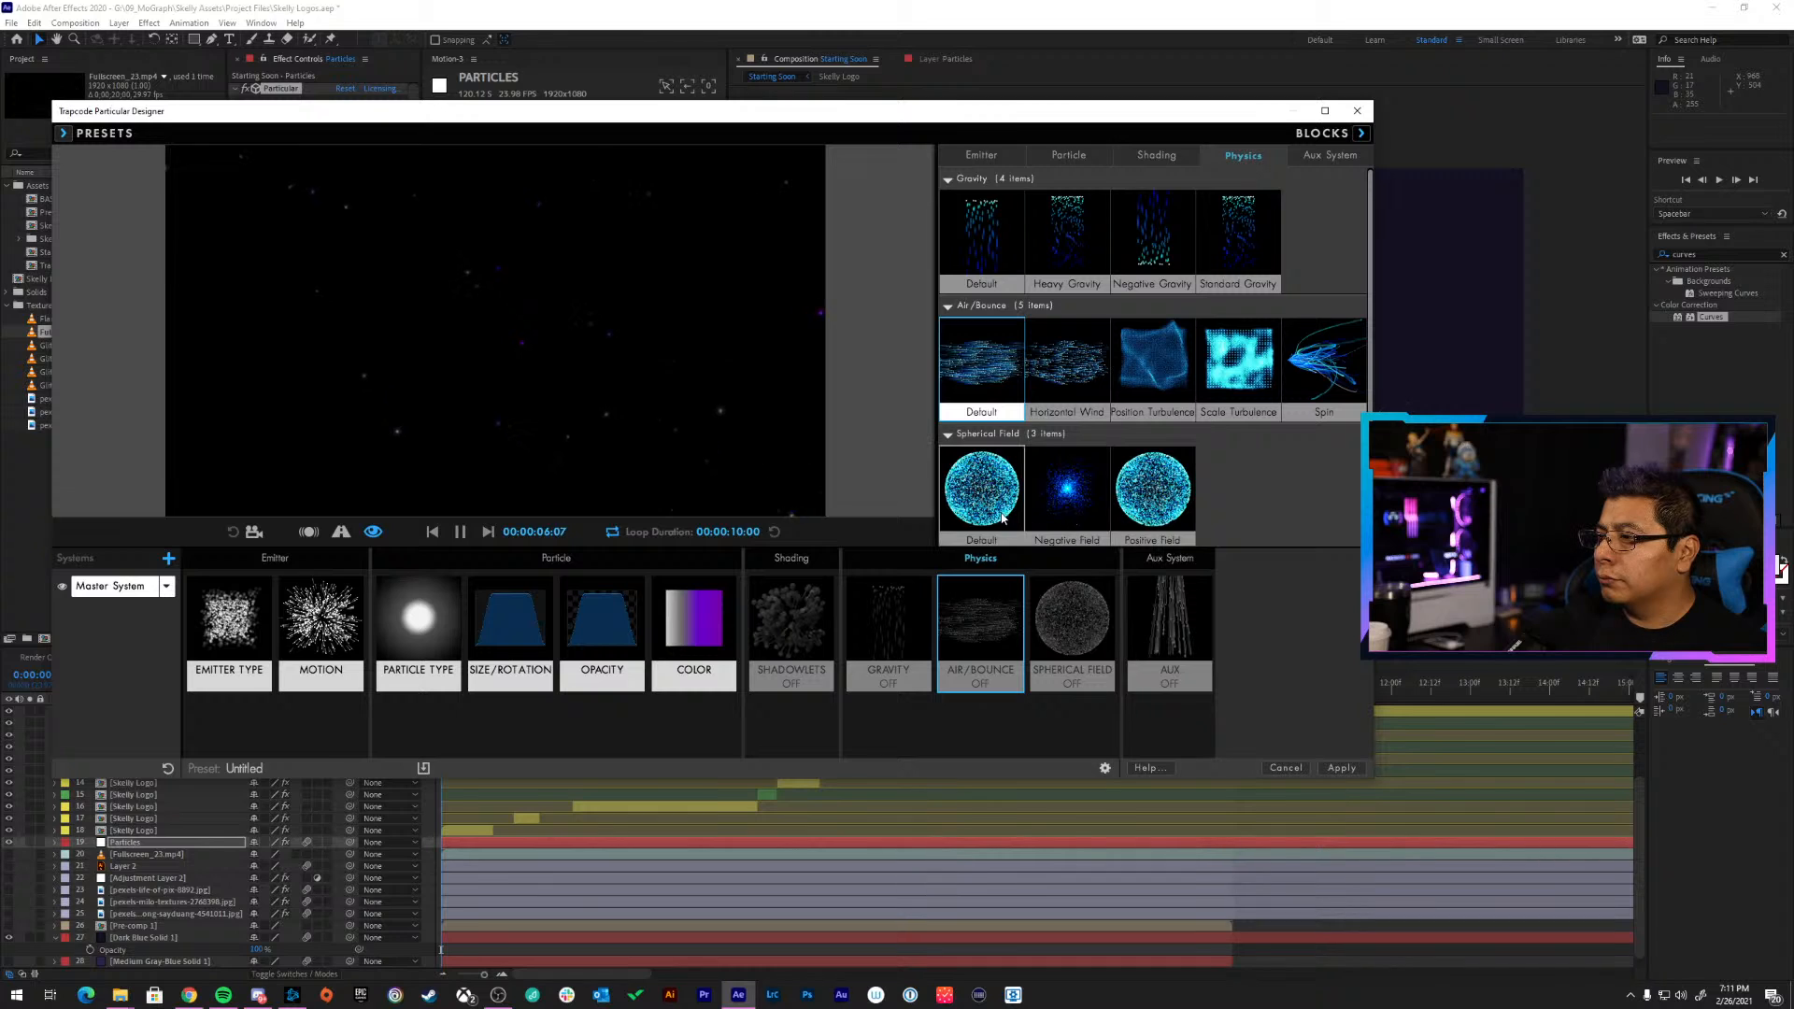
Try the Negative Field and Positive Field presets for Spherical Field and return it to Default
{"action": "left_click", "coordinate": [1058, 509]}
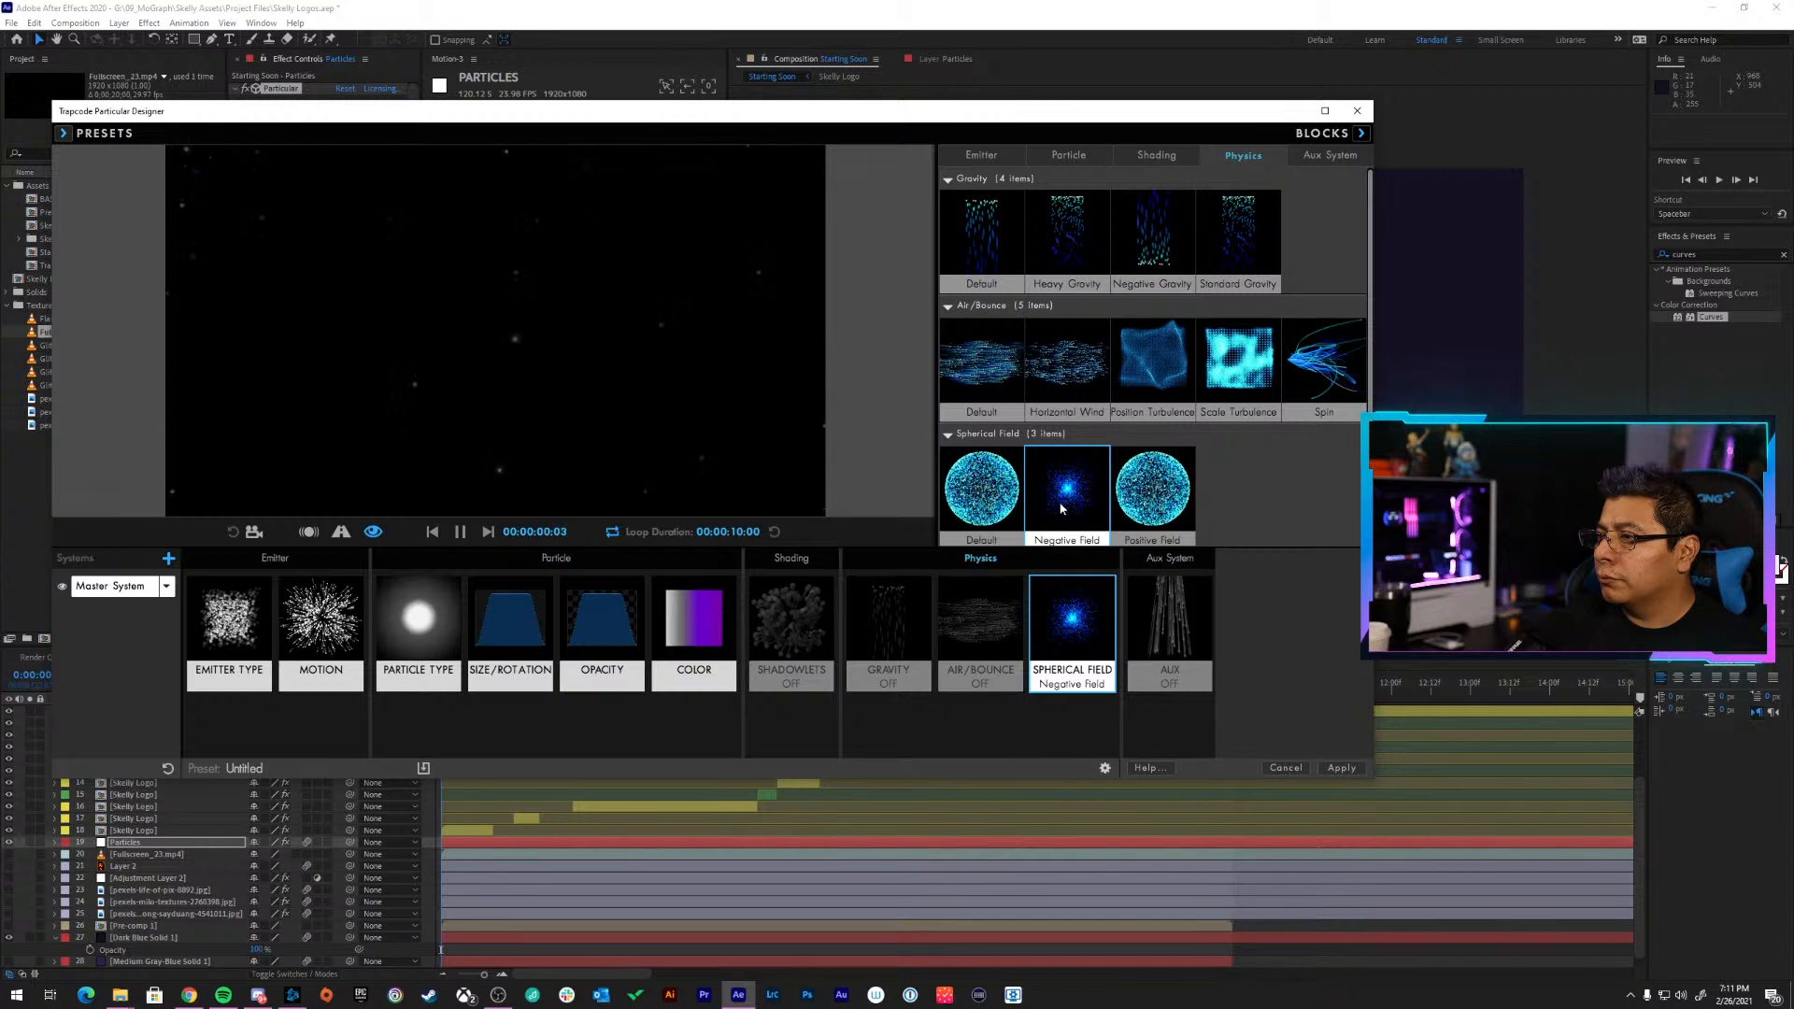
{"action": "left_click", "coordinate": [1150, 495]}
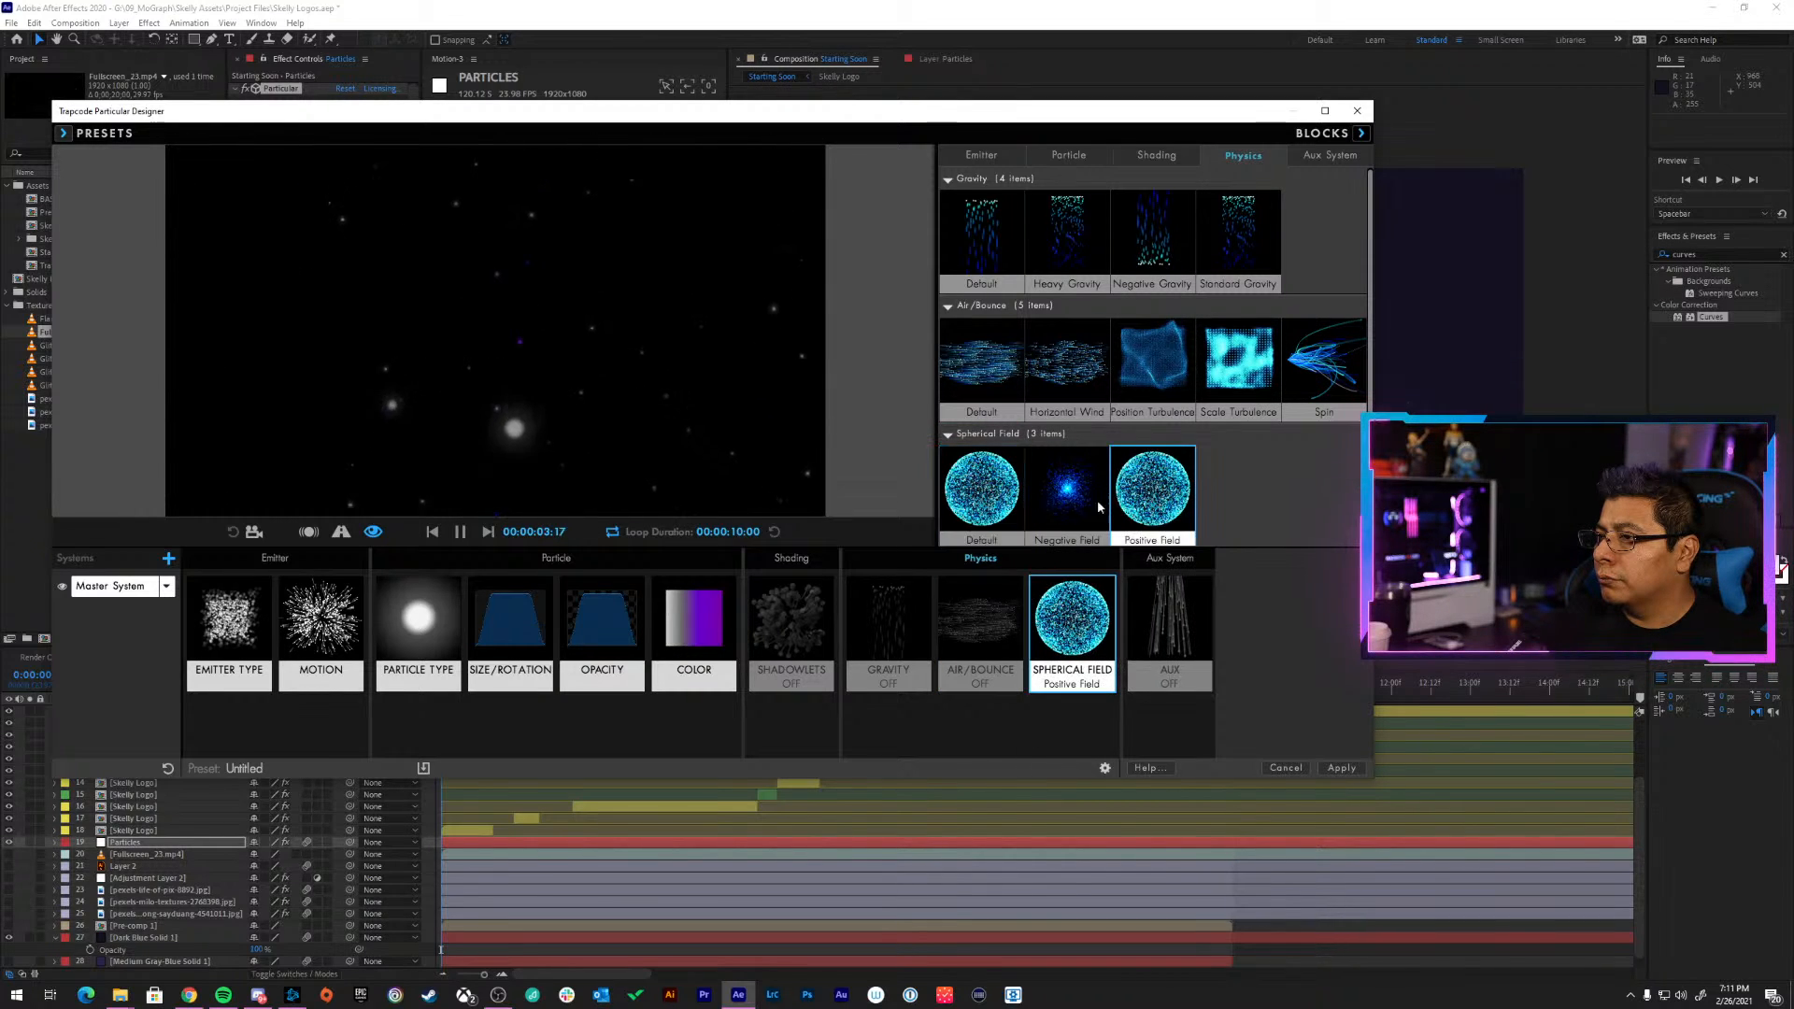
{"action": "left_click", "coordinate": [981, 486]}
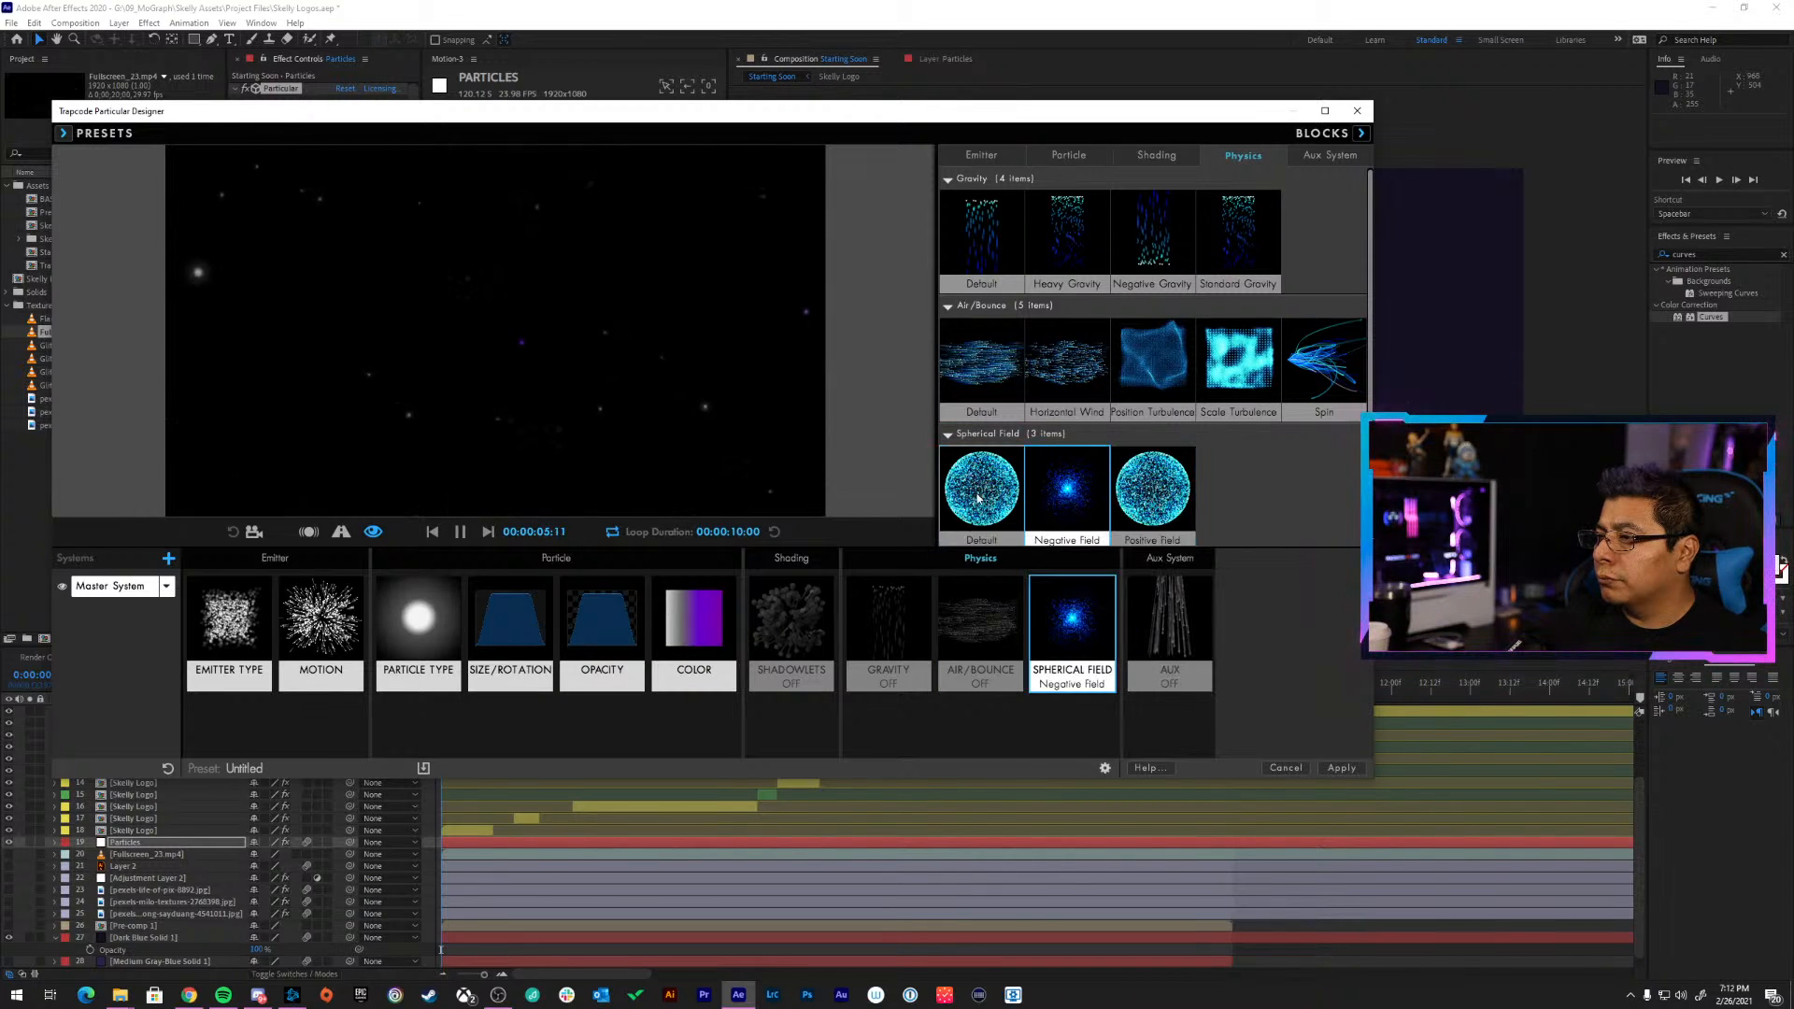
Compare the Horizontal Wind, Position Turbulence and Scale Turbulence presets for Air/Bounce, ending on Default
{"action": "left_click", "coordinate": [1054, 369]}
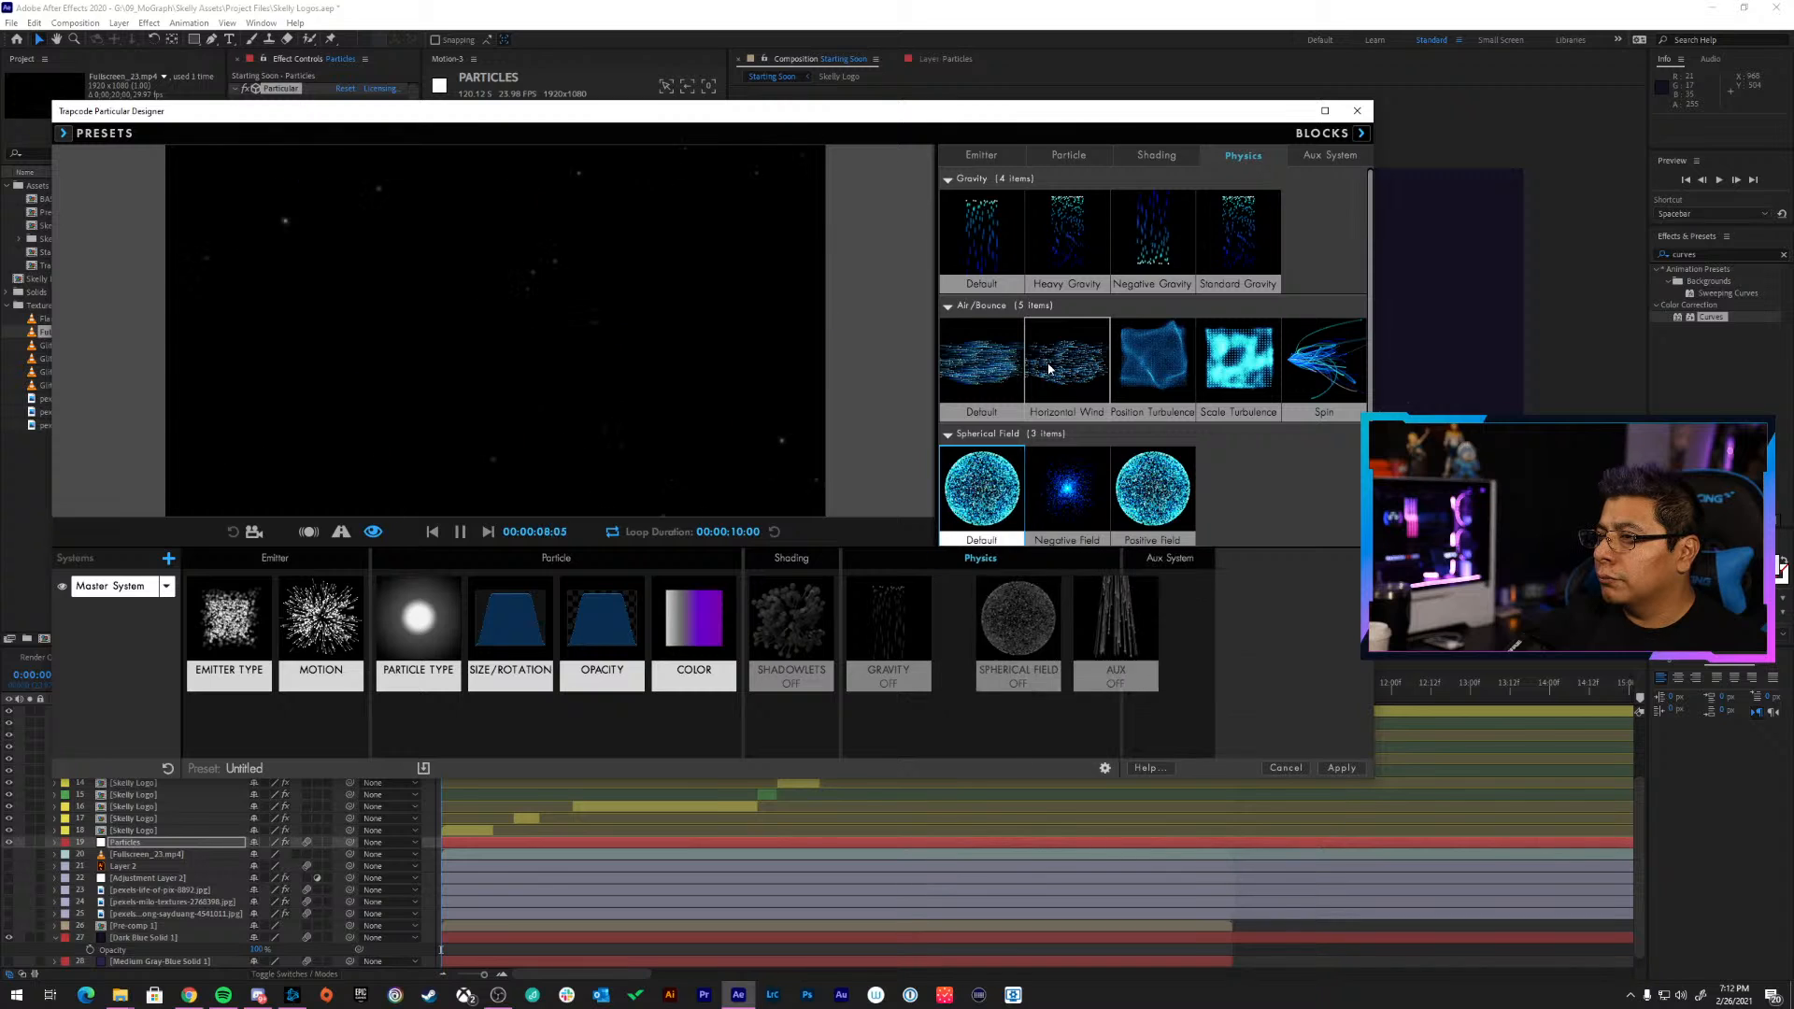
{"action": "left_click", "coordinate": [1000, 374]}
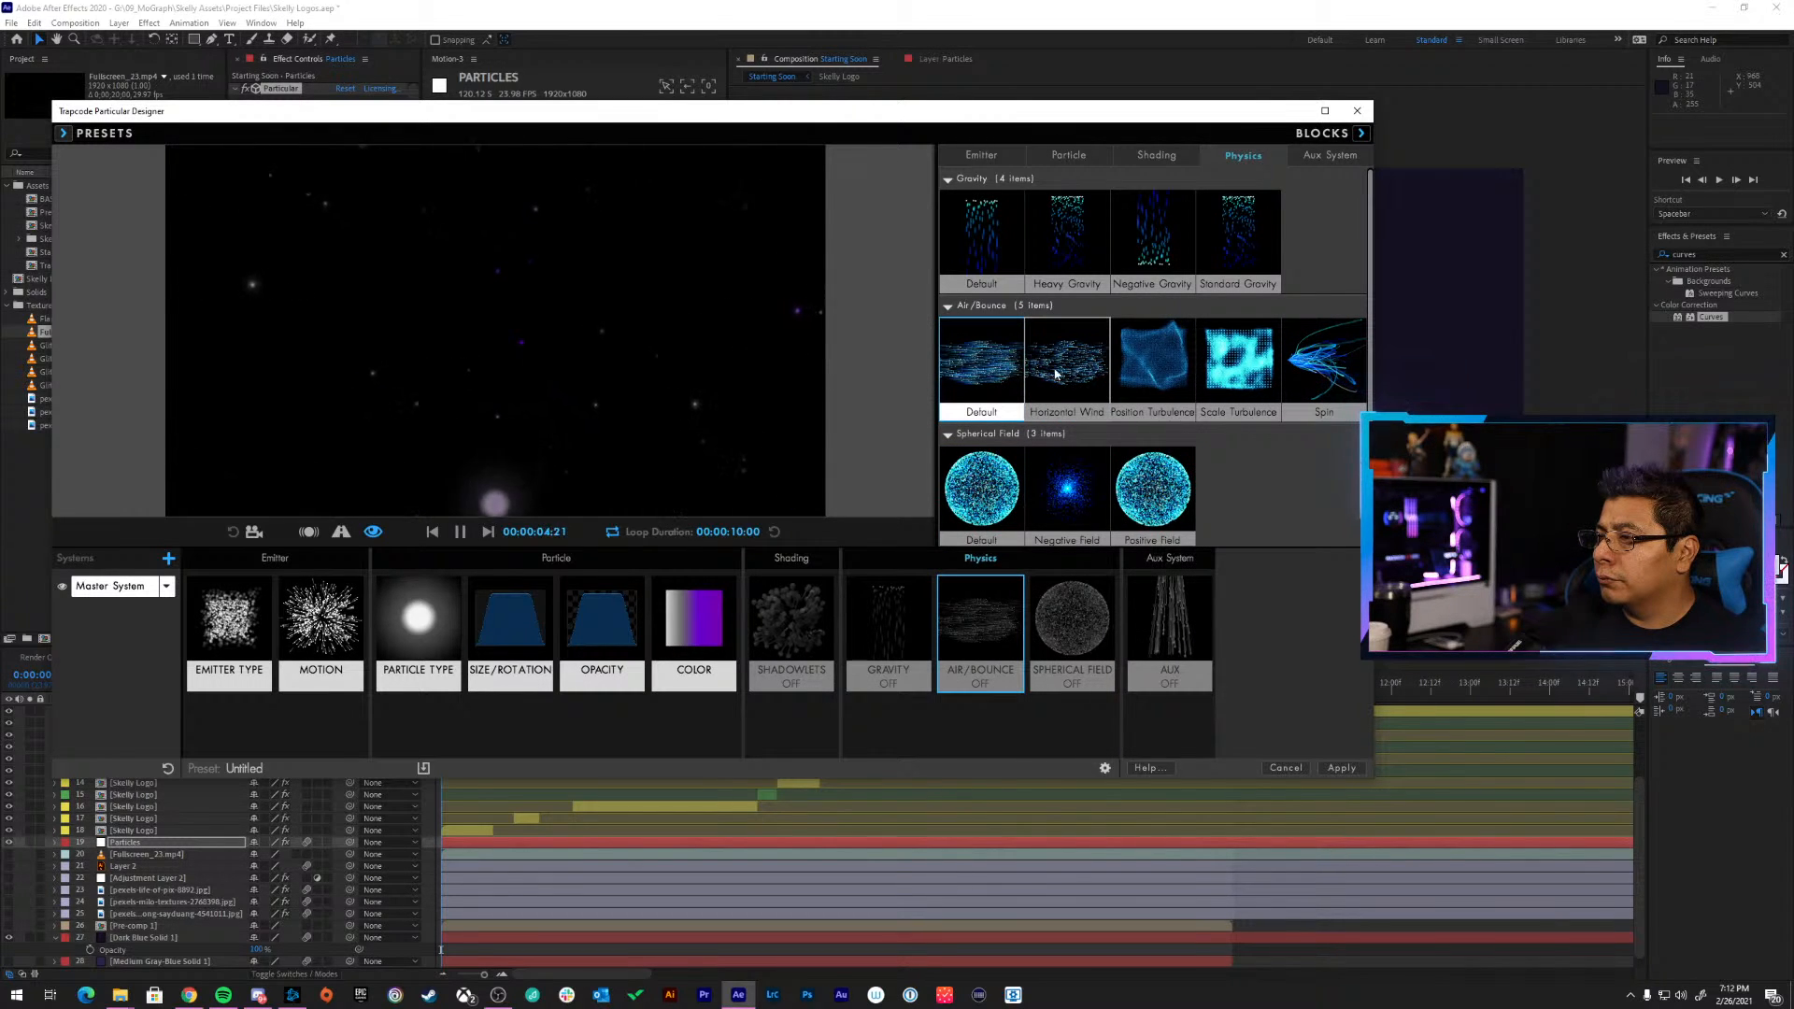
{"action": "left_click", "coordinate": [1151, 367]}
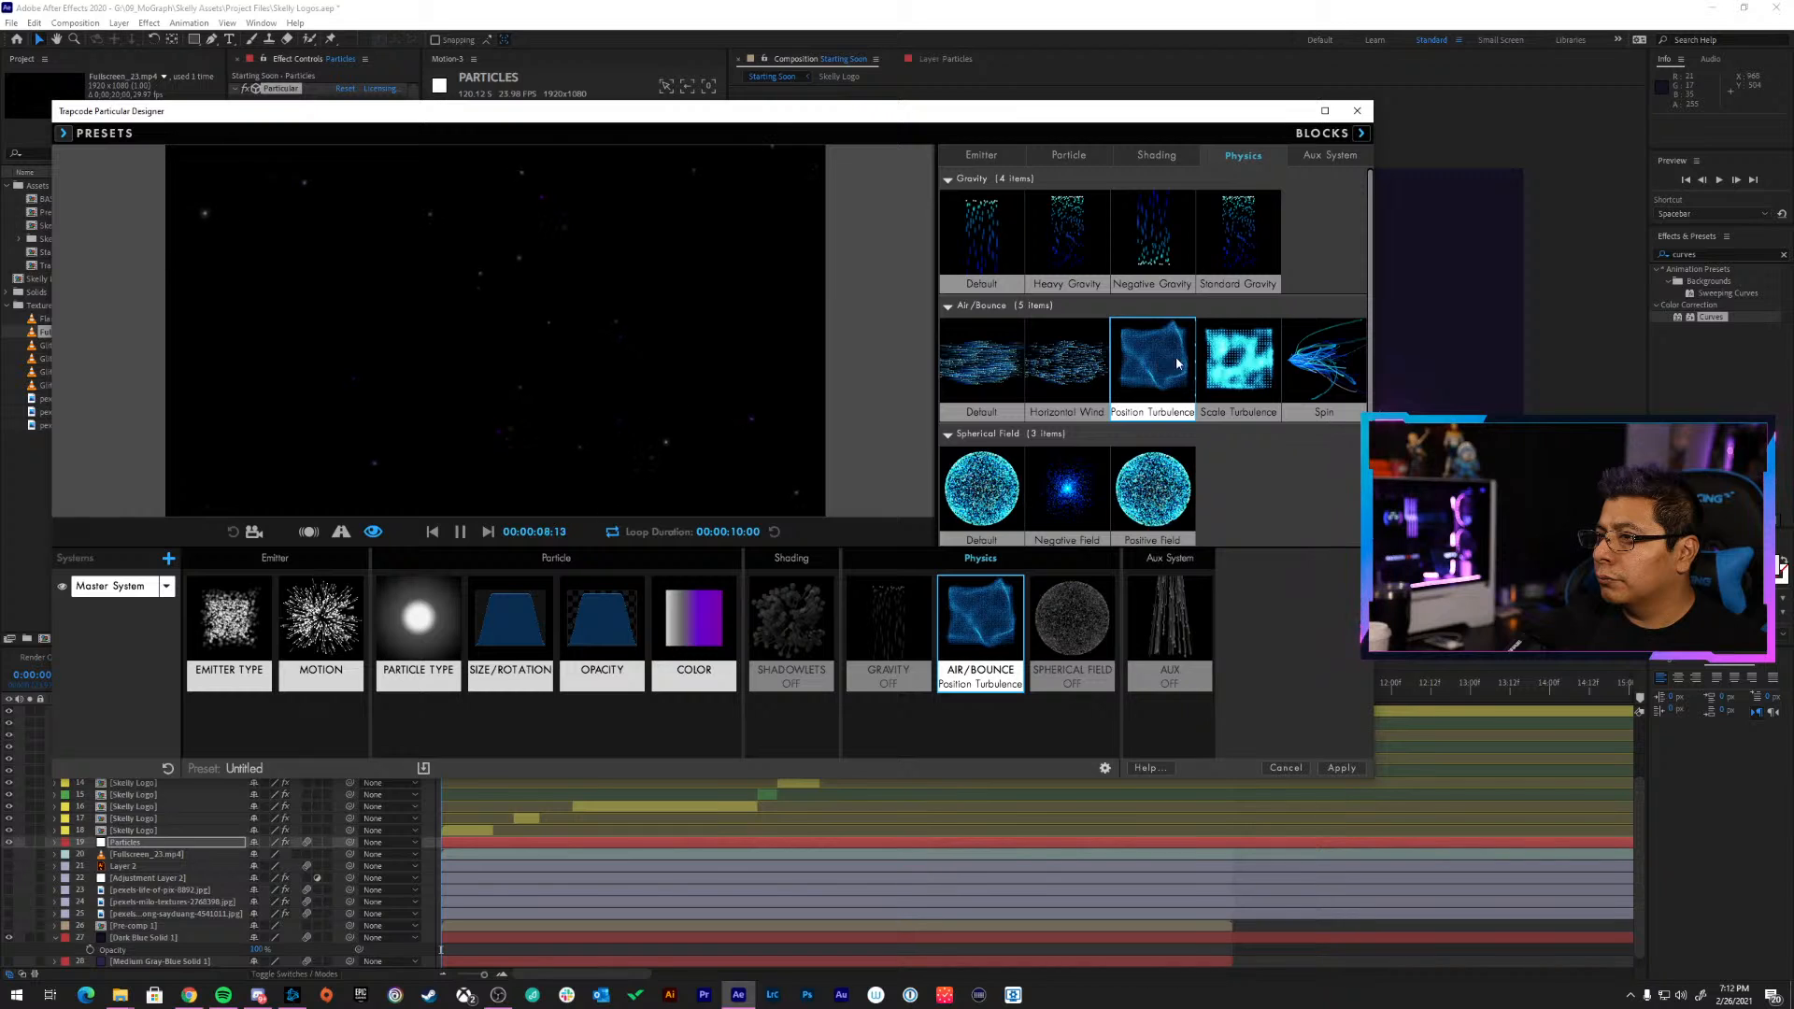
{"action": "left_click", "coordinate": [1238, 362]}
{"action": "left_click", "coordinate": [985, 369]}
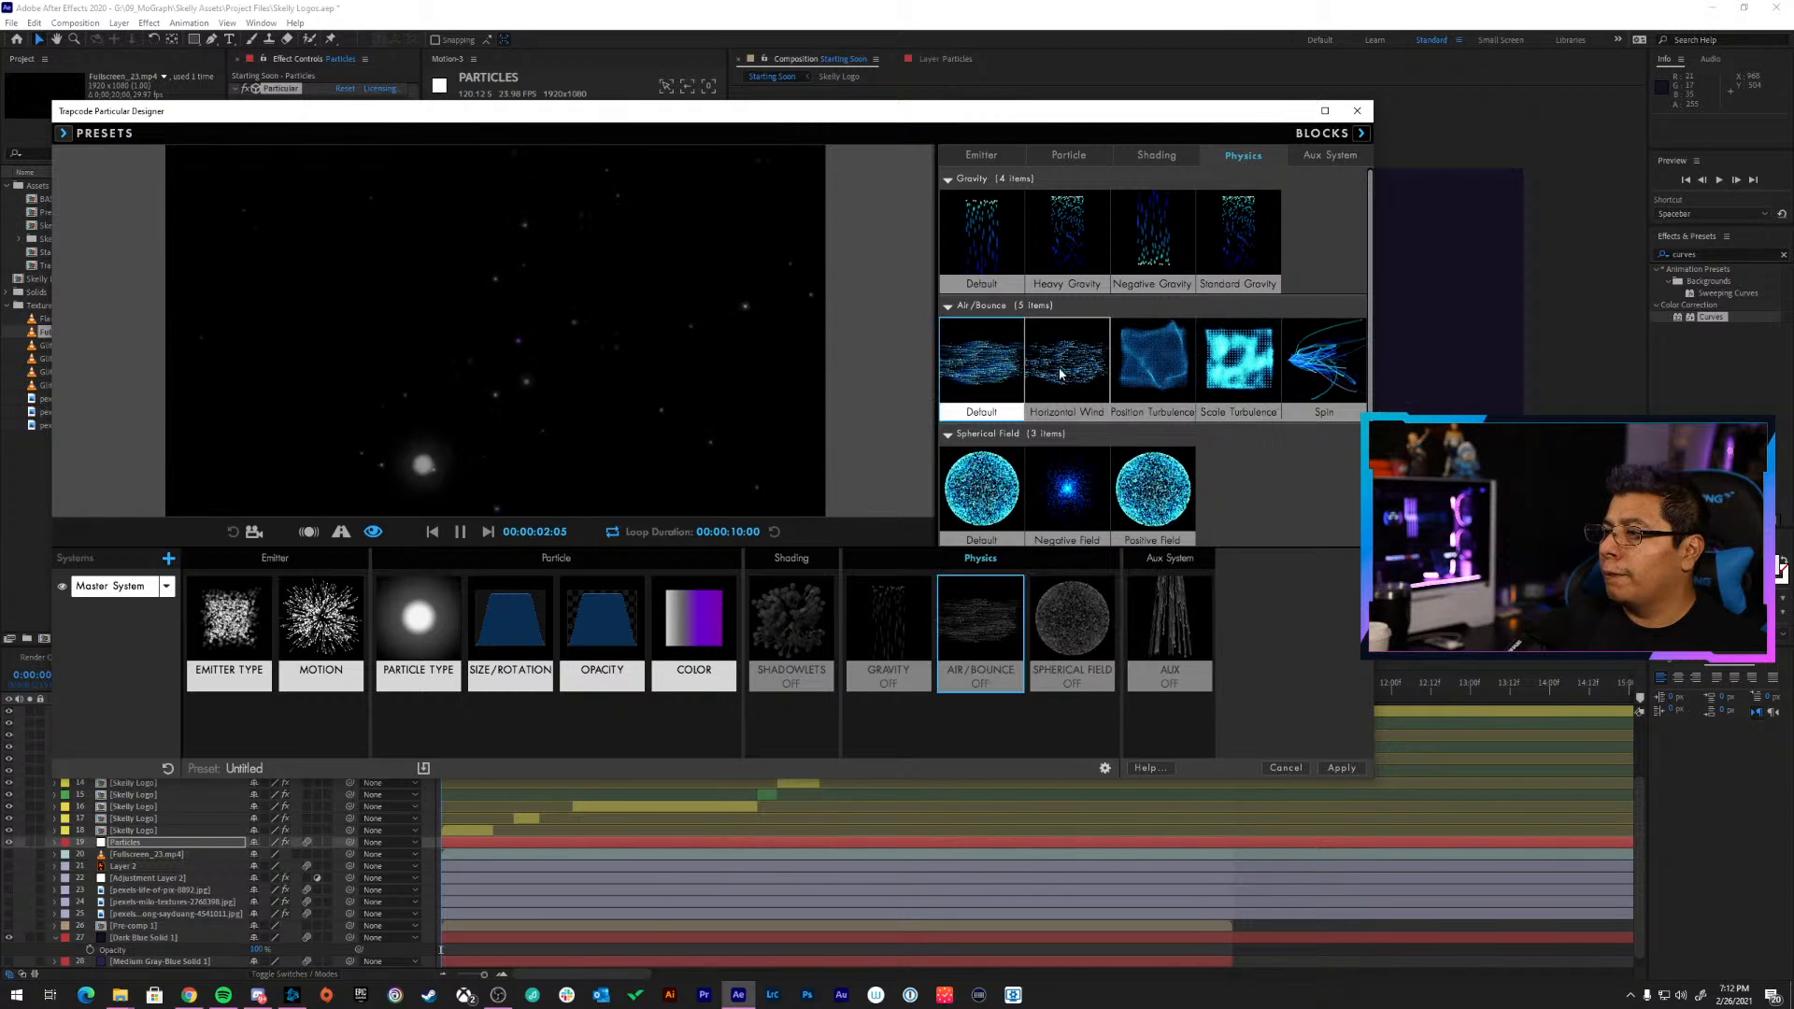
Try Horizontal Wind, Spin and Scale Turbulence again for Air/Bounce, and set it back to Default
{"action": "left_click", "coordinate": [1060, 395]}
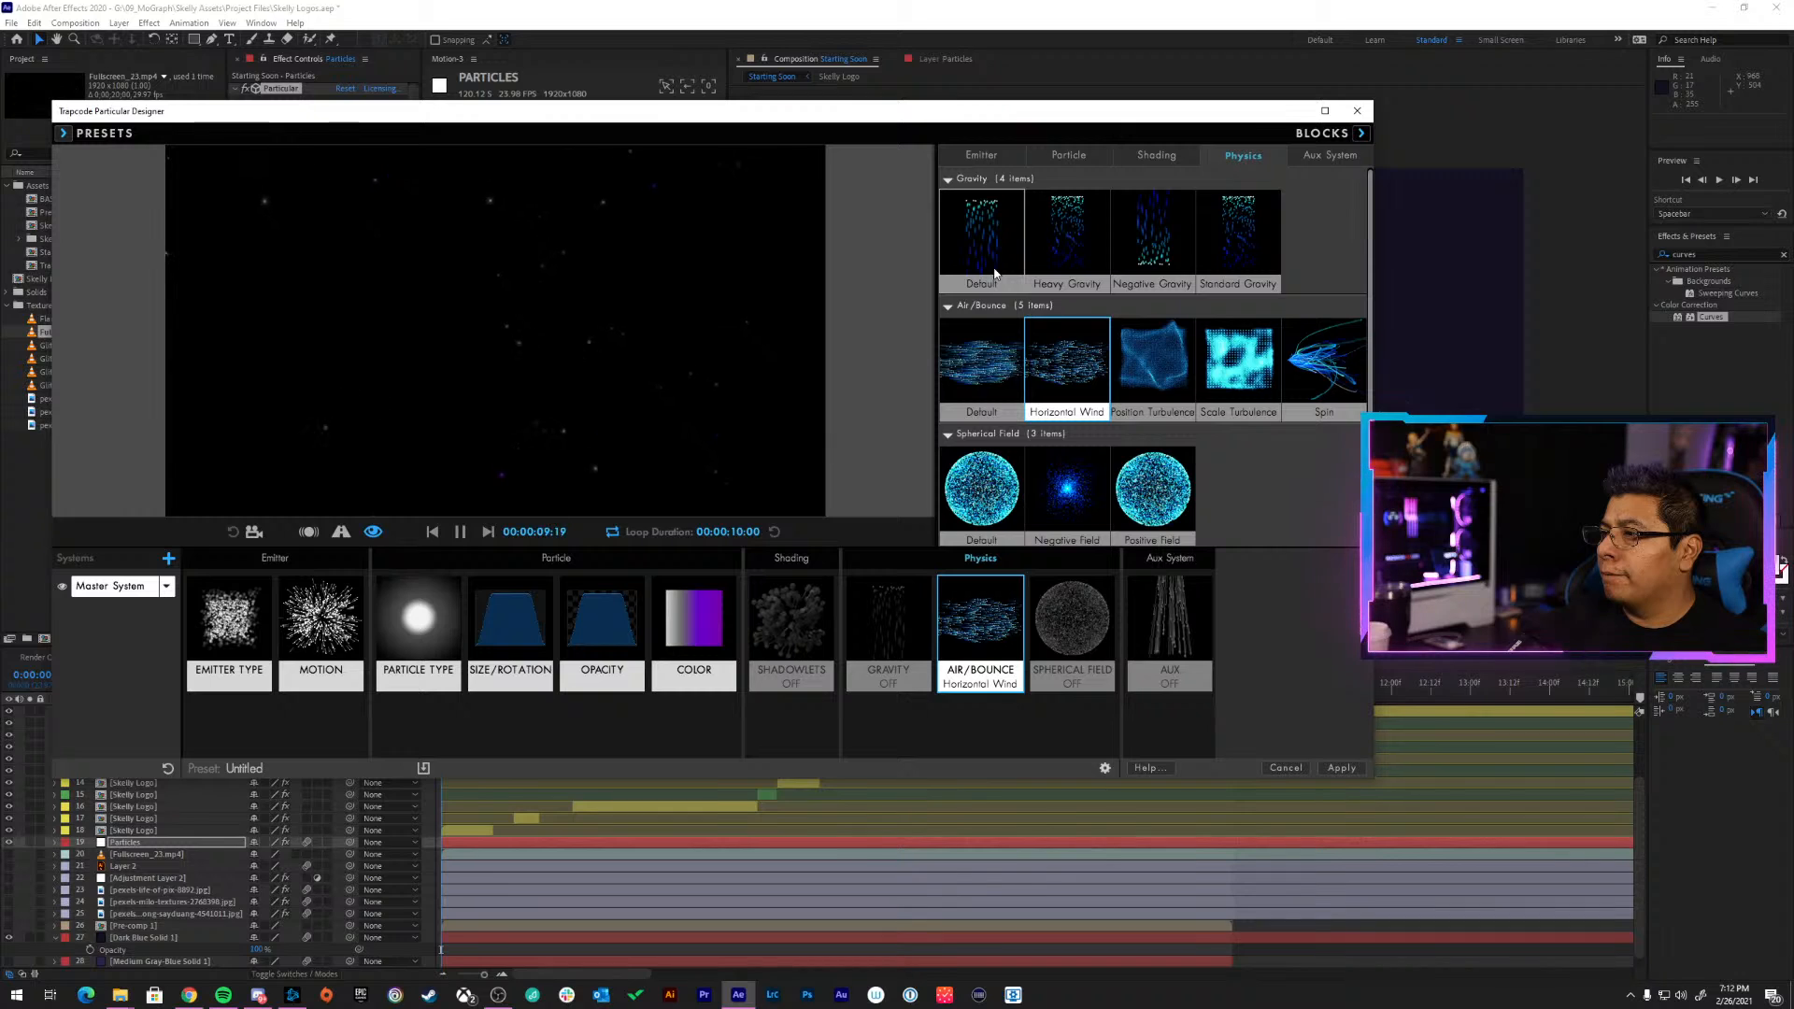
{"action": "left_click", "coordinate": [1298, 366]}
{"action": "left_click", "coordinate": [1248, 367]}
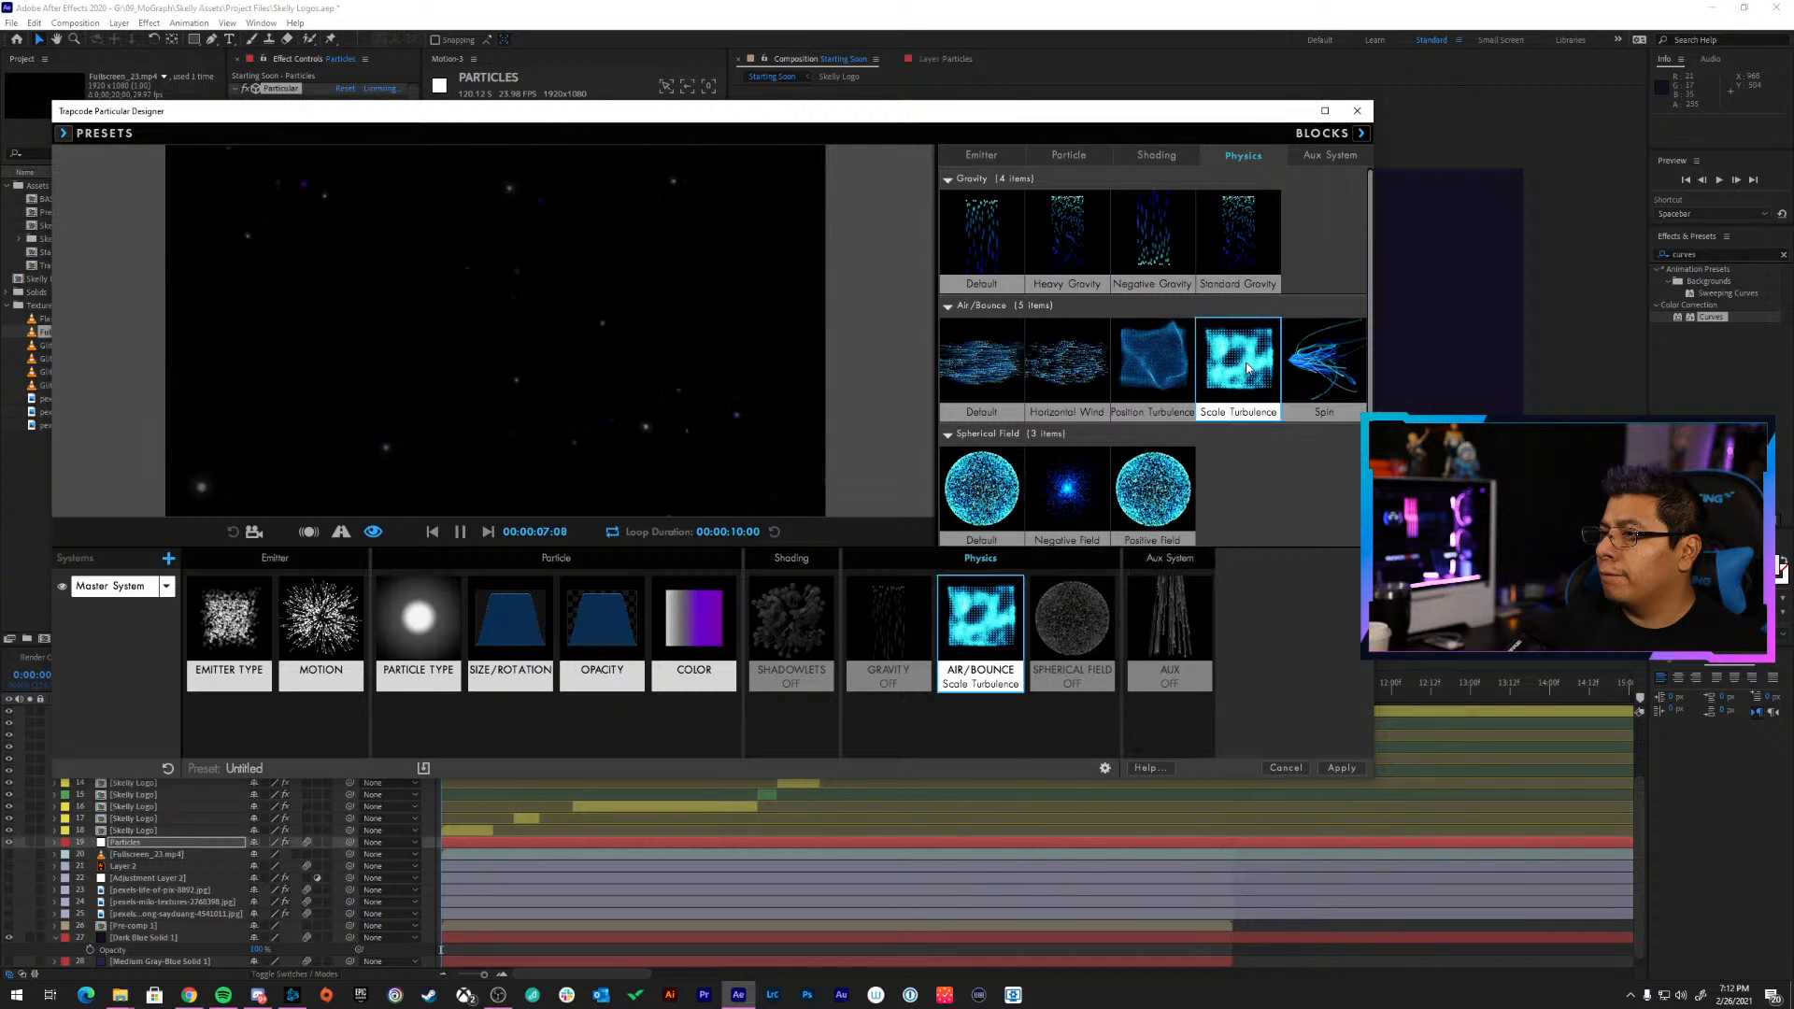
{"action": "left_click", "coordinate": [1018, 372]}
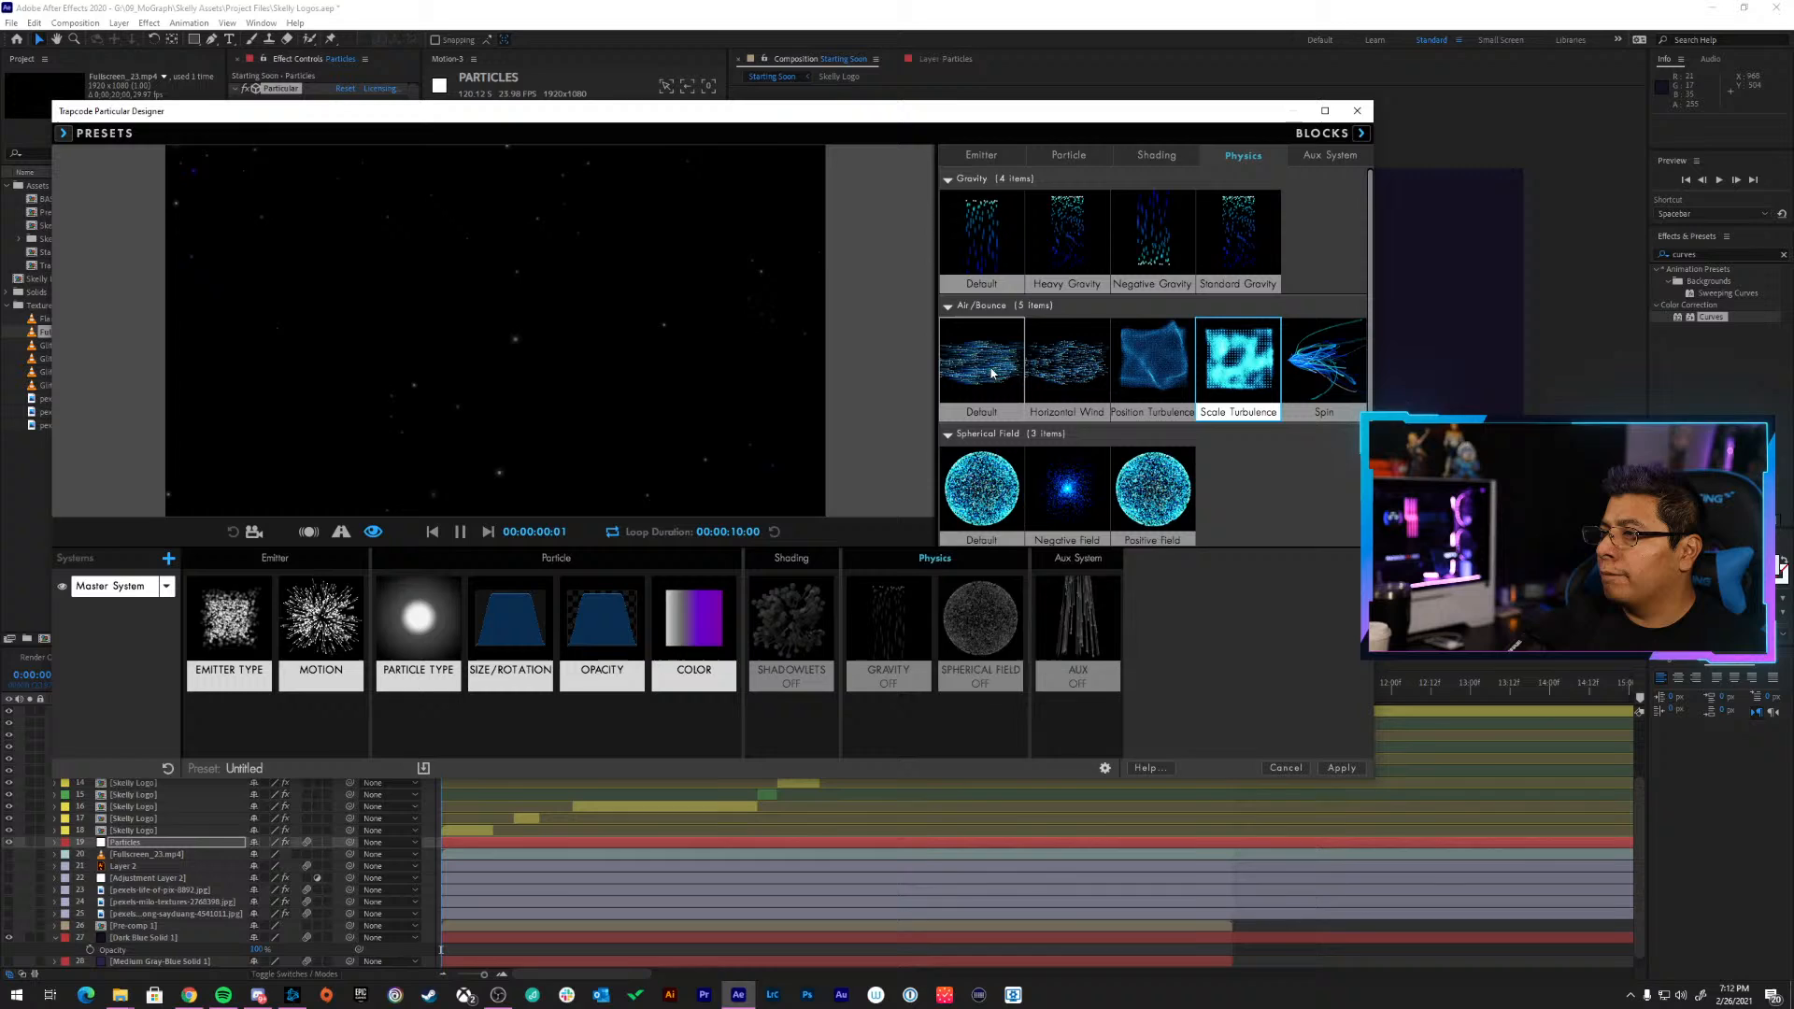
Try the Heavy Gravity, Negative Gravity and Standard Gravity presets for Gravity and return it to Default
{"action": "left_click", "coordinate": [1056, 262]}
{"action": "left_click", "coordinate": [984, 254]}
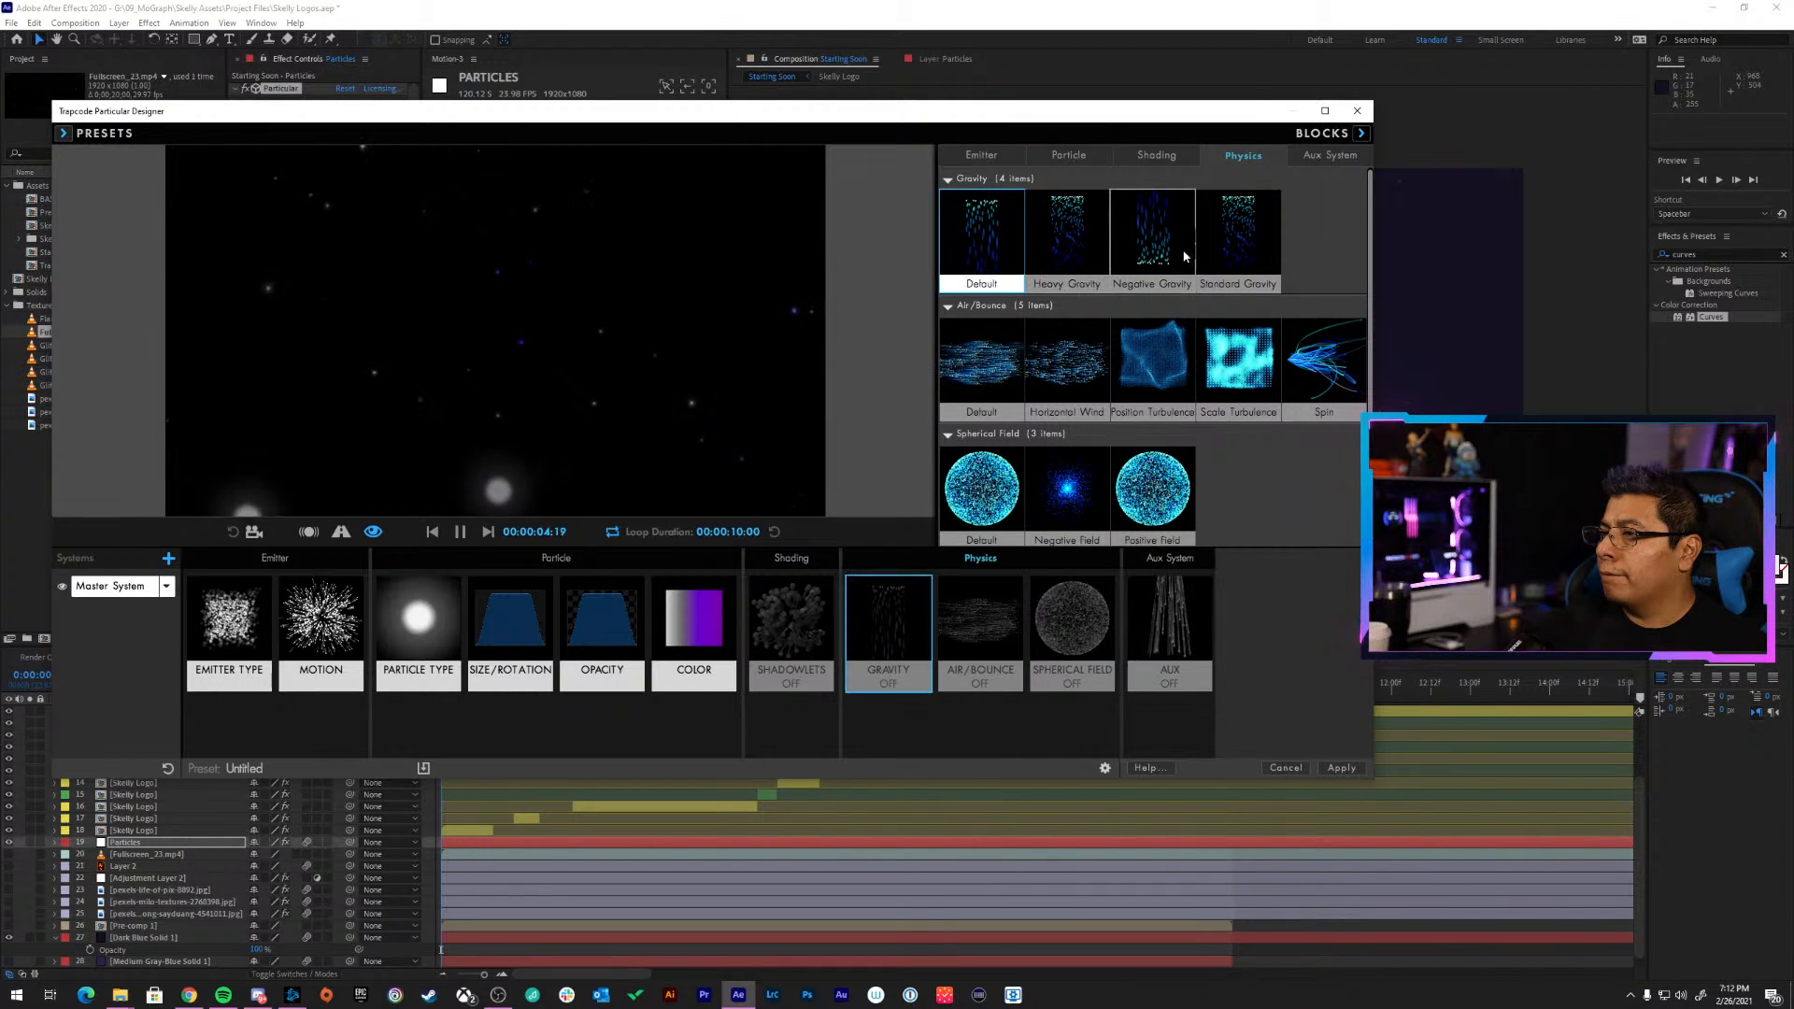
{"action": "left_click", "coordinate": [1158, 249]}
{"action": "left_click", "coordinate": [1228, 253]}
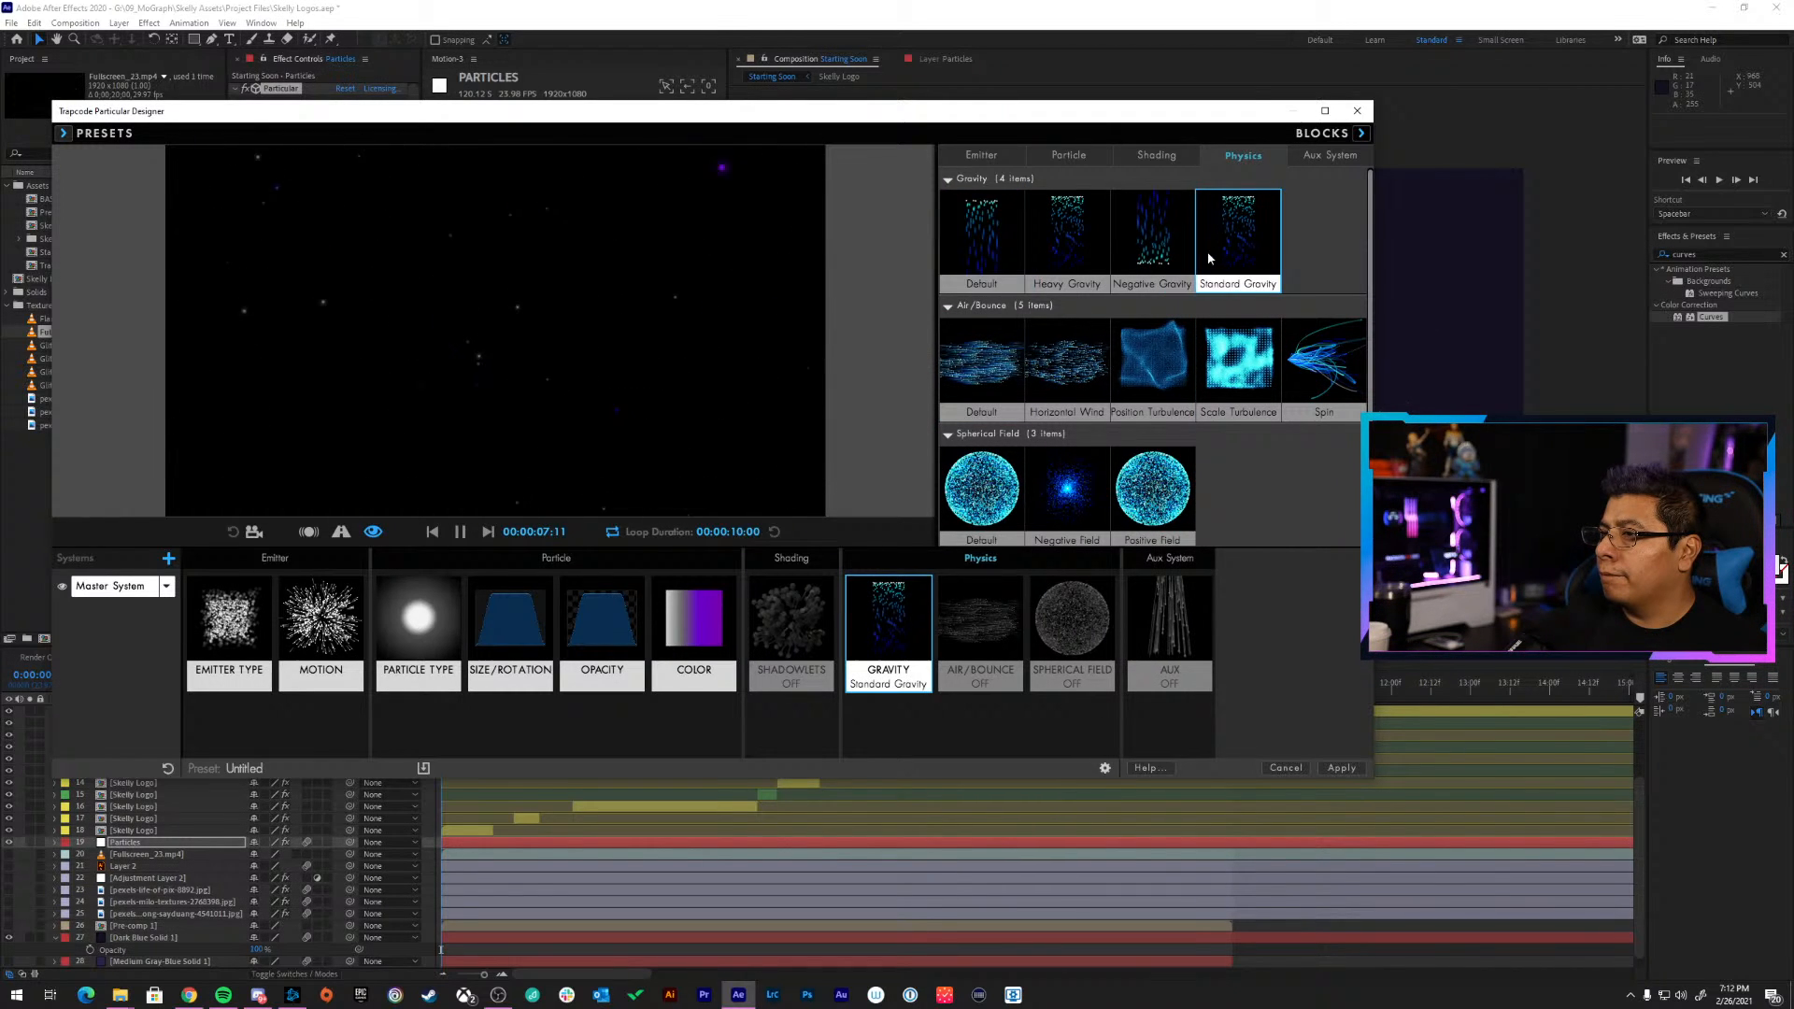
{"action": "left_click", "coordinate": [996, 262]}
{"action": "scroll", "coordinate": [991, 485], "scroll_direction": "down", "scroll_amount": 1}
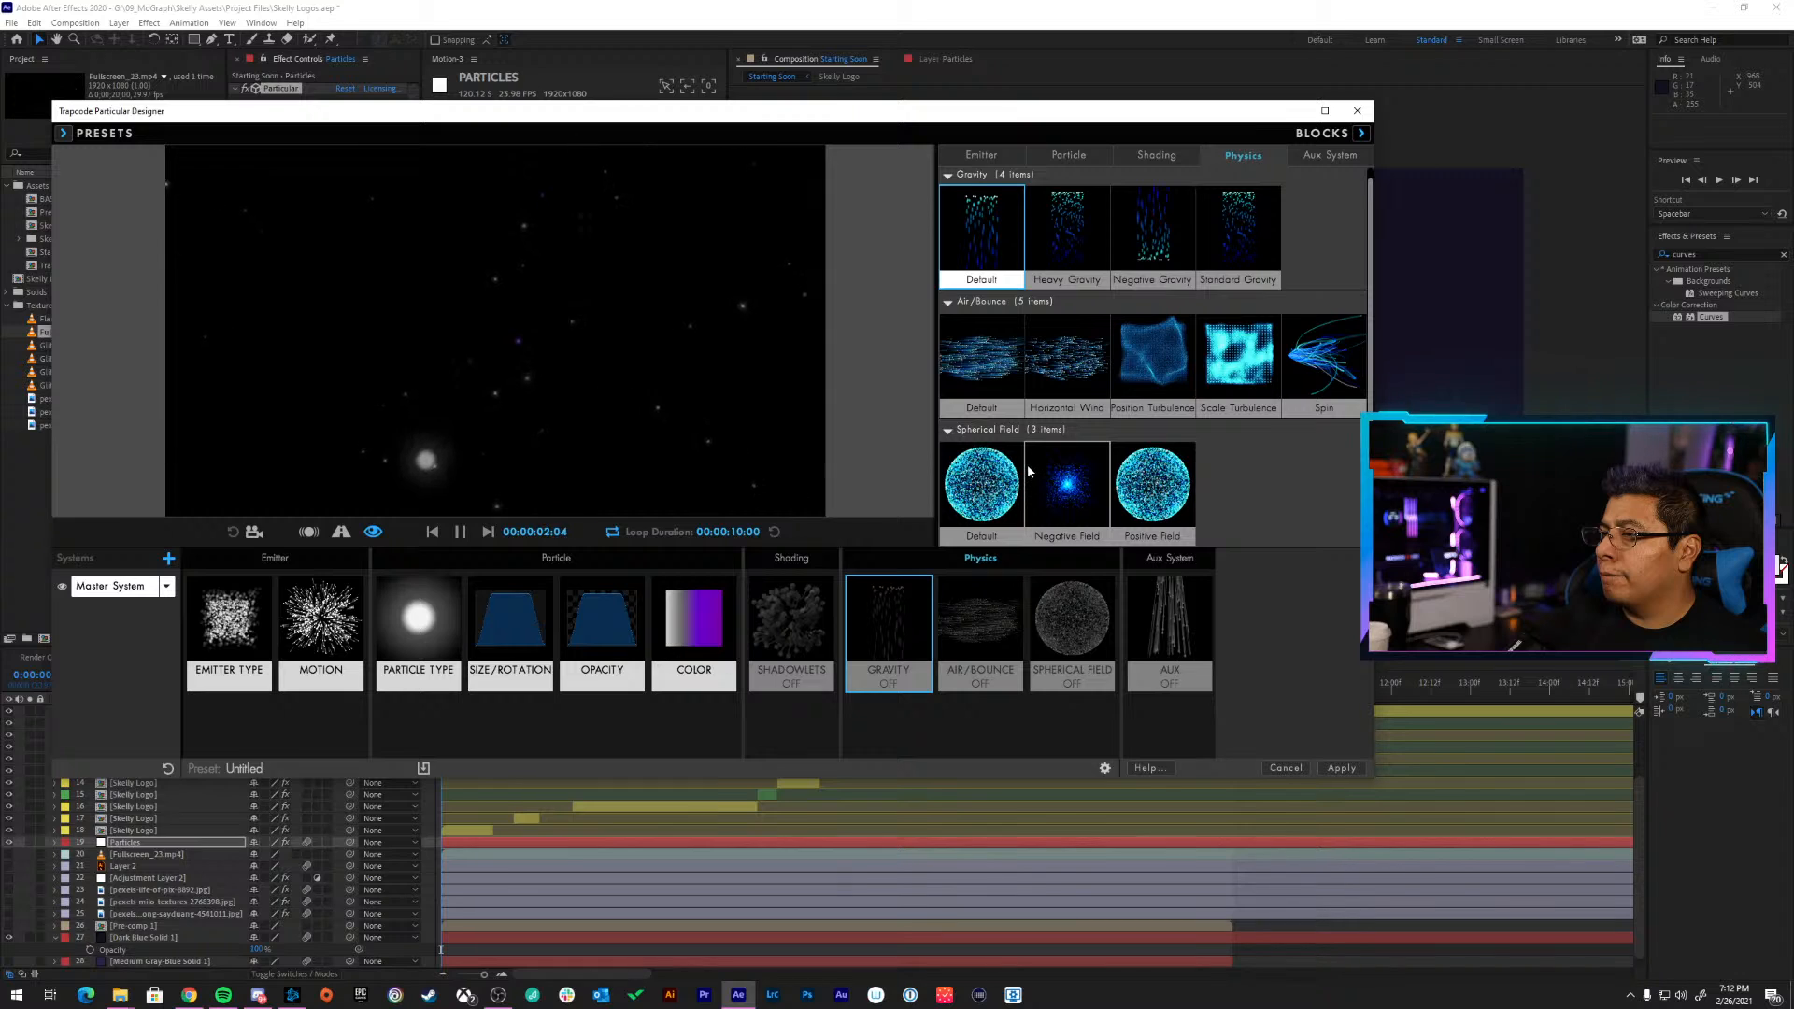
Try the Aux Streaklet Trail, Aux Trail and Scattered Trail presets for the Aux System and return it to Default
{"action": "left_click", "coordinate": [1321, 155]}
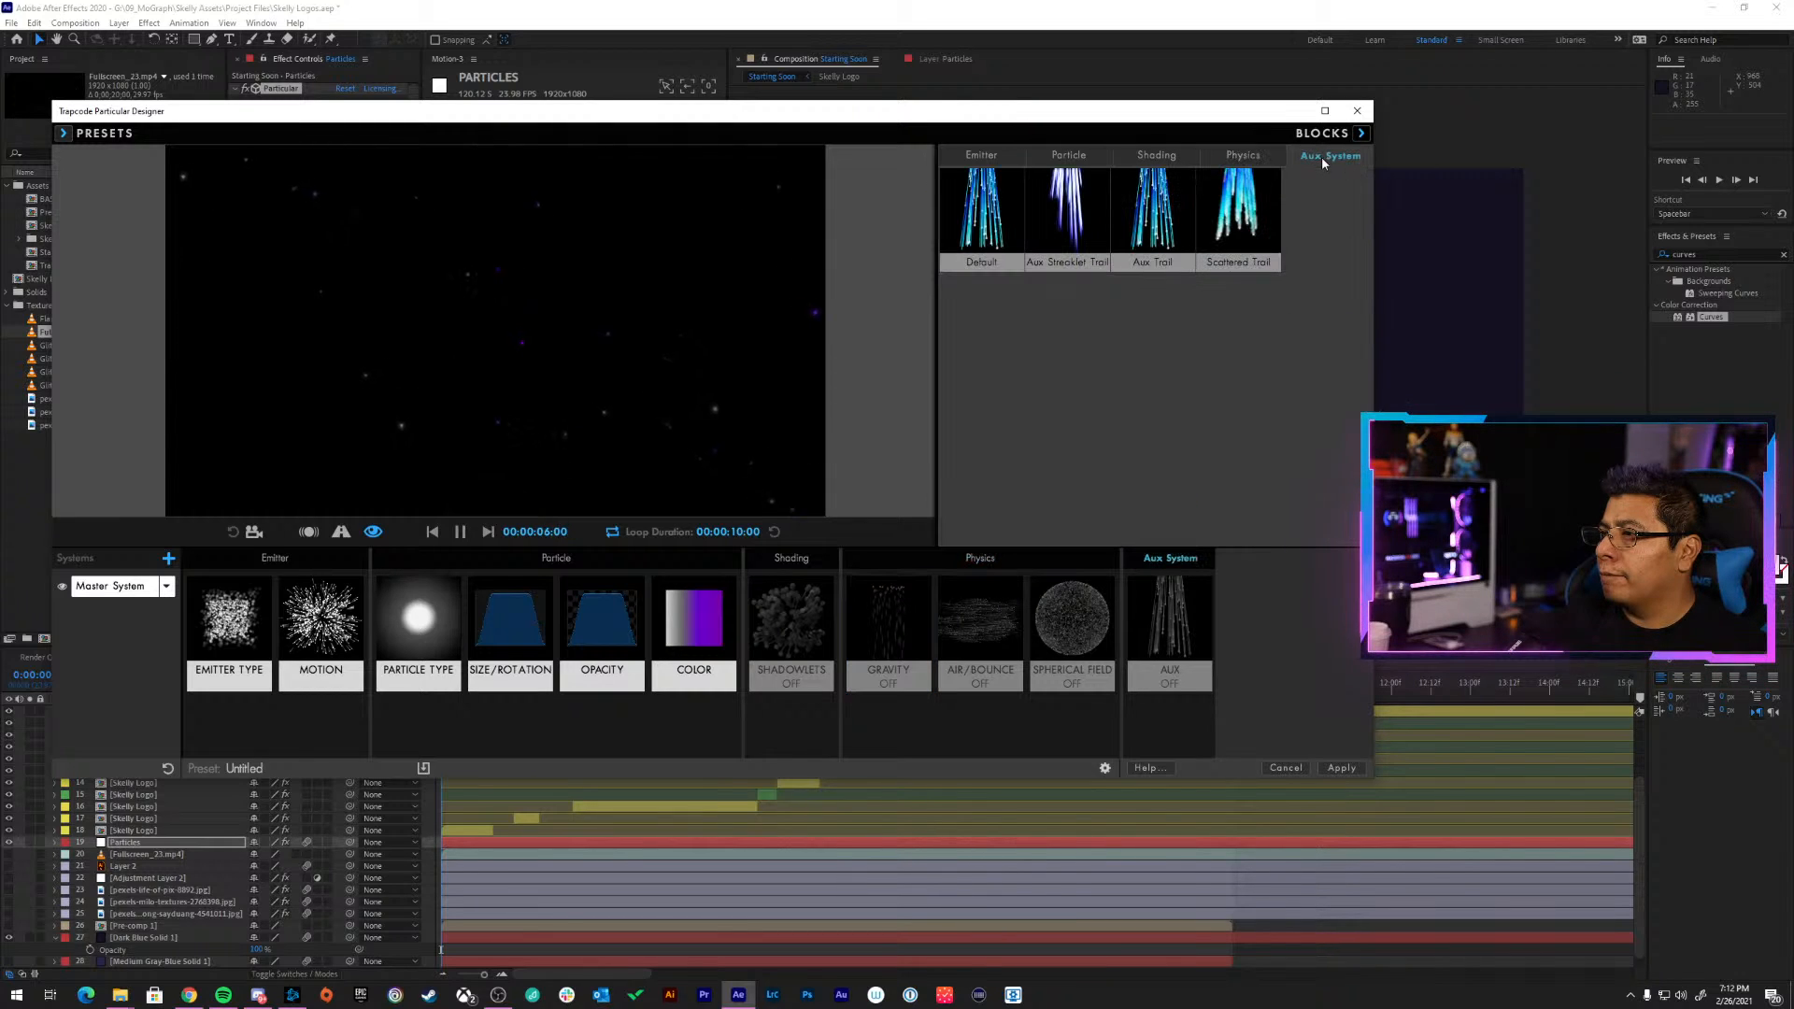
{"action": "left_click", "coordinate": [1073, 222]}
{"action": "left_click", "coordinate": [1164, 220]}
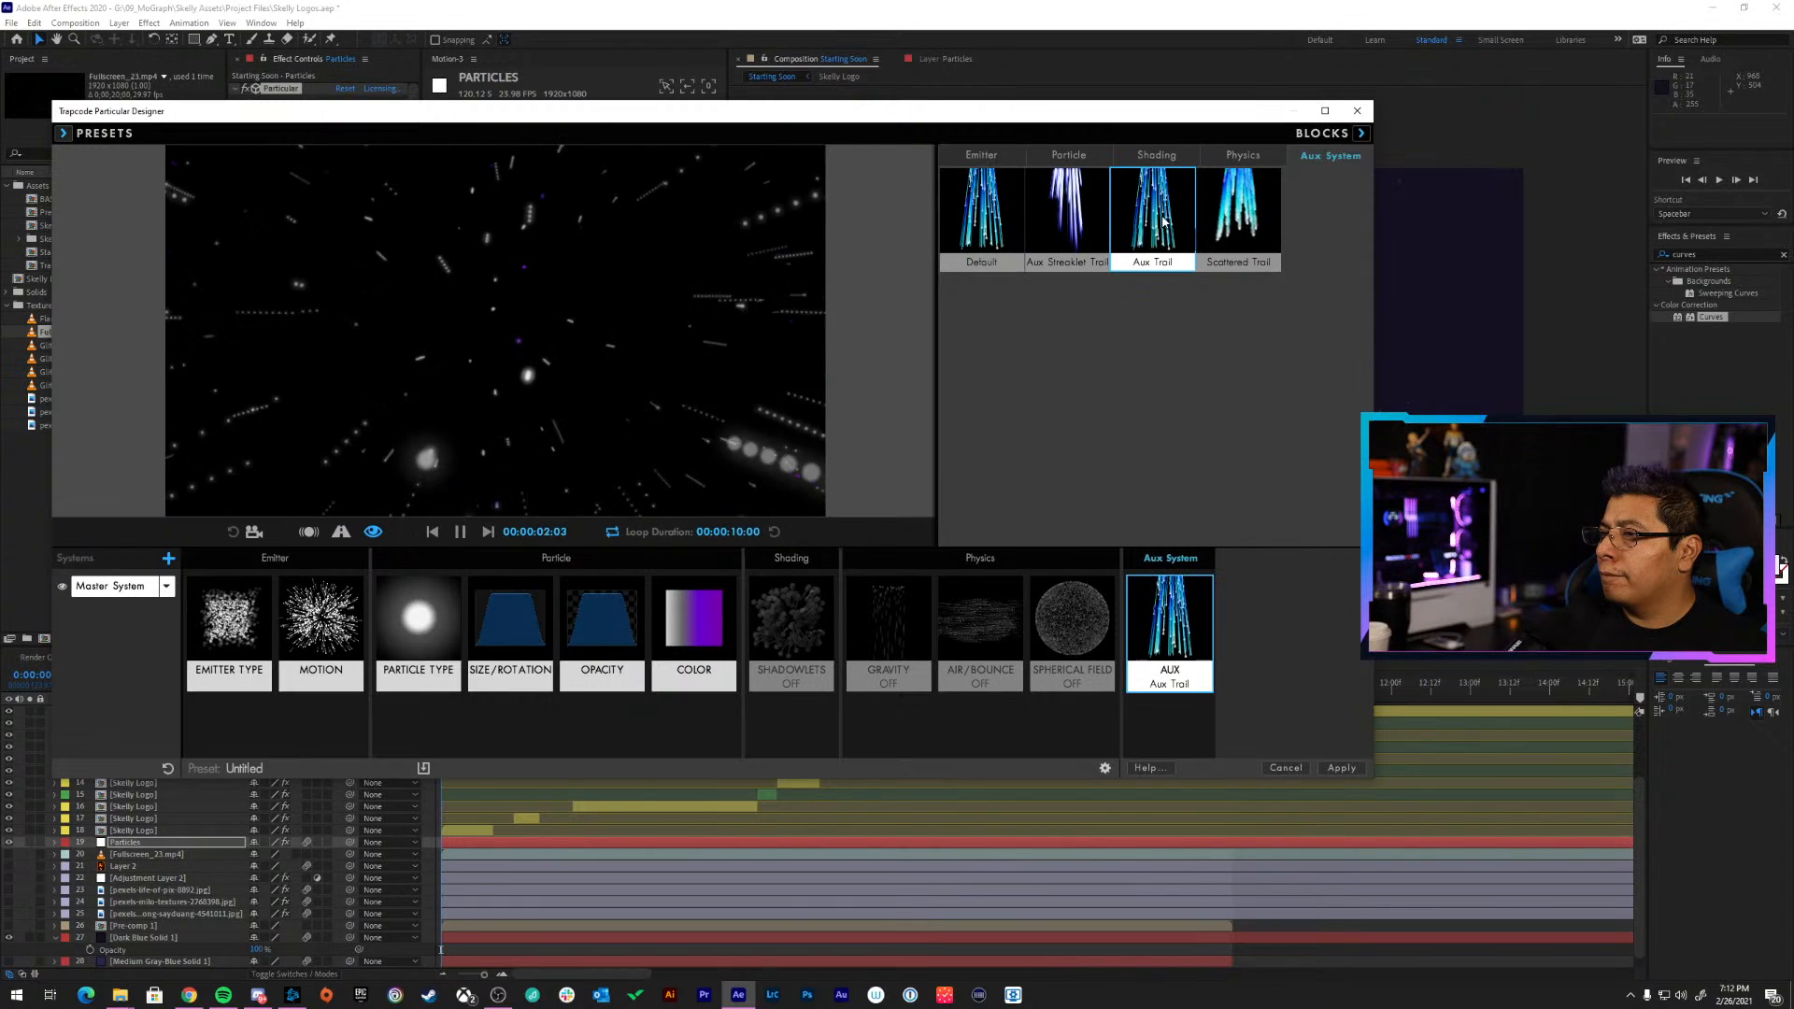
{"action": "left_click", "coordinate": [1238, 215]}
{"action": "left_click", "coordinate": [1082, 223]}
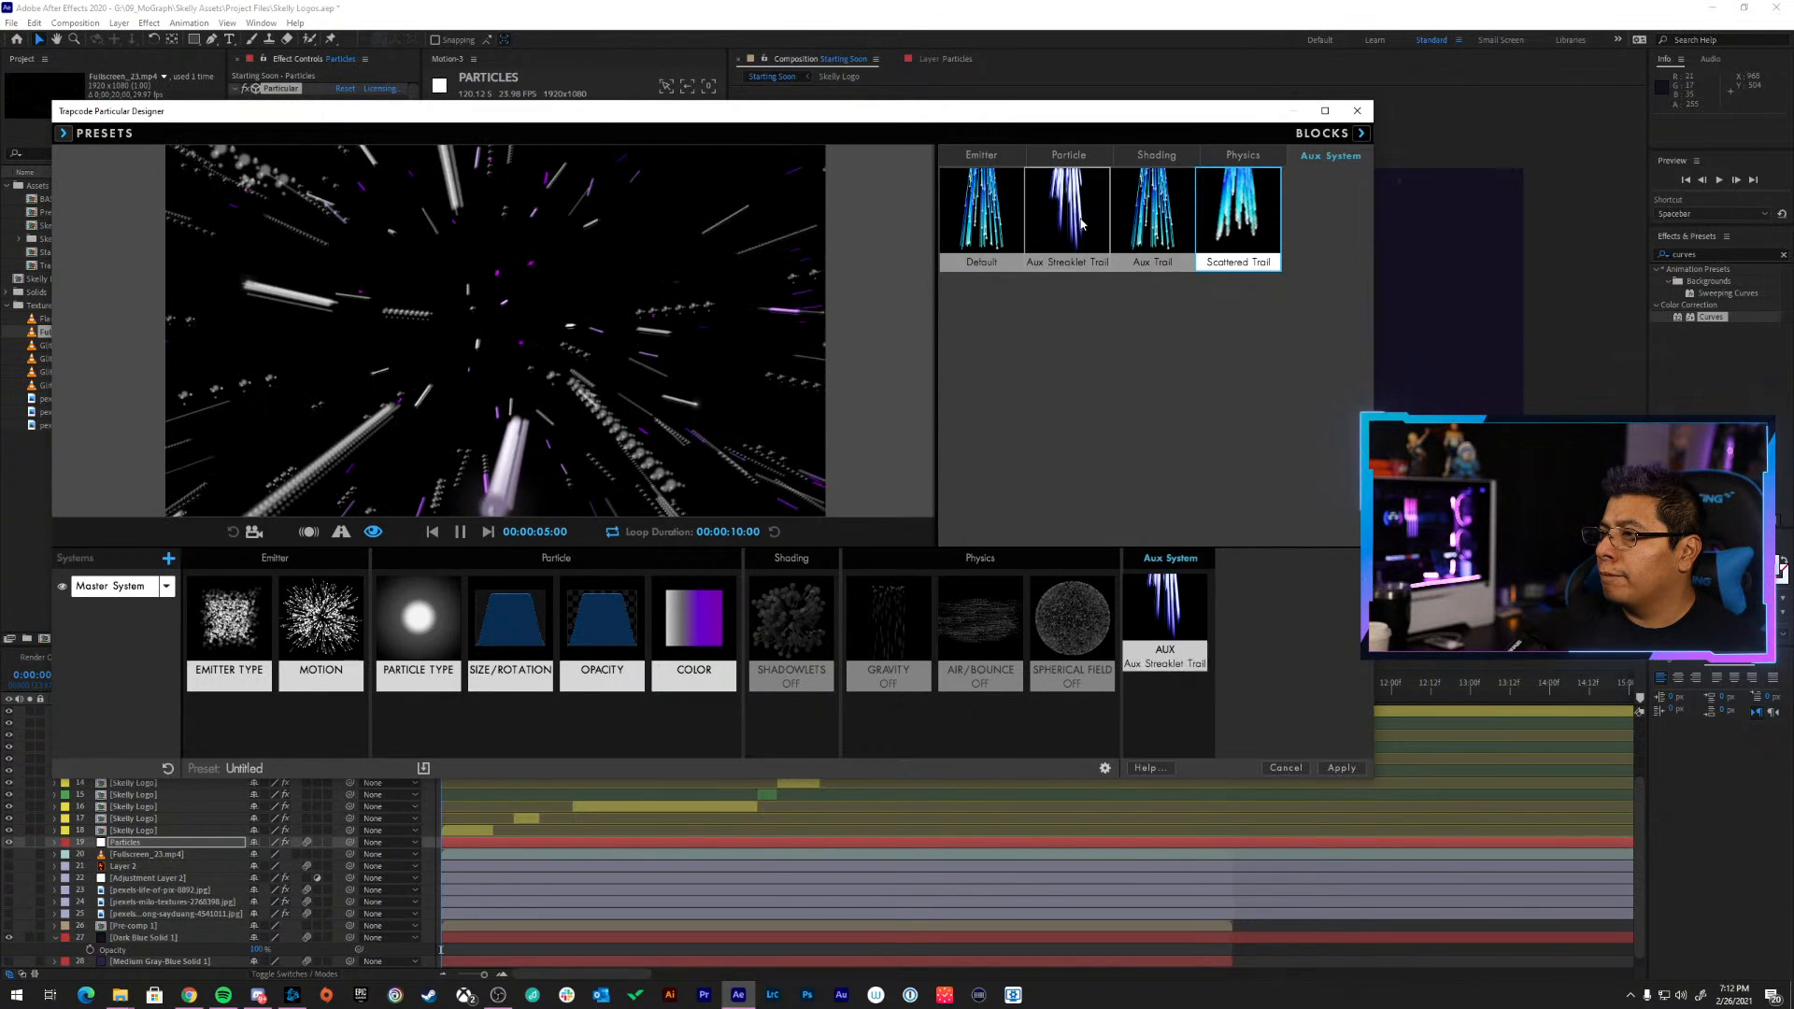
{"action": "left_click", "coordinate": [1019, 177]}
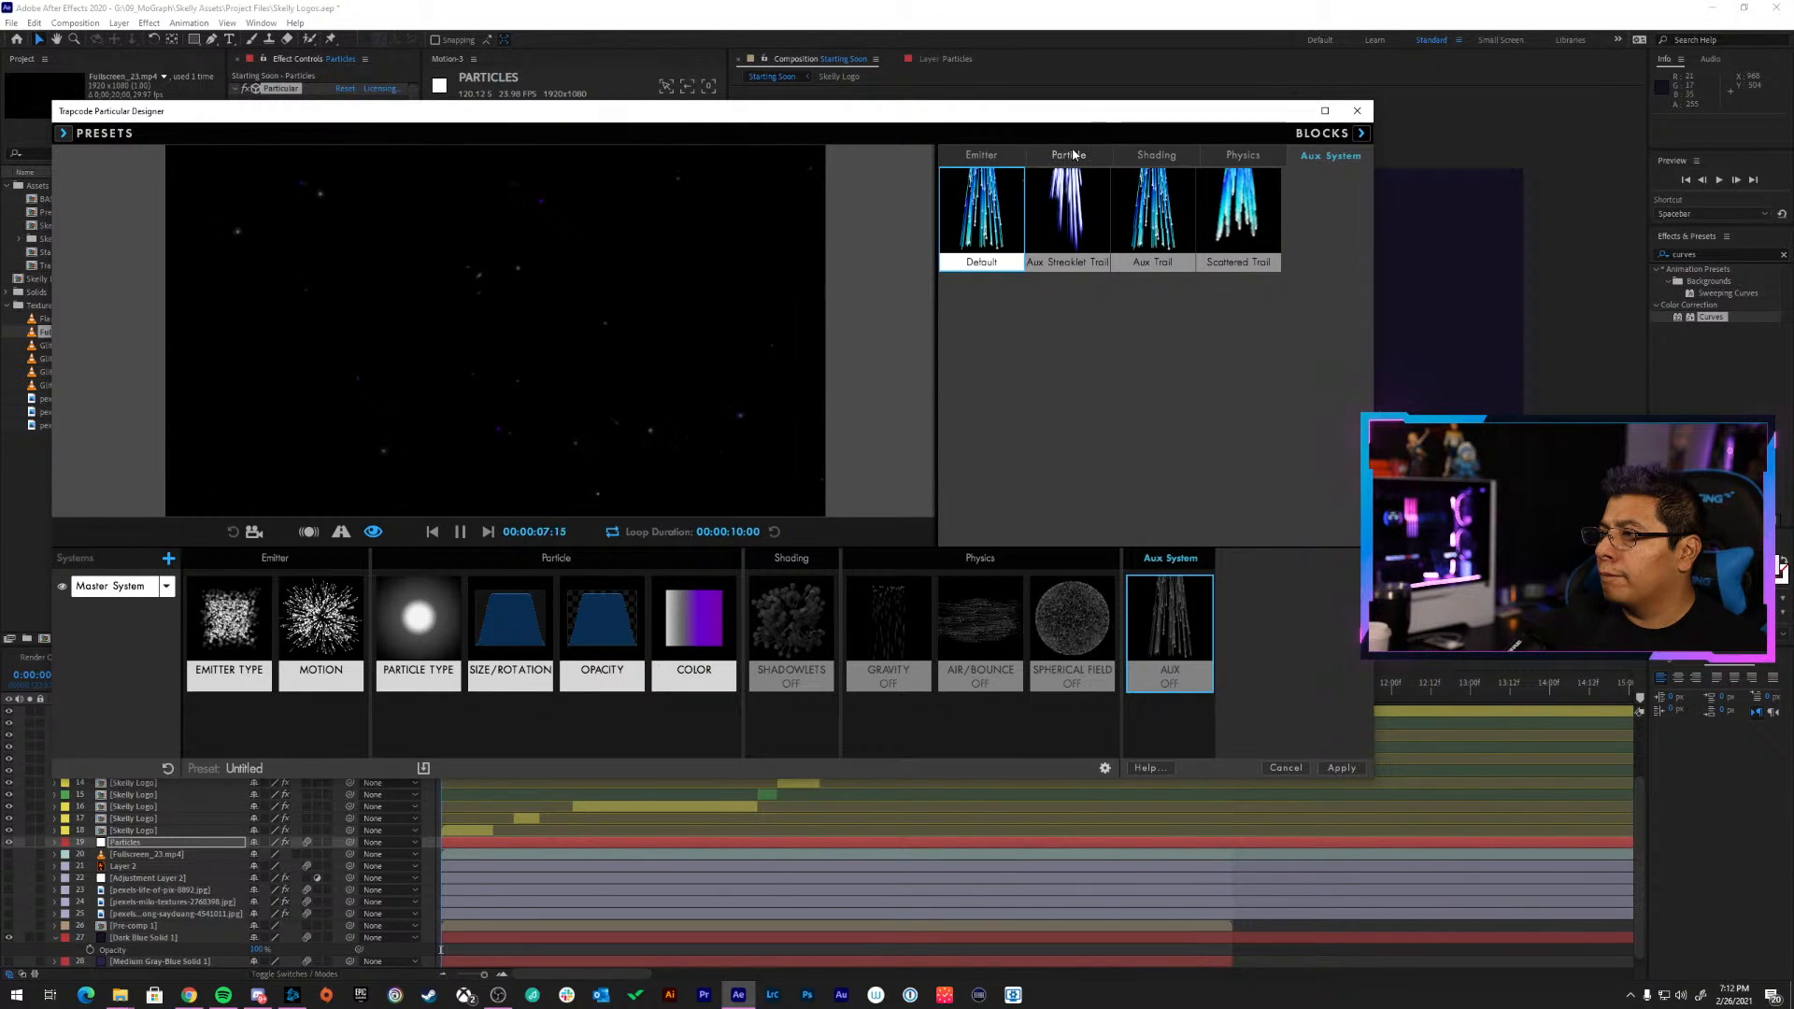
Review the Air/Bounce and Shadowlets blocks, set the Particle Type to Default, and apply the design to the Particles layer
{"action": "left_click", "coordinate": [984, 614]}
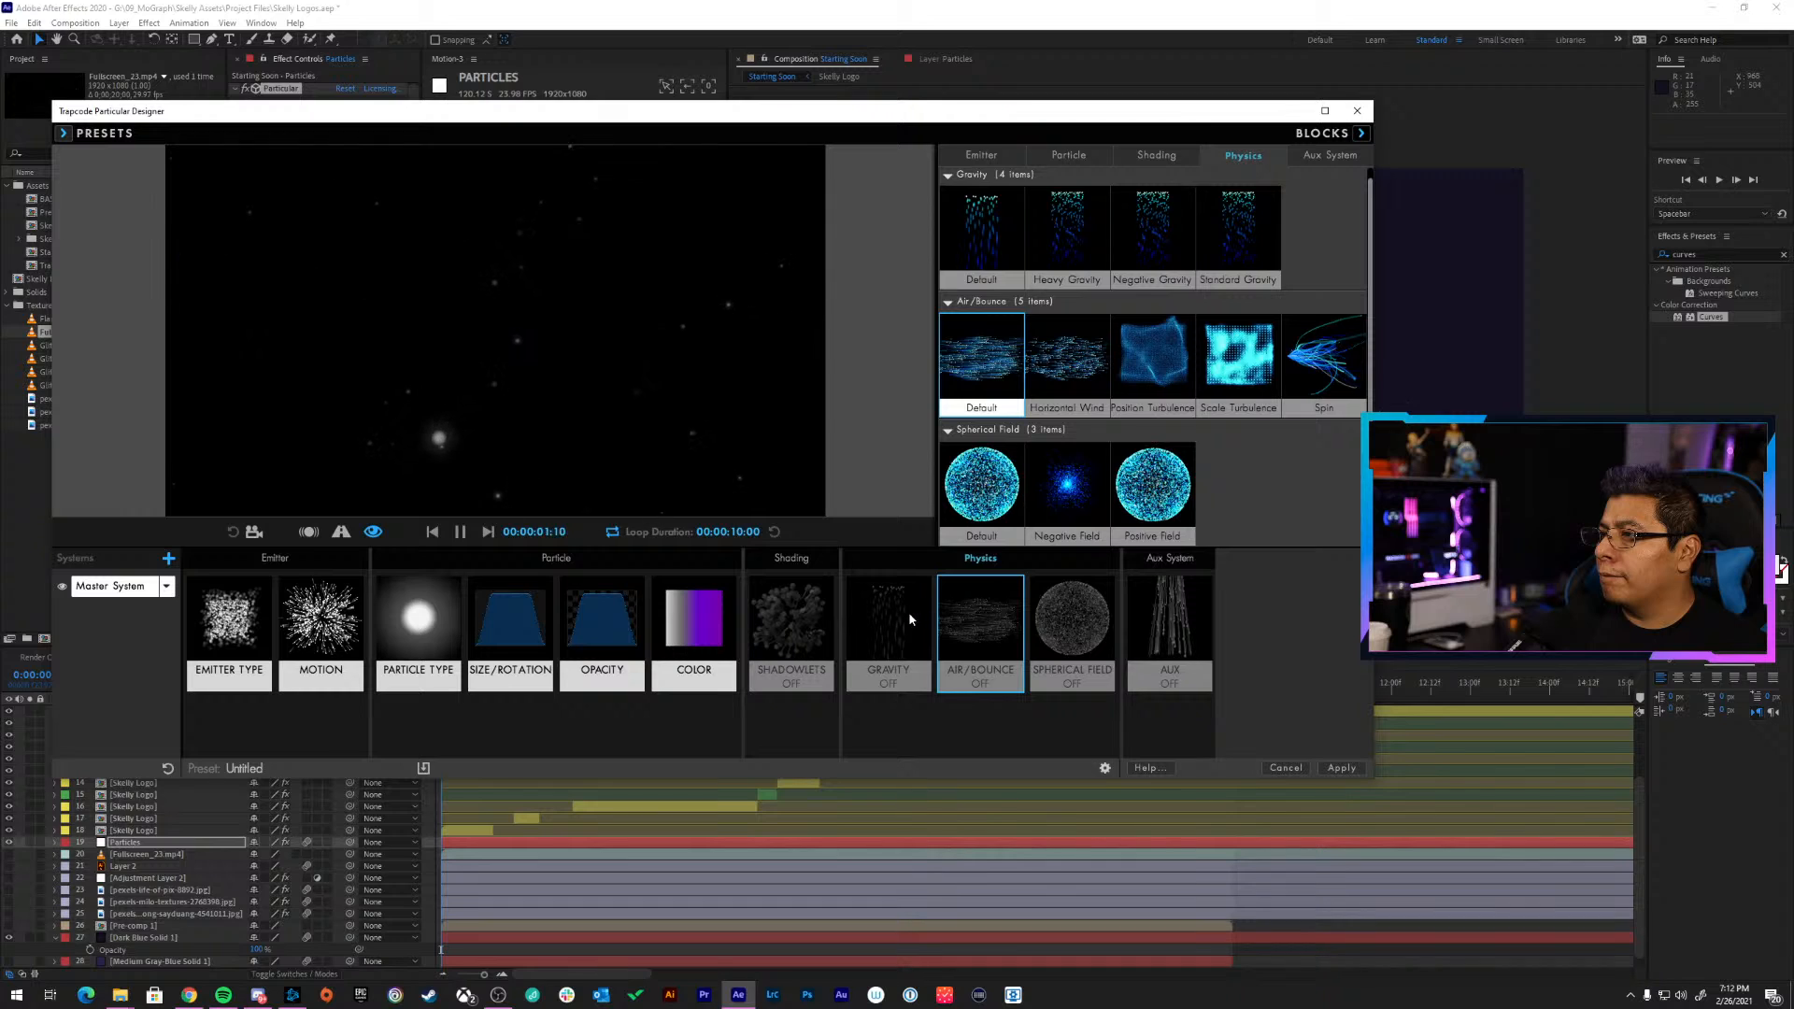
{"action": "left_click", "coordinate": [808, 616]}
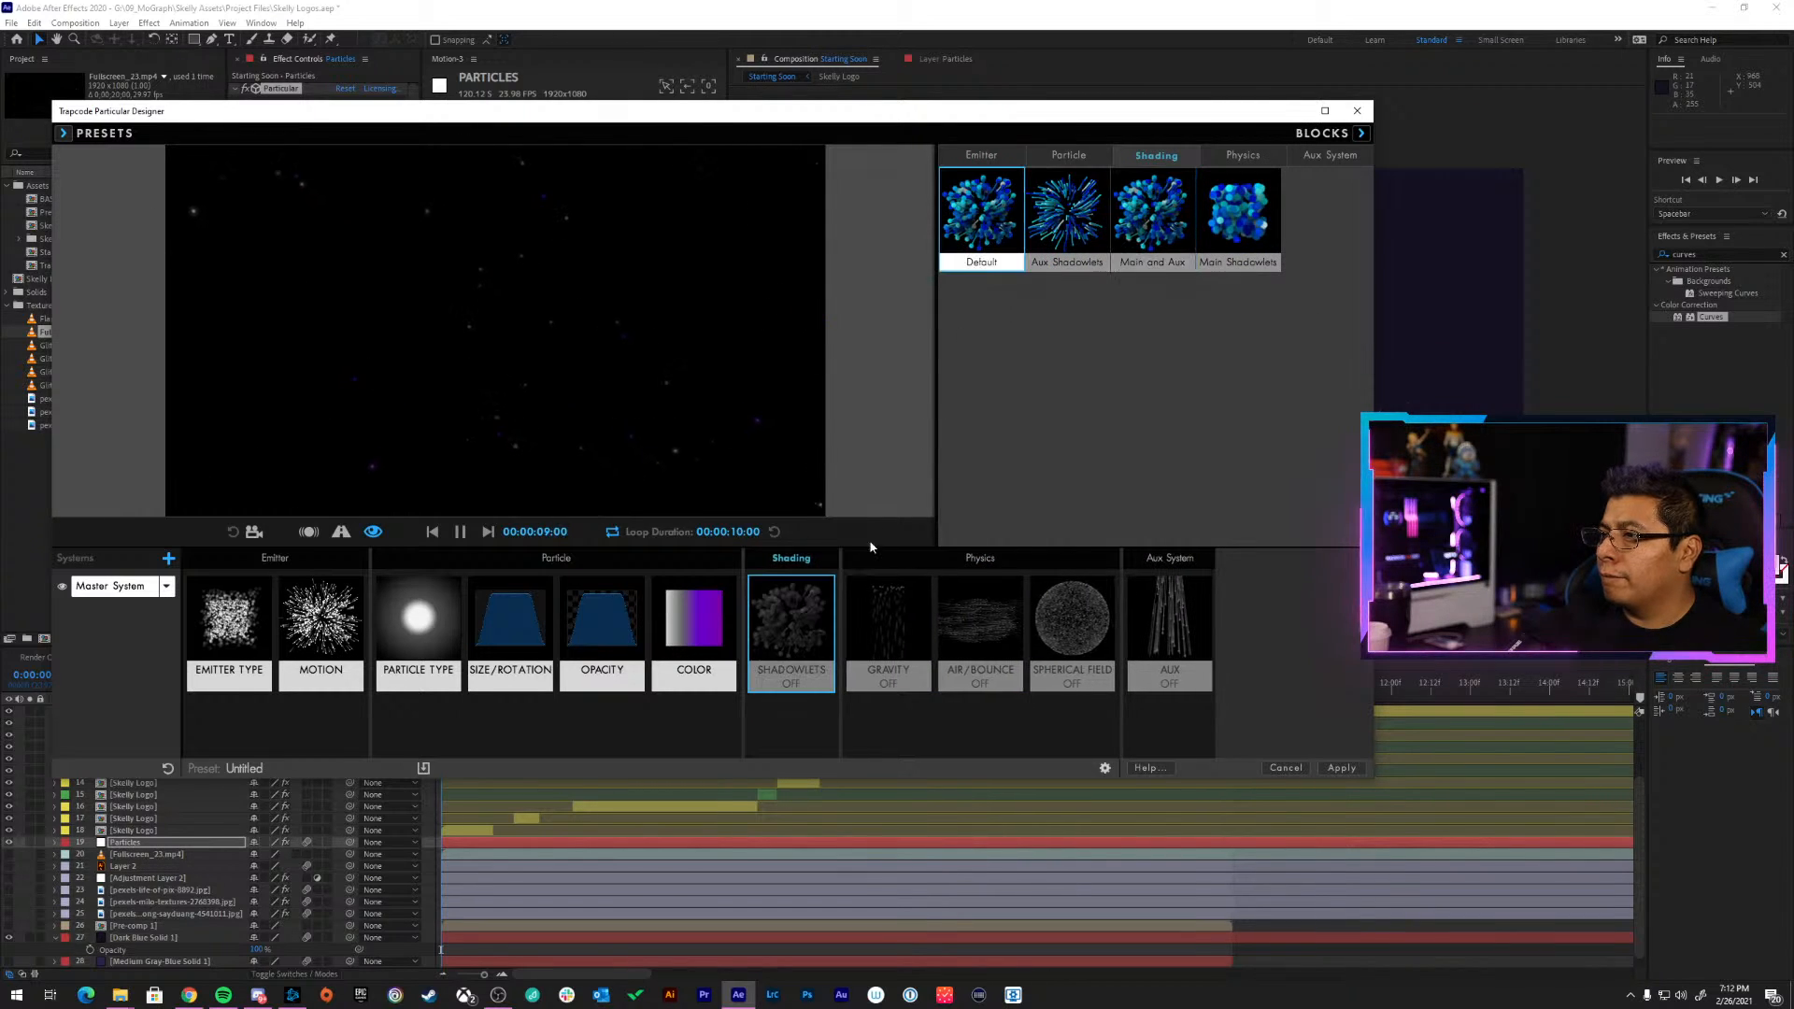
{"action": "left_click", "coordinate": [417, 621]}
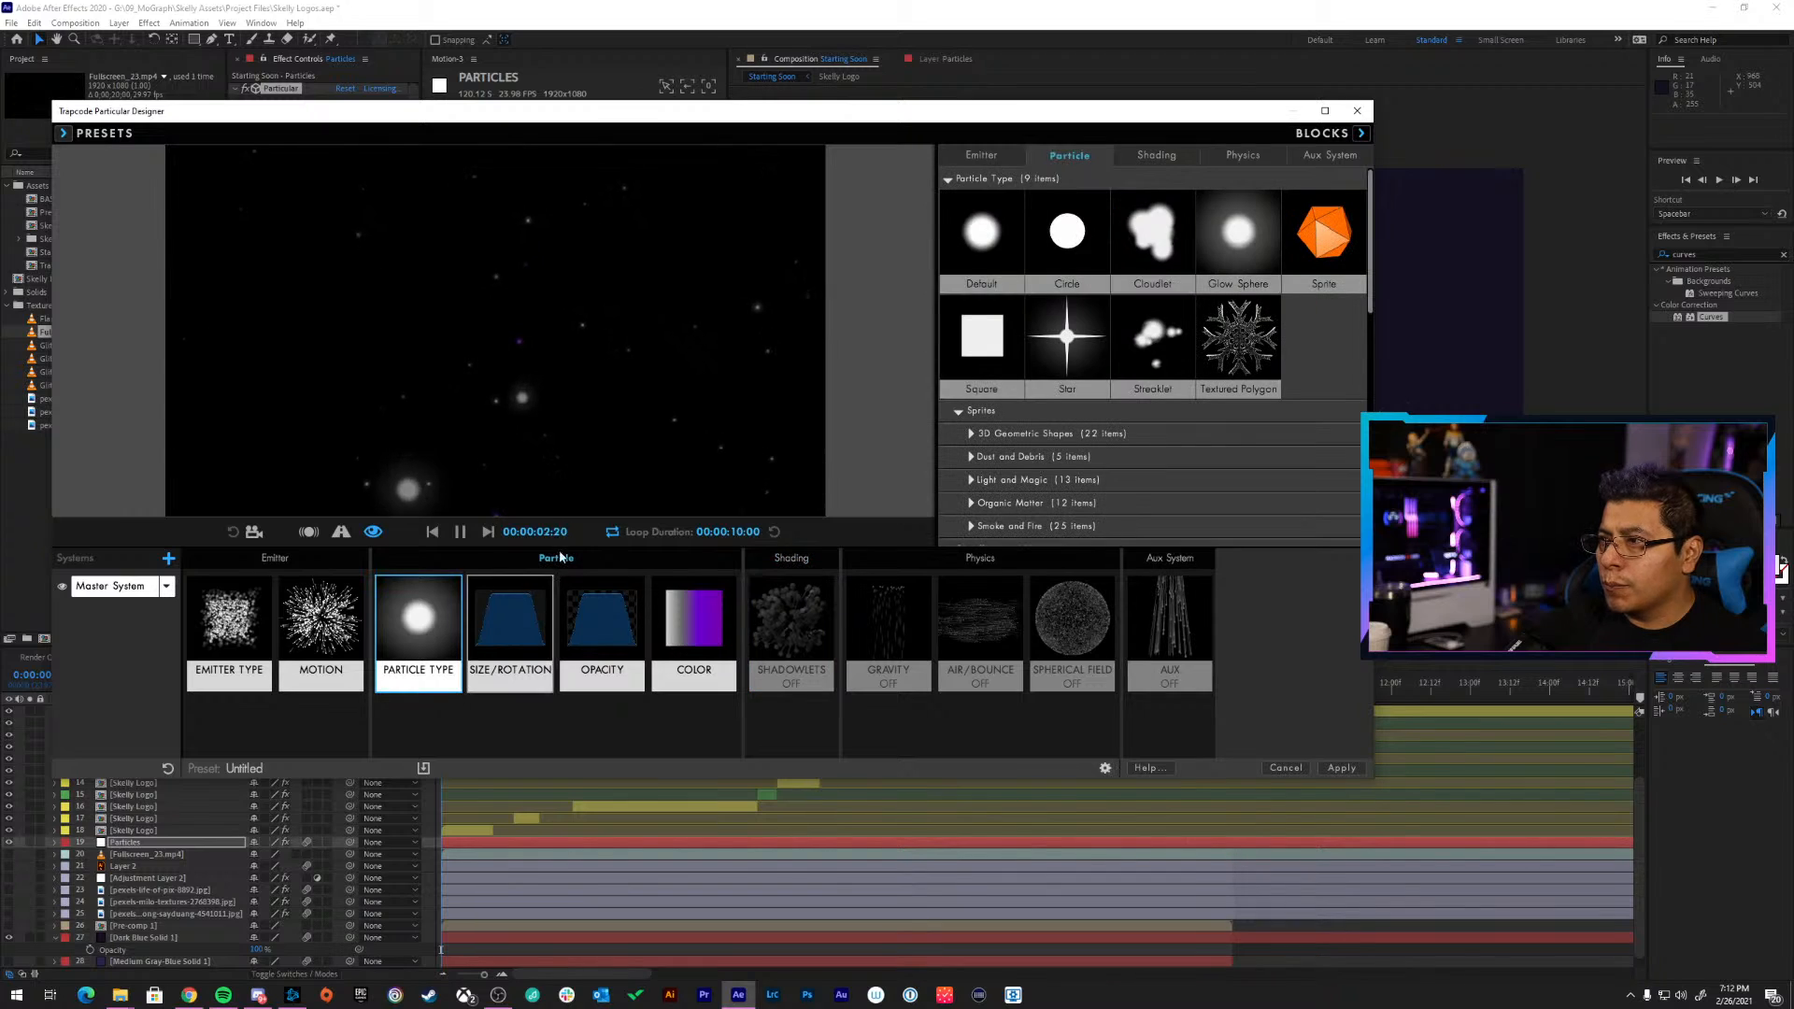
{"action": "left_click", "coordinate": [1016, 236]}
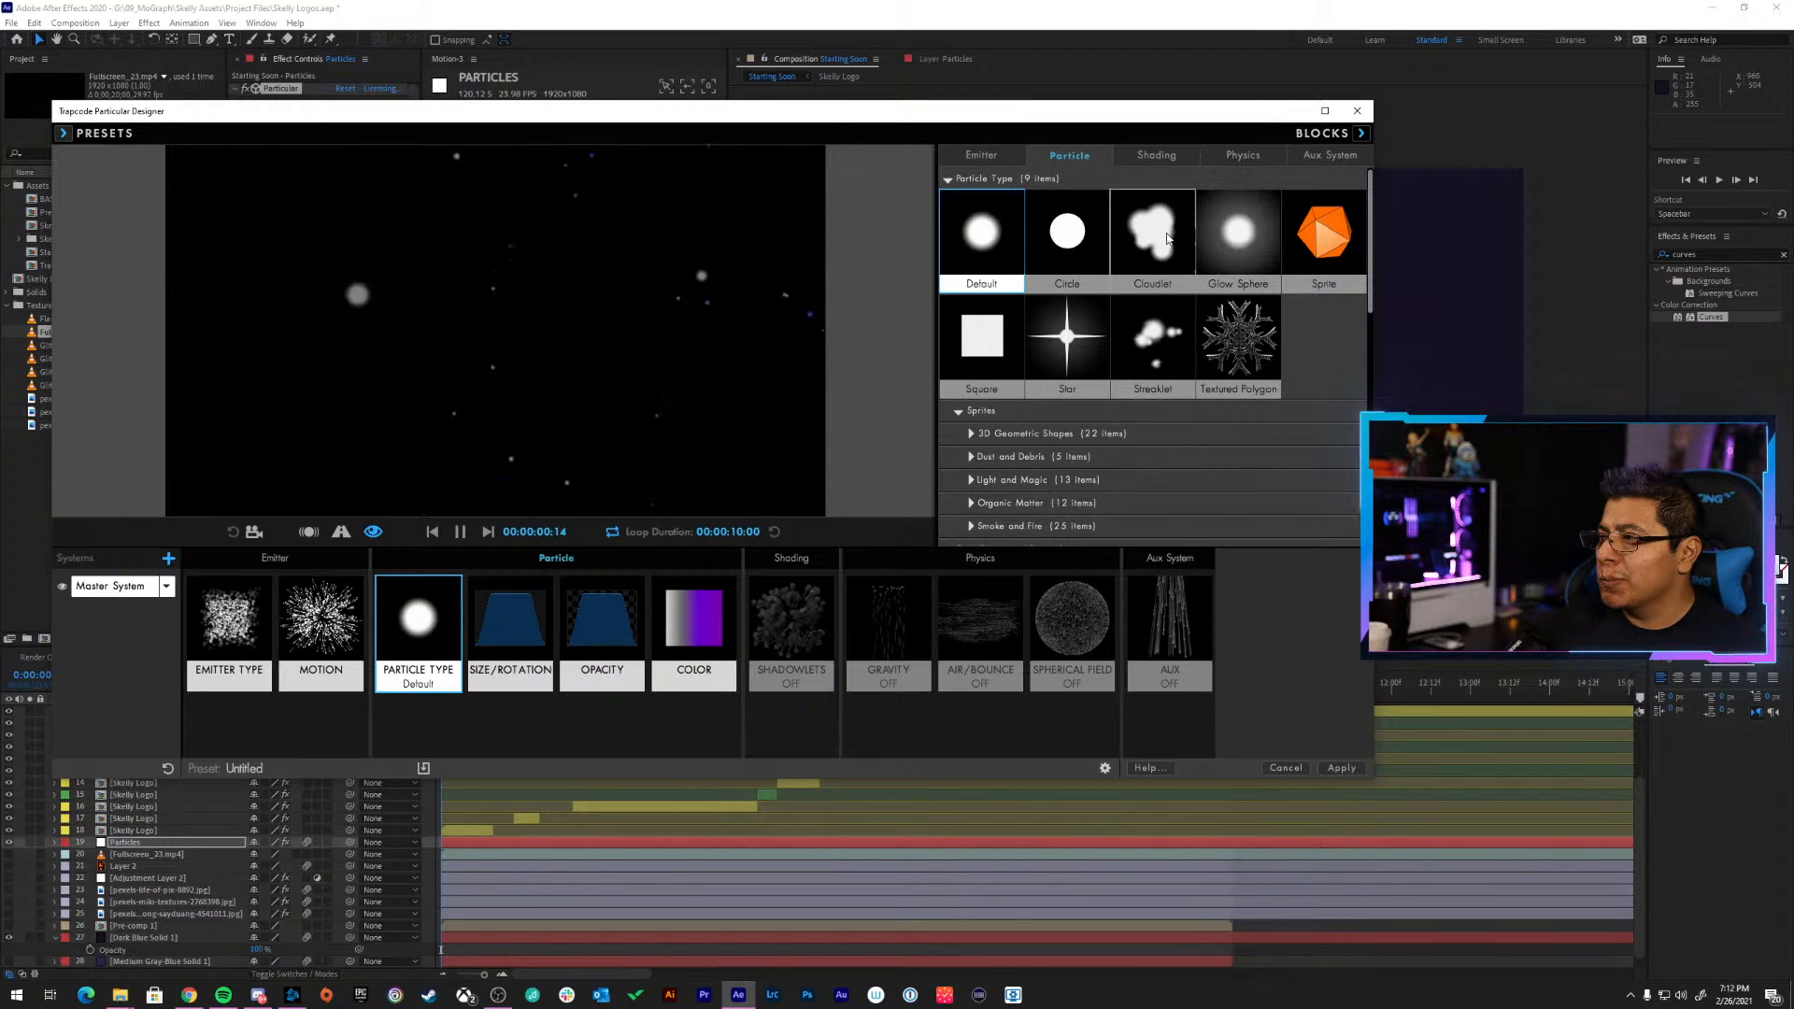
{"action": "left_click", "coordinate": [1339, 768]}
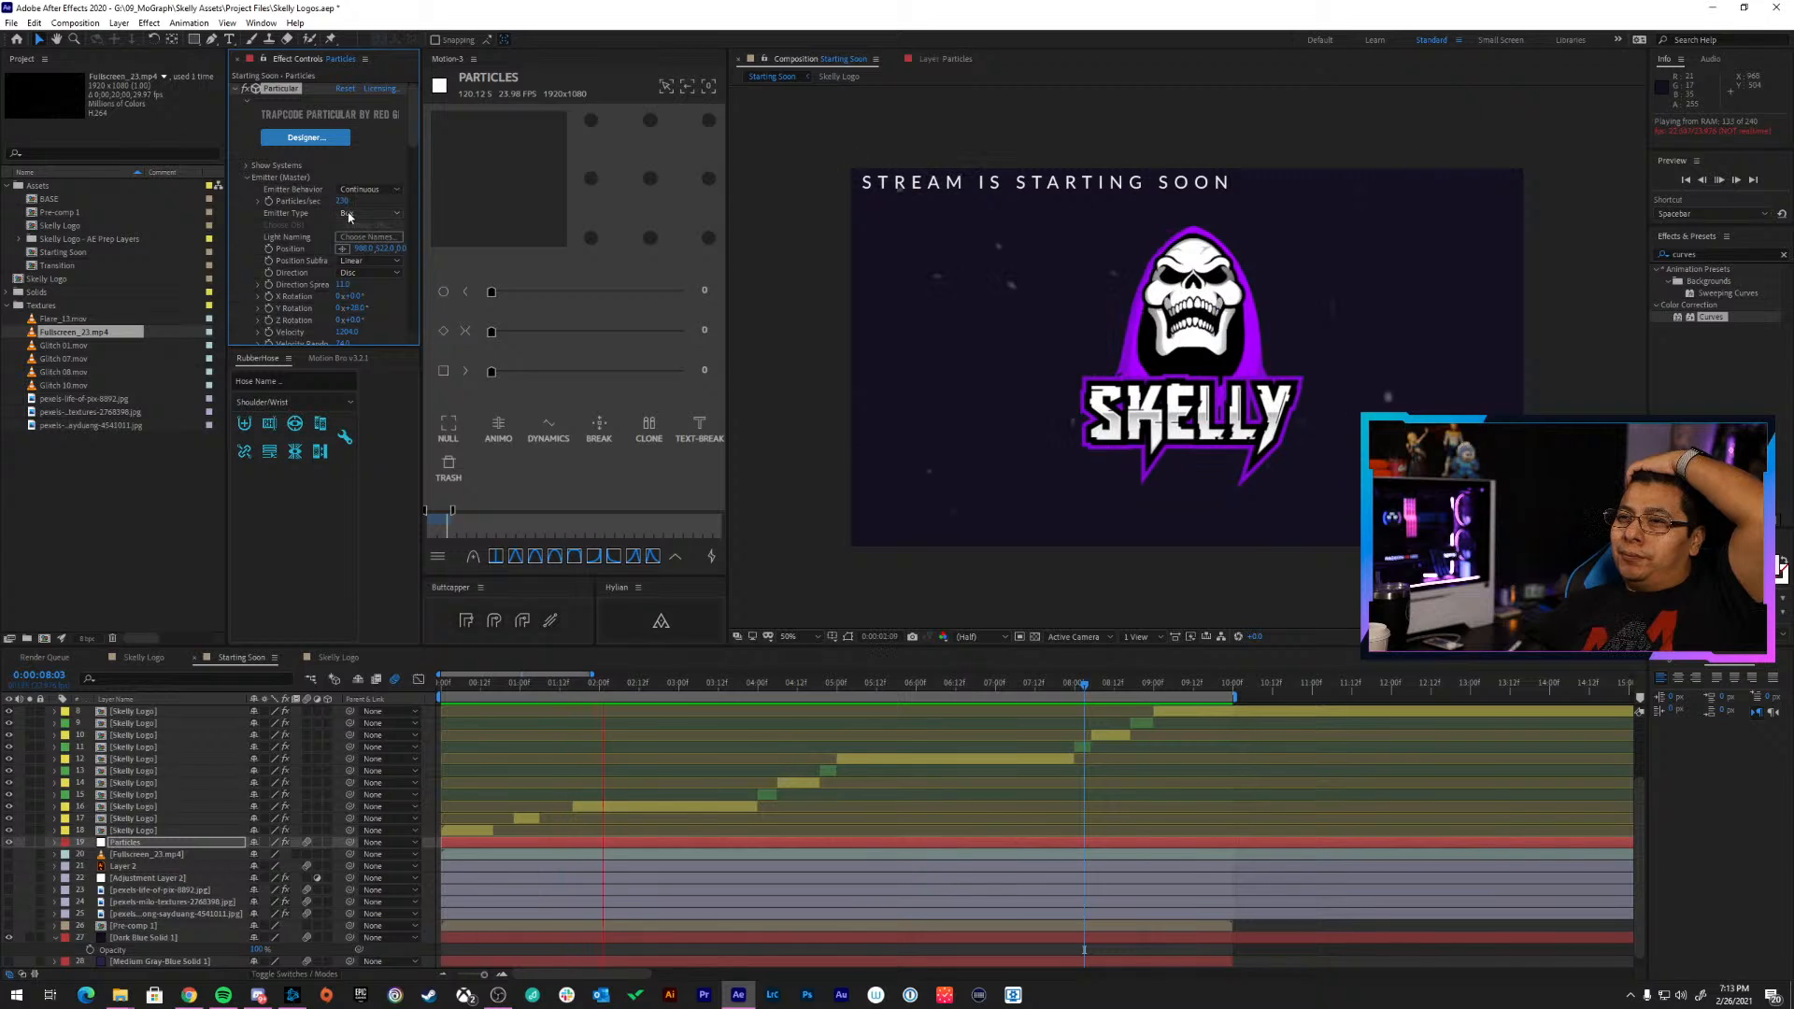
Compare the Point, Sphere and Layer emitter types, ending on Point
{"action": "left_click", "coordinate": [372, 213]}
{"action": "left_click", "coordinate": [382, 228]}
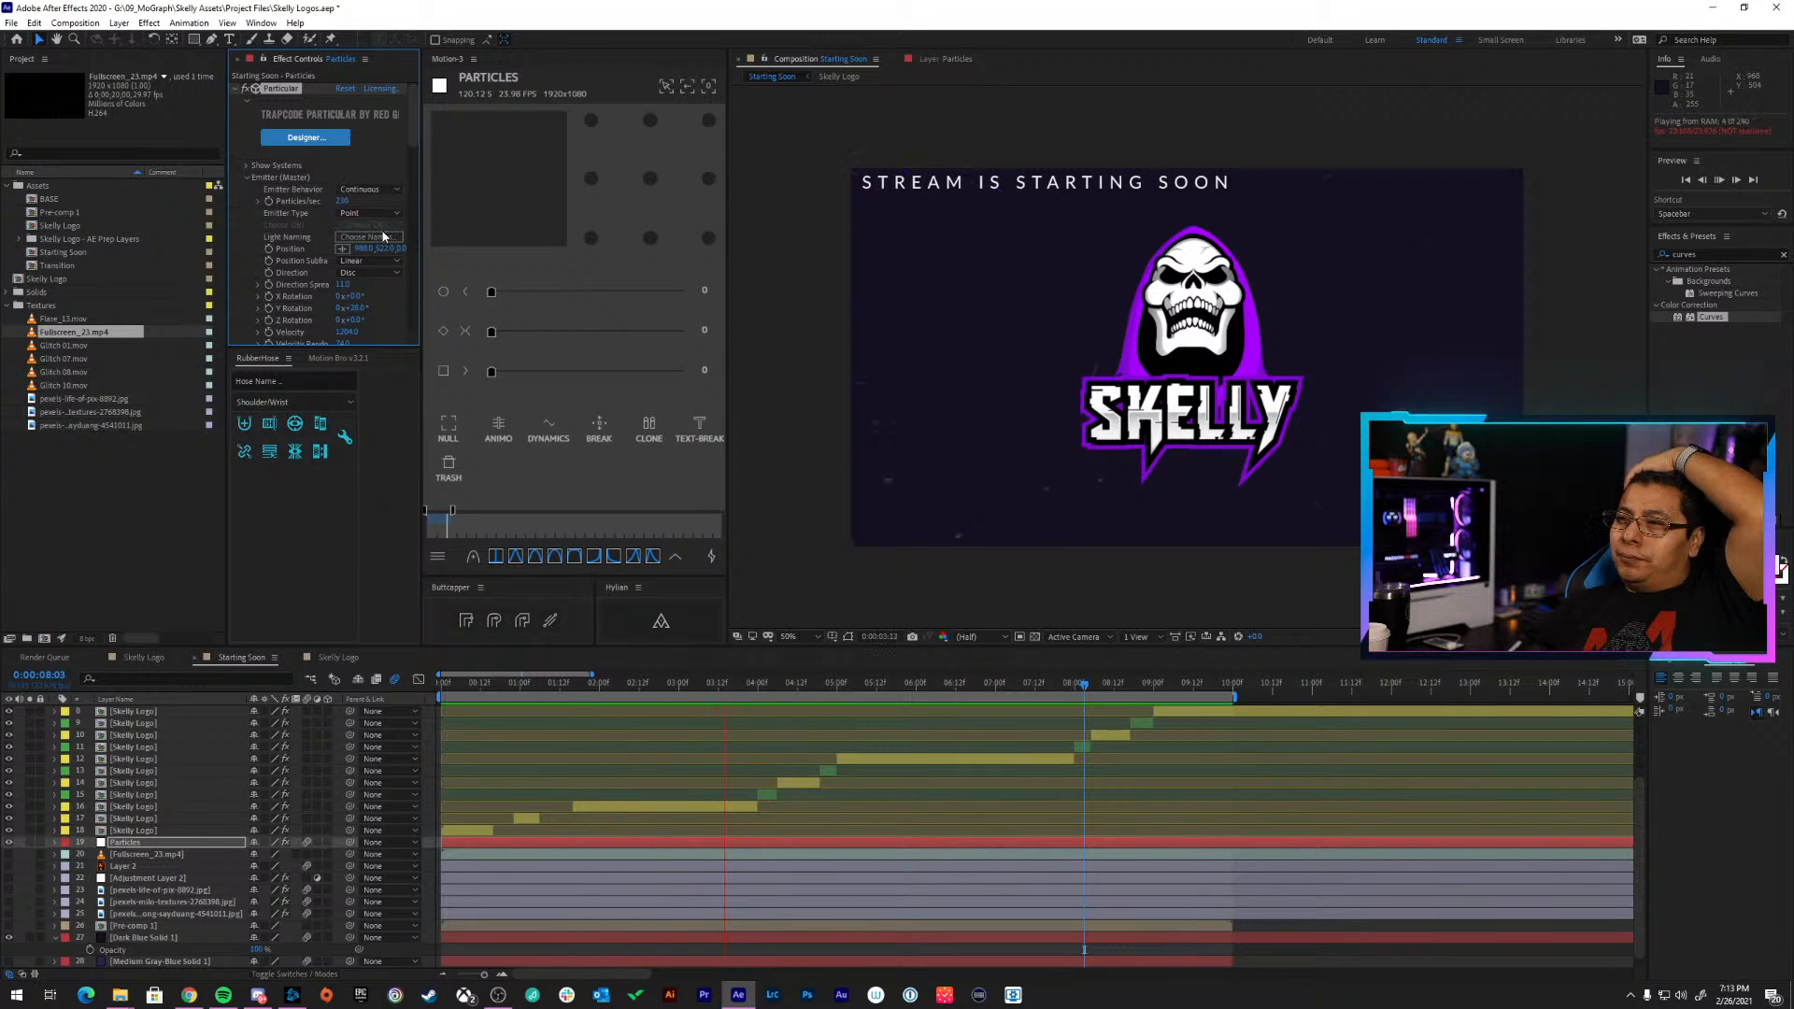
{"action": "left_click", "coordinate": [377, 217]}
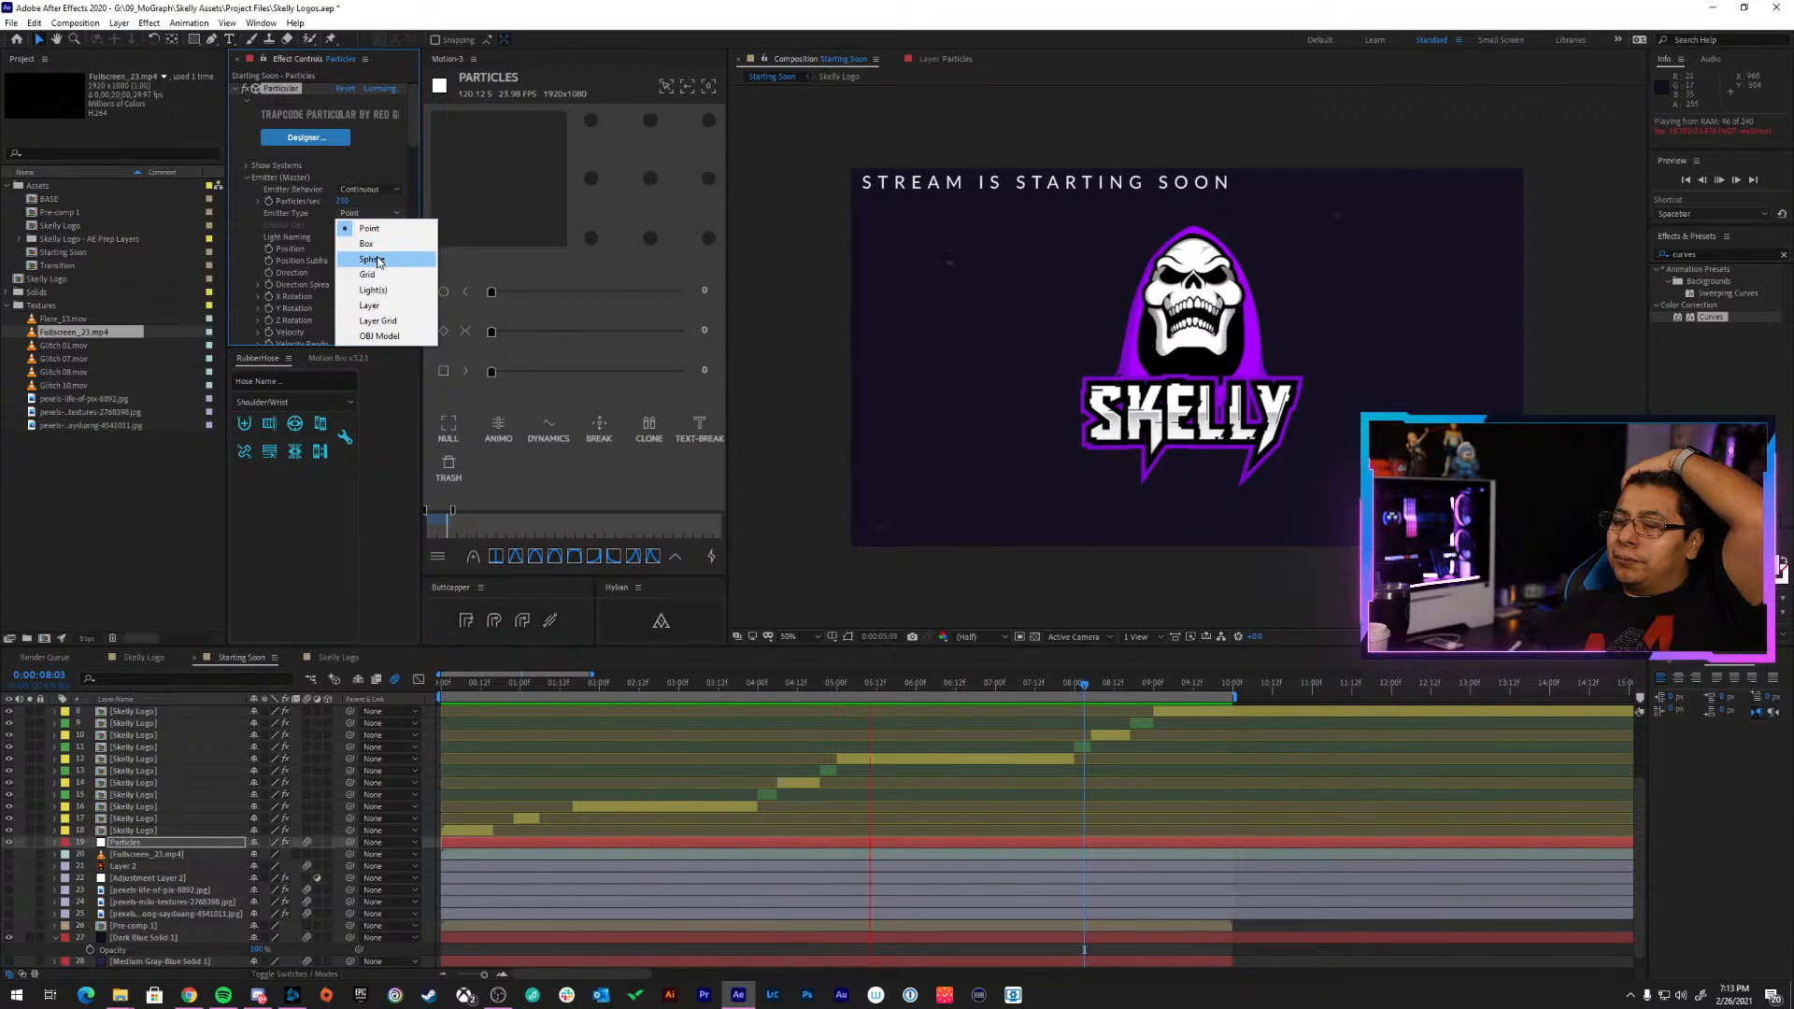
{"action": "left_click", "coordinate": [377, 260]}
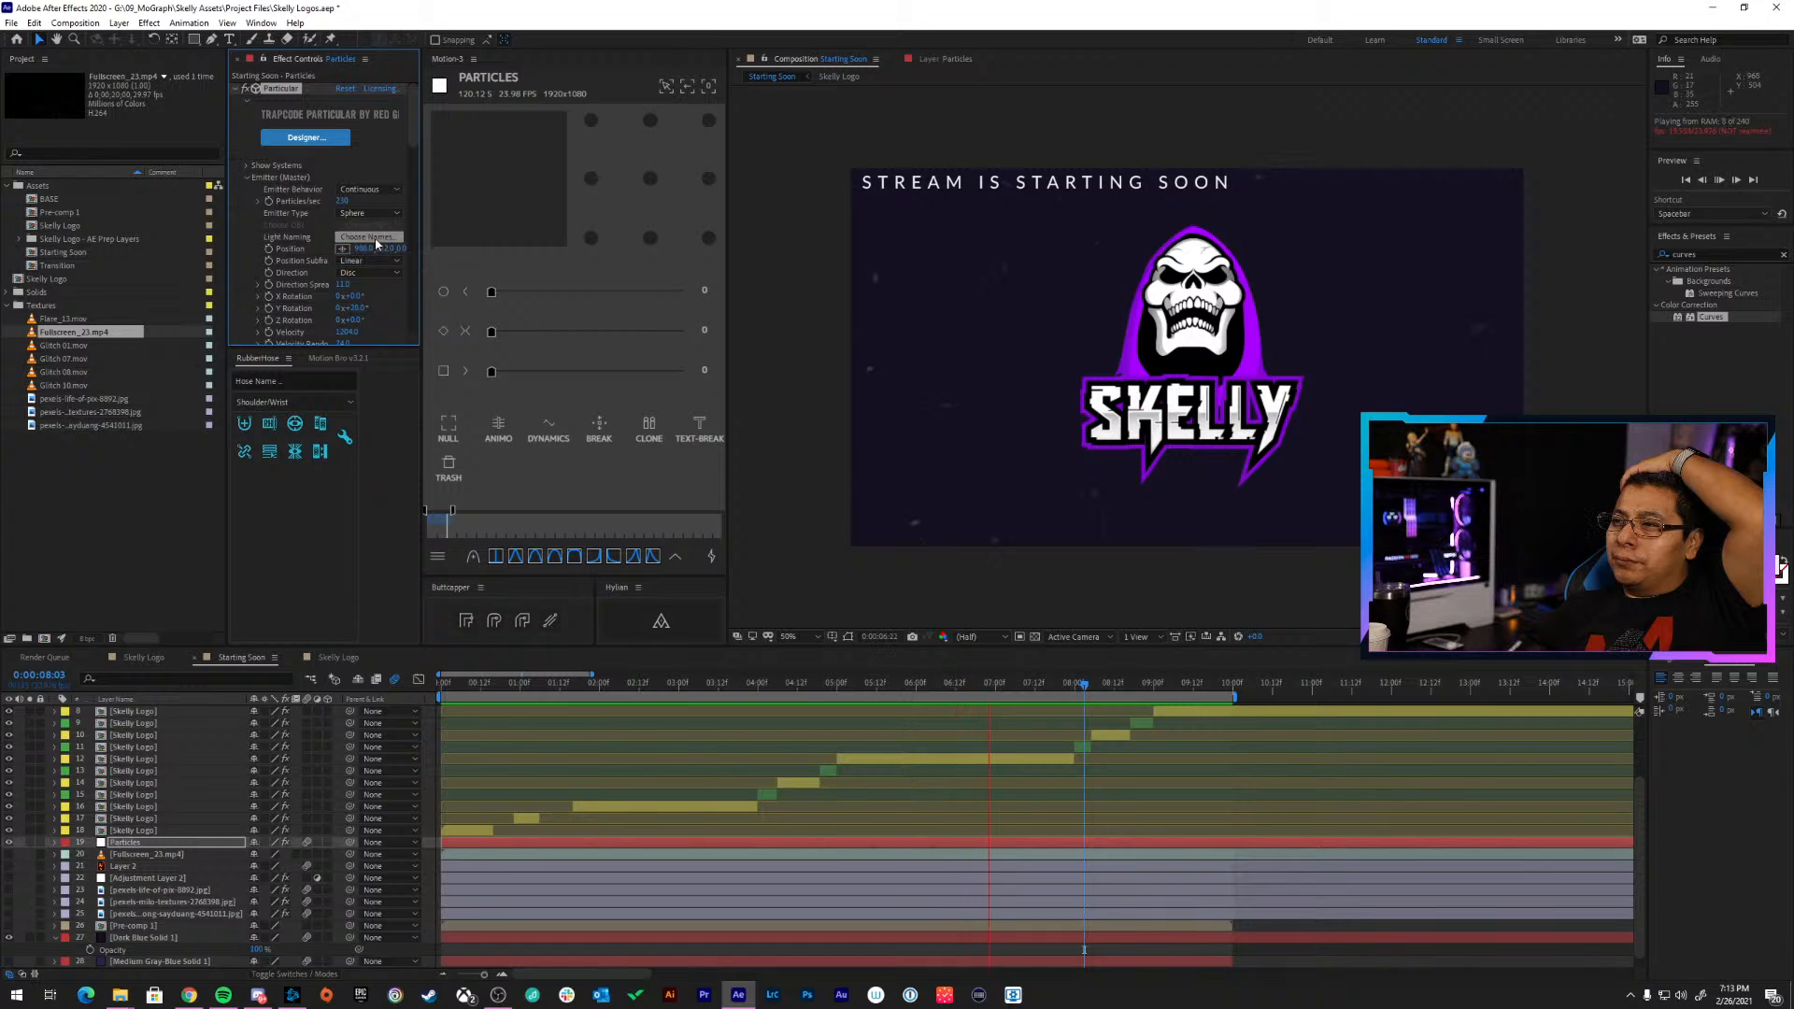
{"action": "left_click", "coordinate": [370, 213]}
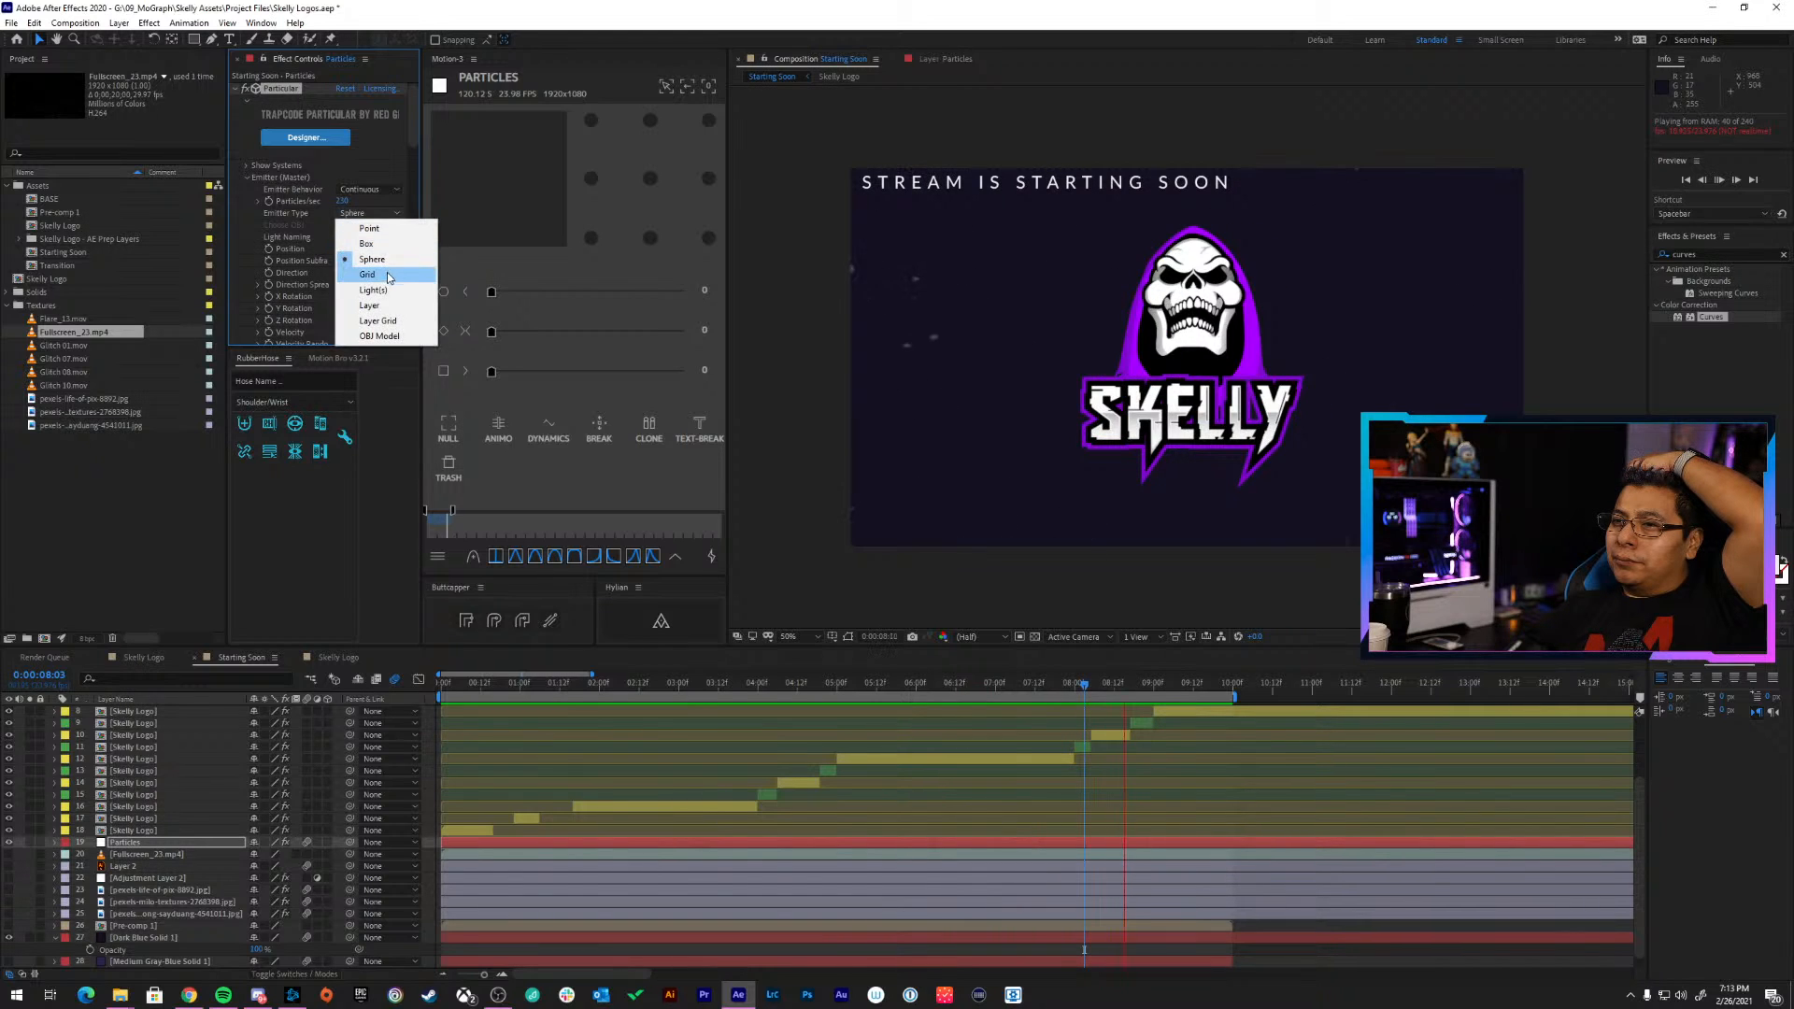
{"action": "left_click", "coordinate": [387, 307]}
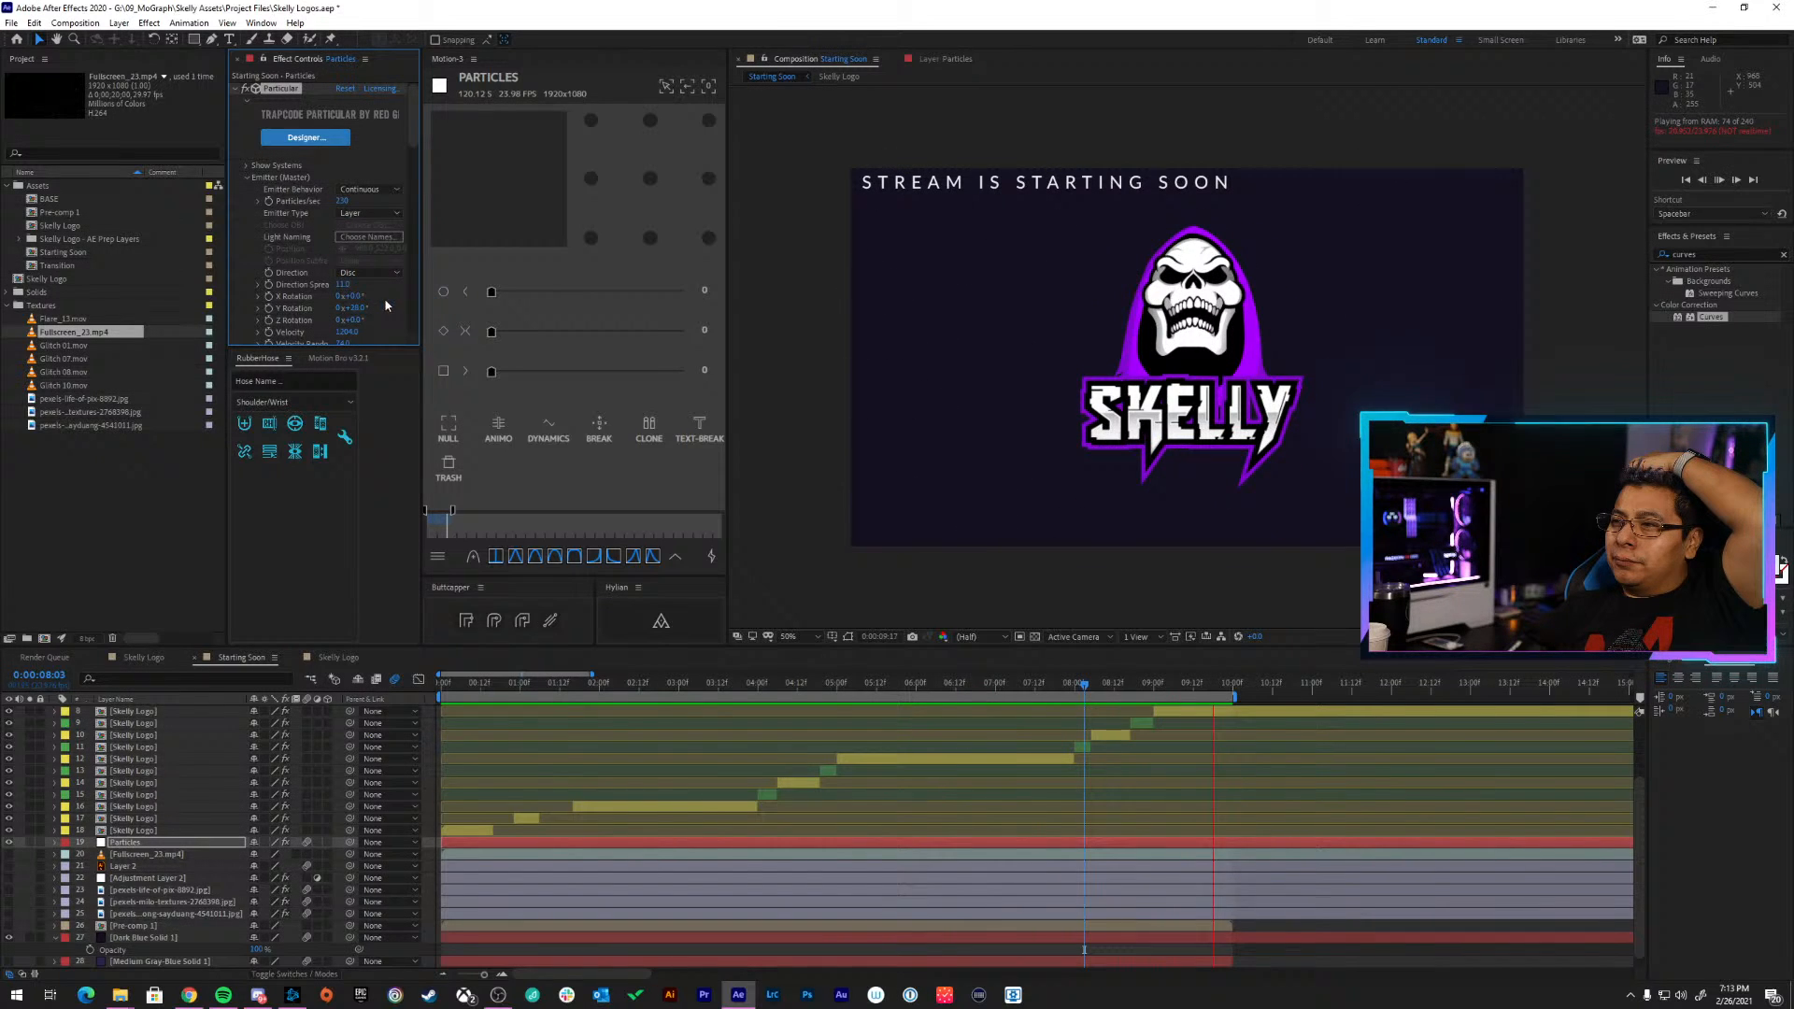
{"action": "left_click", "coordinate": [363, 213]}
{"action": "left_click", "coordinate": [365, 228]}
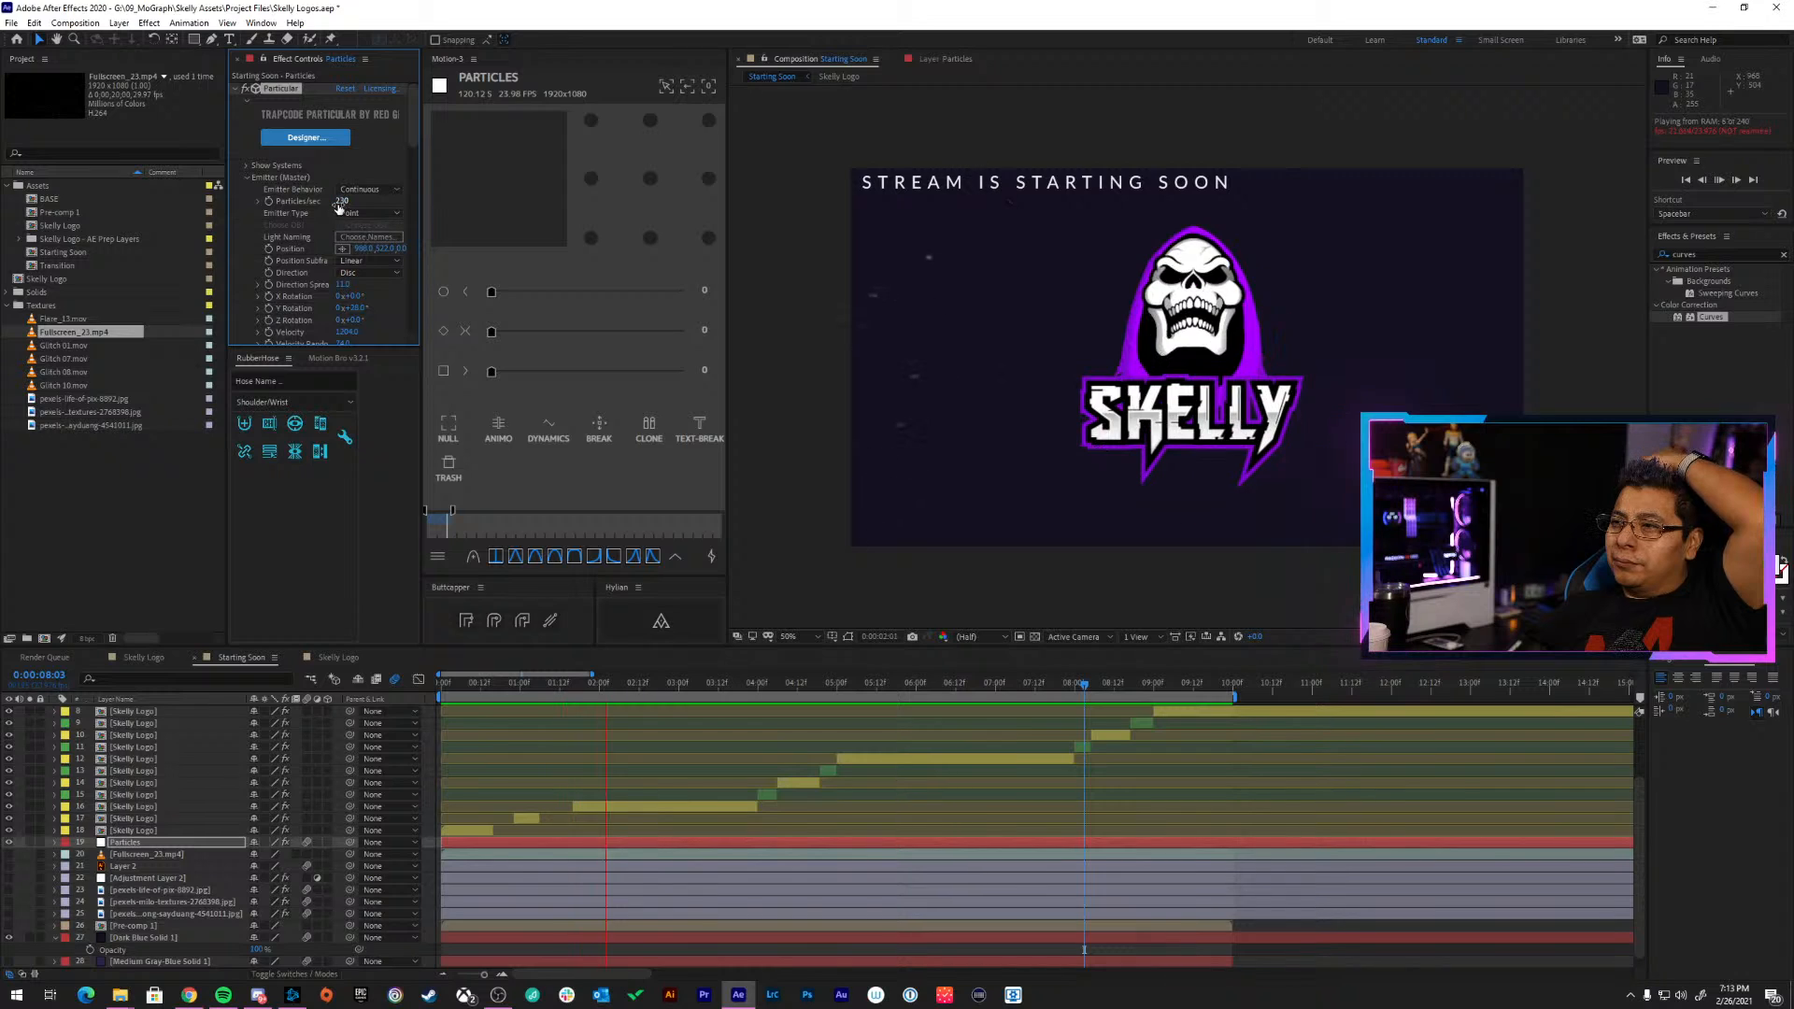
Adjust the emitter's Particles/sec and check the Position Subframe options, keeping Linear
{"action": "left_click_drag", "start_coordinate": [331, 202], "coordinate": [324, 202]}
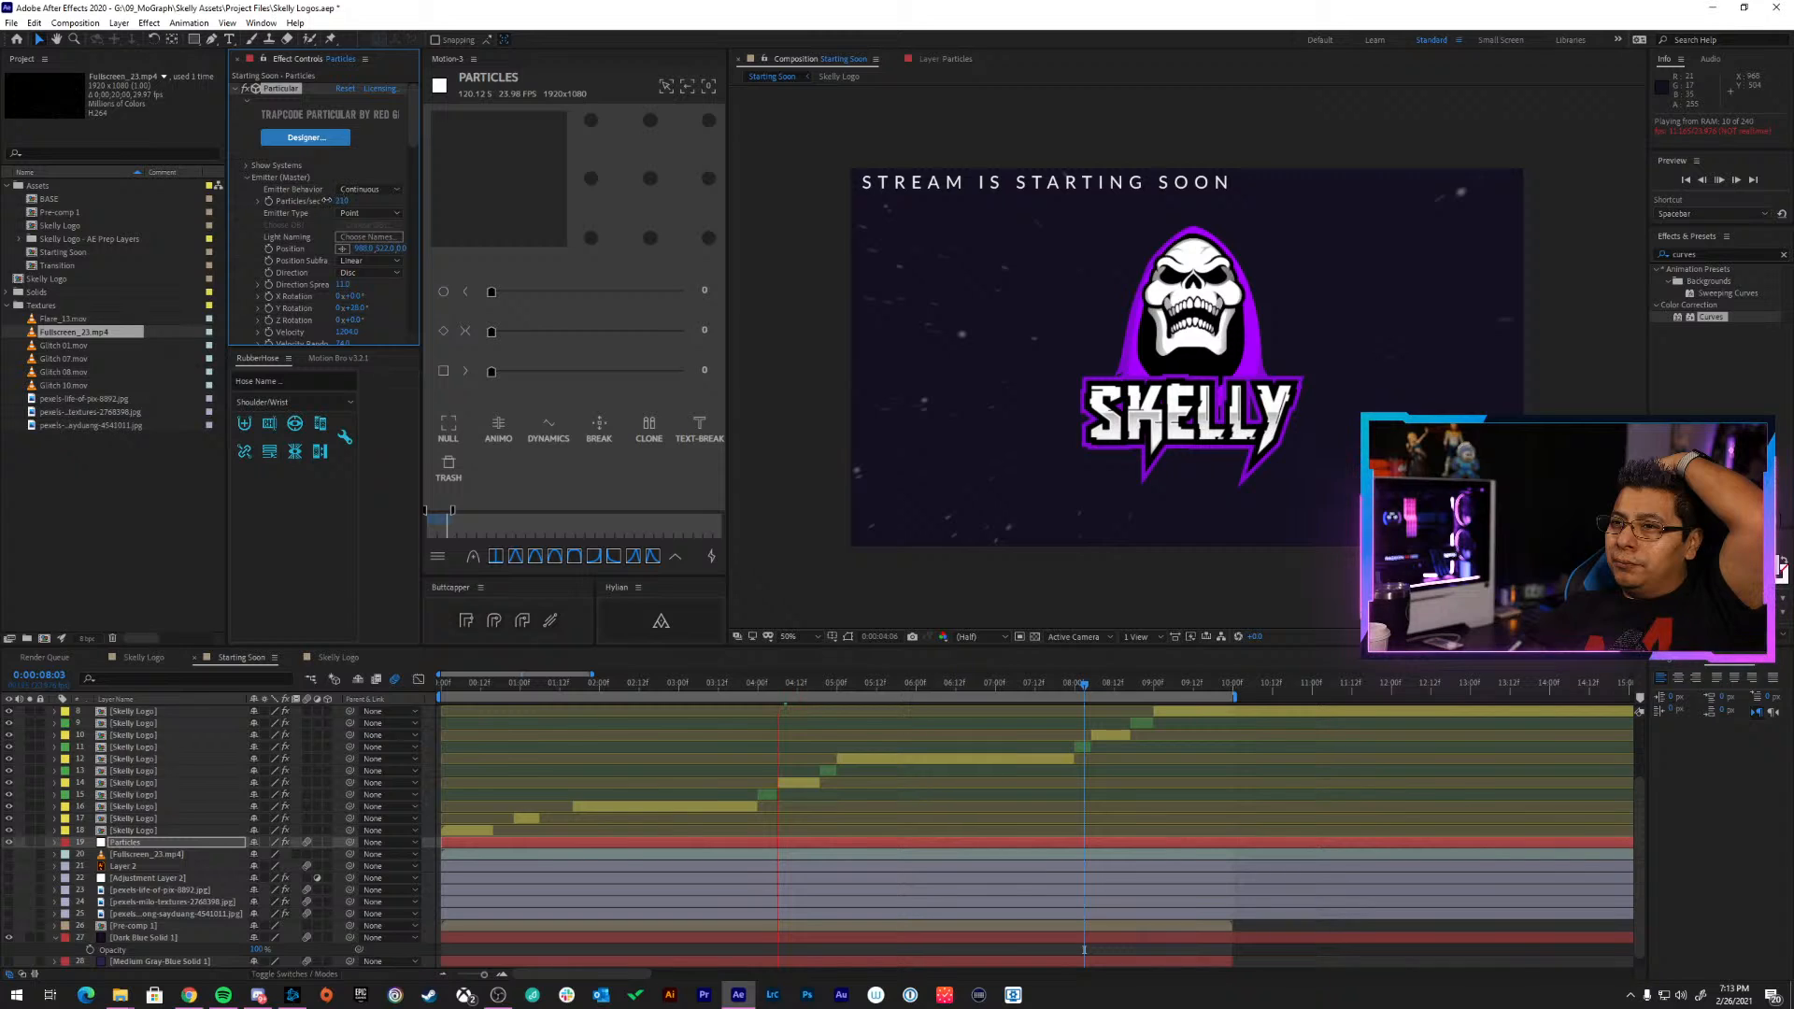
{"action": "scroll", "coordinate": [314, 226], "scroll_direction": "down", "scroll_amount": 1}
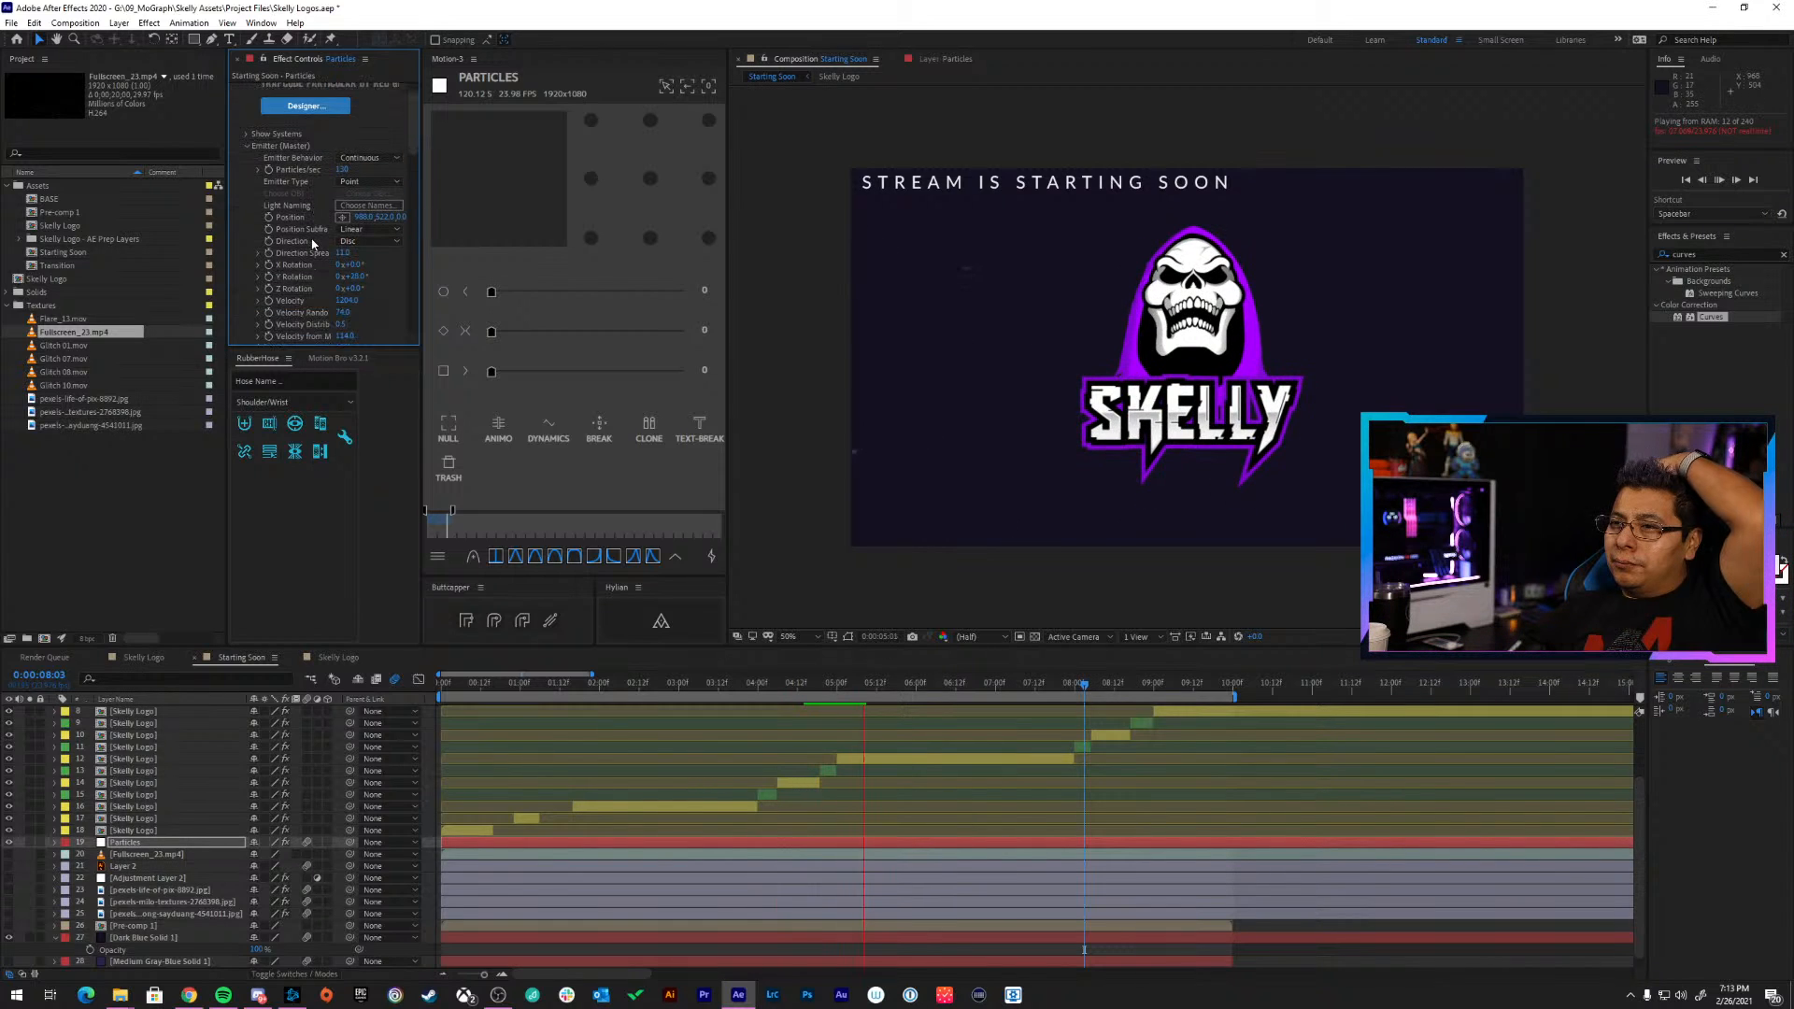
{"action": "left_click", "coordinate": [367, 229]}
{"action": "left_click", "coordinate": [366, 230]}
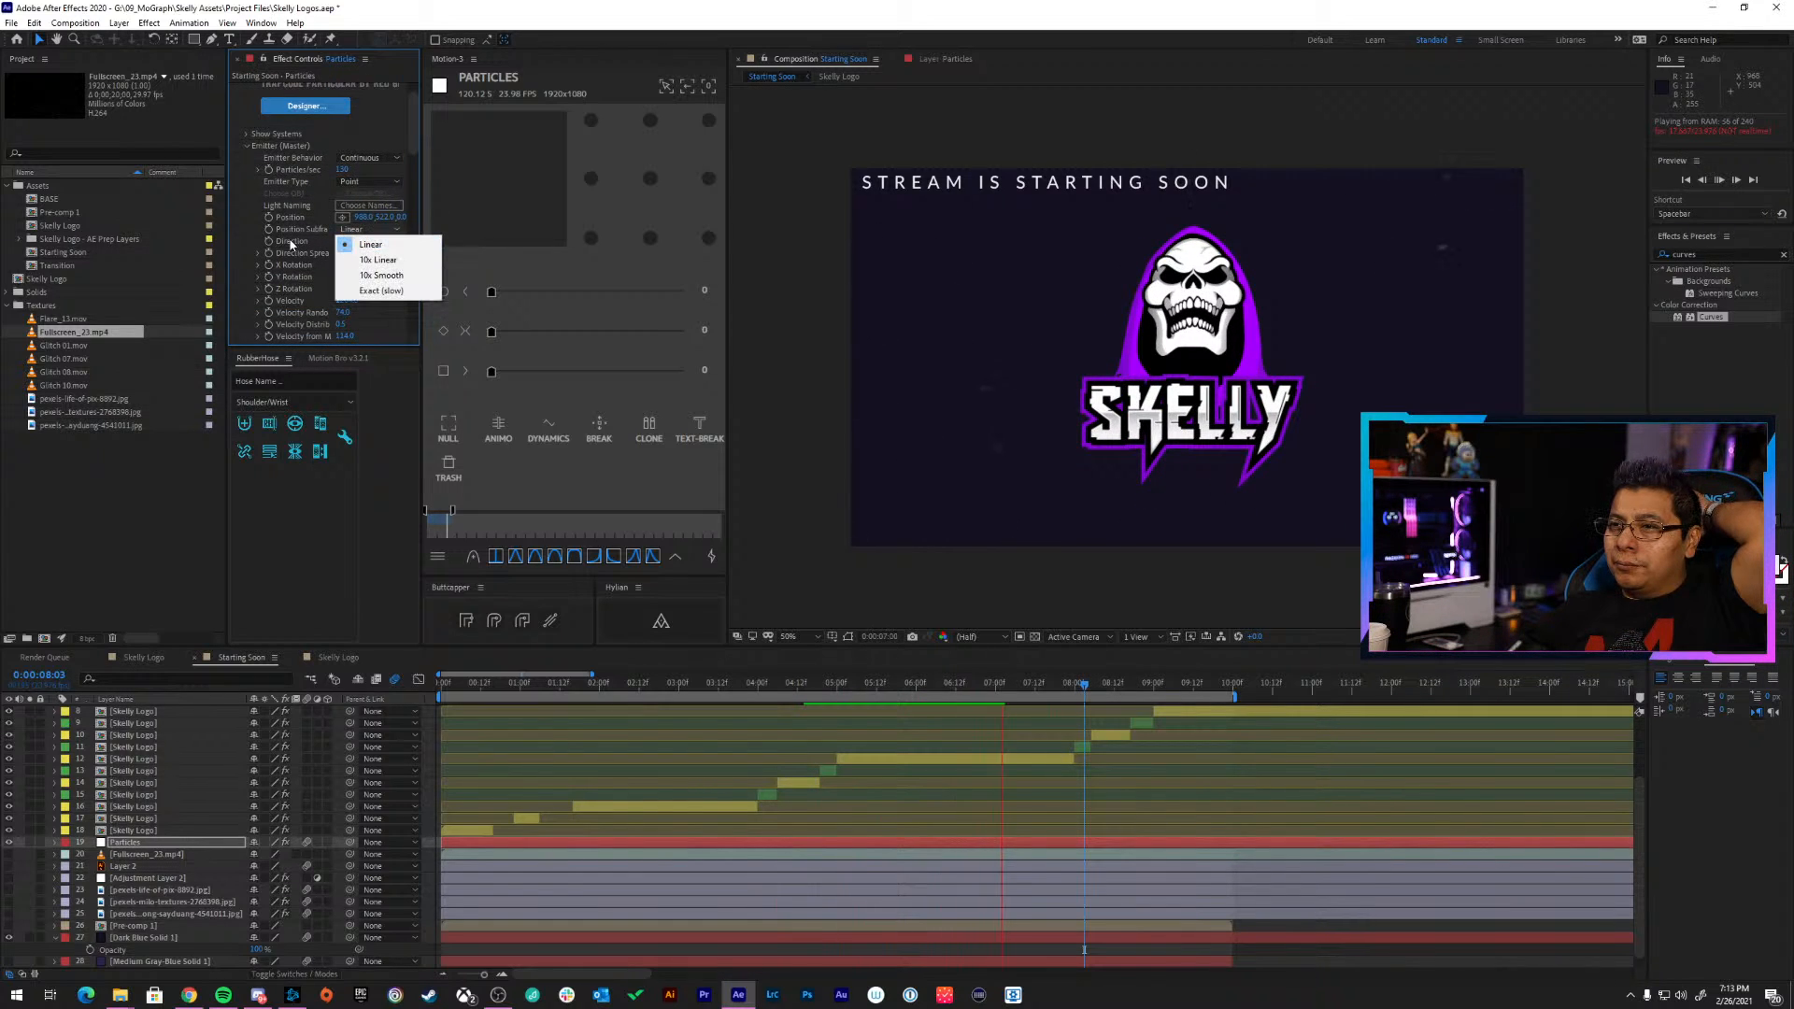
{"action": "left_click", "coordinate": [324, 238]}
Compare the Uniform, Directional, Bi-Directional and Disc emission directions, ending on Outwards
{"action": "left_click", "coordinate": [376, 241]}
{"action": "left_click", "coordinate": [377, 254]}
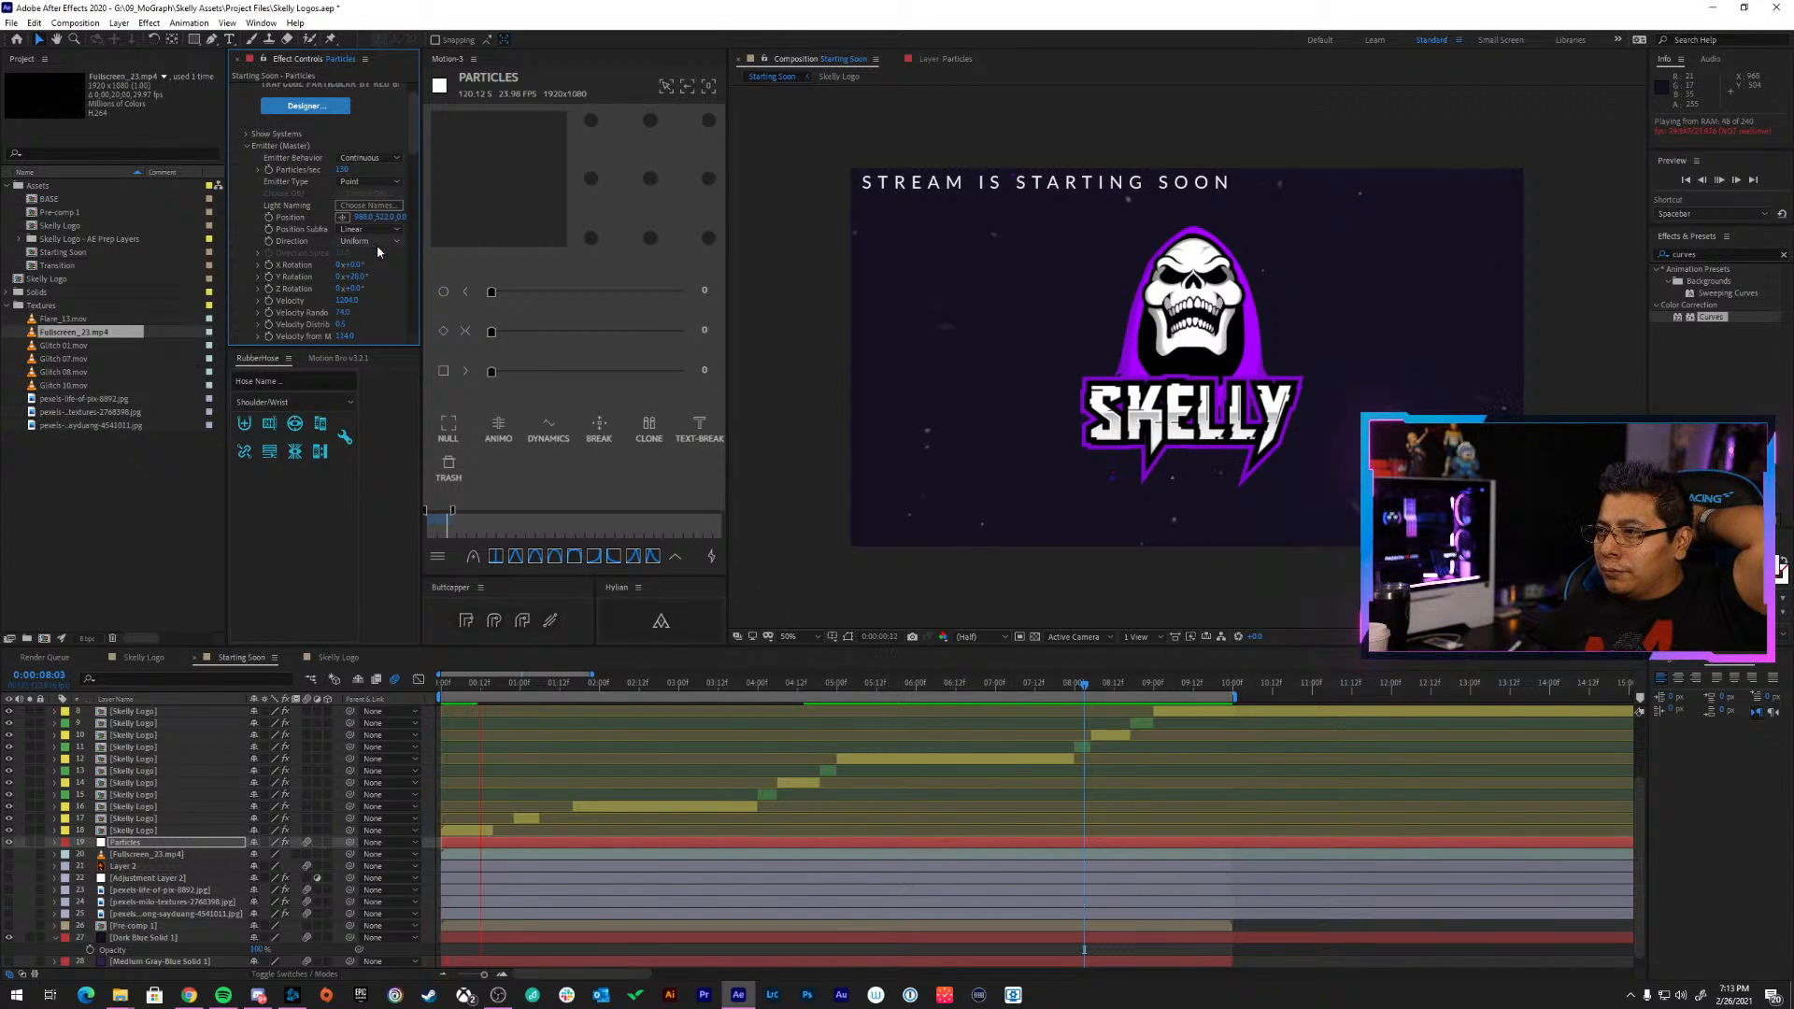
{"action": "left_click", "coordinate": [377, 244]}
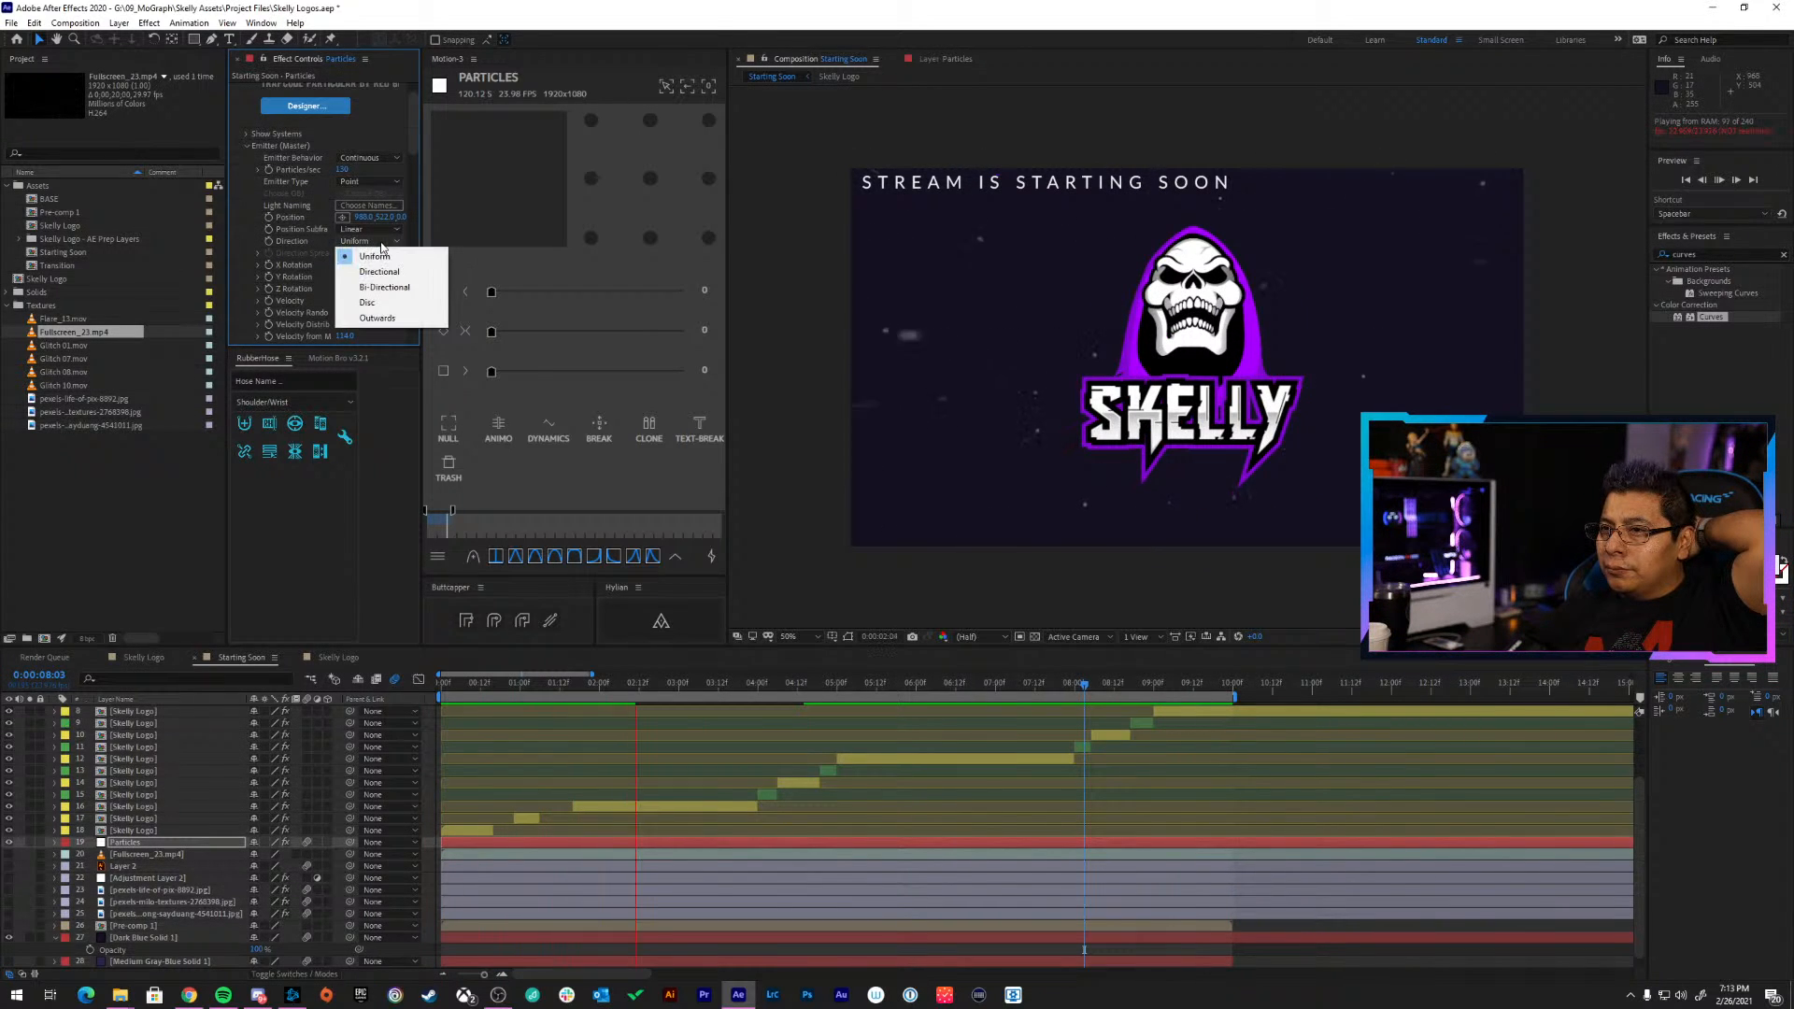
{"action": "left_click", "coordinate": [380, 272]}
{"action": "left_click", "coordinate": [378, 241]}
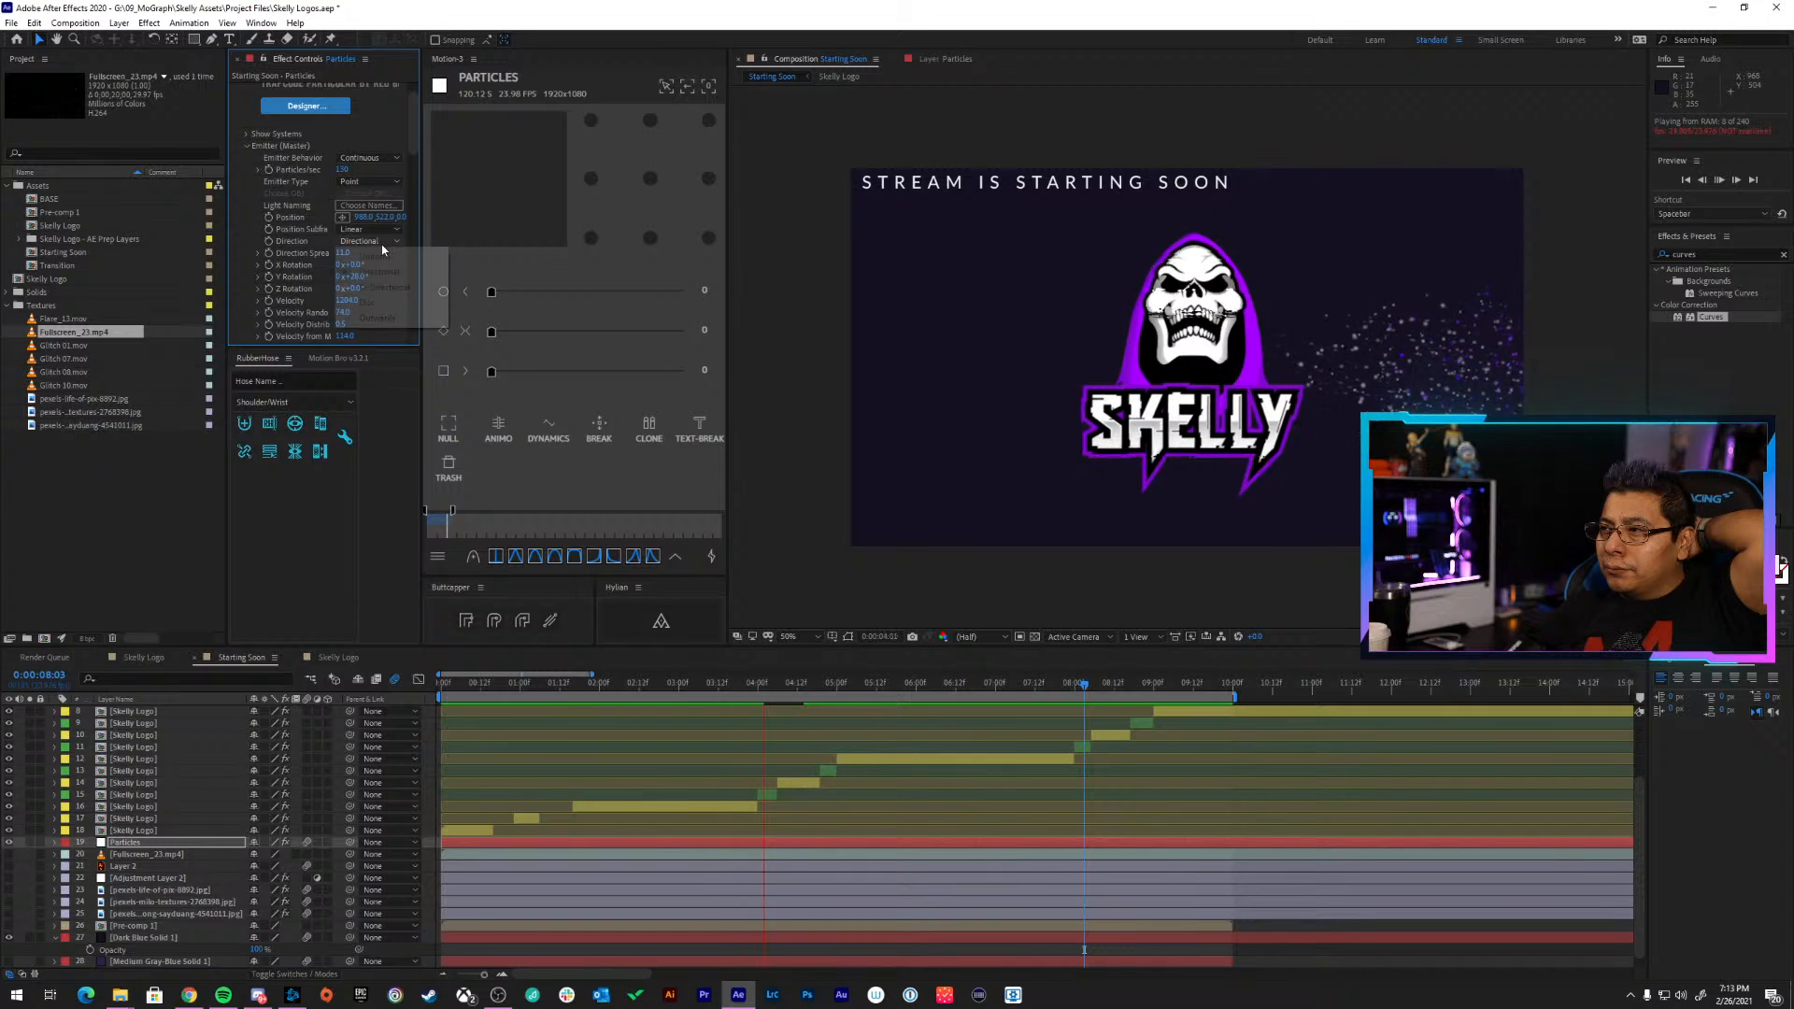
{"action": "left_click", "coordinate": [384, 287]}
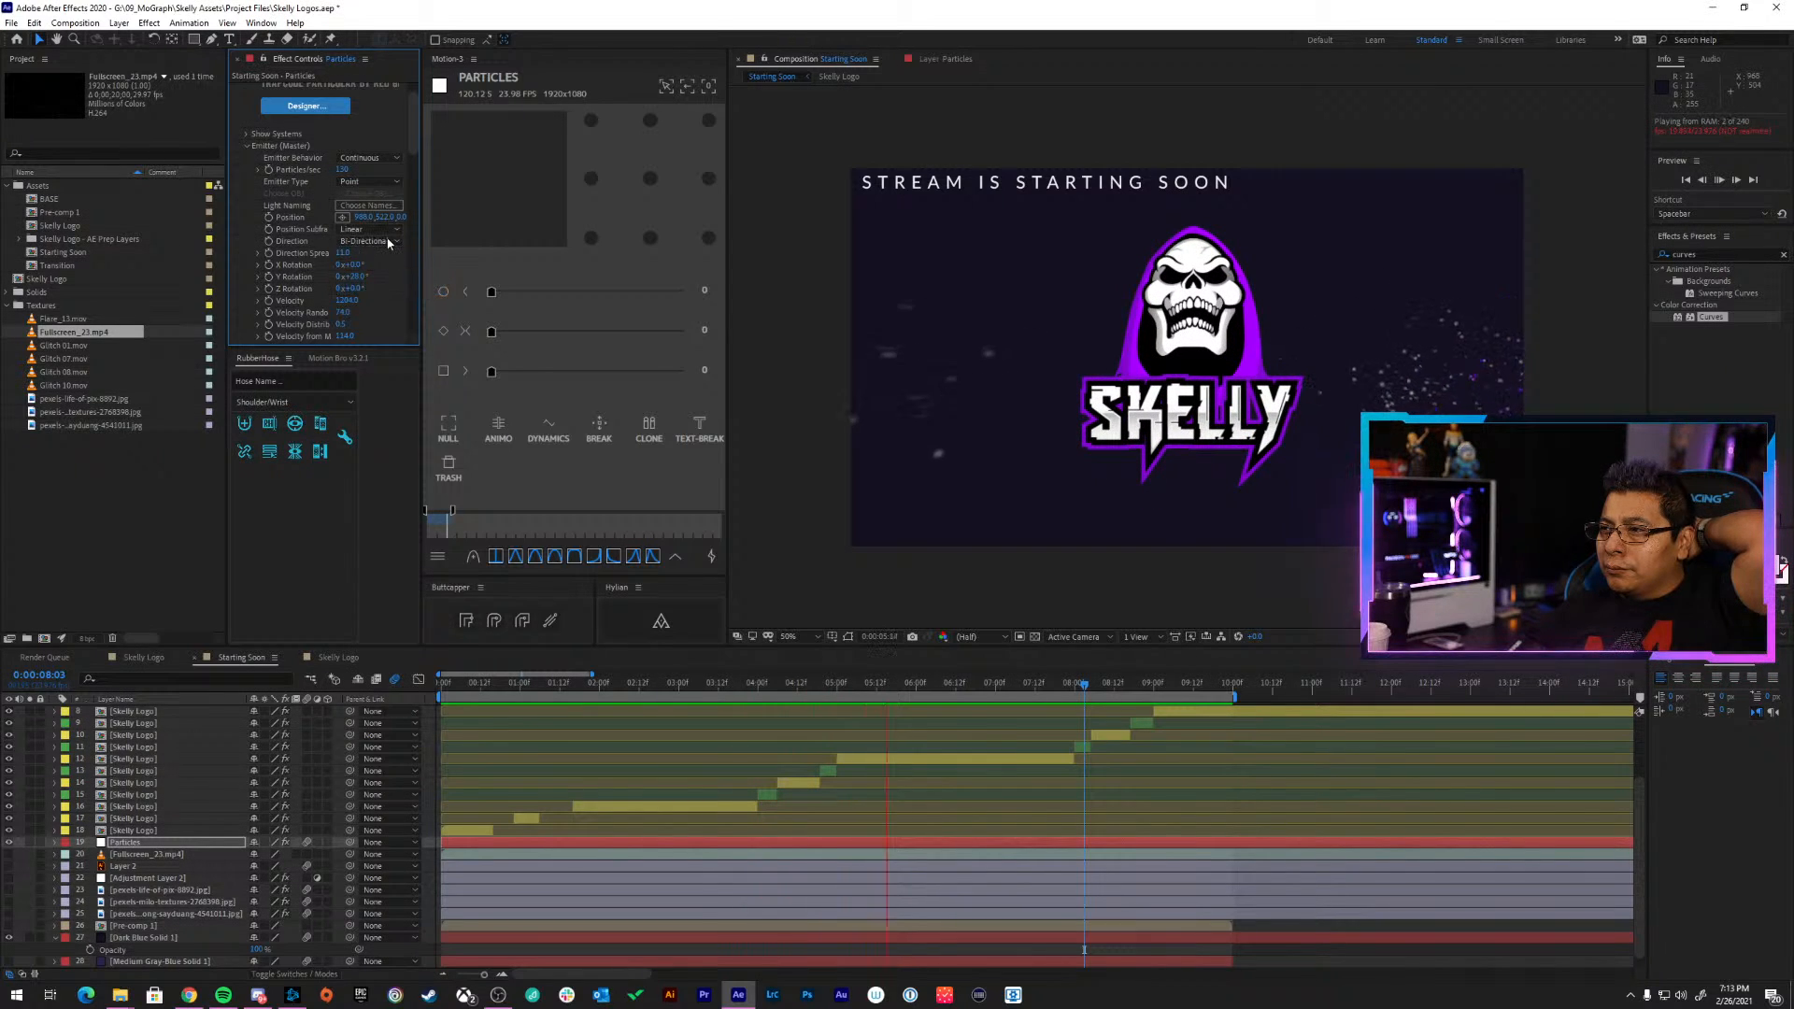
{"action": "left_click", "coordinate": [377, 241]}
{"action": "left_click", "coordinate": [374, 302]}
{"action": "left_click", "coordinate": [378, 241]}
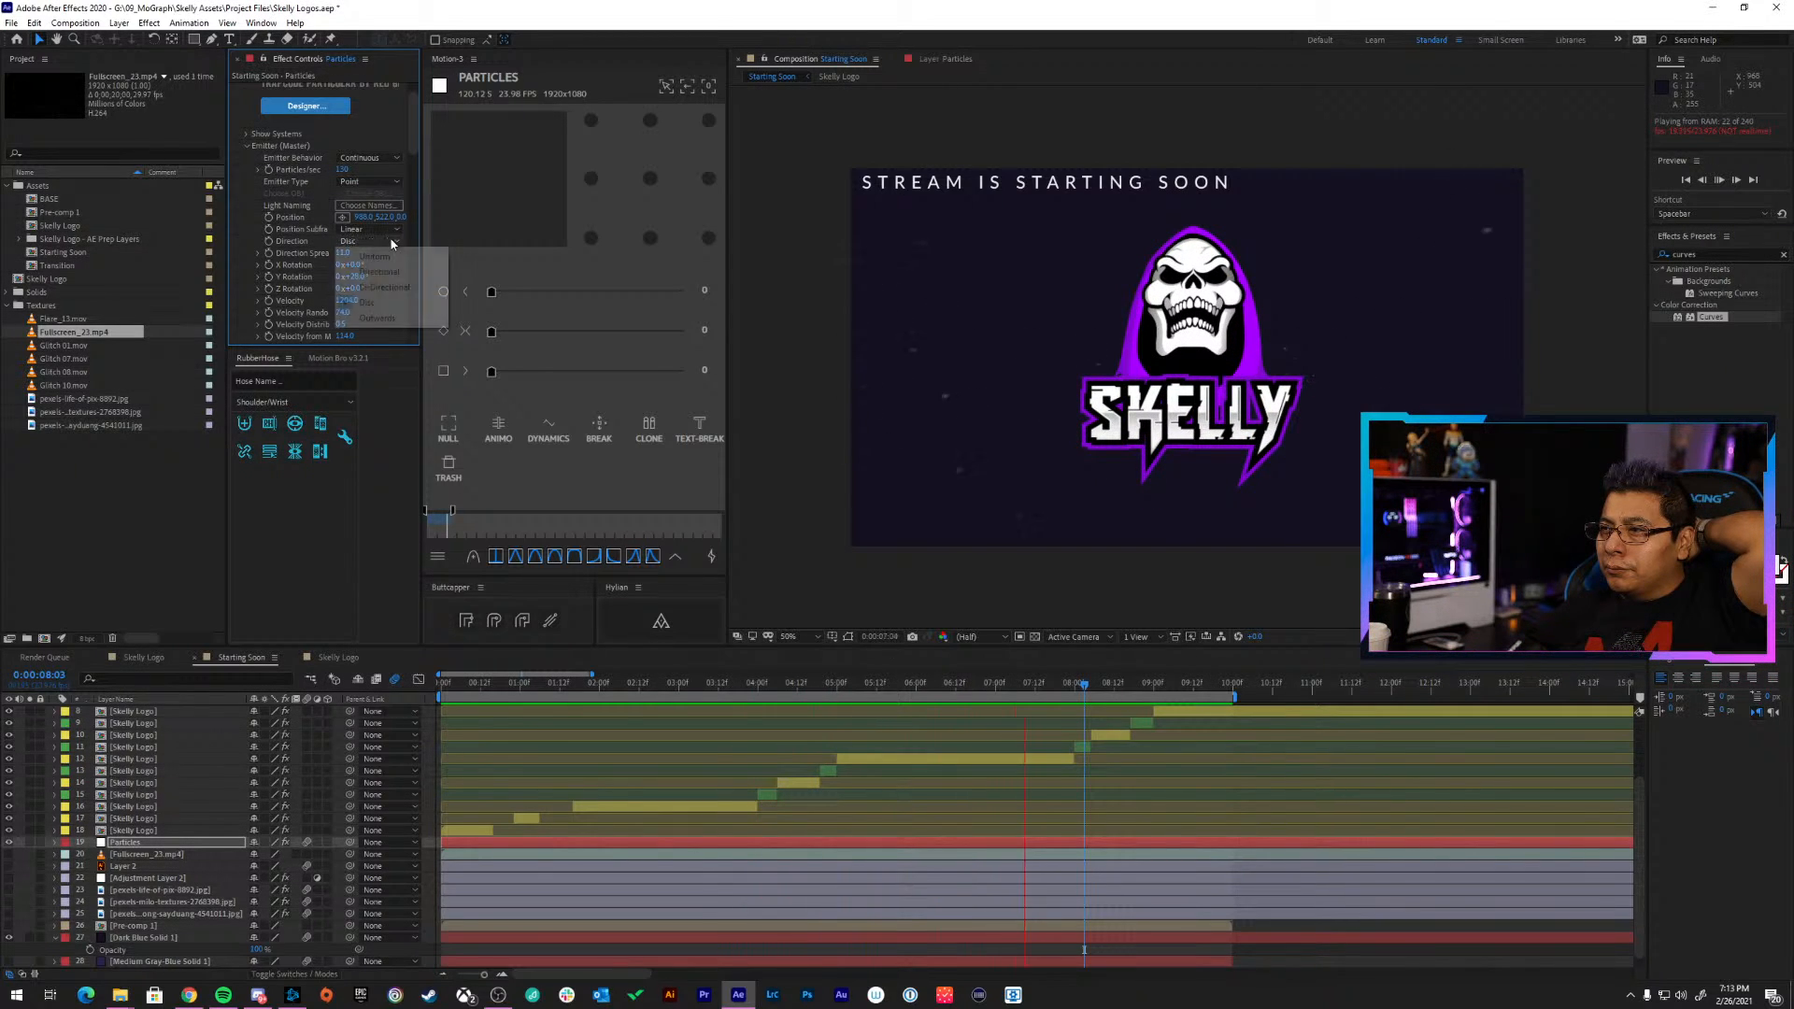
{"action": "left_click", "coordinate": [375, 319]}
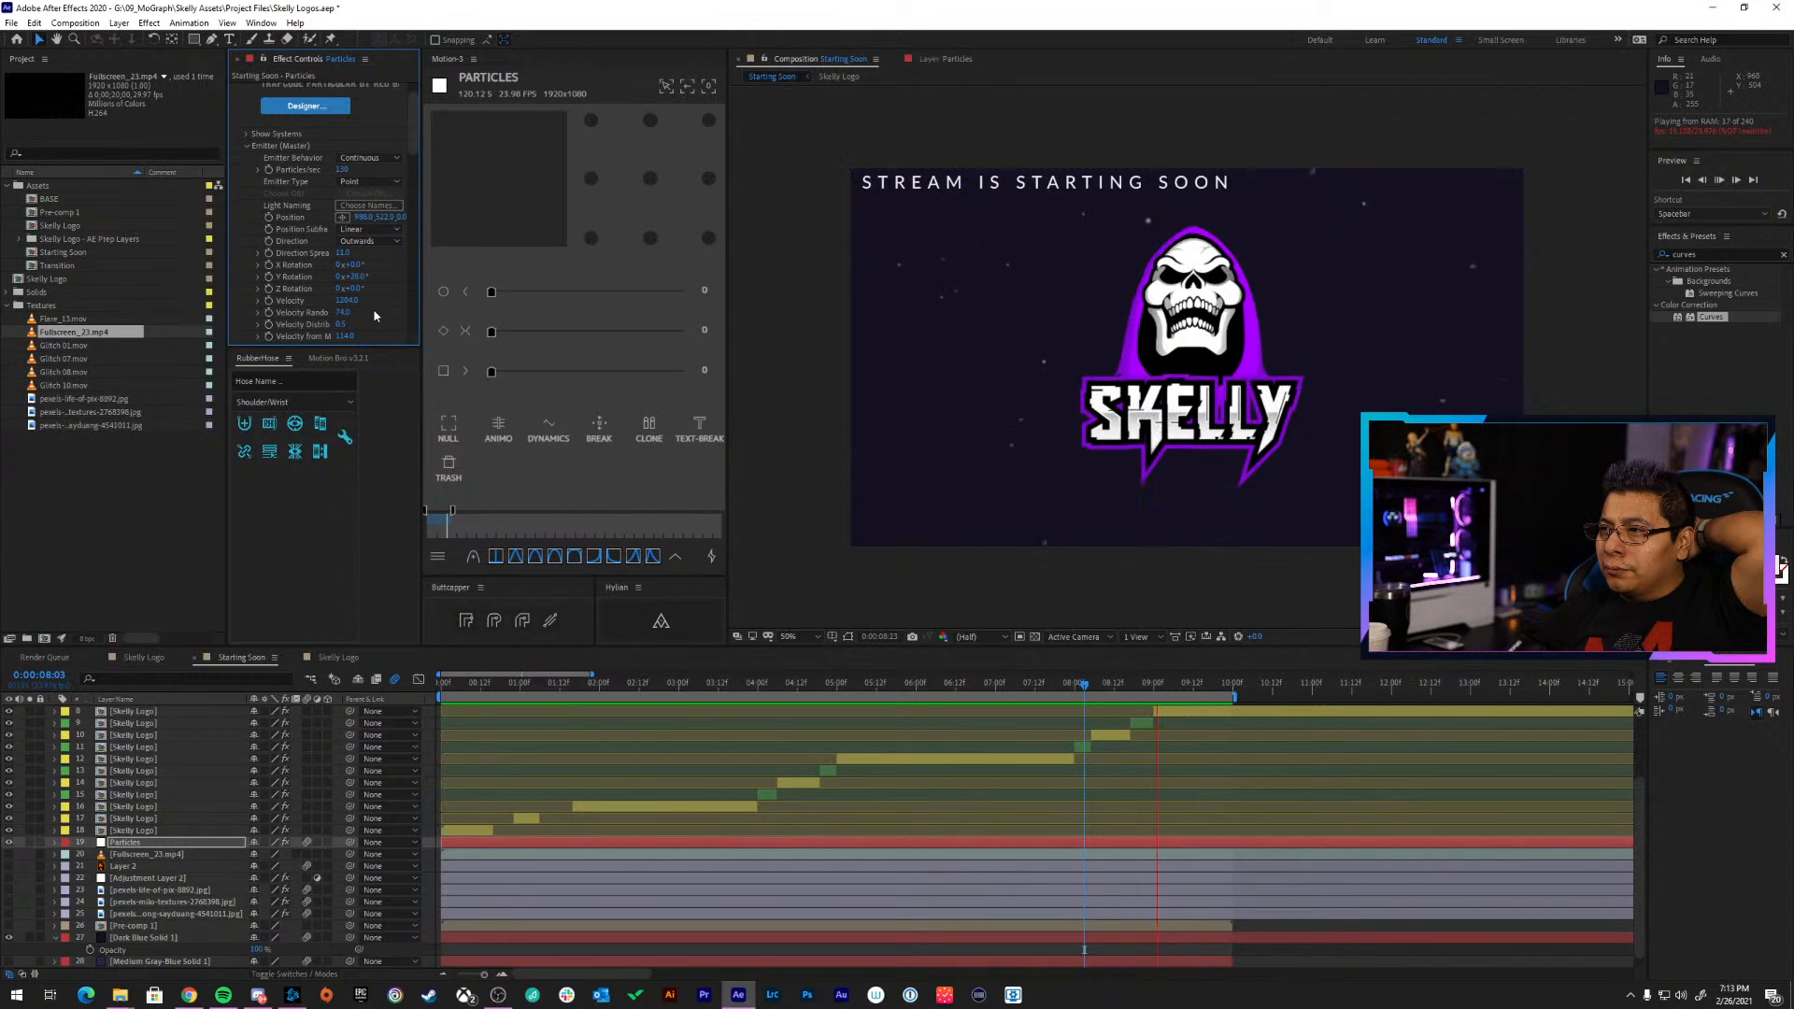
Raise the emitter's Velocity to about 1644 and increase its Velocity Random
{"action": "scroll", "coordinate": [290, 265], "scroll_direction": "down", "scroll_amount": 3}
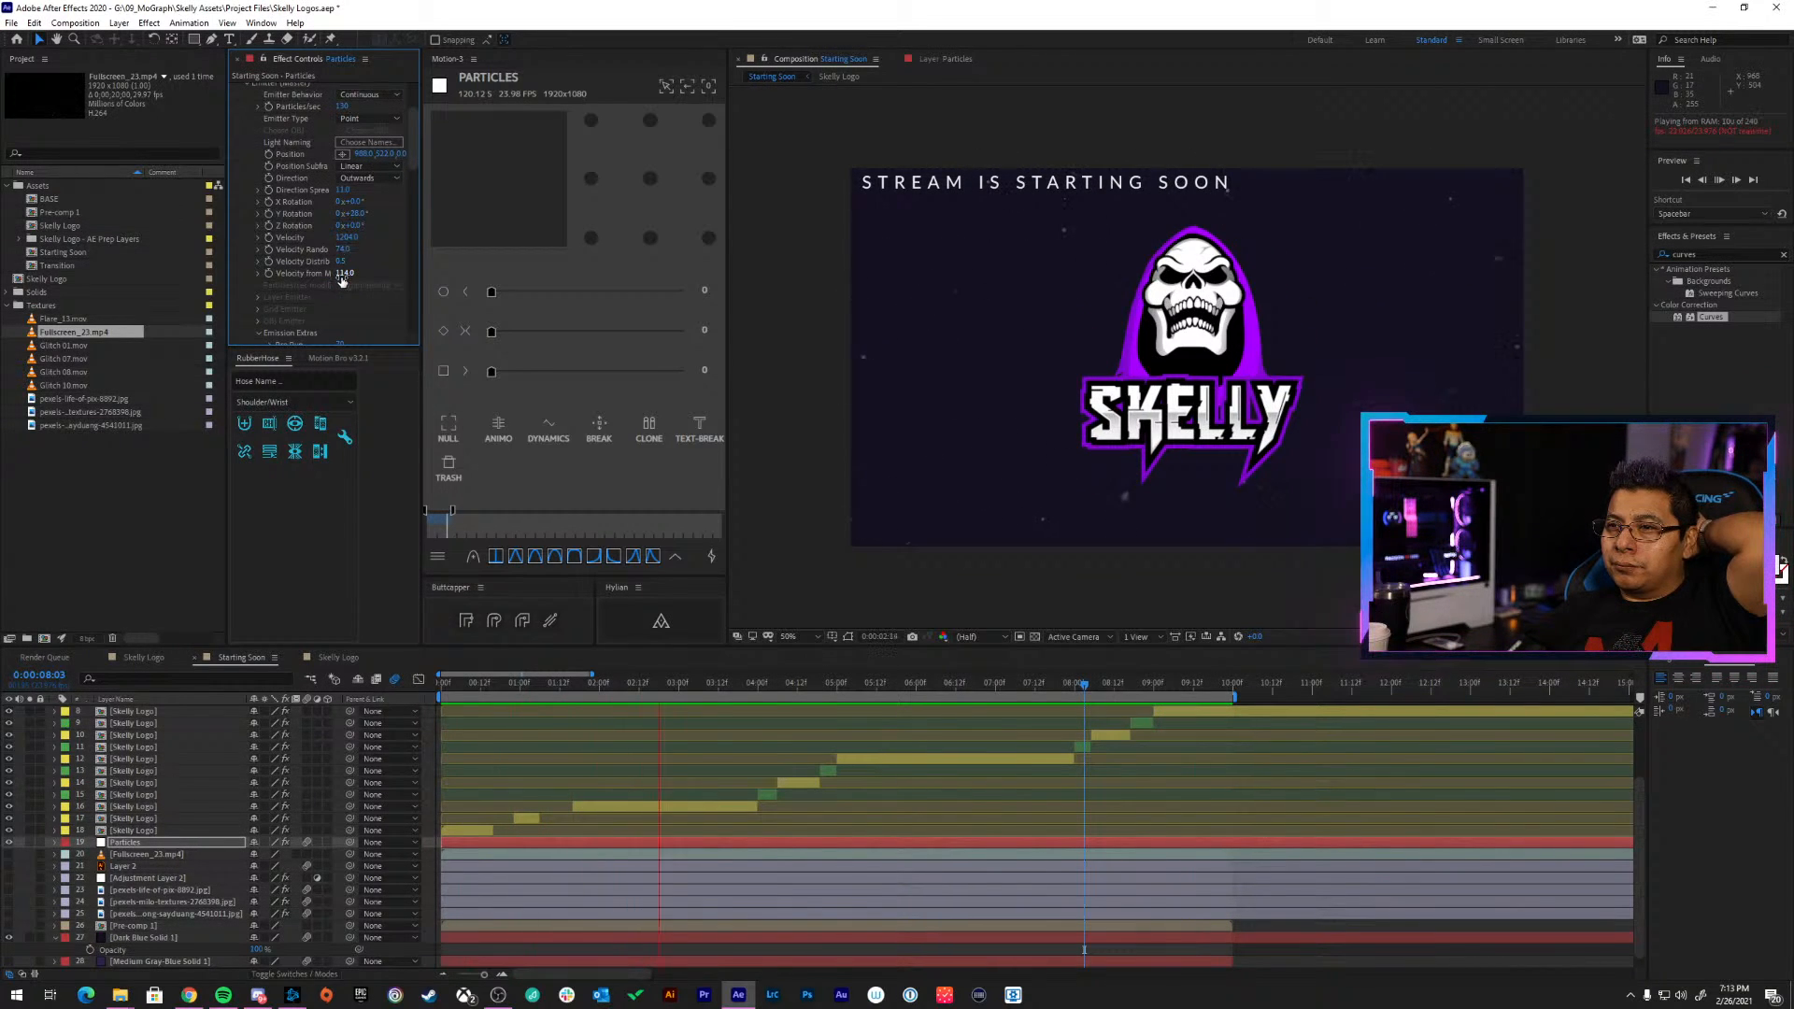
{"action": "mouse_move", "coordinate": [347, 237]}
{"action": "left_mouse_down"}
{"action": "mouse_move", "coordinate": [384, 237]}
{"action": "mouse_move", "coordinate": [323, 250]}
{"action": "left_mouse_up"}
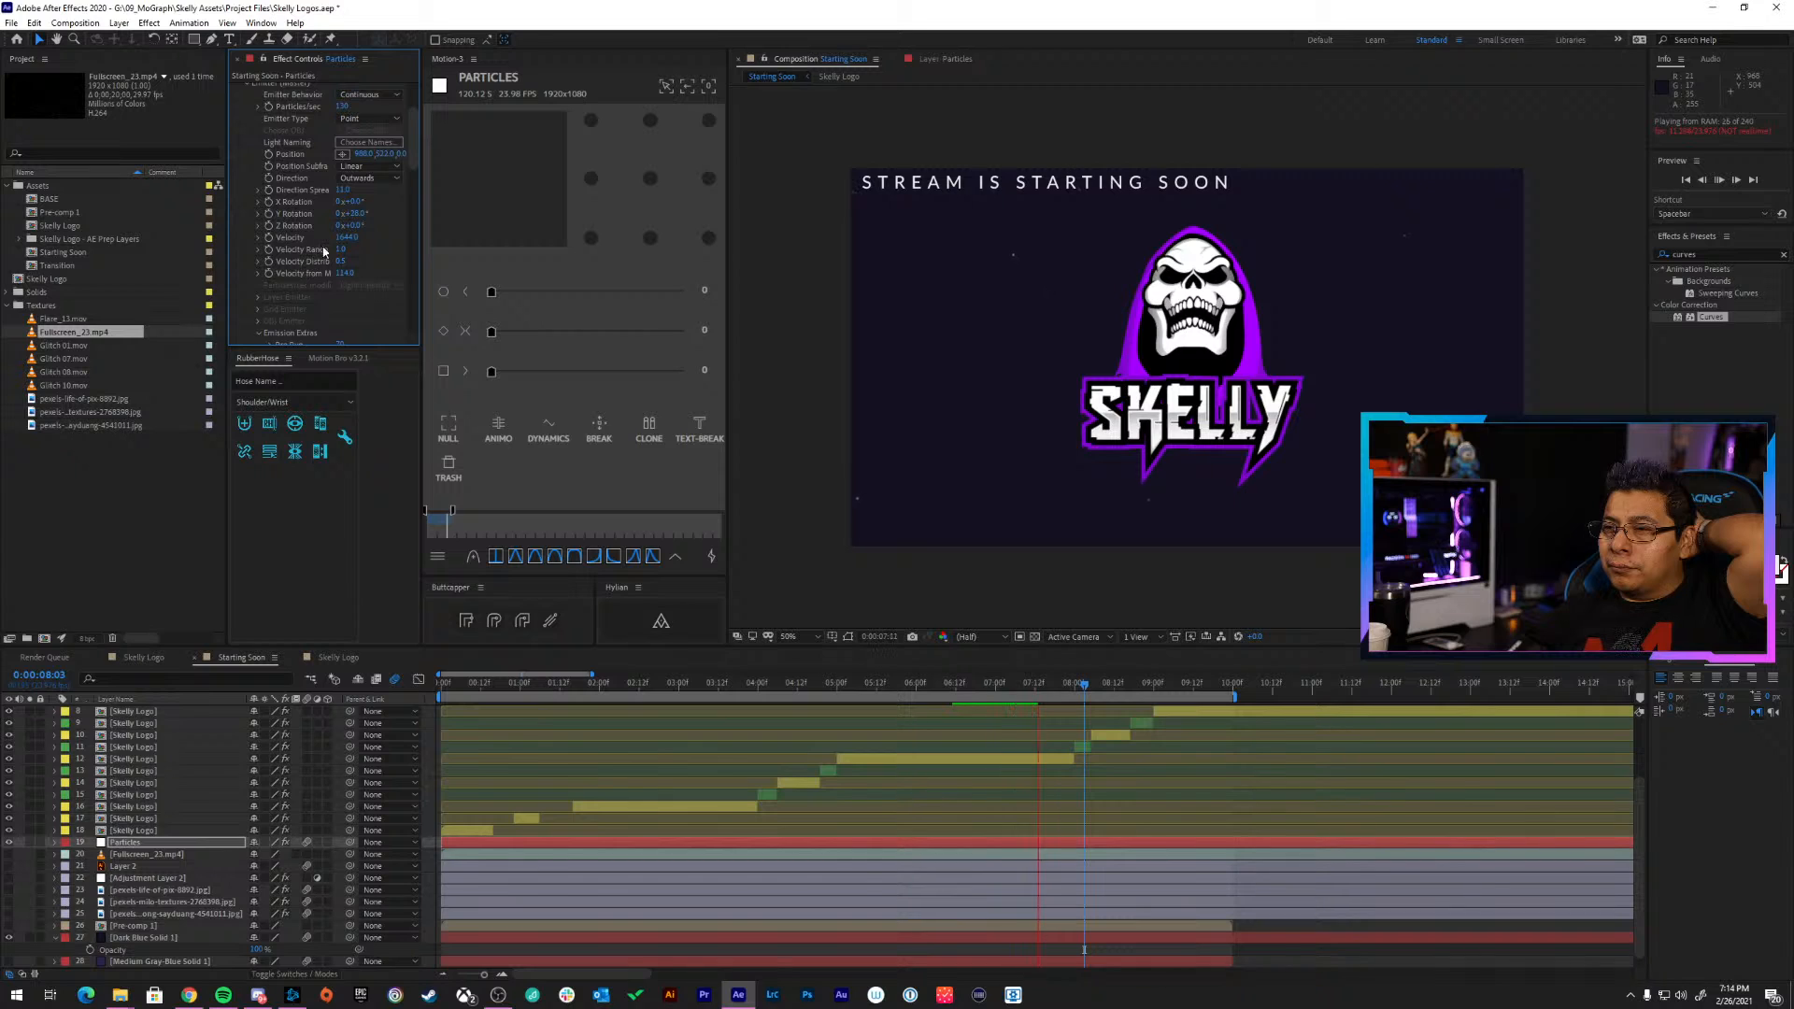
{"action": "left_click_drag", "start_coordinate": [409, 246], "coordinate": [392, 246]}
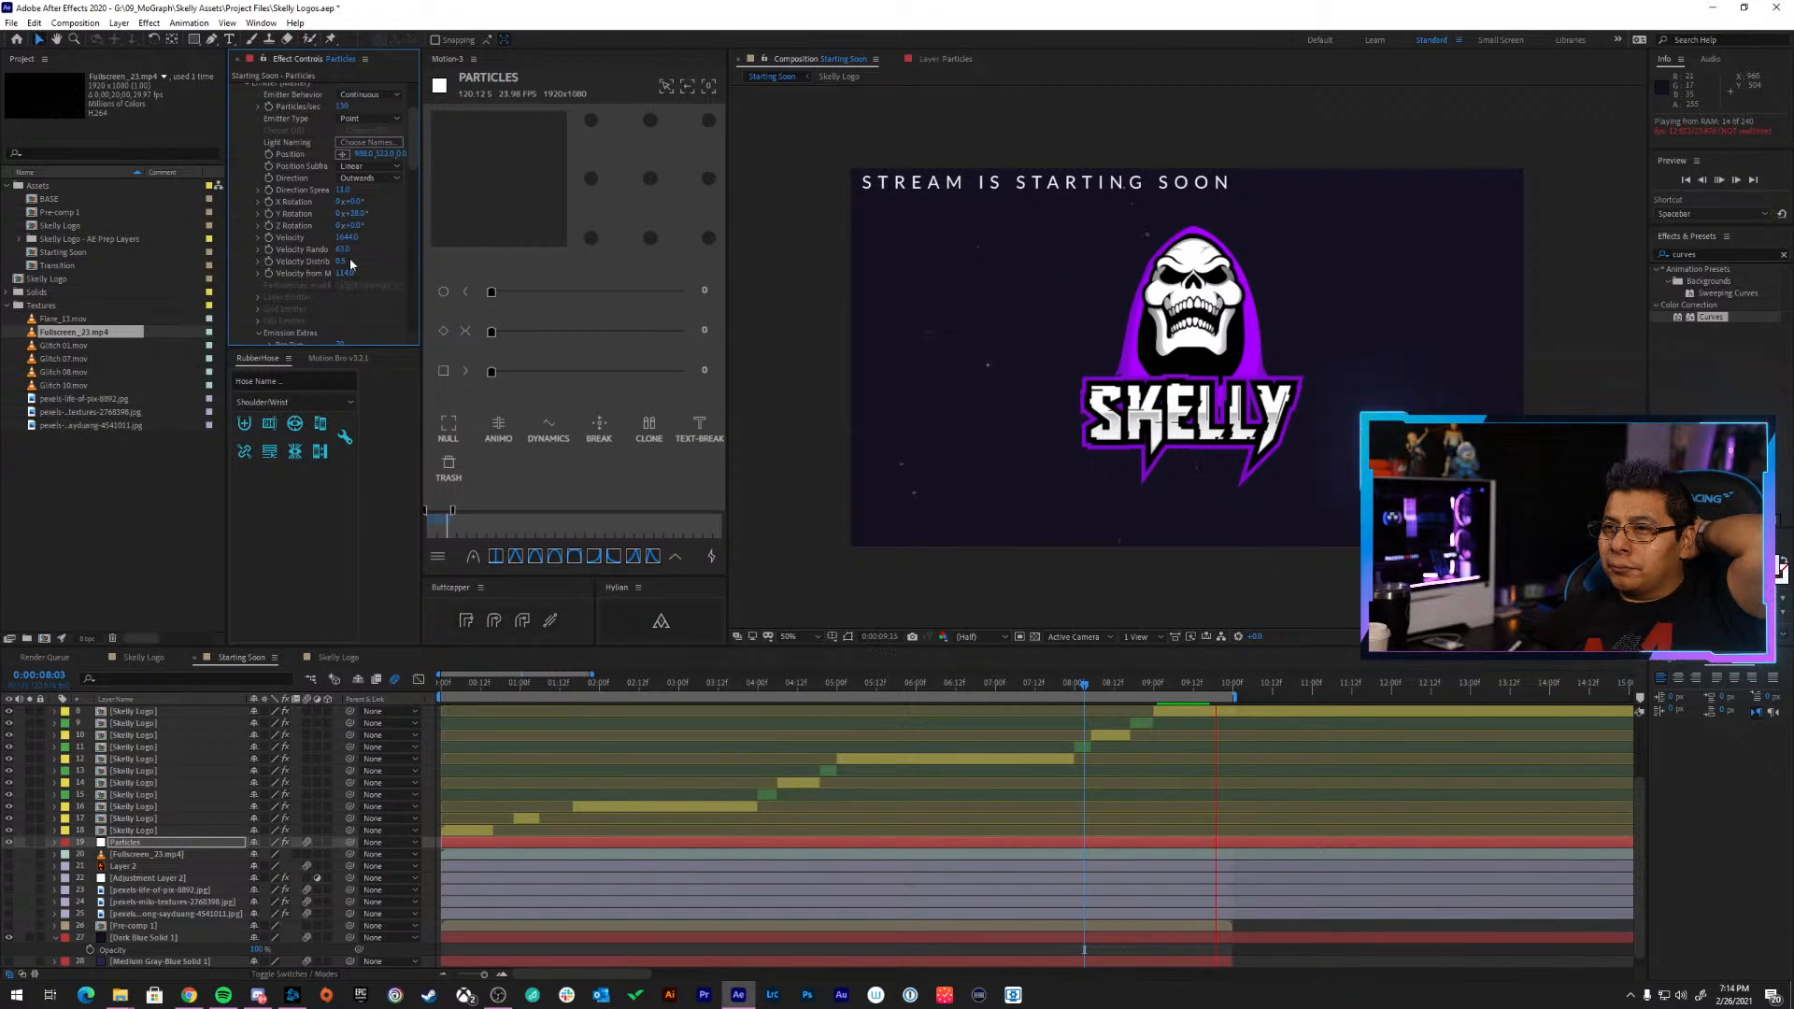
Try several Gravity values in the master physics settings and settle on a moderate positive one
{"action": "scroll", "coordinate": [377, 256], "scroll_direction": "down", "scroll_amount": 5}
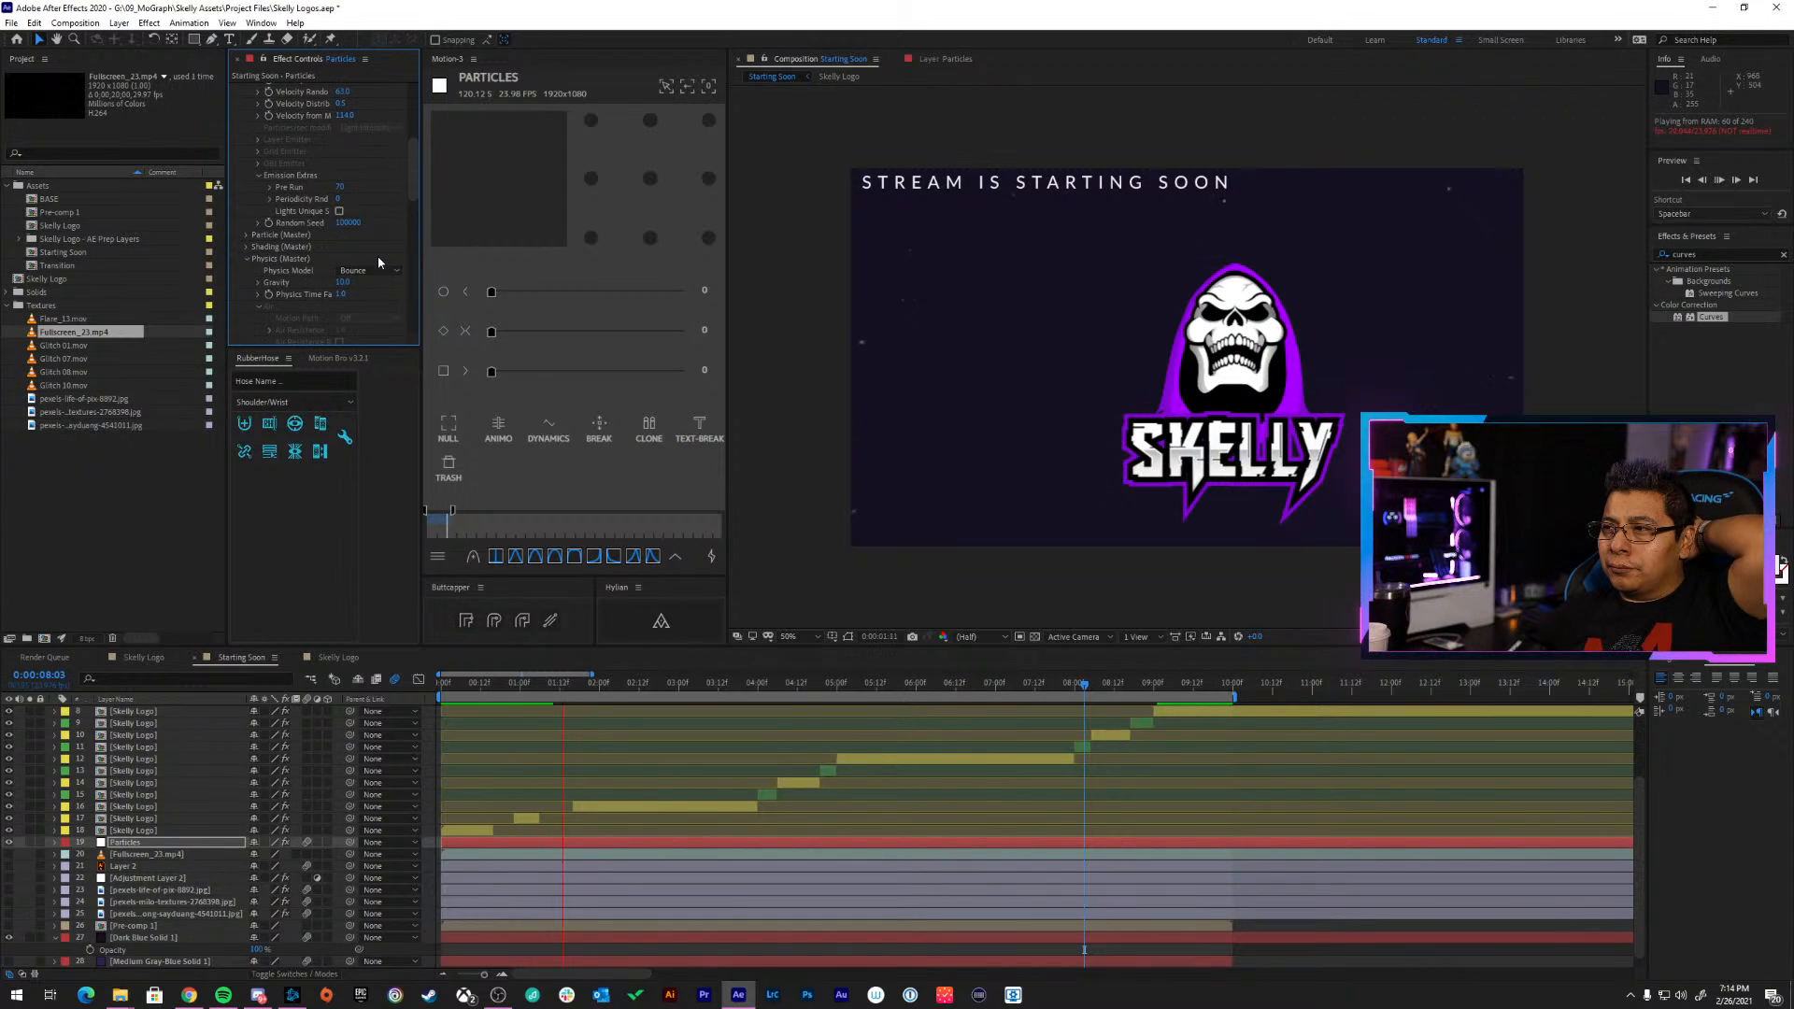
{"action": "scroll", "coordinate": [377, 255], "scroll_direction": "down", "scroll_amount": 1}
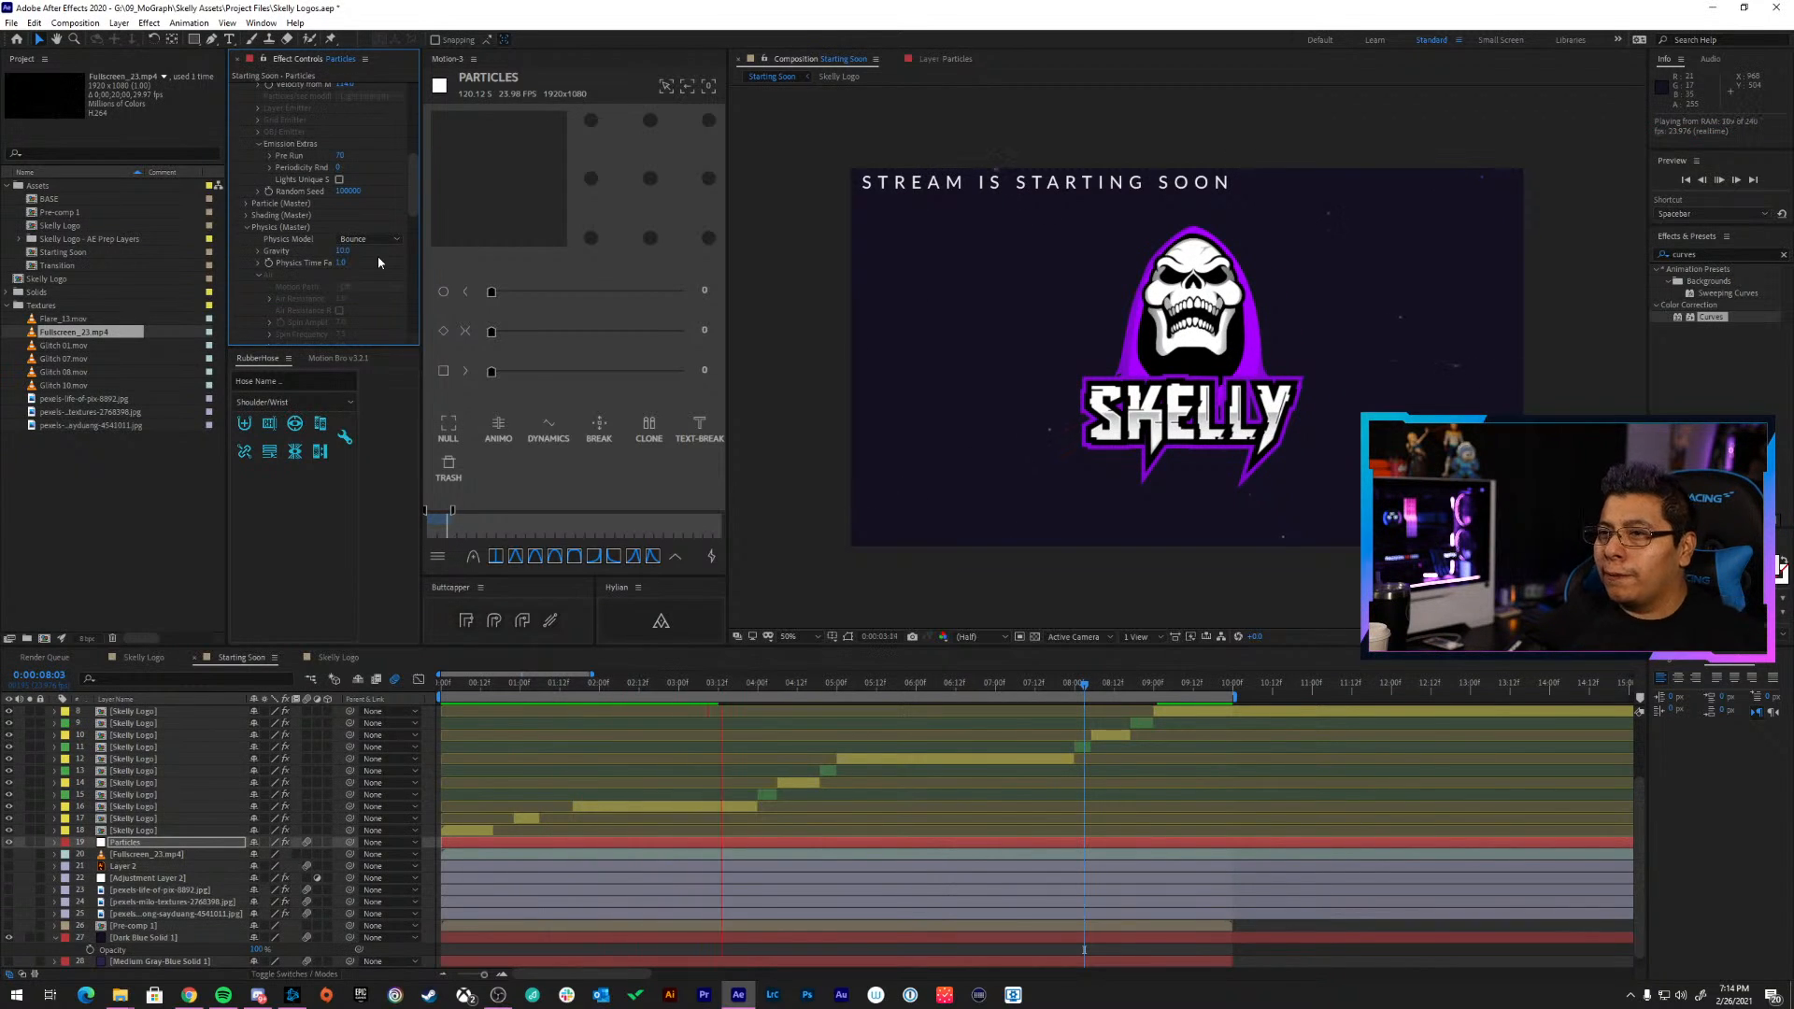
{"action": "left_click_drag", "start_coordinate": [347, 255], "coordinate": [355, 251]}
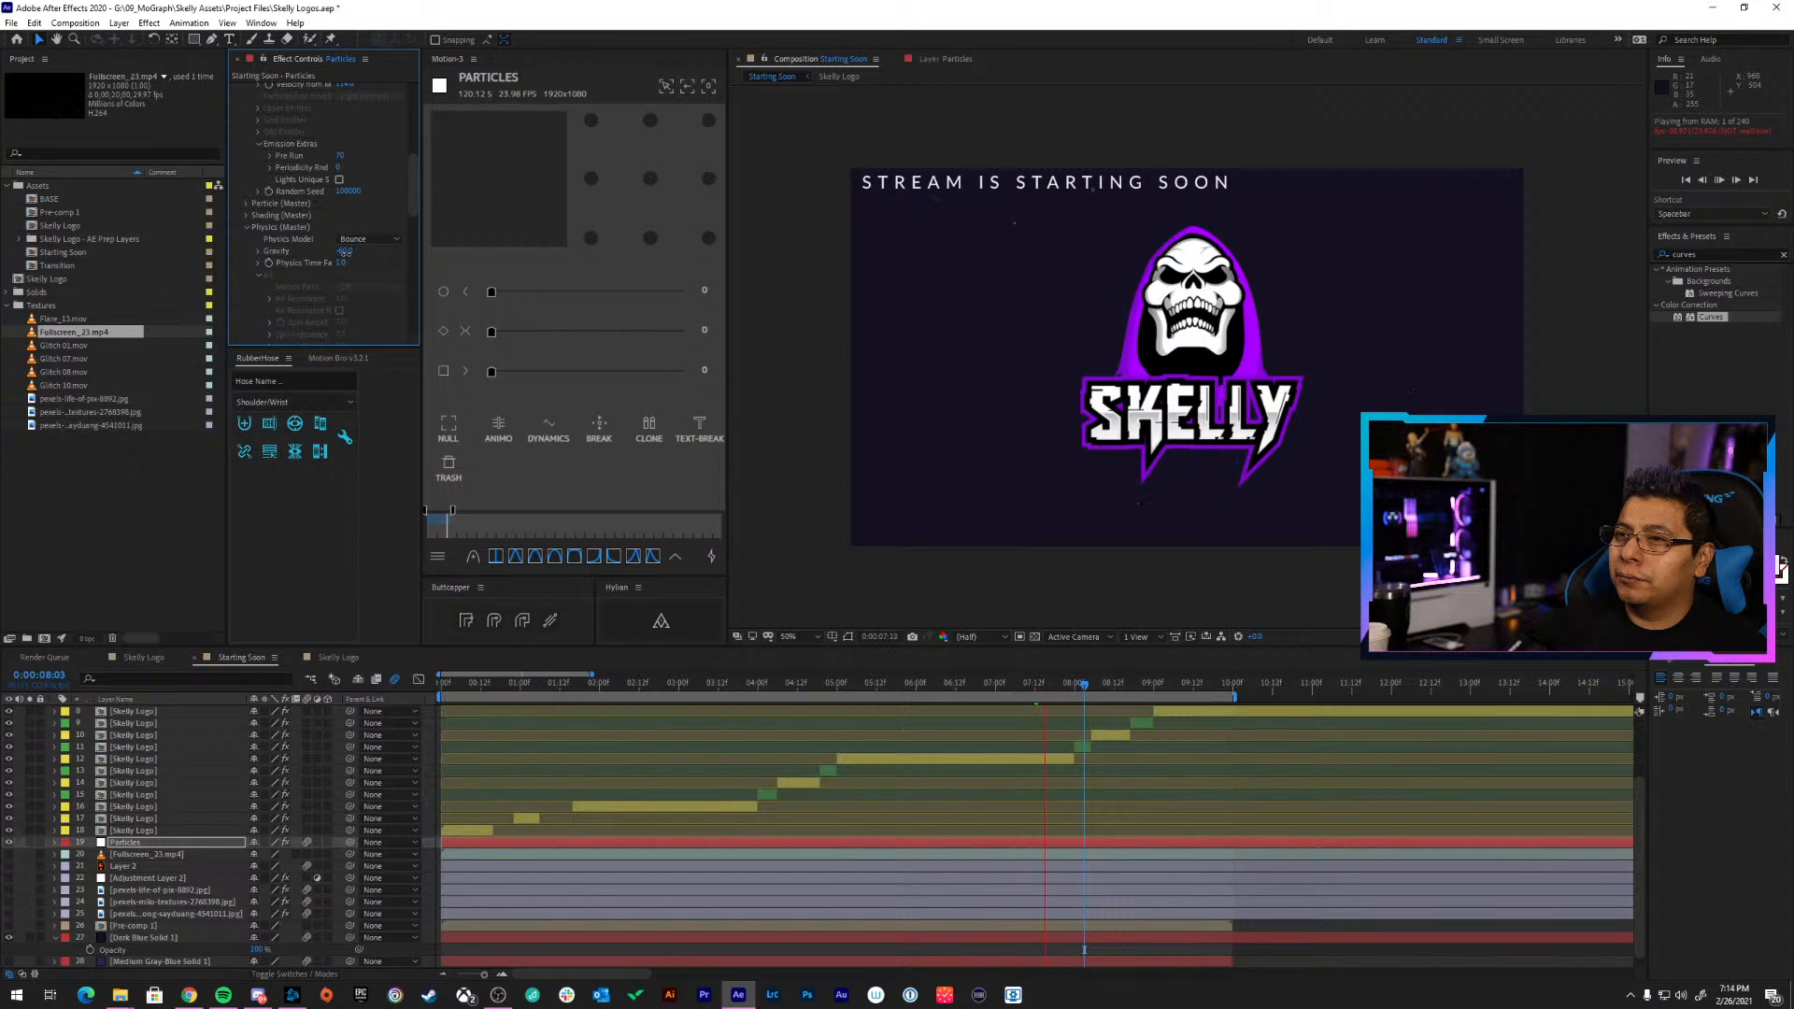
{"action": "left_click_drag", "start_coordinate": [347, 253], "coordinate": [350, 251]}
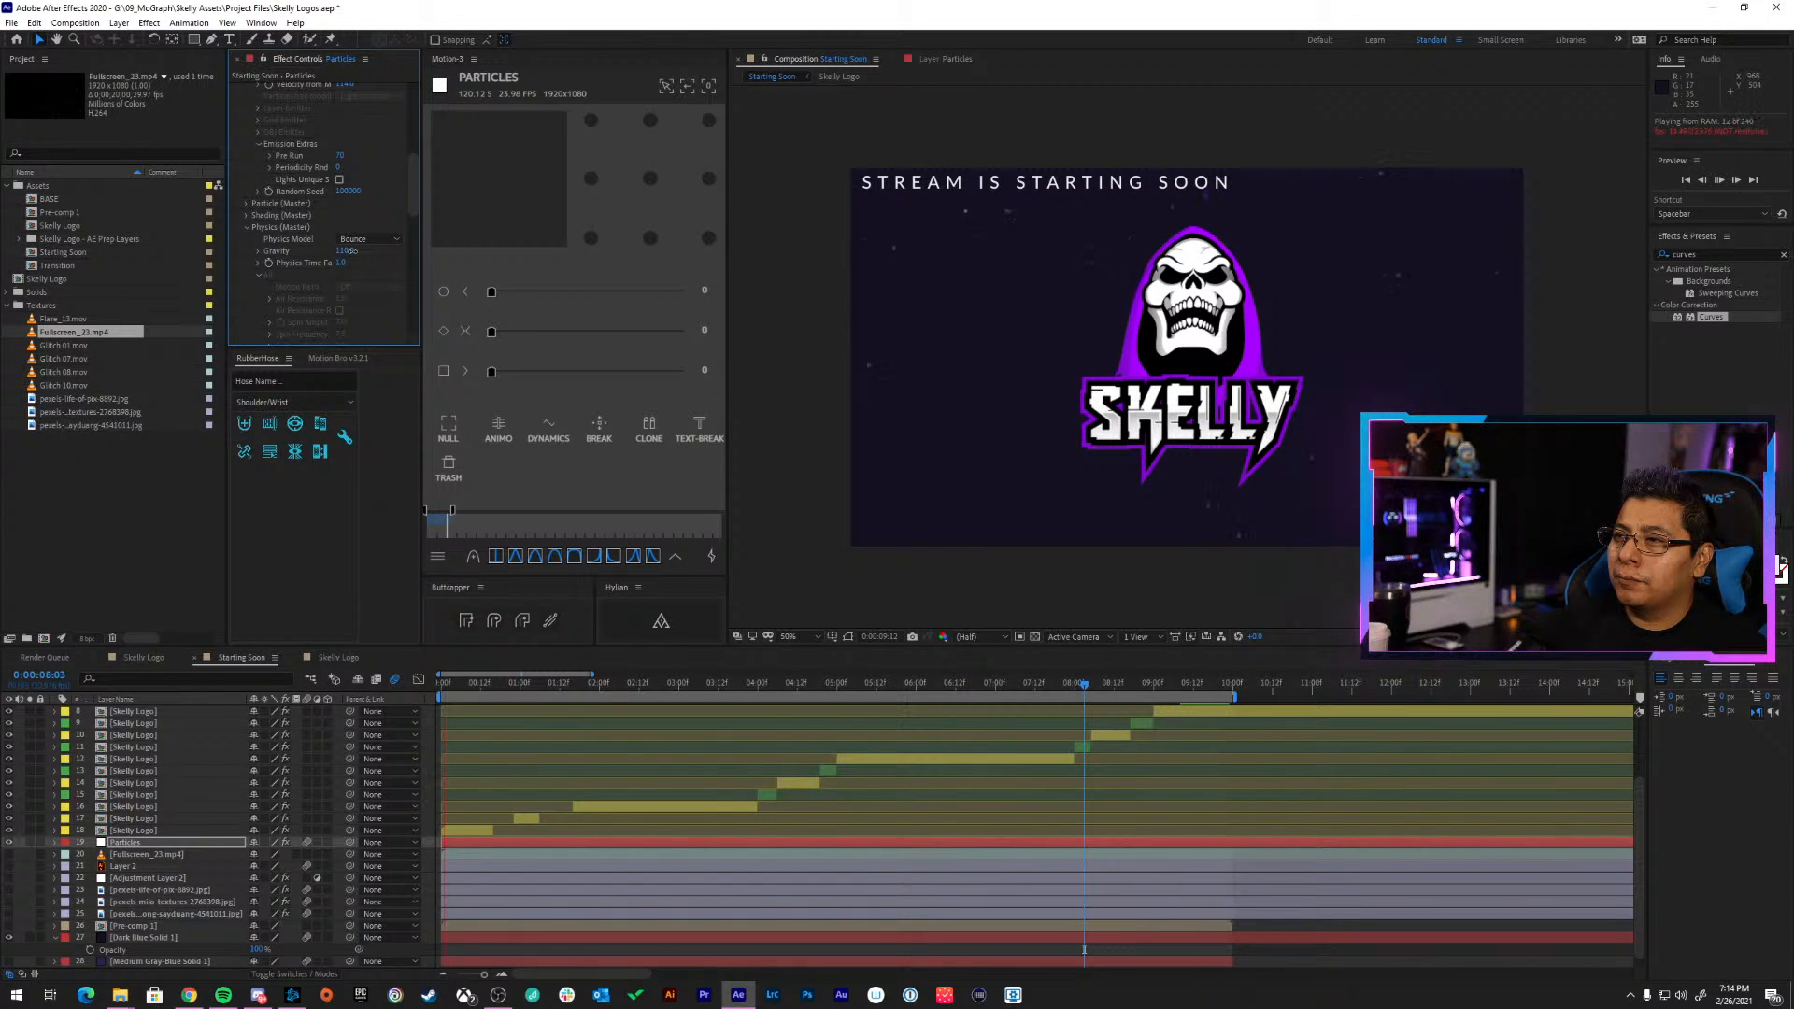
{"action": "left_click_drag", "start_coordinate": [352, 250], "coordinate": [348, 253]}
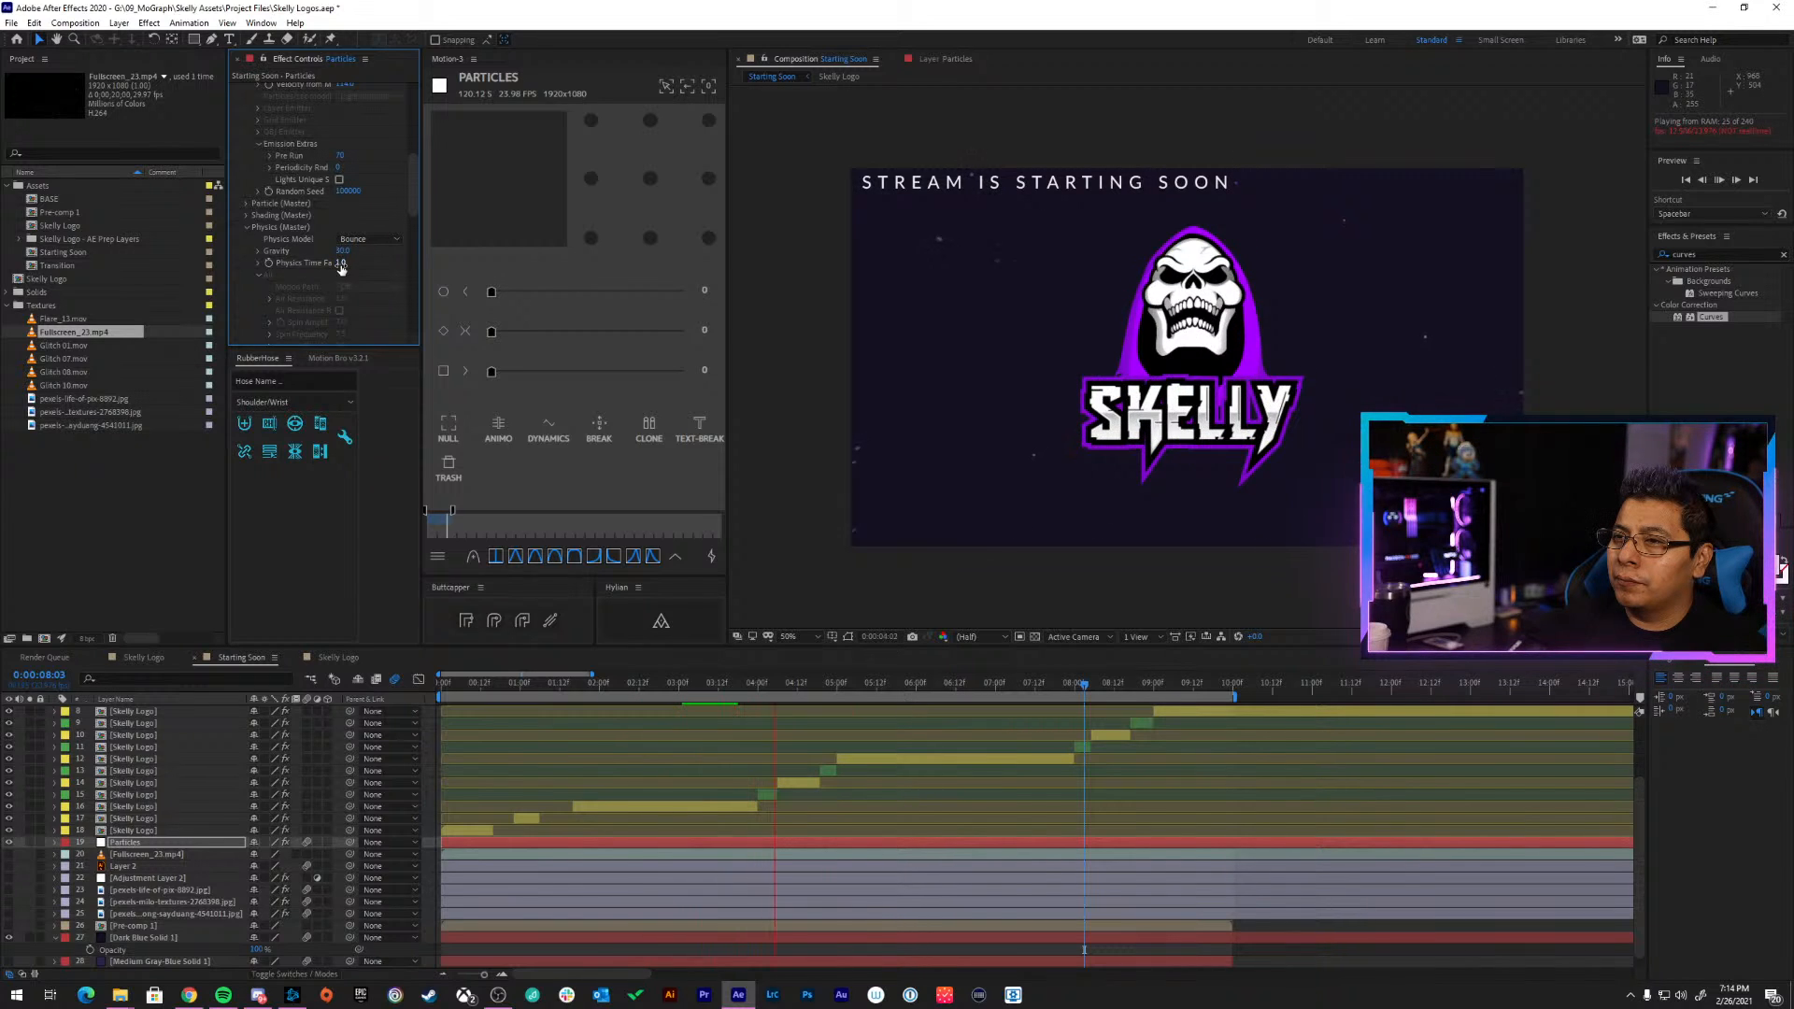
Review the Bounce, Visibility and Rendering settings of the Particular effect and collapse those groups
{"action": "scroll", "coordinate": [371, 274], "scroll_direction": "down", "scroll_amount": 5}
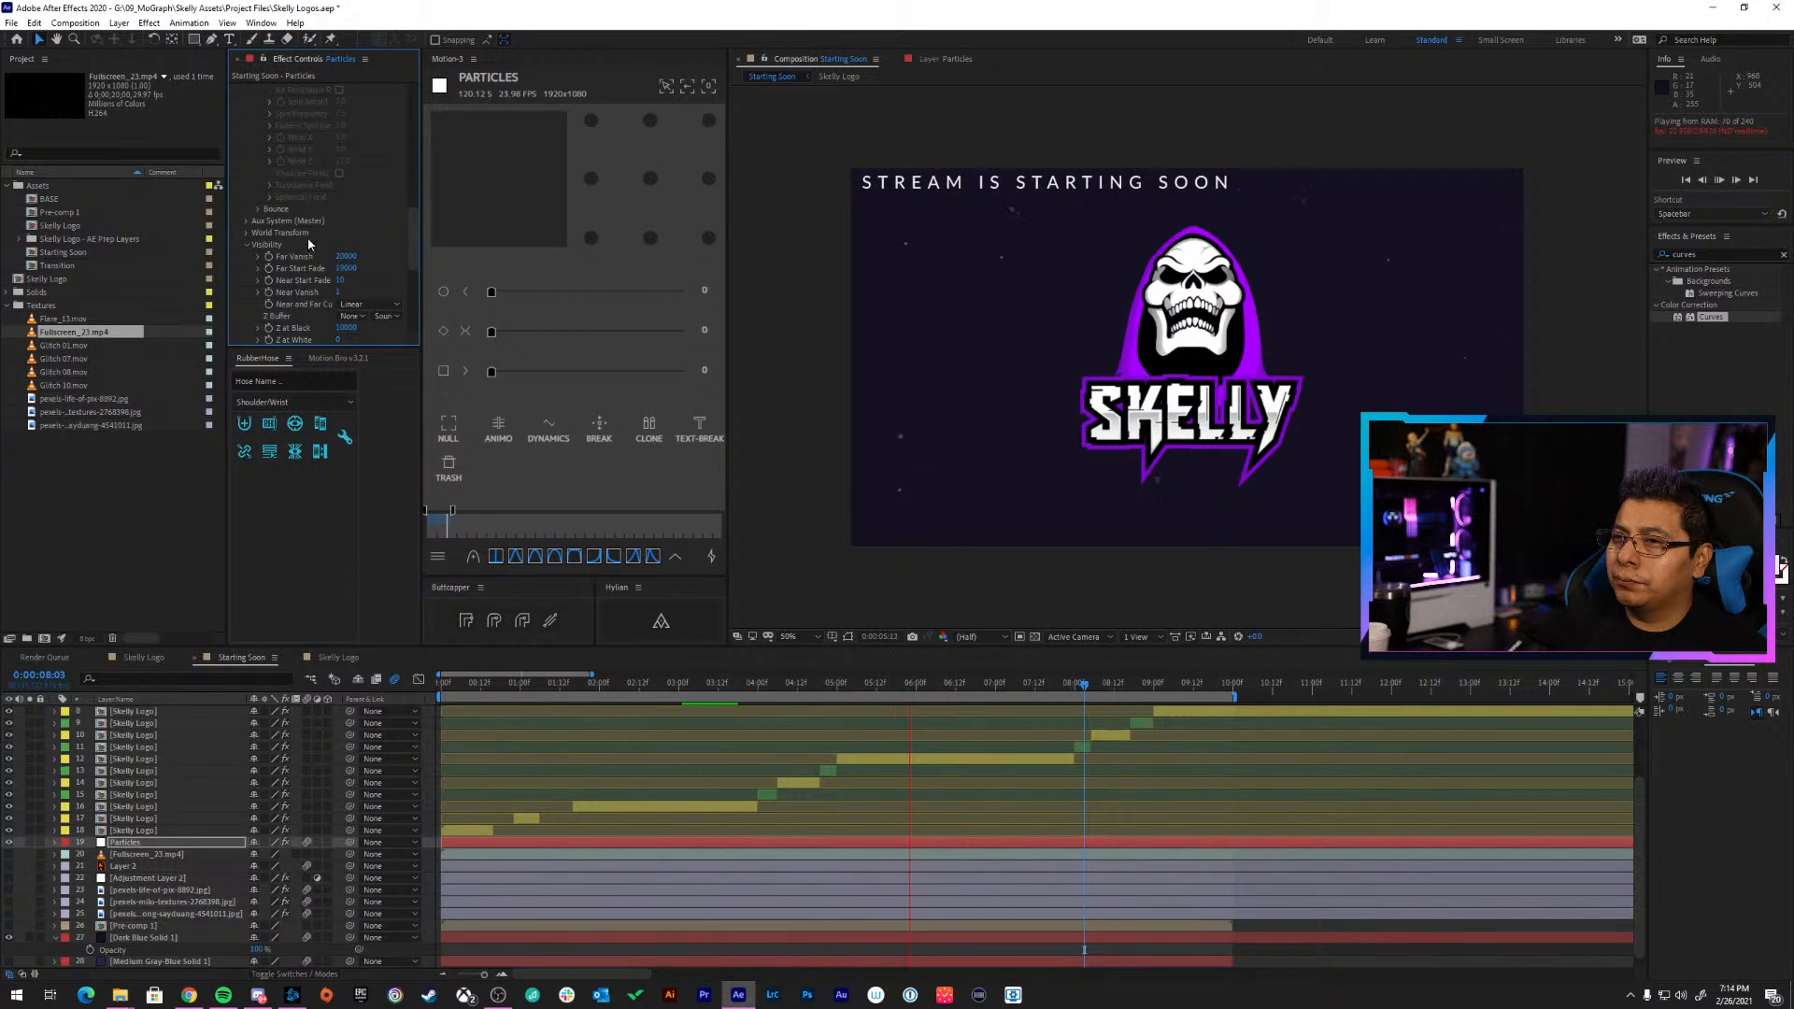
{"action": "left_click", "coordinate": [259, 211]}
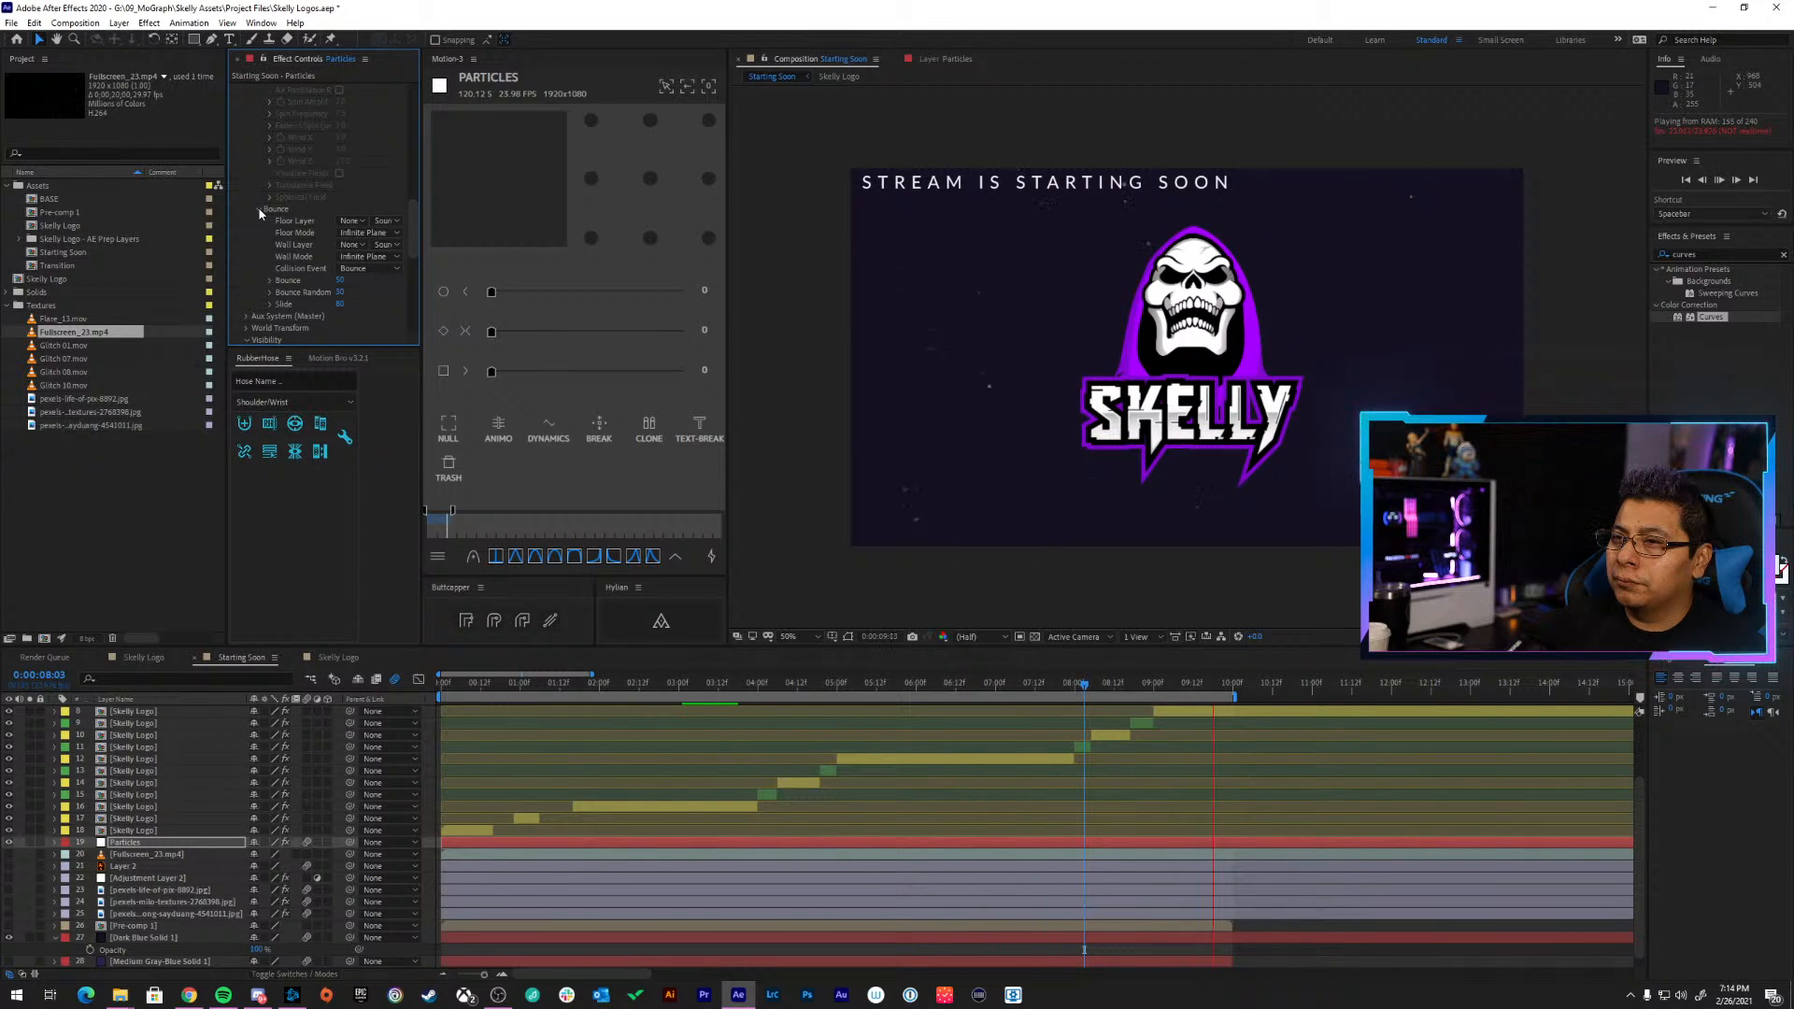
{"action": "left_click", "coordinate": [260, 209]}
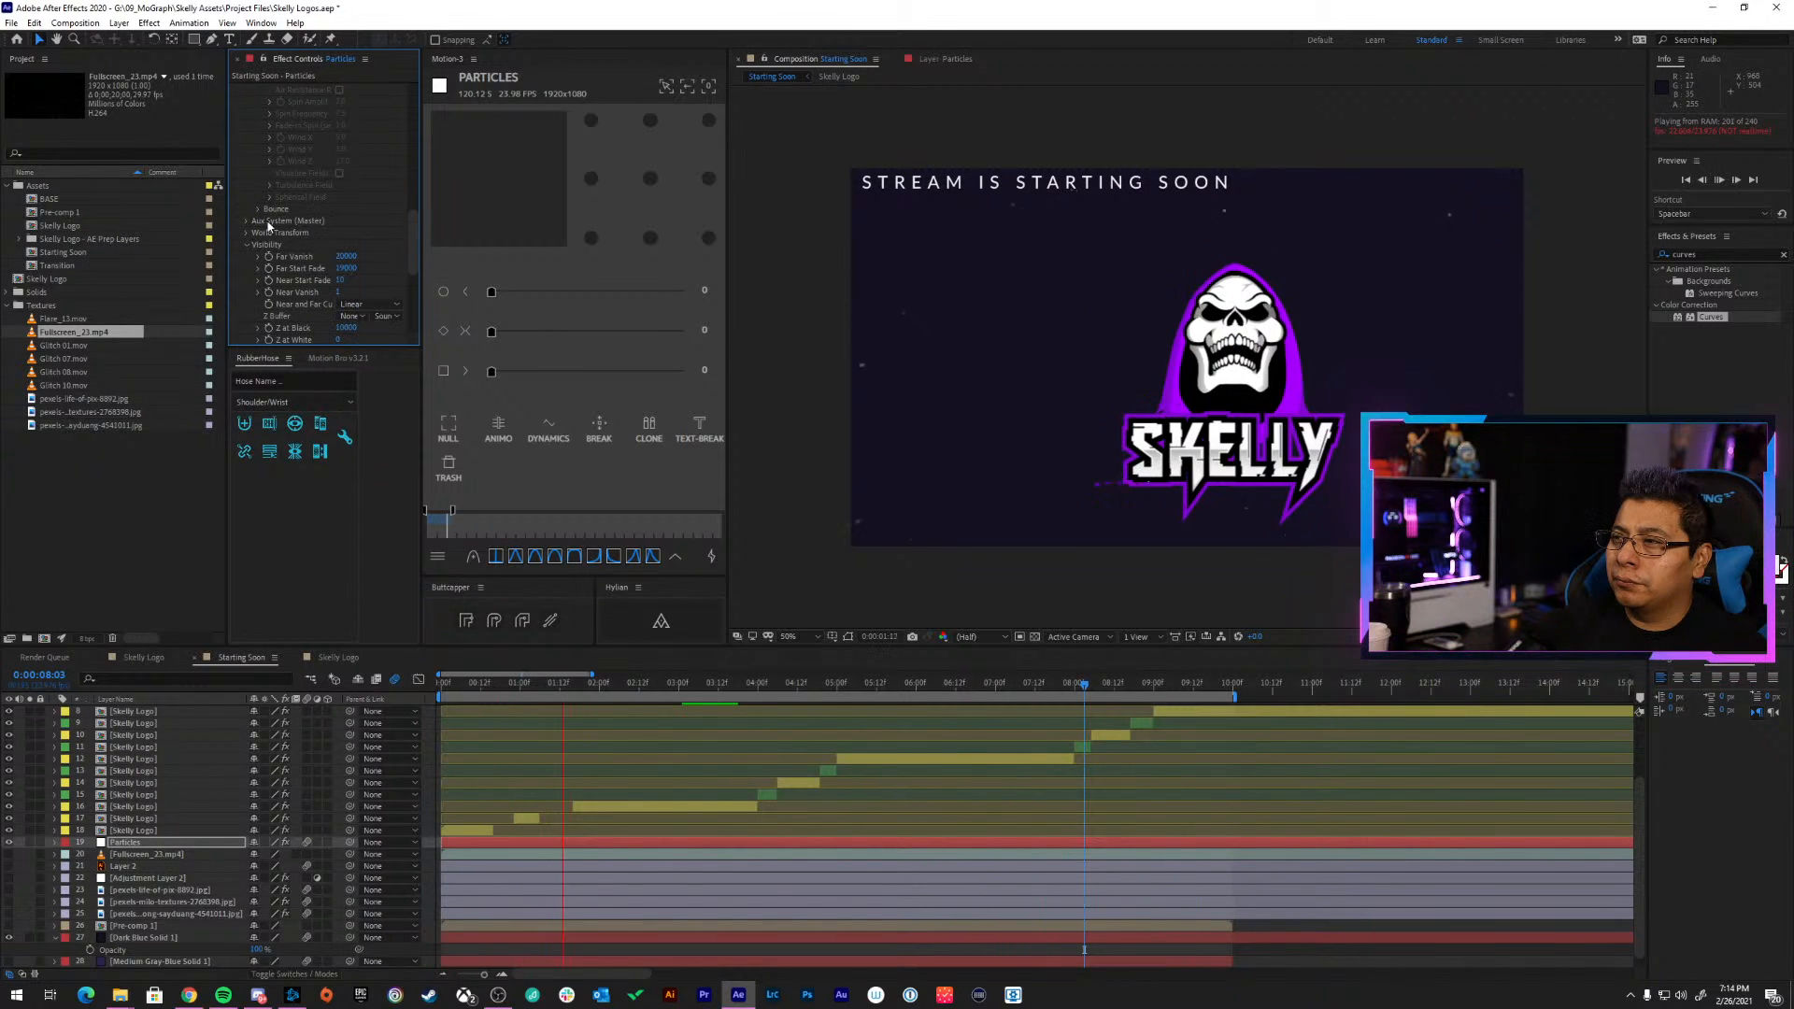
{"action": "scroll", "coordinate": [350, 254], "scroll_direction": "down", "scroll_amount": 1}
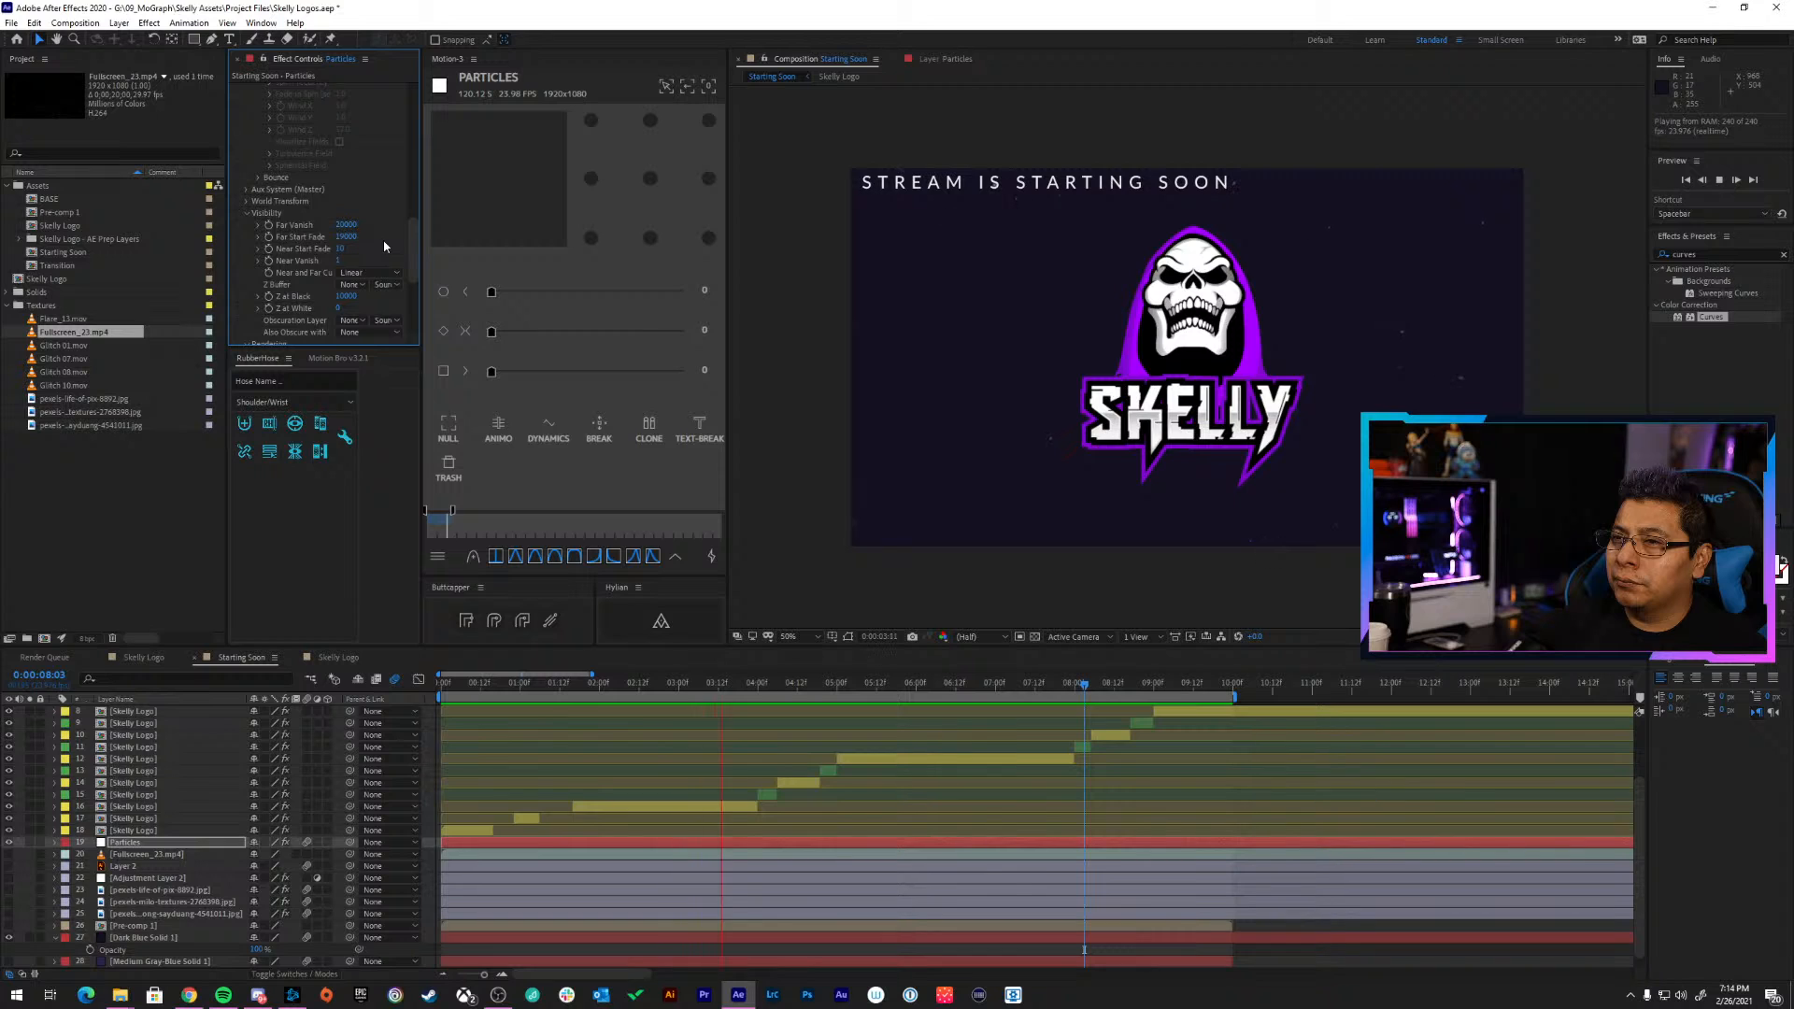
{"action": "left_click", "coordinate": [246, 213]}
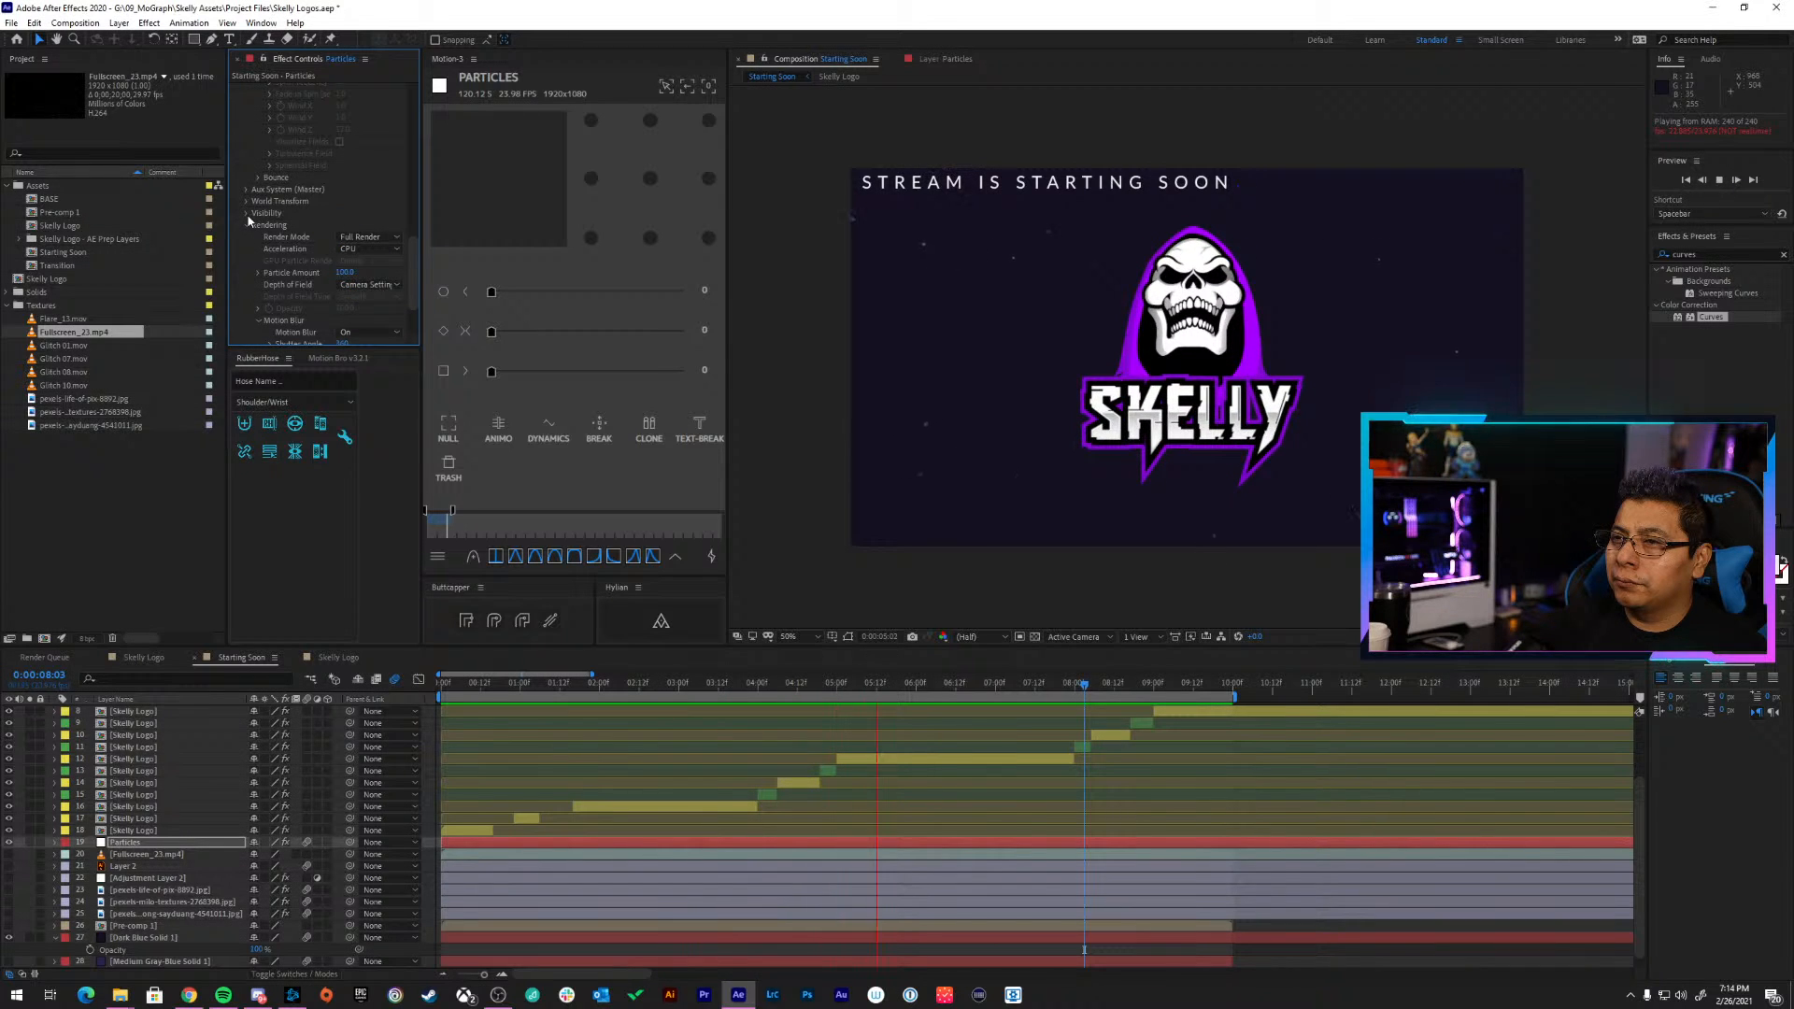
{"action": "left_click", "coordinate": [248, 225]}
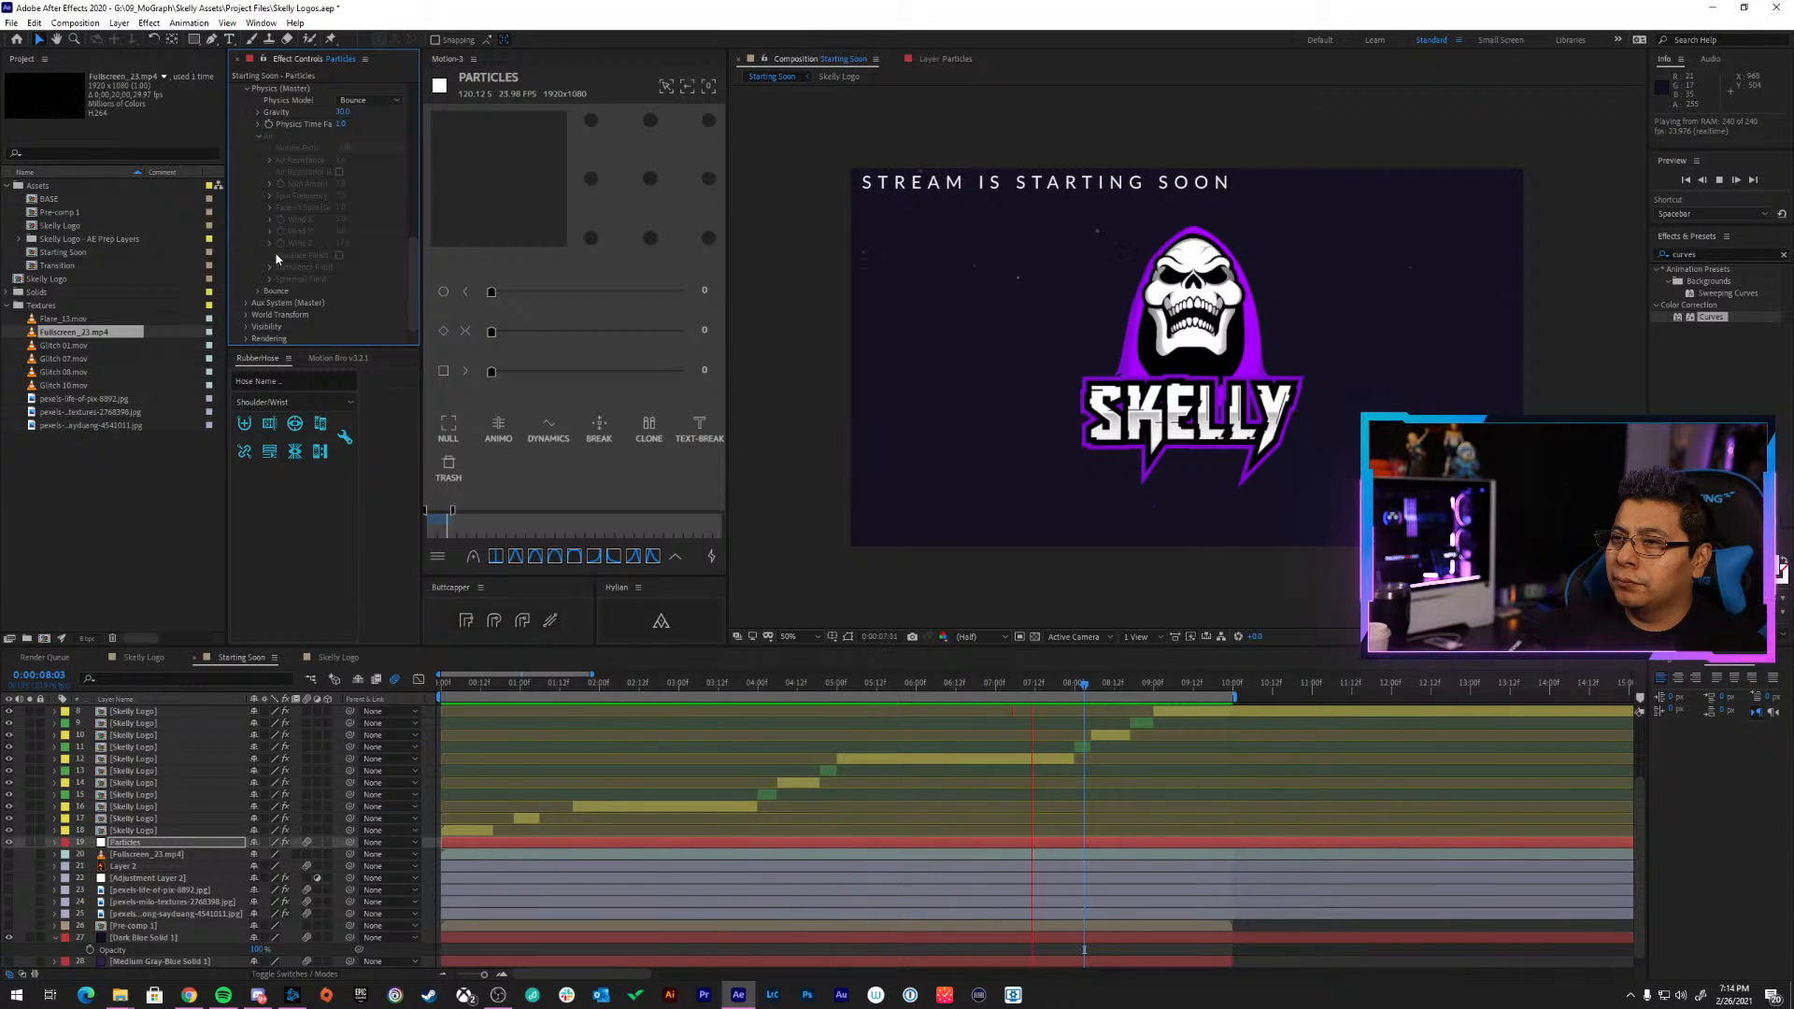
{"action": "scroll", "coordinate": [276, 258], "scroll_direction": "up", "scroll_amount": 10}
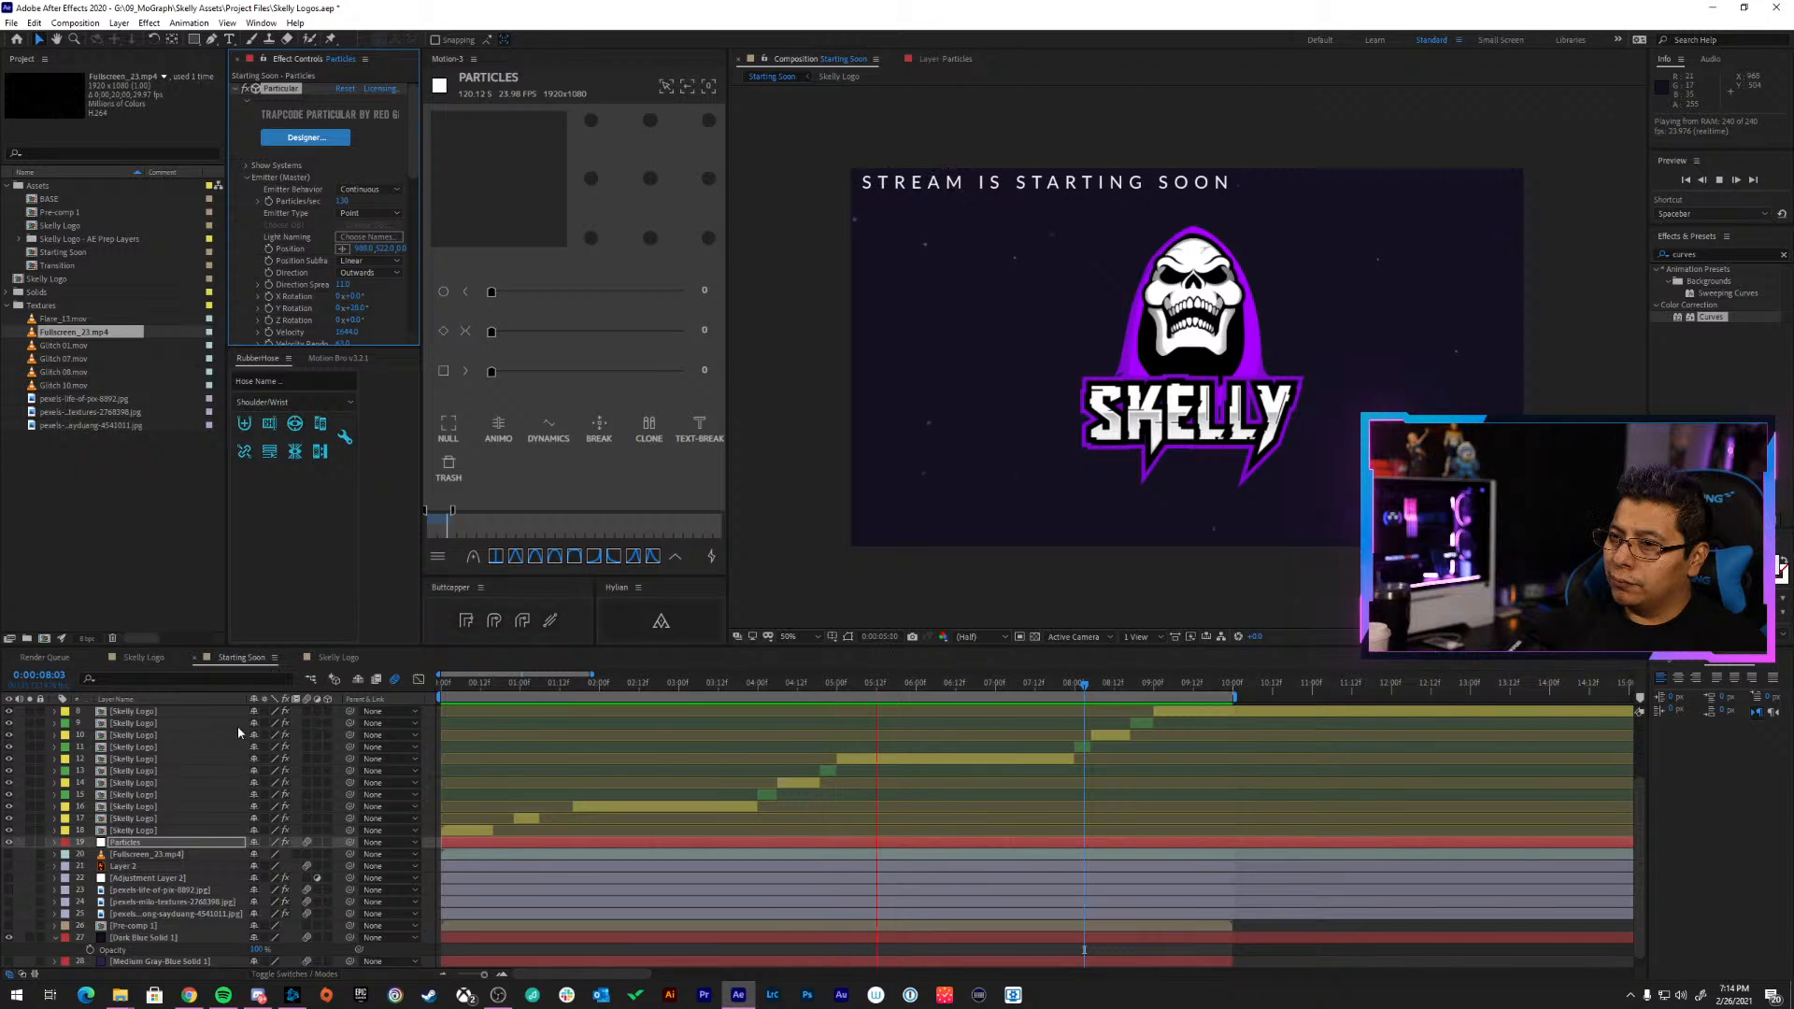
Select all the Skelly Logo layers in the Starting Soon timeline and open their nested Skelly Logo composition
{"action": "left_click", "coordinate": [156, 829]}
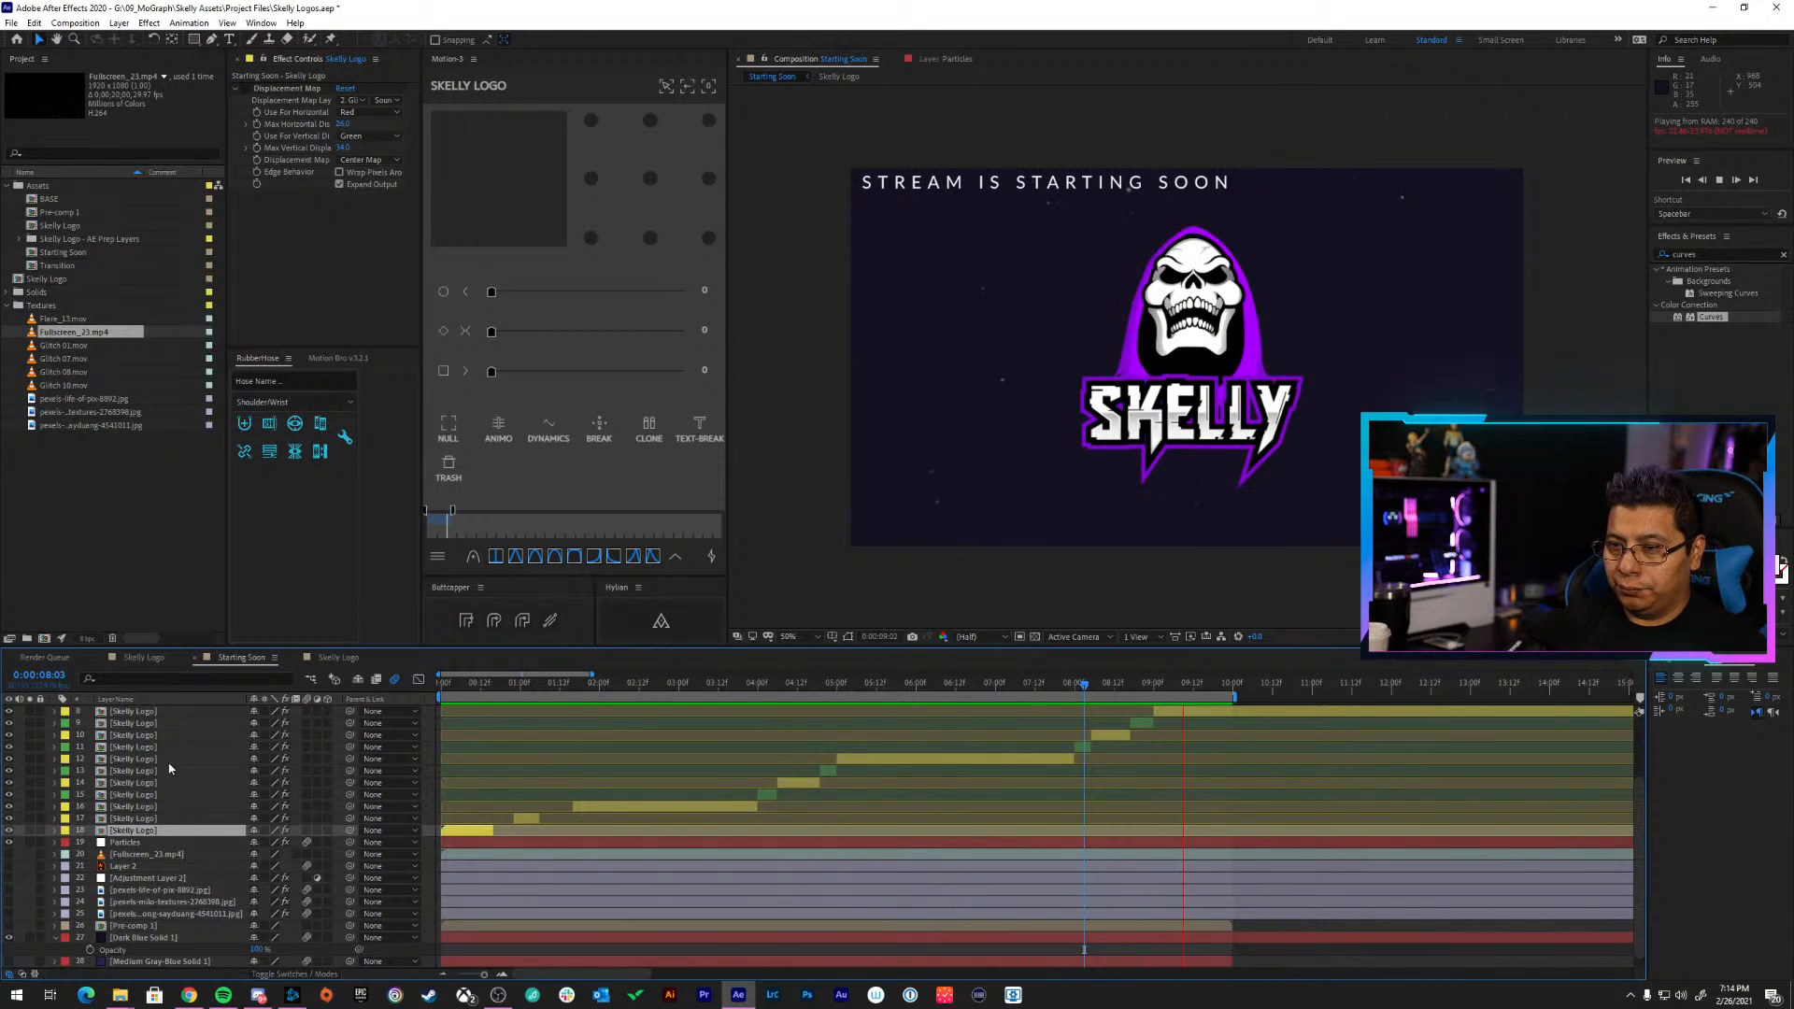
{"action": "left_click", "coordinate": [166, 702]}
{"action": "left_click", "coordinate": [167, 710]}
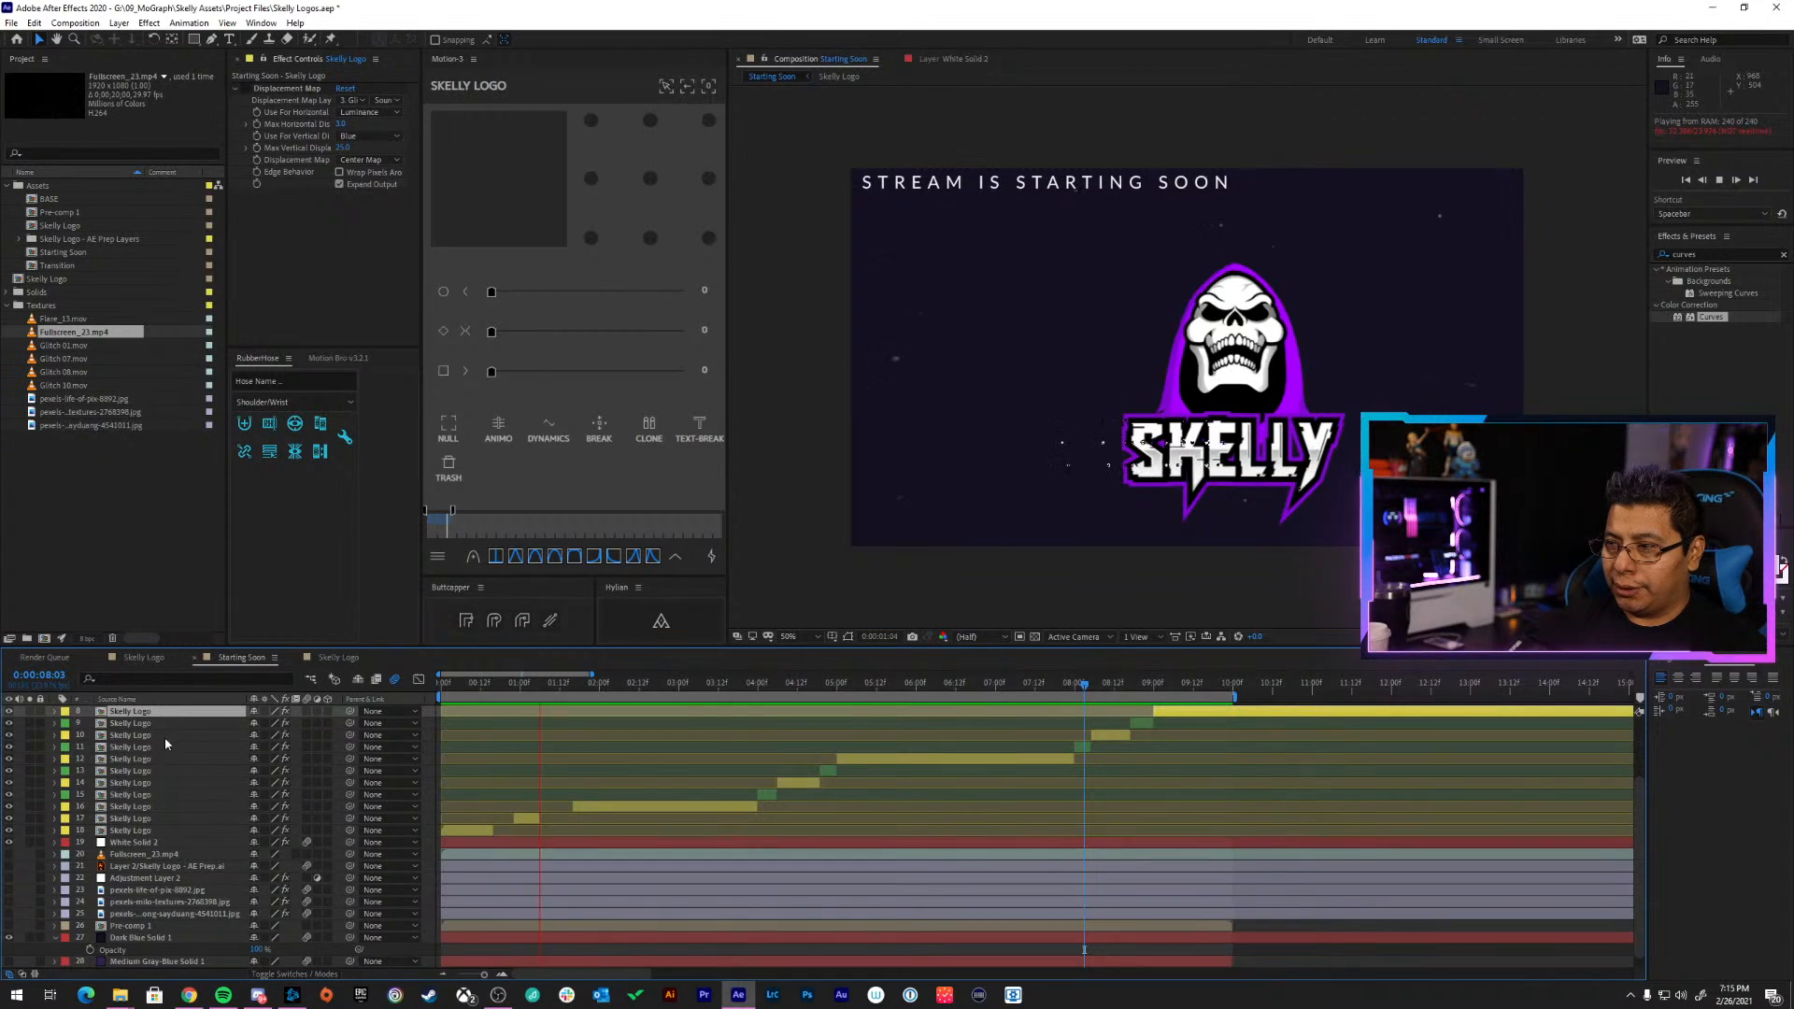
{"action": "scroll", "coordinate": [165, 739], "scroll_direction": "up", "scroll_amount": 3}
{"action": "left_click", "coordinate": [170, 774]}
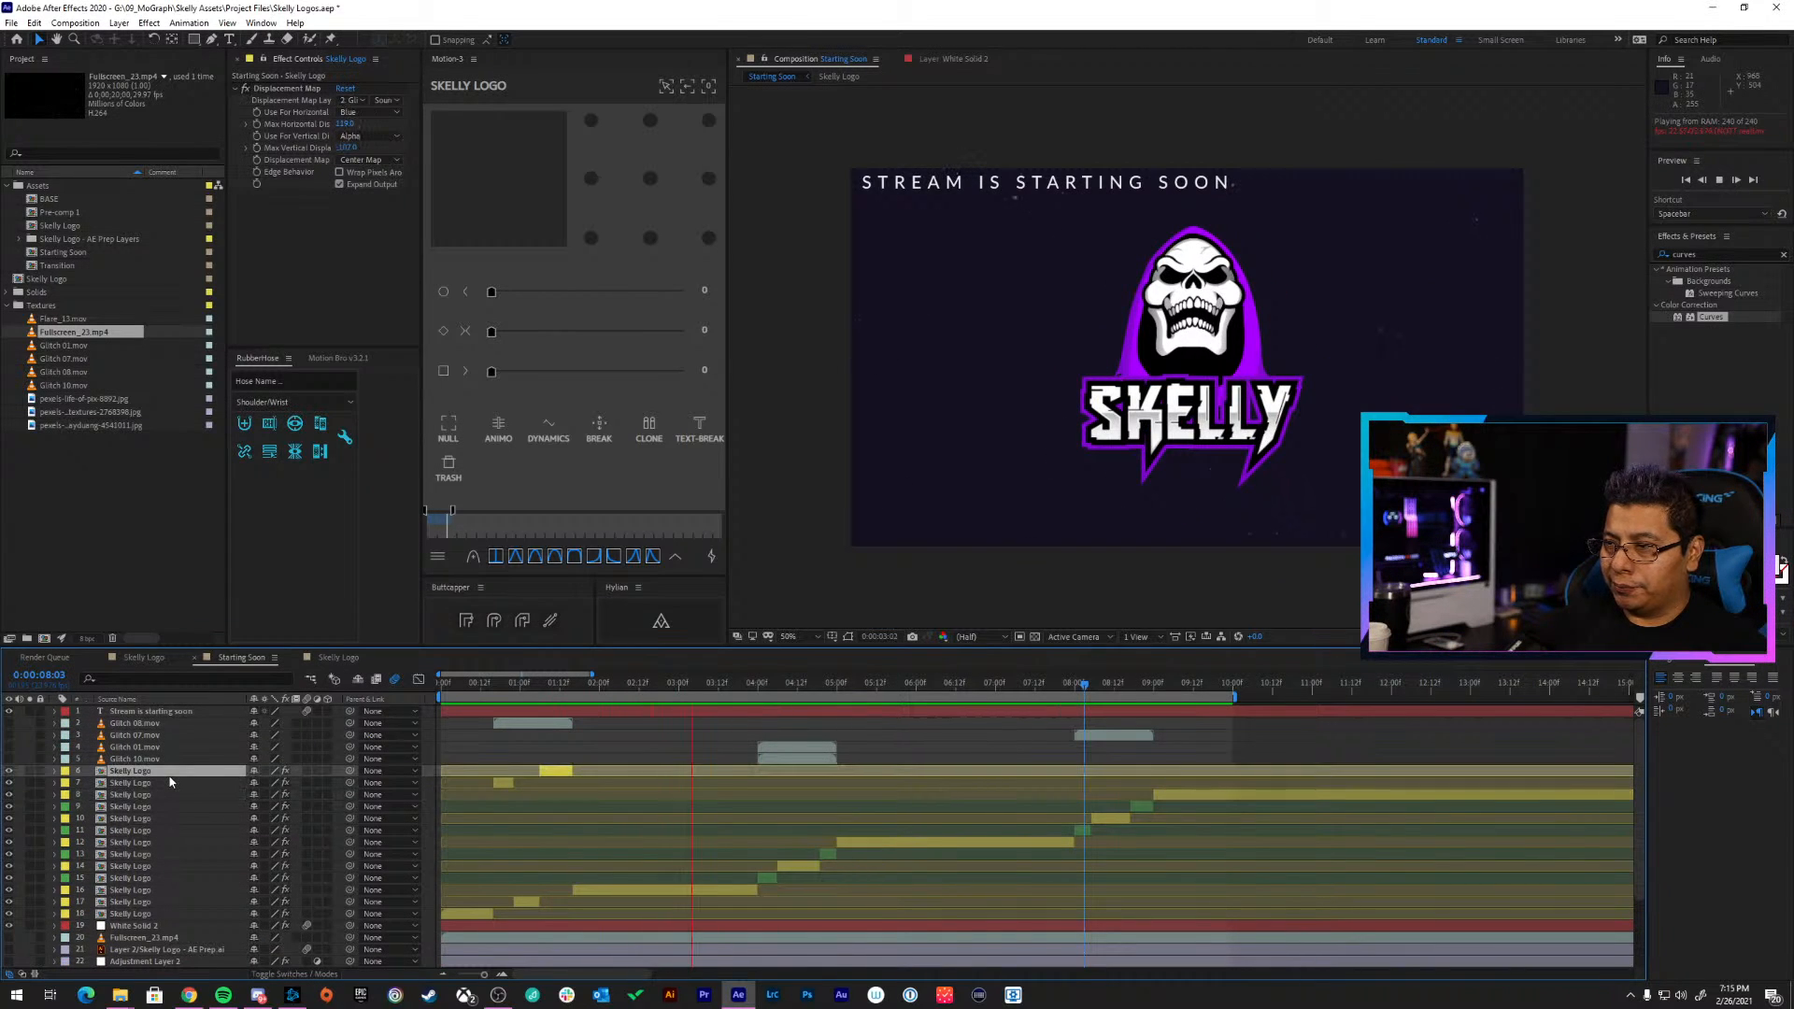
{"action": "left_click", "coordinate": [173, 913], "text": "shift"}
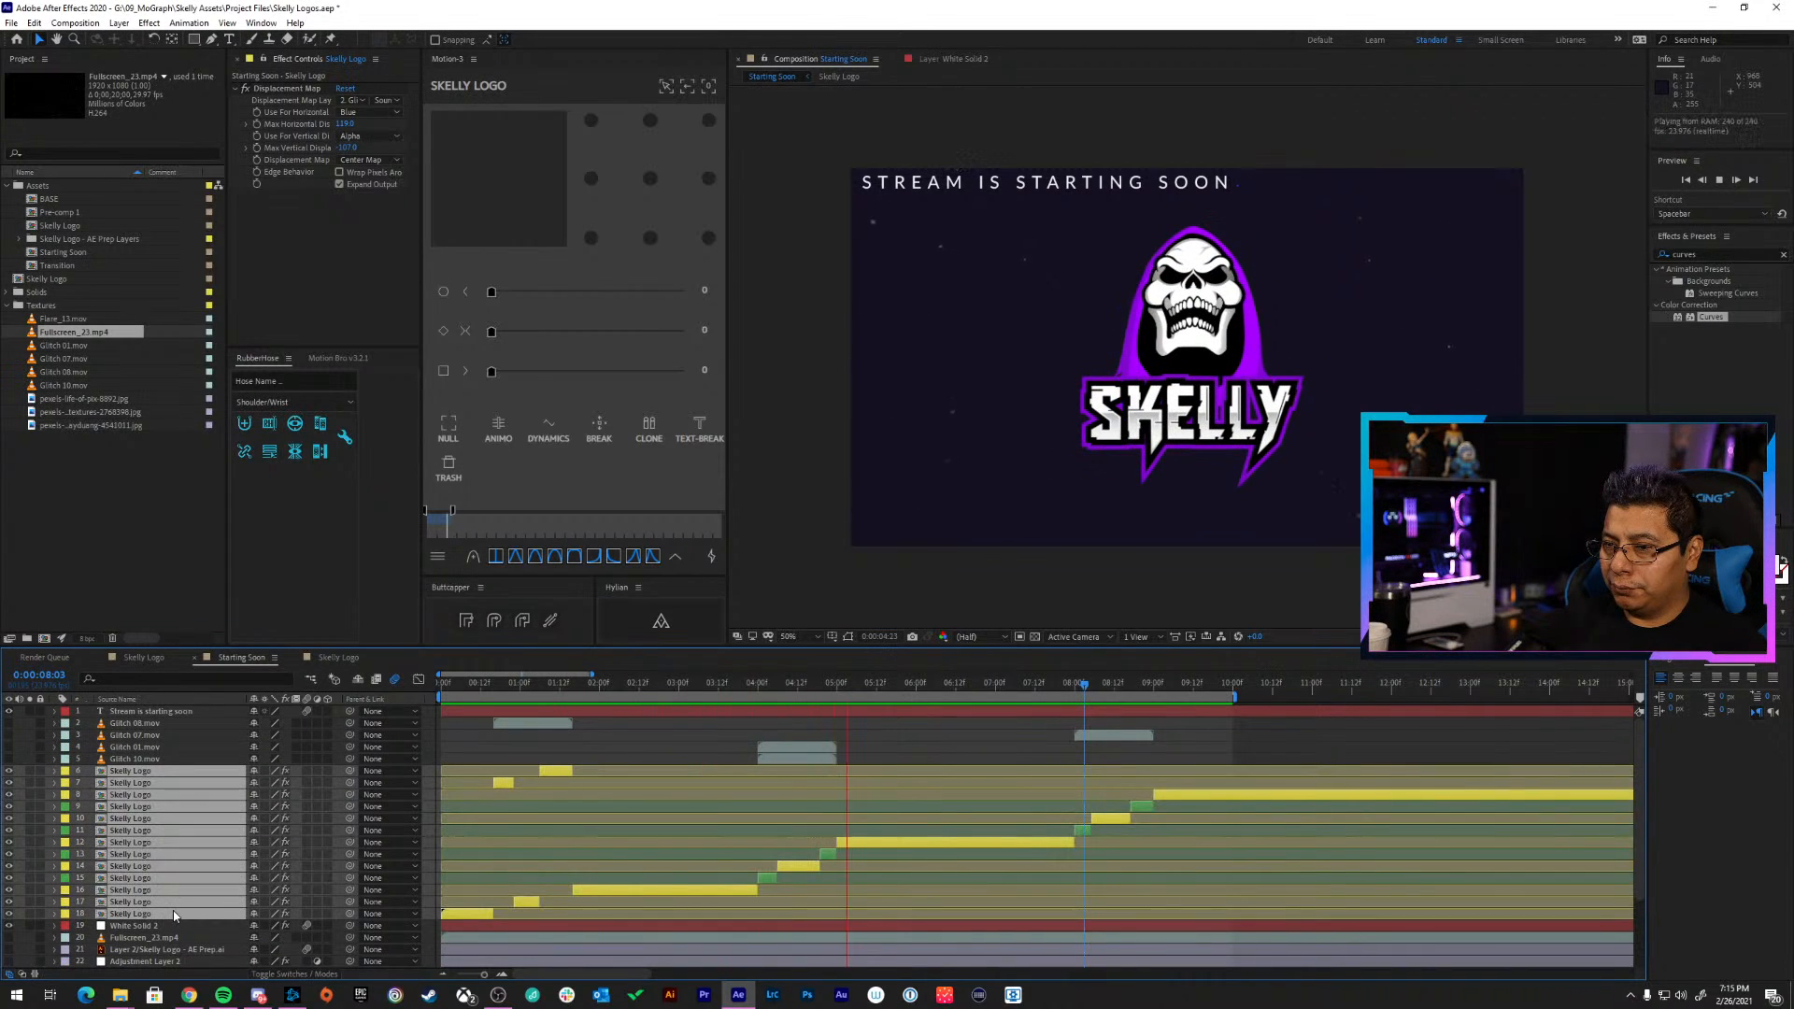
{"action": "double_click", "coordinate": [475, 915]}
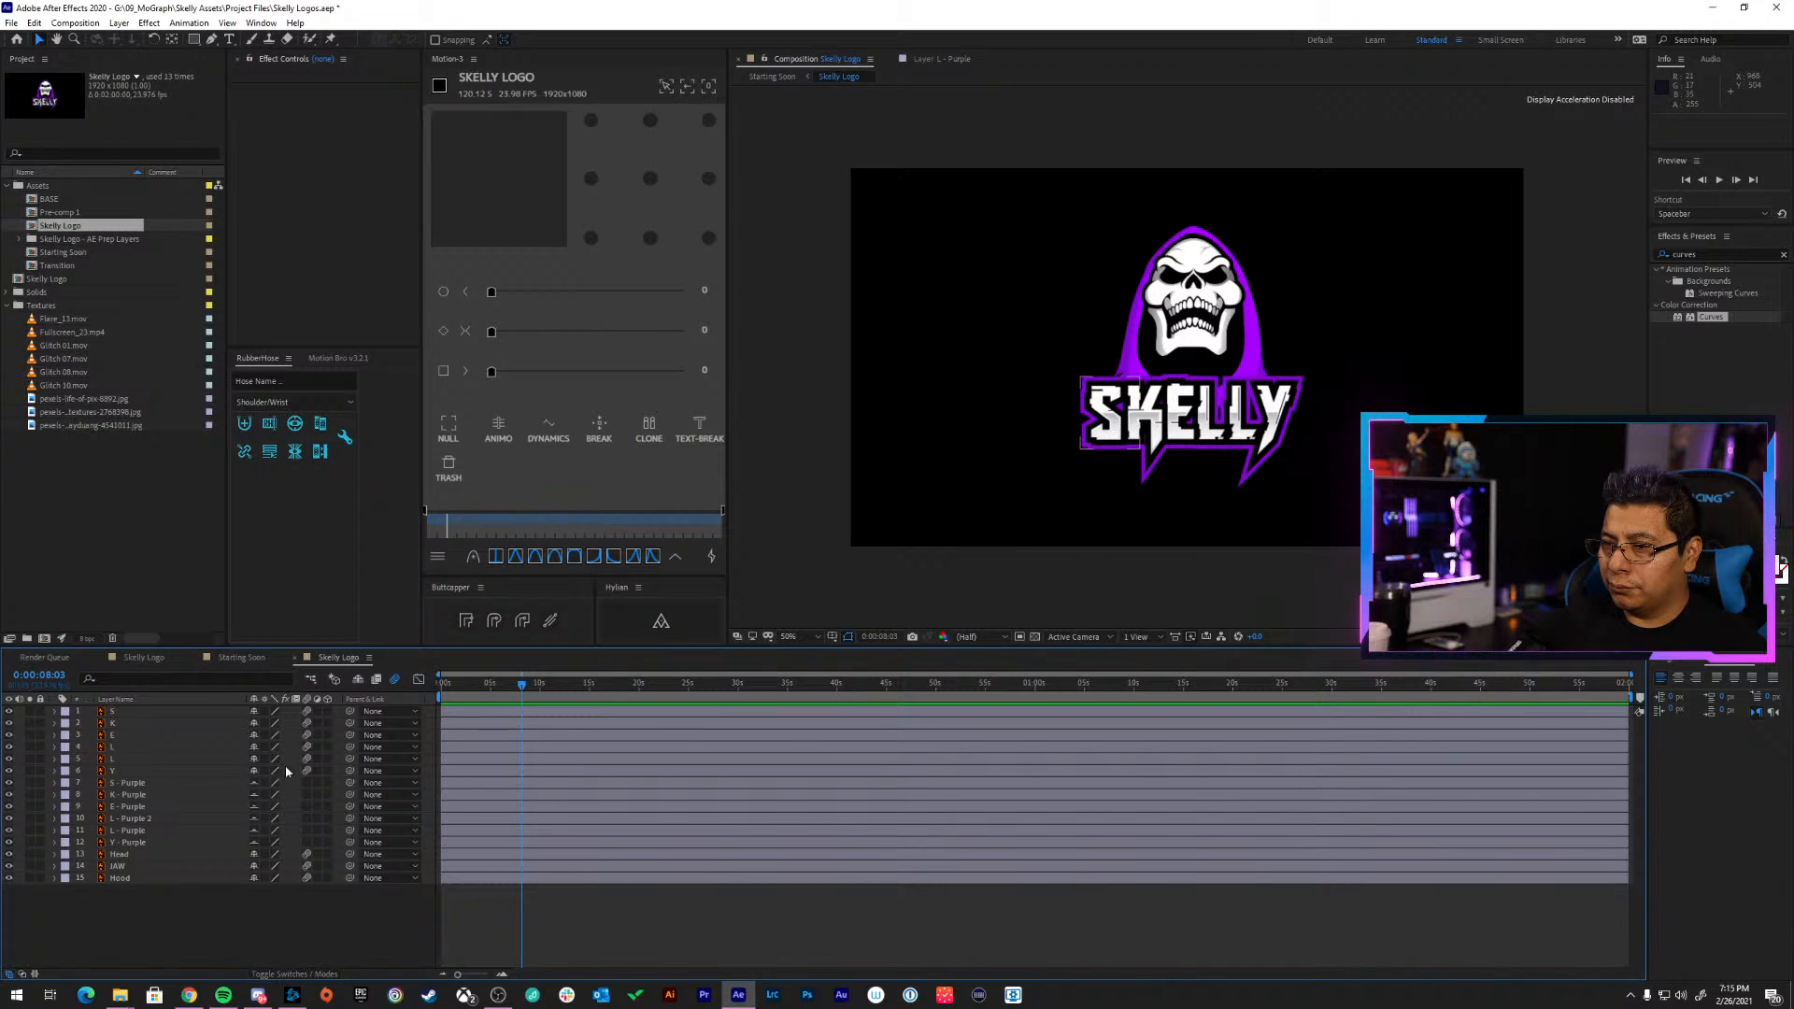
Select every layer in the Skelly Logo composition and parent them all to a new null
{"action": "left_click", "coordinate": [174, 830]}
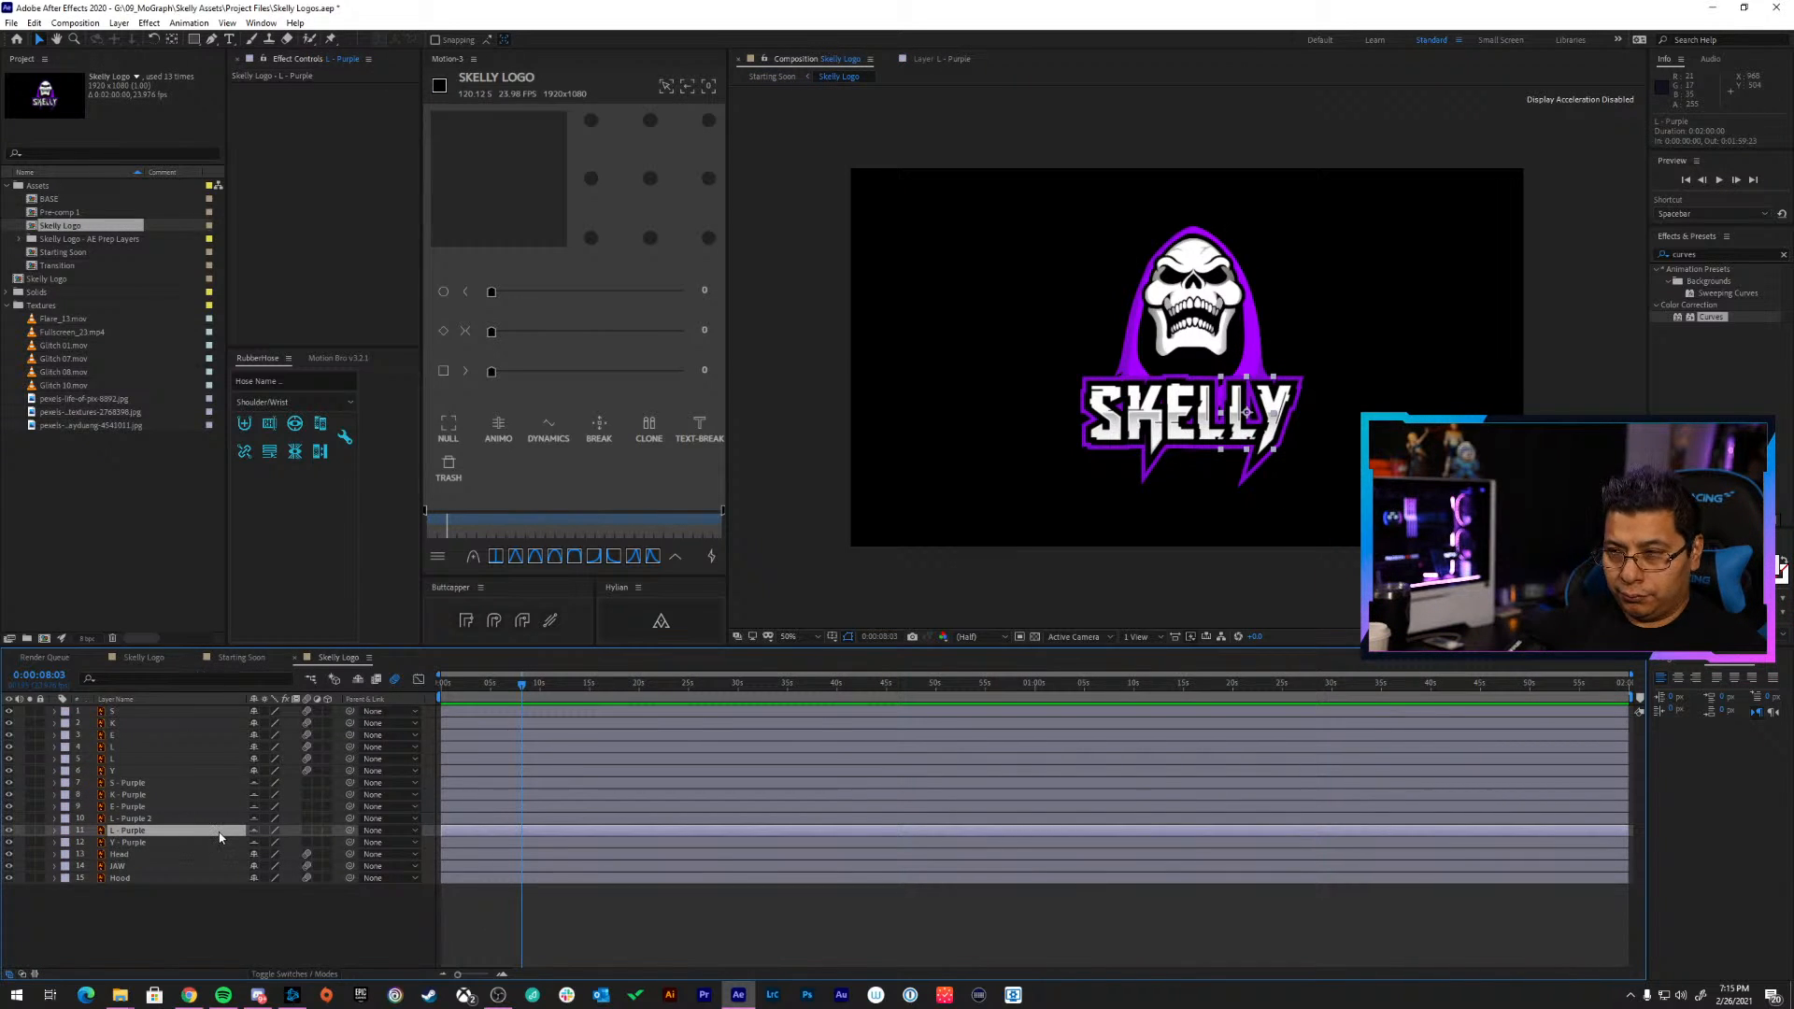
{"action": "left_click", "coordinate": [187, 866]}
{"action": "key", "text": "ctrl+a"}
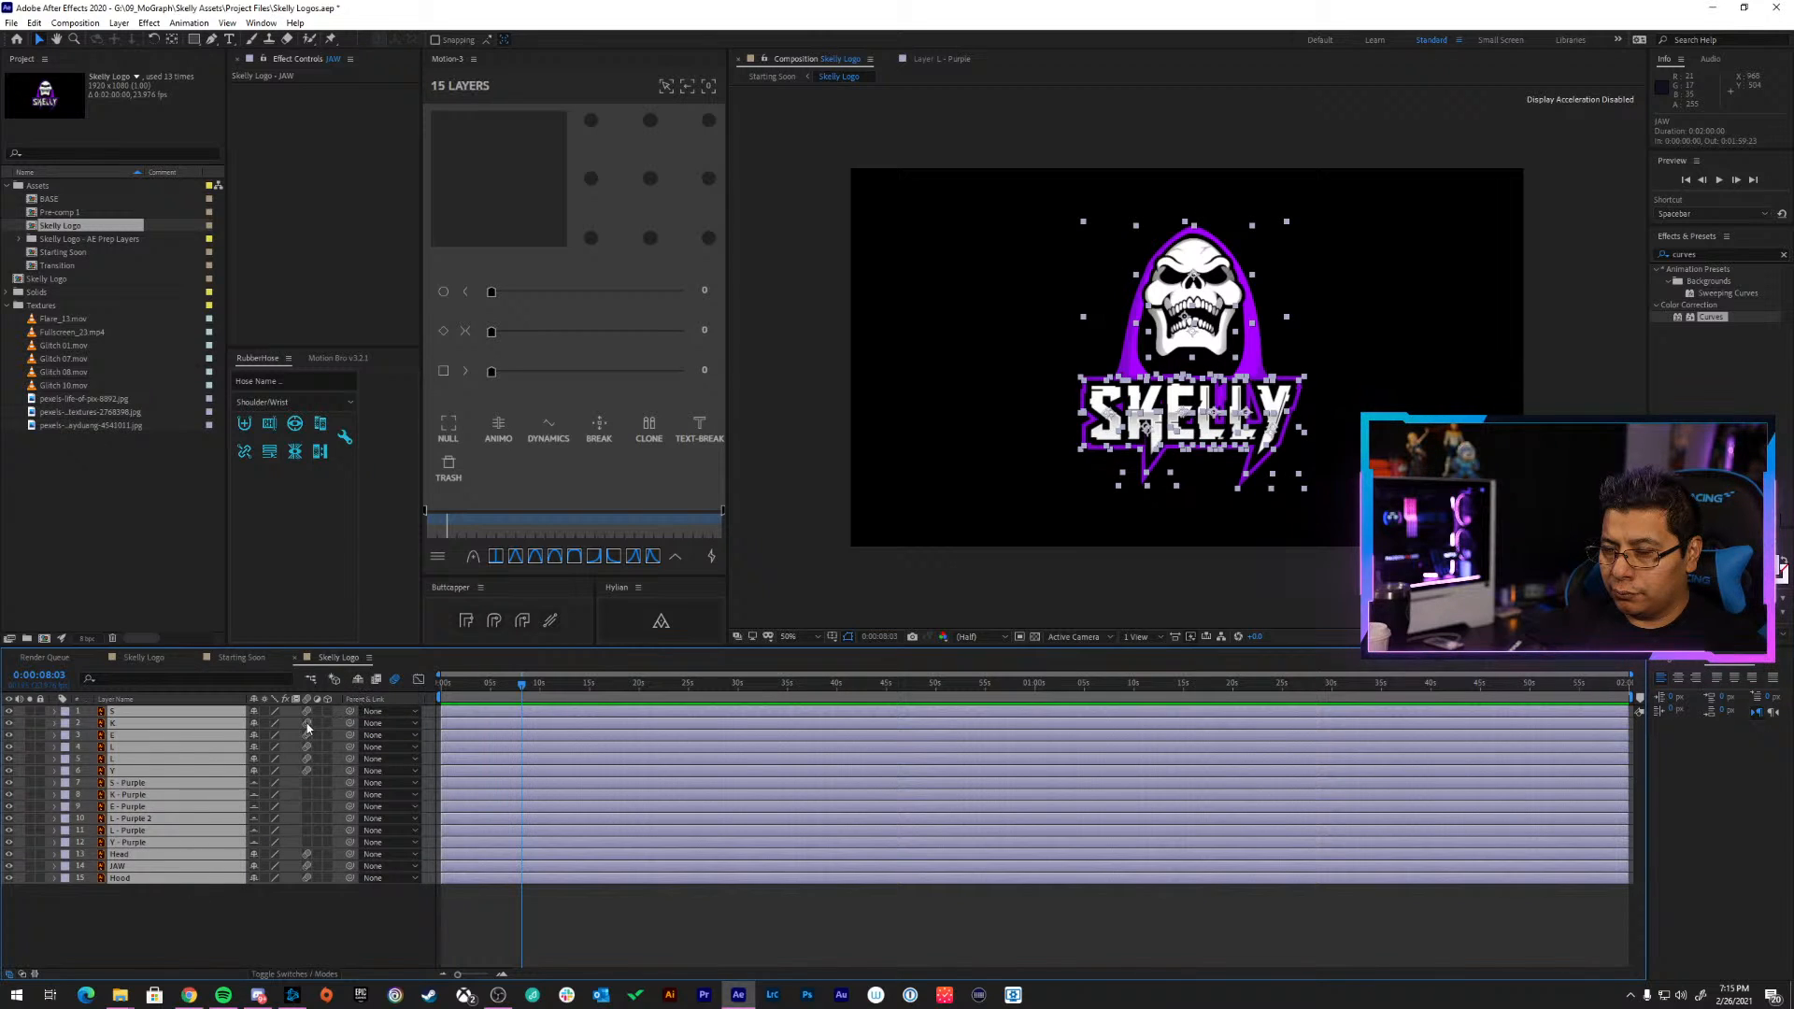
{"action": "left_click", "coordinate": [449, 428]}
Scale the null down to about 79% and return to the Starting Soon composition to preview it from the first frame
{"action": "key", "text": "s"}
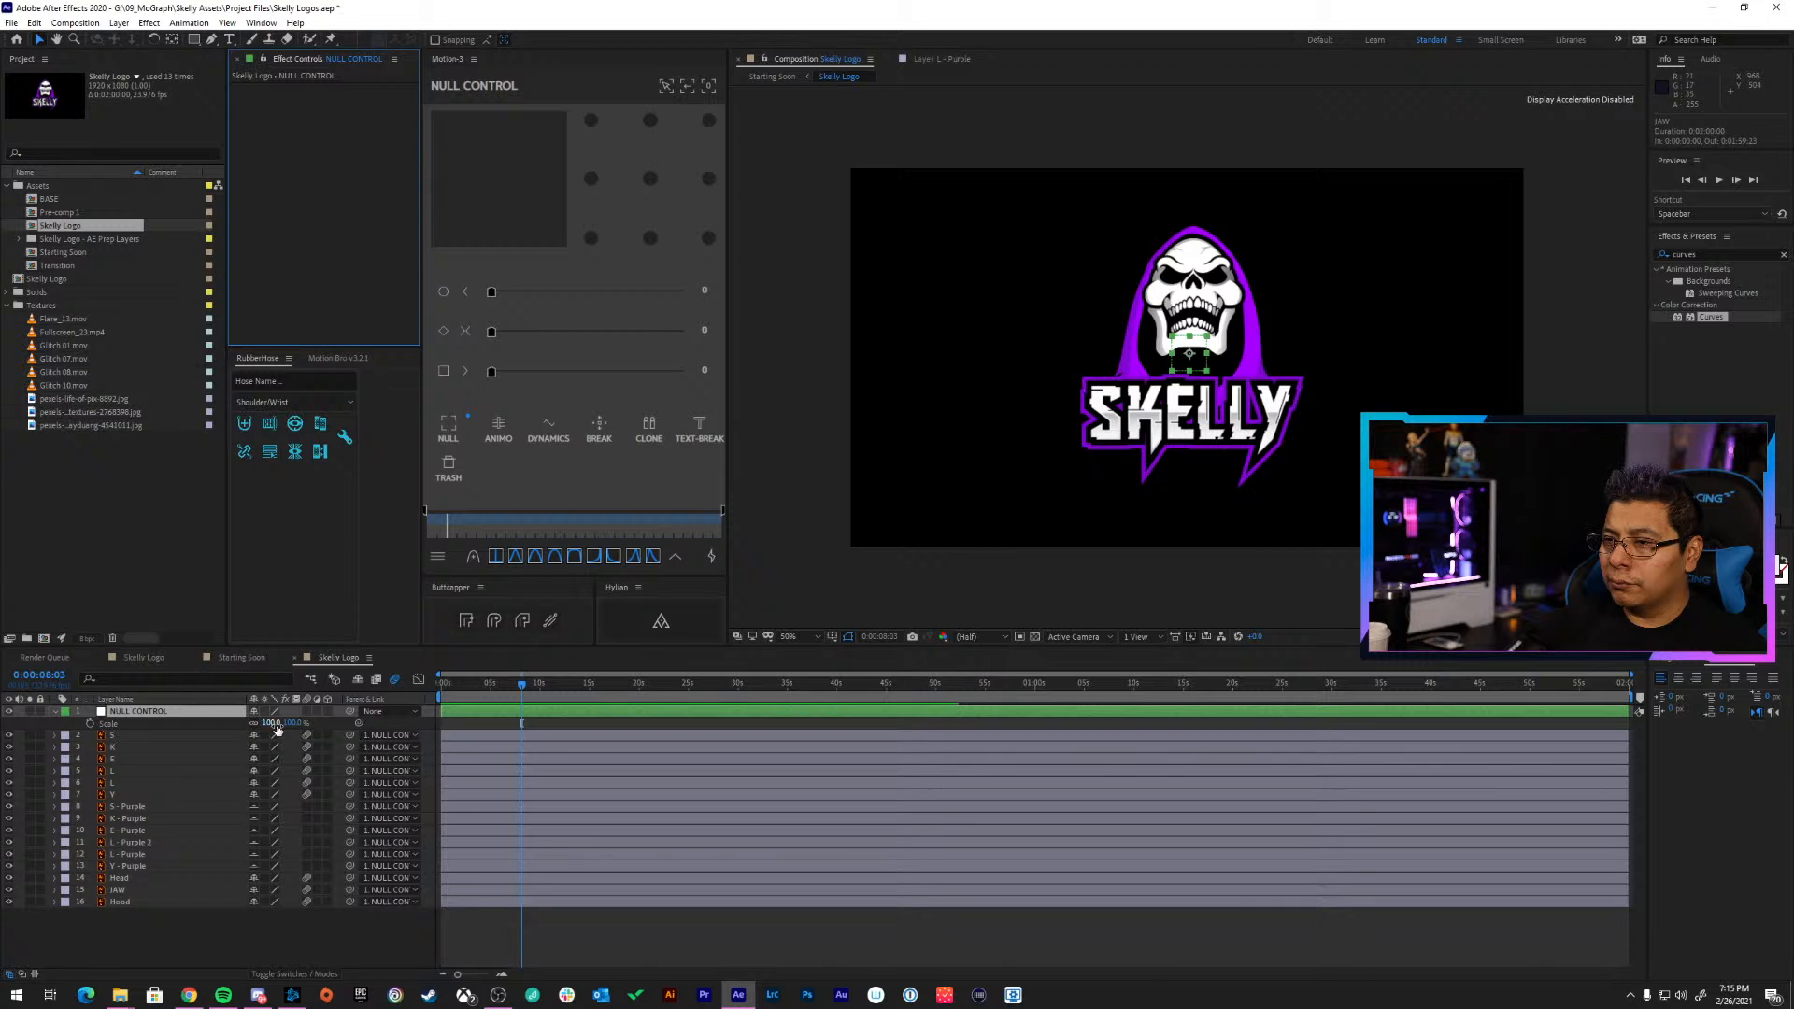
{"action": "left_click_drag", "start_coordinate": [271, 723], "coordinate": [265, 728]}
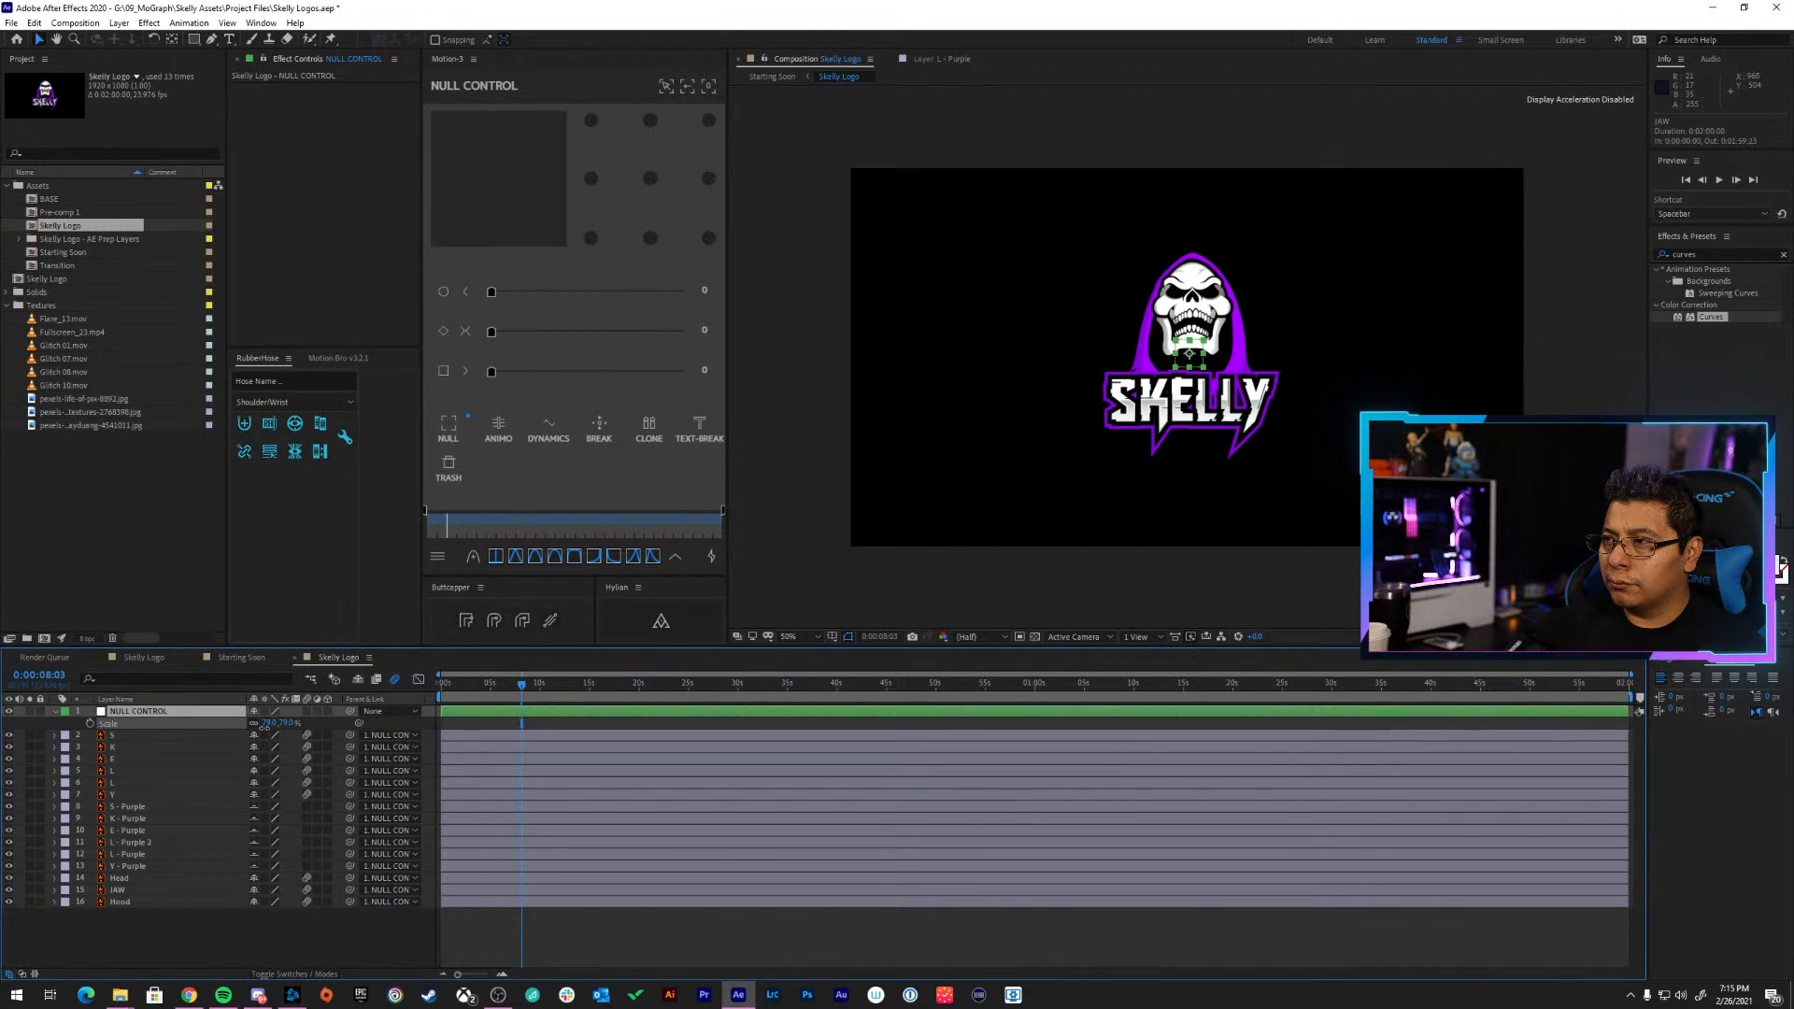
{"action": "key", "text": "Tab"}
{"action": "left_click", "coordinate": [204, 724]}
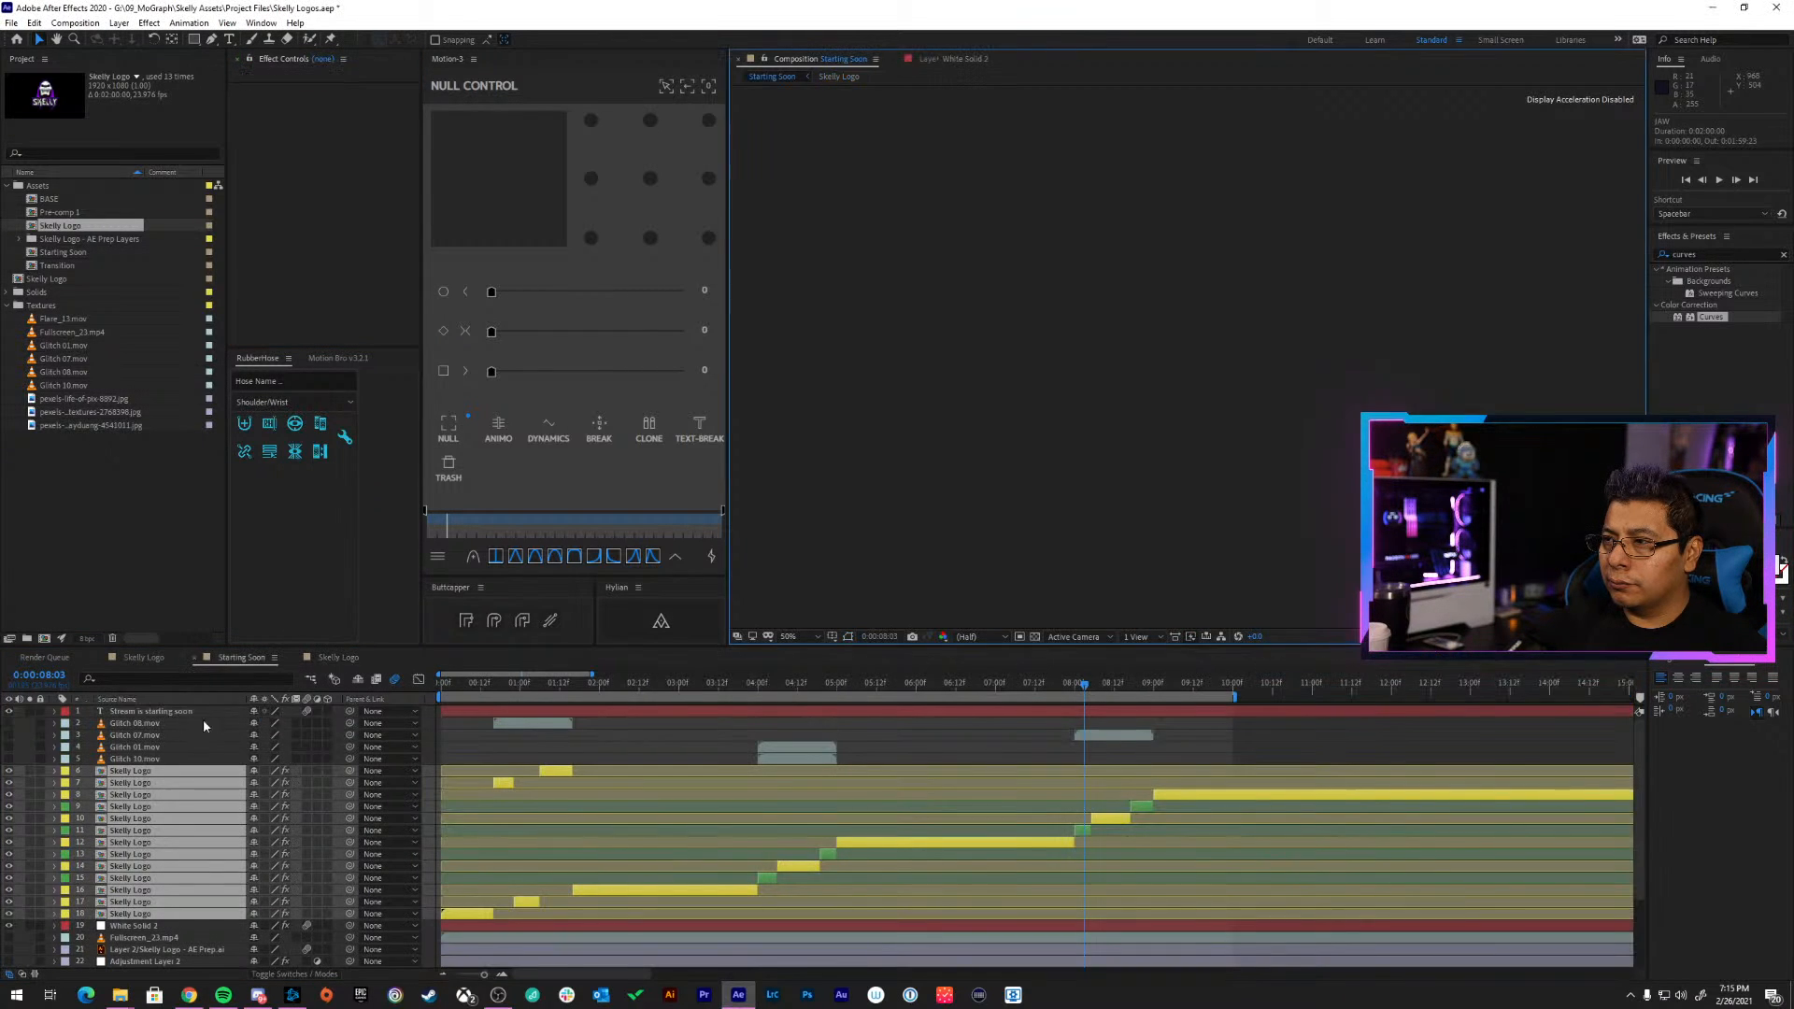
{"action": "left_click_drag", "start_coordinate": [694, 696], "coordinate": [411, 697]}
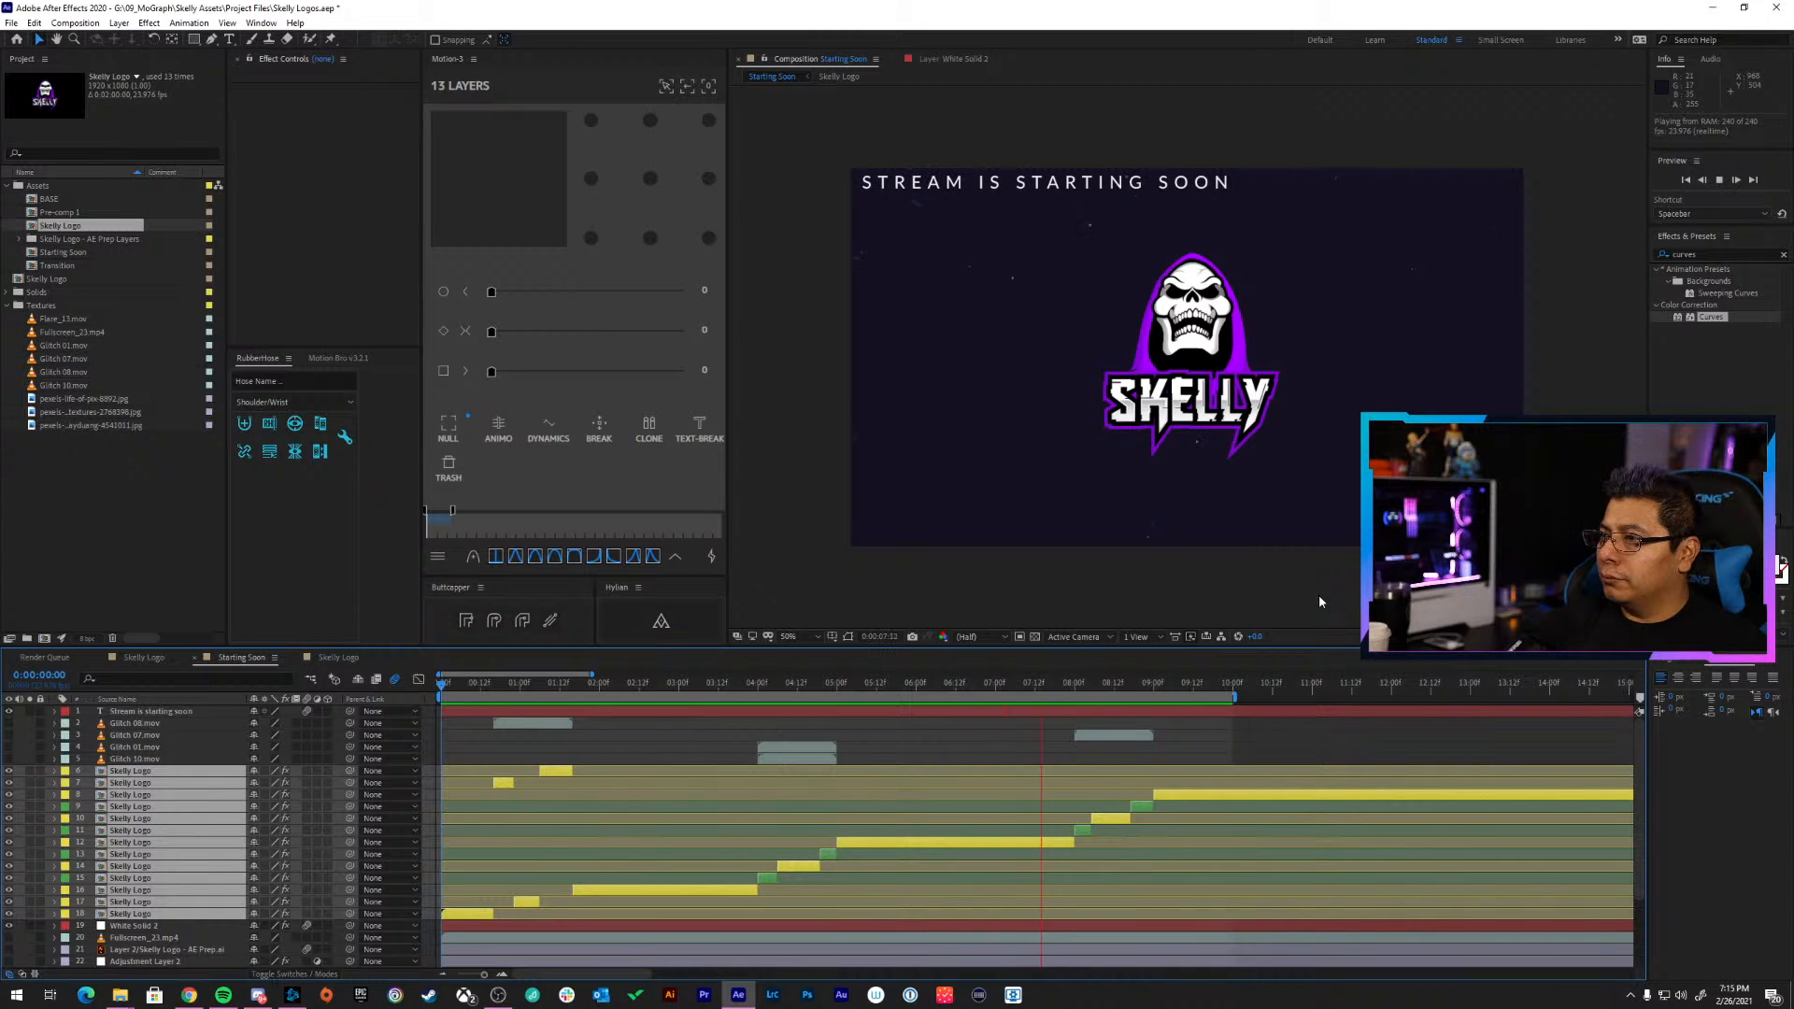
Compare backgrounds by briefly showing and hiding Pre-comp 1 and each of the three pexels texture layers
{"action": "scroll", "coordinate": [135, 953], "scroll_direction": "down", "scroll_amount": 3}
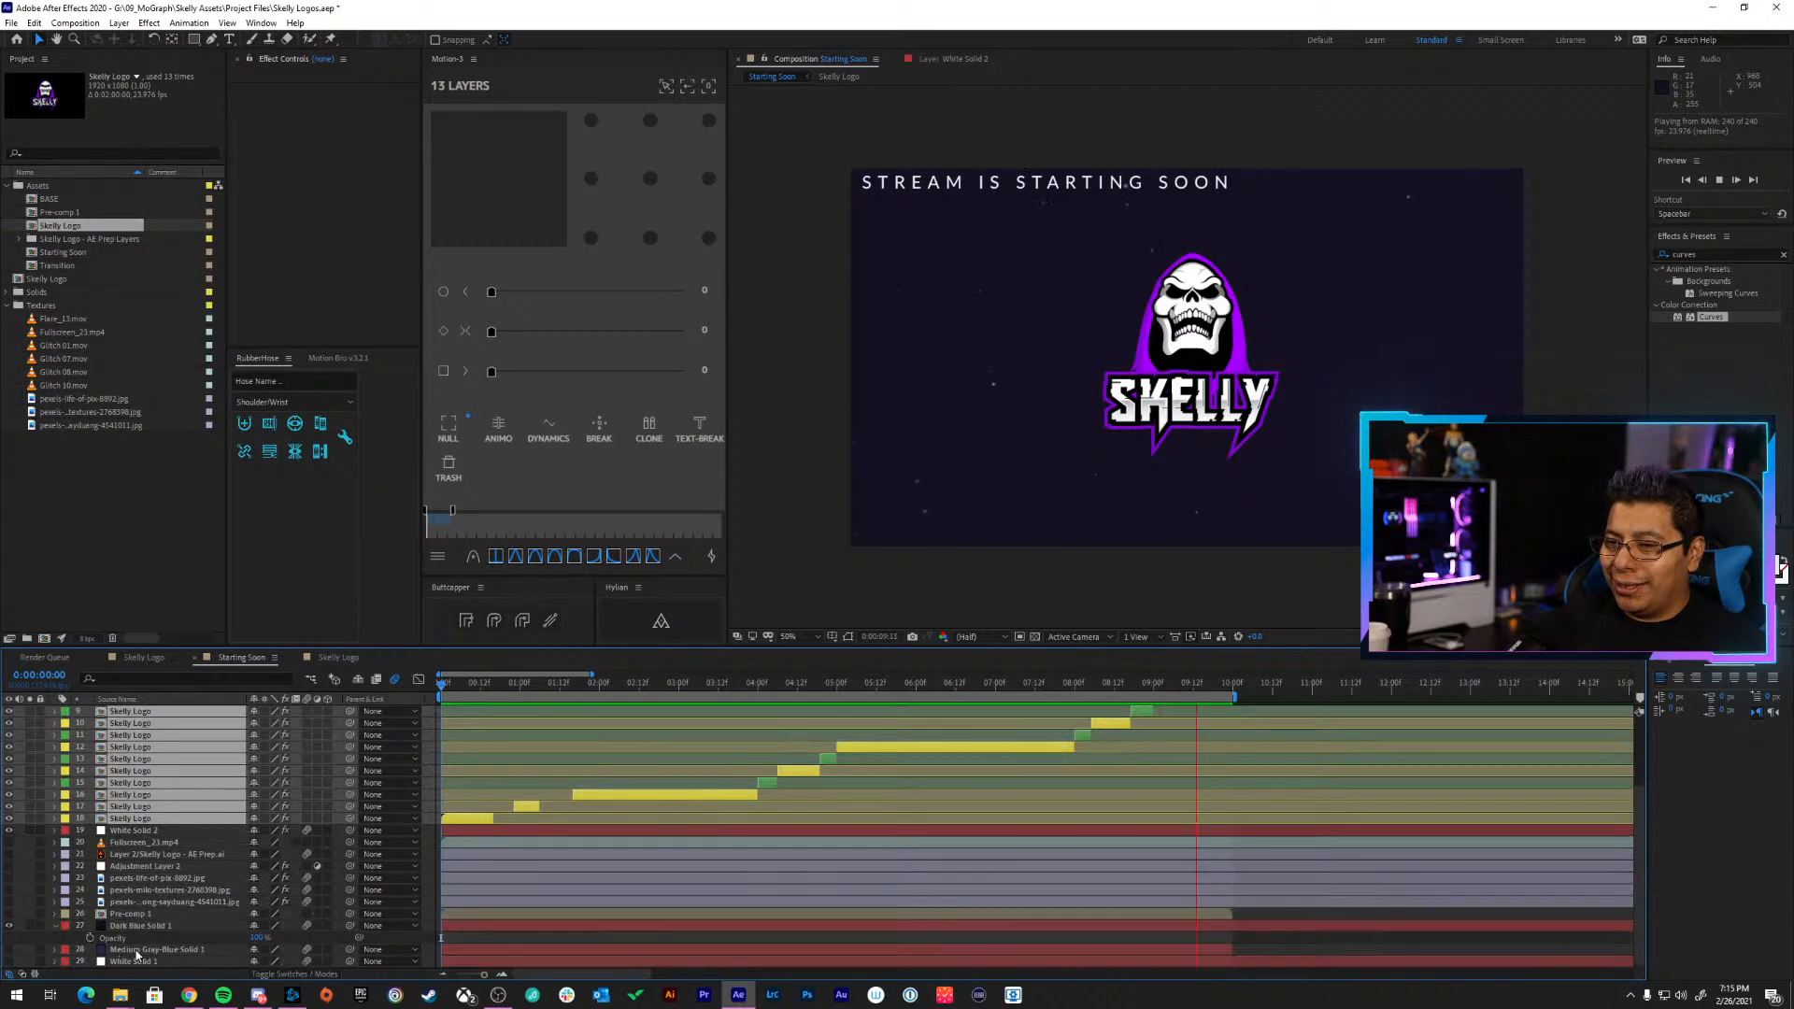
{"action": "left_click", "coordinate": [9, 950]}
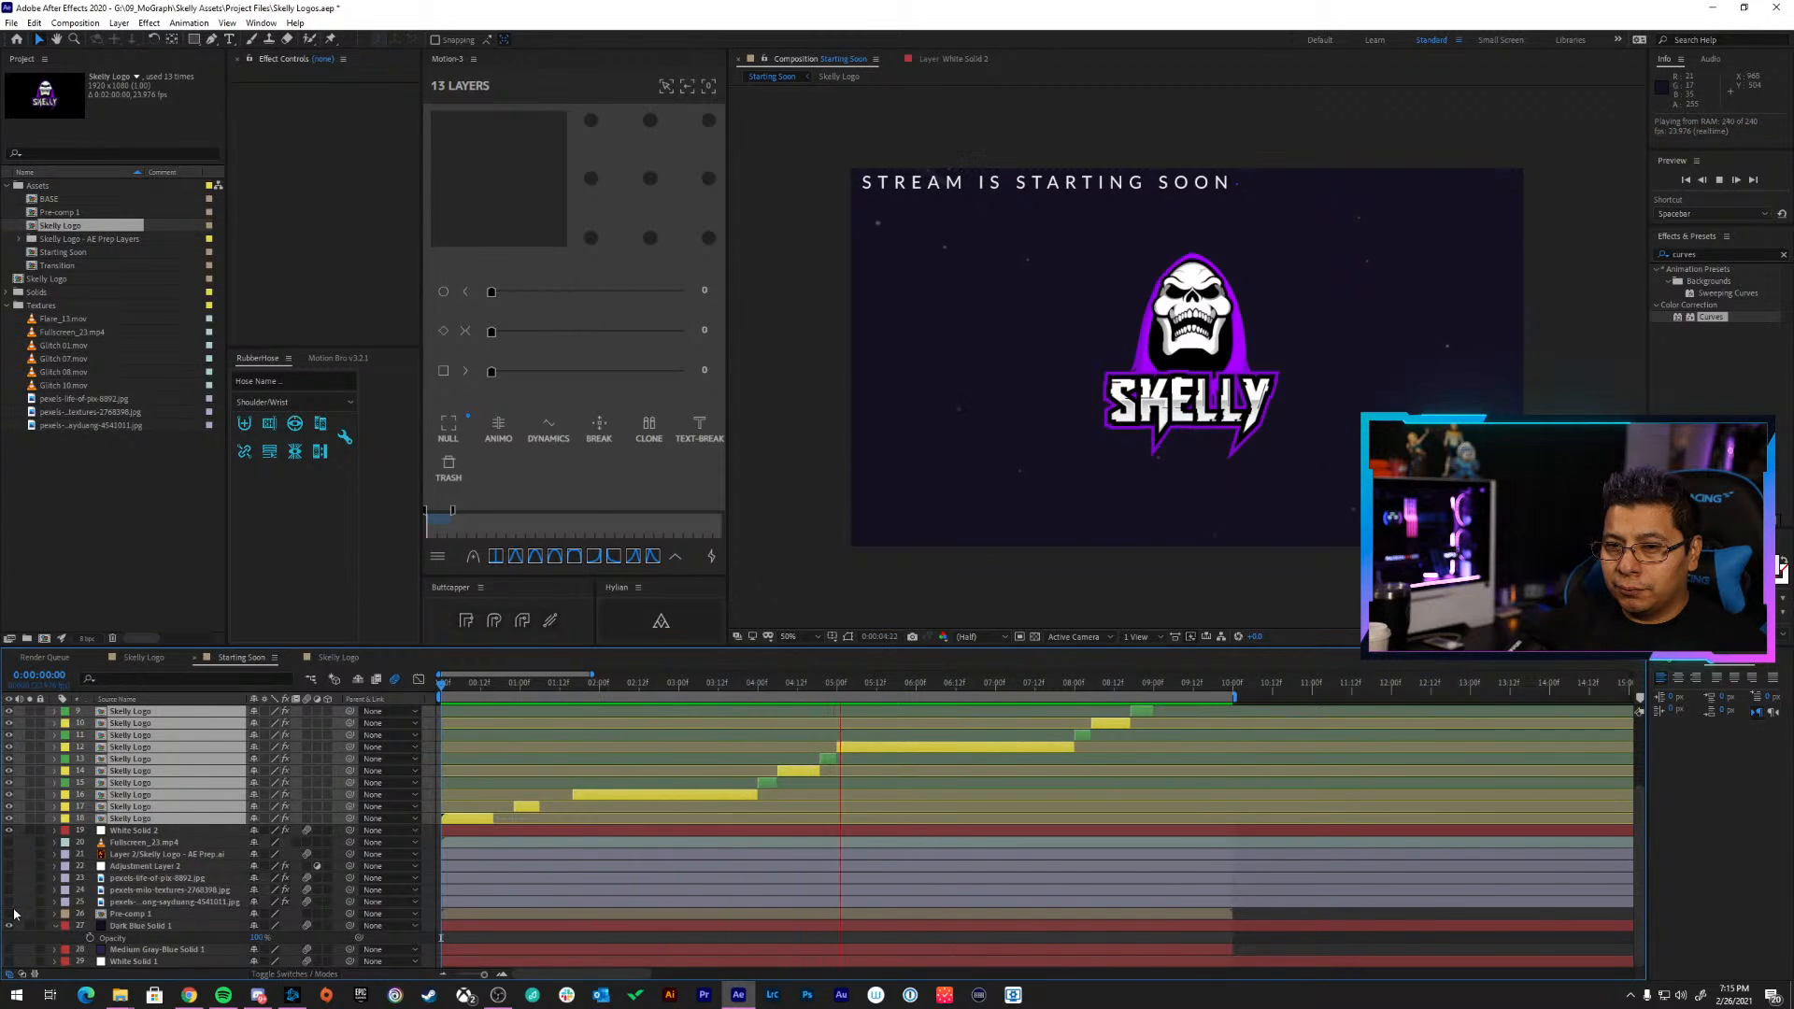
{"action": "left_click", "coordinate": [9, 914]}
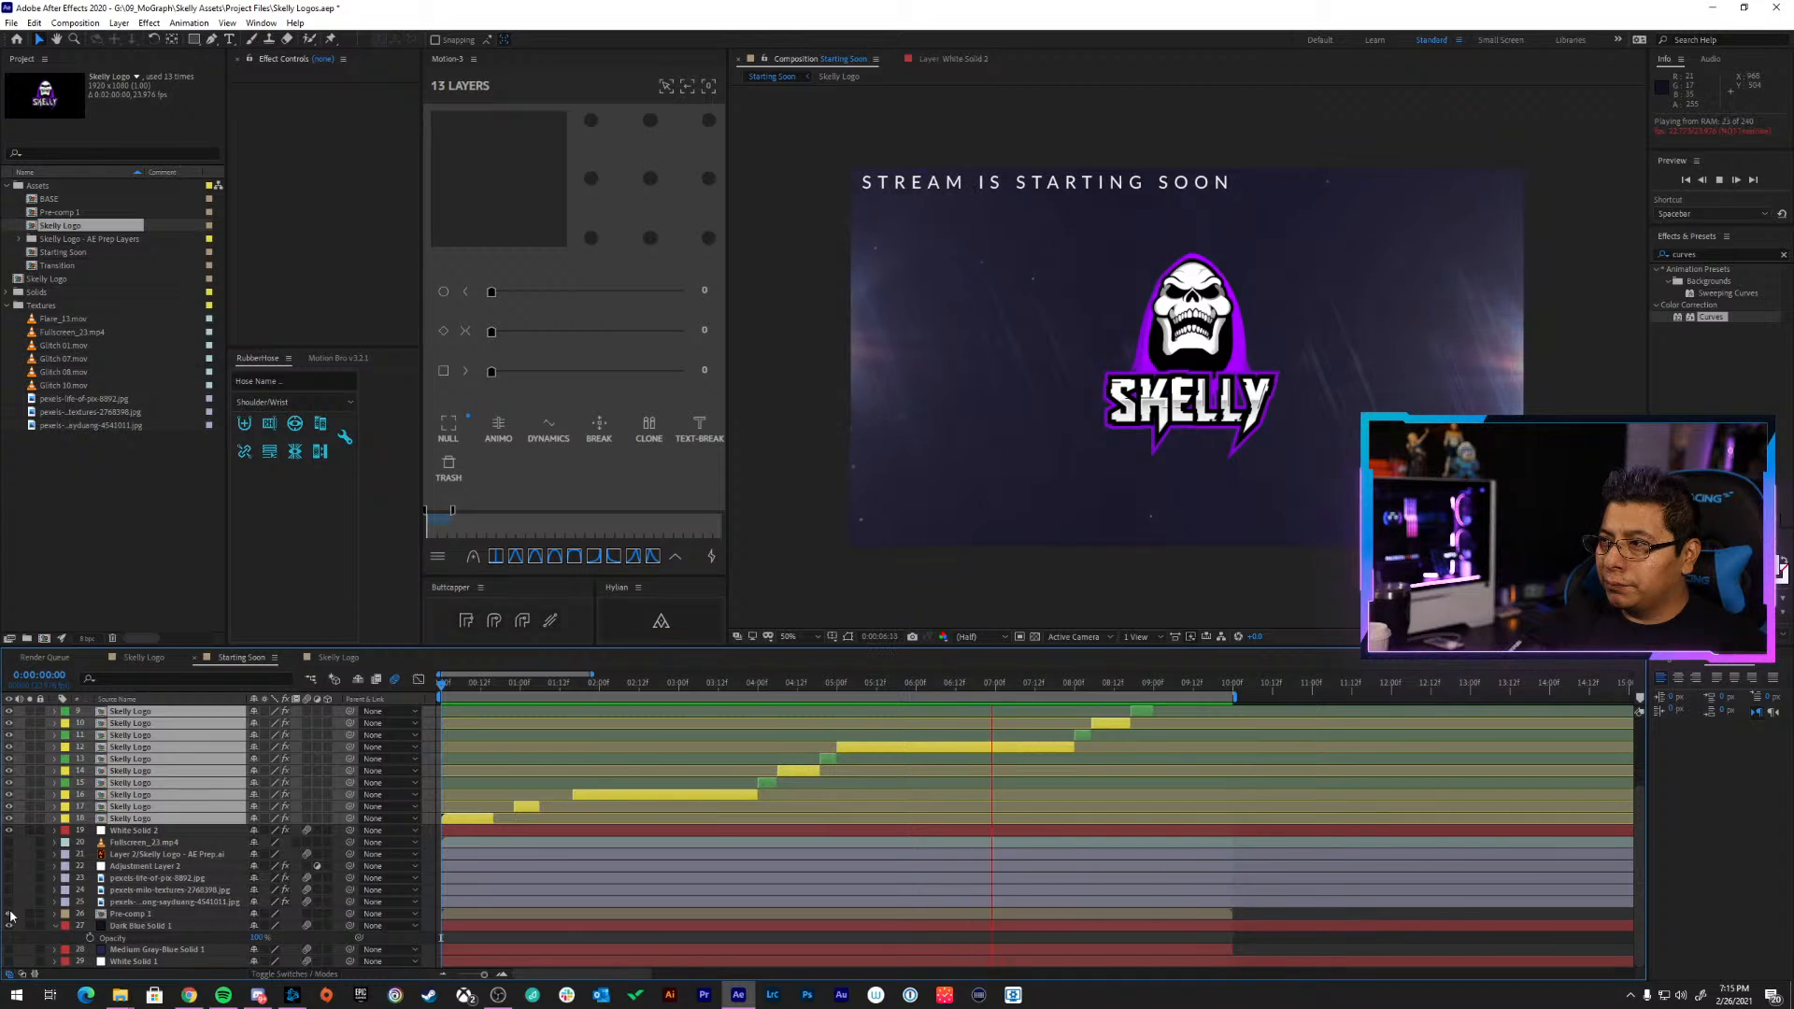
{"action": "left_click", "coordinate": [9, 914]}
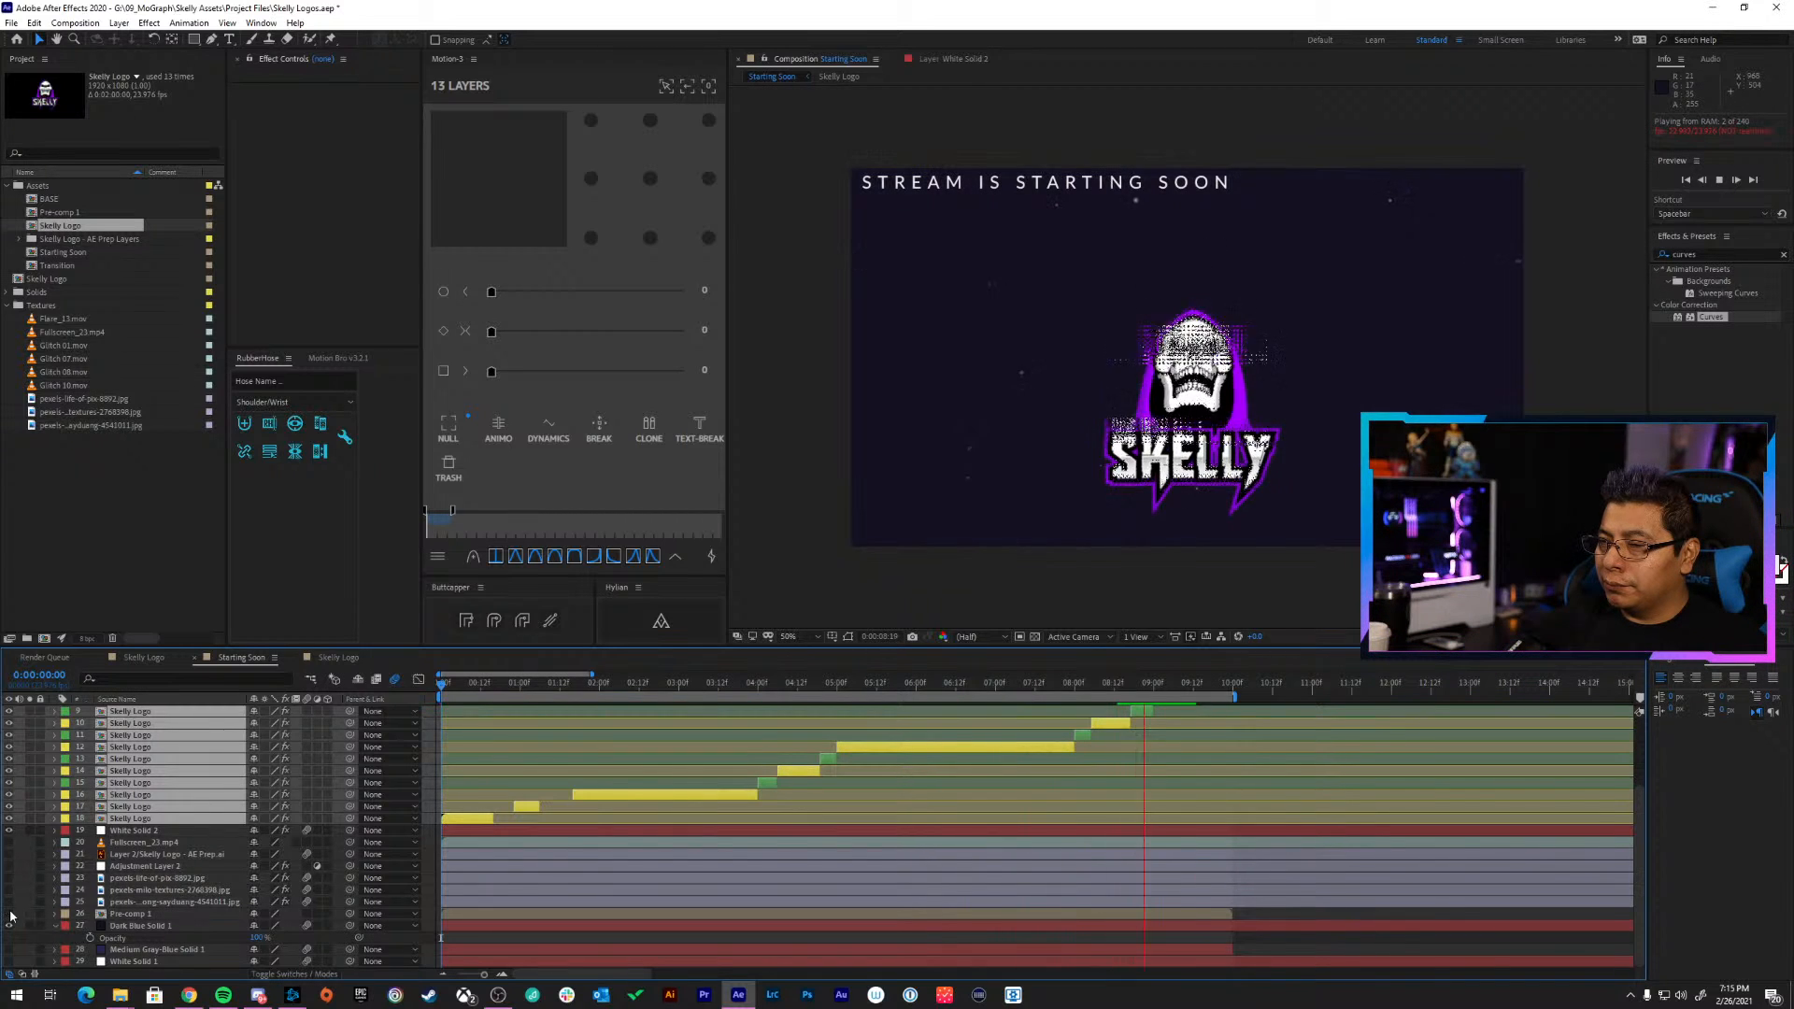
{"action": "left_click", "coordinate": [11, 905]}
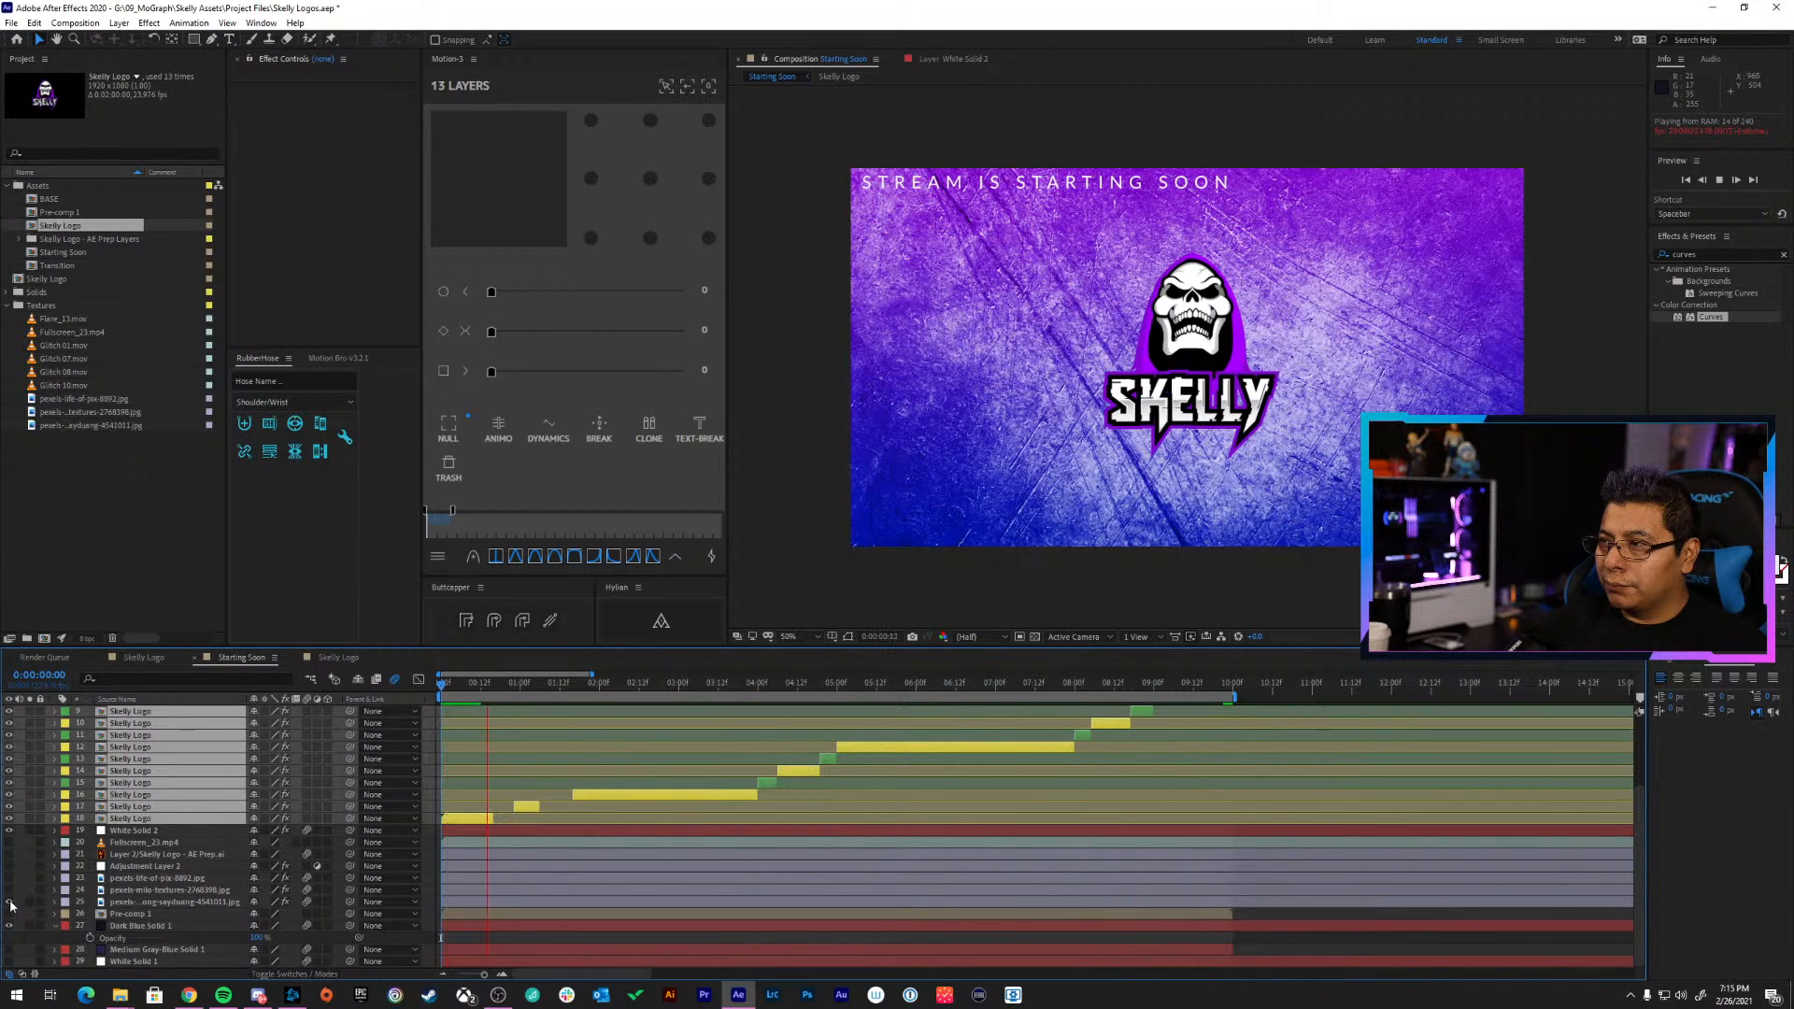
{"action": "left_click", "coordinate": [10, 904]}
{"action": "left_click", "coordinate": [13, 888]}
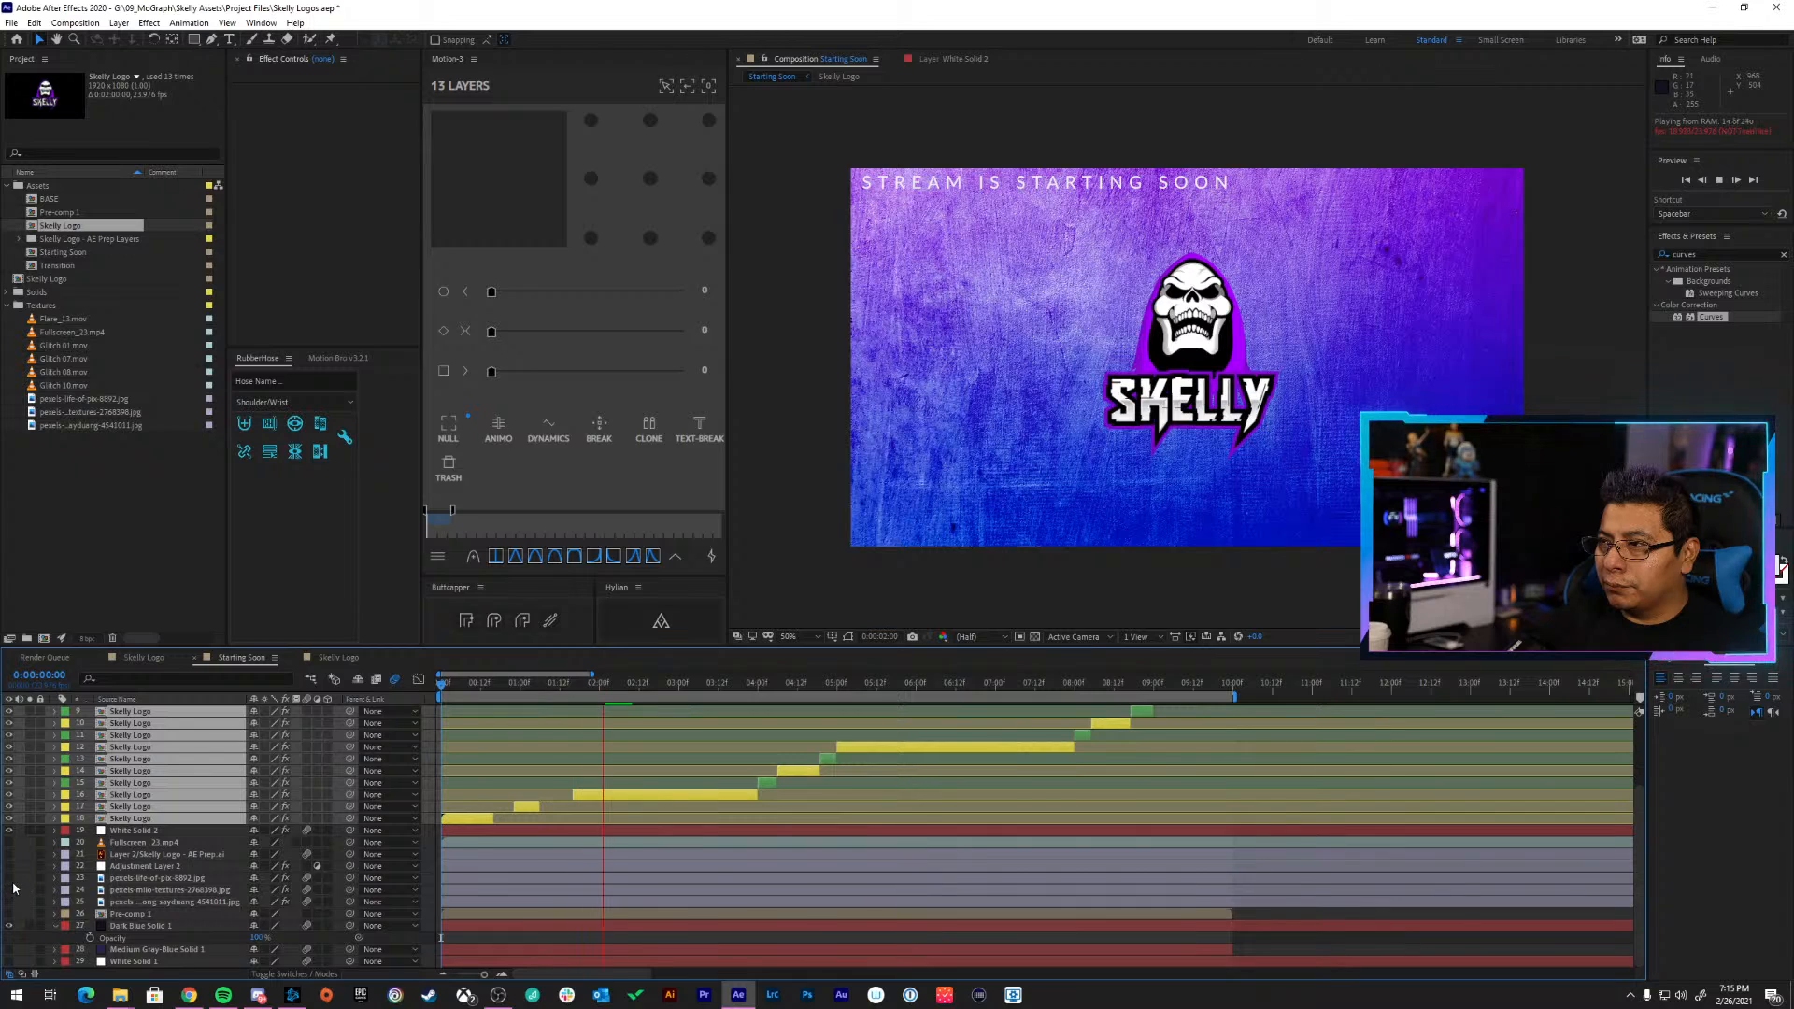
{"action": "left_click", "coordinate": [13, 889]}
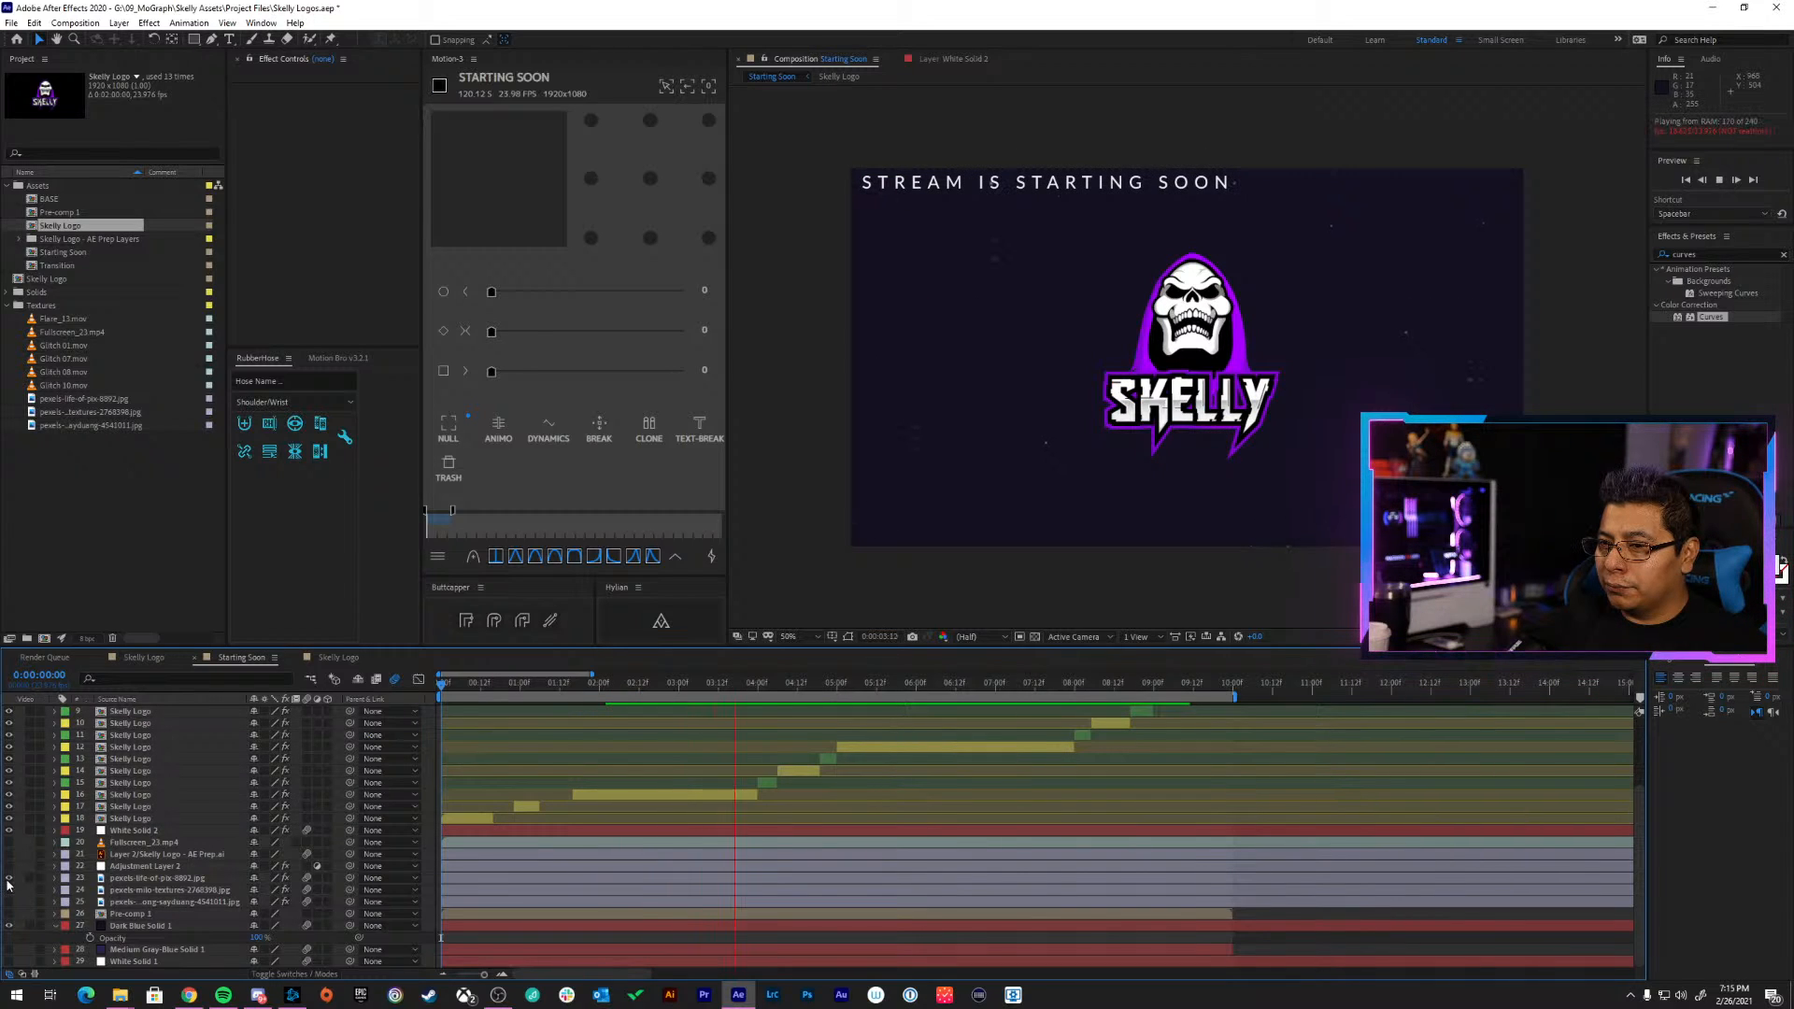
{"action": "left_click", "coordinate": [9, 879]}
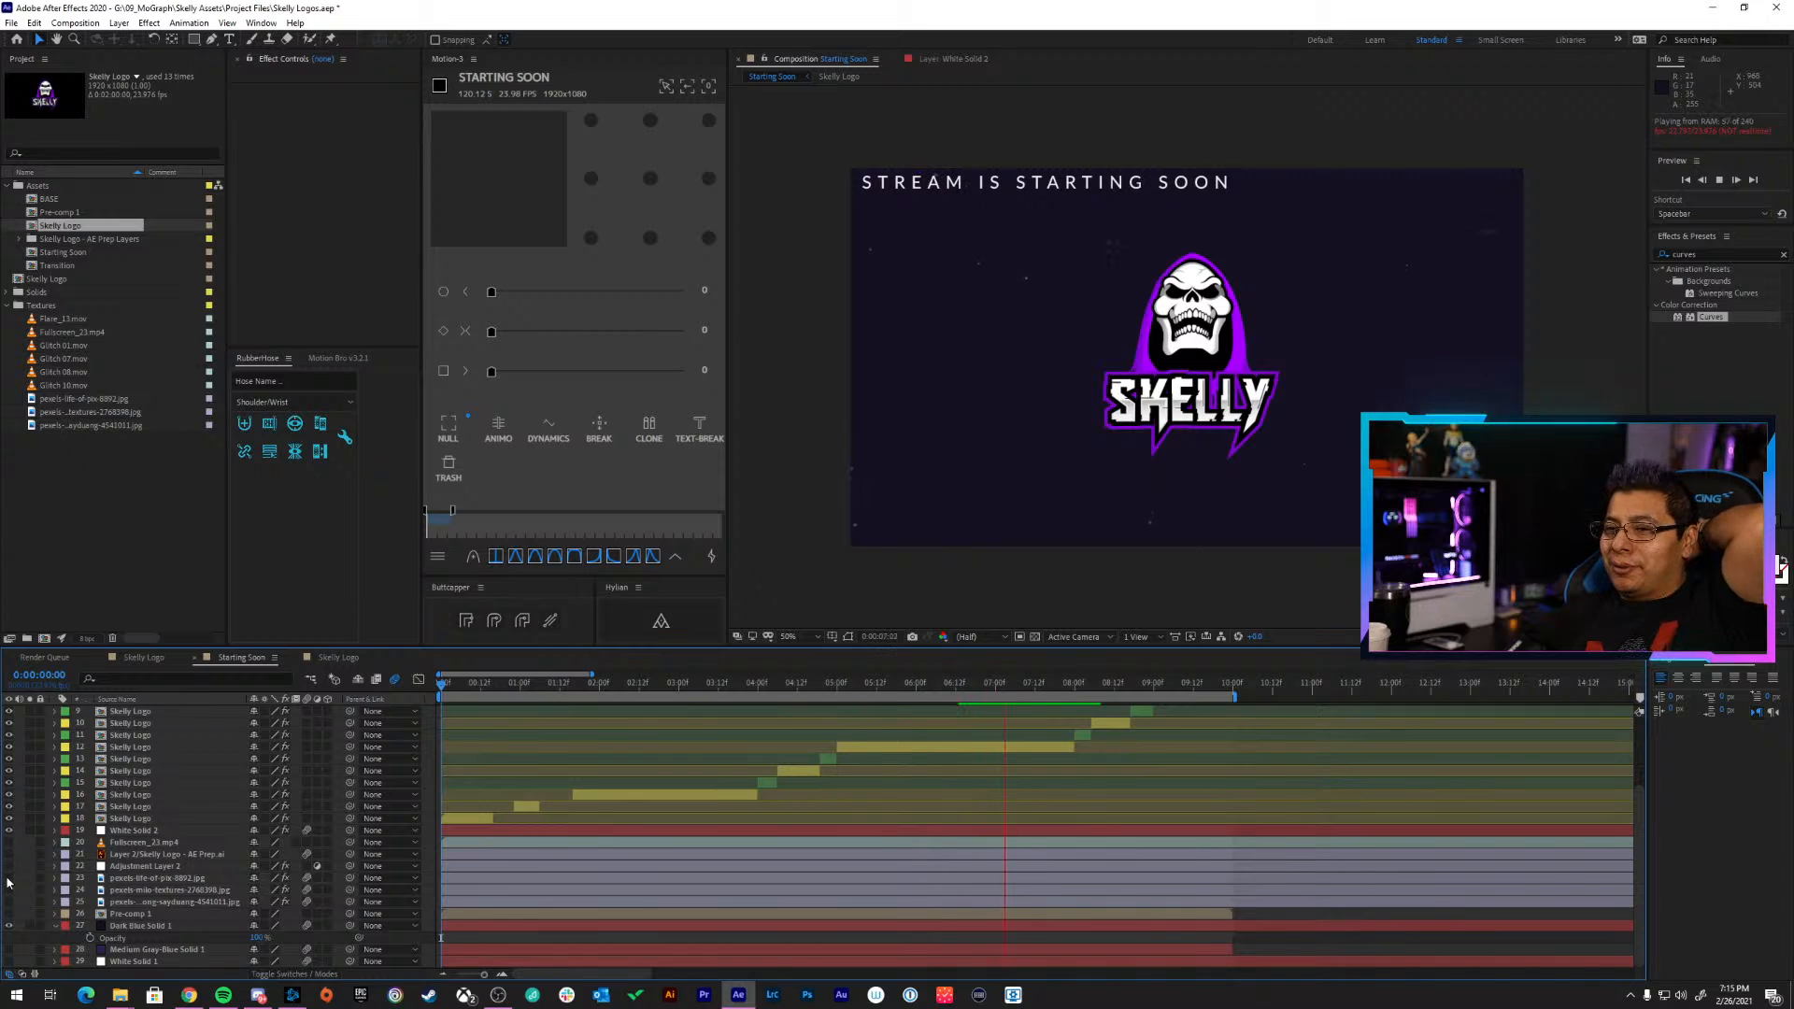
{"action": "left_click", "coordinate": [10, 877]}
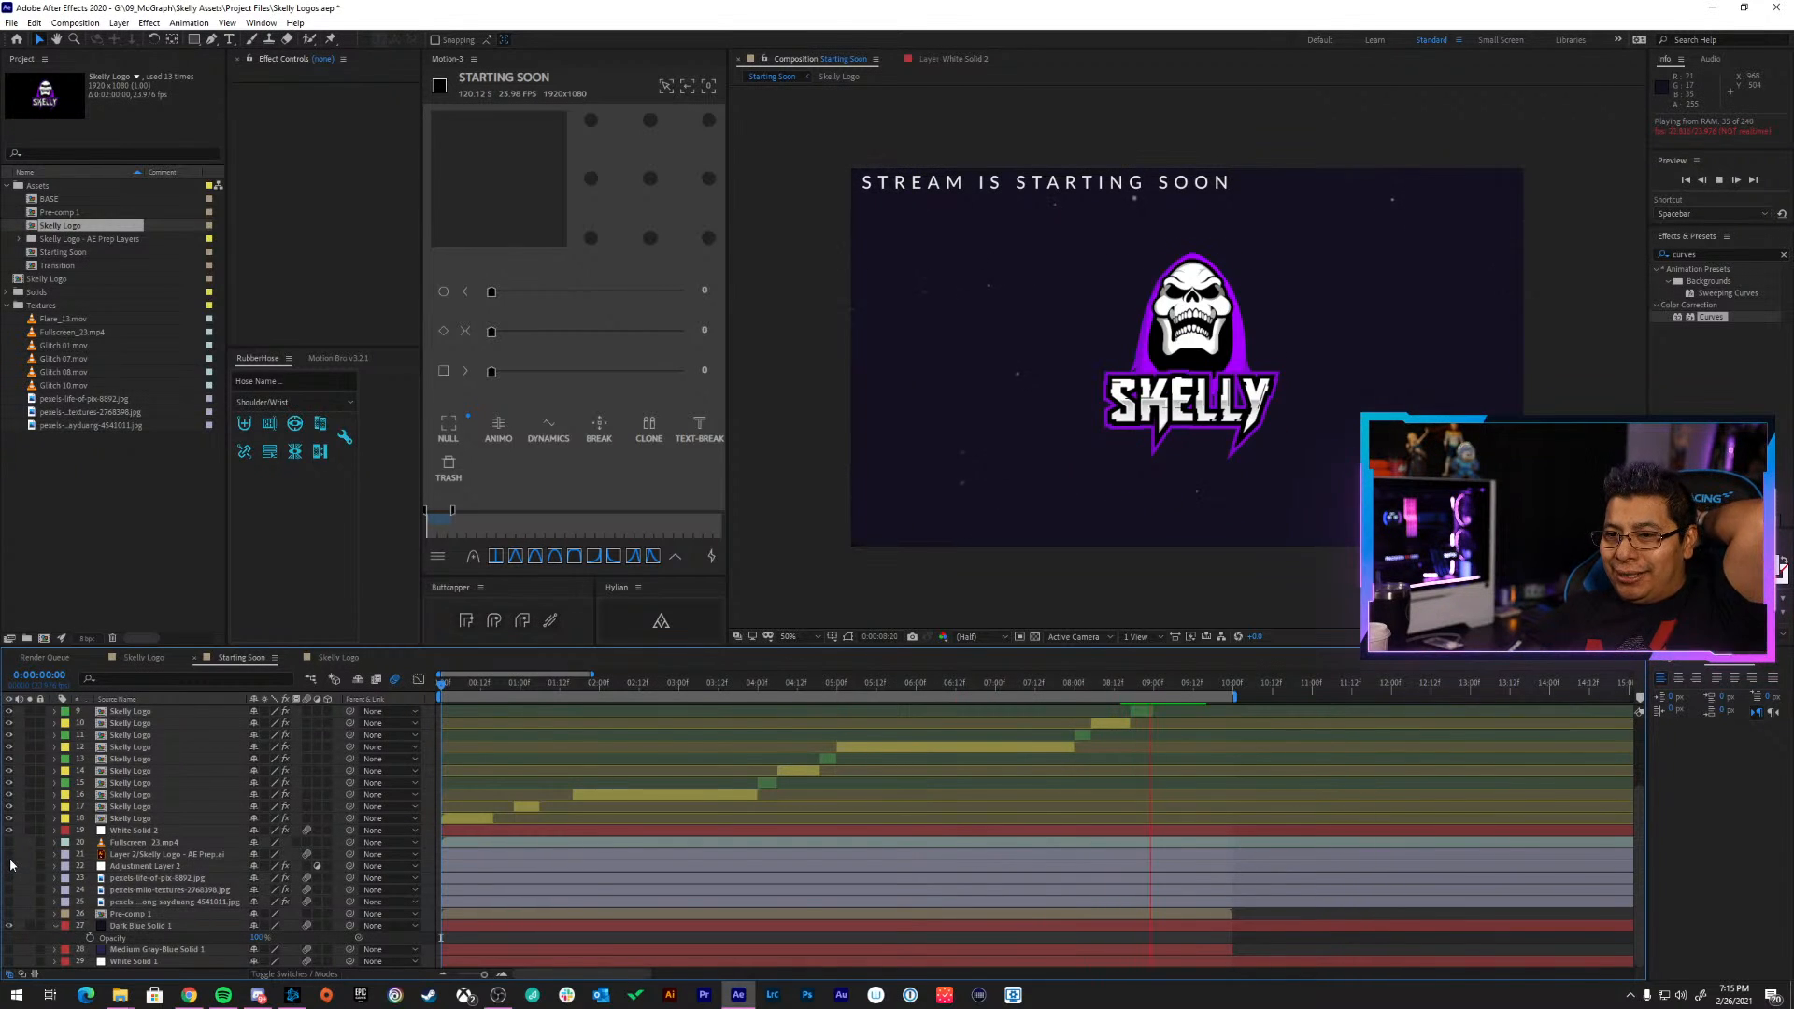
Check the Fullscreen_23.mp4 layer and the lowest pexels texture as backgrounds, leaving both hidden
{"action": "left_click", "coordinate": [10, 858]}
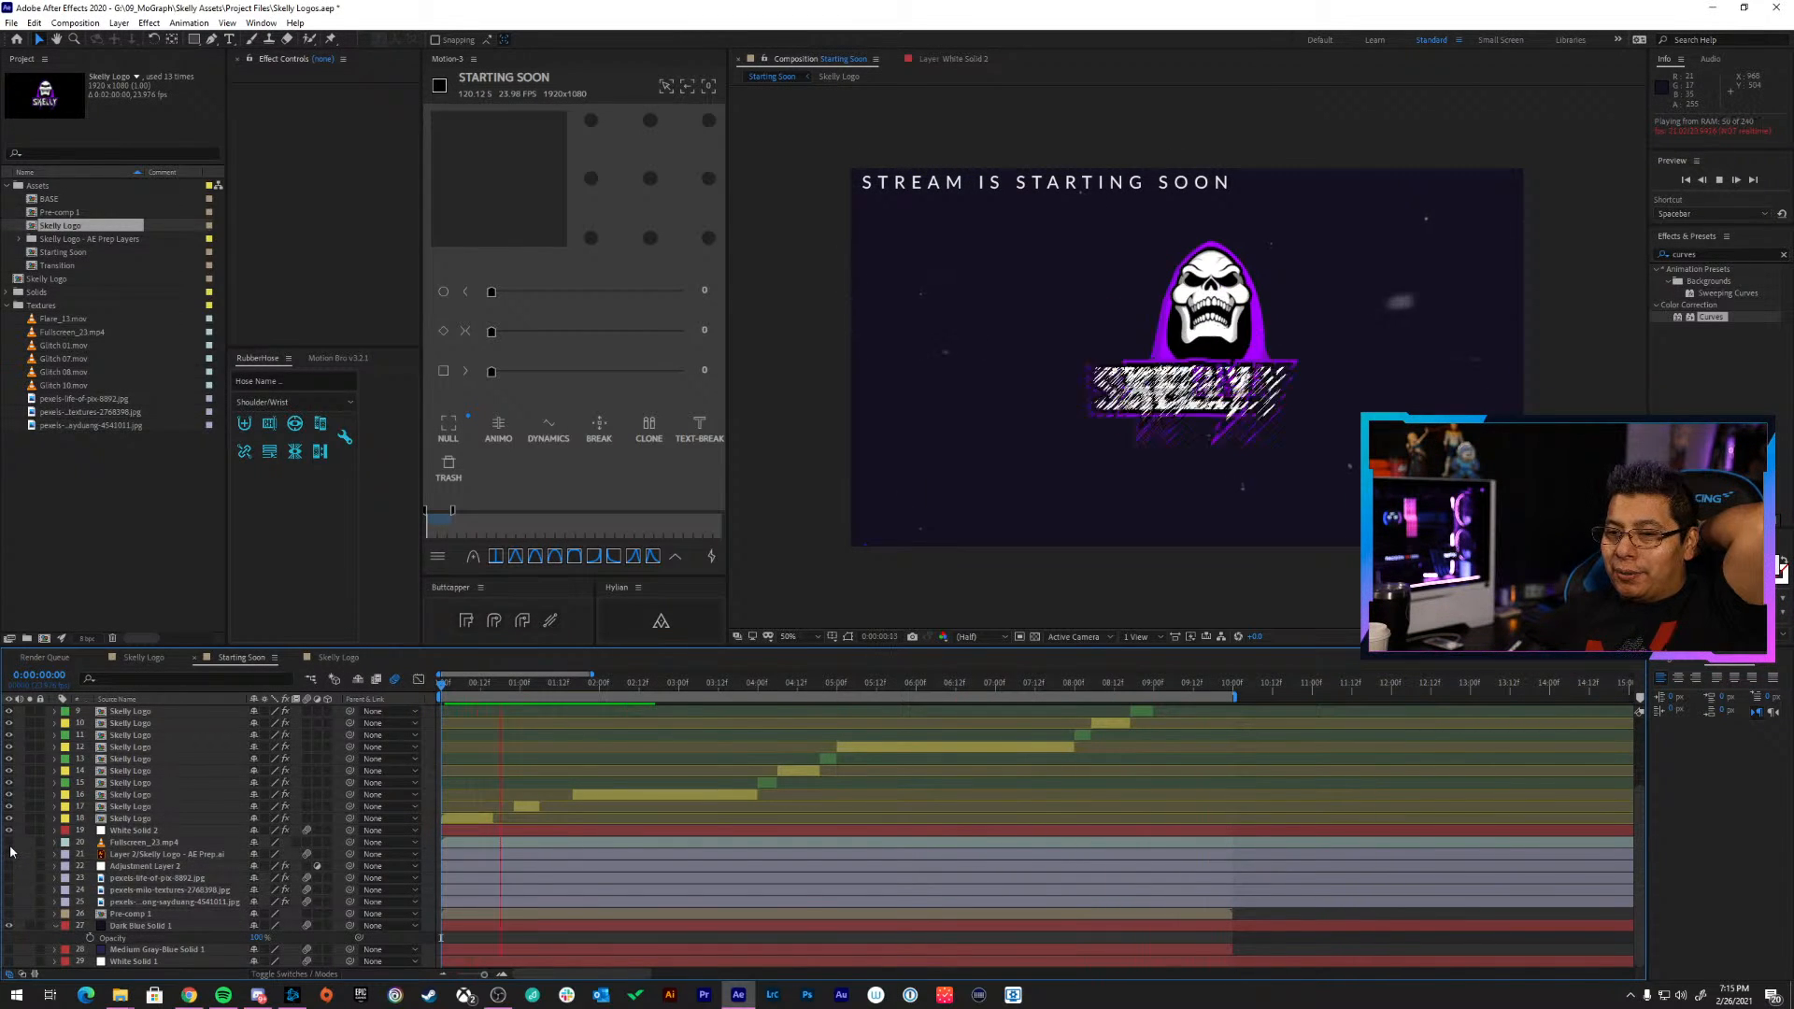
{"action": "left_click", "coordinate": [10, 847]}
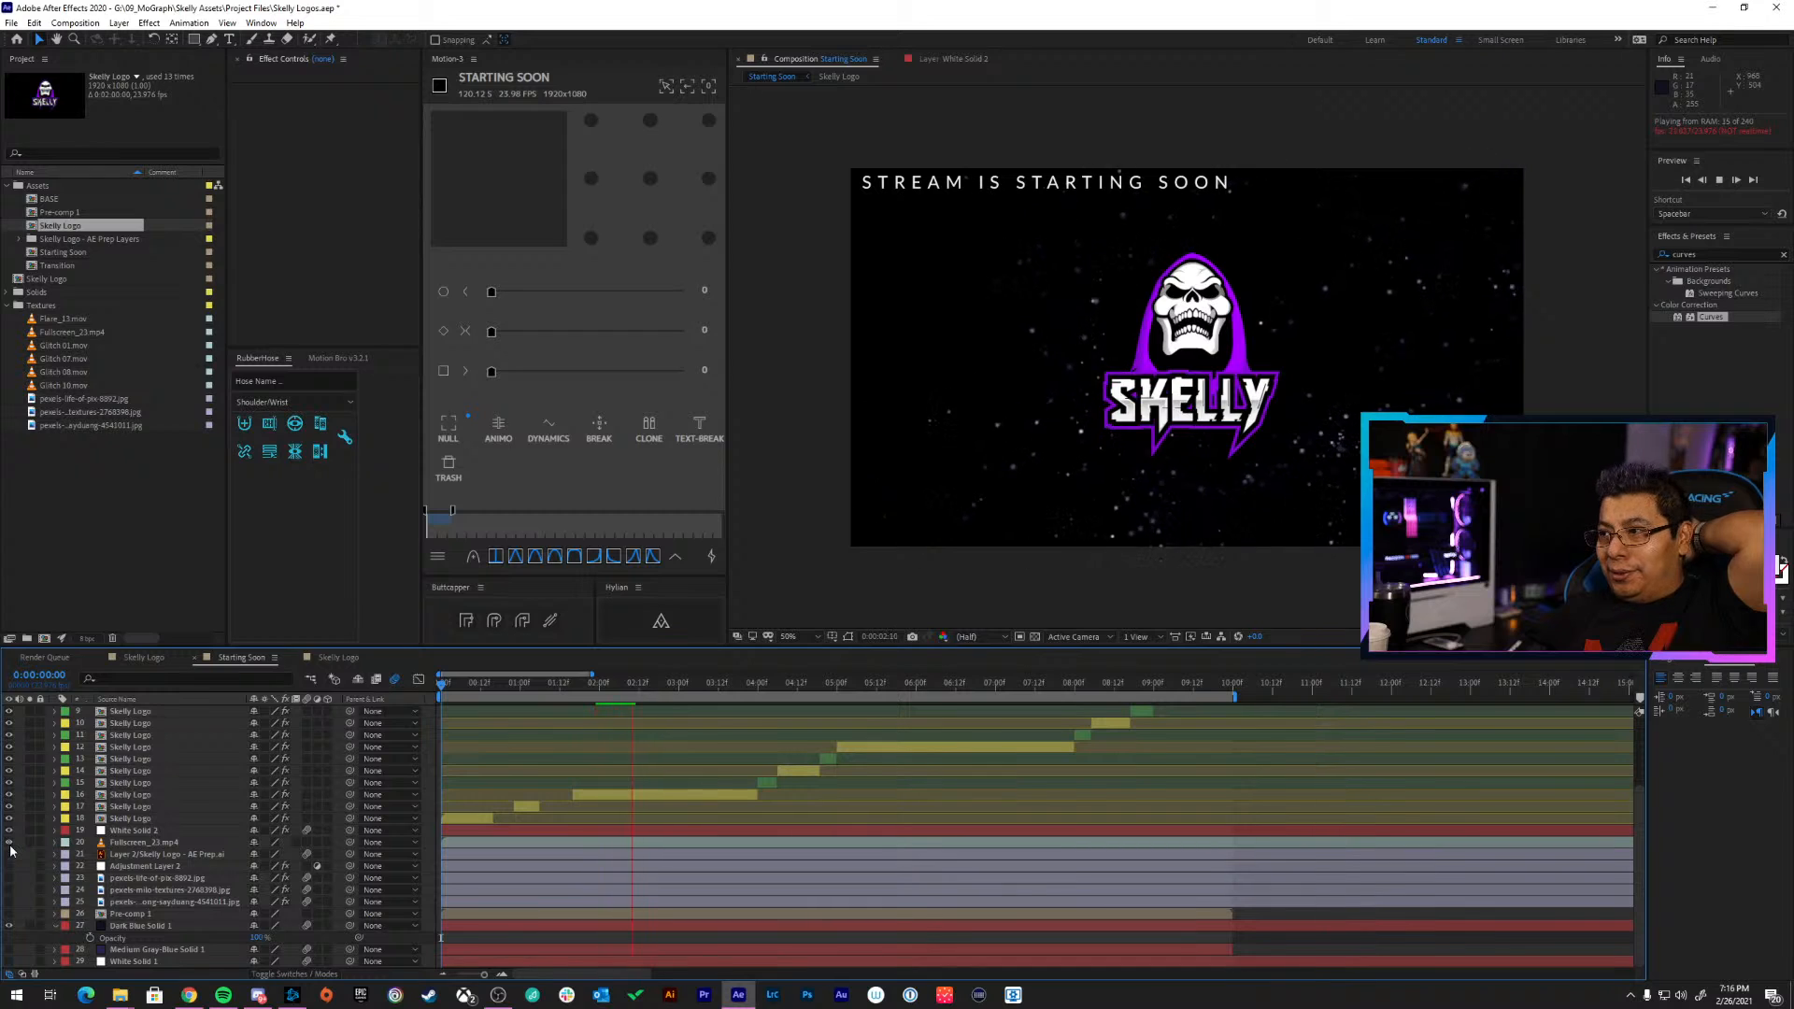
{"action": "left_click", "coordinate": [10, 845]}
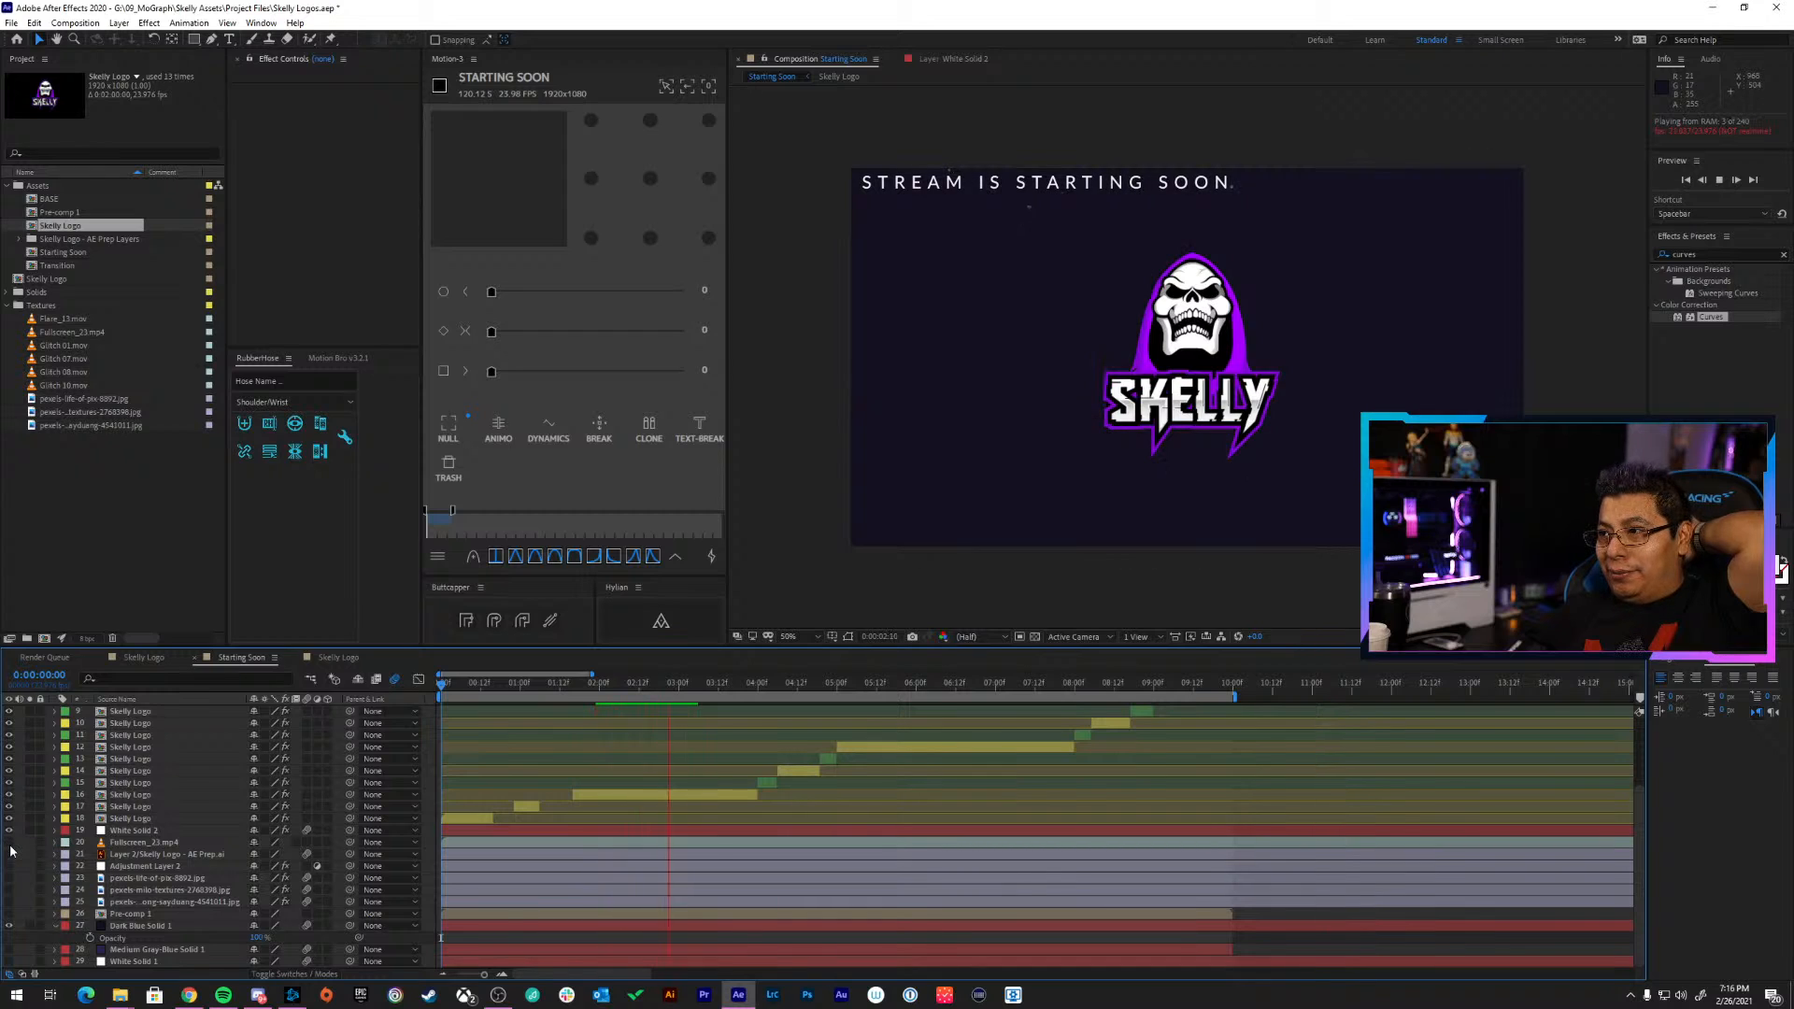
{"action": "left_click", "coordinate": [11, 906]}
{"action": "left_click", "coordinate": [11, 905]}
Show the Pre-comp 1 layer behind the logo and set its opacity to 50%
{"action": "left_click", "coordinate": [10, 915]}
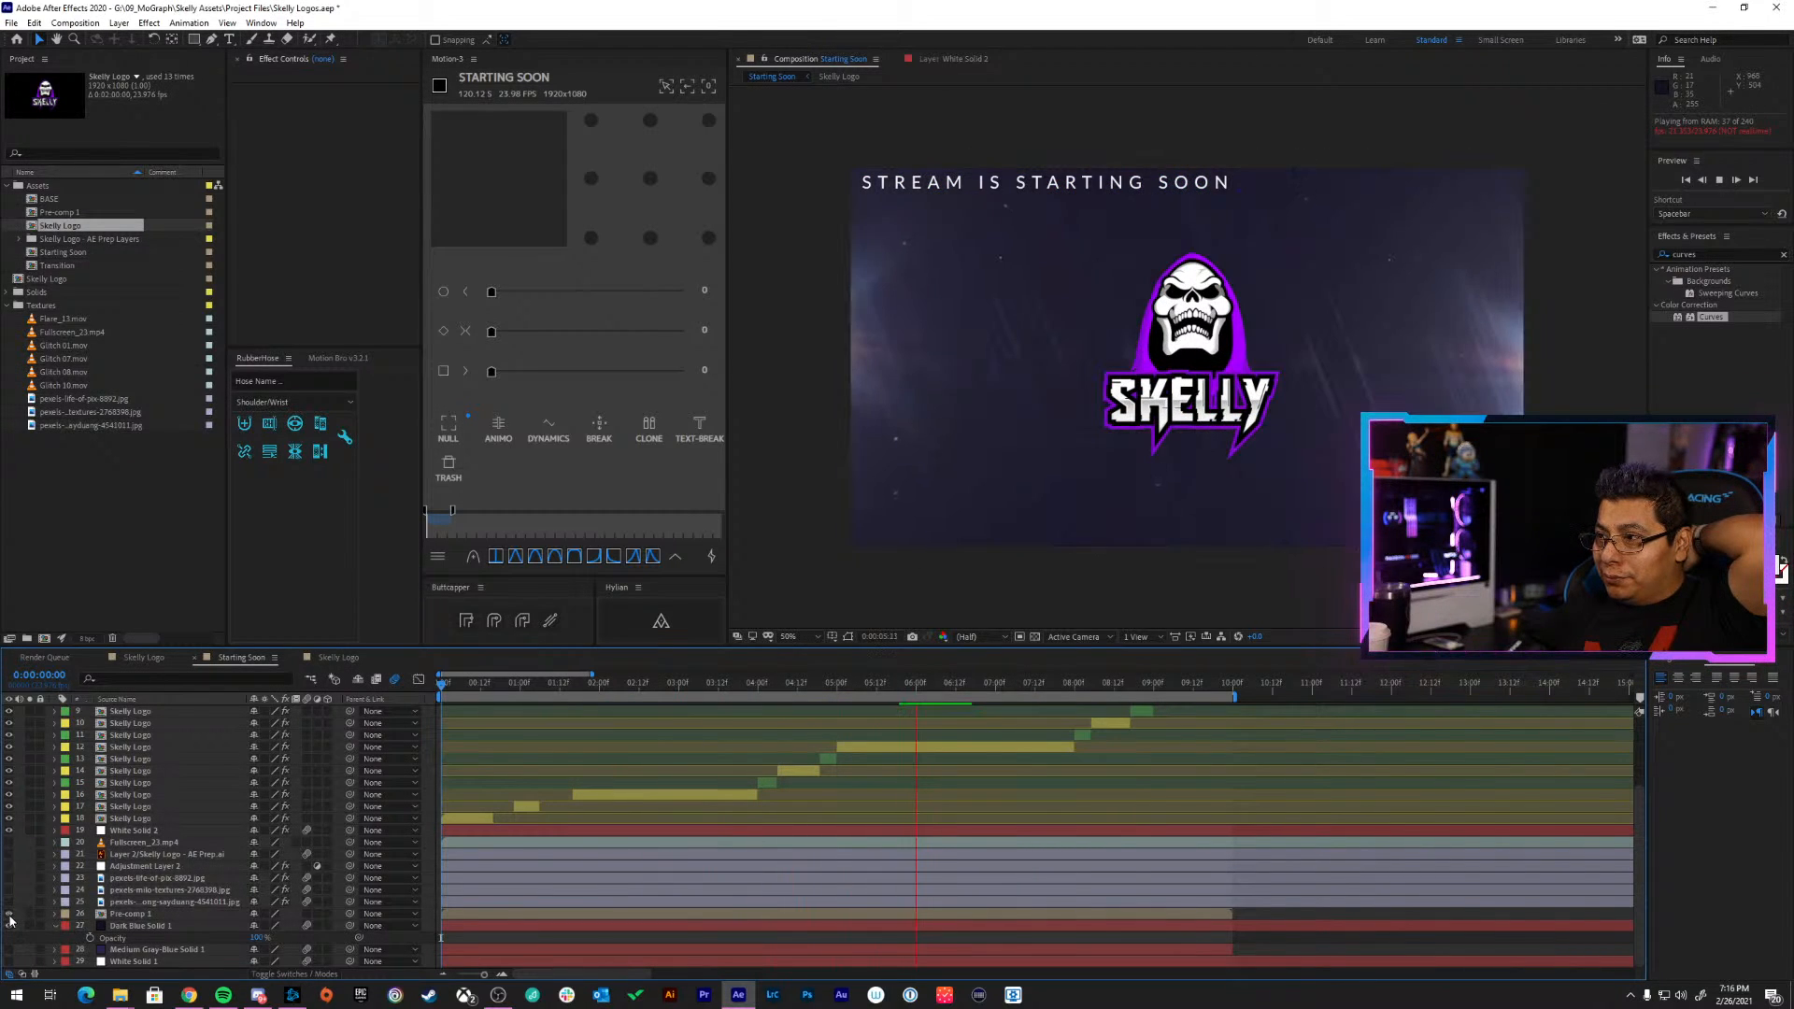
{"action": "left_click", "coordinate": [140, 915]}
{"action": "key", "text": "t"}
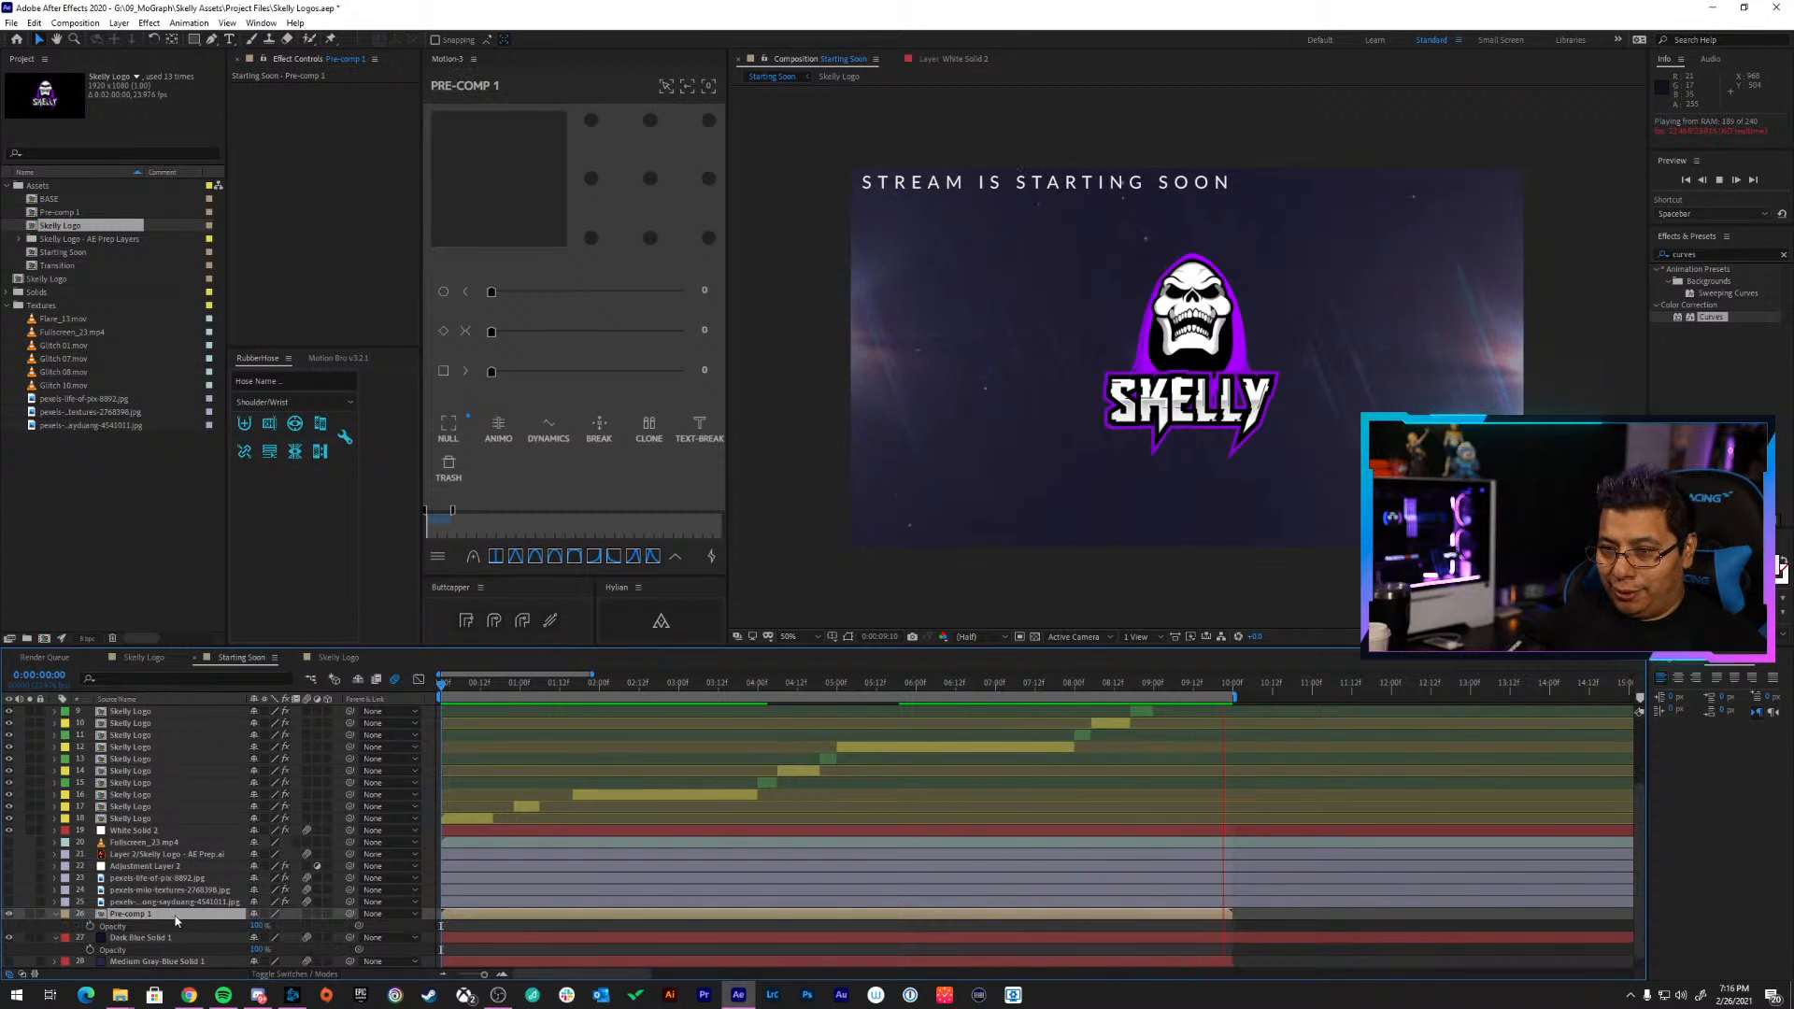
{"action": "left_click_drag", "start_coordinate": [250, 925], "coordinate": [240, 926]}
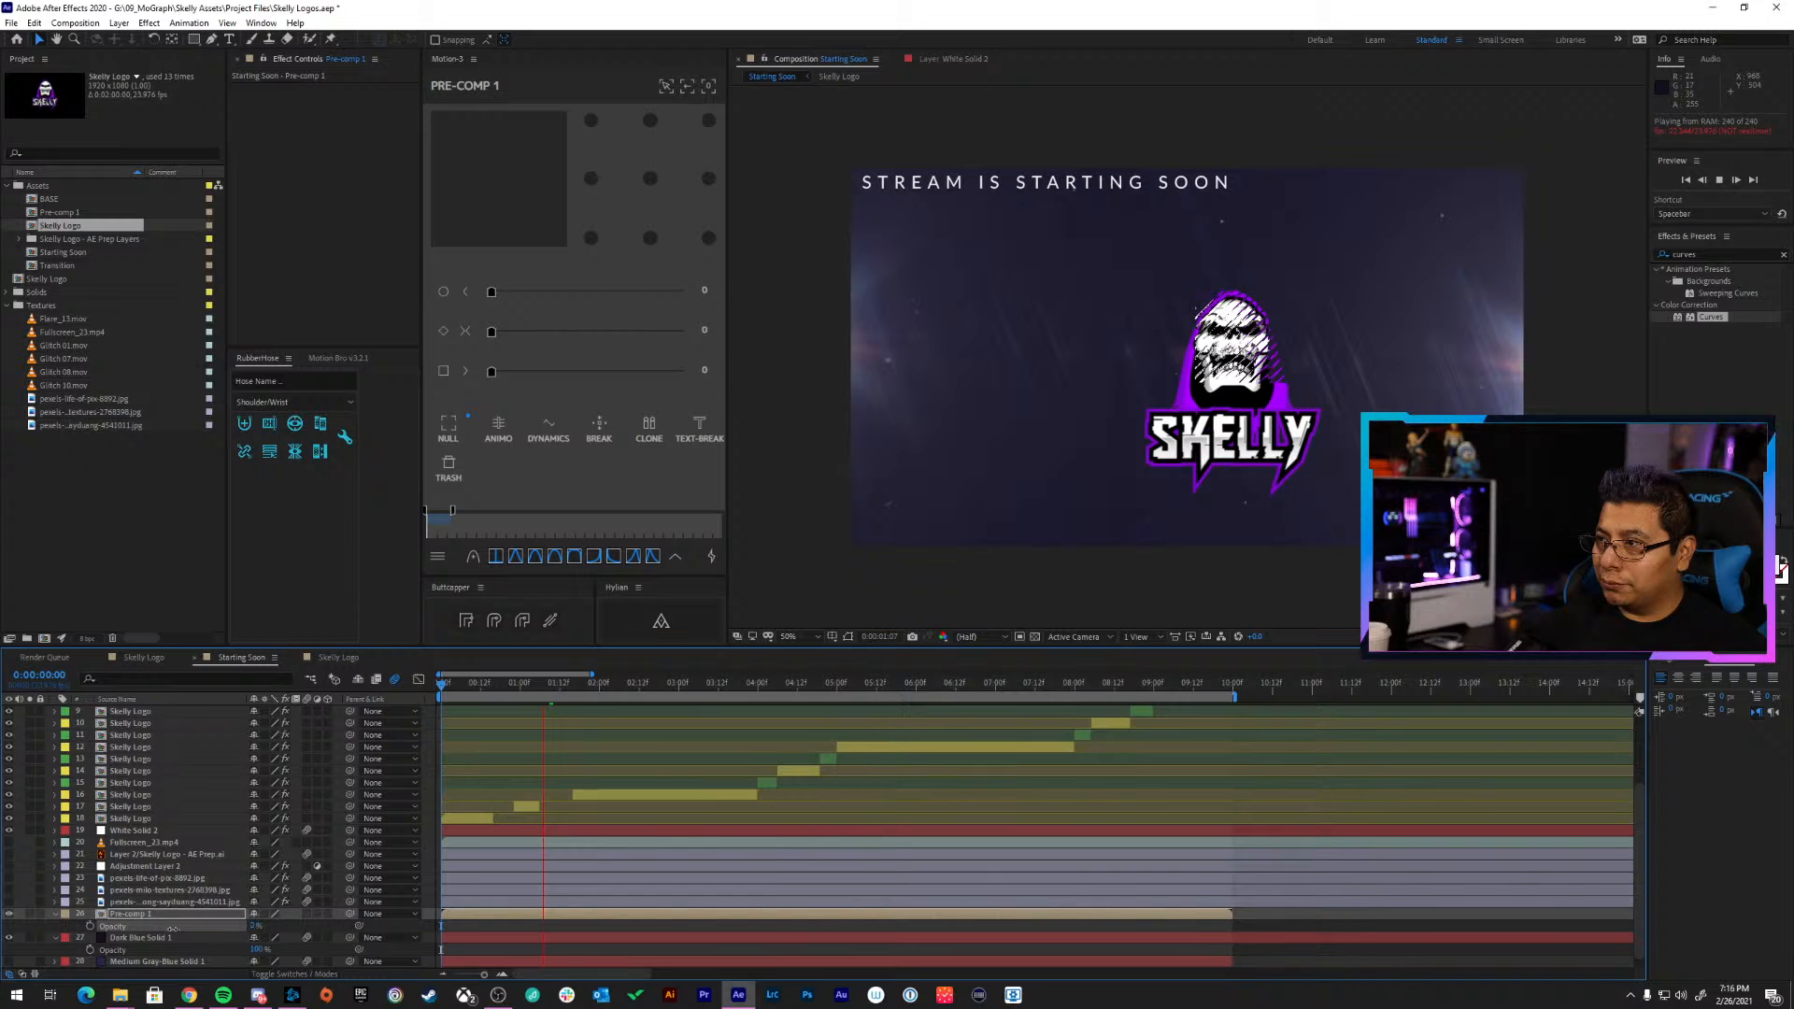
{"action": "left_click_drag", "start_coordinate": [252, 928], "coordinate": [269, 930]}
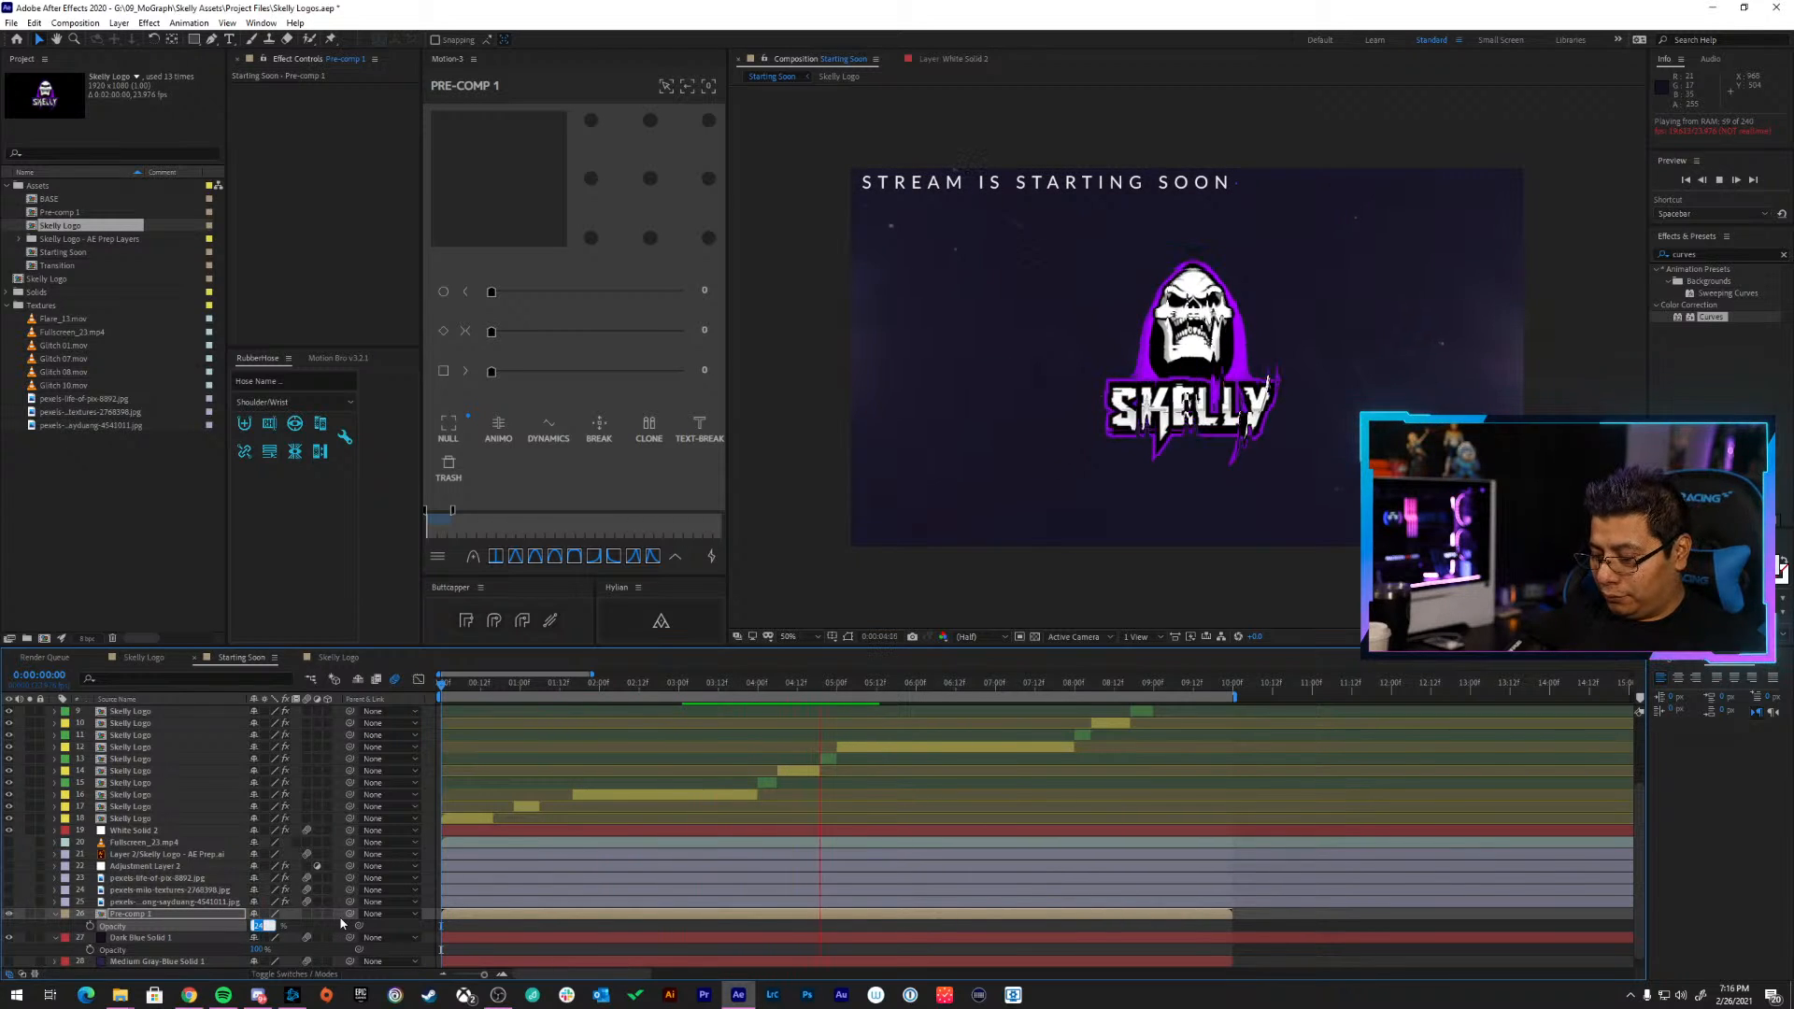
{"action": "type", "text": "50"}
{"action": "key", "text": "Return"}
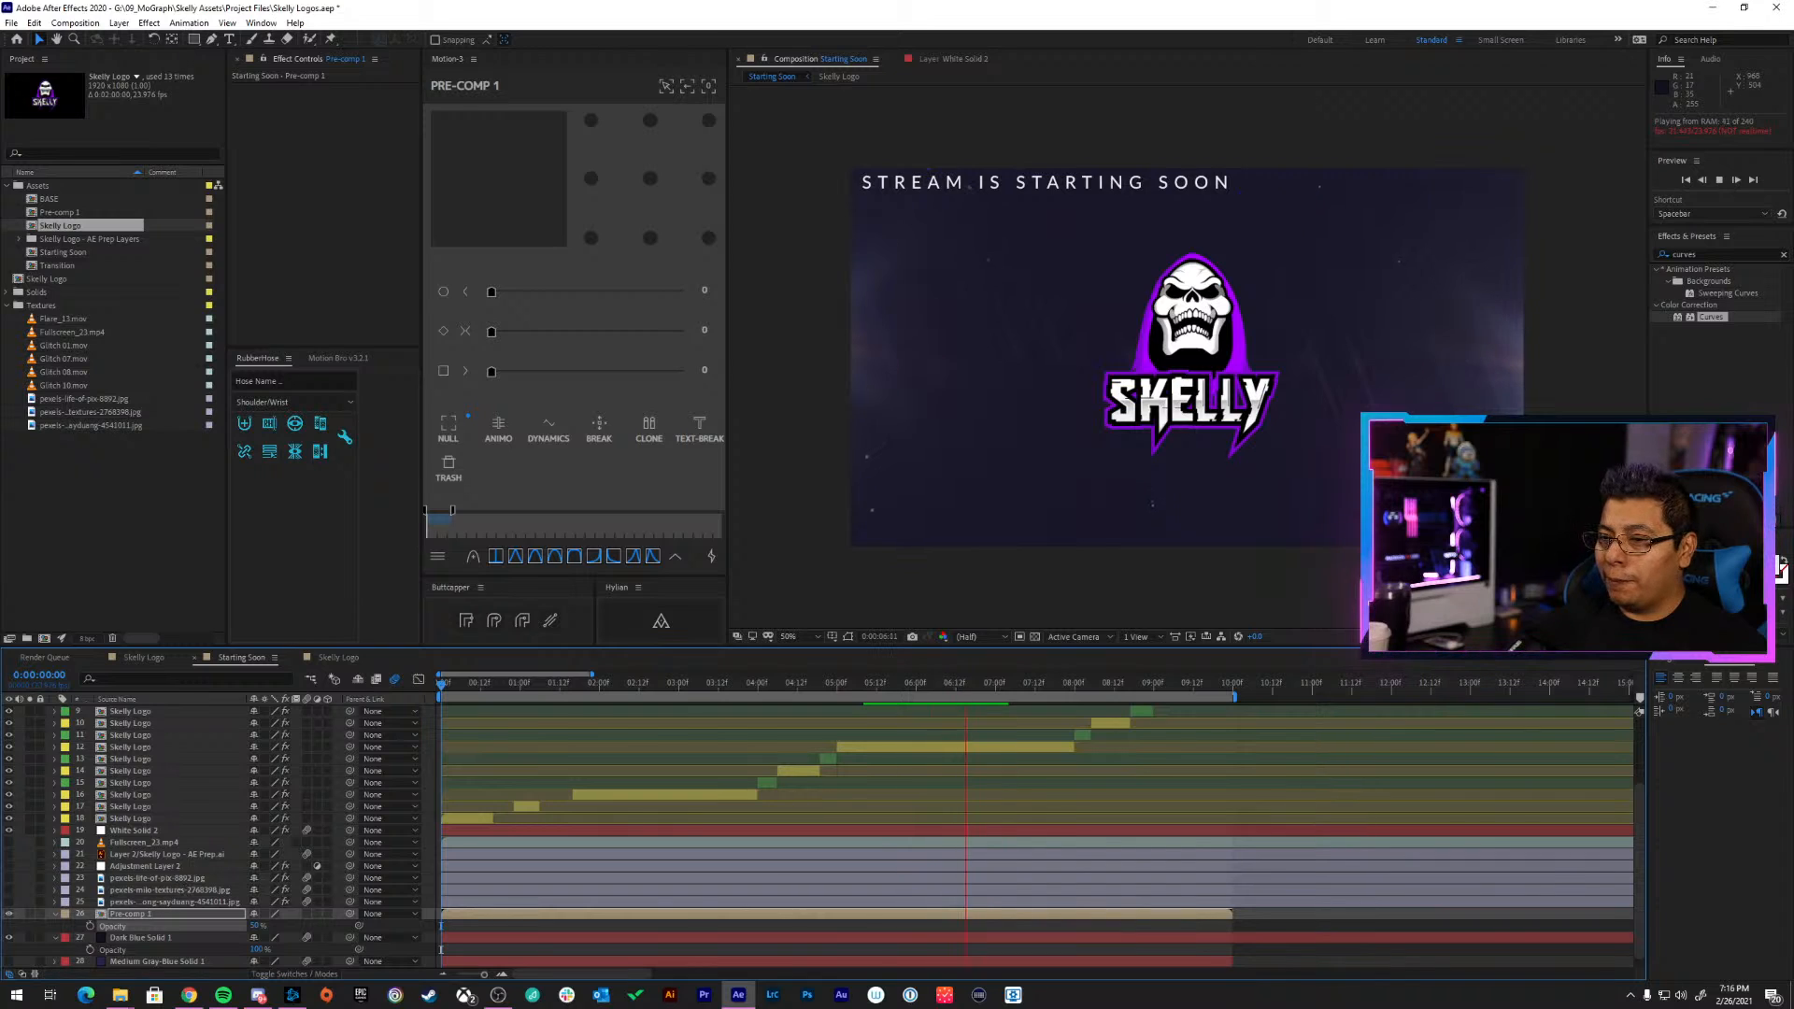
Compare the looping preview with and without the Pre-comp 1 background, leaving that layer hidden
{"action": "left_click", "coordinate": [9, 914]}
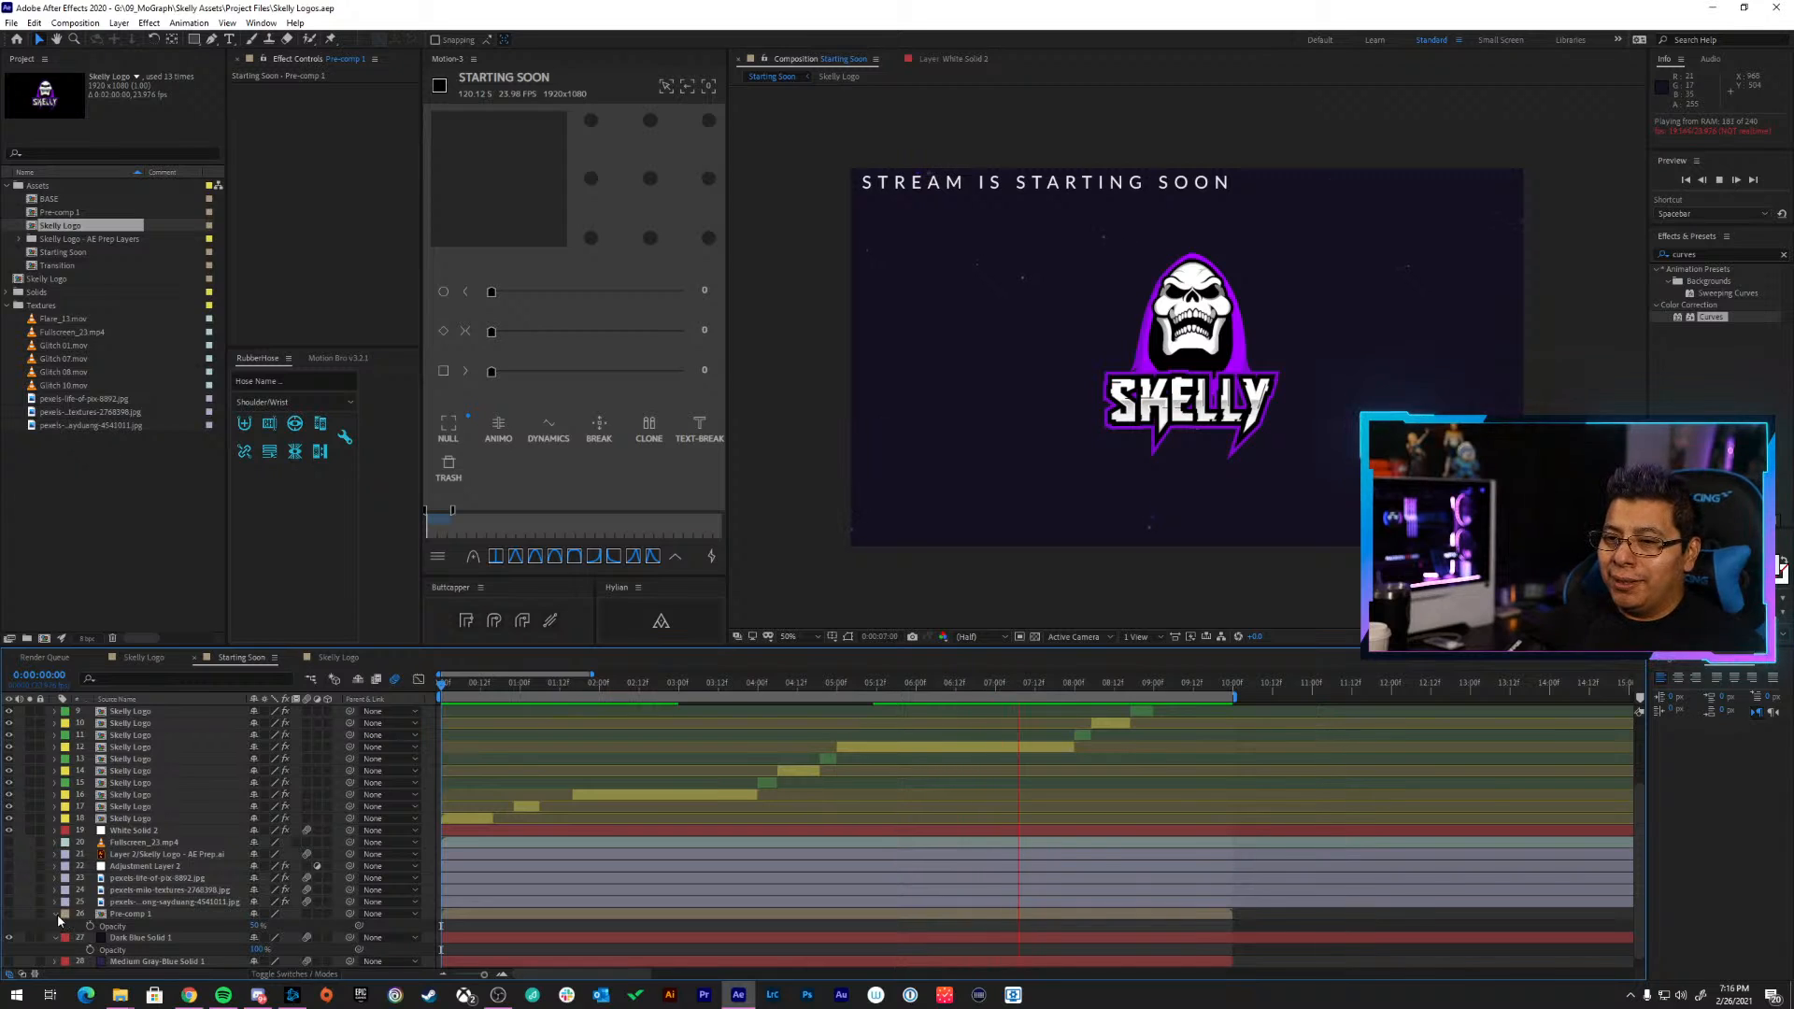
{"action": "key", "text": "space"}
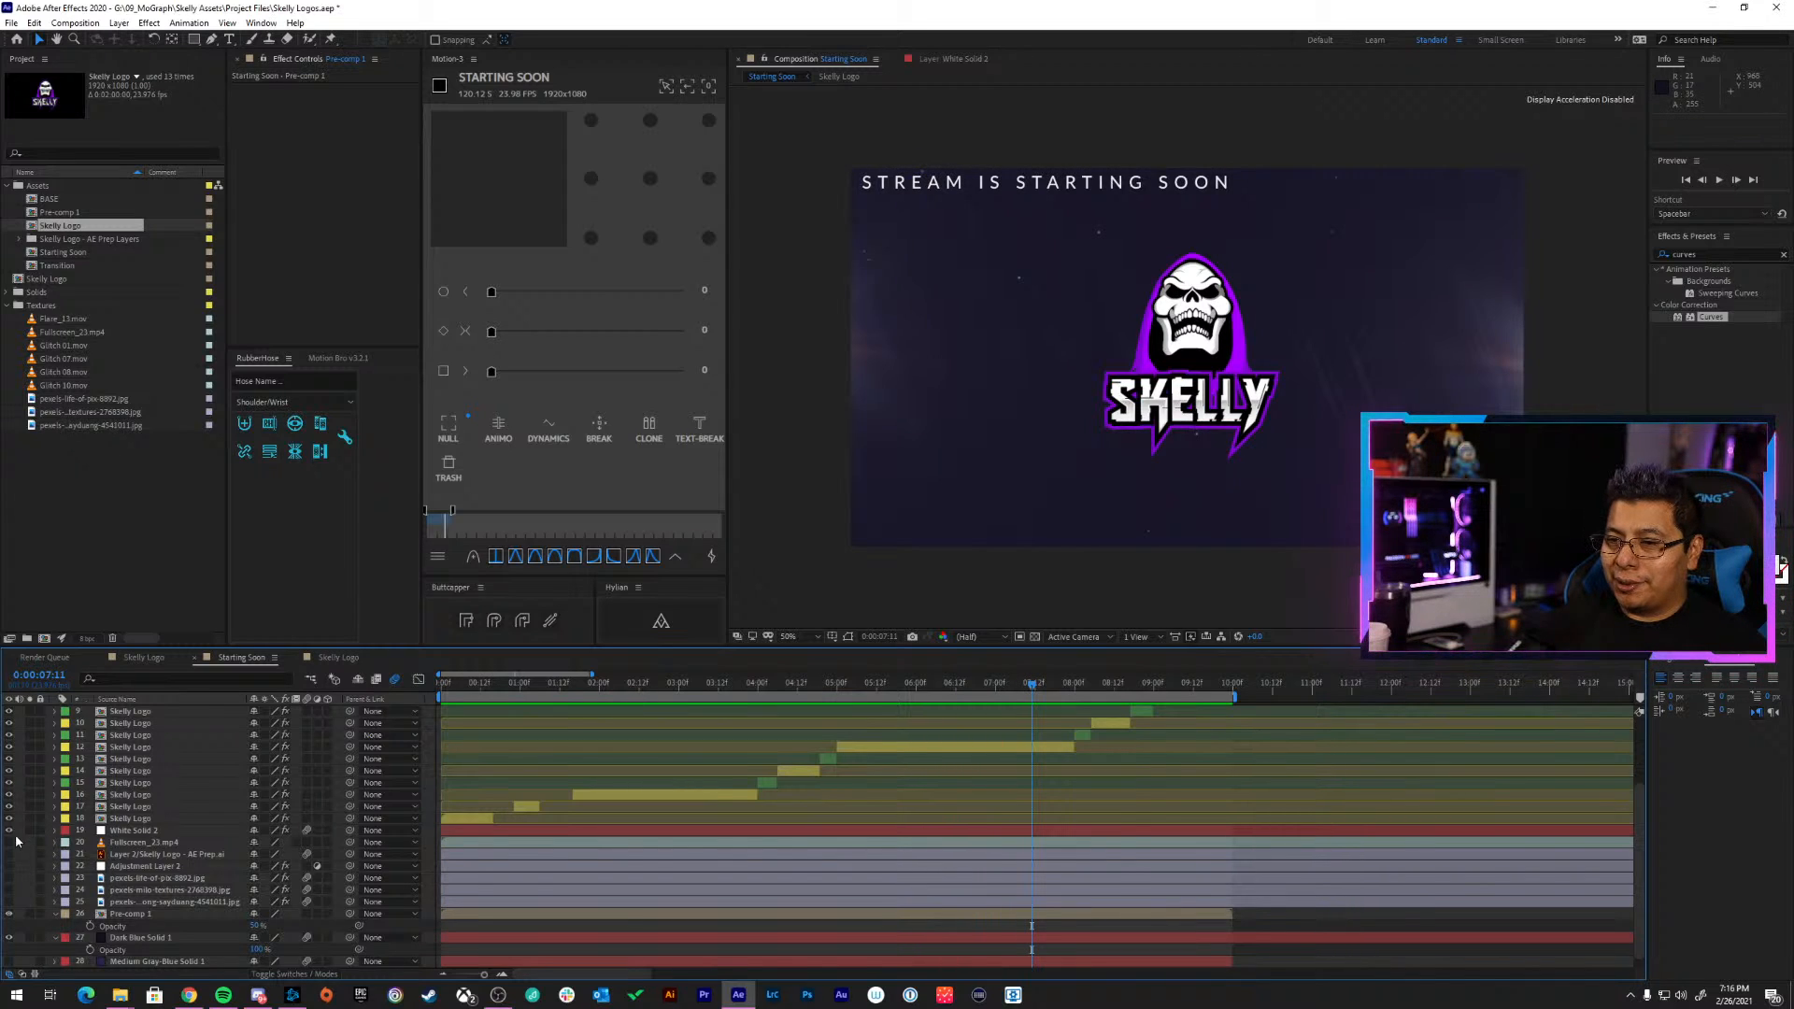
{"action": "left_click", "coordinate": [136, 833]}
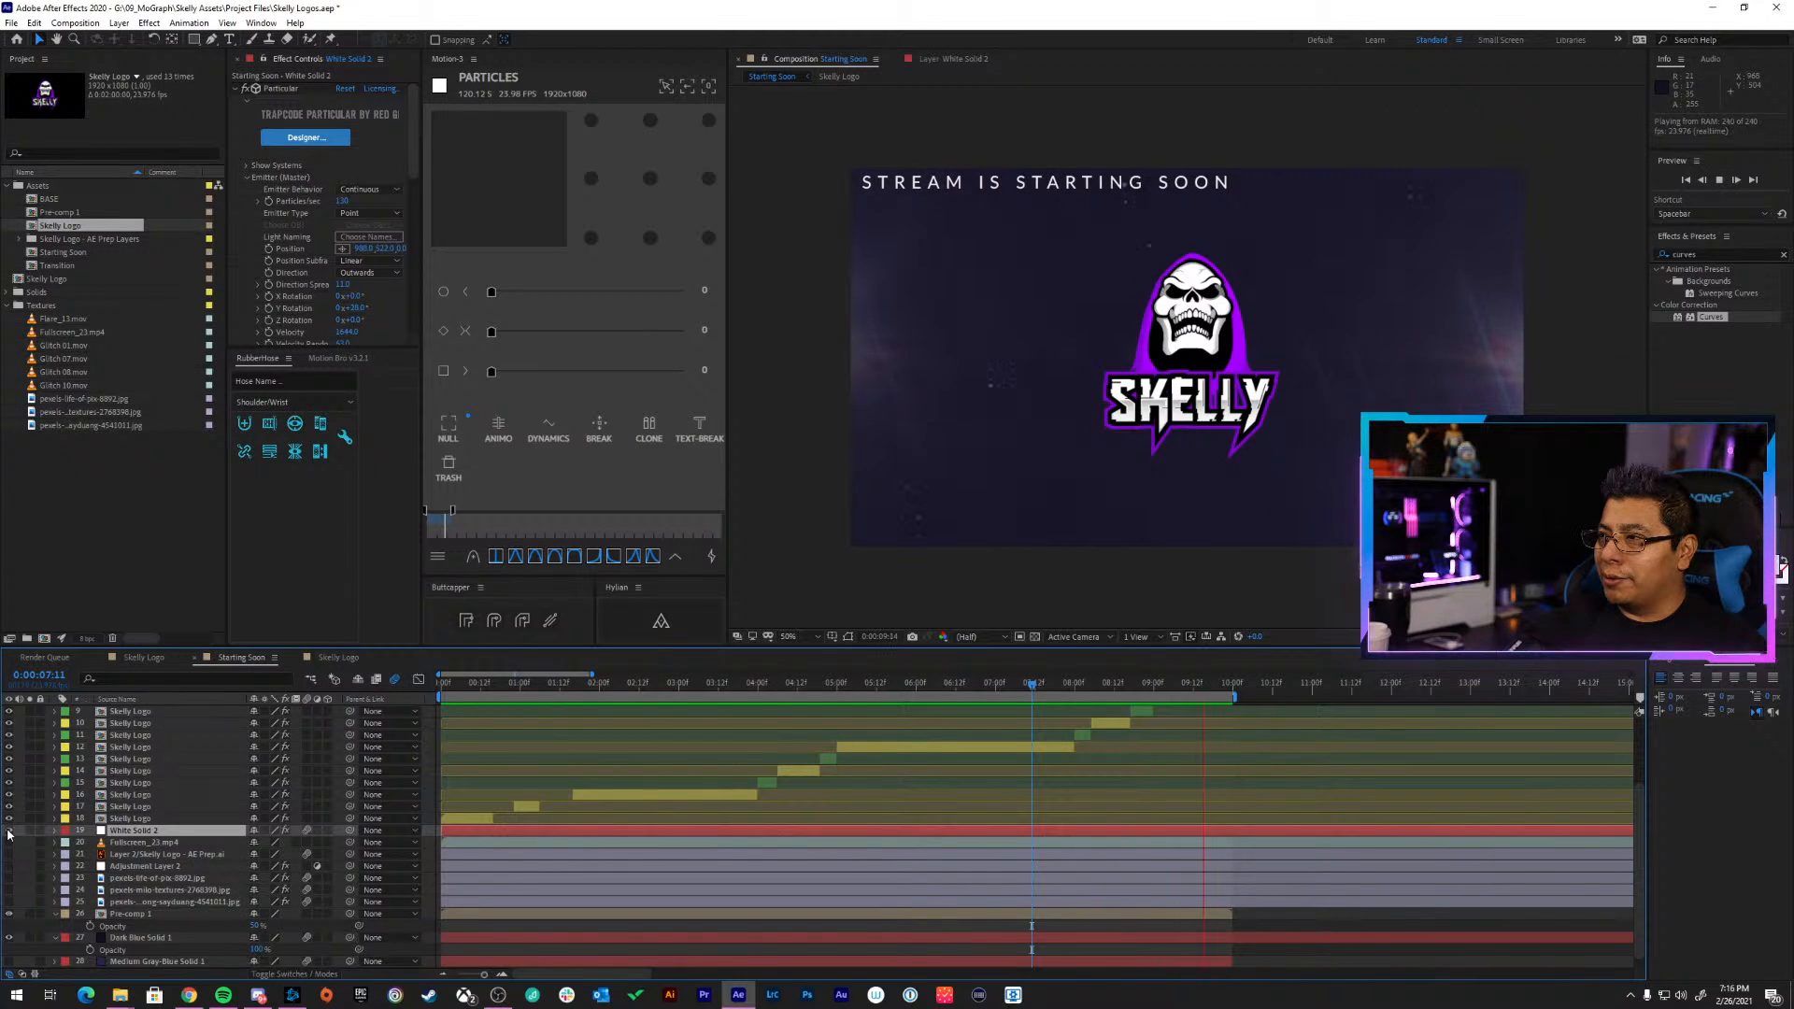
{"action": "left_click", "coordinate": [9, 916]}
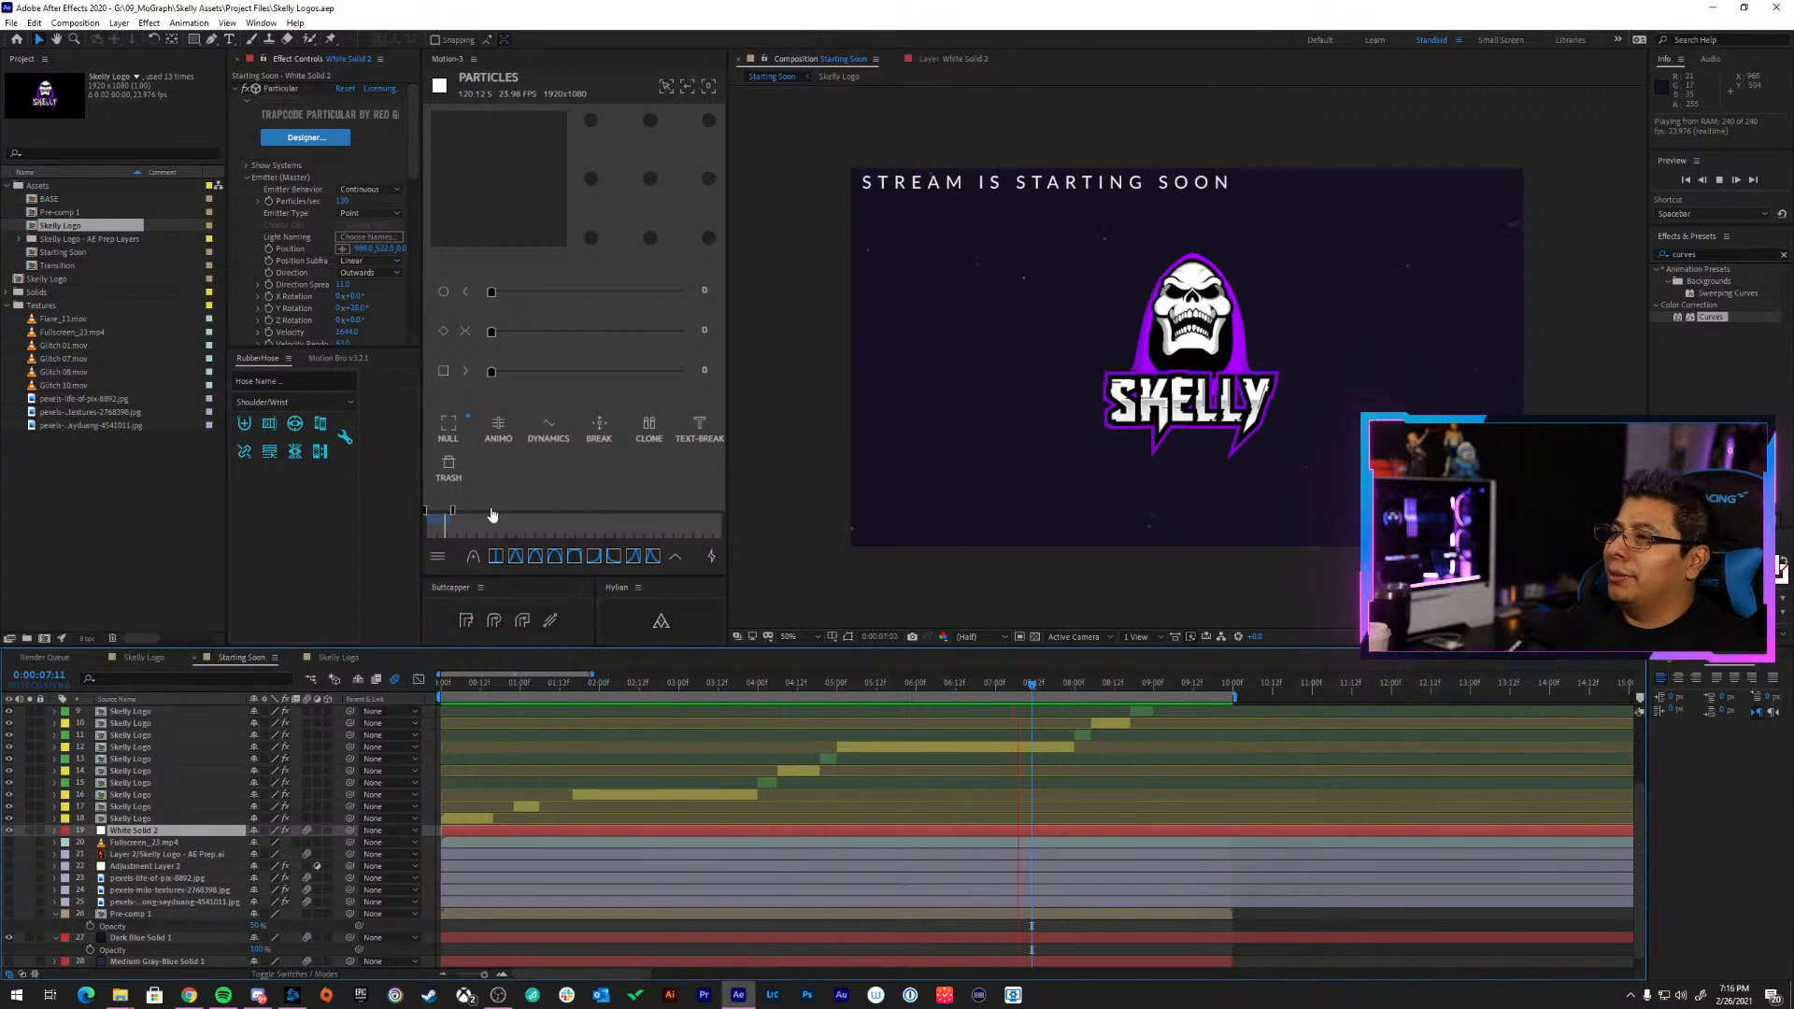
Try placing the "Stream is starting soon" title along the bottom of the frame, centered horizontally in the composition
{"action": "left_click", "coordinate": [1003, 188]}
{"action": "scroll", "coordinate": [101, 729], "scroll_direction": "up", "scroll_amount": 3}
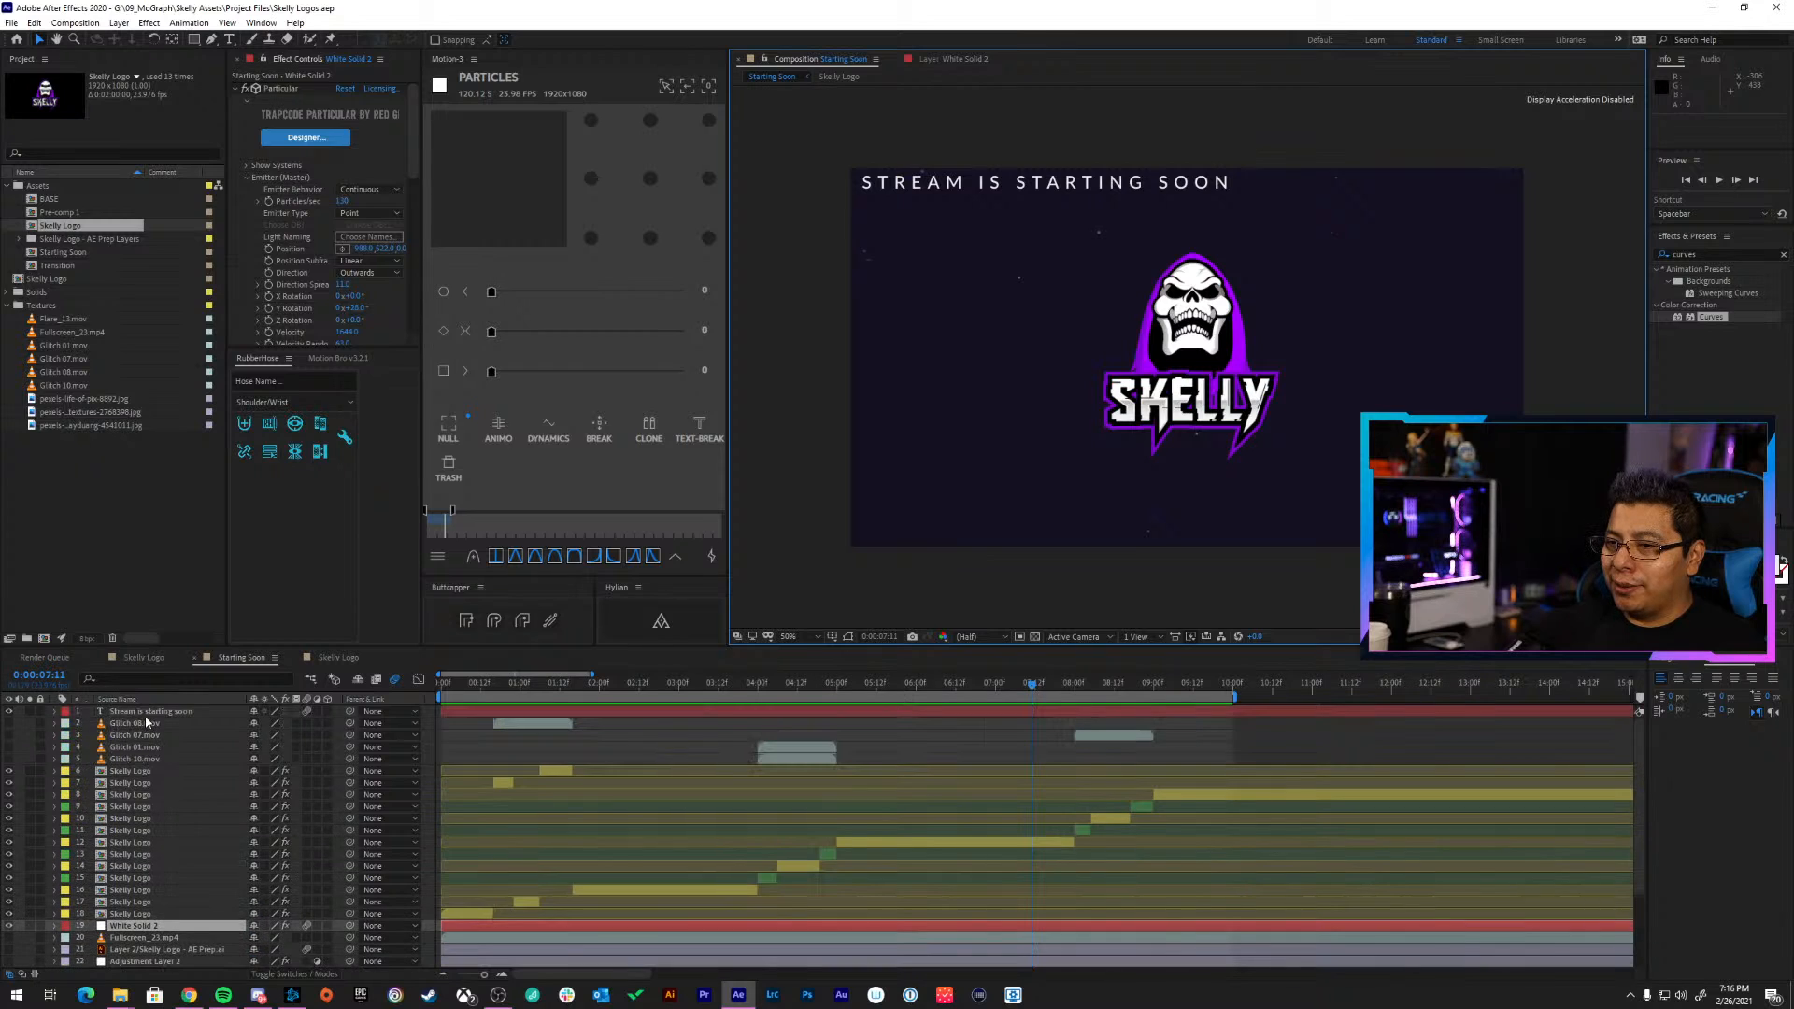
{"action": "left_click", "coordinate": [154, 714]}
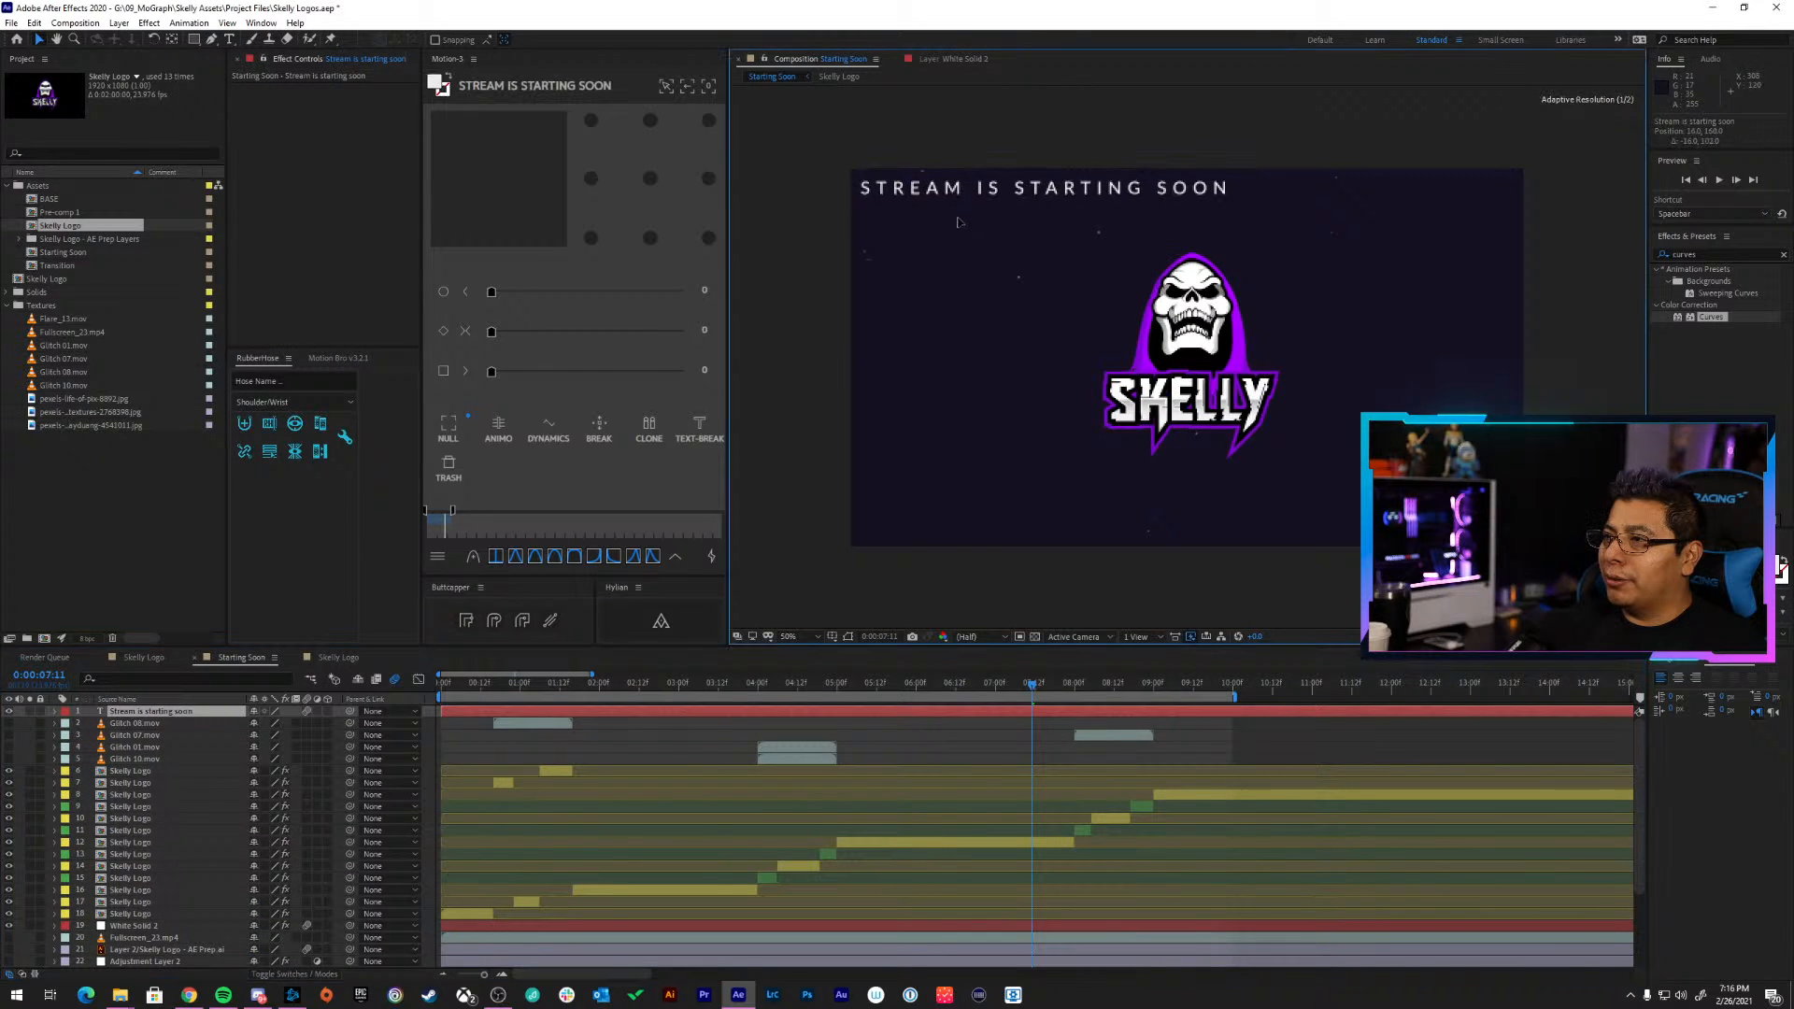
{"action": "left_click_drag", "start_coordinate": [965, 185], "coordinate": [1125, 529]}
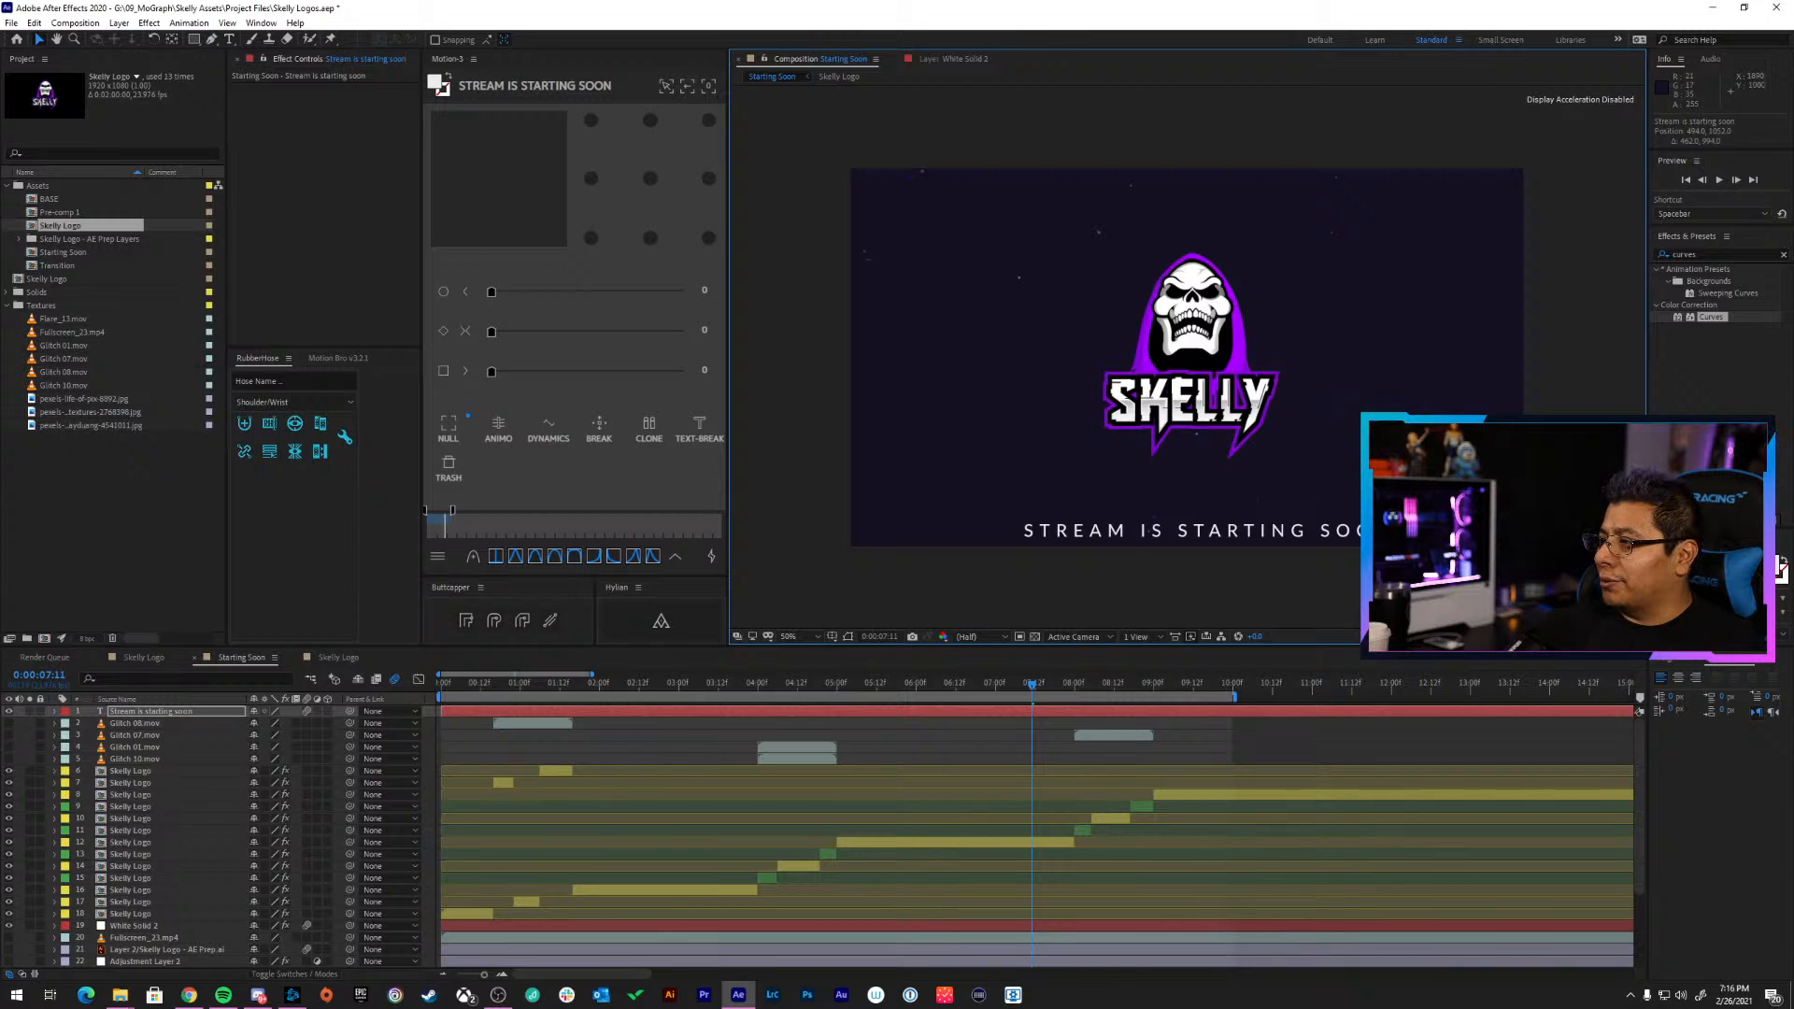
{"action": "left_click", "coordinate": [1680, 663]}
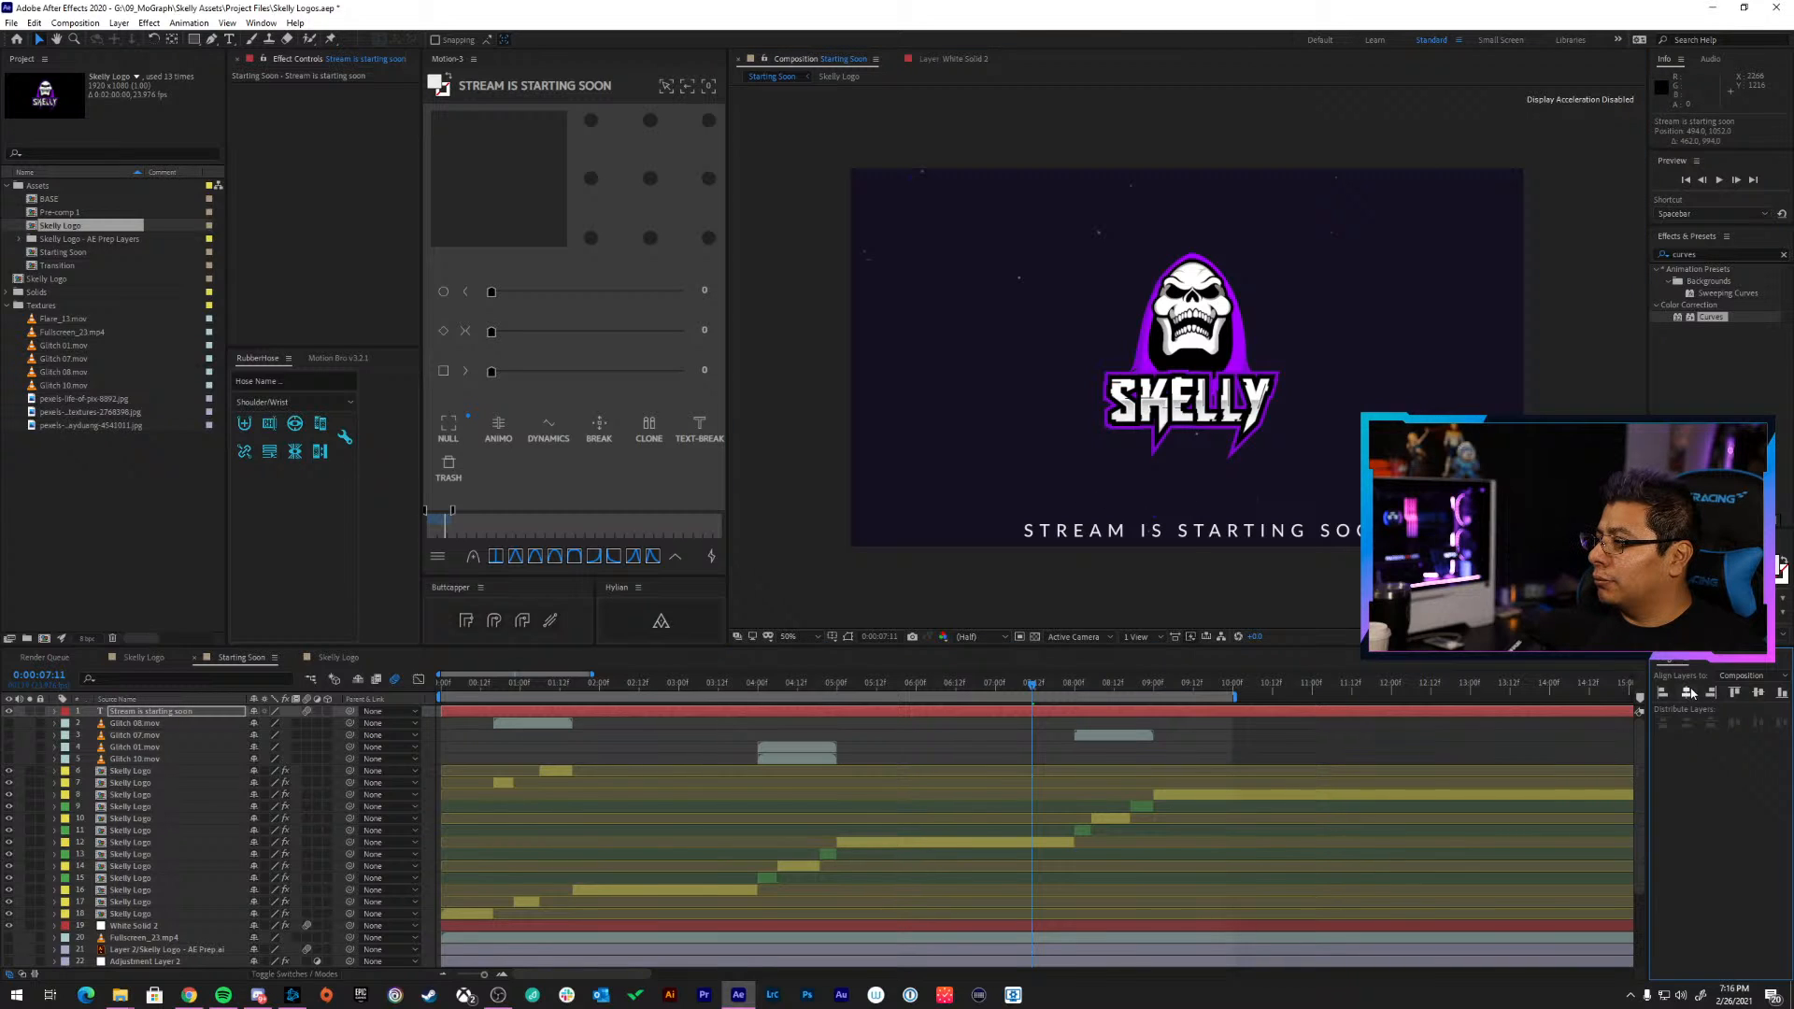
{"action": "left_click", "coordinate": [1689, 692]}
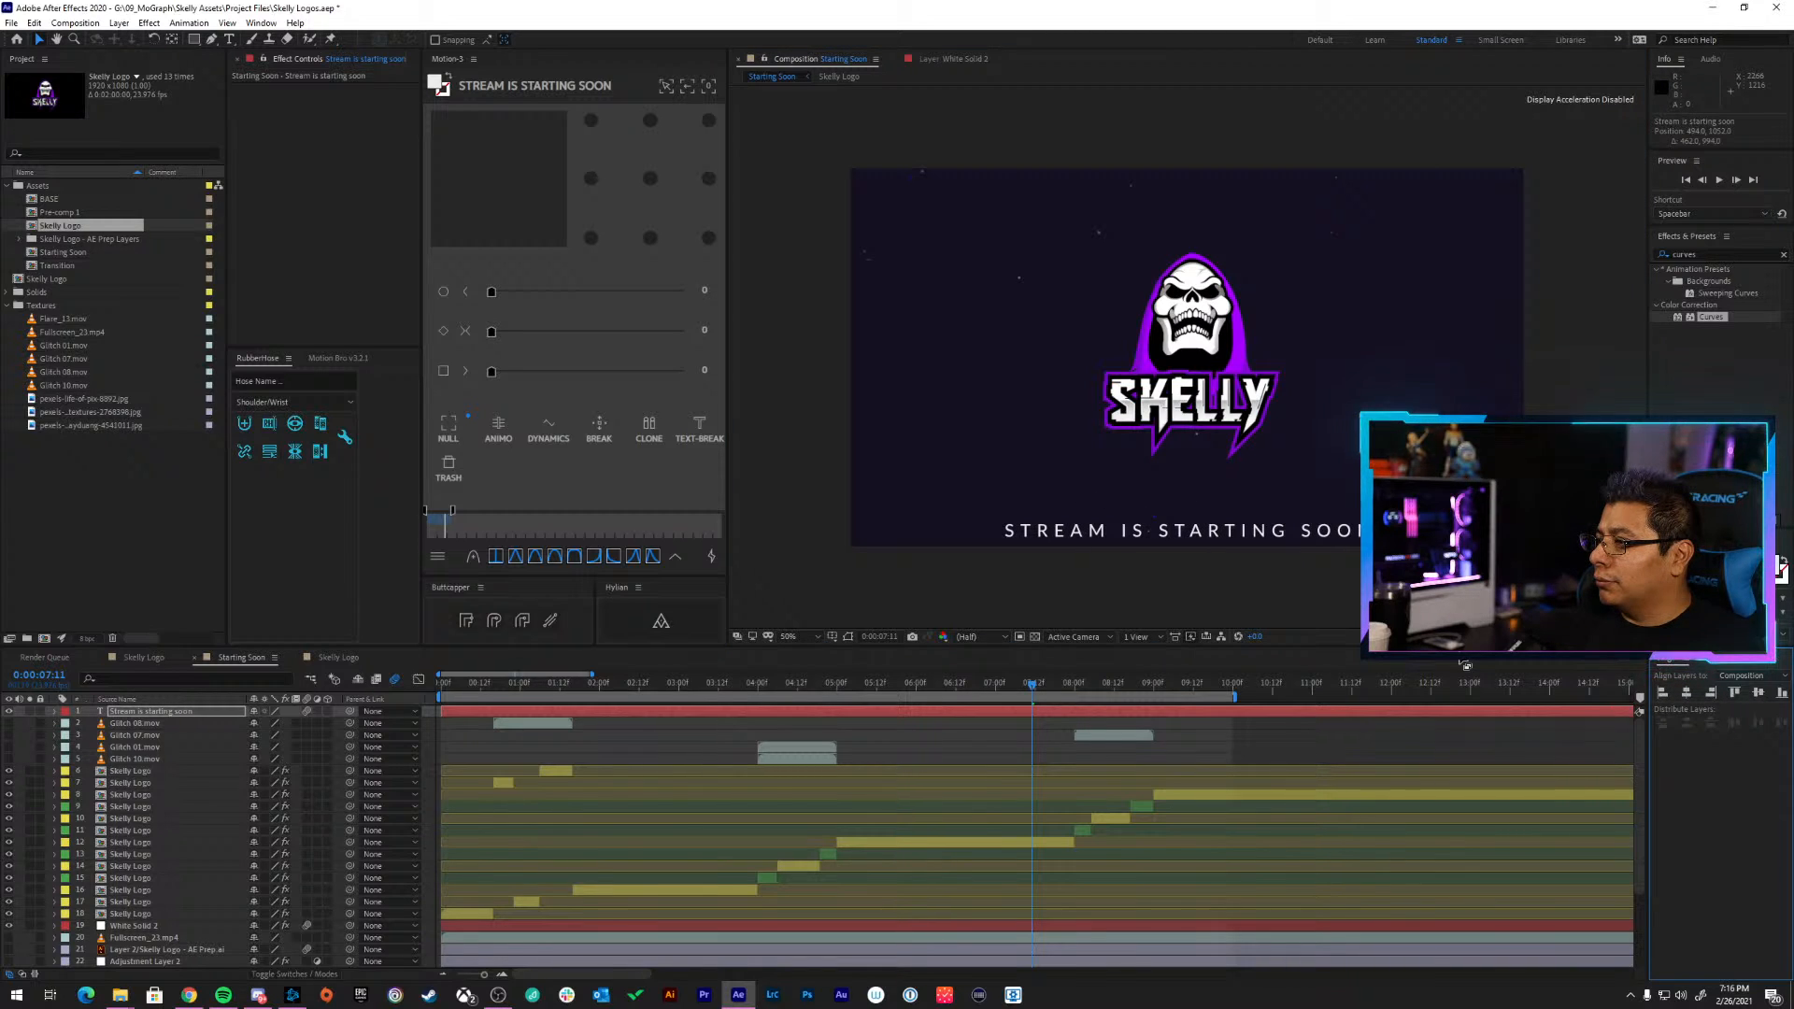
Preview the bottom title placement, move the title back to the frame's upper-left corner, and replay the animation
{"action": "key", "text": "space"}
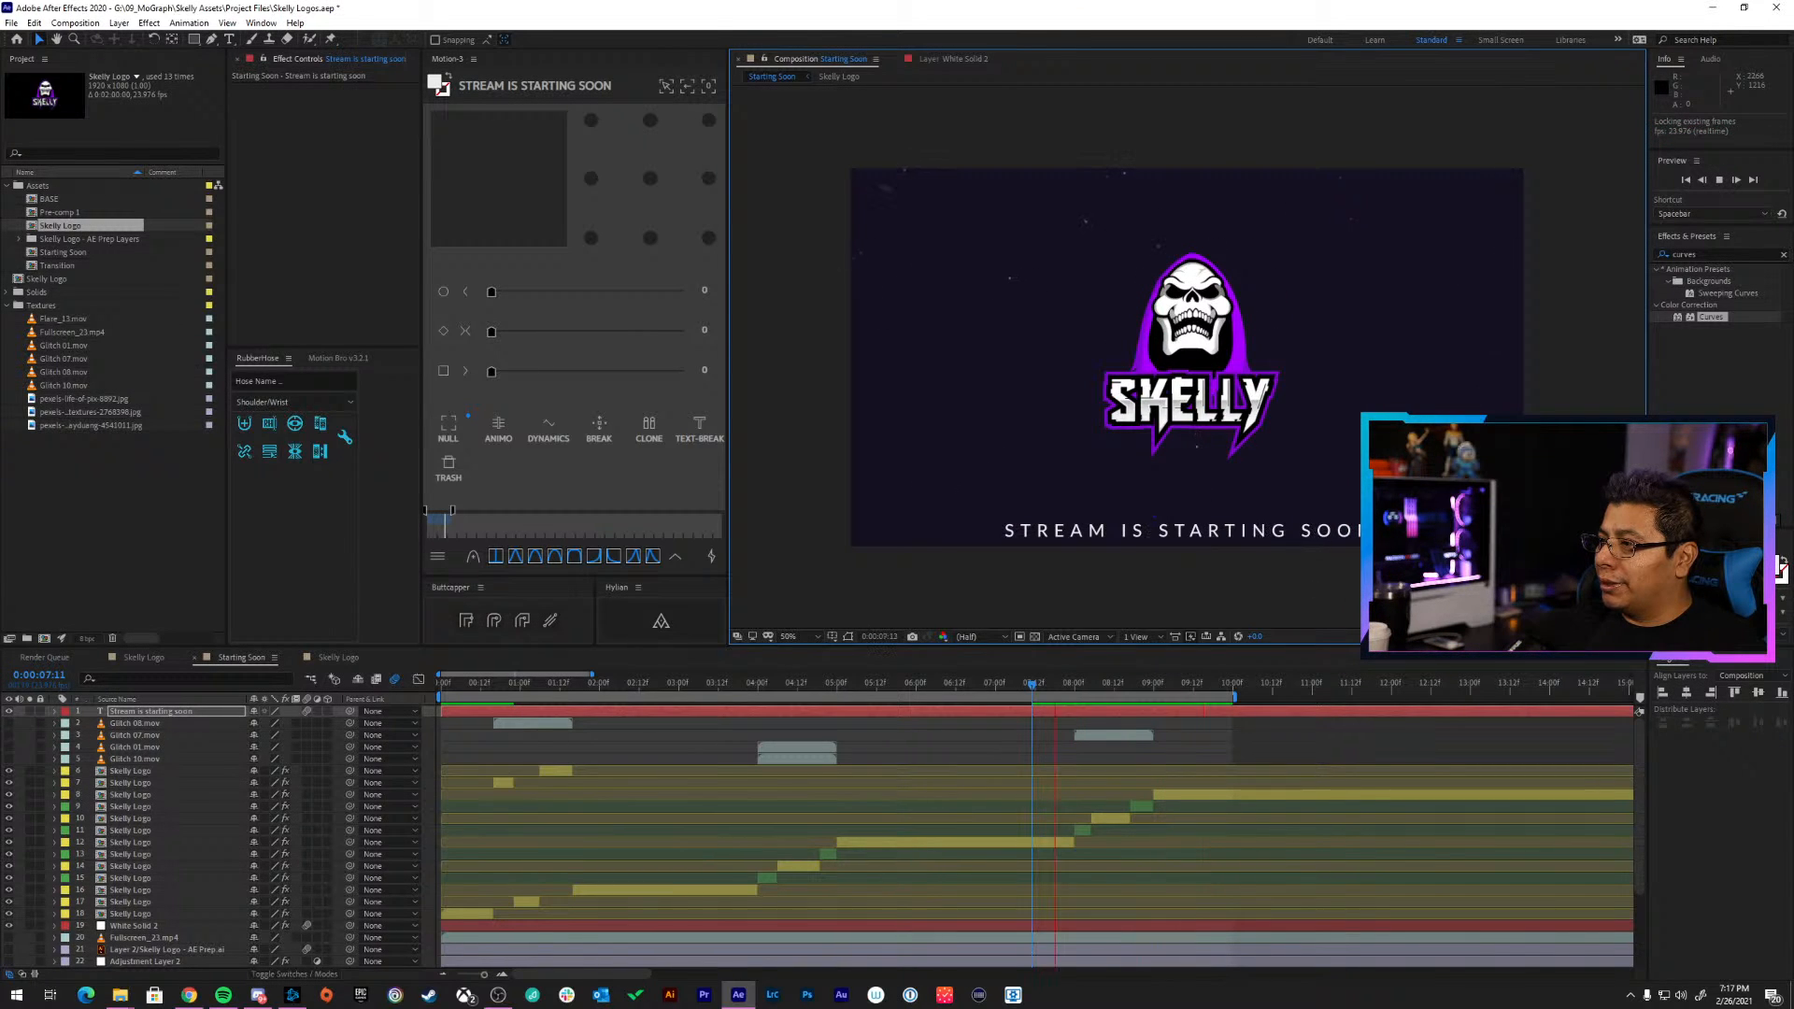
{"action": "key", "text": "space"}
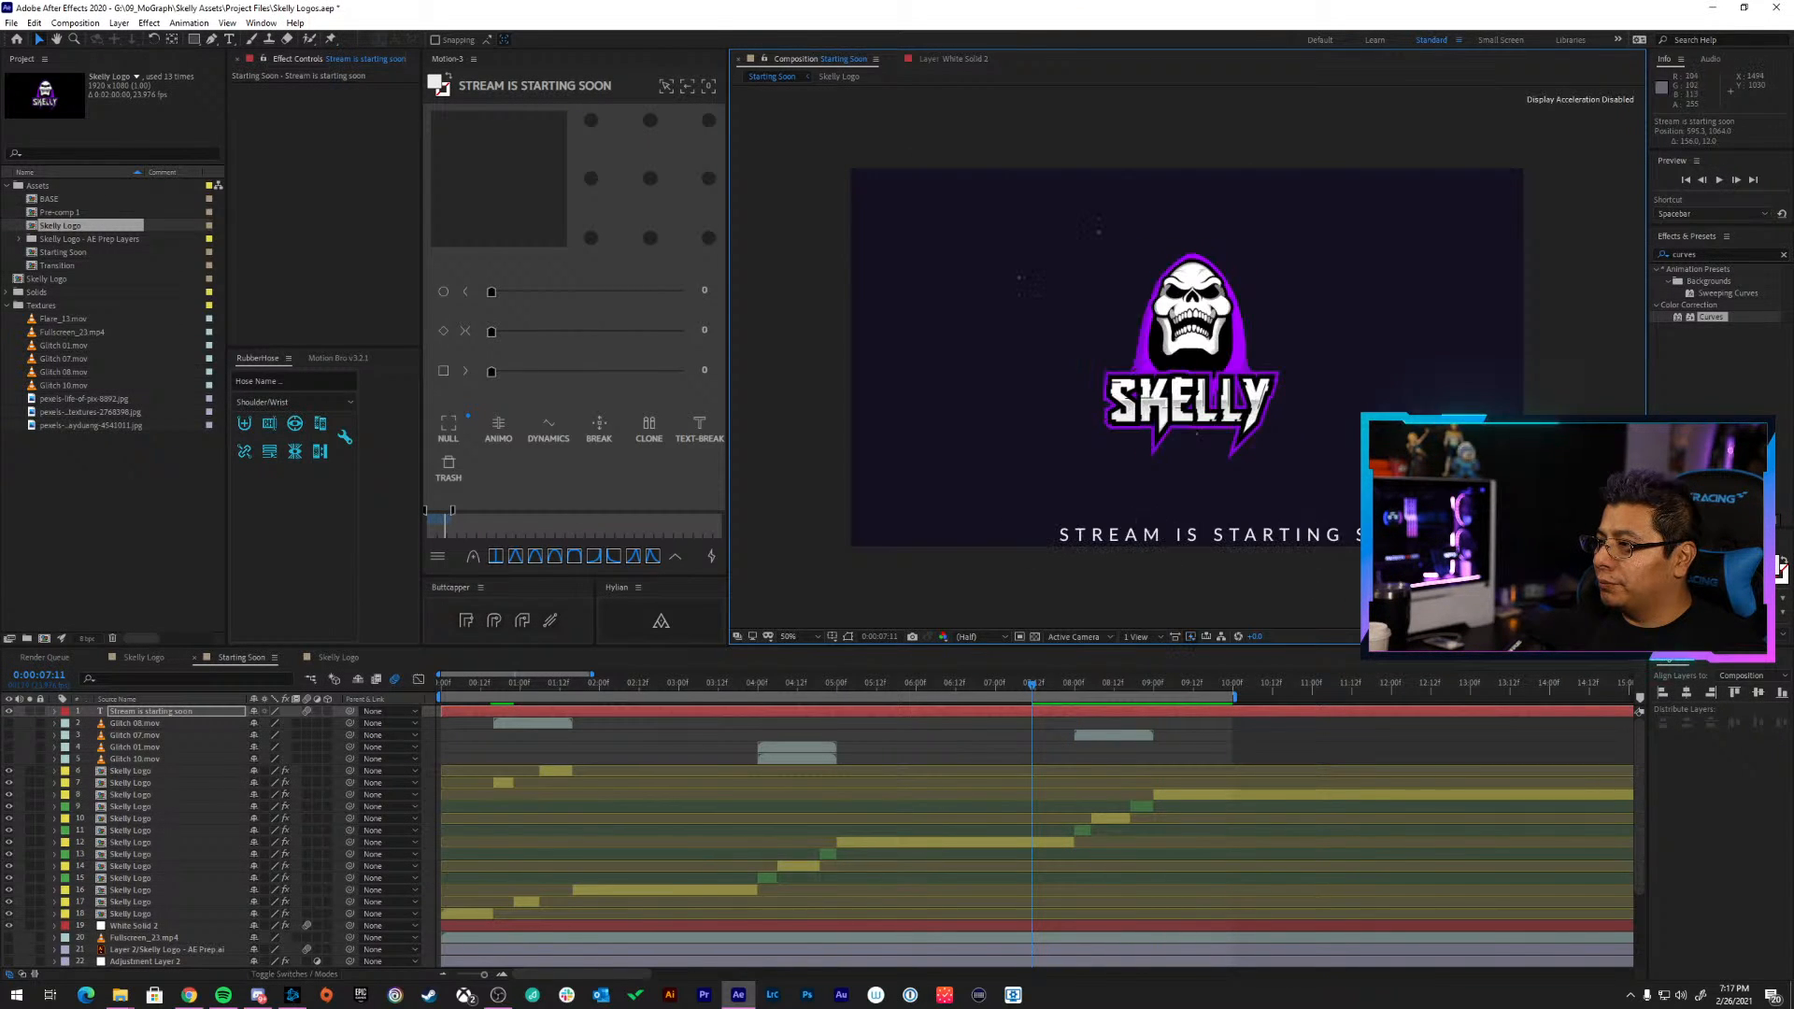
{"action": "left_click_drag", "start_coordinate": [1374, 529], "coordinate": [1164, 191]}
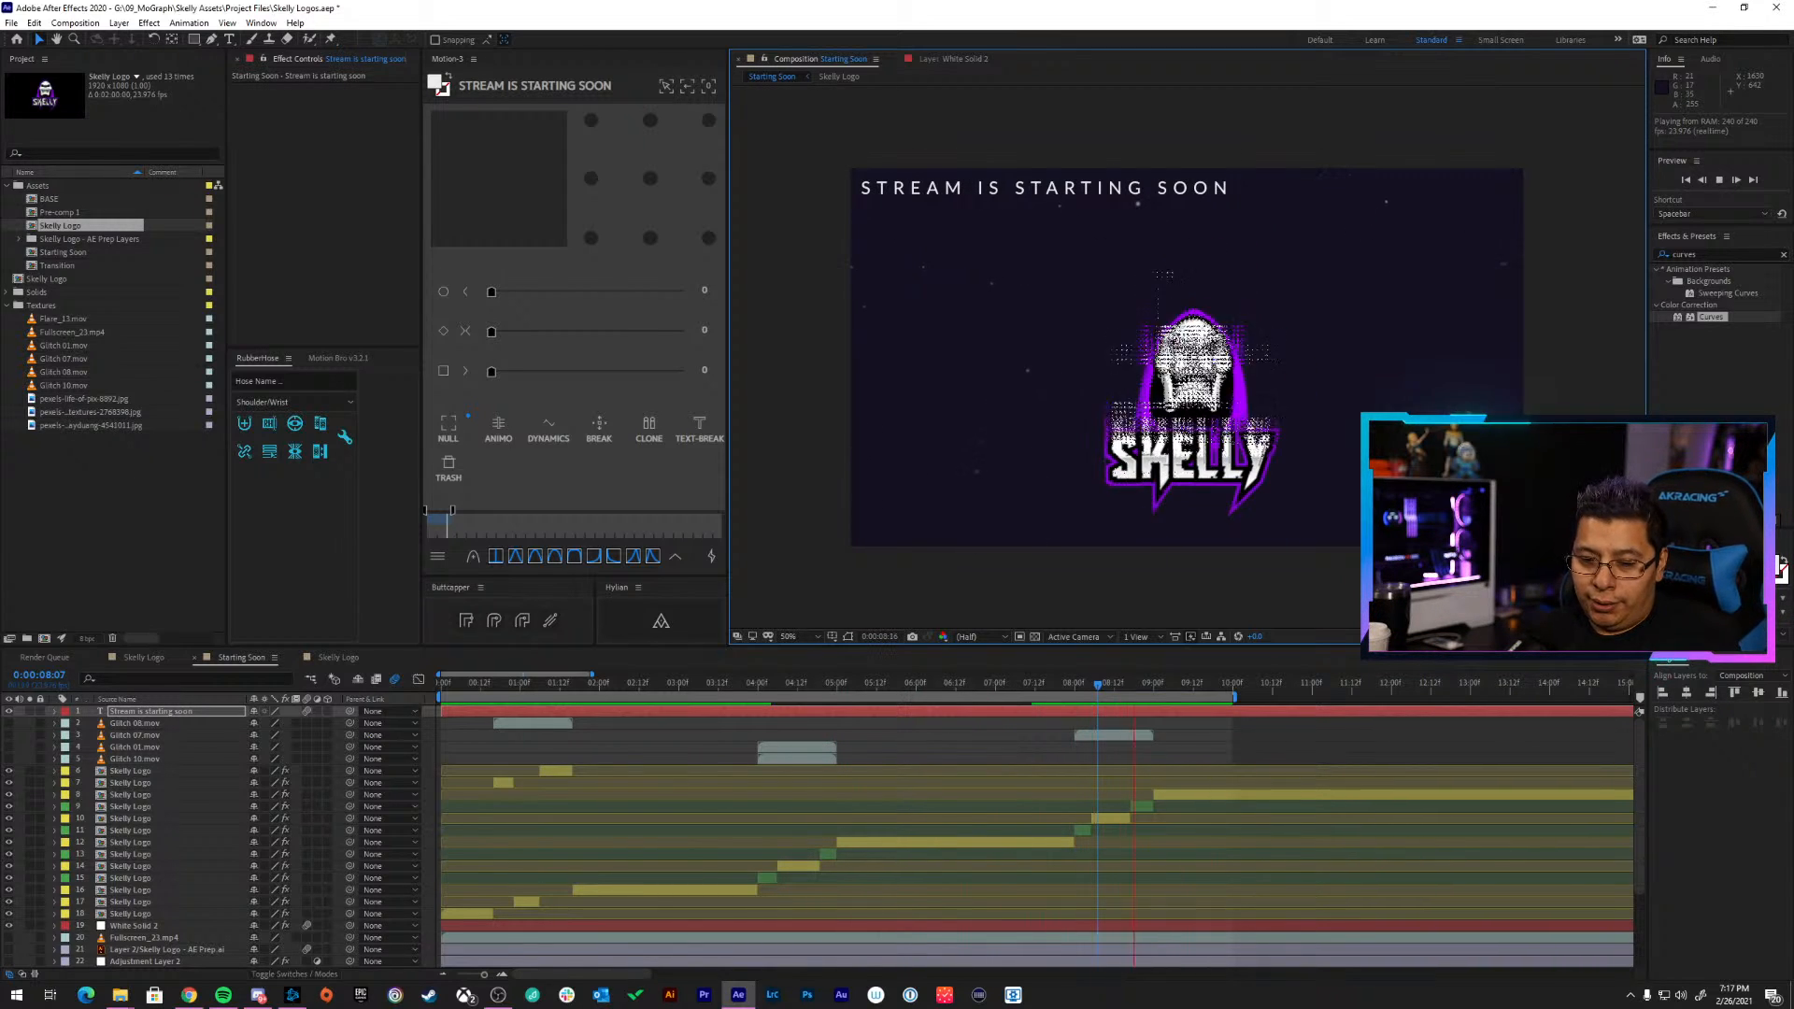
{"action": "key", "text": "space"}
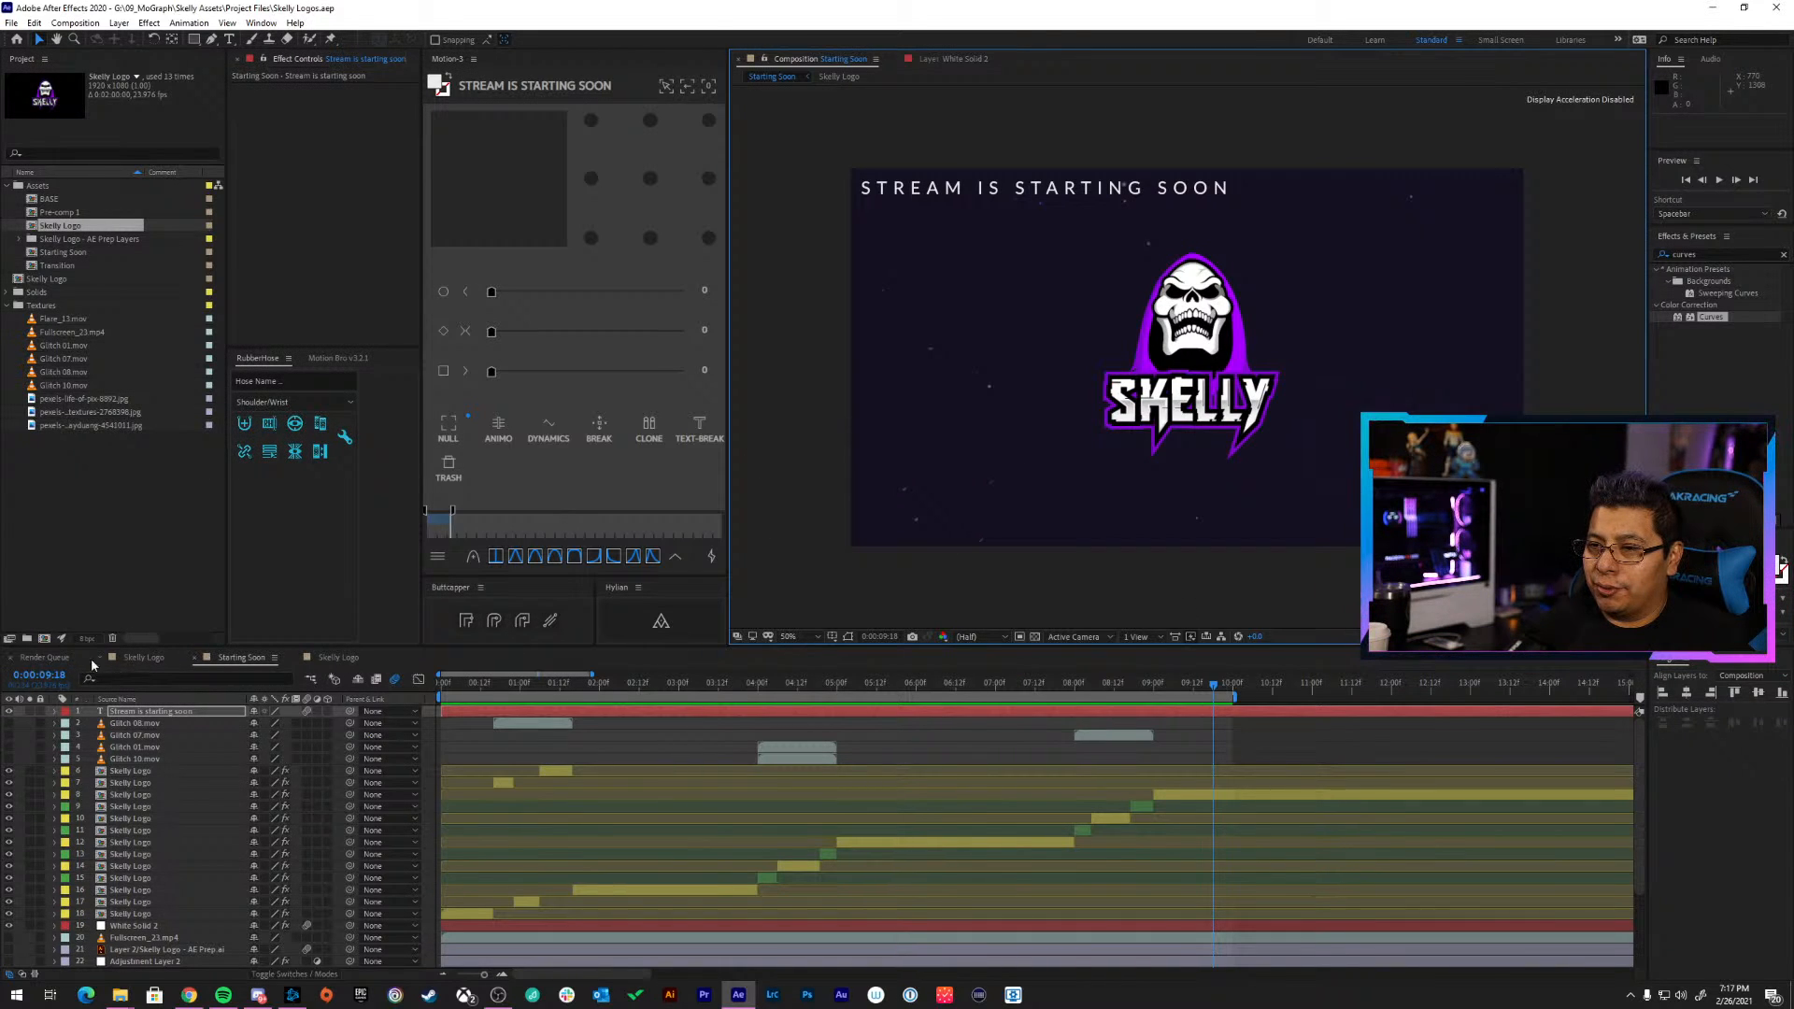
Review the Skelly Logo transition animation in its own composition and return to its first frame
{"action": "left_click", "coordinate": [143, 658]}
{"action": "left_click_drag", "start_coordinate": [462, 693], "coordinate": [556, 743]}
{"action": "key", "text": "space"}
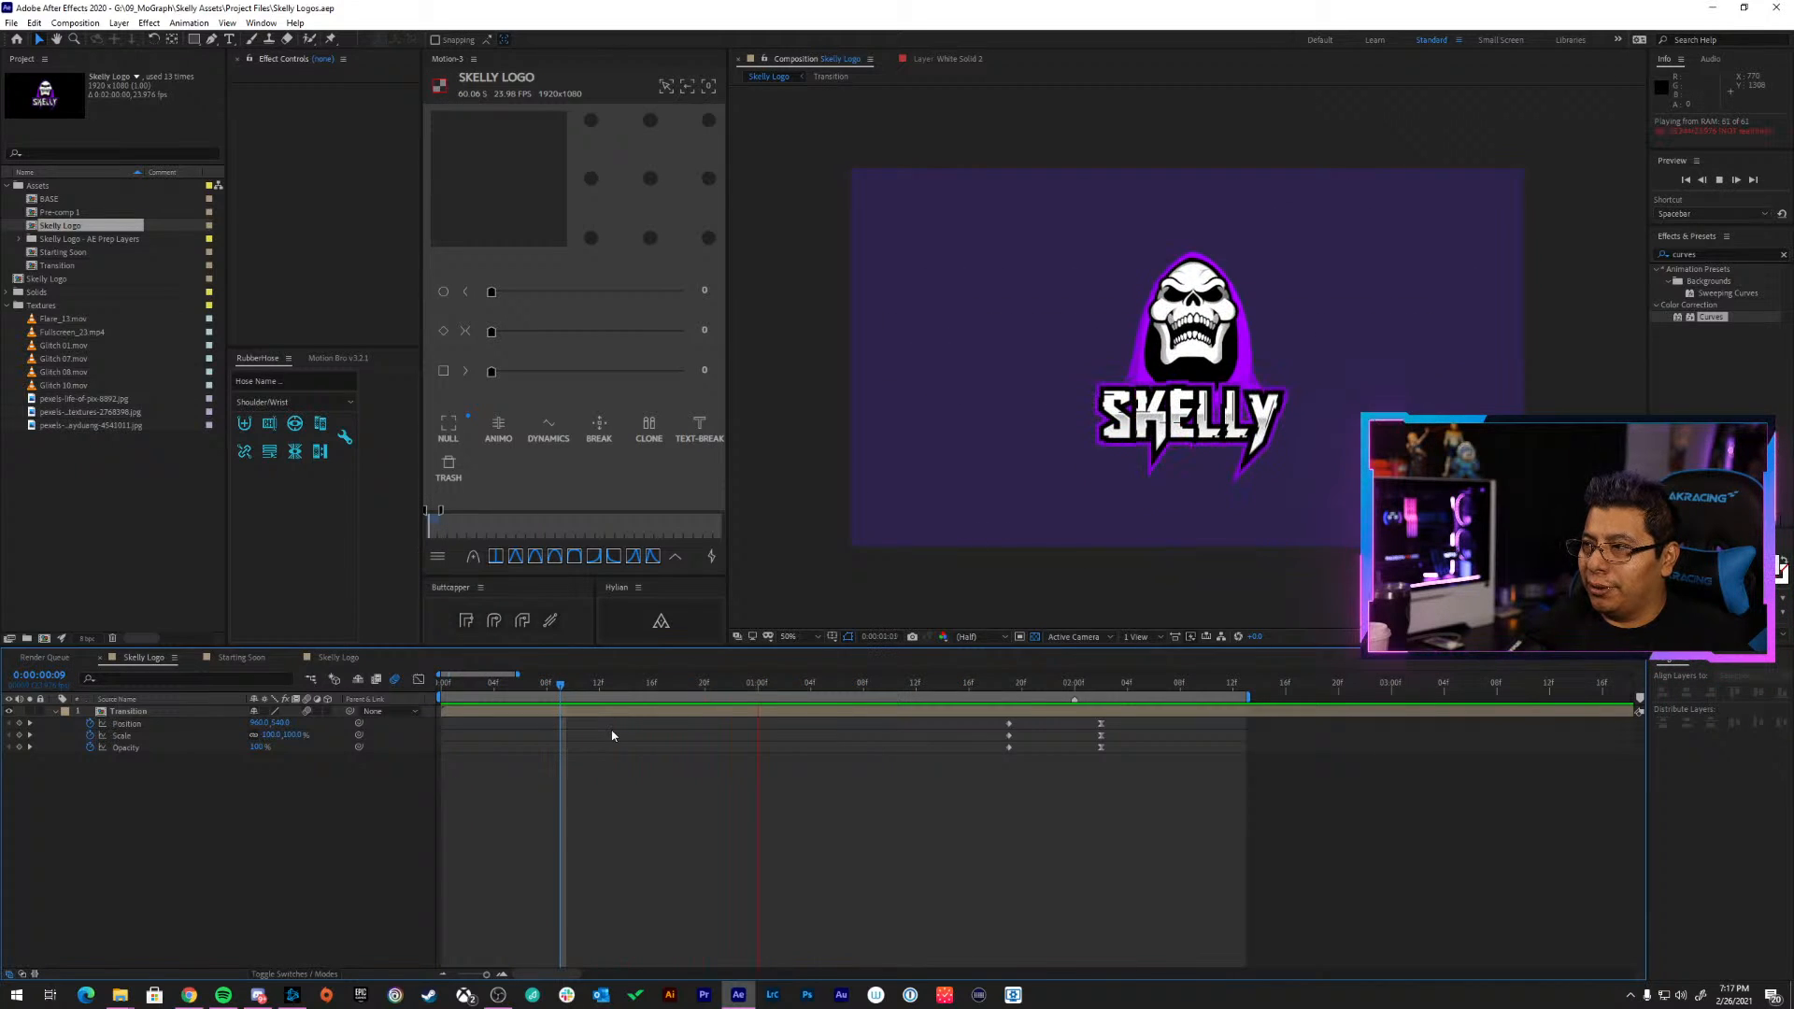
{"action": "left_click_drag", "start_coordinate": [453, 687], "coordinate": [345, 679]}
{"action": "key", "text": "Tab"}
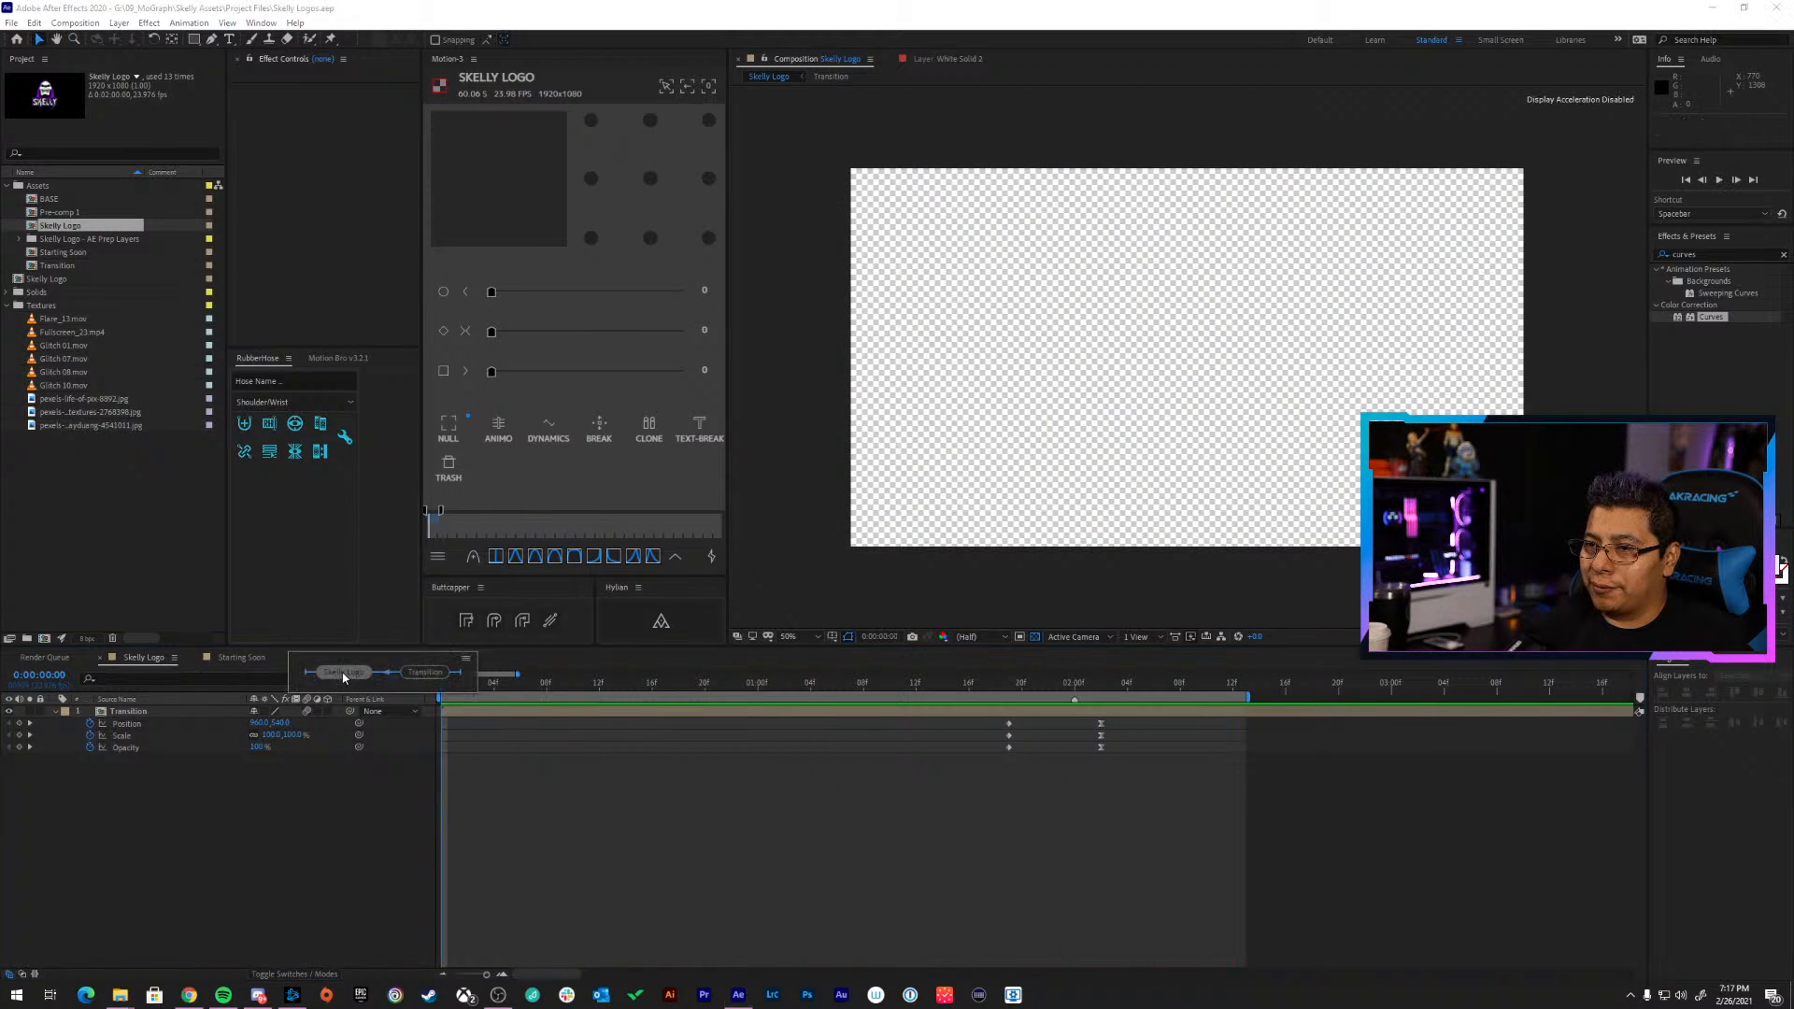
Return to the Starting Soon composition and preview its opening logo movement from the first frame
{"action": "left_click", "coordinate": [241, 657]}
{"action": "left_click_drag", "start_coordinate": [460, 685], "coordinate": [347, 687]}
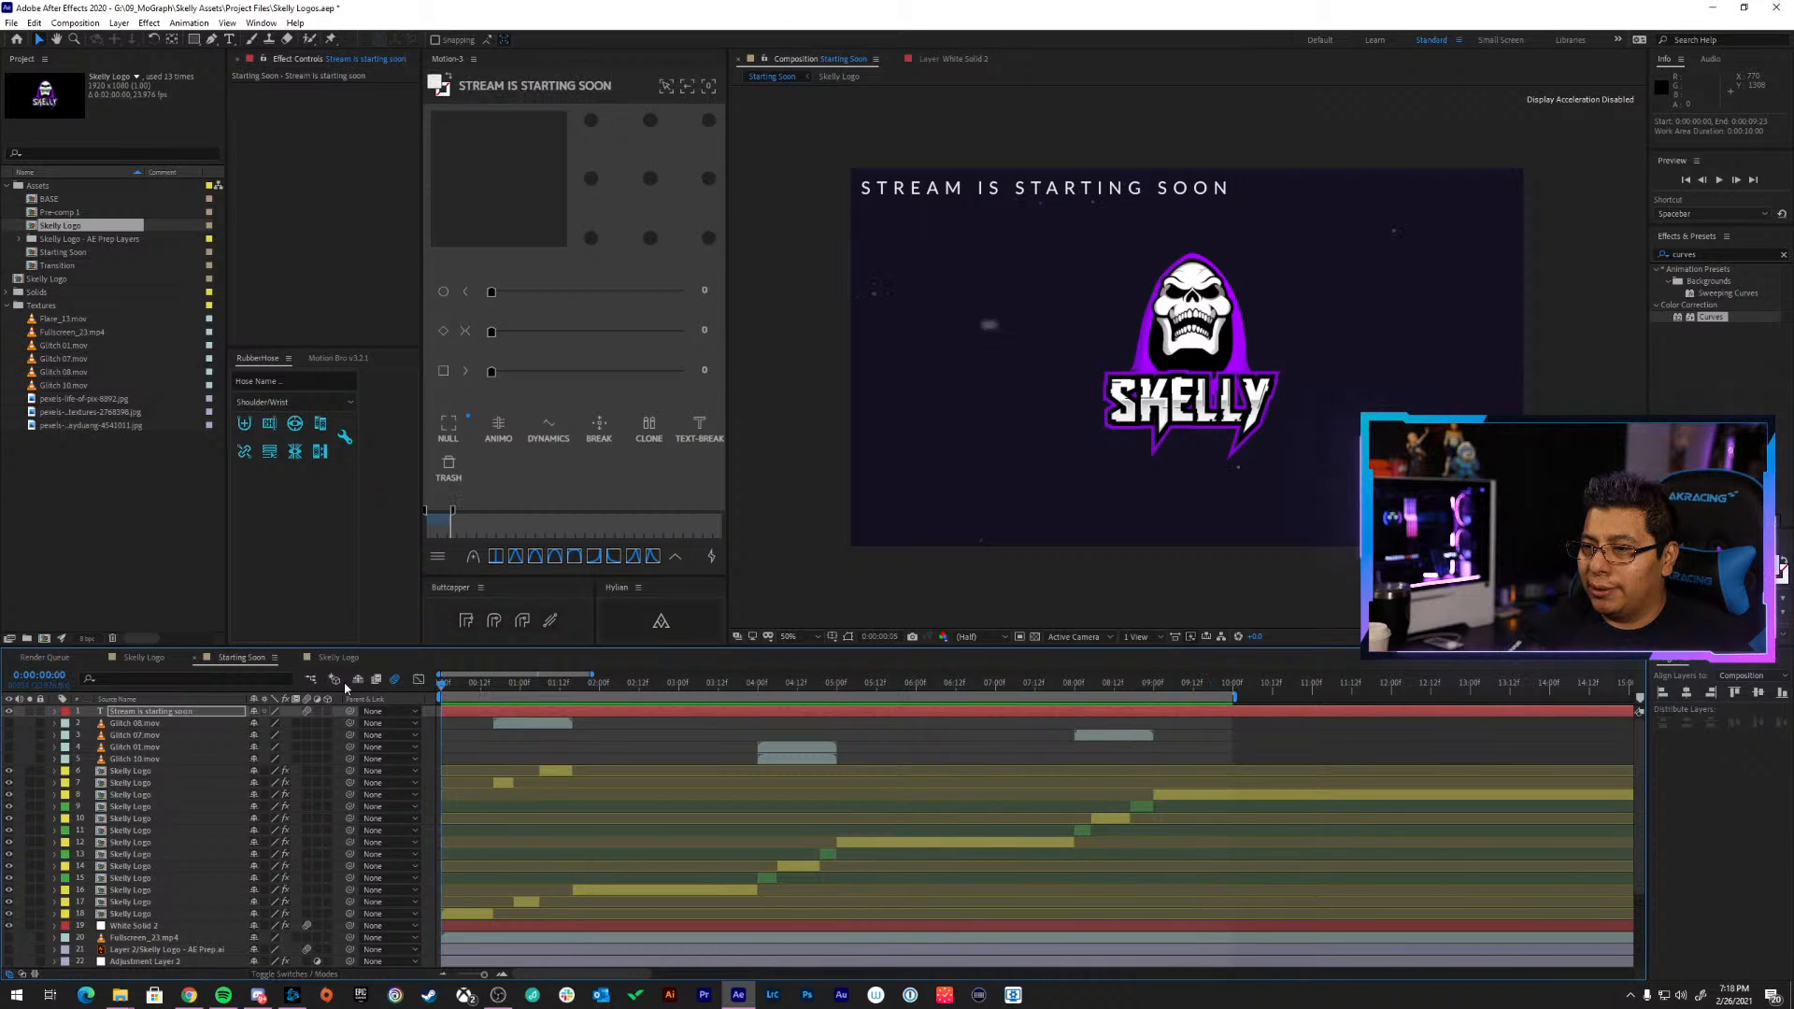
{"action": "key", "text": "space"}
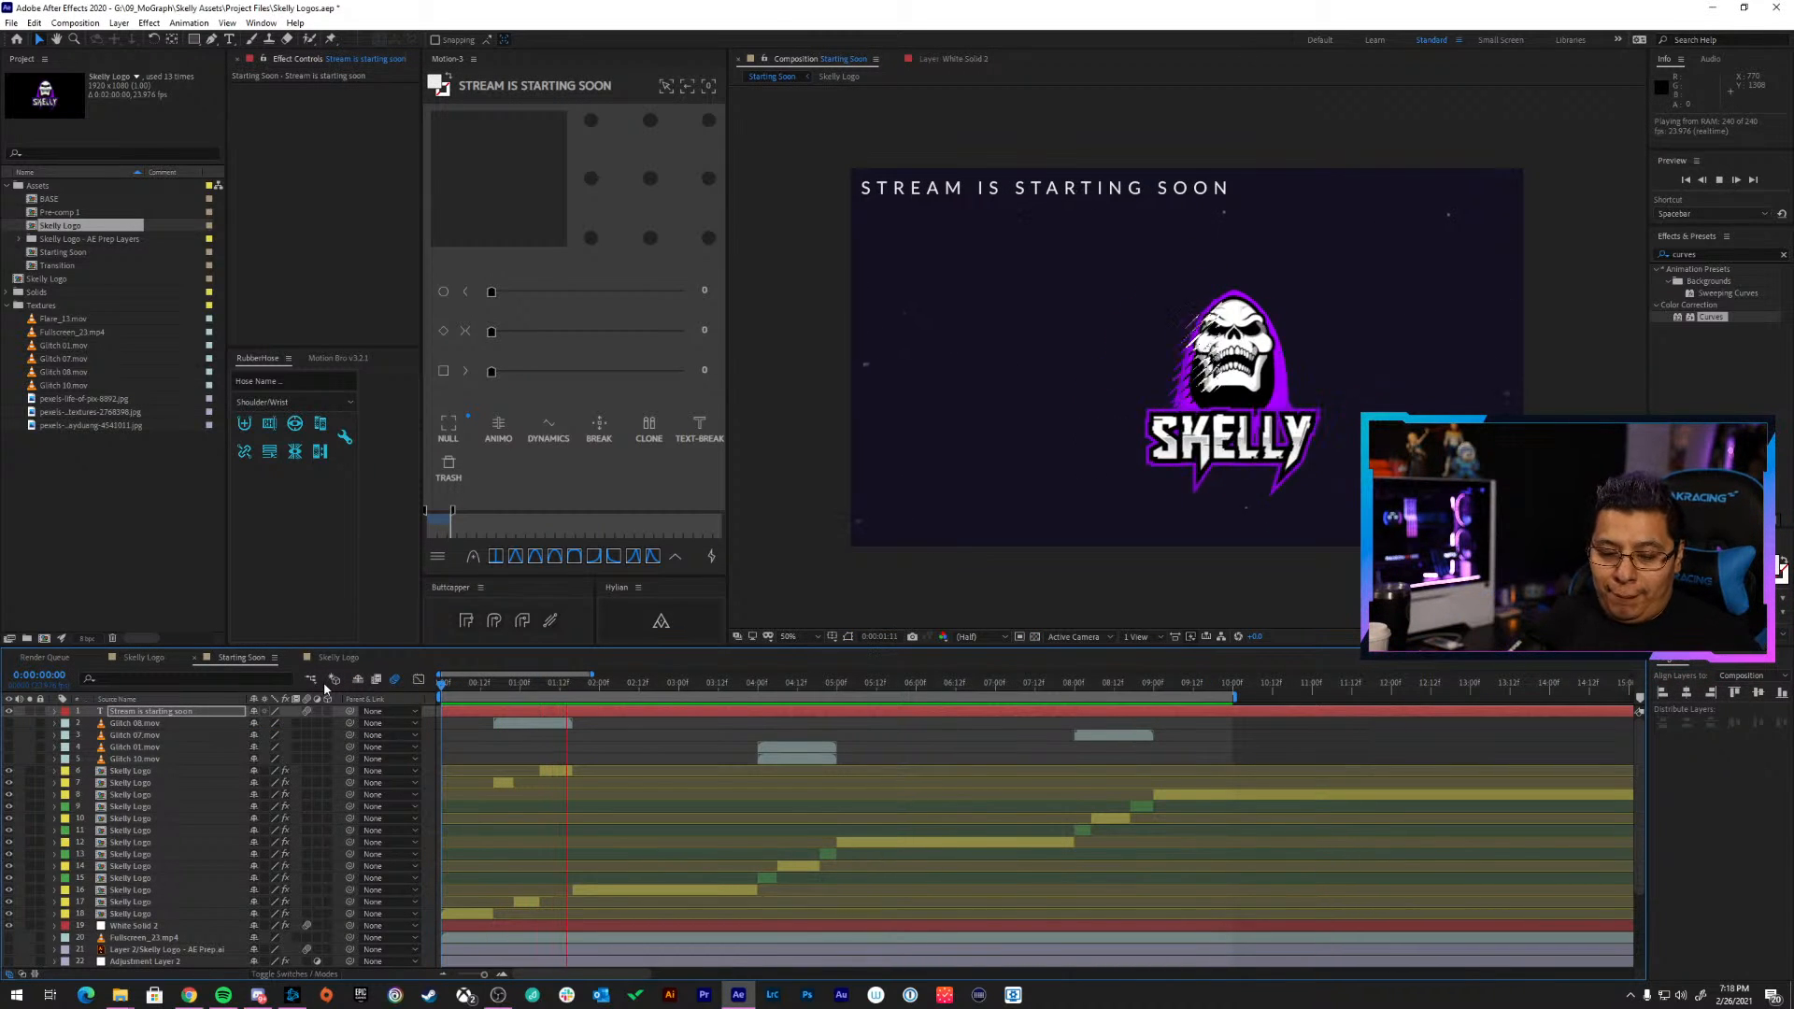
{"action": "key", "text": "space"}
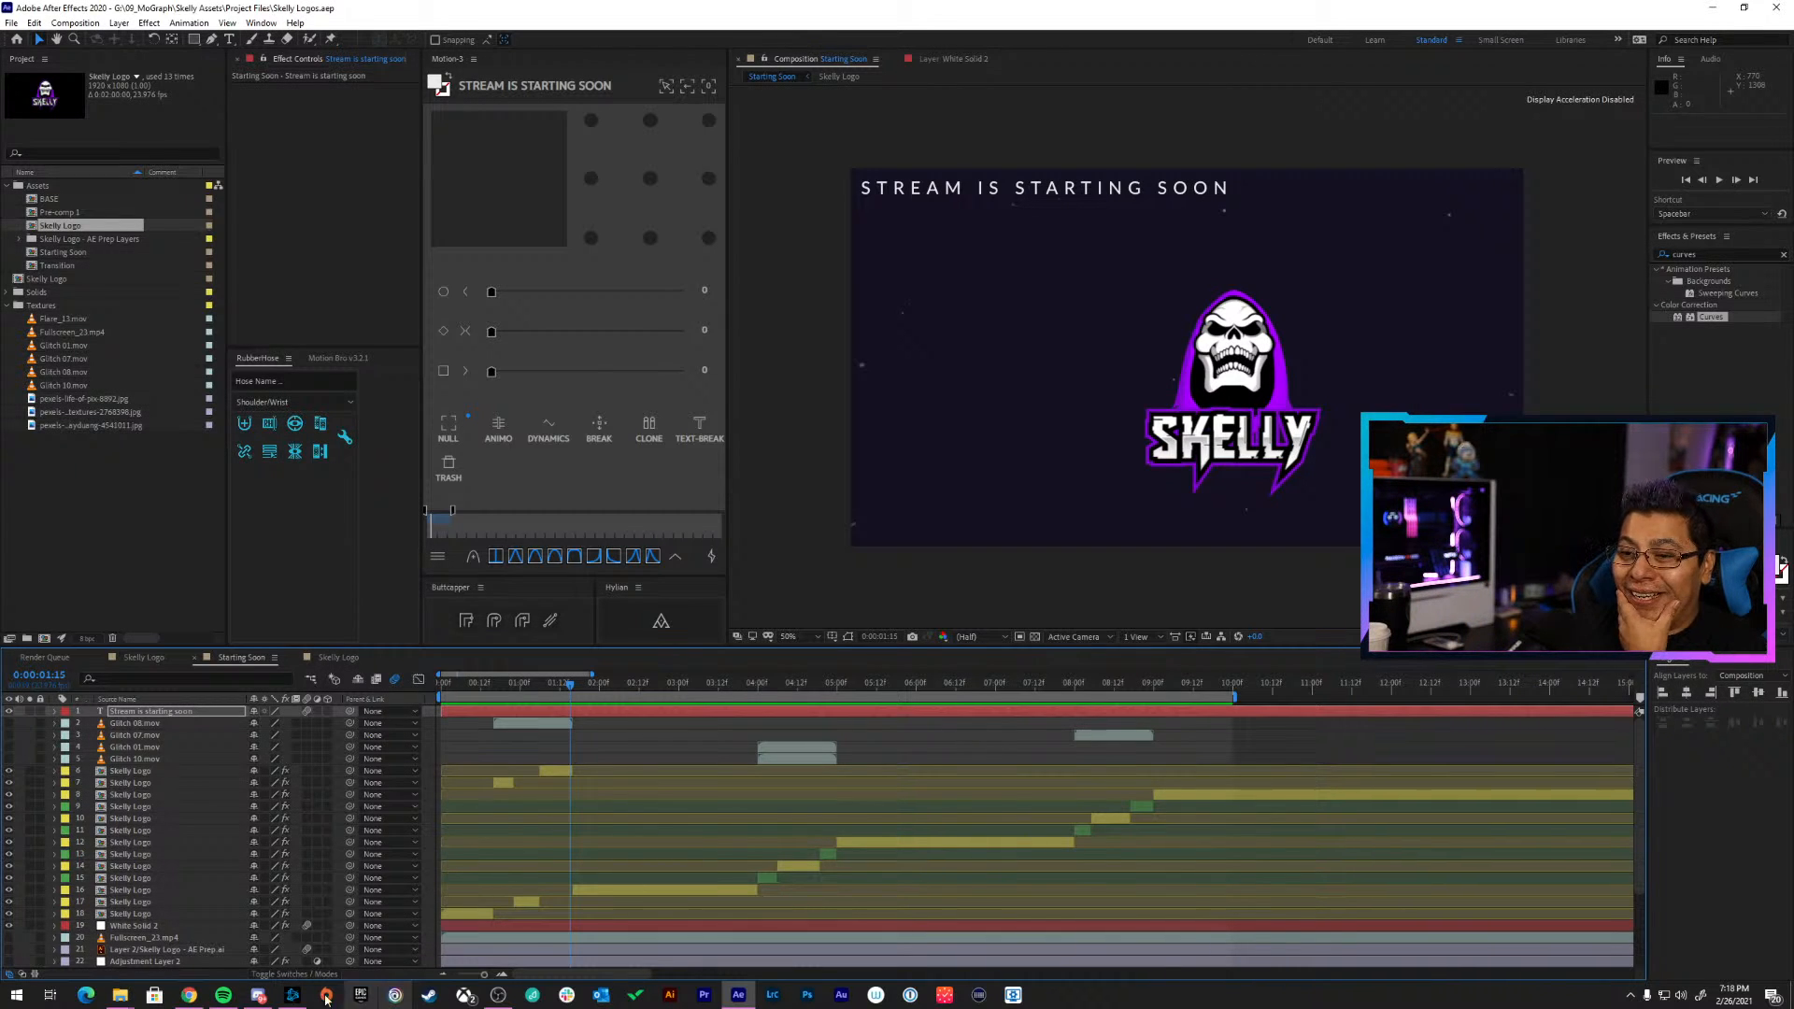
Check the Intros and Screens folder in File Explorer and close its window
{"action": "mouse_move", "coordinate": [122, 996]}
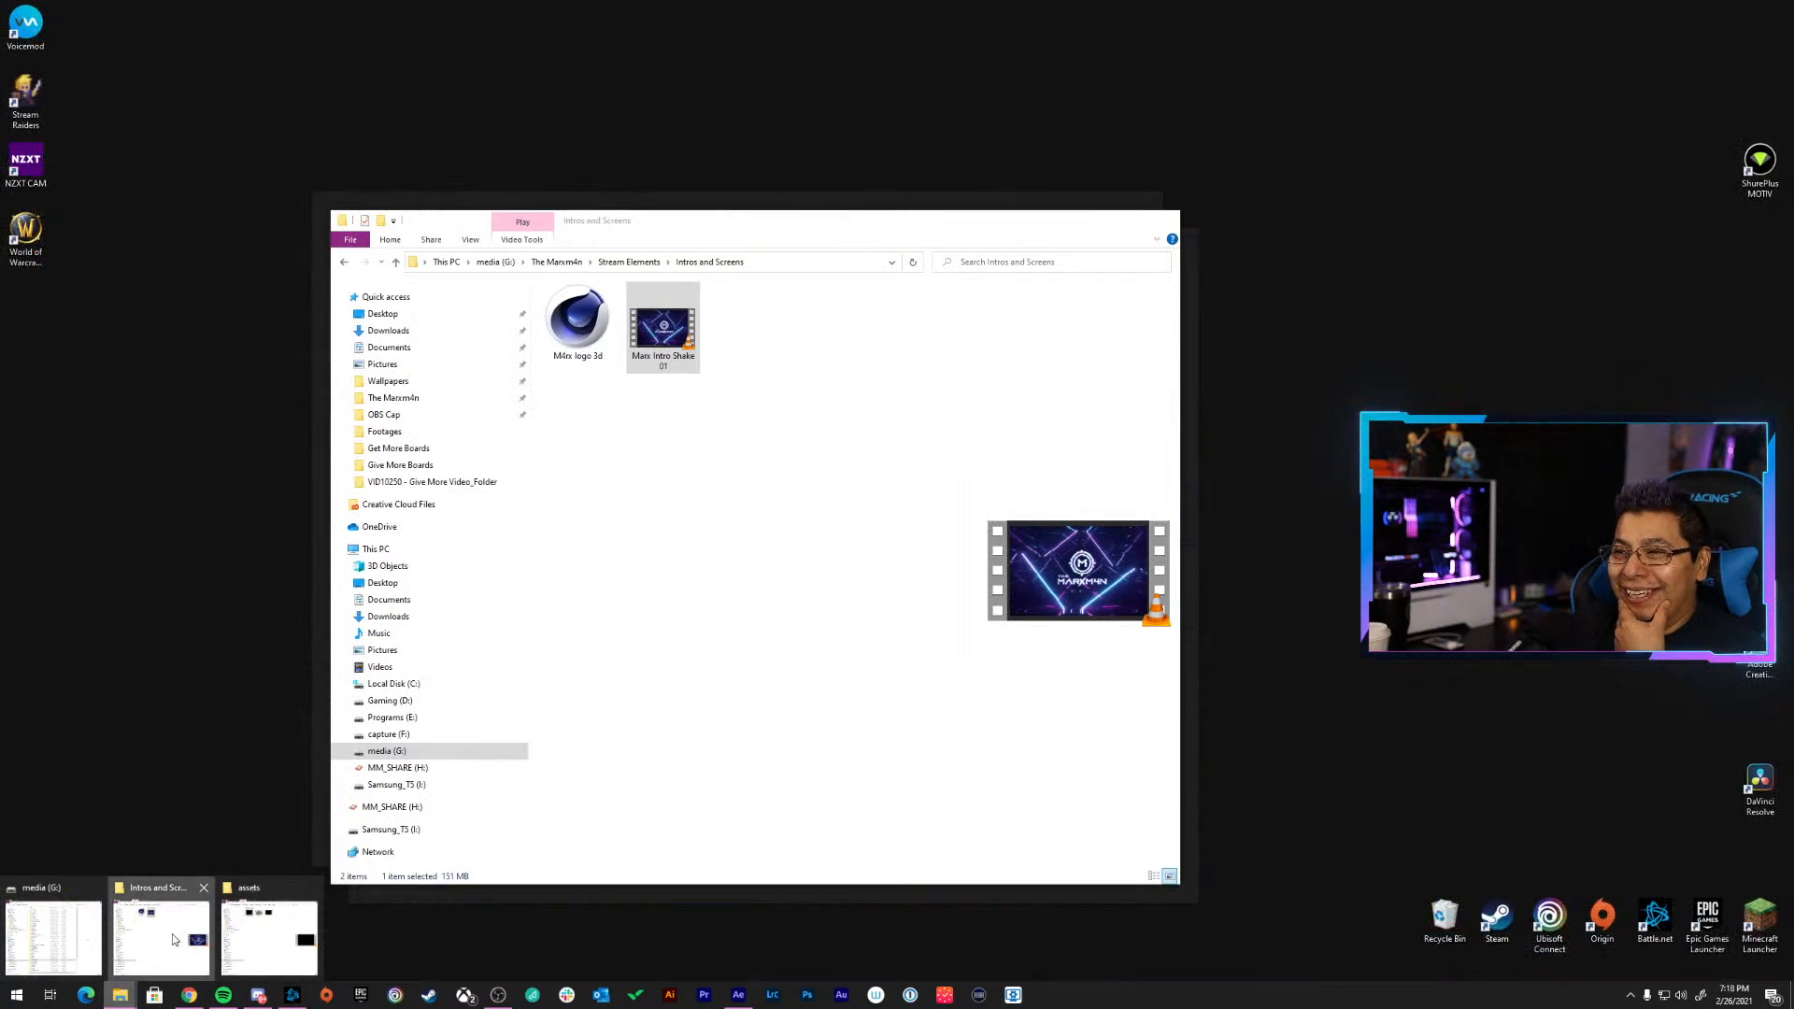
{"action": "left_click", "coordinate": [161, 930]}
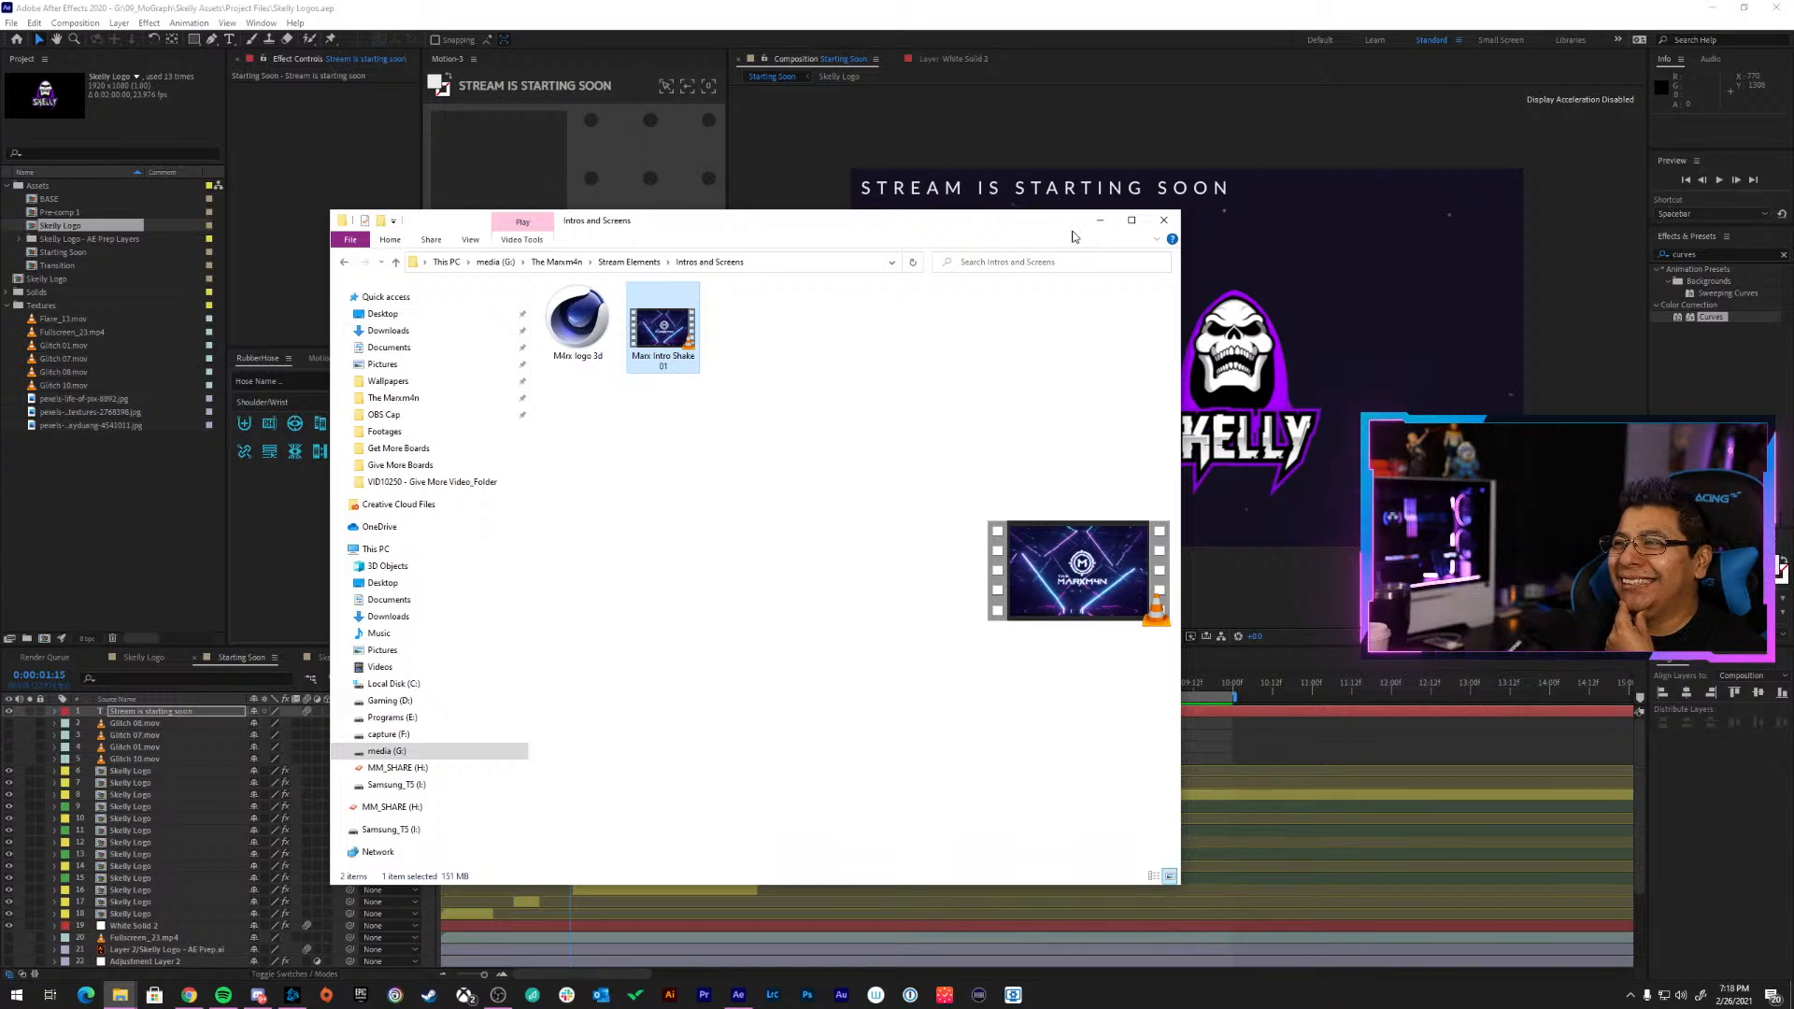
{"action": "left_click", "coordinate": [1163, 219]}
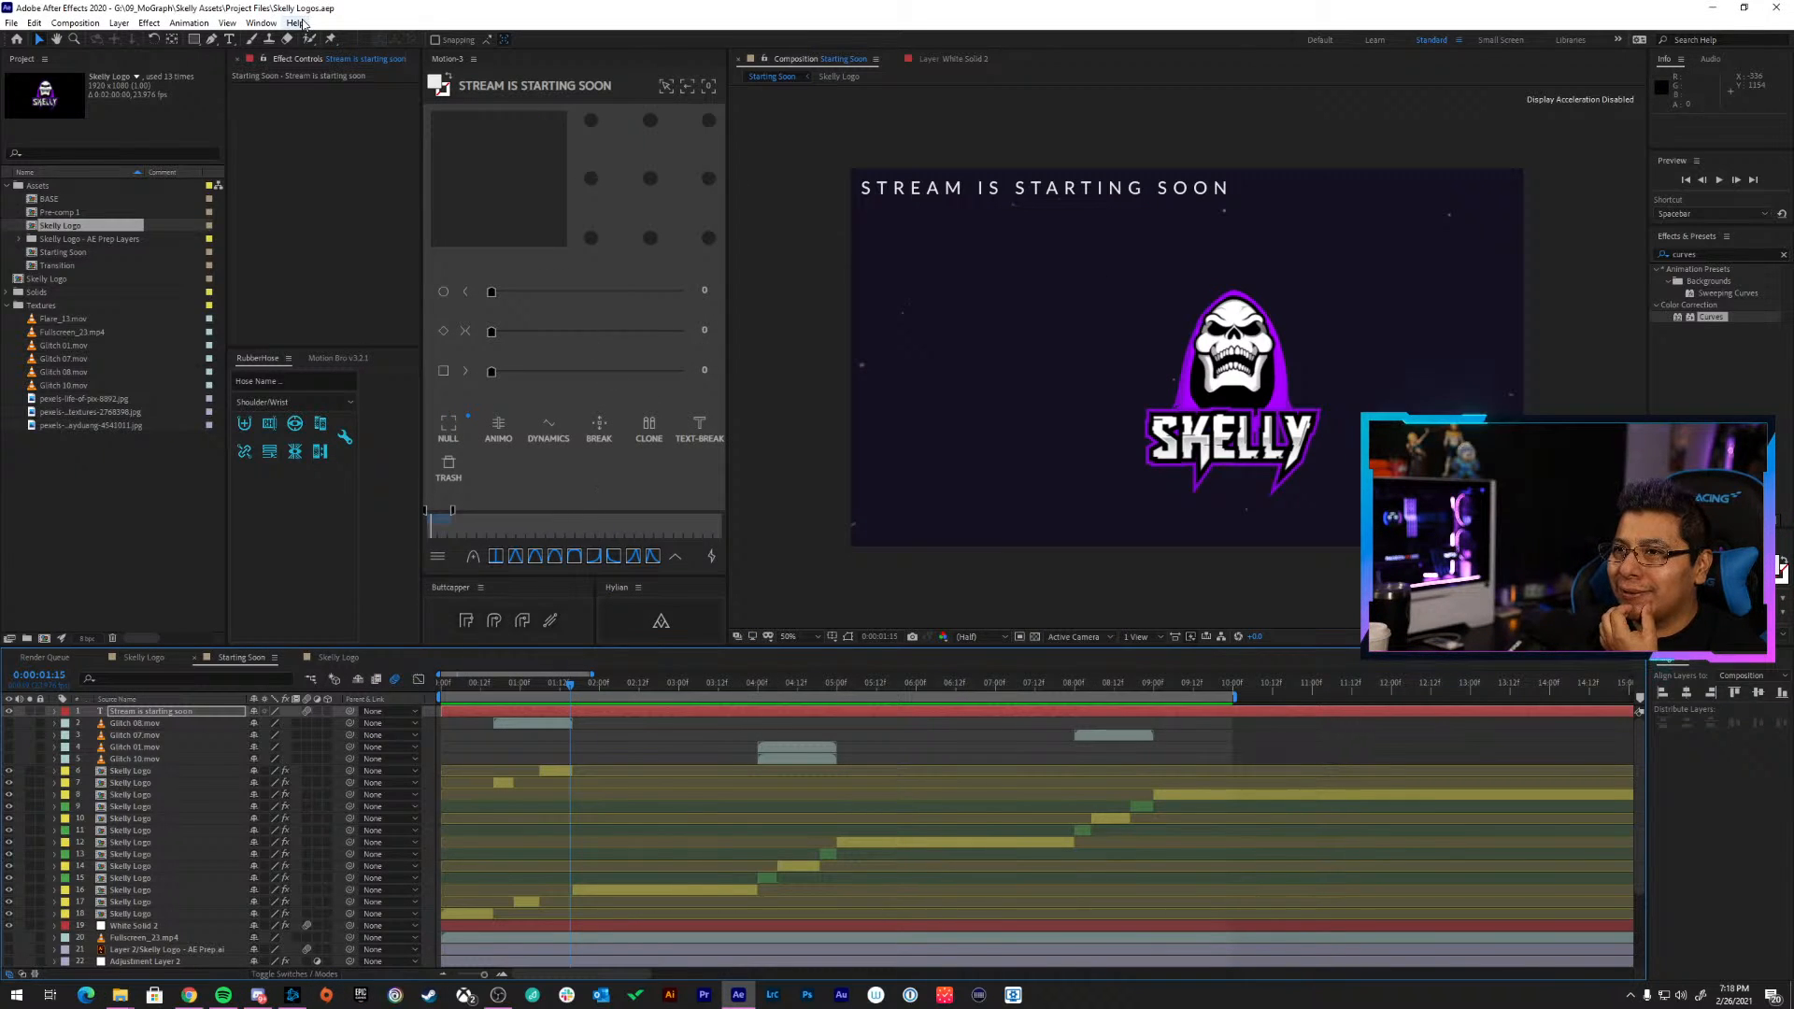
Open the Sweet script panel and its license settings, moving the settings window out of the visible screen area
{"action": "left_click", "coordinate": [261, 23]}
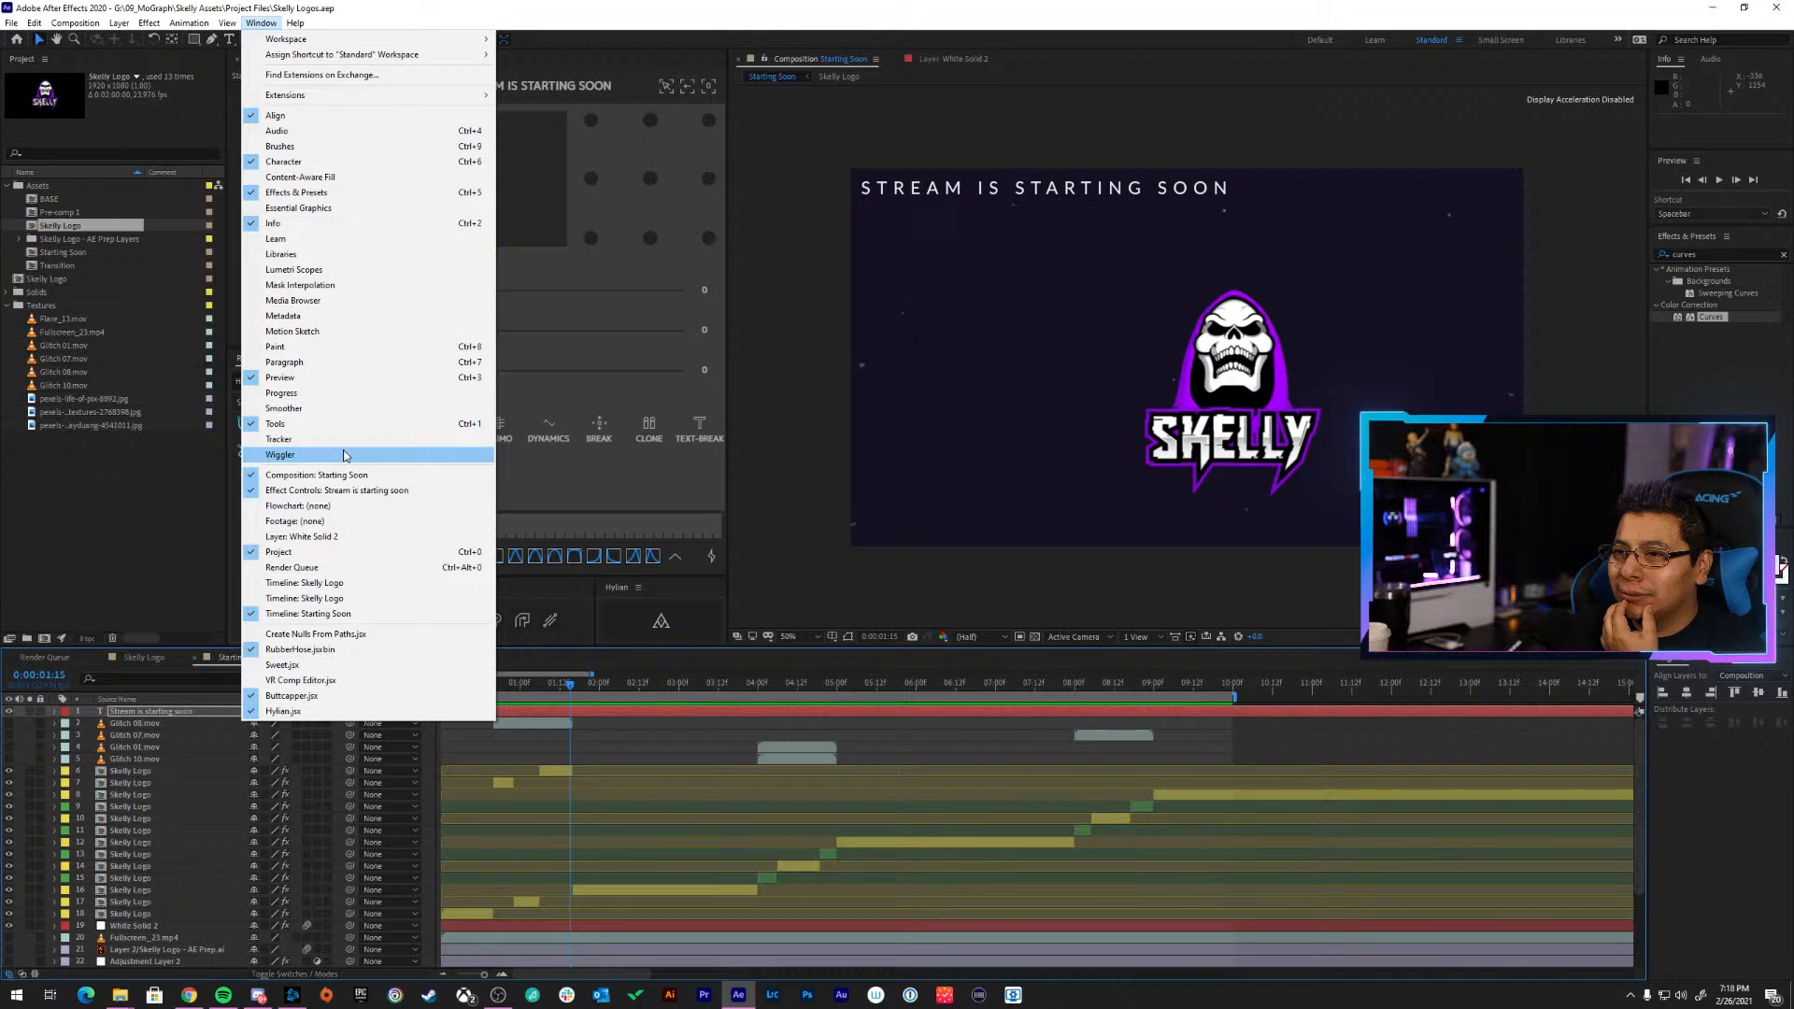
{"action": "left_click", "coordinate": [309, 666]}
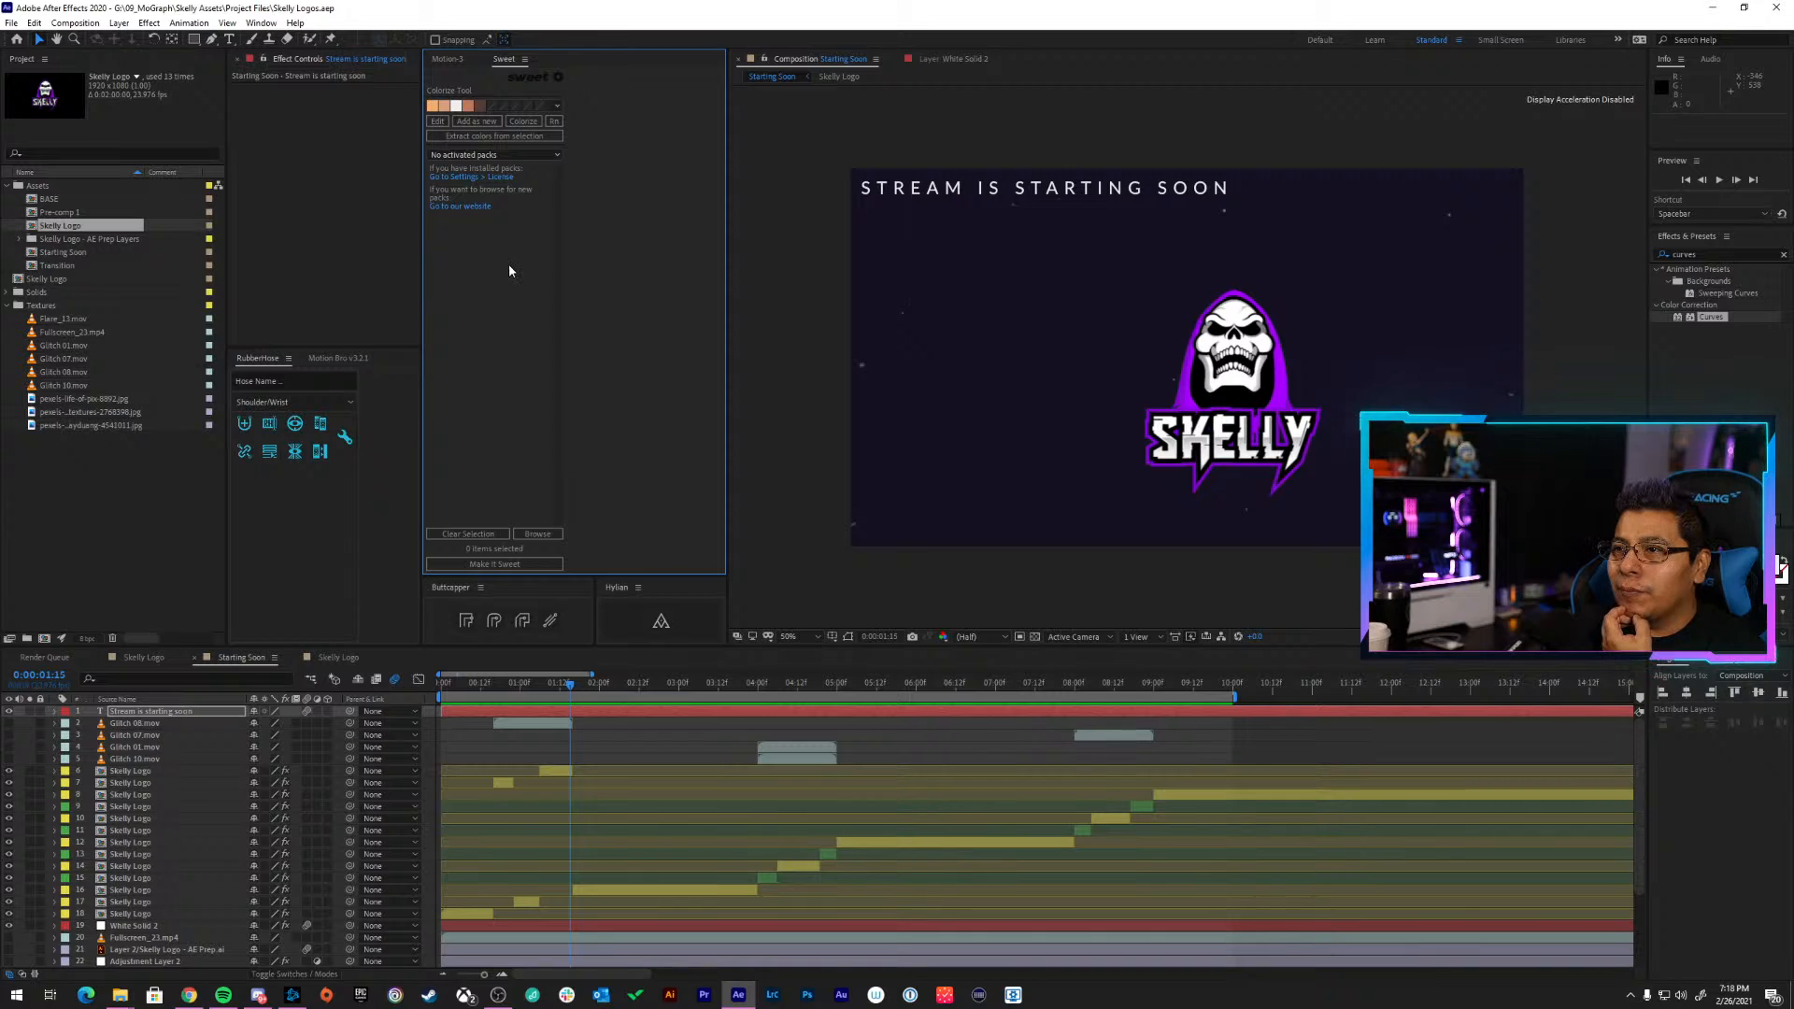
{"action": "left_click", "coordinate": [469, 175]}
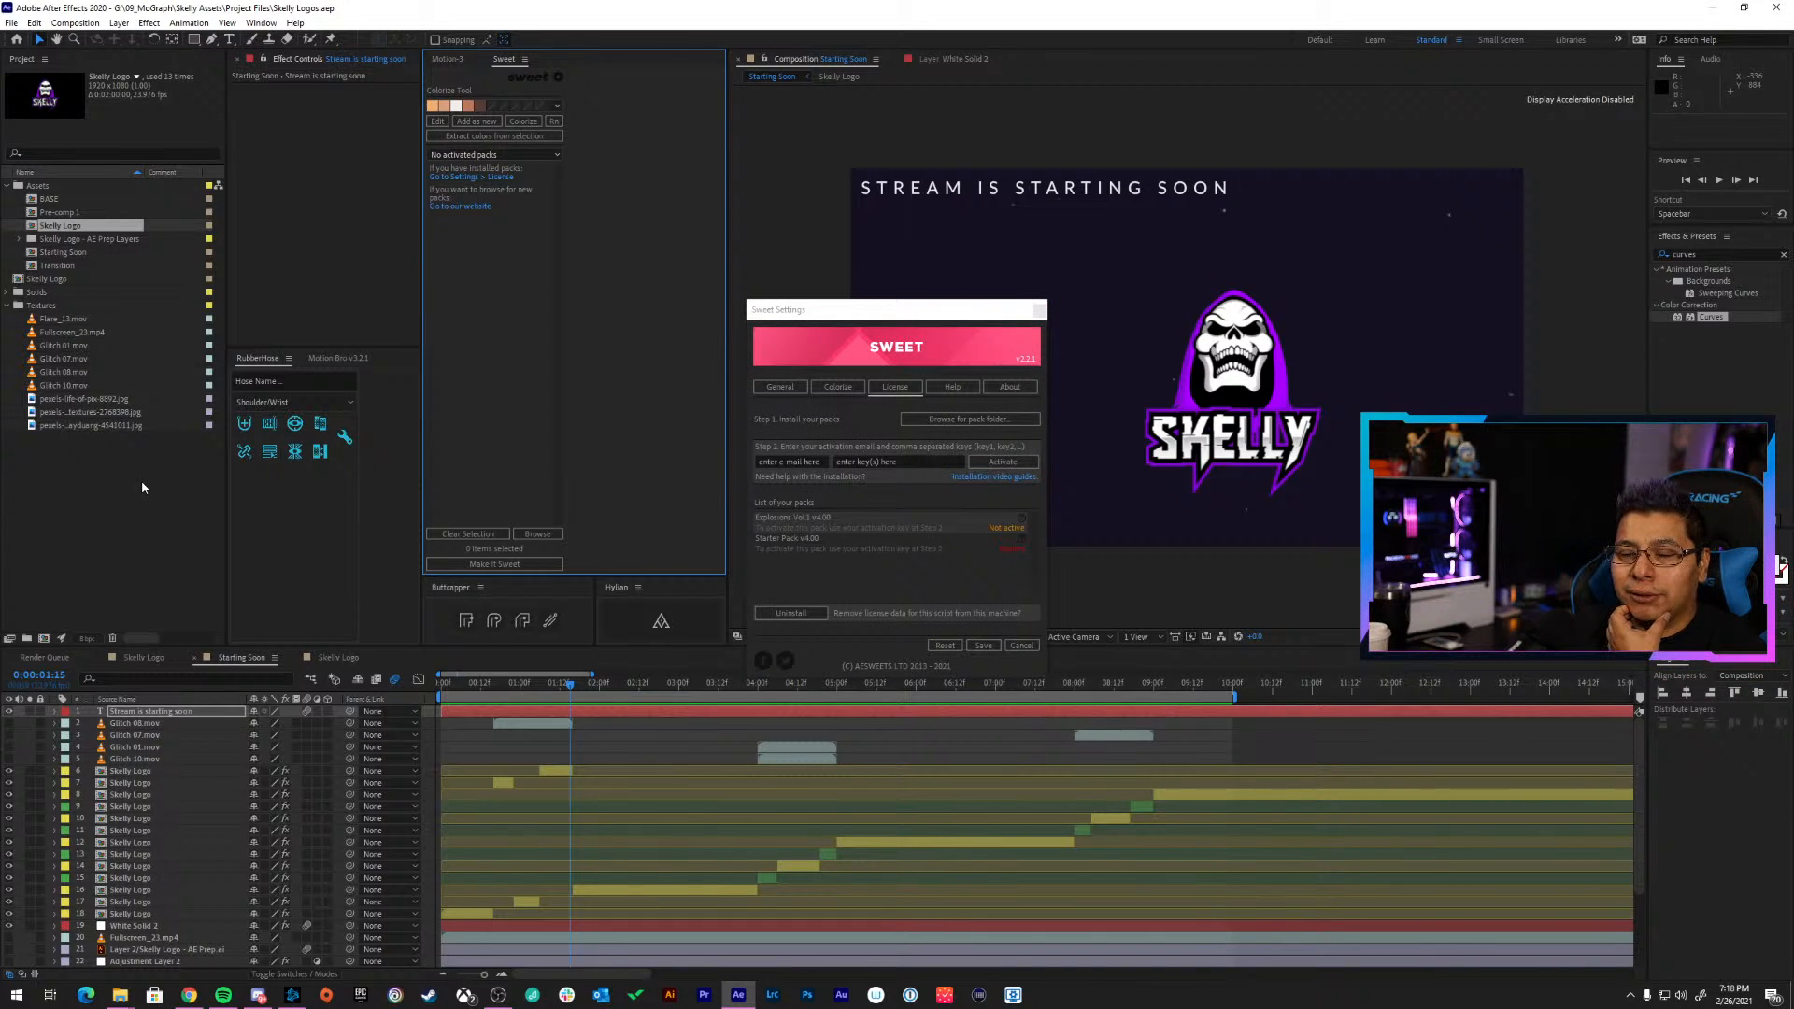
{"action": "left_click_drag", "start_coordinate": [876, 315], "coordinate": [0, 374]}
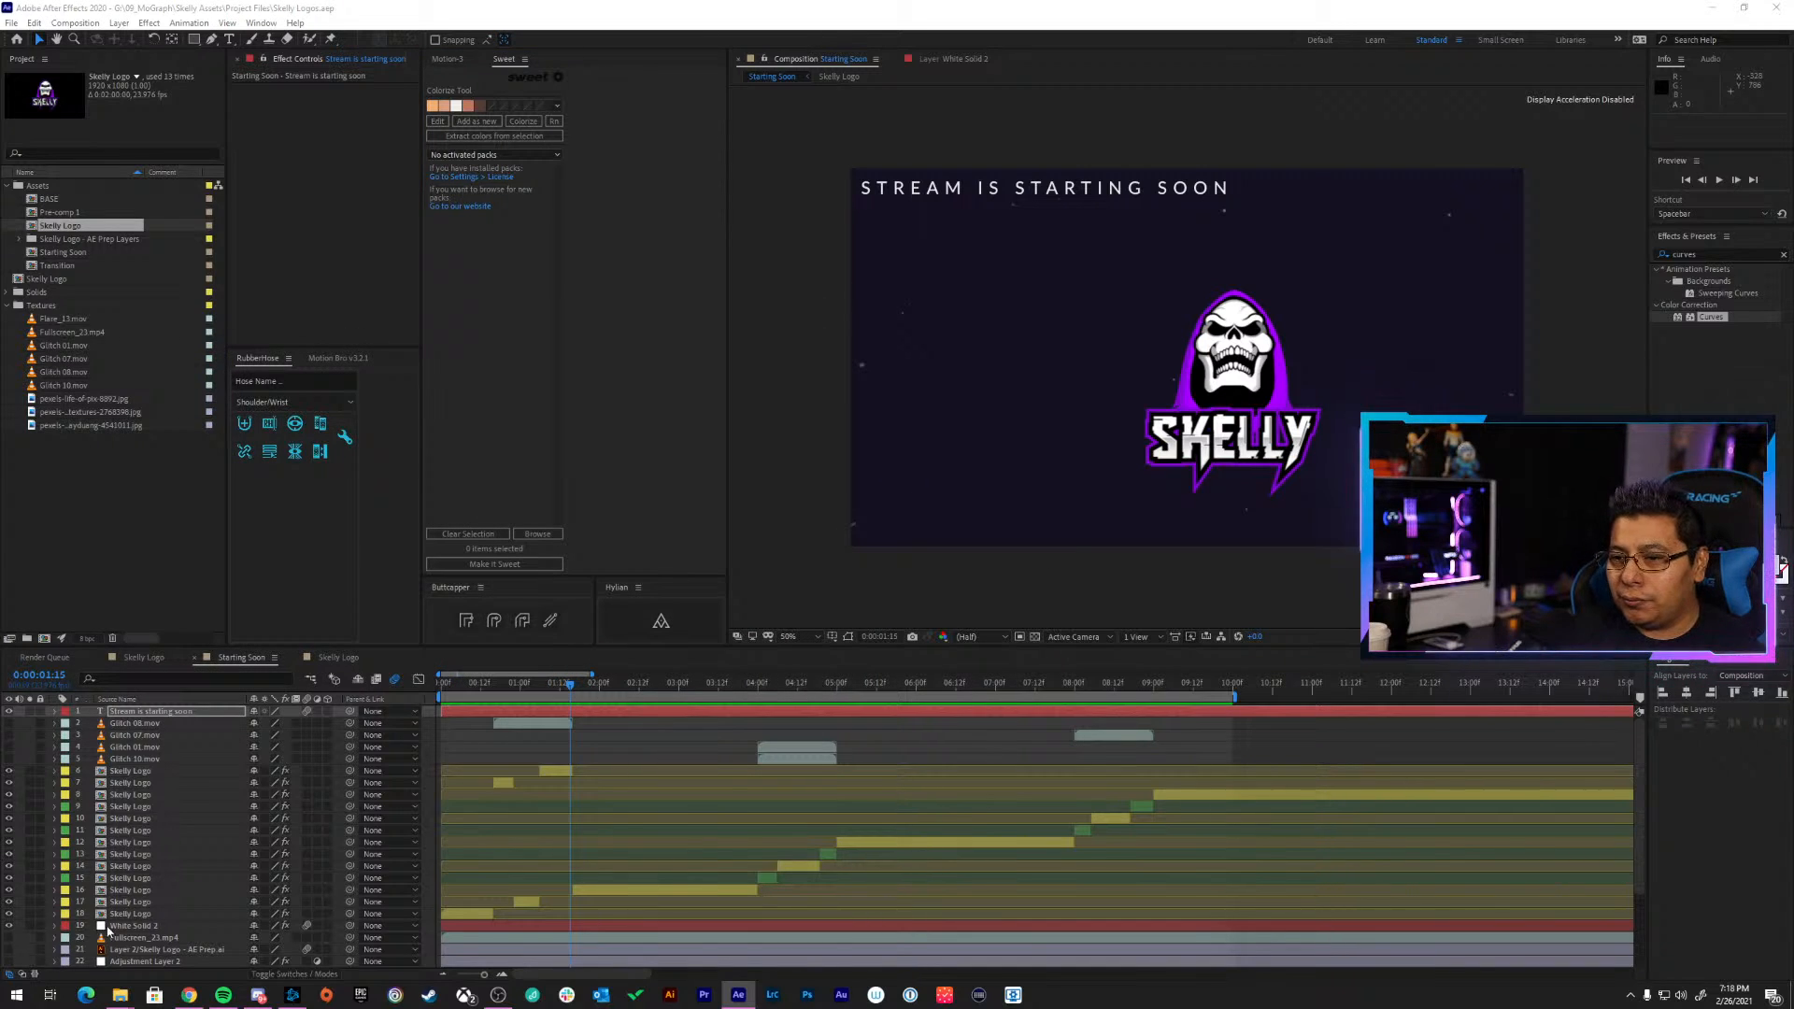
Activate the Sweet Starter Pack with the activation e-mail and license key, and dismiss the activation alerts
{"action": "mouse_move", "coordinate": [120, 994]}
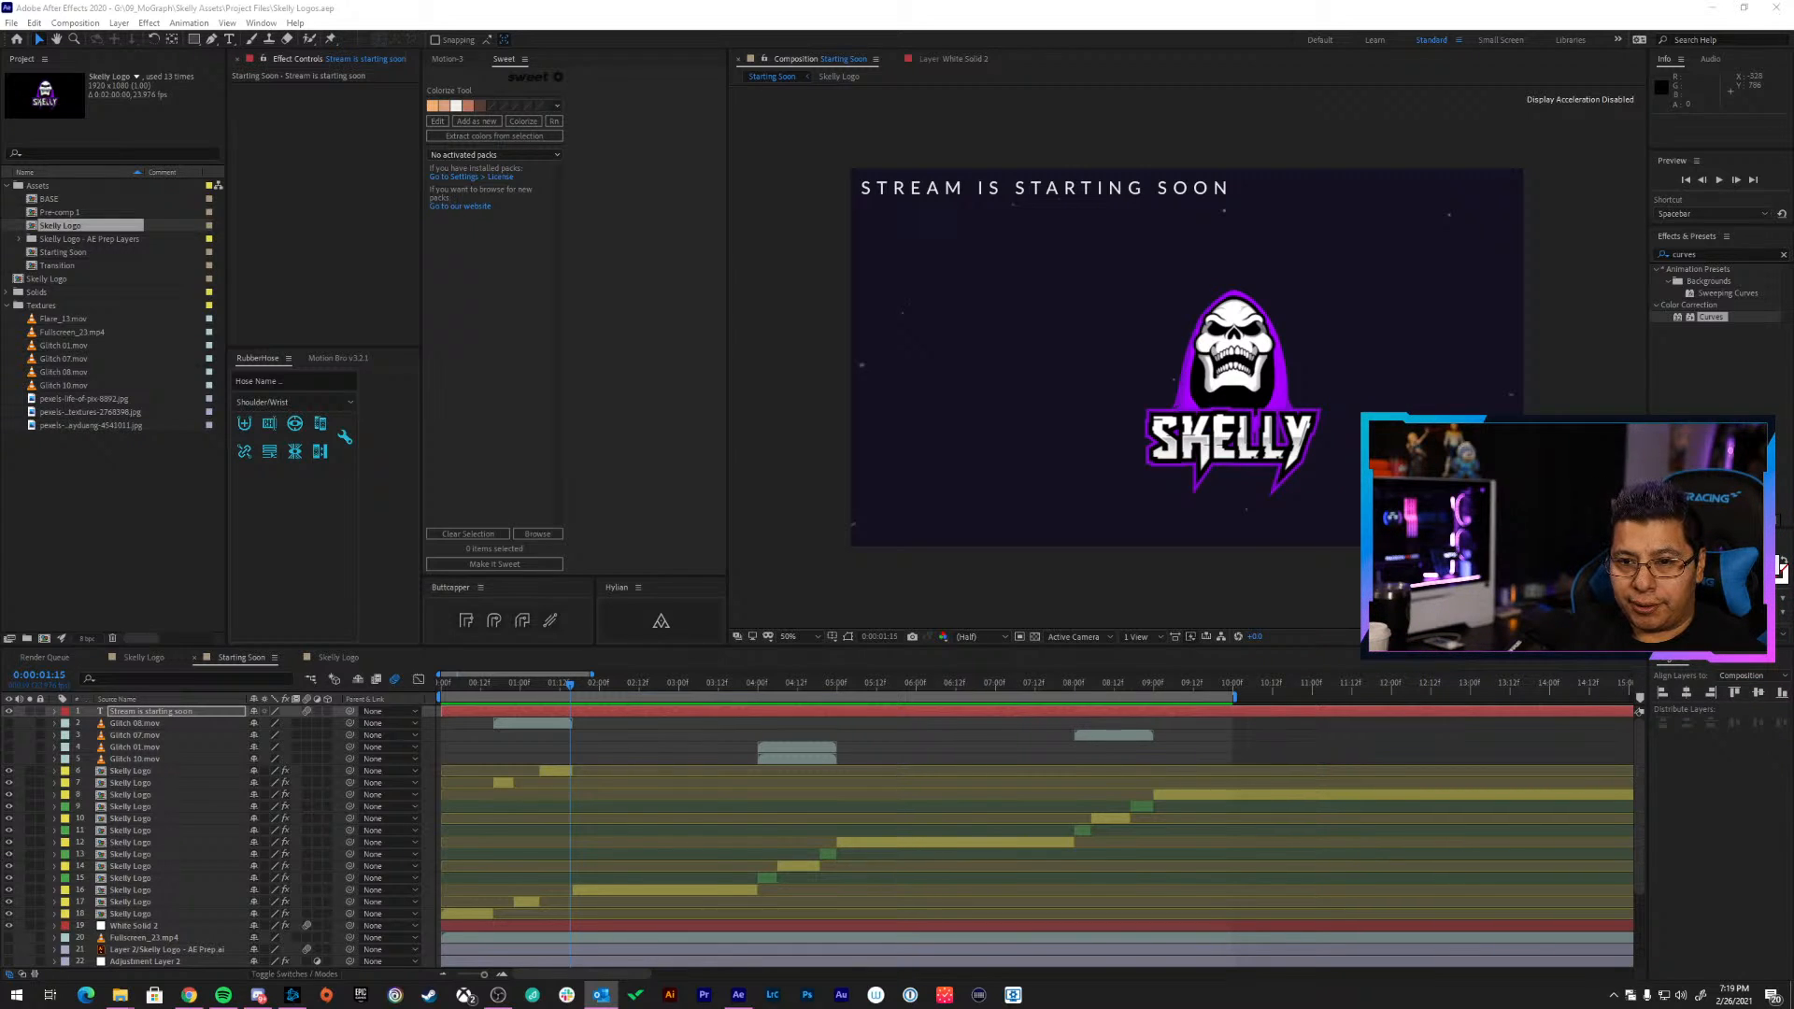
{"action": "key", "text": "alt+Tab"}
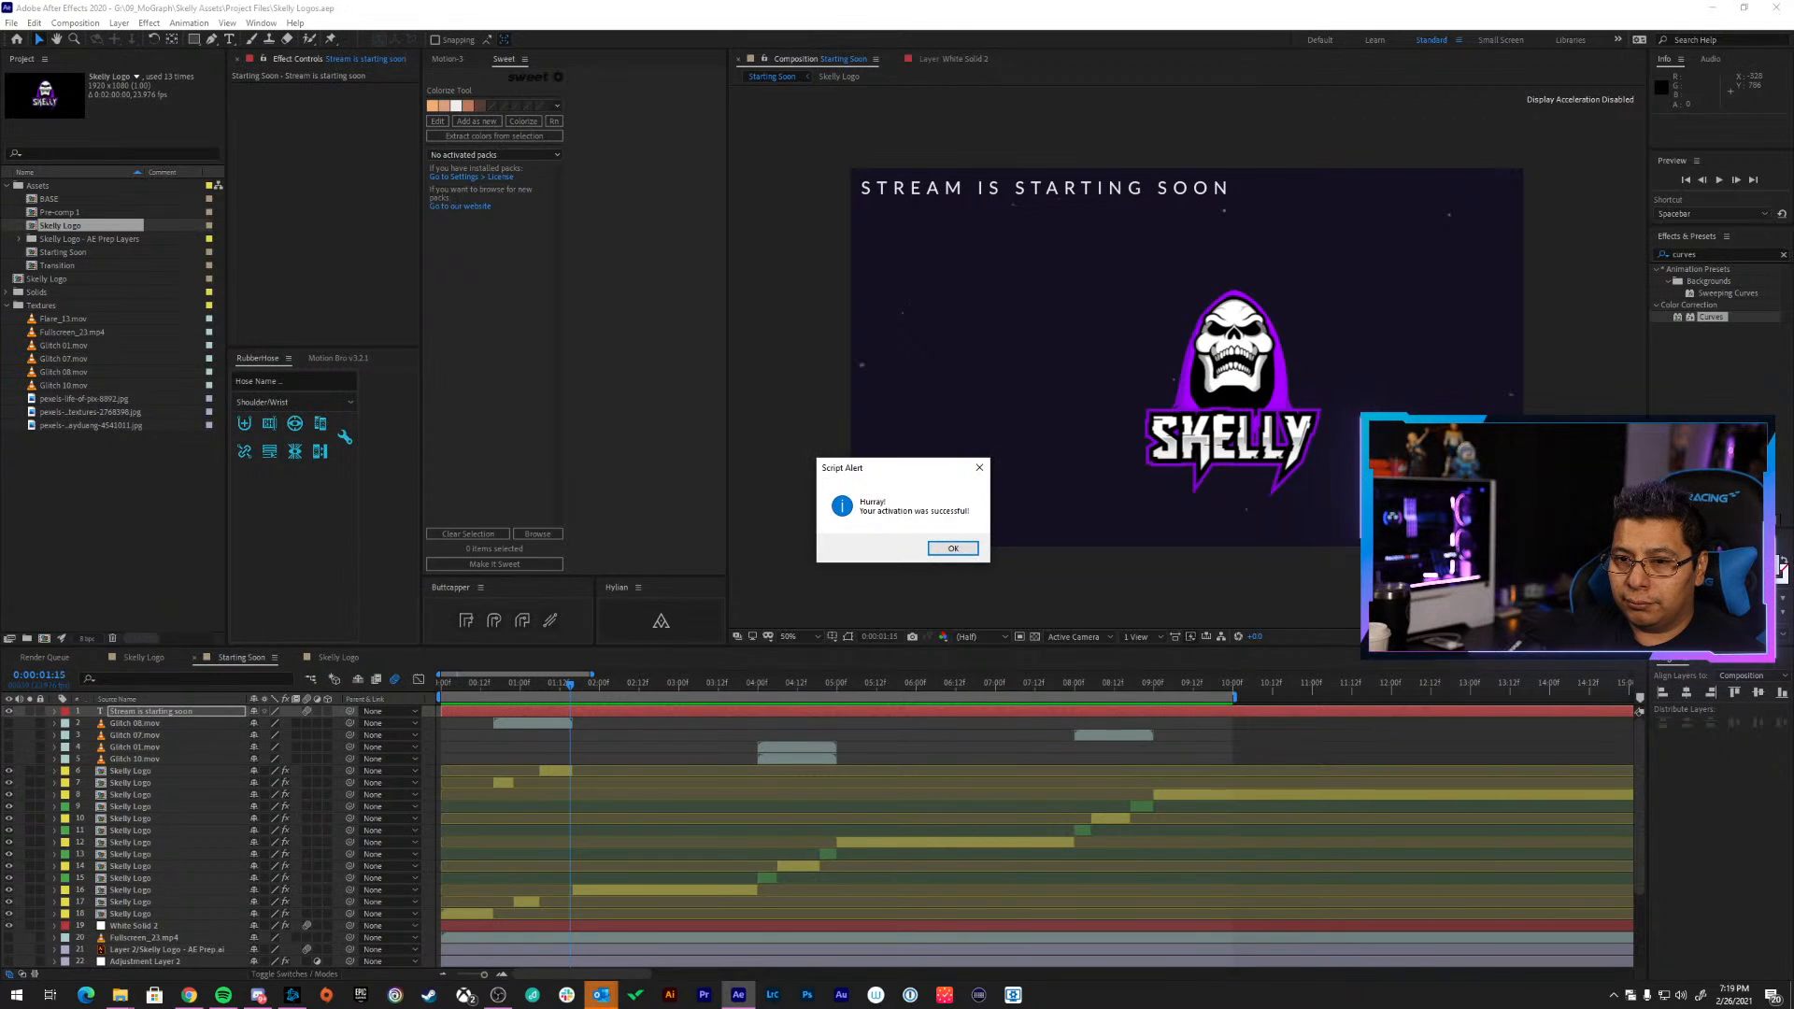
{"action": "left_click", "coordinate": [951, 548]}
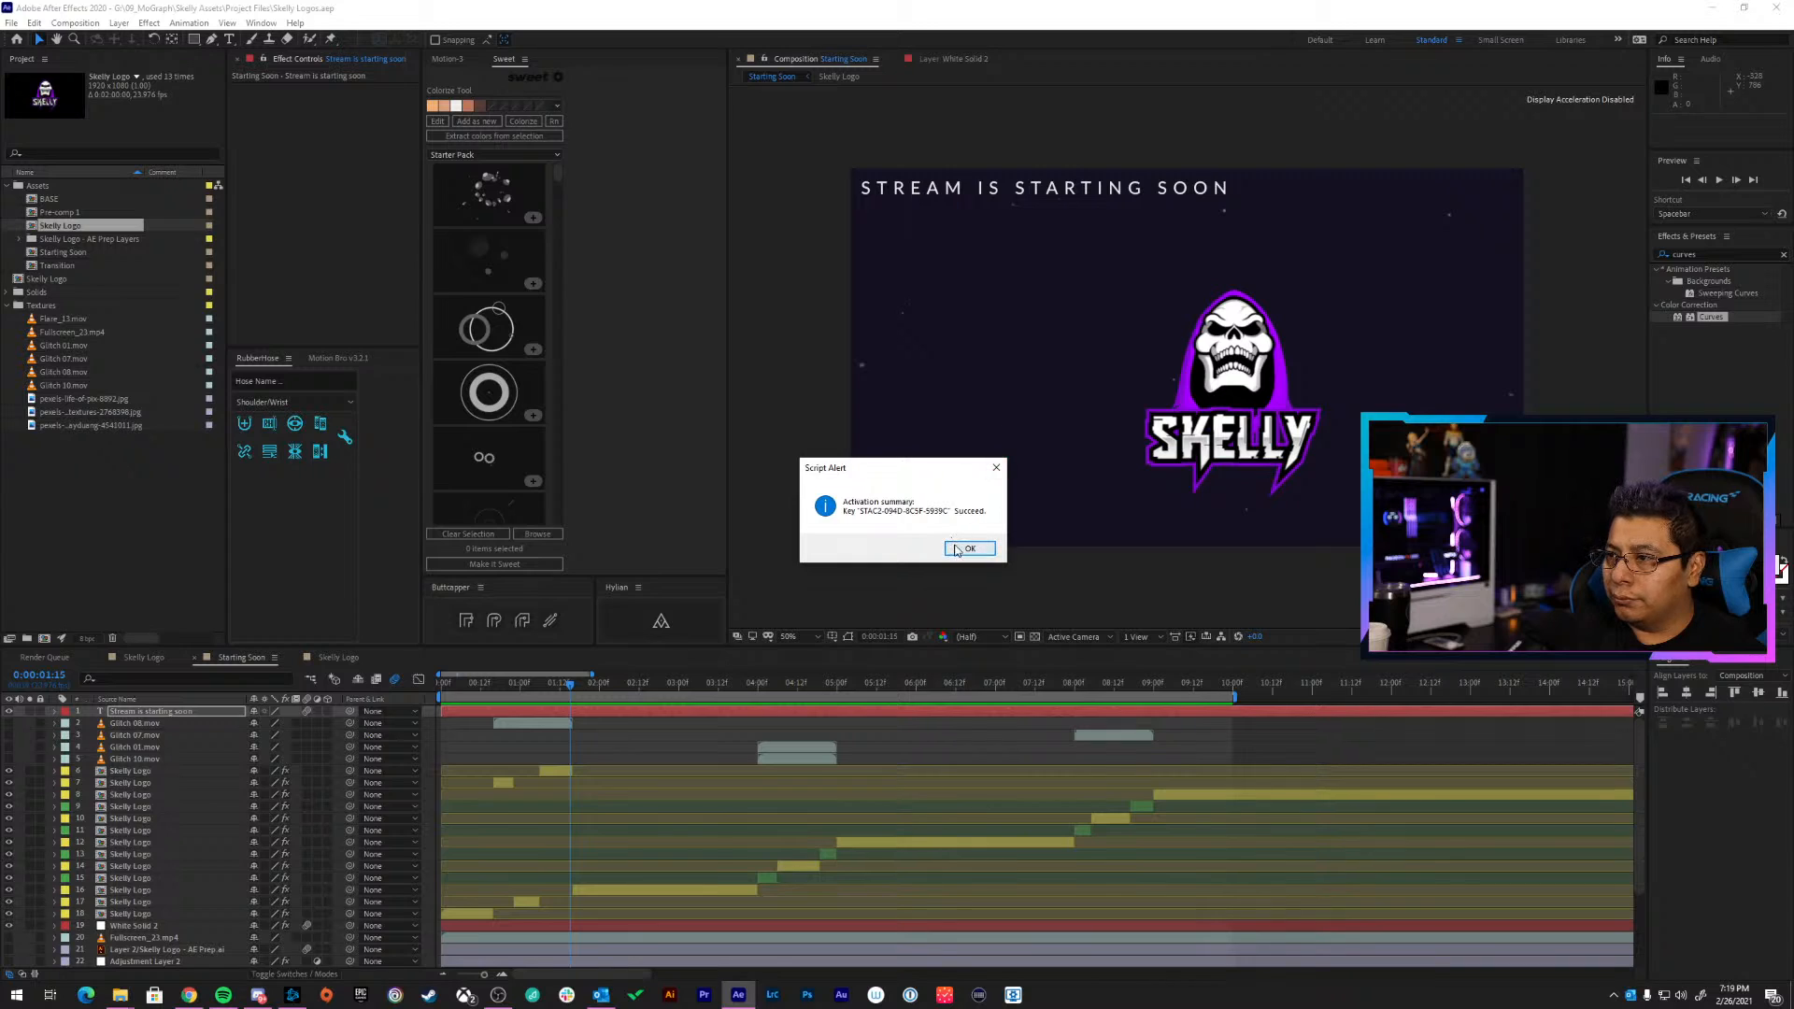
{"action": "left_click", "coordinate": [955, 550]}
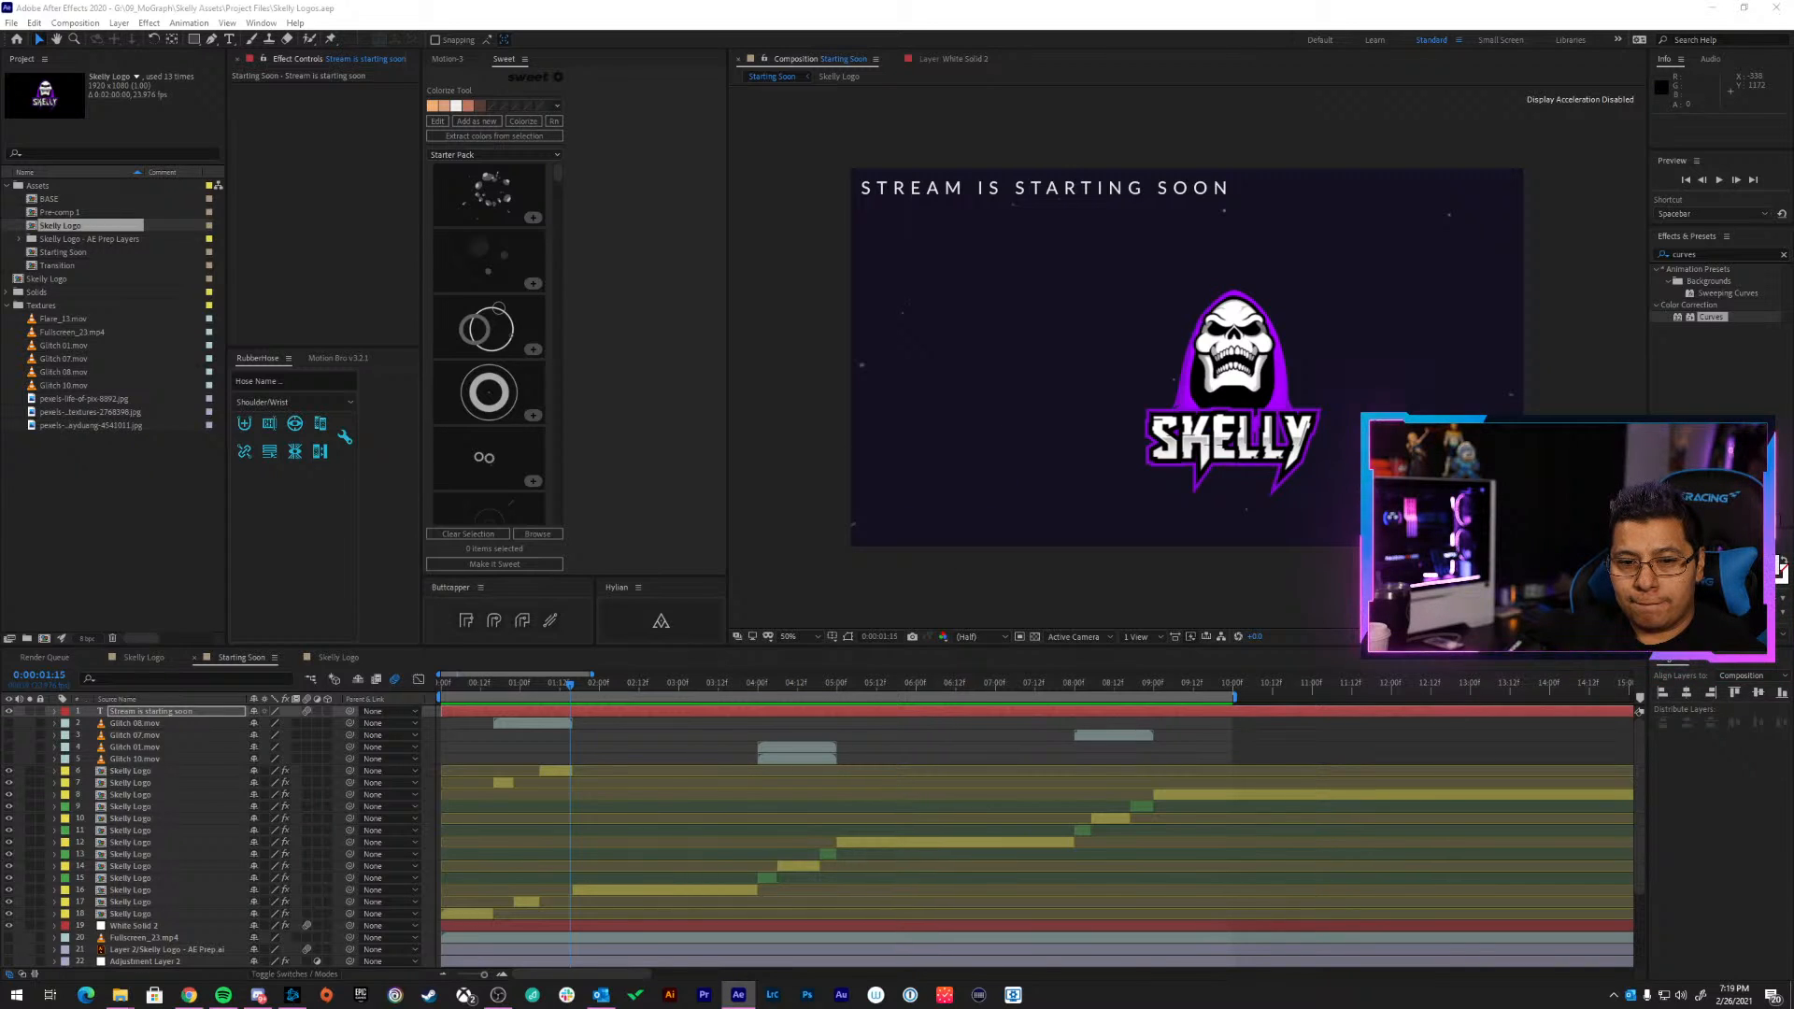
Switch the Sweet library to the Explosions Vol.1 pack and browse its animated elements through to the end
{"action": "key", "text": "alt+Tab"}
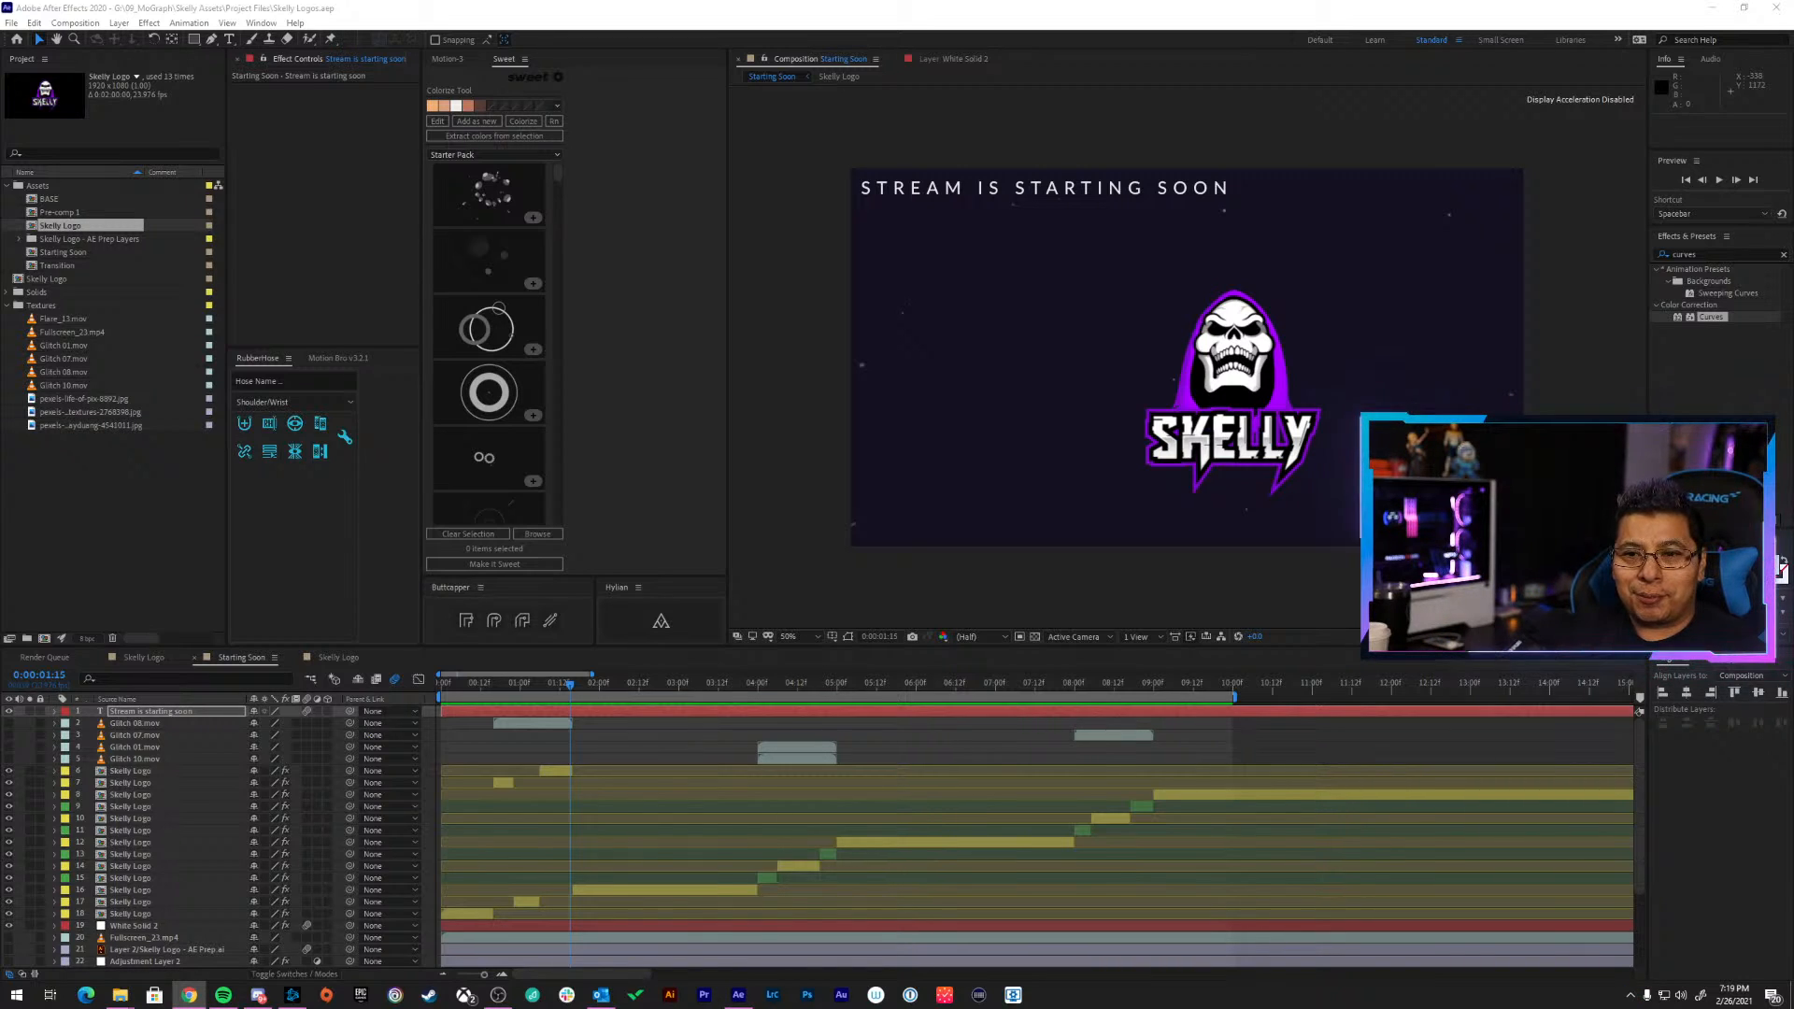
{"action": "key", "text": "alt+Tab"}
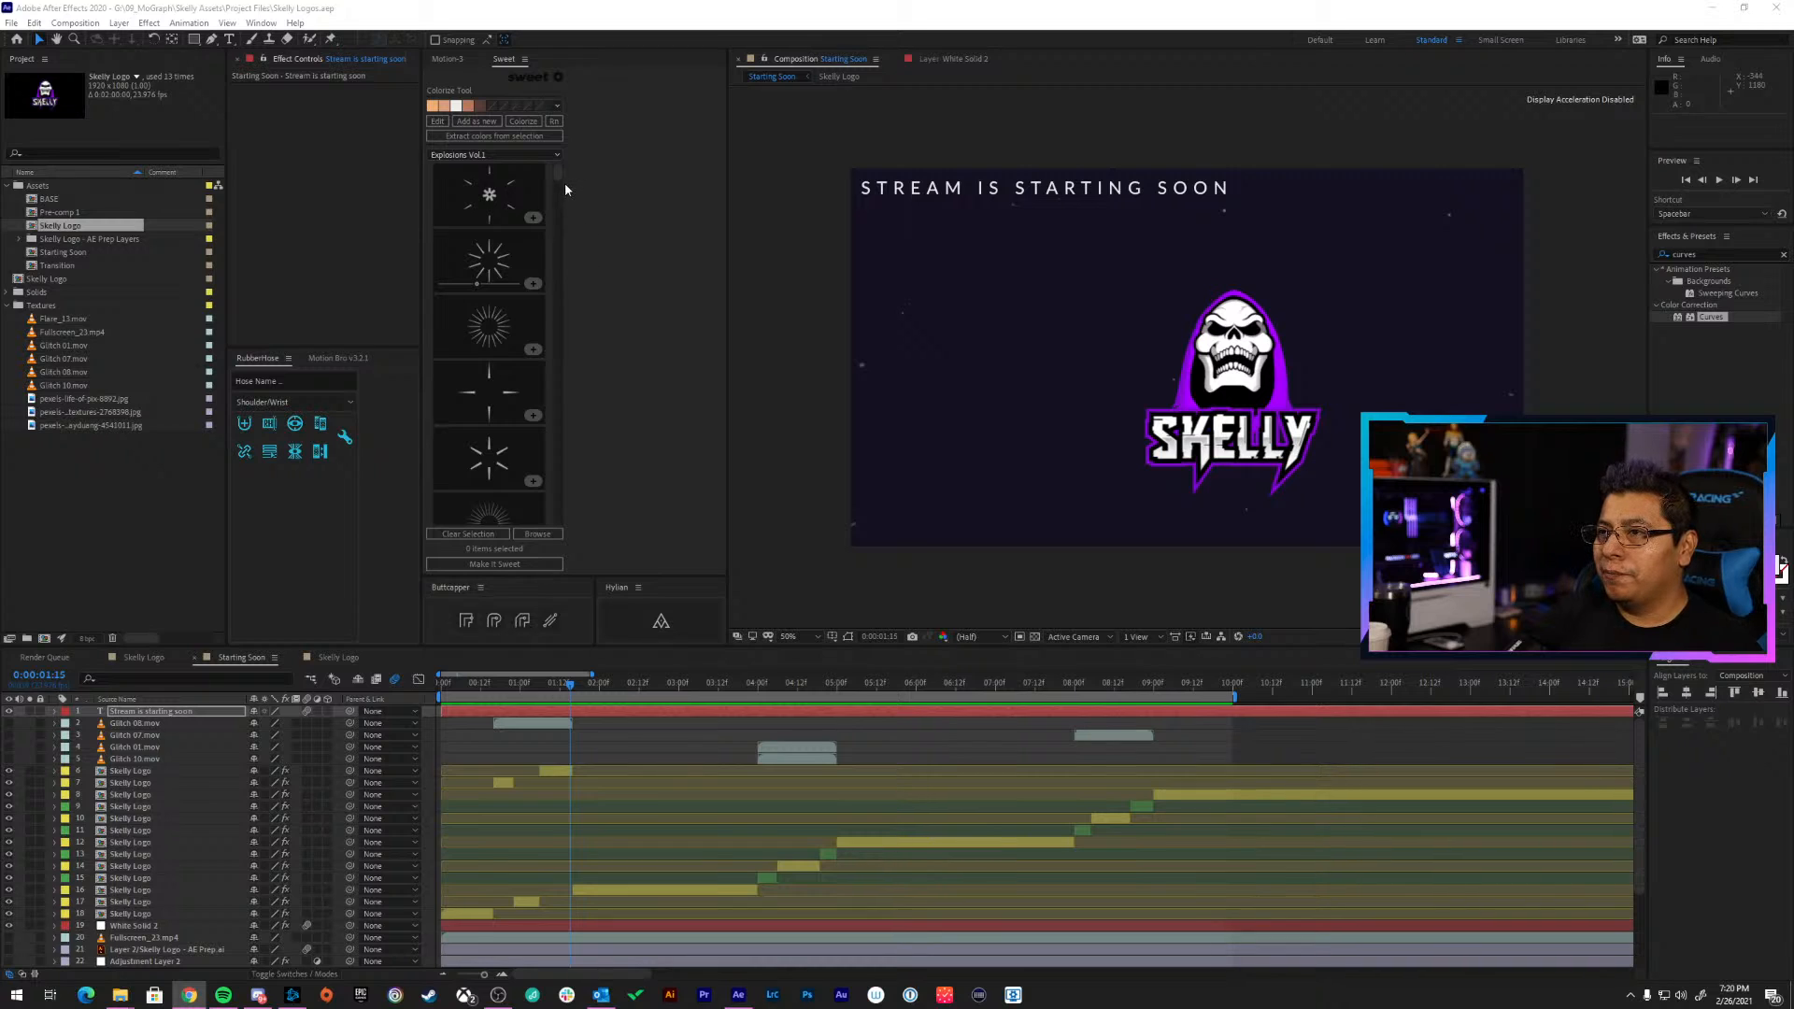
{"action": "left_click_drag", "start_coordinate": [558, 179], "coordinate": [547, 514]}
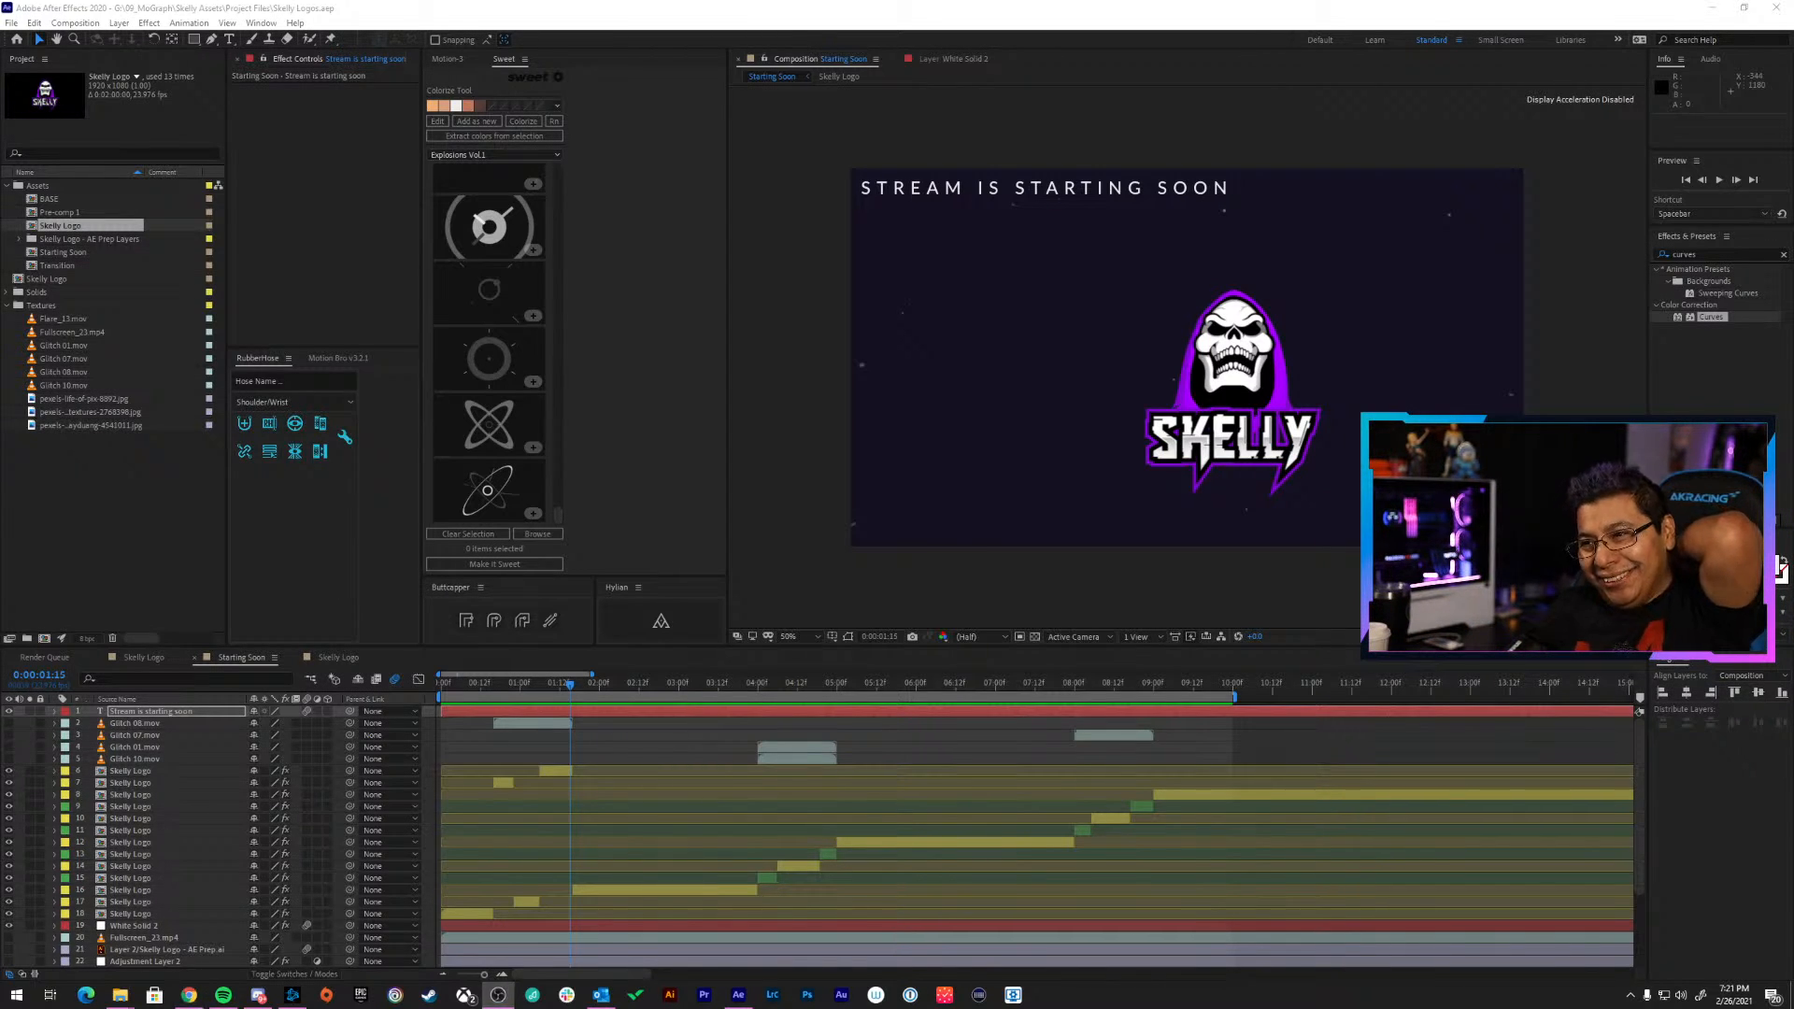
Play the Starting Soon composition from 0:00:02:07
{"action": "left_click_drag", "start_coordinate": [519, 685], "coordinate": [622, 690]}
{"action": "key", "text": "space"}
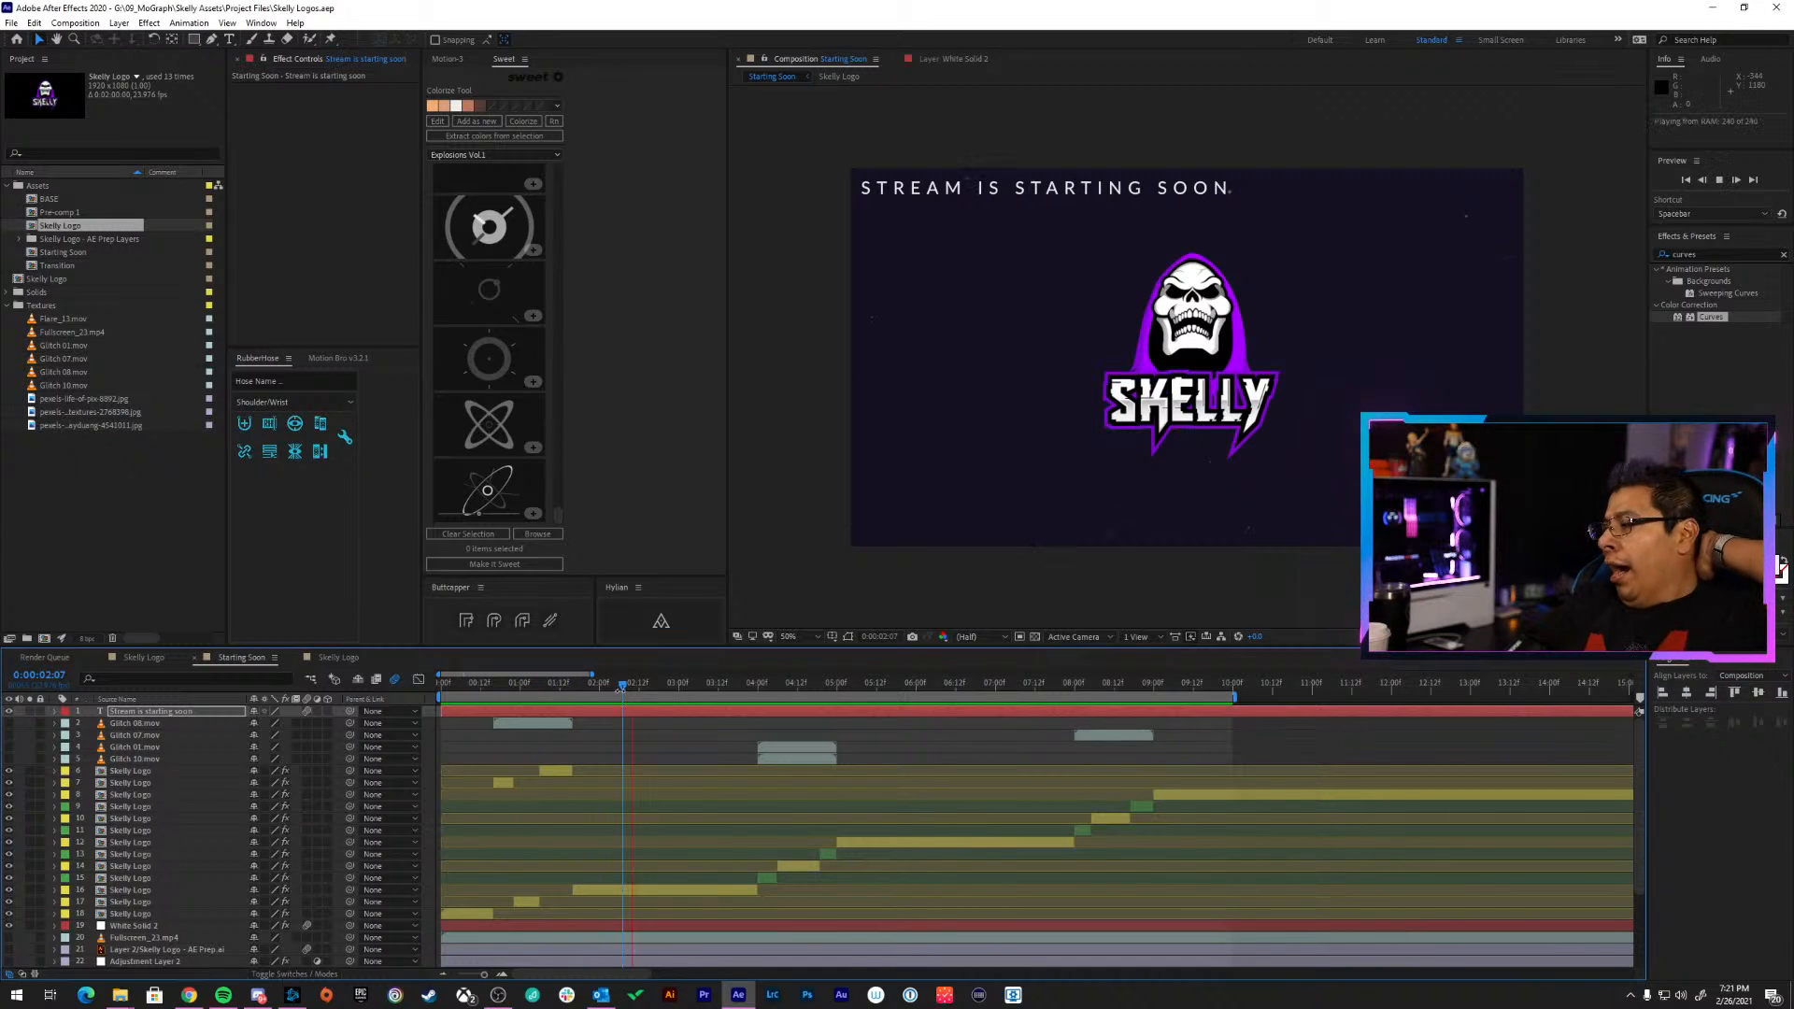